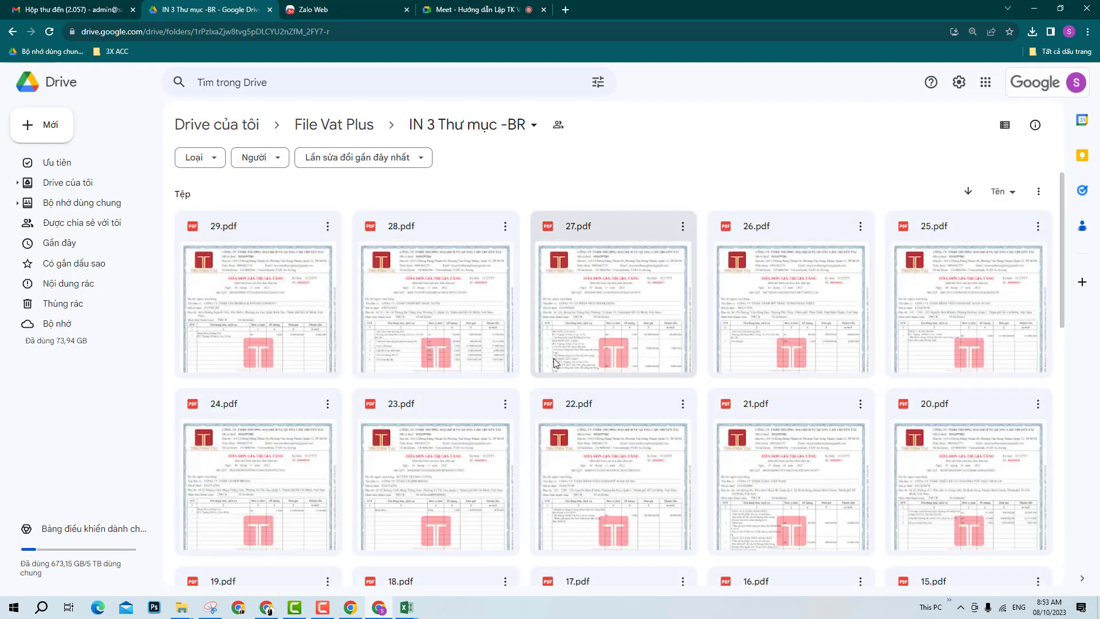
# - Look through the invoice PDFs in the IN 3 Thư mục -BR folder, and return to the File Vat Plus folder
pyautogui.scroll(-5, 507, 386)
pyautogui.scroll(-6, 503, 376)
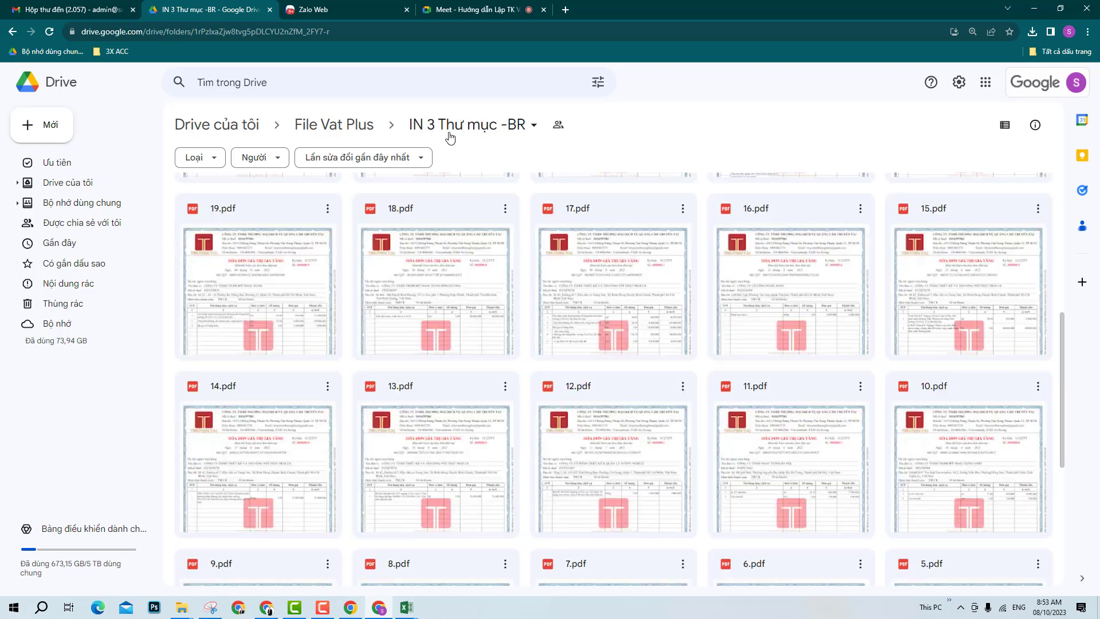
pyautogui.click(453, 126)
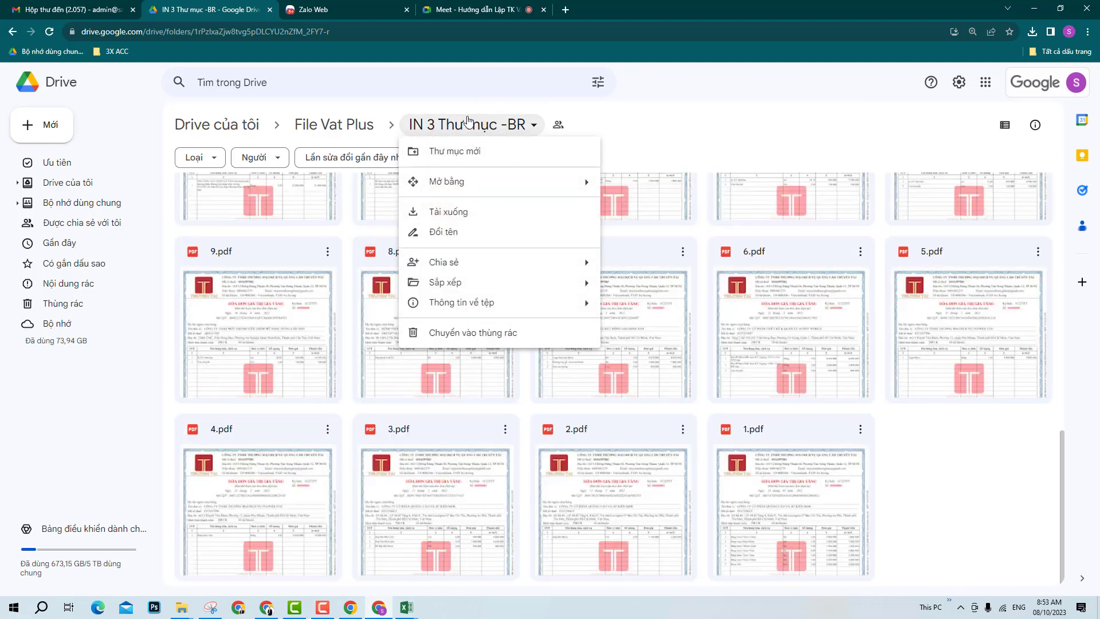
pyautogui.click(328, 126)
# - Switch to the Google Meet call, view the KK VAT 8.10.23 workbook in Excel, and return to the call
pyautogui.hotkey('ctrl', 'Tab')
pyautogui.hotkey('ctrl', 'Tab')
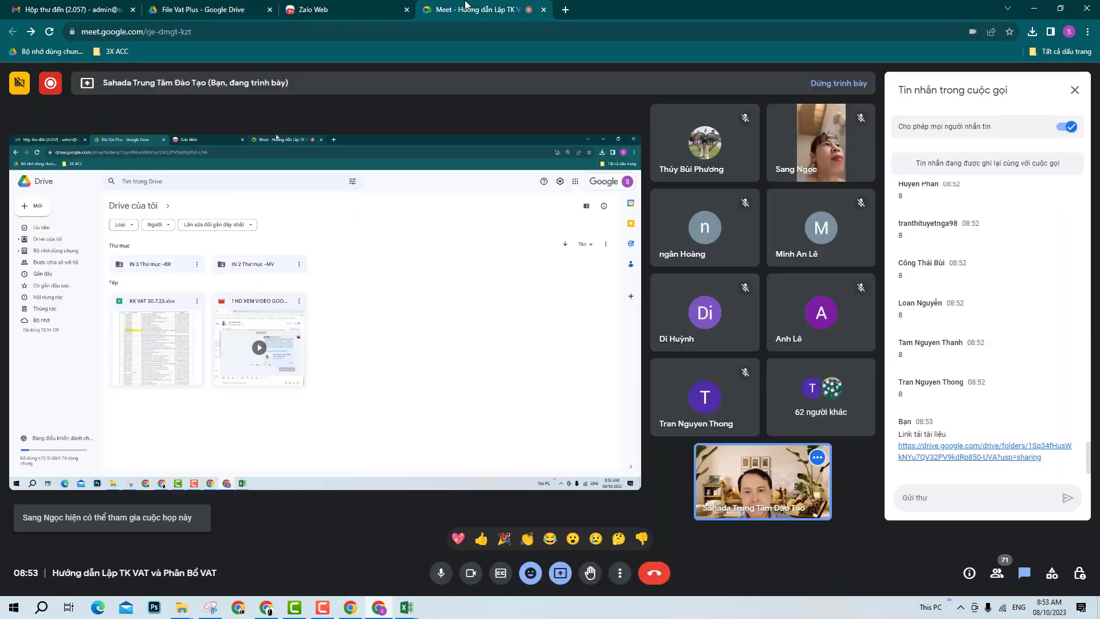
pyautogui.moveTo(407, 606)
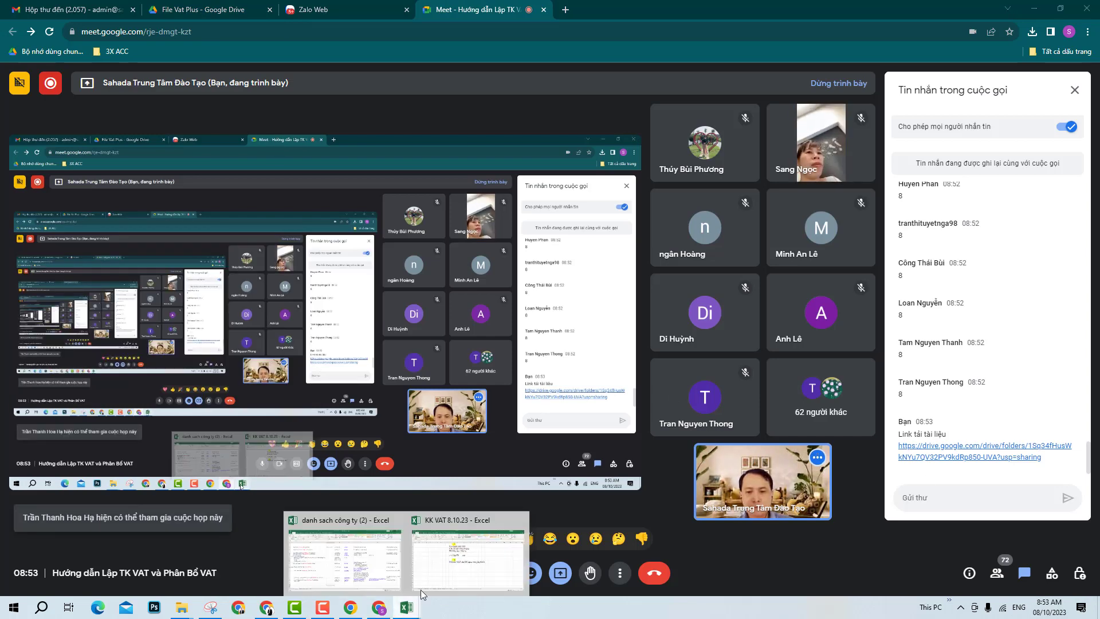
pyautogui.click(454, 551)
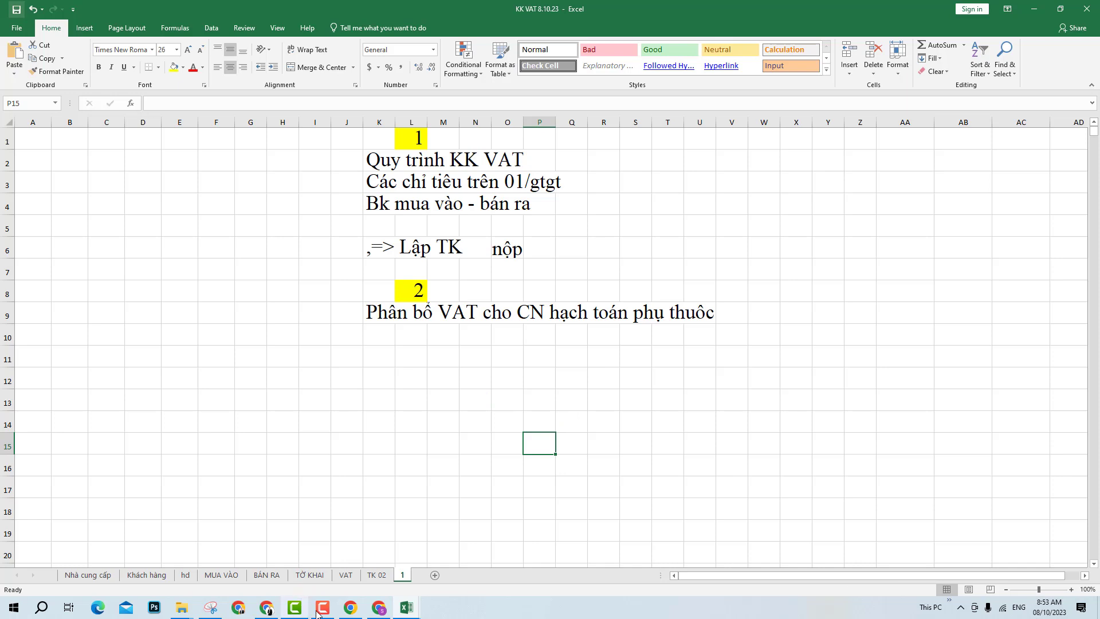
pyautogui.click(372, 612)
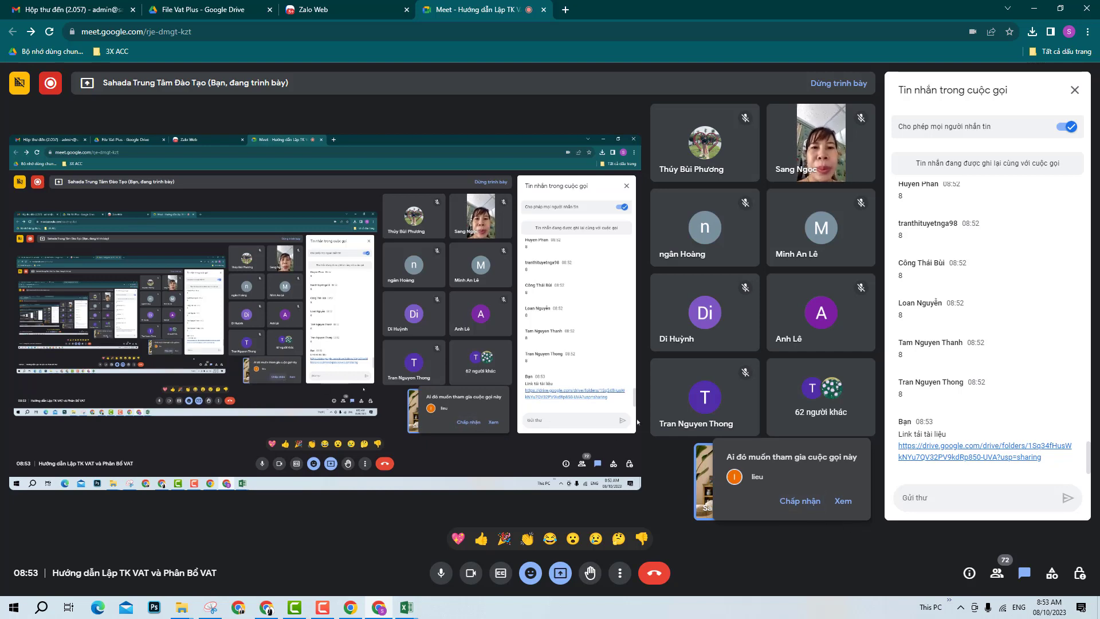
# - Admit the waiting participant to the Google Meet call
pyautogui.click(943, 503)
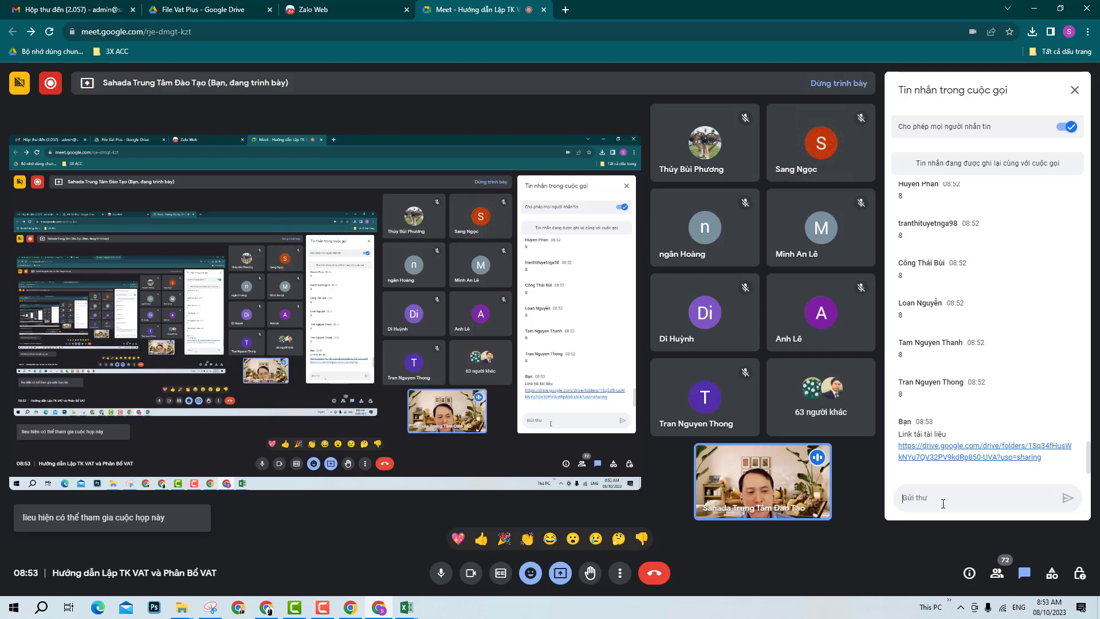
pyautogui.click(252, 8)
pyautogui.click(338, 8)
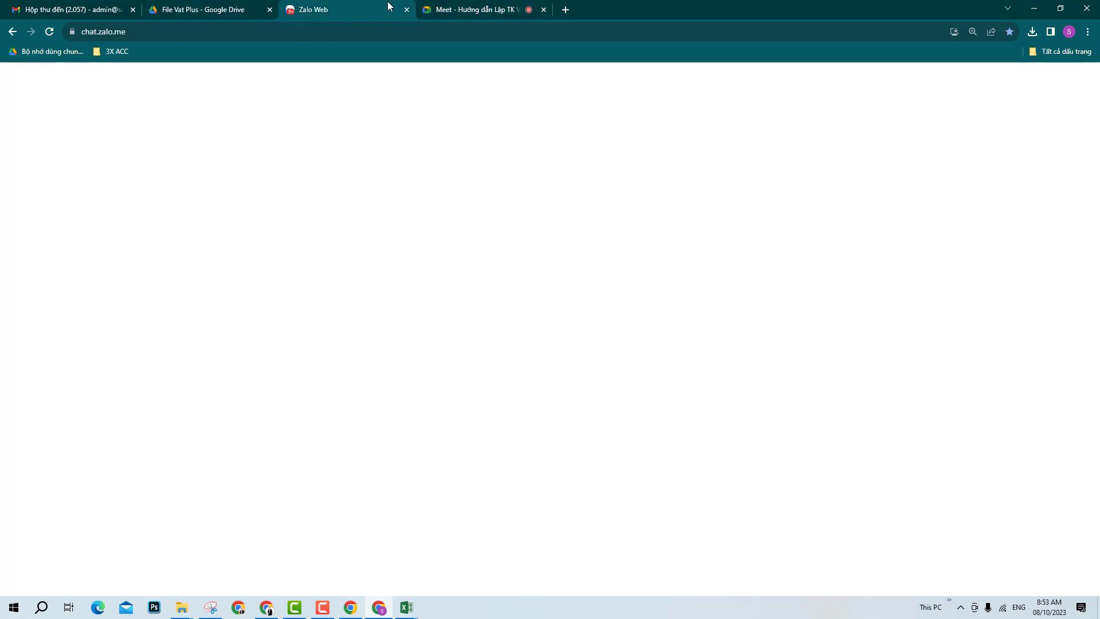
pyautogui.click(457, 4)
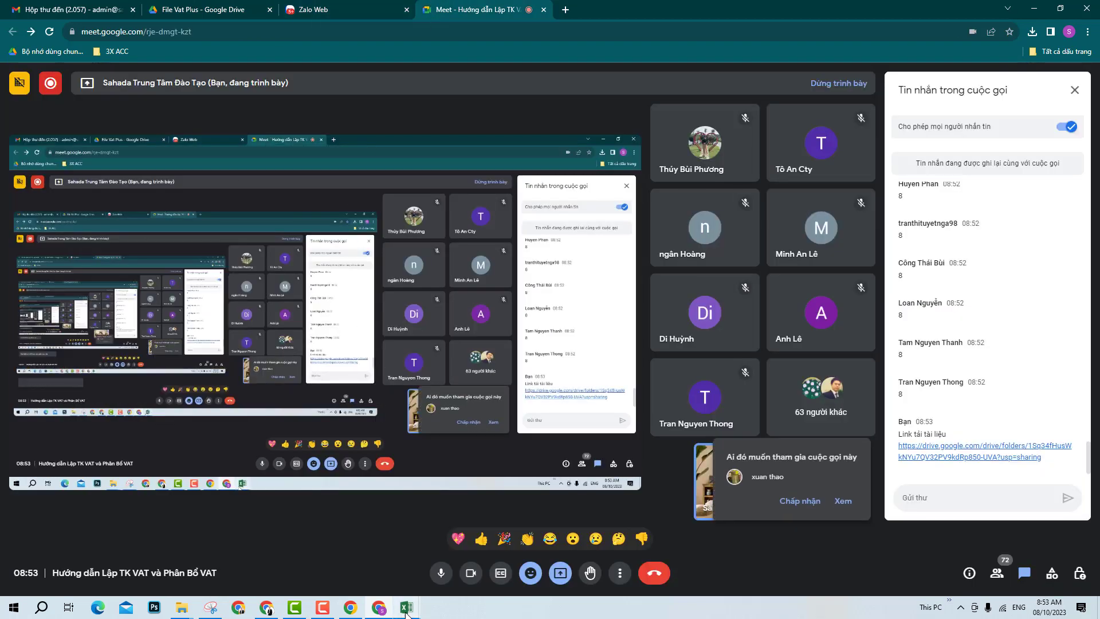
pyautogui.click(808, 501)
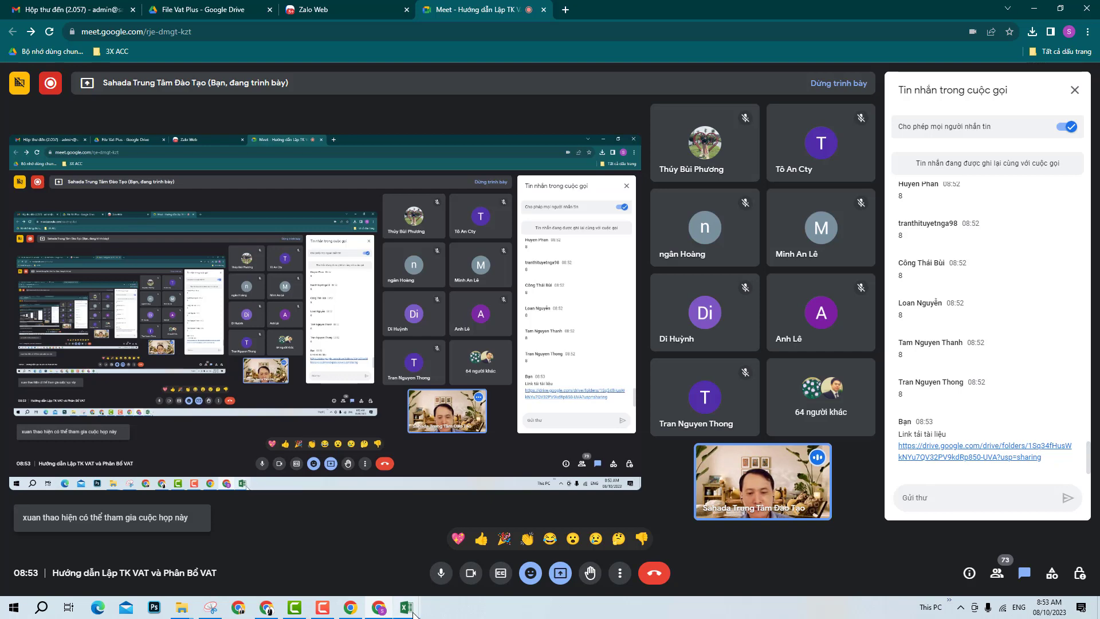
# - Copy the "Link tải tài liệu" message with its Drive folder link from the Meet chat and send it again
pyautogui.moveTo(413, 614)
pyautogui.click(468, 553)
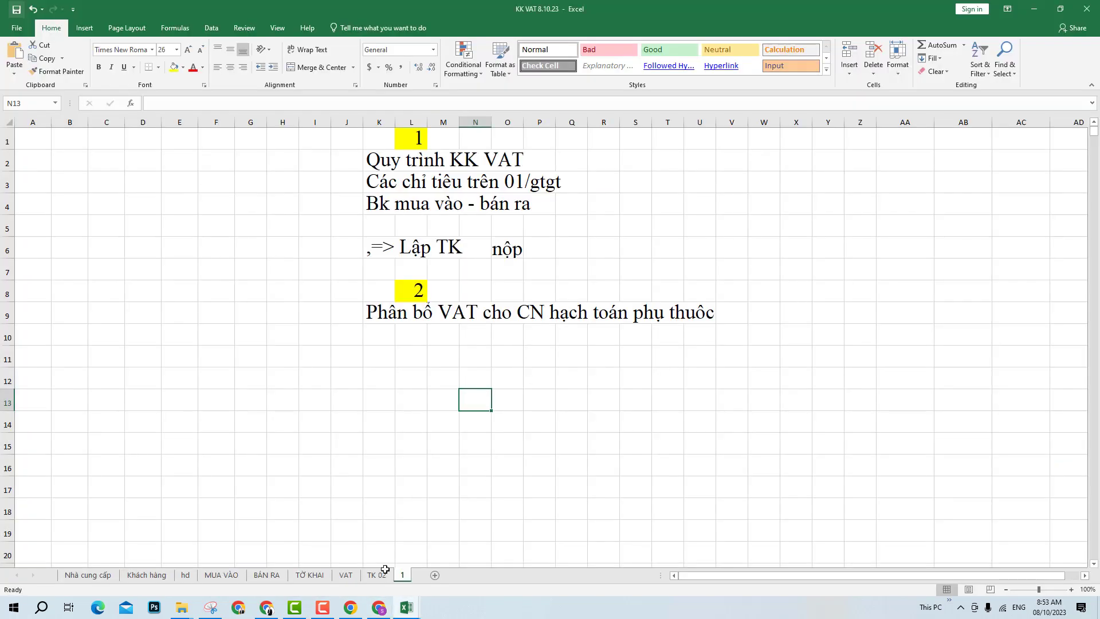
pyautogui.click(378, 607)
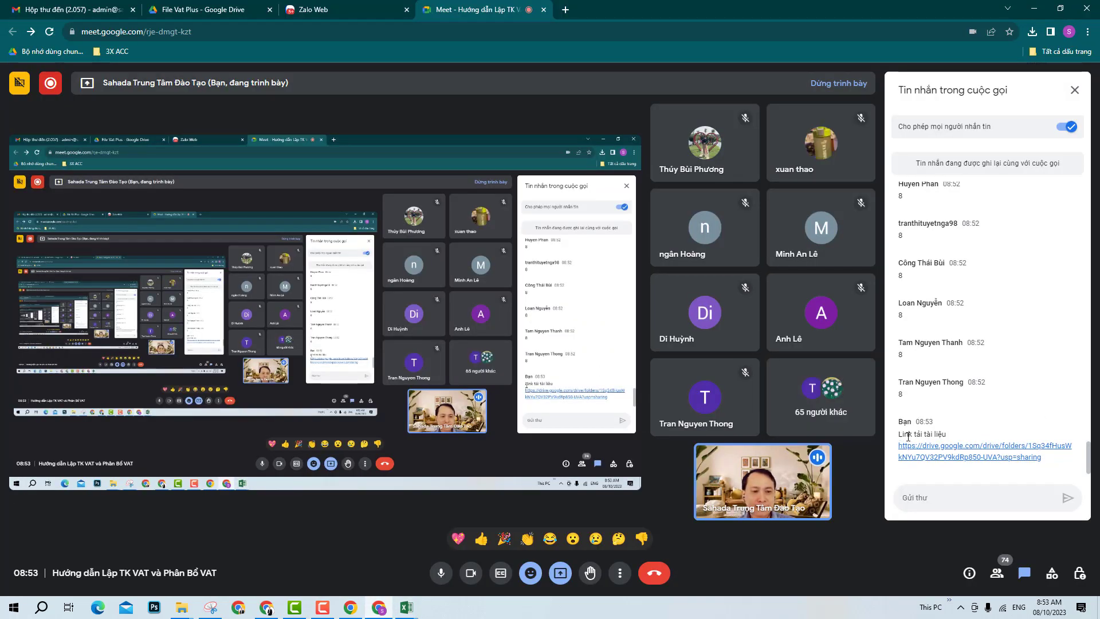
pyautogui.tripleClick(905, 438)
pyautogui.hotkey('ctrl', 'c')
pyautogui.click(966, 499)
pyautogui.hotkey('ctrl', 'v')
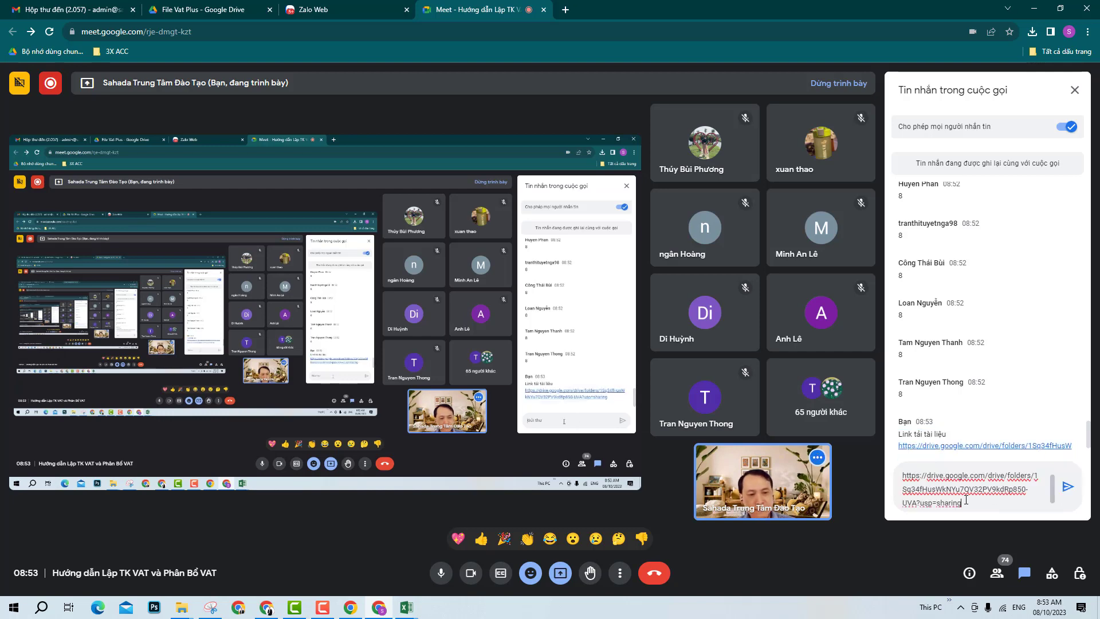
pyautogui.press('Return')
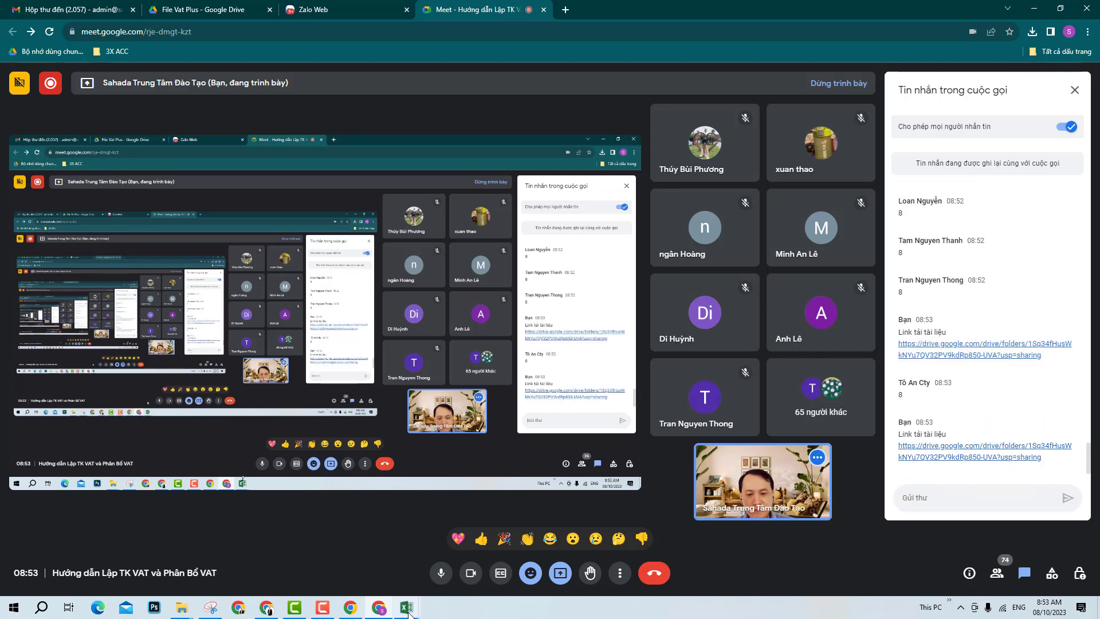
# - Switch to the KK VAT 8.10.23 workbook in Excel and save it
pyautogui.moveTo(406, 607)
pyautogui.click(452, 578)
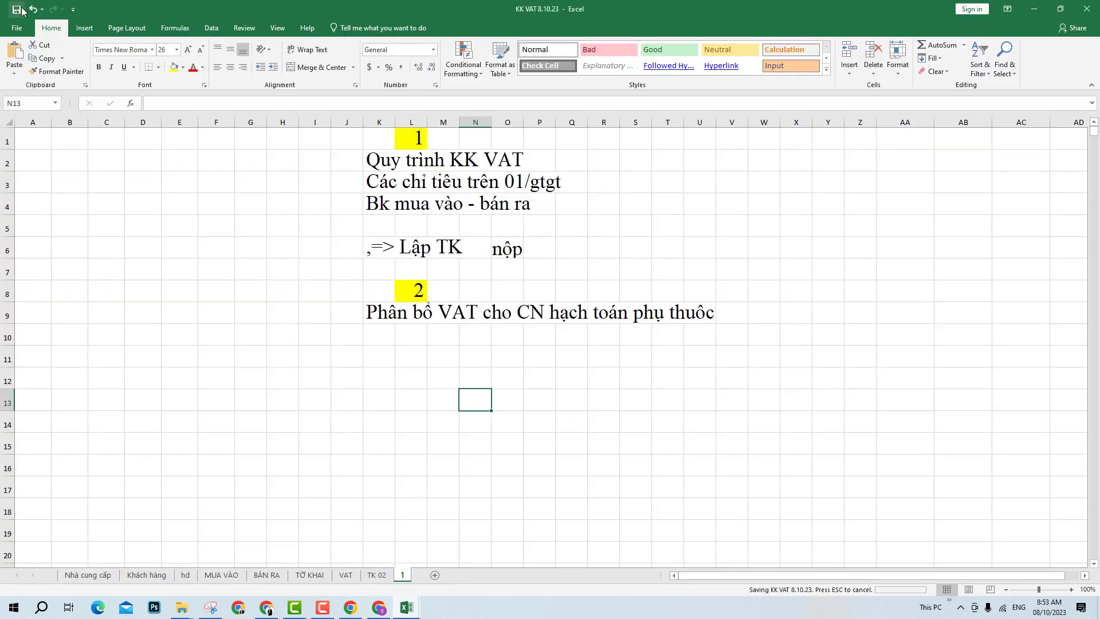
pyautogui.scroll(-2, 427, 442)
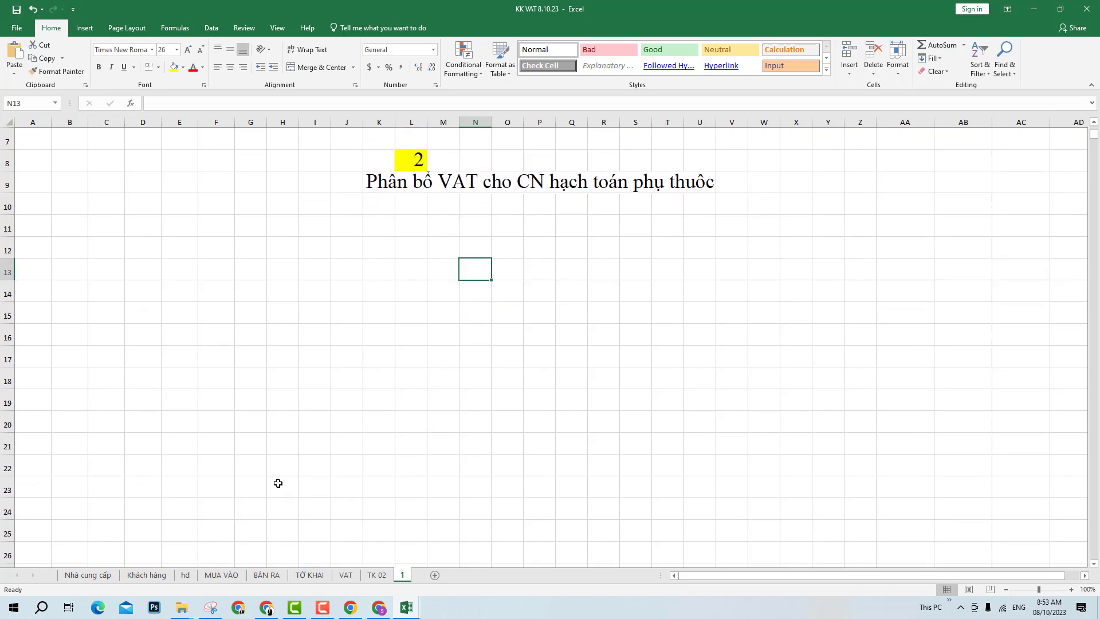
# - Fill cells J12 to R12 with yellow below the outline on sheet 1
pyautogui.click(456, 343)
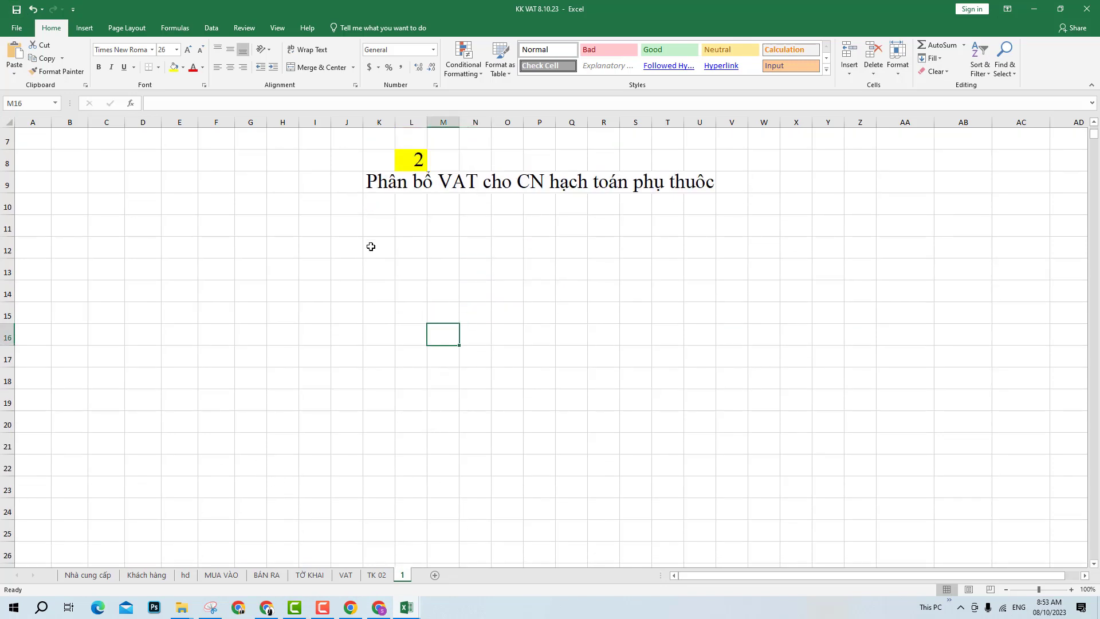
pyautogui.moveTo(334, 243); pyautogui.dragTo(606, 248)
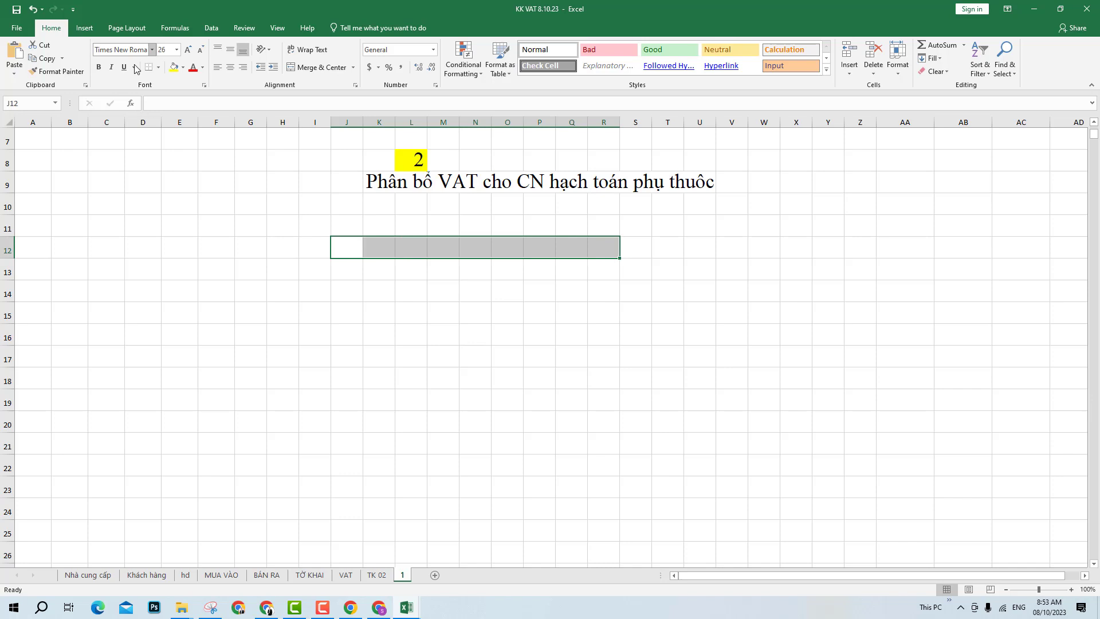
pyautogui.click(174, 67)
# - Enter the heading "QUY TRÌNH KK VAT" in cell L12 and make it bold
pyautogui.click(411, 250)
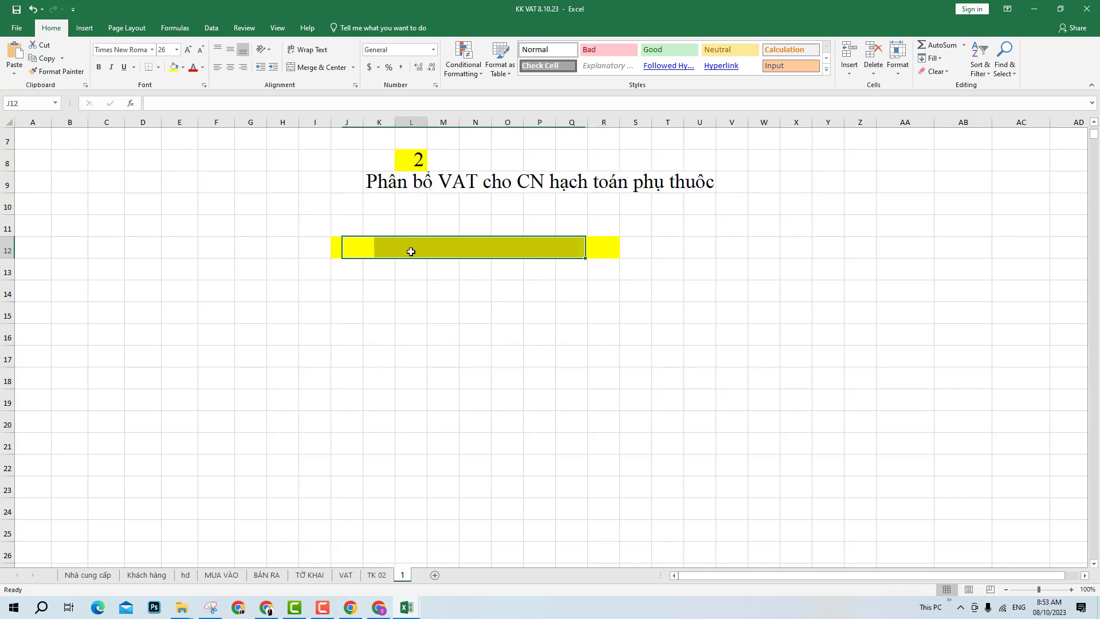
pyautogui.write('K')
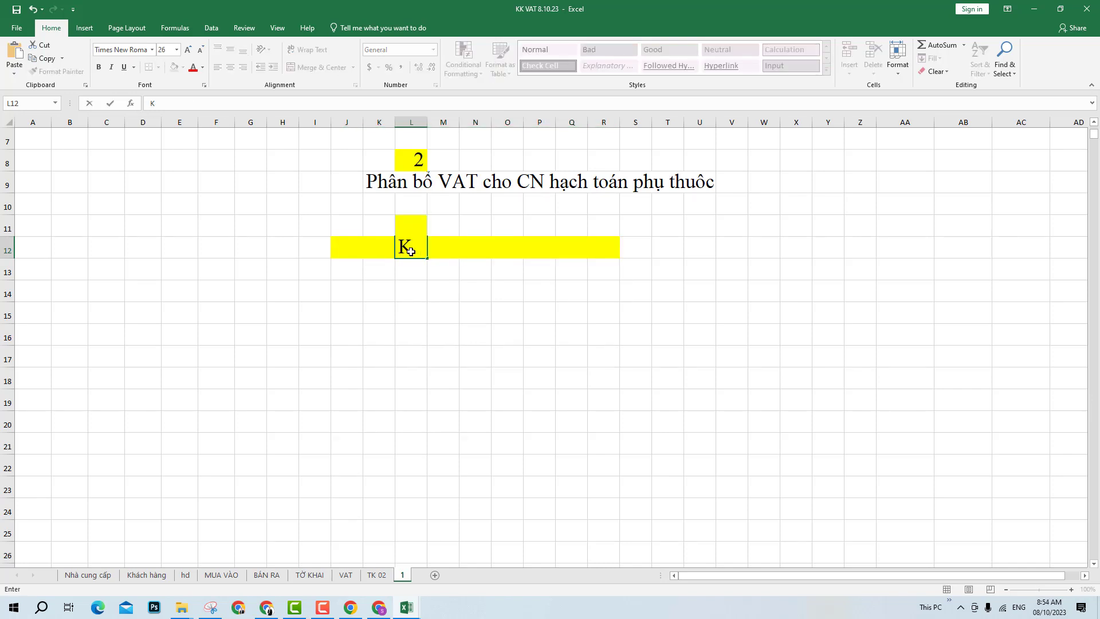
pyautogui.press('BackSpace')
pyautogui.write('QUY TR')
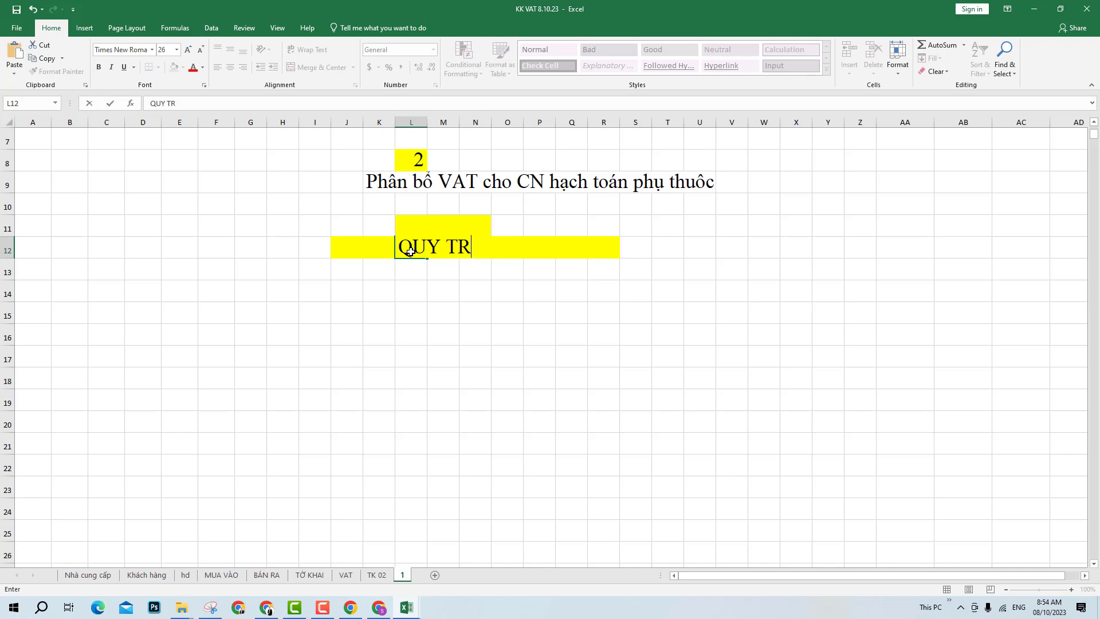
pyautogui.write('ÌNH')
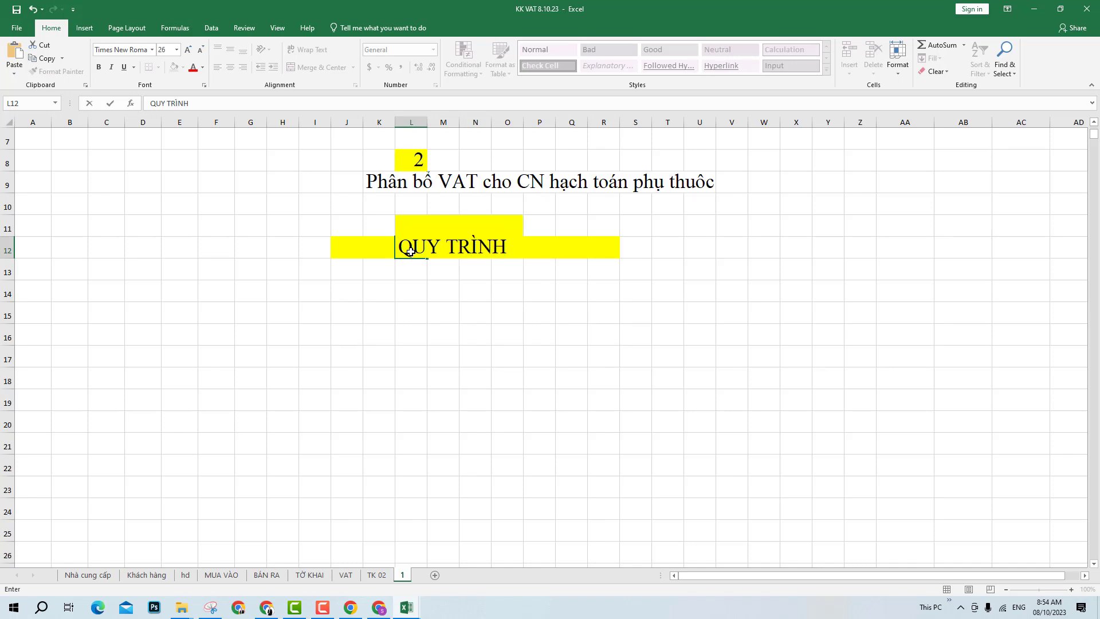
pyautogui.write(' KK VAT')
pyautogui.press('Return')
pyautogui.click(410, 252)
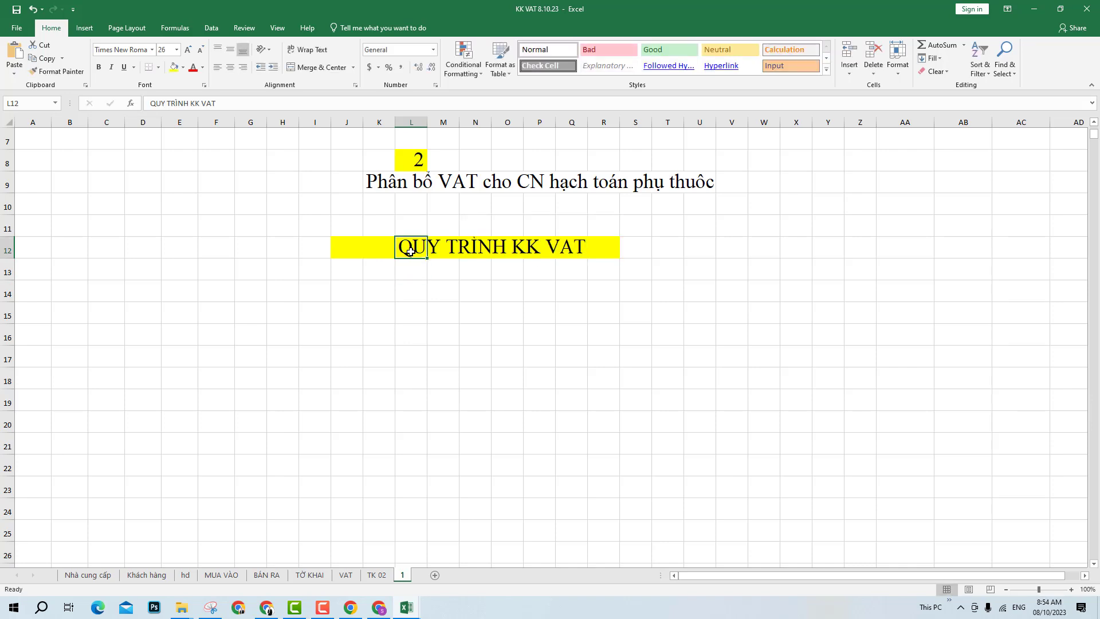
pyautogui.hotkey('ctrl', 'b')
pyautogui.click(388, 333)
pyautogui.click(534, 310)
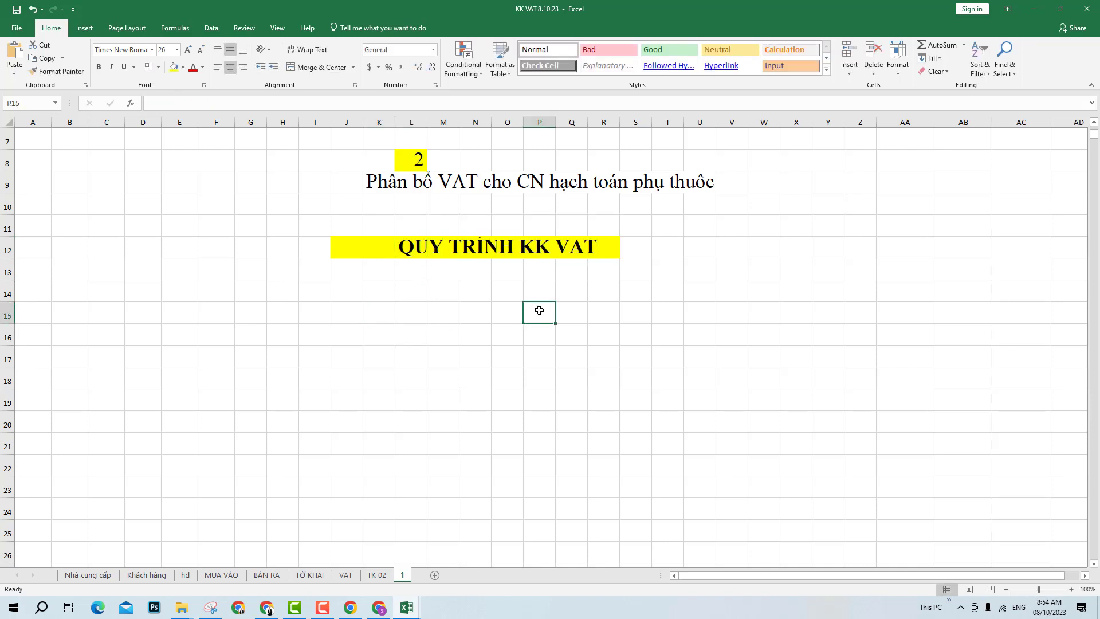
# - Enter "HD , ctu bán ra" in cell G14 below the heading
pyautogui.scroll(-1, 449, 340)
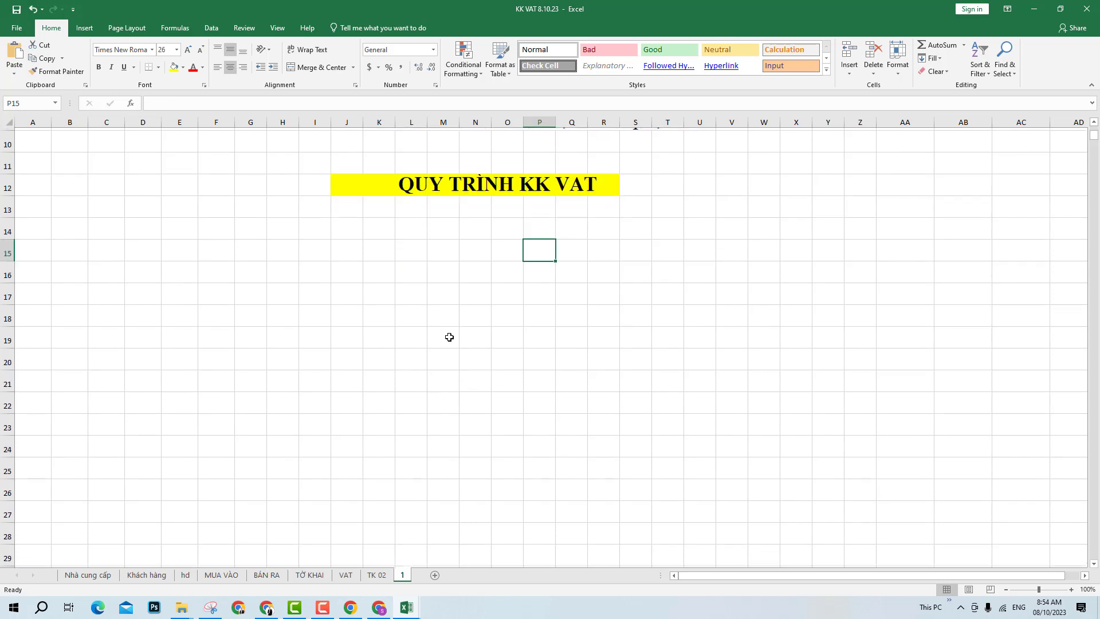
pyautogui.moveTo(282, 226); pyautogui.dragTo(859, 226)
pyautogui.click(254, 227)
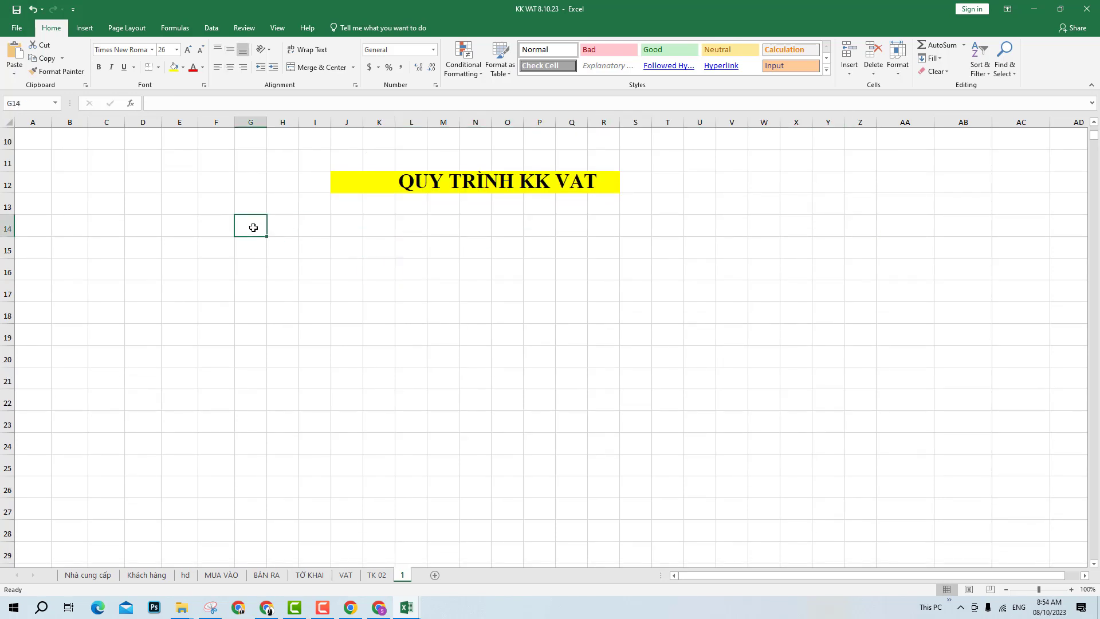
pyautogui.write('HD ')
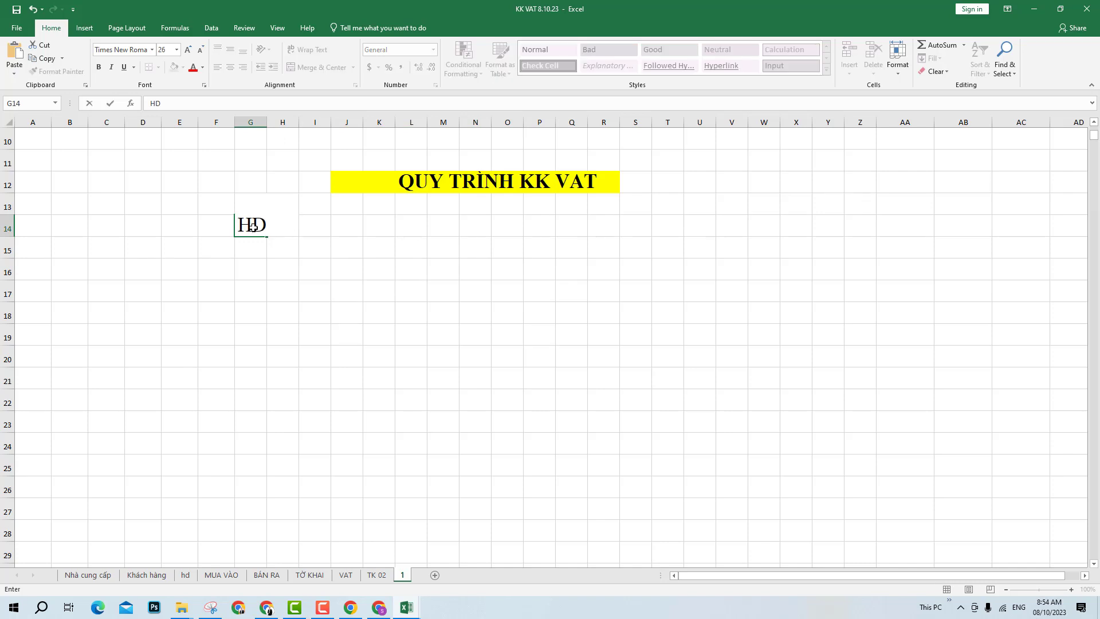
pyautogui.write(', ctu bán ra')
pyautogui.press('Return')
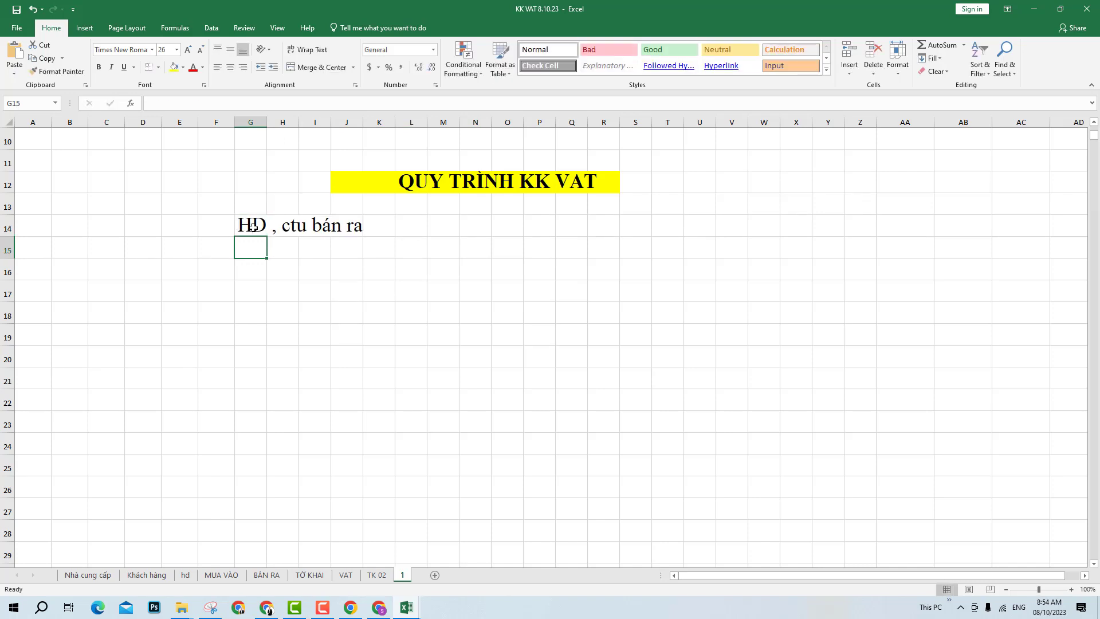
pyautogui.moveTo(252, 225); pyautogui.dragTo(383, 225)
pyautogui.click(311, 301)
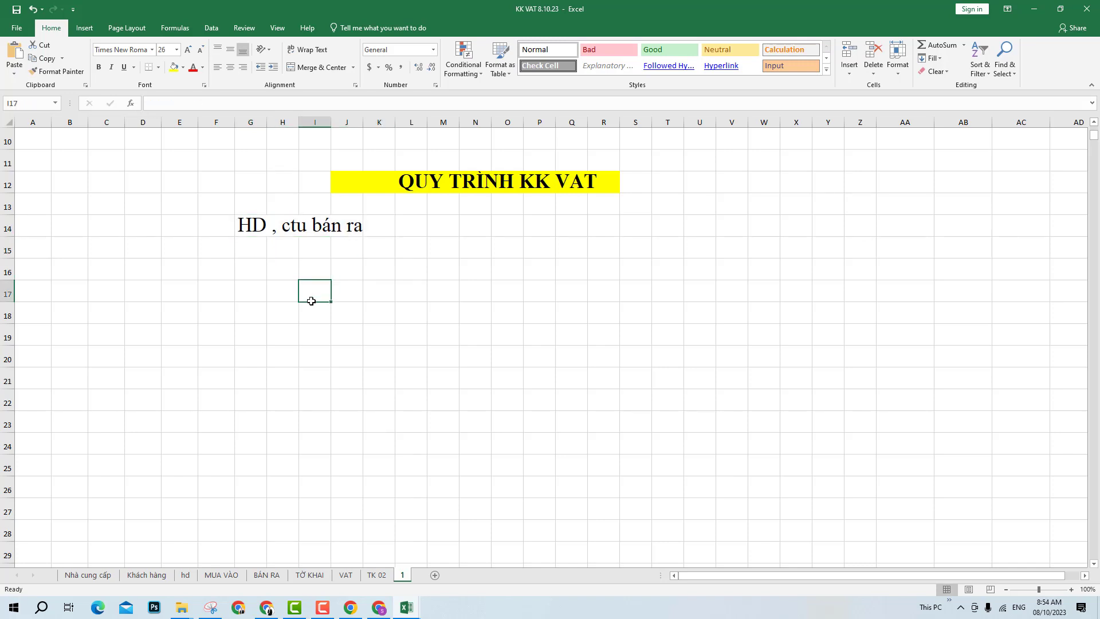
# - Correct the text in cell G14 so it reads "HD , Chứng từ bán ra"
pyautogui.doubleClick(258, 225)
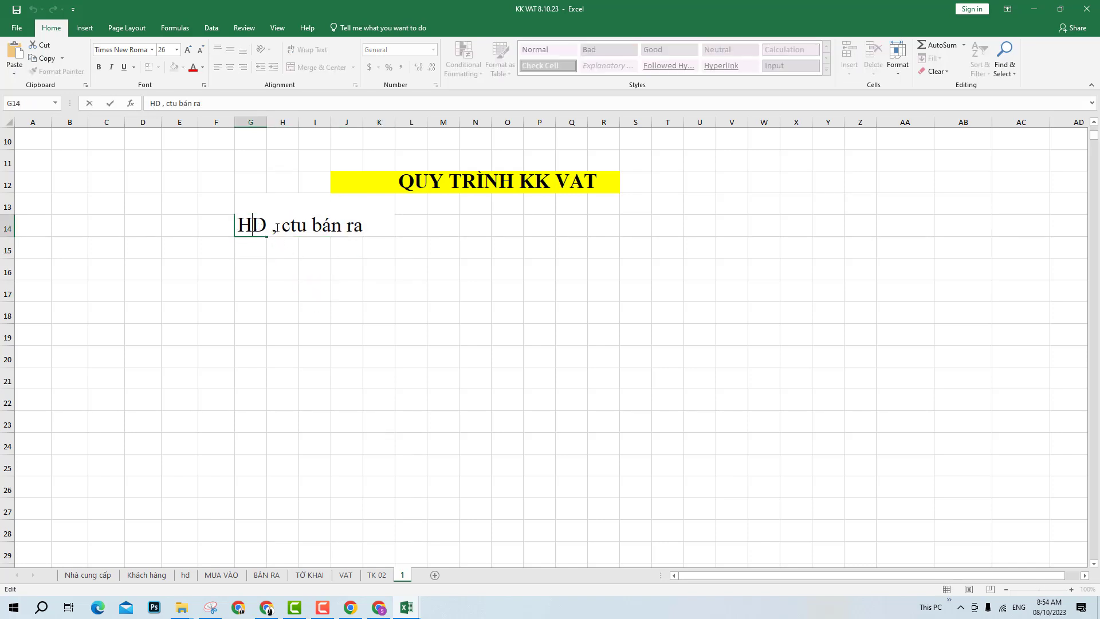
pyautogui.press('Delete')
pyautogui.write('T')
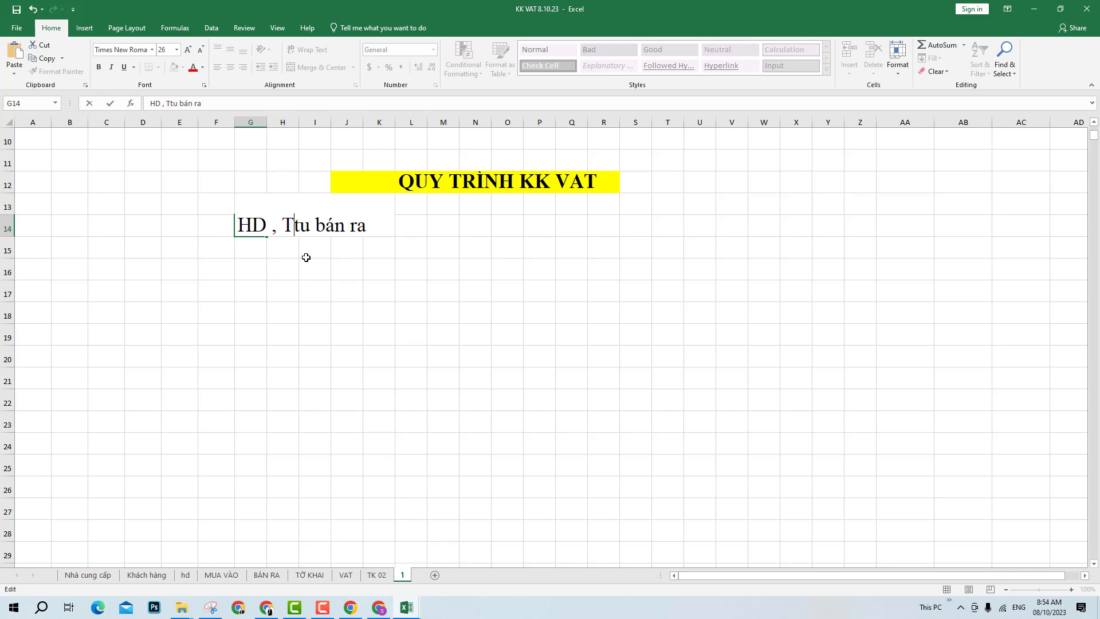
pyautogui.press('Return')
pyautogui.doubleClick(247, 226)
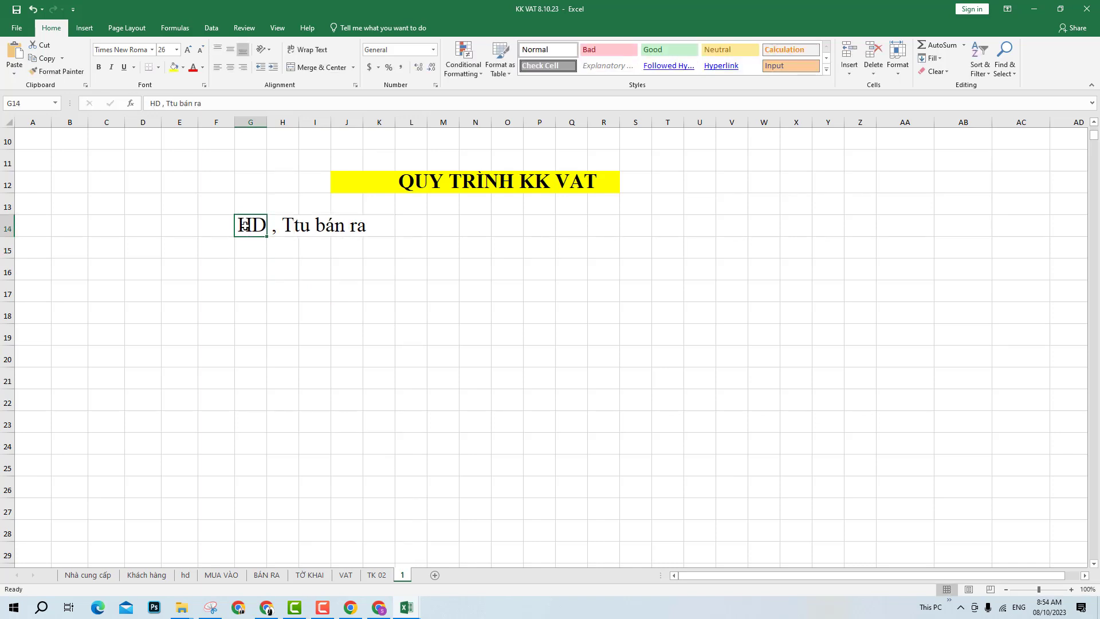
pyautogui.click(303, 229)
pyautogui.press('BackSpace')
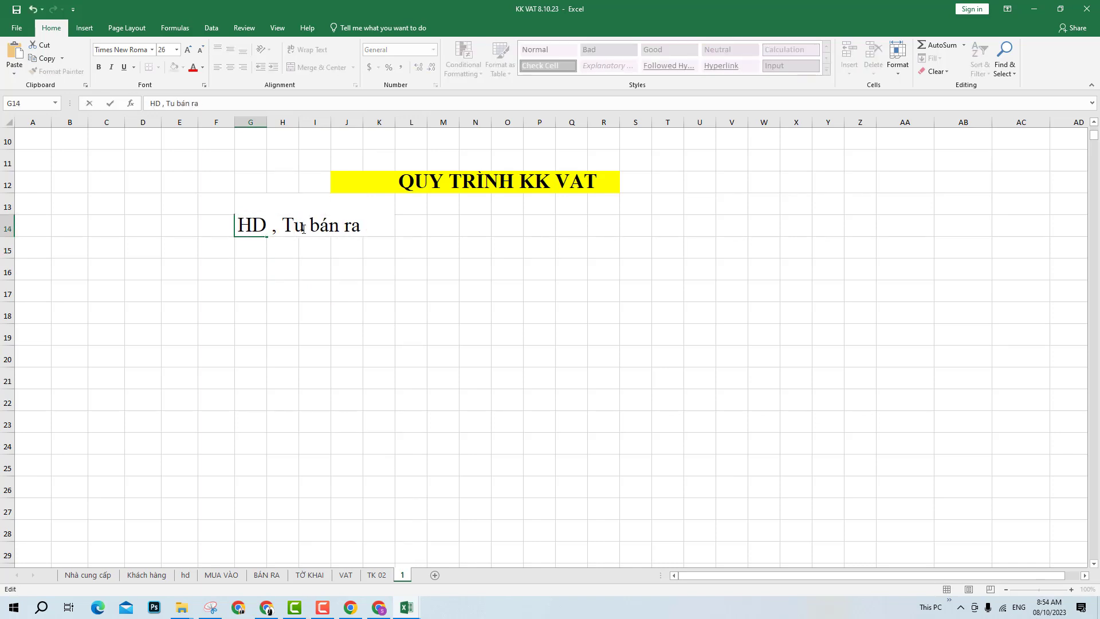
pyautogui.write('Chứng tư')
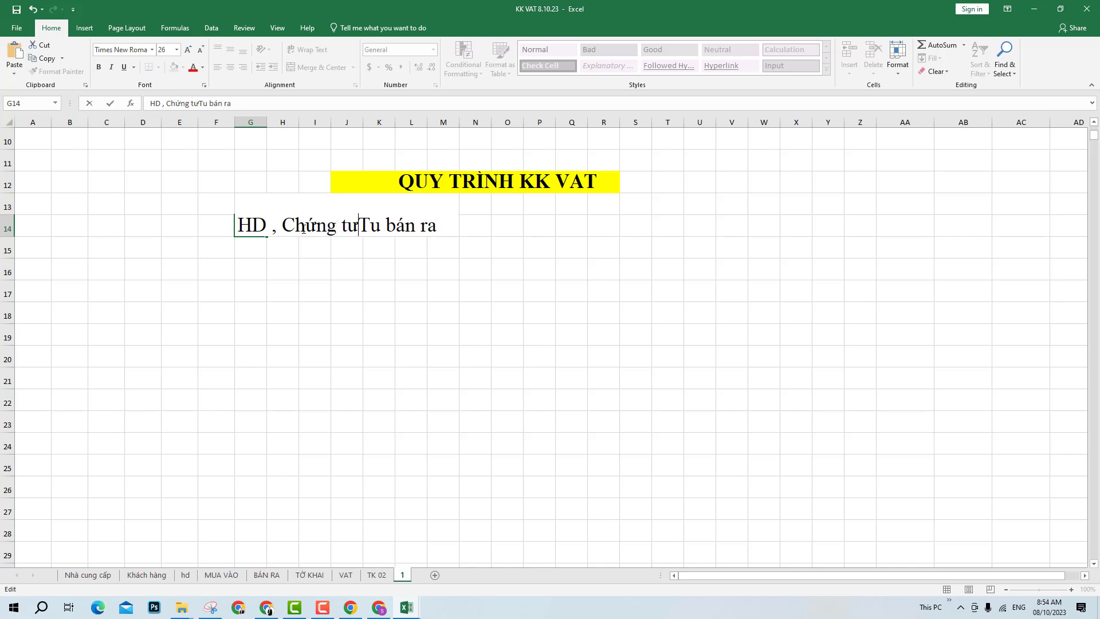
pyautogui.write('f')
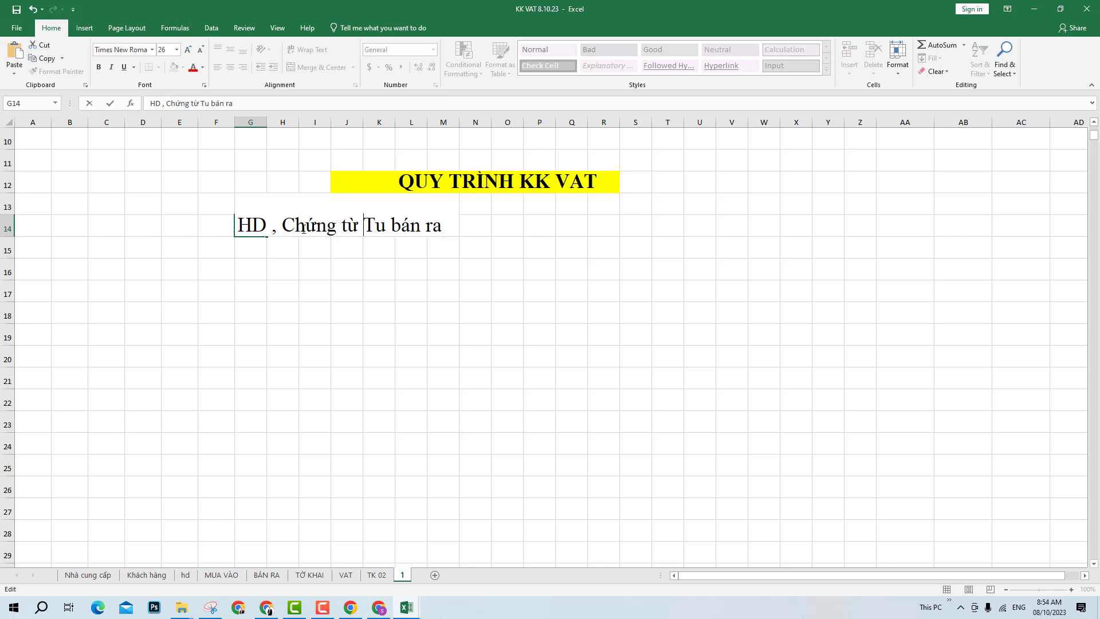
pyautogui.press('Delete')
pyautogui.press('Delete')
pyautogui.press('Delete')
pyautogui.click(299, 268)
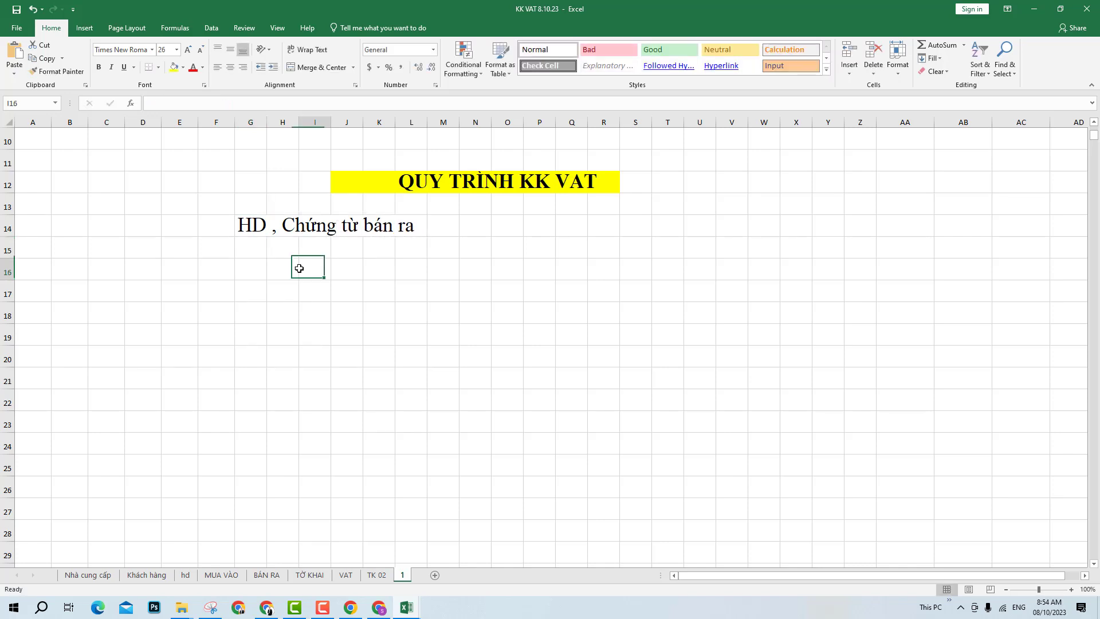
# - Save the workbook with the corrected sales-document entry
pyautogui.click(16, 9)
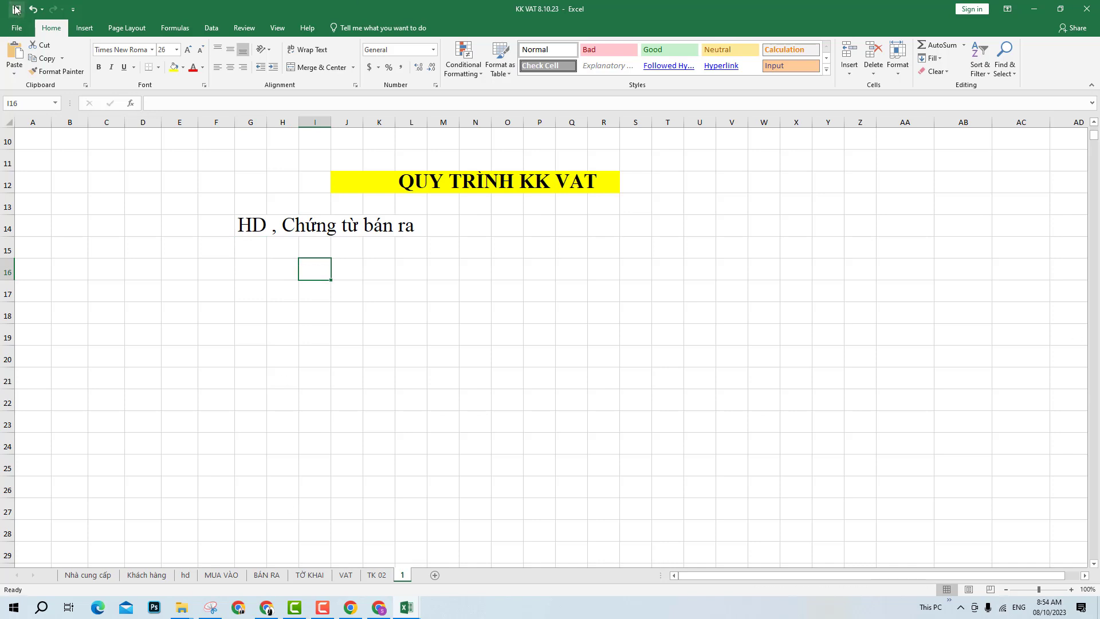
pyautogui.click(278, 328)
pyautogui.hotkey('ctrl', 's')
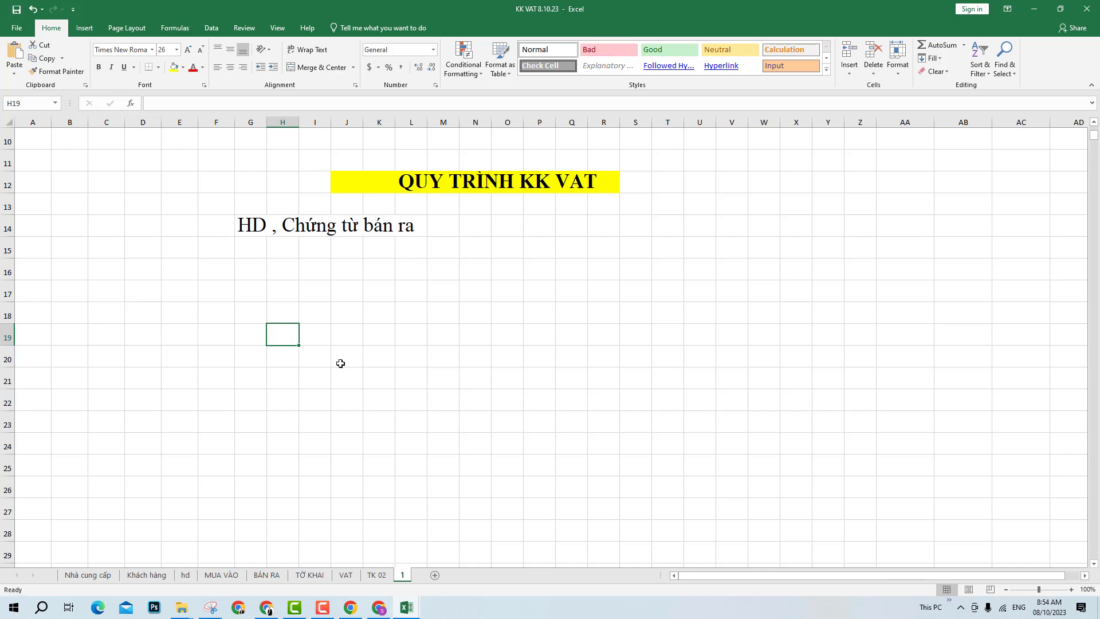
pyautogui.moveTo(252, 223); pyautogui.dragTo(487, 230)
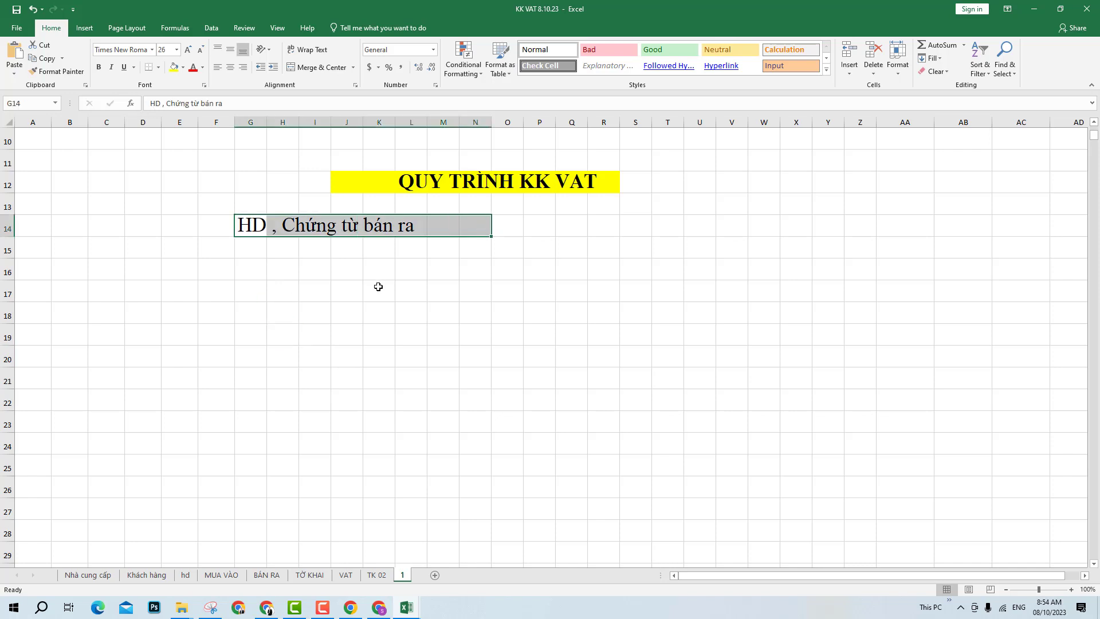
pyautogui.click(378, 287)
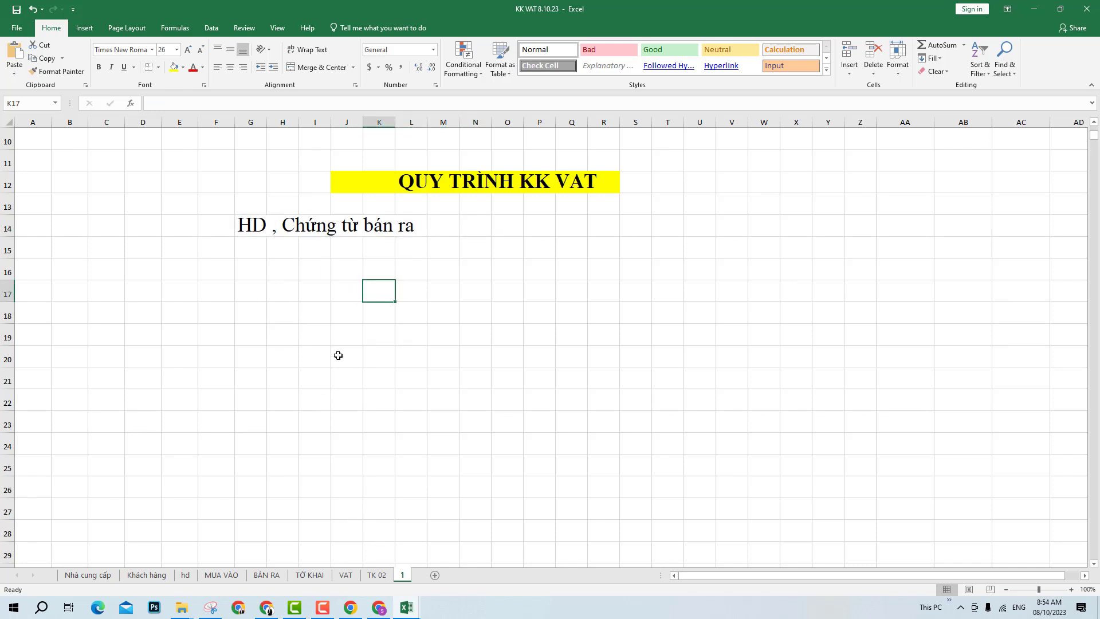
# - Enter the note "**KK đúng thời điểm ps thuế phải nộp - đầu ra" in cell L13 under the heading
pyautogui.click(402, 208)
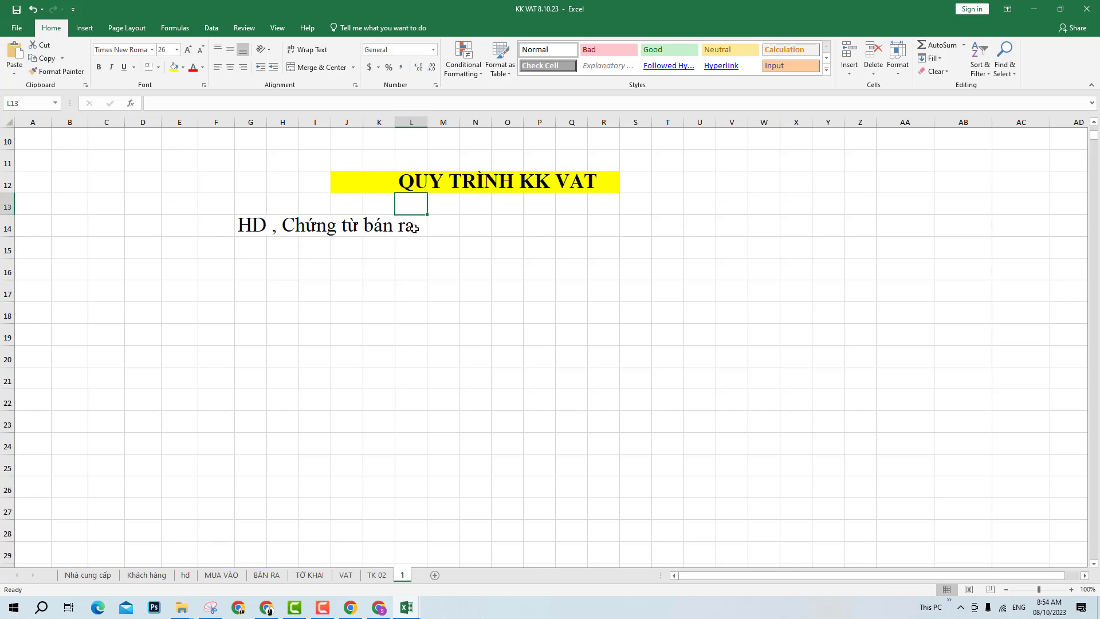
pyautogui.write('**KK đúng')
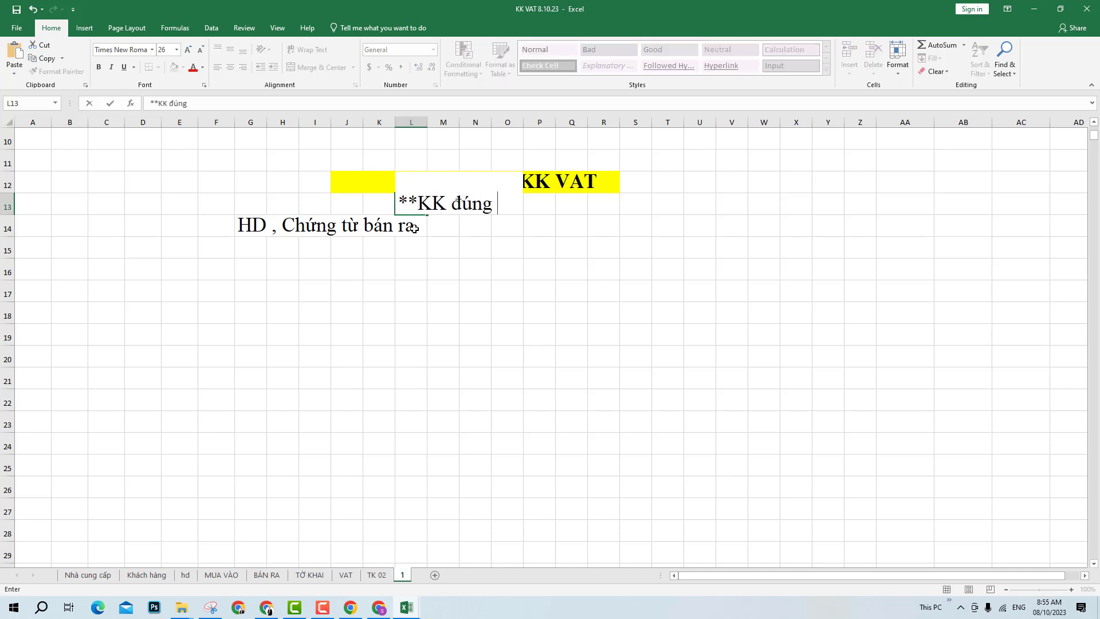
pyautogui.write(' thời f')
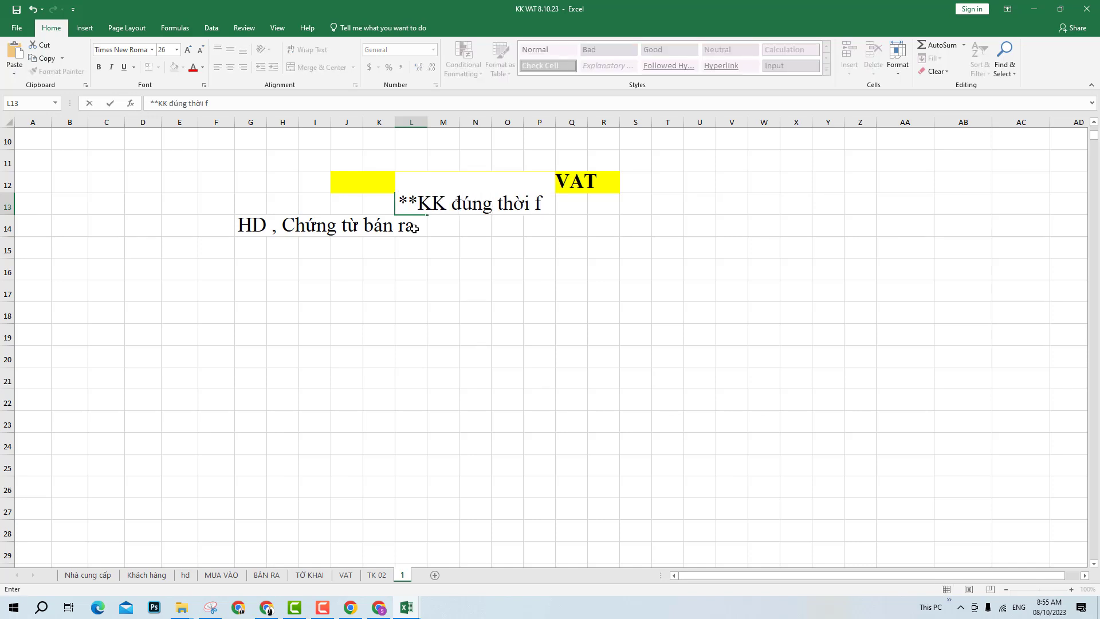
pyautogui.press('BackSpace')
pyautogui.write('điểm')
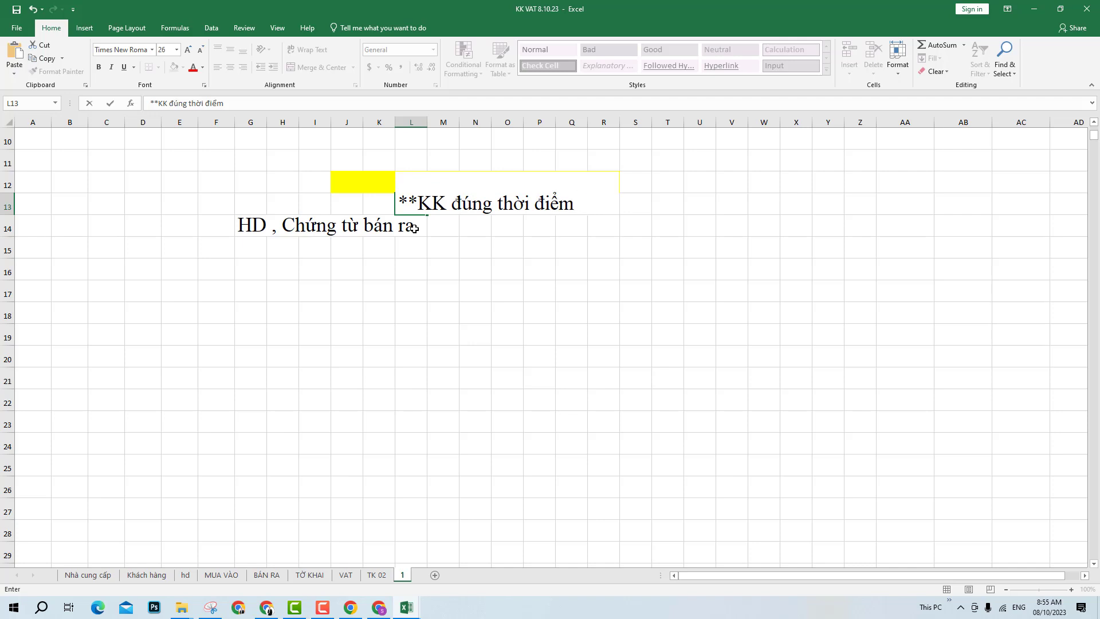
pyautogui.write(' ps ')
pyautogui.write('thue')
pyautogui.write('phải')
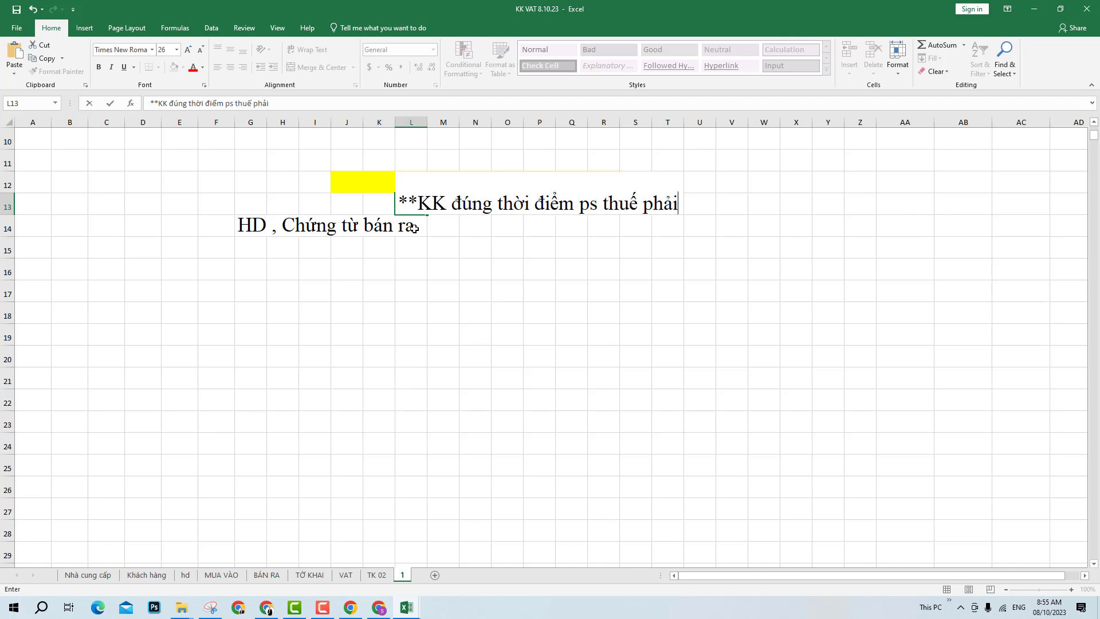
pyautogui.write(' nop - ')
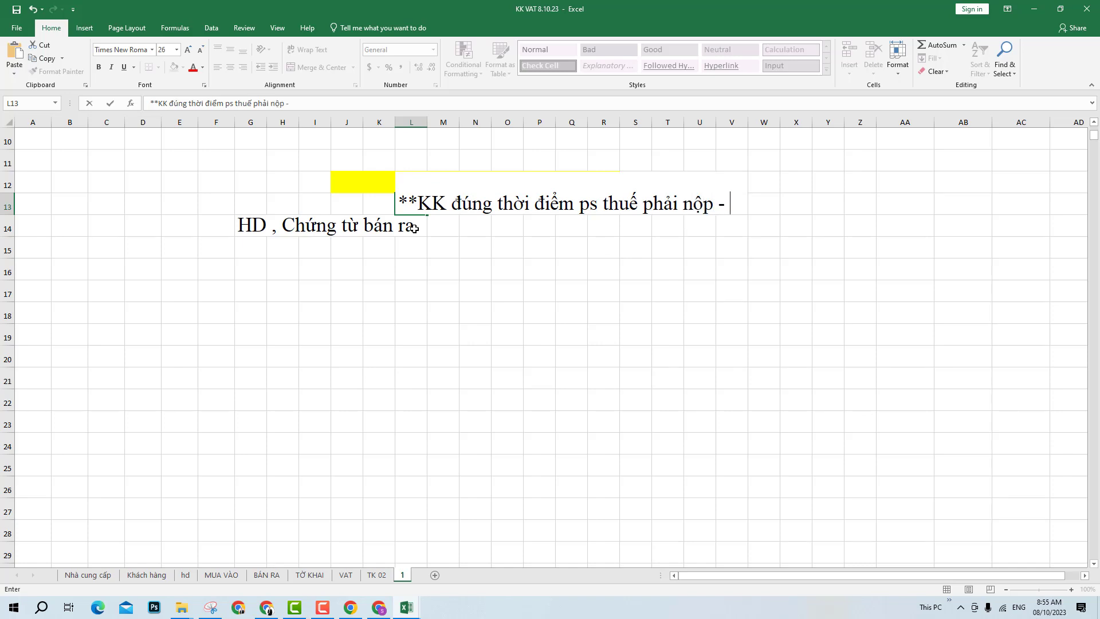
pyautogui.write('đầu ra')
pyautogui.press('Return')
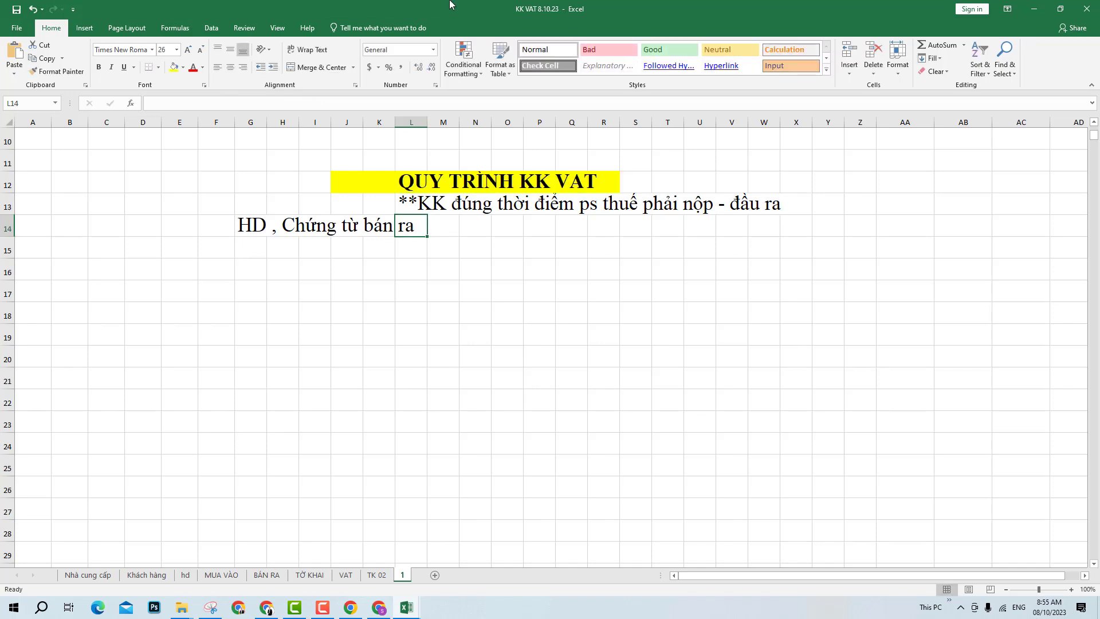
pyautogui.click(387, 274)
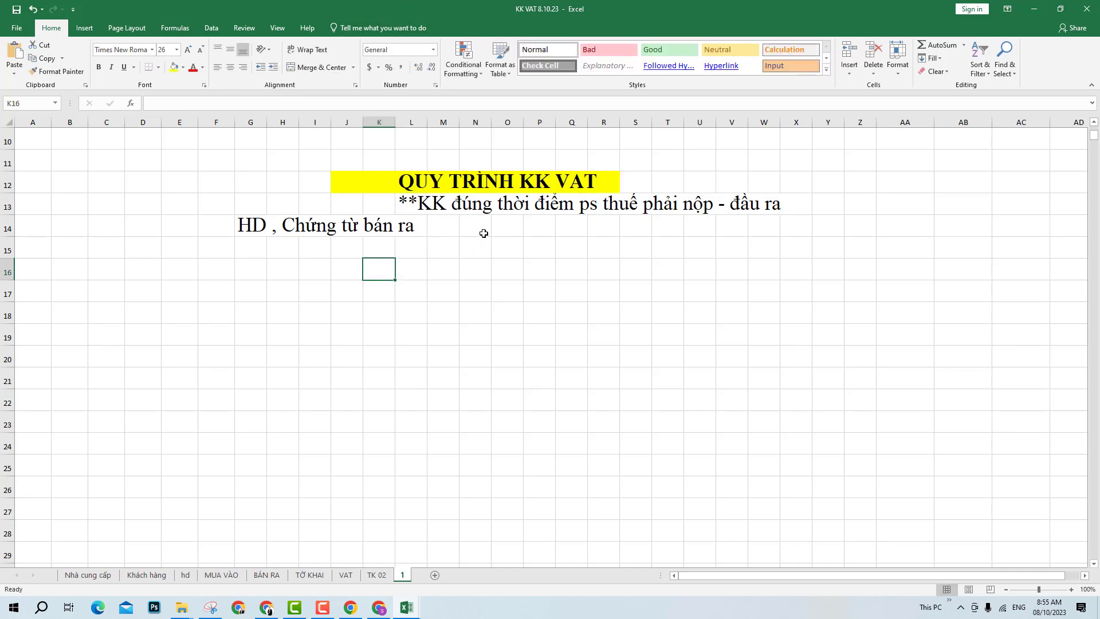
pyautogui.moveTo(356, 205); pyautogui.dragTo(791, 204)
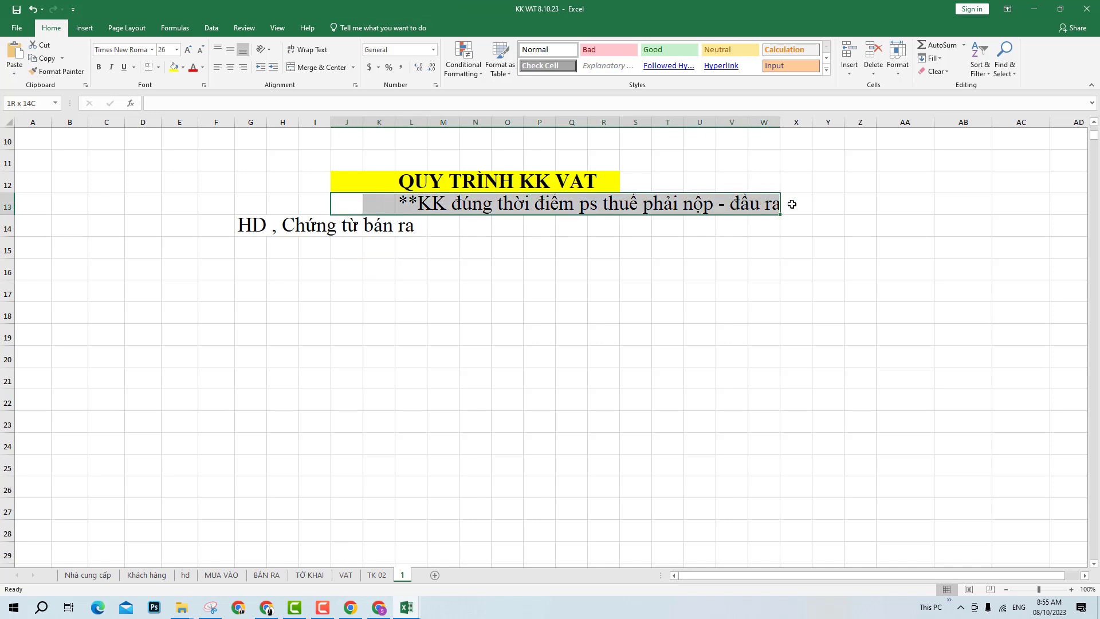
pyautogui.moveTo(539, 250); pyautogui.dragTo(764, 250)
pyautogui.click(704, 265)
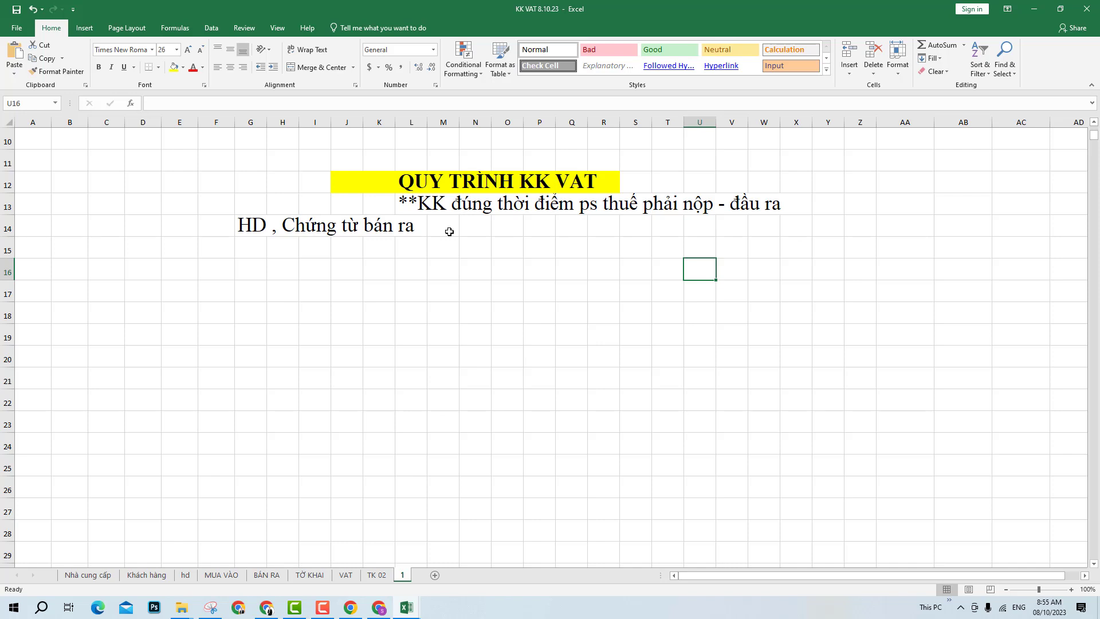
pyautogui.click(444, 289)
# - Move the text "HD , Chứng từ bán ra" from cell G14 down to G15, leaving row 14 empty
pyautogui.moveTo(251, 231); pyautogui.dragTo(446, 229)
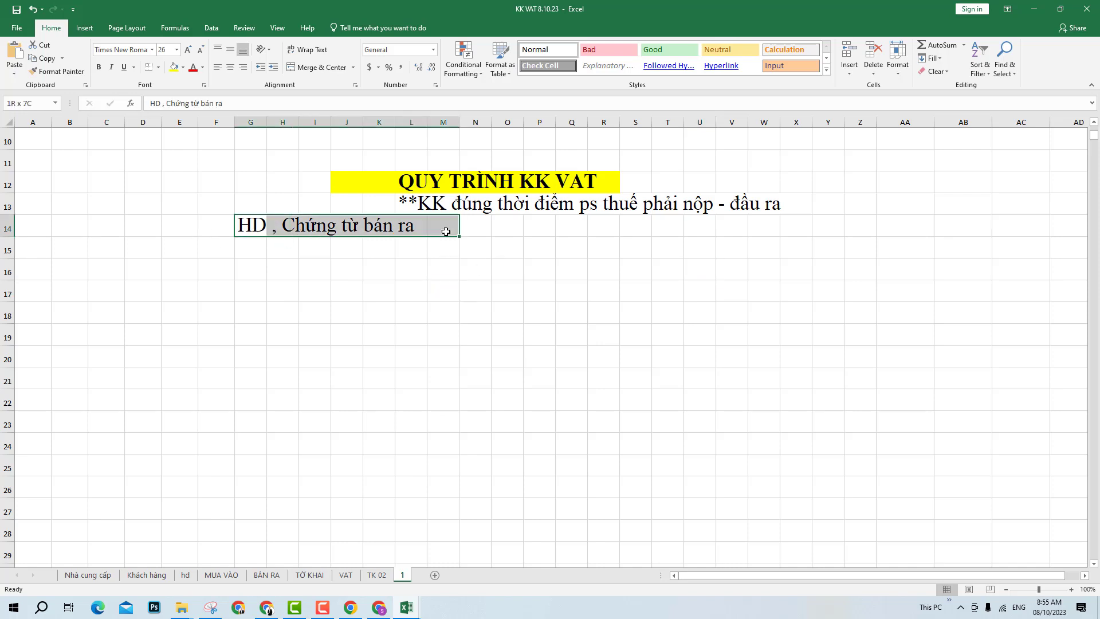
pyautogui.doubleClick(255, 254)
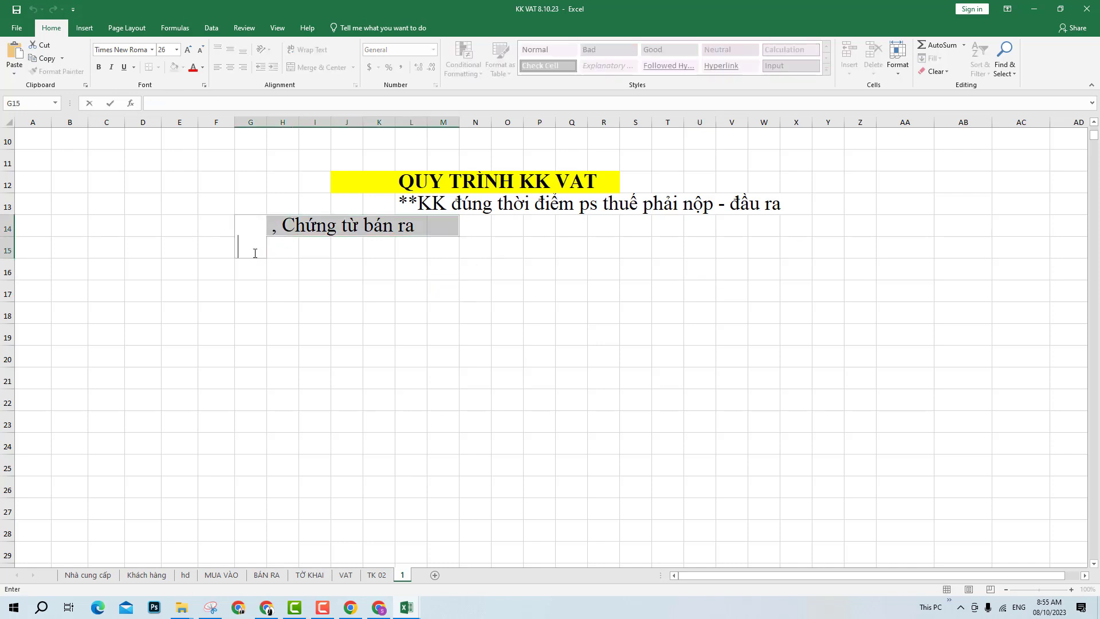
pyautogui.write('HD , Chứng từ bán ra')
pyautogui.moveTo(251, 226); pyautogui.dragTo(421, 226)
pyautogui.press('Delete')
pyautogui.click(428, 296)
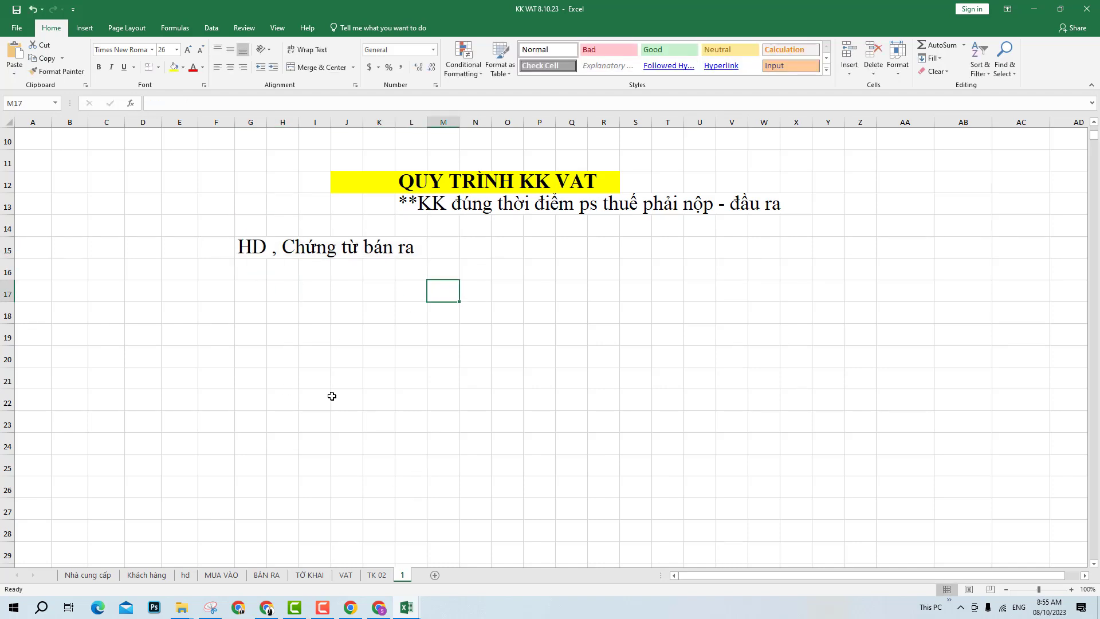
# - Enter the example "ctrinh NGHIỆM THU T12 NĂM 2022 => qua 2023 xuất HD, thu tiền" in cell G25
pyautogui.click(255, 472)
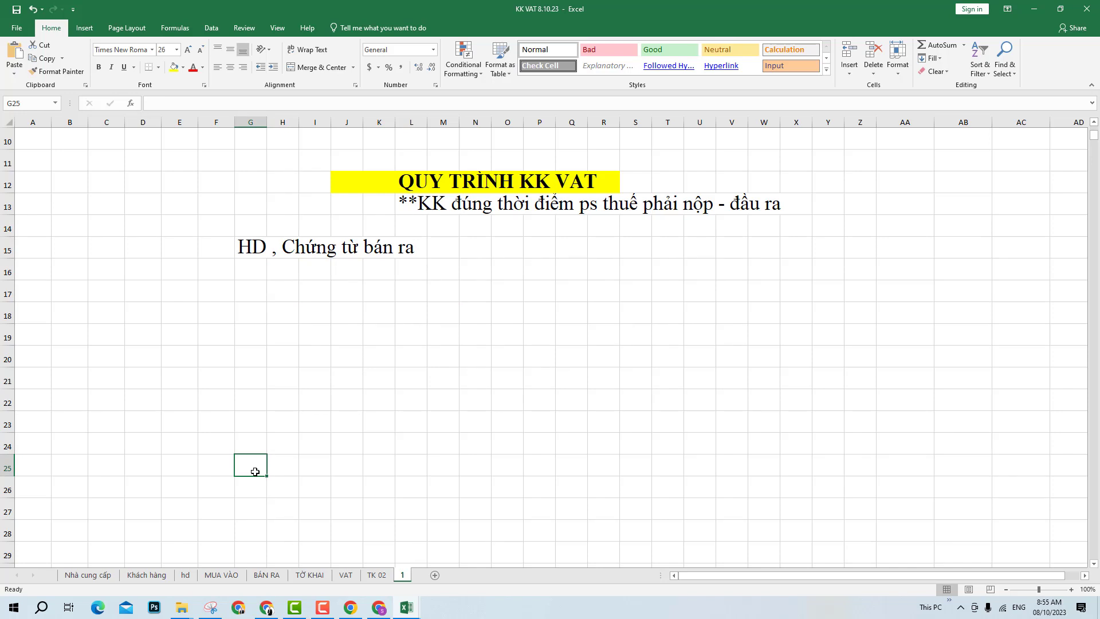
pyautogui.write('ctrinh')
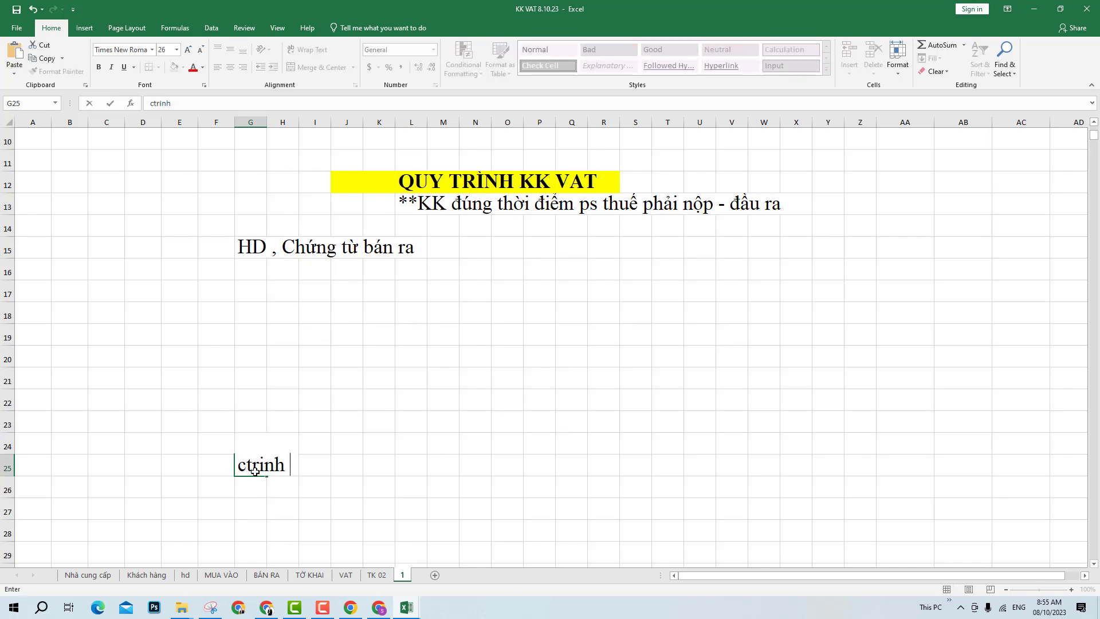
pyautogui.write(' NGHIEM')
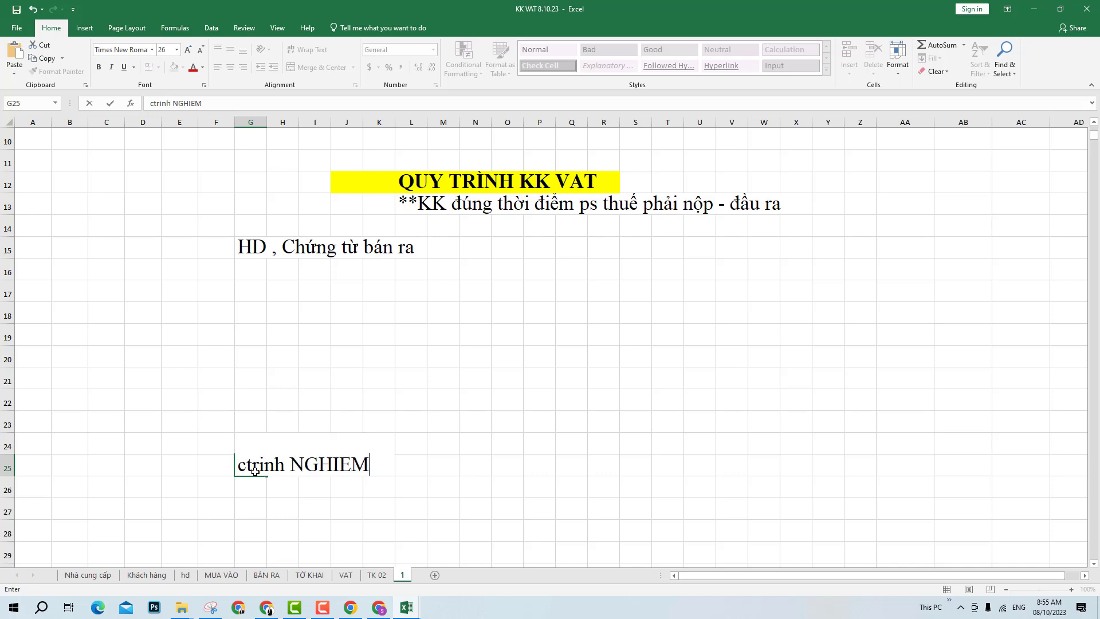
pyautogui.press('BackSpace')
pyautogui.press('BackSpace')
pyautogui.write('ỆM THU T12 ')
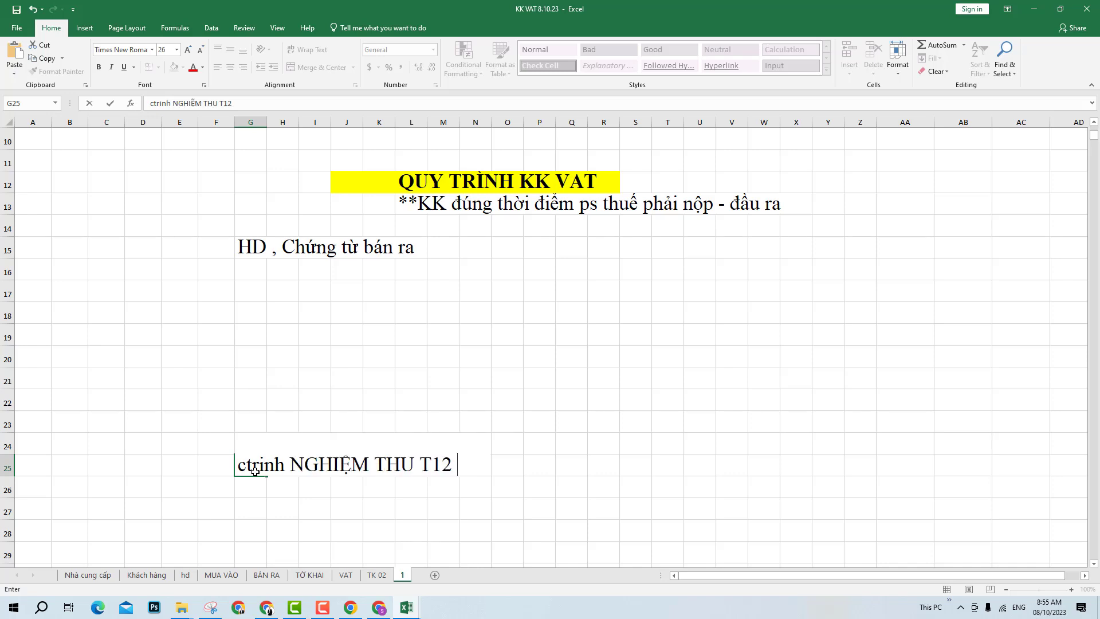
pyautogui.write('NĂM 20')
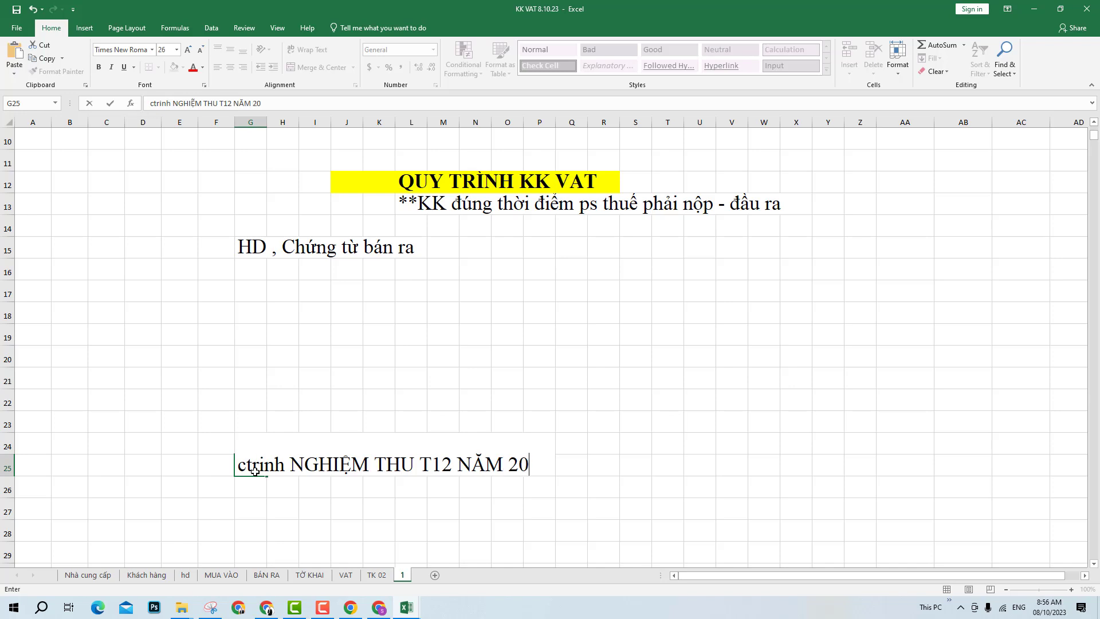
pyautogui.write('22 =>')
pyautogui.write('qua 20')
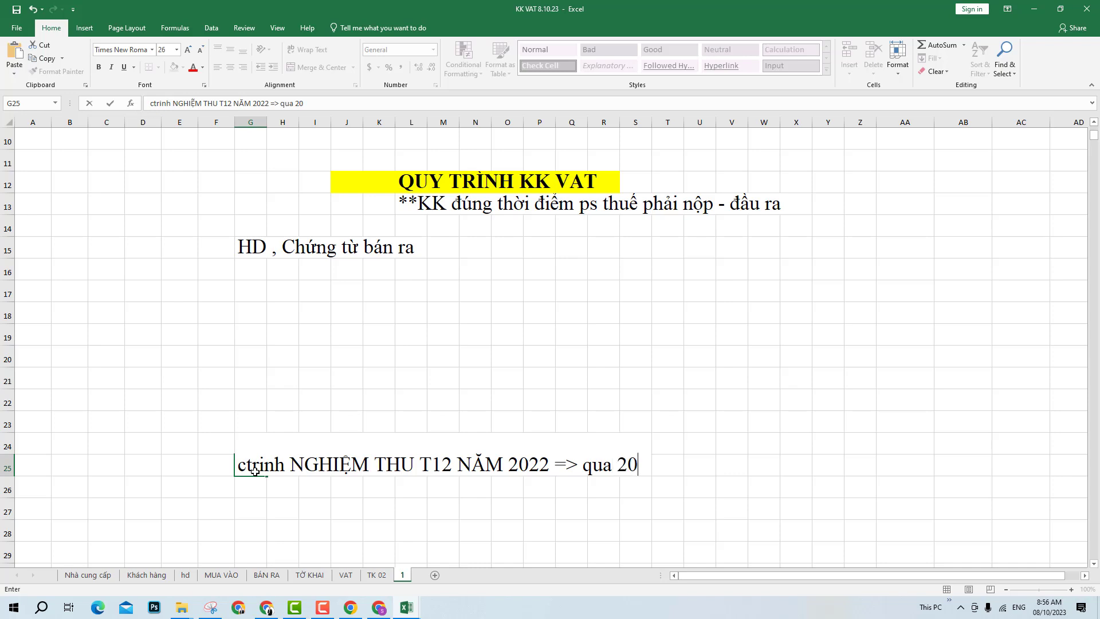
pyautogui.write('23 xuất ')
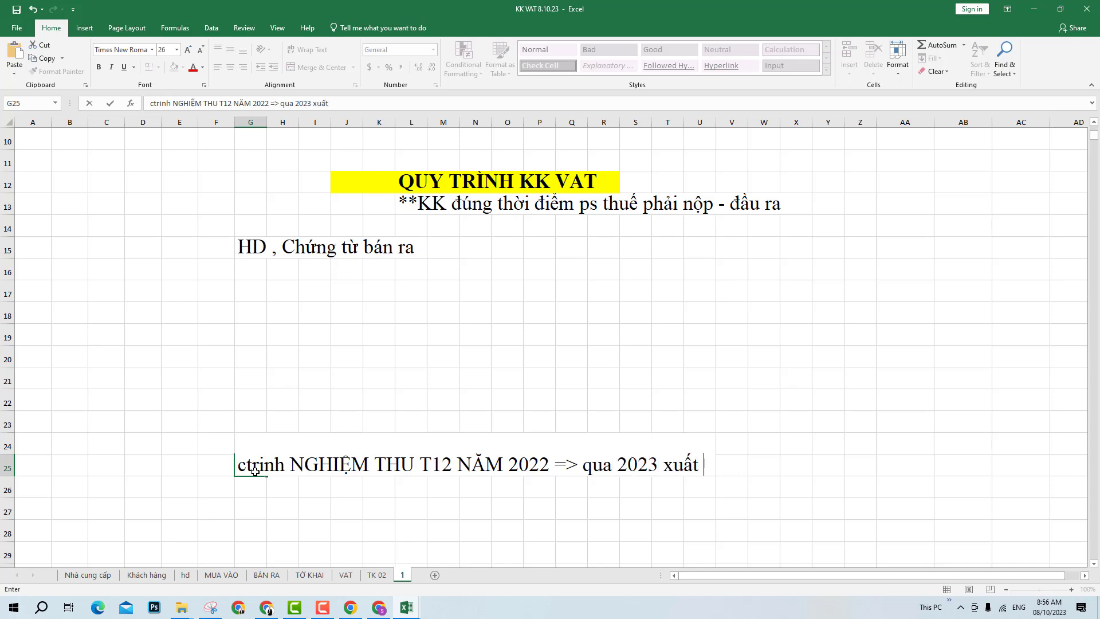
pyautogui.write('HD, thu tiên')
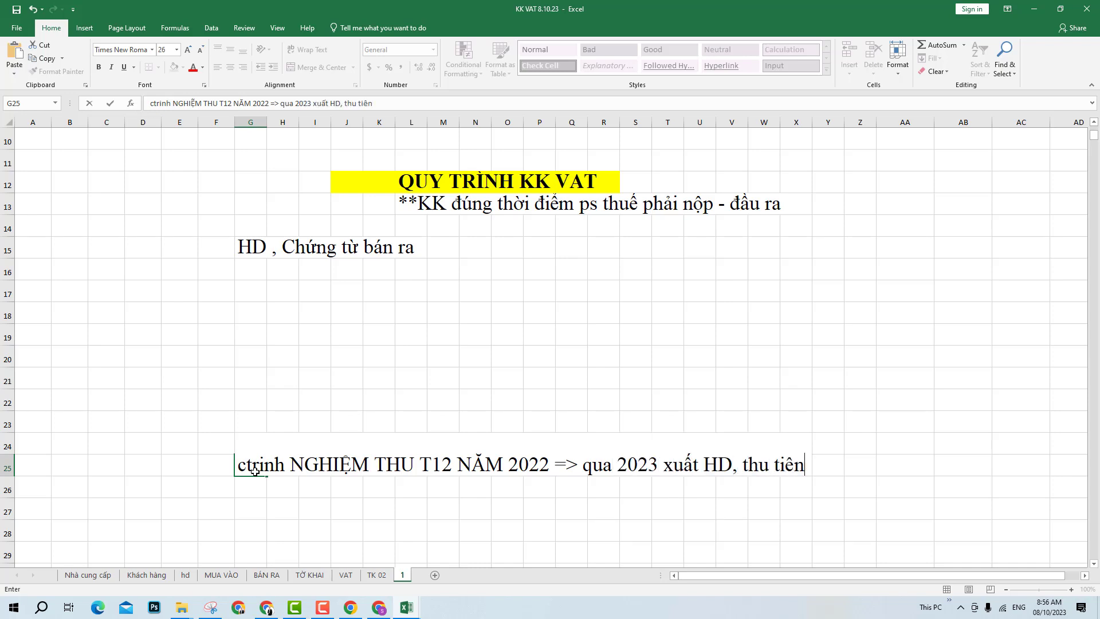
pyautogui.write('f')
pyautogui.press('Return')
# - Fill cells F25 to Z25, the row with the acceptance example, with yellow
pyautogui.scroll(-2, 216, 449)
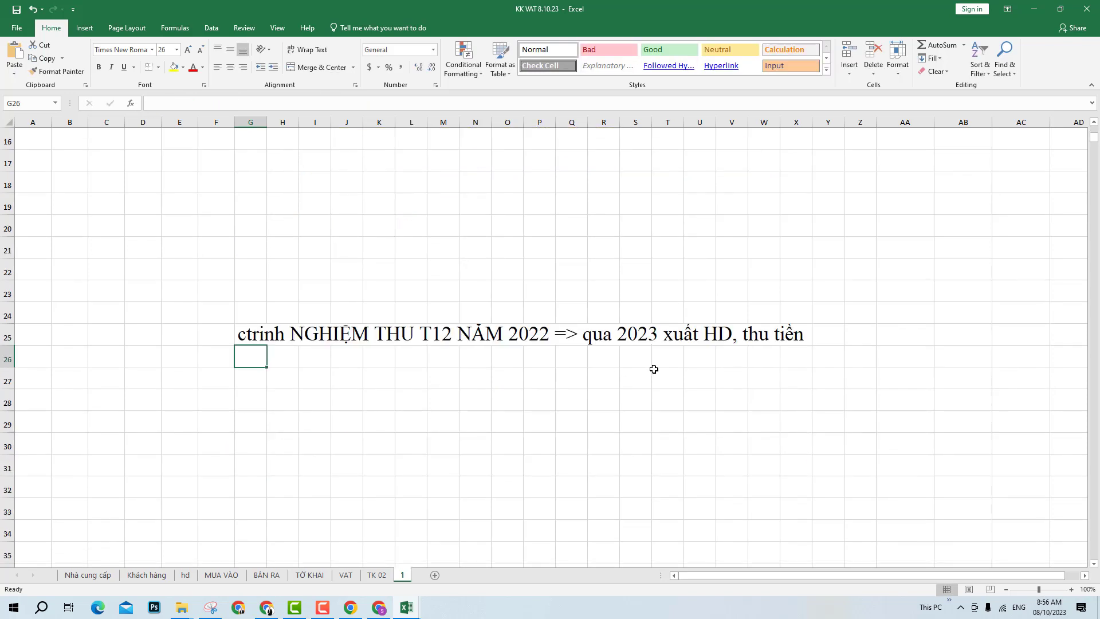
pyautogui.moveTo(863, 338); pyautogui.dragTo(198, 337)
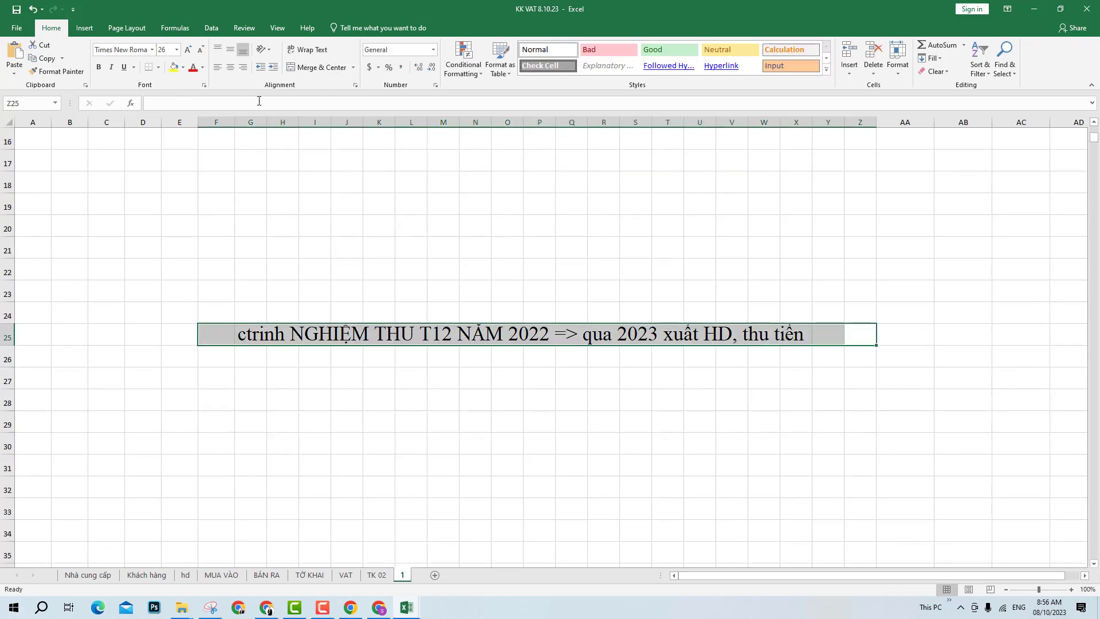
pyautogui.click(174, 70)
pyautogui.click(285, 359)
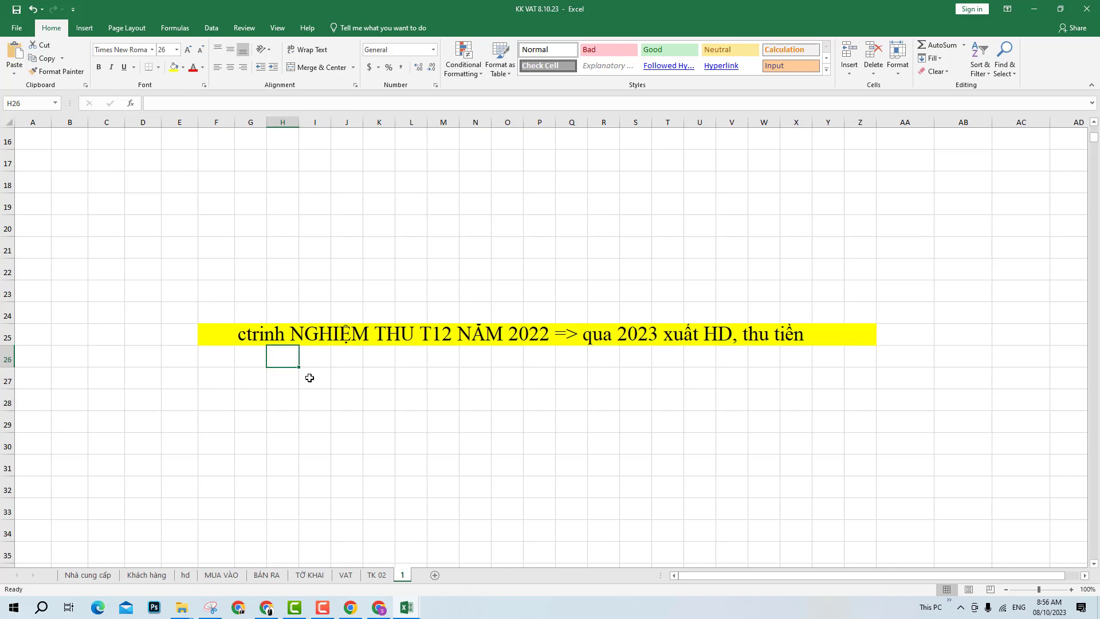
# - Enter the note ",=> kk vat, dt trong 2022" in cell H26 under the acceptance example
pyautogui.write(',=>')
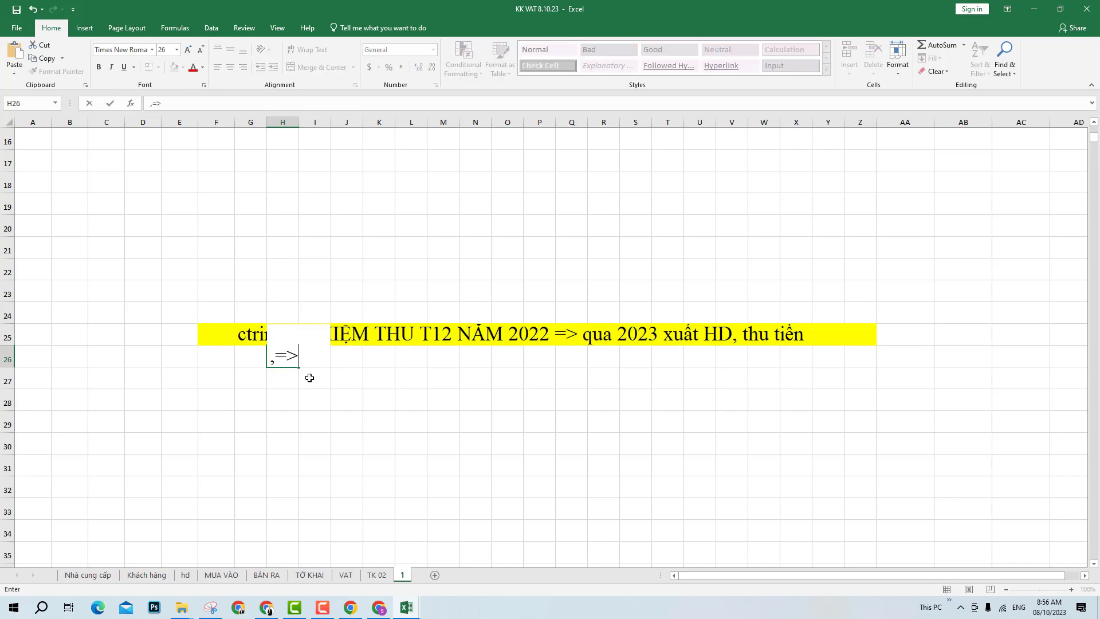
pyautogui.write(' kk vat')
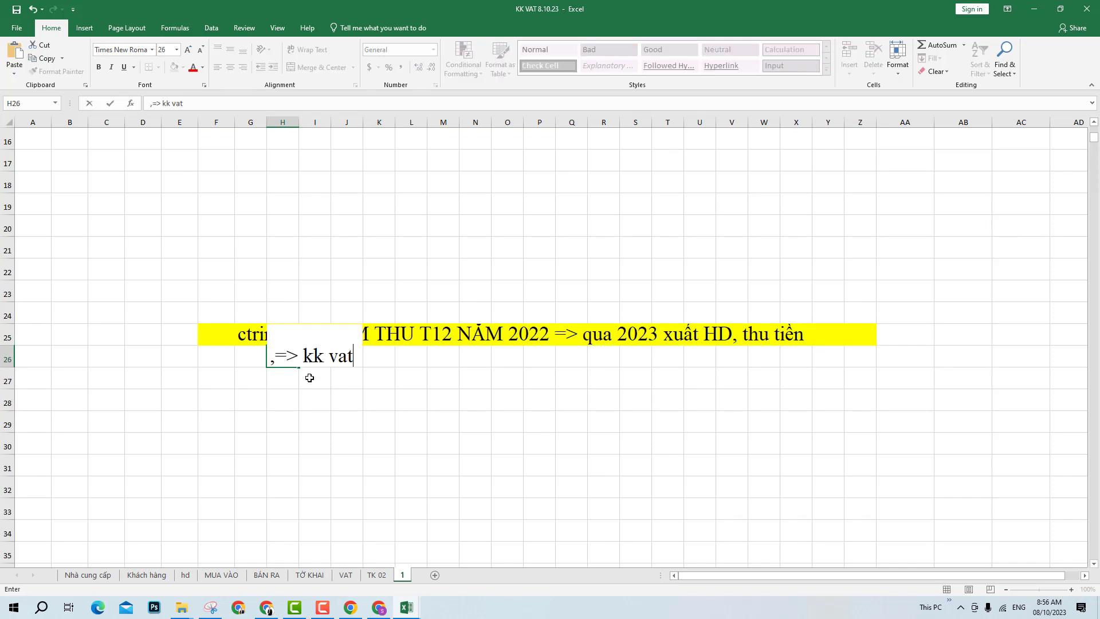
pyautogui.write(', dt trong 200')
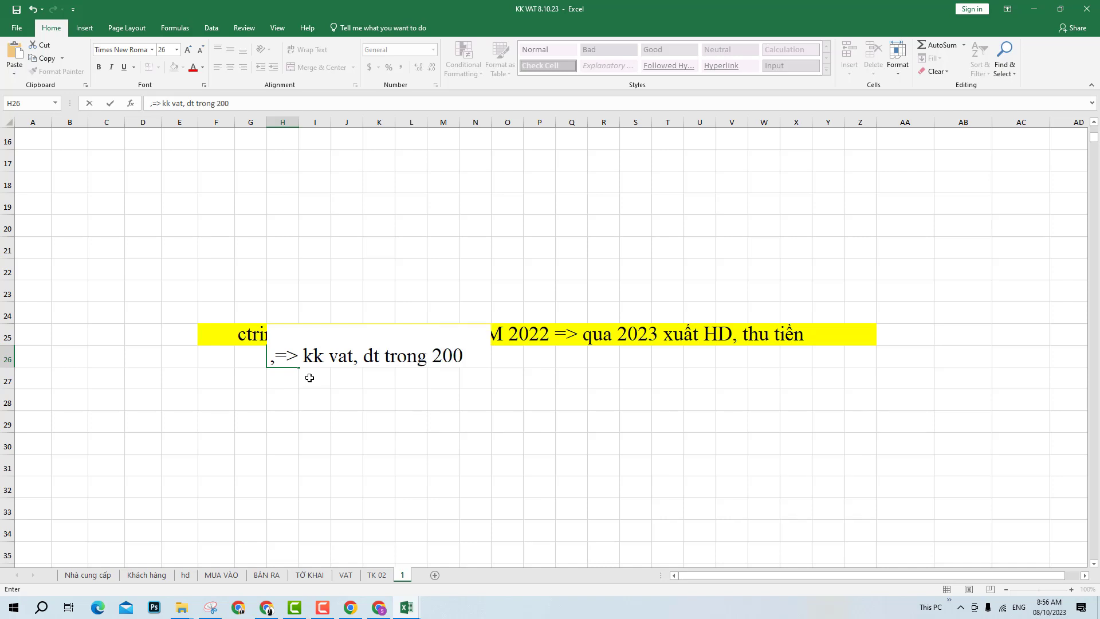
pyautogui.press('BackSpace')
pyautogui.write('22')
pyautogui.press('Return')
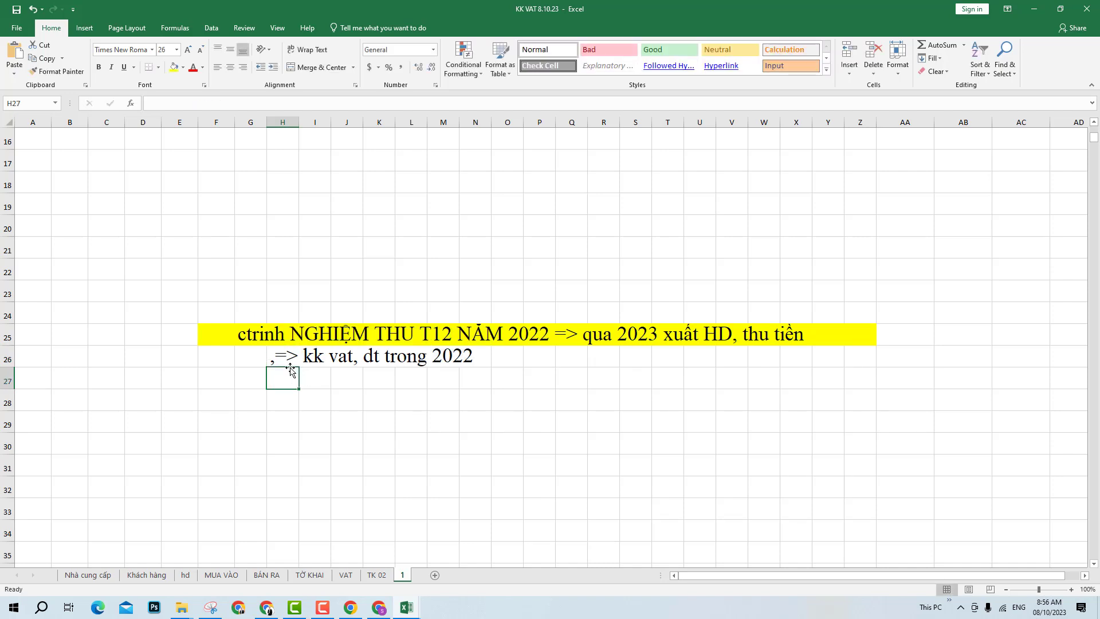
pyautogui.moveTo(286, 358); pyautogui.dragTo(479, 361)
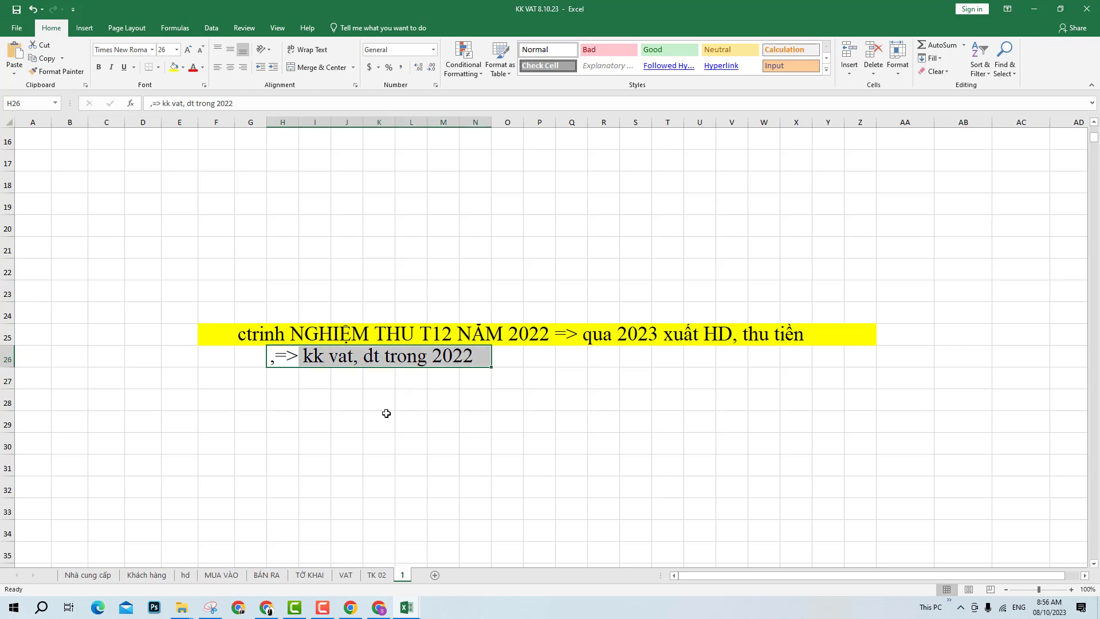
pyautogui.click(386, 413)
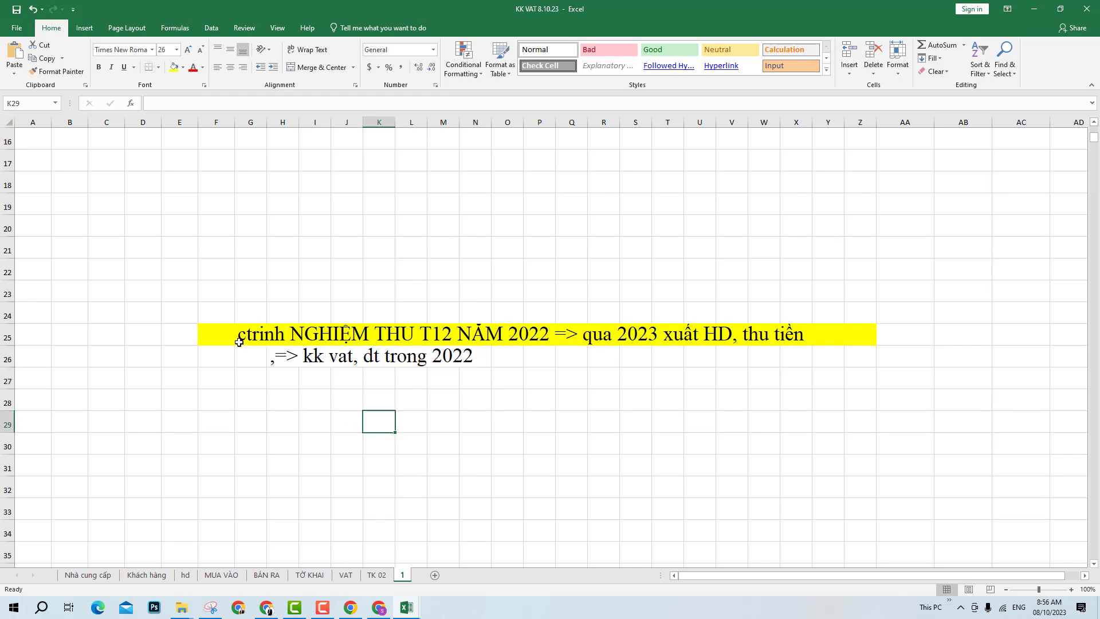
pyautogui.moveTo(239, 342); pyautogui.dragTo(590, 366)
pyautogui.click(590, 389)
# - Enter the note ",=> KK vat, dt trong 2023: HỒI TỐI VỀ 2022" in cell S26
pyautogui.click(622, 355)
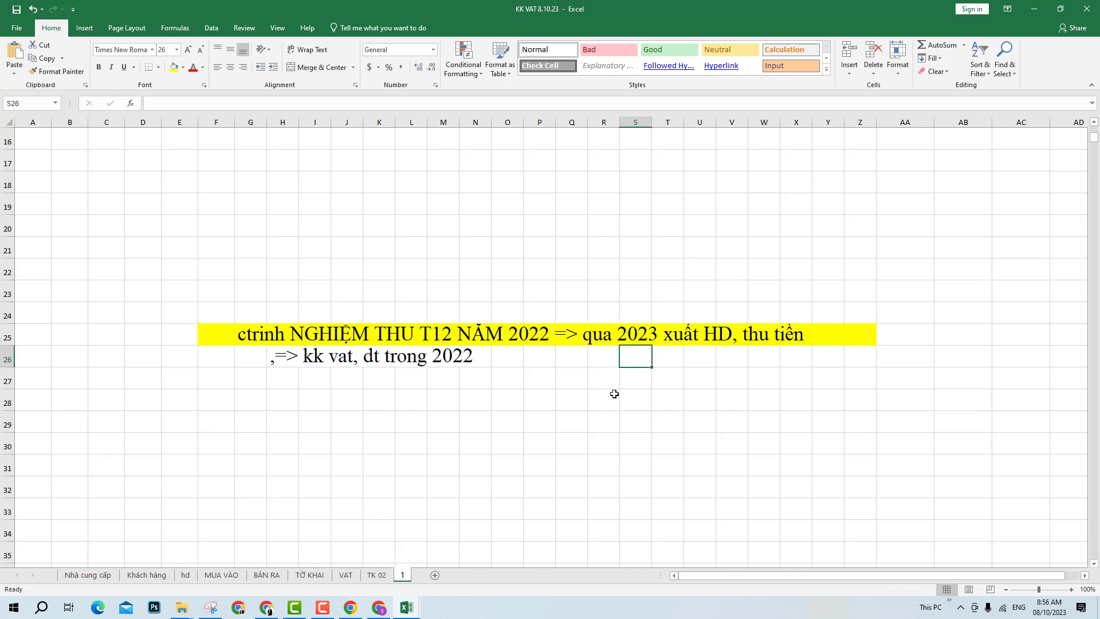
pyautogui.write(',=> ')
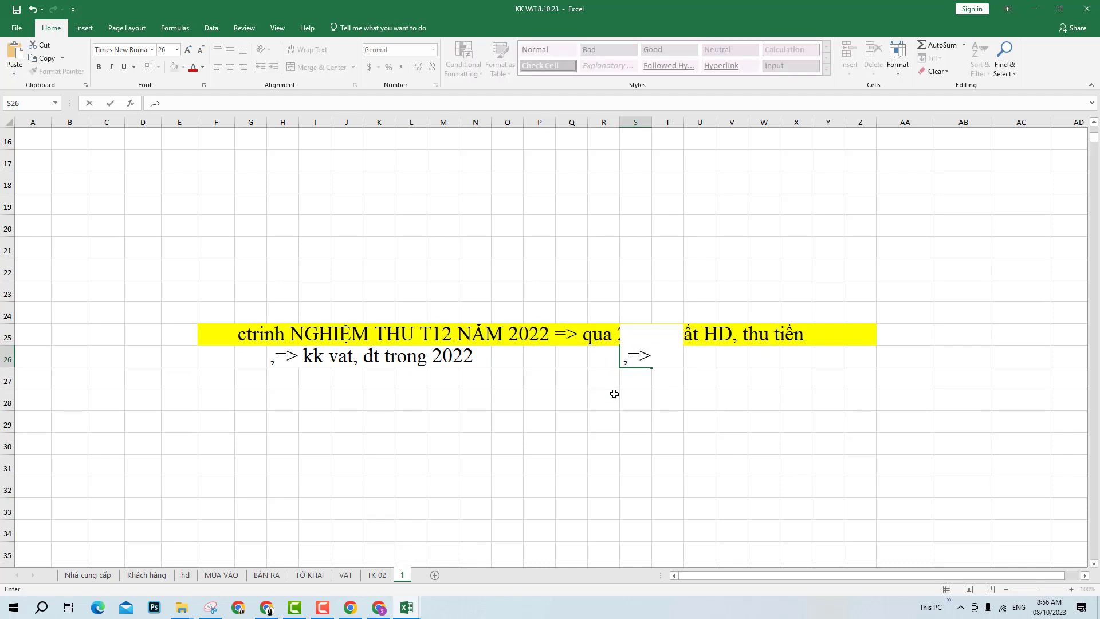
pyautogui.write('KK vat, d')
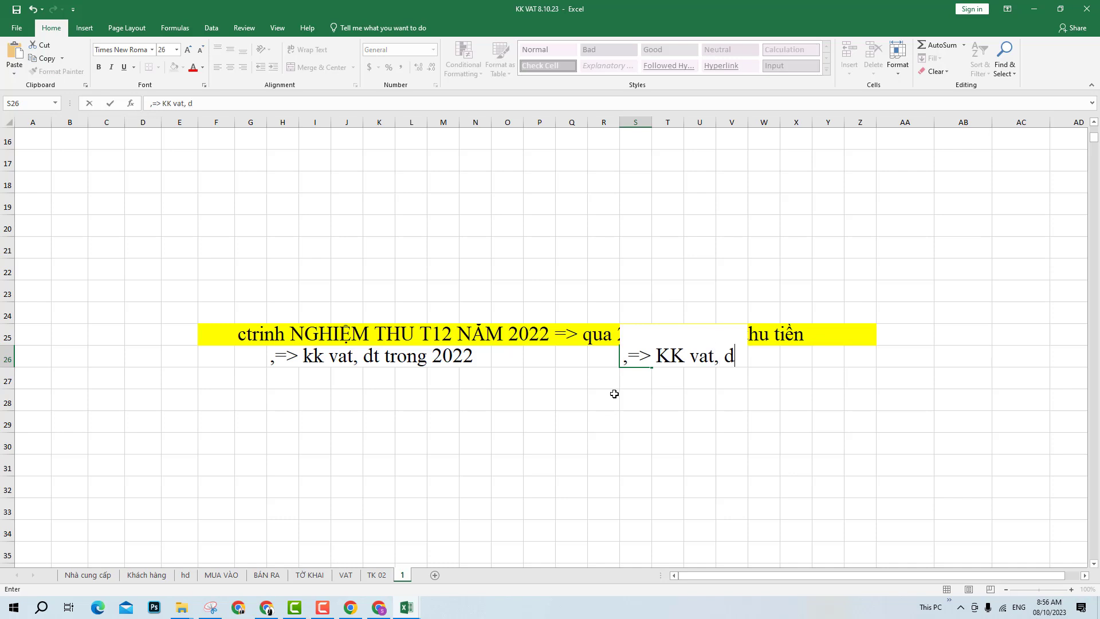
pyautogui.write('t trong 2023')
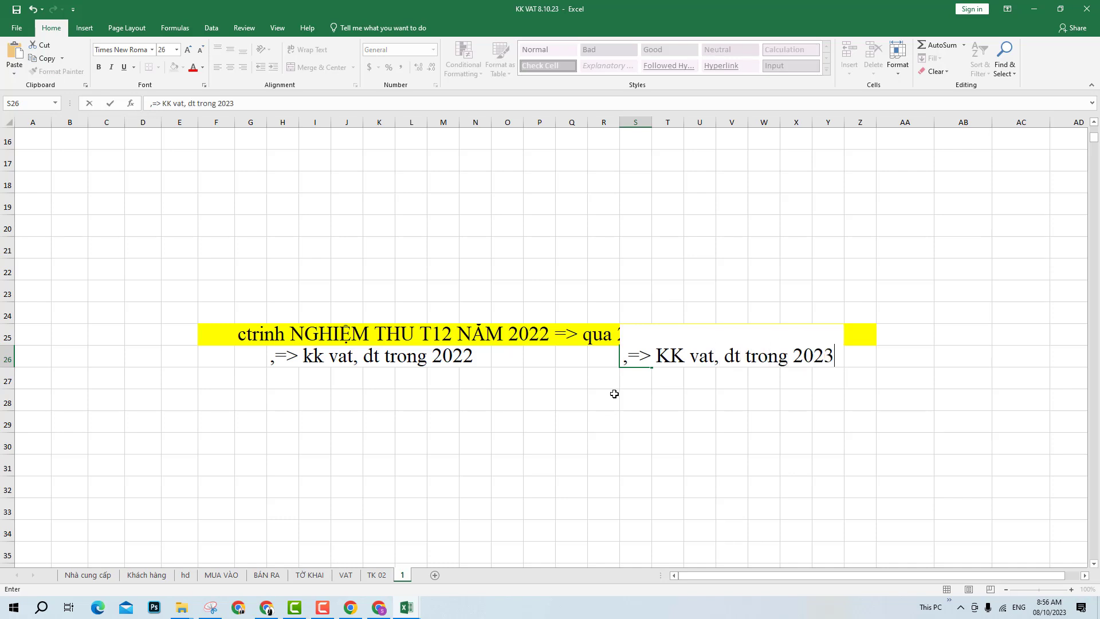
pyautogui.write(' : H')
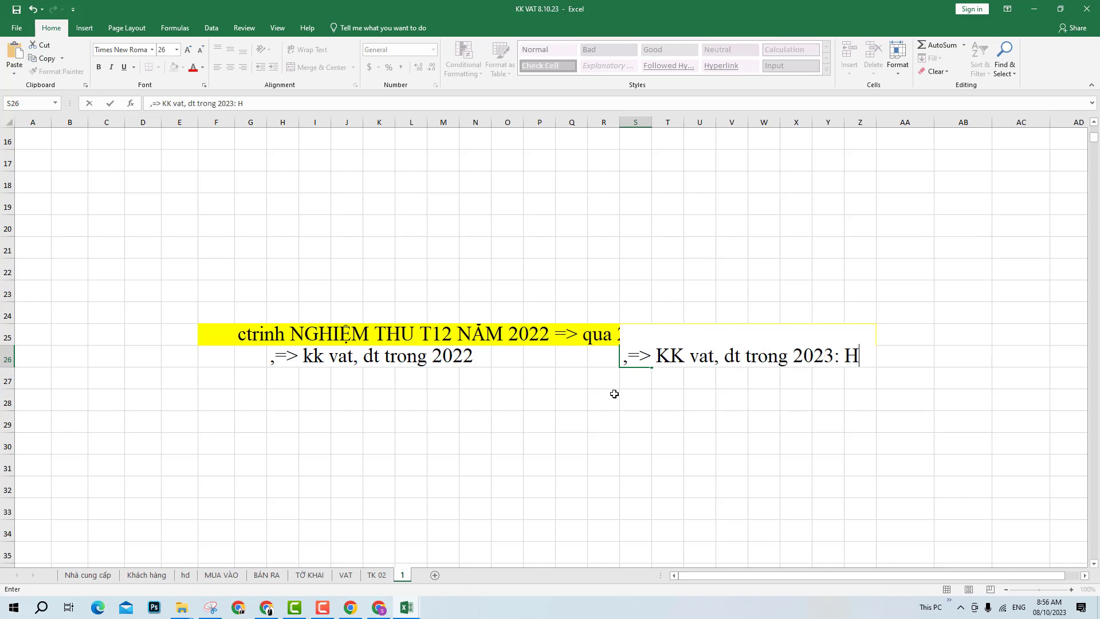
pyautogui.write('ỒI TOỐI ')
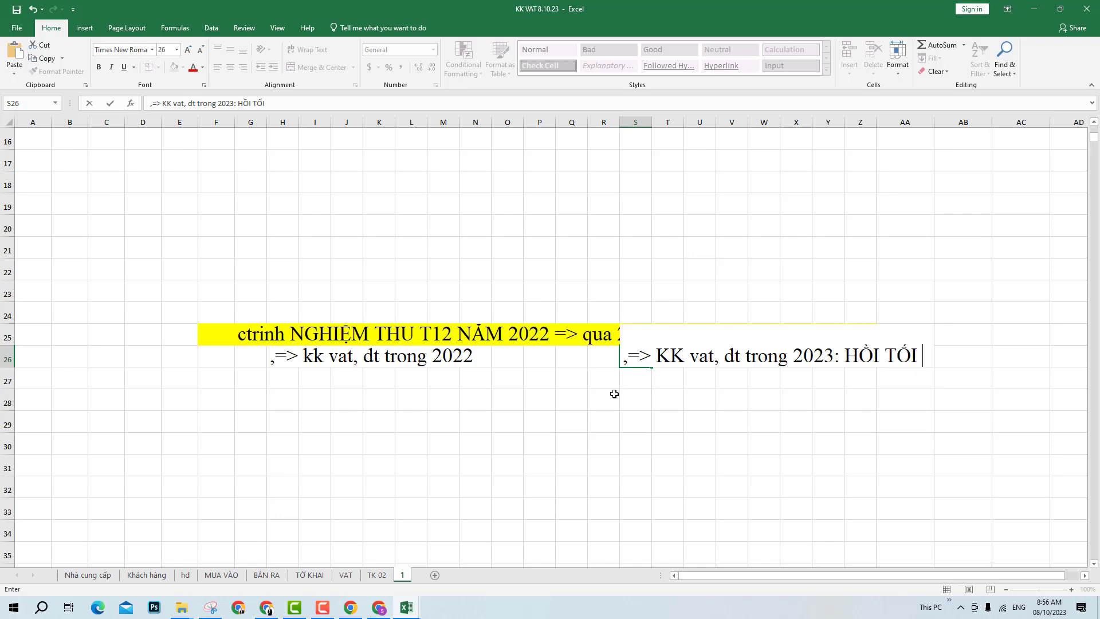
pyautogui.write('VỀ 2022')
pyautogui.press('Return')
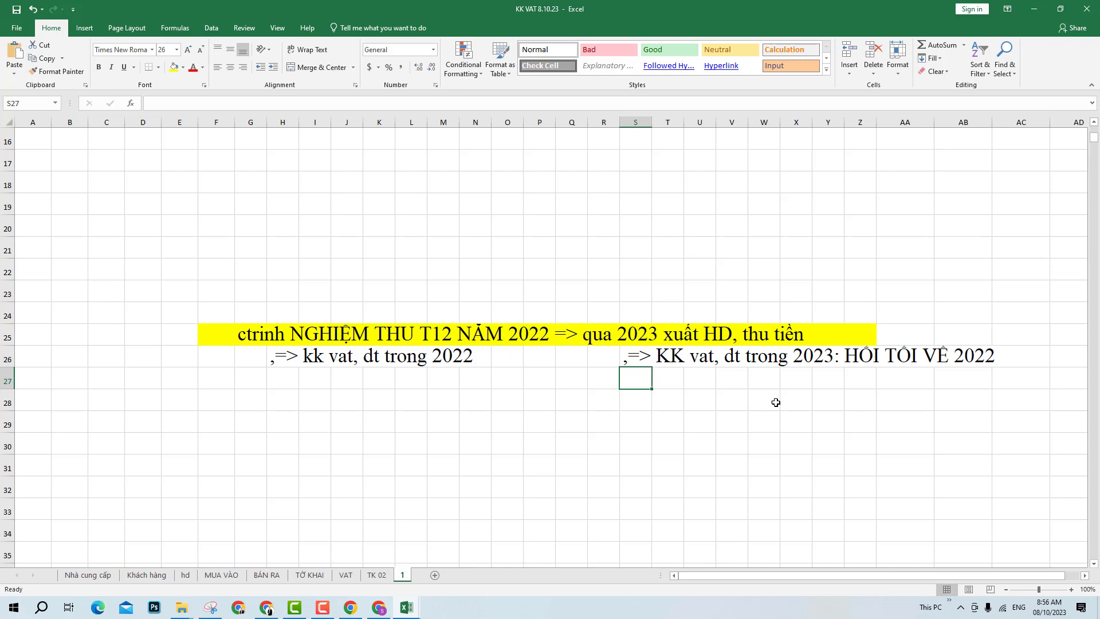
# - Enter the consequence ",=> TRUY THU THUẾ" in cell X27, below the 2023 declaration note
pyautogui.click(799, 387)
pyautogui.write(',=> ')
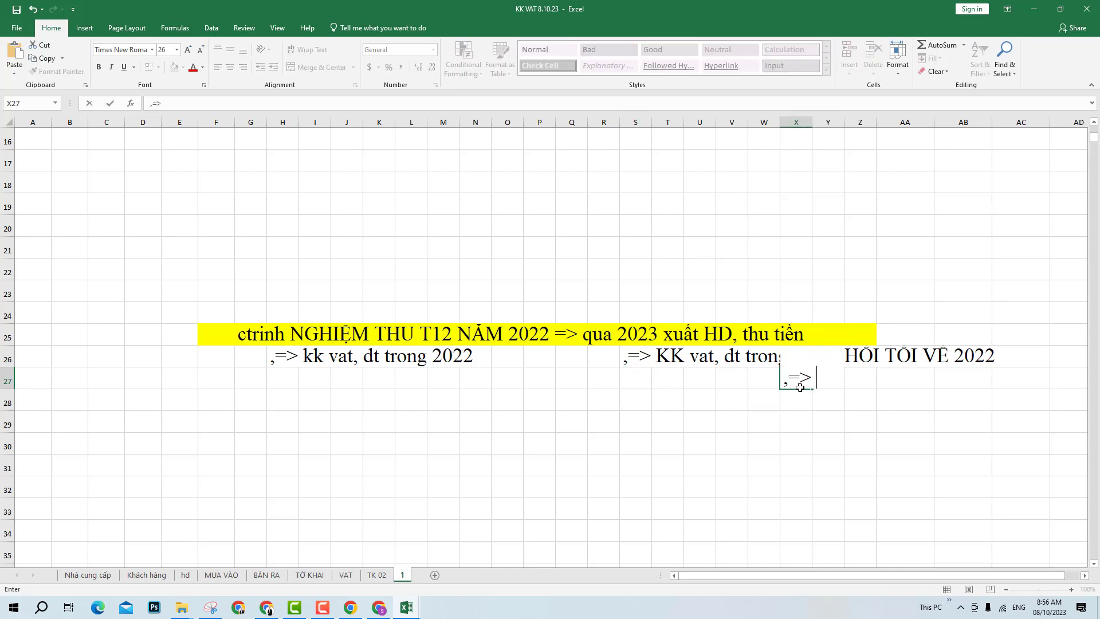
pyautogui.write('TRUY THU ')
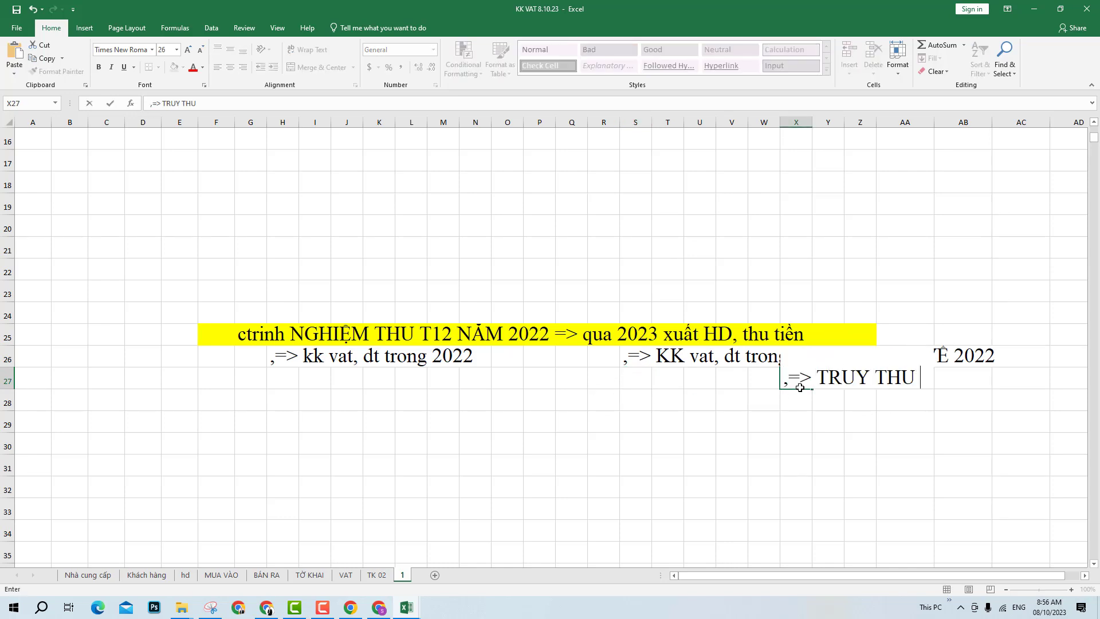
pyautogui.write('THUẾ')
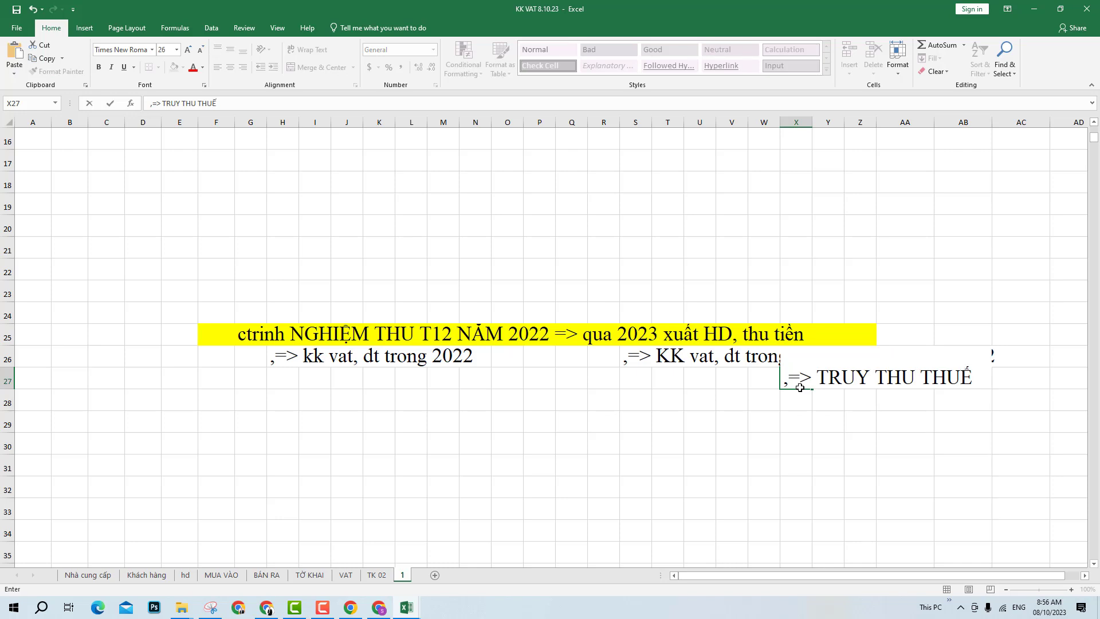
pyautogui.press('Return')
# - Enter "VAT , T.TNDN" in cell Z28 and fill cells Z28 to AB28 with yellow
pyautogui.click(848, 400)
pyautogui.write('VAT')
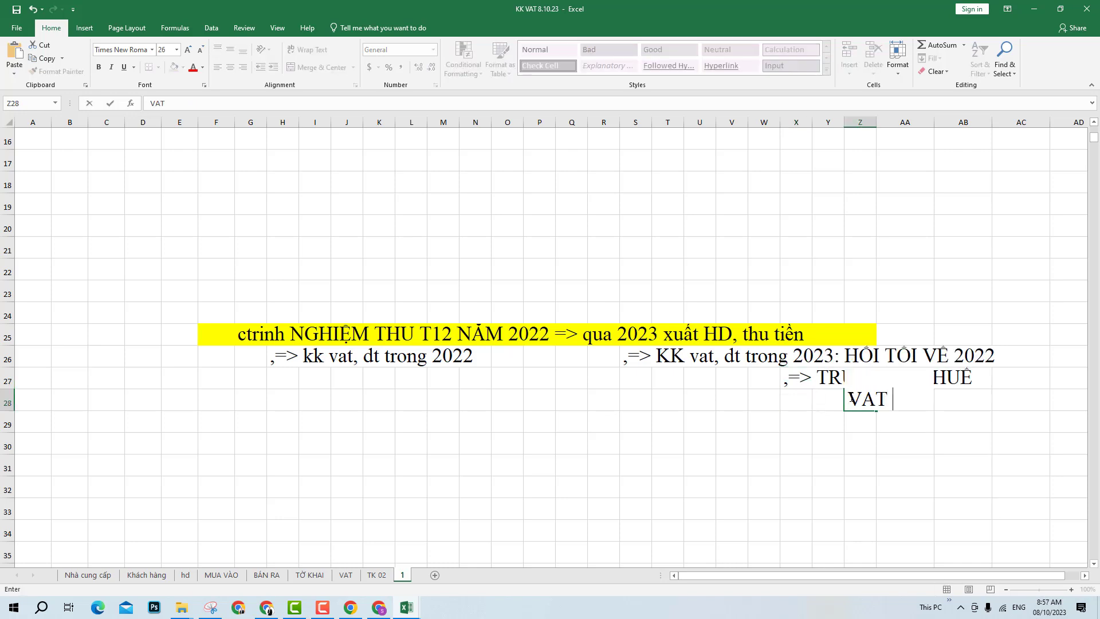
pyautogui.write(' , T.TND')
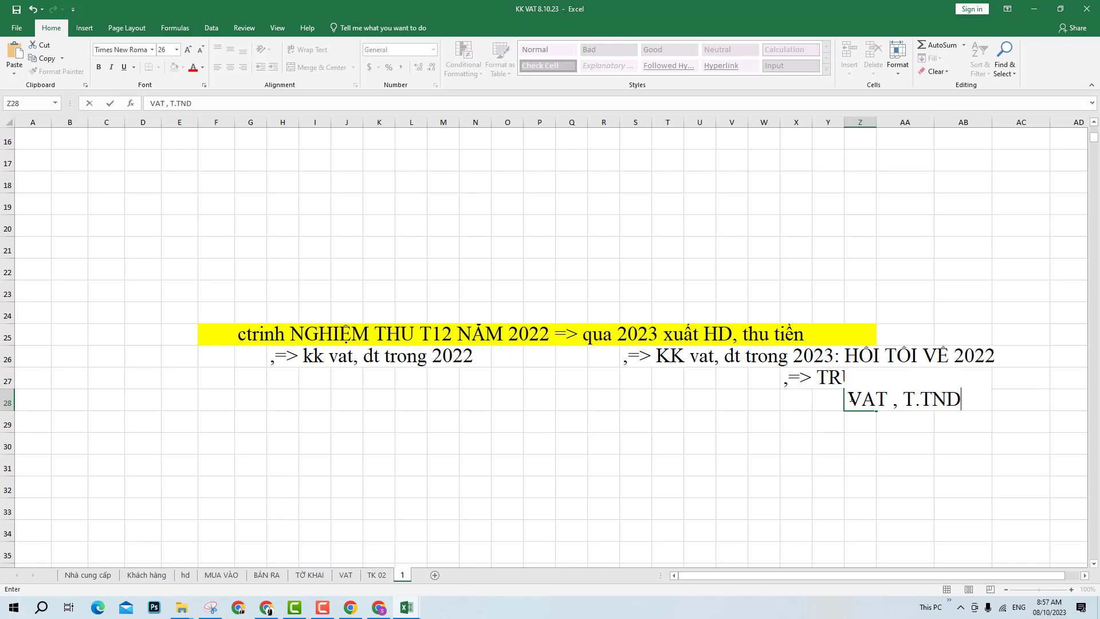
pyautogui.write('N')
pyautogui.press('Return')
pyautogui.moveTo(851, 400); pyautogui.dragTo(970, 399)
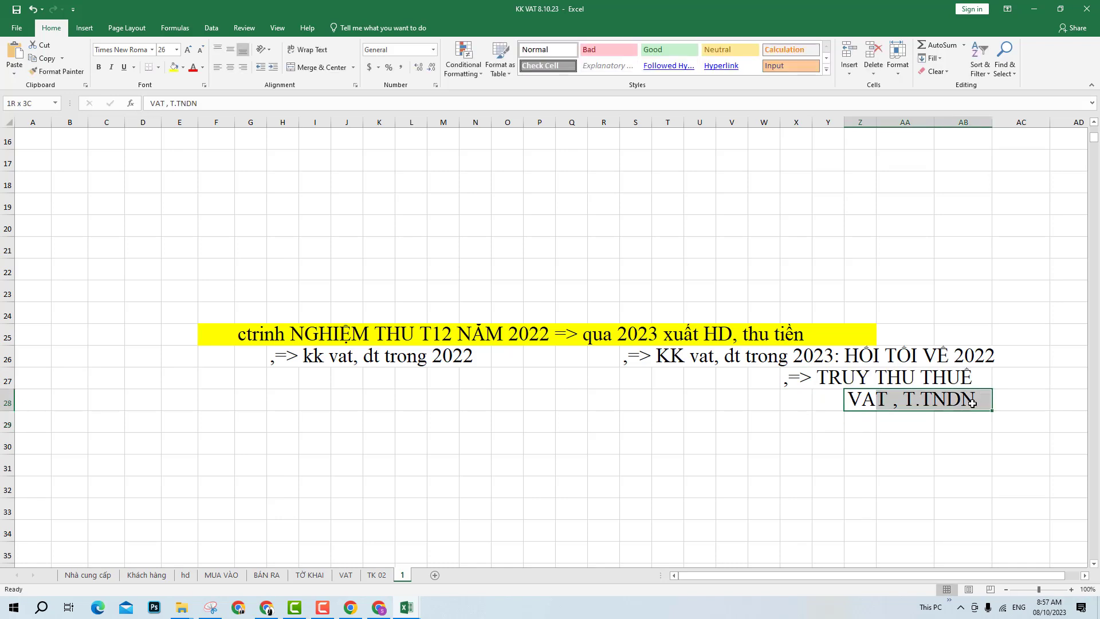
pyautogui.click(174, 67)
pyautogui.click(918, 463)
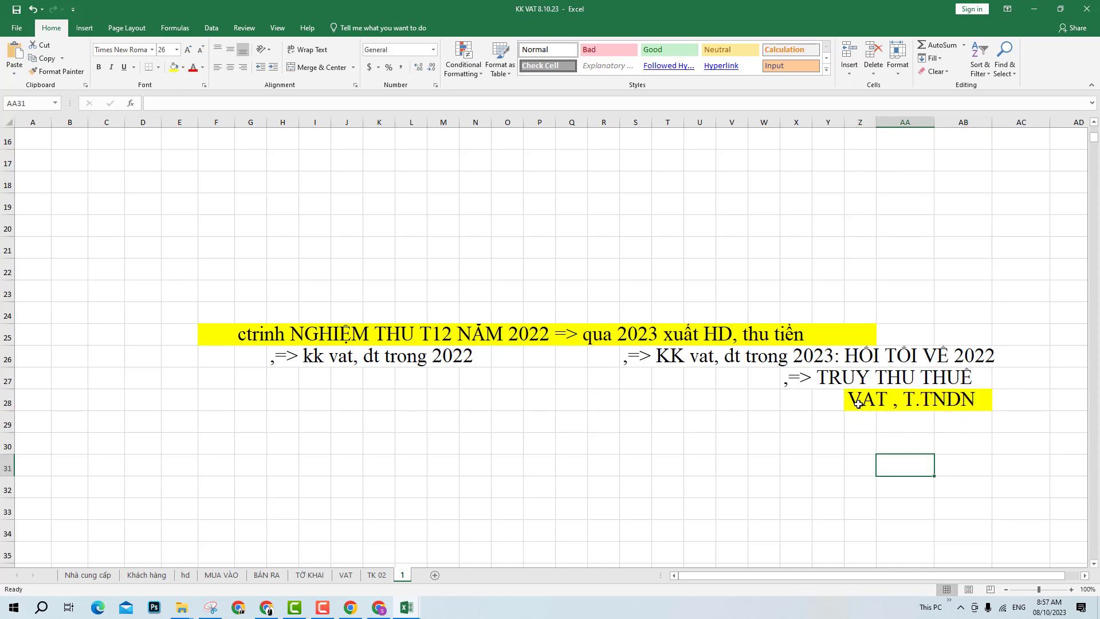
pyautogui.moveTo(857, 404); pyautogui.dragTo(969, 405)
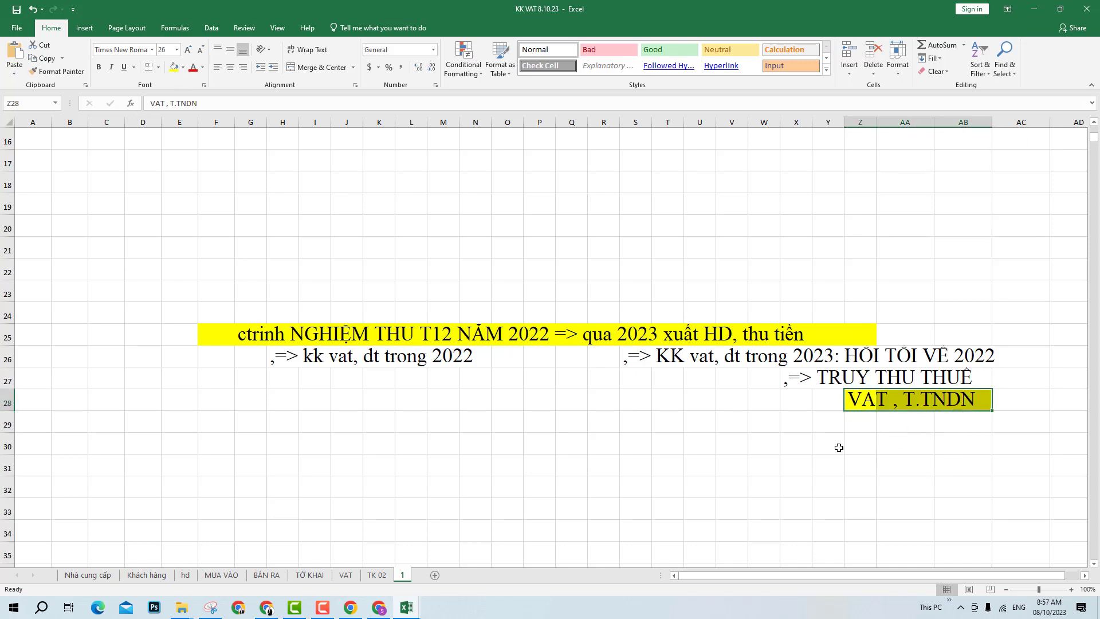
pyautogui.click(872, 435)
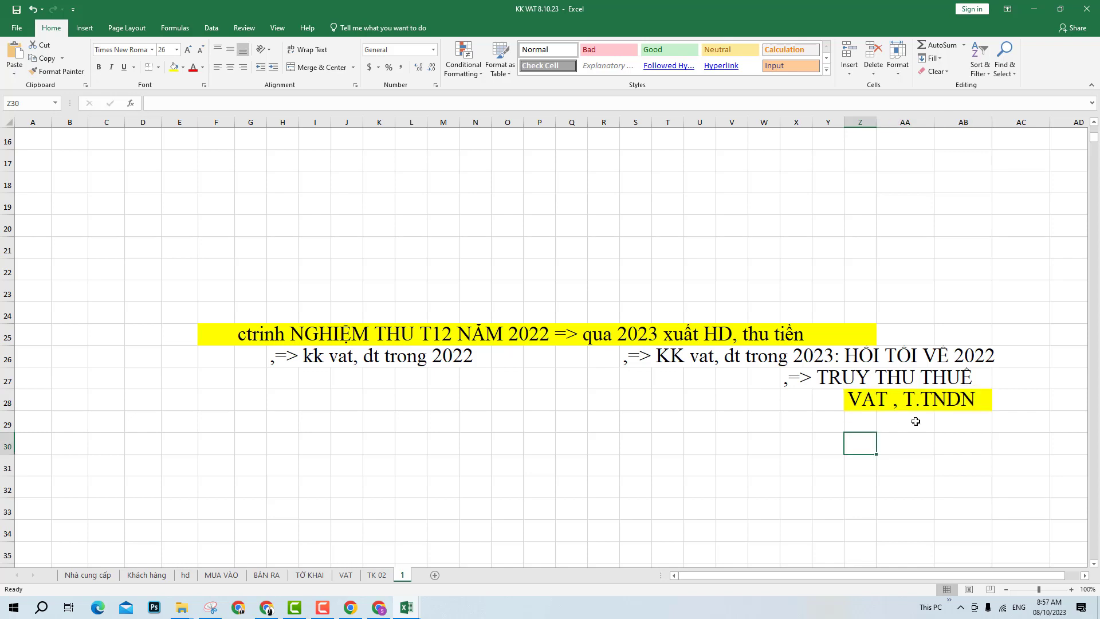
pyautogui.click(754, 408)
pyautogui.moveTo(873, 401); pyautogui.dragTo(968, 395)
pyautogui.click(898, 447)
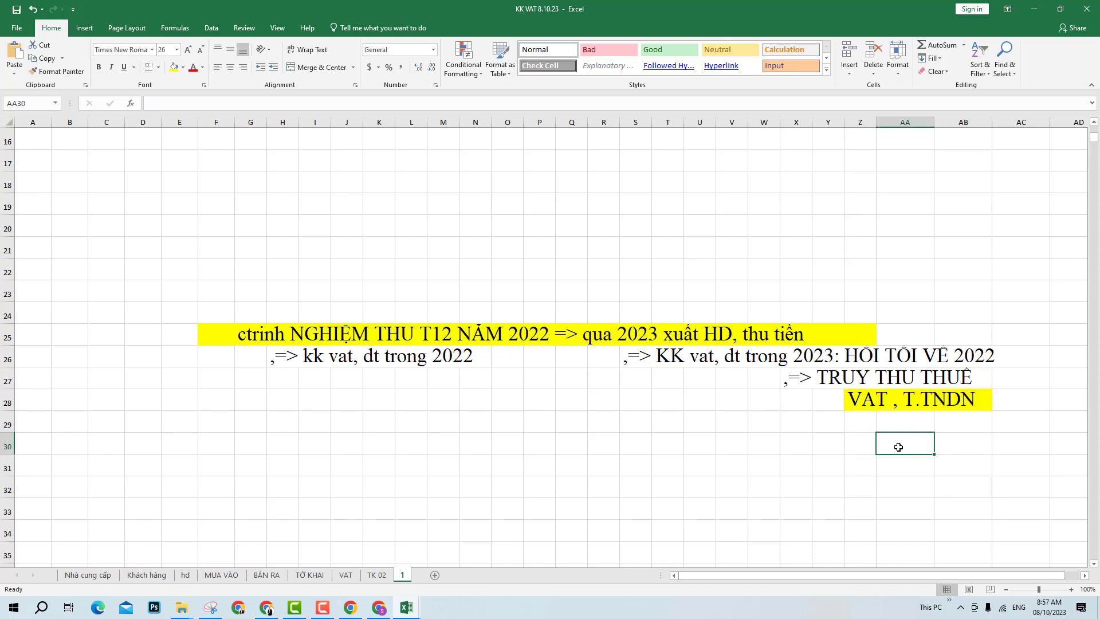
pyautogui.click(545, 478)
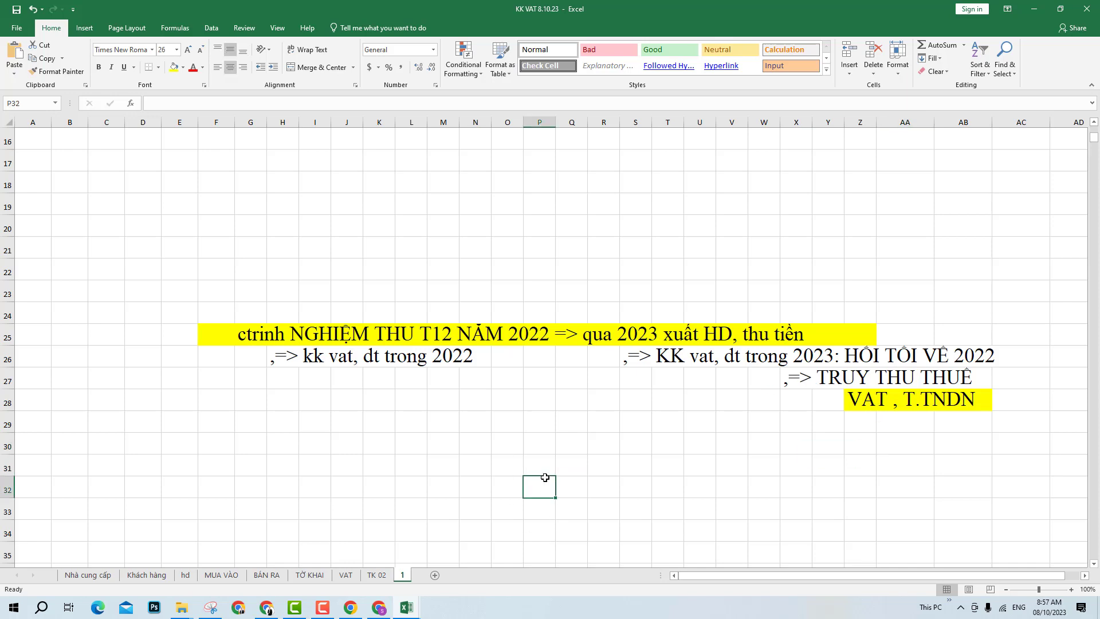
pyautogui.click(417, 450)
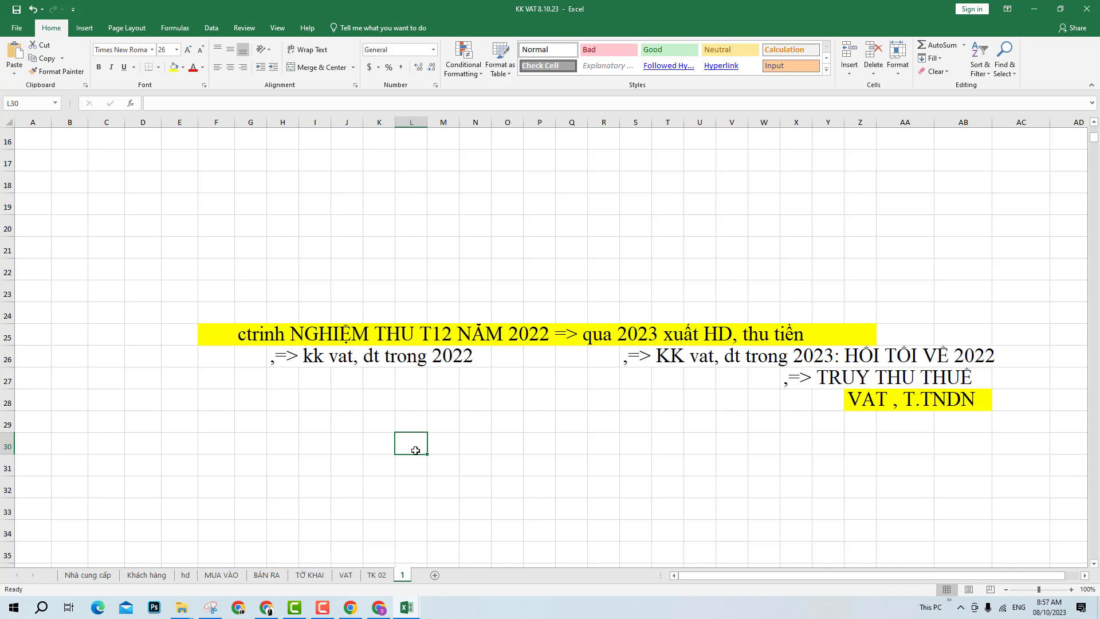
pyautogui.click(612, 380)
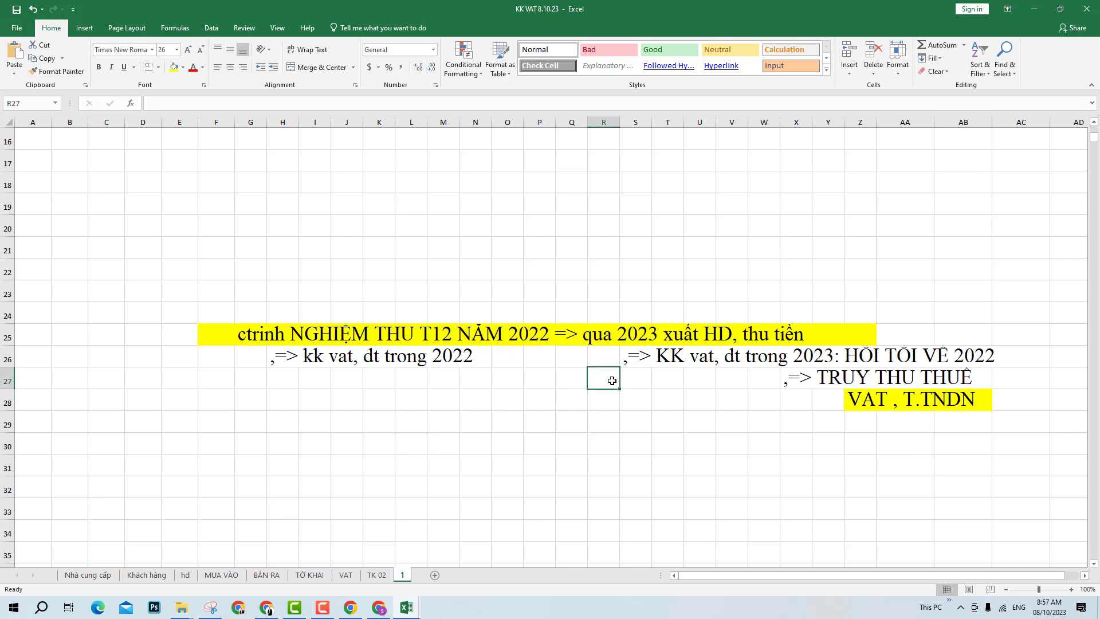
# - Save the workbook, switch to the Google Meet call and send "?" in its chat
pyautogui.click(17, 10)
pyautogui.click(379, 607)
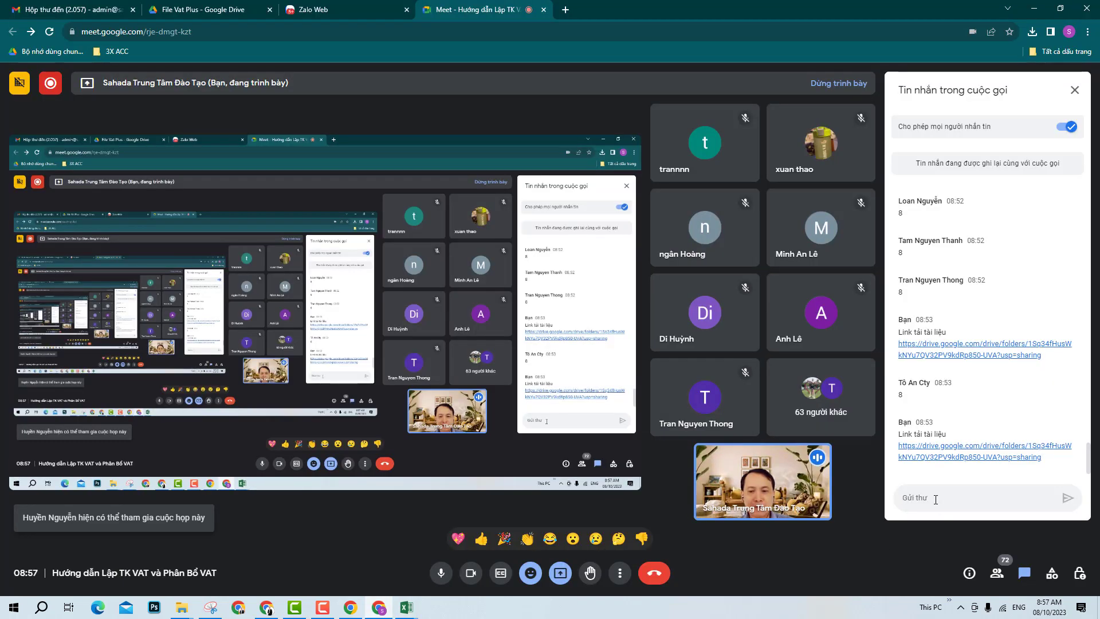
pyautogui.click(935, 499)
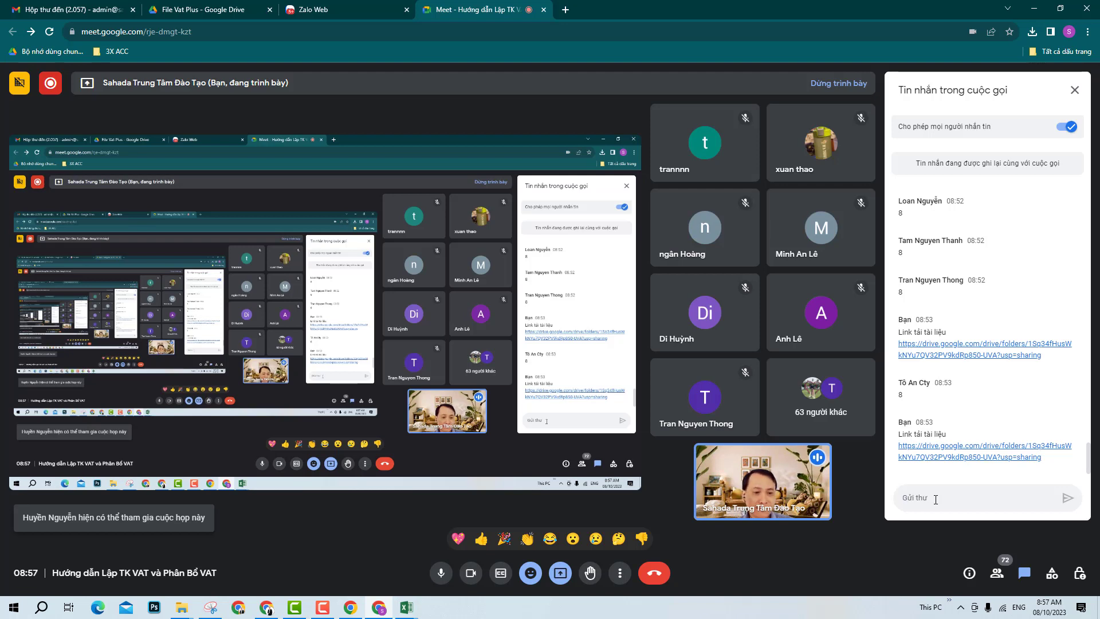
pyautogui.write('?')
pyautogui.press('Return')
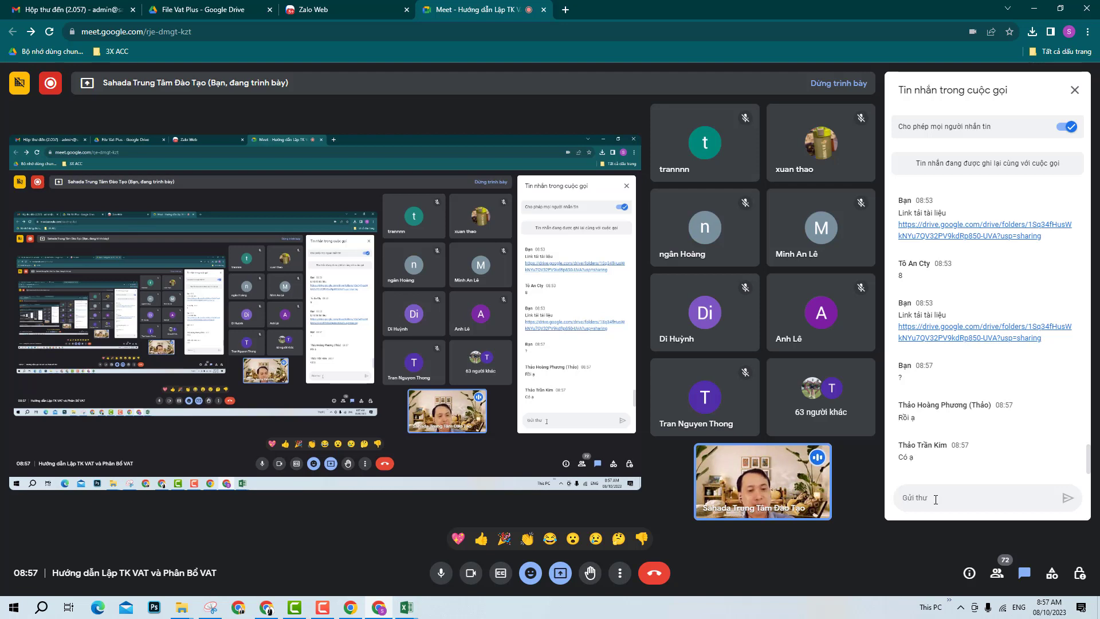
# - Switch to the KK VAT 8.10.23 workbook in Excel and enter ",=> XUẤT HD SAI T/Đ: 4 - 8TR/HD" in cell H29
pyautogui.moveTo(411, 615)
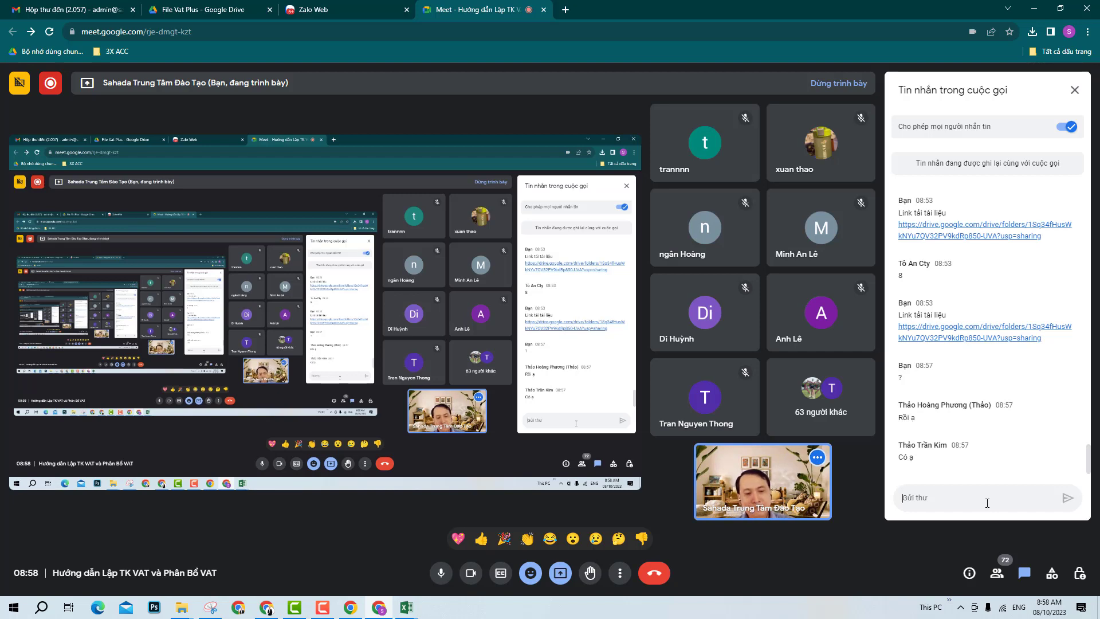
pyautogui.click(452, 561)
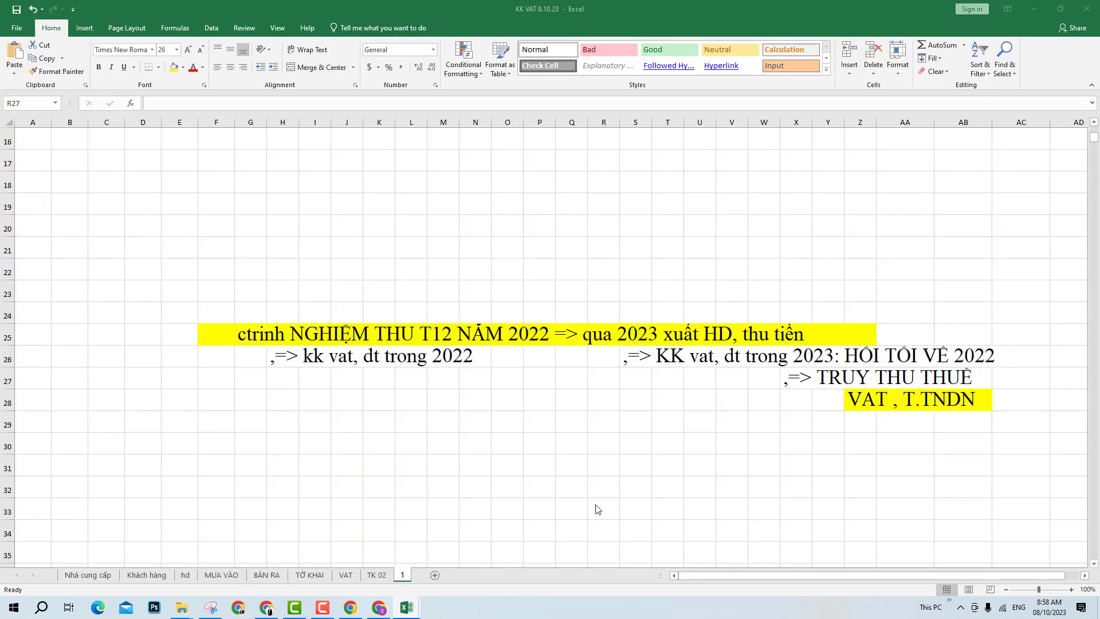
pyautogui.click(274, 421)
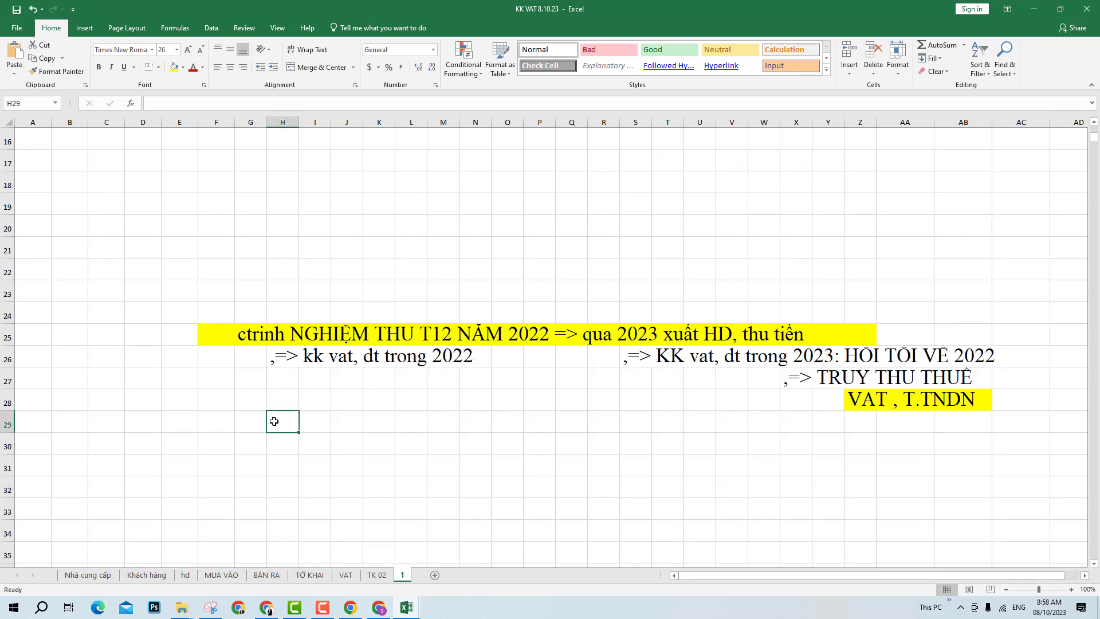
pyautogui.write(',=>')
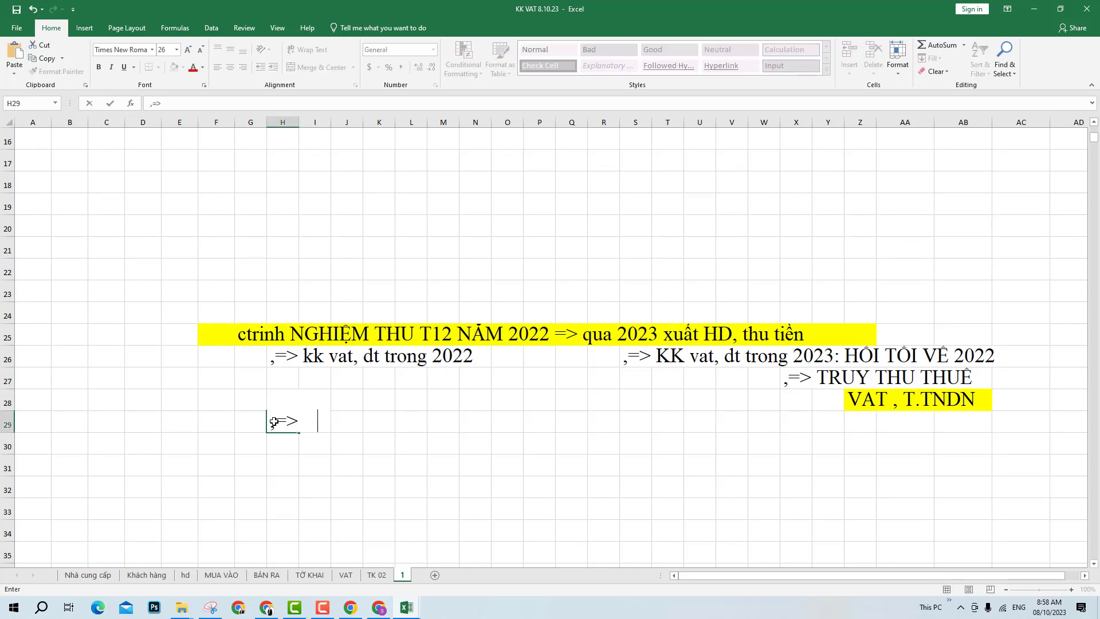
pyautogui.write(' XUẤT HD SAI ')
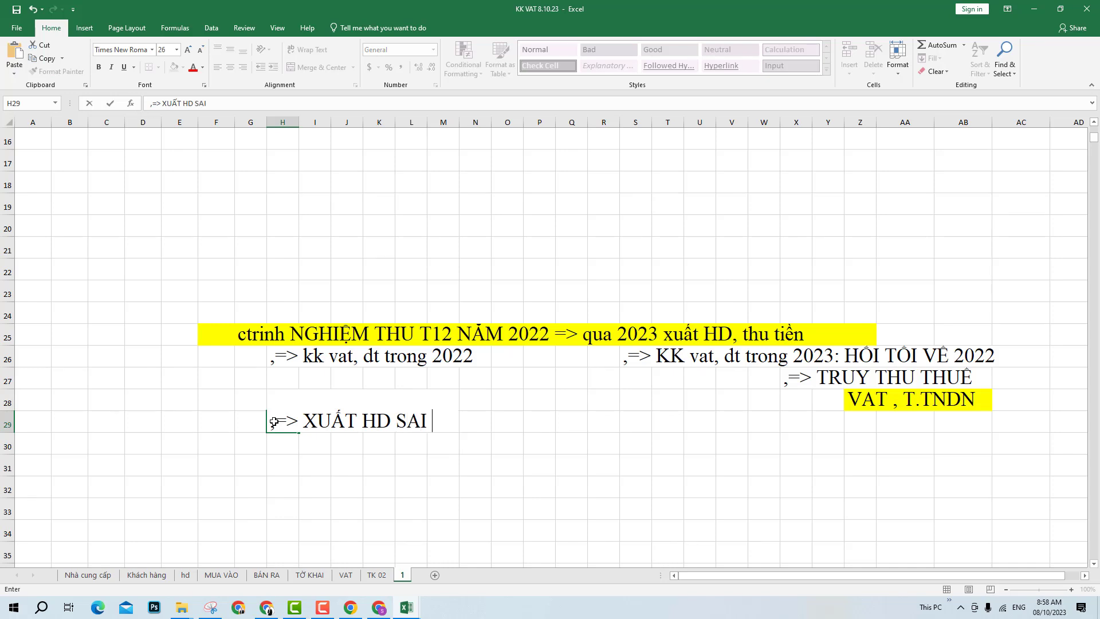
pyautogui.write('T/Đ: 4 - ')
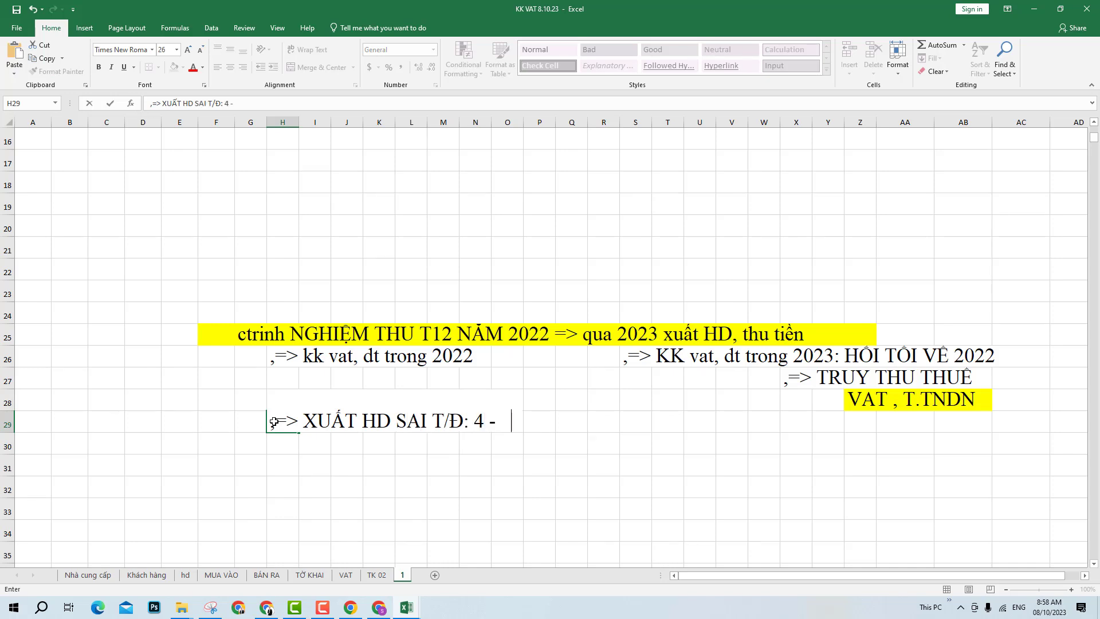
pyautogui.write('8TR/HD')
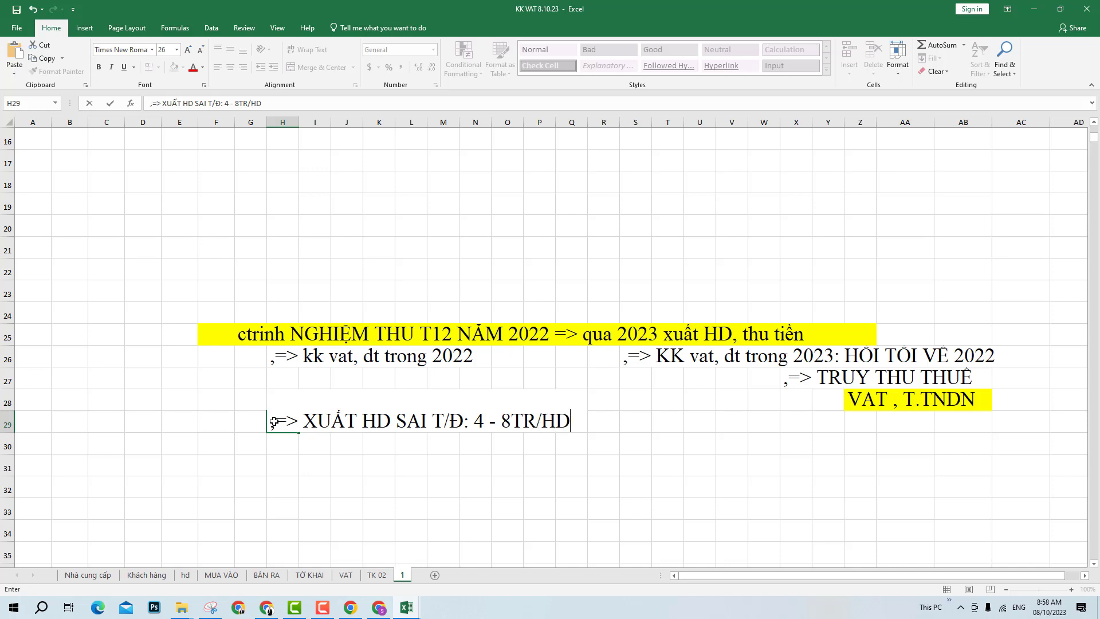
pyautogui.press('Return')
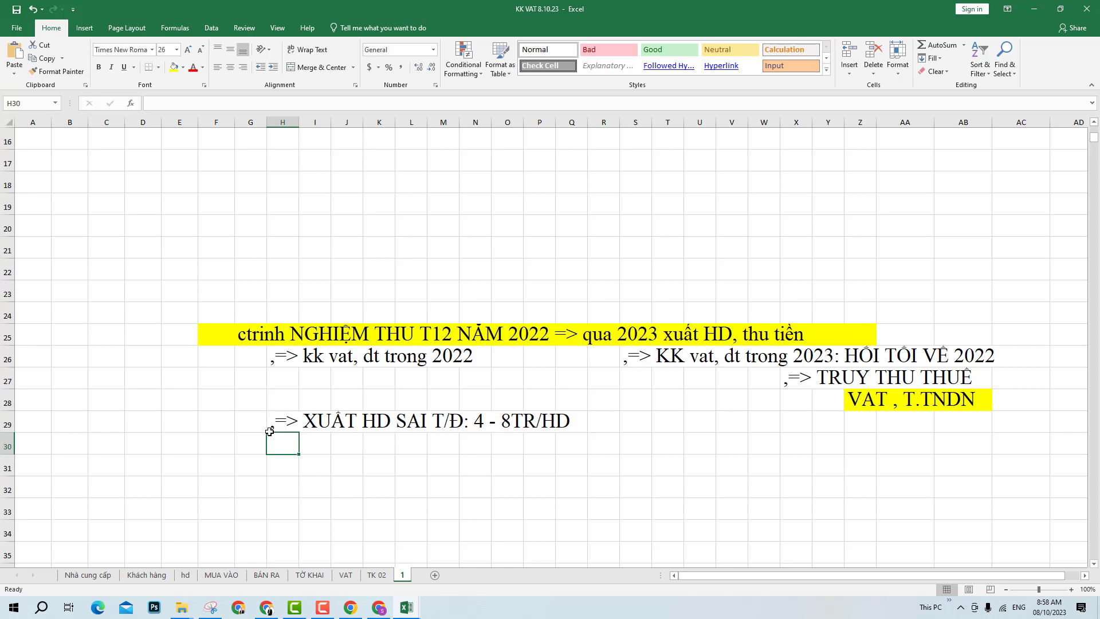
# - Save the workbook and review the output invoice line in row 15 of the VAT declaration process
pyautogui.click(378, 469)
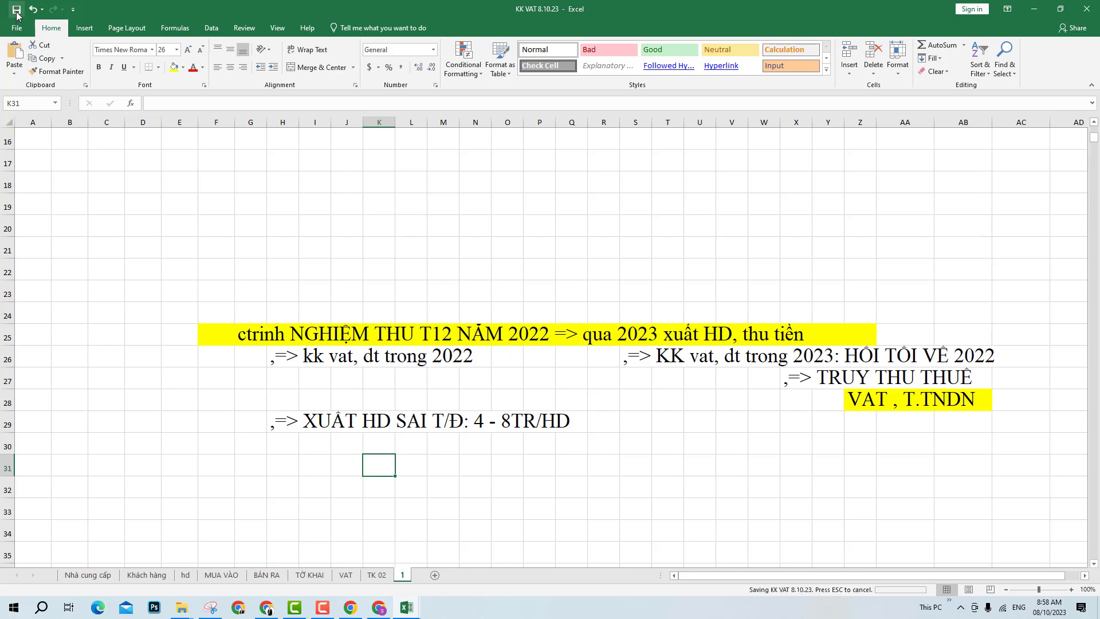
pyautogui.scroll(4, 372, 304)
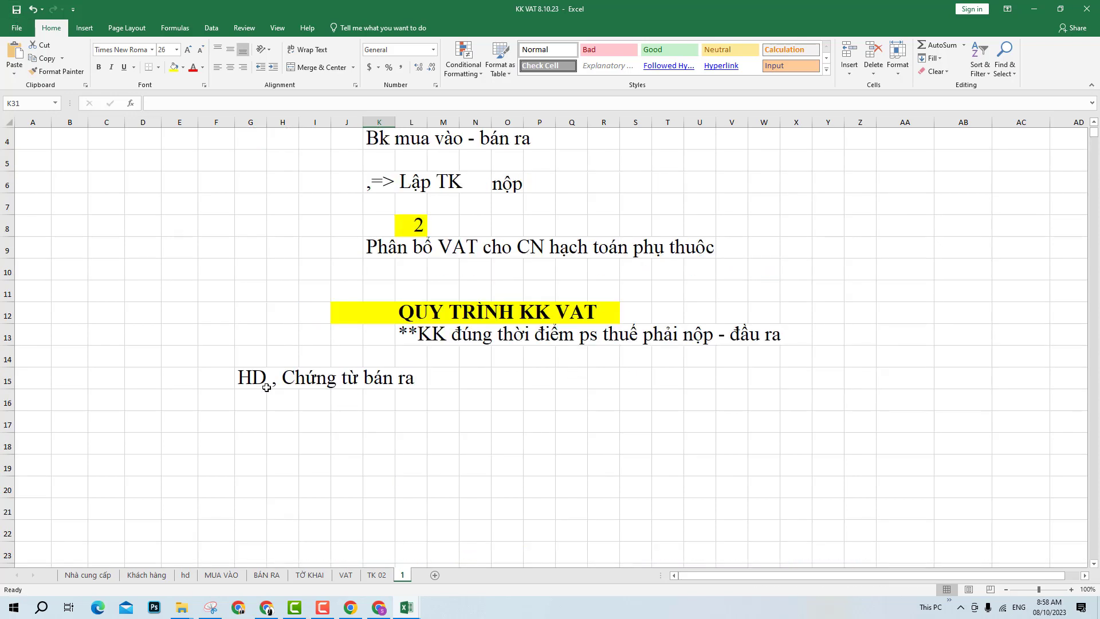
pyautogui.moveTo(251, 381); pyautogui.dragTo(433, 379)
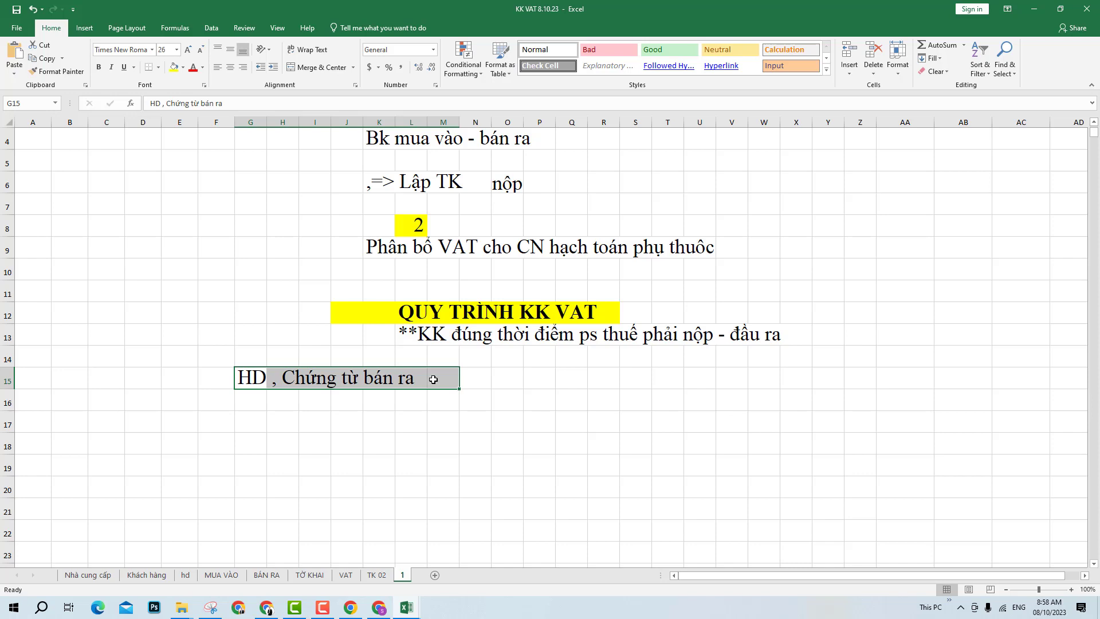
pyautogui.click(422, 436)
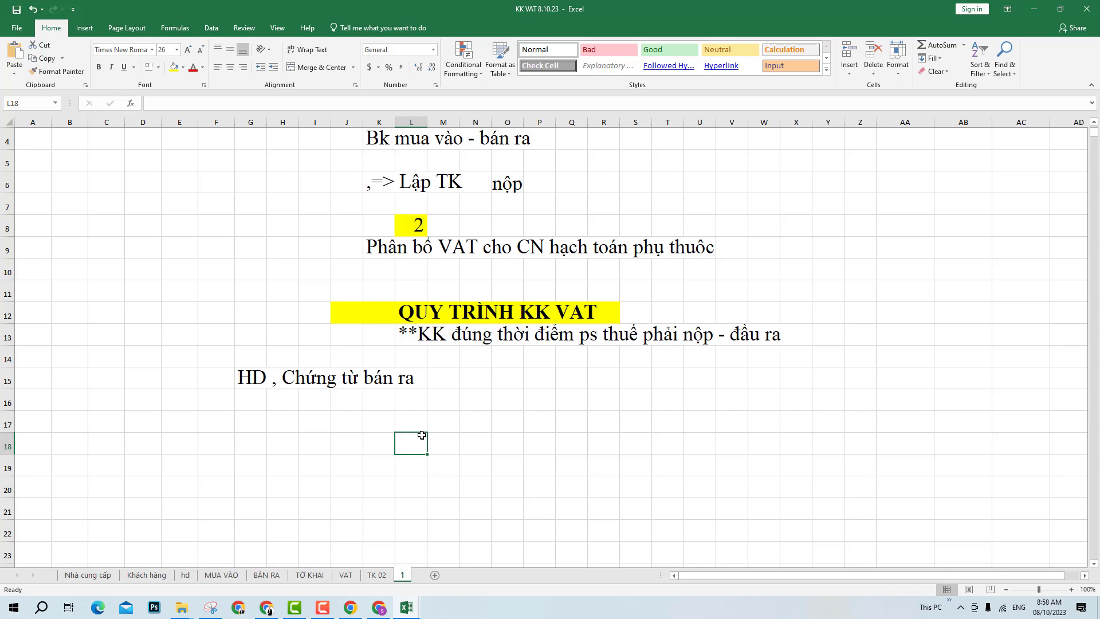
pyautogui.click(16, 10)
# - Enter "HĐ, CTU MUA VÀO" in cell G17, below the sales documents line
pyautogui.click(252, 422)
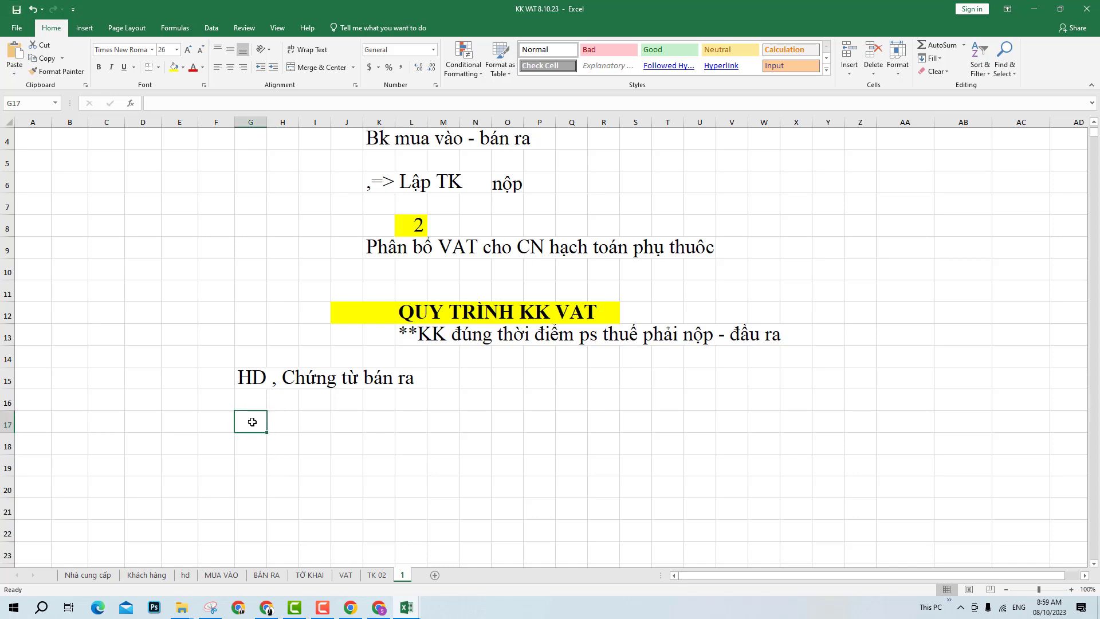
pyautogui.write('hd')
pyautogui.press('BackSpace')
pyautogui.press('BackSpace')
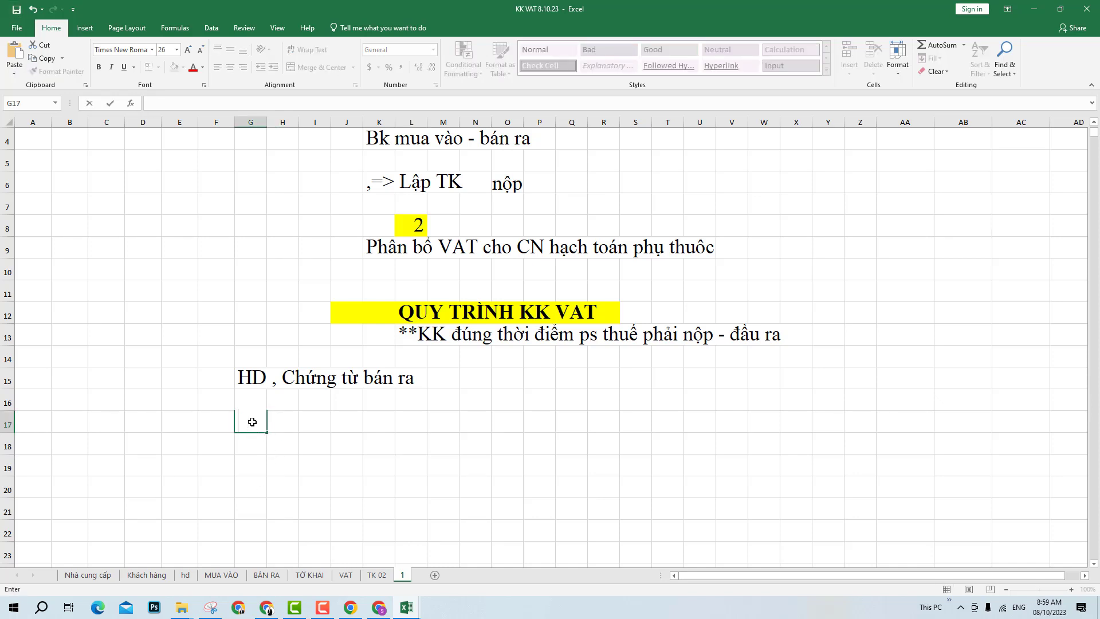
pyautogui.write('HĐ, CTU MUA ')
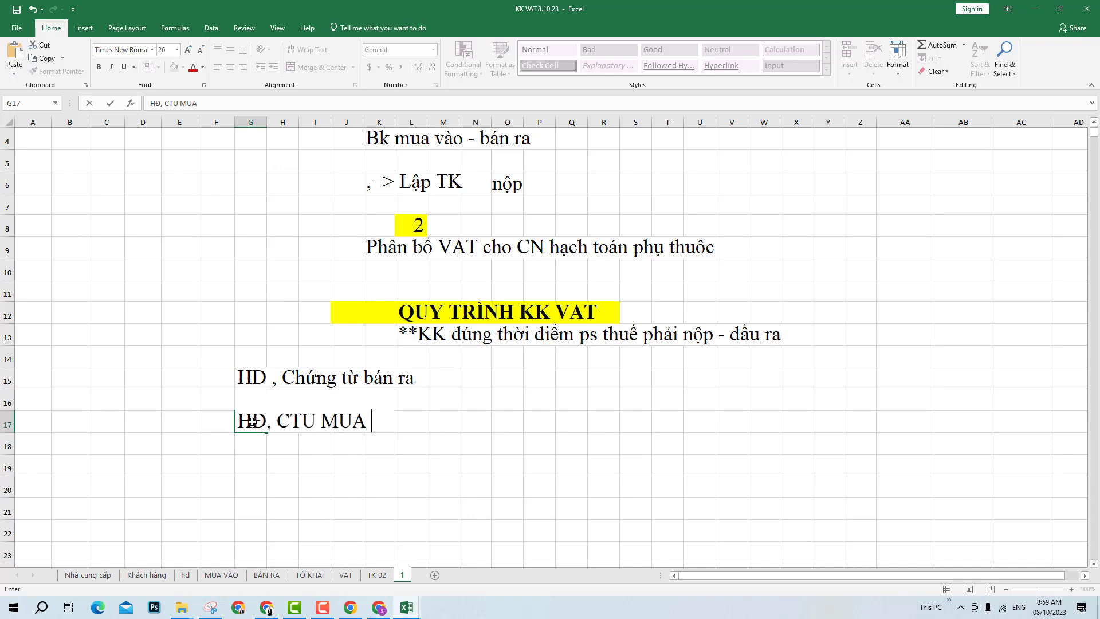
pyautogui.write('VÀO')
pyautogui.press('Return')
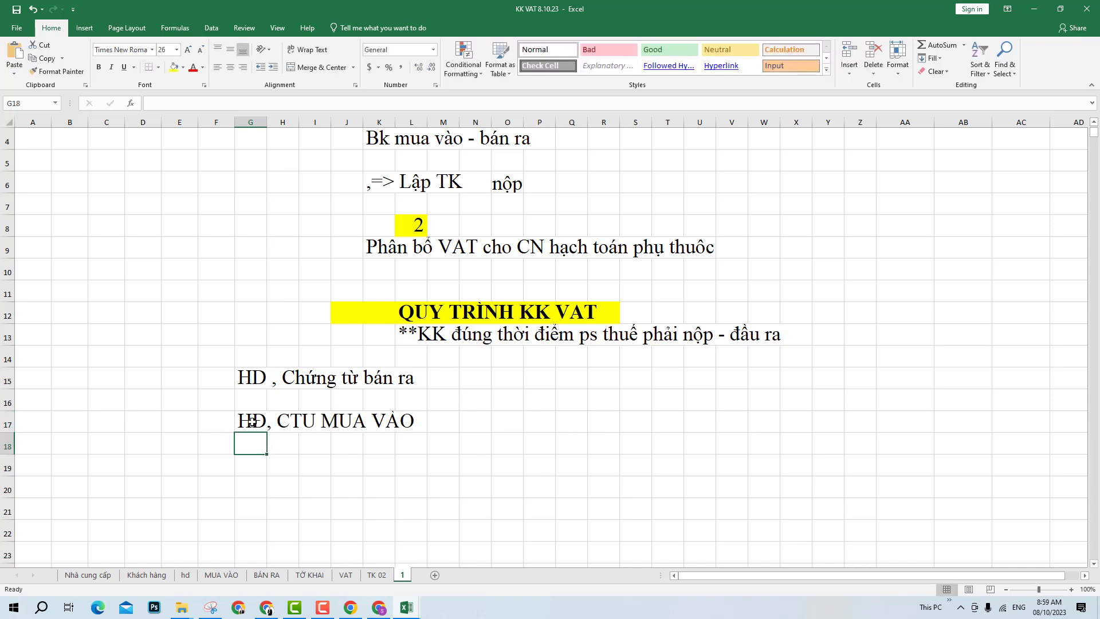
# - Enter ",=> BK BR" in N15 beside the sales documents and ",=> BK MV" in N17 beside the purchase documents
pyautogui.moveTo(243, 381); pyautogui.dragTo(454, 382)
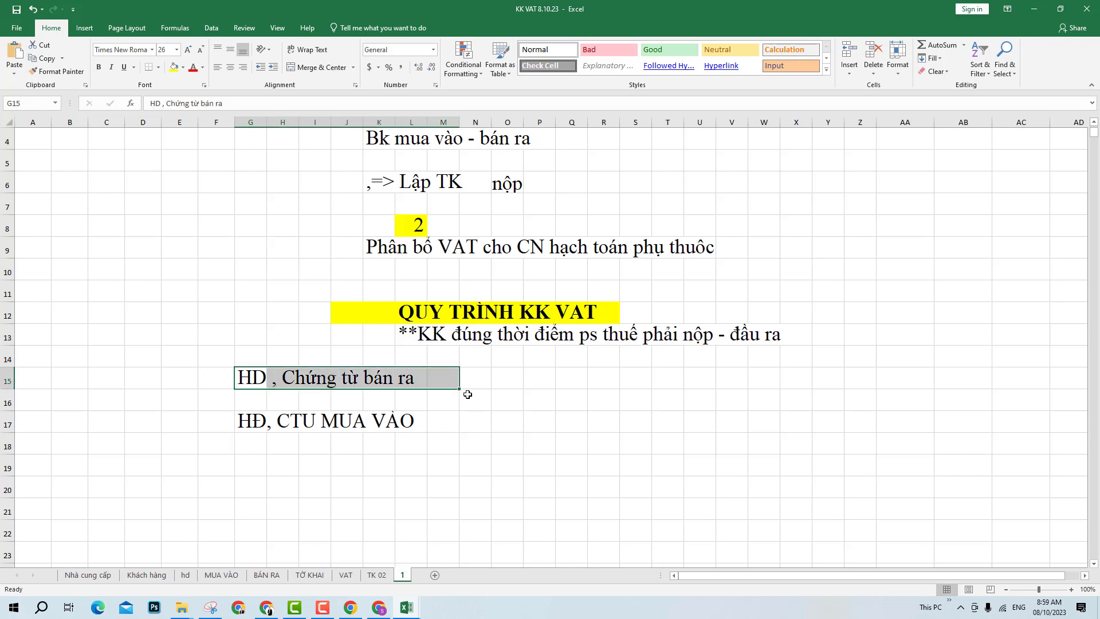
pyautogui.click(475, 381)
pyautogui.write(',=')
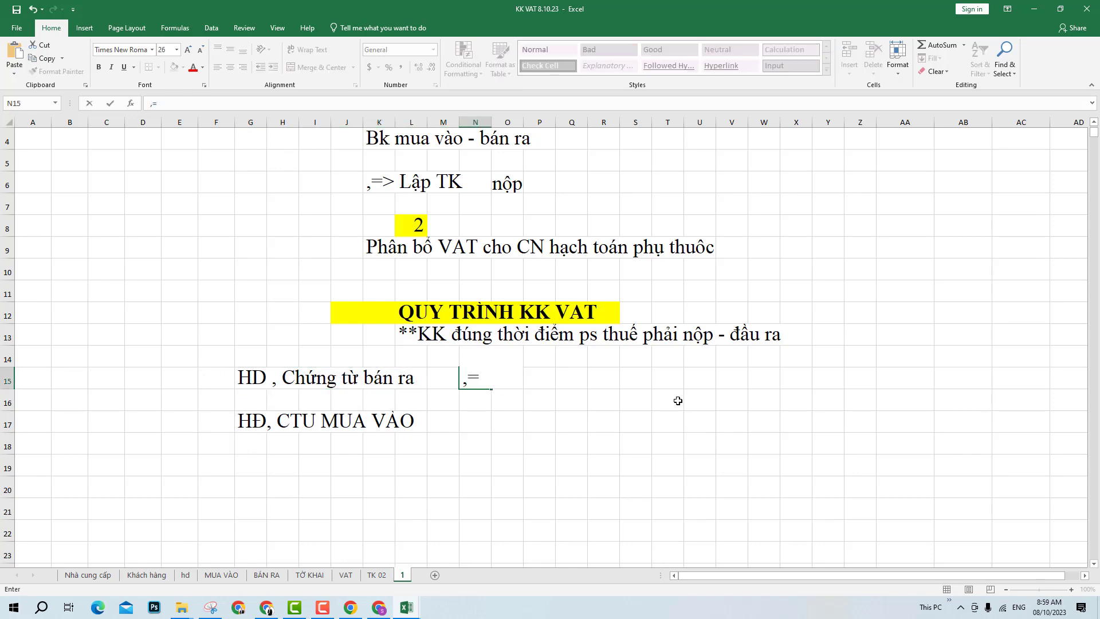
pyautogui.write('> BK B')
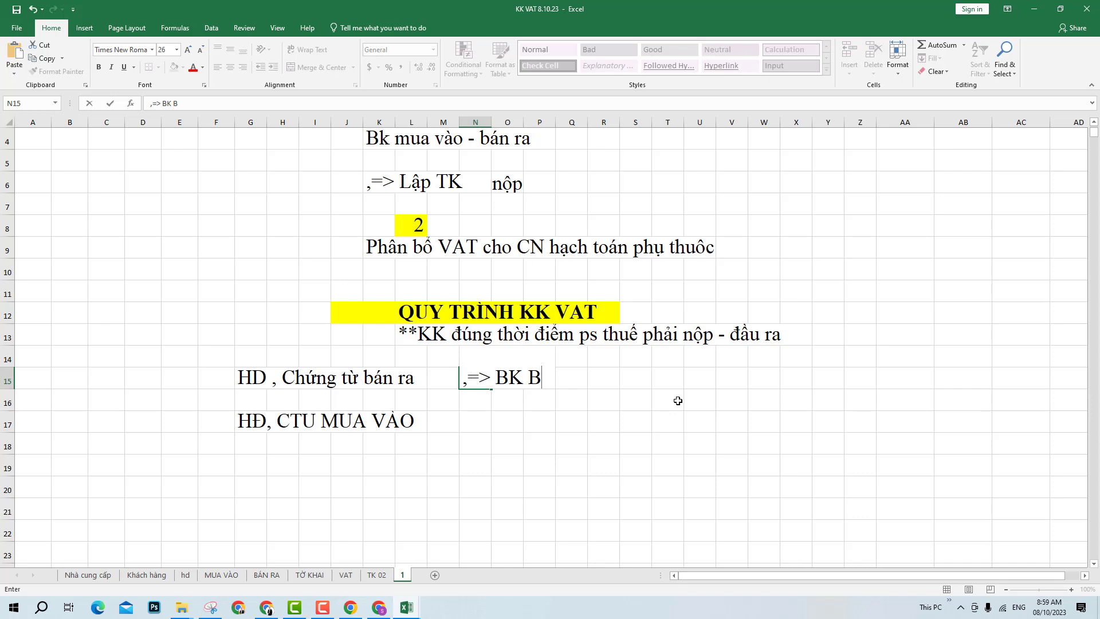
pyautogui.write('R')
pyautogui.press('Return')
pyautogui.press('Return')
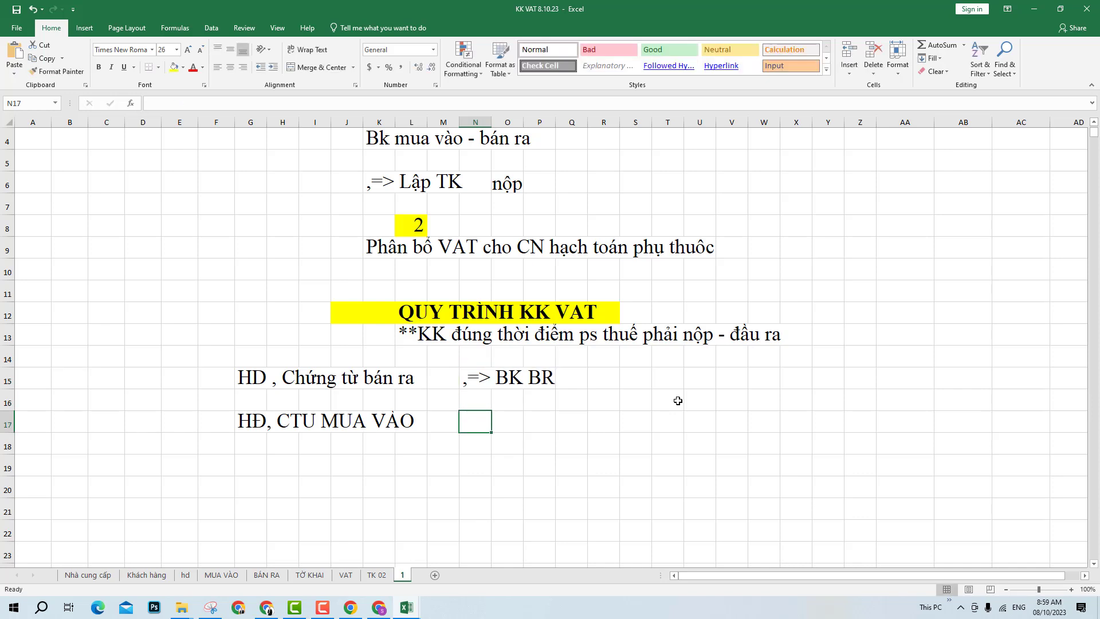
pyautogui.write(',=> B')
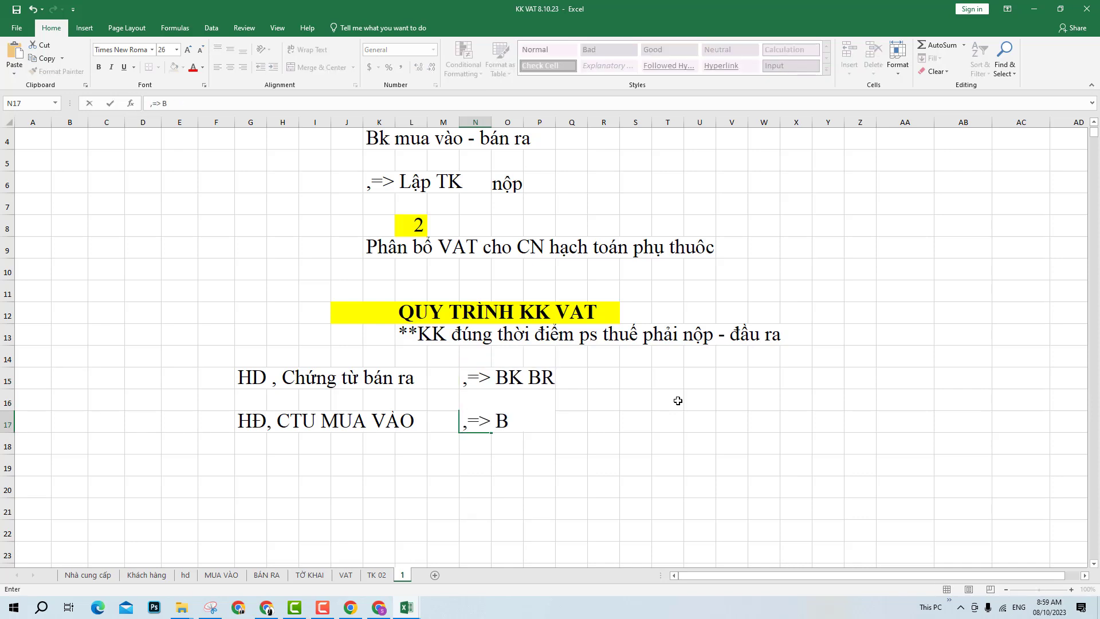
pyautogui.write('K MV')
pyautogui.click(670, 407)
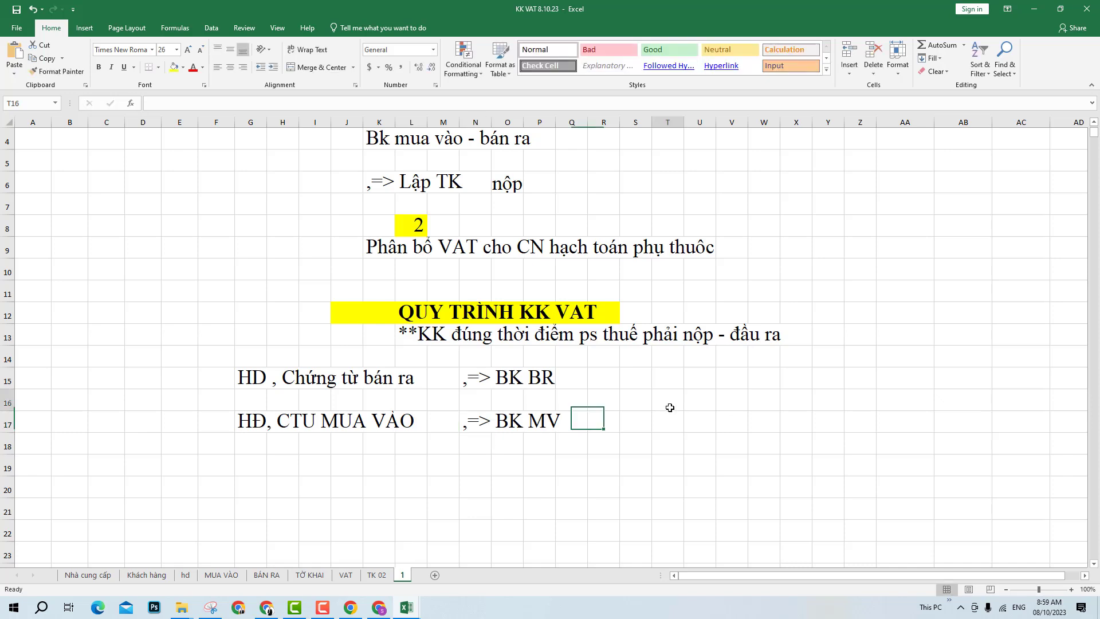
# - Merge and center cells S15 to S17, widen column S, and enter "01/GTGT" in the merged cell
pyautogui.moveTo(632, 374); pyautogui.dragTo(631, 417)
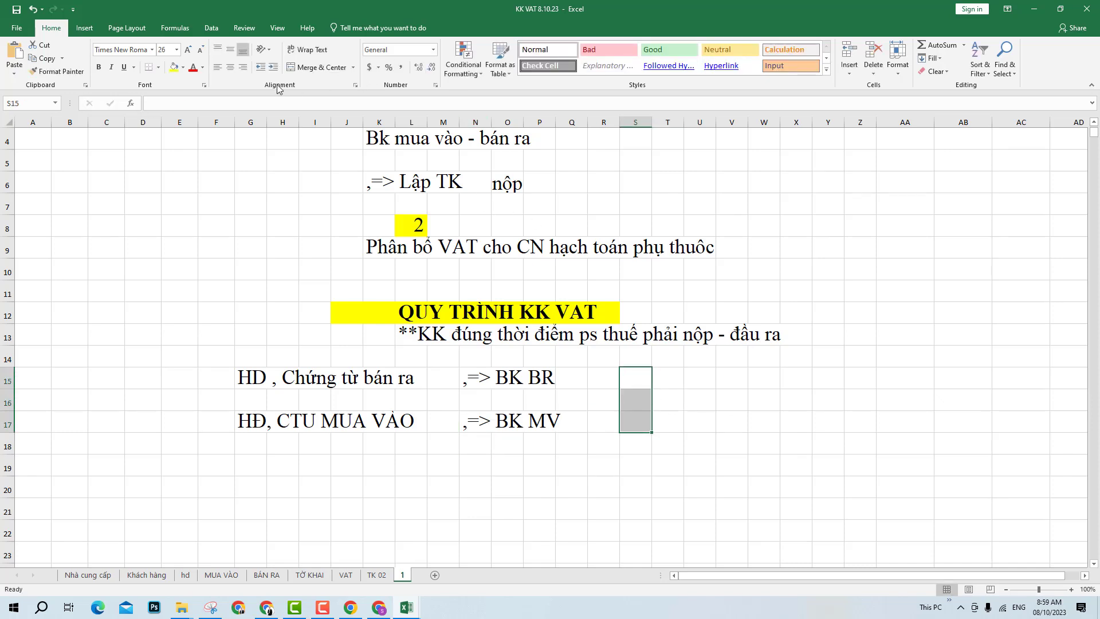
pyautogui.click(298, 69)
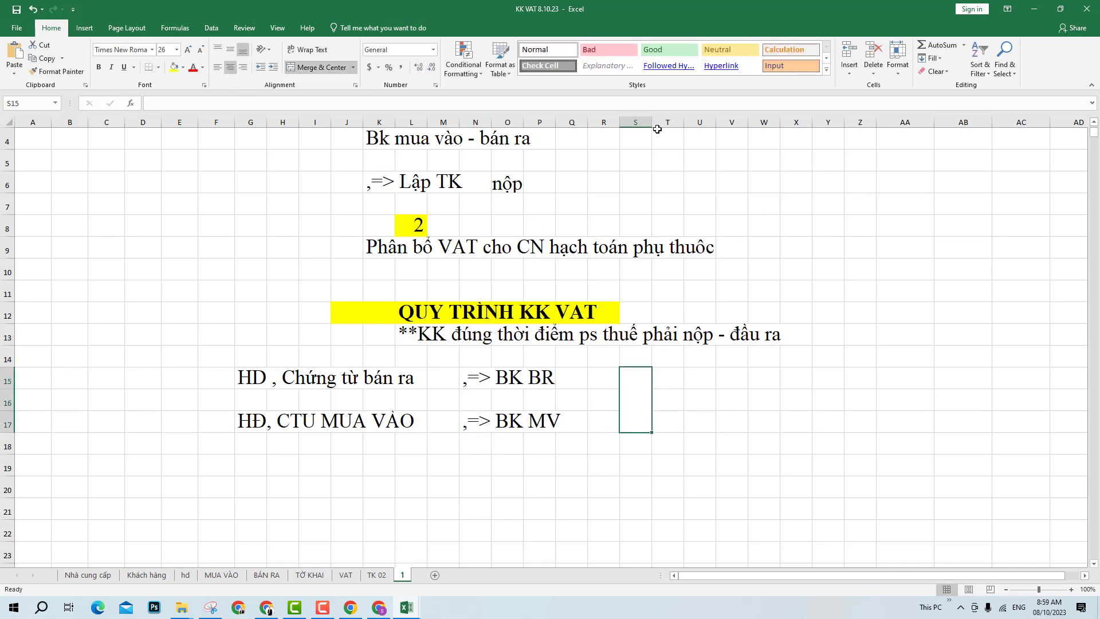
pyautogui.moveTo(657, 129); pyautogui.dragTo(687, 128)
pyautogui.write('0')
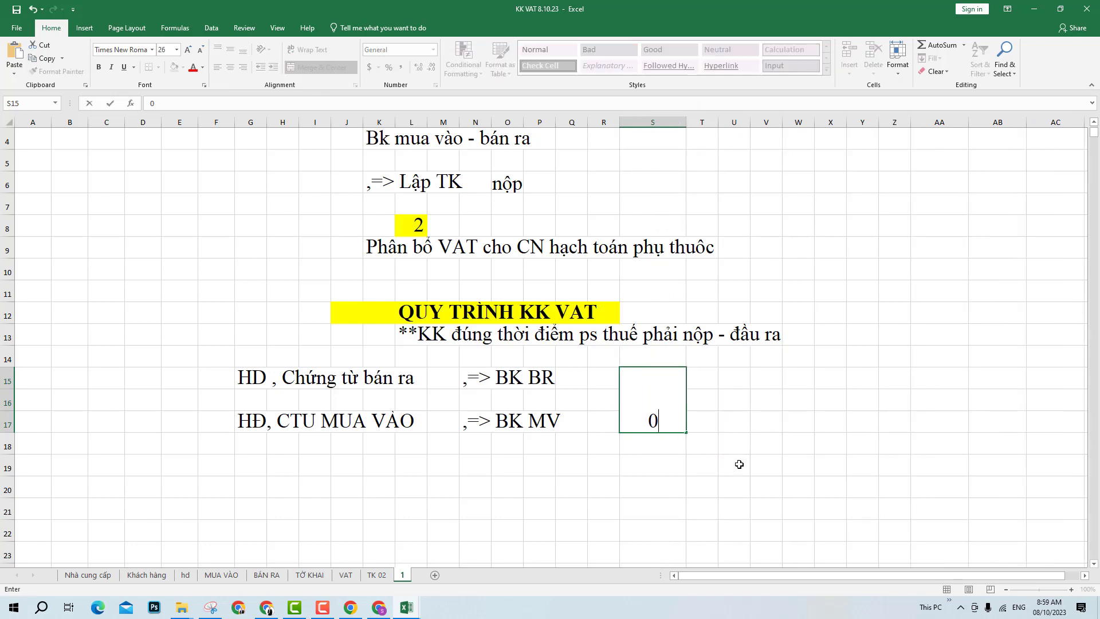
pyautogui.write('1/GTGT')
pyautogui.hotkey('ctrl', 'Return')
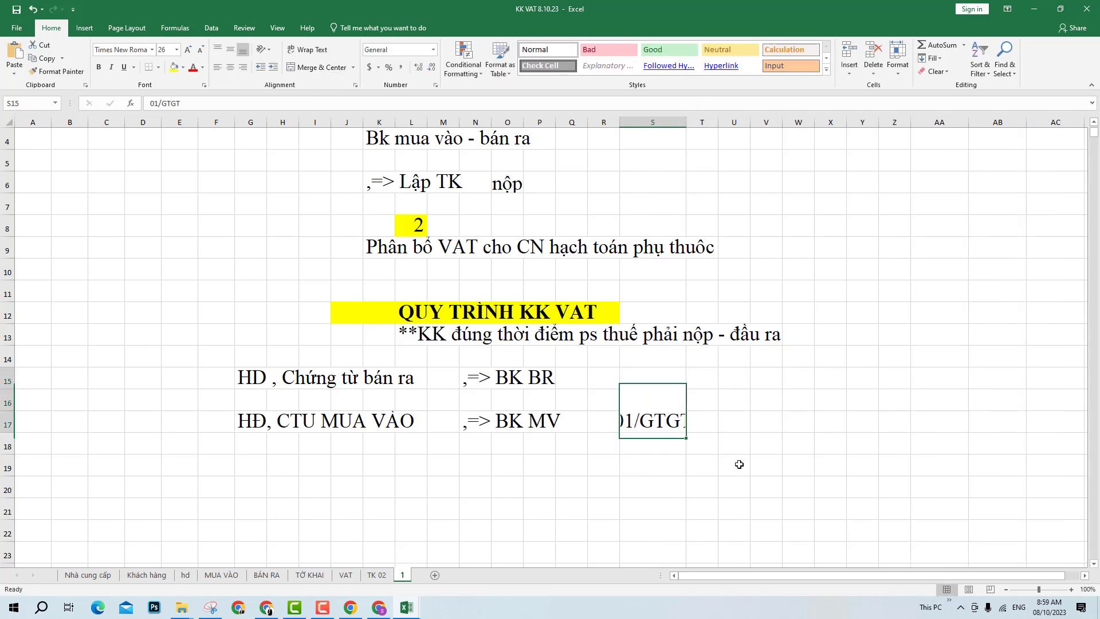
# - Format the 01/GTGT cell with wrapped text, middle alignment, yellow fill and bold, widening column S to fit the text on one line
pyautogui.click(307, 49)
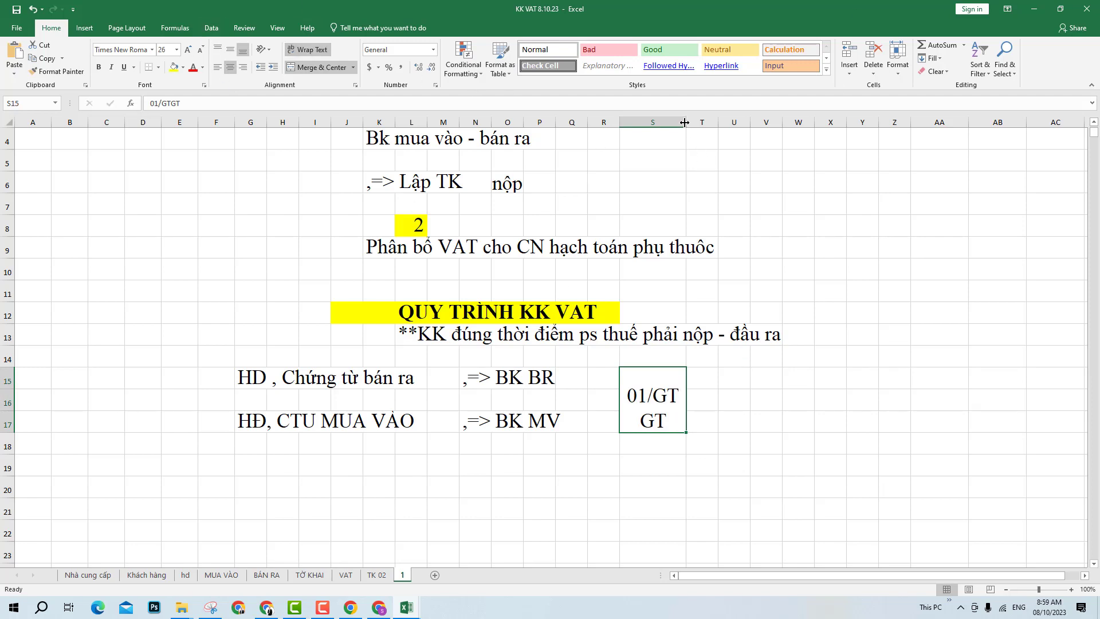
pyautogui.moveTo(685, 122); pyautogui.dragTo(714, 130)
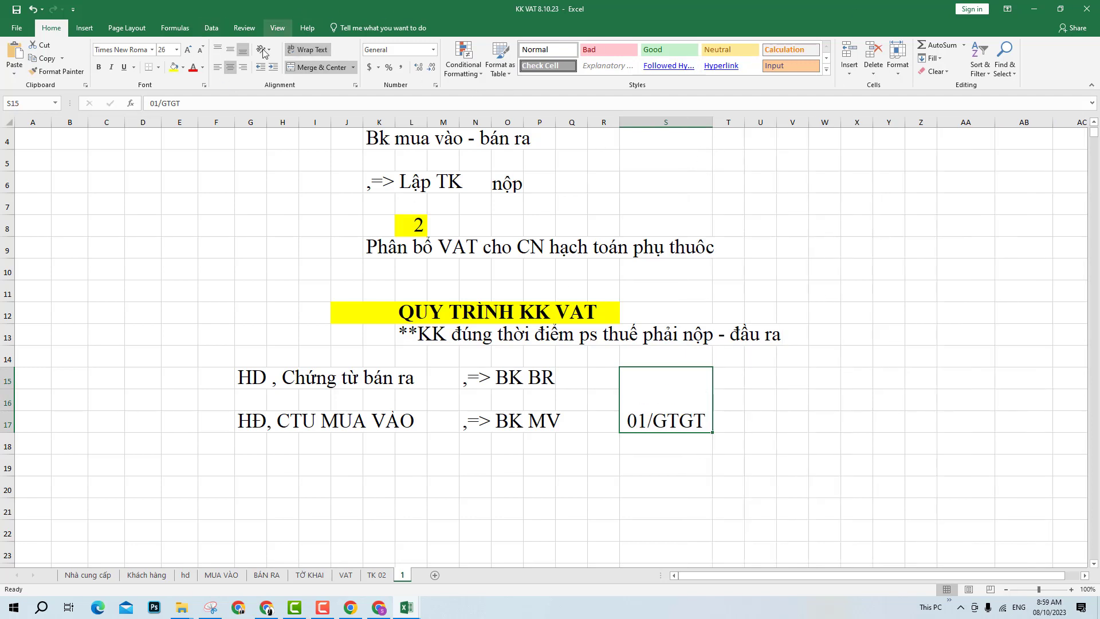
pyautogui.click(230, 50)
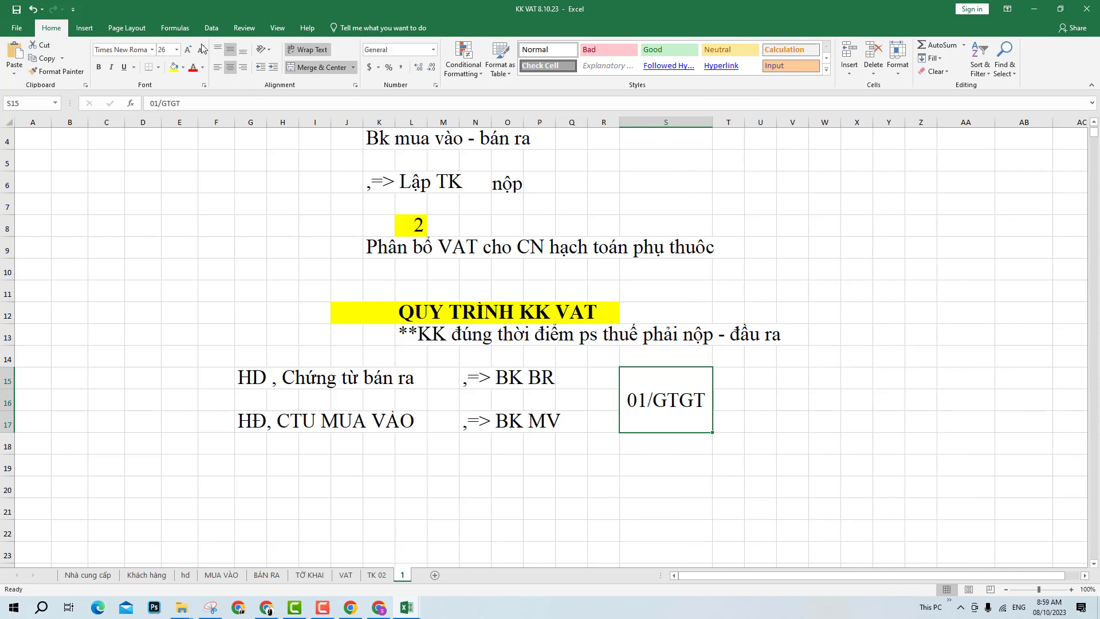
pyautogui.click(174, 67)
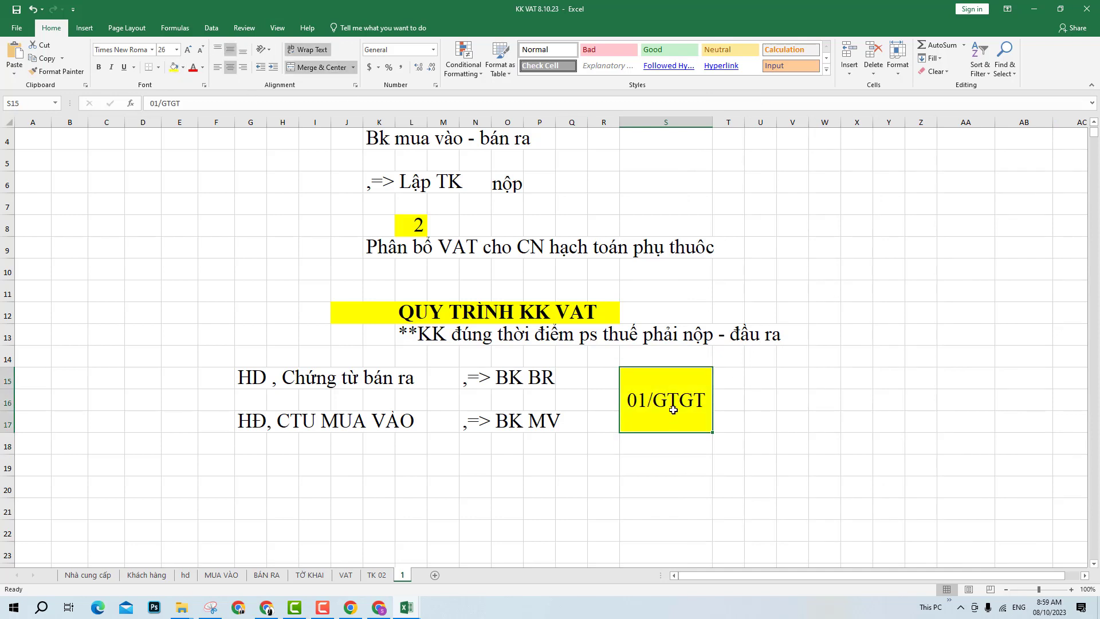
pyautogui.hotkey('ctrl', 'b')
pyautogui.click(661, 447)
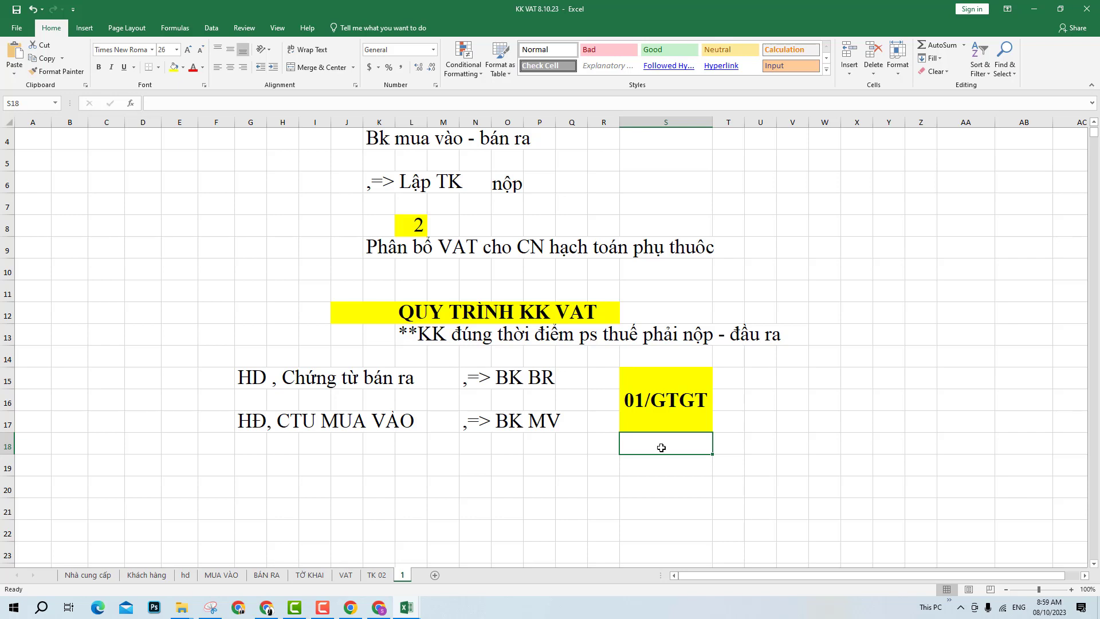
# - Enter "kk VAT PP Khấu trừ" in cell S18, directly below the 01/GTGT cell
pyautogui.click(667, 404)
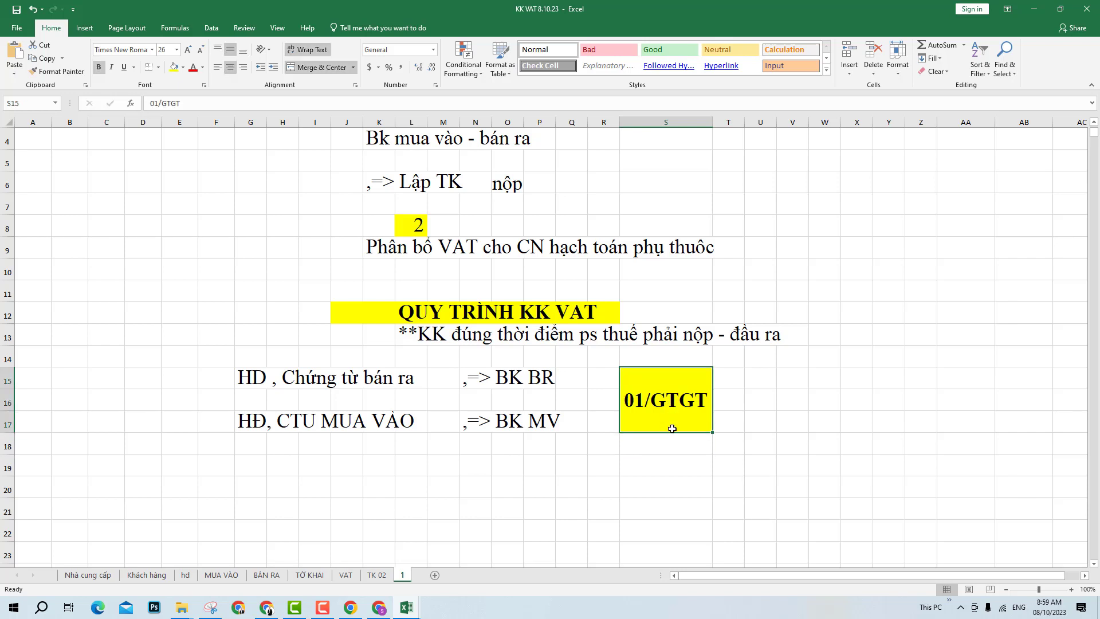
pyautogui.click(661, 452)
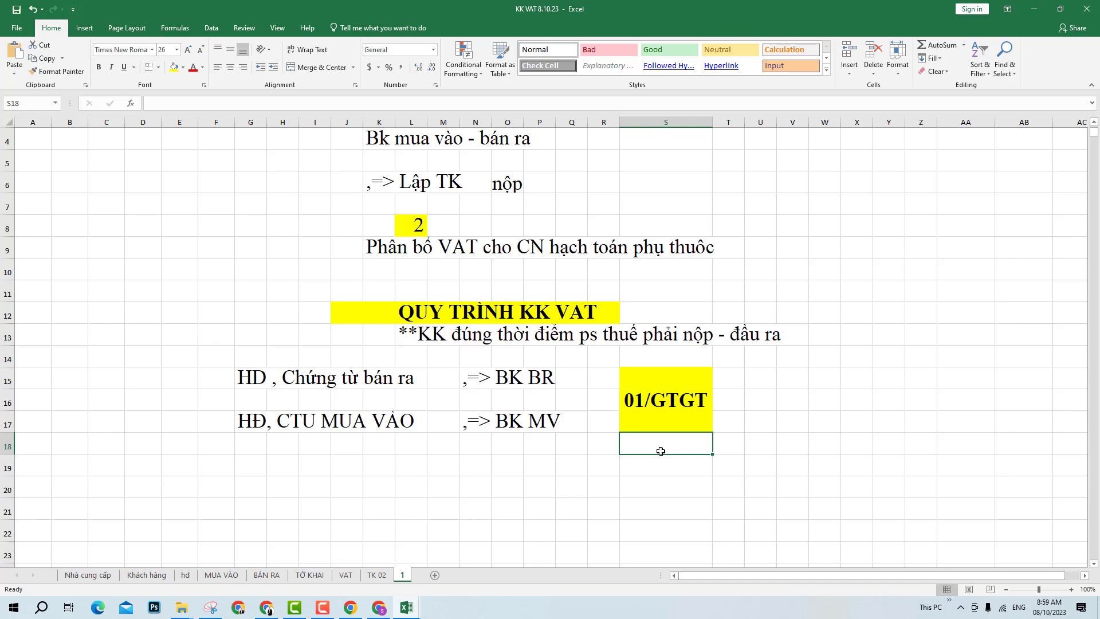
pyautogui.write('kk VAT PP ')
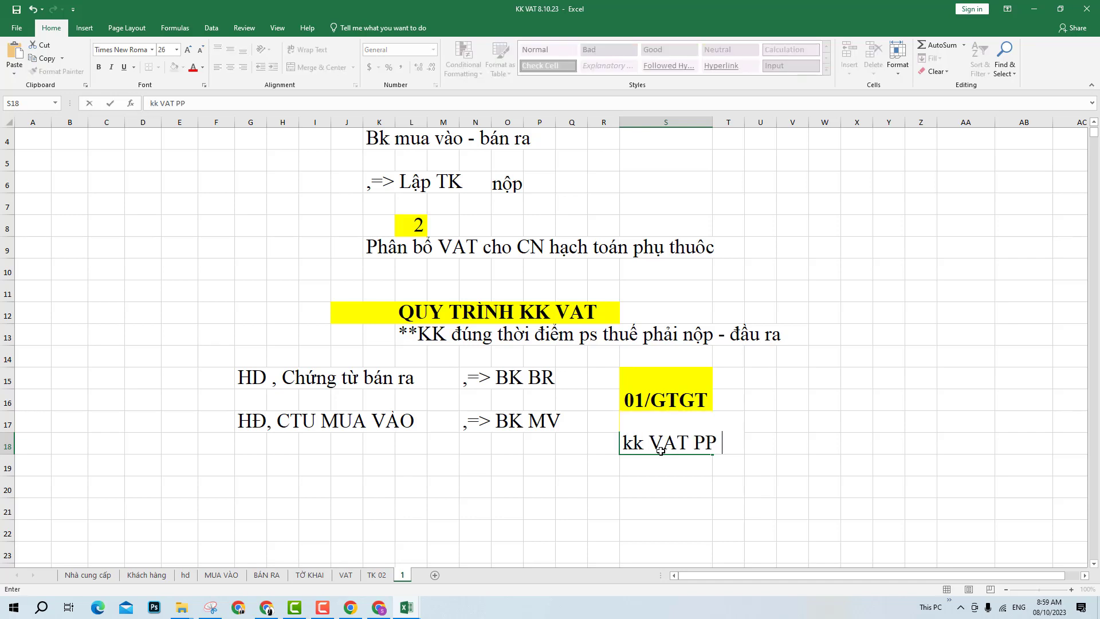
pyautogui.write('Khấu ')
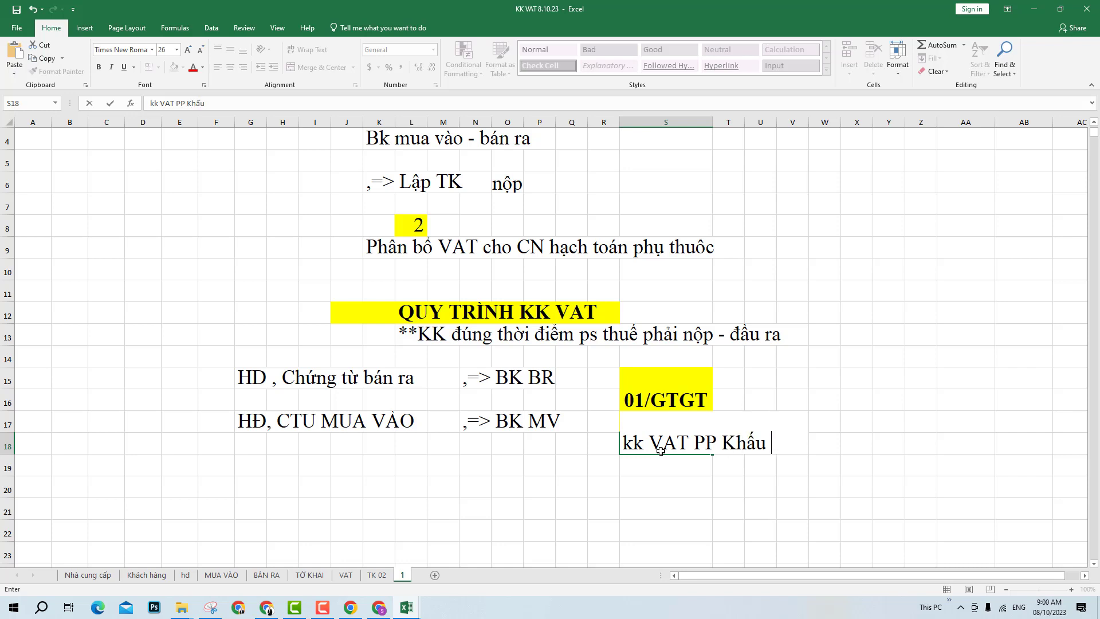
pyautogui.write('trừ')
pyautogui.press('Return')
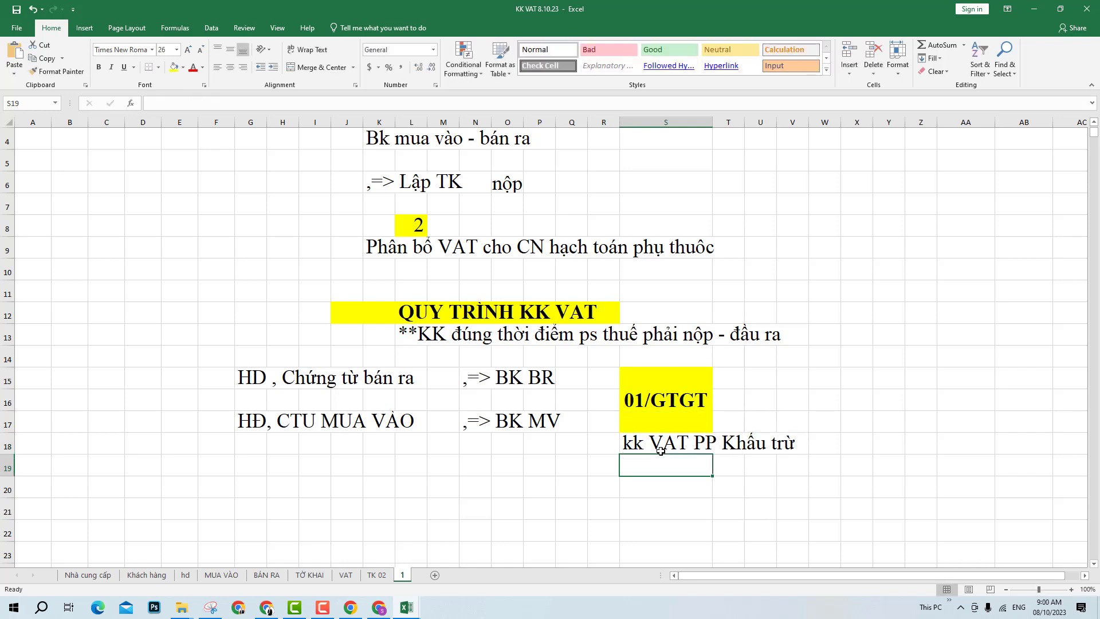
# - Capitalize the opening "kk" in cell S18 so the text reads "KK VAT PP Khấu trừ"
pyautogui.doubleClick(661, 451)
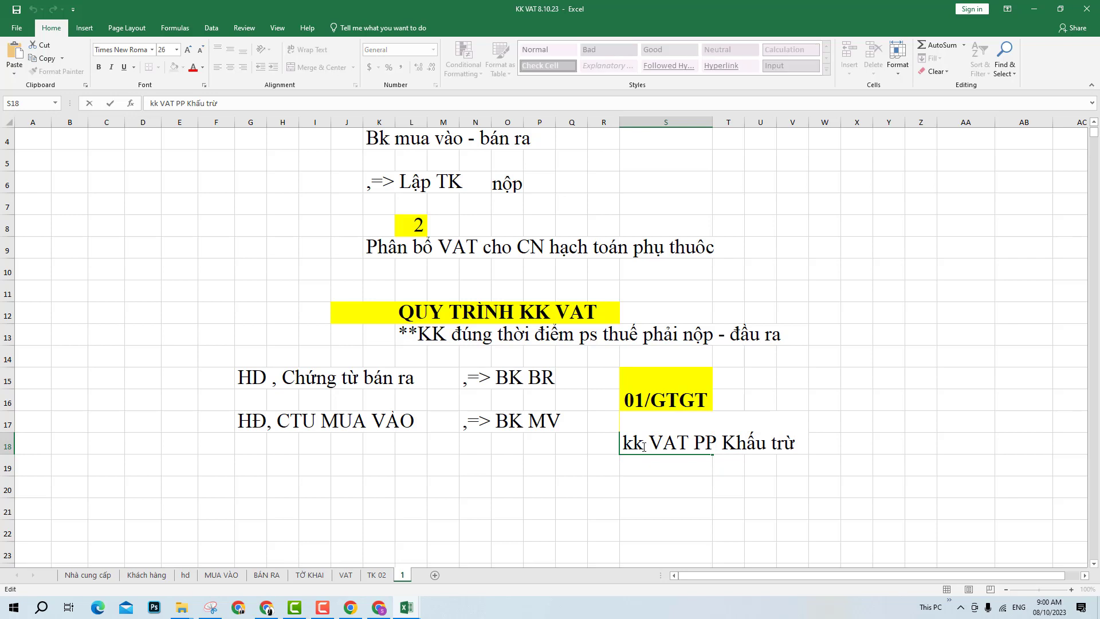
pyautogui.moveTo(645, 447); pyautogui.dragTo(608, 447)
pyautogui.write('KK')
pyautogui.press('Return')
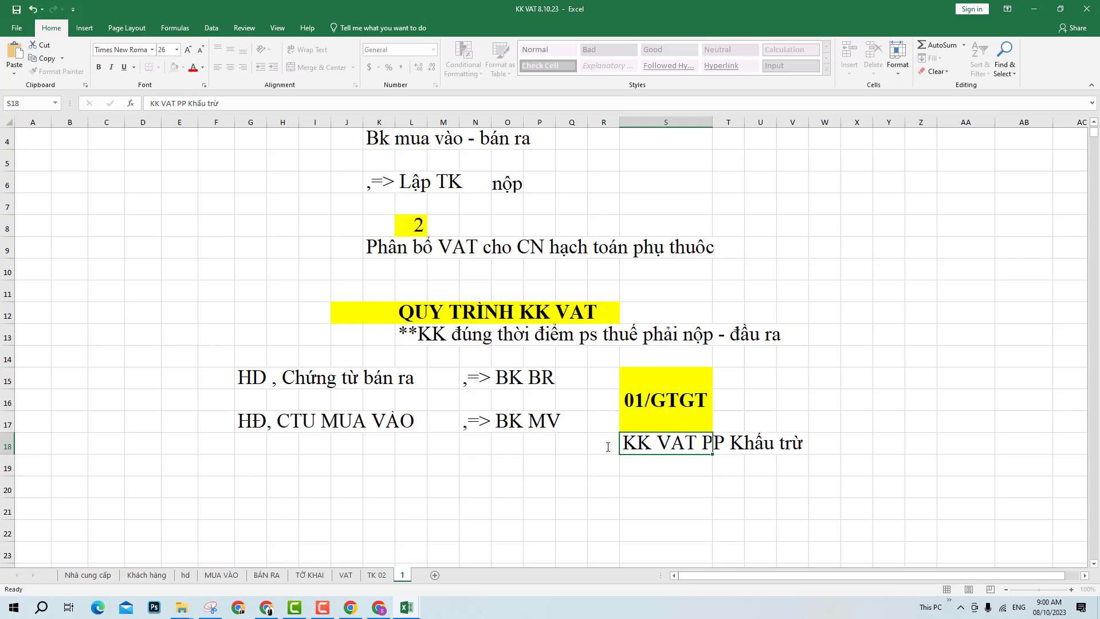
pyautogui.moveTo(607, 446); pyautogui.dragTo(734, 443)
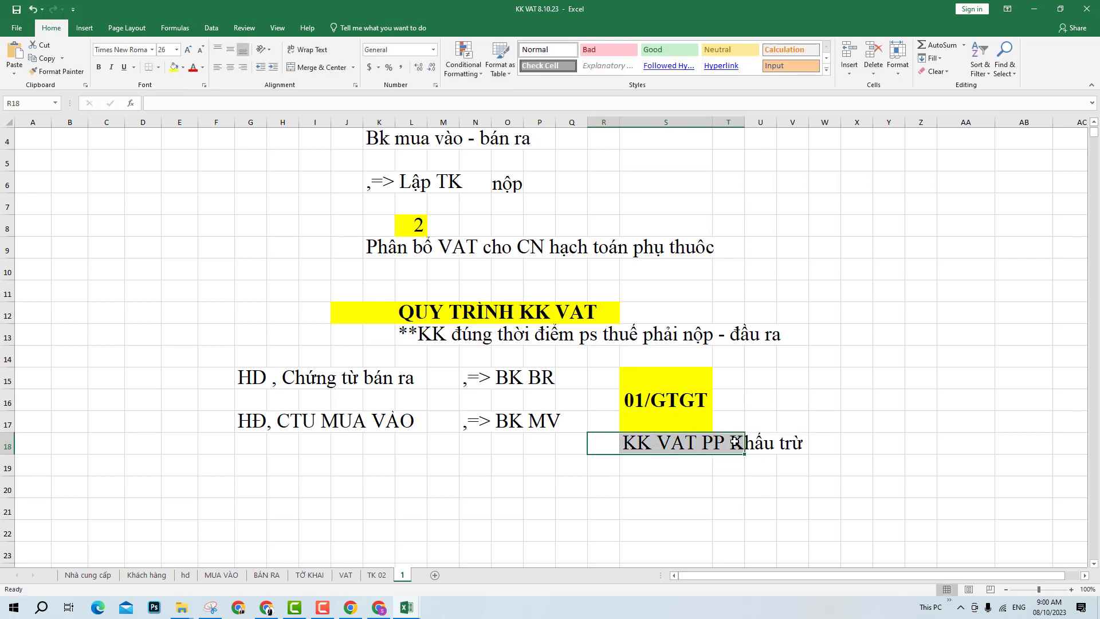
pyautogui.click(656, 490)
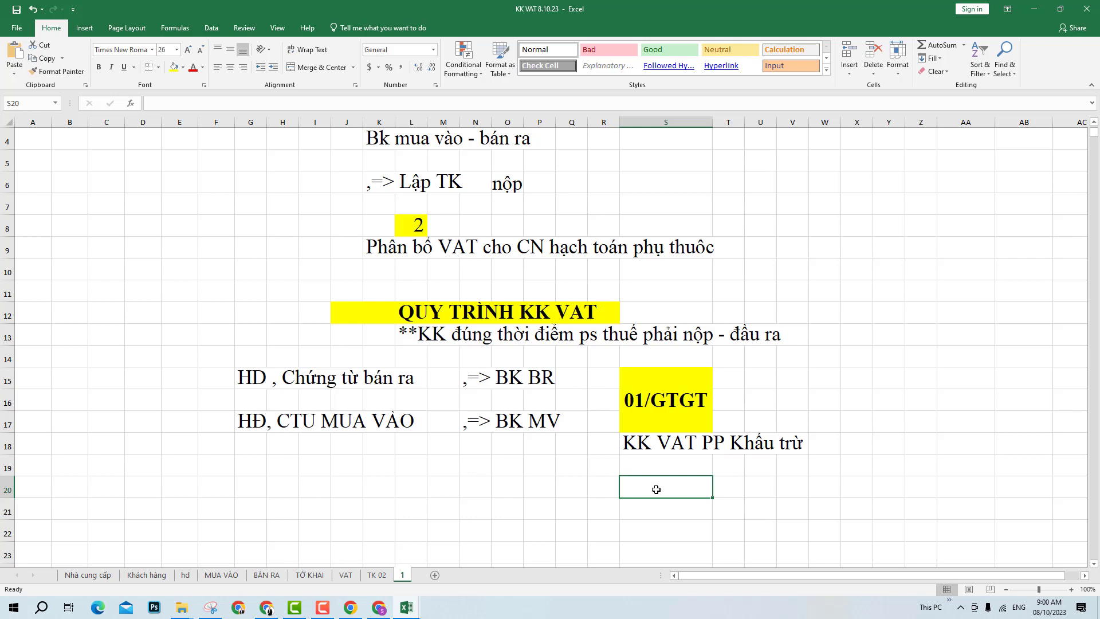
# - Save the workbook with the added deduction-method line
pyautogui.click(15, 9)
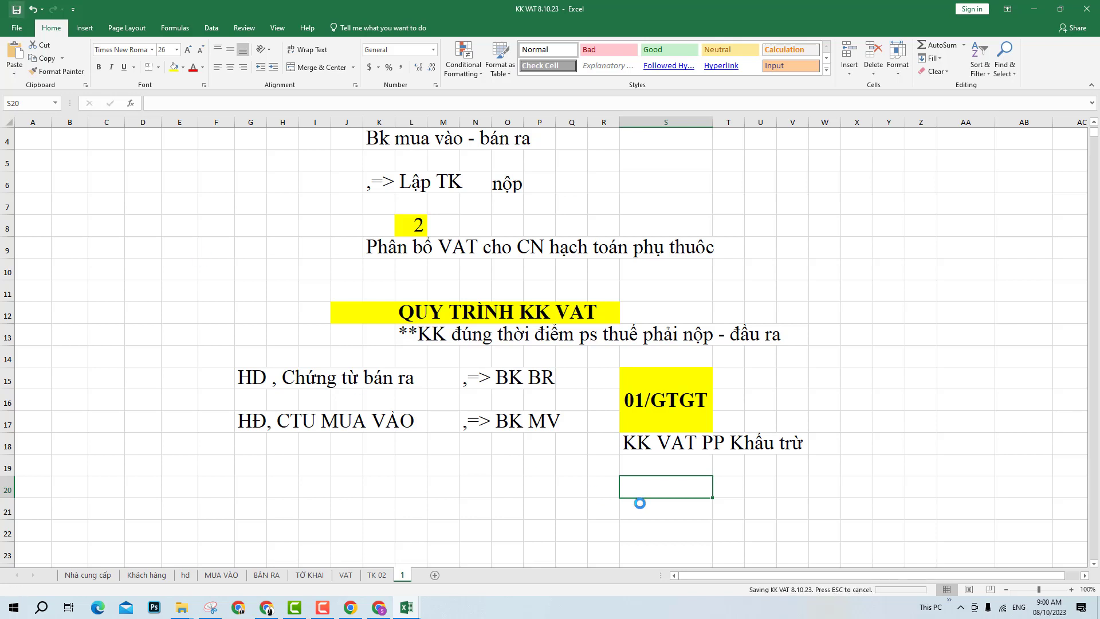
pyautogui.click(599, 449)
pyautogui.moveTo(634, 447); pyautogui.dragTo(782, 440)
pyautogui.click(690, 468)
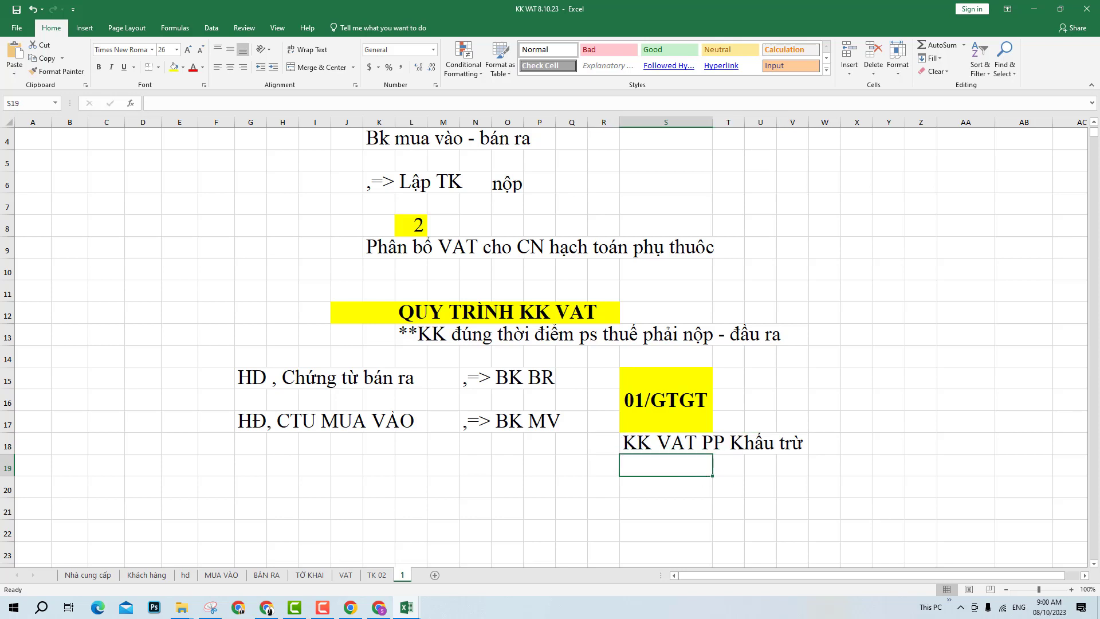
pyautogui.click(16, 10)
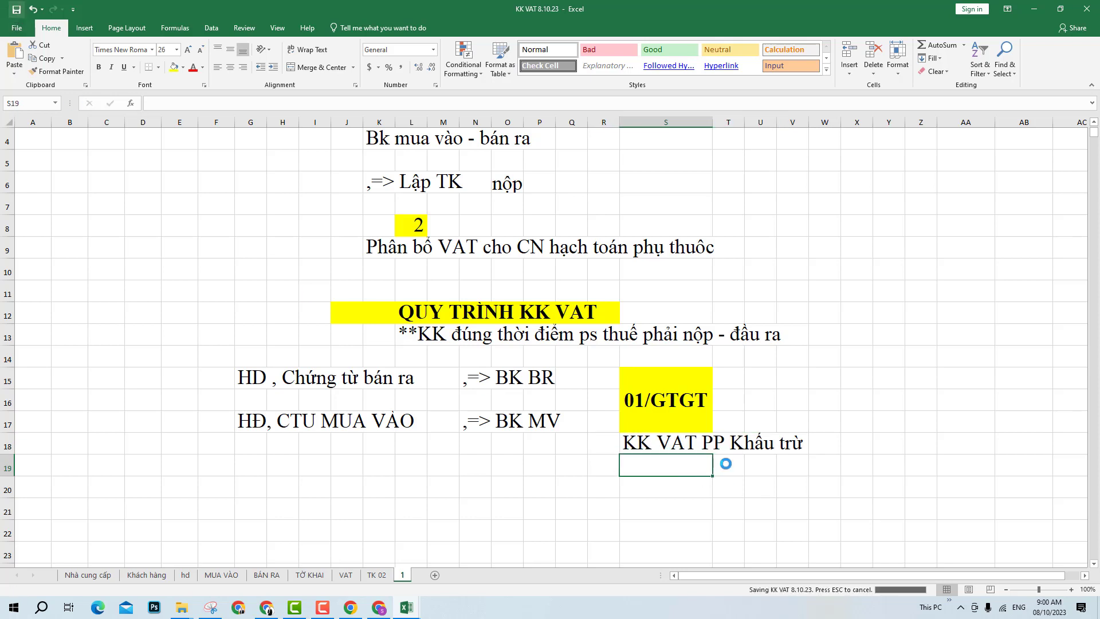
# - Make the "KK VAT PP Khấu trừ" line in R18 to W18 bold
pyautogui.click(633, 481)
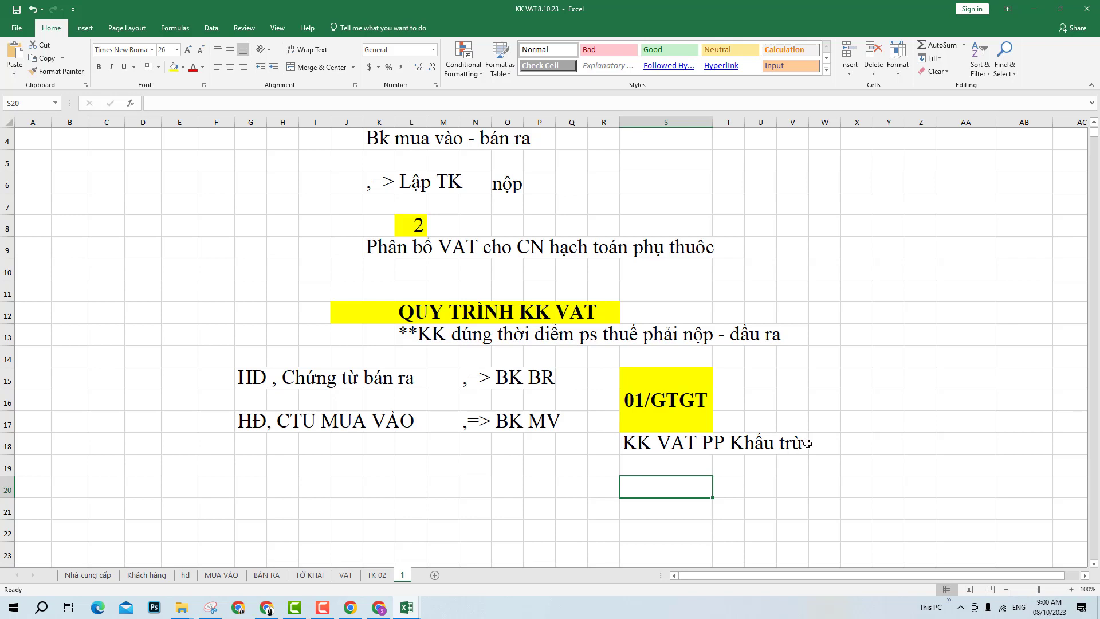
pyautogui.moveTo(805, 444); pyautogui.dragTo(592, 450)
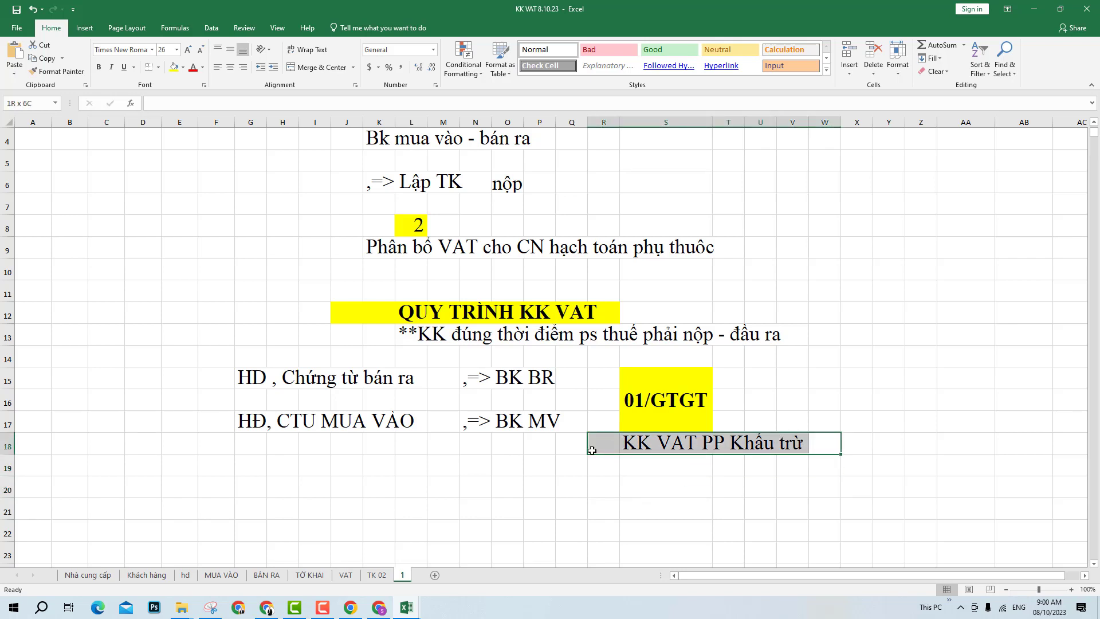
pyautogui.click(99, 67)
pyautogui.click(669, 493)
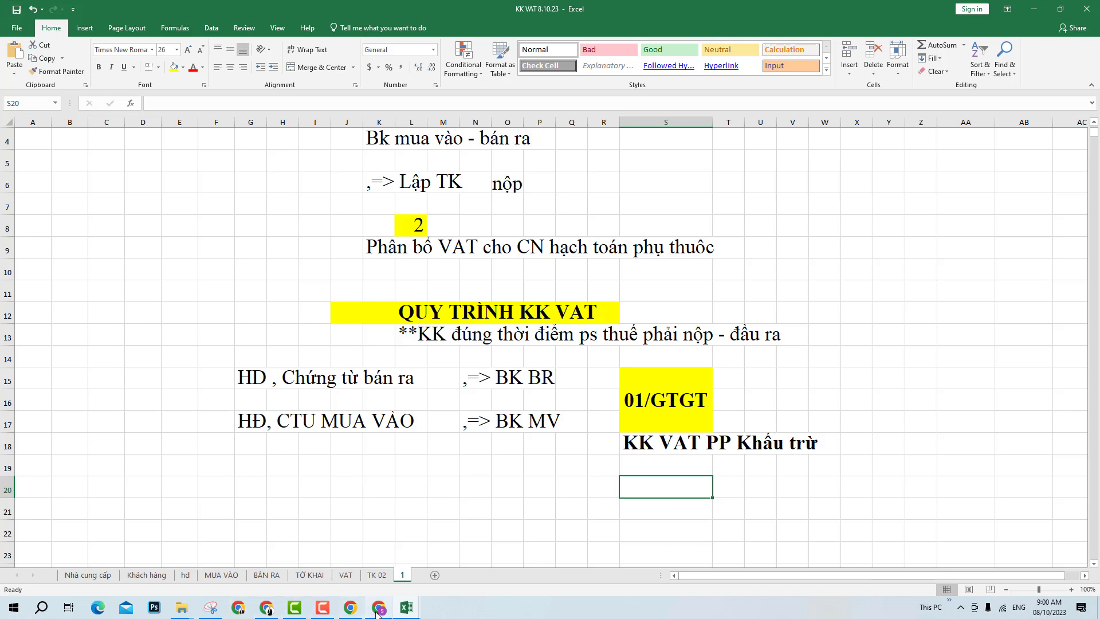
# - Switch to the Google Meet call in Chrome and open its "Hỏi và đáp" activity
pyautogui.click(279, 615)
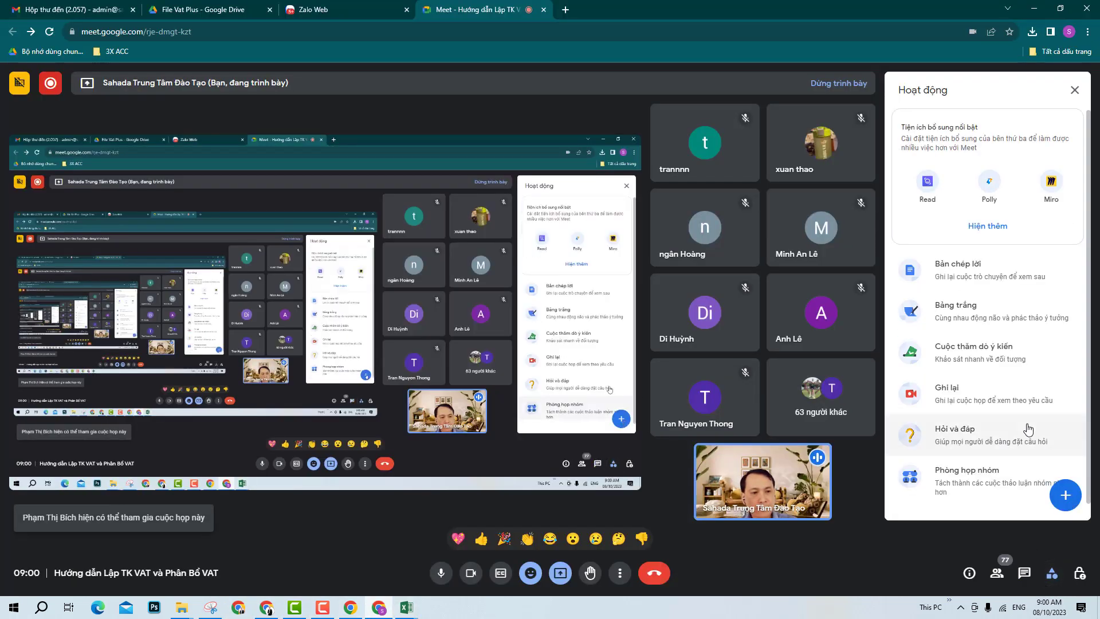
pyautogui.click(1000, 452)
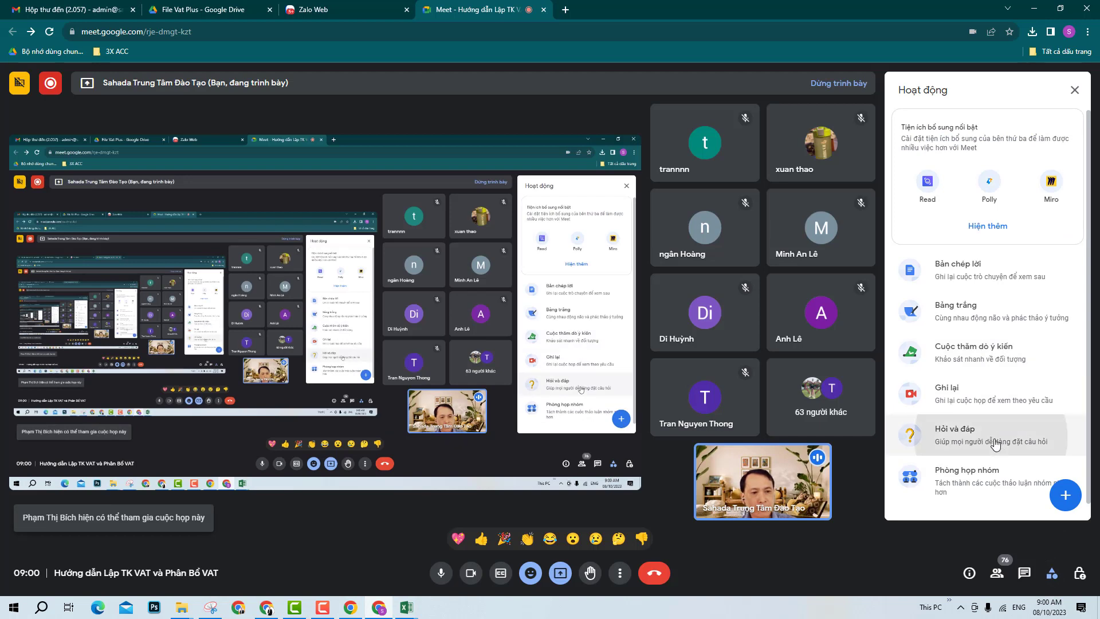
pyautogui.click(1051, 576)
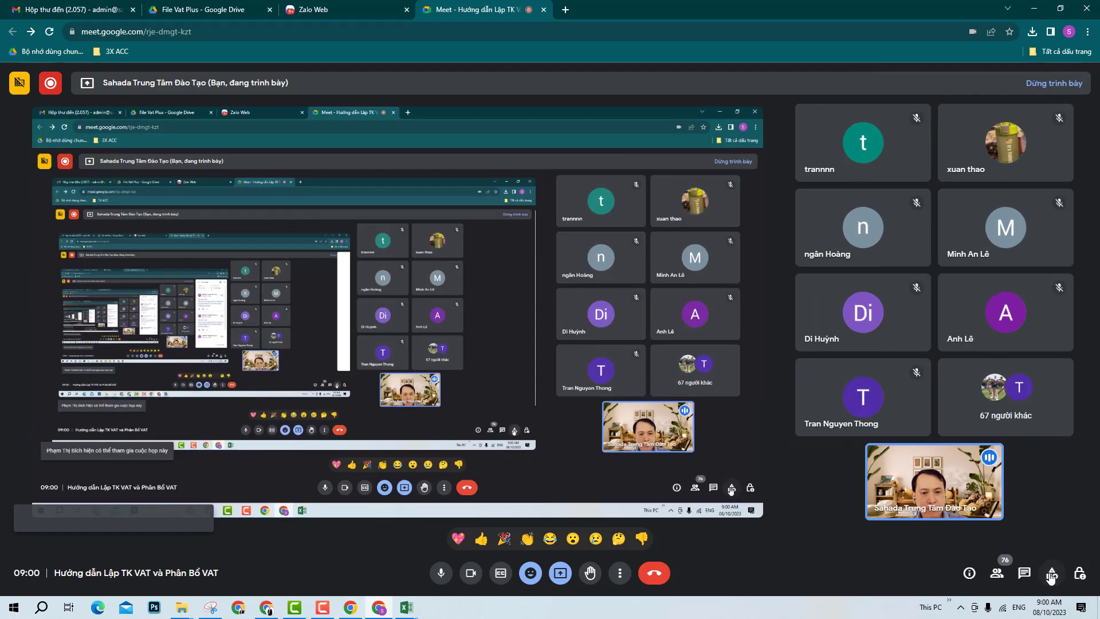
pyautogui.click(1051, 576)
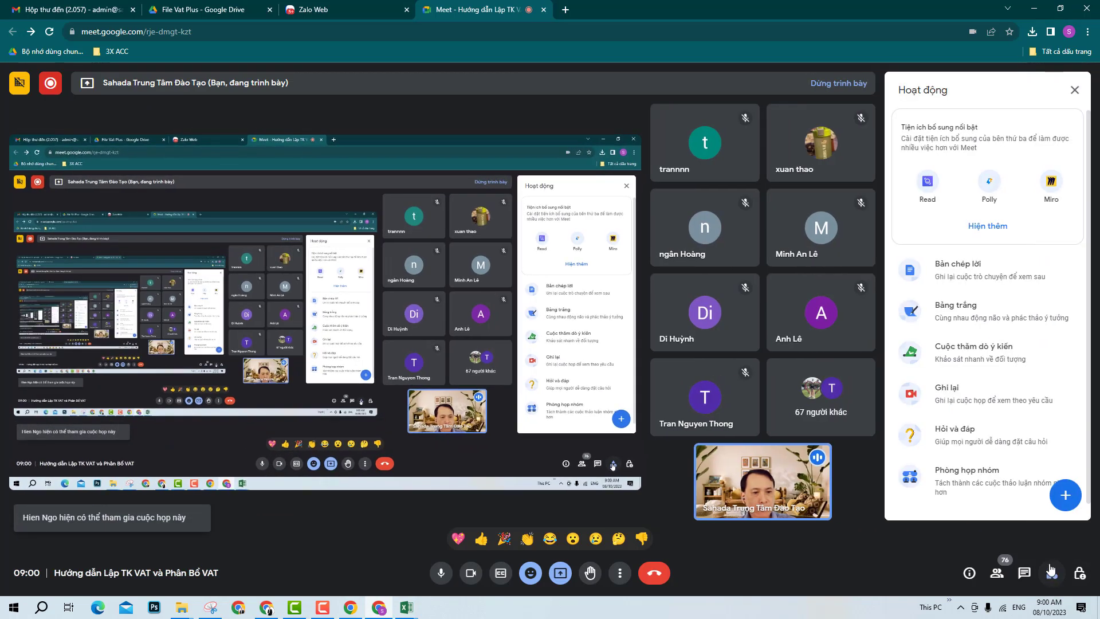
pyautogui.click(945, 436)
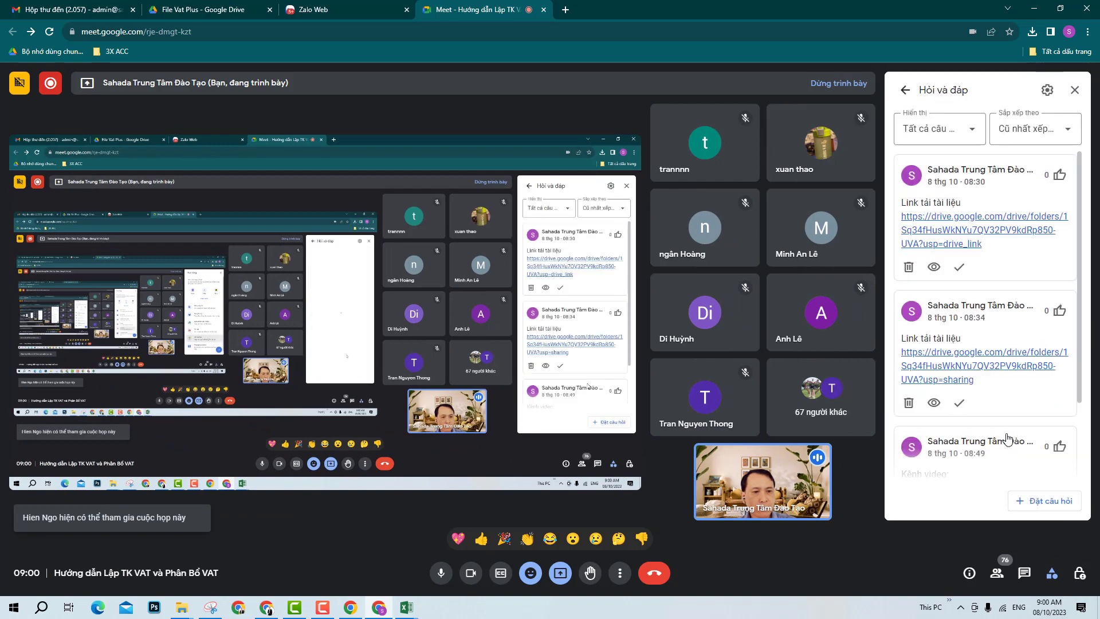
# - Copy the 08:34 "Link tải tài liệu" post with its Drive link and send it as a message in the call chat
pyautogui.tripleClick(908, 341)
pyautogui.hotkey('ctrl', 'c')
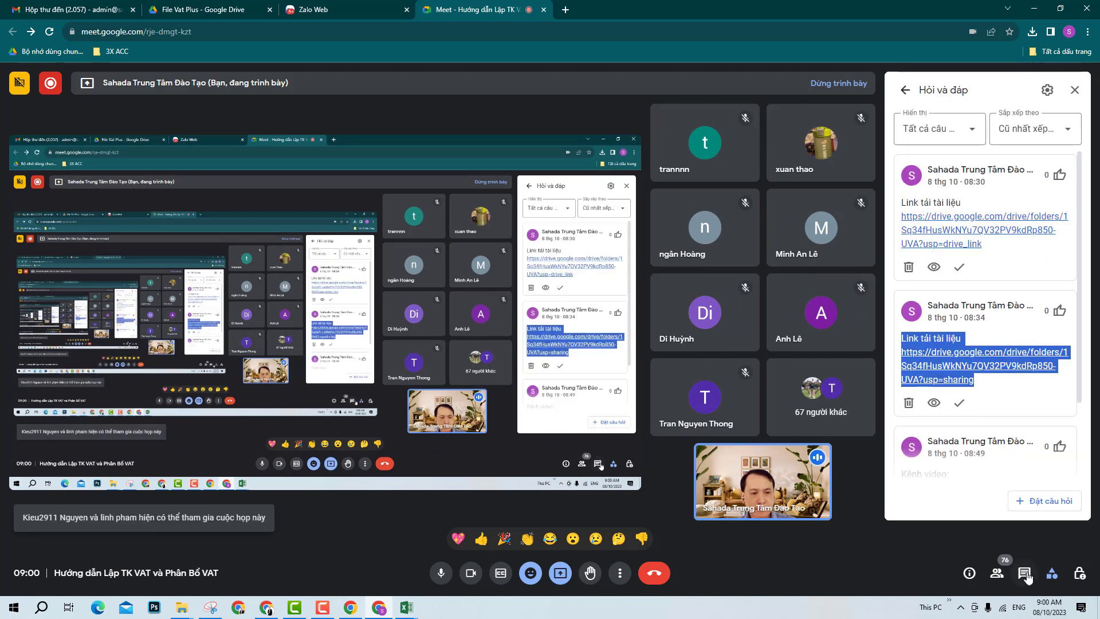
pyautogui.click(1023, 570)
pyautogui.hotkey('ctrl', 'v')
pyautogui.press('Return')
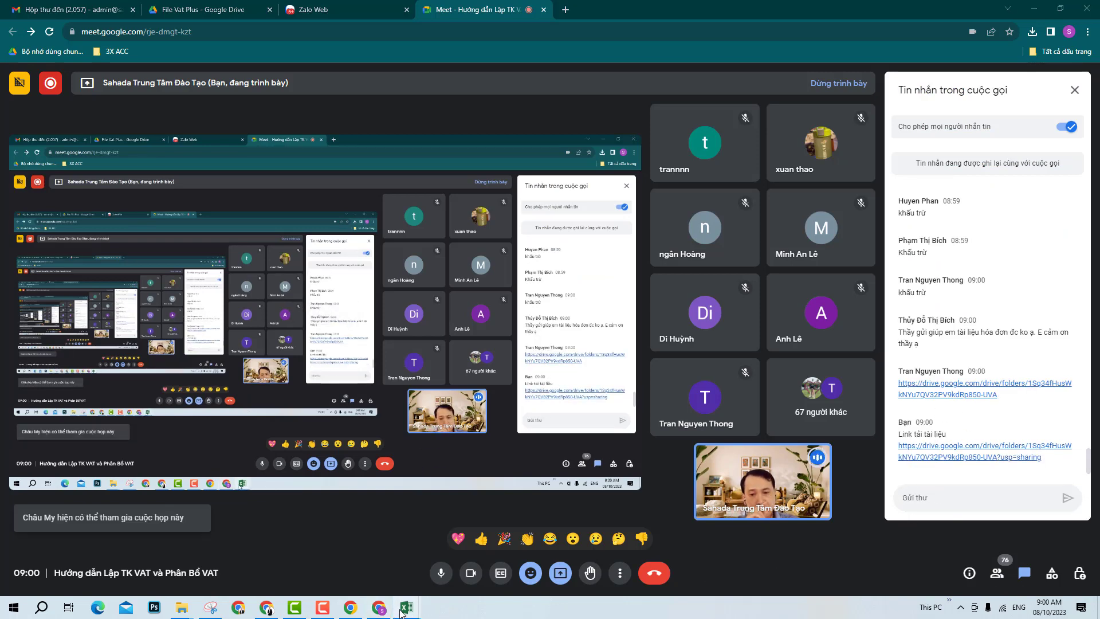
# - Switch back to the KK VAT 8.10.23 workbook in Excel
pyautogui.moveTo(406, 607)
pyautogui.click(493, 550)
pyautogui.click(492, 501)
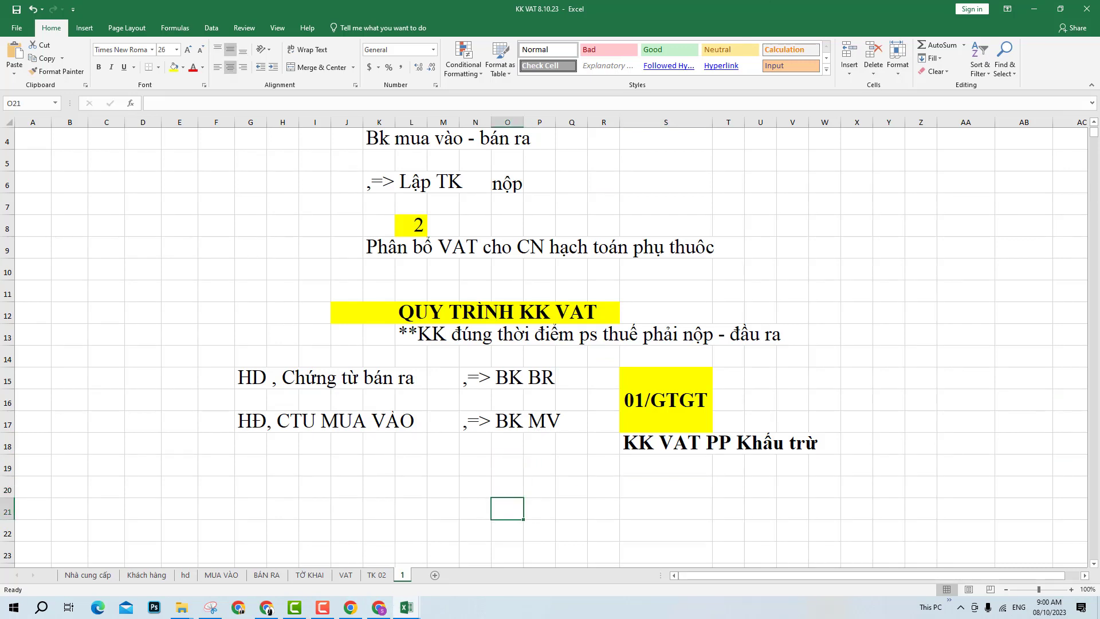
pyautogui.click(470, 482)
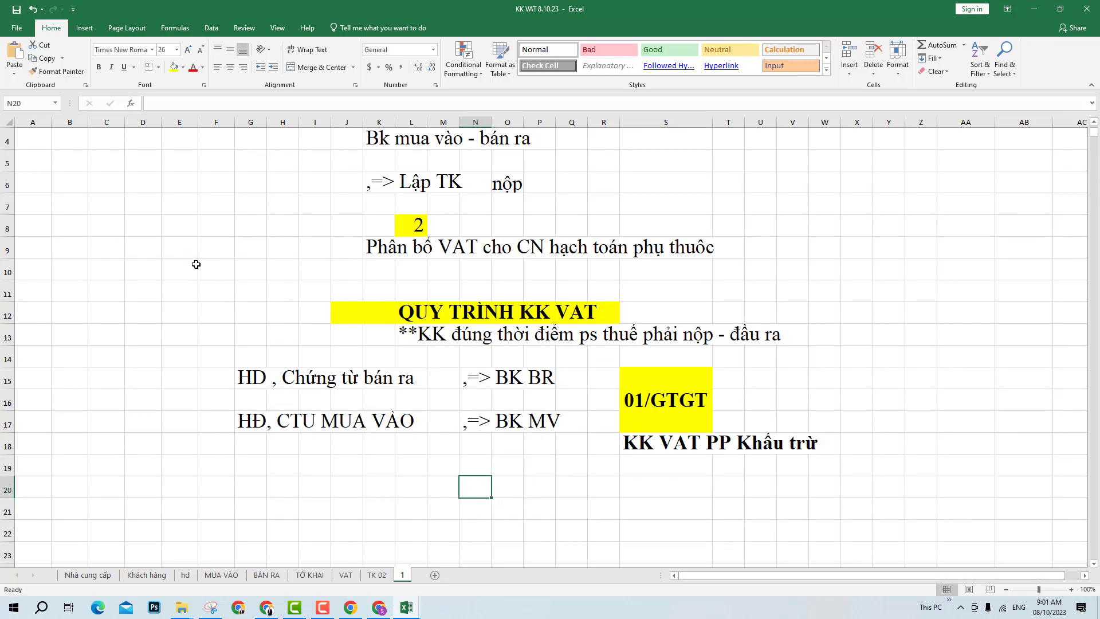
pyautogui.click(665, 463)
pyautogui.click(847, 467)
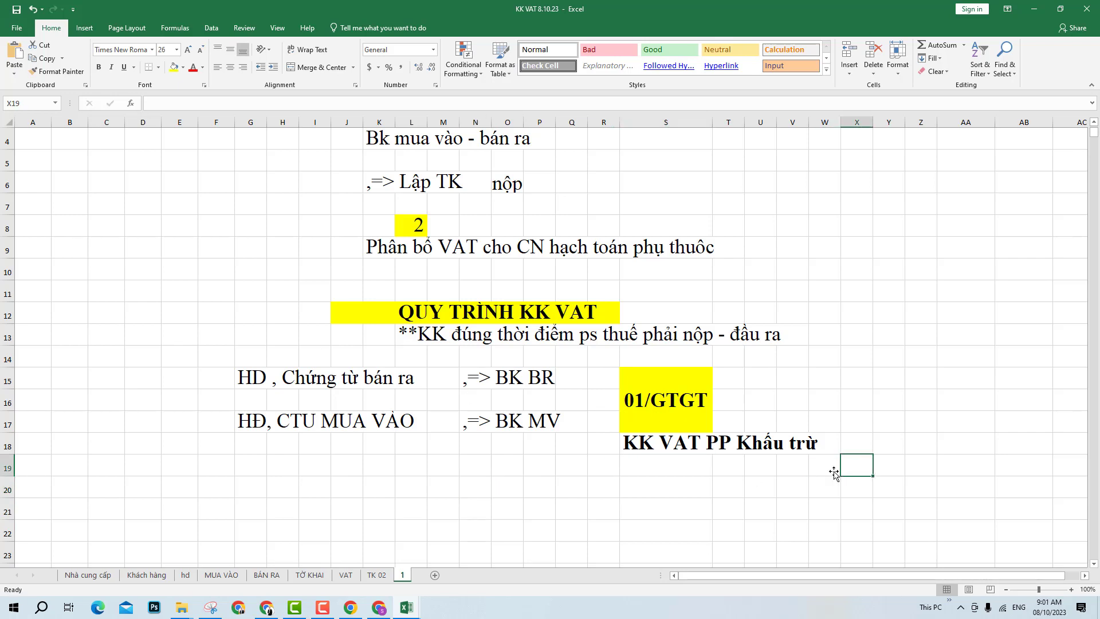
pyautogui.click(727, 466)
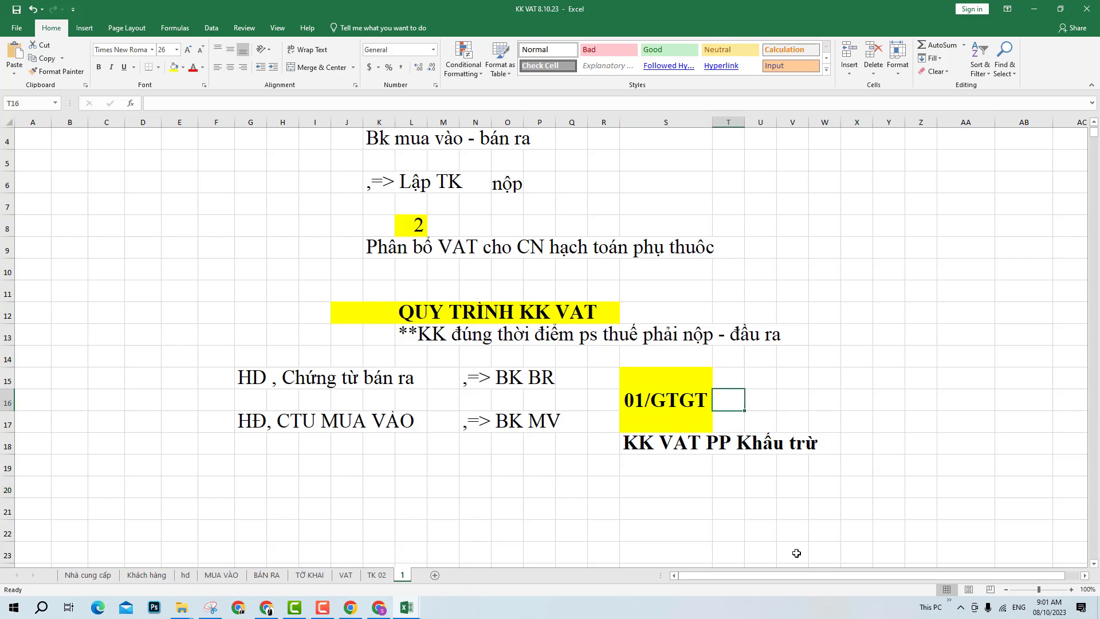
pyautogui.click(673, 399)
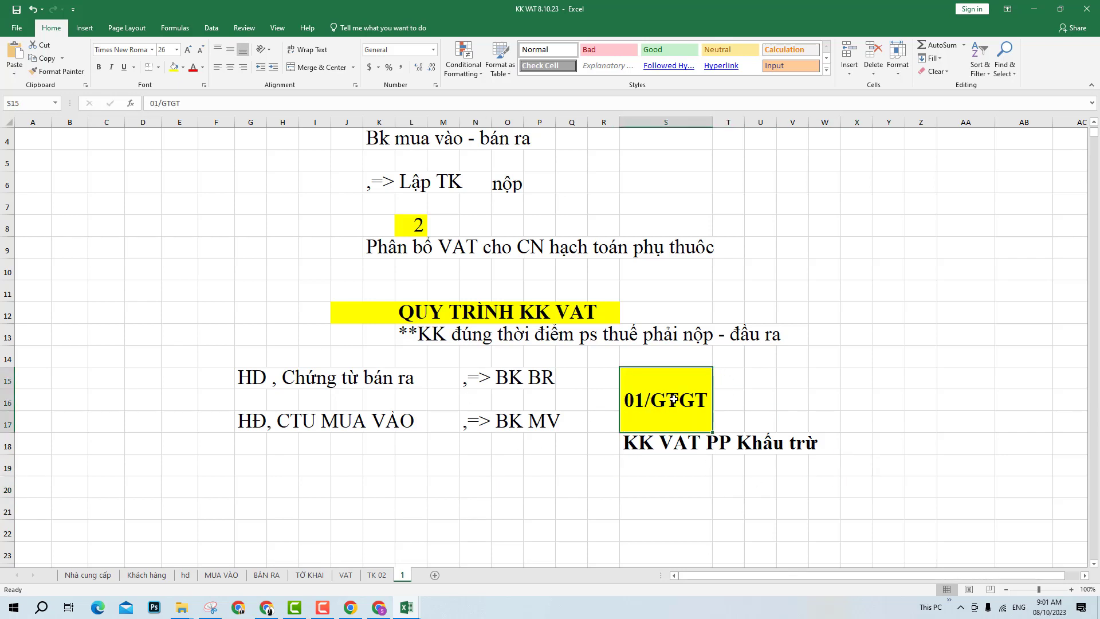
# - Enter ",=>" in cell U16 beside the 01/GTGT cell and make it bold
pyautogui.click(1084, 576)
pyautogui.click(1085, 575)
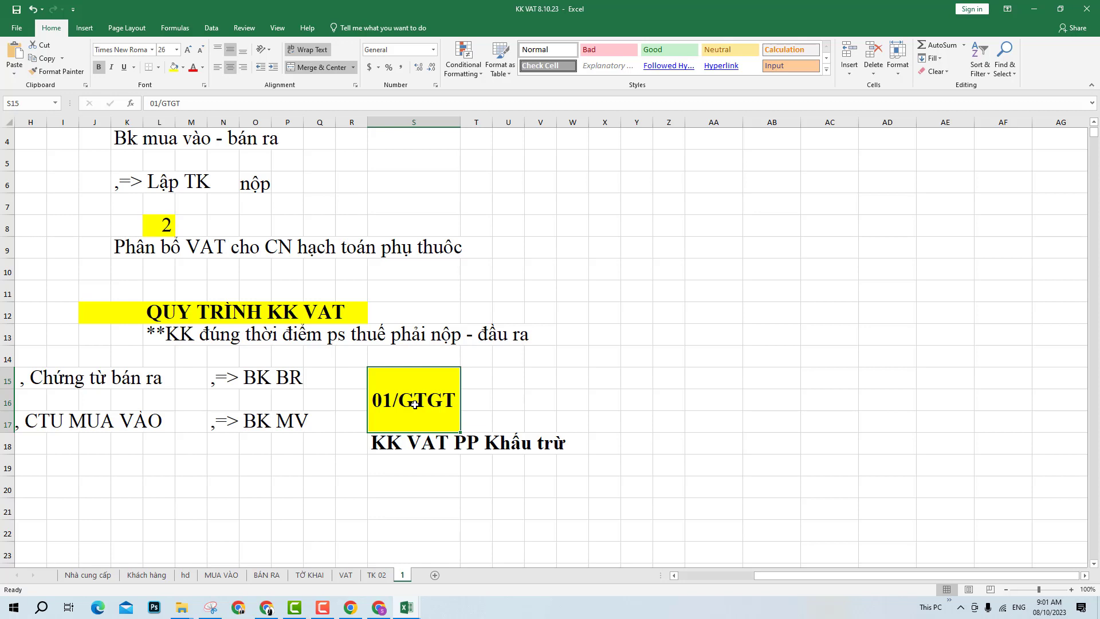
pyautogui.click(490, 400)
pyautogui.click(502, 399)
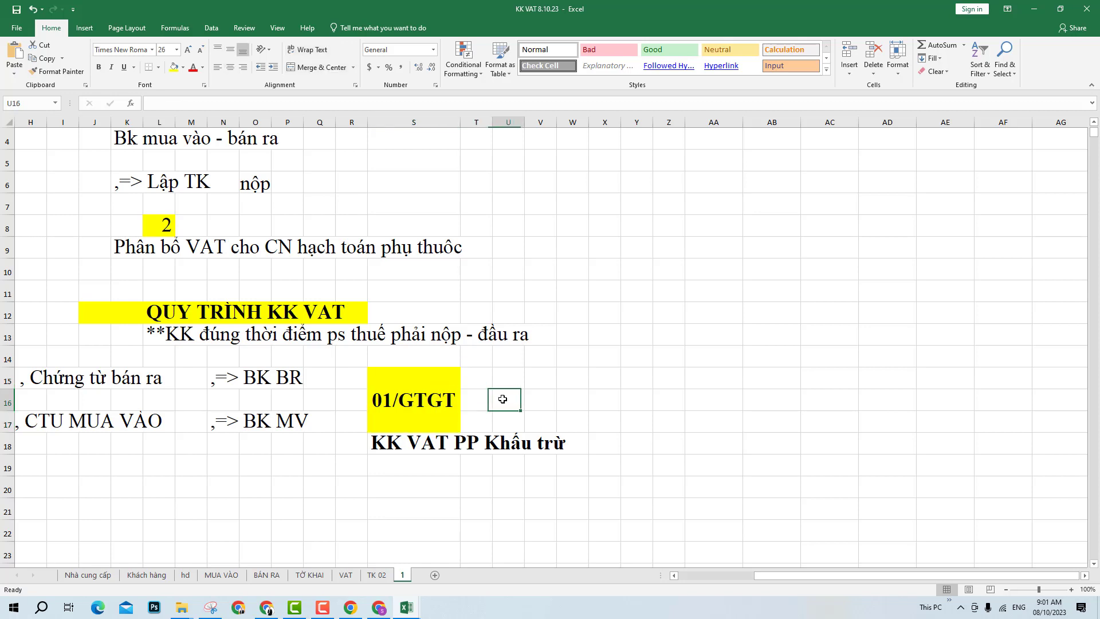
pyautogui.moveTo(505, 401); pyautogui.dragTo(600, 401)
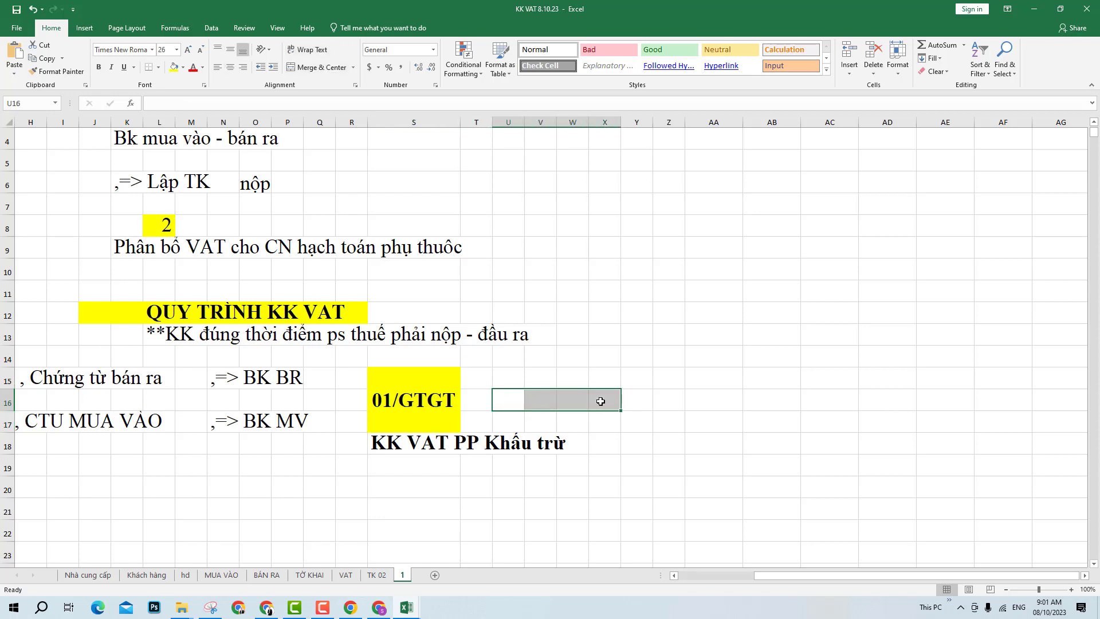
pyautogui.write(',')
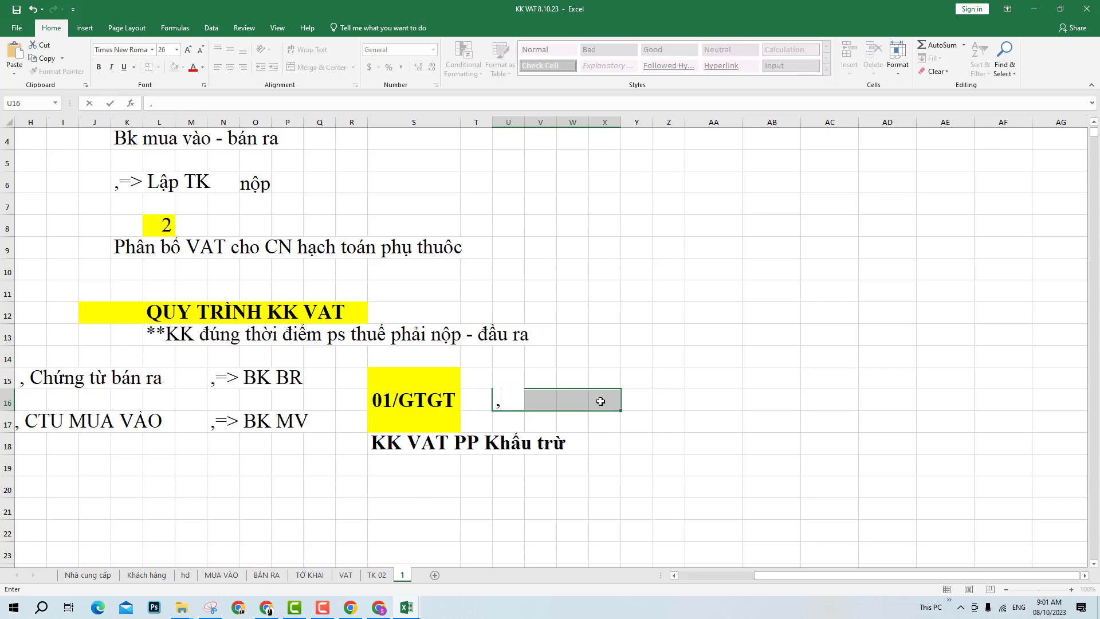
pyautogui.write('=>')
pyautogui.press('Return')
pyautogui.click(599, 444)
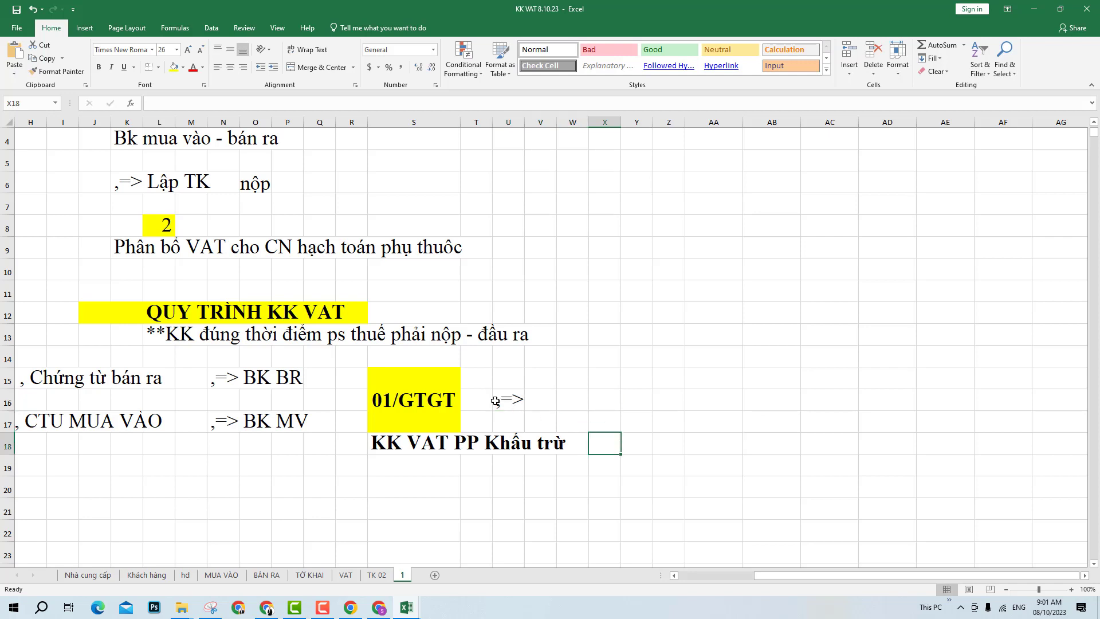
pyautogui.click(496, 400)
pyautogui.hotkey('ctrl', 'b')
pyautogui.click(630, 417)
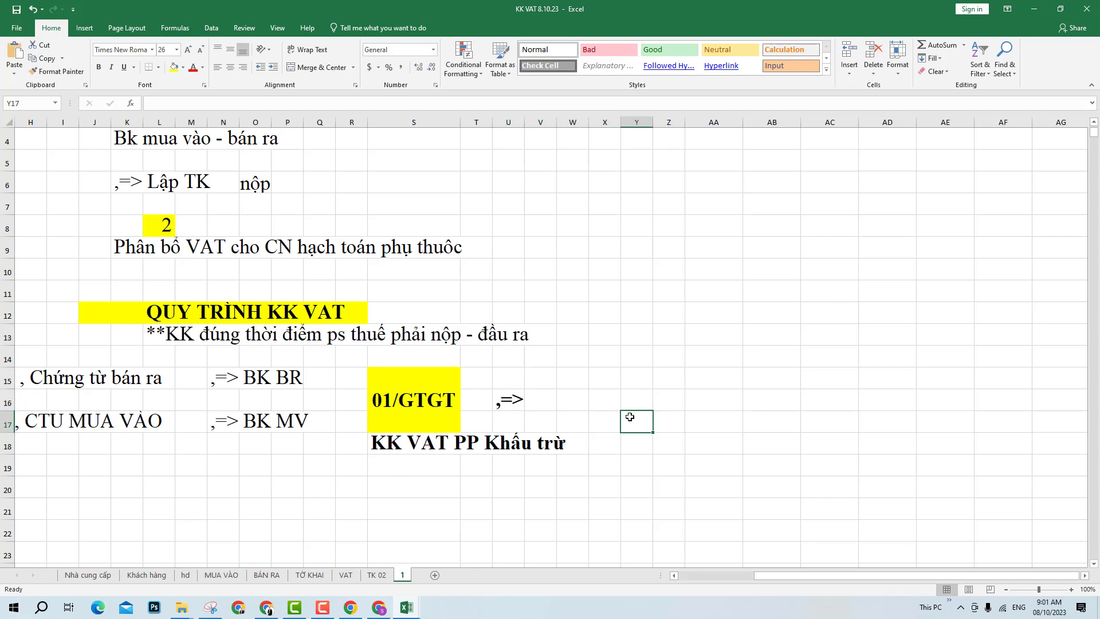
# - Enter "1. KK trực tiếp trên web: thuedientu.gdt.gov.vn" in cell W15, above and beside the ",=>" arrow
pyautogui.click(577, 373)
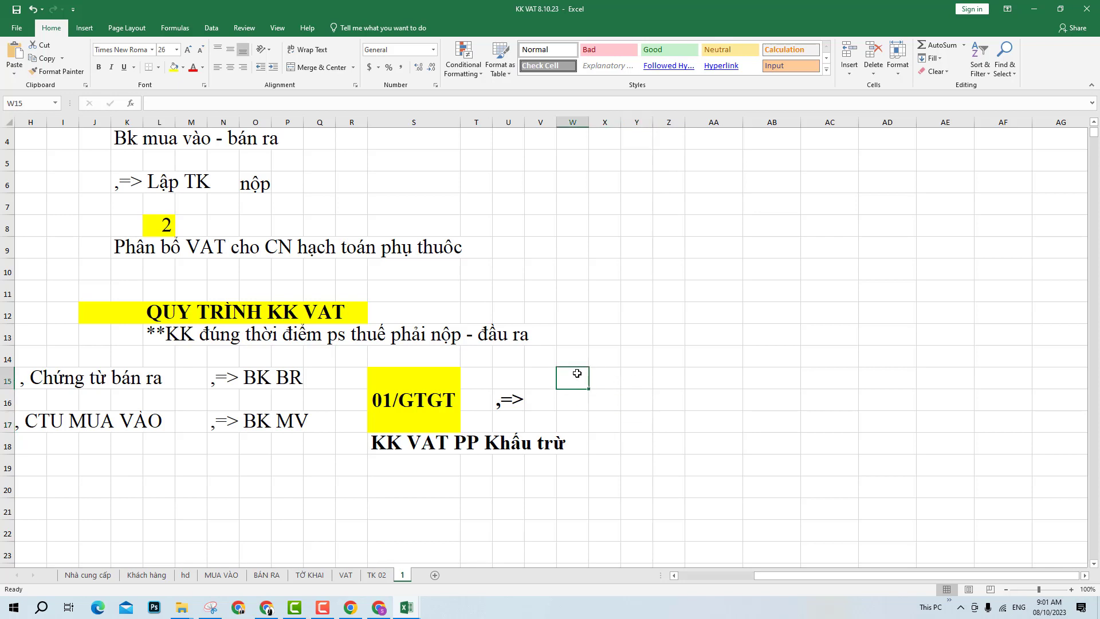
pyautogui.write('1.')
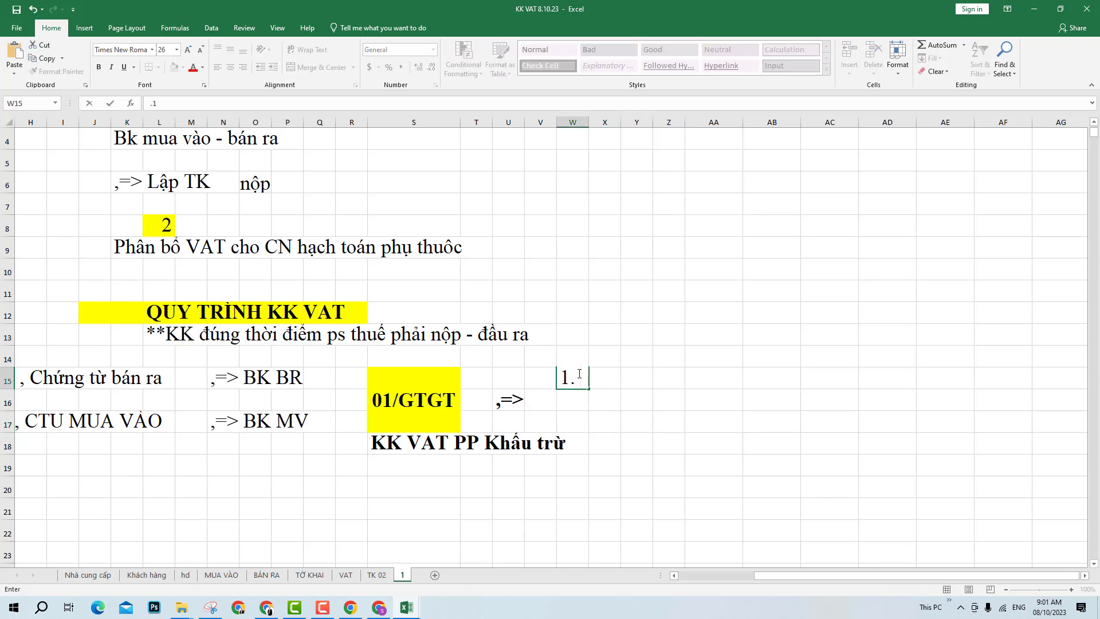
pyautogui.write(' KK ')
pyautogui.write('trực ti')
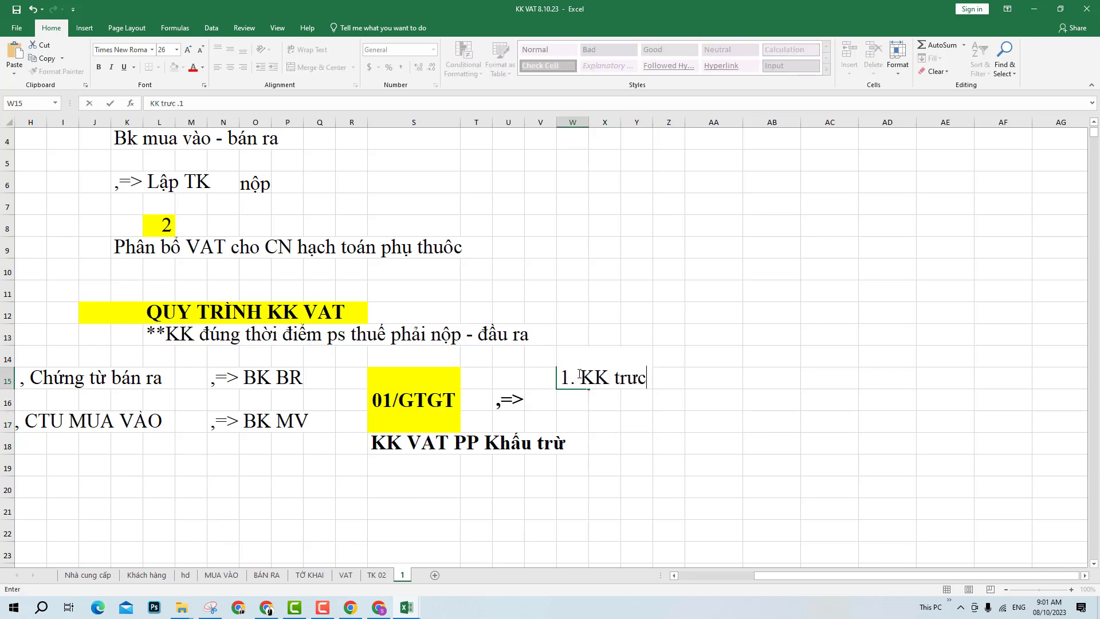
pyautogui.write('ếp')
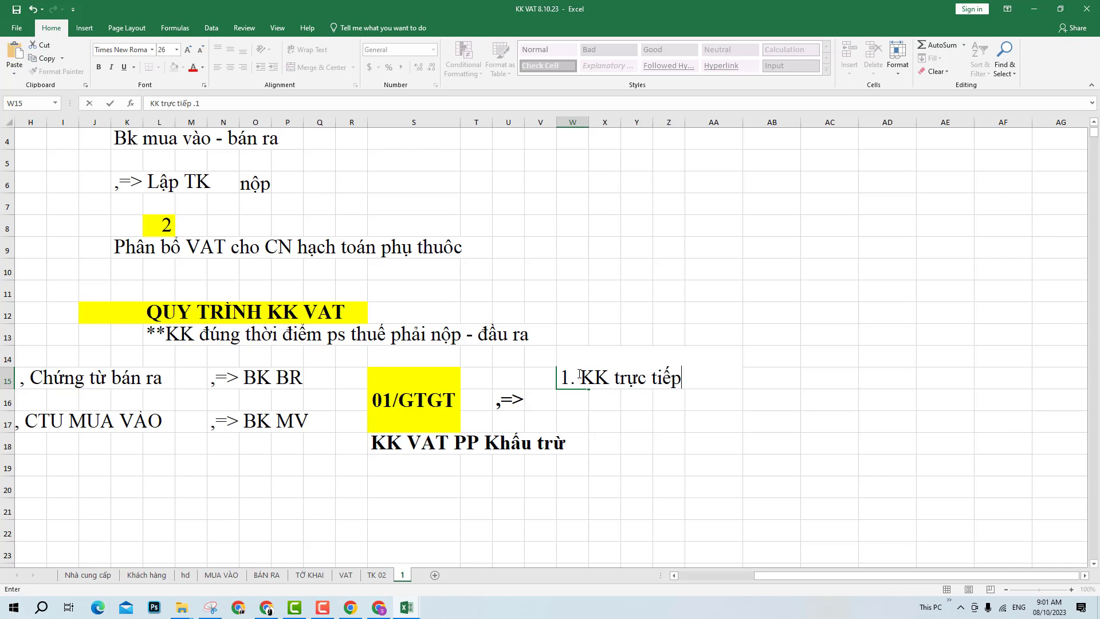
pyautogui.write(' trên')
pyautogui.write(' w')
pyautogui.write('eb: thu')
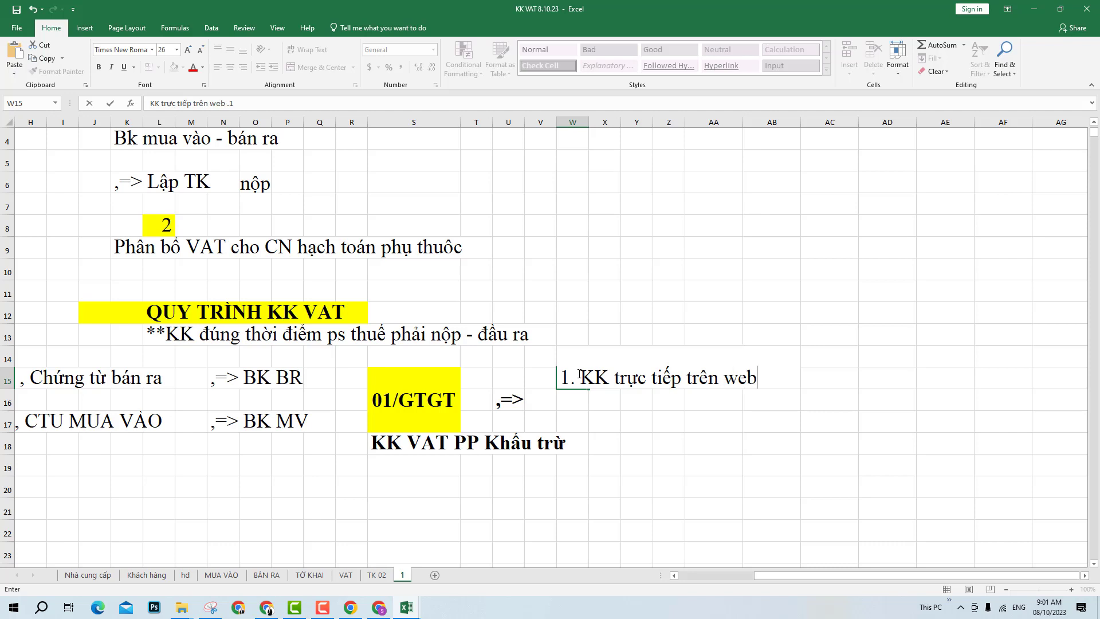
pyautogui.write('ed')
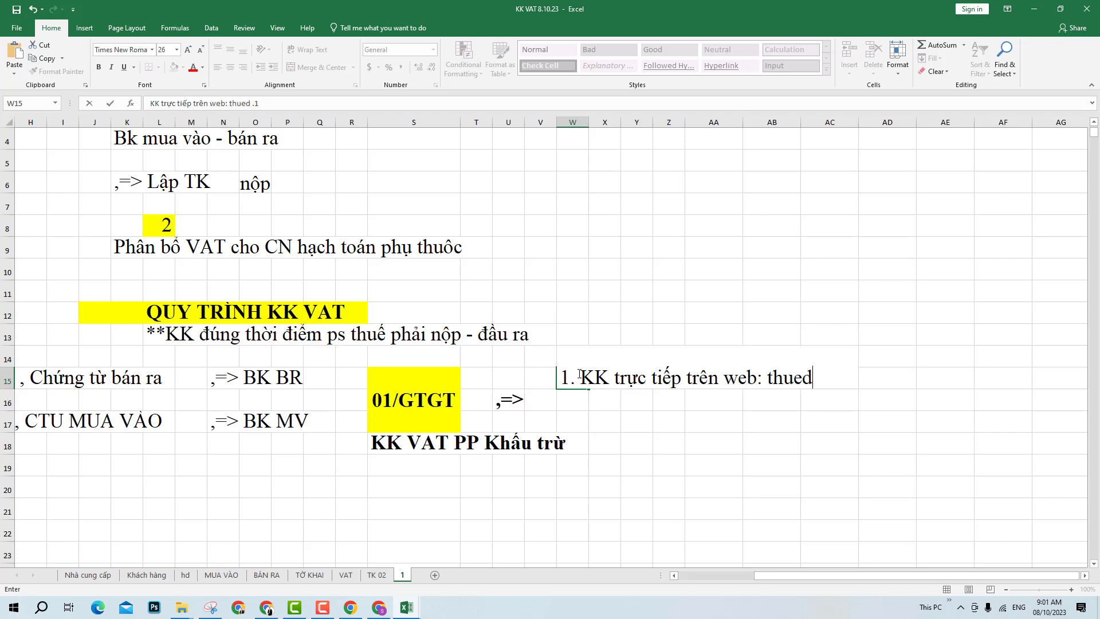
pyautogui.write('ientu.gdt.g')
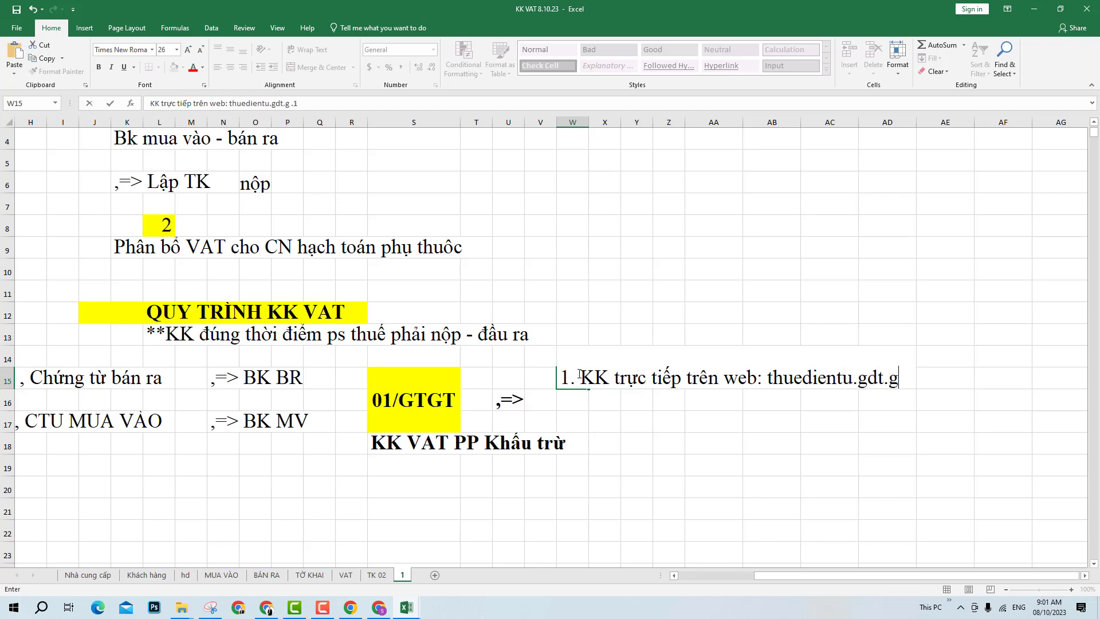
pyautogui.write('ov.vn')
pyautogui.press('Return')
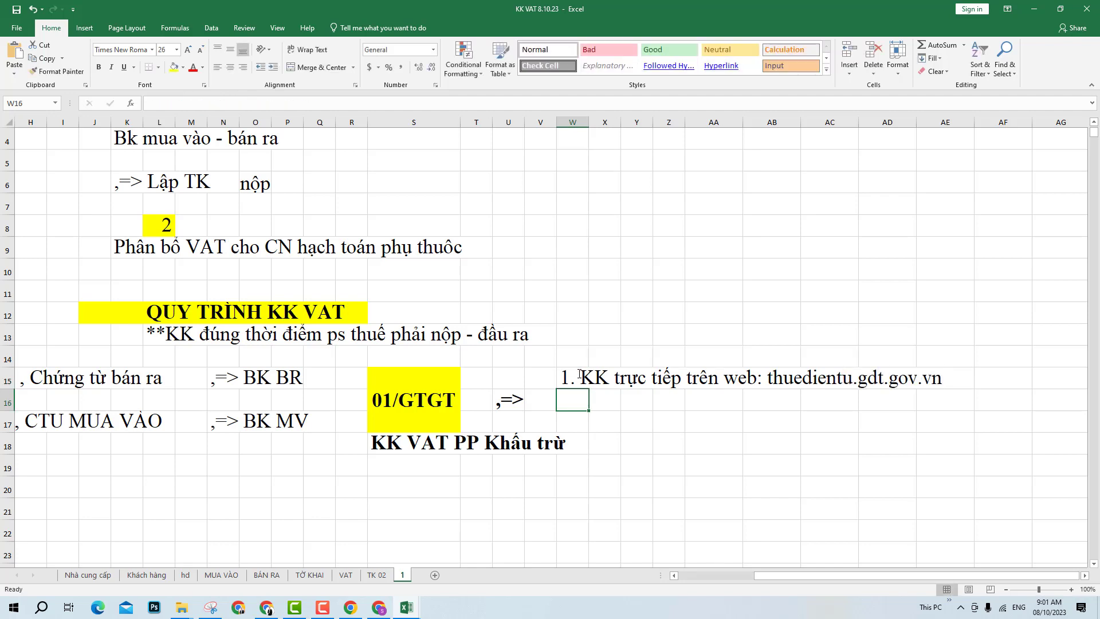
# - Make the "1. KK trực tiếp trên web" line in row 15 bold across W15:AE15
pyautogui.moveTo(579, 373); pyautogui.dragTo(949, 364)
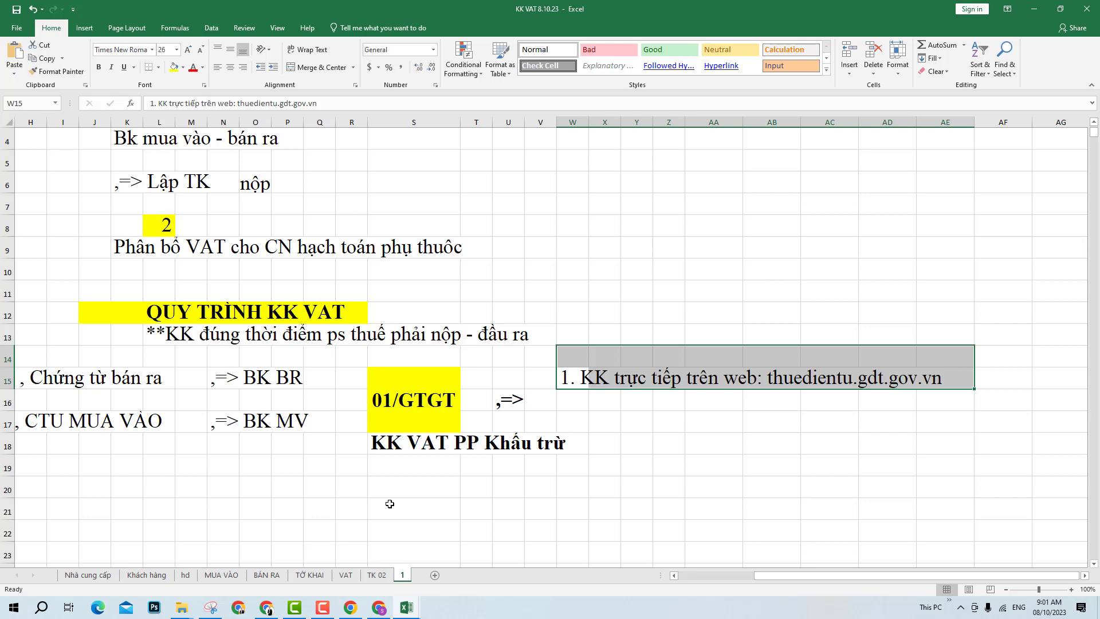
pyautogui.click(750, 424)
pyautogui.click(558, 387)
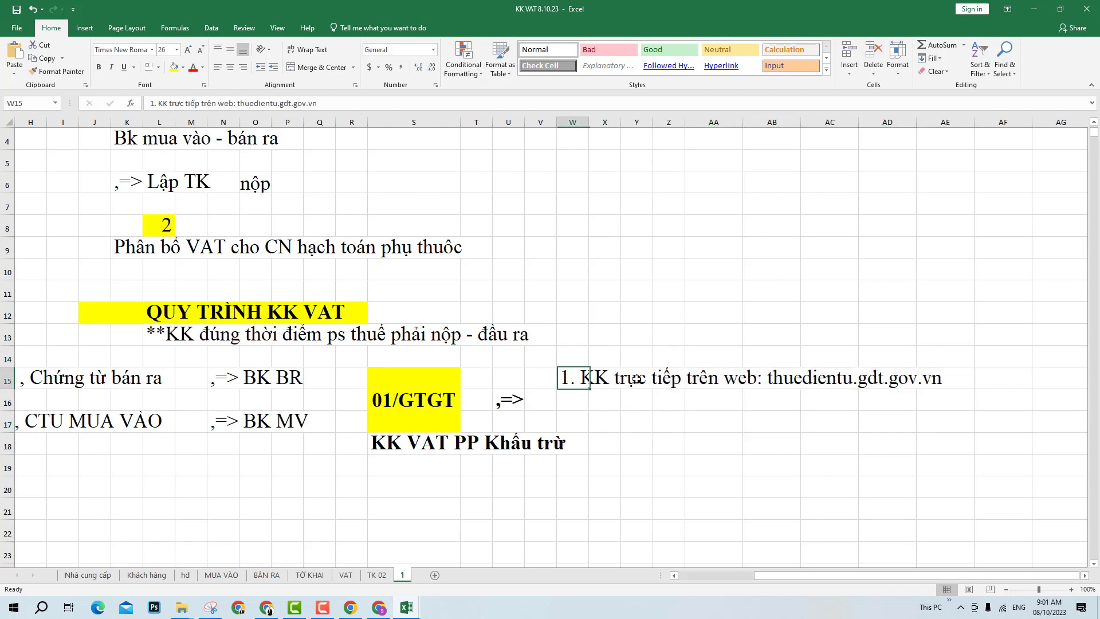
pyautogui.moveTo(573, 378); pyautogui.dragTo(946, 379)
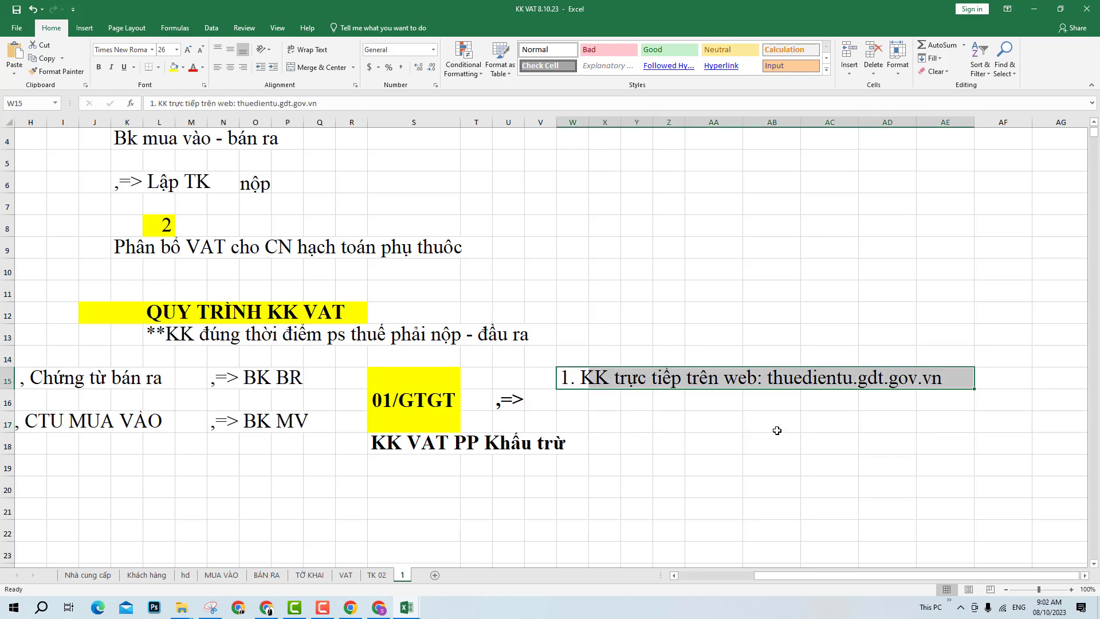
pyautogui.moveTo(573, 378); pyautogui.dragTo(919, 368)
pyautogui.hotkey('ctrl', 'b')
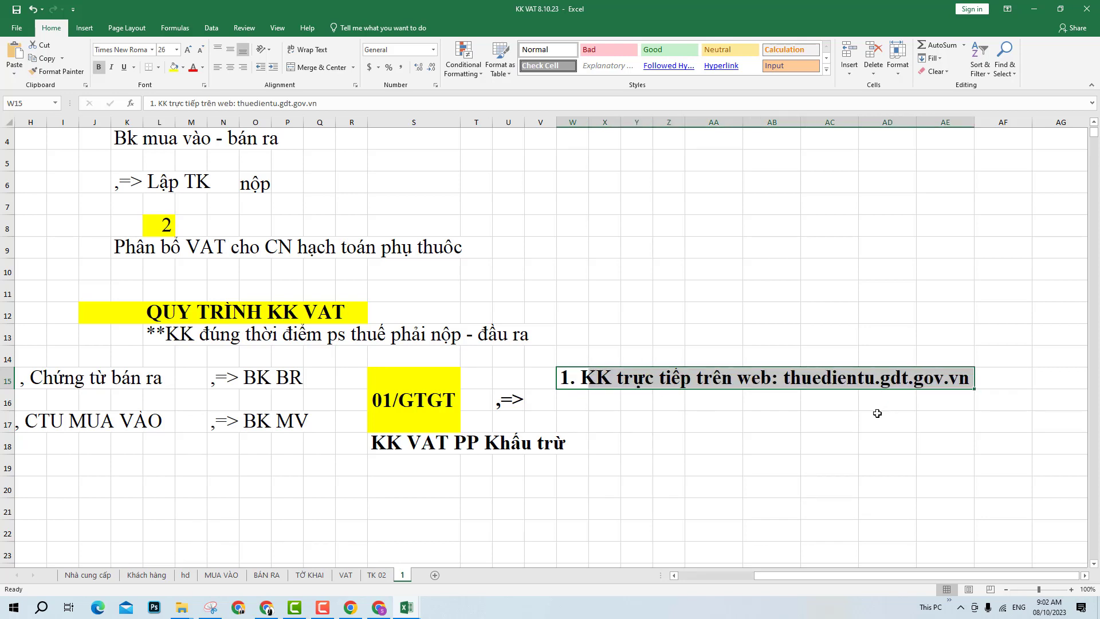
pyautogui.click(852, 411)
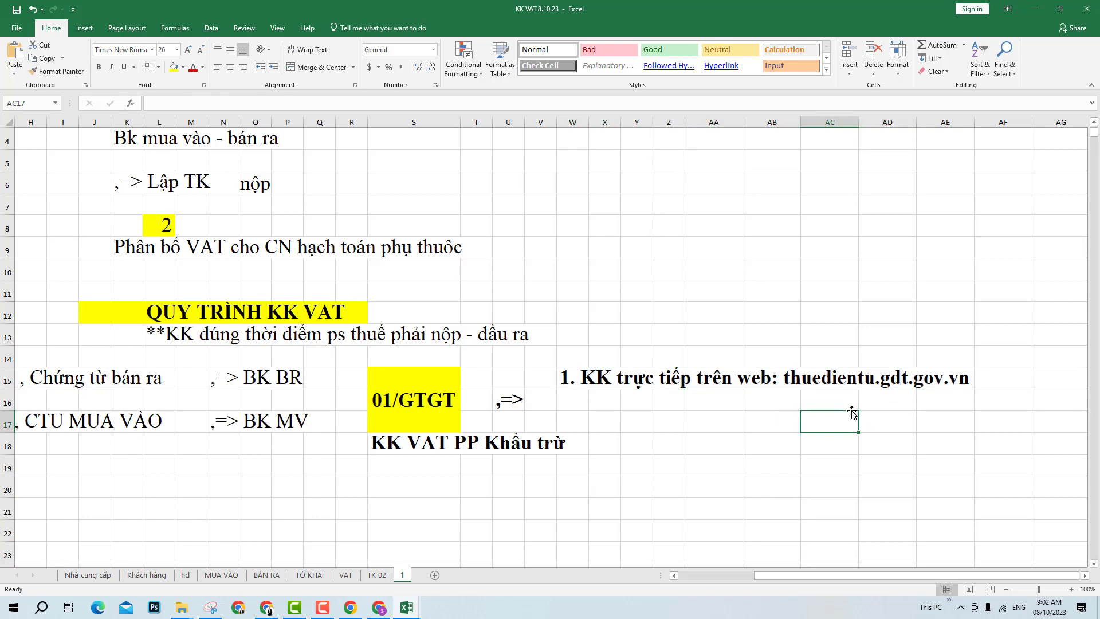
# - Move the "1. KK trực tiếp trên web" line from W15 to X15 and fill X15:AF15 with yellow
pyautogui.click(573, 379)
pyautogui.hotkey('ctrl', 'c')
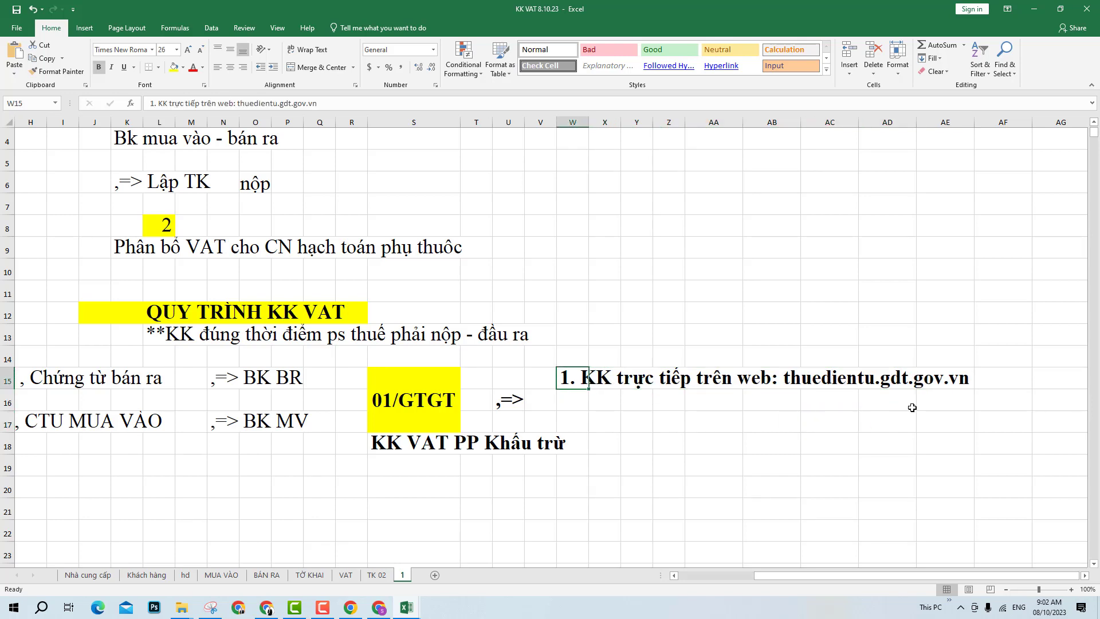
pyautogui.press('Right')
pyautogui.hotkey('ctrl', 'v')
pyautogui.click(866, 440)
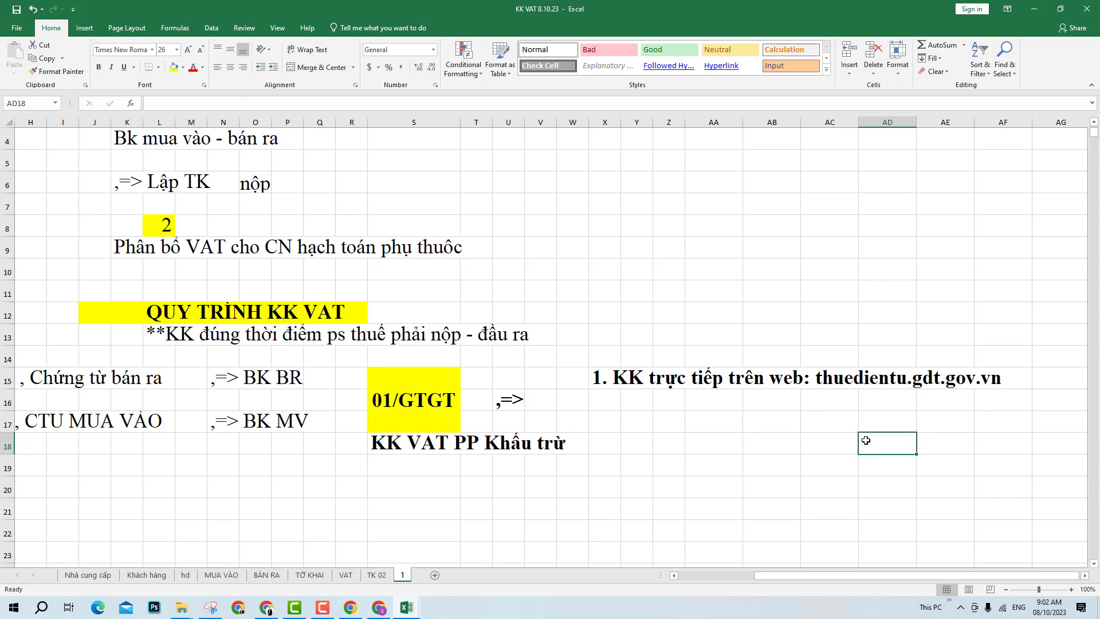
pyautogui.moveTo(608, 384); pyautogui.dragTo(1028, 379)
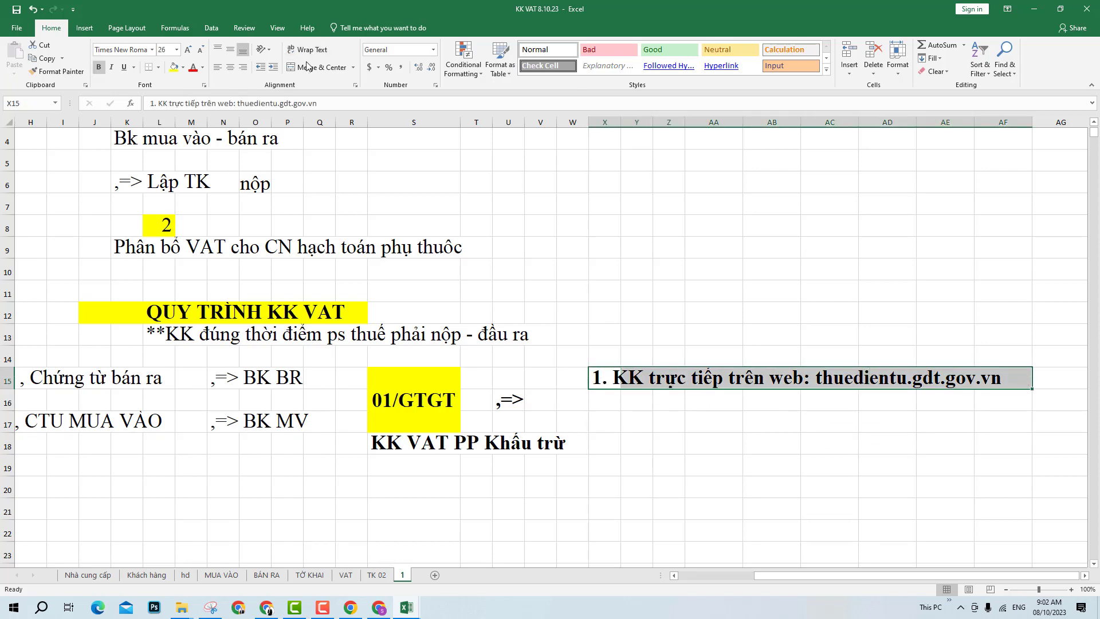
pyautogui.click(173, 67)
# - Enter "2. Nhập vào HTKK => xuất file XML => nộp file:" in cell X17
pyautogui.click(603, 422)
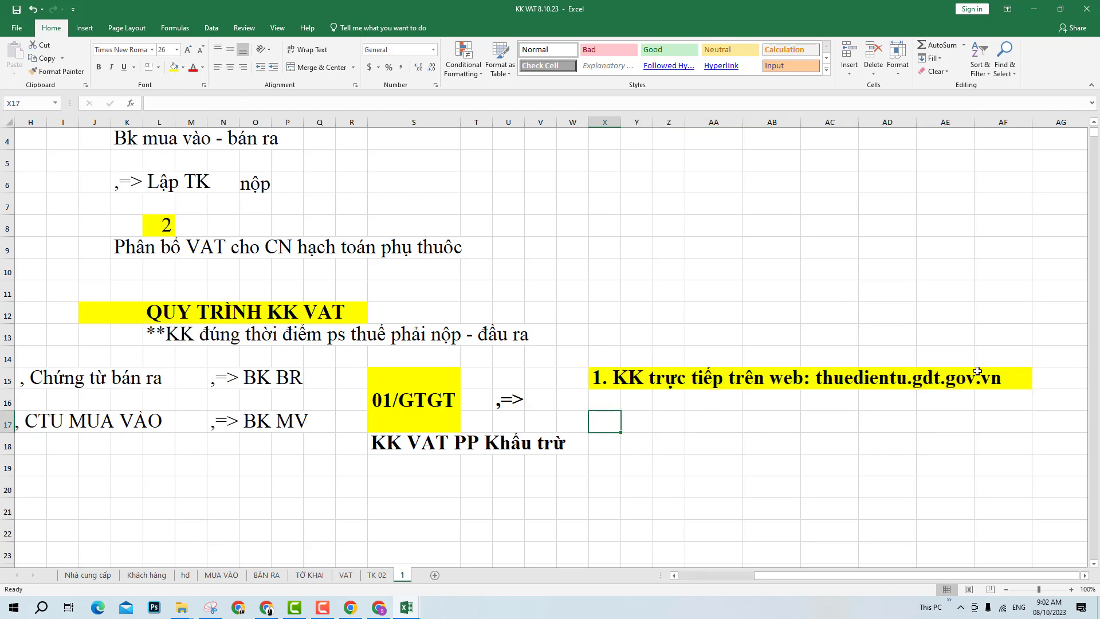
pyautogui.write('2')
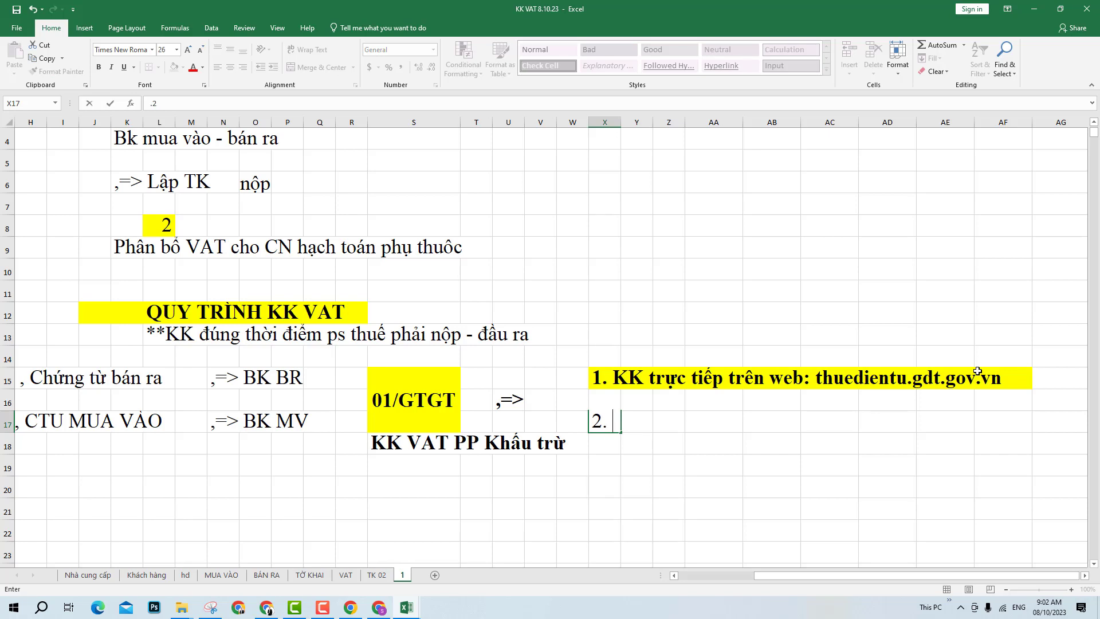
pyautogui.write('. Nhap')
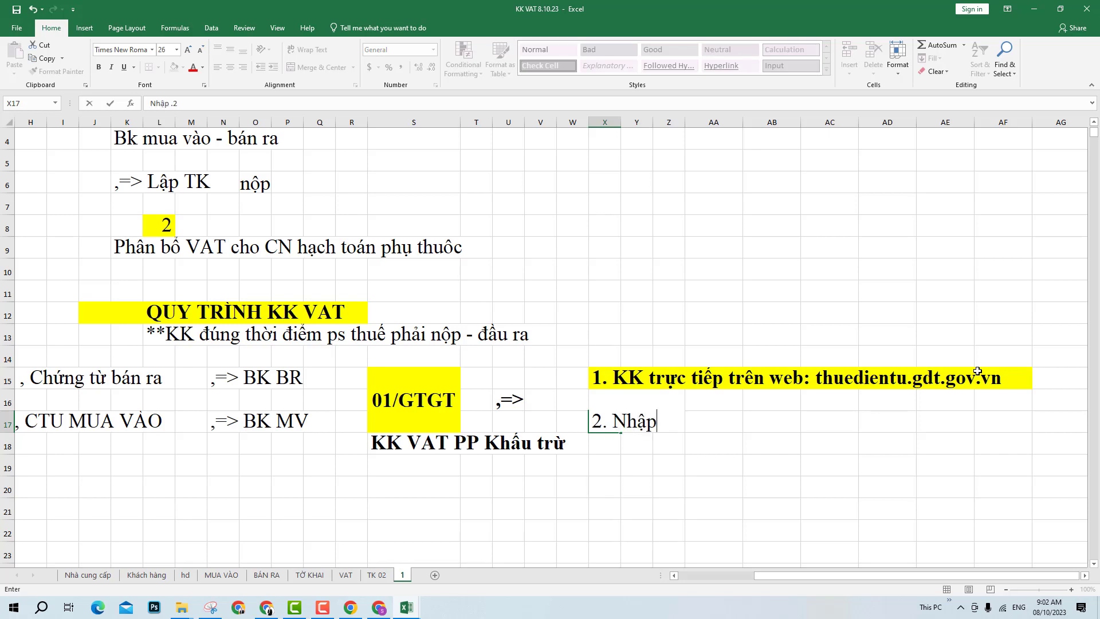
pyautogui.write(' vào HTKK => ')
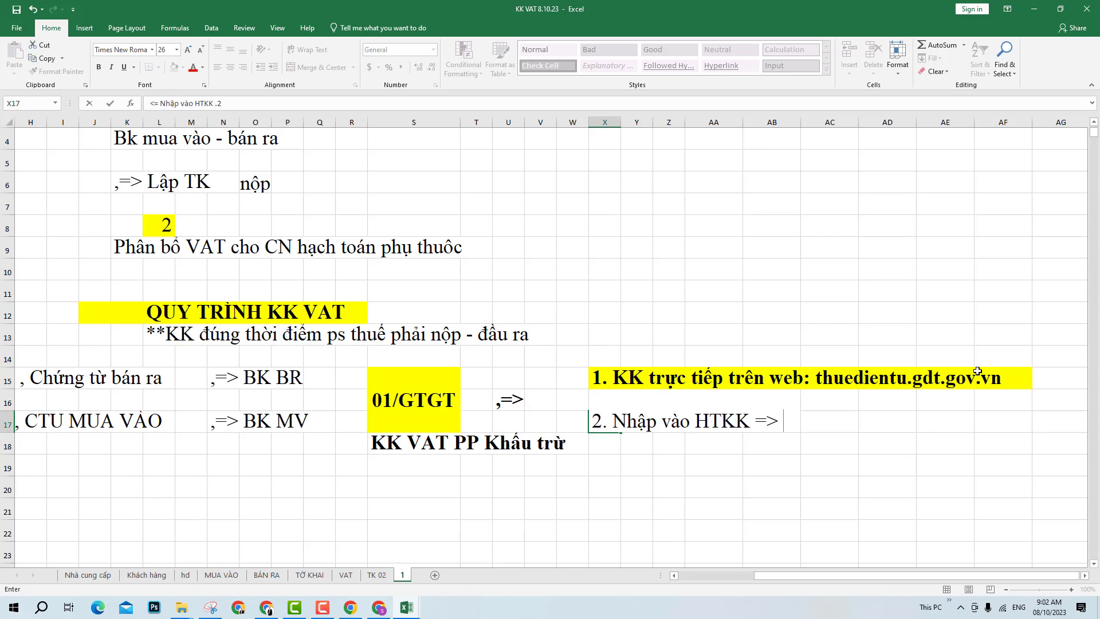
pyautogui.write('xuất')
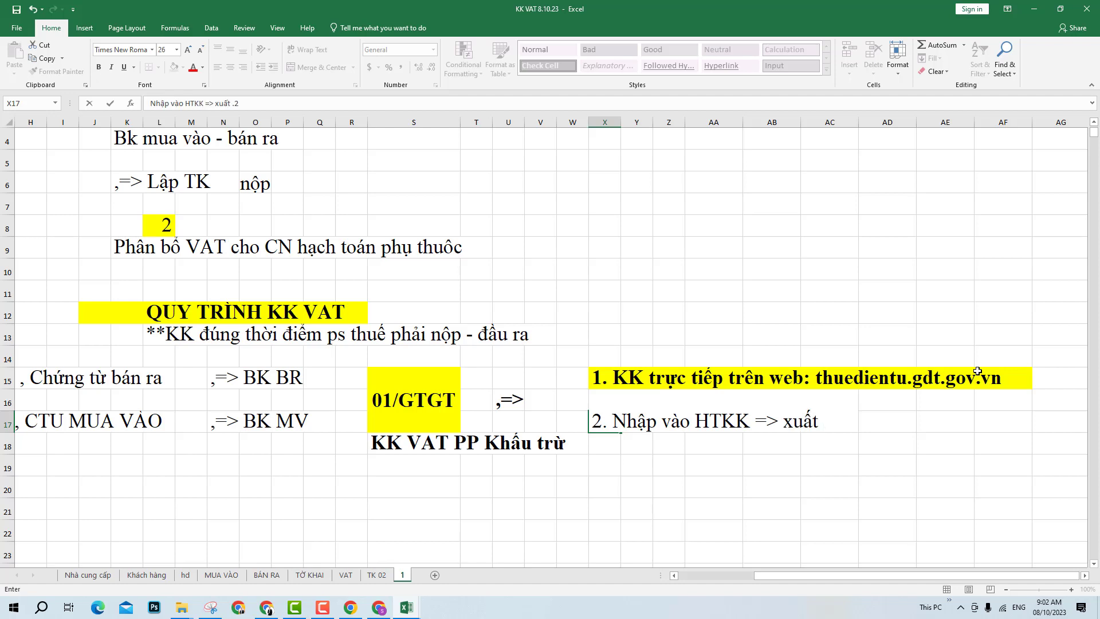
pyautogui.write(' file XML')
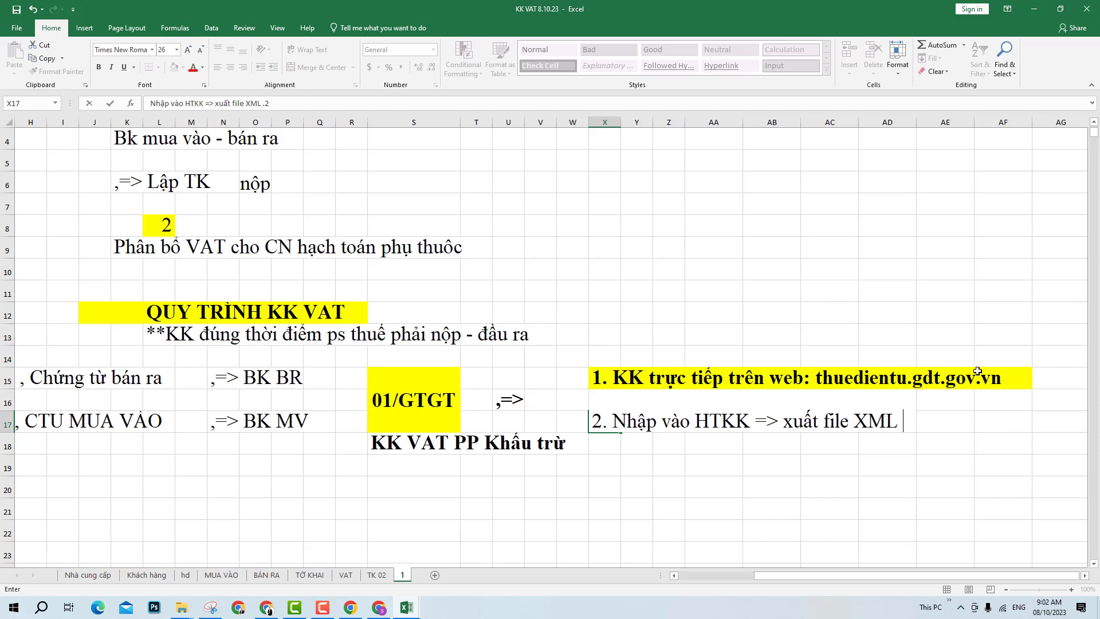
pyautogui.write(' => ')
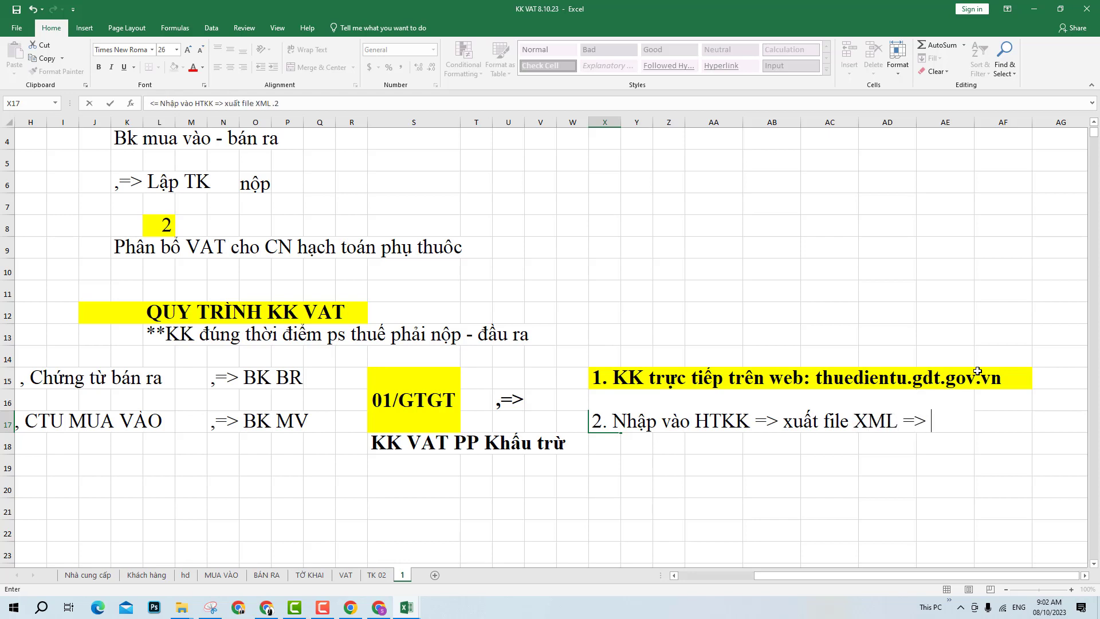
pyautogui.write('nopj')
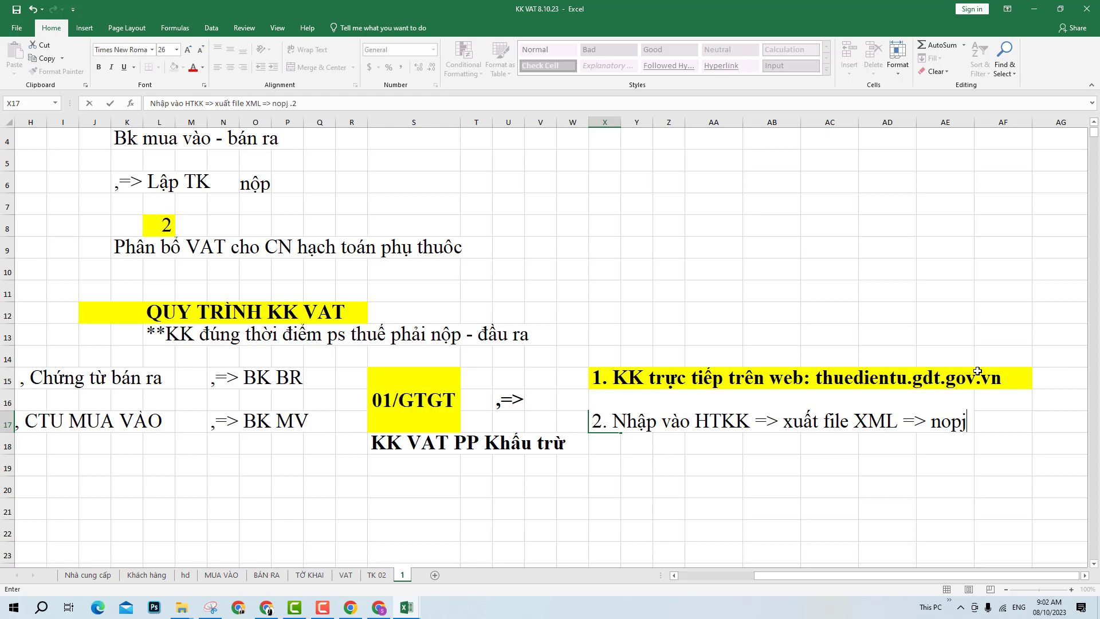
pyautogui.press('BackSpace')
pyautogui.press('BackSpace')
pyautogui.write('pj file:')
pyautogui.press('Return')
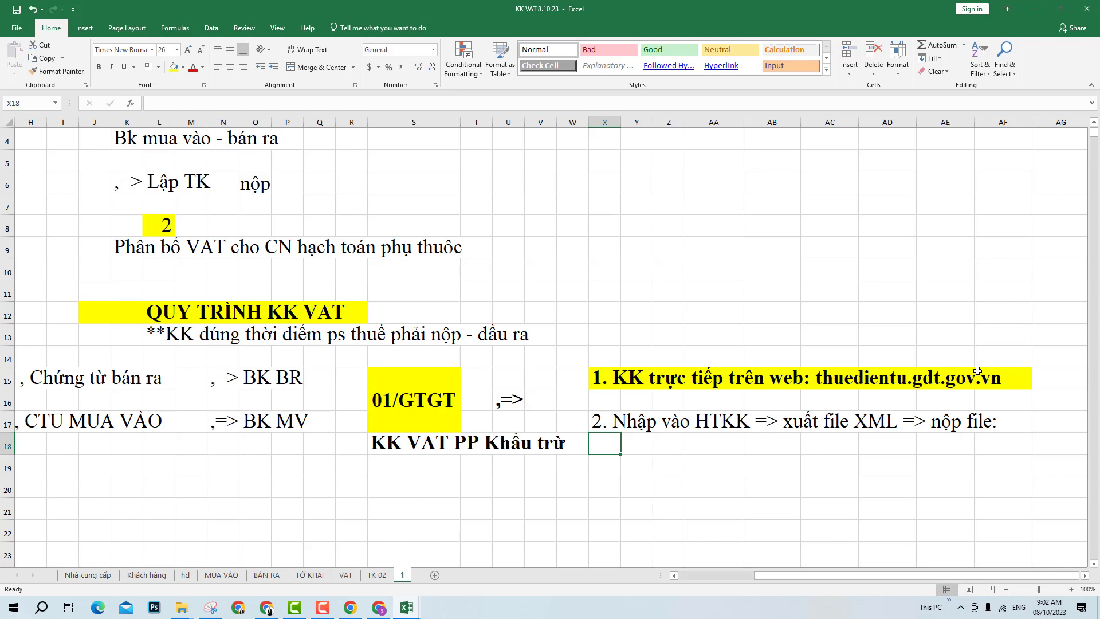
# - Copy the web address thuedientu.gdt.gov.vn out of the text in X15 and paste it into cell AE18
pyautogui.click(605, 383)
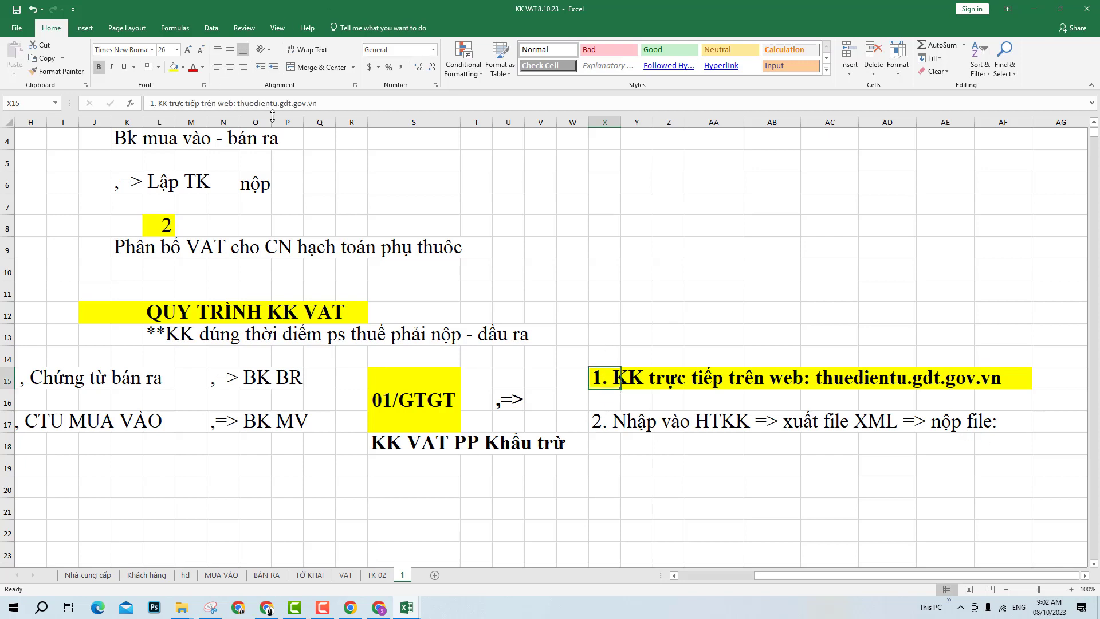
pyautogui.write('n')
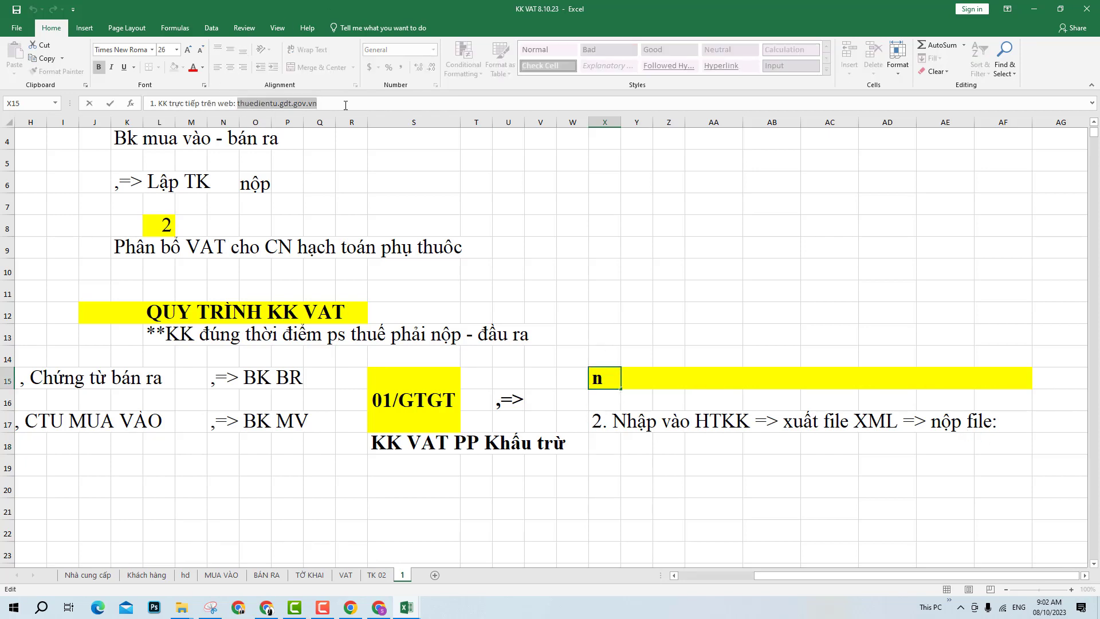
pyautogui.press('Escape')
pyautogui.press('Down')
pyautogui.click(932, 444)
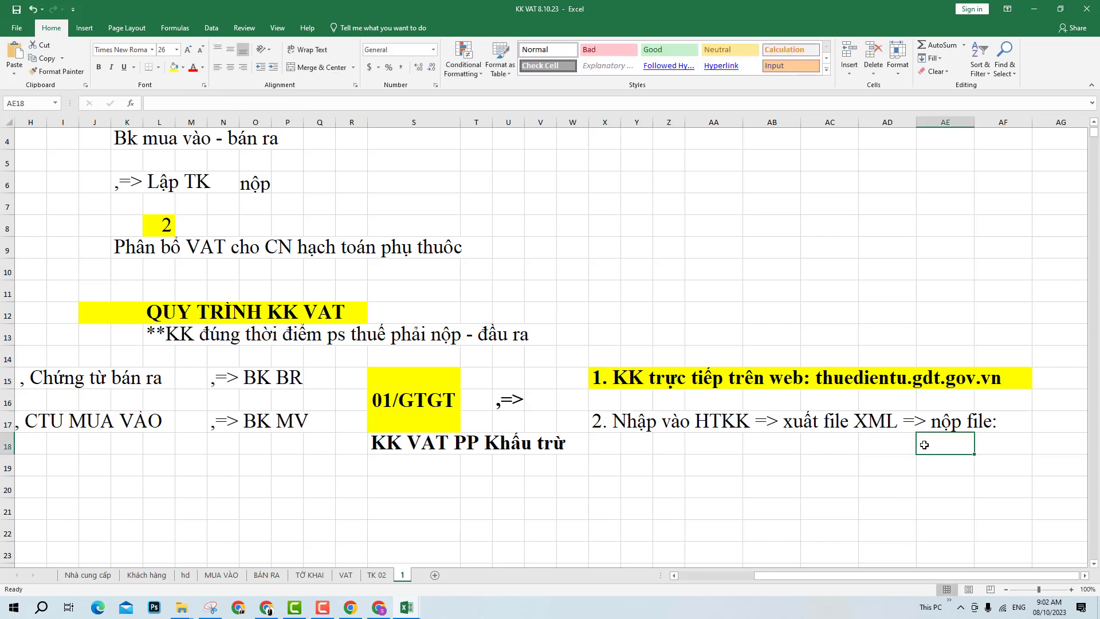
pyautogui.hotkey('ctrl', 'v')
pyautogui.click(872, 450)
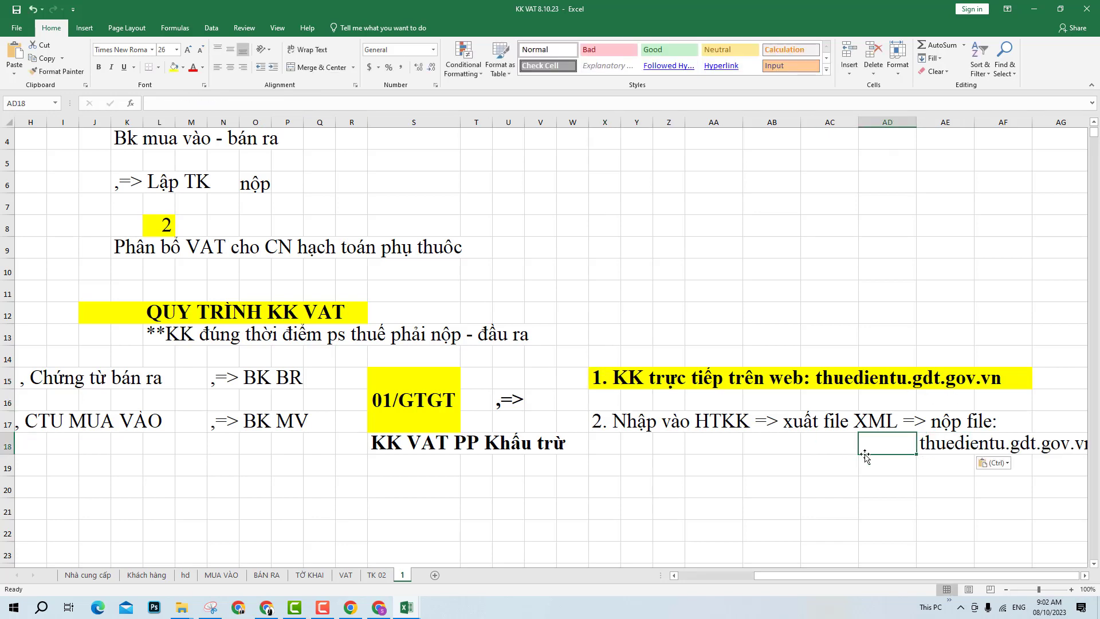
# - Fill AE18:AG18, holding the thuedientu.gdt.gov.vn address, with yellow
pyautogui.press('Right')
pyautogui.press('Right')
pyautogui.press('Right')
pyautogui.press('Right')
pyautogui.press('Right')
pyautogui.press('Right')
pyautogui.press('Right')
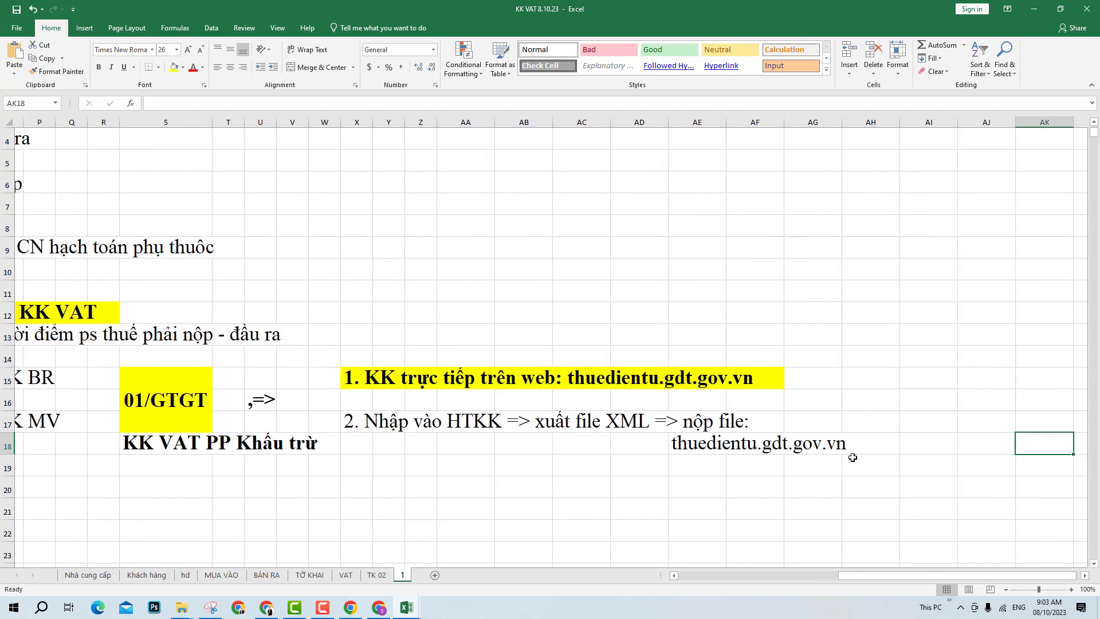
pyautogui.click(681, 451)
pyautogui.moveTo(767, 454); pyautogui.dragTo(814, 453)
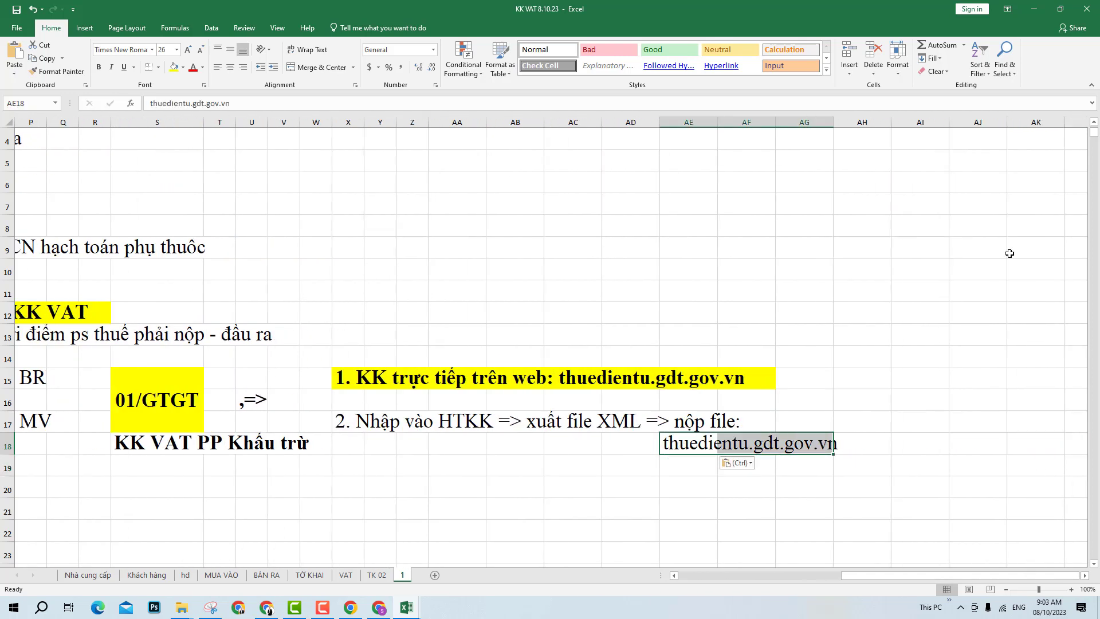
pyautogui.click(174, 69)
# - Make the "2. Nhập vào HTKK => xuất file XML => nộp file:" line in row 17 bold
pyautogui.moveTo(347, 420); pyautogui.dragTo(739, 416)
pyautogui.hotkey('ctrl', 'b')
pyautogui.click(590, 463)
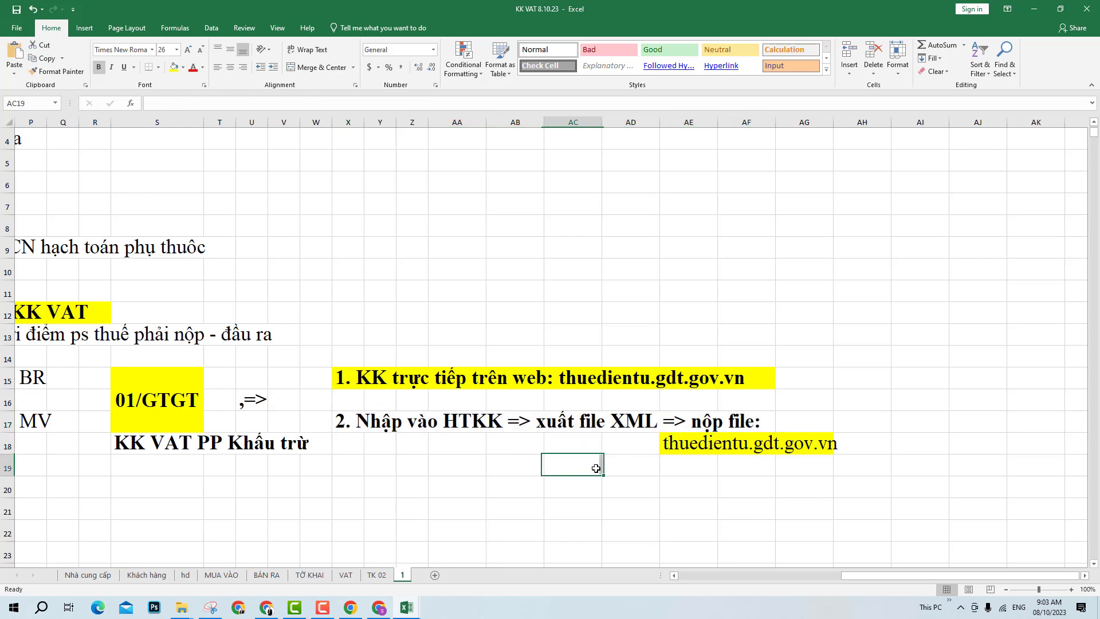
pyautogui.click(408, 483)
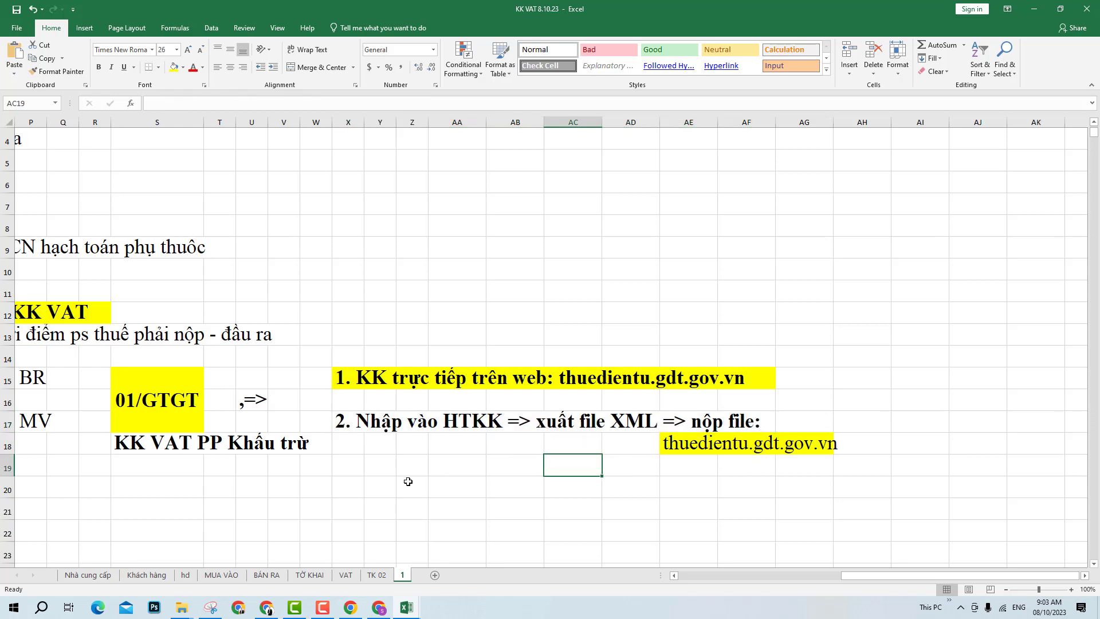
pyautogui.click(641, 463)
pyautogui.click(543, 424)
pyautogui.click(642, 531)
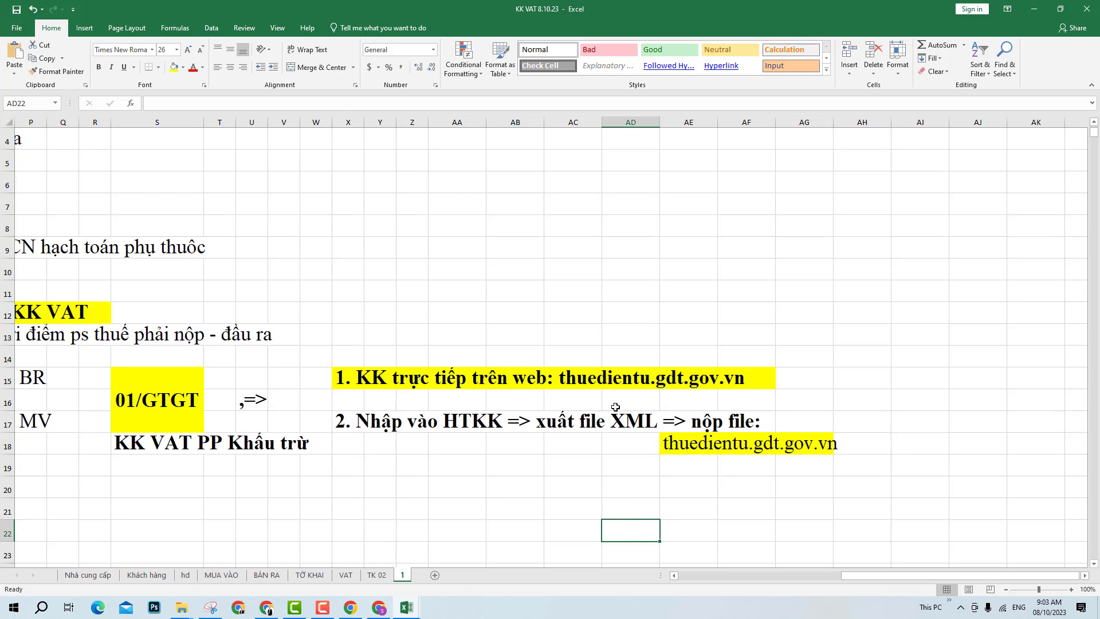
pyautogui.click(731, 471)
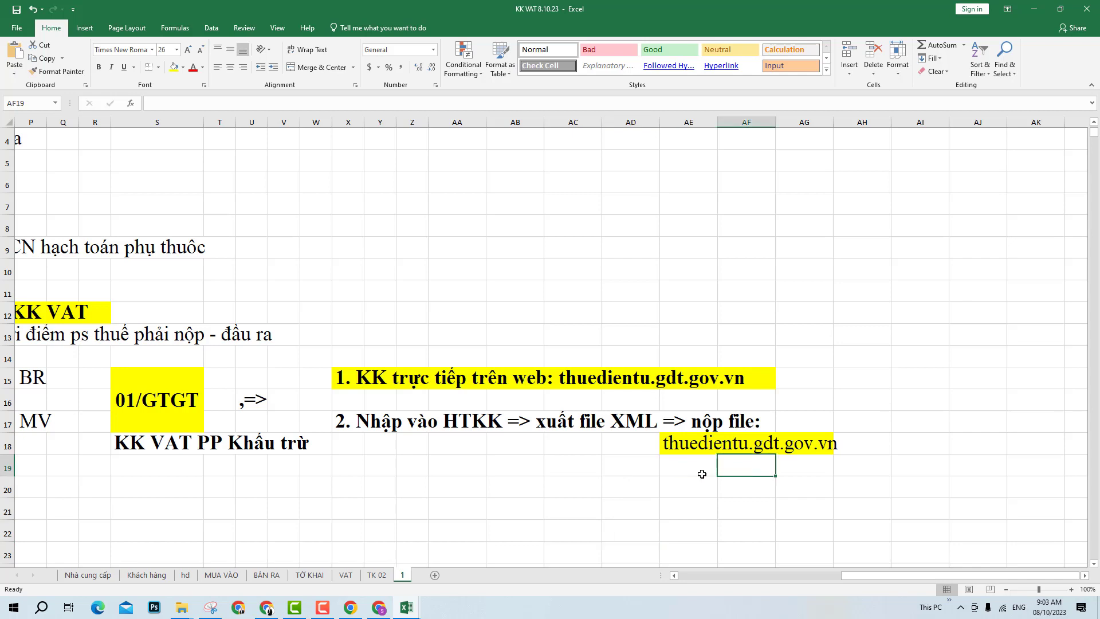
# - Enter "TK <= MST" in cell AF19, below the thuedientu.gdt.gov.vn address
pyautogui.click(702, 474)
pyautogui.click(733, 486)
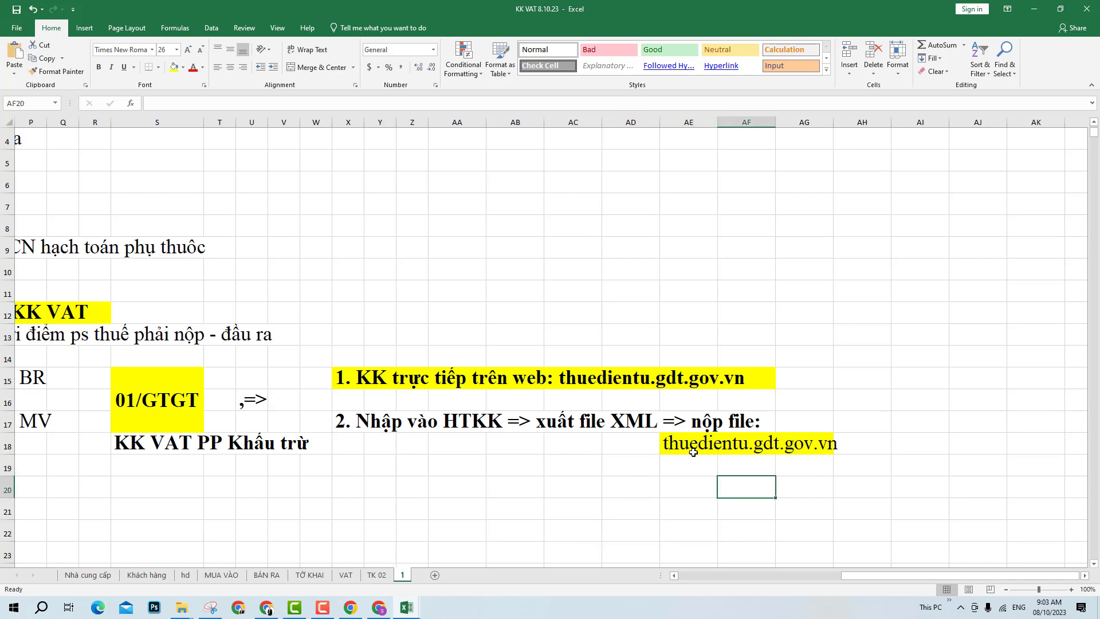
pyautogui.moveTo(690, 450); pyautogui.dragTo(811, 445)
pyautogui.scroll(-1, 711, 453)
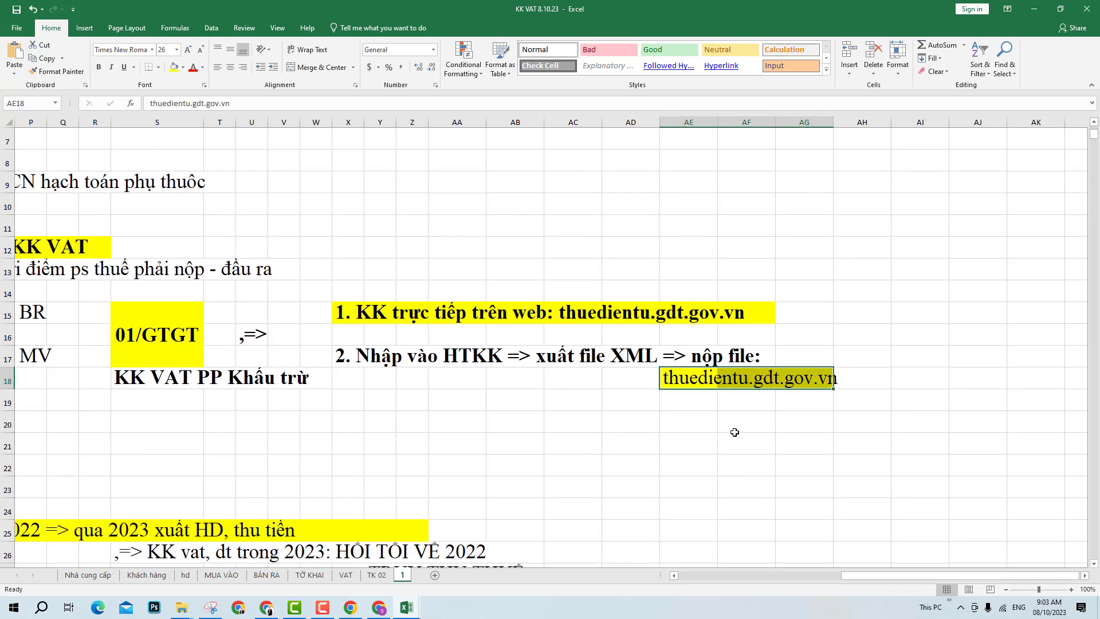
pyautogui.click(735, 400)
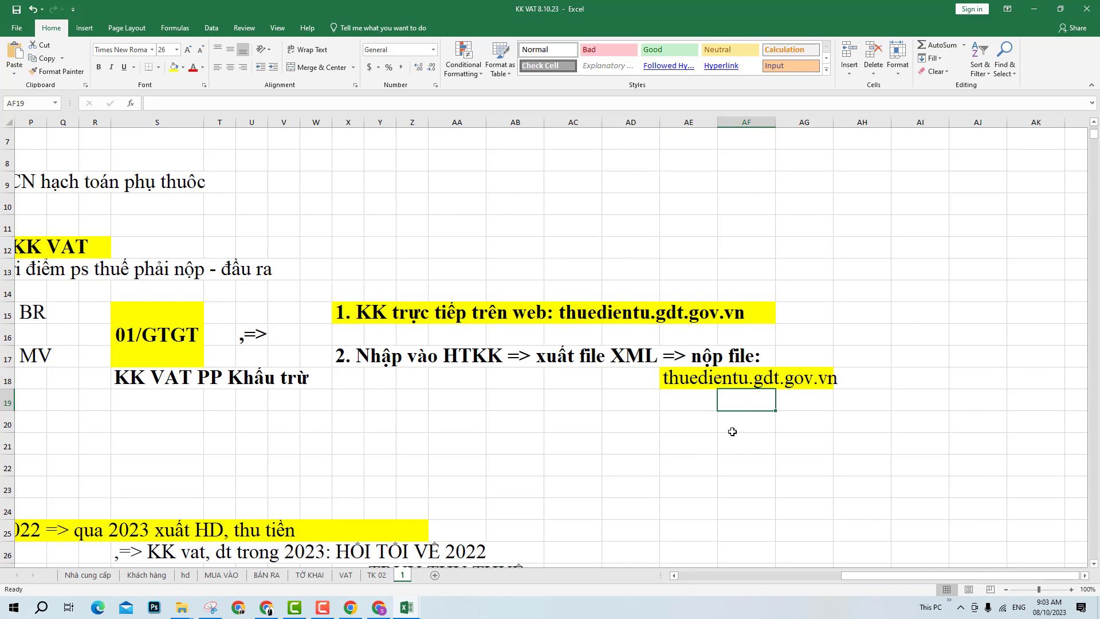
pyautogui.write('TK')
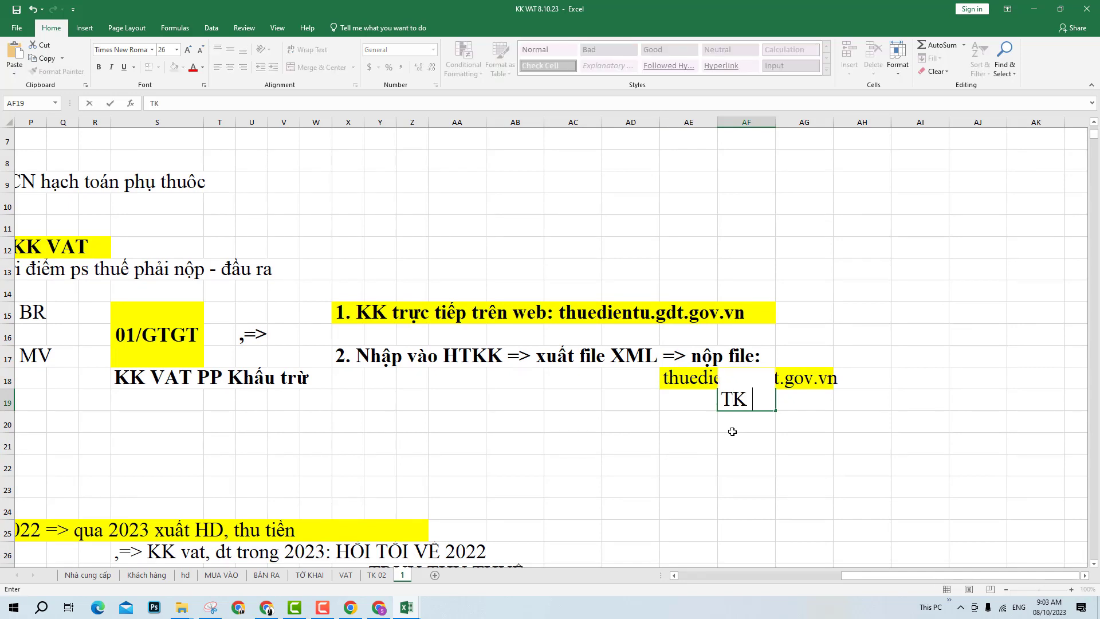
pyautogui.write(' <=')
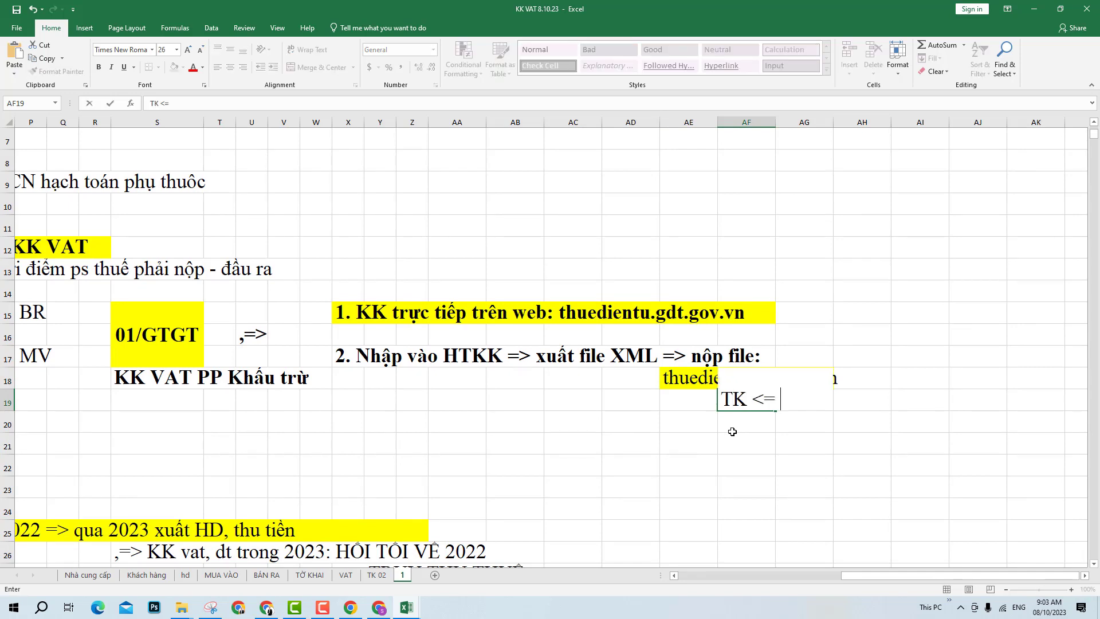
pyautogui.write(' MST')
pyautogui.press('Return')
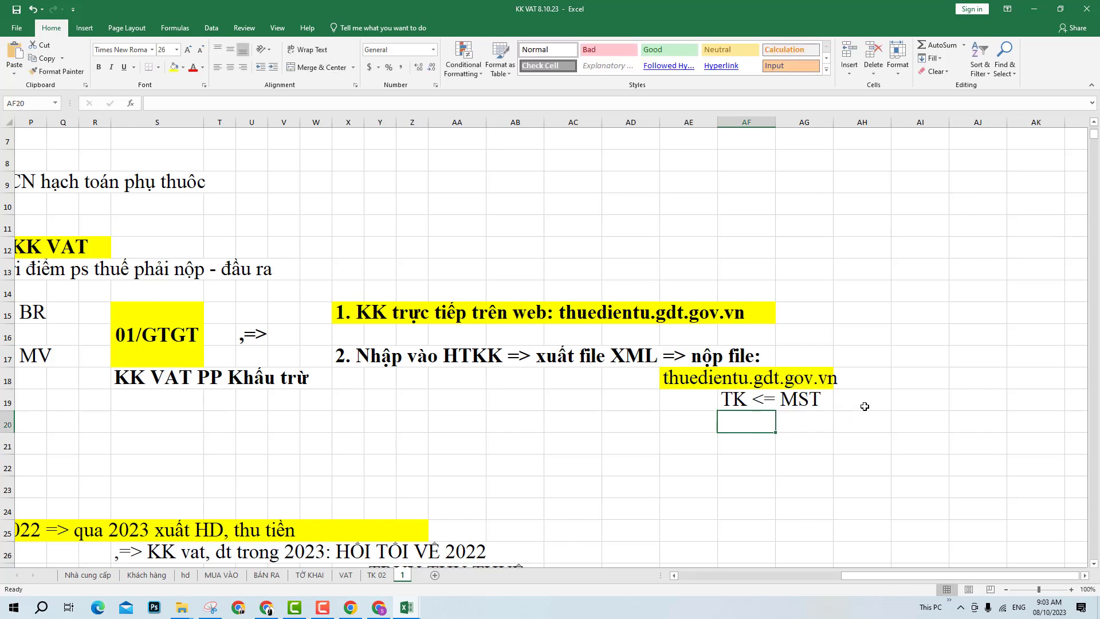
pyautogui.moveTo(858, 408); pyautogui.dragTo(740, 402)
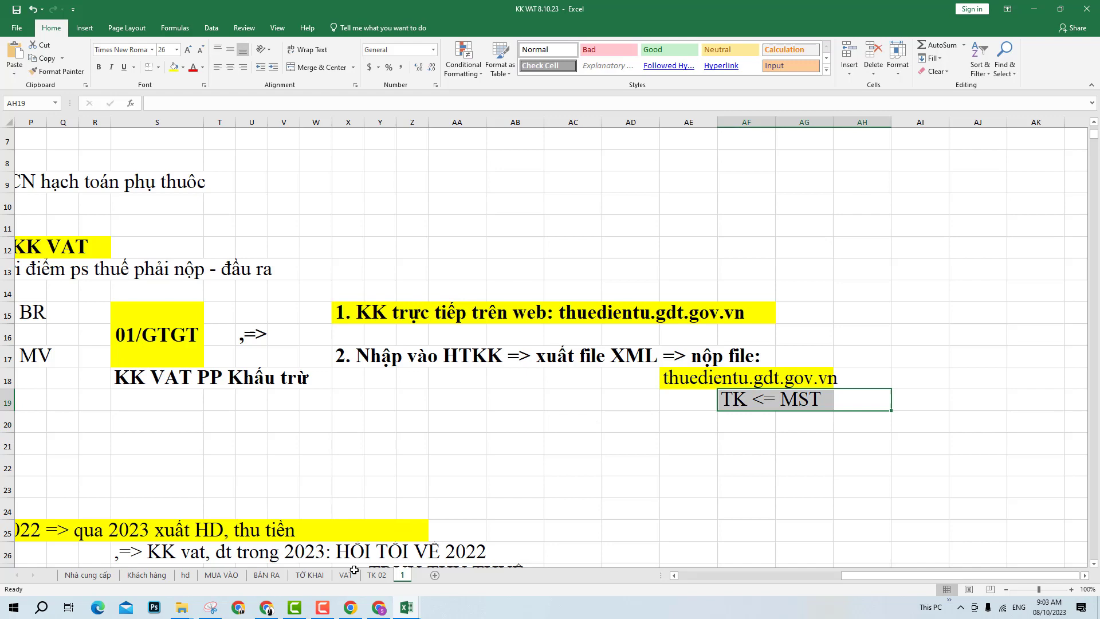
# - Switch to Chrome and view the eTax portal's DOANH NGHIỆP section and its login form, ending on the section's home page
pyautogui.click(266, 607)
pyautogui.click(320, 9)
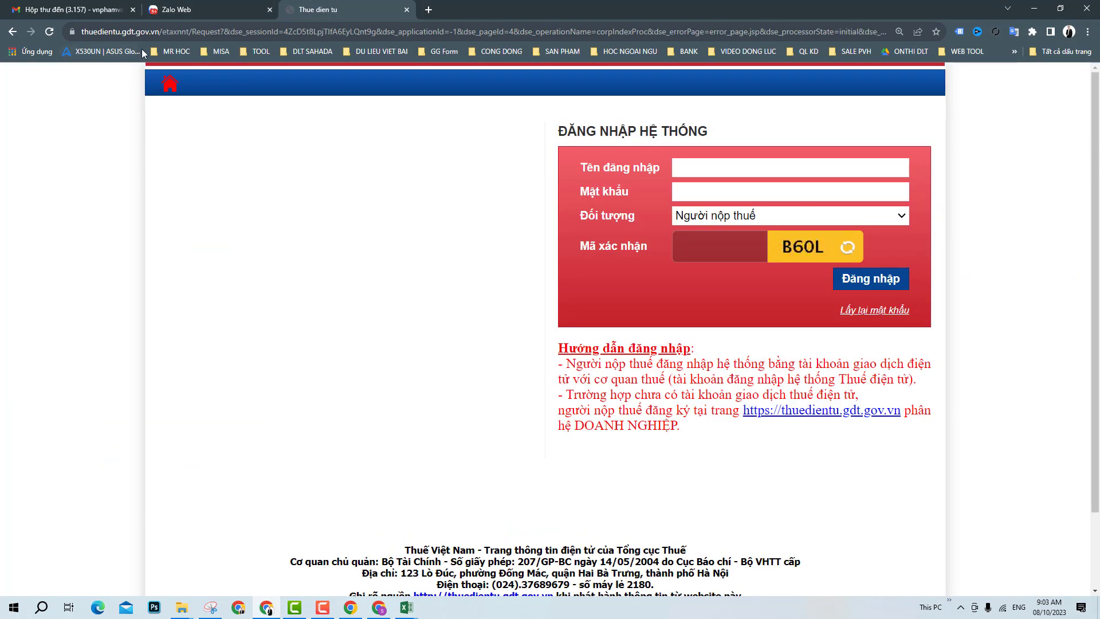
pyautogui.click(169, 84)
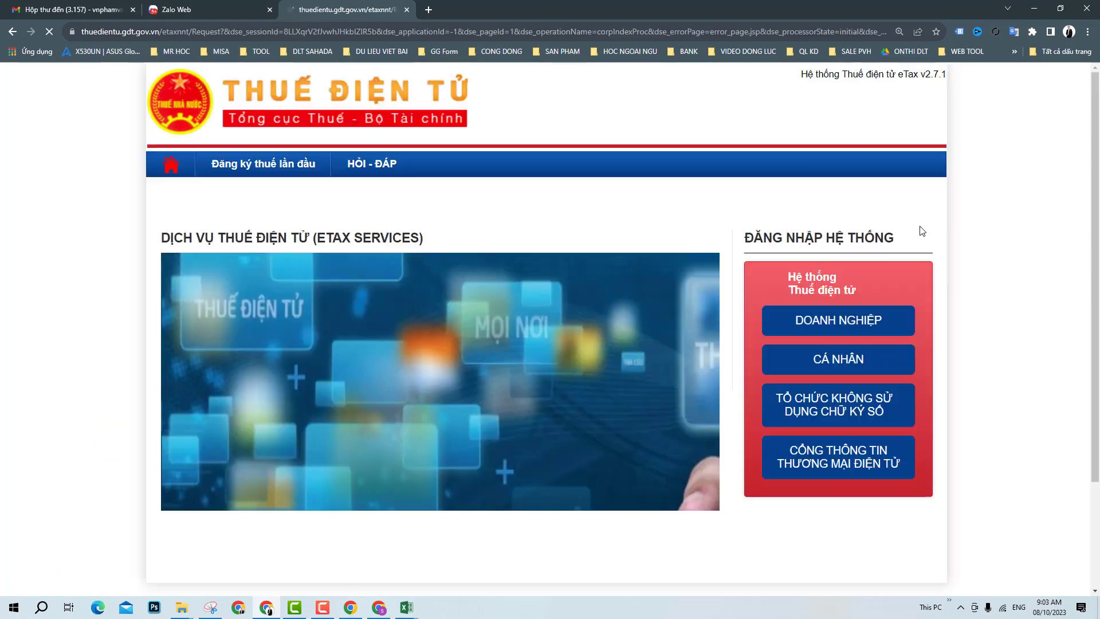
pyautogui.click(836, 321)
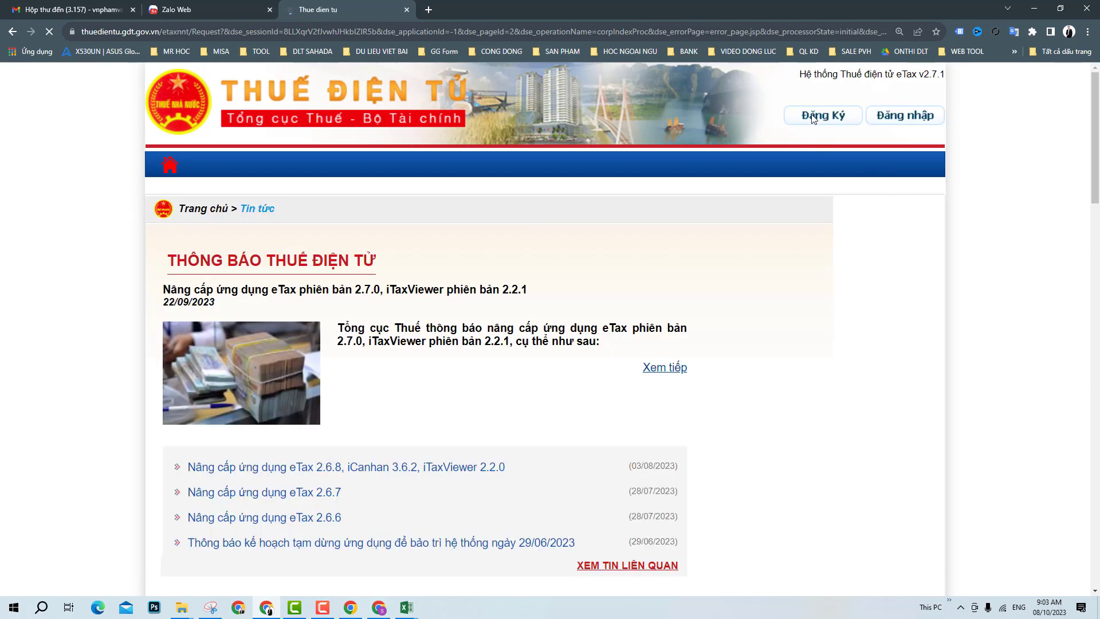
pyautogui.click(914, 117)
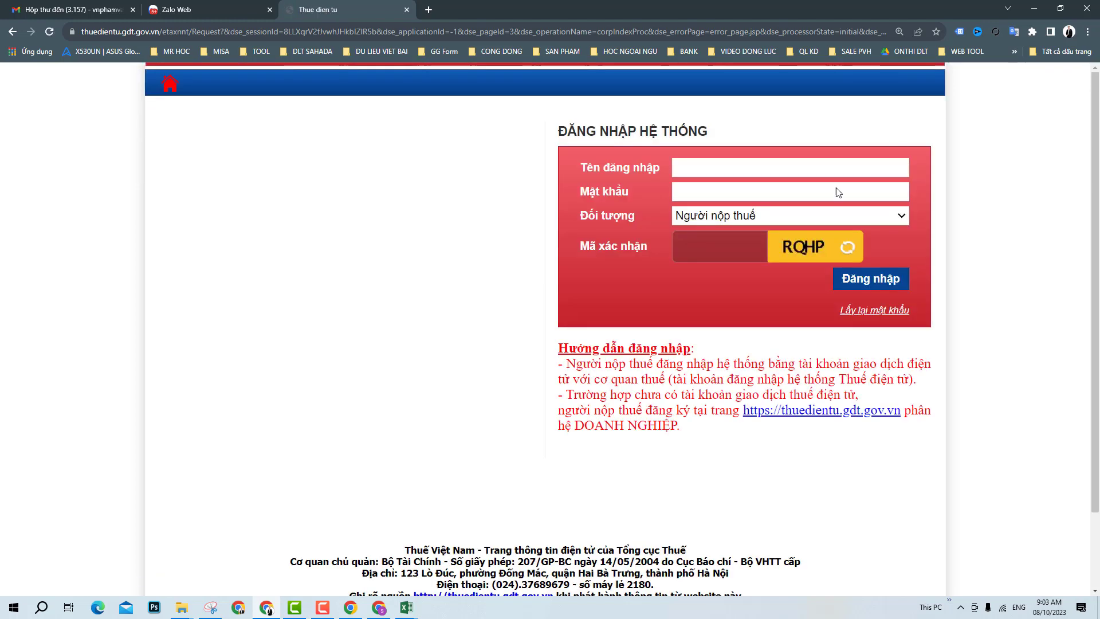
pyautogui.click(170, 84)
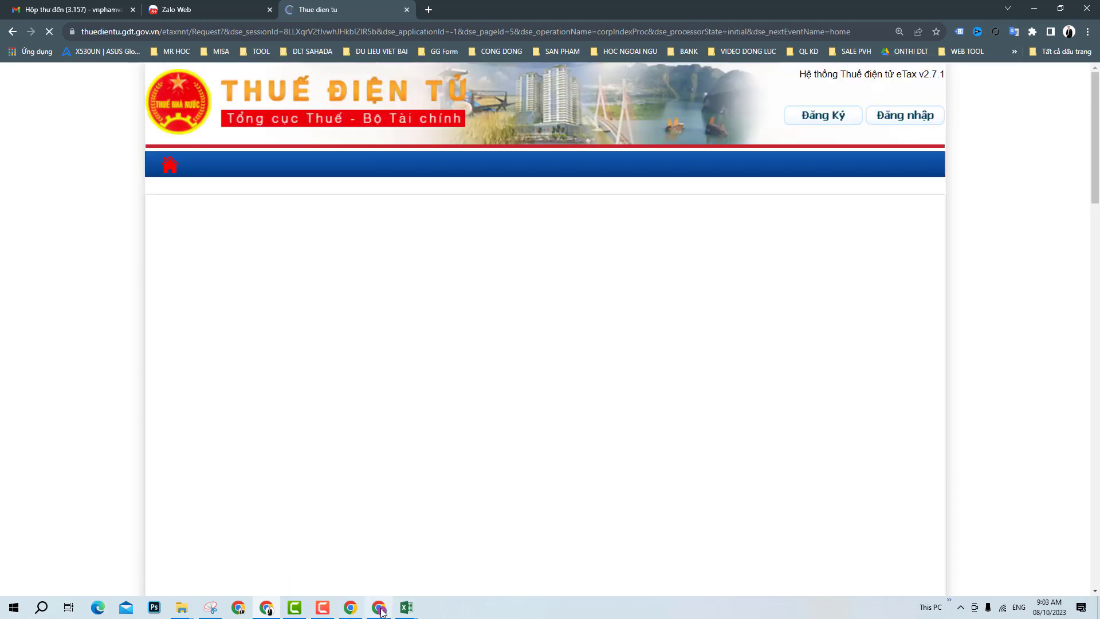
# - Return to the KK VAT 8.10.23 workbook in Excel and enter "CKS" in AF20 and "Tk banks" in AF21
pyautogui.click(378, 608)
pyautogui.moveTo(407, 607)
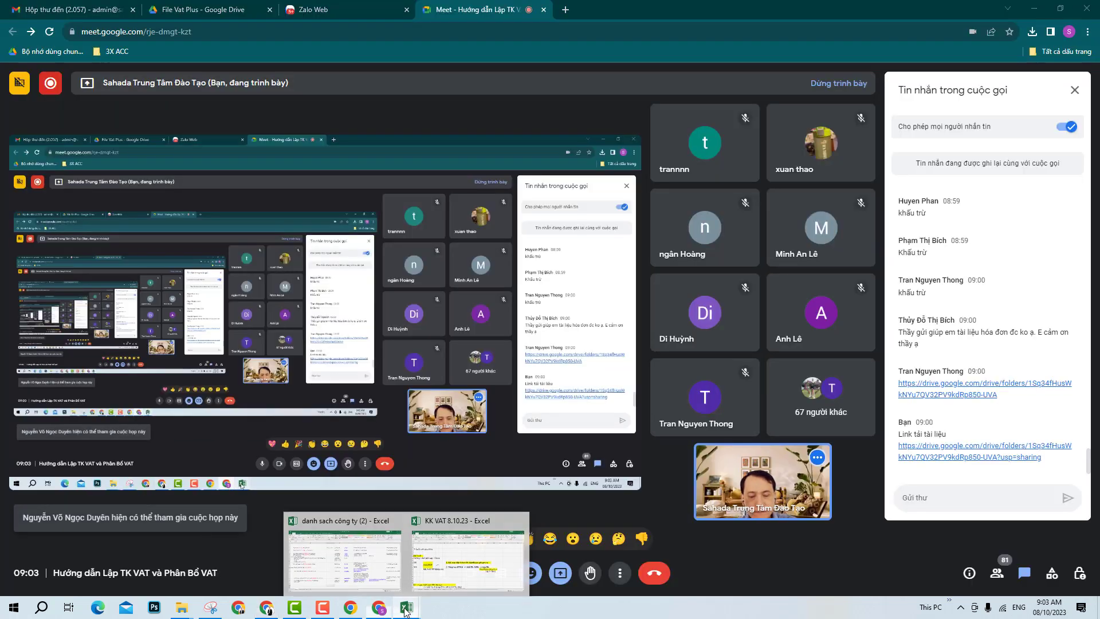
pyautogui.click(344, 567)
pyautogui.click(751, 403)
pyautogui.click(765, 428)
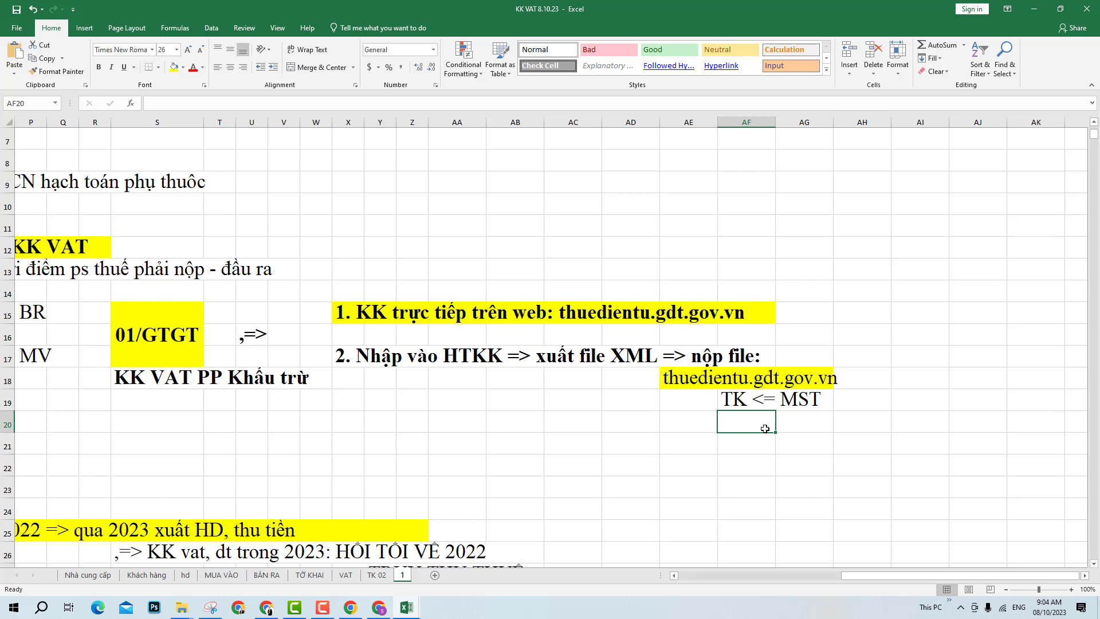
pyautogui.write('CKS')
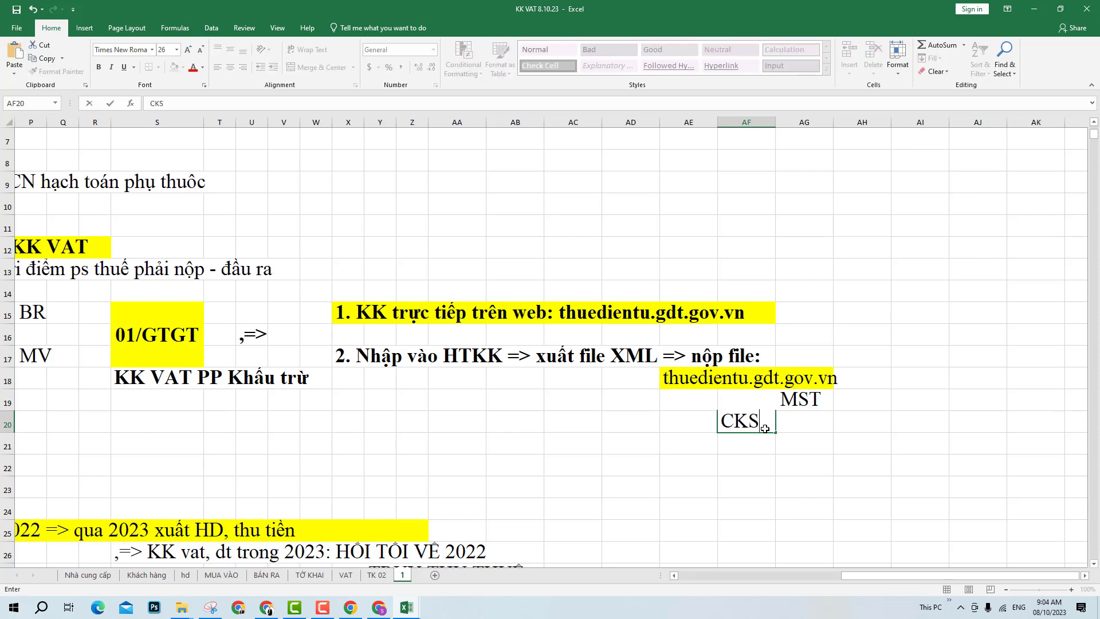
pyautogui.press('Return')
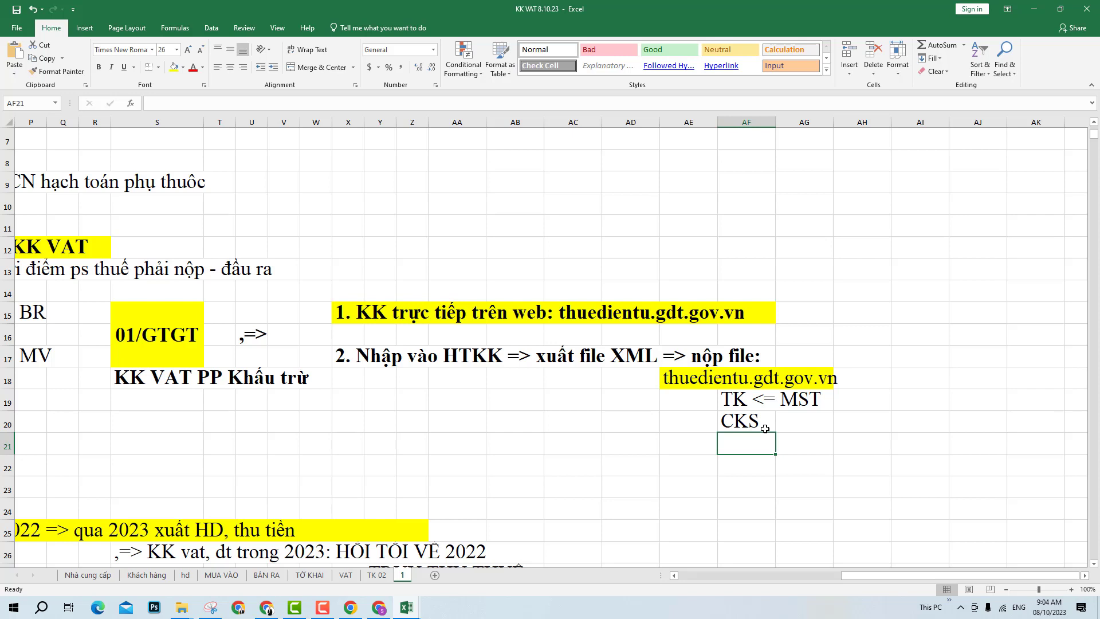
pyautogui.write('Tk b')
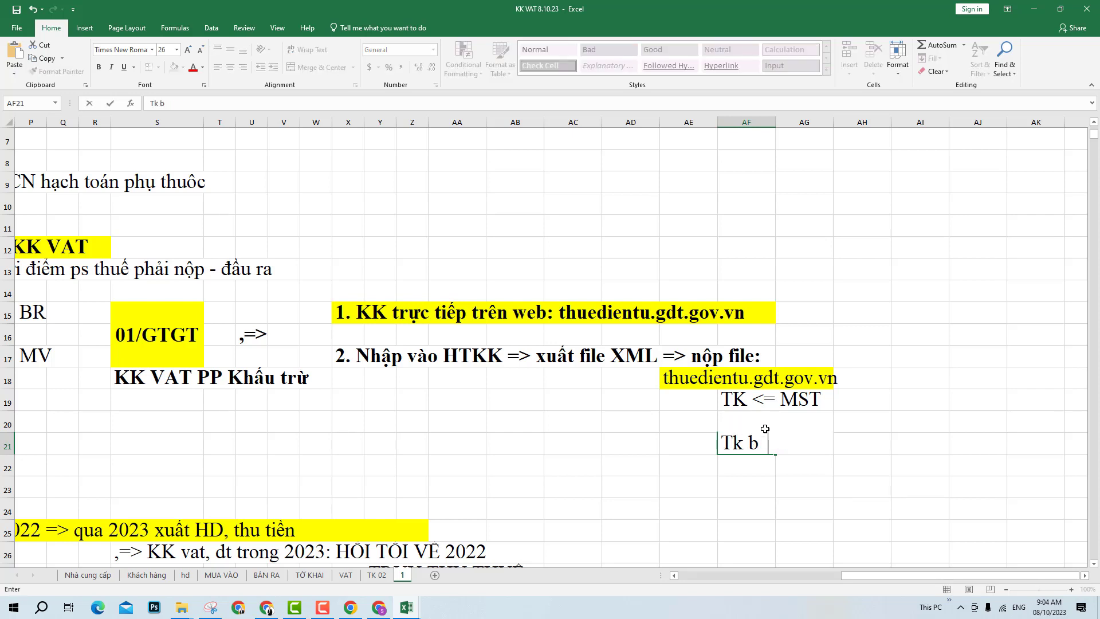
pyautogui.write('anks')
pyautogui.press('Return')
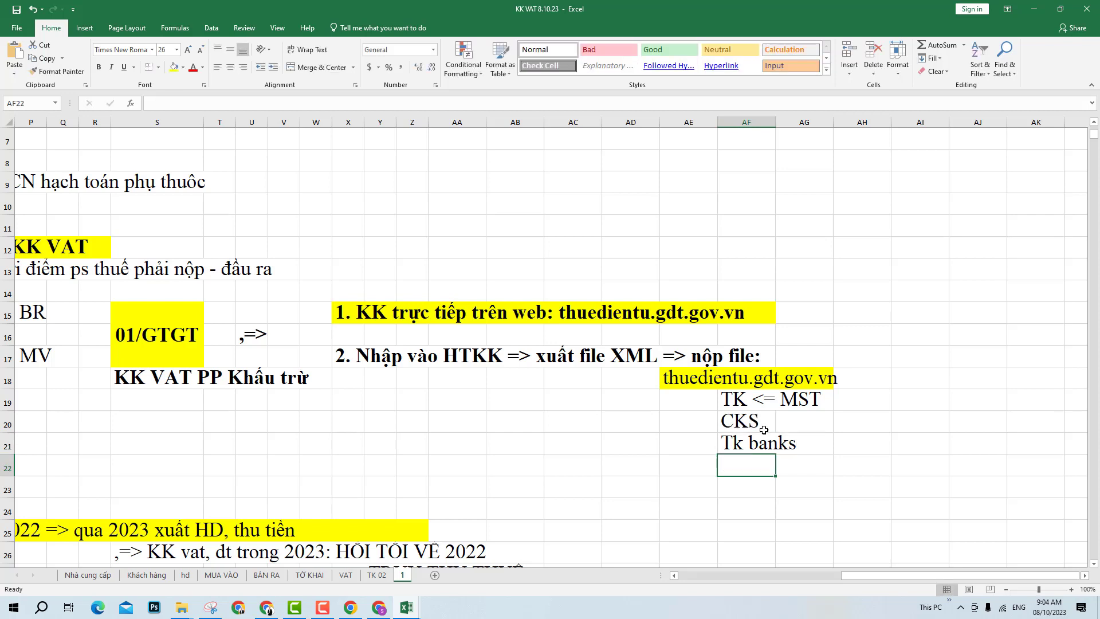
# - Enter ",=> nộp thuế điện tử" in AH21 and make the range AF21:AJ21 bold
pyautogui.click(770, 442)
pyautogui.click(802, 442)
pyautogui.click(846, 444)
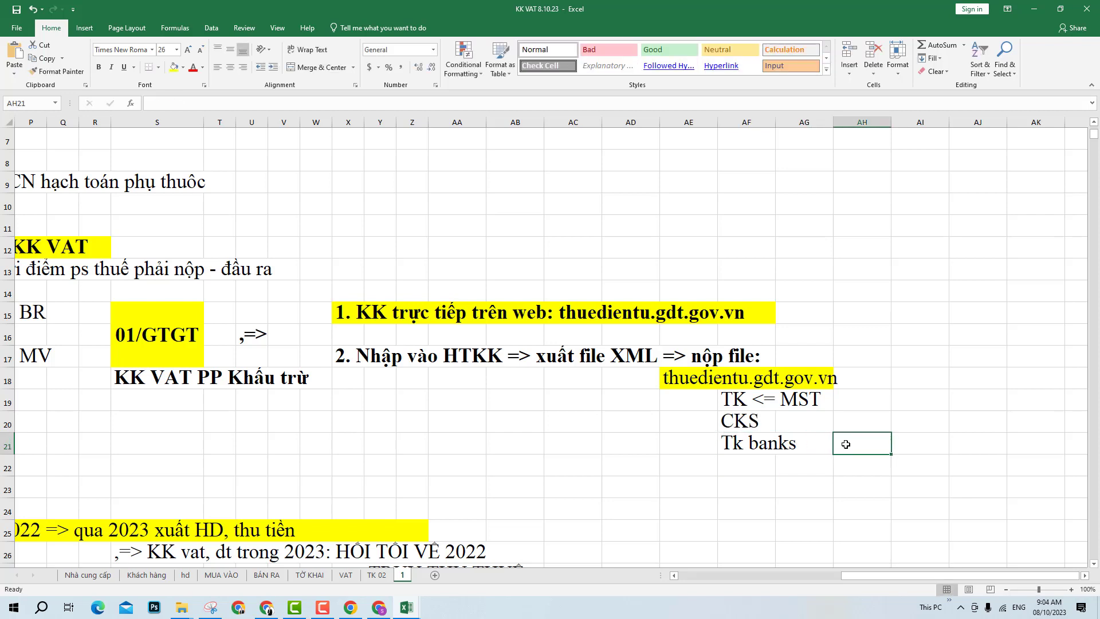
pyautogui.write(',=> nộ')
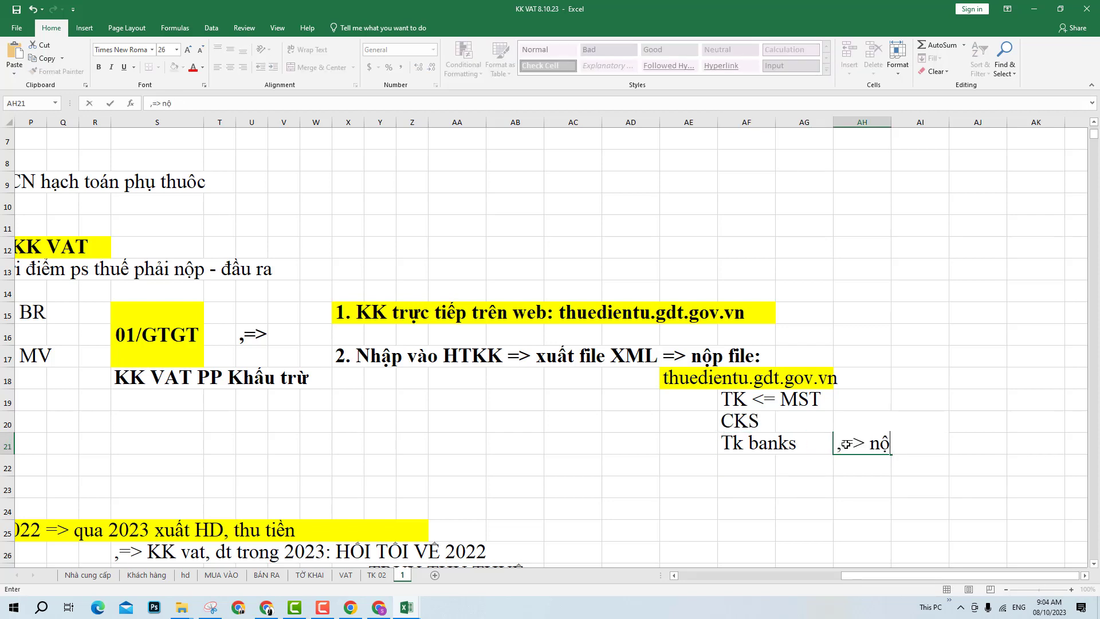
pyautogui.write('p thúe')
pyautogui.write(' điện')
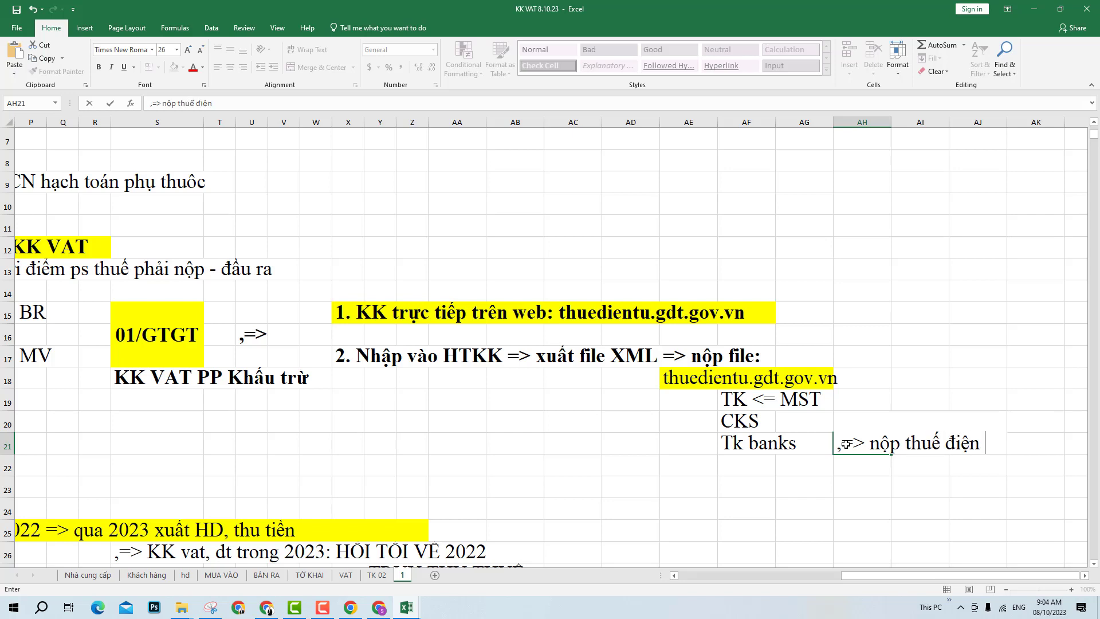
pyautogui.write(' tư')
pyautogui.press('Return')
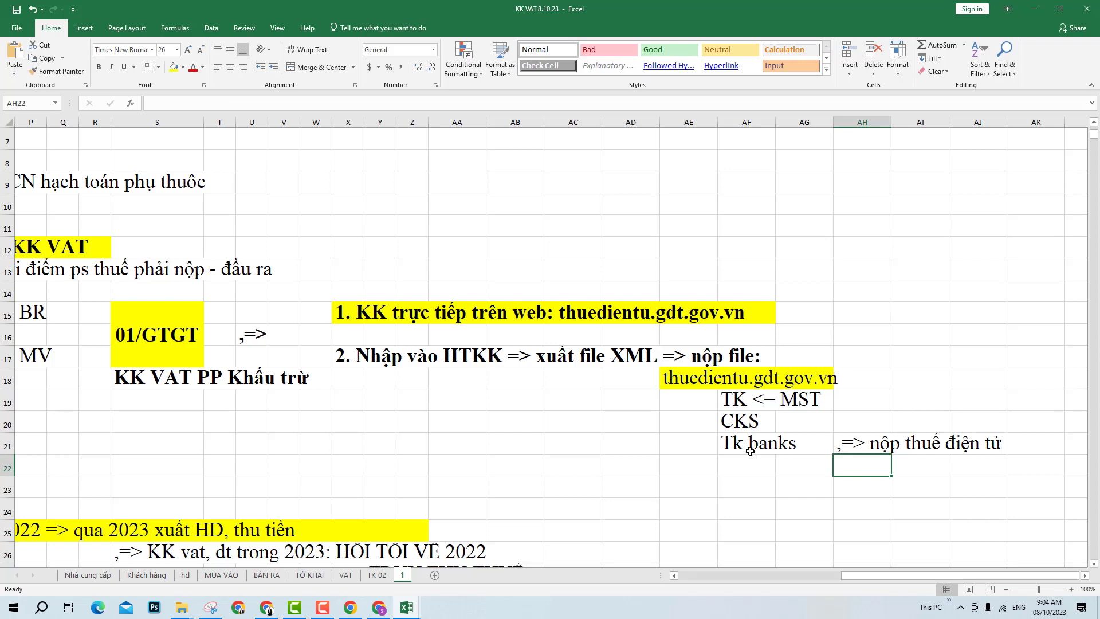
pyautogui.moveTo(750, 448); pyautogui.dragTo(967, 441)
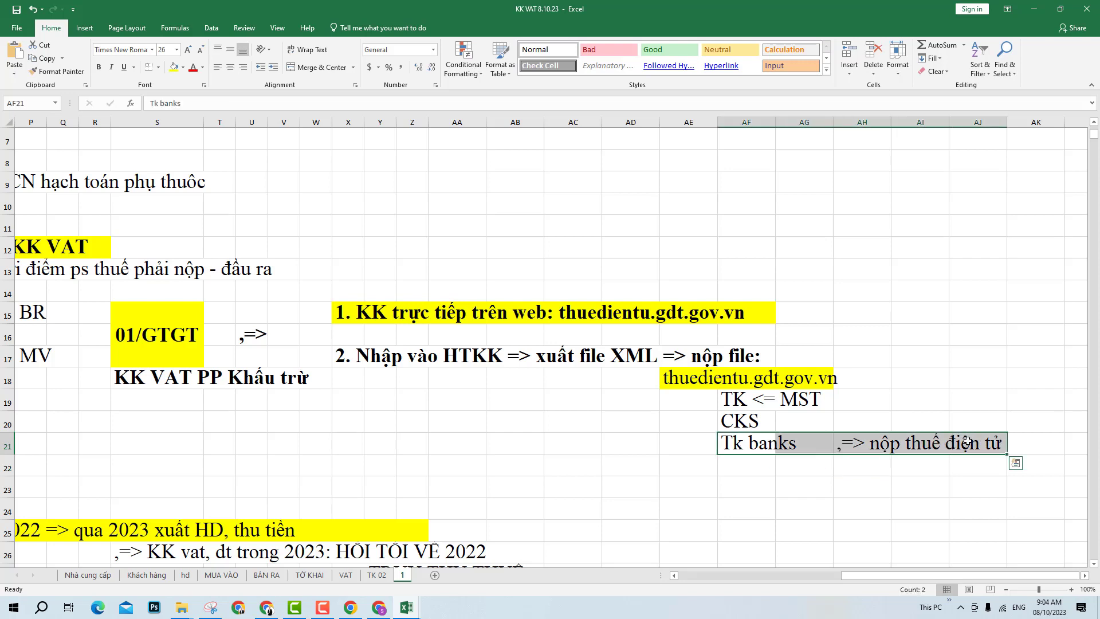
pyautogui.hotkey('ctrl', 'b')
# - Enter "LH BANK : ĐIỀN HSO" in cell AH22
pyautogui.click(870, 469)
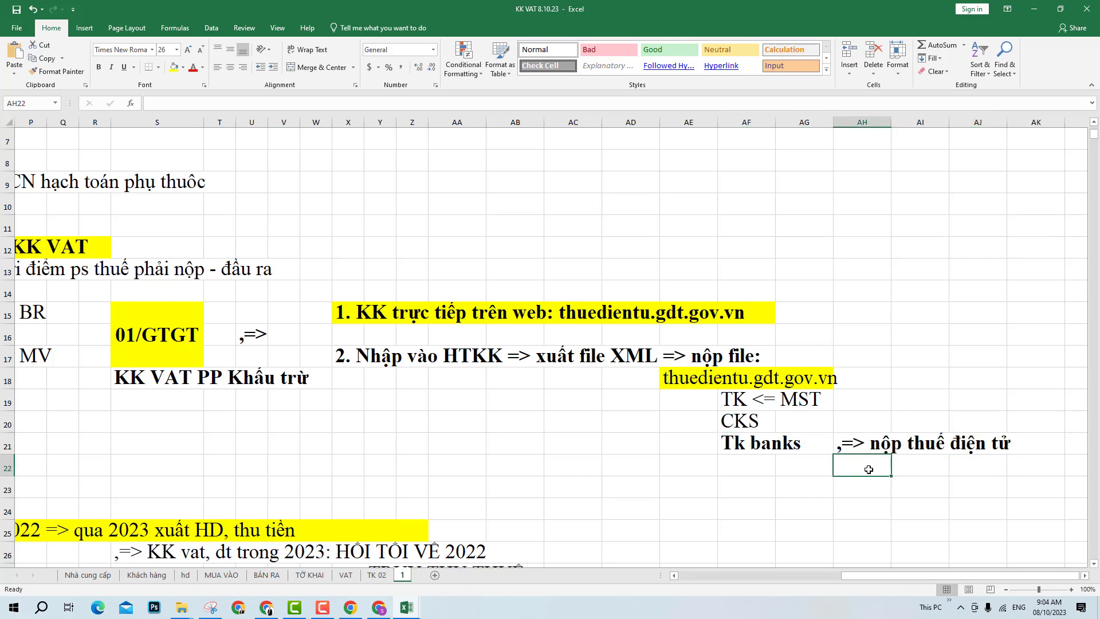
pyautogui.write('LH BAN')
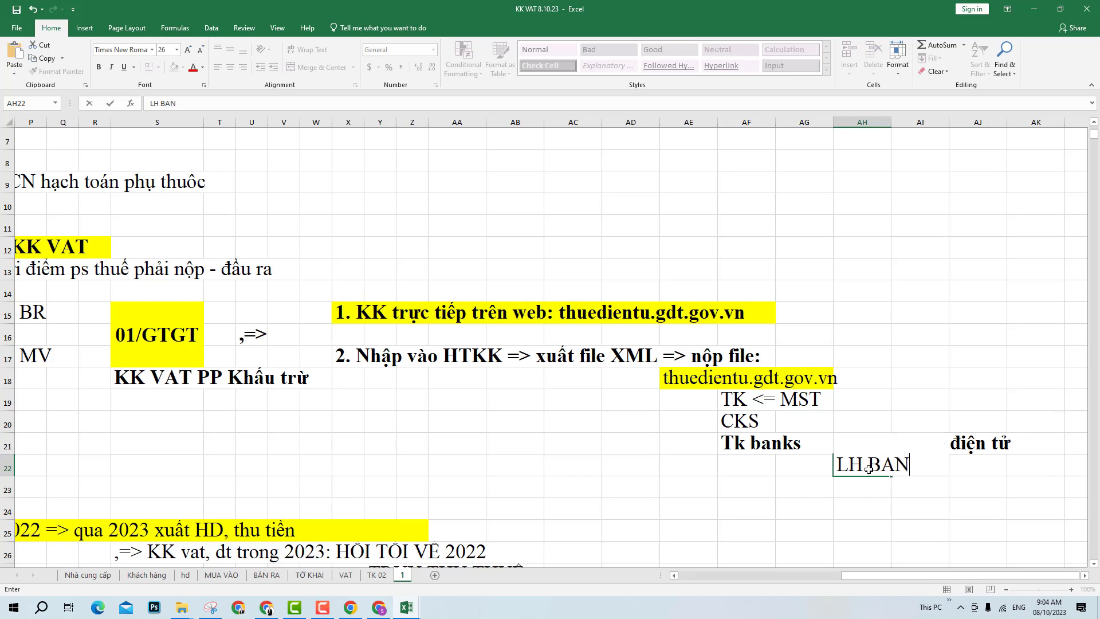
pyautogui.write('K : ĐIEM')
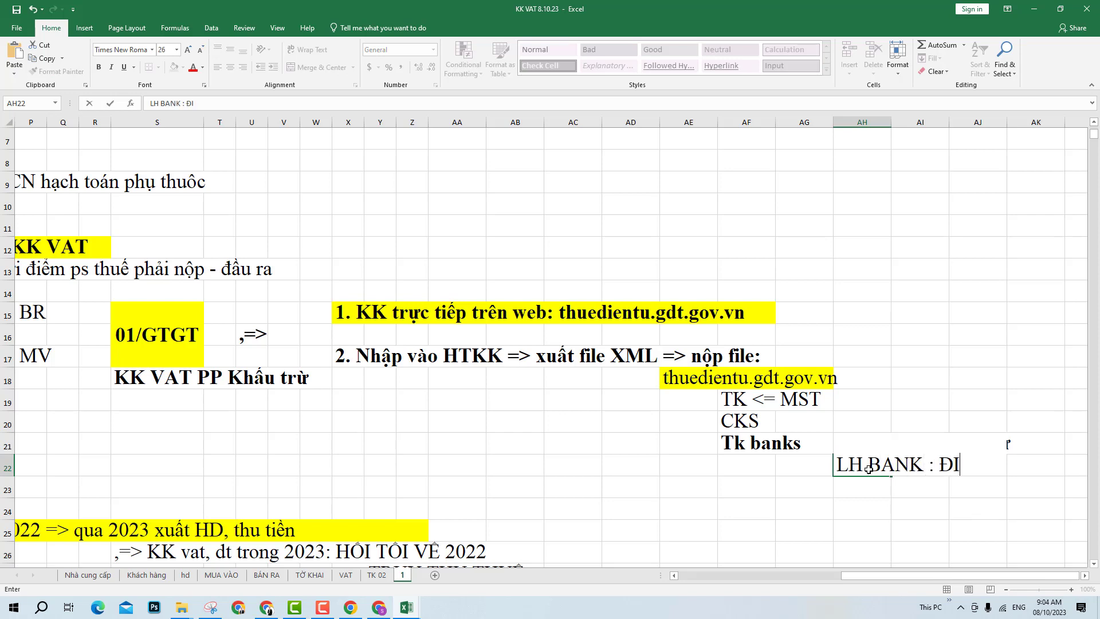
pyautogui.press('BackSpace')
pyautogui.write('N HSO')
pyautogui.press('Return')
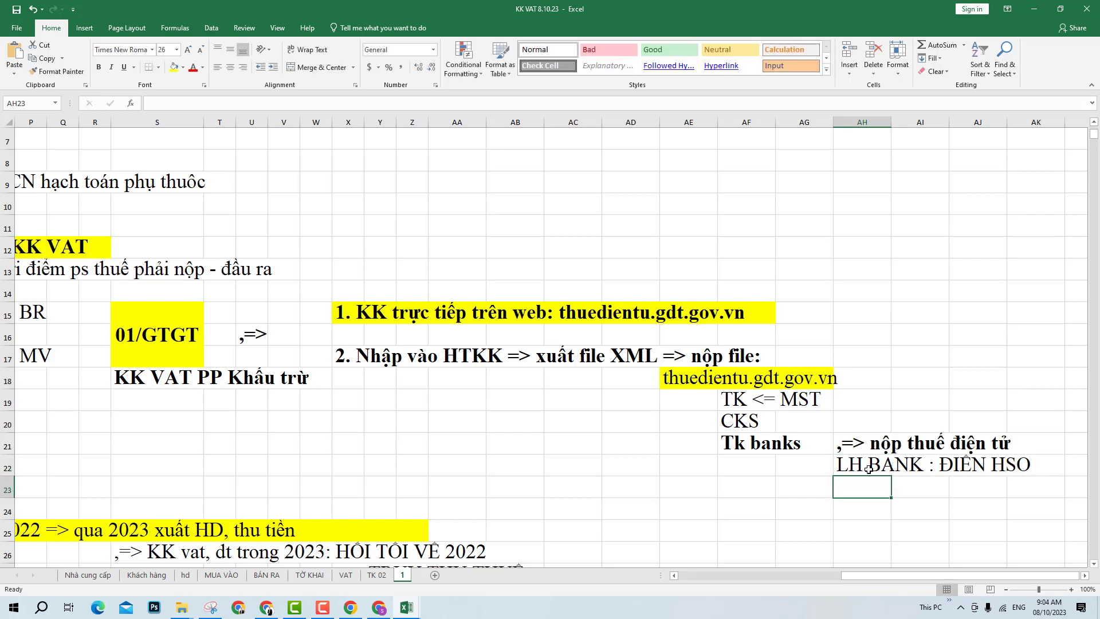
# - Copy cell AE18, holding the thuedientu.gdt.gov.vn address, to cell AI23
pyautogui.click(1085, 575)
pyautogui.click(1084, 576)
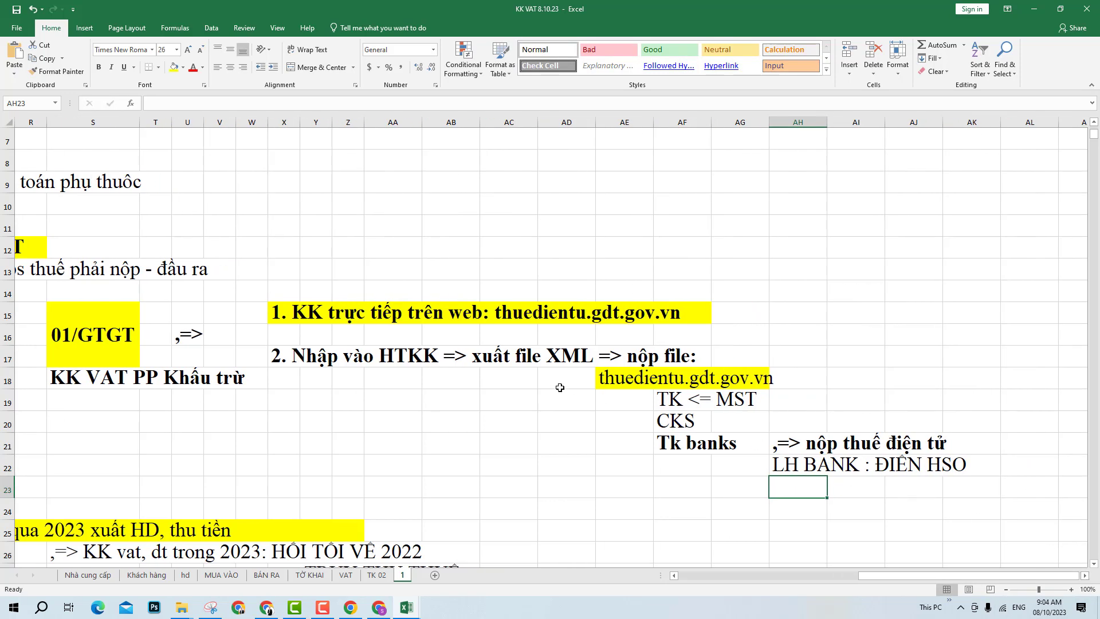
pyautogui.click(632, 385)
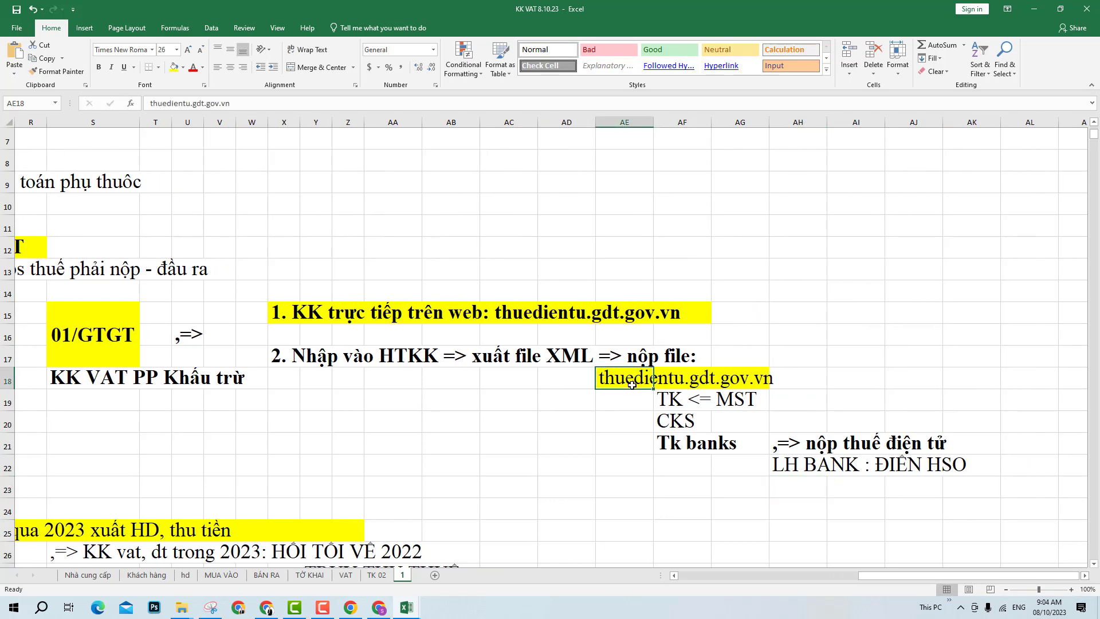
pyautogui.click(819, 490)
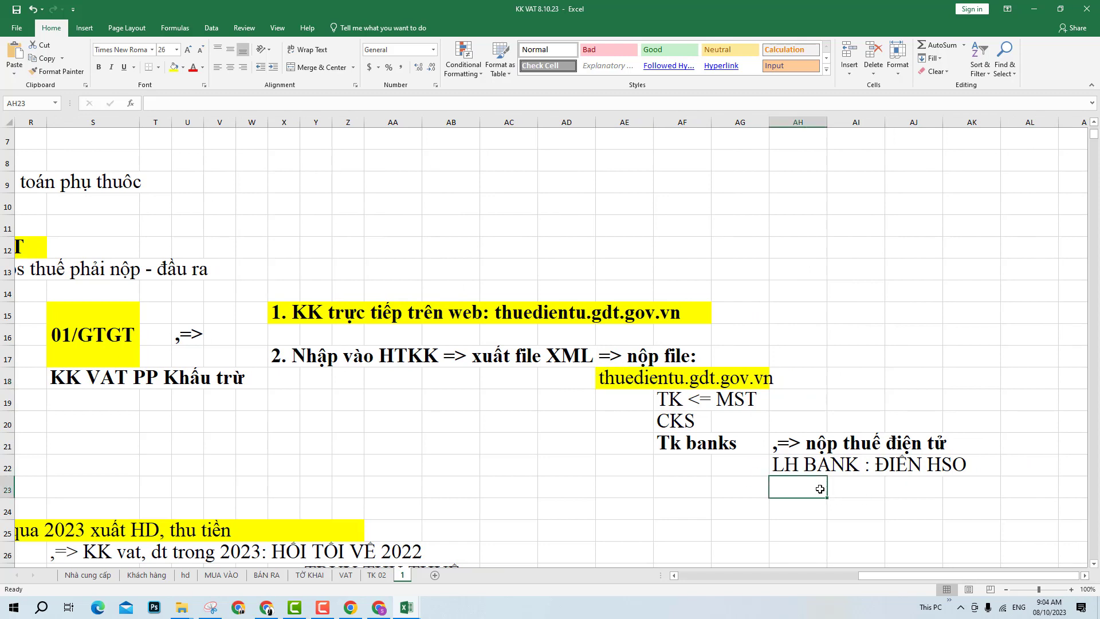
pyautogui.click(629, 374)
pyautogui.hotkey('ctrl', 'c')
pyautogui.click(843, 490)
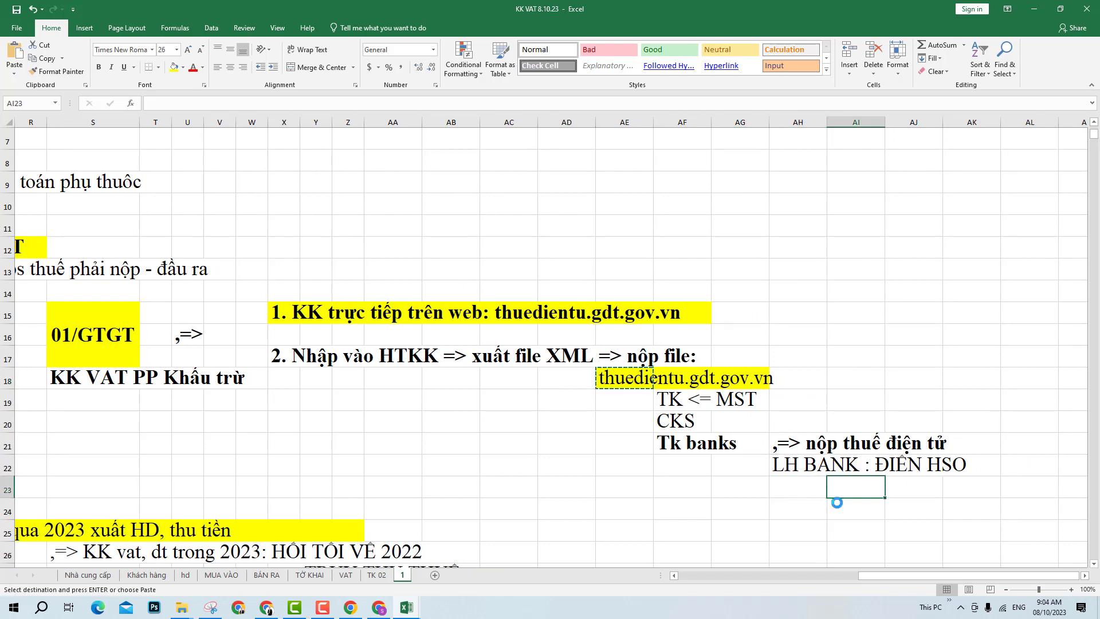
pyautogui.hotkey('ctrl', 'v')
# - Append " => ĐK" to the web address in cell AI23
pyautogui.doubleClick(831, 487)
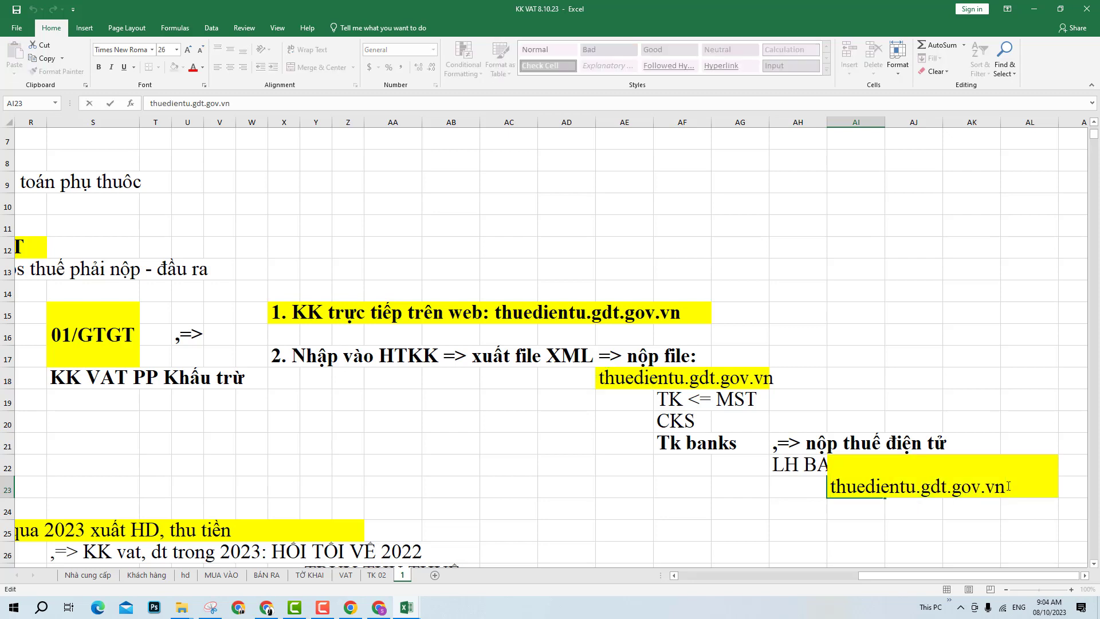
pyautogui.write('=> ĐK')
pyautogui.press('Return')
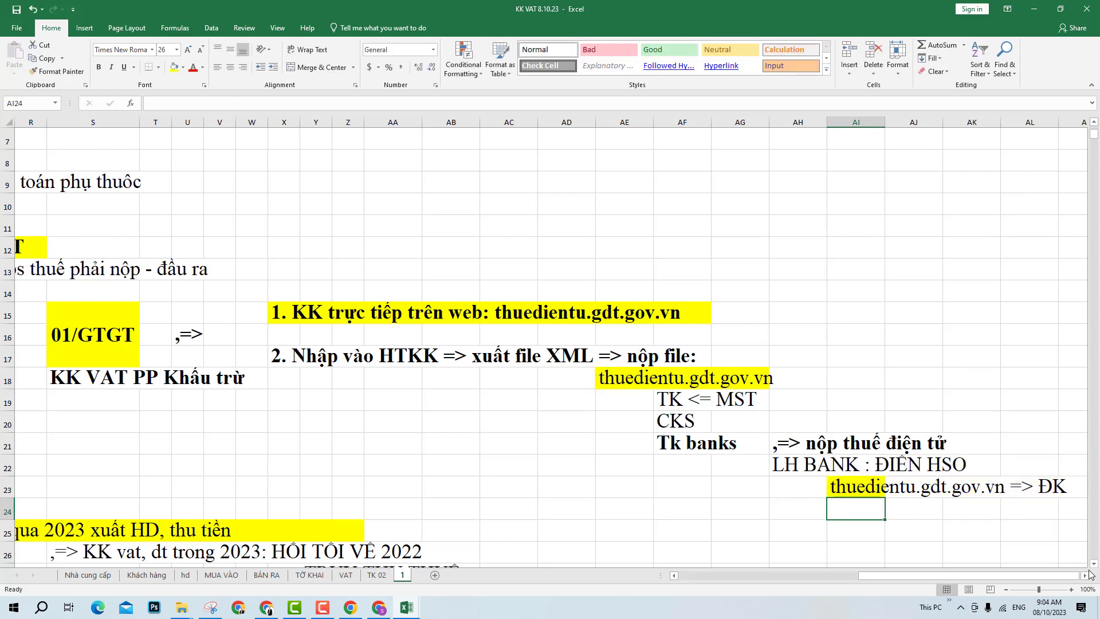
# - Enter ",=> PHẢN hồi qua mail" in cell AI24, below the thuedientu.gdt.gov.vn registration line
pyautogui.click(1085, 575)
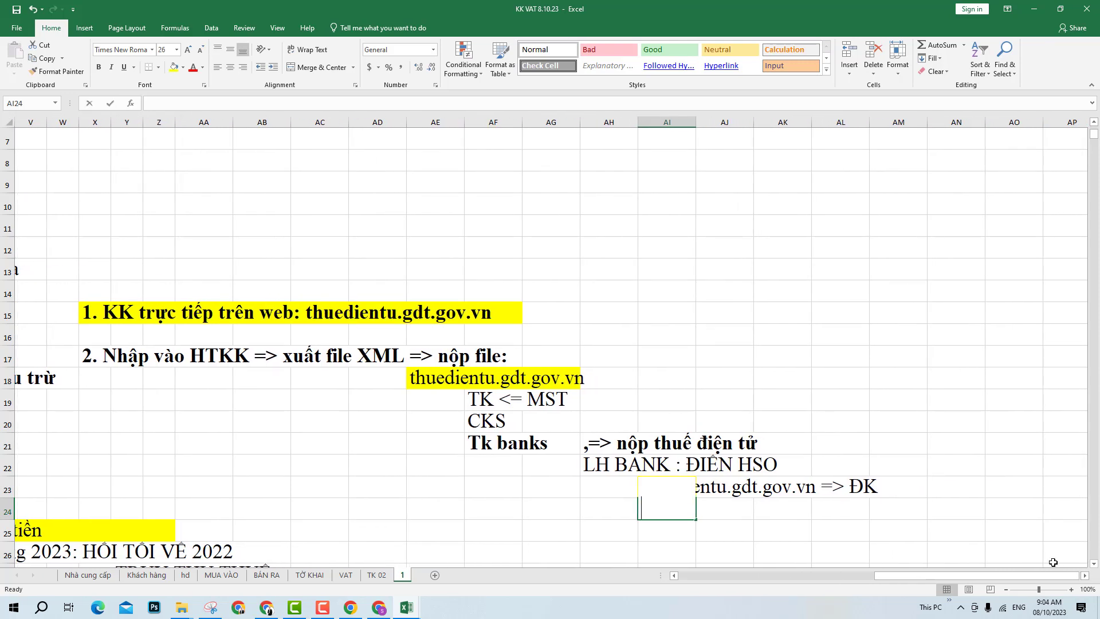
pyautogui.write(',=> PHAN')
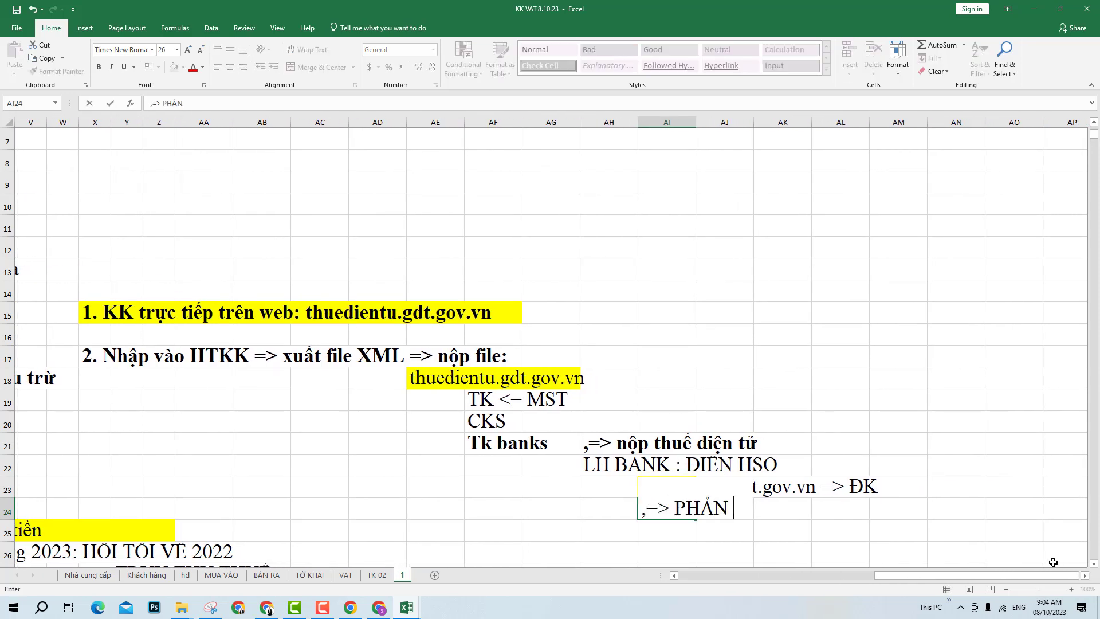
pyautogui.write(' hồi qu')
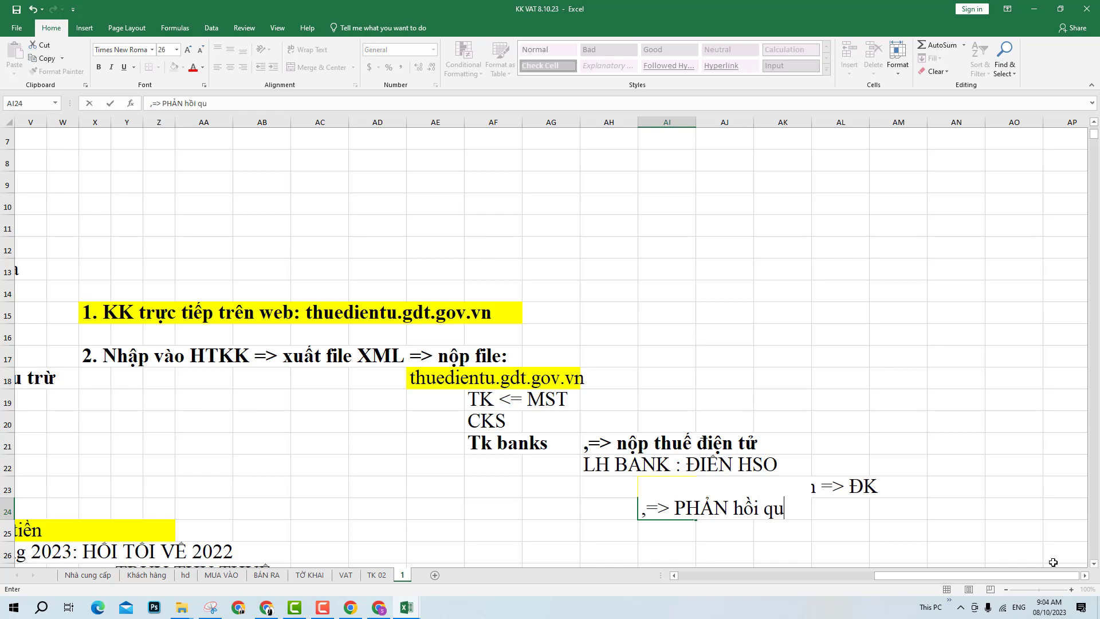
pyautogui.write('a mail')
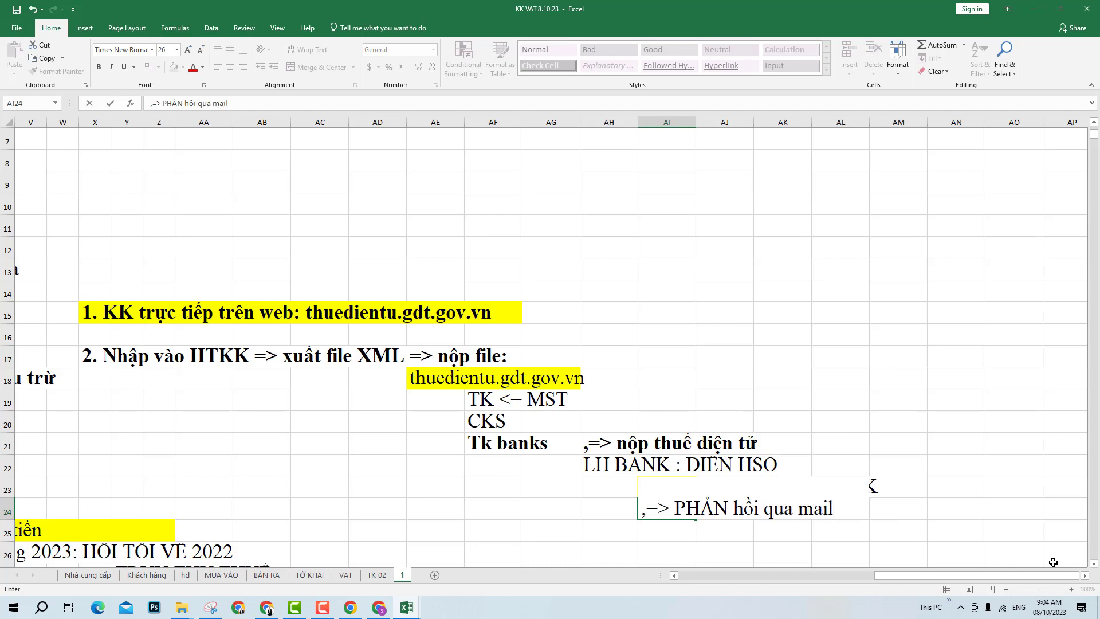
pyautogui.press('Return')
pyautogui.moveTo(646, 510); pyautogui.dragTo(814, 505)
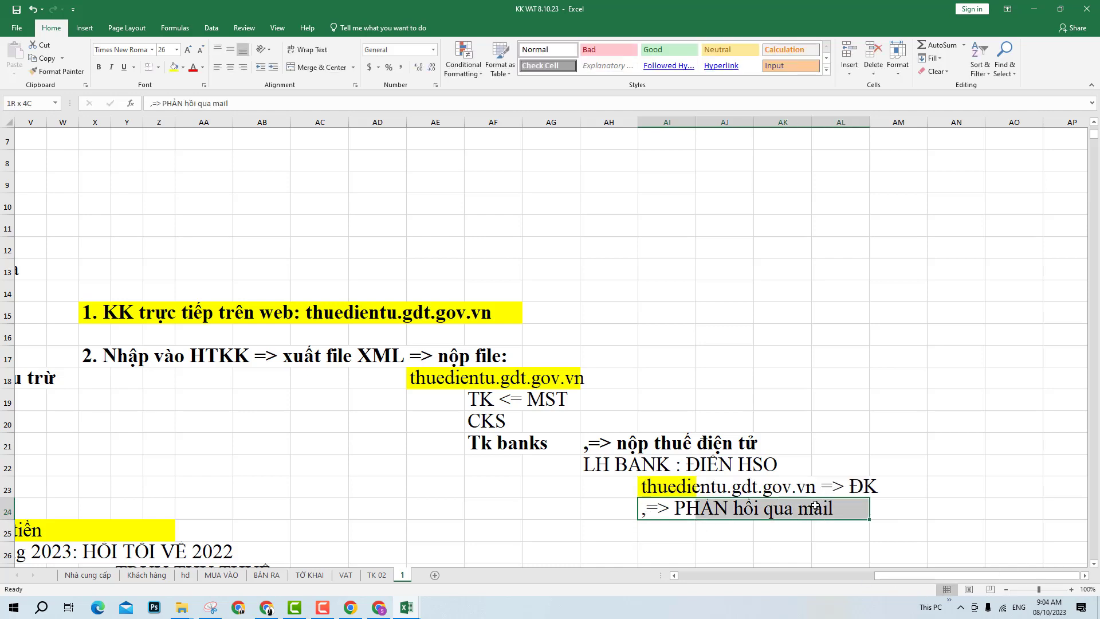
pyautogui.click(572, 509)
pyautogui.click(722, 509)
pyautogui.click(923, 515)
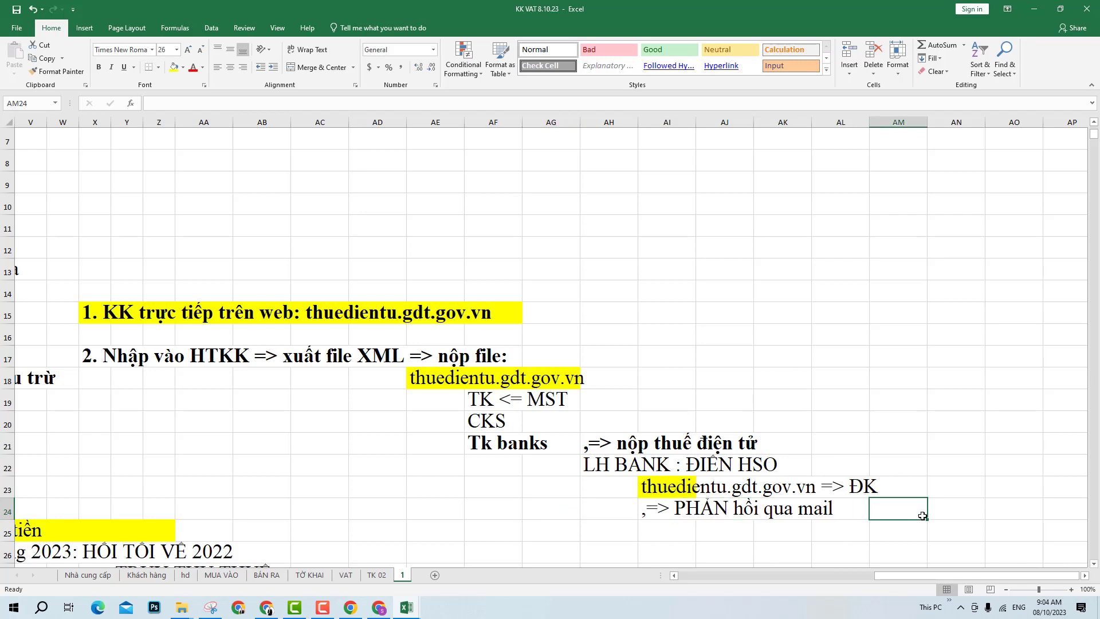
# - Enter ",=> Lập GNT" in cell AI25
pyautogui.click(682, 530)
pyautogui.write(',=>')
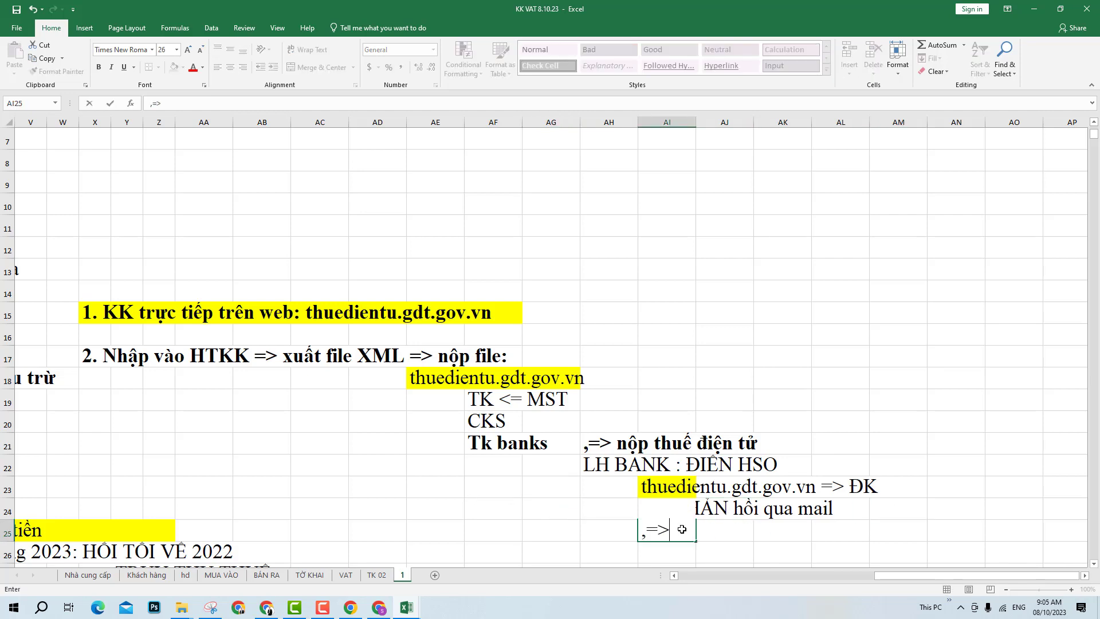
pyautogui.write(' Lâp')
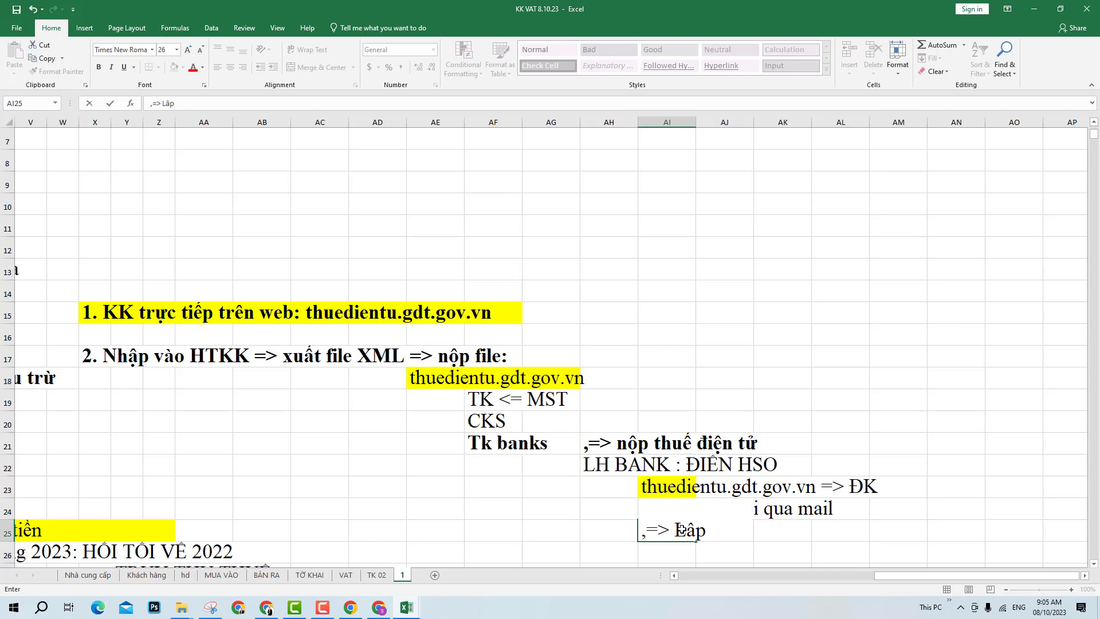
pyautogui.write(' GNT')
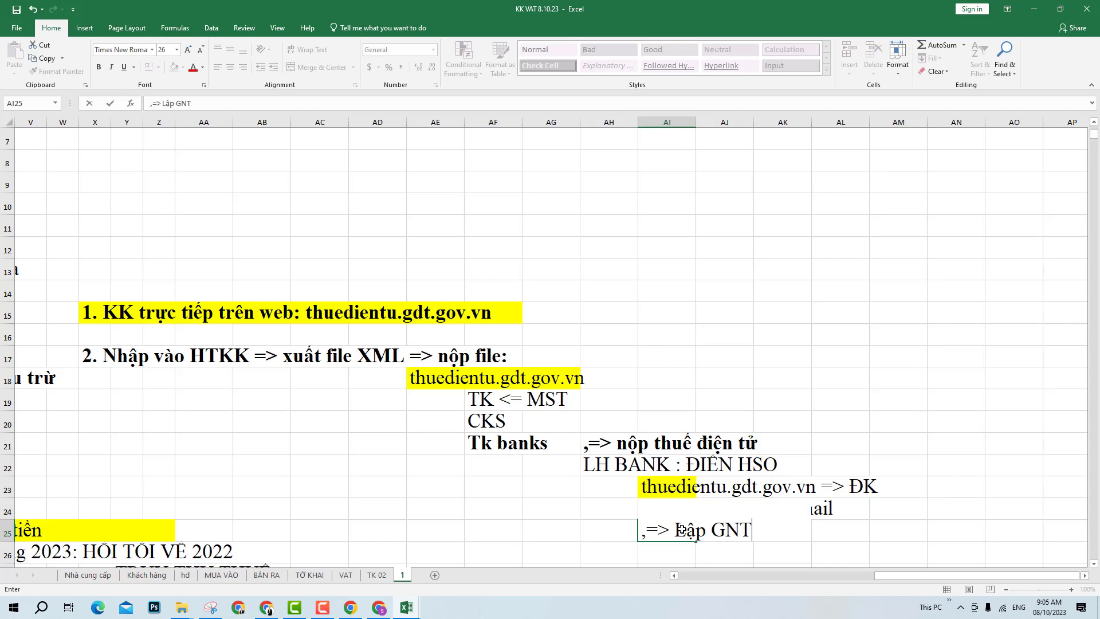
pyautogui.press('Return')
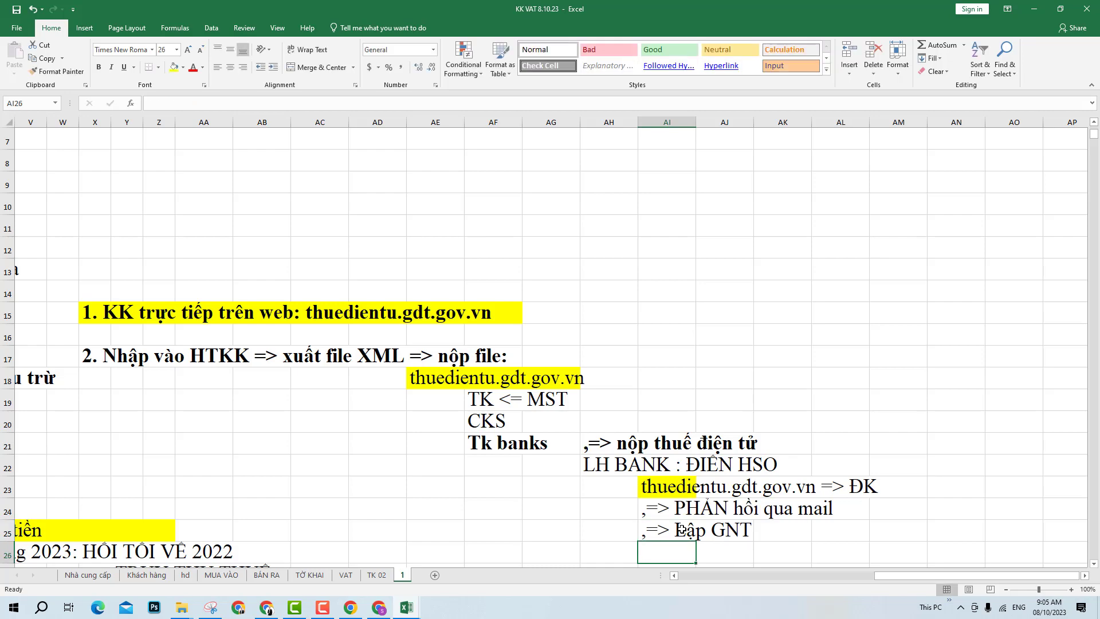
pyautogui.click(680, 530)
# - Enter "CQT qly HĐ của DN: MV - BR" in cell G20 and make it bold
pyautogui.moveTo(904, 576); pyautogui.dragTo(848, 591)
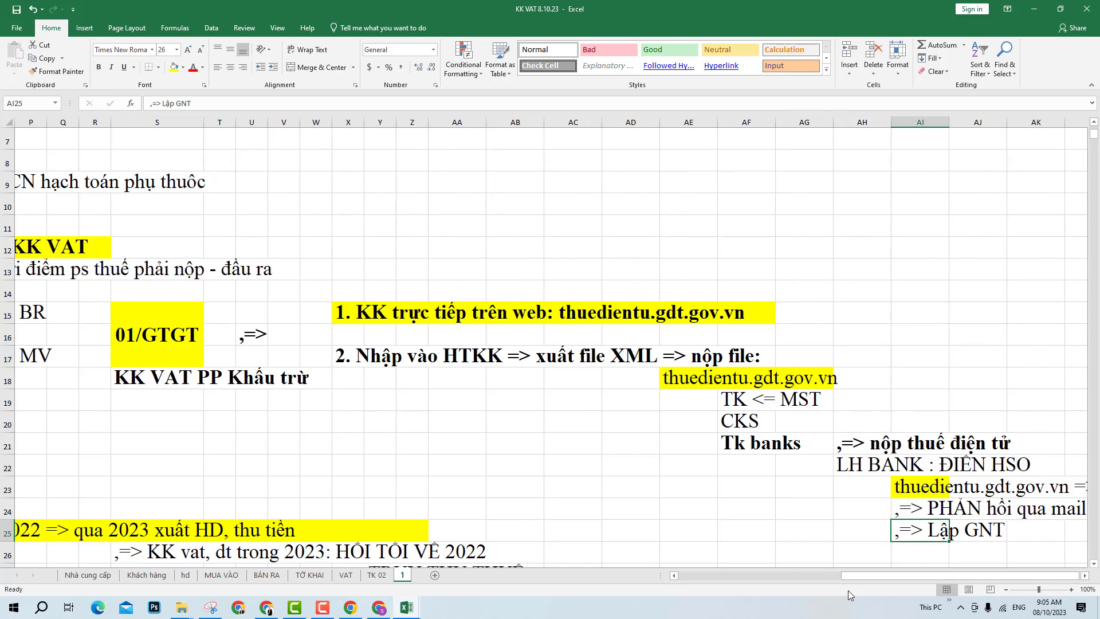
pyautogui.click(625, 487)
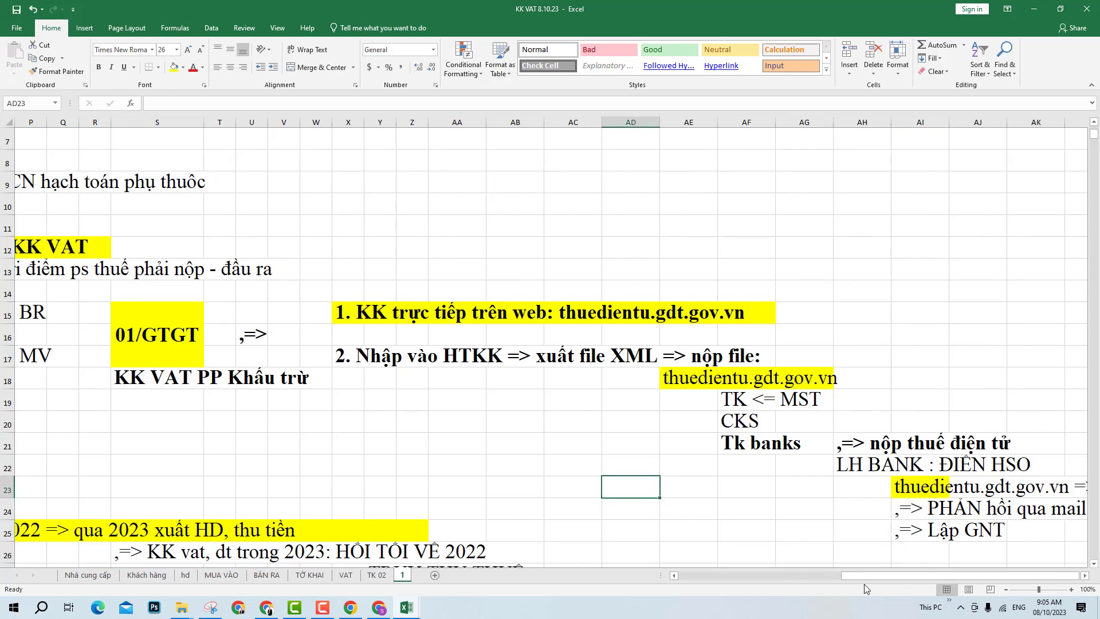
pyautogui.moveTo(865, 578); pyautogui.dragTo(735, 606)
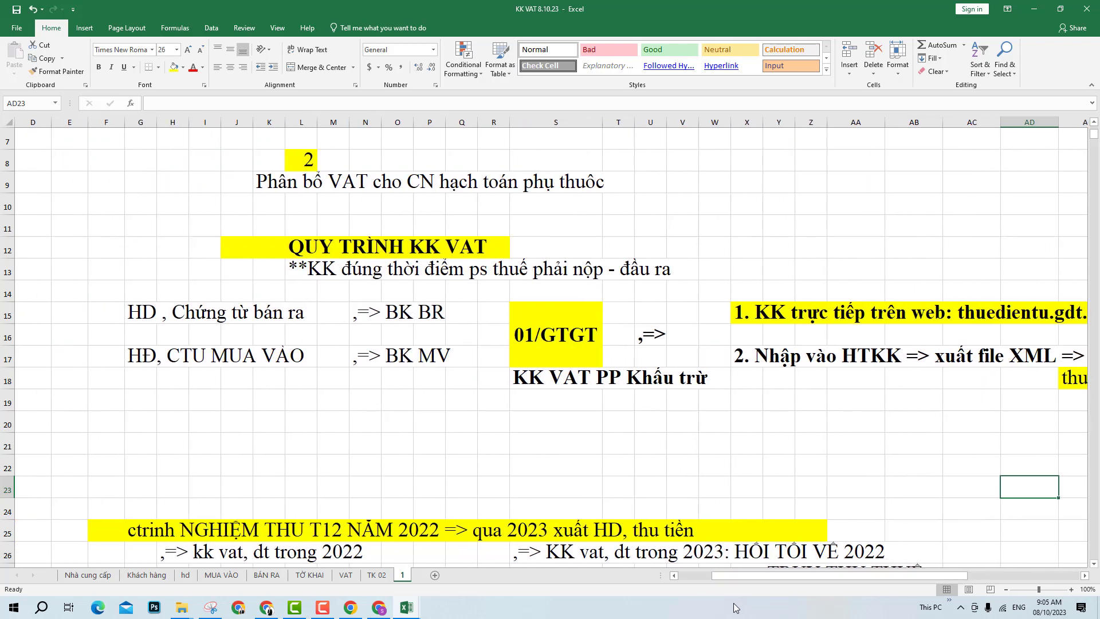
pyautogui.click(143, 421)
pyautogui.write('CQT')
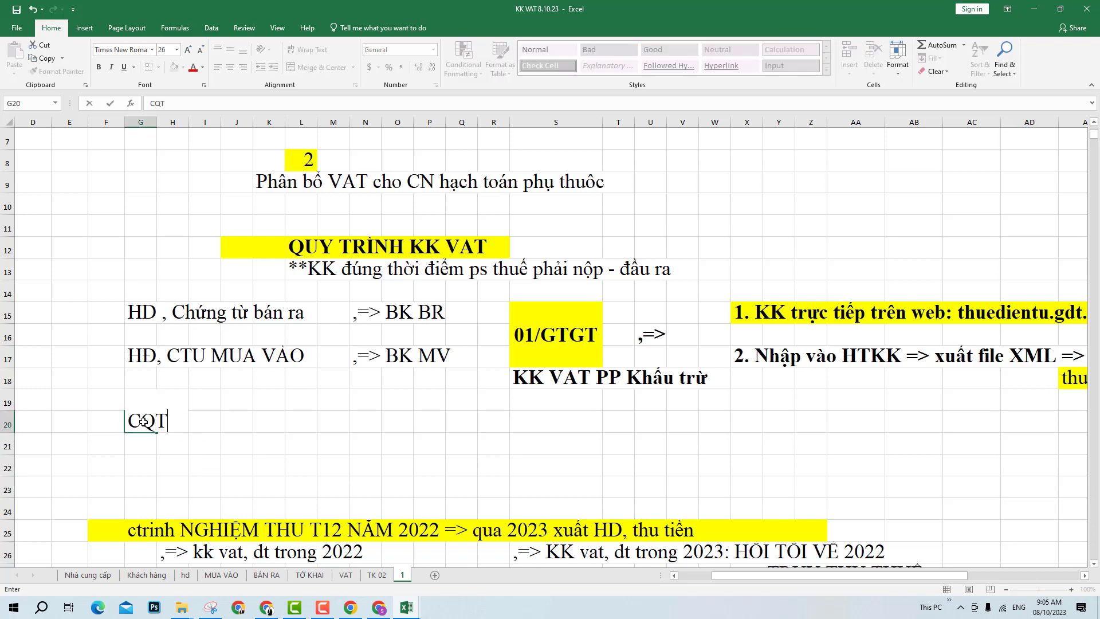
pyautogui.write(' qly')
pyautogui.write(' HD')
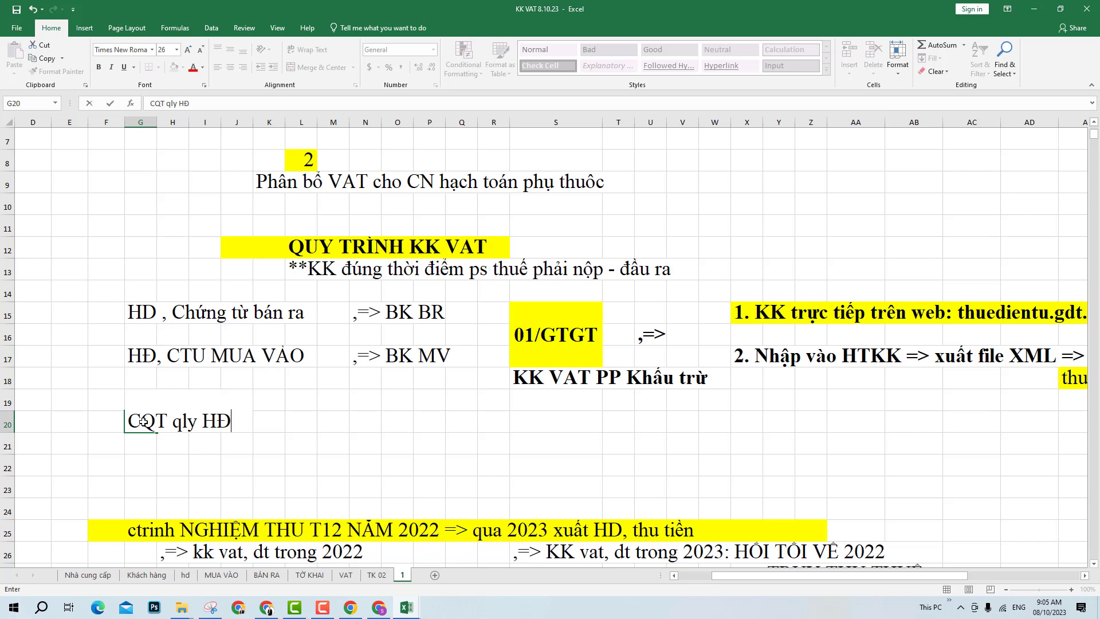
pyautogui.write(' của DN')
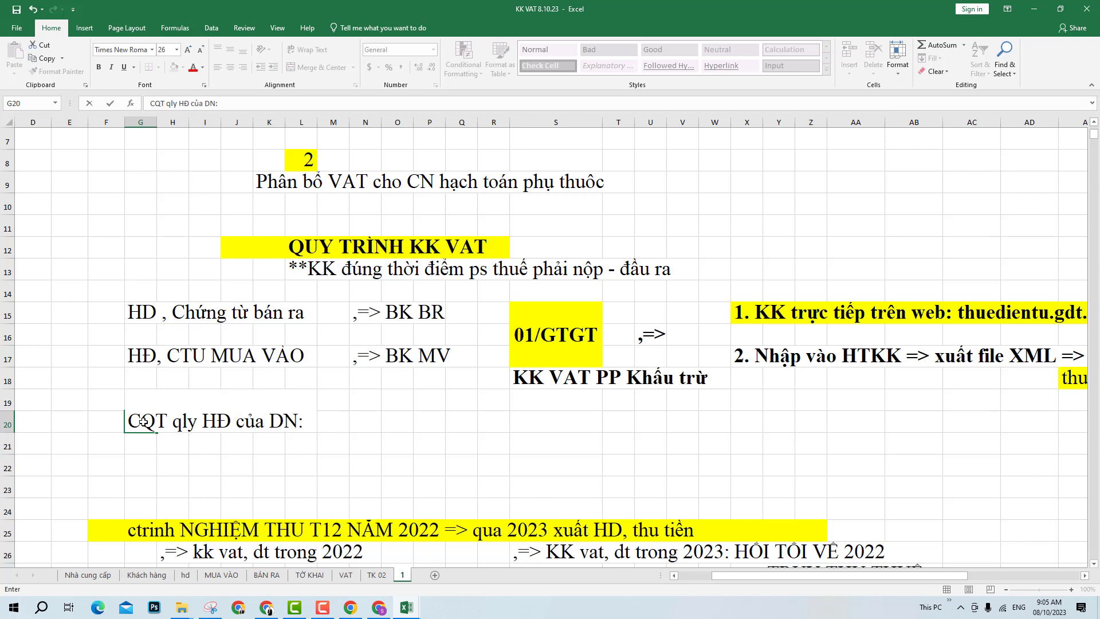
pyautogui.write(': MV - BR')
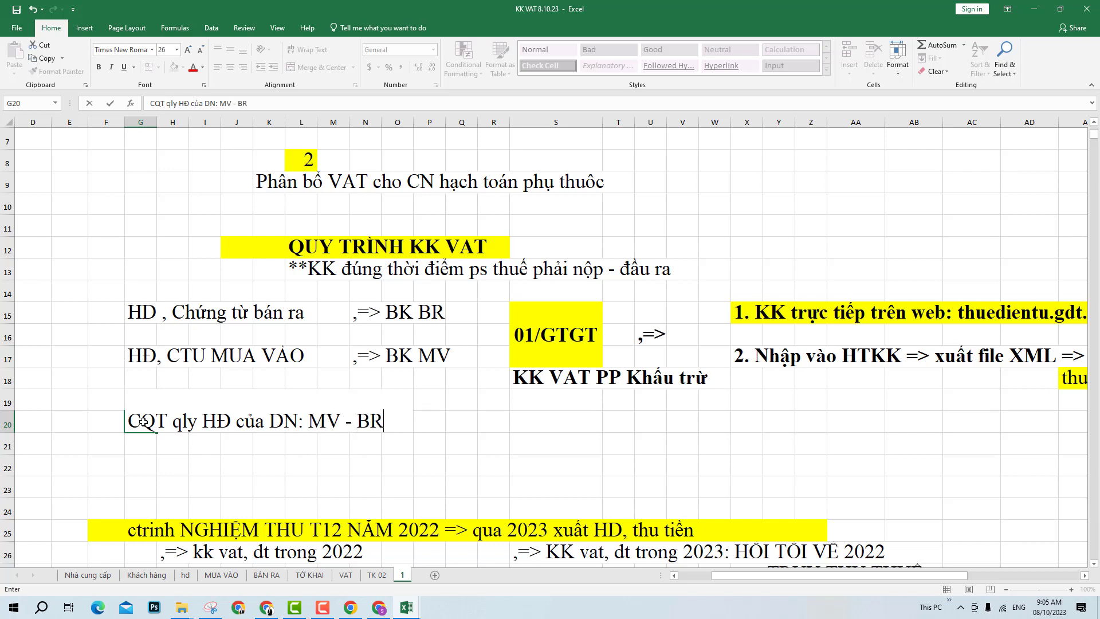
pyautogui.press('Return')
pyautogui.click(143, 421)
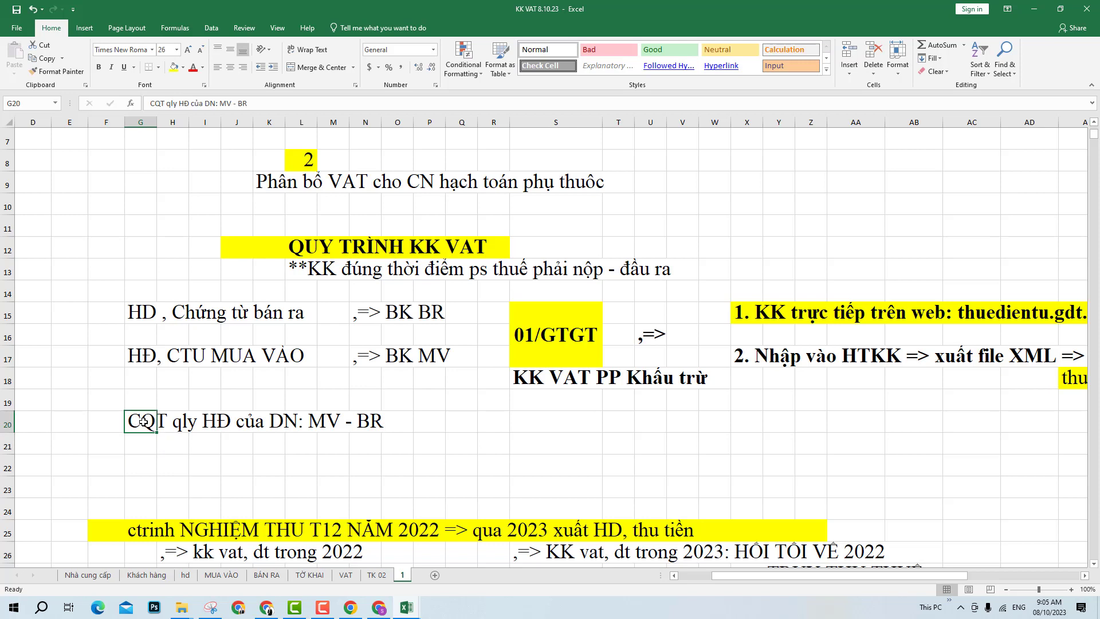
pyautogui.hotkey('ctrl', 'b')
pyautogui.moveTo(557, 332); pyautogui.dragTo(555, 423)
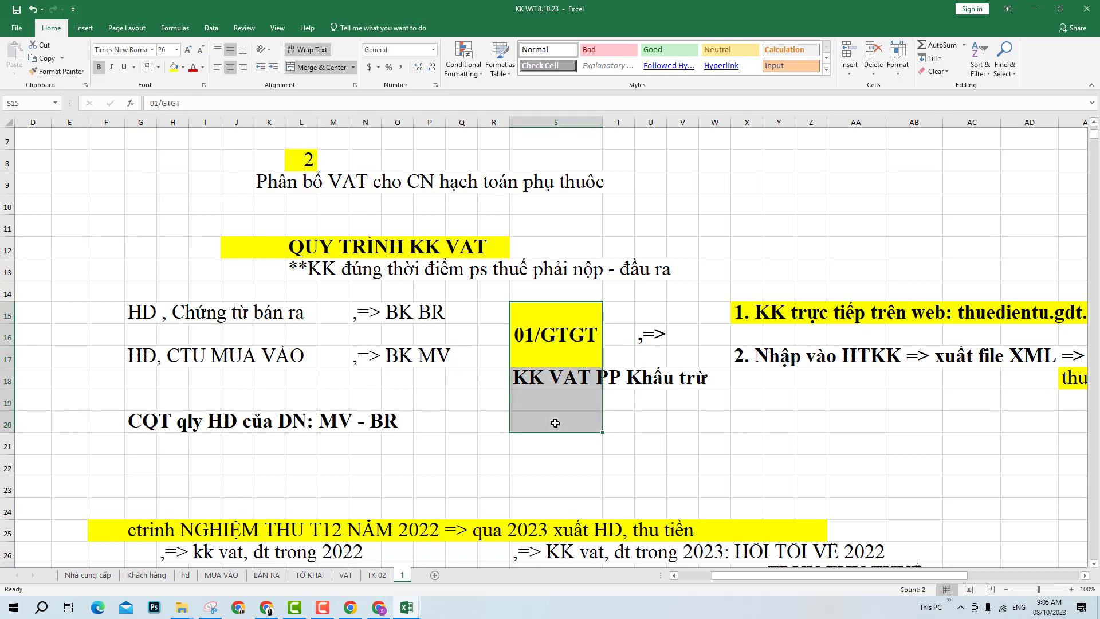
pyautogui.click(555, 423)
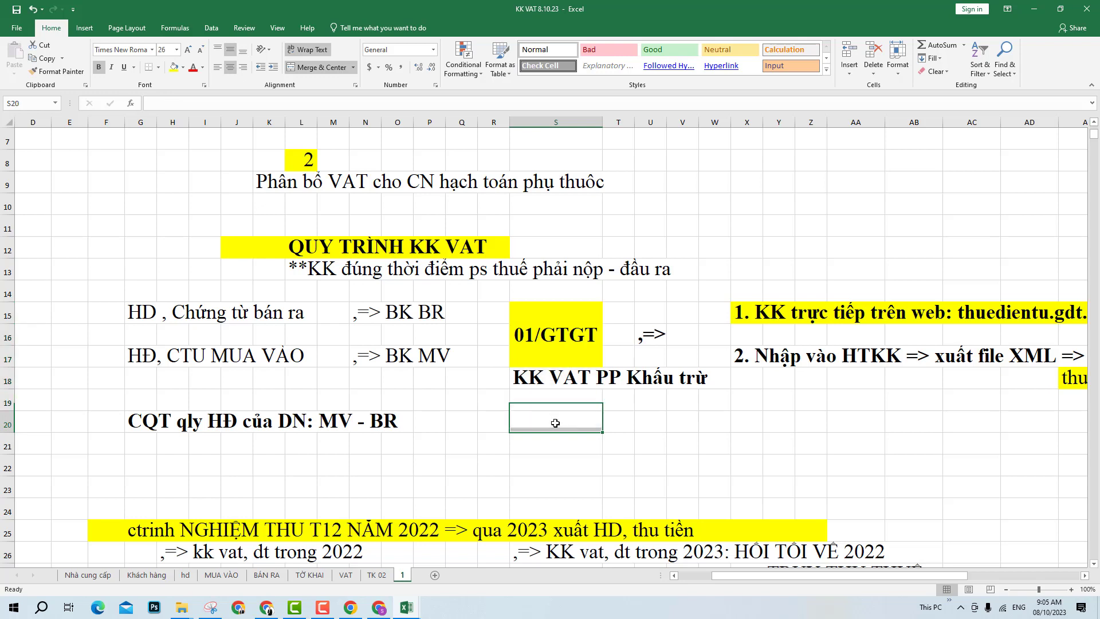
pyautogui.press('Up')
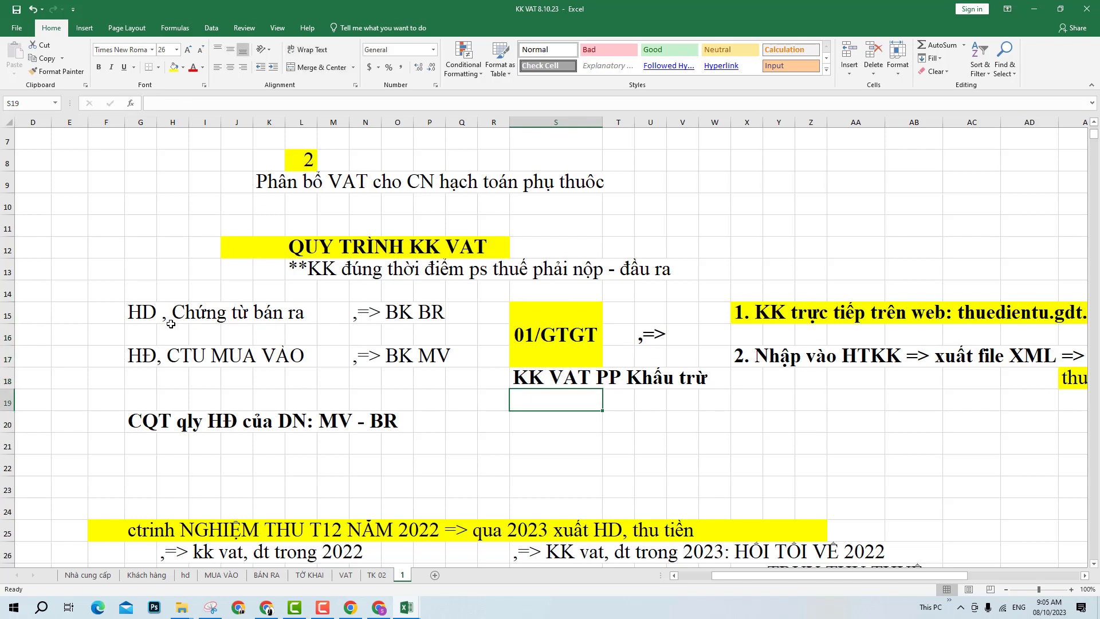
pyautogui.moveTo(145, 413); pyautogui.dragTo(394, 417)
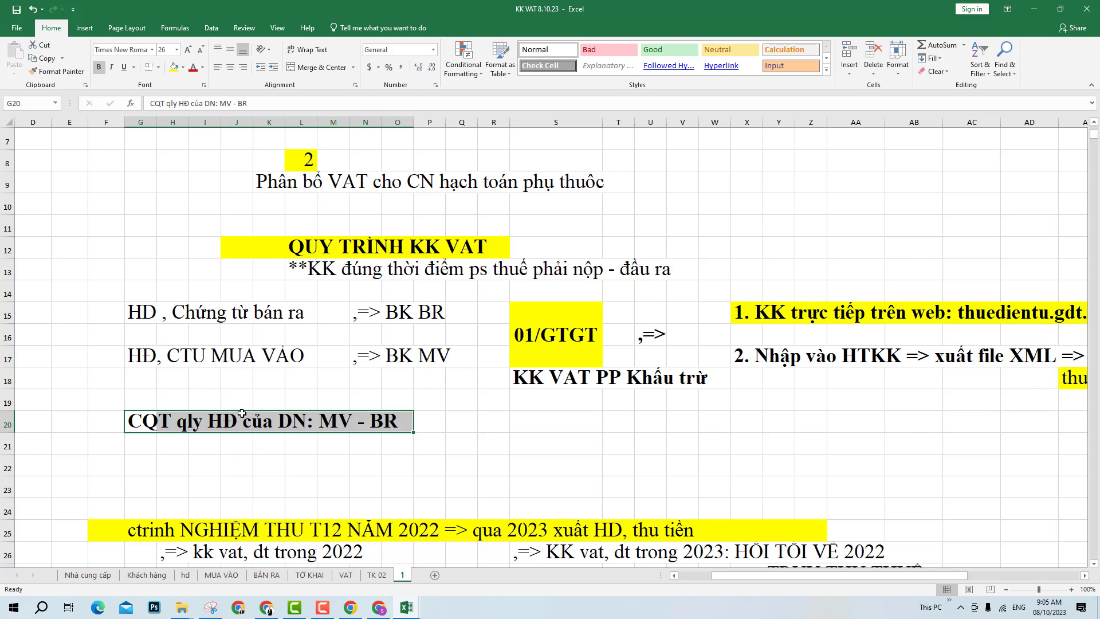
# - Append a colon to the end of the text in cell G20
pyautogui.doubleClick(143, 422)
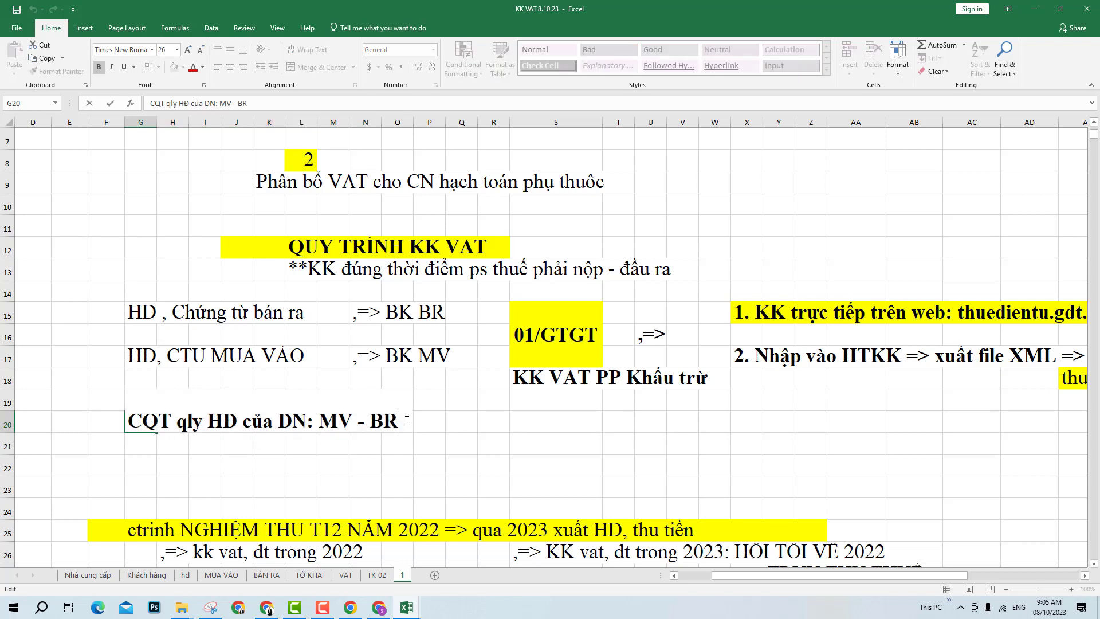
pyautogui.write(':')
pyautogui.press('Return')
# - Switch to Chrome, open hoadondientu.gdt.gov.vn, copy its web address and close the tax department notice
pyautogui.click(422, 422)
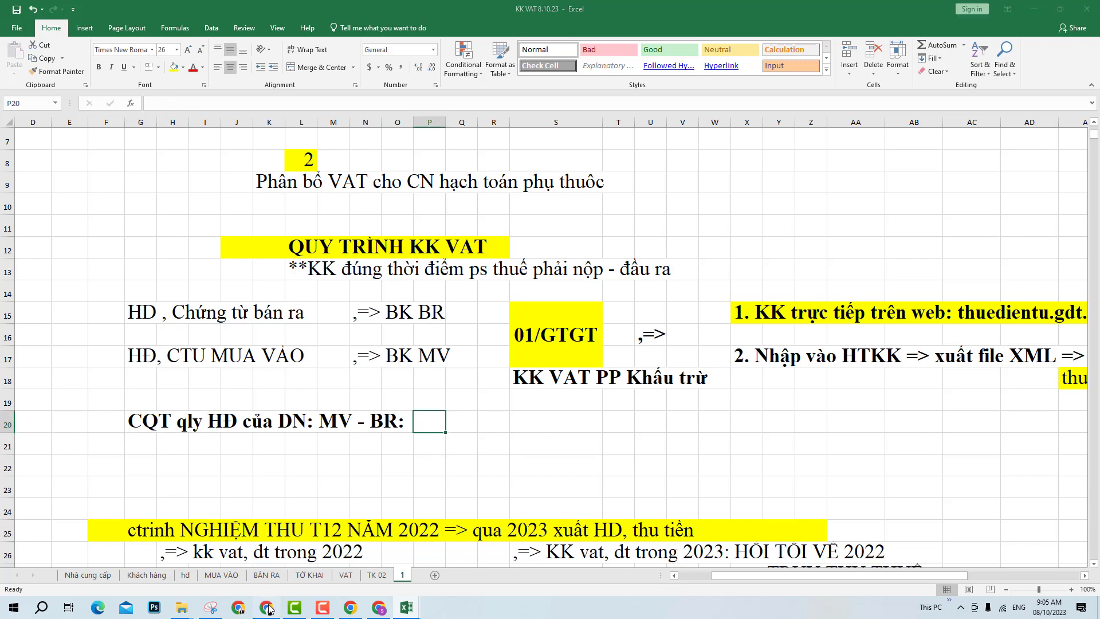
pyautogui.click(266, 607)
pyautogui.click(423, 12)
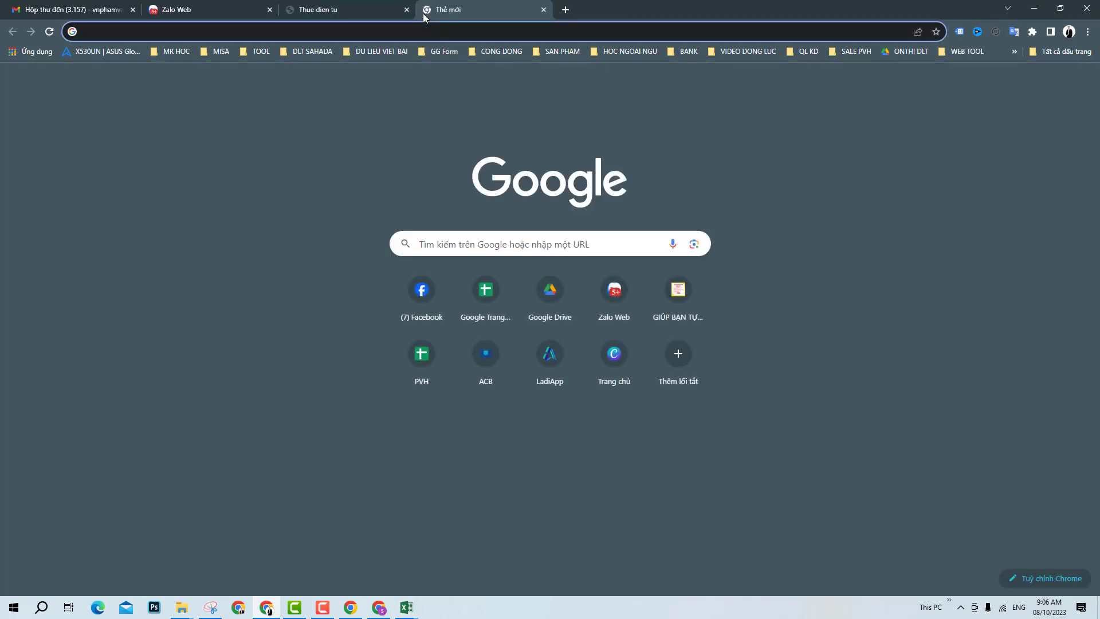
pyautogui.write('ha')
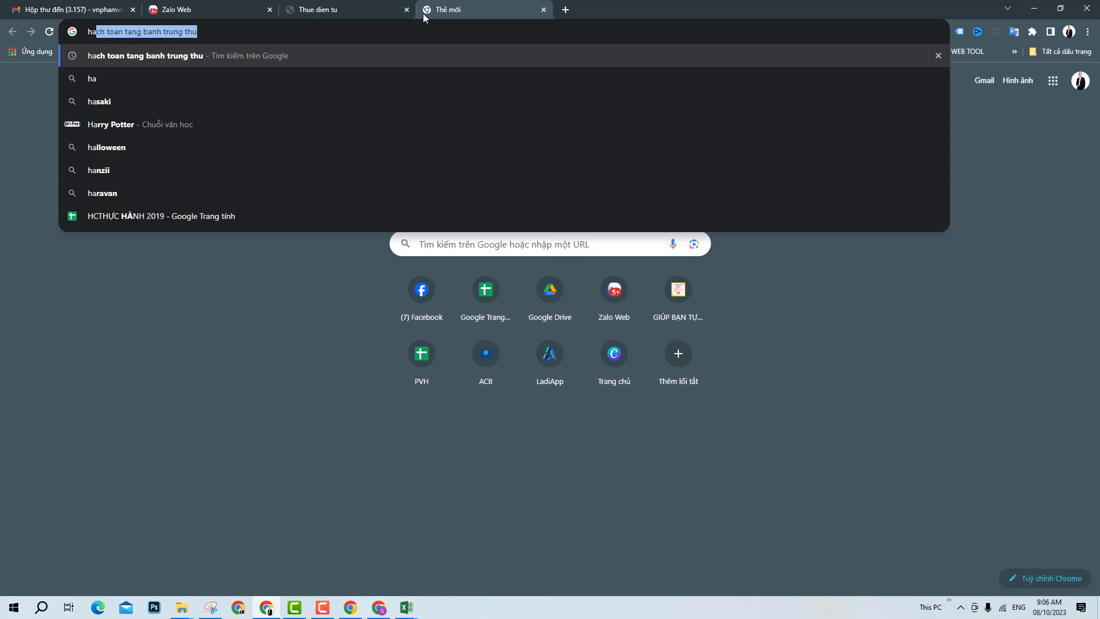
pyautogui.press('BackSpace')
pyautogui.press('BackSpace')
pyautogui.write('oa')
pyautogui.press('Return')
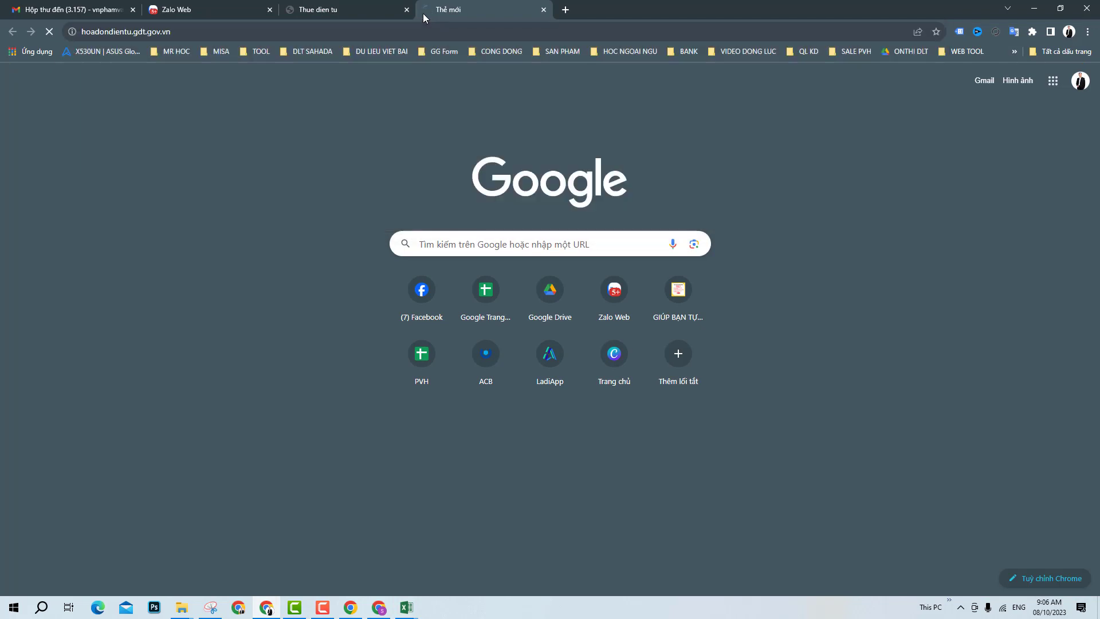
pyautogui.click(227, 33)
pyautogui.hotkey('ctrl', 'c')
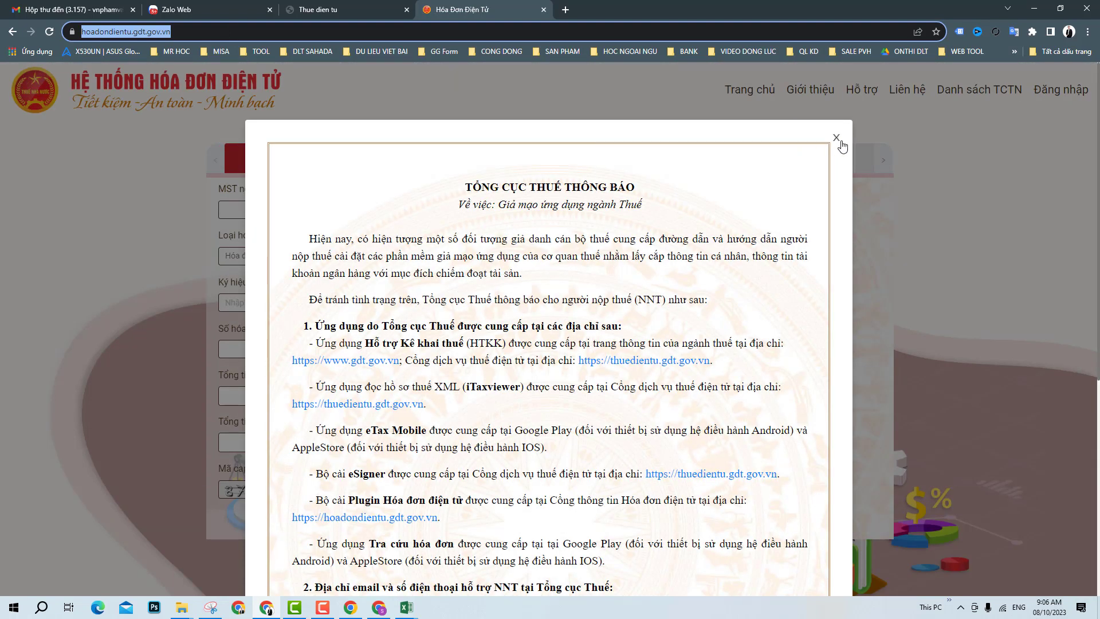
pyautogui.click(836, 139)
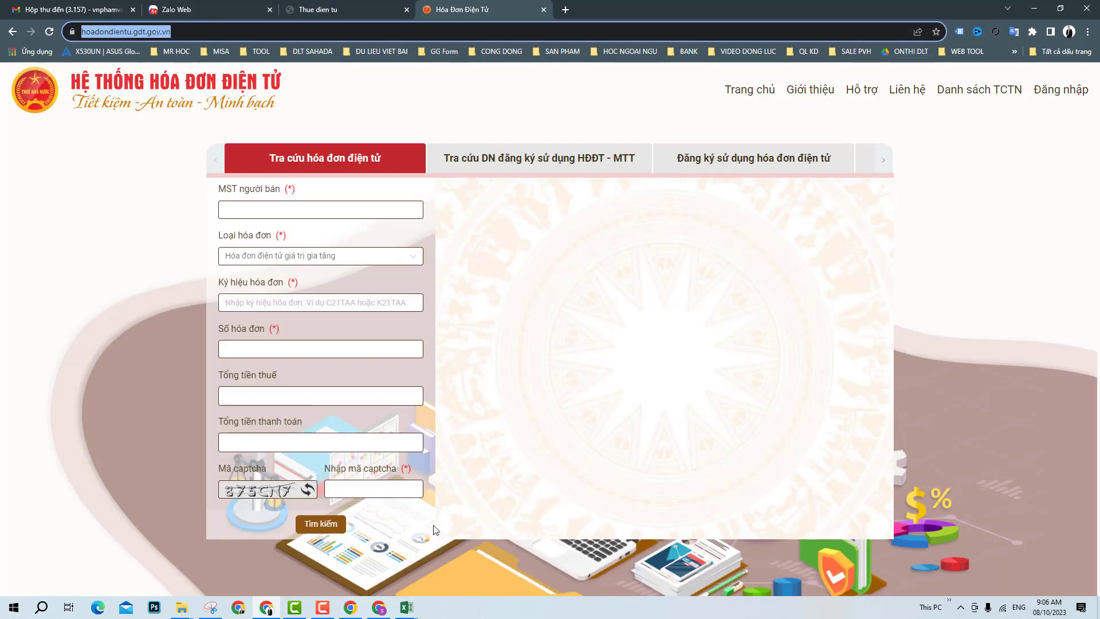
pyautogui.moveTo(406, 607)
pyautogui.click(487, 542)
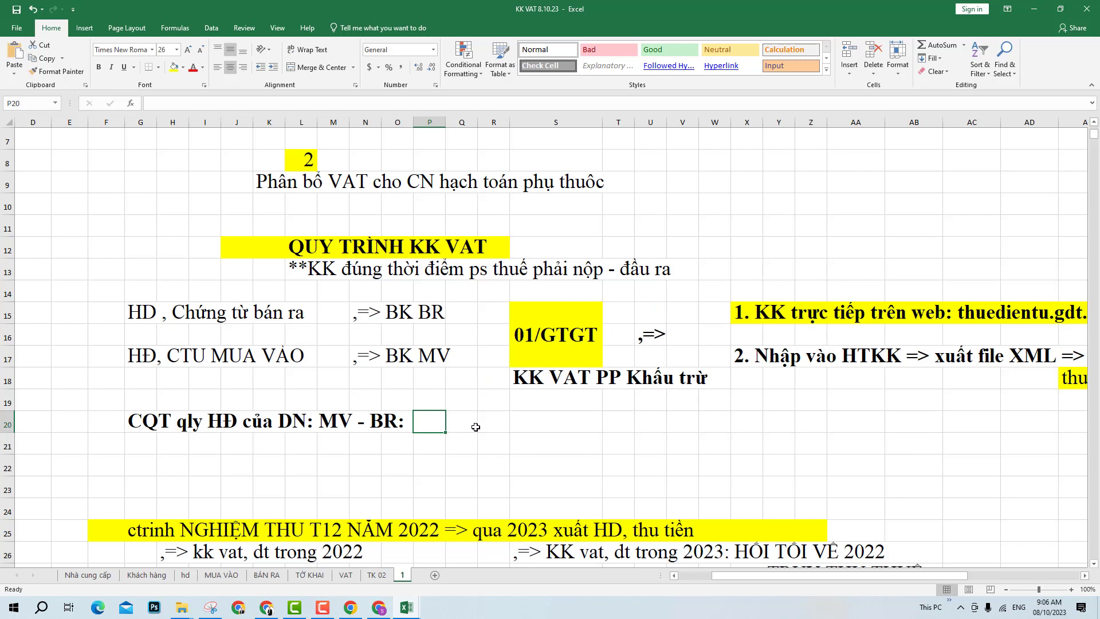
pyautogui.hotkey('ctrl', 'v')
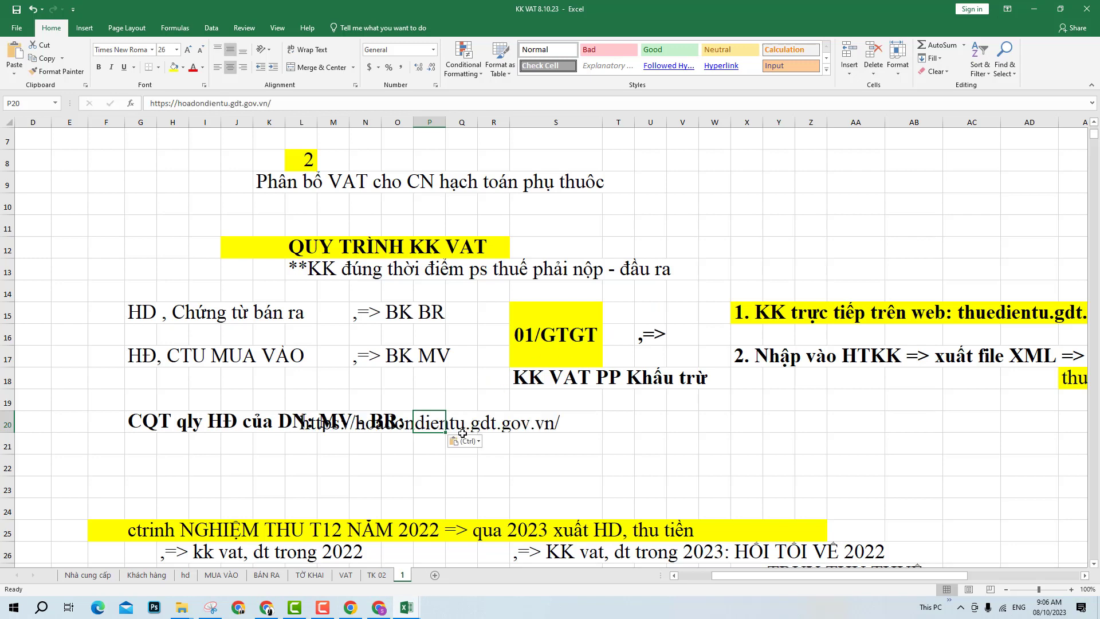
pyautogui.click(221, 70)
pyautogui.keyDown('shift'); pyautogui.click(686, 425); pyautogui.keyUp('shift')
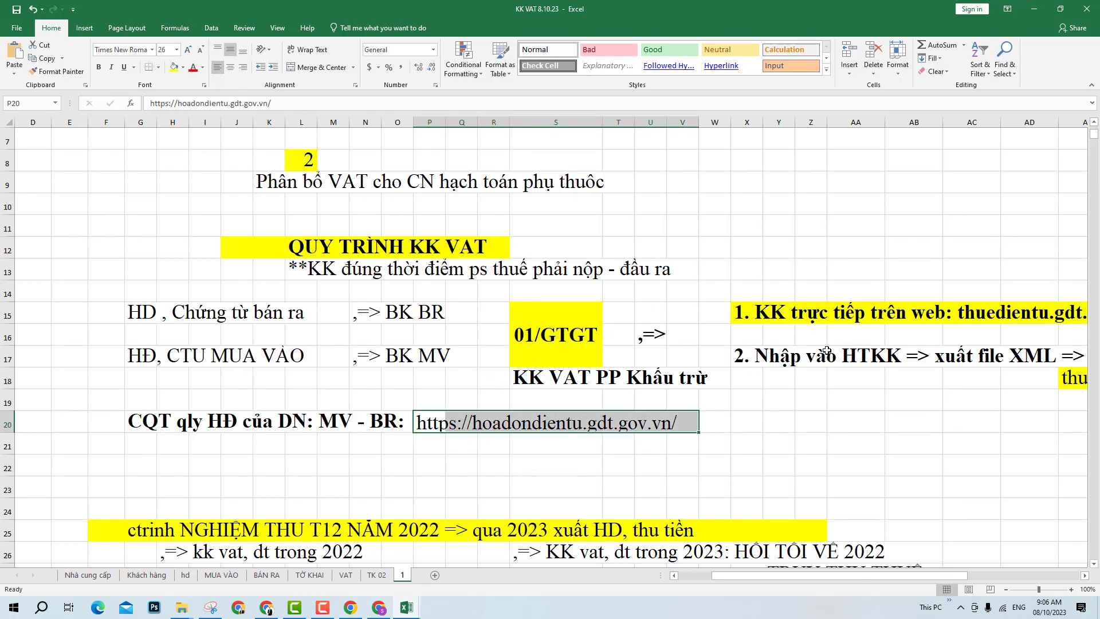
pyautogui.hotkey('ctrl', 'b')
pyautogui.click(668, 465)
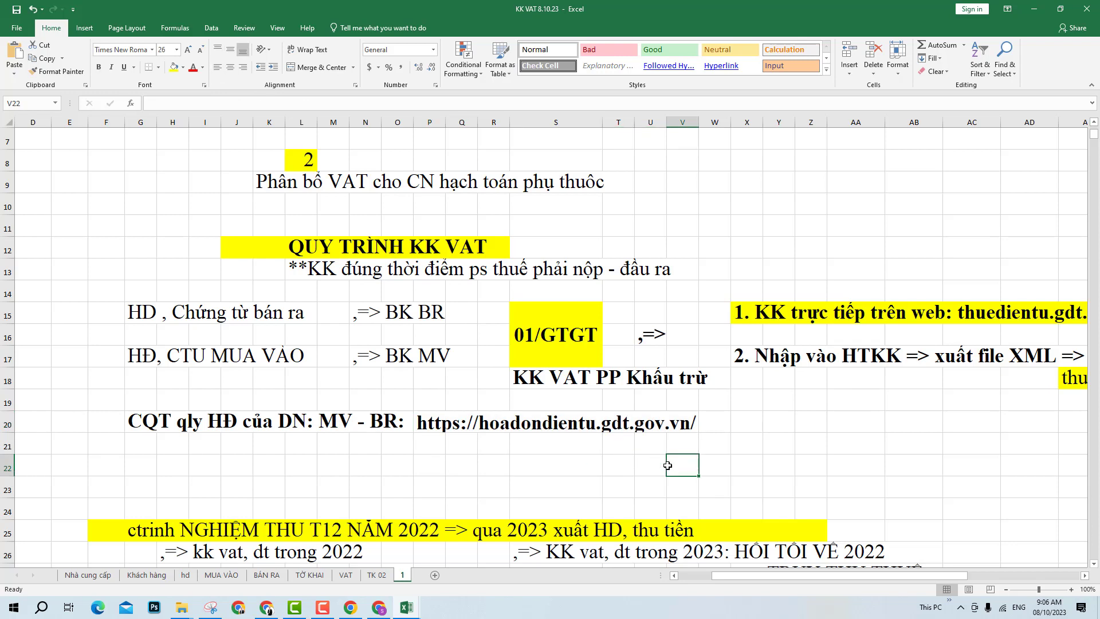
# - Fill cells P20:Z20, which hold the e-invoice web address, with yellow
pyautogui.moveTo(541, 314); pyautogui.dragTo(547, 378)
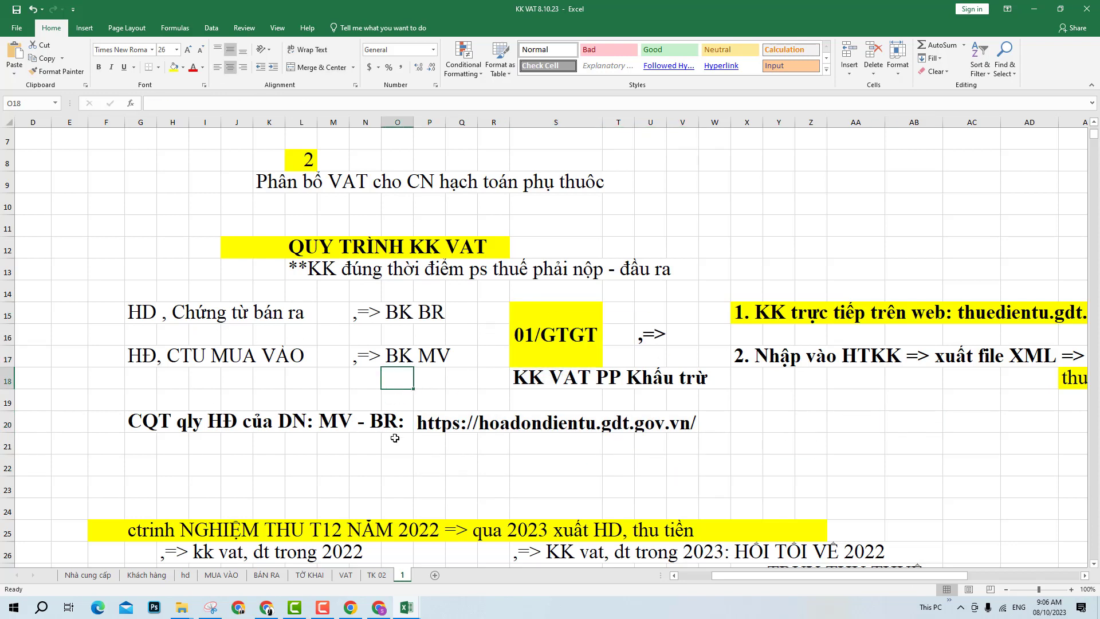
pyautogui.moveTo(137, 427); pyautogui.dragTo(724, 426)
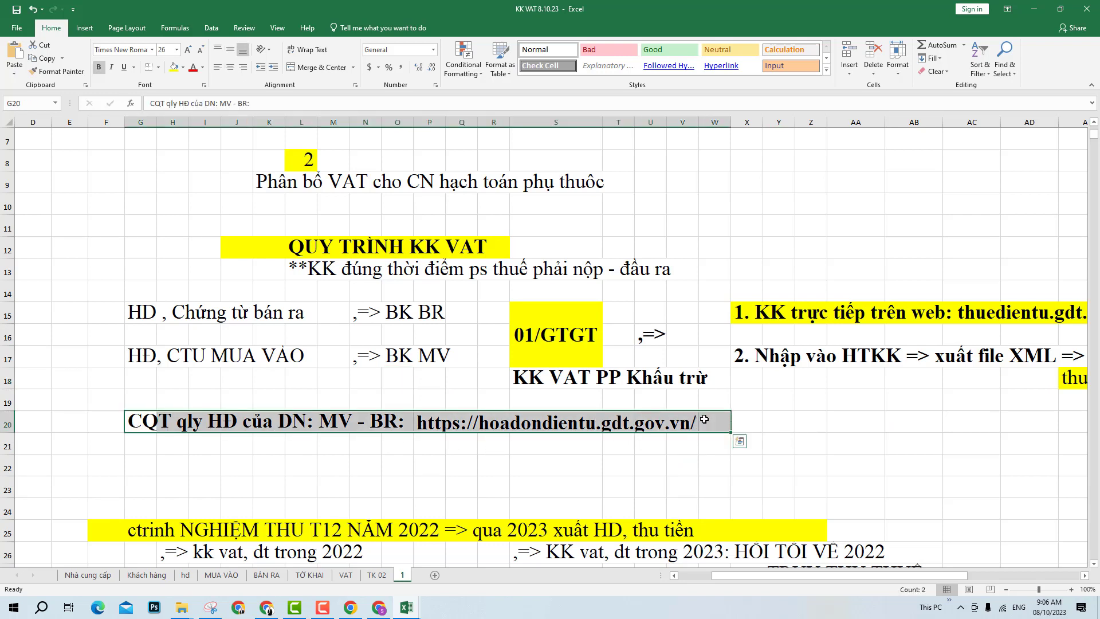
pyautogui.click(458, 444)
pyautogui.moveTo(804, 425); pyautogui.dragTo(440, 432)
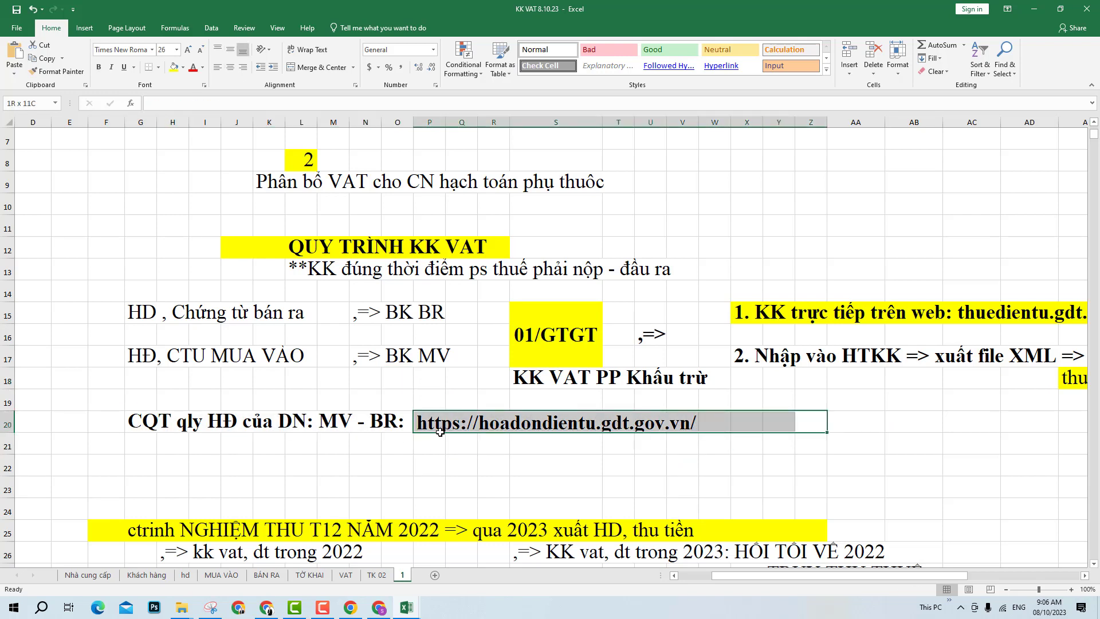
pyautogui.click(173, 67)
pyautogui.click(584, 325)
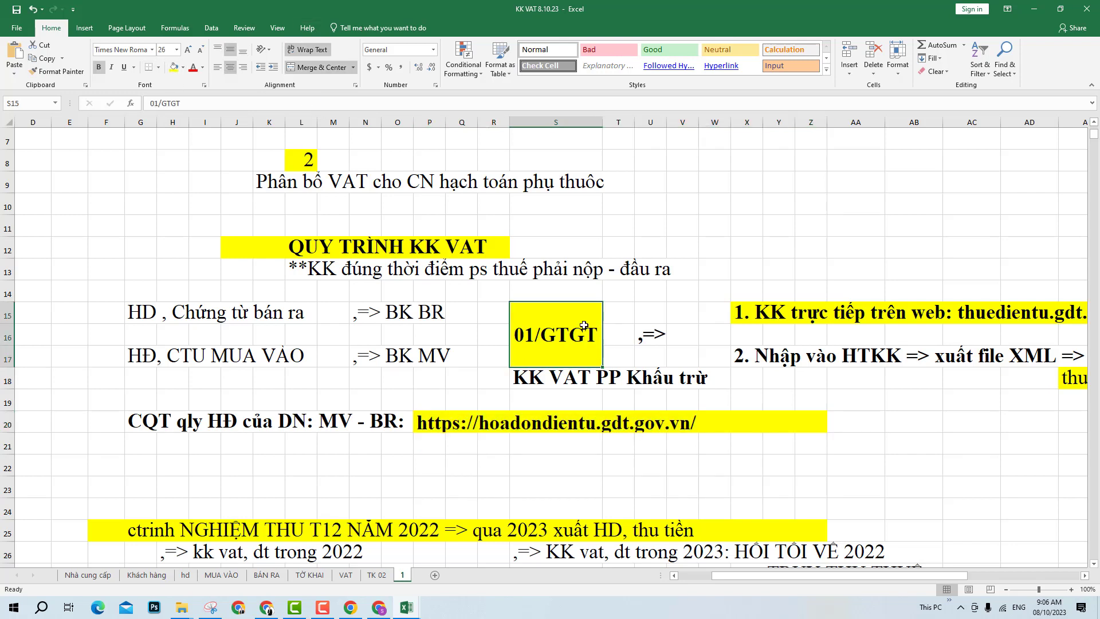
pyautogui.moveTo(179, 365); pyautogui.dragTo(404, 362)
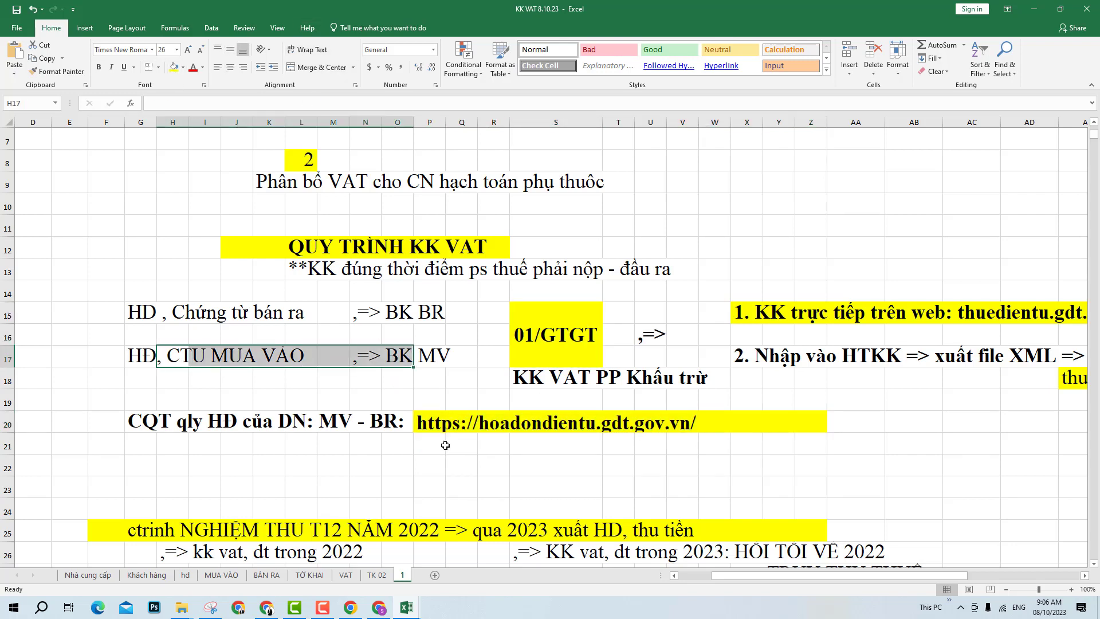
pyautogui.moveTo(440, 444); pyautogui.dragTo(678, 442)
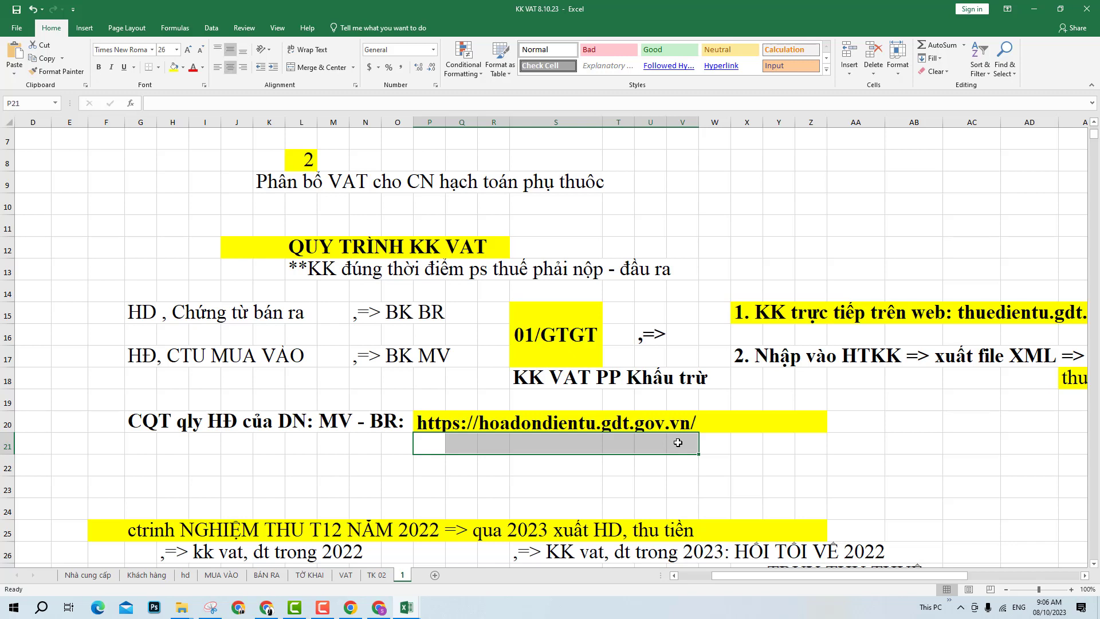
pyautogui.click(507, 441)
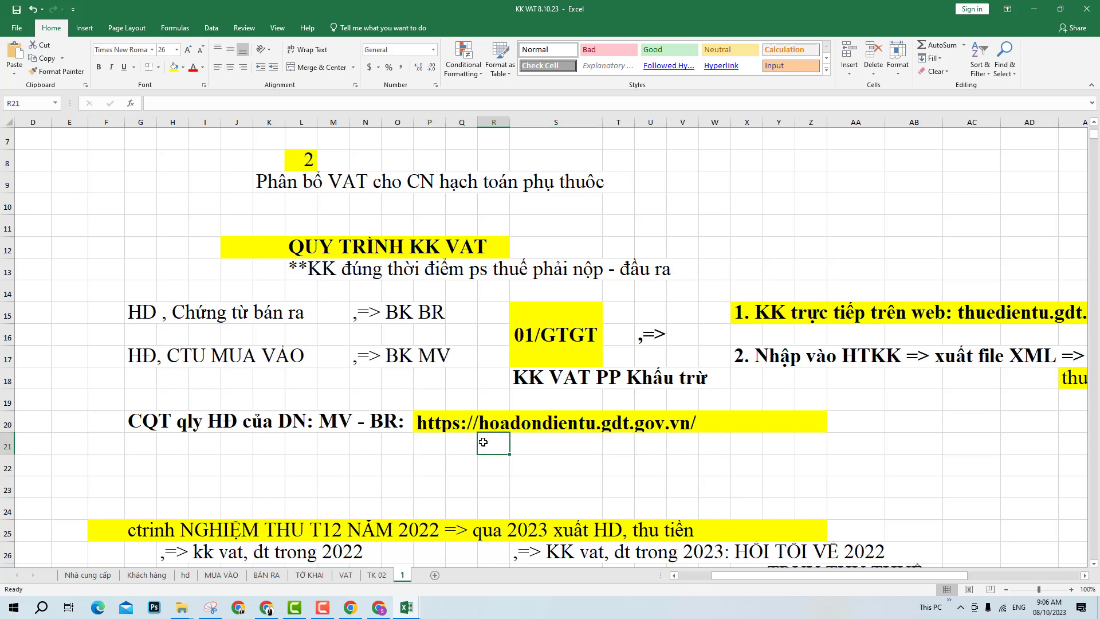
pyautogui.moveTo(435, 425); pyautogui.dragTo(692, 427)
# - Enter "Khi đk hđ => cc pm họ đk cho DN => nhận qua mail" in cell R21
pyautogui.click(497, 451)
pyautogui.write('Khi đk')
pyautogui.write(' hd')
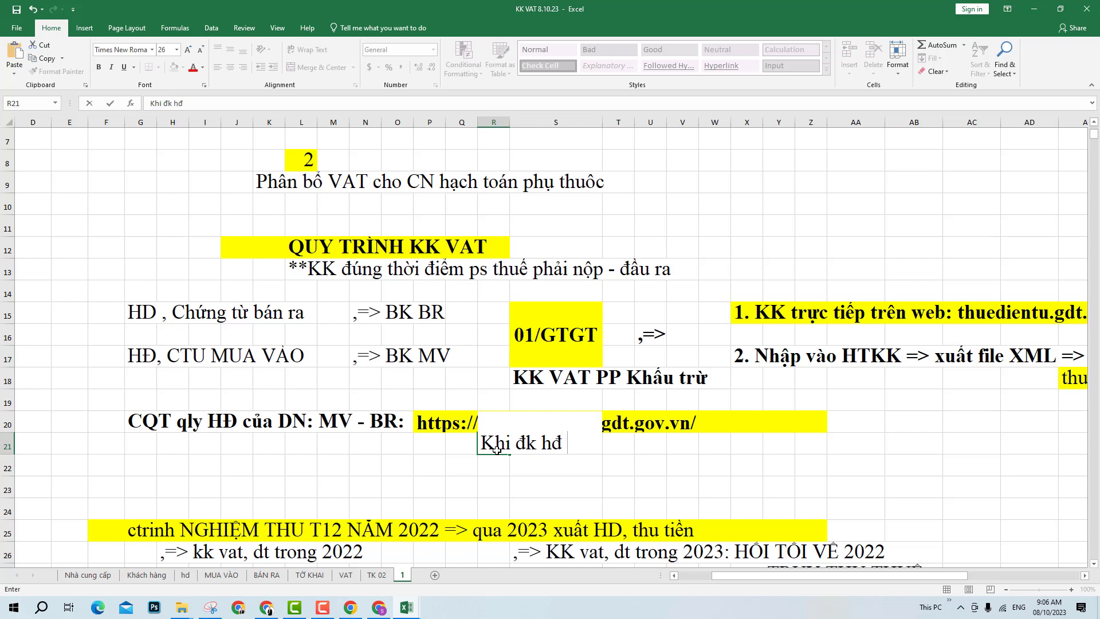
pyautogui.write(' => cc p')
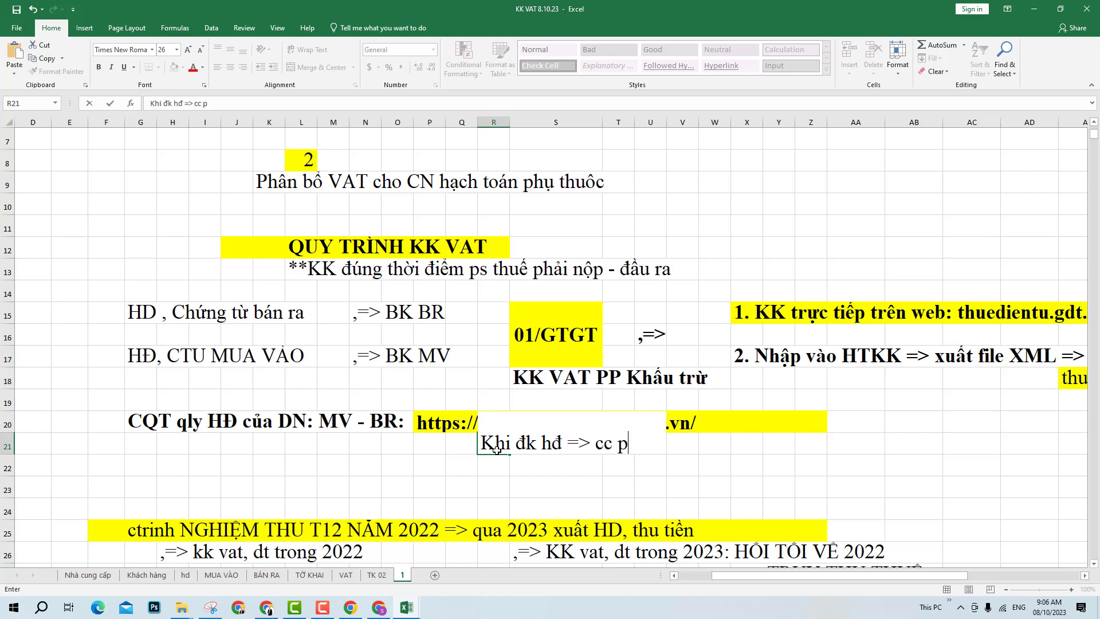
pyautogui.write('m họ đk ')
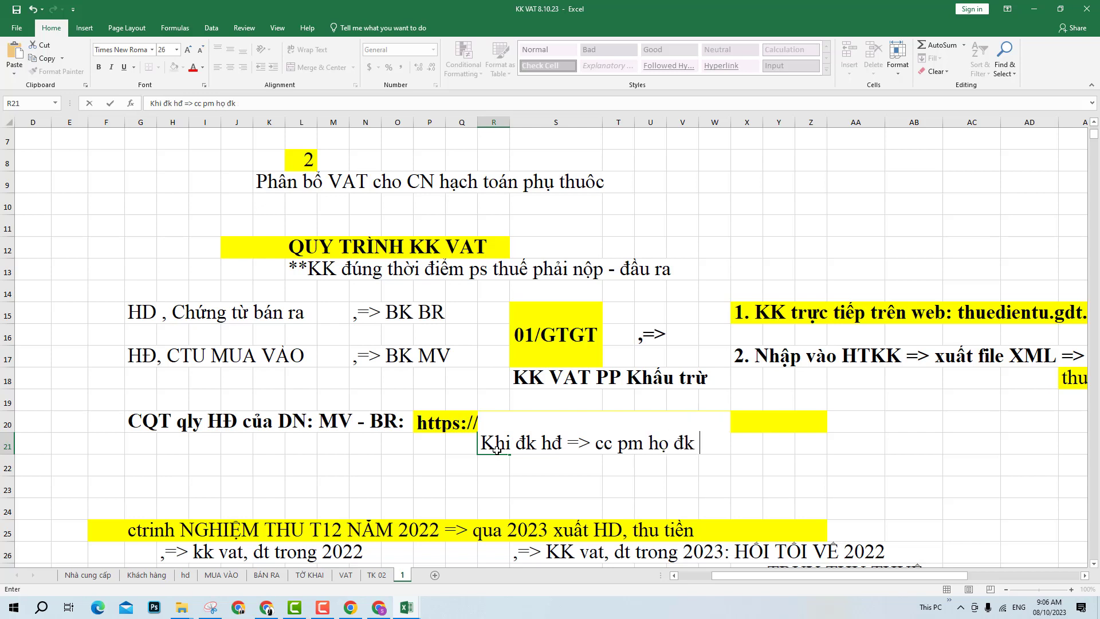
pyautogui.write('cho DN')
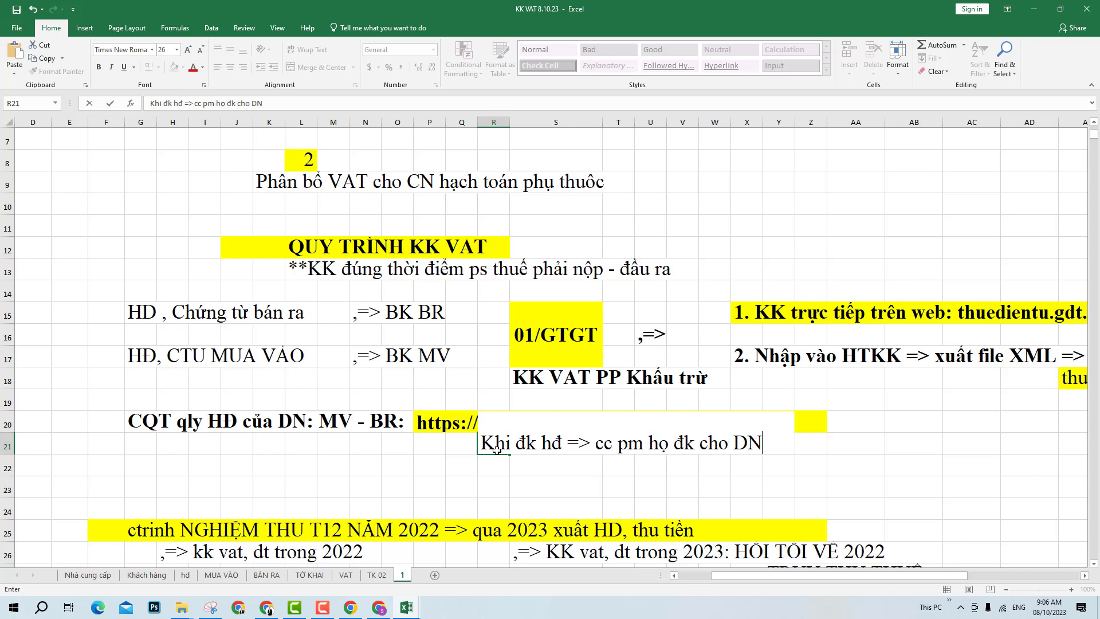
pyautogui.write(' => nhận')
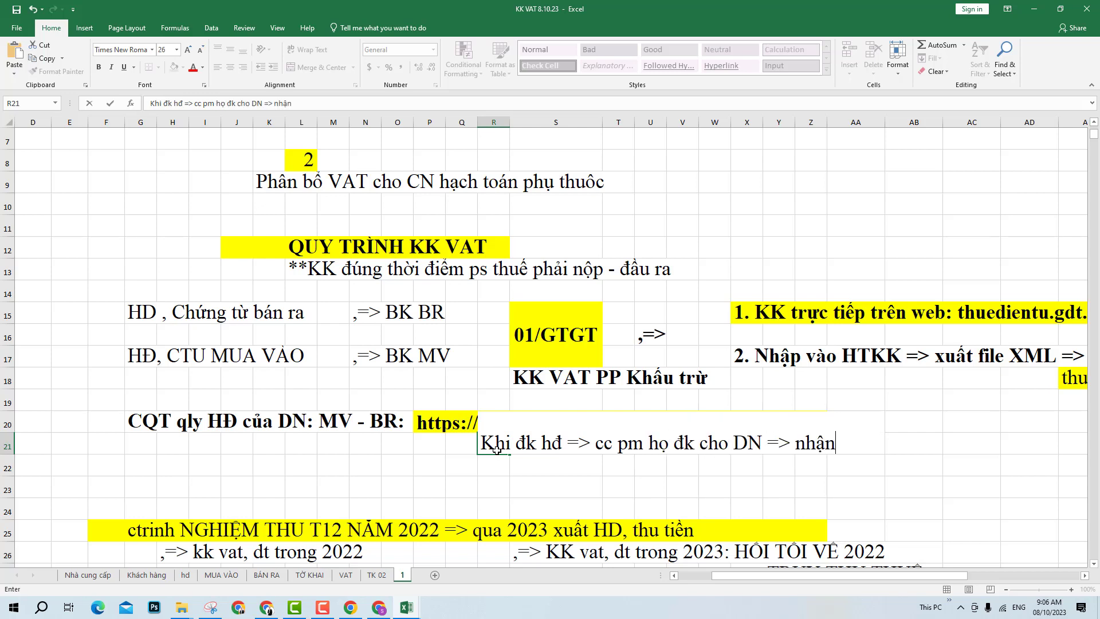
pyautogui.write(' qua mail')
pyautogui.press('Return')
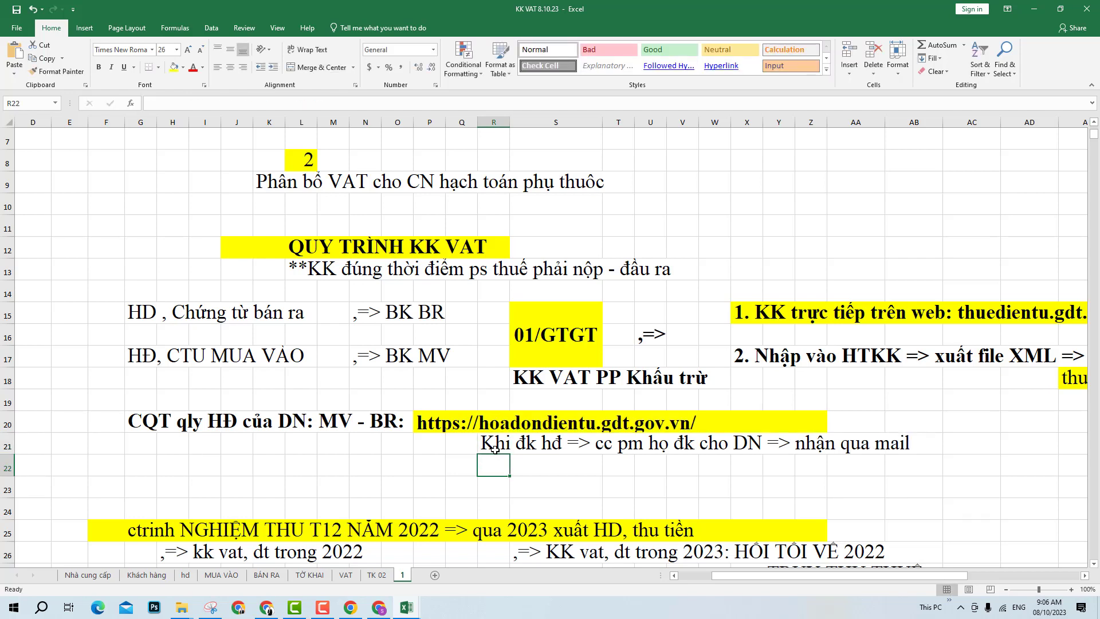
pyautogui.hotkey('shift', 'Right')
pyautogui.hotkey('shift', 'Right')
pyautogui.hotkey('shift', 'Right')
pyautogui.hotkey('shift', 'Right')
pyautogui.hotkey('shift', 'Right')
pyautogui.hotkey('shift', 'Right')
pyautogui.hotkey('shift', 'Right')
pyautogui.hotkey('shift', 'Right')
pyautogui.hotkey('shift', 'Right')
pyautogui.hotkey('shift', 'Up')
pyautogui.hotkey('shift', 'Down')
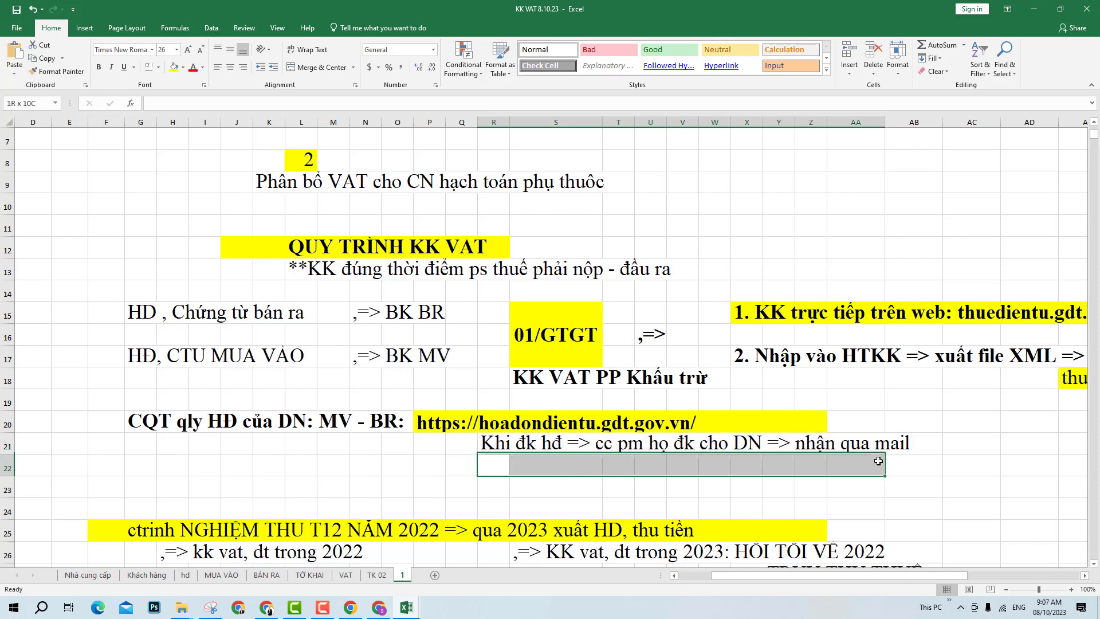
pyautogui.hotkey('shift', 'Right')
# - Switch to Chrome, view the login form on hoadondientu.gdt.gov.vn, close it and return to Excel
pyautogui.click(378, 607)
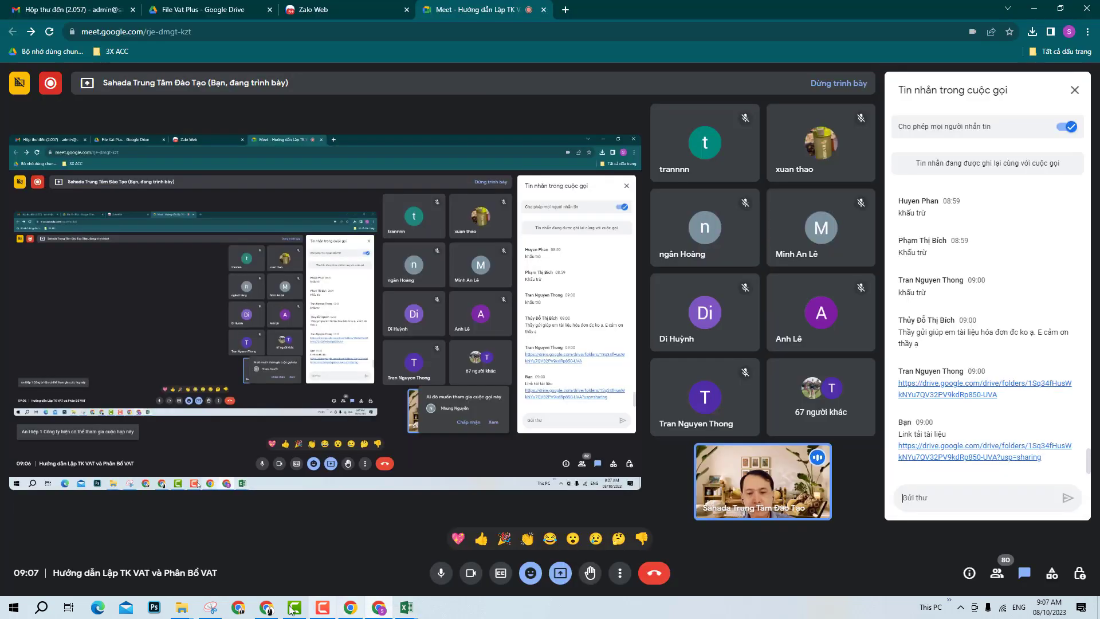
pyautogui.click(1063, 91)
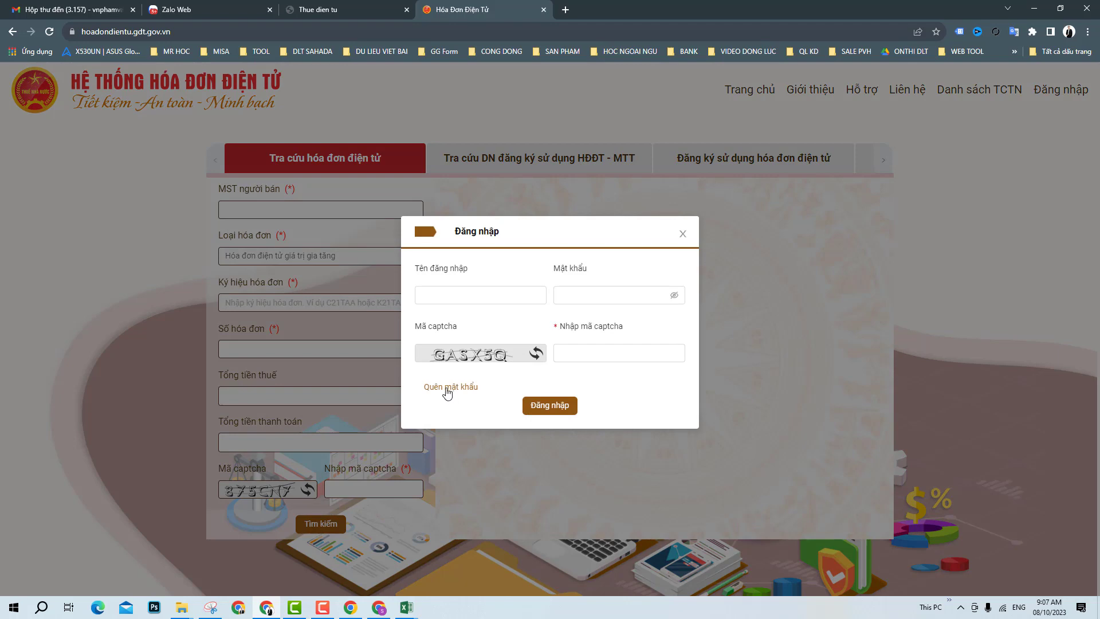
pyautogui.click(683, 234)
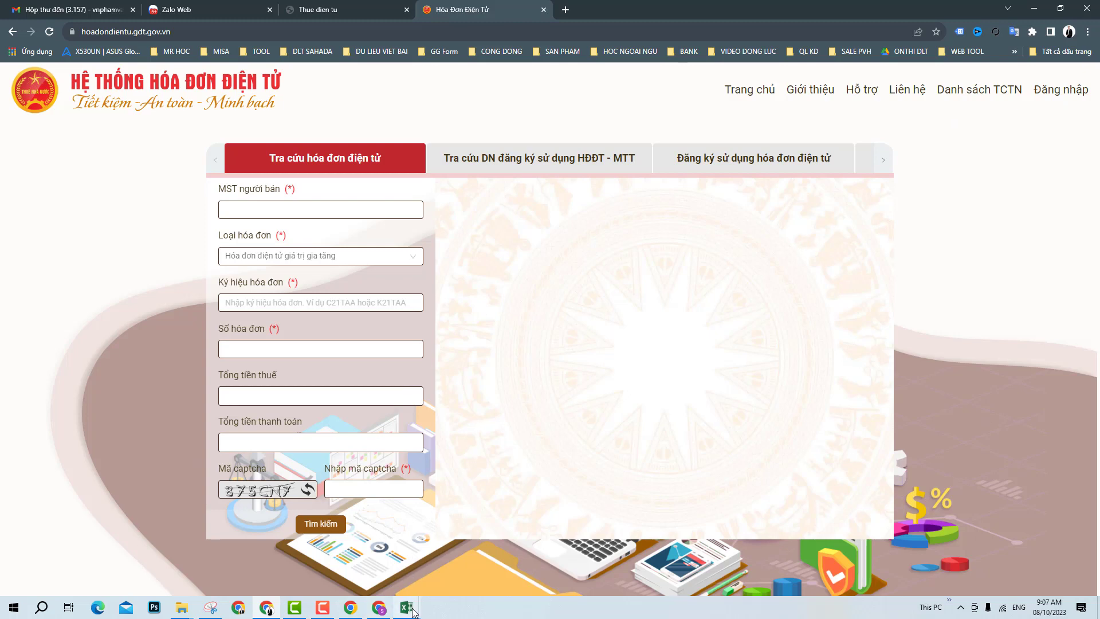
pyautogui.moveTo(406, 607)
pyautogui.click(467, 556)
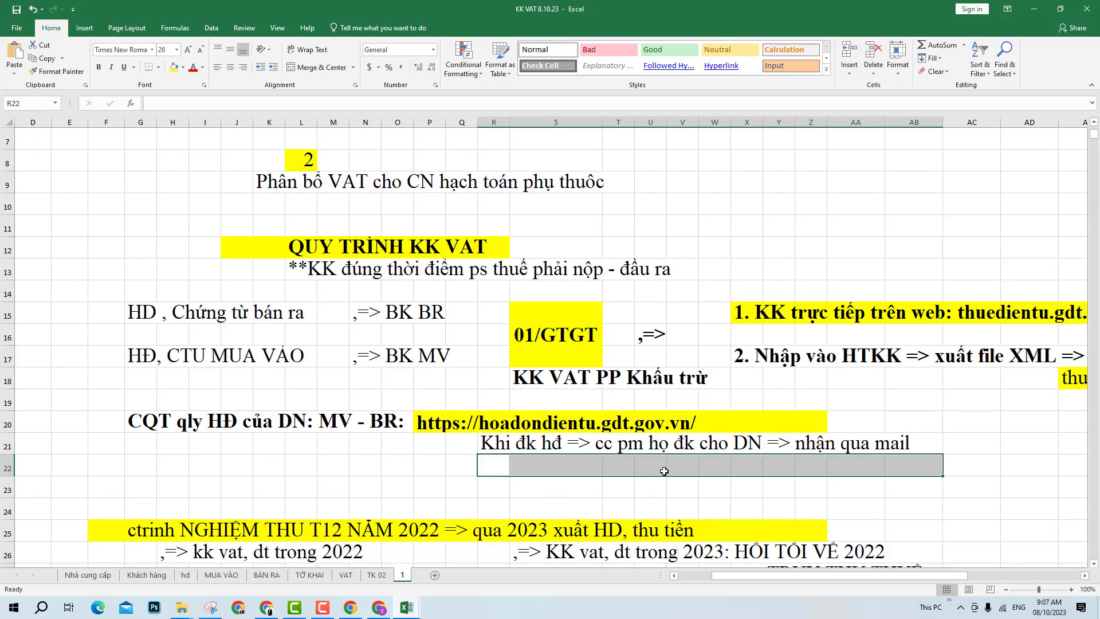
# - Save the KK VAT 8.10.23 workbook
pyautogui.click(664, 471)
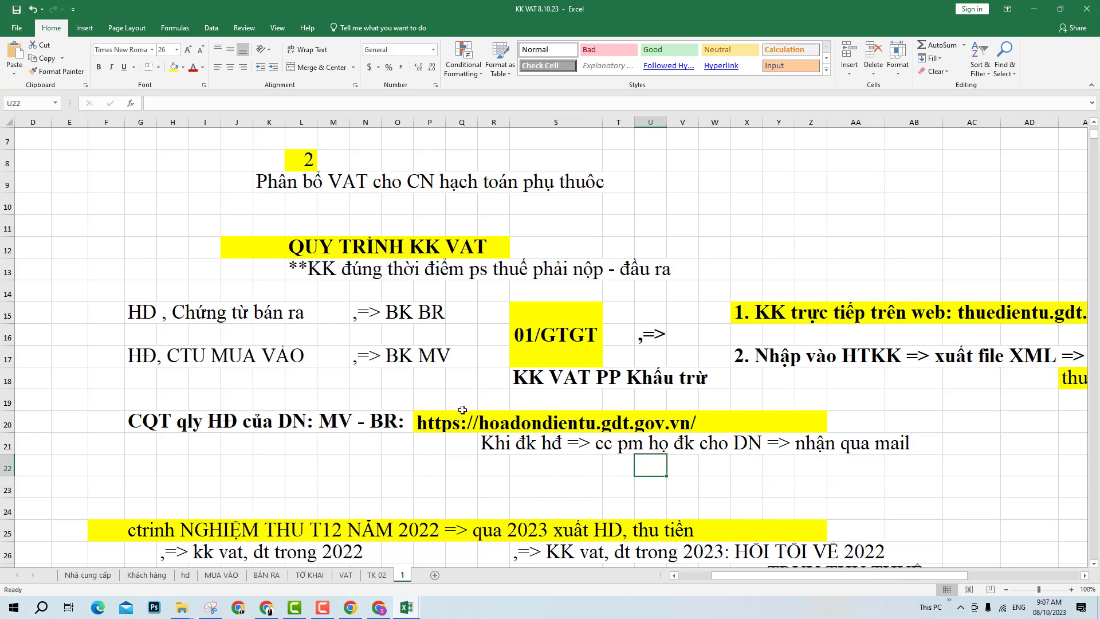
pyautogui.click(441, 465)
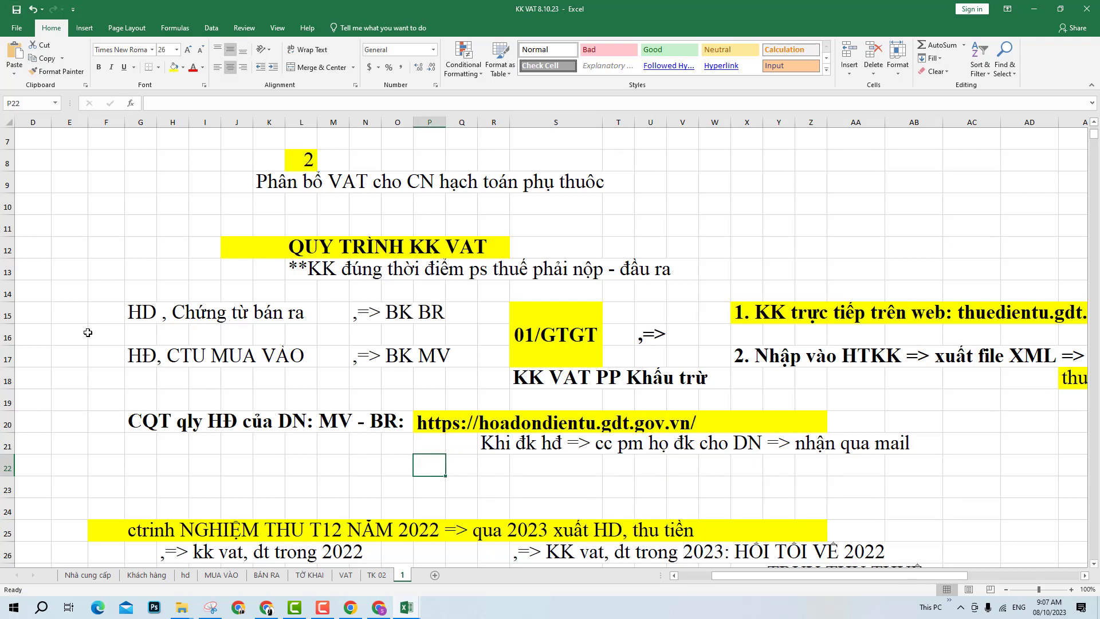
pyautogui.click(16, 9)
pyautogui.click(17, 9)
# - Switch to the Google Meet call, check the host controls and chat messages, and minimize the call window
pyautogui.click(378, 607)
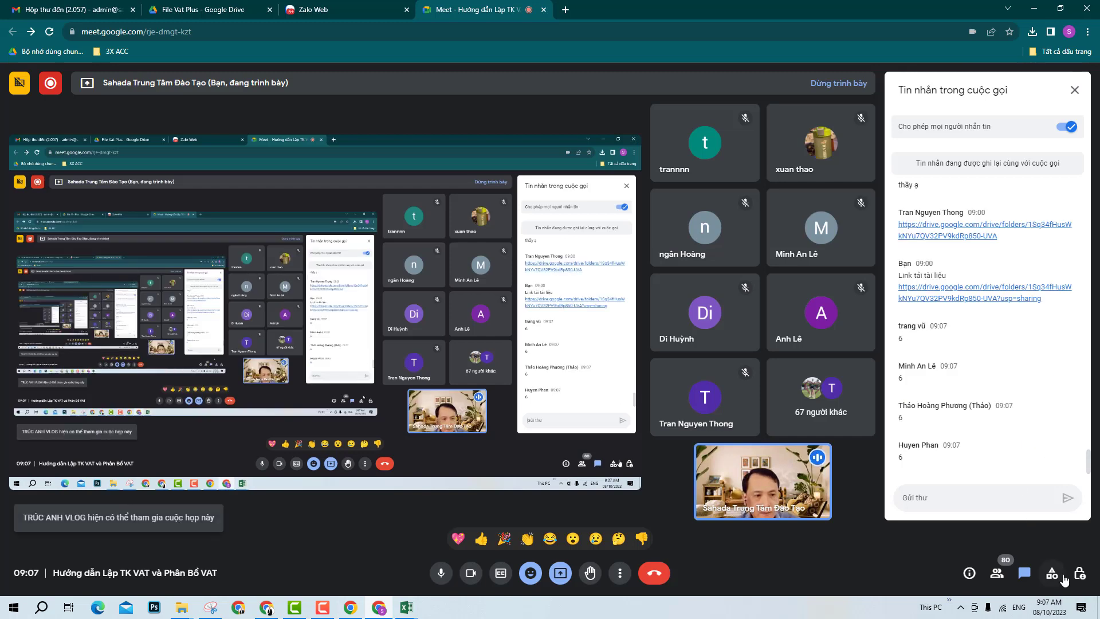
pyautogui.click(1052, 574)
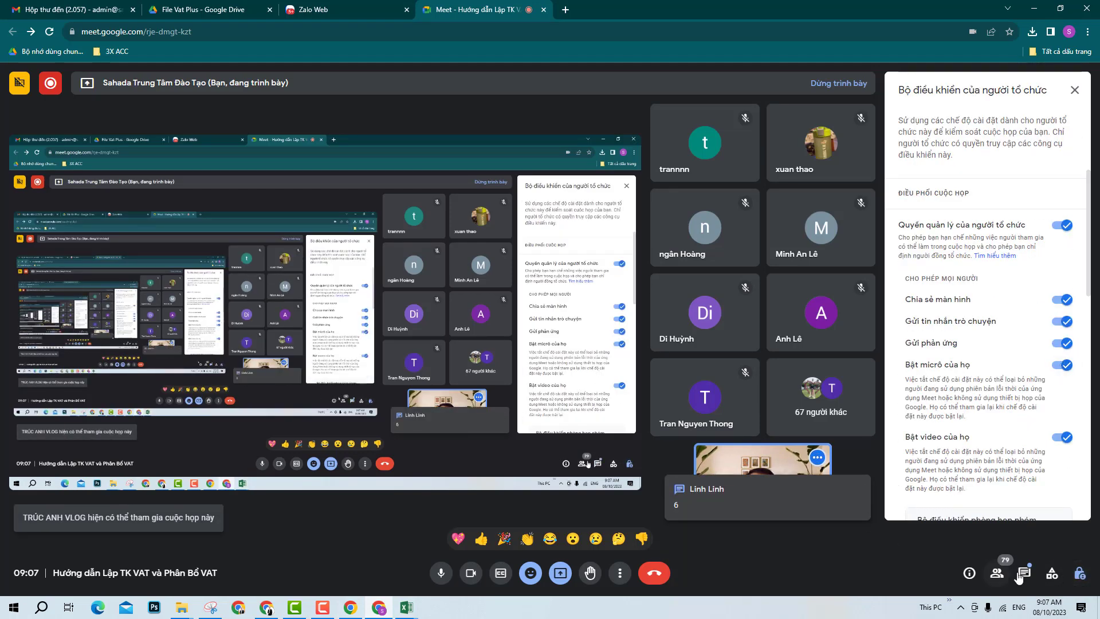
pyautogui.click(1020, 575)
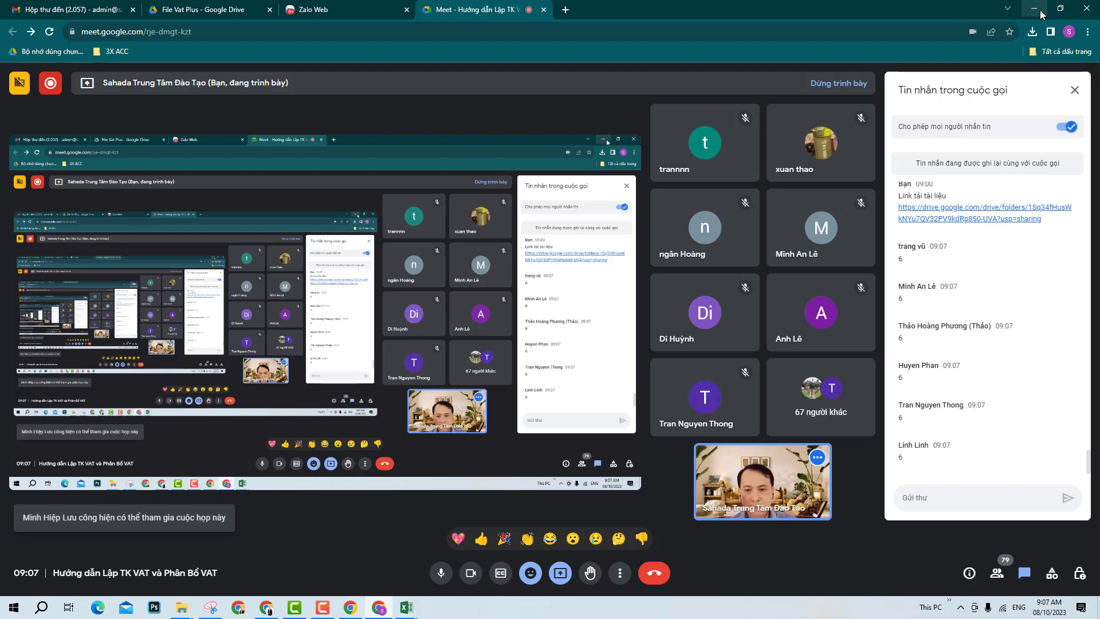
pyautogui.click(1034, 9)
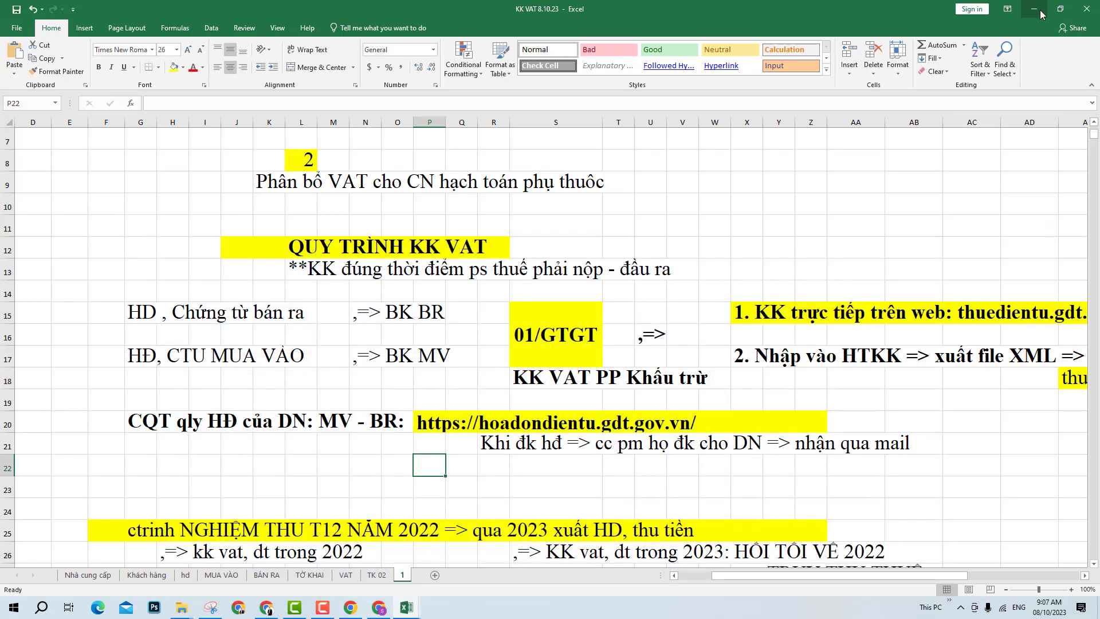
# - Minimize Excel, launch HTKK 4.0 from the desktop and sign in with the preselected company tax code
pyautogui.click(1041, 14)
pyautogui.click(1041, 14)
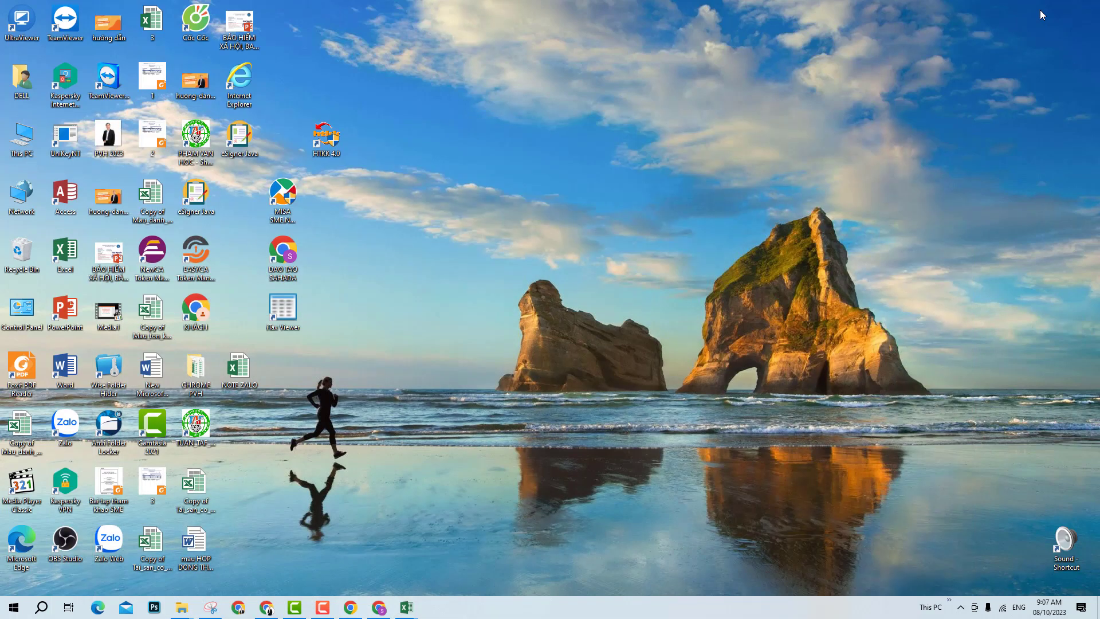
pyautogui.click(324, 143)
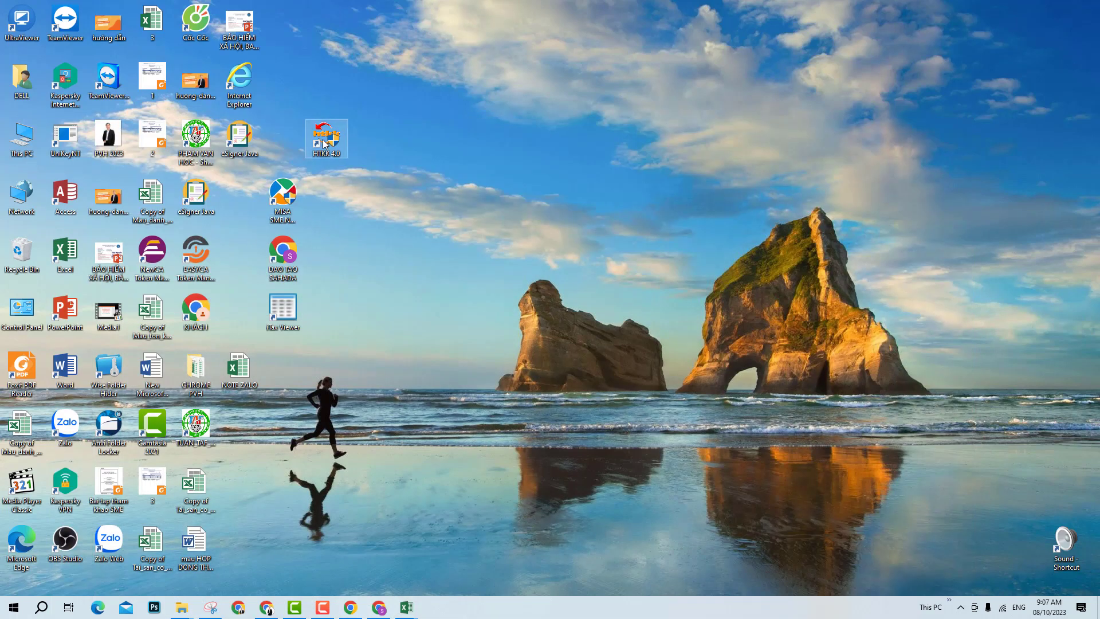
pyautogui.doubleClick(324, 144)
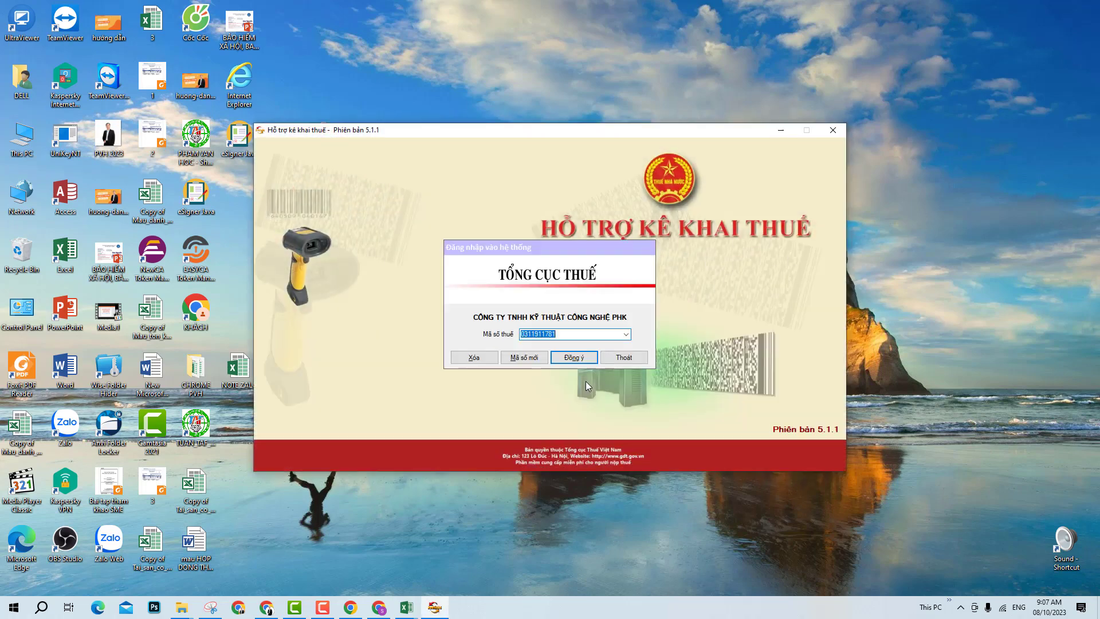
pyautogui.click(577, 360)
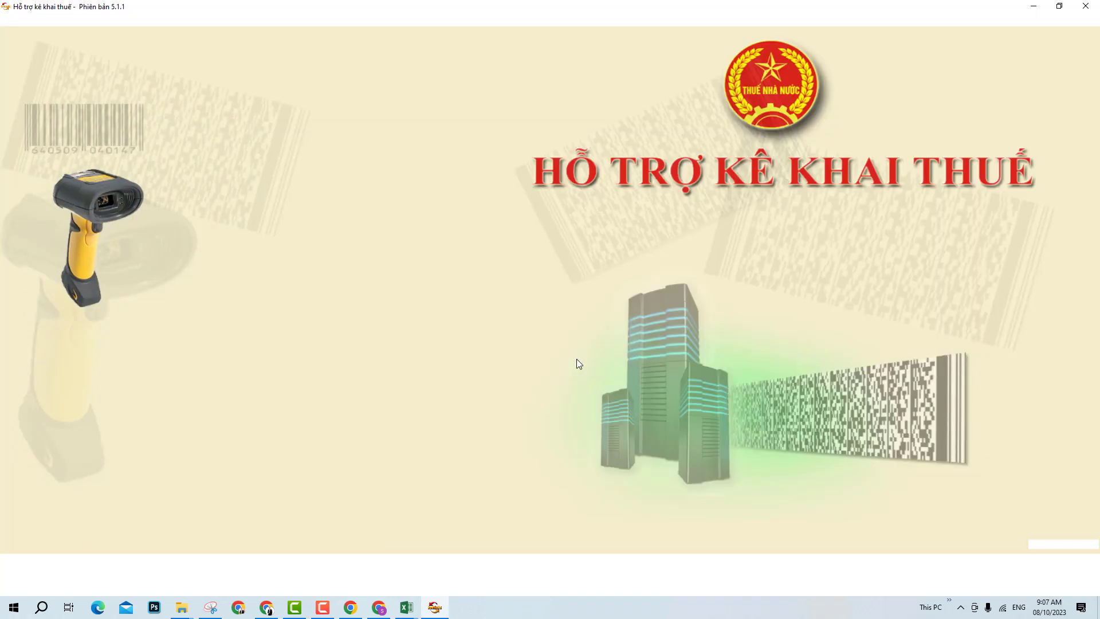
# - Switch to Chrome and open the thuedientu.gdt.gov.vn e-tax site in a new tab
pyautogui.moveTo(269, 610)
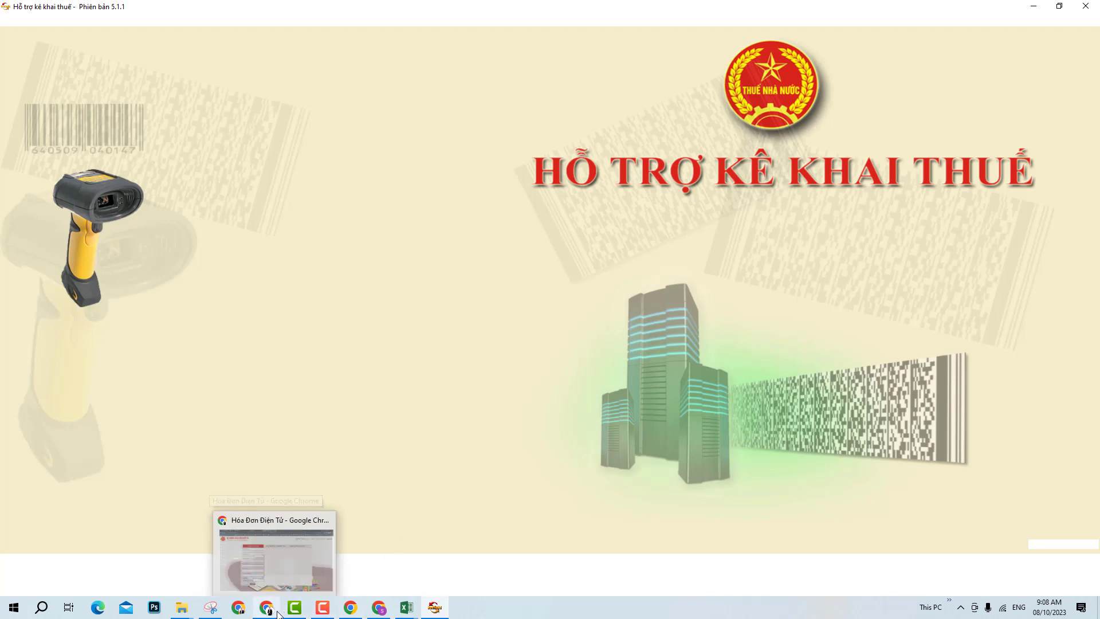
pyautogui.click(272, 612)
pyautogui.click(566, 9)
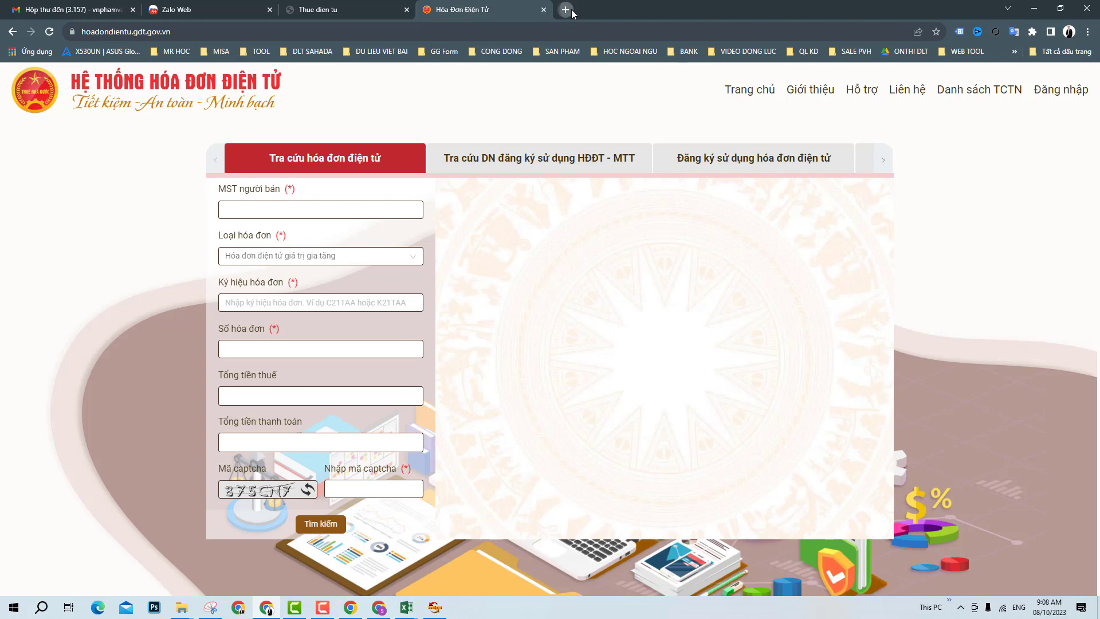
pyautogui.write('gdt')
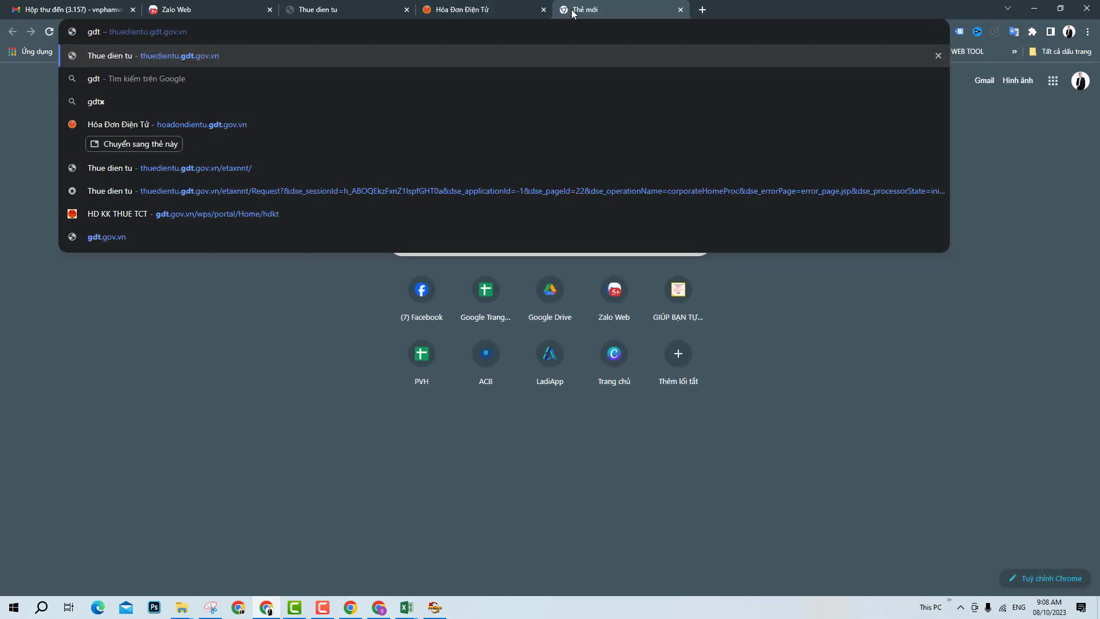
pyautogui.press('Return')
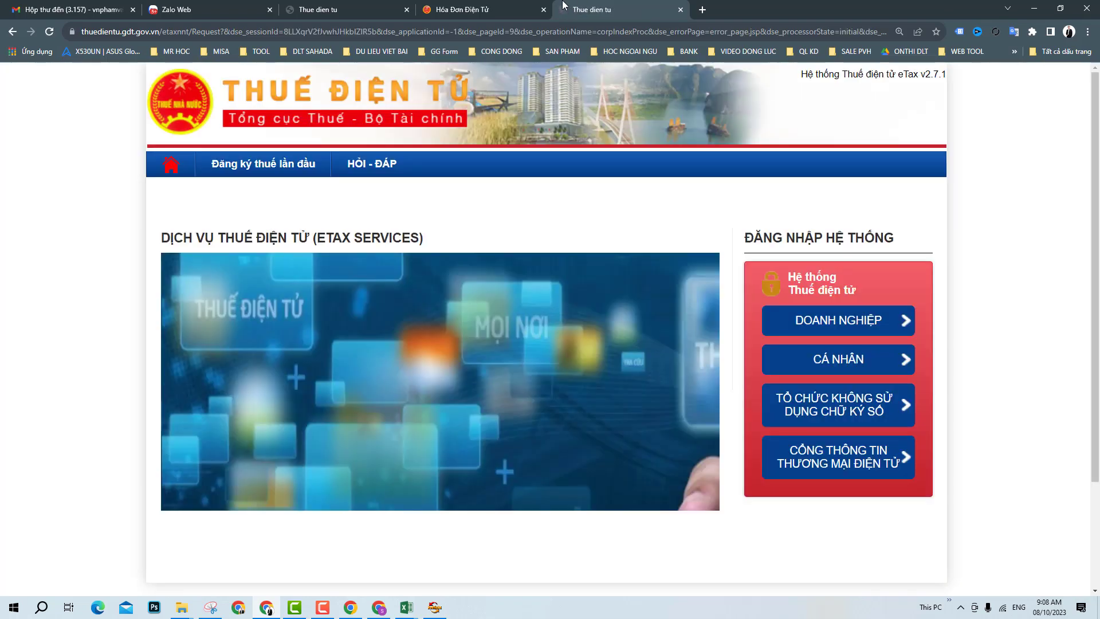
# - Open the General Department of Taxation's declaration guide page at gdt.gov.vn/wps/portal/Home/hdkt
pyautogui.click(541, 31)
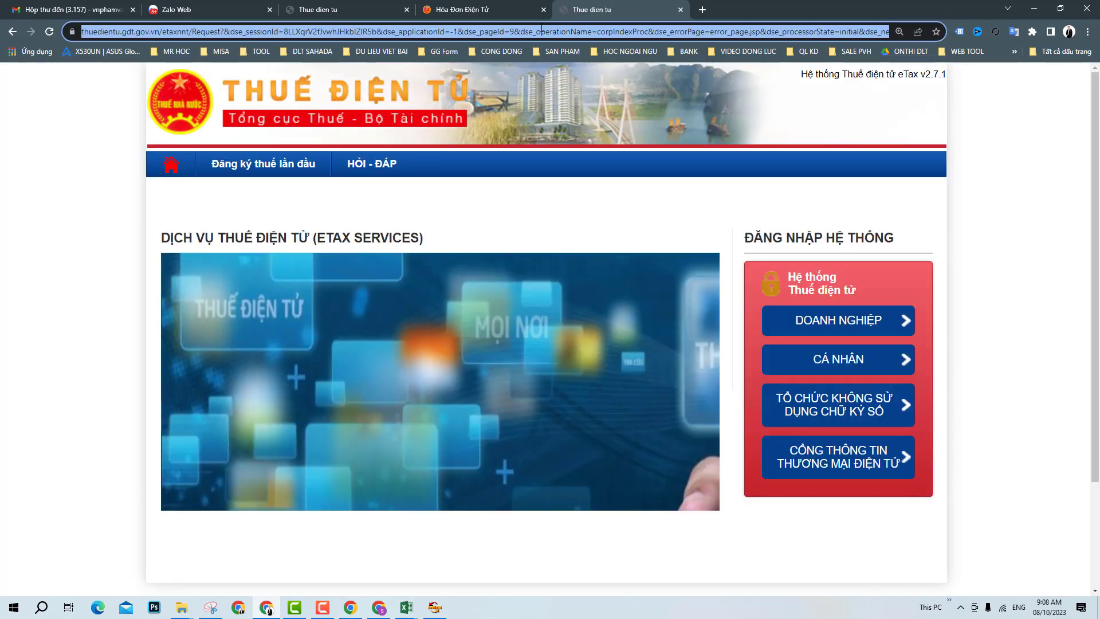
pyautogui.write('gdt')
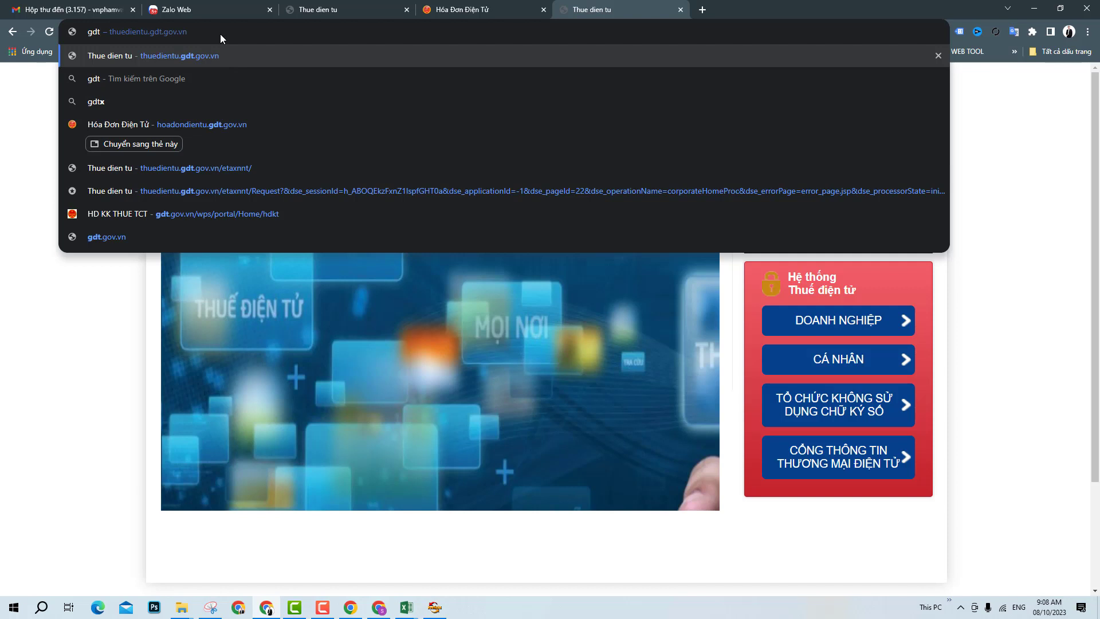
pyautogui.write('.')
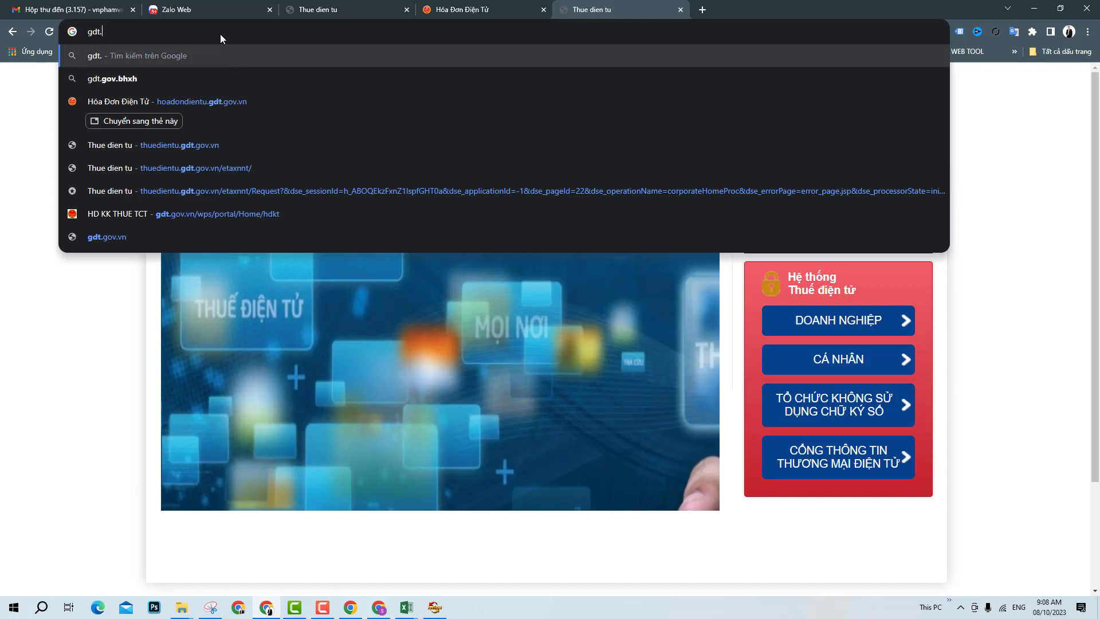
pyautogui.write('gov.vn/wps/portal/Home/hdkt')
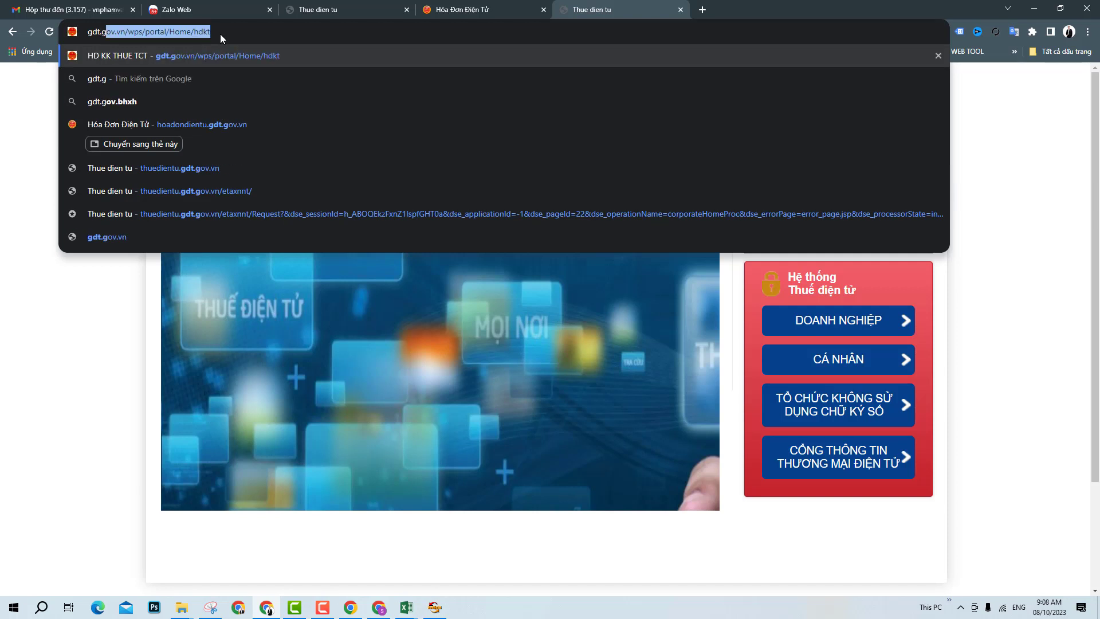
pyautogui.press('Return')
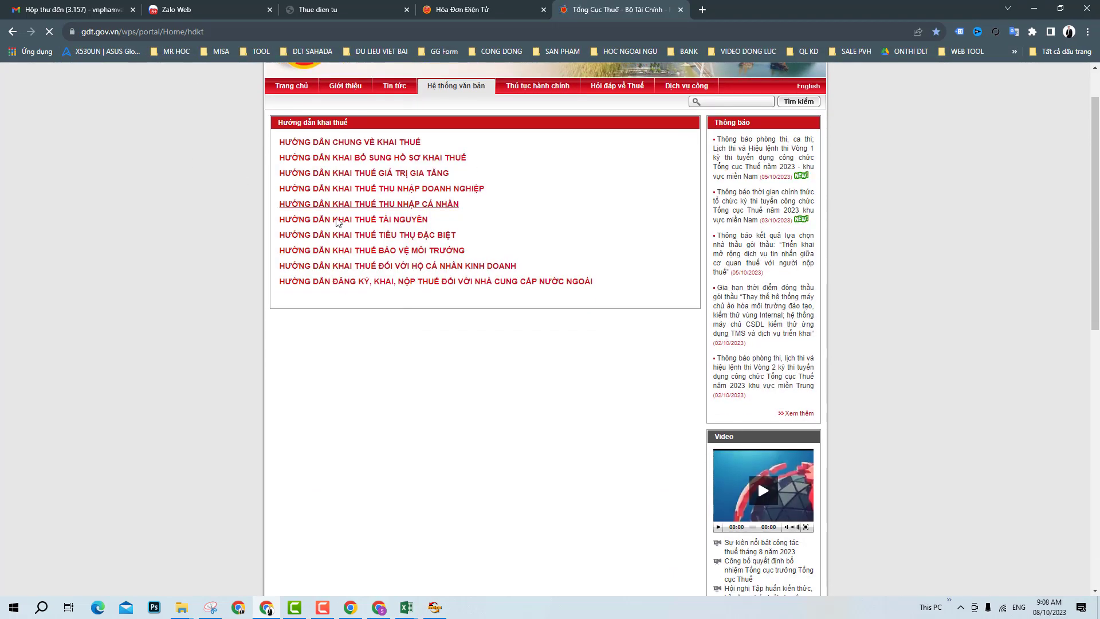
# - Go to the HTKK declaration support software page and review its table of released versions and downloads
pyautogui.scroll(-8, 573, 254)
pyautogui.scroll(-3, 573, 254)
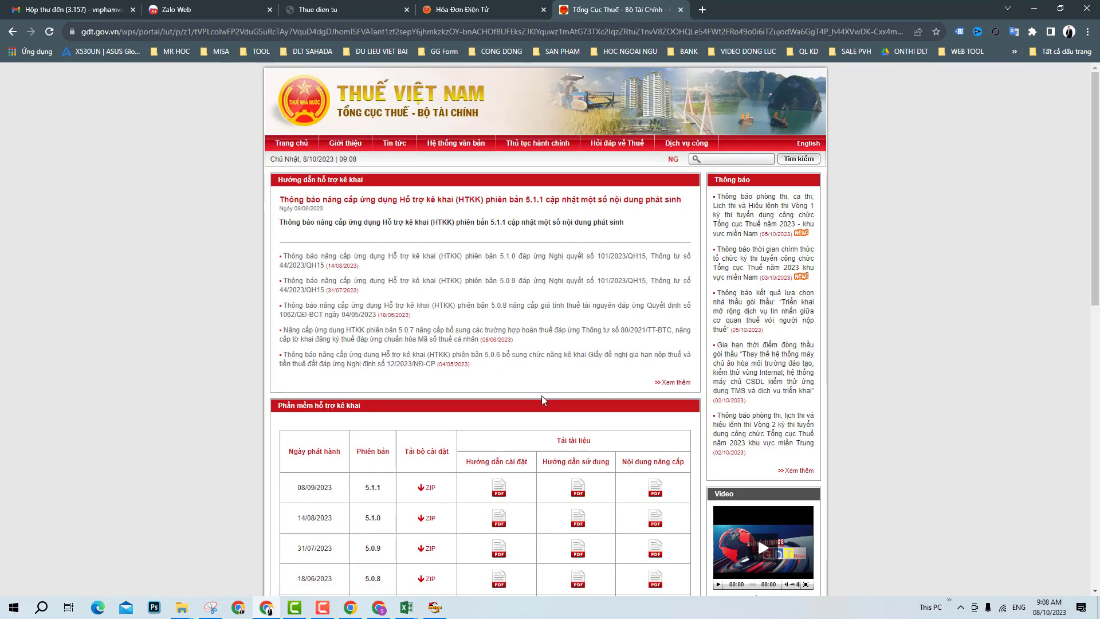
pyautogui.scroll(-2, 471, 418)
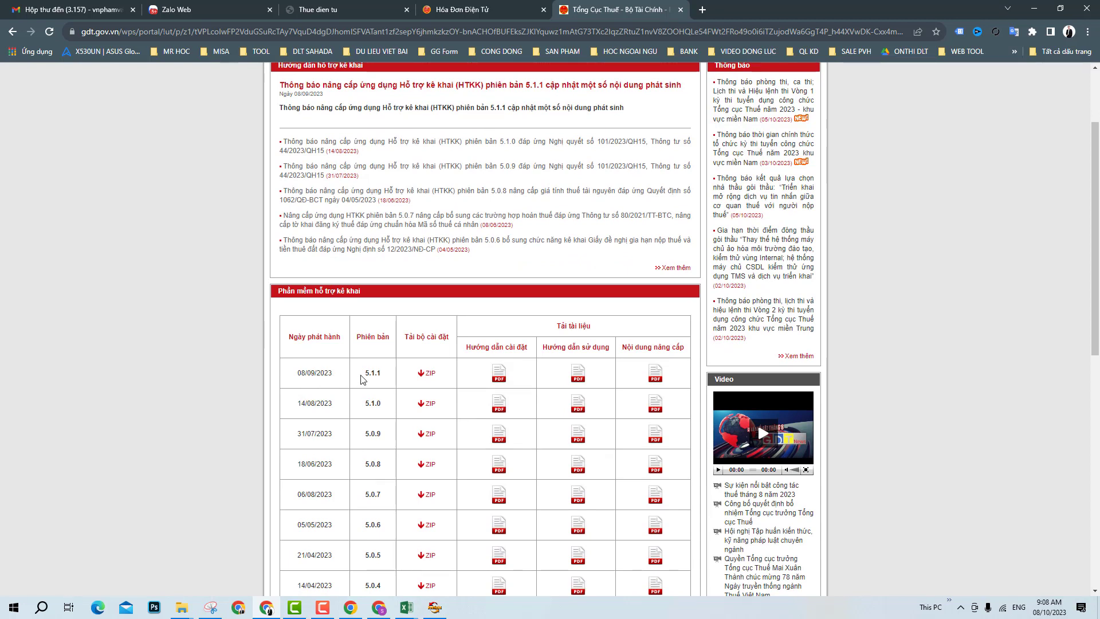
# - Copy the HTKK download page's URL and send it in the Google Meet call chat
pyautogui.click(198, 36)
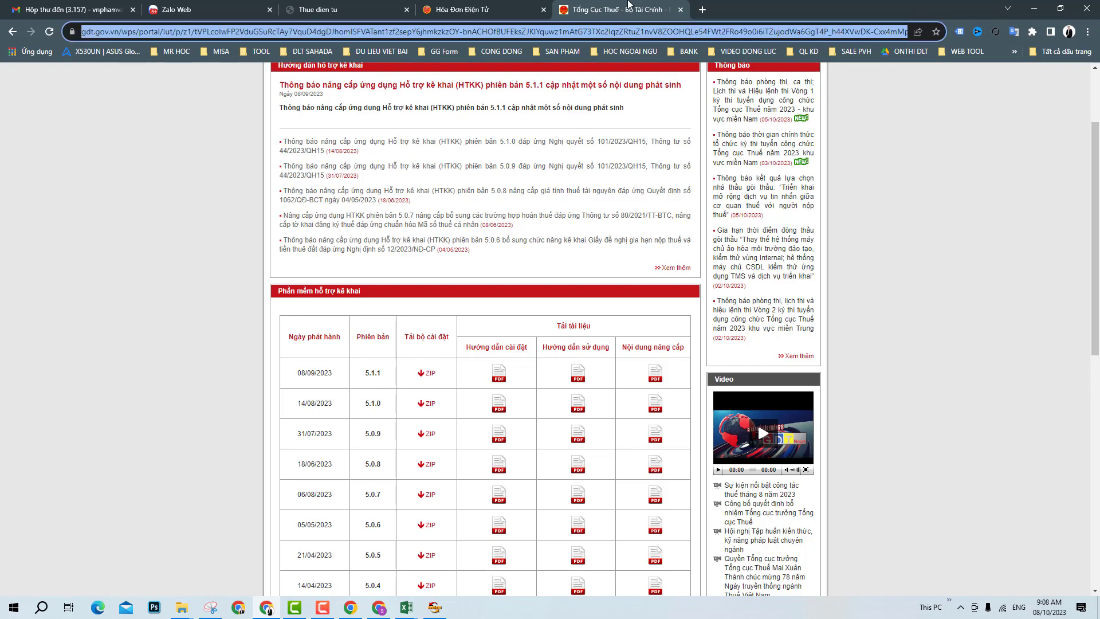
pyautogui.click(462, 10)
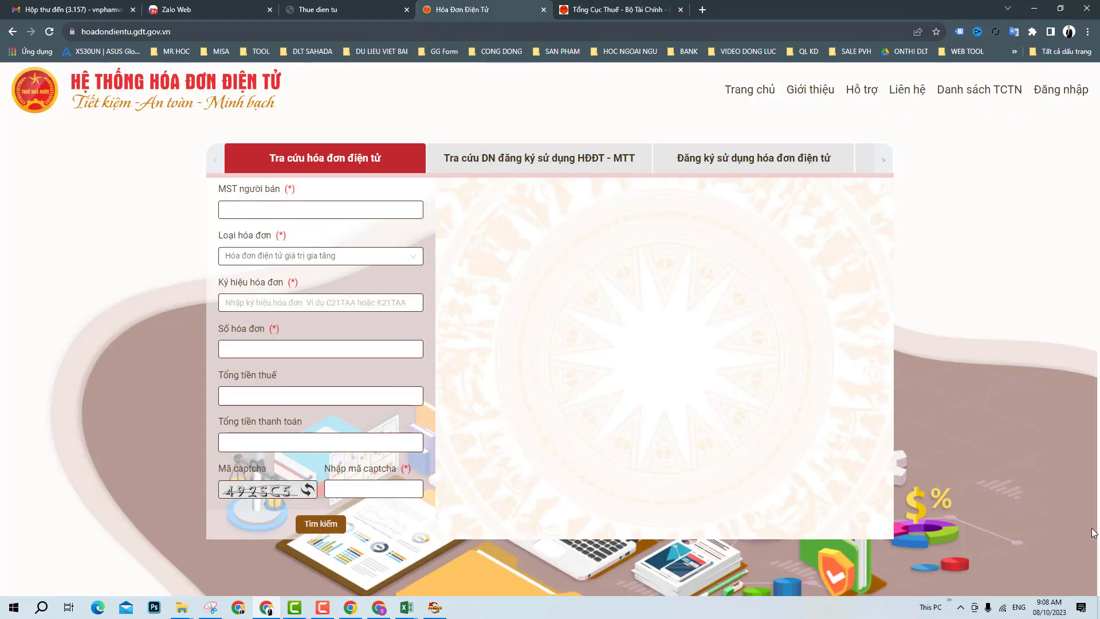
pyautogui.click(384, 607)
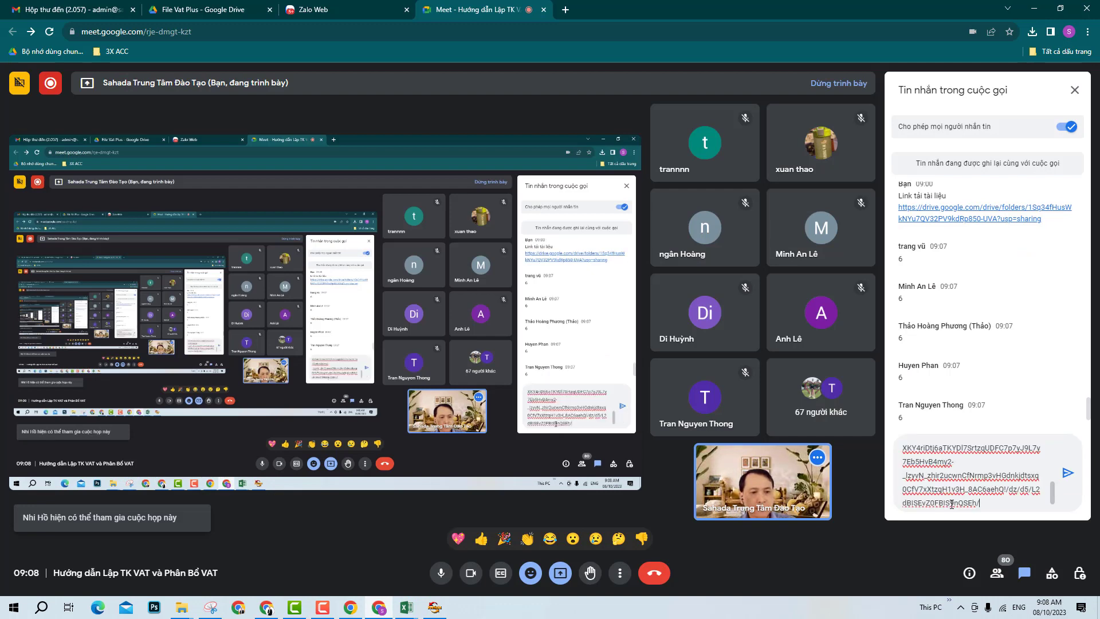
pyautogui.press('Return')
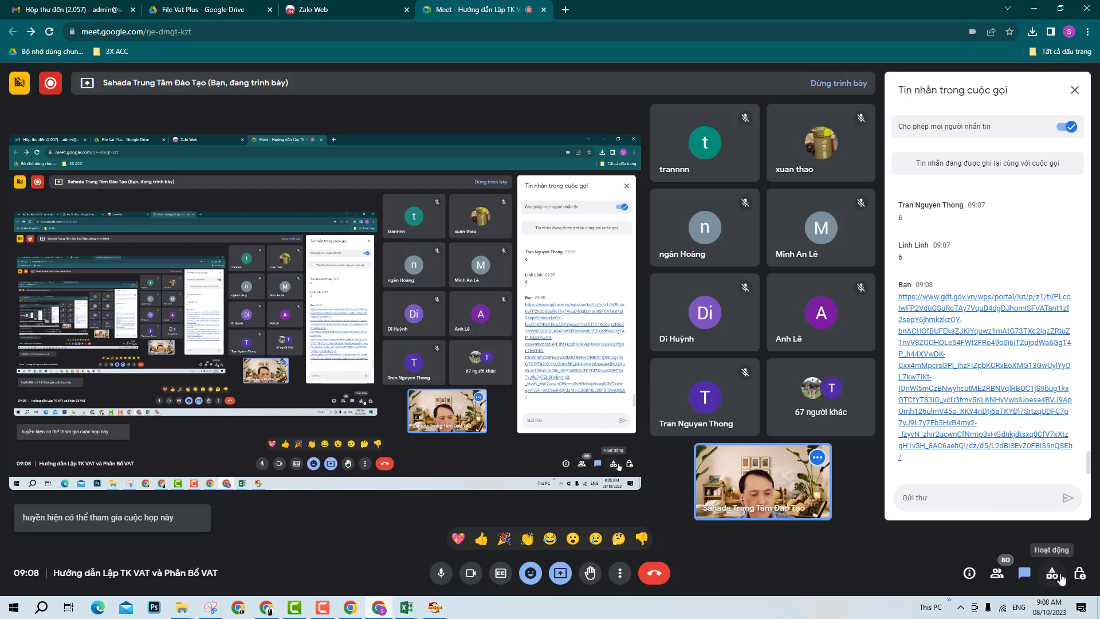
# - Switch back to the KK VAT 8.10.23 workbook in Excel and widen column AD on sheet 1
pyautogui.click(309, 8)
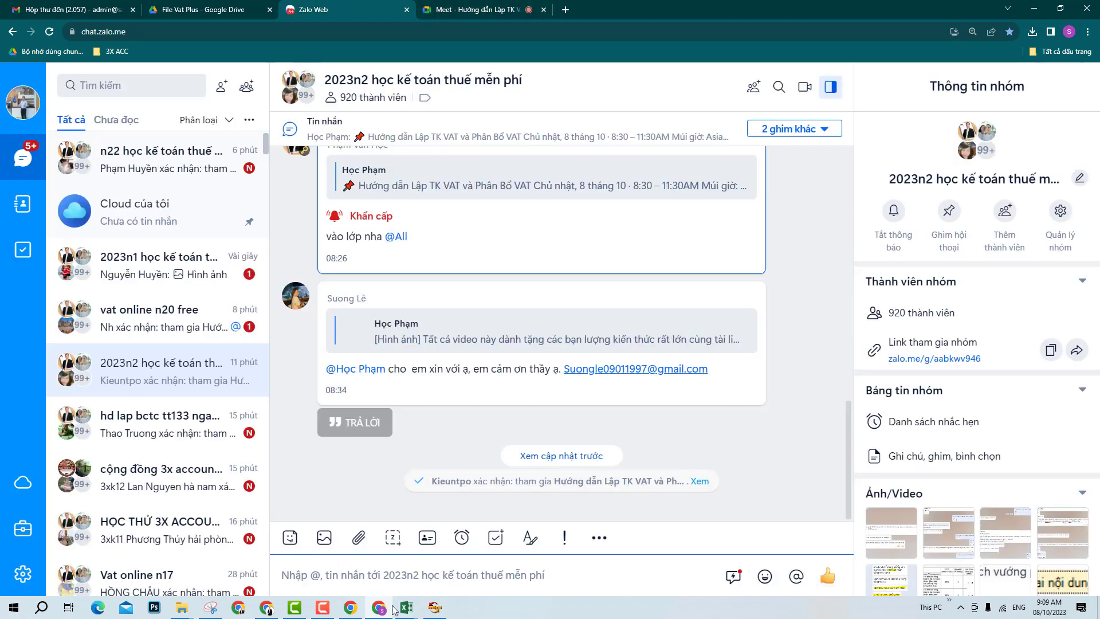
pyautogui.moveTo(407, 607)
pyautogui.click(493, 550)
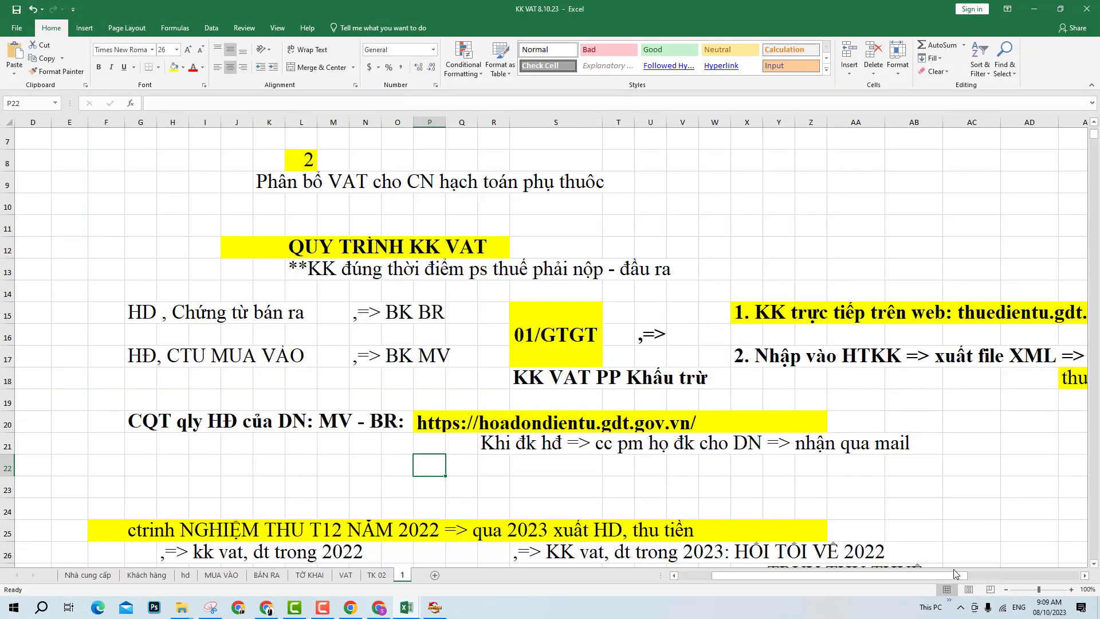
pyautogui.moveTo(937, 576); pyautogui.dragTo(1001, 575)
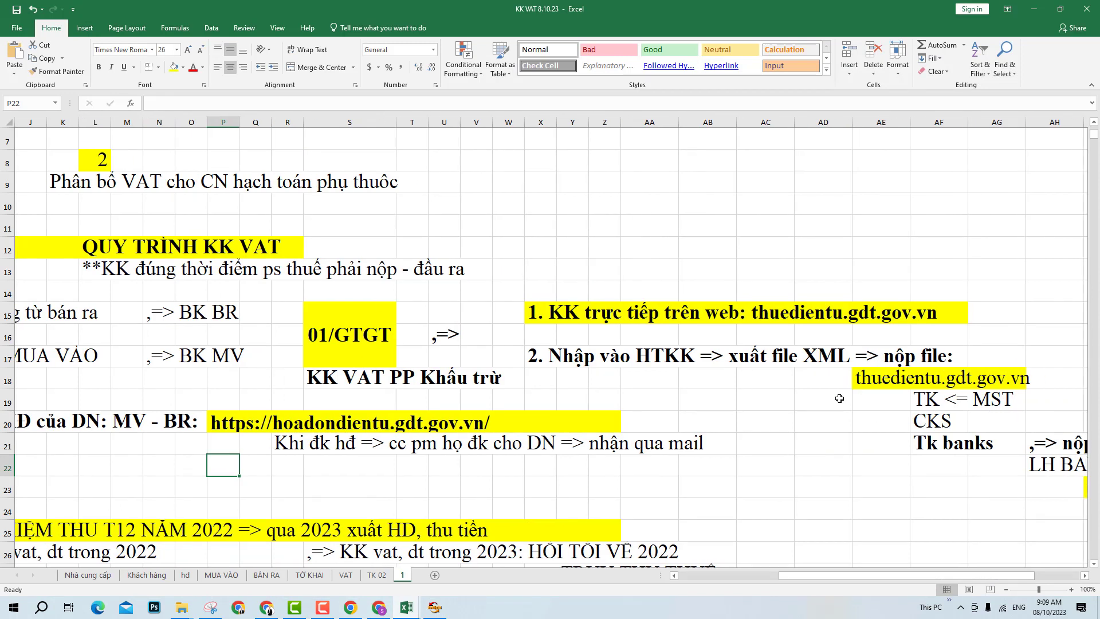
pyautogui.moveTo(810, 360); pyautogui.dragTo(823, 462)
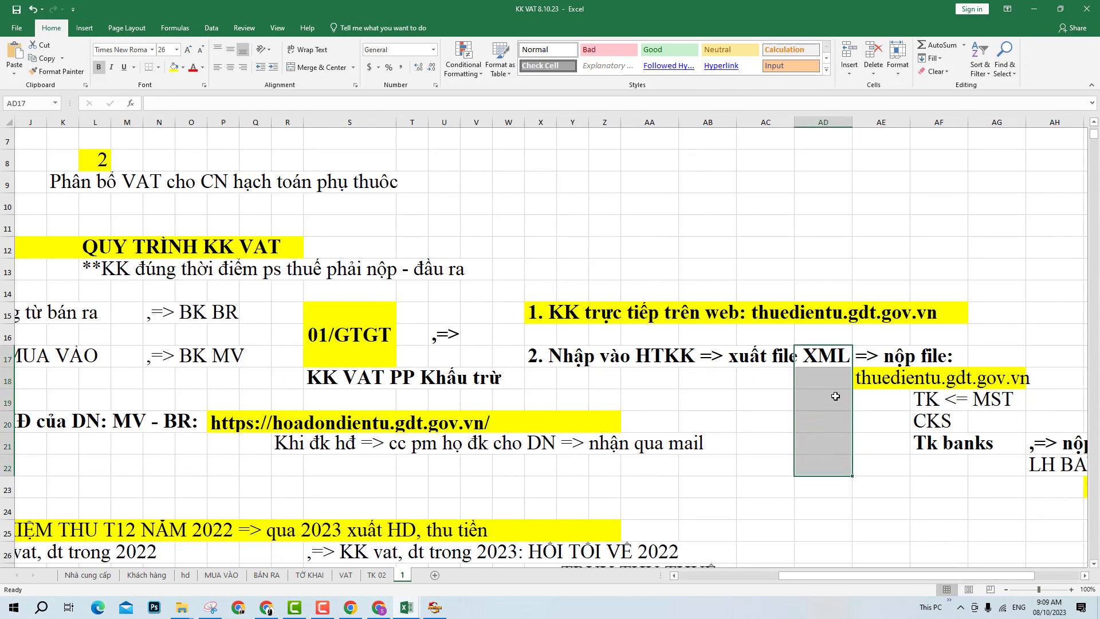
pyautogui.moveTo(851, 127); pyautogui.dragTo(919, 150)
# - Enter "pm Itax viewer" in cell AD18 below the HTKK line and make it bold
pyautogui.click(816, 385)
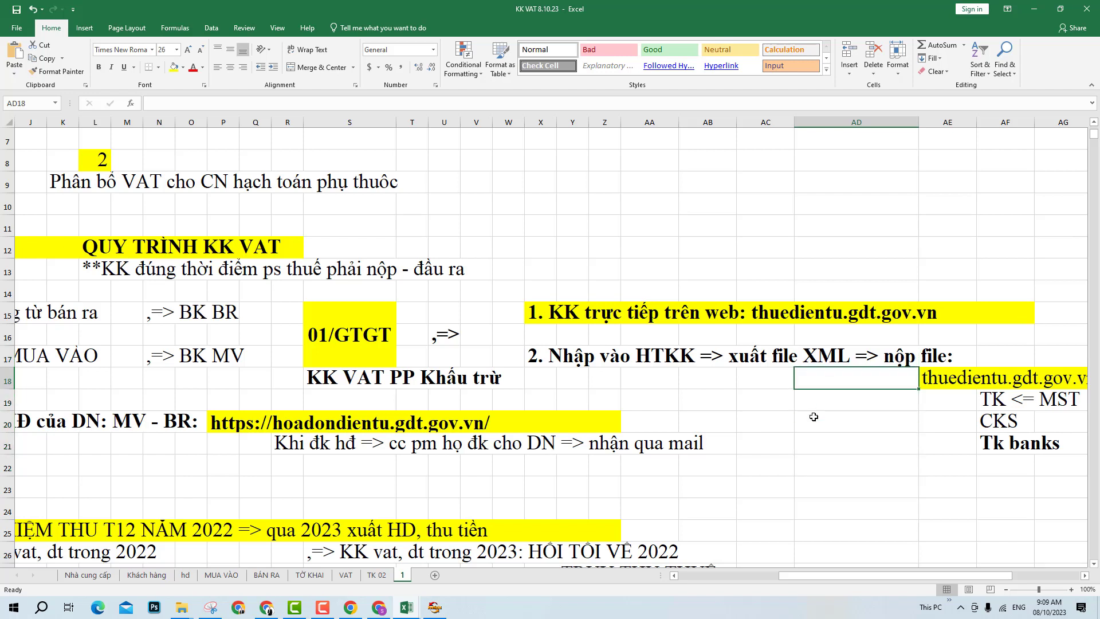
pyautogui.write('pm Itax')
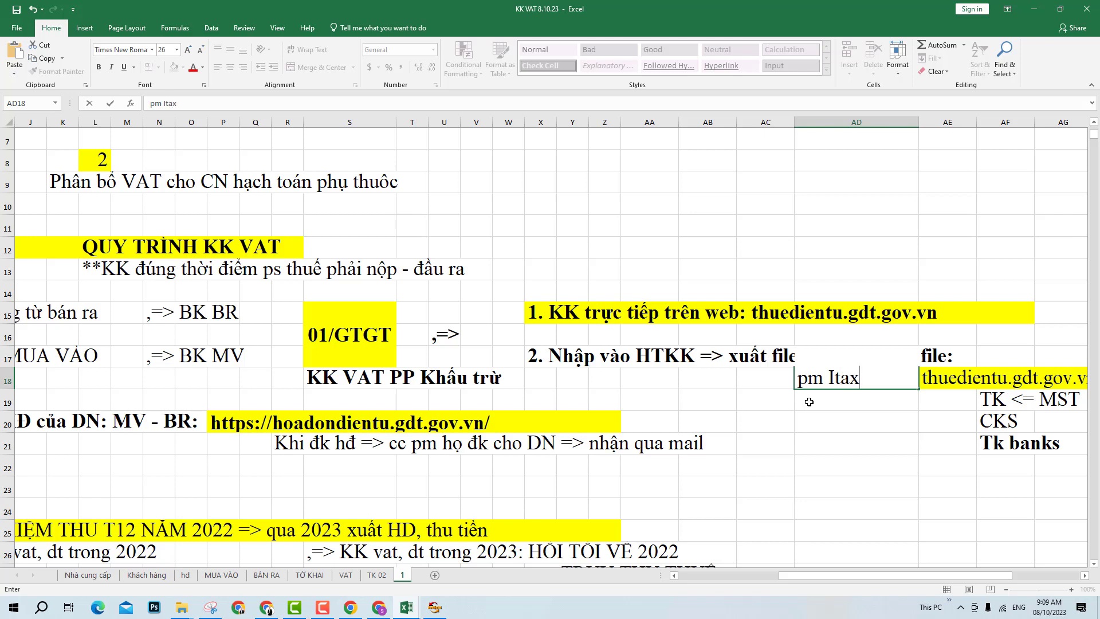
pyautogui.write(' viewe')
pyautogui.write('r')
pyautogui.press('Return')
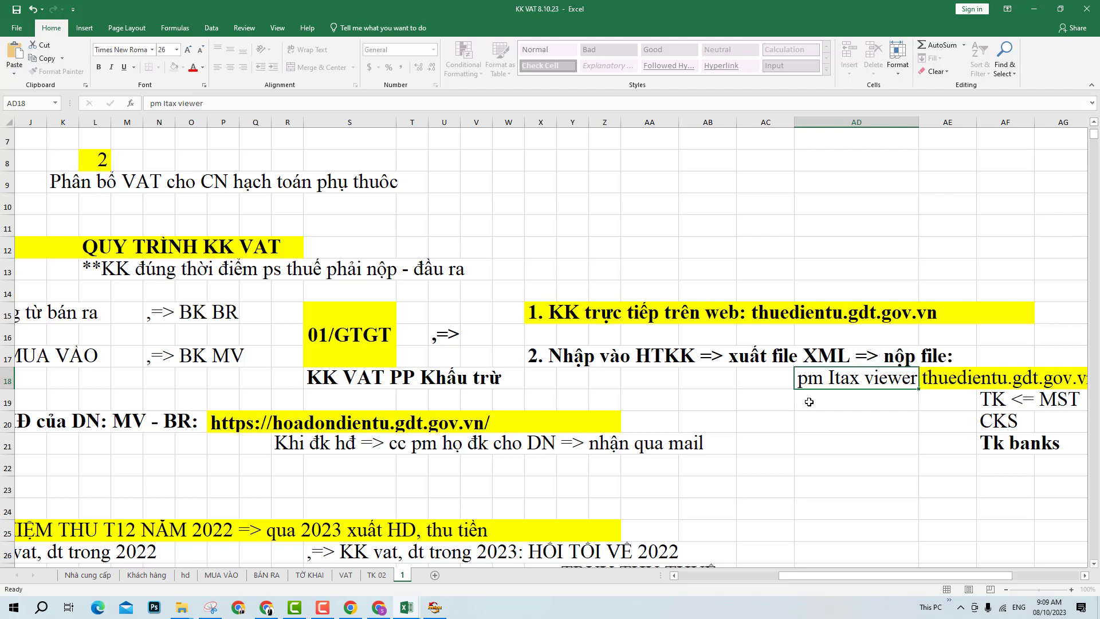
pyautogui.click(818, 384)
pyautogui.hotkey('ctrl', 'b')
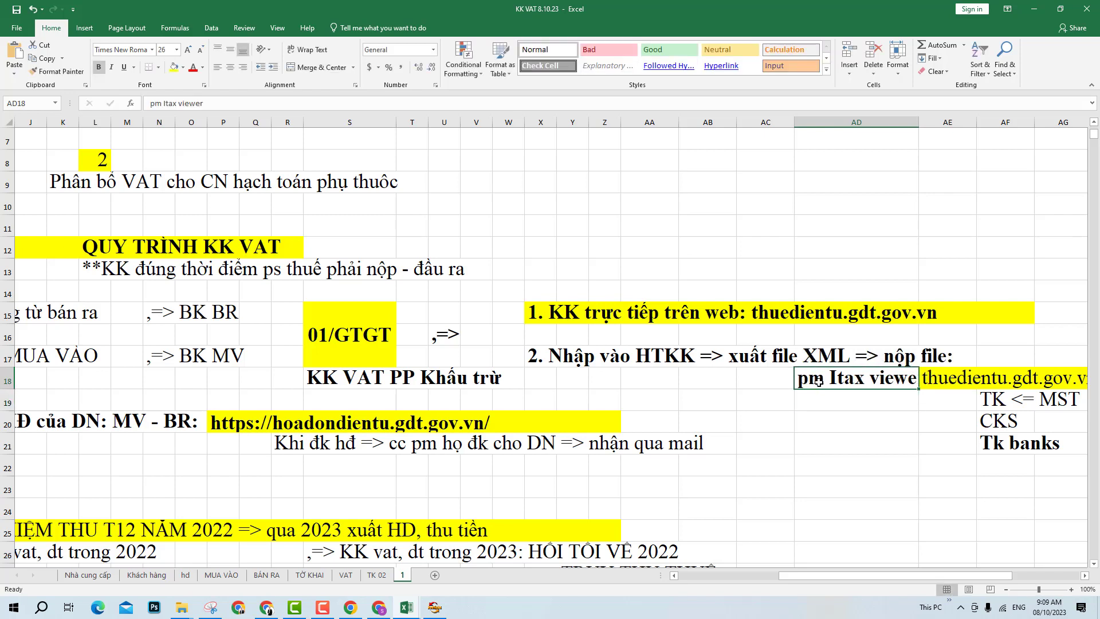
pyautogui.click(821, 420)
pyautogui.click(819, 385)
pyautogui.click(817, 422)
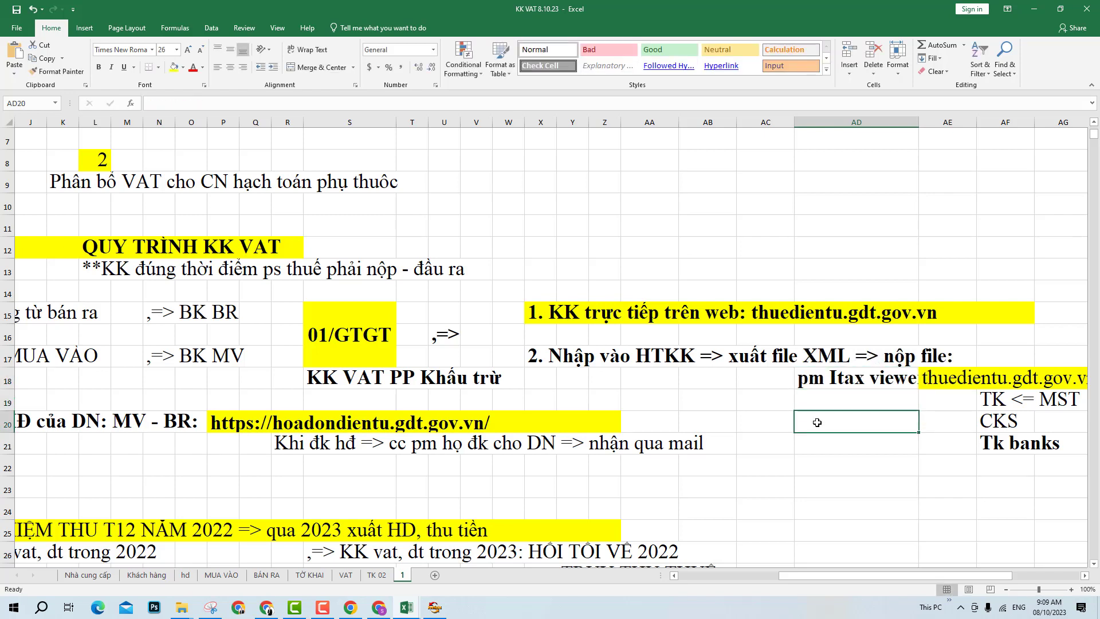
pyautogui.click(825, 380)
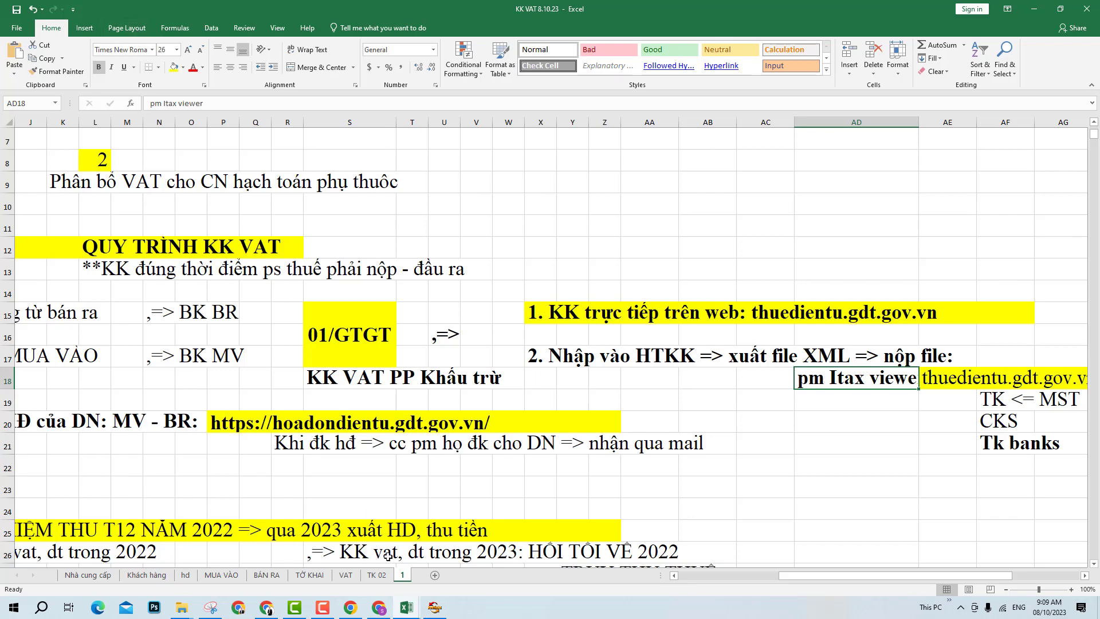
pyautogui.click(804, 359)
pyautogui.click(819, 421)
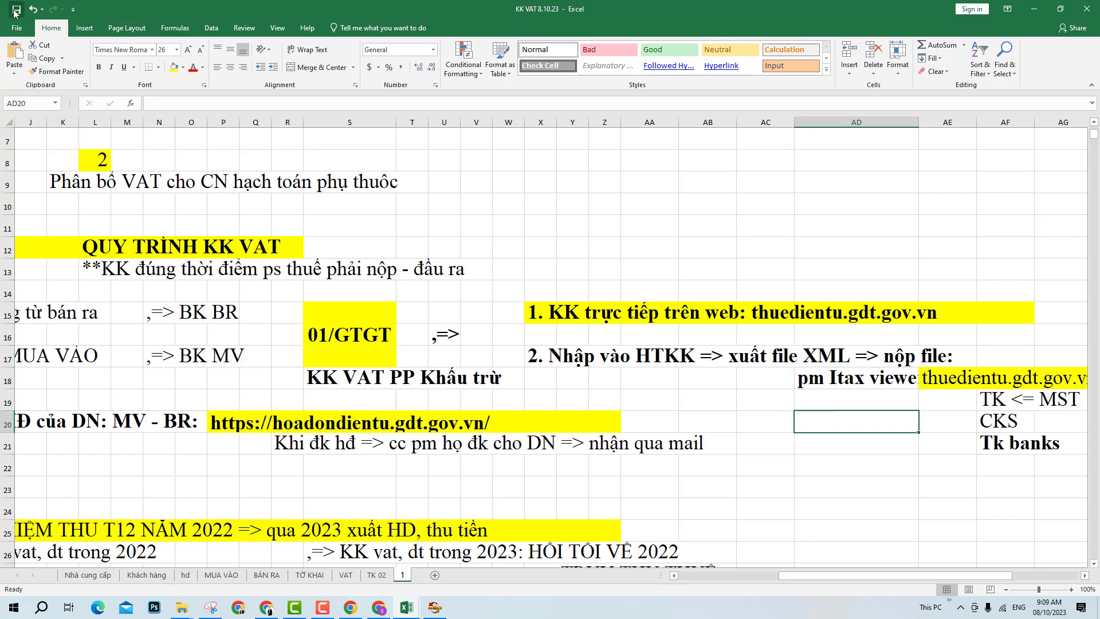
# - Return to the KK VAT 8.10.23 workbook and view the start of the VAT declaration process outline on sheet 1
pyautogui.click(385, 607)
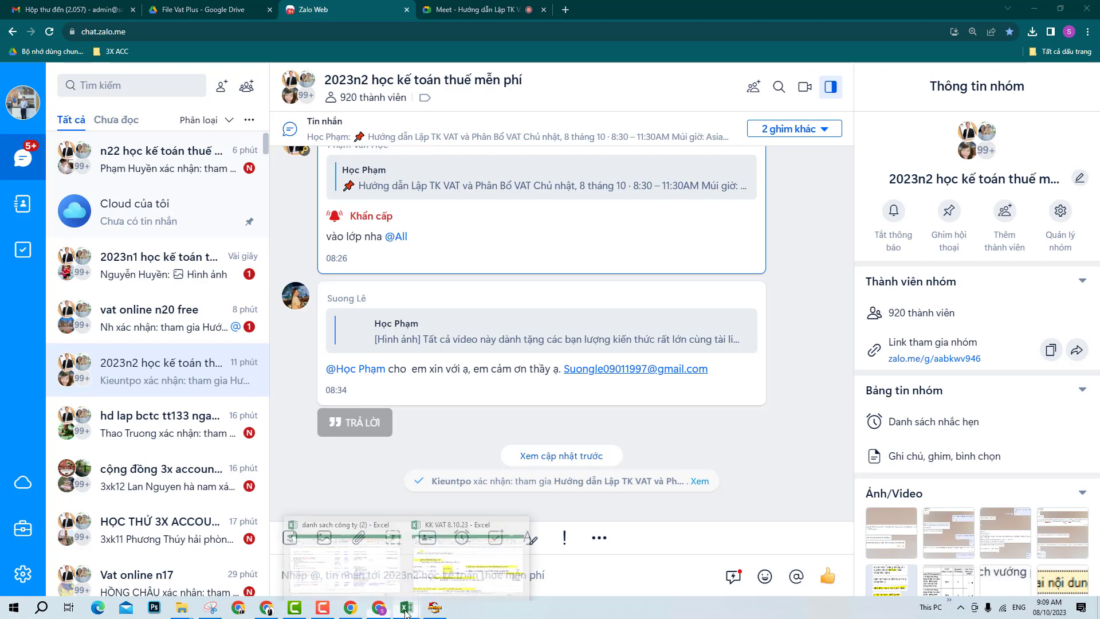
pyautogui.click(450, 566)
pyautogui.click(751, 438)
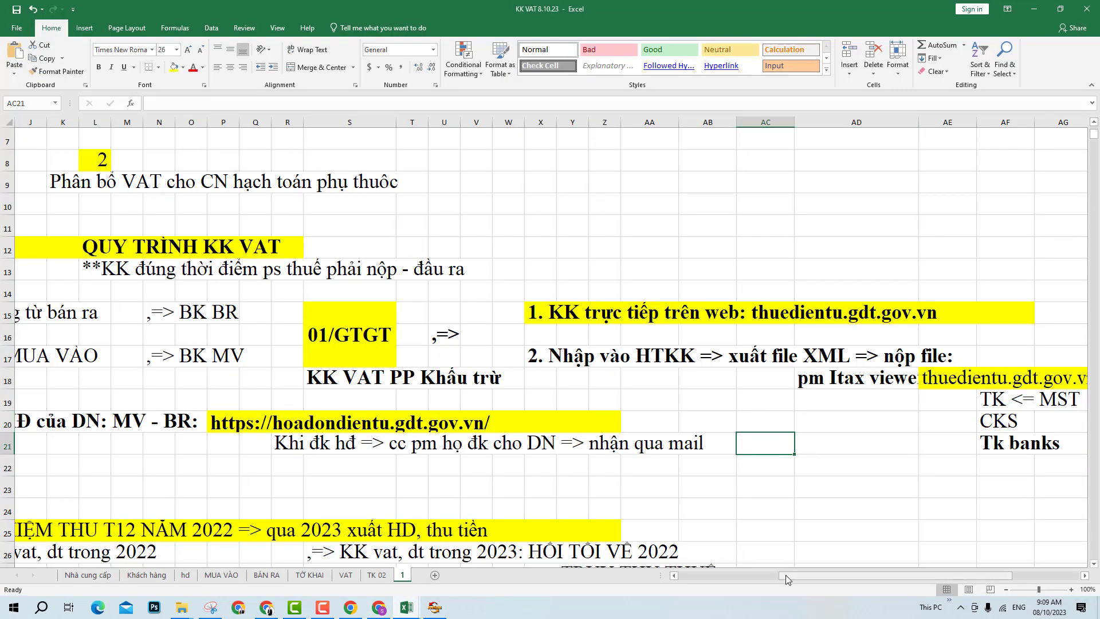
pyautogui.moveTo(785, 575); pyautogui.dragTo(685, 575)
pyautogui.click(490, 488)
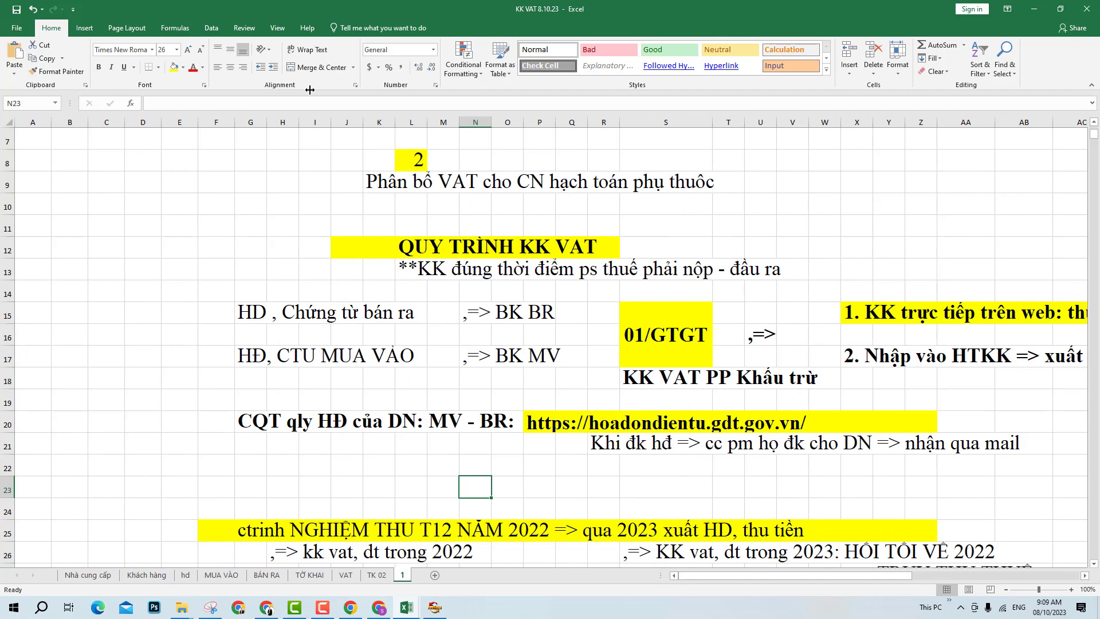
pyautogui.click(8, 15)
pyautogui.press('Escape')
# - Switch to the Google Meet call, review the chat messages and send "6" in the chat
pyautogui.click(386, 611)
pyautogui.click(492, 7)
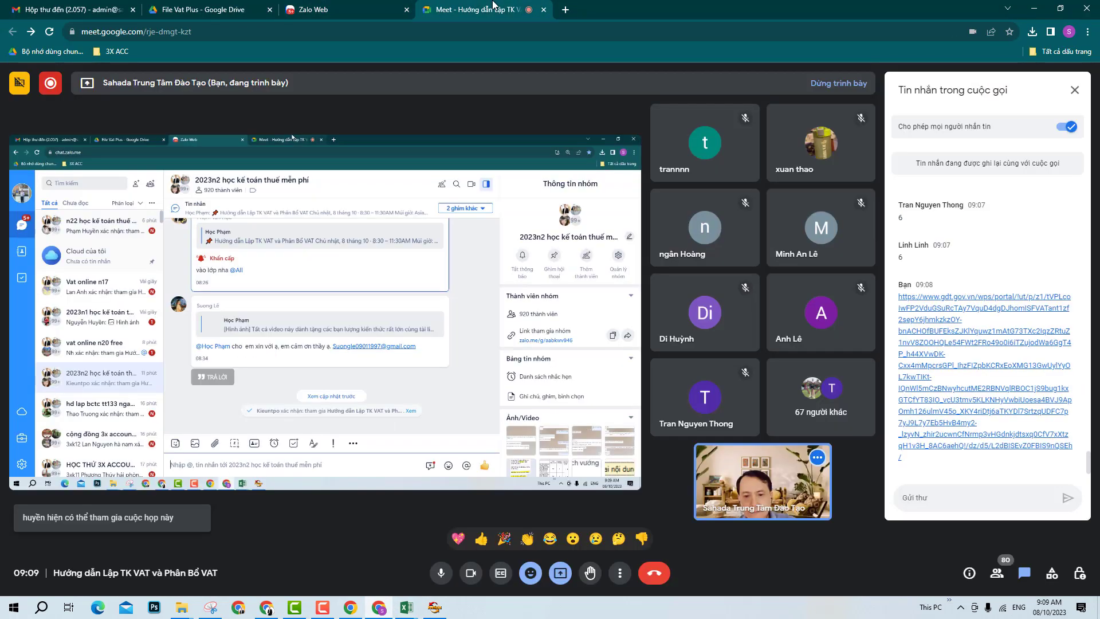
pyautogui.scroll(7, 945, 356)
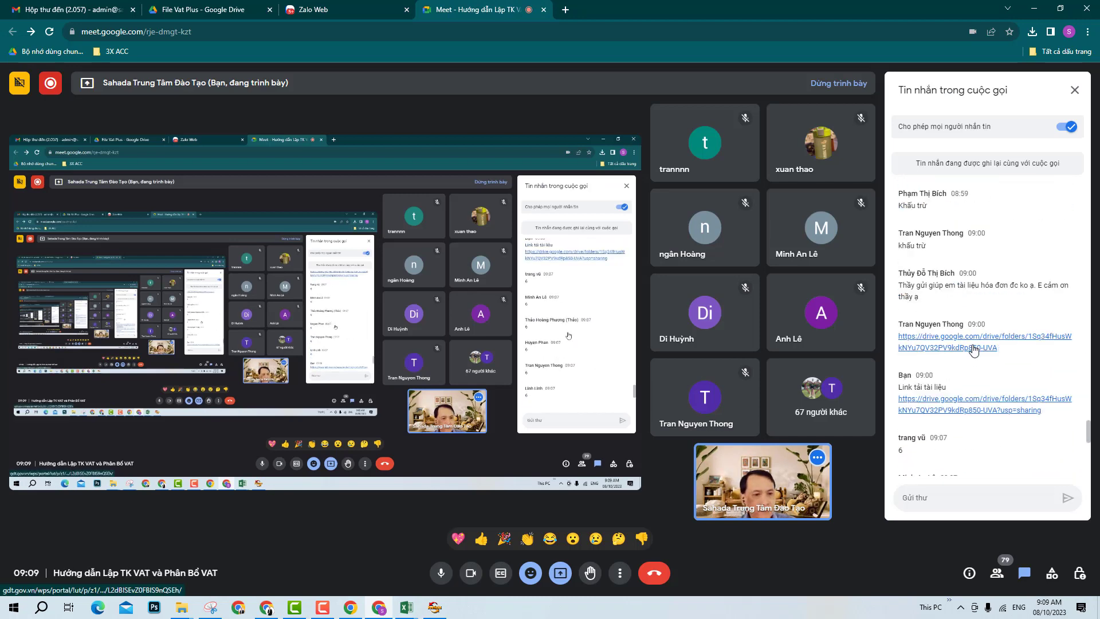
pyautogui.scroll(-7, 974, 350)
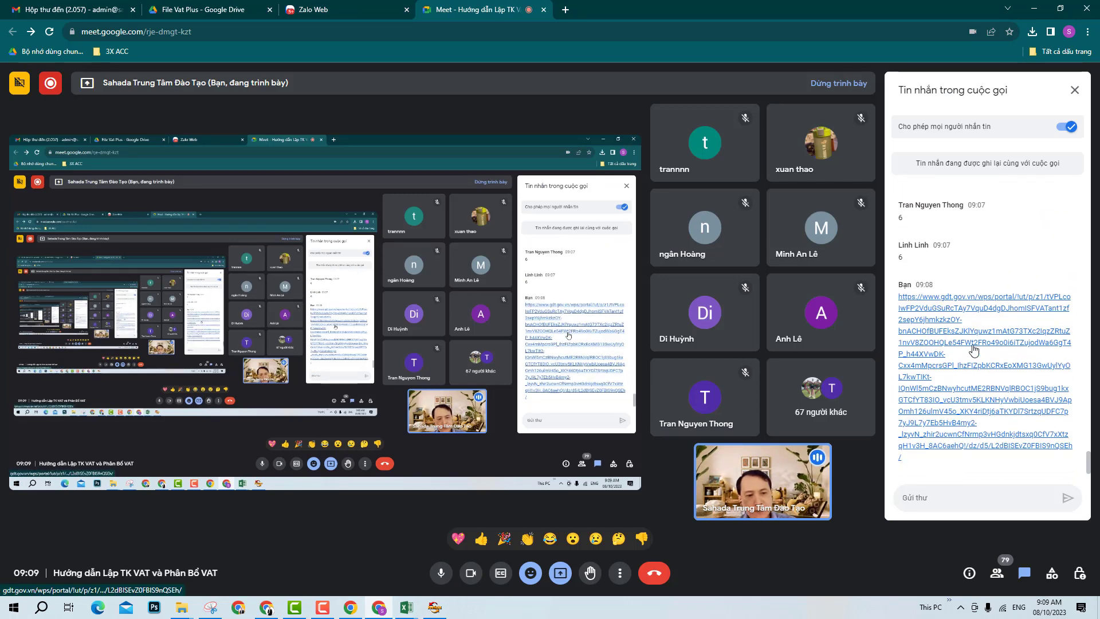
pyautogui.write('6')
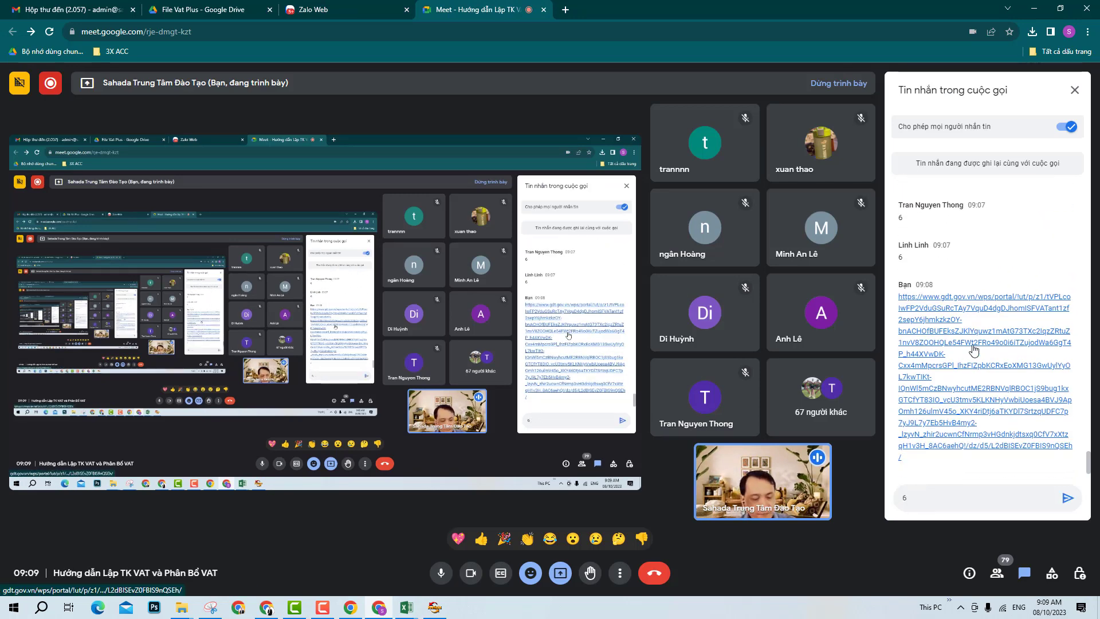
pyautogui.press('Return')
# - Switch back to the KK VAT 8.10.23 workbook in Excel and save it
pyautogui.click(407, 608)
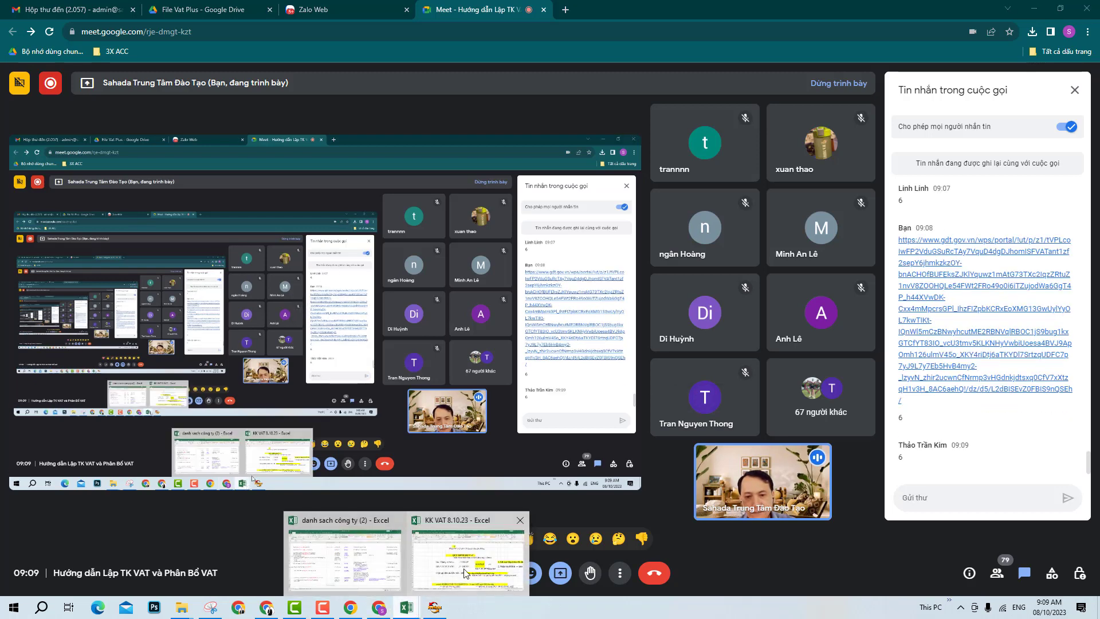
pyautogui.click(502, 554)
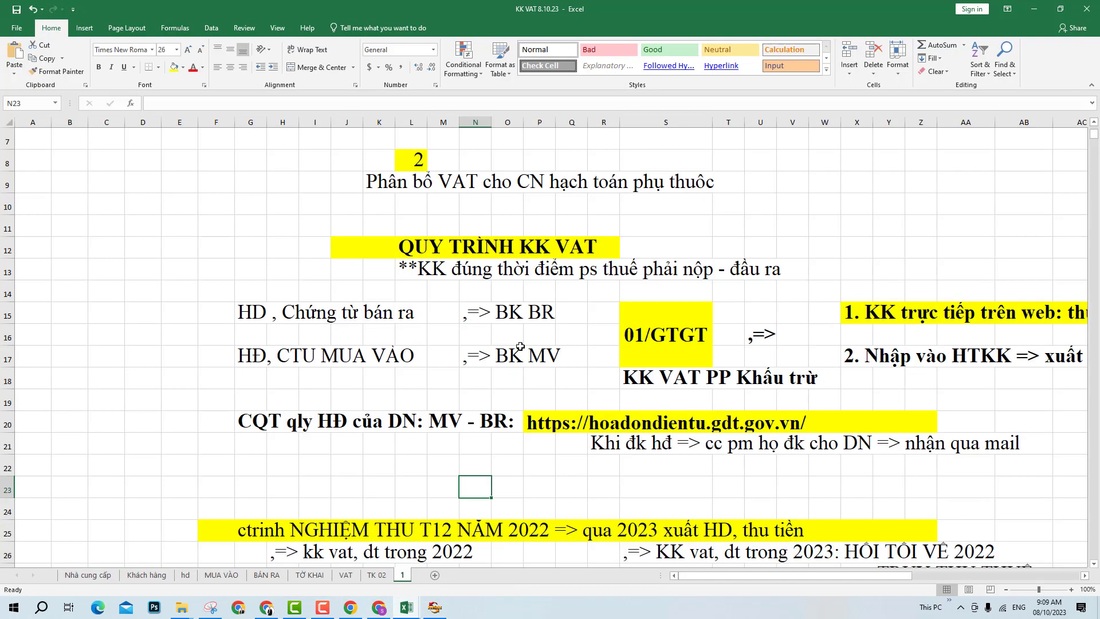
pyautogui.click(16, 10)
pyautogui.click(17, 10)
pyautogui.moveTo(386, 610)
pyautogui.click(347, 377)
# - Point out the sales documents, purchase documents and 01/GTGT cells on sheet 1, and open the TỜ KHAI sheet
pyautogui.moveTo(226, 311); pyautogui.dragTo(404, 315)
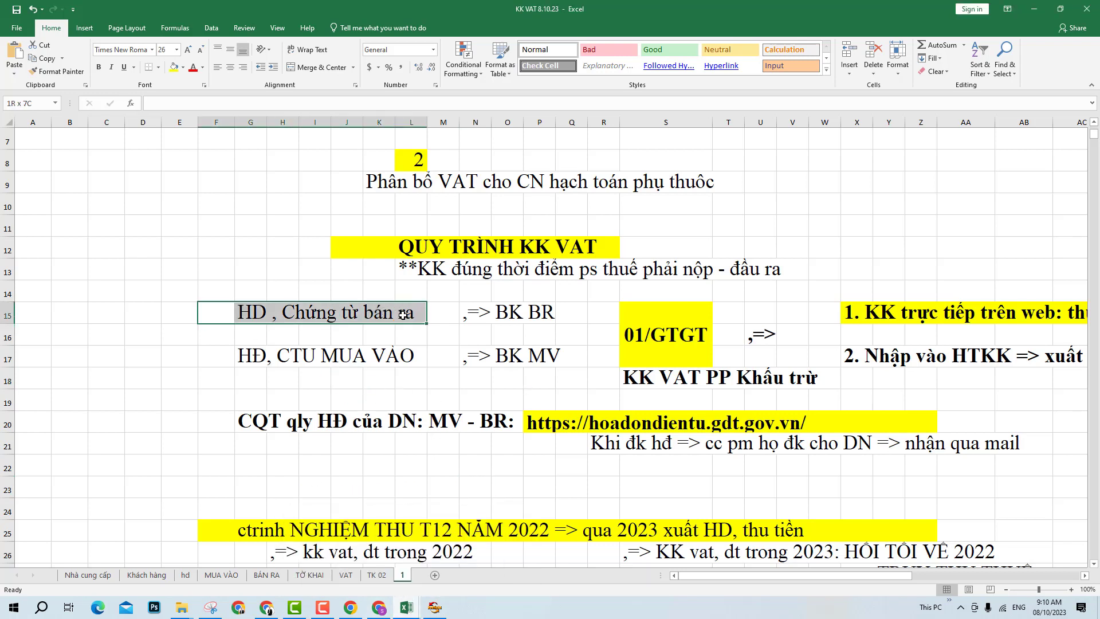
pyautogui.moveTo(226, 361); pyautogui.dragTo(394, 358)
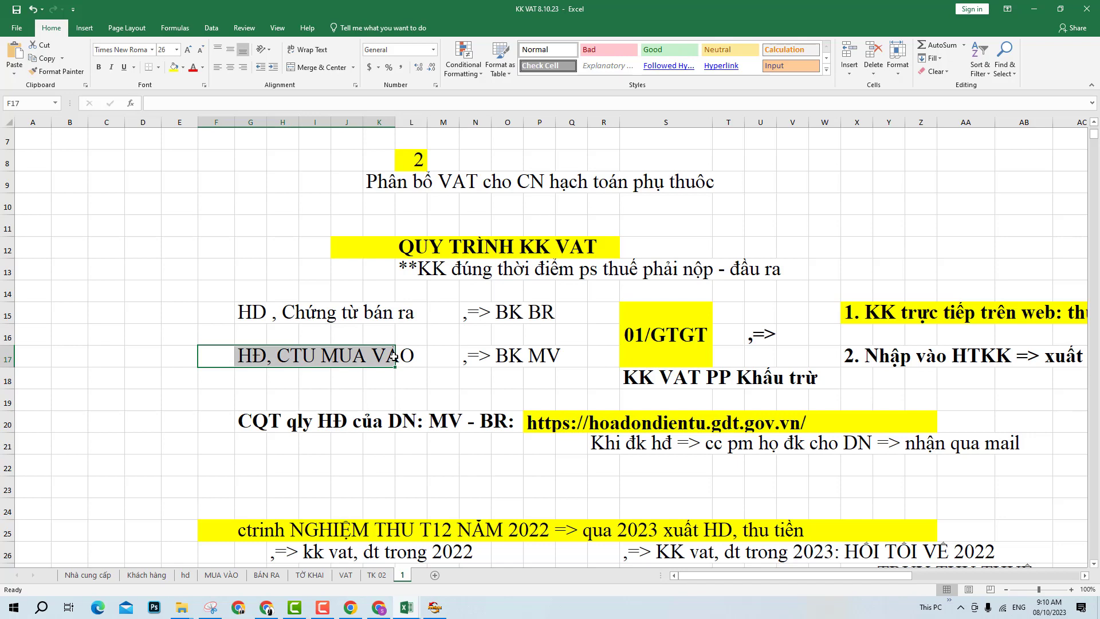
pyautogui.click(660, 343)
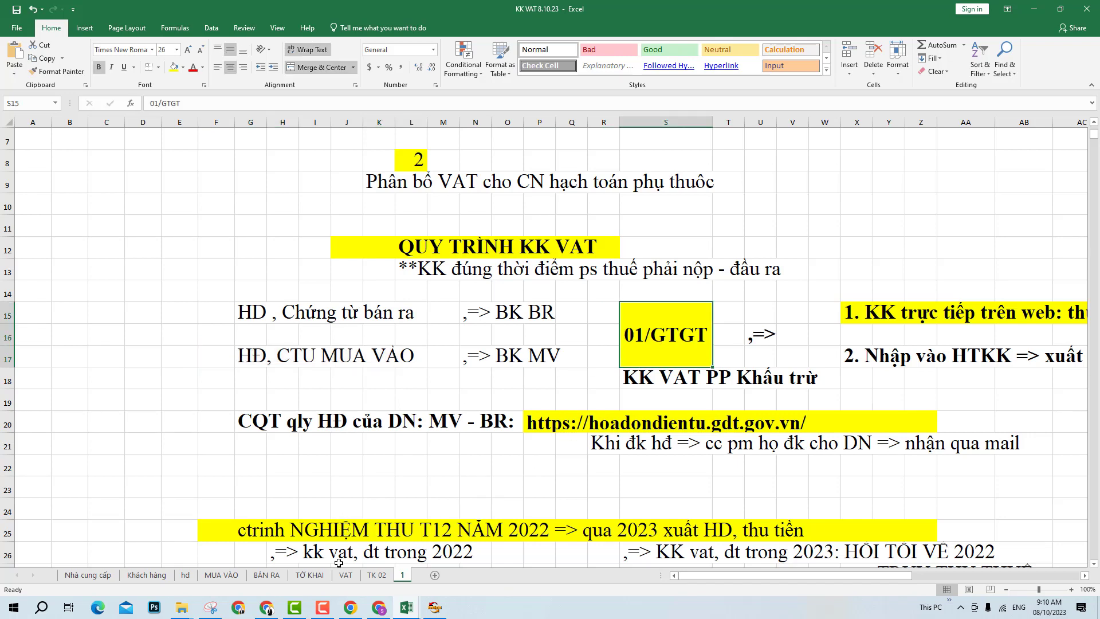
pyautogui.click(310, 575)
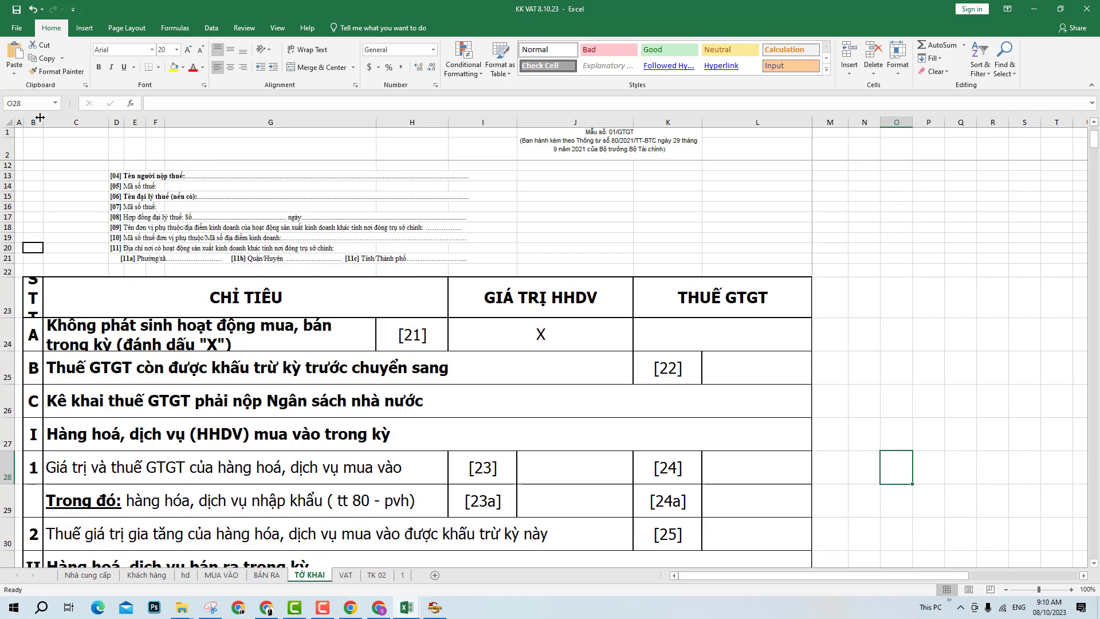
# - Widen column B on the TỜ KHAI sheet so the STT heading fits on one line
pyautogui.moveTo(33, 122); pyautogui.dragTo(66, 122)
pyautogui.click(183, 341)
pyautogui.click(270, 395)
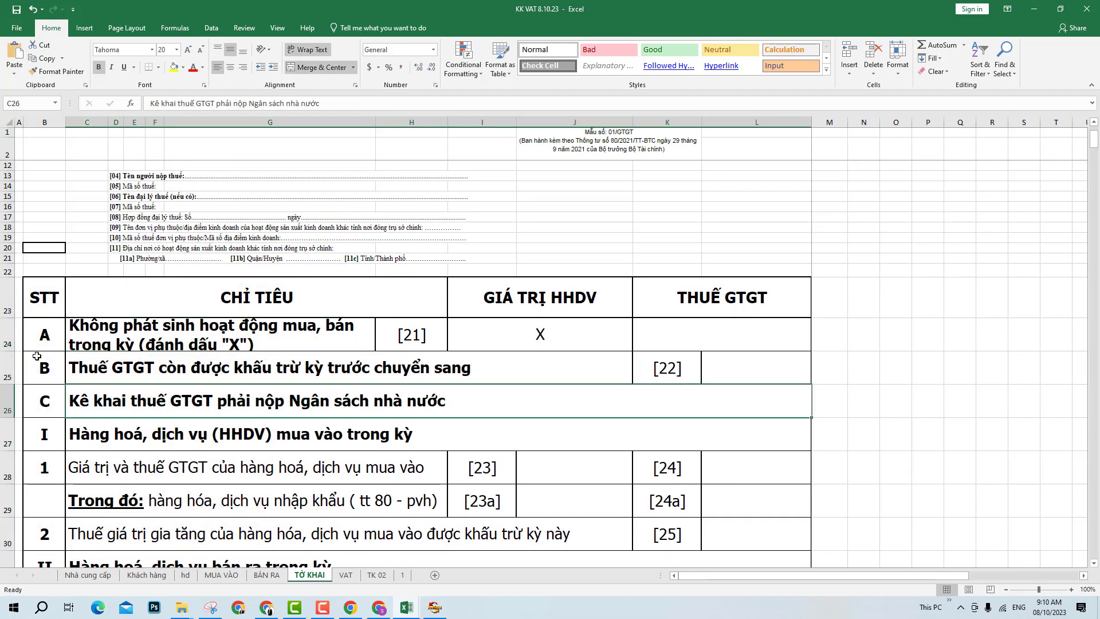
pyautogui.scroll(-1, 503, 369)
pyautogui.scroll(-1, 503, 369)
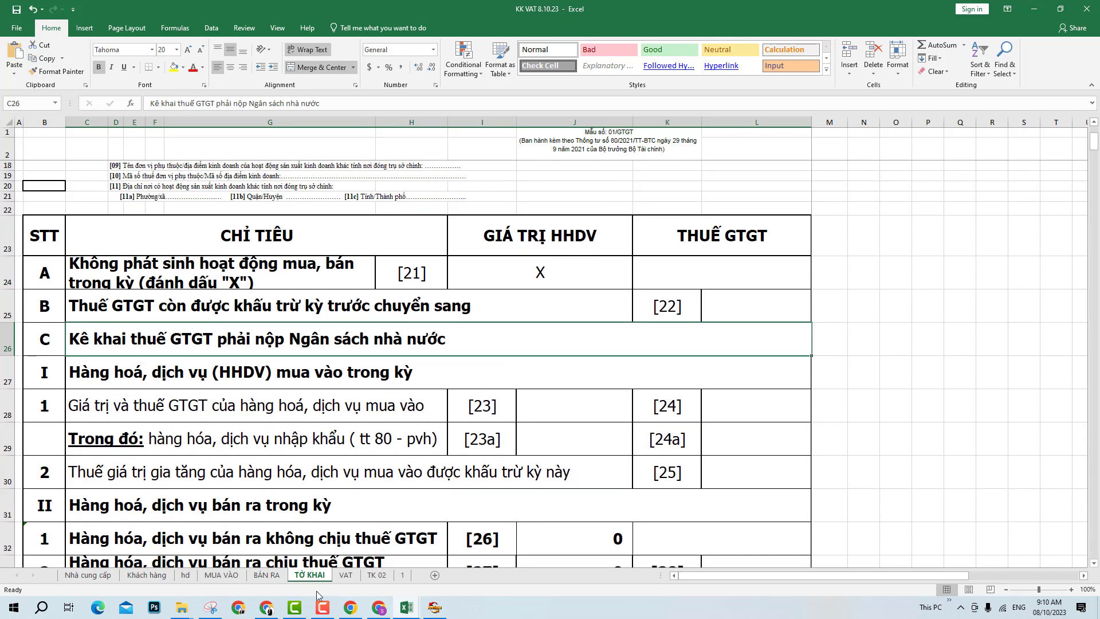
# - Open the MUA VÀO sheet and set the font size of rows 10 to 31 to 22
pyautogui.click(273, 577)
pyautogui.click(241, 578)
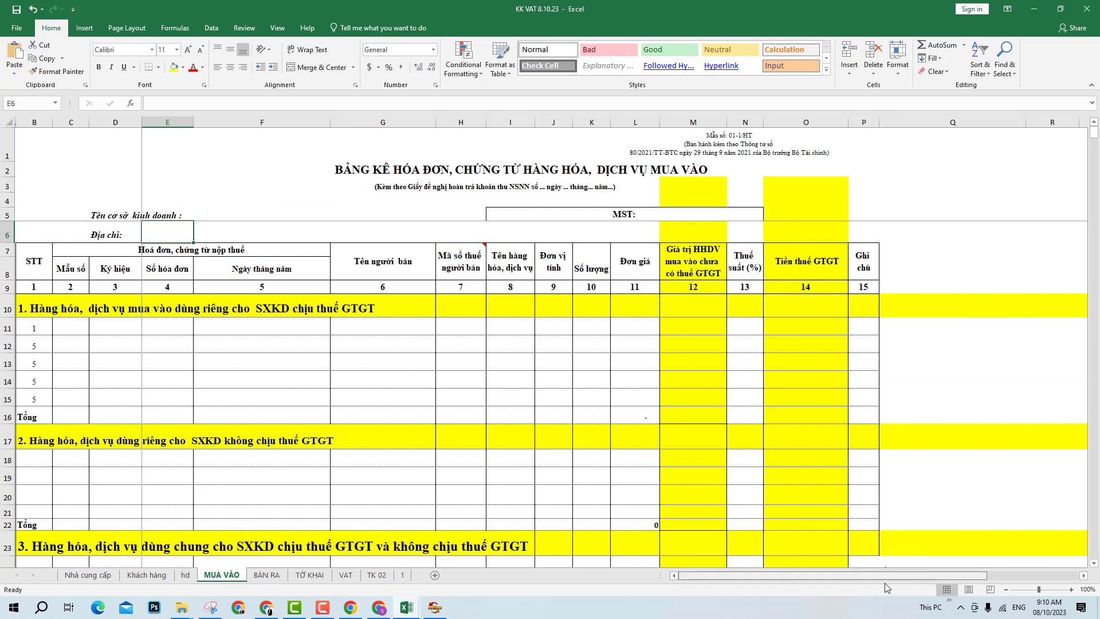
pyautogui.click(383, 491)
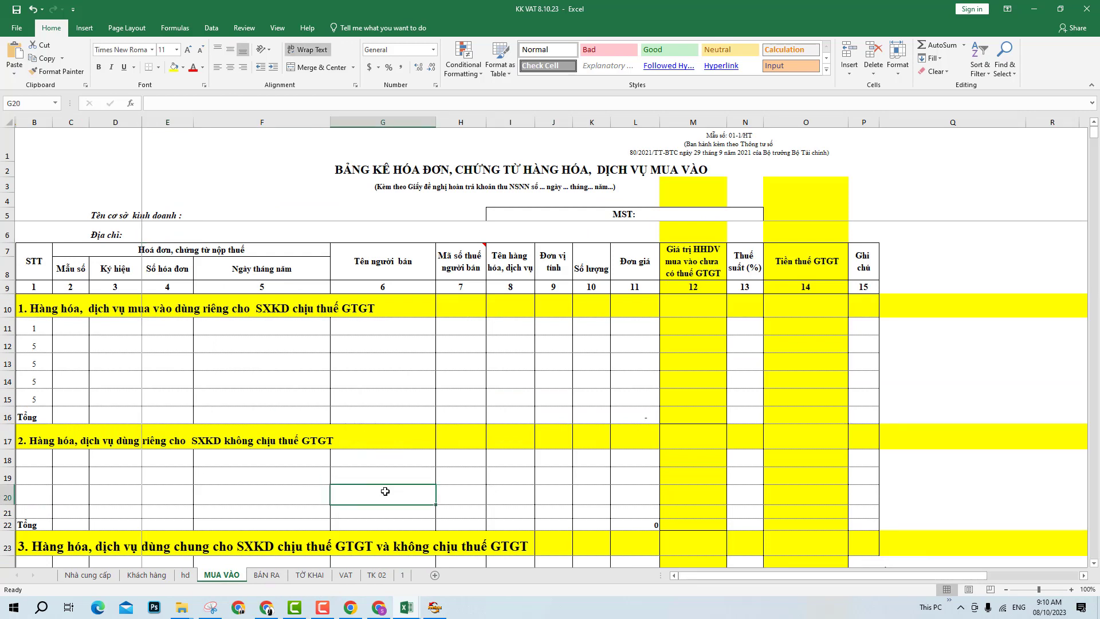
pyautogui.moveTo(7, 308); pyautogui.dragTo(69, 344)
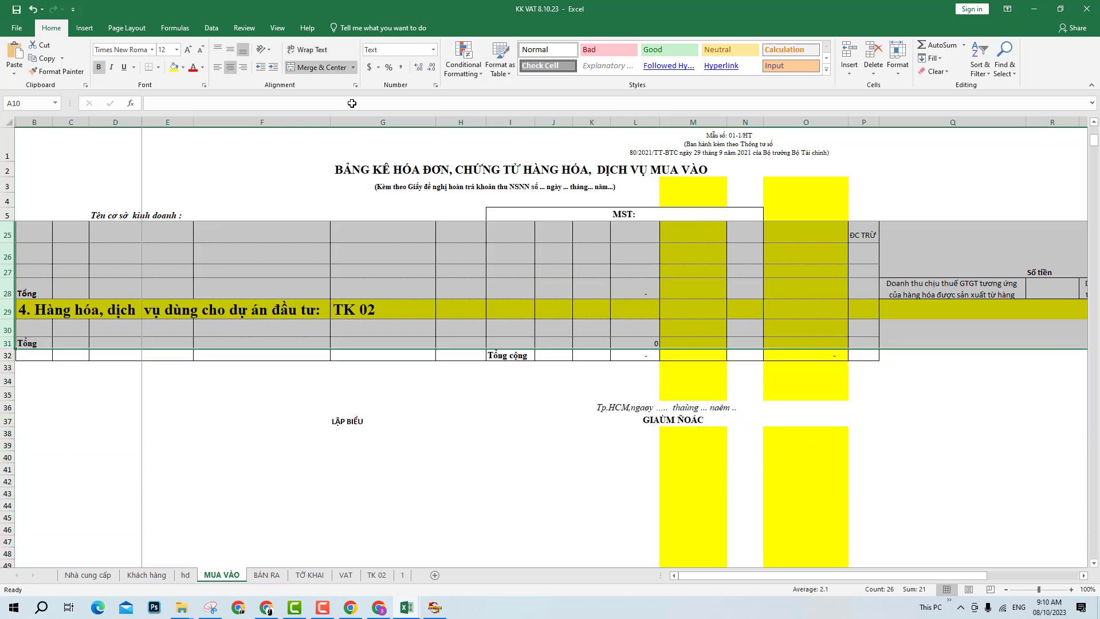
pyautogui.click(177, 50)
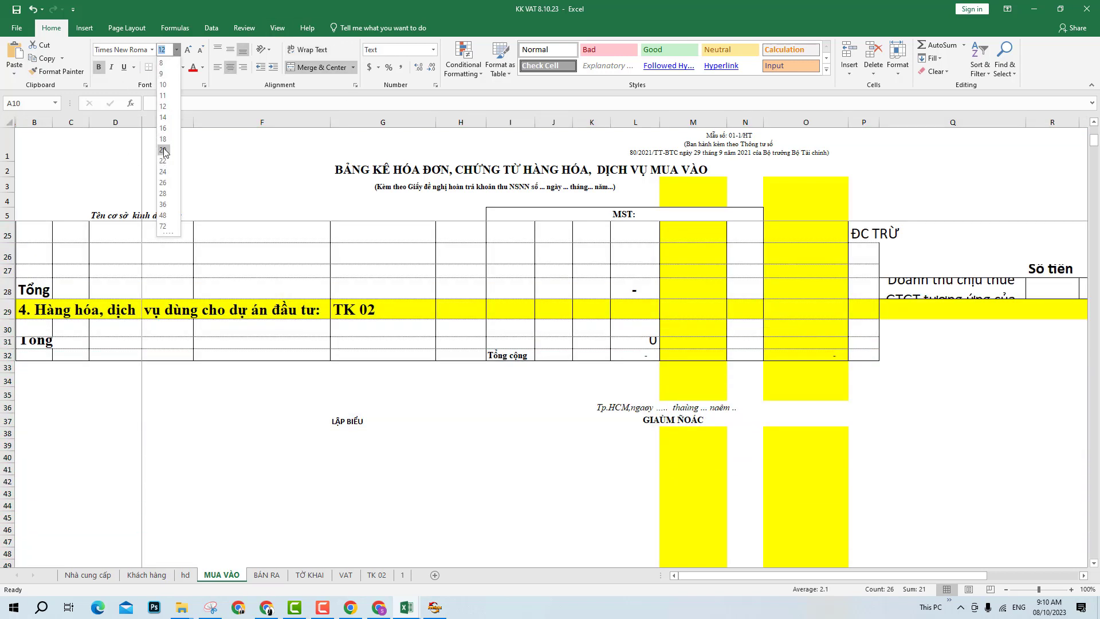
pyautogui.click(163, 161)
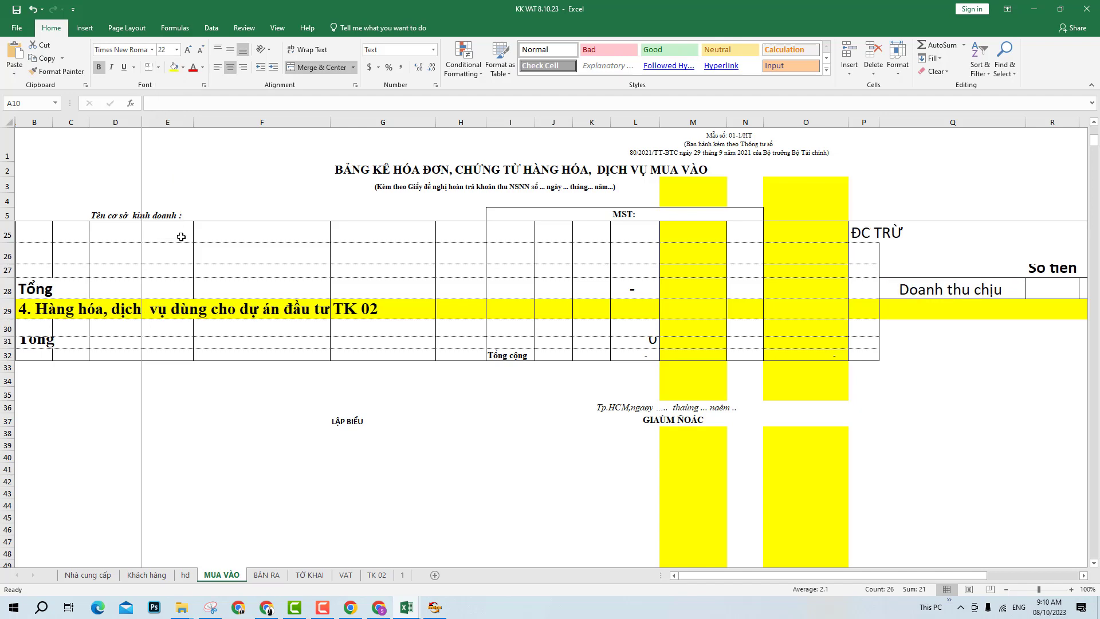
pyautogui.scroll(6, 214, 352)
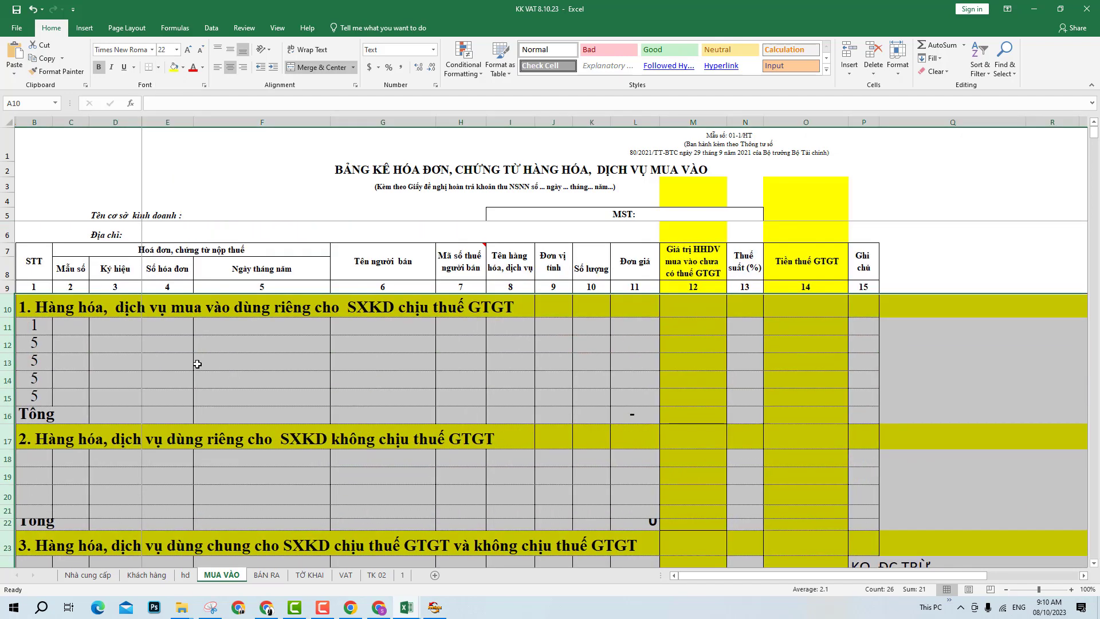
# - Point out the heading rows of sections 1 and 3 in the purchase list
pyautogui.click(214, 351)
pyautogui.click(55, 347)
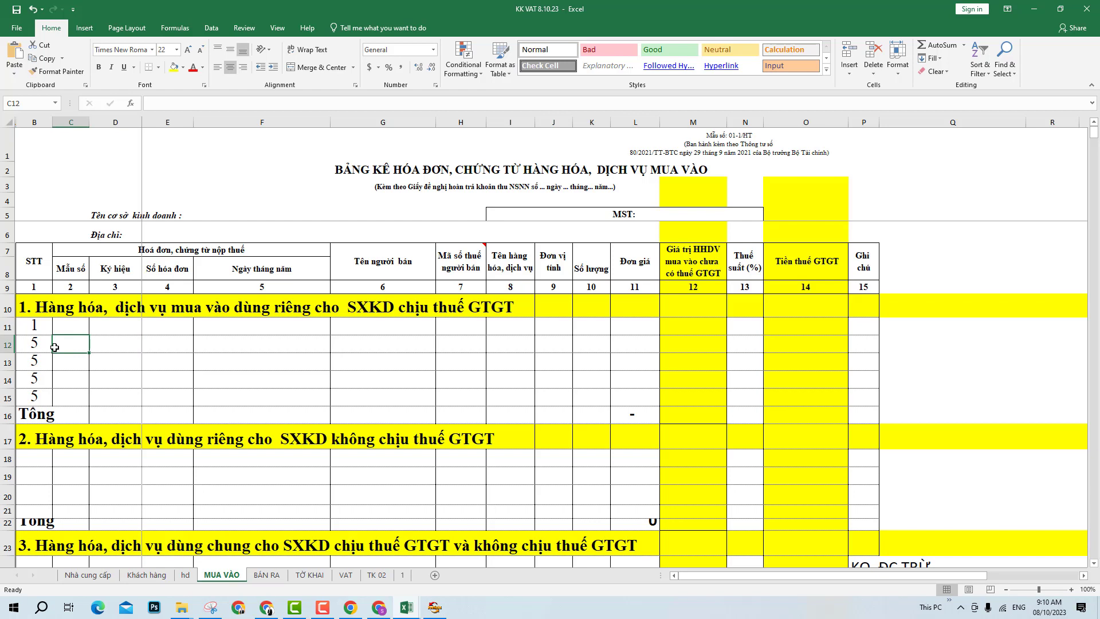
pyautogui.click(200, 357)
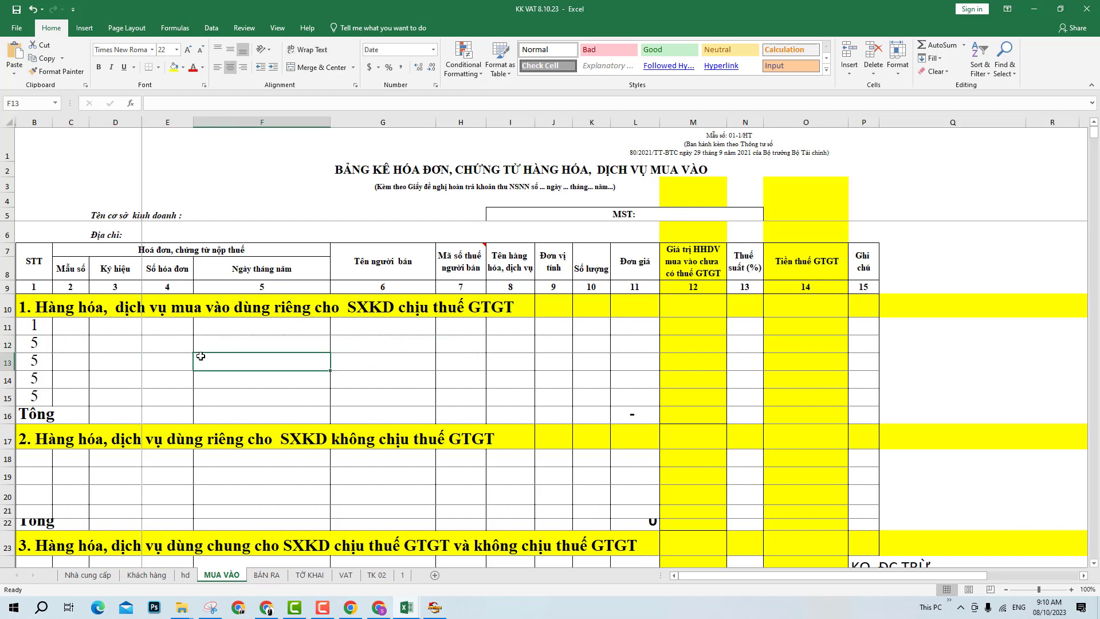
pyautogui.moveTo(30, 308); pyautogui.dragTo(568, 309)
pyautogui.click(124, 342)
pyautogui.click(13, 310)
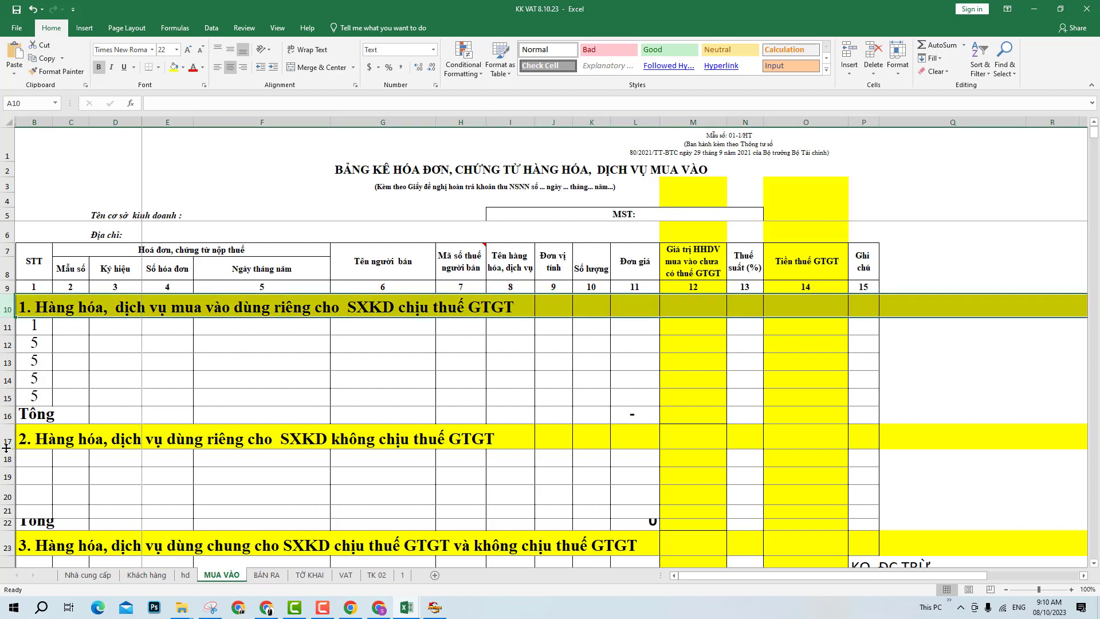
pyautogui.click(7, 545)
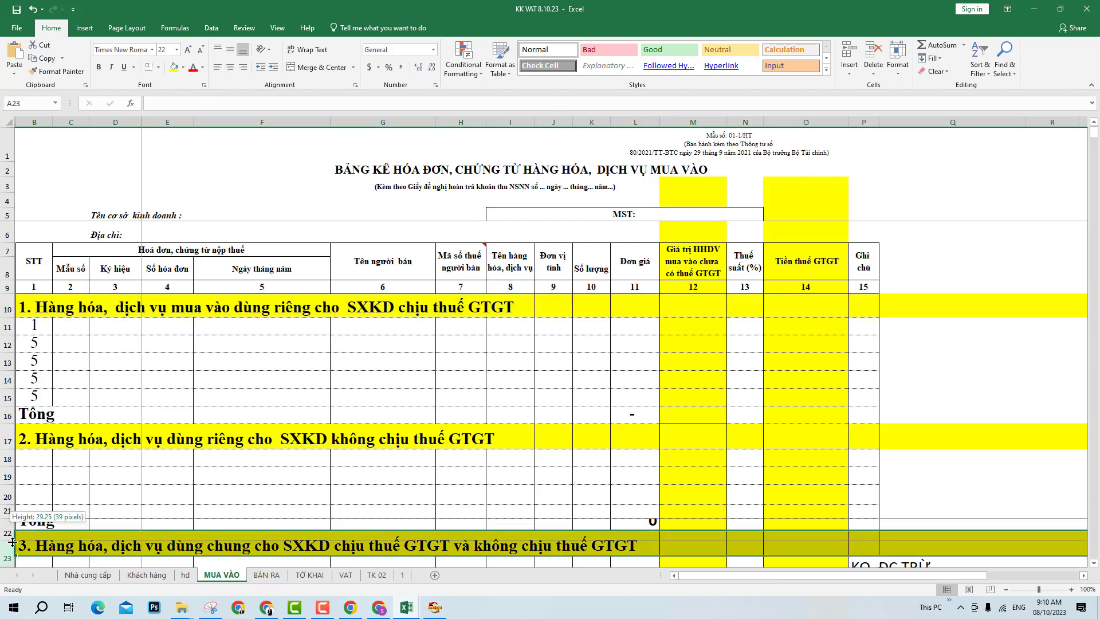
# - Auto-fit the height of the Tổng row 22 in the purchase list and save the workbook
pyautogui.doubleClick(7, 530)
pyautogui.click(93, 484)
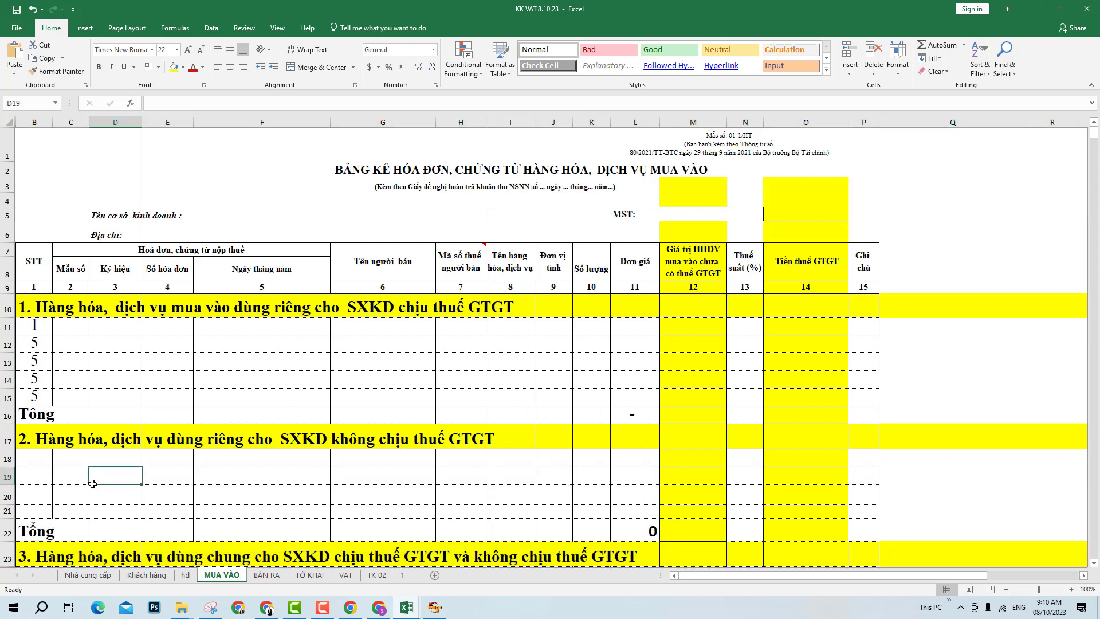
pyautogui.click(16, 9)
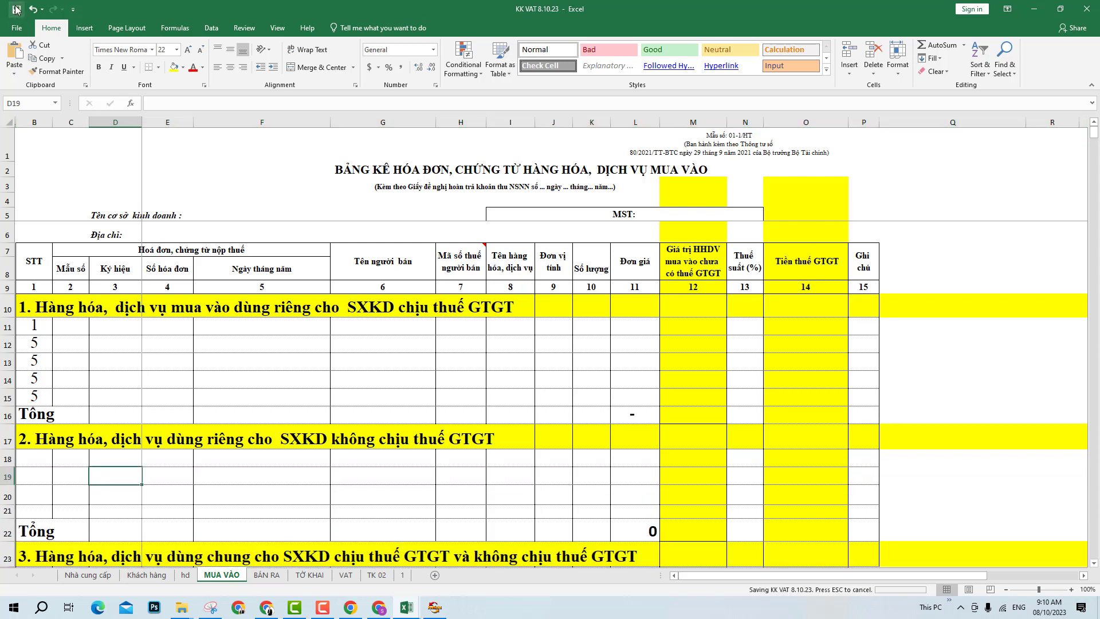
pyautogui.click(414, 358)
# - Return to the TỜ KHAI sheet, point out the tax cell beside [24a], and save the workbook
pyautogui.click(309, 574)
pyautogui.click(745, 343)
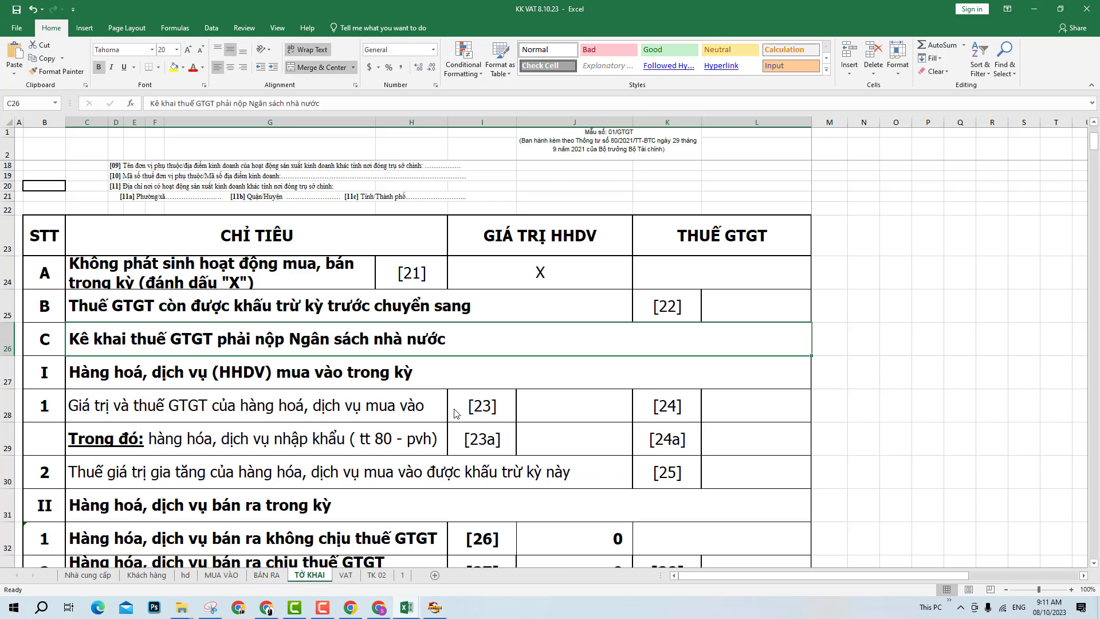
pyautogui.click(743, 433)
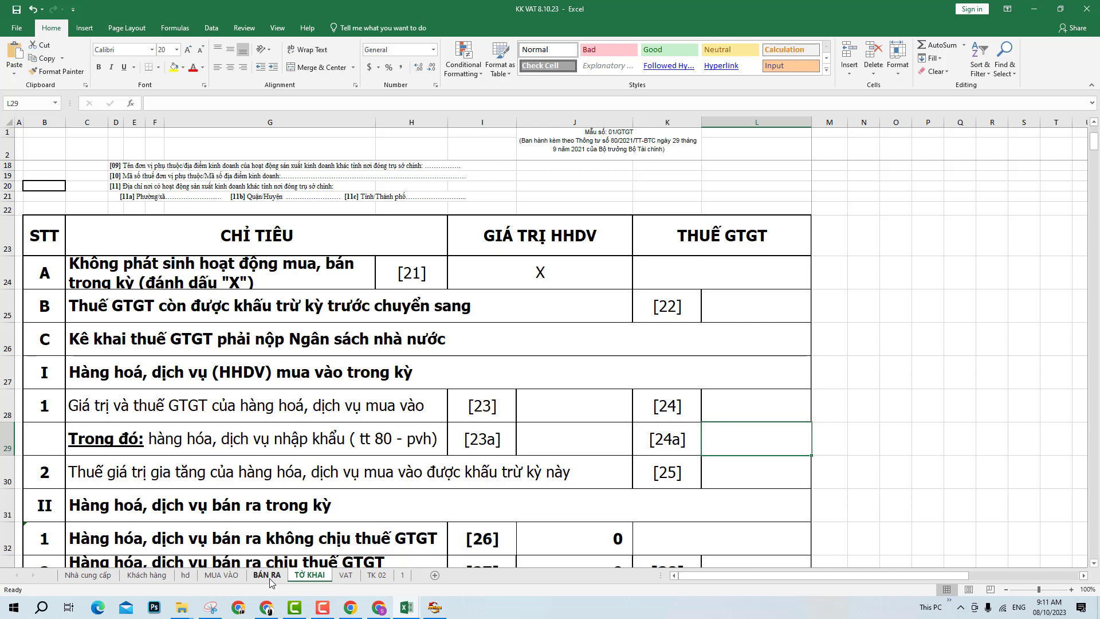
pyautogui.click(885, 513)
pyautogui.click(16, 10)
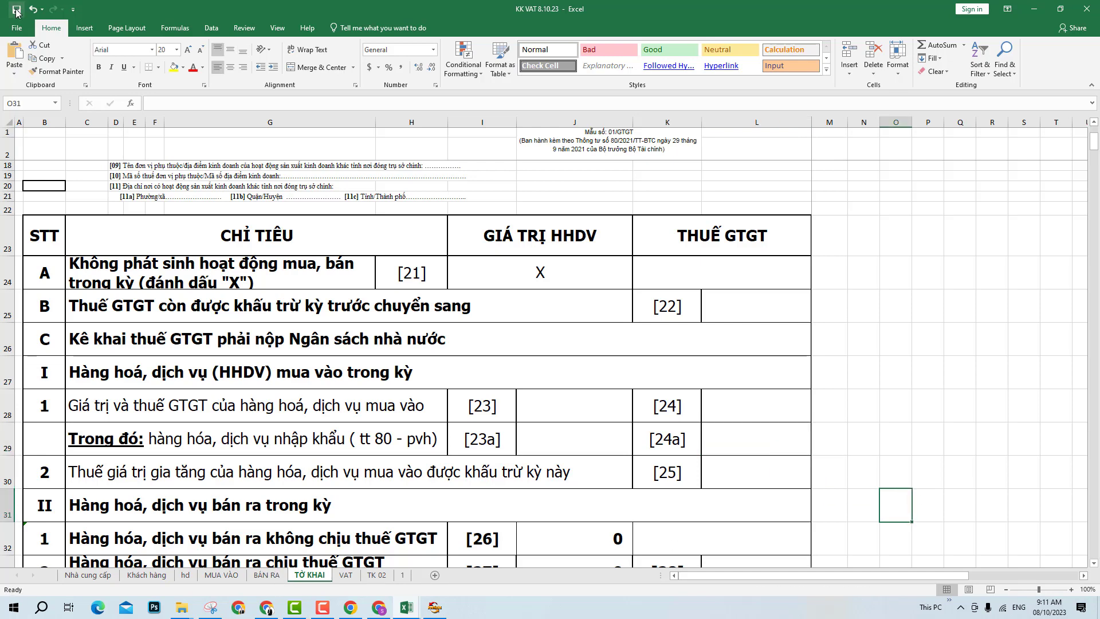
# - Open the BÁN RA sheet and set its zoom to 140%
pyautogui.click(266, 575)
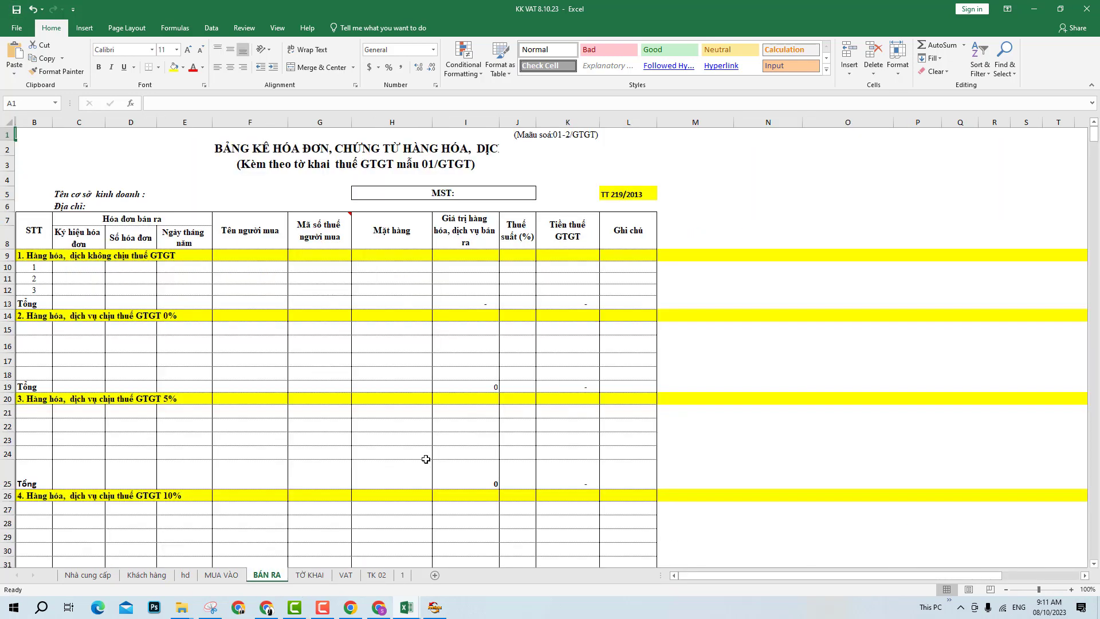
pyautogui.click(1071, 589)
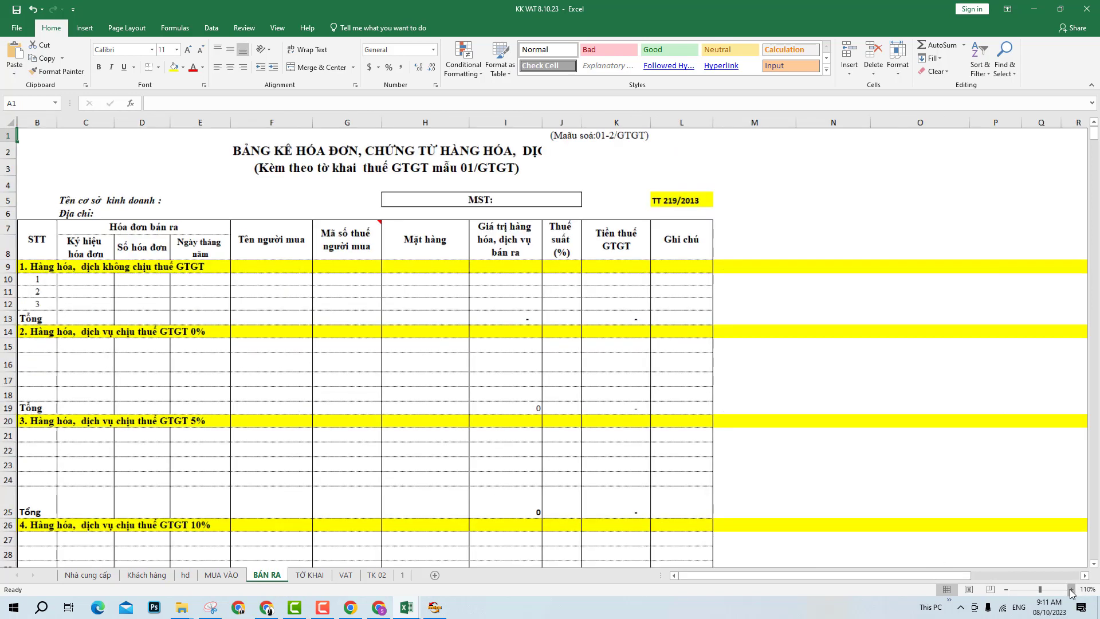
pyautogui.click(1071, 589)
pyautogui.click(1071, 590)
pyautogui.click(1070, 590)
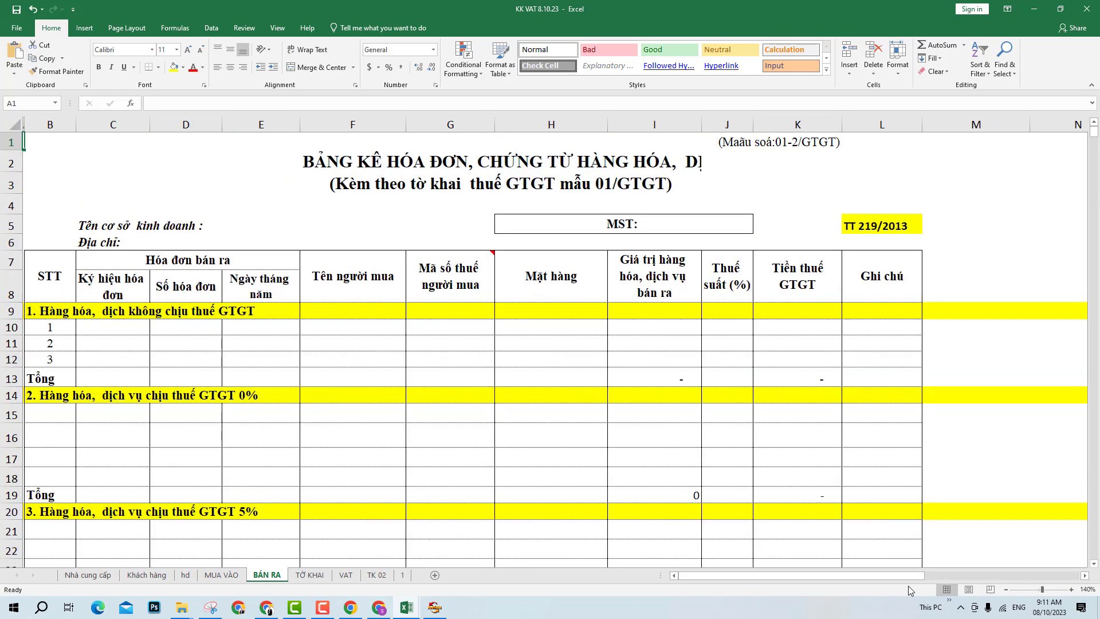
# - Look through the sales invoice list from the non-taxable section to the 10% VAT section
pyautogui.click(254, 442)
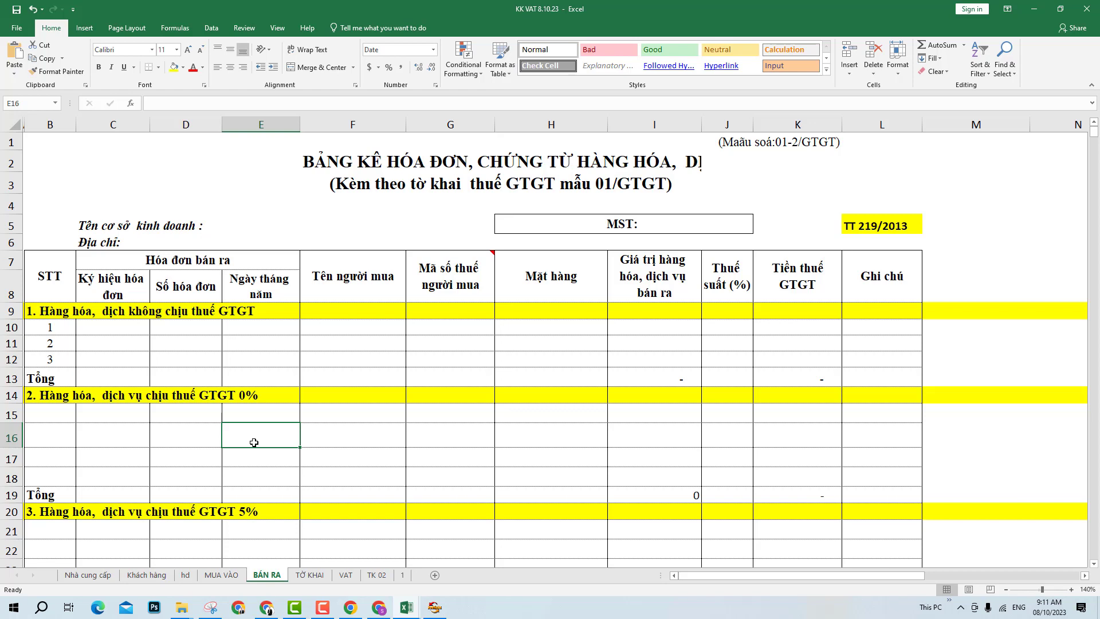
pyautogui.scroll(-4, 232, 470)
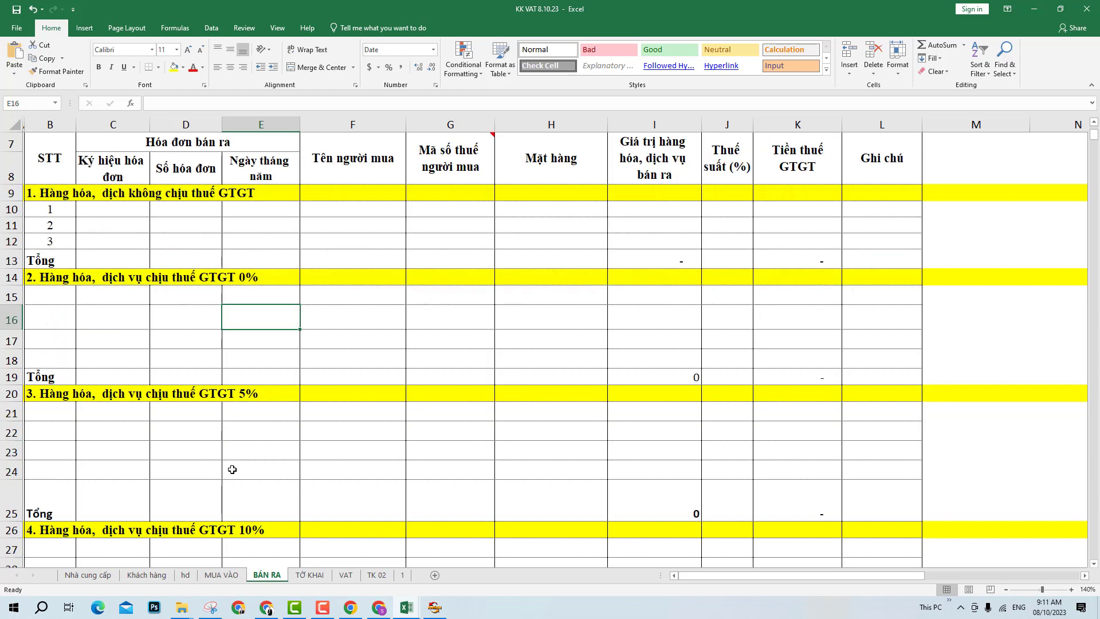
pyautogui.scroll(-1, 232, 469)
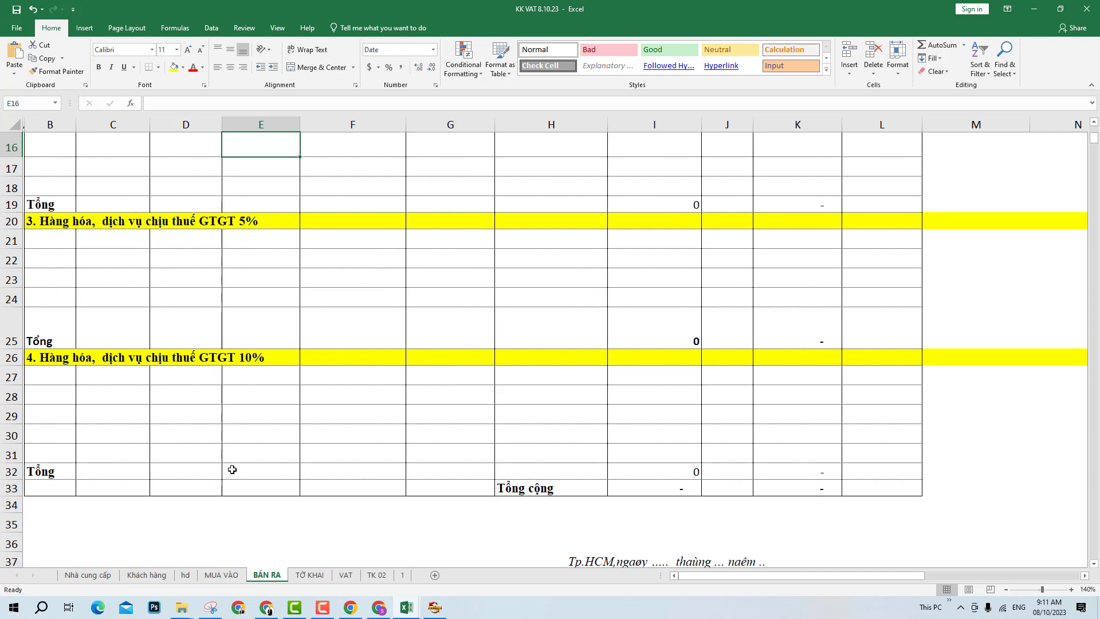
pyautogui.scroll(5, 232, 470)
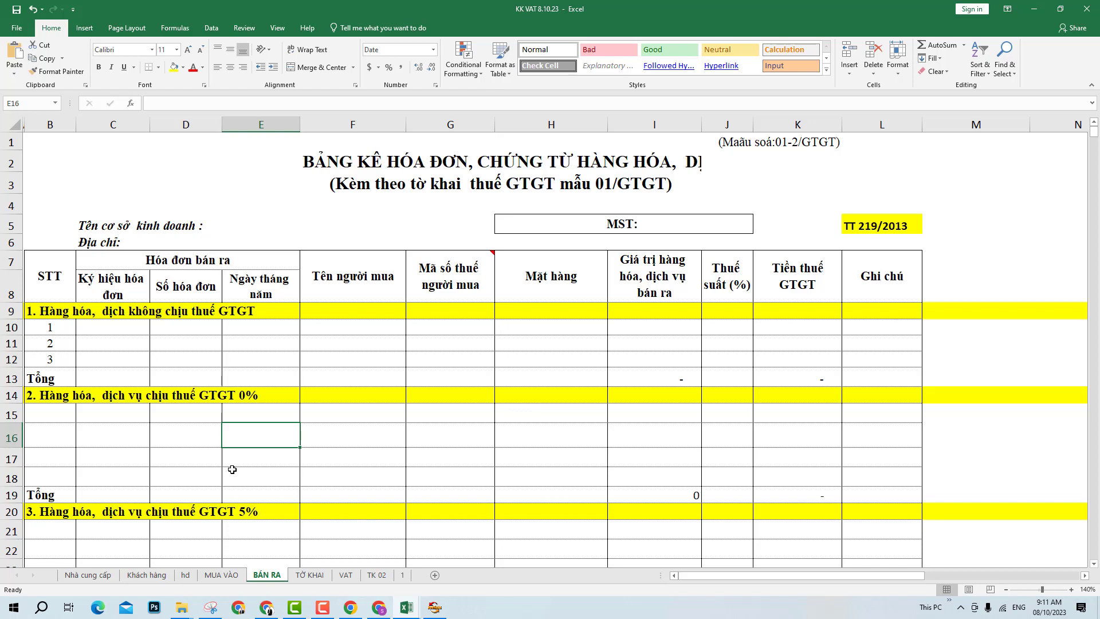
pyautogui.click(286, 356)
pyautogui.click(347, 363)
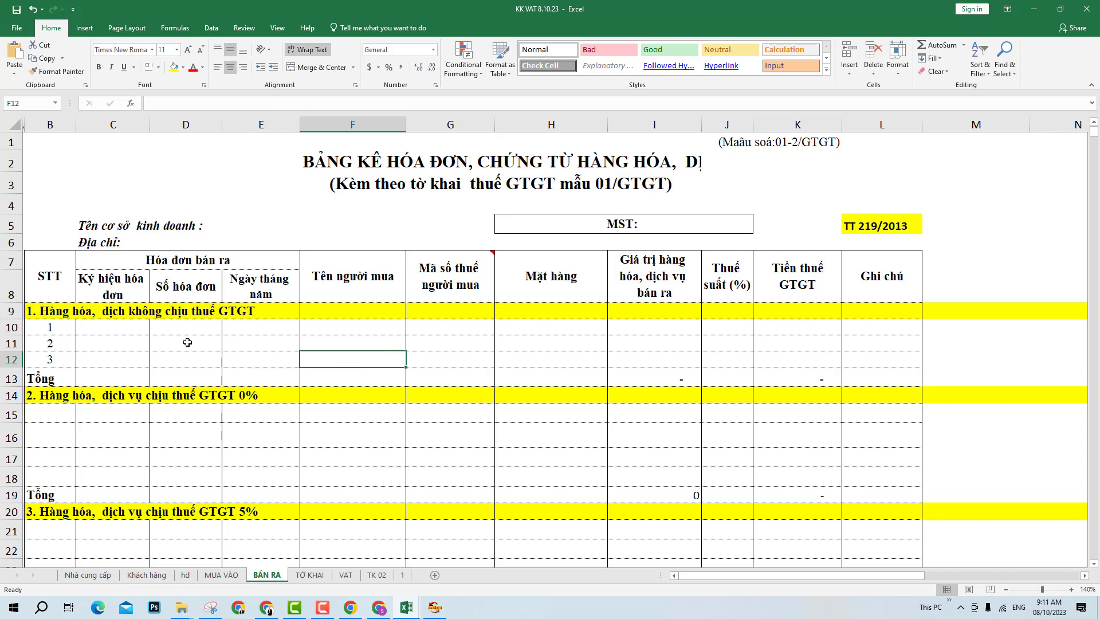
# - Highlight section 1 of the sales list, the goods and services not subject to VAT, in rows 9 to 13
pyautogui.click(12, 312)
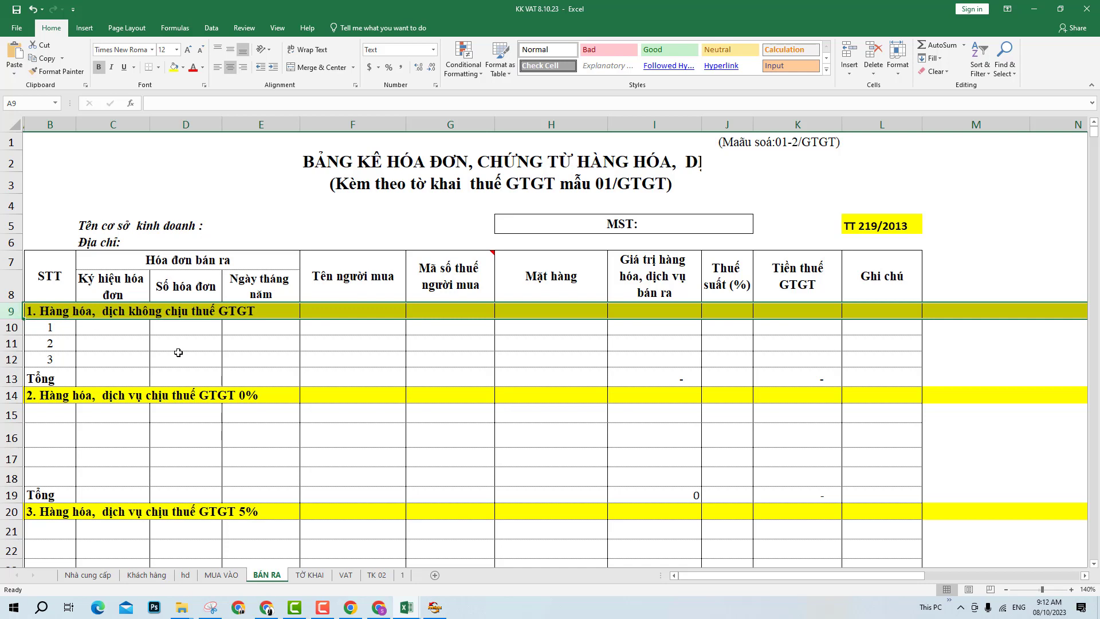
pyautogui.click(408, 339)
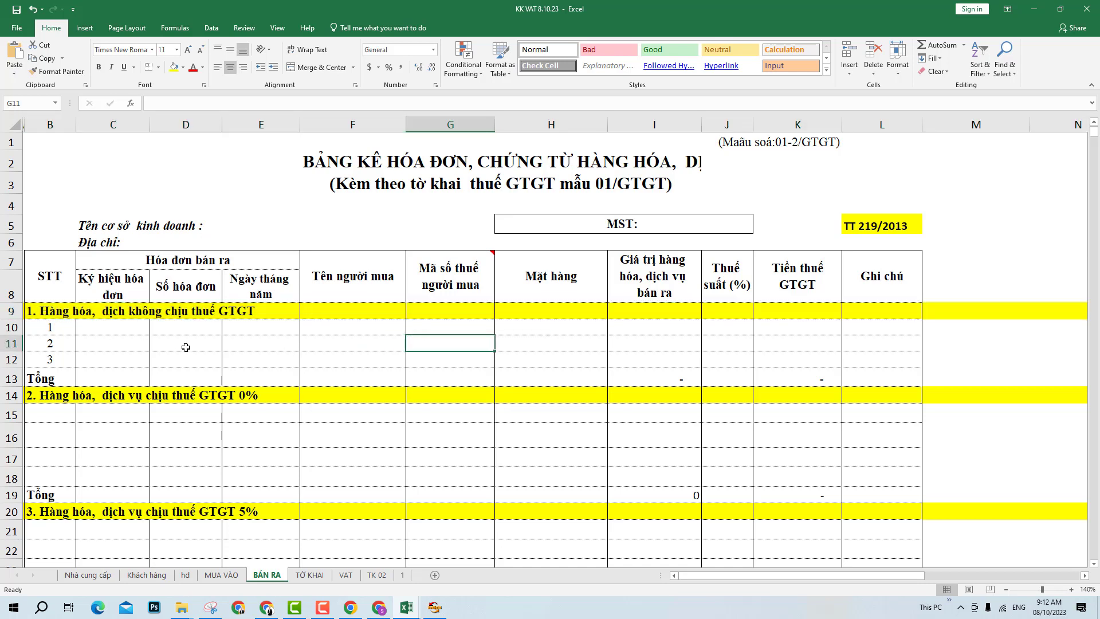
pyautogui.moveTo(8, 319); pyautogui.dragTo(42, 373)
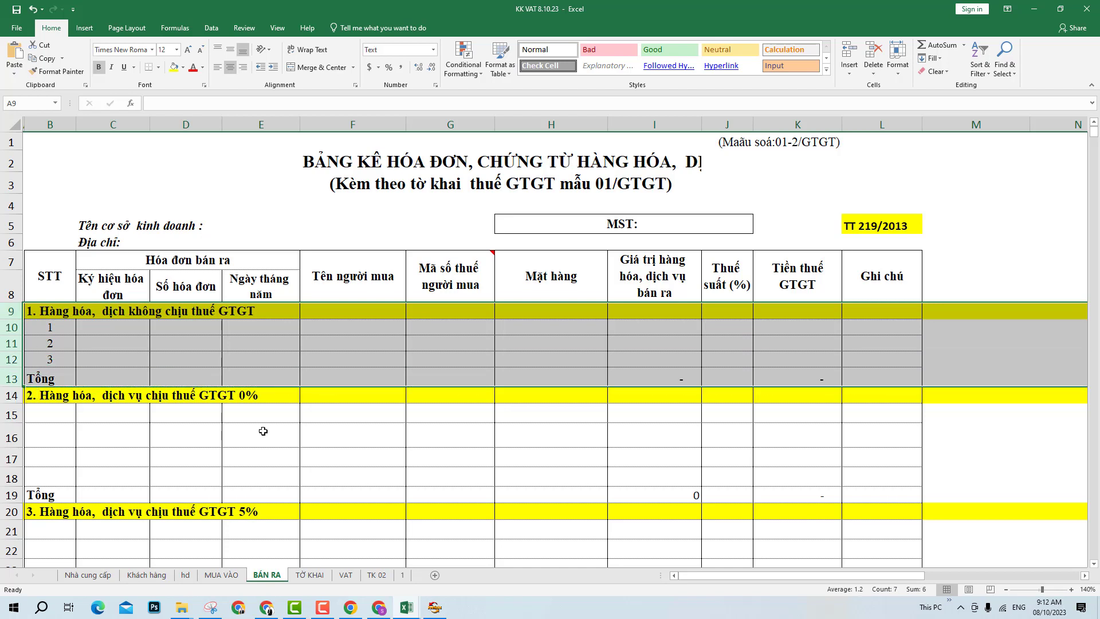
pyautogui.click(262, 431)
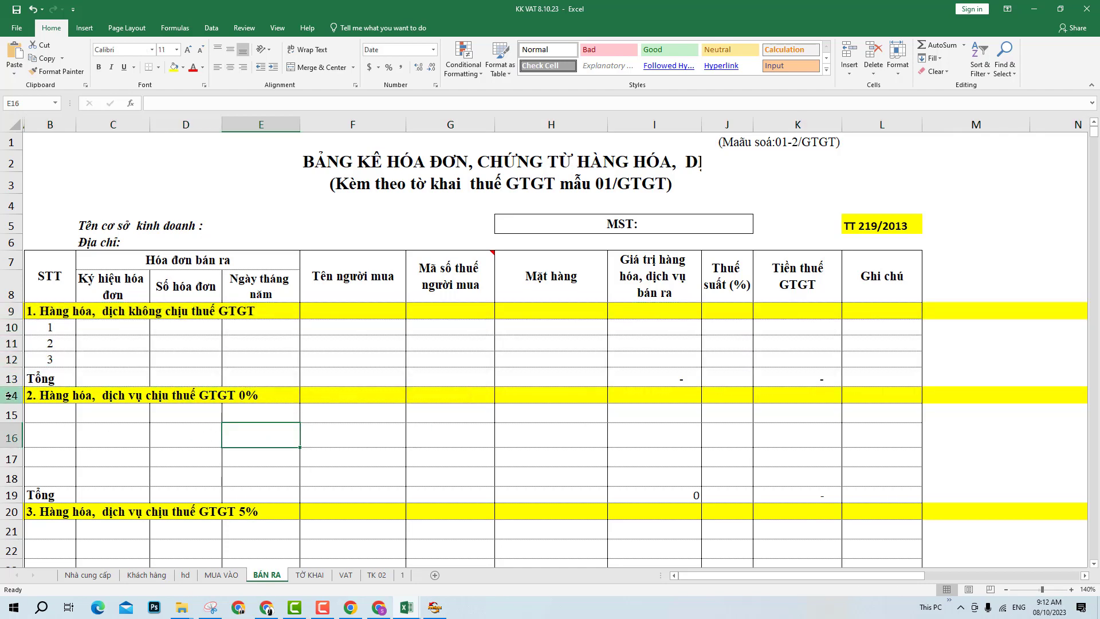
# - Highlight the 0% VAT section in rows 14 to 18, and the 5% and 10% VAT heading rows
pyautogui.moveTo(9, 396); pyautogui.dragTo(25, 475)
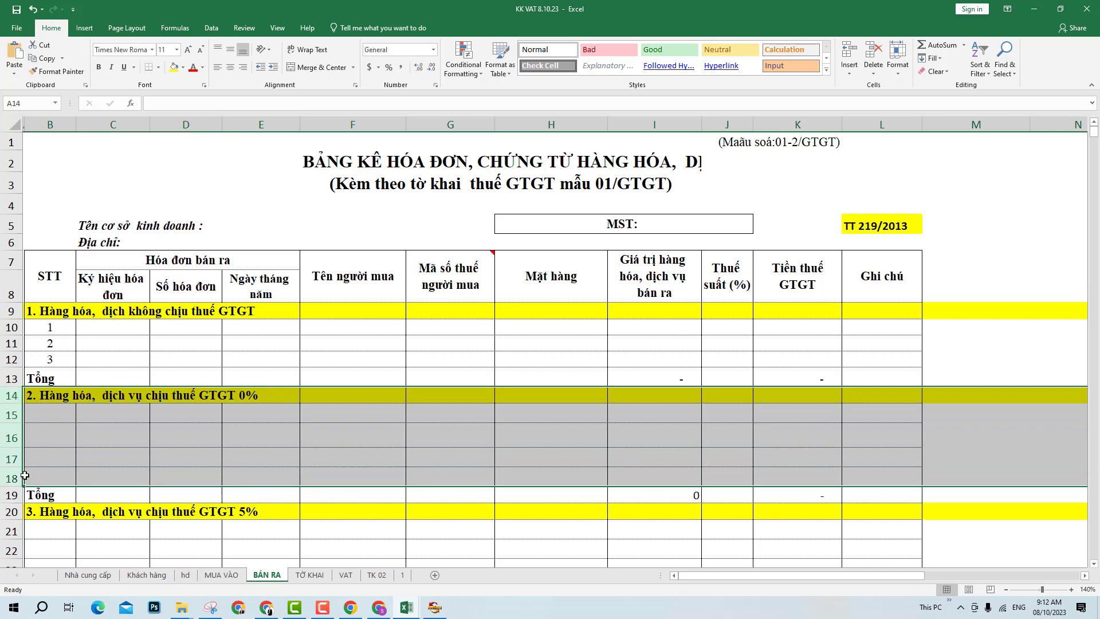
pyautogui.scroll(-2, 29, 465)
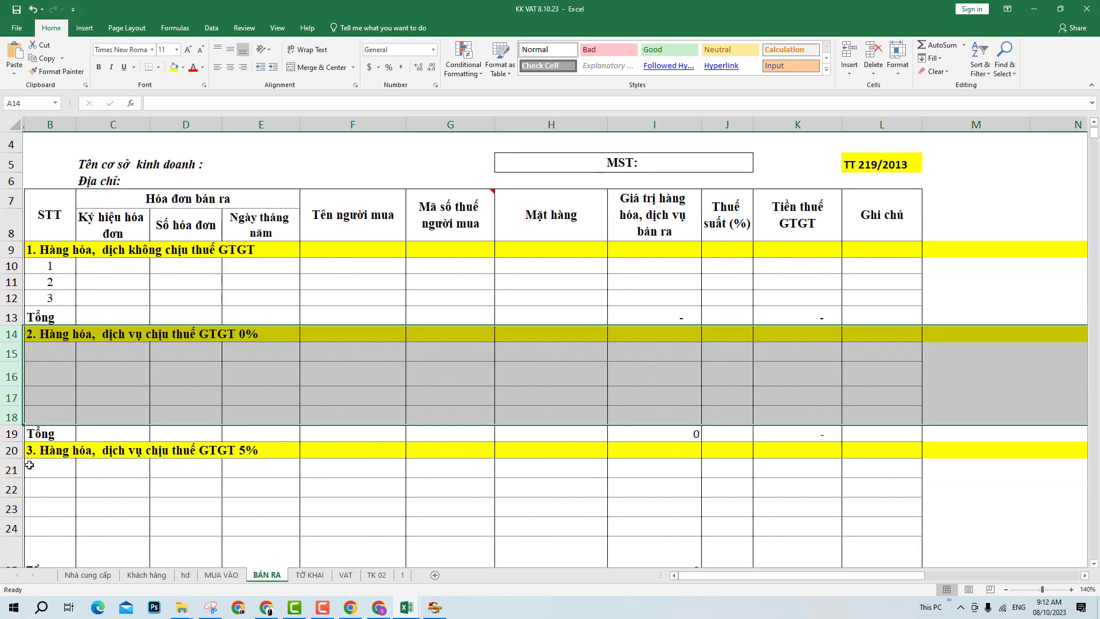
pyautogui.click(11, 394)
pyautogui.scroll(-3, 11, 404)
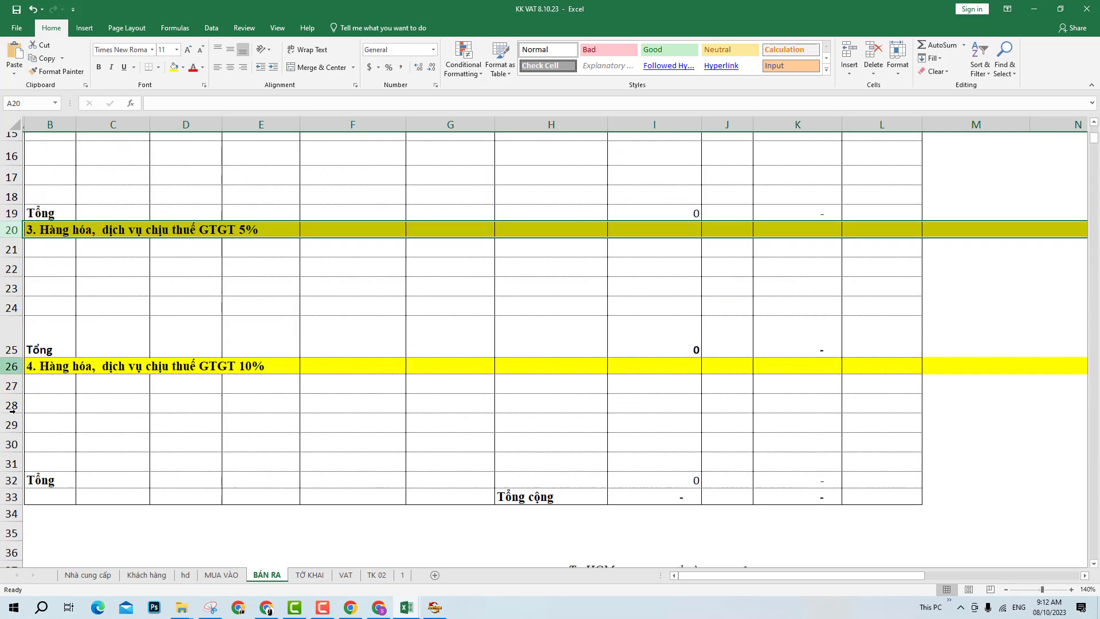
pyautogui.click(11, 357)
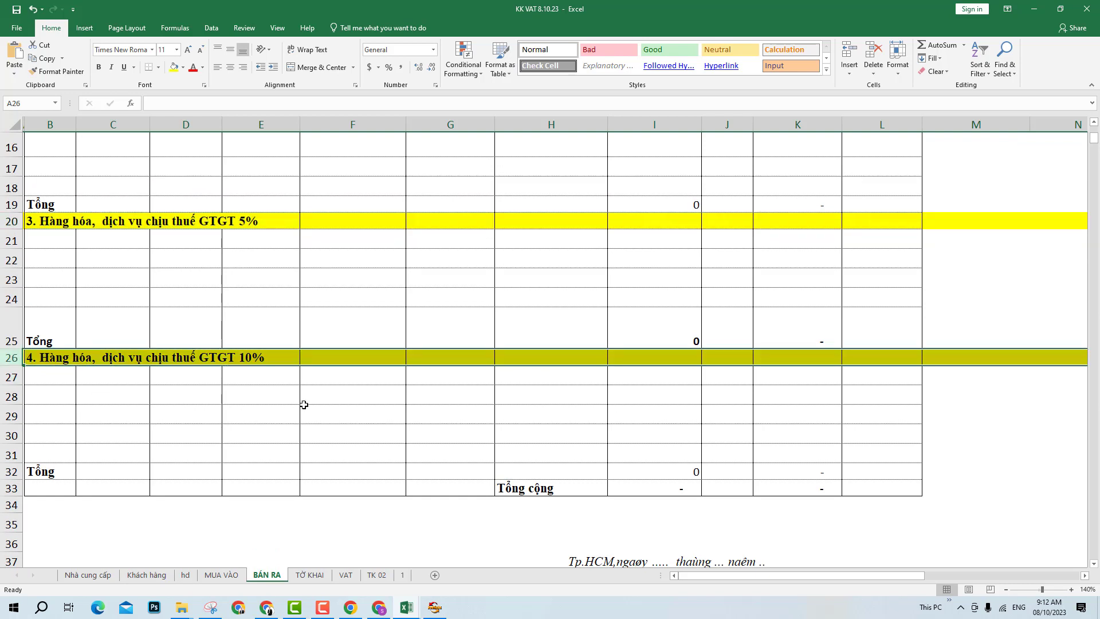
# - Go back to the upper part of the sales list and switch to the MUA VÀO sheet
pyautogui.scroll(4, 304, 404)
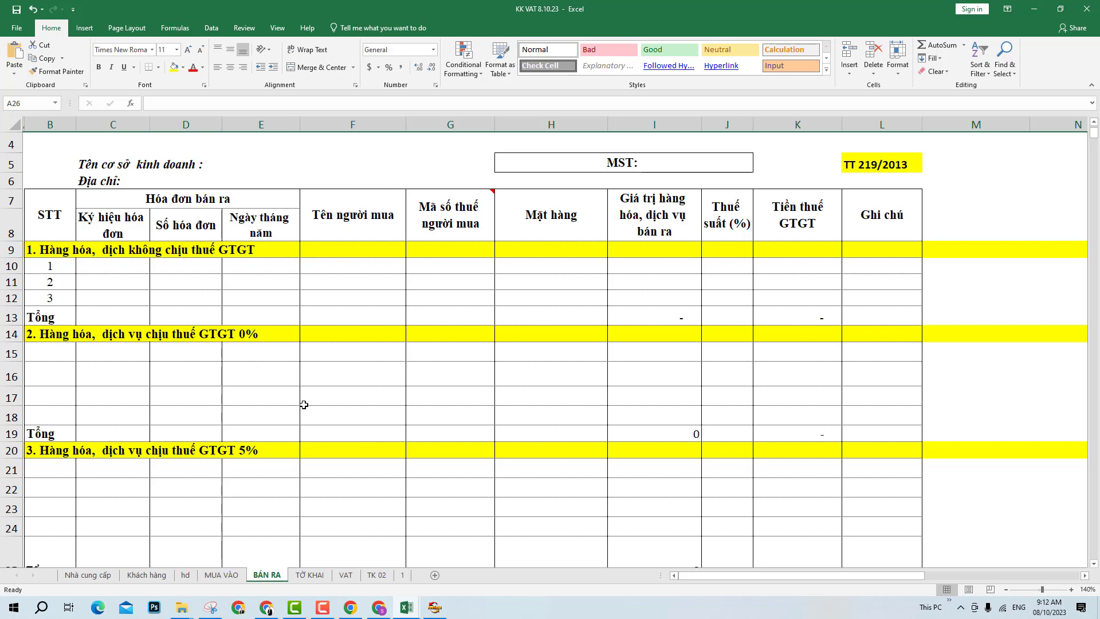
pyautogui.click(351, 397)
pyautogui.click(413, 394)
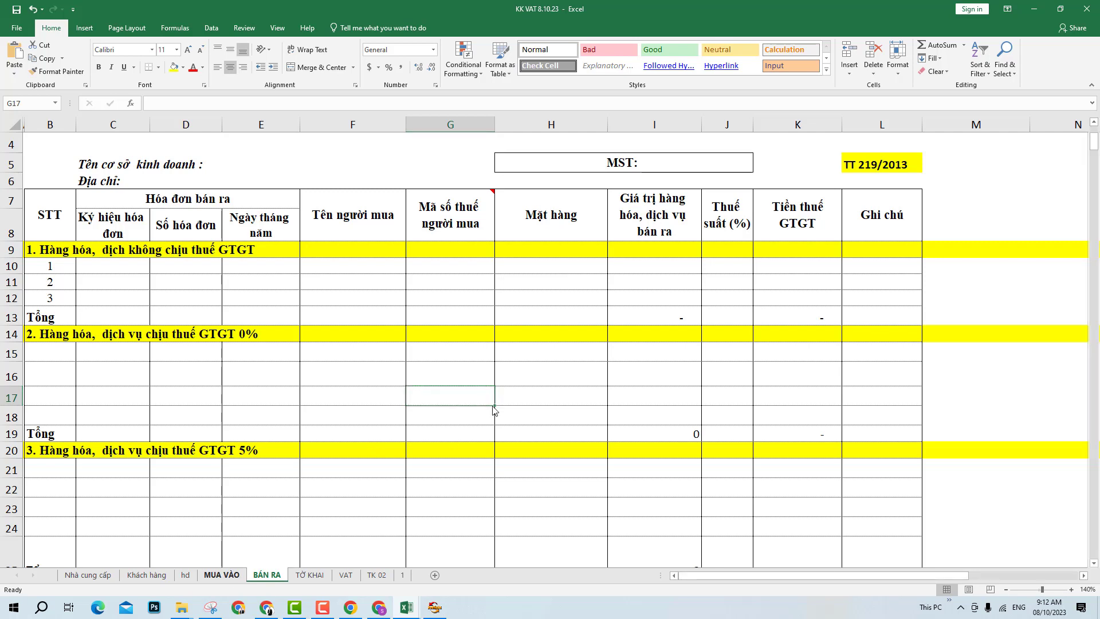
pyautogui.click(232, 575)
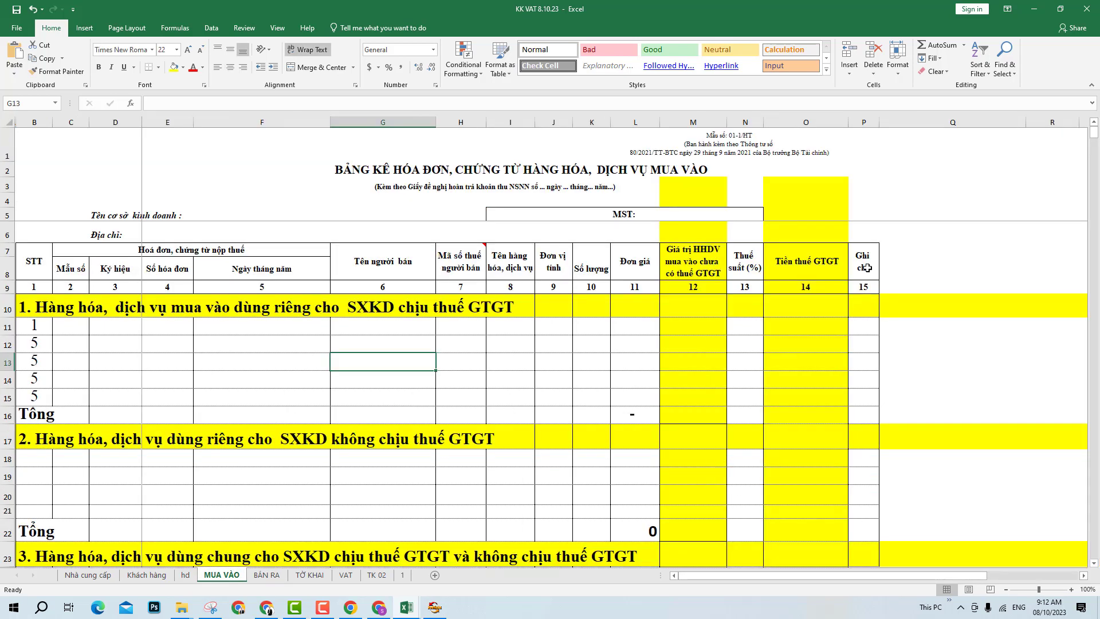
# - Set the font size of header rows 7 to 9 on the MUA VÀO sheet to 16
pyautogui.moveTo(11, 259); pyautogui.dragTo(11, 286)
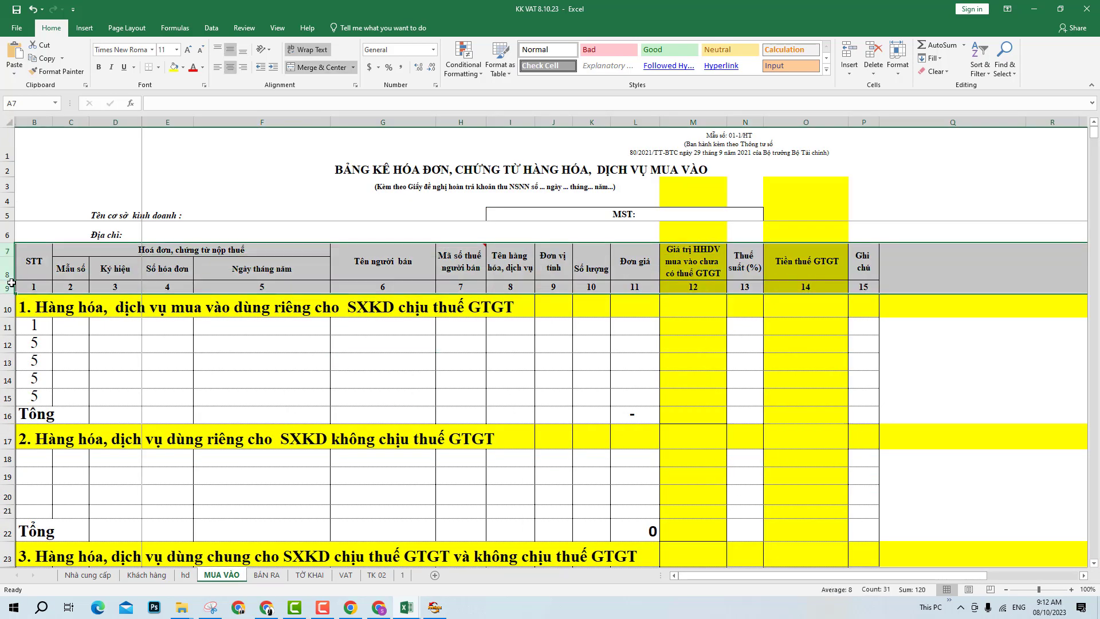
pyautogui.click(176, 50)
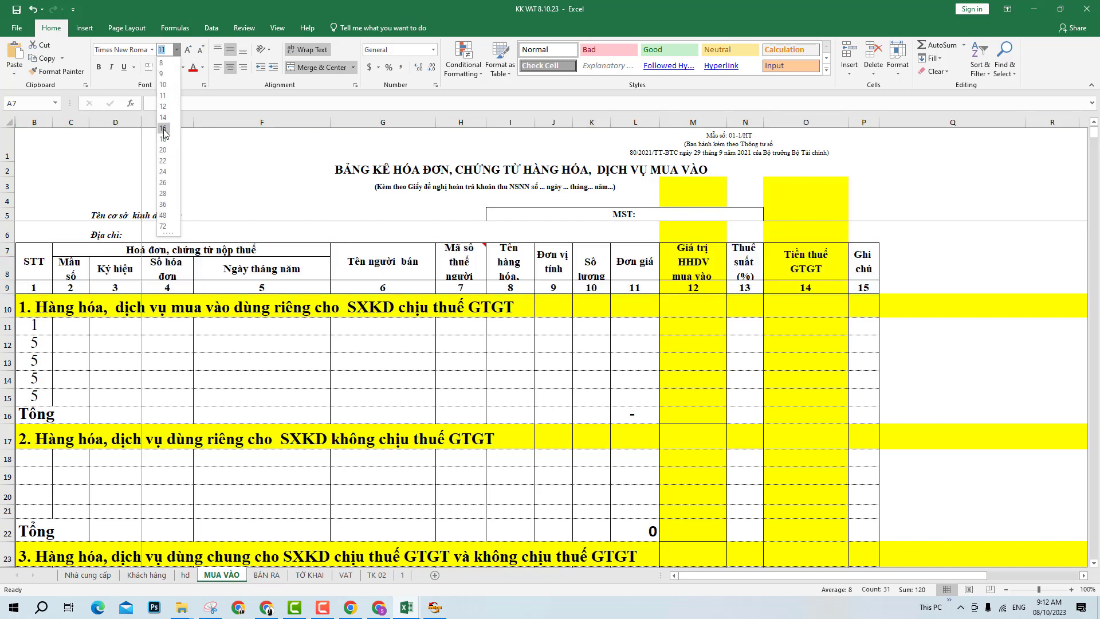
pyautogui.click(164, 129)
# - Widen column M and increase the height of row 8 so the enlarged header text fits
pyautogui.click(699, 259)
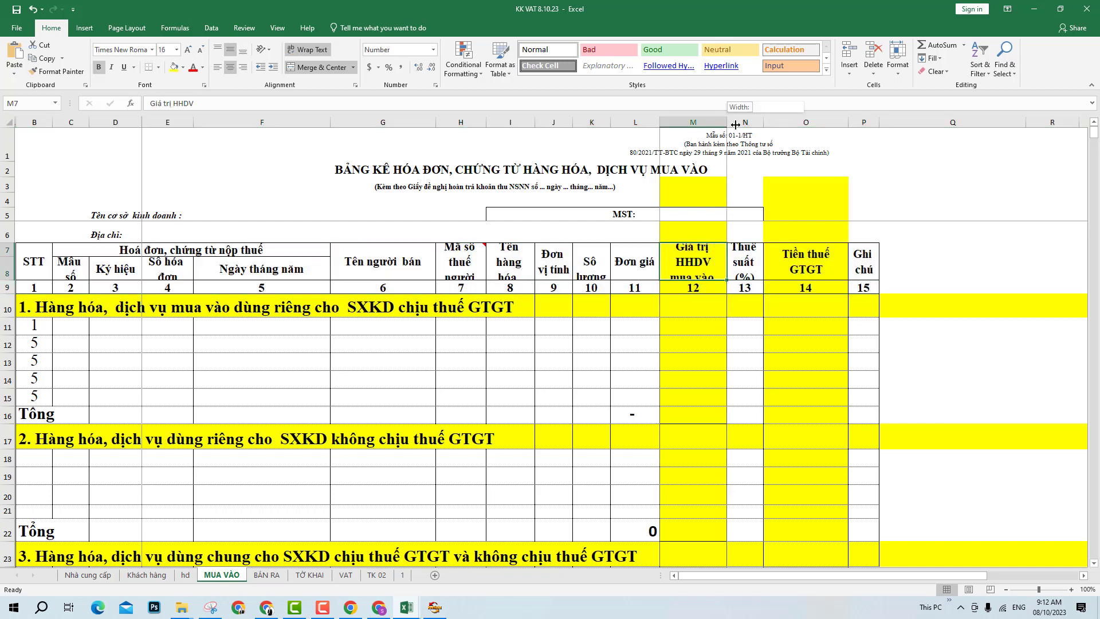
pyautogui.moveTo(727, 122); pyautogui.dragTo(754, 122)
pyautogui.click(732, 321)
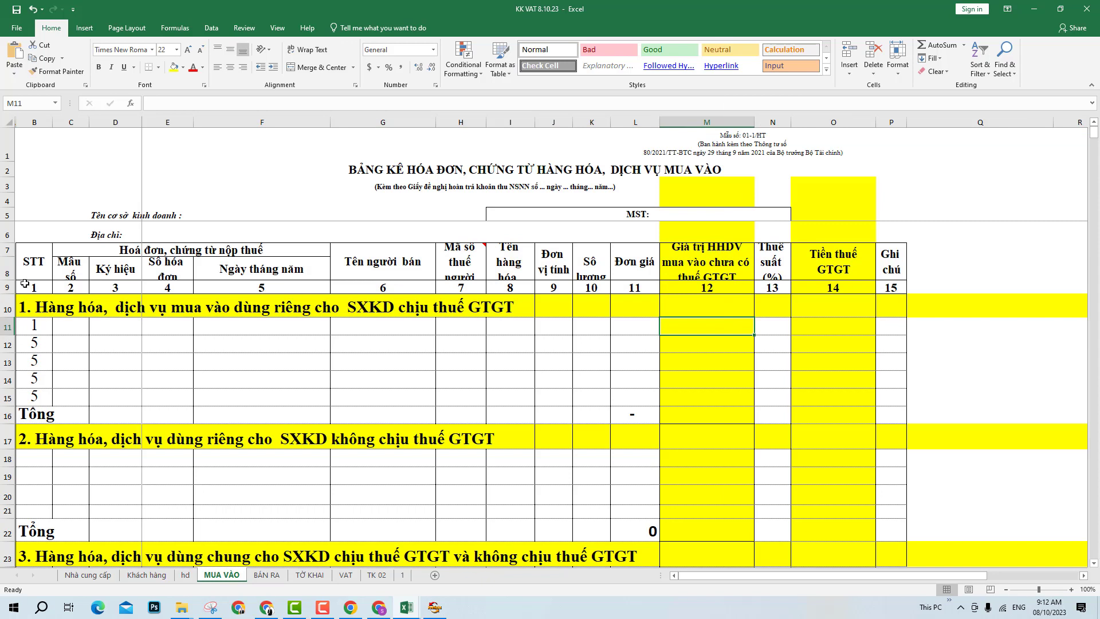
pyautogui.moveTo(15, 280); pyautogui.dragTo(15, 301)
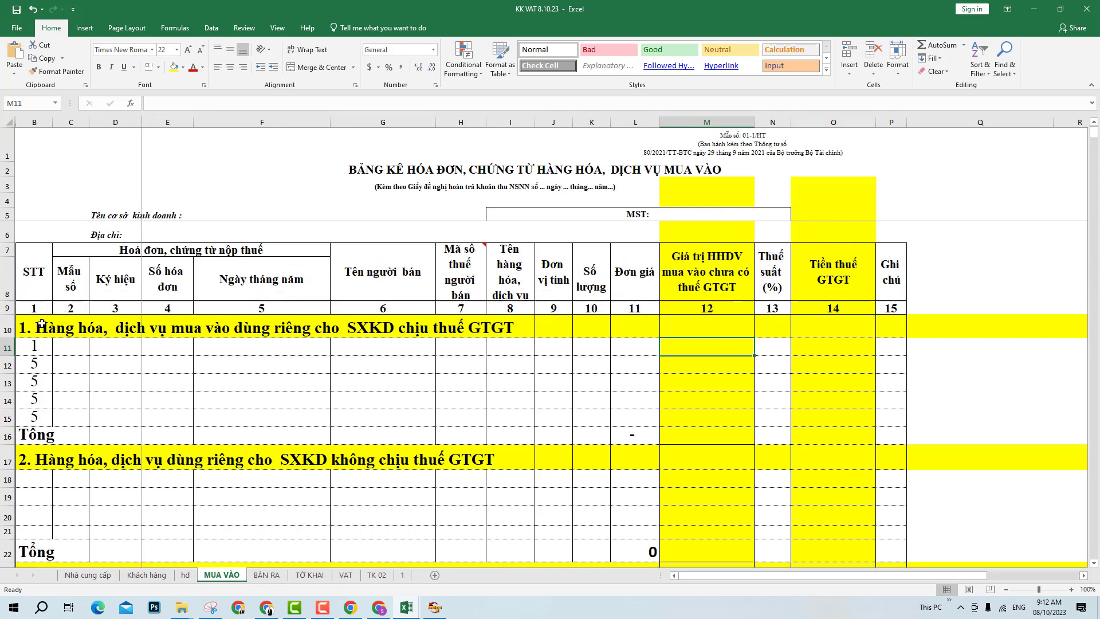
pyautogui.click(301, 367)
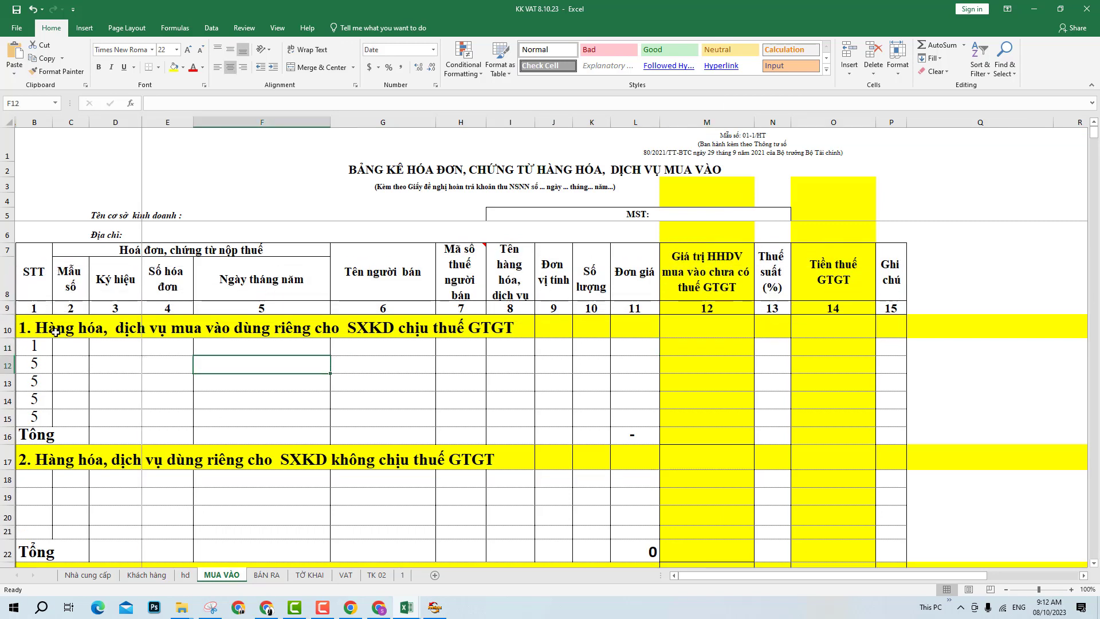
pyautogui.click(8, 327)
pyautogui.click(96, 381)
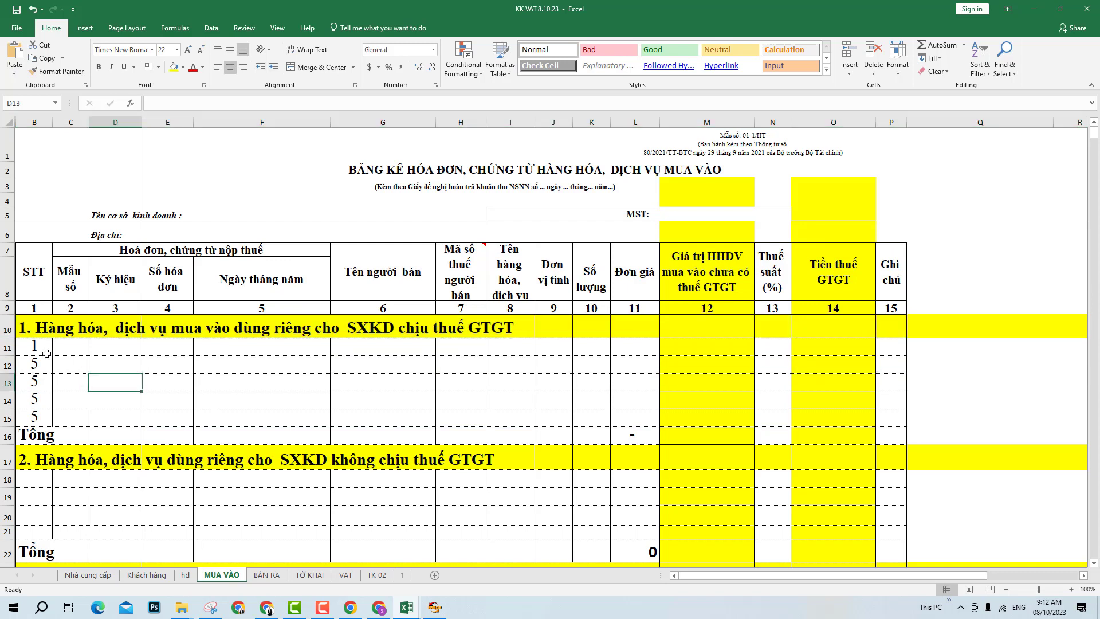
pyautogui.click(11, 330)
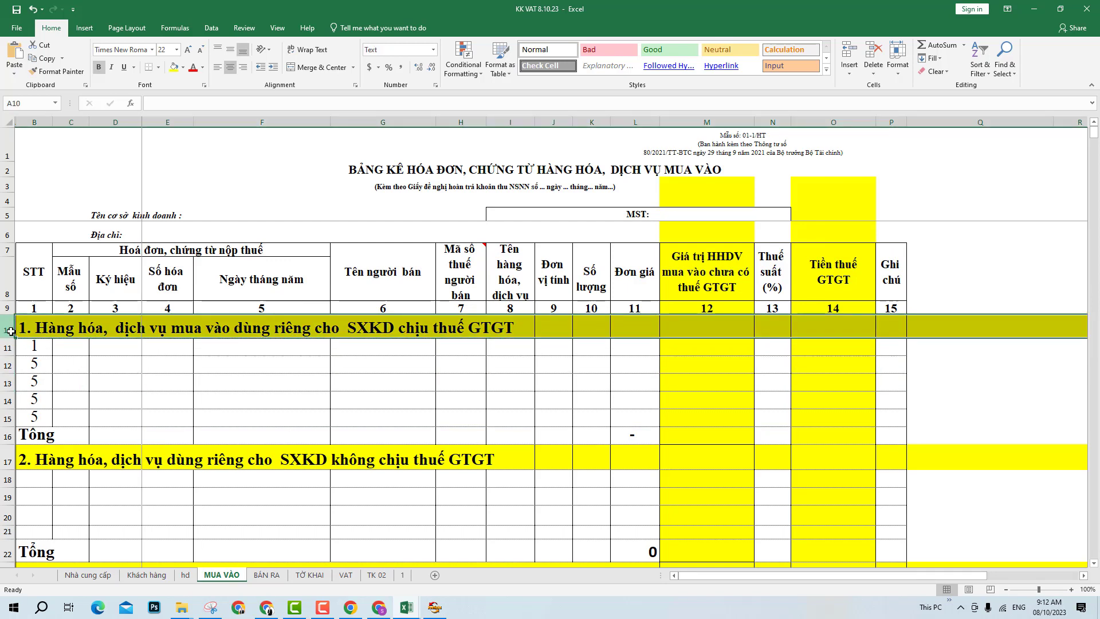
pyautogui.click(241, 367)
pyautogui.doubleClick(247, 327)
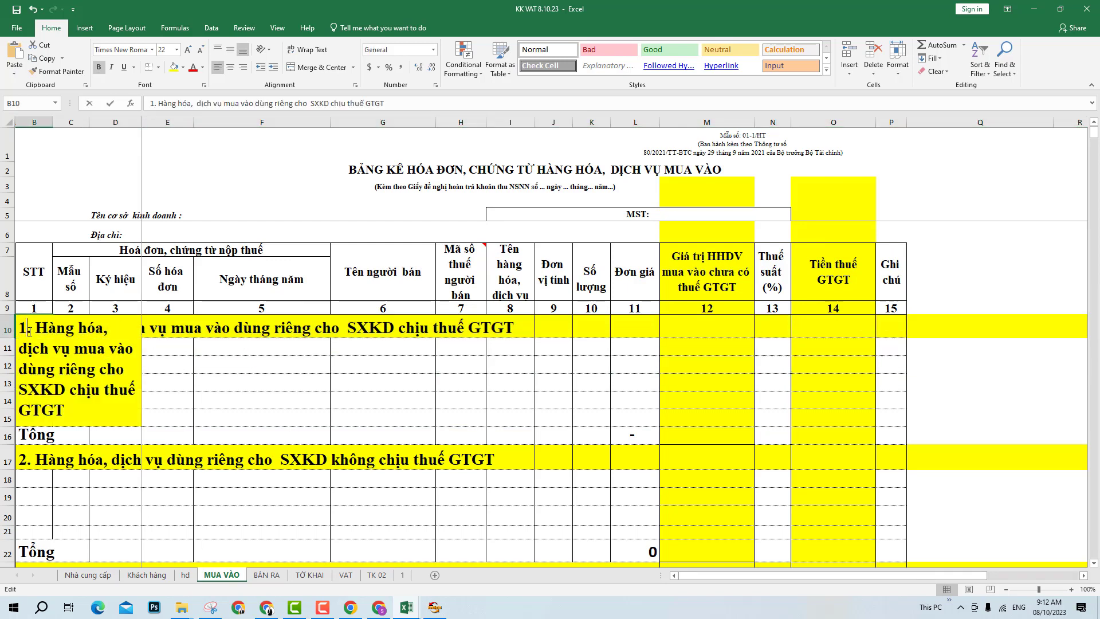
pyautogui.press('Escape')
pyautogui.click(203, 381)
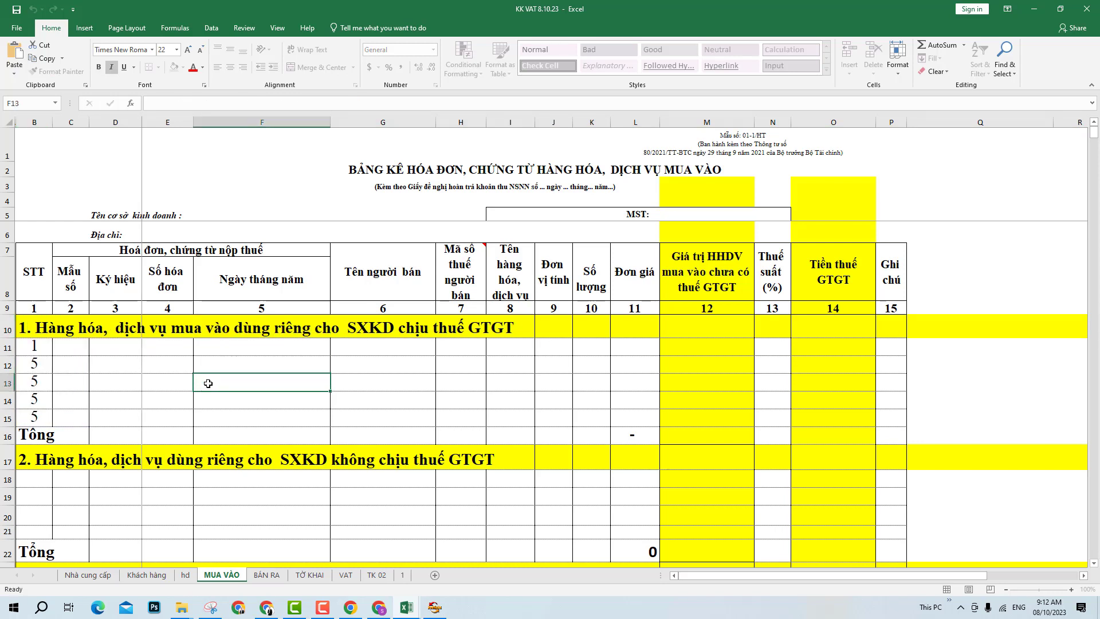
pyautogui.click(397, 360)
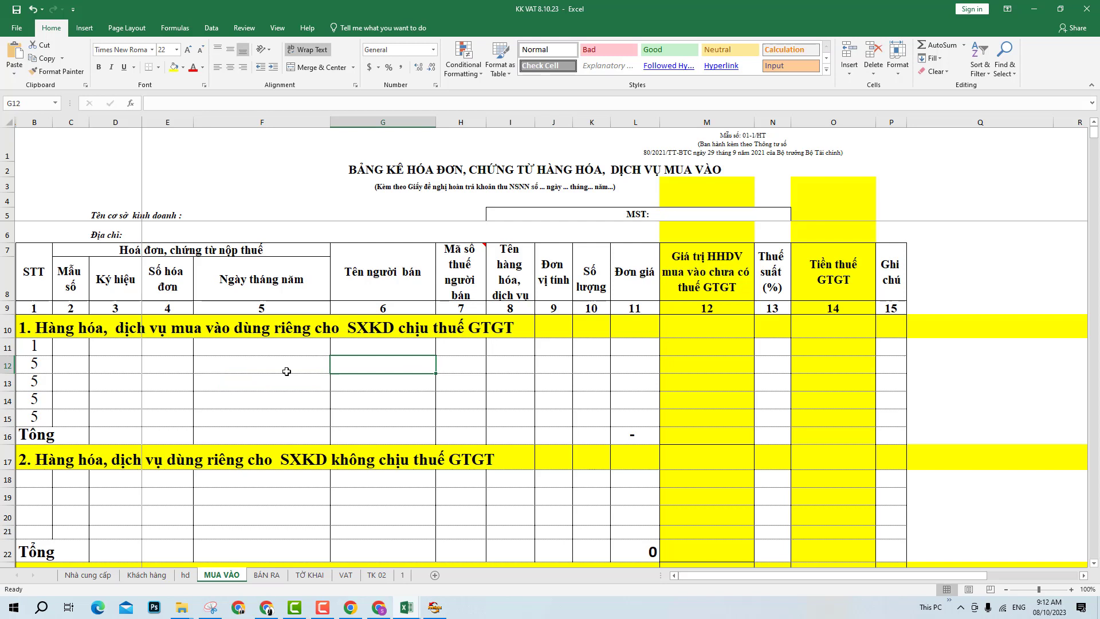
pyautogui.click(143, 365)
pyautogui.press('Right')
pyautogui.press('Right')
pyautogui.press('Right')
pyautogui.press('Right')
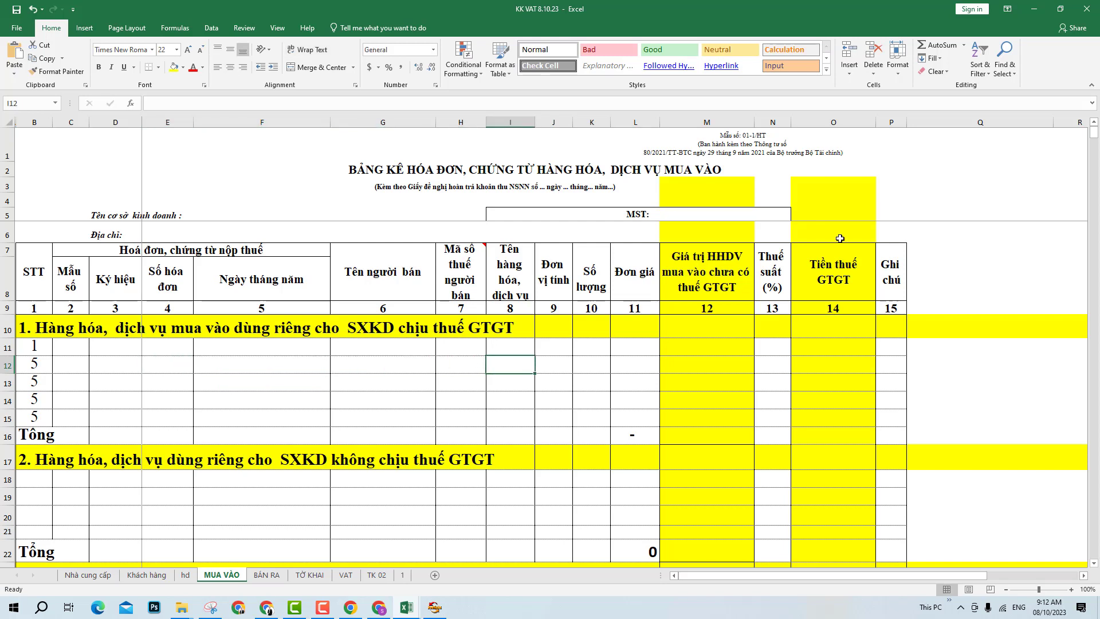
# - Enter "QUẦN, ÁO" in cell G12 and "VẢI, CHỈ , NÚT =>" in cell F13
pyautogui.click(381, 372)
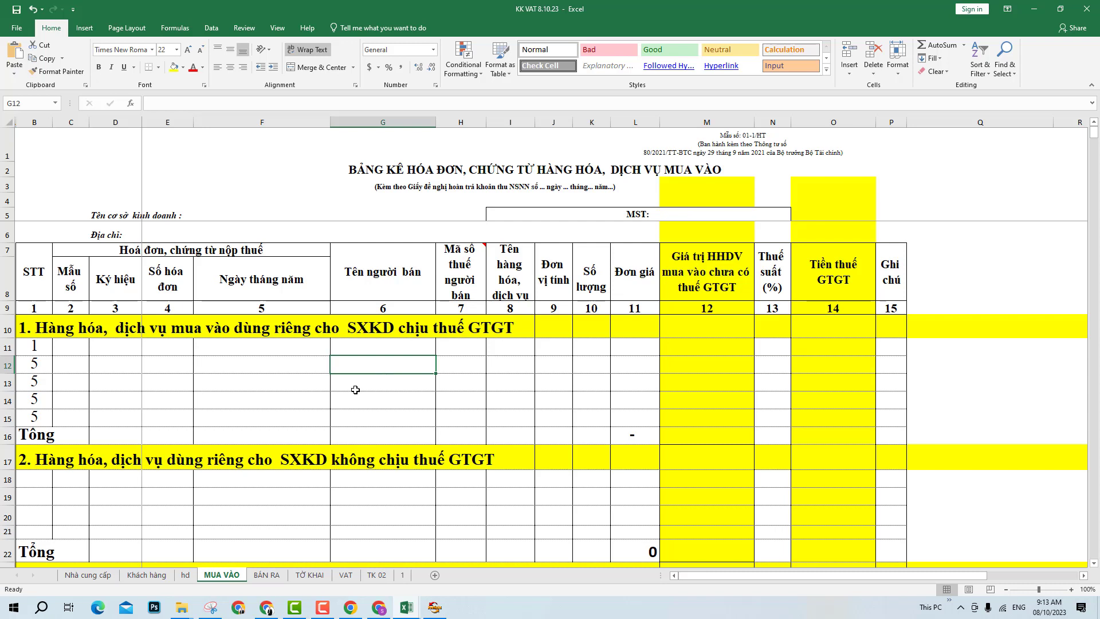
pyautogui.write('QUẦN')
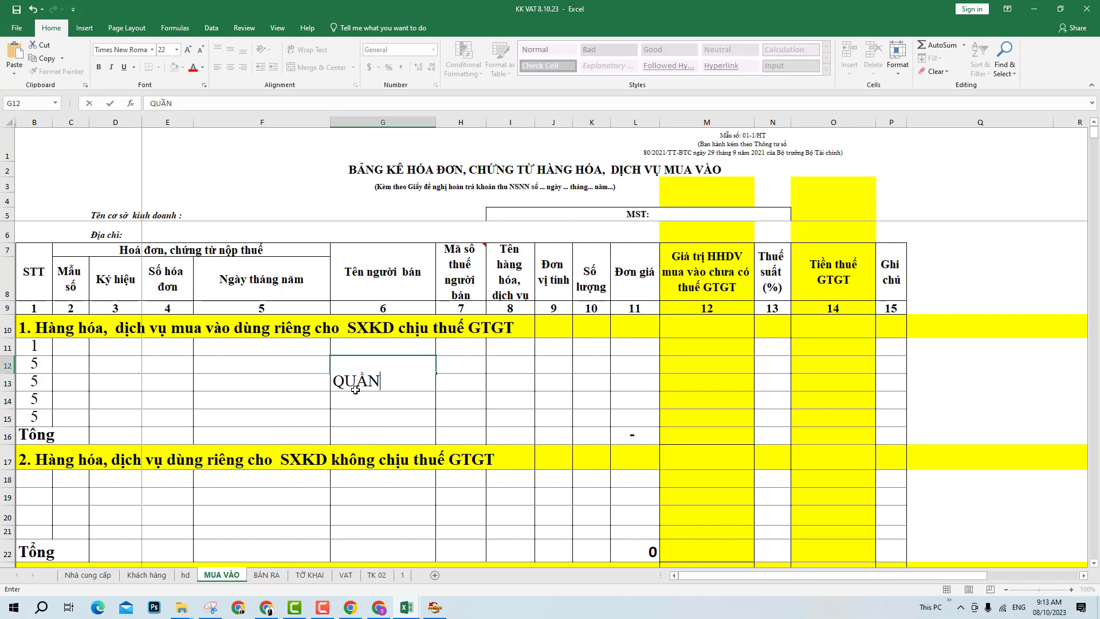
pyautogui.write(', ÁO')
pyautogui.click(247, 386)
pyautogui.write('VAI')
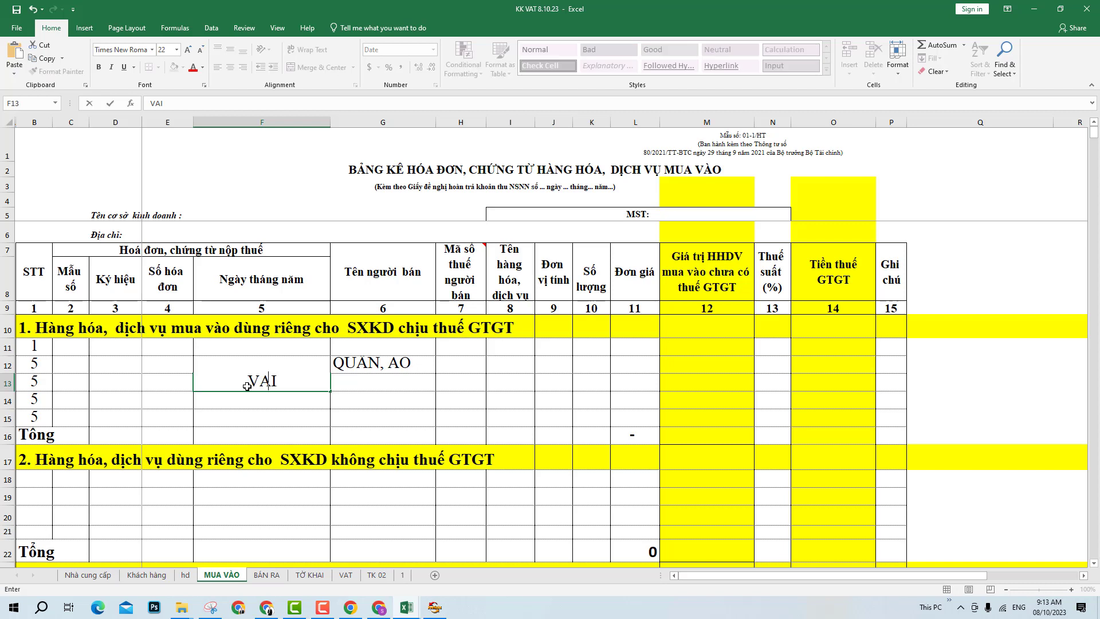
pyautogui.write(', CHỈ , NÚT =>')
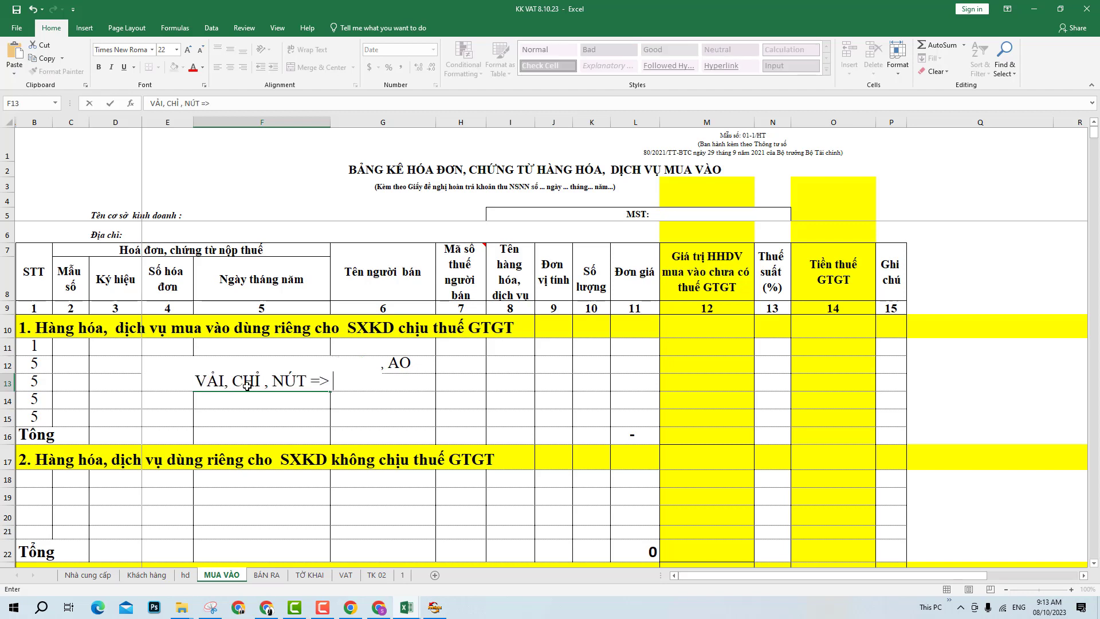
pyautogui.press('Return')
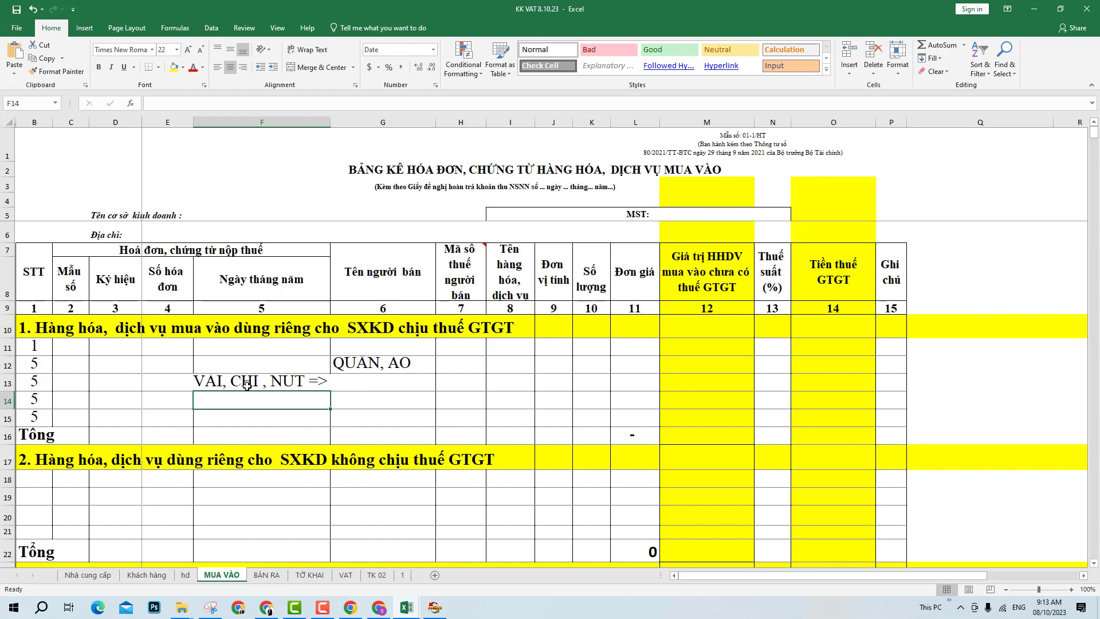
# - Fill "QUẦN, ÁO" down from G12 into G13 and clear G12
pyautogui.click(392, 382)
pyautogui.hotkey('ctrl', 'd')
pyautogui.click(397, 361)
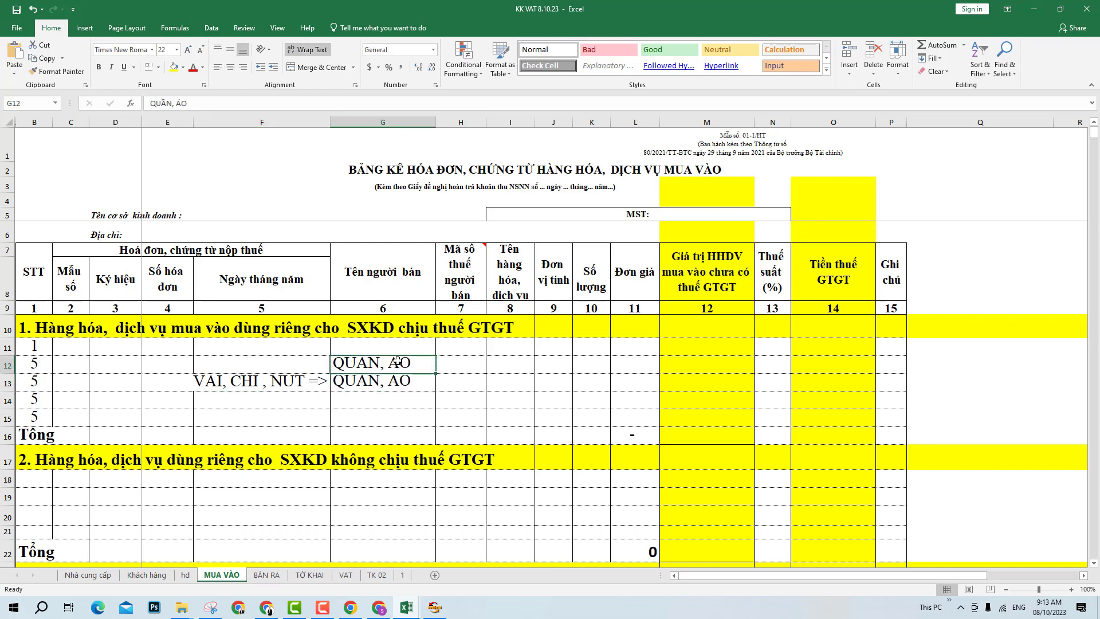
pyautogui.click(390, 382)
# - Make row 13 taller and bold the text in cells F13:G13
pyautogui.moveTo(10, 392); pyautogui.dragTo(19, 408)
pyautogui.moveTo(272, 404); pyautogui.dragTo(373, 402)
pyautogui.hotkey('ctrl', 'b')
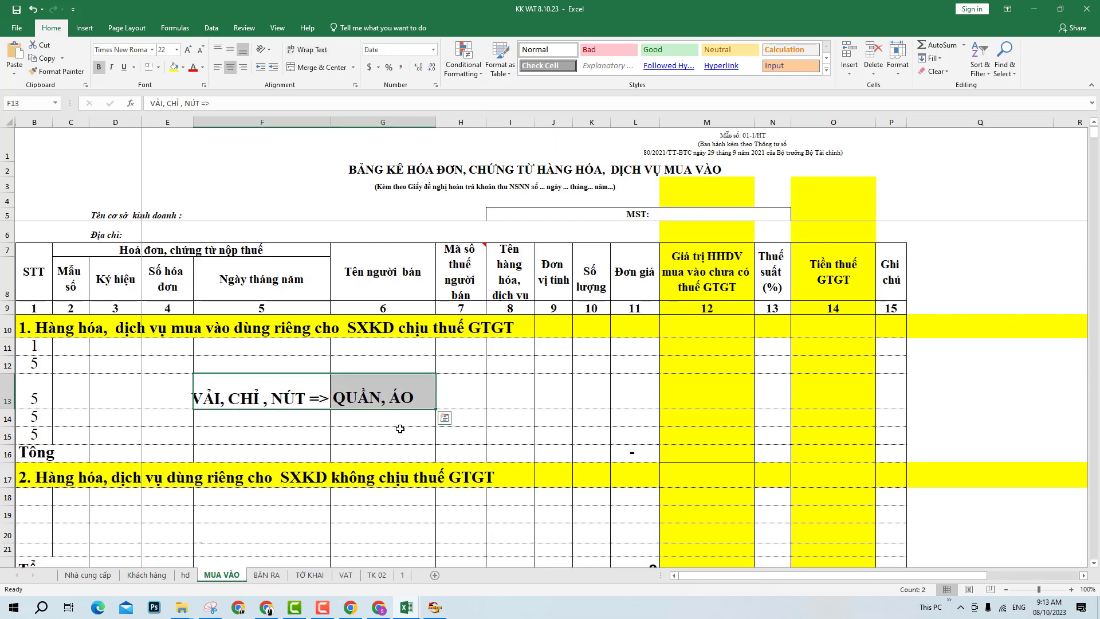
pyautogui.click(400, 429)
pyautogui.click(421, 399)
pyautogui.click(408, 436)
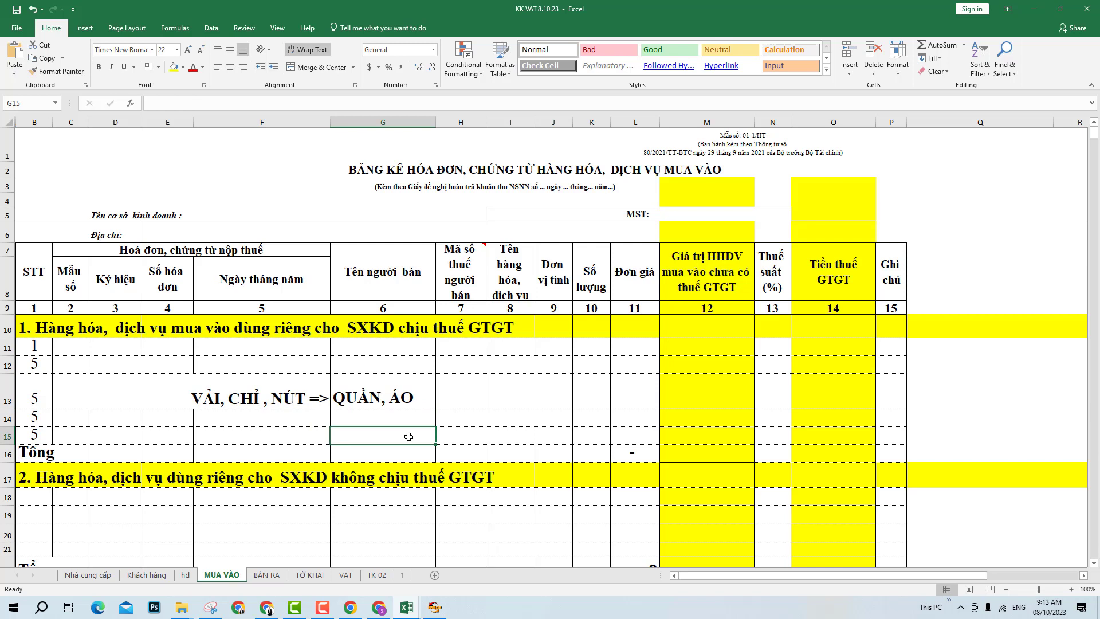
pyautogui.click(246, 404)
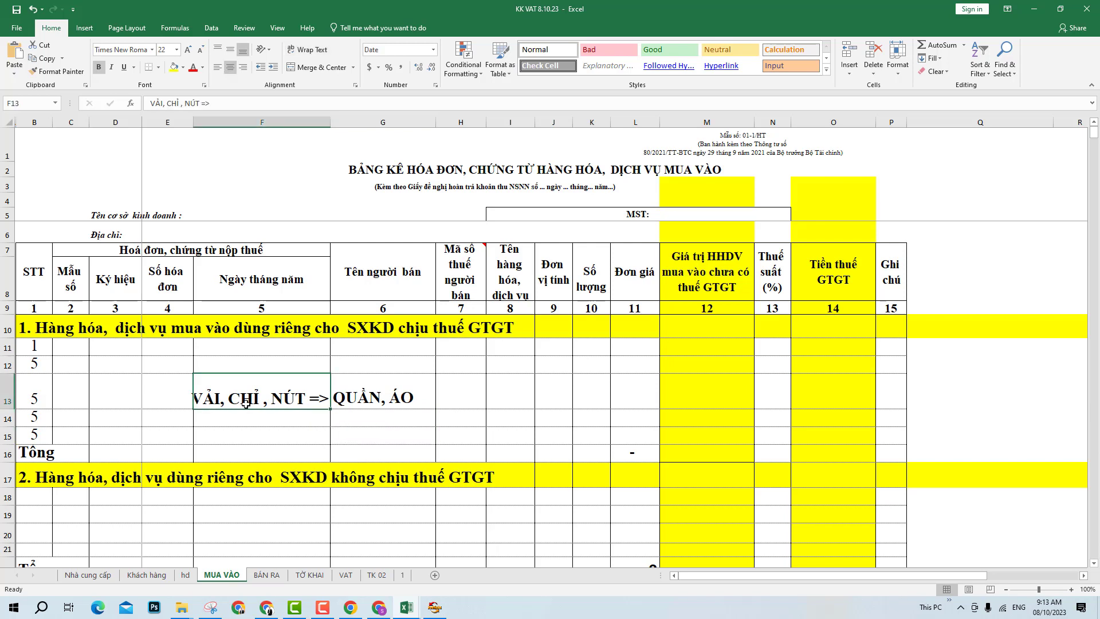
pyautogui.moveTo(85, 351); pyautogui.dragTo(907, 435)
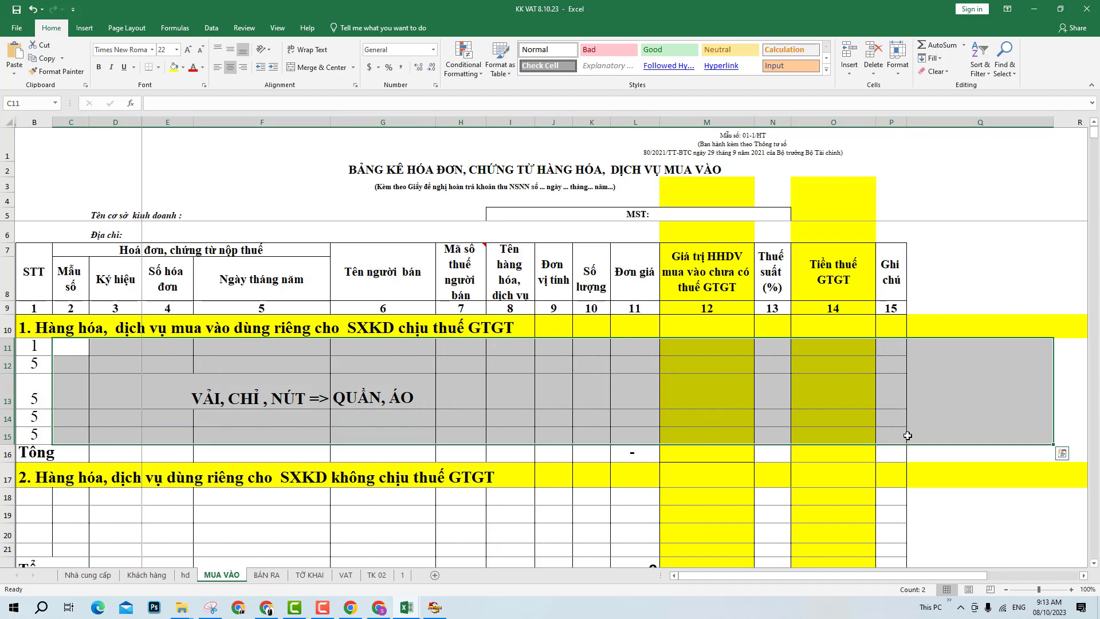
pyautogui.click(306, 433)
pyautogui.scroll(-1, 341, 447)
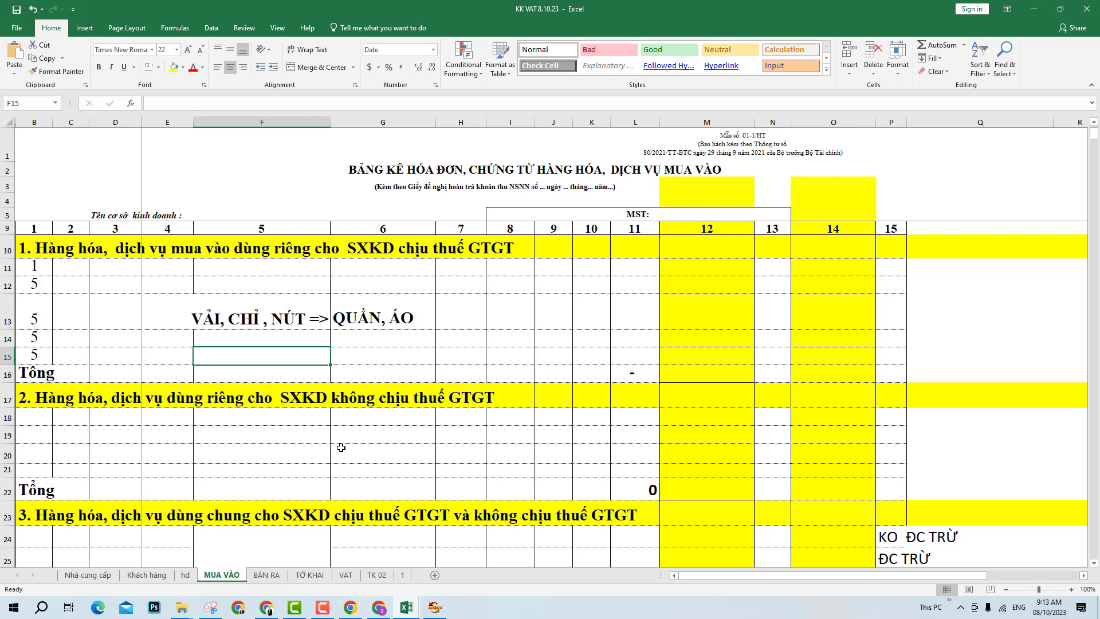
pyautogui.scroll(1, 623, 364)
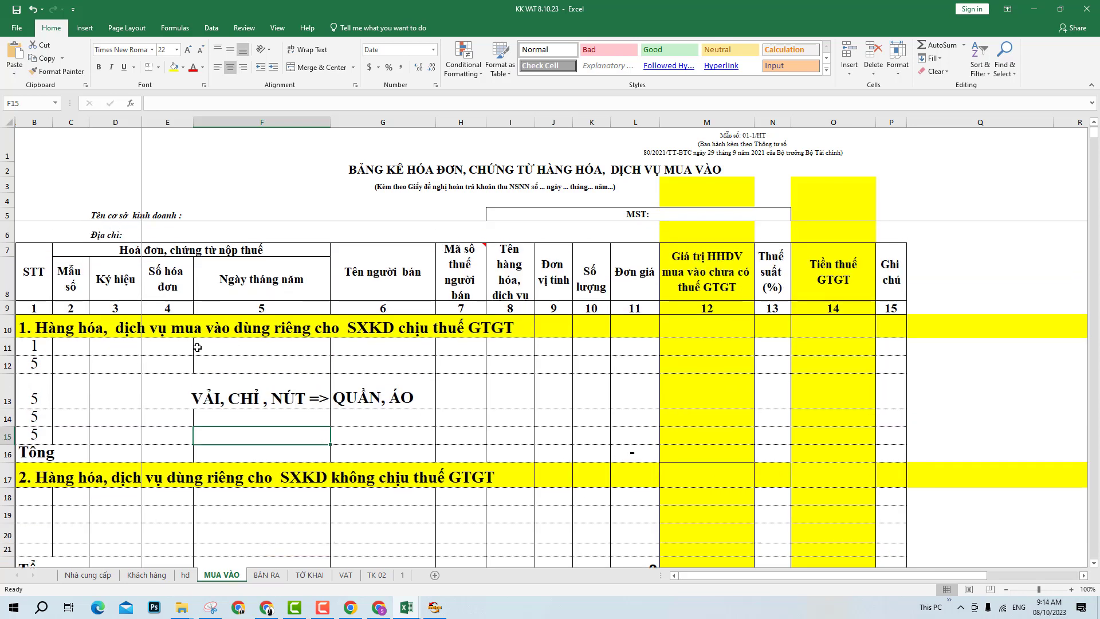
pyautogui.doubleClick(397, 398)
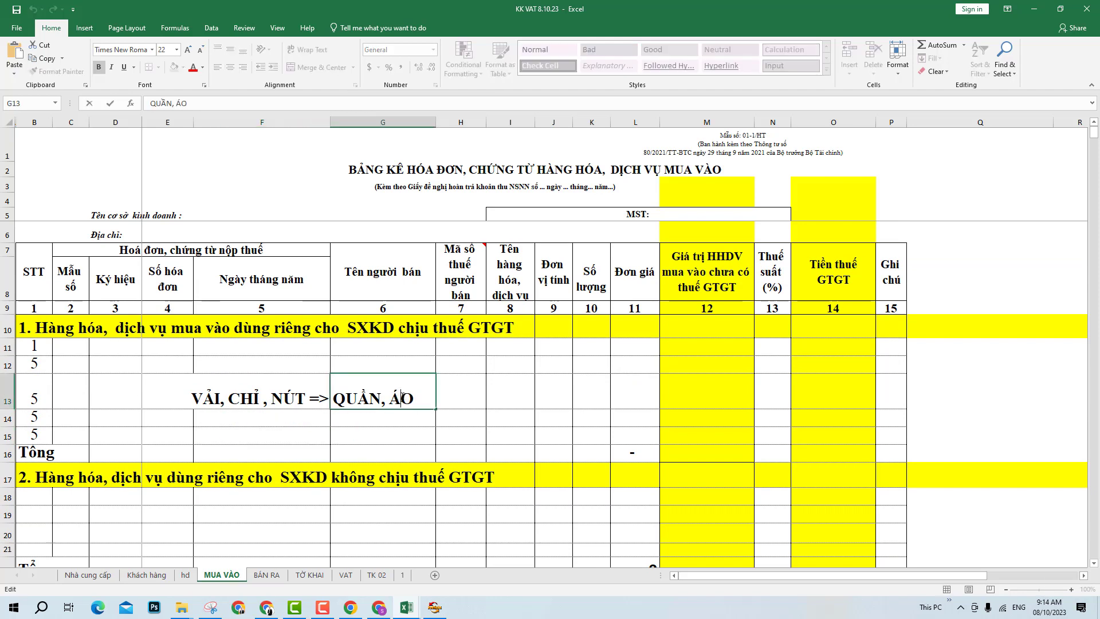
pyautogui.press('End')
# - Enter "CHỊU VAT" in cell G14 and "???" in cell F14
pyautogui.click(407, 419)
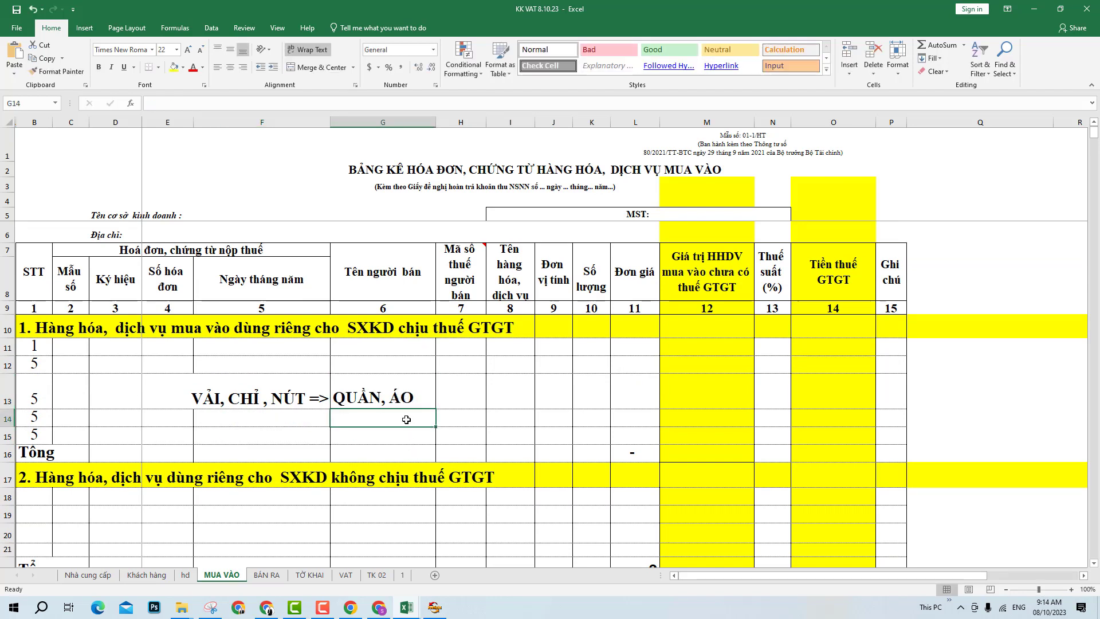
pyautogui.write('CHỊU V')
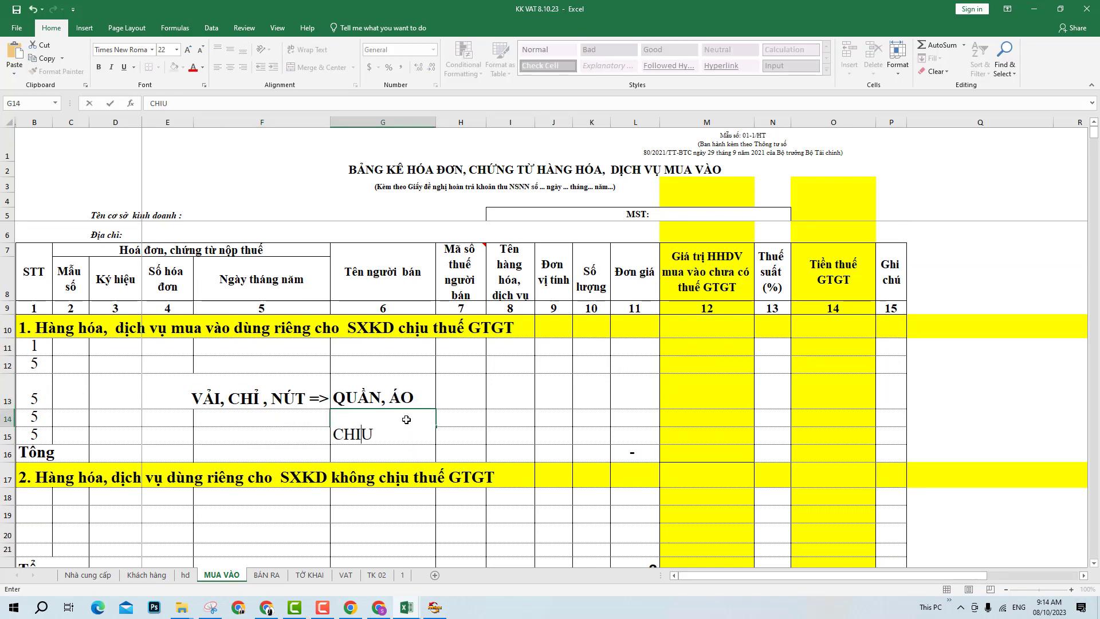
pyautogui.write('AT')
pyautogui.press('Return')
pyautogui.click(280, 422)
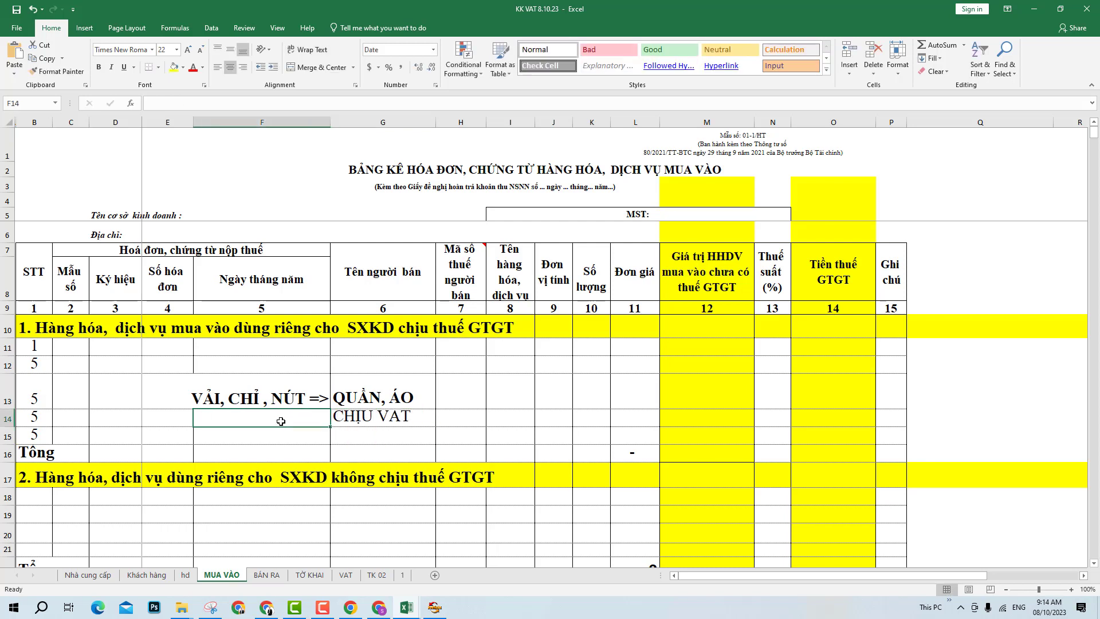
pyautogui.press('BackSpace')
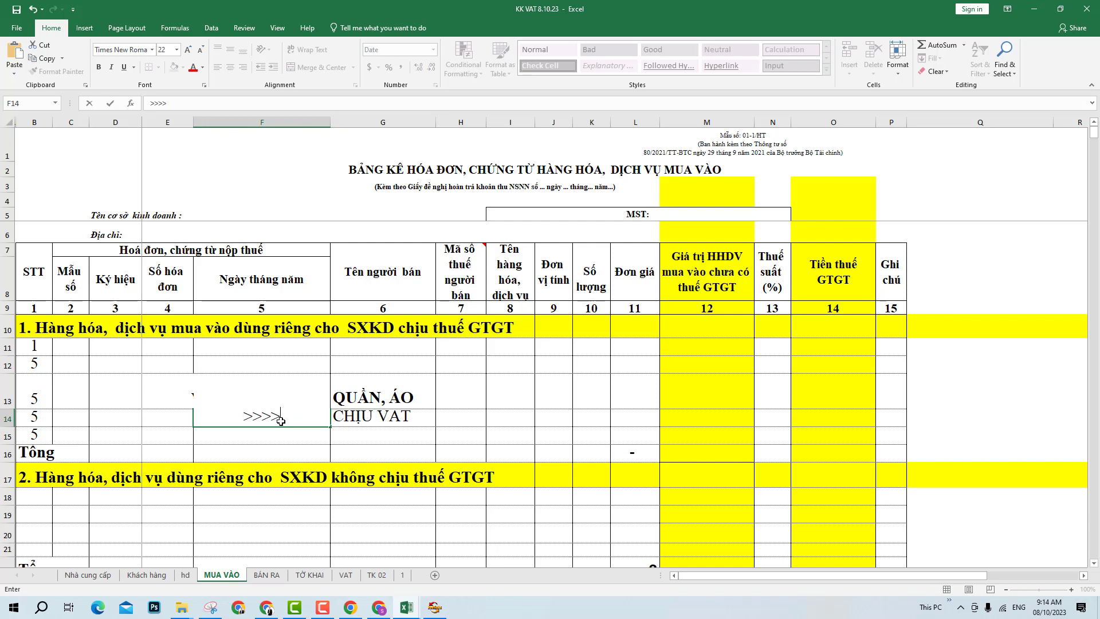
pyautogui.write('???')
pyautogui.press('Return')
# - Increase the height of row 14 and widen column F to fit the materials text
pyautogui.moveTo(7, 427); pyautogui.dragTo(7, 436)
pyautogui.click(264, 406)
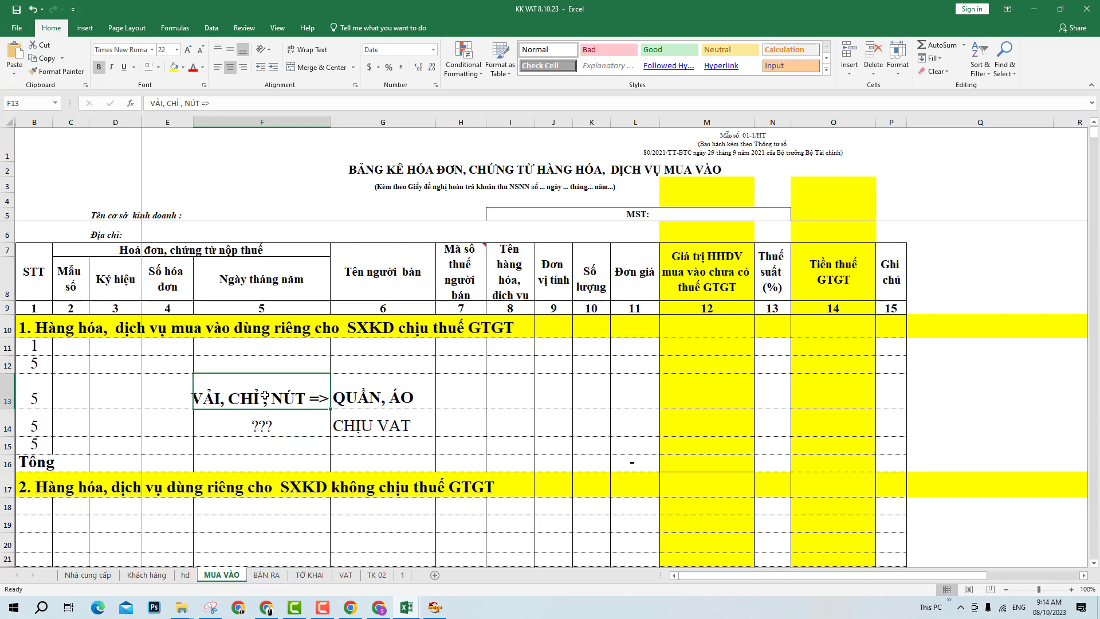
pyautogui.moveTo(330, 122); pyautogui.dragTo(350, 122)
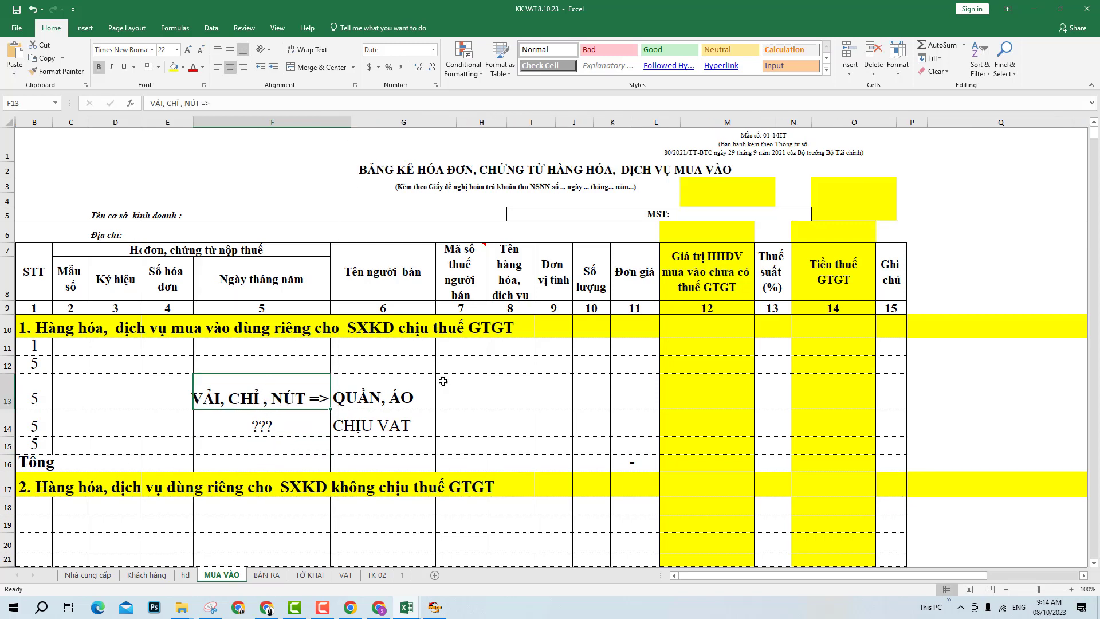
# - Bold the text in cells F14:G14
pyautogui.click(416, 422)
pyautogui.moveTo(306, 429); pyautogui.dragTo(393, 430)
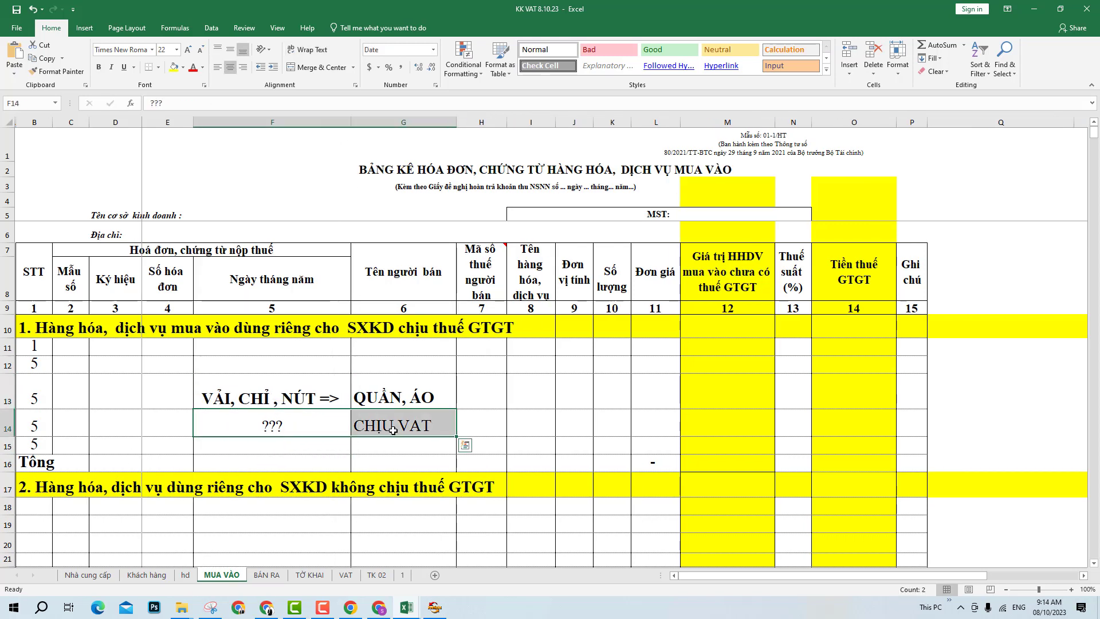
pyautogui.hotkey('ctrl', 'b')
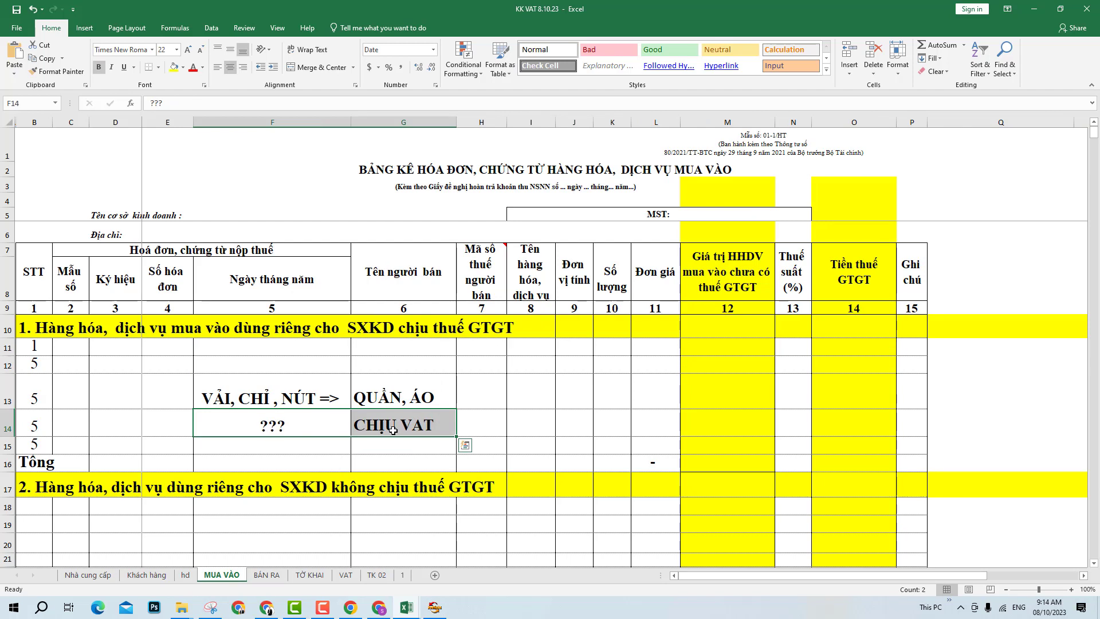
pyautogui.click(274, 430)
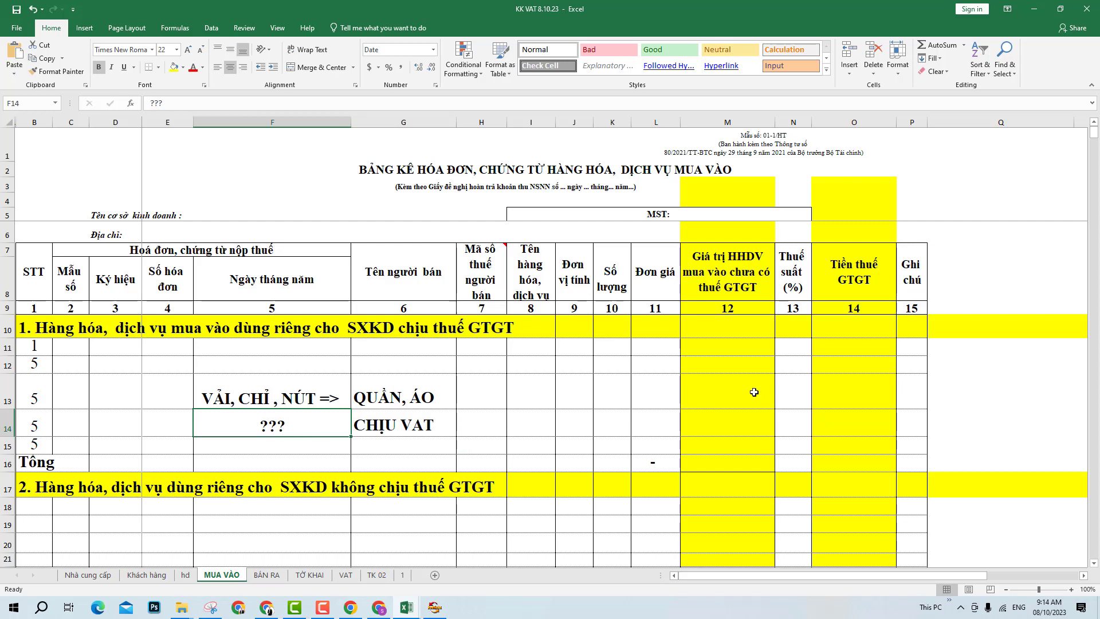
pyautogui.click(839, 334)
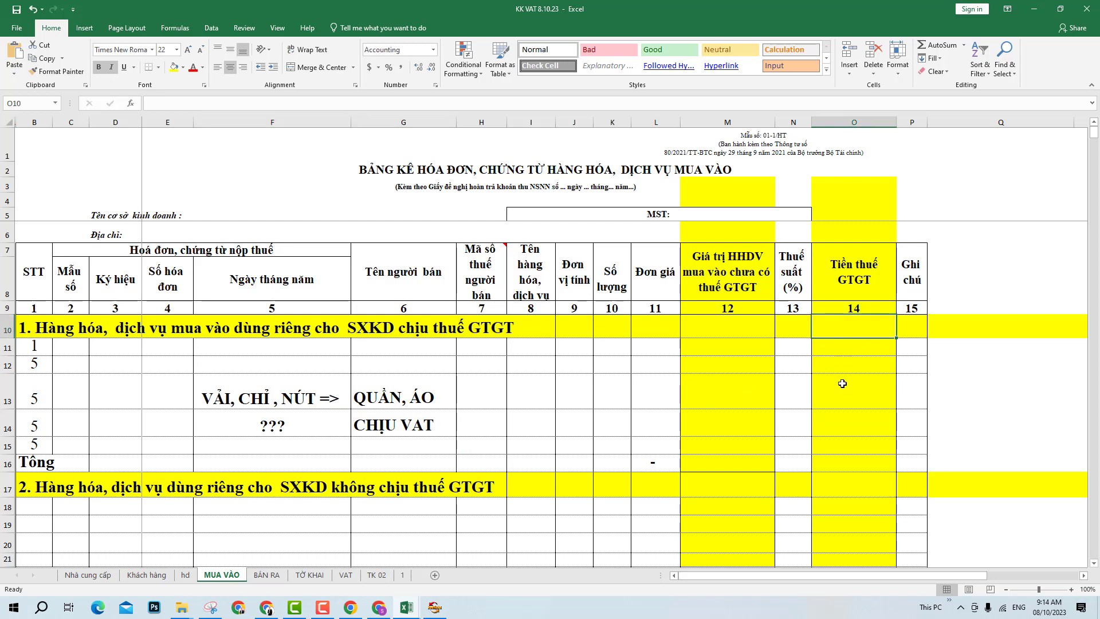
# - Enter "ĐƯỢC K. TRỪ" in cell O10 of the section 1 heading row and widen column N
pyautogui.write('DƯỢC')
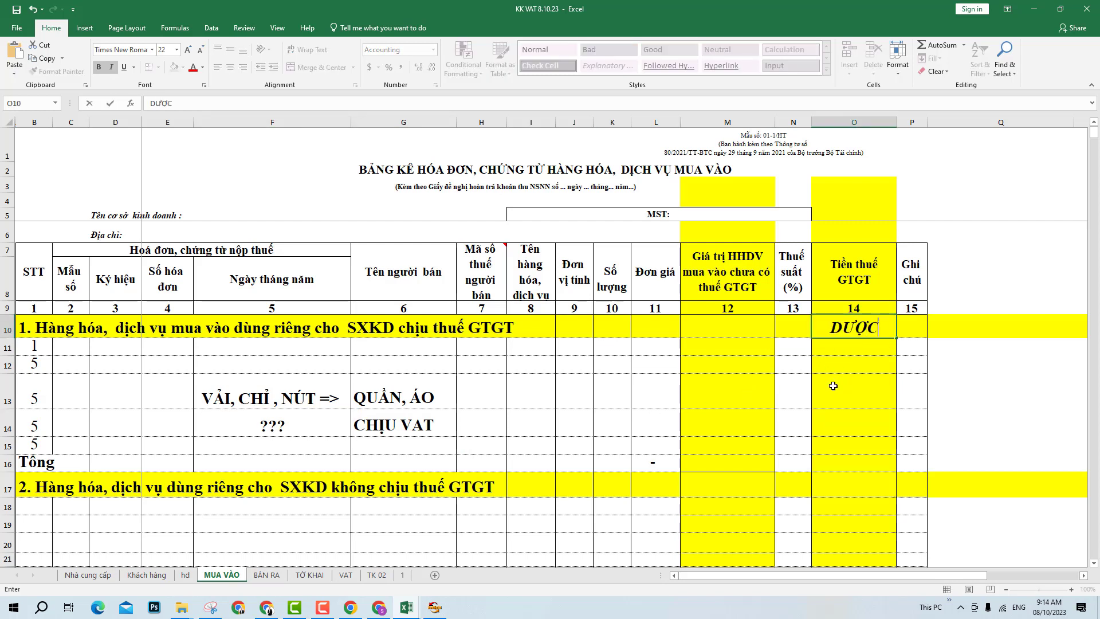
pyautogui.write('D TRỪ')
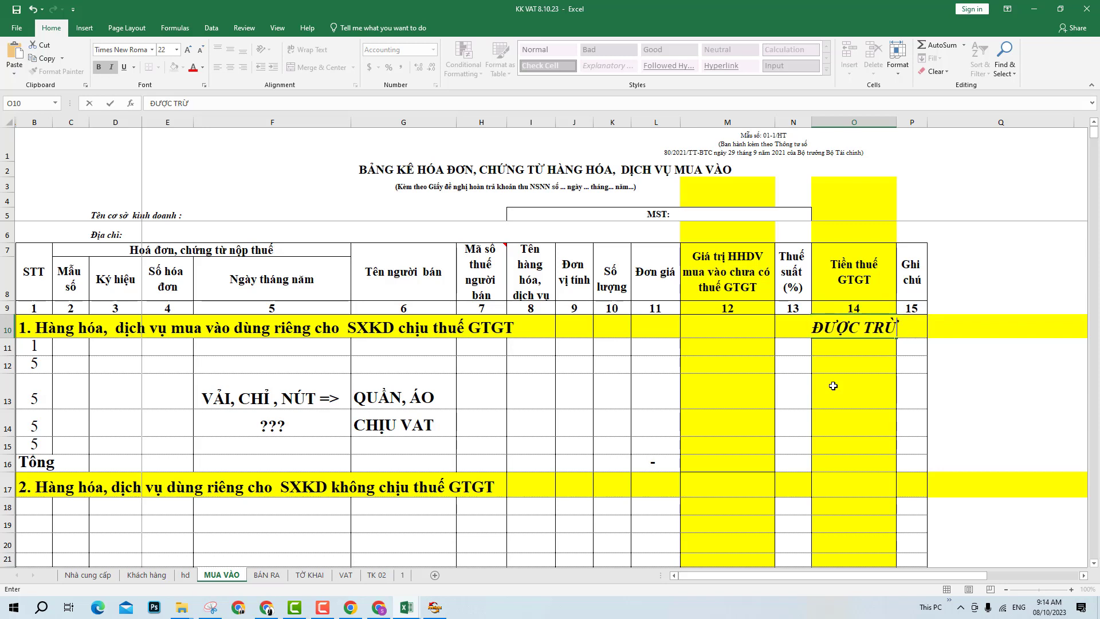
pyautogui.press('Return')
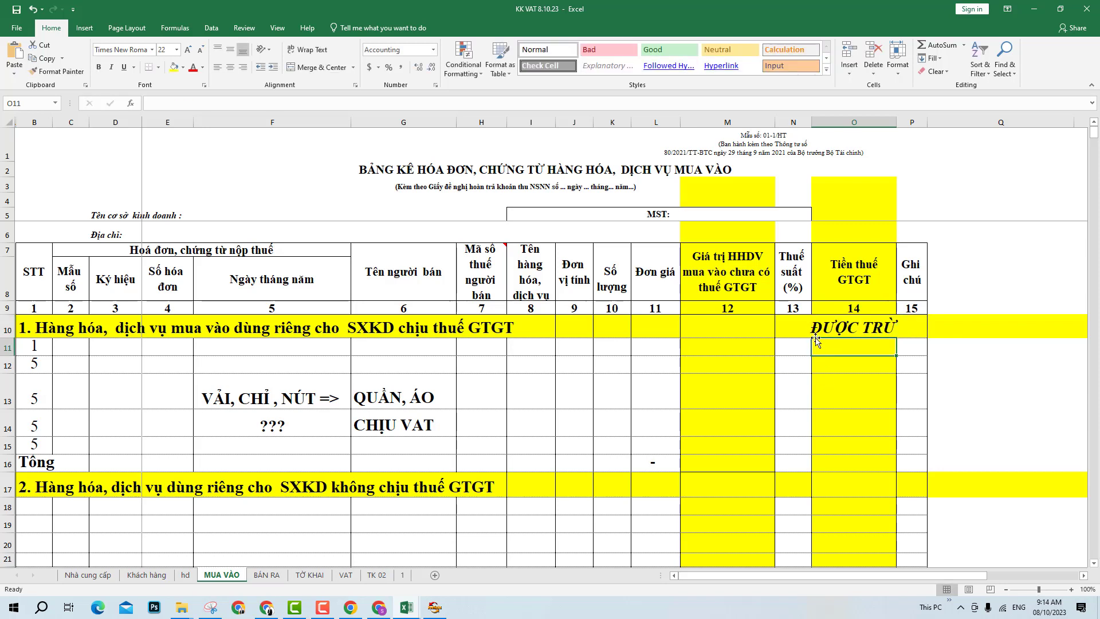
pyautogui.doubleClick(869, 322)
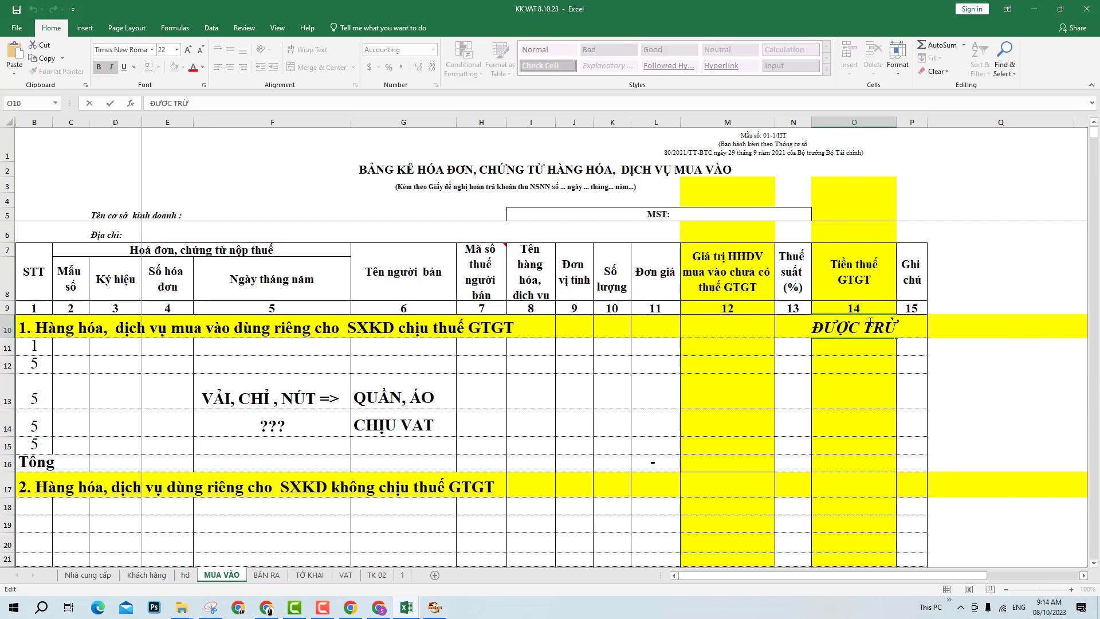
pyautogui.write('K.')
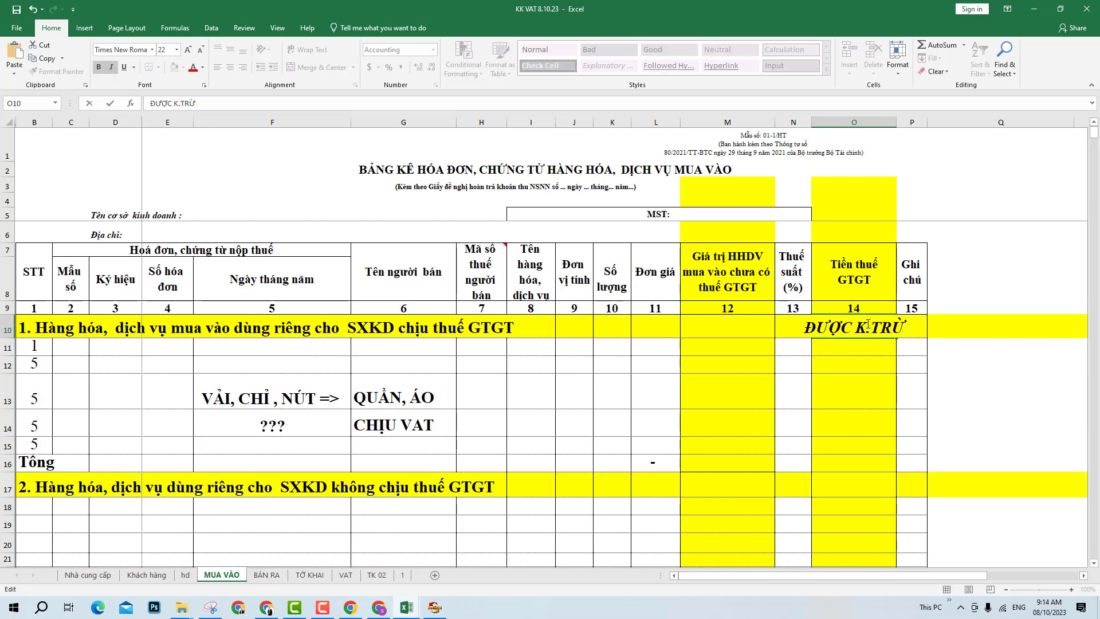
pyautogui.press('Return')
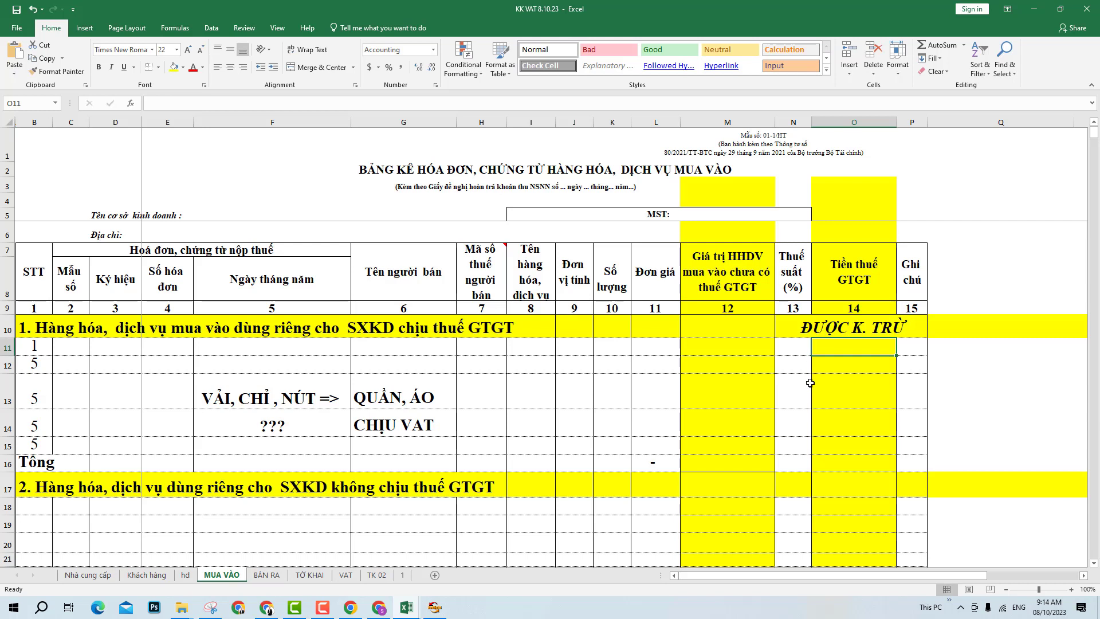
pyautogui.moveTo(812, 122); pyautogui.dragTo(838, 123)
pyautogui.click(827, 379)
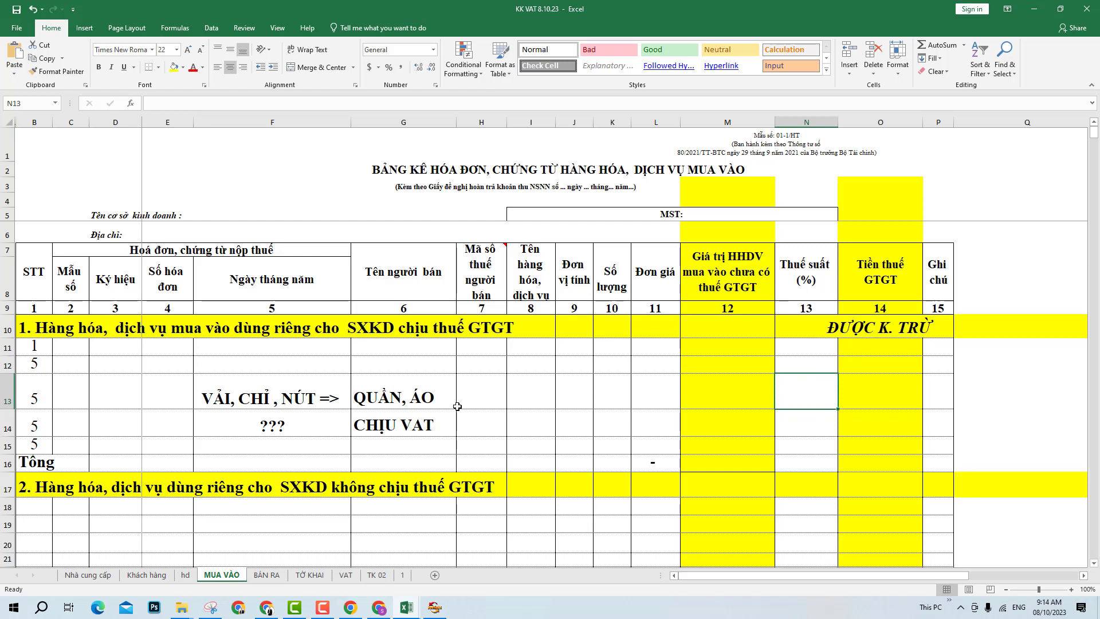
# - Enter "SX PHÂN BÓN (KCT)" in cell G19 under section 2 as the non-taxable production example
pyautogui.scroll(-1, 510, 422)
pyautogui.scroll(-2, 509, 421)
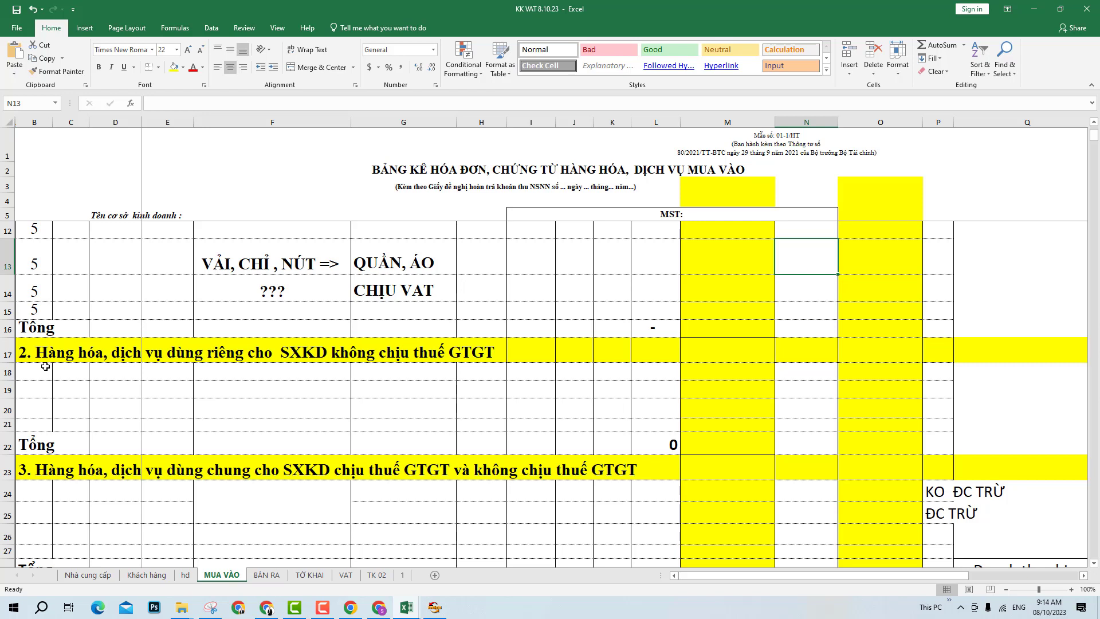
pyautogui.click(314, 377)
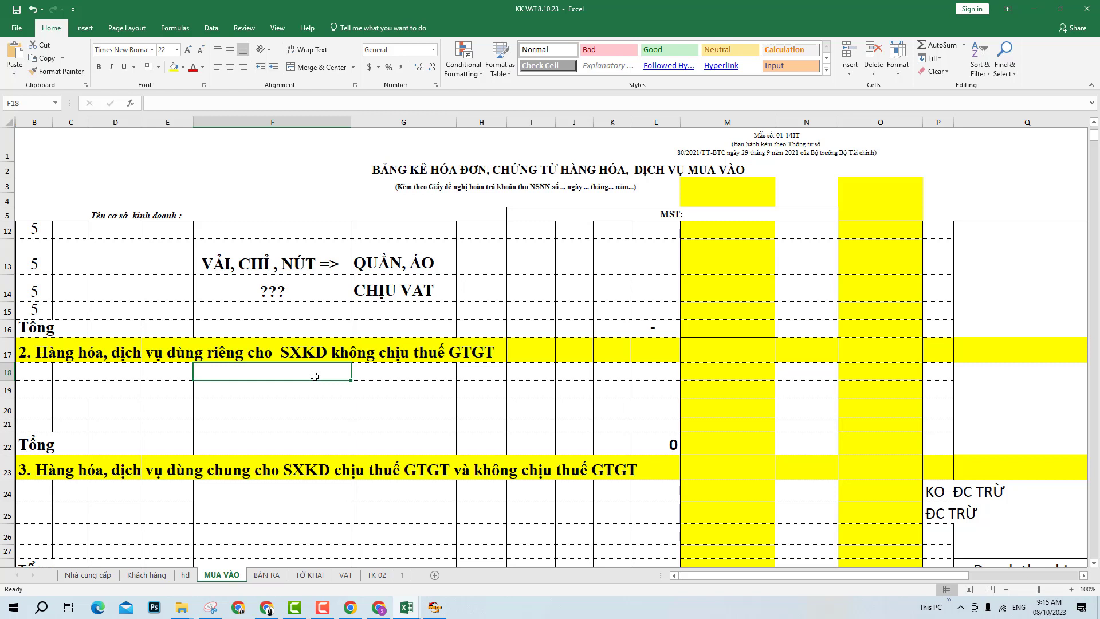
pyautogui.click(409, 387)
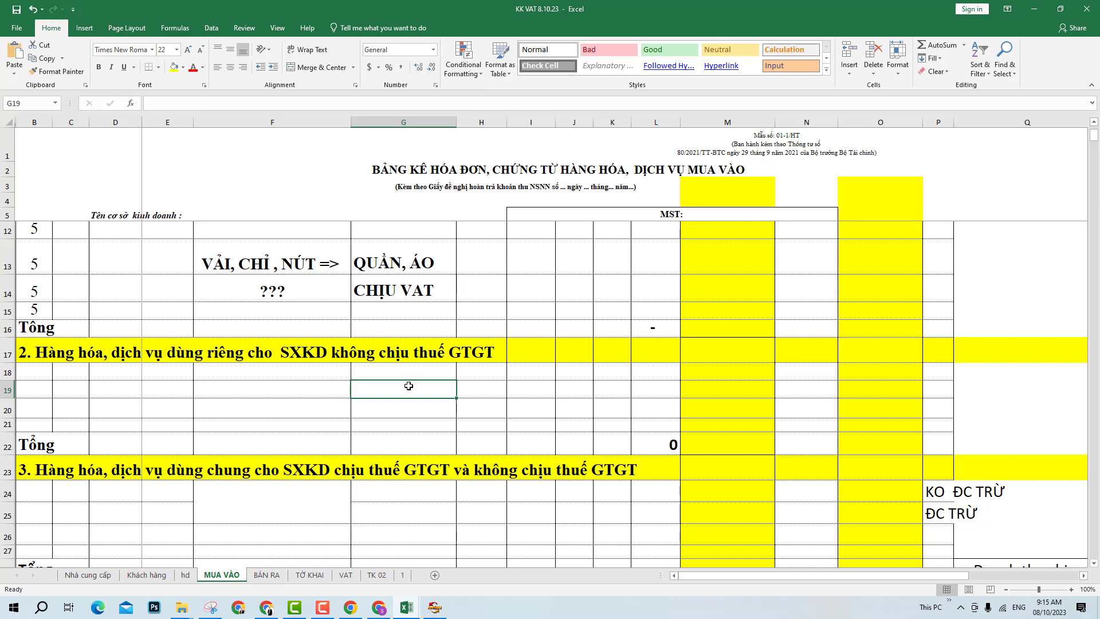
pyautogui.write('SX')
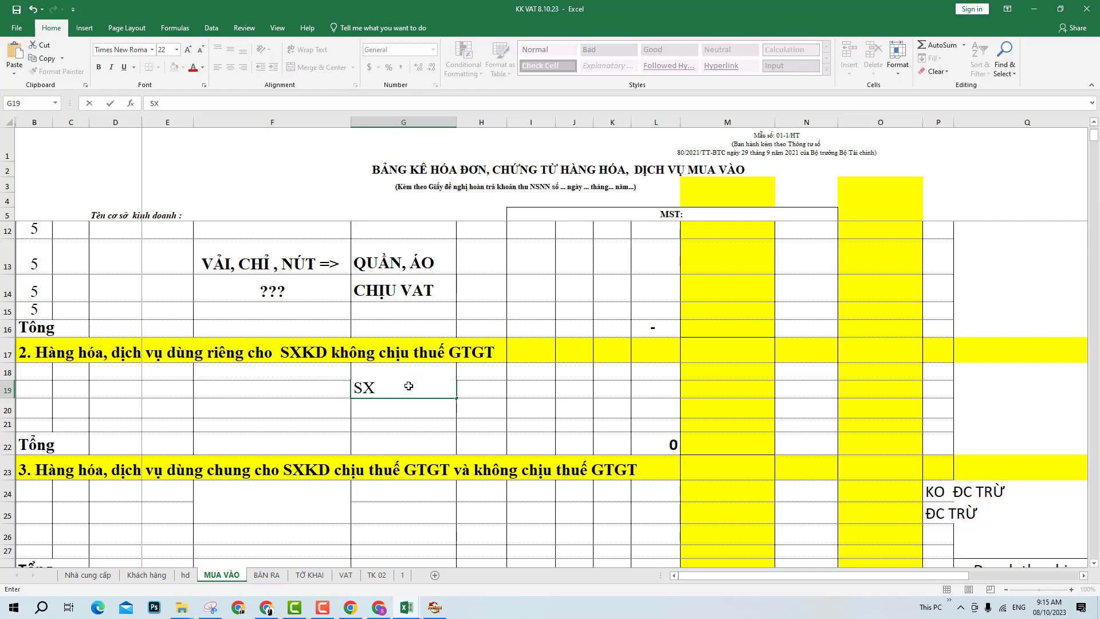
pyautogui.write(' PHAN BÓN')
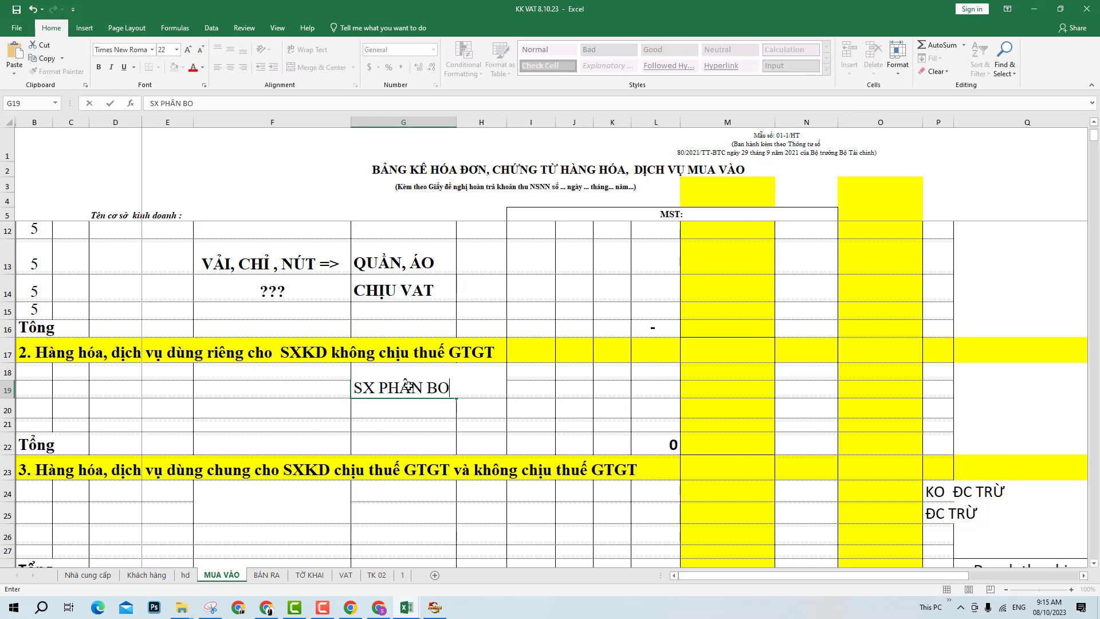
pyautogui.write(' (KCT)')
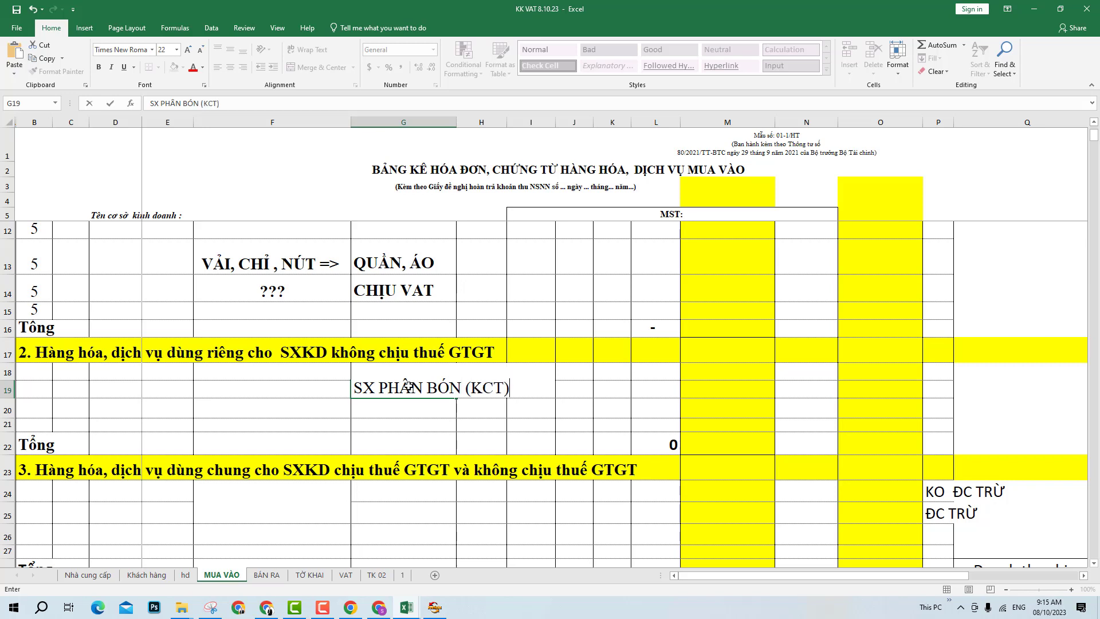
pyautogui.press('Return')
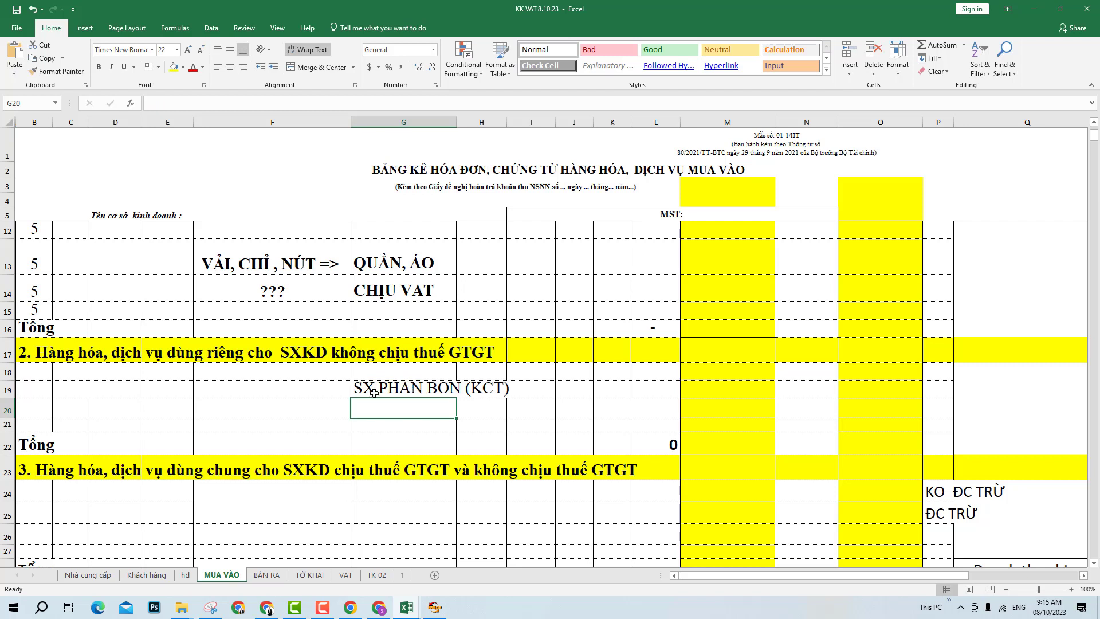
# - Make row 19 taller and bold the text in cell G19
pyautogui.click(392, 386)
pyautogui.moveTo(4, 397); pyautogui.dragTo(17, 411)
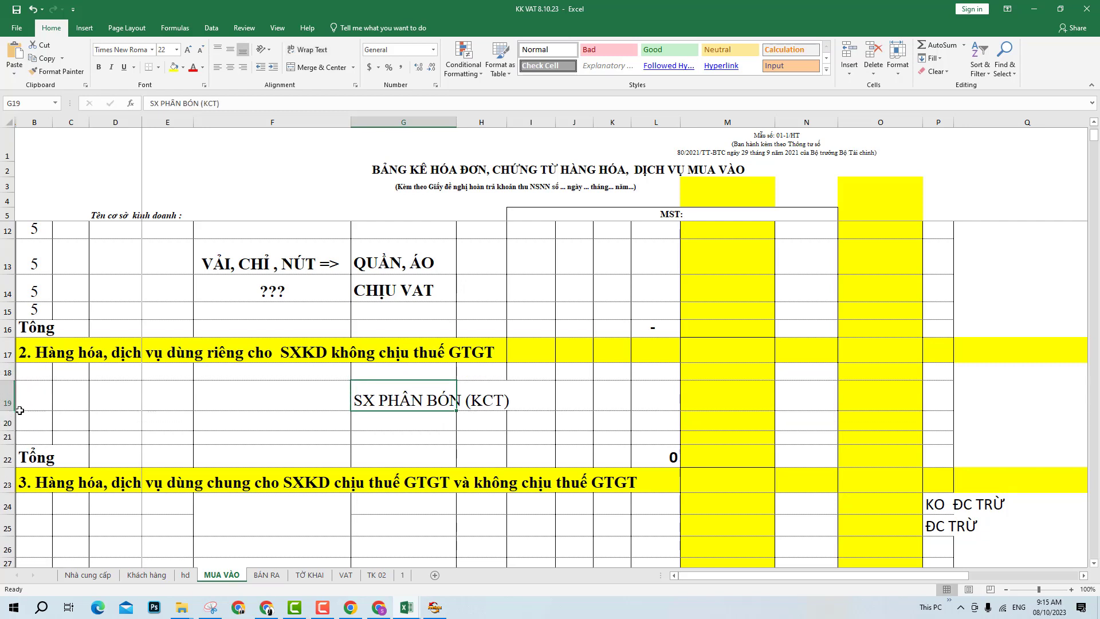
pyautogui.hotkey('ctrl', 'b')
# - Enter "NVL, CP ĐẦU VÀO ,=>" in cell F19, beside the fertilizer production example
pyautogui.click(256, 403)
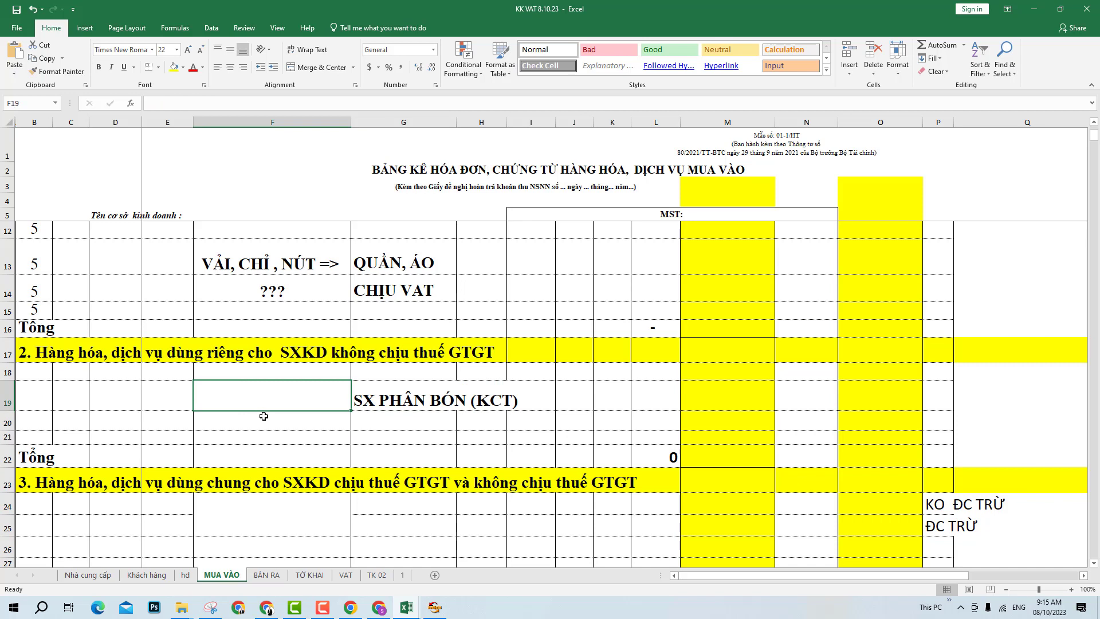
pyautogui.write('V')
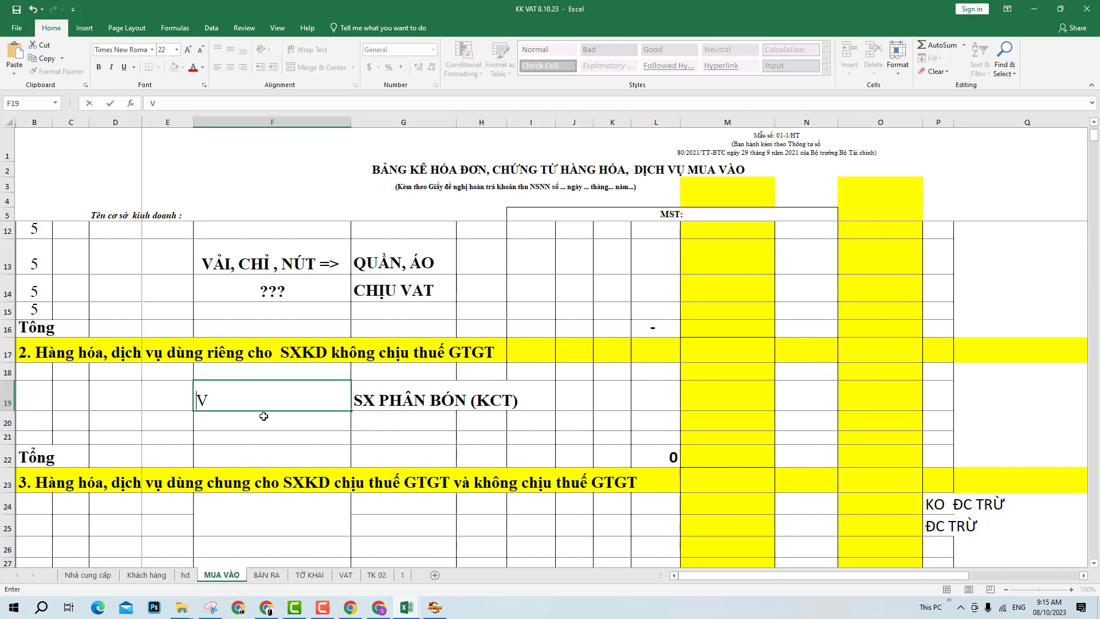
pyautogui.press('BackSpace')
pyautogui.write('NVL, C')
pyautogui.write('P ')
pyautogui.write('ĐẦU VFA')
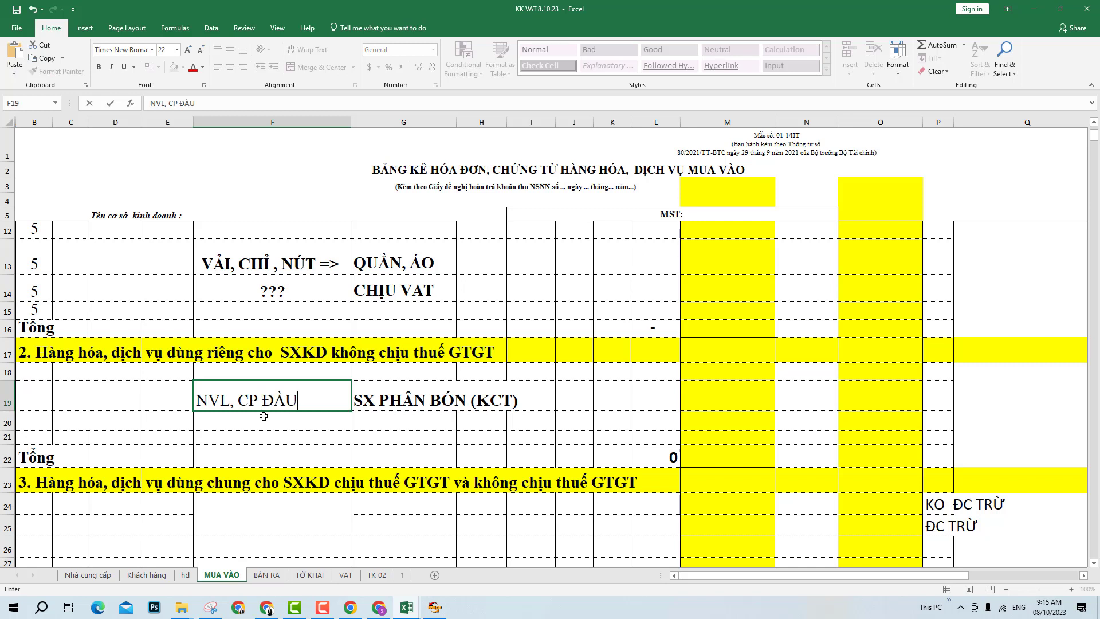
pyautogui.press('BackSpace')
pyautogui.press('BackSpace')
pyautogui.write('ÀO ,=>')
pyautogui.press('Return')
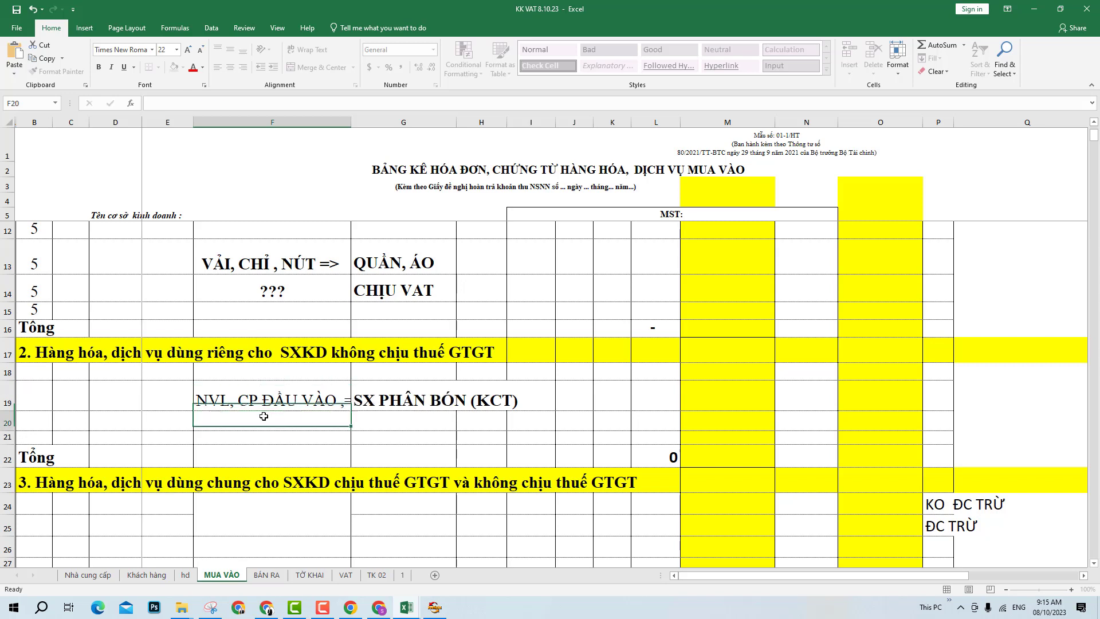
# - Widen column F to fit the input costs text and bold cell F19
pyautogui.click(265, 398)
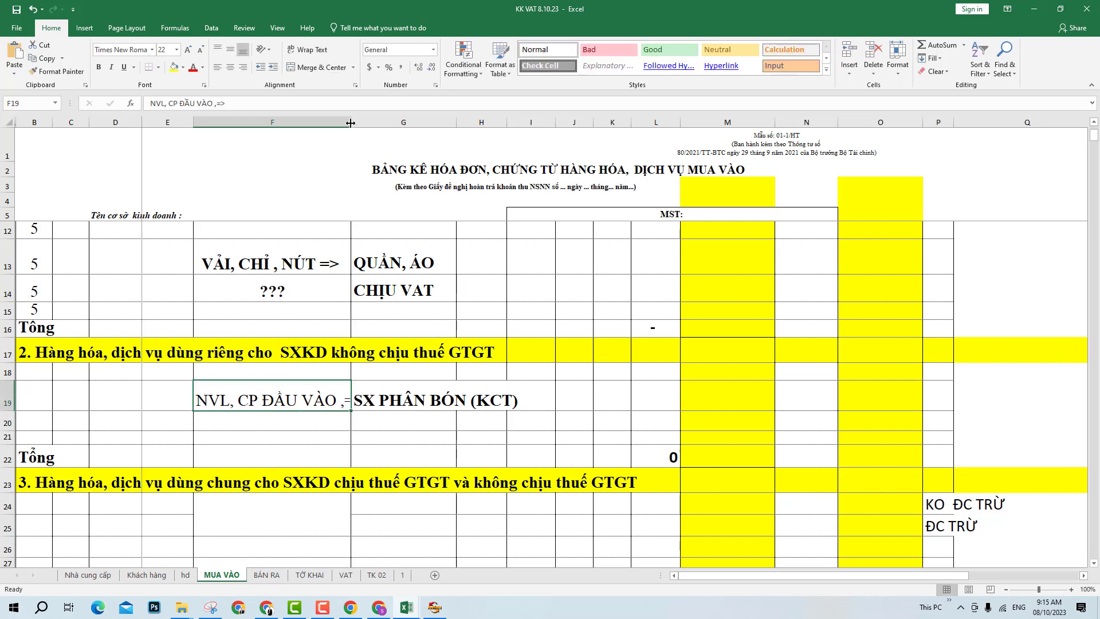
pyautogui.moveTo(396, 150); pyautogui.dragTo(399, 237)
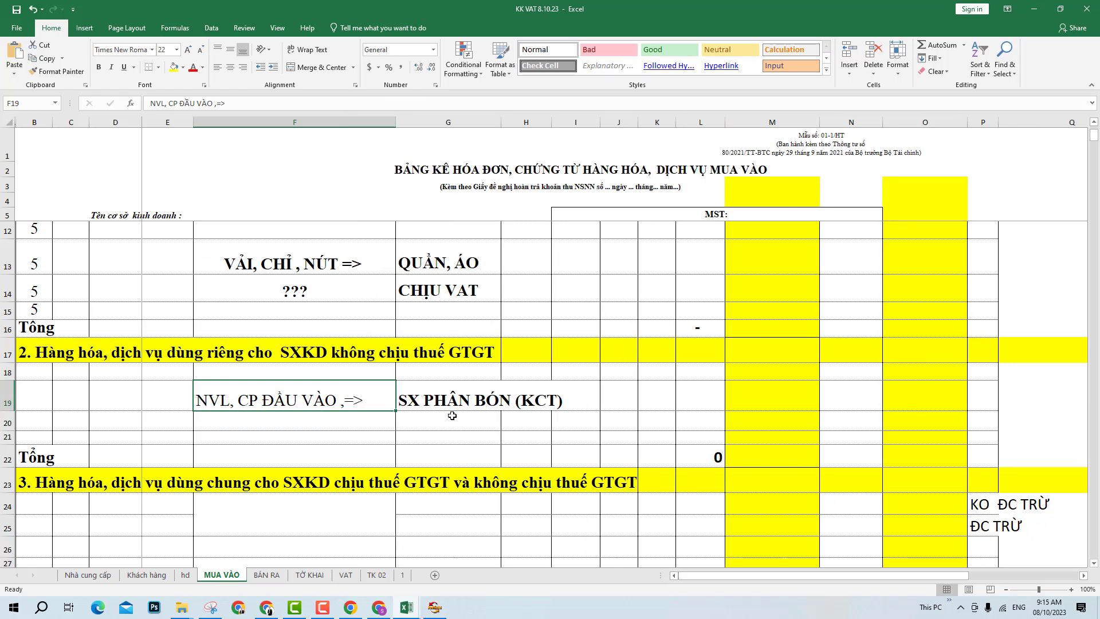
pyautogui.hotkey('ctrl', 'b')
pyautogui.click(319, 421)
pyautogui.moveTo(43, 372); pyautogui.dragTo(703, 417)
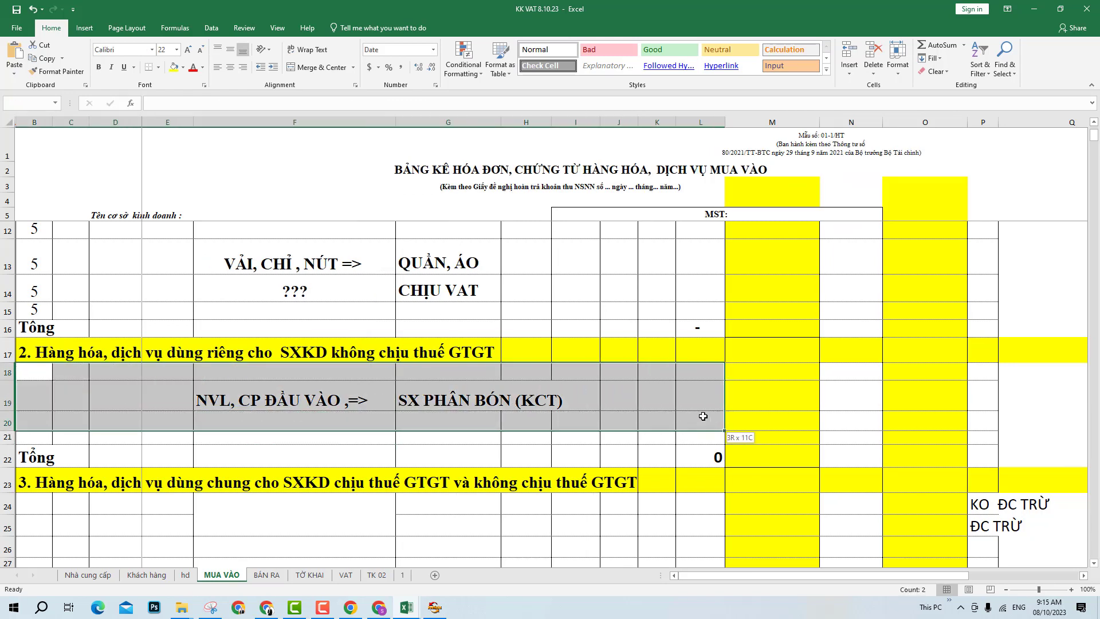
pyautogui.moveTo(413, 401); pyautogui.dragTo(552, 402)
pyautogui.click(317, 424)
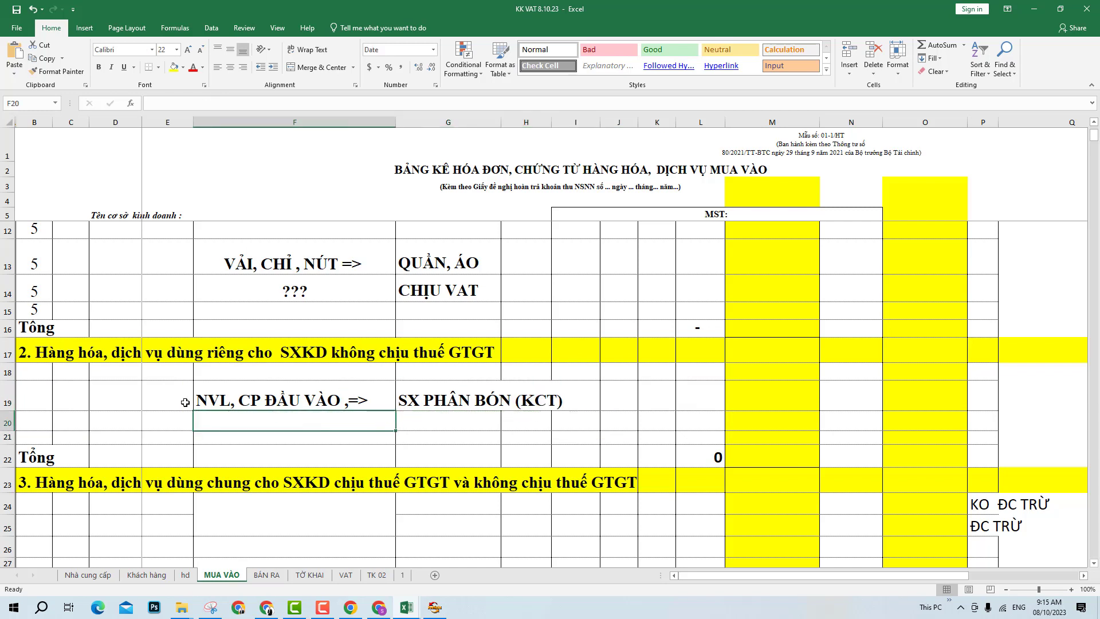
pyautogui.moveTo(38, 366); pyautogui.dragTo(567, 419)
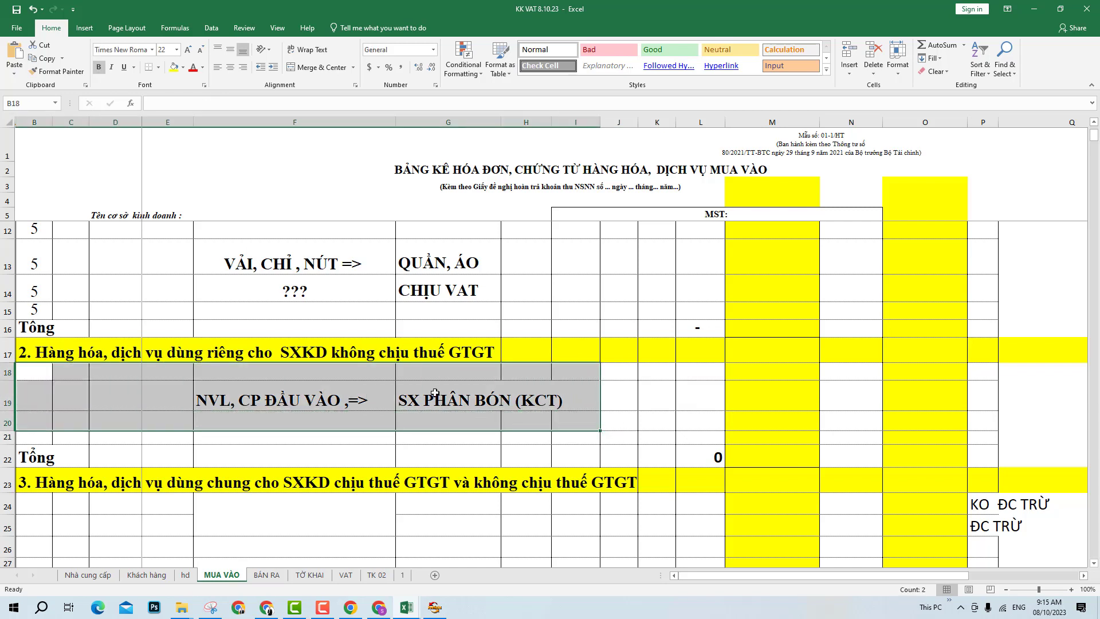
# - Enter "KCT" in cell G20 and "???" in cell F20
pyautogui.click(437, 420)
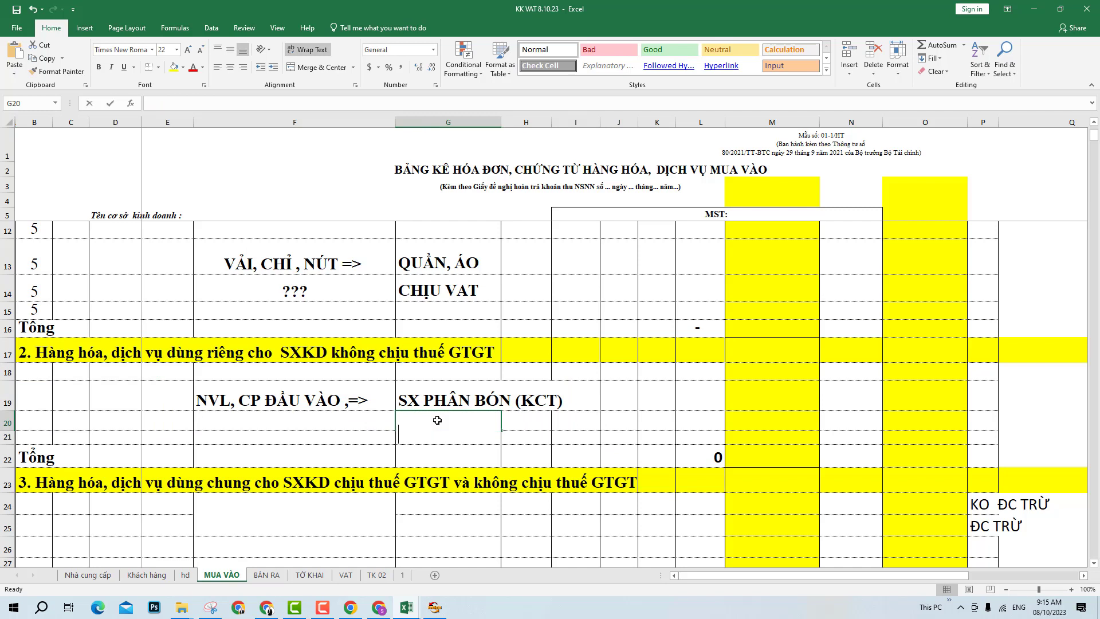
pyautogui.write('KCT')
pyautogui.click(361, 439)
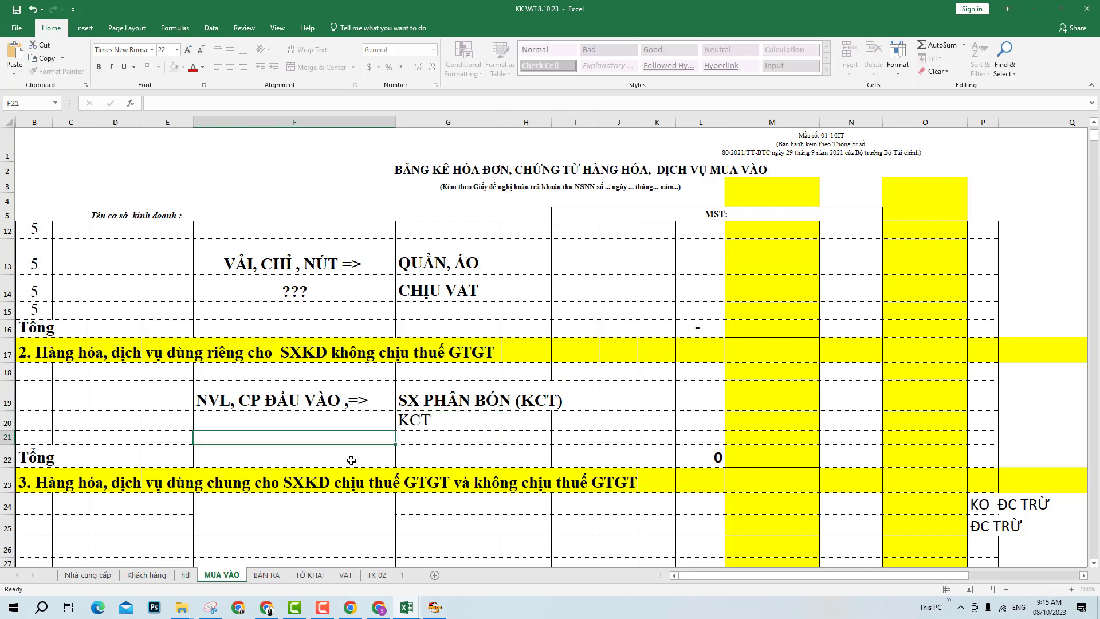
pyautogui.click(318, 422)
pyautogui.write('???')
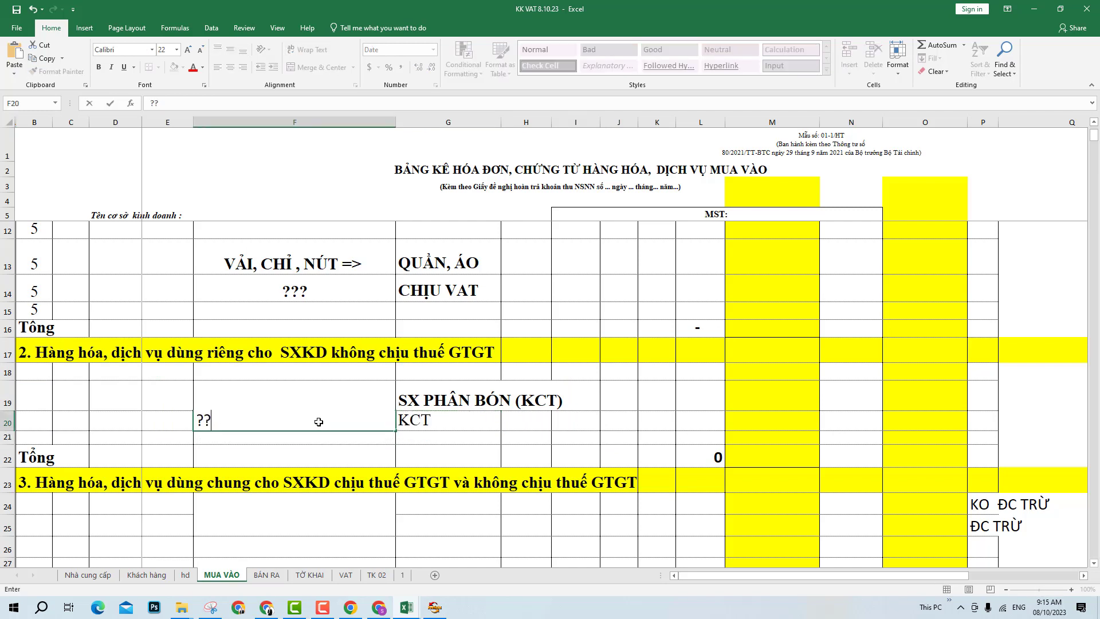
pyautogui.press('Return')
# - Centre the text in cell F20 horizontally and vertically, and bold cells F20:G20
pyautogui.click(319, 422)
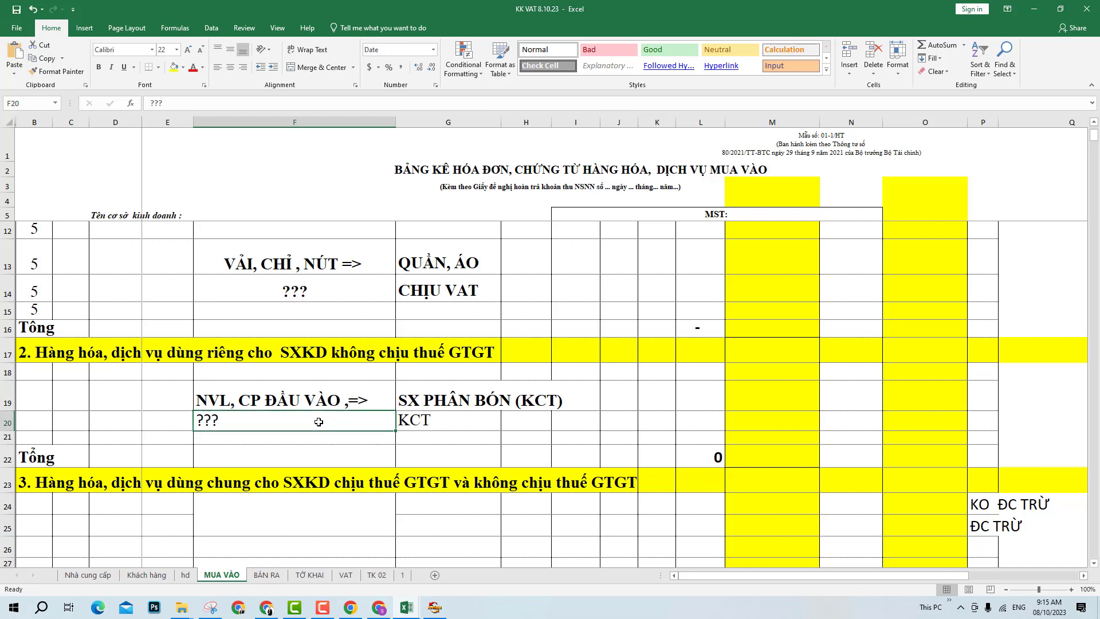
pyautogui.click(230, 67)
pyautogui.click(231, 49)
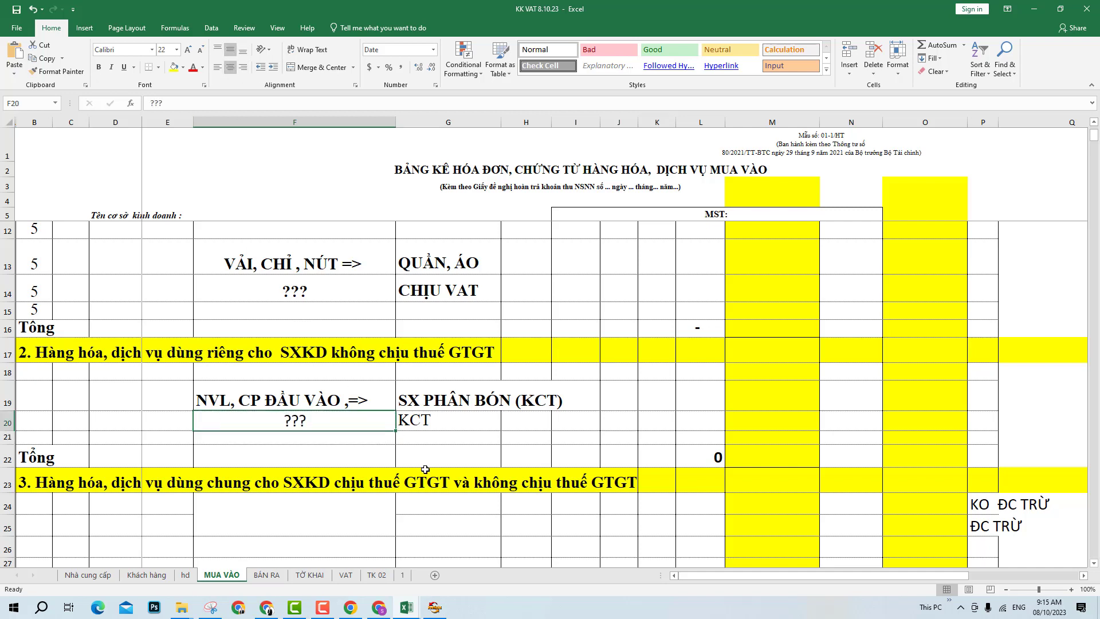
pyautogui.keyDown('shift'); pyautogui.click(481, 422); pyautogui.keyUp('shift')
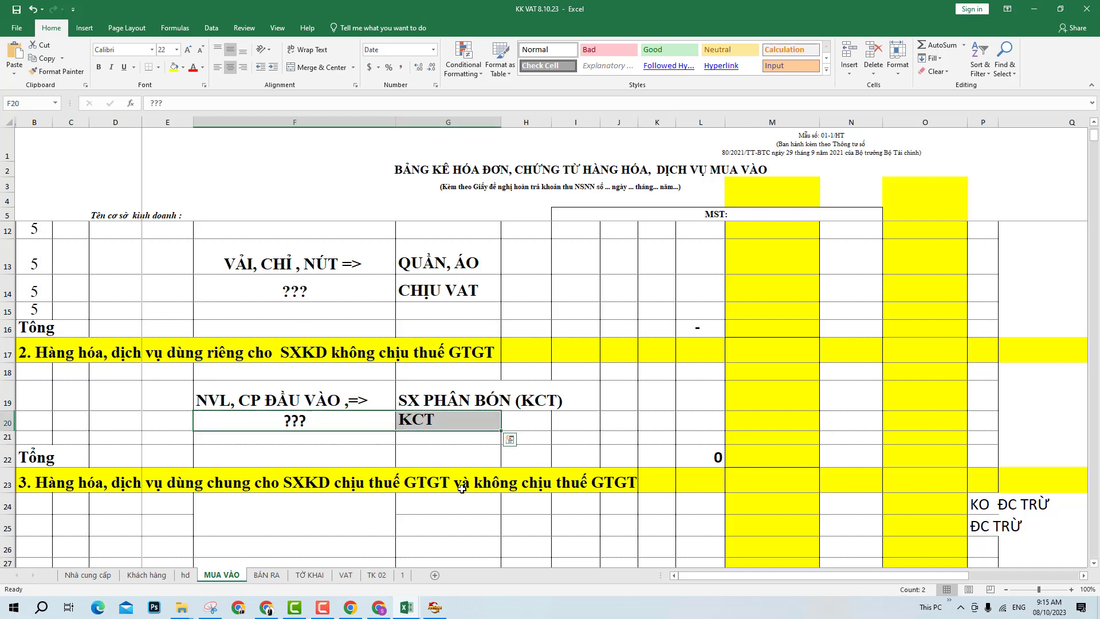
pyautogui.hotkey('ctrl', 'b')
# - Enter "KO ĐC K TRỪ" in cell O17 of the section 2 heading row
pyautogui.click(918, 357)
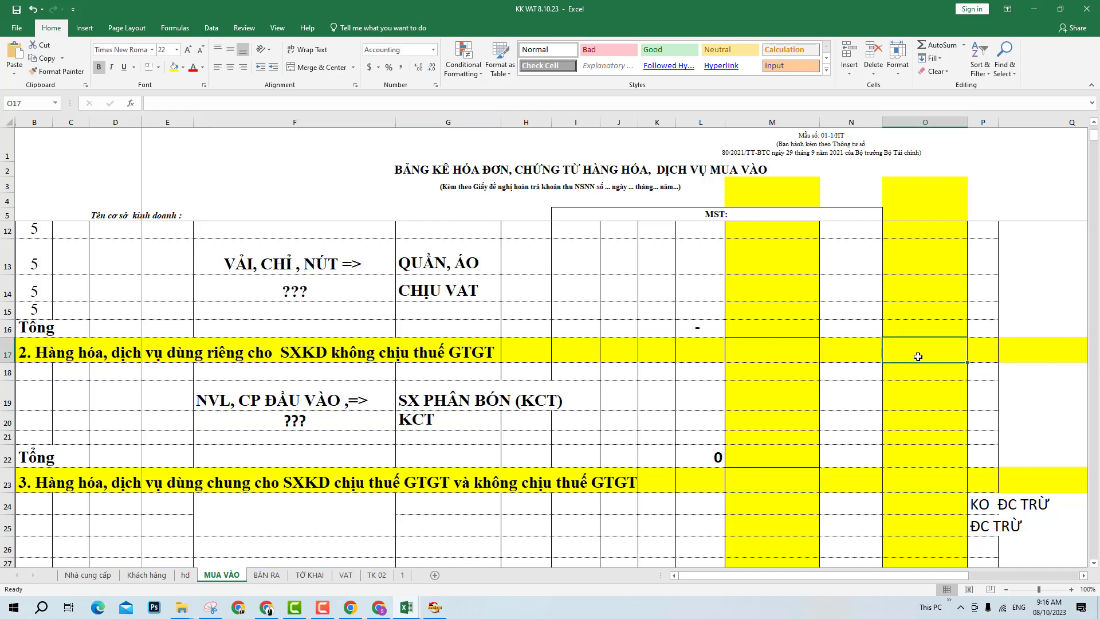
pyautogui.write('KO ĐC')
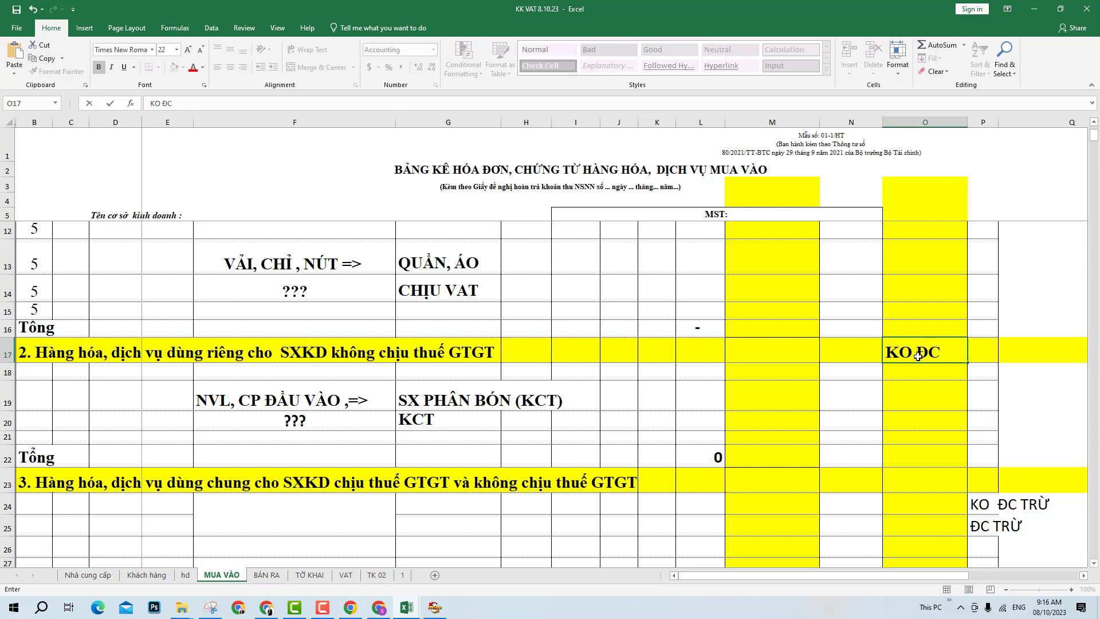
pyautogui.write(' K TRƯ')
pyautogui.press('Return')
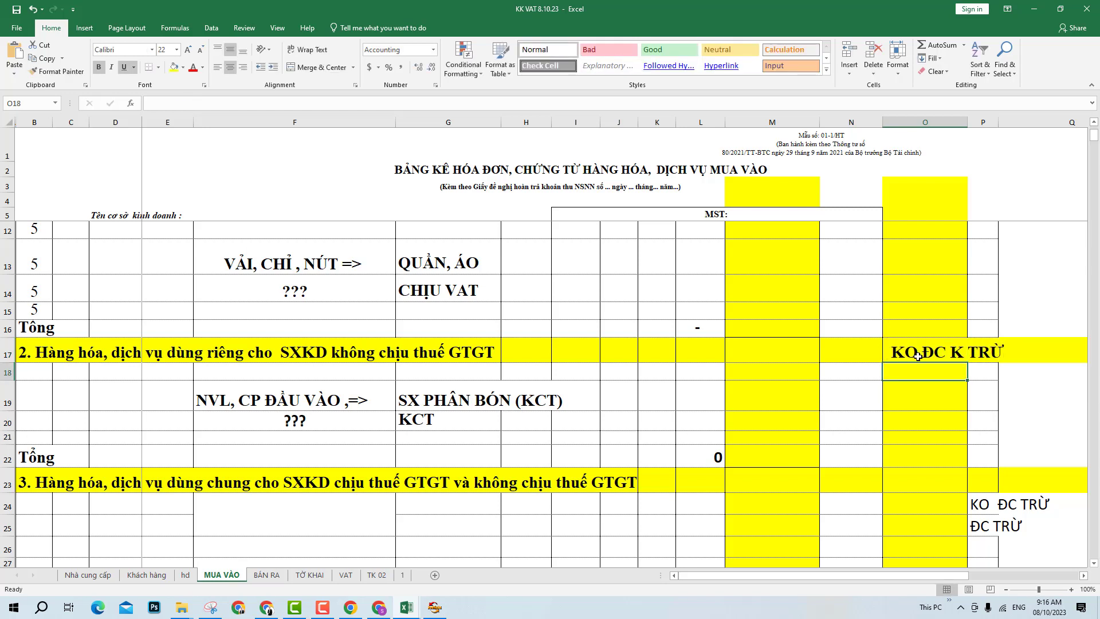
# - Clear the two deductibility notes in column P below the section 3 heading row
pyautogui.click(453, 423)
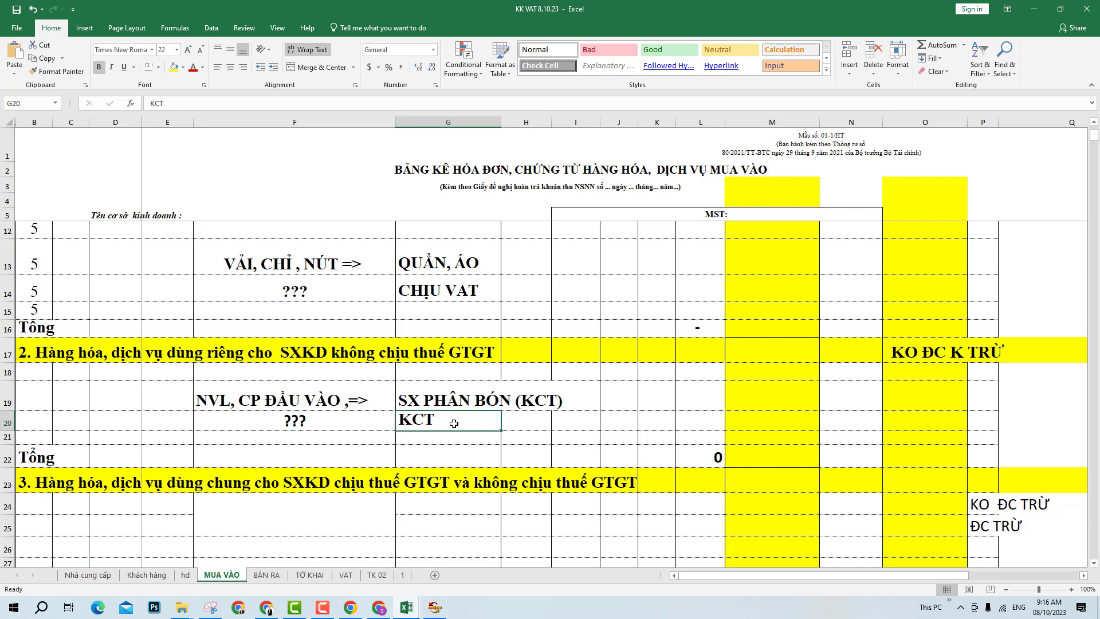
pyautogui.moveTo(968, 497); pyautogui.dragTo(1031, 536)
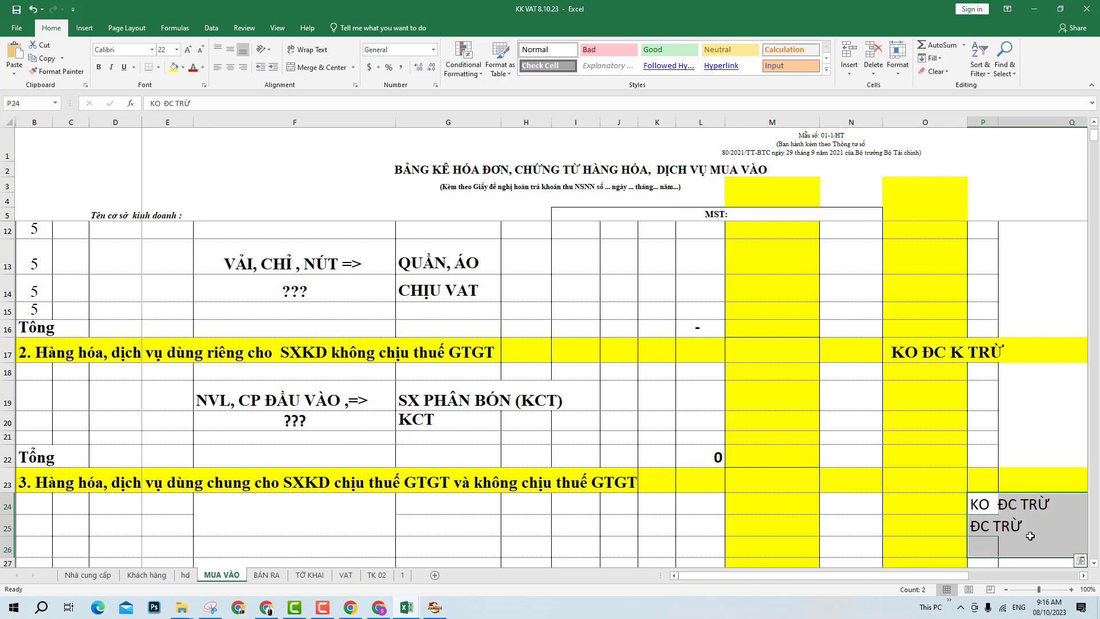
pyautogui.press('Delete')
pyautogui.click(835, 518)
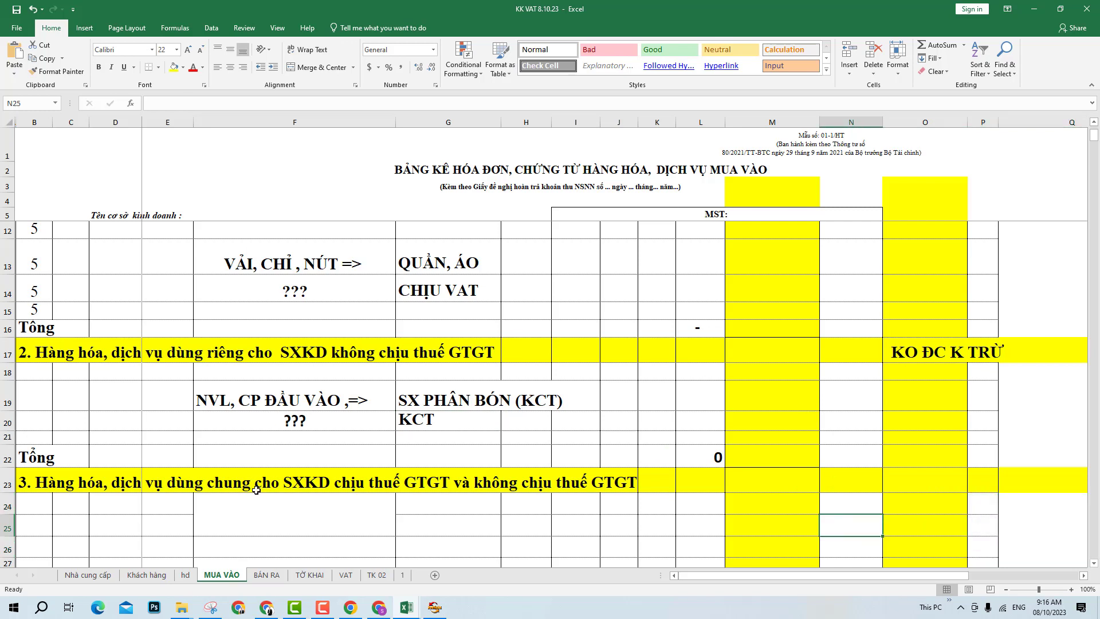
# - Under the section 3 heading, enter "PHÂN BÓN" in cell G24 and "T.BVTV (5%)" in cell G25
pyautogui.scroll(-1, 256, 489)
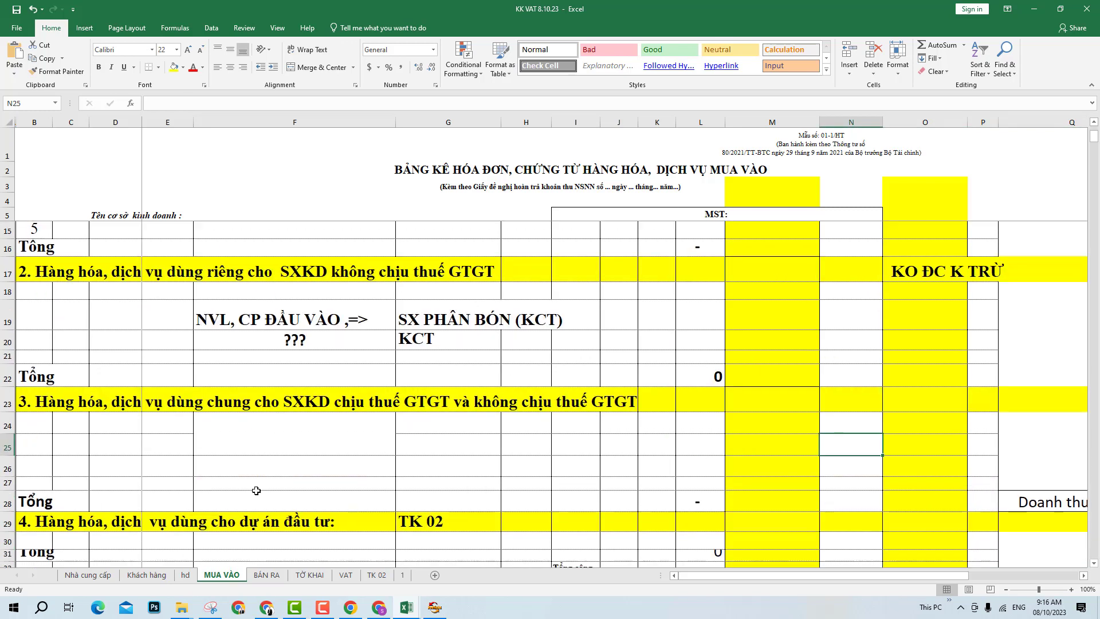
pyautogui.click(271, 449)
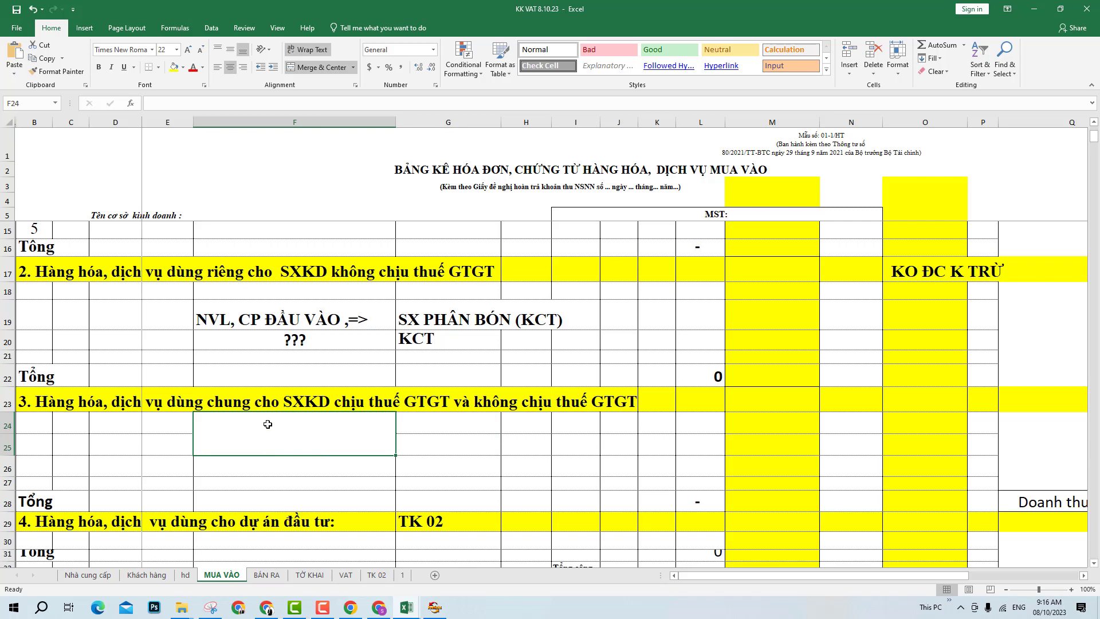
pyautogui.click(460, 432)
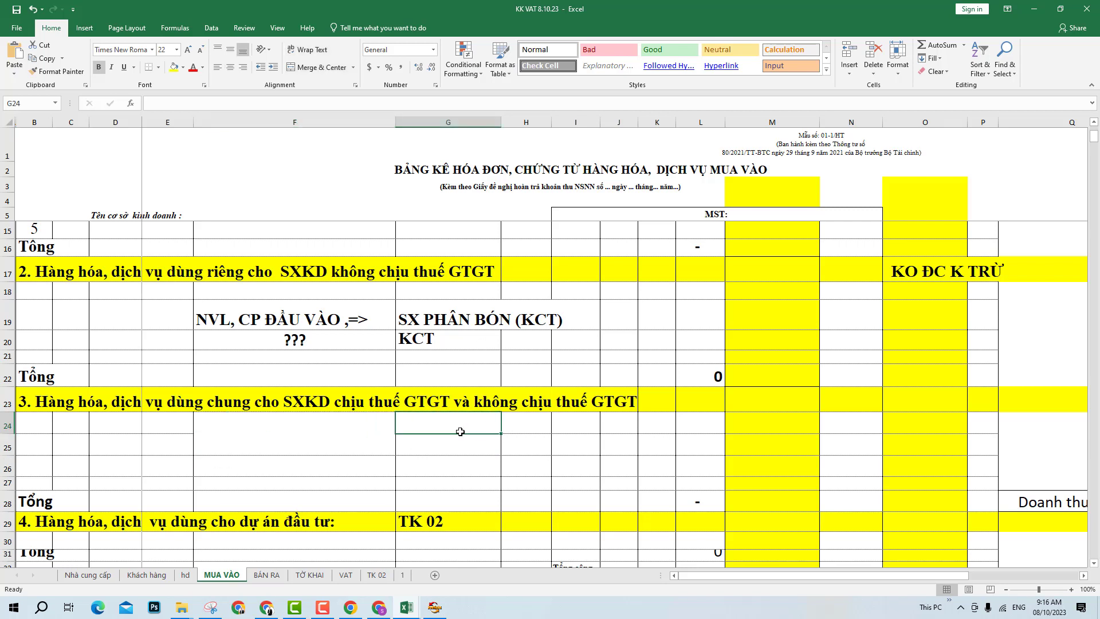
pyautogui.write('PHÂN')
pyautogui.write(' BÓN')
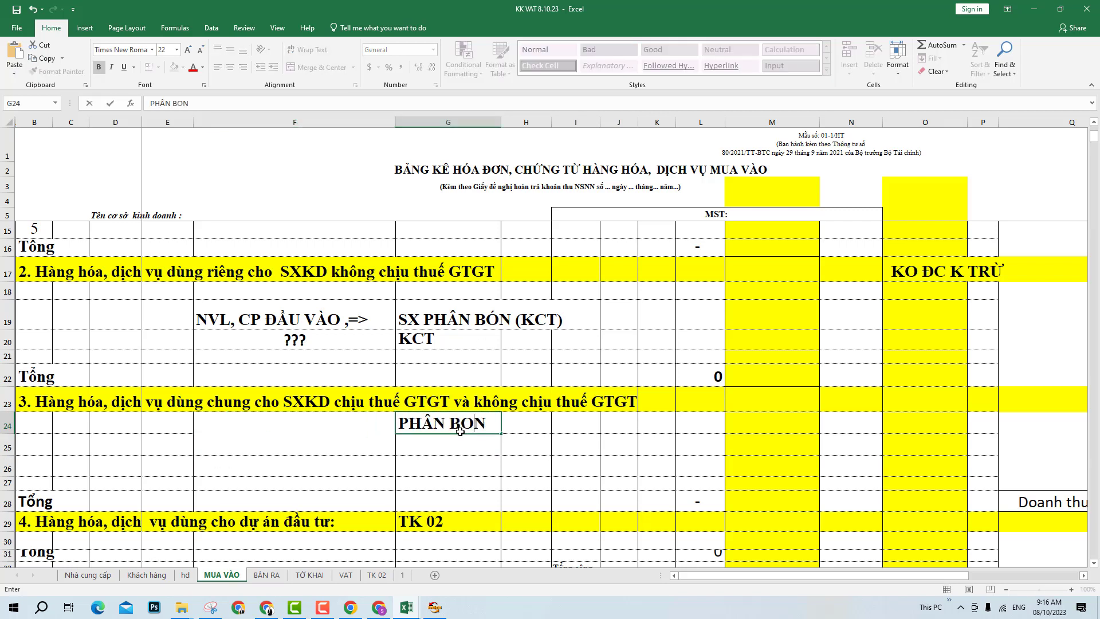
pyautogui.press('Return')
pyautogui.write('T')
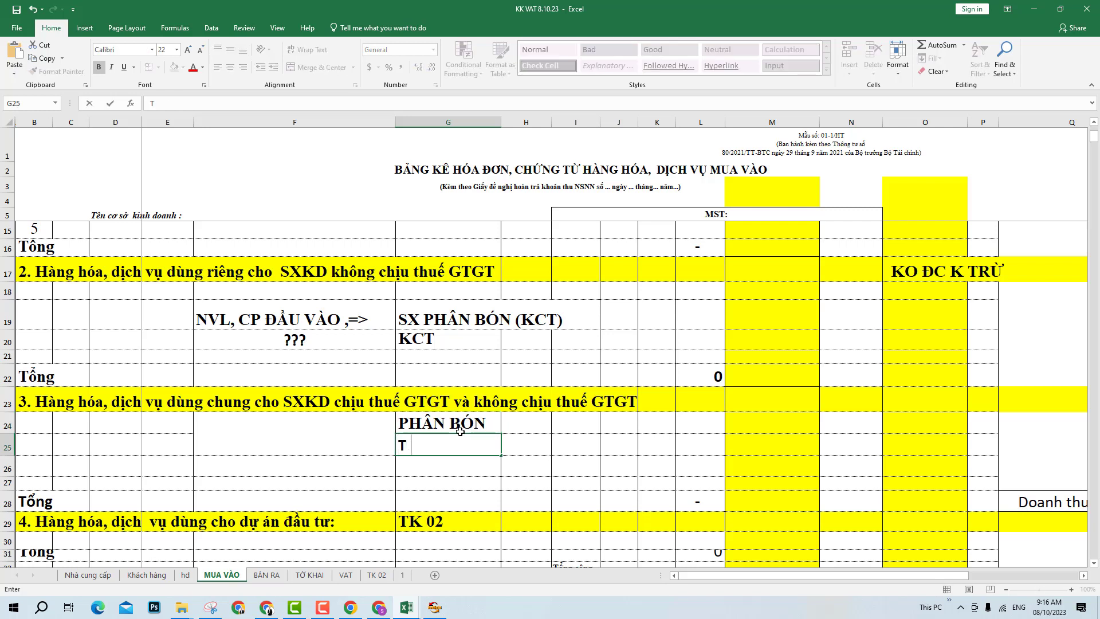
pyautogui.write('.B')
pyautogui.press('BackSpace')
pyautogui.write('VTV (5%)')
# - Append "(KCT)" to the fertiliser text in cell G24
pyautogui.doubleClick(493, 422)
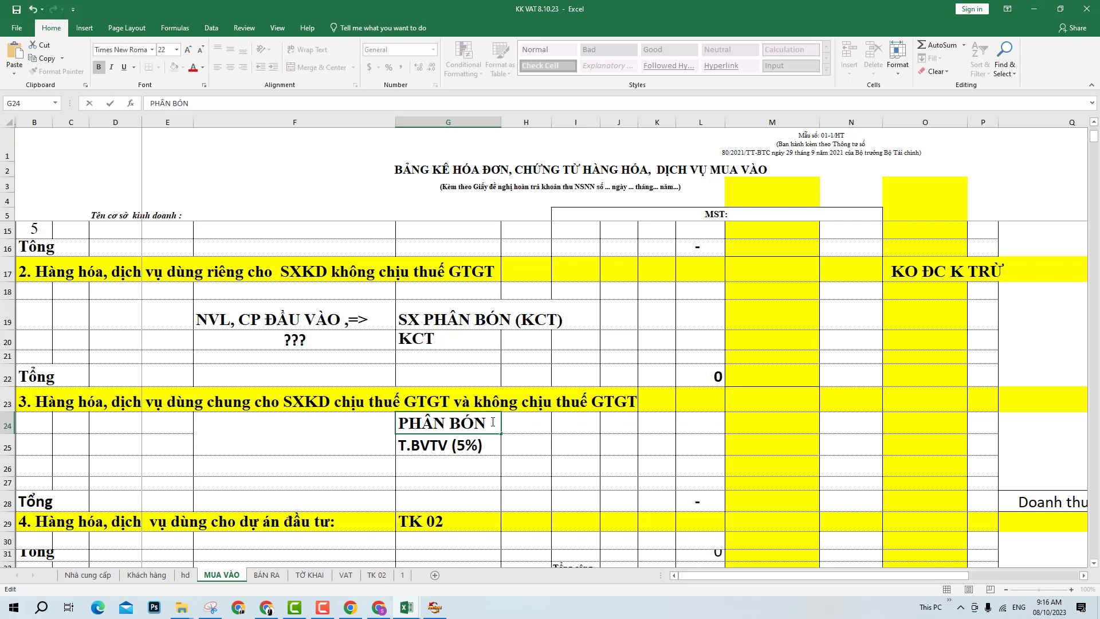
pyautogui.write('(KCT)')
pyautogui.press('Return')
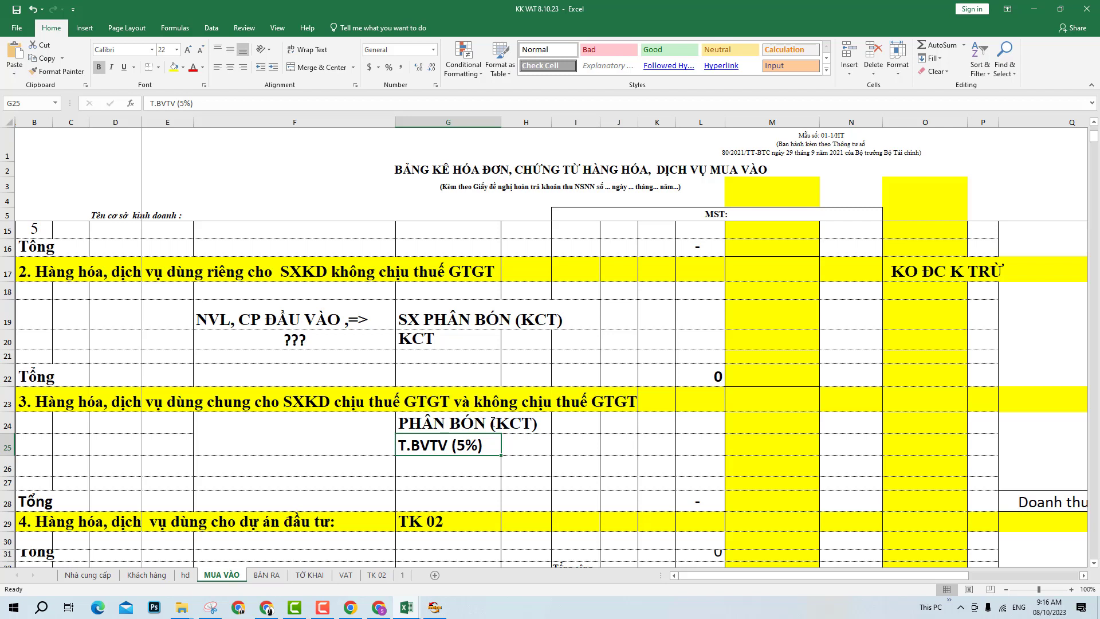
# - Enter "ĐẦU VÀO: DÙNG CHUNG" in the merged cell F24 and make it bold
pyautogui.click(266, 441)
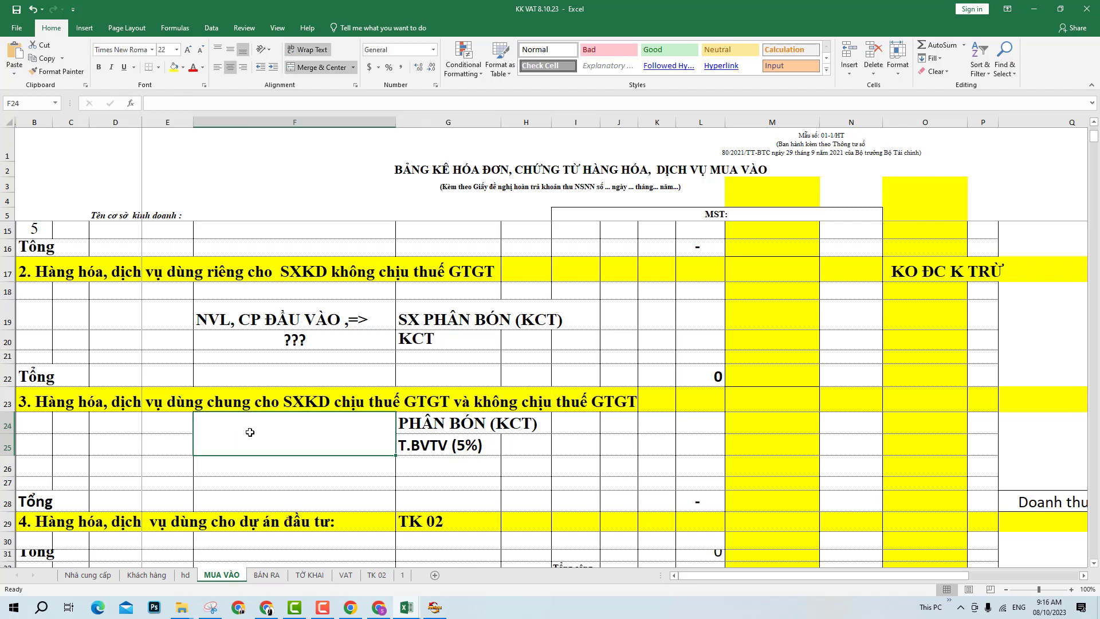
pyautogui.write('ĐẦU')
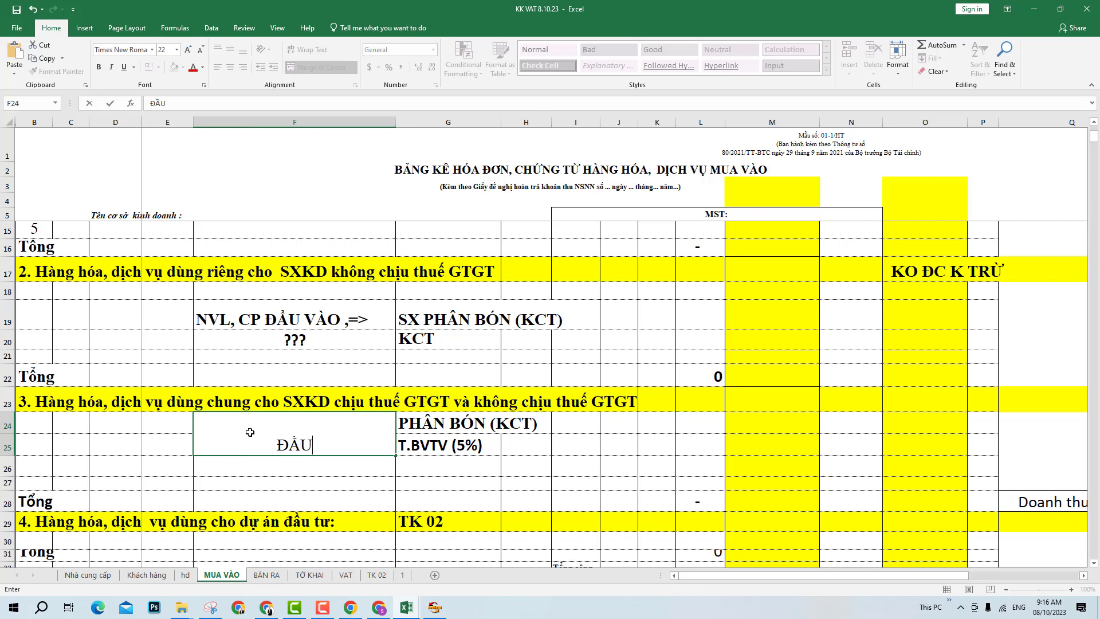
pyautogui.write(' VÀO: D')
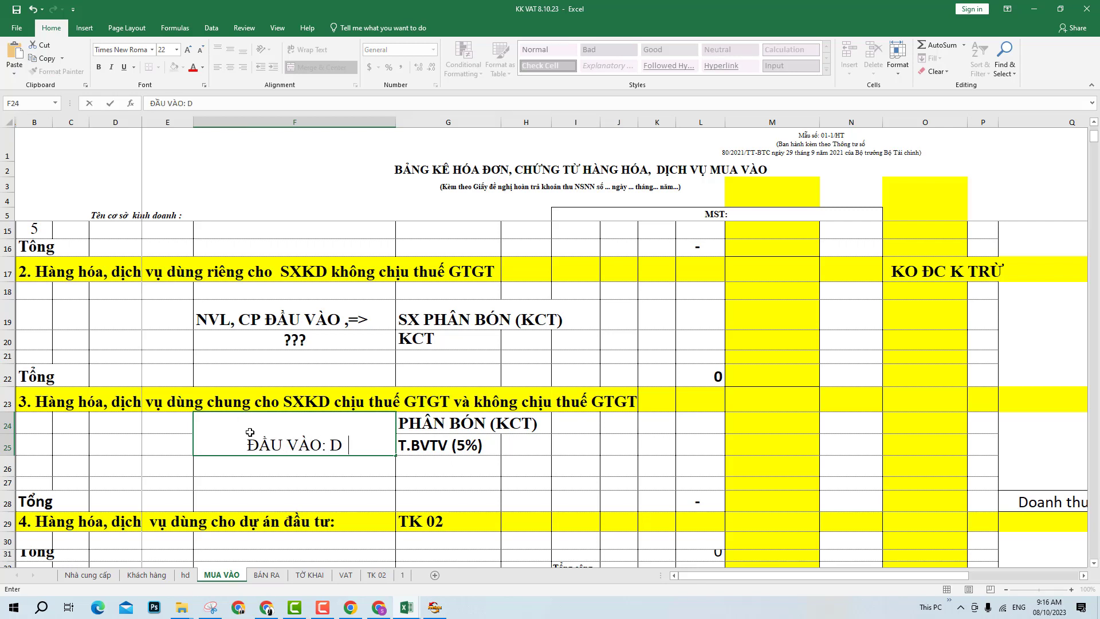
pyautogui.write('ÙNG CHUNG')
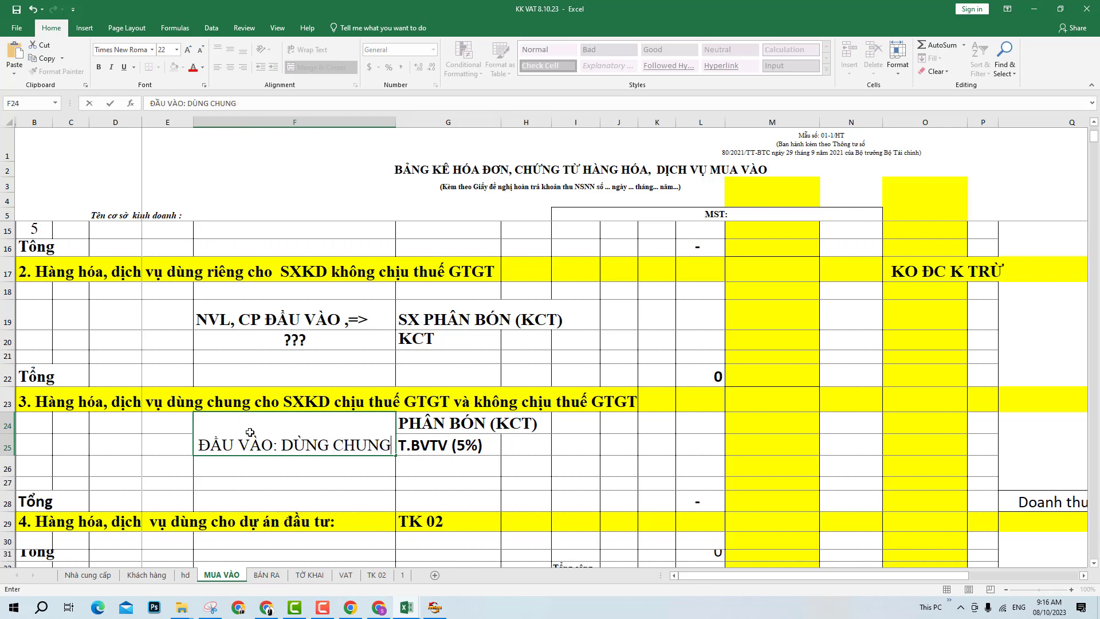
pyautogui.hotkey('ctrl', 'Return')
pyautogui.hotkey('ctrl', 'b')
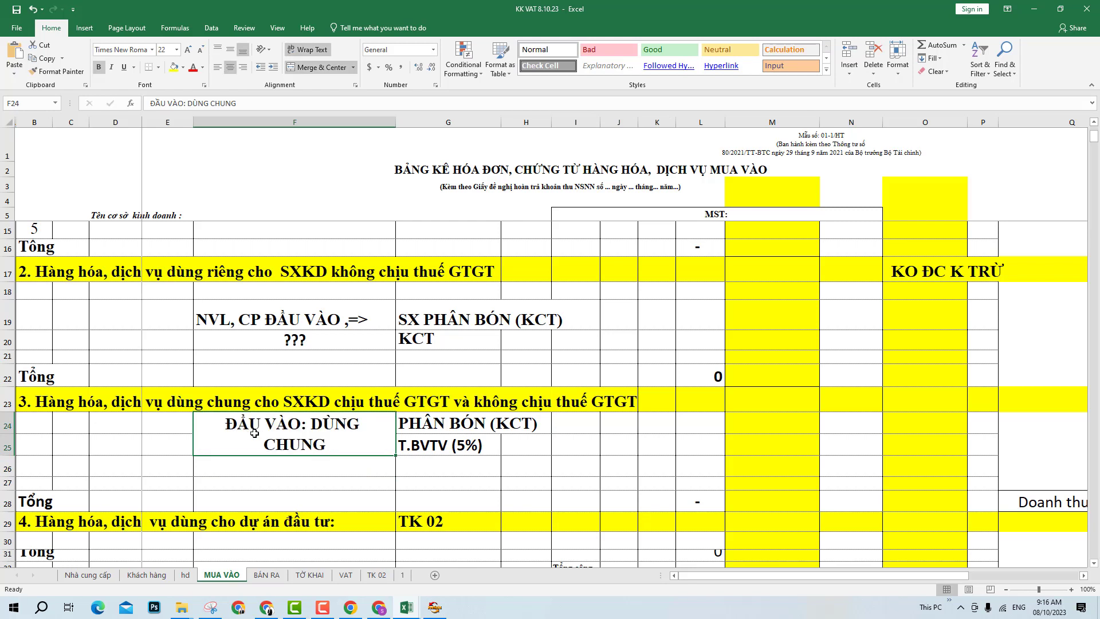
pyautogui.click(471, 456)
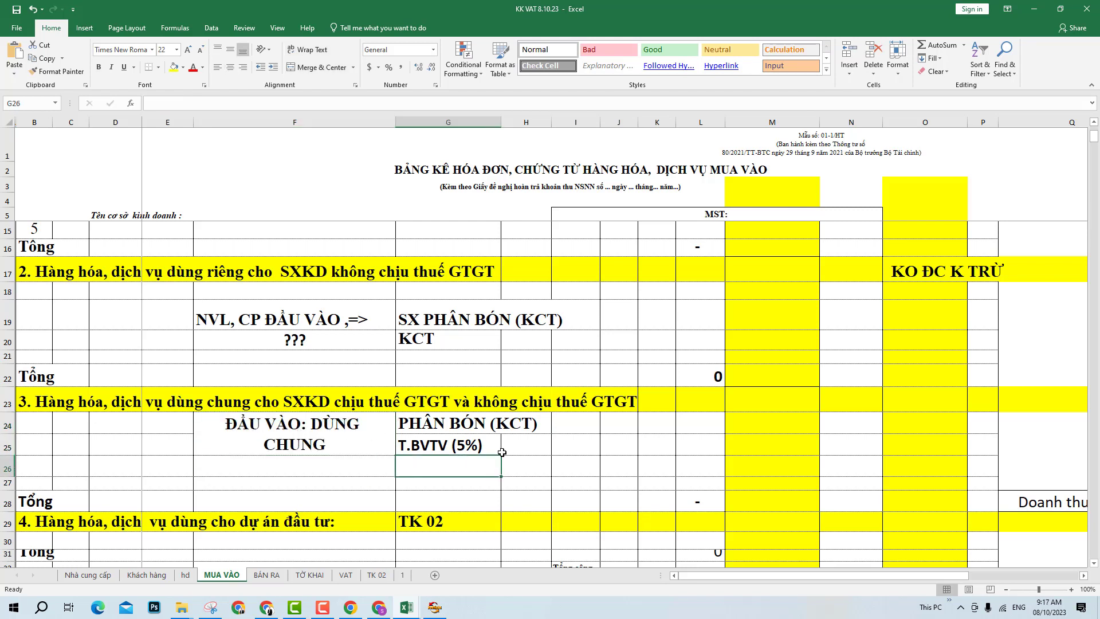
pyautogui.click(471, 424)
pyautogui.click(453, 445)
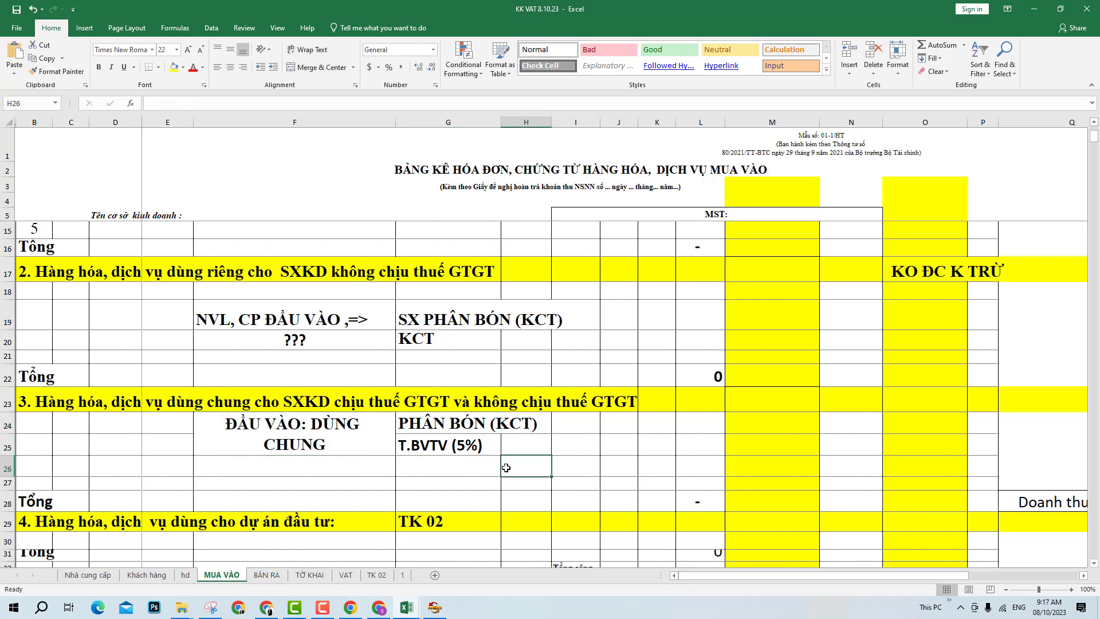
pyautogui.click(455, 481)
pyautogui.moveTo(316, 440); pyautogui.dragTo(483, 438)
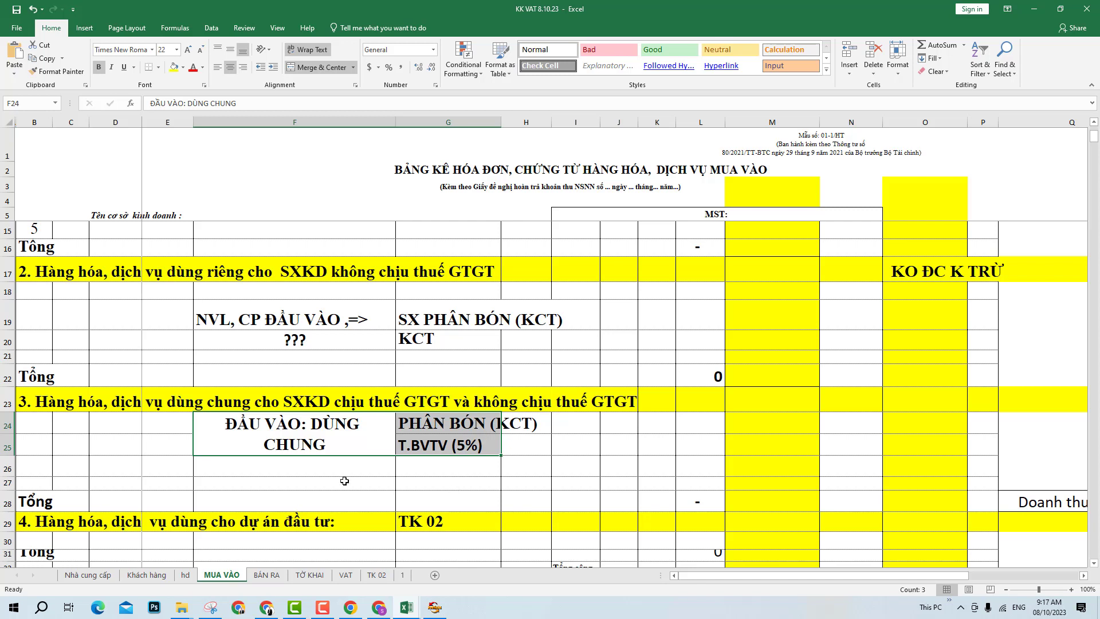
# - Enter "CP ĐIỆN NƯỚC, KHO , VC , QL, BH … KO TÁCH RIÊNG" in cell F26
pyautogui.click(329, 469)
pyautogui.write('CP ĐIEN')
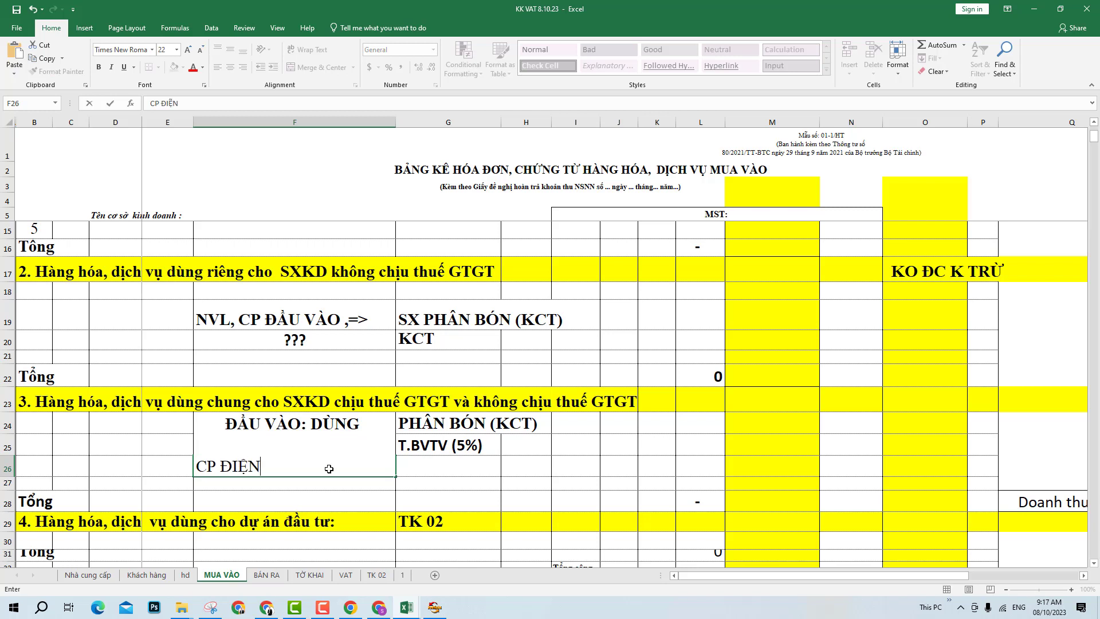
pyautogui.write(' NƯỚC, KHO')
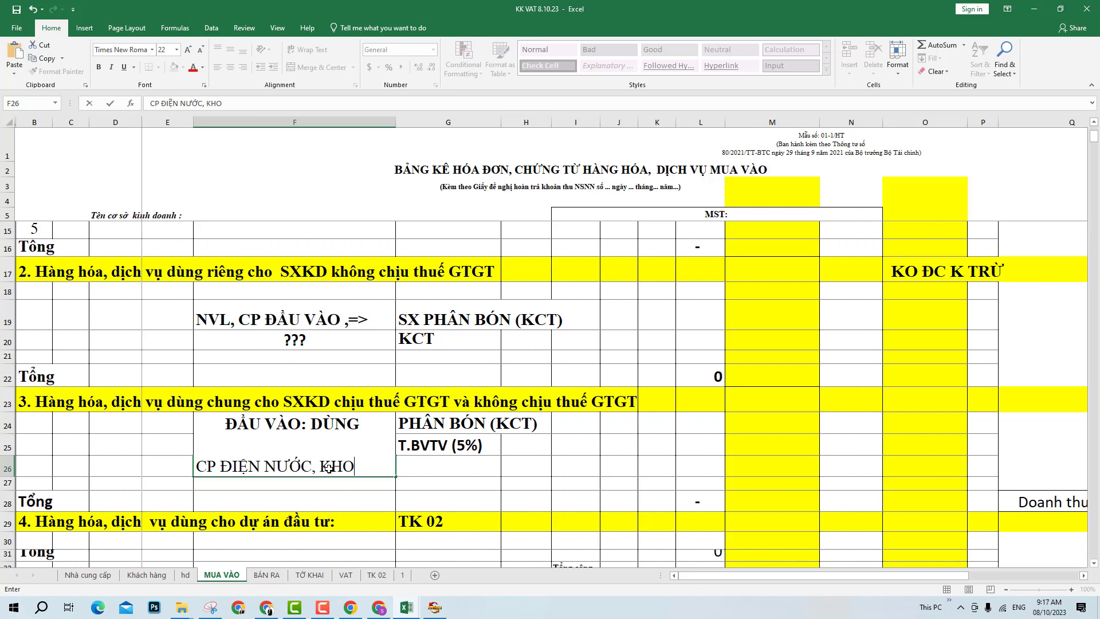
pyautogui.write(' , VC .')
pyautogui.press('BackSpace')
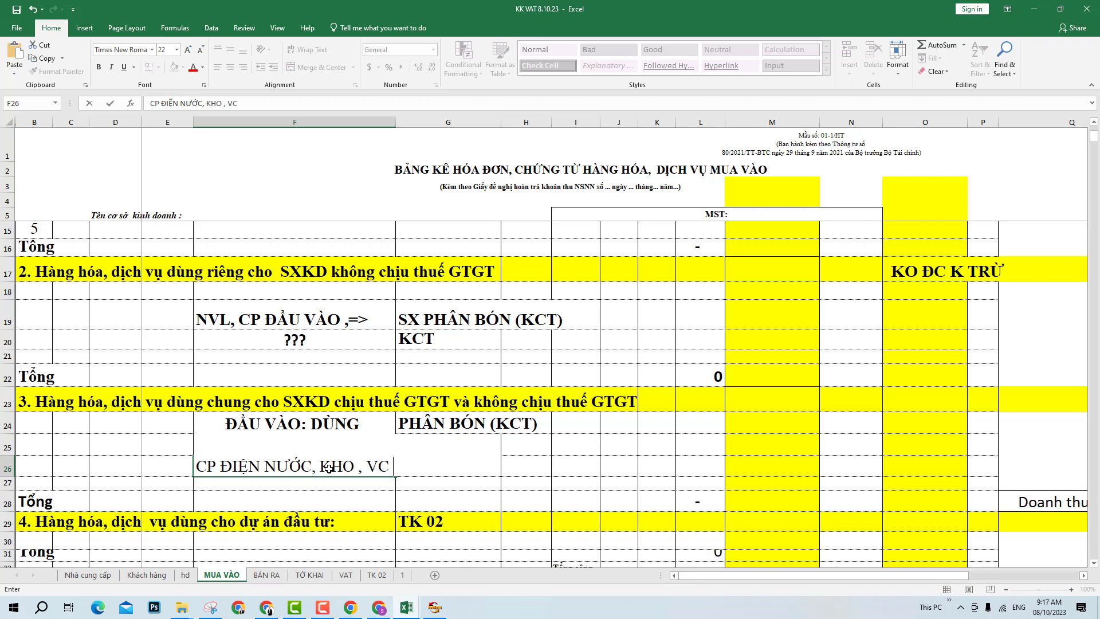
pyautogui.write(', QL, BH ... KO')
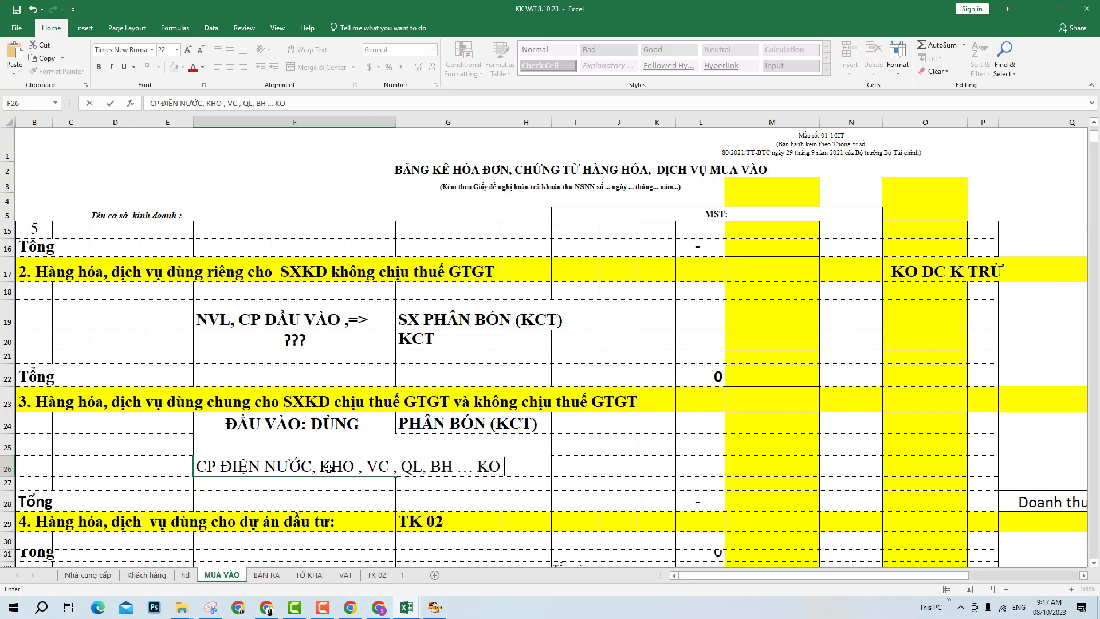
pyautogui.write(' TAC')
pyautogui.write('H T')
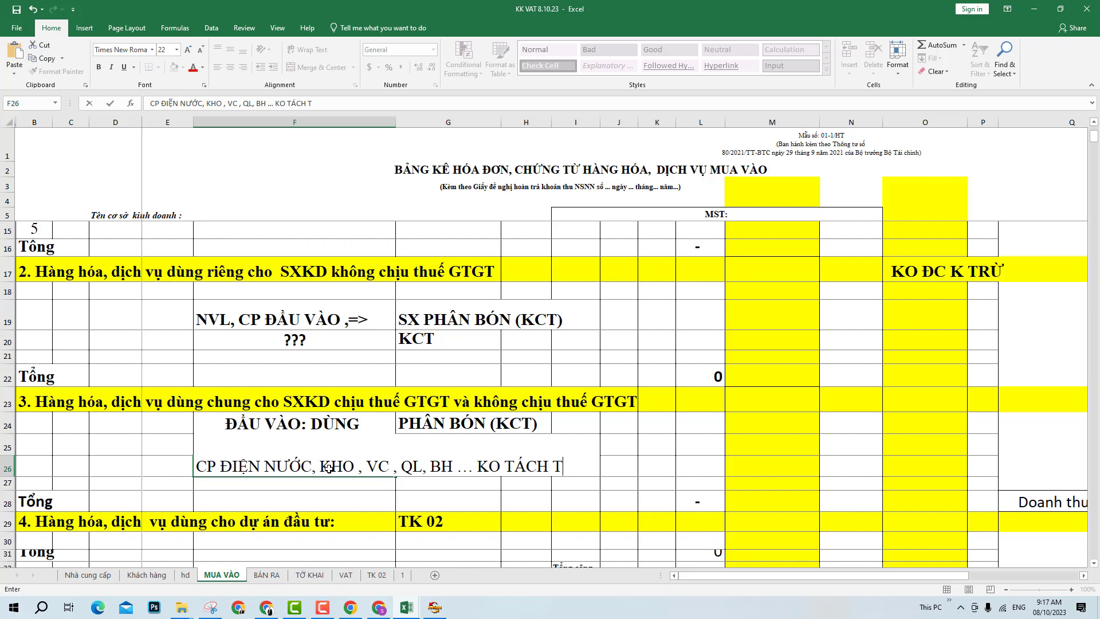
pyautogui.press('BackSpace')
pyautogui.write('RIEEN')
pyautogui.press('BackSpace')
pyautogui.press('BackSpace')
pyautogui.press('BackSpace')
pyautogui.press('BackSpace')
pyautogui.write('IÊNG')
pyautogui.press('Return')
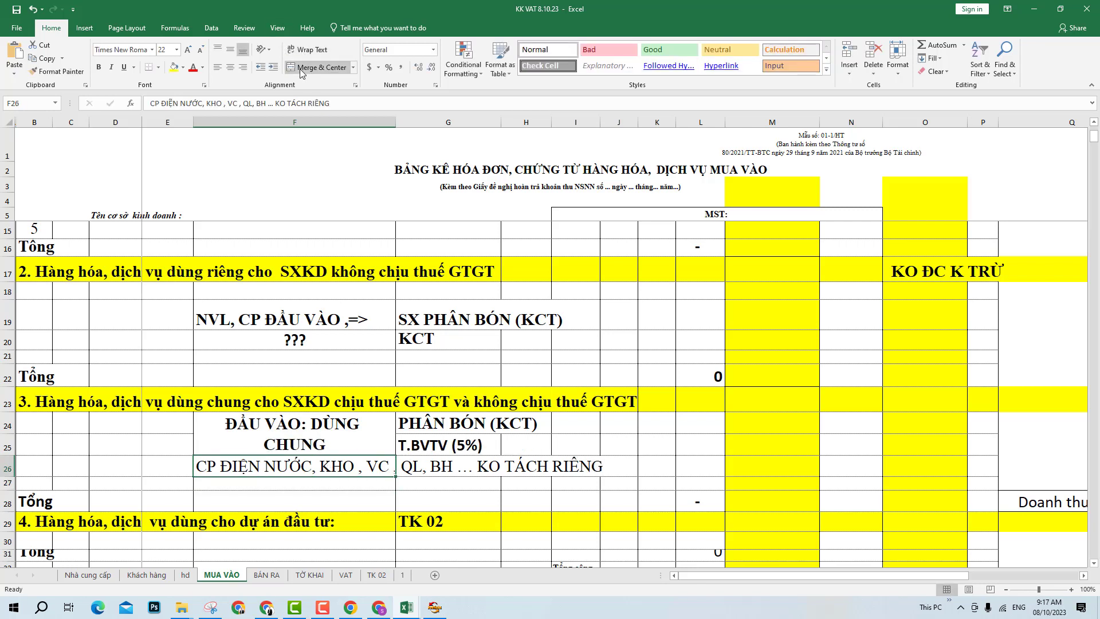
# - Wrap the text in cell F26, fit row 26's height to it and centre the text horizontally
pyautogui.click(302, 50)
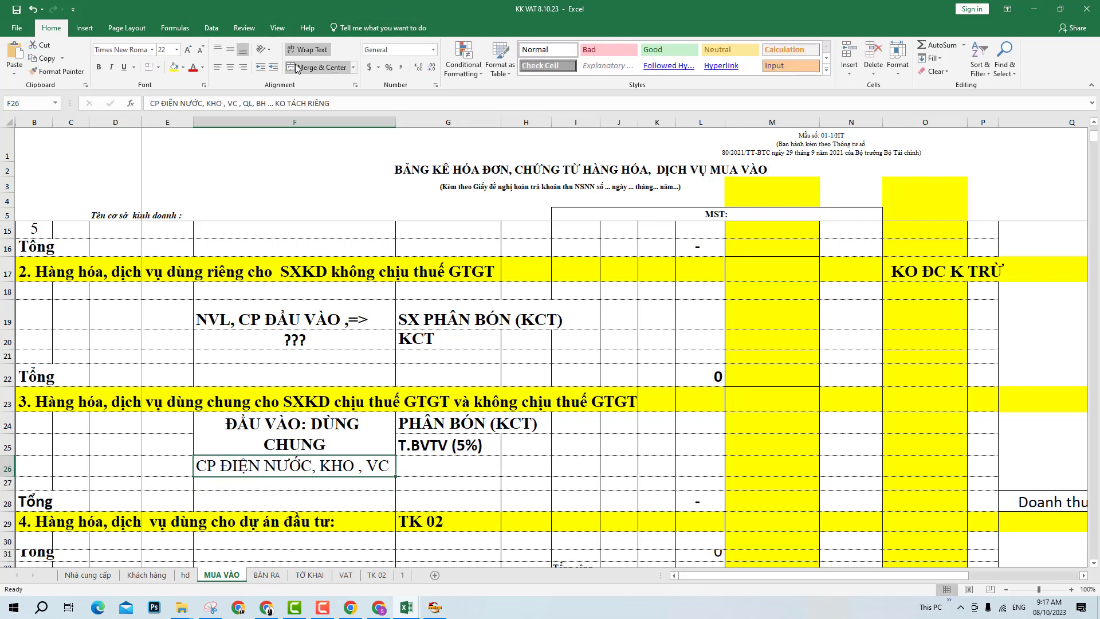
pyautogui.click(304, 52)
pyautogui.click(293, 53)
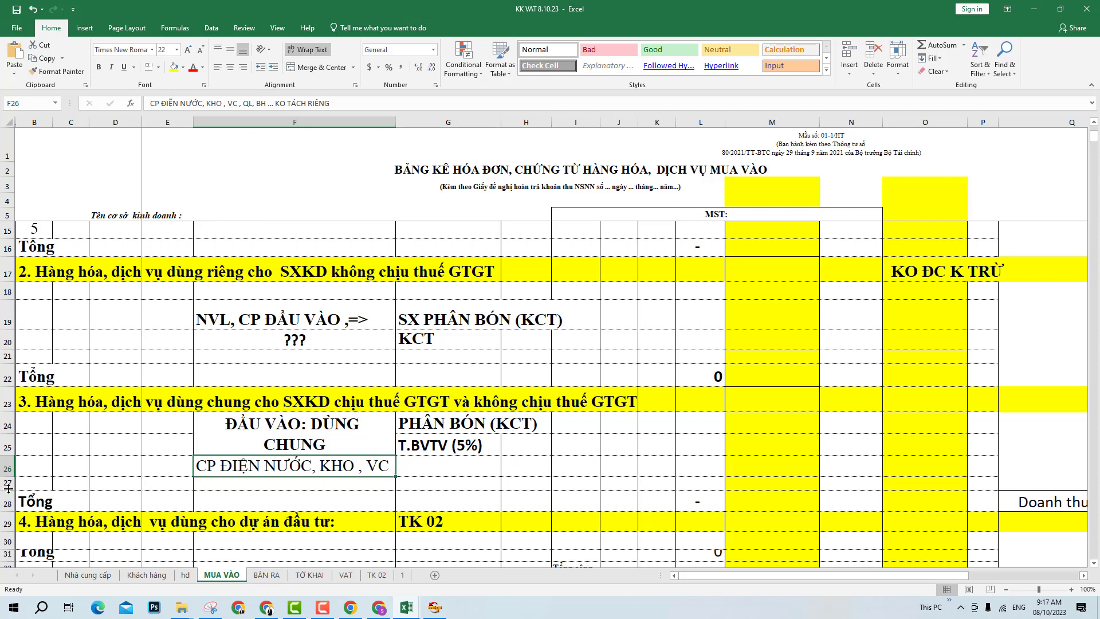
pyautogui.moveTo(10, 479); pyautogui.dragTo(10, 505)
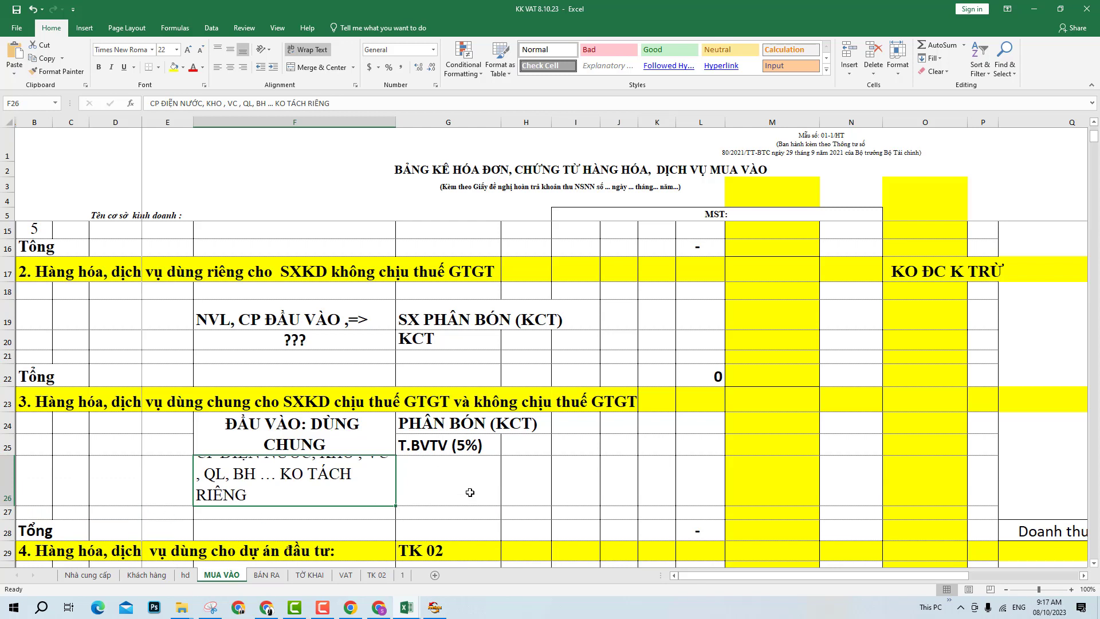
pyautogui.doubleClick(10, 506)
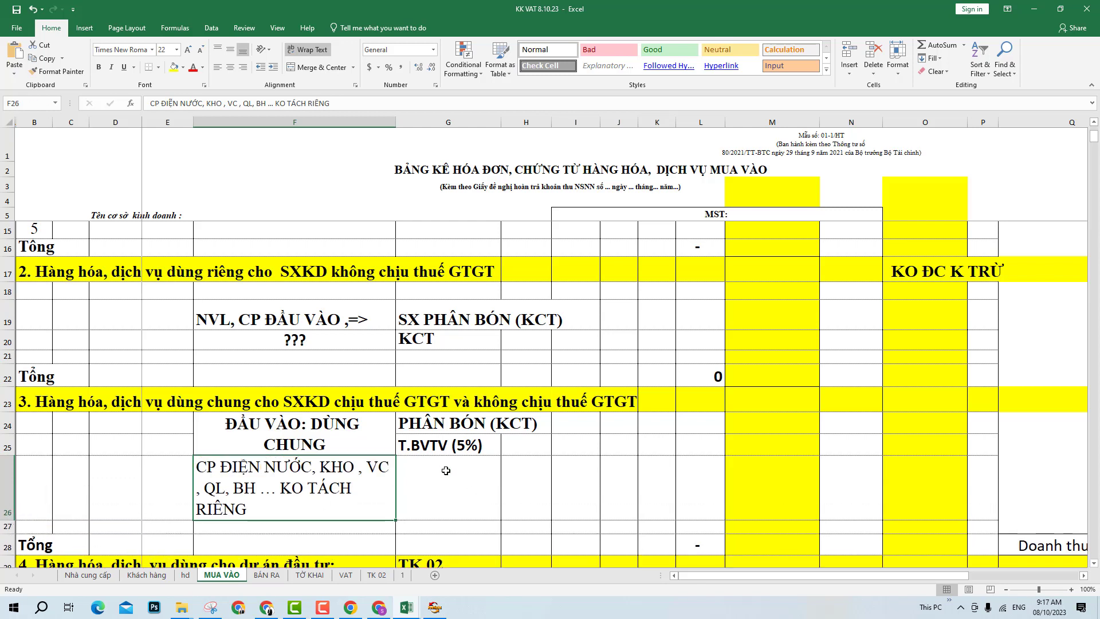
pyautogui.click(230, 67)
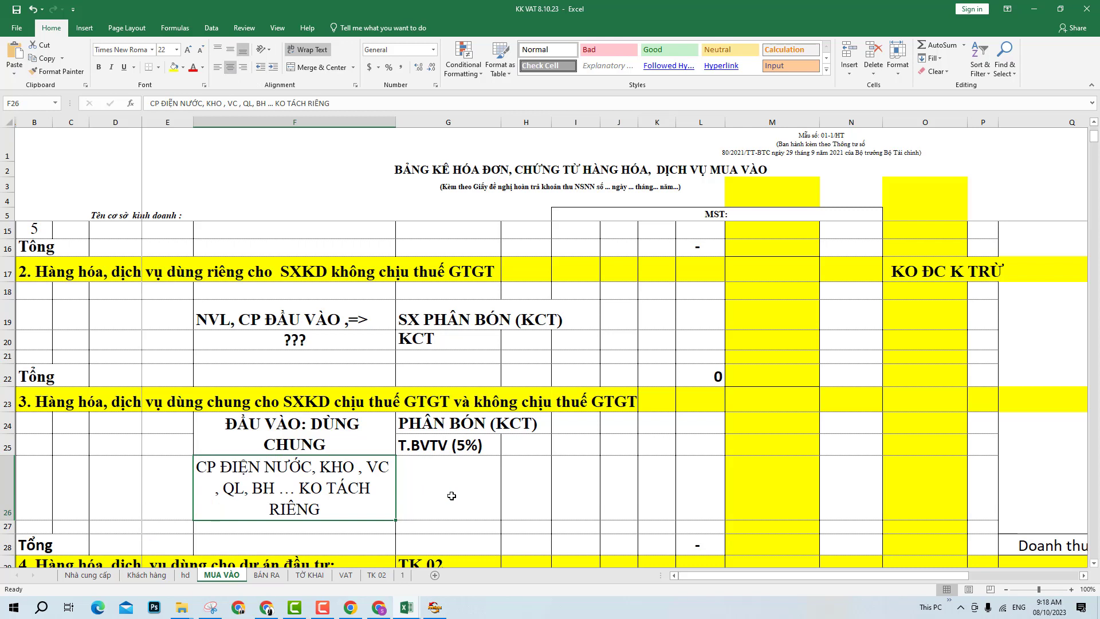
# - Enter "????" in cell F27 below the shared costs text
pyautogui.click(453, 496)
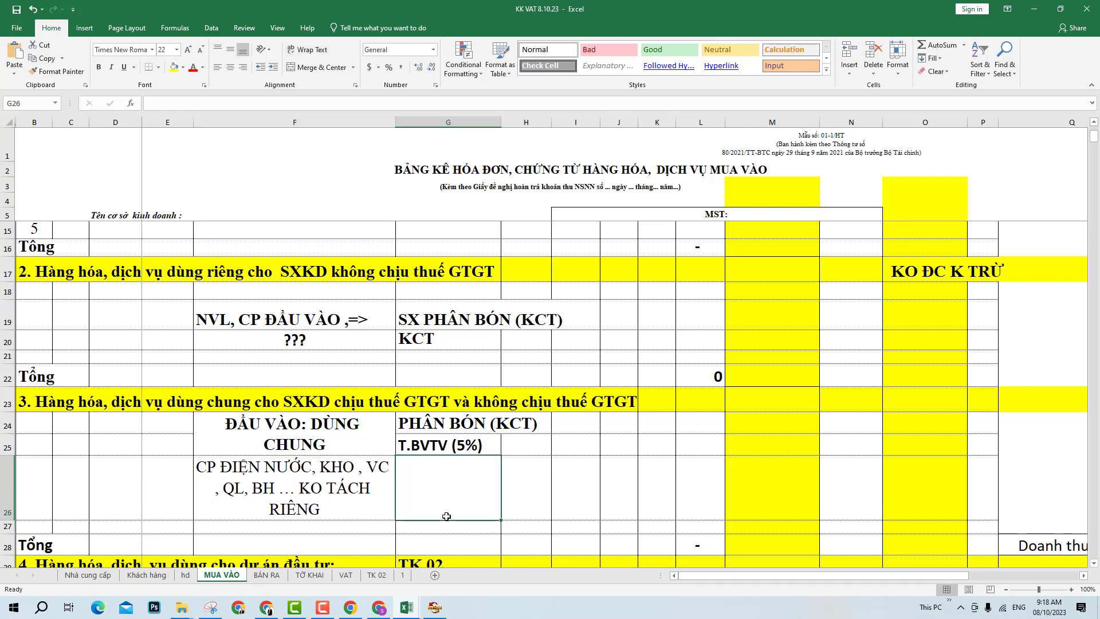
pyautogui.click(434, 529)
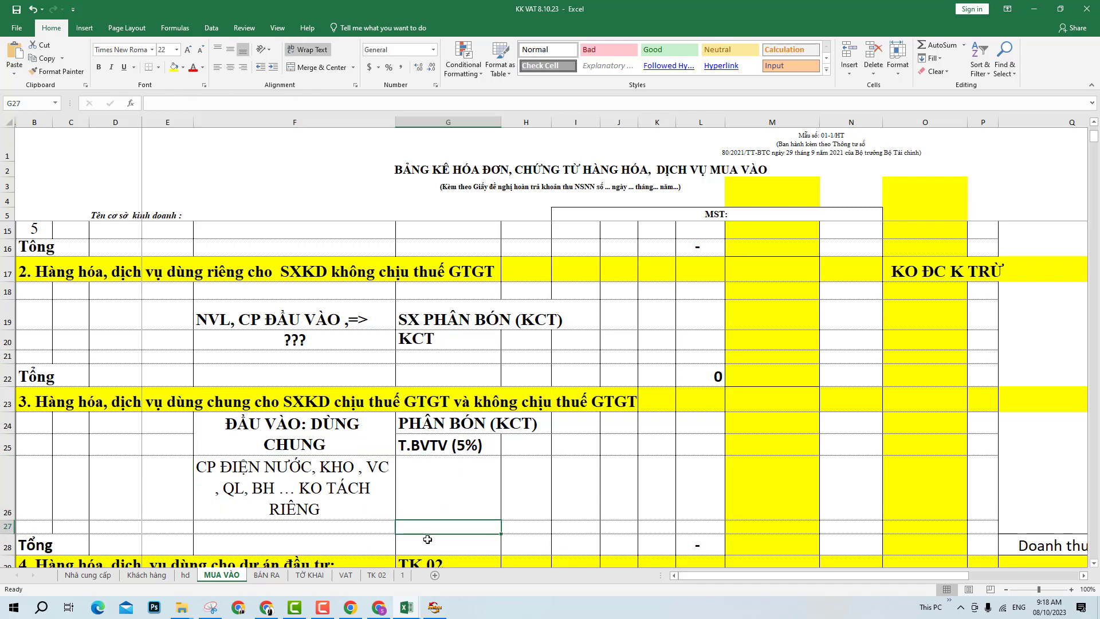
pyautogui.click(334, 528)
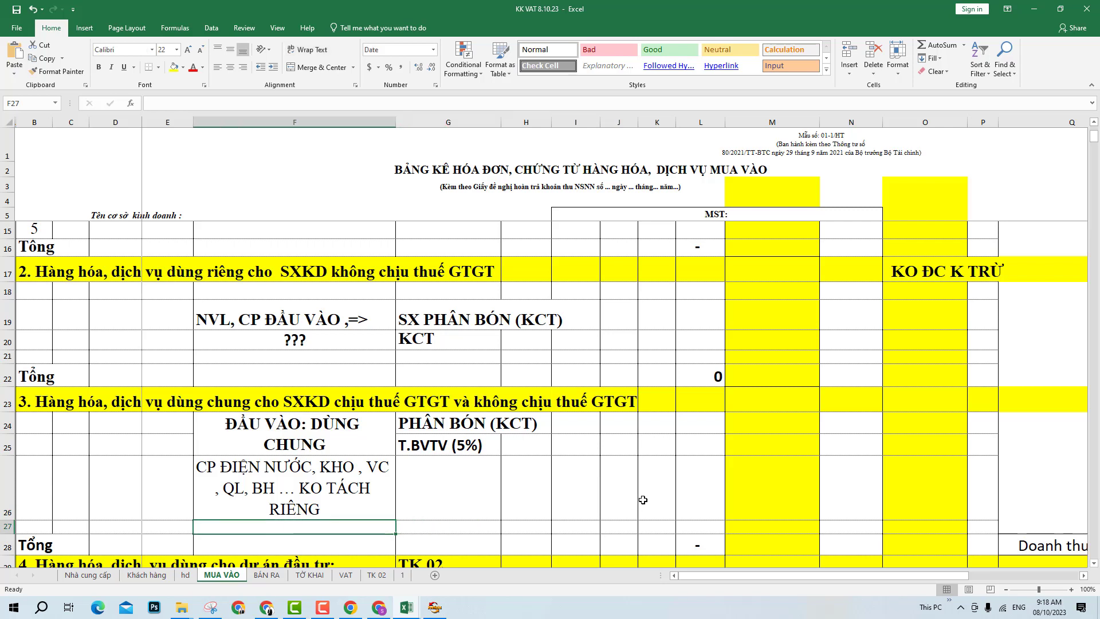
pyautogui.write('????')
pyautogui.press('Return')
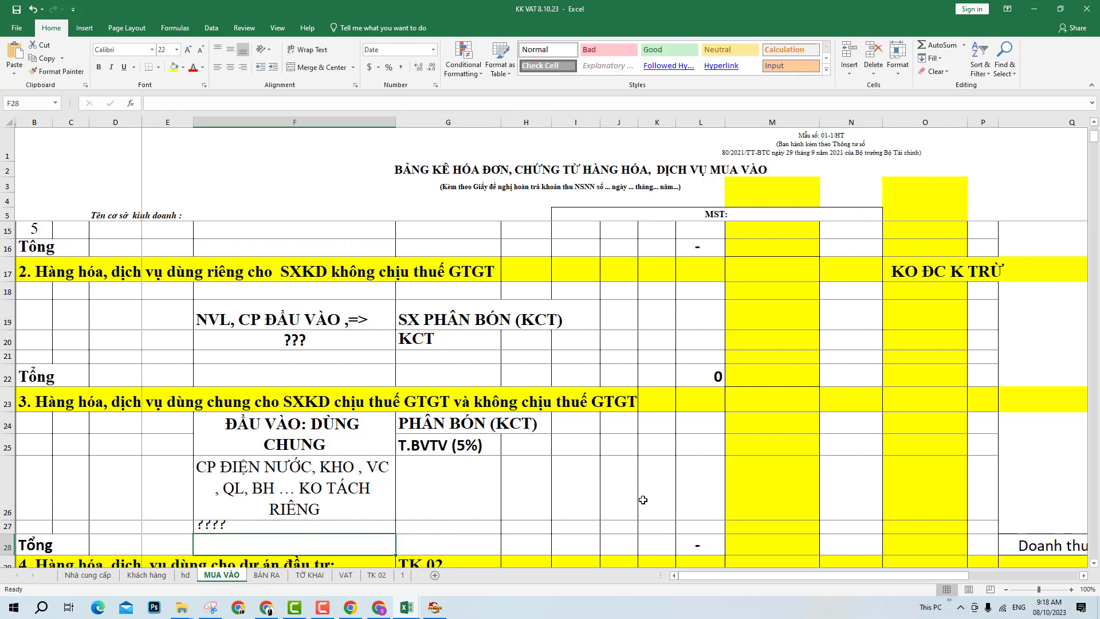
# - Increase the height of row 27 and centre the question marks in cell F27 horizontally and vertically
pyautogui.moveTo(10, 533); pyautogui.dragTo(10, 560)
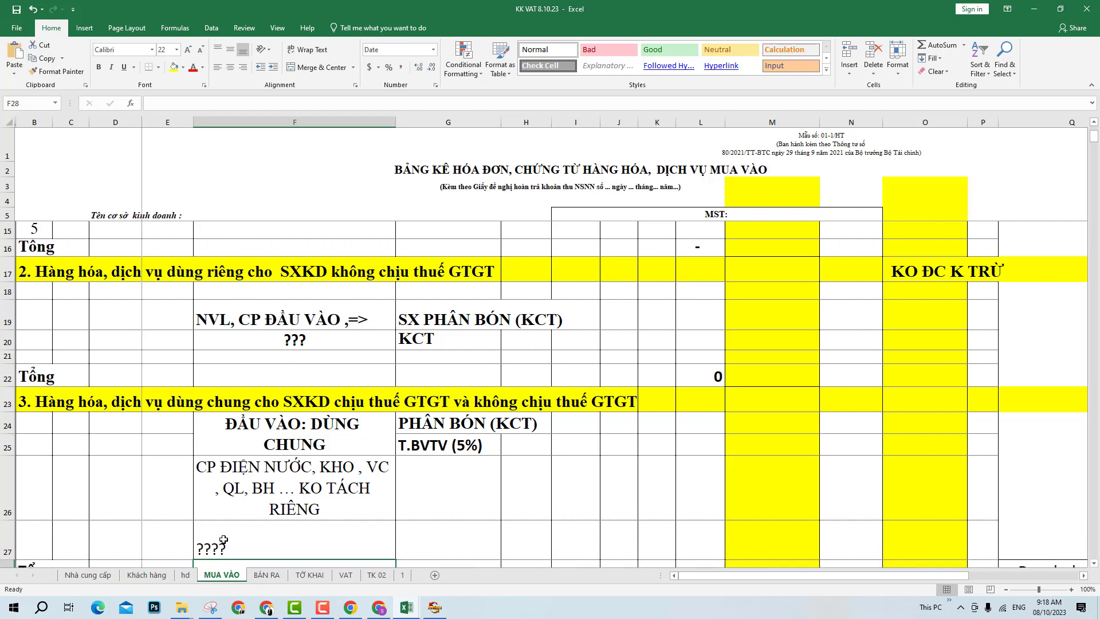
pyautogui.click(234, 533)
pyautogui.click(229, 70)
pyautogui.click(229, 50)
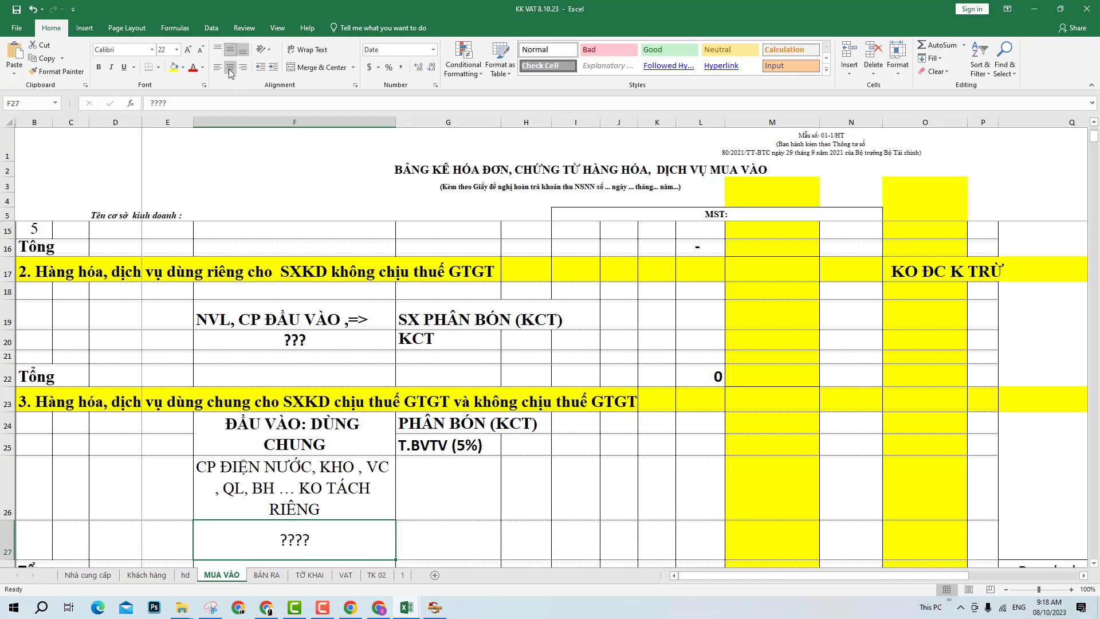
# - Enter "KCT + CHỊU VAT" in cell G27 beside the question marks
pyautogui.scroll(-1, 422, 448)
pyautogui.click(449, 478)
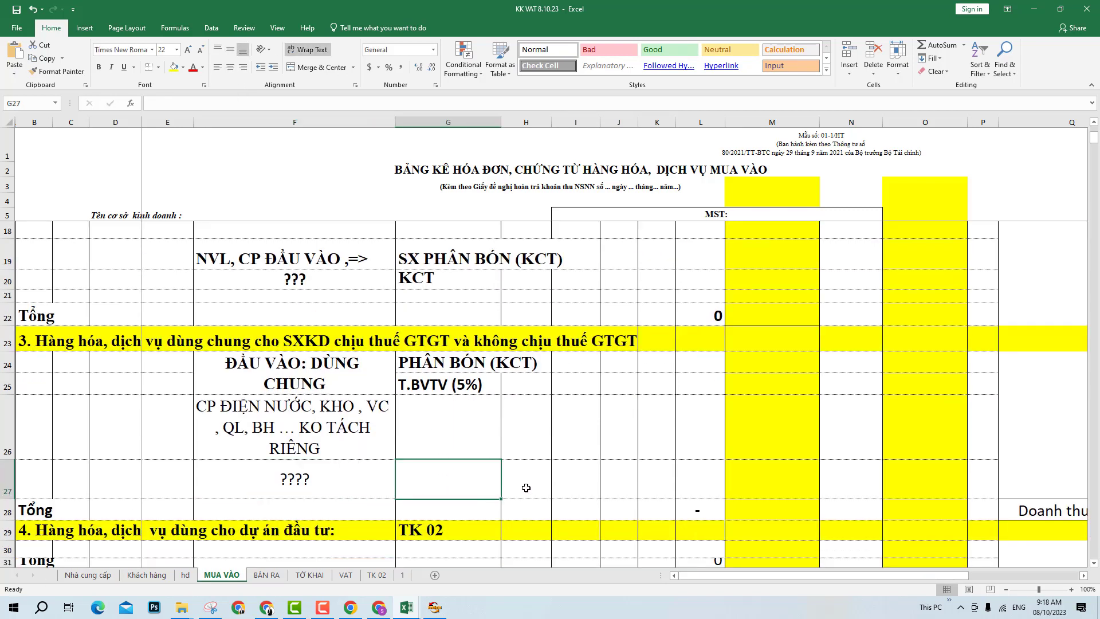
pyautogui.write('KCT')
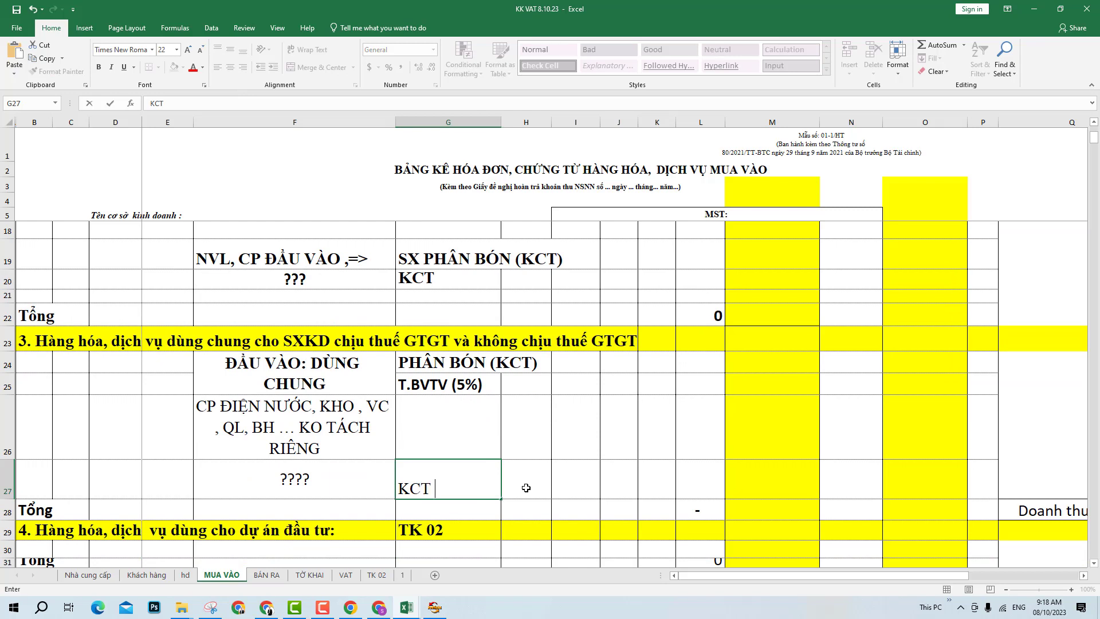
pyautogui.write(' + CHỊU VAT')
pyautogui.click(526, 487)
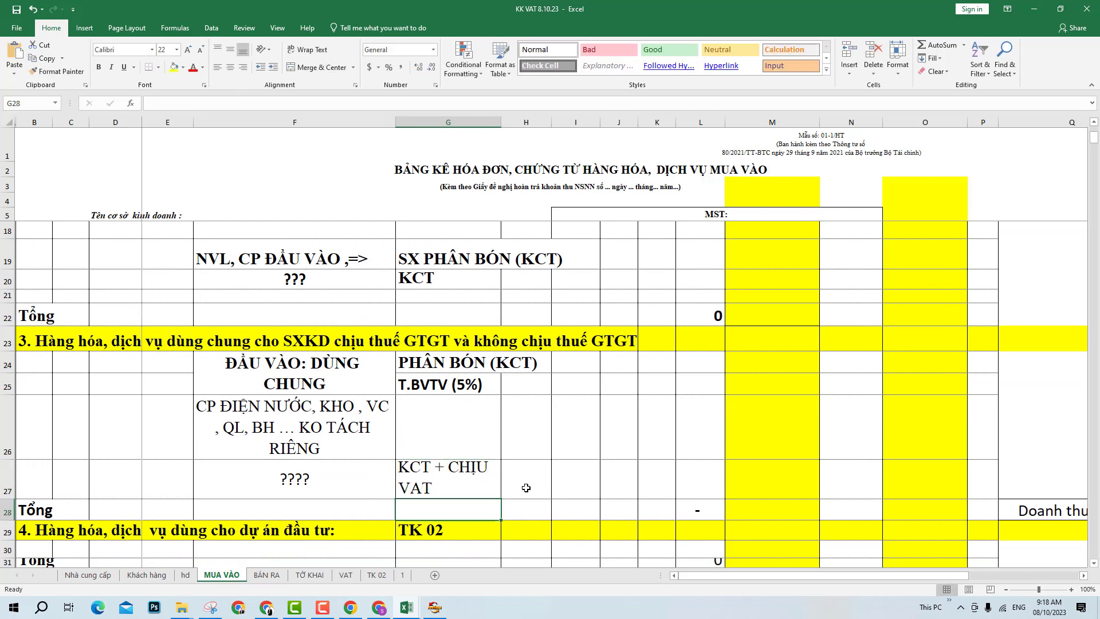
# - Make the text in cells F27 and G27 bold
pyautogui.click(482, 487)
pyautogui.moveTo(326, 490); pyautogui.dragTo(450, 486)
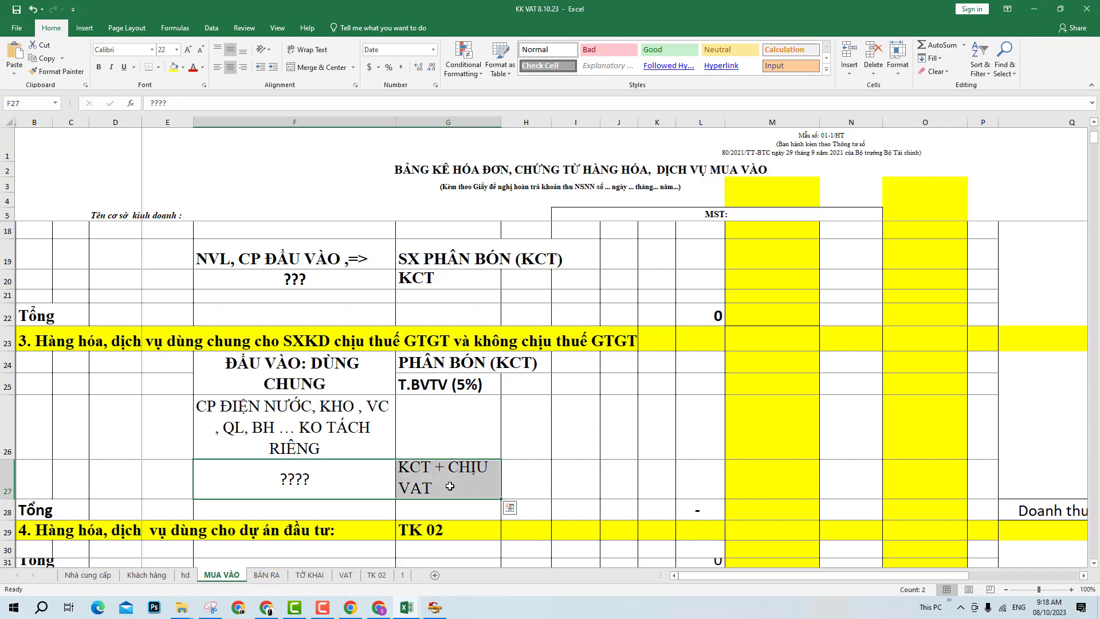
pyautogui.hotkey('ctrl', 'b')
pyautogui.click(356, 496)
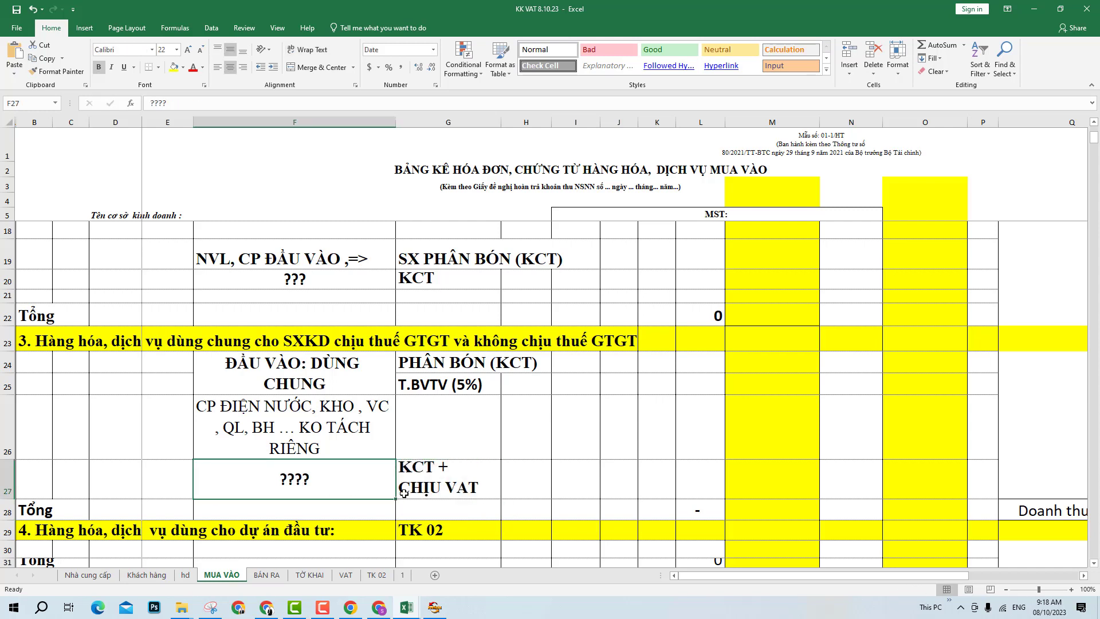
# - Enter "PHÂN BỔ" in cell O23 on the section 3 heading row and "% DT" in cell O24 below it
pyautogui.click(900, 344)
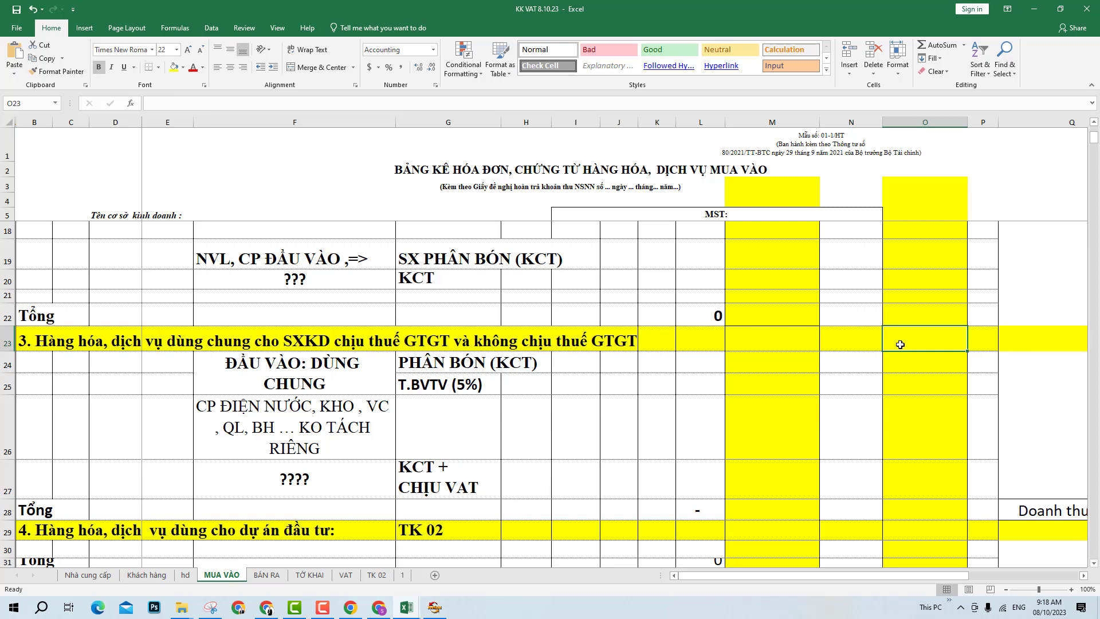
pyautogui.write('PHÂN BỔ')
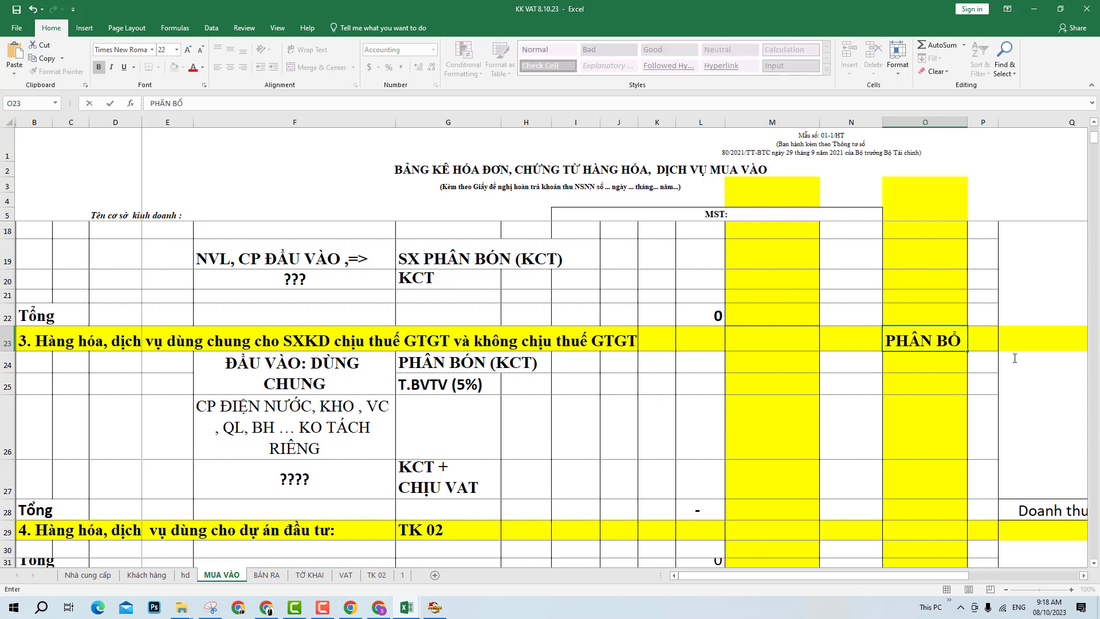
pyautogui.hotkey('ctrl', 'Return')
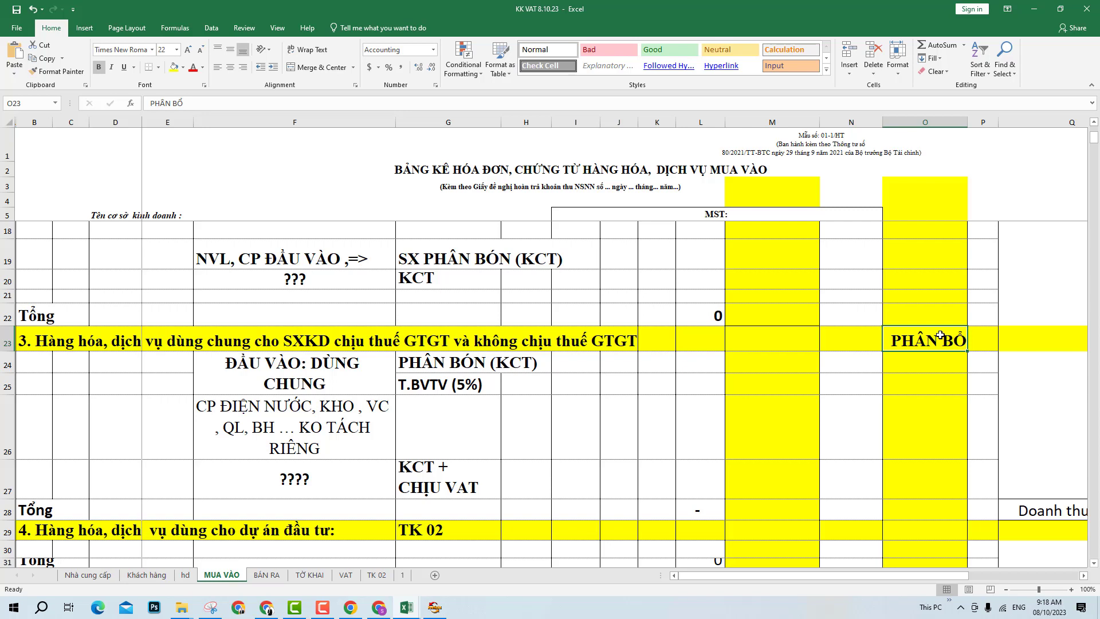
pyautogui.click(930, 367)
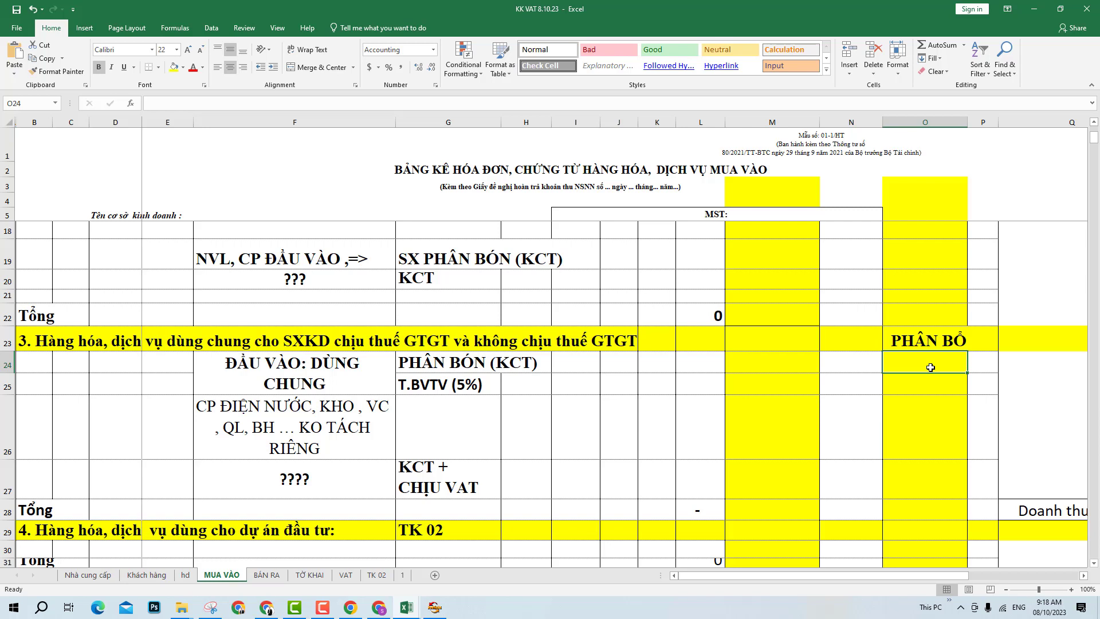
pyautogui.write('%')
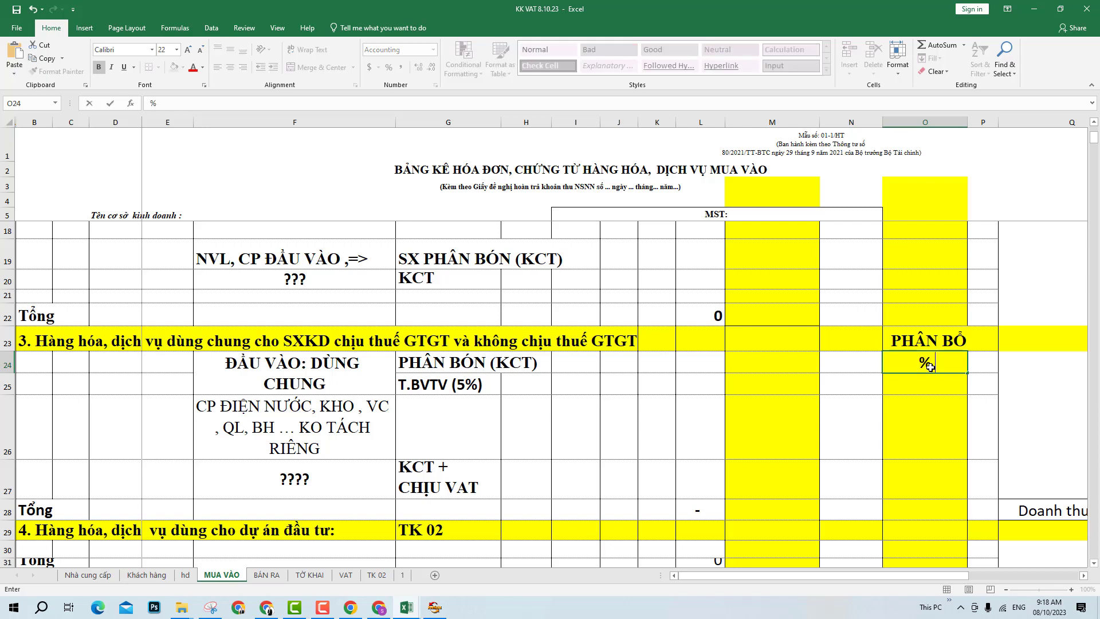
pyautogui.write(' ĐT')
pyautogui.press('Return')
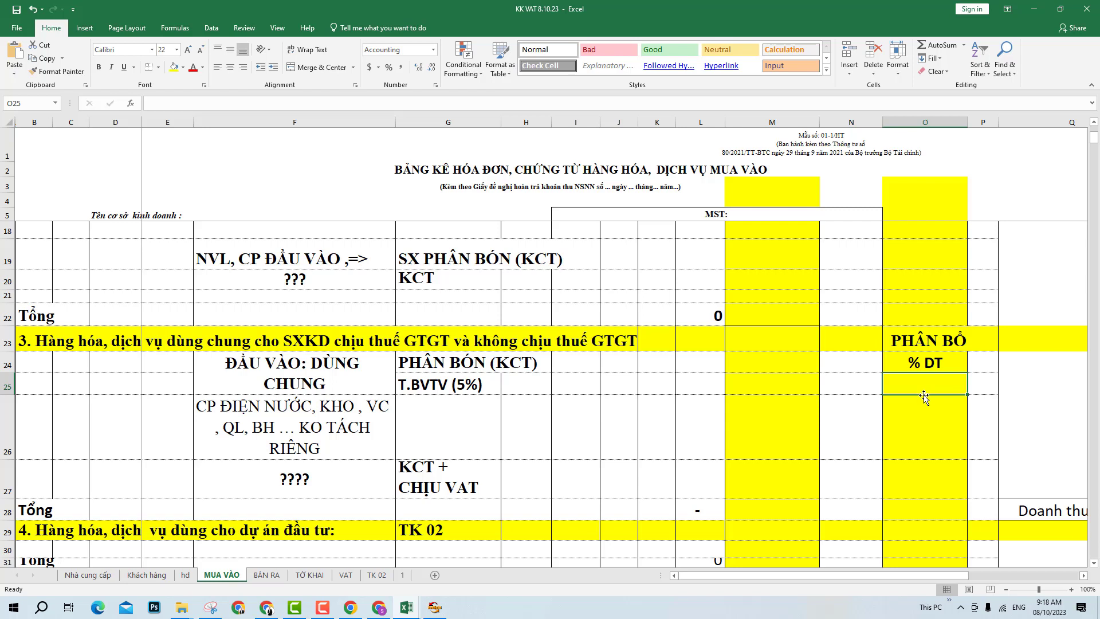
# - Enter "Đc trừ" in cell O25 and "Ko đc trừ" in cell O26
pyautogui.write('Đc từ')
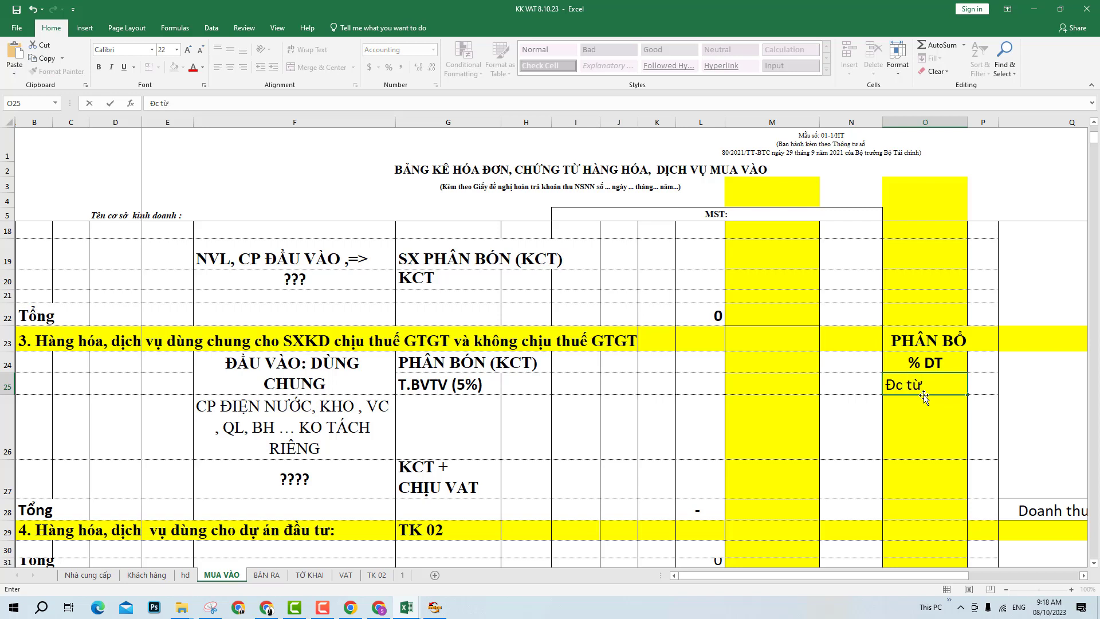
pyautogui.press('BackSpace')
pyautogui.write('rừ')
pyautogui.press('Return')
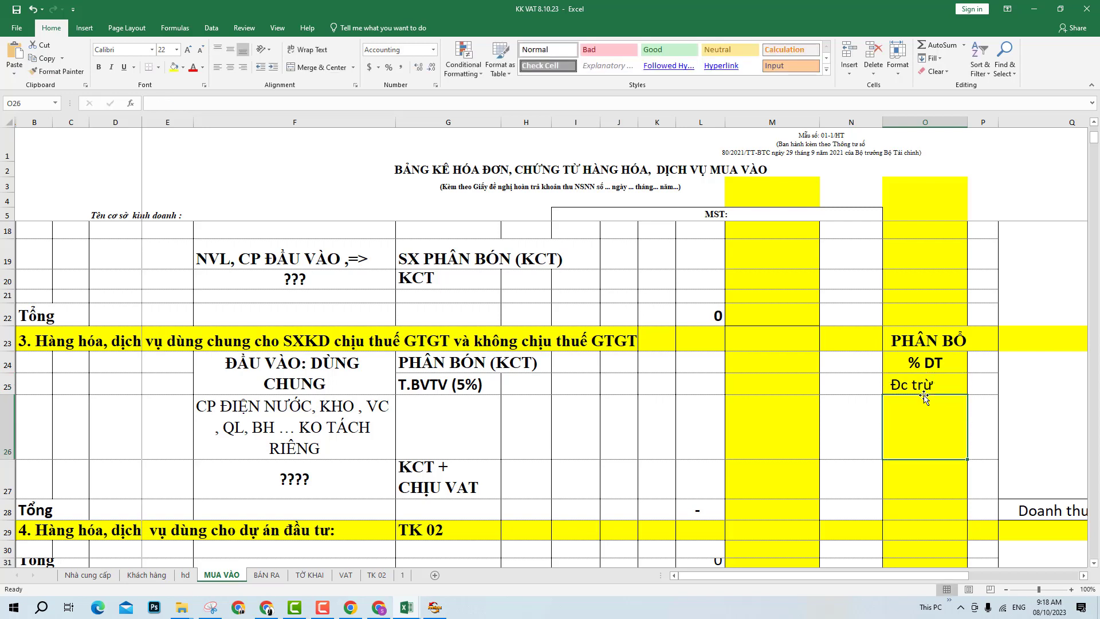
pyautogui.write('Ko đc')
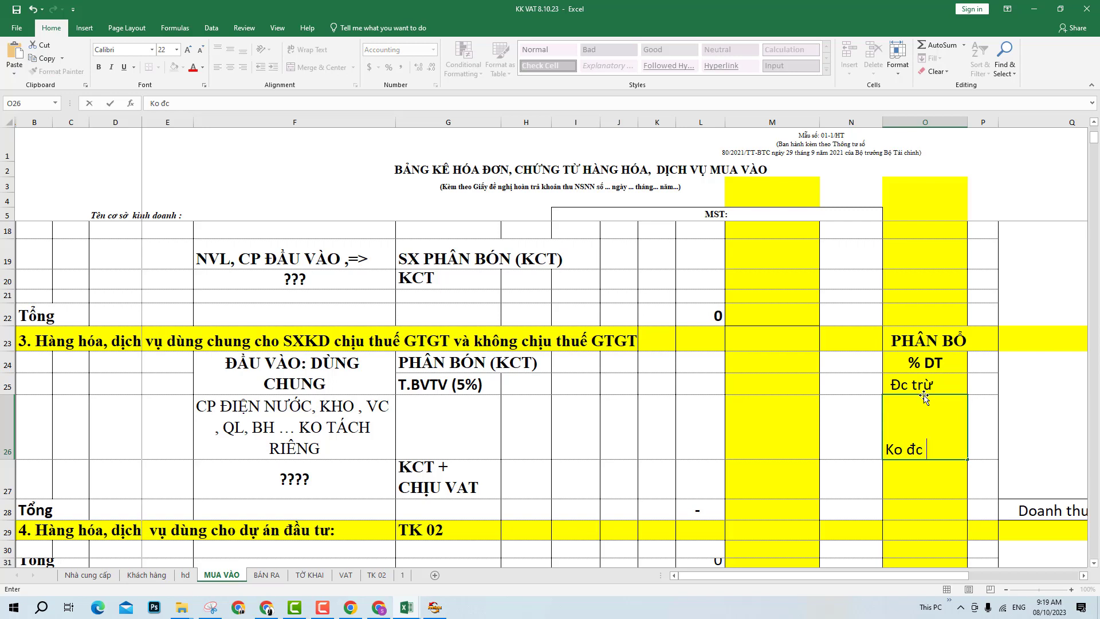
pyautogui.write(' trừ')
pyautogui.press('Return')
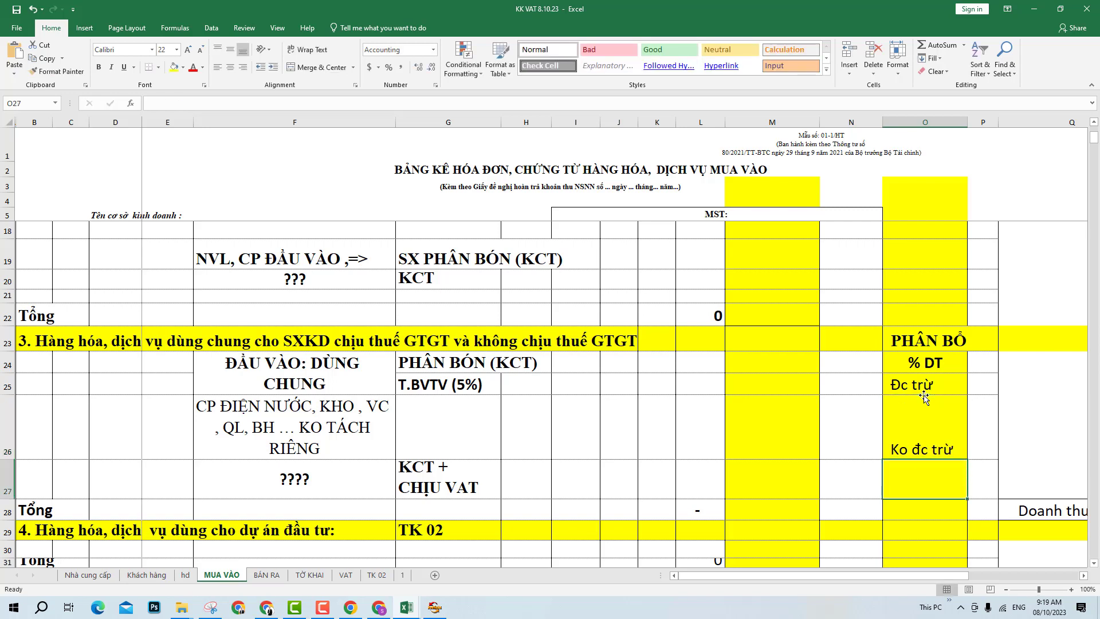
# - Number the two deduction notes by putting "1" before the text in O25 and "2" before the text in O26
pyautogui.doubleClick(890, 381)
pyautogui.write('1')
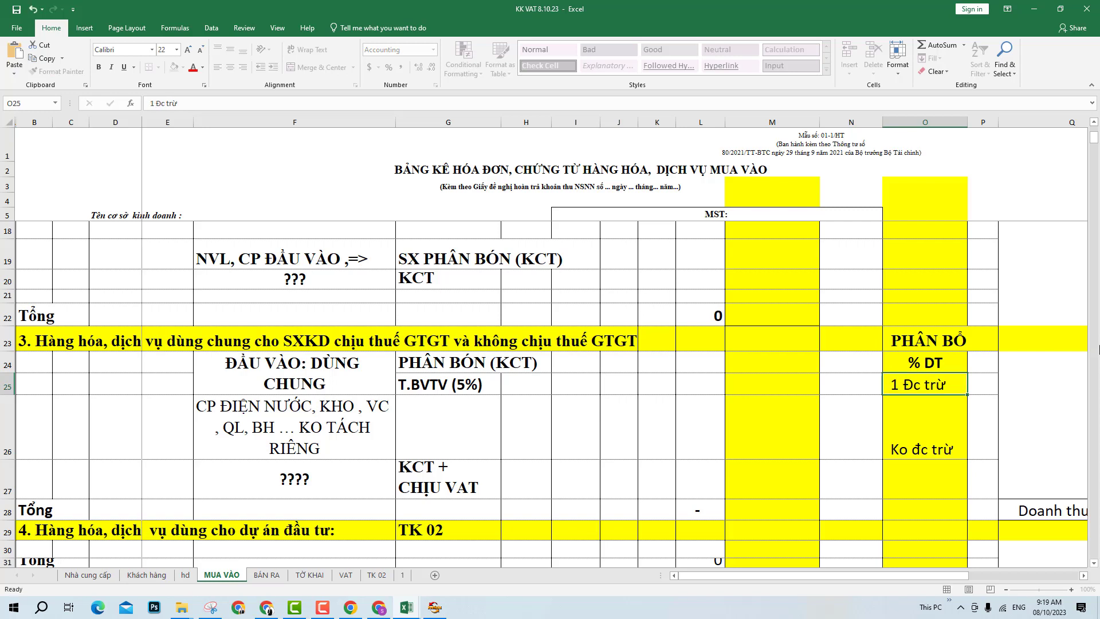
pyautogui.press('Return')
pyautogui.doubleClick(892, 451)
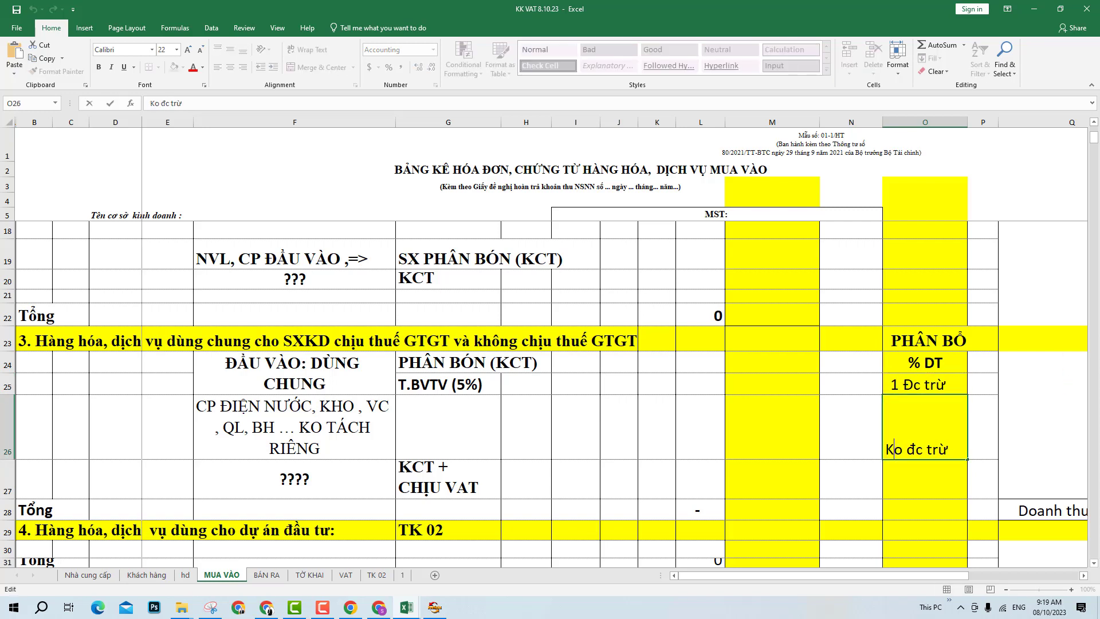
pyautogui.write('2')
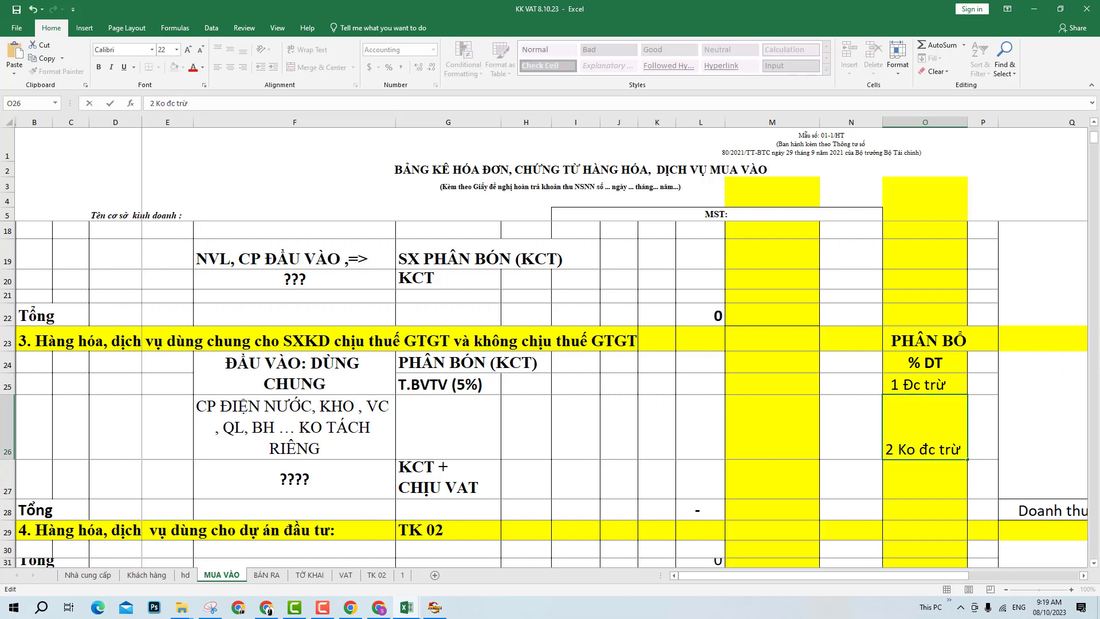
pyautogui.press('Return')
# - Save the workbook with the allocation notes in O23:O26
pyautogui.moveTo(929, 361); pyautogui.dragTo(929, 433)
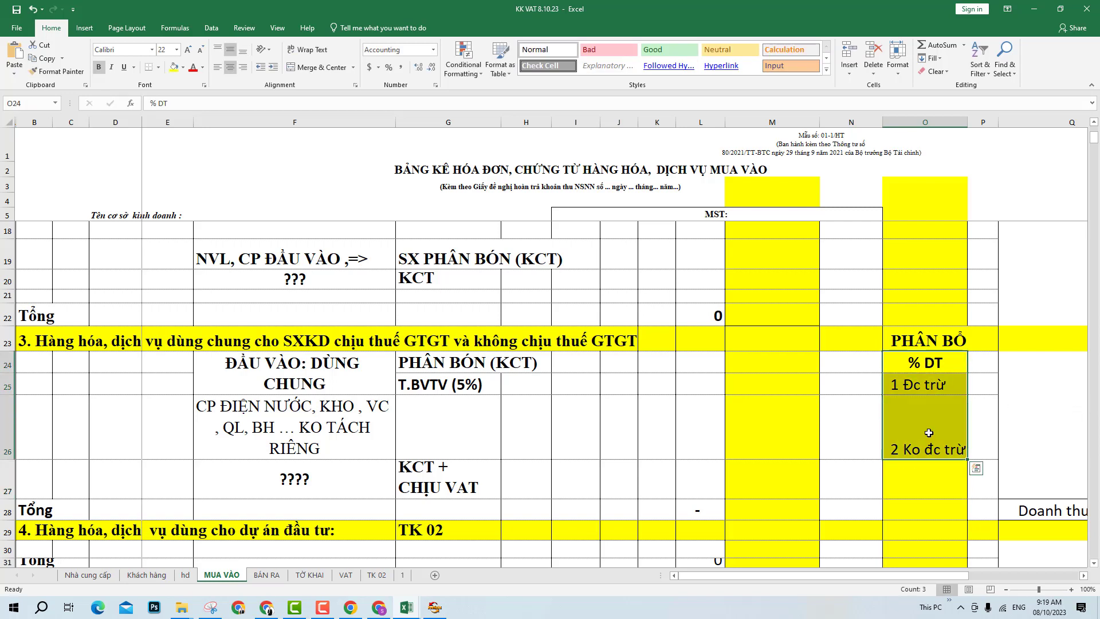
pyautogui.click(929, 433)
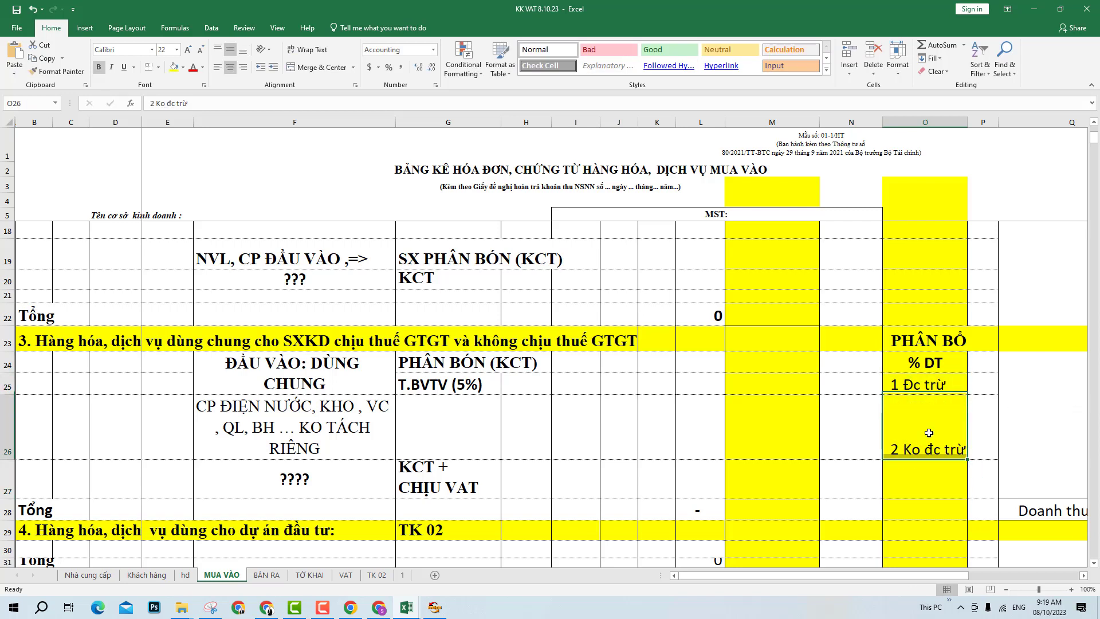
pyautogui.click(16, 9)
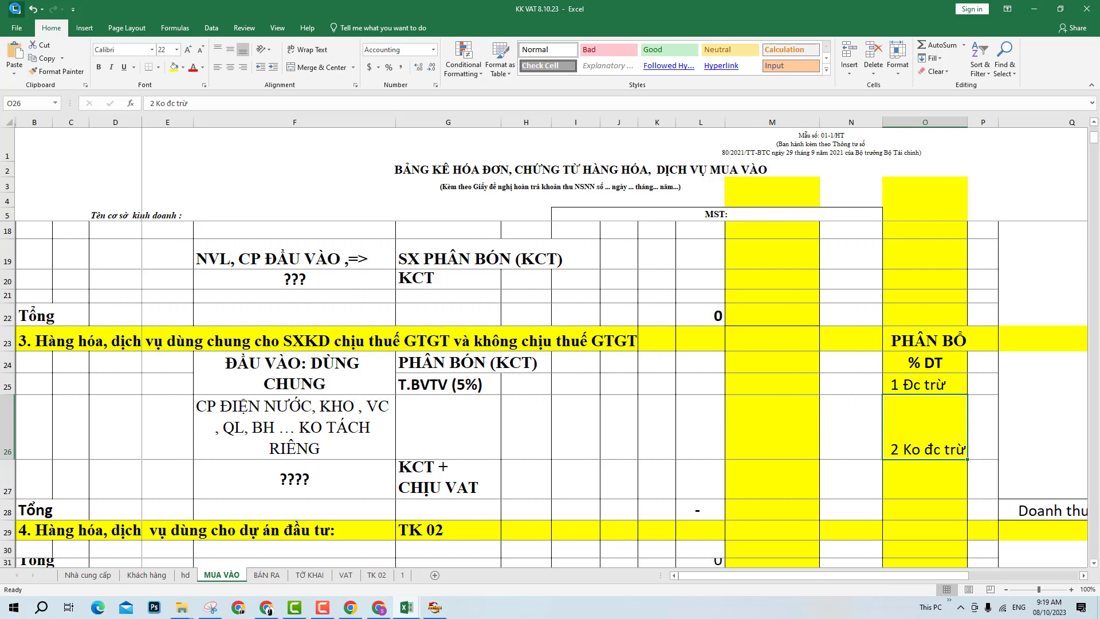
pyautogui.click(983, 443)
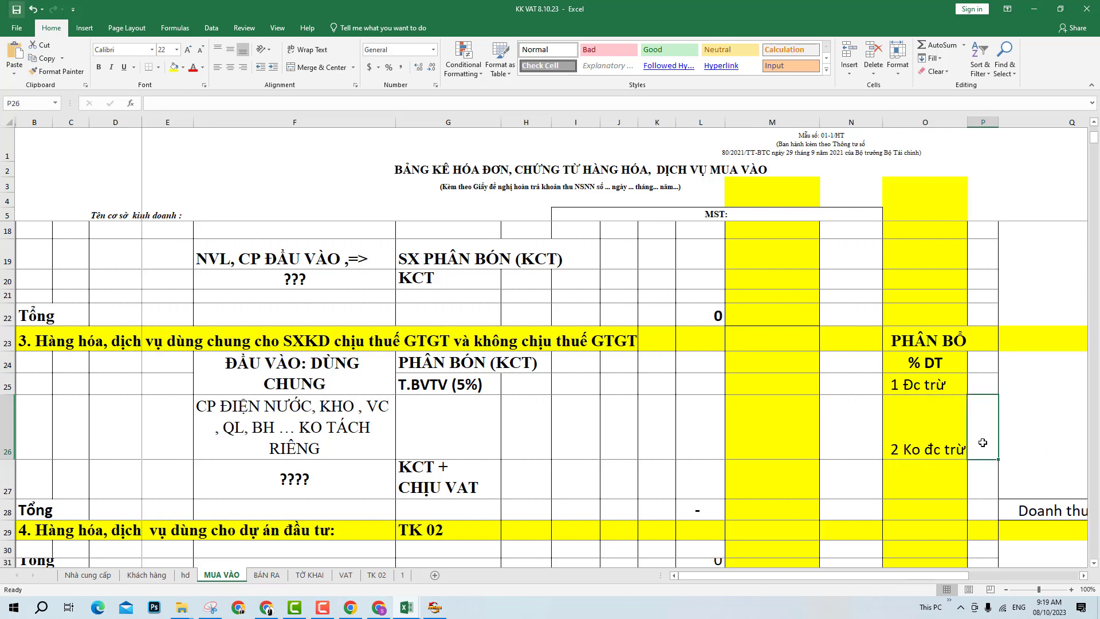
pyautogui.moveTo(911, 342); pyautogui.dragTo(926, 441)
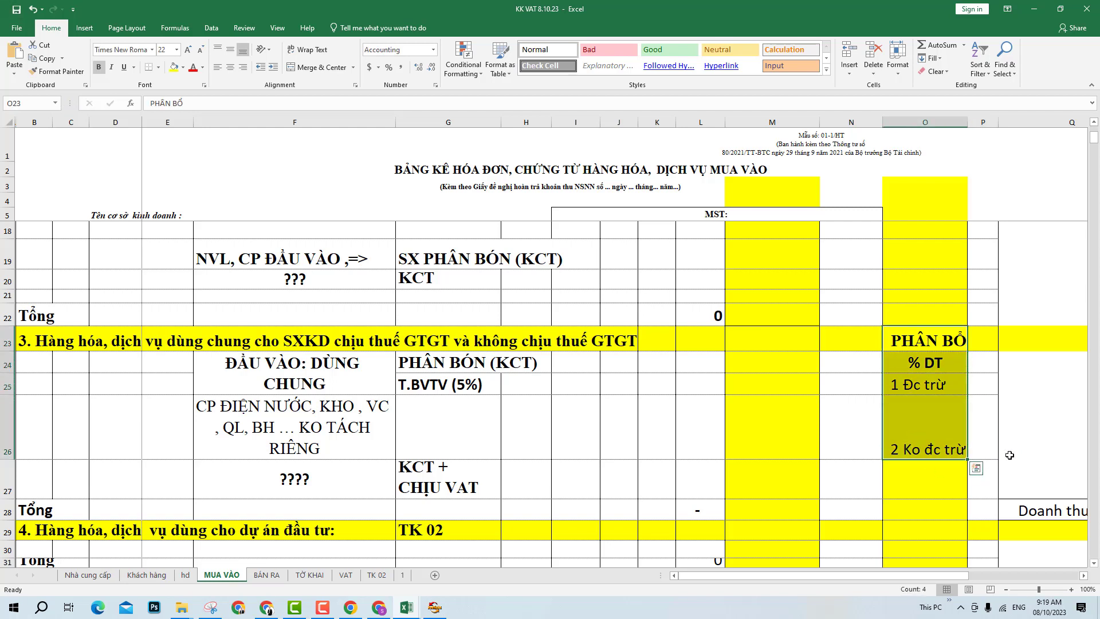
pyautogui.click(1046, 424)
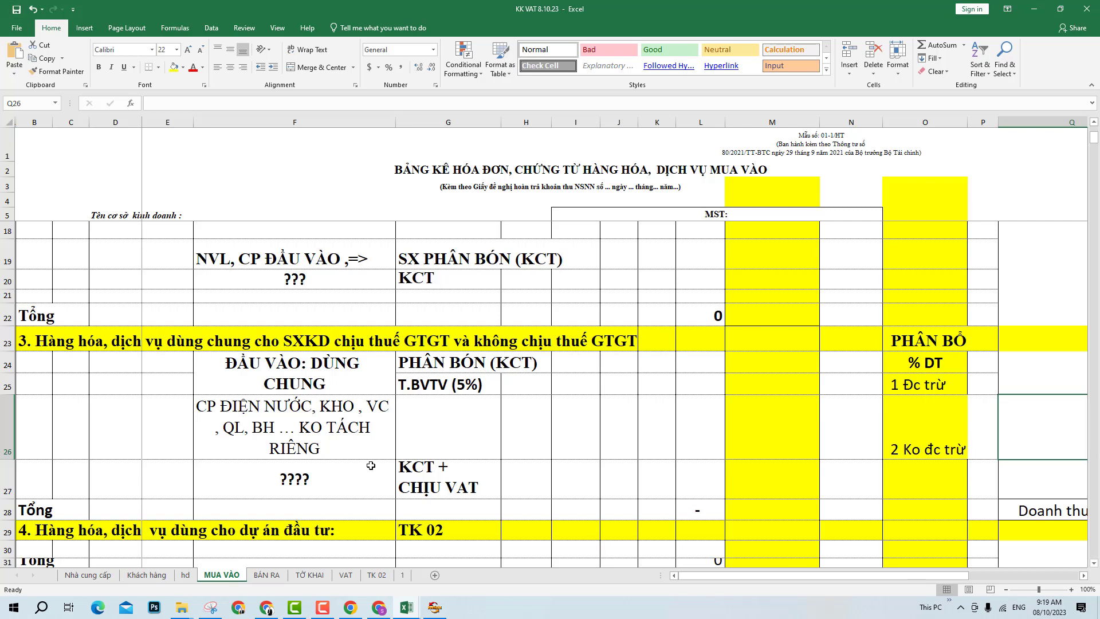
# - Fill cells G32:R32 on sheet 1 with yellow, below the existing notes
pyautogui.click(403, 575)
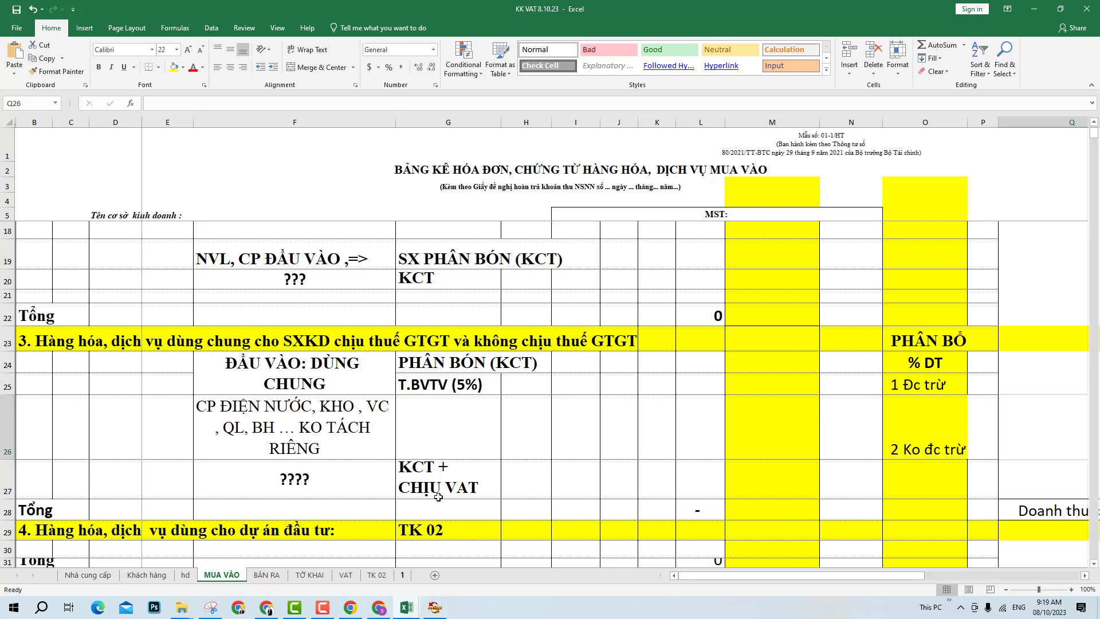
pyautogui.scroll(-6, 438, 493)
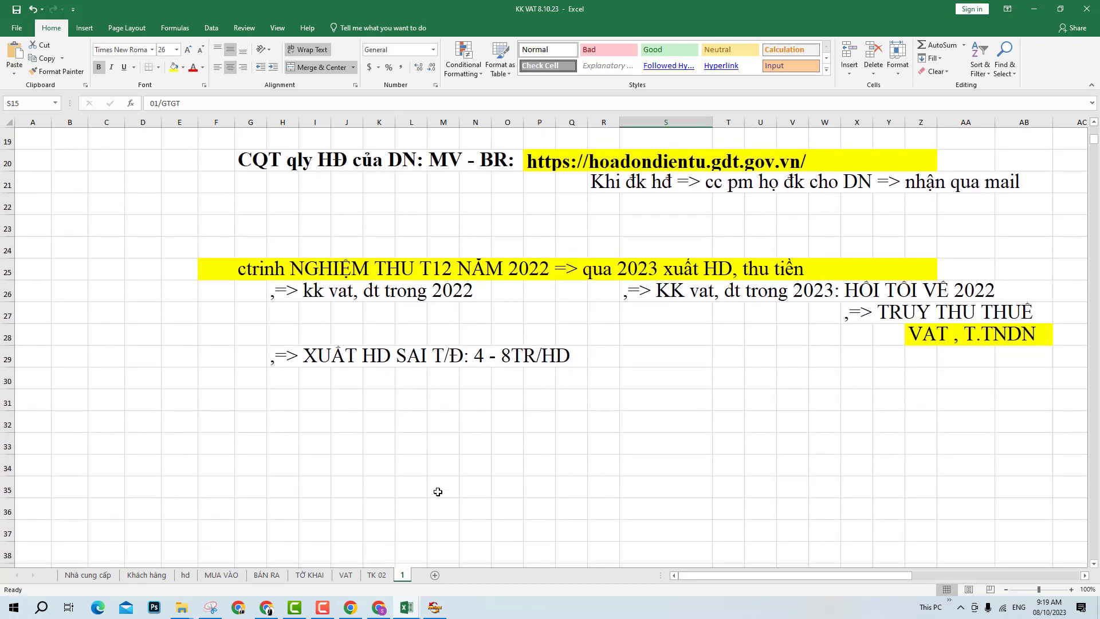
pyautogui.scroll(-2, 438, 492)
pyautogui.click(651, 294)
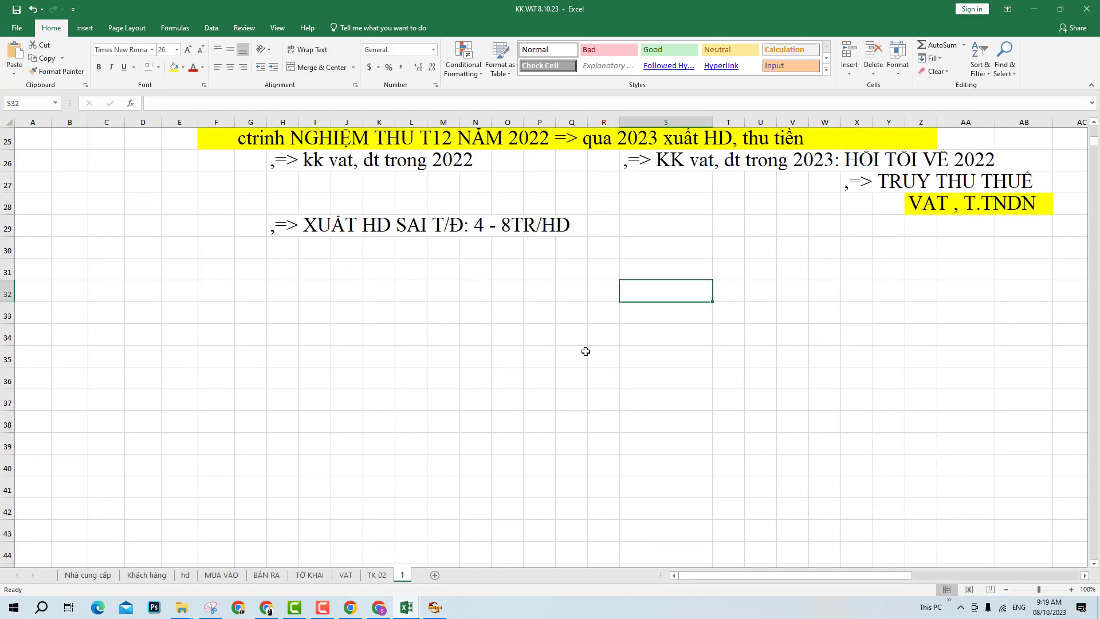
pyautogui.moveTo(248, 290); pyautogui.dragTo(608, 292)
pyautogui.click(174, 67)
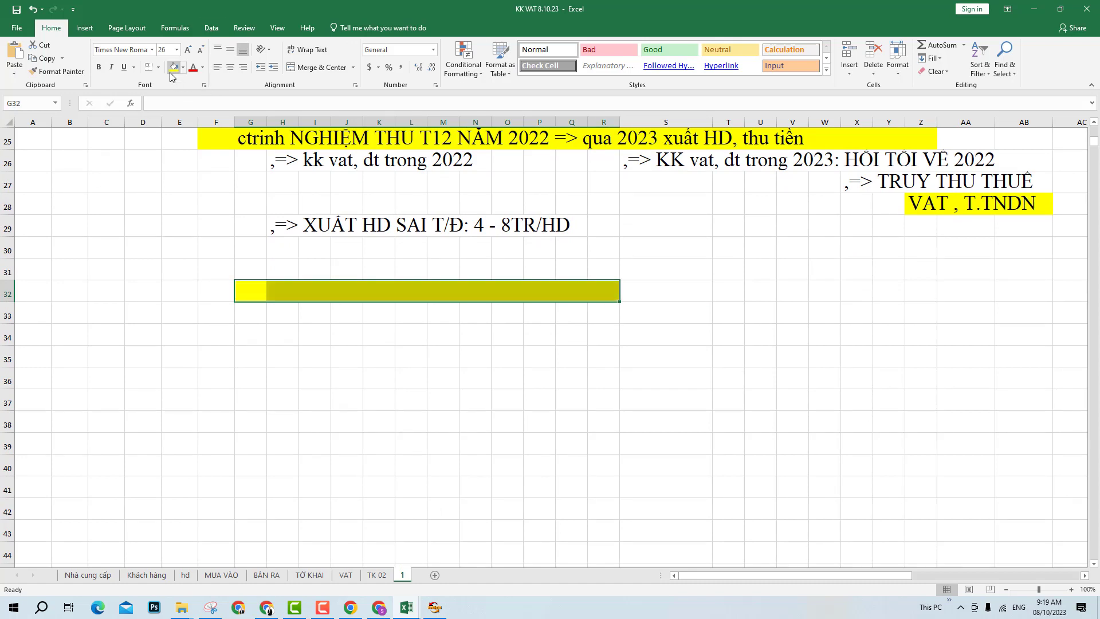
# - Enter the heading "PHÂN BỔ VAT ĐẦU VÀO DÙNG CHUNG" in cell I32 and make it bold
pyautogui.click(309, 290)
pyautogui.write('PHÂN ')
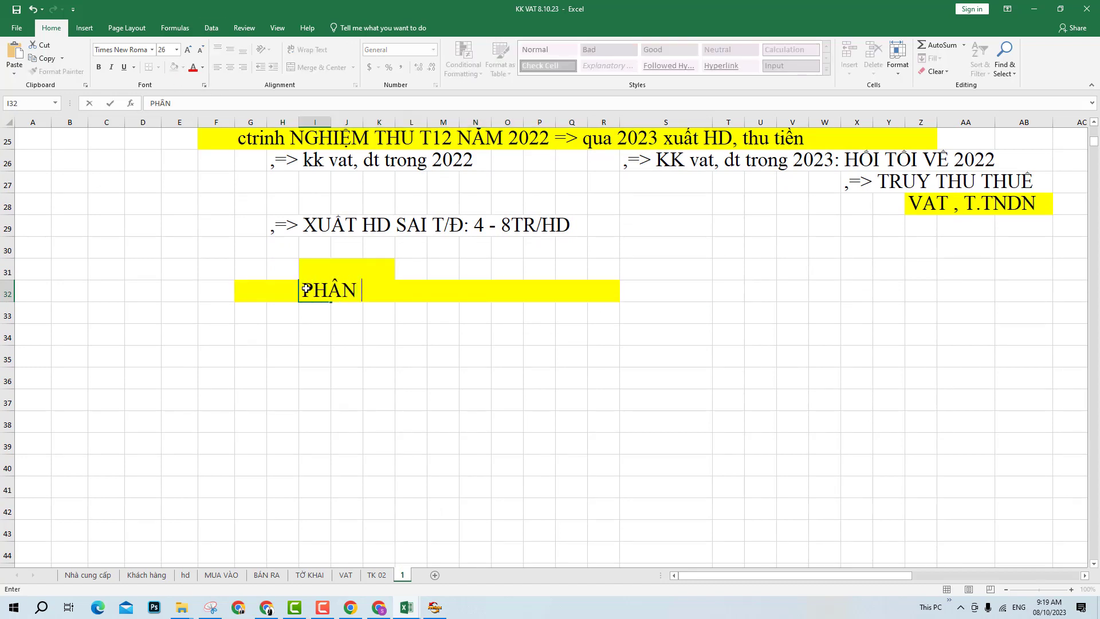
pyautogui.write('BỔ V')
pyautogui.write('ĐẦU VÀO ')
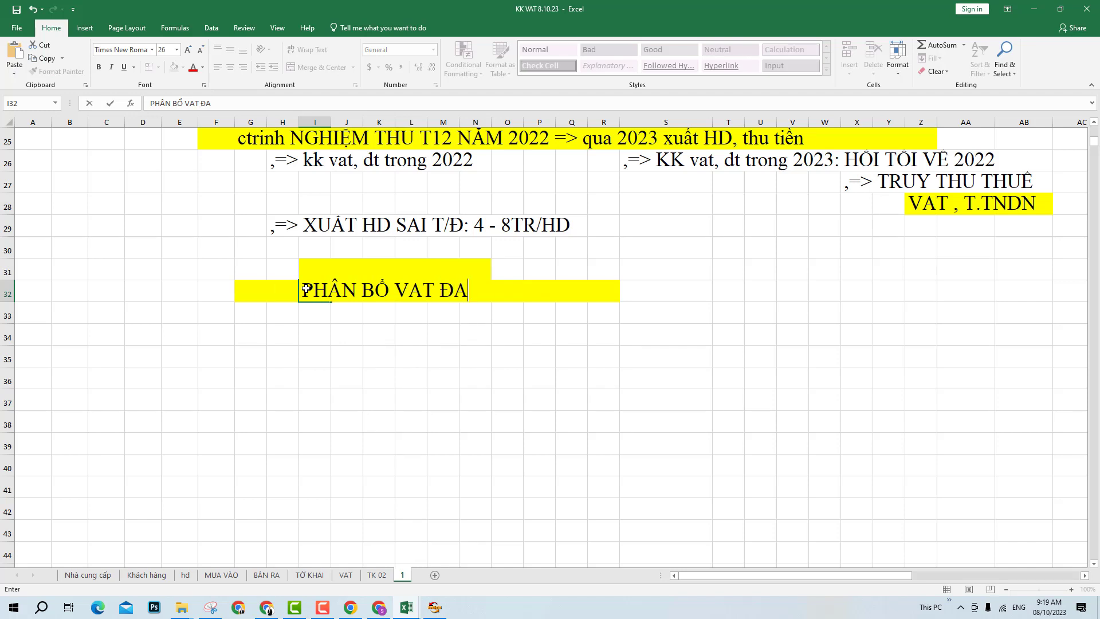
pyautogui.write('DÙNG CUHNG')
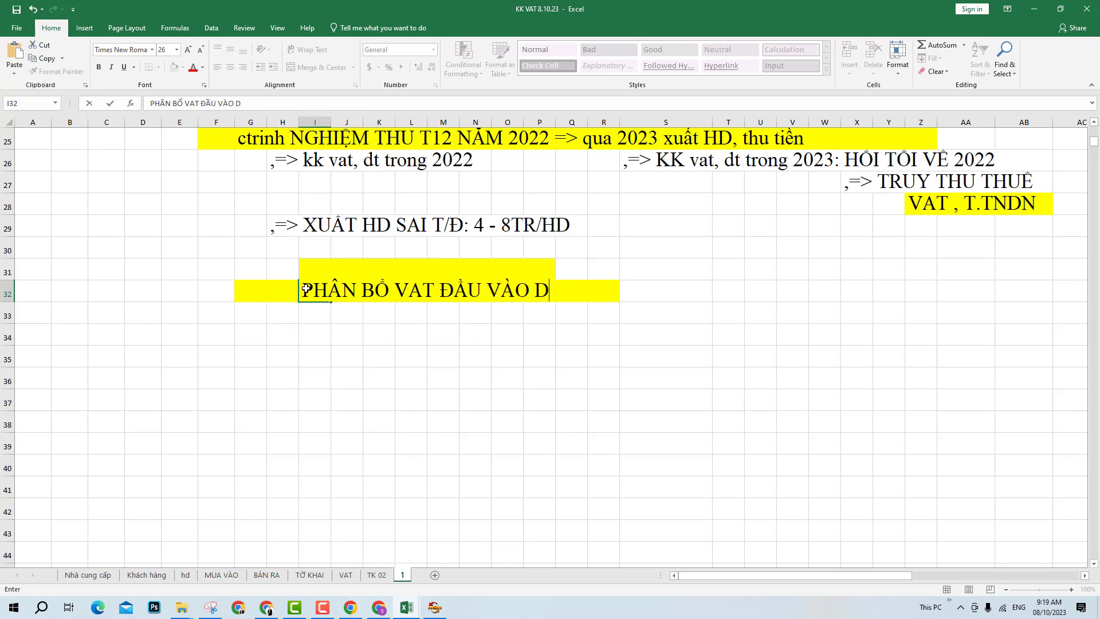
pyautogui.press('BackSpace')
pyautogui.press('BackSpace')
pyautogui.press('BackSpace')
pyautogui.press('BackSpace')
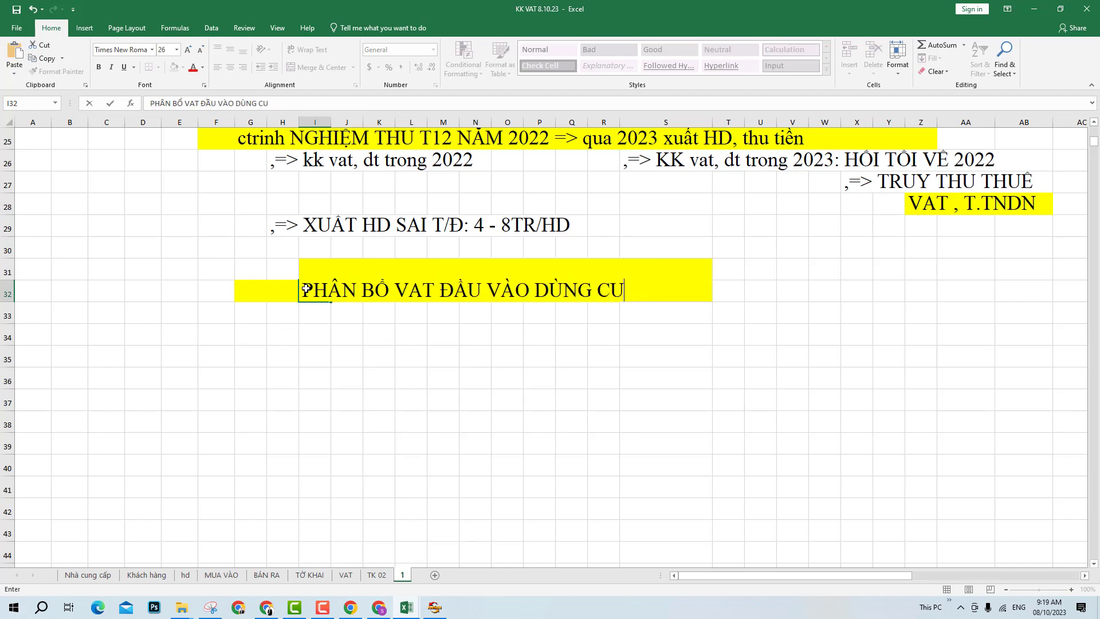
pyautogui.write('HUNG')
pyautogui.press('Return')
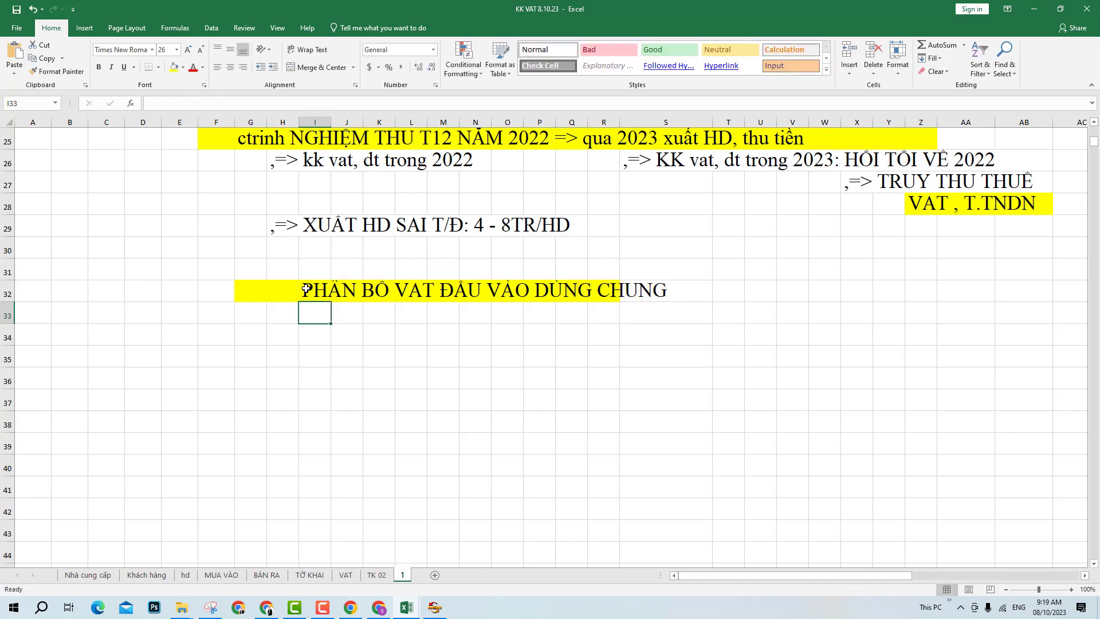
pyautogui.click(307, 288)
pyautogui.hotkey('ctrl', 'b')
# - Enter the label "trong kỳ:" in cell H34 and make it bold
pyautogui.click(326, 350)
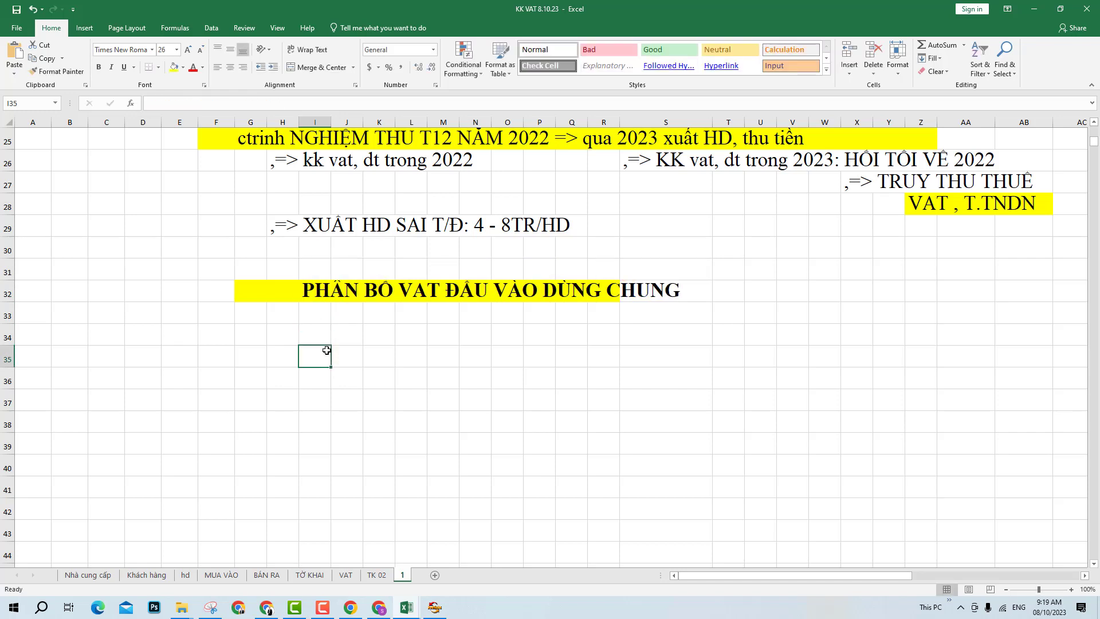
pyautogui.click(278, 337)
pyautogui.write('trong ky')
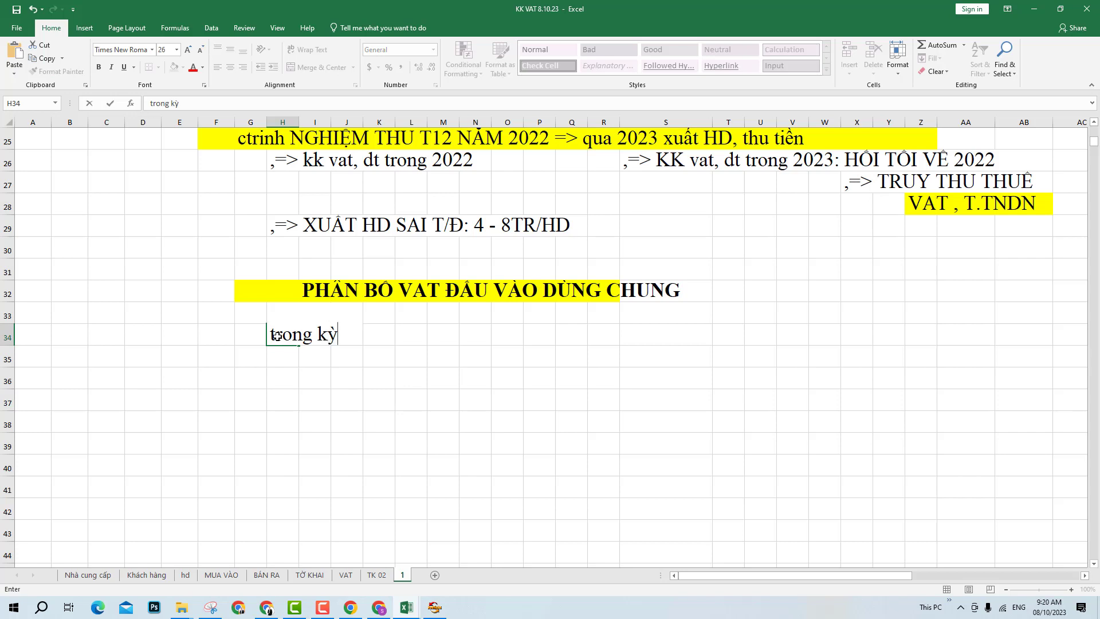
pyautogui.write(':')
pyautogui.press('Return')
pyautogui.moveTo(276, 335); pyautogui.dragTo(332, 333)
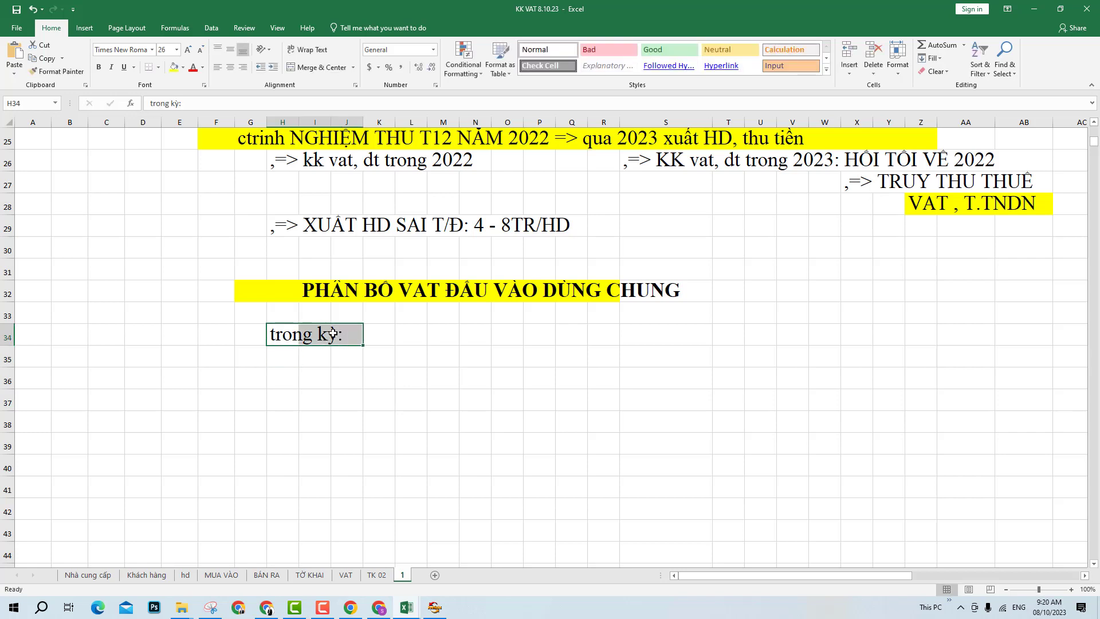
pyautogui.hotkey('ctrl', 'b')
# - Enter "Chi phí đầu vào dùng chung cho kd phân bón và t bvtv" in cell I35
pyautogui.click(311, 364)
pyautogui.write('Chi')
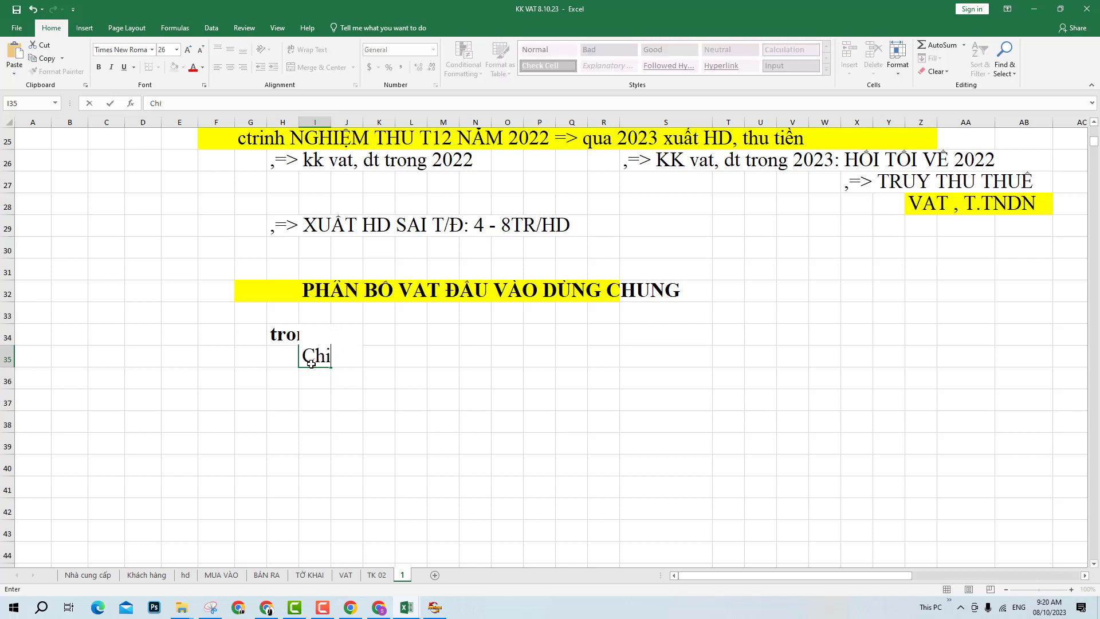
pyautogui.write(' phí đàu')
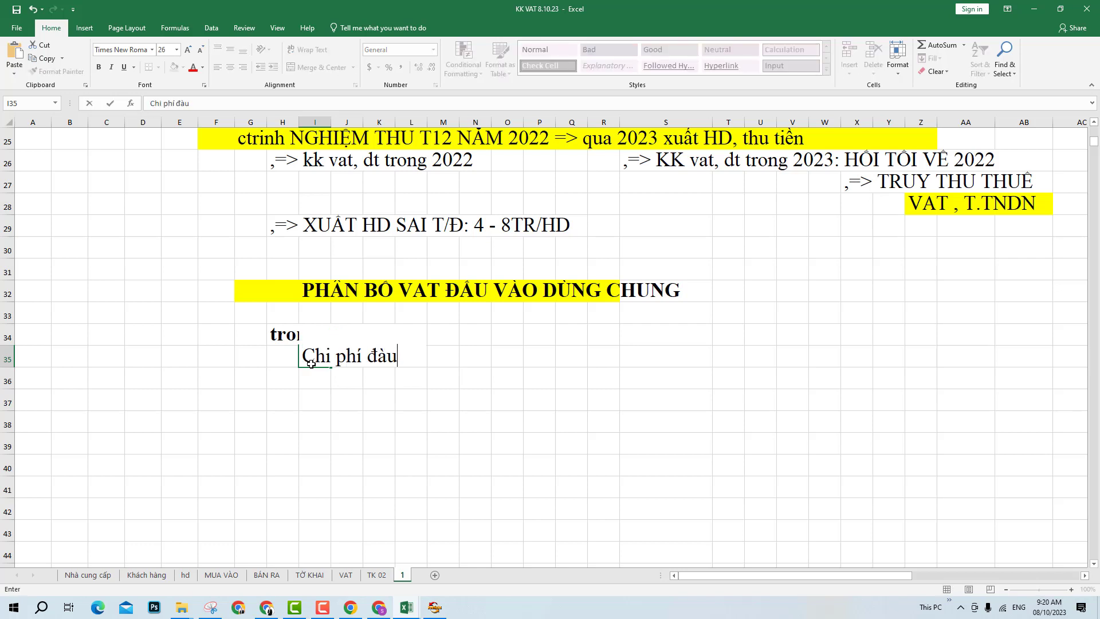
pyautogui.press('BackSpace')
pyautogui.press('BackSpace')
pyautogui.write('ầu vào dùn')
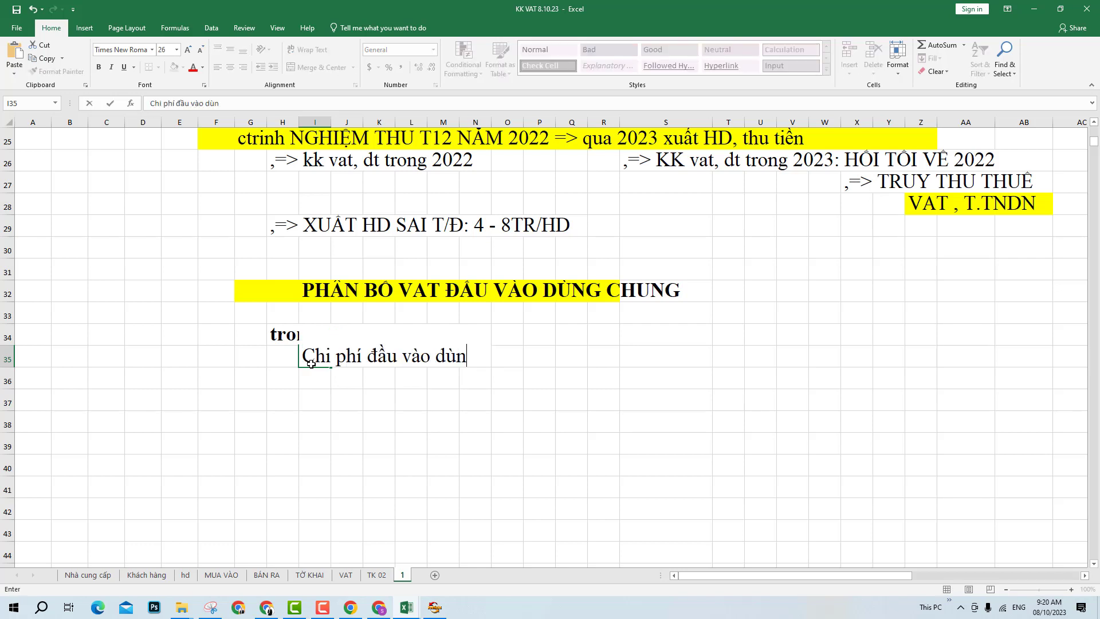
pyautogui.write('g chung c')
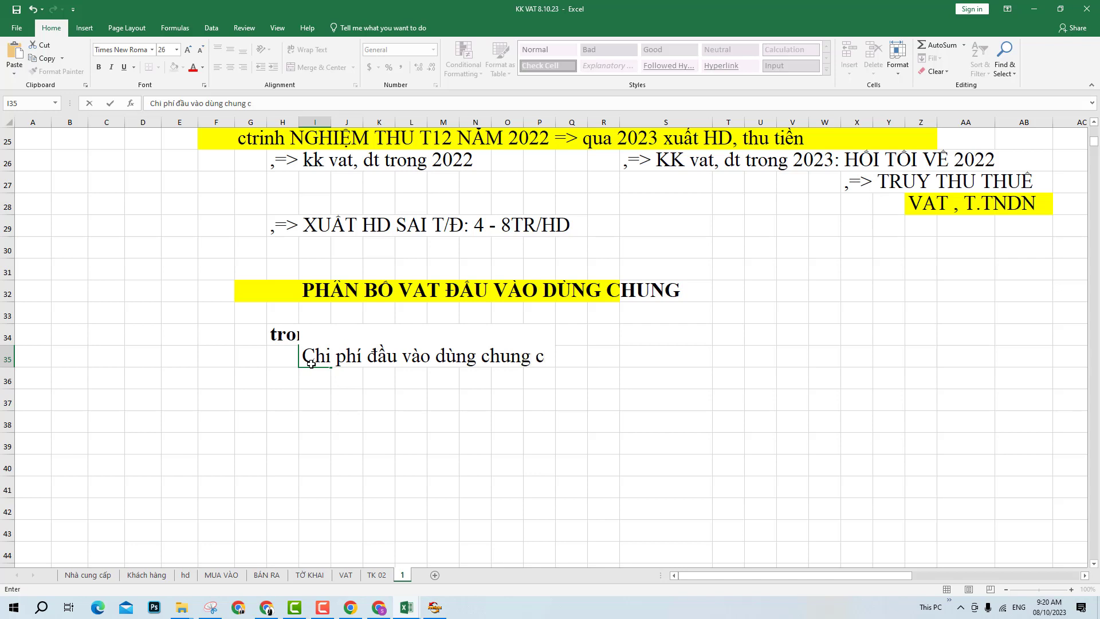
pyautogui.write('ho s')
pyautogui.press('BackSpace')
pyautogui.write('kd phân bón và ')
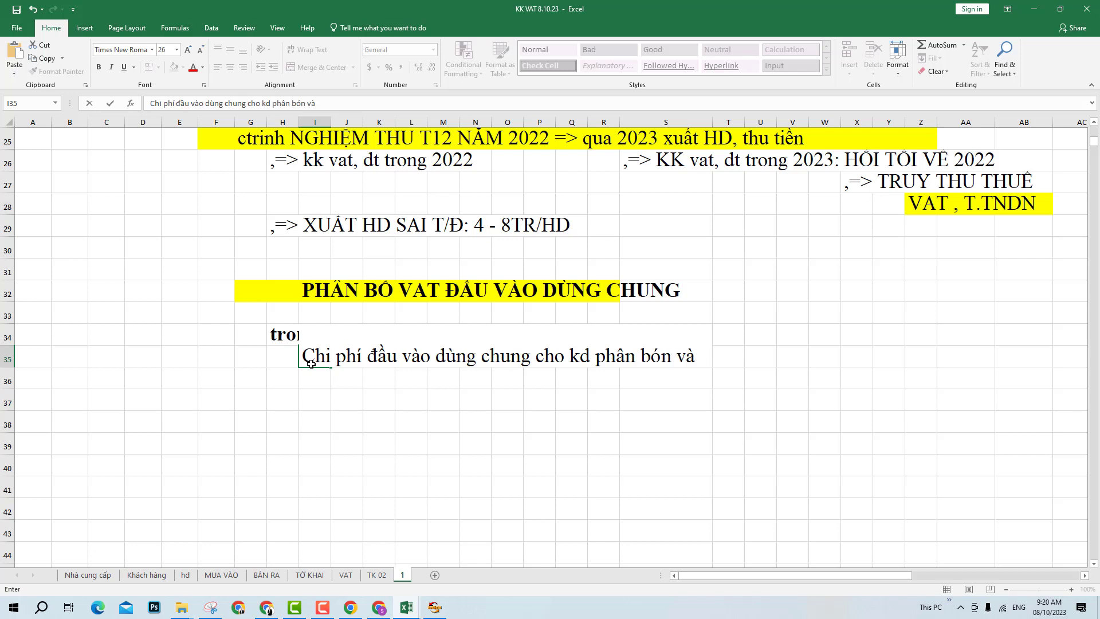
pyautogui.write('t bvtv')
pyautogui.press('Return')
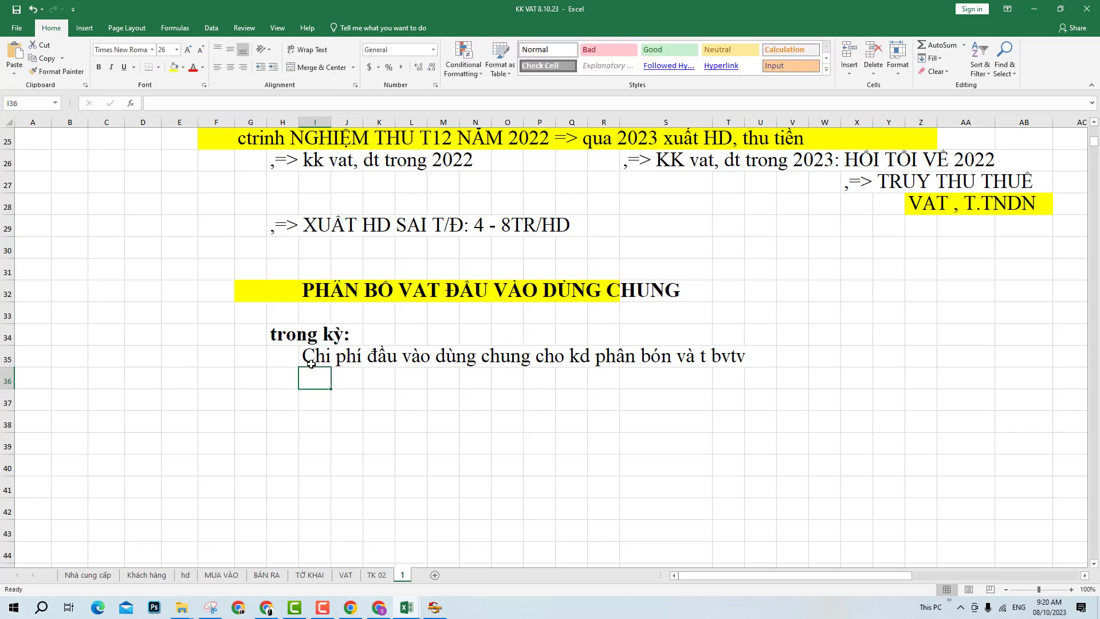
# - Add the label "tổng giá trị" in J36 with the amount 10000000 in S36
pyautogui.click(341, 379)
pyautogui.write('toổng gi')
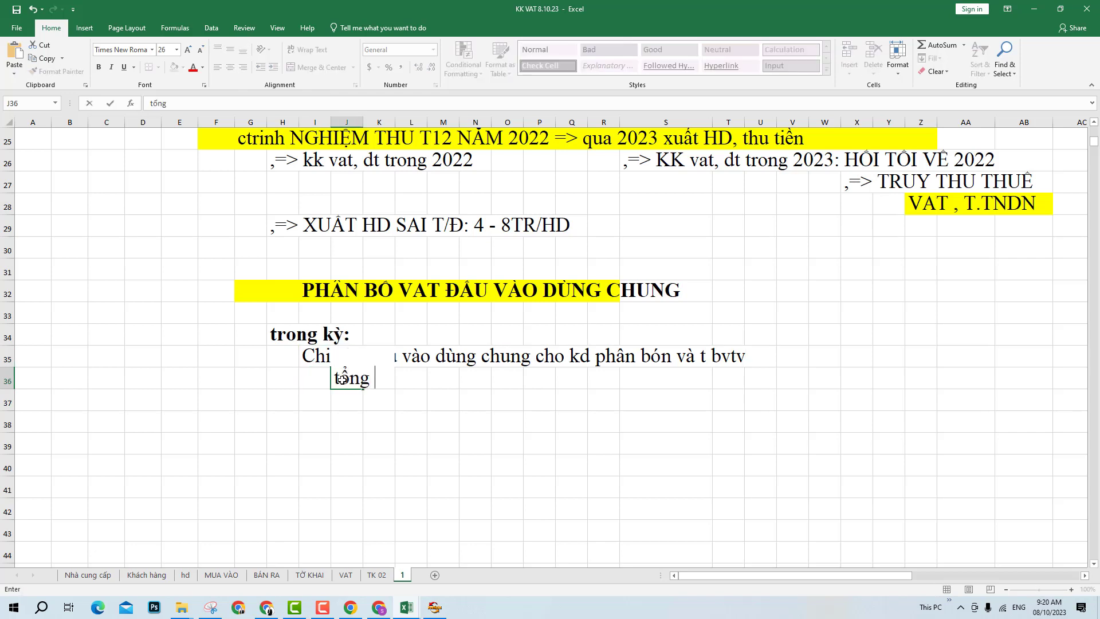
pyautogui.write('á trị')
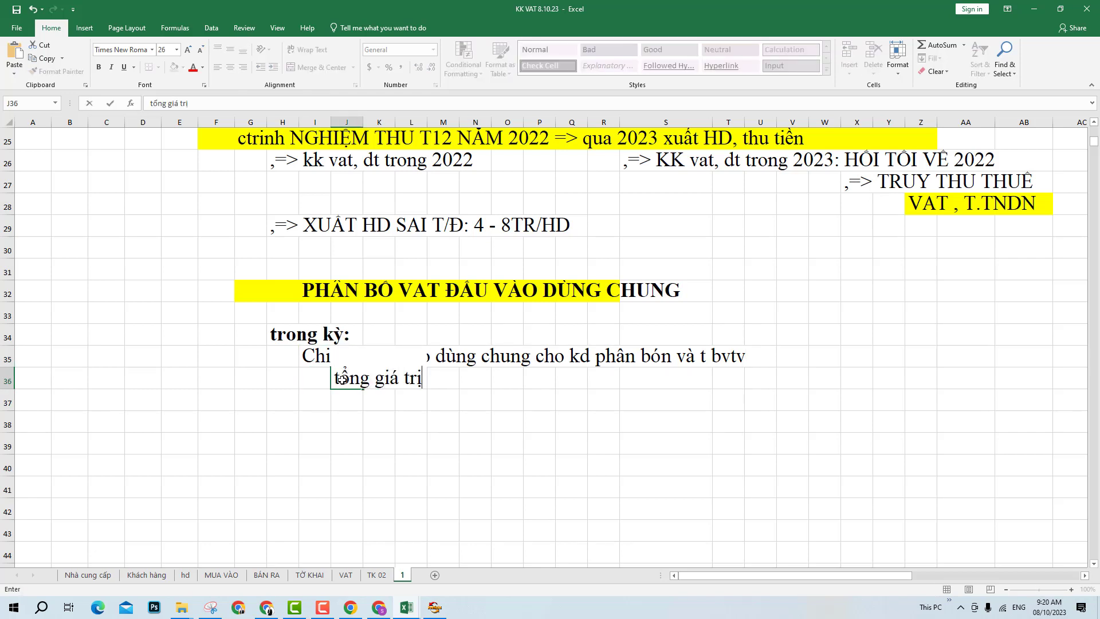
pyautogui.click(560, 423)
pyautogui.click(656, 384)
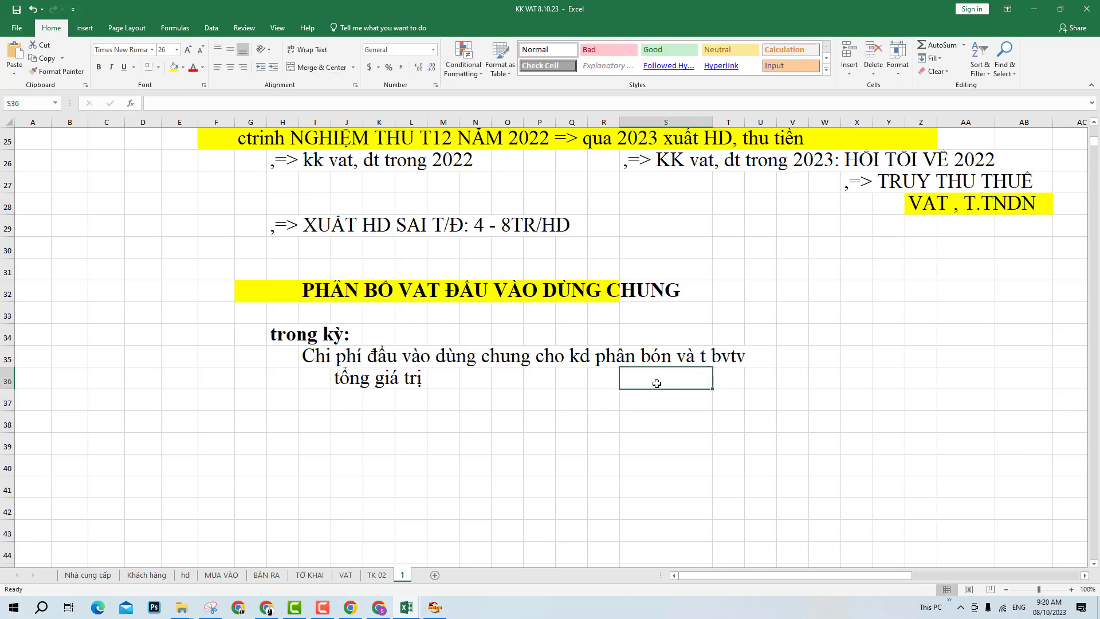
pyautogui.write('100')
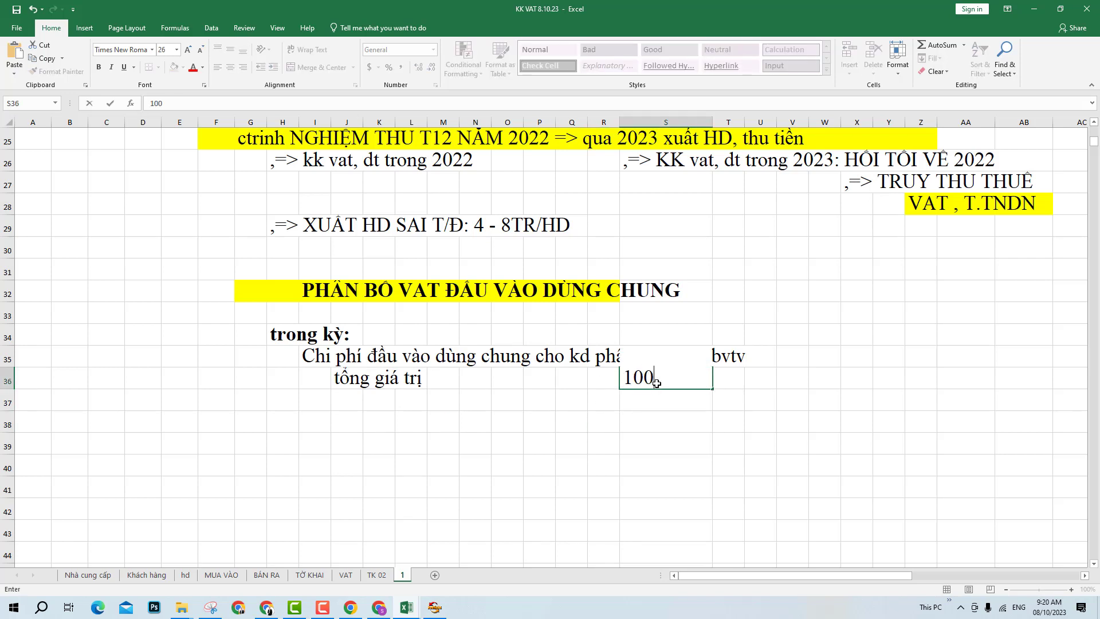
pyautogui.write('00000')
pyautogui.press('Return')
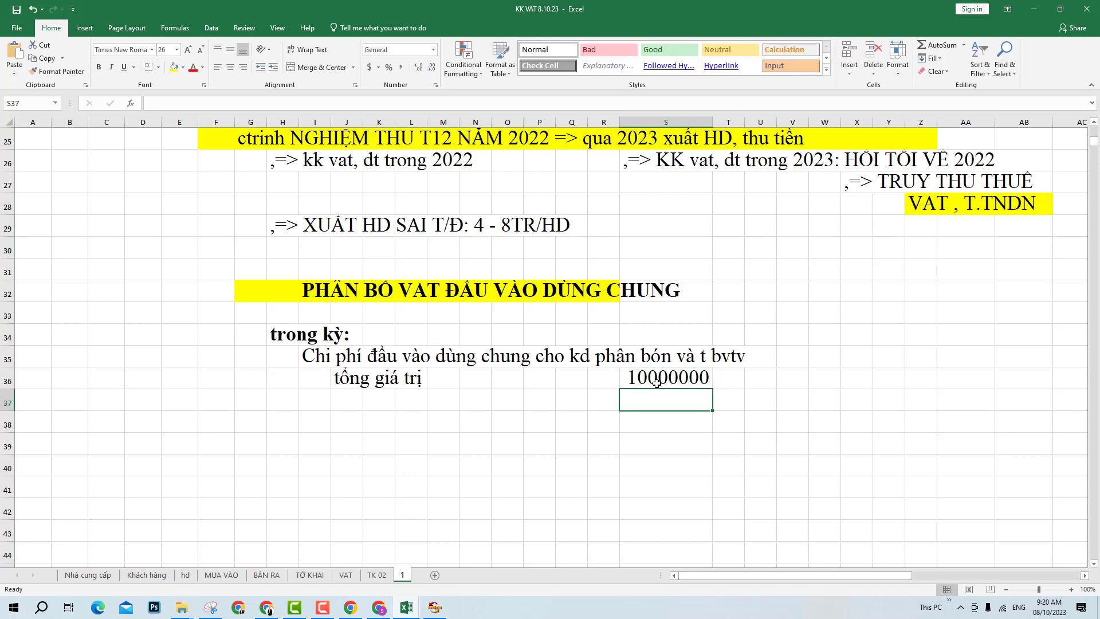
# - Format column S with thousands separators and fewer decimals, and fit its width to the contents
pyautogui.click(682, 122)
pyautogui.click(403, 69)
pyautogui.click(432, 67)
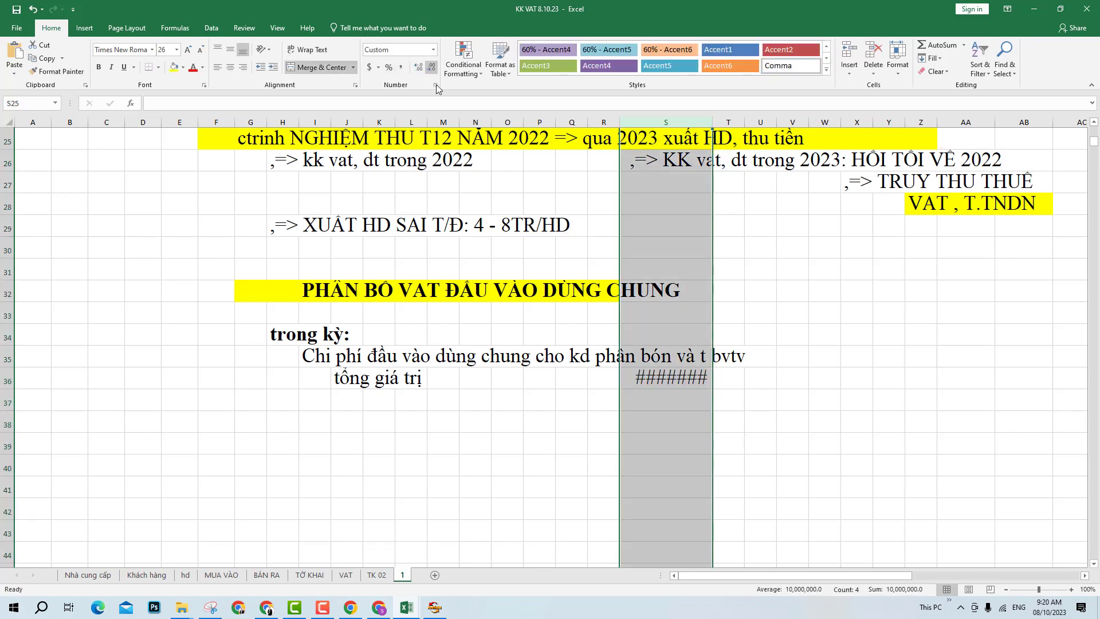
pyautogui.click(685, 374)
pyautogui.doubleClick(712, 122)
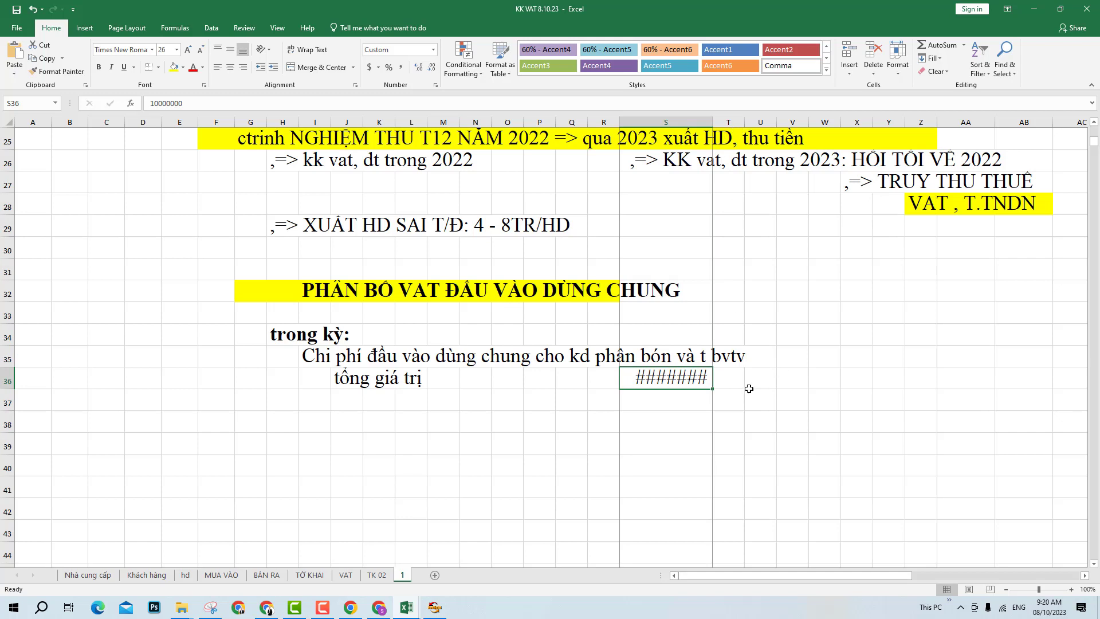
# - Copy the 10,000,000 amount down to S37, set S36 to 100,000,000 and refit the width of column S
pyautogui.doubleClick(715, 377)
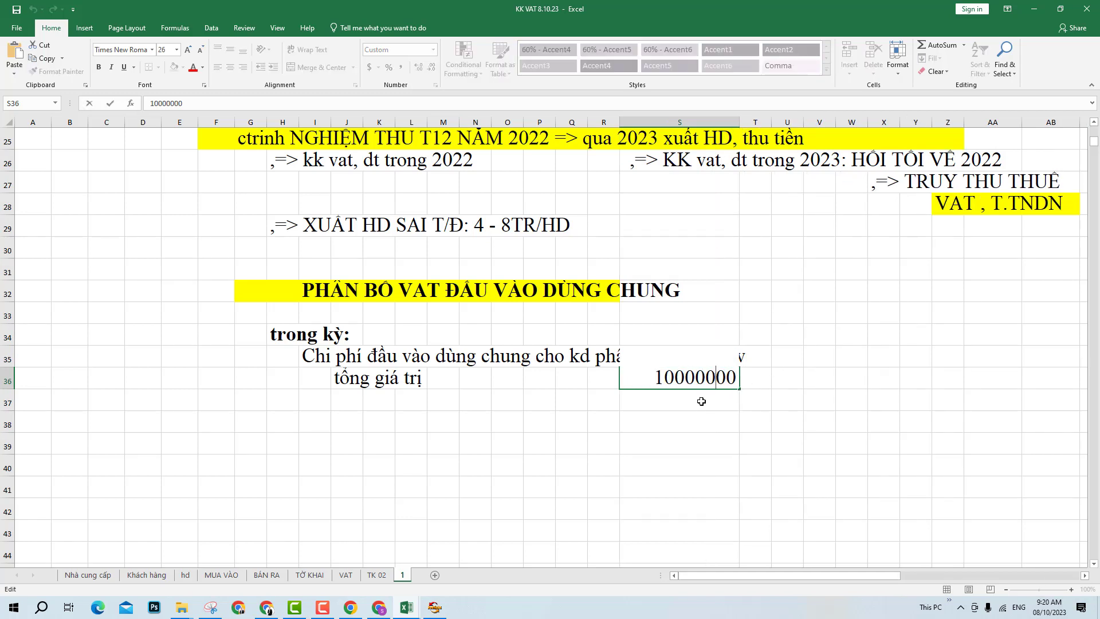
pyautogui.click(700, 395)
pyautogui.hotkey('ctrl', 'd')
pyautogui.click(715, 377)
pyautogui.doubleClick(715, 377)
pyautogui.press('Return')
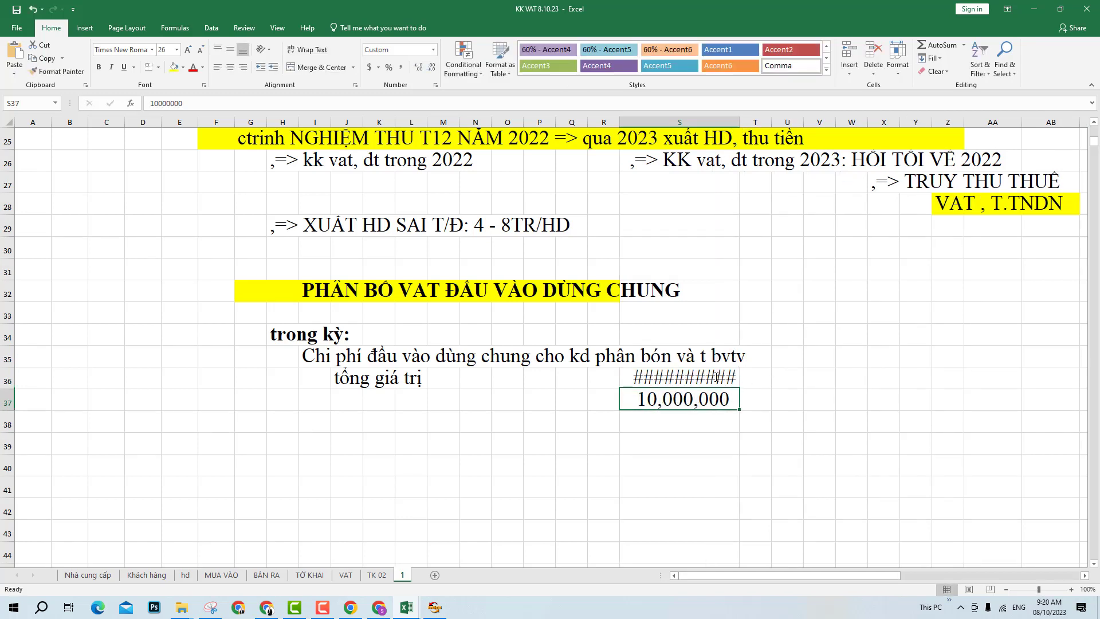
pyautogui.doubleClick(739, 122)
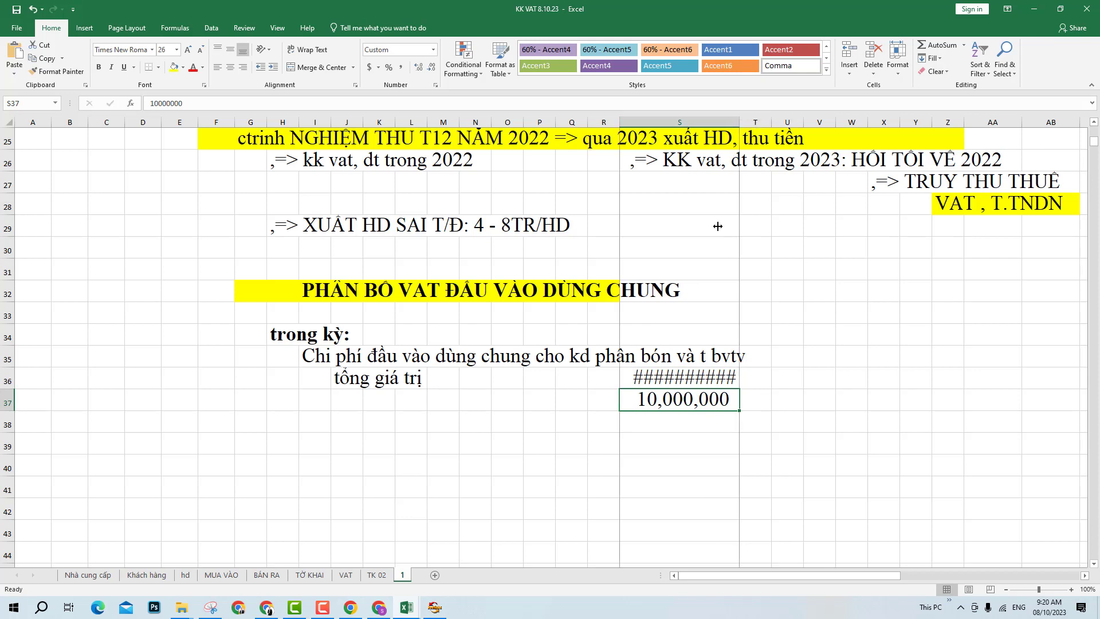
# - Enter the label "vat" in J37 for the 10,000,000 amount
pyautogui.click(378, 400)
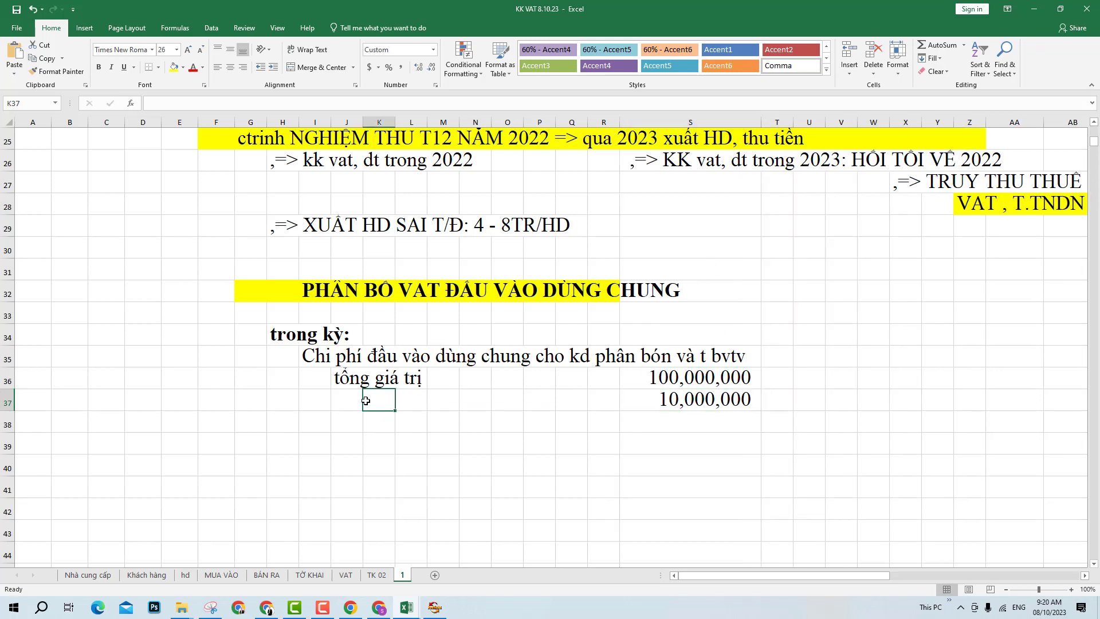
pyautogui.write('v')
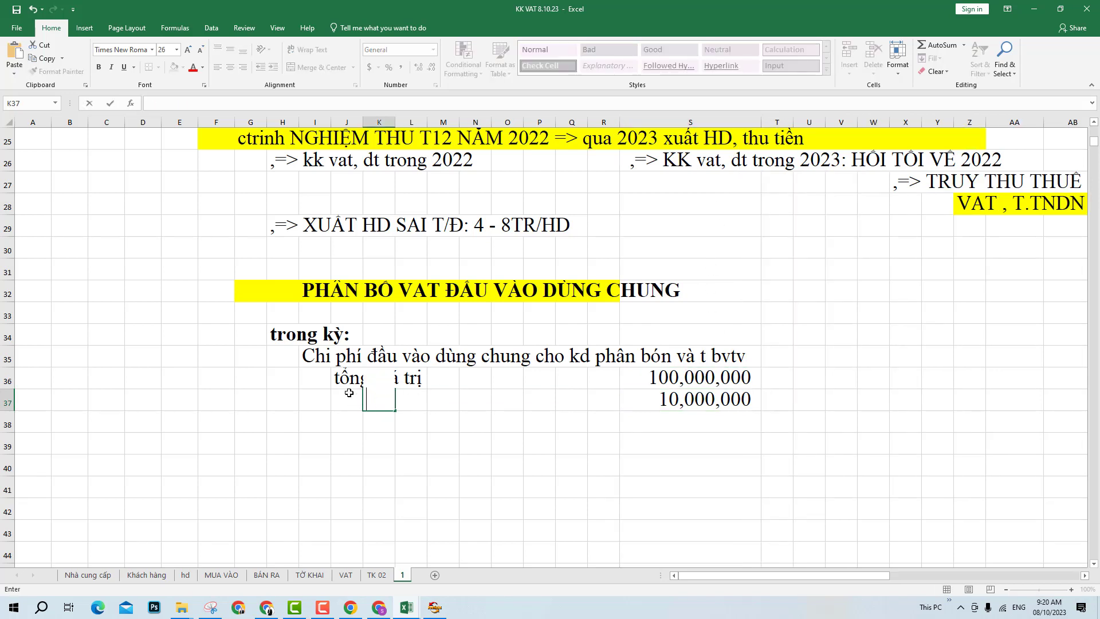
pyautogui.press('Escape')
pyautogui.press('Left')
pyautogui.press('Left')
pyautogui.press('Right')
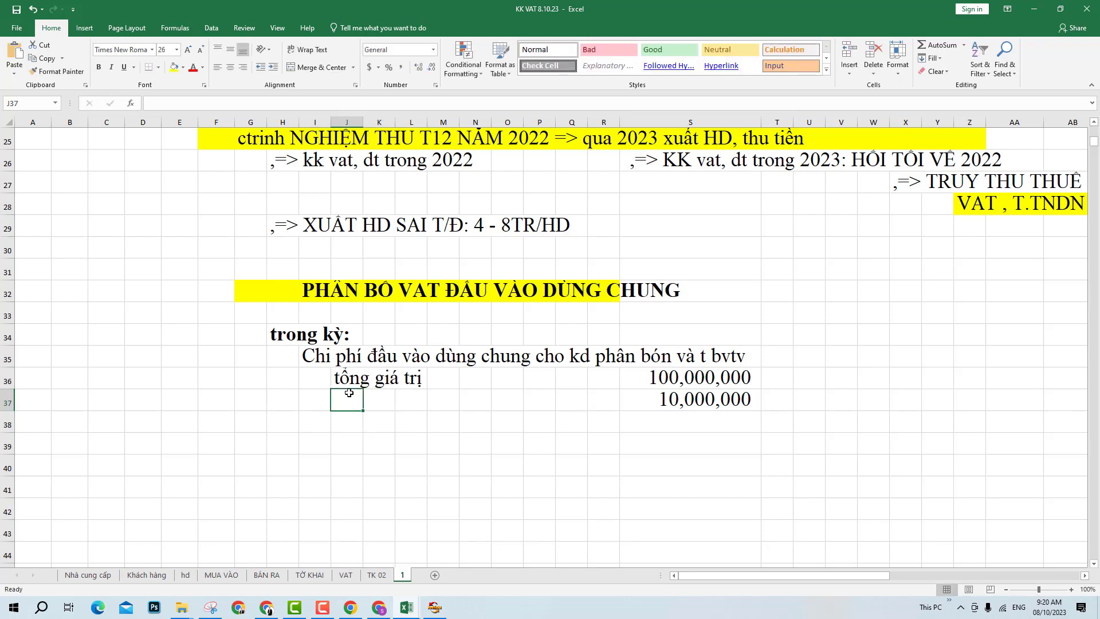
pyautogui.write('vat')
pyautogui.press('Return')
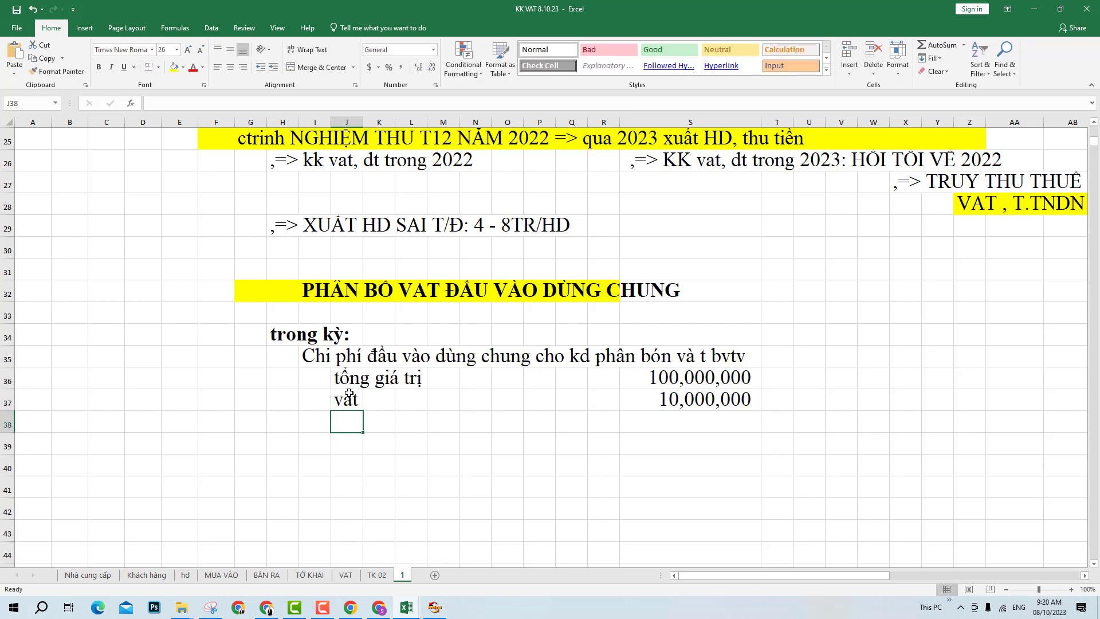
pyautogui.click(335, 441)
pyautogui.click(324, 439)
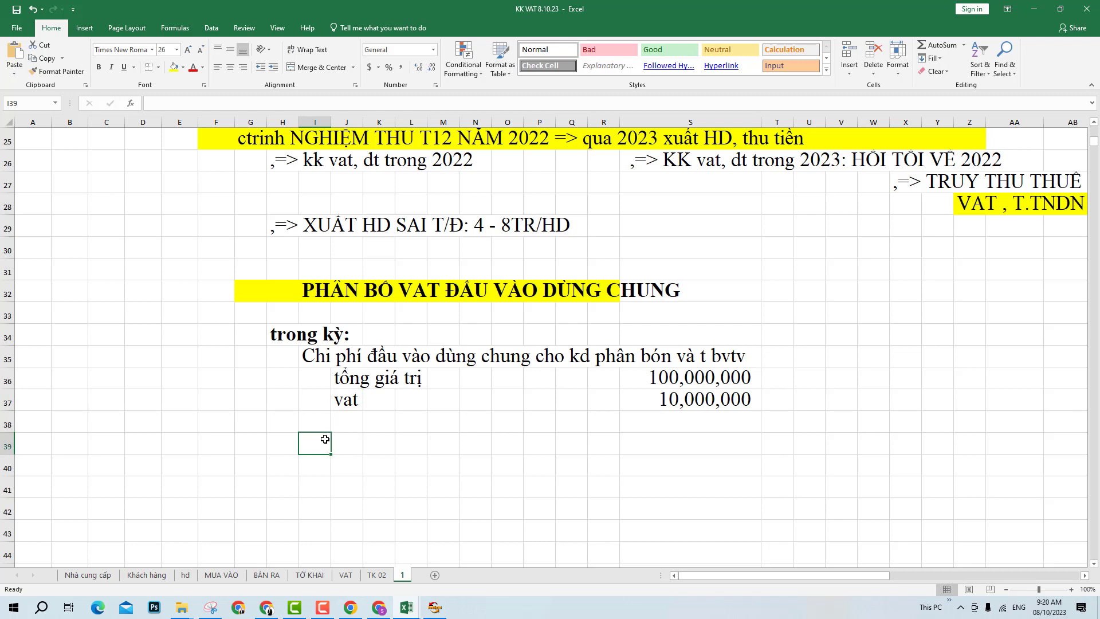
pyautogui.write('Trong kyd')
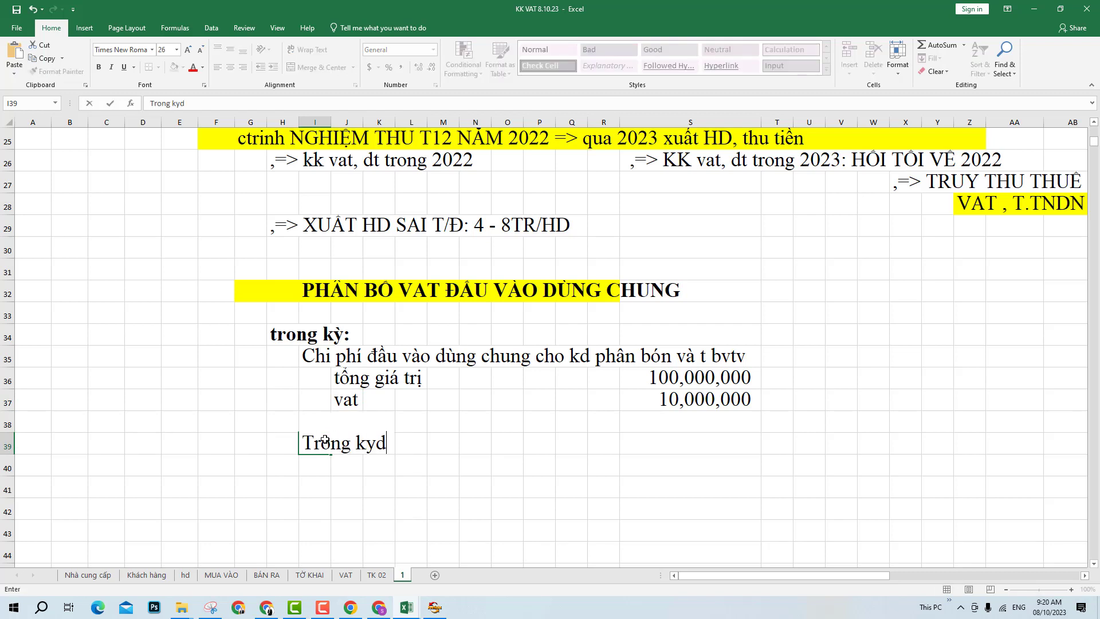
pyautogui.press('BackSpace')
pyautogui.press('BackSpace')
pyautogui.press('BackSpace')
pyautogui.press('BackSpace')
pyautogui.press('BackSpace')
pyautogui.press('BackSpace')
pyautogui.press('BackSpace')
pyautogui.press('BackSpace')
pyautogui.press('BackSpace')
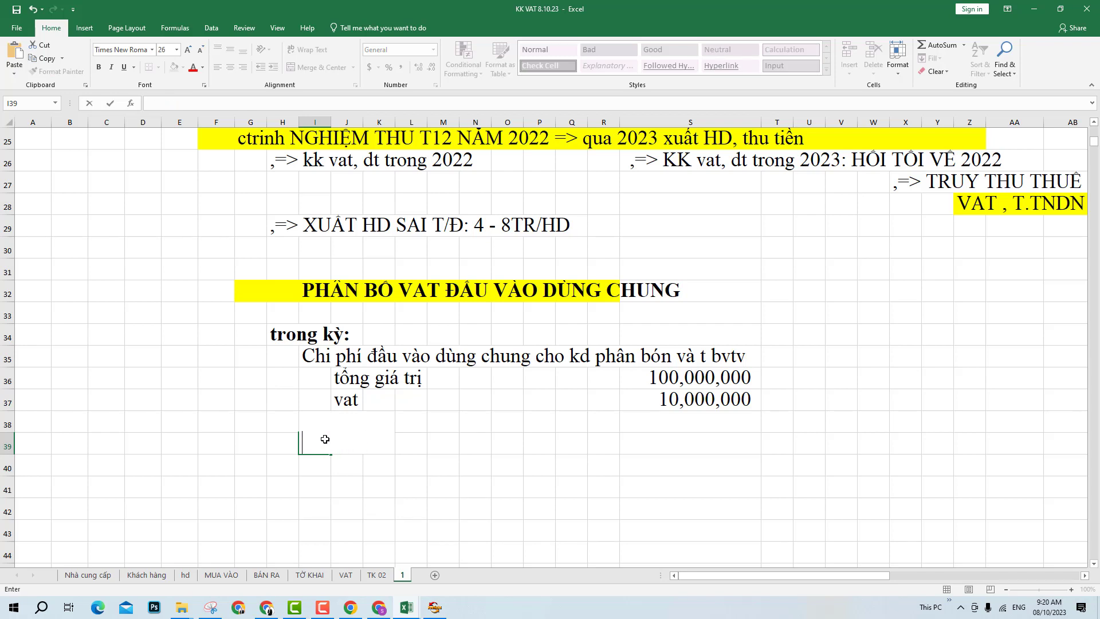
pyautogui.write('DT tổng')
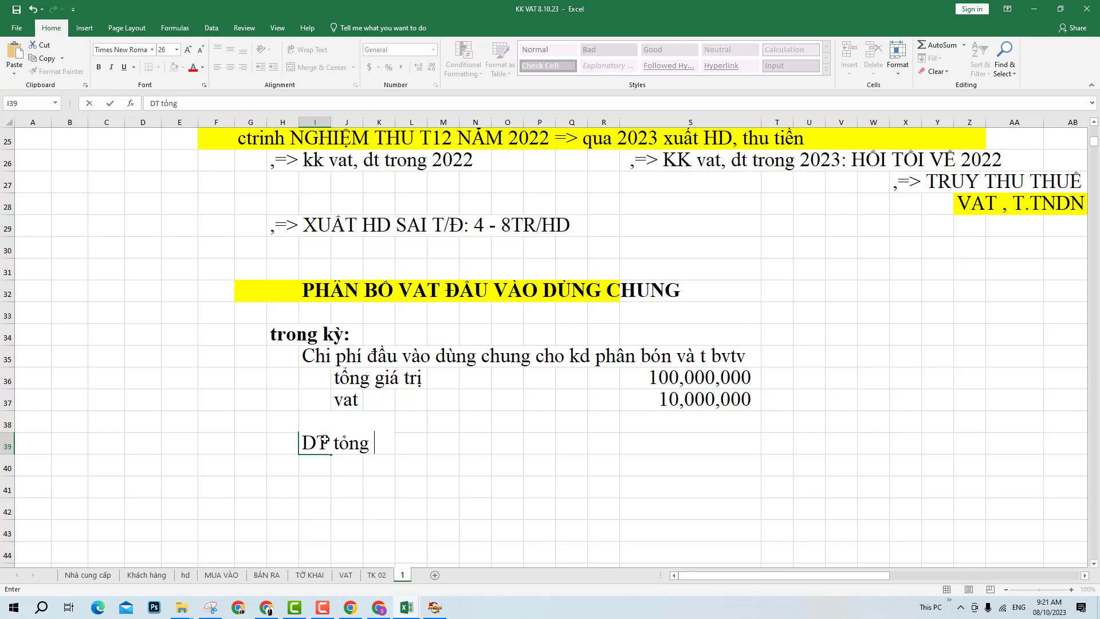
pyautogui.press('BackSpace')
pyautogui.press('BackSpace')
pyautogui.press('BackSpace')
pyautogui.write('rong kỳL')
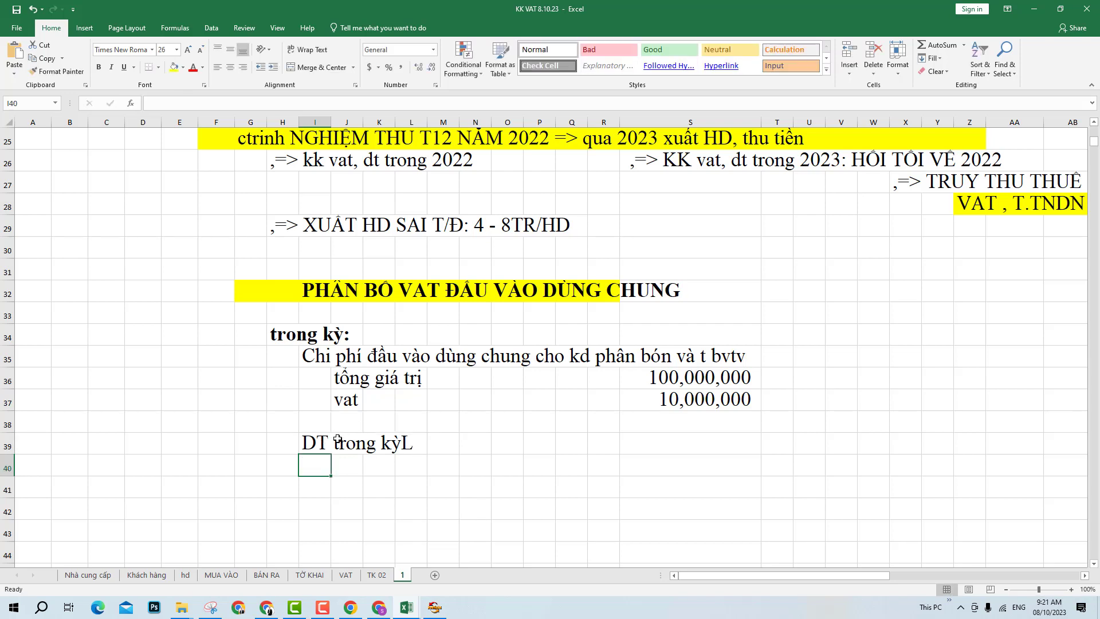
pyautogui.click(317, 443)
pyautogui.press('BackSpace')
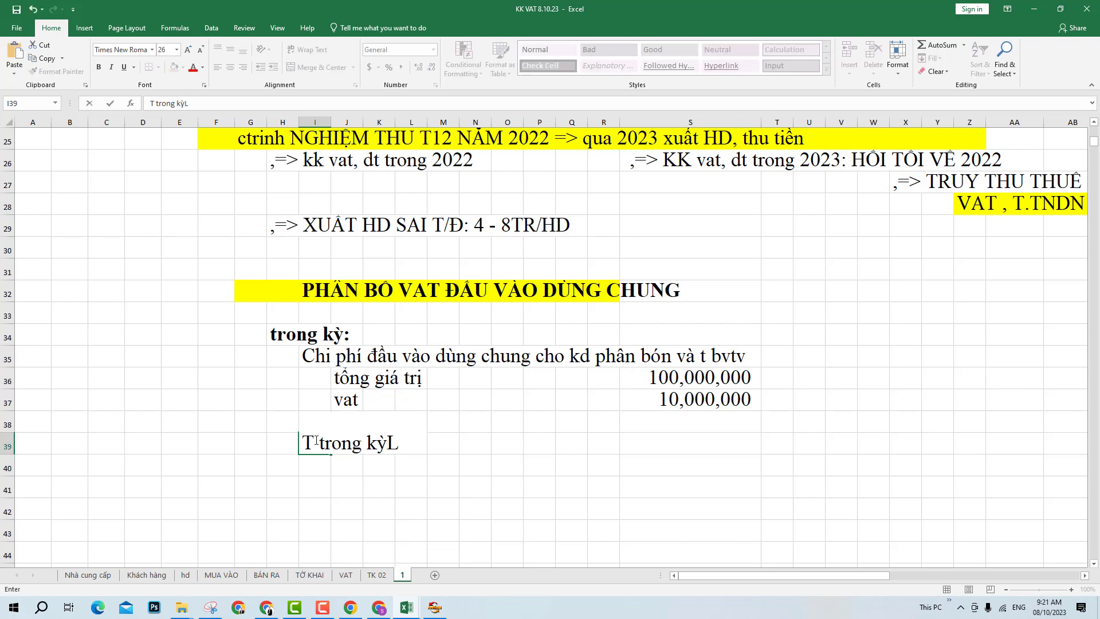
pyautogui.press('Delete')
pyautogui.press('Delete')
pyautogui.press('Delete')
pyautogui.press('Delete')
pyautogui.press('Delete')
pyautogui.press('Delete')
pyautogui.press('Delete')
pyautogui.press('Delete')
pyautogui.press('Delete')
pyautogui.press('Delete')
pyautogui.press('Delete')
pyautogui.press('Return')
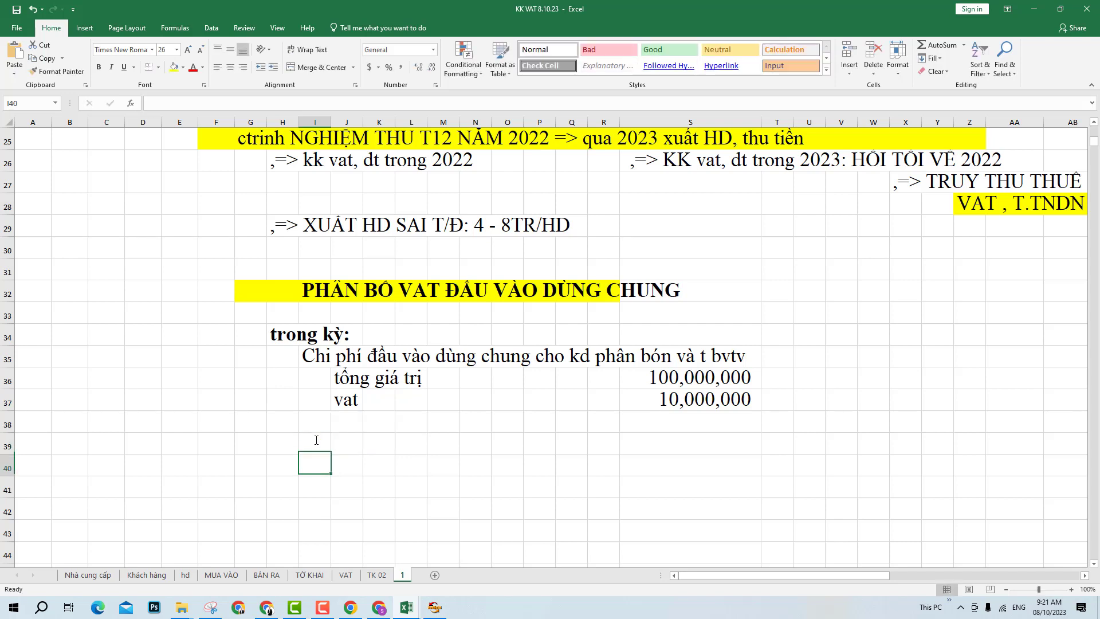
# - Enter the label "Doanh thu:" in cell I39
pyautogui.click(316, 439)
pyautogui.write('Doanh thu')
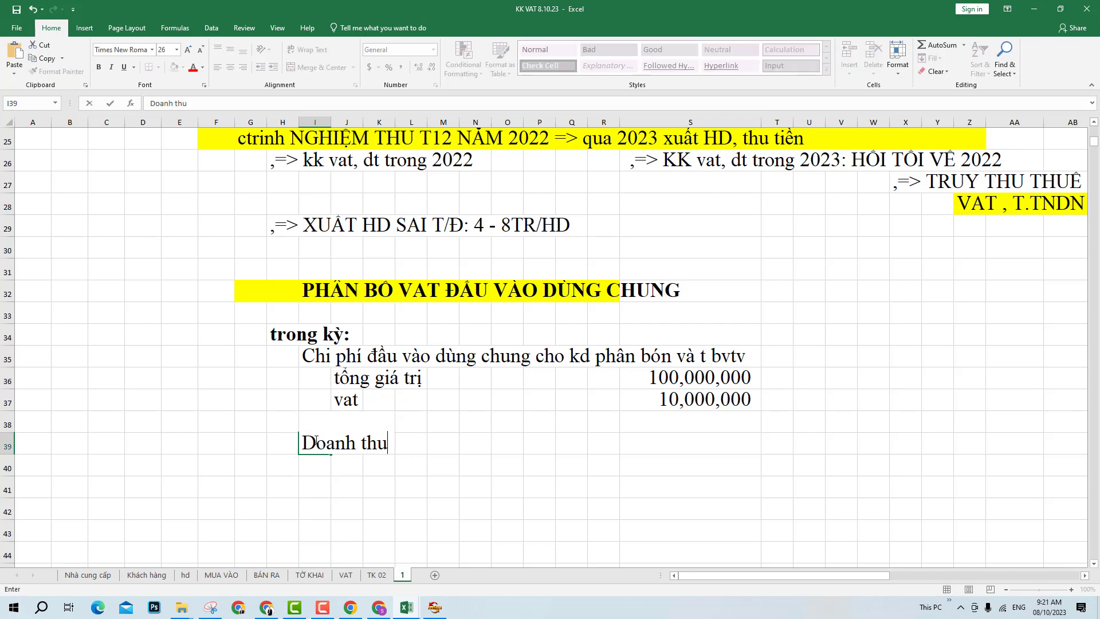
pyautogui.write(':')
pyautogui.press('Return')
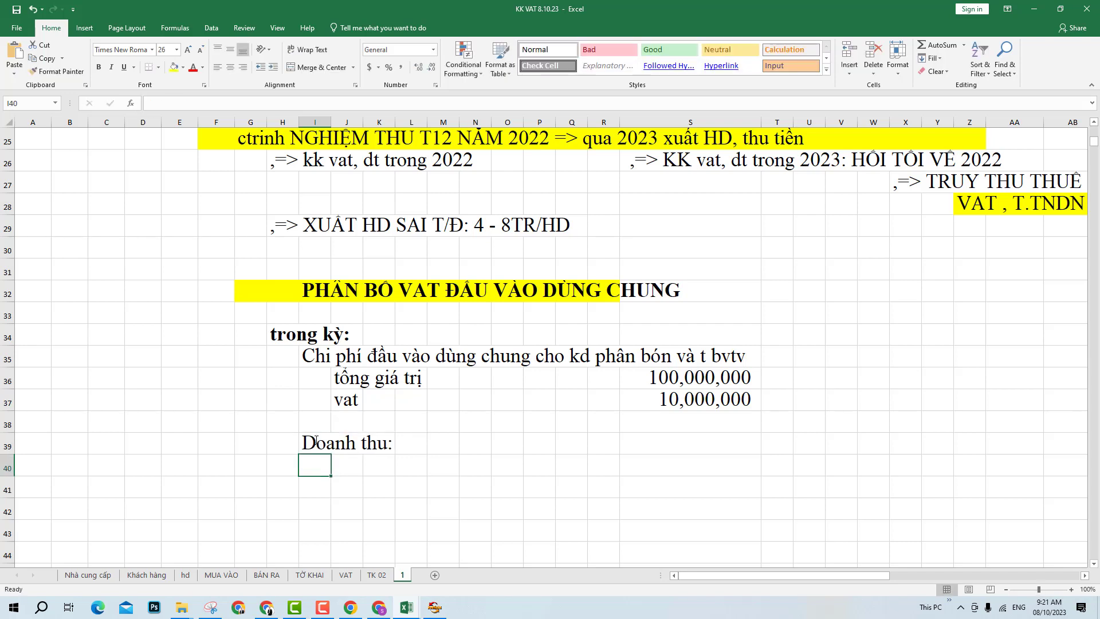
# - List the two revenue lines "Phân" in J40 and "T BVTV" in J41 beneath the revenue label
pyautogui.click(353, 471)
pyautogui.write('Phân')
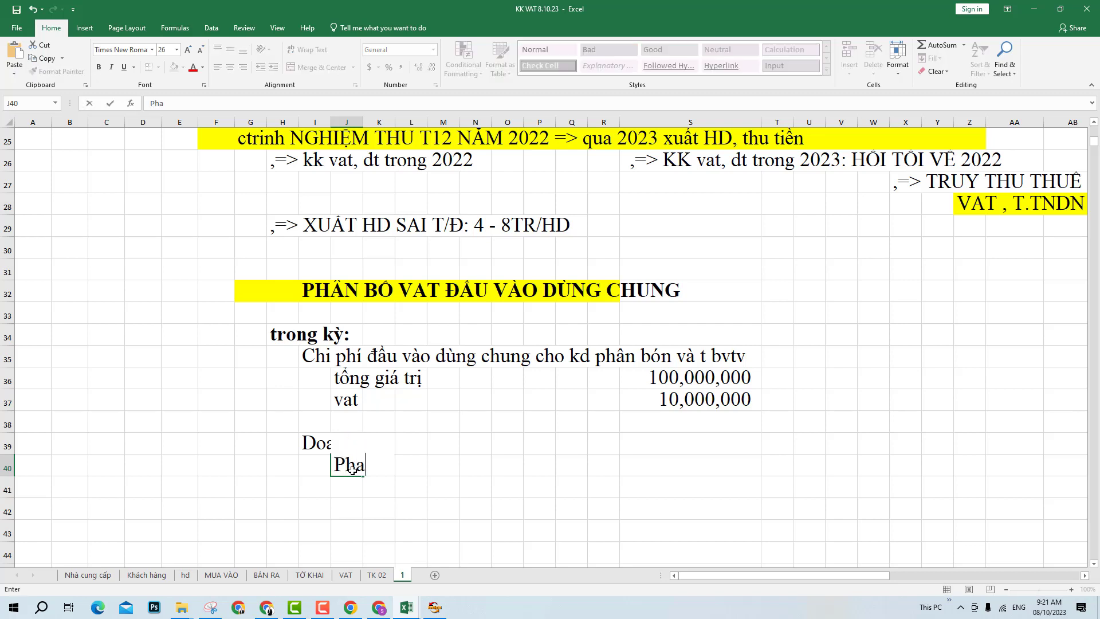
pyautogui.press('Return')
pyautogui.write('T ')
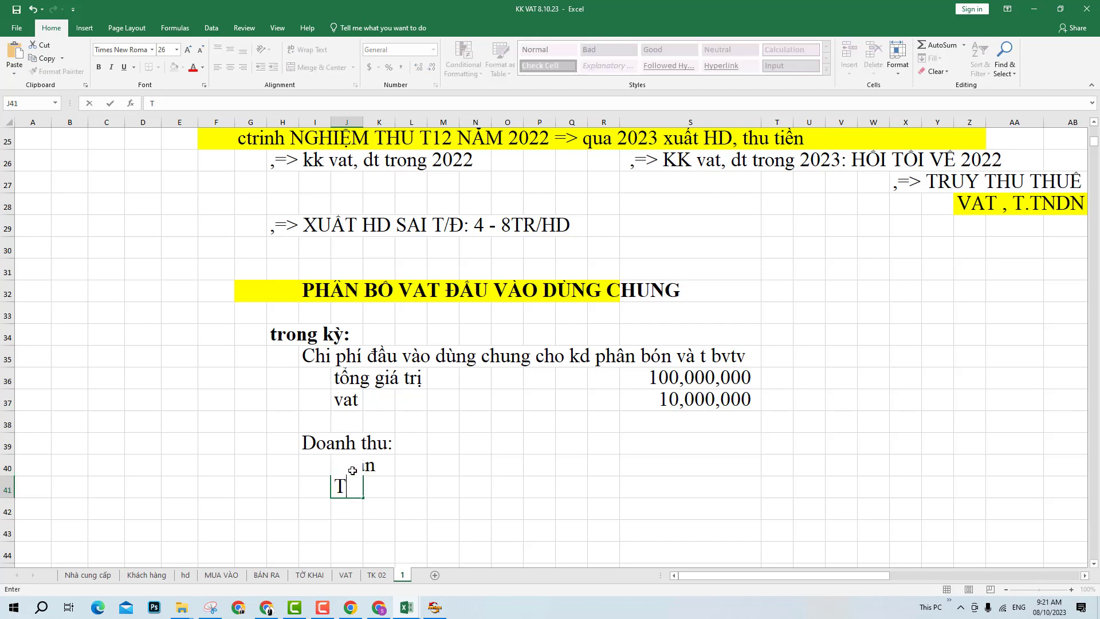
pyautogui.write('BVTV')
pyautogui.click(549, 479)
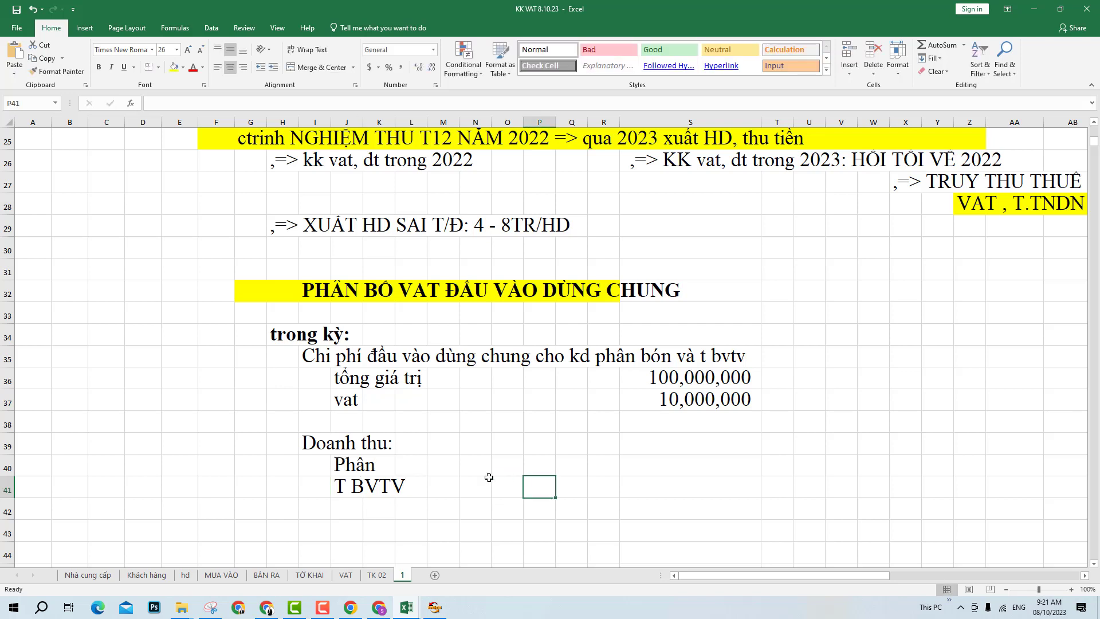
# - Enter the revenue amounts 250,000,000 for Phân in S40 and 160,000,000 for T BVTV in S41
pyautogui.click(313, 468)
pyautogui.keyDown('shift'); pyautogui.click(644, 464); pyautogui.keyUp('shift')
pyautogui.click(665, 465)
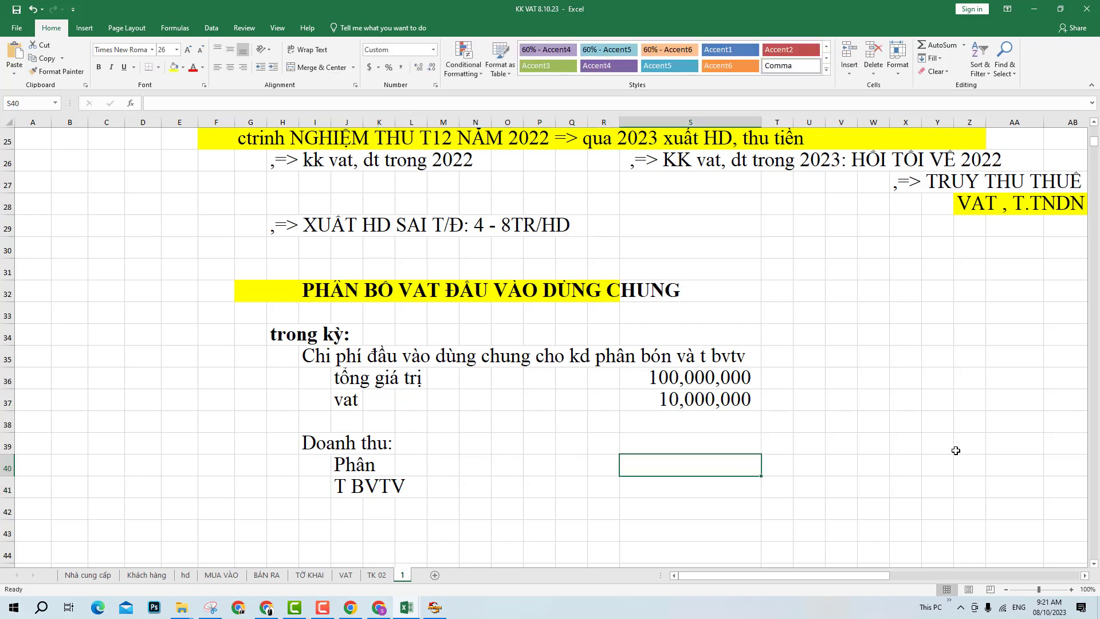
pyautogui.write('2')
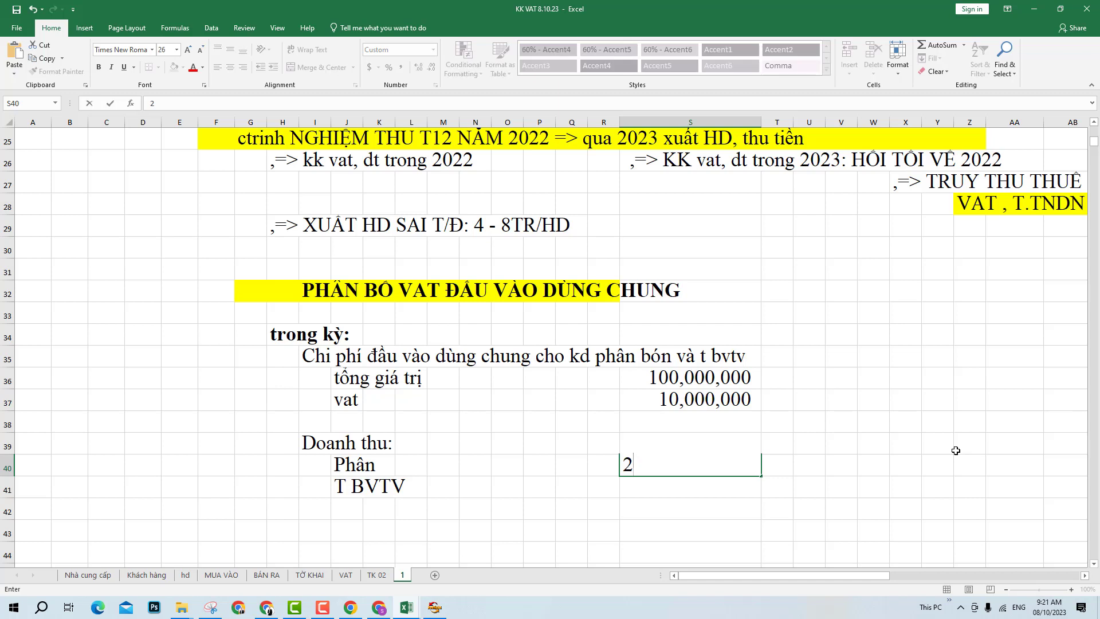
pyautogui.write('50000000')
pyautogui.press('Return')
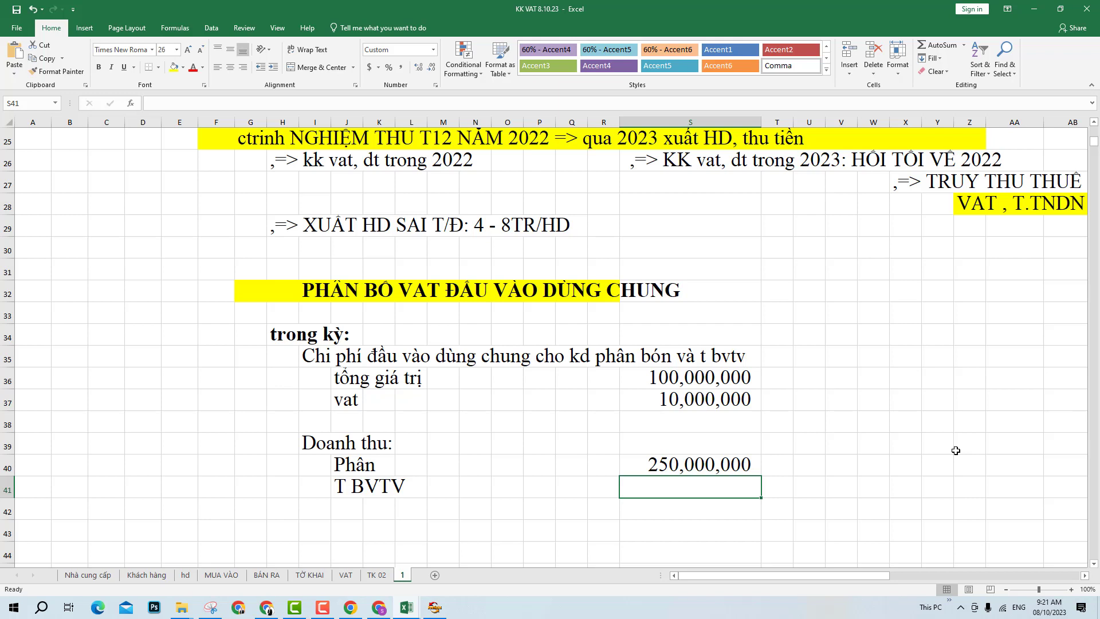
pyautogui.write('16')
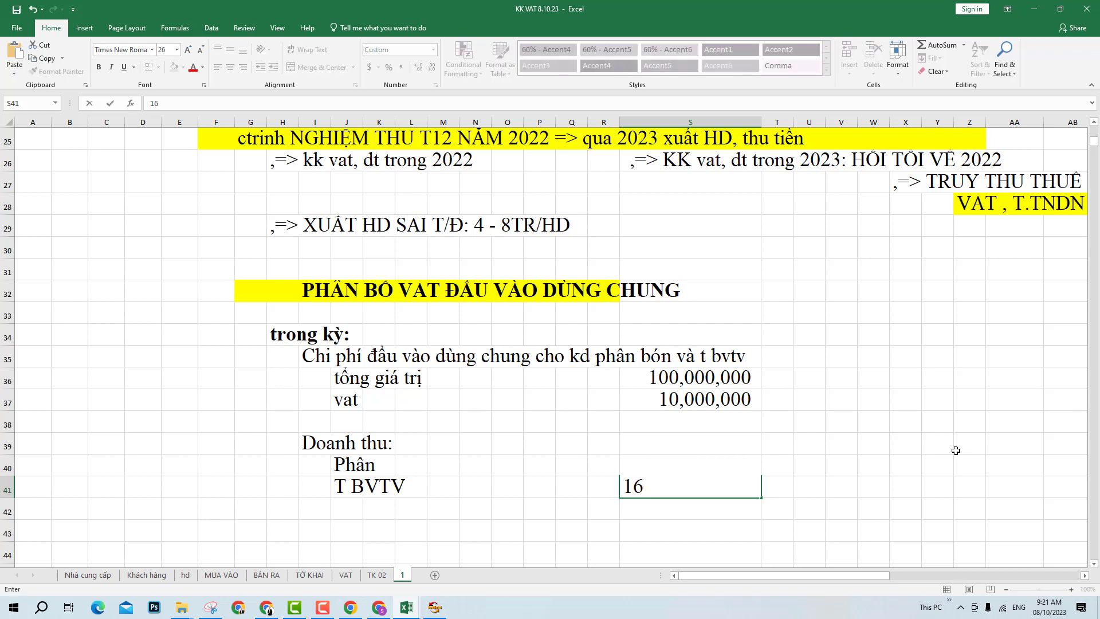
pyautogui.write('0')
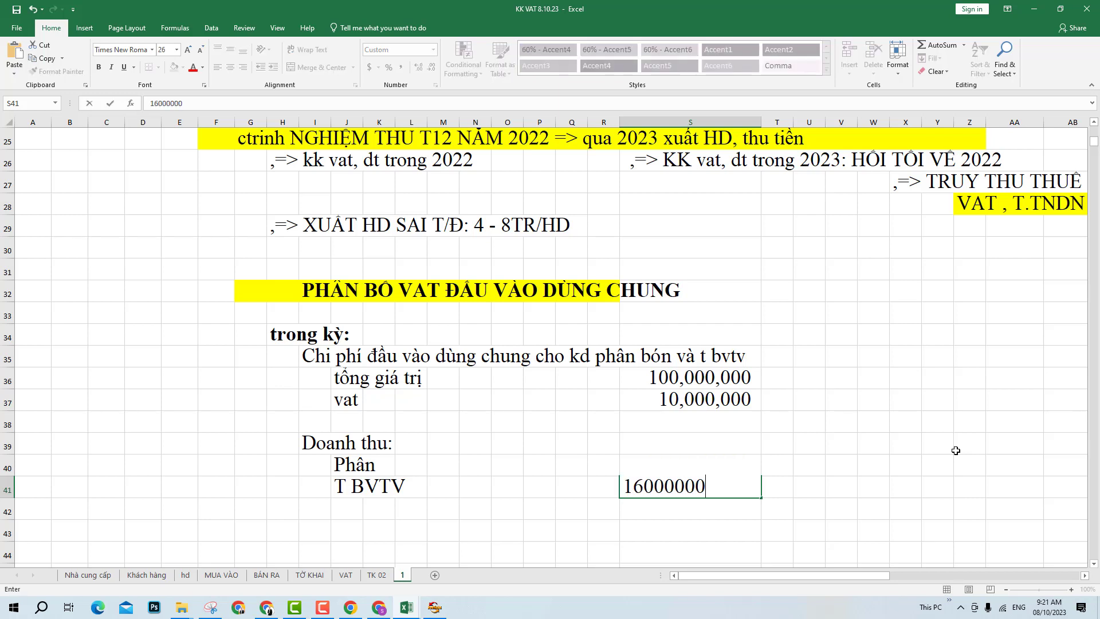
pyautogui.write(',000,000')
pyautogui.press('Return')
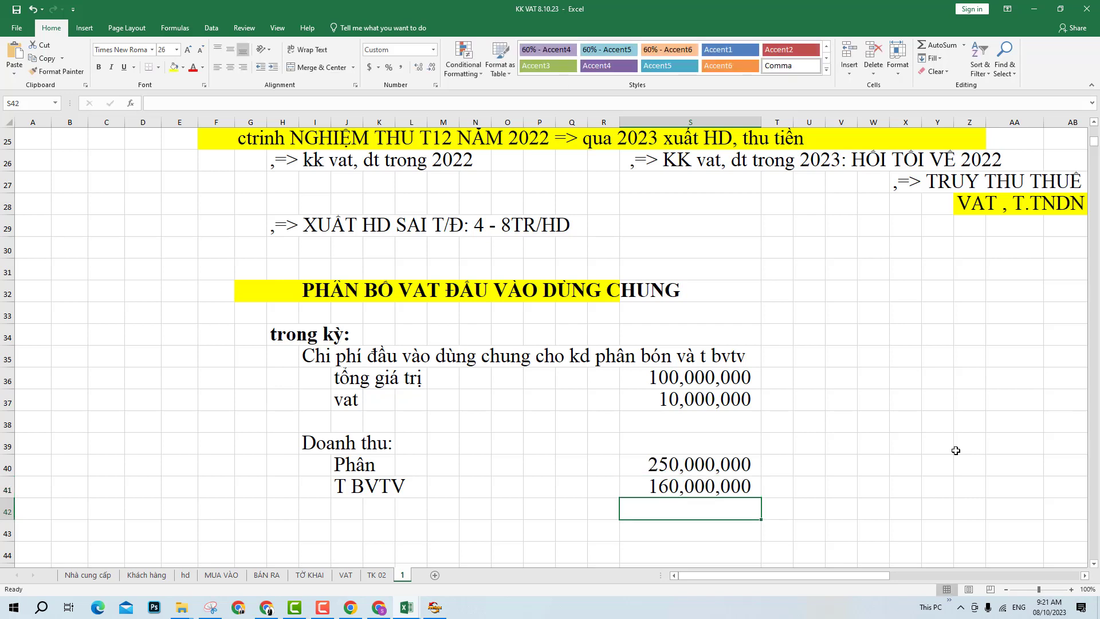
# - Total the two revenue amounts in S42 with a SUM of S40:S41 and make the total bold
pyautogui.hotkey('alt', '=')
pyautogui.press('Return')
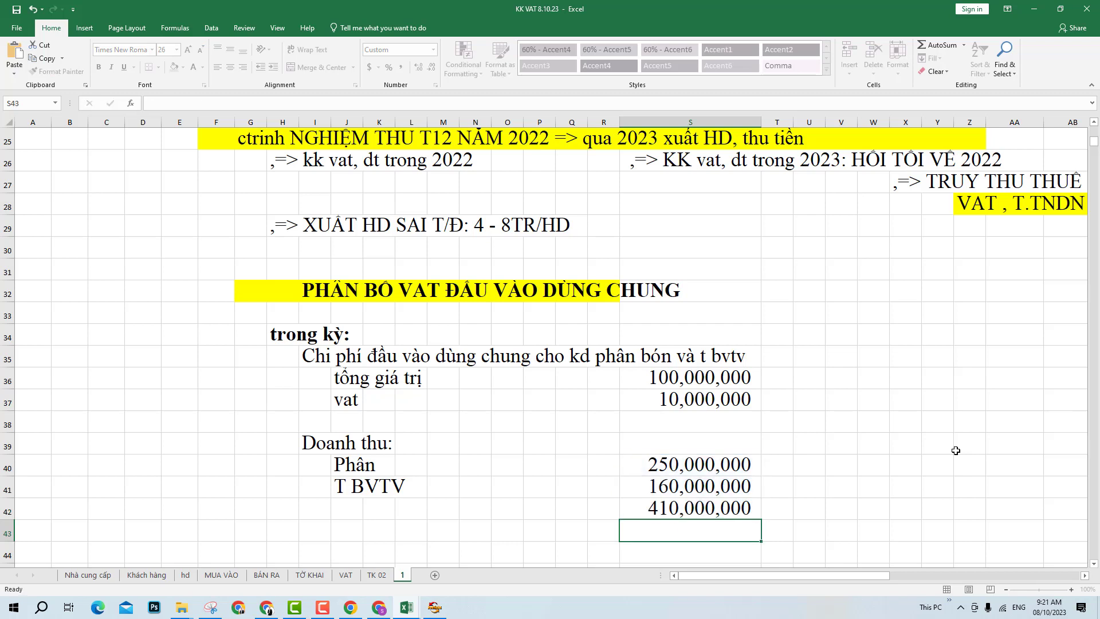
pyautogui.press('Up')
pyautogui.hotkey('ctrl', 'b')
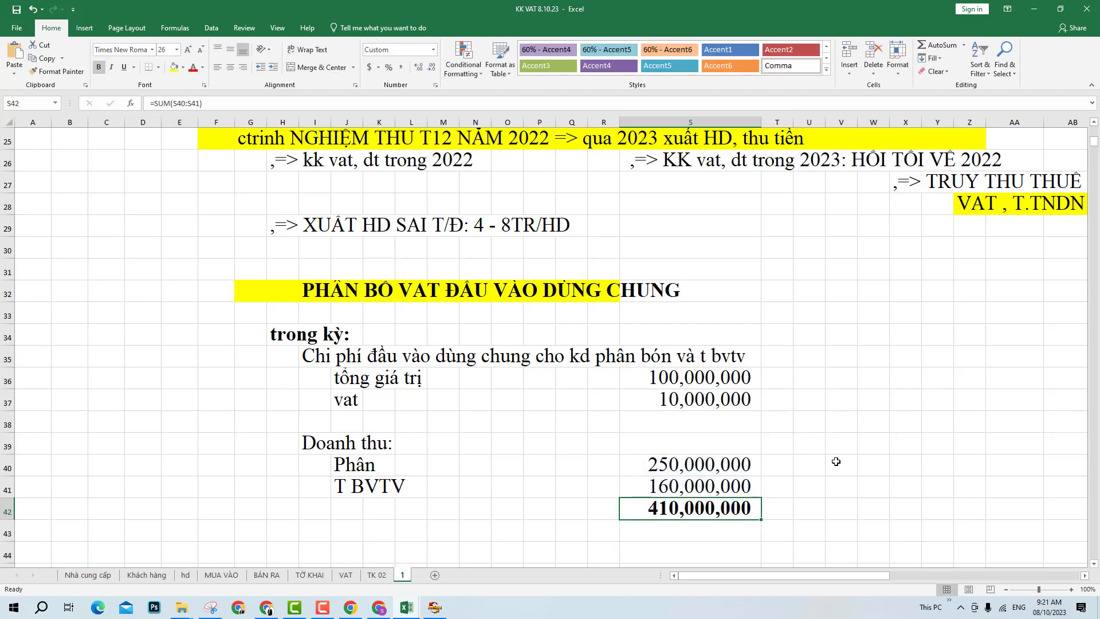
# - Calculate the Phân share of total revenue in T40 as S40 divided by S42
pyautogui.click(788, 470)
pyautogui.press('Left')
pyautogui.press('Left')
pyautogui.press('Left')
pyautogui.press('Left')
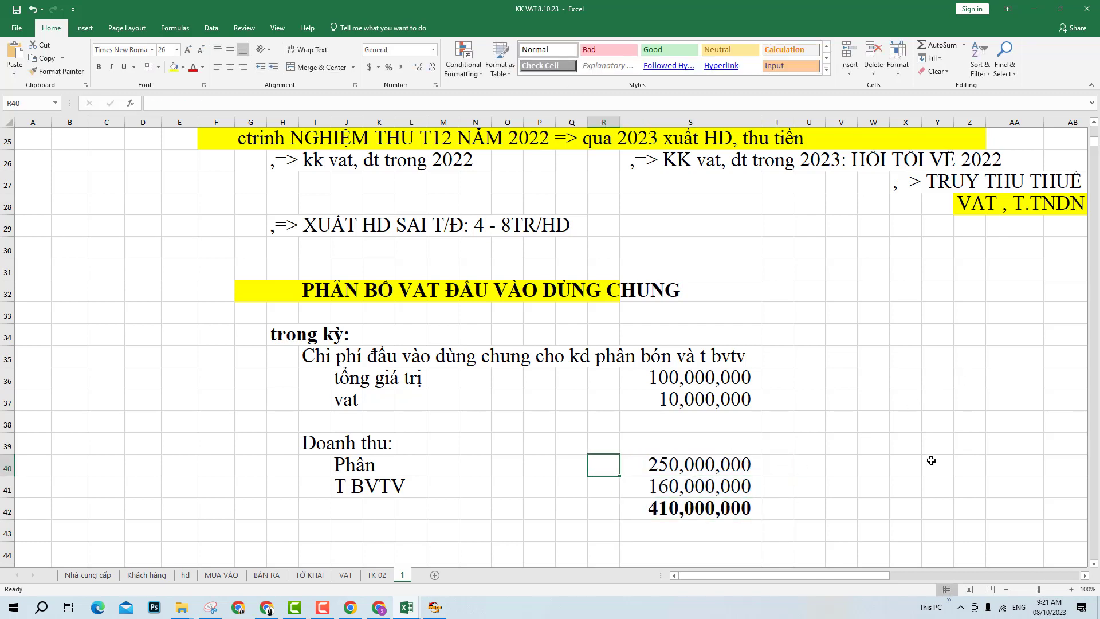
pyautogui.press('Right')
pyautogui.press('Right')
pyautogui.press('Right')
pyautogui.press('Right')
pyautogui.write('+')
pyautogui.press('Left')
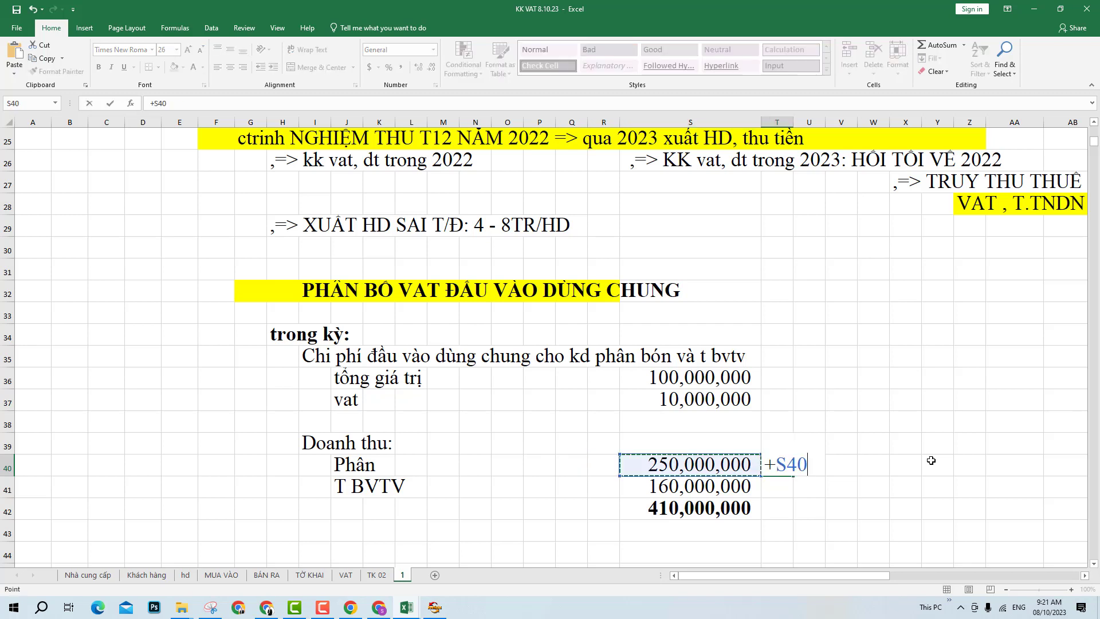
pyautogui.write('/')
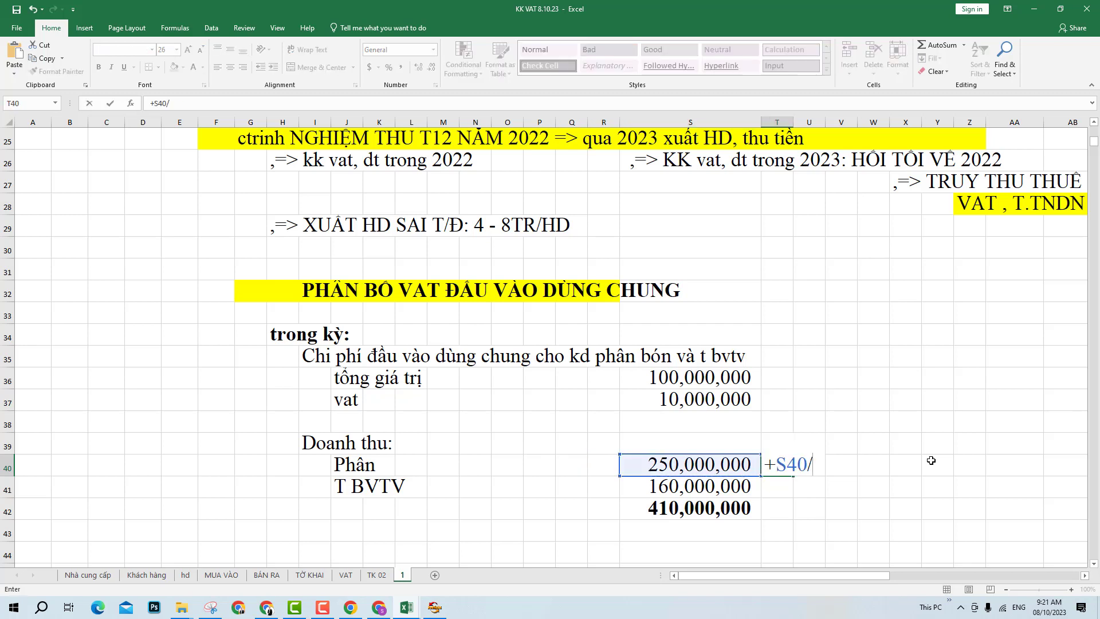
pyautogui.click(687, 505)
pyautogui.press('Return')
# - Calculate the T BVTV share of total revenue in T41 as S41 divided by S42
pyautogui.write('+')
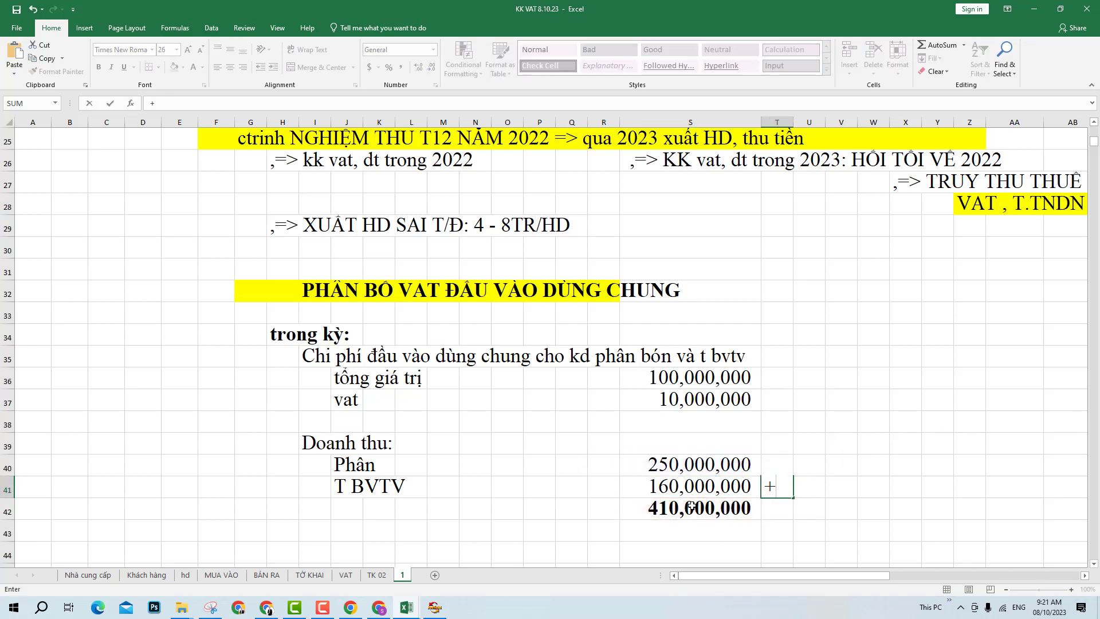
pyautogui.click(706, 486)
pyautogui.write('/')
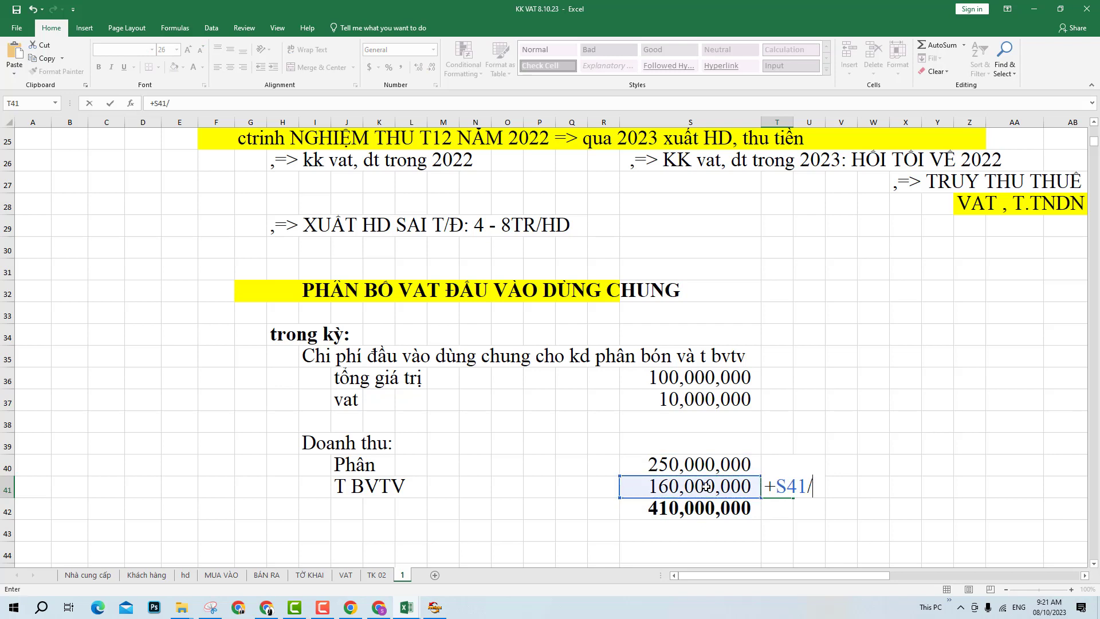
pyautogui.click(685, 507)
pyautogui.press('Return')
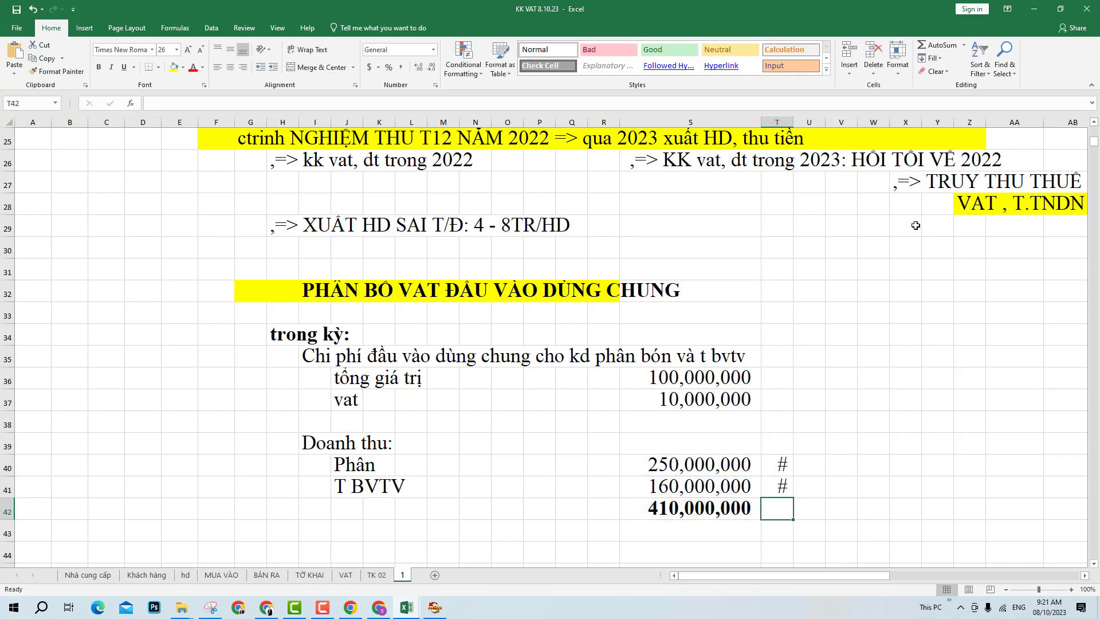
# - Widen column T to fit its contents and format T40:T42 as percentages
pyautogui.doubleClick(793, 122)
pyautogui.moveTo(812, 459); pyautogui.dragTo(802, 508)
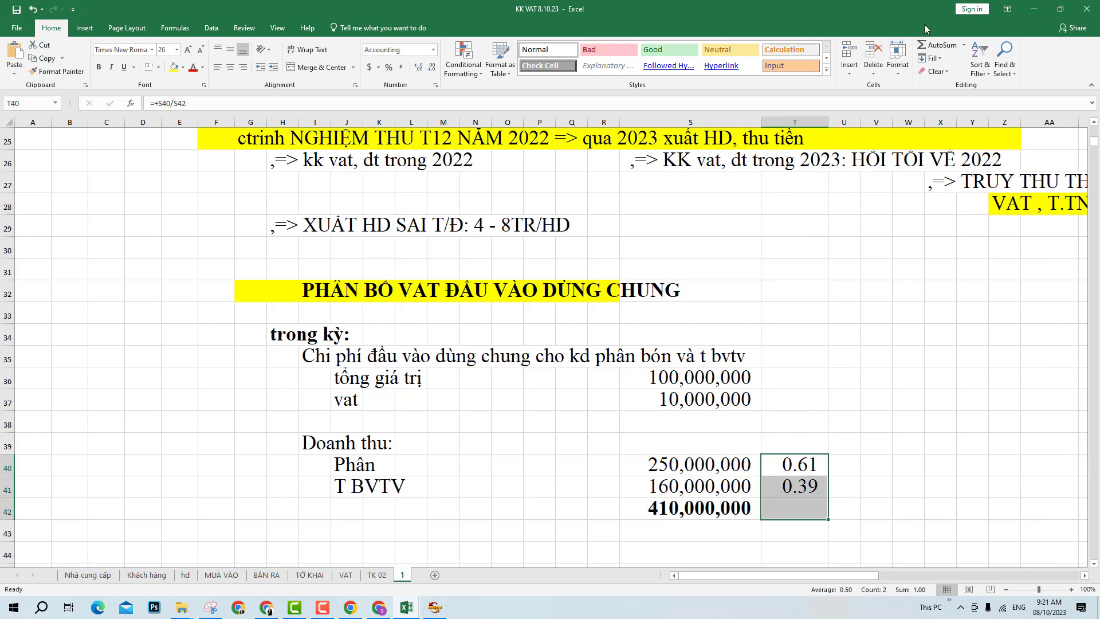
pyautogui.click(388, 68)
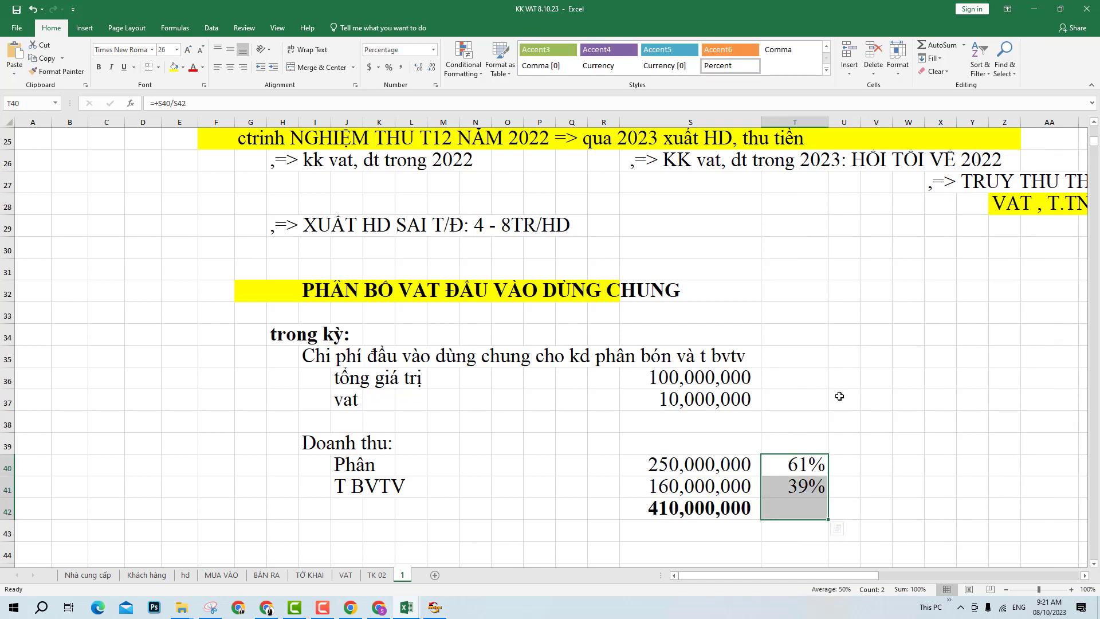
# - Make the vat row J37:S37 bold and widen columns U and V
pyautogui.moveTo(344, 400); pyautogui.dragTo(732, 394)
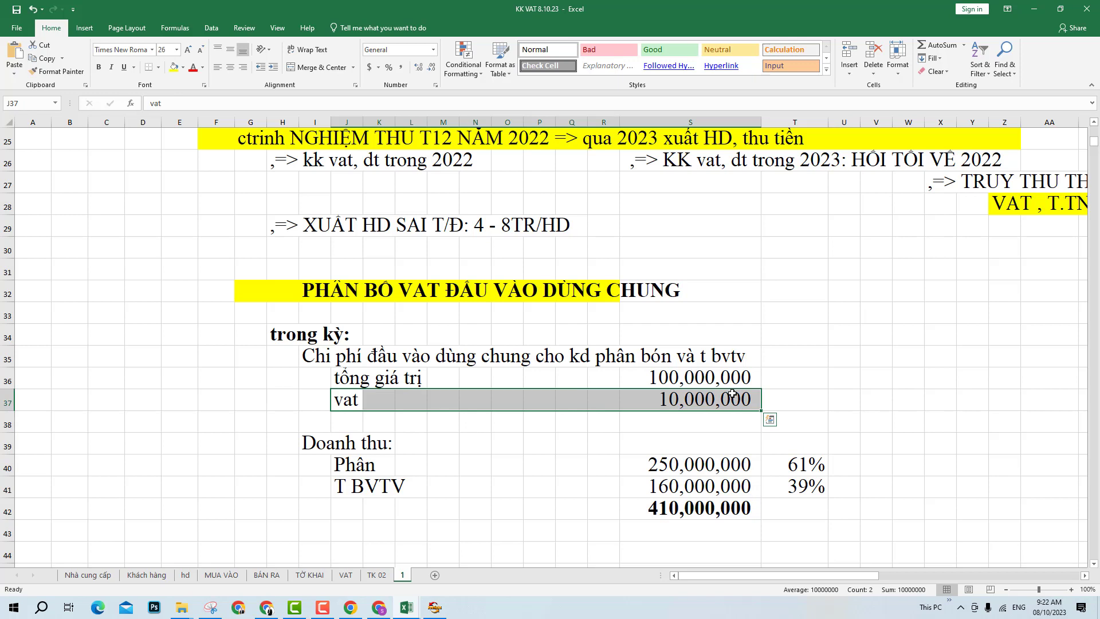
pyautogui.hotkey('ctrl', 'b')
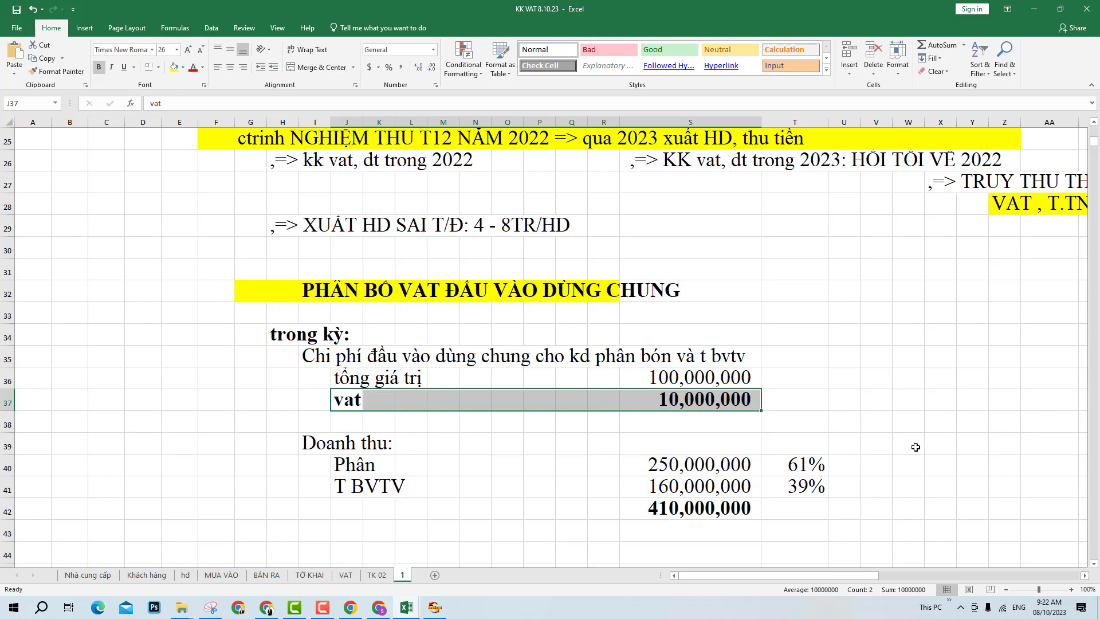
pyautogui.click(845, 444)
pyautogui.moveTo(854, 138); pyautogui.dragTo(899, 122)
pyautogui.scroll(-1, 883, 398)
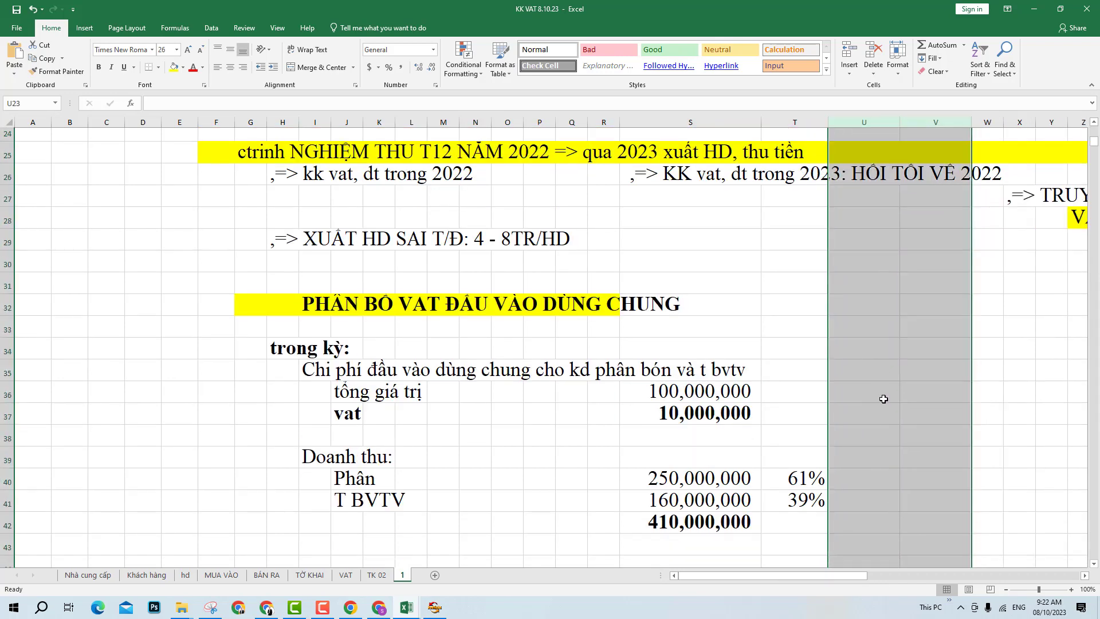
pyautogui.scroll(-1, 884, 398)
pyautogui.click(885, 428)
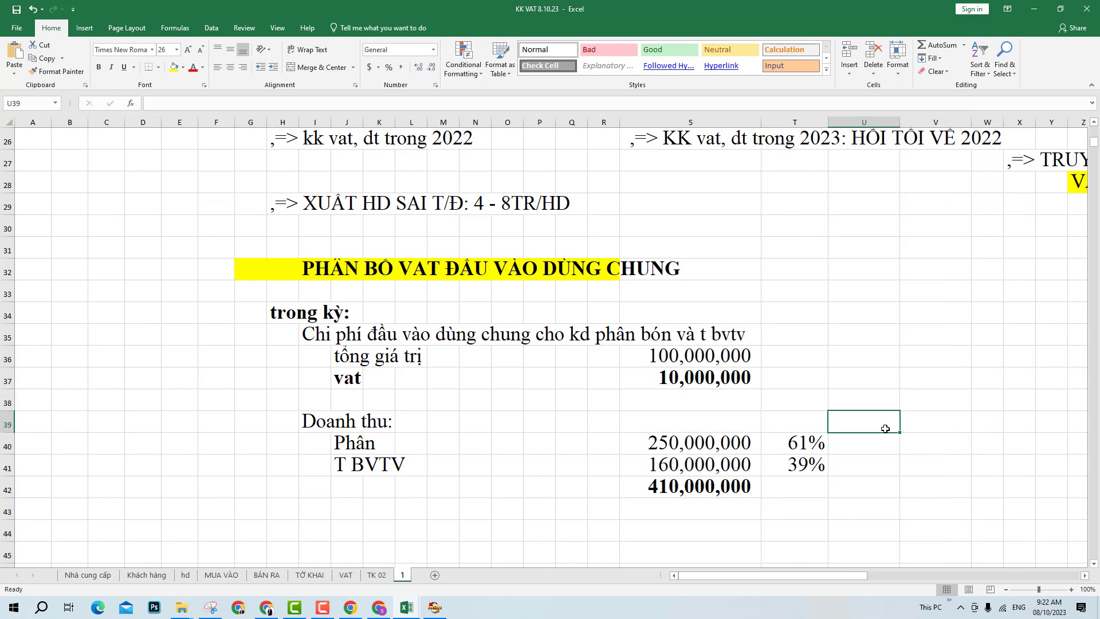
# - Enter the label "vat được khấu trừ" in cell I44 below the revenue block
pyautogui.click(308, 530)
pyautogui.write('va')
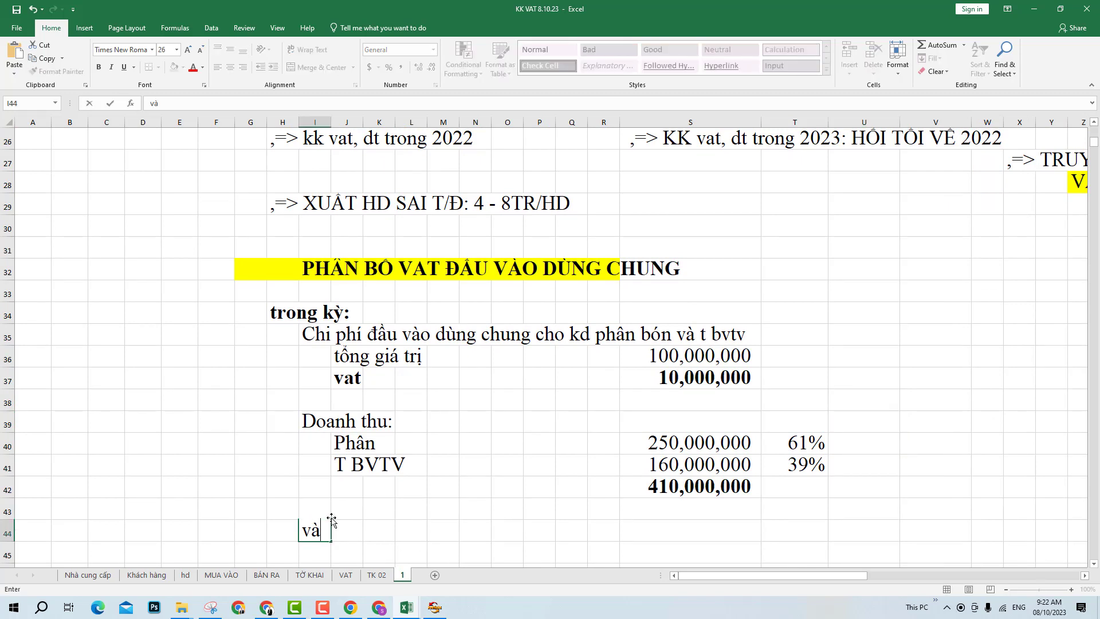
pyautogui.press('BackSpace')
pyautogui.write('at được khâu')
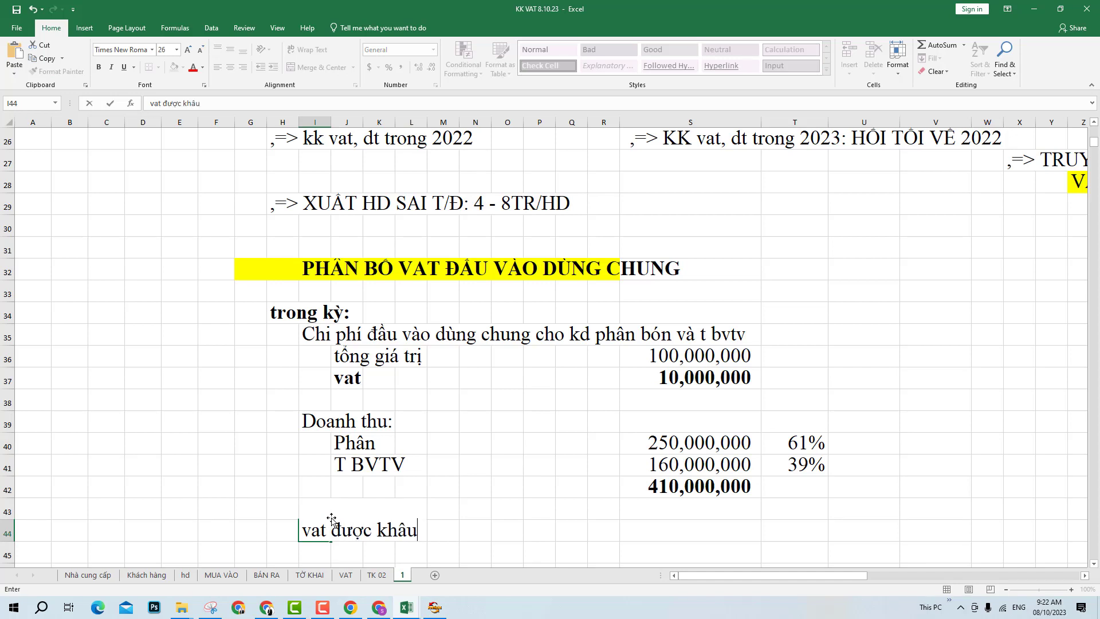
pyautogui.press('BackSpace')
pyautogui.press('BackSpace')
pyautogui.write('ấu trừ')
pyautogui.press('Return')
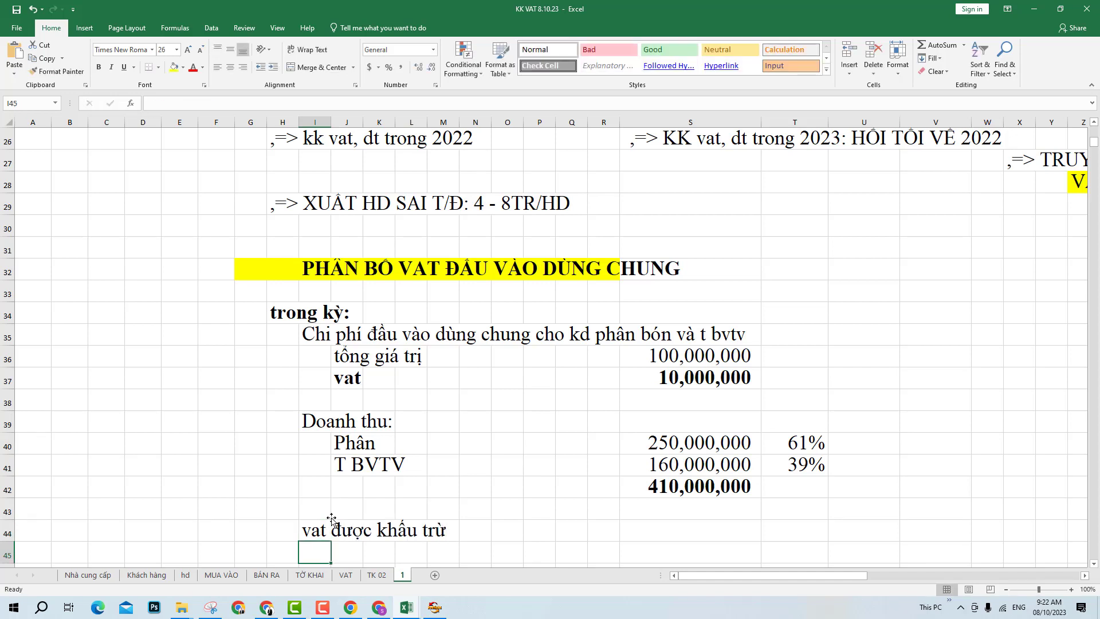
# - Copy the deductible VAT label down to I45 and reword it as "vat KO được khấu trừ"
pyautogui.hotkey('ctrl', 'd')
pyautogui.scroll(-1, 328, 510)
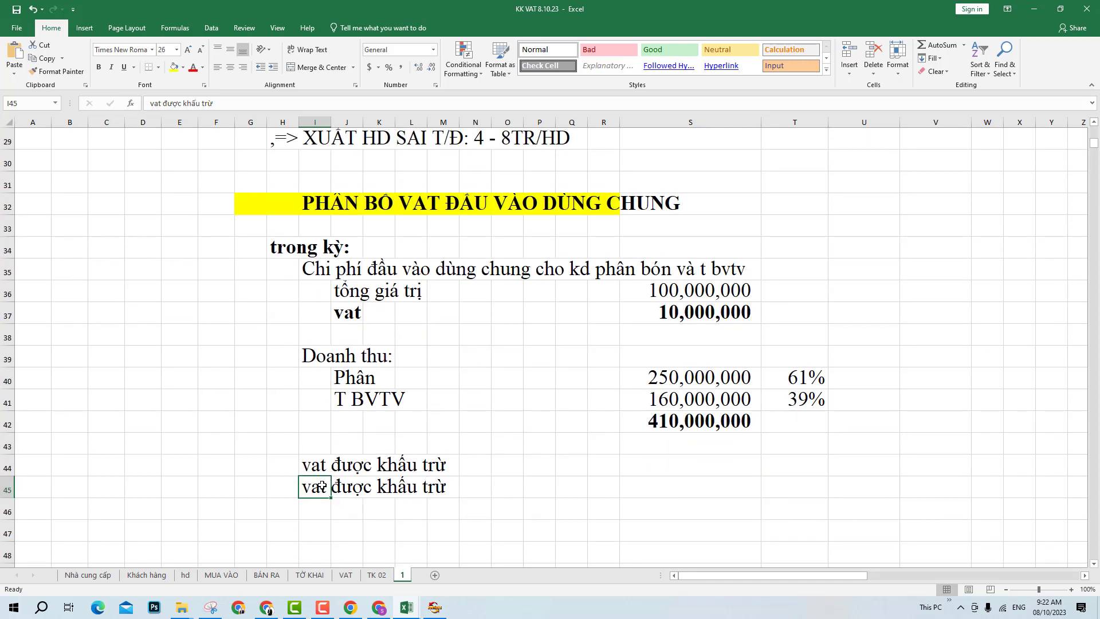
pyautogui.doubleClick(331, 486)
pyautogui.write('KO')
pyautogui.press('Return')
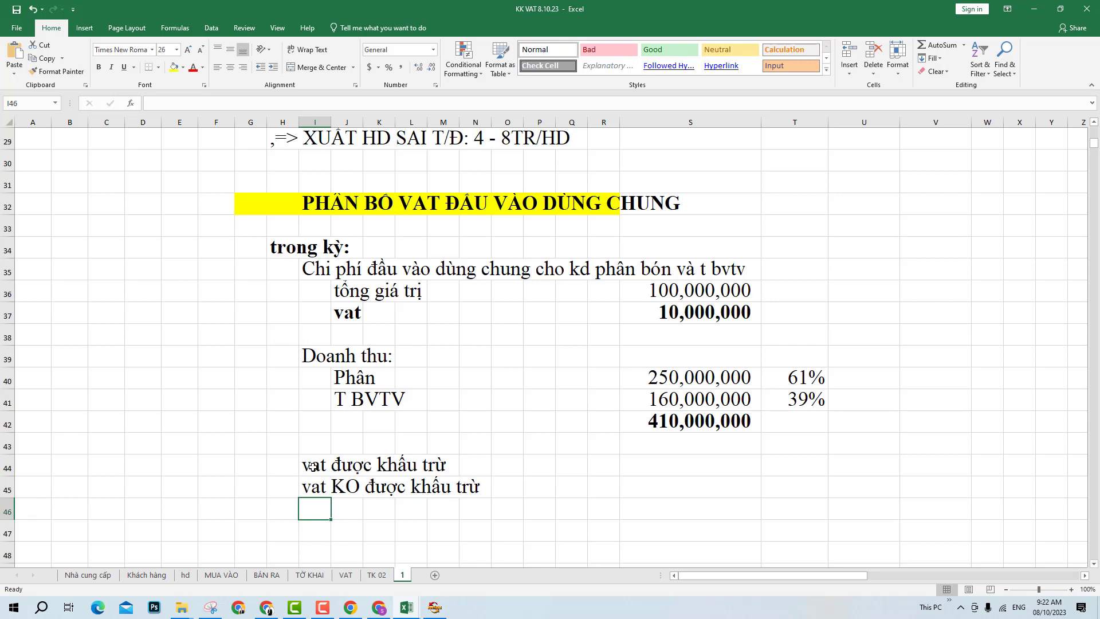
# - Link T44, the deductible VAT rate, to the T BVTV revenue share in T41
pyautogui.moveTo(312, 467); pyautogui.dragTo(549, 485)
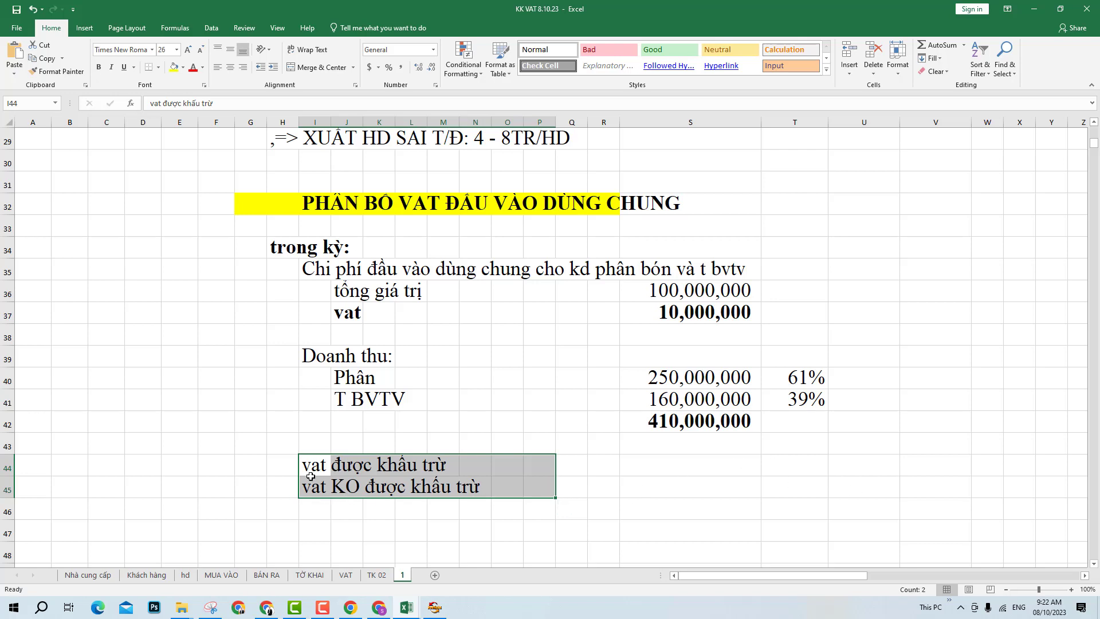
pyautogui.moveTo(311, 467); pyautogui.dragTo(549, 465)
pyautogui.click(814, 464)
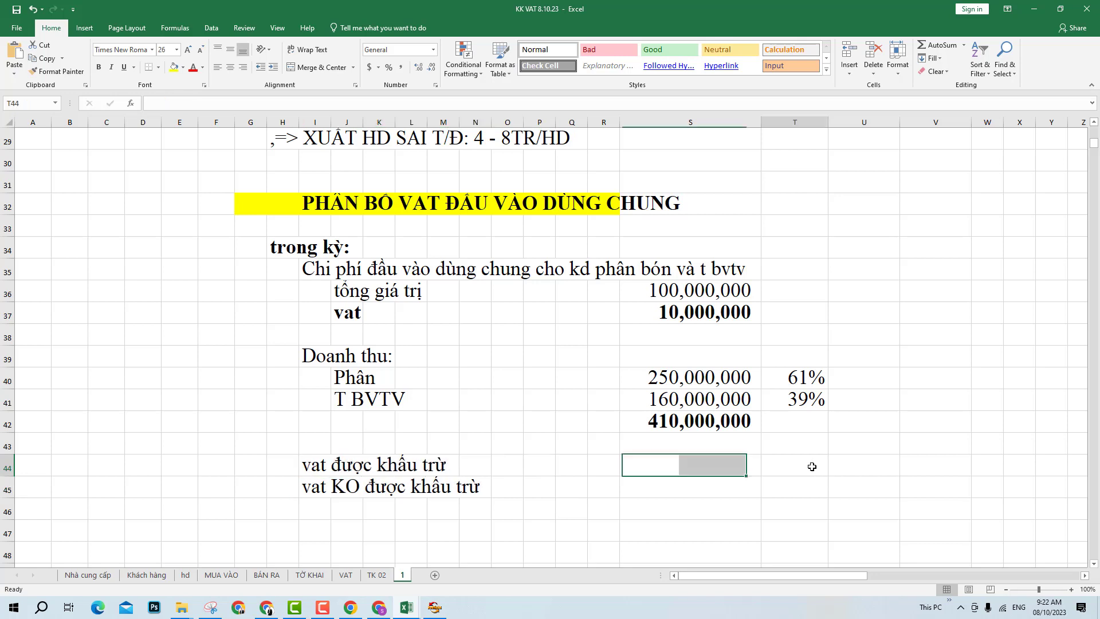
pyautogui.write('+')
pyautogui.press('Up')
pyautogui.press('Up')
pyautogui.press('Up')
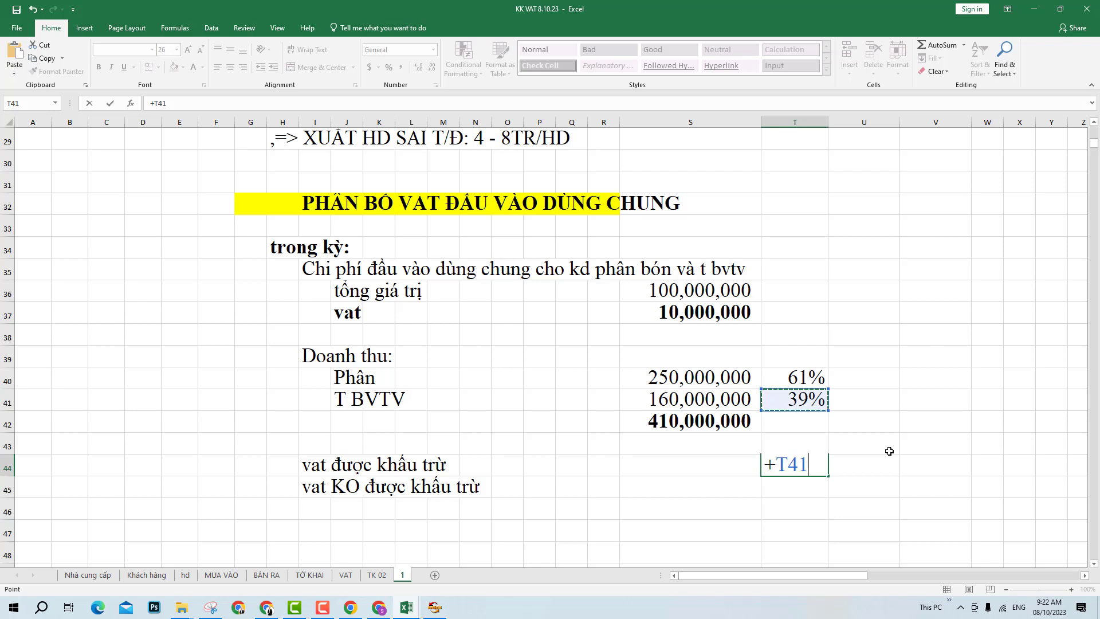
pyautogui.press('Return')
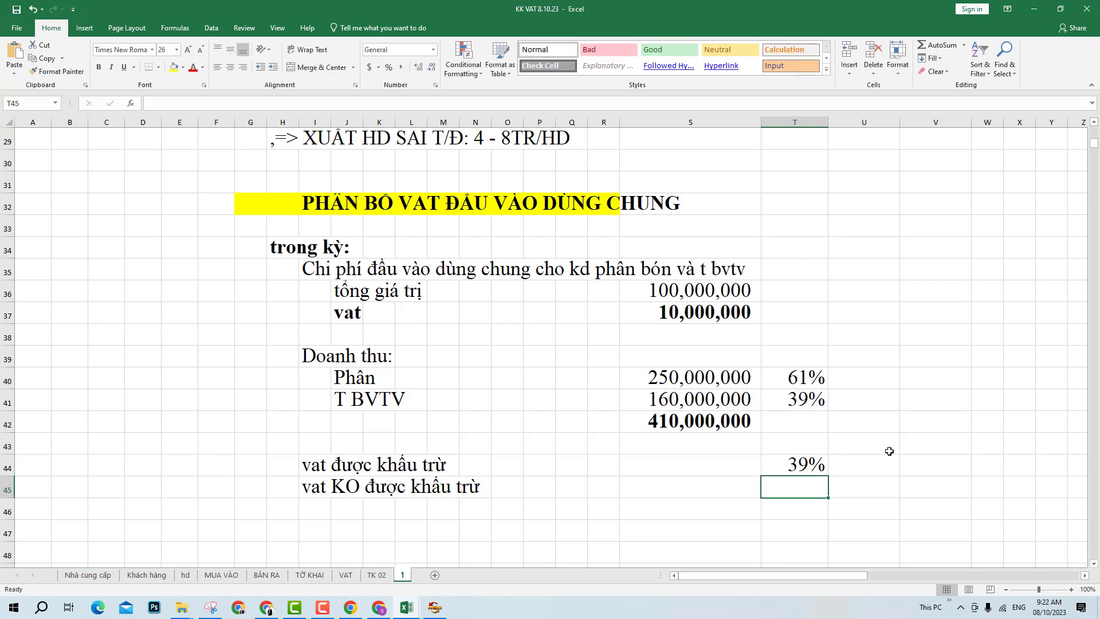
# - Link T45, the non-deductible VAT rate, to the Phân revenue share in T40
pyautogui.write('+')
pyautogui.click(806, 376)
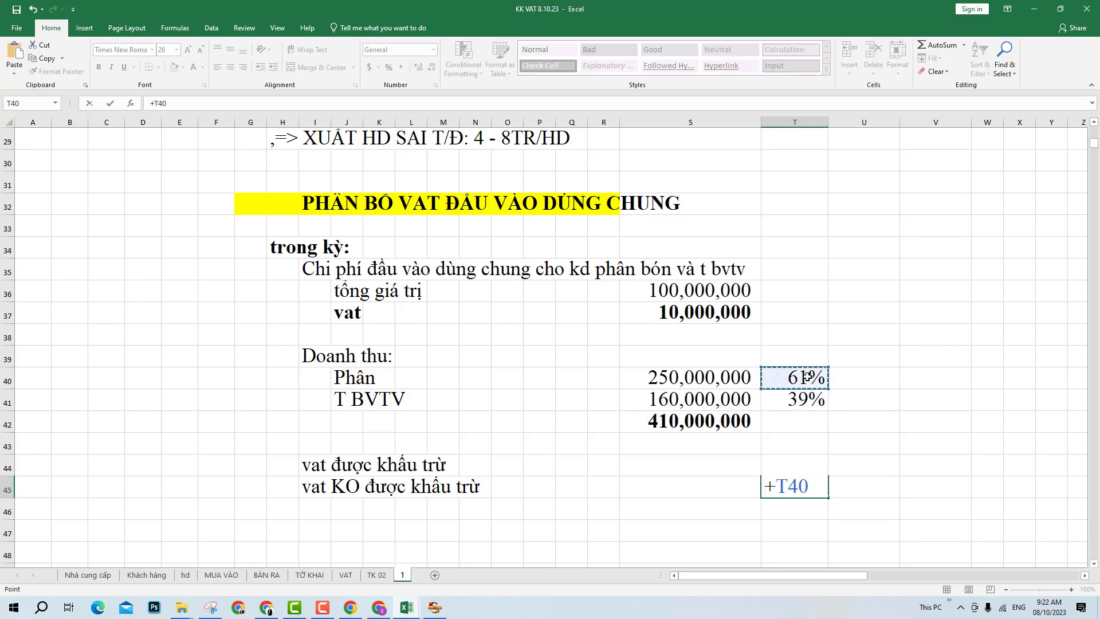
pyautogui.press('Return')
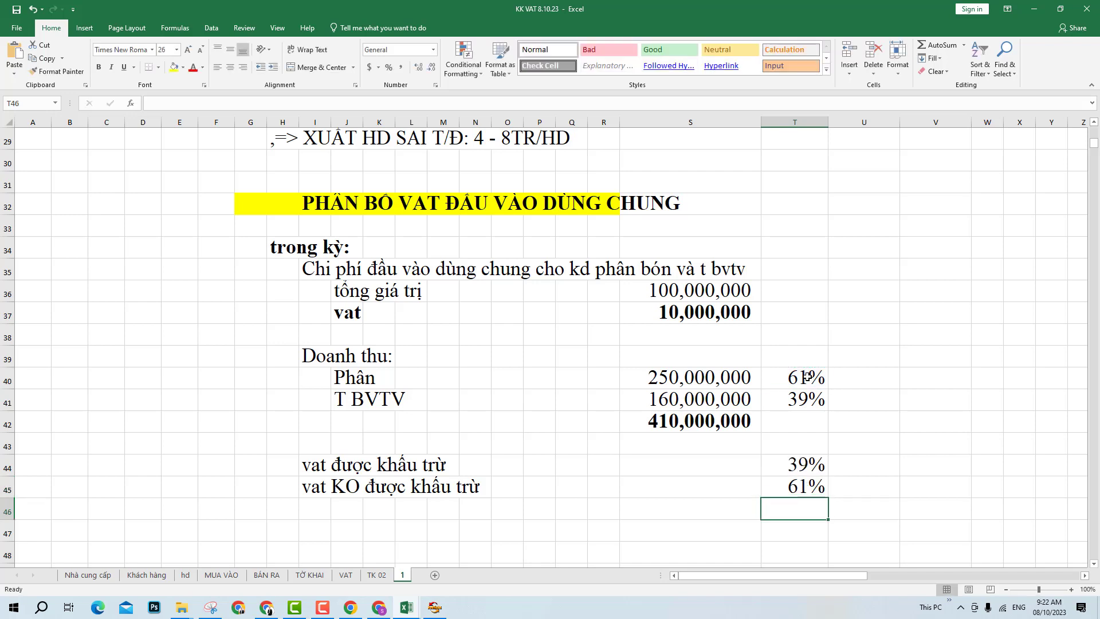
# - Tag the Phân row with "(kct)" in M40 and the T BVTV row with "(5%)" in M41, widening column M to fit
pyautogui.click(446, 373)
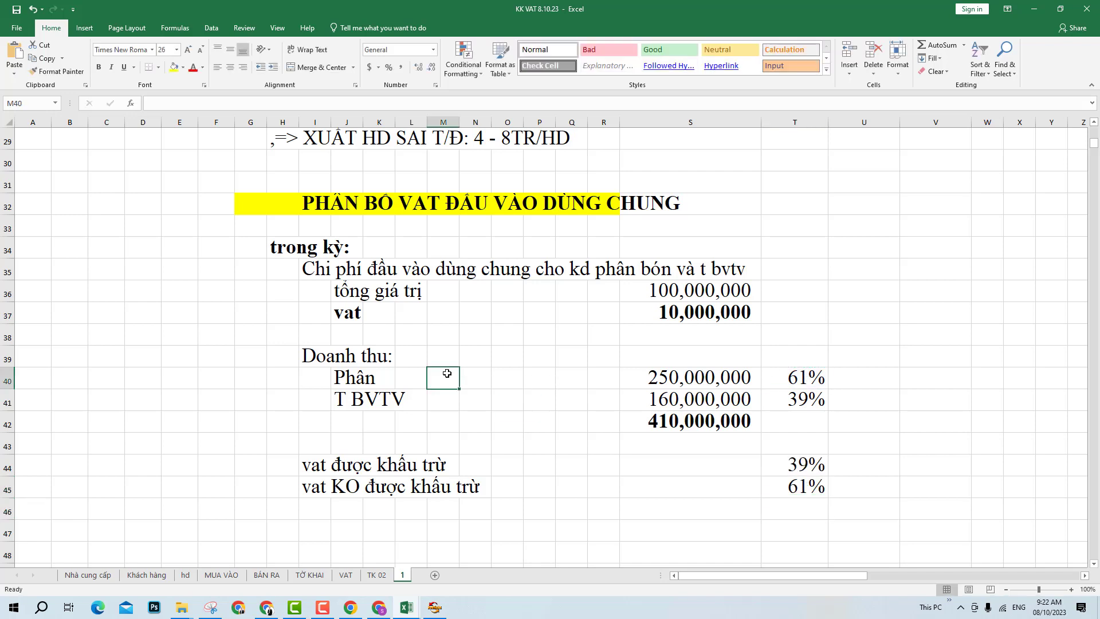
pyautogui.write('(kct')
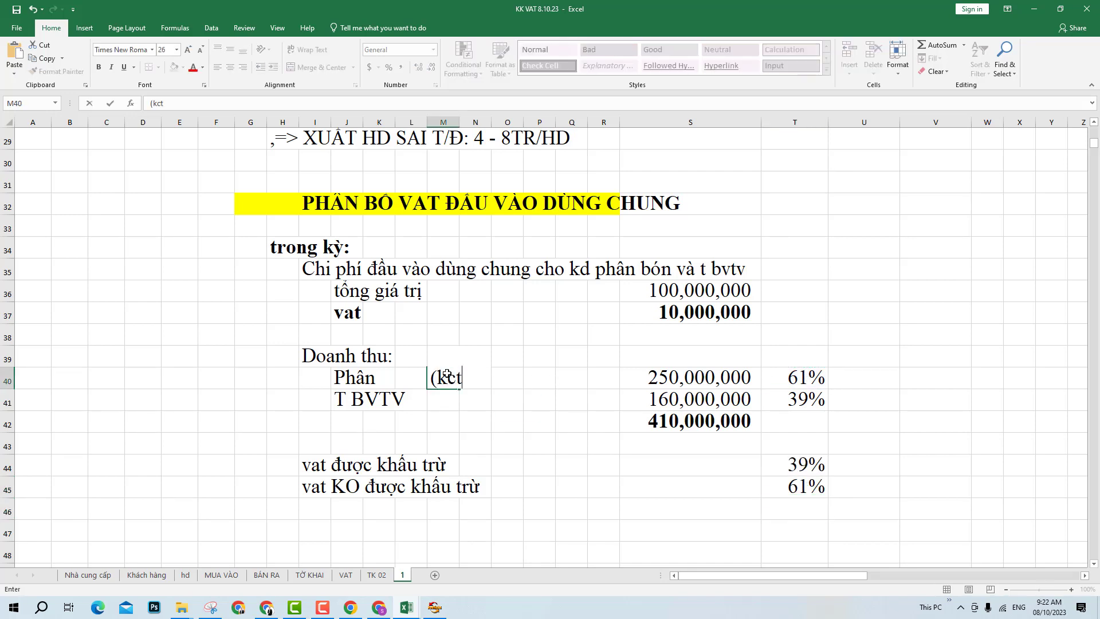
pyautogui.press('Return')
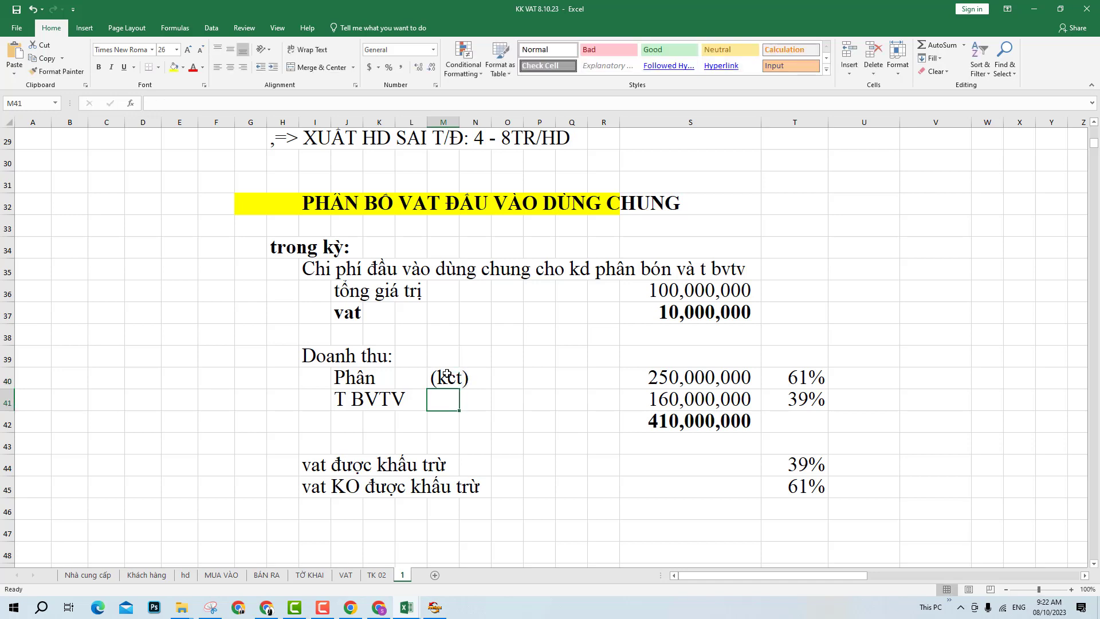
pyautogui.write('(5%')
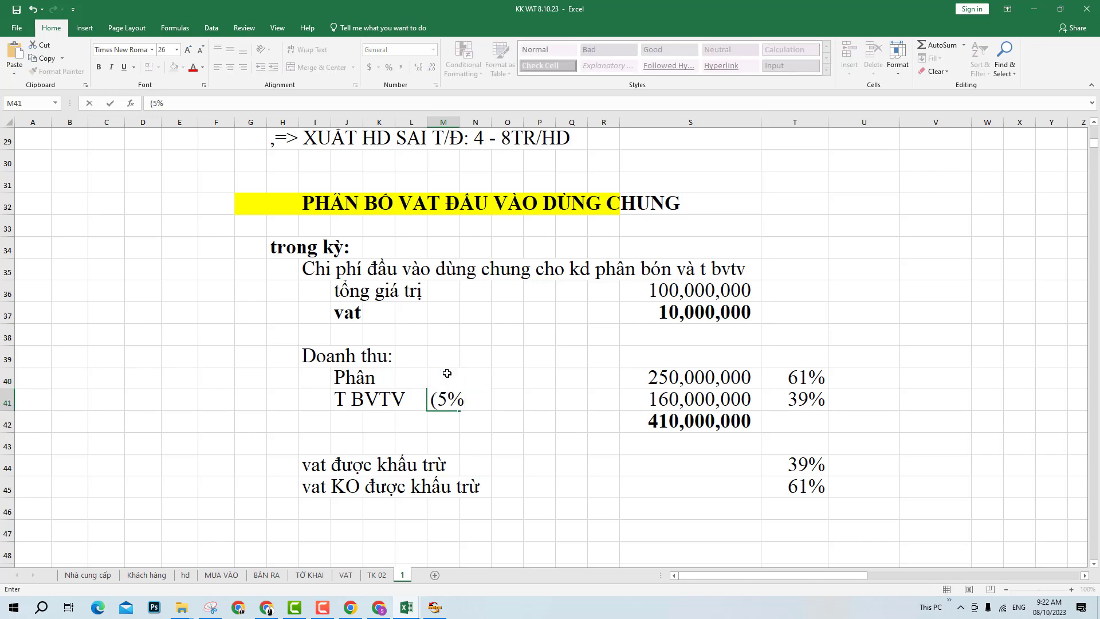
pyautogui.write(')')
pyautogui.press('Return')
pyautogui.click(454, 394)
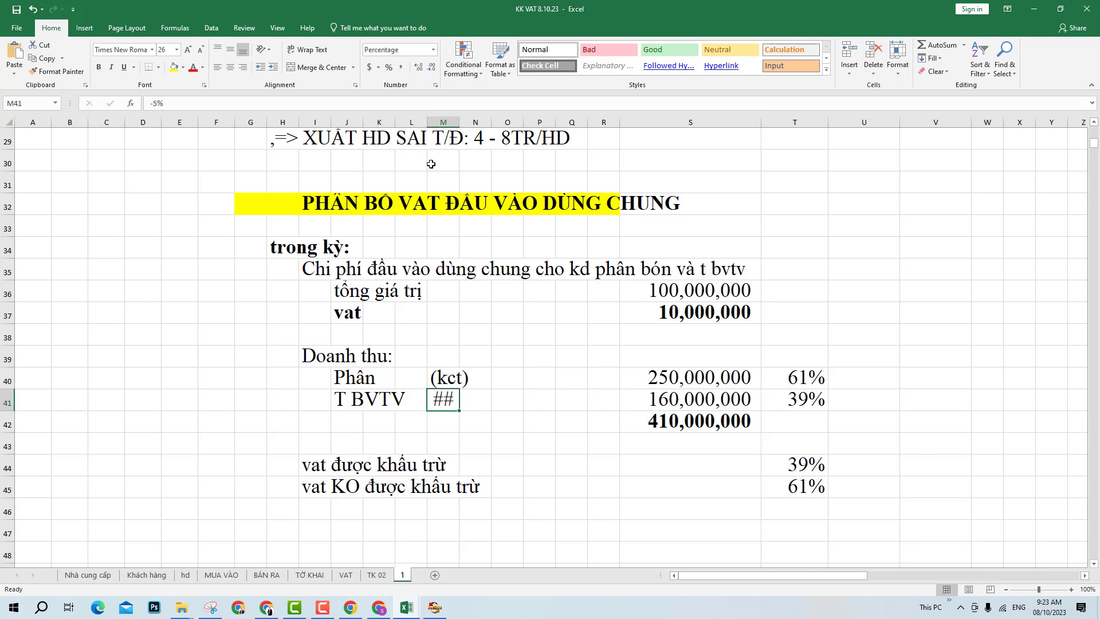
pyautogui.moveTo(458, 123); pyautogui.dragTo(476, 130)
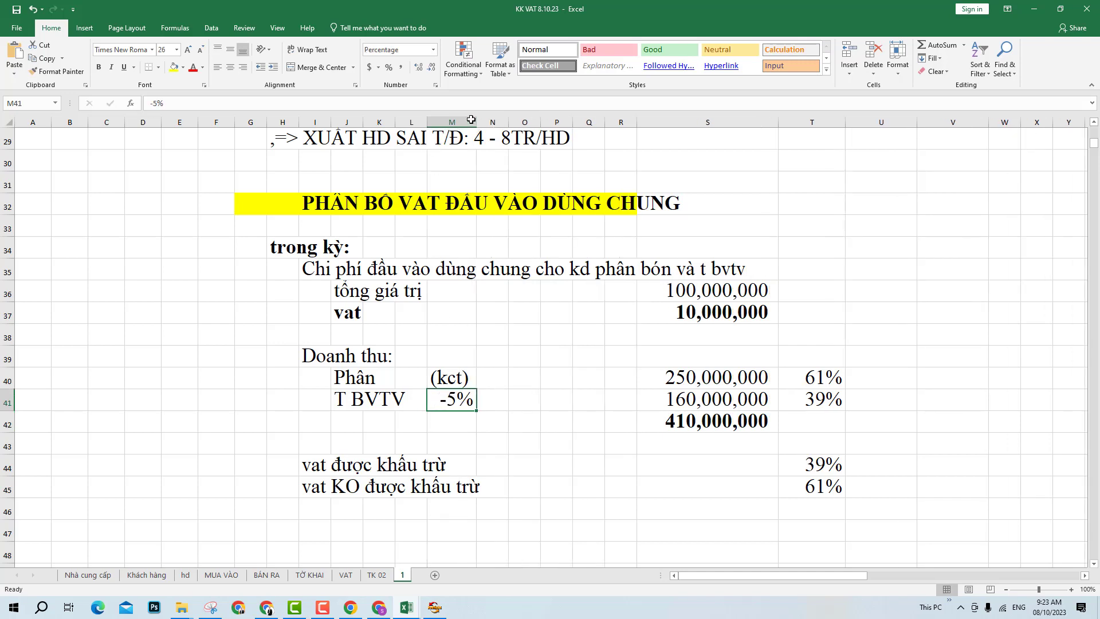
# - Calculate the deductible VAT in S44 by multiplying the shared VAT in S37 by the rate in T44
pyautogui.click(710, 445)
pyautogui.click(704, 465)
pyautogui.write('+')
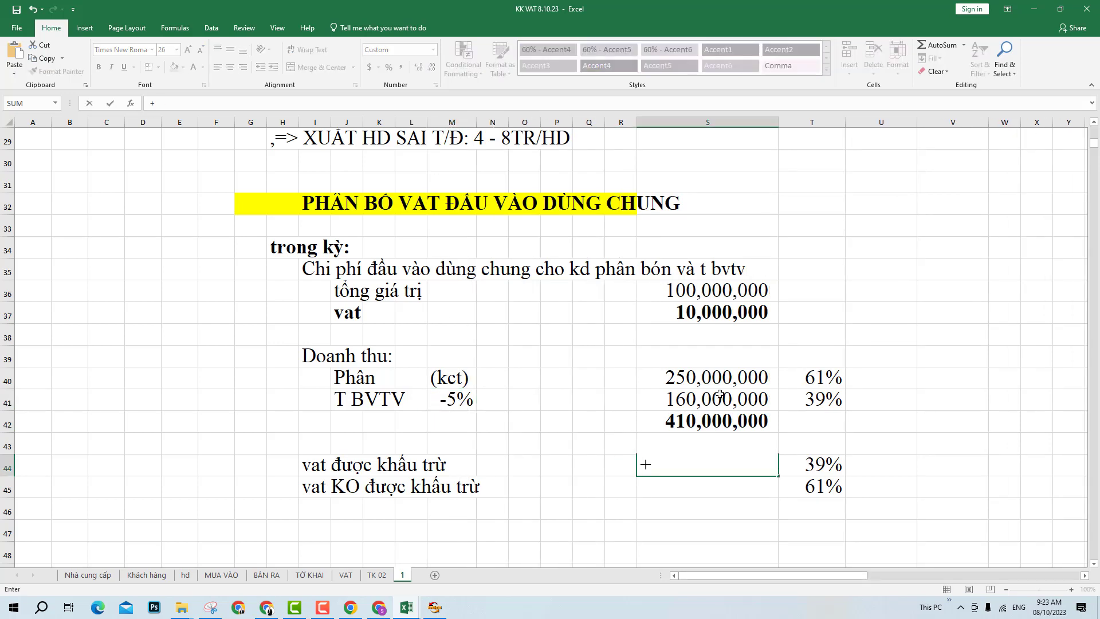
pyautogui.click(714, 313)
pyautogui.write('*')
pyautogui.press('Right')
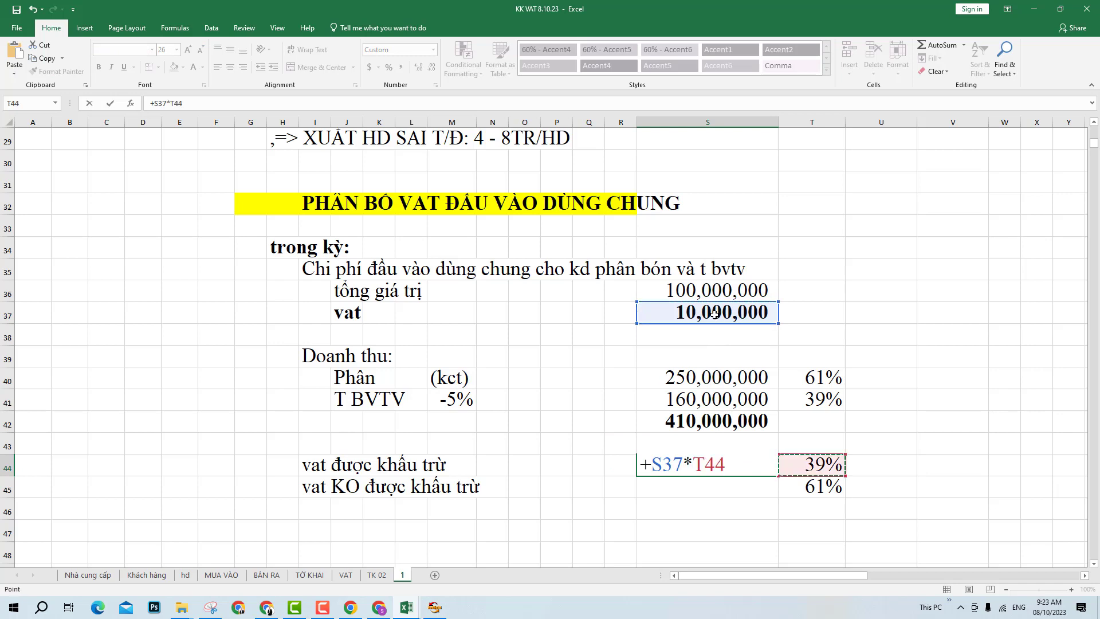
pyautogui.press('Return')
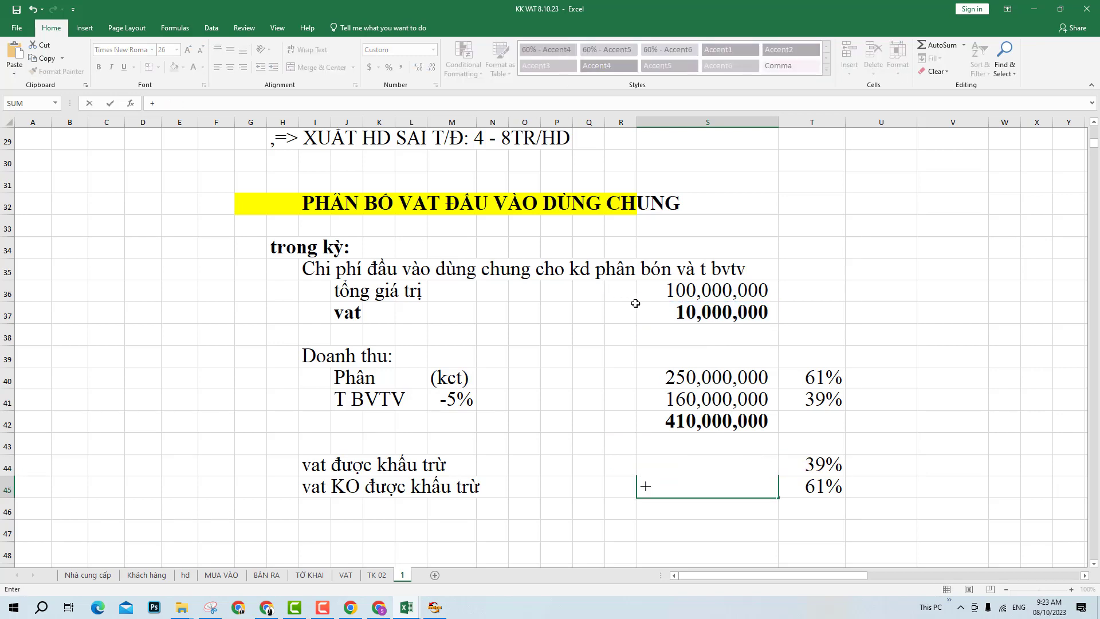
# - Calculate the non-deductible VAT in S45 by multiplying the shared VAT in S37 by the rate in T45
pyautogui.click(653, 304)
pyautogui.write('*')
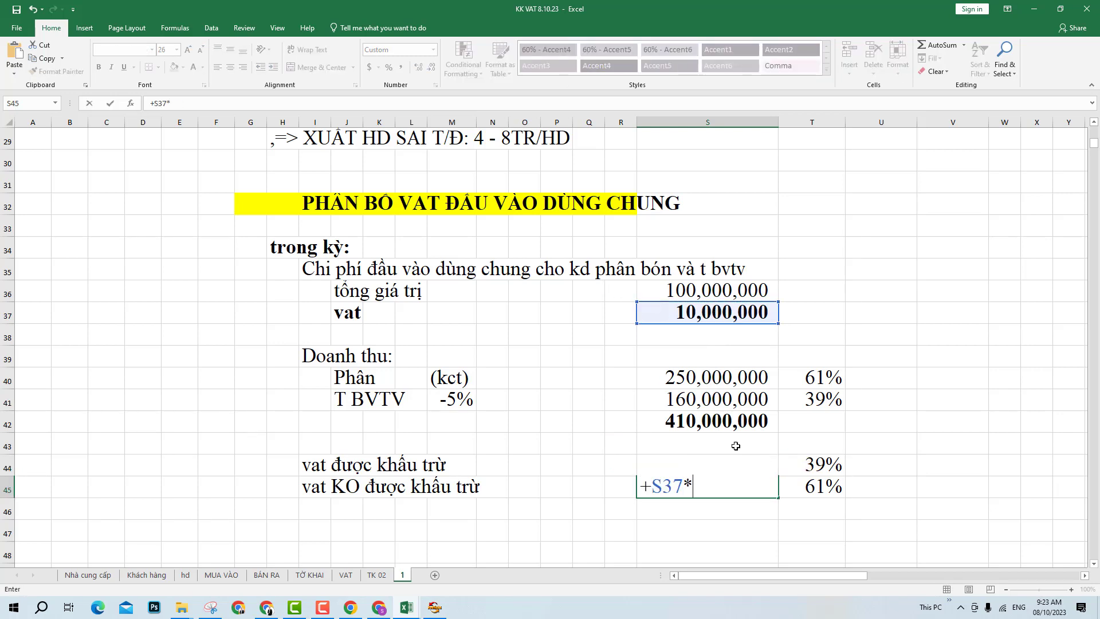
pyautogui.click(828, 486)
pyautogui.press('Return')
# - Make the deductible VAT row I44:T44 bold and save the workbook
pyautogui.moveTo(360, 475); pyautogui.dragTo(841, 468)
pyautogui.hotkey('ctrl', 'b')
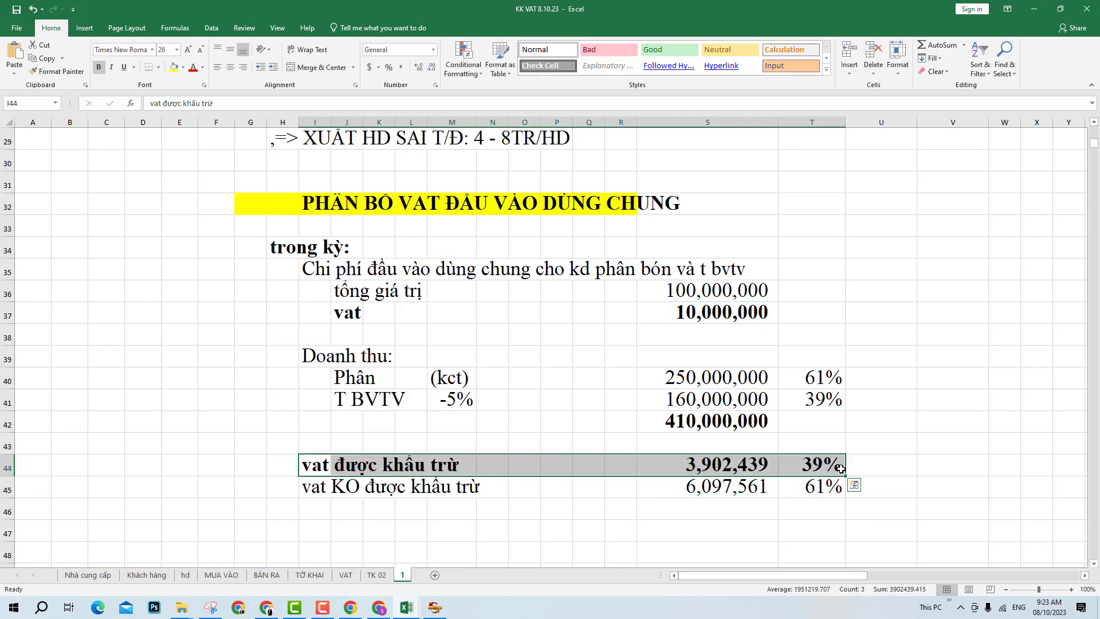
pyautogui.click(727, 487)
pyautogui.moveTo(321, 493); pyautogui.dragTo(831, 487)
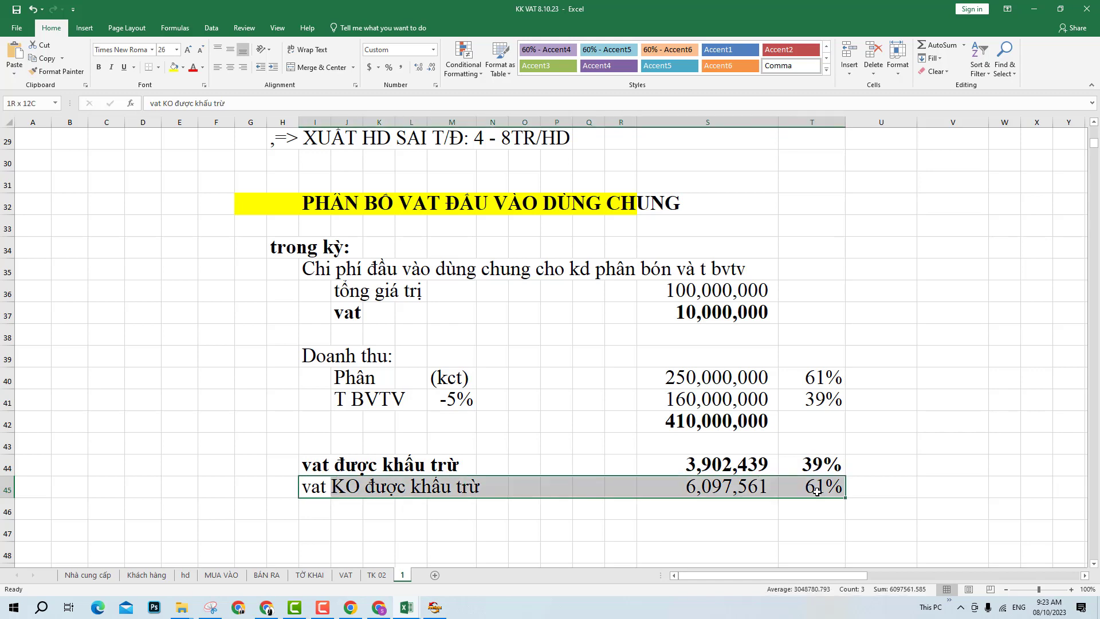
pyautogui.click(639, 518)
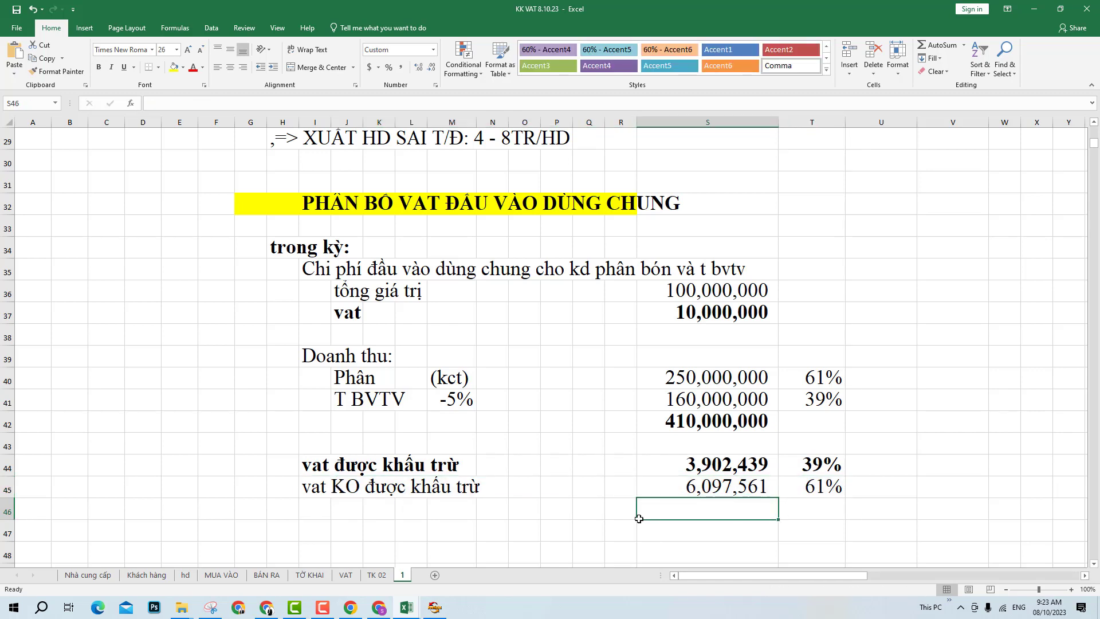
pyautogui.click(15, 13)
# - Sum the two VAT amounts S44:S45 in S46 and make the total bold
pyautogui.hotkey('alt', '=')
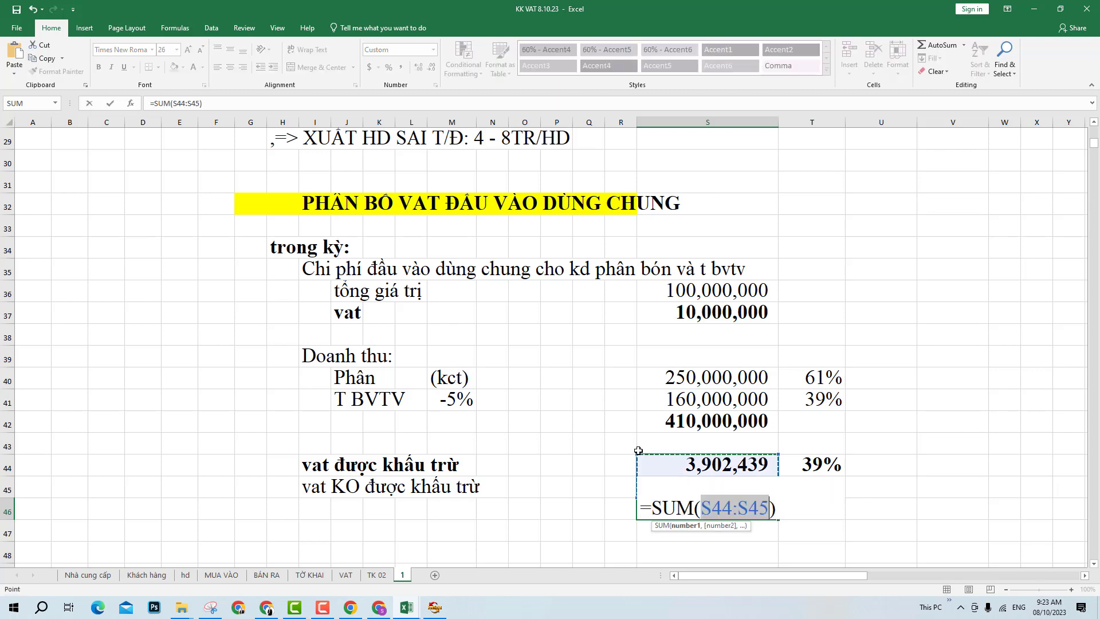
pyautogui.hotkey('alt', '=')
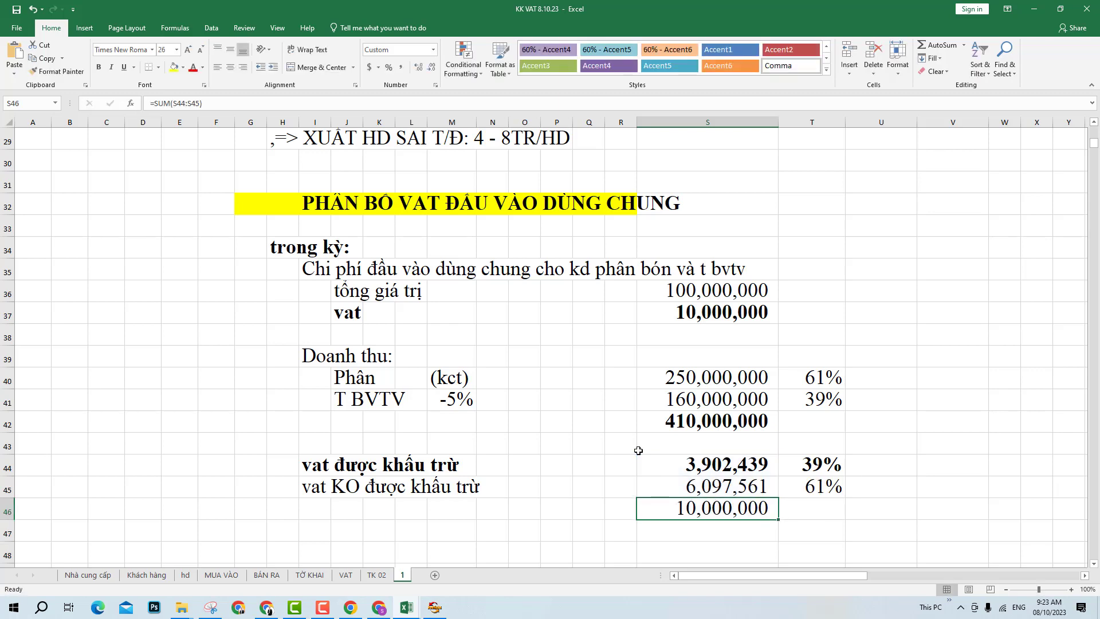
pyautogui.hotkey('ctrl', 'b')
# - Fill the deductible VAT amount in S44 with yellow
pyautogui.click(713, 463)
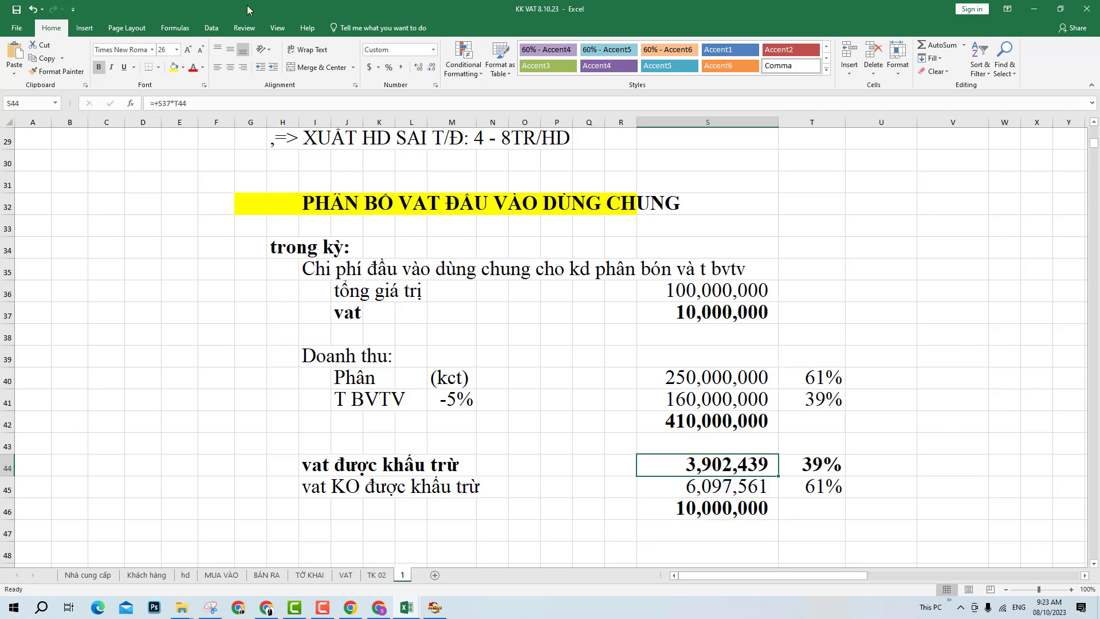
pyautogui.click(173, 67)
pyautogui.click(908, 483)
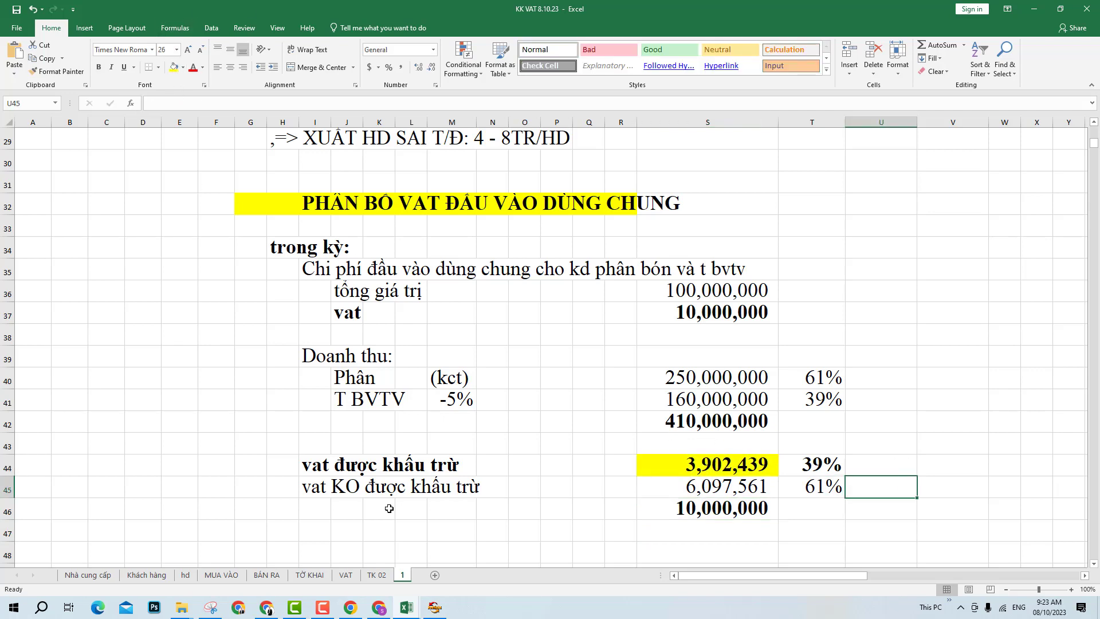
pyautogui.moveTo(330, 491); pyautogui.dragTo(928, 487)
pyautogui.click(947, 472)
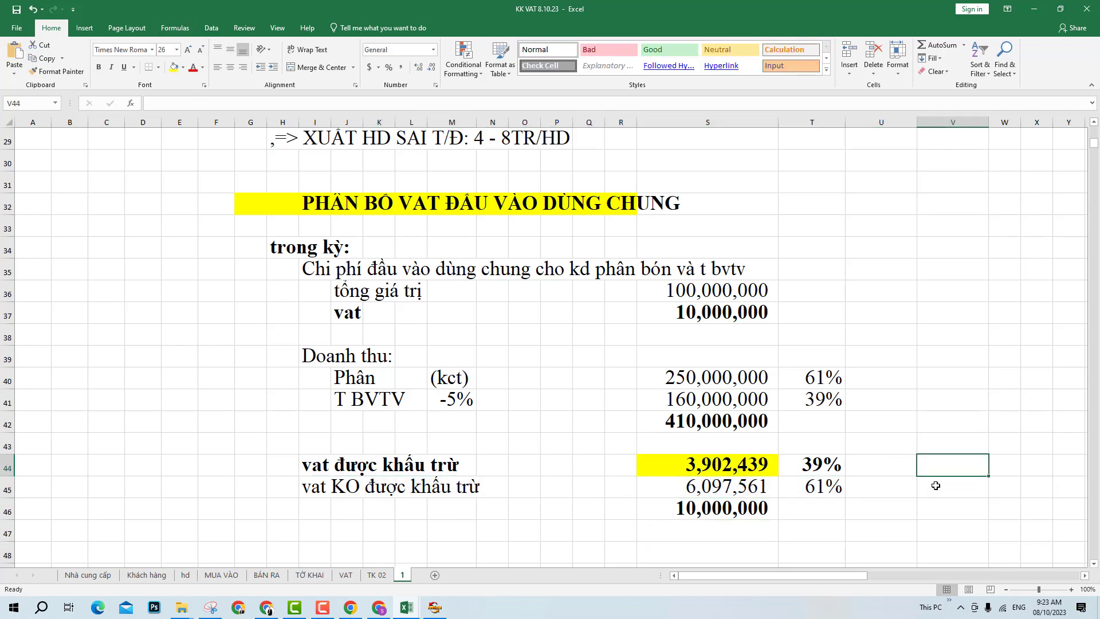
pyautogui.click(936, 486)
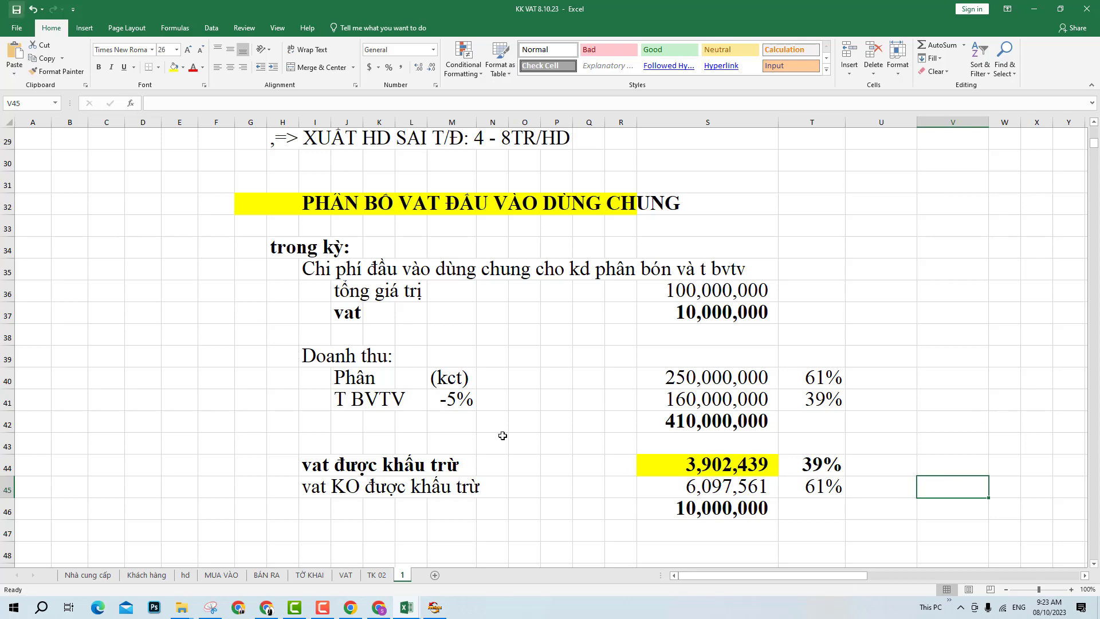
pyautogui.scroll(-1, 390, 456)
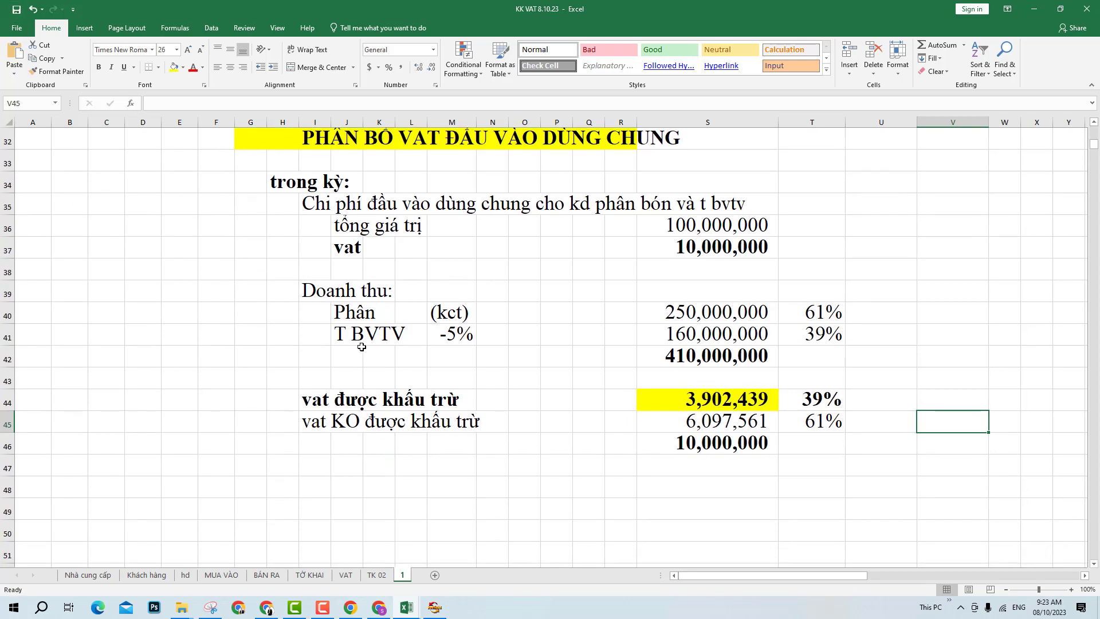
pyautogui.scroll(1, 383, 352)
pyautogui.moveTo(184, 241); pyautogui.dragTo(900, 536)
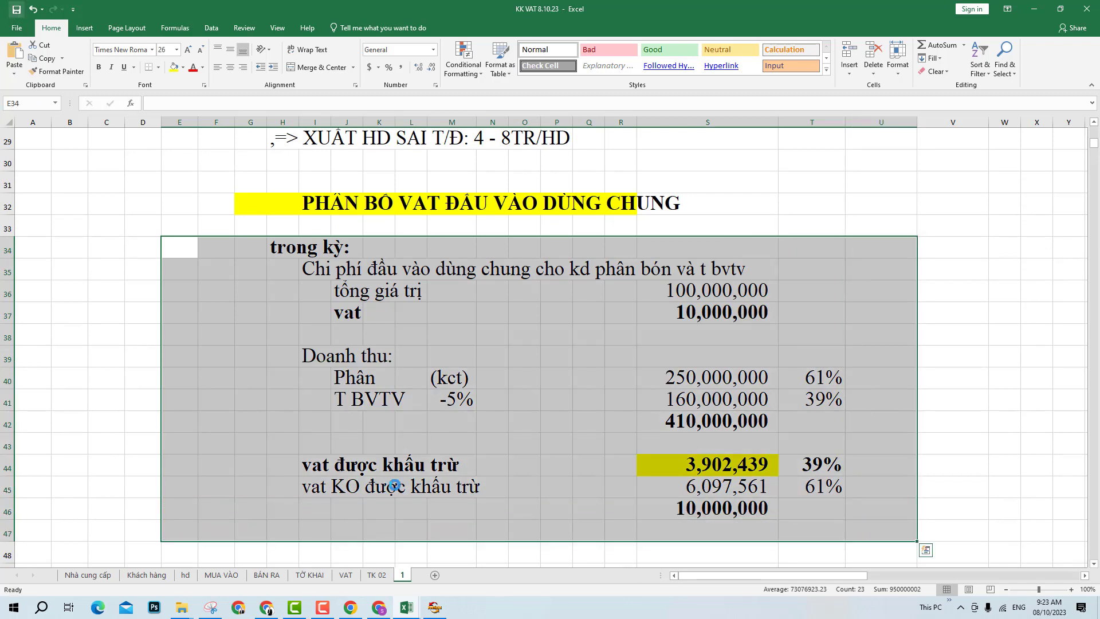
pyautogui.click(431, 531)
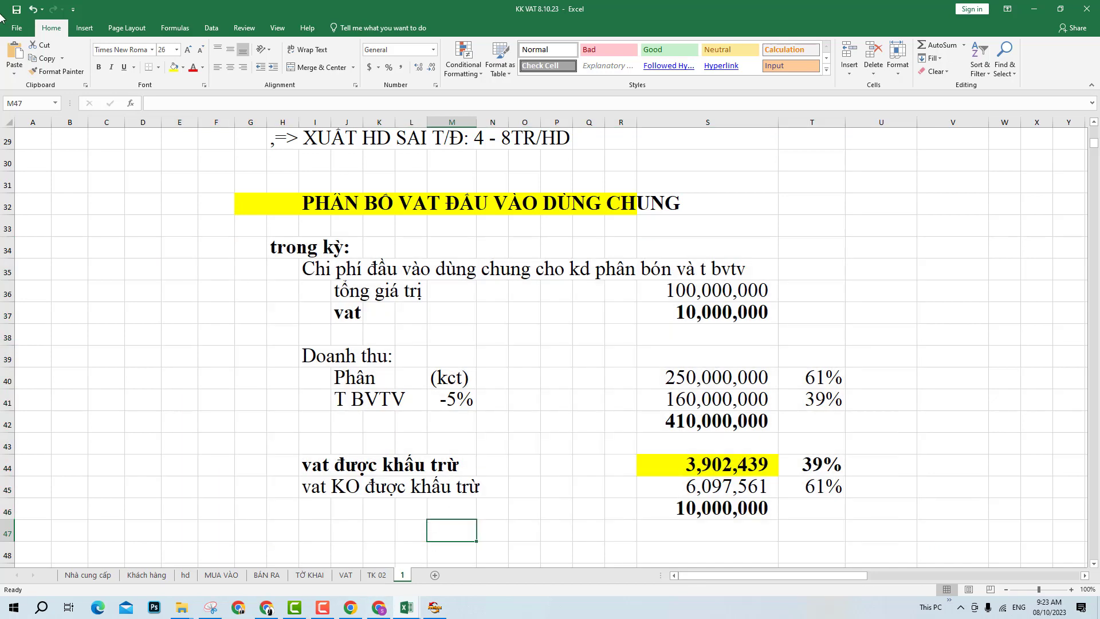
# - Switch to the Google Meet call to check the chat messages, and return to the KK VAT 8.10.23 workbook in Excel
pyautogui.click(378, 607)
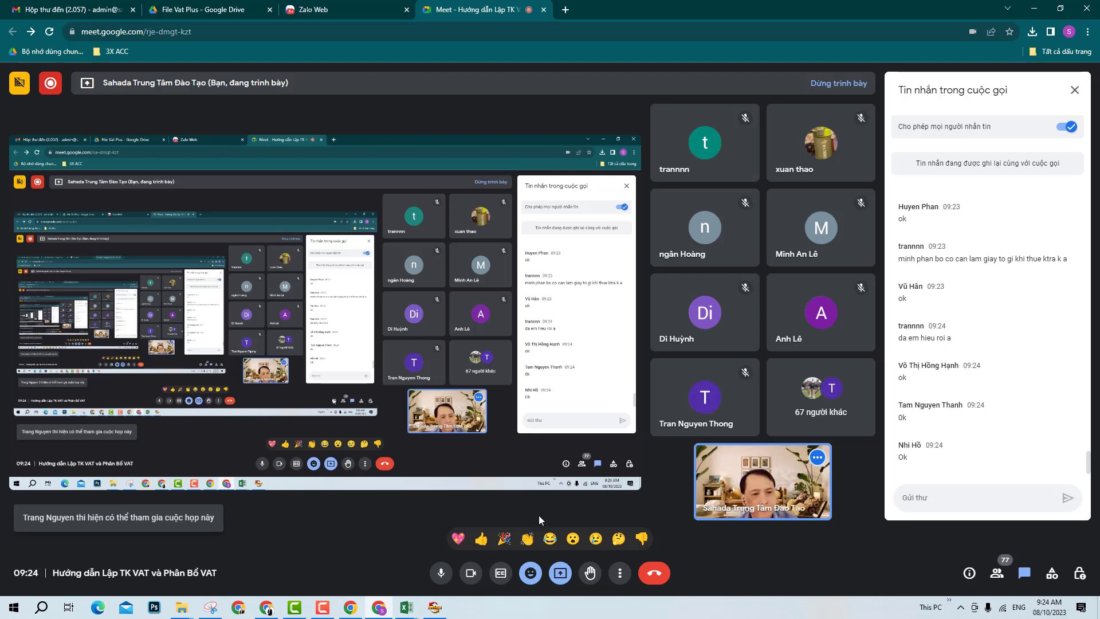
pyautogui.moveTo(407, 607)
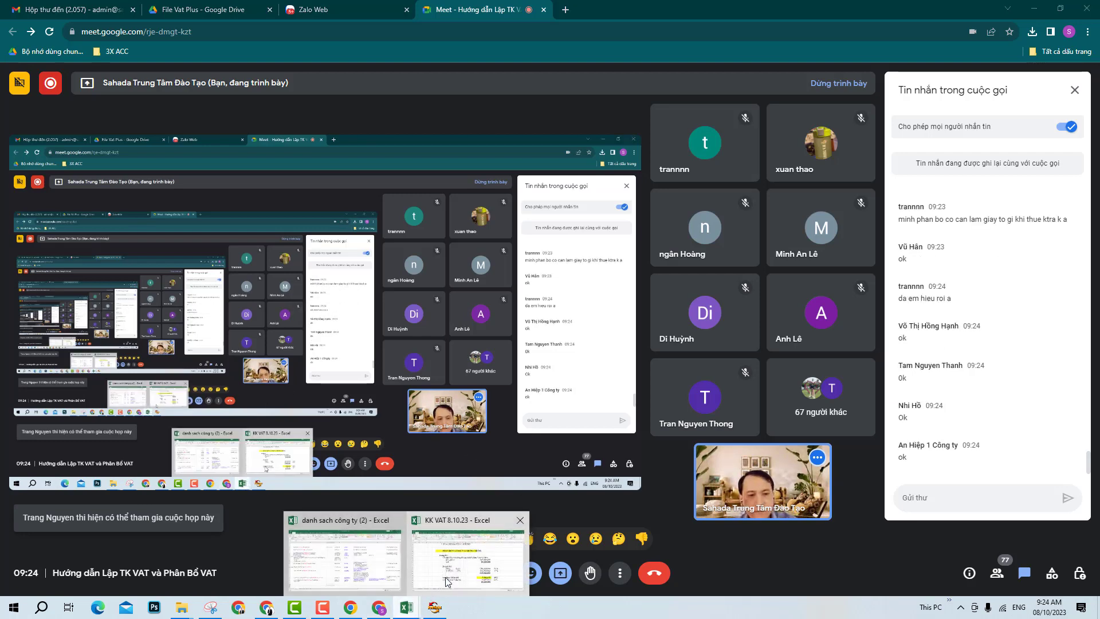
pyautogui.click(469, 567)
# - Review the shared input VAT allocation example in rows 34 to 46 and save the workbook
pyautogui.moveTo(253, 251); pyautogui.dragTo(809, 462)
pyautogui.click(410, 443)
pyautogui.hotkey('ctrl', 's')
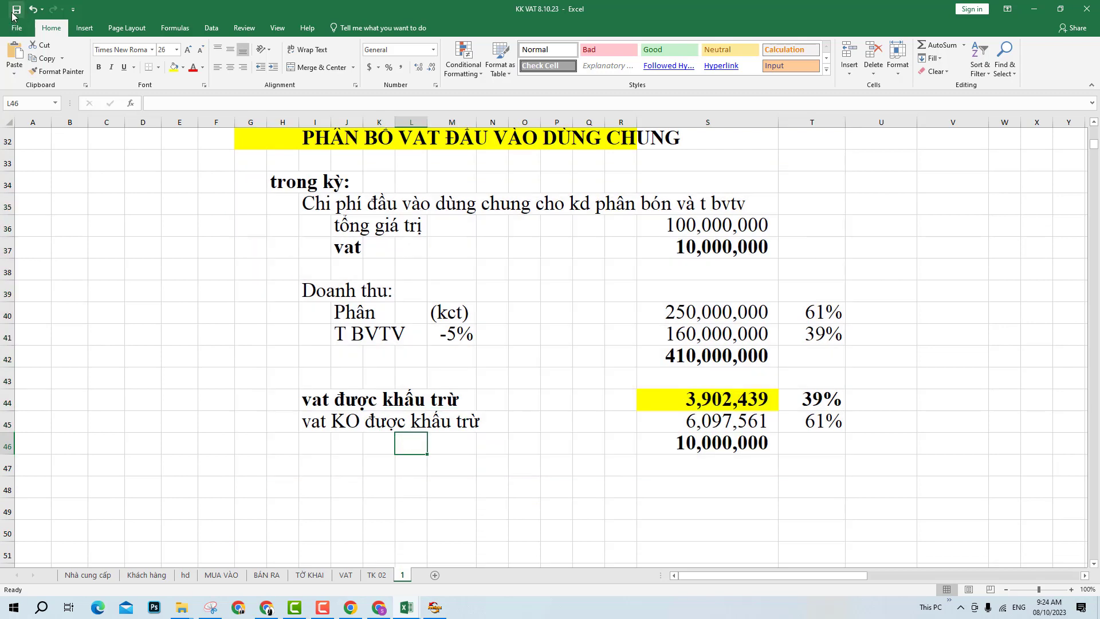
pyautogui.click(524, 312)
pyautogui.click(525, 291)
pyautogui.moveTo(250, 182); pyautogui.dragTo(774, 471)
pyautogui.click(774, 471)
pyautogui.moveTo(250, 290); pyautogui.dragTo(830, 461)
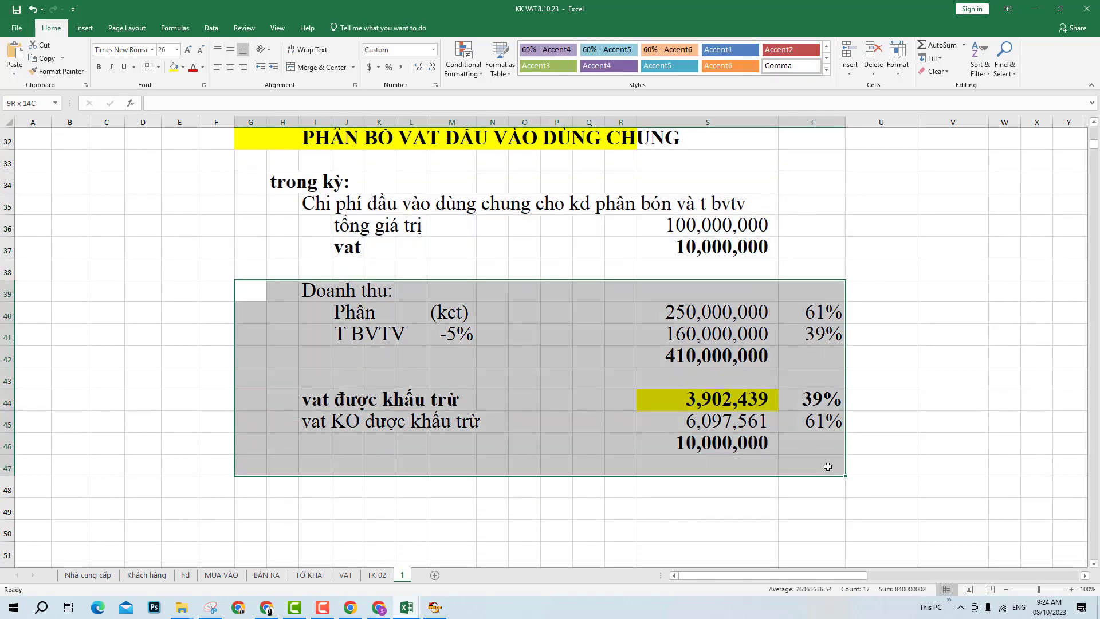
pyautogui.click(812, 324)
pyautogui.click(451, 421)
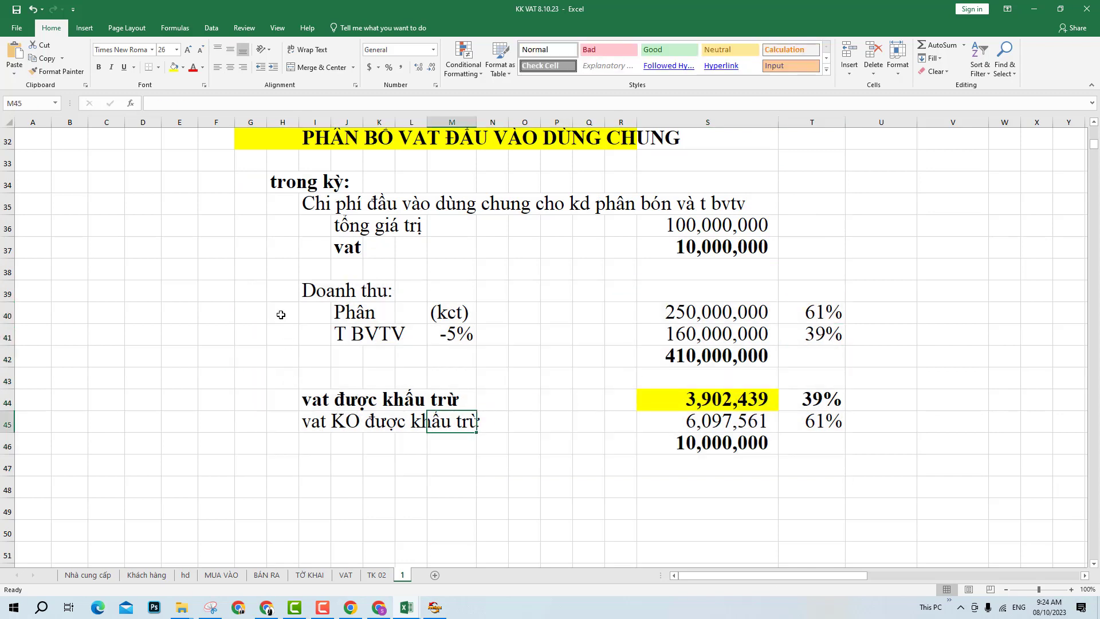
pyautogui.moveTo(321, 250); pyautogui.dragTo(925, 506)
pyautogui.click(678, 459)
pyautogui.click(17, 9)
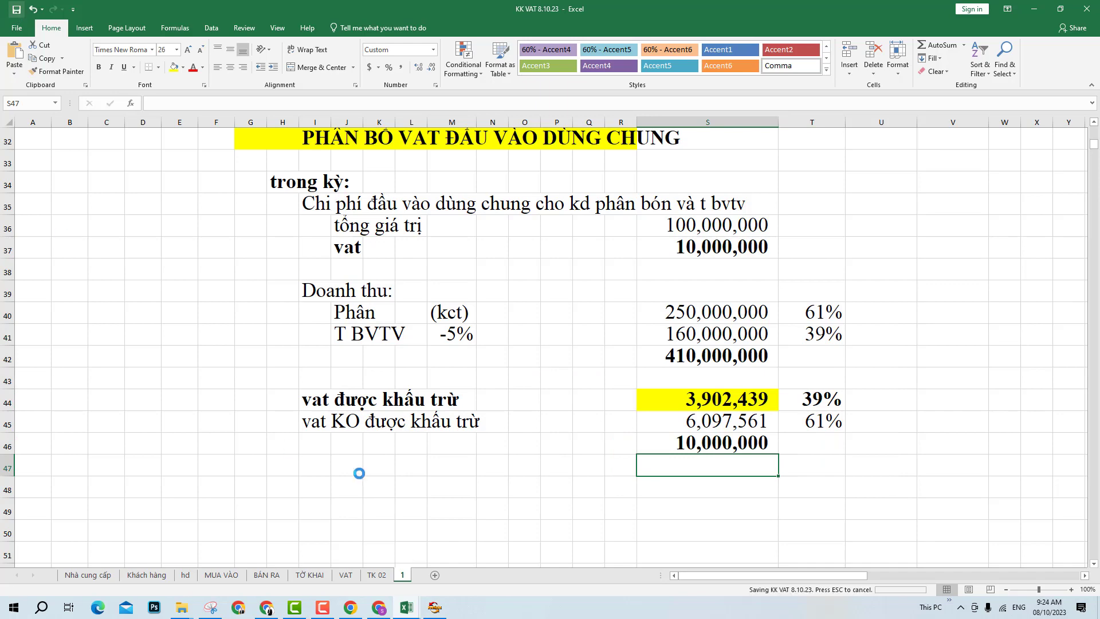
# - On the MUA VÀO sheet, increase the heights of rows 29, 30 and 31 in section 4 for investment projects
pyautogui.click(312, 574)
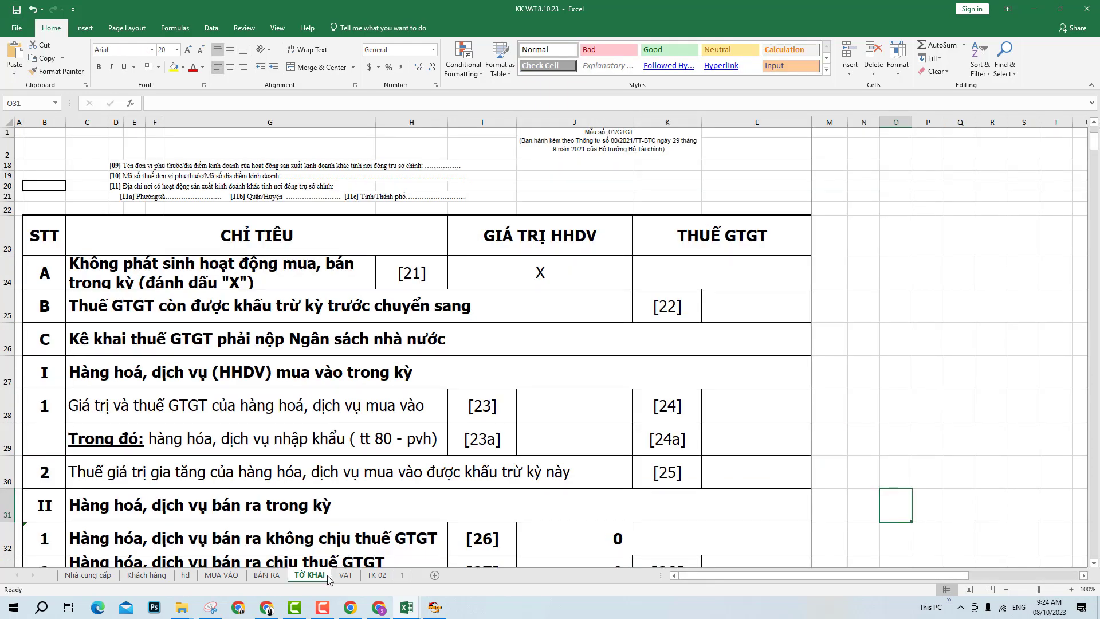
pyautogui.click(221, 574)
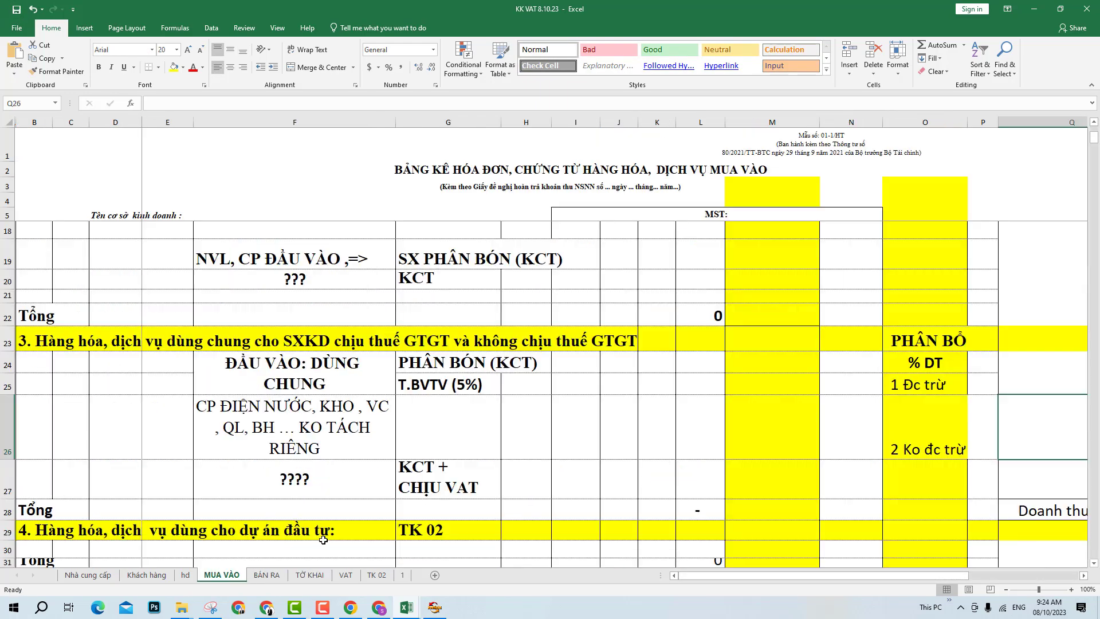
pyautogui.click(267, 575)
pyautogui.click(232, 576)
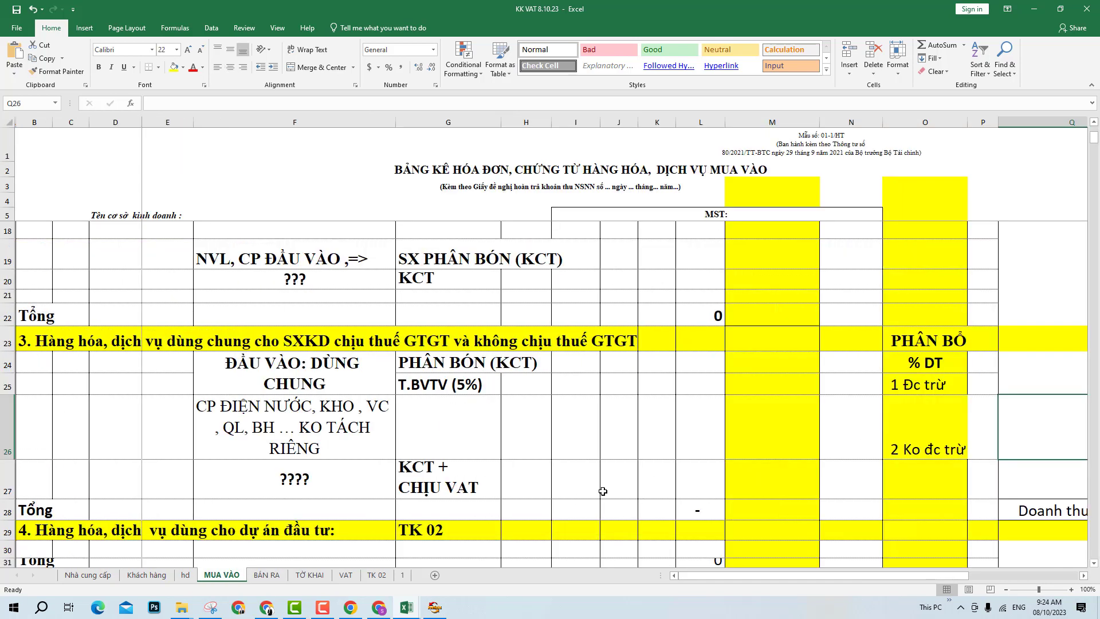
pyautogui.scroll(-2, 601, 491)
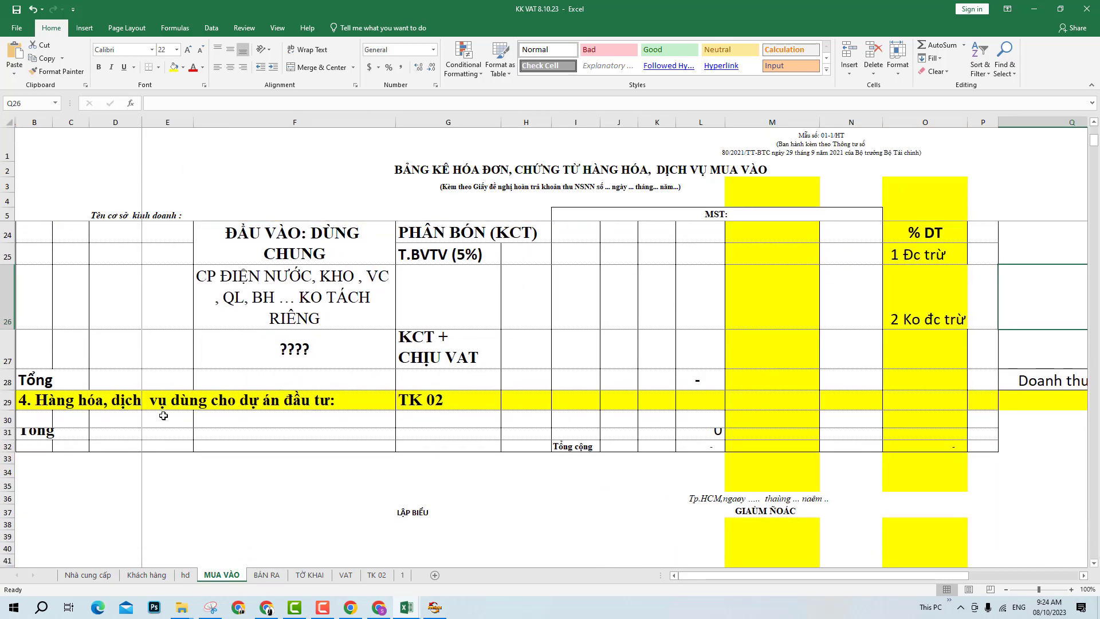
pyautogui.moveTo(15, 450); pyautogui.dragTo(16, 450)
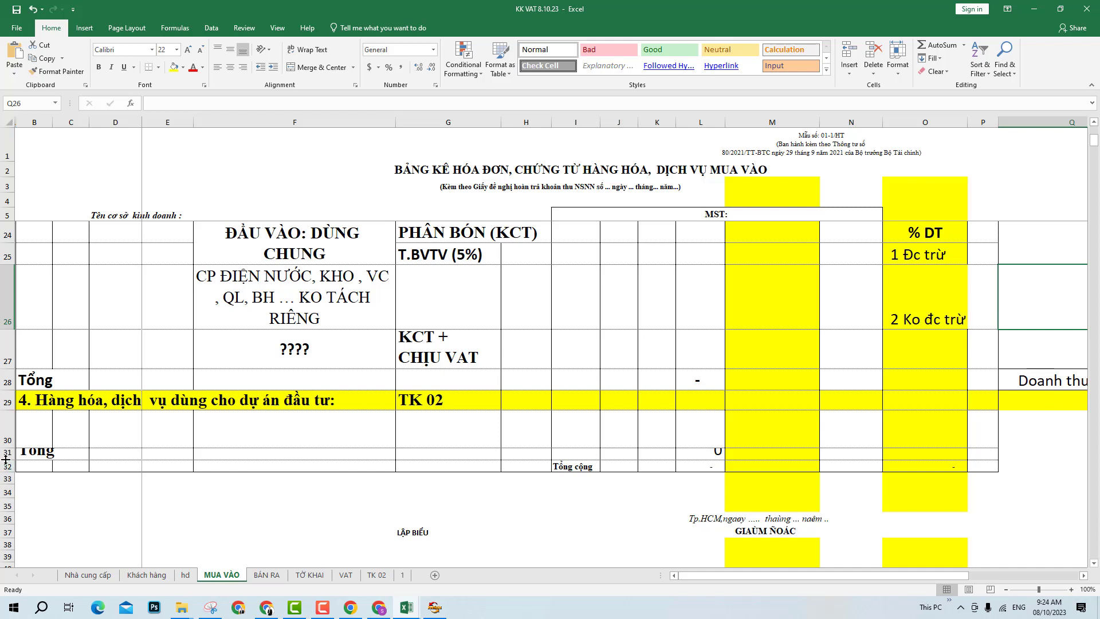
pyautogui.moveTo(7, 460); pyautogui.dragTo(8, 477)
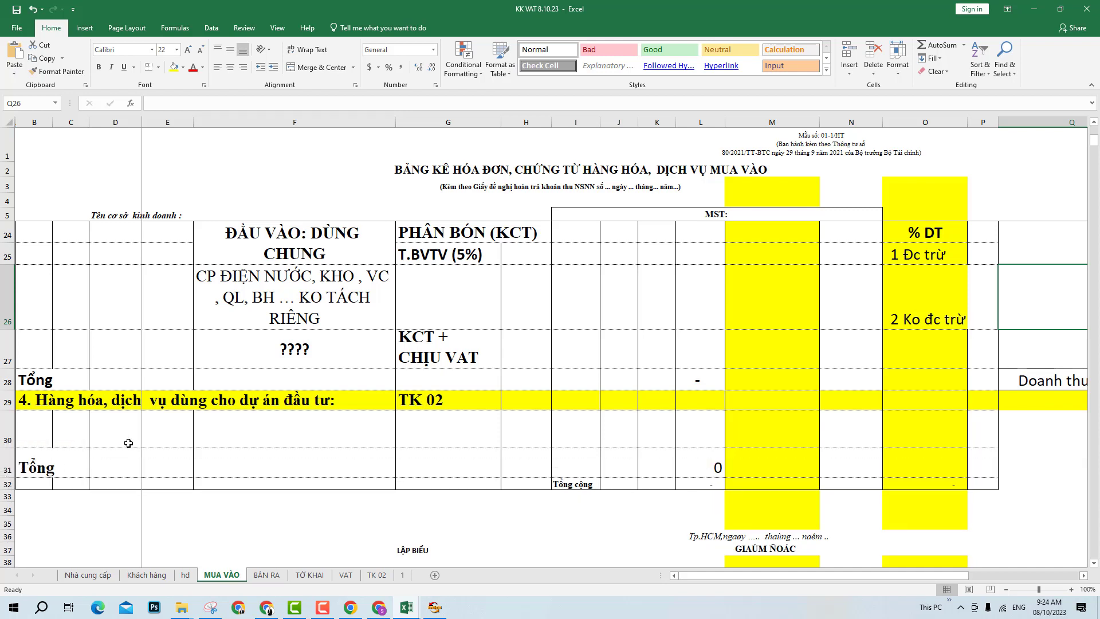
pyautogui.moveTo(11, 410); pyautogui.dragTo(11, 420)
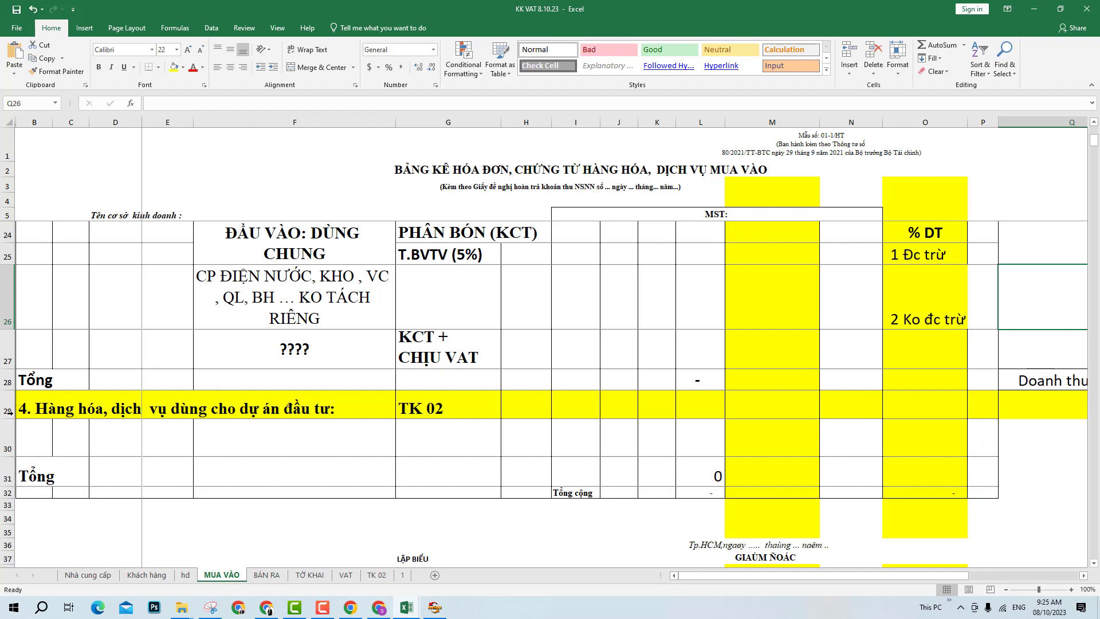
# - Enter "XDCB trước khi hoạt động" in F30 under section 4 and make it bold
pyautogui.click(261, 441)
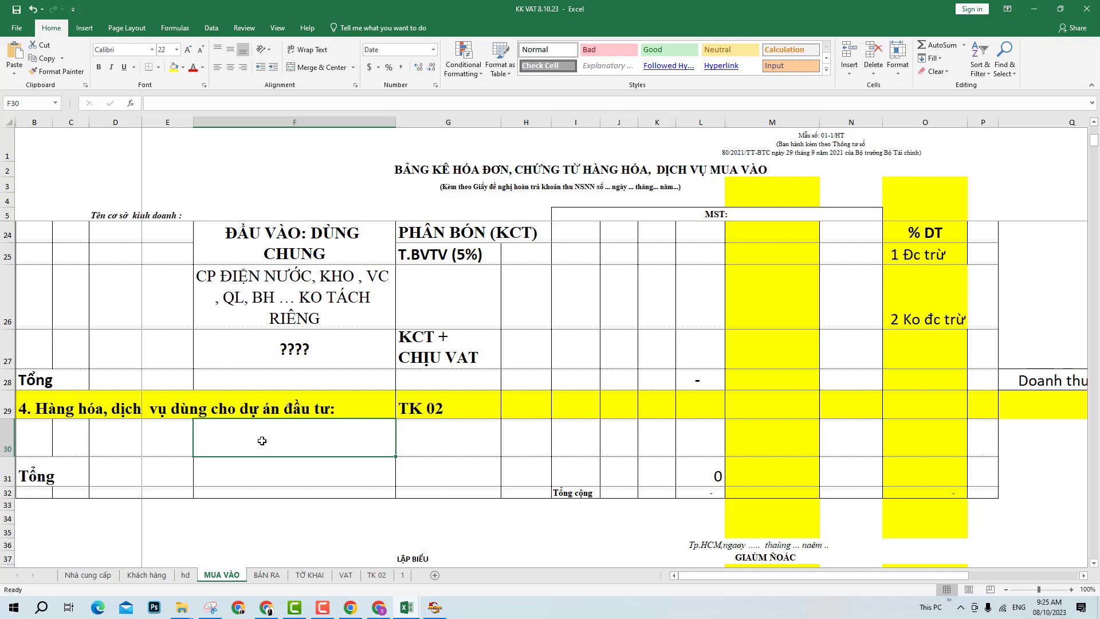
pyautogui.write('V')
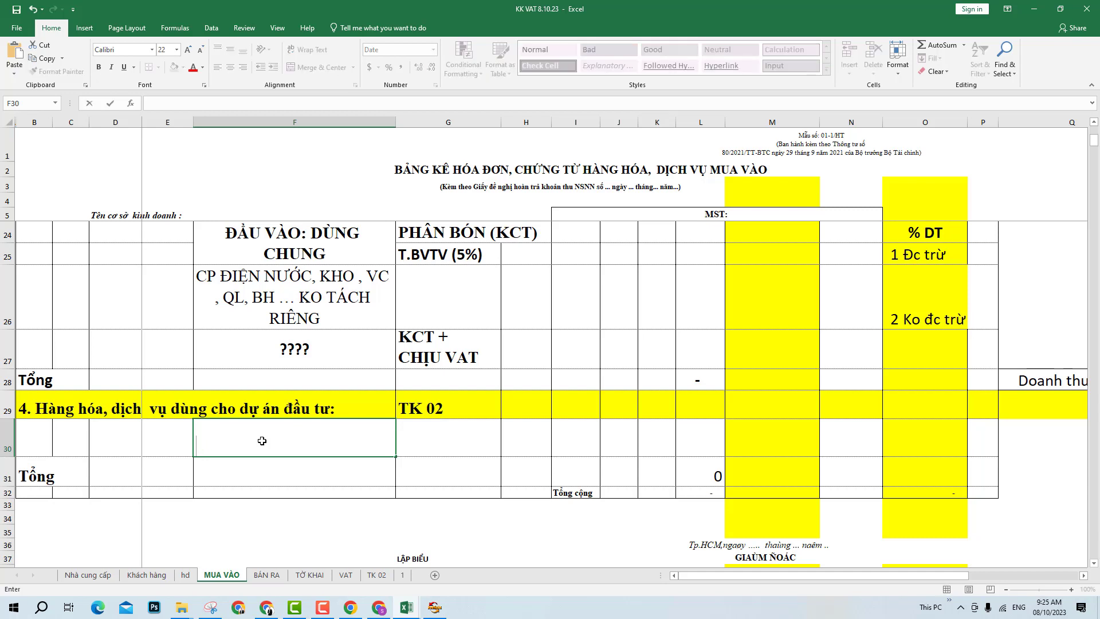
pyautogui.write('XDCB trư')
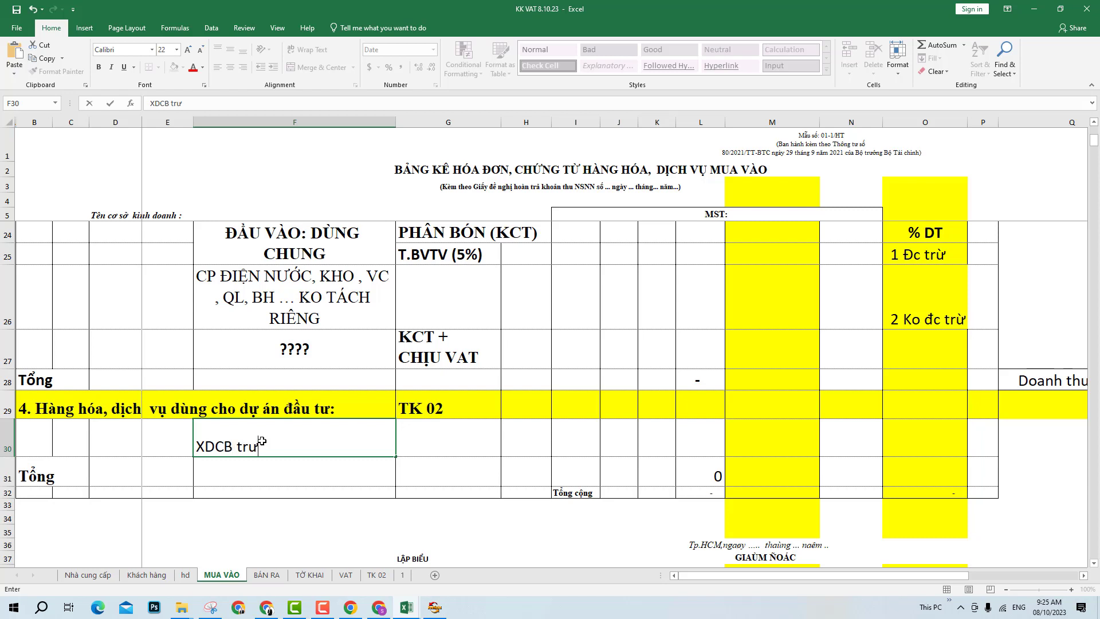
pyautogui.write('ớc khi ')
pyautogui.write('hoat')
pyautogui.write(' động')
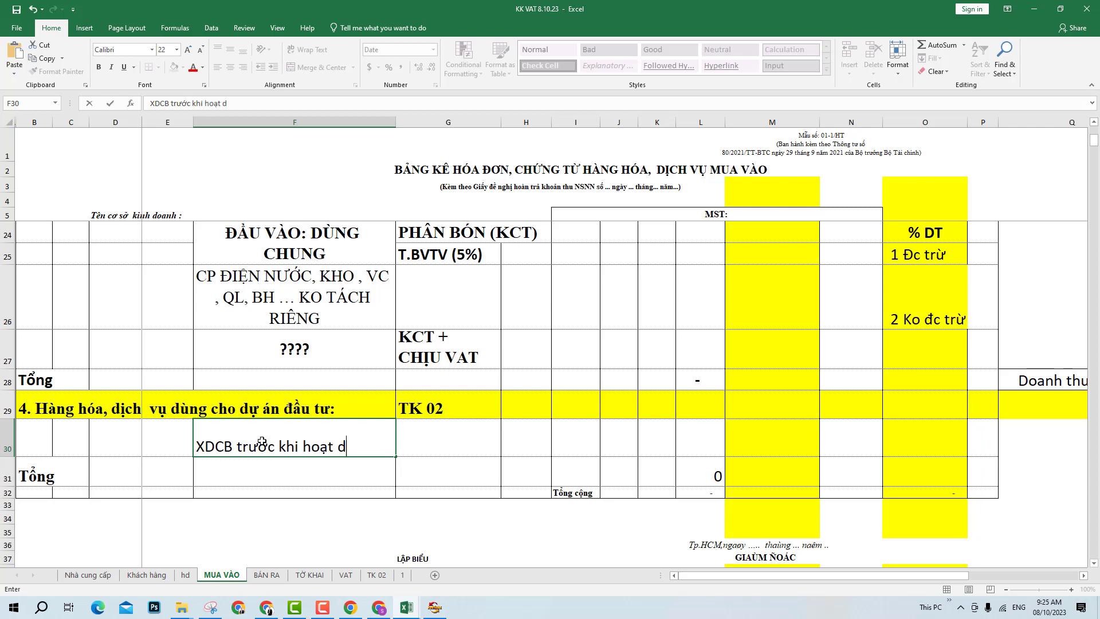
pyautogui.press('Return')
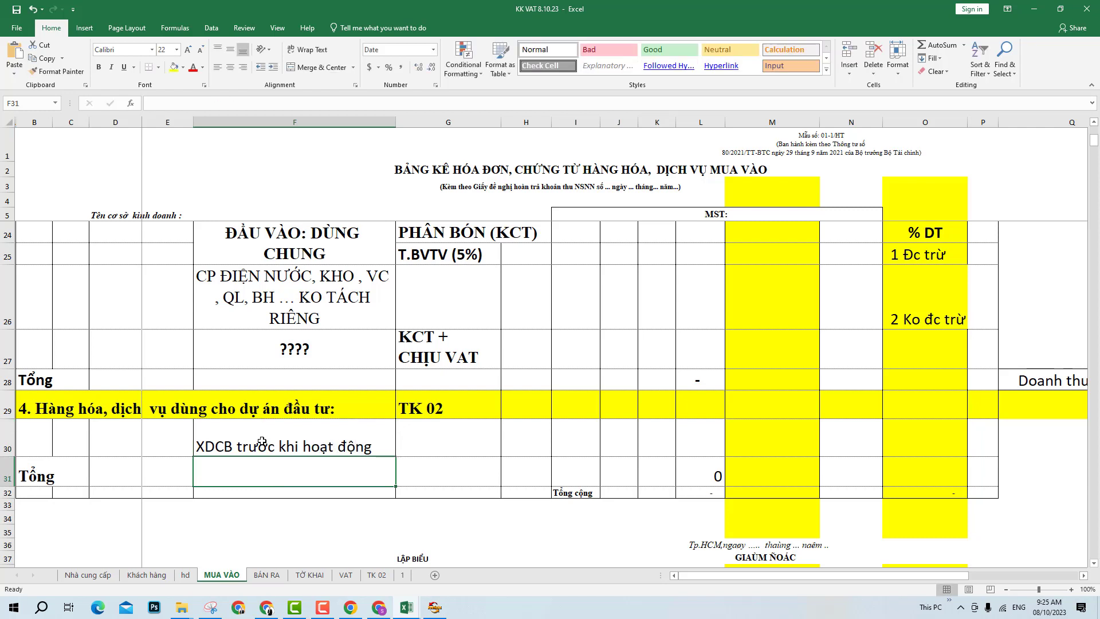
pyautogui.press('Up')
pyautogui.hotkey('ctrl', 'b')
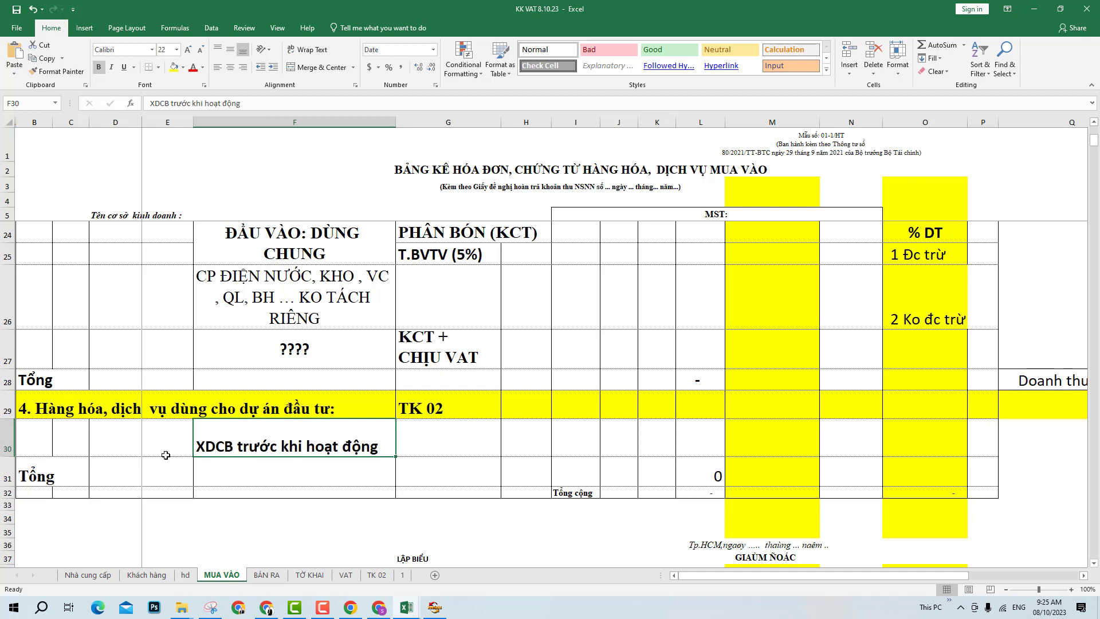
pyautogui.moveTo(32, 445); pyautogui.dragTo(534, 438)
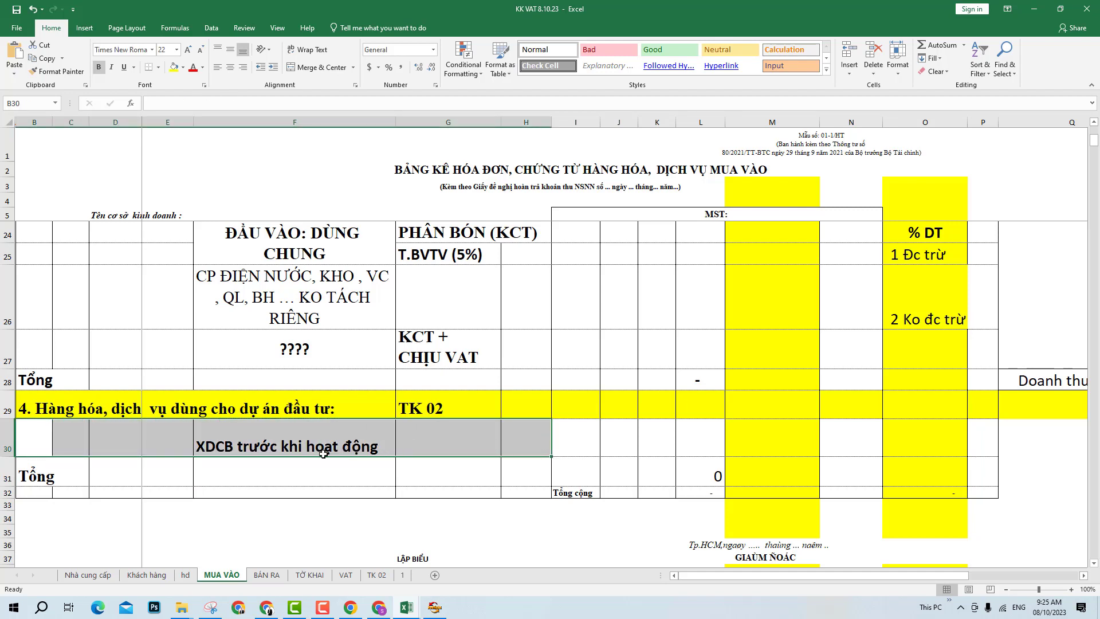
pyautogui.doubleClick(386, 444)
pyautogui.click(435, 445)
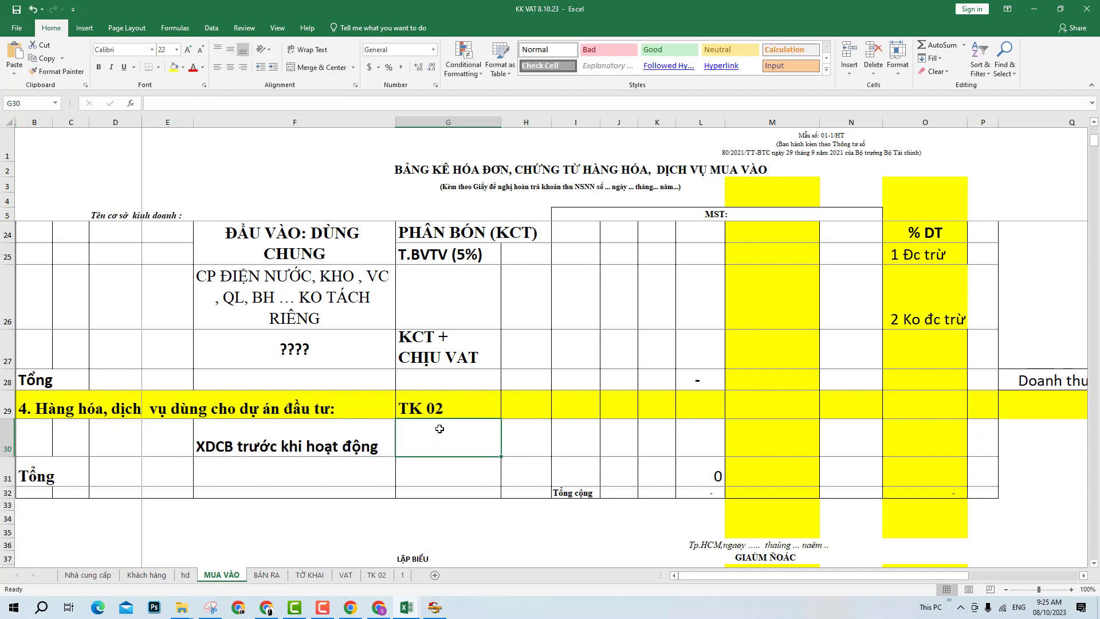
pyautogui.click(447, 411)
pyautogui.click(447, 436)
pyautogui.click(454, 411)
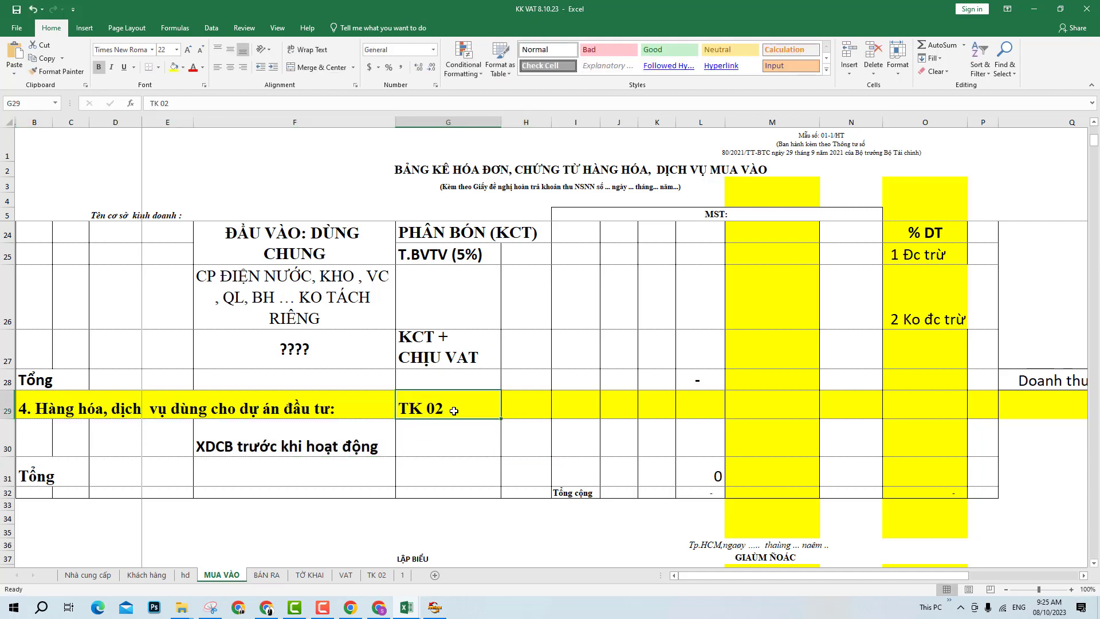
pyautogui.click(65, 413)
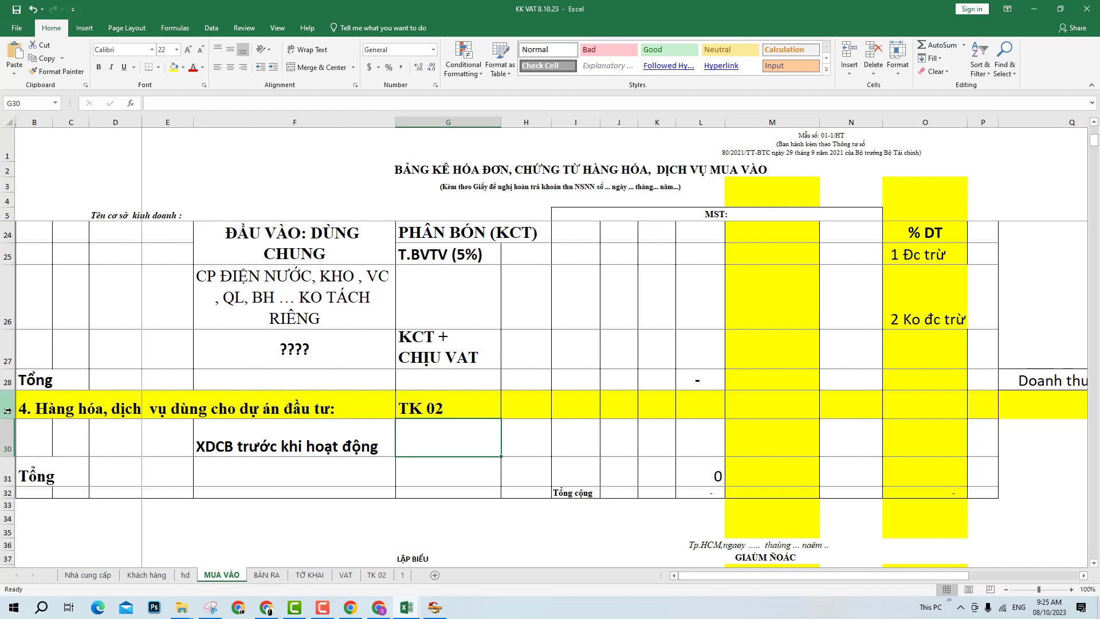
pyautogui.hotkey('shift', 'space')
# - Extend the section 4 heading note in G29 to read "TK 02/gtgt - ko kk vào tk 01/gtgt"
pyautogui.doubleClick(487, 411)
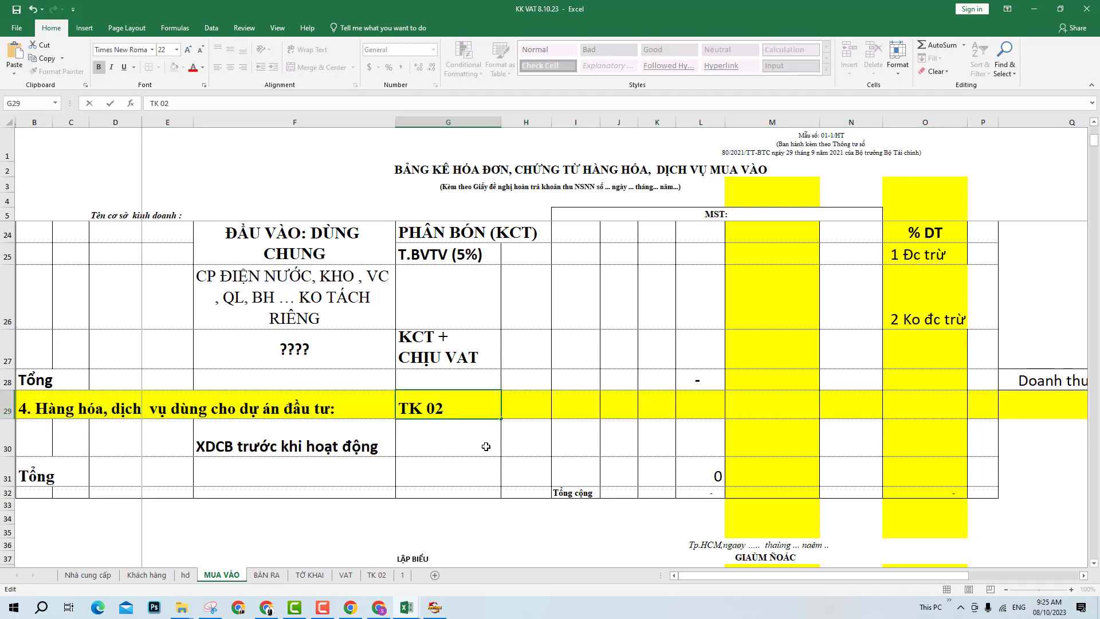
pyautogui.write('- ko kk va')
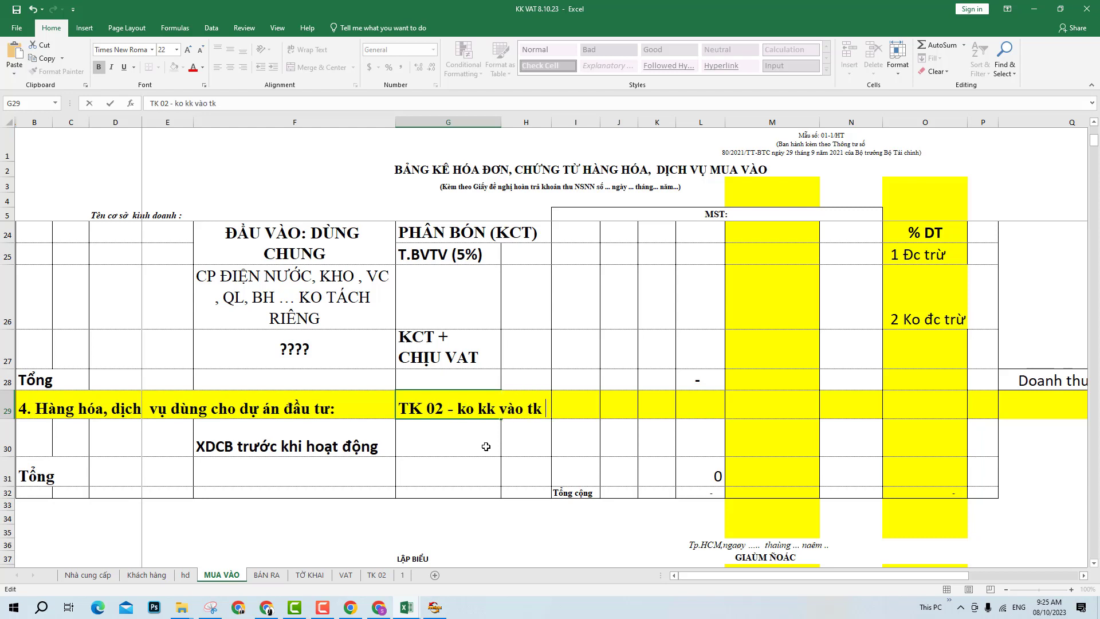
pyautogui.write('o tk 01/gtt')
pyautogui.press('BackSpace')
pyautogui.write('gt')
pyautogui.click(444, 408)
pyautogui.write('/gtgt')
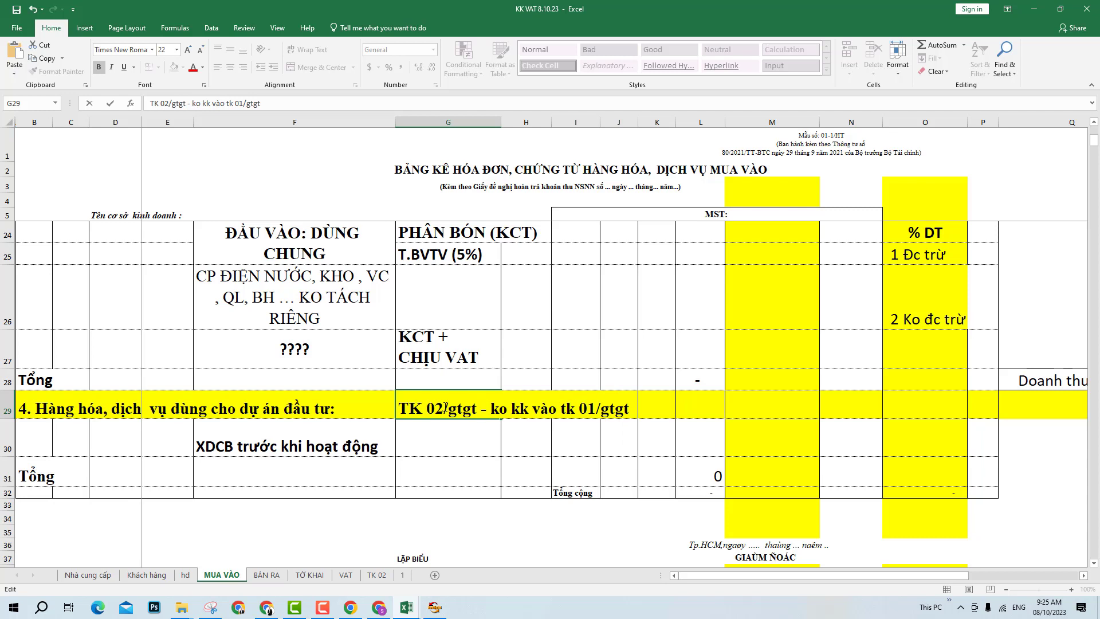
pyautogui.press('Return')
pyautogui.click(402, 485)
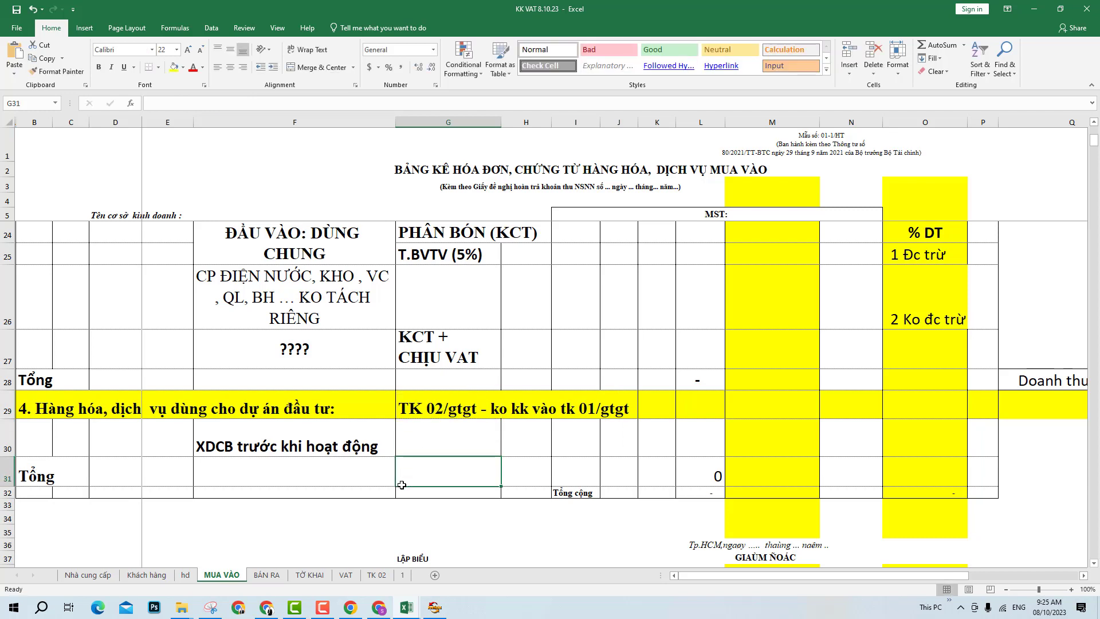
# - Enter the note ",=> hoàn thuế gtgt (nếu như đủ ĐK hoàn thuế)" in G30 beside the XDCB entry
pyautogui.moveTo(24, 411); pyautogui.dragTo(535, 410)
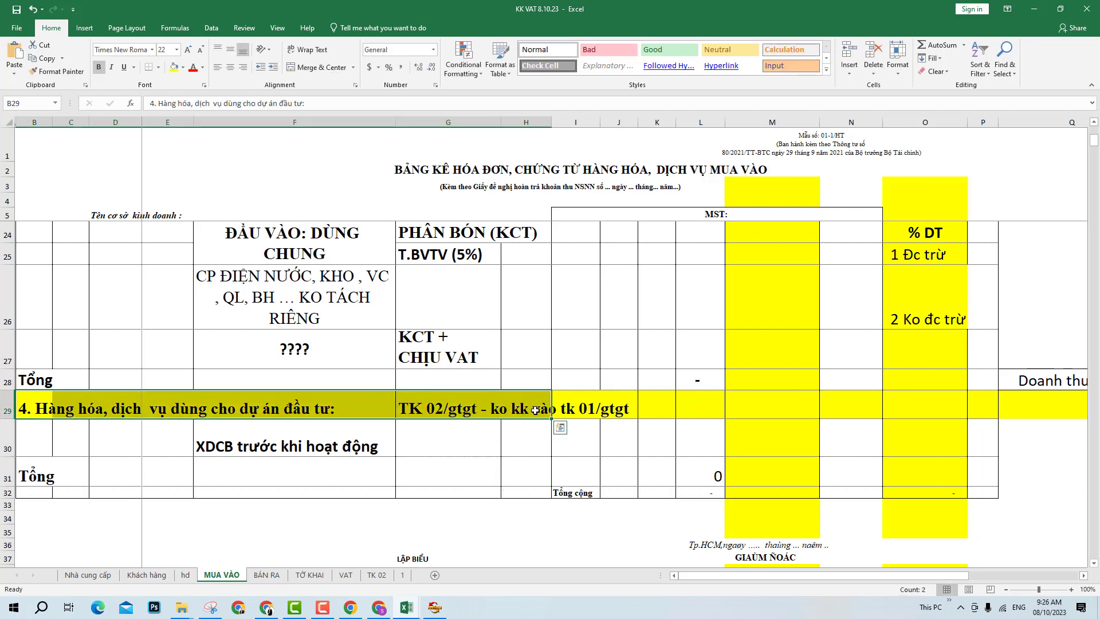
pyautogui.click(277, 447)
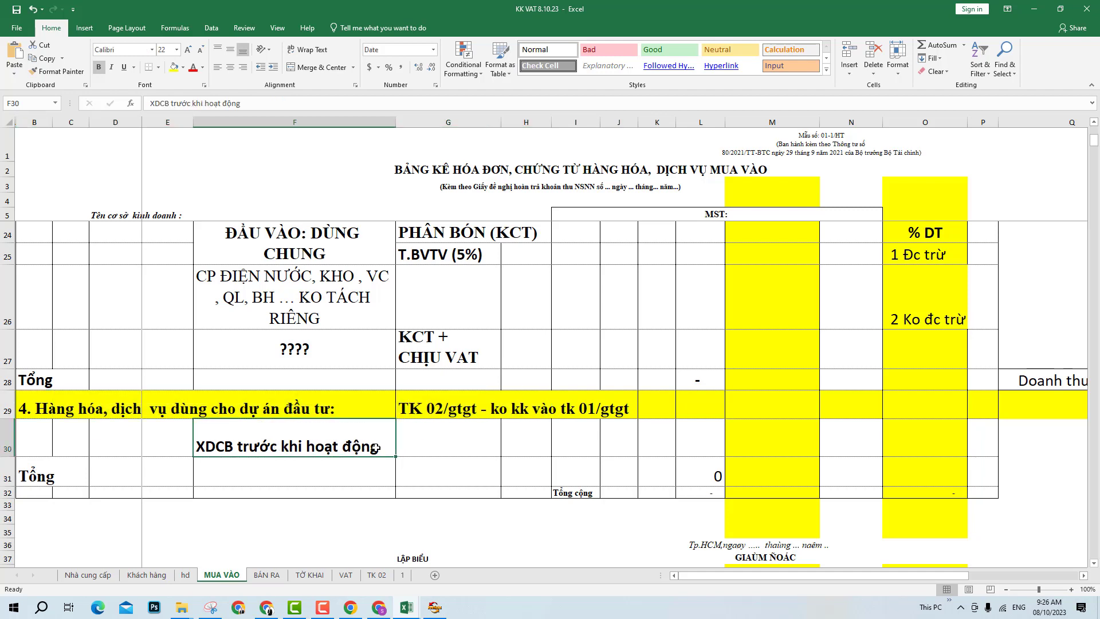
pyautogui.click(410, 448)
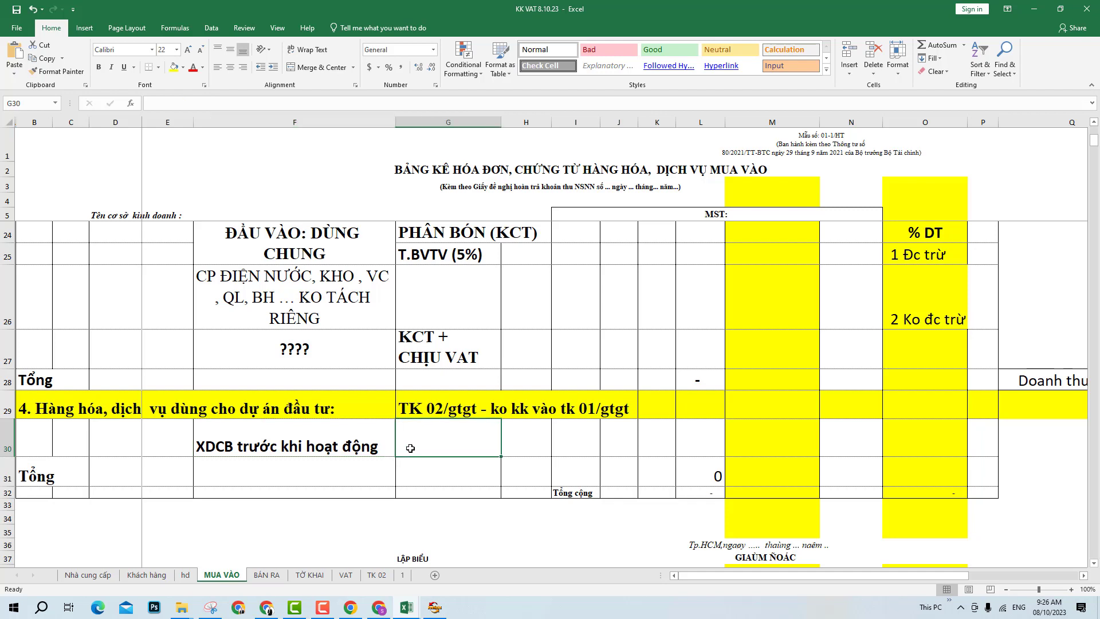
pyautogui.write(',=>')
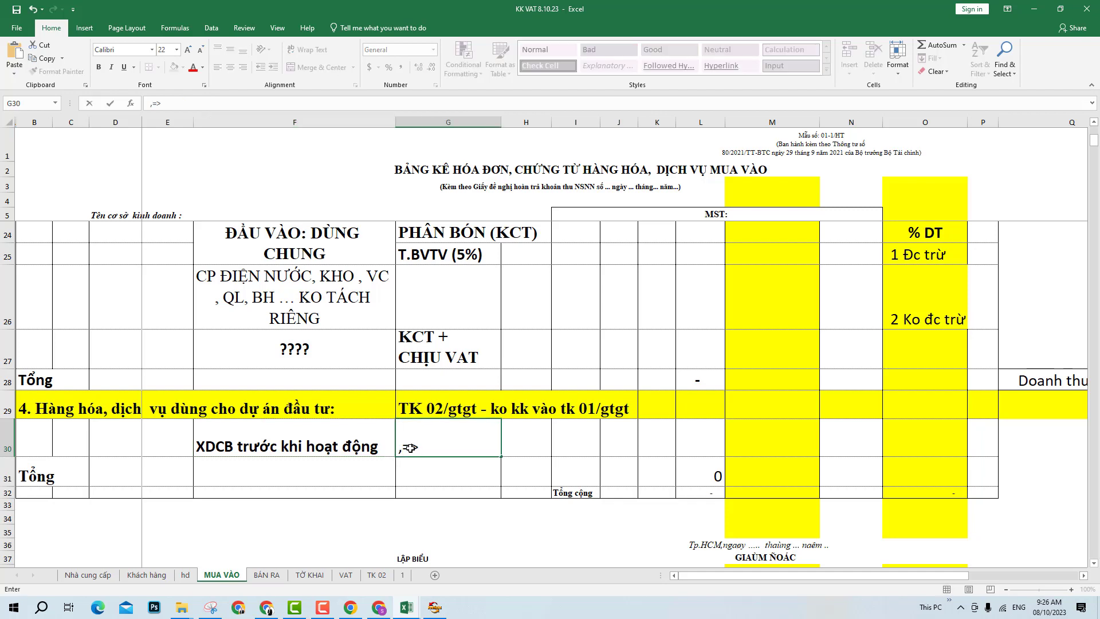
pyautogui.write(' hòa')
pyautogui.write('n thuê')
pyautogui.write(' gtgt')
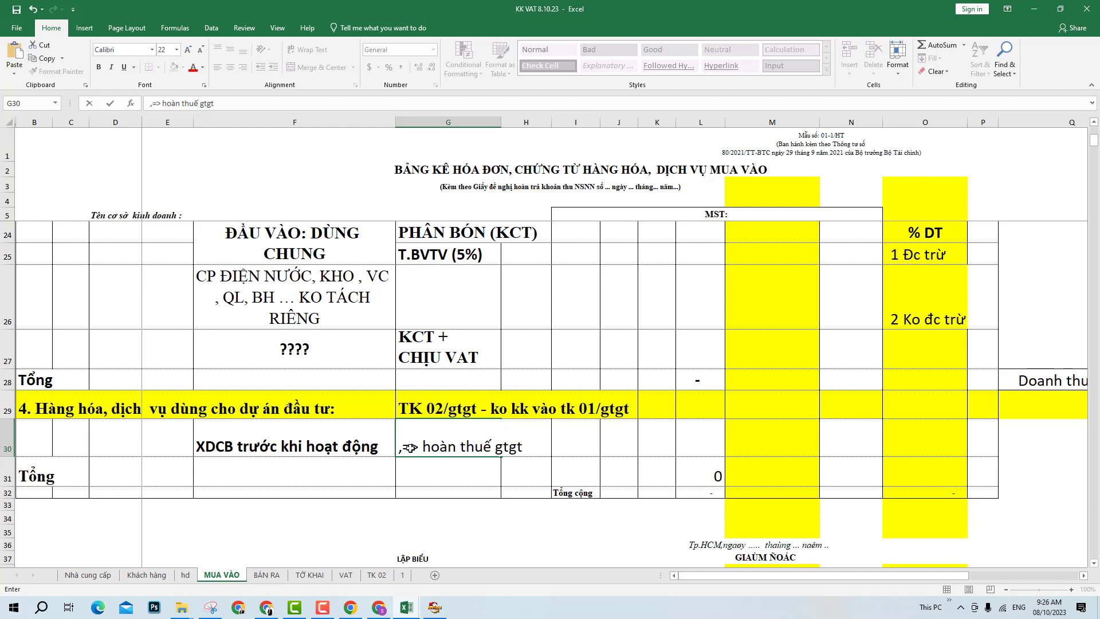
pyautogui.write(' (nêi')
pyautogui.write('u như ')
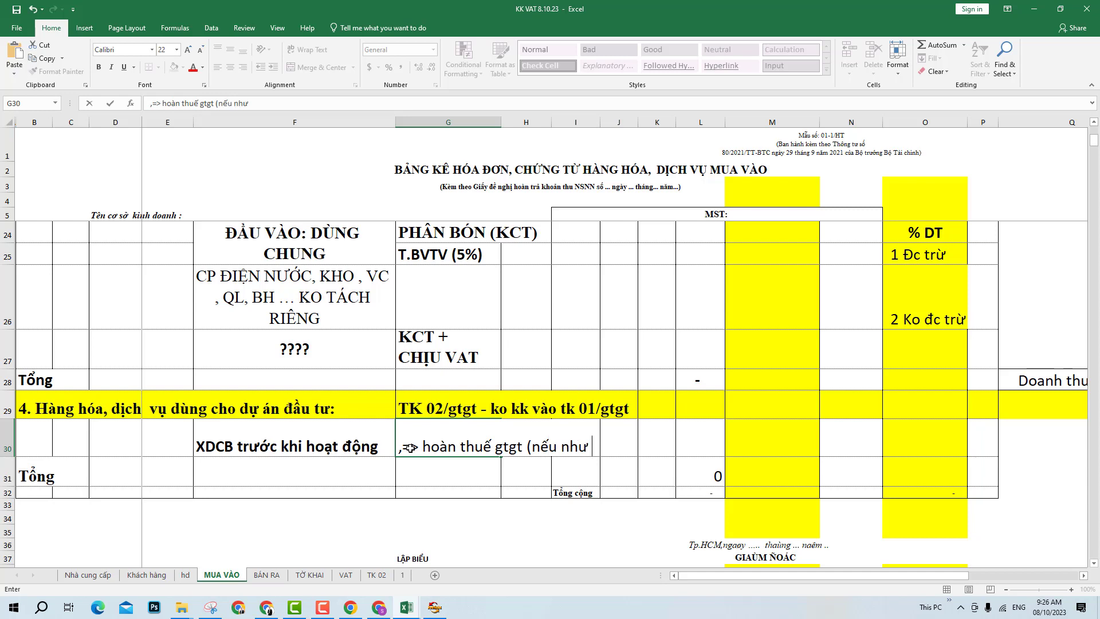
pyautogui.write('ddur')
pyautogui.write(' ĐK')
pyautogui.write(' hòa')
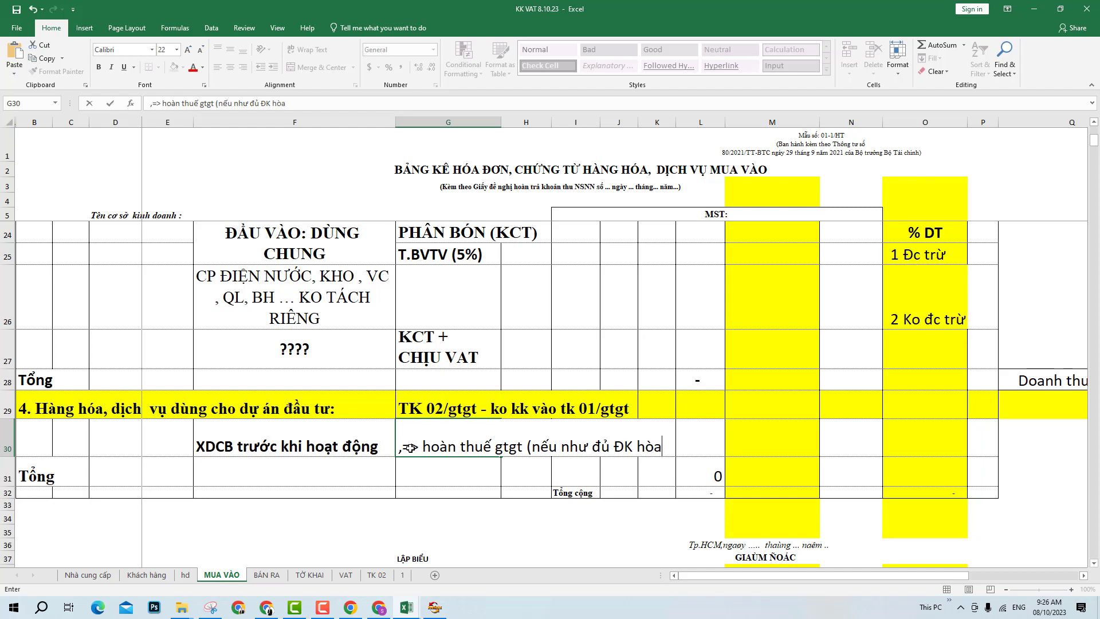
pyautogui.write('n thuê')
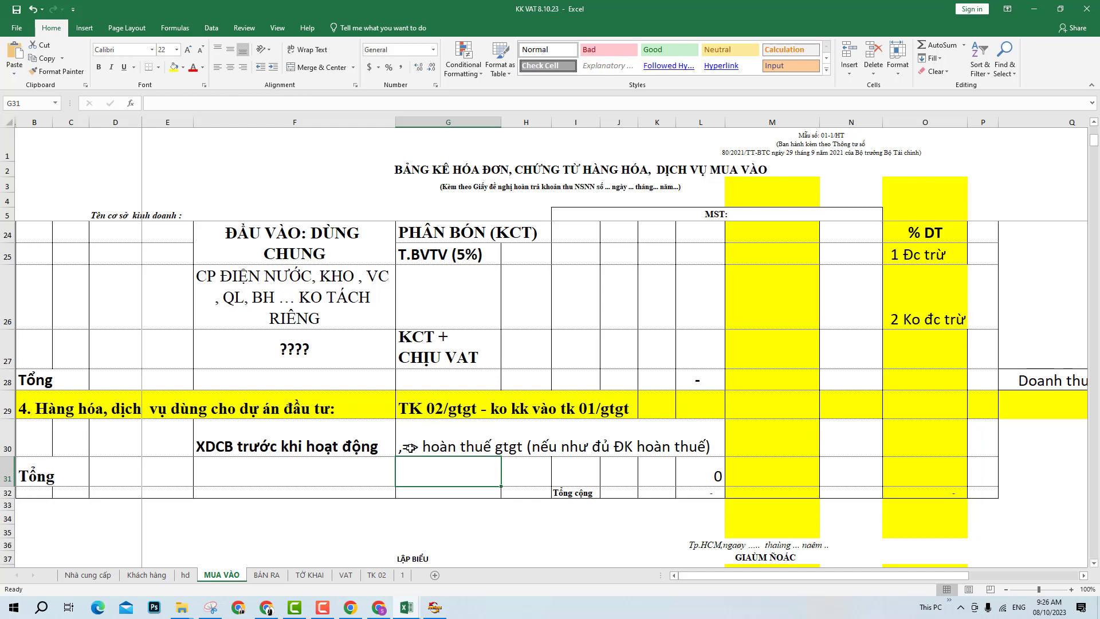
# - Make the VAT refund note in G30 bold and save the workbook
pyautogui.click(410, 447)
pyautogui.hotkey('ctrl', 'b')
pyautogui.click(447, 475)
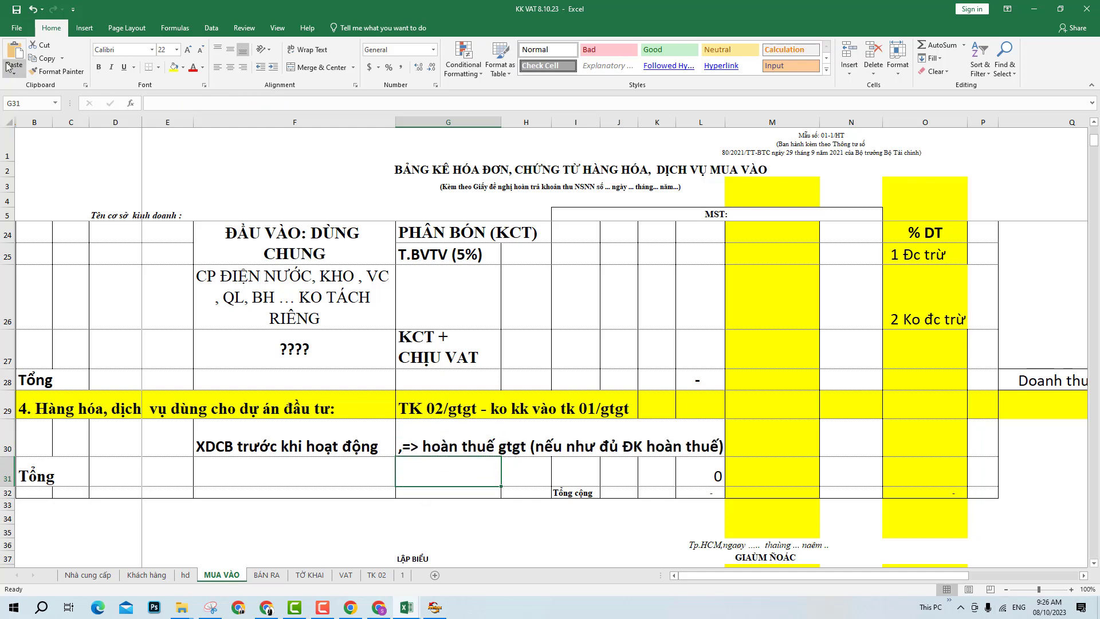
pyautogui.click(16, 10)
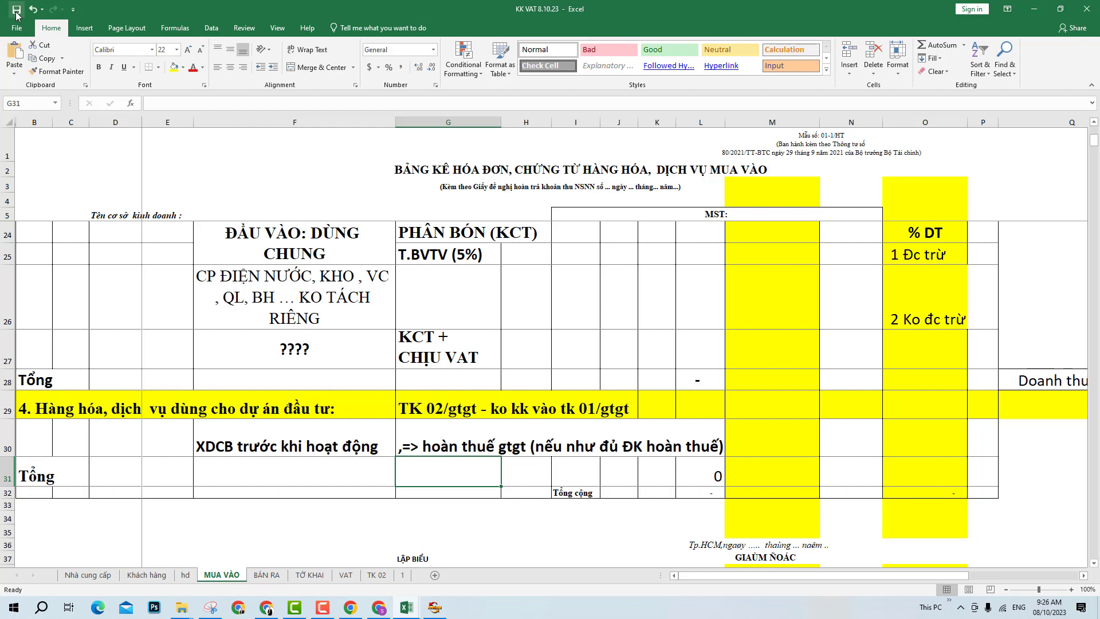
pyautogui.click(16, 11)
pyautogui.click(214, 462)
pyautogui.click(27, 433)
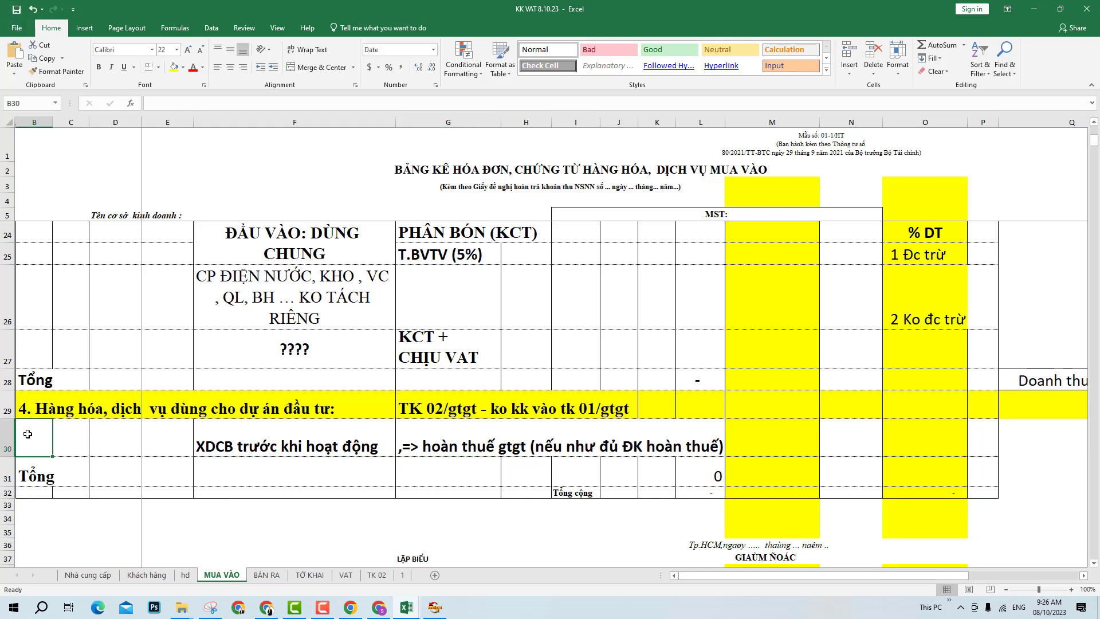
pyautogui.moveTo(27, 433); pyautogui.dragTo(776, 422)
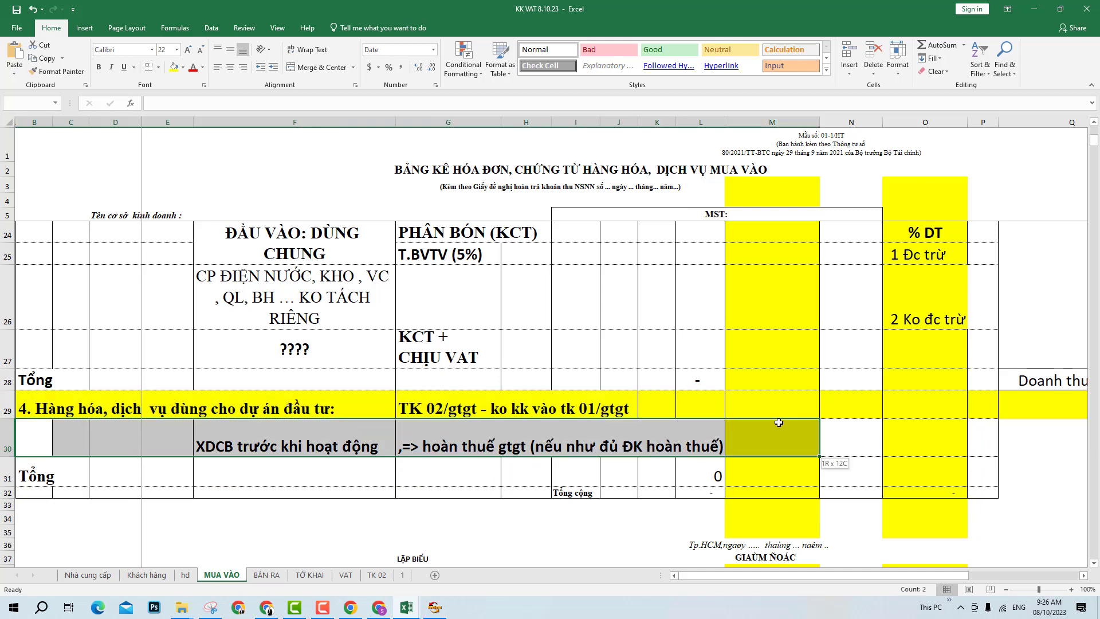
pyautogui.click(64, 438)
pyautogui.click(448, 408)
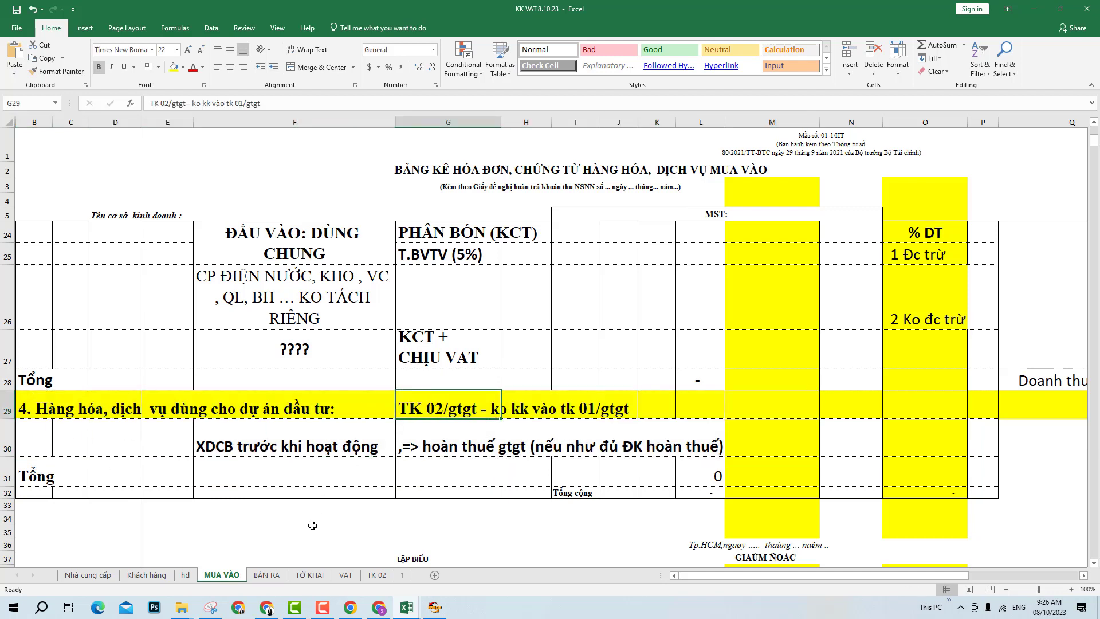
# - Review the 02/GTGT investment project declaration on the TK 02 sheet, from its title through indicators [21] to [32]
pyautogui.click(378, 575)
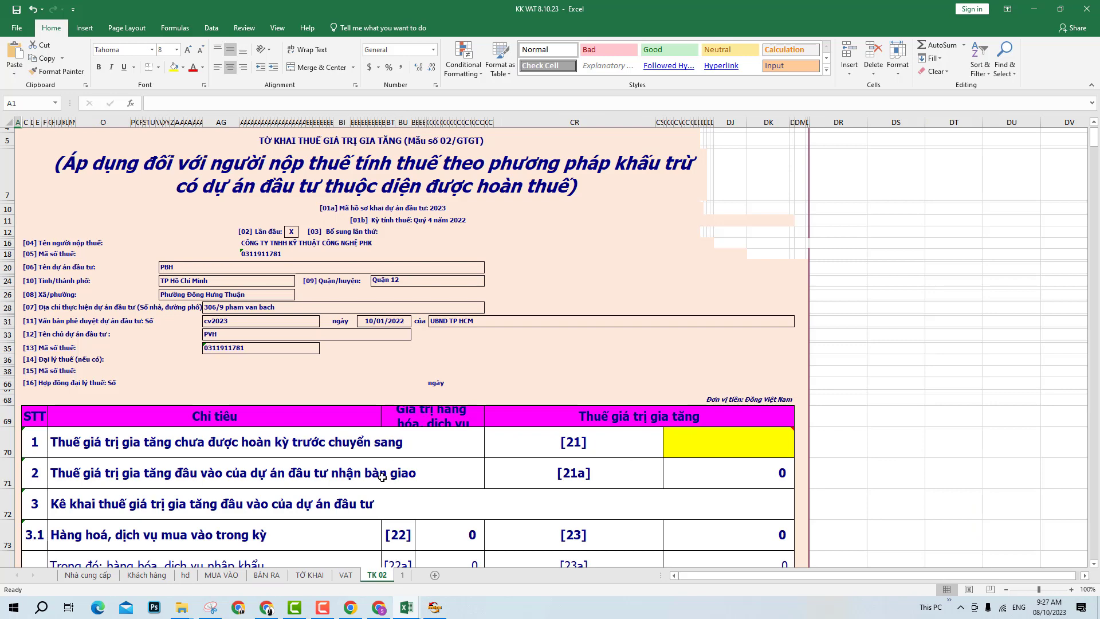
pyautogui.click(227, 194)
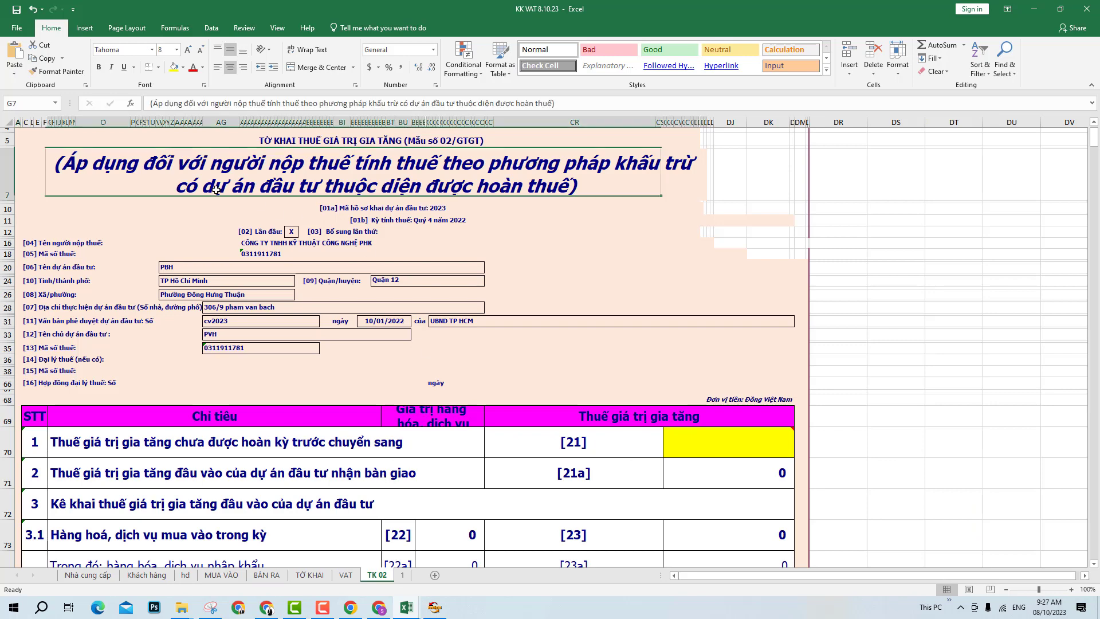
pyautogui.scroll(-3, 245, 313)
pyautogui.scroll(-10, 246, 314)
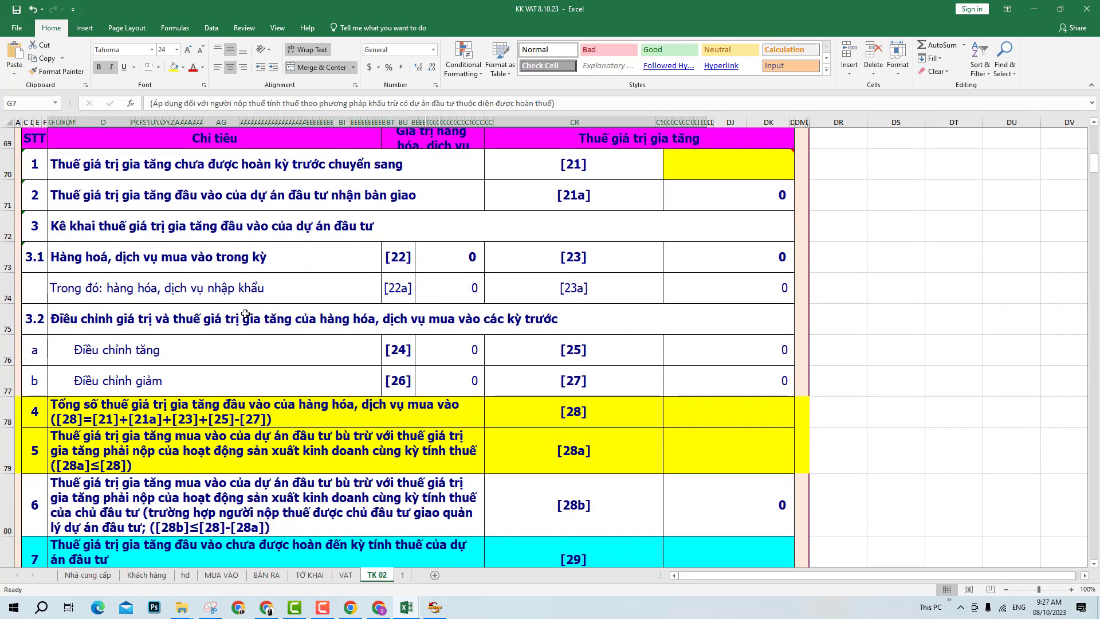
pyautogui.scroll(10, 244, 315)
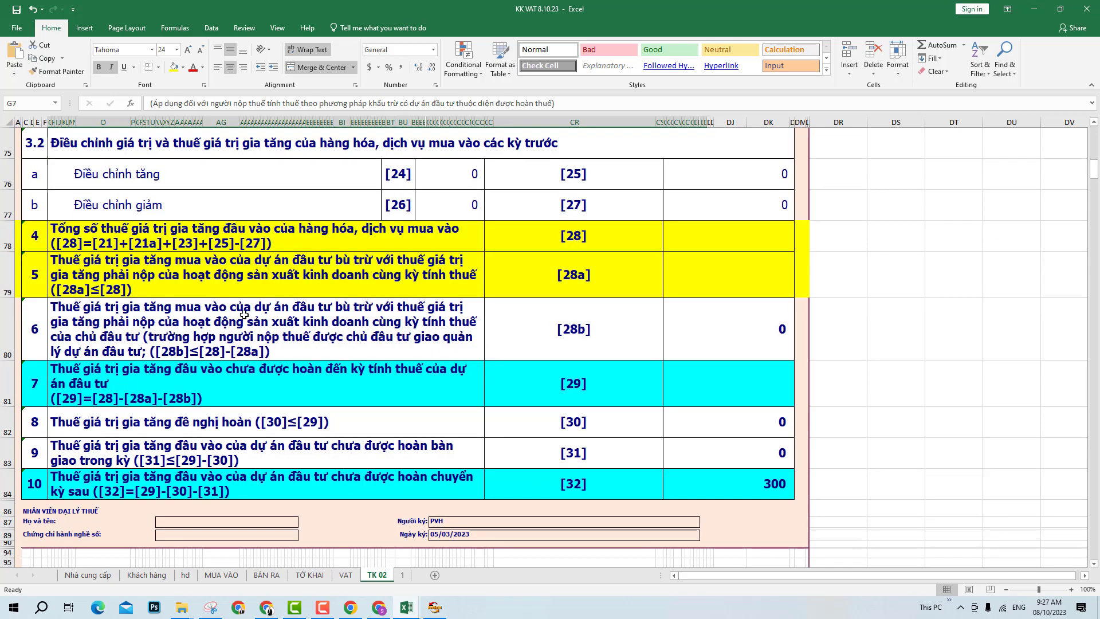
pyautogui.scroll(2, 244, 318)
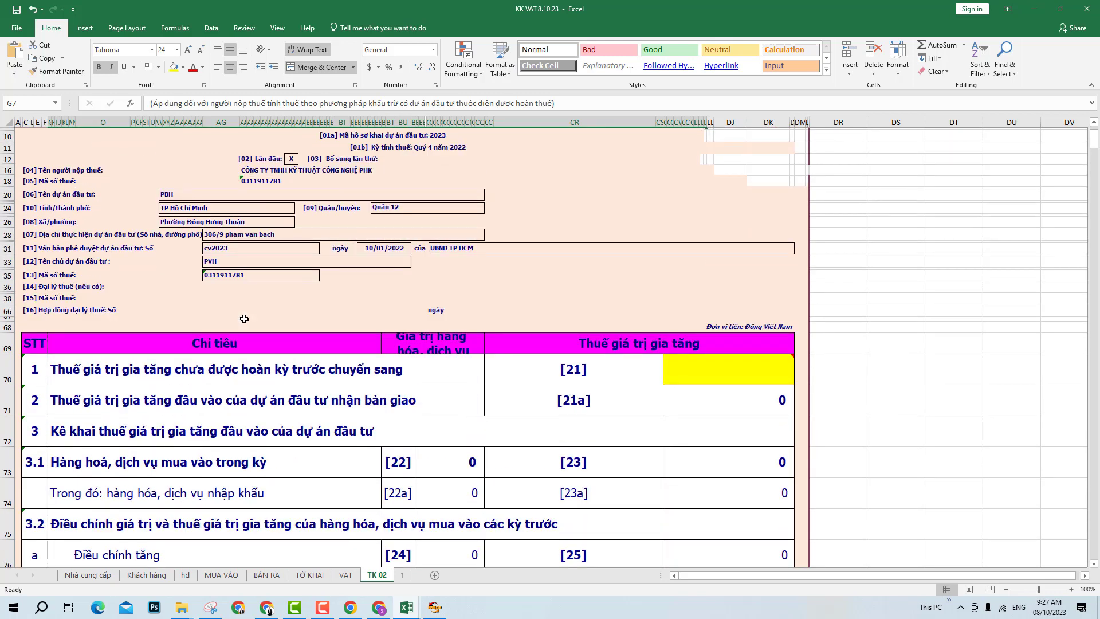
# - Look over the 01/GTGT declaration on the TỜ KHAI sheet and the sales list on the BÁN RA sheet, ending on TỜ KHAI
pyautogui.click(307, 575)
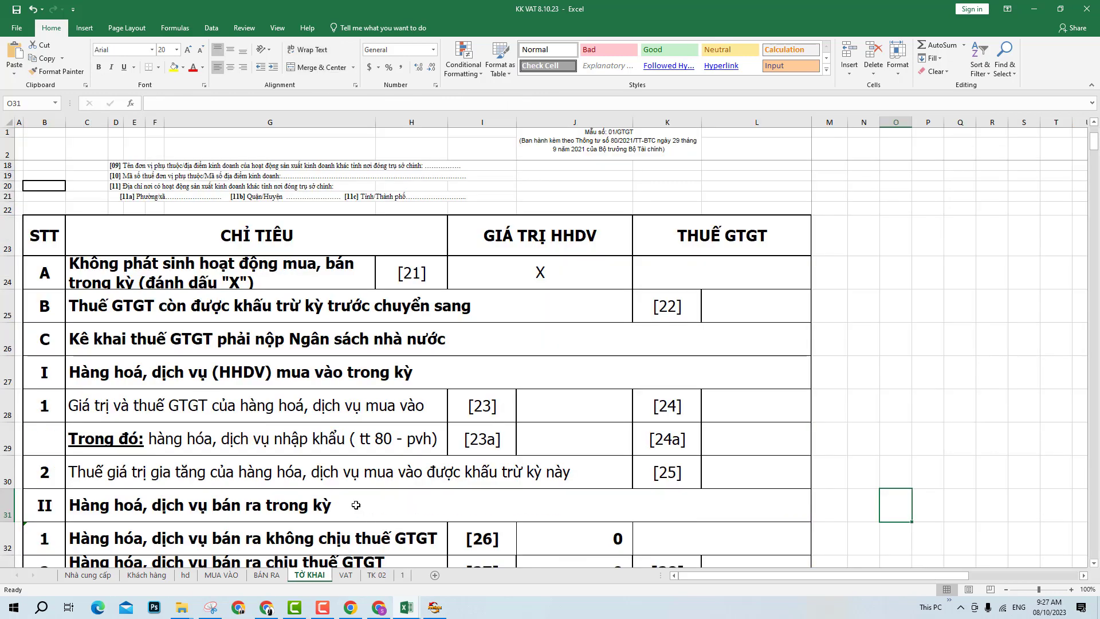
pyautogui.scroll(3, 356, 504)
pyautogui.click(222, 575)
pyautogui.click(265, 575)
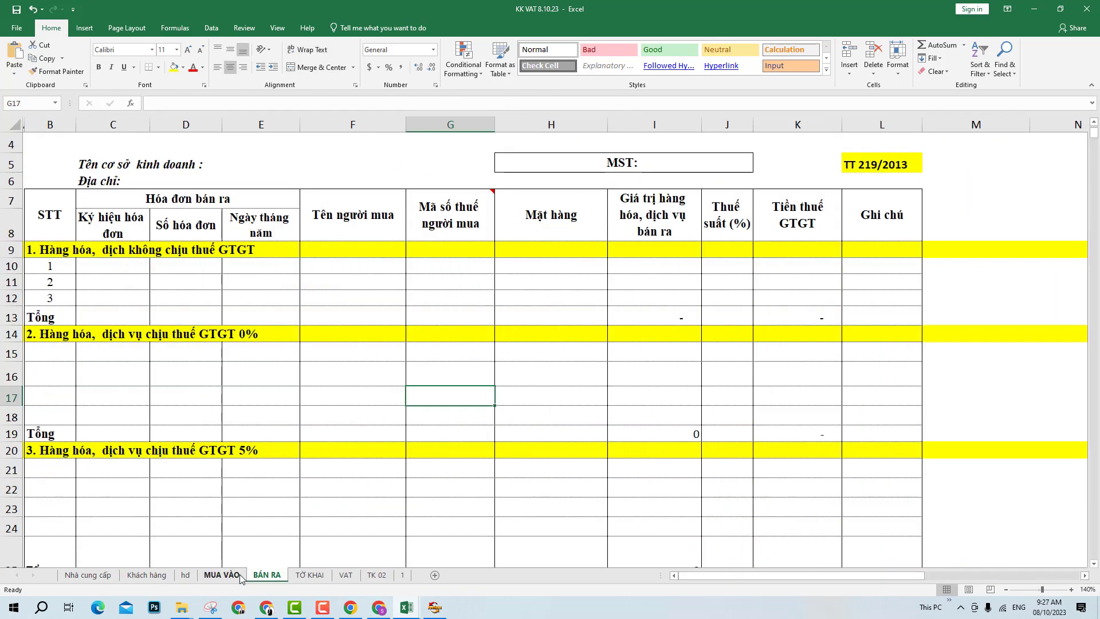
pyautogui.click(397, 491)
pyautogui.click(309, 575)
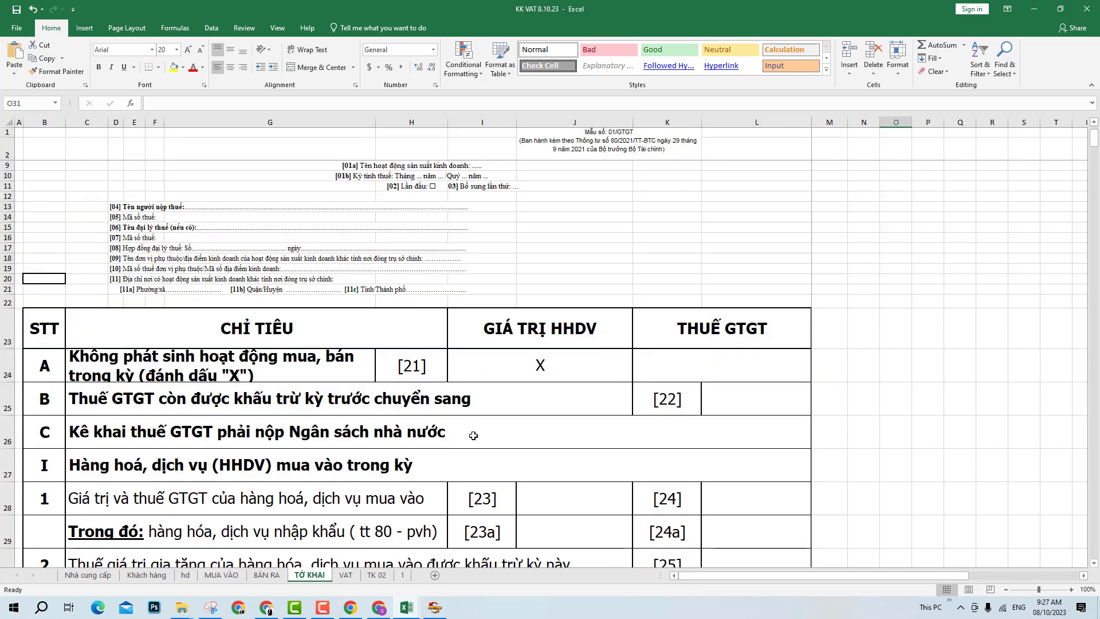
pyautogui.click(930, 422)
pyautogui.scroll(-3, 928, 422)
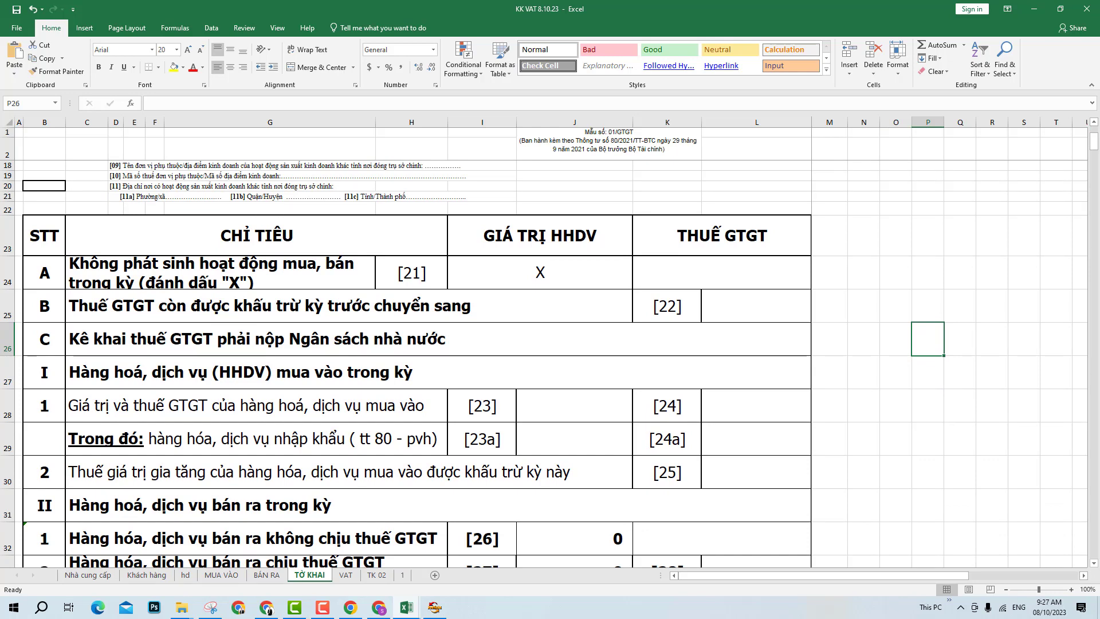
# - Switch to the Google Meet call and share the "Link tải tài liệu" text and Drive link from the Q&A in the call chat
pyautogui.click(379, 607)
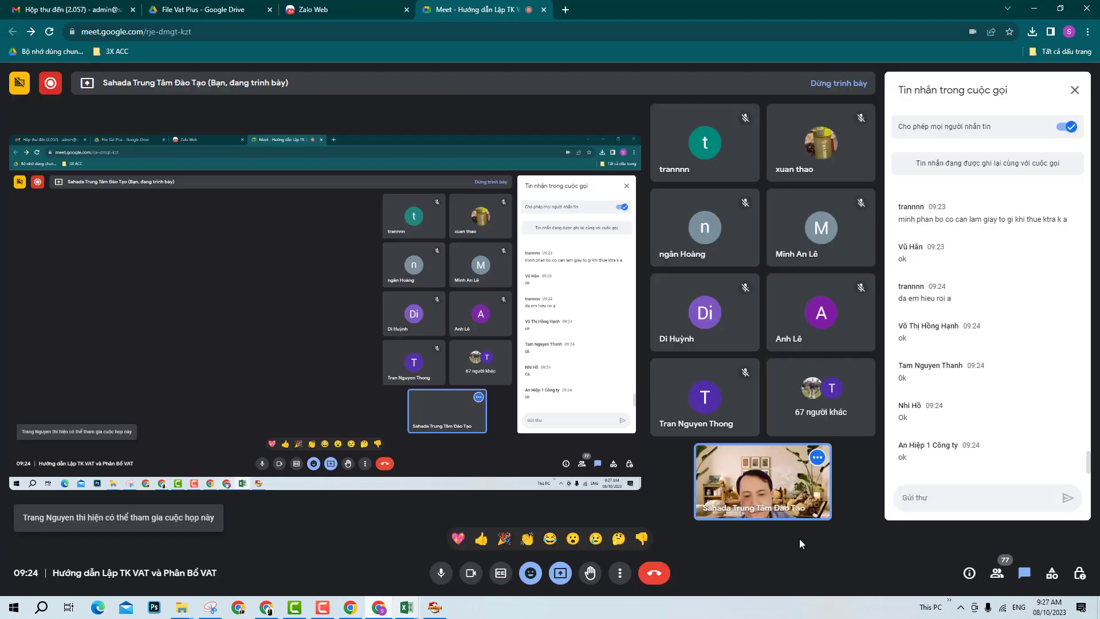
pyautogui.click(1052, 573)
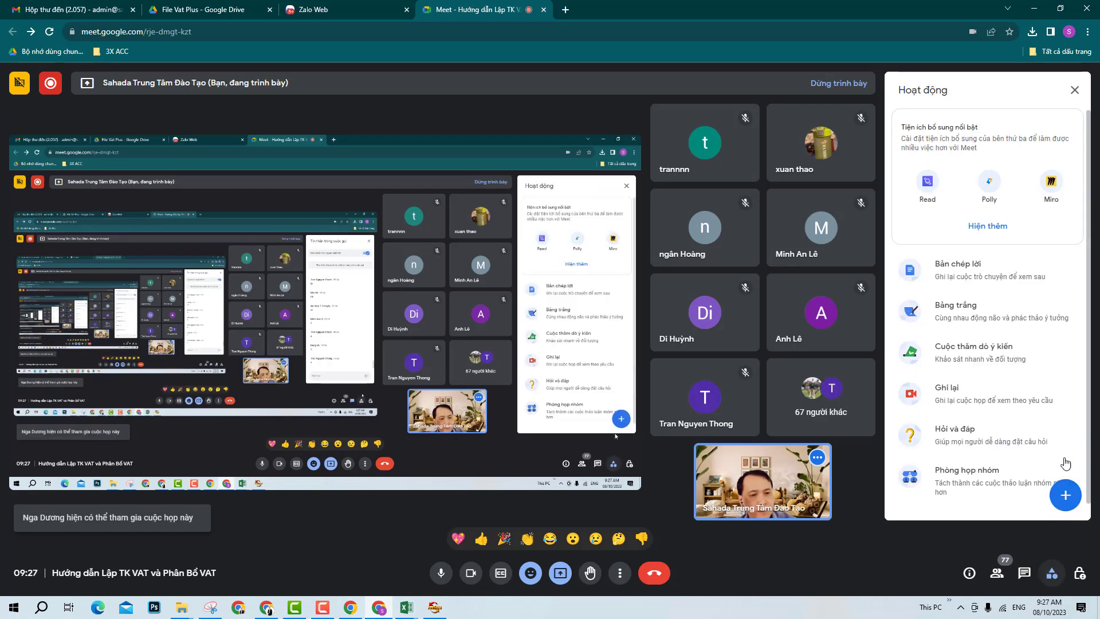
pyautogui.click(1000, 434)
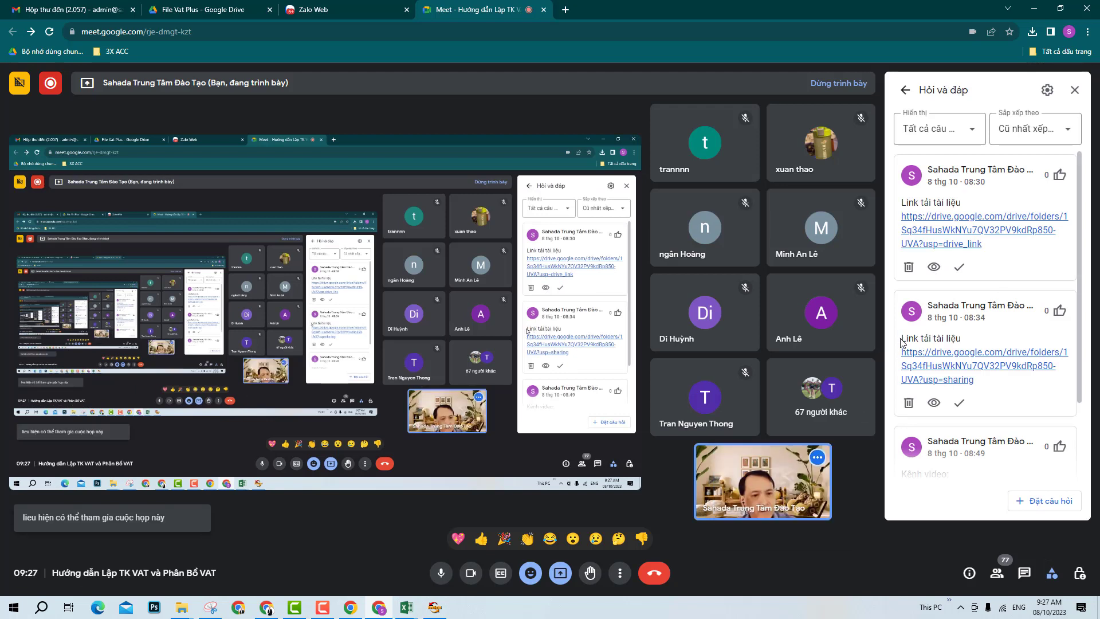
pyautogui.moveTo(902, 340); pyautogui.dragTo(977, 383)
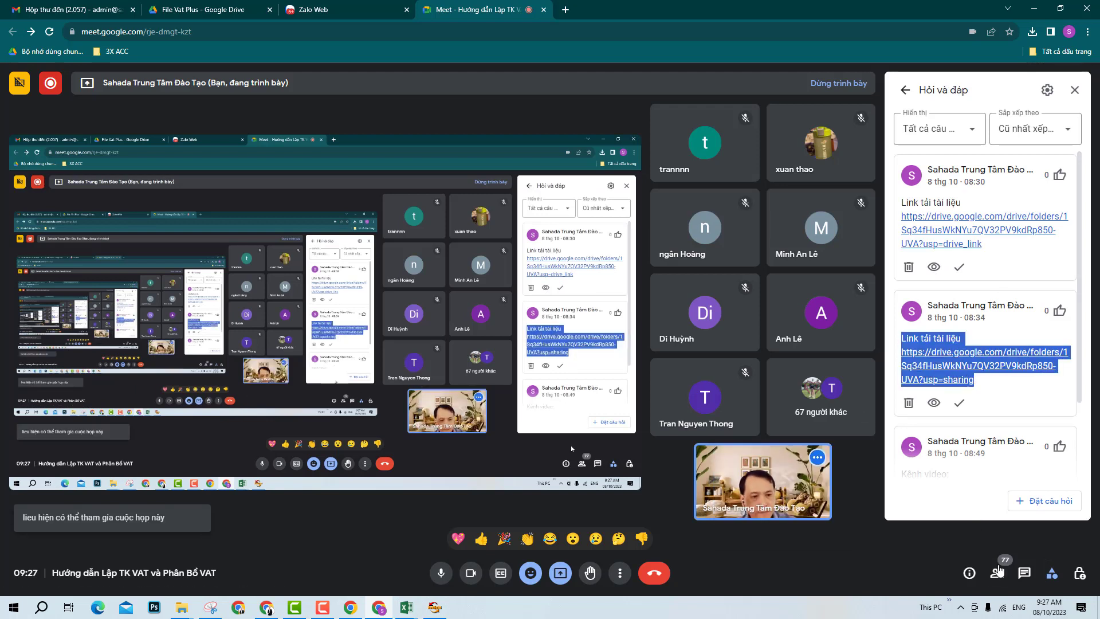
pyautogui.click(1024, 573)
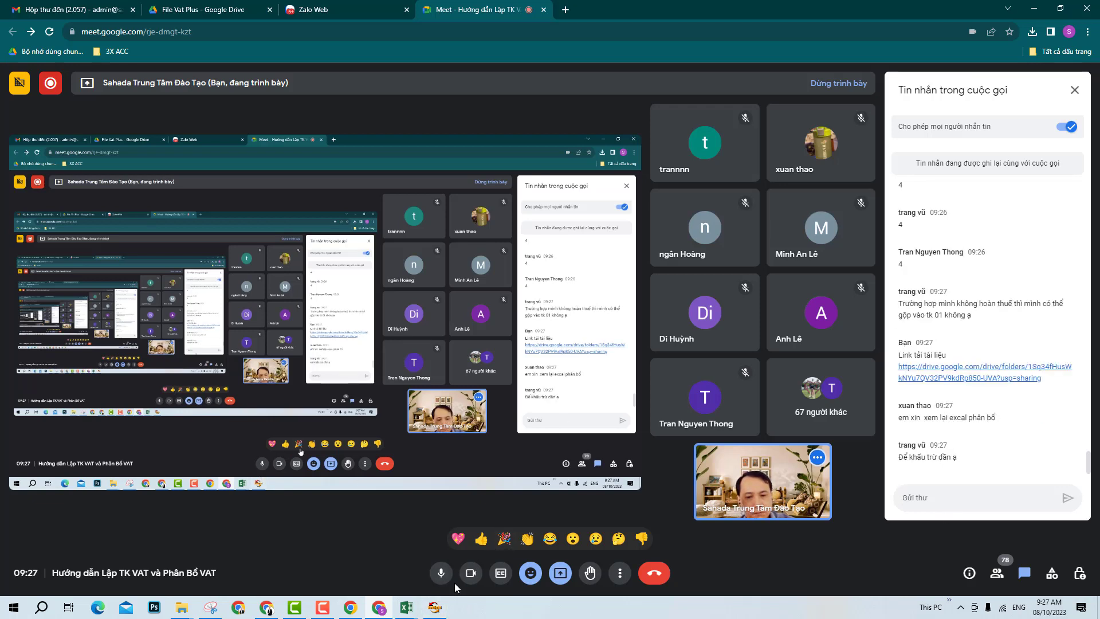
# - Return to the KK VAT 8.10.23 workbook and heighten rows 46 and 47 on TỜ KHAI so the [40a] and [40b] descriptions fit fully
pyautogui.moveTo(416, 609)
pyautogui.click(467, 555)
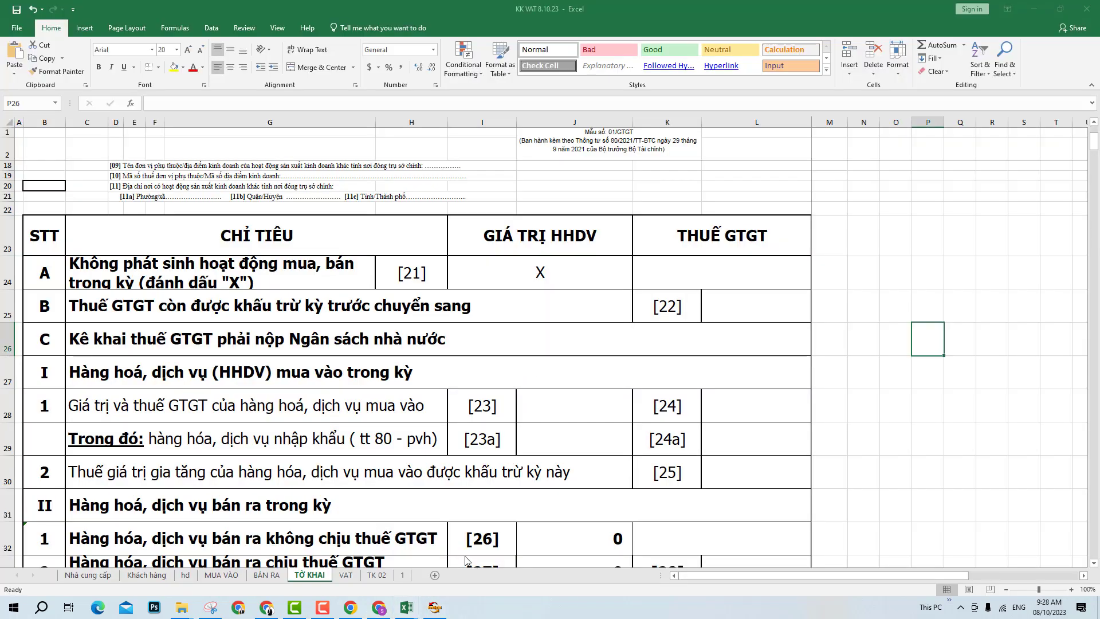
pyautogui.click(853, 499)
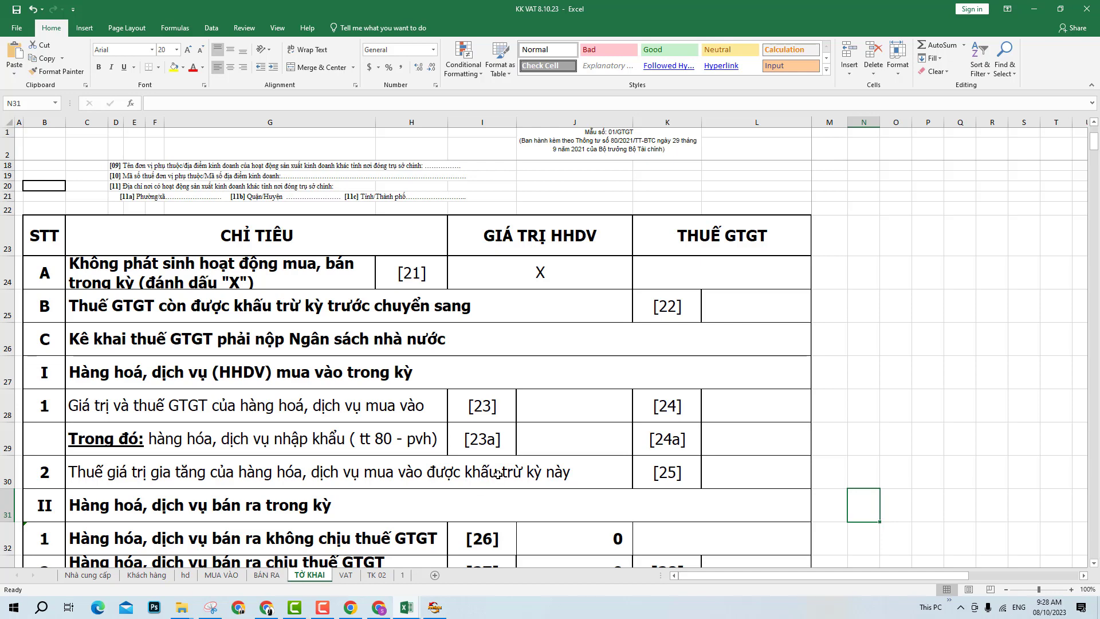
pyautogui.scroll(-4, 498, 475)
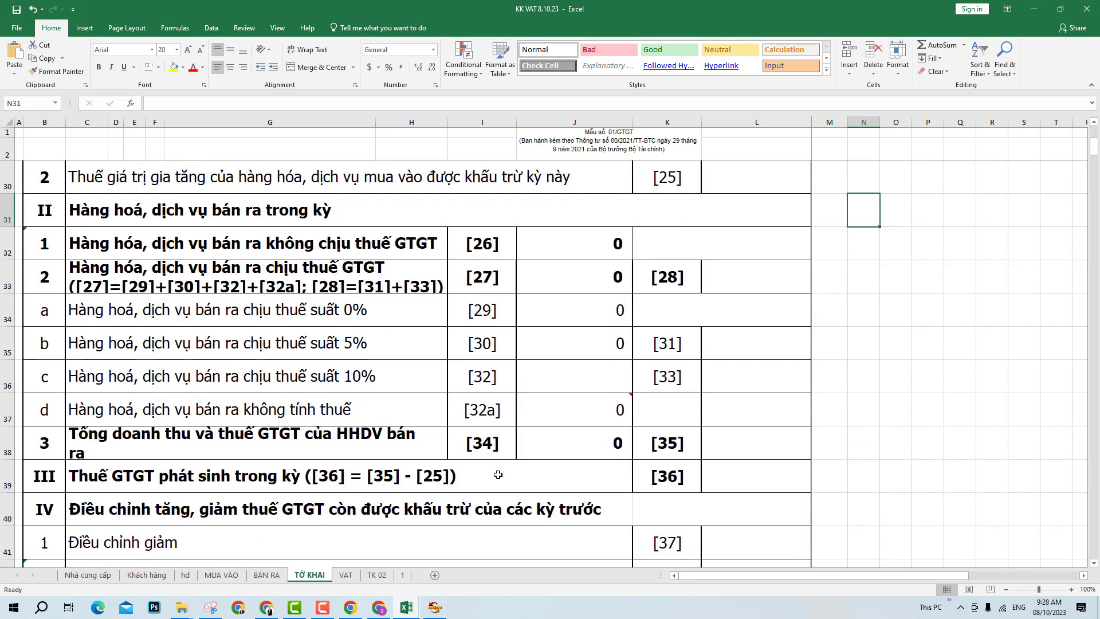
pyautogui.scroll(-2, 498, 475)
pyautogui.scroll(-2, 455, 484)
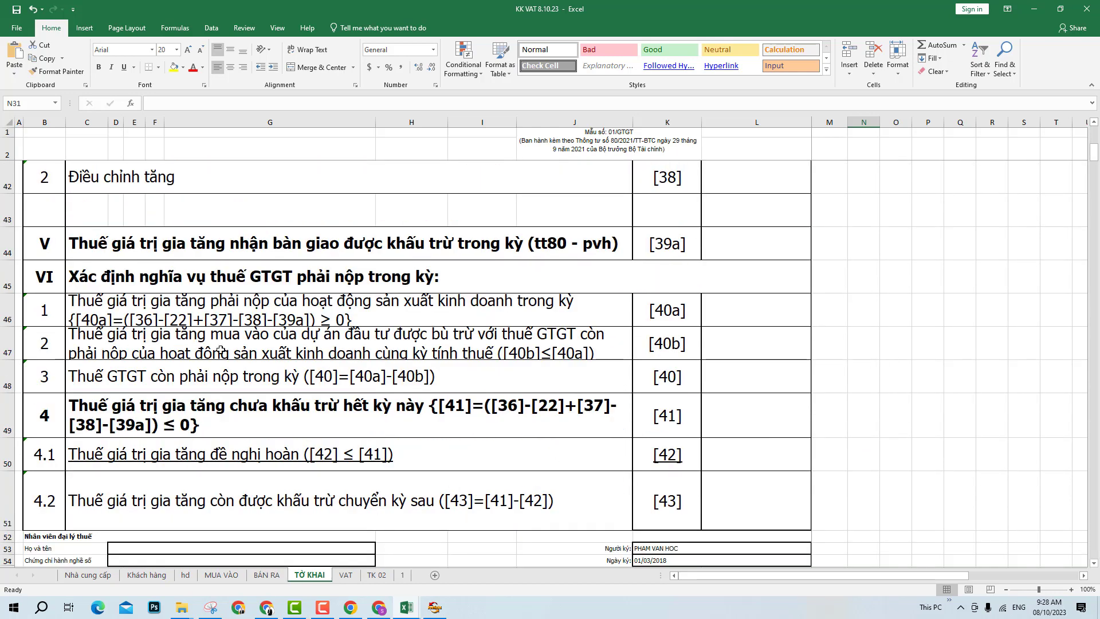
pyautogui.moveTo(7, 360); pyautogui.dragTo(7, 376)
pyautogui.moveTo(13, 326); pyautogui.dragTo(13, 344)
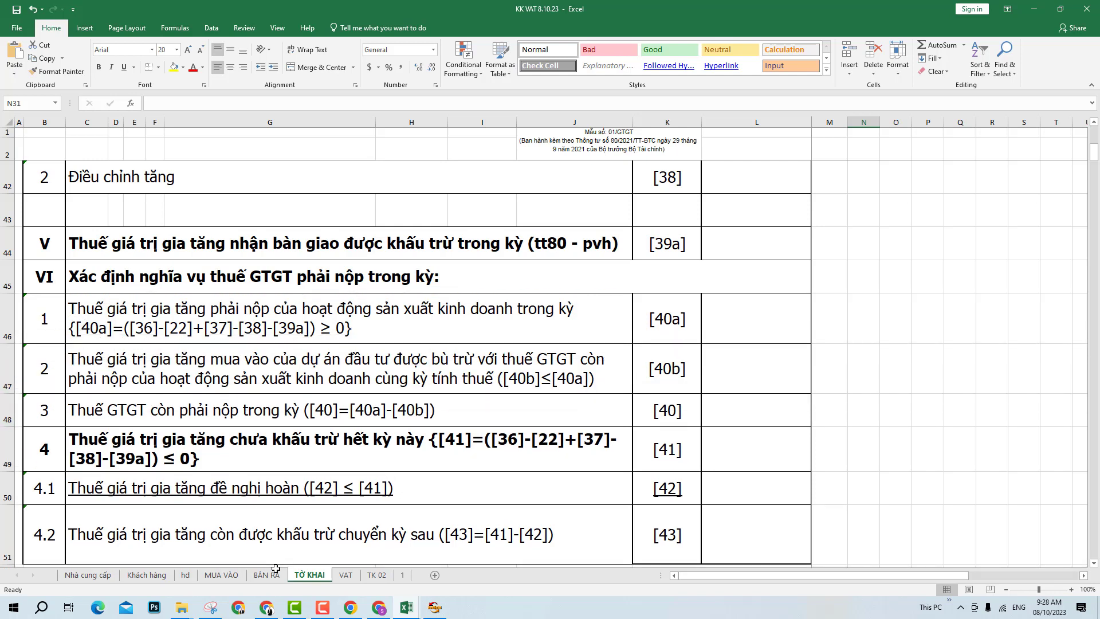
# - Save the workbook from the VAT sheet and return to the TỜ KHAI sheet
pyautogui.click(346, 575)
pyautogui.click(608, 525)
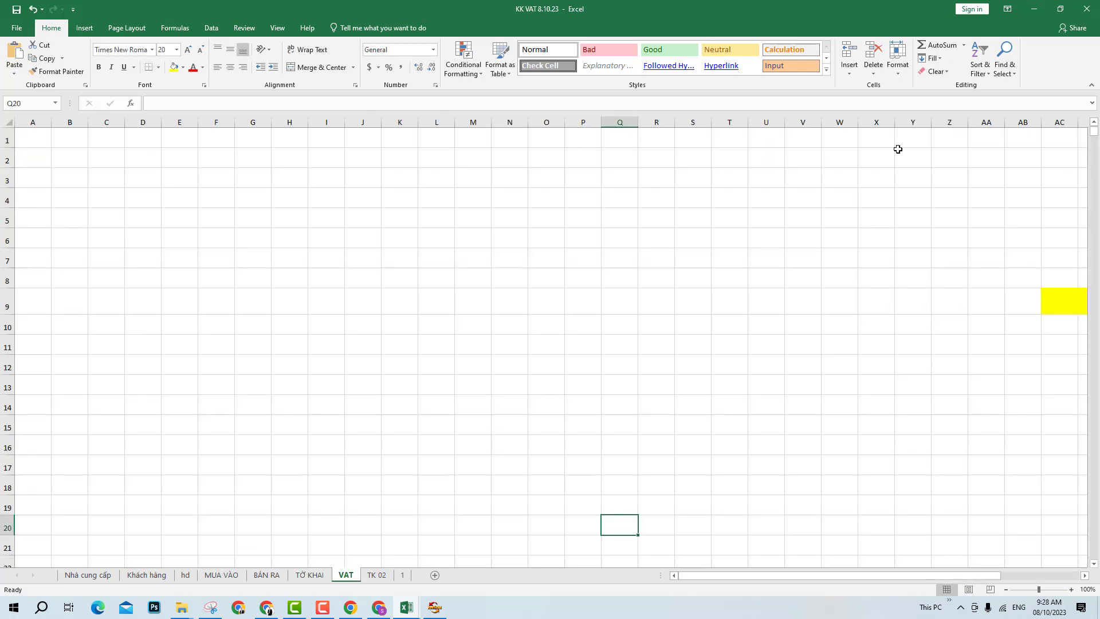
pyautogui.click(14, 12)
pyautogui.click(310, 575)
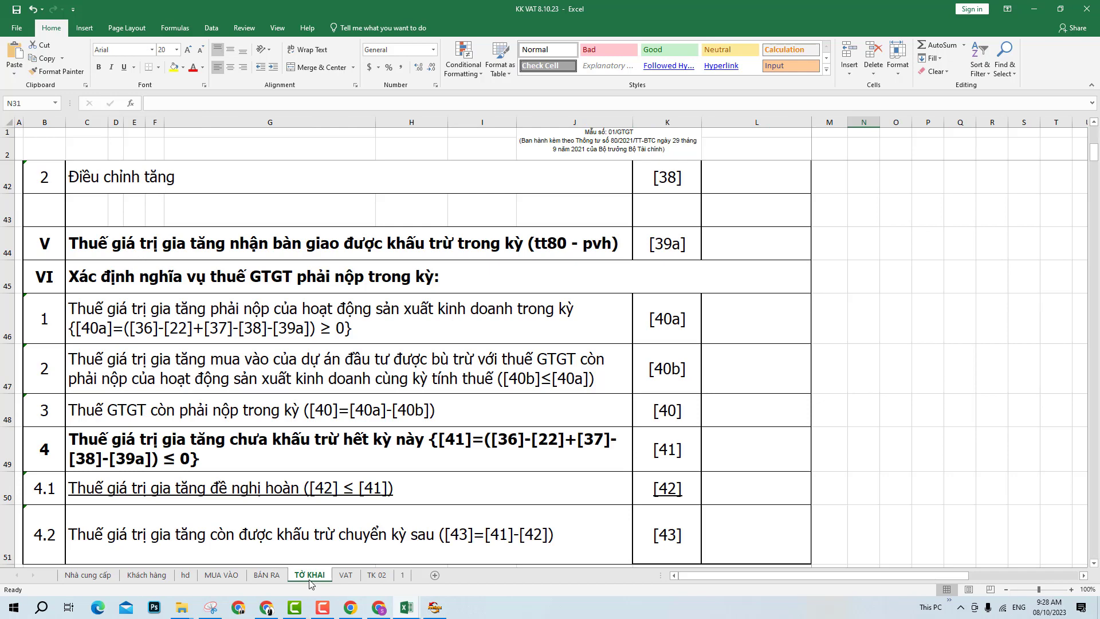
pyautogui.click(929, 502)
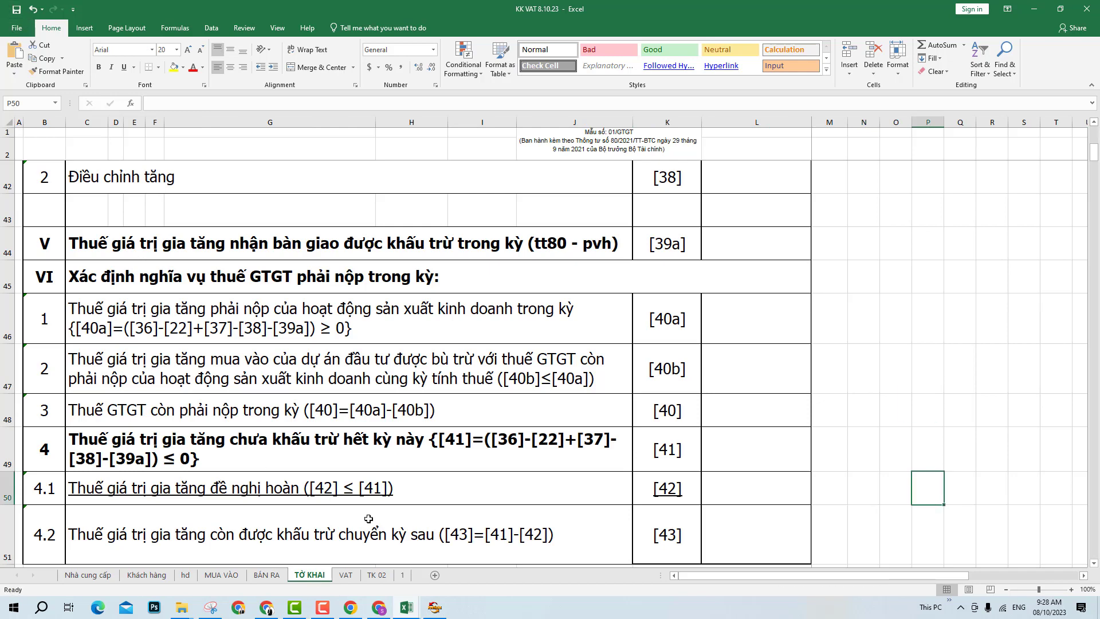
# - Admit the waiting participant to the Google Meet call and return to the KK VAT 8.10.23 workbook
pyautogui.click(378, 607)
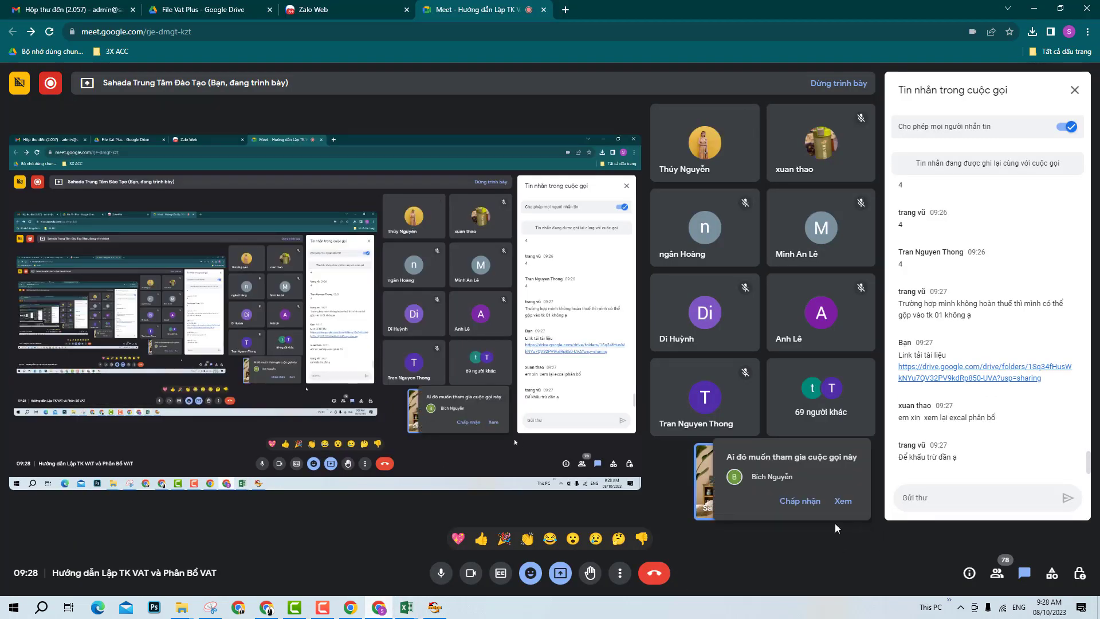
pyautogui.click(800, 500)
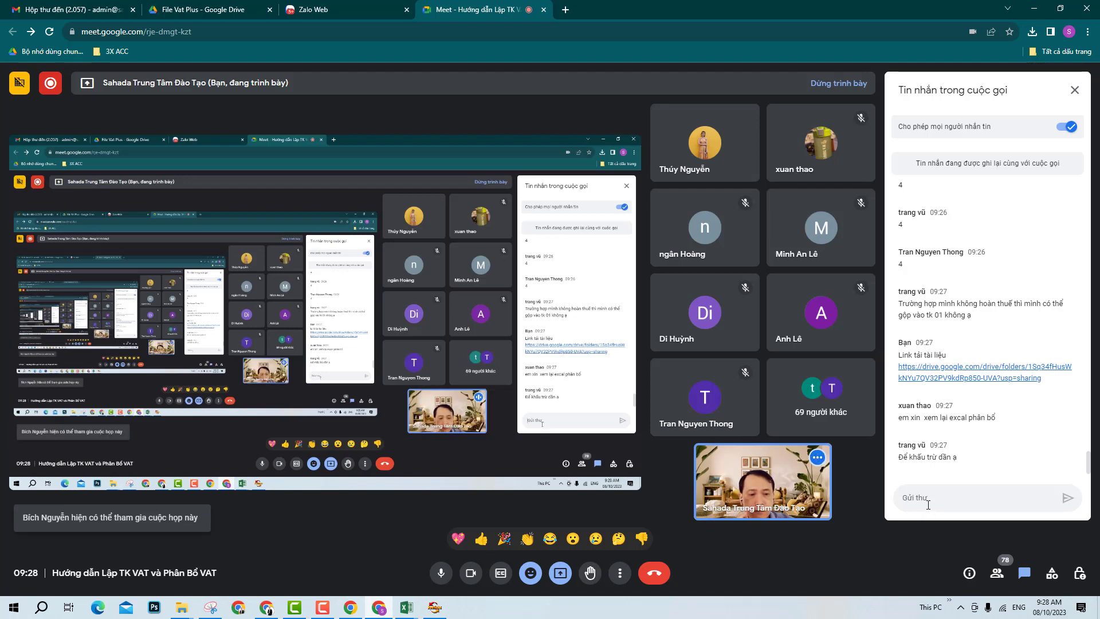
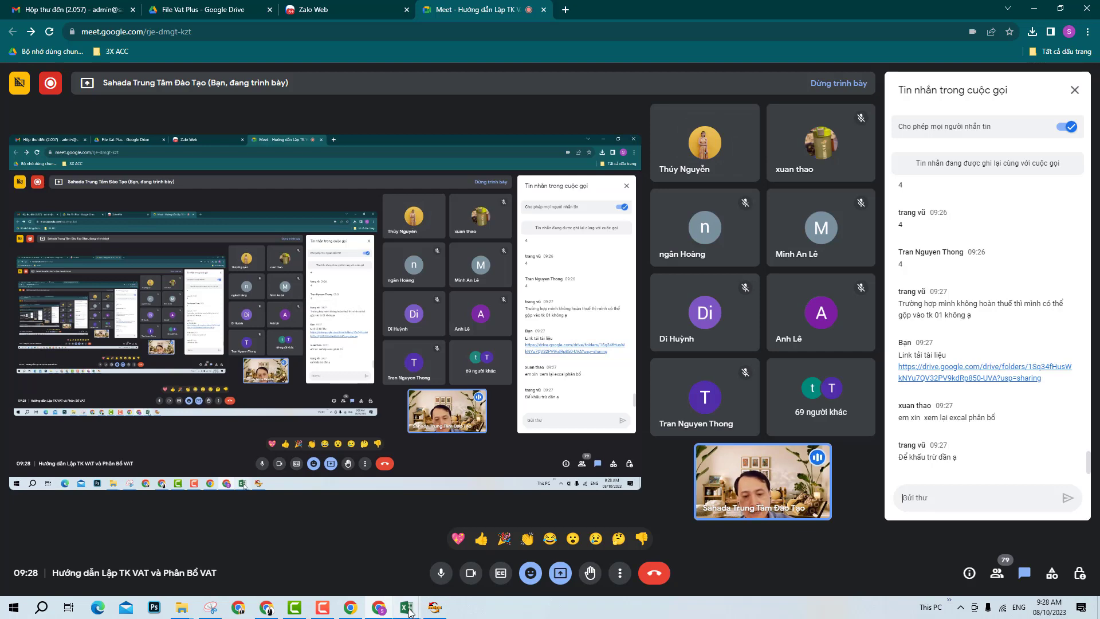
pyautogui.moveTo(410, 611)
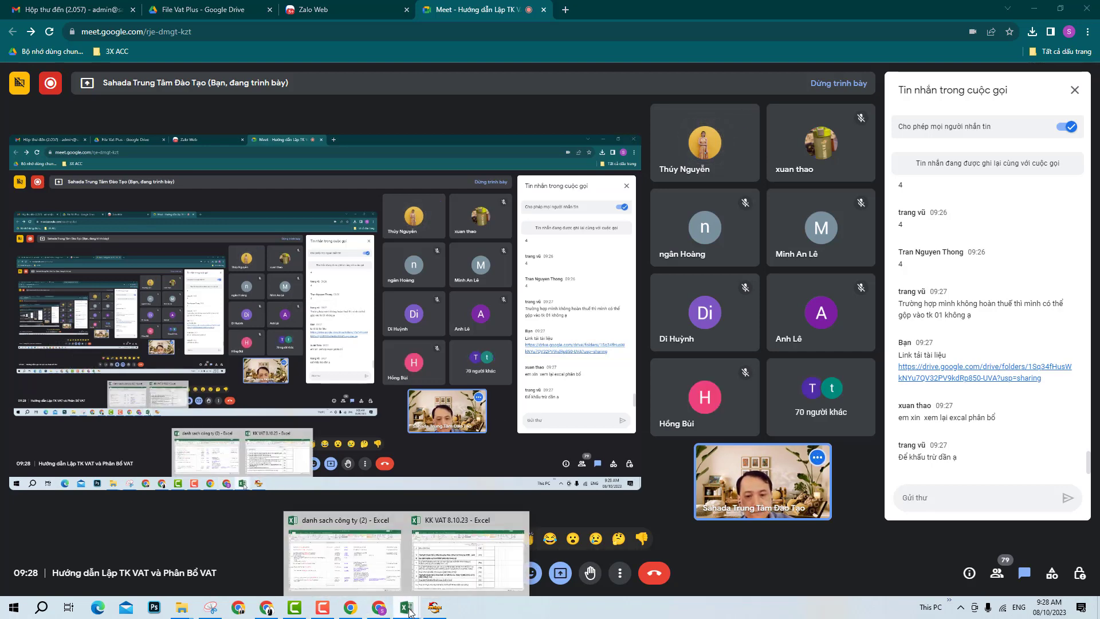
pyautogui.click(446, 561)
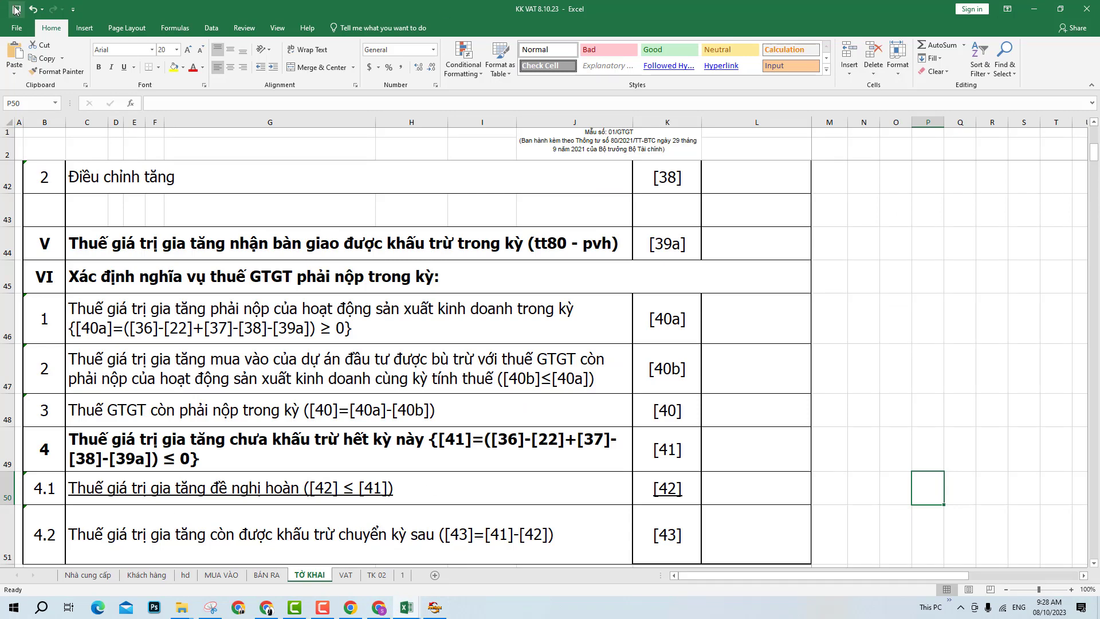
# - Look over indicators [37] to [41] on the TỜ KHAI sheet and purchase sections 2 to 4 on the MUA VÀO sheet
pyautogui.click(904, 473)
pyautogui.scroll(4, 903, 473)
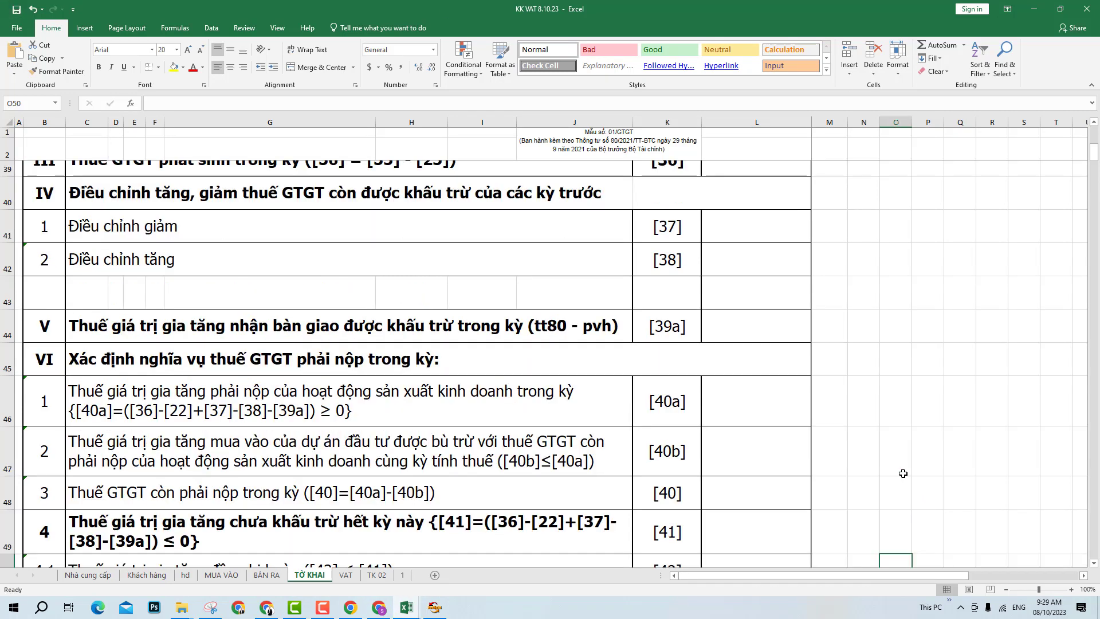
pyautogui.click(224, 575)
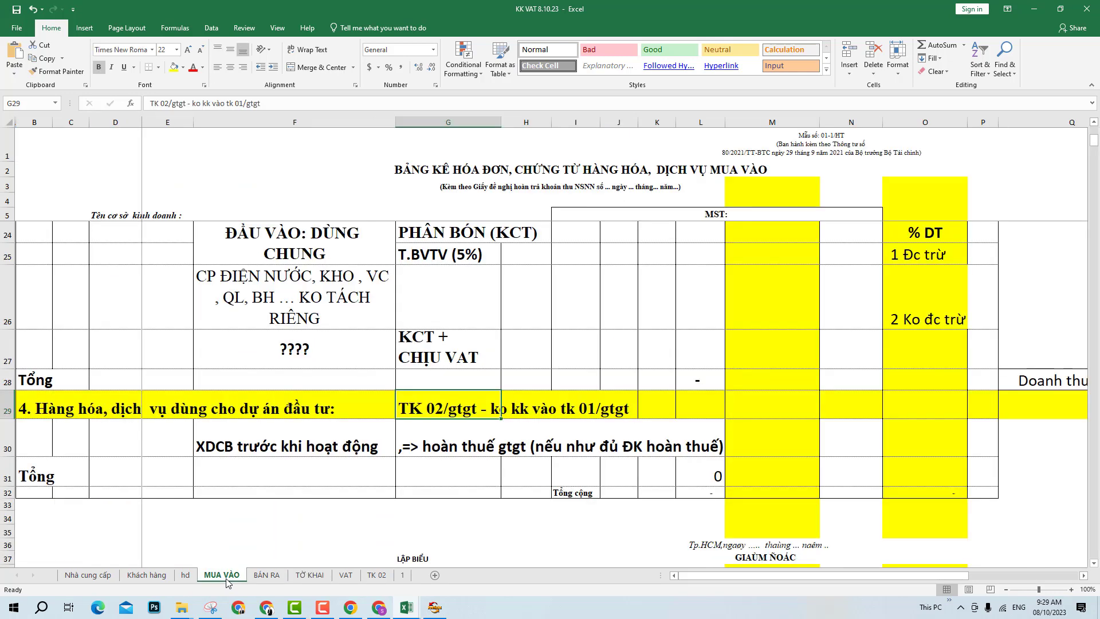
pyautogui.scroll(4, 227, 581)
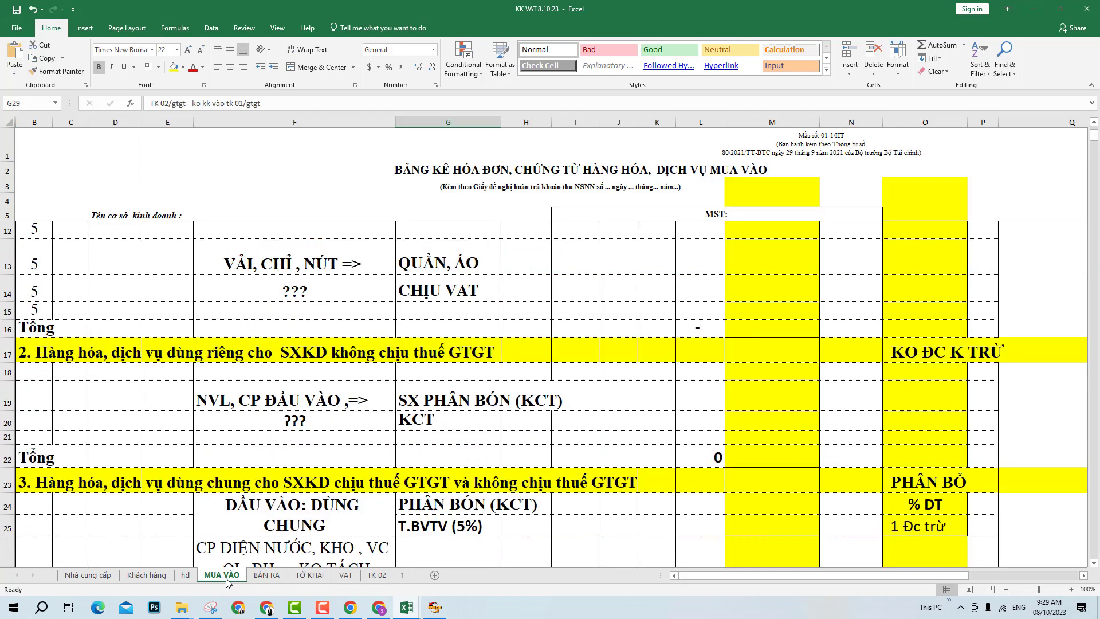
# - Admit the next waiting participant to the Google Meet call, and go back to the KK VAT 8.10.23 workbook to save it
pyautogui.click(350, 607)
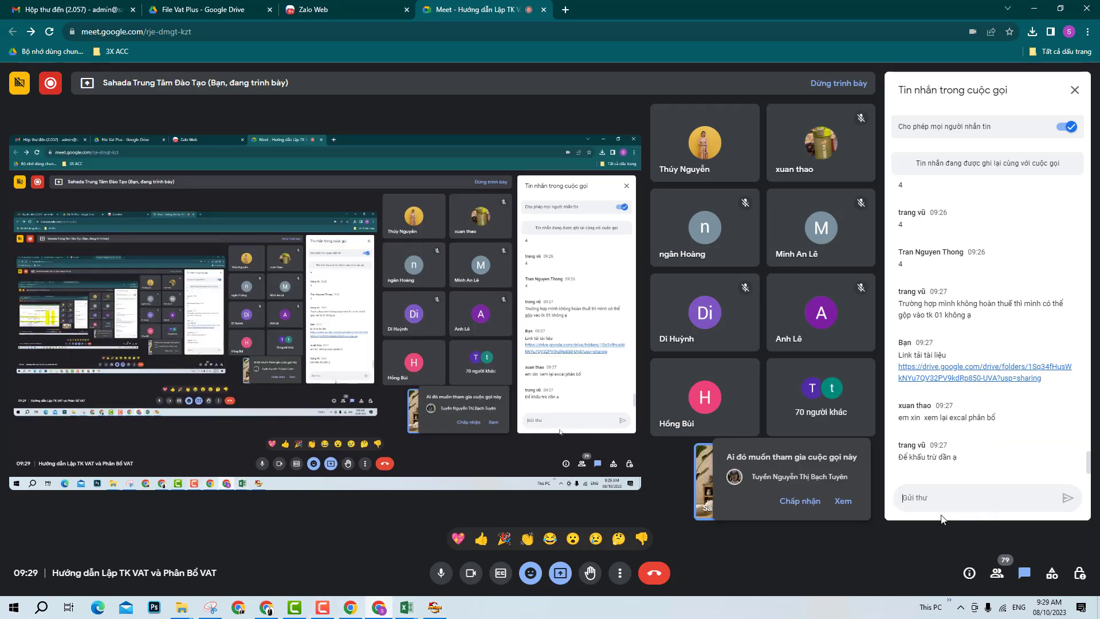
pyautogui.click(799, 501)
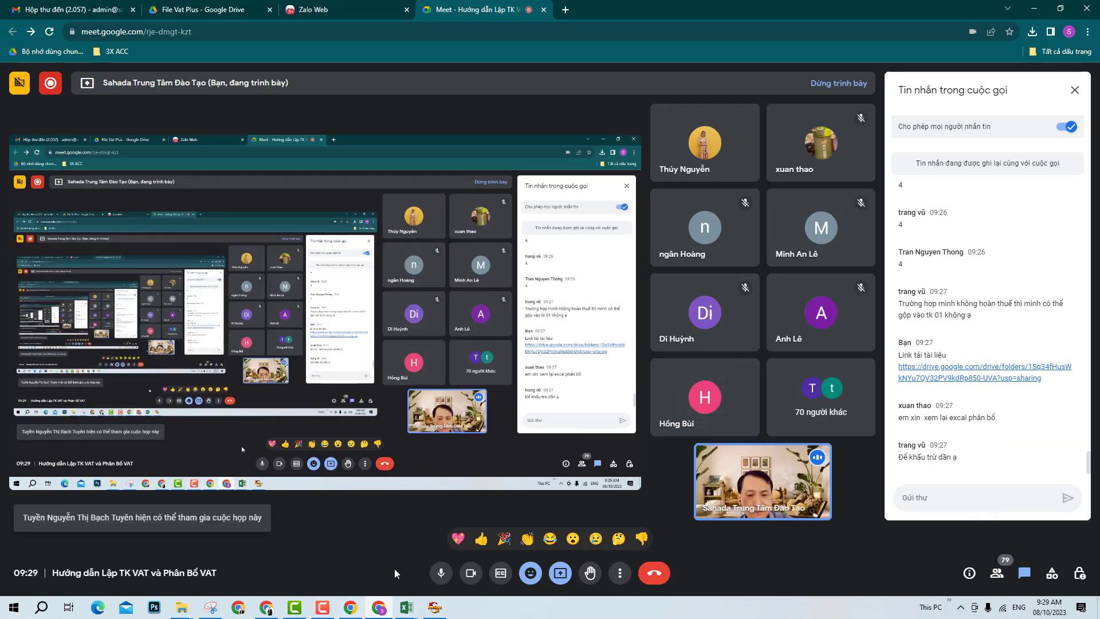
pyautogui.moveTo(406, 607)
pyautogui.click(433, 534)
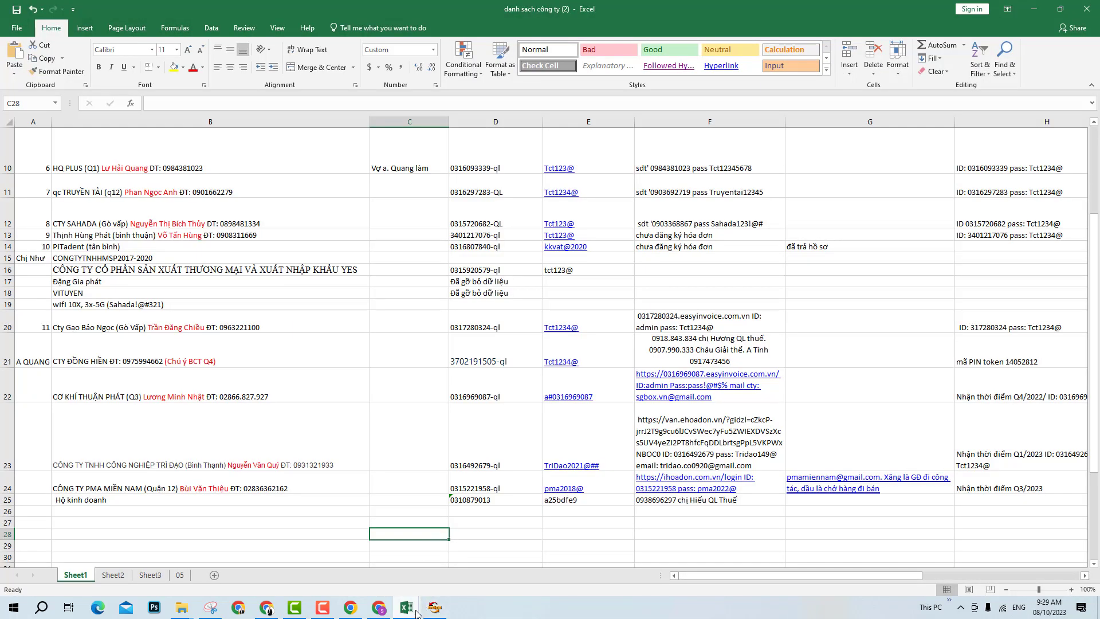
pyautogui.moveTo(406, 610)
pyautogui.click(470, 562)
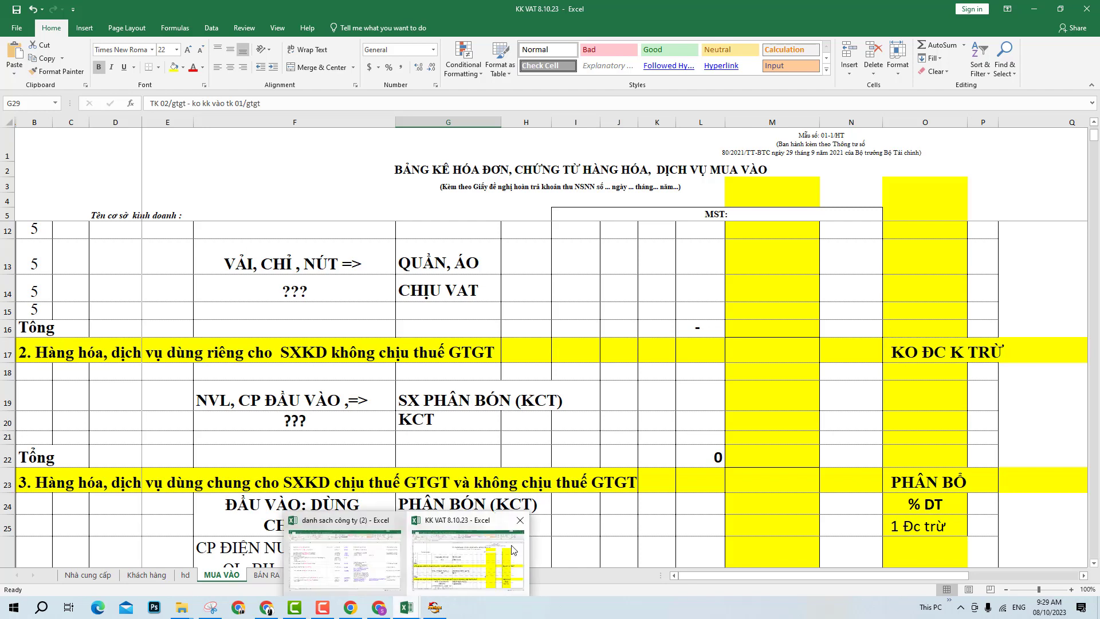
pyautogui.click(701, 480)
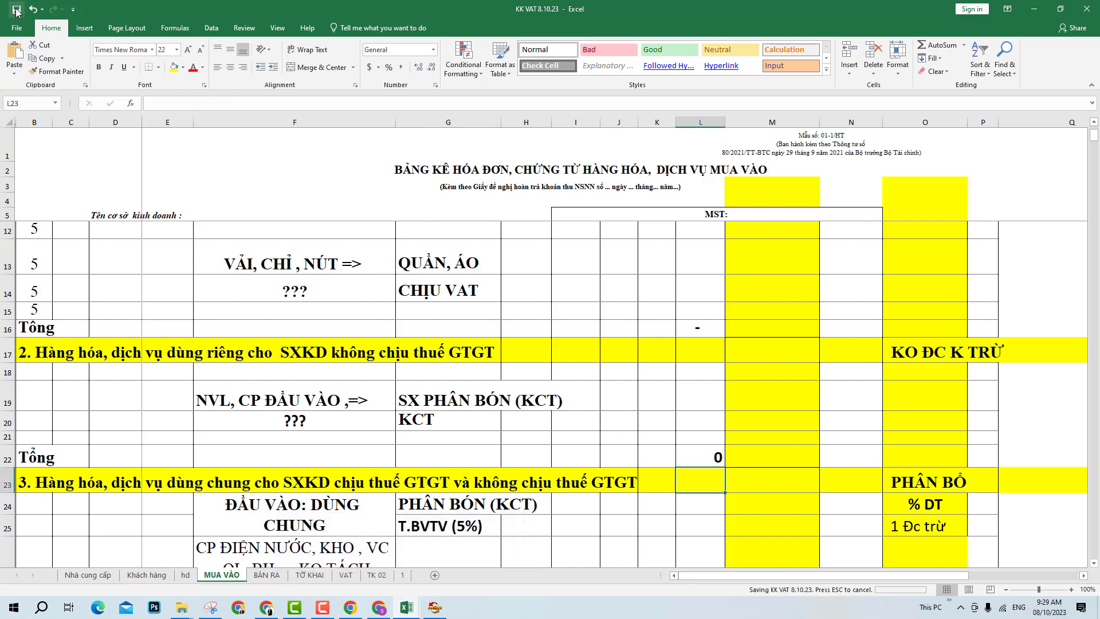
pyautogui.click(378, 608)
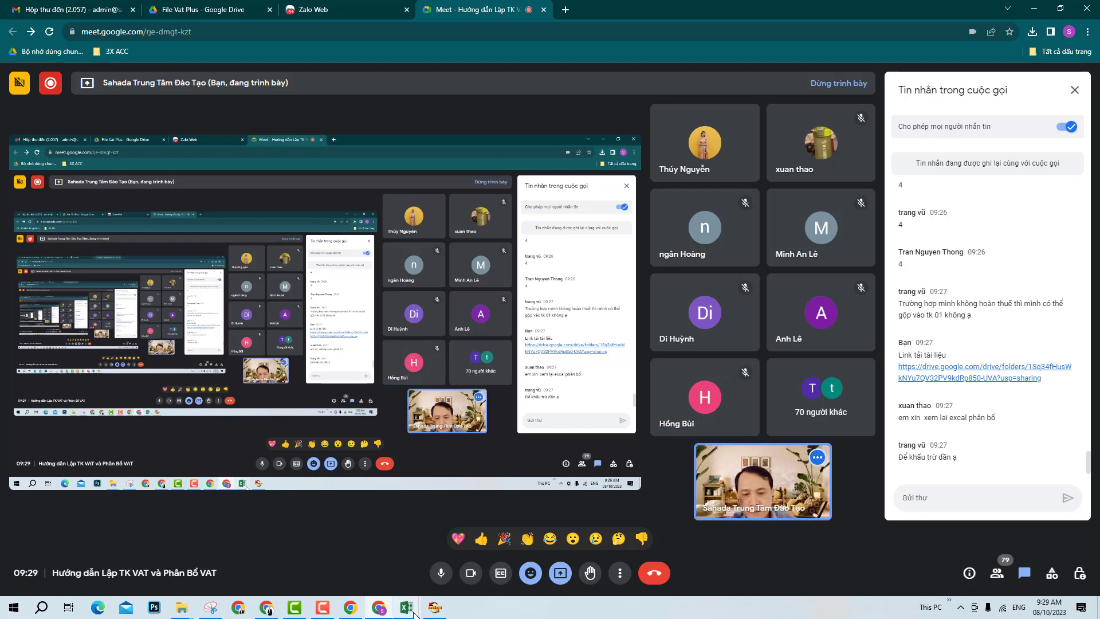
pyautogui.moveTo(414, 613)
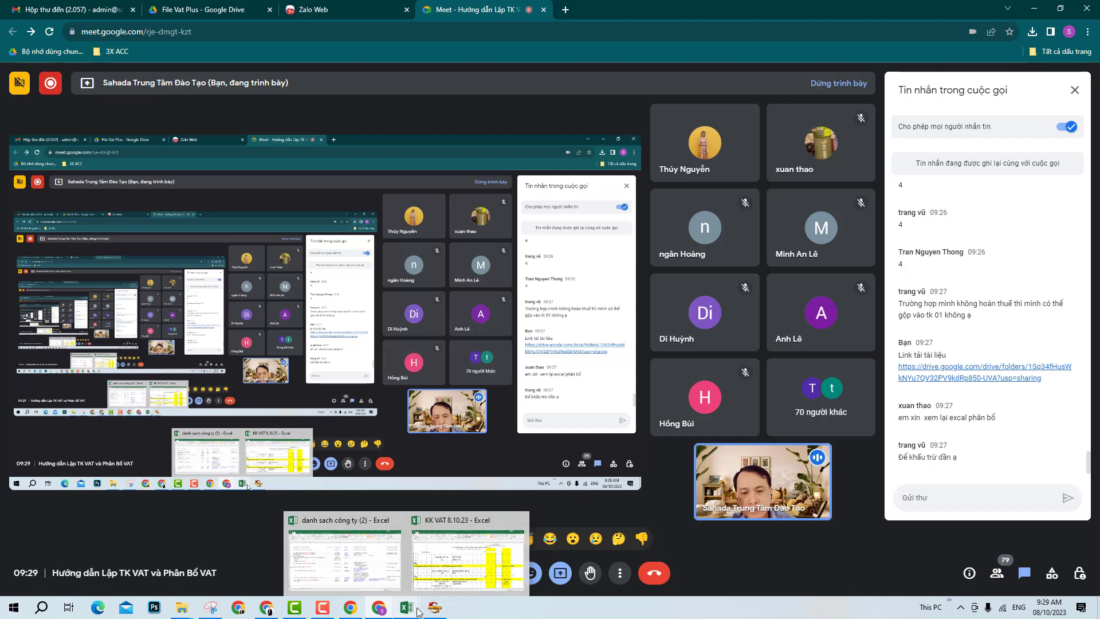
pyautogui.click(452, 584)
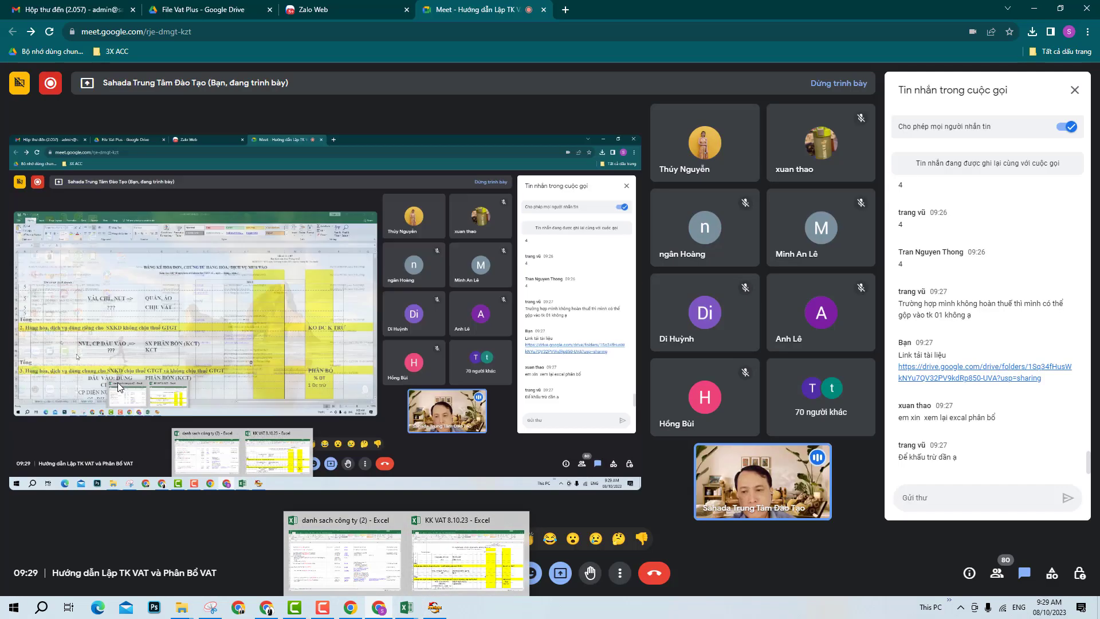
# - Switch to Hỗ trợ kê khai thuế, view the tax period options for the 01/GTGT (TT80/2021) declaration, and close them
pyautogui.click(435, 611)
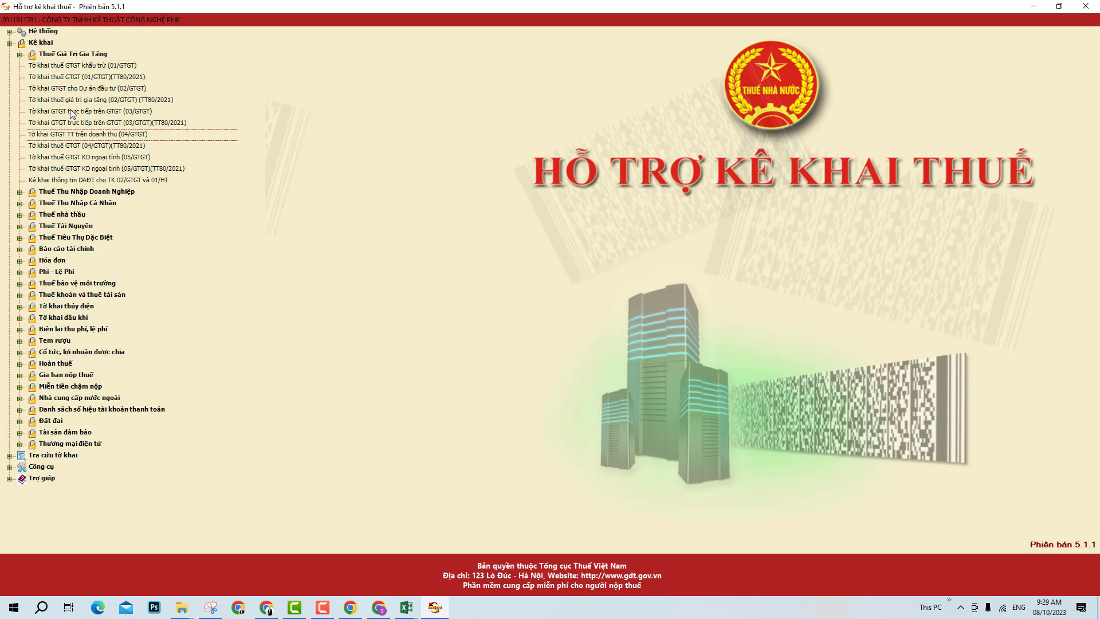
pyautogui.doubleClick(73, 79)
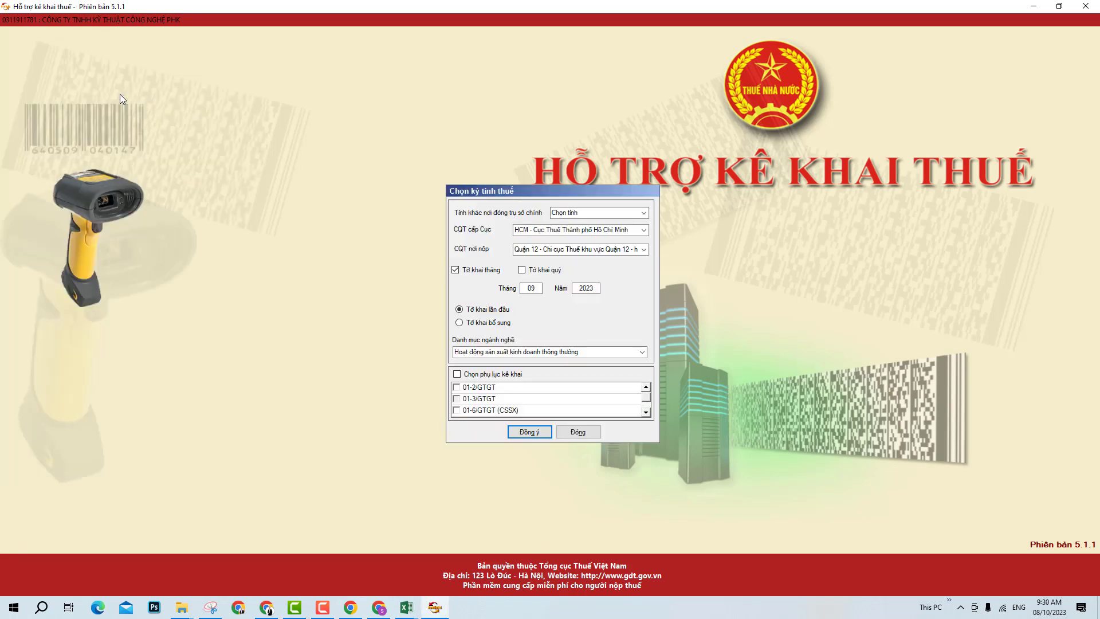
pyautogui.click(578, 431)
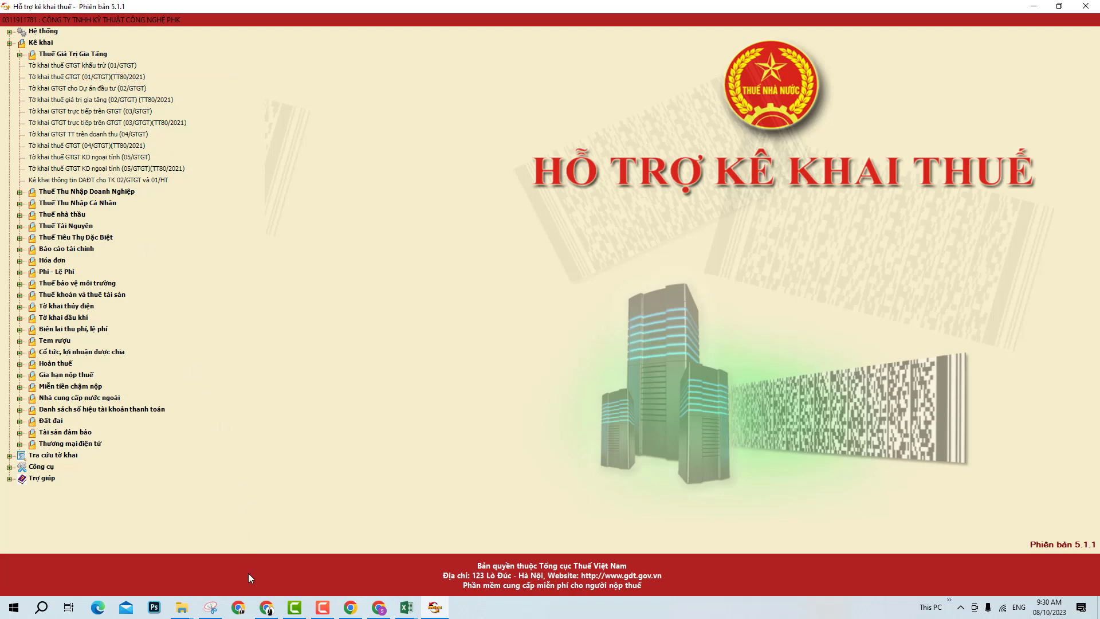
# - Capture the list of VAT declaration forms in Hỗ trợ kê khai thuế as a rectangular snip with Snipping Tool
pyautogui.click(213, 608)
pyautogui.click(239, 40)
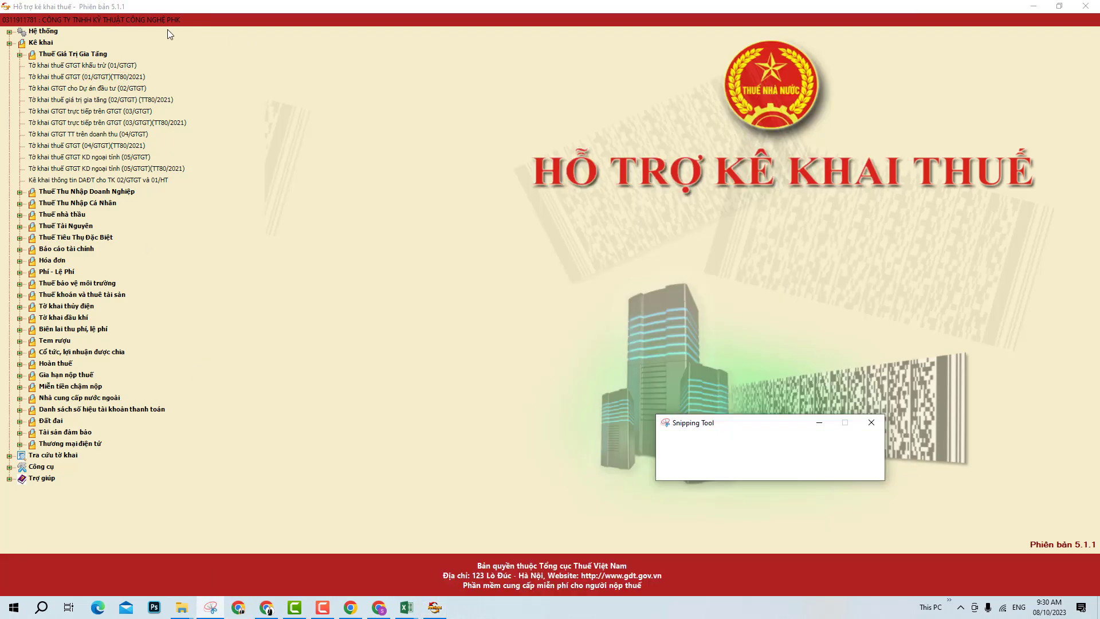
pyautogui.moveTo(0, 0); pyautogui.dragTo(406, 405)
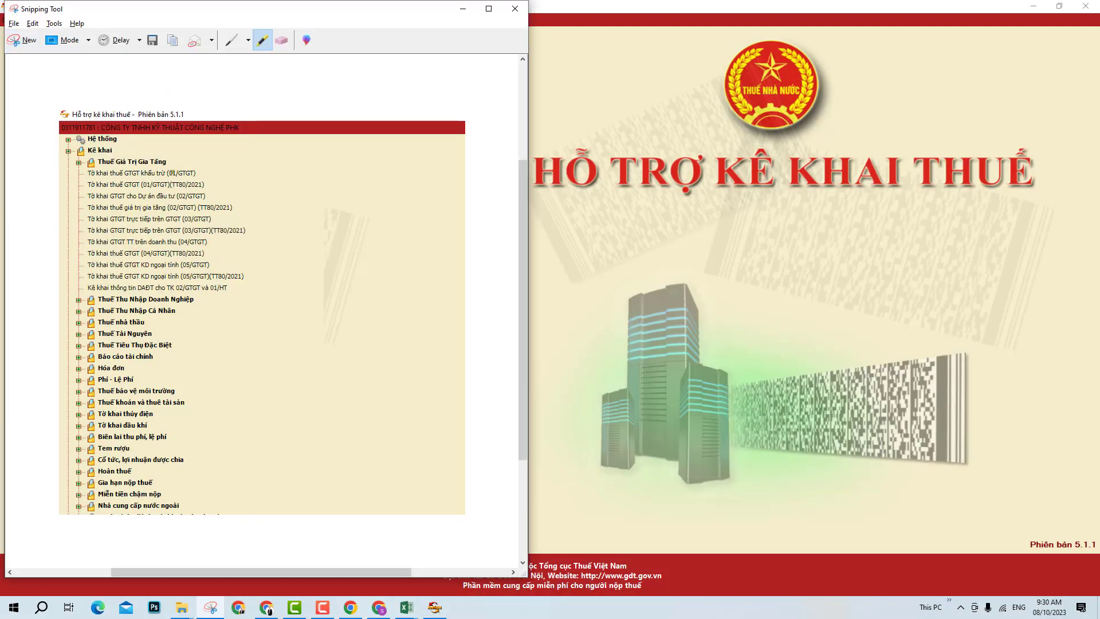
# - Underline the 01/GTGT (TT80/2021) declaration entry in red pen on the captured snip and copy the snip
pyautogui.click(232, 40)
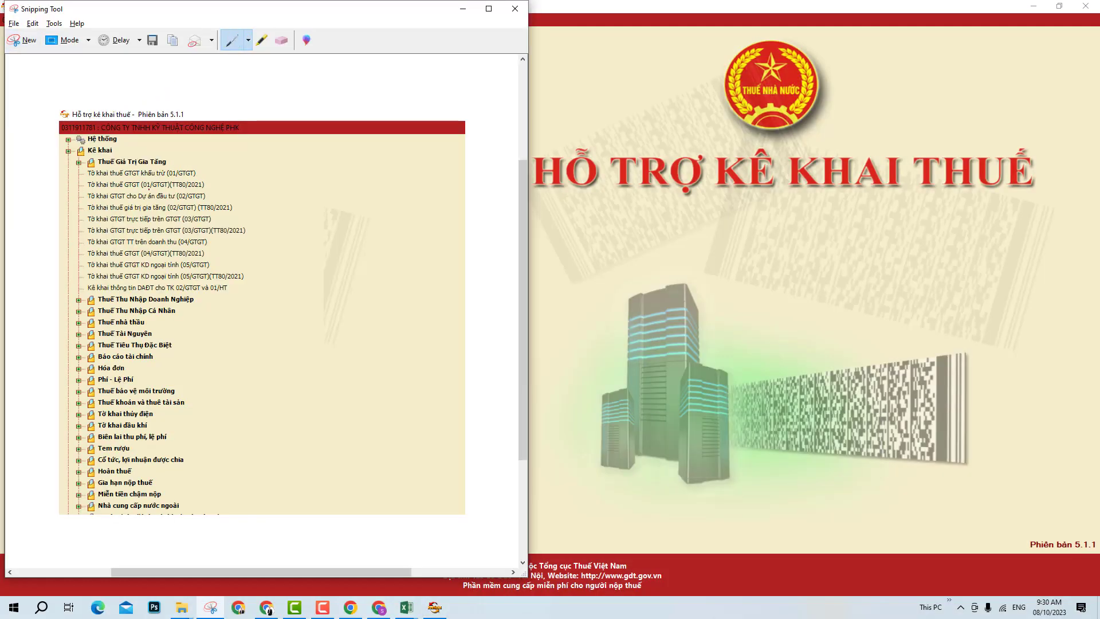
pyautogui.moveTo(84, 187); pyautogui.dragTo(235, 190)
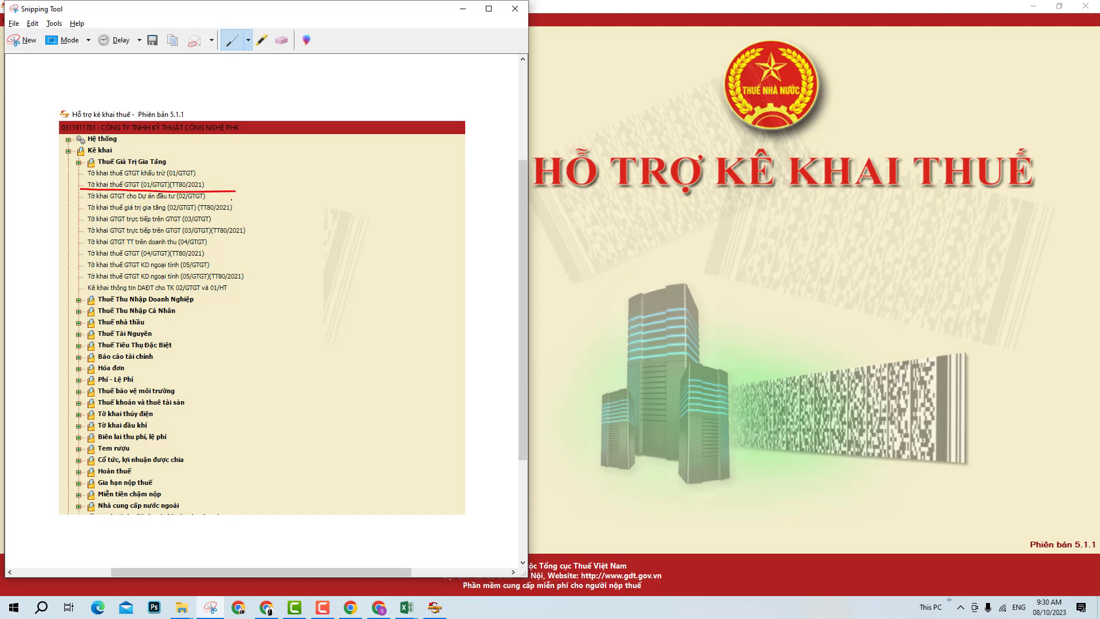
pyautogui.rightClick(233, 202)
pyautogui.click(258, 220)
# - Switch to the KK VAT 8.10.23 workbook and paste the snip on sheet 1 below the deductible VAT calculation
pyautogui.click(405, 606)
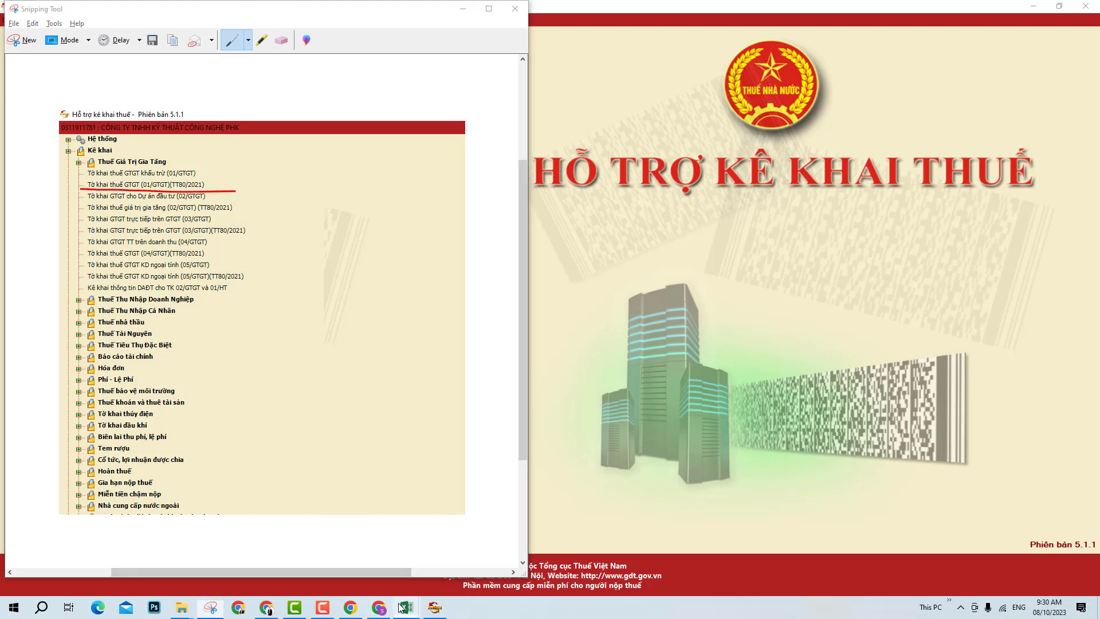
pyautogui.click(451, 570)
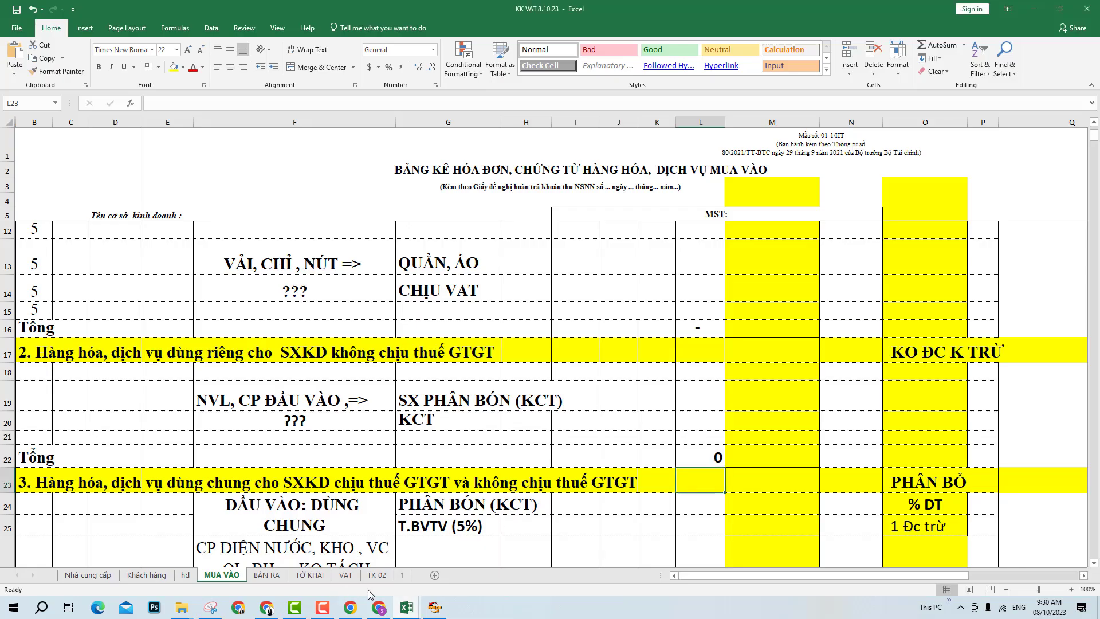
pyautogui.click(402, 575)
pyautogui.scroll(-2, 442, 399)
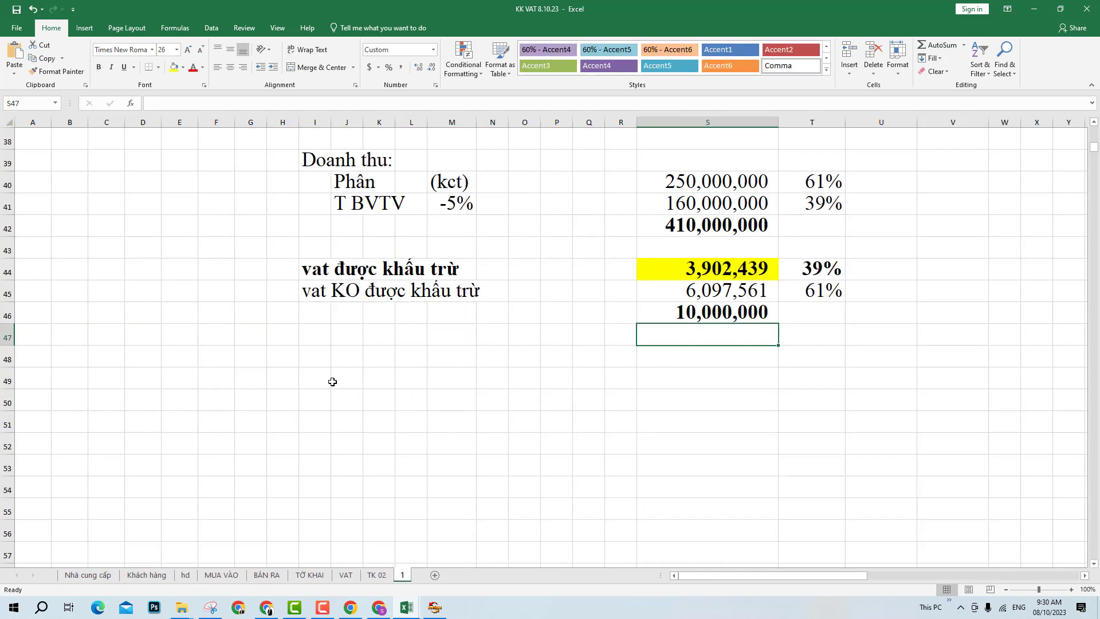
pyautogui.click(290, 358)
pyautogui.hotkey('ctrl', 'v')
pyautogui.scroll(-2, 449, 344)
pyautogui.scroll(-2, 448, 343)
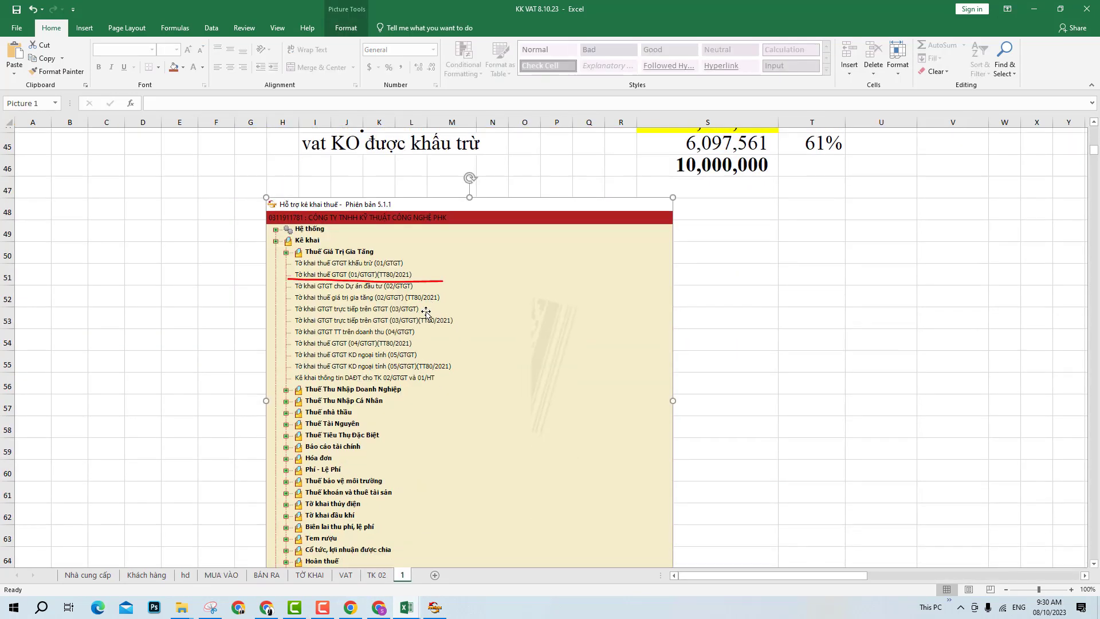
# - Enlarge the pasted picture on sheet 1 and crop away its lower part below the list of VAT forms
pyautogui.scroll(3, 436, 335)
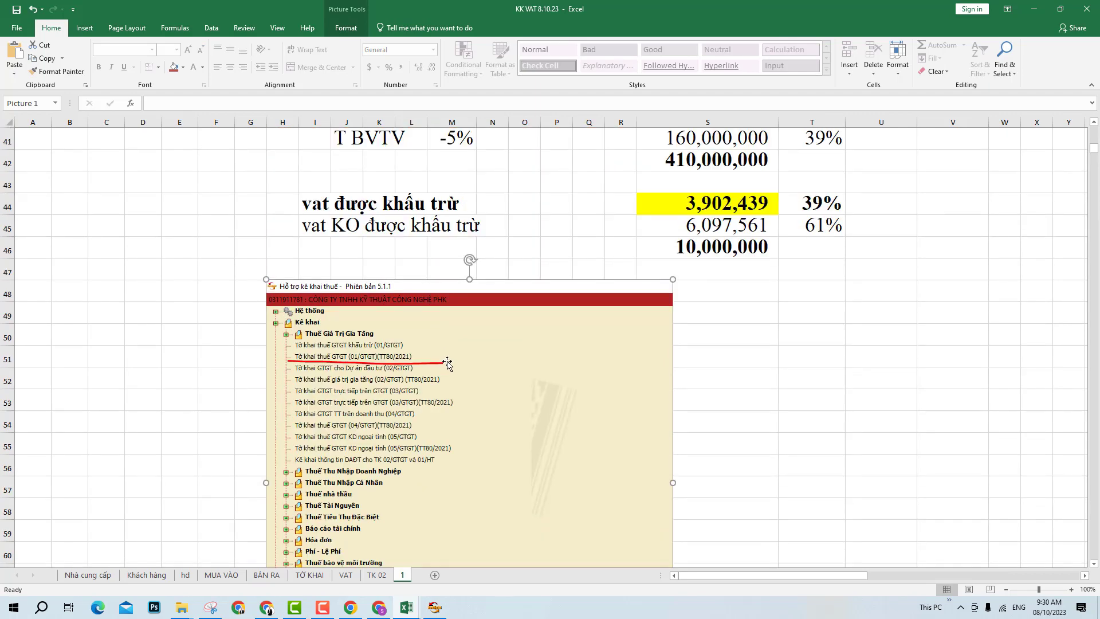
pyautogui.moveTo(672, 279); pyautogui.dragTo(772, 294)
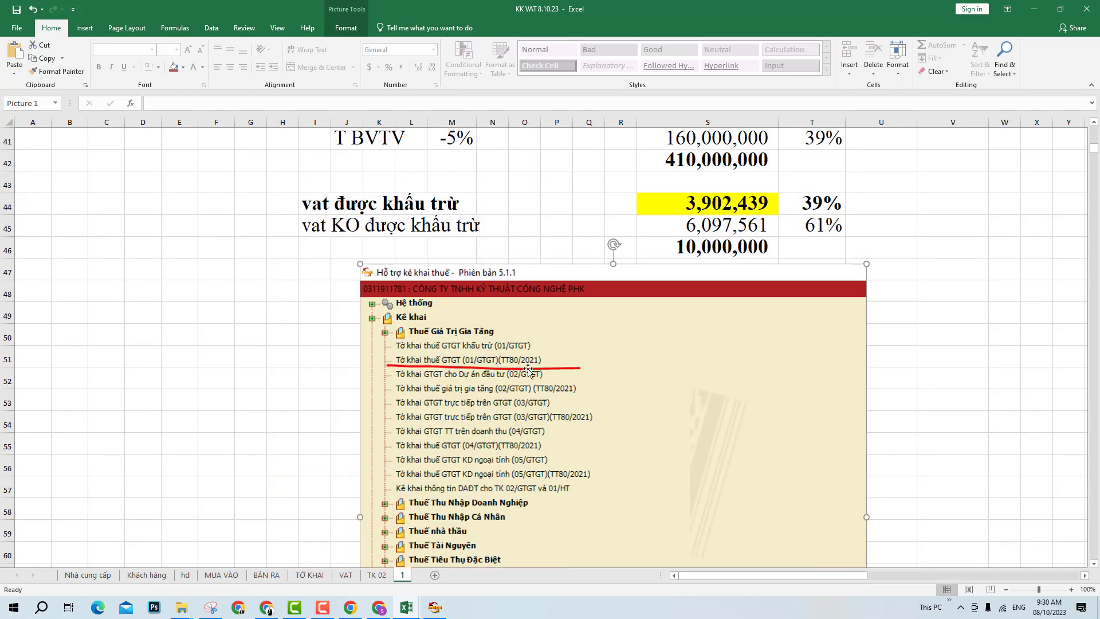
pyautogui.scroll(-1, 506, 379)
pyautogui.scroll(-4, 506, 379)
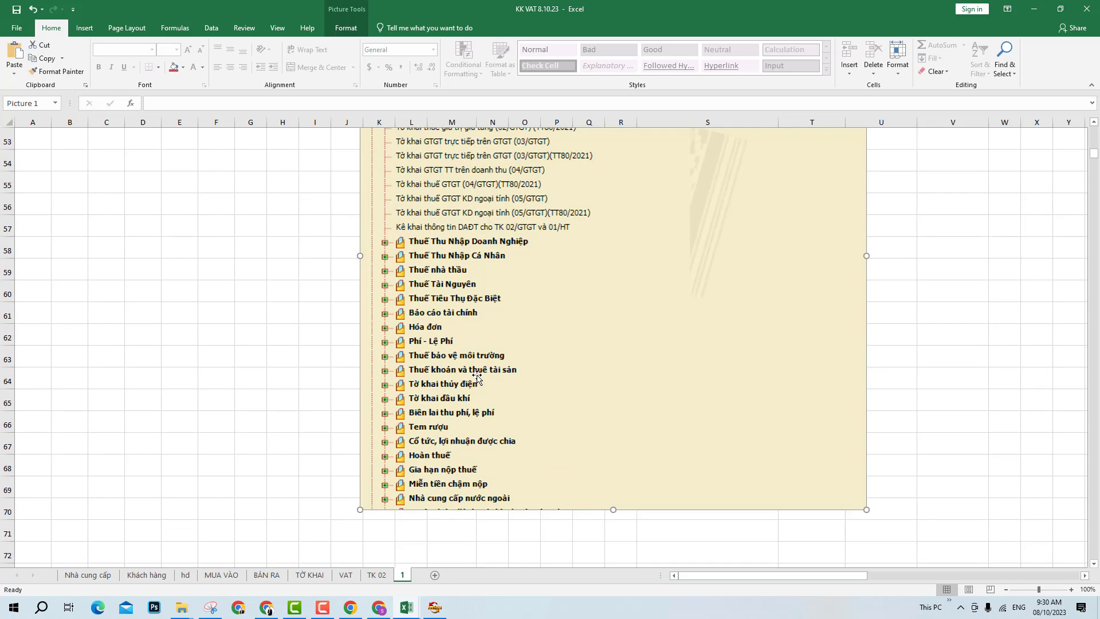
pyautogui.rightClick(611, 503)
pyautogui.press('Escape')
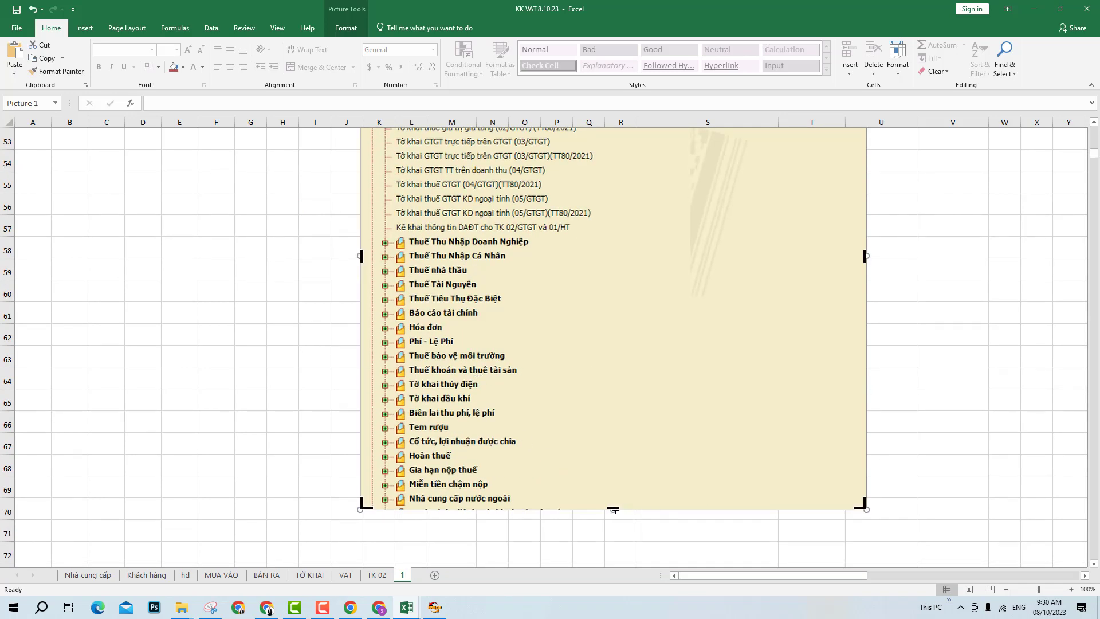
pyautogui.moveTo(613, 509); pyautogui.dragTo(608, 259)
pyautogui.scroll(4, 113, 336)
pyautogui.click(113, 336)
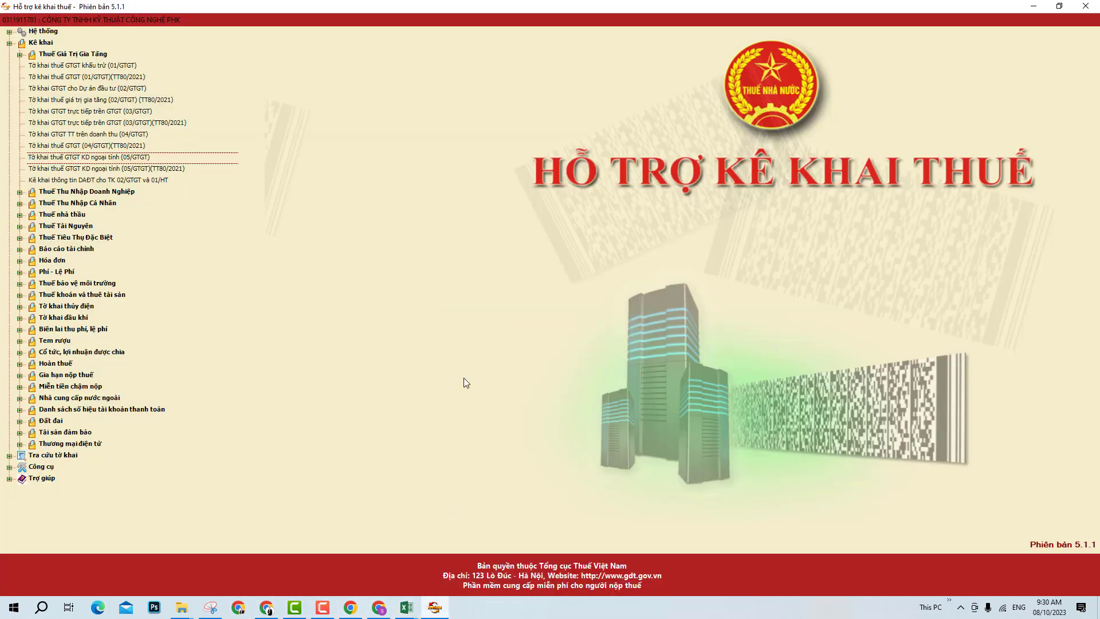
# - Switch to Hỗ trợ kê khai thuế and open the 01/GTGT declaration for month 09/2023 with the declaration appendices included
pyautogui.click(434, 607)
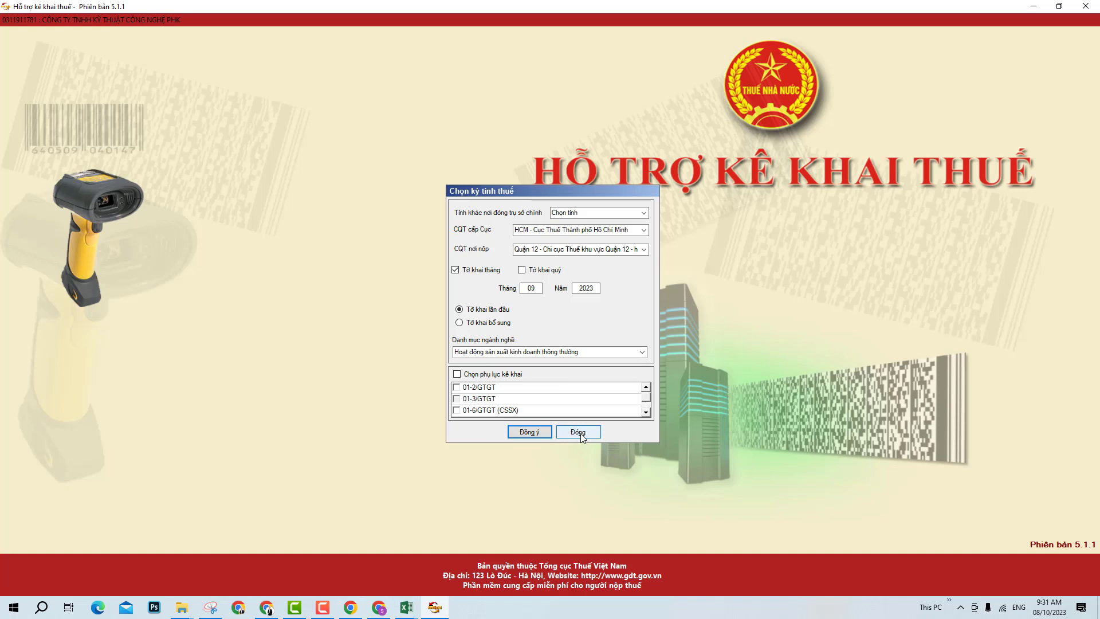
pyautogui.click(511, 376)
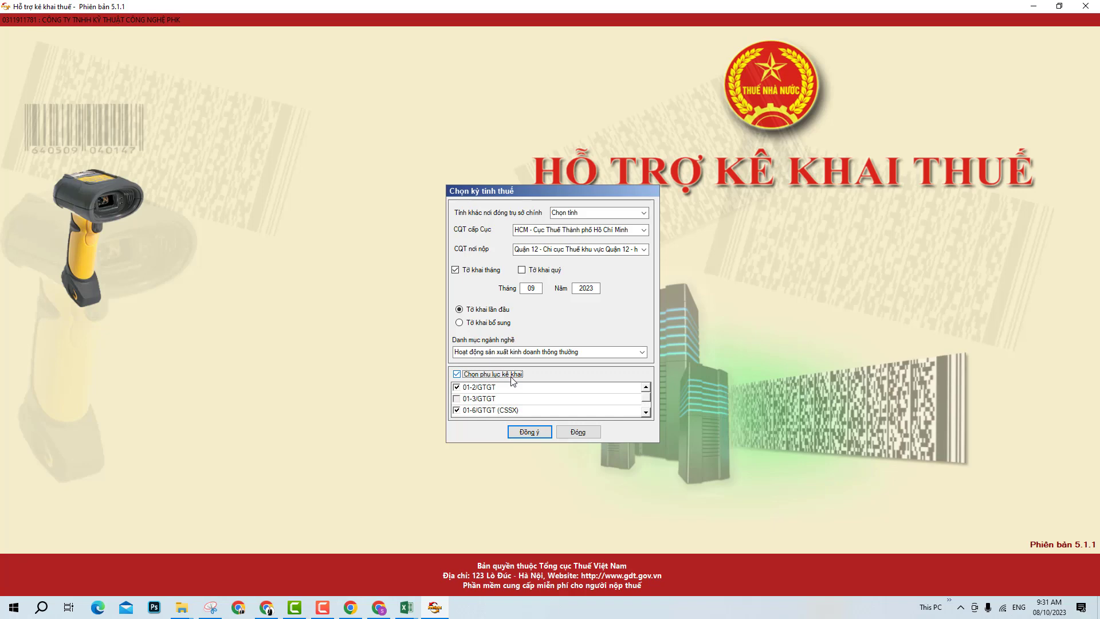
pyautogui.click(527, 432)
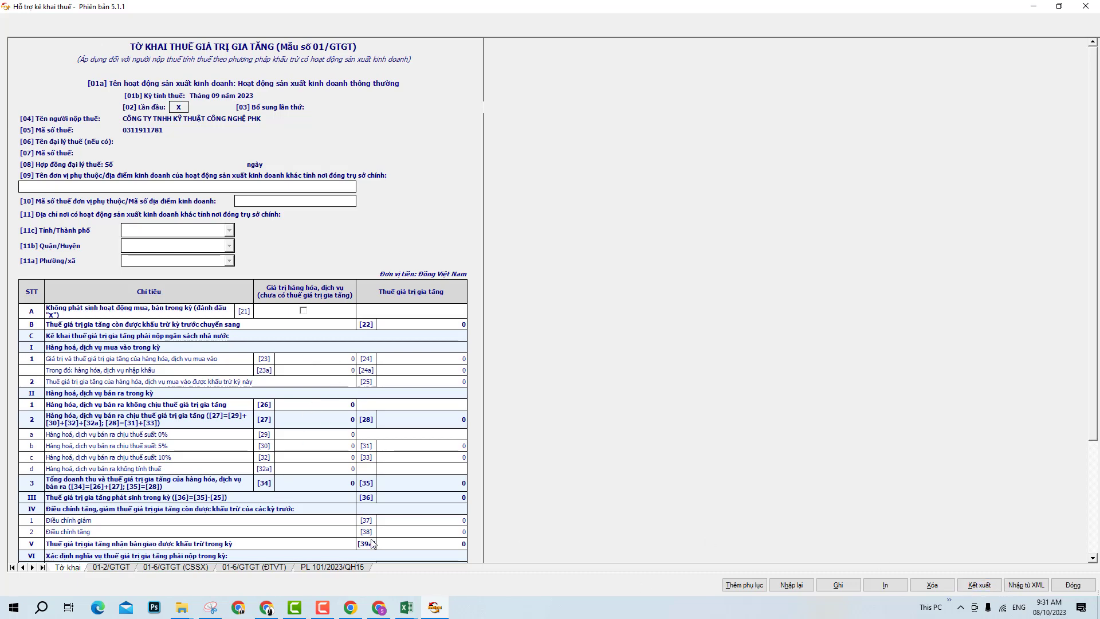
# - View the XML import file selection, cancel it, and try to export the 01/GTGT declaration
pyautogui.click(1034, 586)
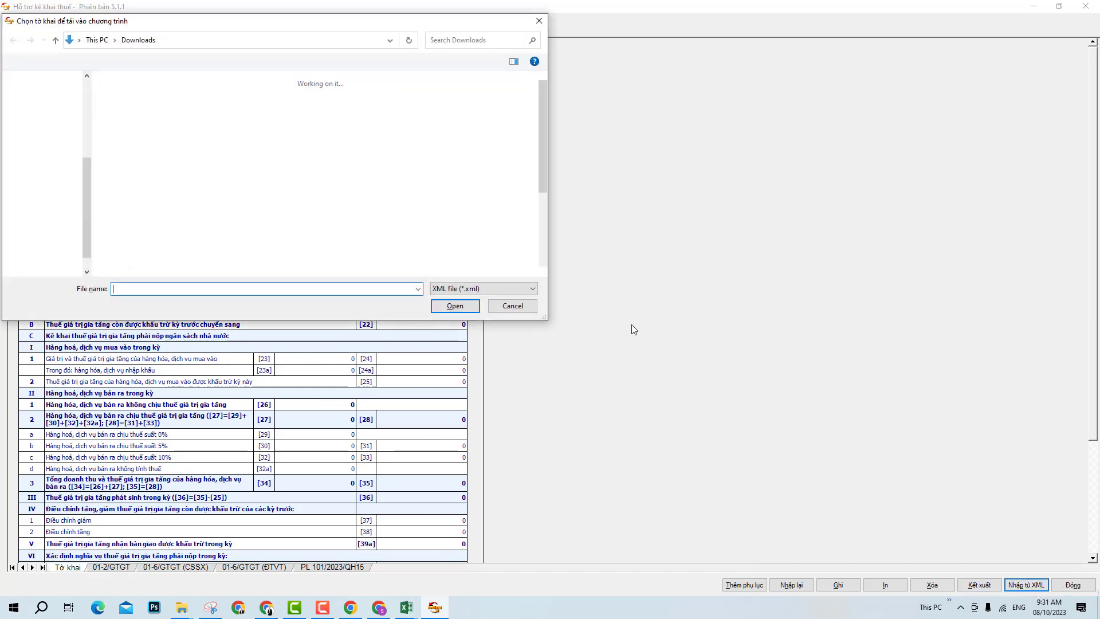
pyautogui.press('Escape')
pyautogui.click(981, 584)
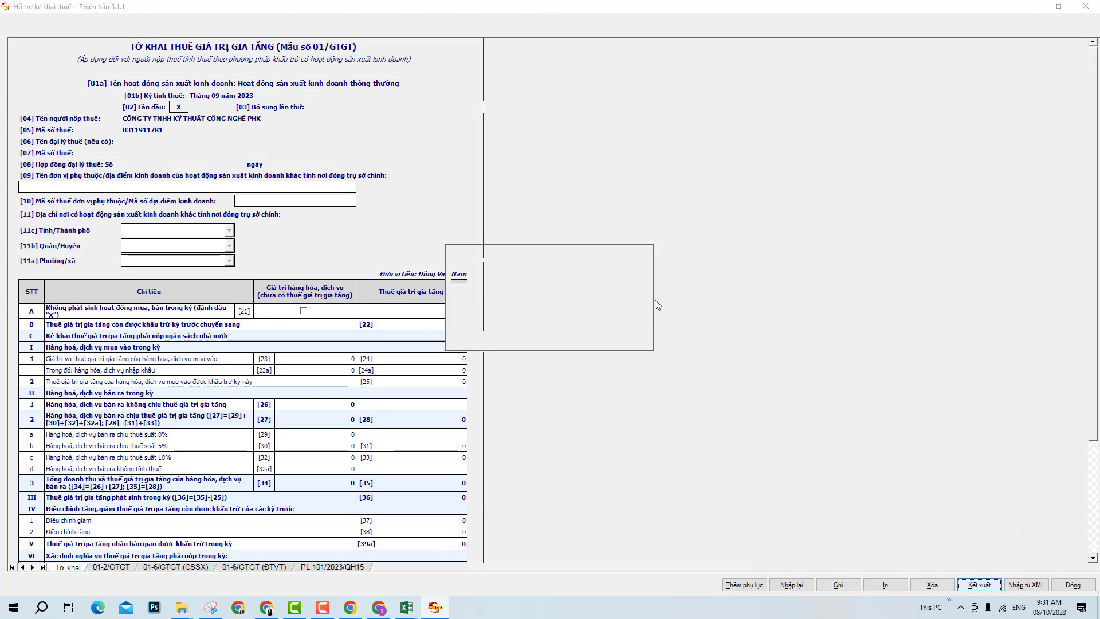
pyautogui.click(549, 341)
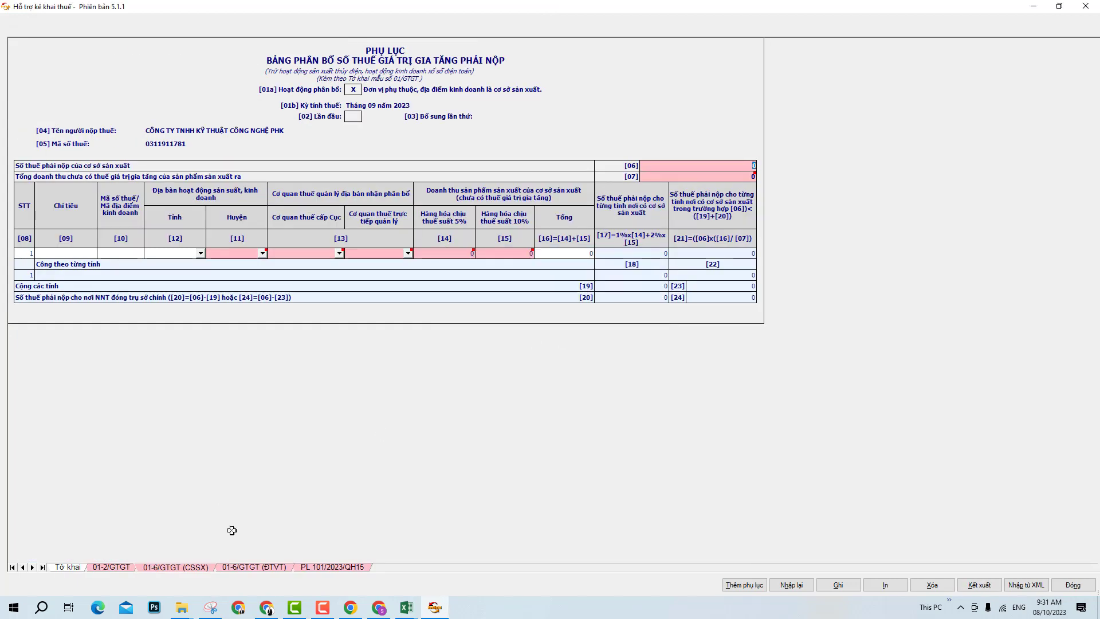
# - Delete the 01-2/GTGT appendix, check the 01-6/GTGT (CSSX) and PL 101/2023/QH15 appendices, and return to the main declaration
pyautogui.click(106, 568)
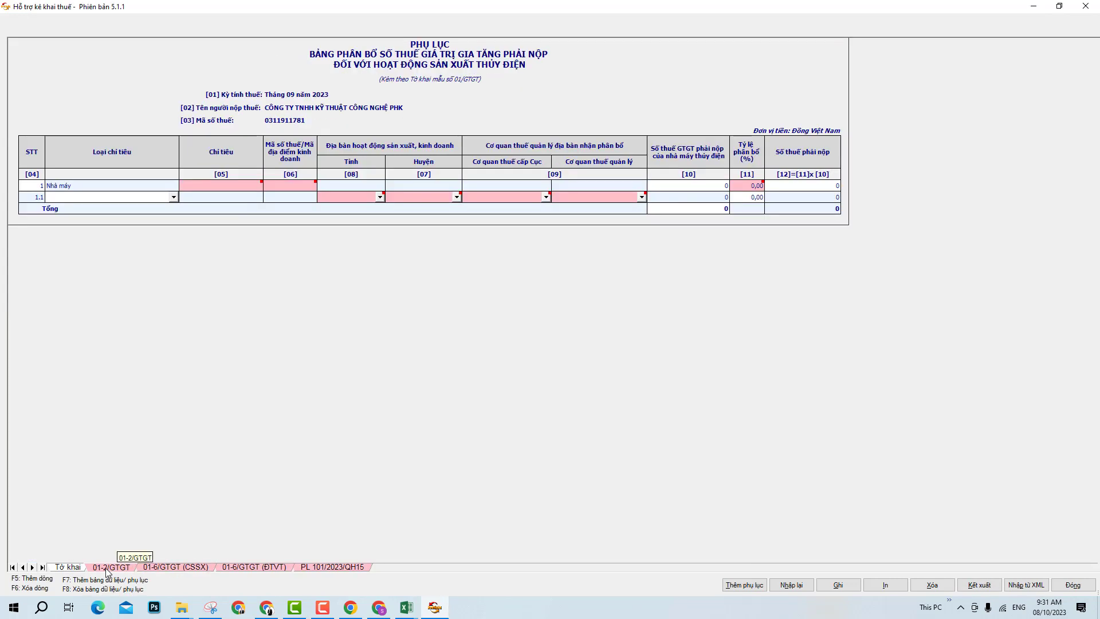
pyautogui.click(932, 585)
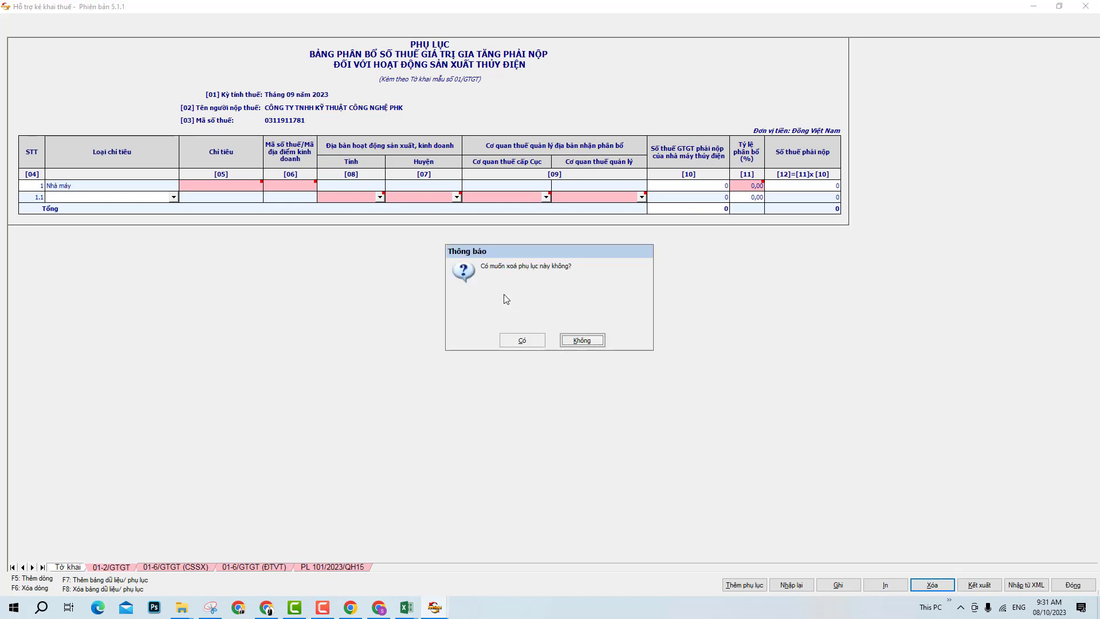
pyautogui.click(523, 339)
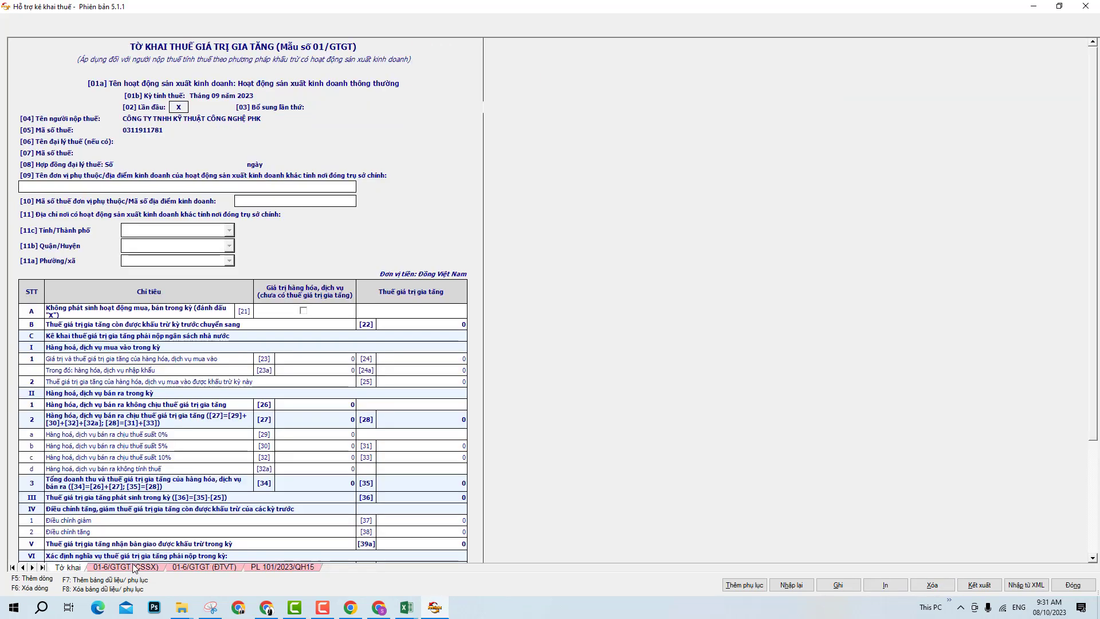
pyautogui.click(137, 568)
pyautogui.click(266, 568)
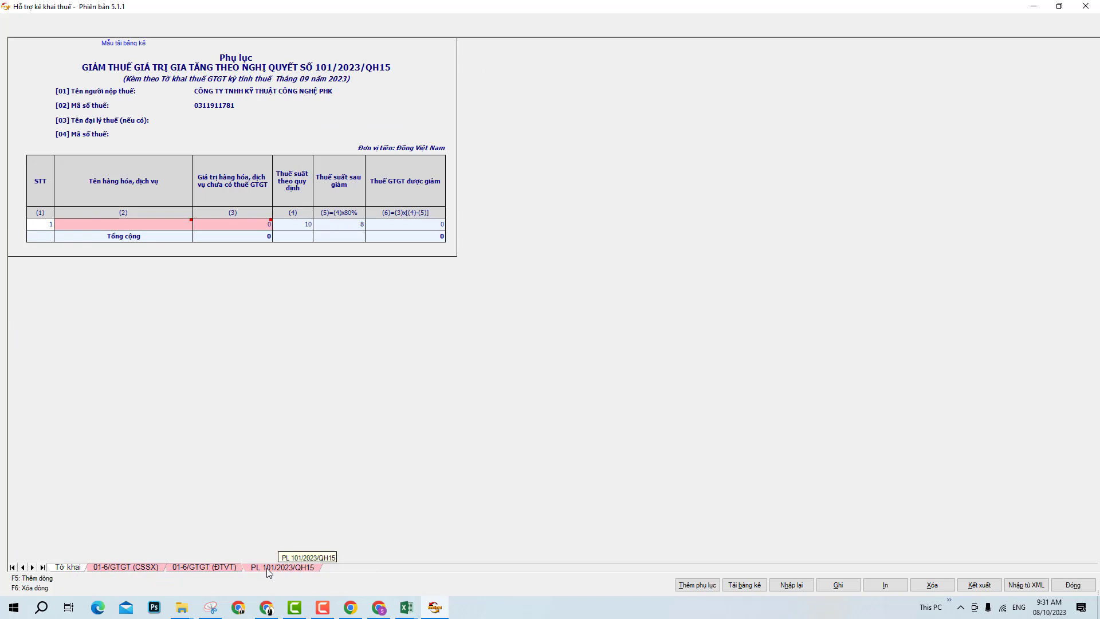
pyautogui.click(73, 569)
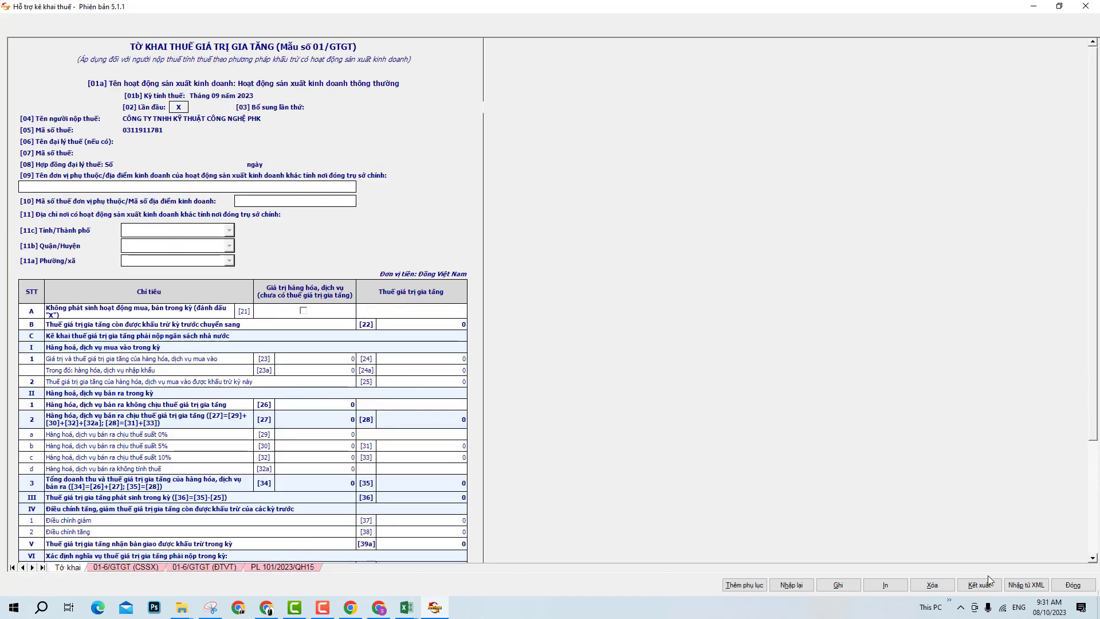
# - Enter the signer's name in the Người ký field, try to export the declaration, and return to the main form
pyautogui.scroll(-3, 324, 473)
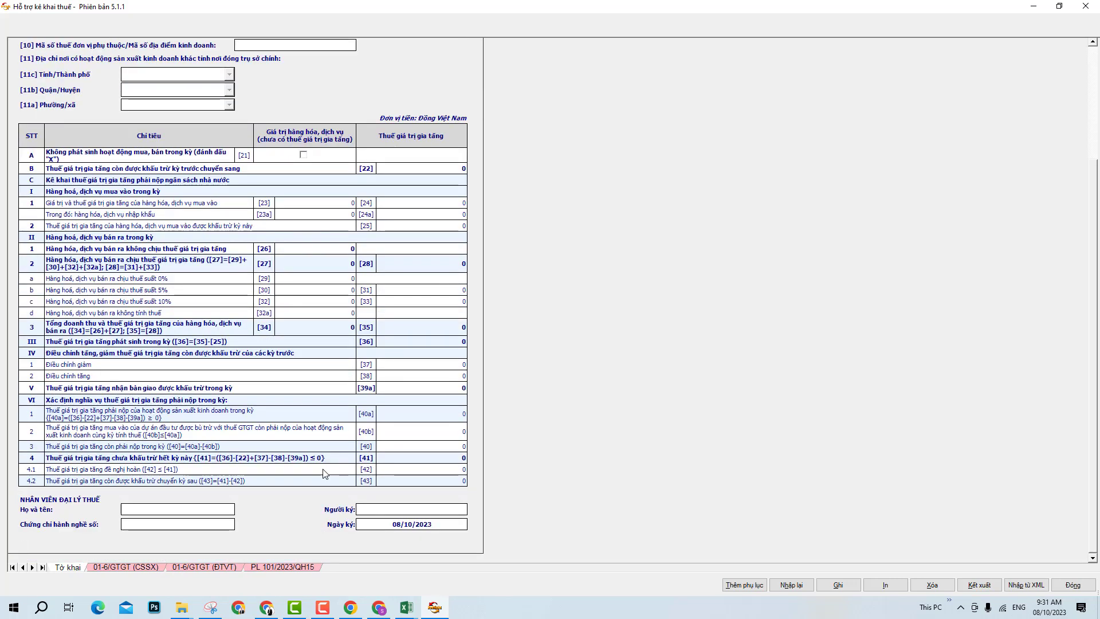
pyautogui.click(399, 509)
pyautogui.write('PVH')
pyautogui.click(986, 586)
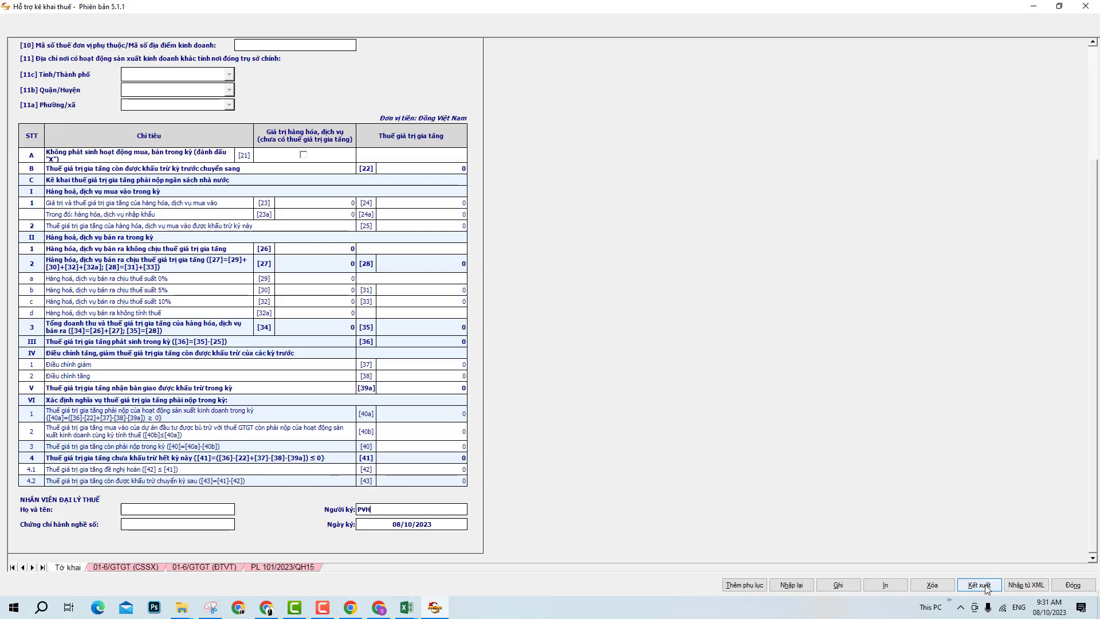
pyautogui.click(543, 343)
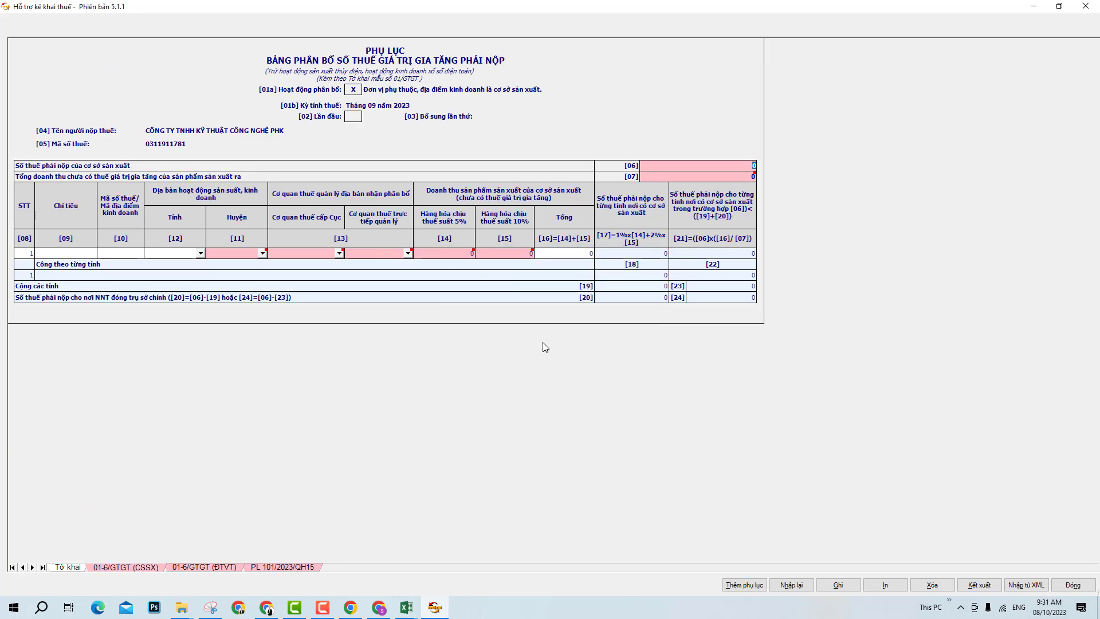
pyautogui.click(58, 567)
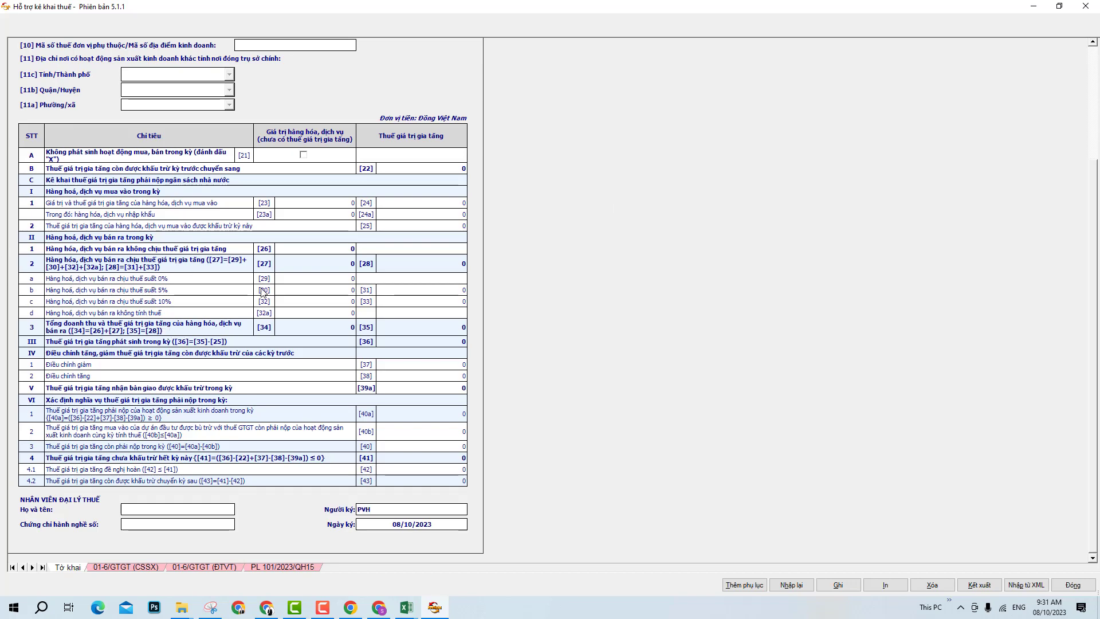
# - In the PL 101/2023/QH15 appendix, enter the item SP A with a pre-tax value of 100,000,000
pyautogui.scroll(3, 263, 293)
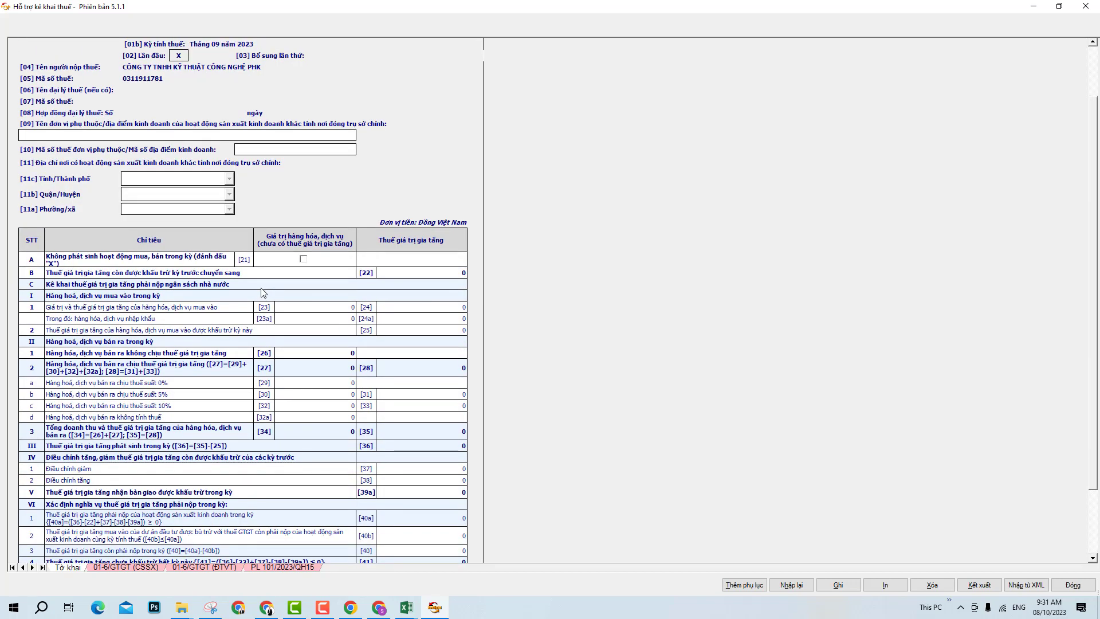
pyautogui.scroll(2, 263, 293)
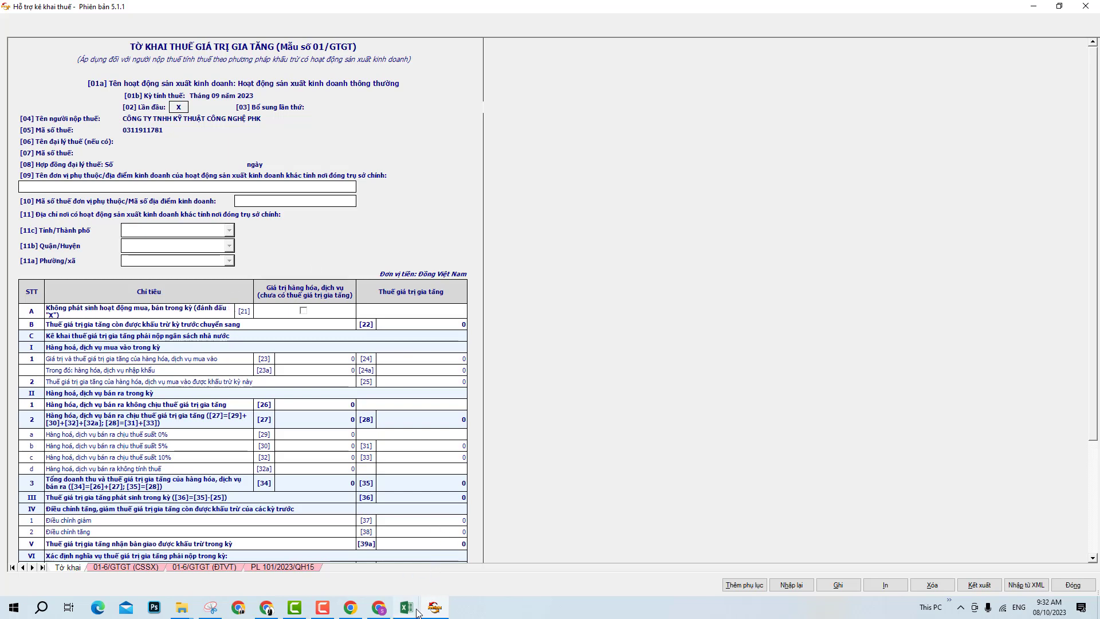
pyautogui.moveTo(417, 611)
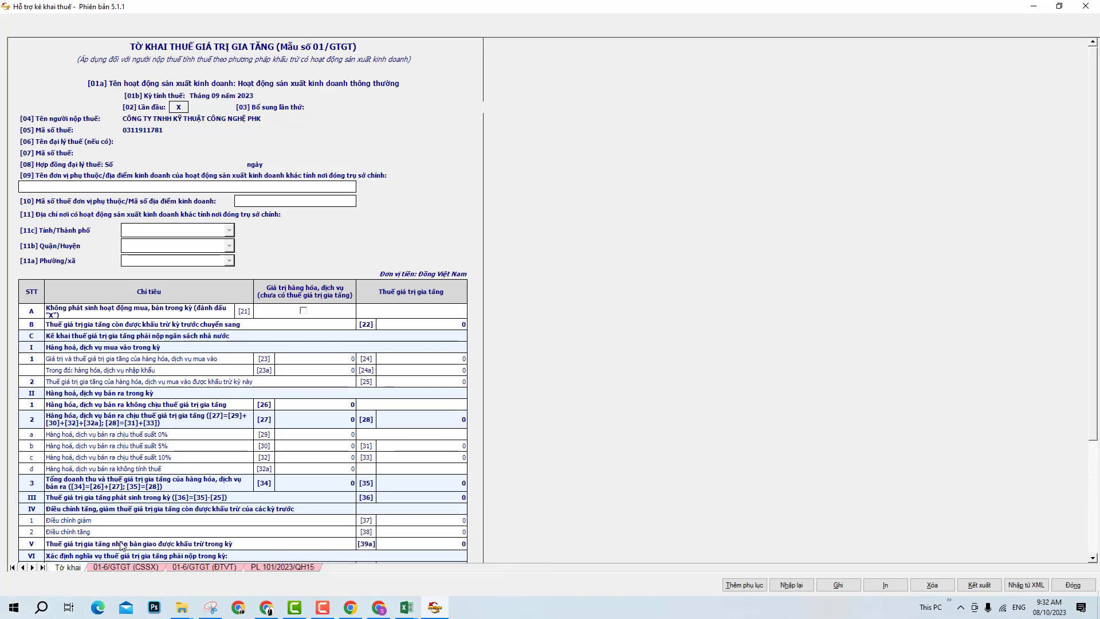
pyautogui.click(109, 569)
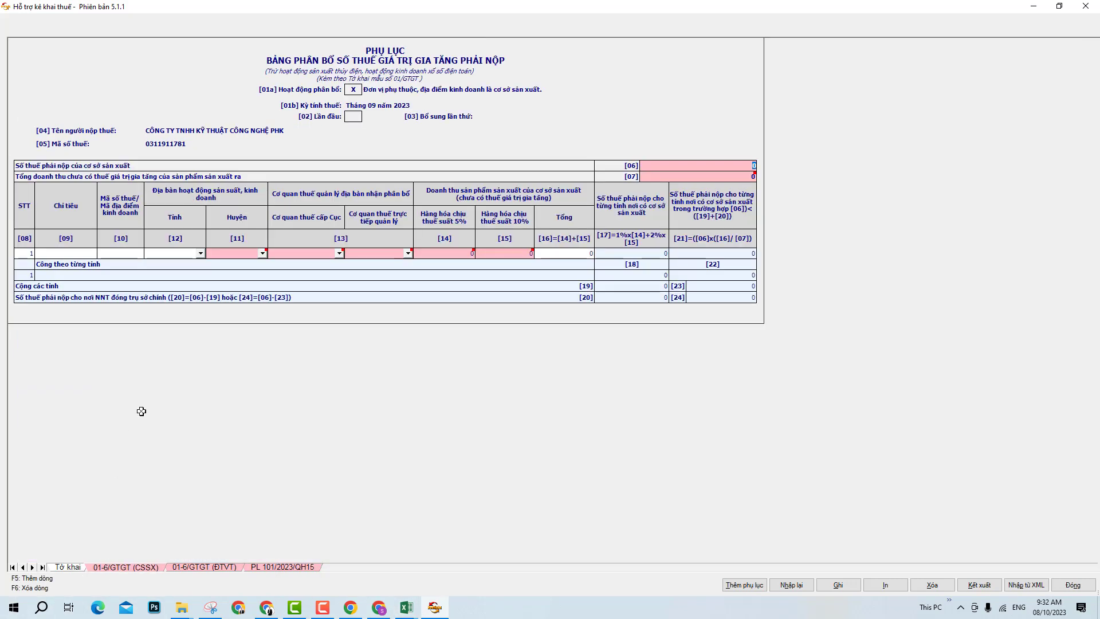
pyautogui.click(70, 569)
pyautogui.click(111, 569)
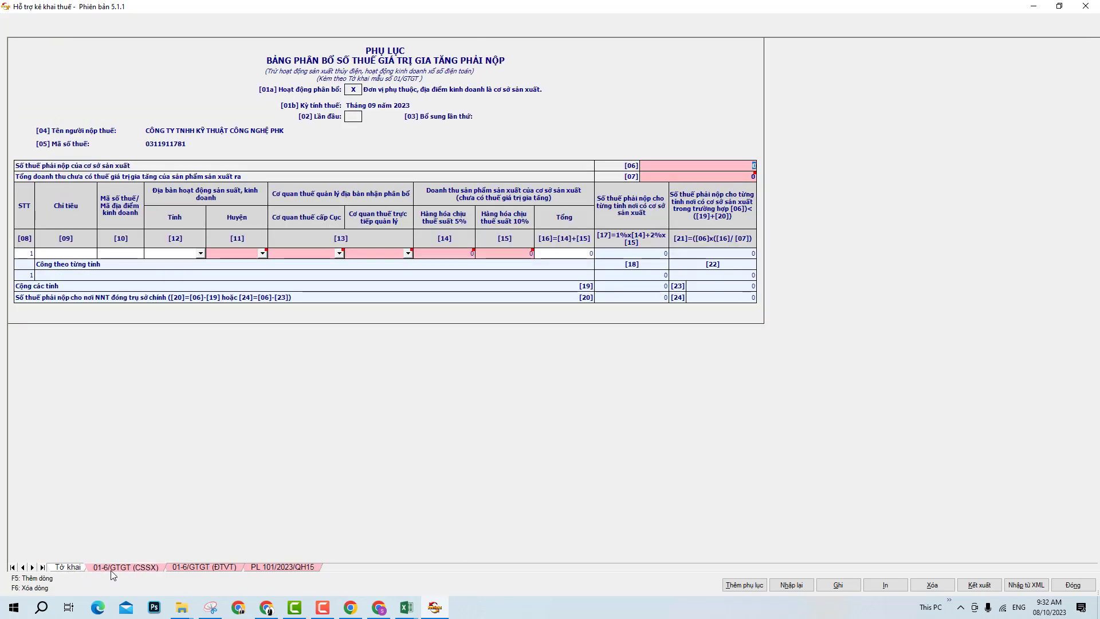
pyautogui.click(266, 567)
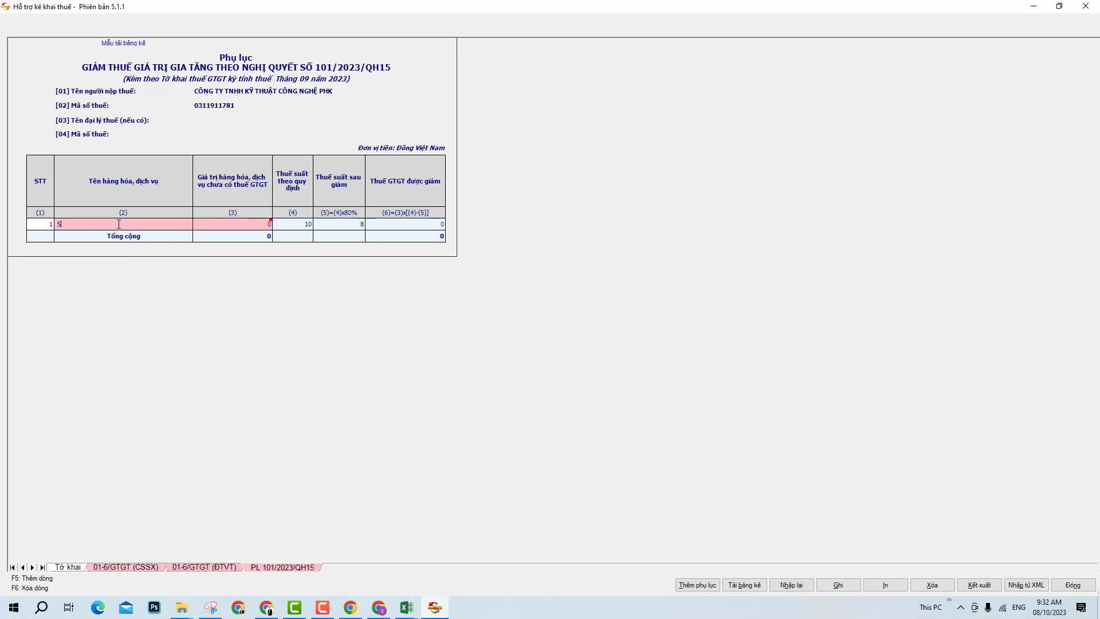
pyautogui.click(252, 225)
pyautogui.press('Return')
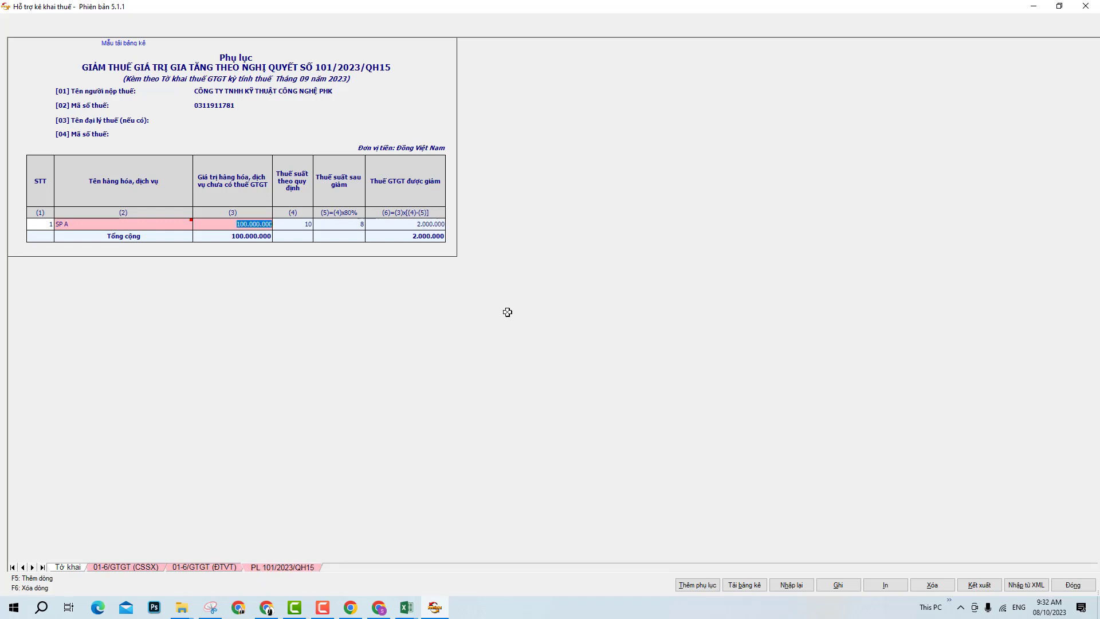
# - On the main 01/GTGT declaration, set indicator [32], sales taxed at 10%, to 200,000,000
pyautogui.click(77, 568)
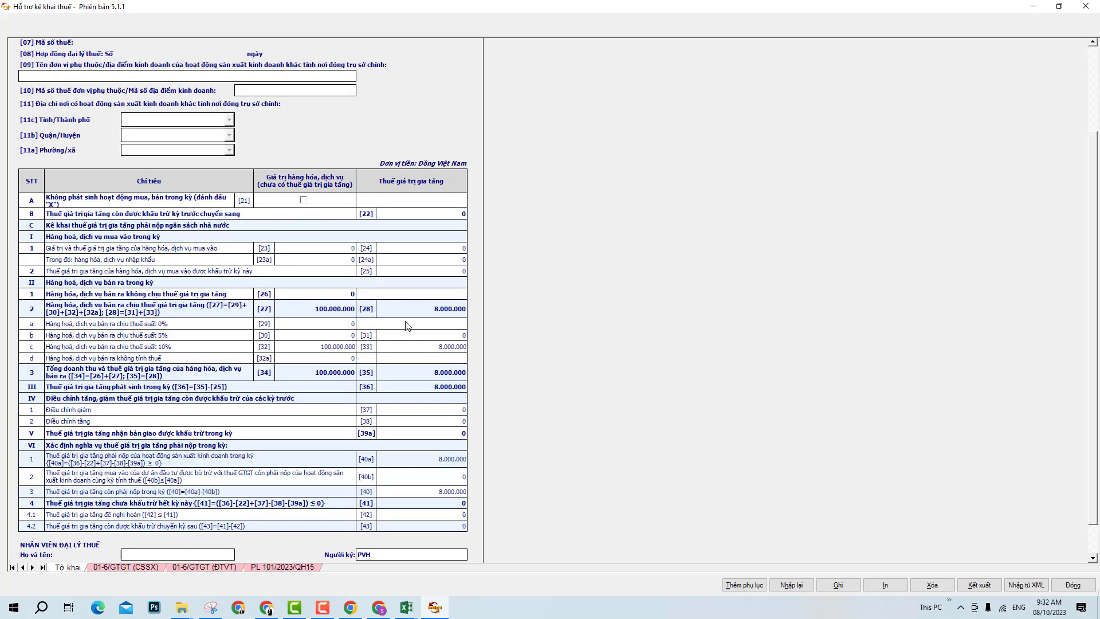
pyautogui.click(315, 347)
pyautogui.click(315, 347)
pyautogui.hotkey('ctrl', 'a')
pyautogui.press('Delete')
pyautogui.press('Tab')
pyautogui.click(329, 349)
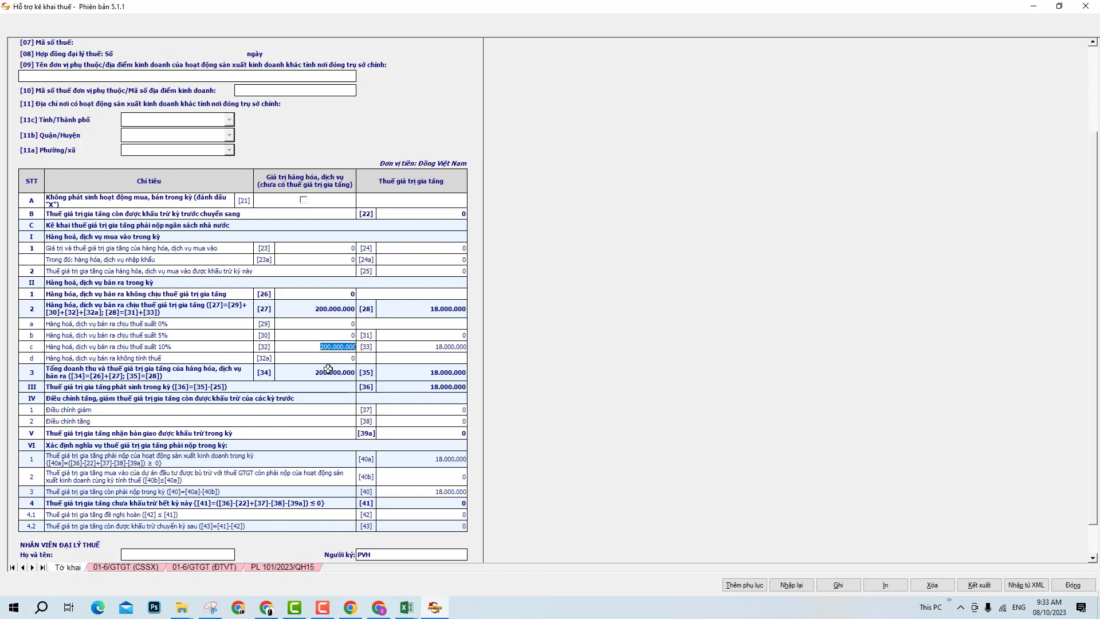
# - Review the PL 101/2023/QH15, 01-6/GTGT (ĐTVT) and 01-6/GTGT (CSSX) appendices against the main 01/GTGT declaration
pyautogui.click(307, 567)
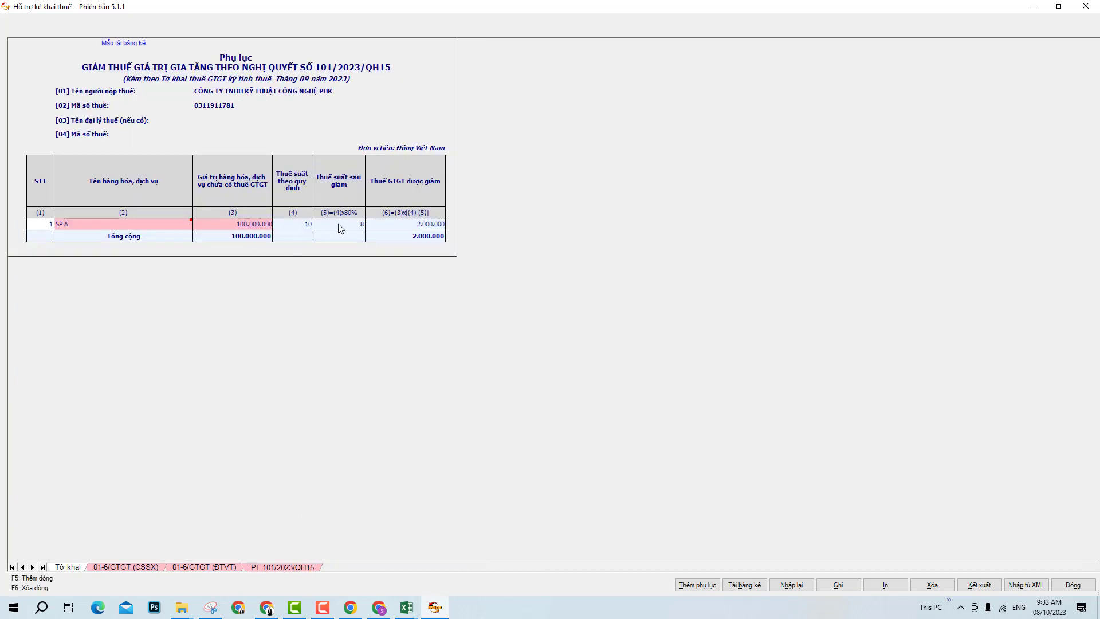
pyautogui.click(77, 567)
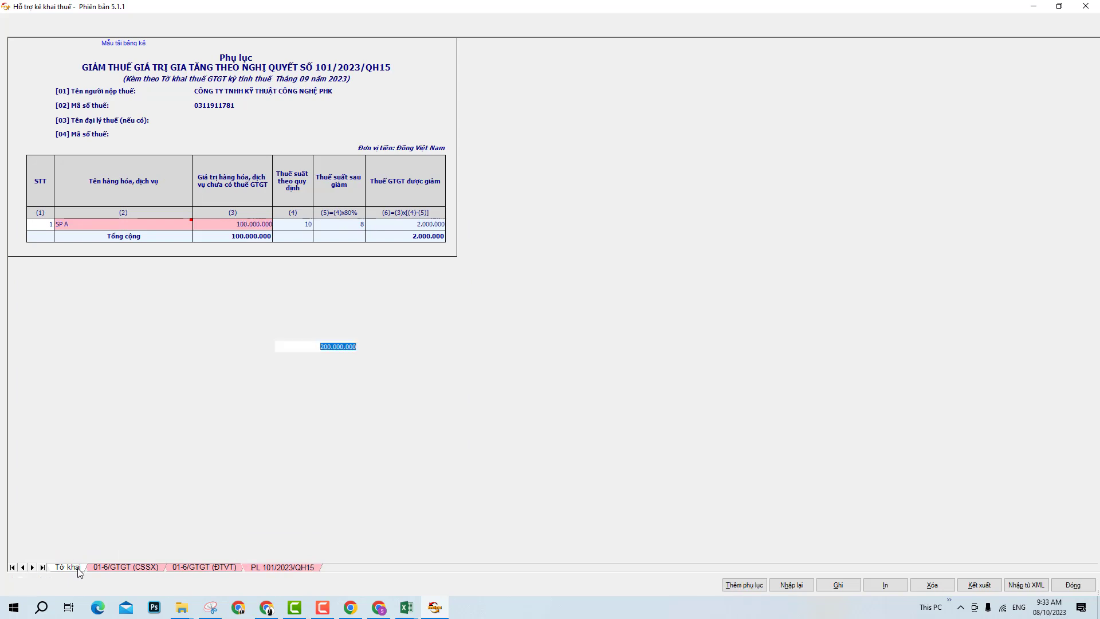
pyautogui.click(305, 567)
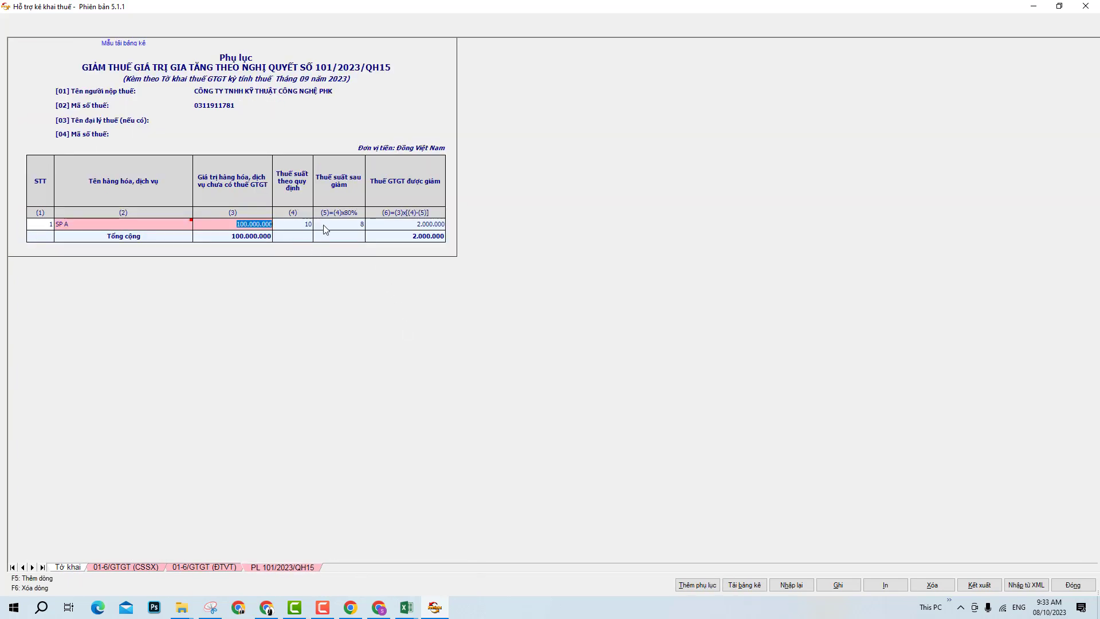
pyautogui.click(195, 567)
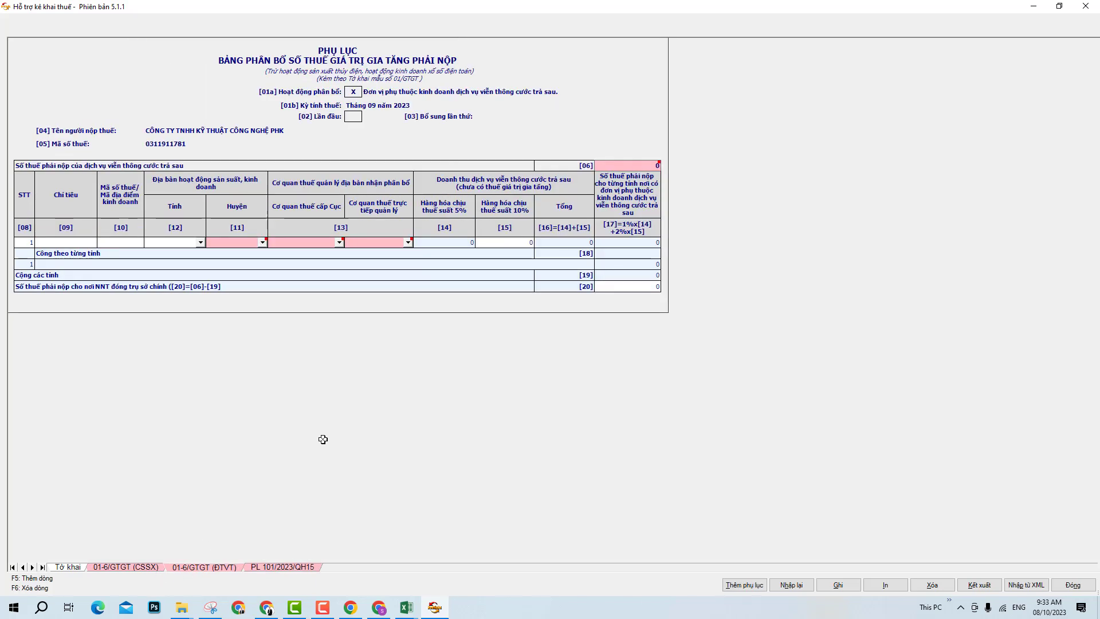
pyautogui.click(117, 568)
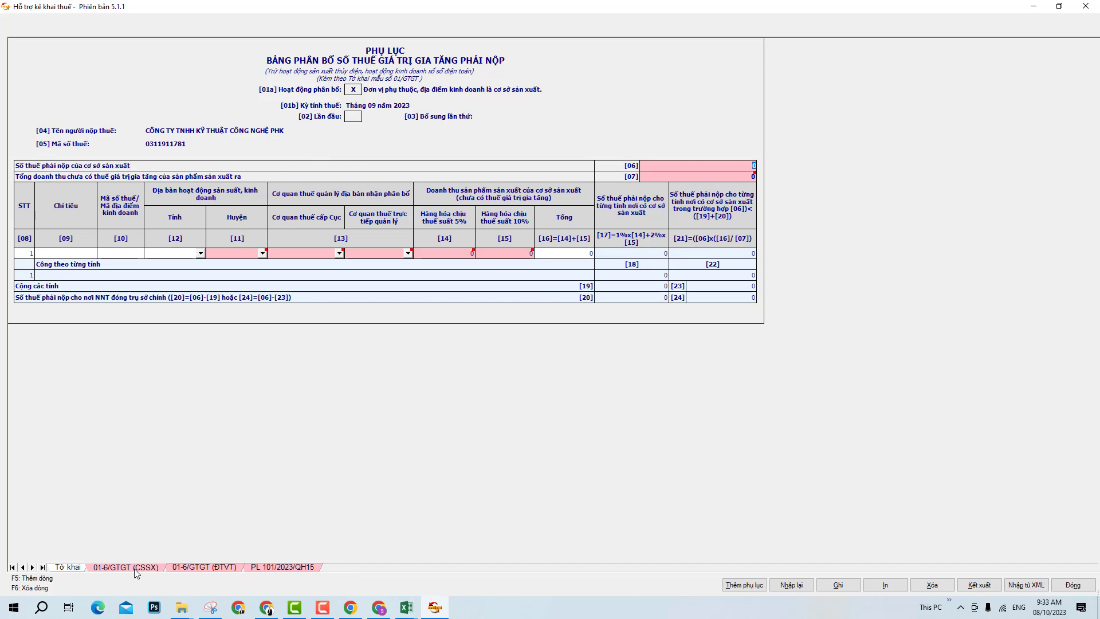
pyautogui.click(197, 569)
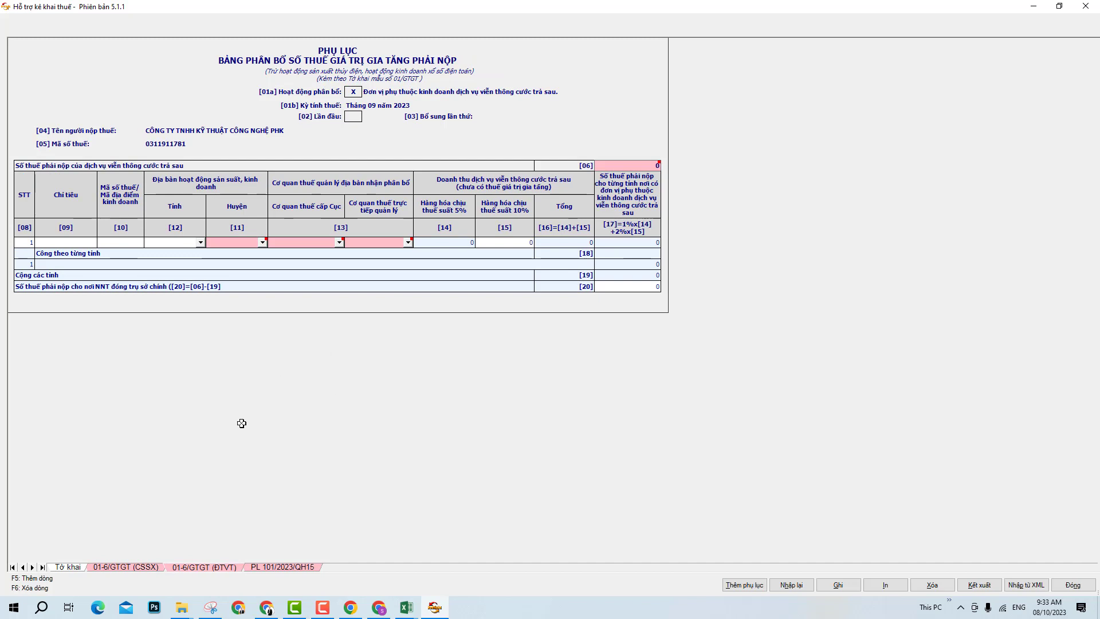
pyautogui.click(86, 569)
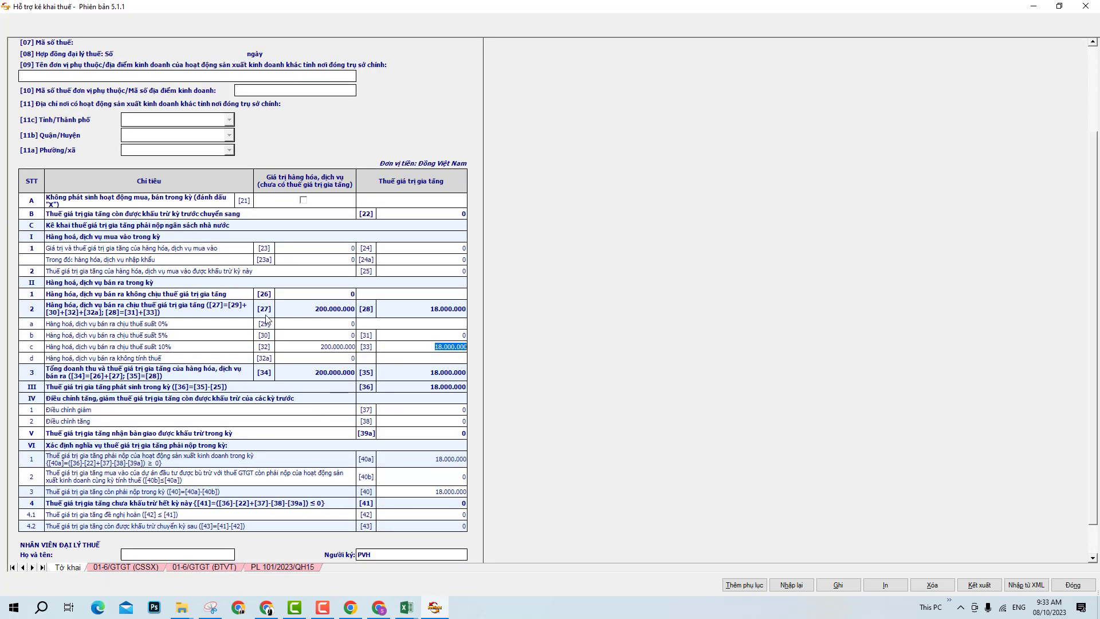
pyautogui.click(282, 567)
# - Switch to the KK VAT 8.10.23 workbook in Excel and show indicator [21] on the TỜ KHAI sheet
pyautogui.moveTo(406, 607)
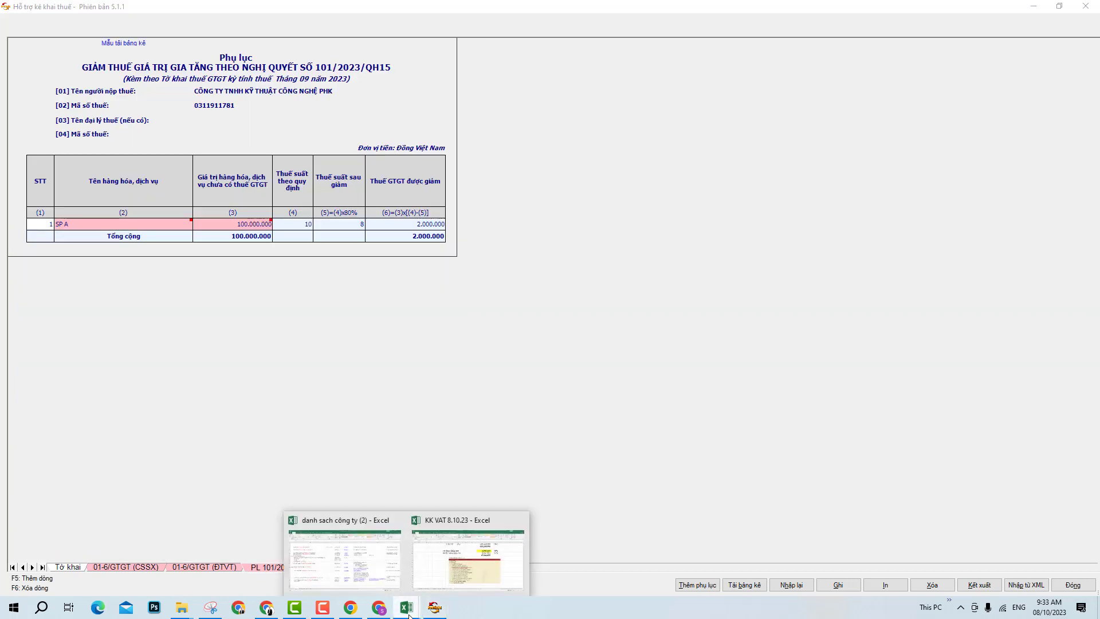
pyautogui.click(436, 565)
pyautogui.click(412, 610)
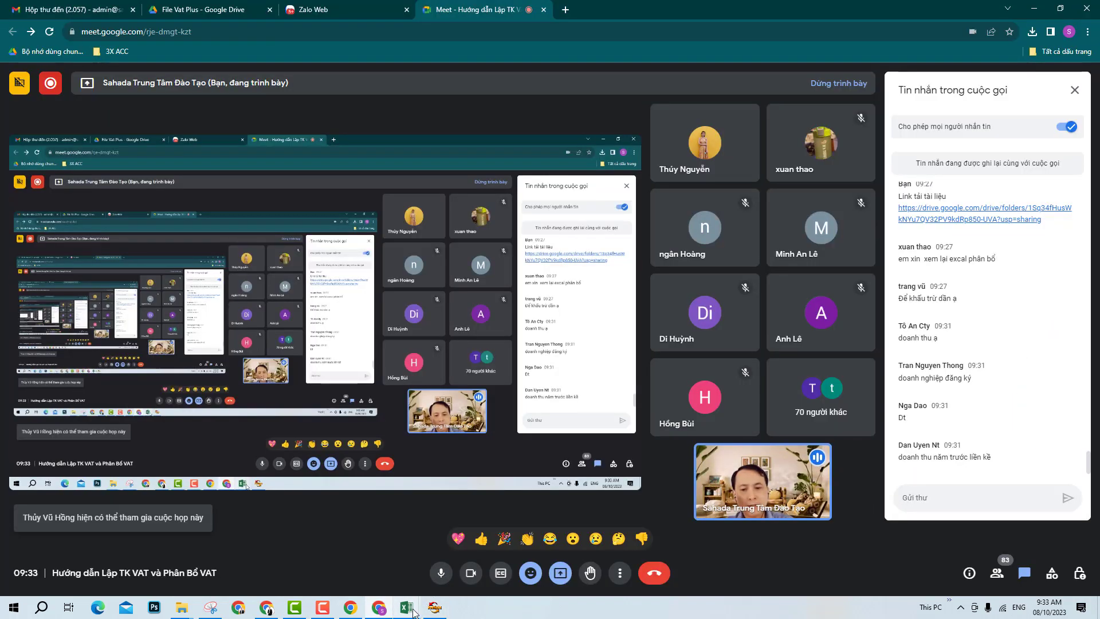
pyautogui.click(416, 610)
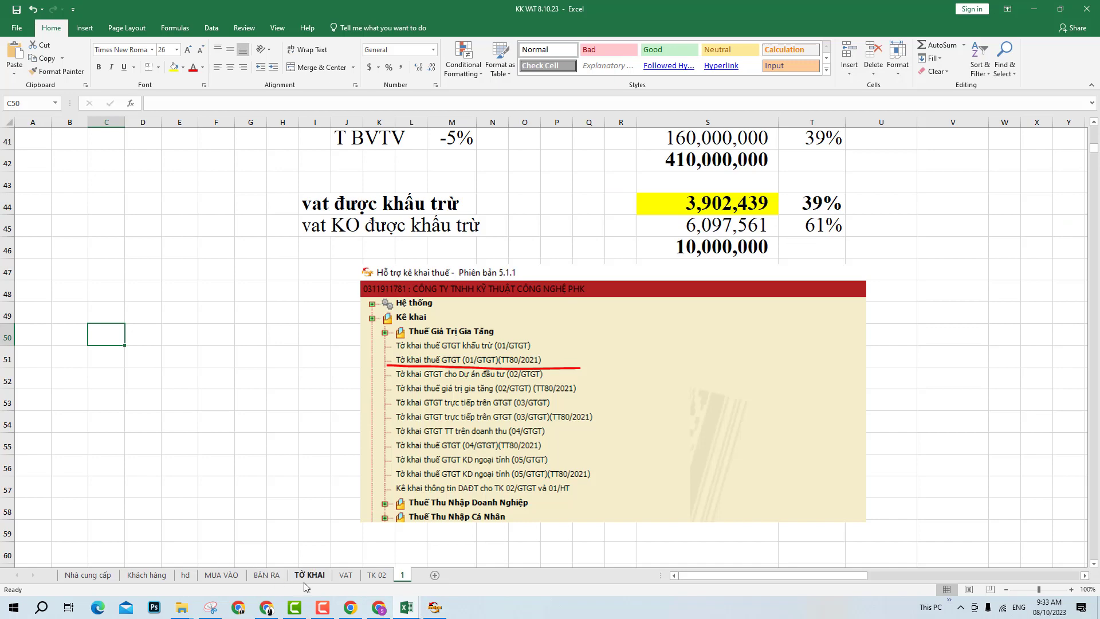
pyautogui.click(309, 574)
pyautogui.scroll(7, 530, 320)
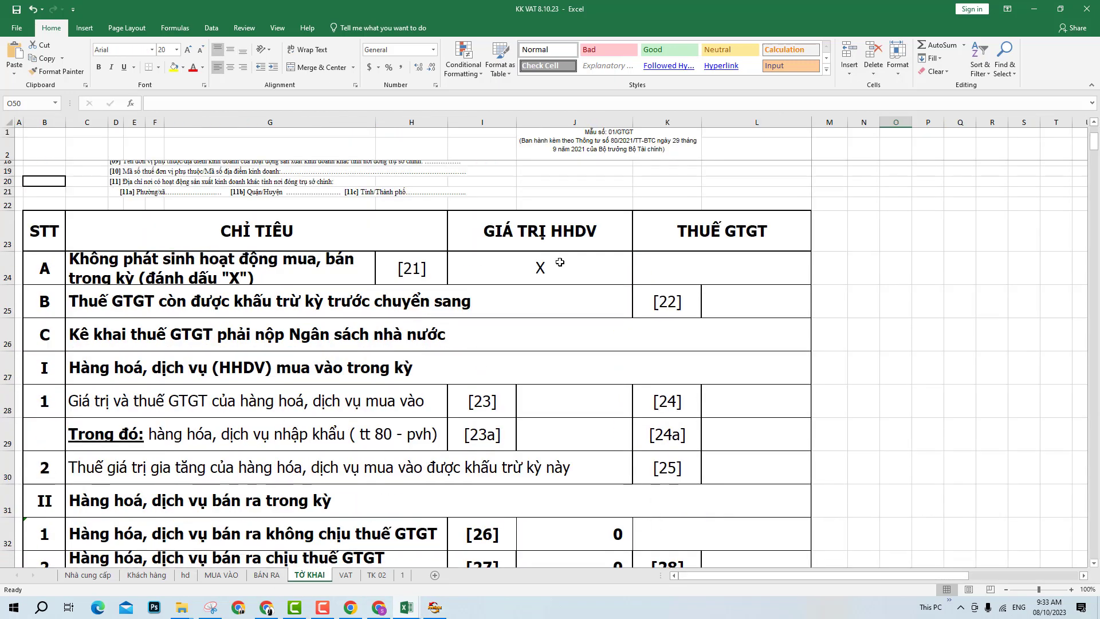
# - Fill the X cell of indicator [21] with yellow and increase row 24's height to fit its two-line label
pyautogui.click(524, 331)
pyautogui.click(176, 70)
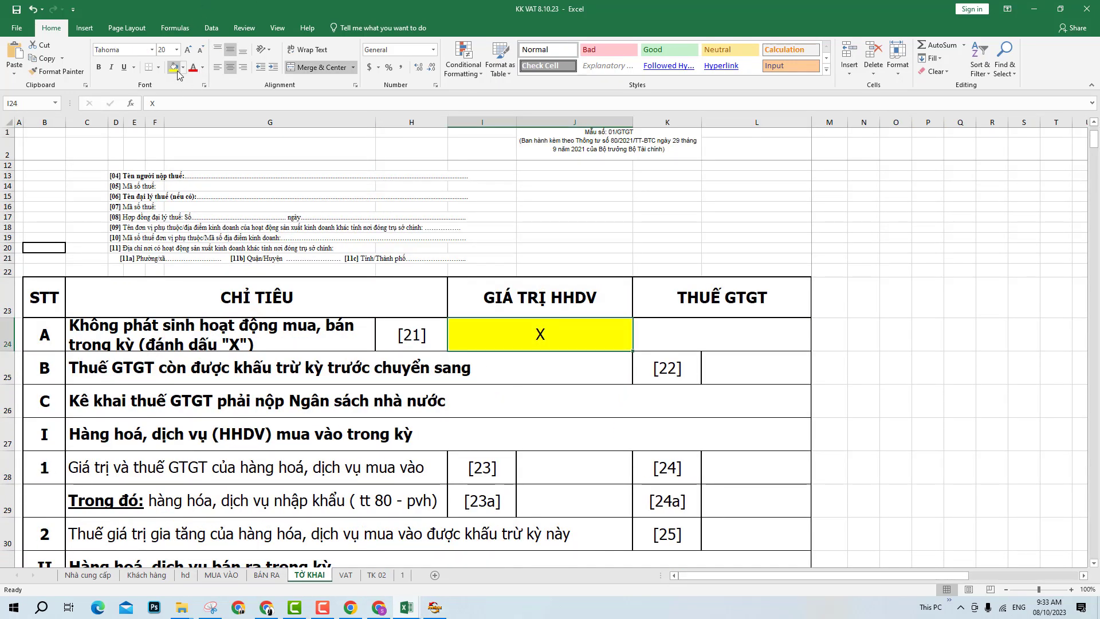
pyautogui.click(136, 333)
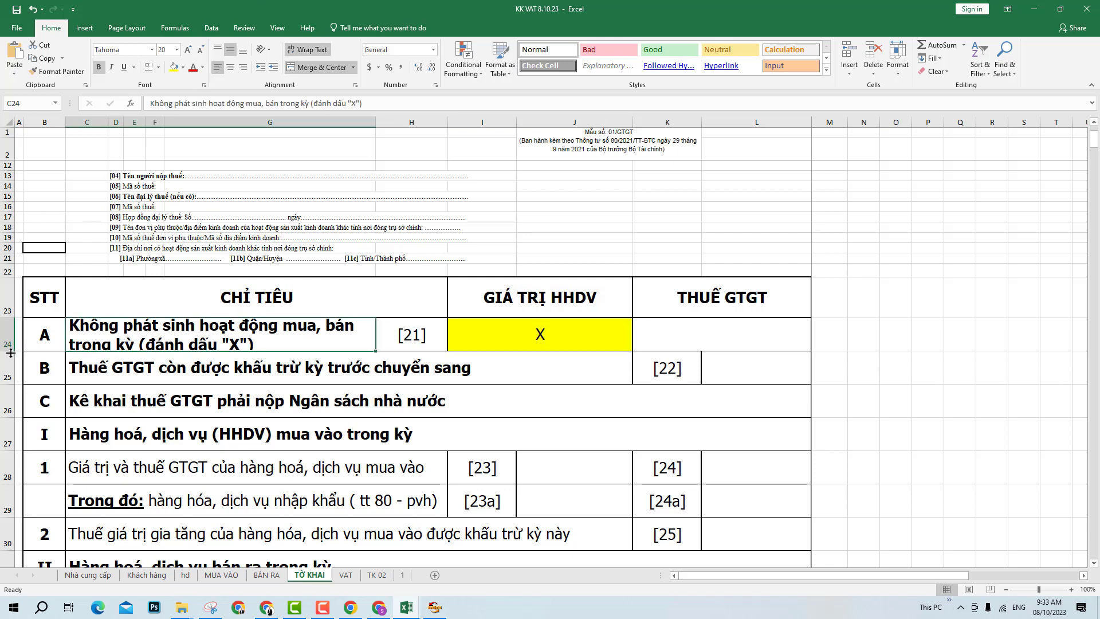
pyautogui.moveTo(12, 352); pyautogui.dragTo(13, 365)
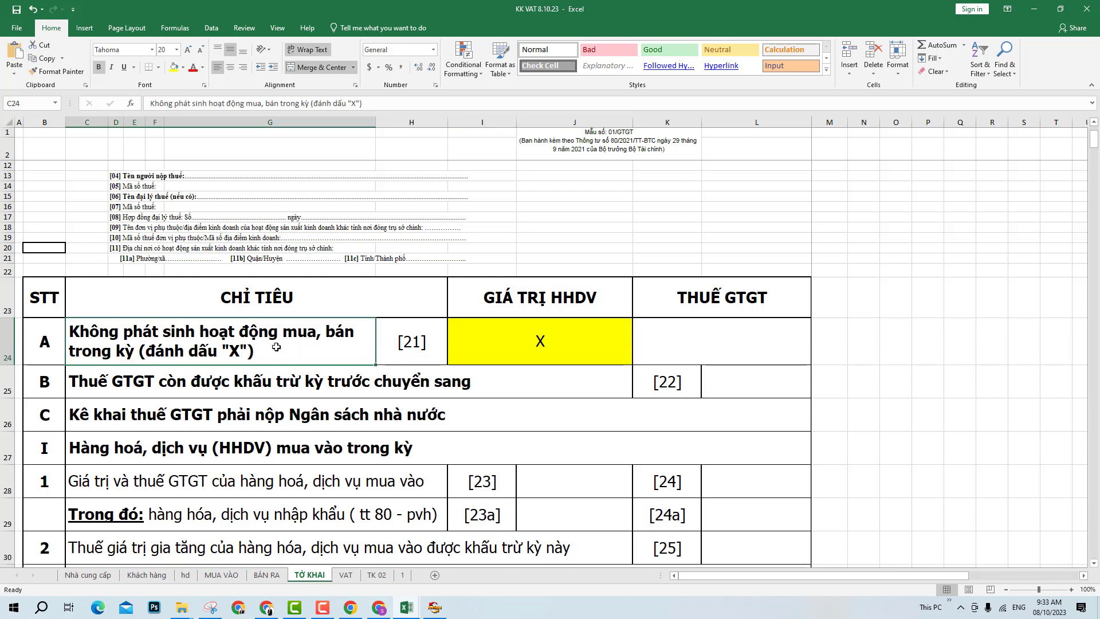
pyautogui.click(504, 347)
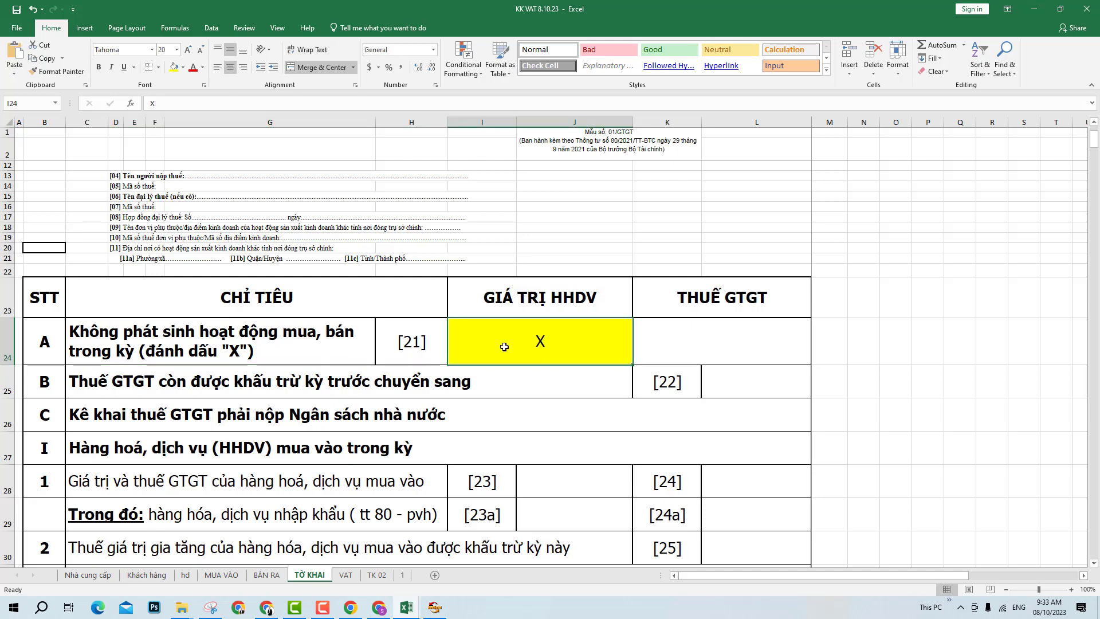
# - Switch back to the tax declaration software, try to mark indicator [21] for no purchases or sales, and decline to continue
pyautogui.click(435, 607)
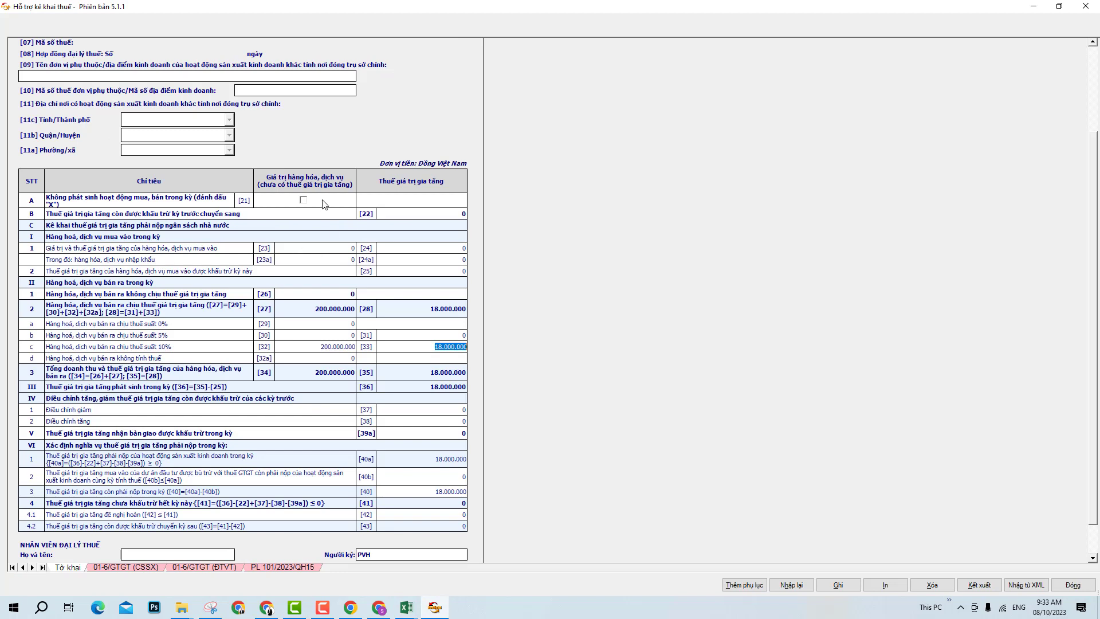
pyautogui.click(304, 200)
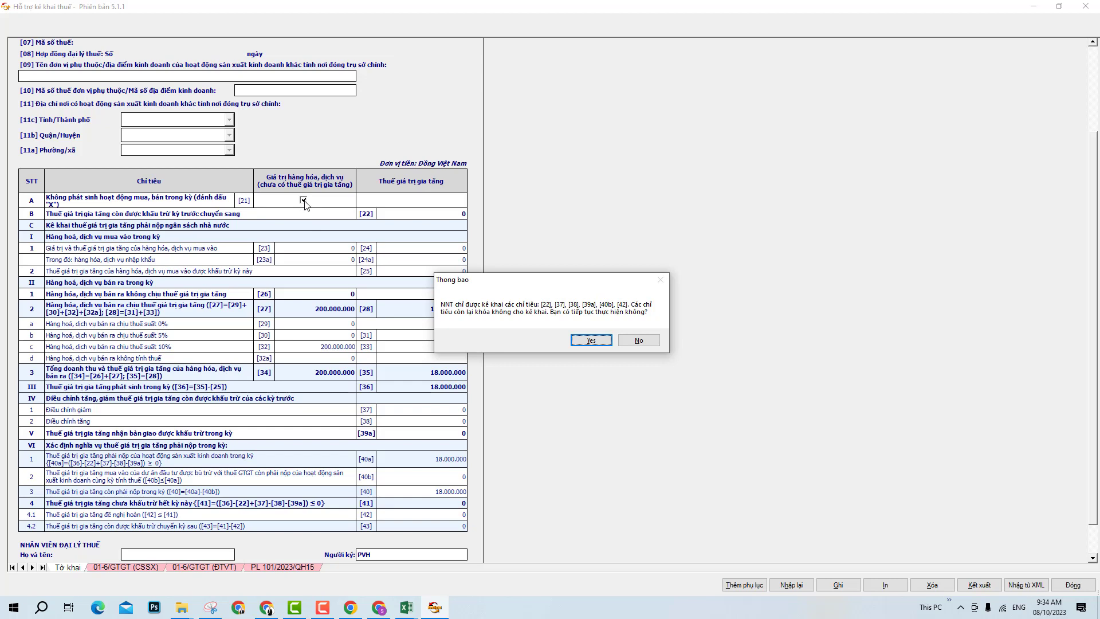
pyautogui.click(639, 339)
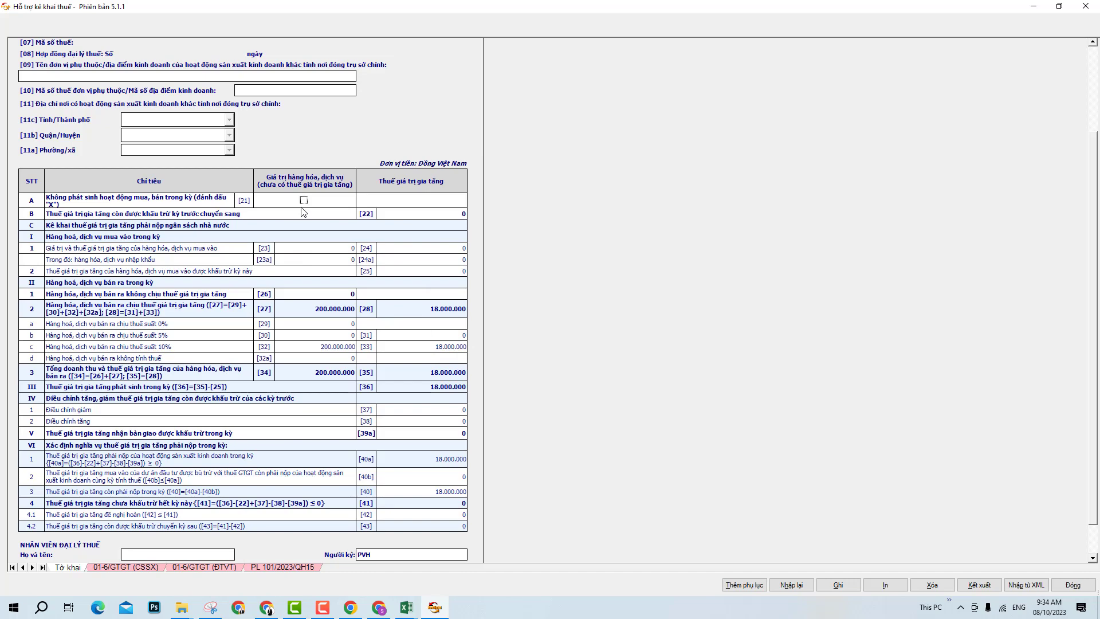
# - Switch to the KK VAT 8.10.23 workbook in Excel and enter "???" in cell M25 beside indicator [22]
pyautogui.scroll(3, 302, 209)
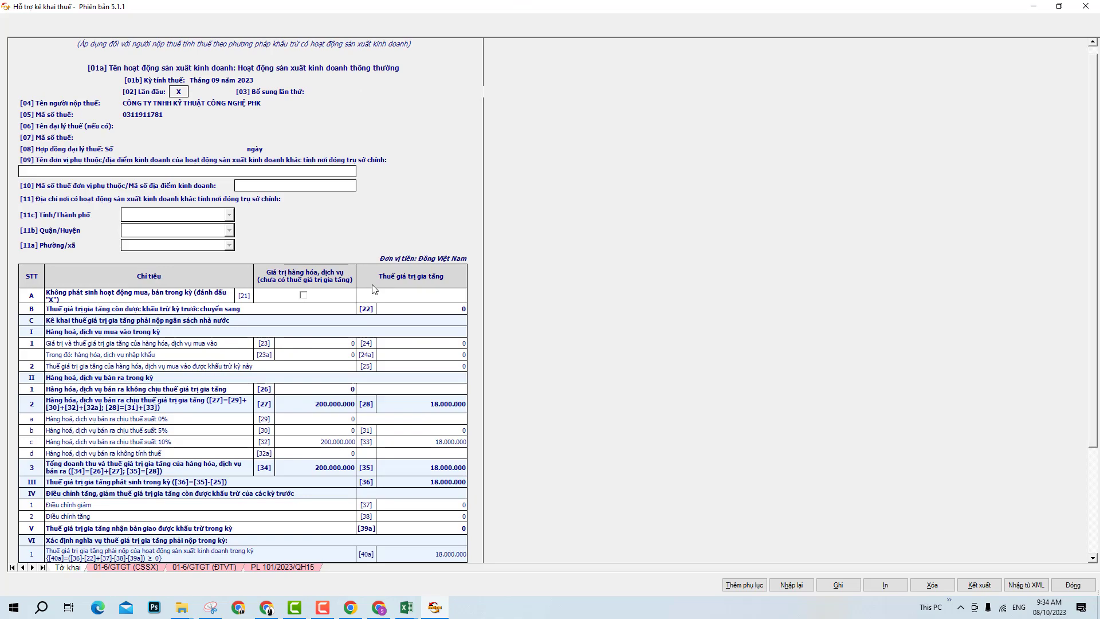
pyautogui.moveTo(406, 607)
pyautogui.click(567, 545)
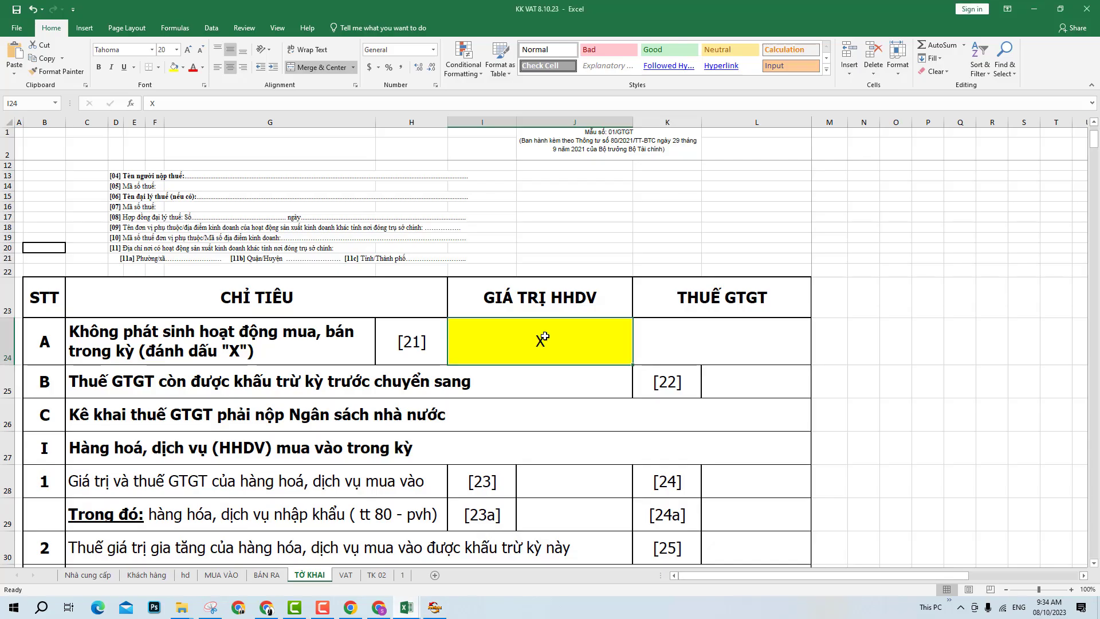
pyautogui.scroll(-1, 507, 335)
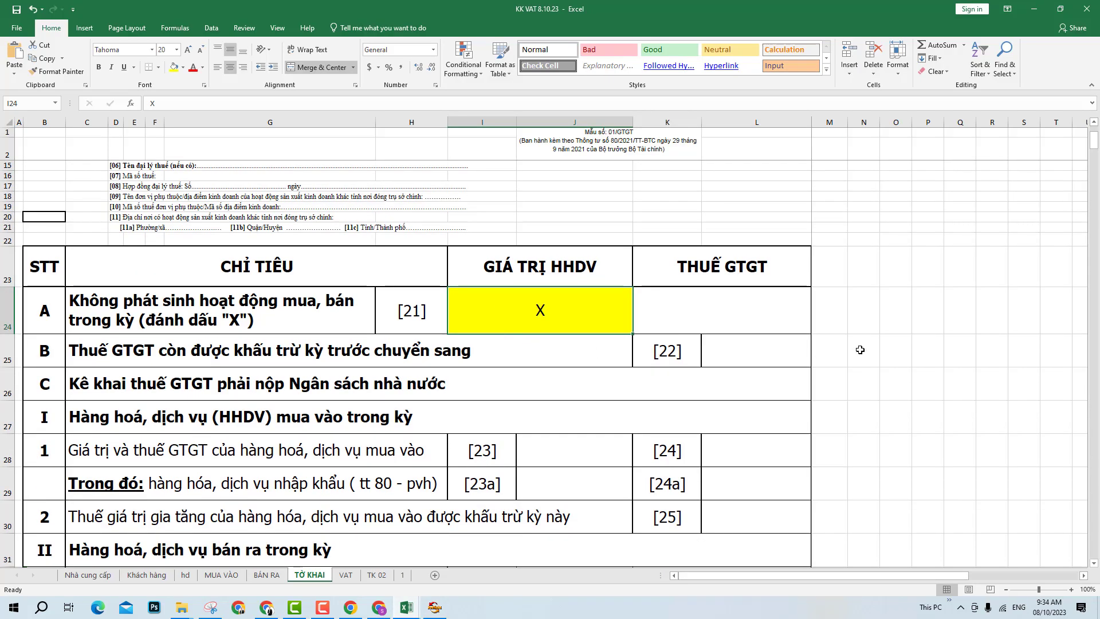
pyautogui.click(838, 350)
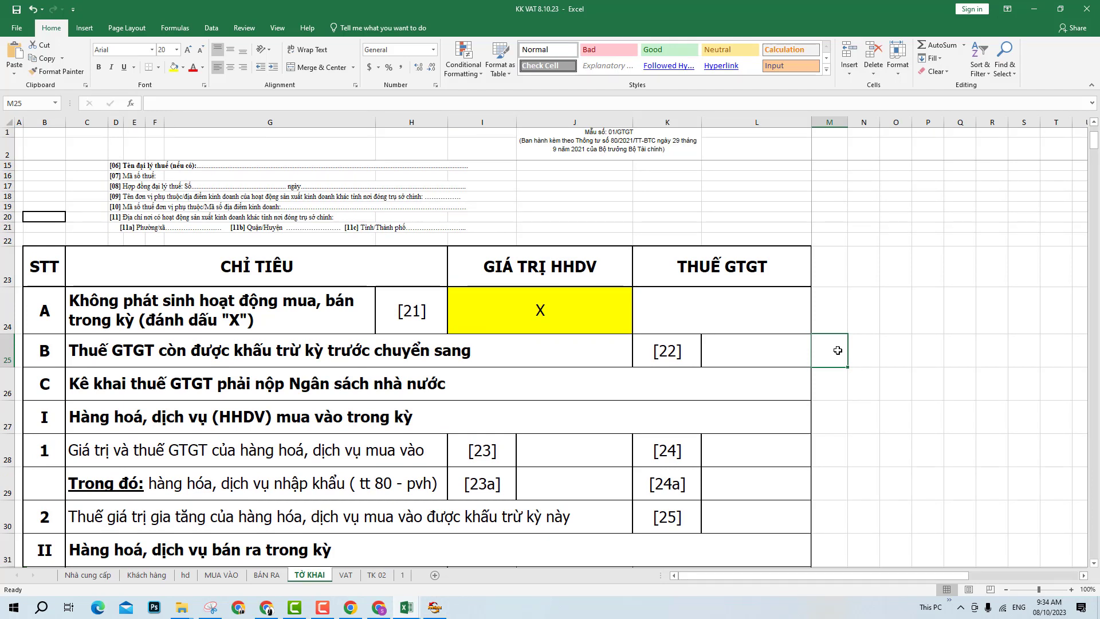
pyautogui.write('???')
pyautogui.press('Return')
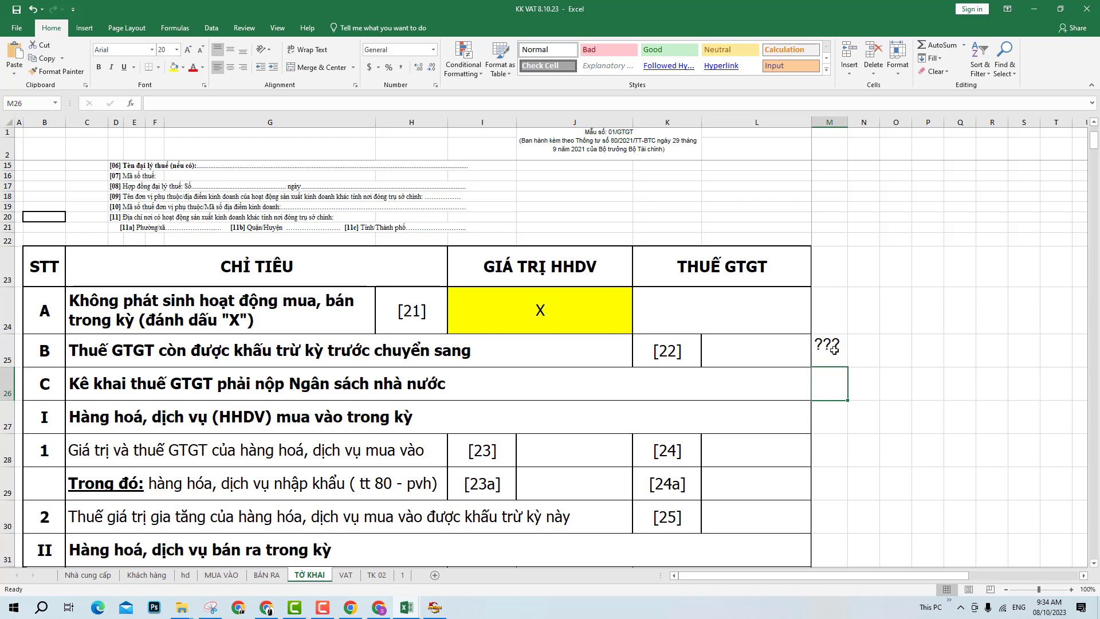
# - Narrow columns L and J of the declaration table slightly to free space beside it
pyautogui.scroll(-1, 837, 349)
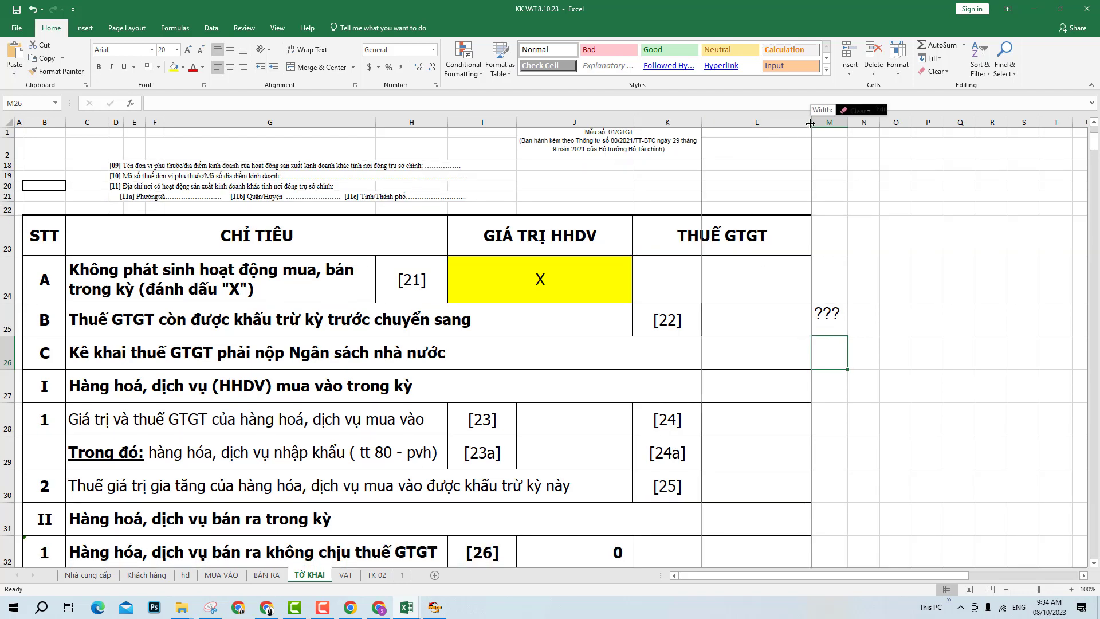
pyautogui.moveTo(811, 122); pyautogui.dragTo(804, 123)
pyautogui.moveTo(632, 122); pyautogui.dragTo(614, 133)
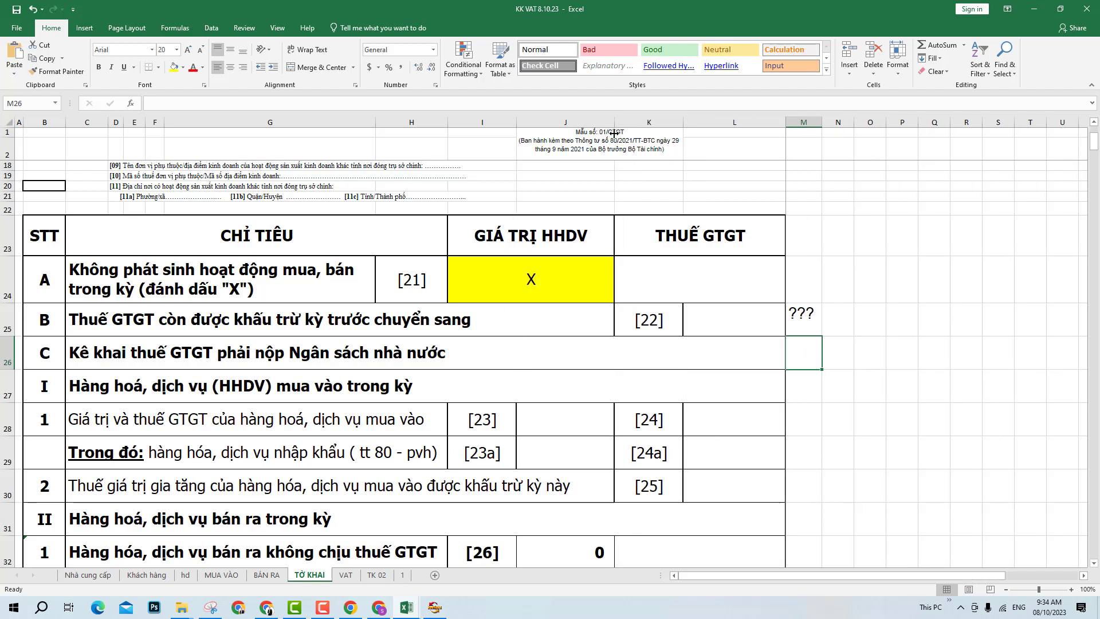
pyautogui.click(850, 318)
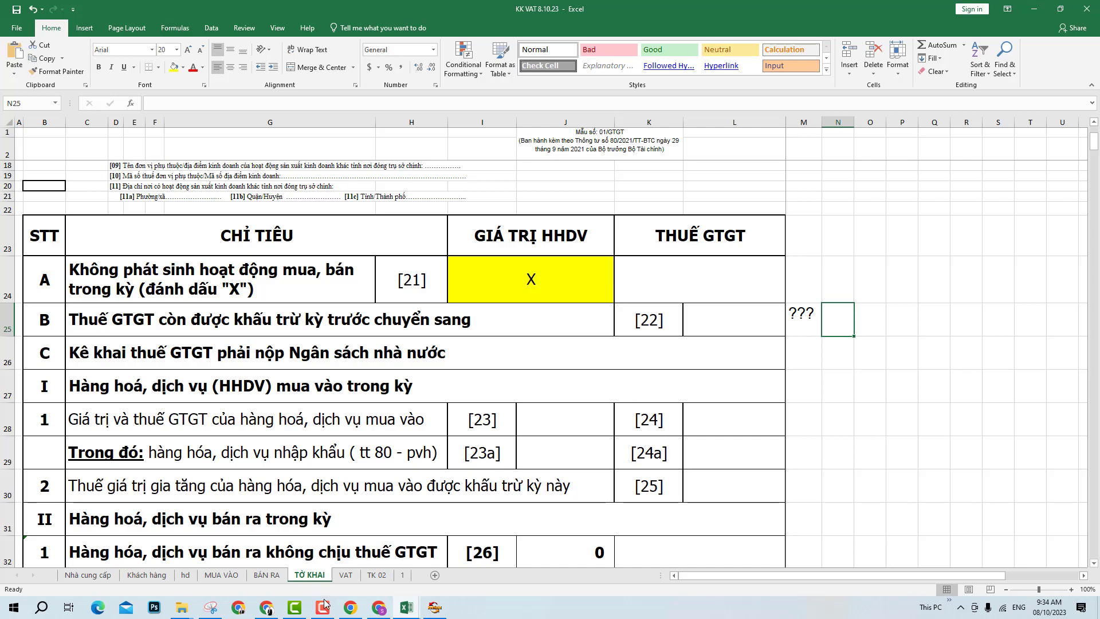
# - Read the participants' answers in the Google Meet chat and return to the KK VAT 8.10.23 workbook
pyautogui.hotkey('alt', 'Tab')
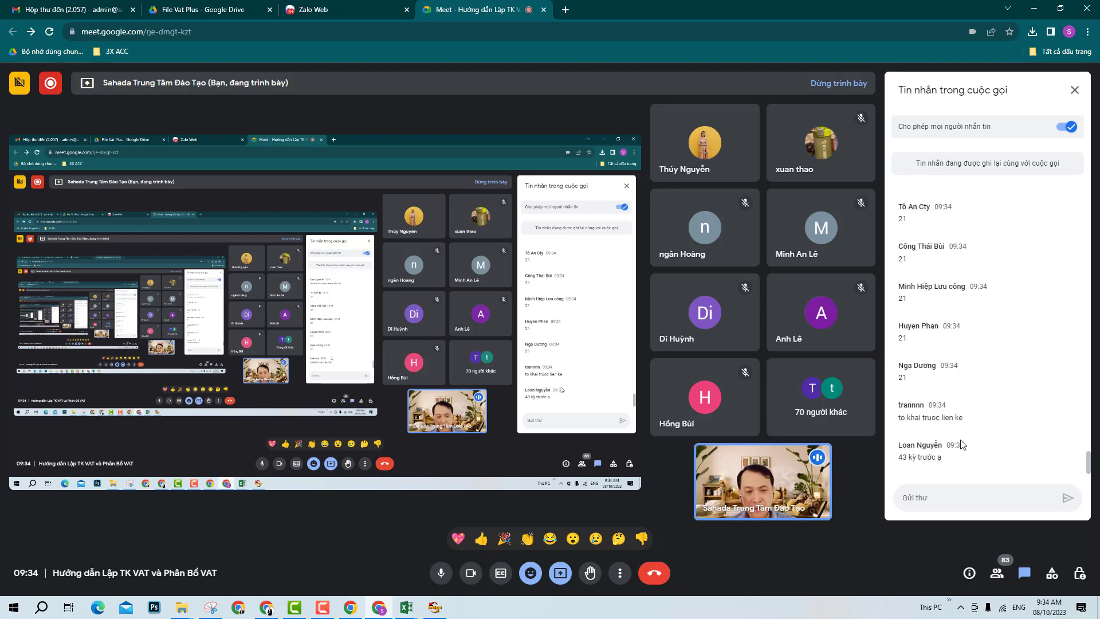
pyautogui.moveTo(412, 607)
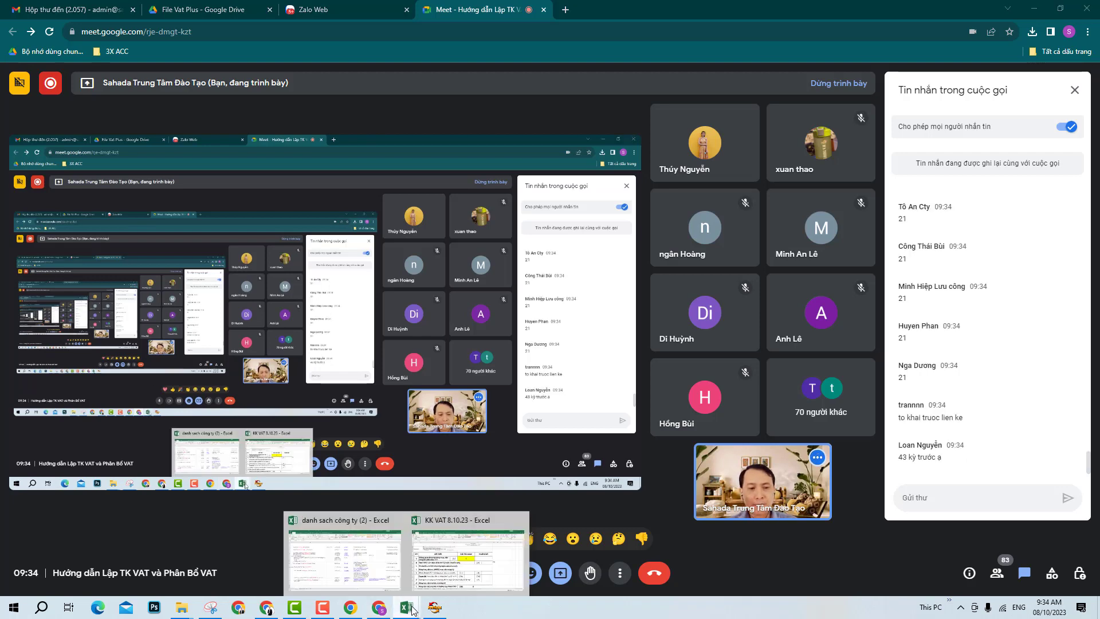
pyautogui.click(467, 553)
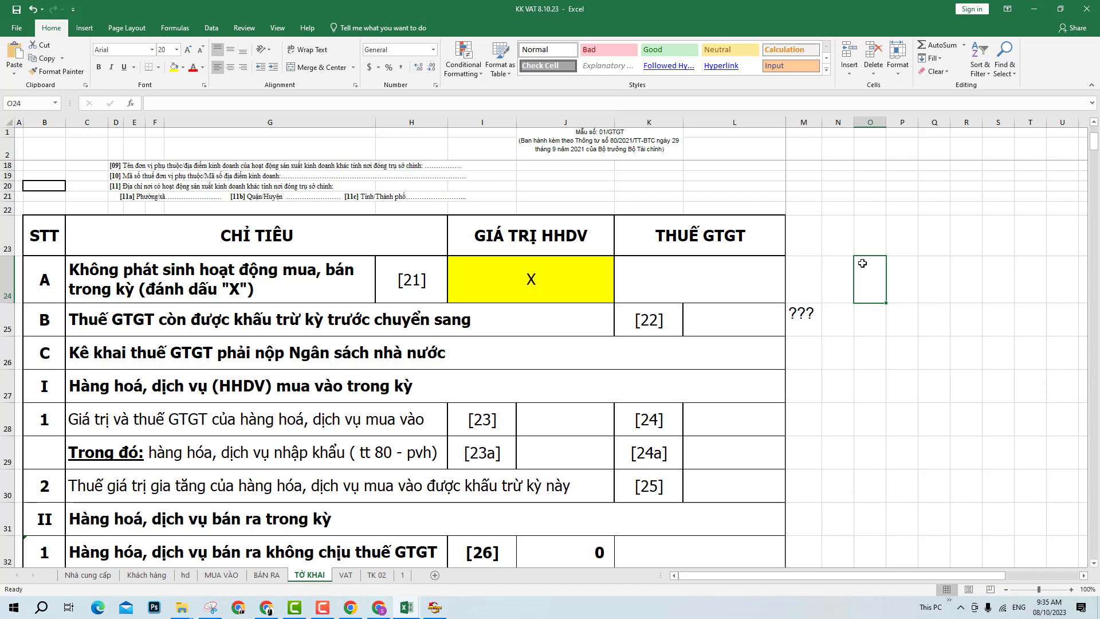
pyautogui.write('C')
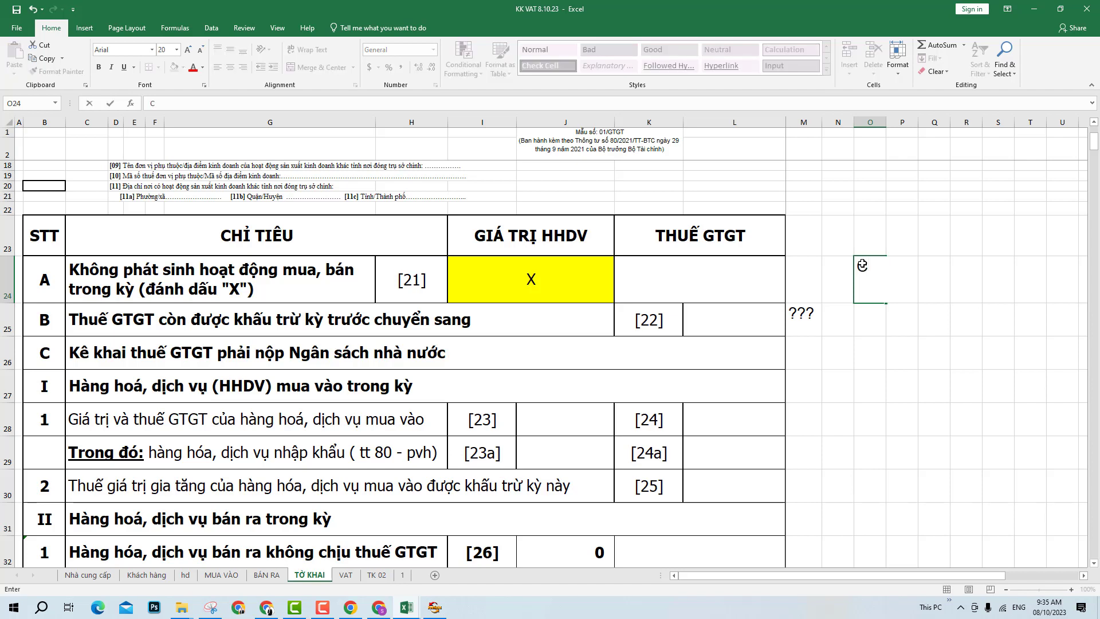
pyautogui.write(' HUNG')
pyautogui.press('BackSpace')
pyautogui.press('BackSpace')
pyautogui.press('BackSpace')
pyautogui.press('BackSpace')
pyautogui.press('BackSpace')
pyautogui.press('BackSpace')
# - Enter the heading "Q3" in O24 and below it the row "CT" with "43 = 6" in O25:P25
pyautogui.write('Q3')
pyautogui.press('Return')
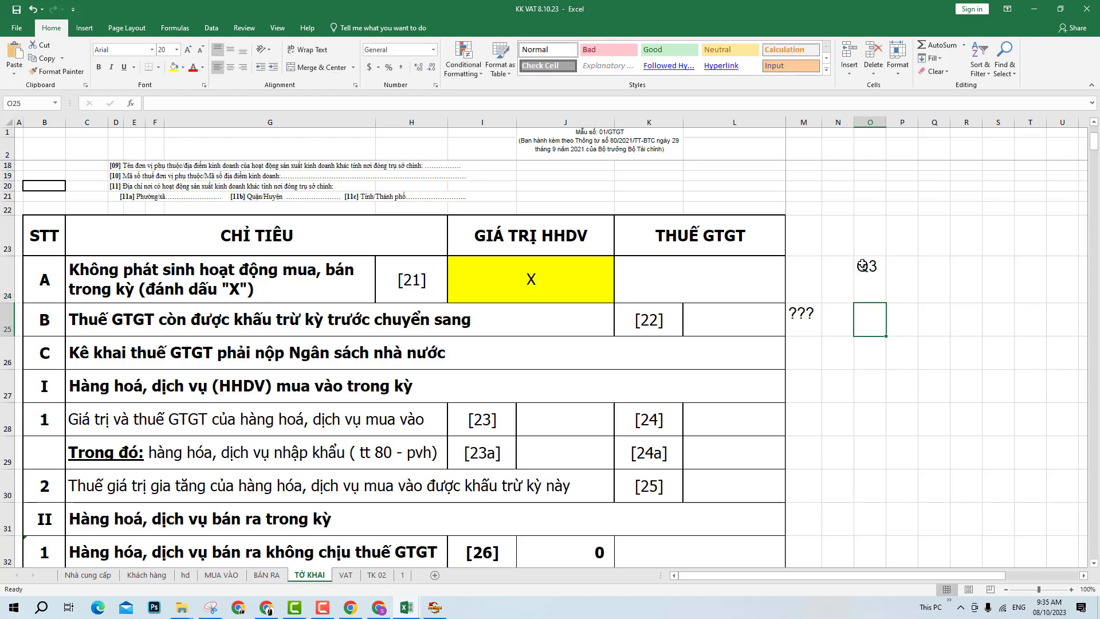
pyautogui.write('CT')
pyautogui.press('Tab')
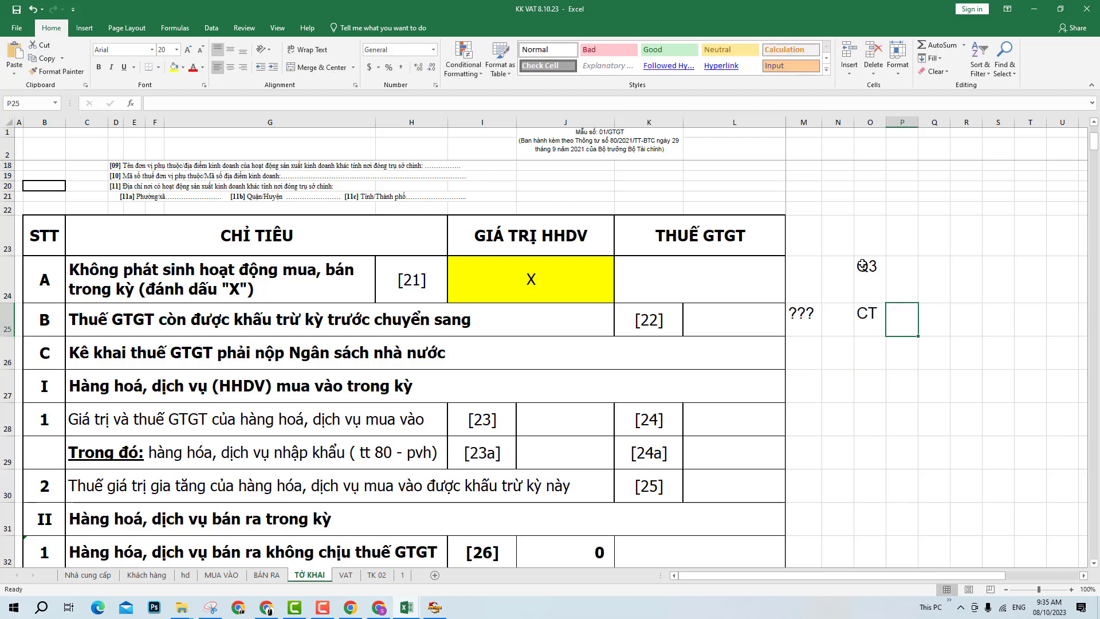
pyautogui.write('43 = ')
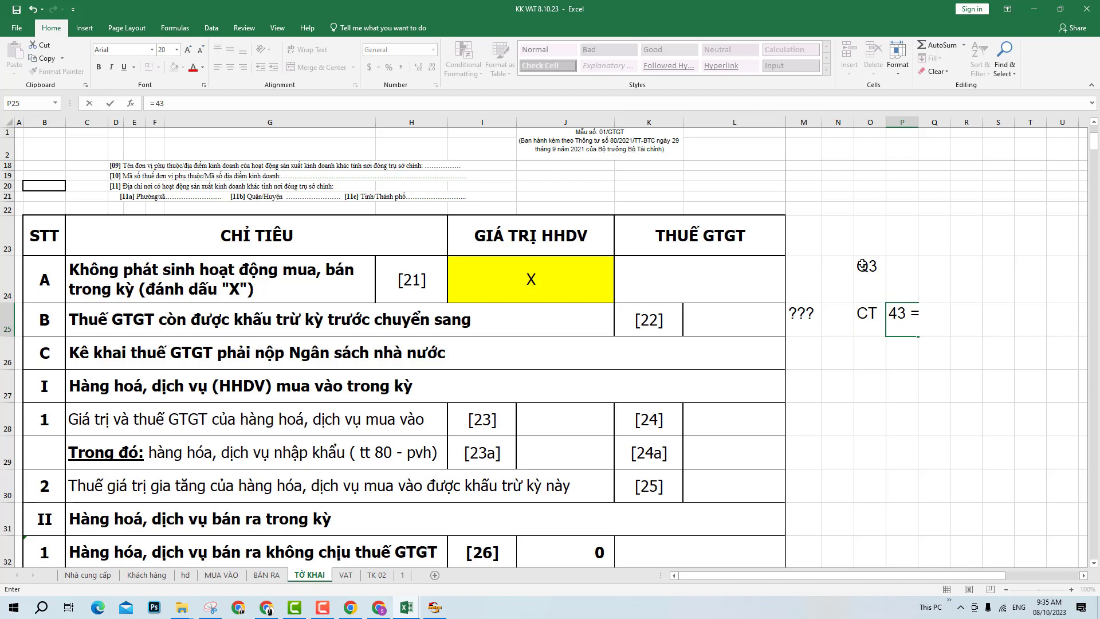
pyautogui.write('6')
pyautogui.press('Return')
pyautogui.press('Left')
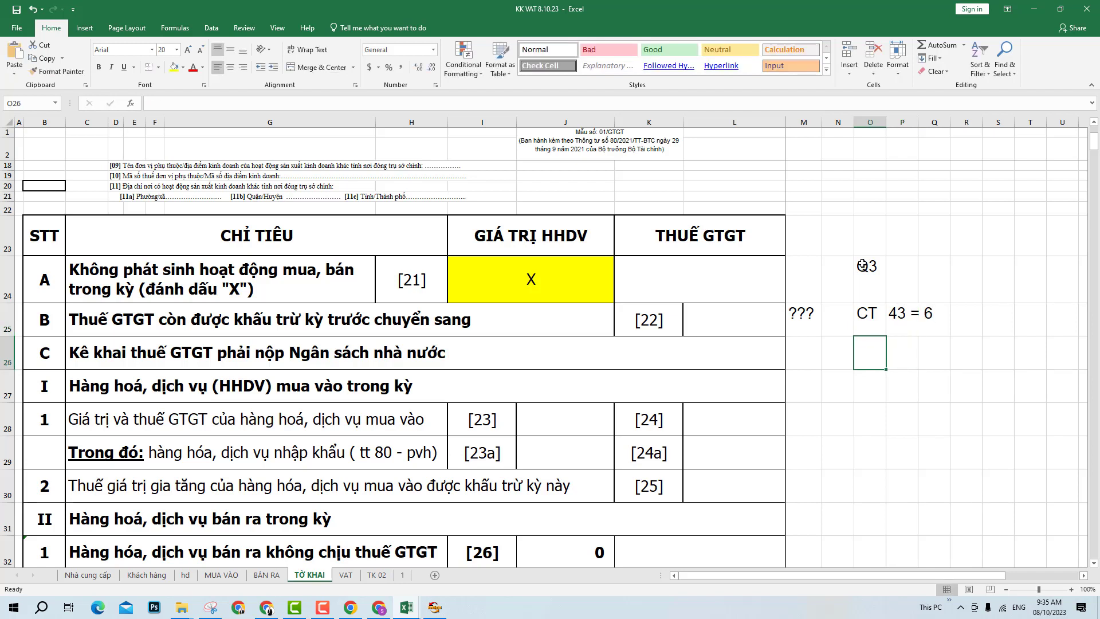
# - Add the row "BS" with "43 = 8" in O26:P26 under the CT row
pyautogui.write('BS')
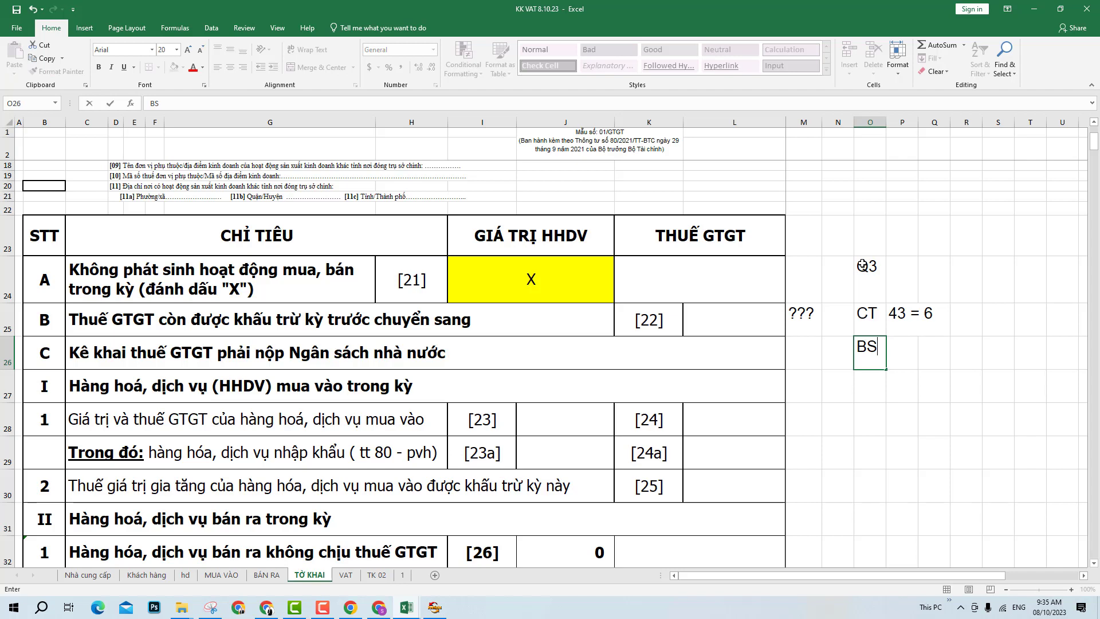
pyautogui.press('Right')
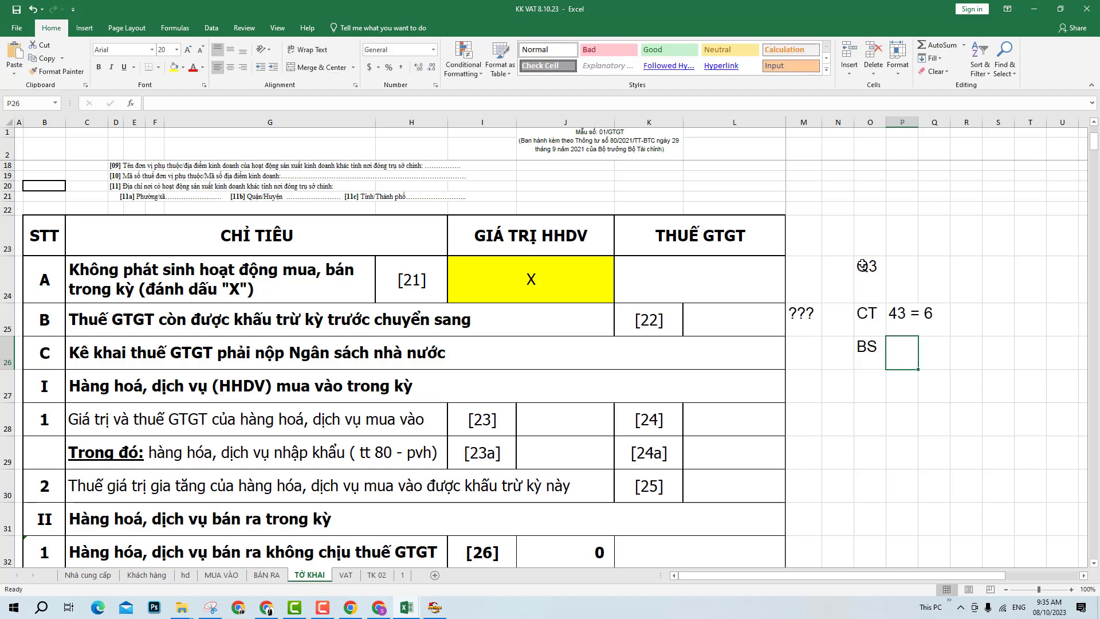
pyautogui.write('4')
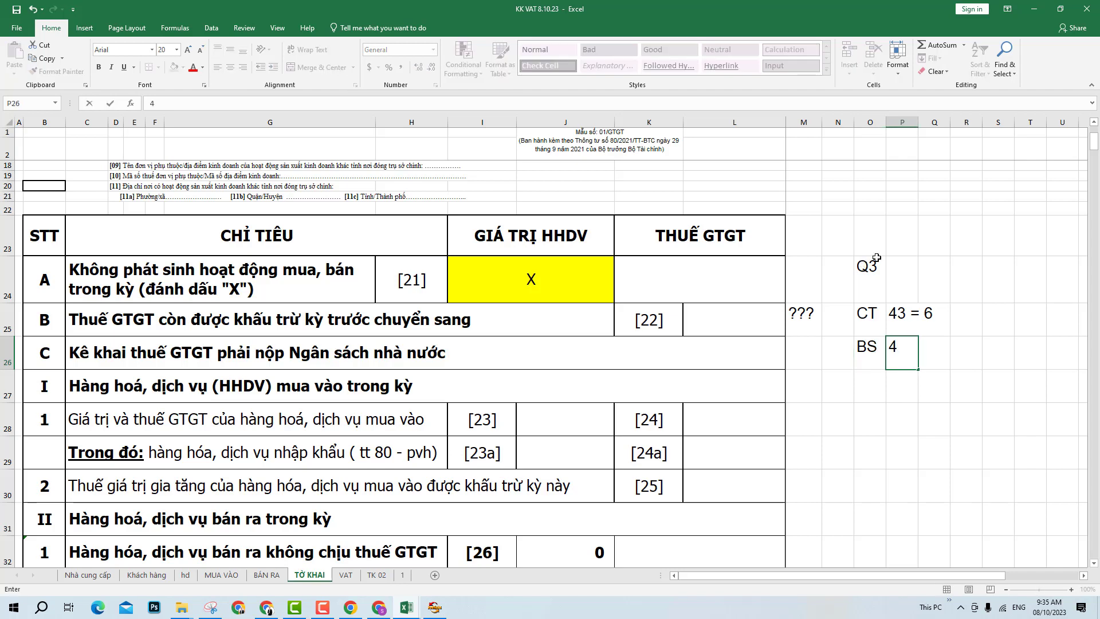
pyautogui.write('3 = 8')
pyautogui.press('Return')
# - Make the Q3 heading in O24 bold
pyautogui.click(853, 265)
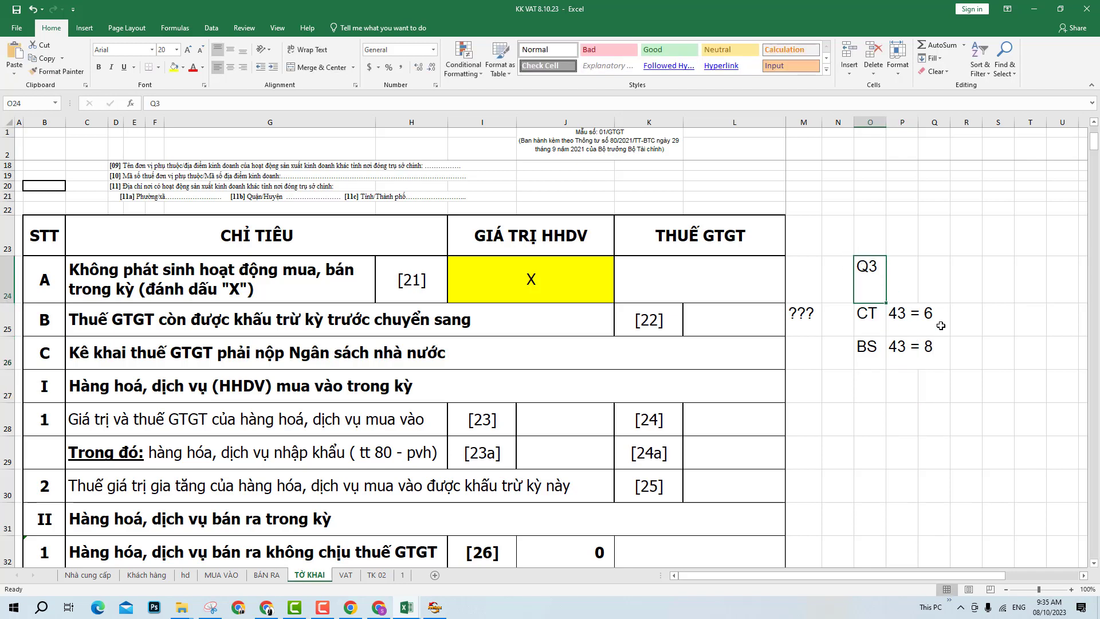
pyautogui.press('Right')
pyautogui.press('Right')
pyautogui.press('Right')
pyautogui.press('Right')
pyautogui.press('Right')
pyautogui.press('Right')
pyautogui.press('Right')
pyautogui.press('Right')
pyautogui.press('Right')
pyautogui.press('Right')
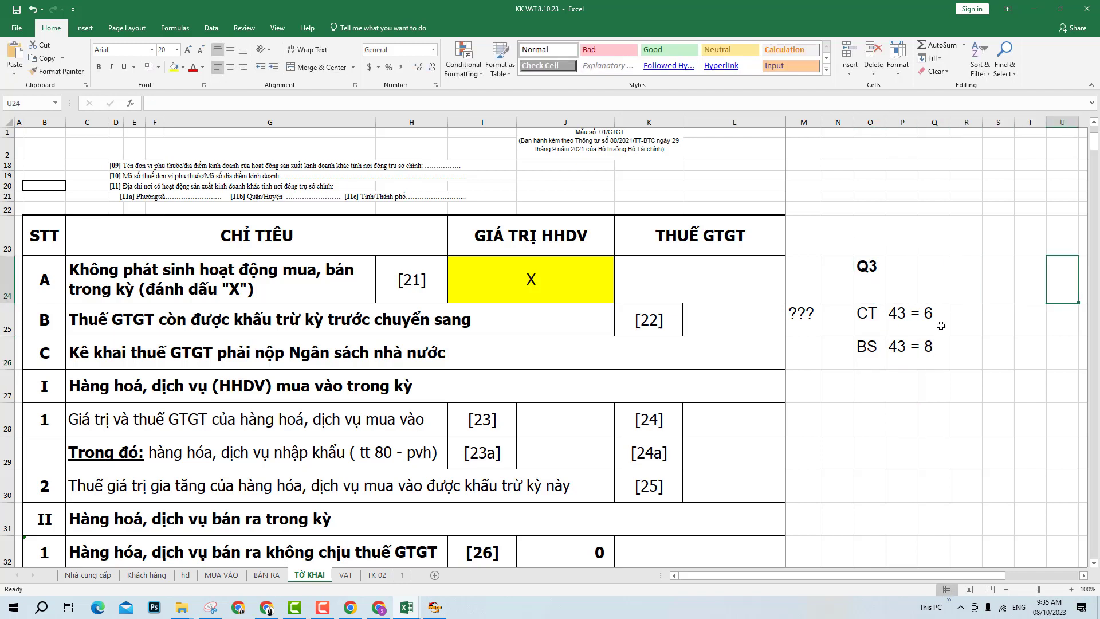
pyautogui.press('Left')
pyautogui.press('Left')
pyautogui.press('Left')
pyautogui.press('Left')
pyautogui.press('Left')
pyautogui.press('Left')
pyautogui.press('Left')
pyautogui.press('Left')
pyautogui.press('Left')
pyautogui.press('Left')
pyautogui.press('Left')
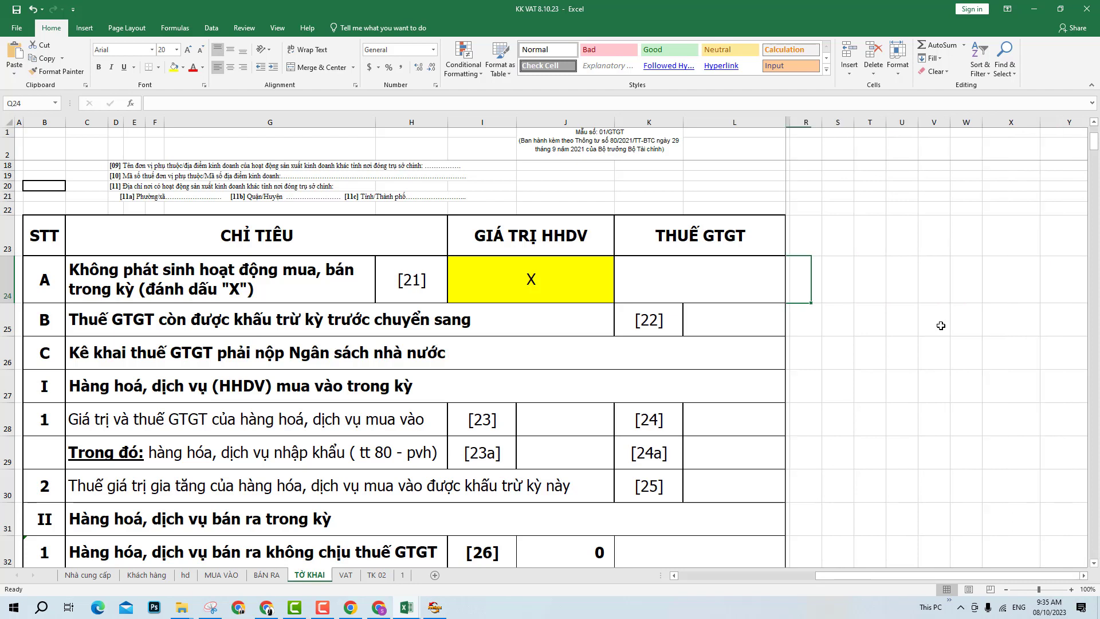
pyautogui.press('Right')
pyautogui.press('Right')
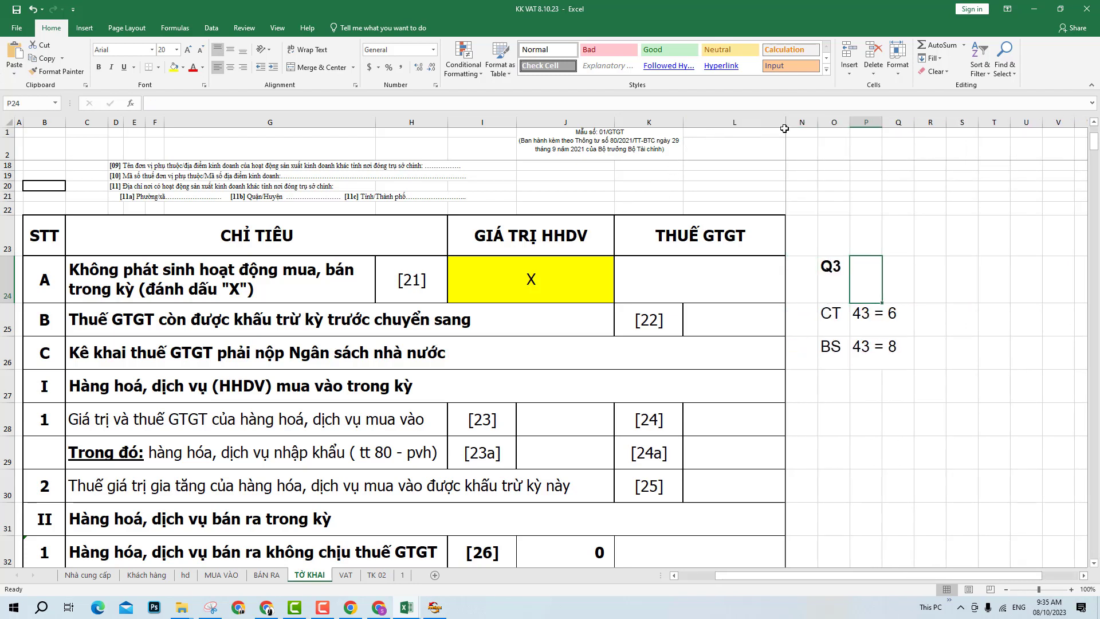
# - Narrow column L a little more so the notes beside the table fit in view
pyautogui.click(786, 122)
pyautogui.hotkey('ctrl', 'shift', '0')
pyautogui.moveTo(786, 122); pyautogui.dragTo(753, 131)
pyautogui.click(768, 131)
# - Enter a bold heading "Q4" in R24 and the question "22 =?" below it in R25
pyautogui.click(963, 276)
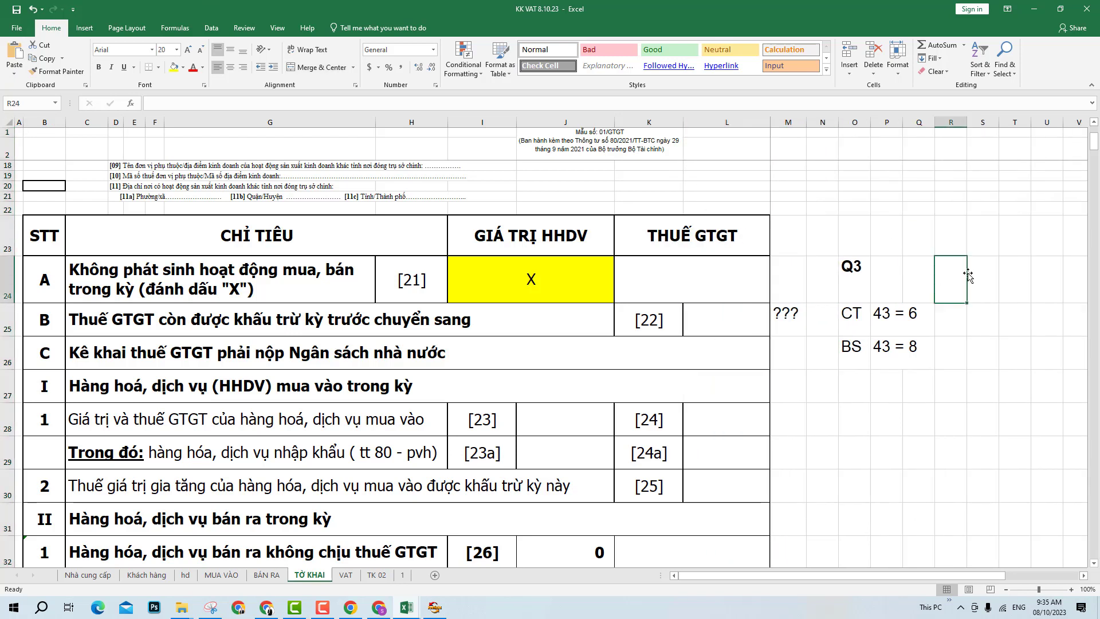
pyautogui.write('Q4')
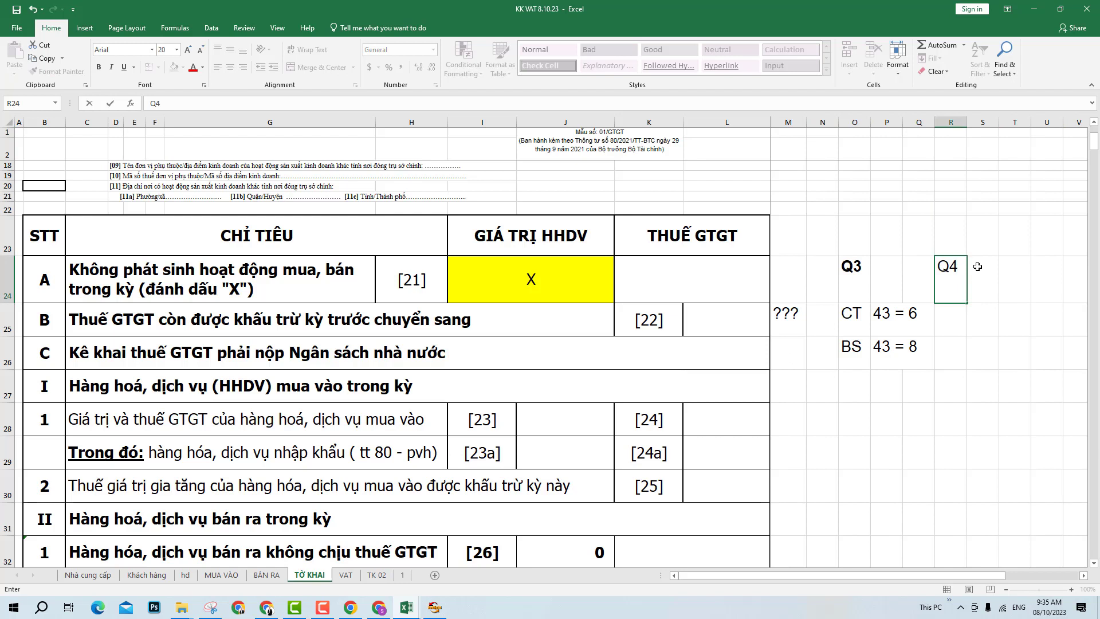
pyautogui.hotkey('ctrl', 'Return')
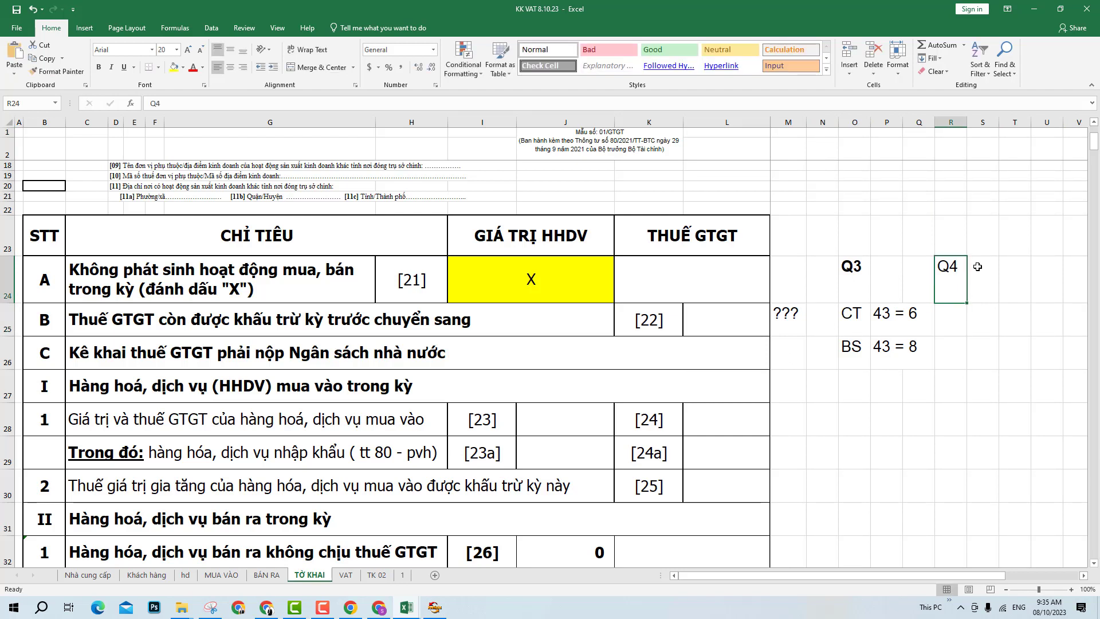
pyautogui.hotkey('ctrl', 'b')
pyautogui.press('Down')
pyautogui.write('22 =?')
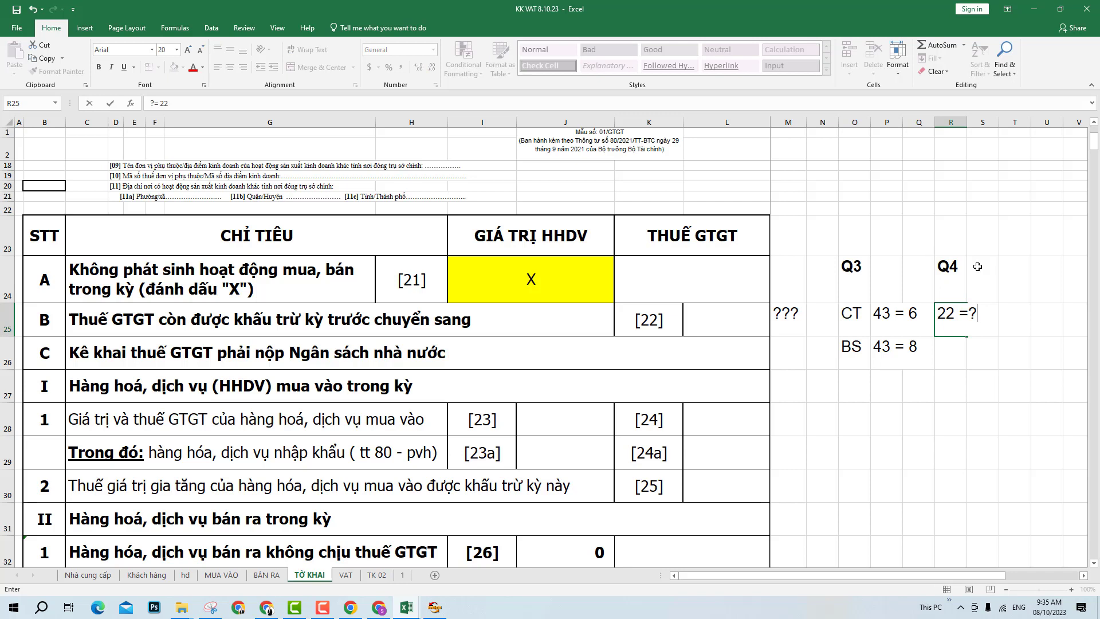
pyautogui.press('Return')
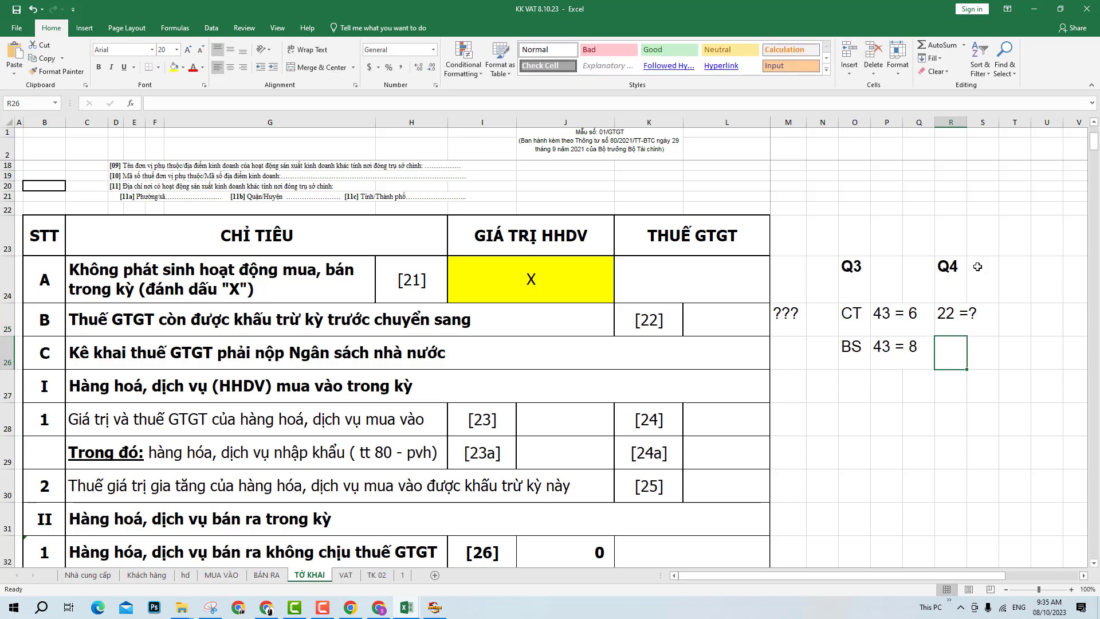
# - Widen columns P and R to fit the notes and set the sheet zoom to 90%
pyautogui.moveTo(905, 125); pyautogui.dragTo(927, 127)
pyautogui.click(848, 375)
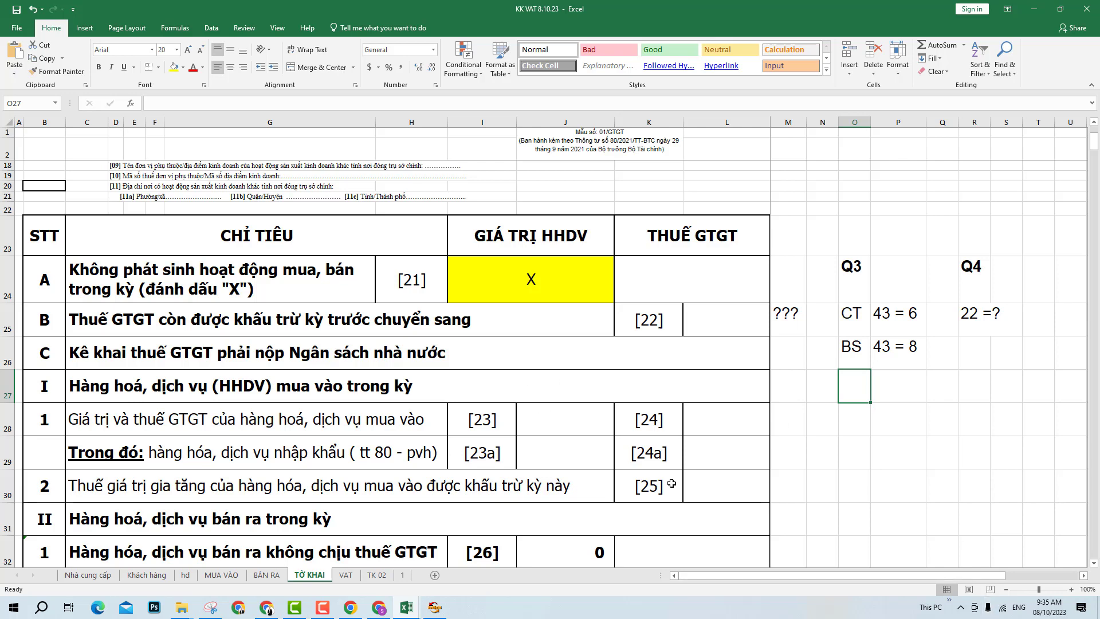
pyautogui.click(1006, 589)
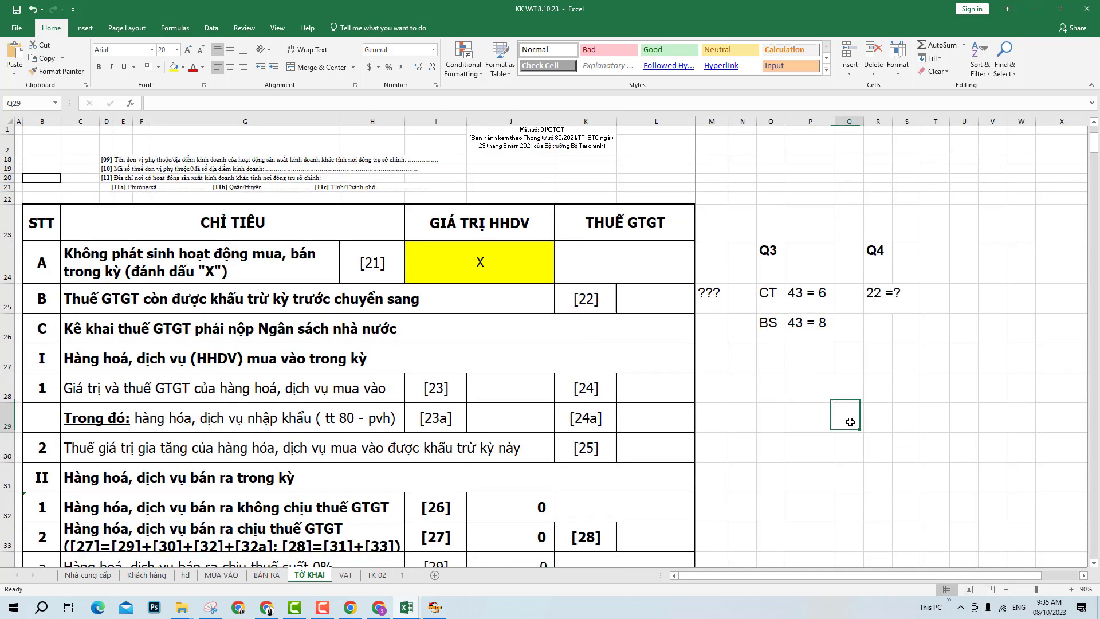
pyautogui.click(879, 299)
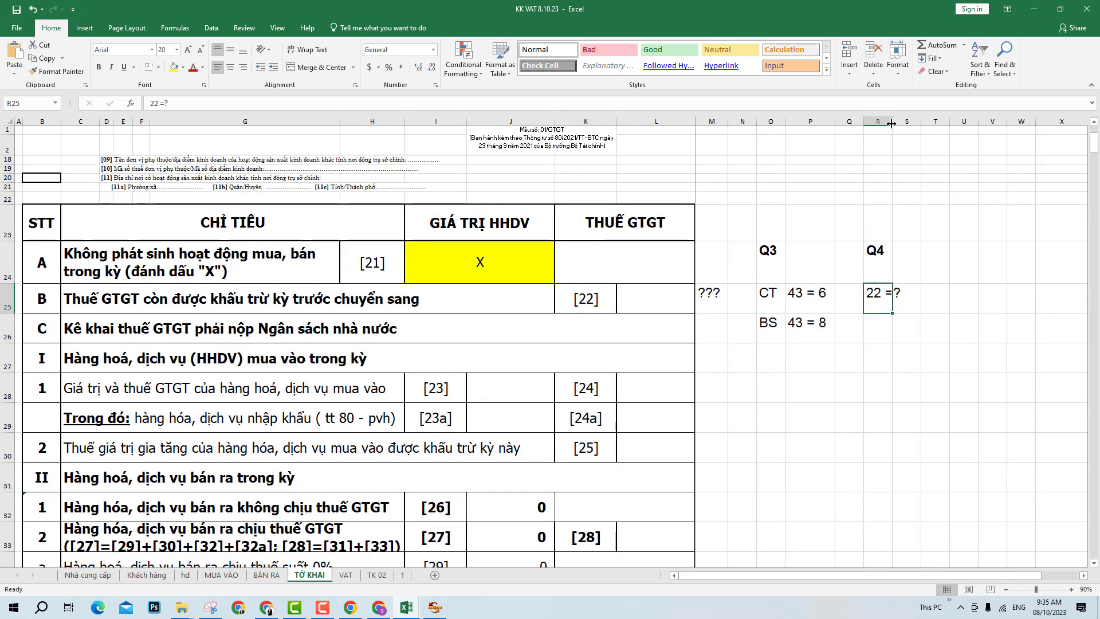
pyautogui.moveTo(892, 121); pyautogui.dragTo(916, 121)
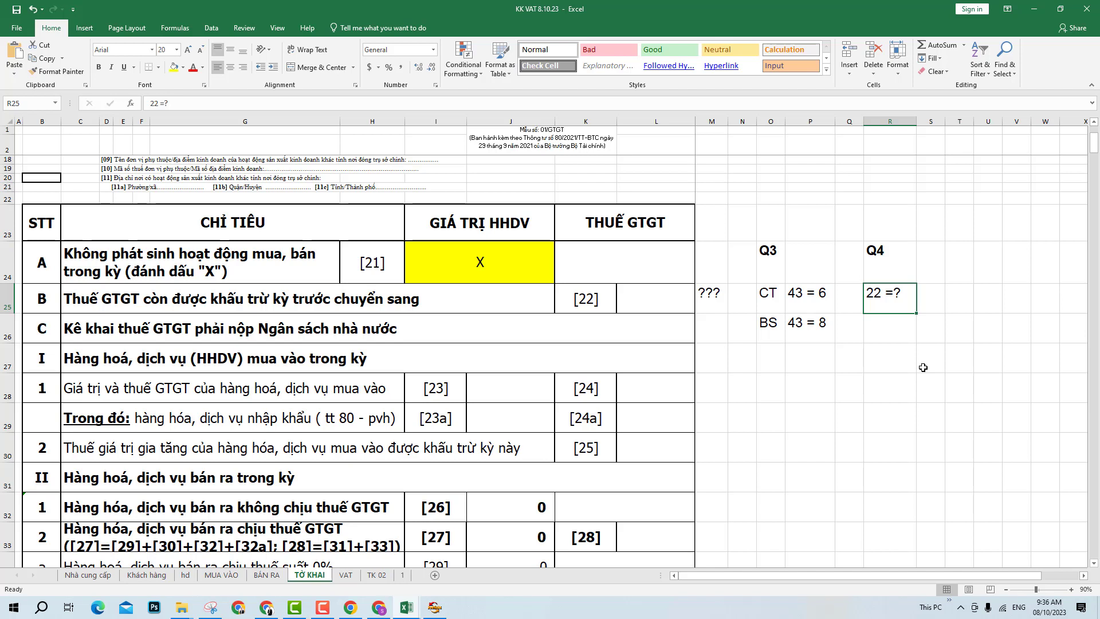
# - Change the Q4 entry in R25 to "22 =6"
pyautogui.doubleClick(905, 301)
pyautogui.press('BackSpace')
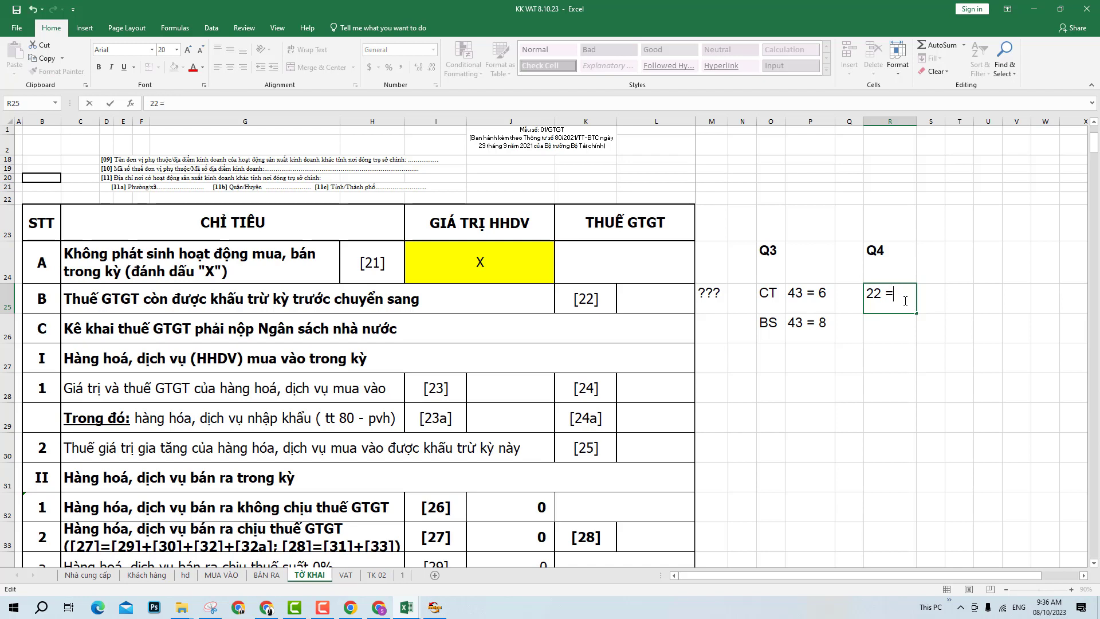
pyautogui.write('6')
pyautogui.press('Return')
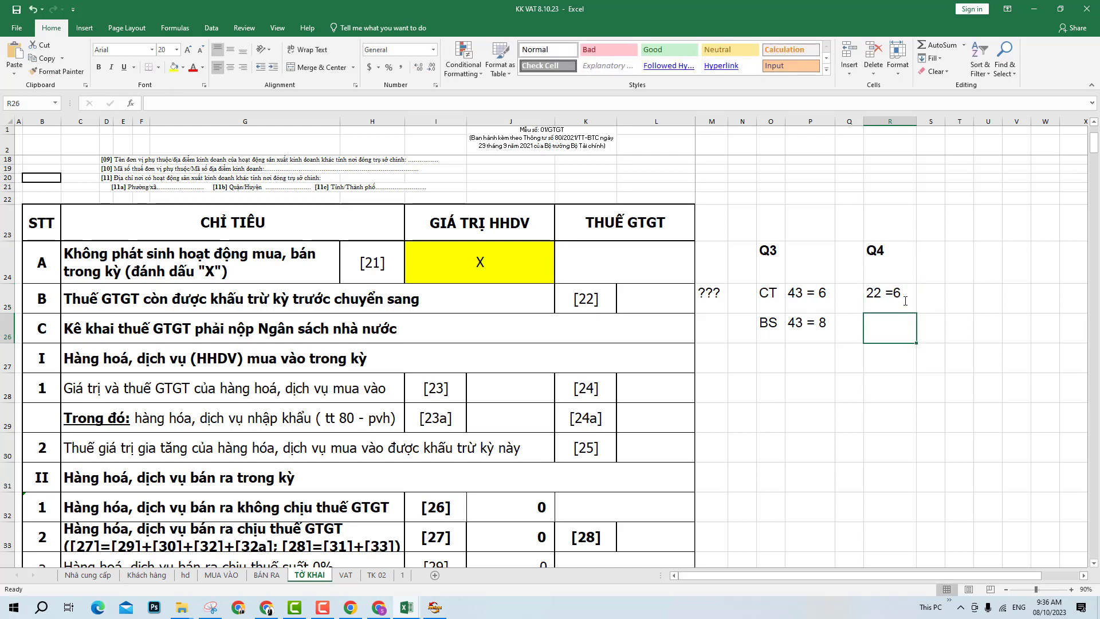
pyautogui.press('Right')
pyautogui.press('Up')
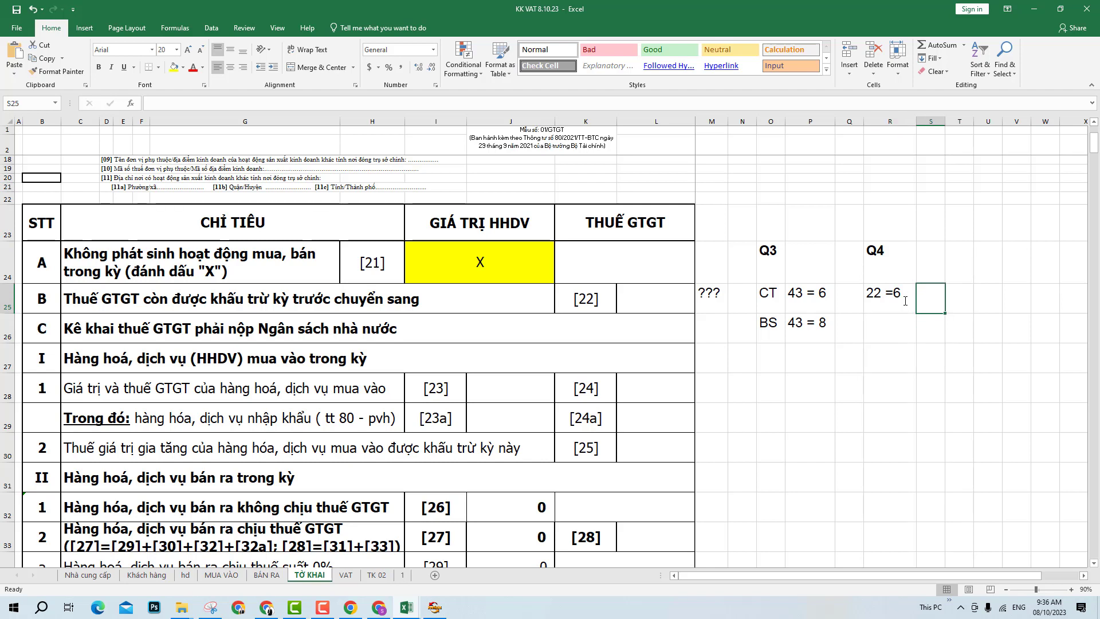
# - Enter the note "22 = 43 tk chính thức" in S25, beside the Q4 entry
pyautogui.write('22 = 4')
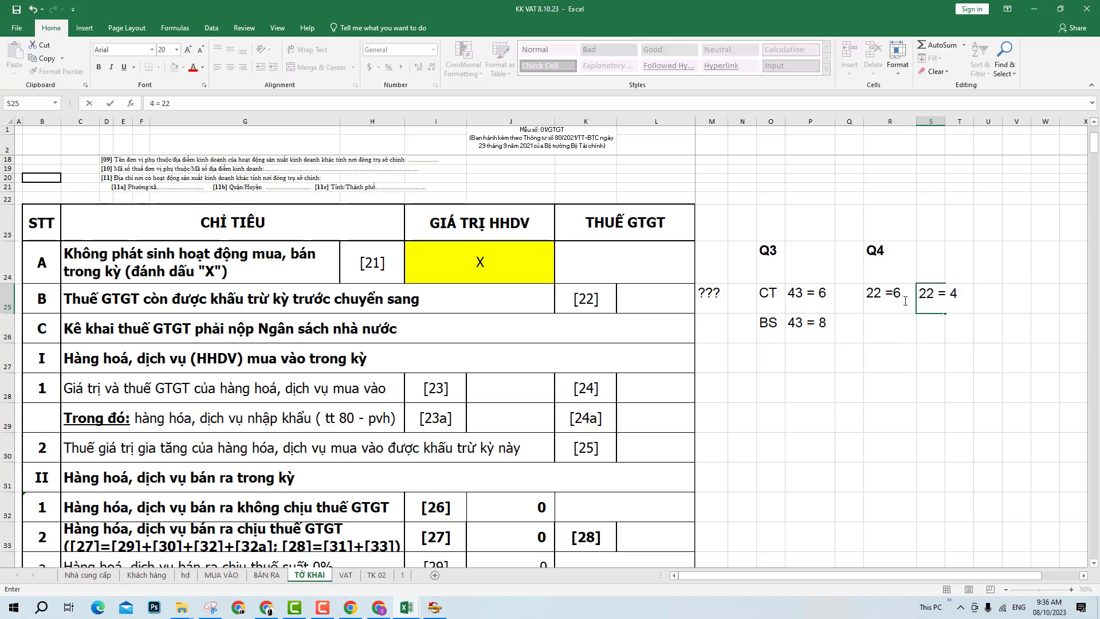
pyautogui.write('3 tk chính tưhcs')
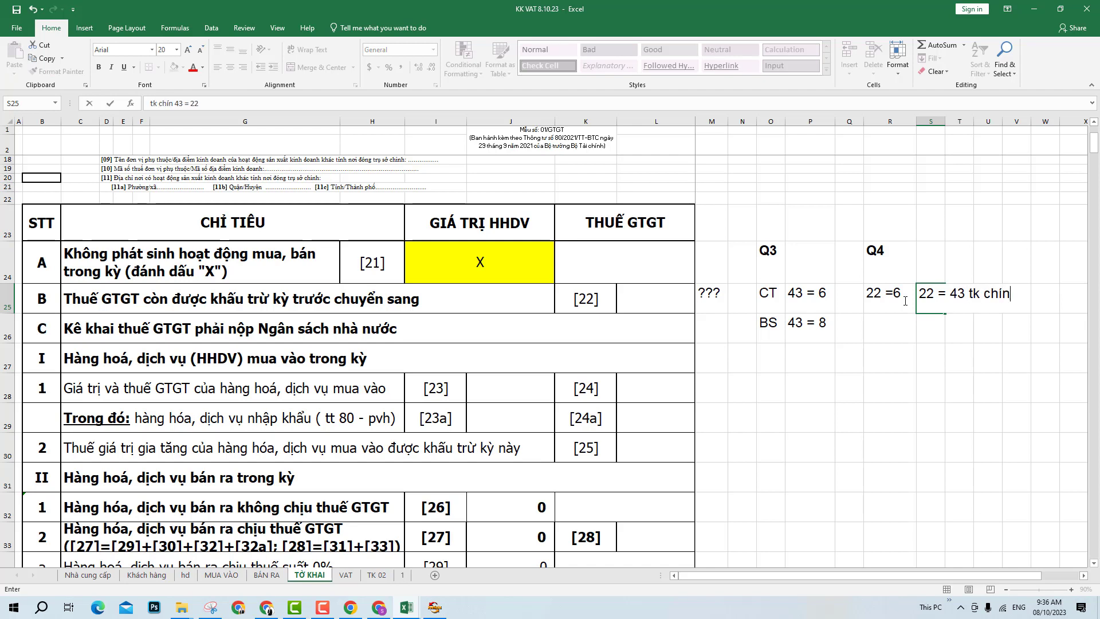
pyautogui.press('BackSpace')
pyautogui.press('BackSpace')
pyautogui.press('BackSpace')
pyautogui.press('BackSpace')
pyautogui.write('hức')
pyautogui.press('Return')
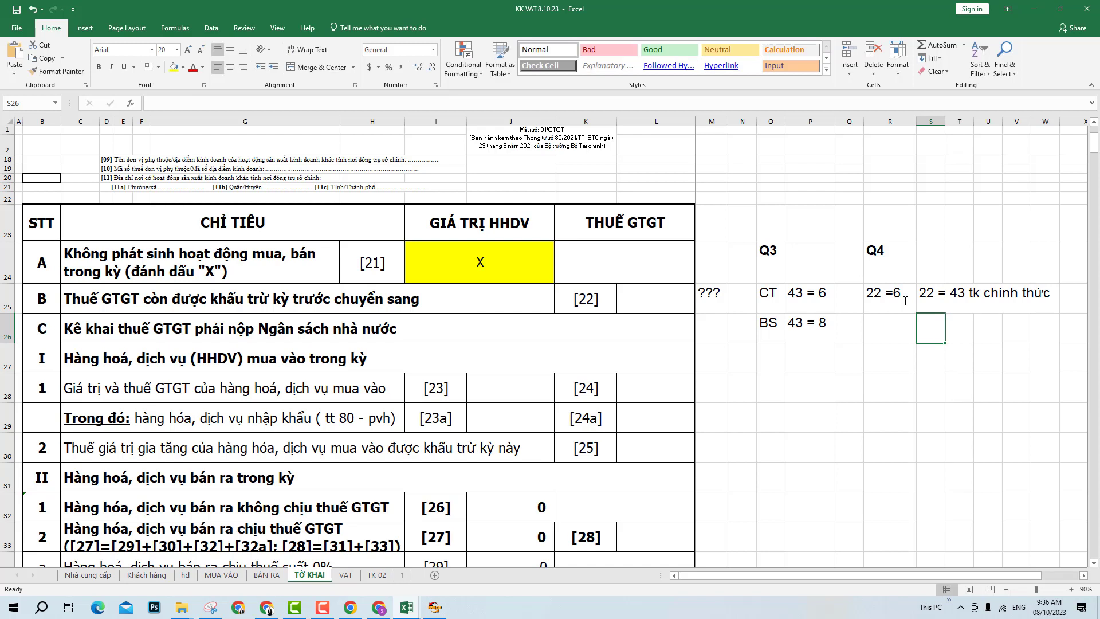
# - Enter the note "** tk nộp lần đầu là tk chính thức" in O28, below the Q3 entries
pyautogui.click(760, 379)
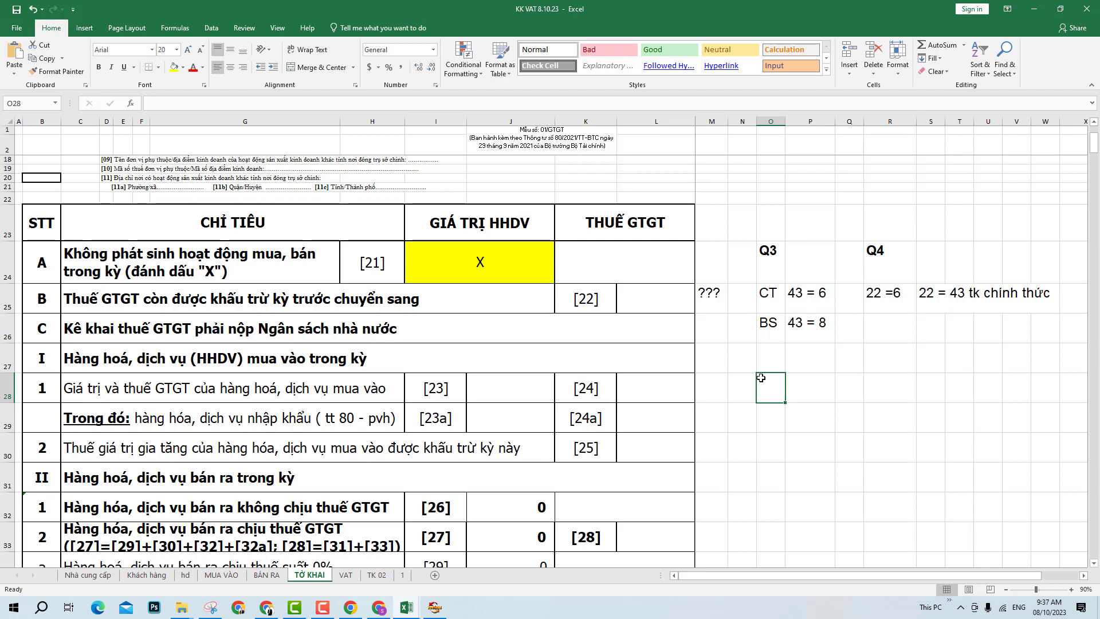
pyautogui.write('** tk')
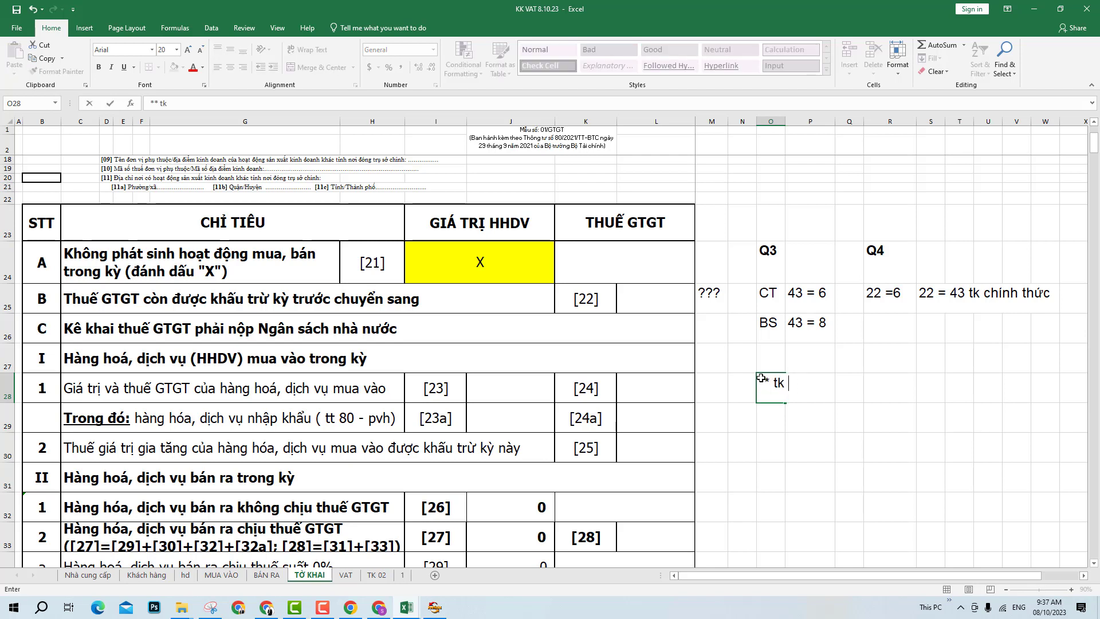
pyautogui.write(' no')
pyautogui.write('ộp ')
pyautogui.write('lần đâu')
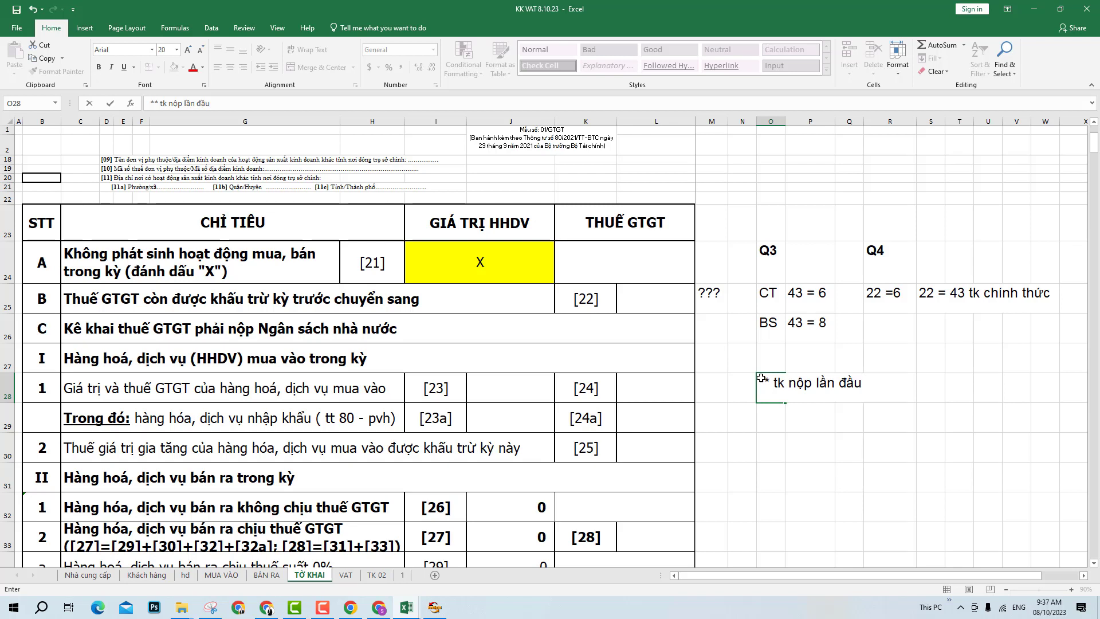
pyautogui.write(' là tk chínht')
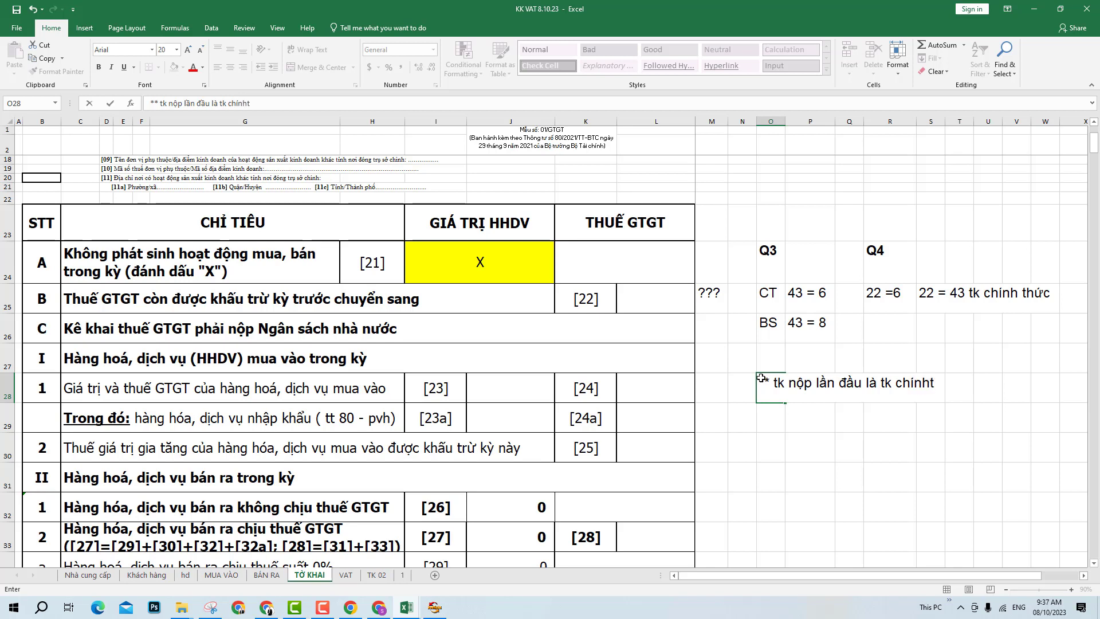
pyautogui.press('BackSpace')
pyautogui.write('thức')
pyautogui.press('Return')
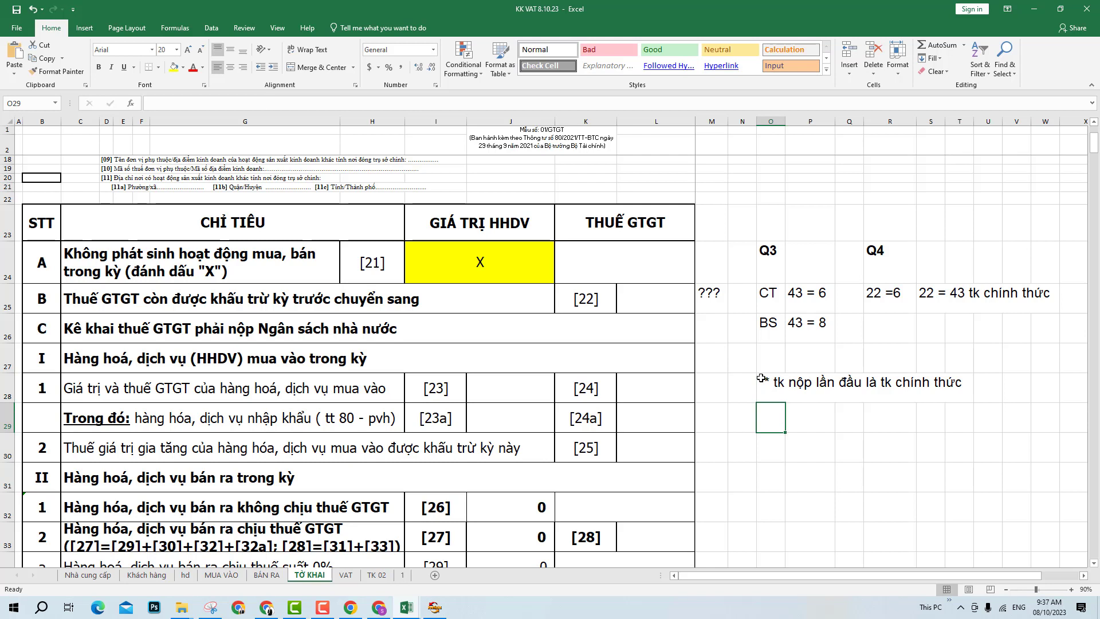
# - Enter the note ",=> Lần thứ 2 trở đi: tk bs" in O29
pyautogui.write(',=.')
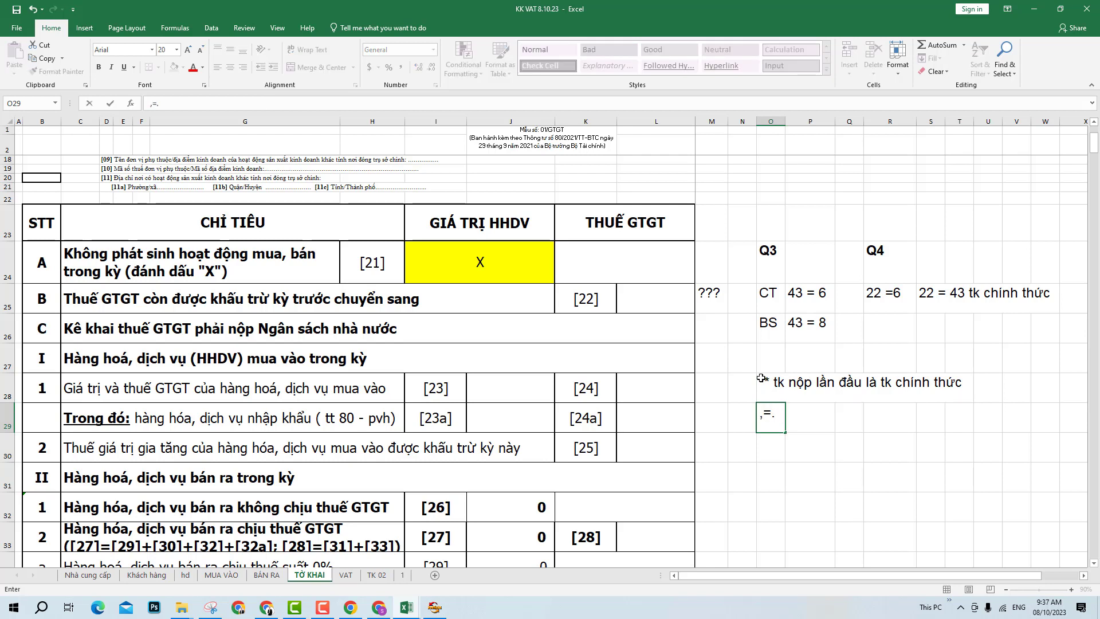
pyautogui.write(' Lần thứ')
pyautogui.press('BackSpace')
pyautogui.press('BackSpace')
pyautogui.press('BackSpace')
pyautogui.write('thứ 2 trở ')
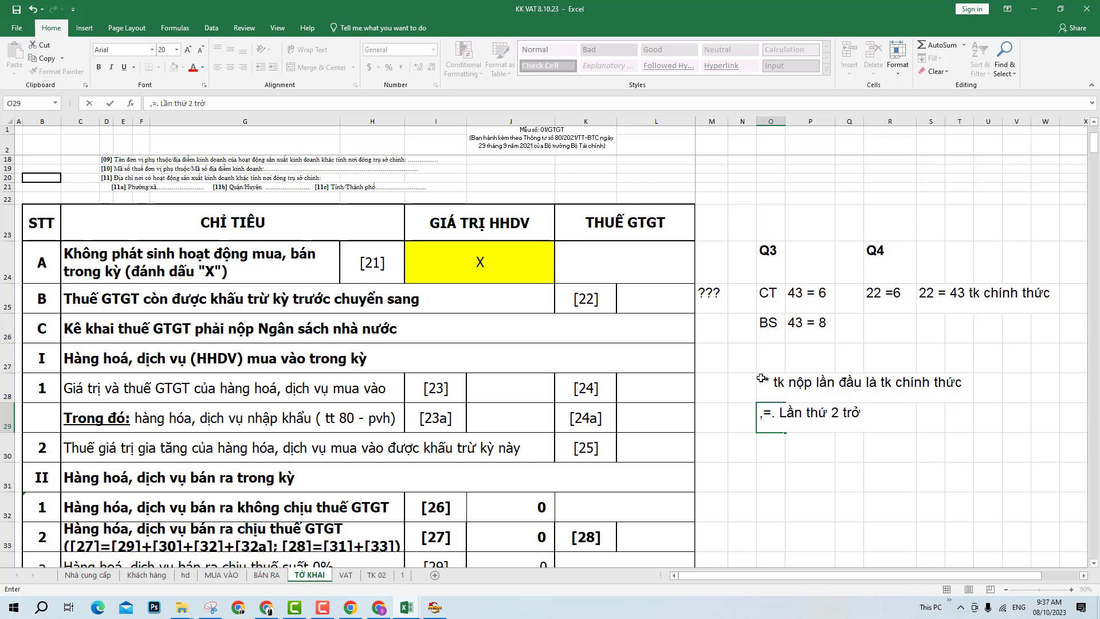
pyautogui.write('đi: tk bs')
pyautogui.press('Return')
pyautogui.click(778, 422)
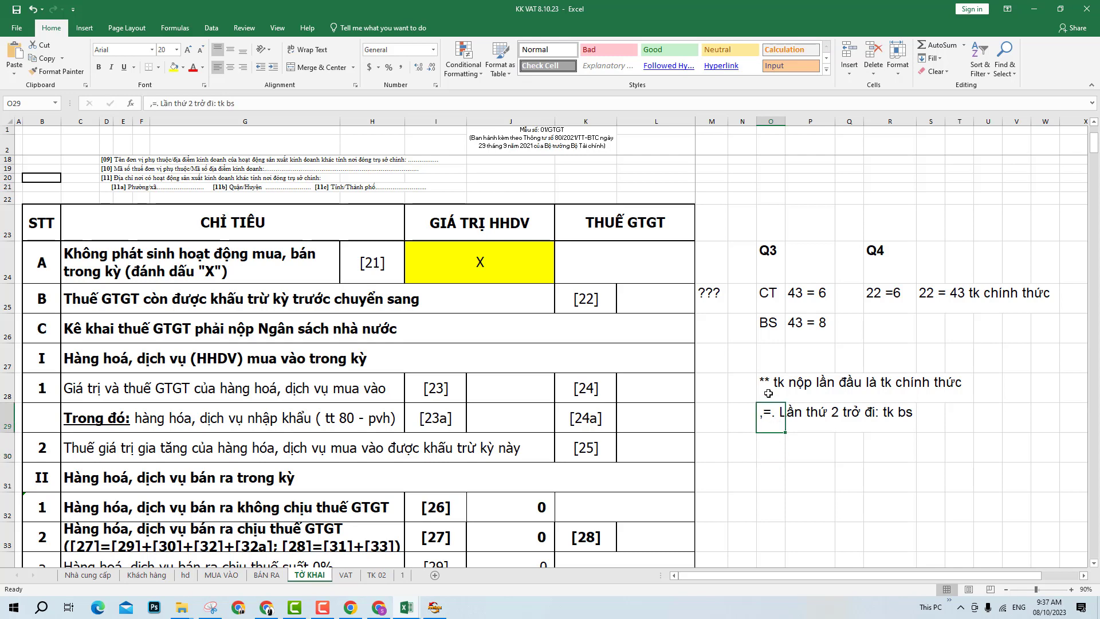
pyautogui.doubleClick(777, 414)
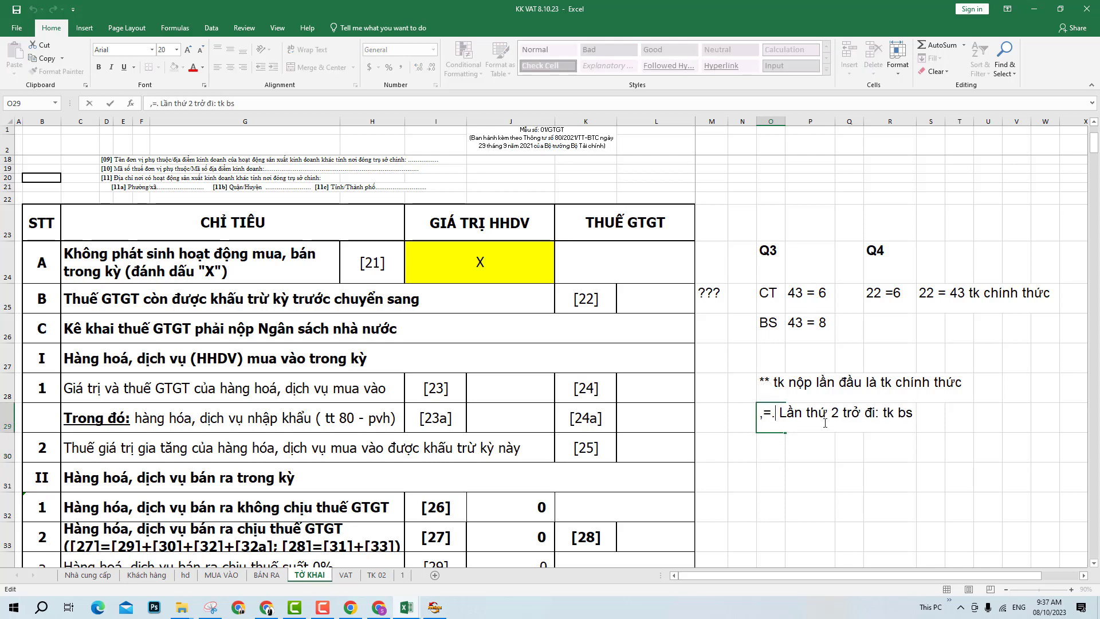
pyautogui.press('BackSpace')
pyautogui.write('>')
pyautogui.press('Return')
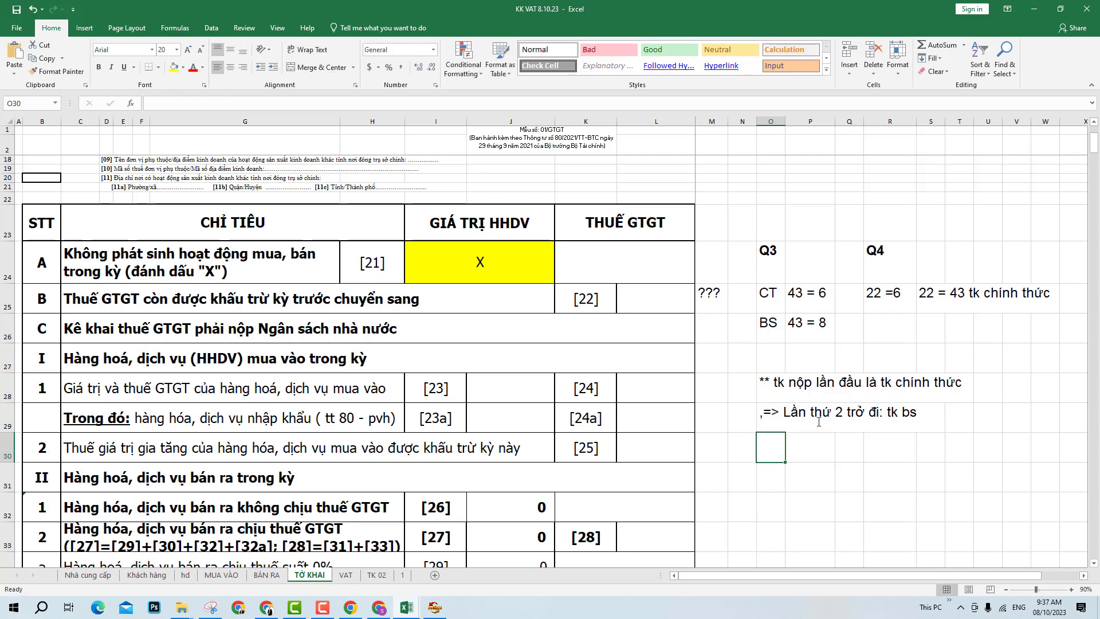
# - Format the two notes in O28:T29 with a yellow fill and bold text
pyautogui.moveTo(774, 388); pyautogui.dragTo(952, 412)
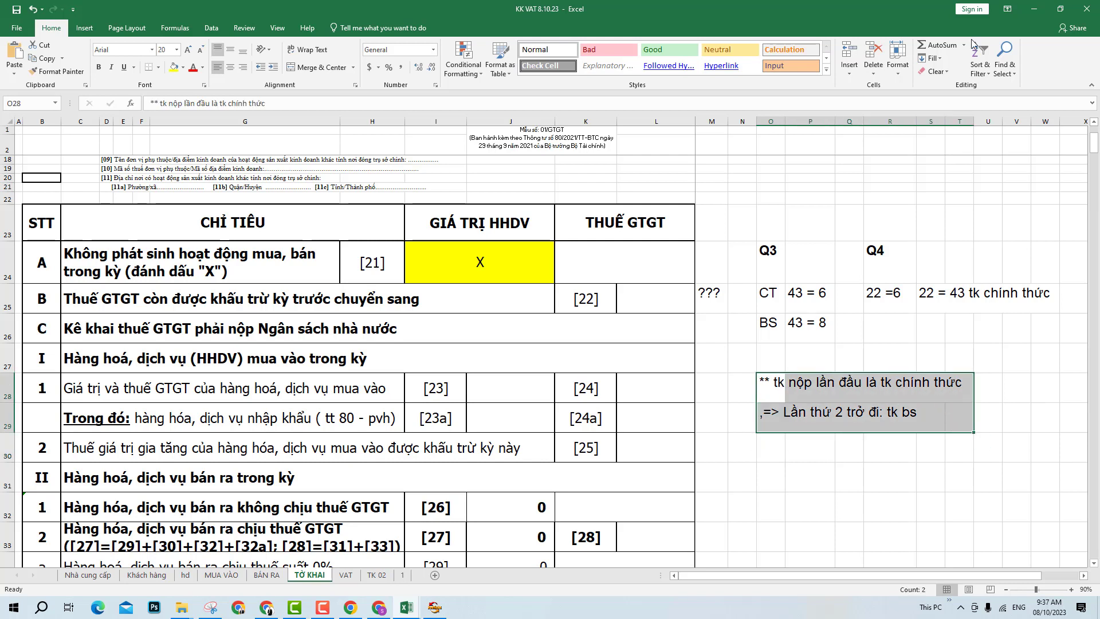
pyautogui.click(176, 68)
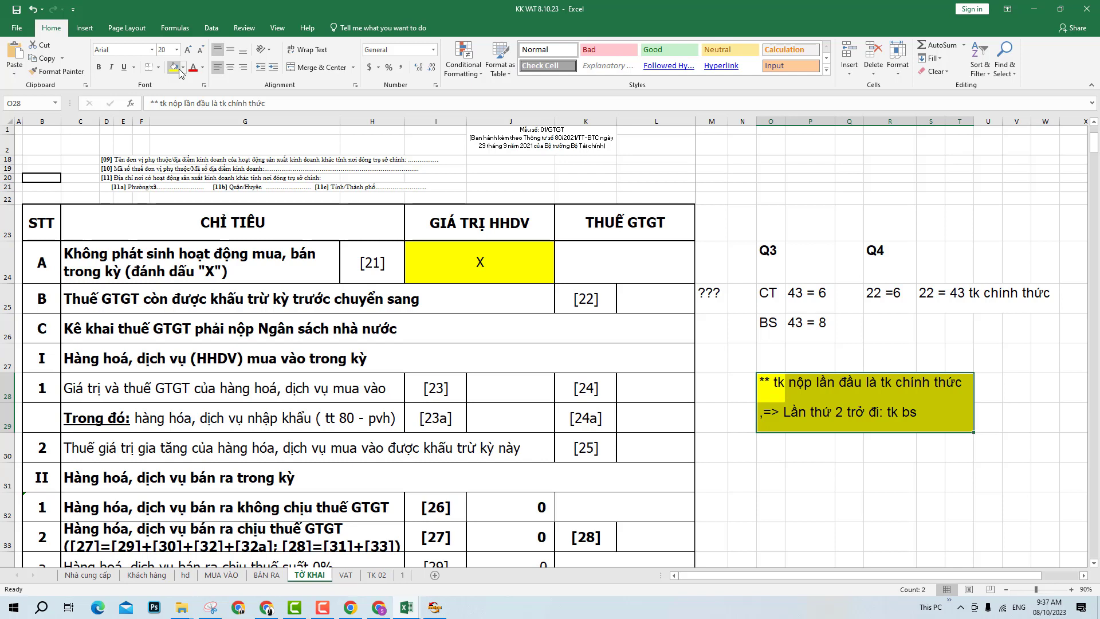
pyautogui.hotkey('ctrl', 'b')
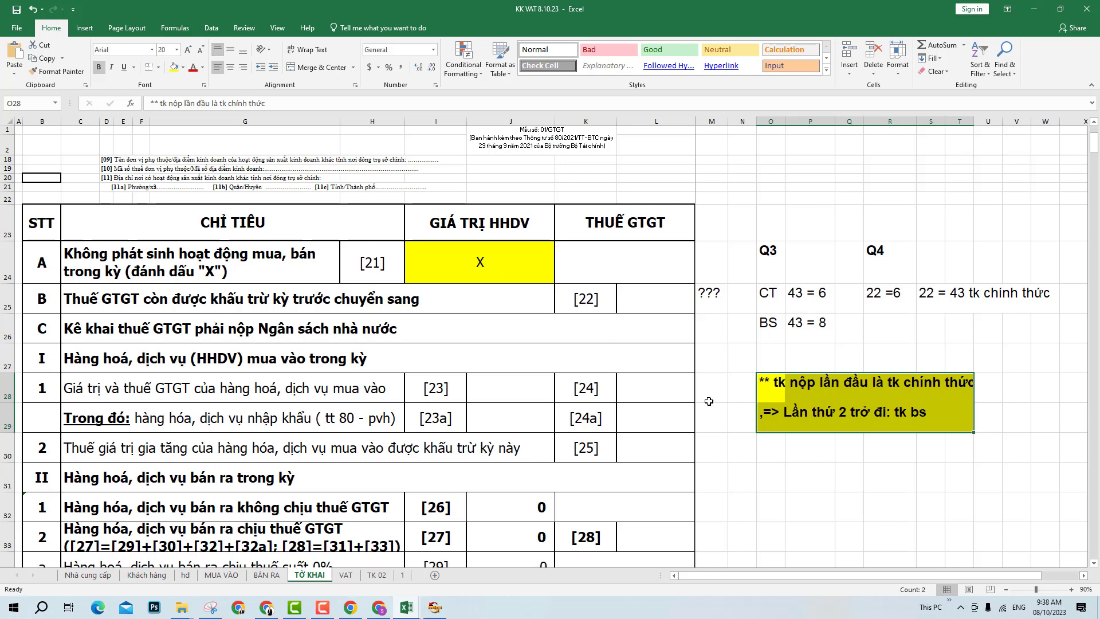
pyautogui.click(836, 381)
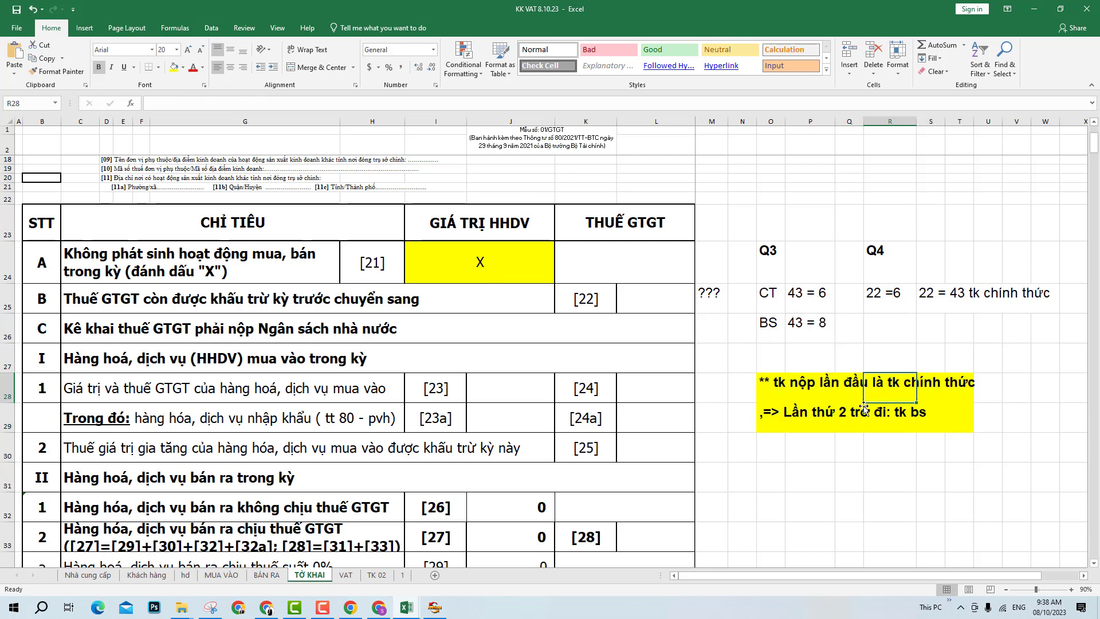
pyautogui.click(843, 470)
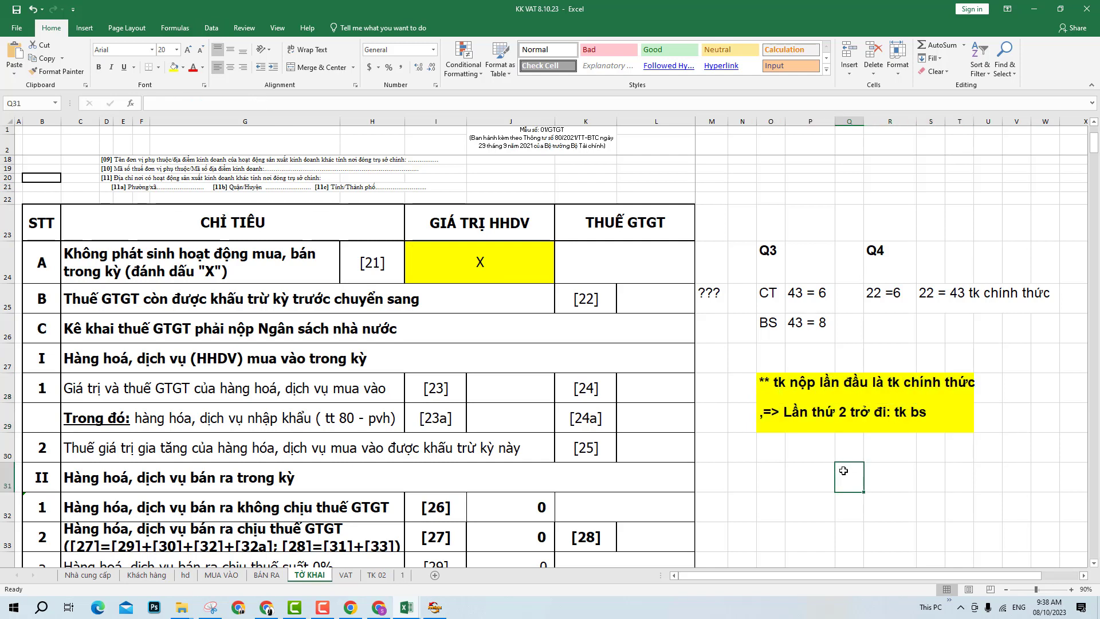
# - Enter the difference "cl 2tr" in O27 under the Q3 entries and the arrow ",=>" in Q27
pyautogui.click(774, 352)
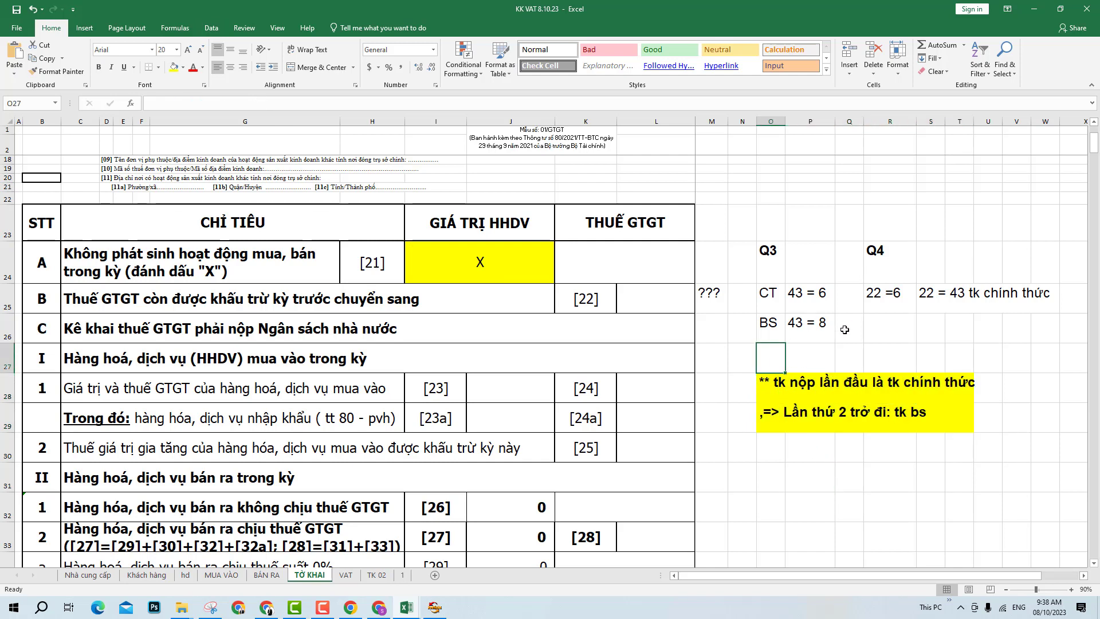
pyautogui.write('c')
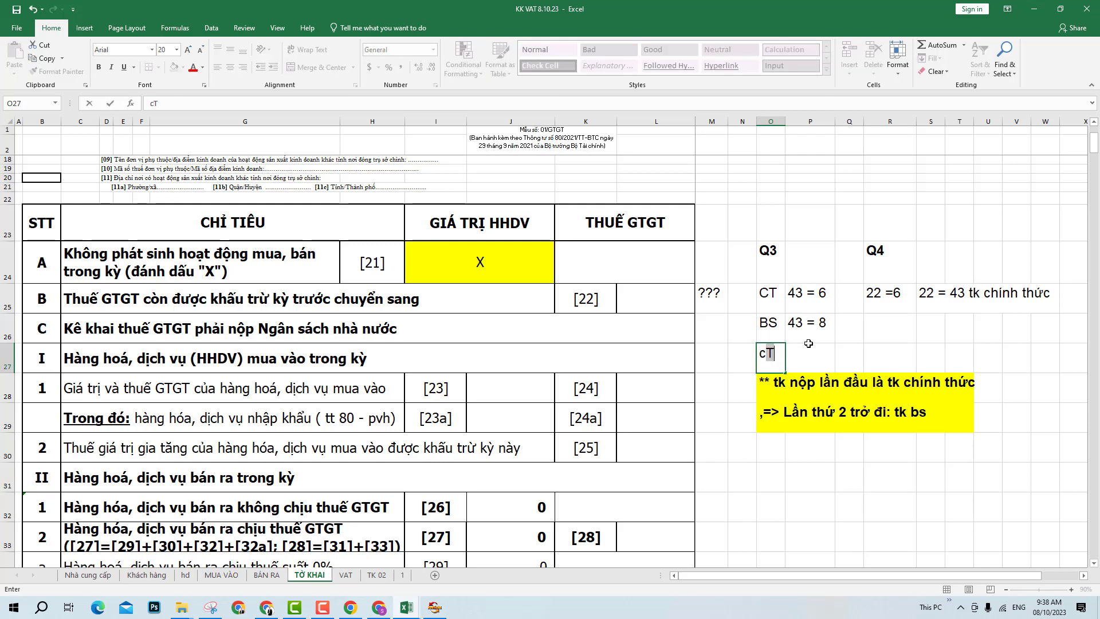
pyautogui.write('l 2tr')
pyautogui.press('Return')
pyautogui.click(837, 353)
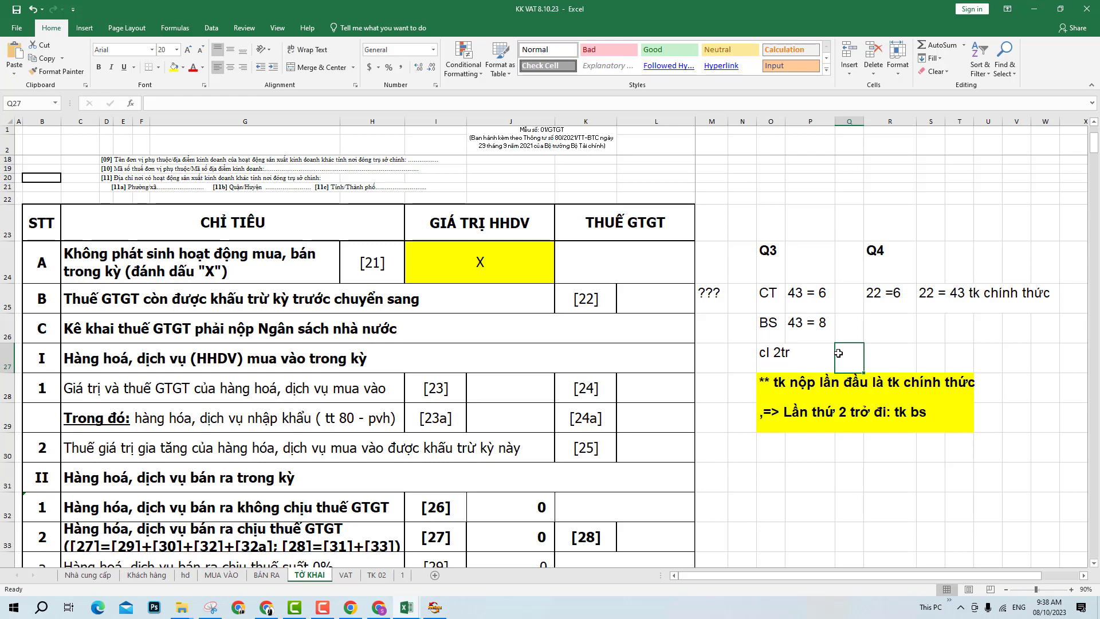
pyautogui.write(',=>')
pyautogui.press('Return')
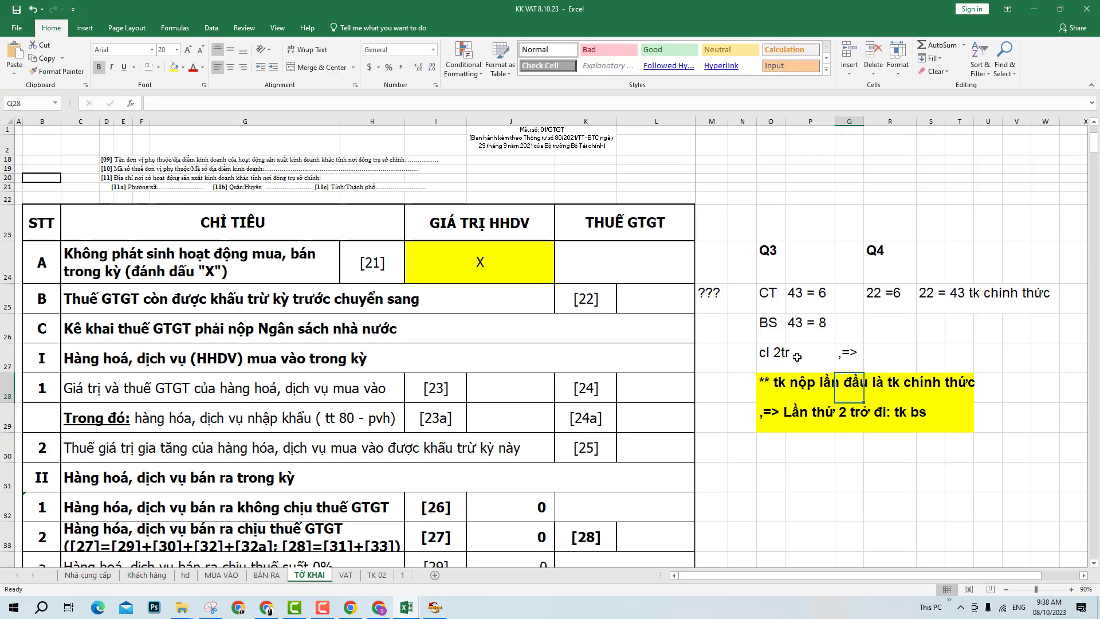
# - Enter "38 = 2tr" in R27 under the Q4 entry, on the same row as the difference
pyautogui.moveTo(760, 354); pyautogui.dragTo(845, 350)
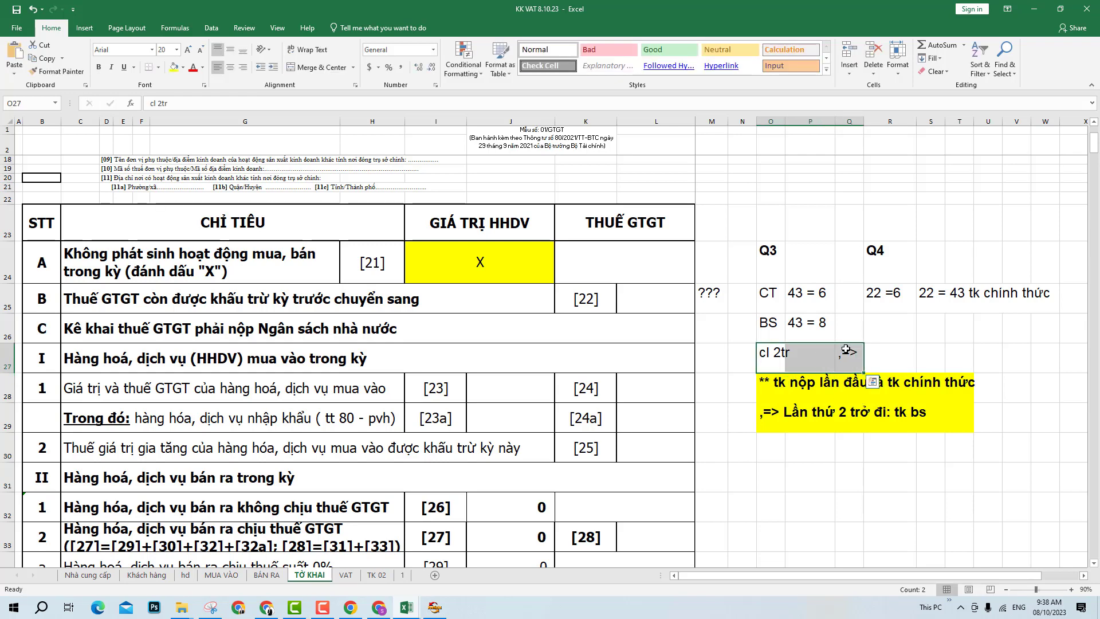
pyautogui.click(891, 351)
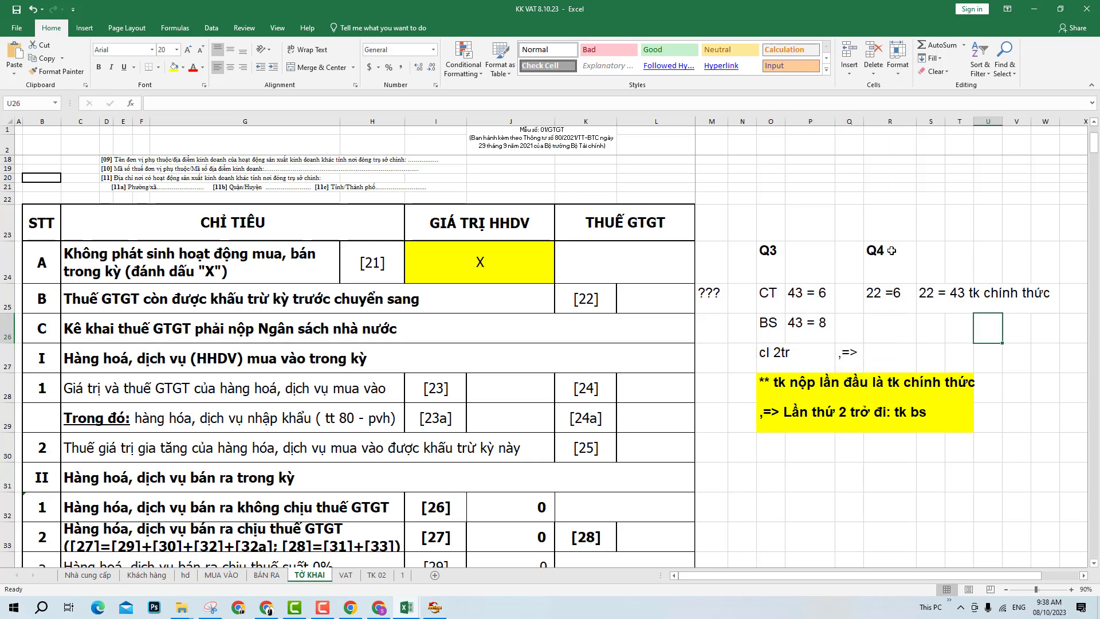
pyautogui.moveTo(892, 229); pyautogui.dragTo(899, 351)
pyautogui.click(899, 352)
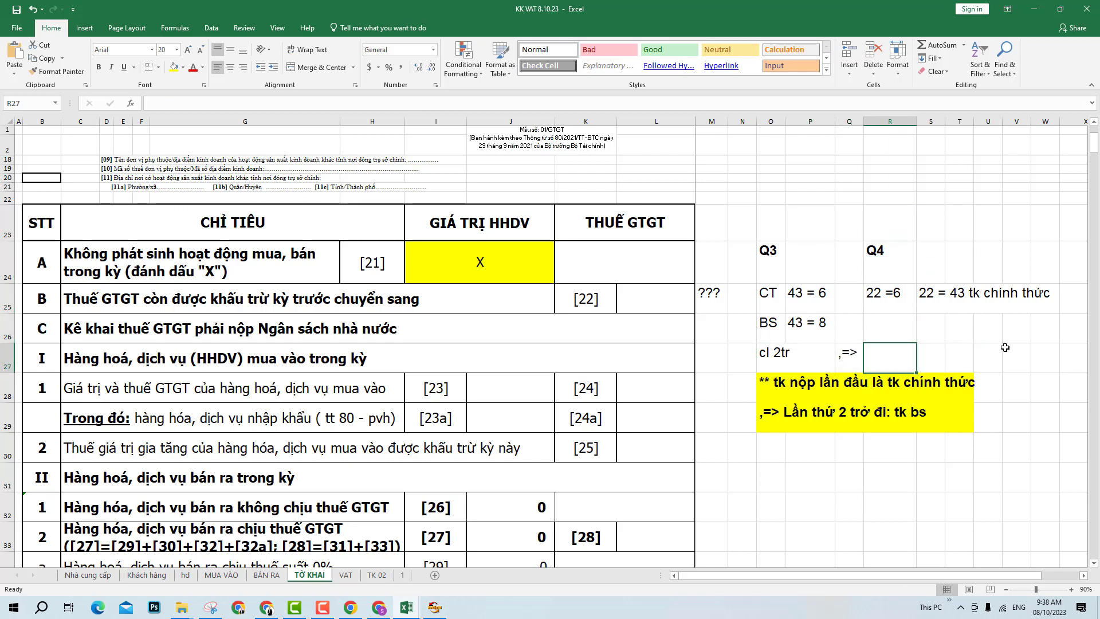
pyautogui.moveTo(780, 360); pyautogui.dragTo(845, 284)
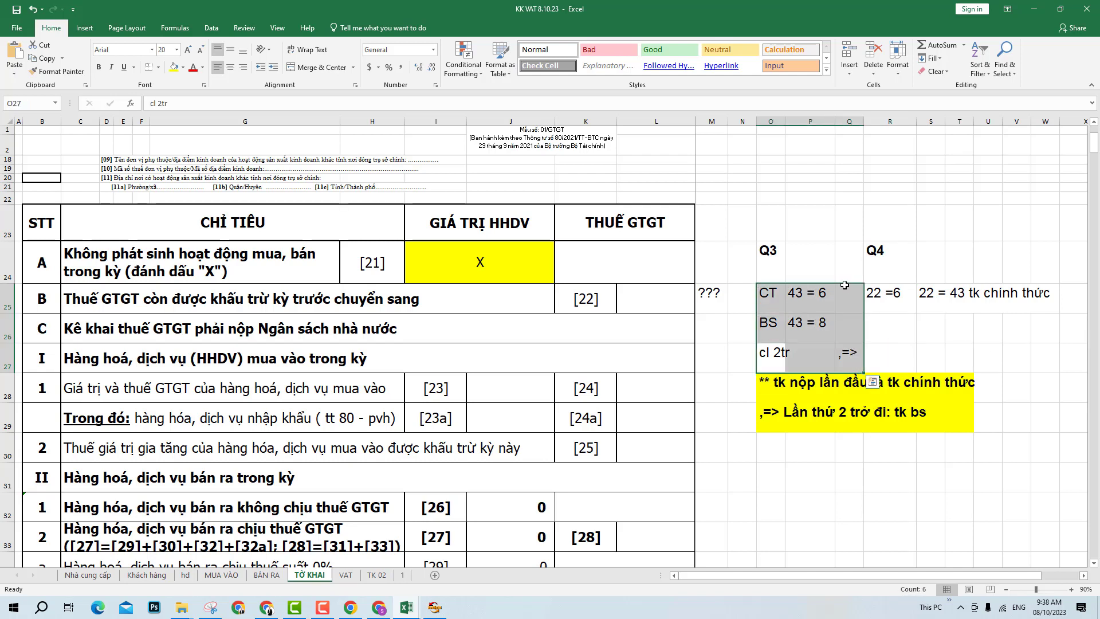
pyautogui.click(886, 365)
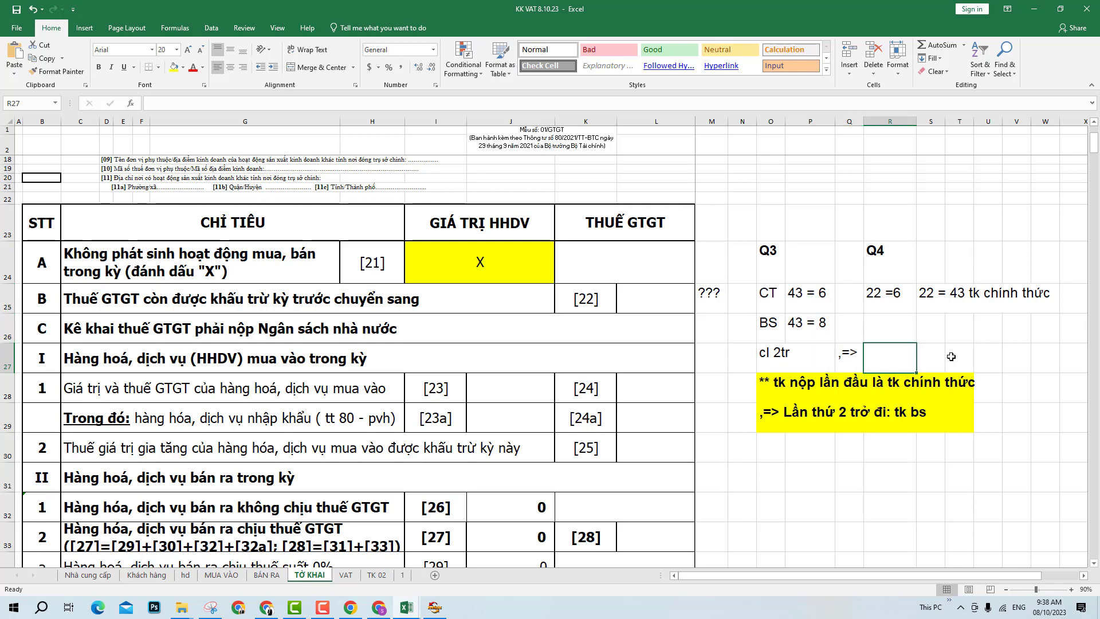
pyautogui.write('38 = 2tr')
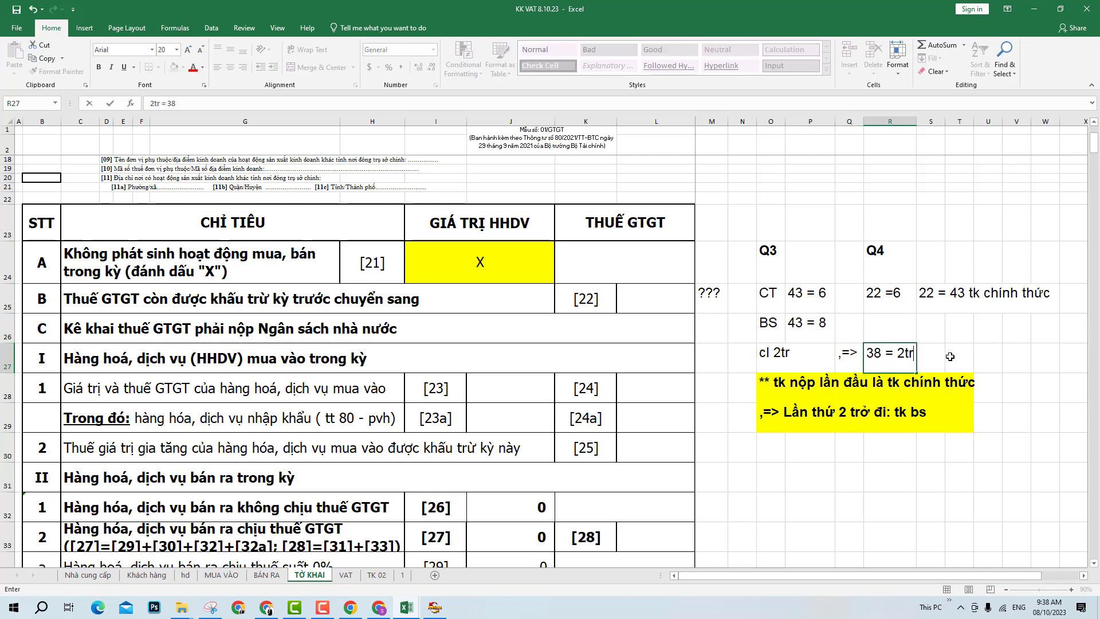
pyautogui.press('Return')
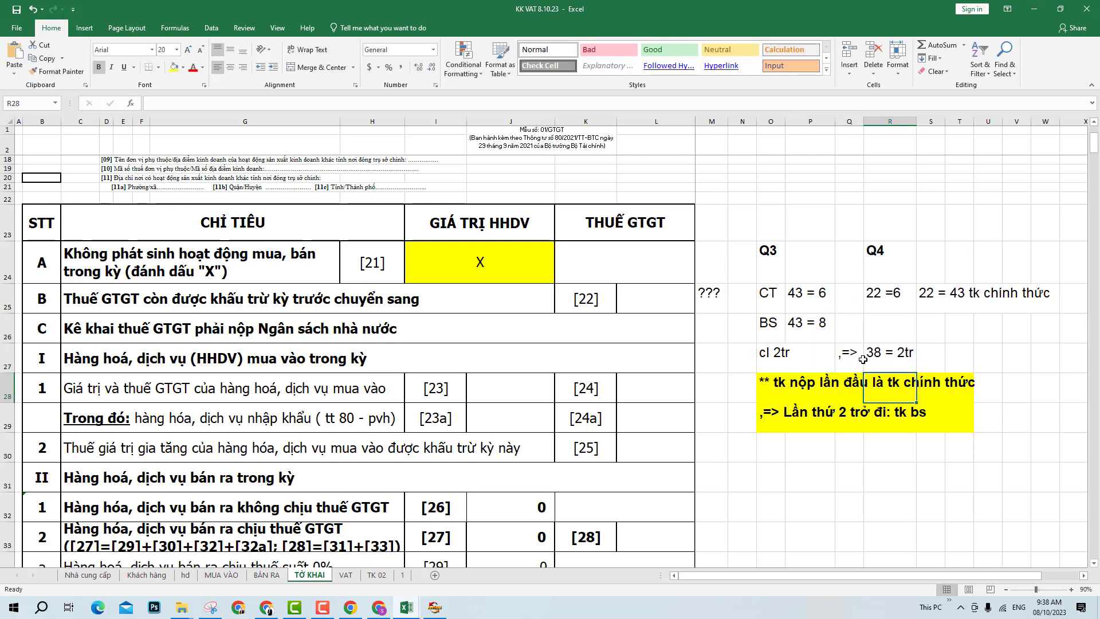
# - Point out the difference in O27 and its Q4 entry in R27, and save the workbook
pyautogui.moveTo(773, 353); pyautogui.dragTo(821, 350)
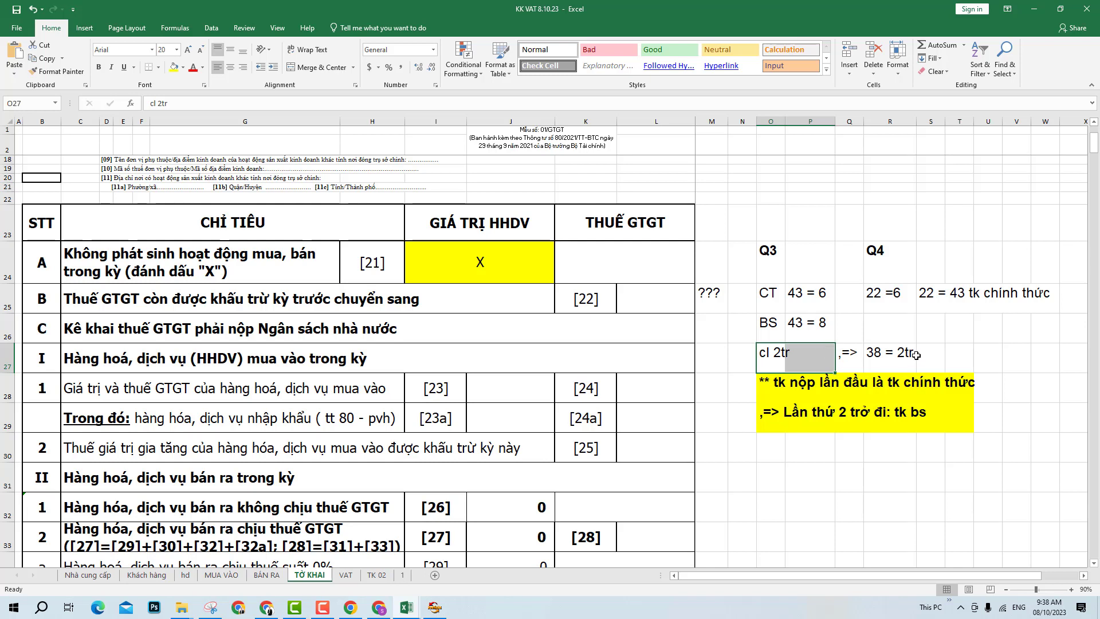
pyautogui.moveTo(887, 354); pyautogui.dragTo(923, 353)
pyautogui.click(986, 347)
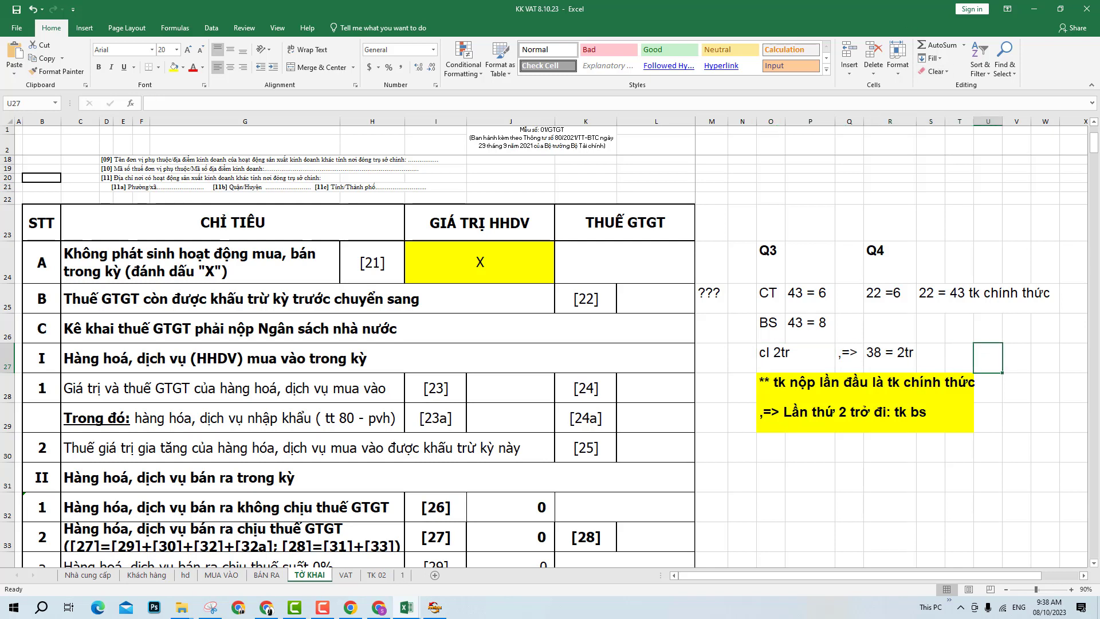
pyautogui.click(16, 9)
pyautogui.click(17, 10)
# - Switch to the Google Meet call in Chrome and close the "File Vat Plus - Google Drive" tab
pyautogui.click(378, 607)
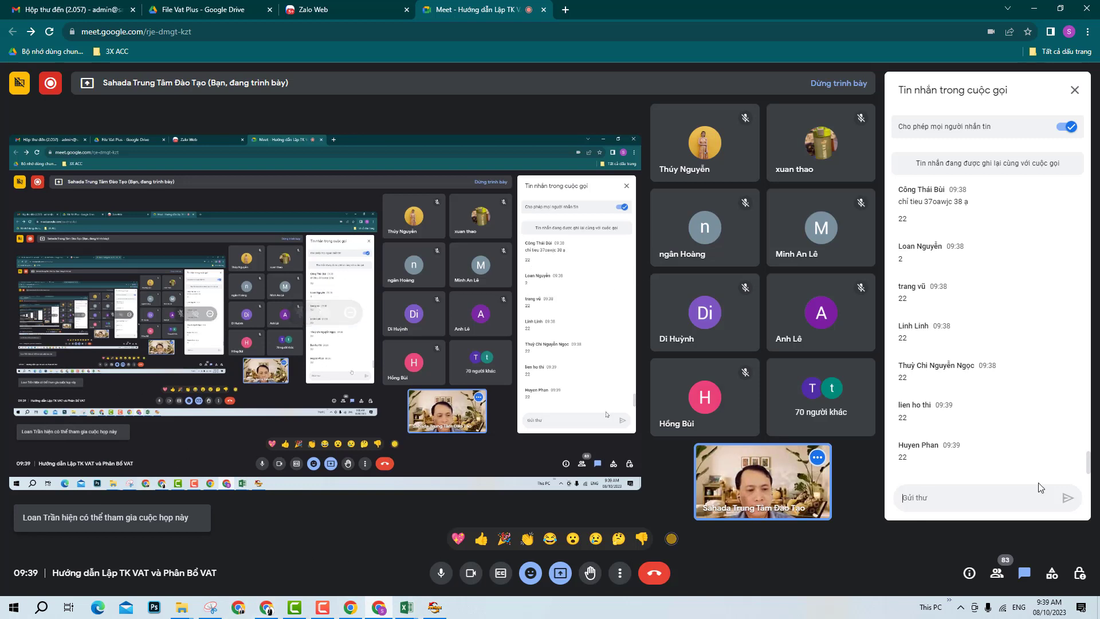
pyautogui.click(269, 10)
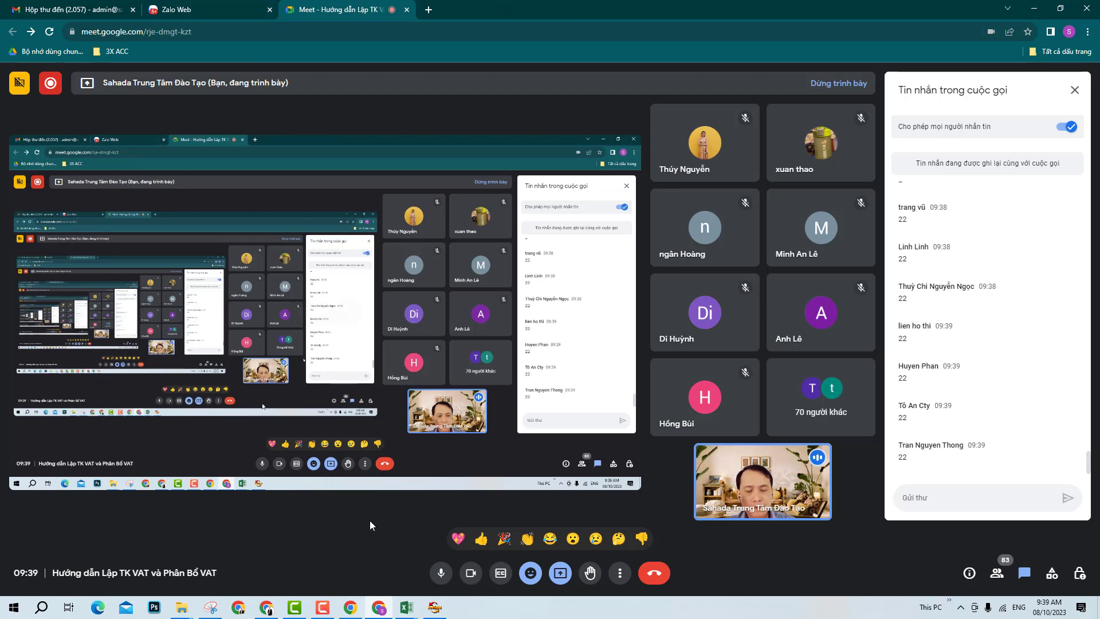
# - Switch to the other Chrome window, close the Hóa Đơn Điện Tử and Tổng Cục Thuế pages, and show the Thue dien tu page
pyautogui.click(267, 607)
pyautogui.click(252, 5)
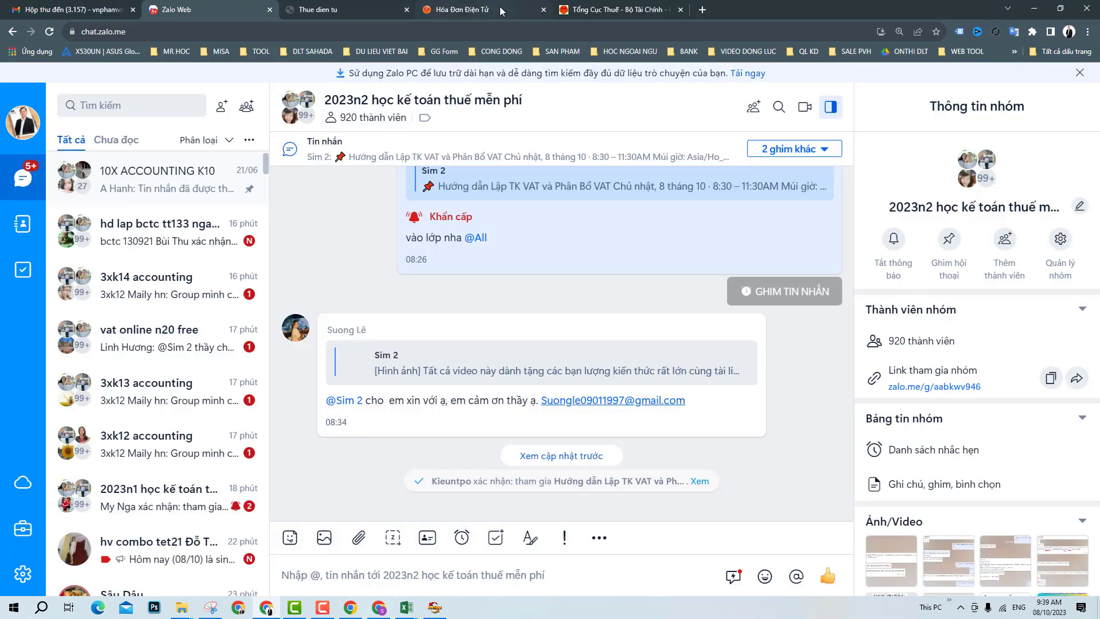
pyautogui.click(544, 11)
pyautogui.click(544, 11)
pyautogui.click(365, 6)
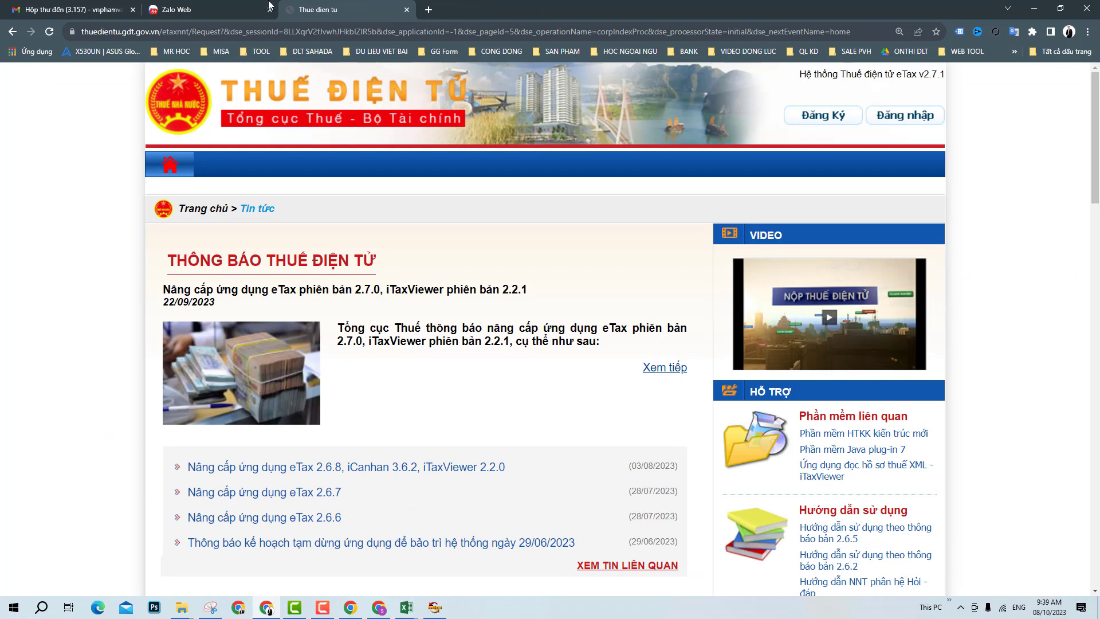
# - View the Zalo Web chat, minimise that browser window, and switch to the KK VAT 8.10.23 workbook in Excel
pyautogui.click(218, 10)
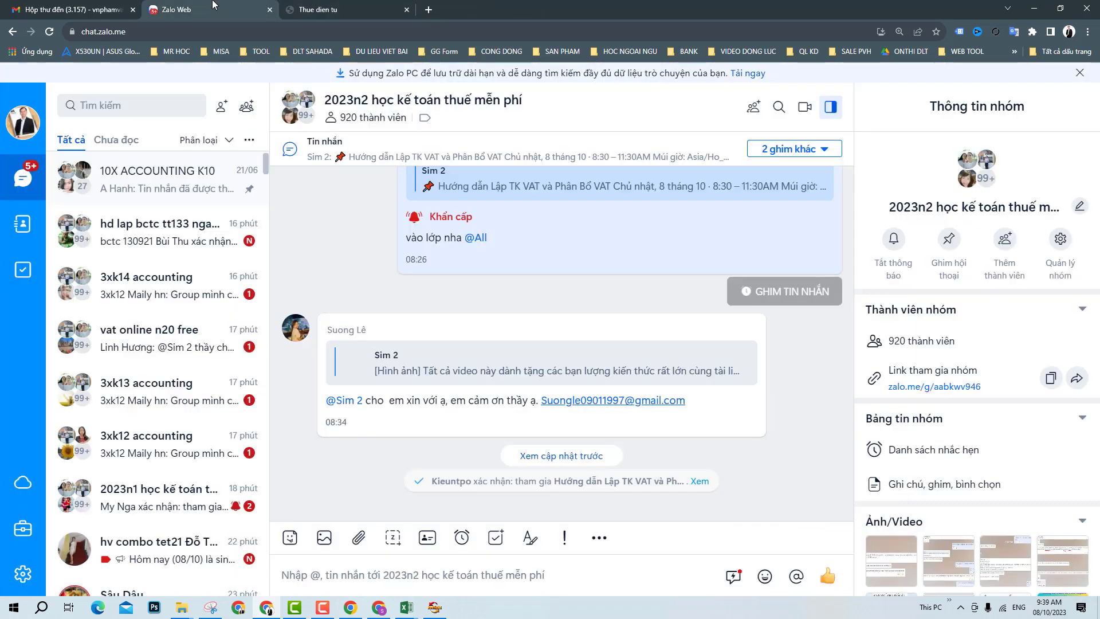
pyautogui.click(1034, 8)
pyautogui.click(408, 607)
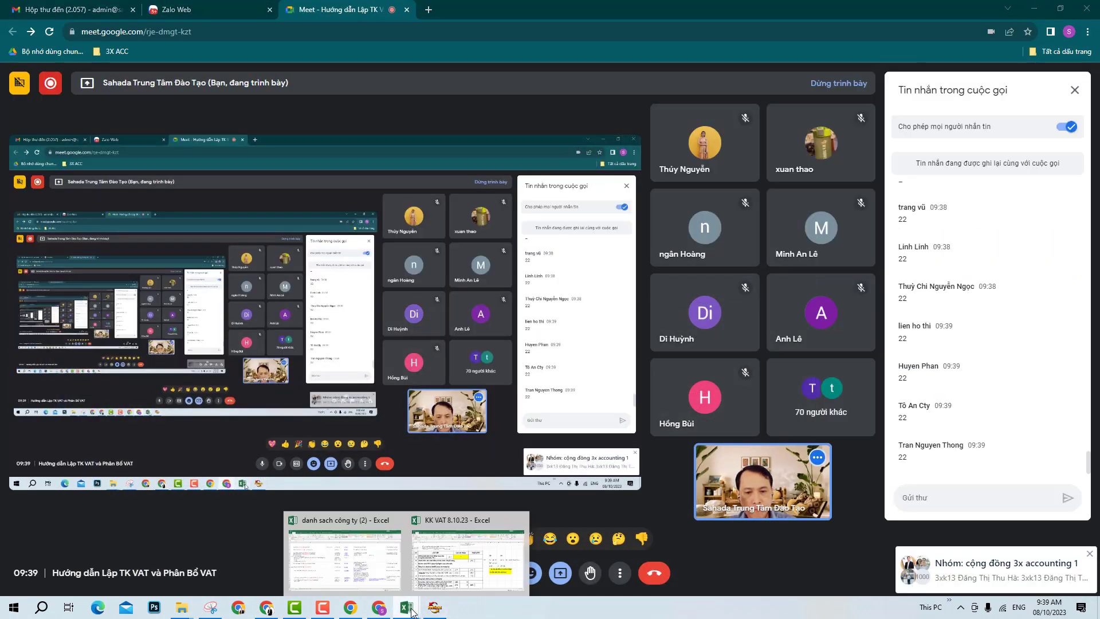
pyautogui.click(467, 568)
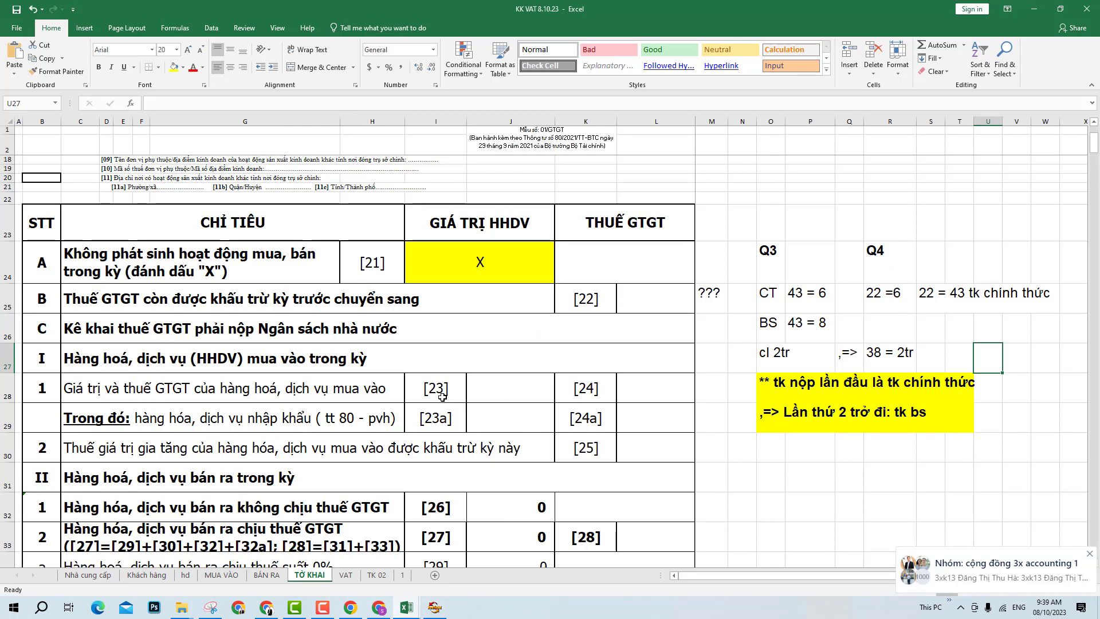
# - Point out the purchased goods and services row on the TỜ KHAI sheet and indicator [23]'s value cell J28
pyautogui.moveTo(441, 395); pyautogui.dragTo(631, 413)
pyautogui.click(799, 441)
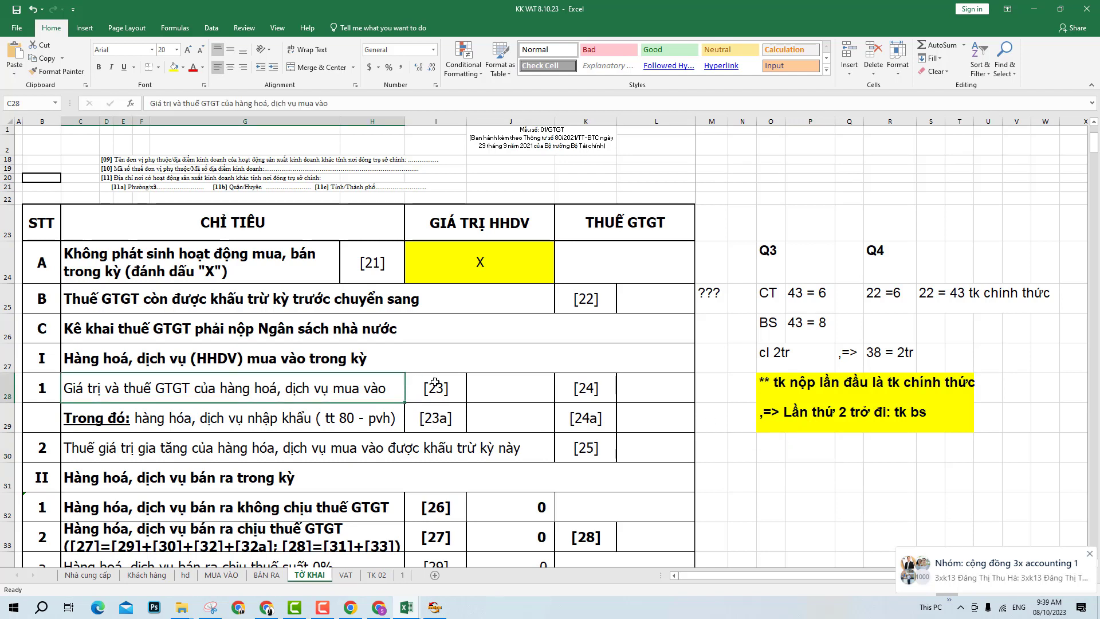
pyautogui.click(513, 388)
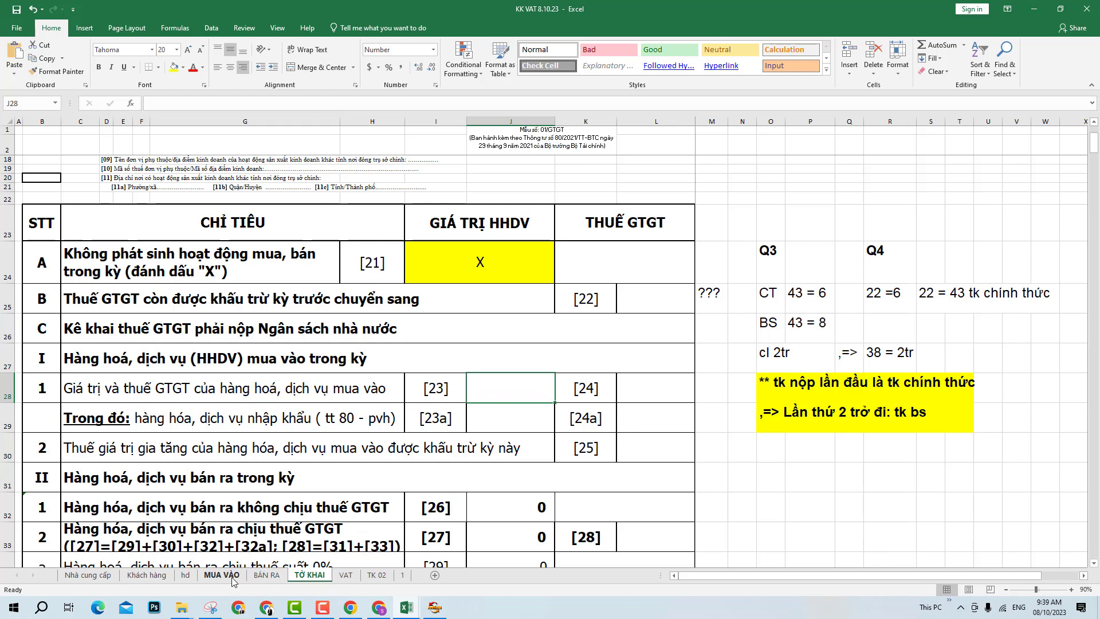
# - Enter ",+23" in M10 of the MUA VÀO sheet, on the section 1 heading row, and make it bold
pyautogui.hotkey('ctrl', 'pageup')
pyautogui.hotkey('ctrl', 'pageup')
pyautogui.scroll(2, 695, 357)
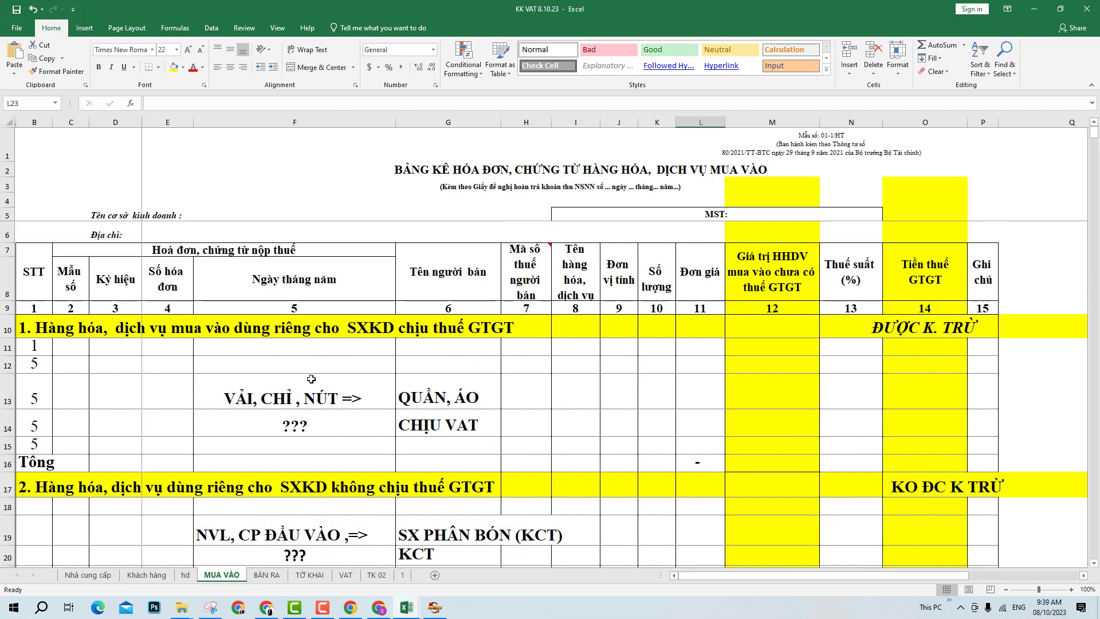
pyautogui.click(777, 327)
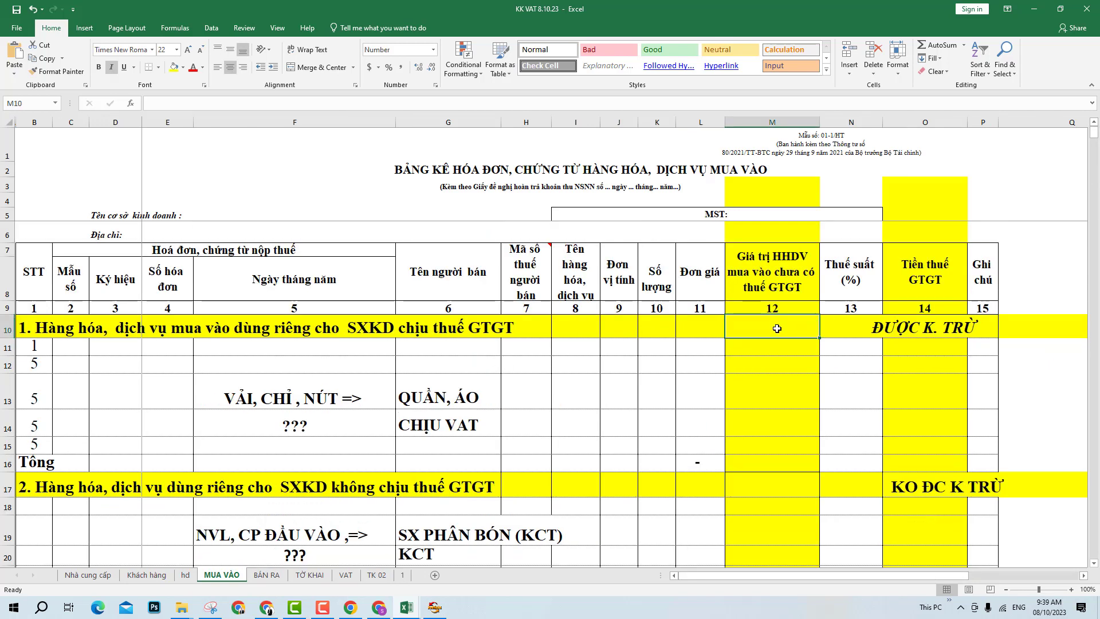
pyautogui.write(',+23')
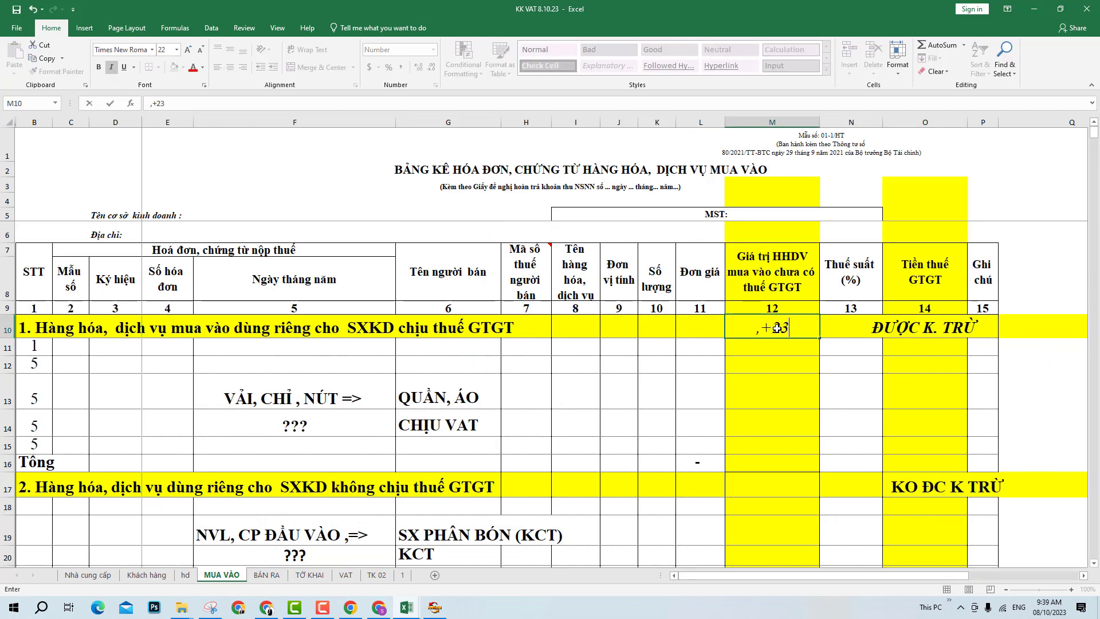
pyautogui.hotkey('ctrl', 'Return')
pyautogui.hotkey('ctrl', 'b')
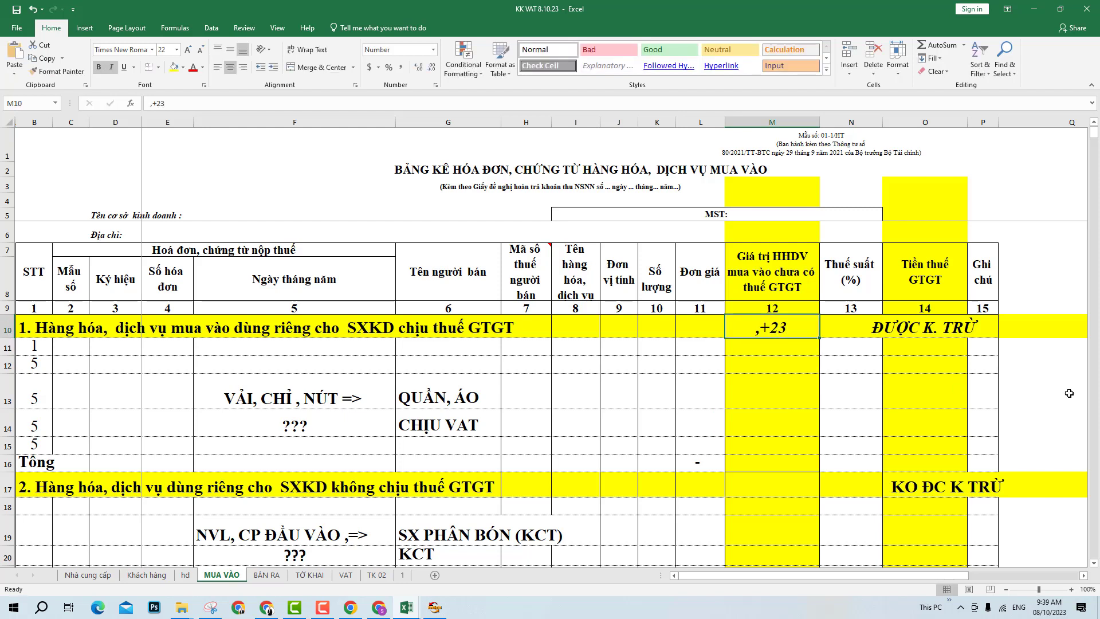
# - Copy the ",+23" note from M10 to the section 2 and section 3 heading rows in M17 and M23
pyautogui.hotkey('ctrl', 'c')
pyautogui.press('Down')
pyautogui.press('Down')
pyautogui.press('Down')
pyautogui.press('Down')
pyautogui.press('Down')
pyautogui.press('Down')
pyautogui.press('Down')
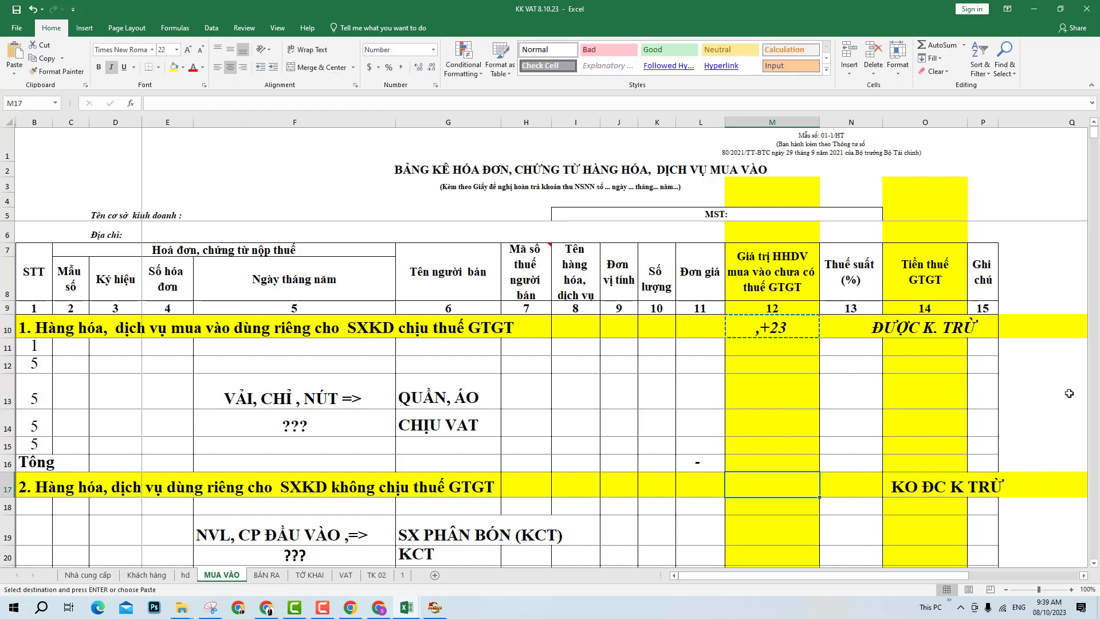
pyautogui.hotkey('ctrl', 'v')
pyautogui.scroll(-2, 799, 503)
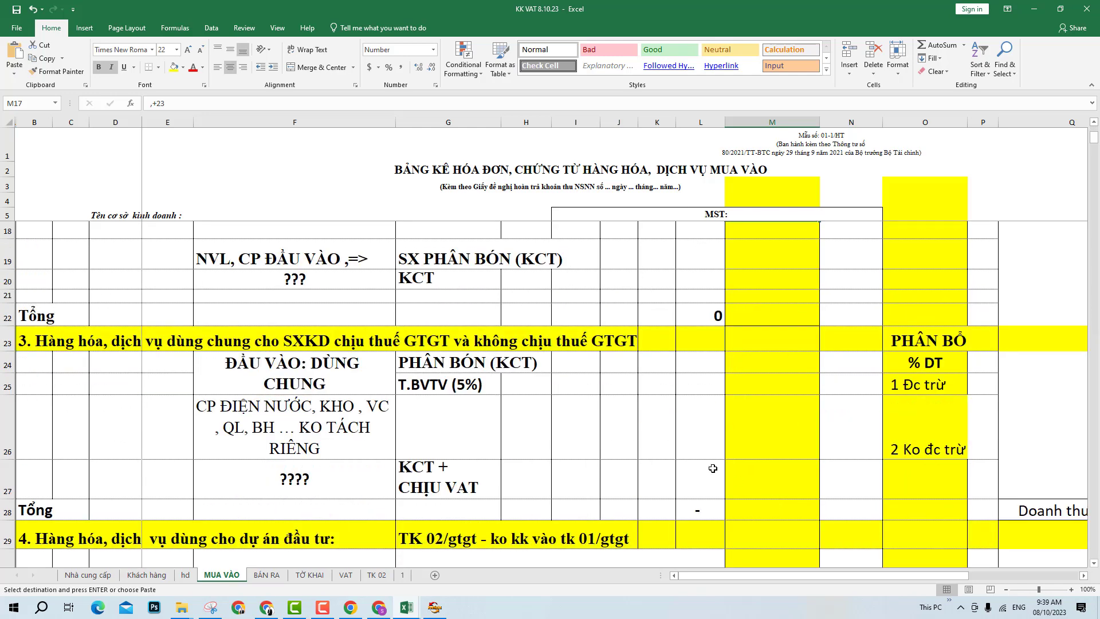
pyautogui.click(766, 343)
pyautogui.hotkey('ctrl', 'v')
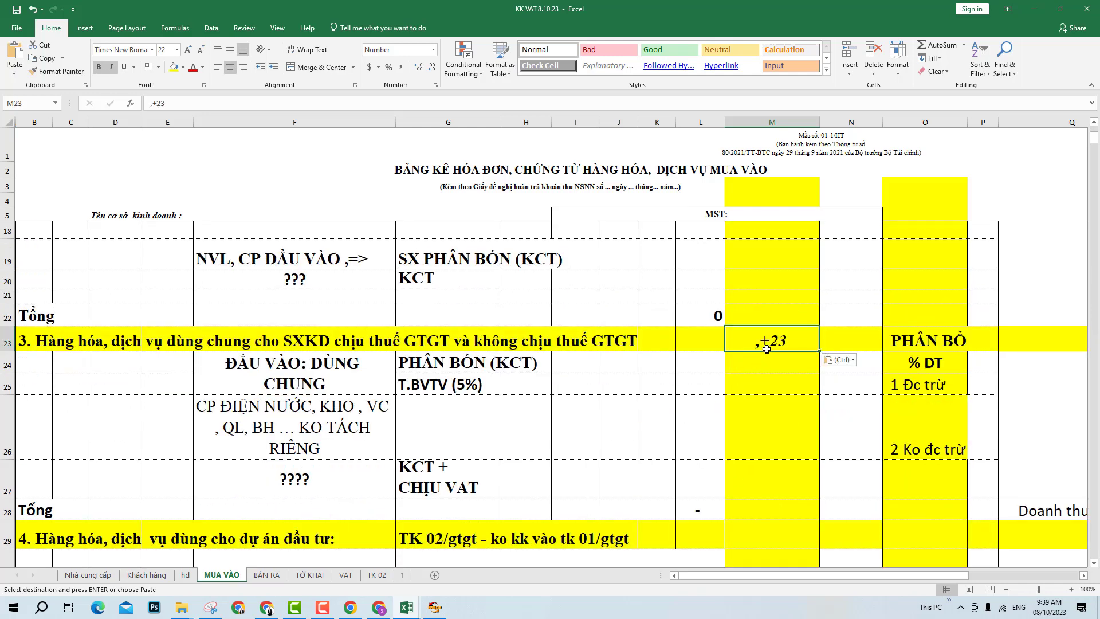
# - Review the ",+23" notes in column M for purchase sections 1 to 3
pyautogui.scroll(4, 767, 349)
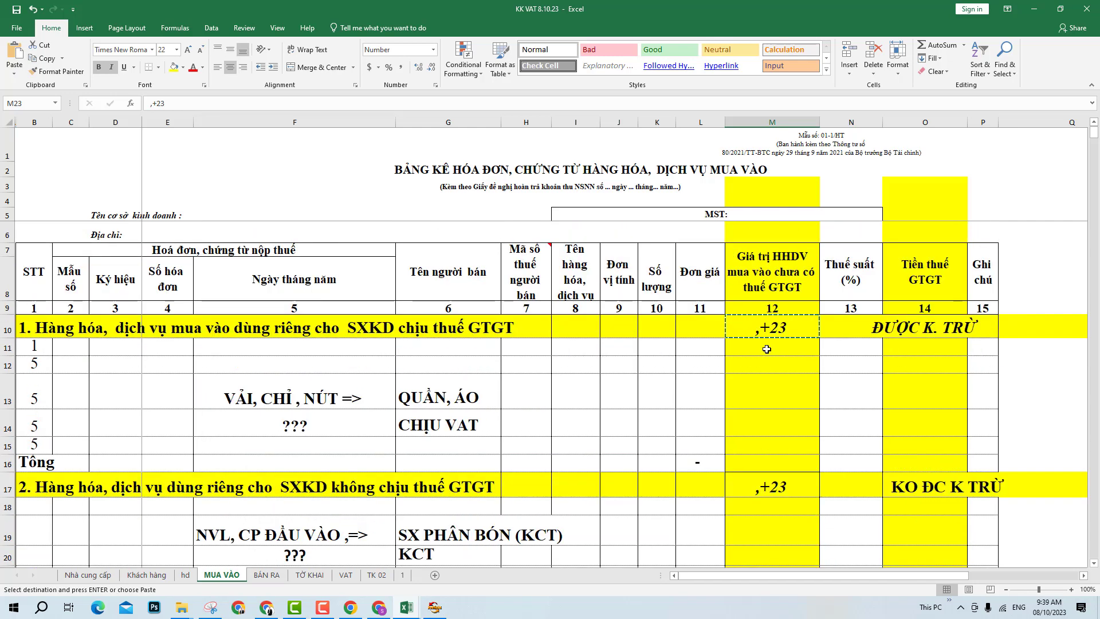
pyautogui.click(780, 482)
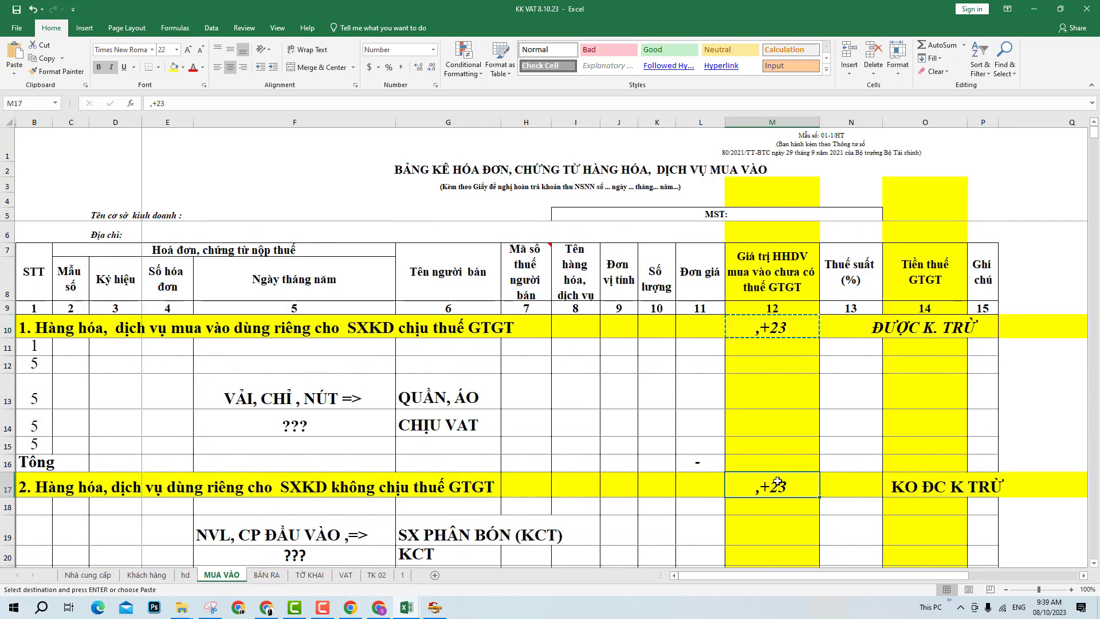
pyautogui.scroll(-2, 780, 482)
pyautogui.click(782, 487)
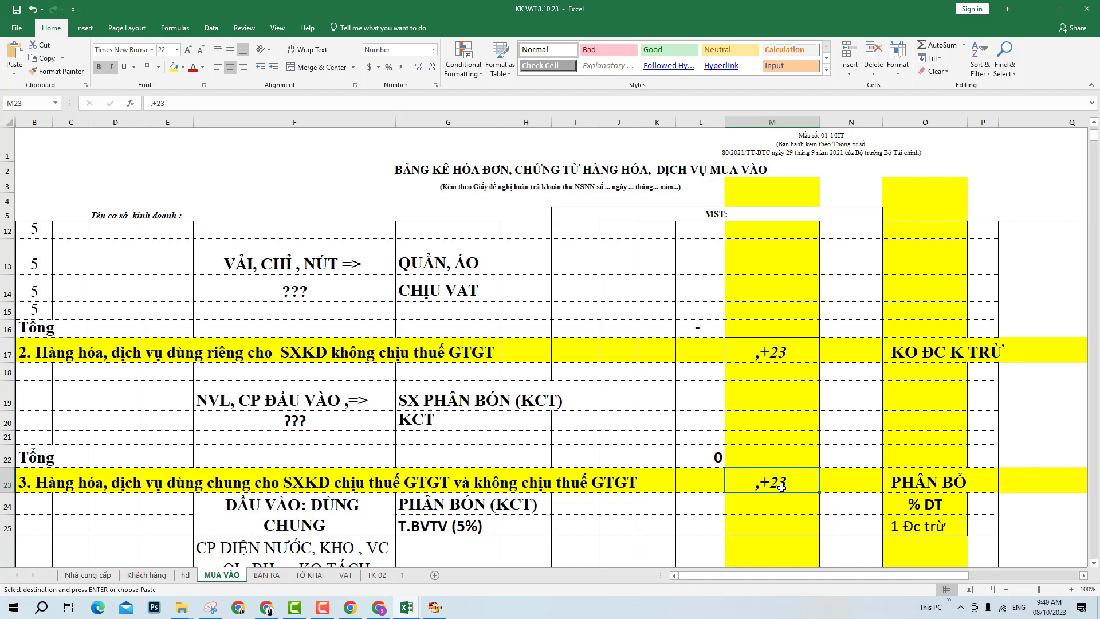
pyautogui.scroll(2, 781, 487)
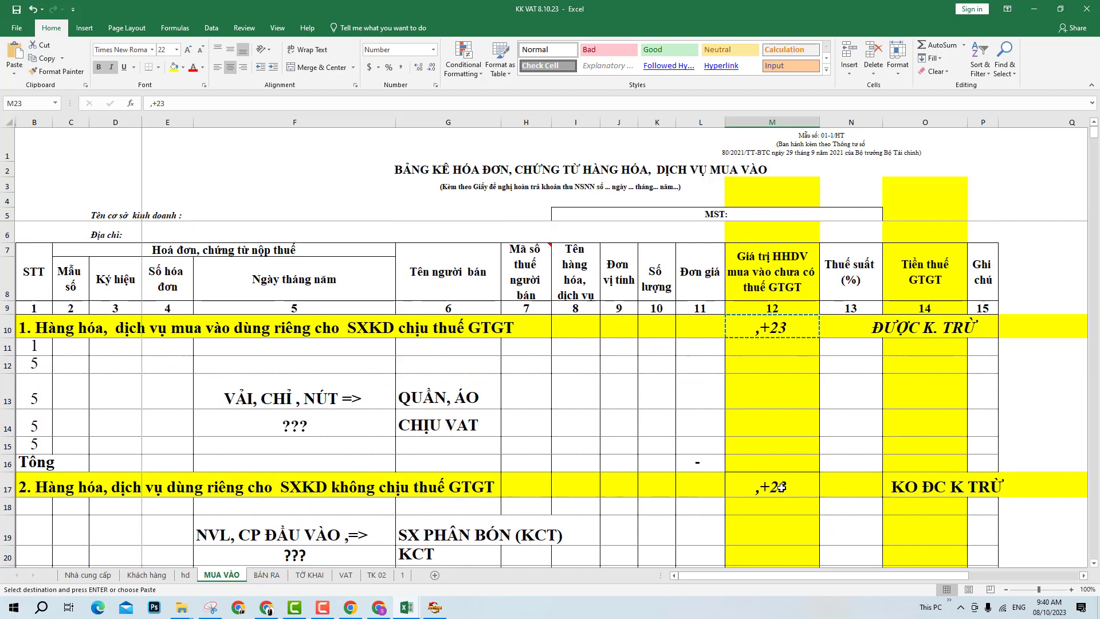
# - Point out indicator [24]'s tax cell on TỜ KHAI and add ",+24" before the O10 text on MUA VÀO
pyautogui.click(298, 576)
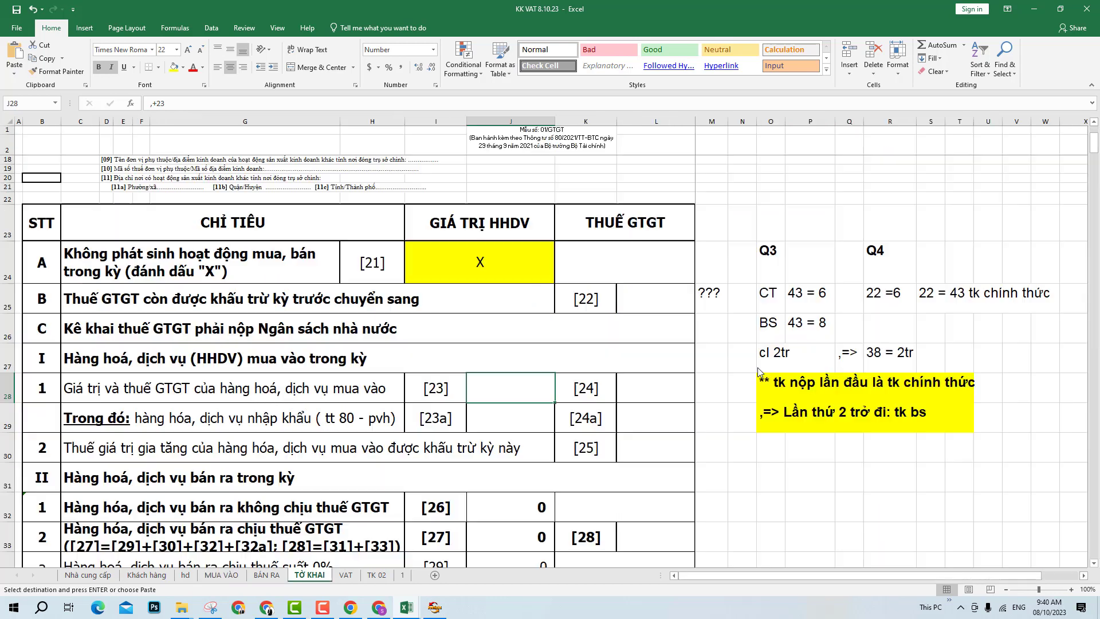
pyautogui.click(652, 382)
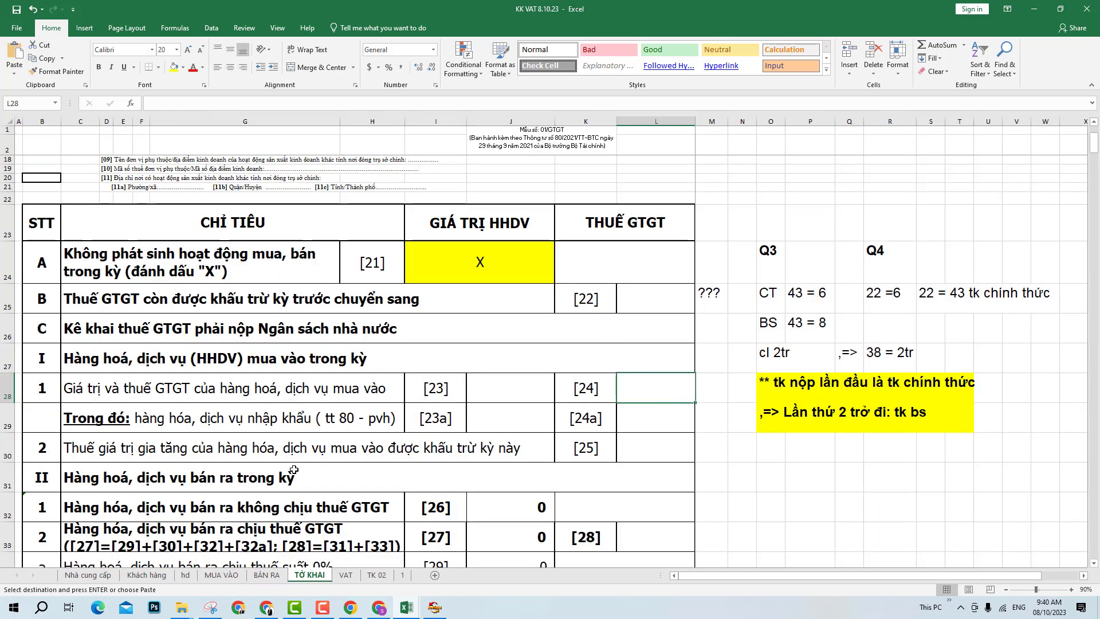
pyautogui.click(221, 575)
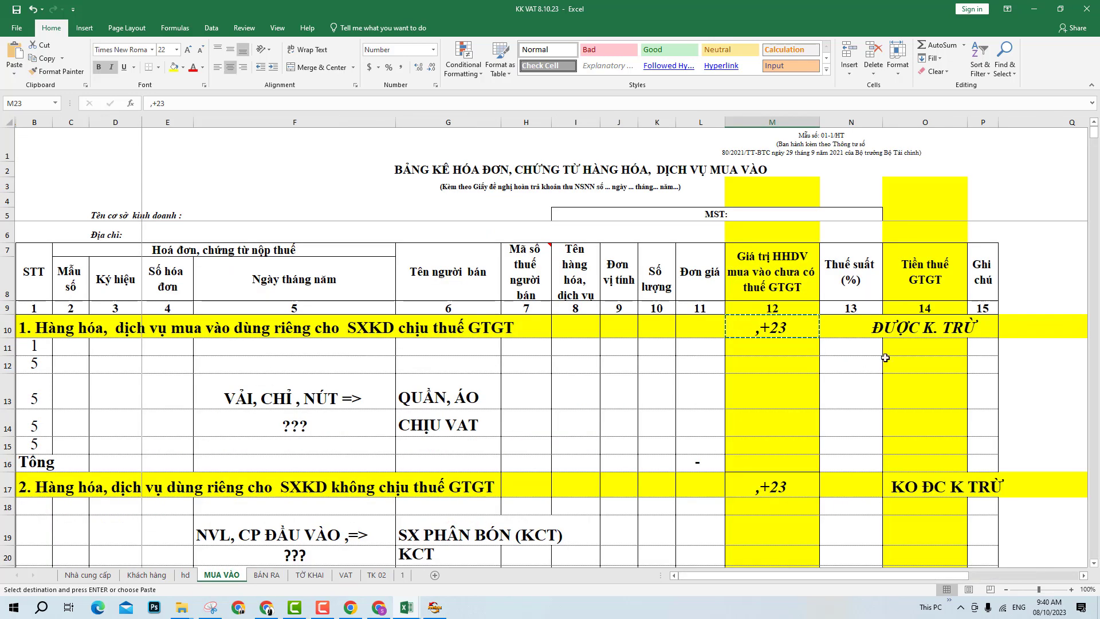
pyautogui.doubleClick(880, 331)
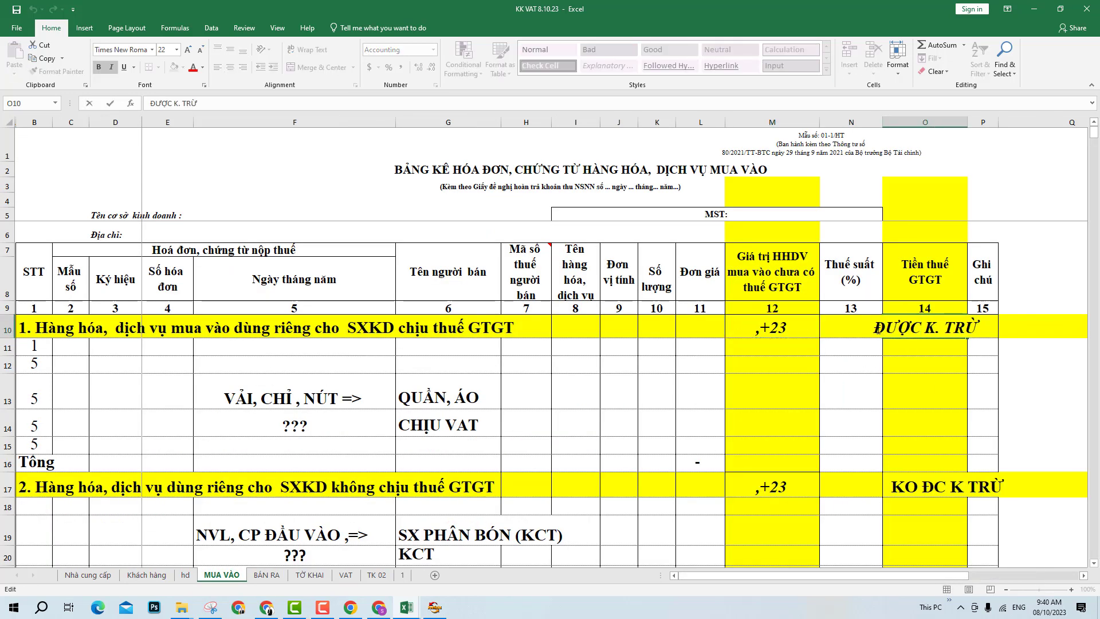
pyautogui.write(',+24')
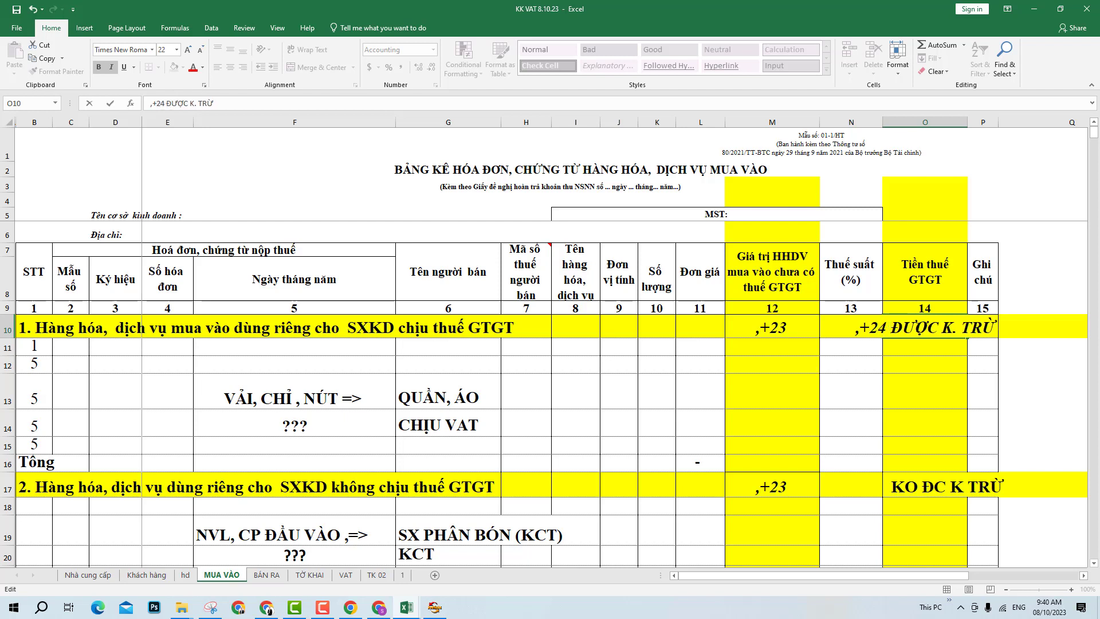
# - Add ",+24" before "KO ĐC K TRỪ" in O17 and before "PHÂN BỔ" in O23
pyautogui.doubleClick(888, 487)
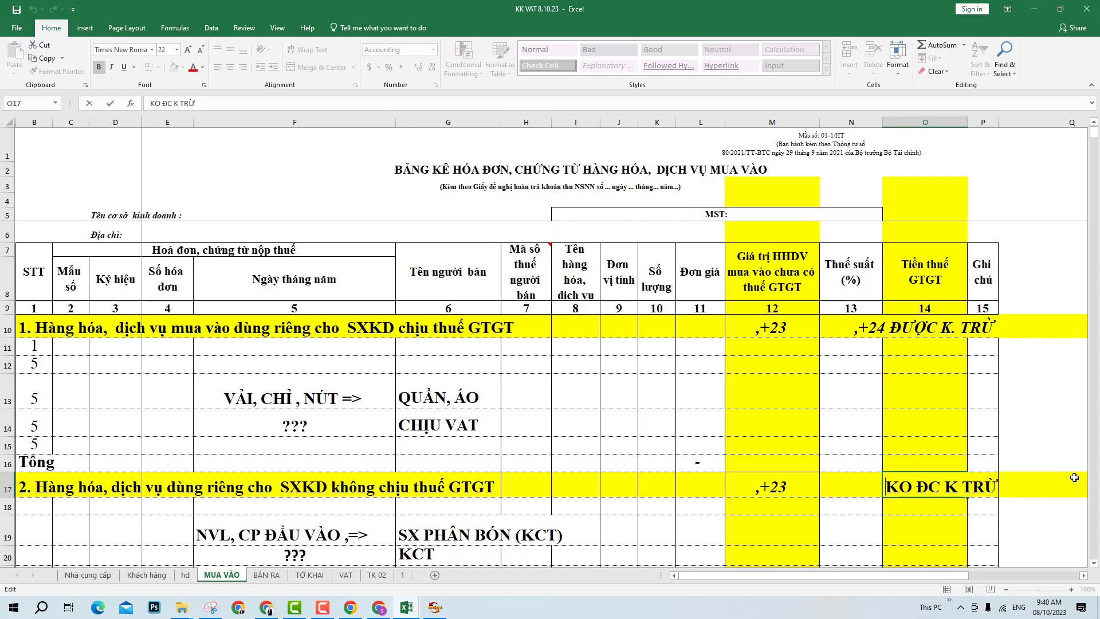
pyautogui.write(',+24')
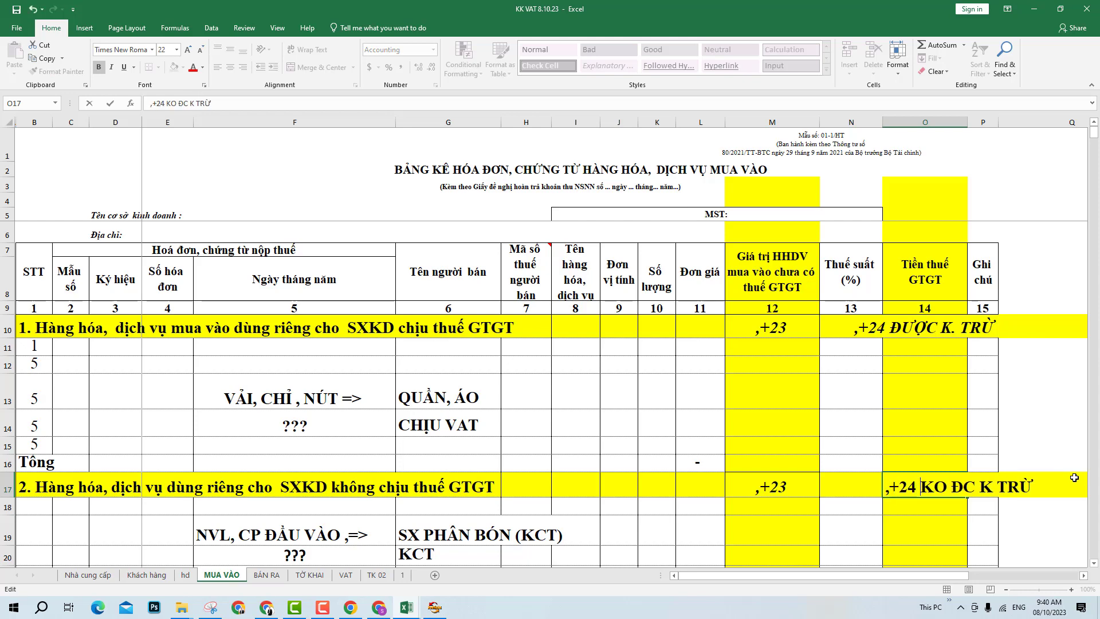
pyautogui.press('Return')
pyautogui.scroll(-2, 917, 491)
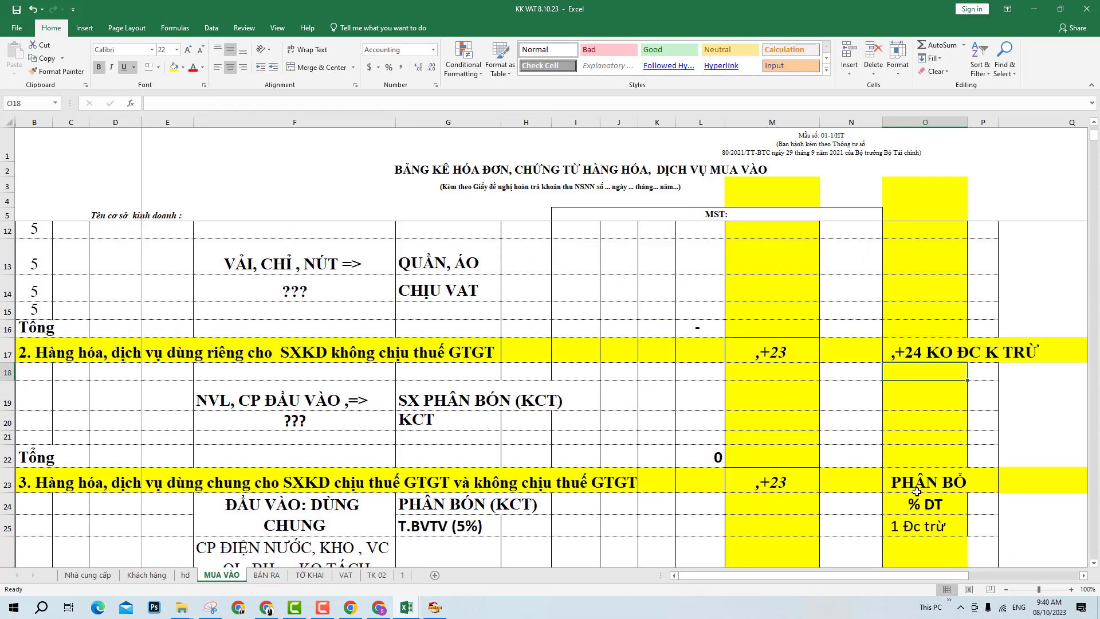
pyautogui.doubleClick(892, 483)
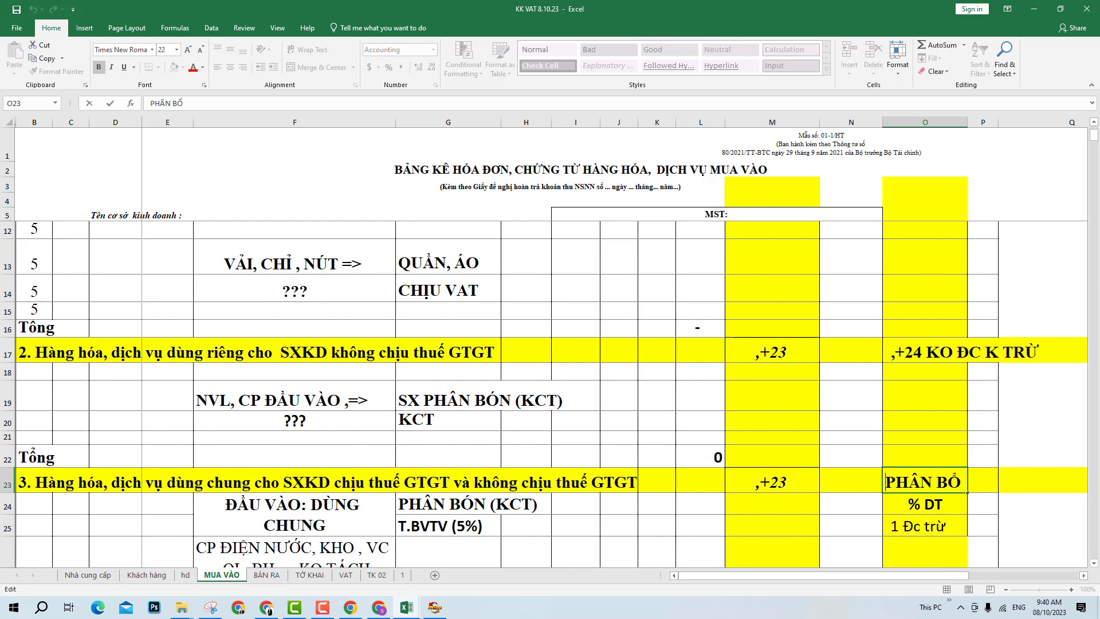
pyautogui.write(',+24')
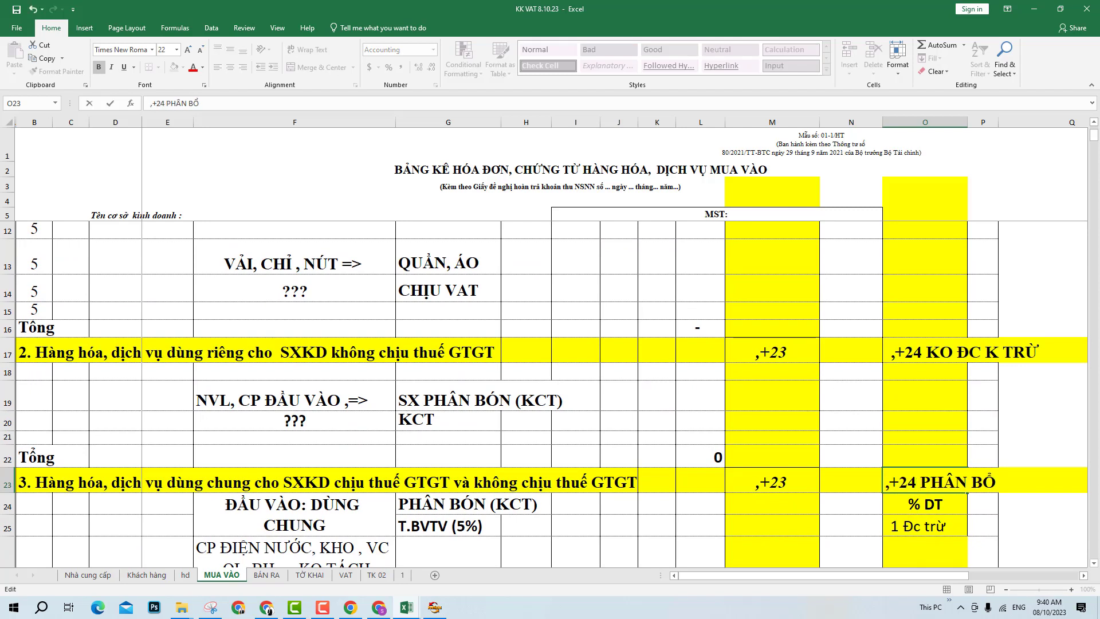
pyautogui.hotkey('ctrl', 'Return')
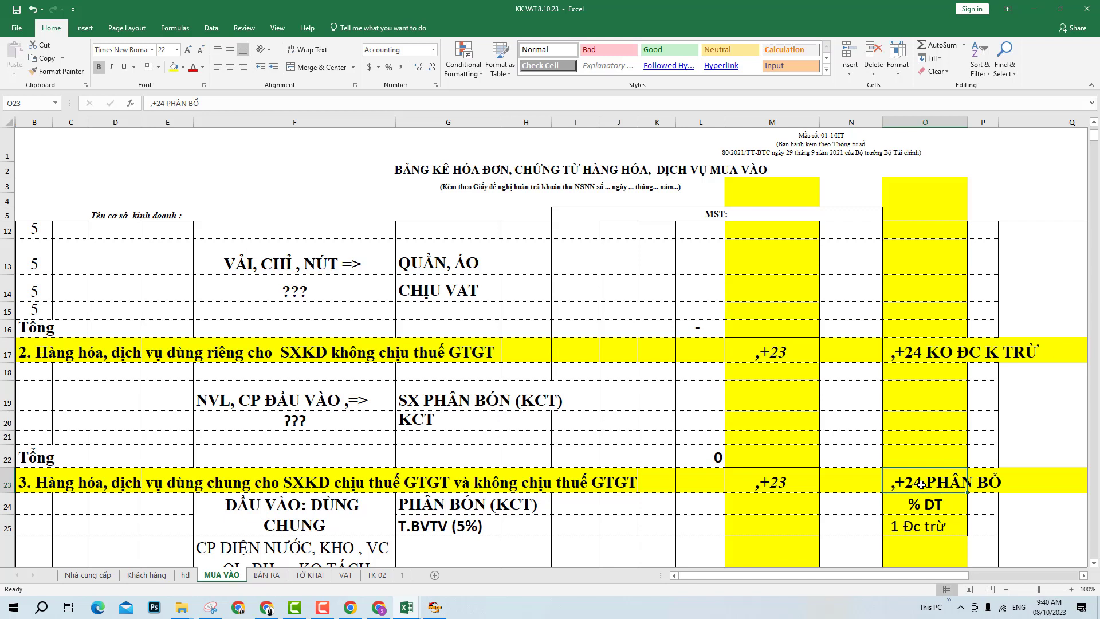
# - Point out the pre-tax purchase value column M and its ",+23" notes across the three sections
pyautogui.scroll(2, 920, 484)
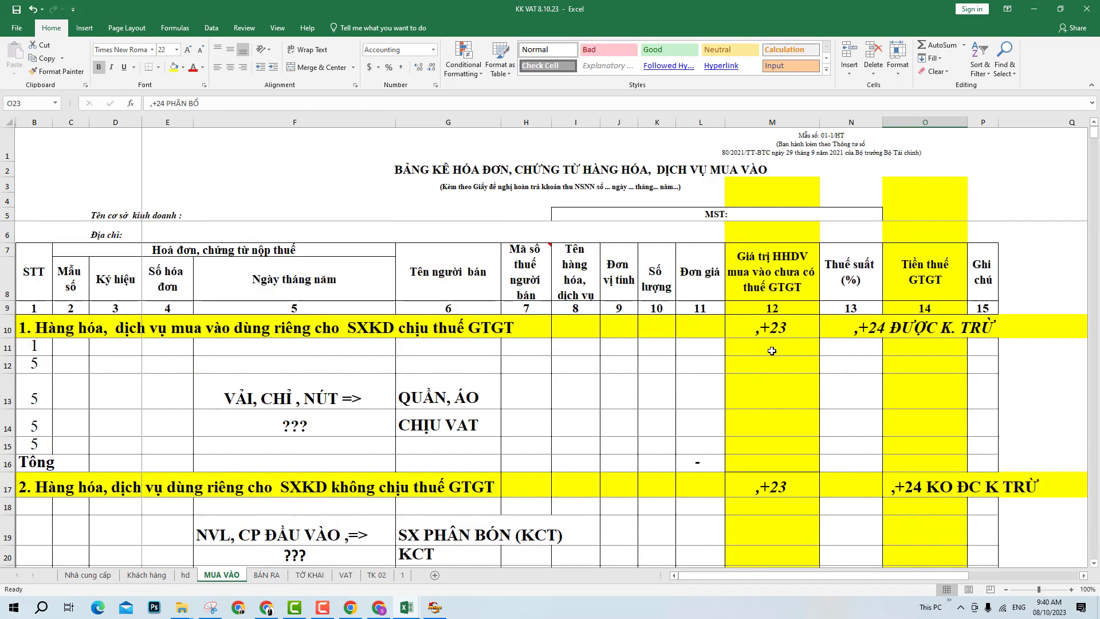
pyautogui.click(765, 122)
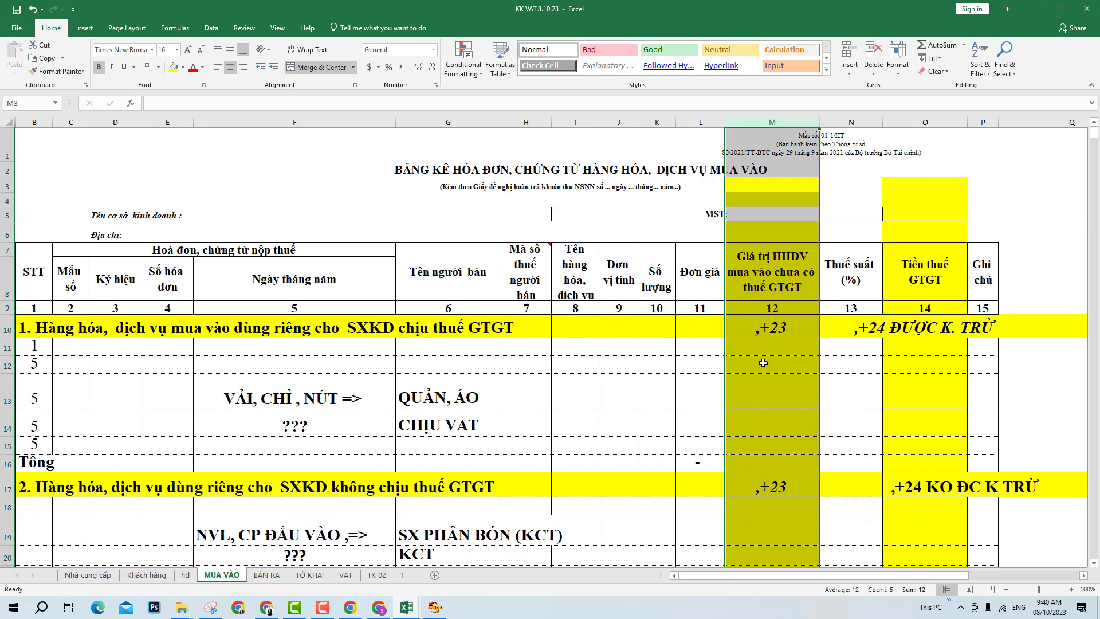
pyautogui.click(762, 327)
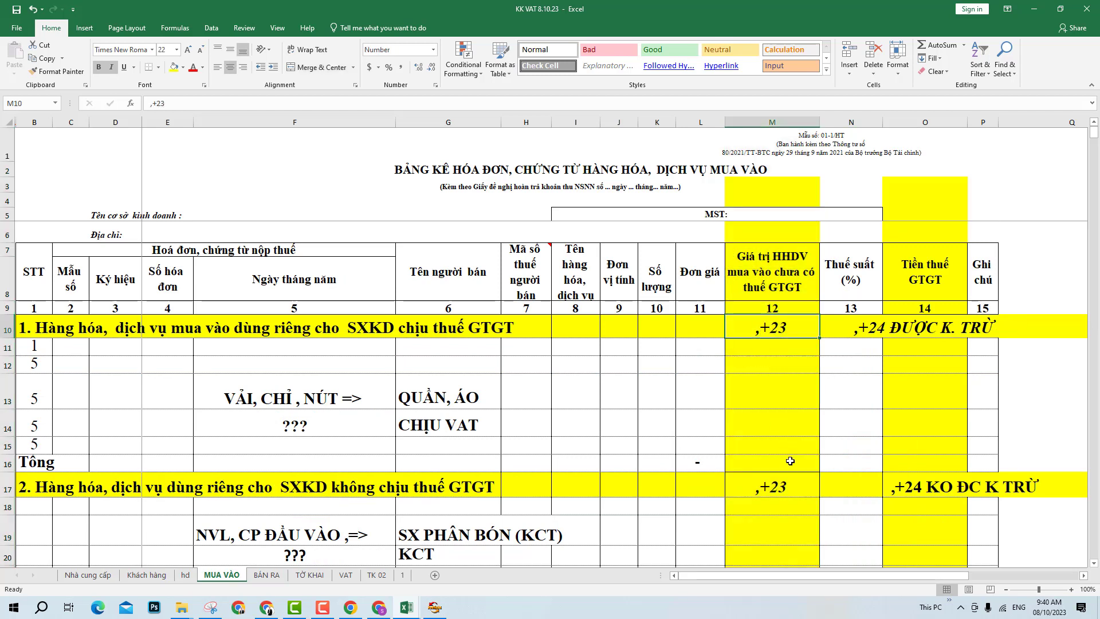
pyautogui.click(786, 488)
pyautogui.scroll(-3, 792, 476)
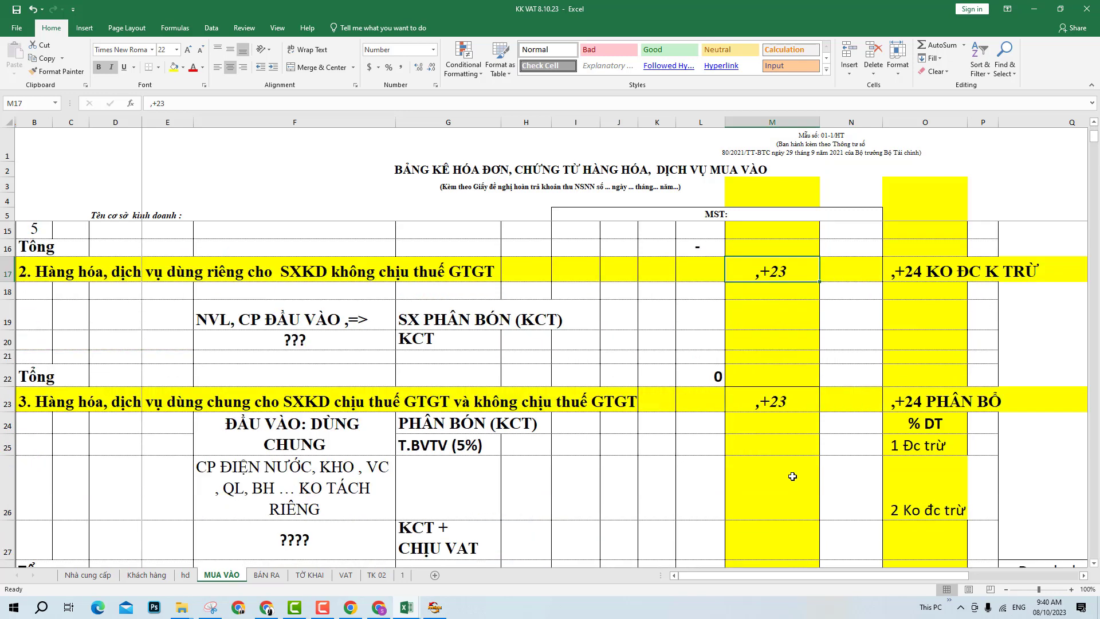
# - Point out the VAT amount column O and its ",+24" notes in O10, O17 and O23
pyautogui.scroll(3, 793, 476)
pyautogui.click(923, 123)
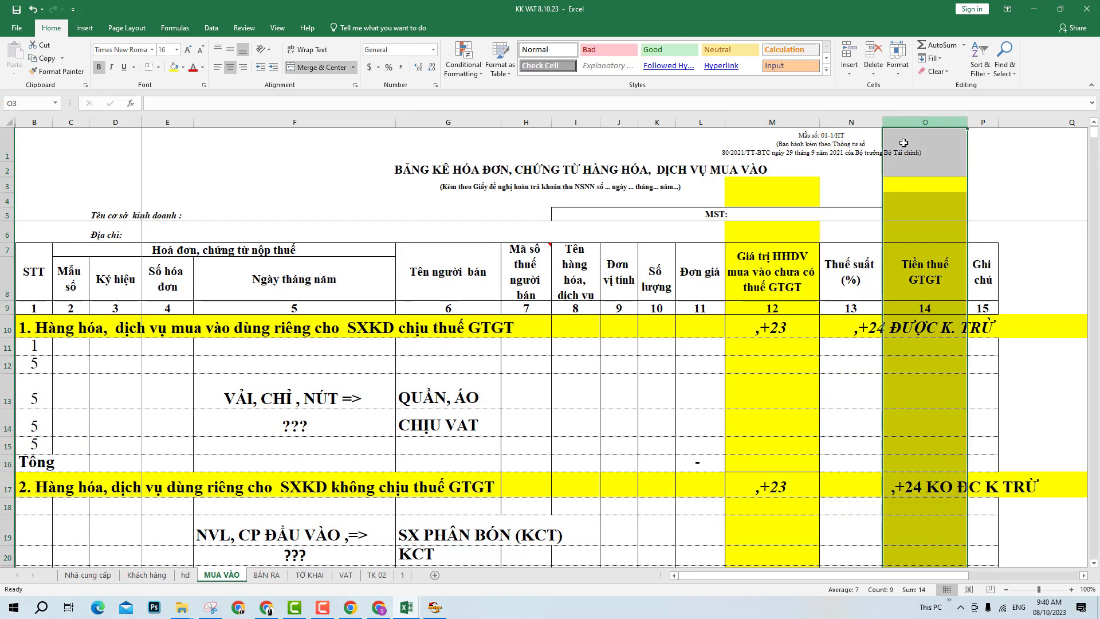
pyautogui.click(925, 324)
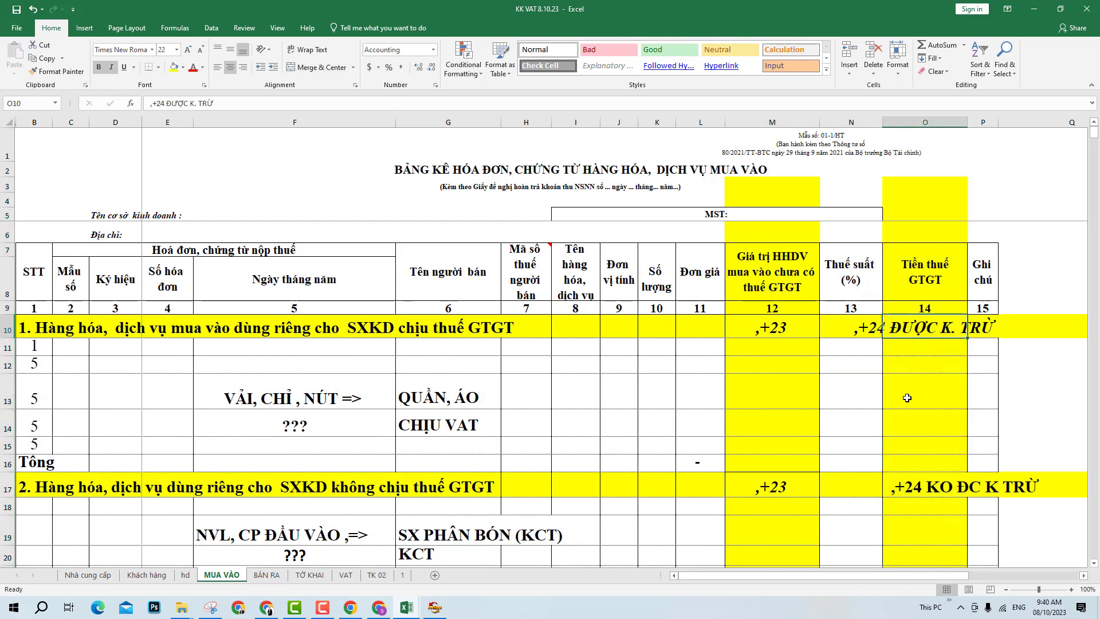
pyautogui.click(942, 482)
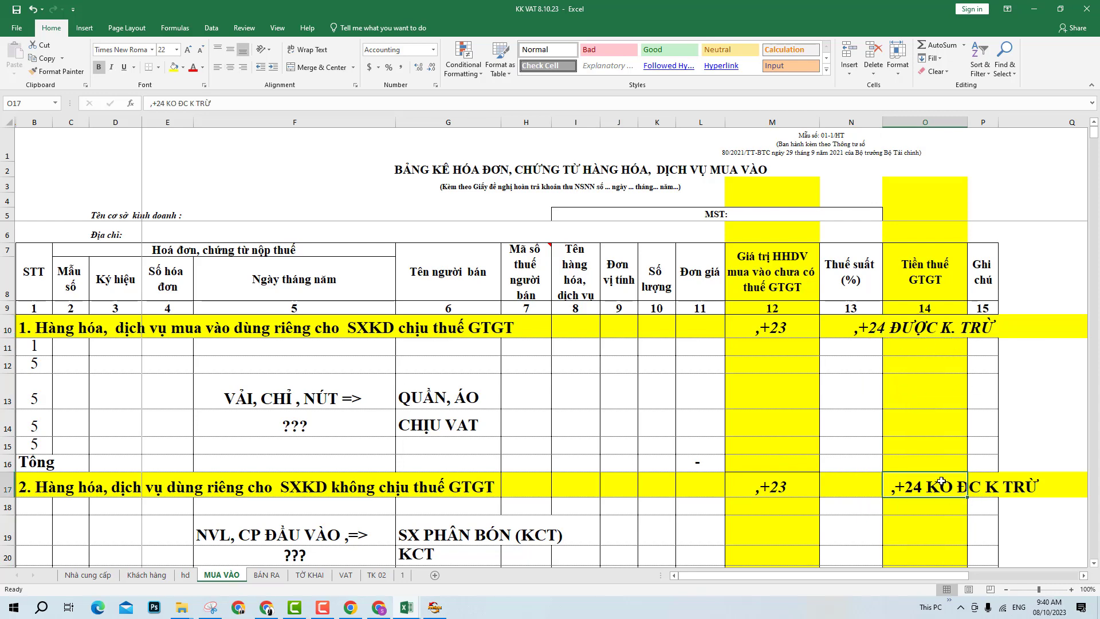
pyautogui.scroll(-2, 941, 482)
pyautogui.click(931, 484)
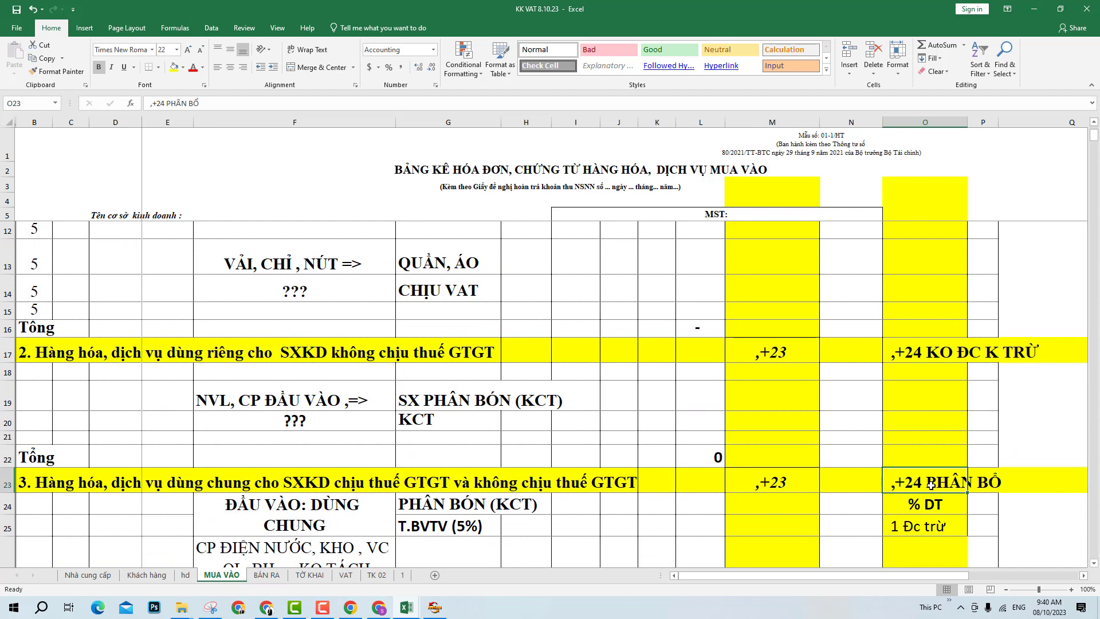
# - Save the workbook, switch to Google Meet to check the chat replies, and return to the Excel workbook
pyautogui.click(16, 9)
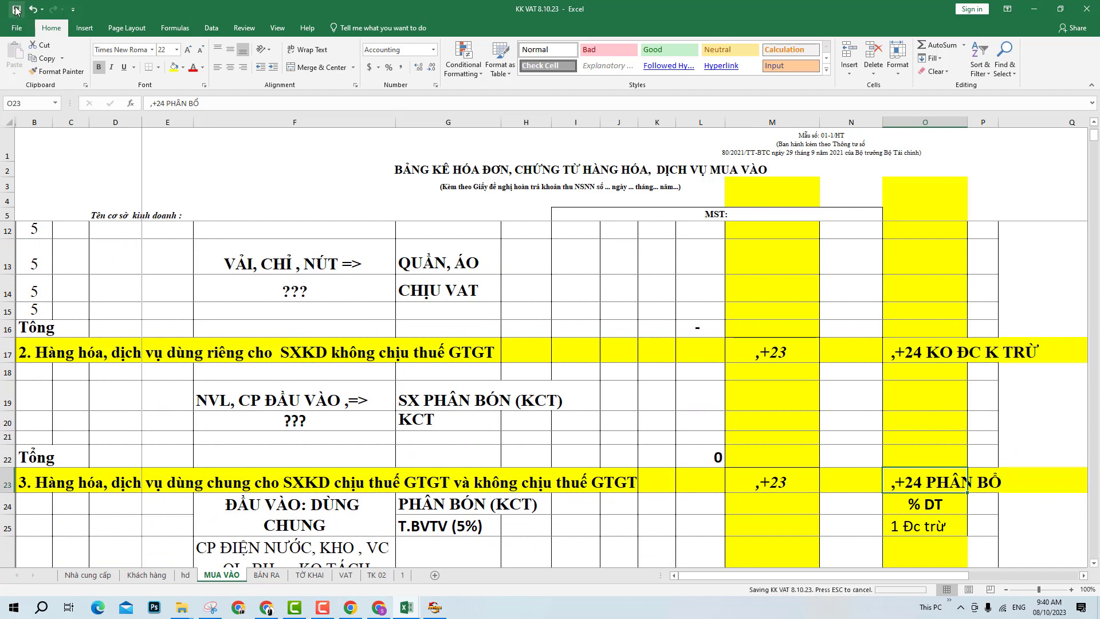
pyautogui.click(384, 610)
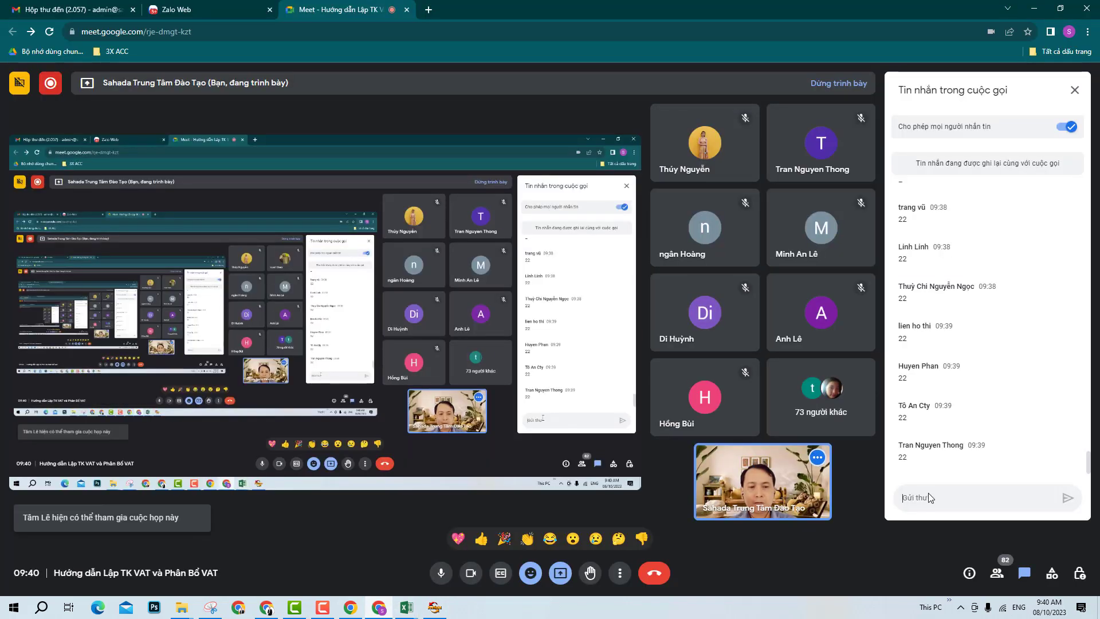
pyautogui.moveTo(406, 608)
pyautogui.click(338, 557)
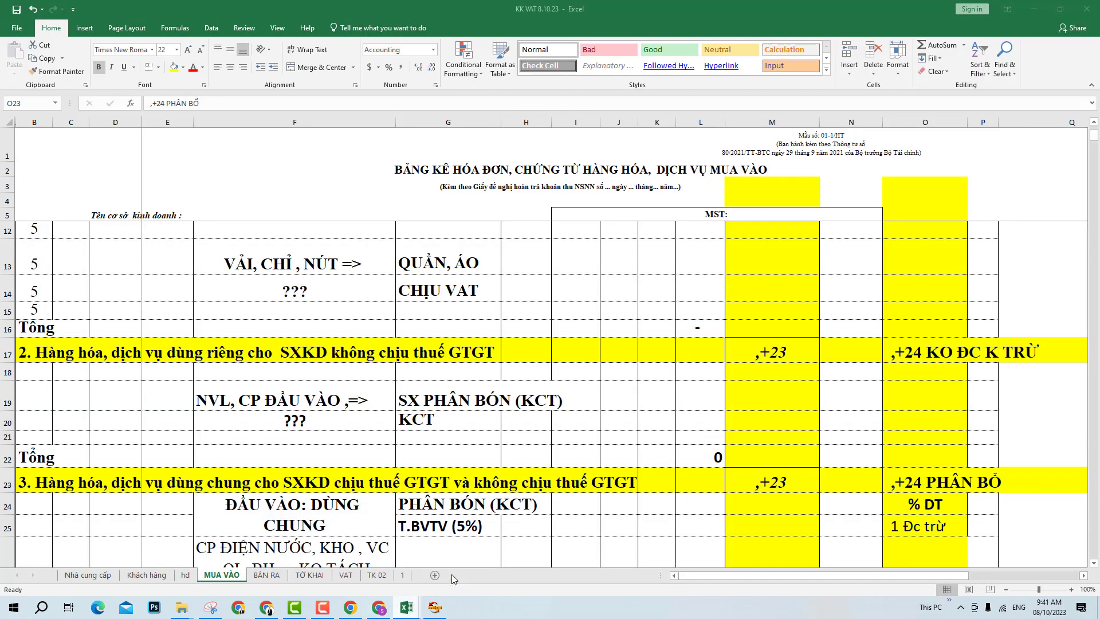
# - On the TỜ KHAI sheet, fill the imported goods row from its label through indicators [23a] and [24a] with yellow
pyautogui.click(309, 574)
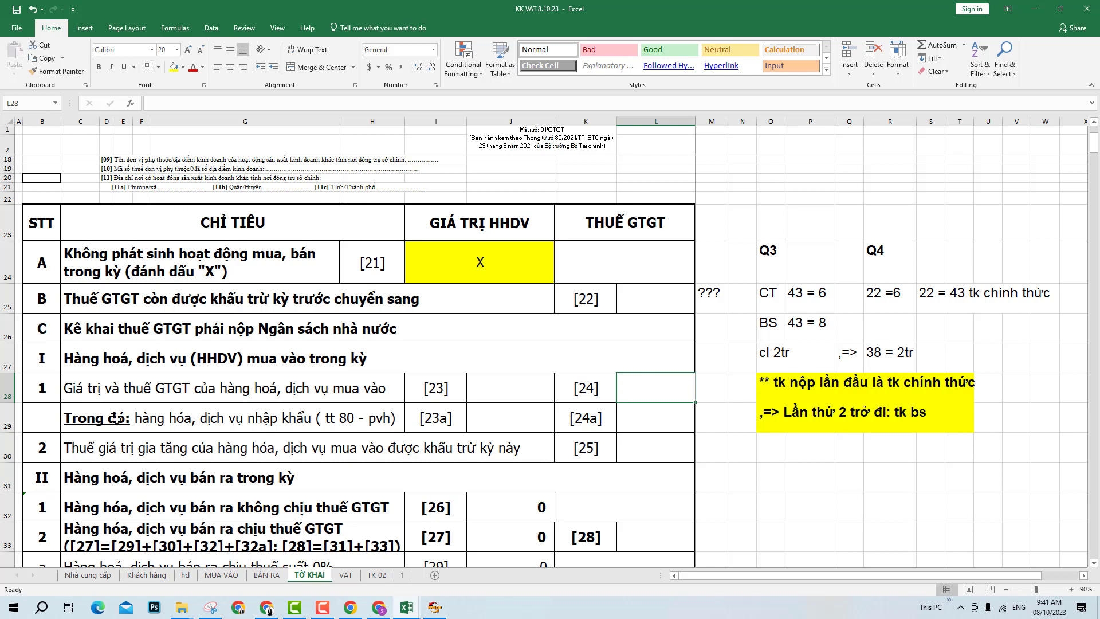
pyautogui.moveTo(98, 417); pyautogui.dragTo(634, 416)
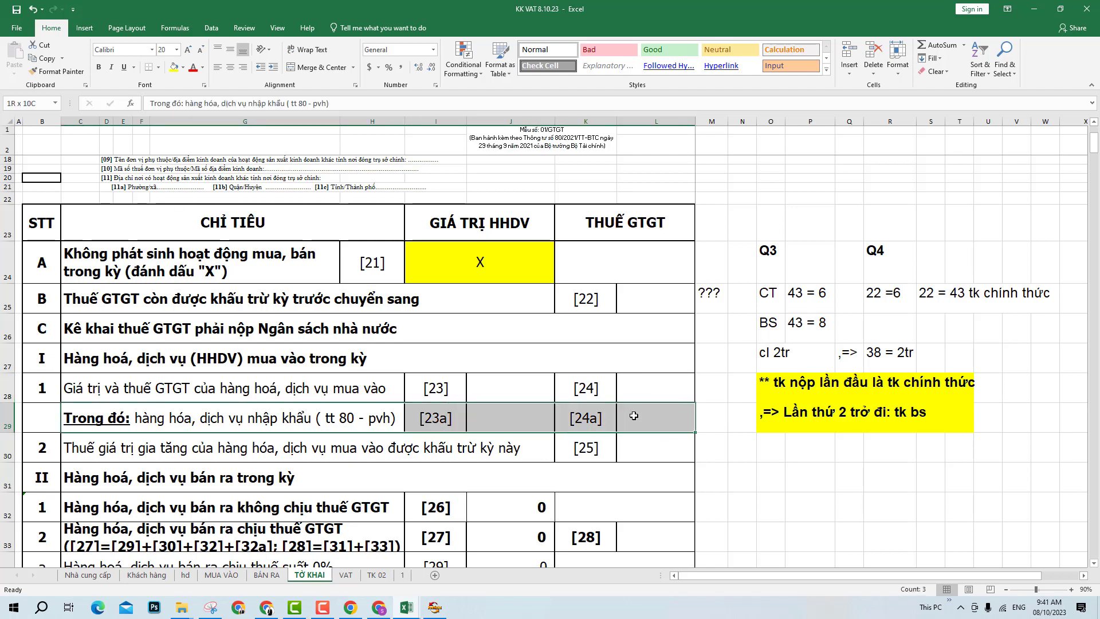
pyautogui.click(175, 67)
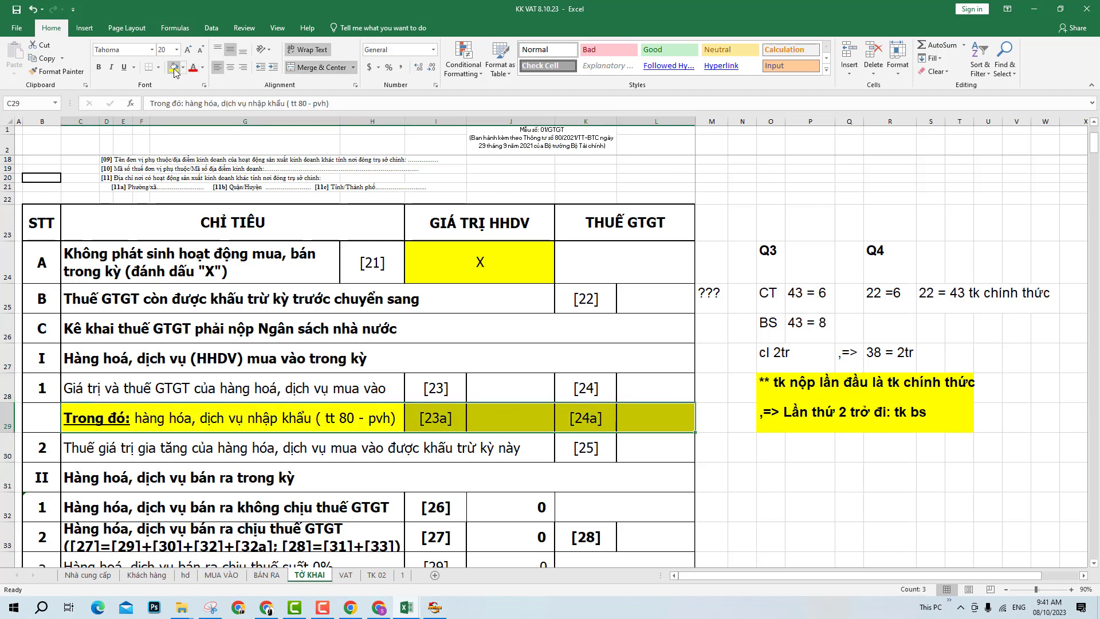
pyautogui.click(529, 420)
pyautogui.click(660, 418)
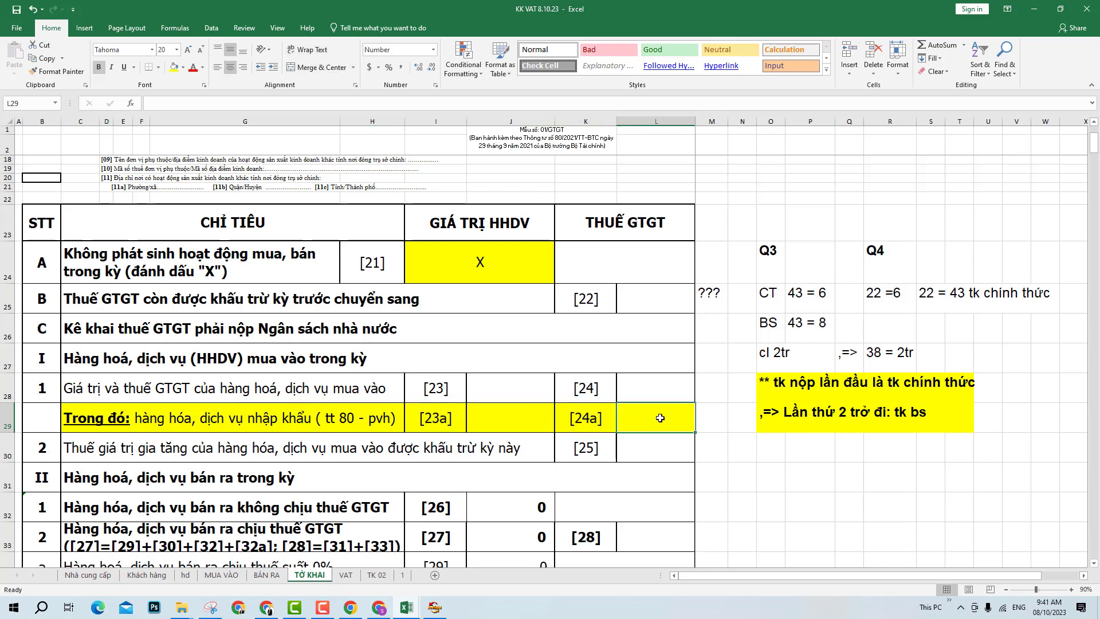
pyautogui.click(745, 439)
# - Point out the purchase and imported goods rows, and enter "TK NK" as indicator [23a]'s value in J29
pyautogui.scroll(-1, 290, 431)
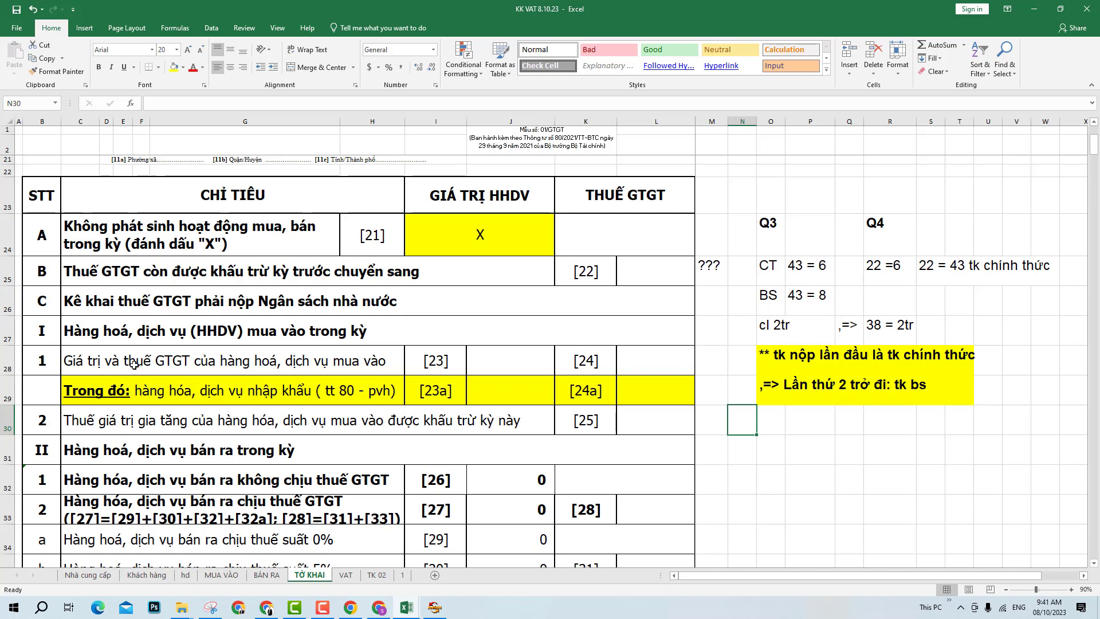
pyautogui.moveTo(133, 365); pyautogui.dragTo(452, 366)
pyautogui.click(188, 393)
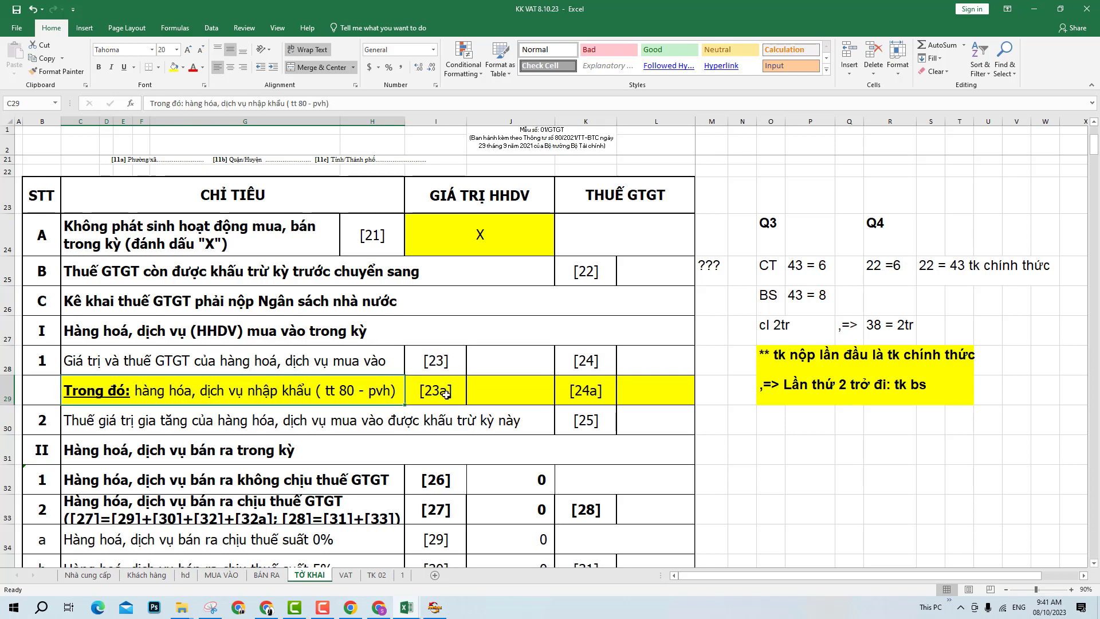
pyautogui.click(510, 390)
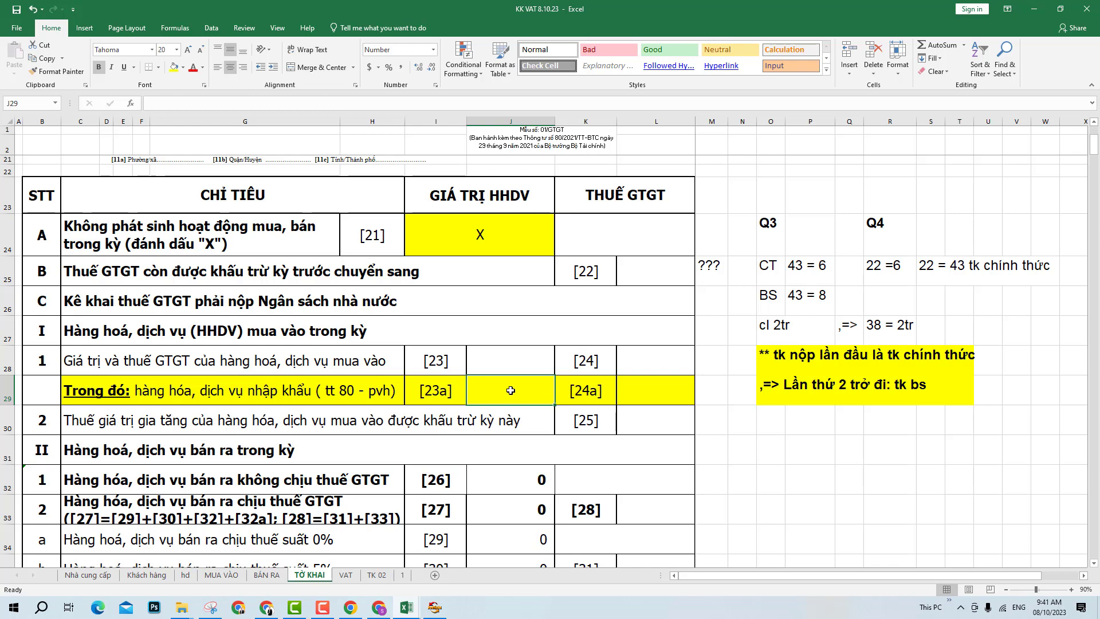
pyautogui.write('TK NK')
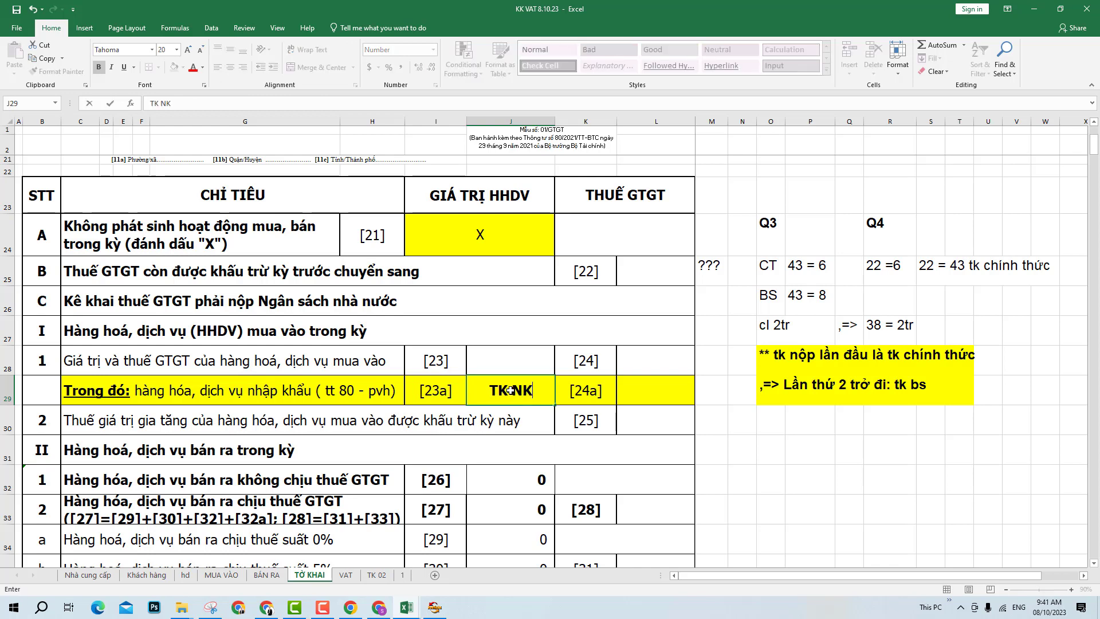
pyautogui.press('Return')
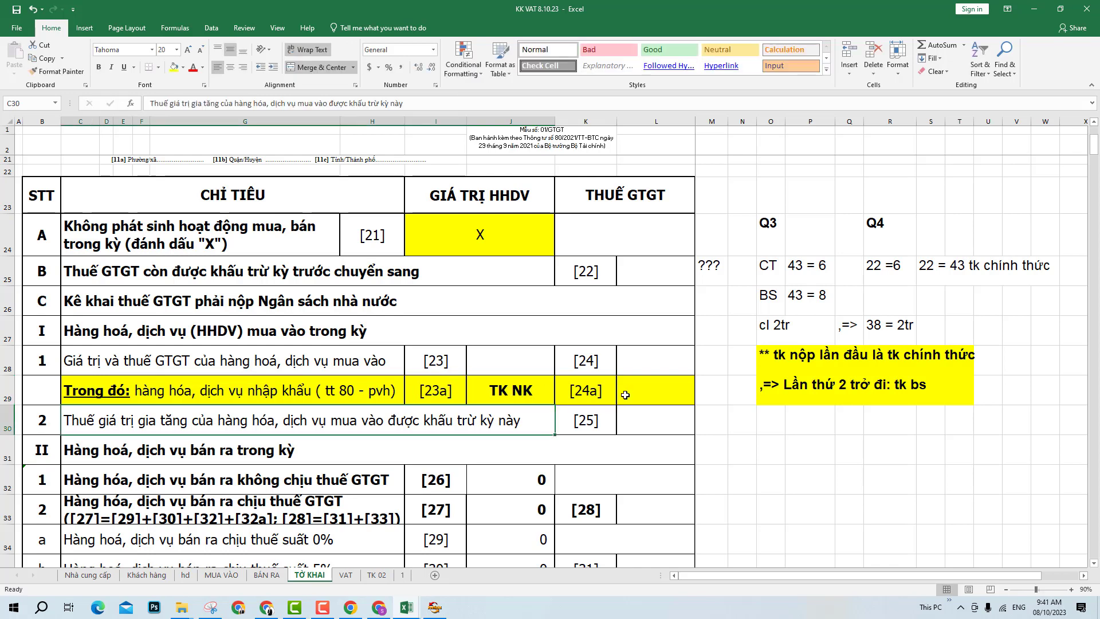
# - Enter "TK NK, CTU NỘP THUẾ NK" as indicator [24a]'s tax note in L29 and make it bold
pyautogui.click(674, 389)
pyautogui.write('TK ')
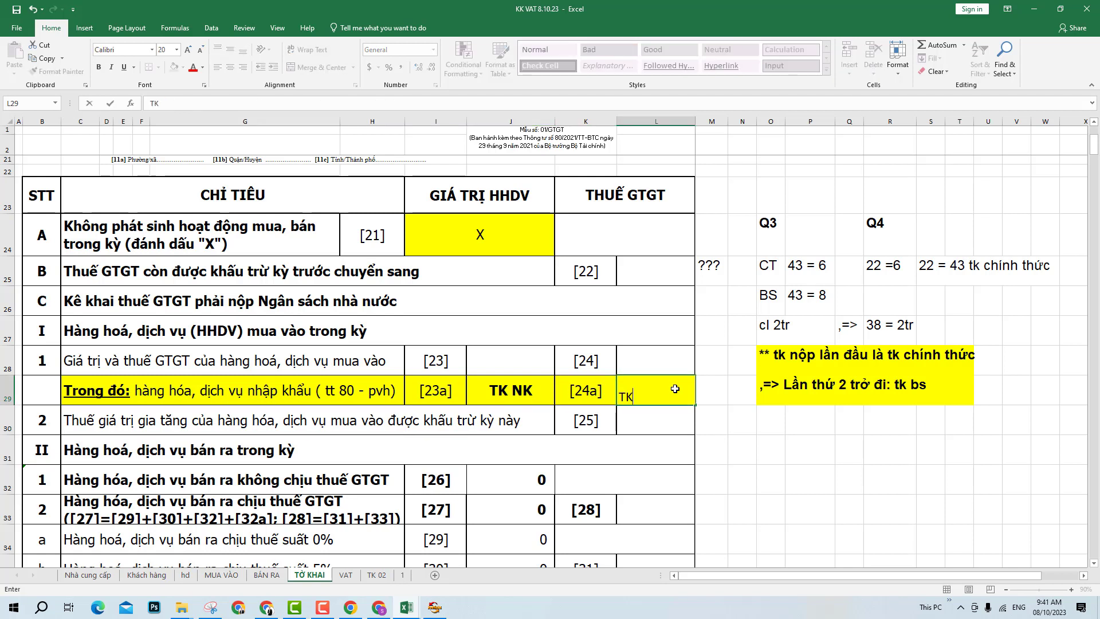
pyautogui.write('NK')
pyautogui.write(', CTU')
pyautogui.write(' NỘP T')
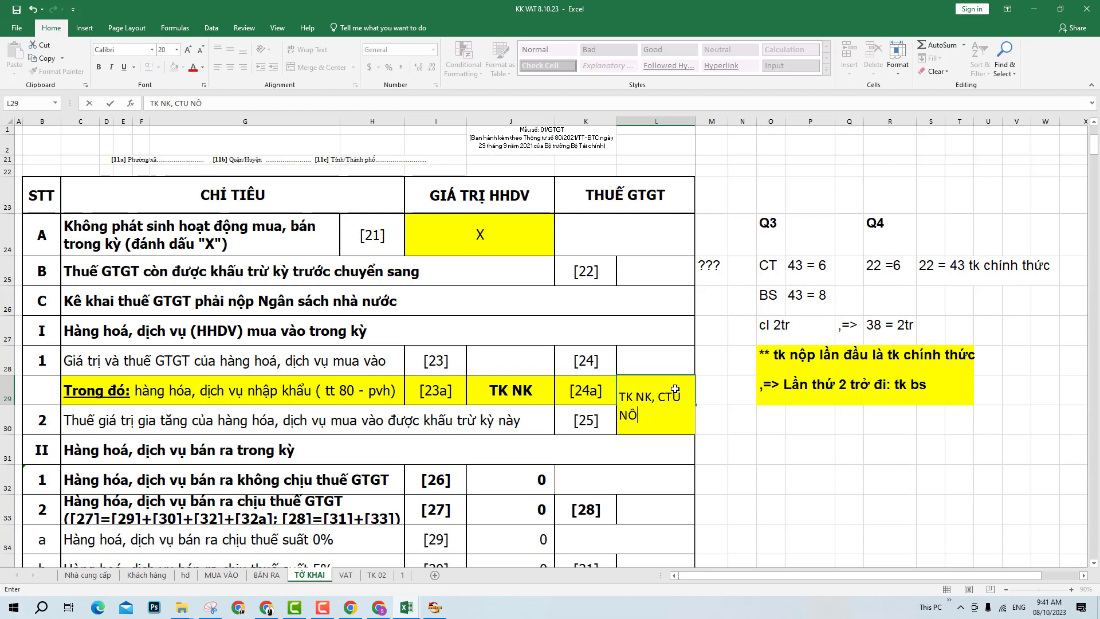
pyautogui.write('HUẾ ')
pyautogui.write('NK')
pyautogui.press('Return')
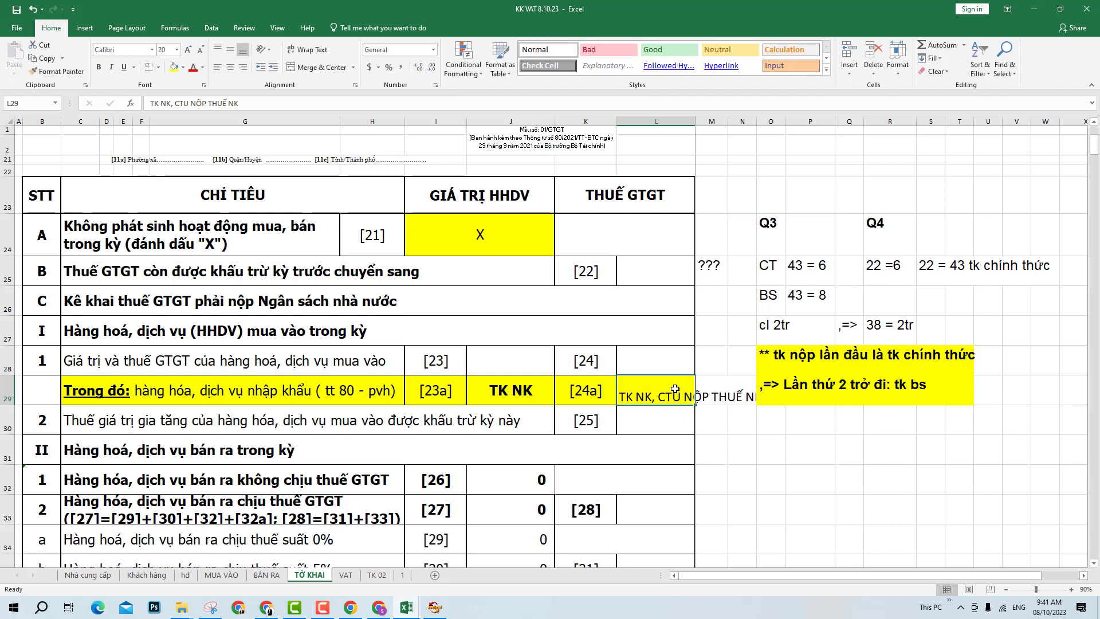
pyautogui.hotkey('ctrl', 'b')
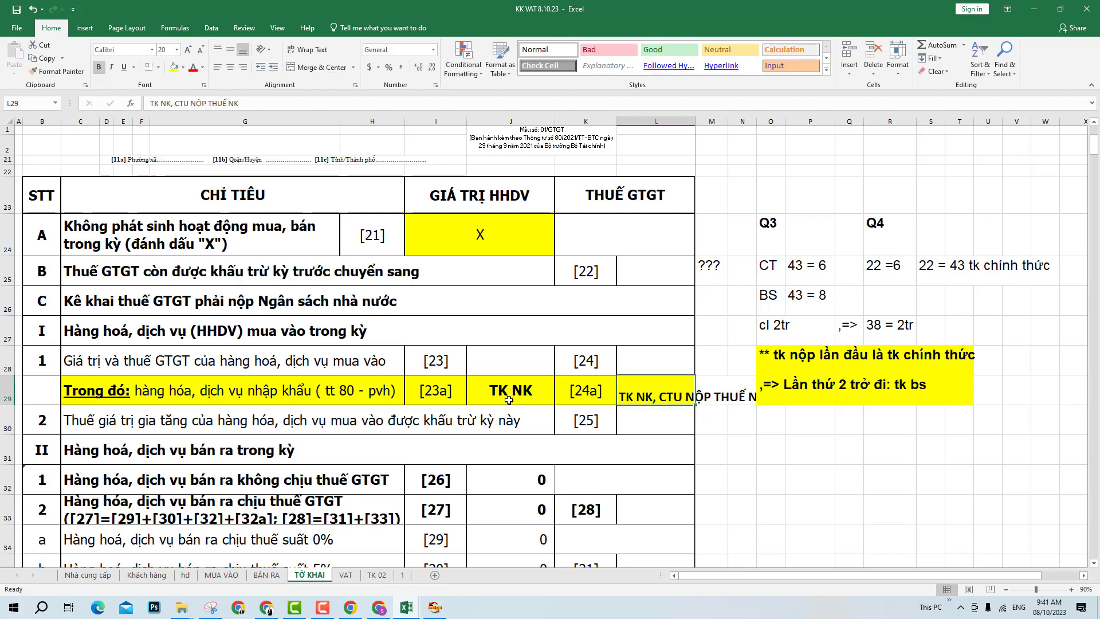
# - Point out indicators [23a] and [23], and widen column L to give the [24a] note more room
pyautogui.click(451, 397)
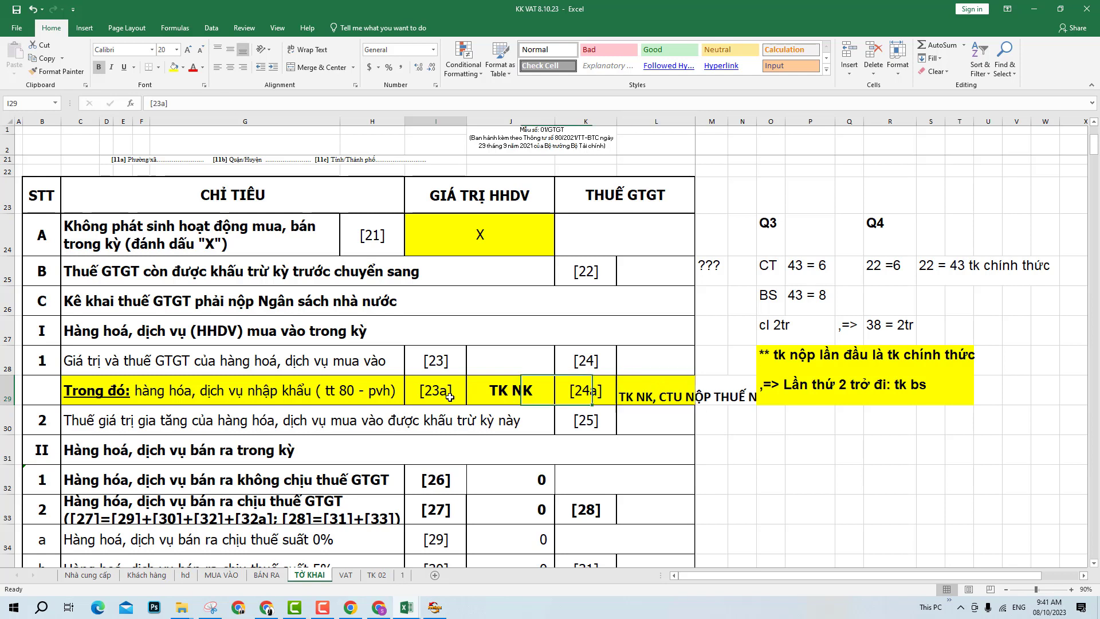
pyautogui.click(447, 365)
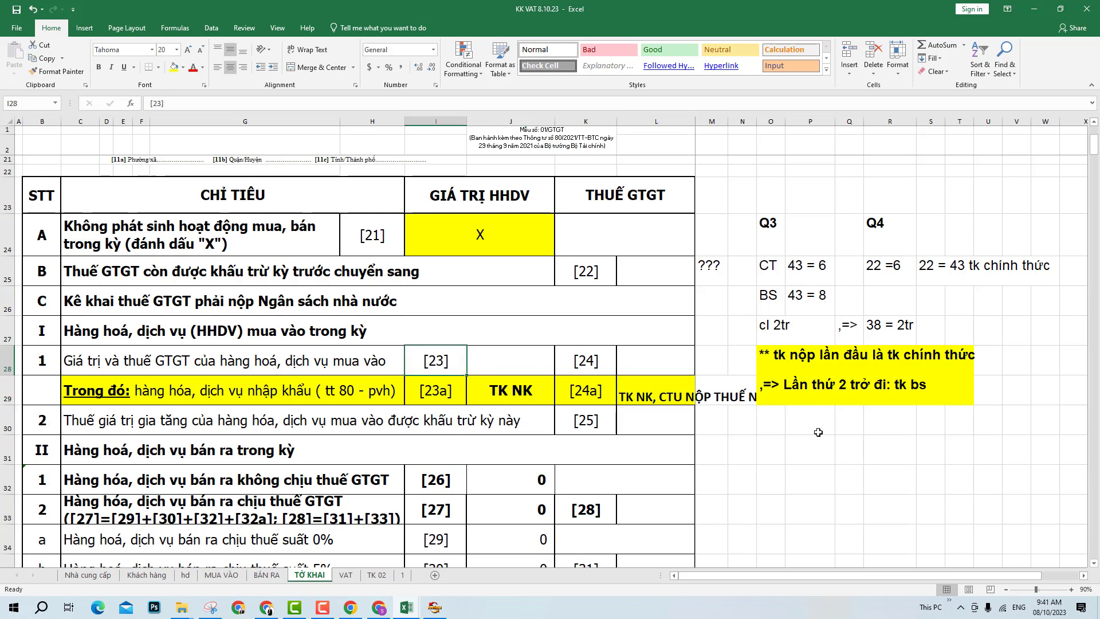
pyautogui.click(818, 432)
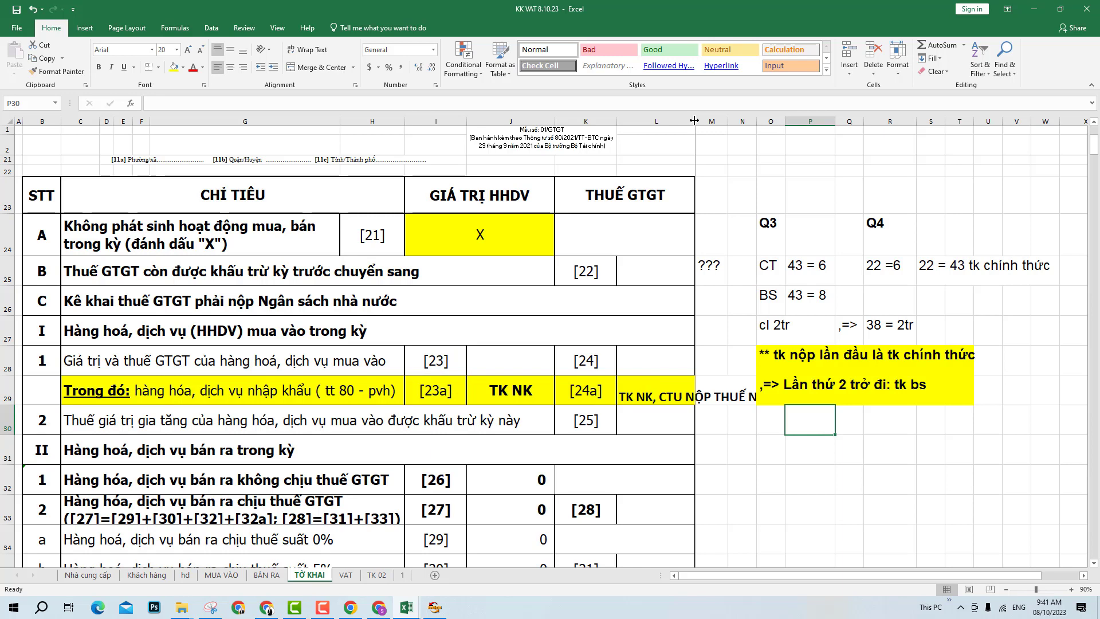
pyautogui.moveTo(725, 126); pyautogui.dragTo(726, 126)
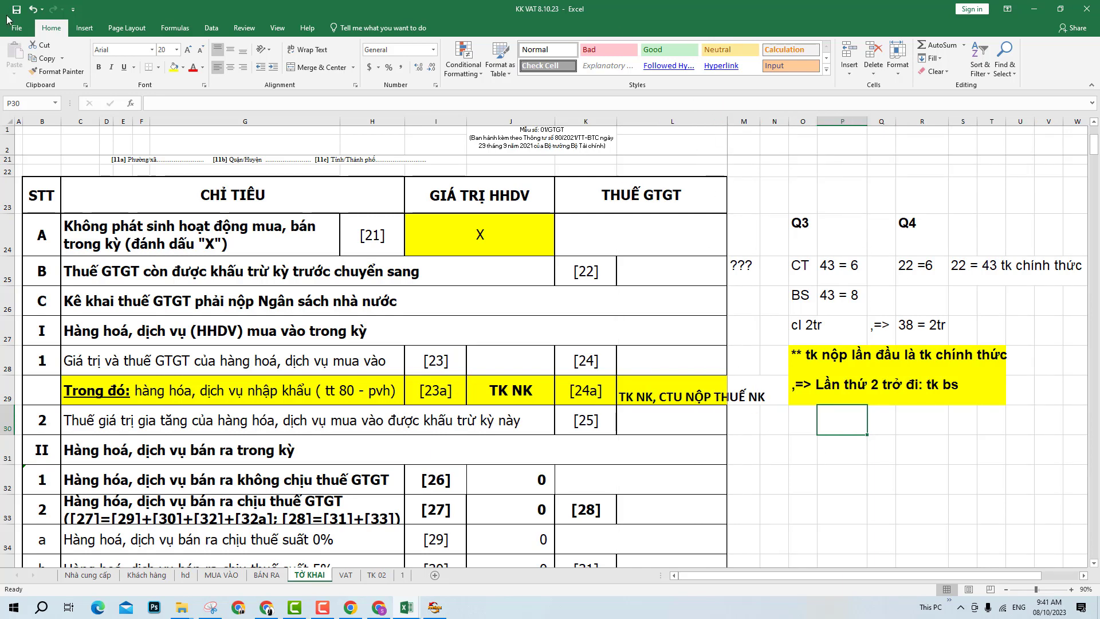
# - Switch to Google Meet to read the chat replies and admit the waiting participant, and return to the Excel workbook
pyautogui.click(379, 607)
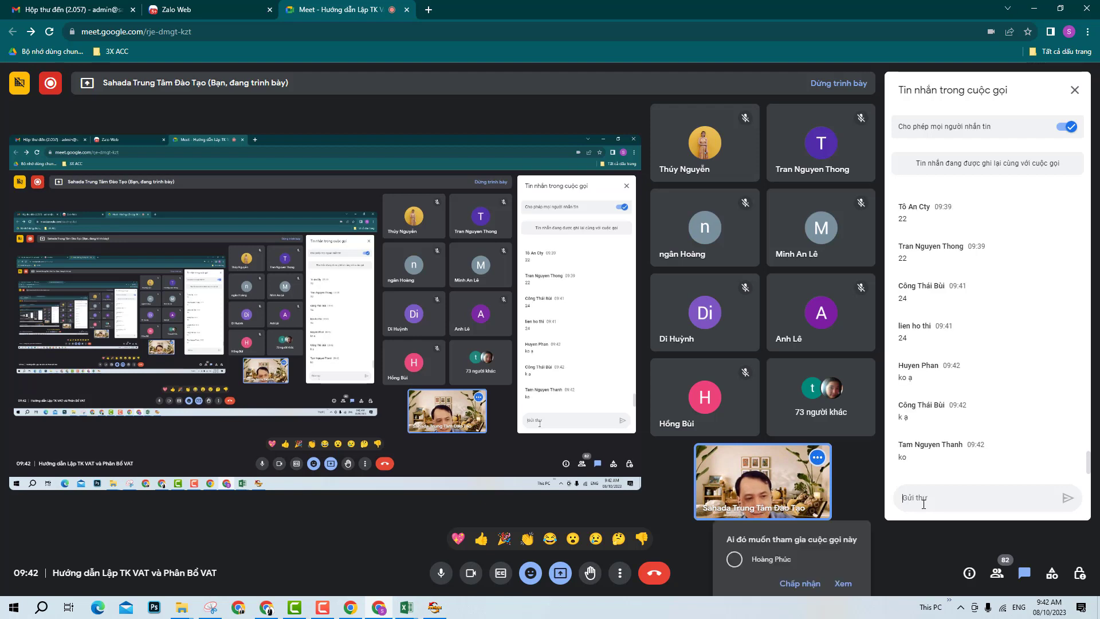
pyautogui.click(801, 502)
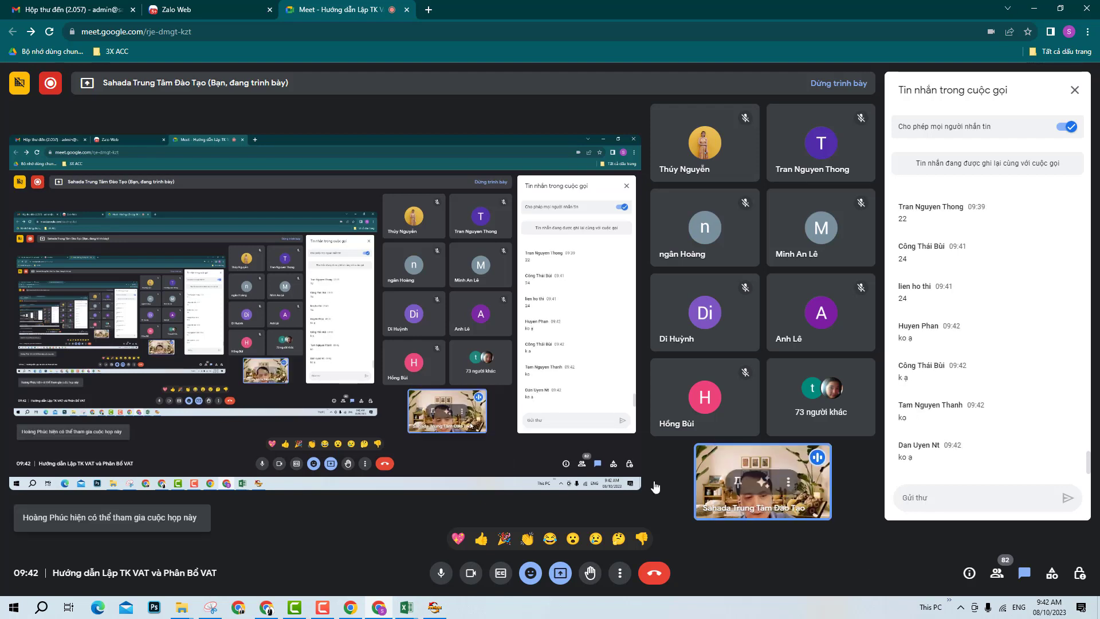
pyautogui.moveTo(406, 608)
pyautogui.click(466, 553)
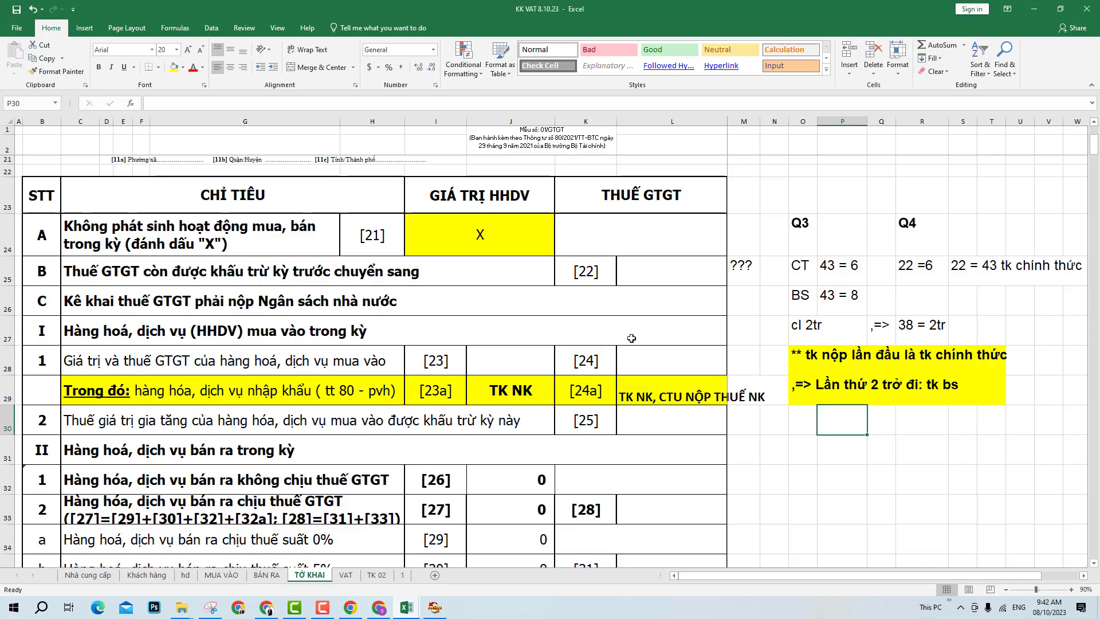
# - Enter "?????" in indicator [25]'s tax cell L30, centred horizontally and in bold
pyautogui.click(677, 390)
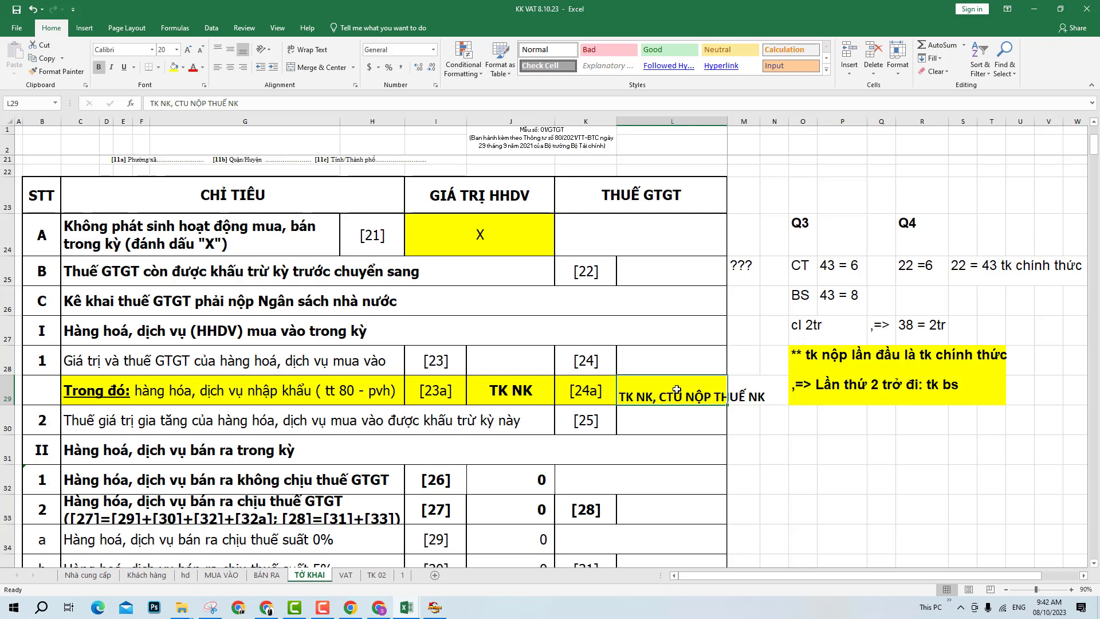
pyautogui.click(750, 423)
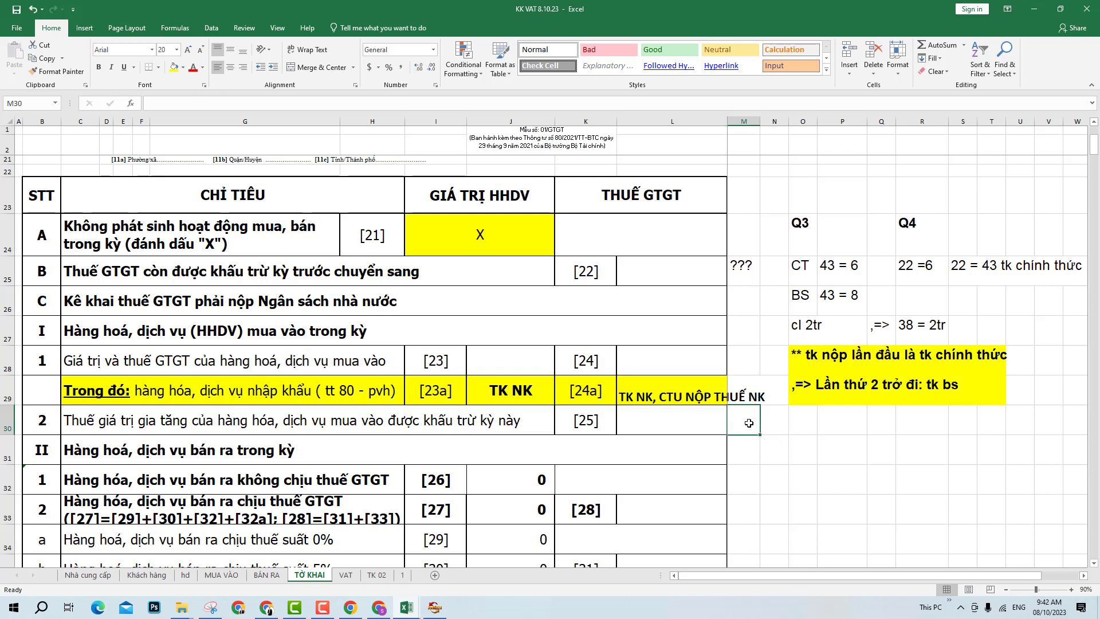
pyautogui.click(688, 429)
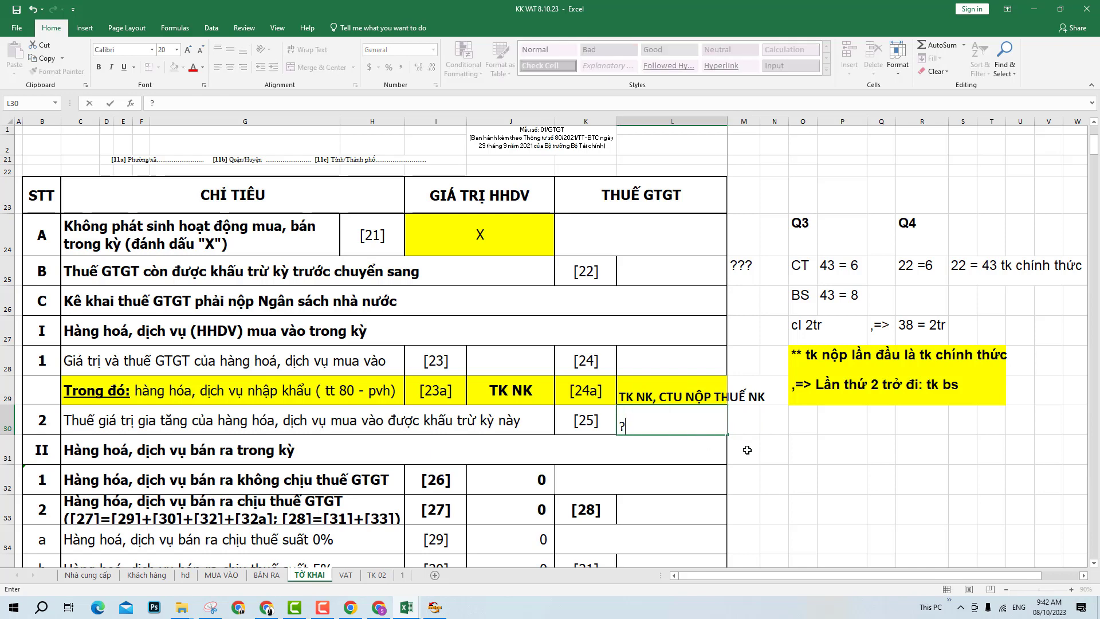
pyautogui.write('?????')
pyautogui.press('Up')
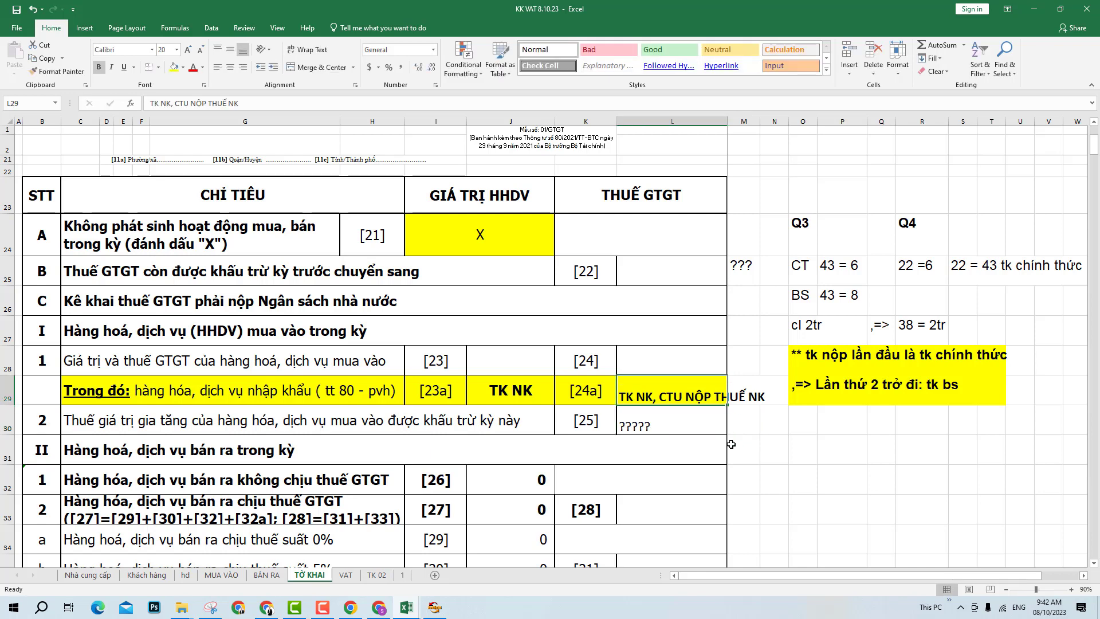
pyautogui.click(696, 427)
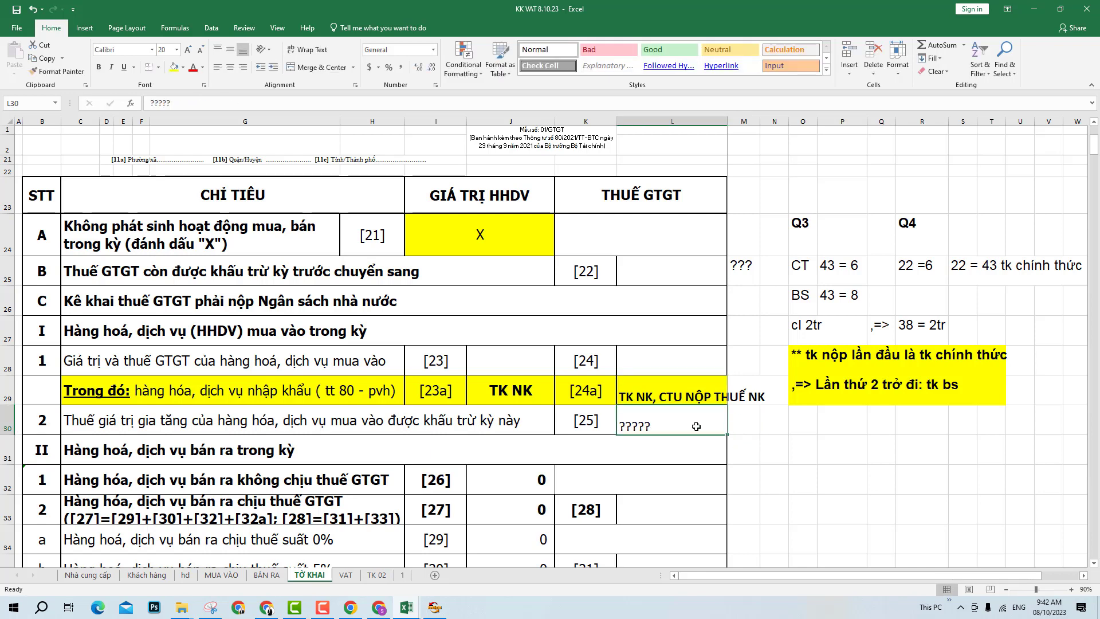
pyautogui.click(230, 68)
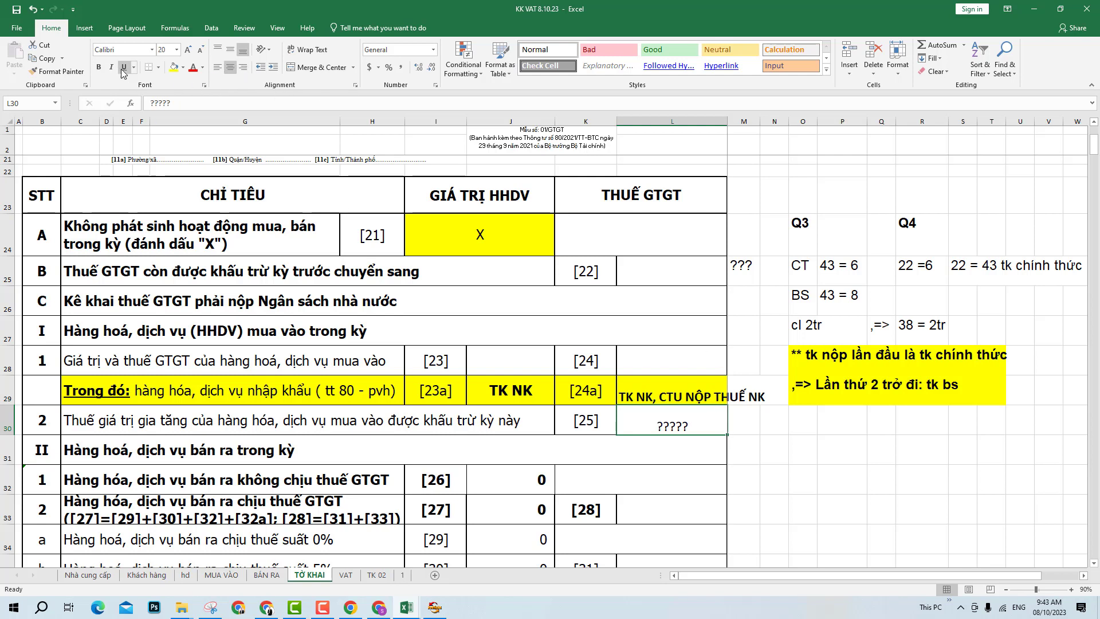
pyautogui.click(99, 67)
pyautogui.click(758, 433)
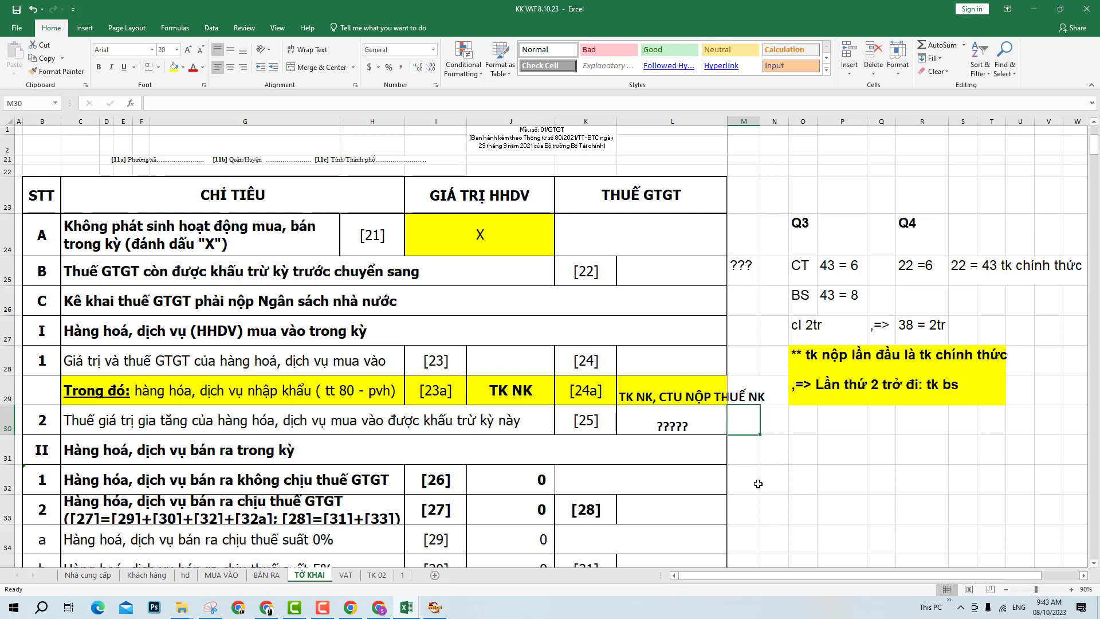
# - Make the words "được khấu trừ kỳ này" in indicator [25]'s label bold and underlined
pyautogui.doubleClick(113, 419)
pyautogui.moveTo(387, 420); pyautogui.dragTo(527, 420)
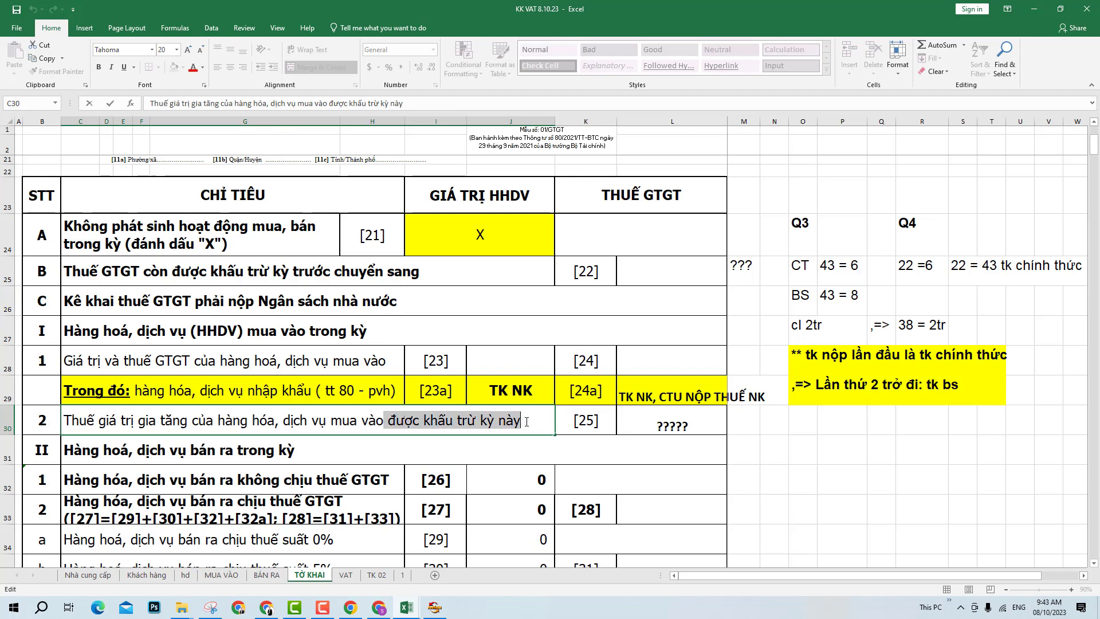
pyautogui.click(100, 67)
pyautogui.click(124, 67)
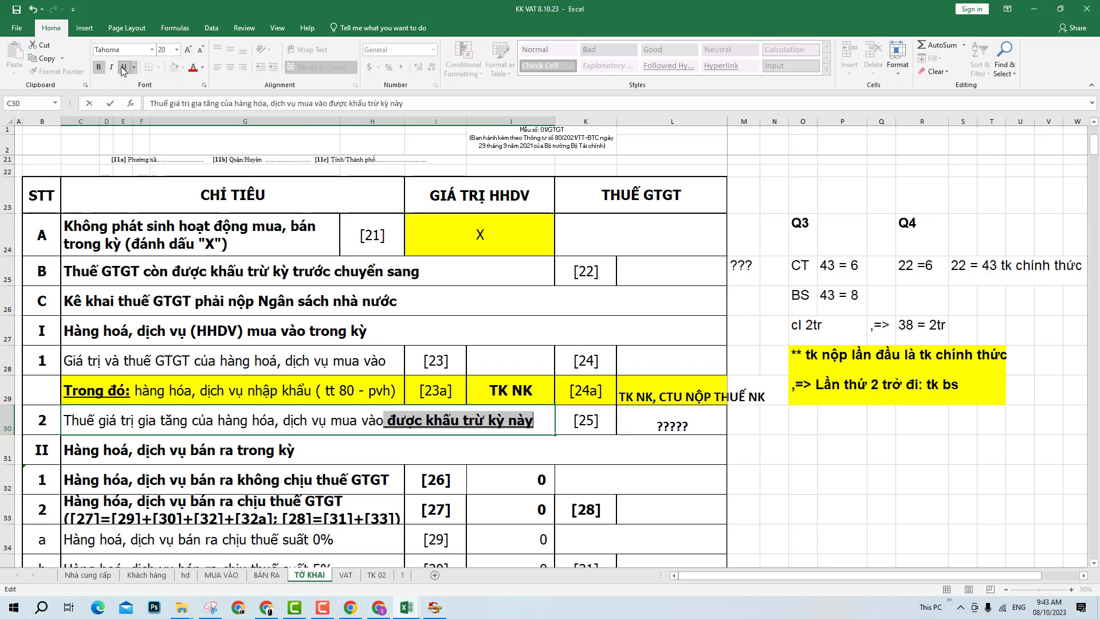
pyautogui.click(841, 471)
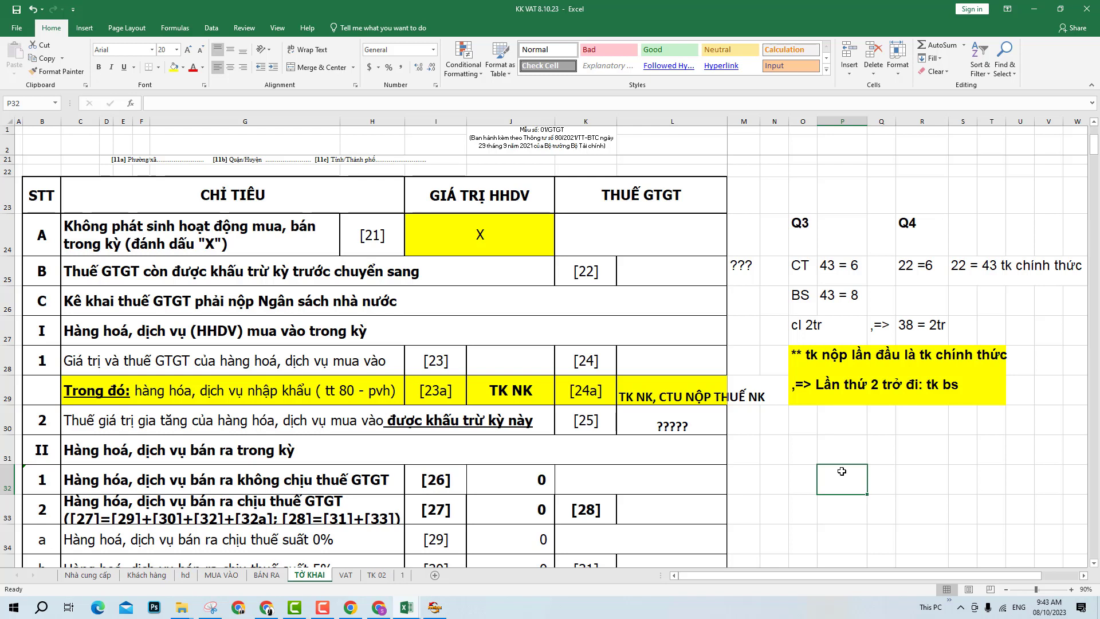
# - Point out indicator [24]'s tax cell and the imported goods row holding indicators [23a] and [24a]
pyautogui.click(634, 365)
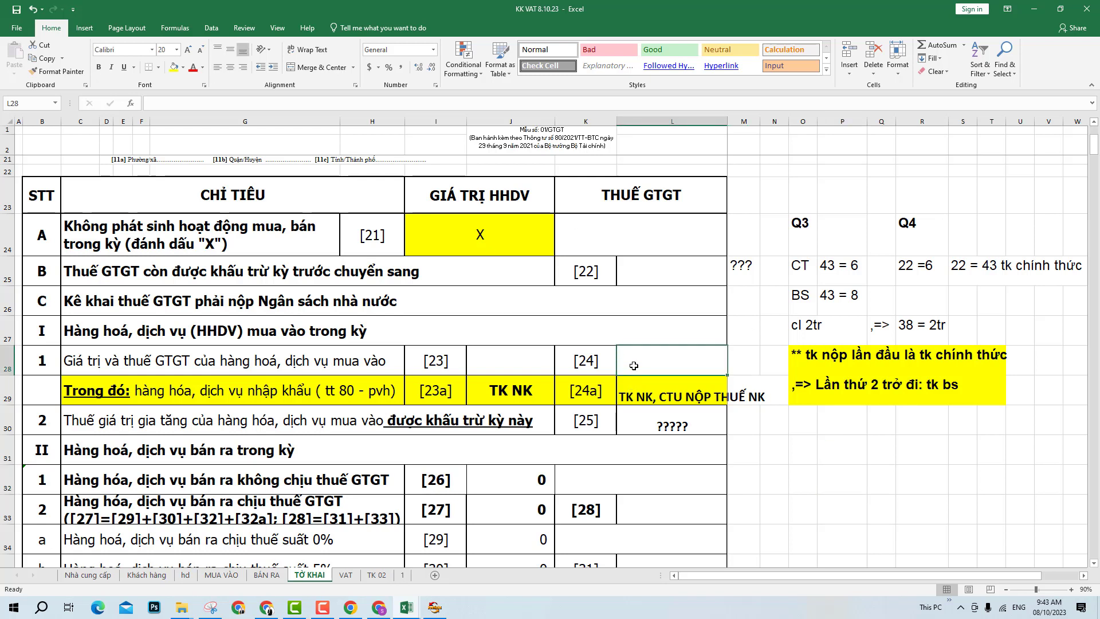
pyautogui.click(286, 386)
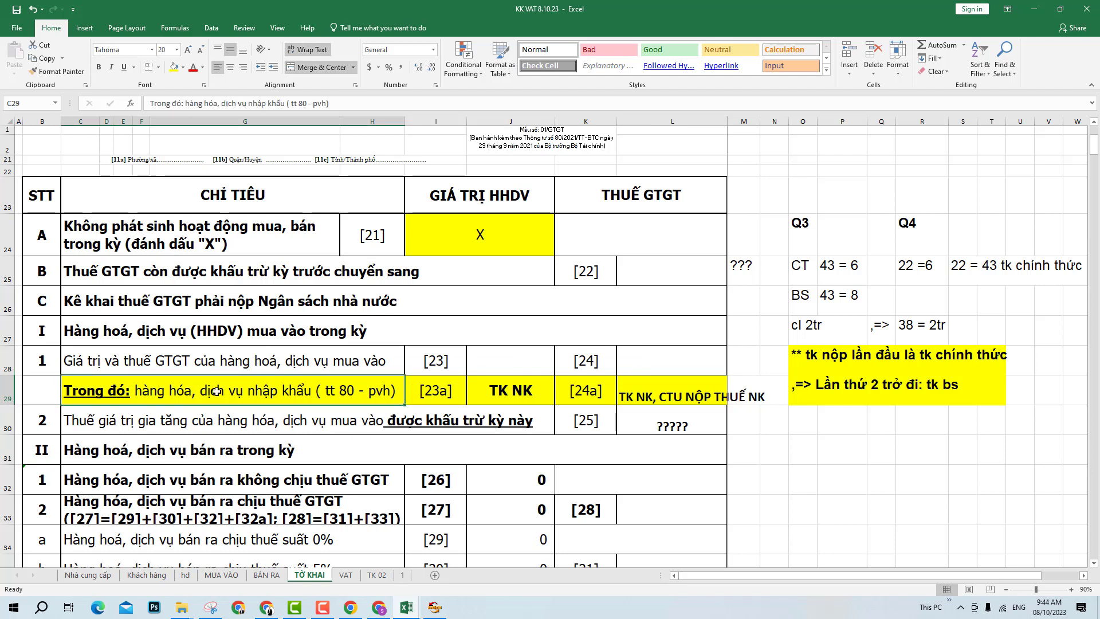
pyautogui.moveTo(40, 393); pyautogui.dragTo(670, 394)
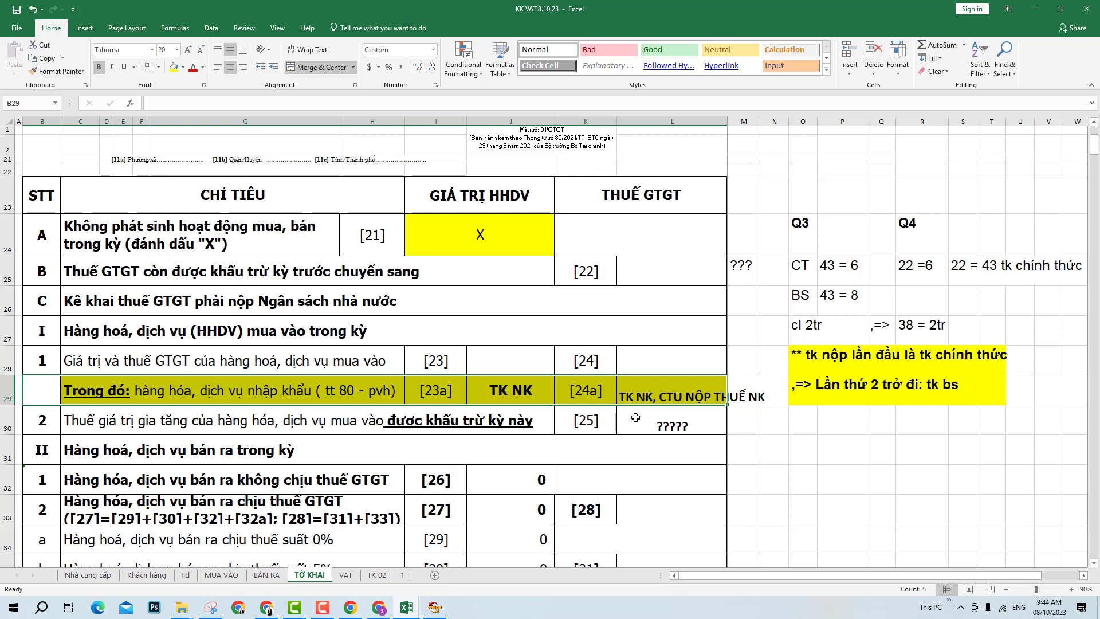
pyautogui.click(676, 367)
# - Enter "24 + 24A" in cell M30 beside indicator [25]
pyautogui.click(756, 419)
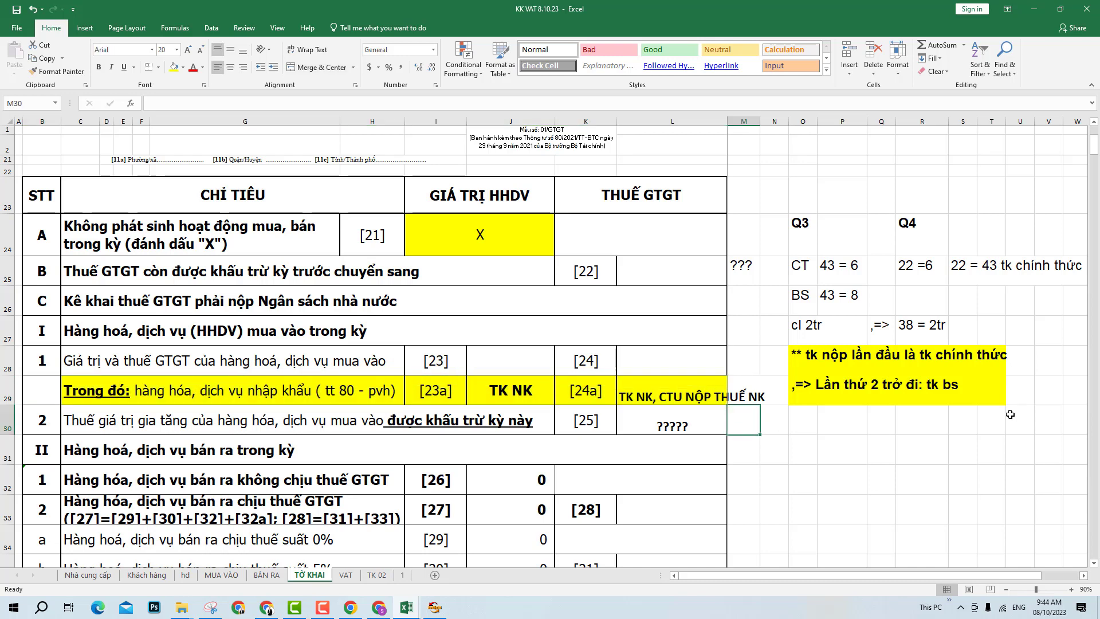
pyautogui.write('24 + 24')
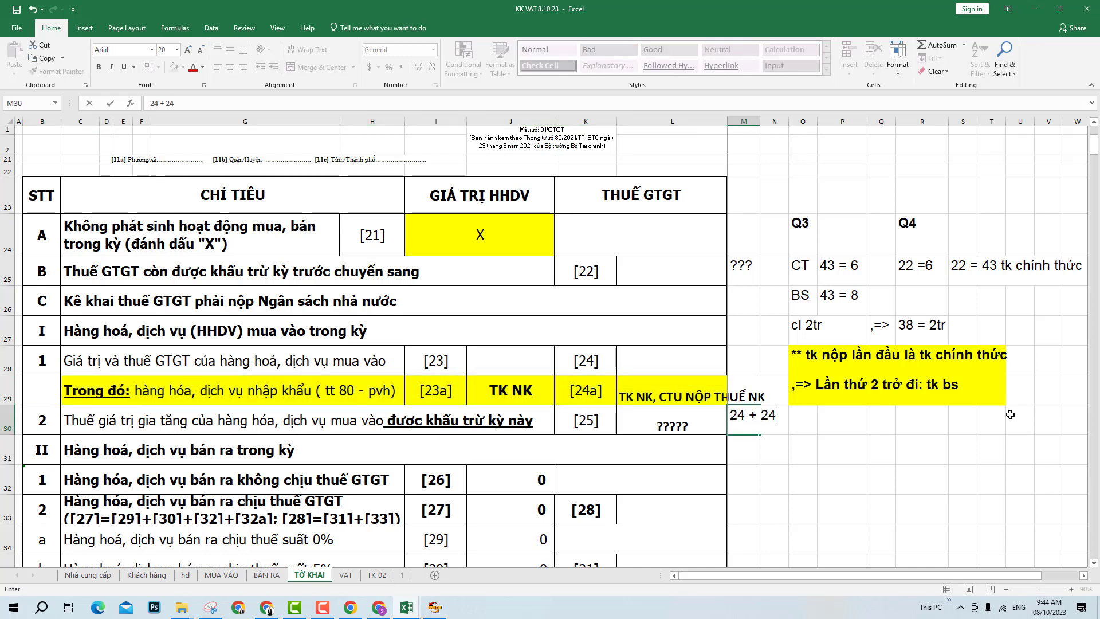
pyautogui.write('A')
pyautogui.press('Return')
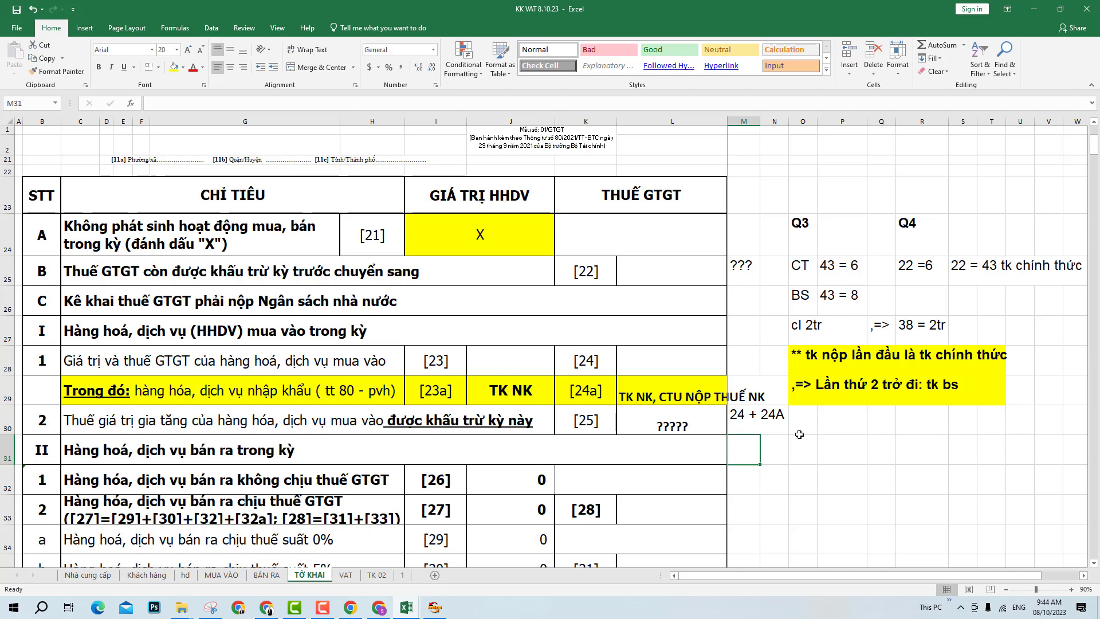
pyautogui.click(756, 421)
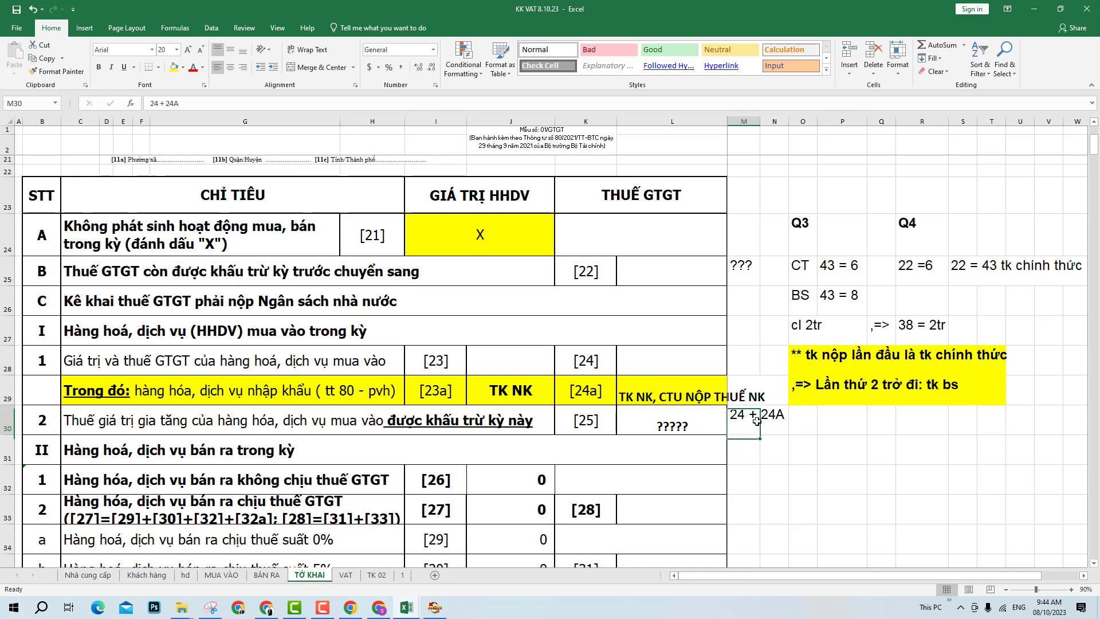
# - Examine how indicator [24a] relates to [24], pointing out the "Trong đó" label and both indicators' tax cells
pyautogui.click(582, 389)
pyautogui.moveTo(582, 389)
pyautogui.mouseDown()
pyautogui.moveTo(591, 360)
pyautogui.moveTo(590, 401)
pyautogui.moveTo(598, 396)
pyautogui.mouseUp()
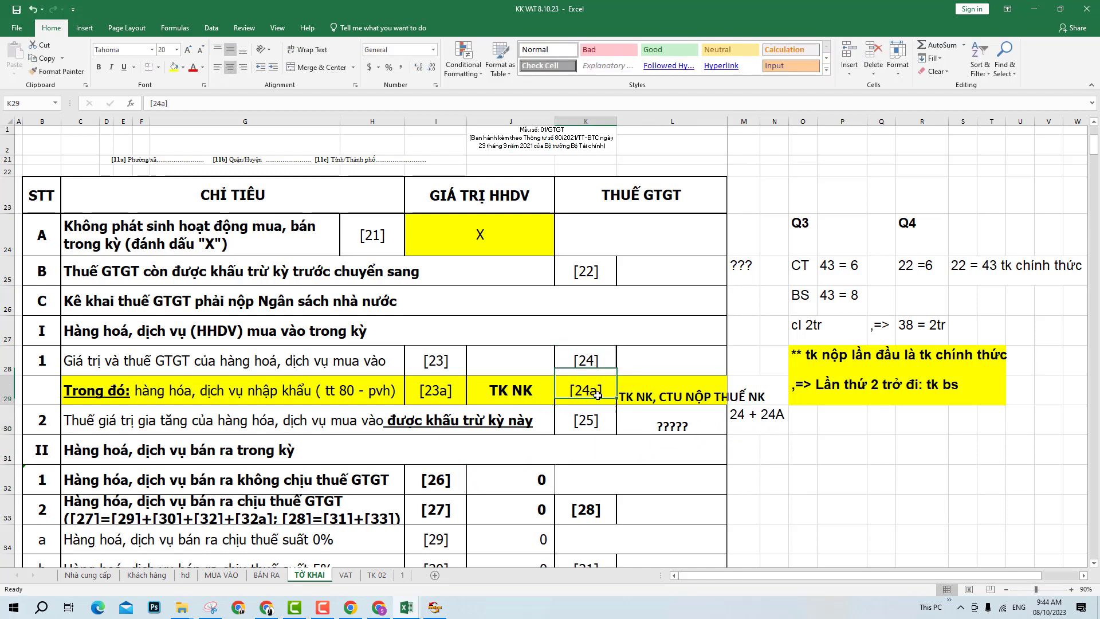
pyautogui.click(94, 397)
pyautogui.doubleClick(75, 397)
pyautogui.moveTo(68, 392); pyautogui.dragTo(127, 391)
pyautogui.click(646, 352)
pyautogui.moveTo(603, 363); pyautogui.dragTo(663, 364)
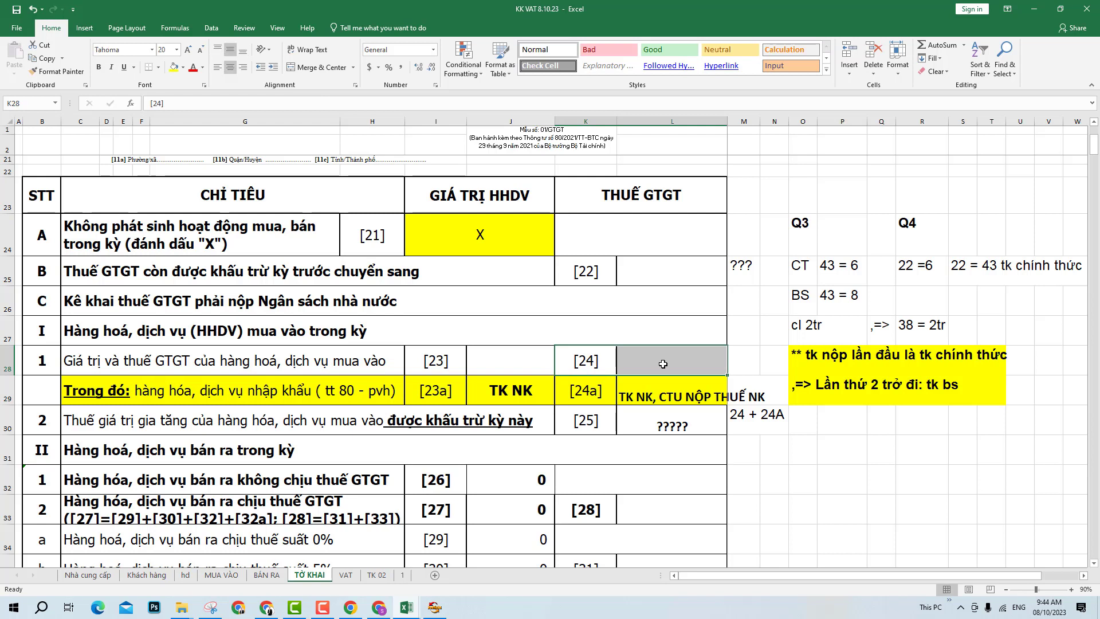
pyautogui.moveTo(613, 365); pyautogui.dragTo(648, 401)
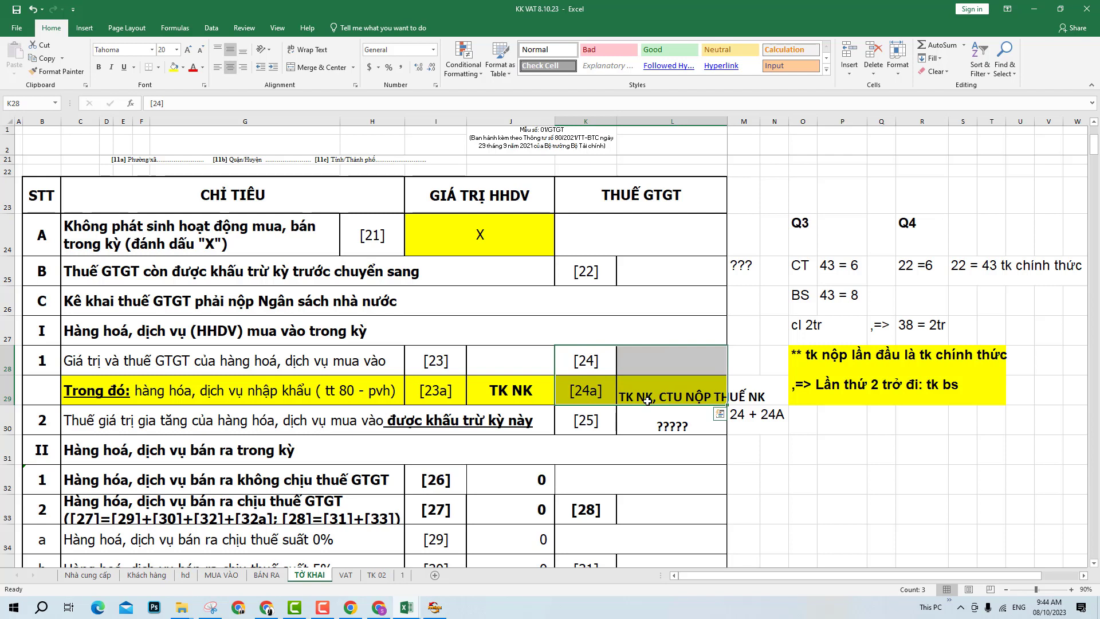
pyautogui.click(801, 442)
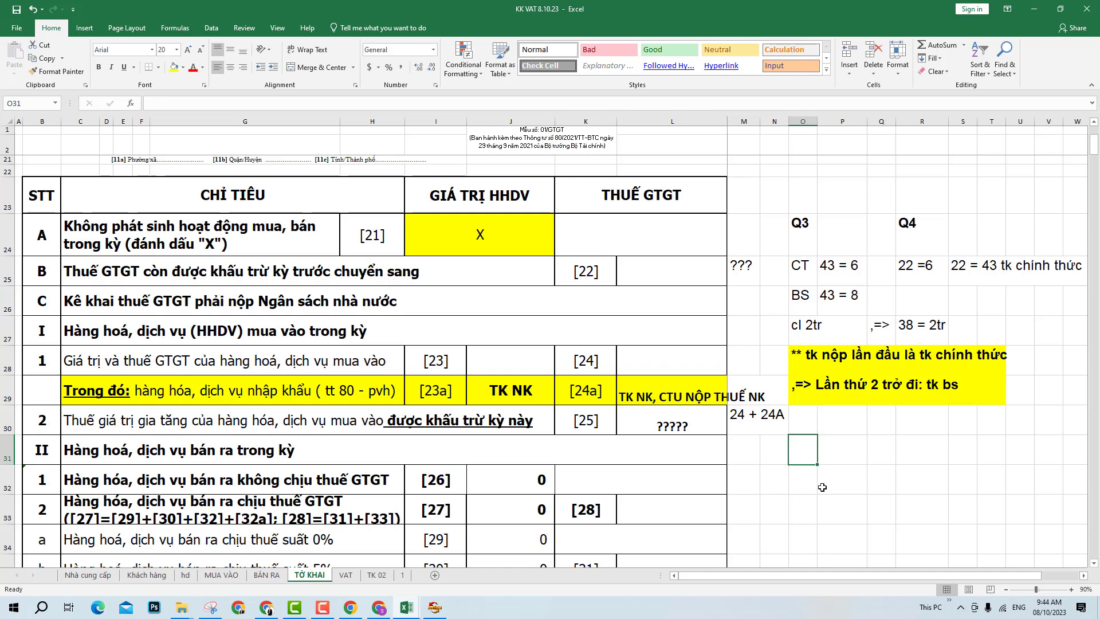
pyautogui.click(850, 480)
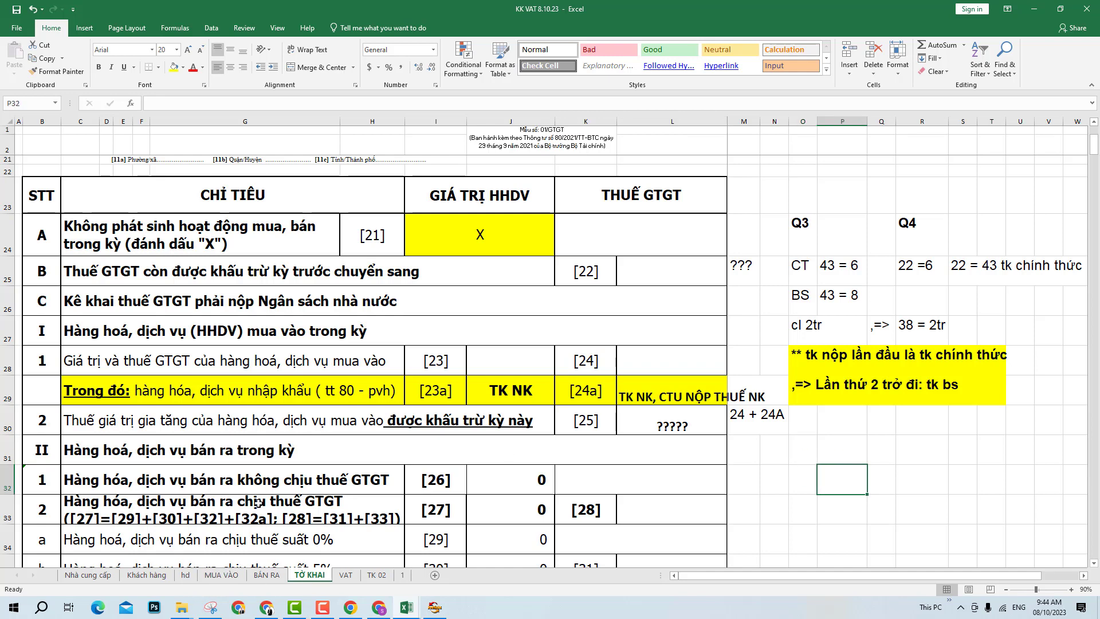
# - On the MUA VÀO sheet, examine purchase group 1 and its note on deductible VAT in indicator [24]
pyautogui.click(220, 575)
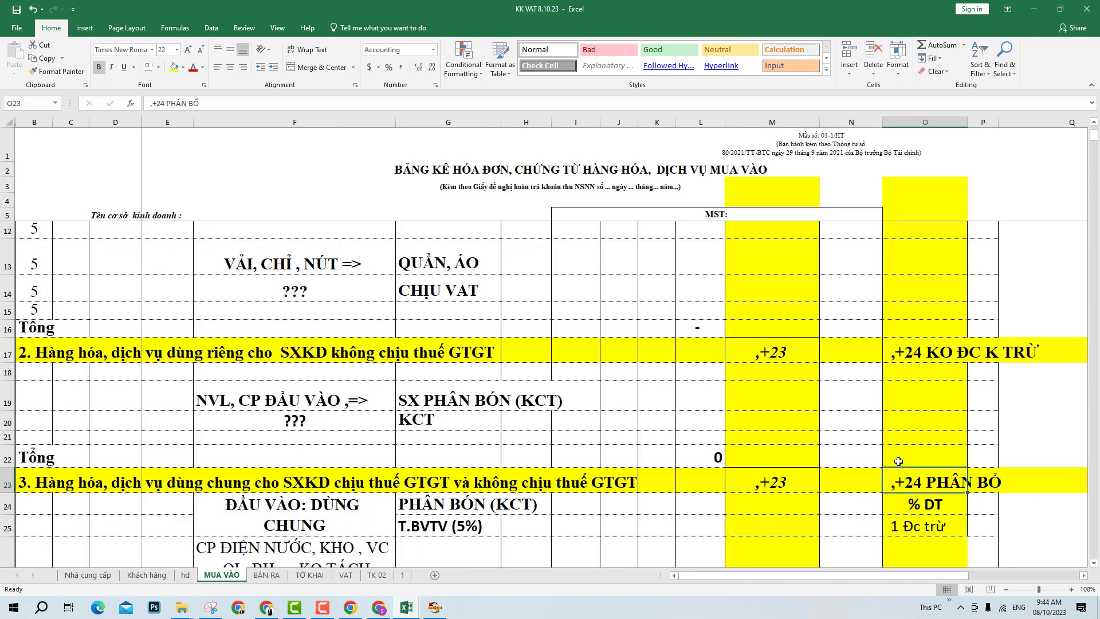
pyautogui.scroll(-1, 898, 461)
pyautogui.scroll(4, 883, 413)
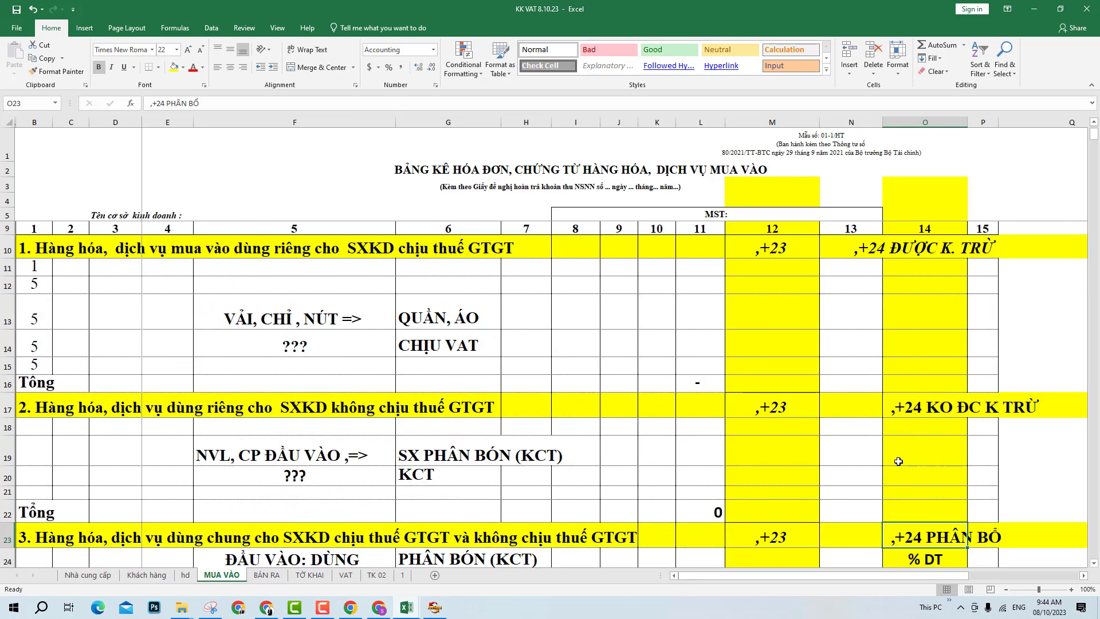
pyautogui.click(860, 330)
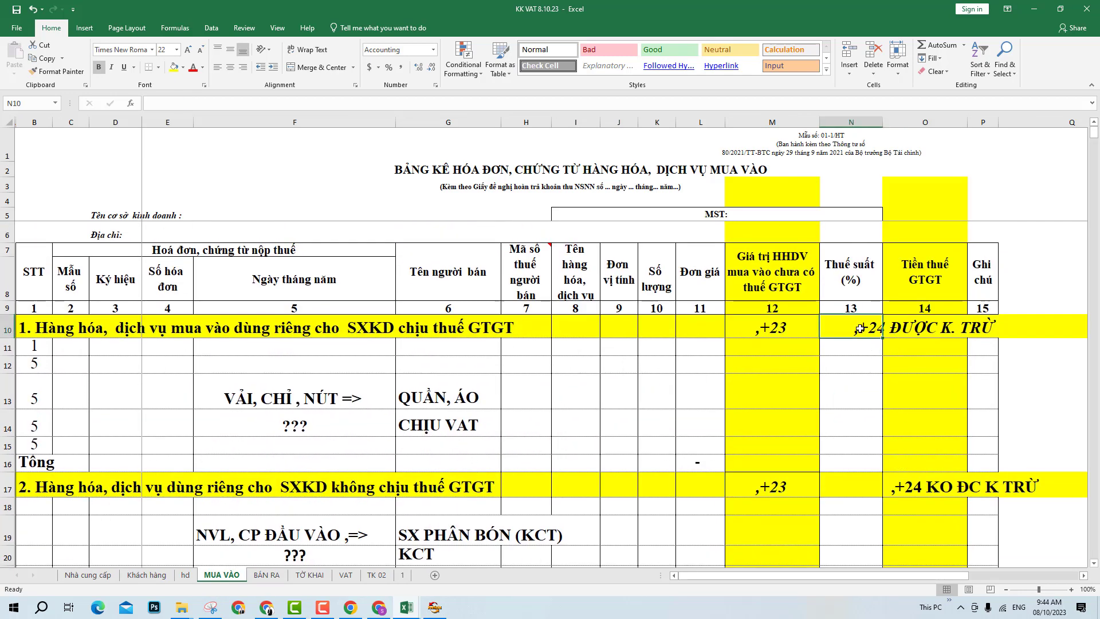
pyautogui.click(880, 414)
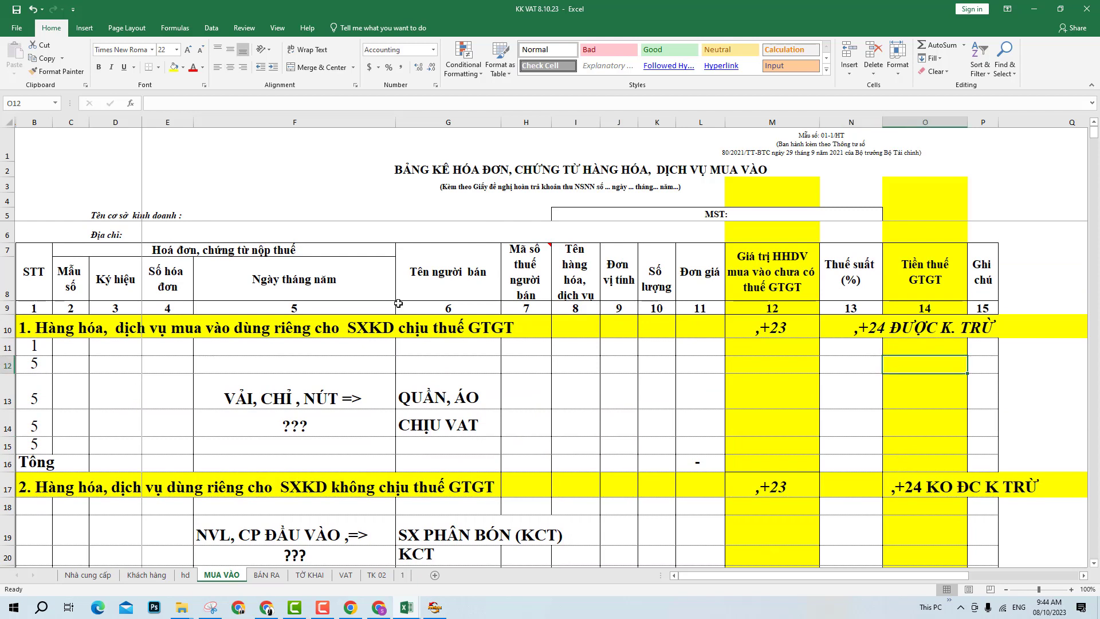
pyautogui.click(4, 330)
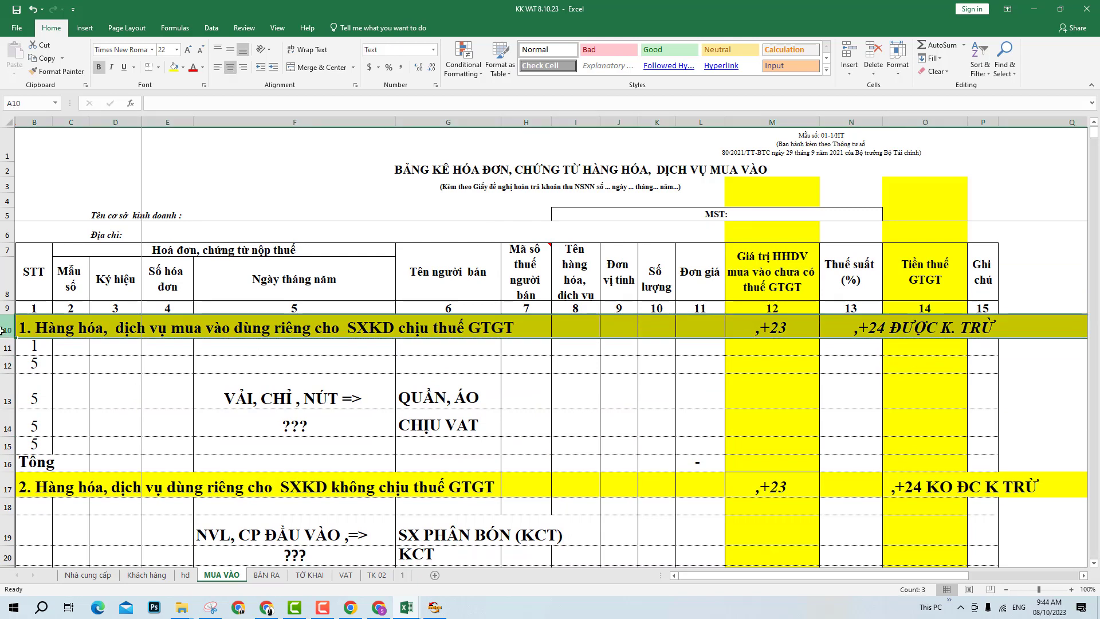
pyautogui.click(927, 328)
pyautogui.click(902, 390)
pyautogui.click(916, 330)
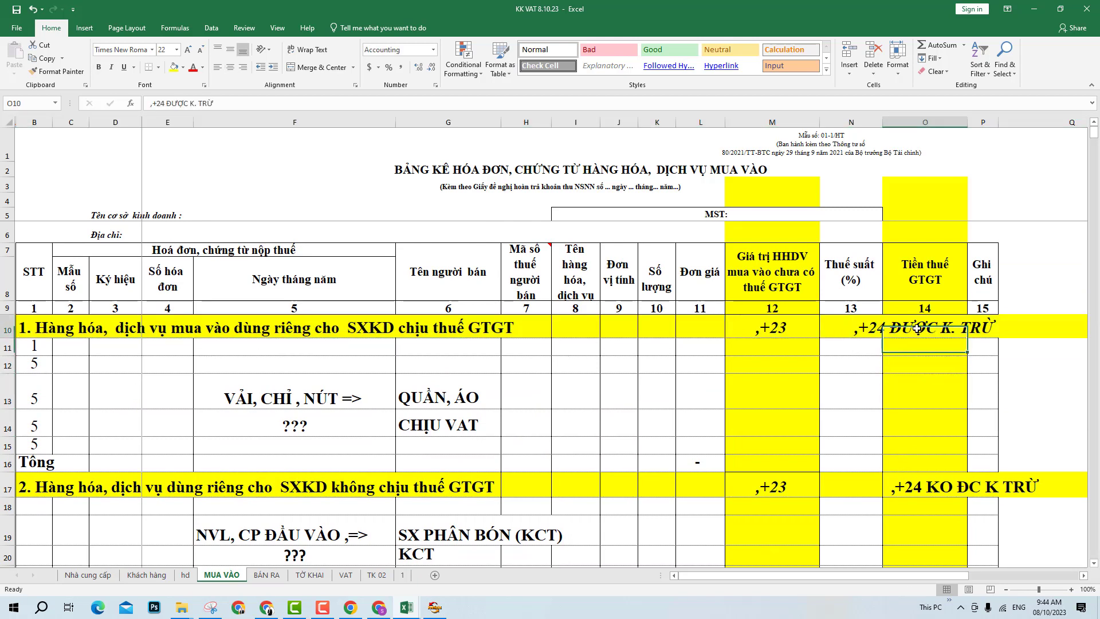
# - Point out the indicator [24] notes for purchase group 2 in O17 and purchase group 3 in O23
pyautogui.click(933, 493)
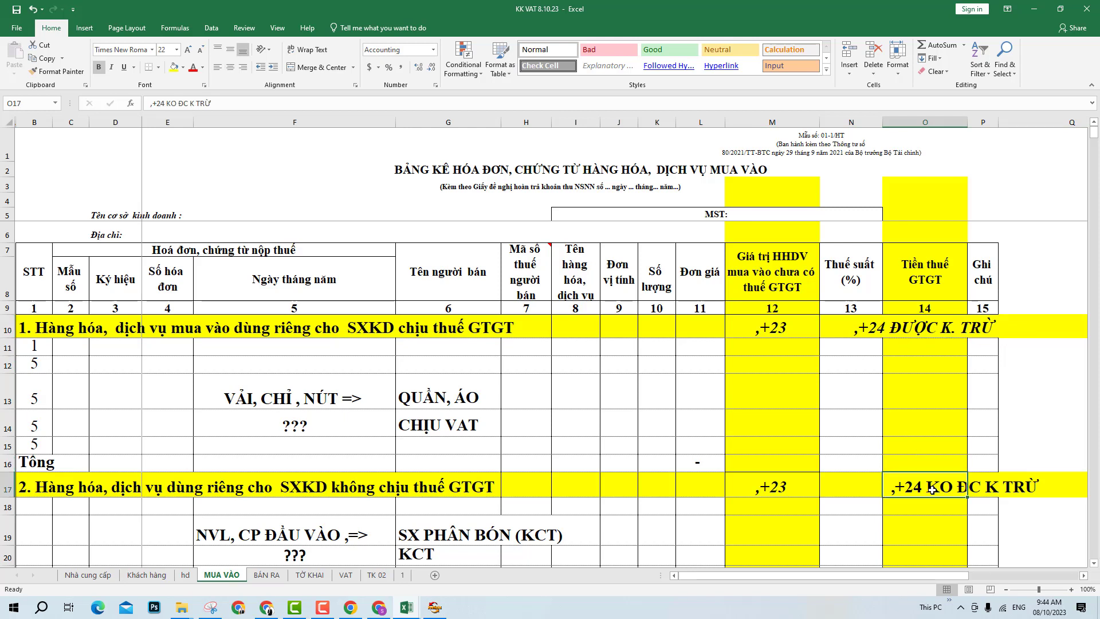
pyautogui.scroll(-1, 932, 490)
pyautogui.click(924, 534)
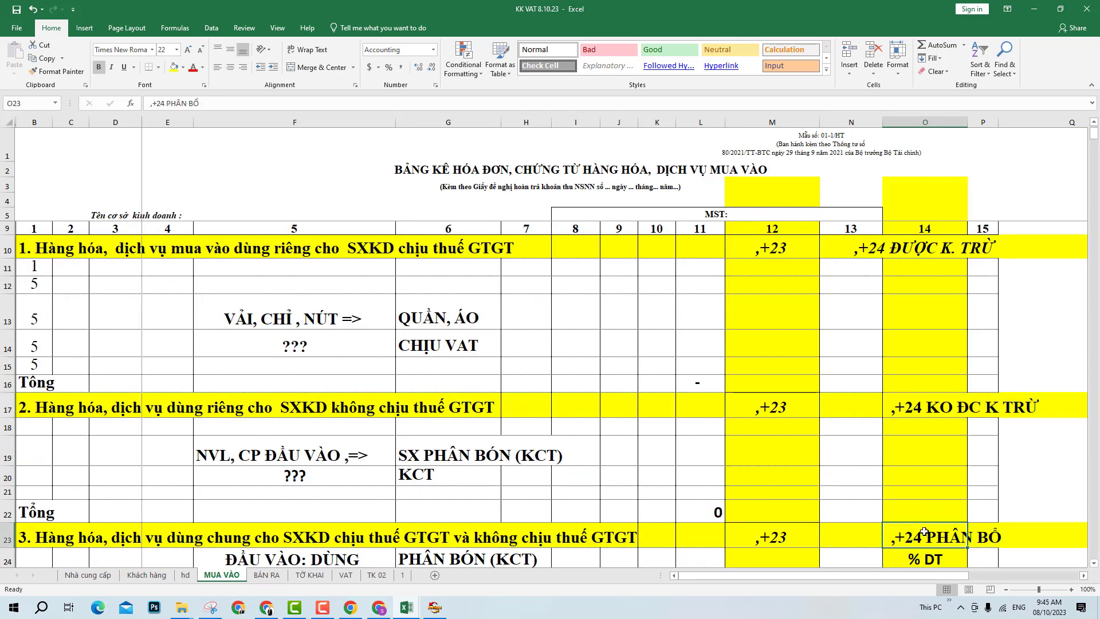
pyautogui.click(937, 479)
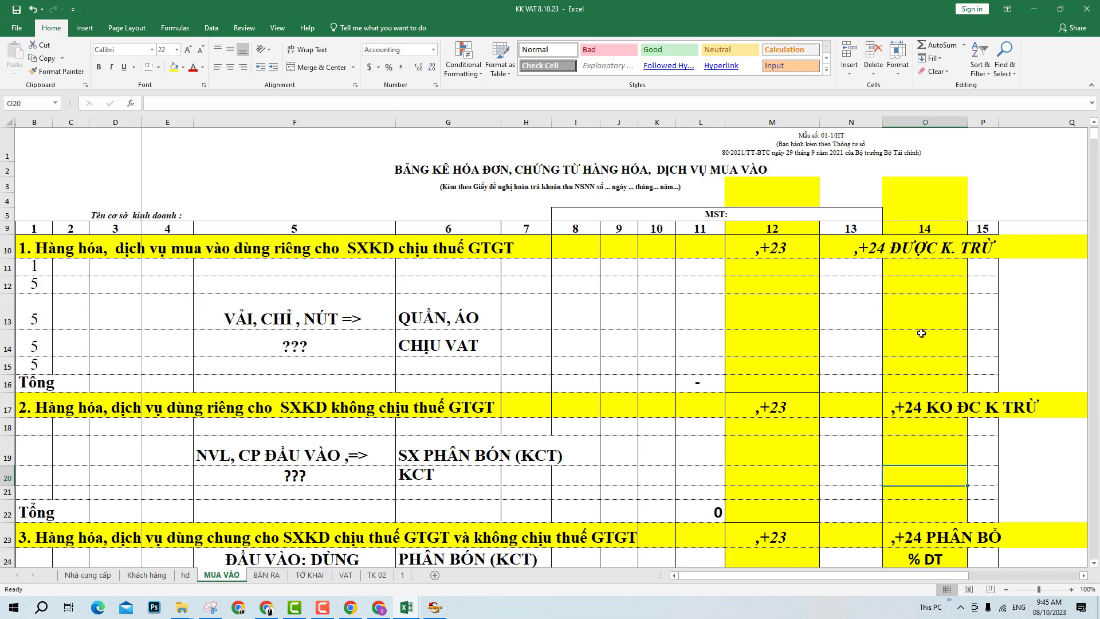
# - Compare the [24] notes of purchase groups 1 and 2 with group 3's allocation notes in O23:O26
pyautogui.click(897, 332)
pyautogui.scroll(1, 878, 326)
pyautogui.click(893, 349)
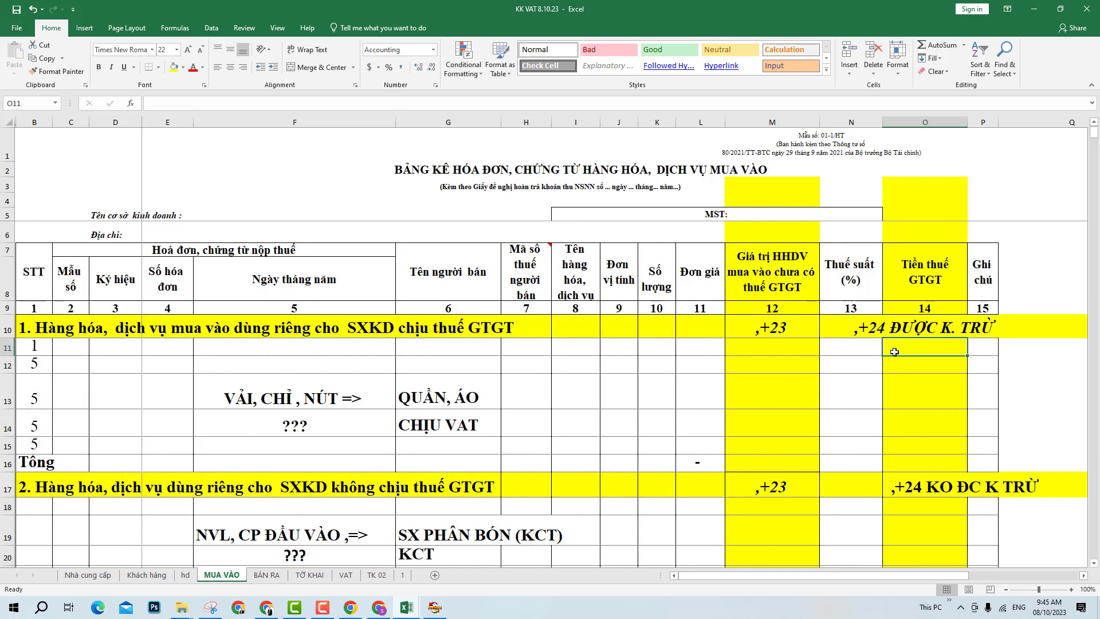
pyautogui.click(859, 329)
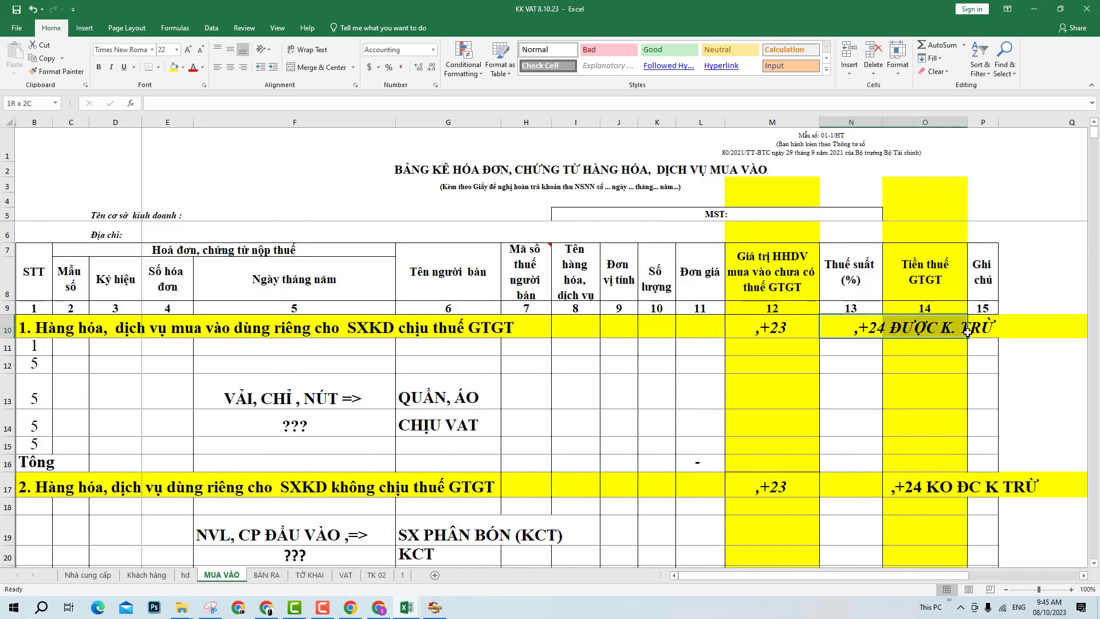
pyautogui.click(928, 484)
pyautogui.scroll(-4, 950, 466)
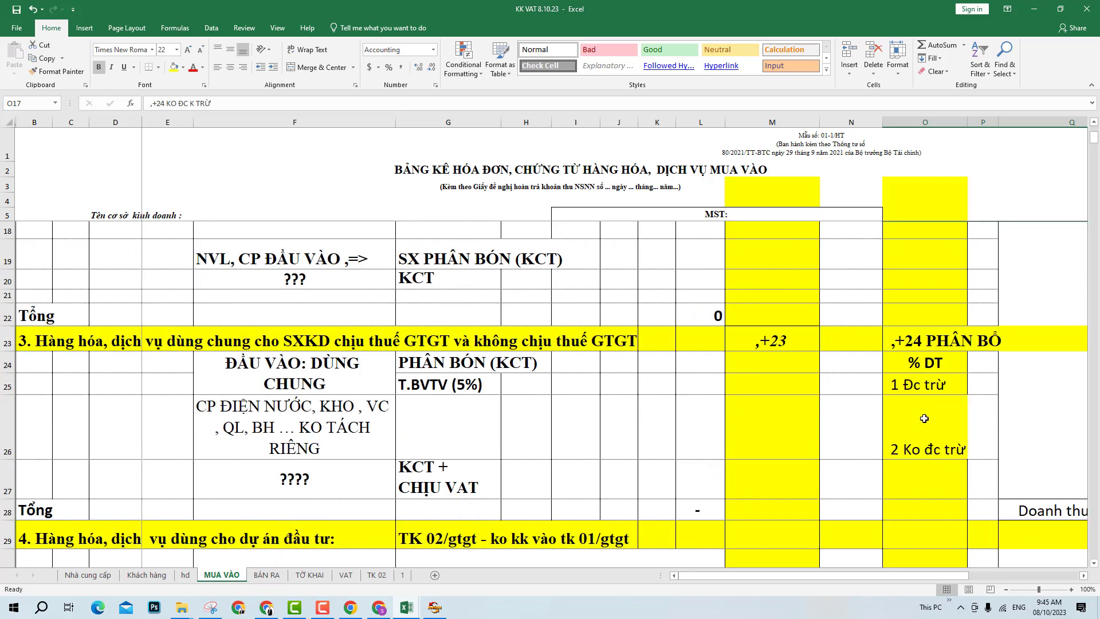
pyautogui.moveTo(917, 349); pyautogui.dragTo(951, 455)
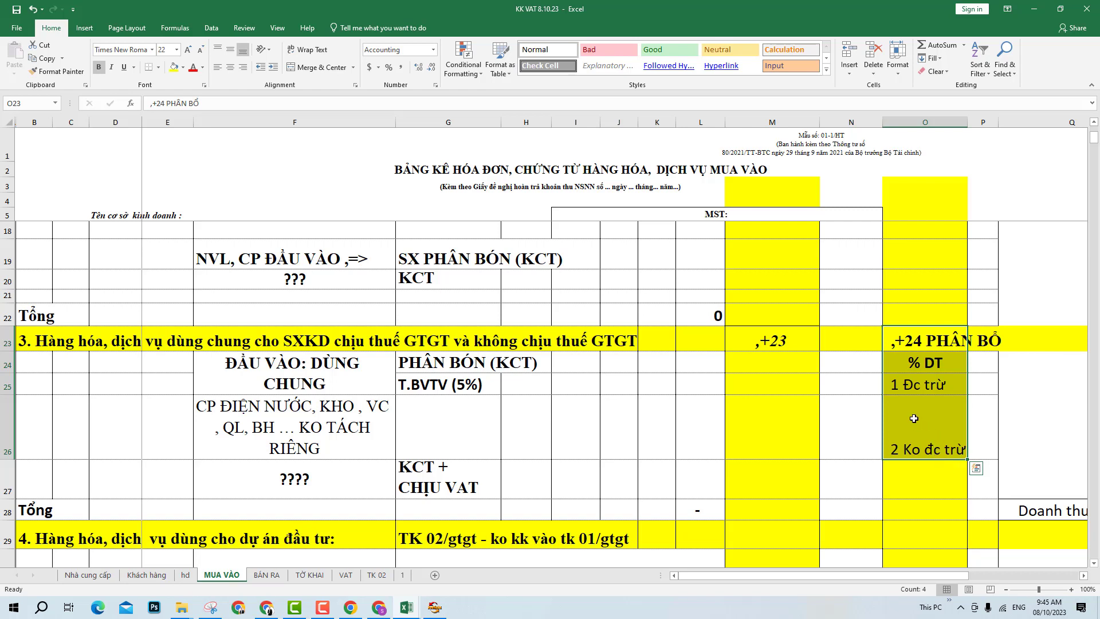
# - On the TỜ KHAI sheet, replace the note in M30 with "25 = 24 - VAT KO ĐỦ ĐK ĐƯỢC K TRỪ"
pyautogui.click(310, 575)
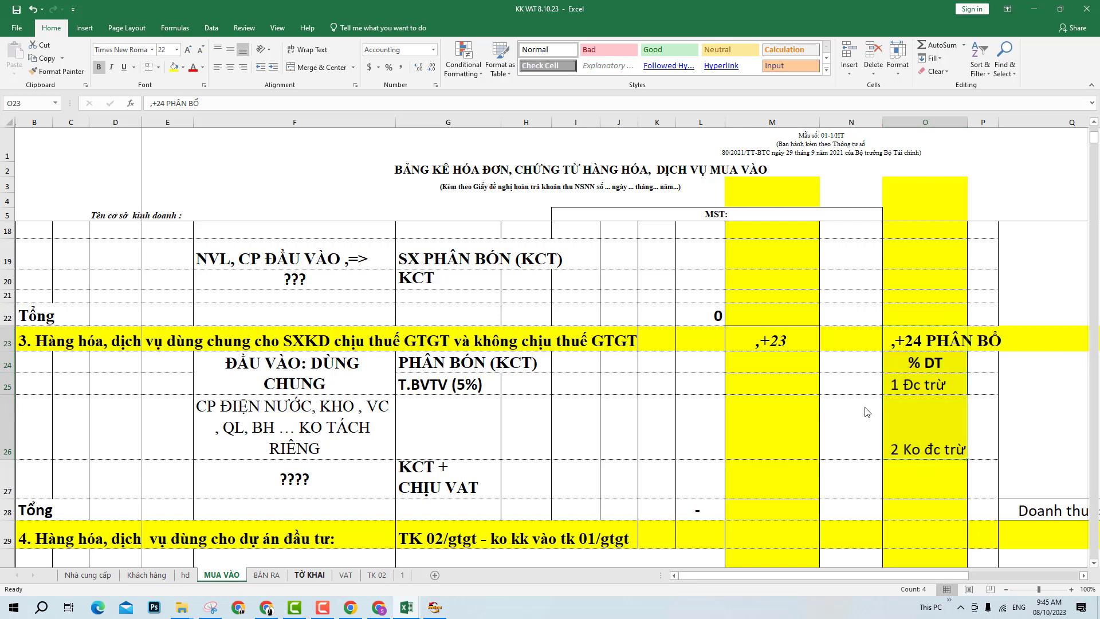
pyautogui.click(766, 428)
pyautogui.click(751, 421)
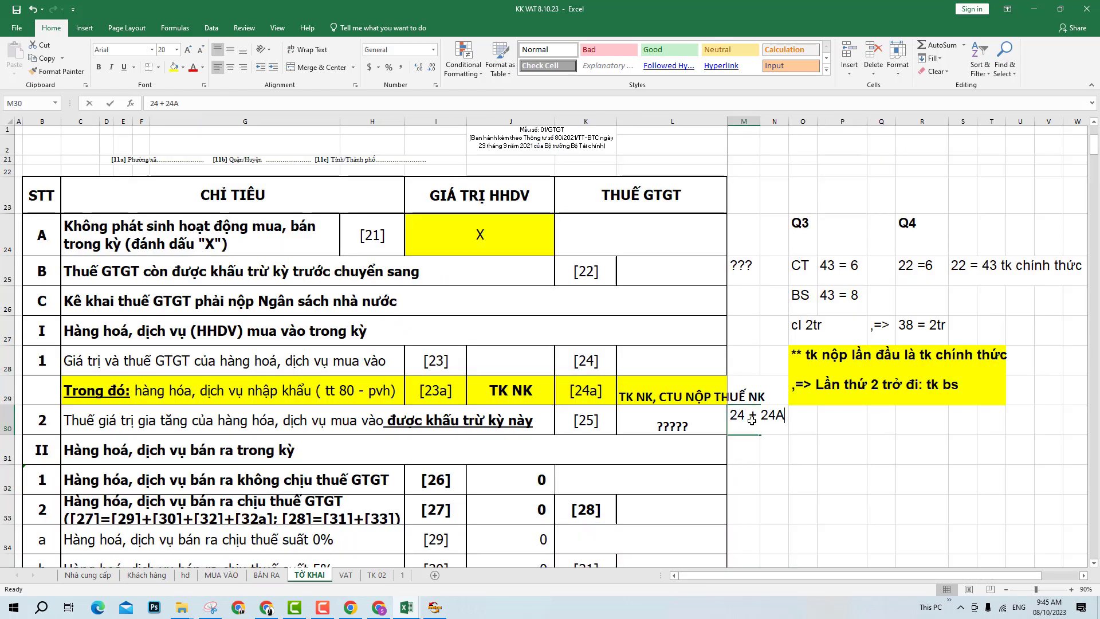
pyautogui.write('25=')
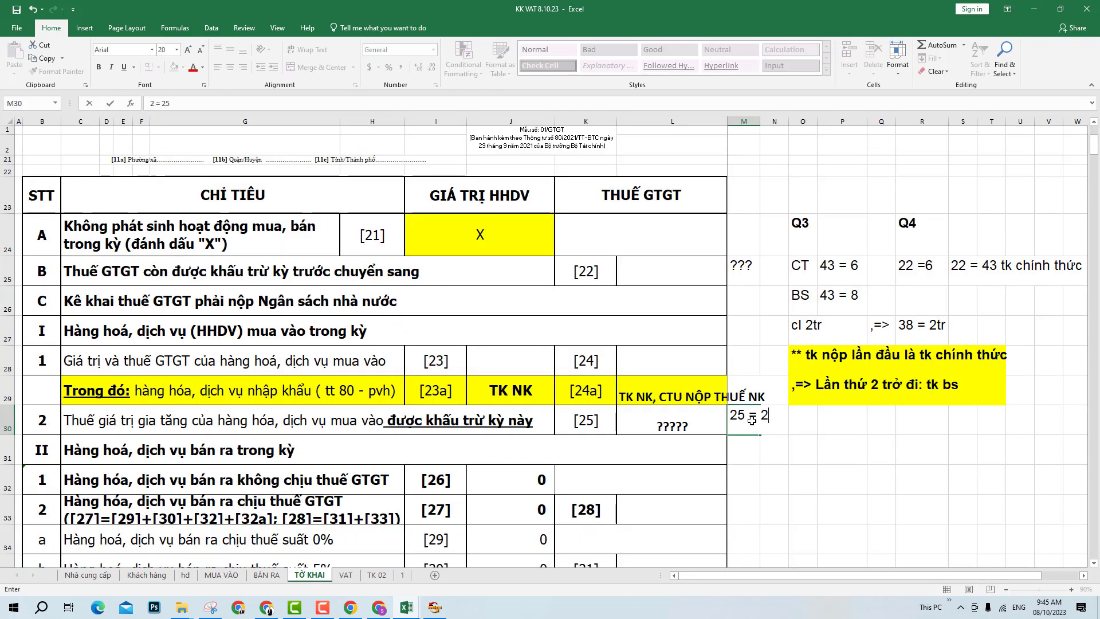
pyautogui.write(' 24 - ')
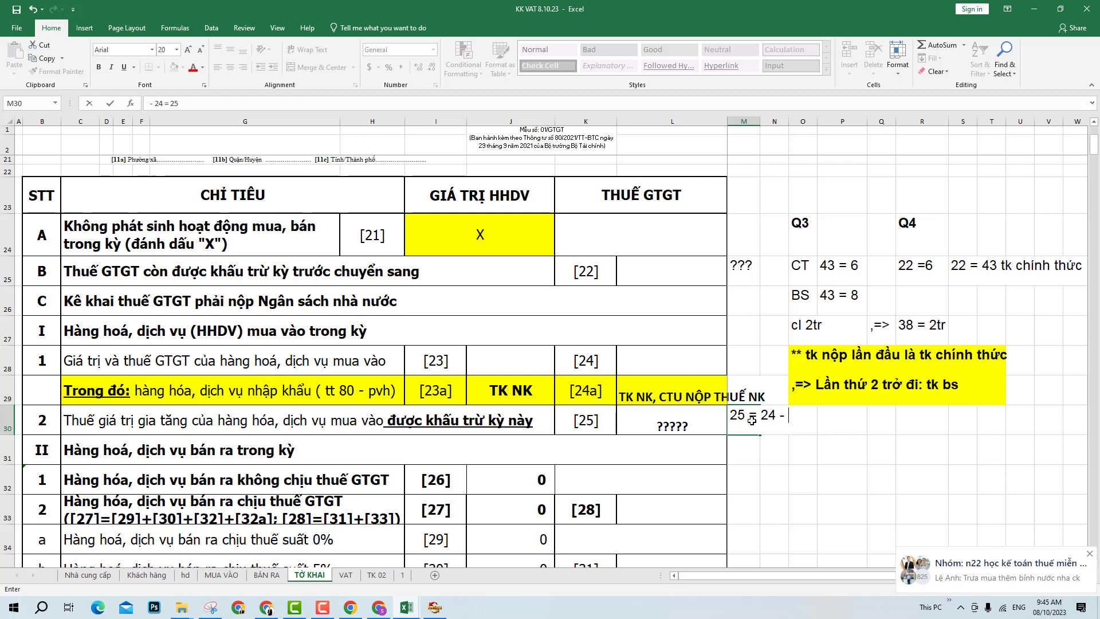
pyautogui.write('VAT KO Đ')
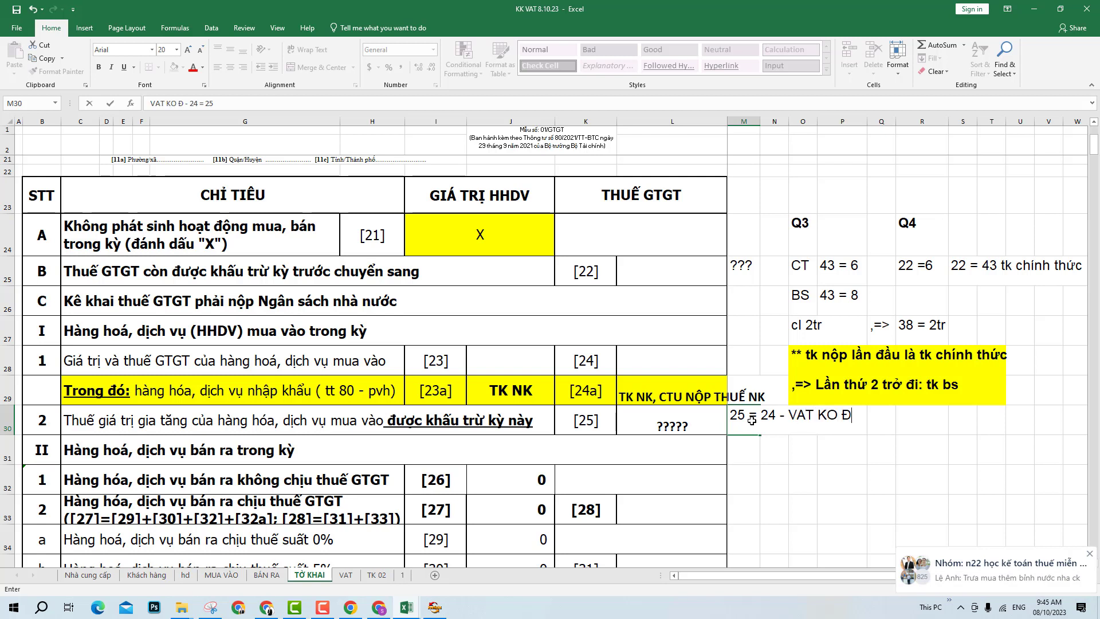
pyautogui.write('Ủ ĐK DƯỢC')
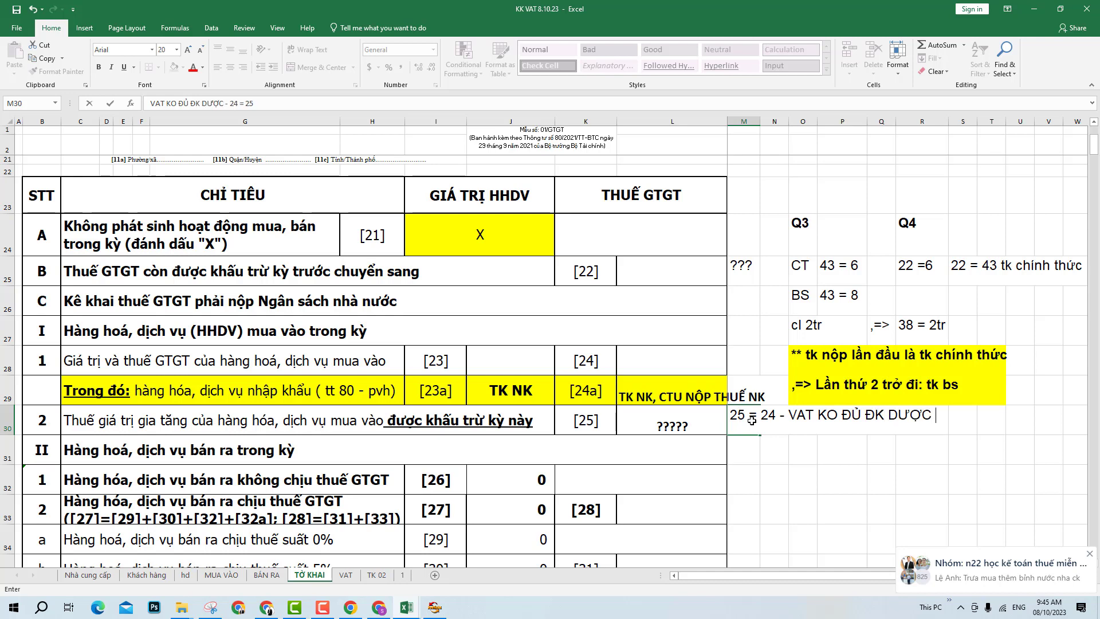
pyautogui.press('BackSpace')
pyautogui.press('BackSpace')
pyautogui.press('BackSpace')
pyautogui.press('BackSpace')
pyautogui.press('BackSpace')
pyautogui.write('ĐƯỢC K TRỪ')
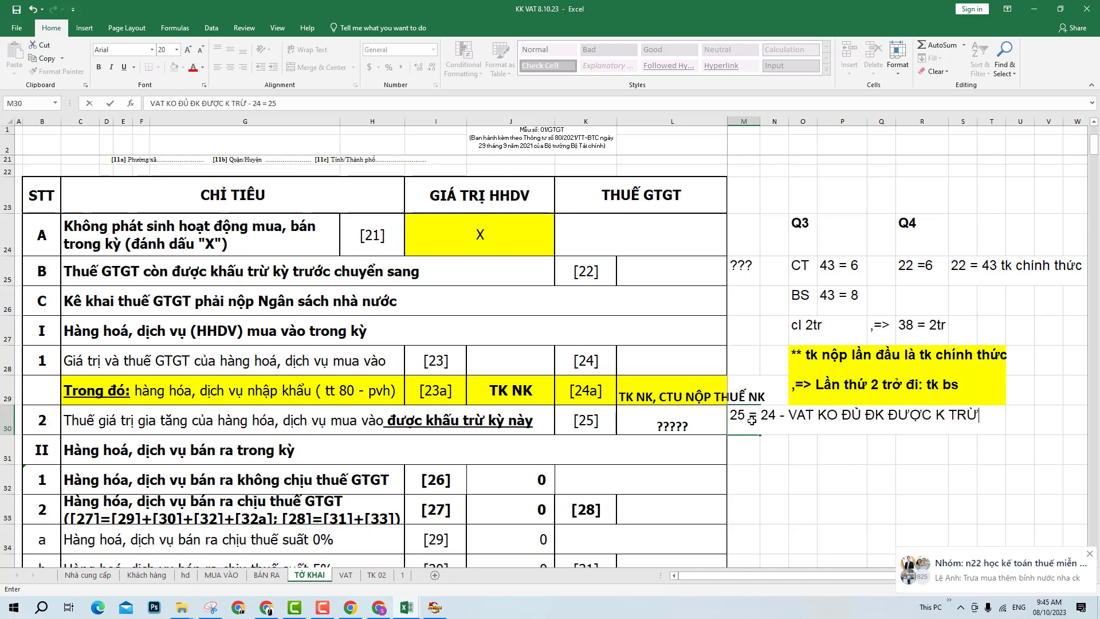
pyautogui.press('Return')
# - Make the indicator [25] formula note across M30:T30 bold
pyautogui.moveTo(752, 420); pyautogui.dragTo(999, 416)
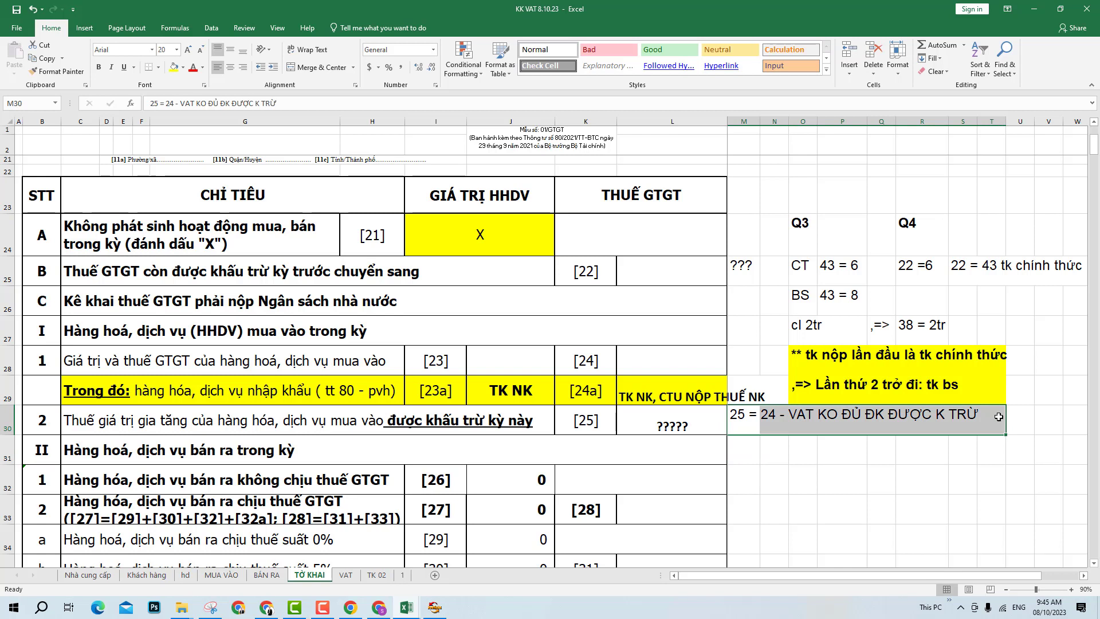
pyautogui.hotkey('ctrl', 'b')
pyautogui.click(835, 486)
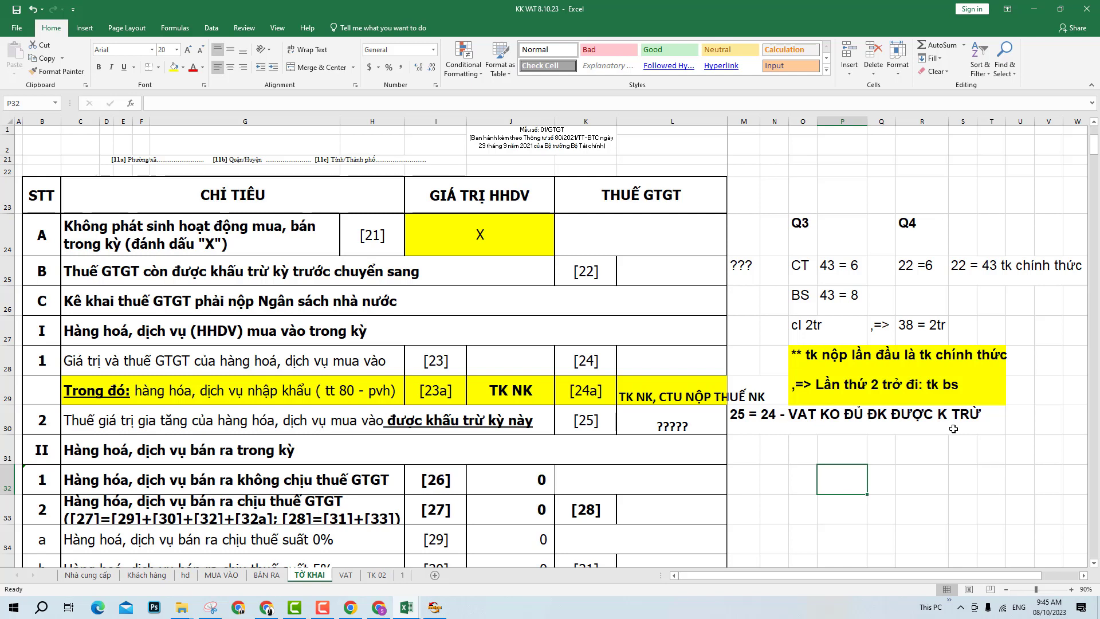
pyautogui.click(777, 451)
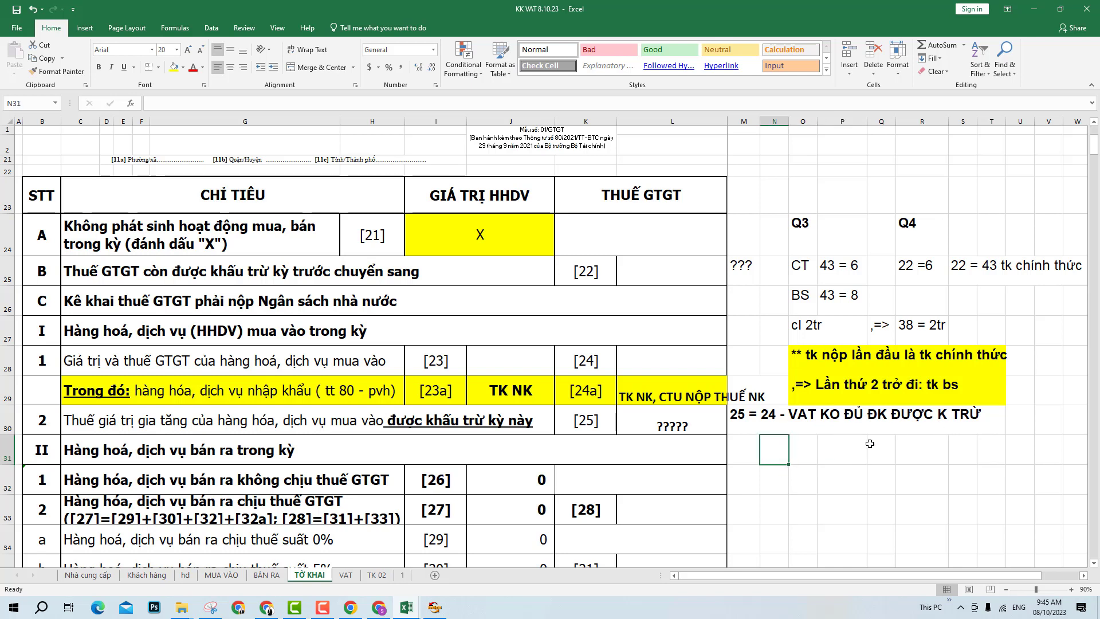
# - Add the note ",= 24 - VAT M2 - M3 (phân bổ ko đc trừ)" in N31 below the indicator [25] formula
pyautogui.write('= 2')
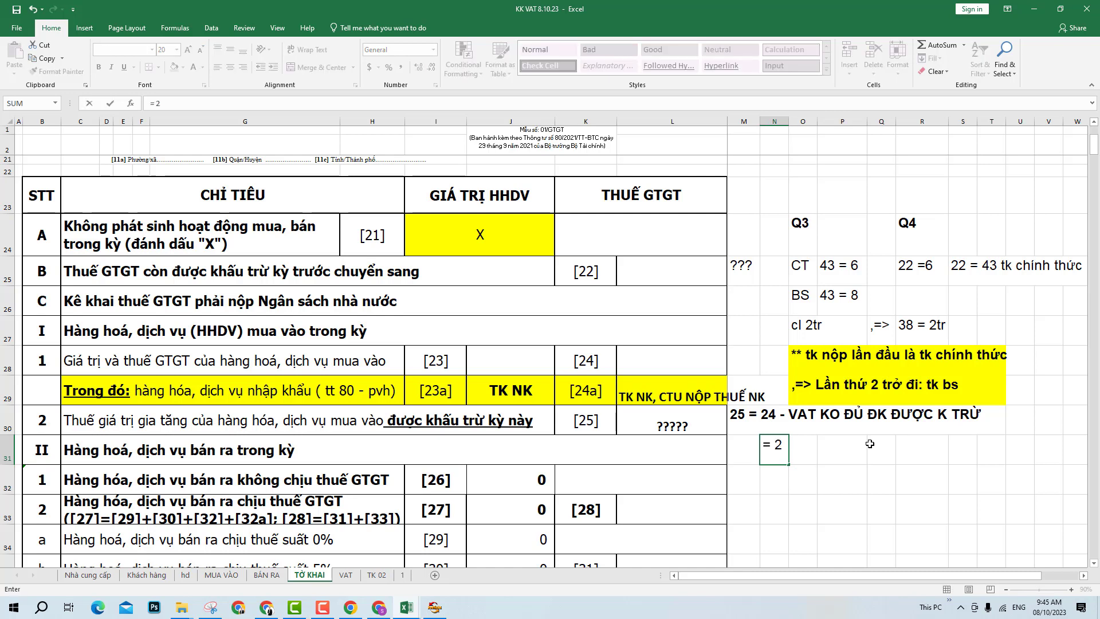
pyautogui.write('4 - VAT M')
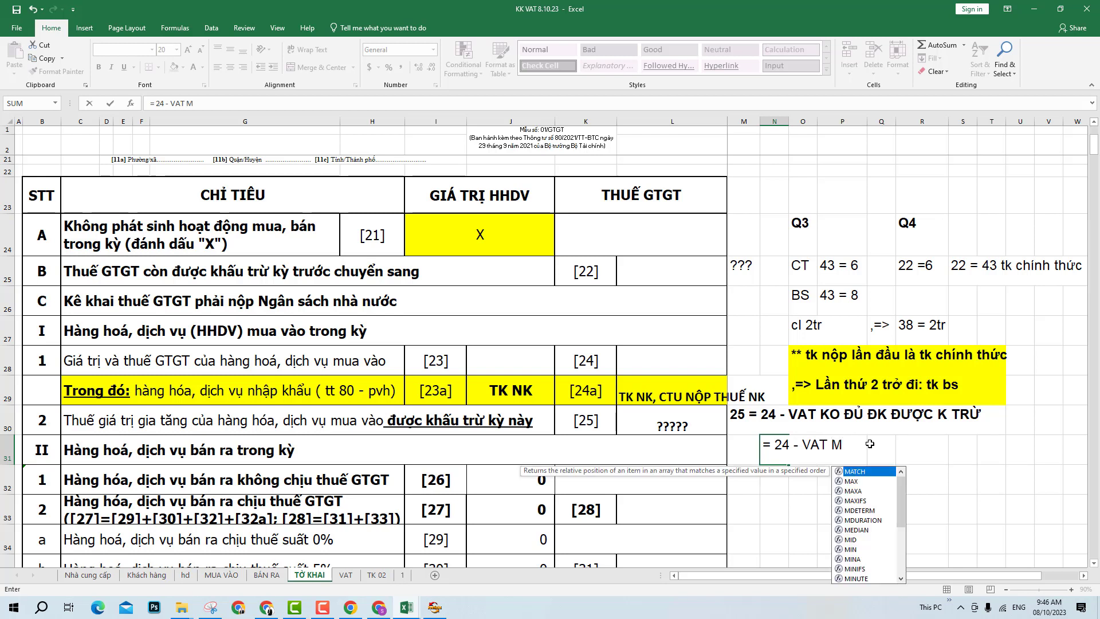
pyautogui.write('2')
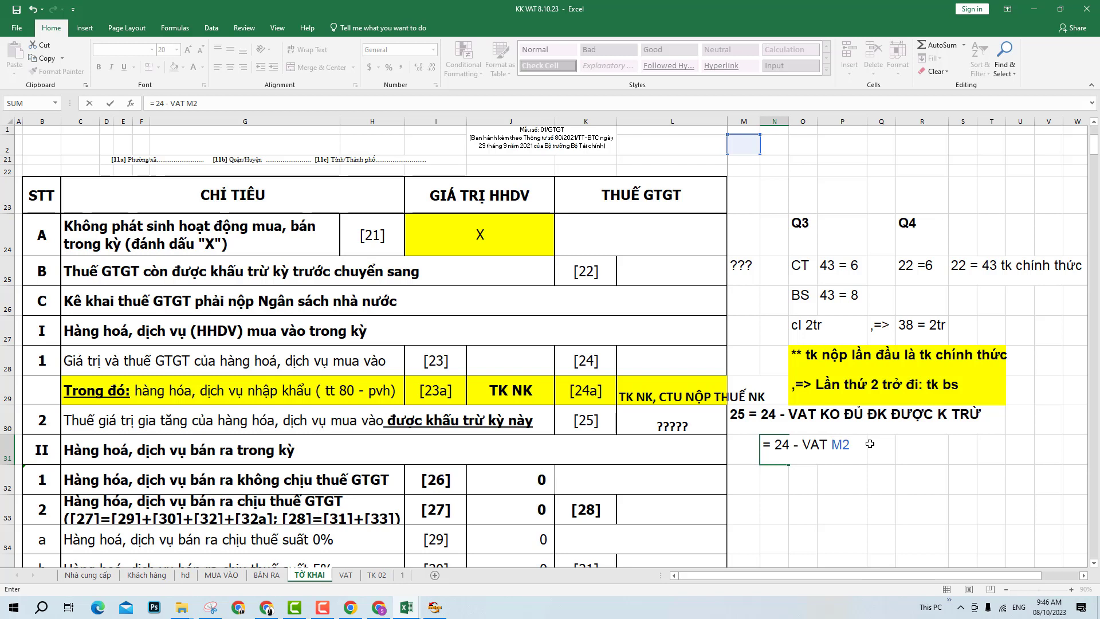
pyautogui.write(' - m')
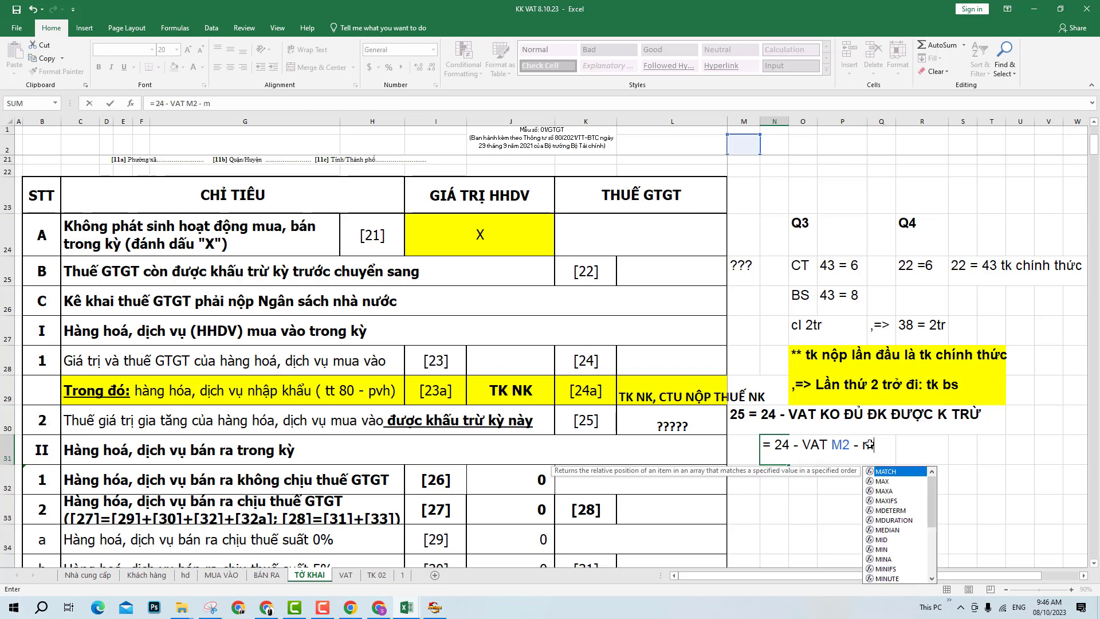
pyautogui.write('3 (')
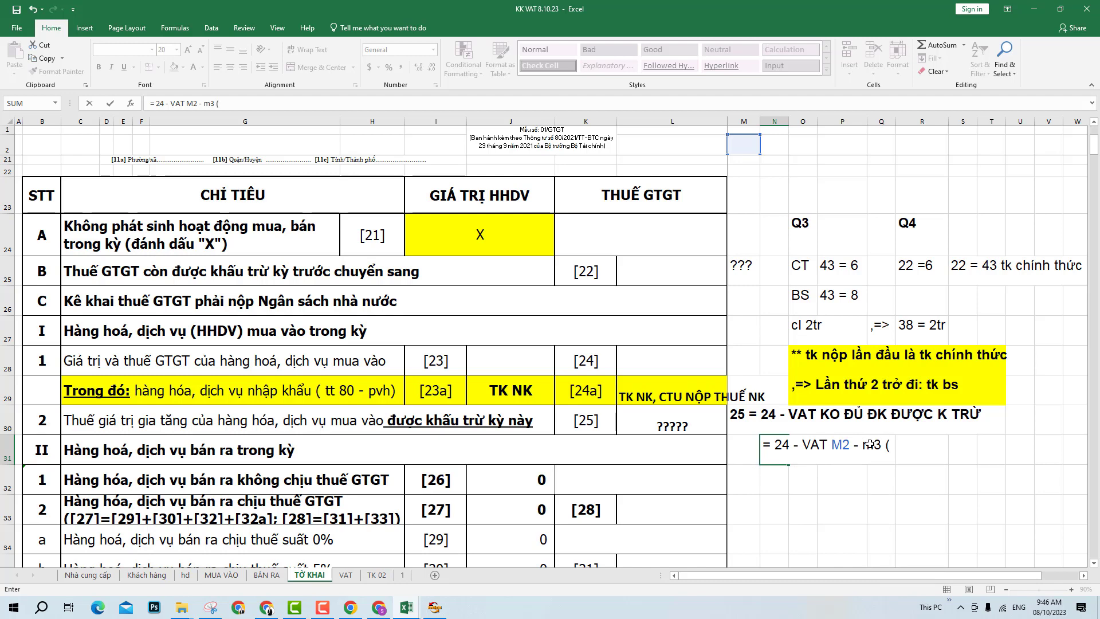
pyautogui.write('phân bô')
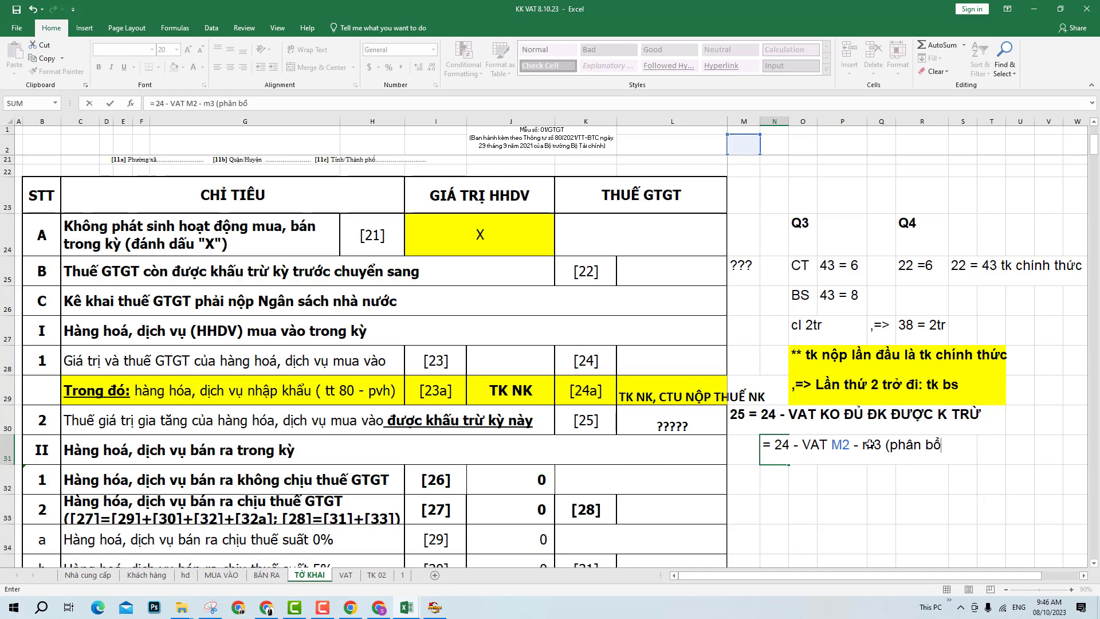
pyautogui.write(' ko đc trừ)')
pyautogui.press('Return')
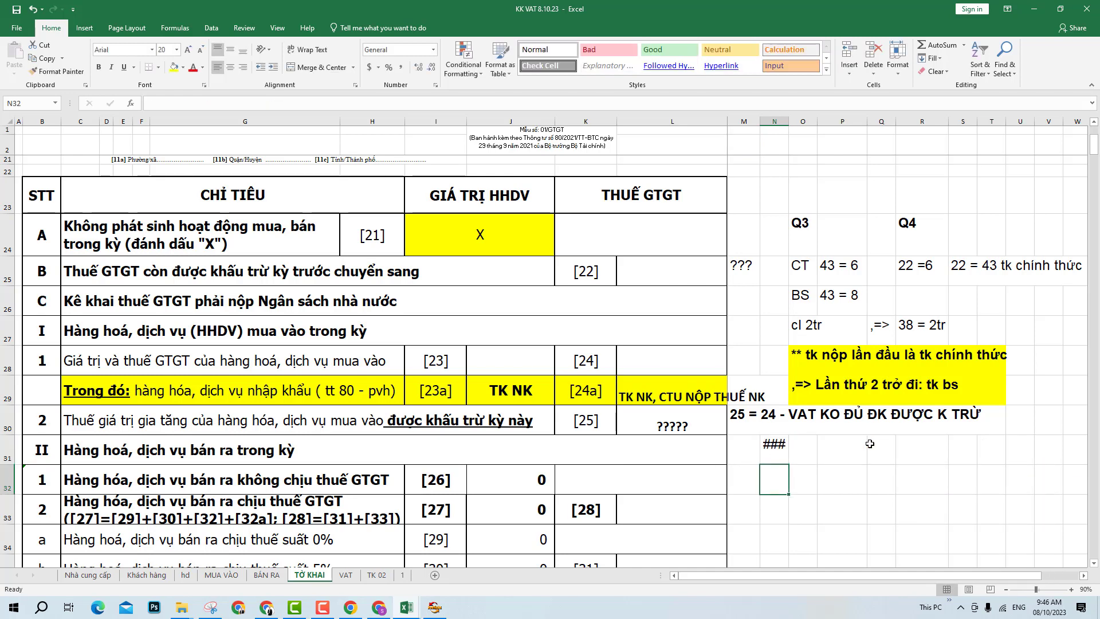
pyautogui.click(776, 451)
pyautogui.doubleClick(776, 451)
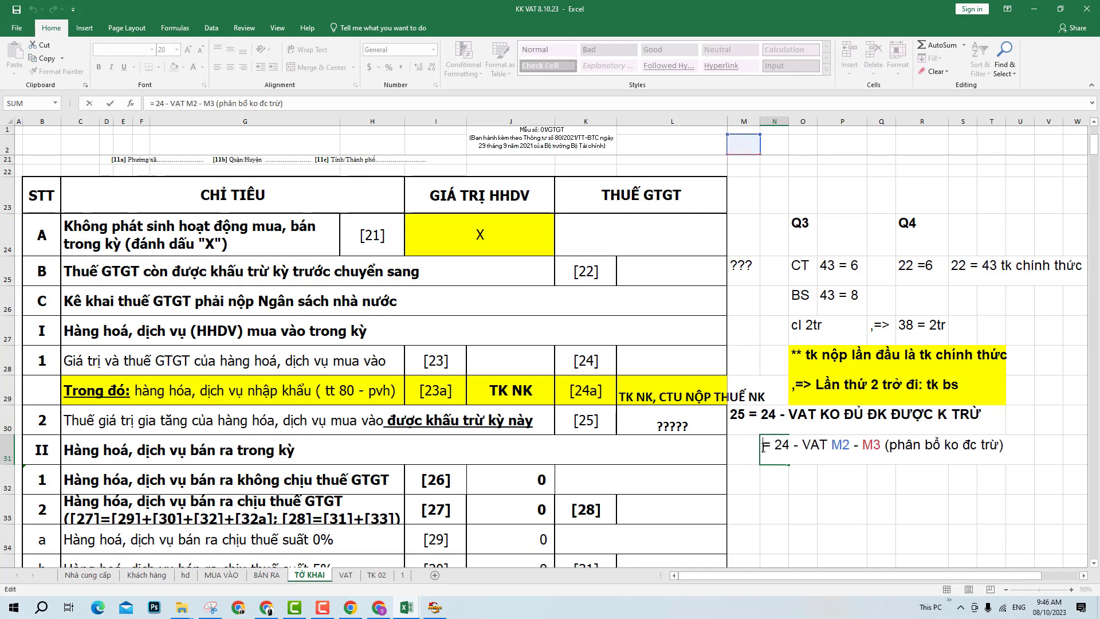
pyautogui.press('Return')
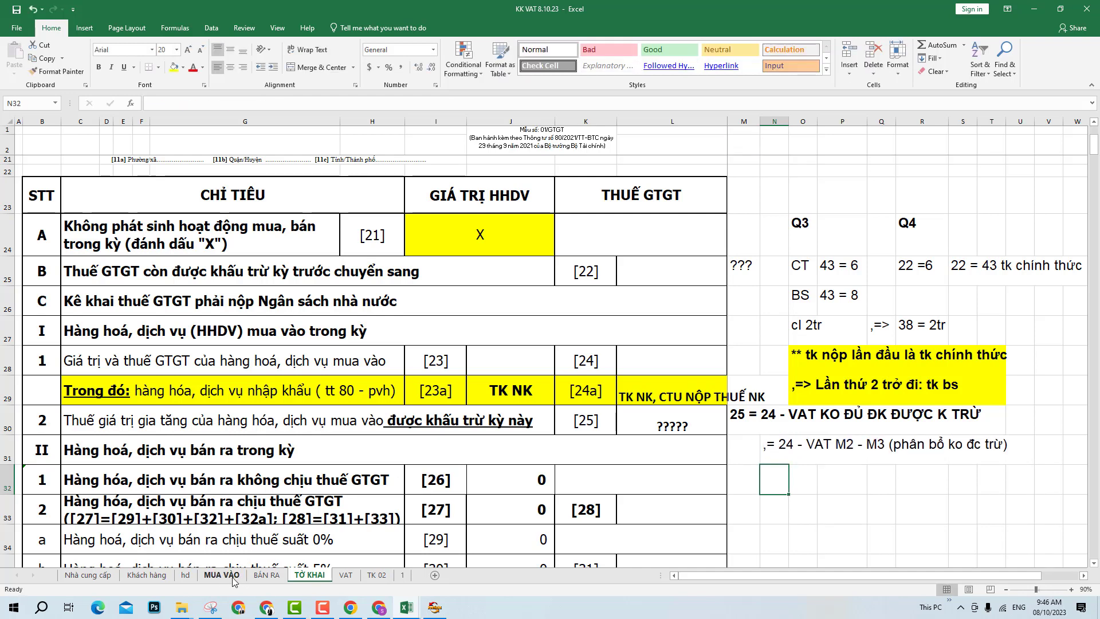
# - On the MUA VÀO sheet, point out the non-deductible VAT notes for purchase group 2 in O17 and group 3 in O26
pyautogui.click(222, 575)
pyautogui.scroll(2, 86, 367)
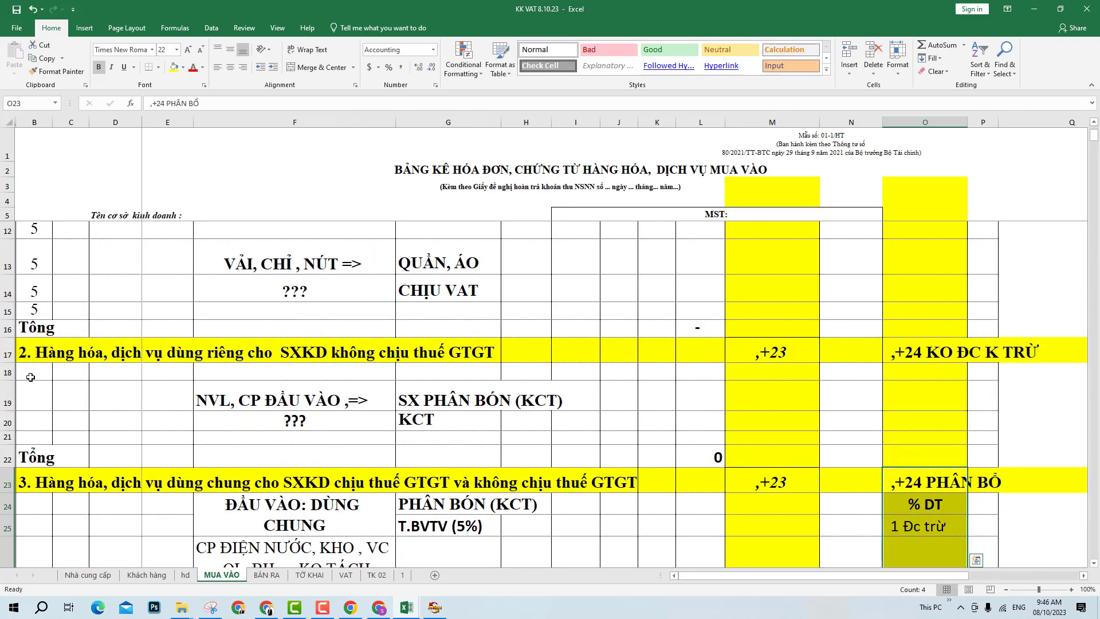
pyautogui.click(18, 353)
pyautogui.click(916, 352)
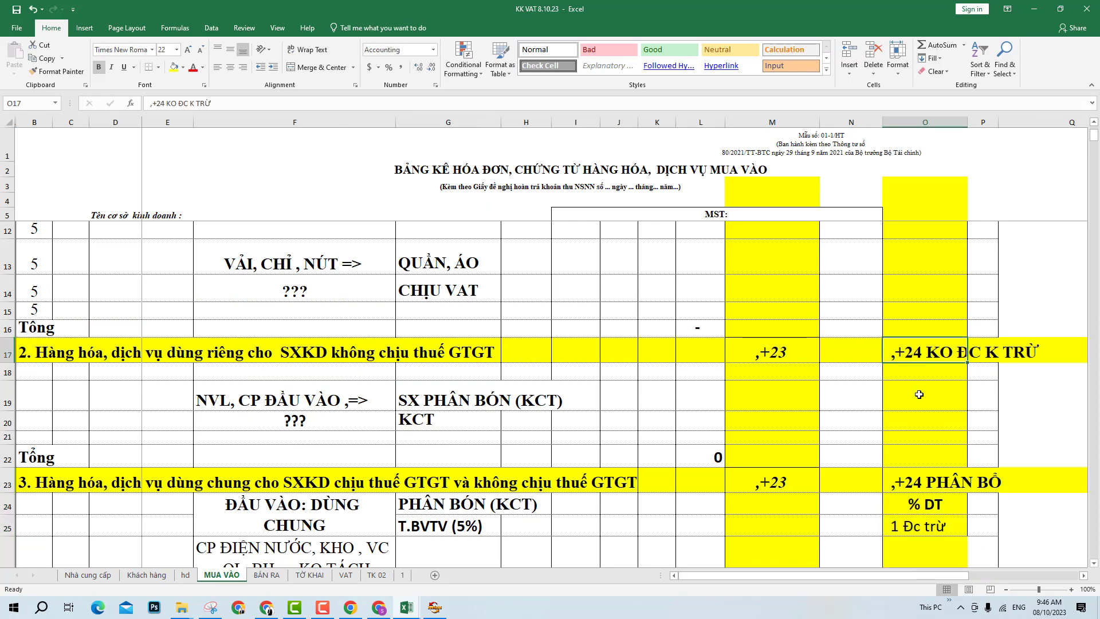
pyautogui.click(919, 394)
pyautogui.scroll(-1, 920, 435)
pyautogui.click(922, 498)
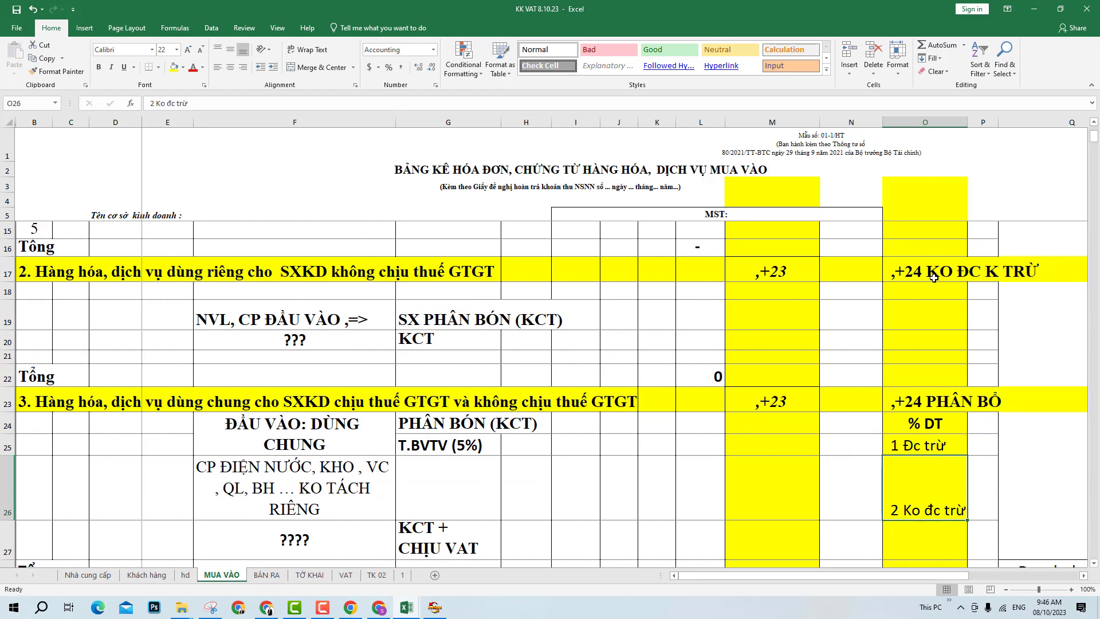
pyautogui.moveTo(934, 279); pyautogui.dragTo(1024, 279)
pyautogui.click(922, 510)
# - Switch to the Google Meet call and send "25" in the chat
pyautogui.hotkey('alt', 'Tab')
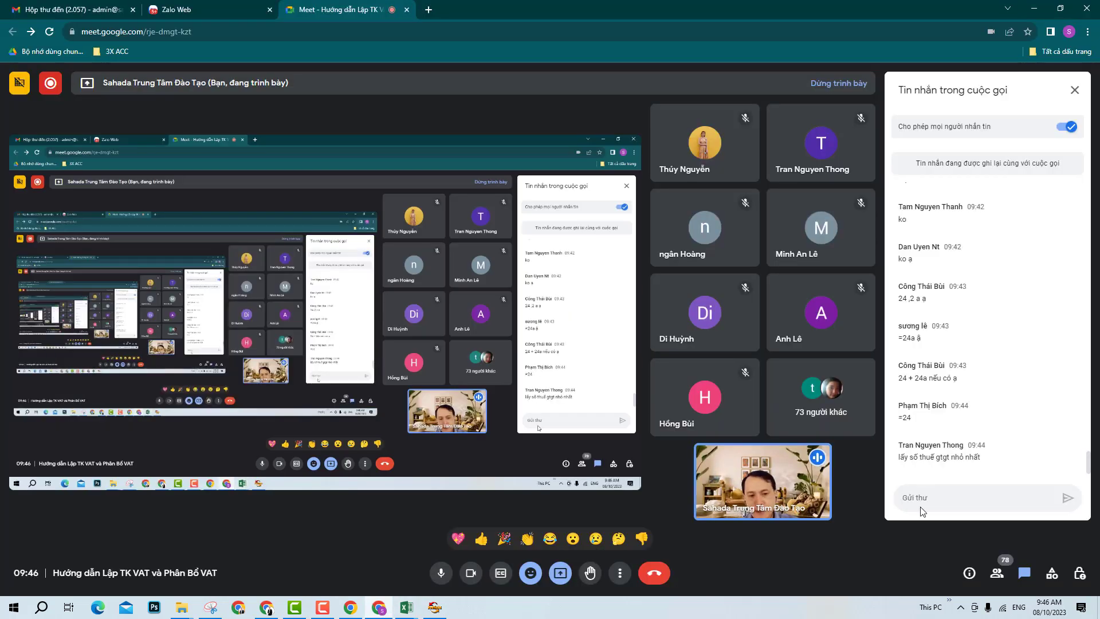
pyautogui.write('25')
pyautogui.press('Return')
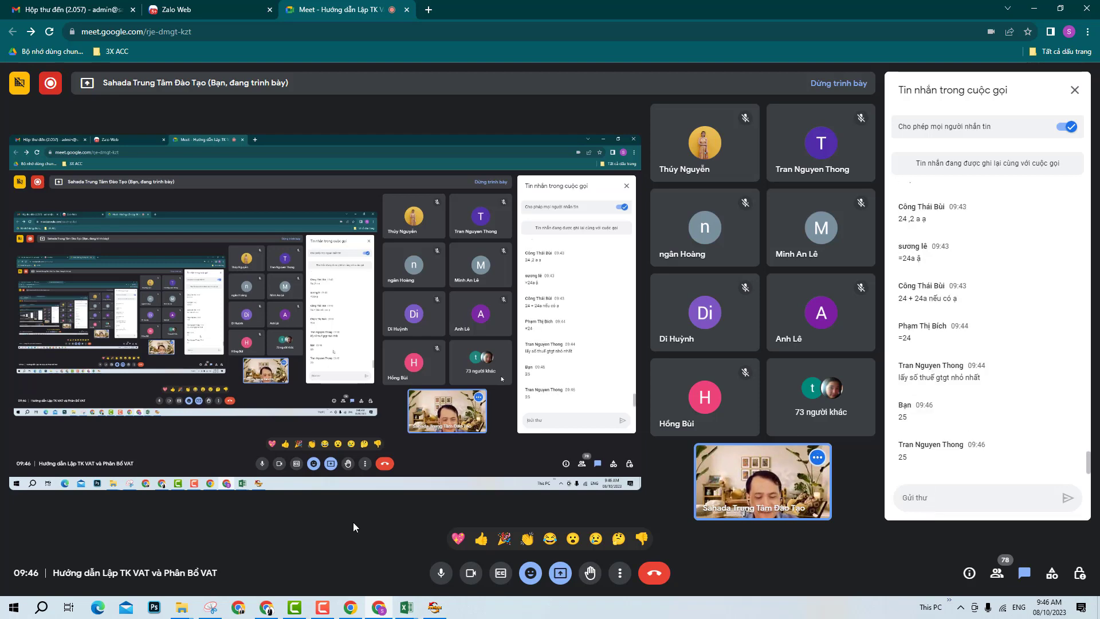
# - Return to the KK VAT 8.10.23 workbook in Excel and save it
pyautogui.moveTo(407, 608)
pyautogui.click(467, 553)
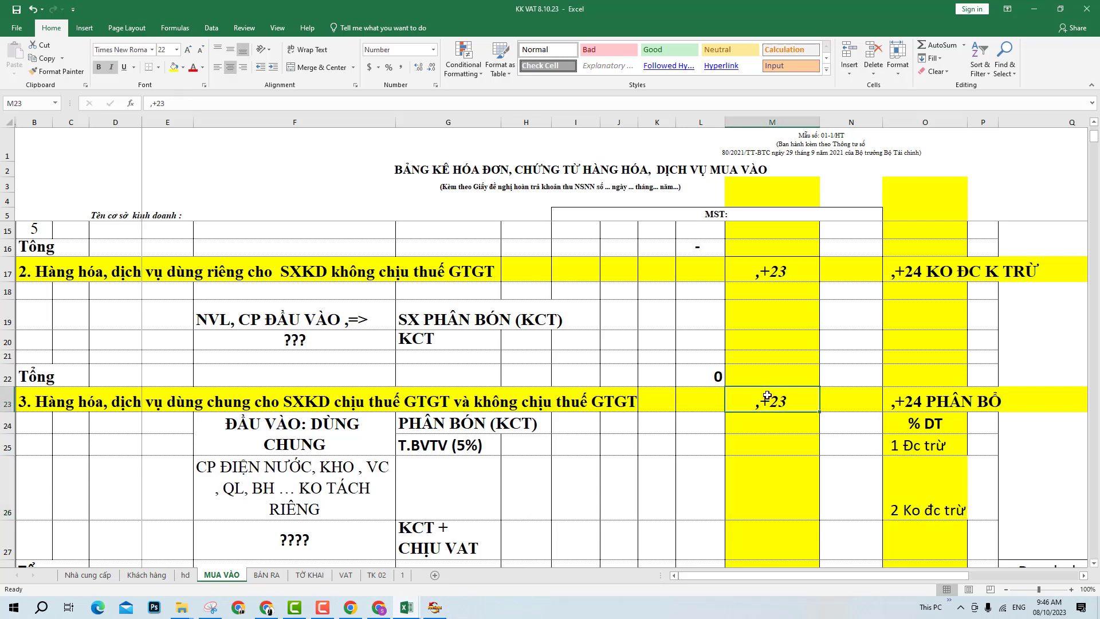
pyautogui.click(656, 484)
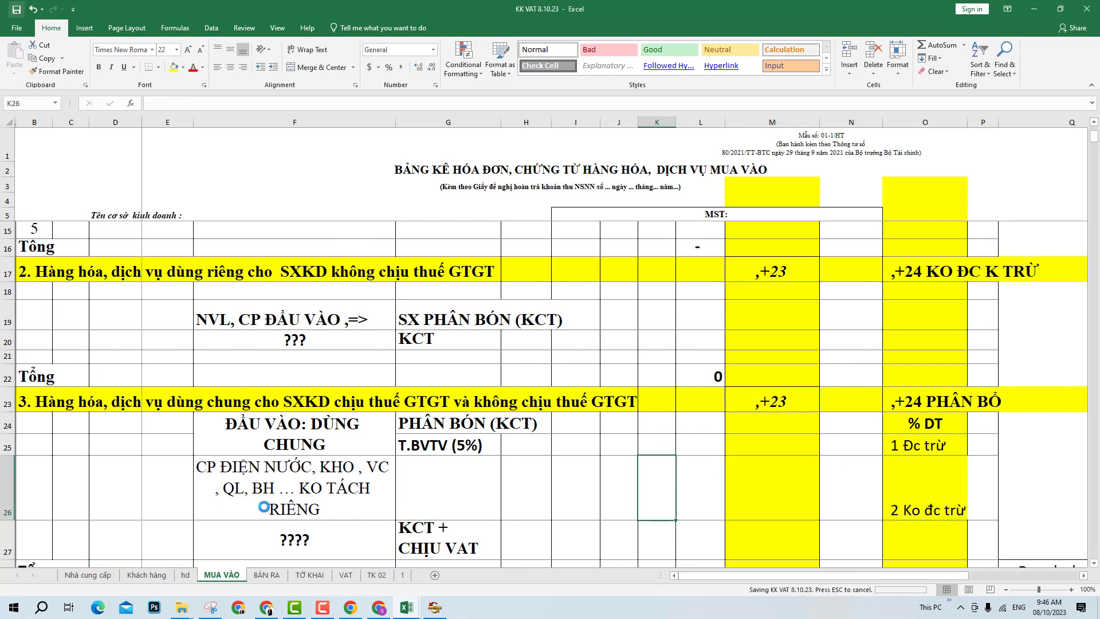
# - Review the indicator [25] notes on TỜ KHAI against the purchase groups and their [24] notes on MUA VÀO
pyautogui.click(310, 575)
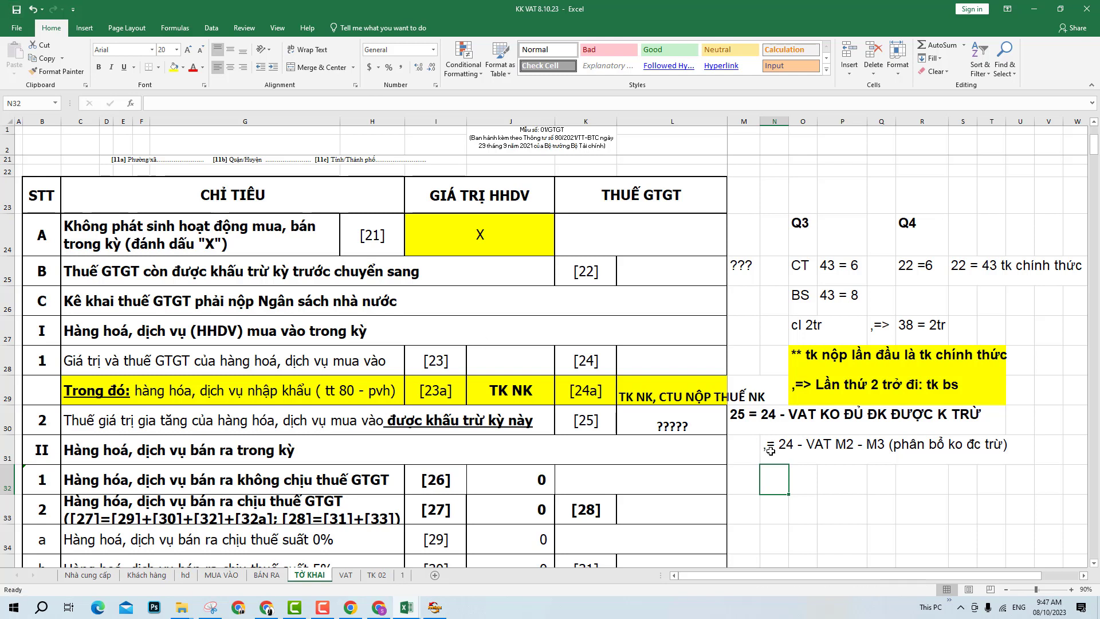
pyautogui.click(775, 509)
pyautogui.click(807, 494)
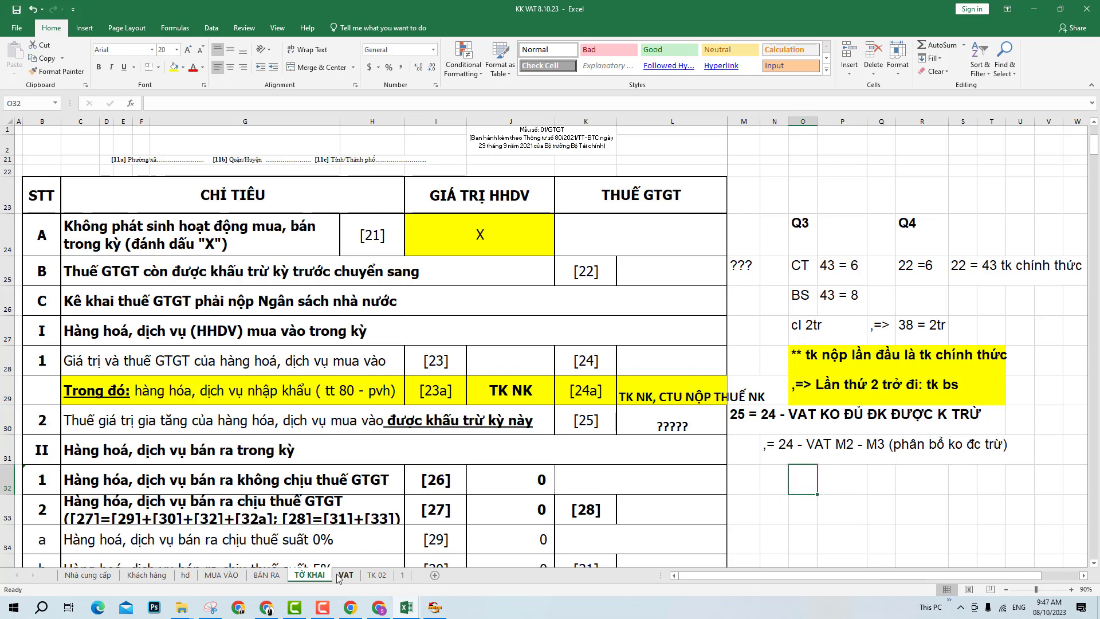
pyautogui.click(221, 575)
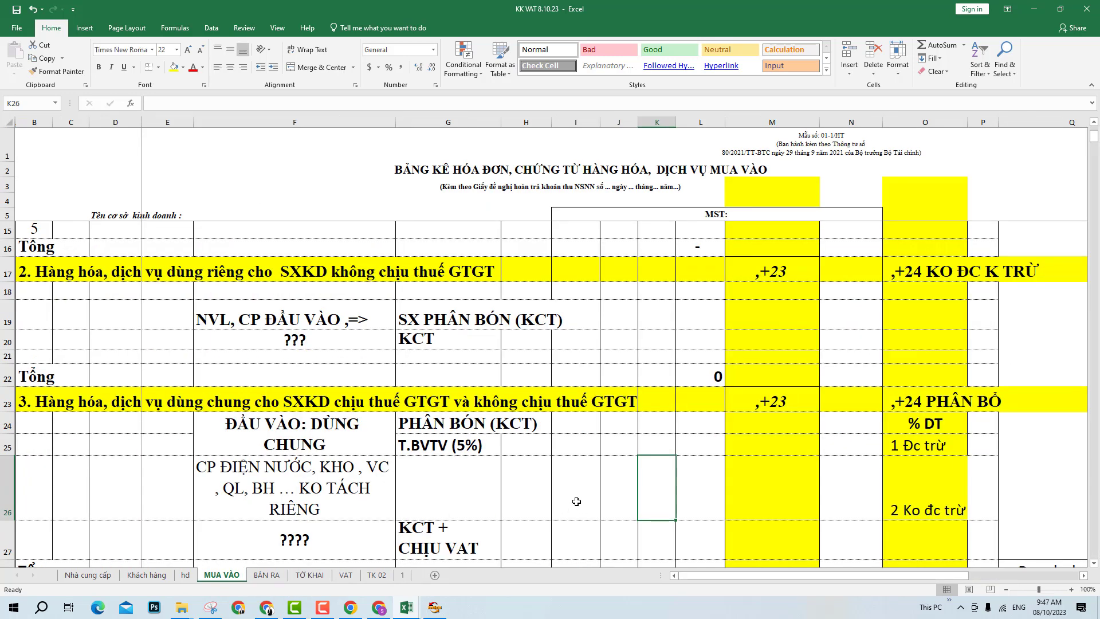
pyautogui.click(1041, 443)
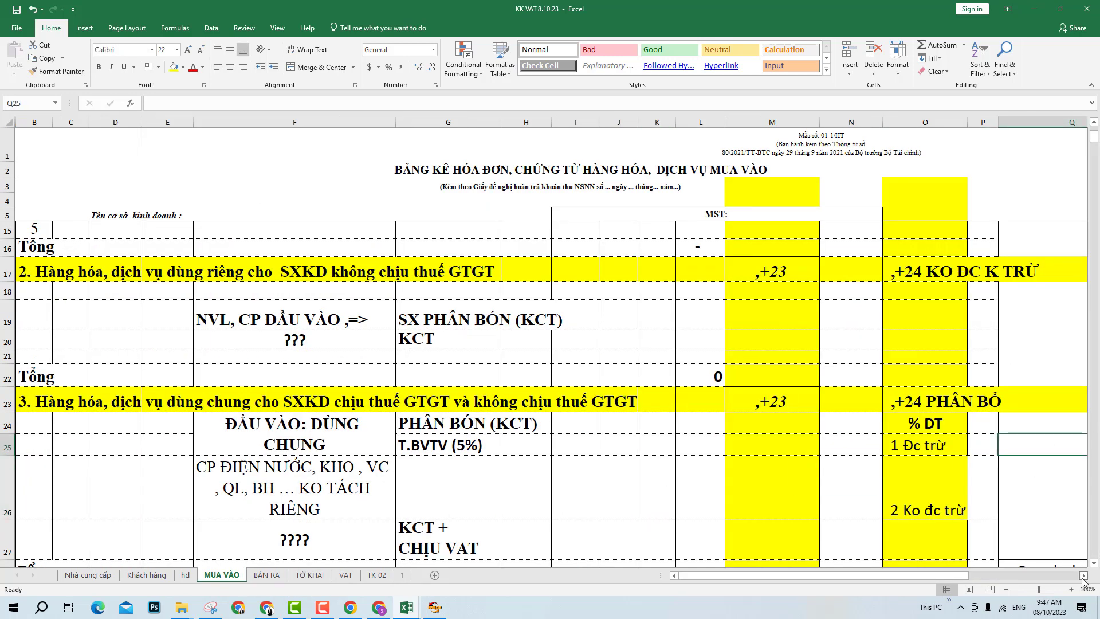
pyautogui.click(1083, 576)
pyautogui.click(1083, 576)
pyautogui.click(972, 509)
pyautogui.scroll(3, 971, 508)
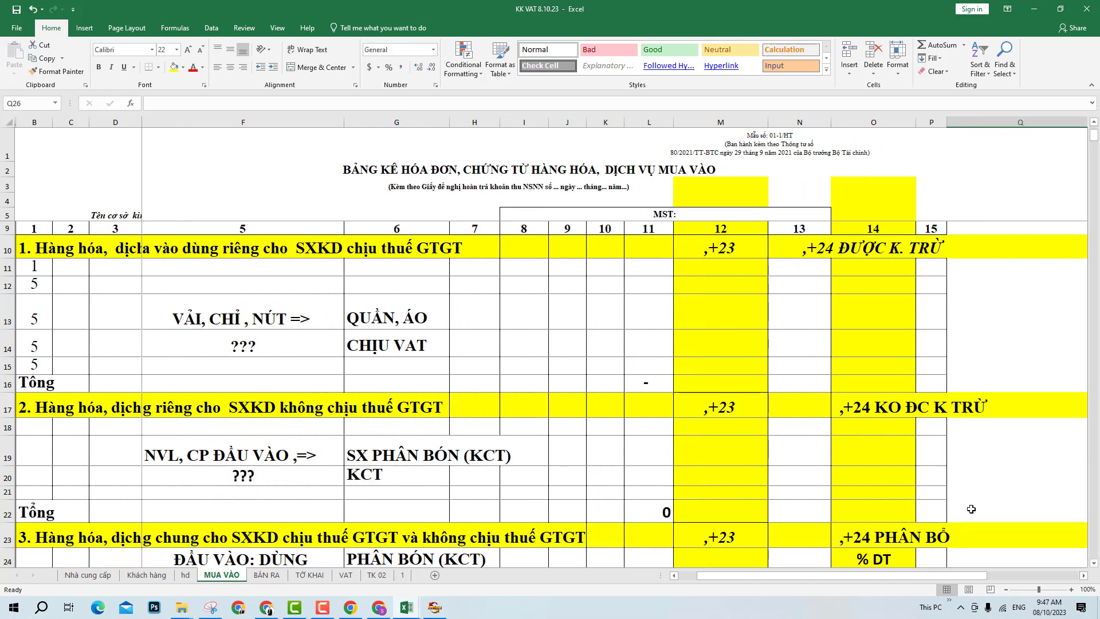
# - Check the participants' chat replies in Google Meet and return to the KK VAT 8.10.23 workbook
pyautogui.click(378, 607)
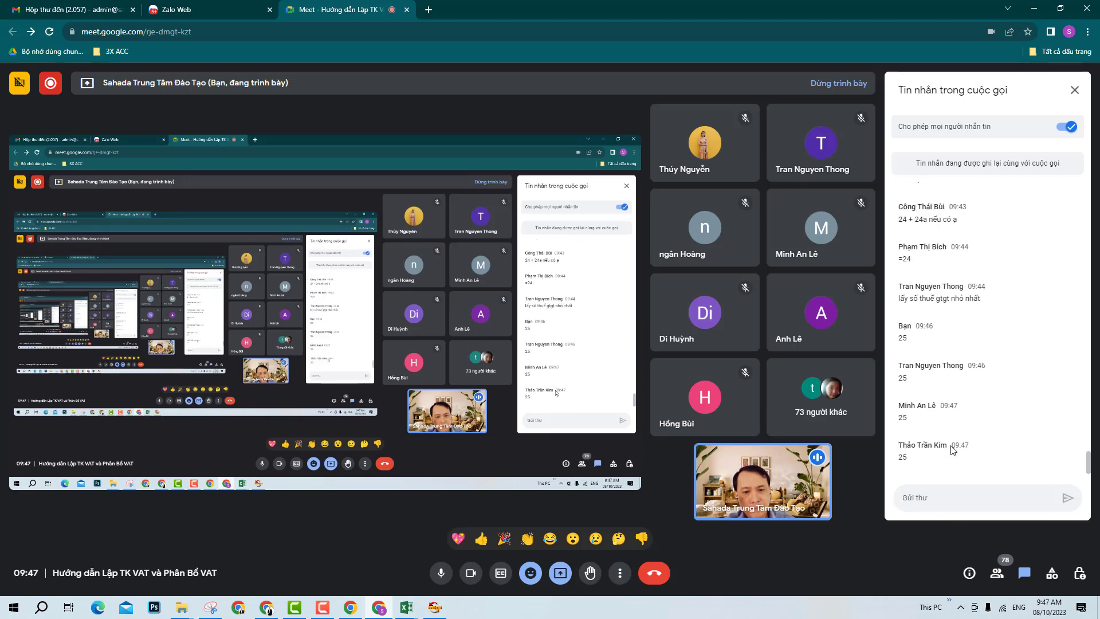
pyautogui.moveTo(407, 606)
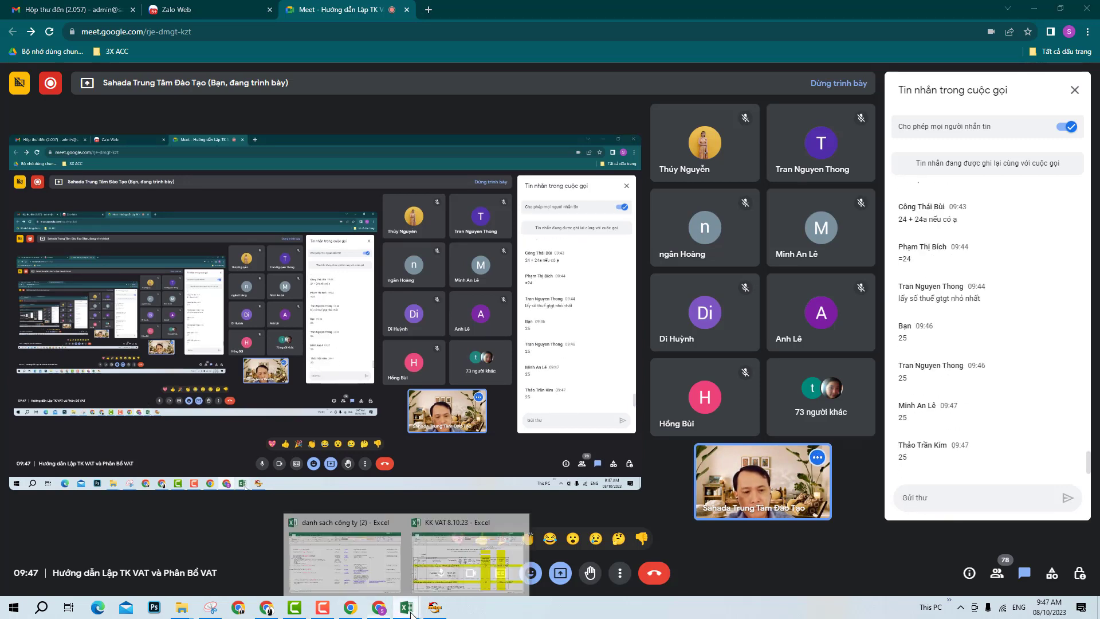
pyautogui.click(420, 580)
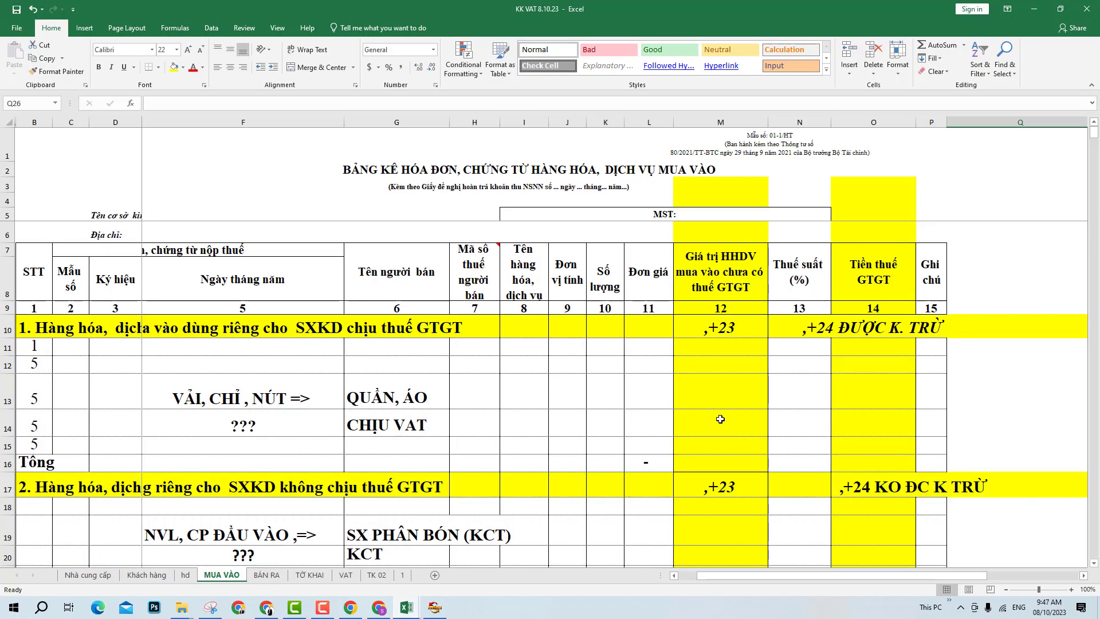
# - On MUA VÀO, replace the group 1 VAT note in O10 with the amount 10000000
pyautogui.click(961, 330)
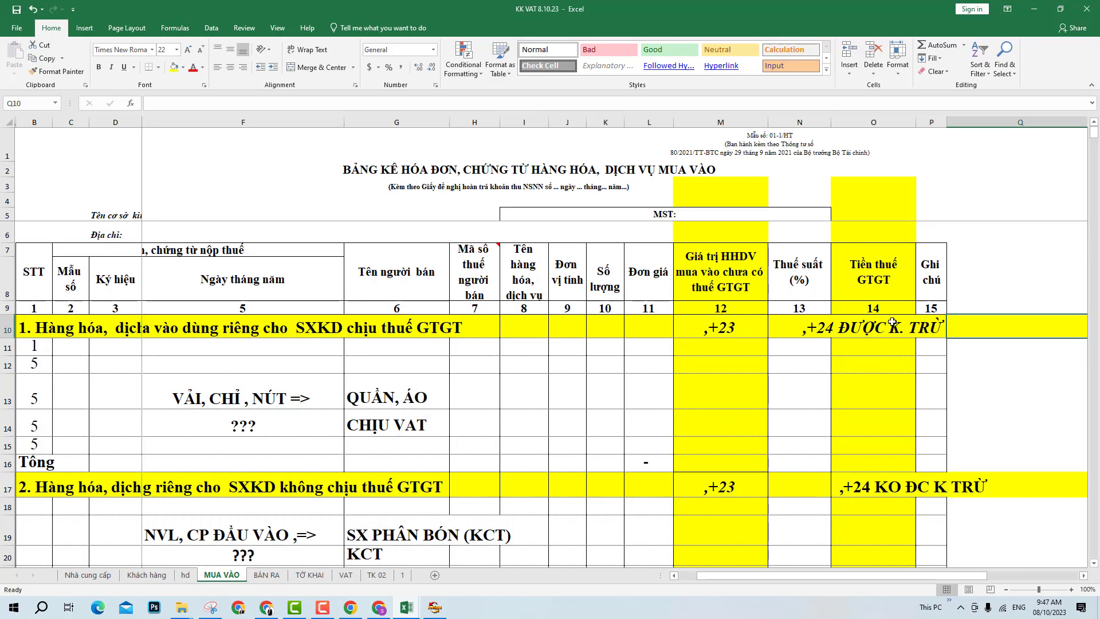
pyautogui.click(867, 333)
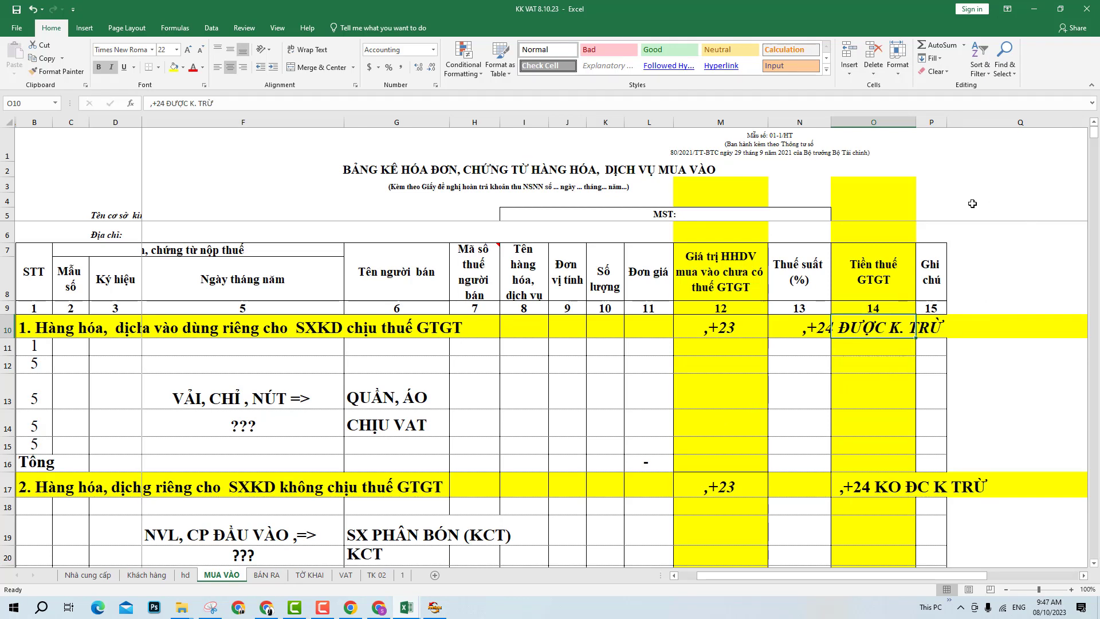
pyautogui.click(889, 335)
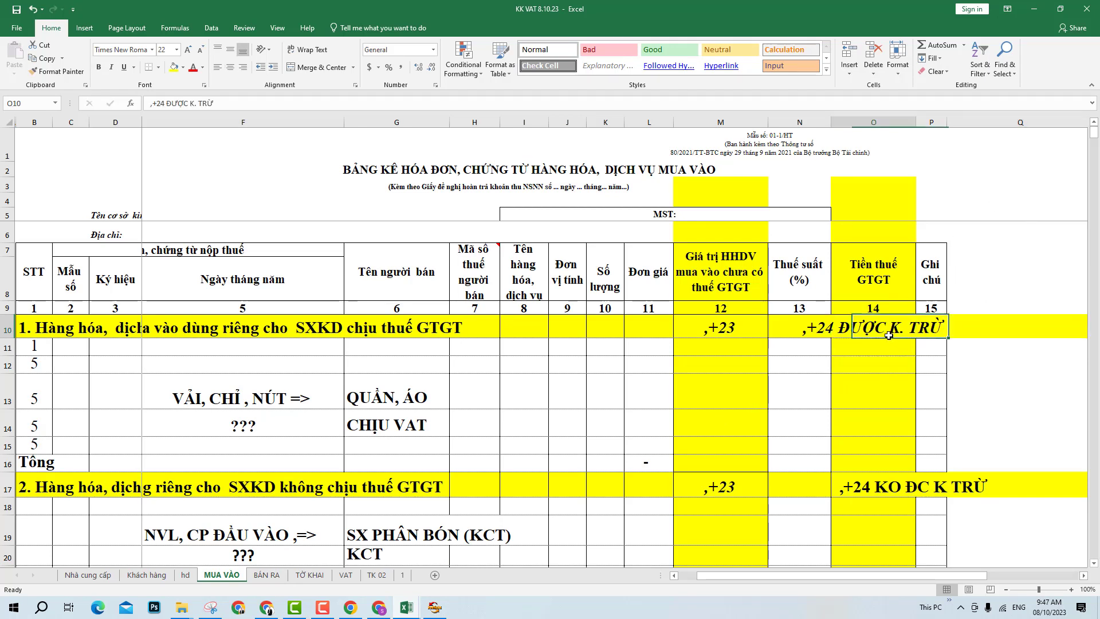
pyautogui.click(889, 335)
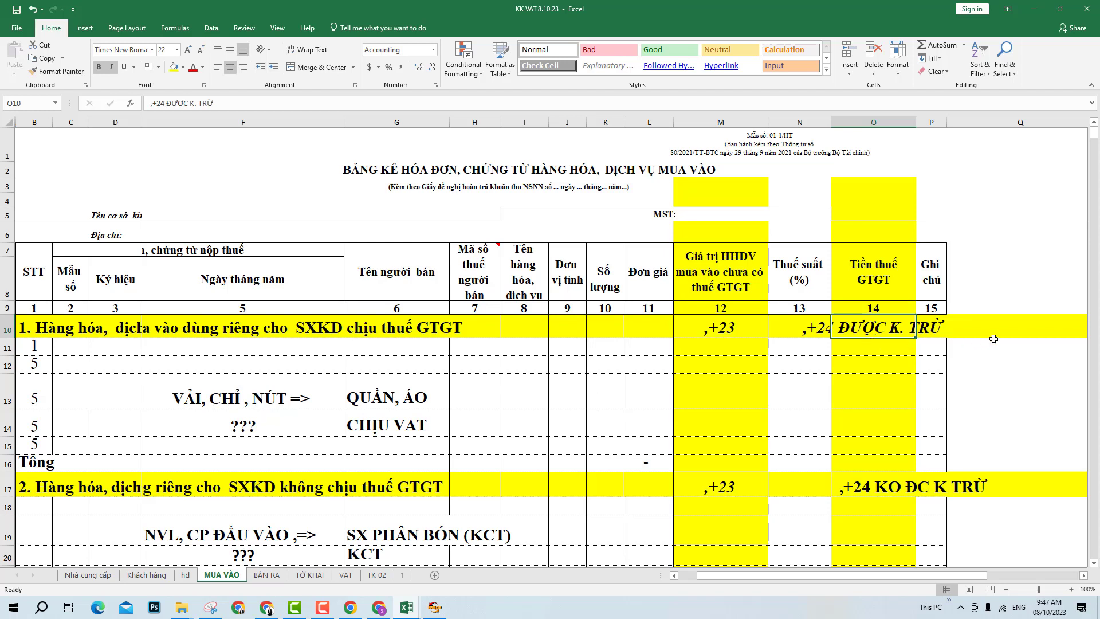
pyautogui.write('10000000')
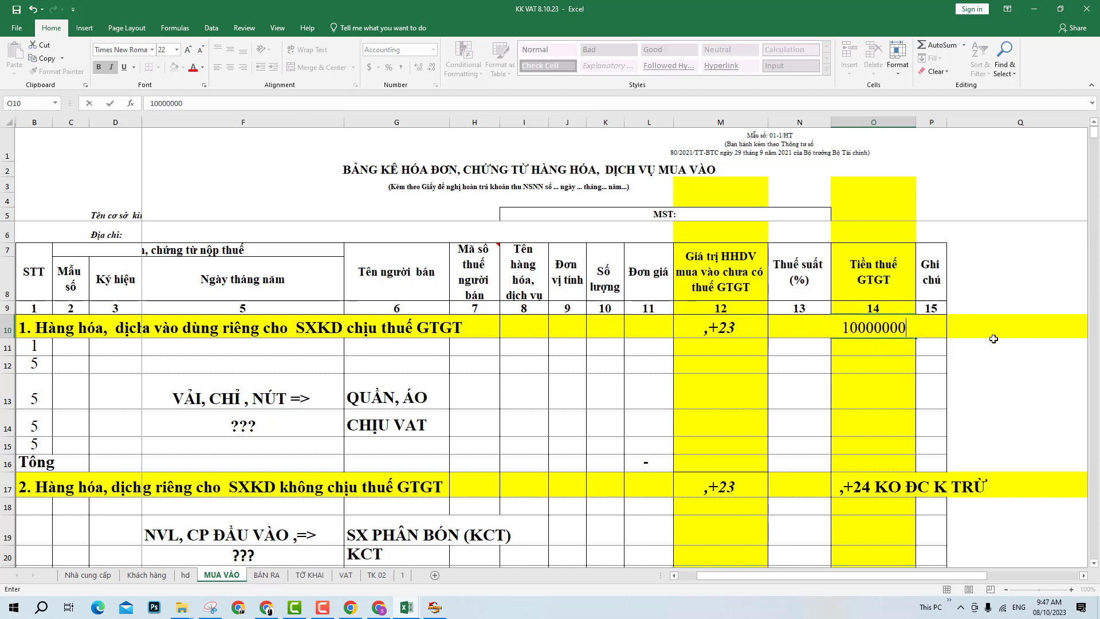
pyautogui.press('Return')
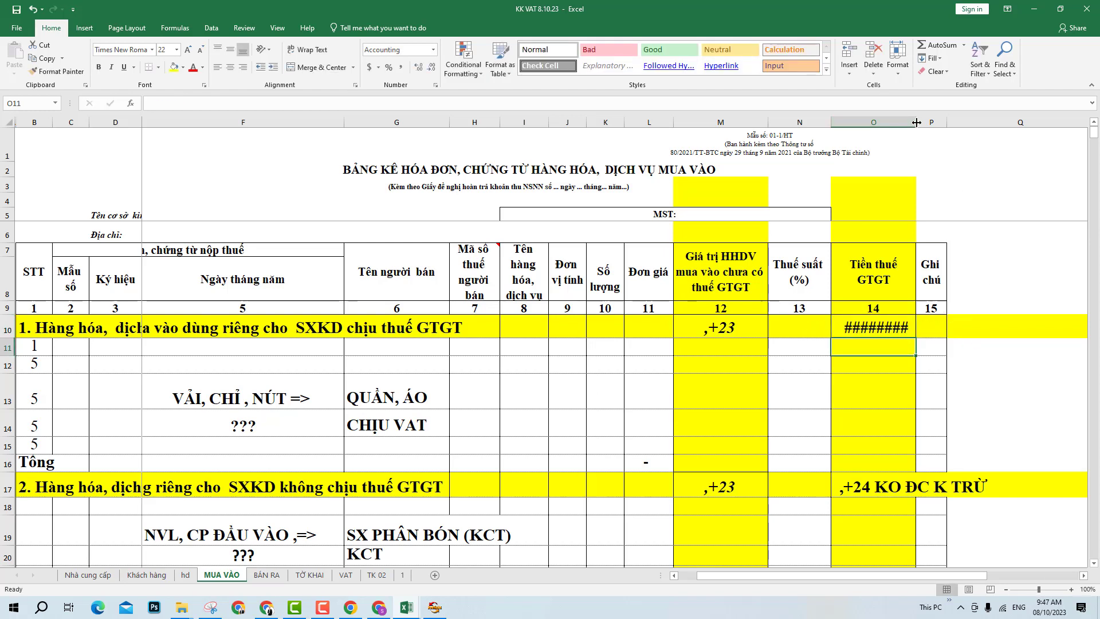
# - Widen column O and format its amounts with thousands separators and no decimal places
pyautogui.moveTo(916, 122); pyautogui.dragTo(966, 122)
pyautogui.click(916, 184)
pyautogui.hotkey('ctrl', 'space')
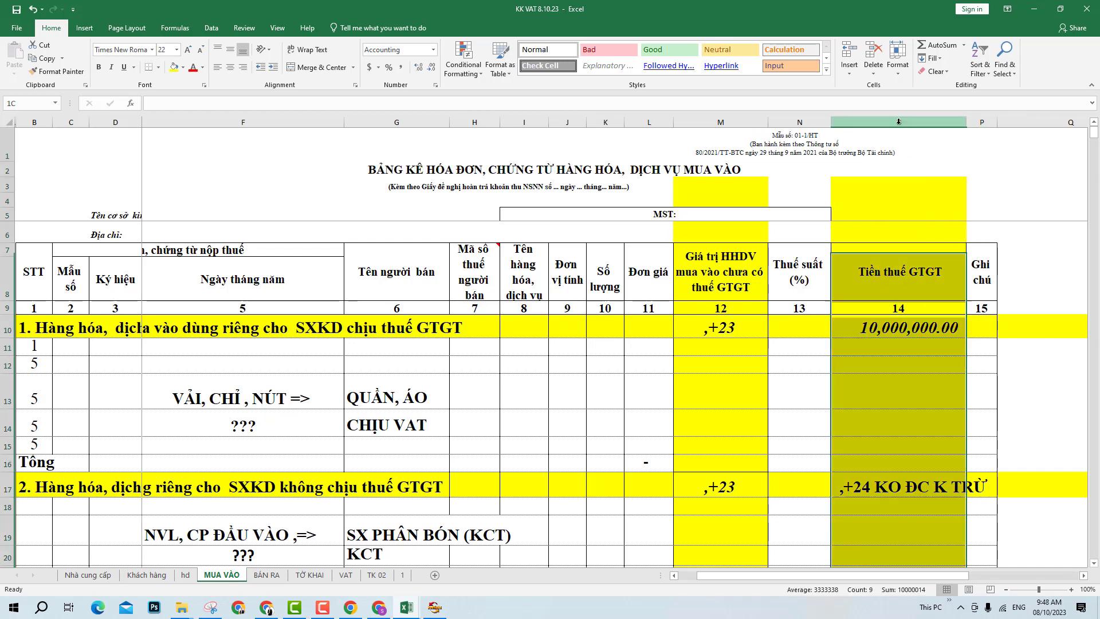
pyautogui.click(400, 67)
pyautogui.click(434, 72)
pyautogui.click(433, 71)
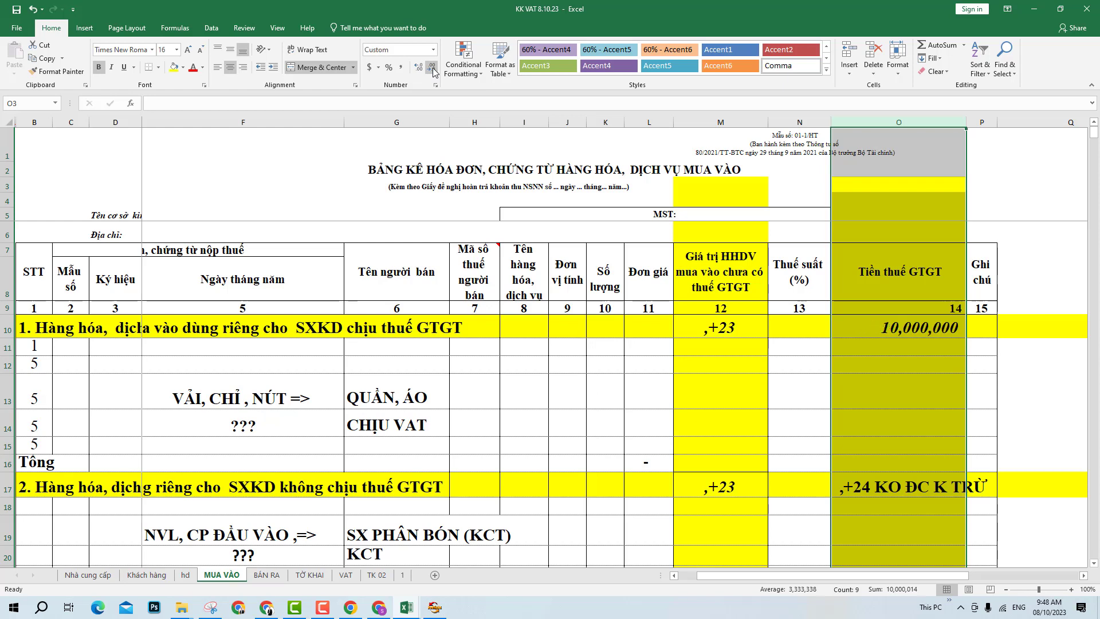
# - Replace the group 2 VAT note in O17 with the amount 6000000
pyautogui.click(902, 484)
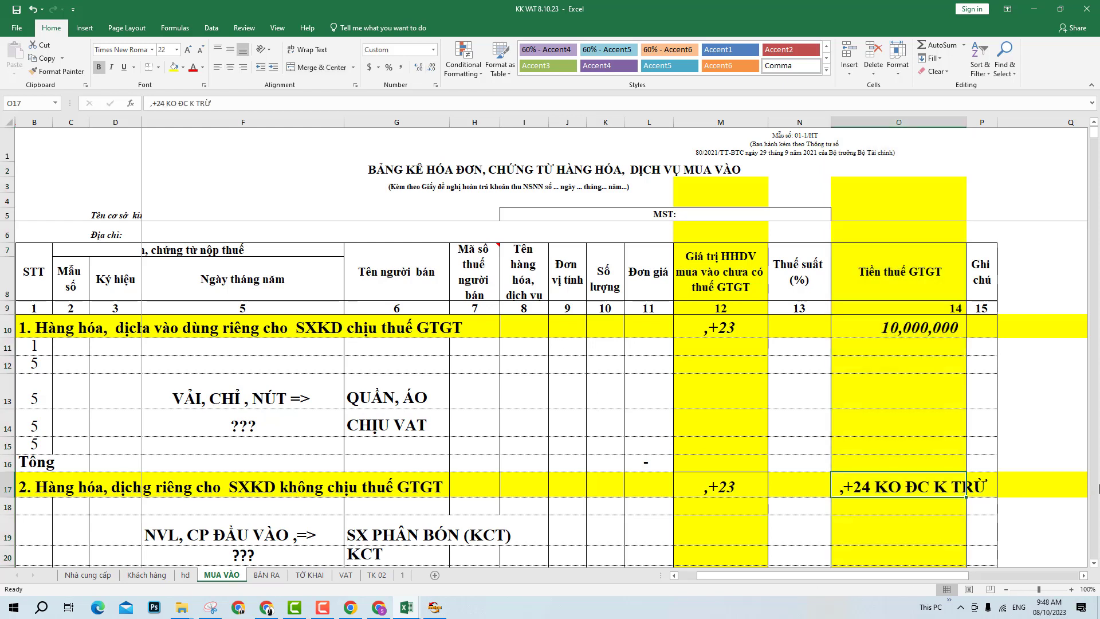
pyautogui.write('6000000')
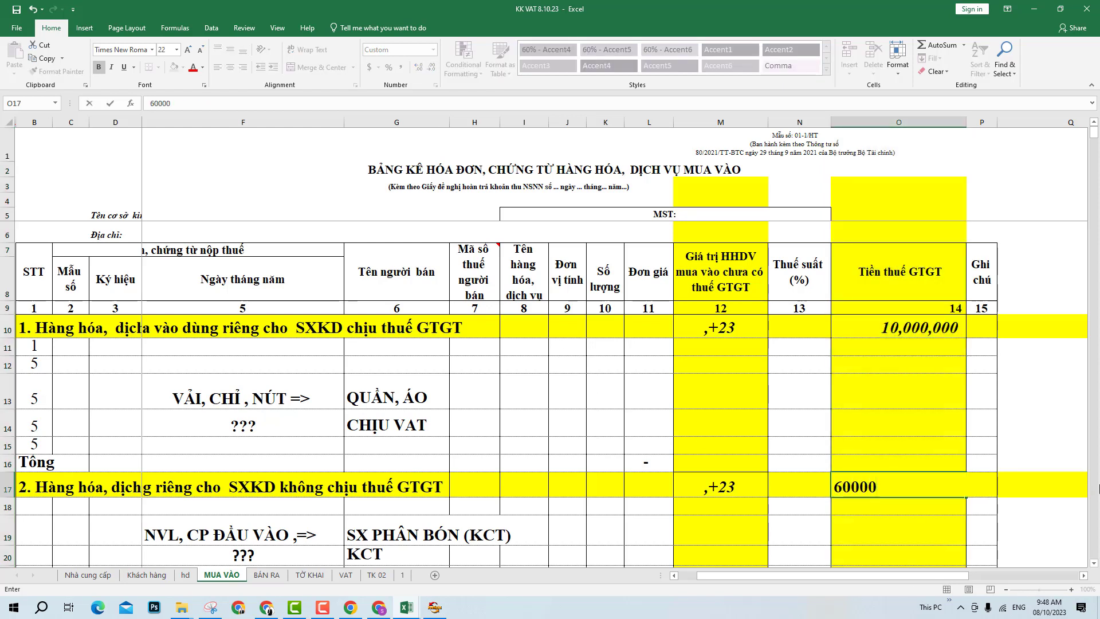
pyautogui.press('Return')
pyautogui.scroll(-4, 920, 397)
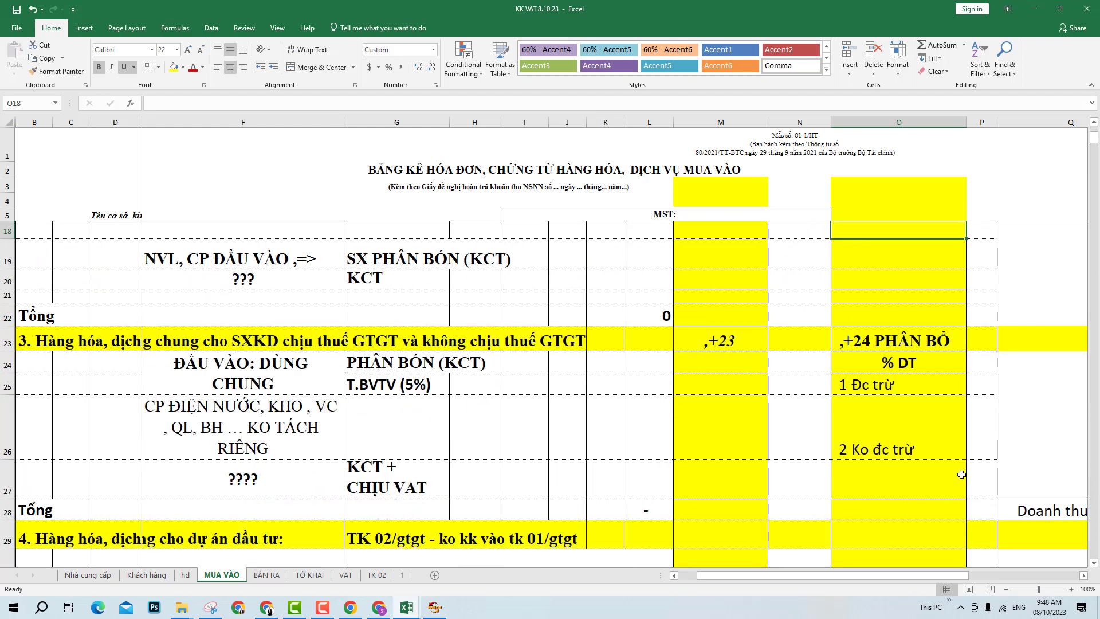
# - Replace the group 3 VAT note in O23 with the amount 10000000
pyautogui.click(911, 342)
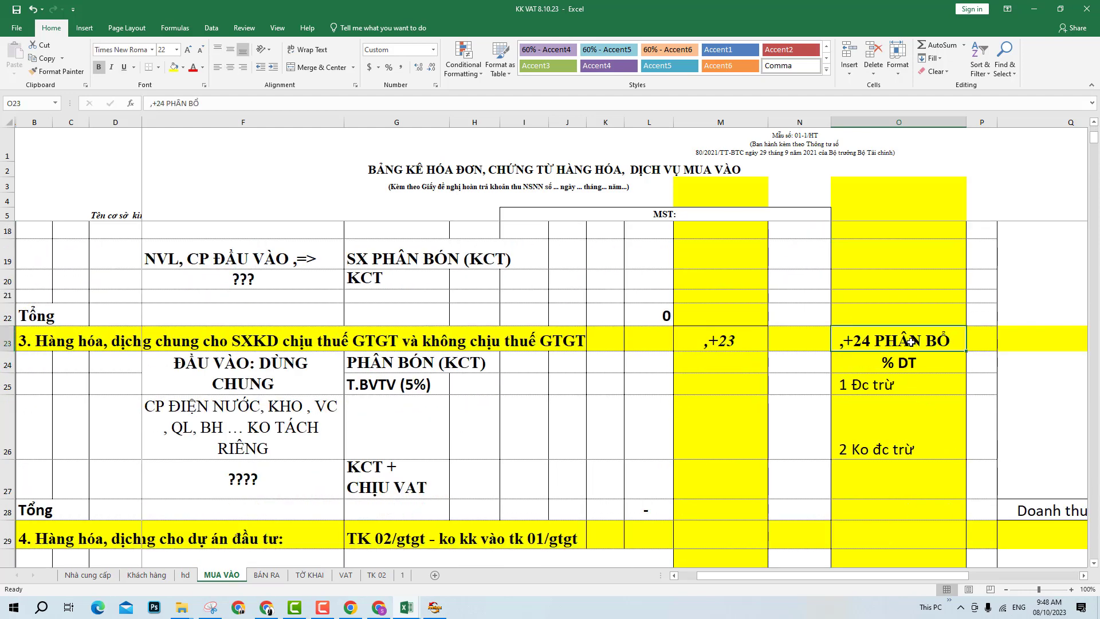
pyautogui.press('F2')
pyautogui.write('10000000')
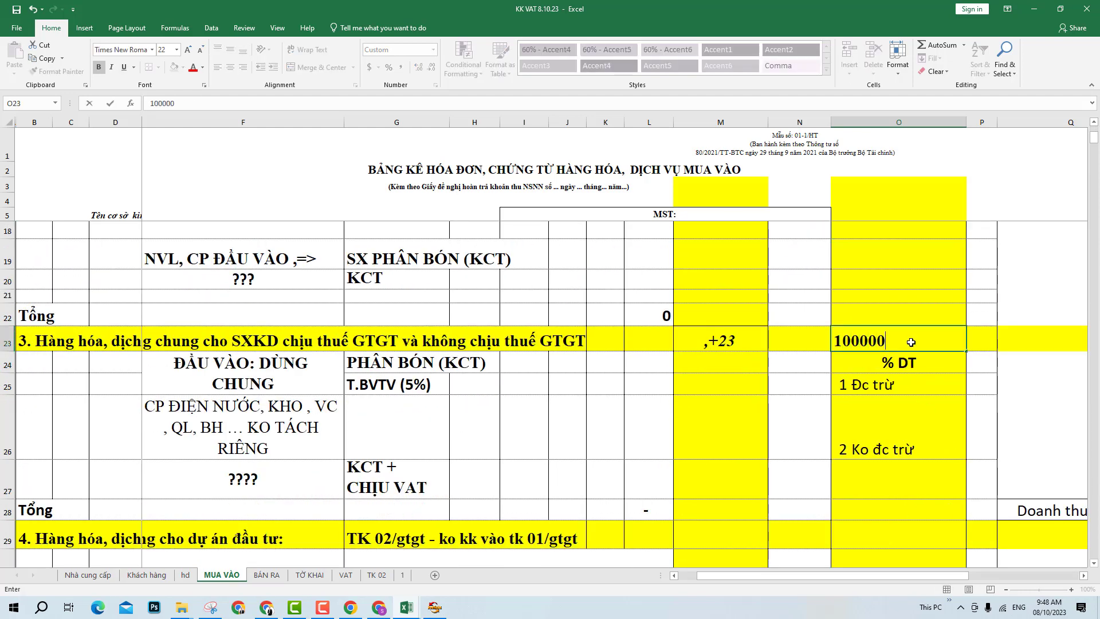
pyautogui.hotkey('ctrl', 'Return')
# - Relocate the deductible and non-deductible labels from O25:O26 to N25:N26, leaving the original cells empty
pyautogui.moveTo(911, 383); pyautogui.dragTo(917, 417)
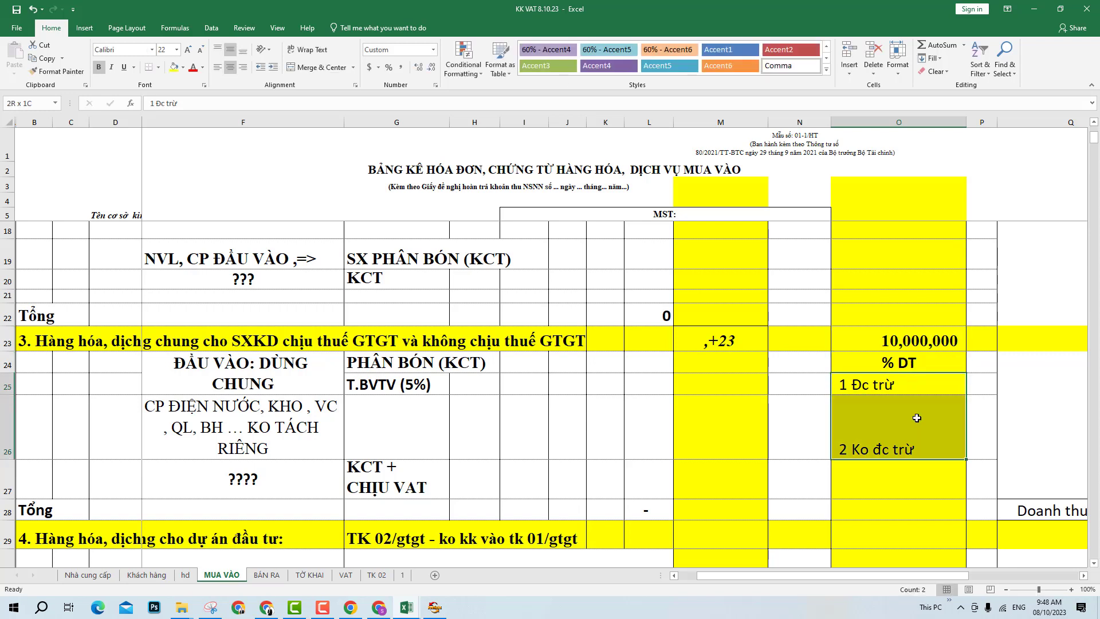
pyautogui.hotkey('ctrl', 'c')
pyautogui.click(801, 393)
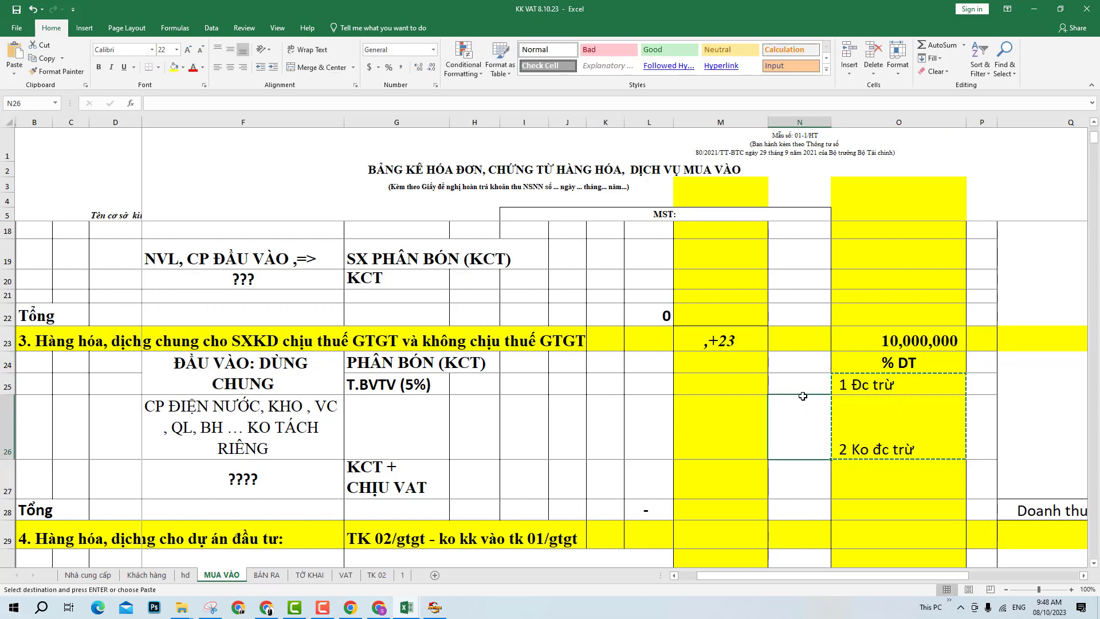
pyautogui.hotkey('ctrl', 'v')
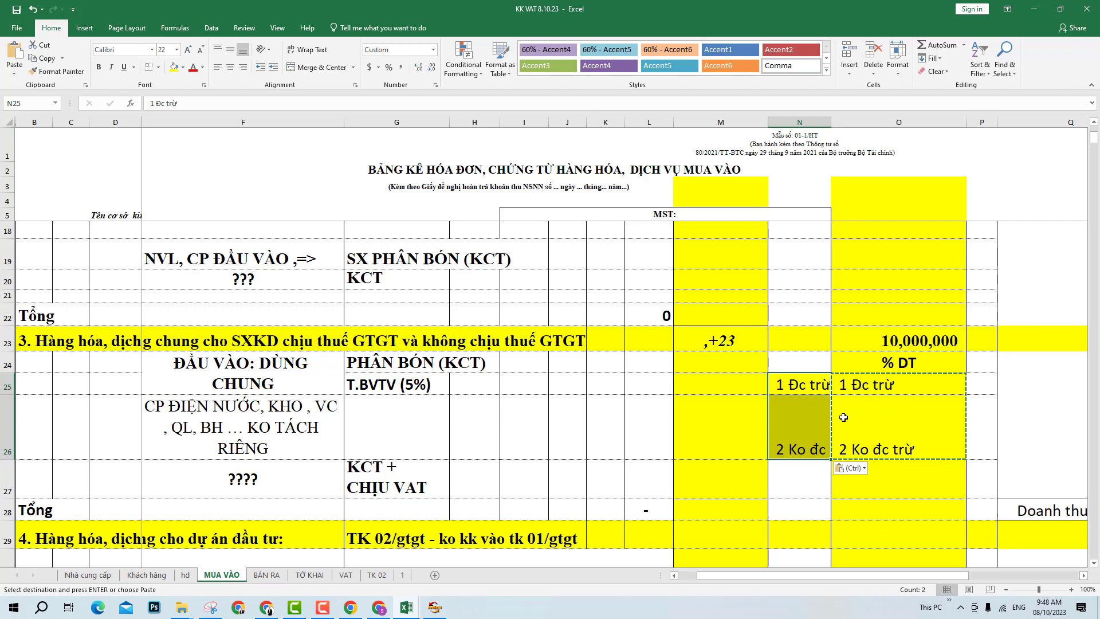
pyautogui.moveTo(890, 385); pyautogui.dragTo(900, 436)
pyautogui.press('Delete')
# - Link O25 to the deductible VAT amount in cell S44 of sheet 1
pyautogui.click(892, 385)
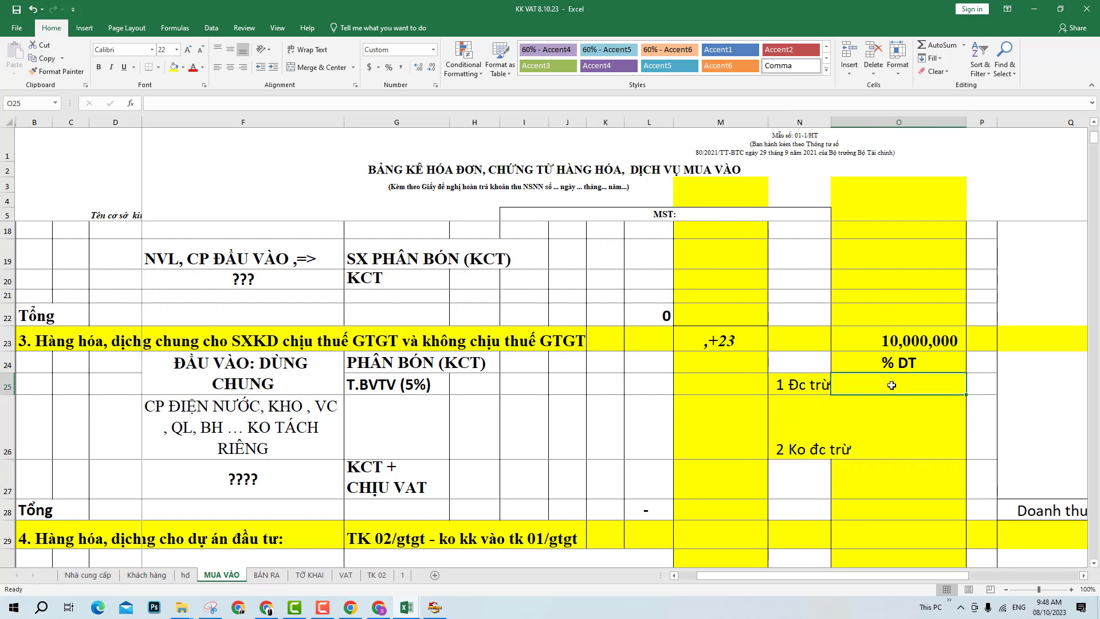
pyautogui.write('+')
pyautogui.click(403, 575)
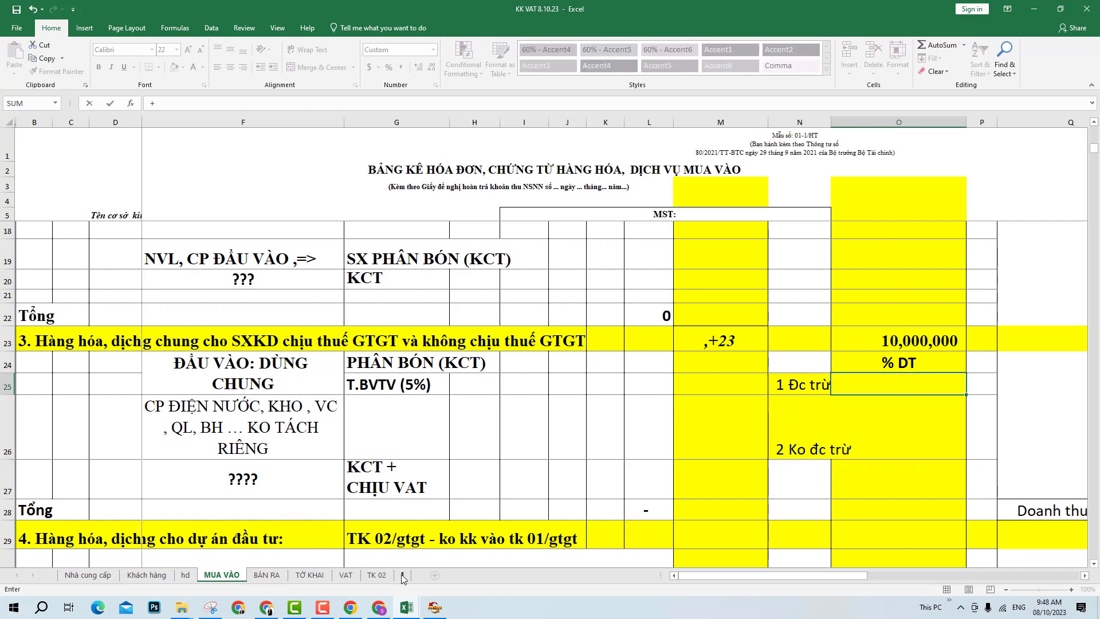
pyautogui.scroll(-3, 625, 464)
pyautogui.scroll(4, 533, 462)
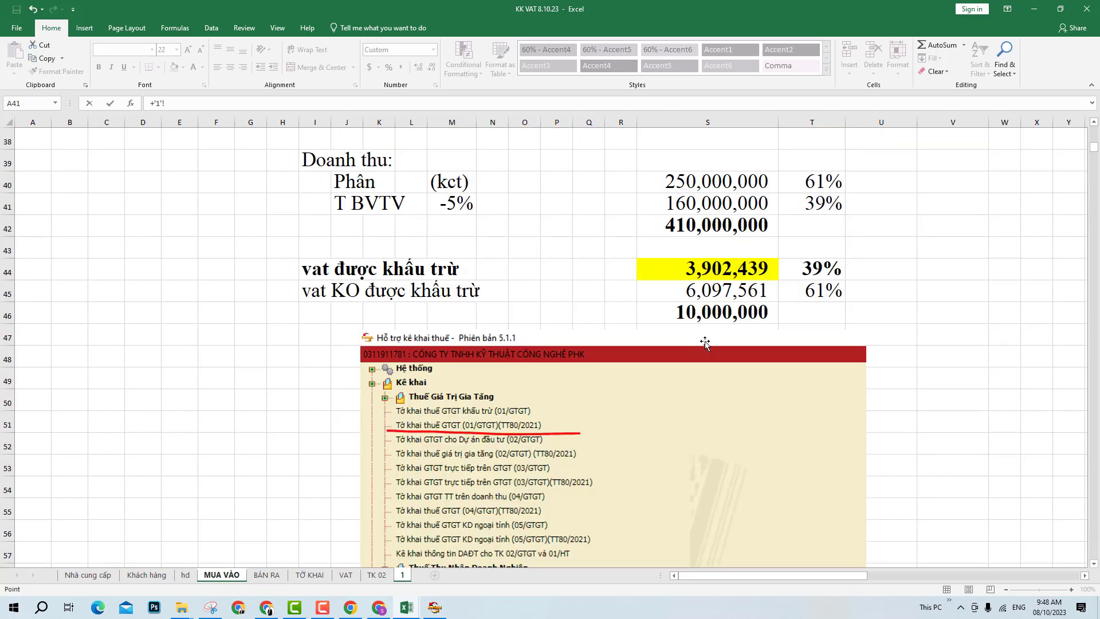
pyautogui.click(702, 265)
pyautogui.press('Return')
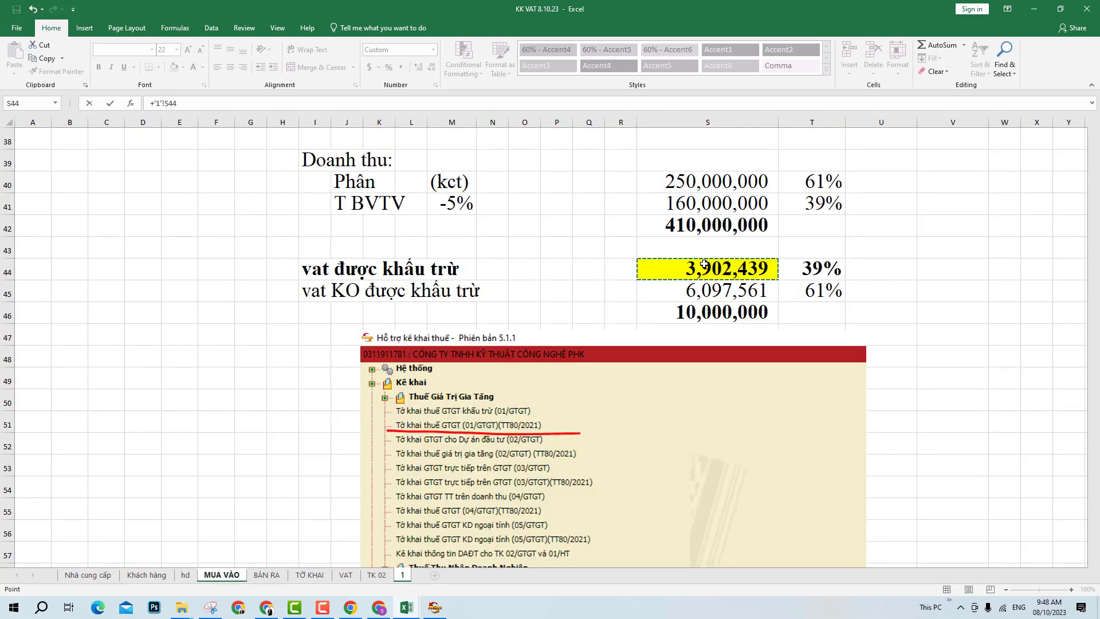
# - Calculate the non-deductible VAT in O26 as O23 minus O25
pyautogui.write('+')
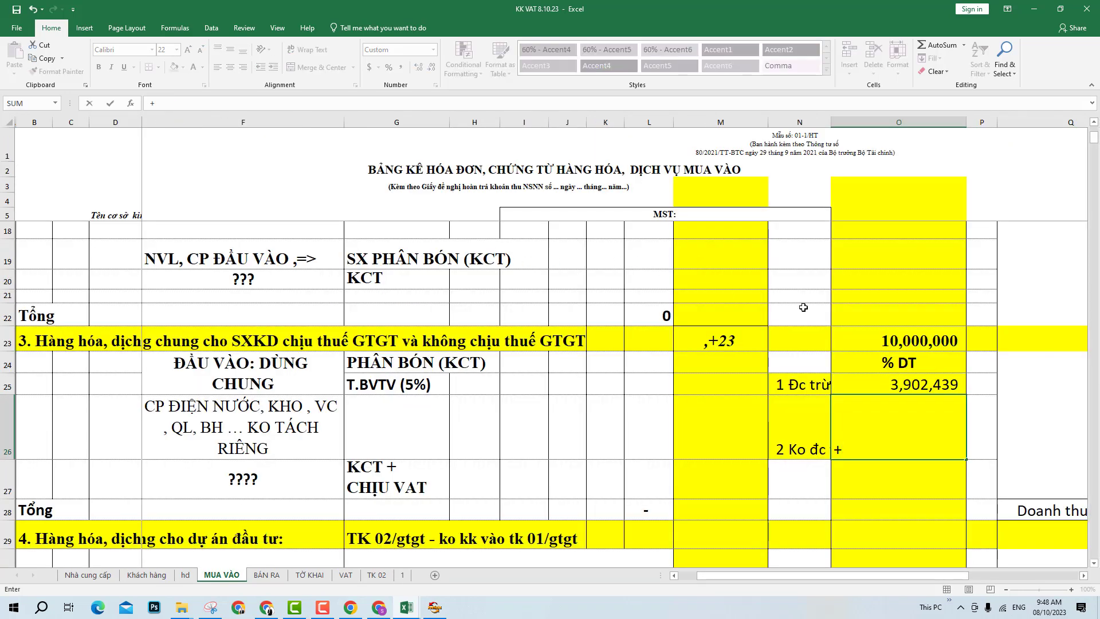
pyautogui.click(885, 332)
pyautogui.write('-')
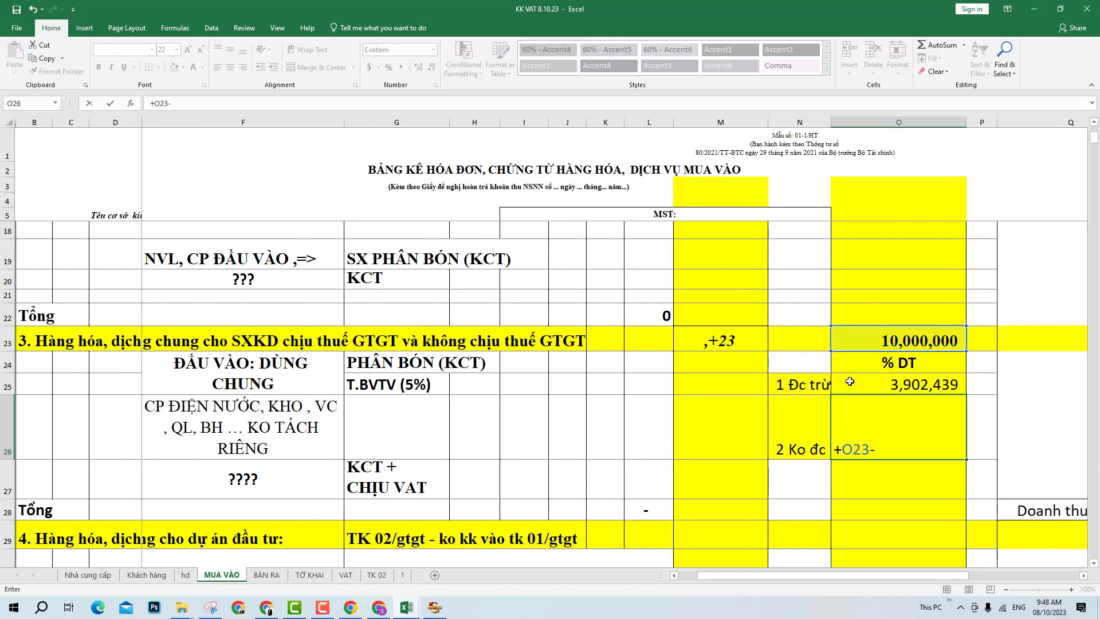
pyautogui.click(853, 380)
pyautogui.press('Return')
# - On TỜ KHAI, calculate indicator [24] in L28 as the sum of MUA VÀO cells O10, O17 and O23
pyautogui.scroll(4, 1001, 404)
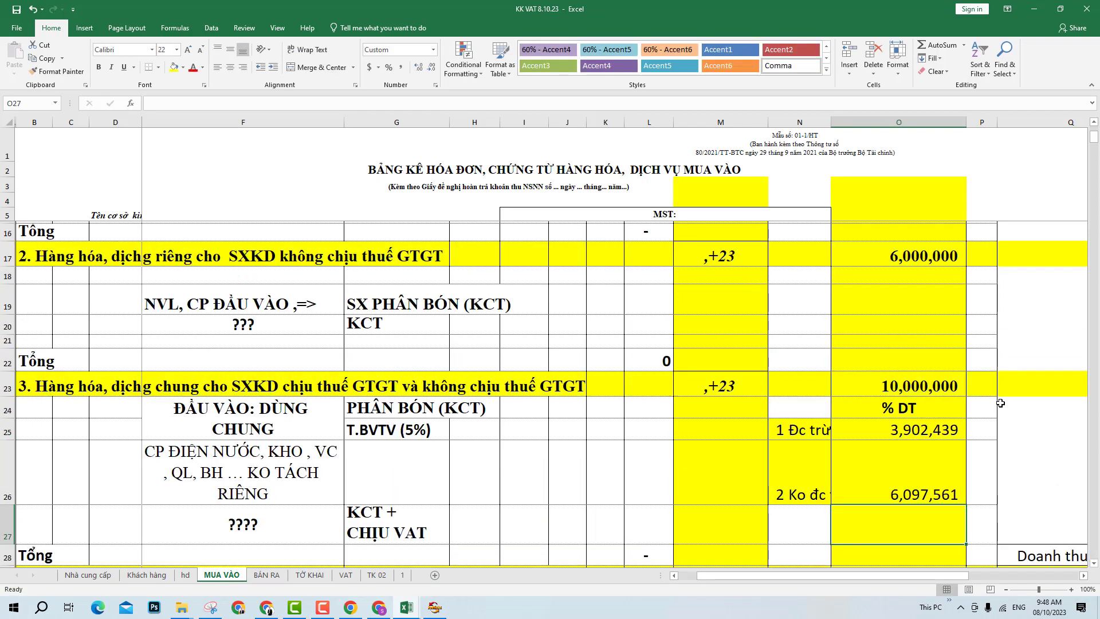
pyautogui.click(310, 575)
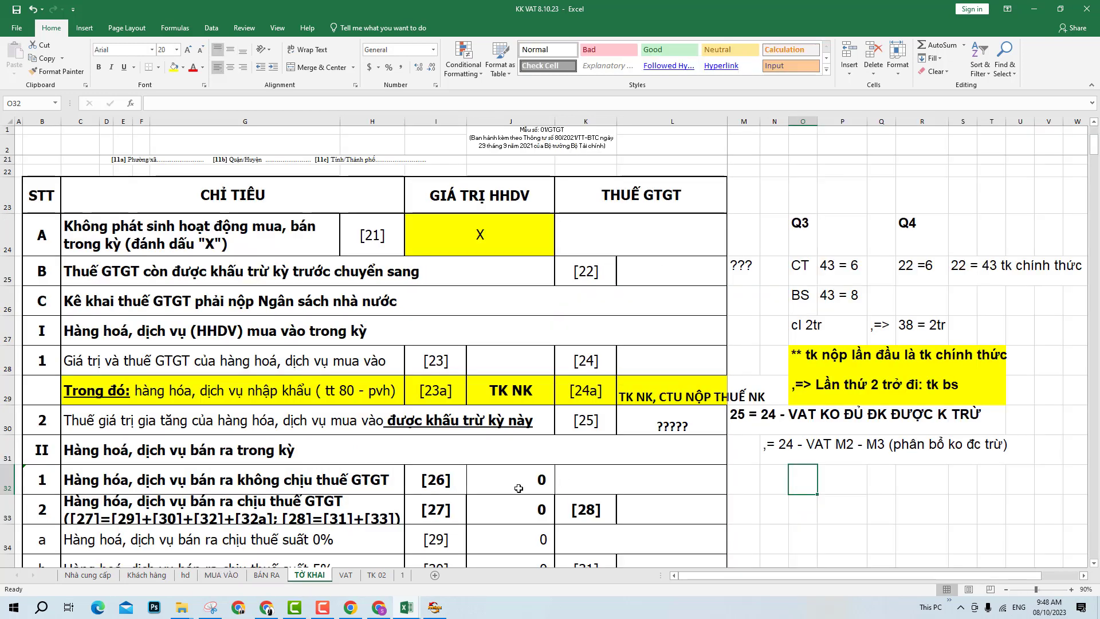
pyautogui.click(670, 360)
pyautogui.write('+')
pyautogui.click(232, 579)
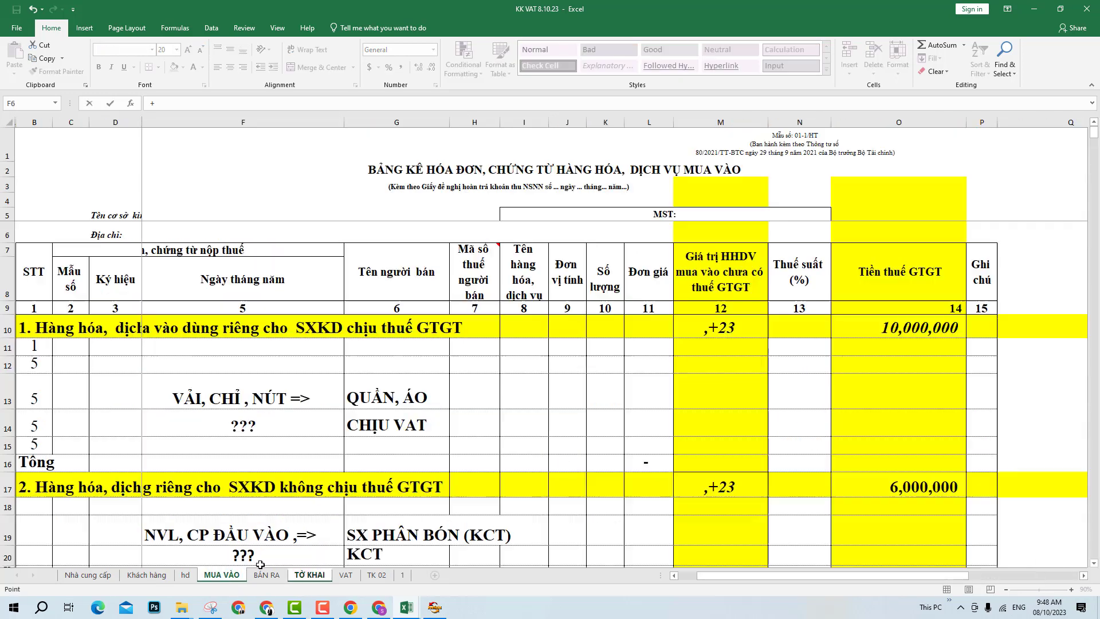
pyautogui.click(885, 332)
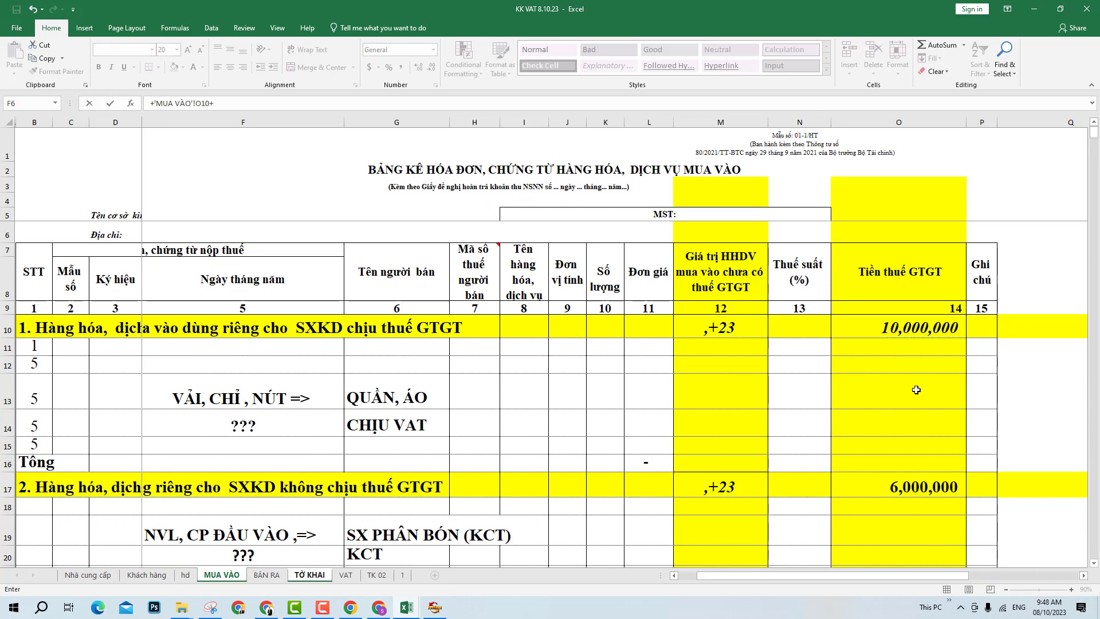
pyautogui.click(902, 484)
pyautogui.write('+')
pyautogui.scroll(-2, 908, 438)
pyautogui.scroll(-1, 908, 439)
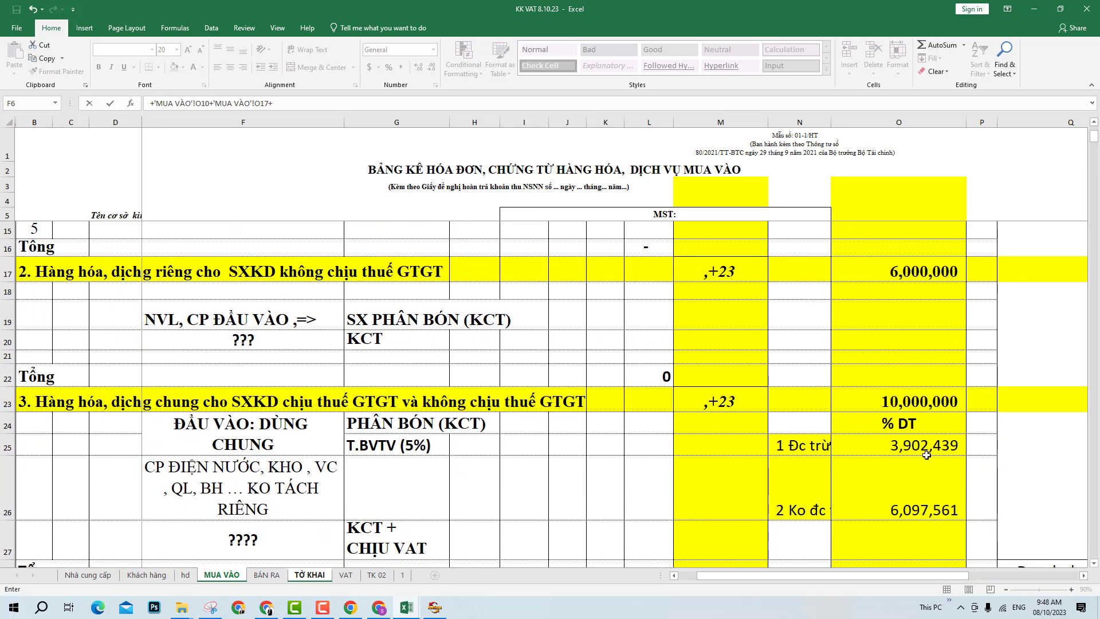
pyautogui.click(920, 409)
pyautogui.press('Return')
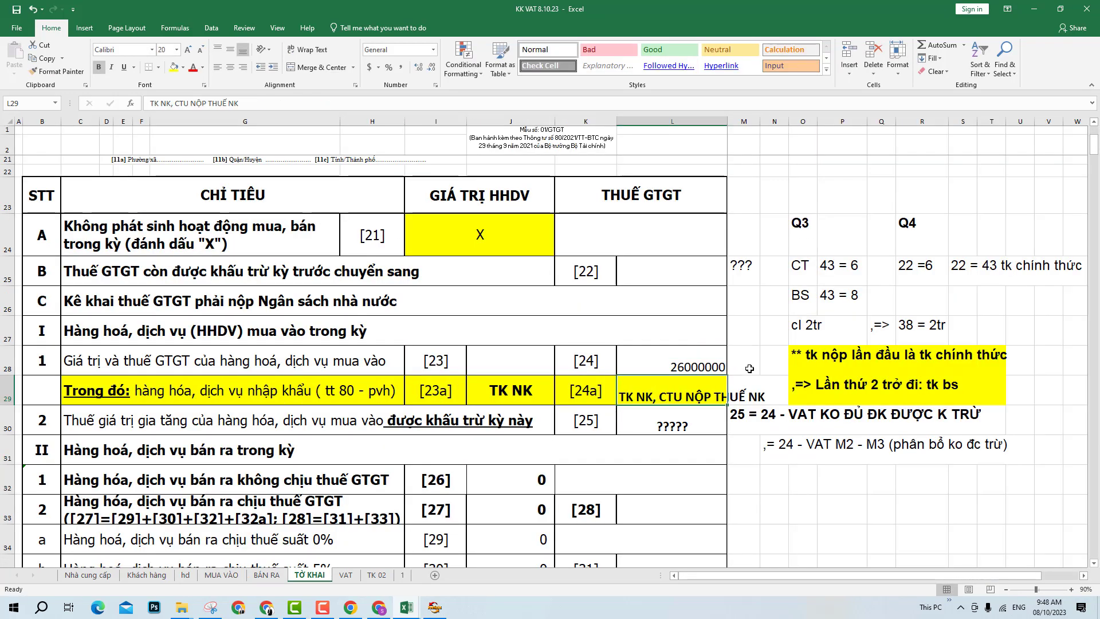
# - Format L28:L30 with thousands separators and no decimal places
pyautogui.moveTo(710, 358); pyautogui.dragTo(717, 422)
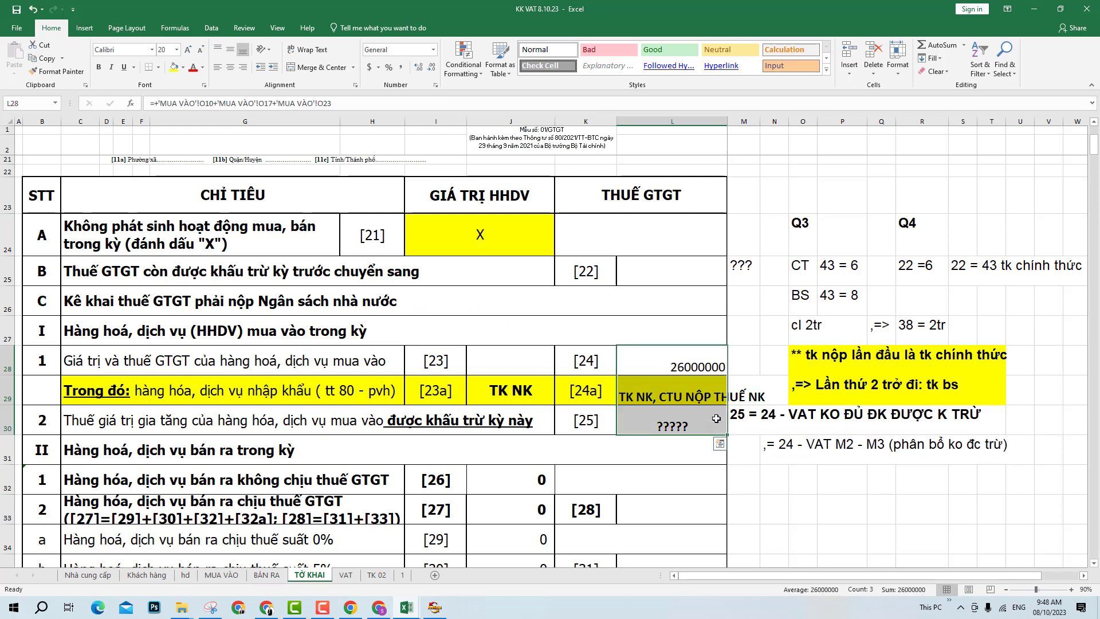
pyautogui.click(401, 67)
pyautogui.click(419, 67)
pyautogui.click(419, 68)
pyautogui.click(419, 67)
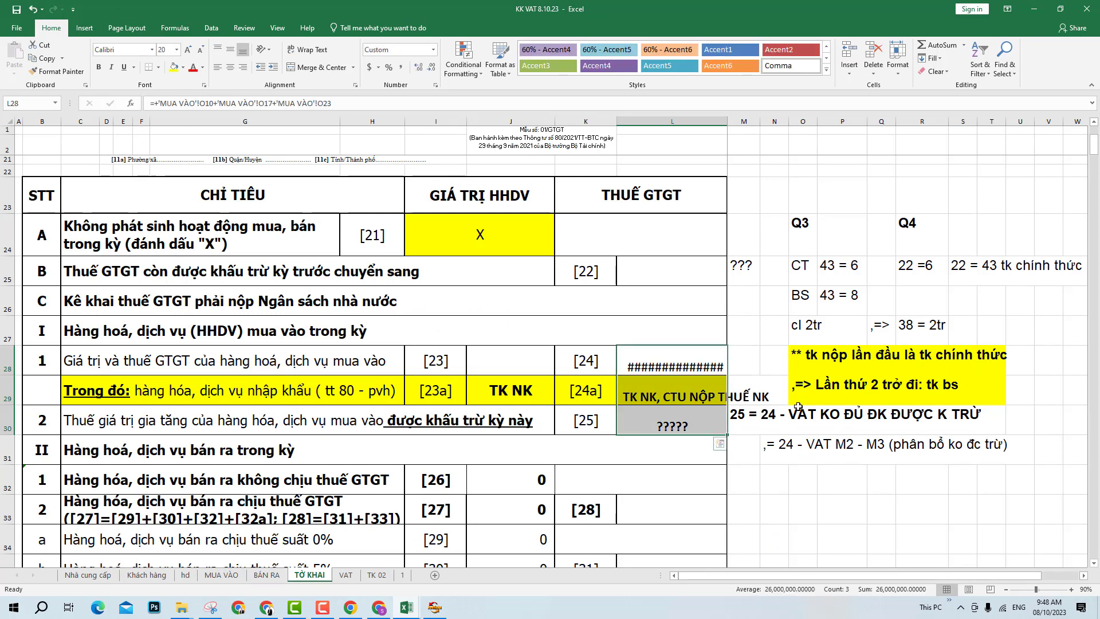
pyautogui.click(431, 67)
pyautogui.click(432, 67)
pyautogui.click(432, 67)
pyautogui.click(432, 67)
pyautogui.click(431, 67)
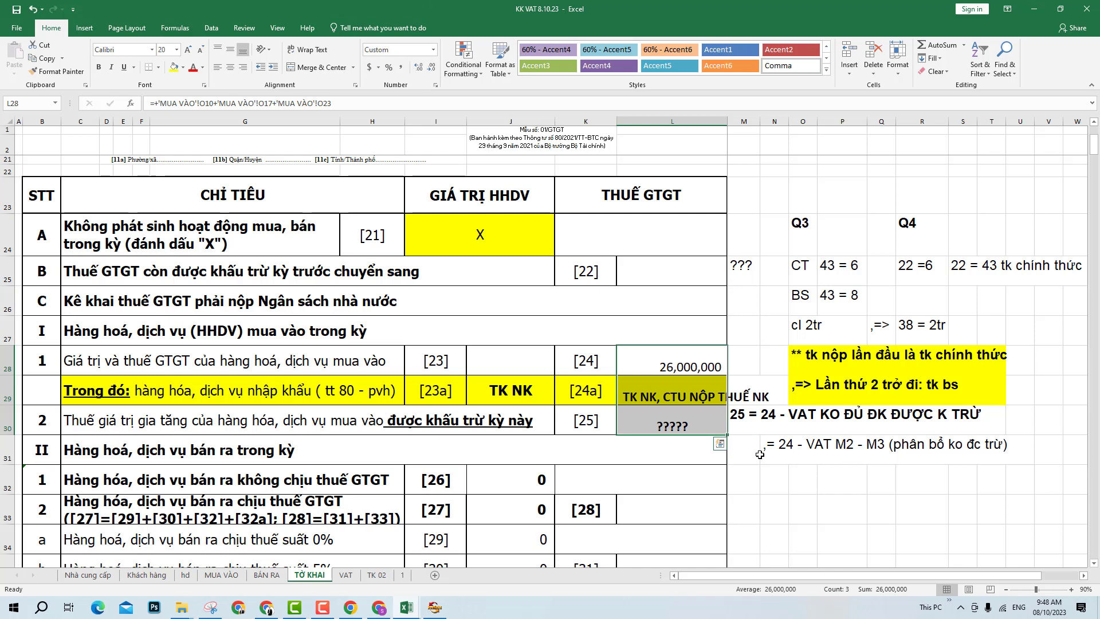
# - Calculate indicator [25] in L30 as L28 minus MUA VÀO cells O17 and O26
pyautogui.click(699, 430)
pyautogui.write('+')
pyautogui.click(675, 366)
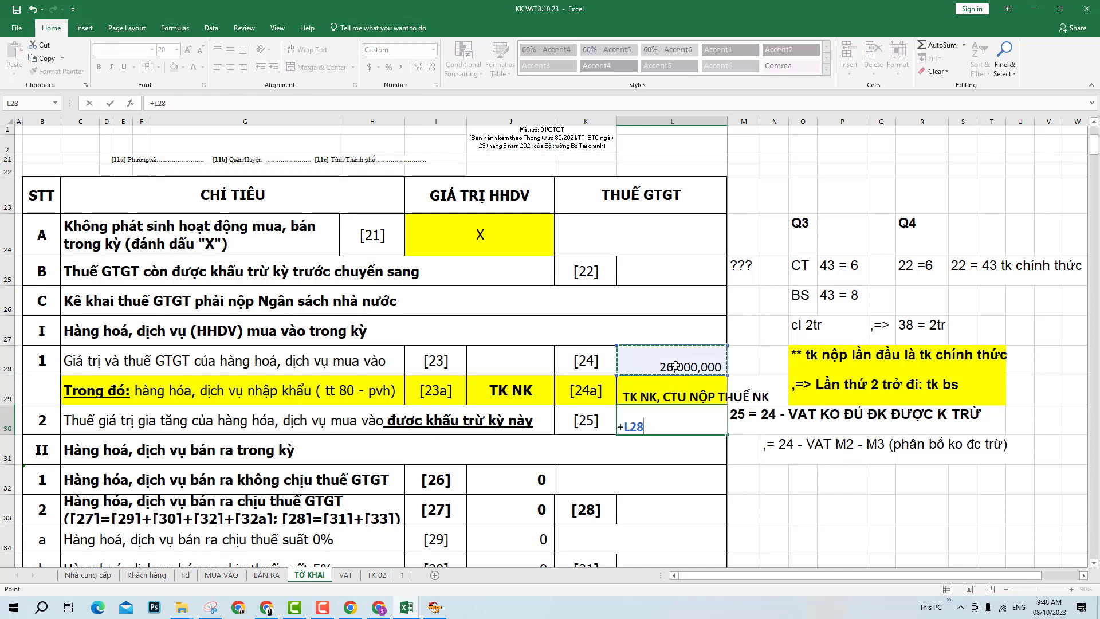
pyautogui.write('-')
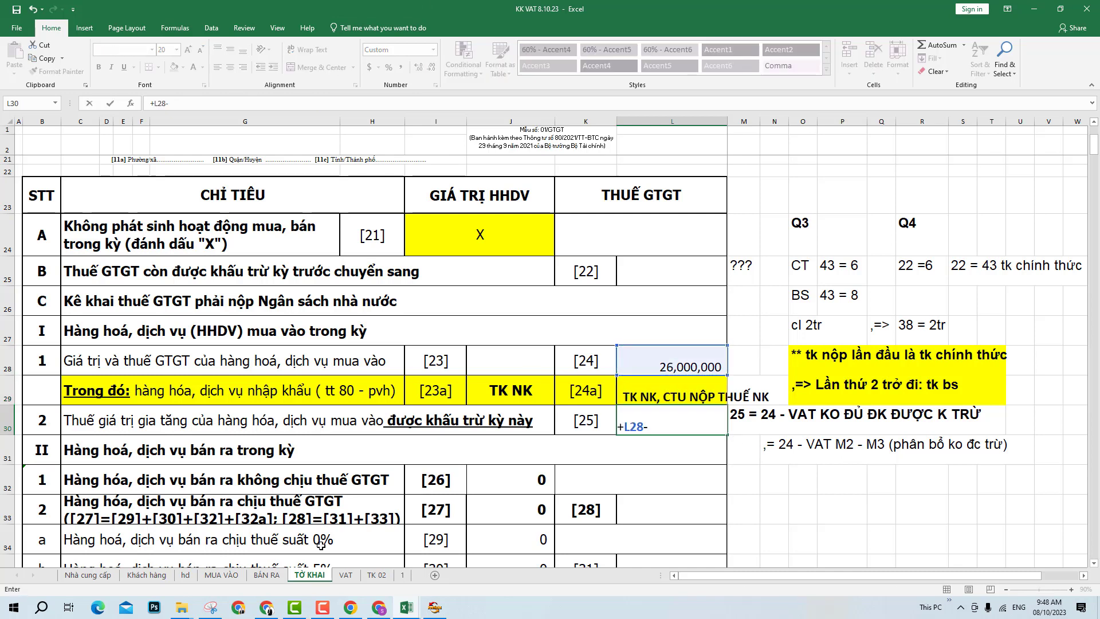
pyautogui.click(221, 574)
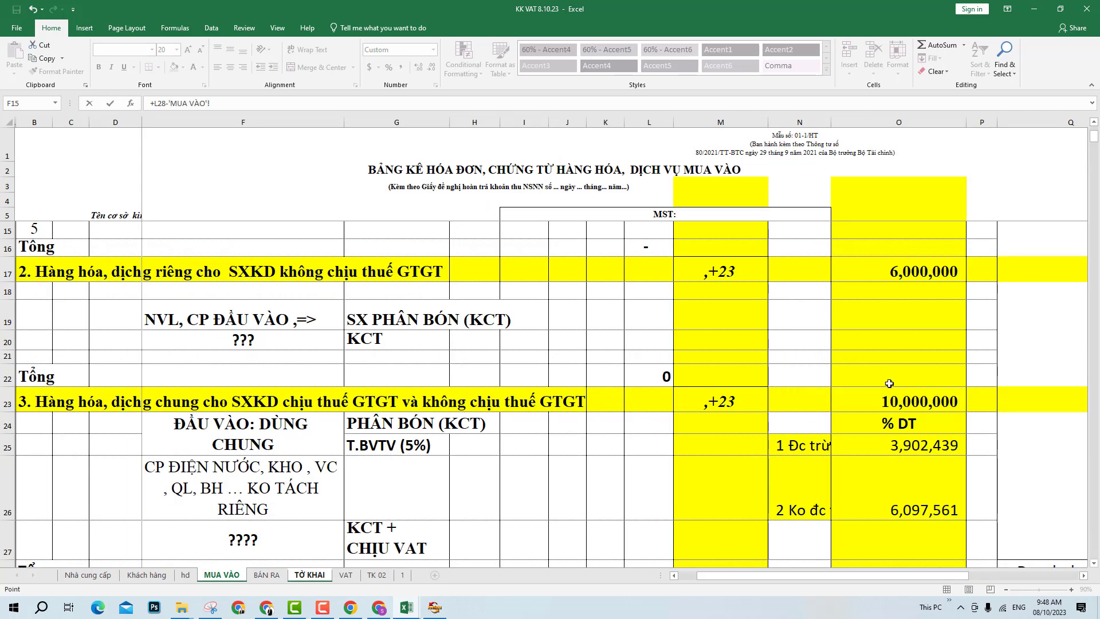
pyautogui.click(885, 281)
pyautogui.write('-')
pyautogui.click(847, 502)
pyautogui.press('Return')
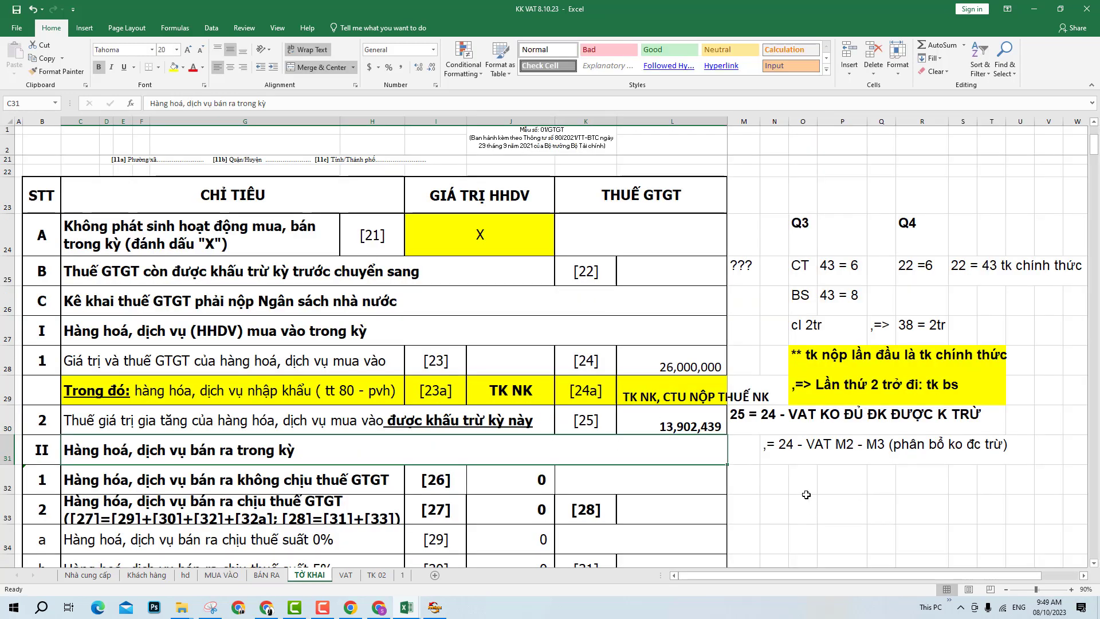
# - Review the [24] and [25] tax formulas against the deductible VAT notes beside them, then the sales indicators below
pyautogui.click(659, 364)
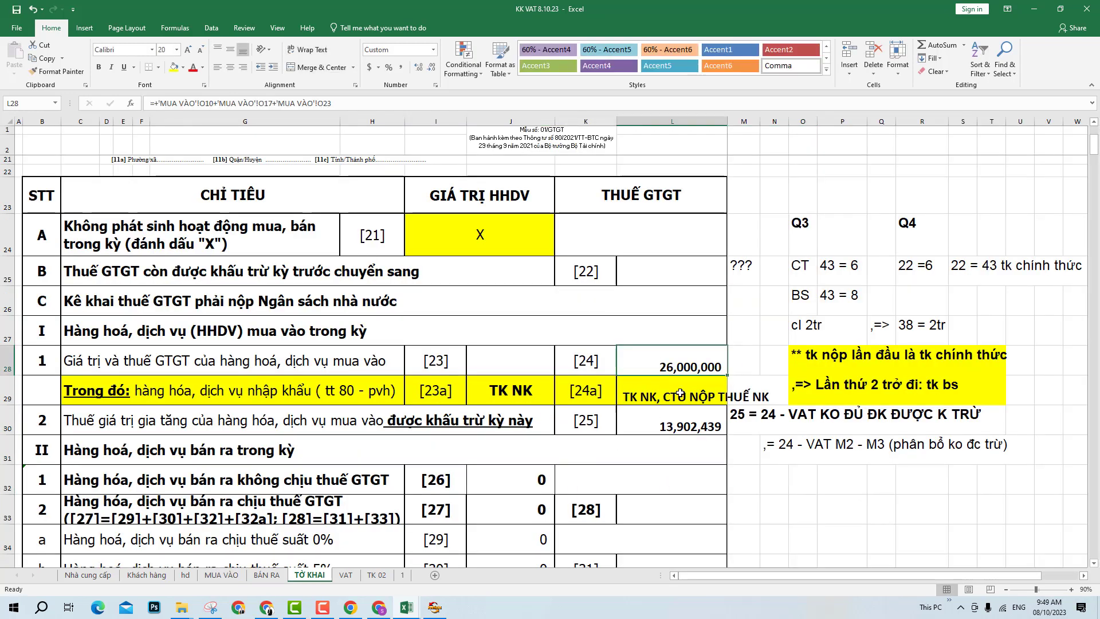
pyautogui.click(776, 476)
pyautogui.click(679, 432)
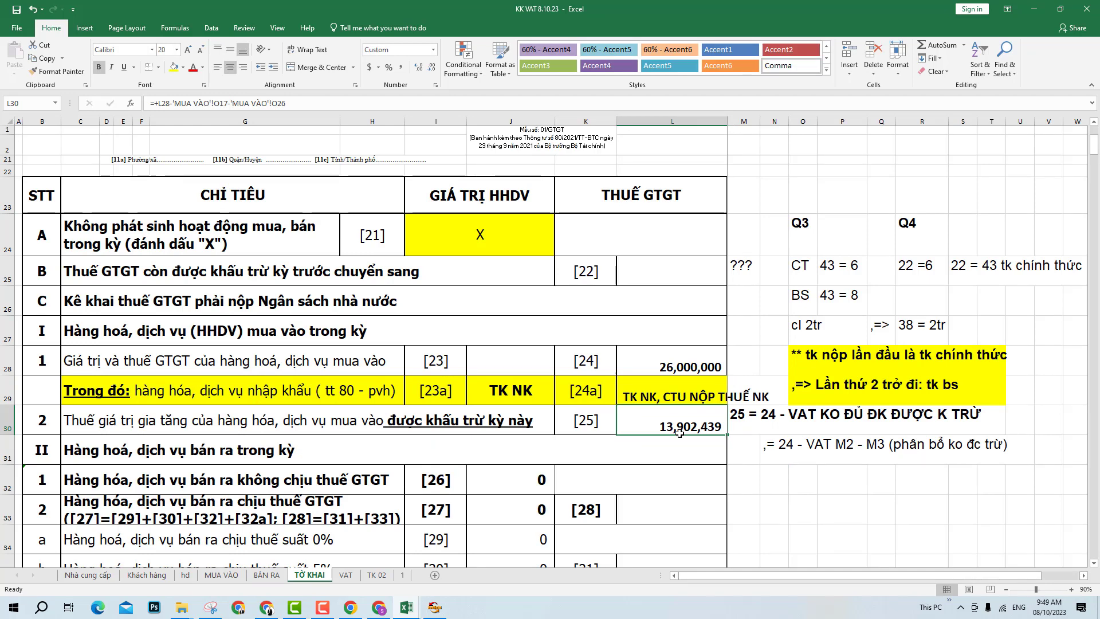
pyautogui.click(794, 481)
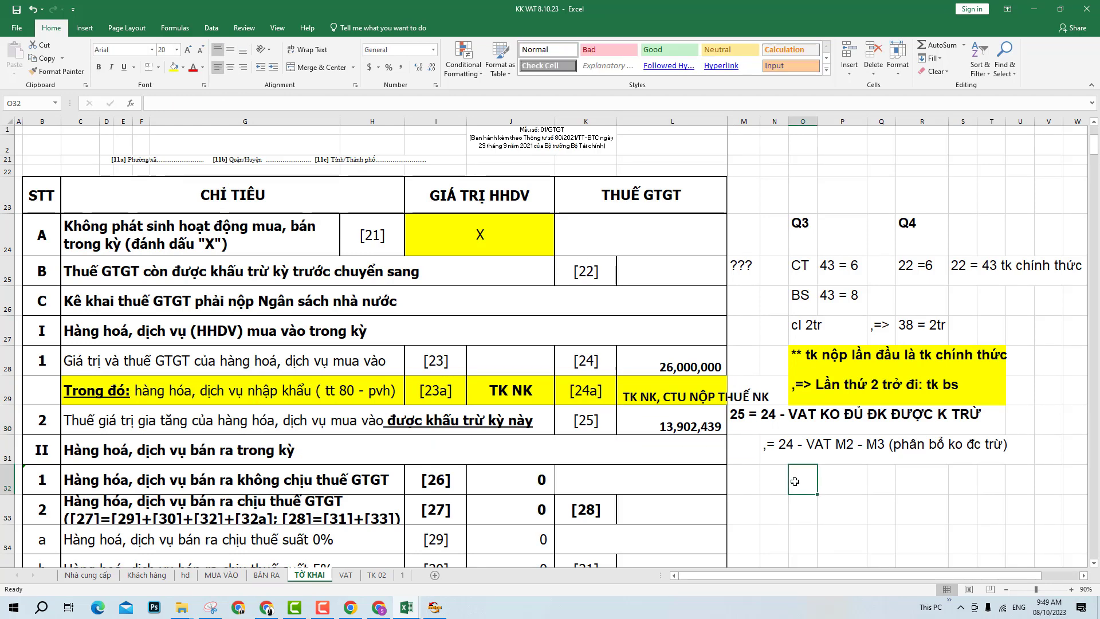
pyautogui.click(690, 435)
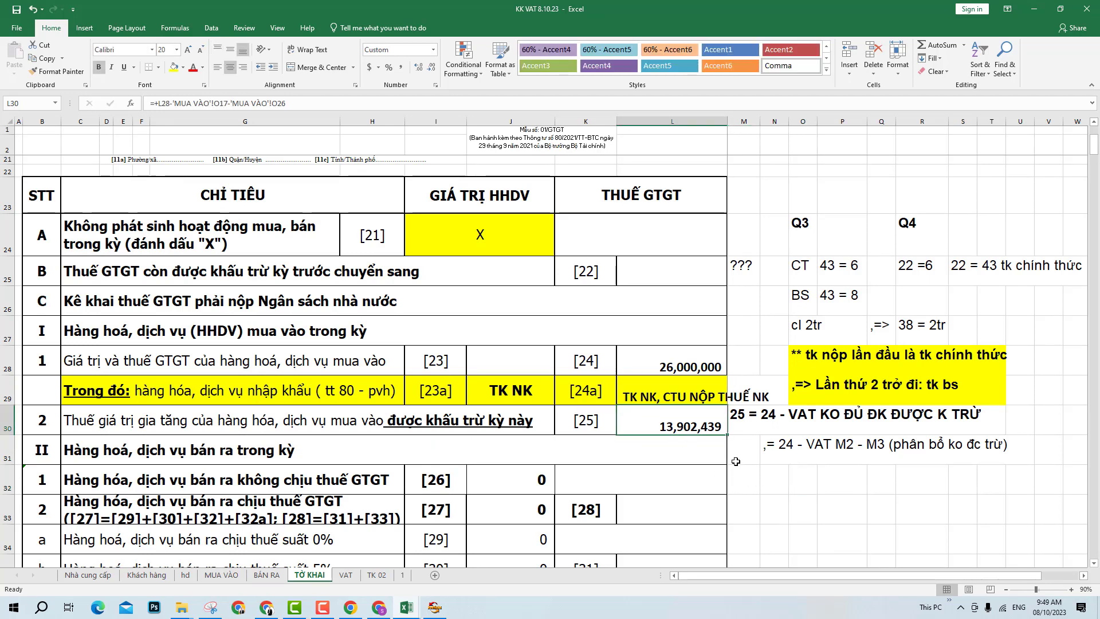
pyautogui.click(757, 420)
pyautogui.click(893, 534)
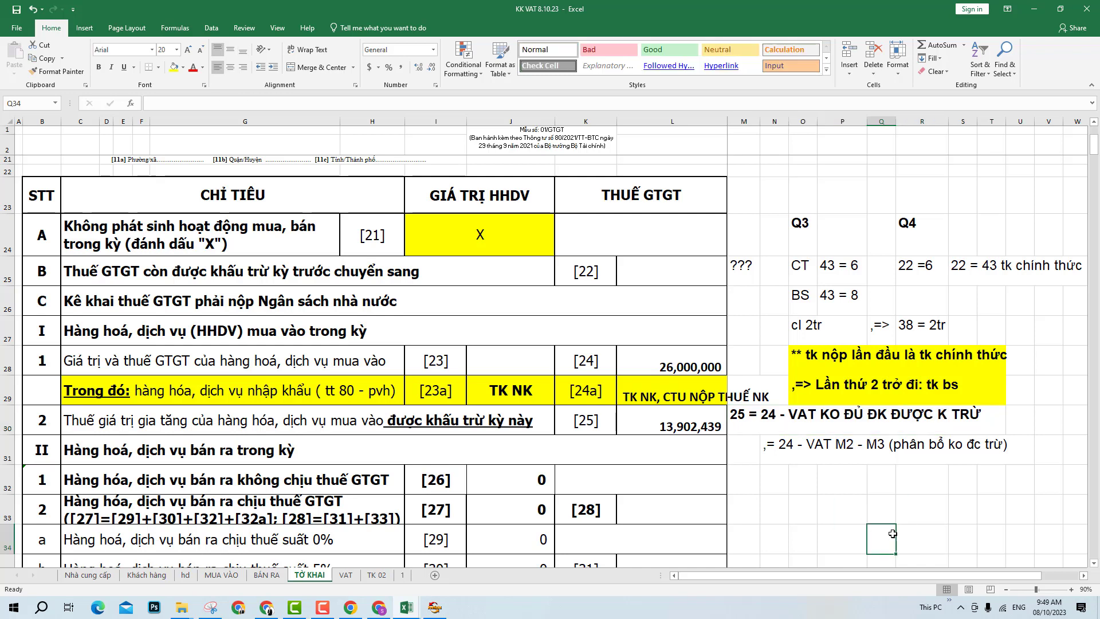
pyautogui.click(803, 503)
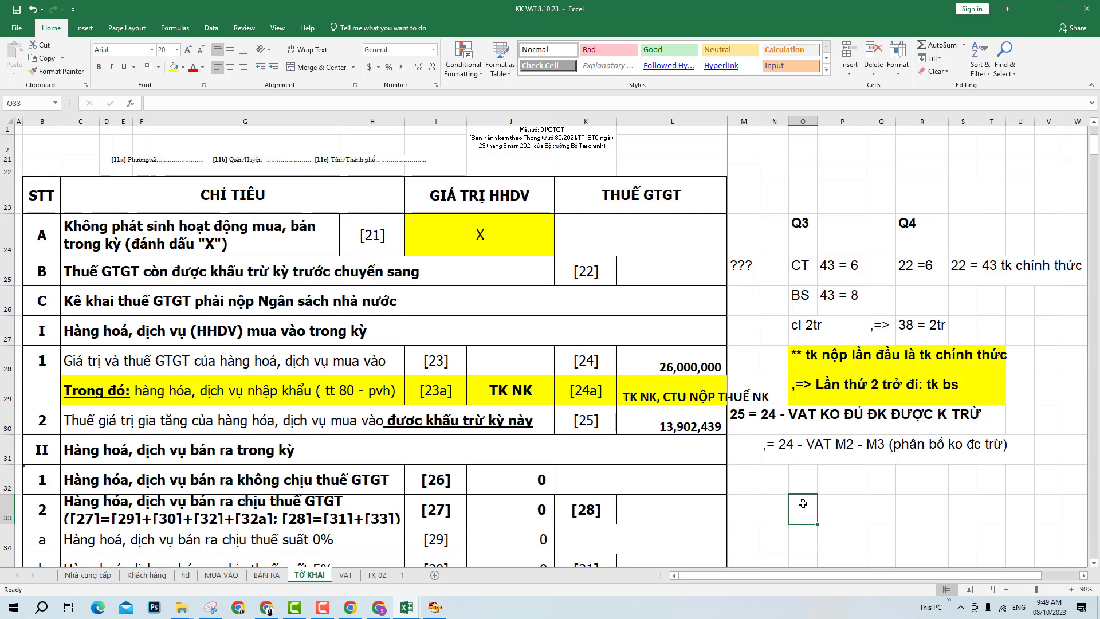
pyautogui.scroll(-2, 677, 475)
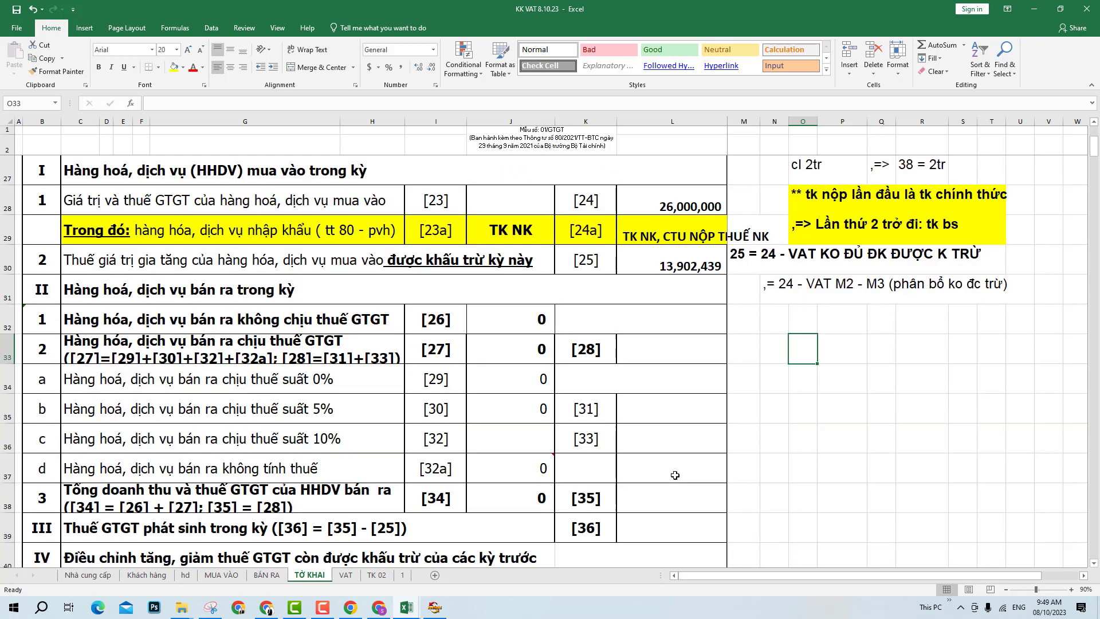
pyautogui.click(782, 465)
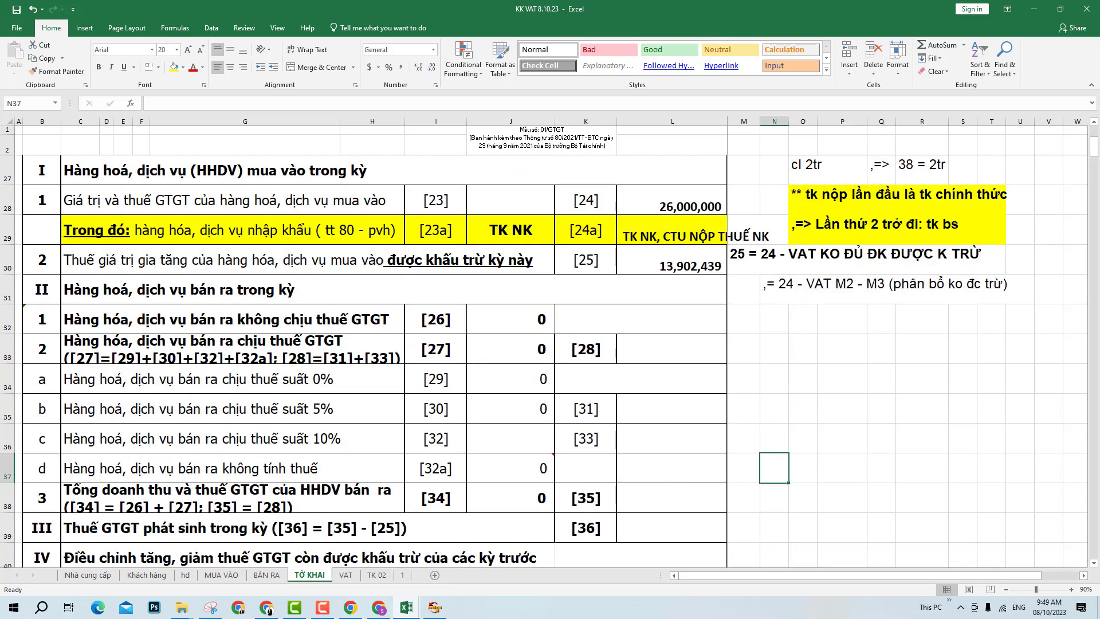
# - Check the participants' latest chat replies in Google Meet and return to the TỜ KHAI sheet in Excel
pyautogui.click(378, 607)
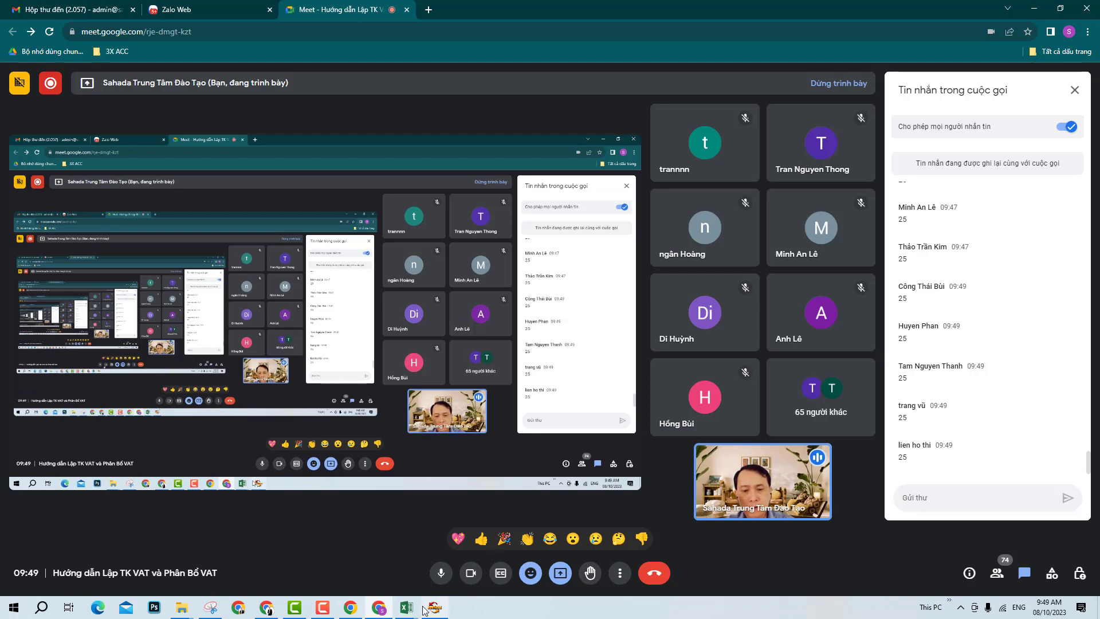
pyautogui.moveTo(406, 607)
pyautogui.click(485, 547)
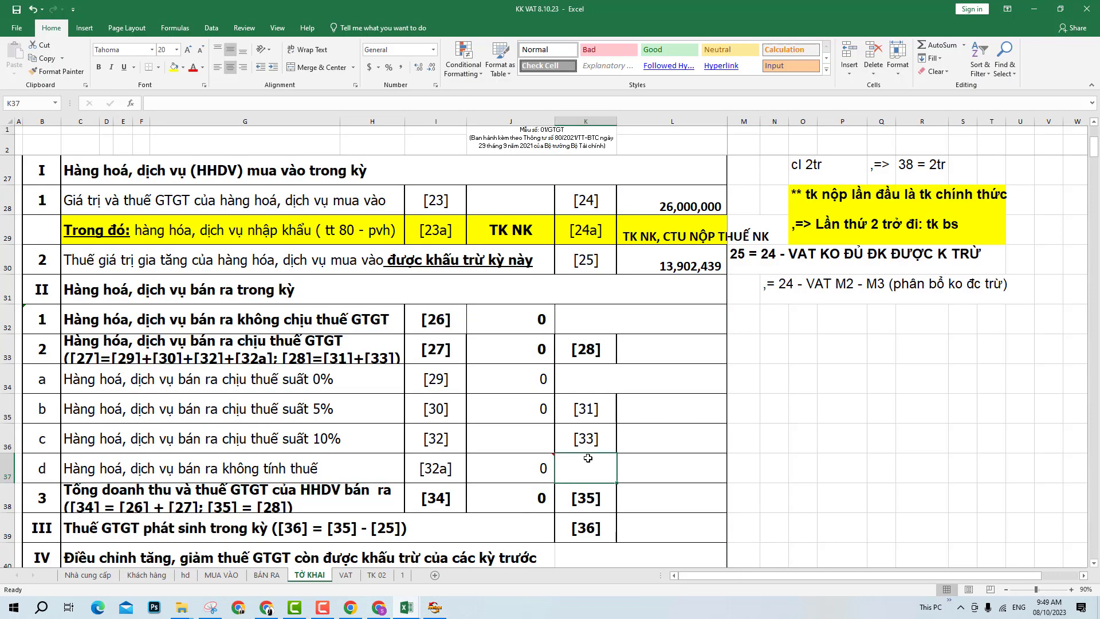
# - Increase the height of row 33 to fit both lines of the indicator [27] description
pyautogui.moveTo(5, 364); pyautogui.dragTo(10, 380)
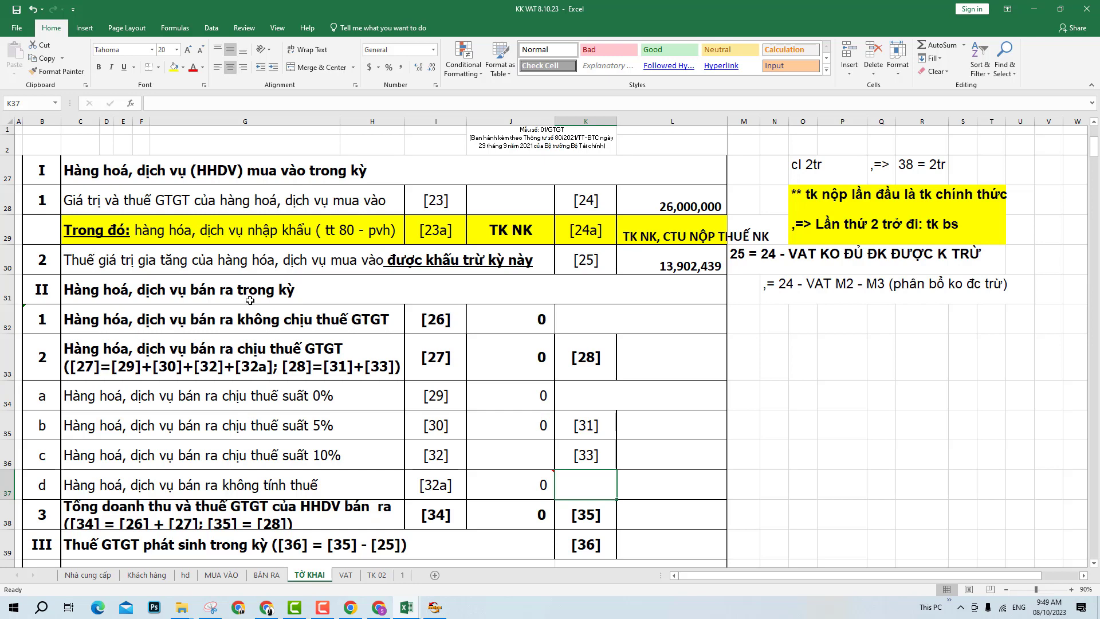
# - Review the non-taxable sales row, indicator [26], under section II of the TỜ KHAI sheet
pyautogui.moveTo(35, 330); pyautogui.dragTo(670, 324)
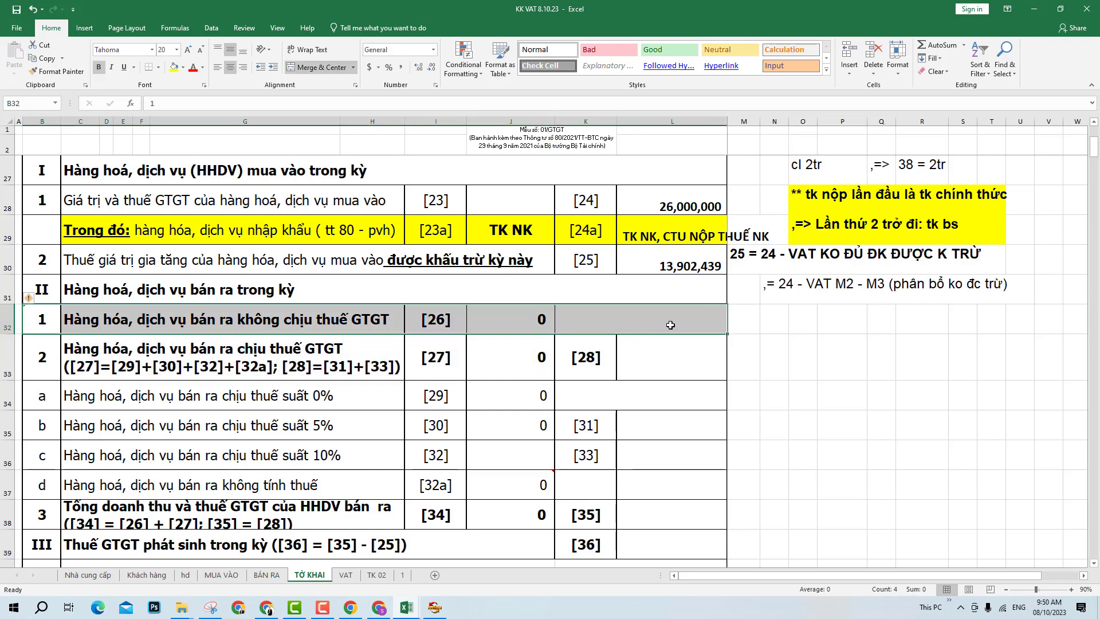
pyautogui.scroll(1, 671, 324)
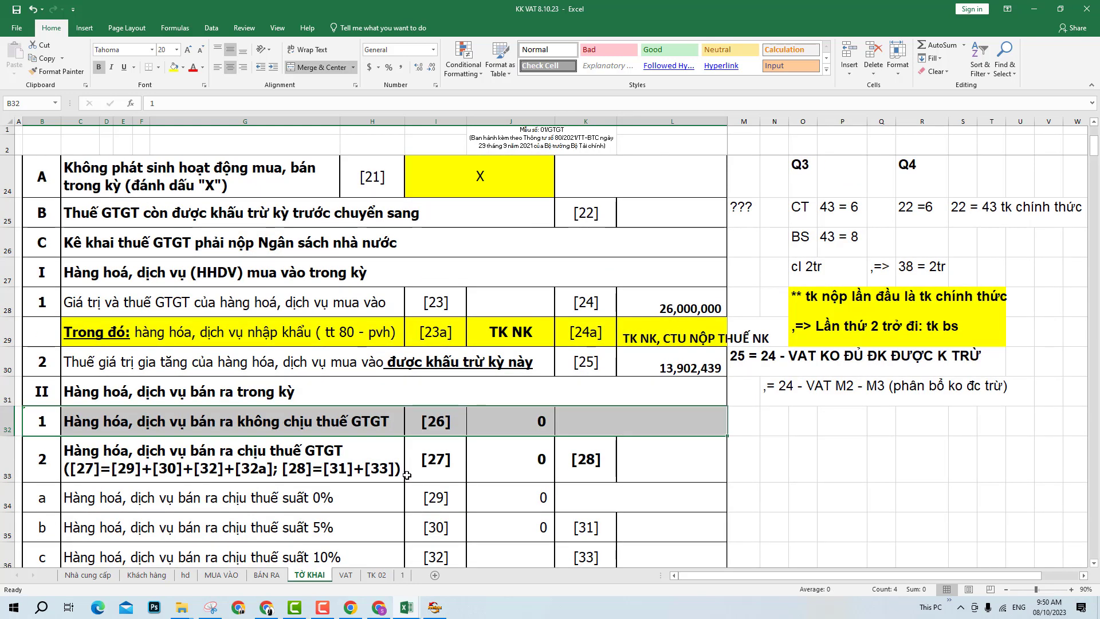
pyautogui.scroll(-1, 407, 475)
pyautogui.click(766, 320)
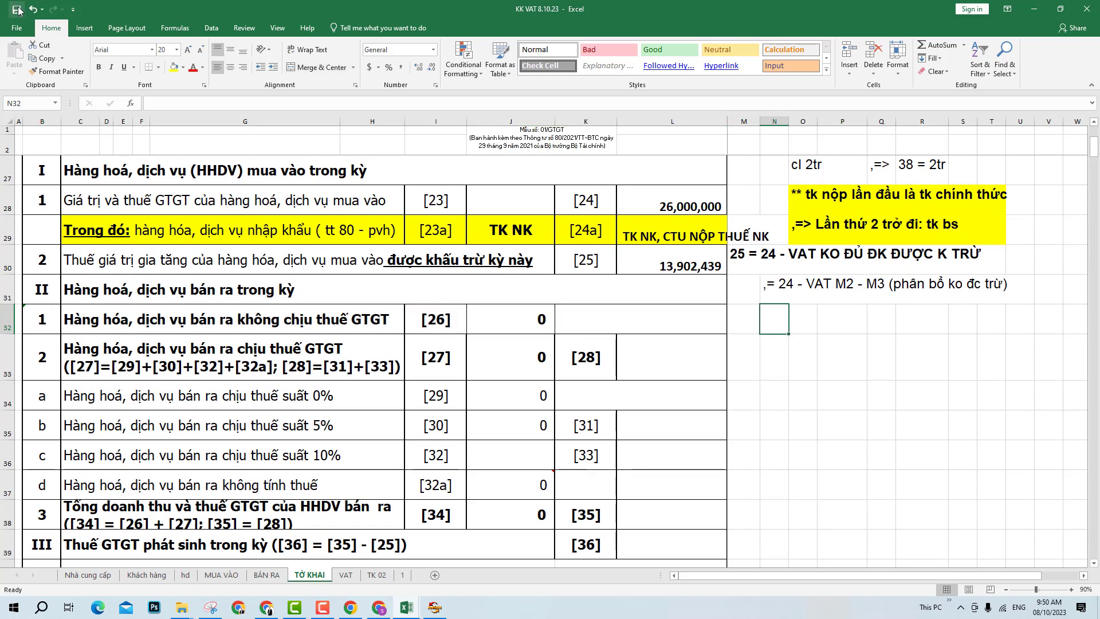
pyautogui.click(55, 292)
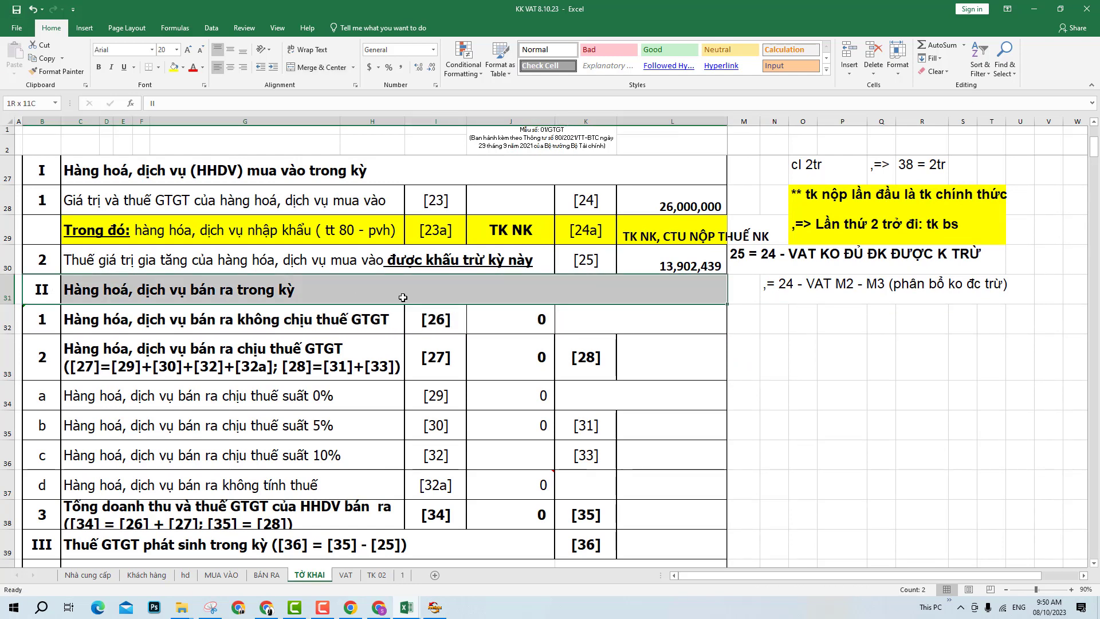
pyautogui.moveTo(56, 319); pyautogui.dragTo(526, 330)
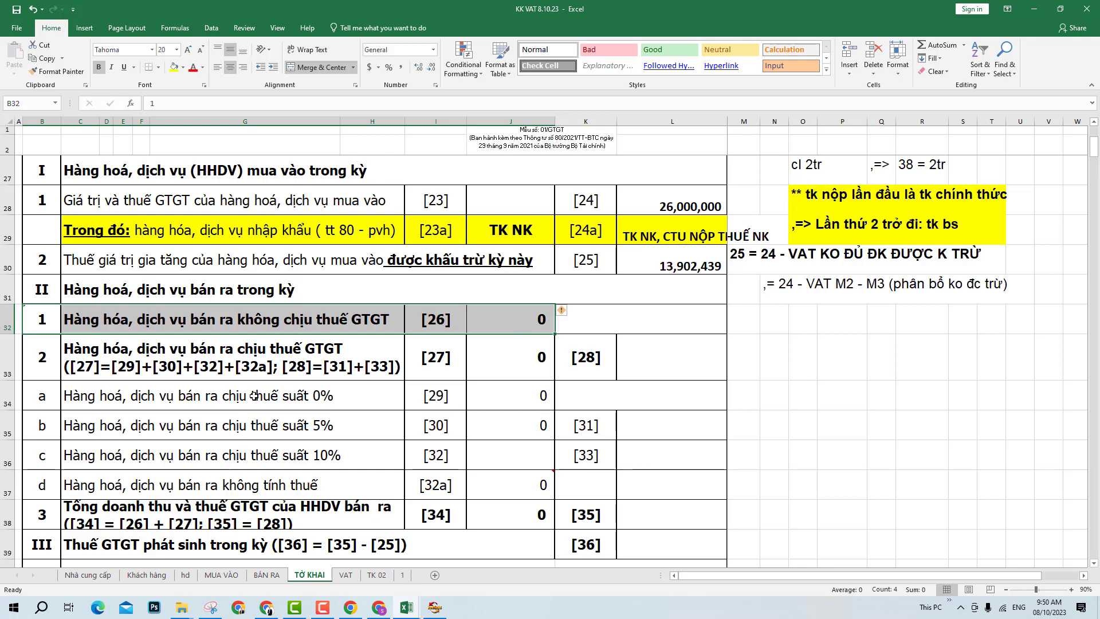
# - Increase the height of row 9, the non-taxable goods heading, on the BÁN RA sheet
pyautogui.click(266, 574)
pyautogui.scroll(1, 309, 371)
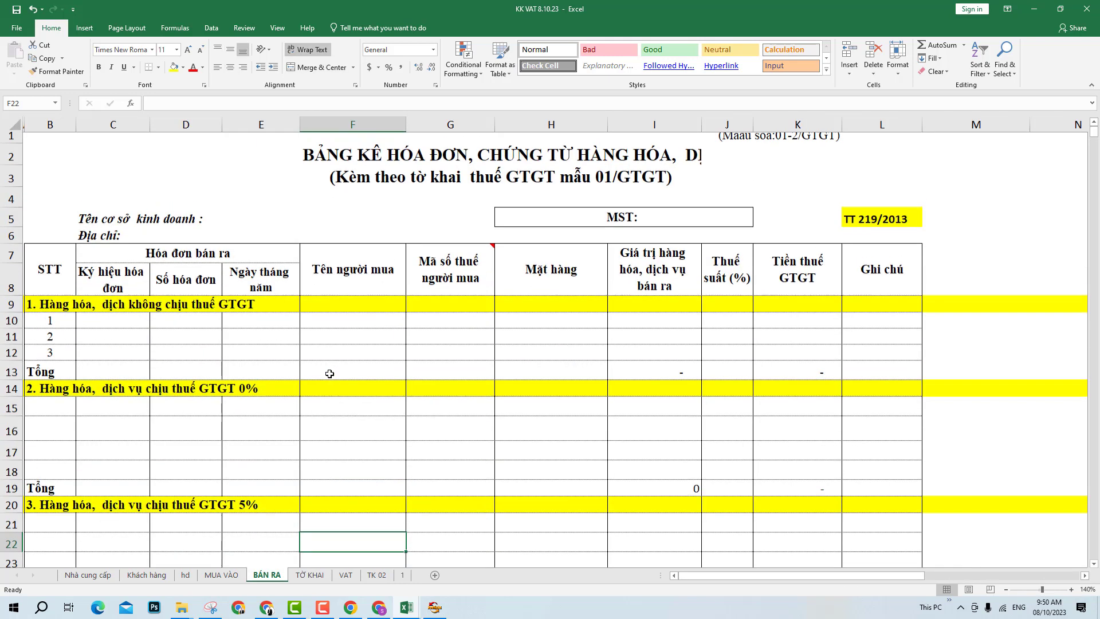
pyautogui.click(10, 311)
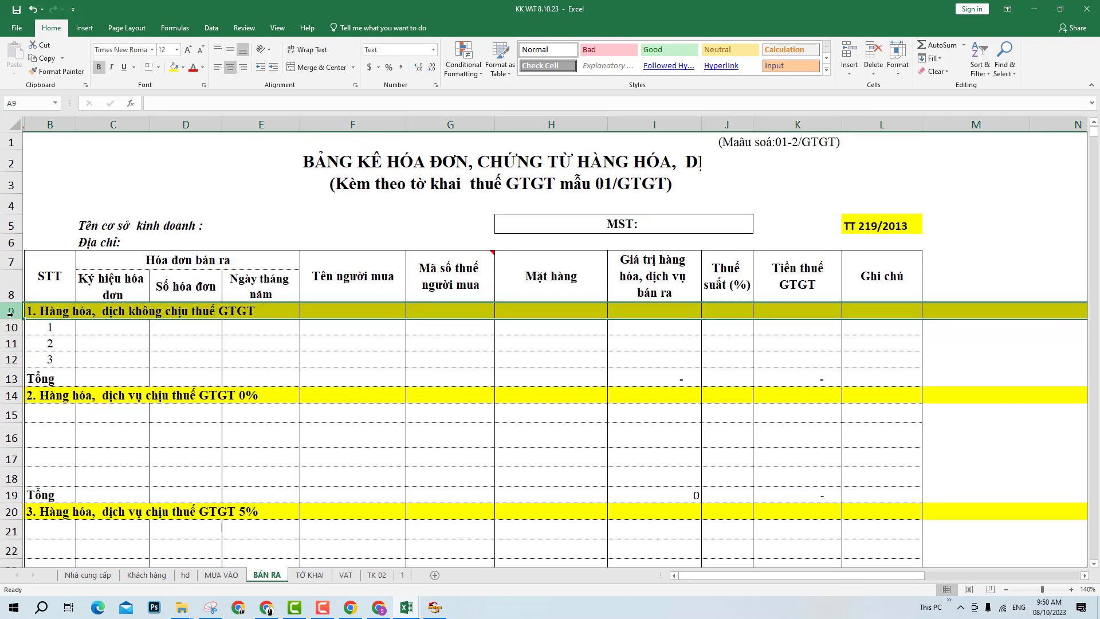
pyautogui.moveTo(10, 319); pyautogui.dragTo(20, 334)
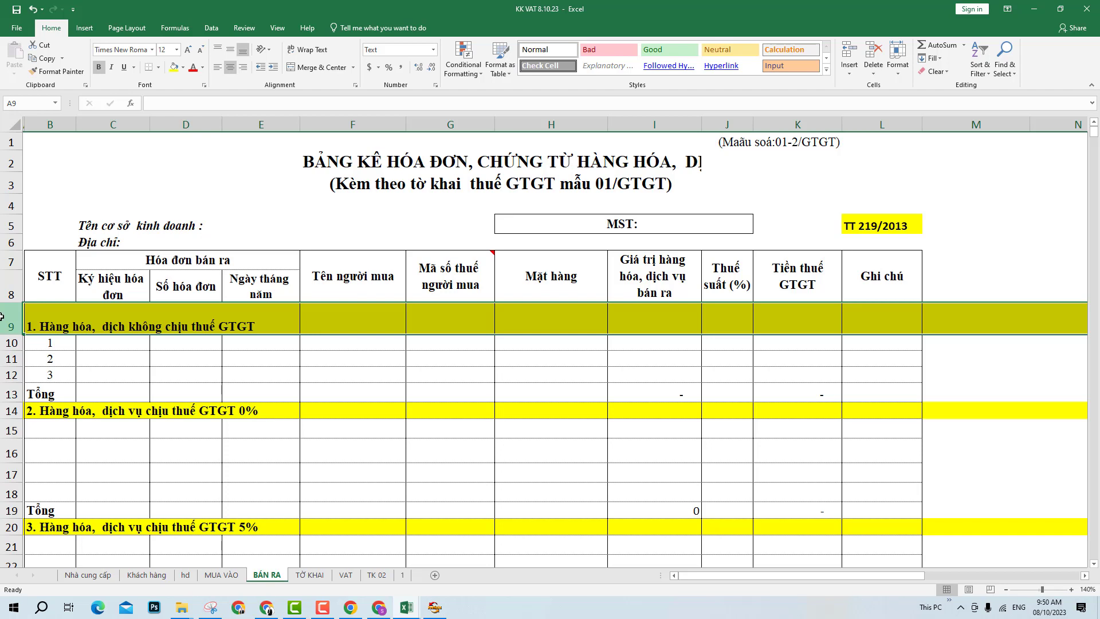
# - Review the TT 219/2013 reference and the empty invoice rows for non-taxable sales on BÁN RA
pyautogui.click(879, 229)
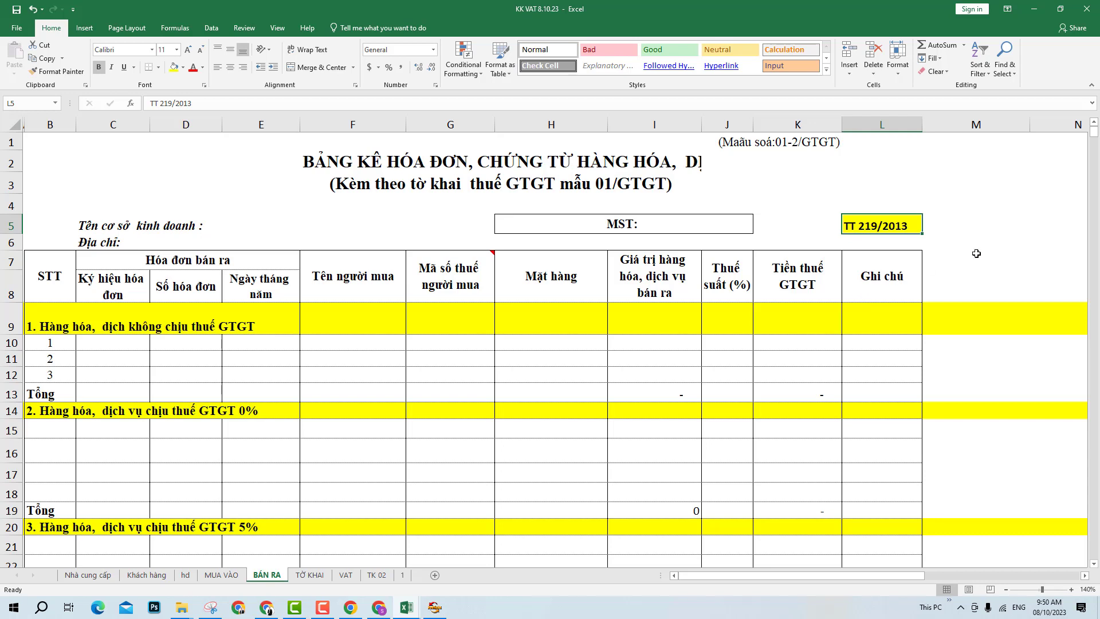
pyautogui.click(958, 226)
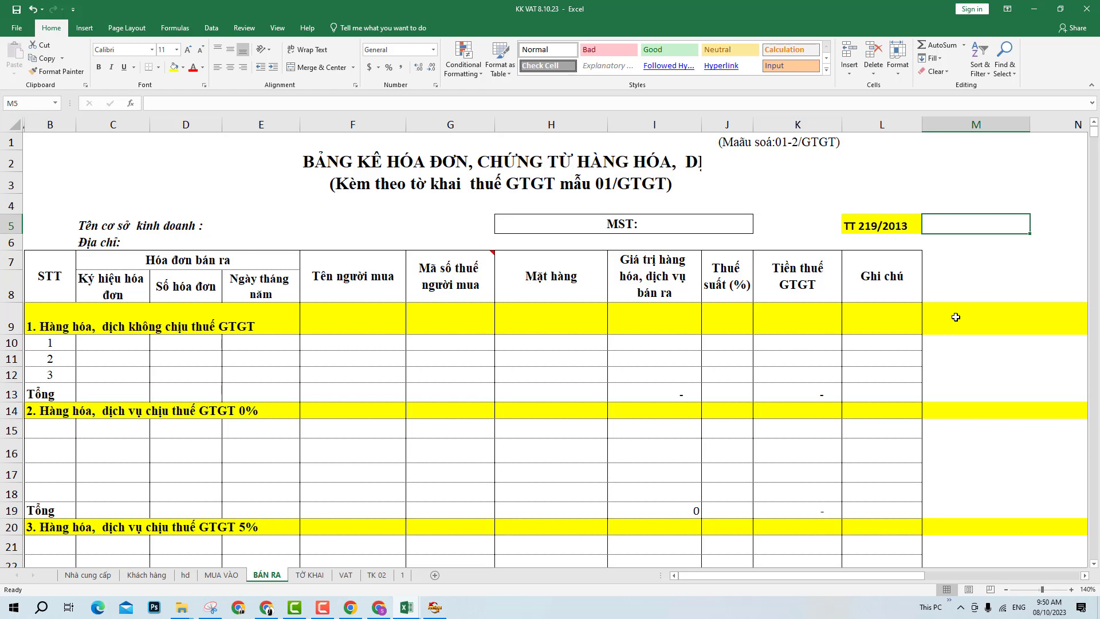
pyautogui.click(400, 351)
pyautogui.press('Right')
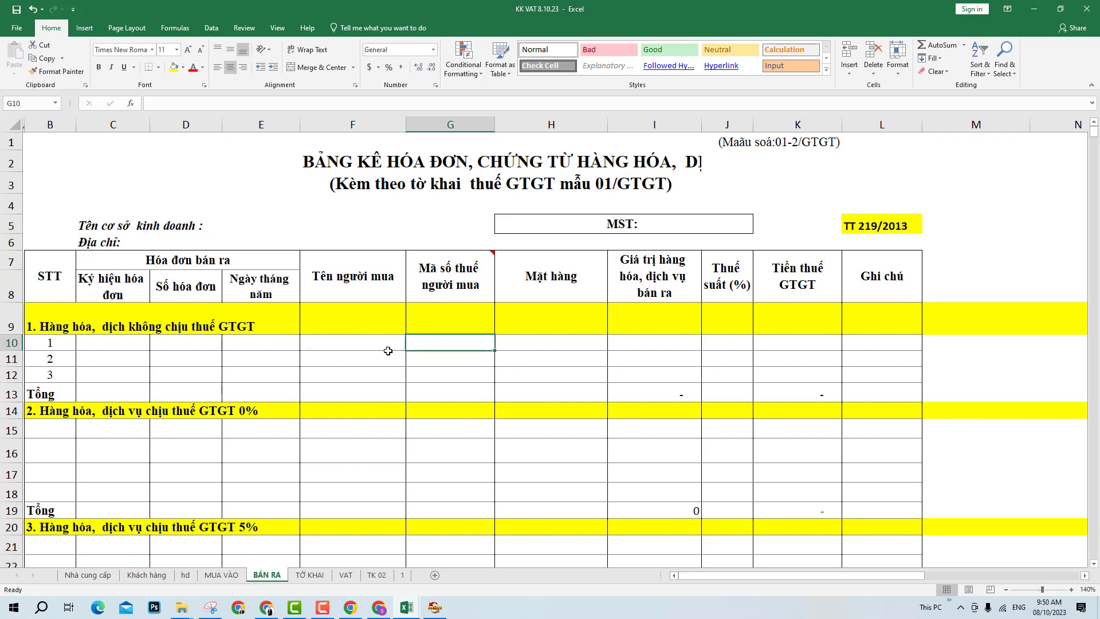
pyautogui.click(387, 350)
# - Switch to the Google Meet call, post "?" in the chat and read the participants' replies
pyautogui.click(378, 607)
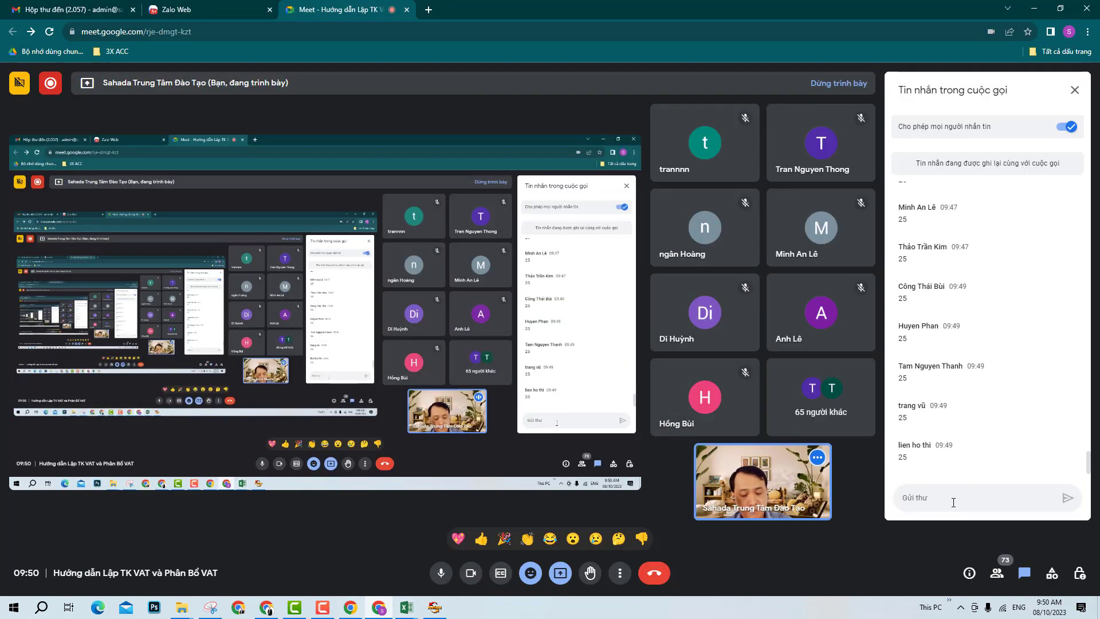
pyautogui.click(954, 503)
pyautogui.write('?')
pyautogui.press('Return')
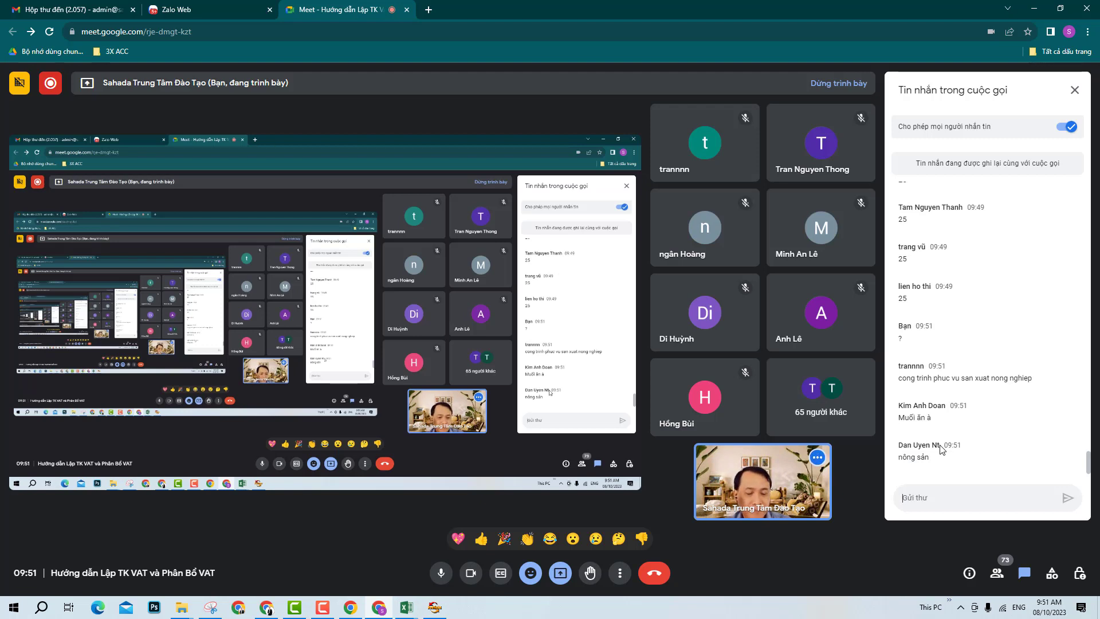
# - Return to the KK VAT 8.10.23 workbook in Excel and check the indicator [26] formula in J32 on TỜ KHAI
pyautogui.moveTo(407, 607)
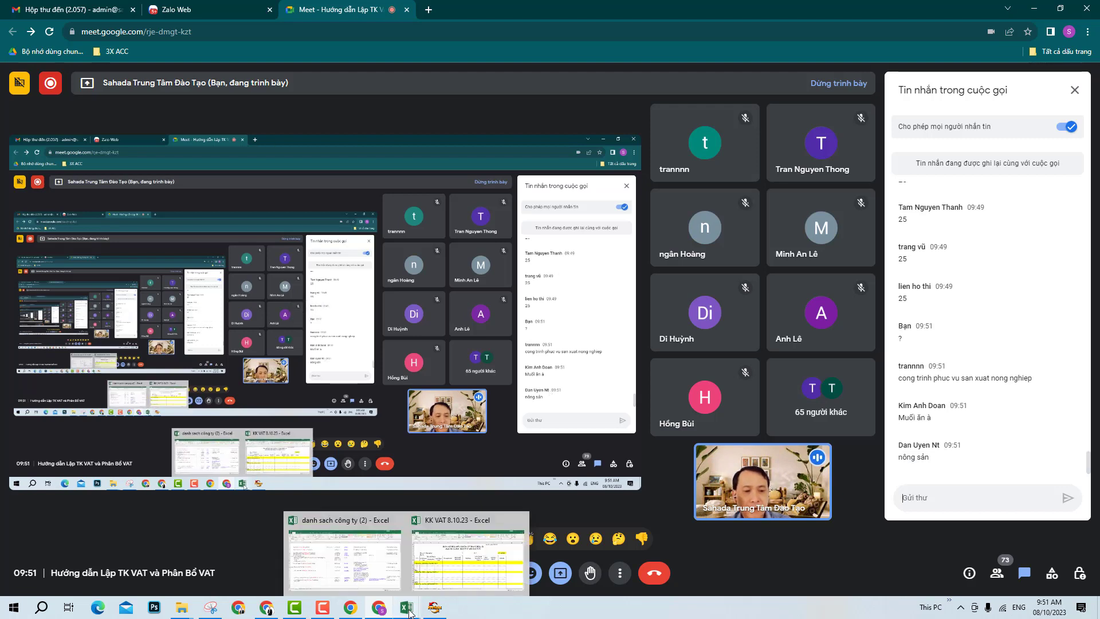
pyautogui.click(467, 550)
pyautogui.click(403, 389)
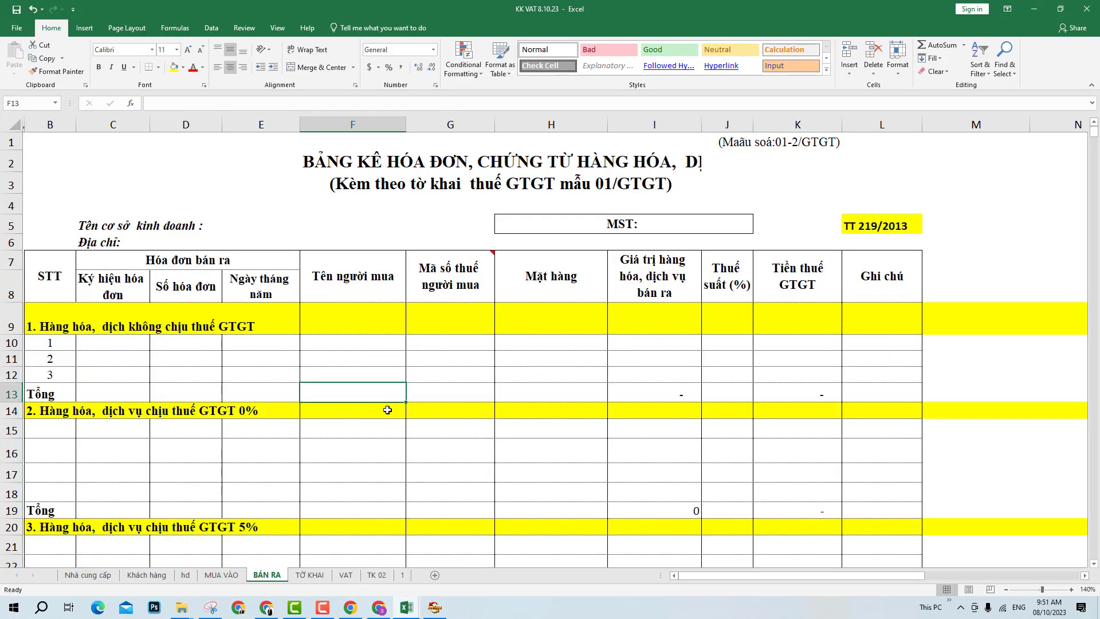
pyautogui.click(322, 577)
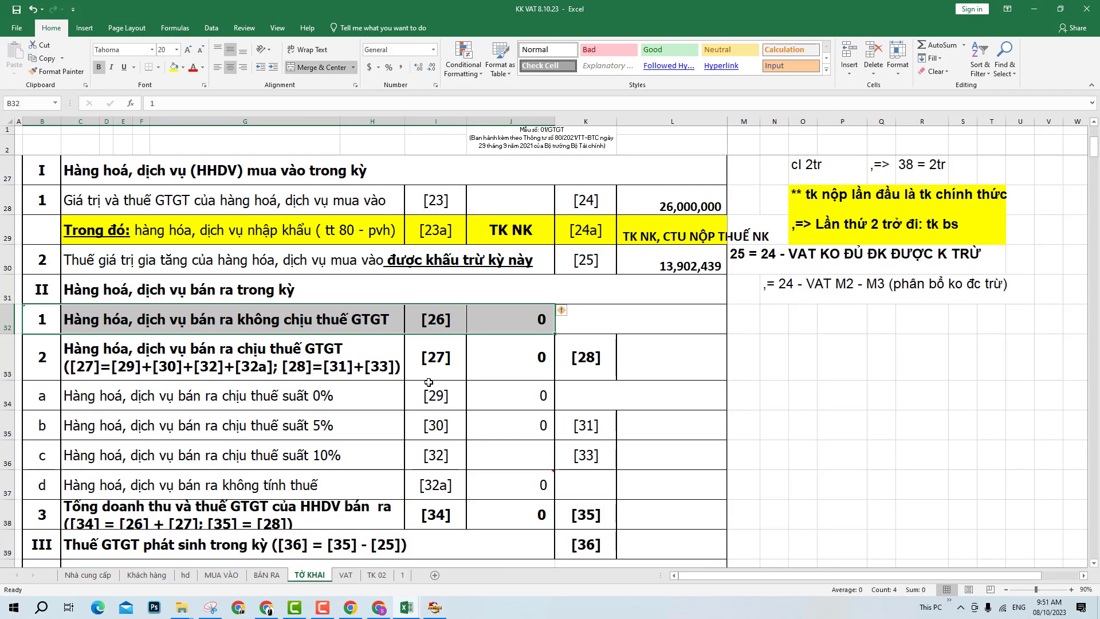
pyautogui.click(542, 319)
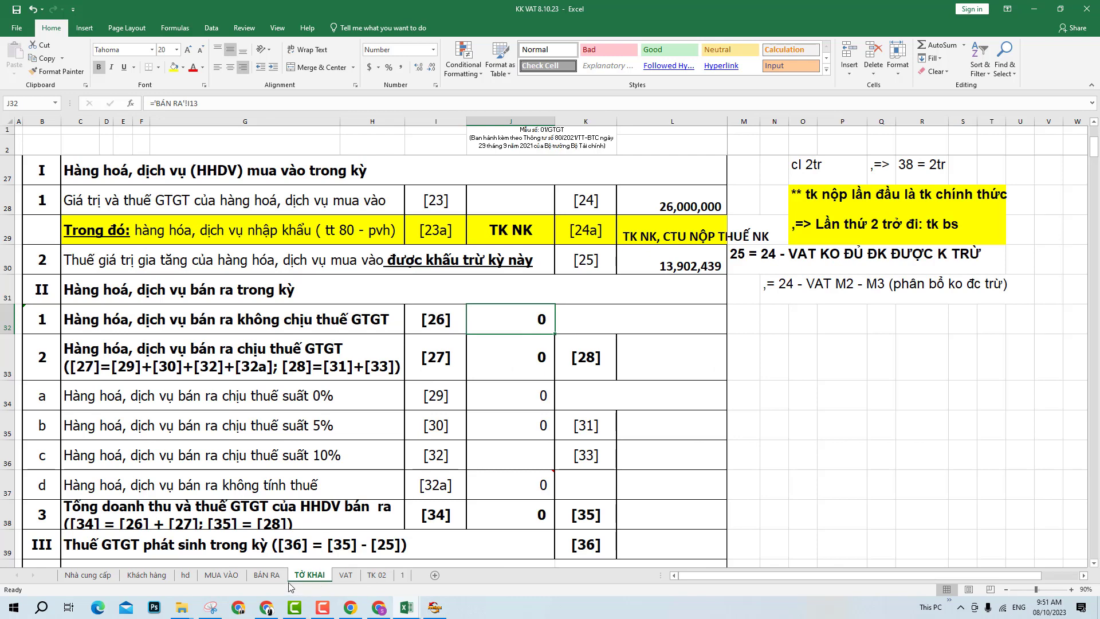
# - Enter 26 in cell I9 of the BÁN RA sheet and set its font size to 26
pyautogui.hotkey('ctrl', 'pageup')
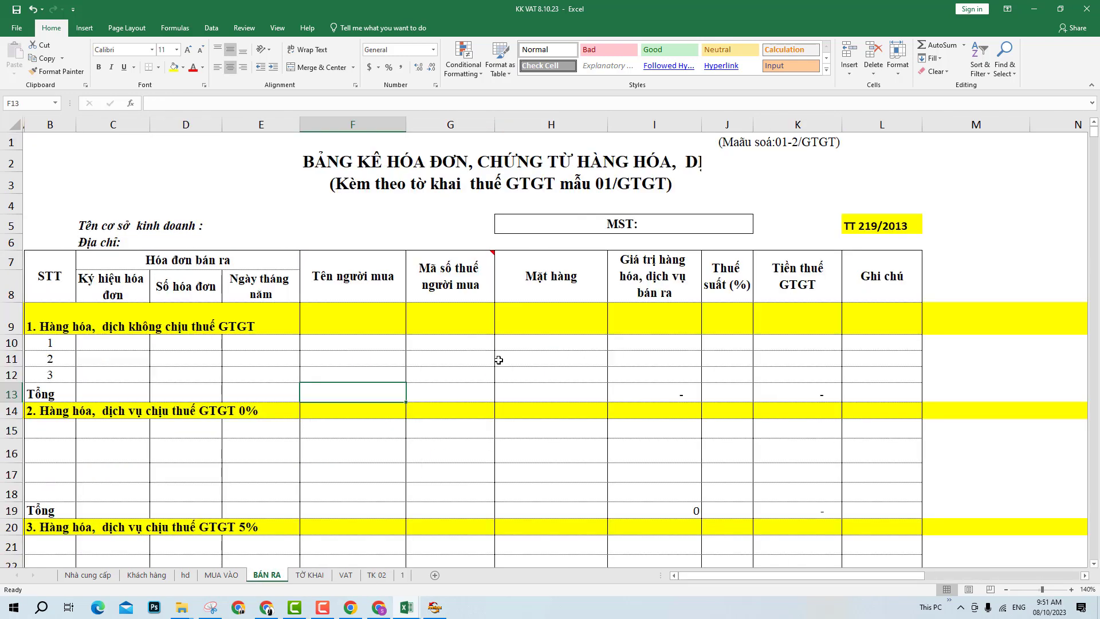
pyautogui.click(682, 322)
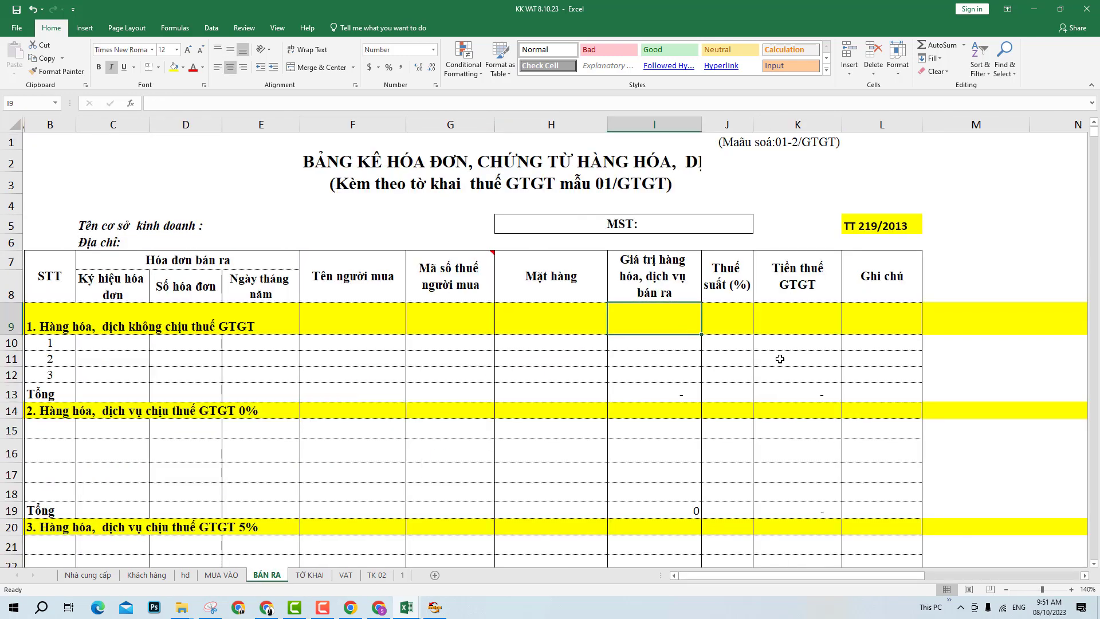
pyautogui.write('26')
pyautogui.press('Return')
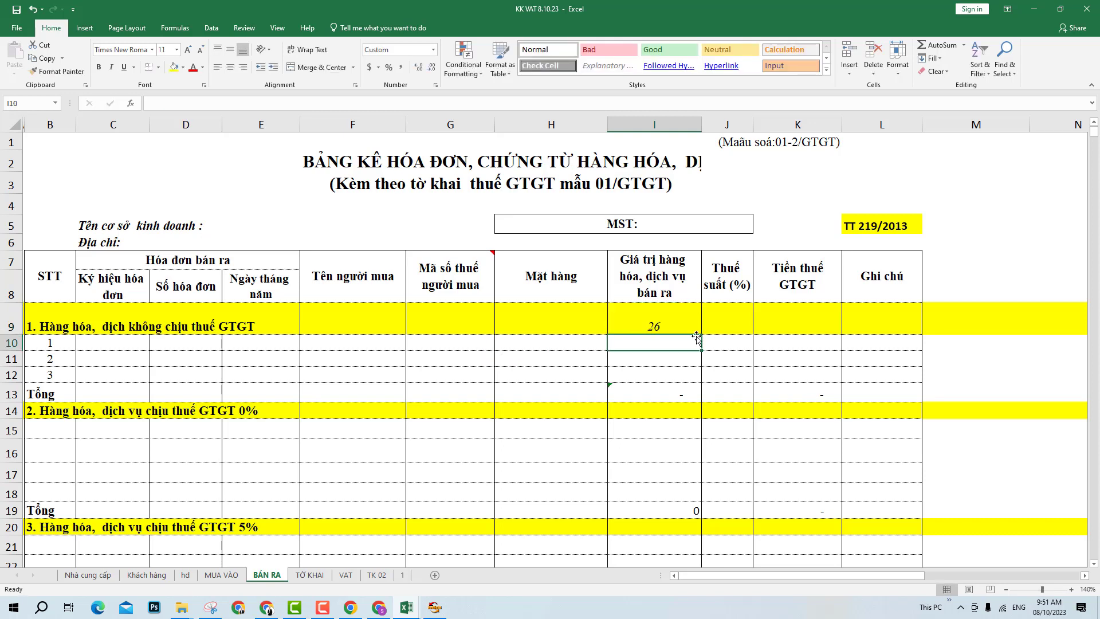
pyautogui.click(666, 324)
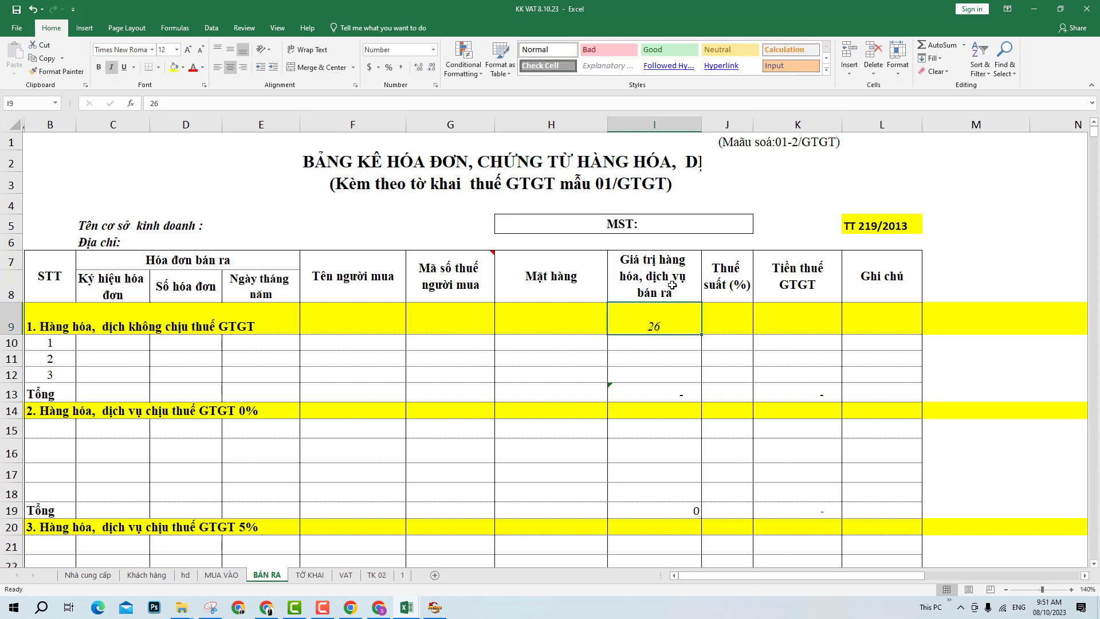
pyautogui.click(177, 51)
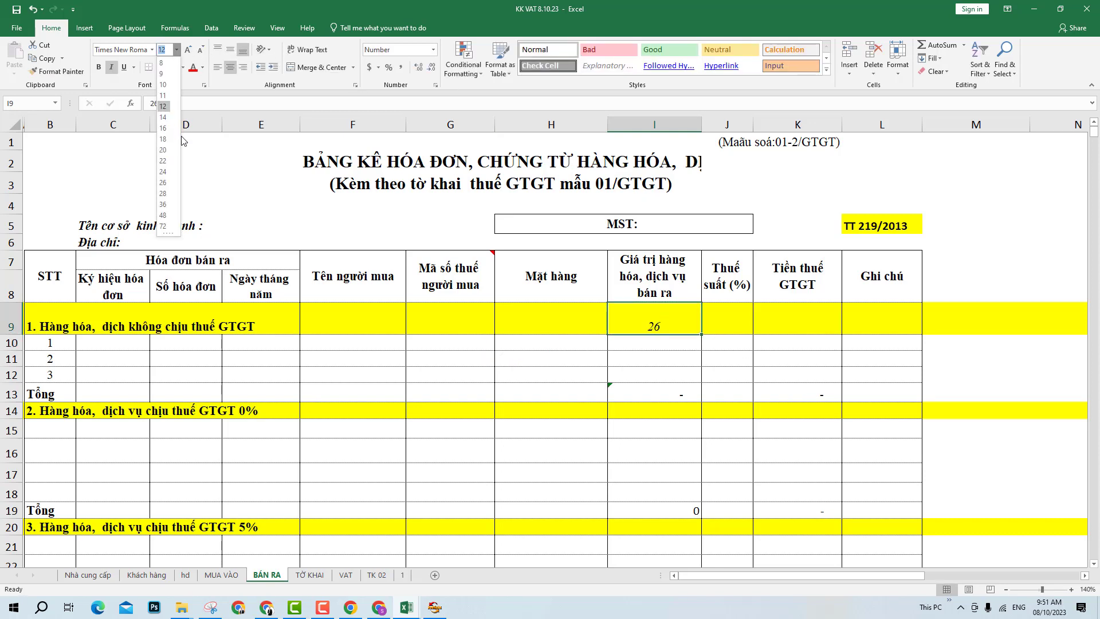
pyautogui.click(163, 183)
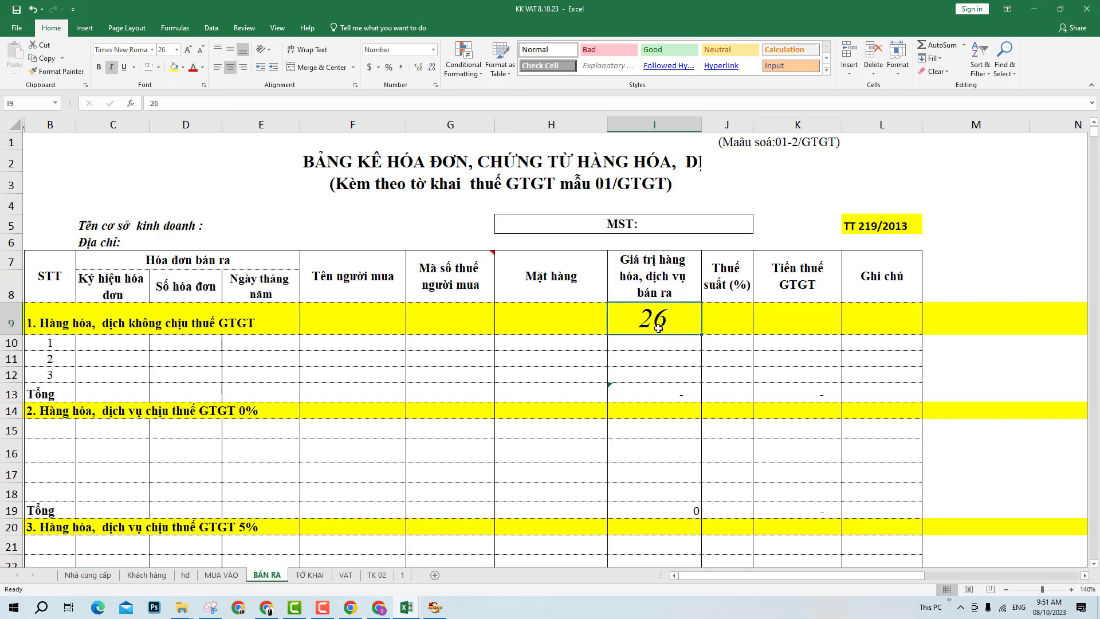
# - Set the font size of cell I14, in the 0% VAT sales heading row, to 26
pyautogui.click(681, 415)
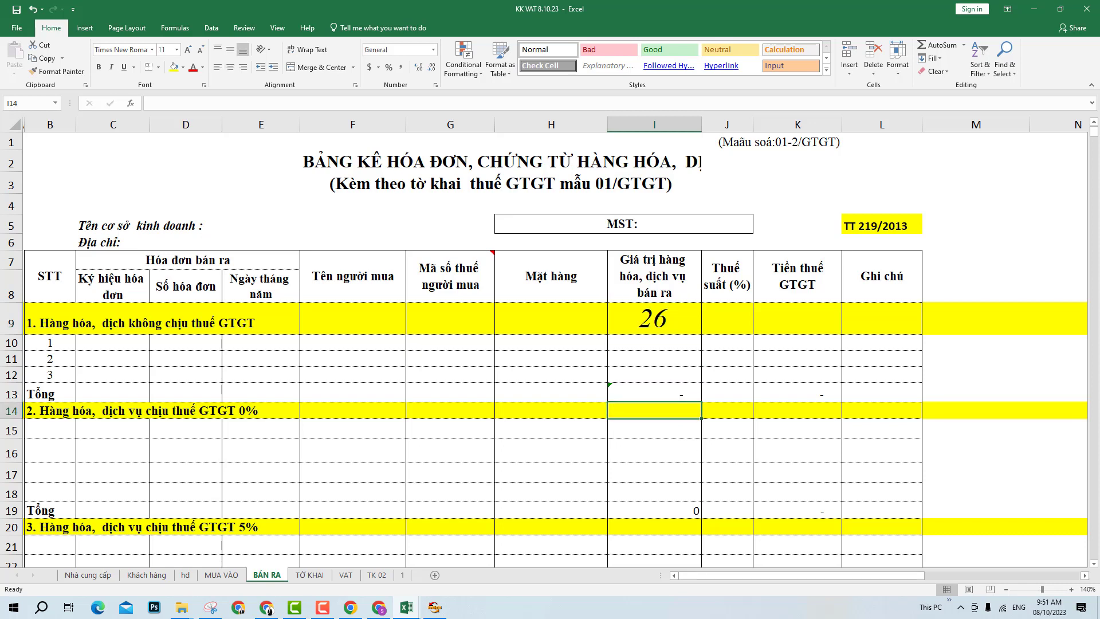
pyautogui.click(176, 50)
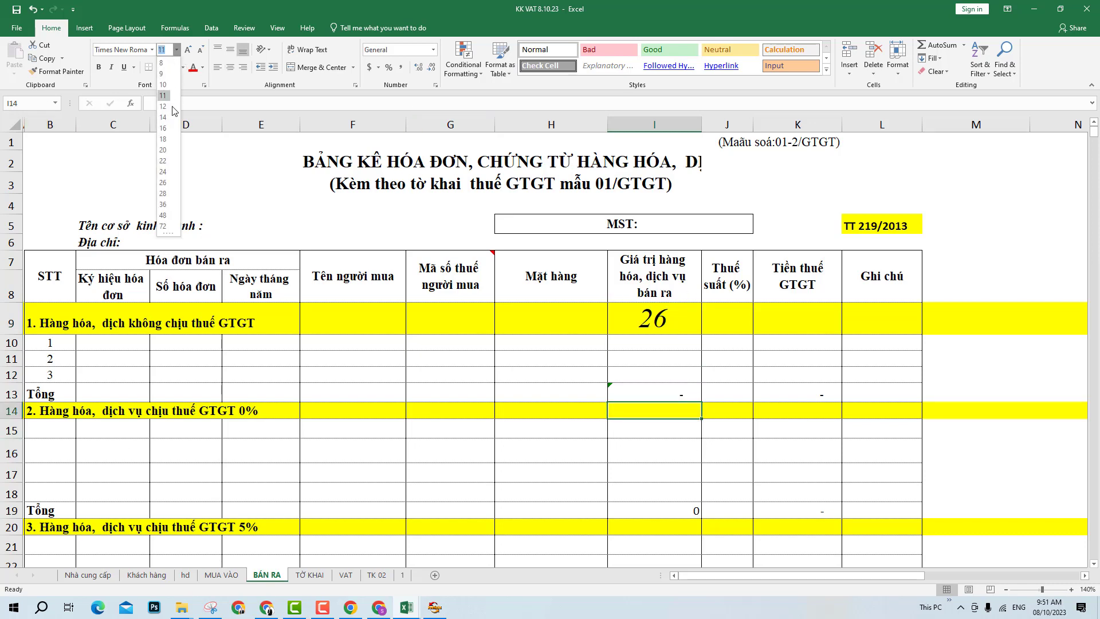
pyautogui.click(163, 182)
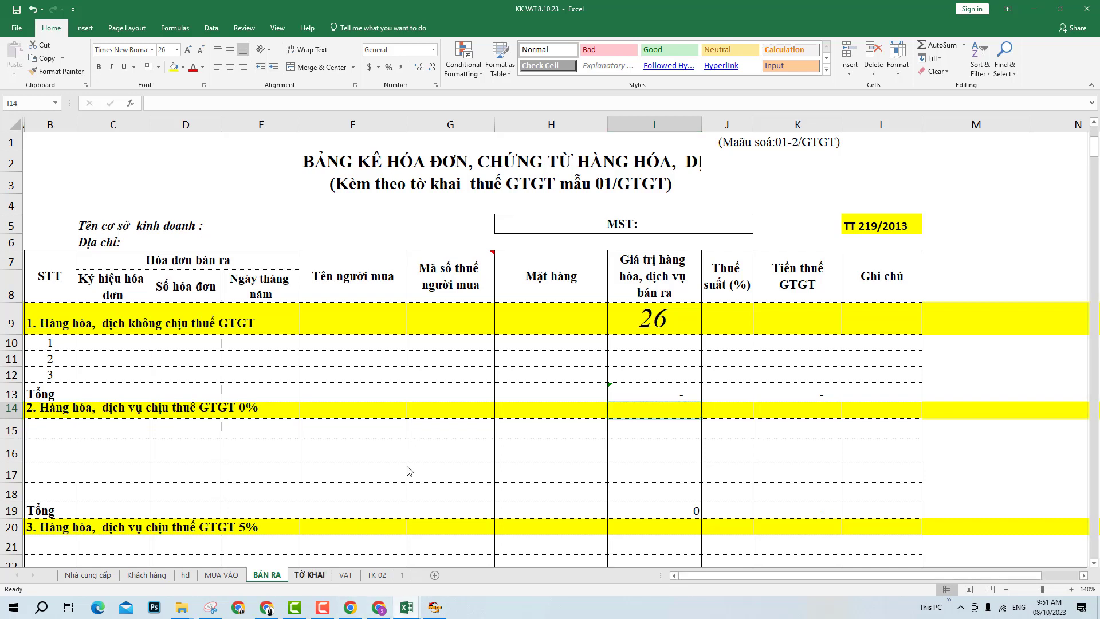
# - Fill the indicator [29] value cell J34 on the TỜ KHAI sheet with yellow
pyautogui.click(328, 580)
pyautogui.click(531, 401)
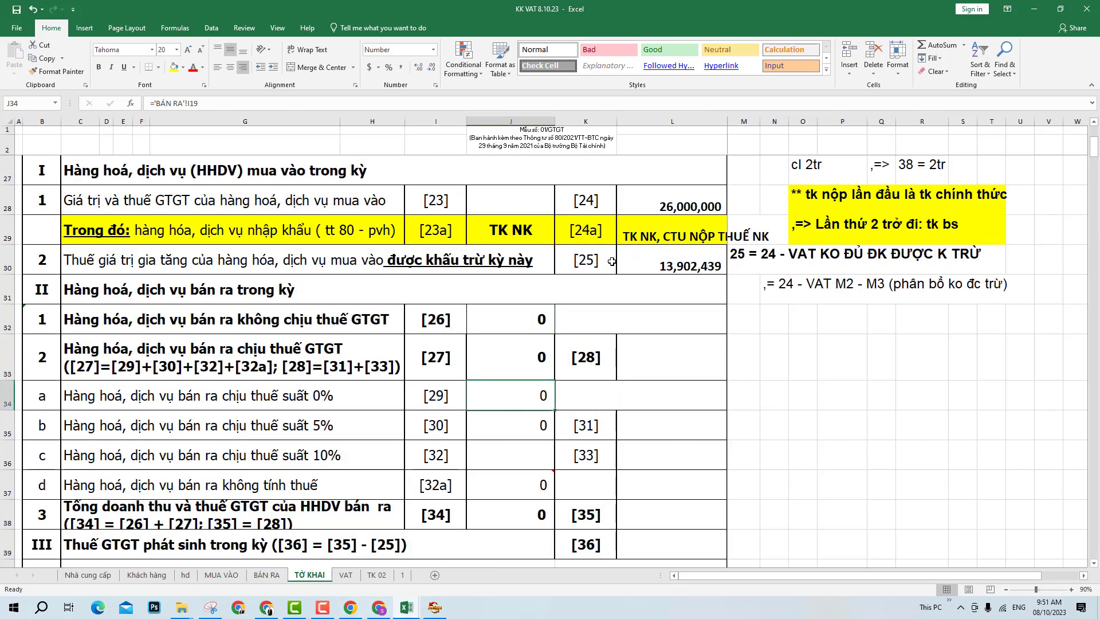
pyautogui.click(174, 67)
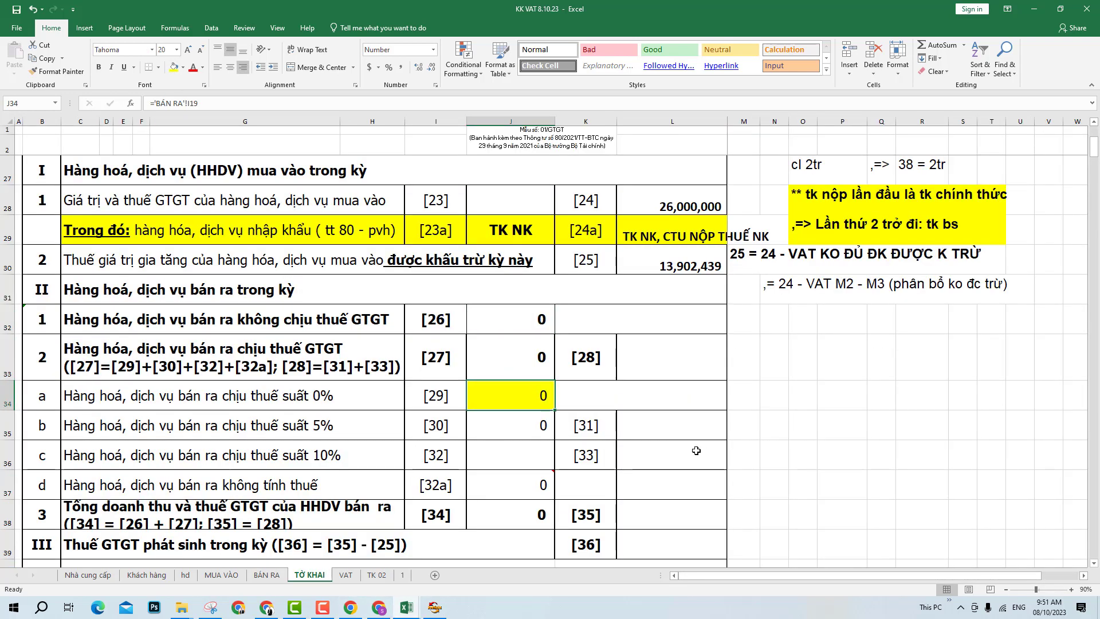
pyautogui.click(781, 437)
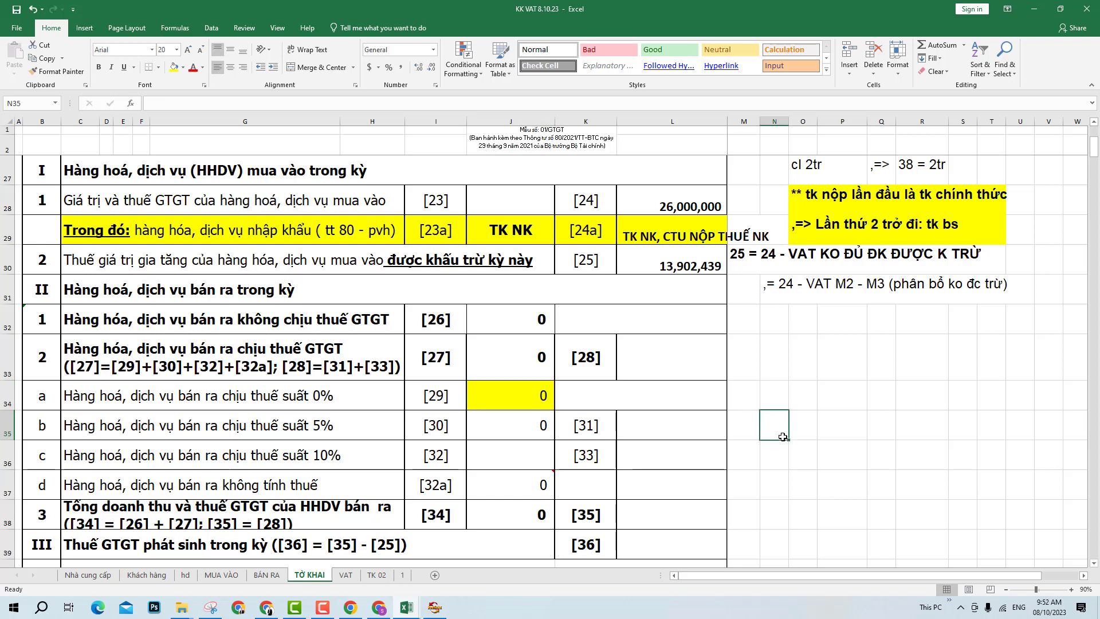
pyautogui.click(497, 387)
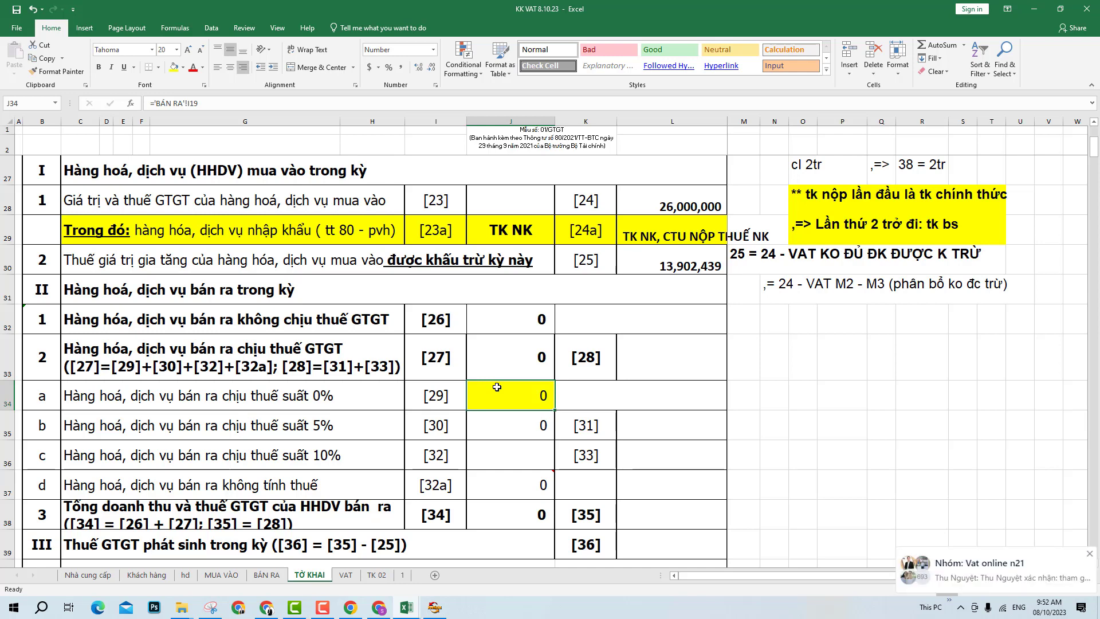
# - Enter 29 in cell I14 of the BÁN RA sheet and increase the height of row 14
pyautogui.click(272, 577)
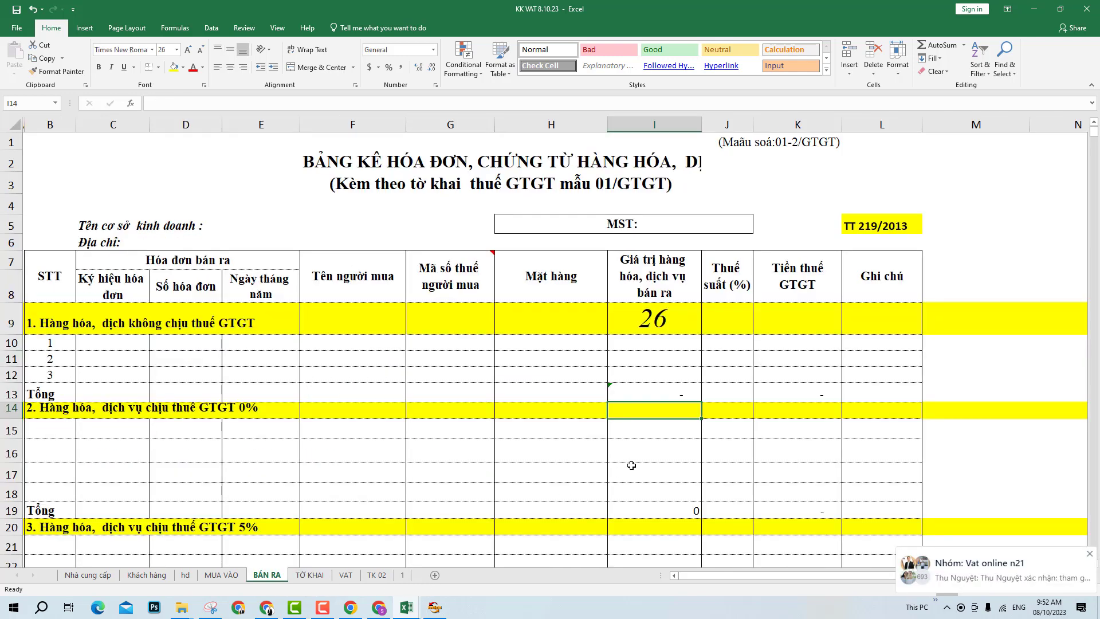
pyautogui.write('29')
pyautogui.press('Return')
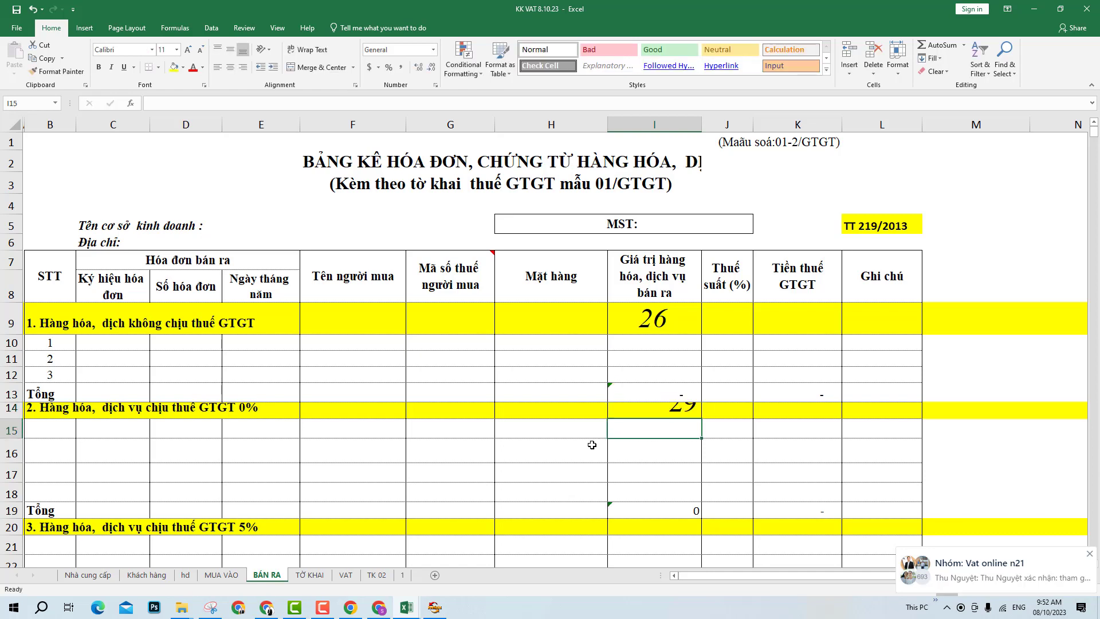
pyautogui.moveTo(17, 415); pyautogui.dragTo(11, 456)
# - Set the font size of cell I20, in the 5% VAT sales heading row, to 26
pyautogui.scroll(-2, 40, 495)
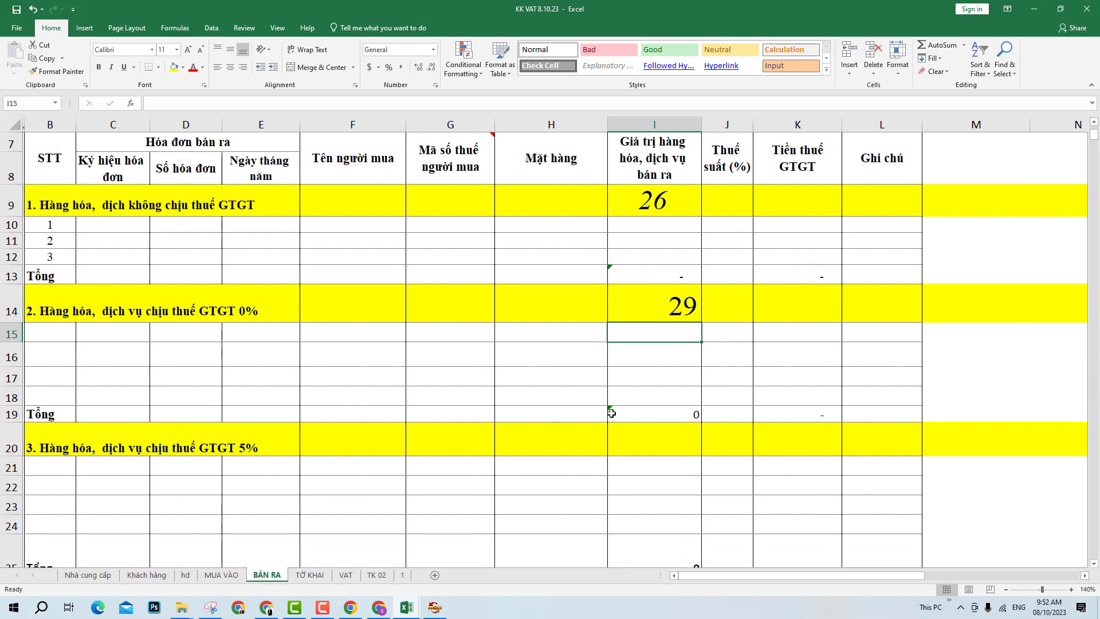
pyautogui.click(645, 453)
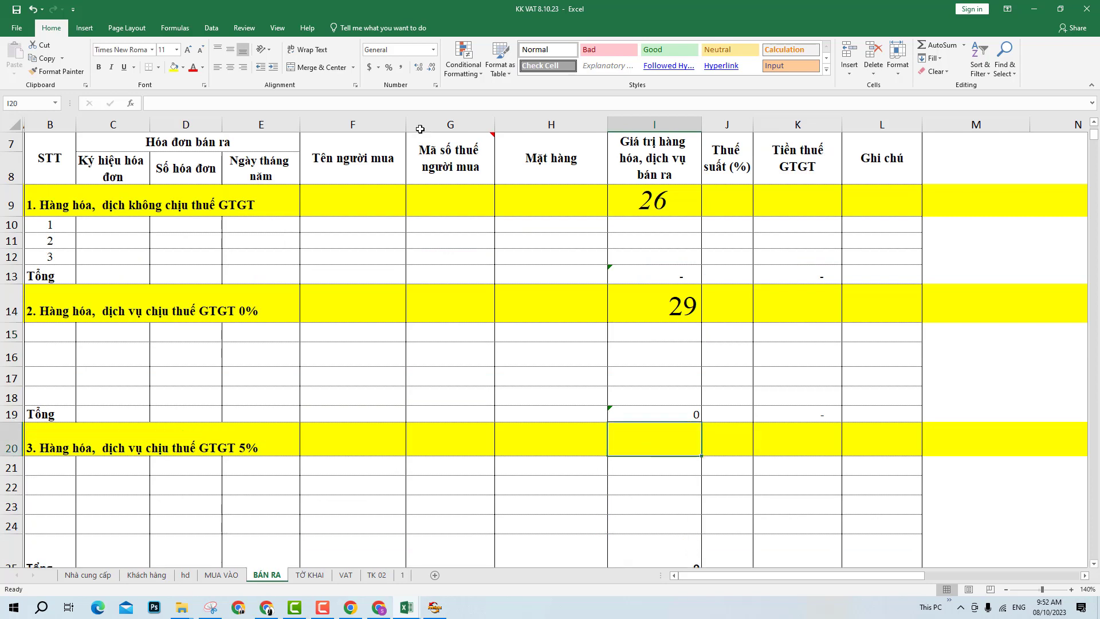
pyautogui.click(177, 51)
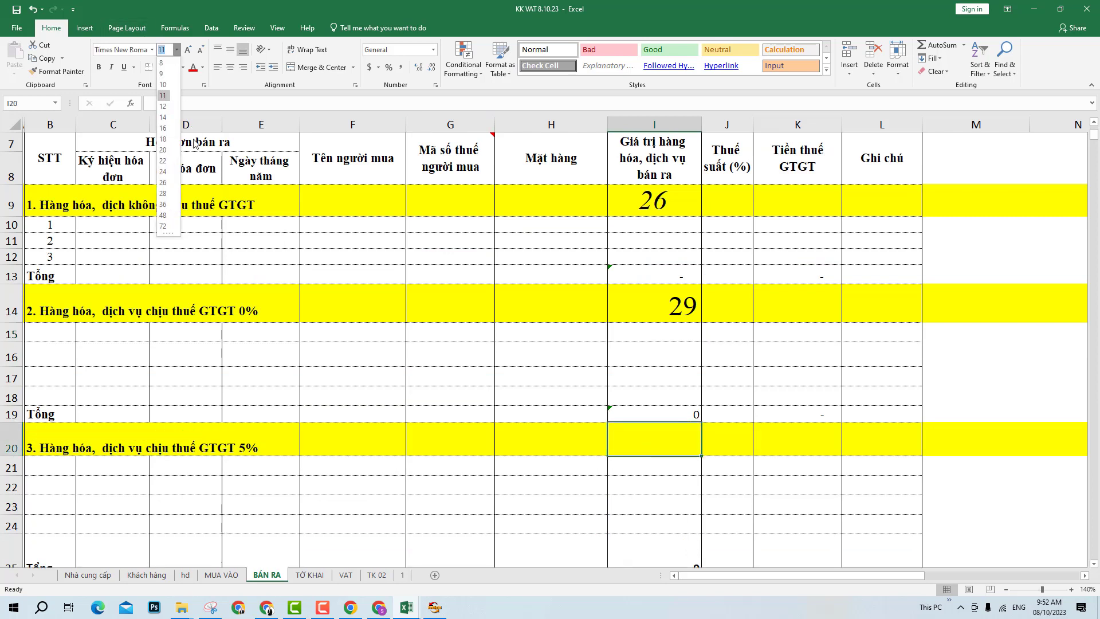
pyautogui.click(164, 182)
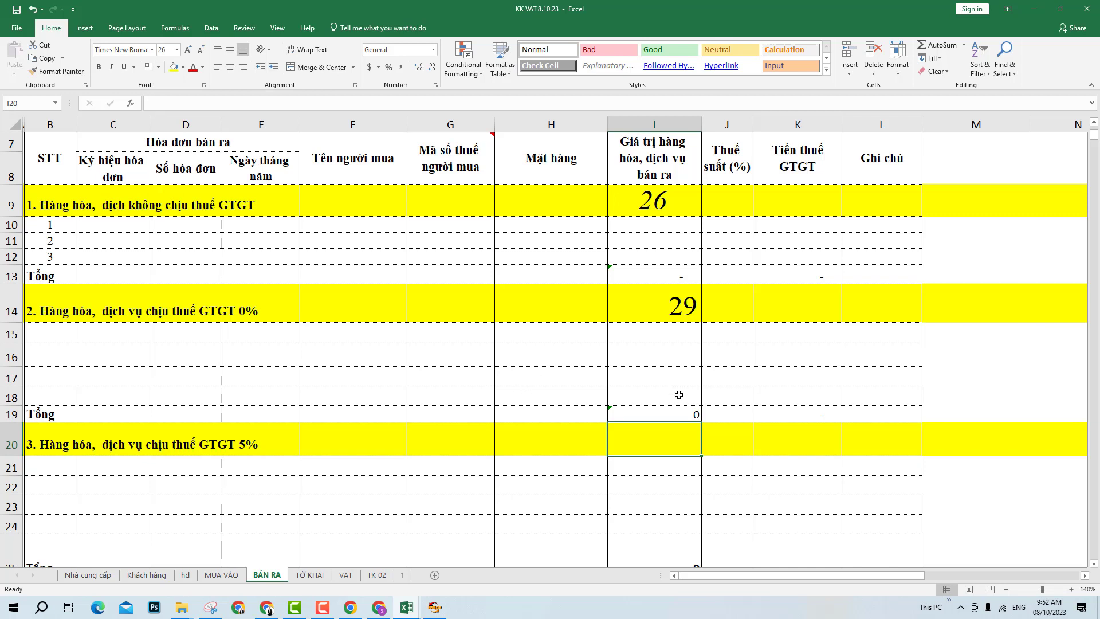
# - Set the font size of the whole 0% VAT sales heading row, row 14, to 20
pyautogui.click(12, 311)
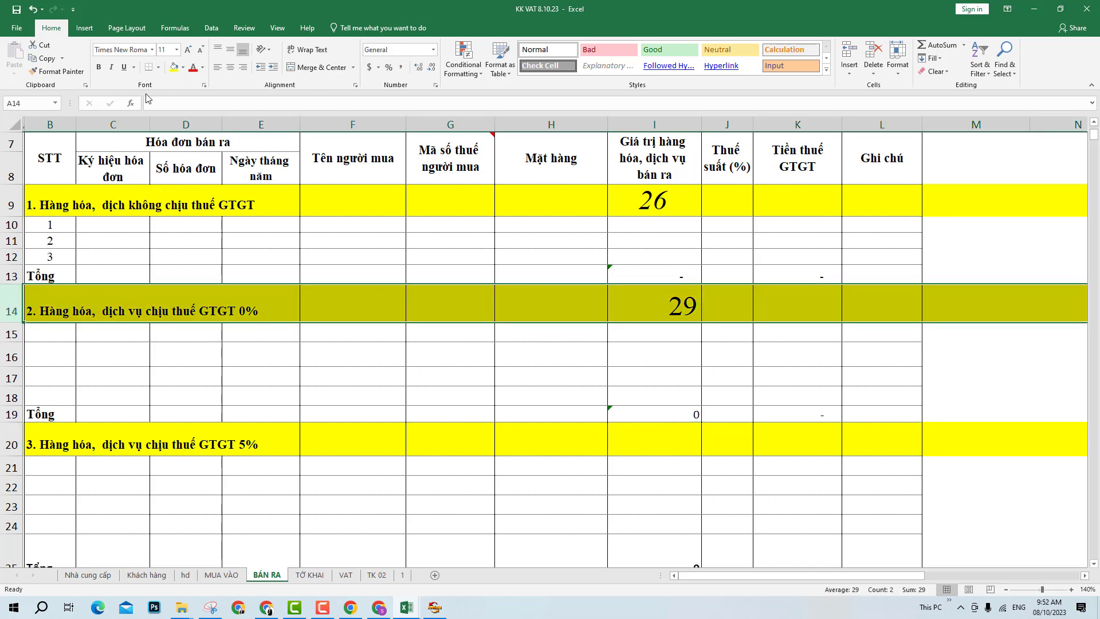
pyautogui.click(177, 50)
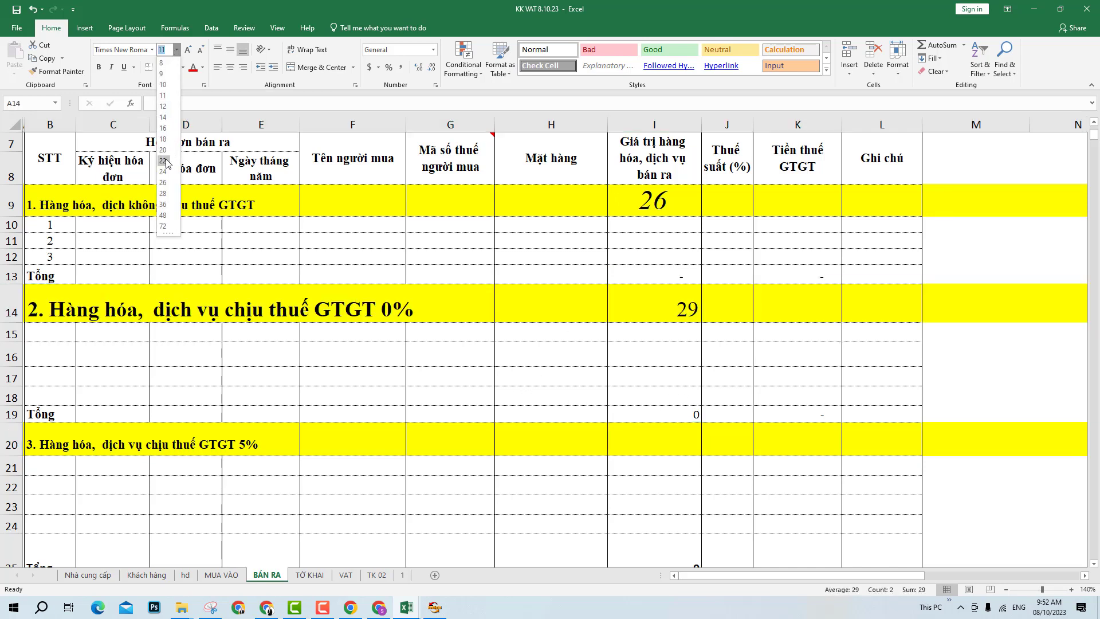
pyautogui.click(163, 160)
pyautogui.click(465, 358)
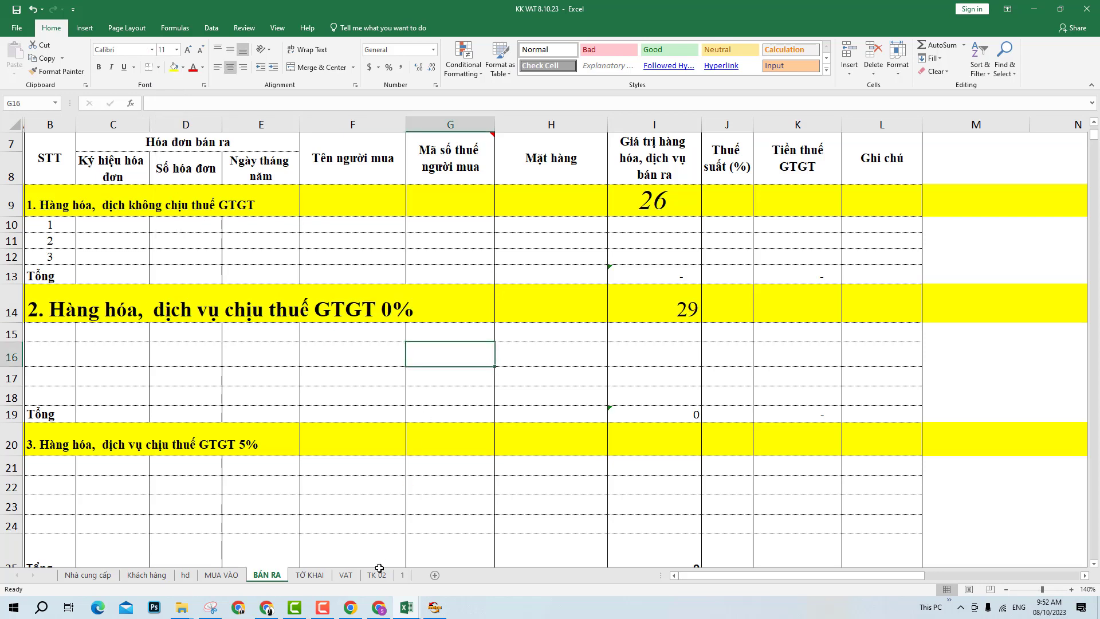
# - Switch to the Google Meet call to read the participants' chat replies, and return to the Excel workbook
pyautogui.click(379, 606)
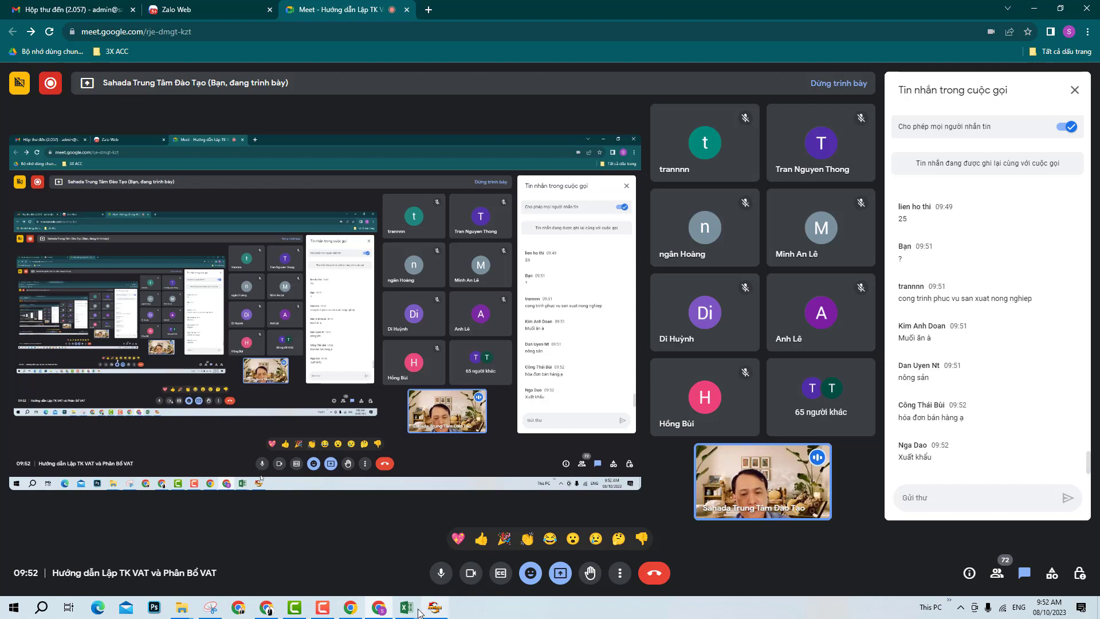
pyautogui.moveTo(419, 612)
pyautogui.click(467, 559)
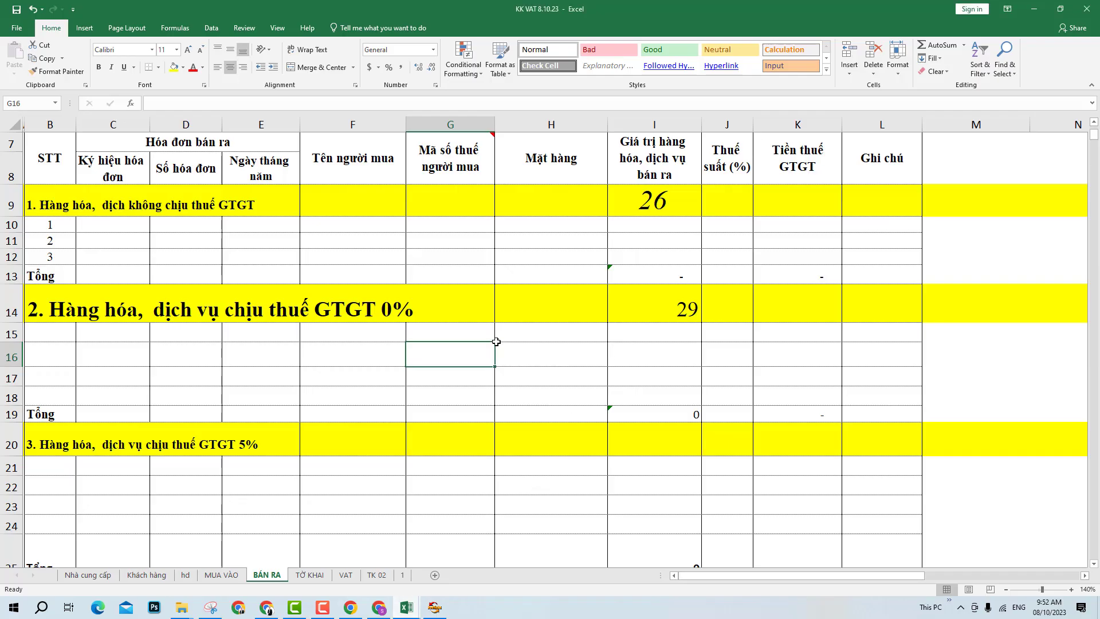
# - Enter XK in cell H14 of the 0% VAT sales heading row
pyautogui.click(536, 307)
pyautogui.write('xk')
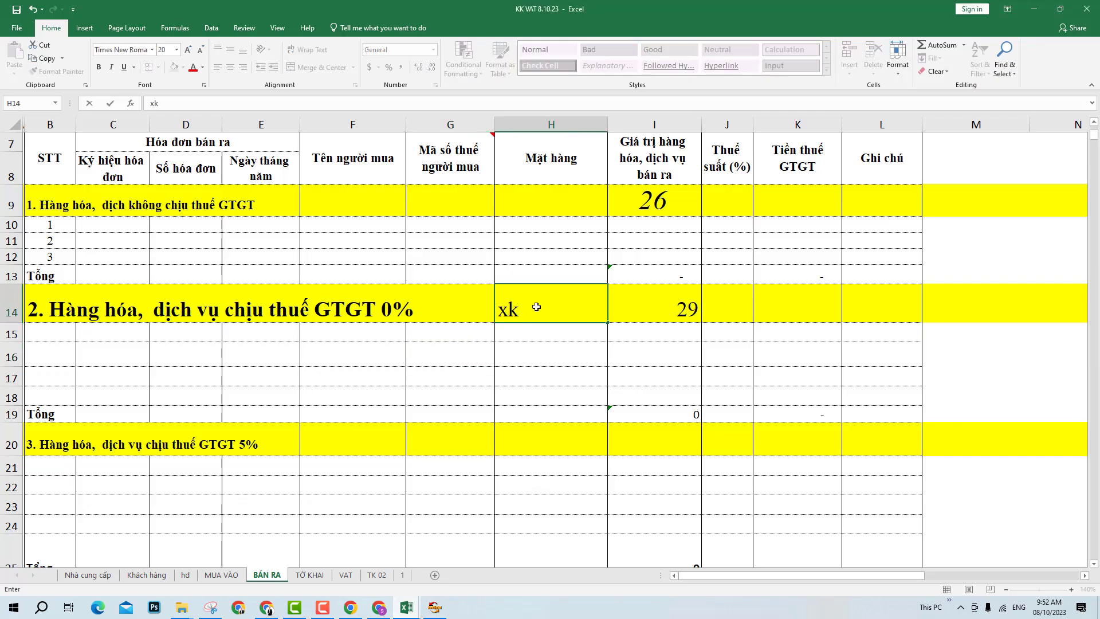
pyautogui.hotkey('ctrl', 'Return')
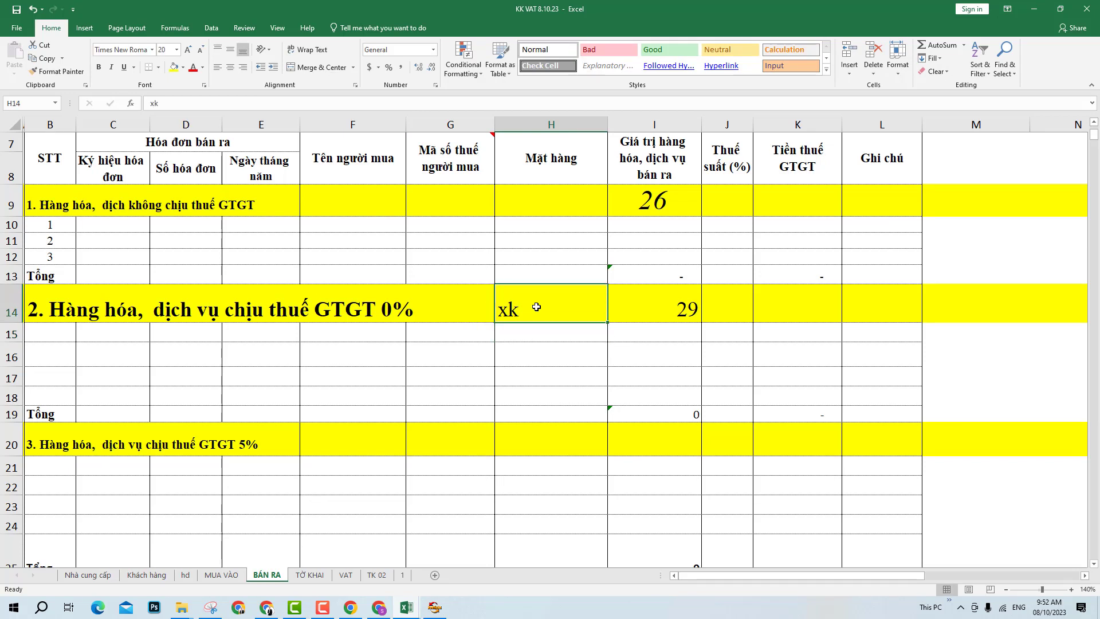
pyautogui.write('XK')
pyautogui.press('Return')
pyautogui.click(559, 315)
pyautogui.click(562, 355)
# - Look up the indicator numbers for sales taxed at 5% on the TỜ KHAI sheet and return to BÁN RA
pyautogui.click(663, 307)
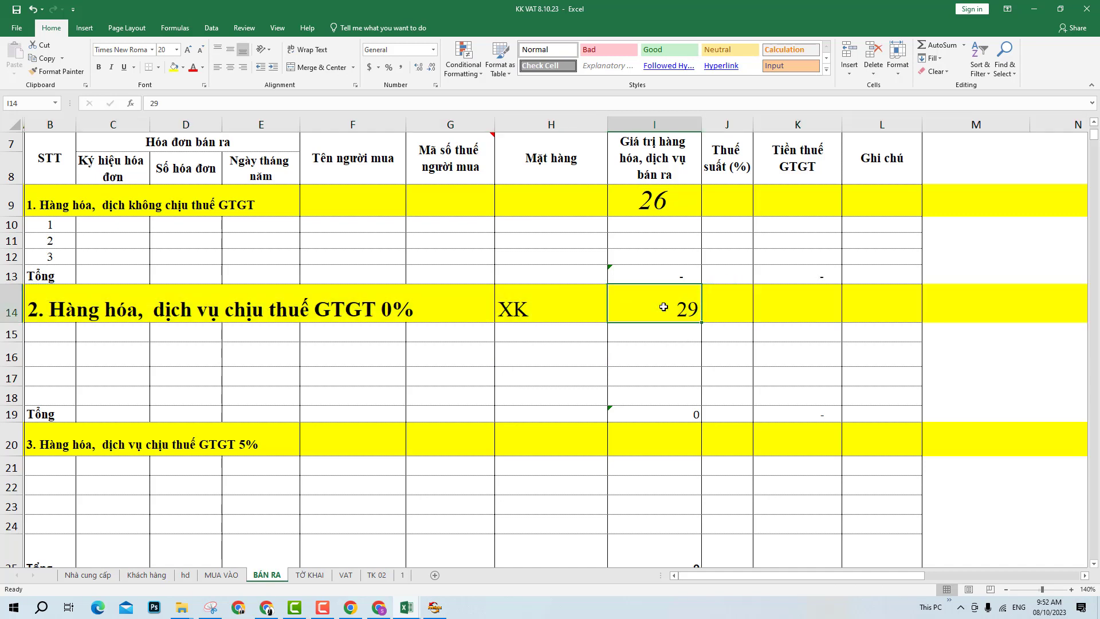
pyautogui.click(309, 575)
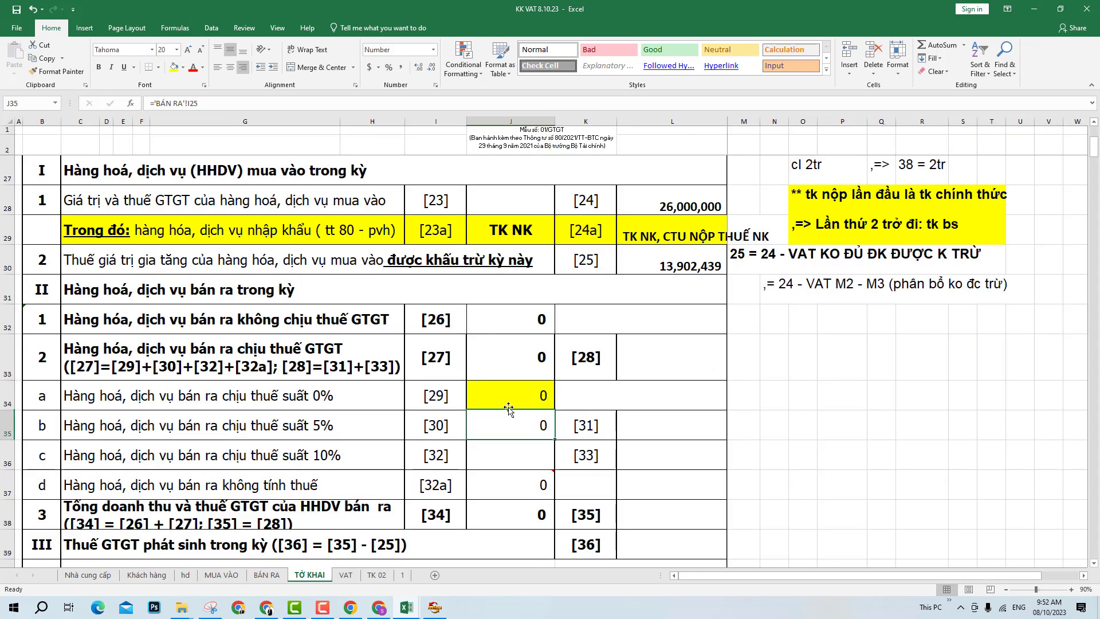
pyautogui.click(505, 428)
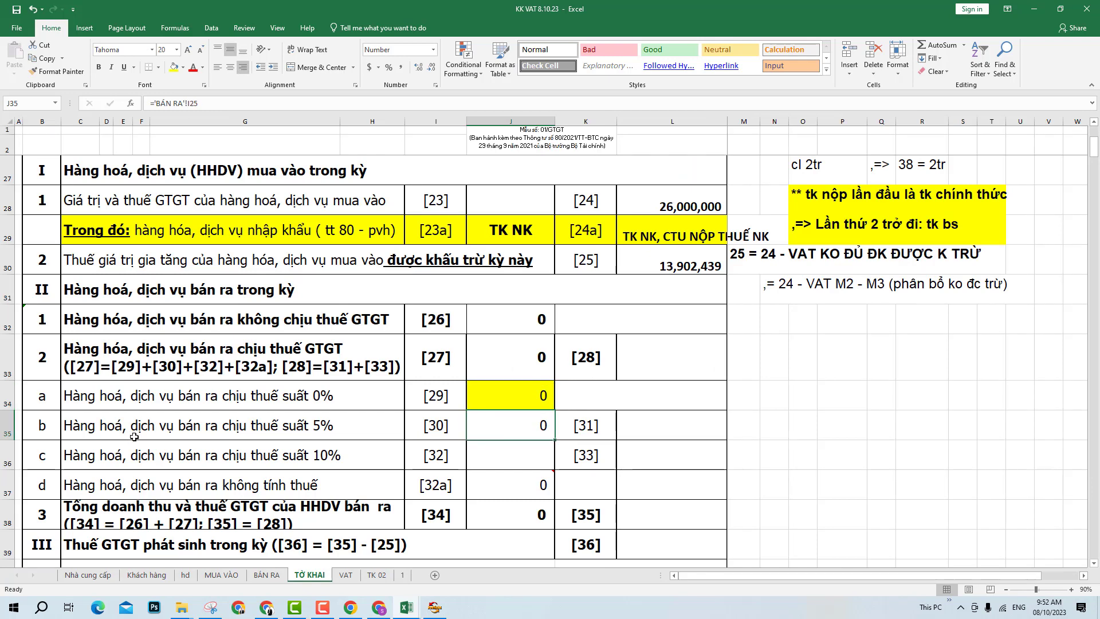
pyautogui.moveTo(83, 426); pyautogui.dragTo(561, 432)
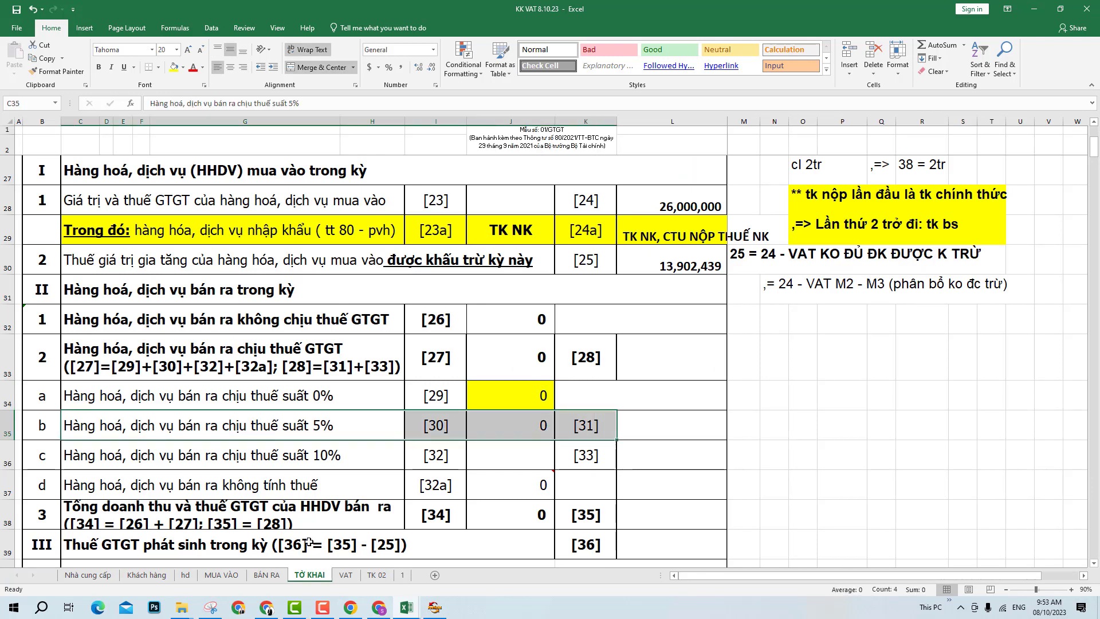
pyautogui.click(267, 574)
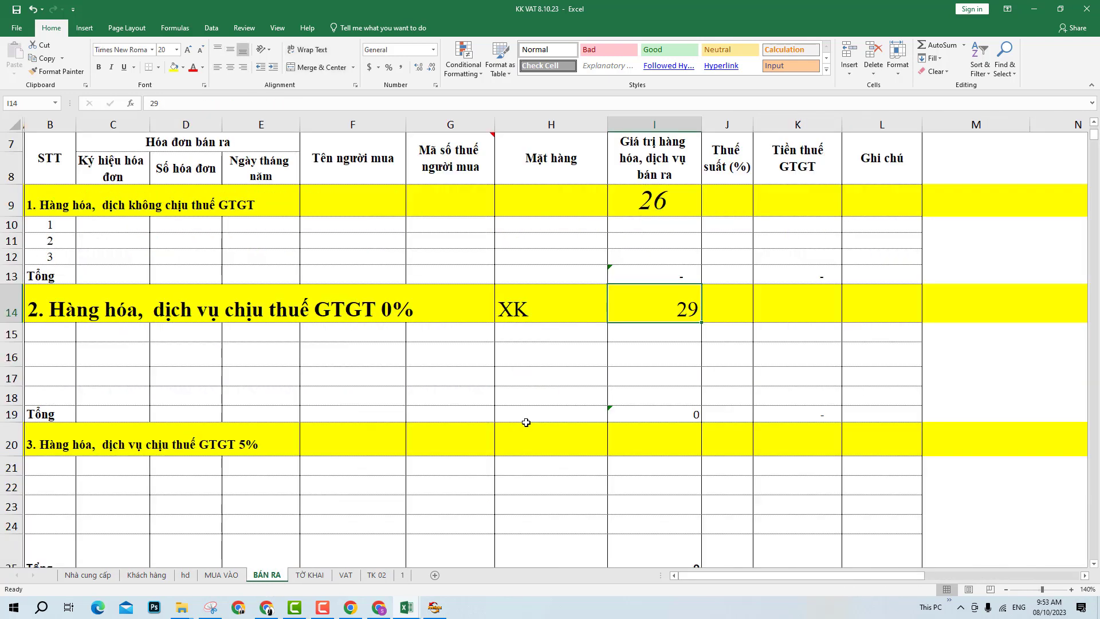
# - Set the font size of the 5% VAT sales heading row, row 20, to 24 and enter 30 in cell I20
pyautogui.click(15, 445)
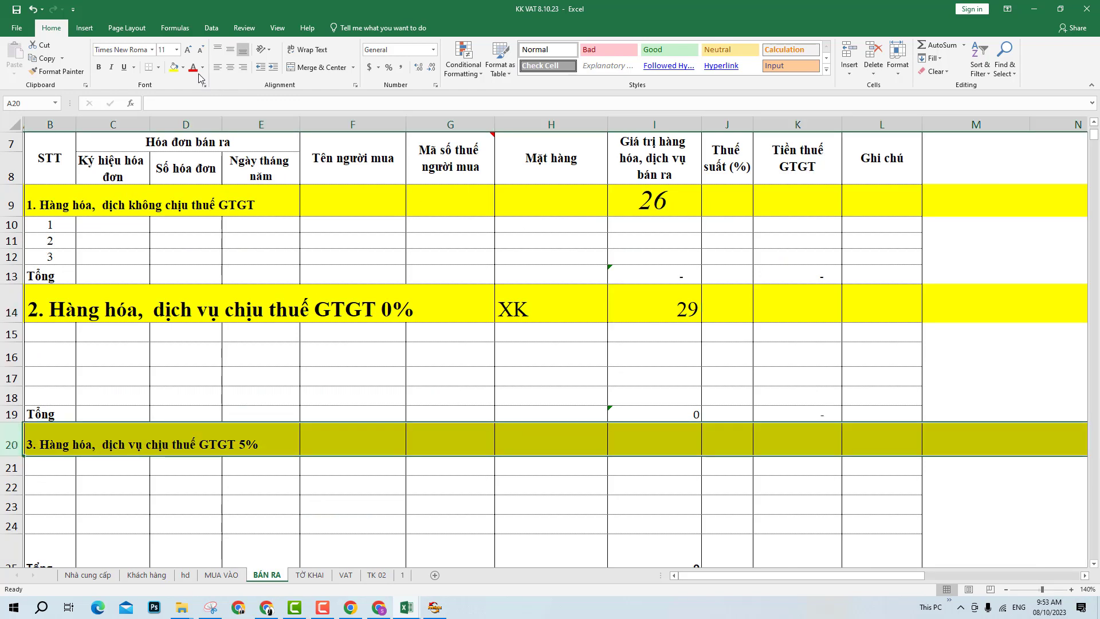
pyautogui.click(178, 50)
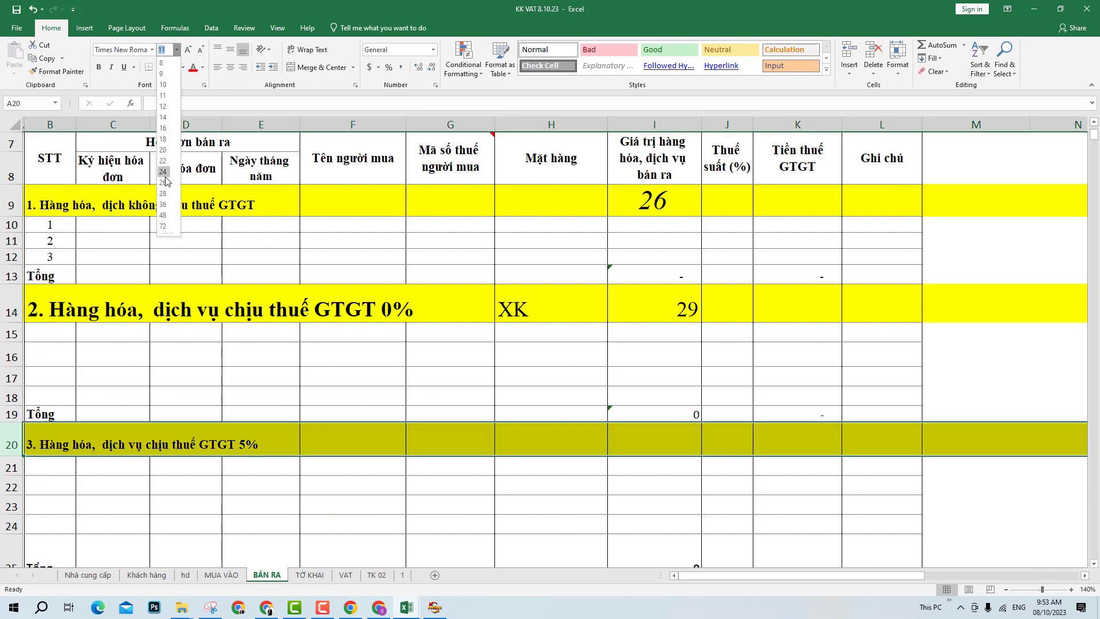
pyautogui.click(165, 180)
pyautogui.click(683, 438)
pyautogui.write('30')
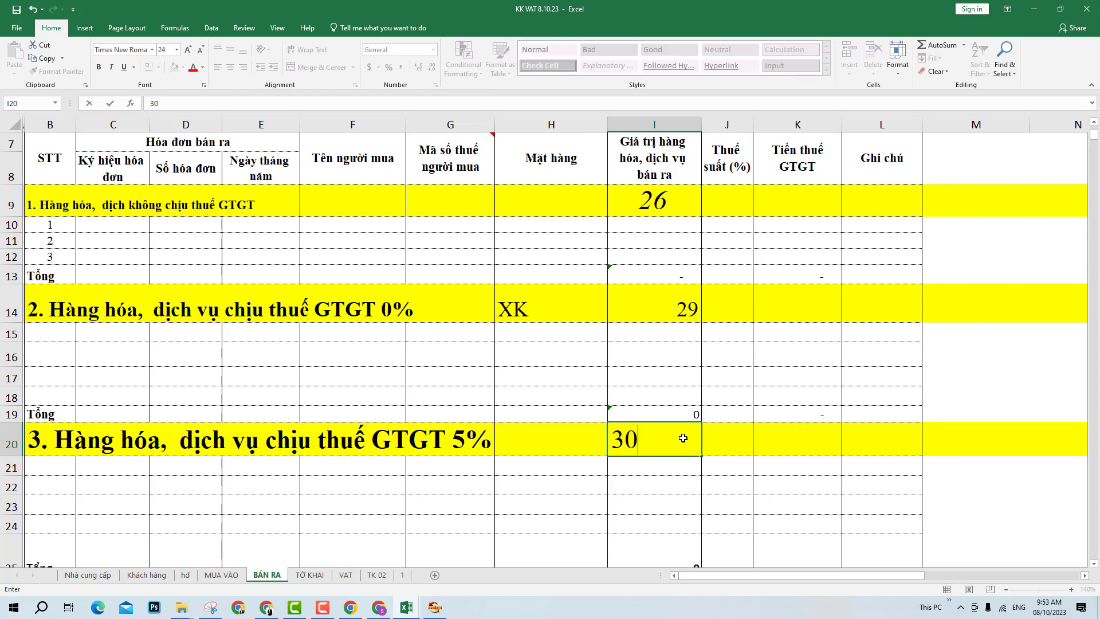
pyautogui.press('Return')
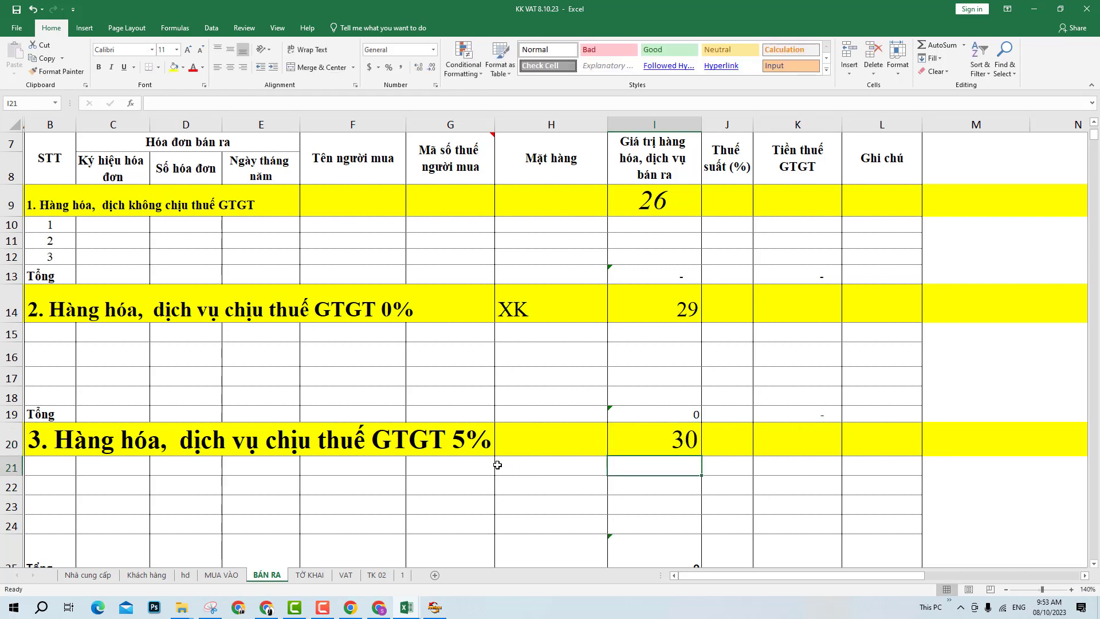
# - Increase the height of the 10% VAT sales heading row, row 26, and set its font size to 18
pyautogui.scroll(-1, 492, 466)
pyautogui.scroll(-1, 492, 466)
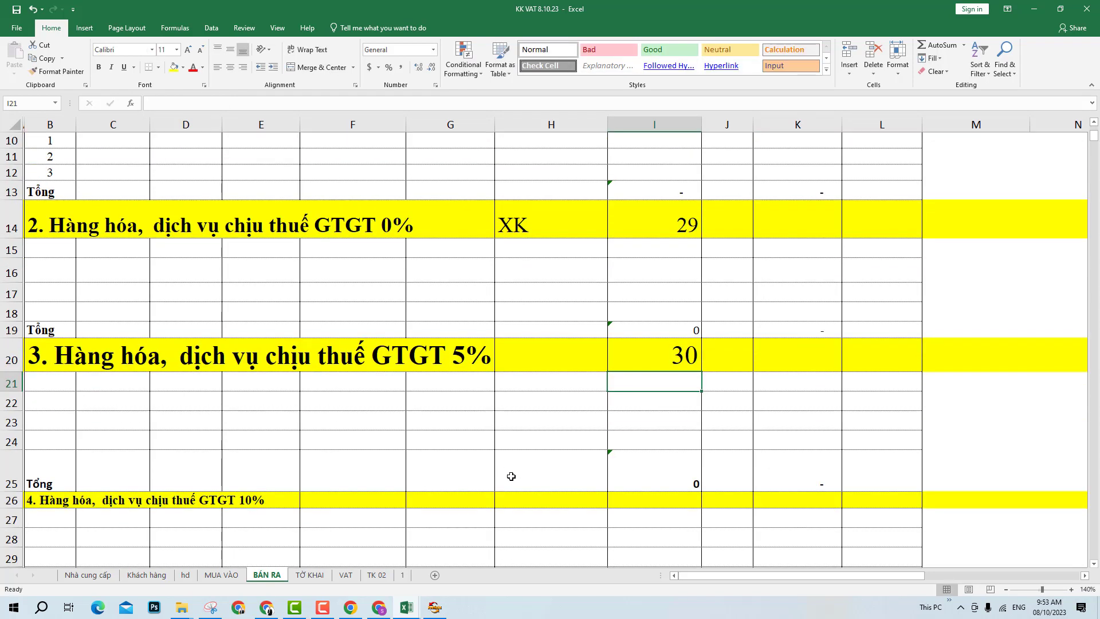
pyautogui.moveTo(12, 508); pyautogui.dragTo(13, 527)
pyautogui.click(12, 518)
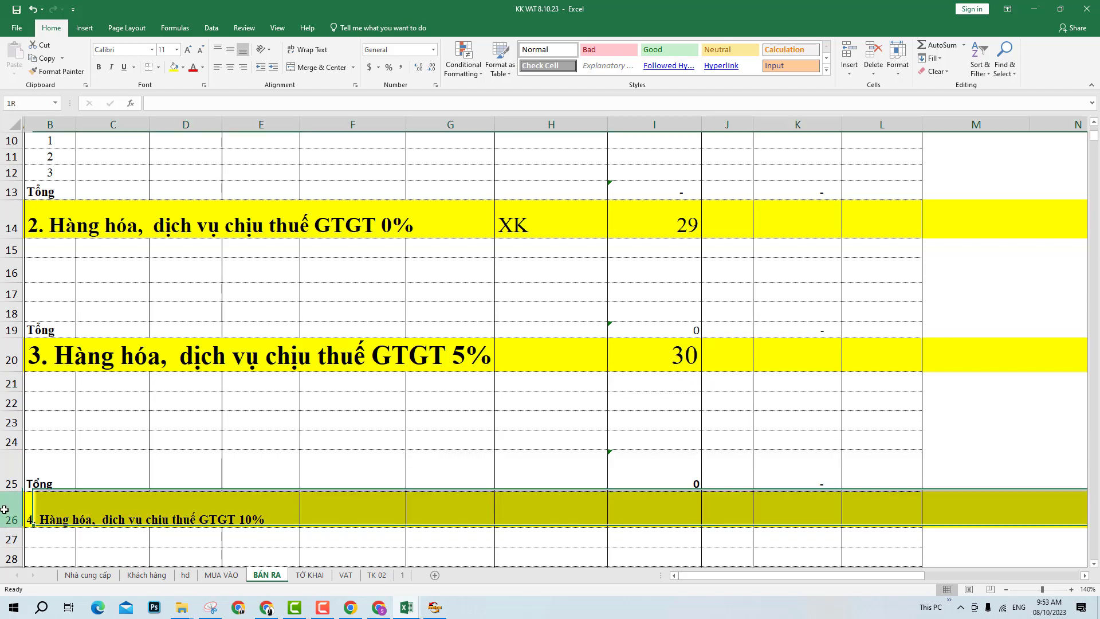
pyautogui.click(177, 53)
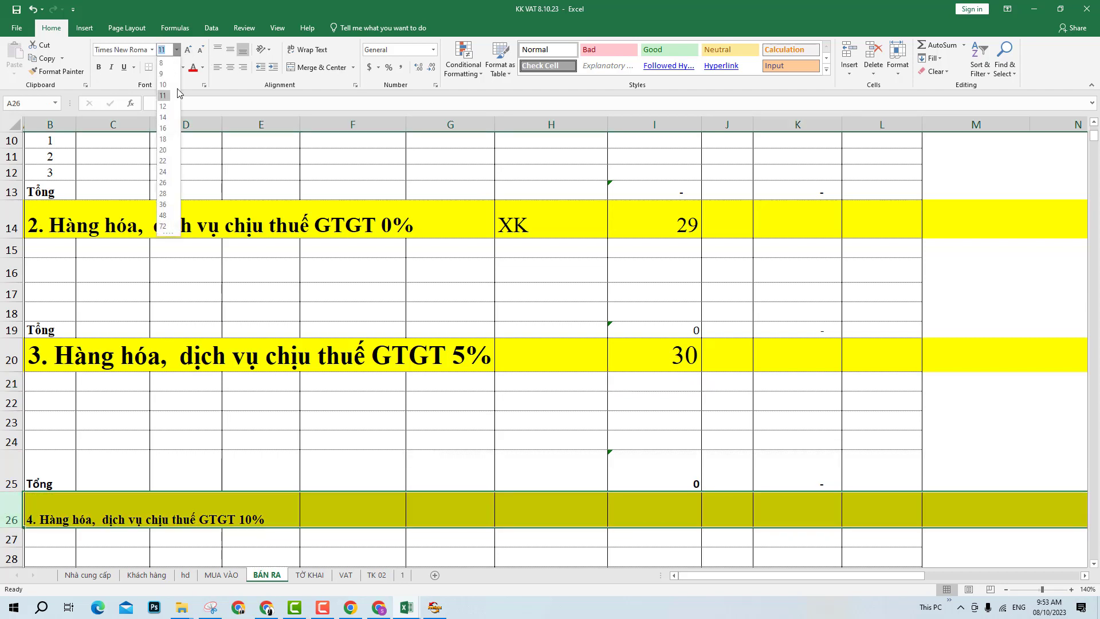
pyautogui.click(165, 142)
pyautogui.click(626, 401)
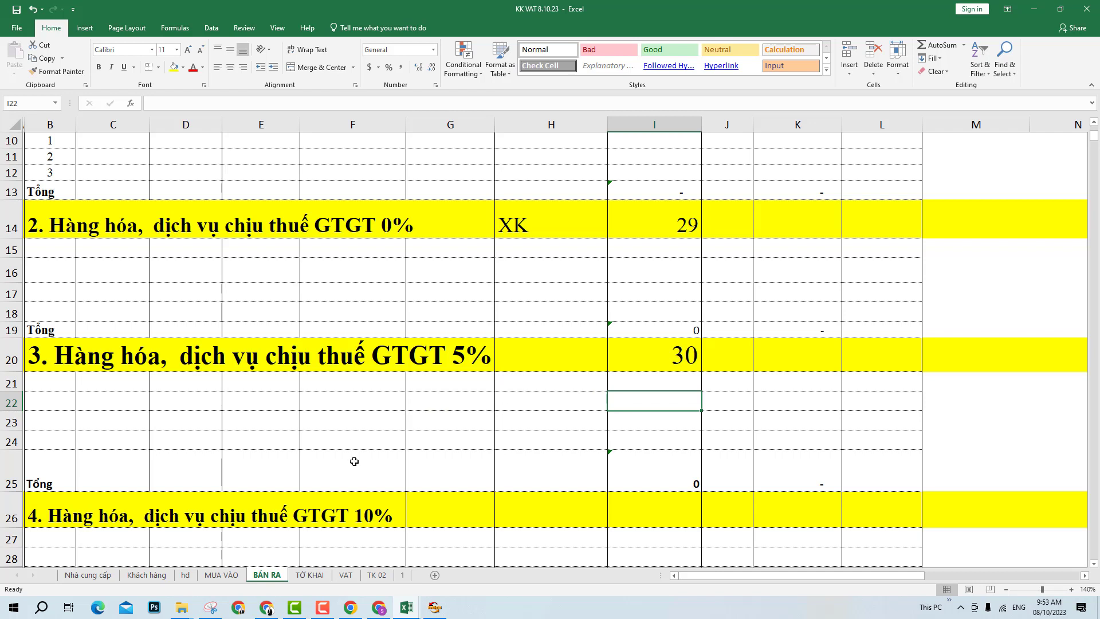
# - Read the new chat replies in the Google Meet call, and return to cell I20 in the Excel workbook
pyautogui.click(397, 413)
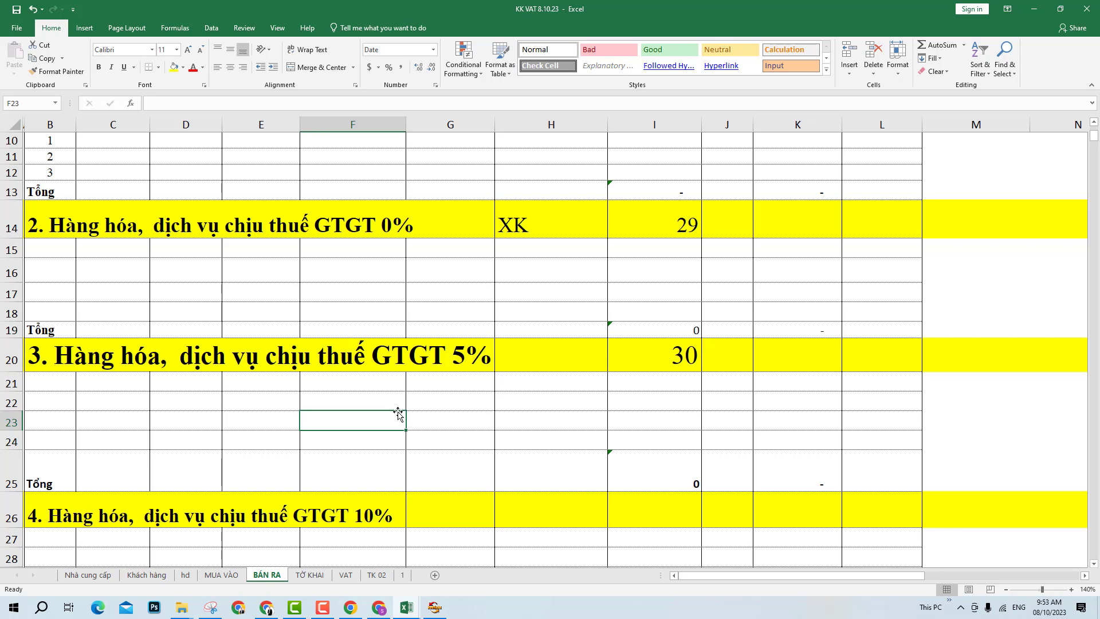
pyautogui.click(380, 608)
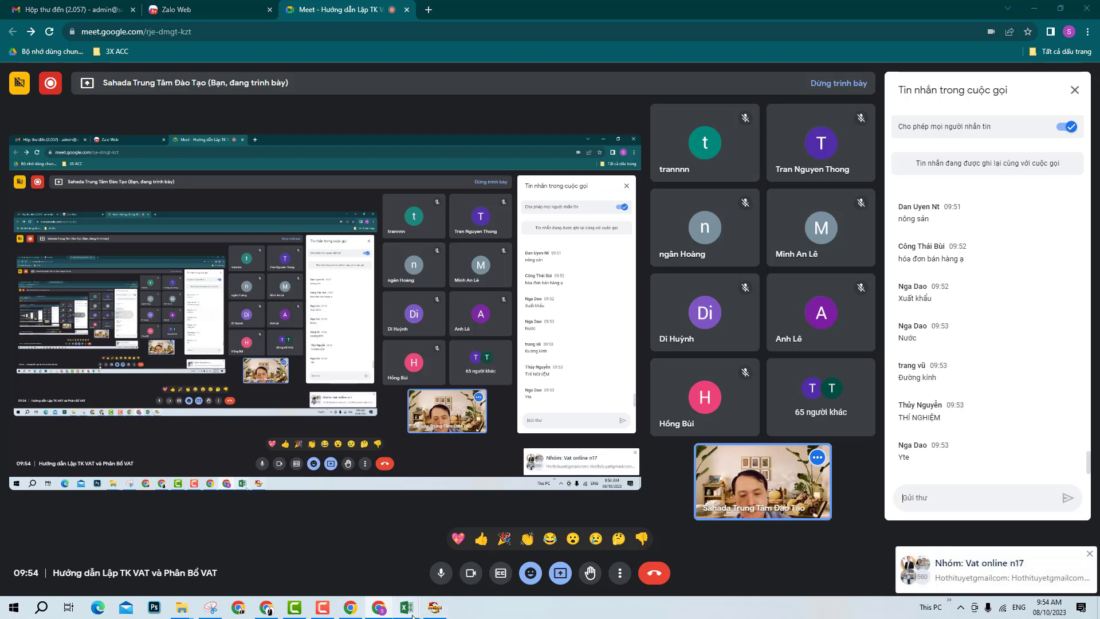
pyautogui.moveTo(406, 606)
pyautogui.click(467, 559)
pyautogui.click(653, 356)
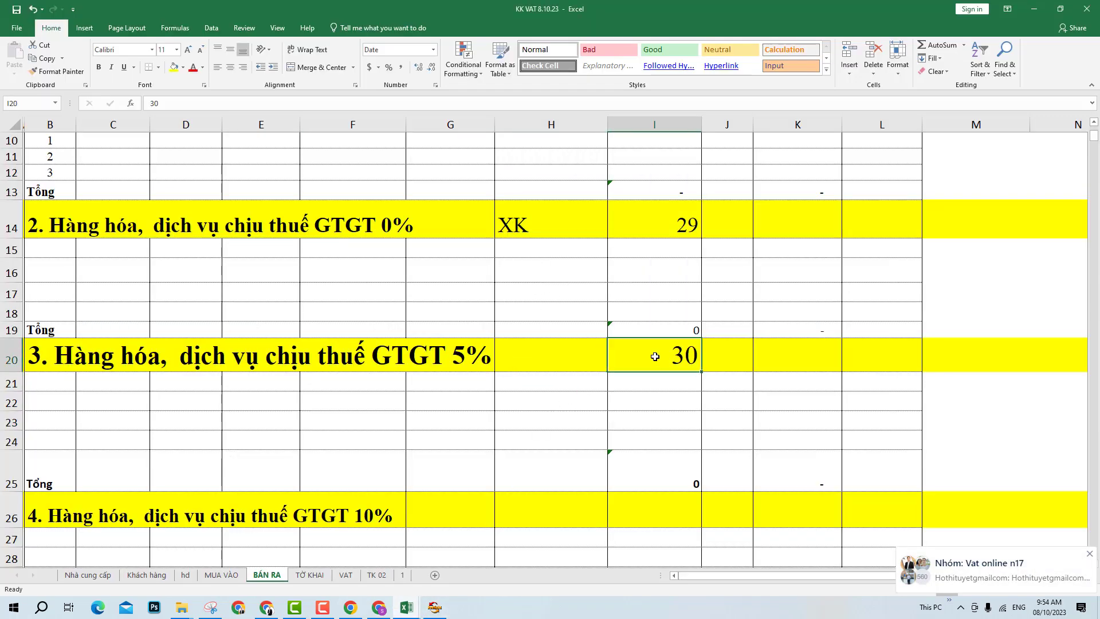
# - Check the indicator for sales taxed at 10% on the TỜ KHAI sheet and enter 32 in cell I26 of BÁN RA
pyautogui.scroll(-1, 636, 409)
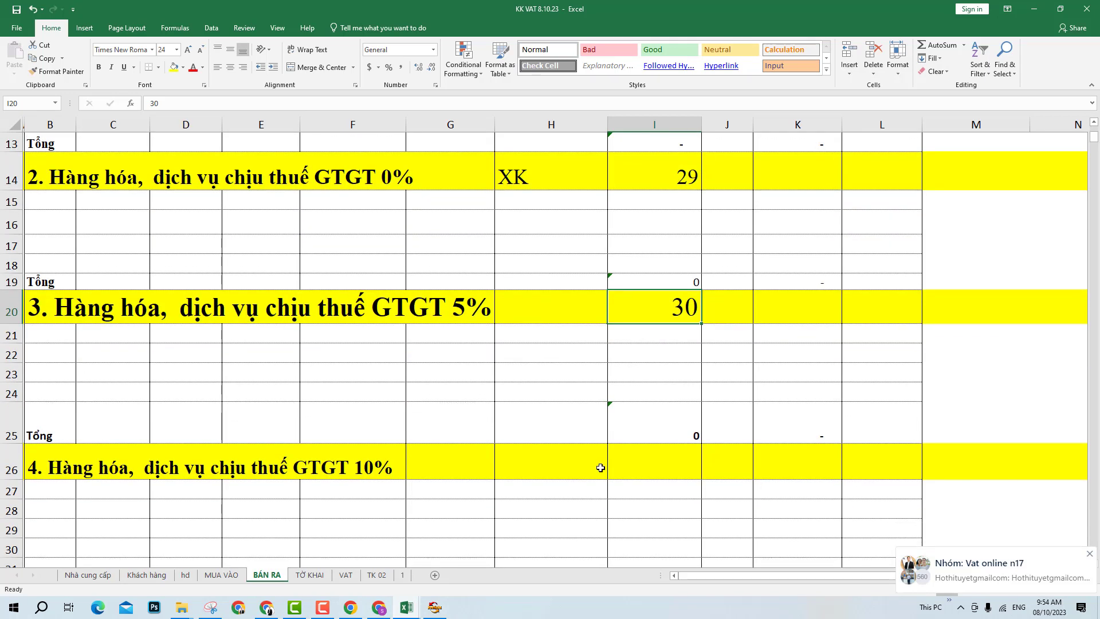
pyautogui.click(646, 461)
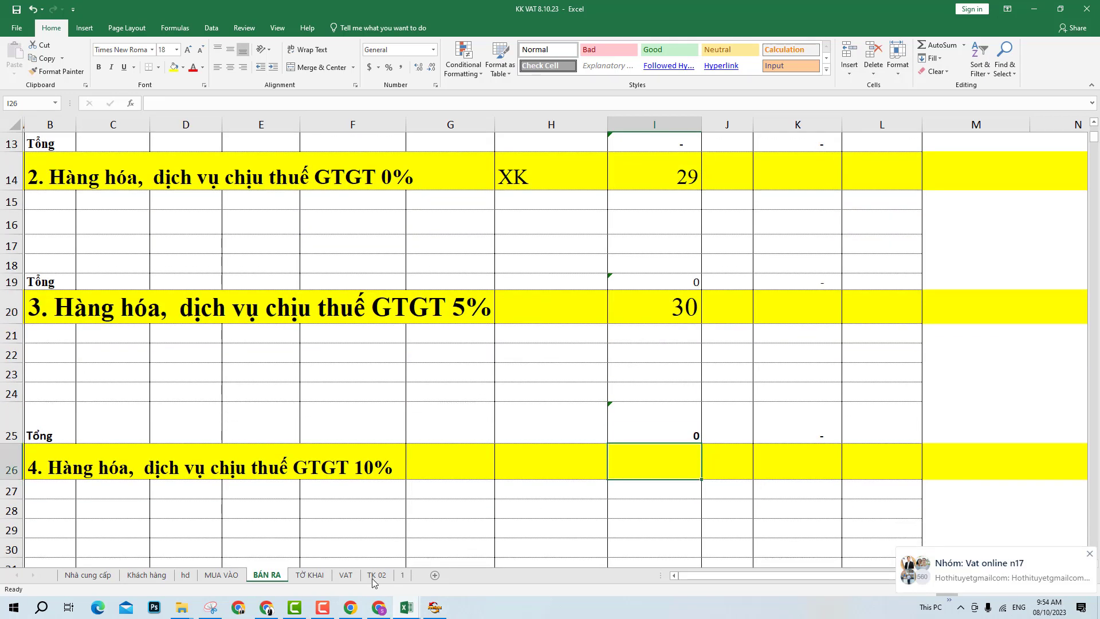
pyautogui.click(309, 574)
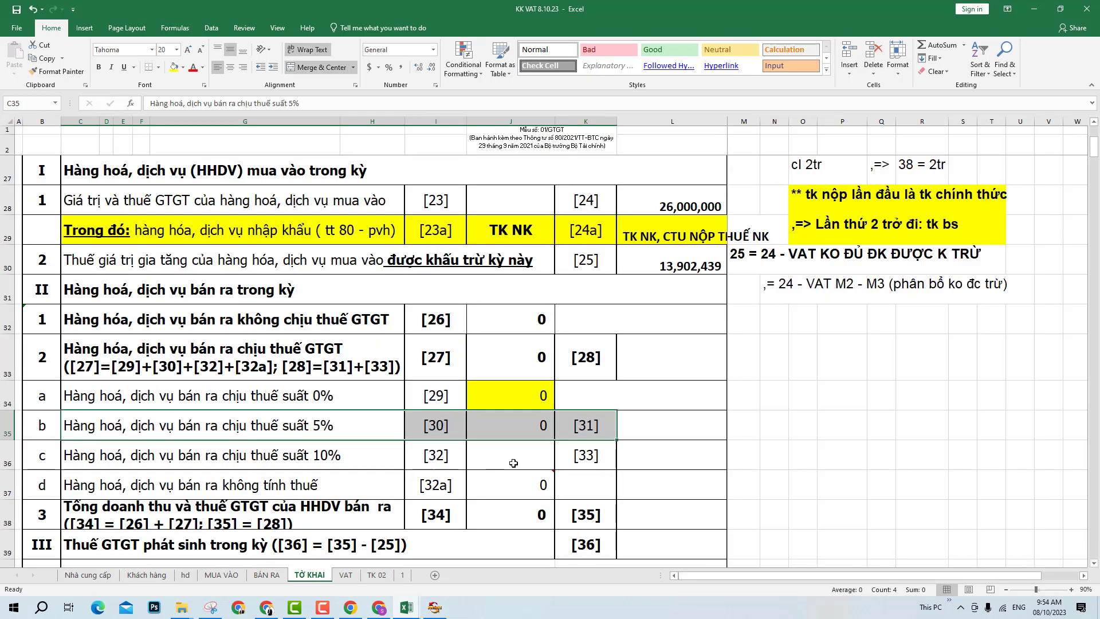
pyautogui.click(512, 462)
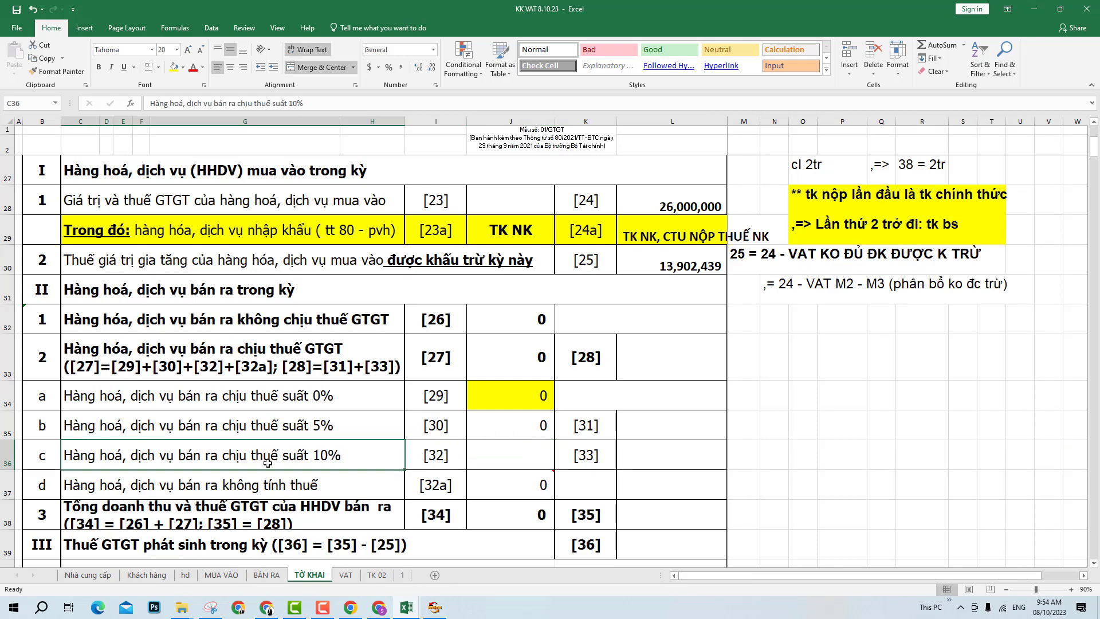
pyautogui.click(267, 575)
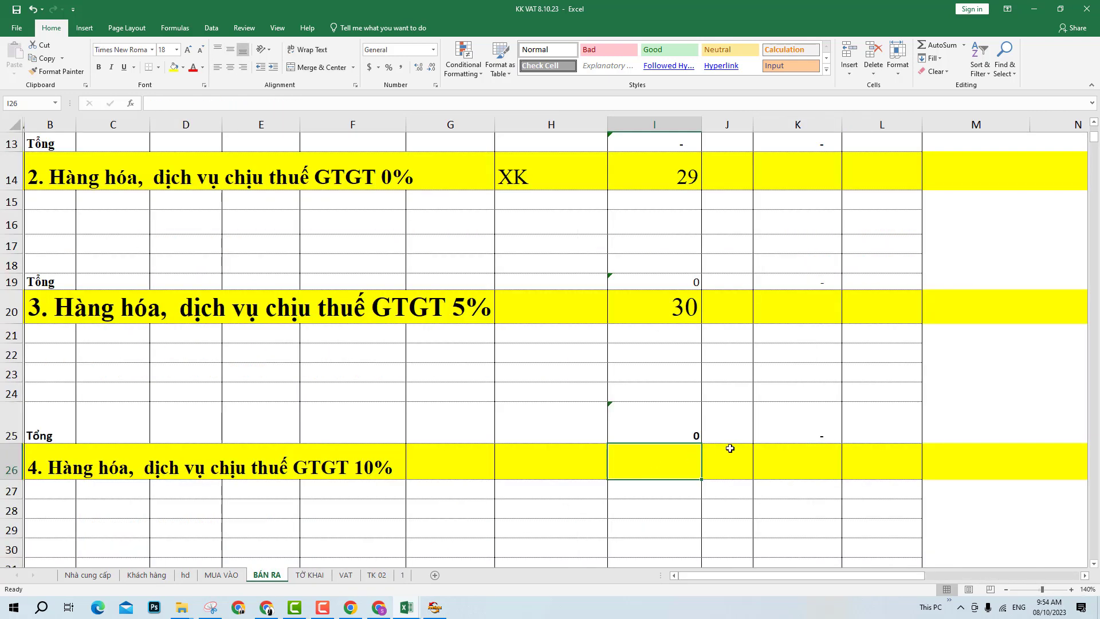
pyautogui.write('32')
pyautogui.press('Return')
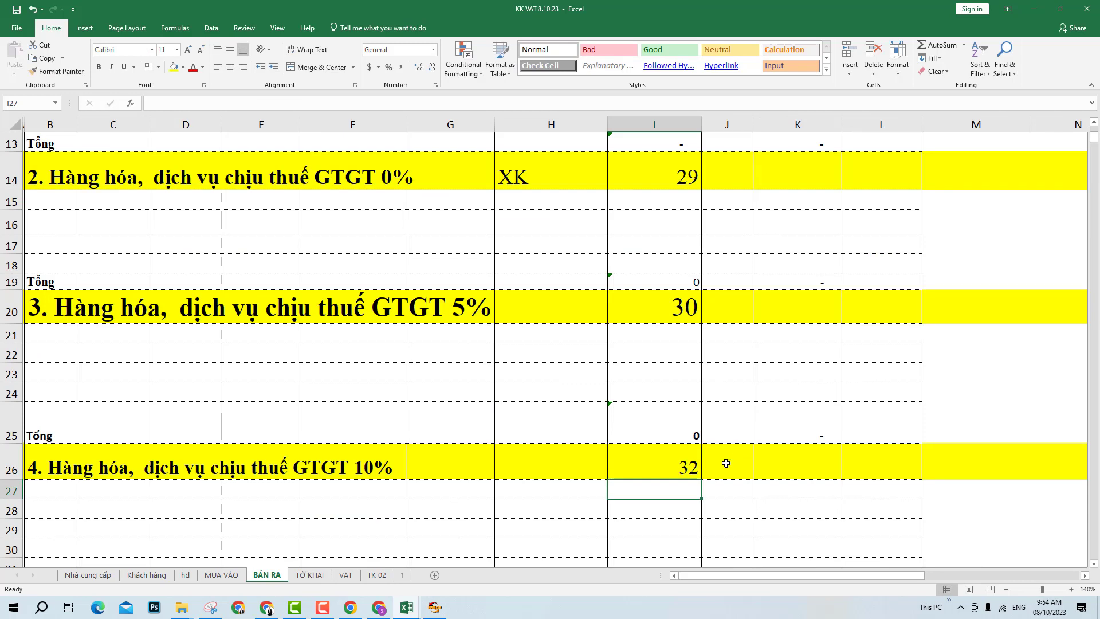
# - Set the font size of cell I26, in the 10% VAT sales heading row, to 24
pyautogui.click(682, 476)
pyautogui.click(177, 49)
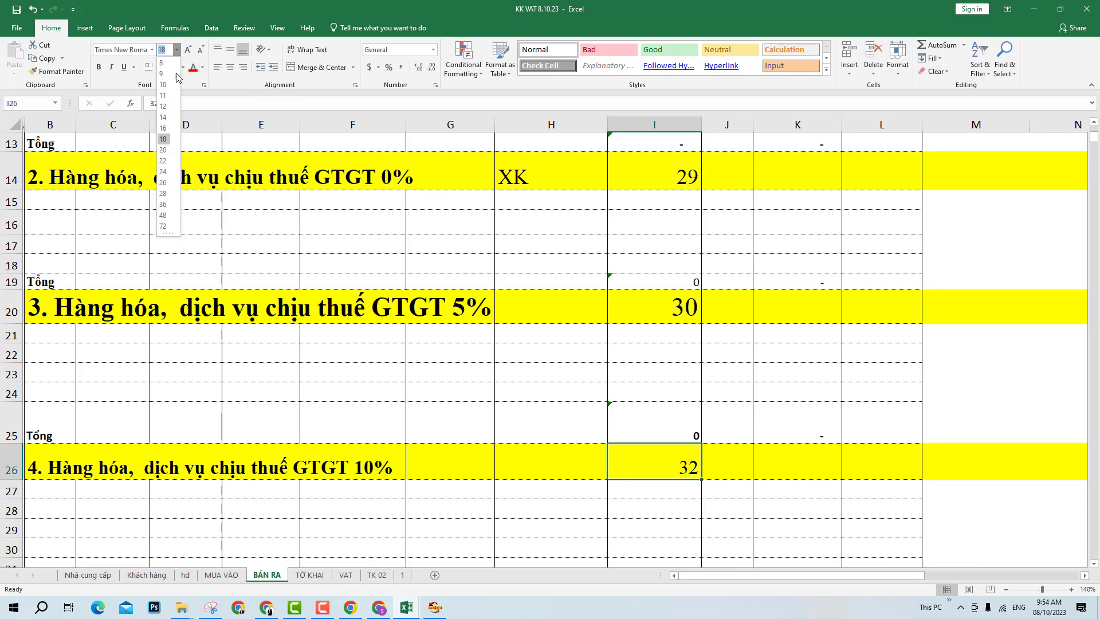
pyautogui.click(164, 172)
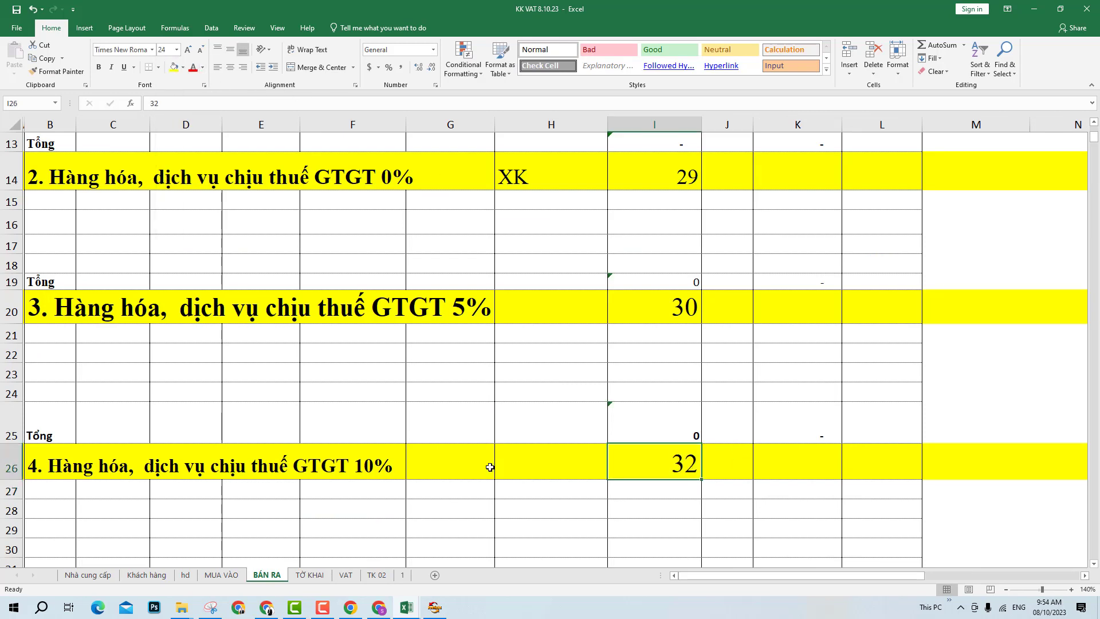
# - Switch to the HTKK tax declaration software and display the PL 101/2023/QH15 VAT reduction appendix
pyautogui.click(547, 508)
pyautogui.scroll(-2, 523, 488)
pyautogui.click(641, 322)
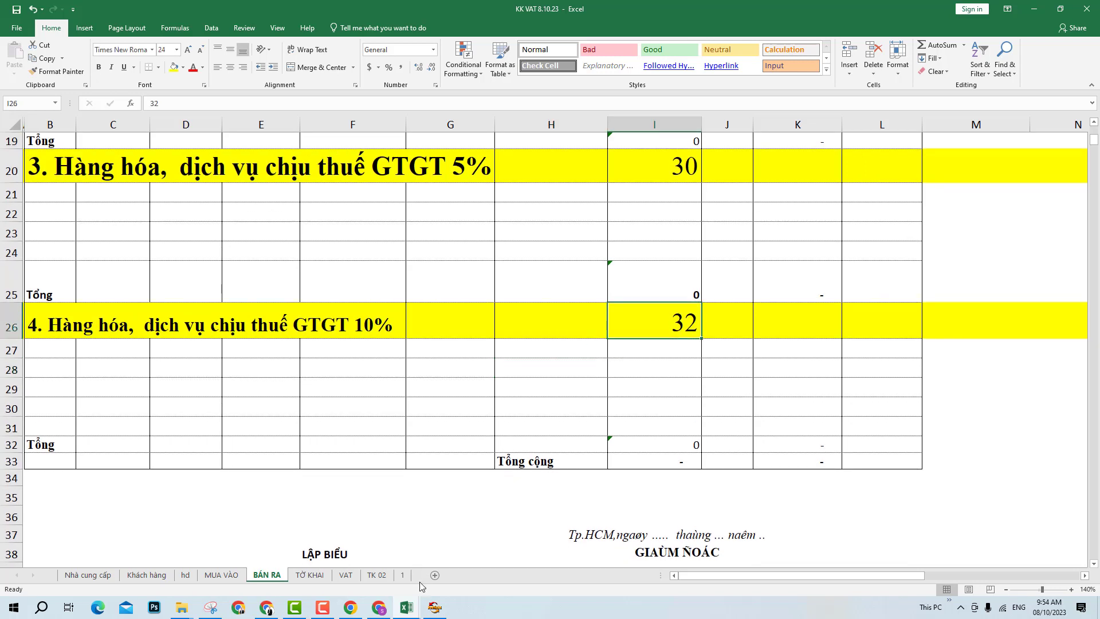
pyautogui.click(435, 607)
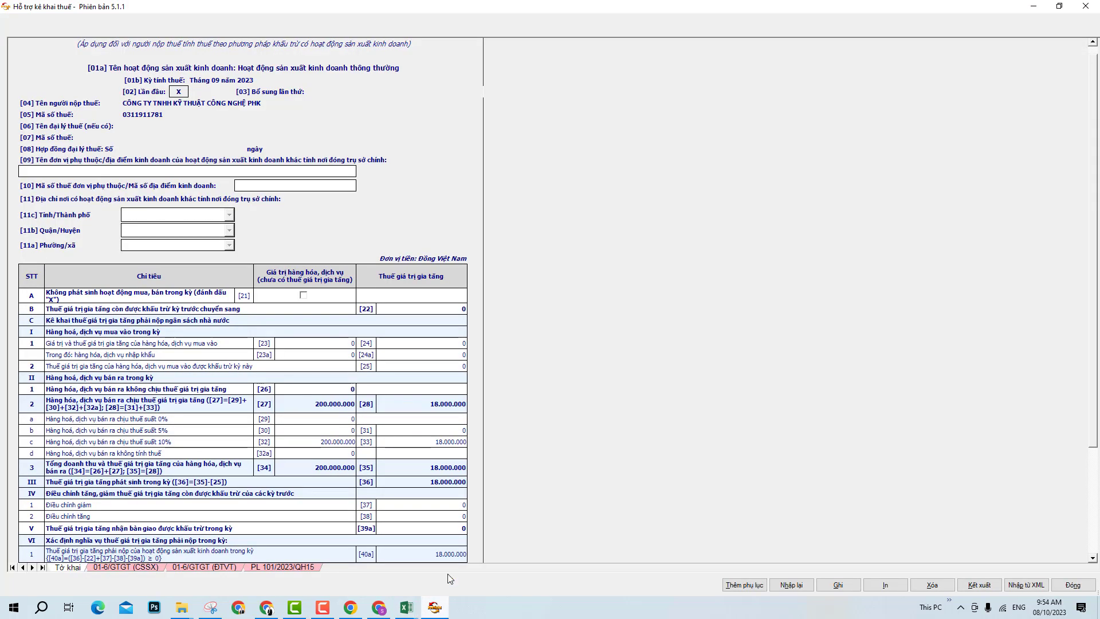
pyautogui.click(302, 567)
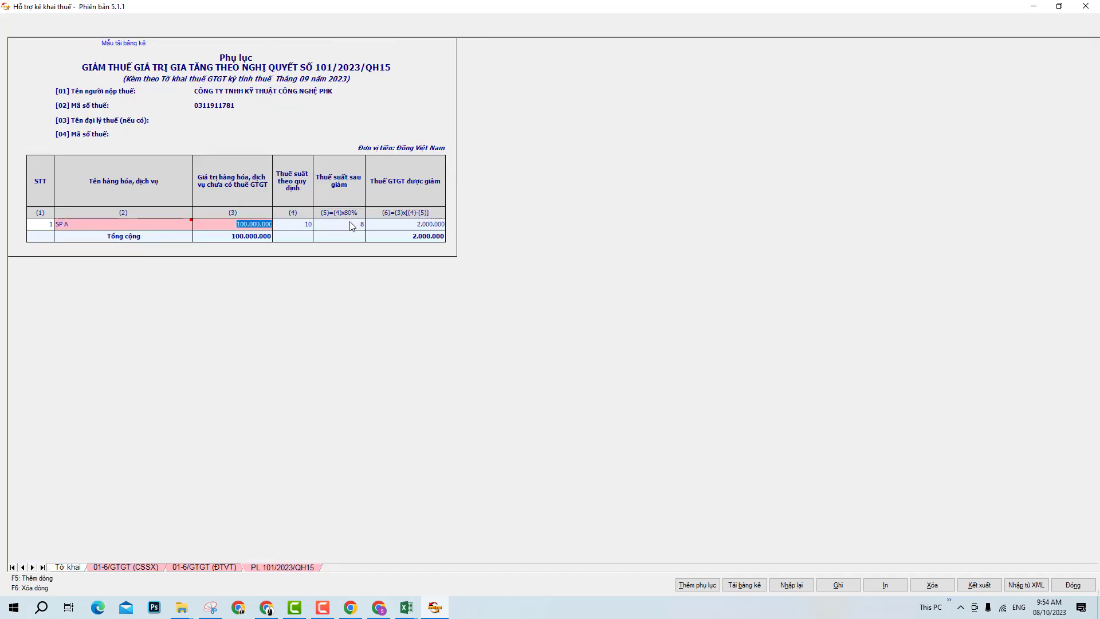
pyautogui.click(210, 607)
pyautogui.click(629, 251)
pyautogui.click(838, 584)
pyautogui.click(518, 337)
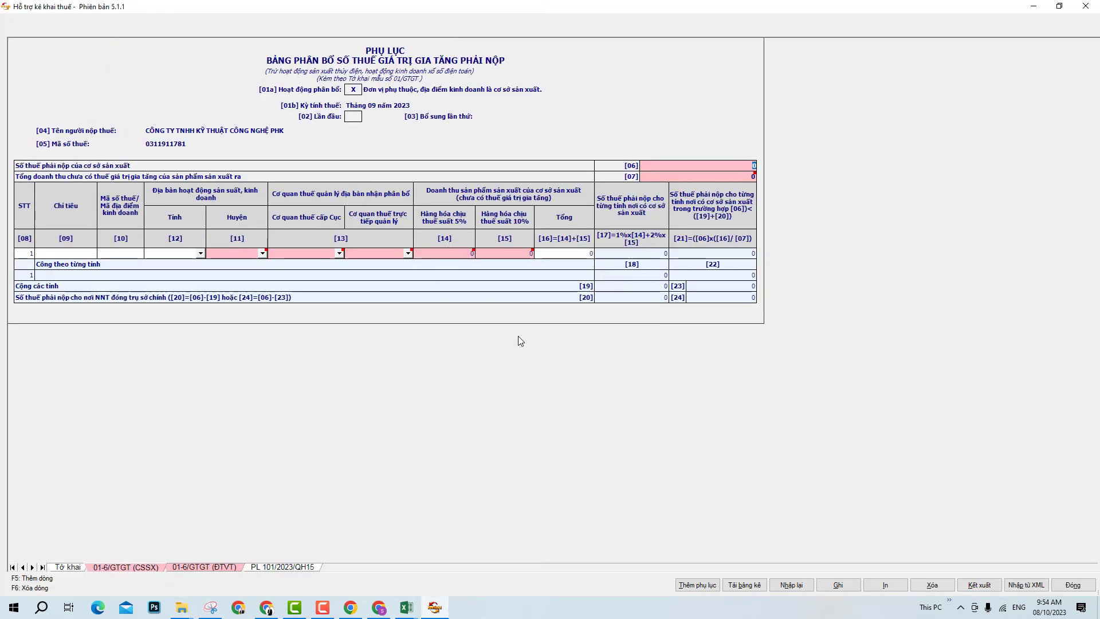
pyautogui.click(549, 341)
pyautogui.click(281, 567)
# - Capture a new Snipping Tool screenshot of the PL 101/2023/QH15 VAT reduction appendix and copy it
pyautogui.click(210, 607)
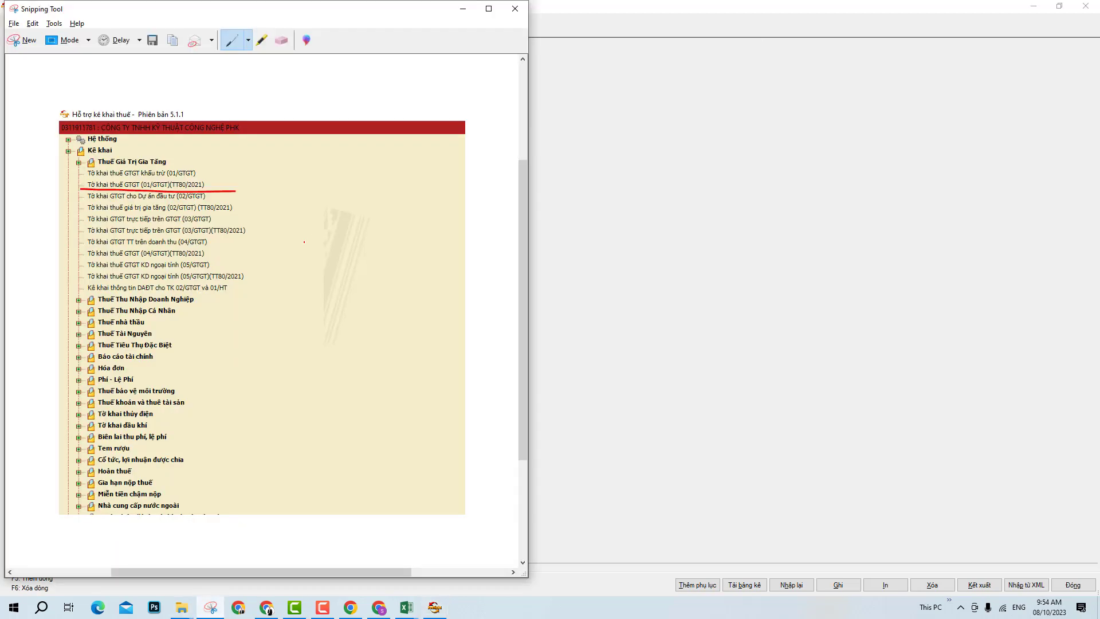
pyautogui.click(29, 40)
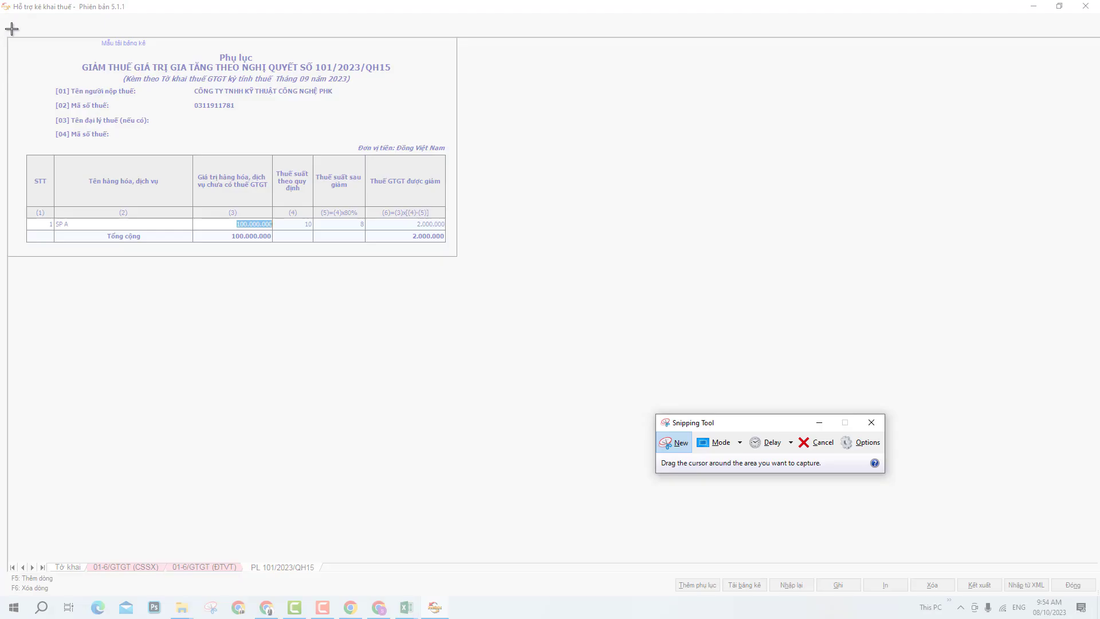
pyautogui.moveTo(218, 198); pyautogui.dragTo(477, 300)
pyautogui.rightClick(349, 248)
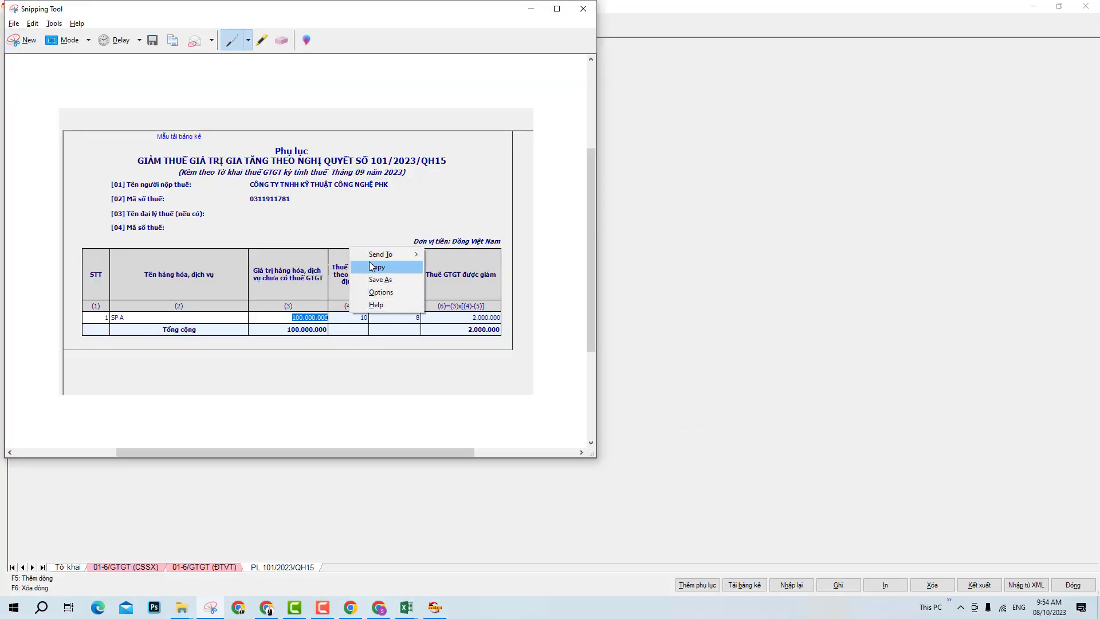
pyautogui.click(378, 267)
# - Paste the appendix screenshot into sheet 1 of the Excel workbook, position it below the declaration list picture, and save the workbook
pyautogui.moveTo(406, 607)
pyautogui.click(469, 551)
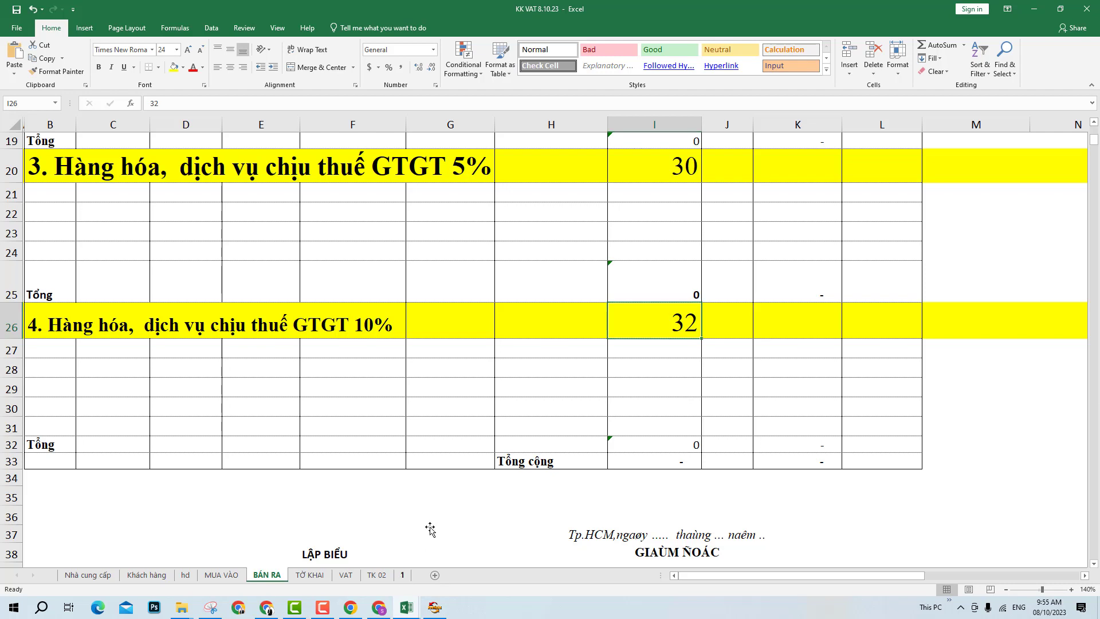
pyautogui.click(402, 574)
pyautogui.scroll(-4, 456, 483)
pyautogui.click(218, 385)
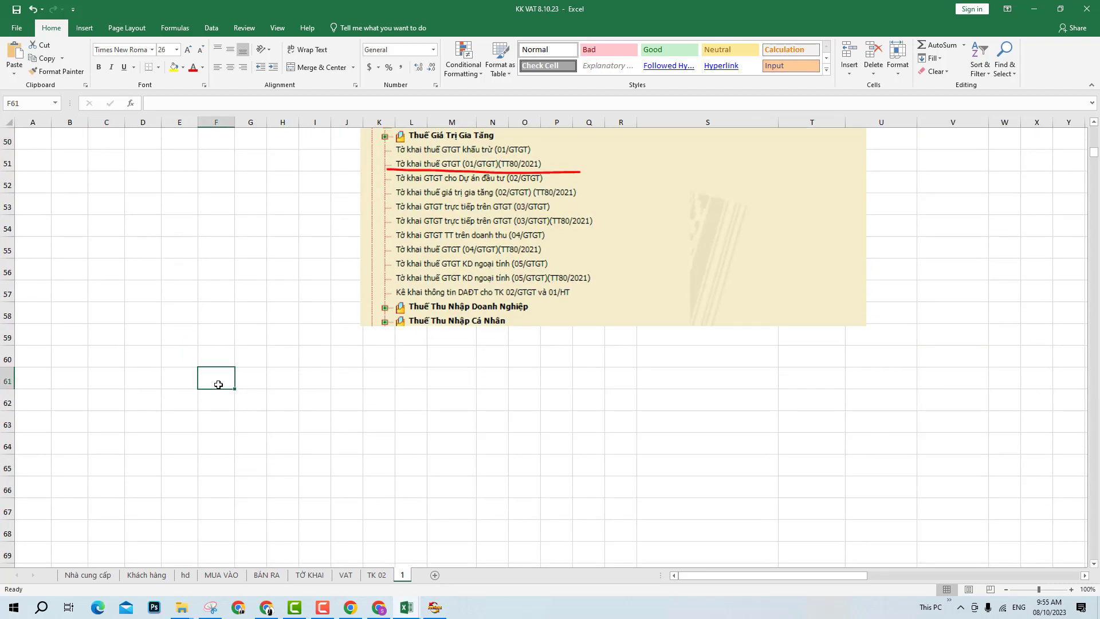
pyautogui.hotkey('ctrl', 'v')
pyautogui.moveTo(587, 408); pyautogui.dragTo(722, 389)
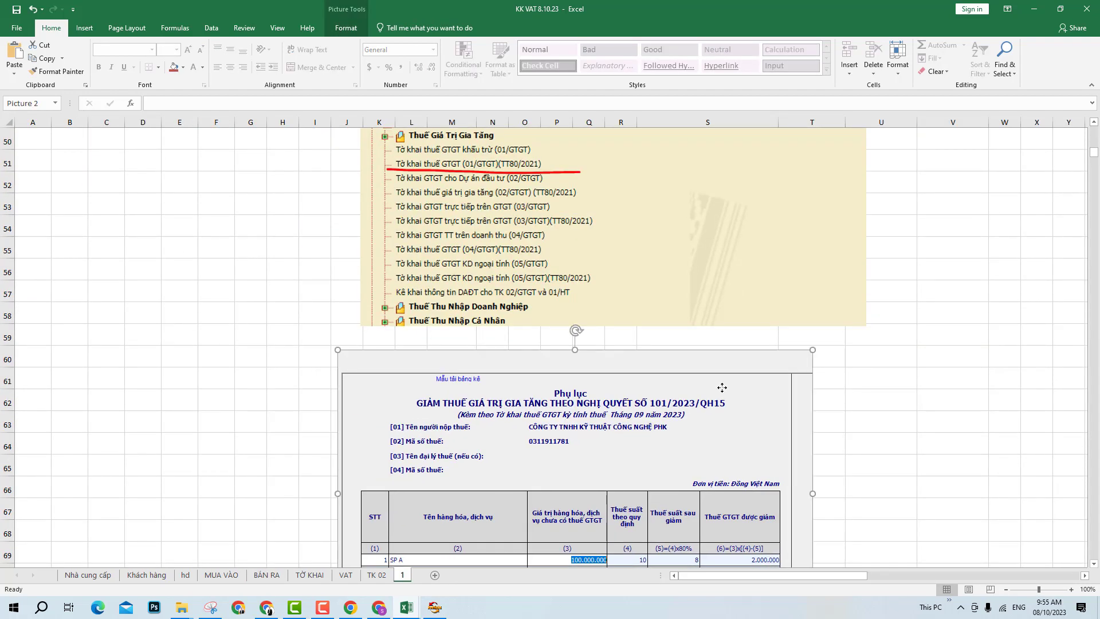
pyautogui.scroll(-2, 650, 385)
pyautogui.click(853, 389)
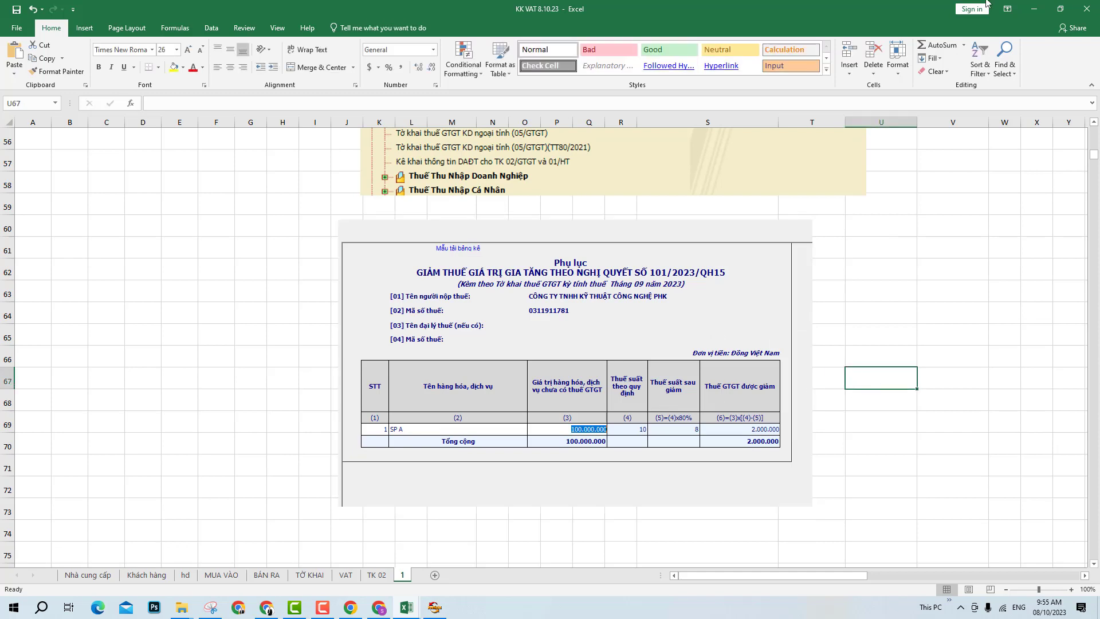
pyautogui.click(17, 9)
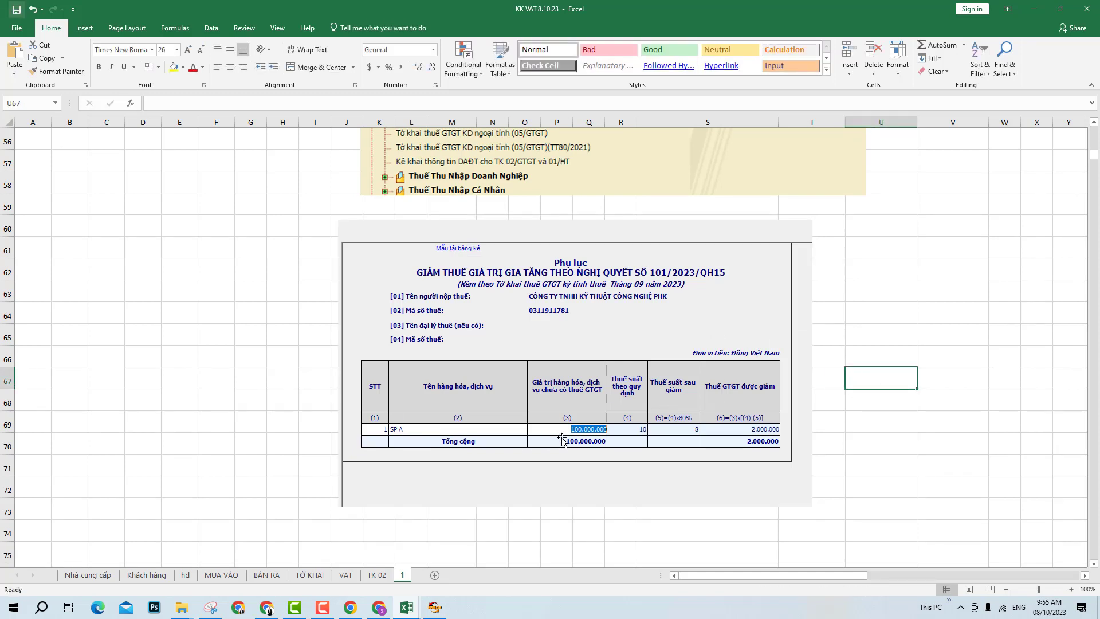
# - Shift the pasted appendix picture slightly to the right, so its edge lines up with the picture above
pyautogui.click(556, 523)
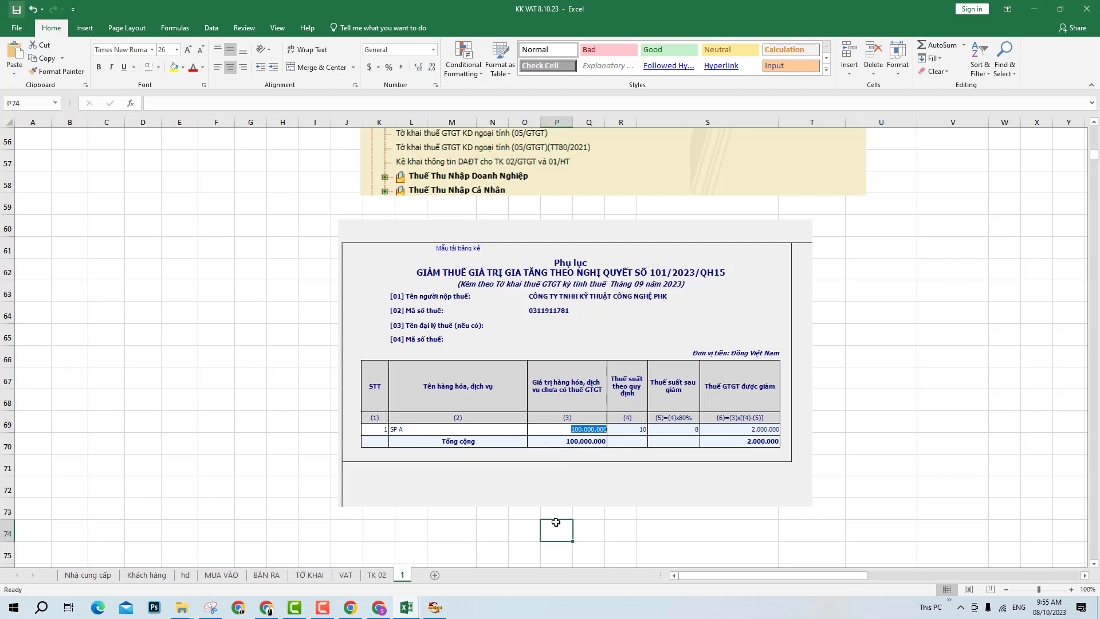
pyautogui.moveTo(627, 431); pyautogui.dragTo(650, 430)
pyautogui.click(876, 477)
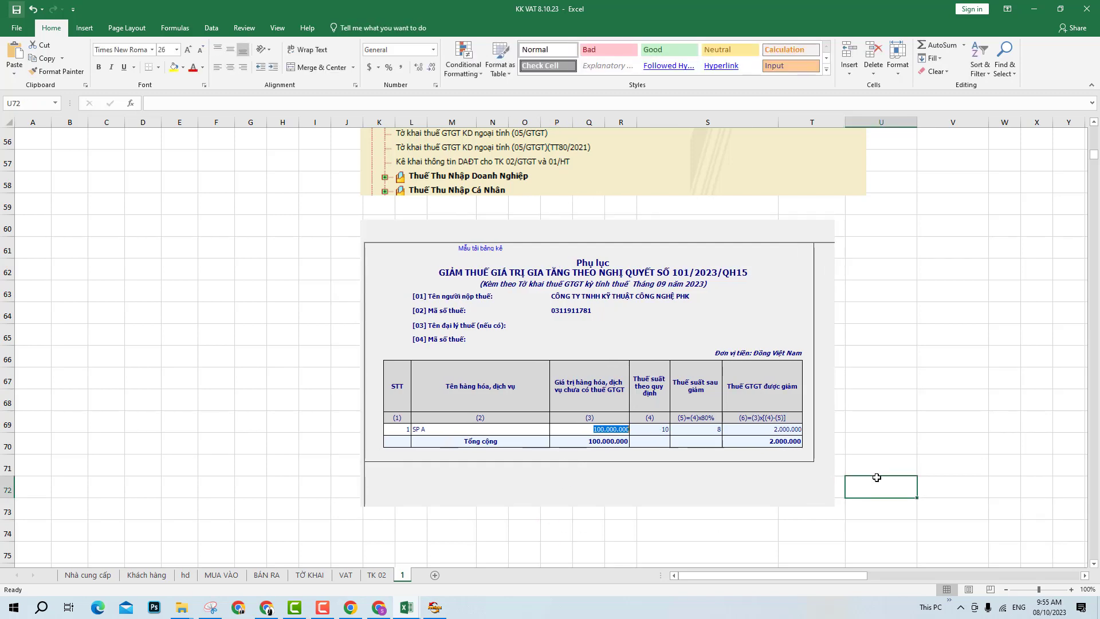
# - Read the participants' chat answers in the Google Meet call and return to the Excel workbook
pyautogui.click(383, 612)
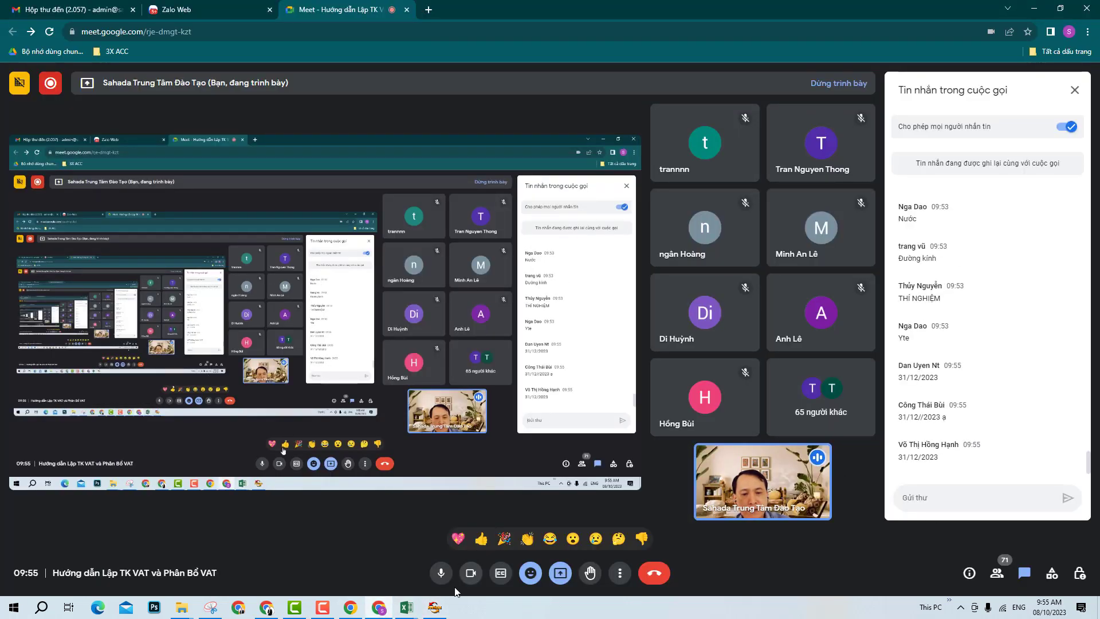
pyautogui.moveTo(407, 607)
pyautogui.click(467, 559)
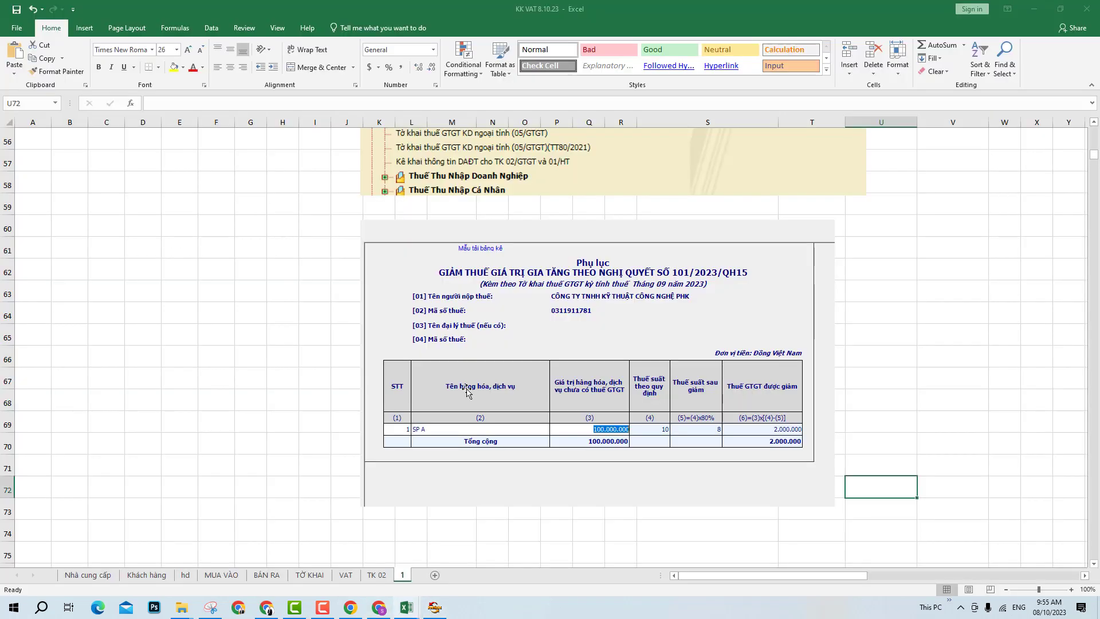
# - Highlight the [32a] row for sales with no tax calculated on the TỜ KHAI sheet in yellow
pyautogui.click(309, 575)
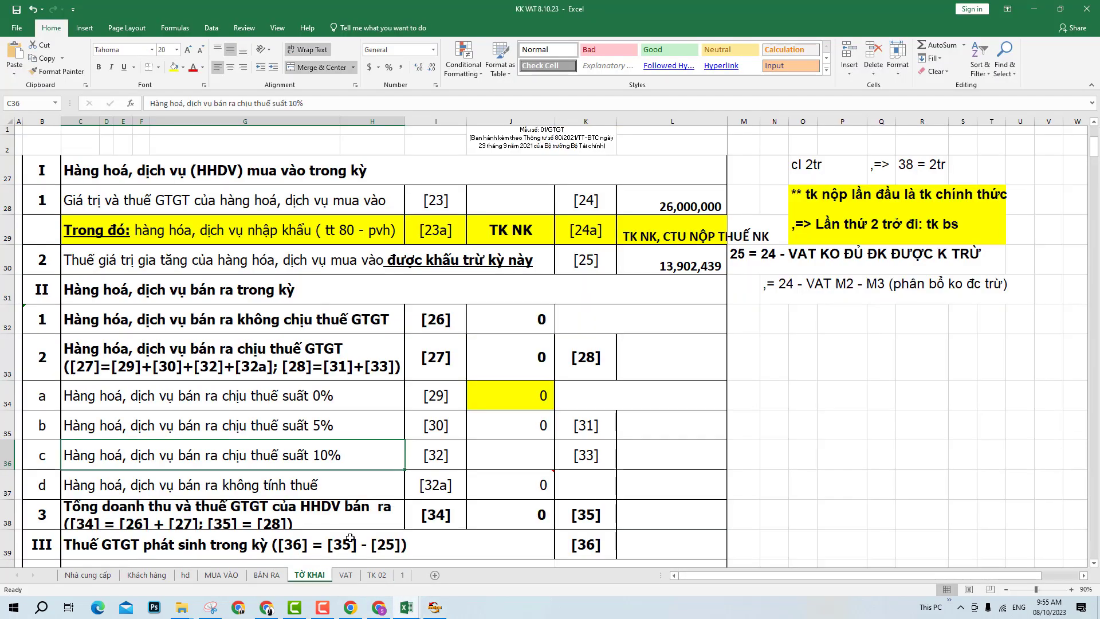
pyautogui.click(670, 457)
pyautogui.scroll(-1, 561, 469)
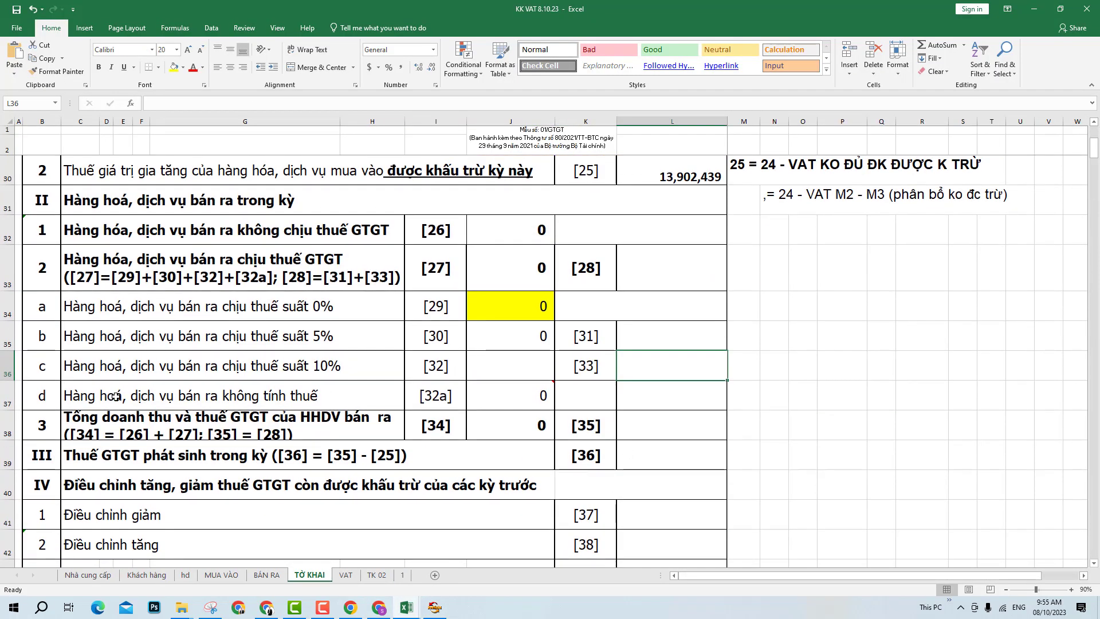
pyautogui.moveTo(115, 395); pyautogui.dragTo(624, 394)
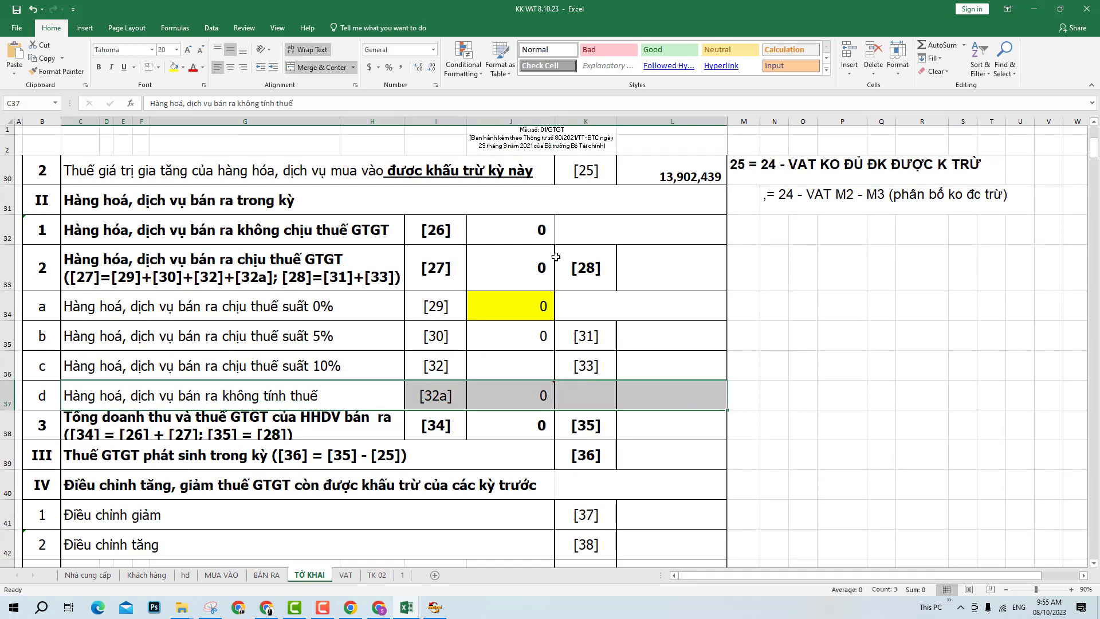
pyautogui.click(179, 69)
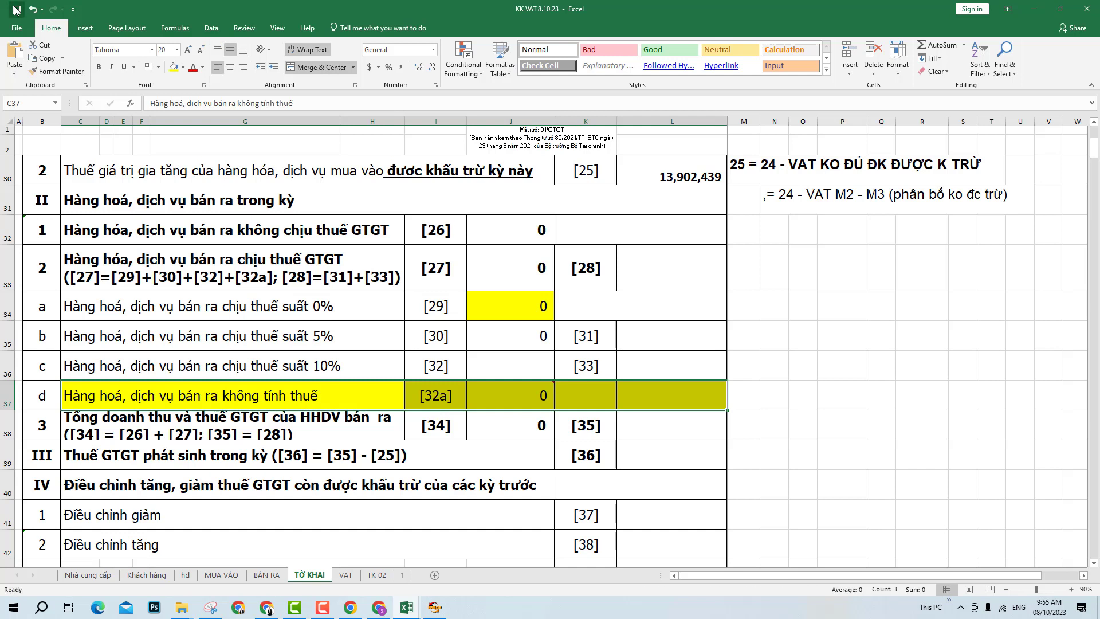
# - Fill the 0% sales row [29] and the VAT-exempt sales row [26] with yellow
pyautogui.click(761, 391)
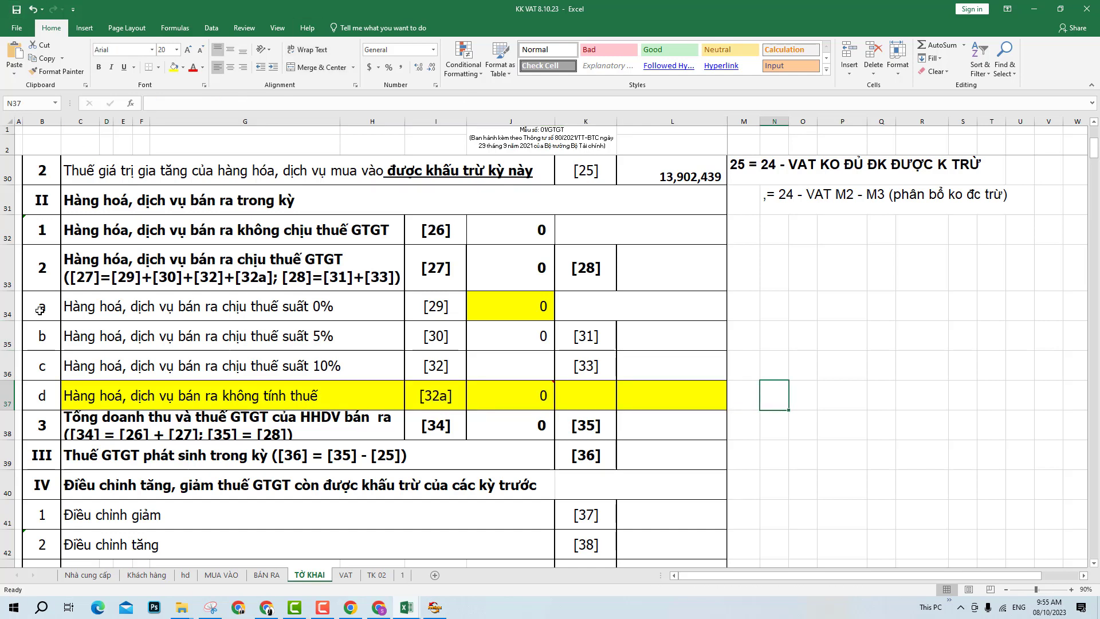
pyautogui.moveTo(40, 312); pyautogui.dragTo(710, 309)
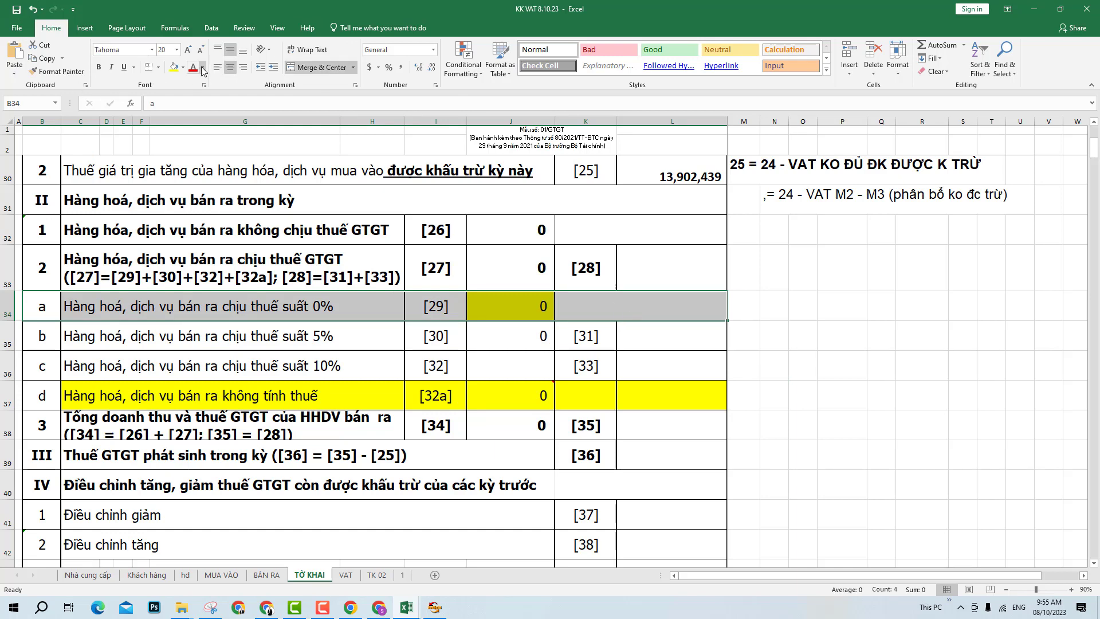
pyautogui.click(174, 67)
pyautogui.scroll(1, 282, 323)
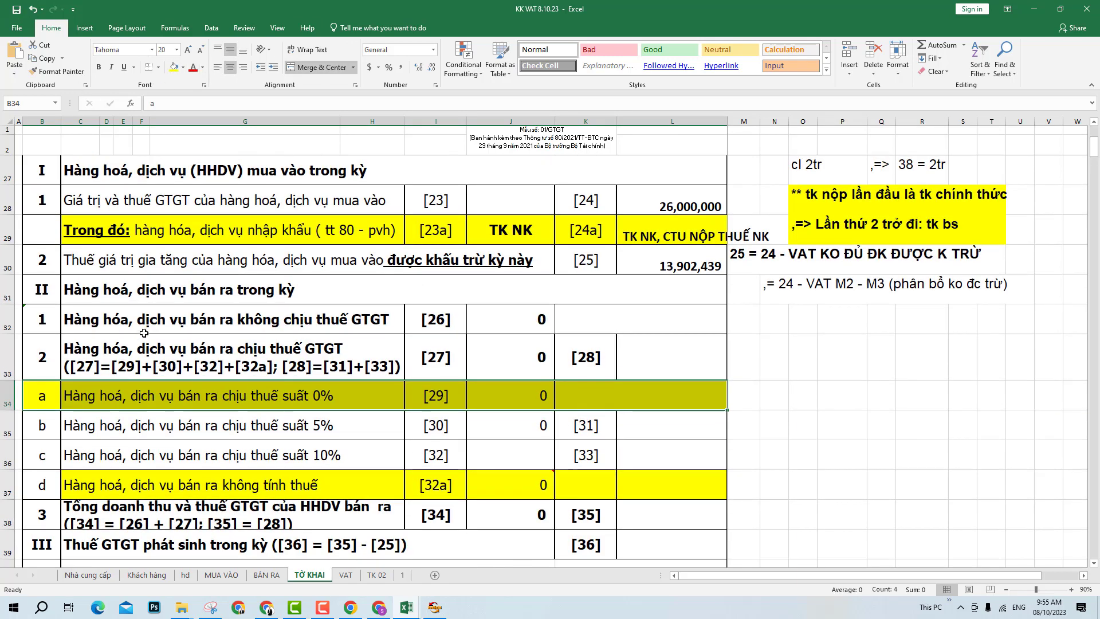
pyautogui.moveTo(52, 319); pyautogui.dragTo(598, 317)
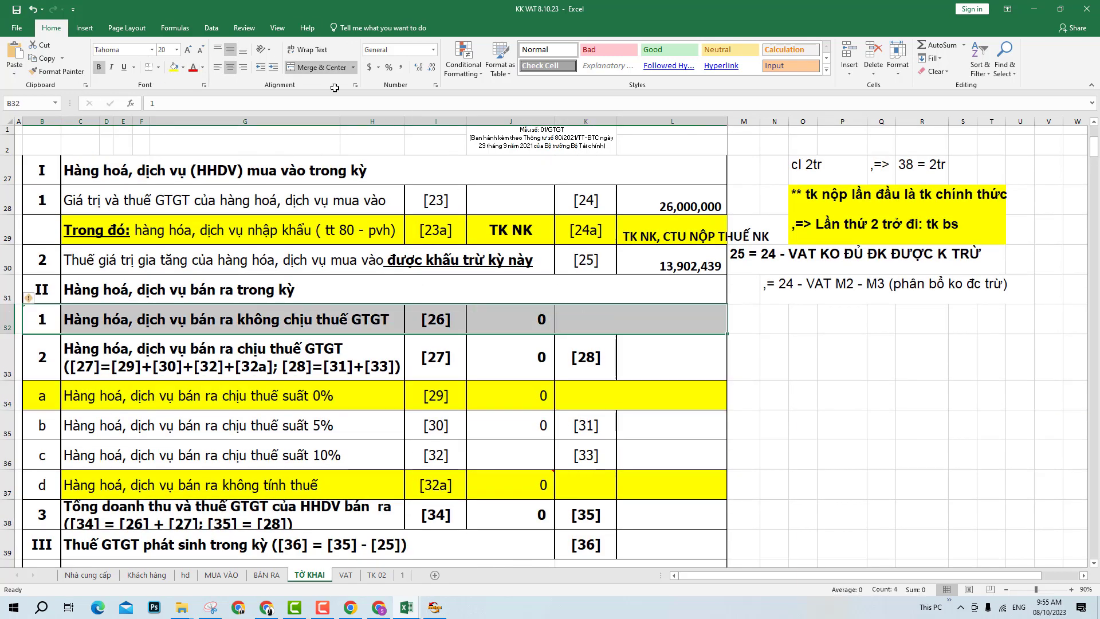
pyautogui.click(174, 67)
pyautogui.click(767, 351)
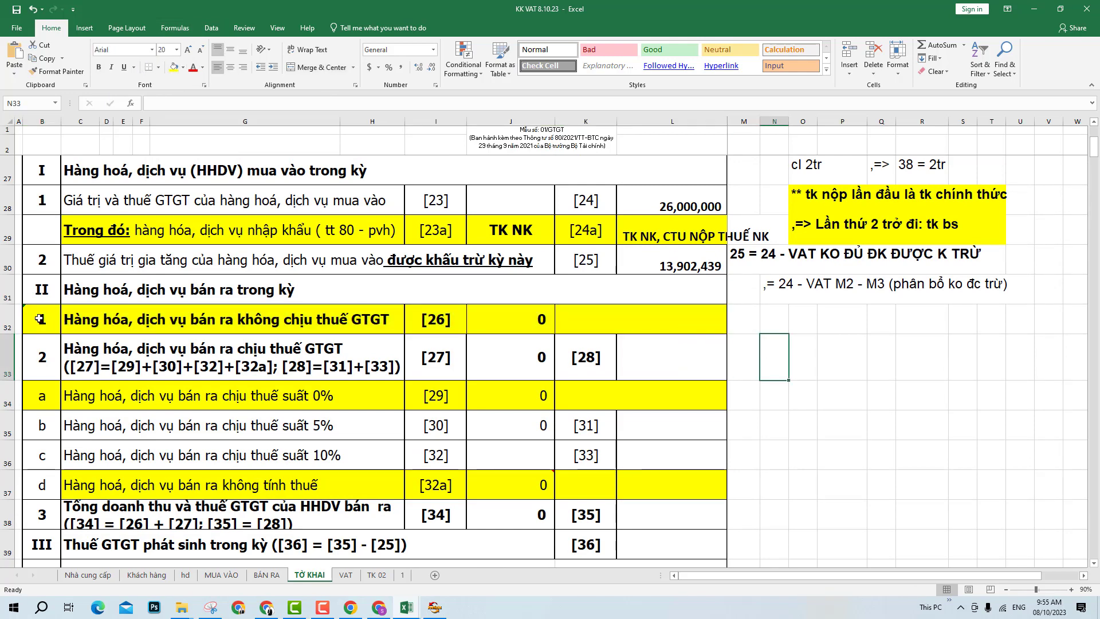
# - Review the highlighted sales rows [26], [29] and [32a] and their value cells on TỜ KHAI
pyautogui.moveTo(38, 318); pyautogui.dragTo(547, 327)
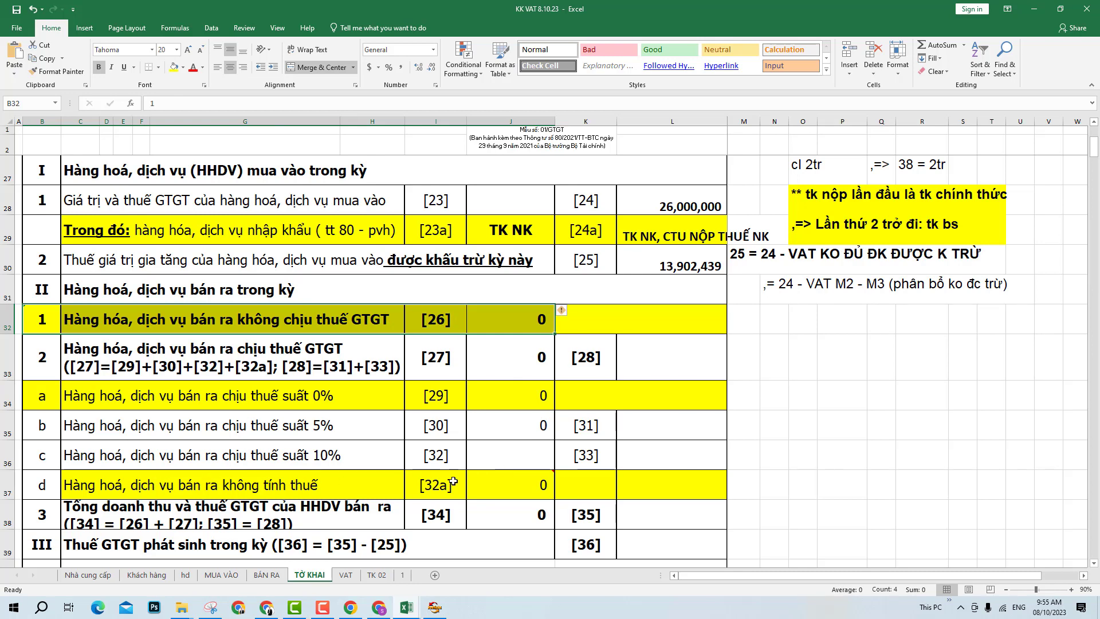
pyautogui.click(98, 490)
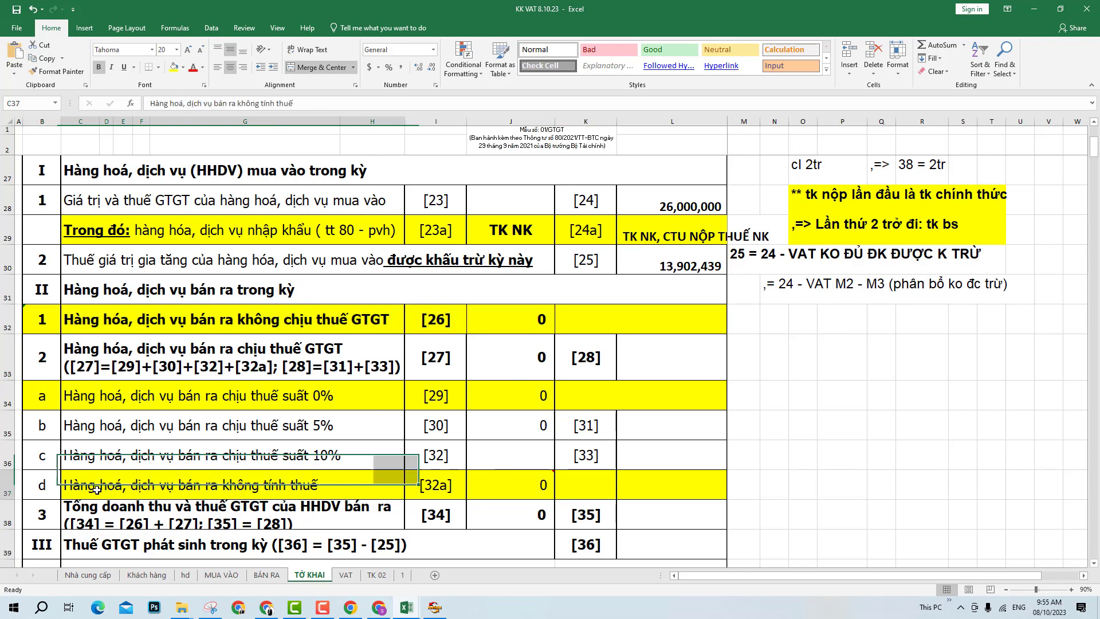
pyautogui.click(494, 322)
pyautogui.click(496, 401)
pyautogui.click(507, 492)
pyautogui.moveTo(550, 488)
pyautogui.click(823, 481)
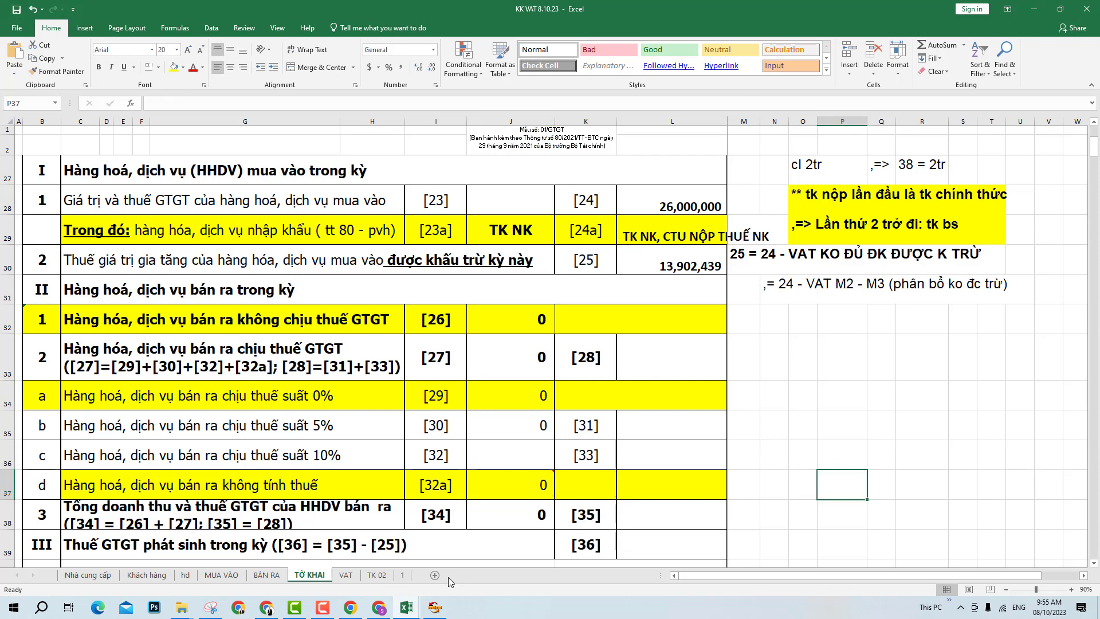
# - Follow the participants' new replies in the Google Meet chat
pyautogui.hotkey('alt', 'Tab')
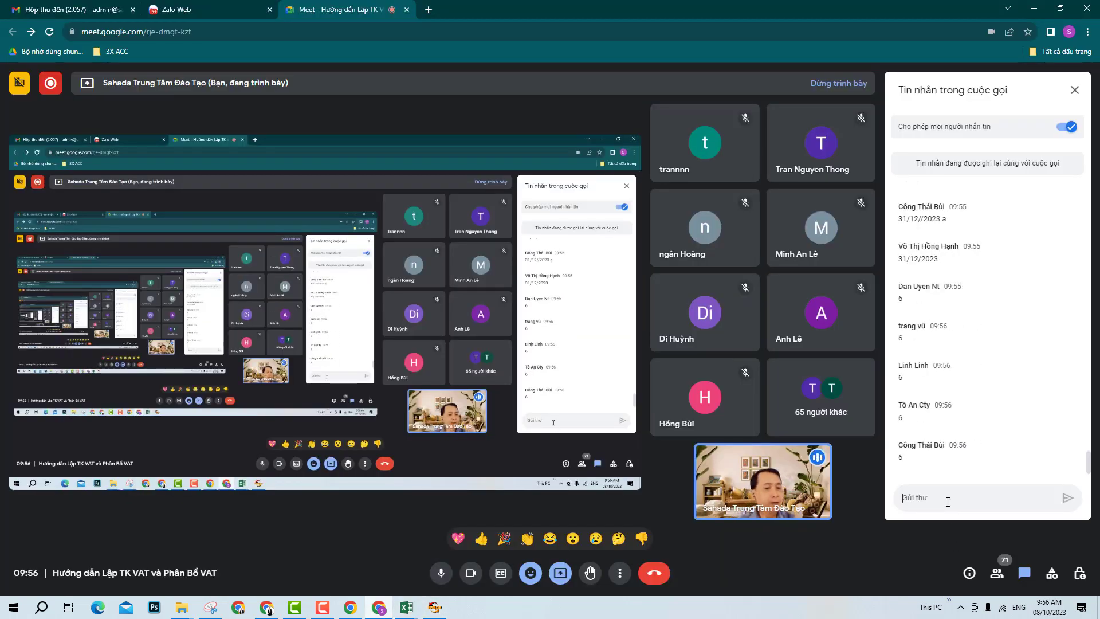
pyautogui.click(947, 502)
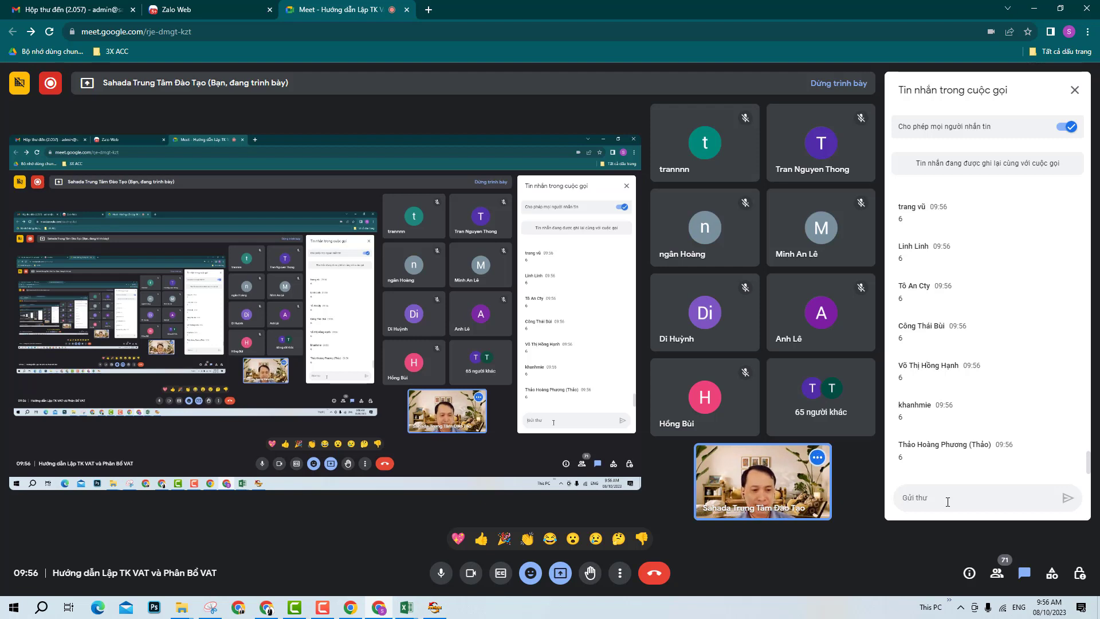
pyautogui.click(948, 502)
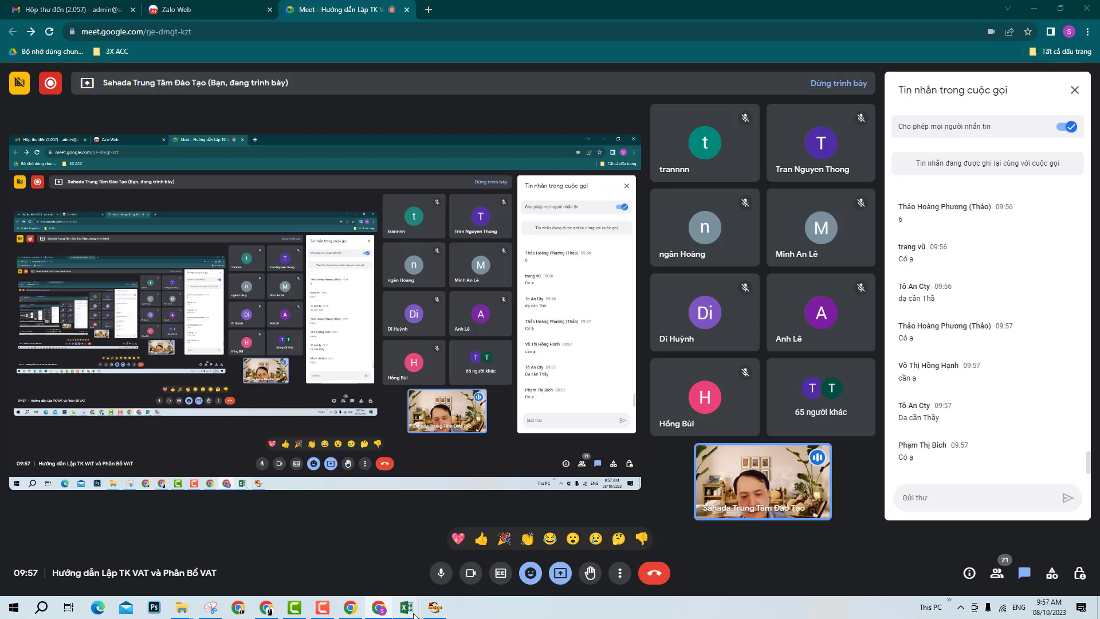
# - Return to the Excel workbook, add a new worksheet and place it between the TK 02 and 1 sheets
pyautogui.moveTo(408, 607)
pyautogui.click(411, 551)
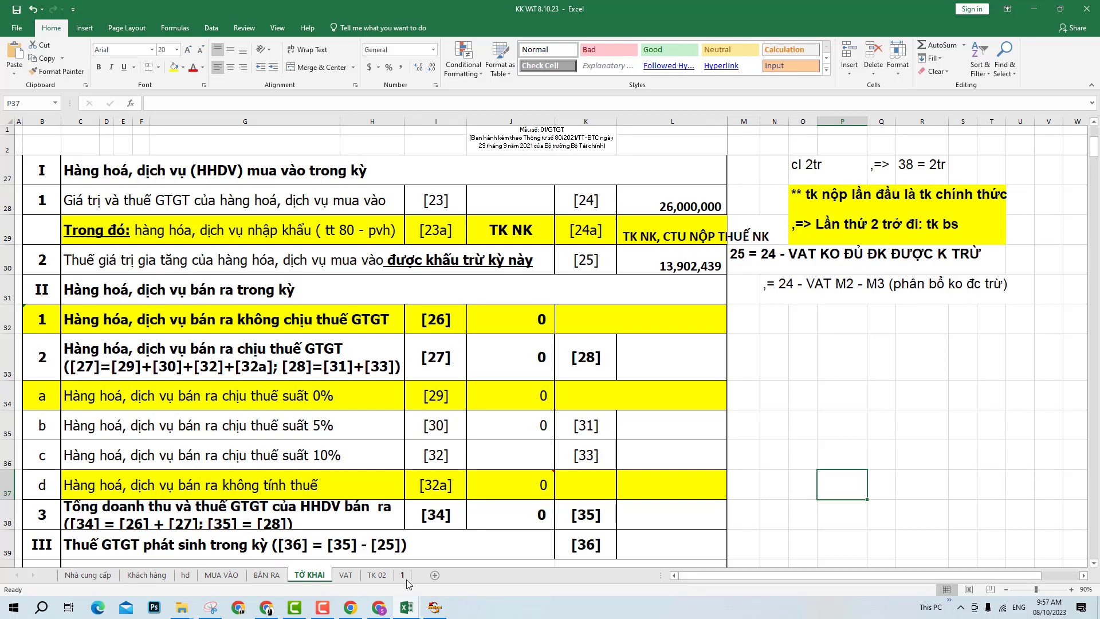
pyautogui.click(433, 576)
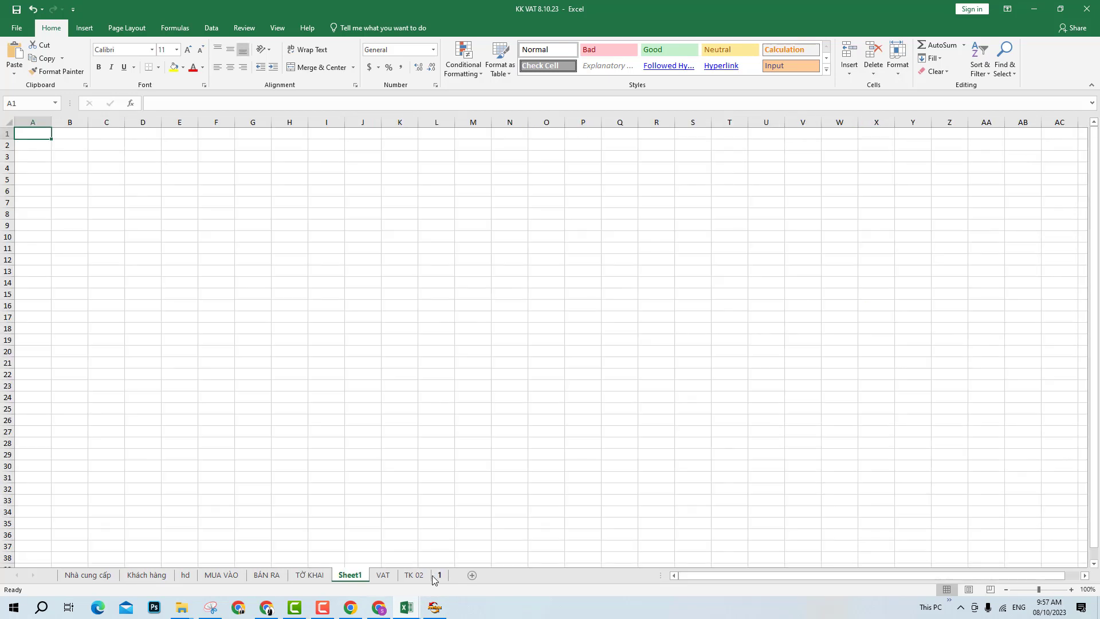
pyautogui.moveTo(349, 577); pyautogui.dragTo(440, 570)
# - Format all cells of the new sheet in Times New Roman size 28 and save the workbook
pyautogui.click(8, 122)
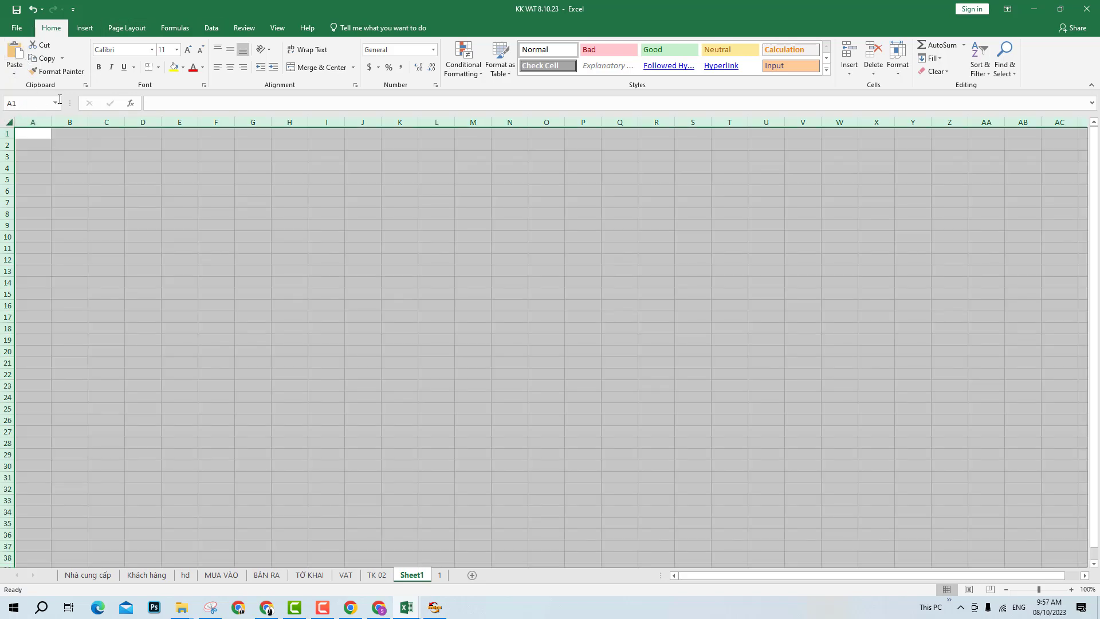
pyautogui.click(131, 51)
pyautogui.write('Times New Roman')
pyautogui.press('Return')
pyautogui.click(177, 50)
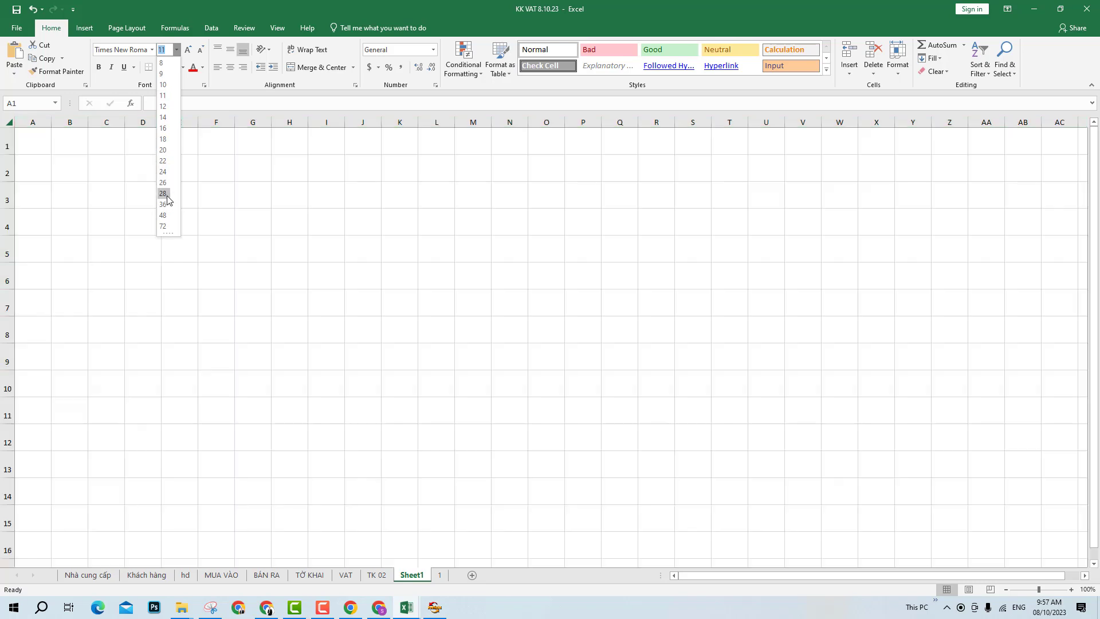
pyautogui.click(167, 200)
pyautogui.click(346, 220)
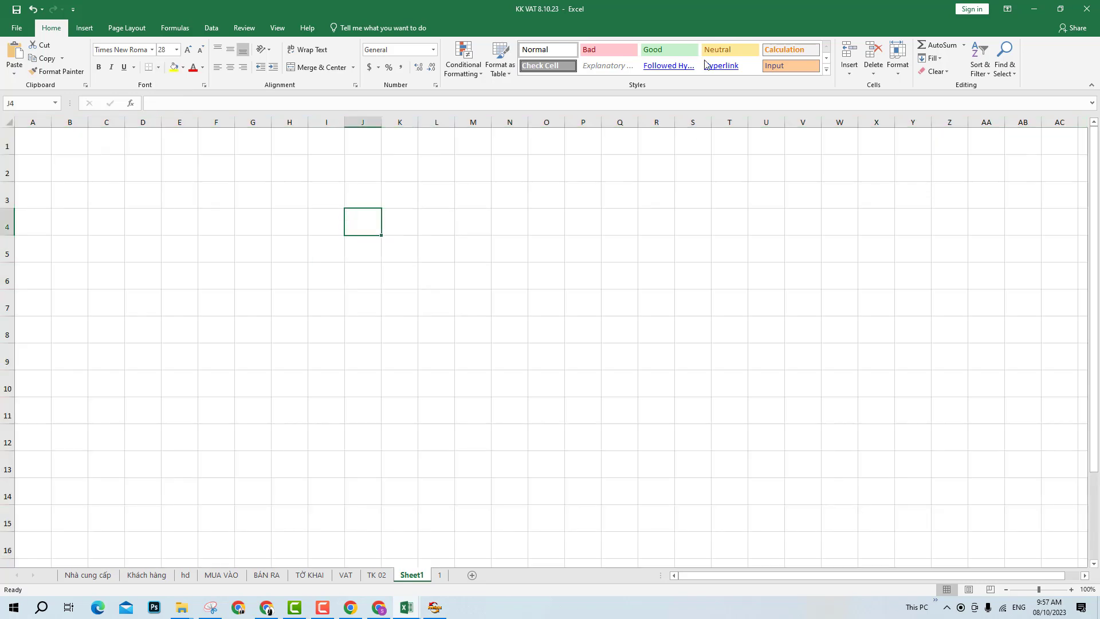
pyautogui.click(16, 10)
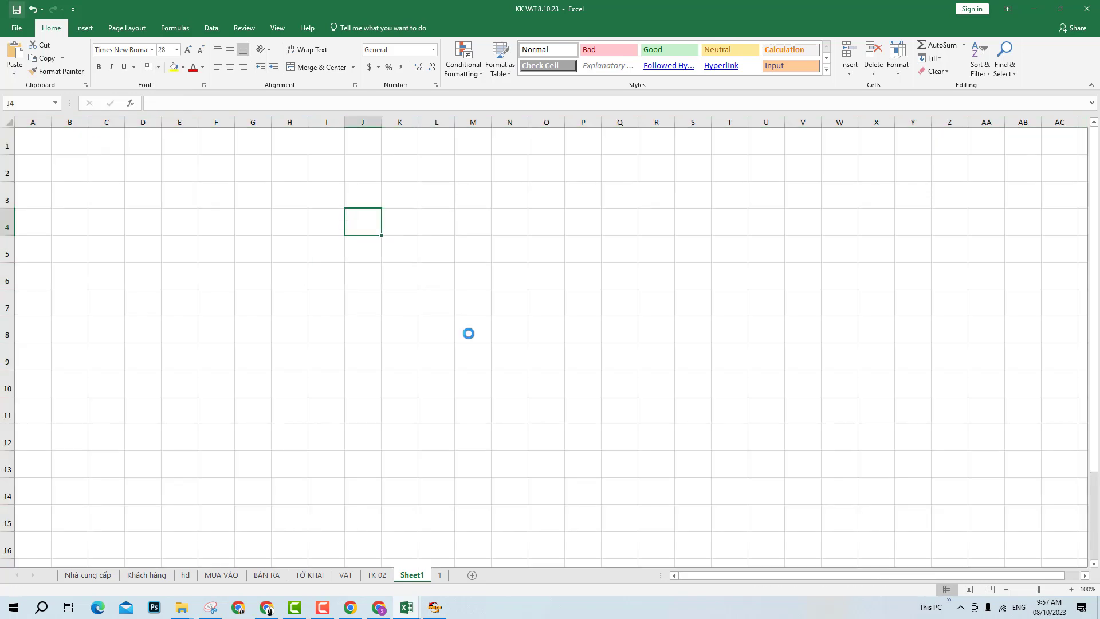
pyautogui.click(437, 259)
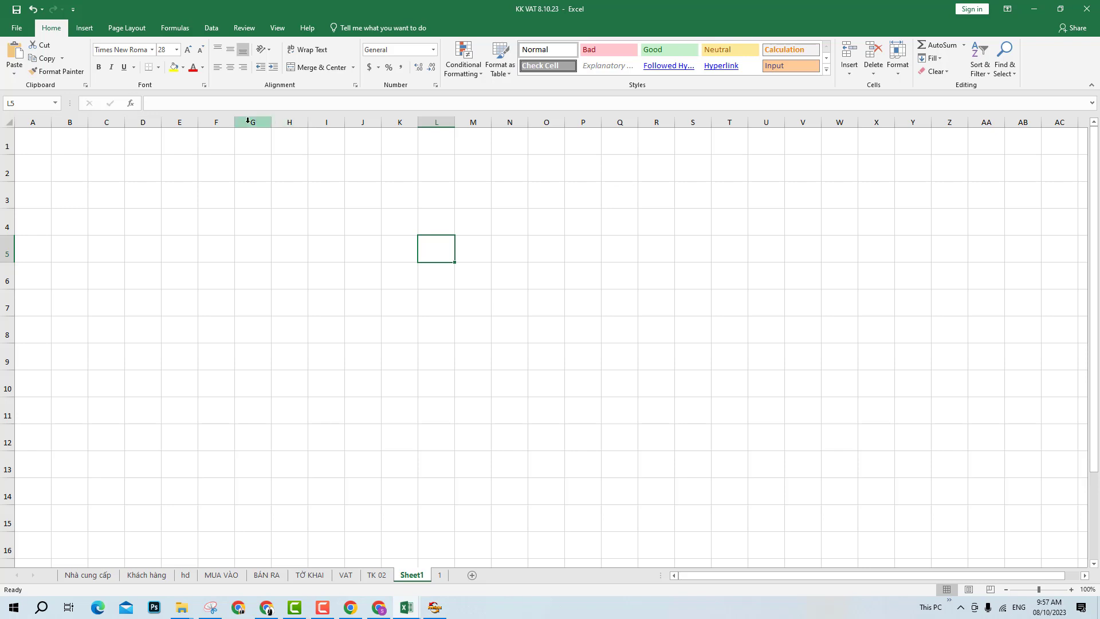
# - Widen column G to about two and a half times its width and enter KCT in cell G4
pyautogui.moveTo(271, 122); pyautogui.dragTo(332, 146)
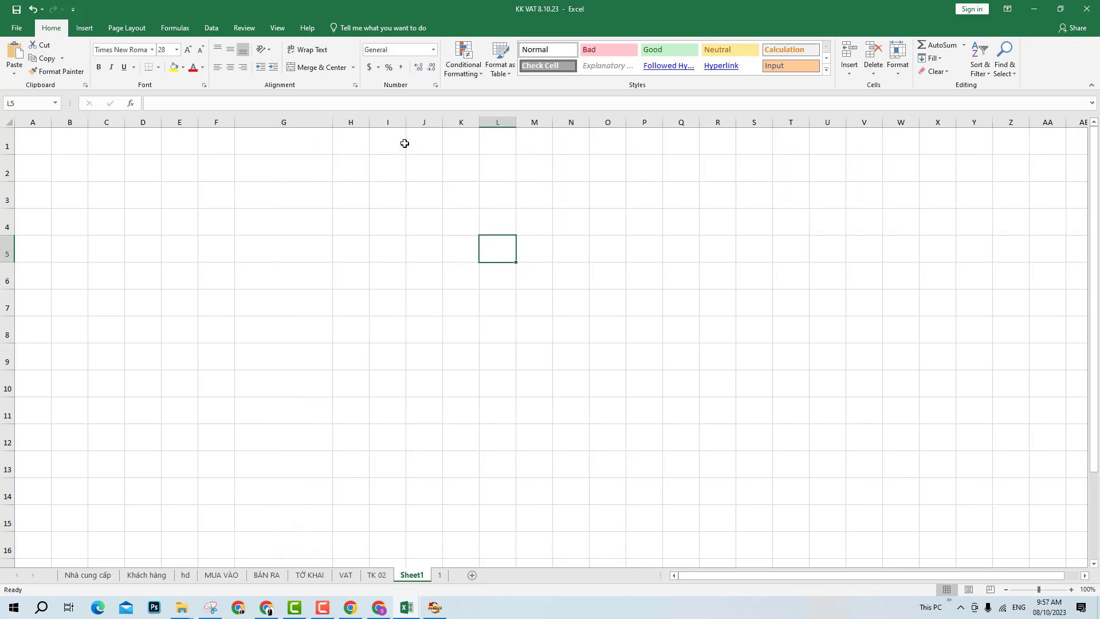
pyautogui.click(319, 118)
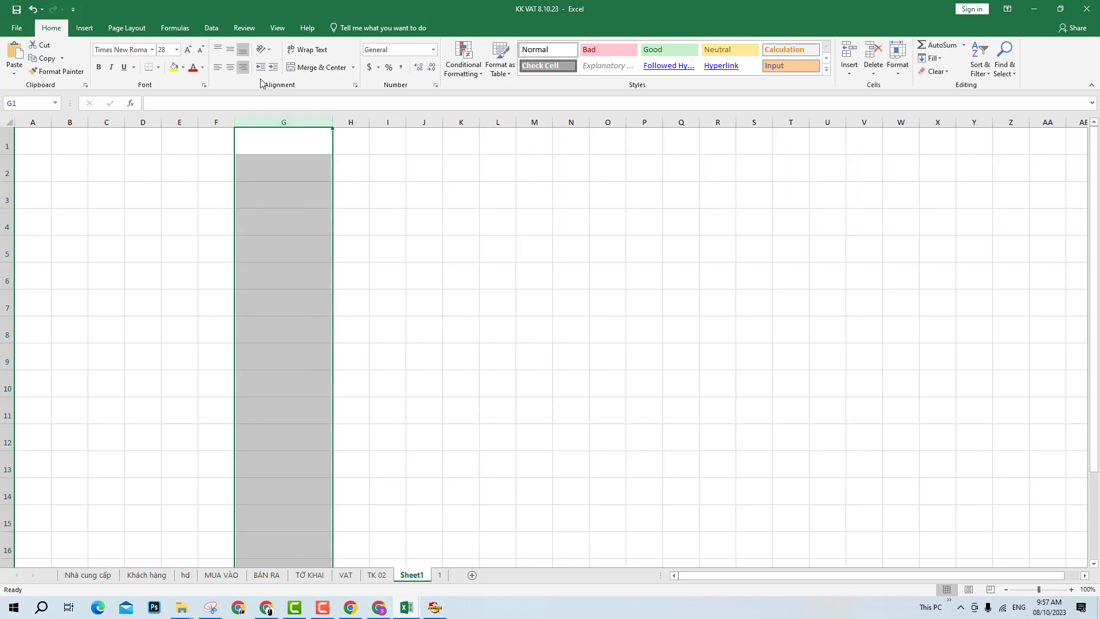
pyautogui.click(274, 230)
pyautogui.write('KCT')
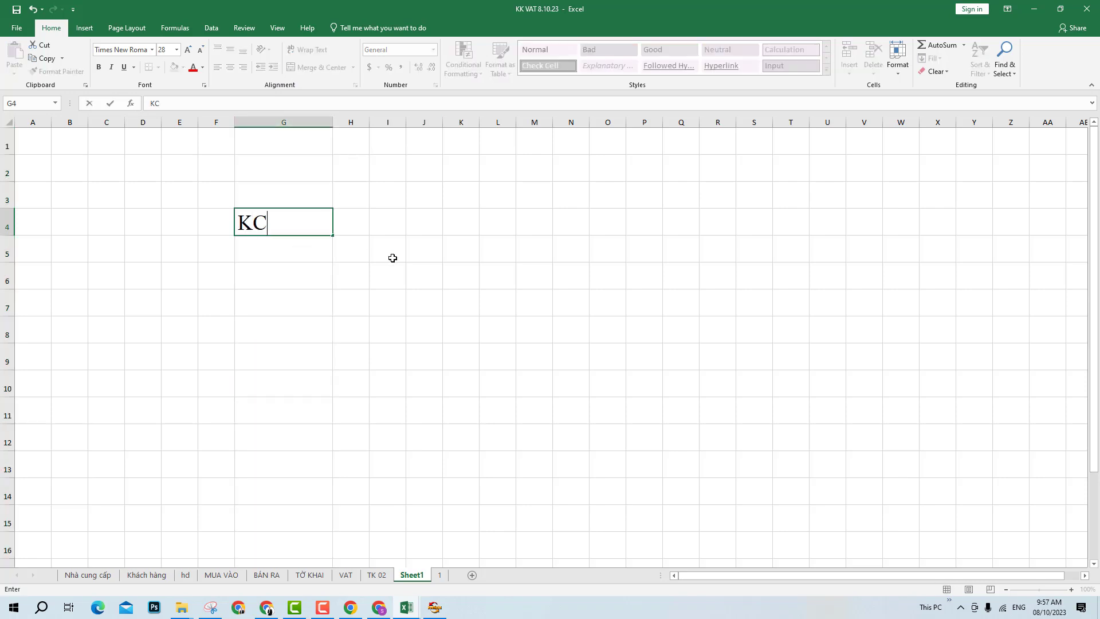
pyautogui.press('Return')
pyautogui.press('Return')
# - Copy the KCT cell to I4 and replace the copy's content with 0%
pyautogui.click(293, 222)
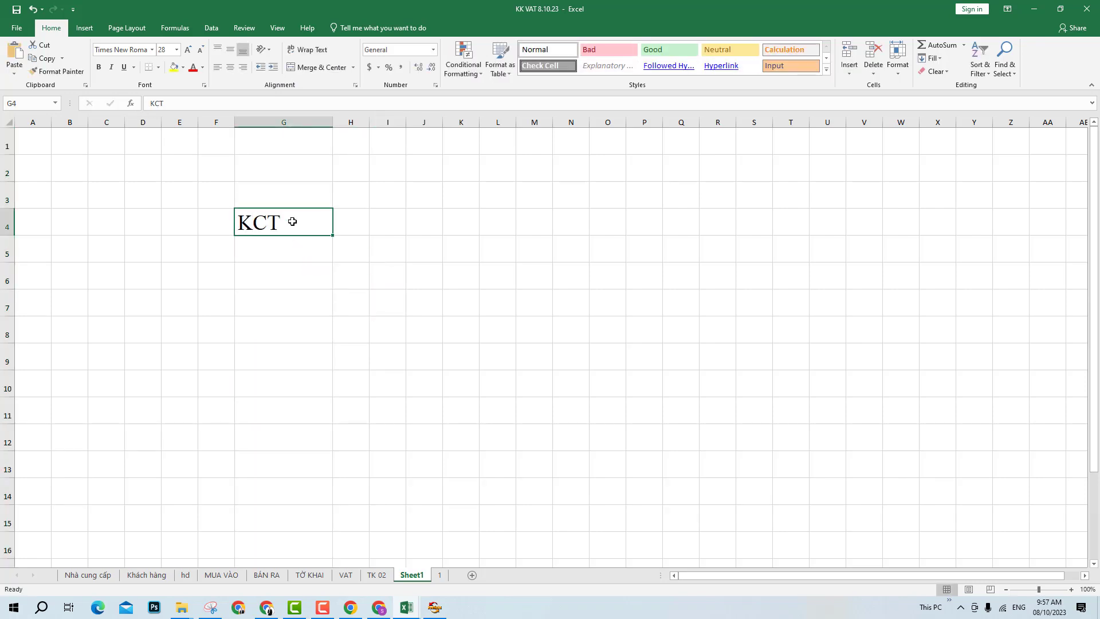
pyautogui.hotkey('ctrl', 'c')
pyautogui.click(399, 227)
pyautogui.hotkey('ctrl', 'v')
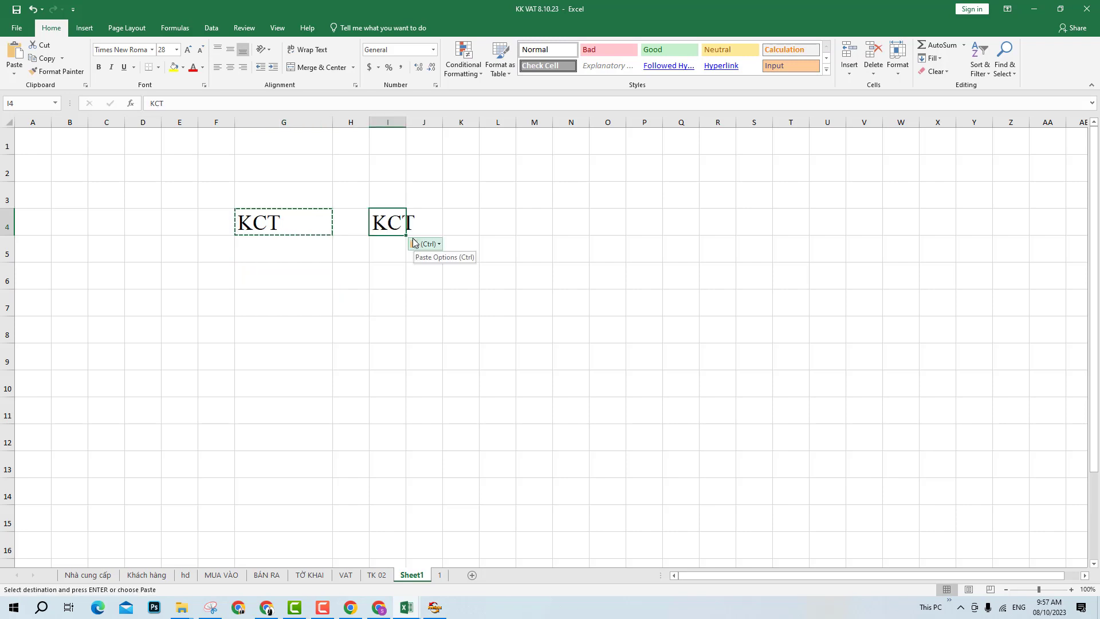
pyautogui.write('0%')
pyautogui.press('Return')
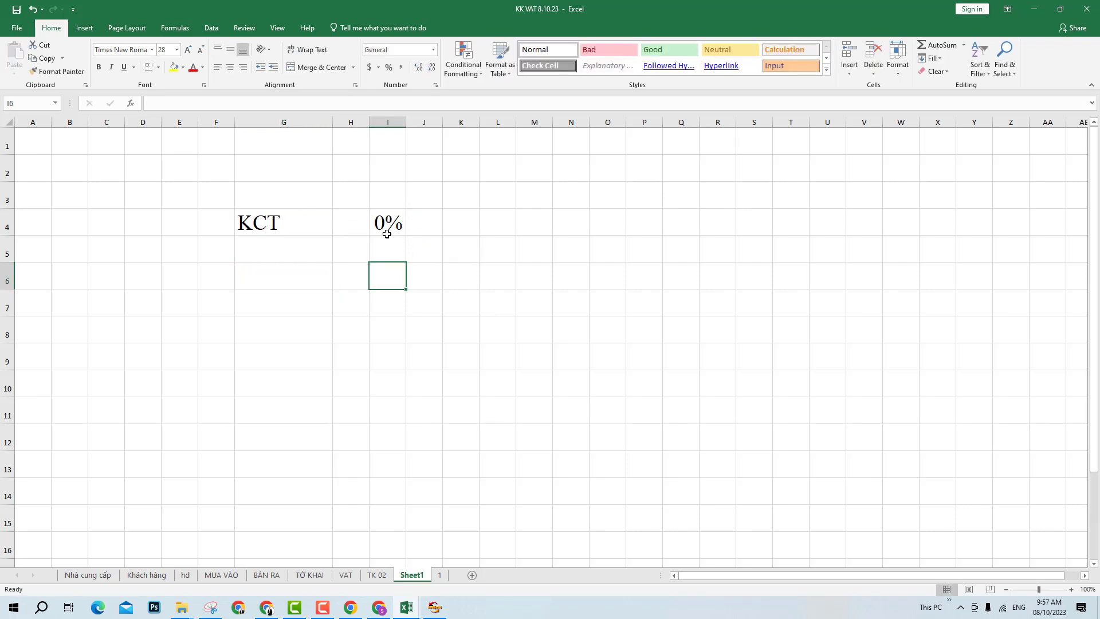
# - Copy the 0% cell to K4 and replace the copy's content with the label KTTNT
pyautogui.click(383, 226)
pyautogui.hotkey('ctrl', 'c')
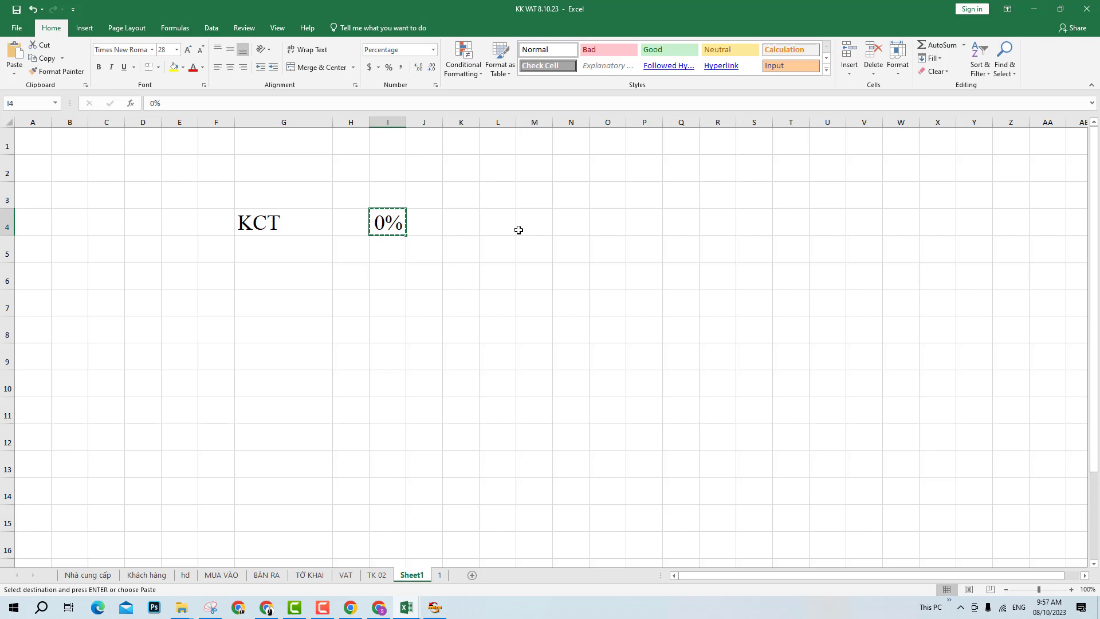
pyautogui.click(472, 224)
pyautogui.hotkey('ctrl', 'v')
pyautogui.press('Escape')
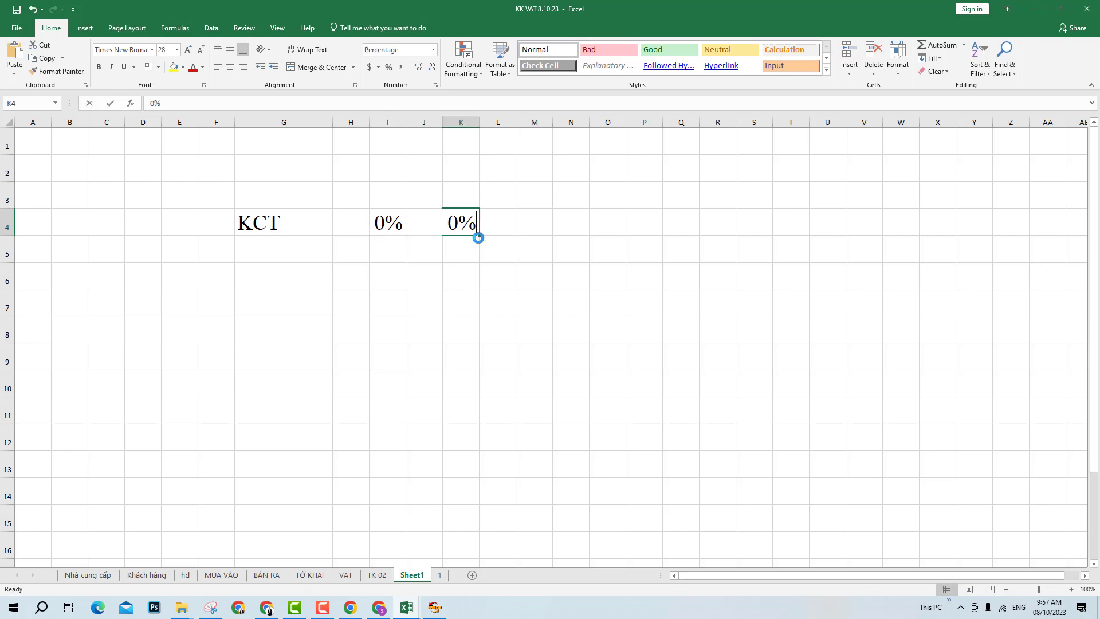
pyautogui.write('kkknt')
pyautogui.press('Return')
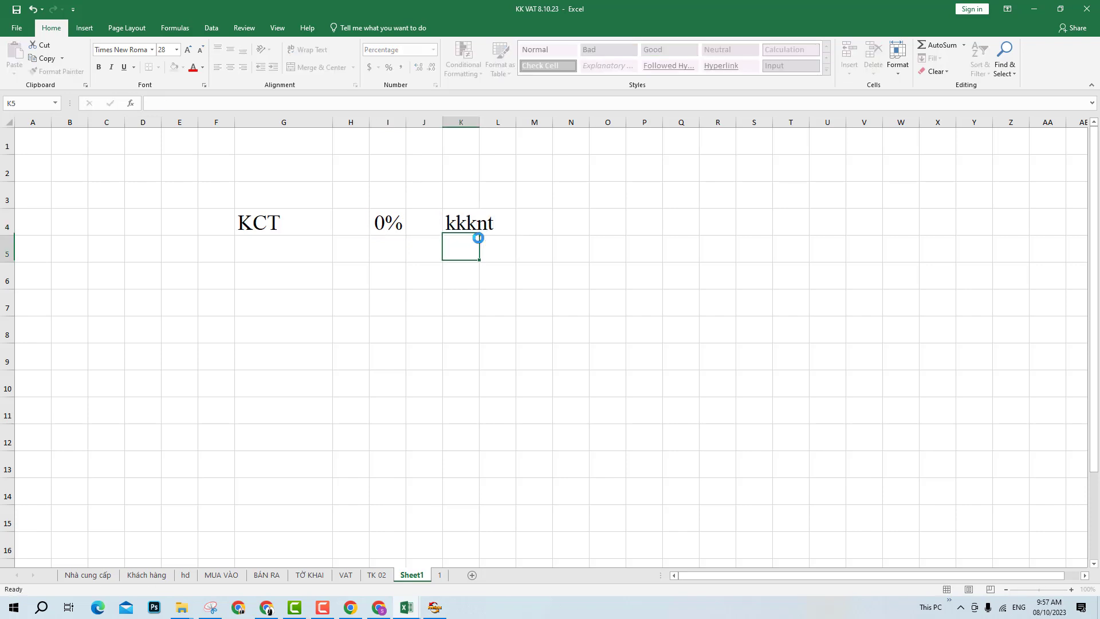
pyautogui.press('Up')
pyautogui.write('KTTNT')
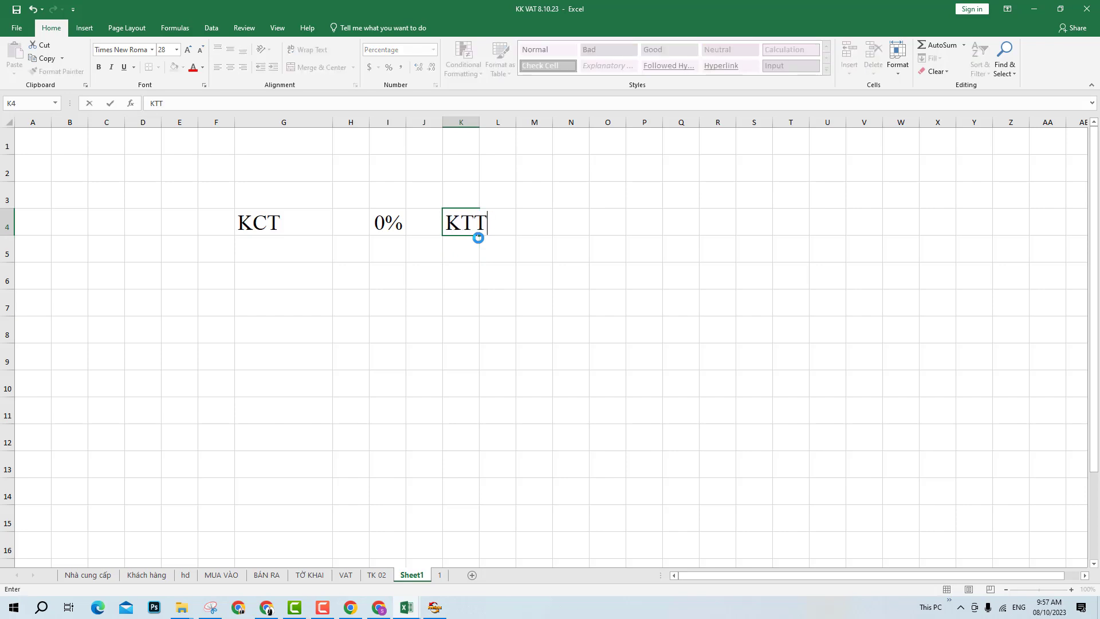
pyautogui.press('Return')
# - Widen column K to about three times its width so the KTTNT label fits inside its cell
pyautogui.click(468, 211)
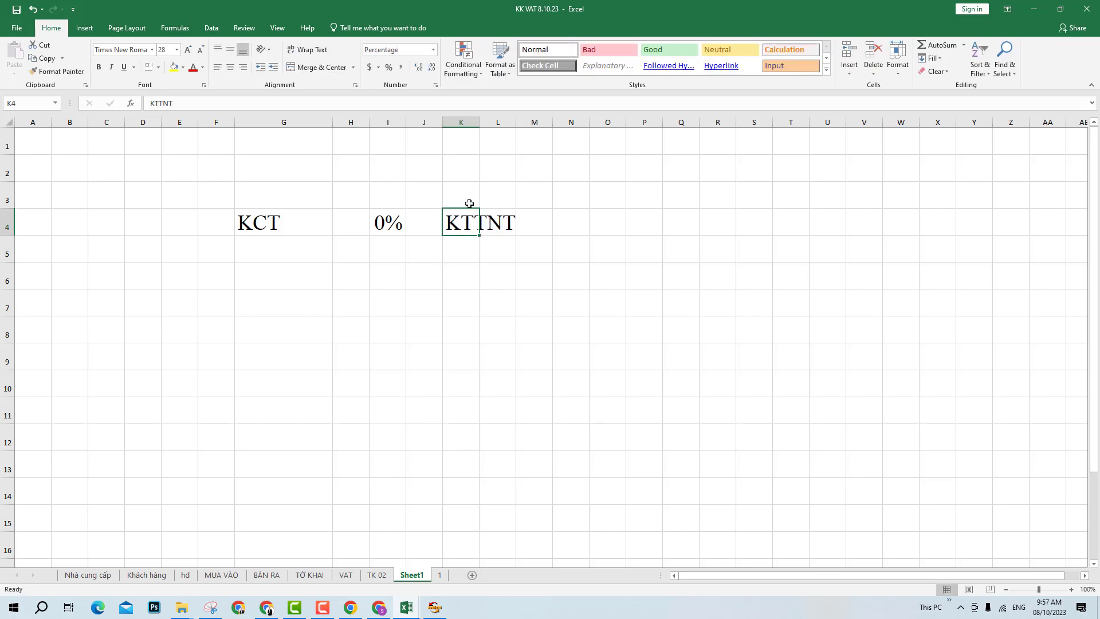
pyautogui.moveTo(479, 122); pyautogui.dragTo(485, 122)
pyautogui.moveTo(548, 161); pyautogui.dragTo(548, 161)
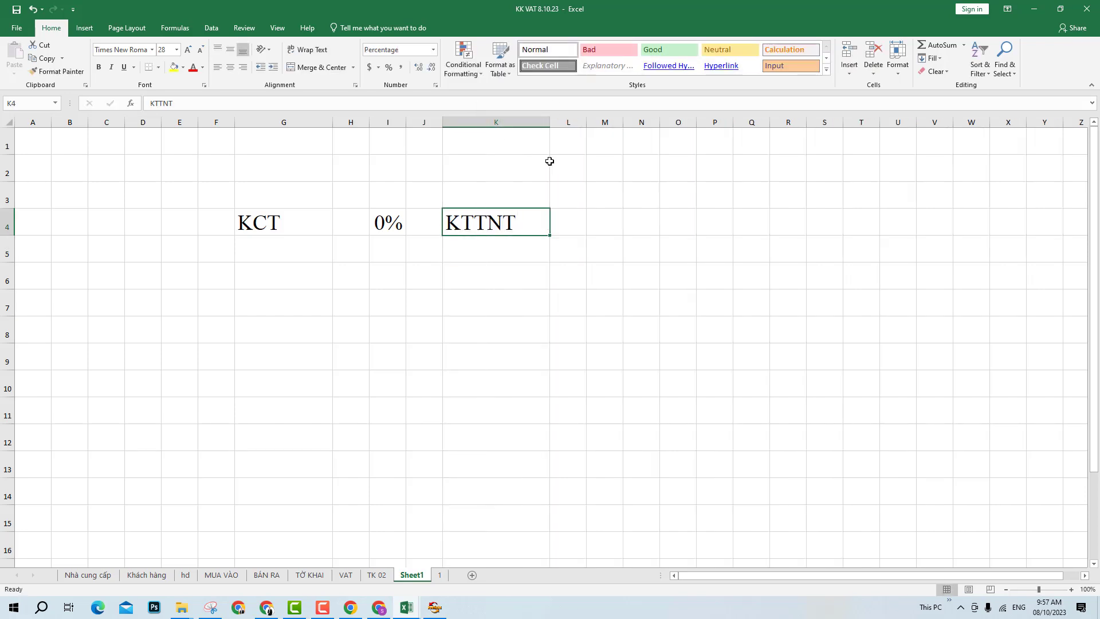
pyautogui.click(513, 245)
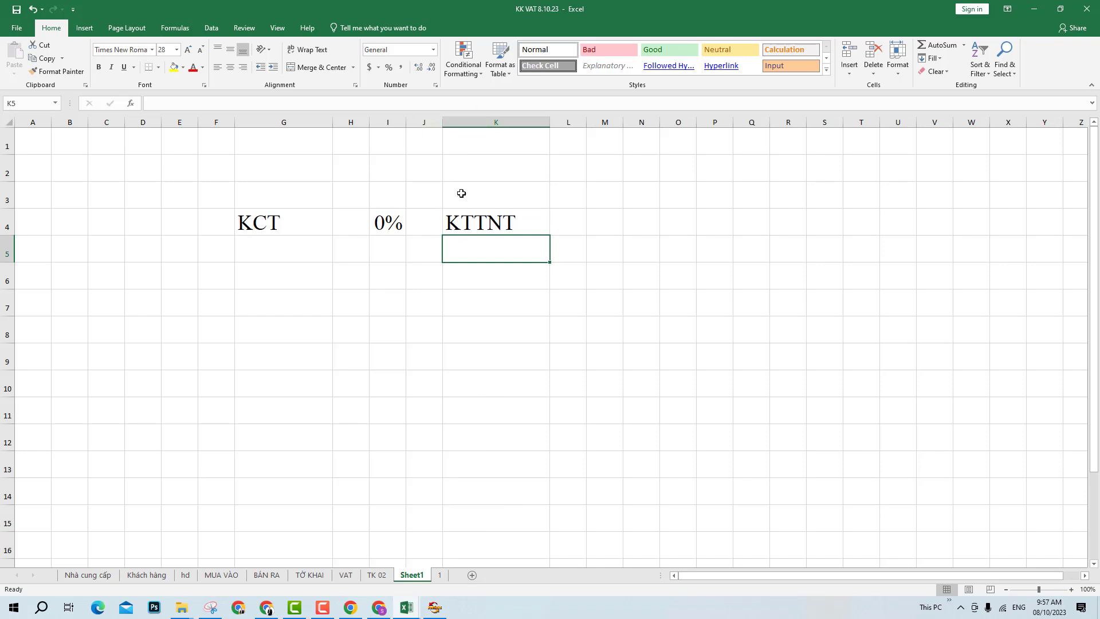
# - Change the text of the third heading in cell K4 to KKKNT
pyautogui.click(496, 223)
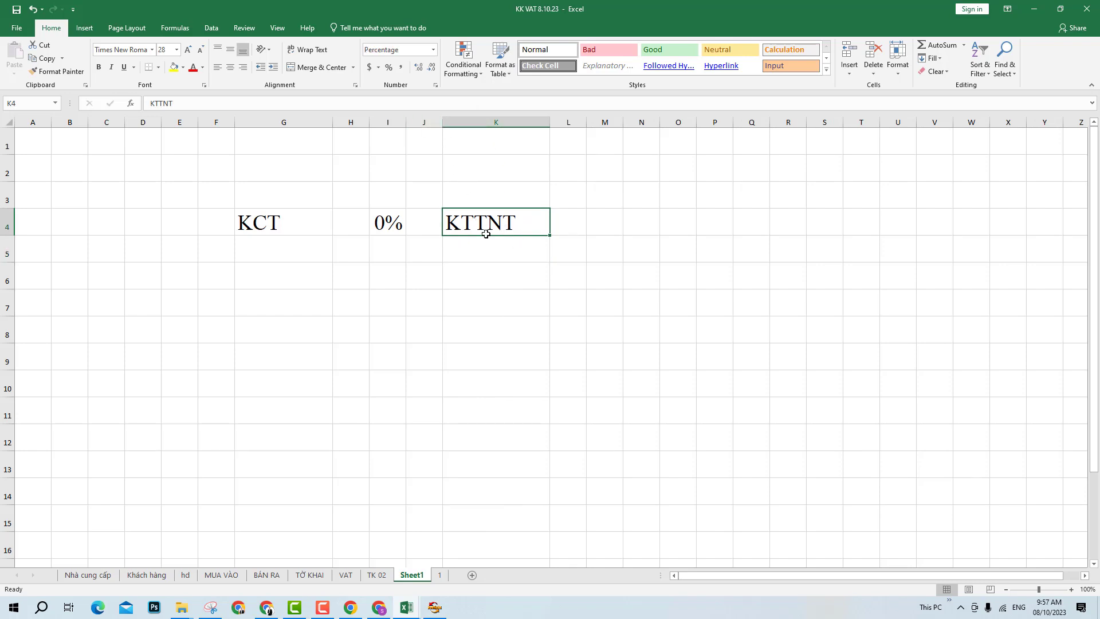
pyautogui.doubleClick(487, 224)
pyautogui.press('BackSpace')
pyautogui.press('BackSpace')
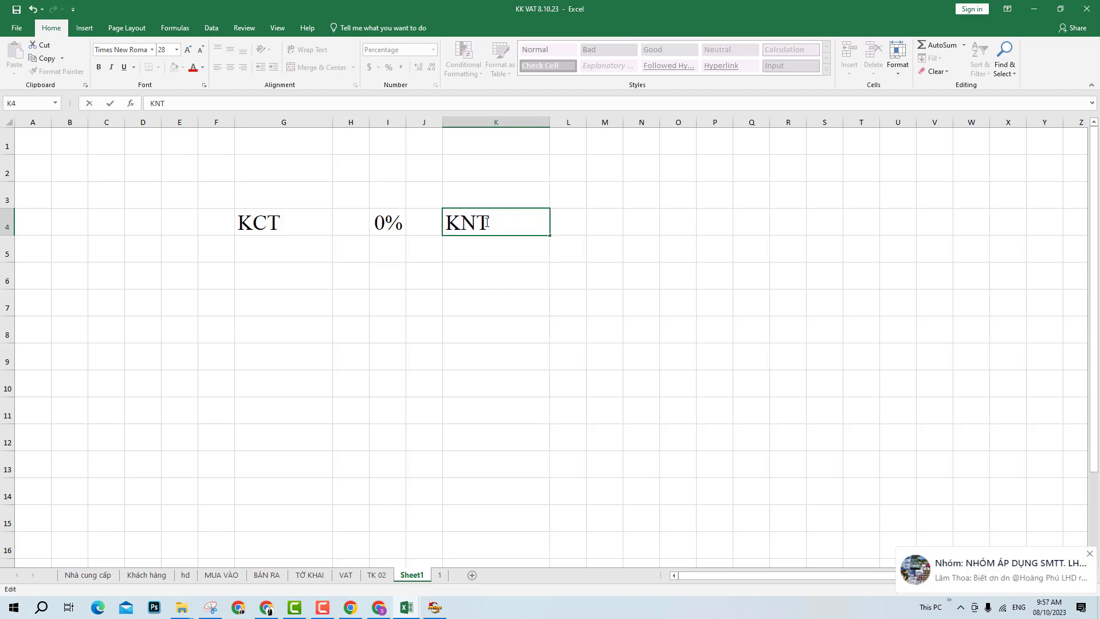
pyautogui.write('KK')
pyautogui.press('Return')
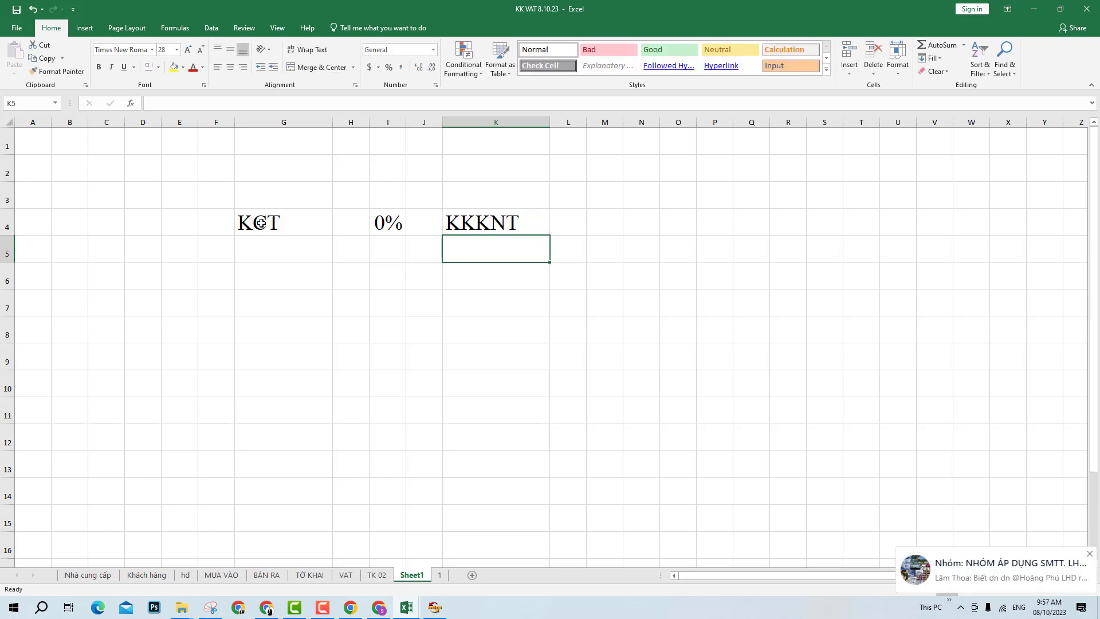
# - Center the contents of cells G4:M13 and apply the comma number style with fewer decimals
pyautogui.moveTo(263, 222); pyautogui.dragTo(579, 223)
pyautogui.keyDown('shift'); pyautogui.click(594, 456); pyautogui.keyUp('shift')
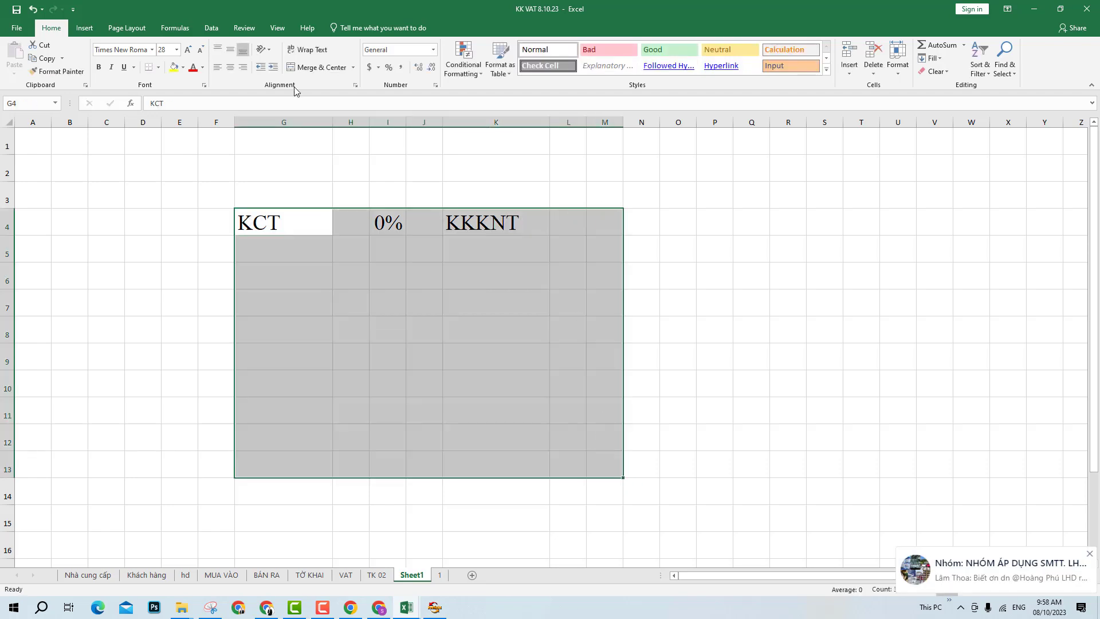
pyautogui.click(230, 67)
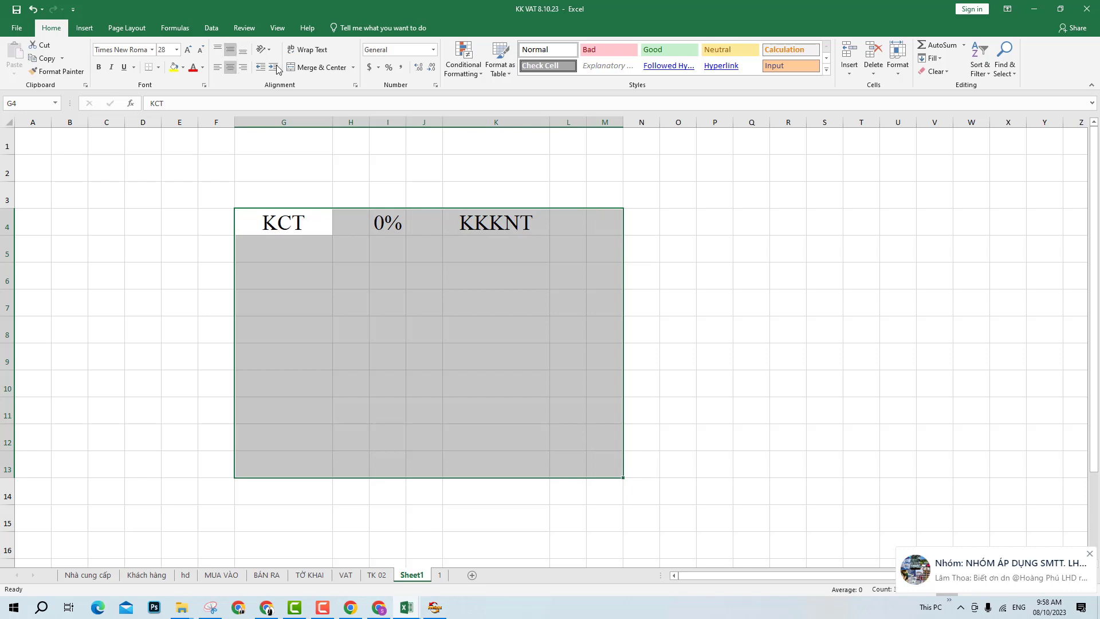
pyautogui.click(400, 67)
pyautogui.click(427, 70)
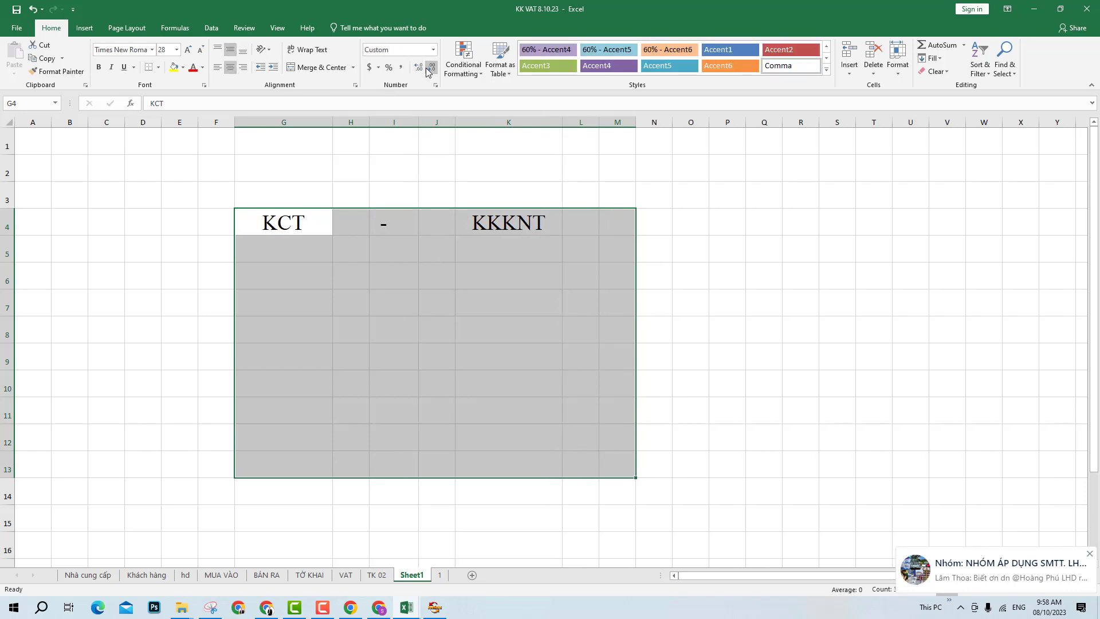
# - Enter 0 in cell I4 and format it as a percentage
pyautogui.click(396, 219)
pyautogui.write('0')
pyautogui.press('Return')
pyautogui.click(396, 218)
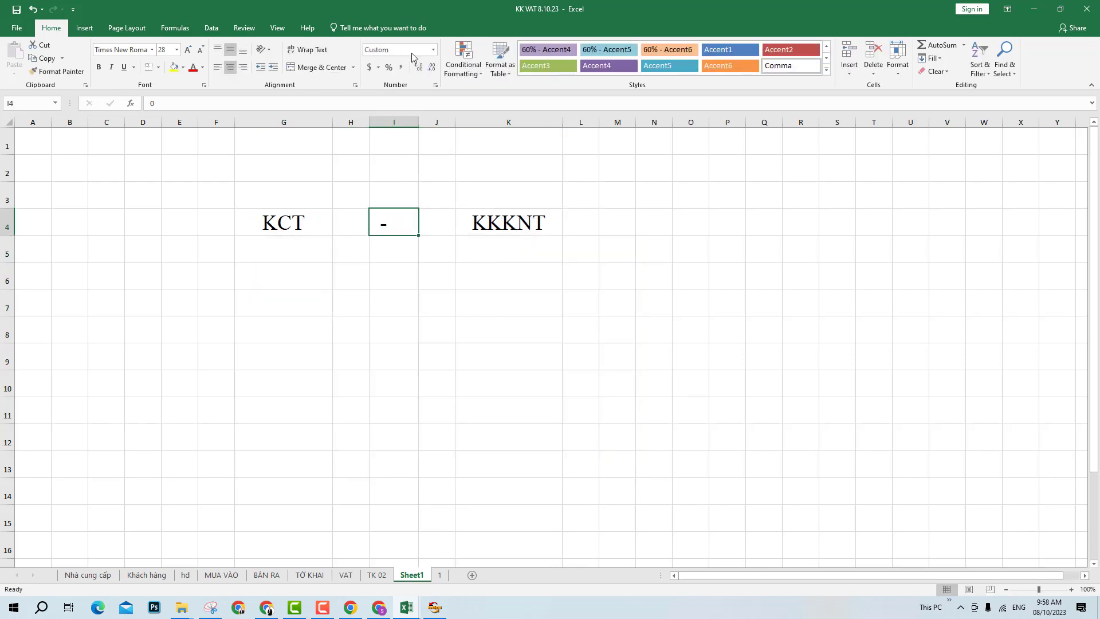
pyautogui.click(389, 67)
pyautogui.click(372, 295)
pyautogui.click(268, 249)
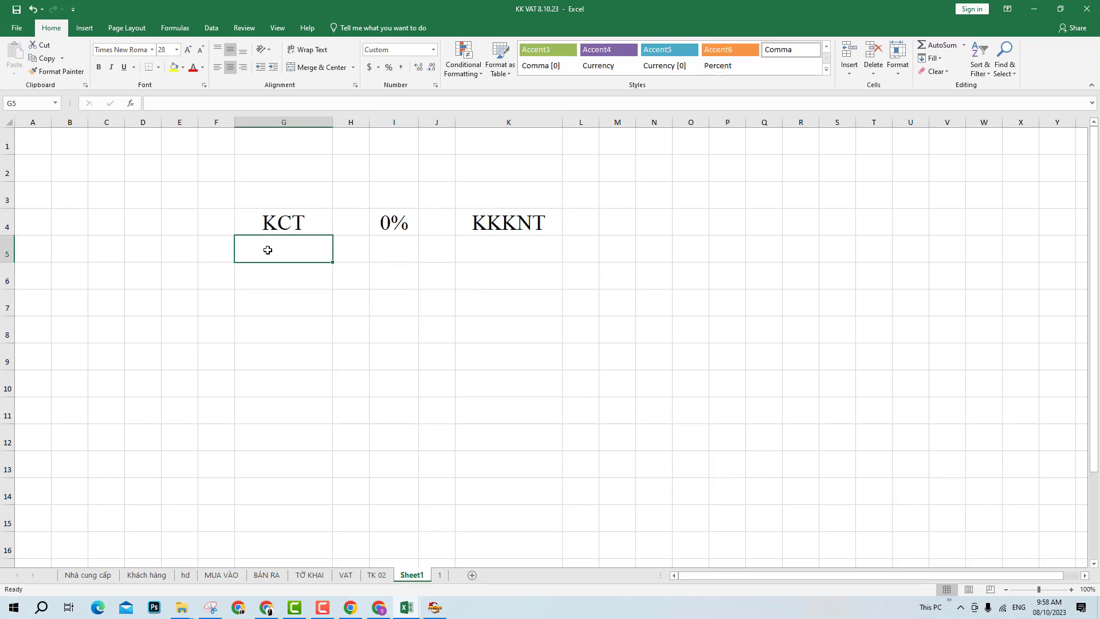
# - Make the row 4 headings in cells E4:N4 bold
pyautogui.moveTo(197, 228); pyautogui.dragTo(650, 219)
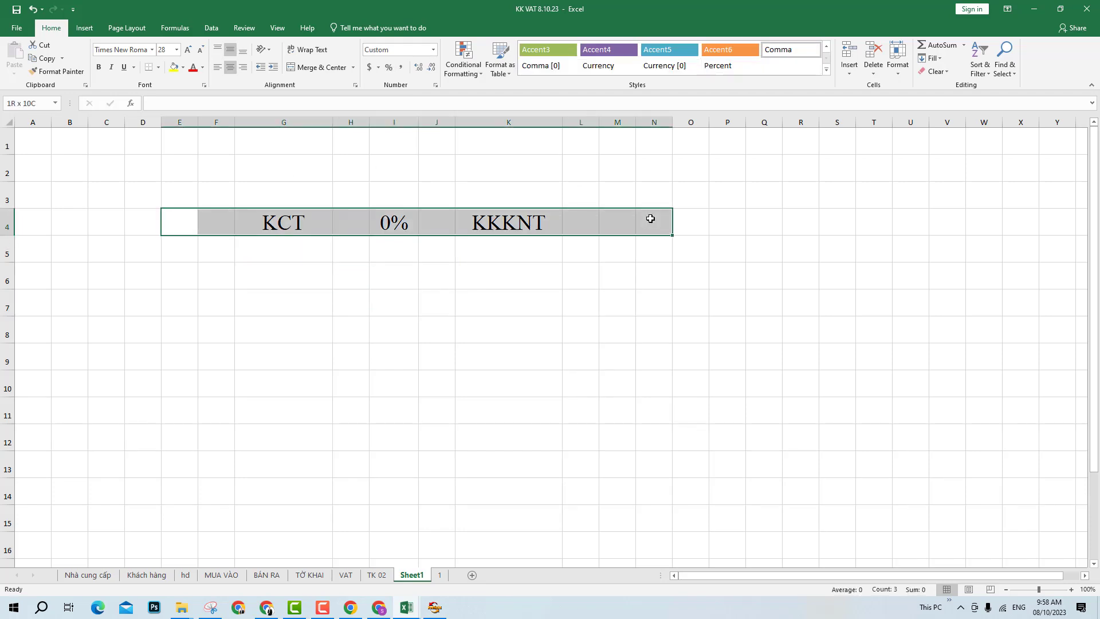
pyautogui.hotkey('ctrl', 'b')
pyautogui.click(553, 336)
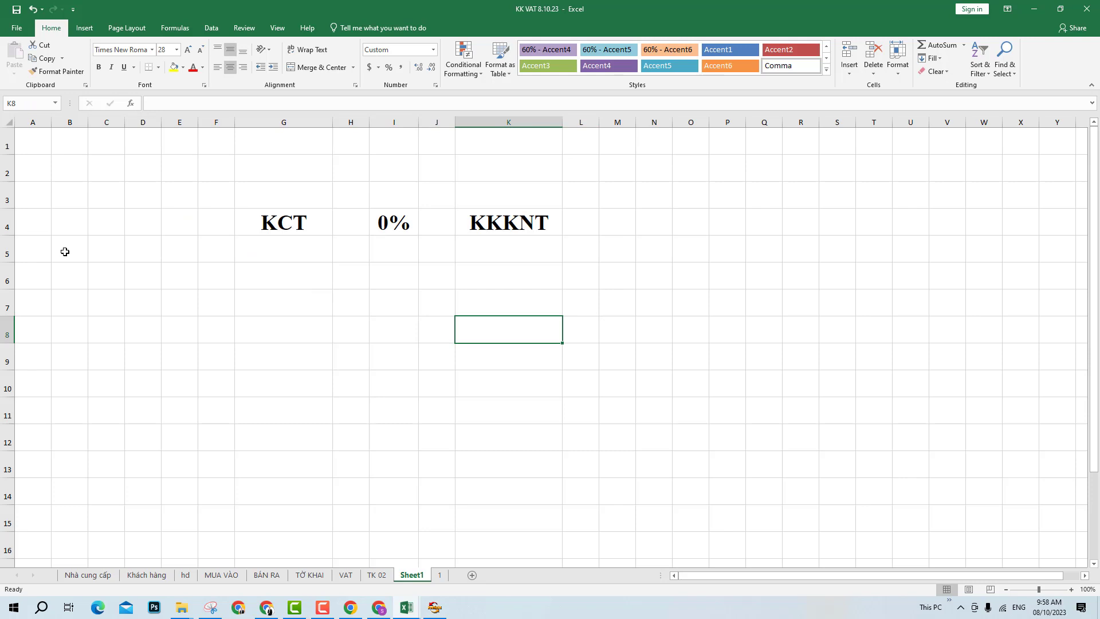
pyautogui.click(115, 222)
# - Merge and center cells G3:K3 above the headings
pyautogui.moveTo(267, 191); pyautogui.dragTo(521, 190)
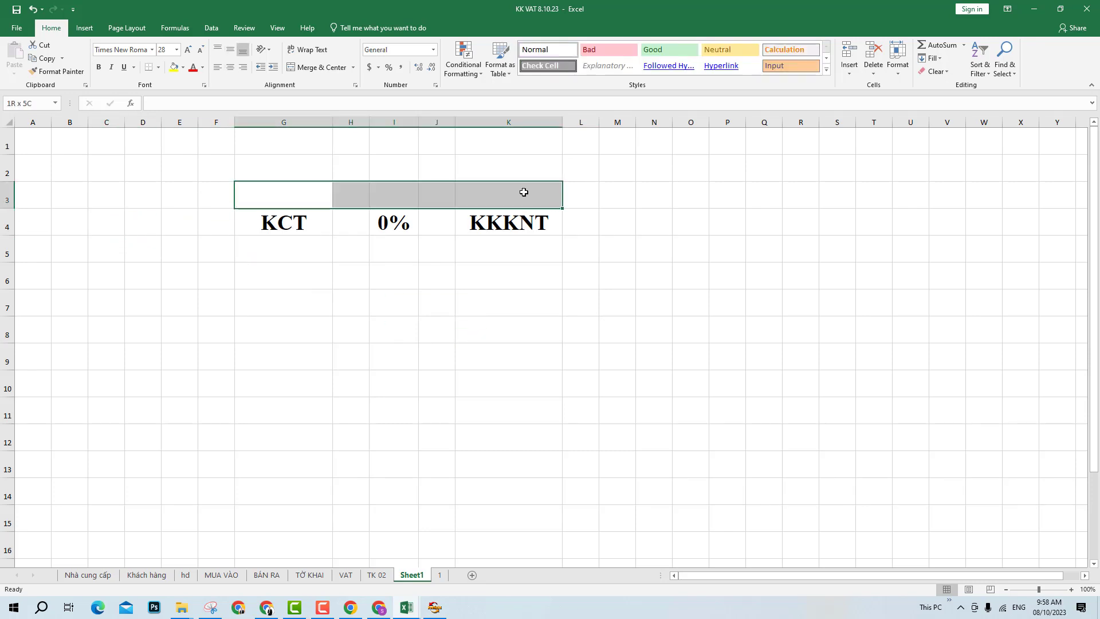
pyautogui.click(301, 69)
pyautogui.write('DAONH')
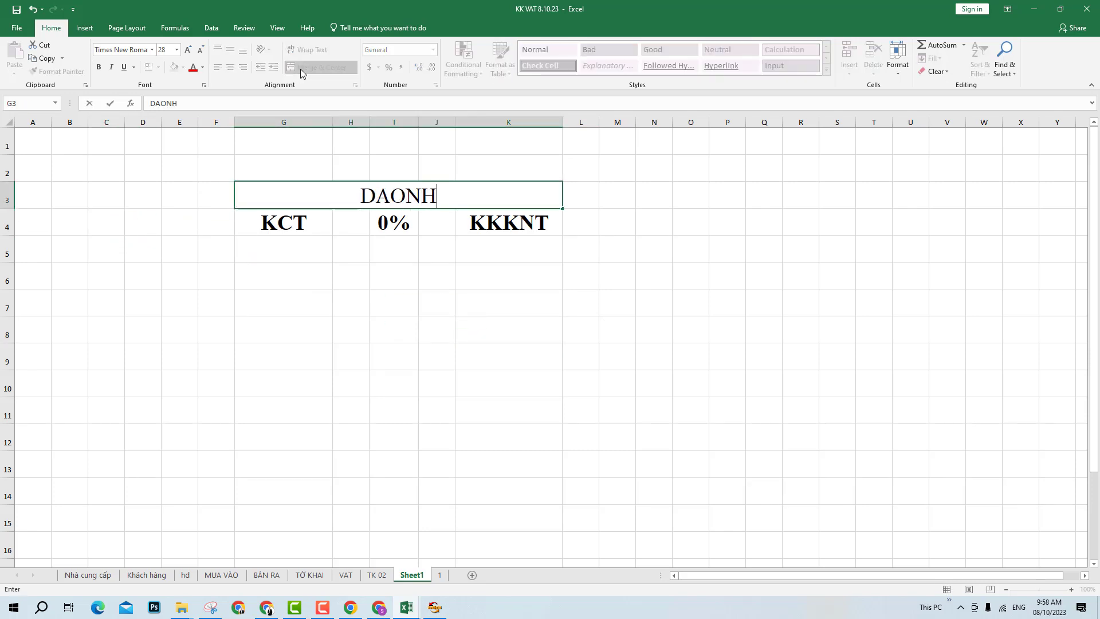
pyautogui.press('BackSpace')
pyautogui.press('BackSpace')
pyautogui.press('BackSpace')
pyautogui.press('BackSpace')
pyautogui.press('BackSpace')
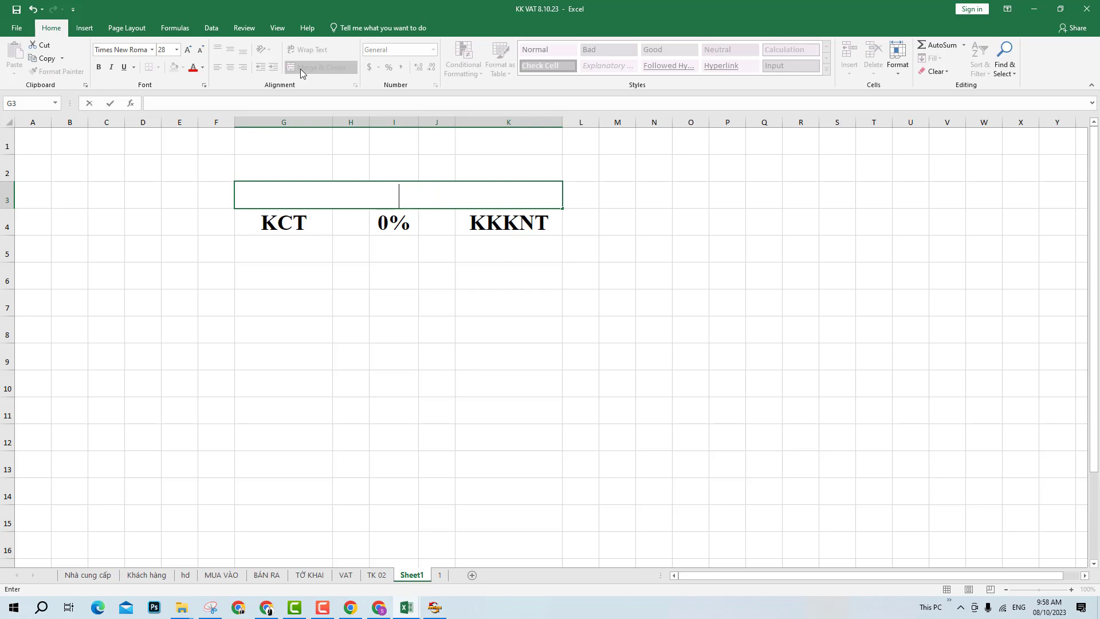
# - Enter the title BÁN RA in the merged cell G3 and format it bold with a yellow fill
pyautogui.write('BÁN RA')
pyautogui.press('Return')
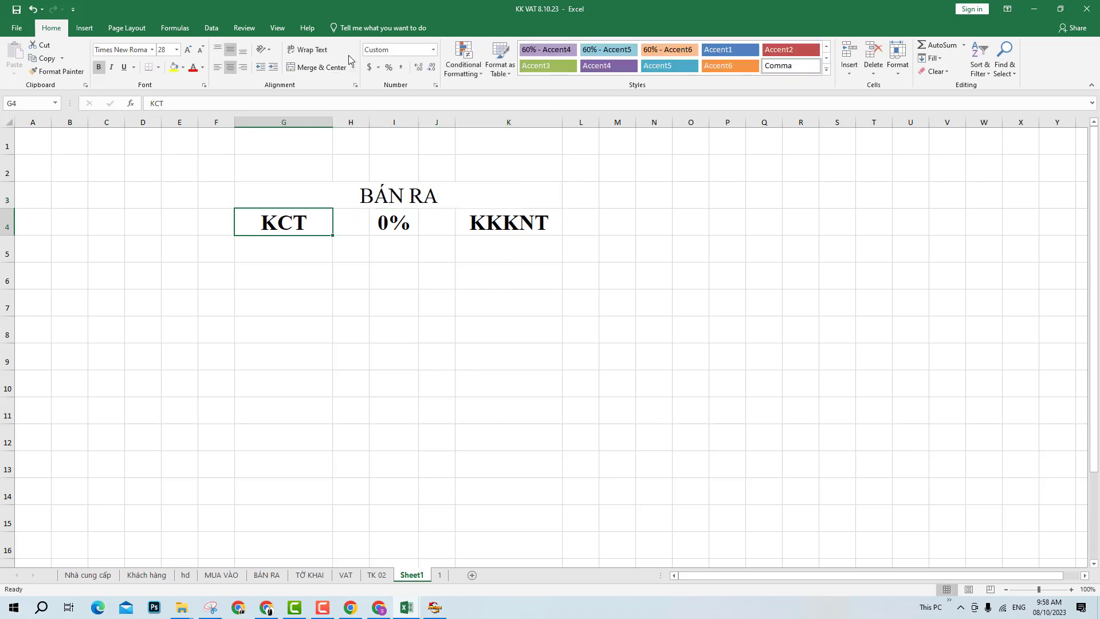
pyautogui.click(292, 197)
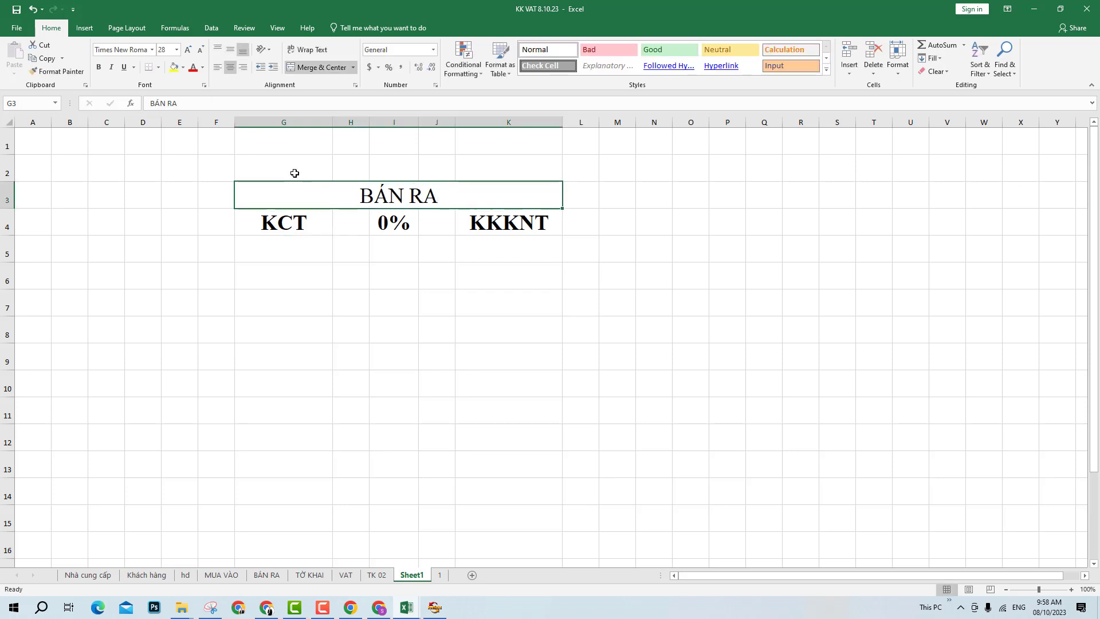
pyautogui.hotkey('ctrl', 'b')
pyautogui.click(173, 67)
pyautogui.press('Down')
pyautogui.press('Down')
pyautogui.press('Down')
pyautogui.press('Right')
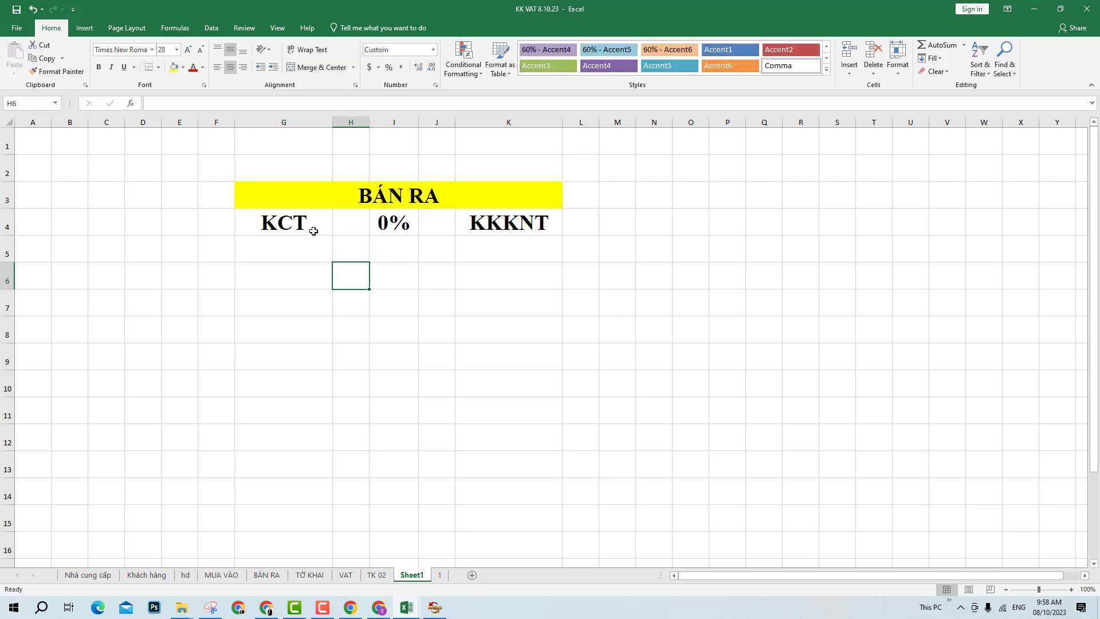
# - Fill the KCT, 0% and KKKNT heading cells G4, I4 and K4 with yellow
pyautogui.click(313, 231)
pyautogui.click(174, 68)
pyautogui.press('Right')
pyautogui.press('Right')
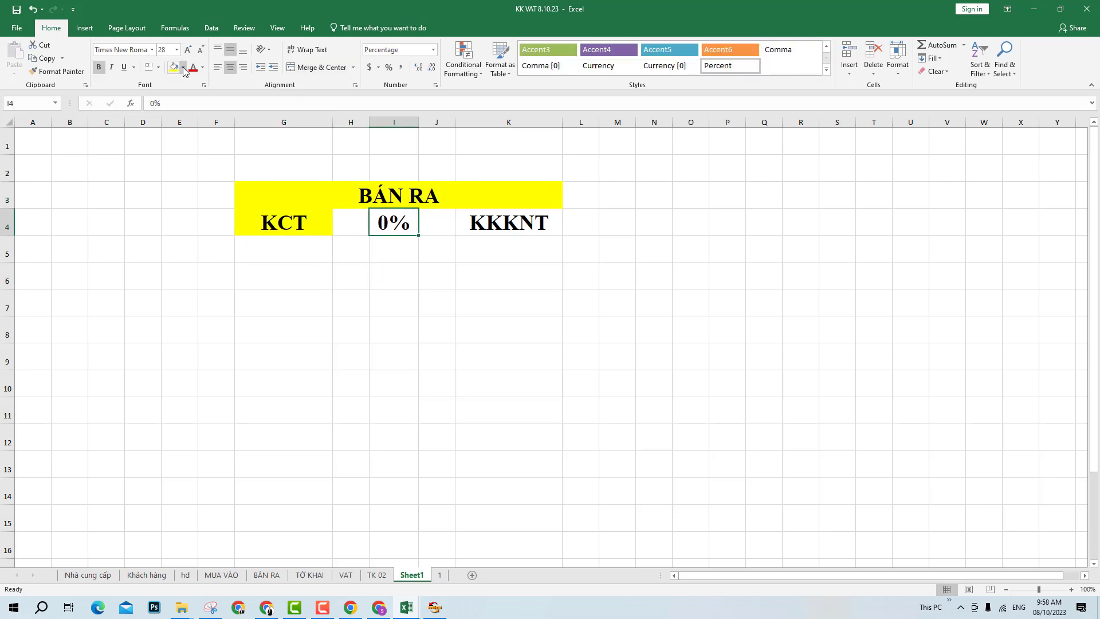
pyautogui.click(176, 68)
pyautogui.press('Right')
pyautogui.press('Right')
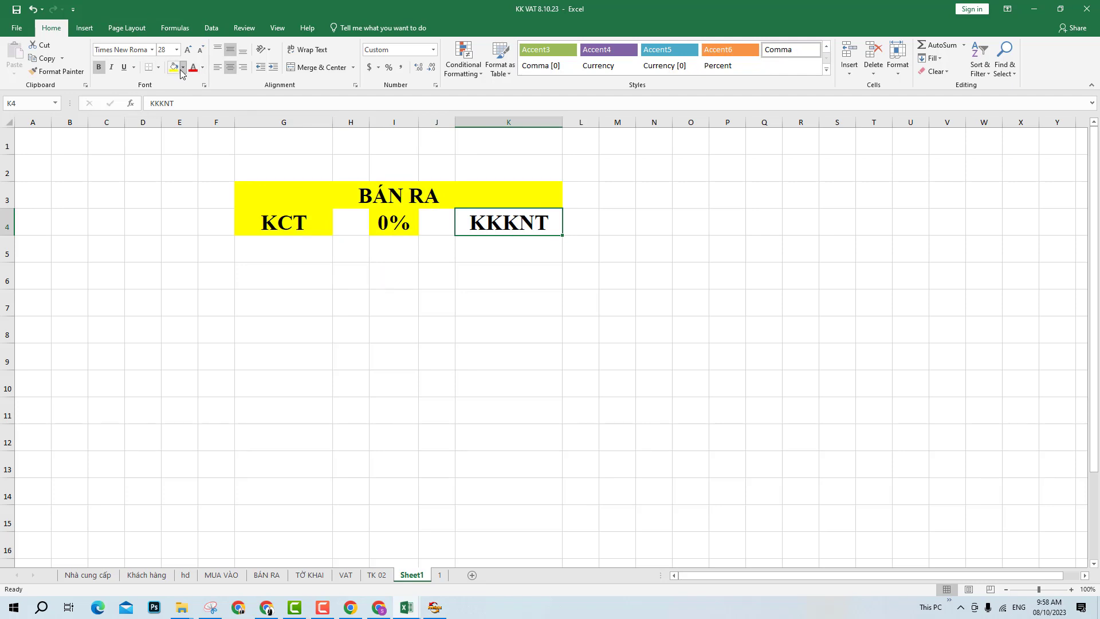
pyautogui.click(181, 68)
pyautogui.click(202, 155)
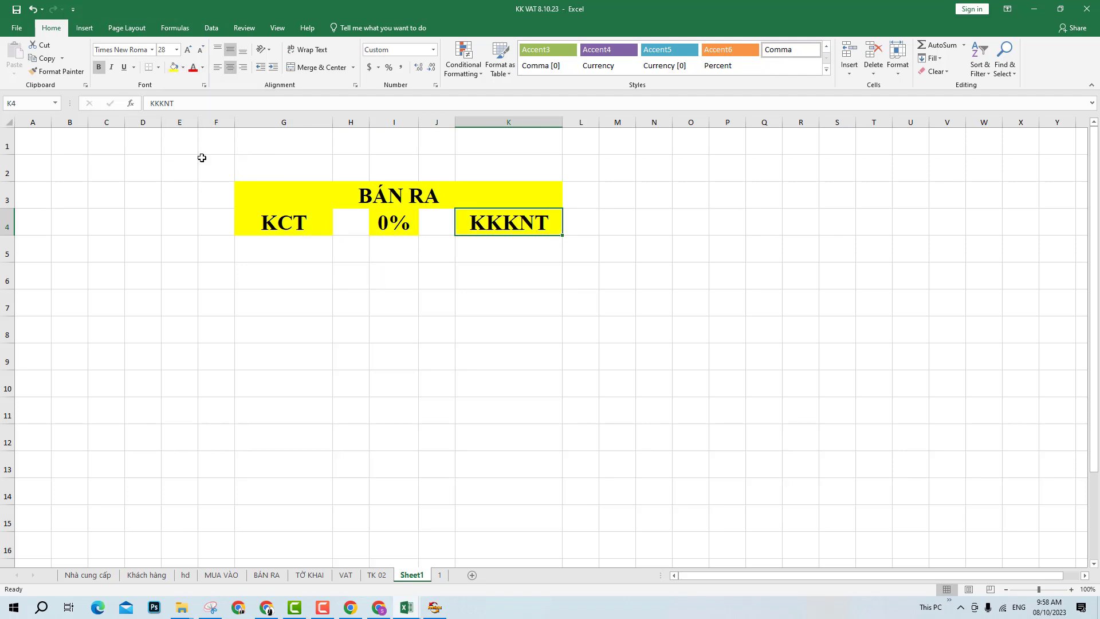
pyautogui.click(422, 282)
pyautogui.click(283, 317)
# - Enter the row label "Vat đầu ra" in cell C5
pyautogui.click(91, 258)
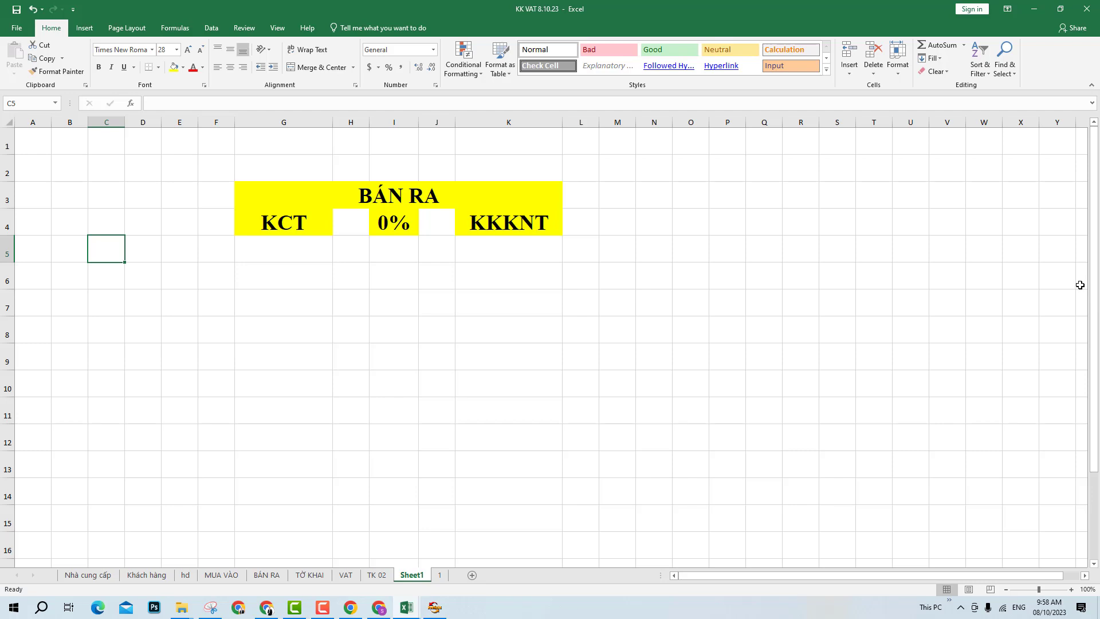
pyautogui.write('Vat đàu')
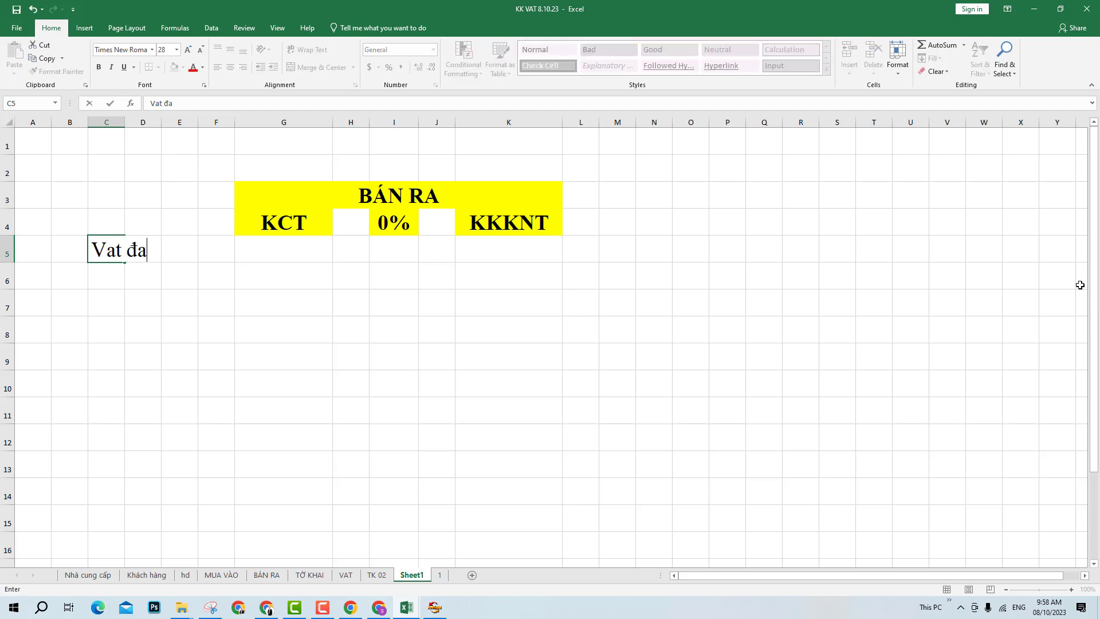
pyautogui.write('a ra')
pyautogui.press('Return')
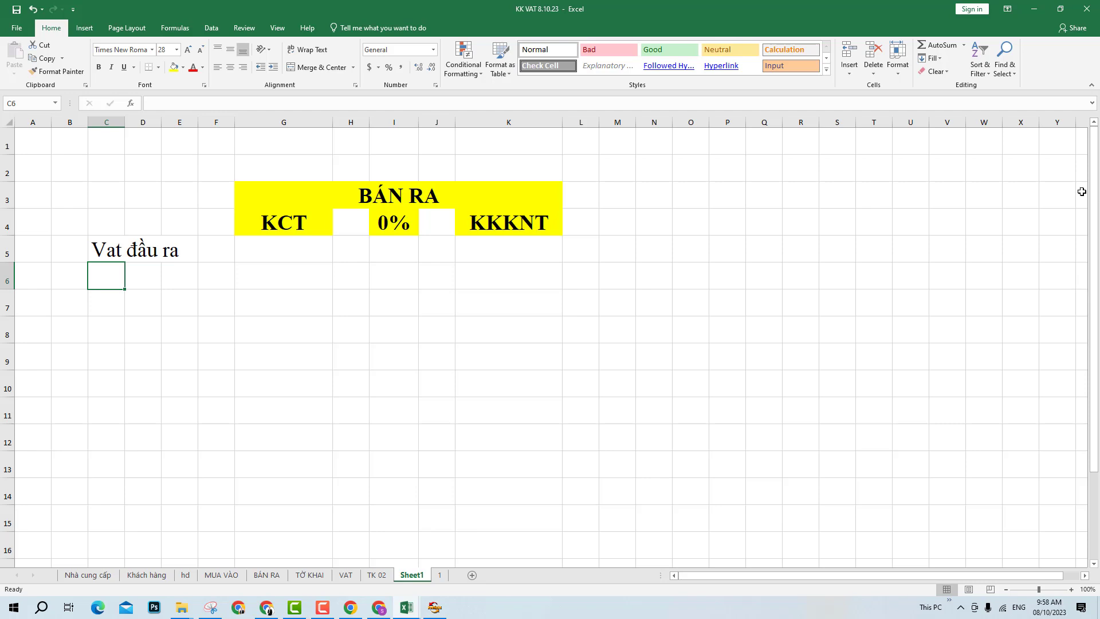
# - Widen columns I and J of the BÁN RA table
pyautogui.click(245, 259)
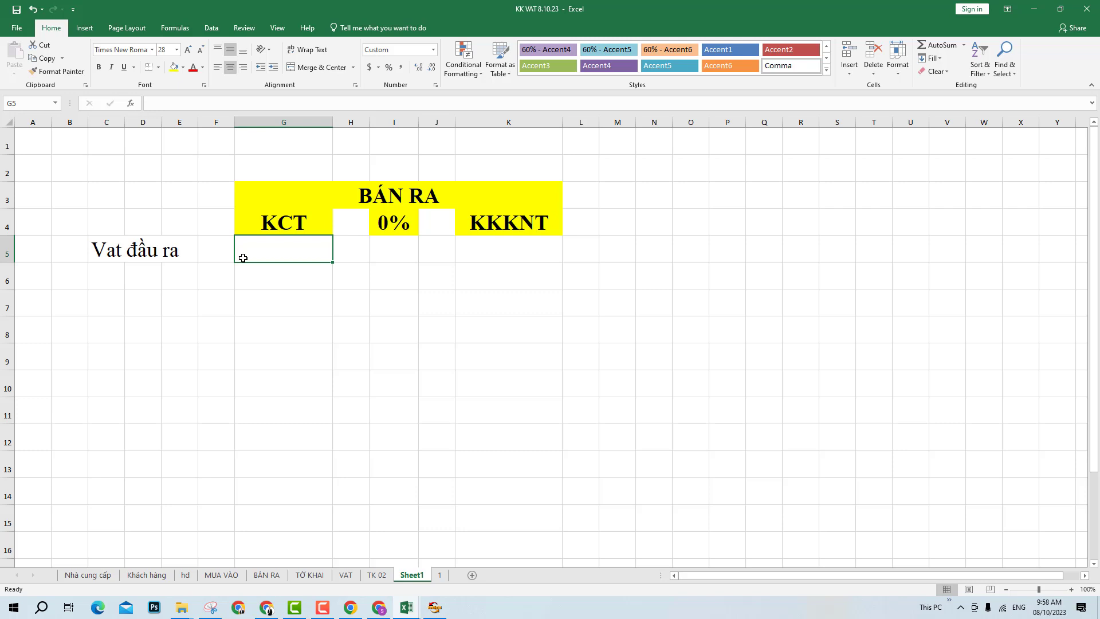
pyautogui.click(261, 297)
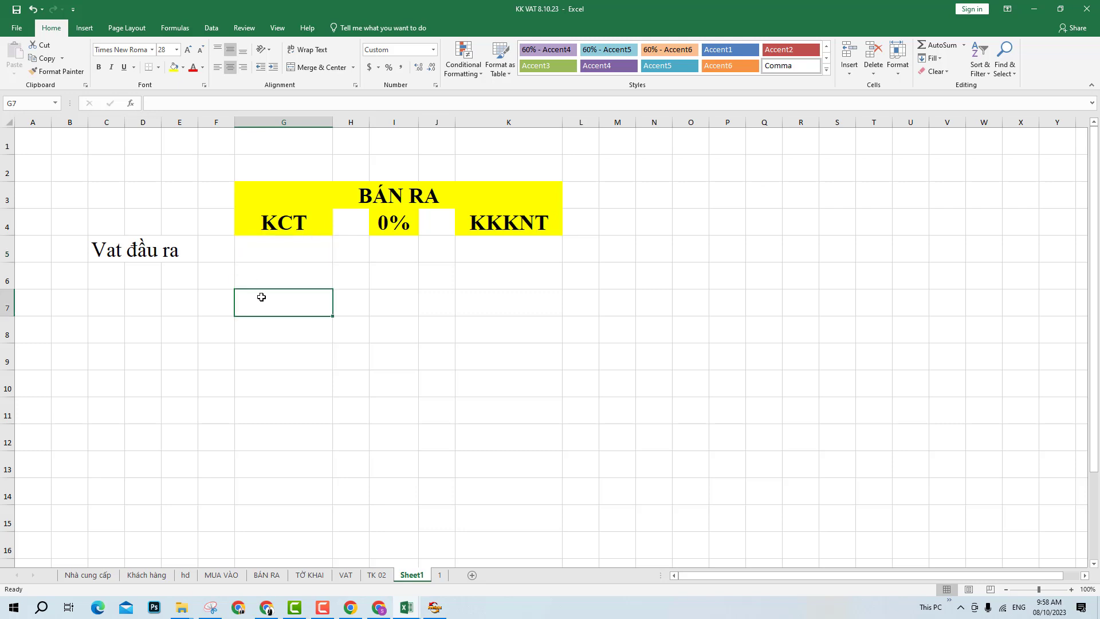
pyautogui.moveTo(419, 124); pyautogui.dragTo(545, 139)
pyautogui.click(484, 248)
pyautogui.click(418, 302)
pyautogui.click(284, 249)
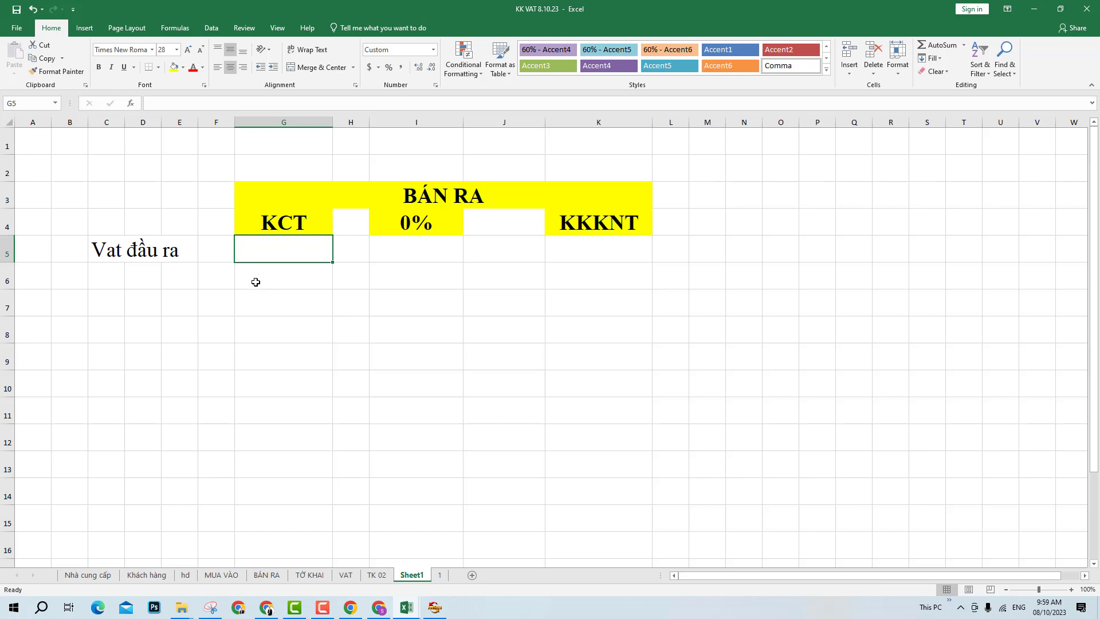
# - Enter 0 in cell G5 as the output VAT under KCT
pyautogui.click(102, 252)
pyautogui.click(299, 245)
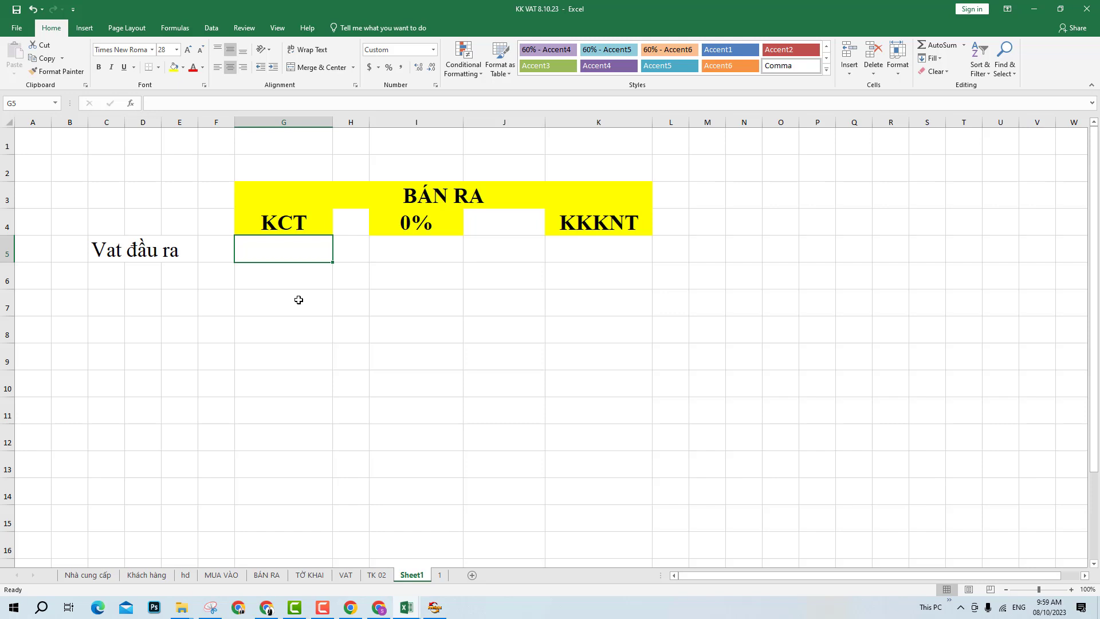
pyautogui.write('0')
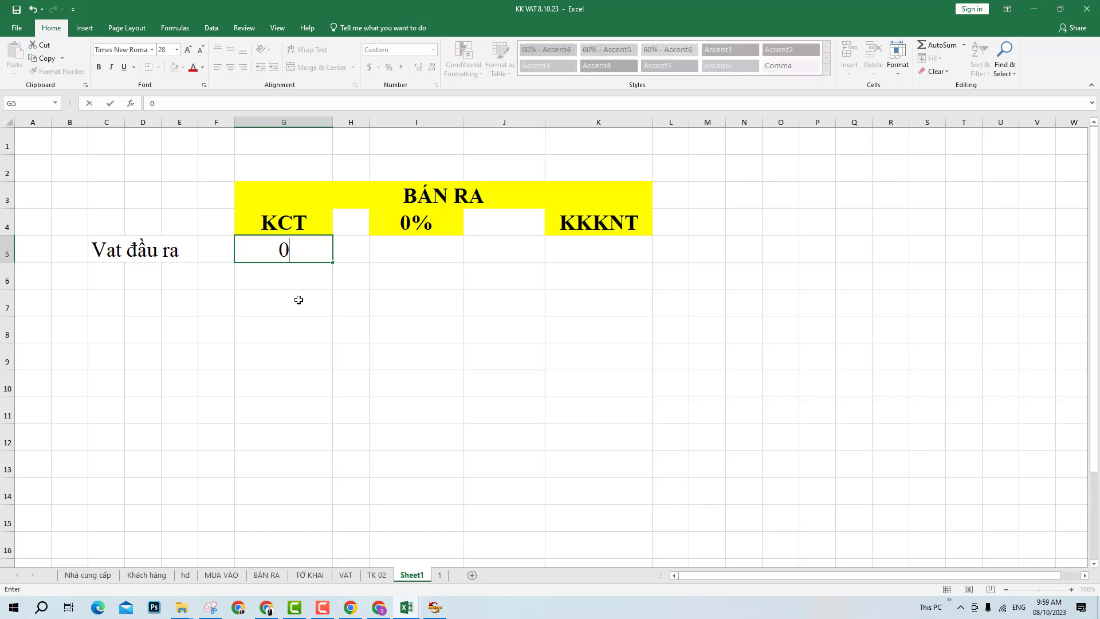
pyautogui.press('Return')
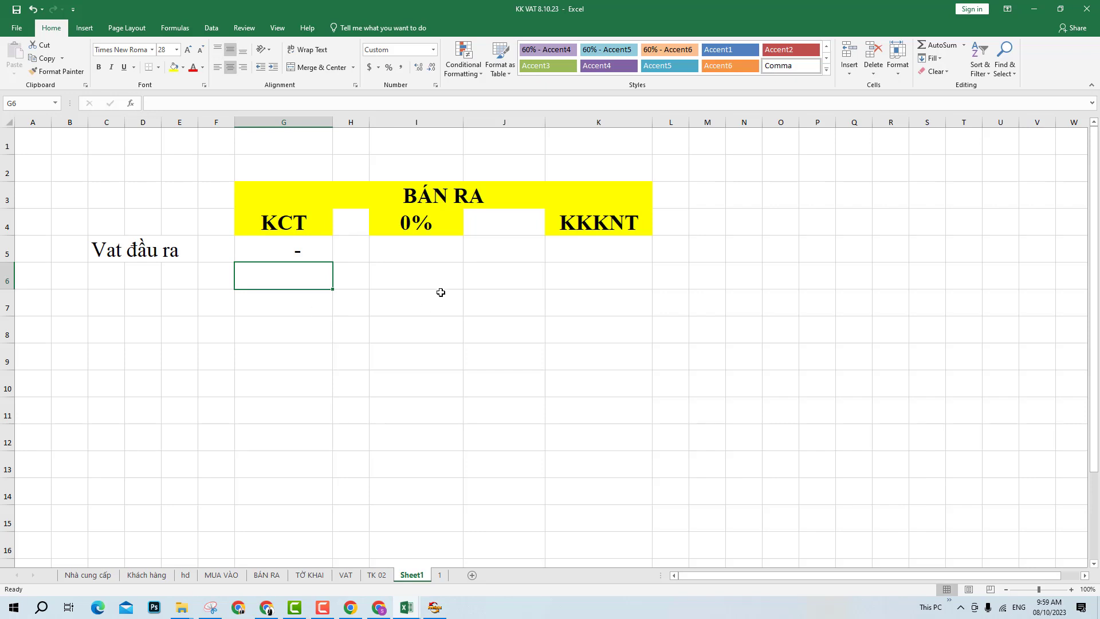
# - Enter "rỗng = > 0" in cell G5 as the output VAT under KCT
pyautogui.click(316, 252)
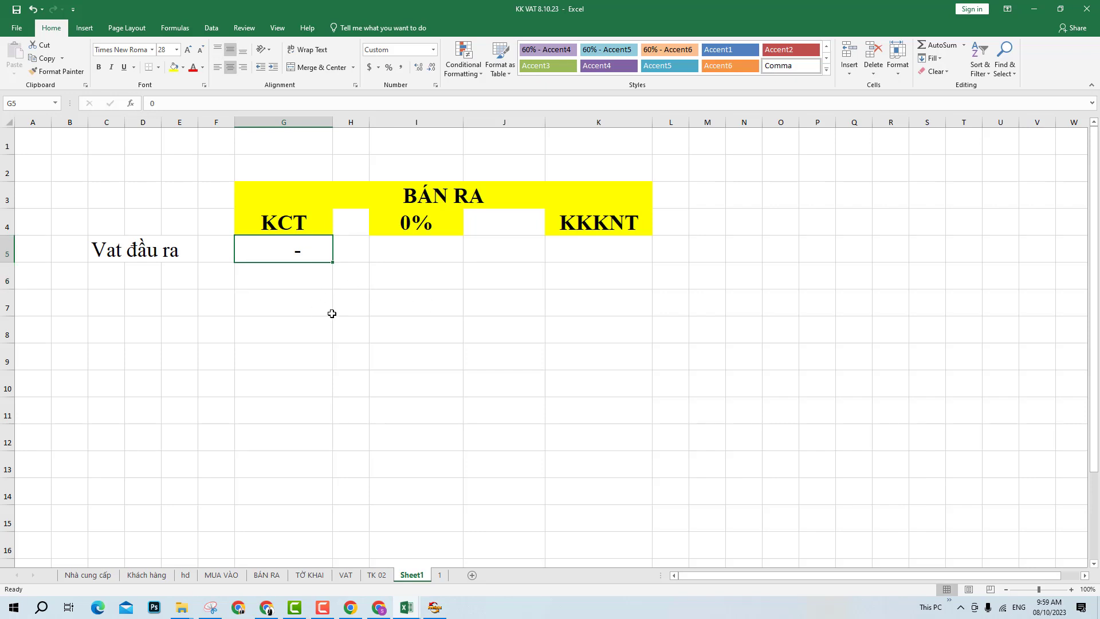
pyautogui.write('rống')
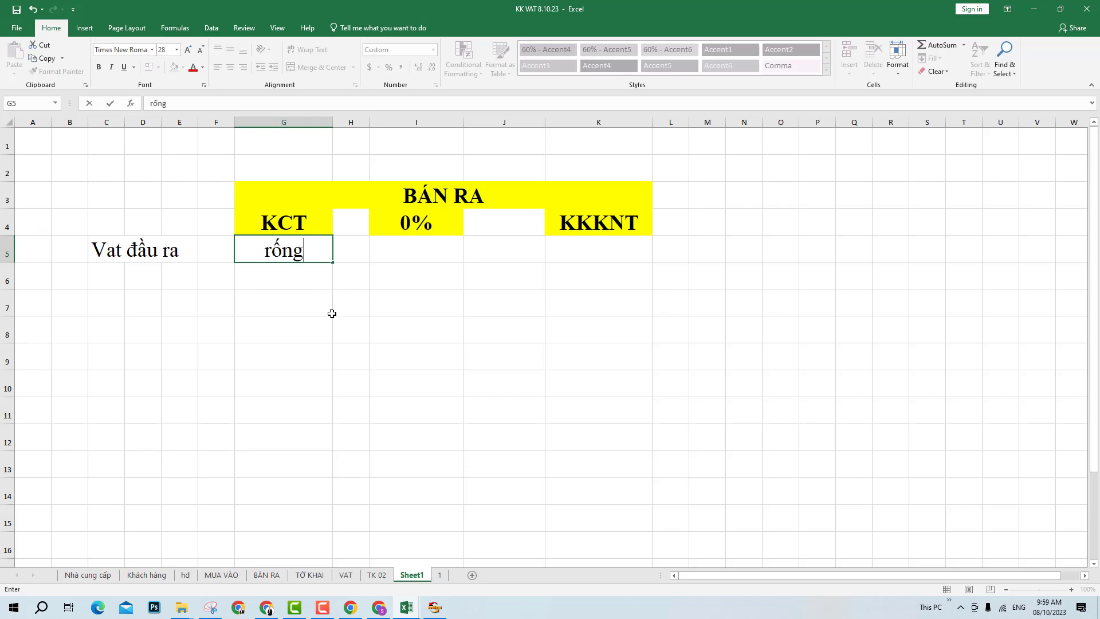
pyautogui.press('Return')
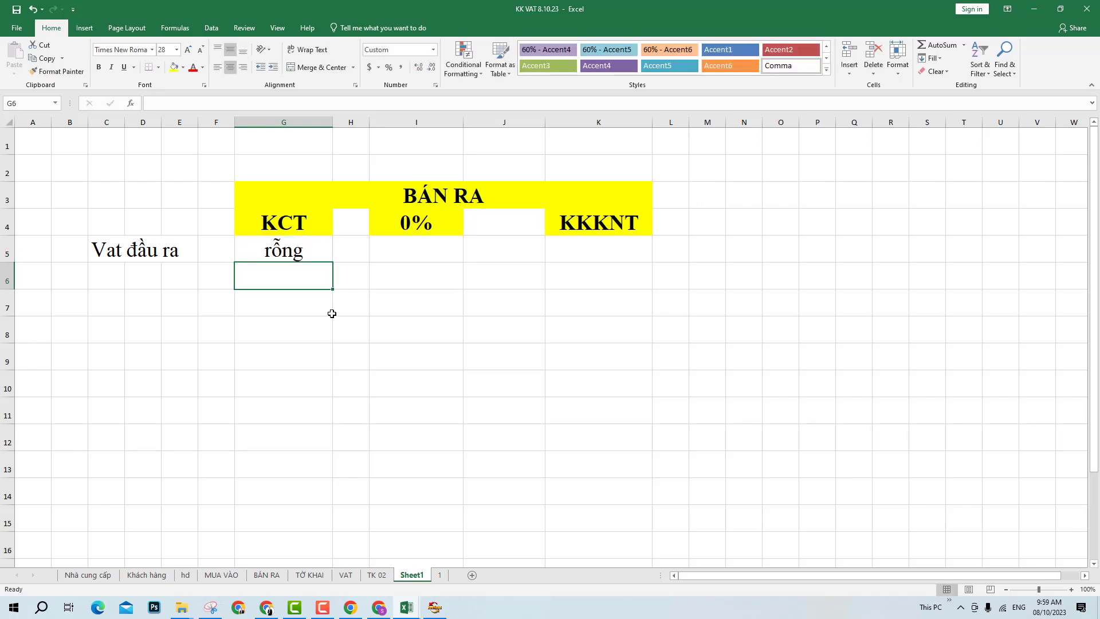
pyautogui.doubleClick(309, 252)
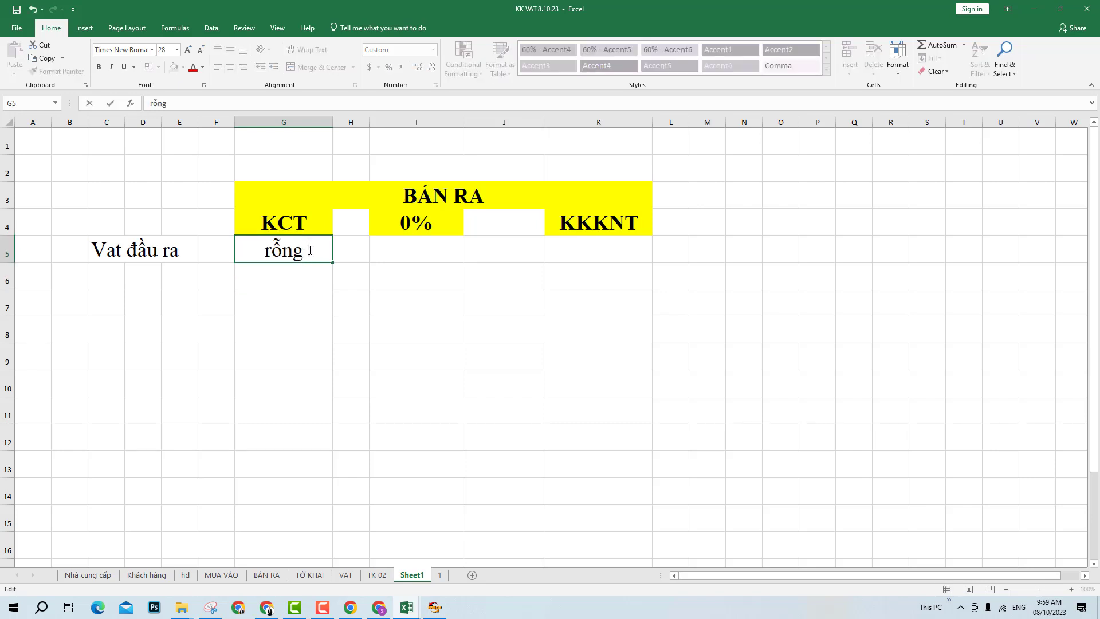
pyautogui.write('= > 0')
pyautogui.press('Return')
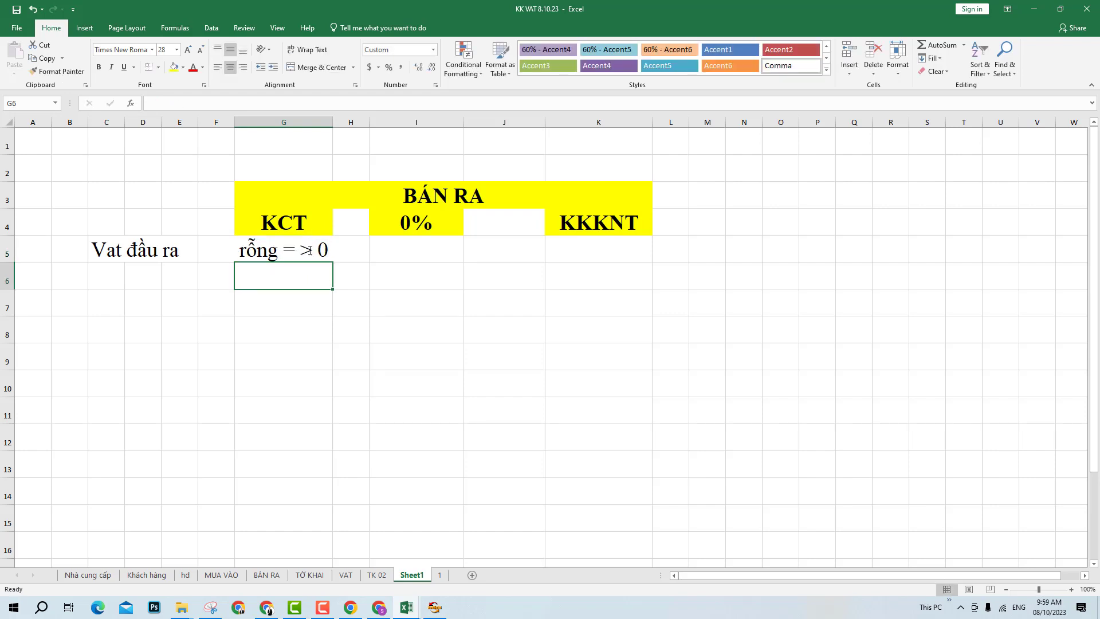
pyautogui.click(309, 251)
pyautogui.click(302, 317)
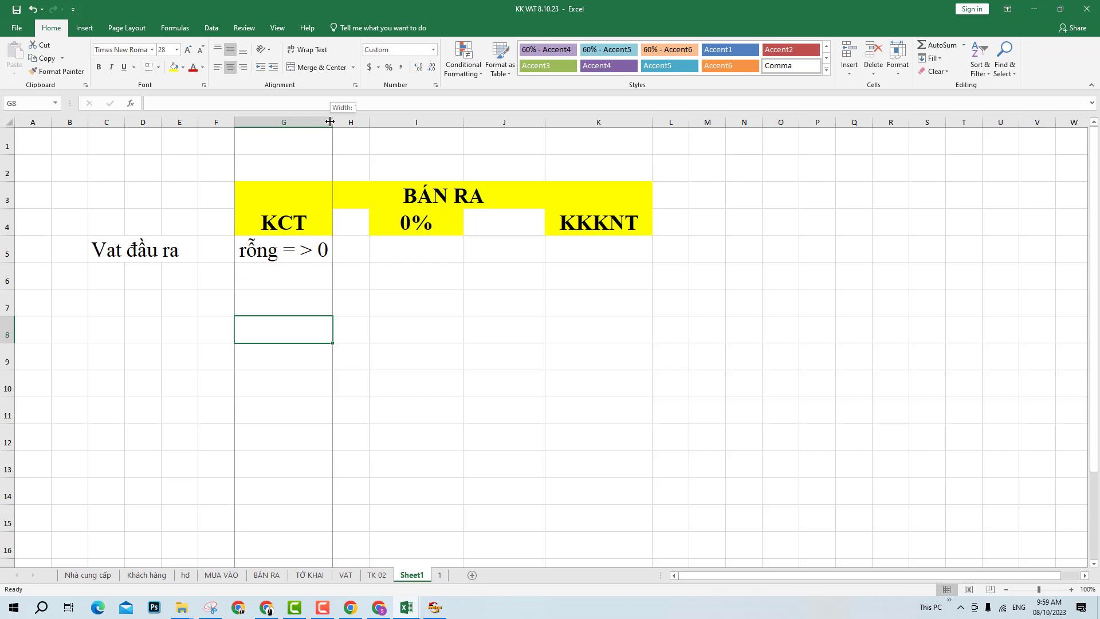
# - Widen column G slightly around the KCT entry
pyautogui.moveTo(329, 115); pyautogui.dragTo(349, 115)
pyautogui.press('Up')
pyautogui.press('Up')
pyautogui.press('Up')
pyautogui.click(323, 293)
pyautogui.click(395, 273)
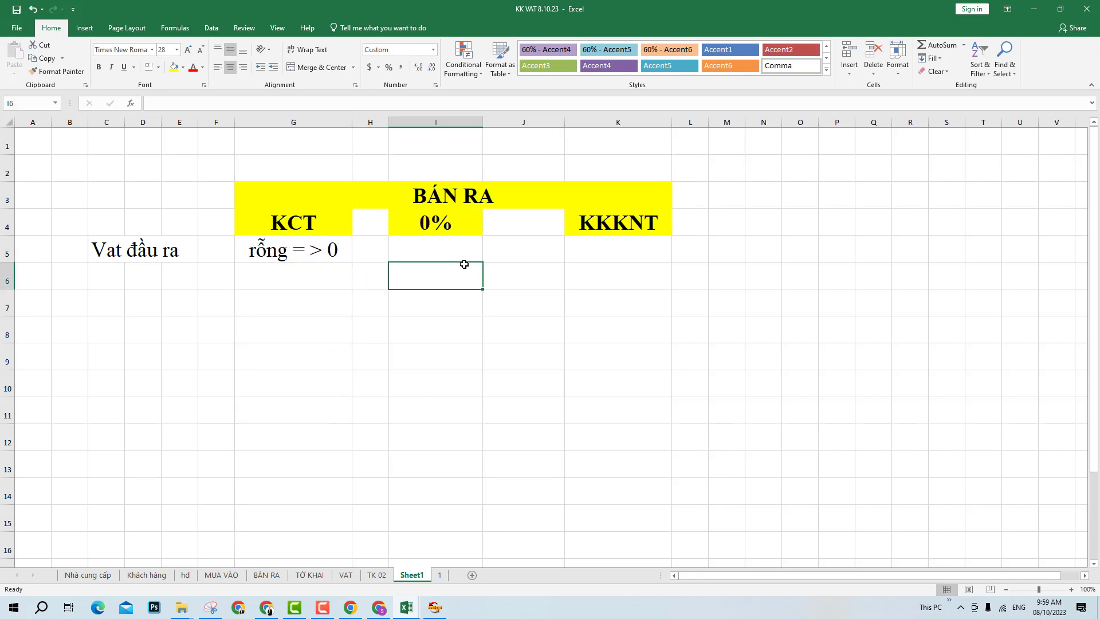
pyautogui.click(349, 280)
pyautogui.press('Down')
pyautogui.click(467, 294)
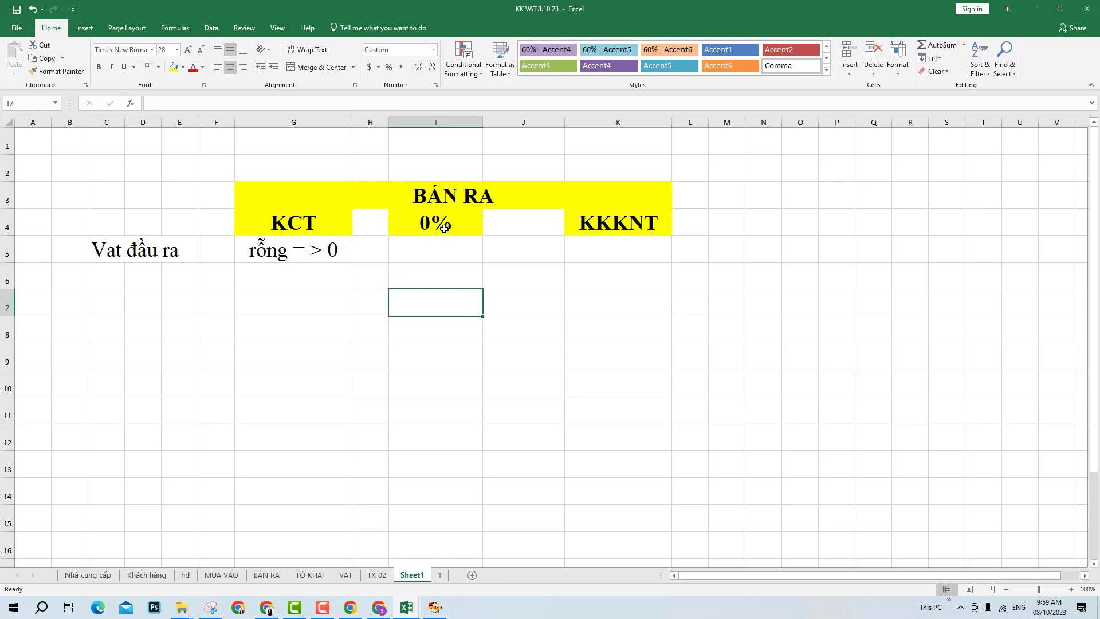
pyautogui.moveTo(449, 194); pyautogui.dragTo(449, 376)
pyautogui.click(447, 304)
pyautogui.moveTo(450, 224); pyautogui.dragTo(444, 422)
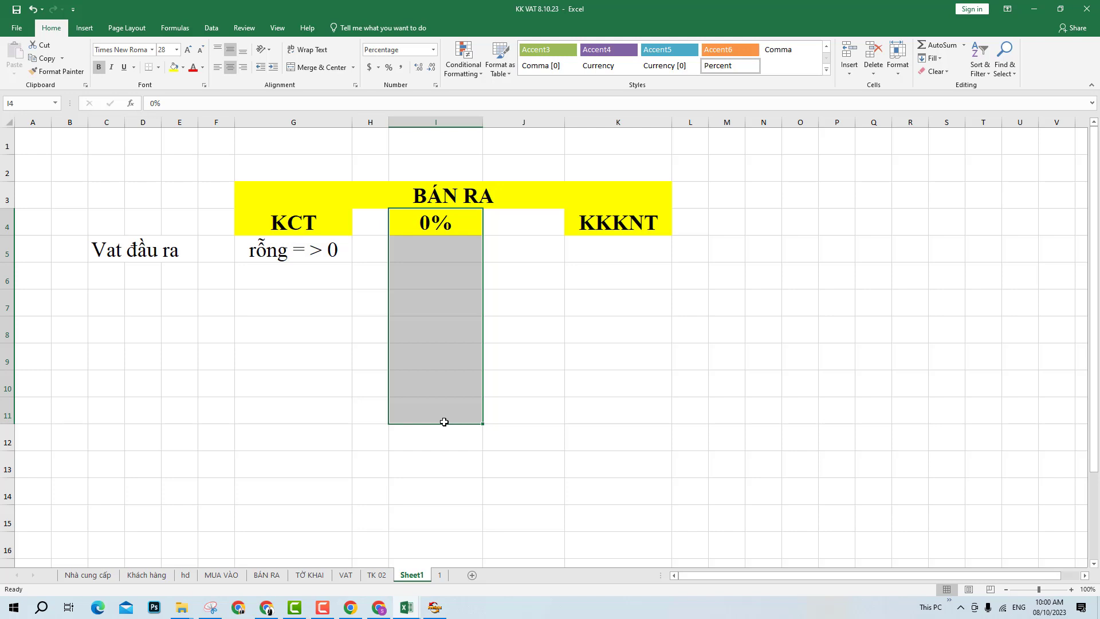
# - Enter 0 in cell I5 as the output VAT under the 0% heading
pyautogui.doubleClick(411, 248)
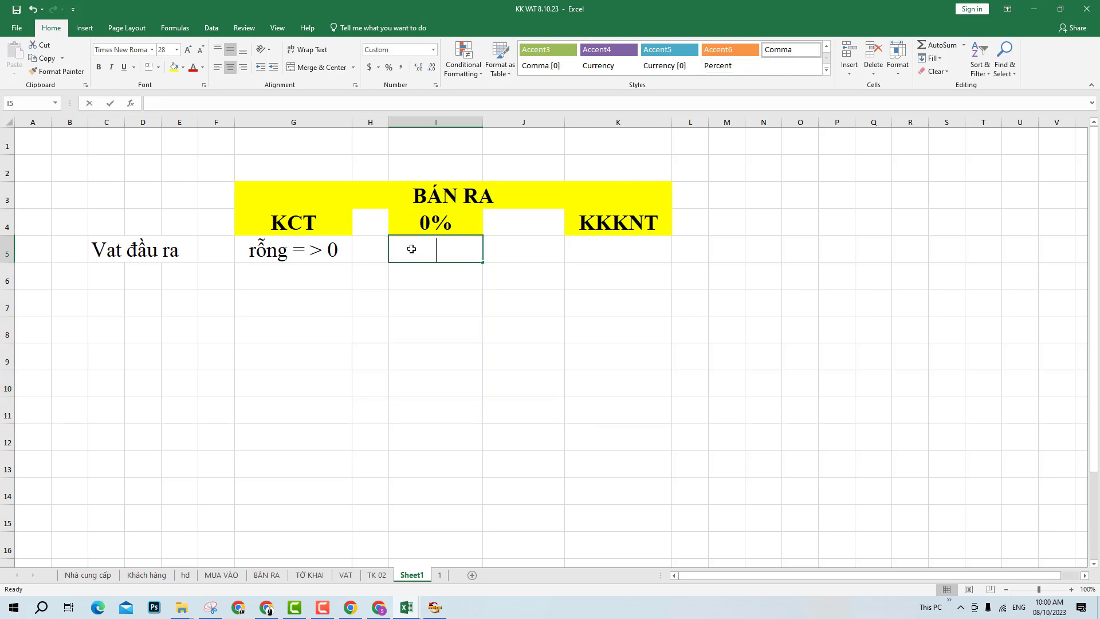
pyautogui.write('0')
pyautogui.press('Return')
pyautogui.click(411, 249)
pyautogui.click(566, 348)
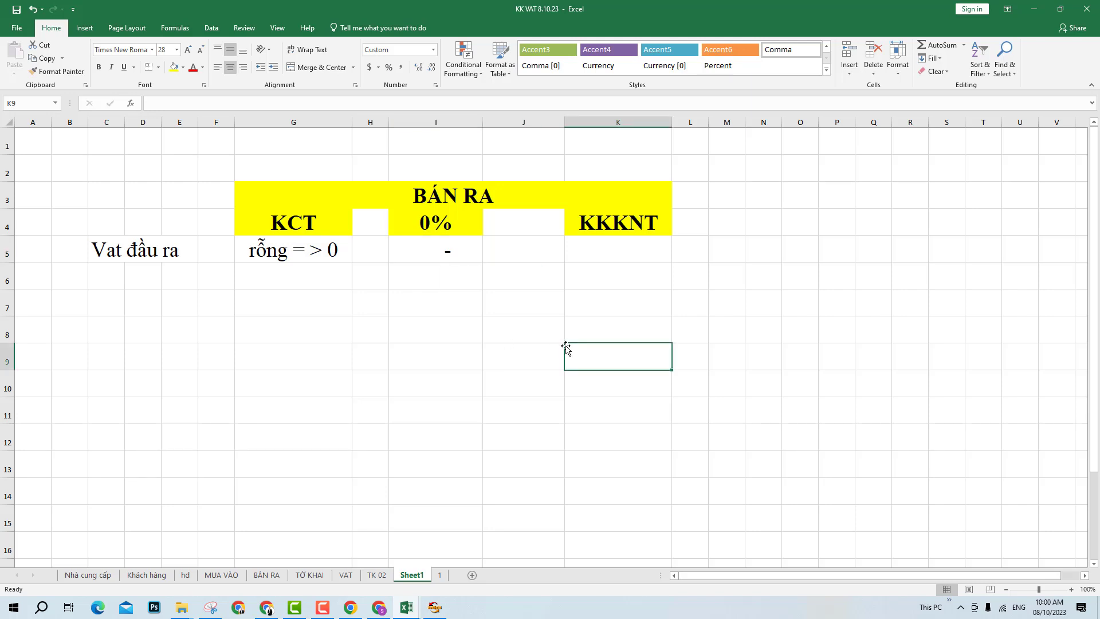
pyautogui.click(620, 232)
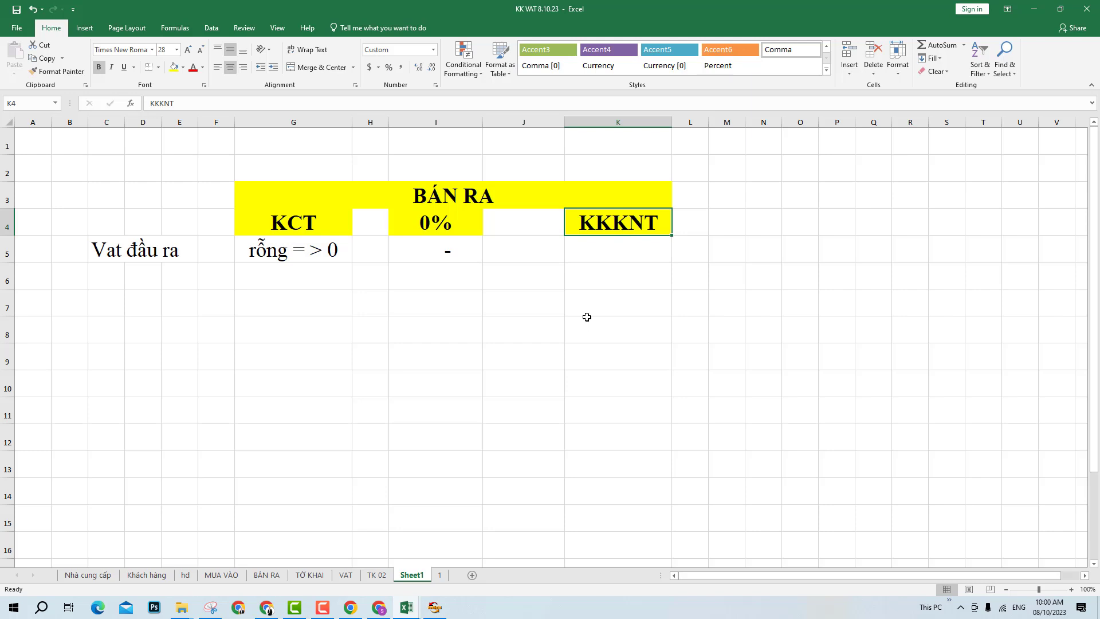
pyautogui.click(613, 256)
pyautogui.moveTo(617, 216); pyautogui.dragTo(605, 395)
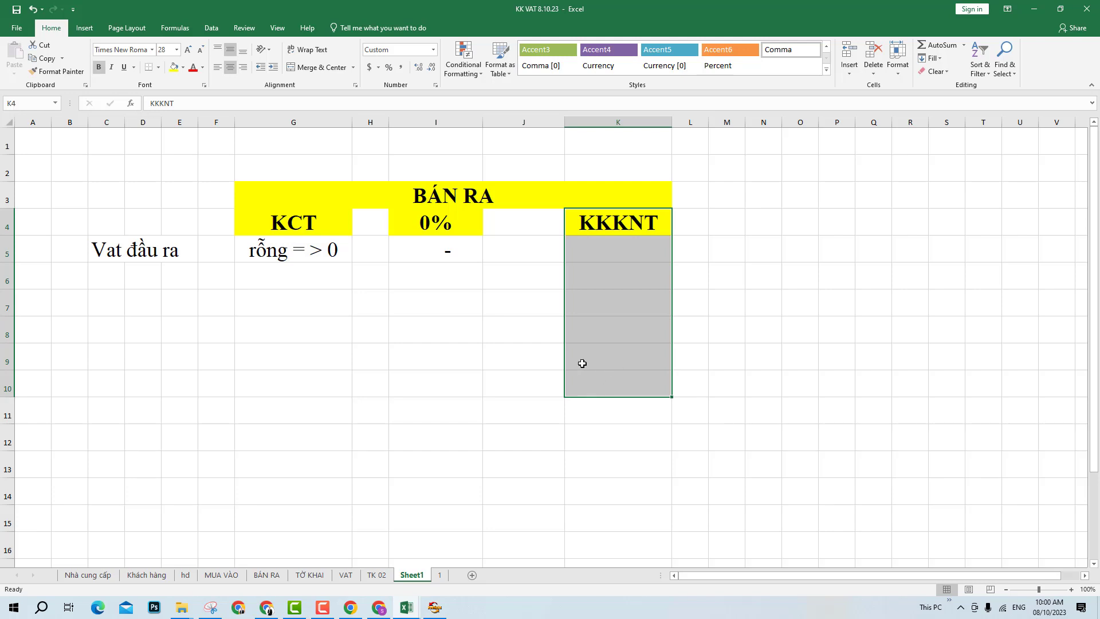
pyautogui.moveTo(645, 250); pyautogui.dragTo(629, 378)
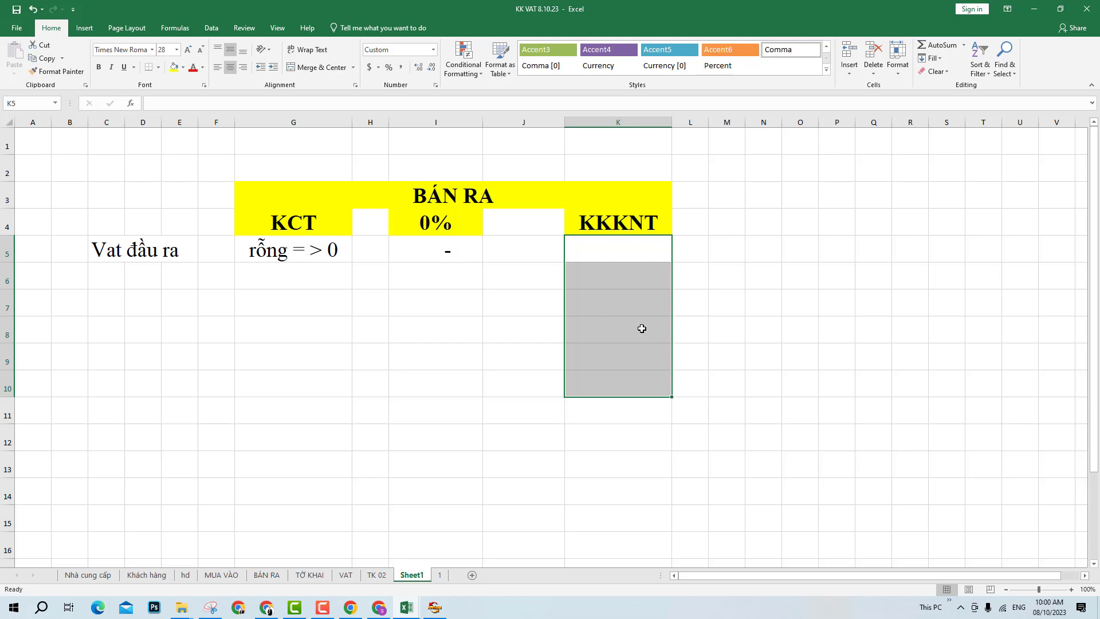
pyautogui.click(700, 251)
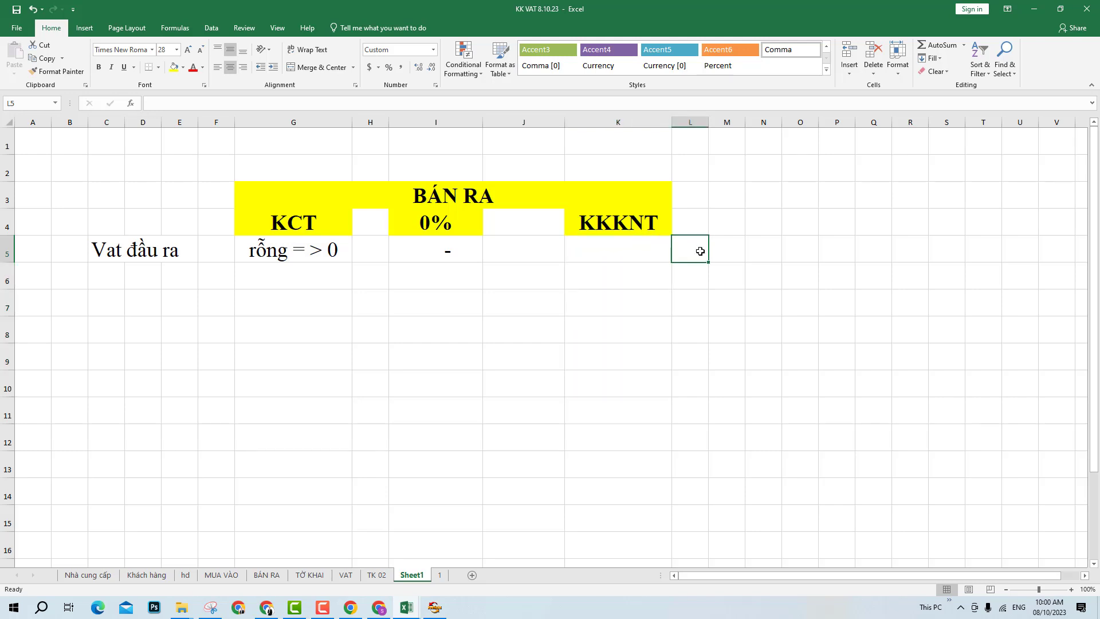
pyautogui.write('CHịu')
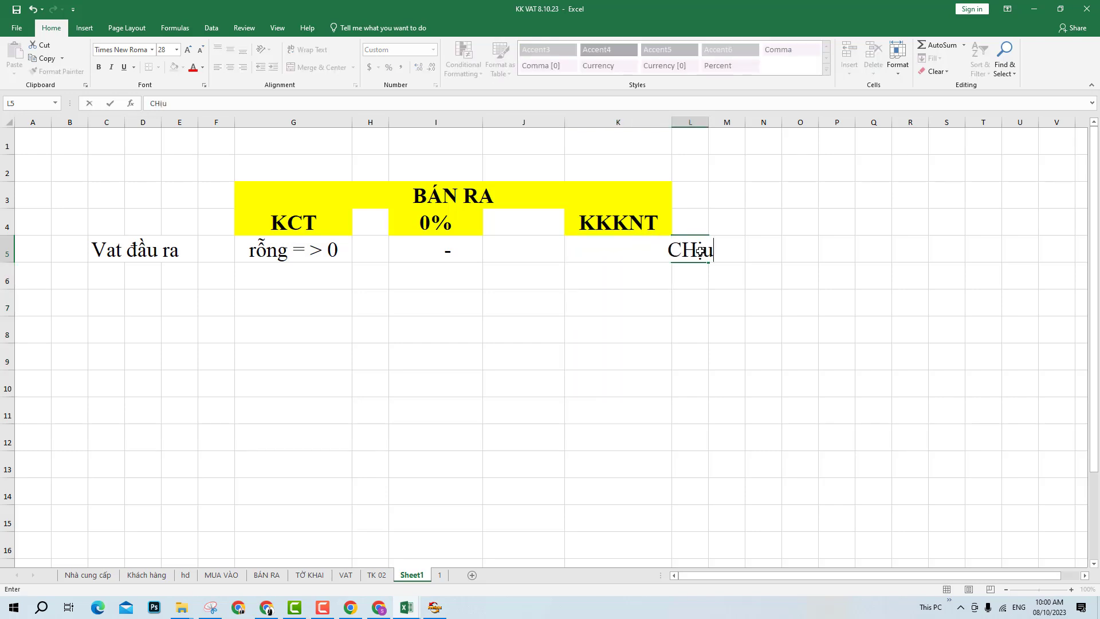
pyautogui.press('BackSpace')
pyautogui.press('BackSpace')
pyautogui.press('BackSpace')
pyautogui.press('BackSpace')
# - Enter "Chịu vat" in cell K6 under the KKKNT heading
pyautogui.click(609, 278)
pyautogui.write('Chịu')
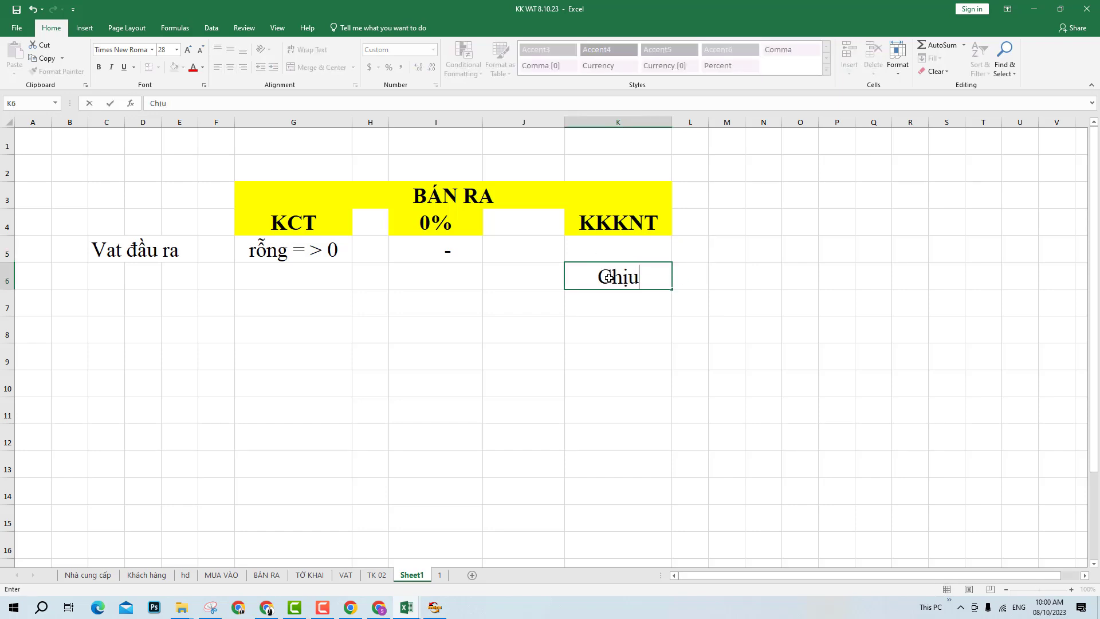
pyautogui.write(' vat')
pyautogui.press('Return')
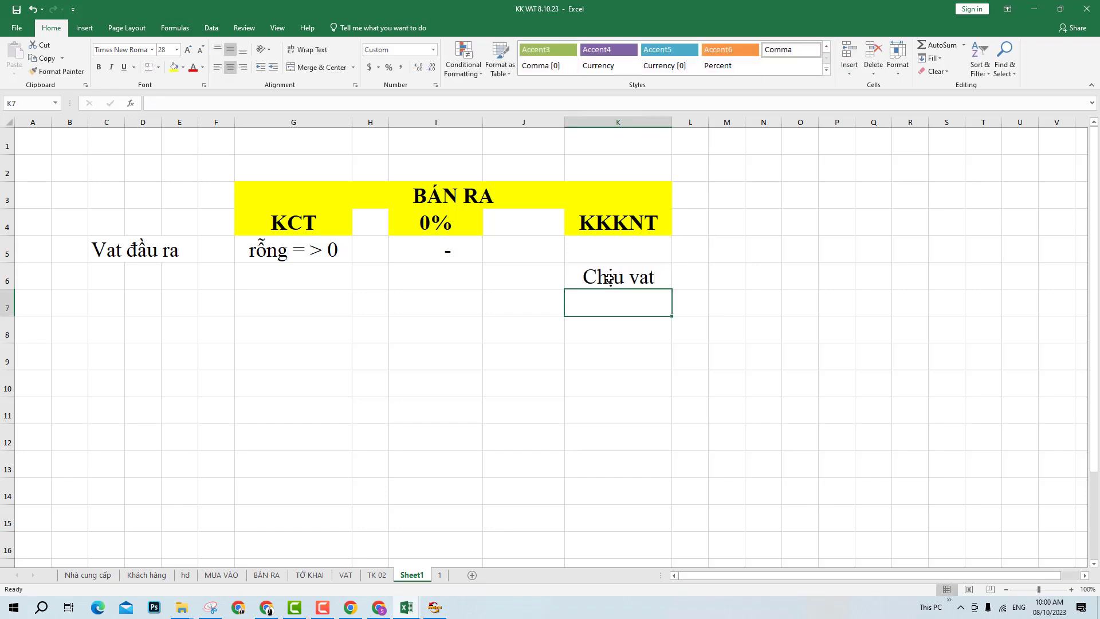
# - Enter "lưu thông: NN chưa thu vat" in cell K7 as the next KKKNT note
pyautogui.write('lưu ')
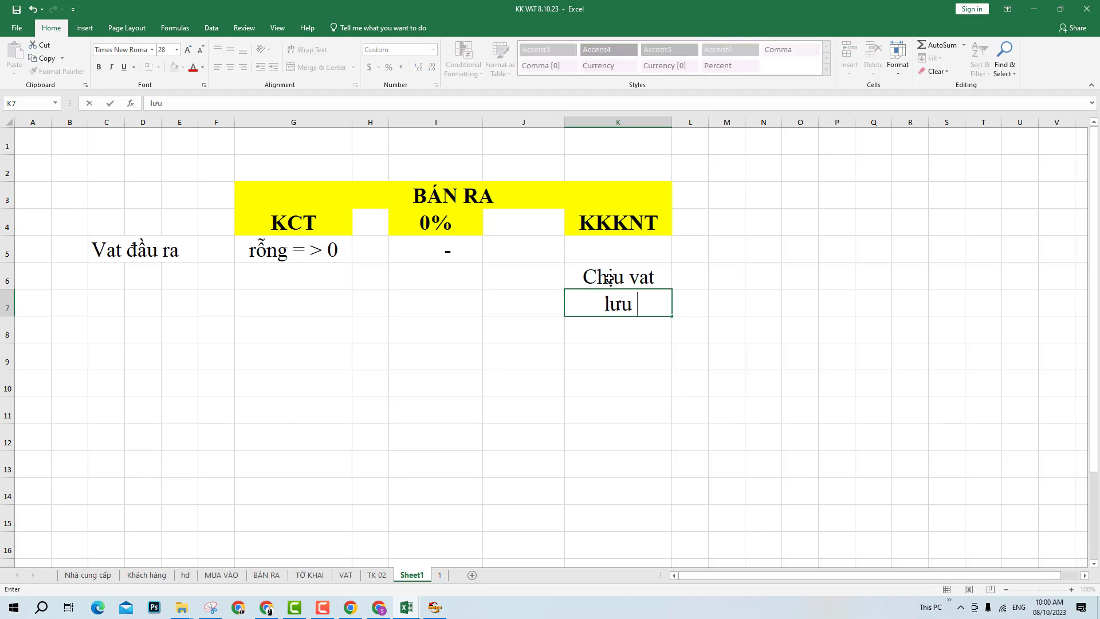
pyautogui.write('thông:')
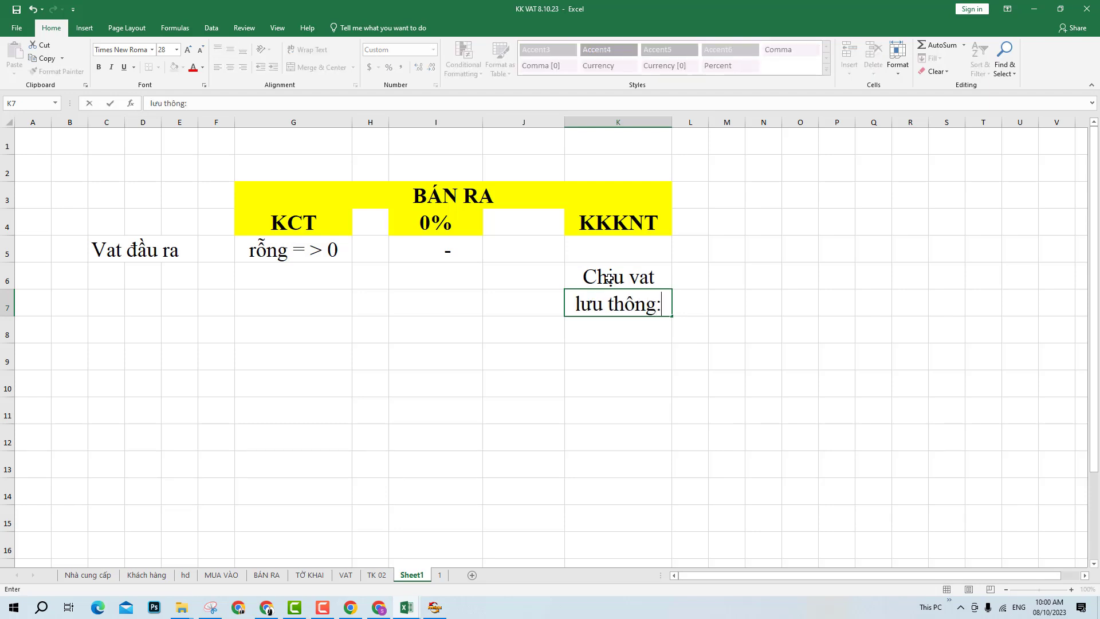
pyautogui.write(' c')
pyautogui.press('BackSpace')
pyautogui.write('NN chưa')
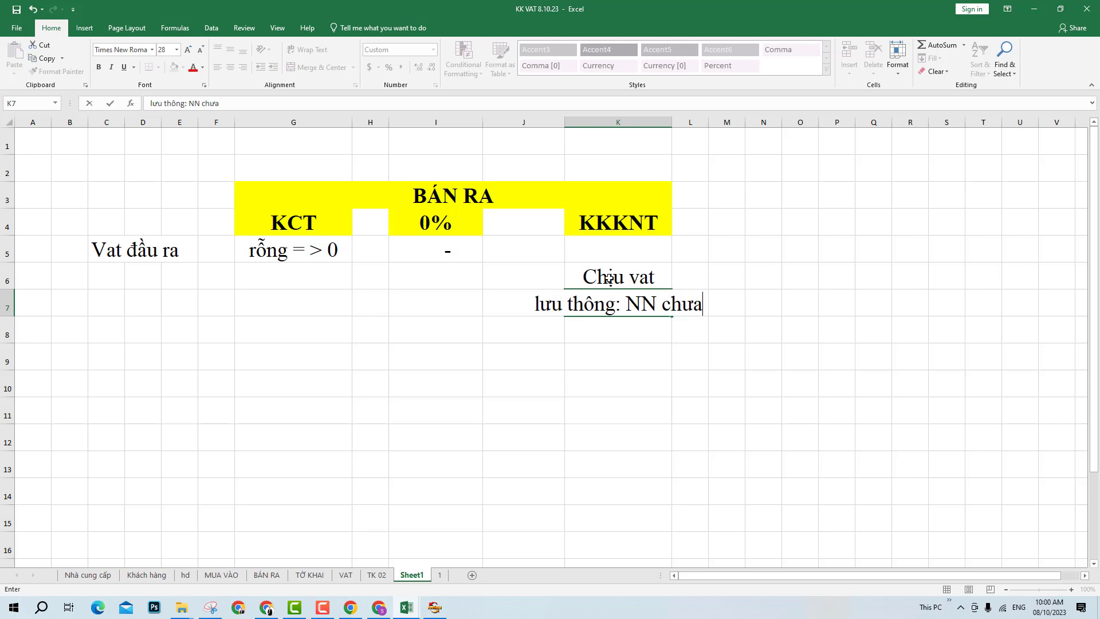
pyautogui.write(' thu vat')
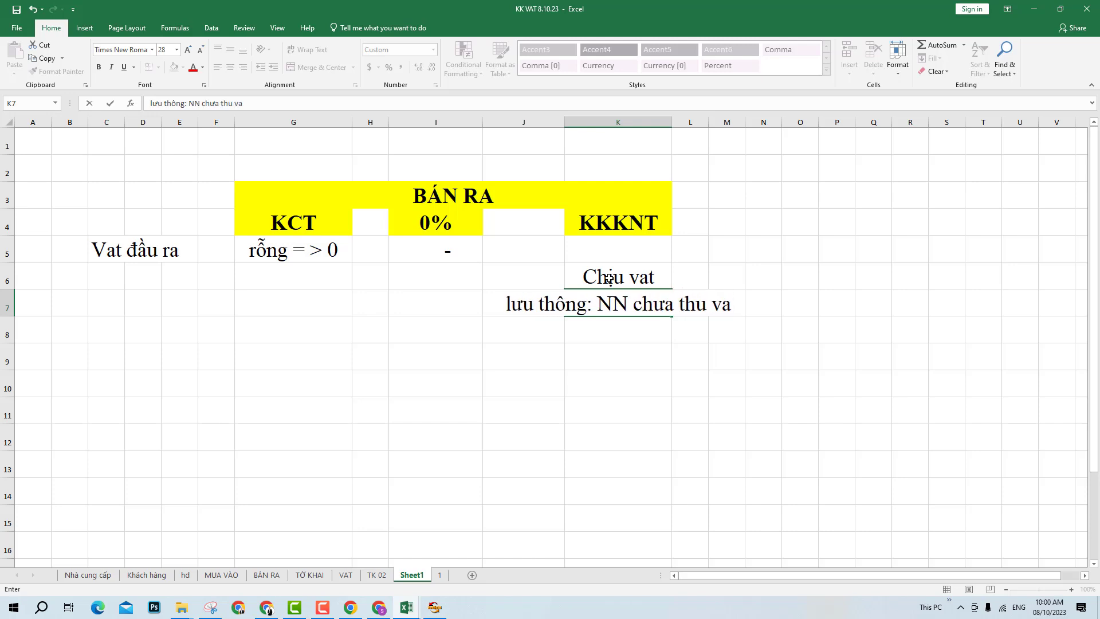
pyautogui.press('Return')
pyautogui.moveTo(533, 307); pyautogui.dragTo(654, 304)
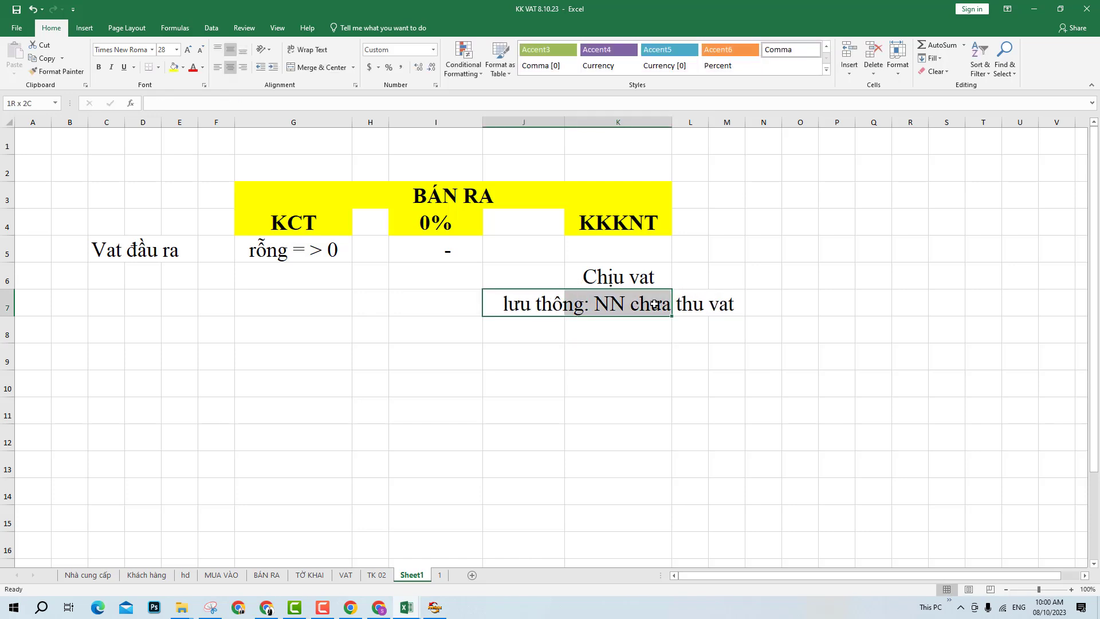
pyautogui.click(642, 351)
# - Enter ",=> nn thu ở khâu td" in cell K8 of the KKKNT column
pyautogui.click(635, 337)
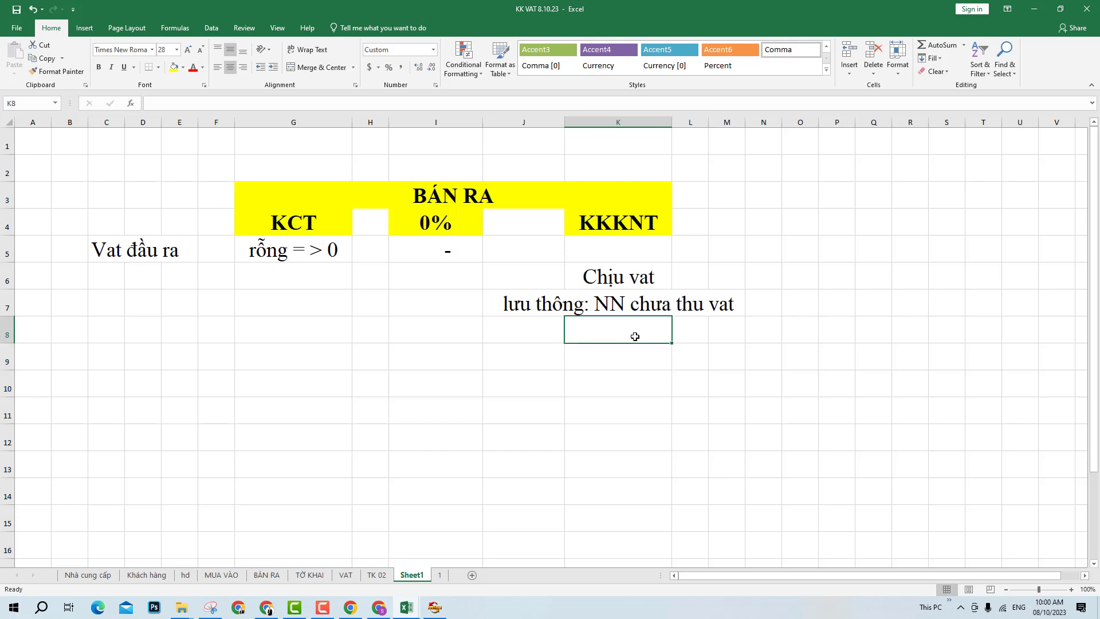
pyautogui.write(',=')
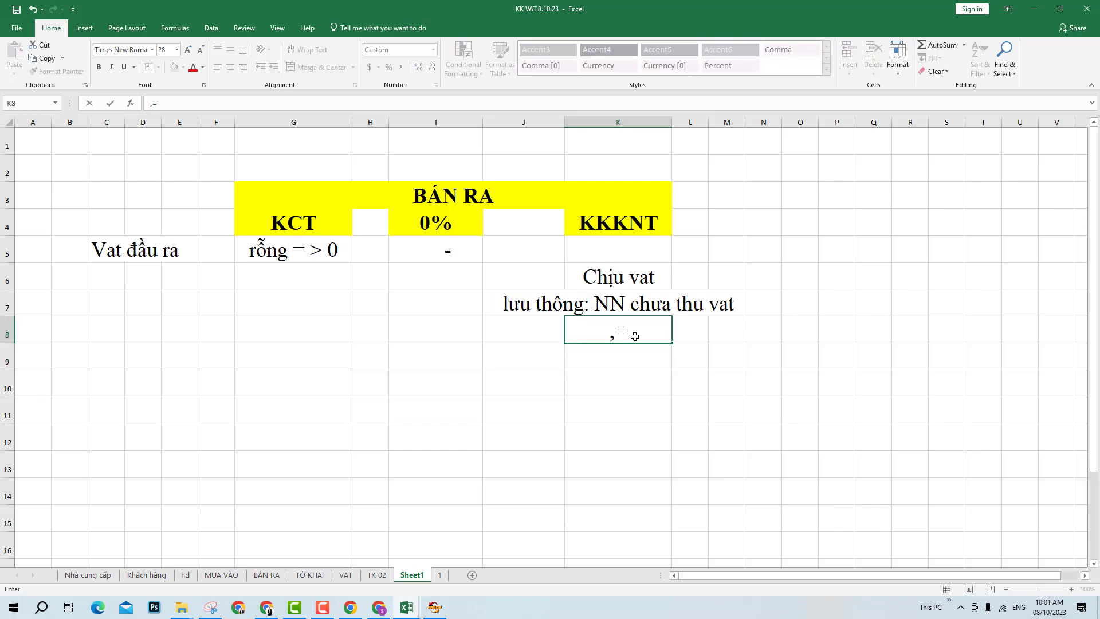
pyautogui.write('> nn thu ơ')
pyautogui.write('r khâu ')
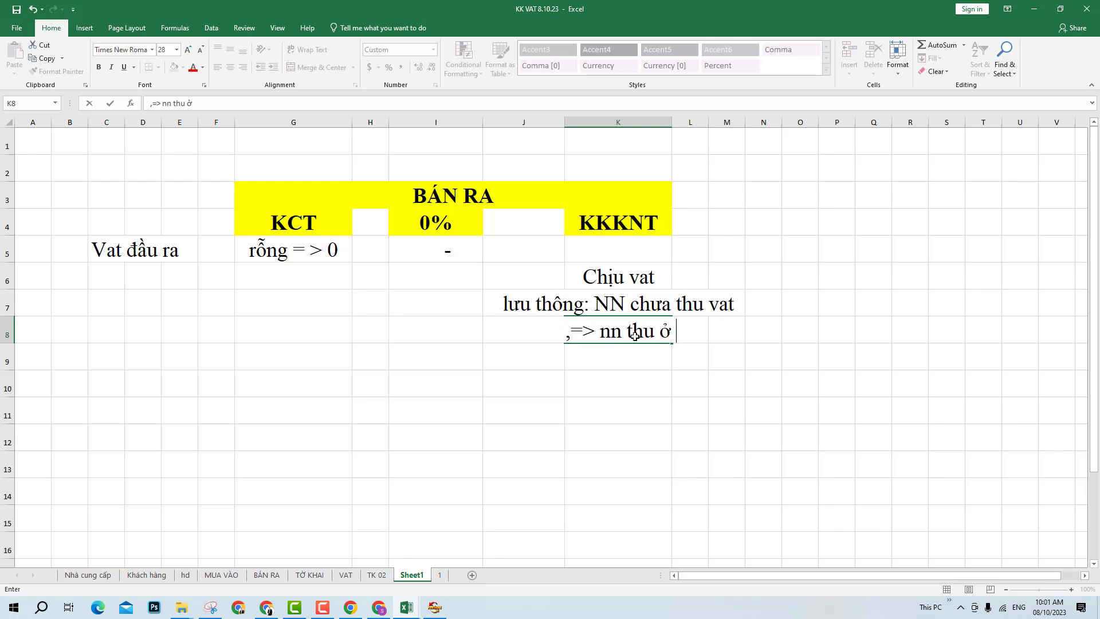
pyautogui.write('td')
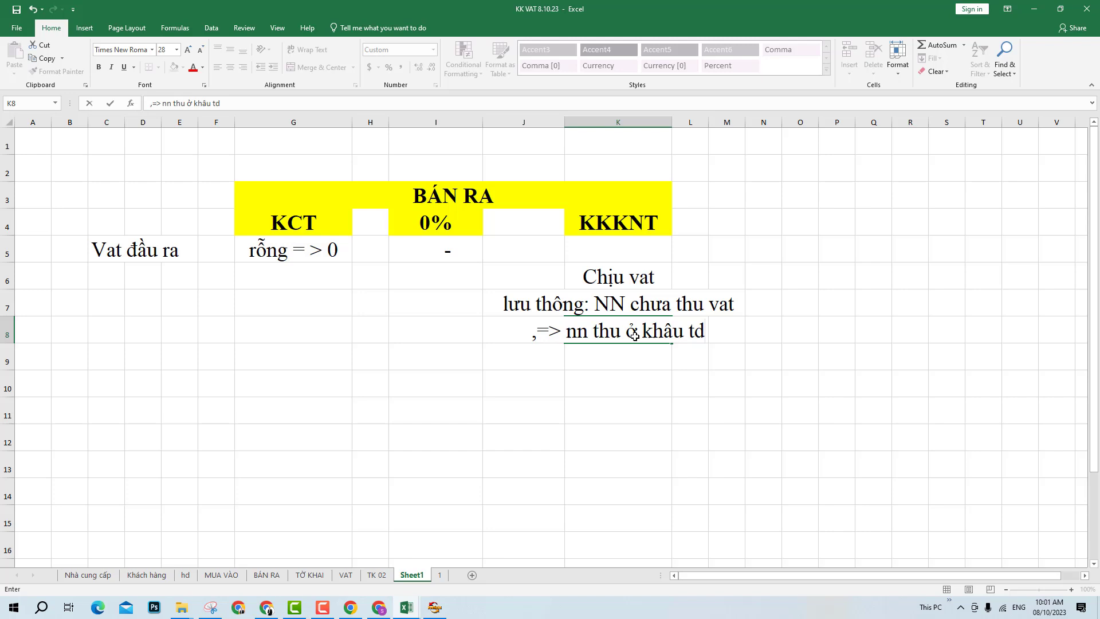
pyautogui.press('Return')
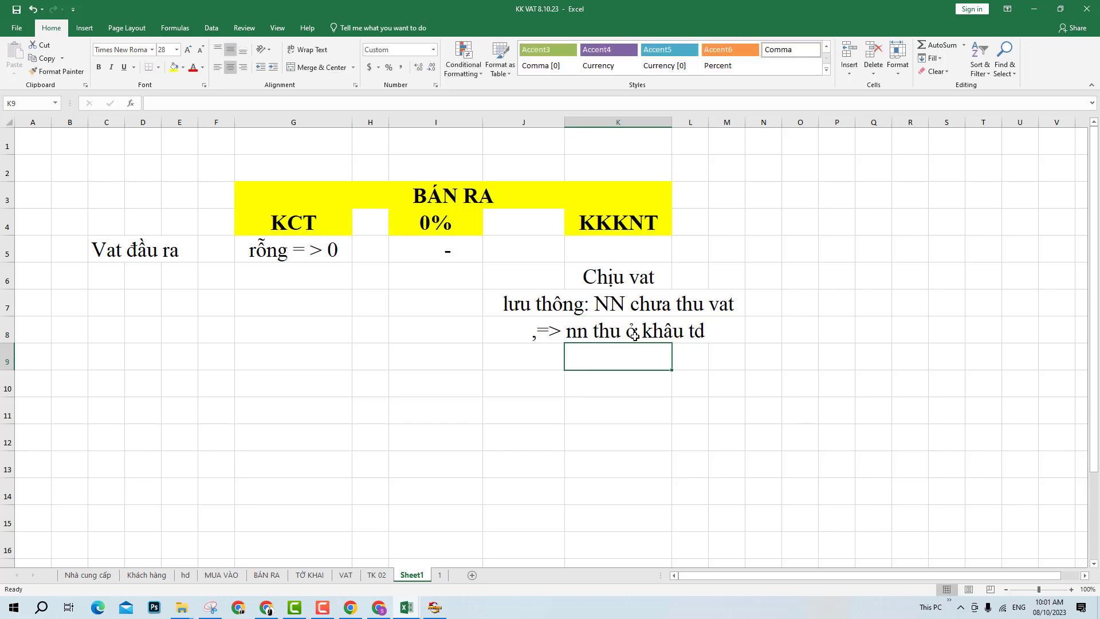
# - Append "phía sau" to the end of the note in cell K8
pyautogui.doubleClick(634, 336)
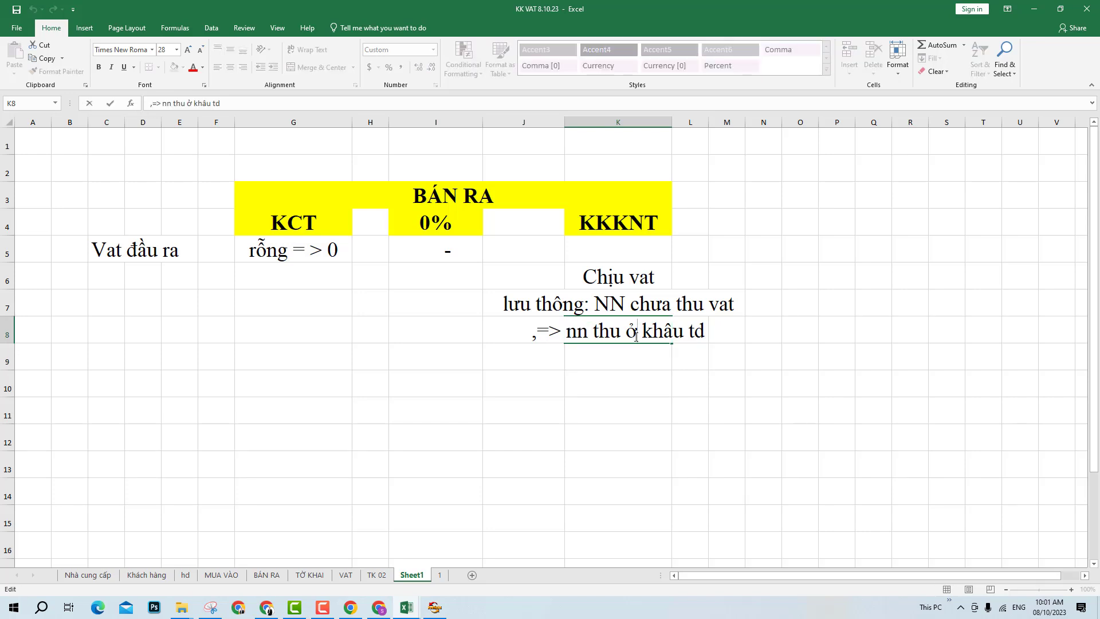
pyautogui.press('Delete')
pyautogui.press('End')
pyautogui.write('phái')
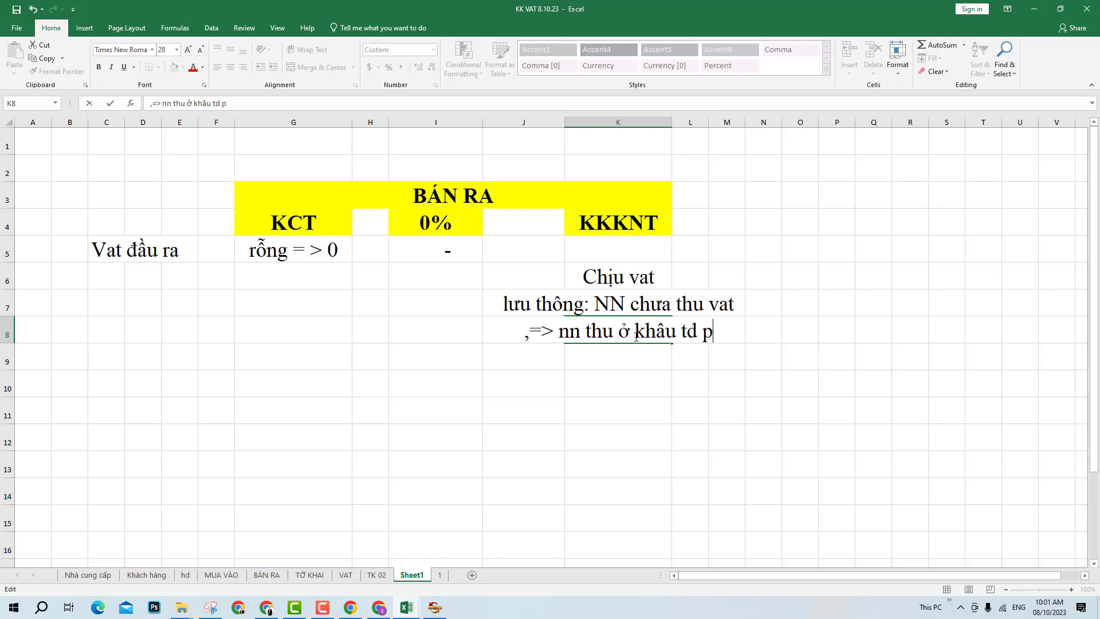
pyautogui.press('BackSpace')
pyautogui.press('BackSpace')
pyautogui.press('BackSpace')
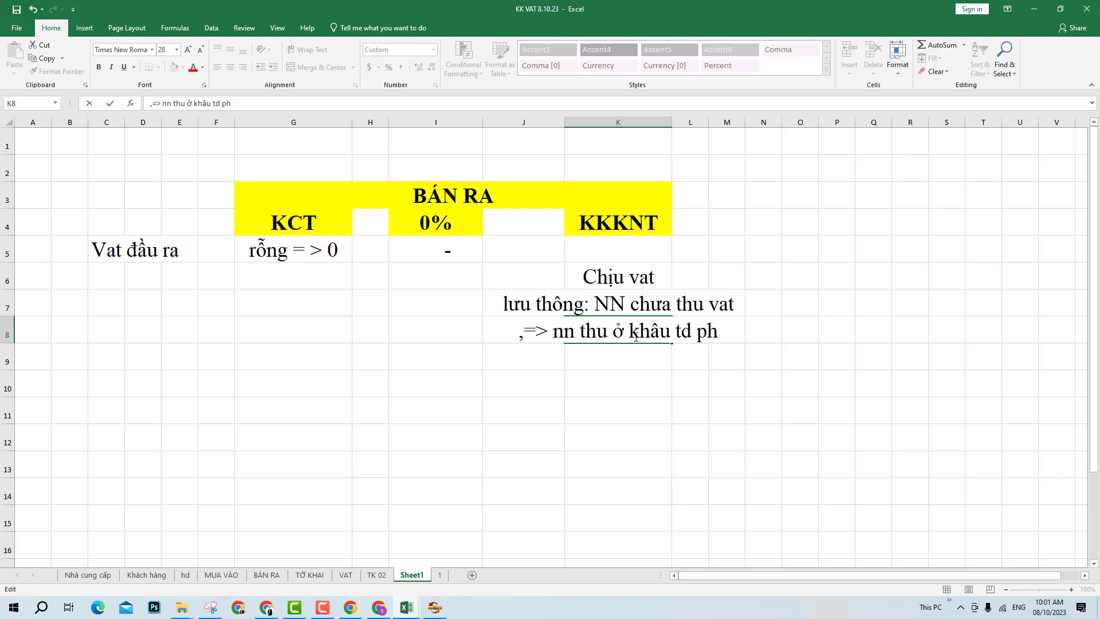
pyautogui.write('ía sau')
pyautogui.press('Return')
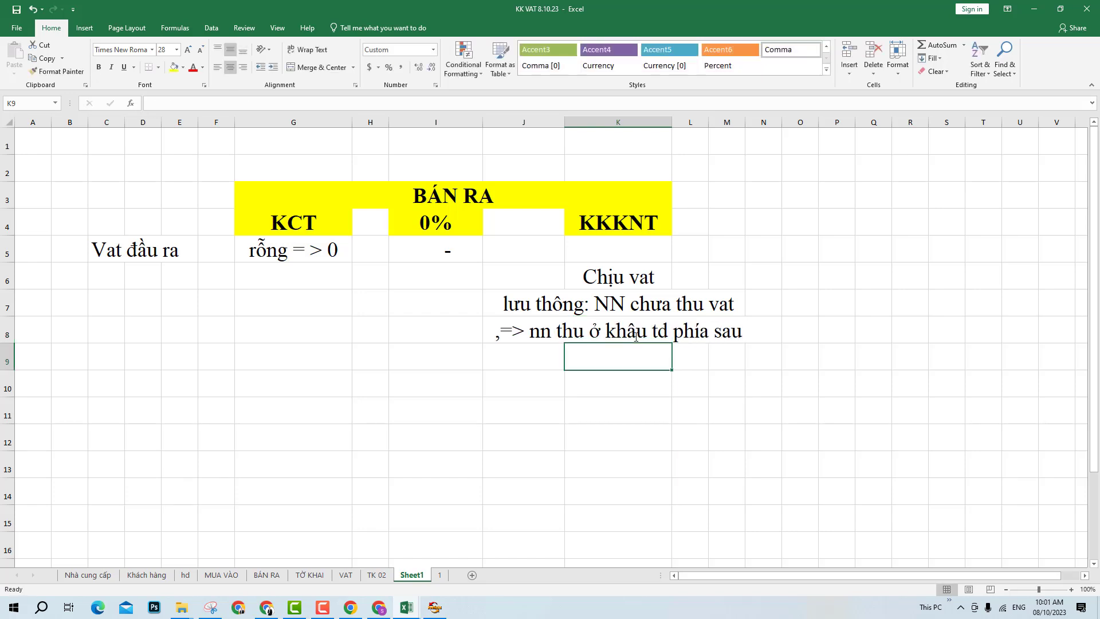
# - Copy the "Chịu vat" note from cell K6 into cell I6 under the 0% heading
pyautogui.moveTo(625, 285); pyautogui.dragTo(631, 335)
pyautogui.click(632, 376)
pyautogui.click(619, 279)
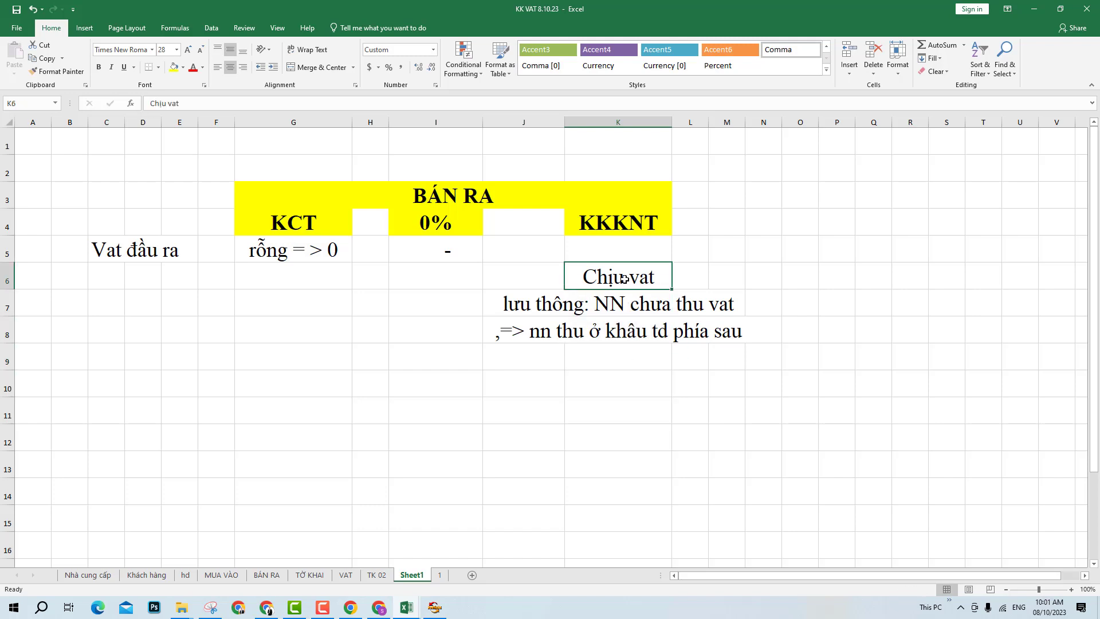
pyautogui.hotkey('ctrl', 'c')
pyautogui.click(439, 285)
pyautogui.hotkey('ctrl', 'v')
pyautogui.click(499, 383)
pyautogui.moveTo(455, 225); pyautogui.dragTo(642, 376)
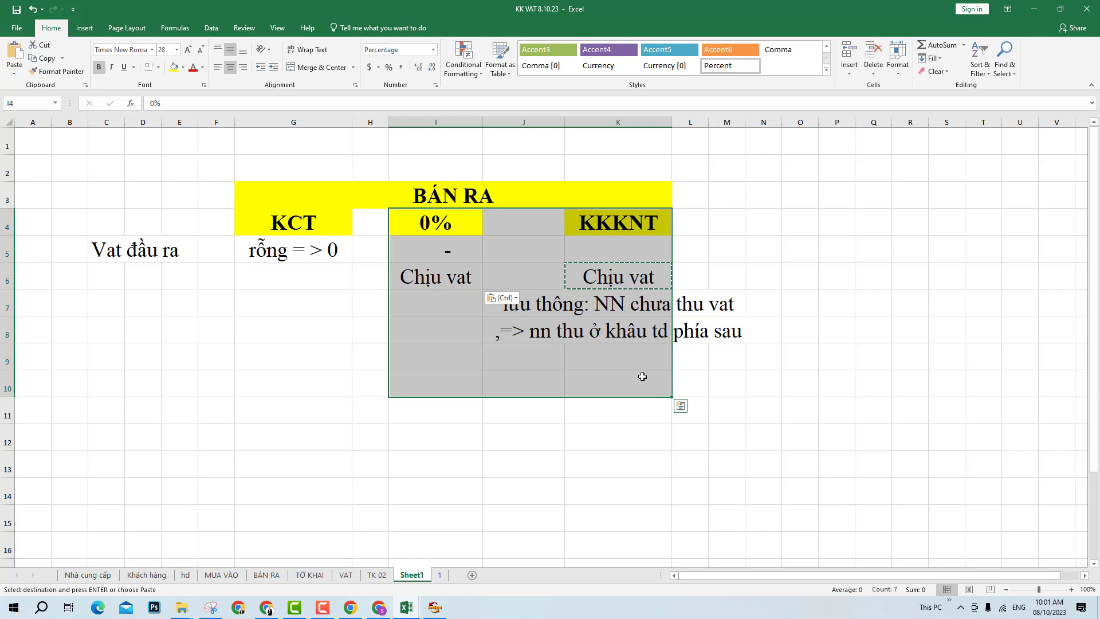
pyautogui.click(618, 252)
pyautogui.click(628, 354)
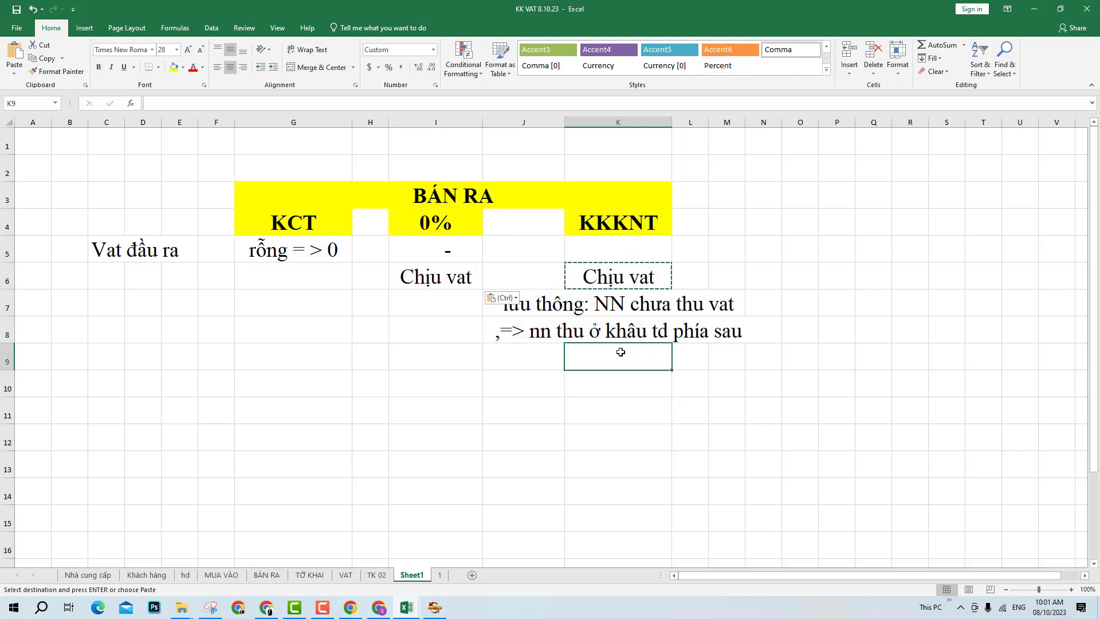
pyautogui.press('Escape')
# - Enter 0 in cell K5 as the output VAT under KKKNT
pyautogui.click(636, 254)
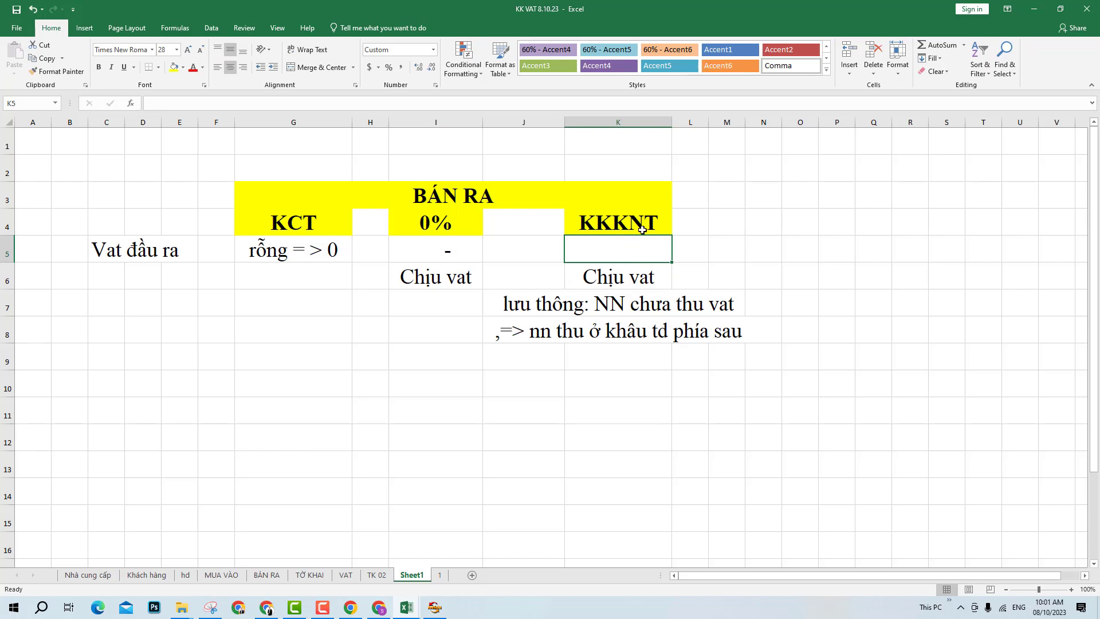
pyautogui.moveTo(643, 231); pyautogui.dragTo(643, 252)
pyautogui.click(643, 239)
pyautogui.write('0')
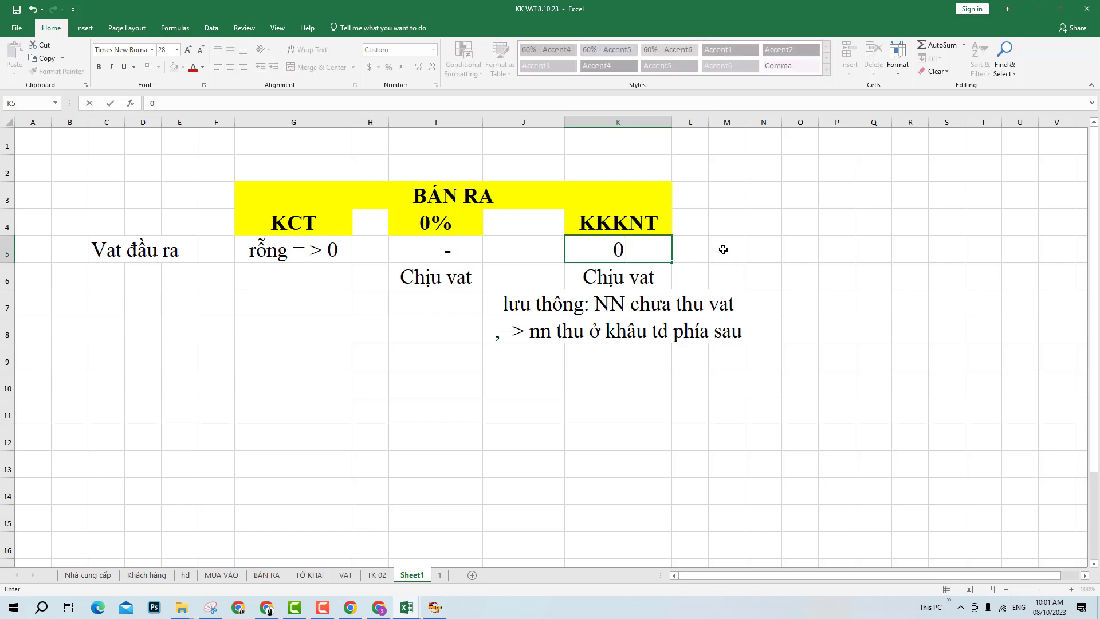
pyautogui.press('Return')
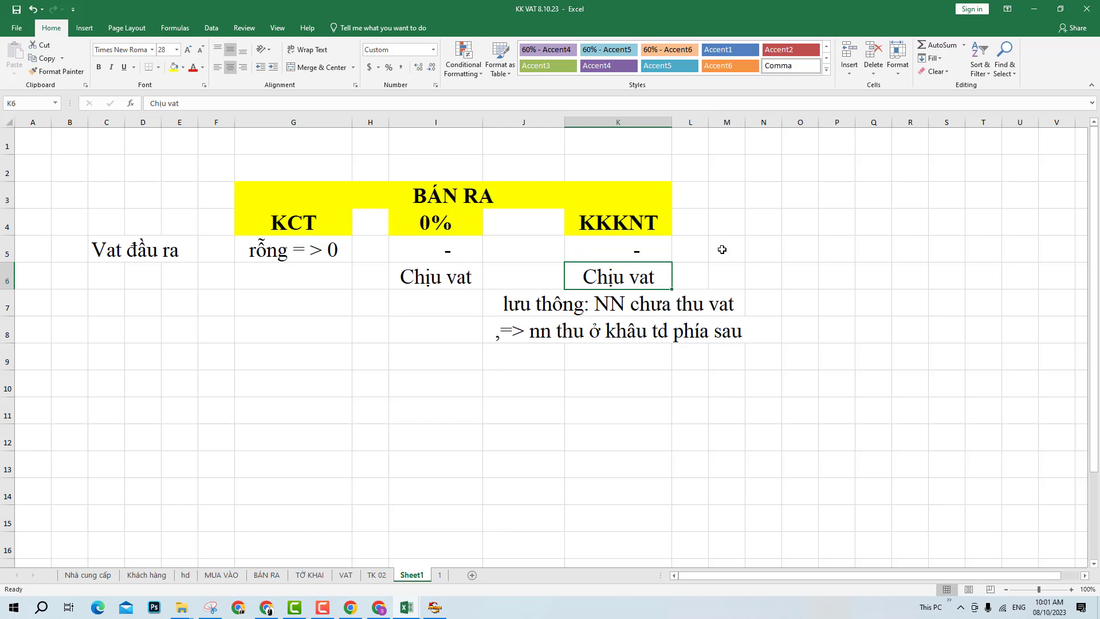
# - Enter the remark "Giống nhau (tương đối)" in cell N5, beside the Vat đầu ra row
pyautogui.click(274, 308)
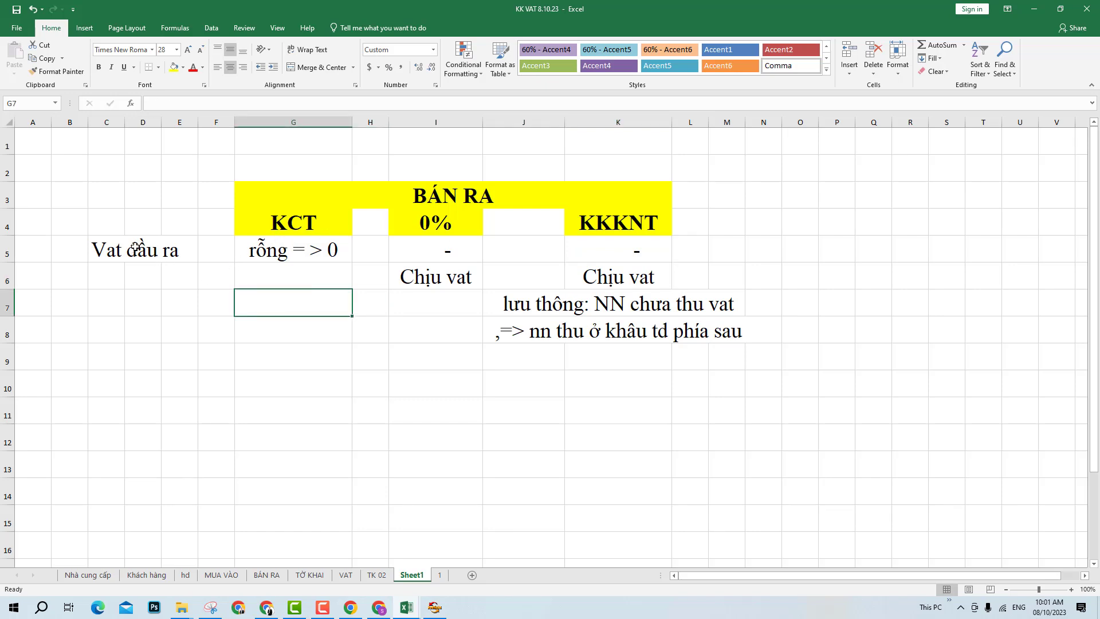
pyautogui.moveTo(135, 252); pyautogui.dragTo(669, 257)
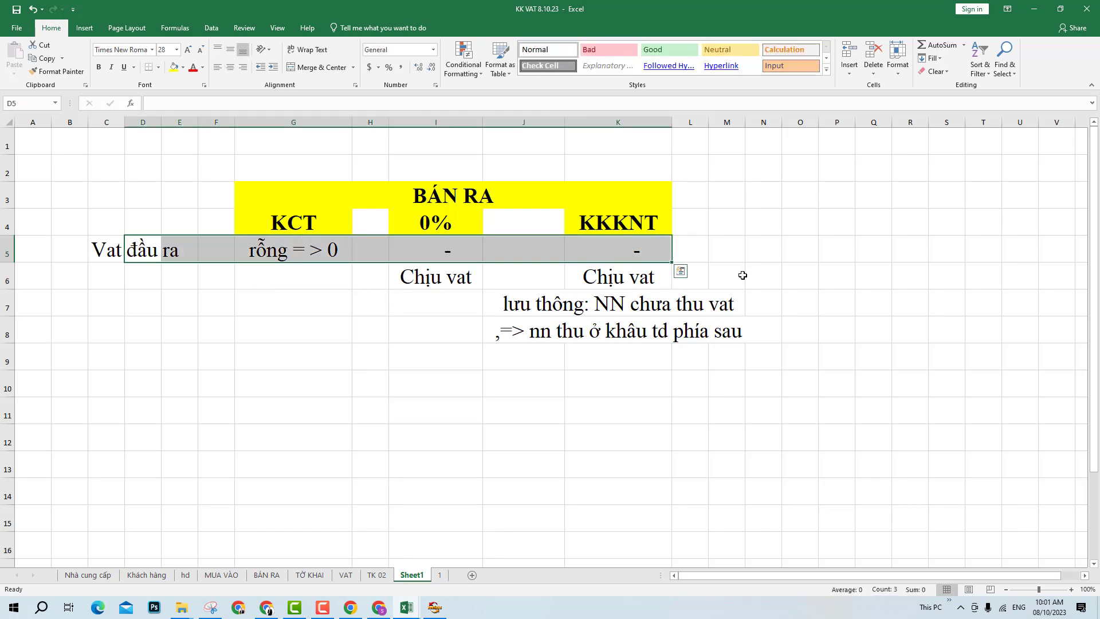
pyautogui.click(765, 251)
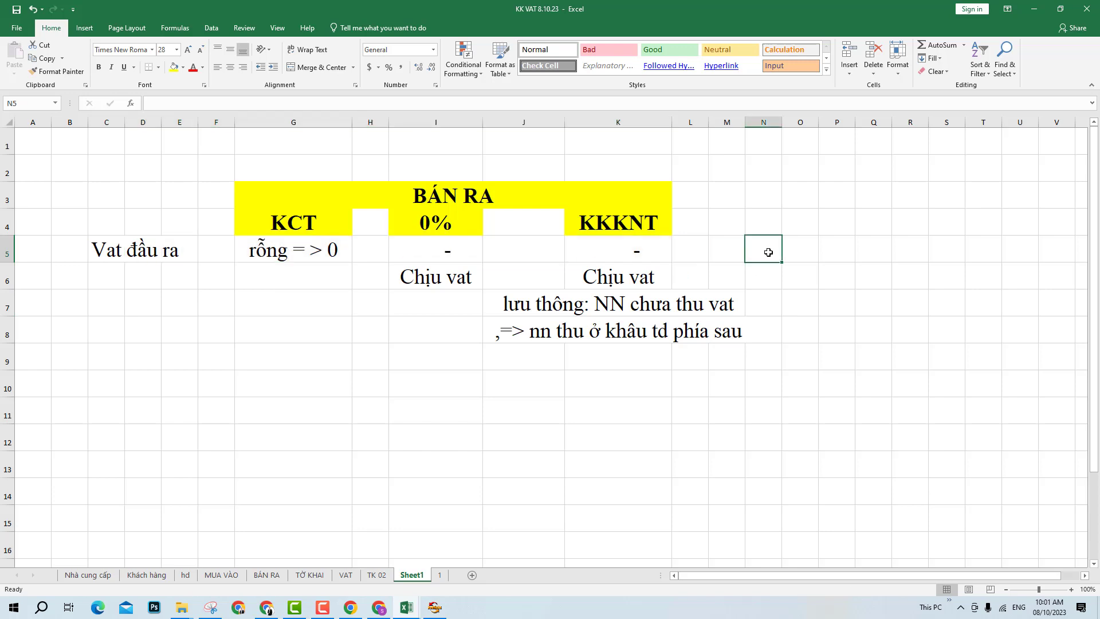
pyautogui.write('Giôn')
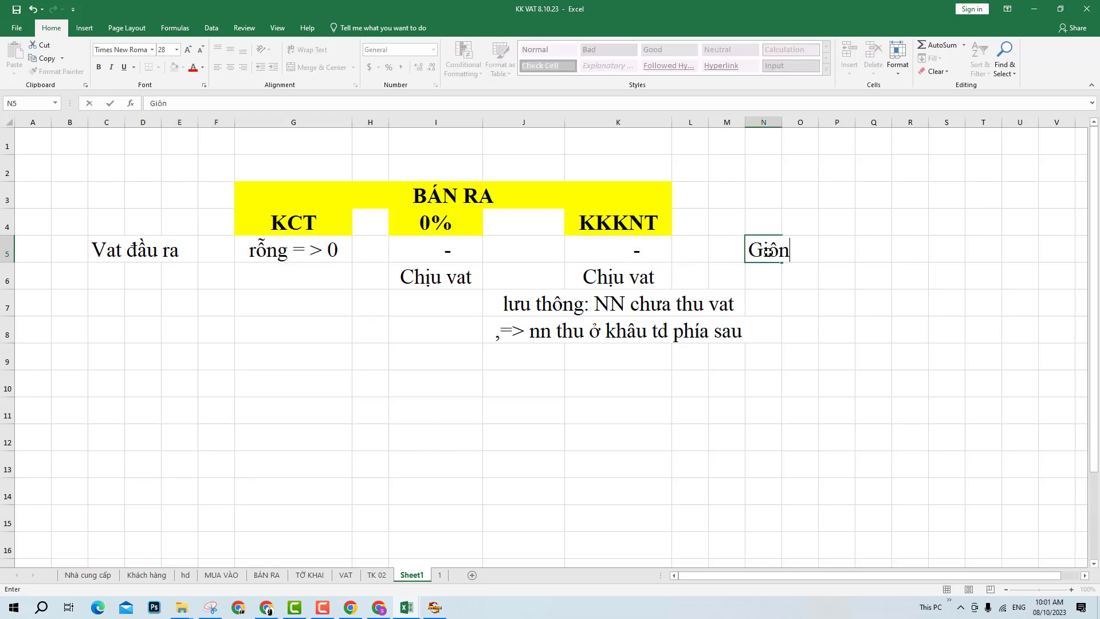
pyautogui.write('g nhau ')
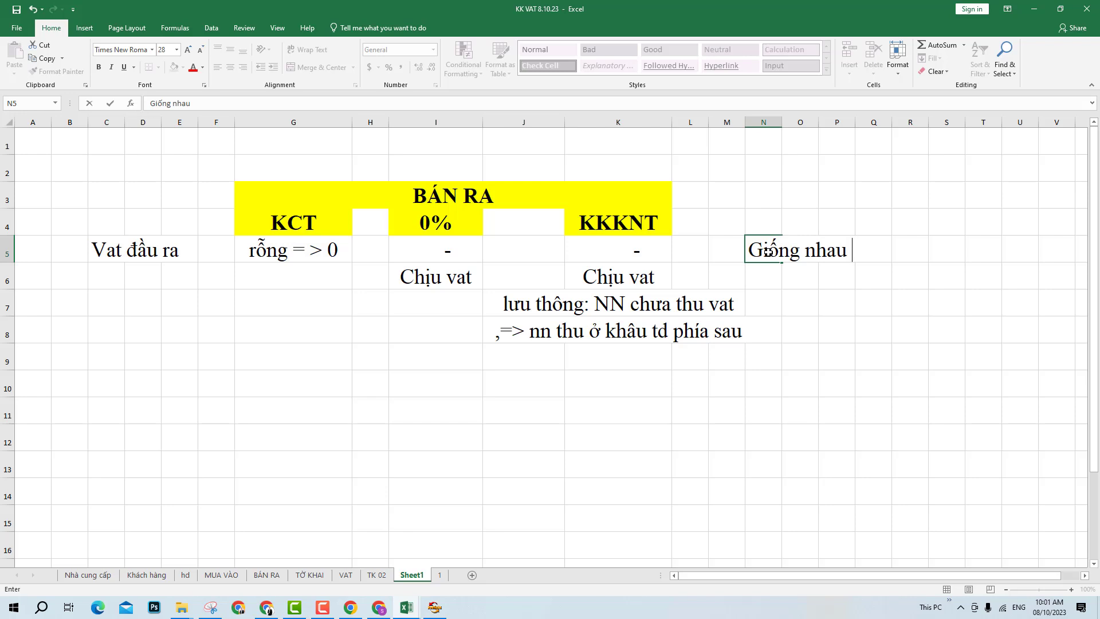
pyautogui.write('(tương đối')
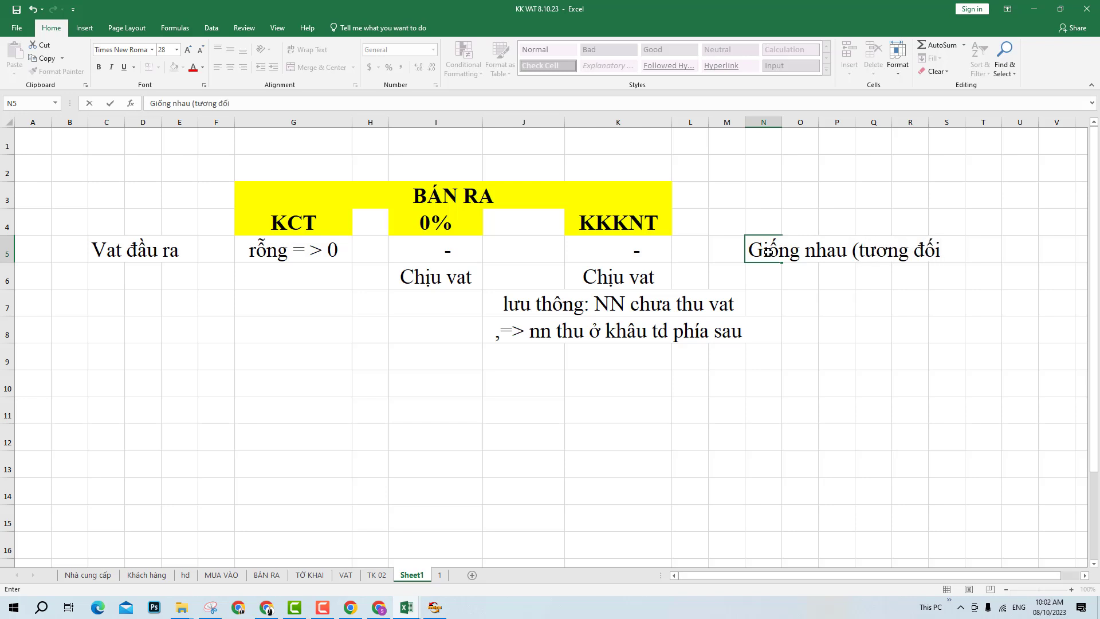
pyautogui.write(')')
pyautogui.press('Return')
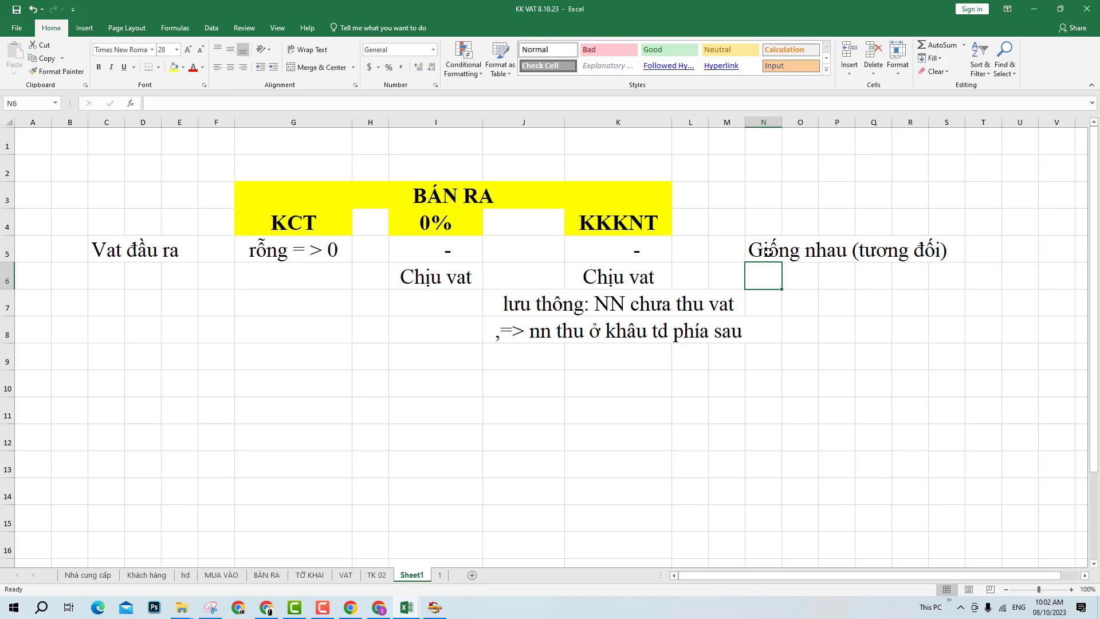
pyautogui.moveTo(768, 251); pyautogui.dragTo(946, 252)
pyautogui.click(892, 325)
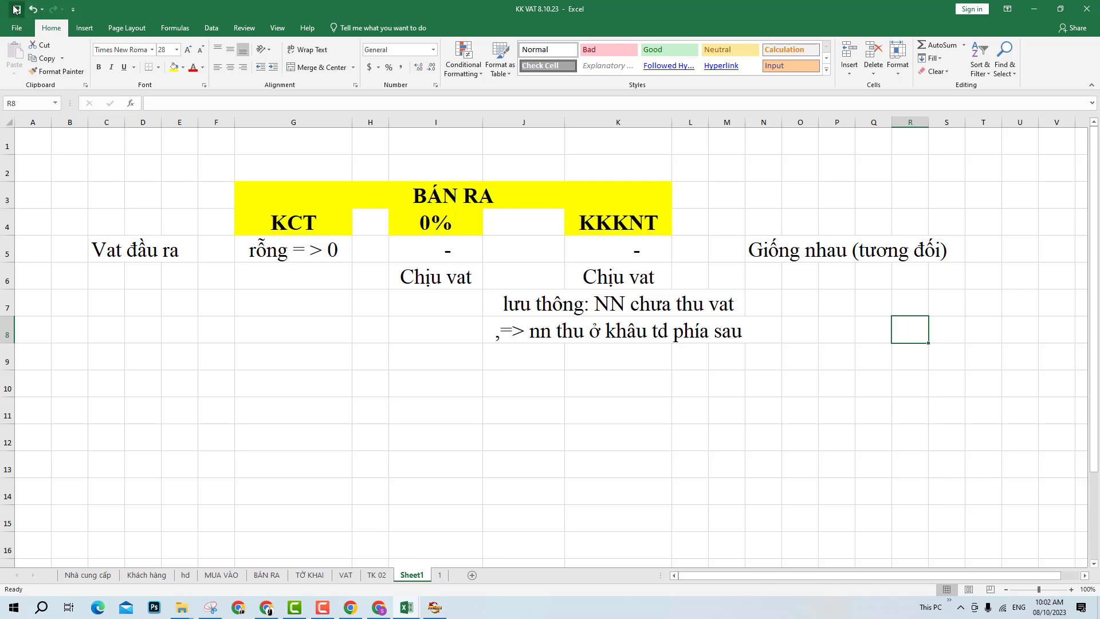
# - Enter the row label "Vat đầu vào" in cell C10
pyautogui.click(113, 378)
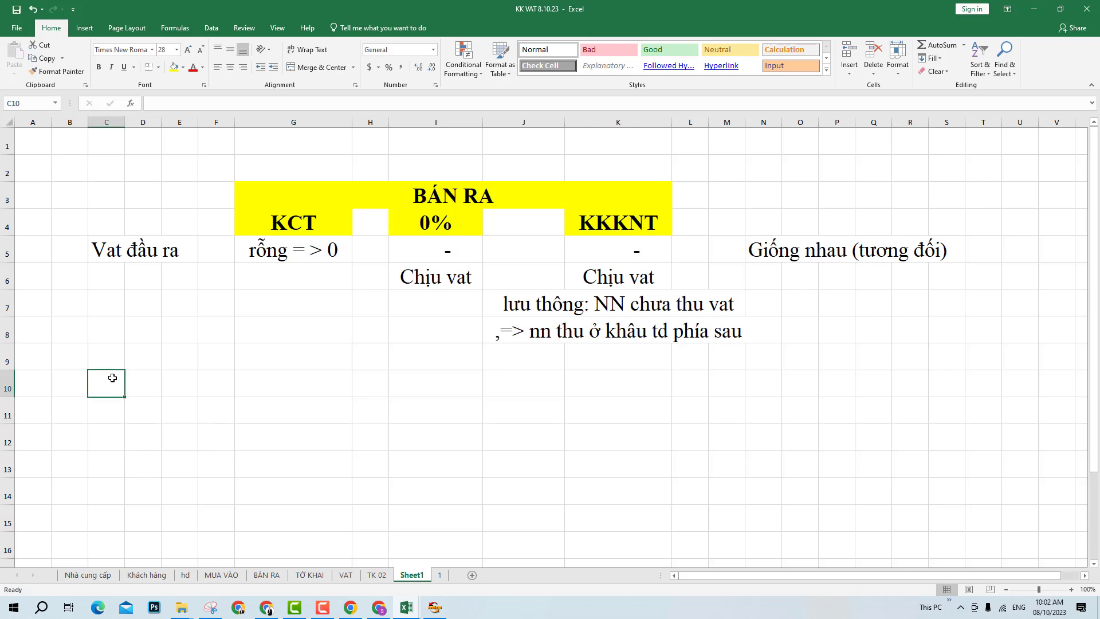
pyautogui.write('Va')
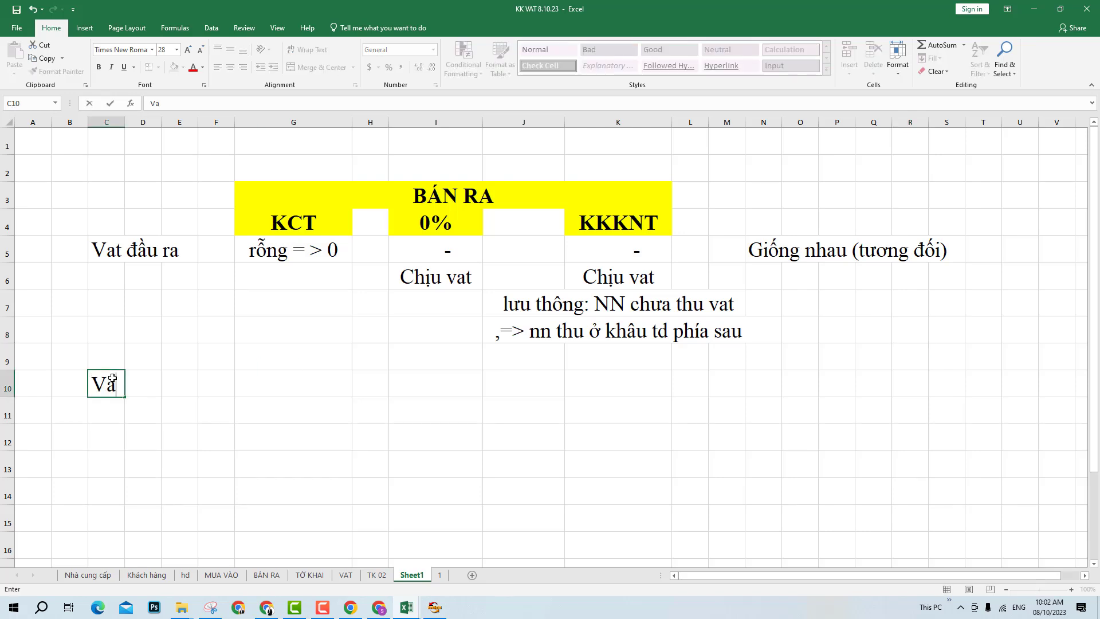
pyautogui.write('t đâuf vaof')
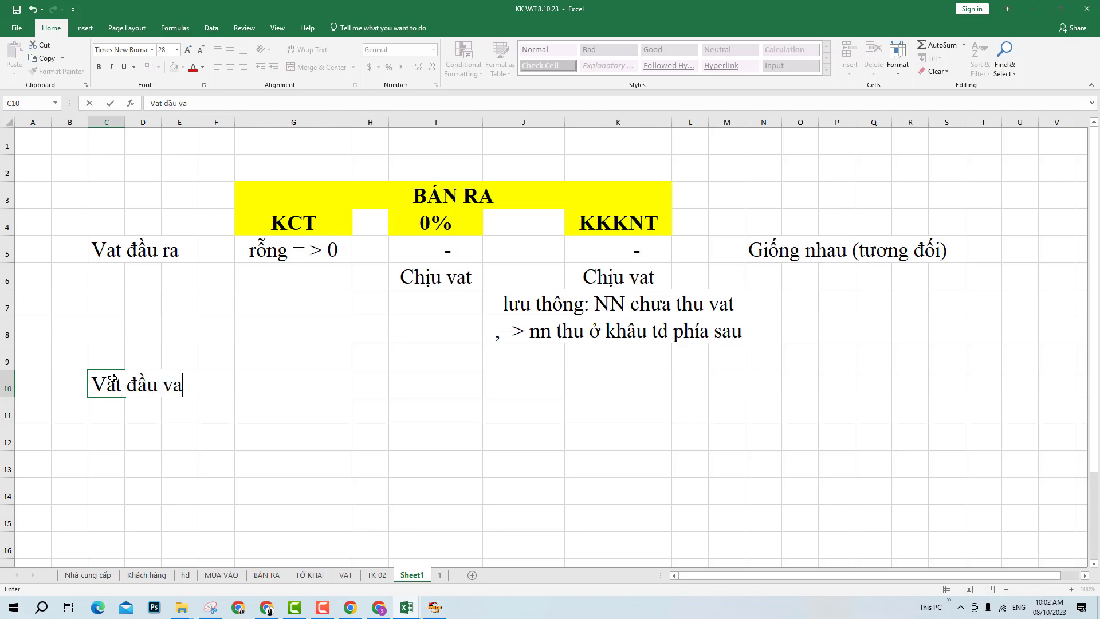
pyautogui.press('Return')
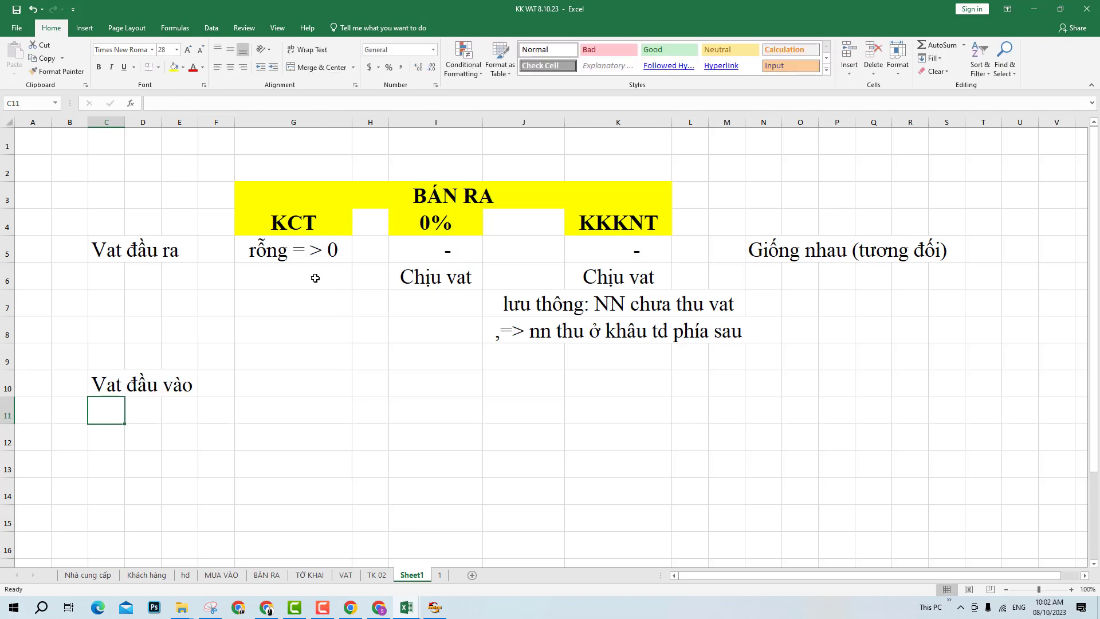
# - Enter "KO ĐC k trừ" in cell G10 as the input VAT treatment under KCT
pyautogui.moveTo(314, 279); pyautogui.dragTo(309, 364)
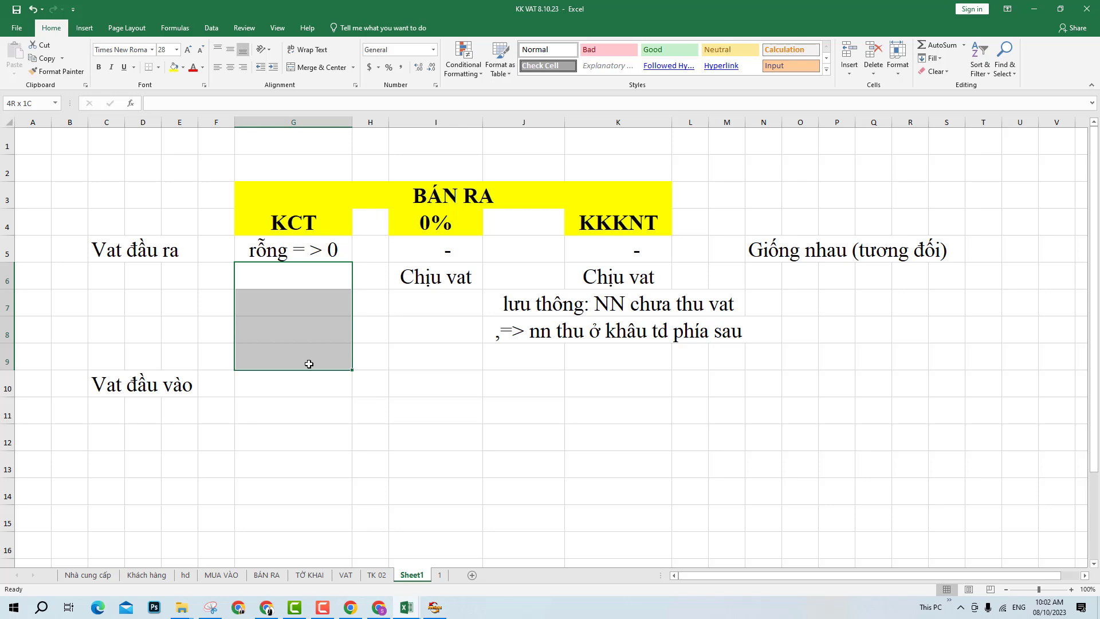
pyautogui.click(301, 385)
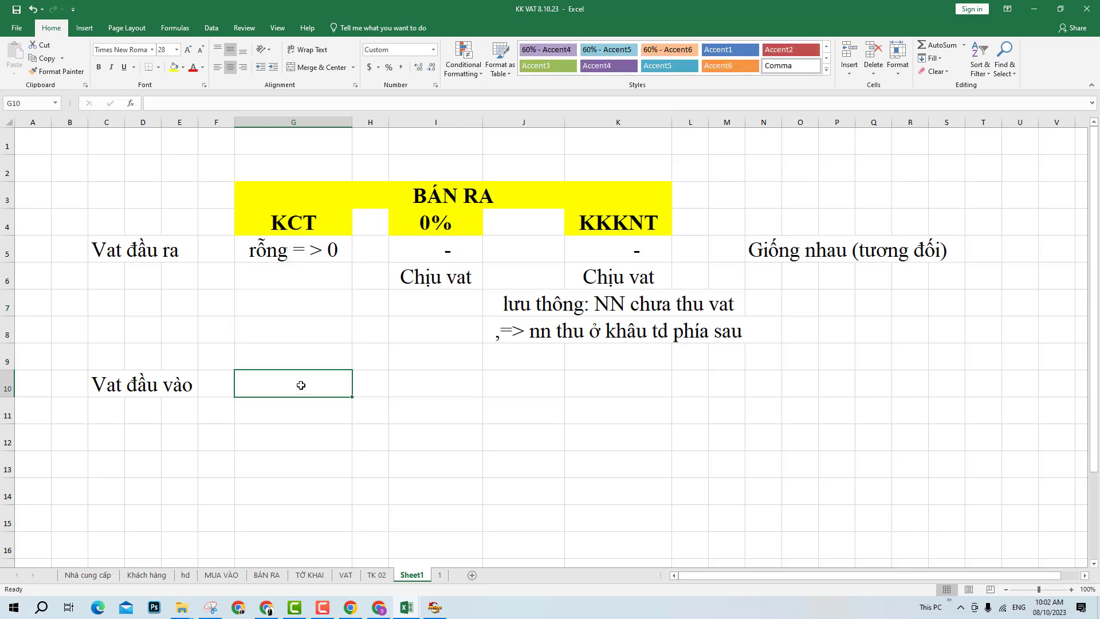
pyautogui.moveTo(317, 282); pyautogui.dragTo(309, 365)
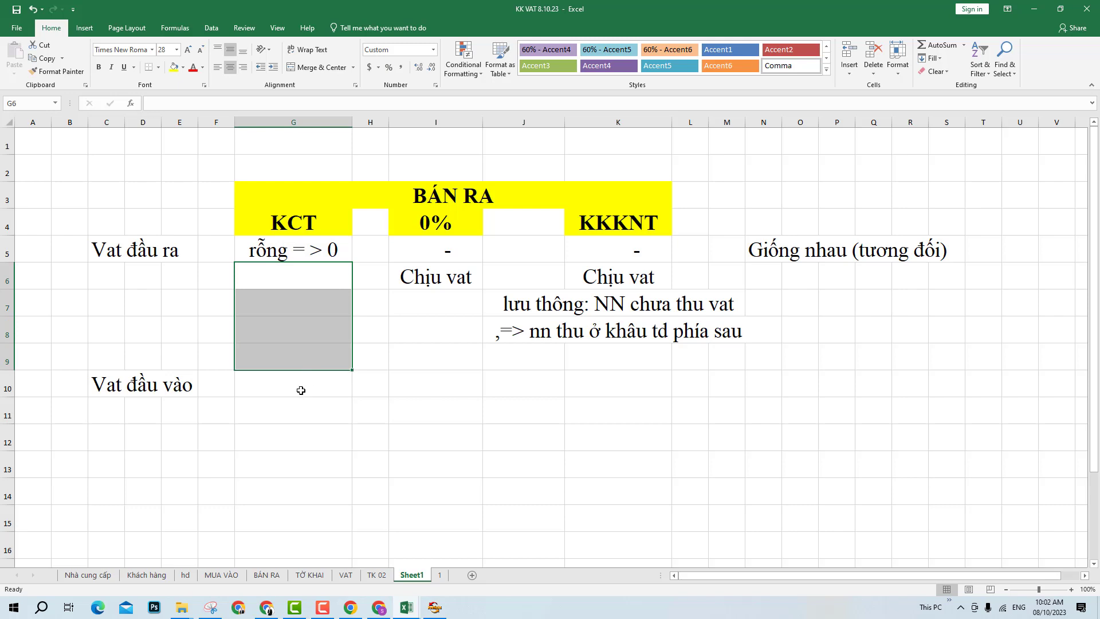
pyautogui.click(300, 390)
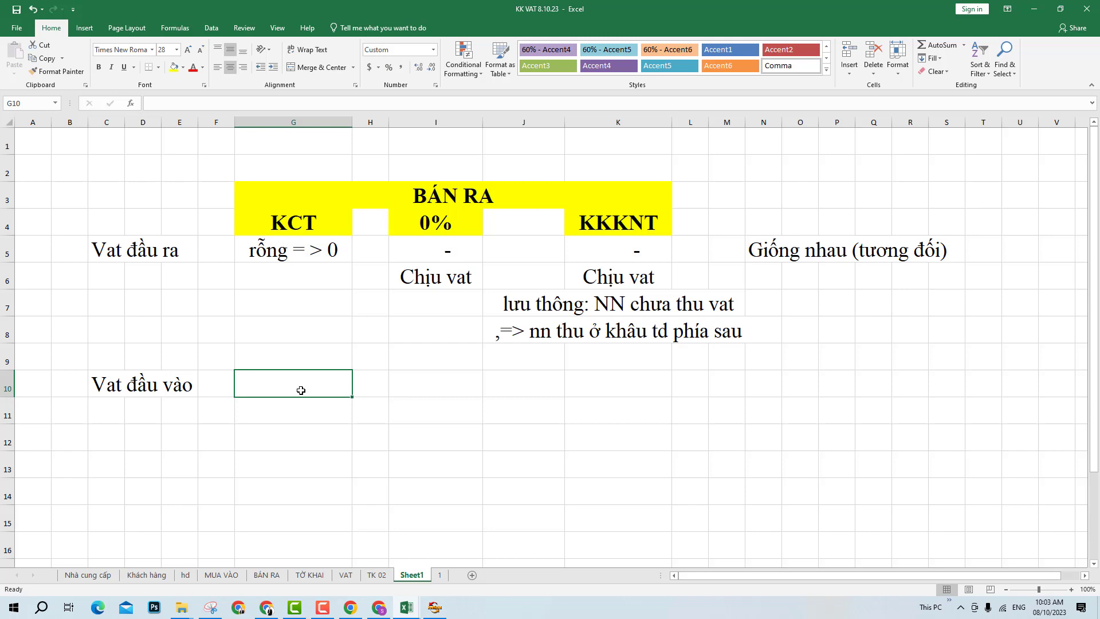
pyautogui.write('KO ĐC')
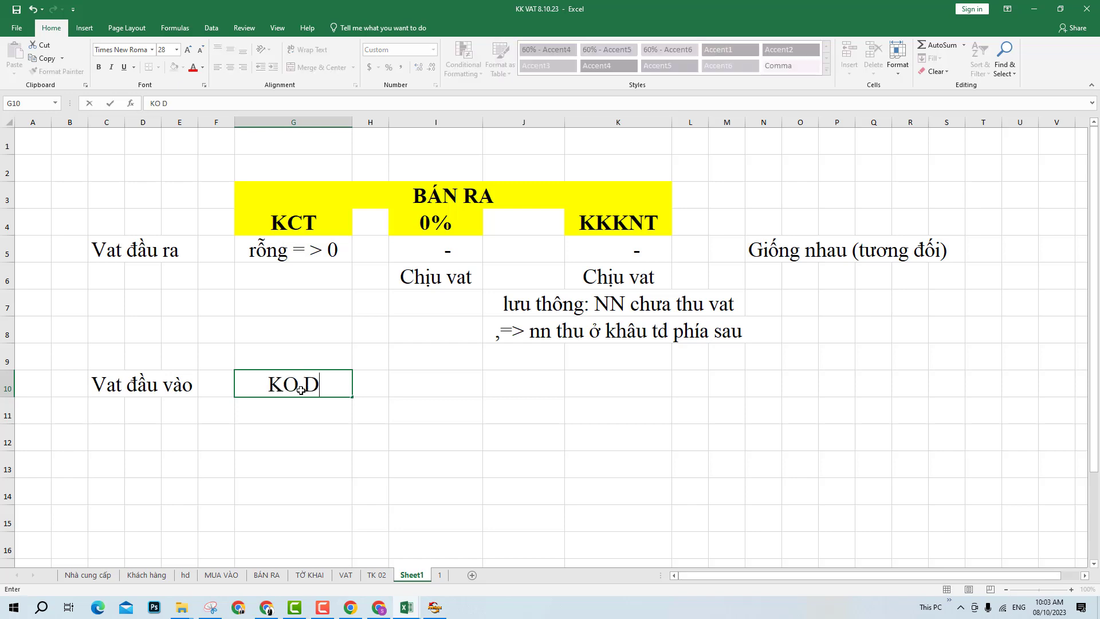
pyautogui.write(' k trừ')
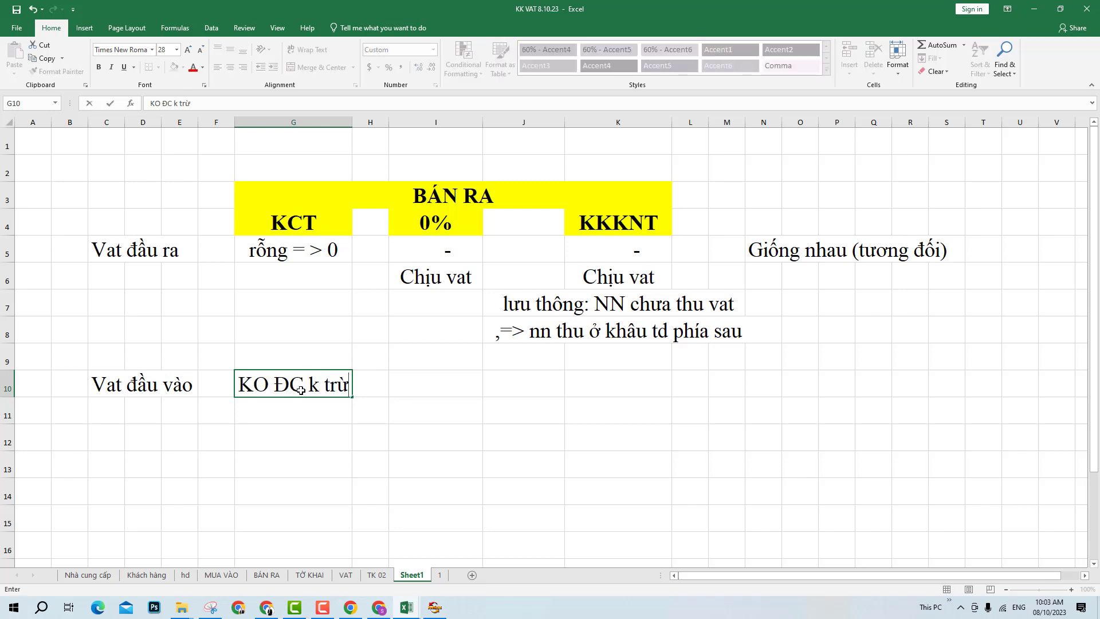
pyautogui.press('Return')
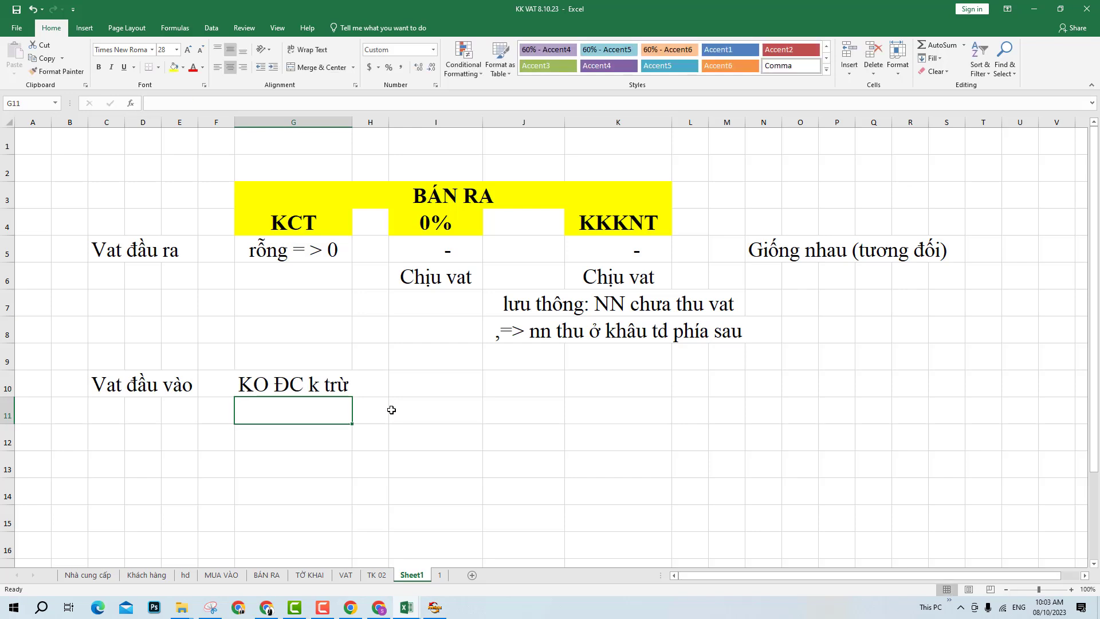
# - Examine the line for sales not subject to tax calculation, item [32a], on the TỜ KHAI sheet
pyautogui.click(624, 225)
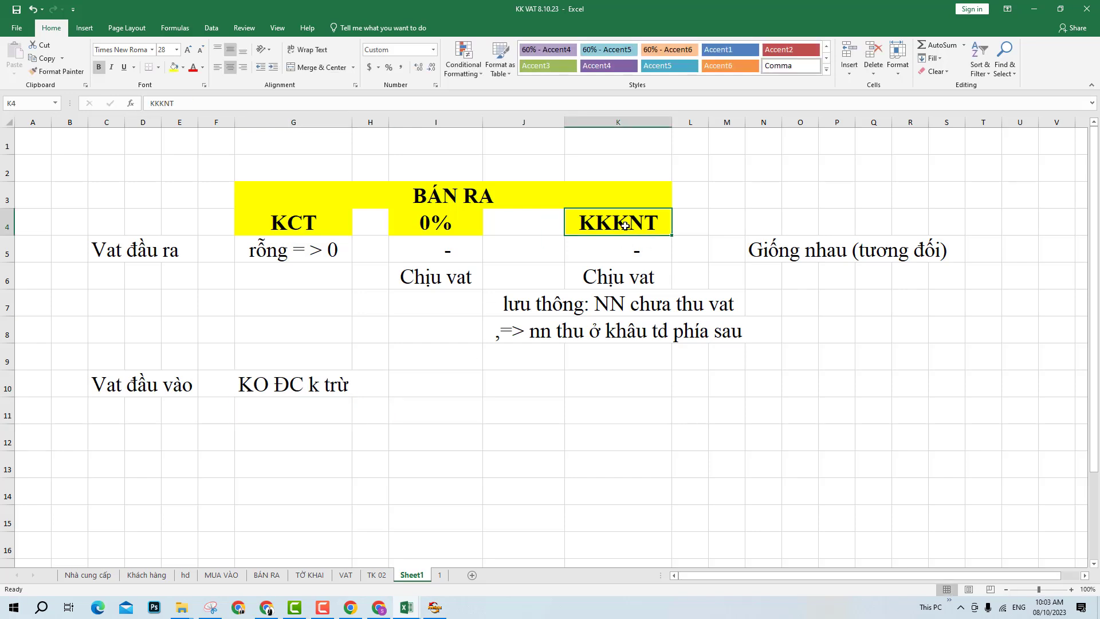
pyautogui.click(310, 574)
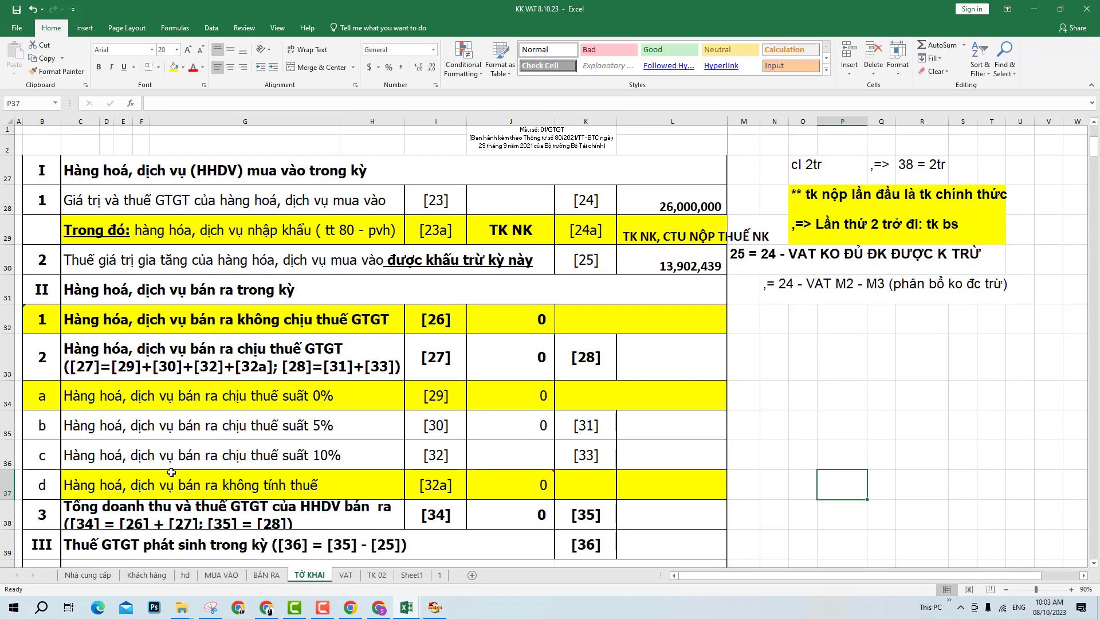
pyautogui.click(115, 492)
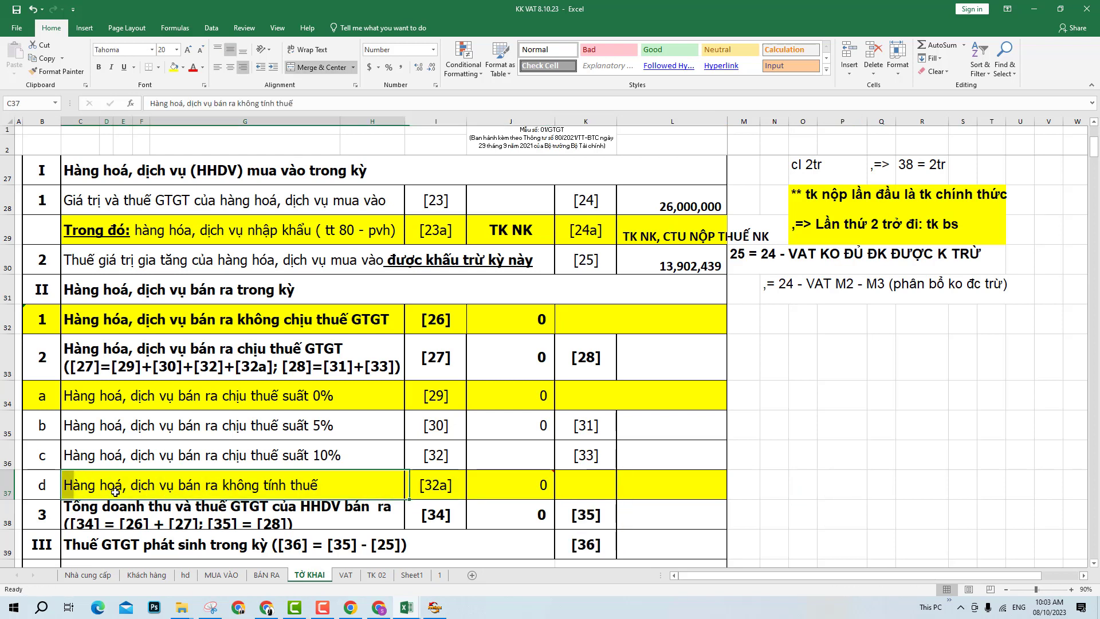
pyautogui.click(452, 484)
pyautogui.click(193, 487)
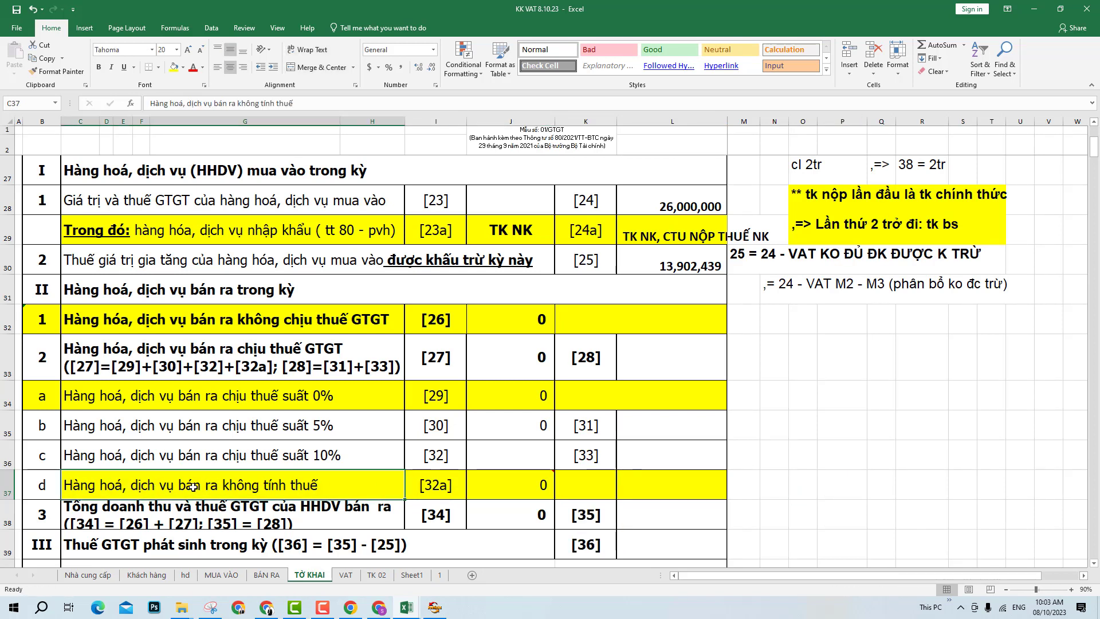
pyautogui.click(435, 485)
pyautogui.moveTo(42, 484); pyautogui.dragTo(463, 481)
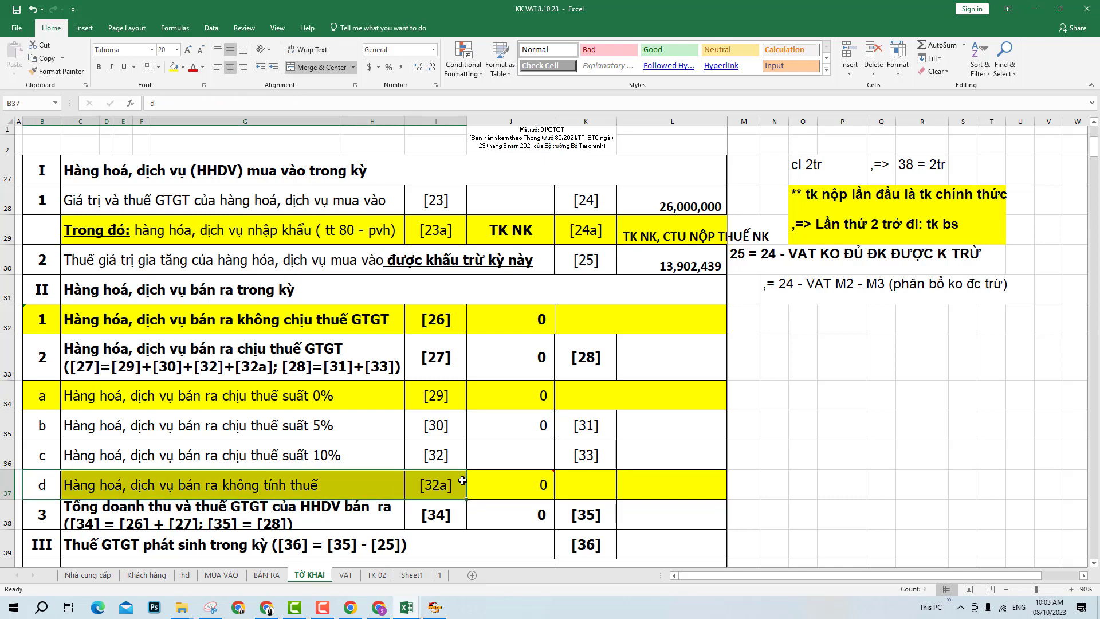
pyautogui.click(456, 484)
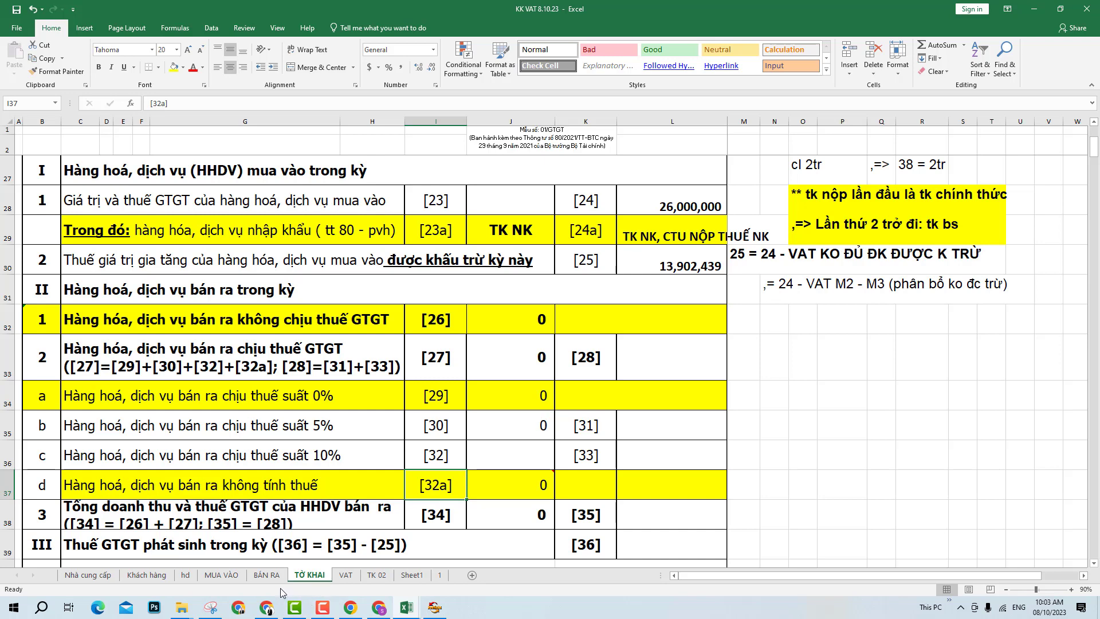
# - Switch to File Explorer and open the HÓA ĐƠN folder inside TÀI LIỆU THUẾ on drive MR HOC (D:)
pyautogui.moveTo(192, 608)
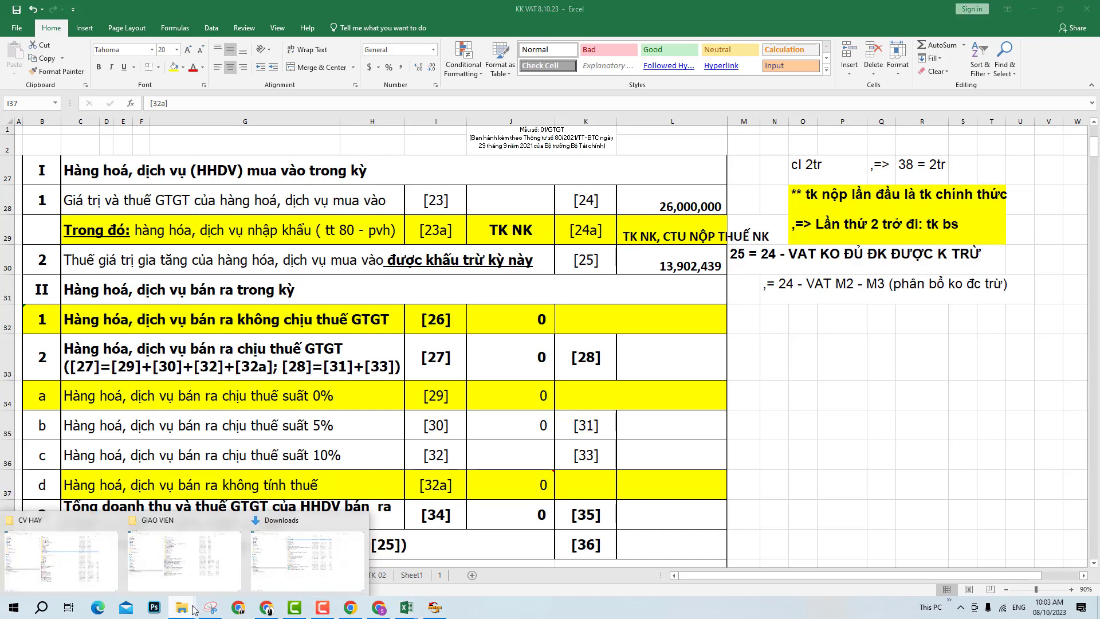
pyautogui.click(266, 562)
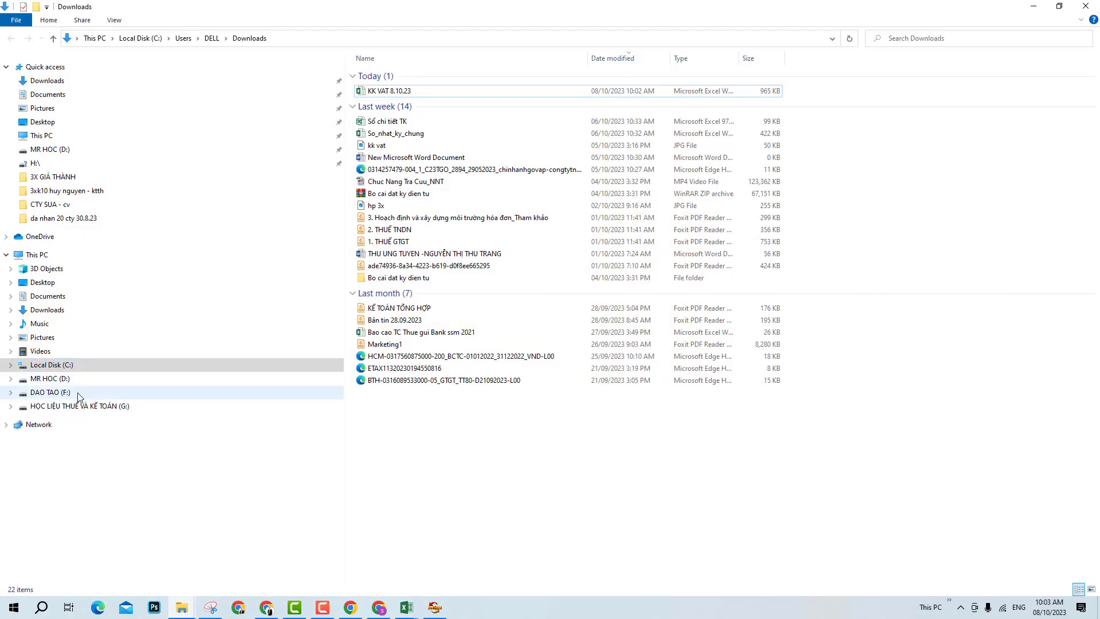
pyautogui.click(51, 378)
pyautogui.click(476, 364)
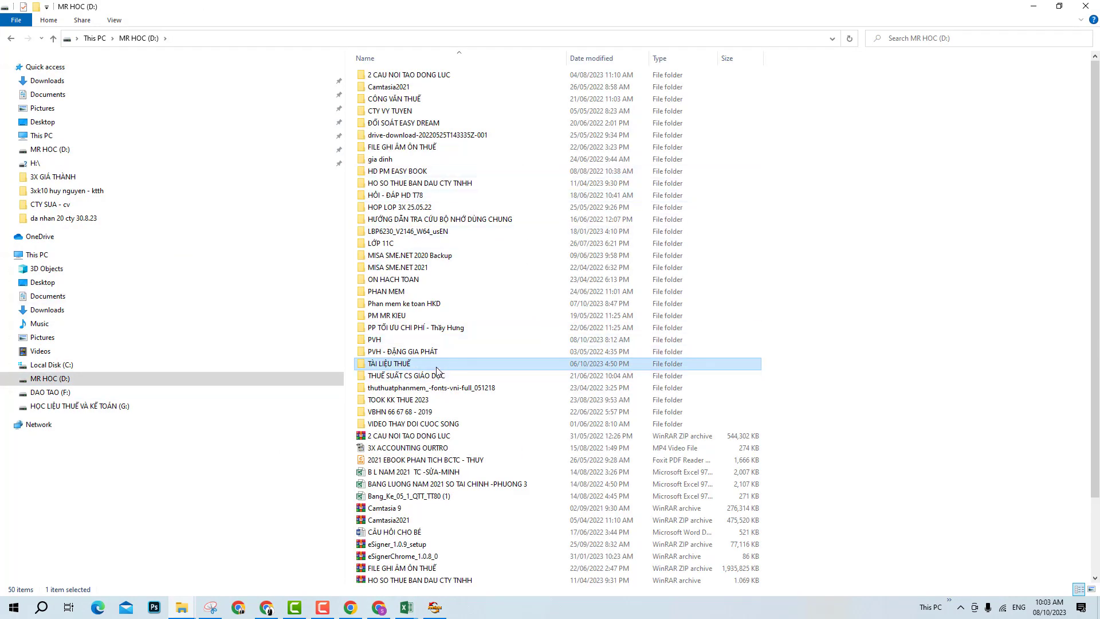
pyautogui.doubleClick(401, 364)
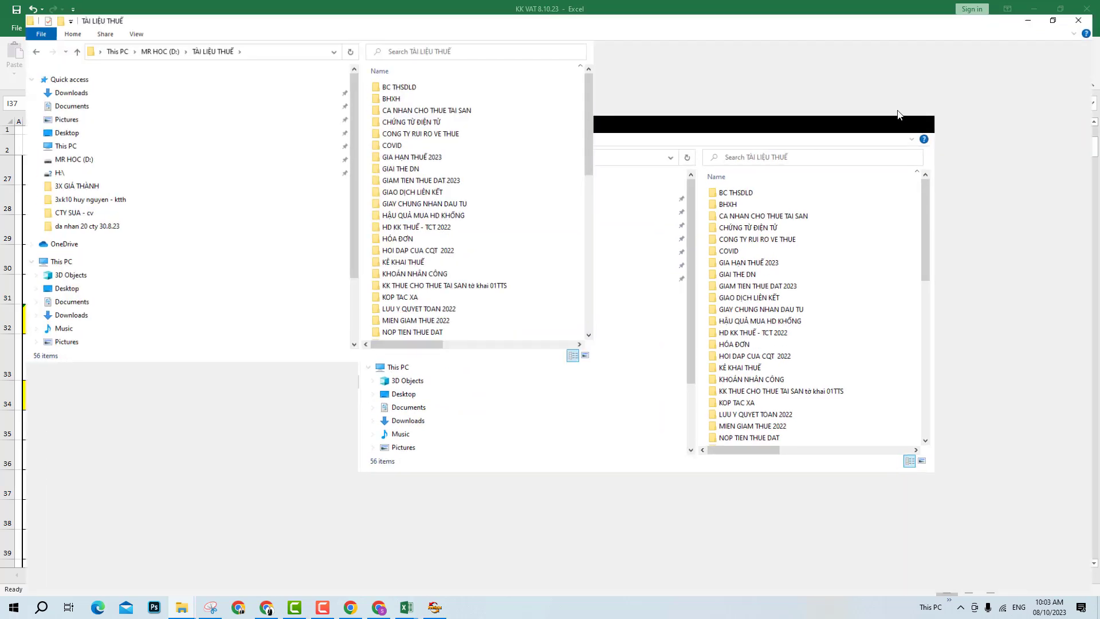
pyautogui.doubleClick(897, 117)
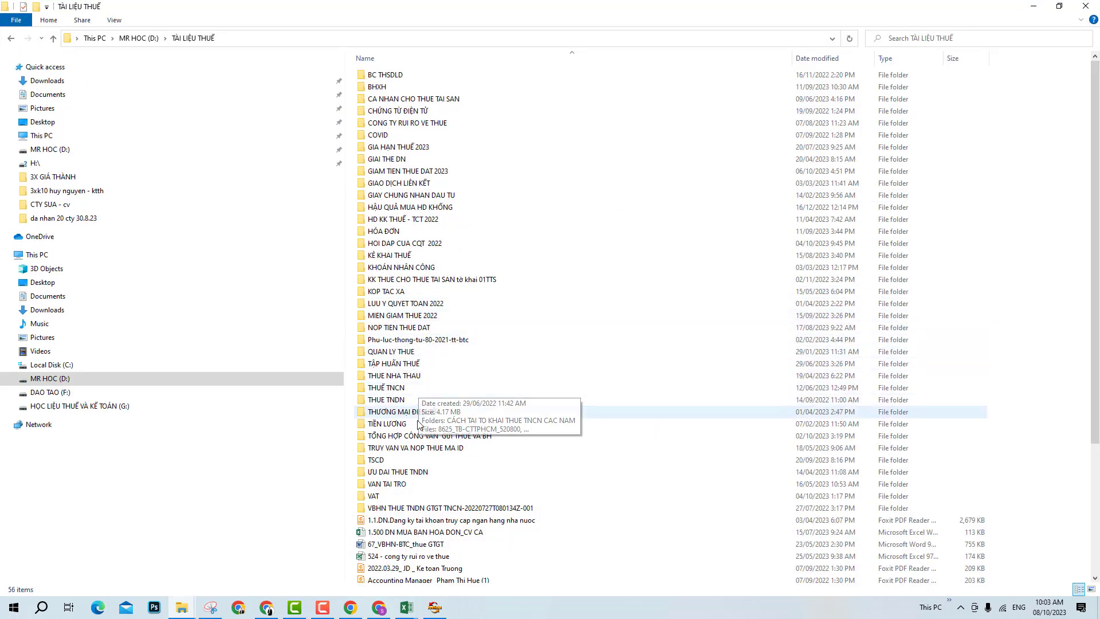
pyautogui.doubleClick(395, 231)
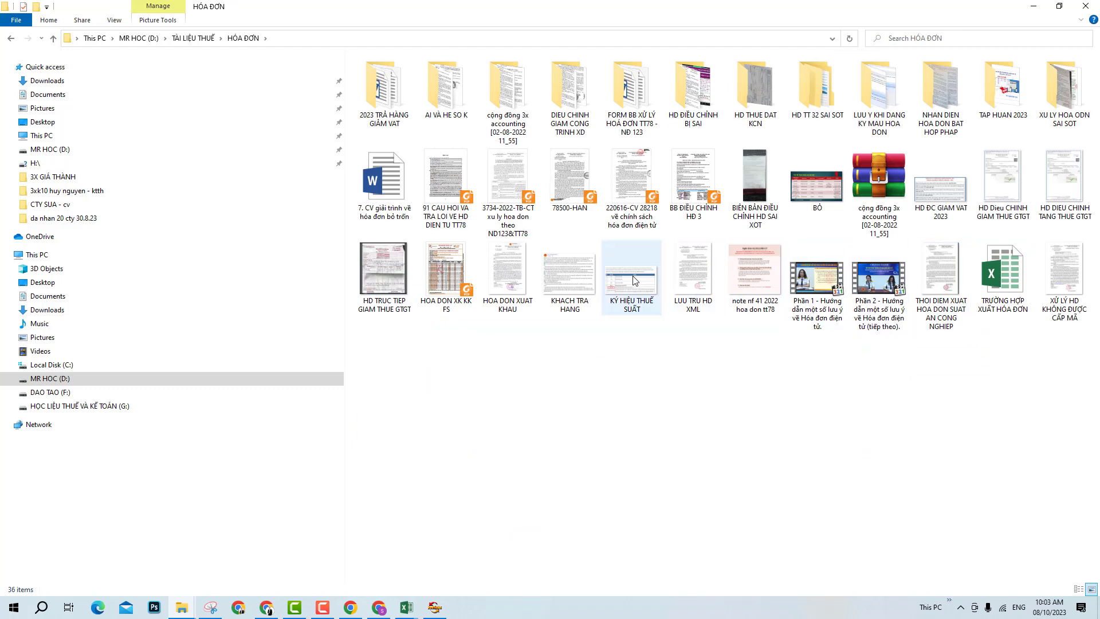
# - Open the KÝ HIỆU THUẾ SUẤT image enlarged in the photo viewer and copy it to the clipboard
pyautogui.doubleClick(634, 280)
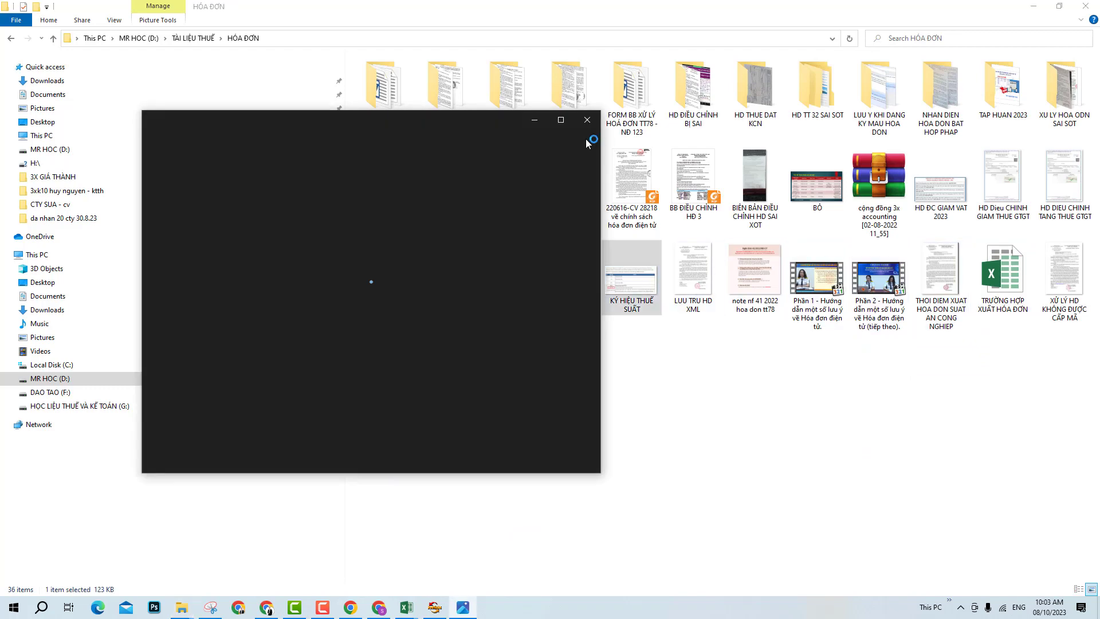
pyautogui.click(560, 122)
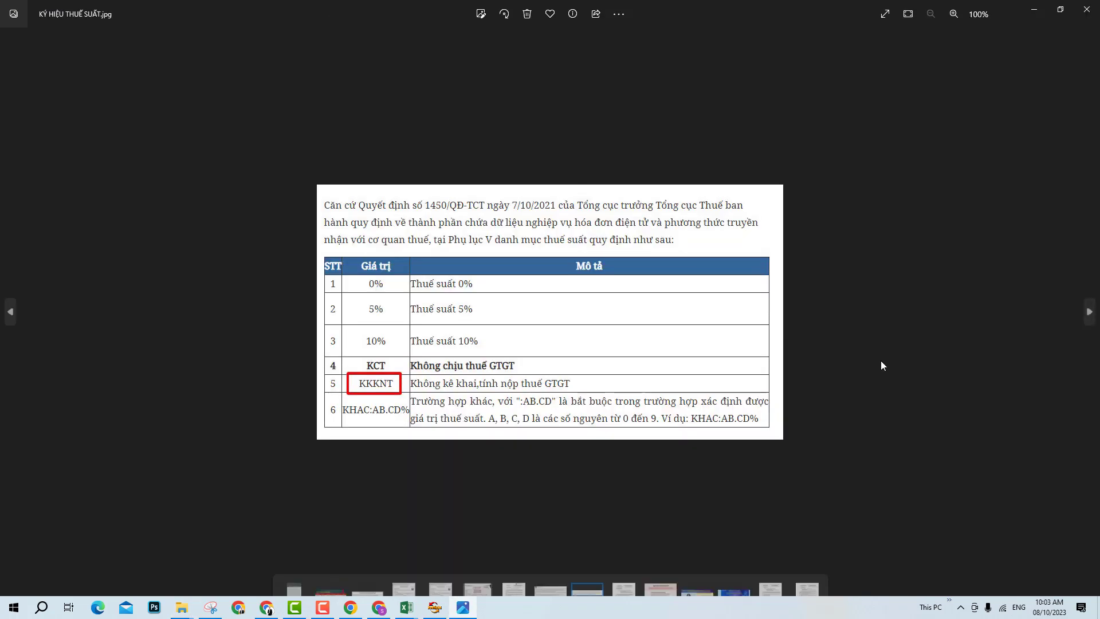
pyautogui.scroll(5, 601, 341)
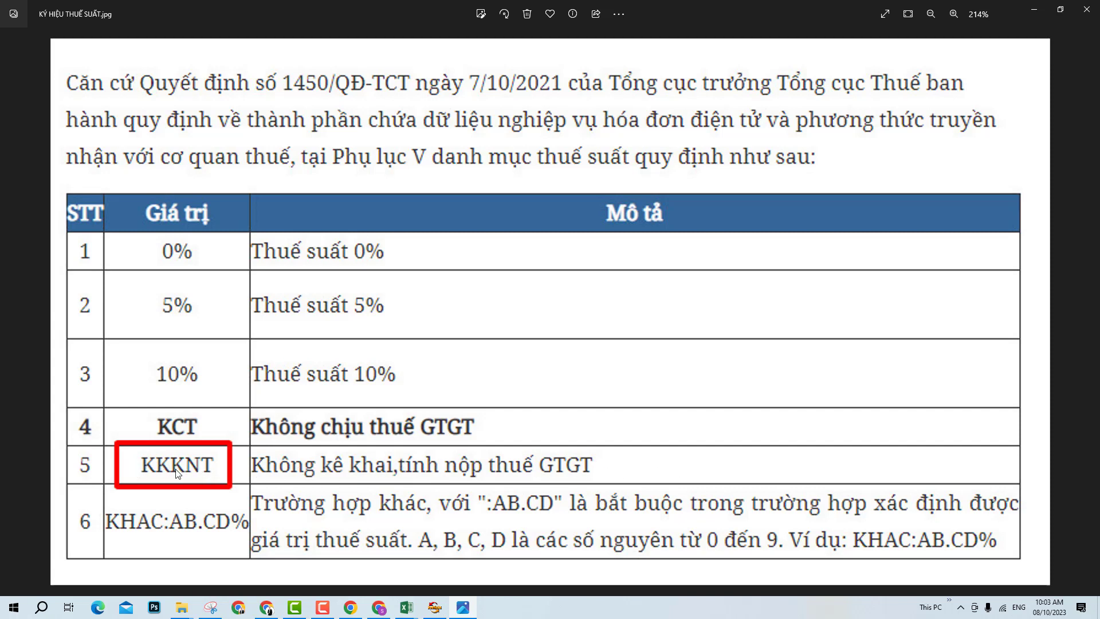
pyautogui.rightClick(663, 234)
pyautogui.click(645, 57)
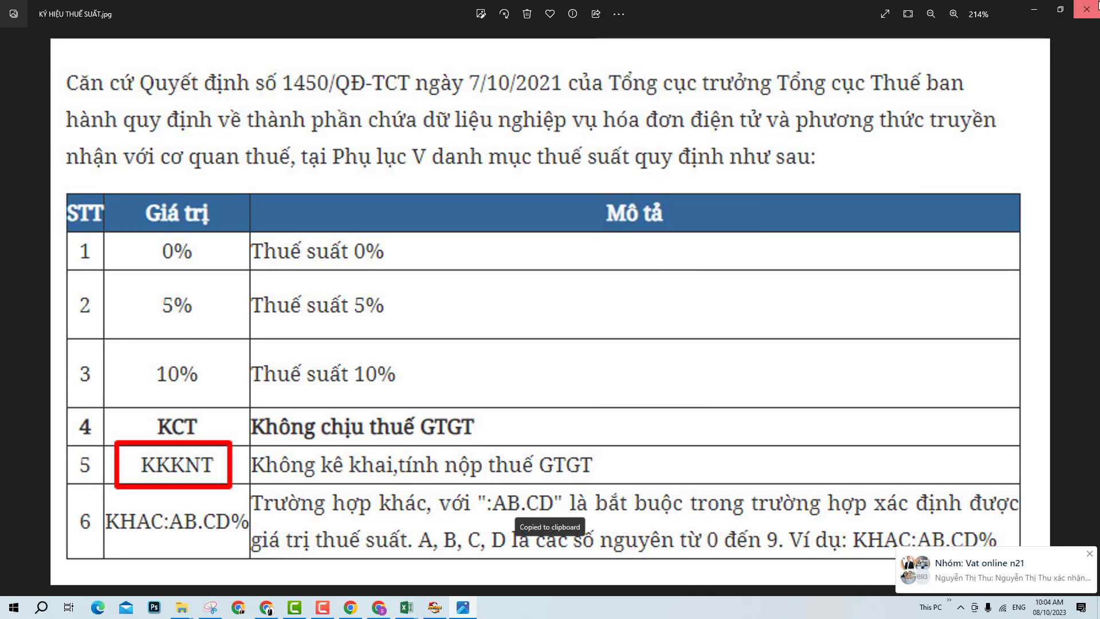
# - Close the tax-rate image and switch to the KK VAT 8.10.23 workbook in Excel
pyautogui.click(1097, 6)
pyautogui.moveTo(406, 608)
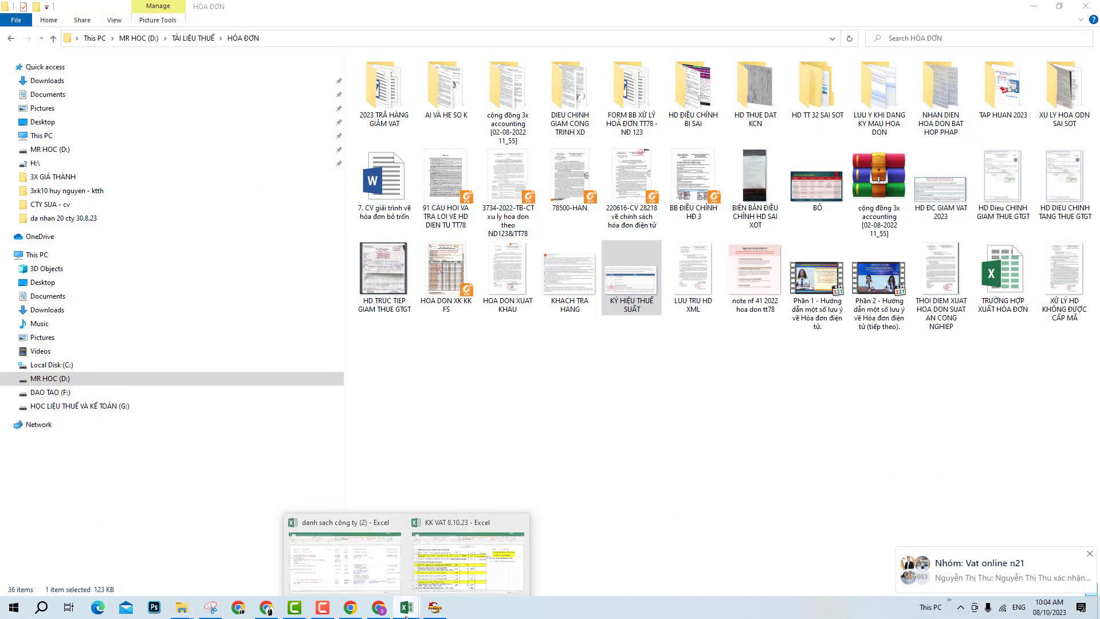
pyautogui.click(444, 587)
pyautogui.click(428, 575)
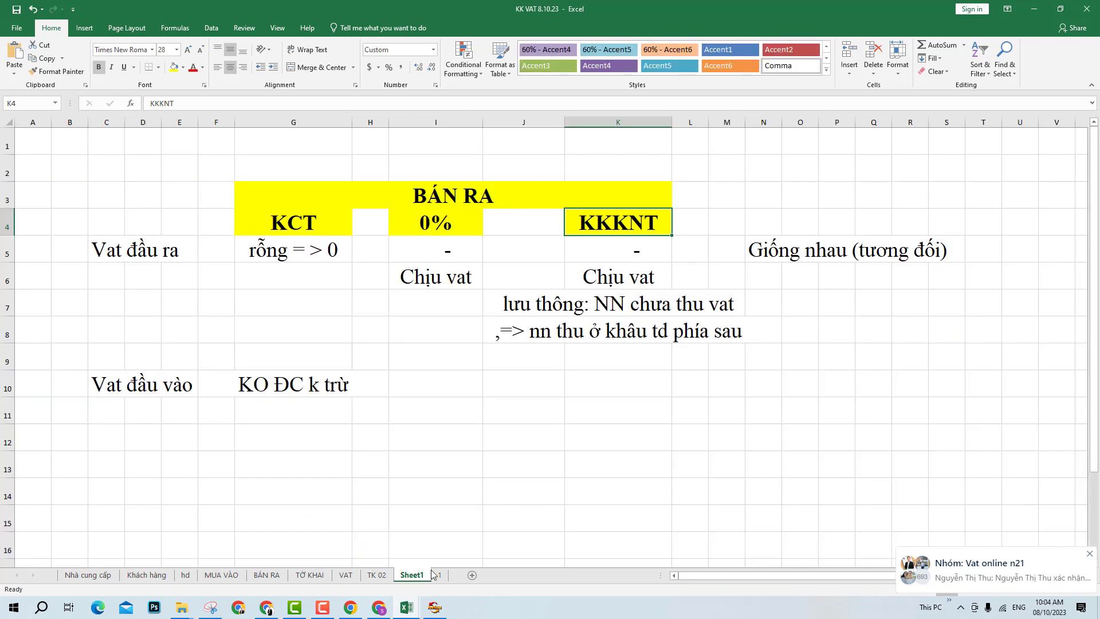
pyautogui.click(912, 351)
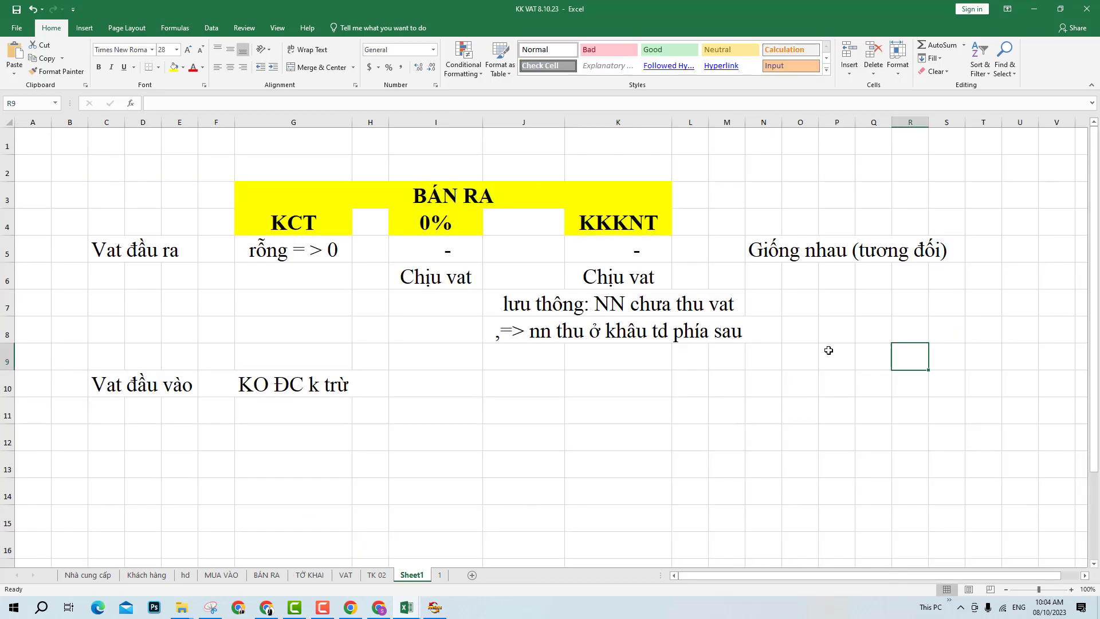
# - Paste the copied tax-rate code image on sheet 1 at cell J74, below the VAT reduction table picture
pyautogui.click(440, 575)
pyautogui.scroll(-3, 412, 478)
pyautogui.click(430, 456)
pyautogui.click(351, 467)
pyautogui.scroll(-2, 353, 461)
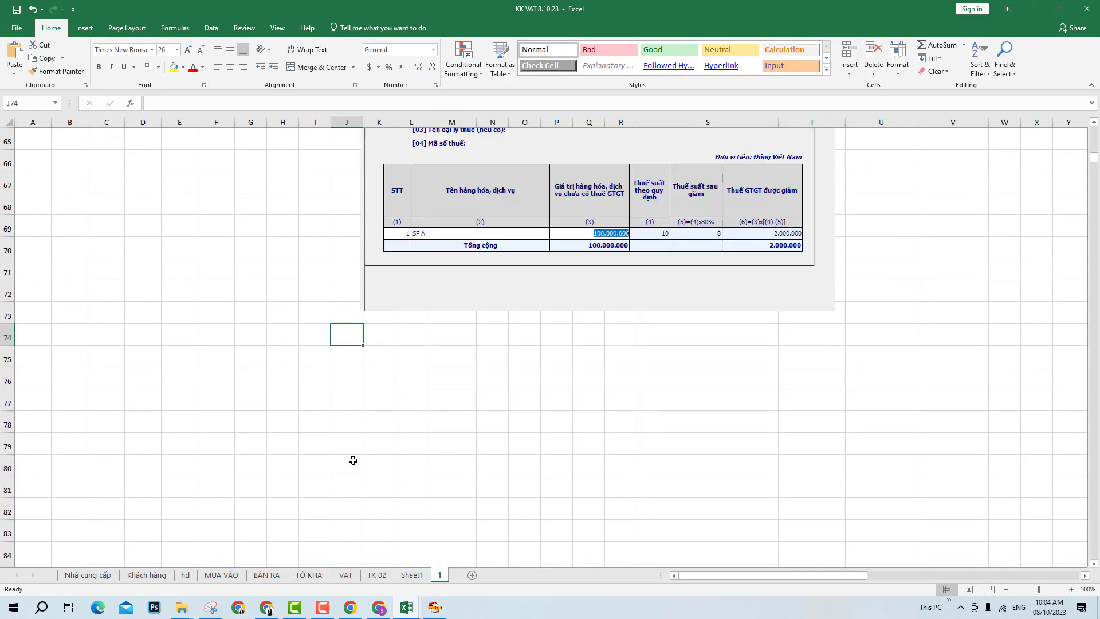
pyautogui.scroll(-1, 353, 461)
pyautogui.click(218, 427)
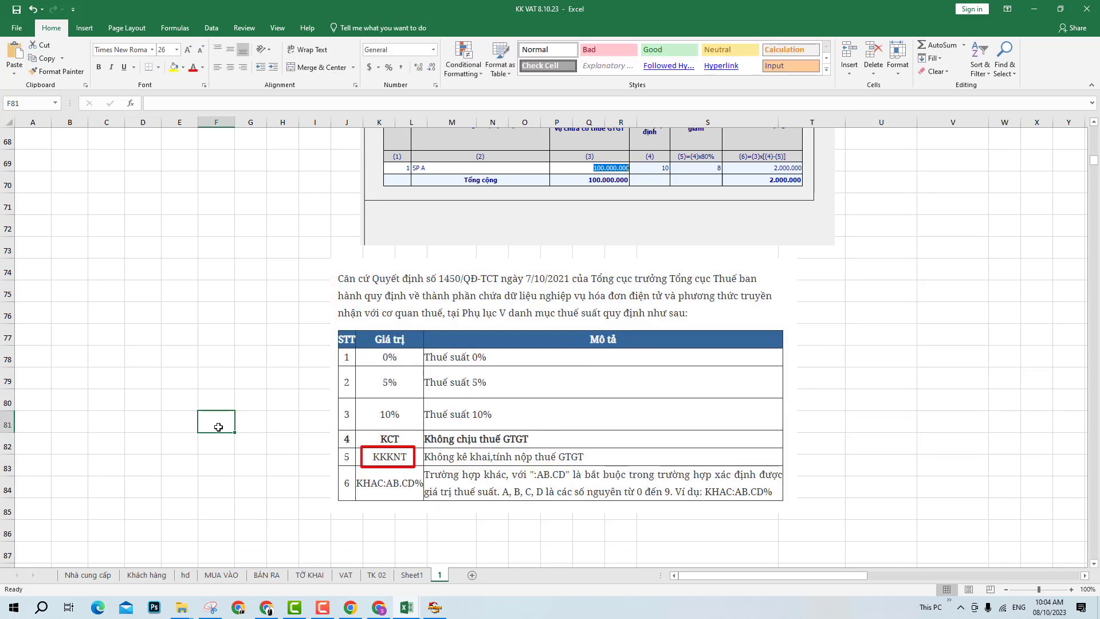
# - Return to Sheet1 and widen column H to separate the KCT and 0% columns
pyautogui.click(410, 576)
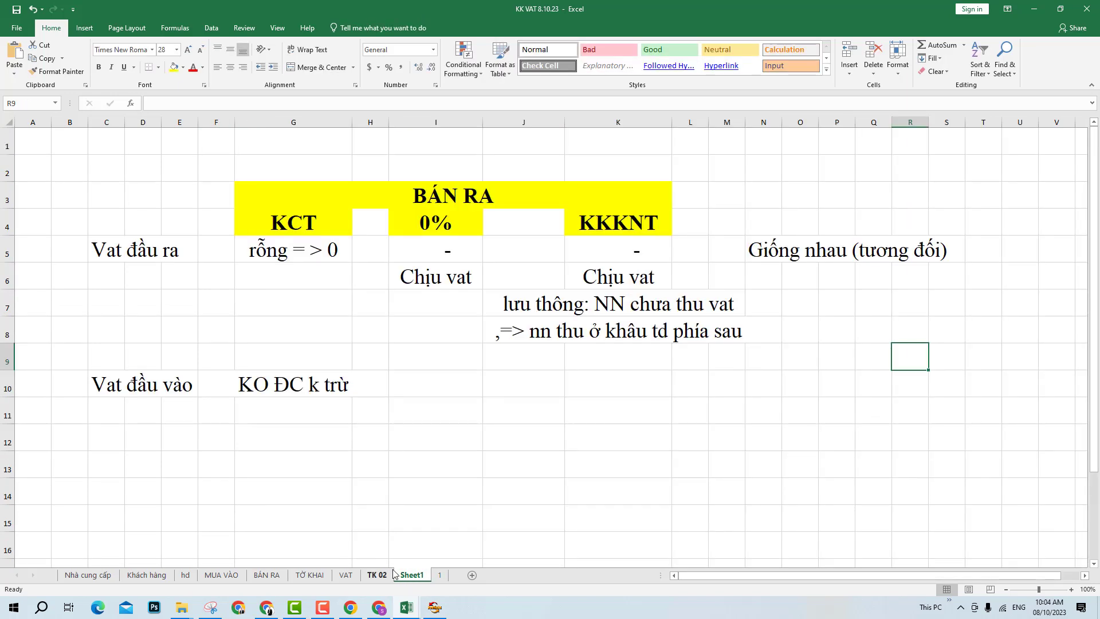
pyautogui.click(484, 454)
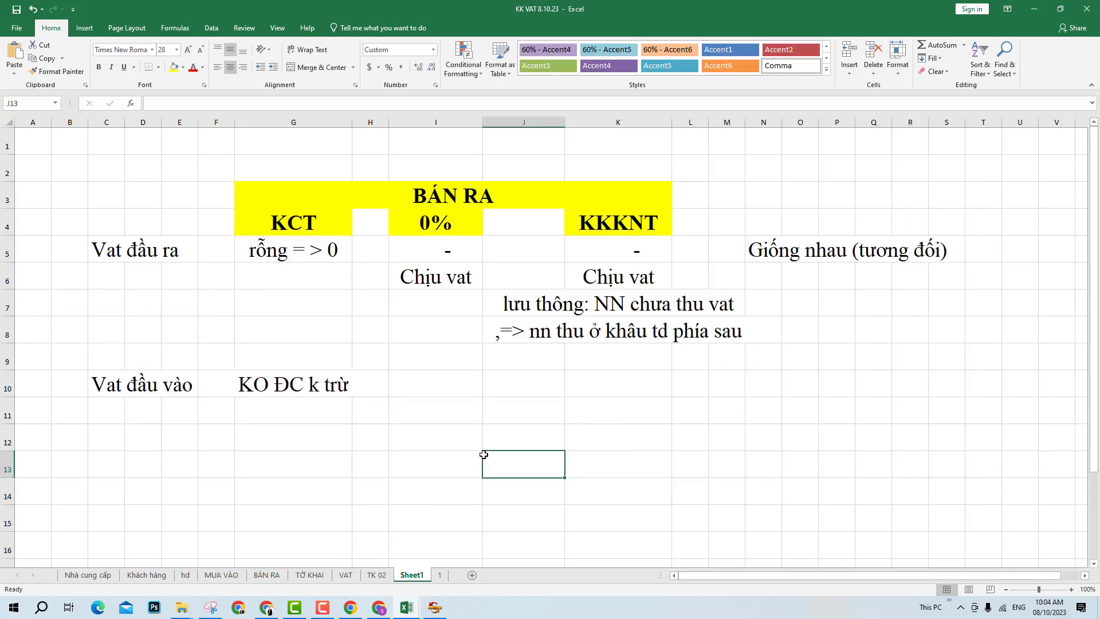
pyautogui.click(263, 385)
pyautogui.click(300, 246)
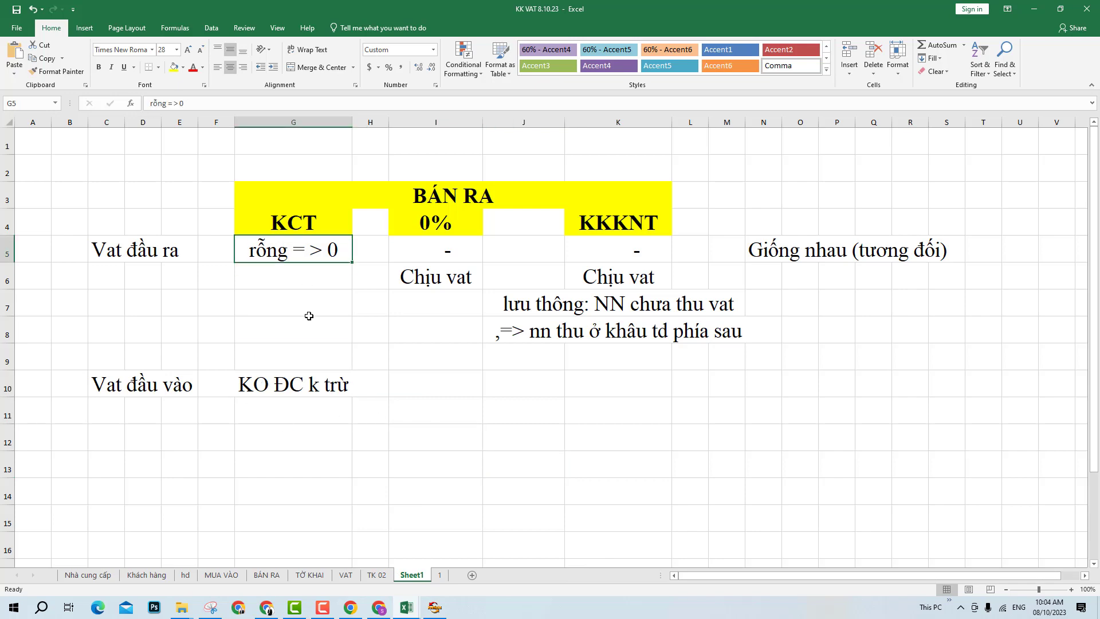
pyautogui.click(294, 395)
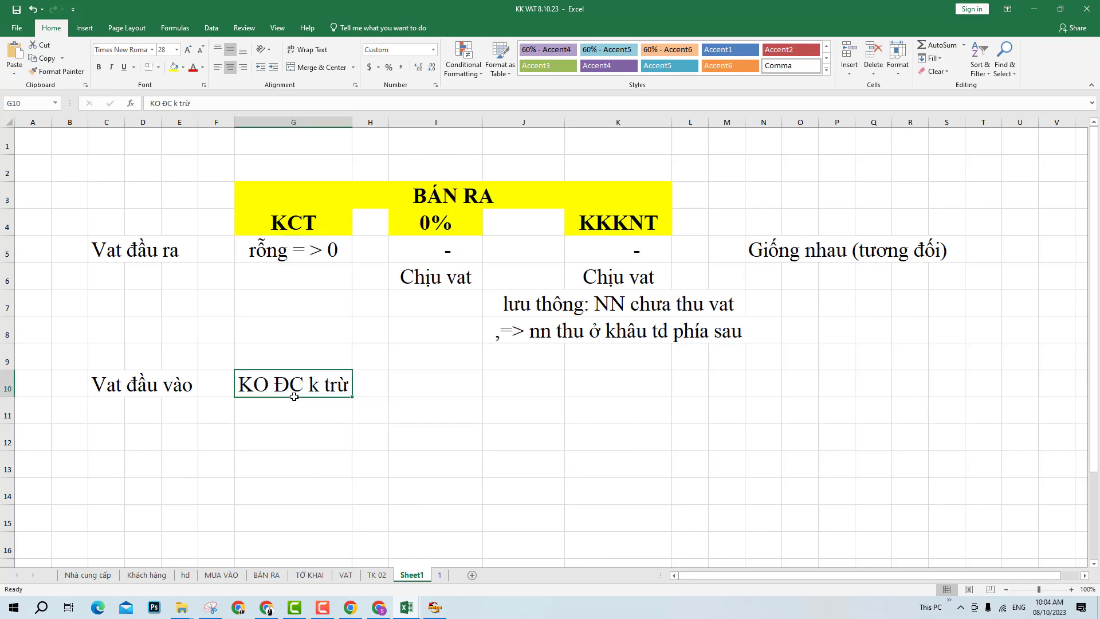
pyautogui.click(456, 389)
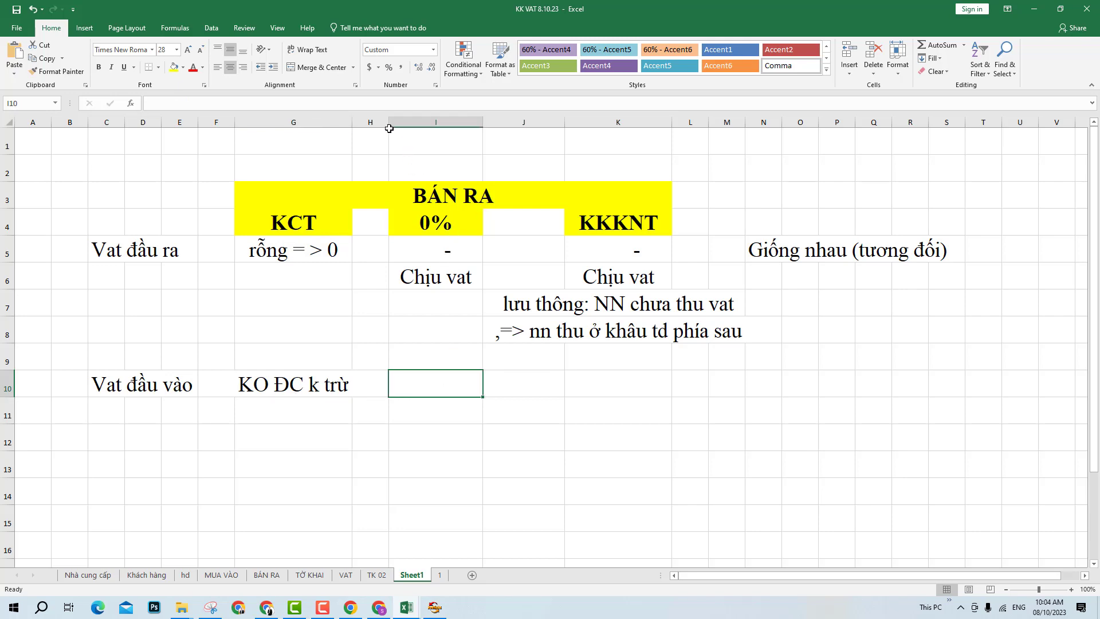
pyautogui.moveTo(388, 122); pyautogui.dragTo(440, 122)
# - Enter "?" in cell I10 as a placeholder for the input VAT treatment under 0%
pyautogui.moveTo(499, 226); pyautogui.dragTo(498, 382)
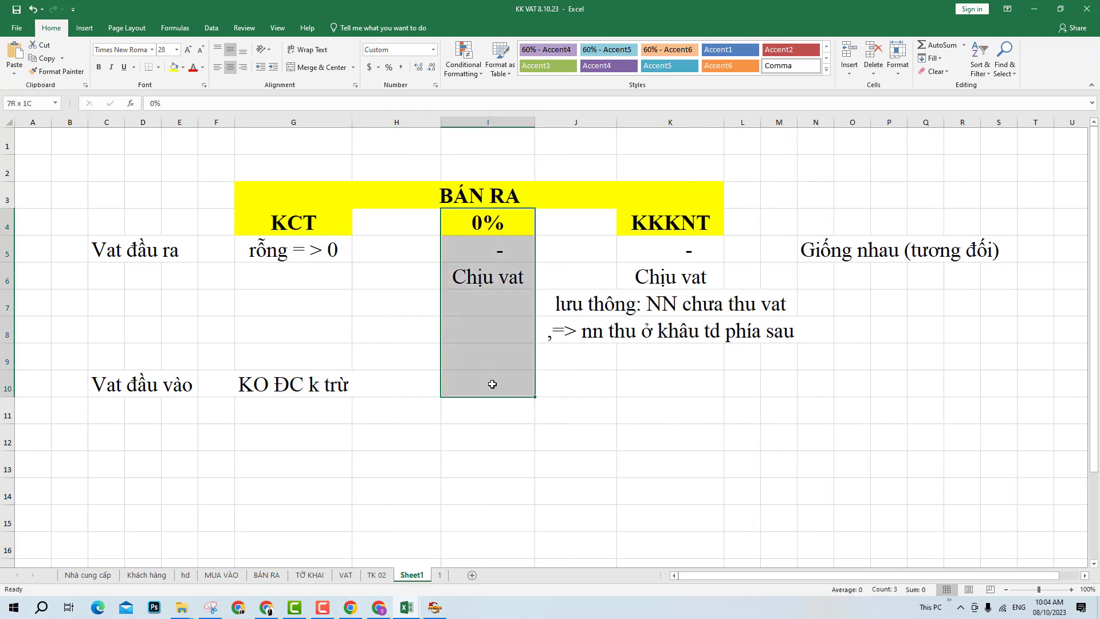
pyautogui.click(492, 384)
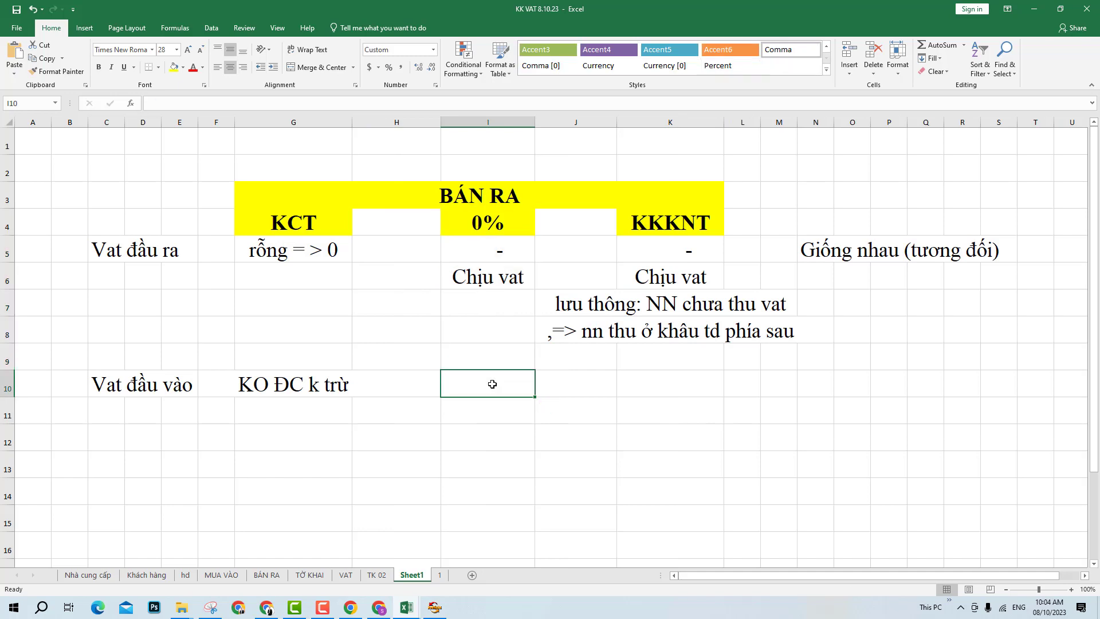
pyautogui.press('Return')
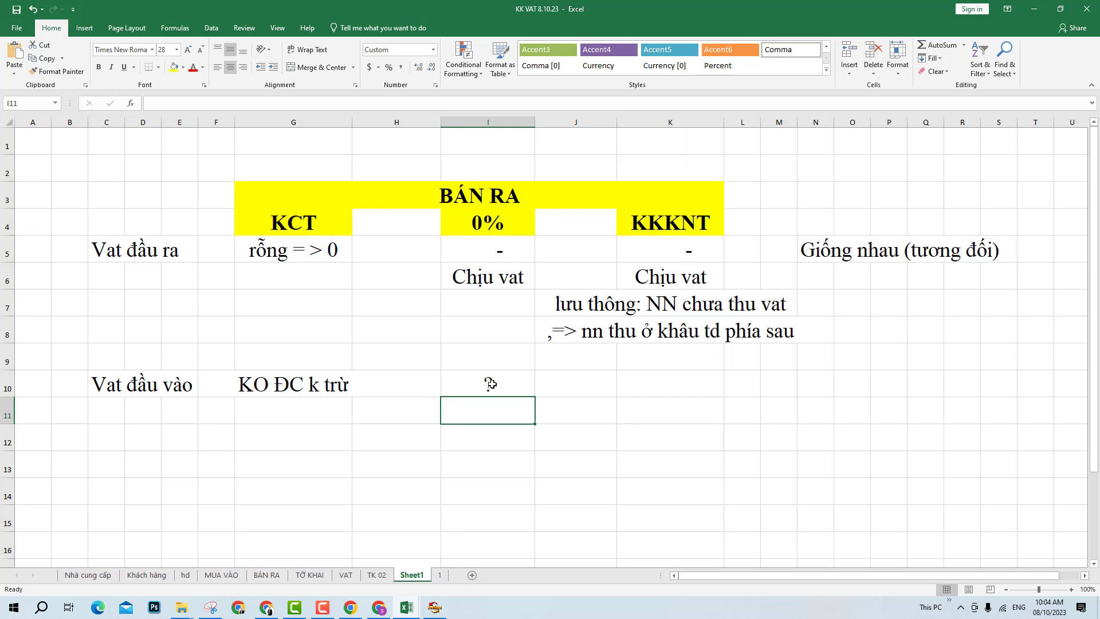
pyautogui.click(491, 383)
# - Switch to the Google Meet call in Chrome and copy the 08:34 "Link tải tài liệu" entry from the Q&A (Hỏi và đáp)
pyautogui.moveTo(389, 615)
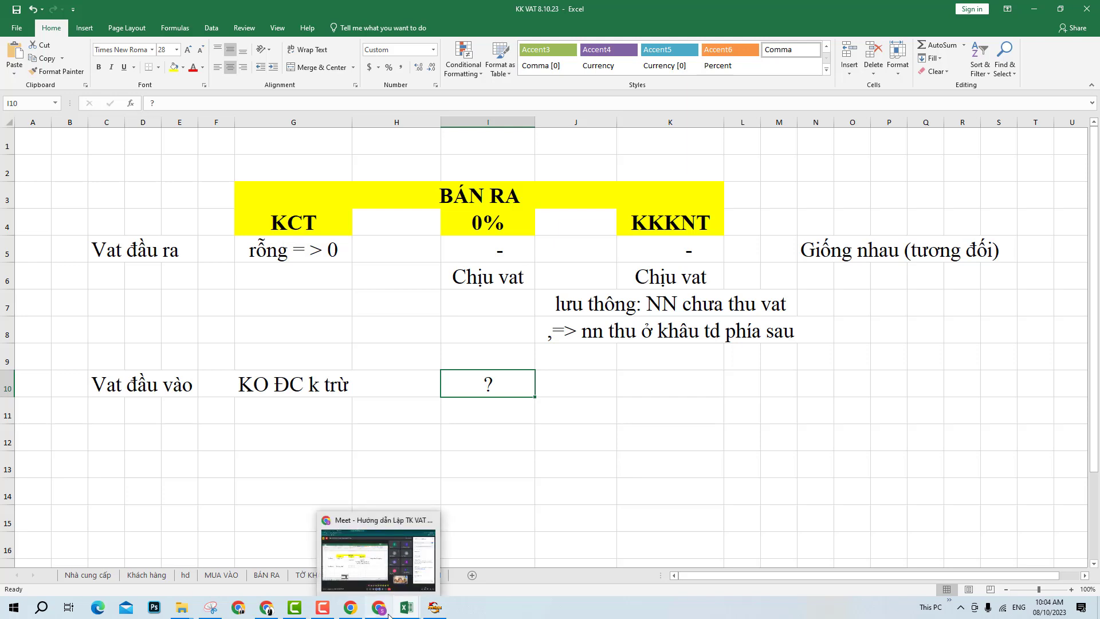
pyautogui.click(388, 616)
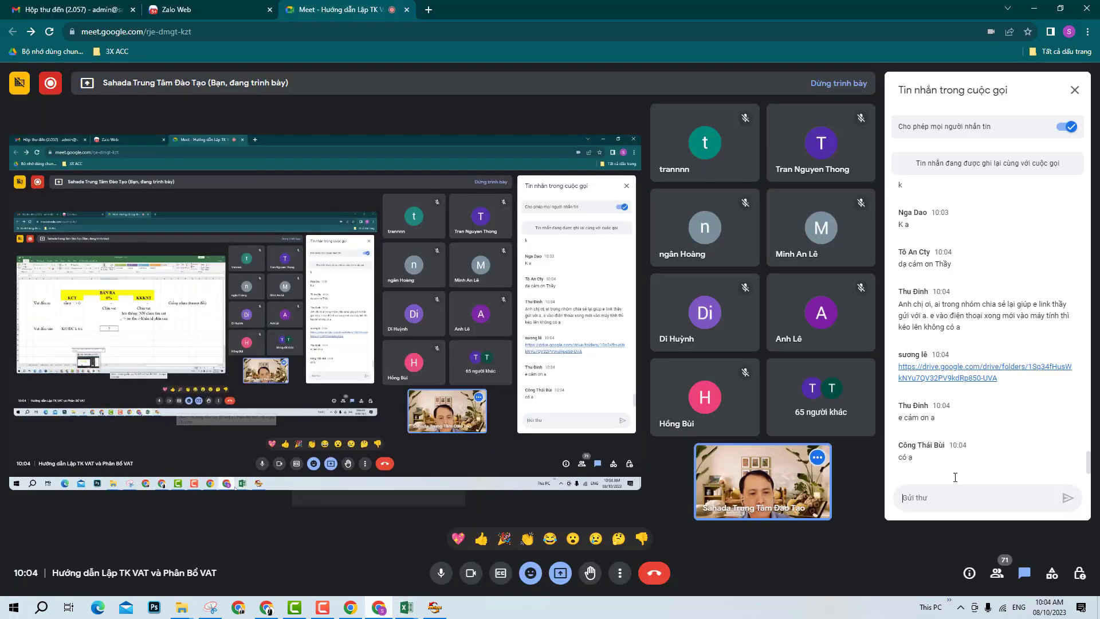
pyautogui.click(1058, 579)
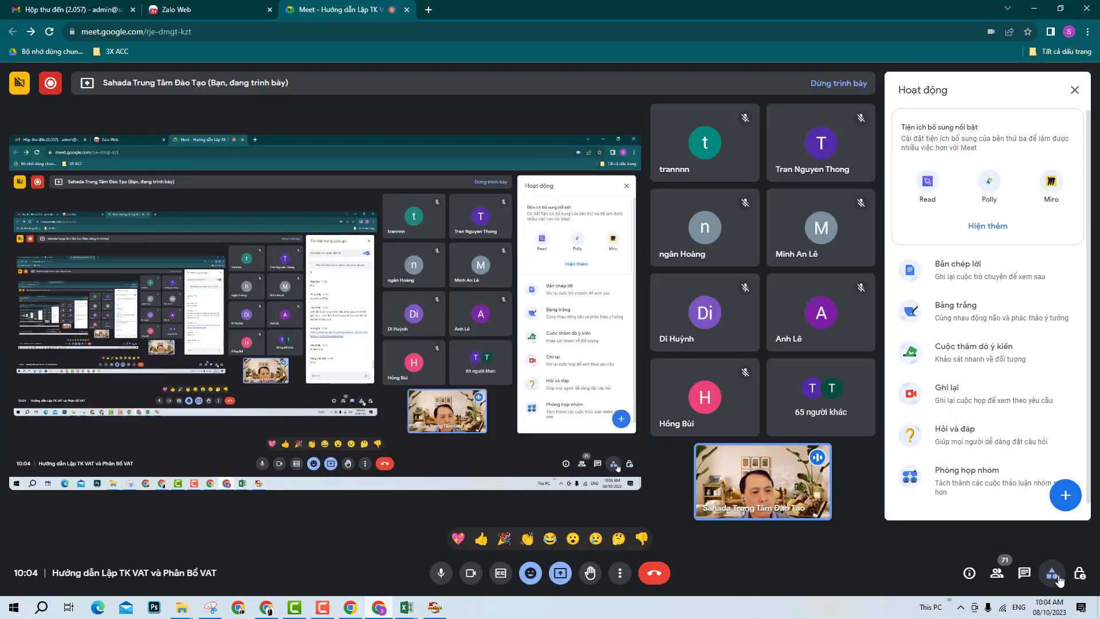
pyautogui.click(1010, 431)
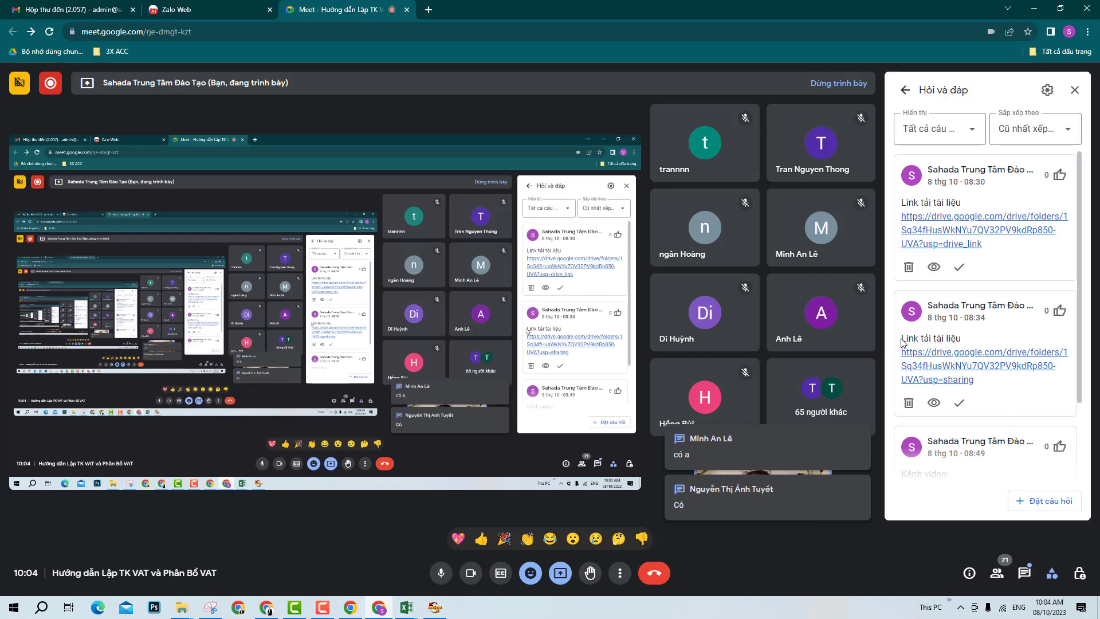
pyautogui.moveTo(901, 342); pyautogui.dragTo(982, 385)
pyautogui.hotkey('ctrl', 'c')
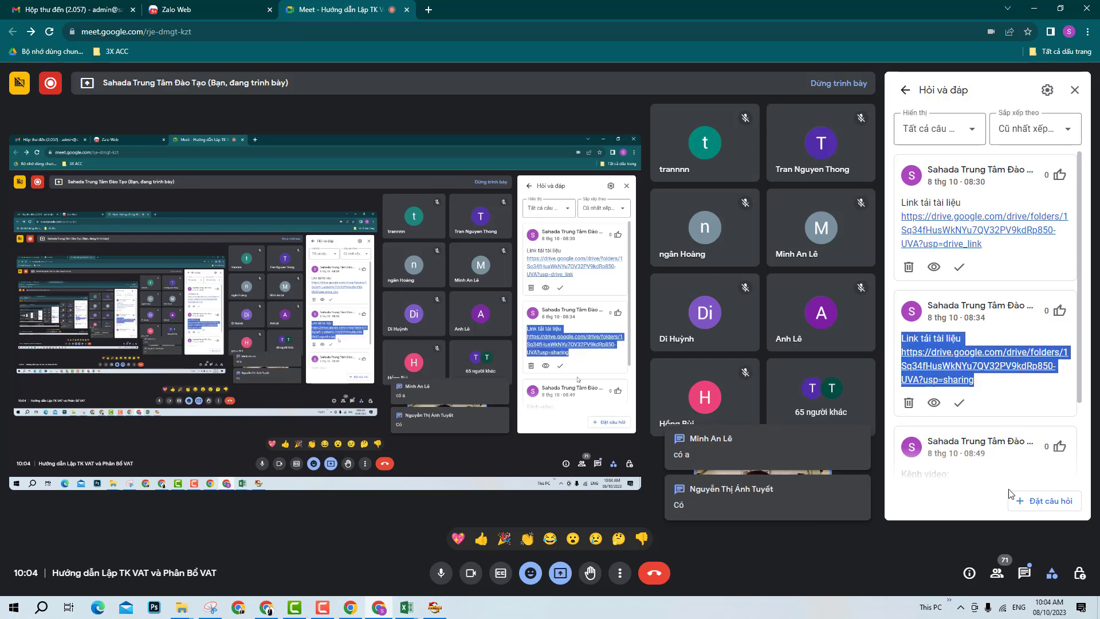
# - Send the copied document download link to the participants in the in-call chat
pyautogui.click(1024, 573)
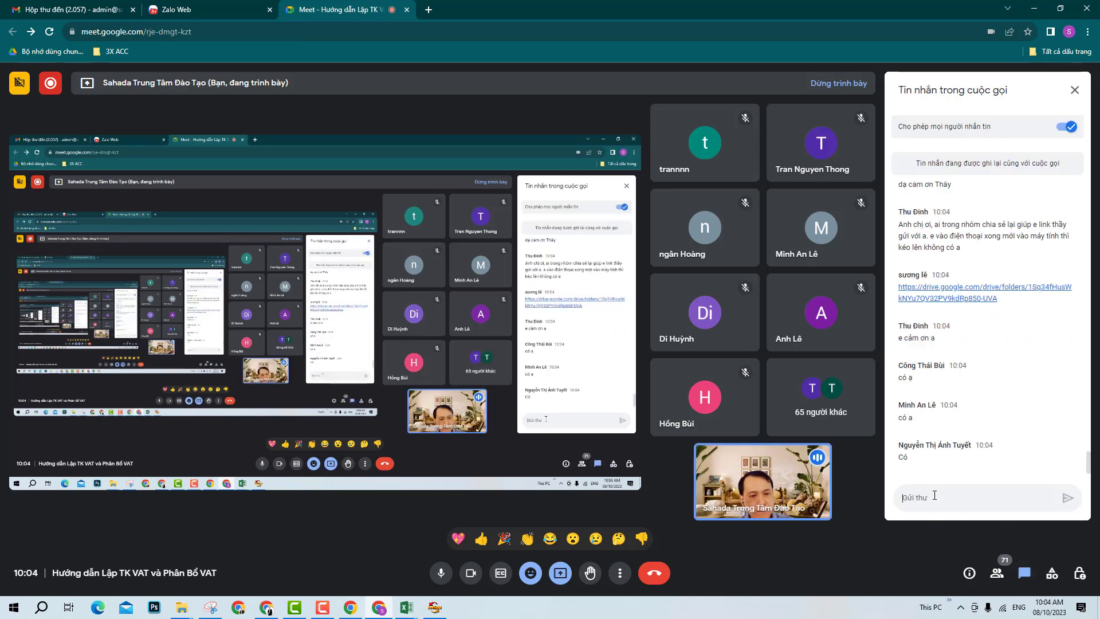
pyautogui.hotkey('ctrl', 'v')
pyautogui.press('Return')
# - Switch back to the KK VAT 8.10.23 workbook and enter "ĐƯỢC K TRỪ" in cell I10 as the input VAT treatment under 0%
pyautogui.moveTo(406, 608)
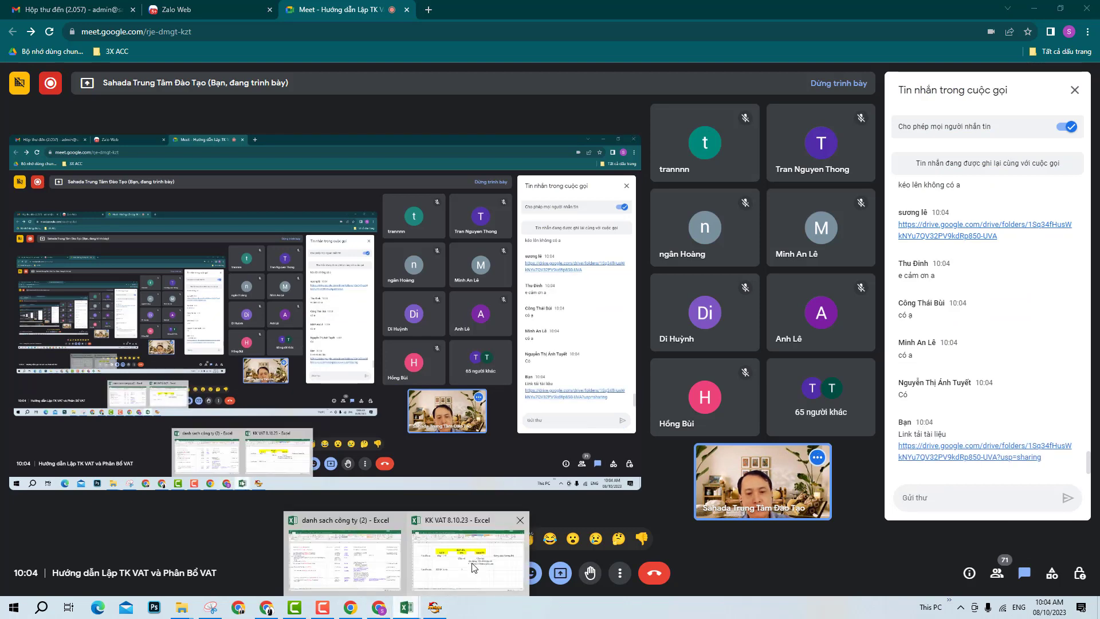
pyautogui.click(473, 567)
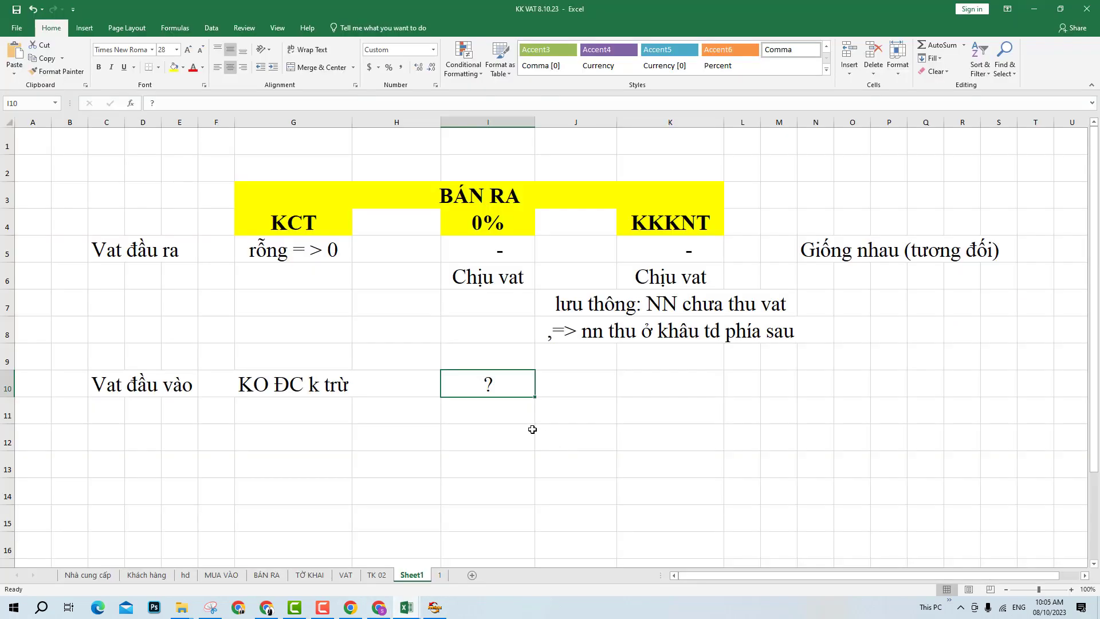
pyautogui.write('ĐƯỢC ')
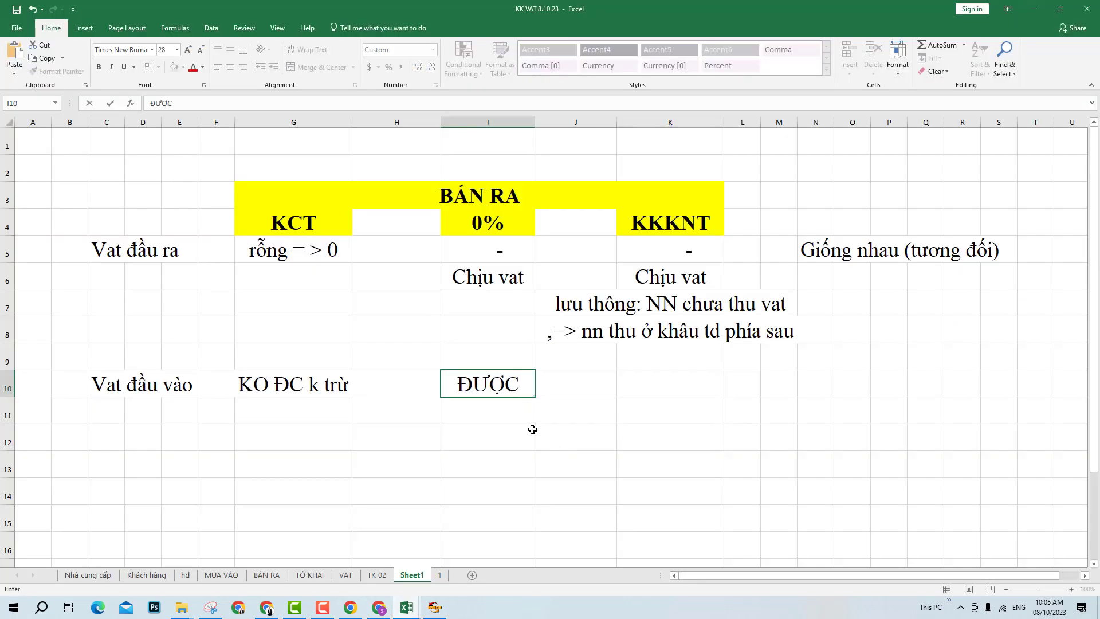
pyautogui.write('K TRỪ')
pyautogui.press('Return')
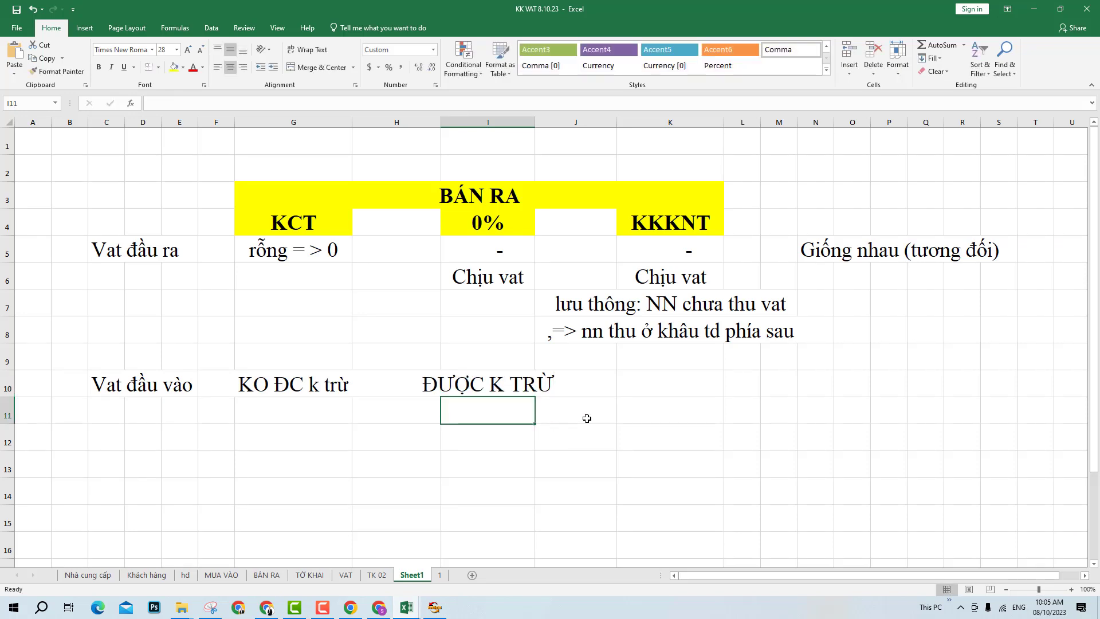
# - Enter "???" in cell K10 as a placeholder for the input VAT treatment under KKKNT
pyautogui.click(687, 390)
pyautogui.write('???')
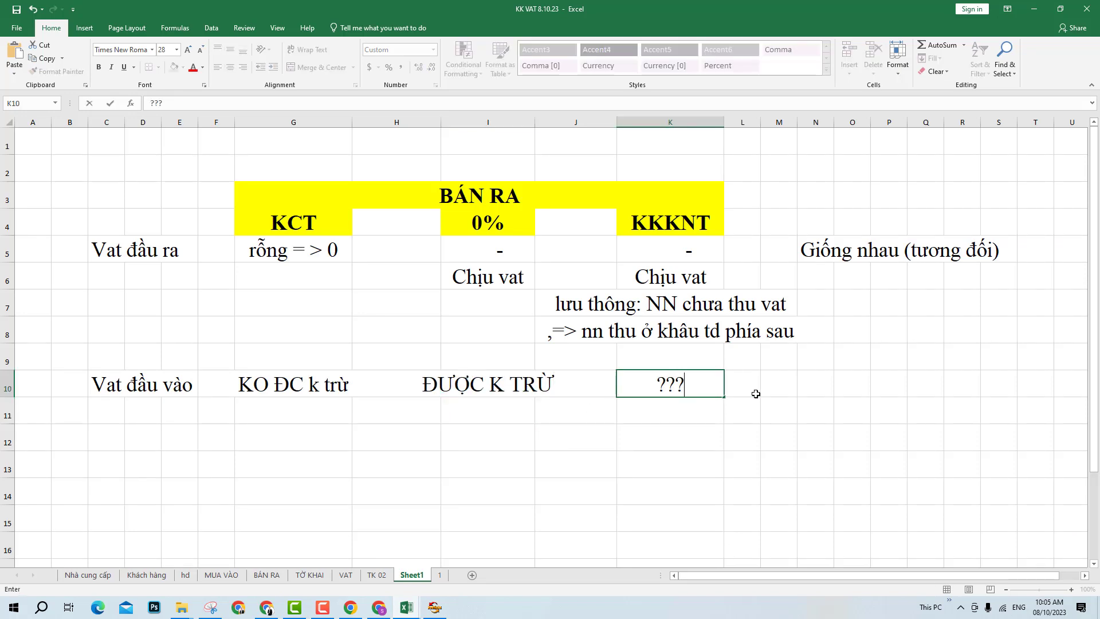
pyautogui.hotkey('ctrl', 'Return')
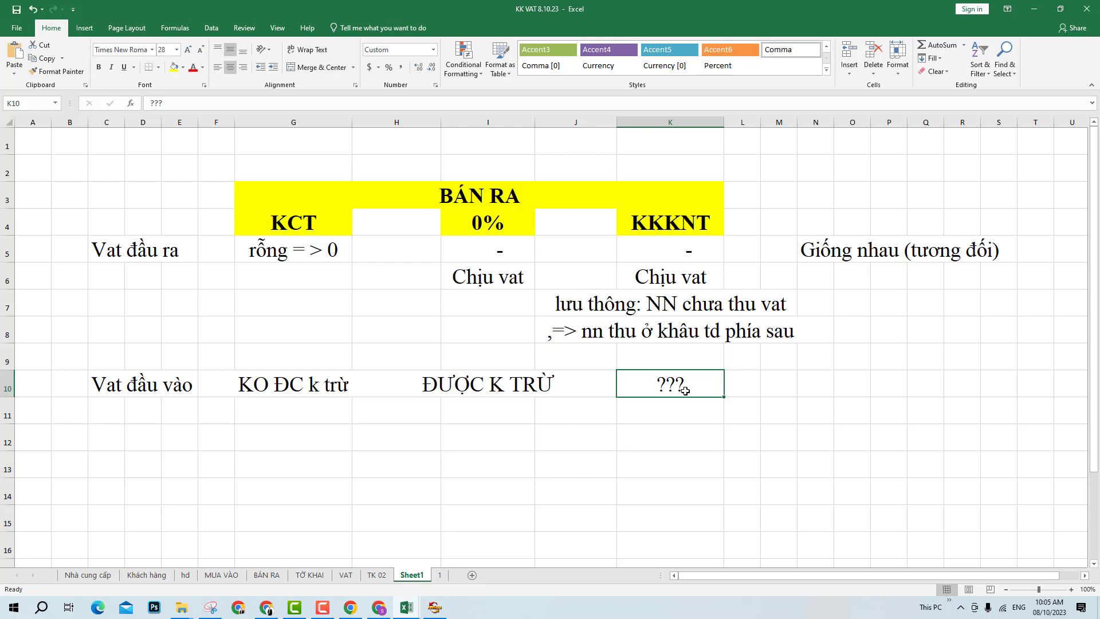
# - Compare the output and input VAT entries under KCT, 0% and KKKNT, including the notes in K6 to K8
pyautogui.click(683, 407)
pyautogui.click(672, 382)
pyautogui.moveTo(275, 252); pyautogui.dragTo(544, 432)
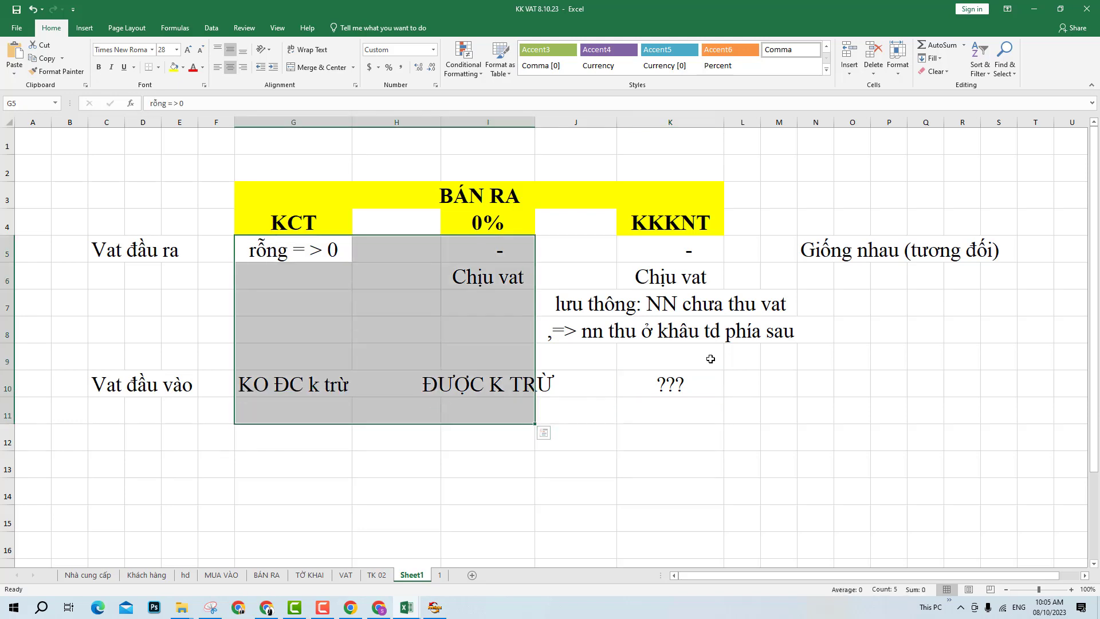
pyautogui.moveTo(687, 235); pyautogui.dragTo(692, 438)
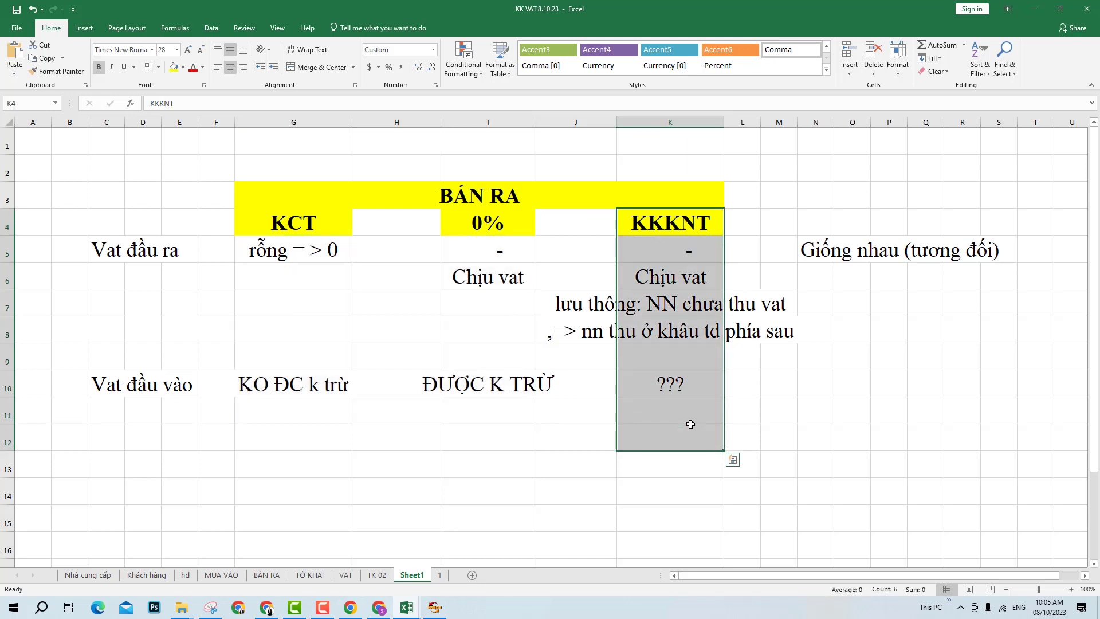
pyautogui.click(808, 407)
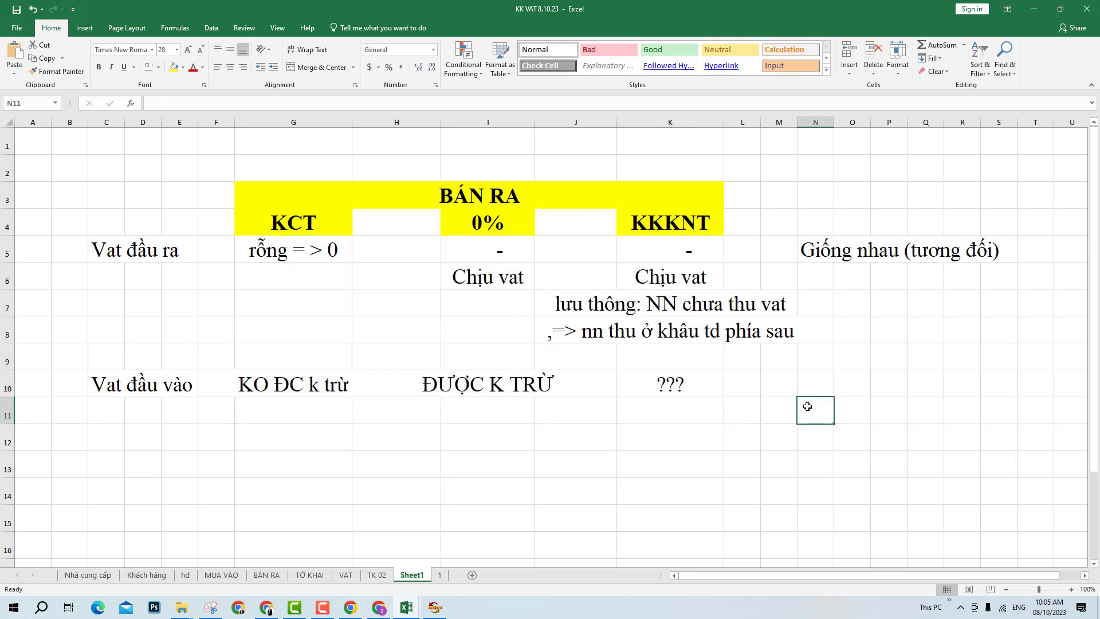
pyautogui.click(702, 385)
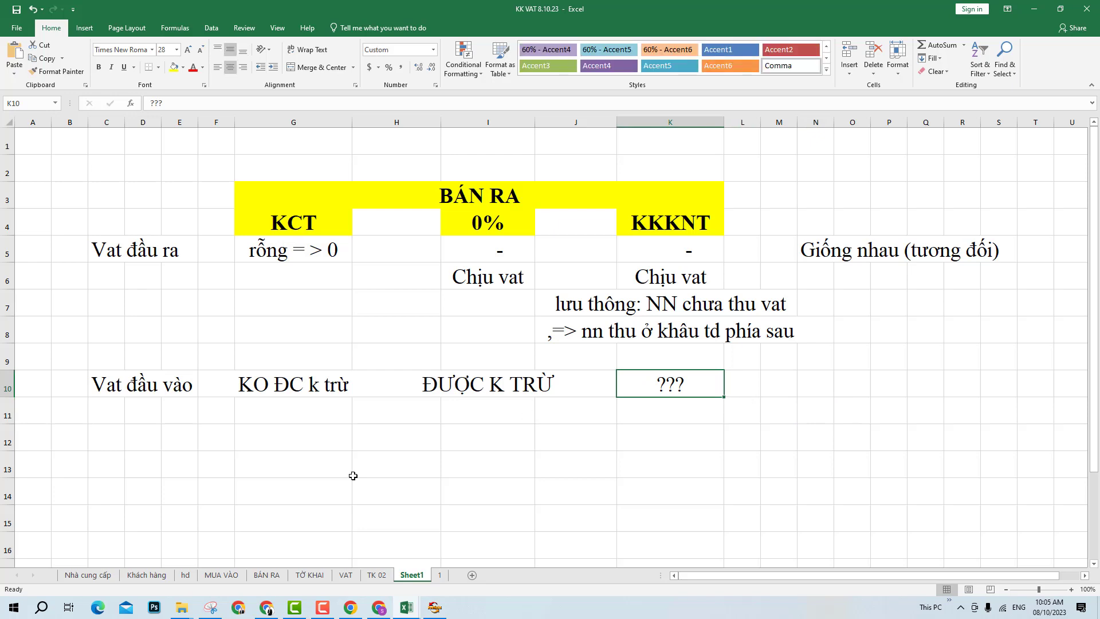
pyautogui.moveTo(688, 236); pyautogui.dragTo(686, 381)
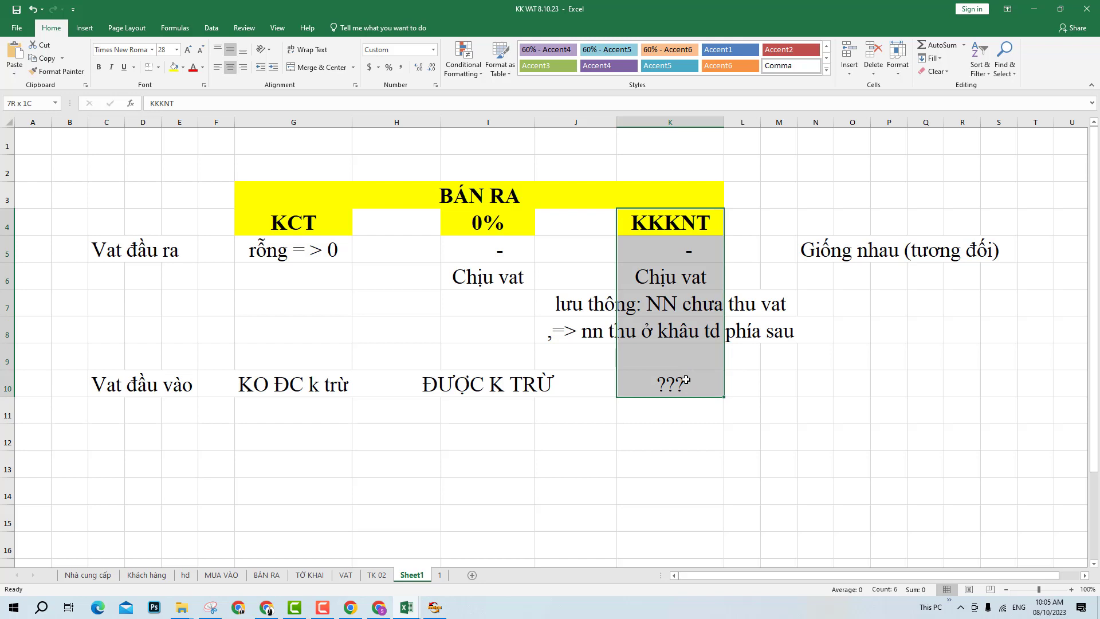
pyautogui.moveTo(686, 381); pyautogui.dragTo(686, 381)
pyautogui.click(675, 281)
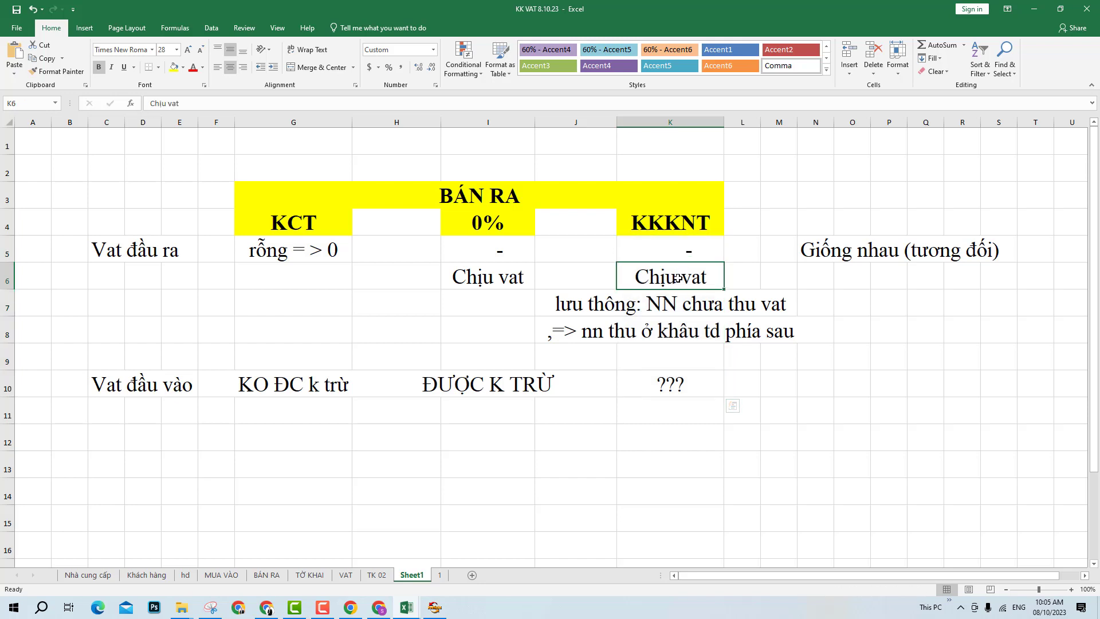
pyautogui.click(779, 294)
pyautogui.moveTo(695, 280)
pyautogui.mouseDown()
pyautogui.moveTo(694, 225)
pyautogui.moveTo(698, 299)
pyautogui.moveTo(699, 281)
pyautogui.mouseUp()
pyautogui.moveTo(609, 305); pyautogui.dragTo(779, 331)
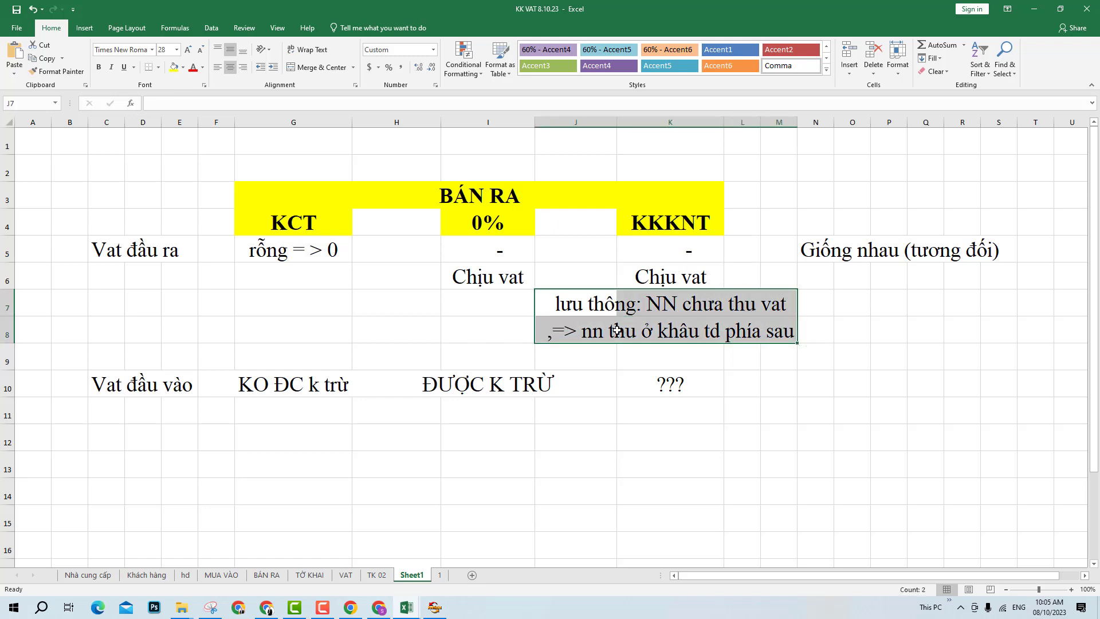
pyautogui.click(678, 328)
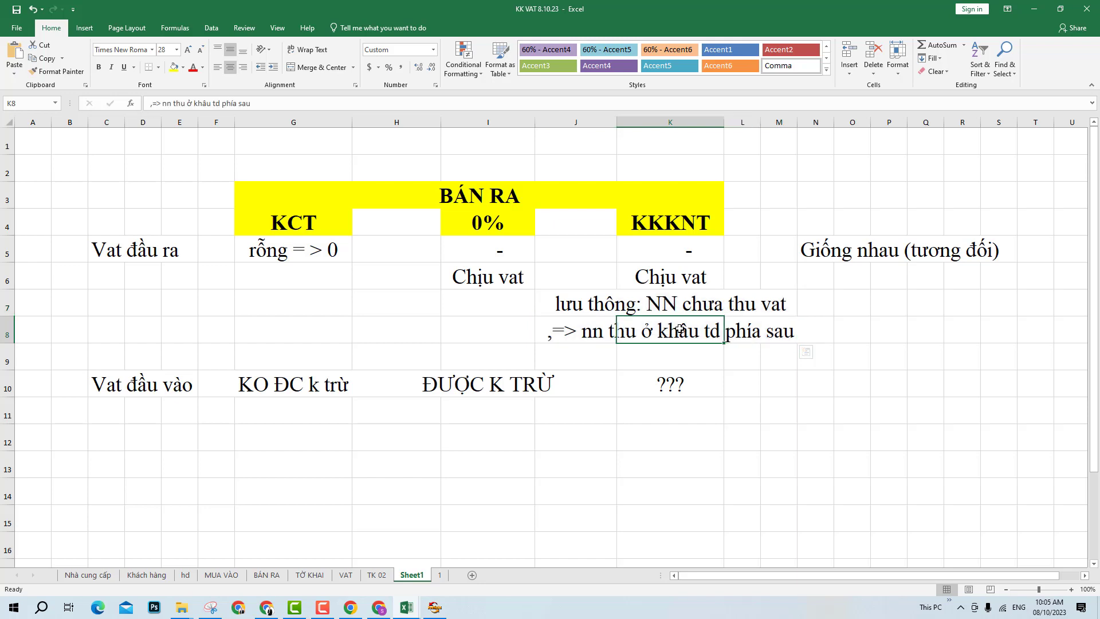
pyautogui.moveTo(691, 283); pyautogui.dragTo(696, 393)
pyautogui.click(696, 384)
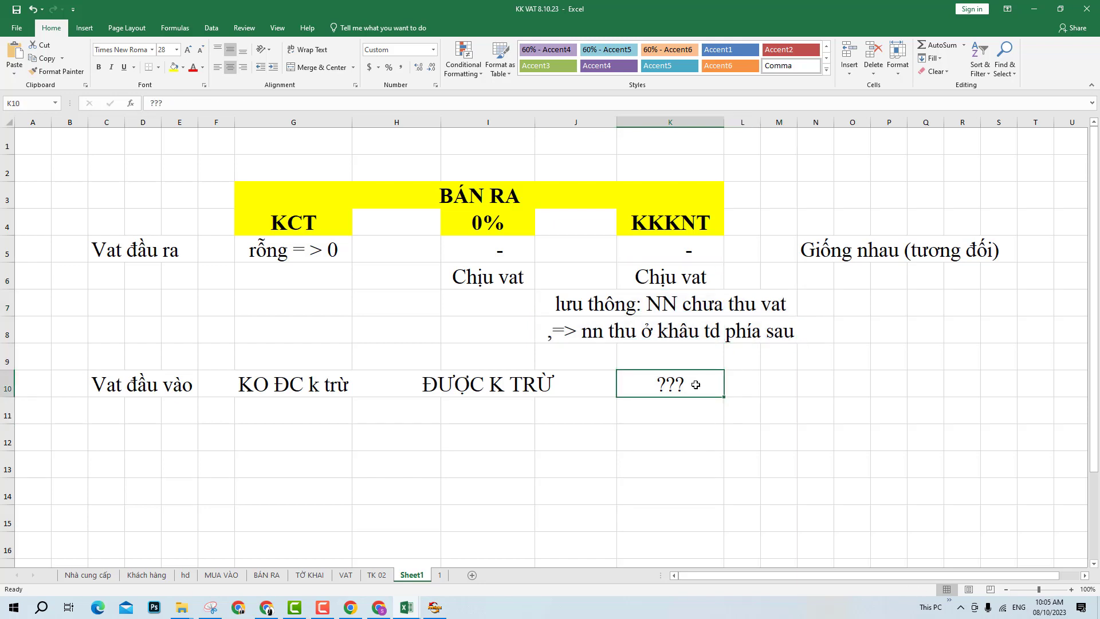
# - Replace the placeholder in K10 with a copy of the "ĐƯỢC K TRỪ" entry from I10
pyautogui.click(514, 382)
pyautogui.hotkey('ctrl', 'c')
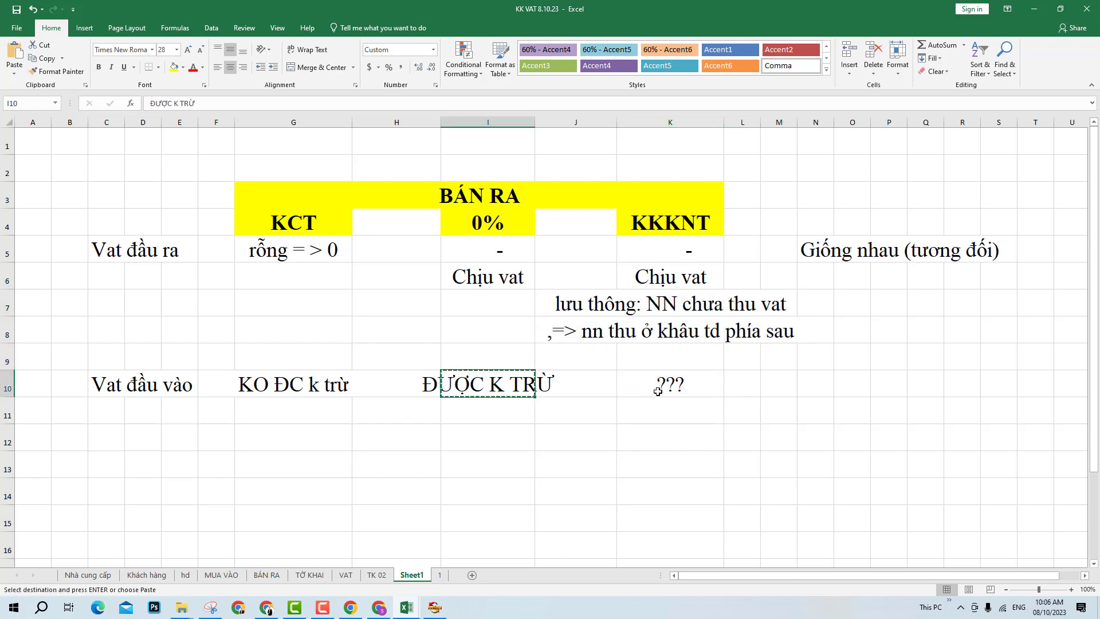
pyautogui.click(662, 390)
pyautogui.hotkey('ctrl', 'v')
pyautogui.click(658, 439)
pyautogui.click(788, 380)
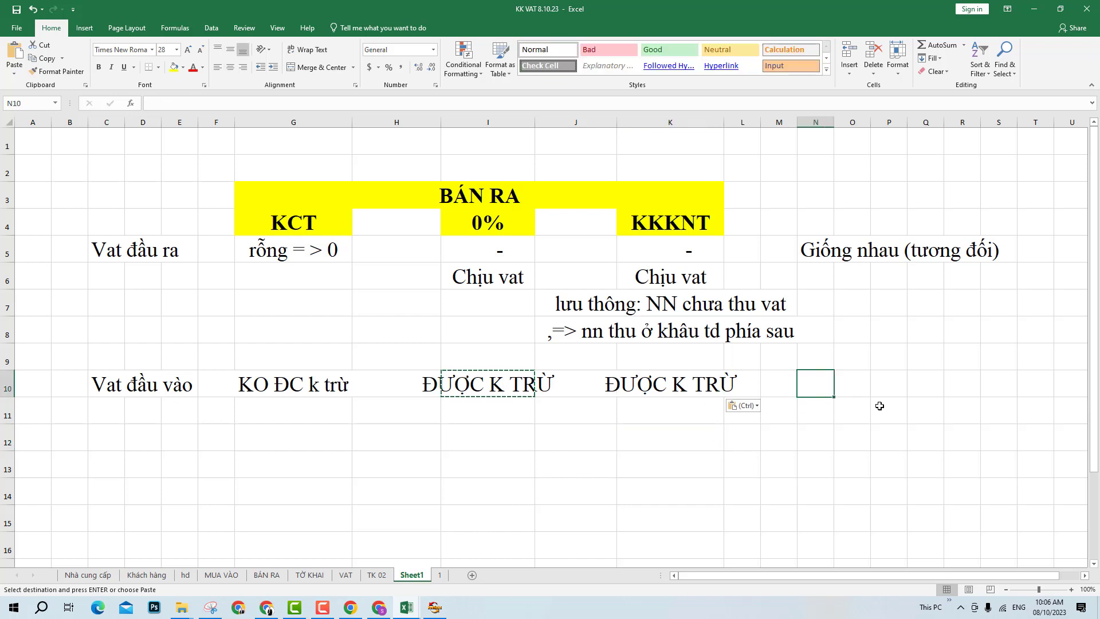
pyautogui.click(882, 391)
pyautogui.click(840, 385)
pyautogui.click(524, 390)
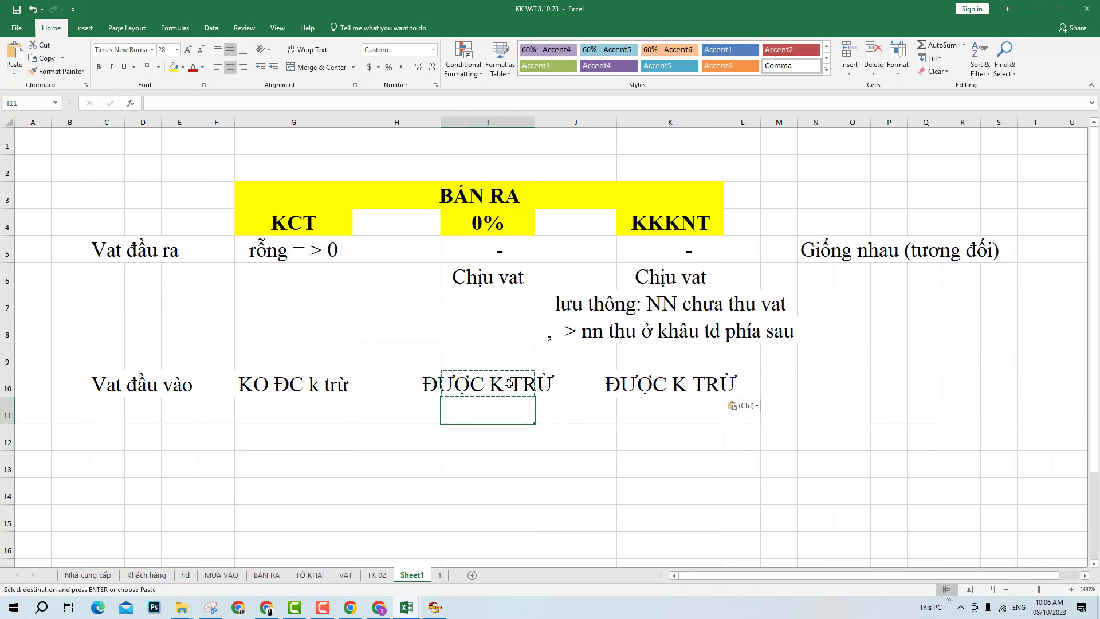
# - Fill the 0% and KKKNT headings and their input VAT cells I10 and K10 with light purple
pyautogui.click(525, 227)
pyautogui.keyDown('ctrl'); pyautogui.click(631, 227); pyautogui.keyUp('ctrl')
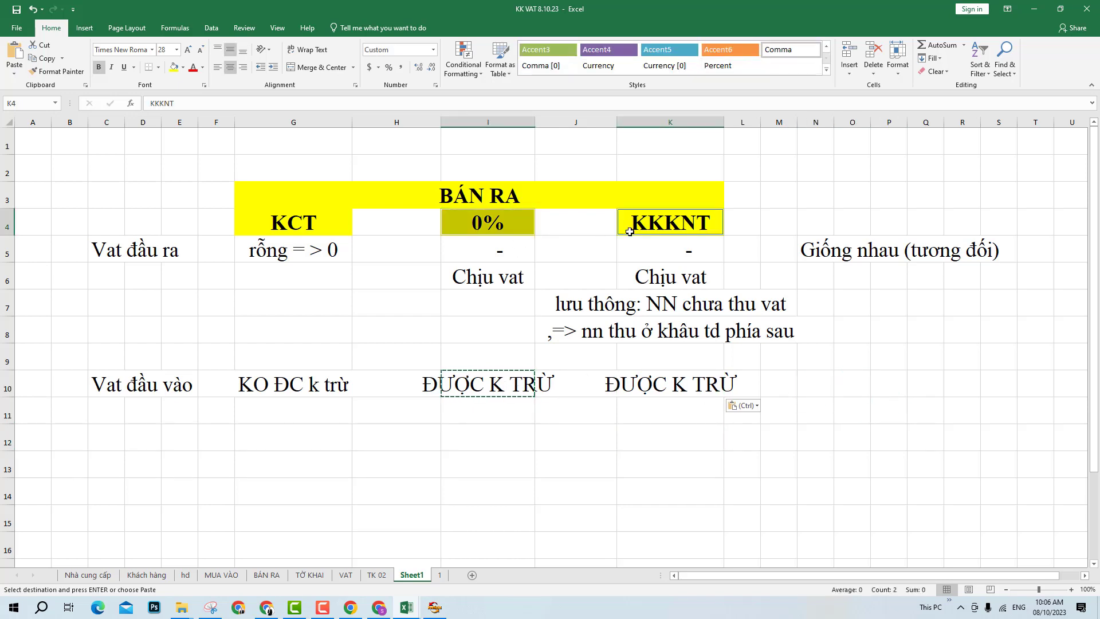
pyautogui.click(174, 67)
pyautogui.click(487, 383)
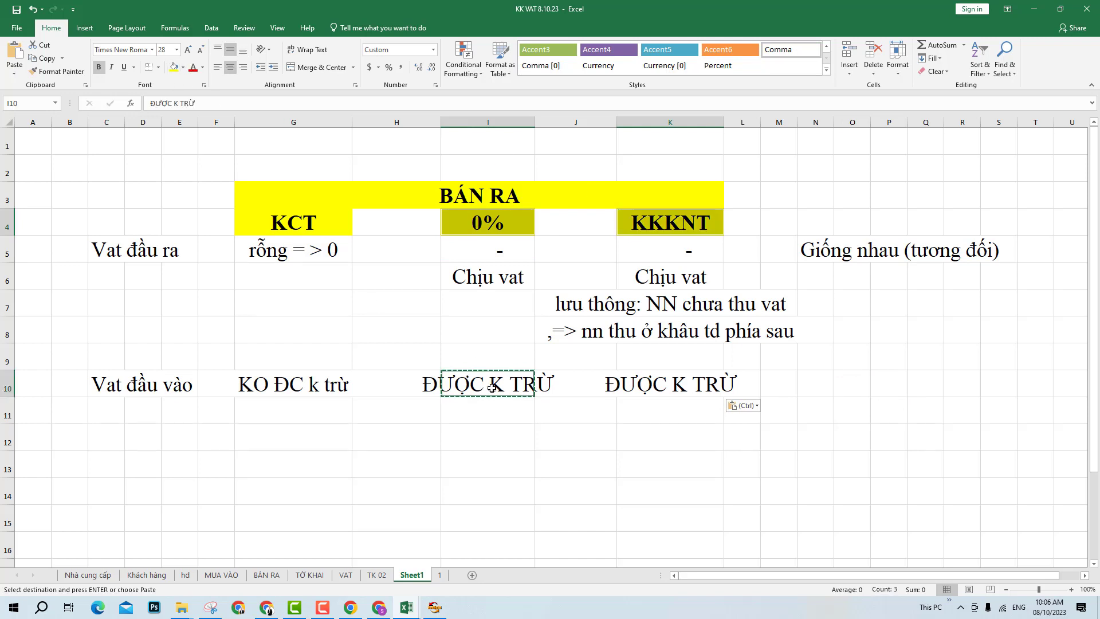
pyautogui.keyDown('ctrl'); pyautogui.click(670, 384); pyautogui.keyUp('ctrl')
pyautogui.click(183, 67)
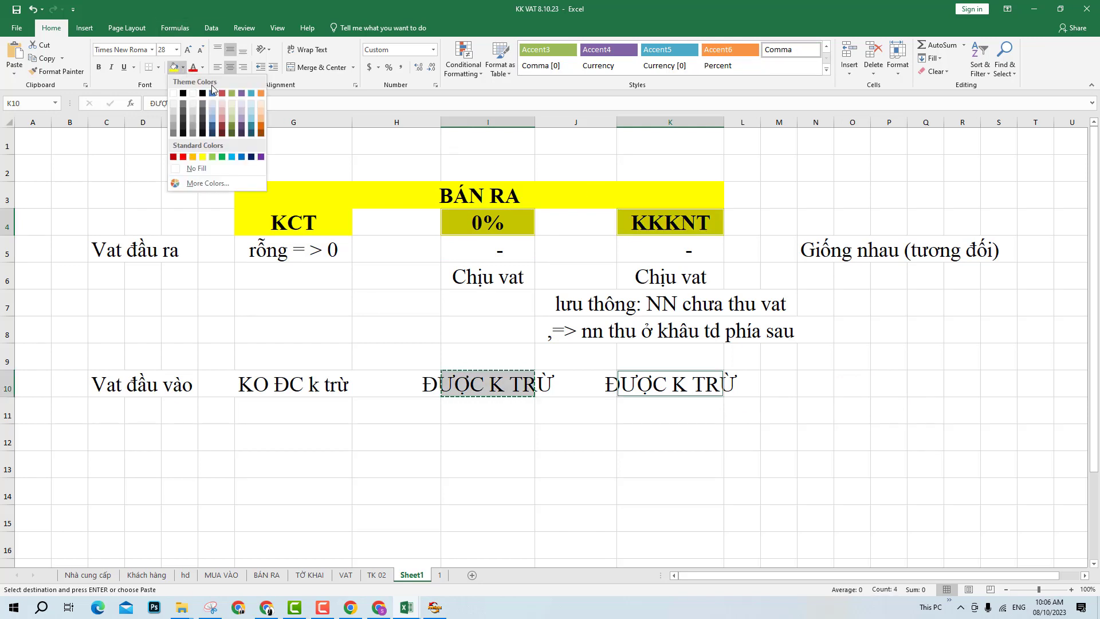
pyautogui.click(243, 105)
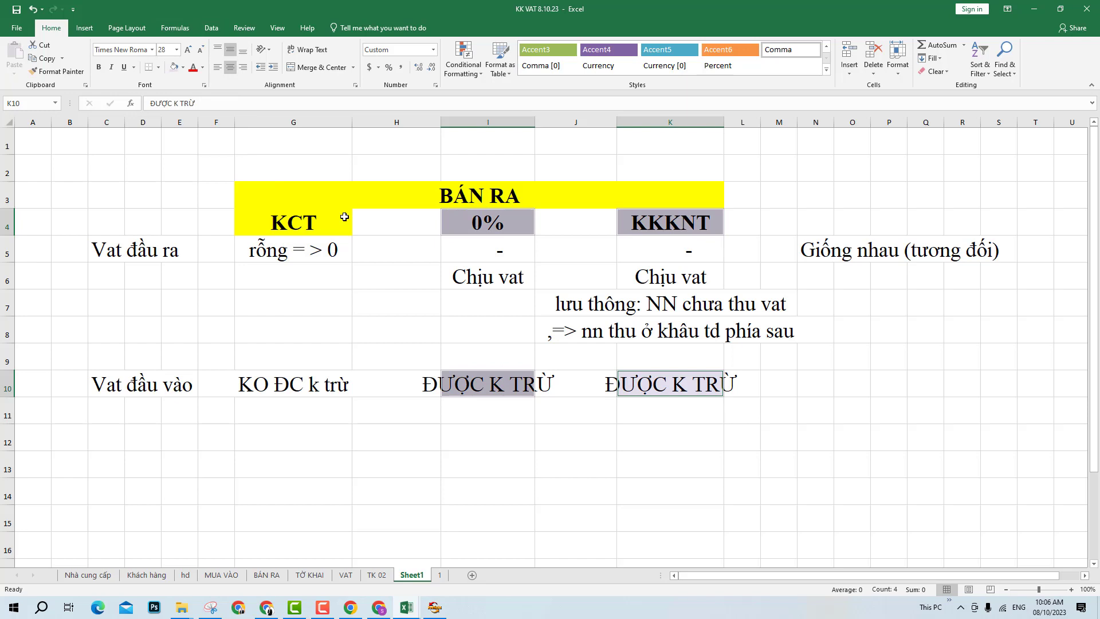
pyautogui.click(531, 413)
pyautogui.click(503, 457)
# - Fill the KCT input VAT cell G10 with yellow to match its heading
pyautogui.click(312, 385)
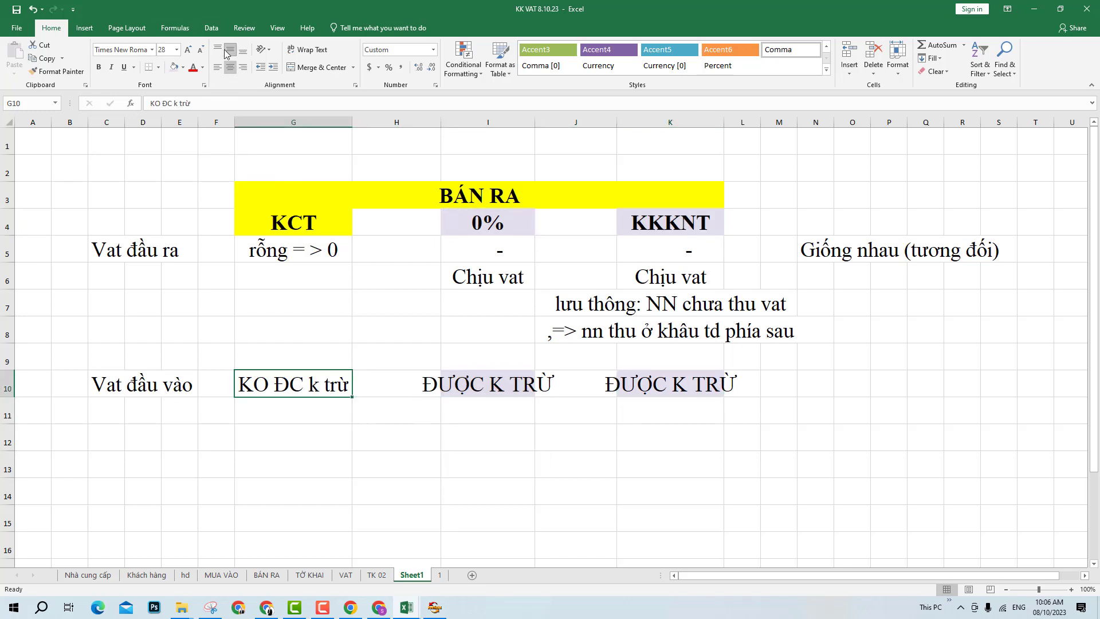
pyautogui.click(183, 68)
pyautogui.click(202, 156)
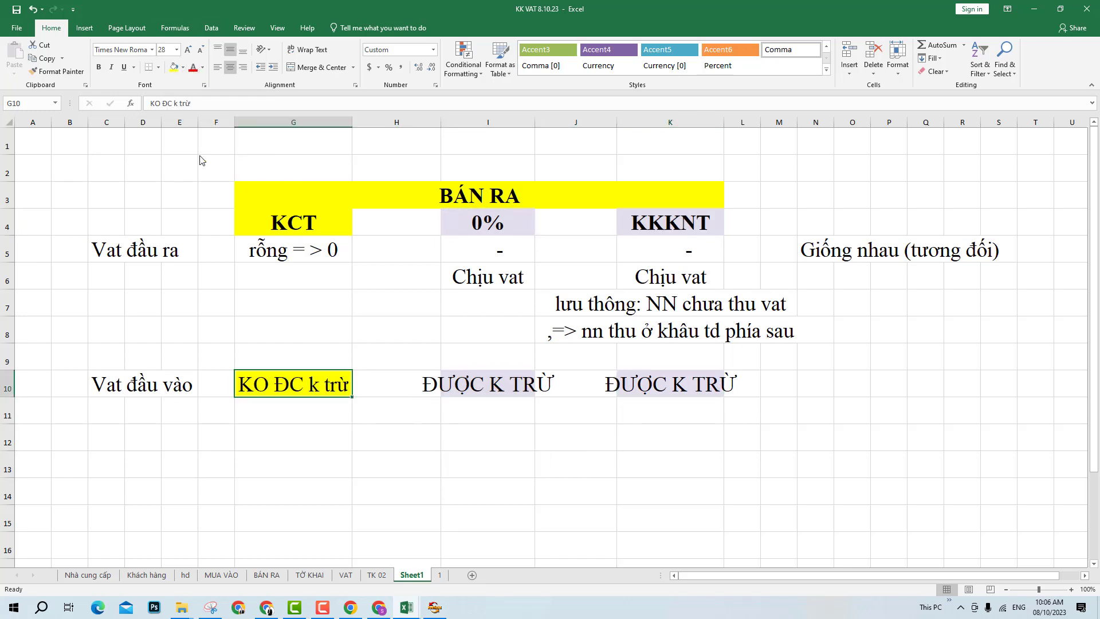
pyautogui.click(554, 449)
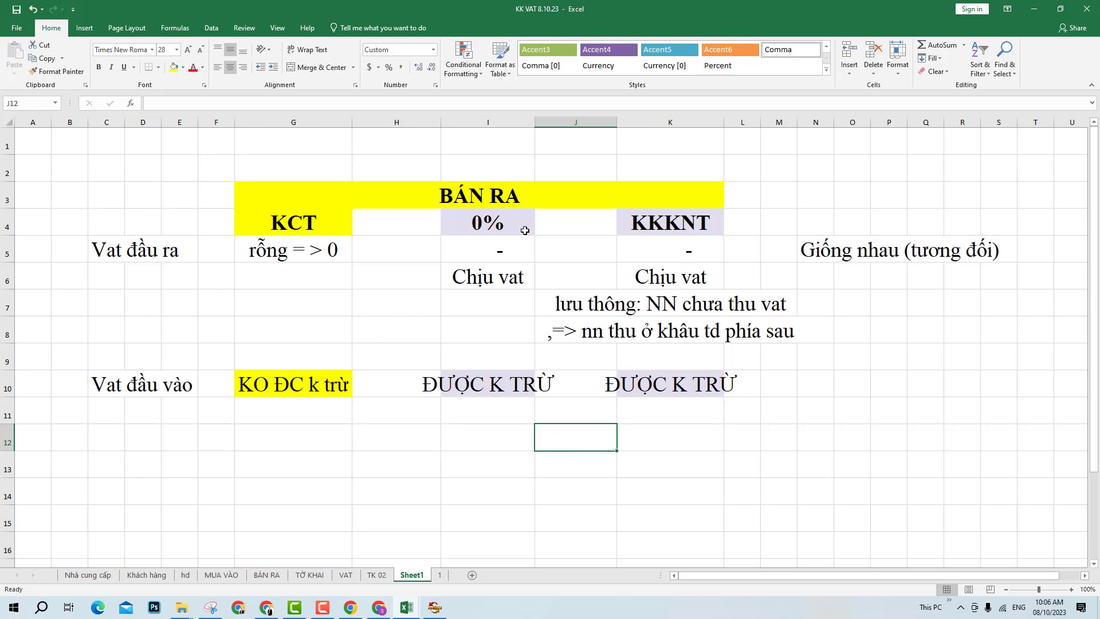
pyautogui.moveTo(520, 225); pyautogui.dragTo(723, 385)
pyautogui.click(771, 467)
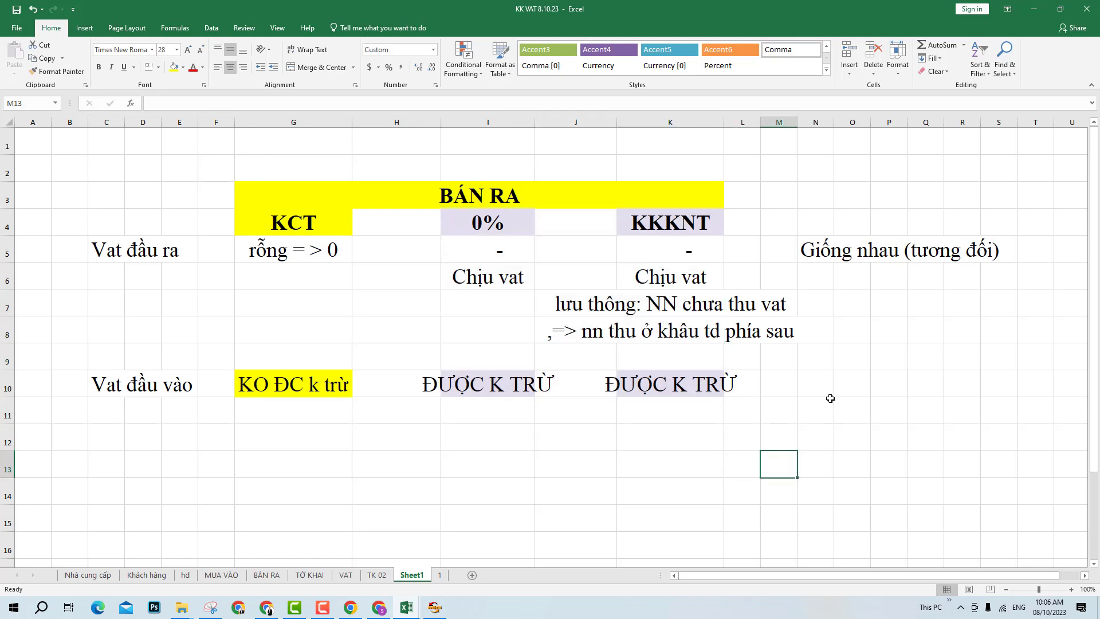
# - Enter "Khác nhau - giống nhau" in N10 as the comparison note for the input VAT row
pyautogui.click(822, 385)
pyautogui.write('Khách')
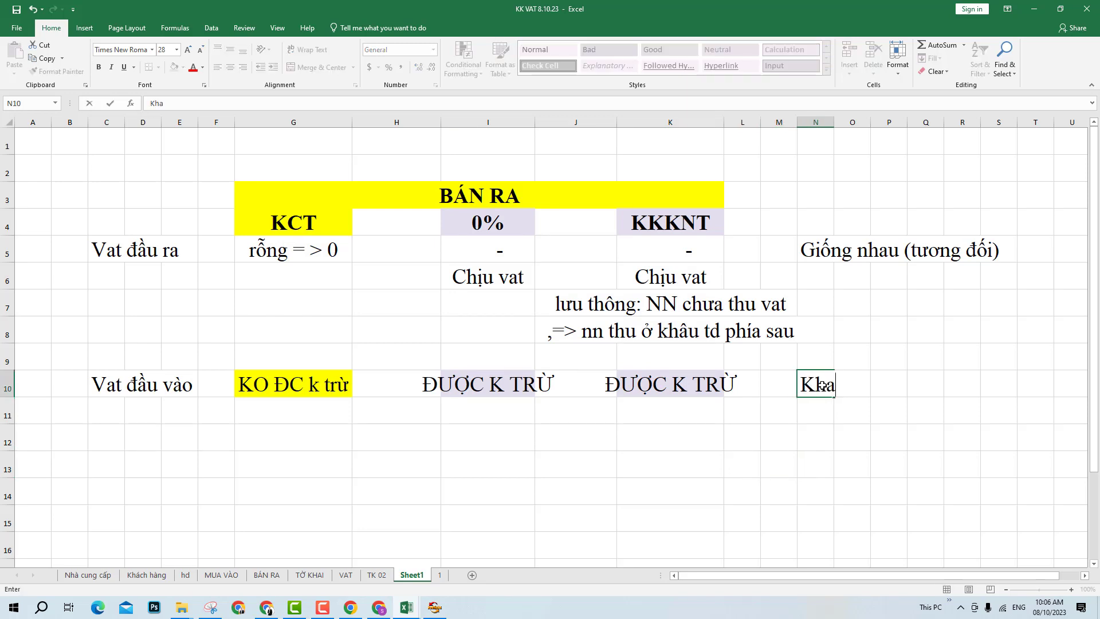
pyautogui.press('BackSpace')
pyautogui.press('BackSpace')
pyautogui.write('nhau')
pyautogui.write('- ')
pyautogui.write('giống n')
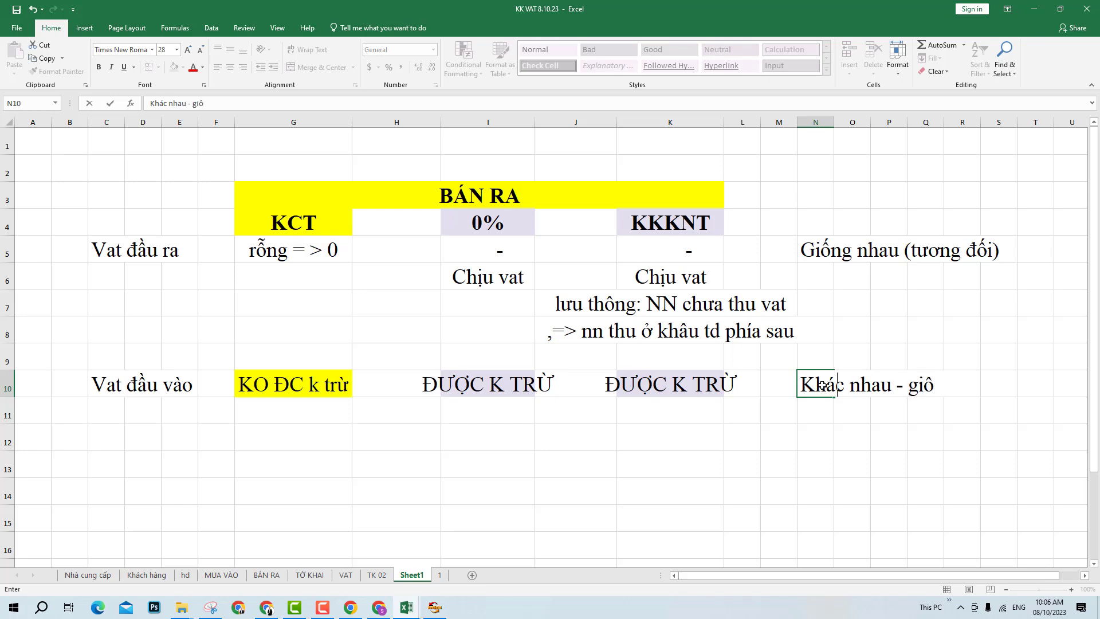
pyautogui.write('hau')
pyautogui.press('Return')
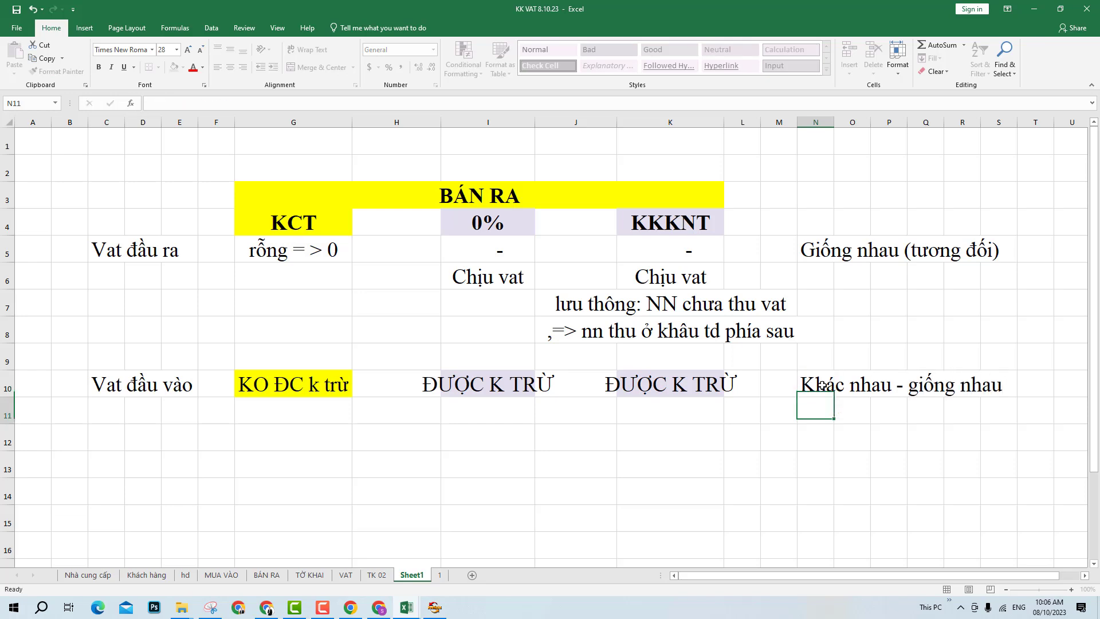
# - Compare the input VAT entries in row 10 with the output VAT entries above for KCT, 0% and KKKNT
pyautogui.click(249, 382)
pyautogui.moveTo(249, 383); pyautogui.dragTo(282, 250)
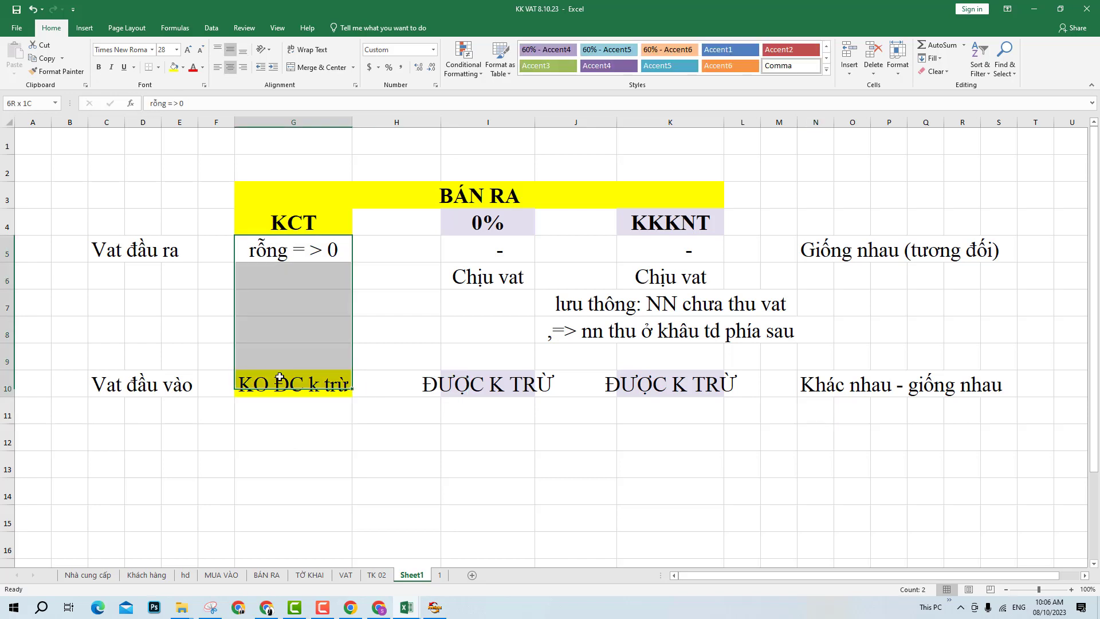
pyautogui.moveTo(435, 387); pyautogui.dragTo(928, 385)
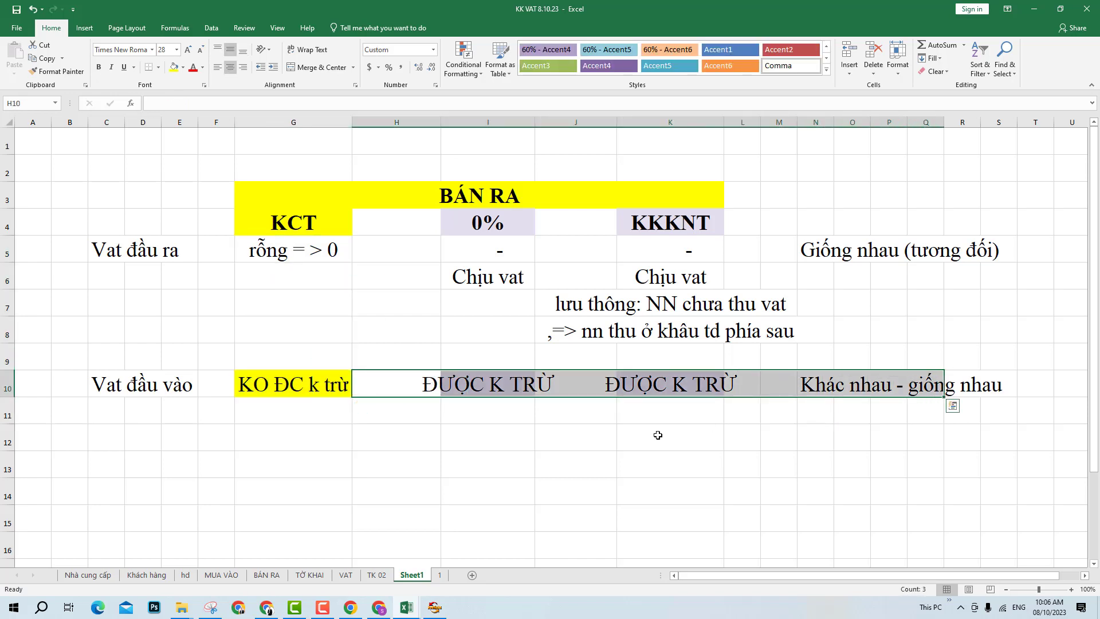
pyautogui.click(657, 434)
pyautogui.moveTo(494, 392); pyautogui.dragTo(718, 314)
pyautogui.click(821, 444)
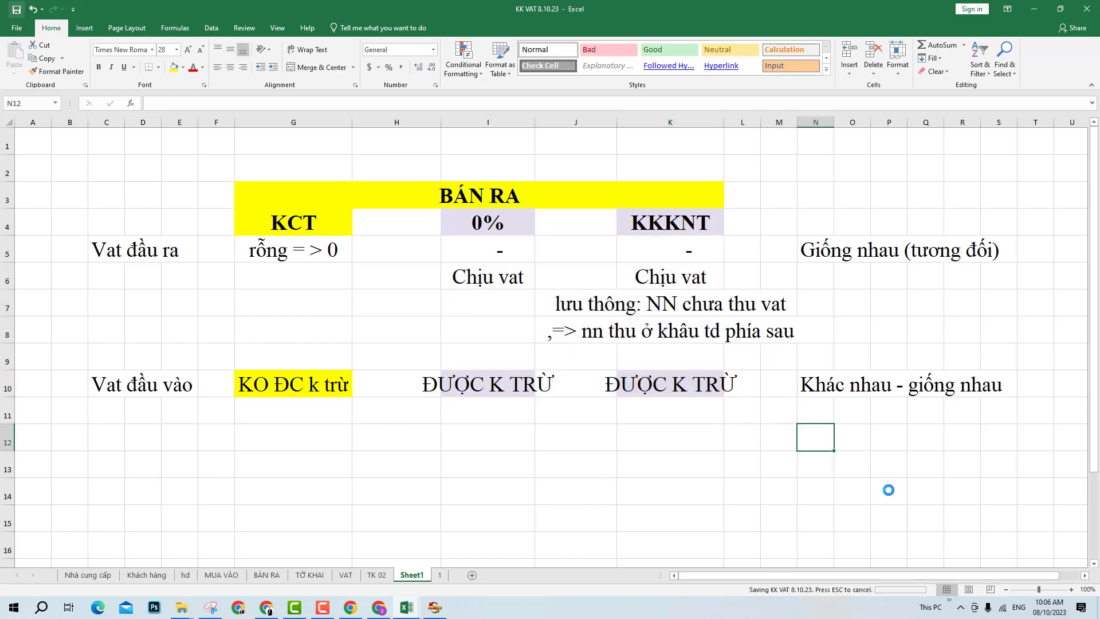
pyautogui.moveTo(225, 383); pyautogui.dragTo(1060, 401)
pyautogui.click(693, 510)
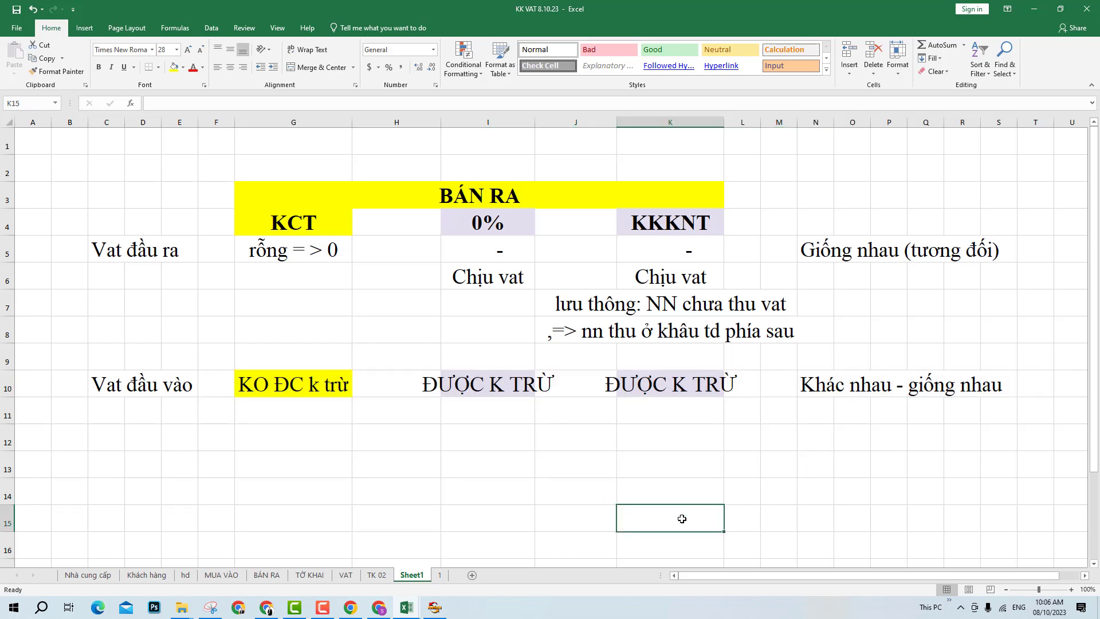
# - Save the KK VAT 8.10.23 workbook with the comparison table
pyautogui.hotkey('ctrl', 's')
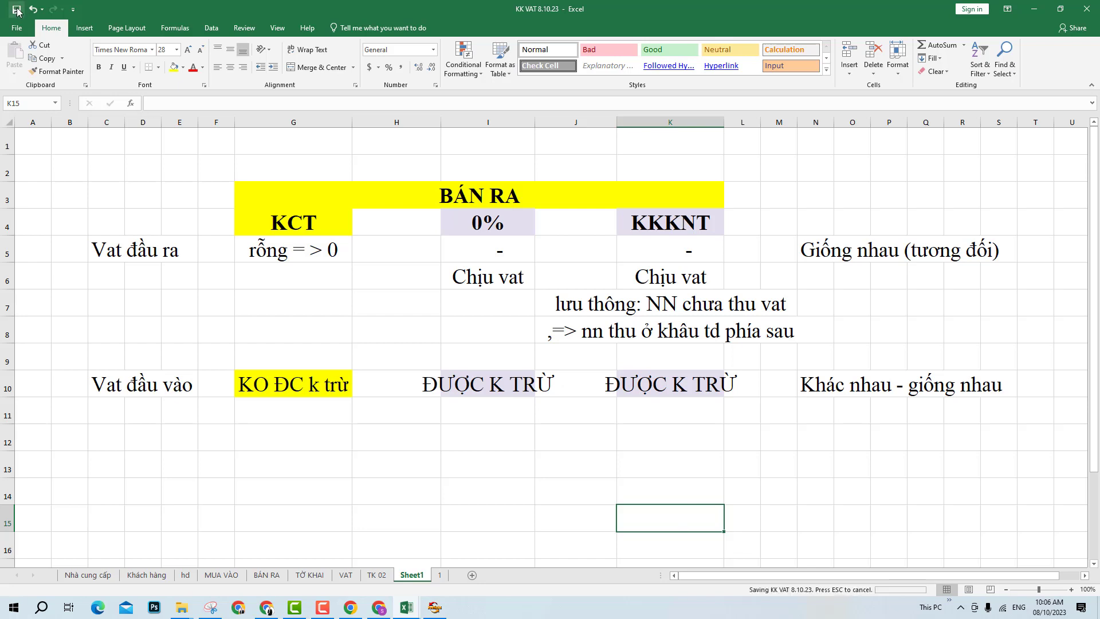
pyautogui.click(366, 465)
pyautogui.scroll(-1, 365, 466)
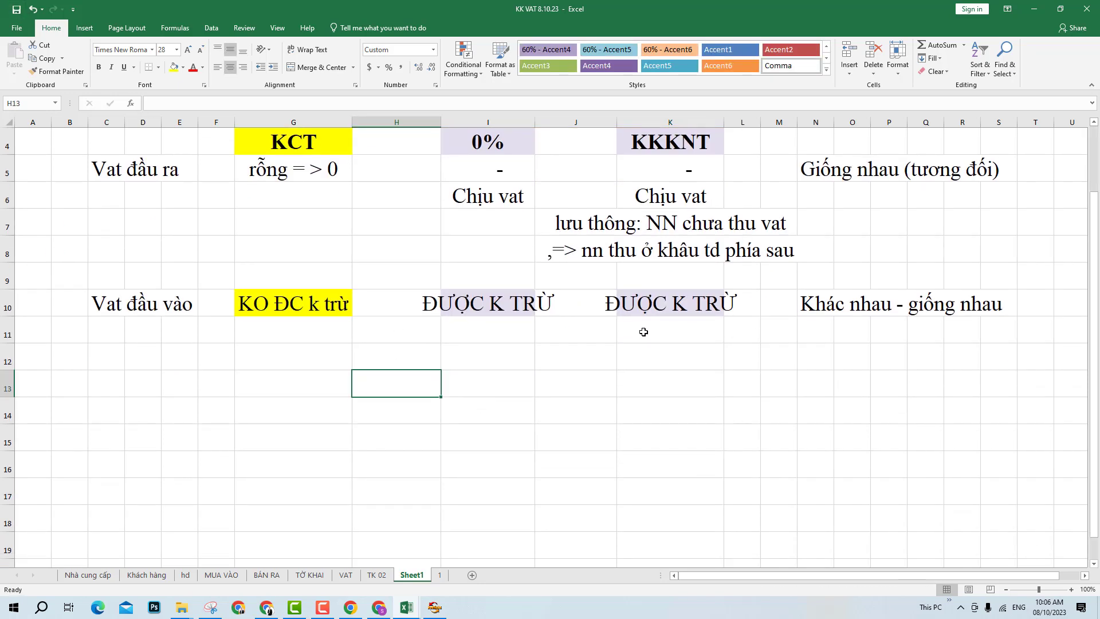
pyautogui.scroll(1, 644, 331)
pyautogui.click(662, 423)
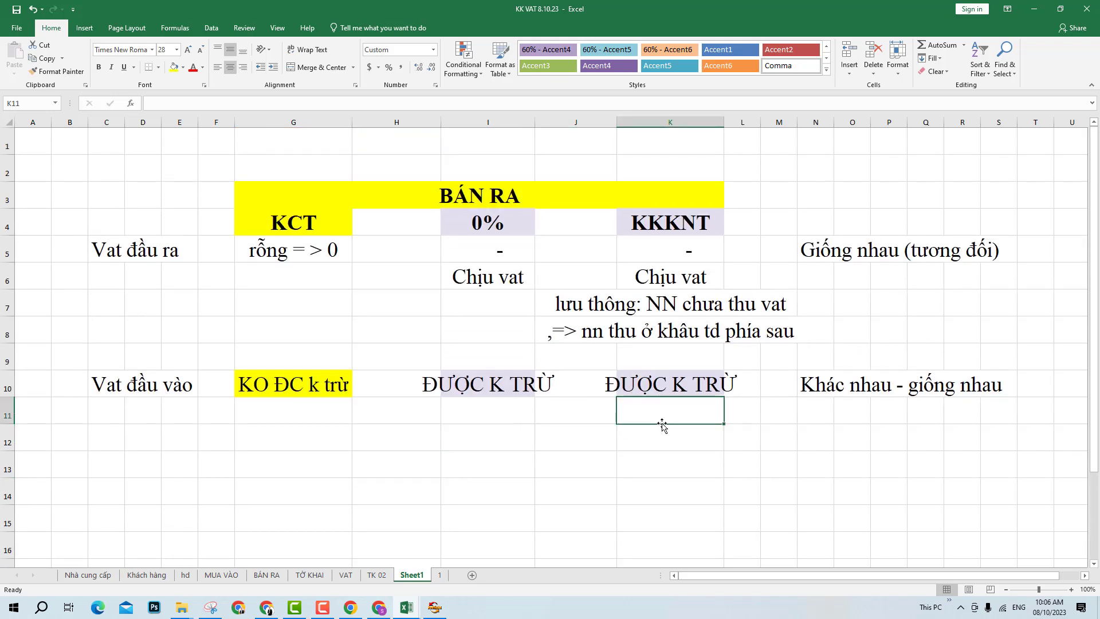
pyautogui.click(672, 454)
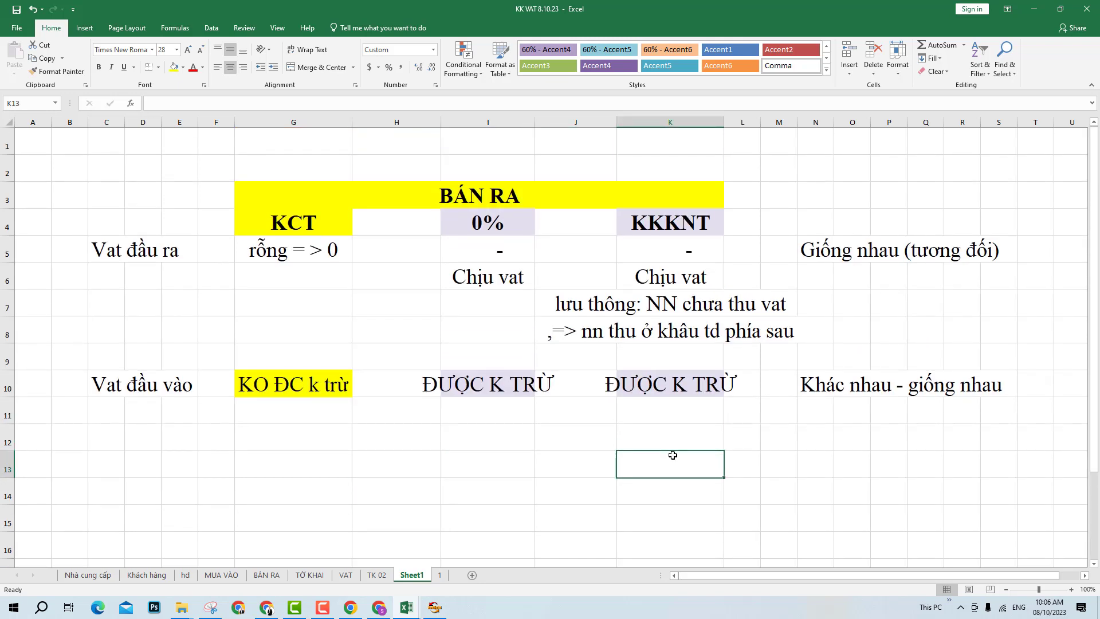
pyautogui.scroll(-1, 441, 470)
pyautogui.click(440, 469)
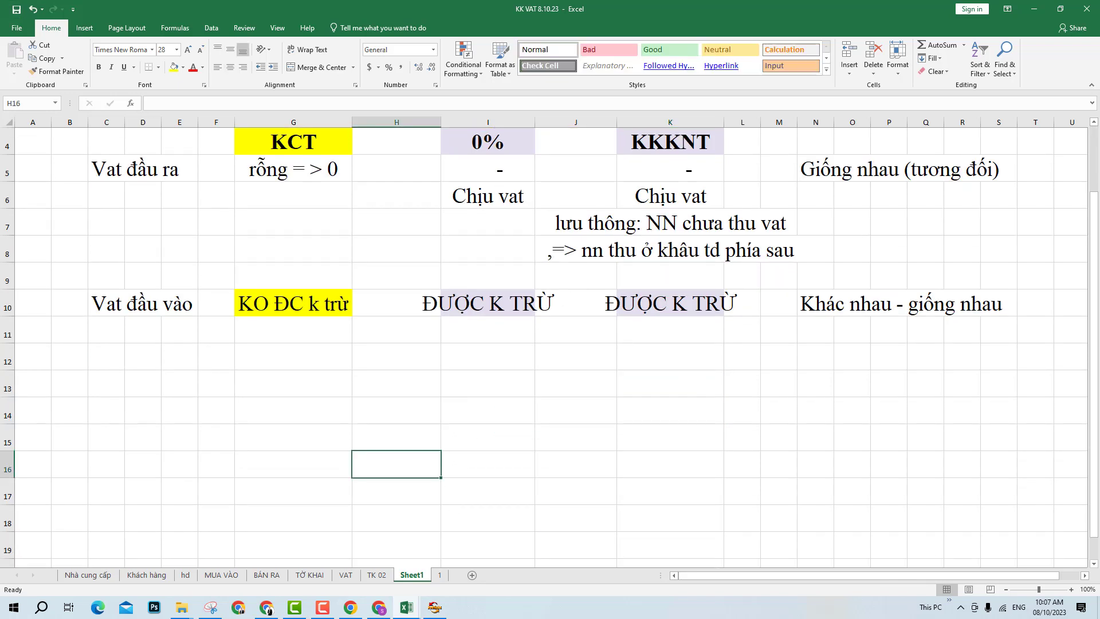
pyautogui.click(16, 9)
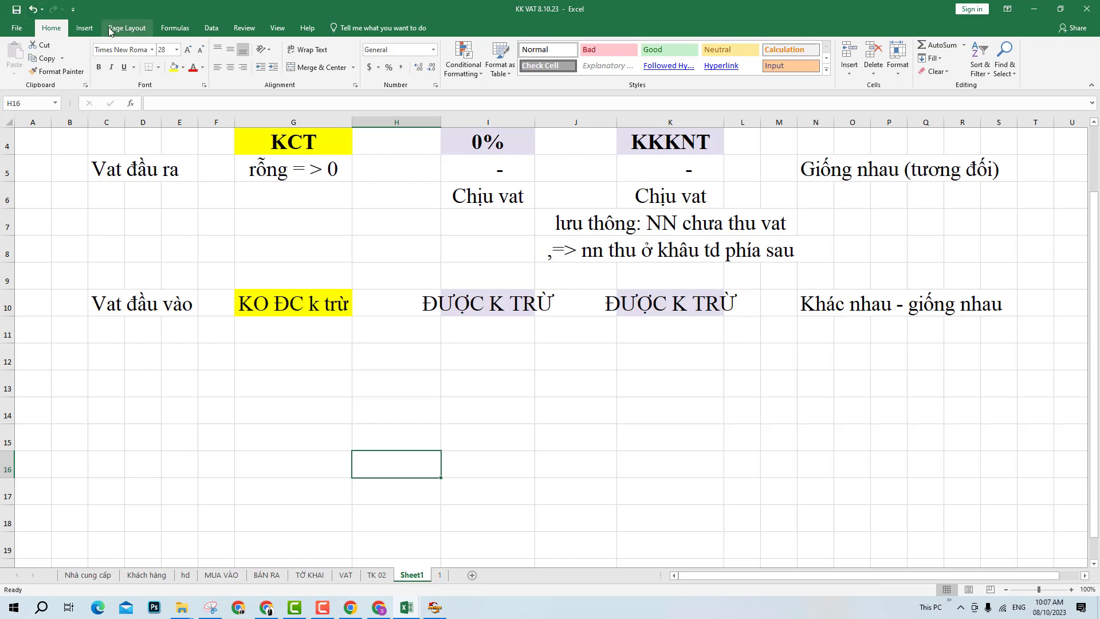
pyautogui.click(16, 9)
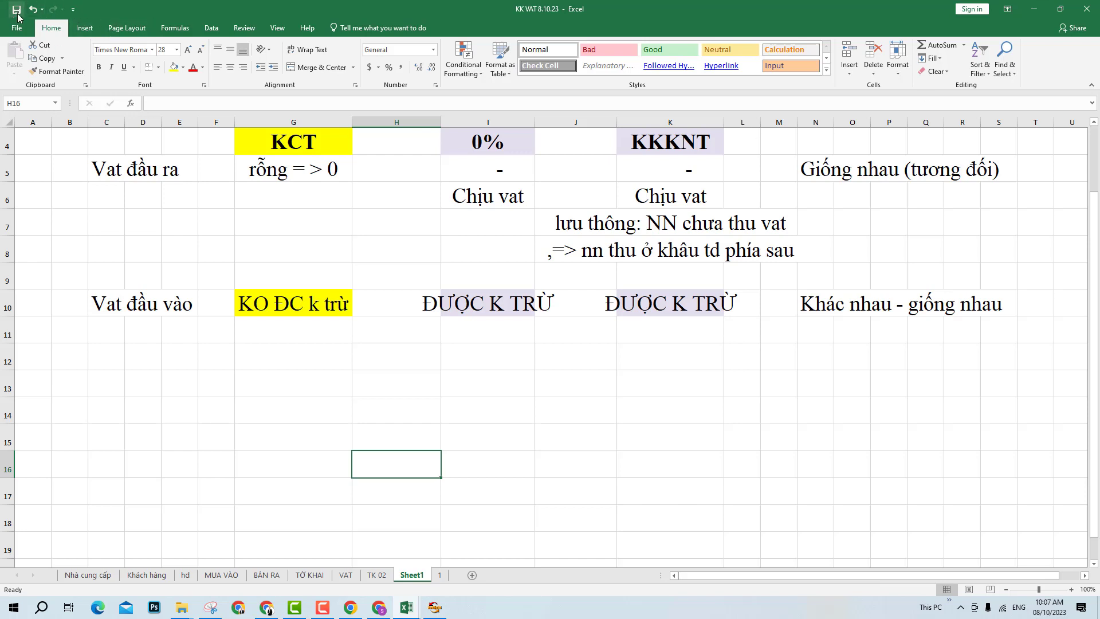
pyautogui.click(732, 352)
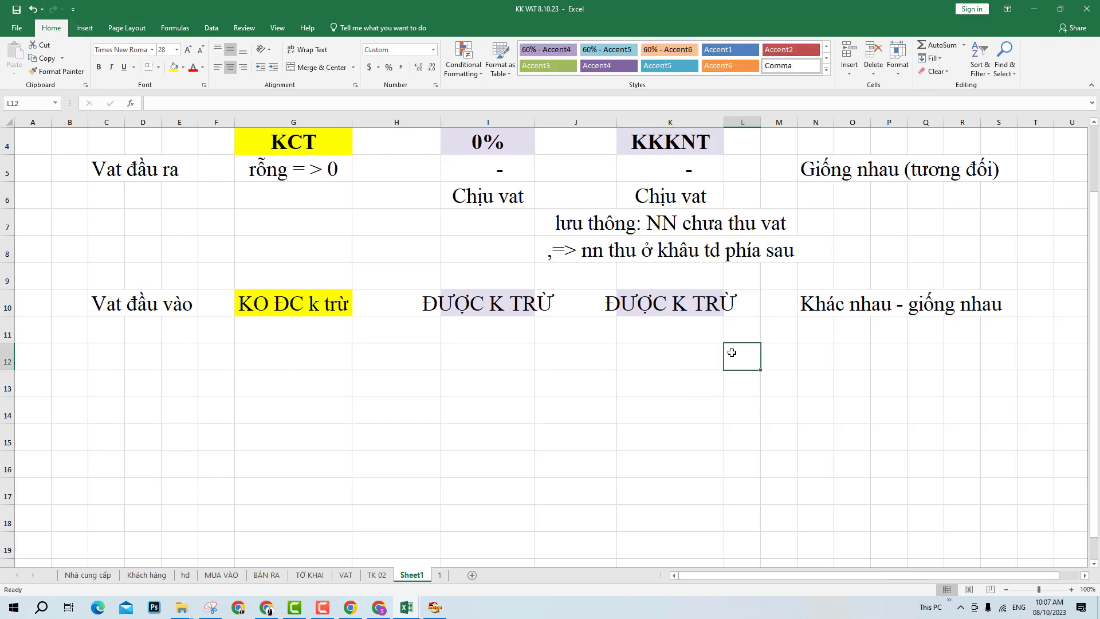
pyautogui.click(16, 11)
# - Switch to the Google Meet call to check the participants' chat replies, and return to the KK VAT 8.10.23 workbook
pyautogui.hotkey('alt', 'Tab')
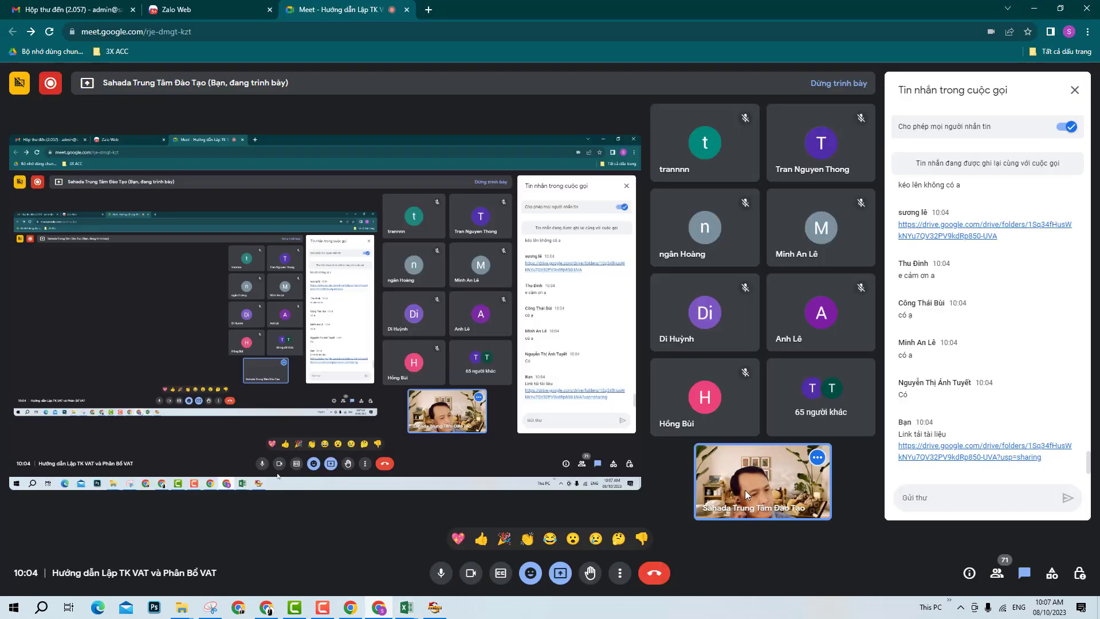
pyautogui.moveTo(406, 607)
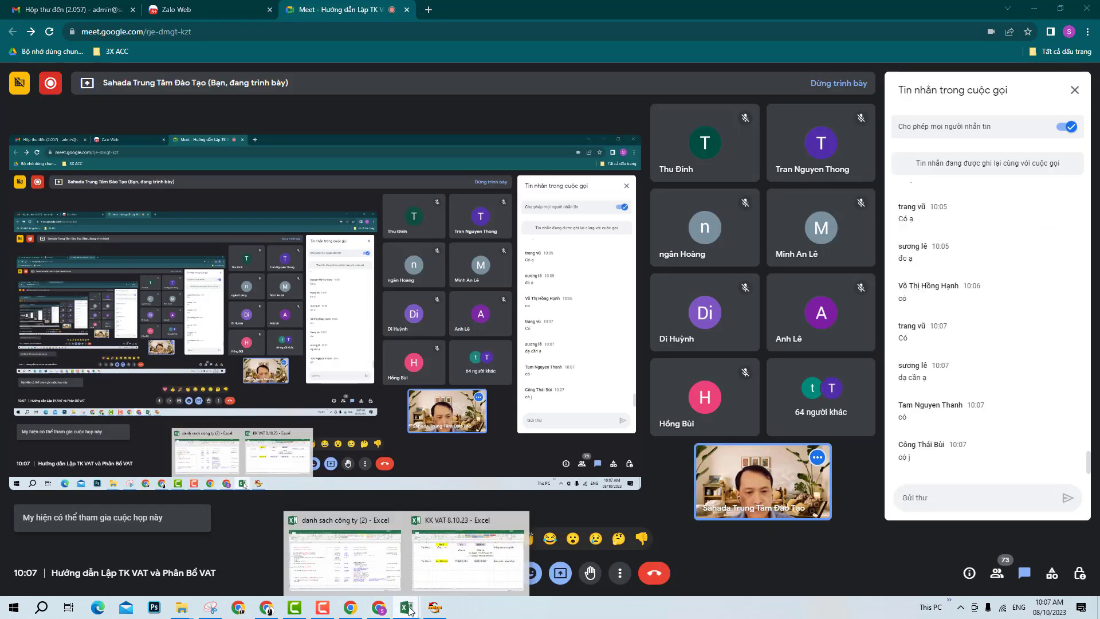
pyautogui.click(478, 576)
pyautogui.click(485, 459)
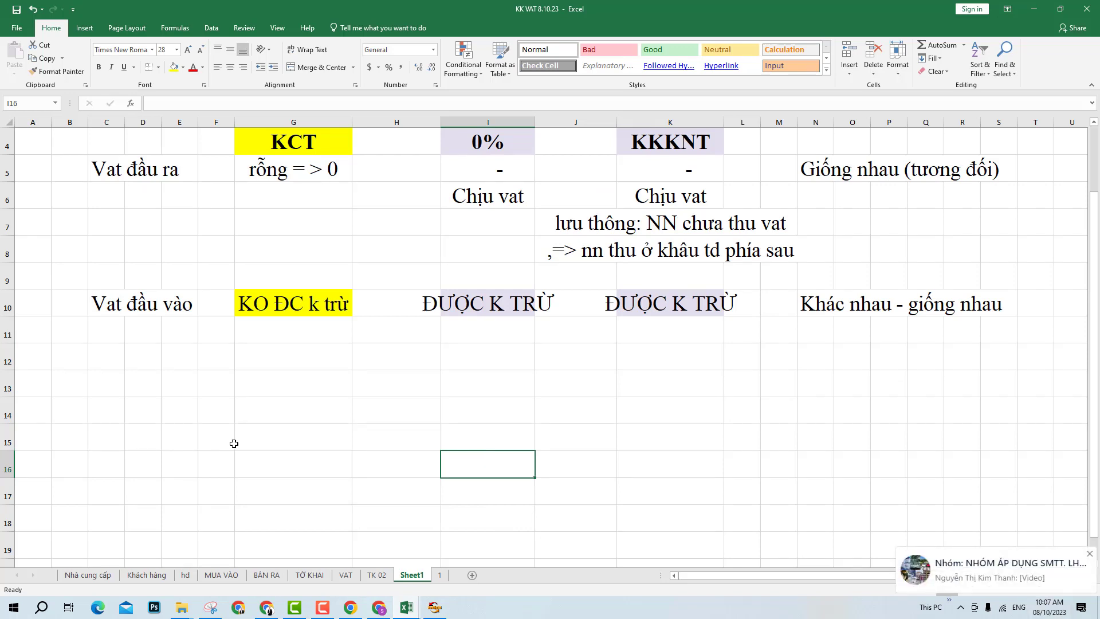
# - Enter "CTY NN A" in bold in cell G14 below the comparison table
pyautogui.click(257, 398)
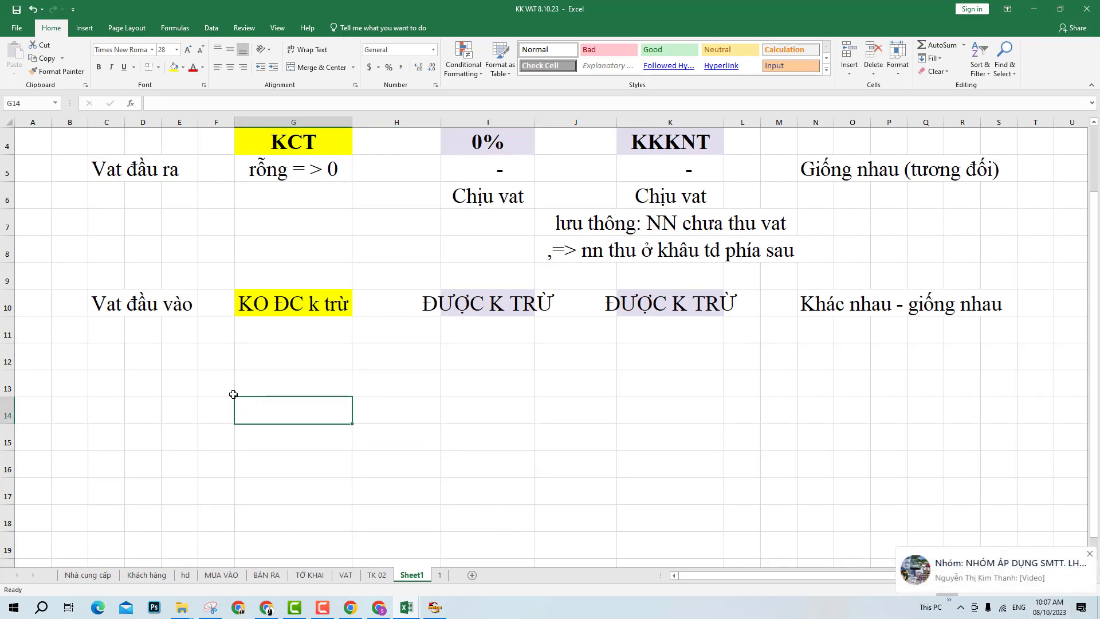
pyautogui.scroll(-1, 232, 393)
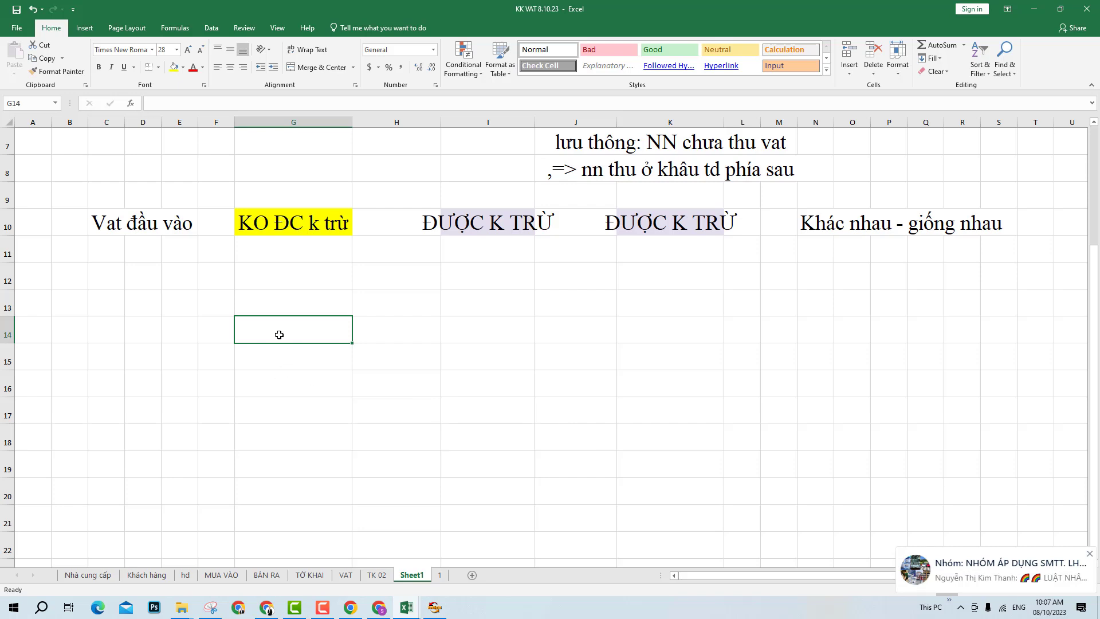
pyautogui.write('CT')
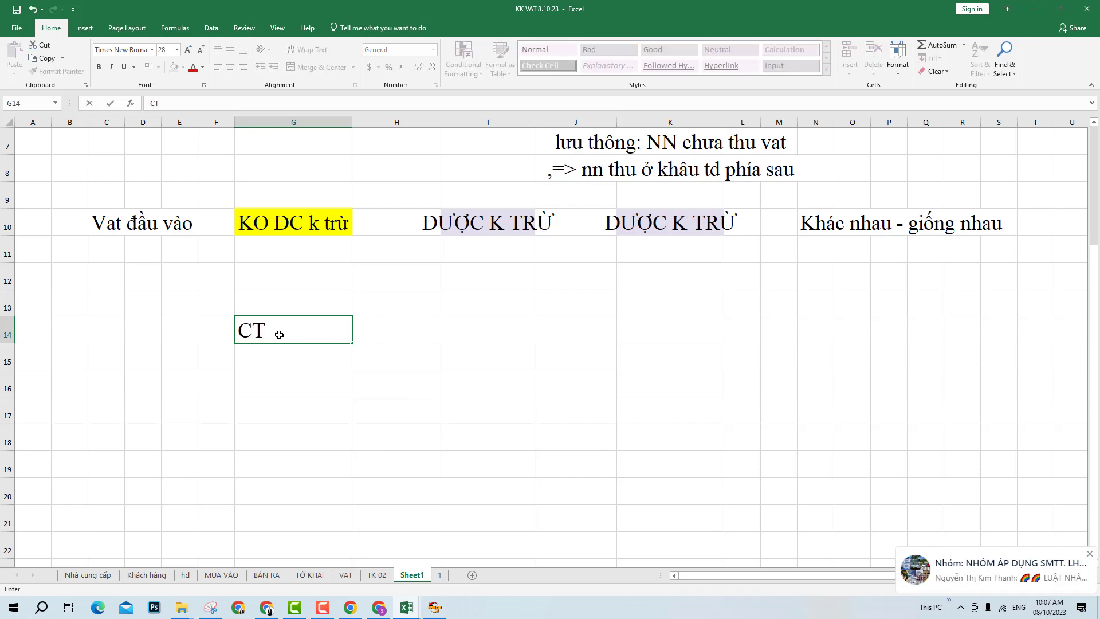
pyautogui.write('Y NN')
pyautogui.press('Return')
pyautogui.click(280, 333)
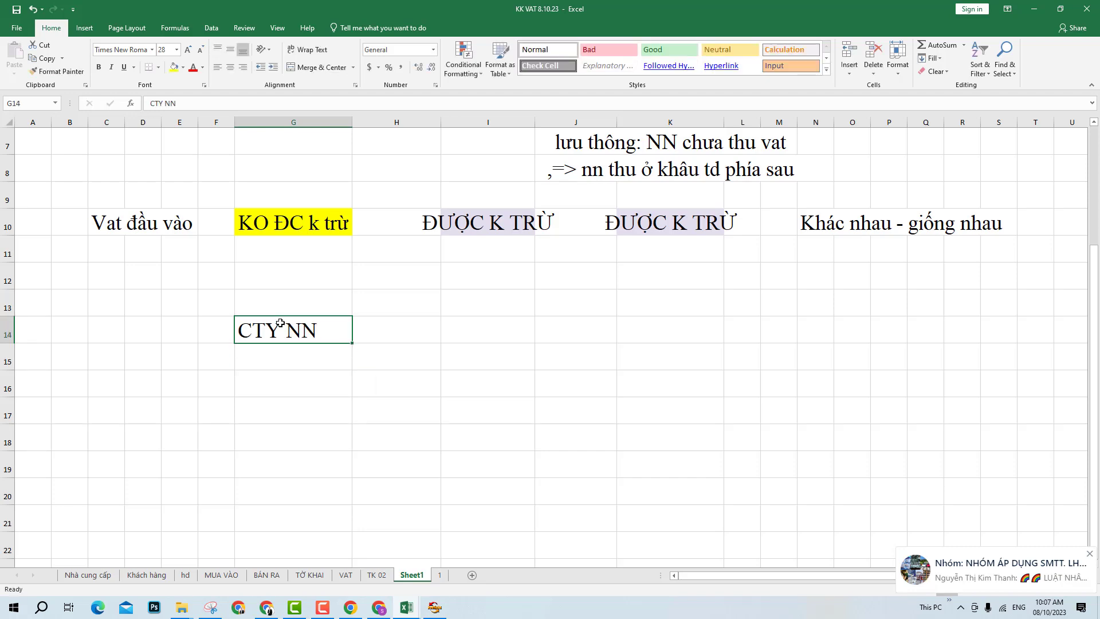
pyautogui.hotkey('ctrl', 'b')
pyautogui.doubleClick(327, 331)
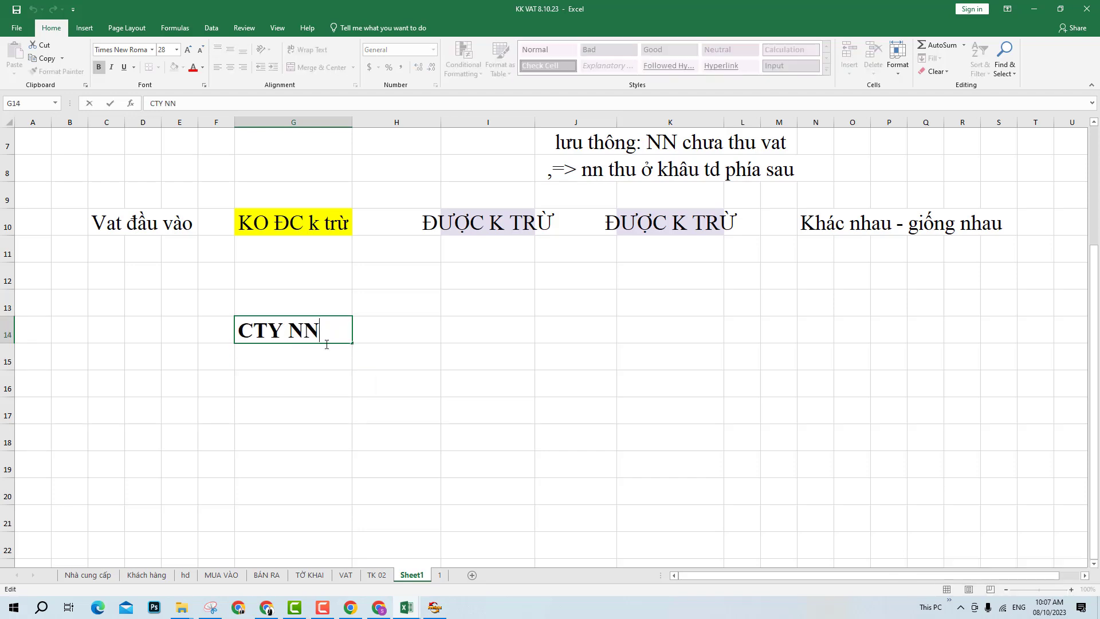
pyautogui.write('A')
pyautogui.click(308, 413)
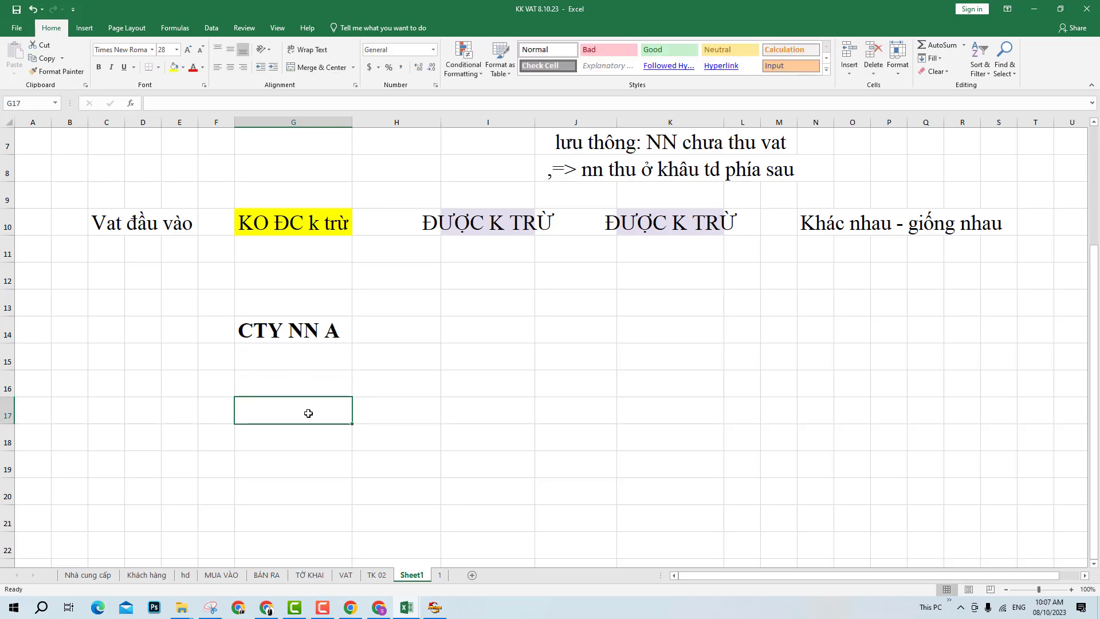
# - Enter "Rau, củ tươi" in cell G15 under CTY NN A
pyautogui.click(276, 366)
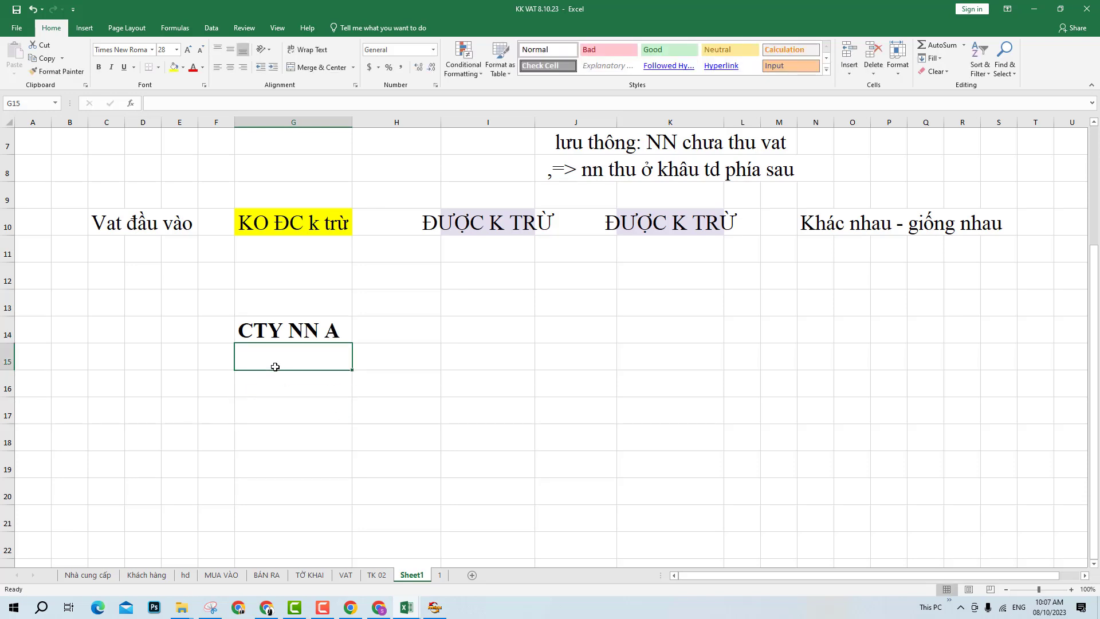
pyautogui.write('Rau, củ')
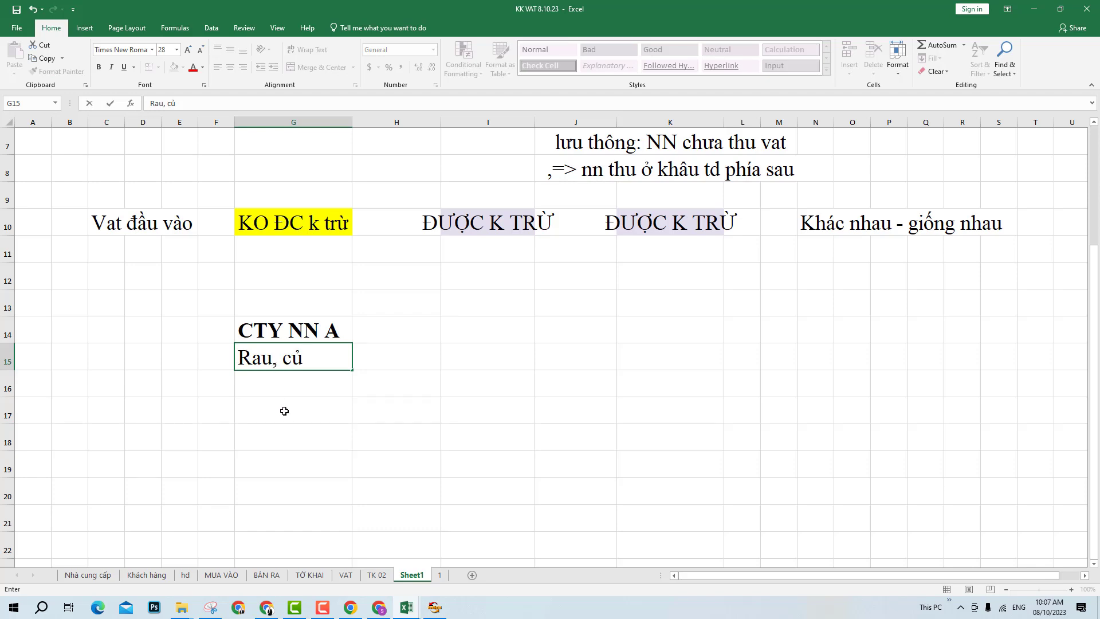
pyautogui.write(' rươ')
pyautogui.press('BackSpace')
pyautogui.press('BackSpace')
pyautogui.press('BackSpace')
pyautogui.write('tươi')
pyautogui.press('Return')
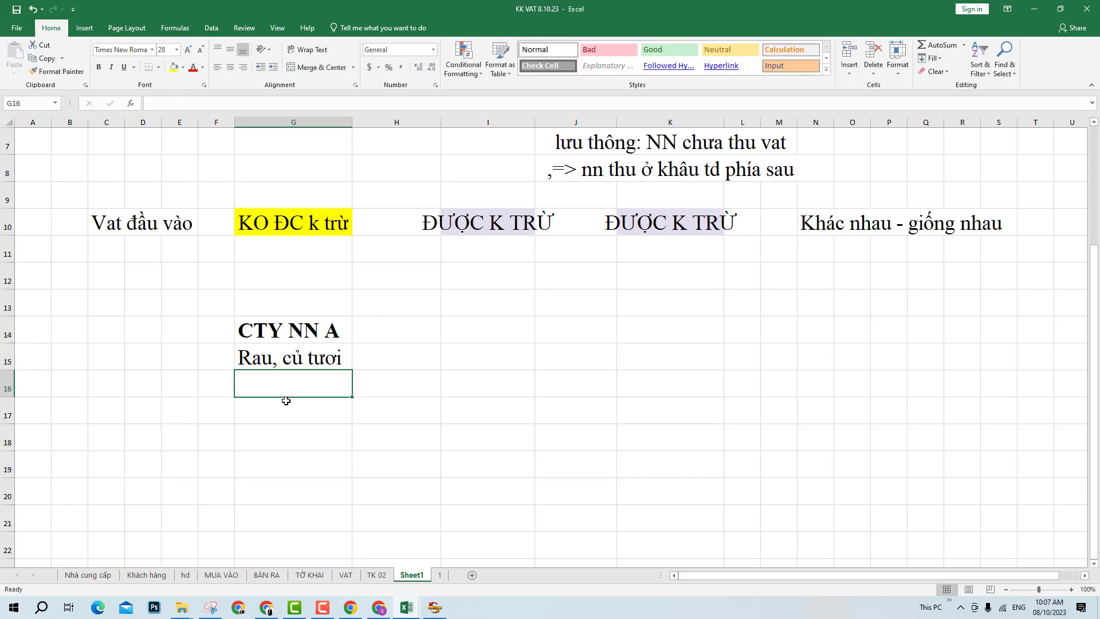
# - Enter "CTY TM B" in bold in cell I14, on the same row as CTY NN A
pyautogui.click(498, 330)
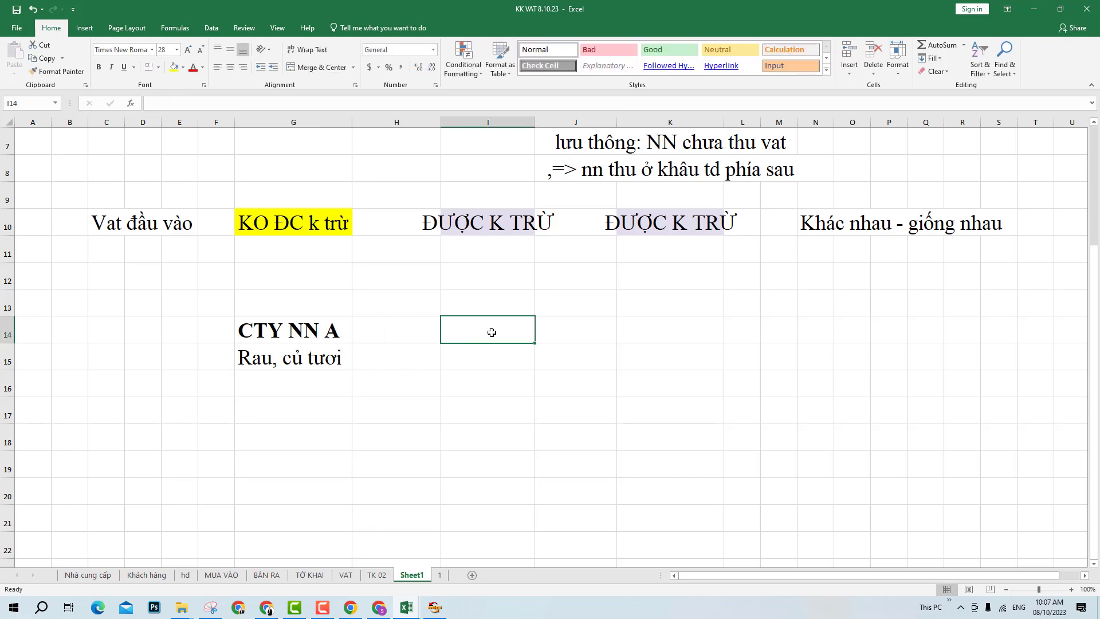
pyautogui.write('tm')
pyautogui.press('BackSpace')
pyautogui.press('BackSpace')
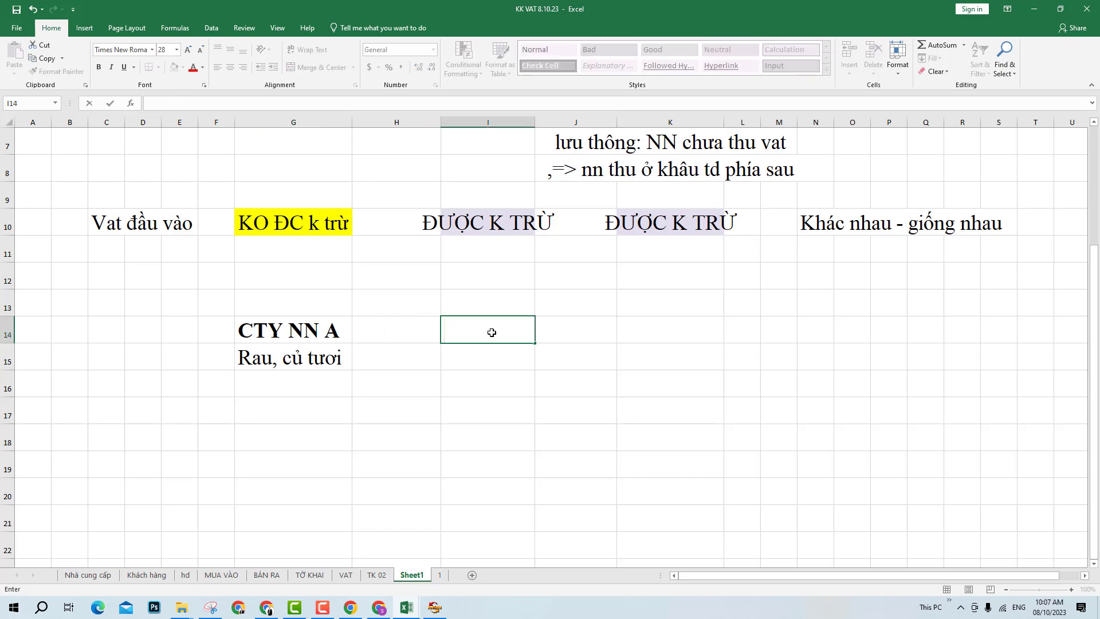
pyautogui.write('CTY TM B')
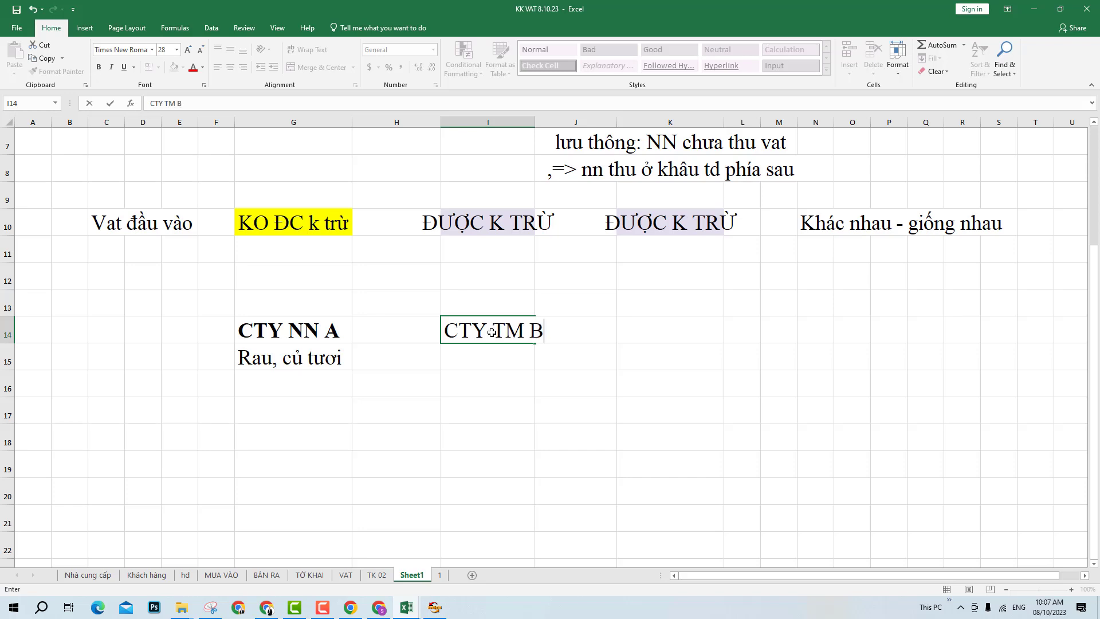
pyautogui.press('Return')
pyautogui.click(492, 333)
pyautogui.hotkey('ctrl', 'b')
pyautogui.press('Return')
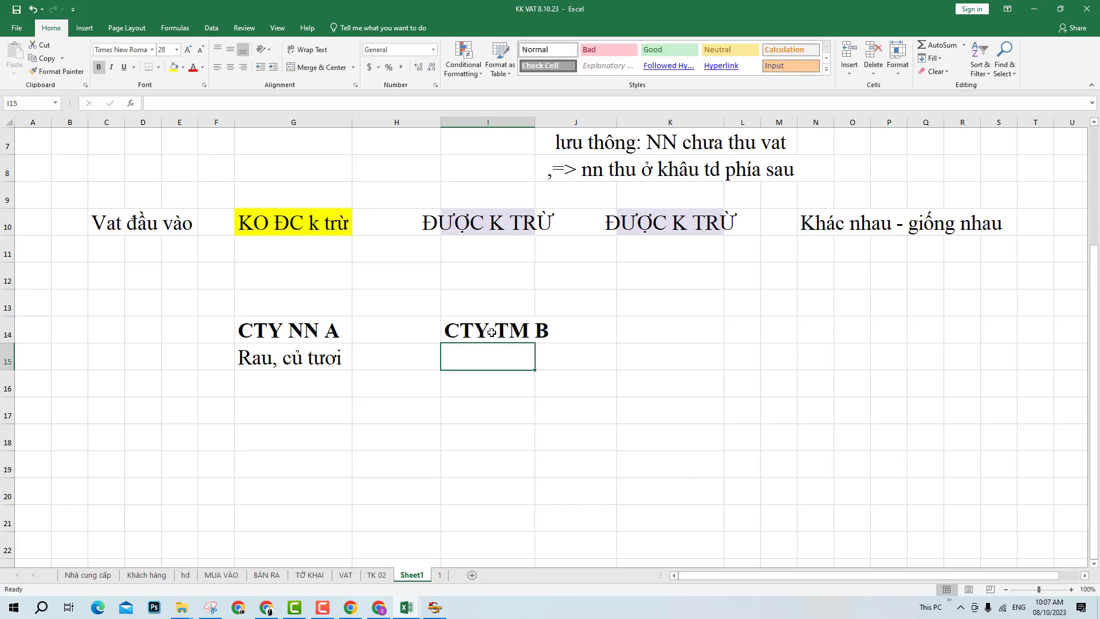
# - Link cell I15 under CTY TM B to the goods description in G15 with a formula
pyautogui.write('+')
pyautogui.press('Left')
pyautogui.press('Left')
pyautogui.press('Return')
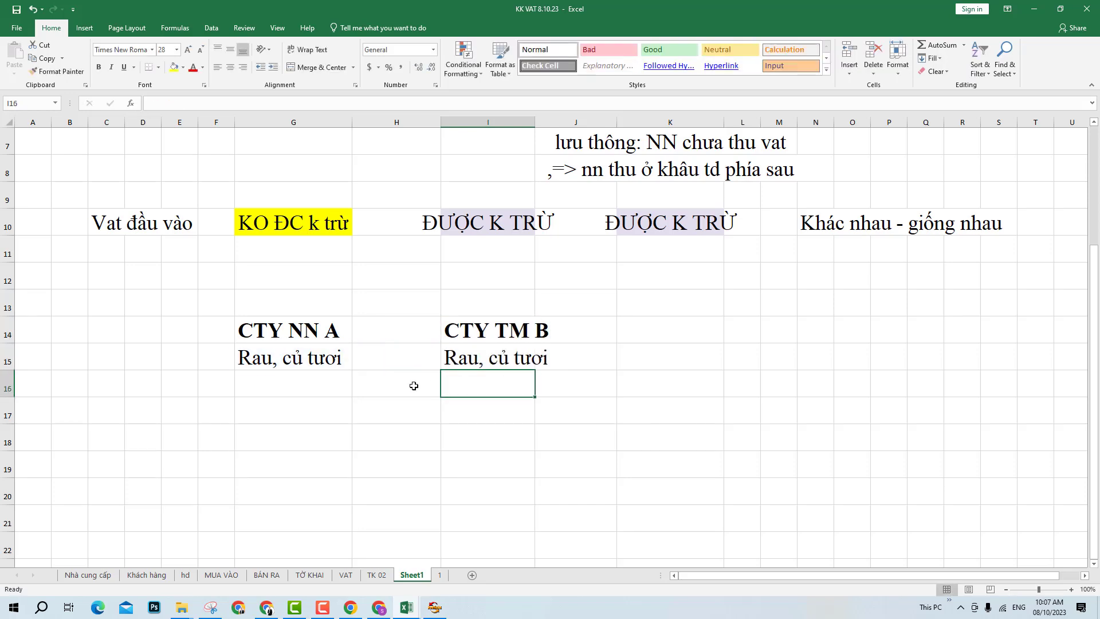
pyautogui.click(492, 334)
pyautogui.click(501, 415)
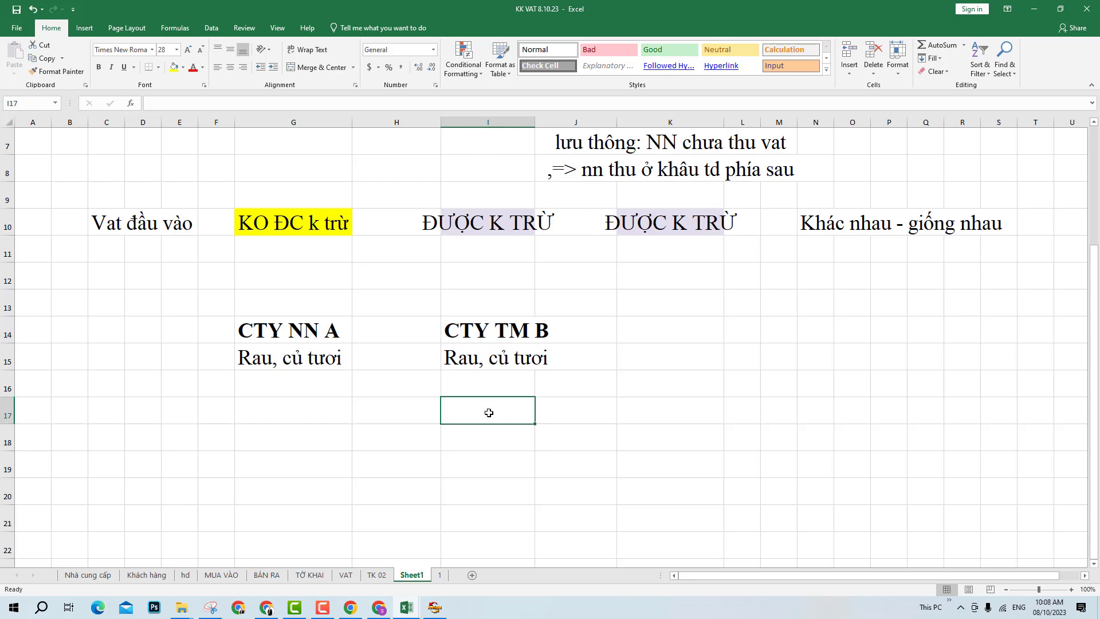
# - Fill cell H15 between the two companies with yellow and enter "???" in it
pyautogui.click(400, 359)
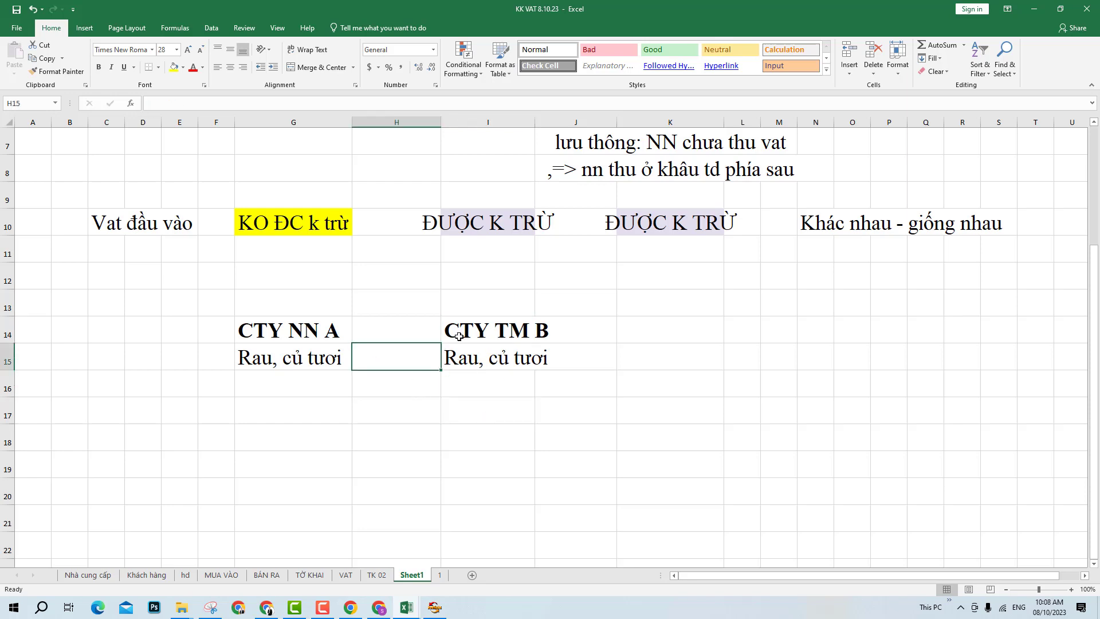
pyautogui.click(174, 68)
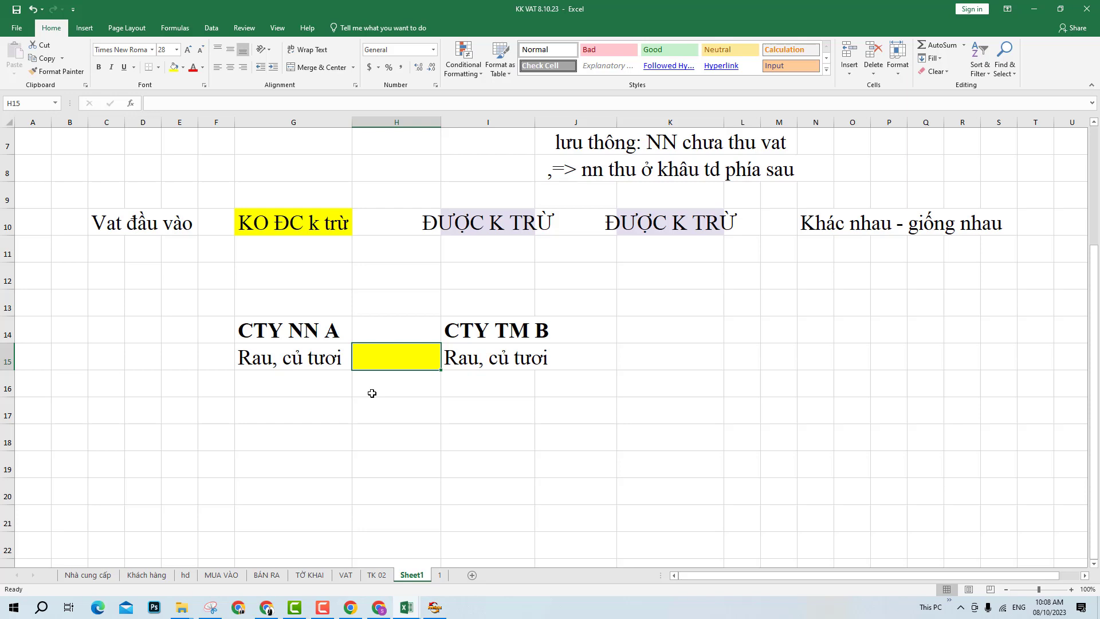
pyautogui.write('???')
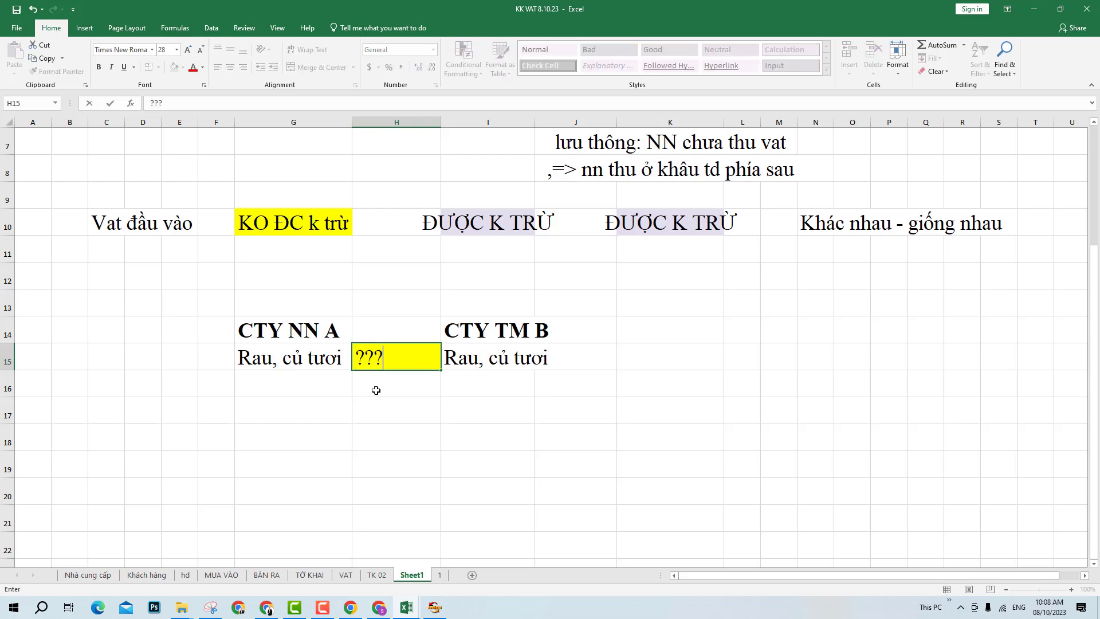
pyautogui.press('Up')
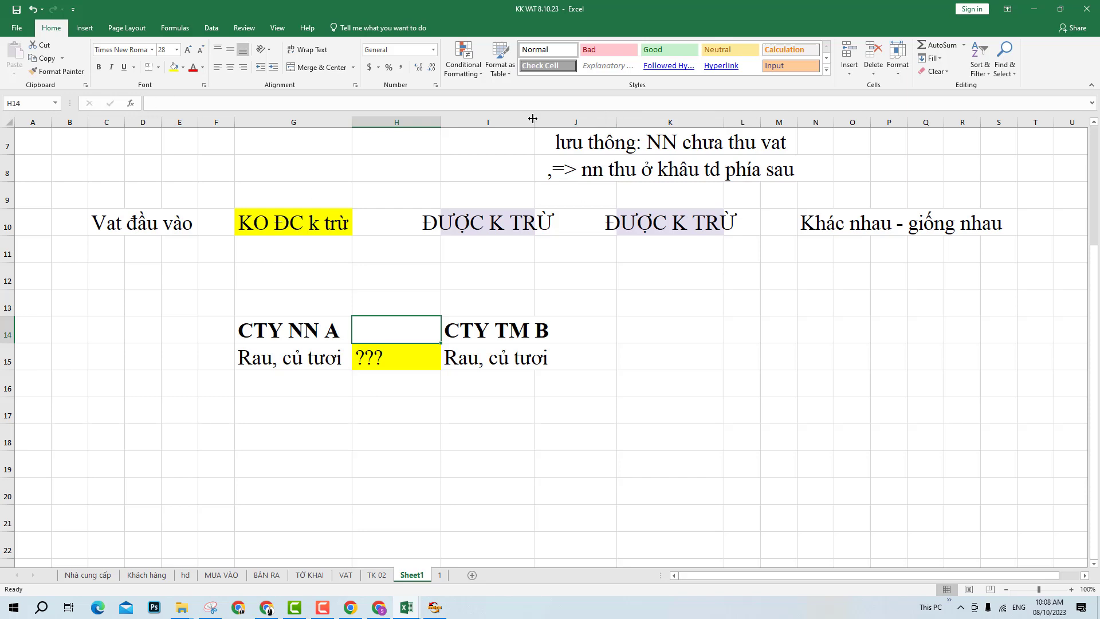
# - Widen columns I and H slightly to give the company example more room
pyautogui.moveTo(535, 119); pyautogui.dragTo(556, 117)
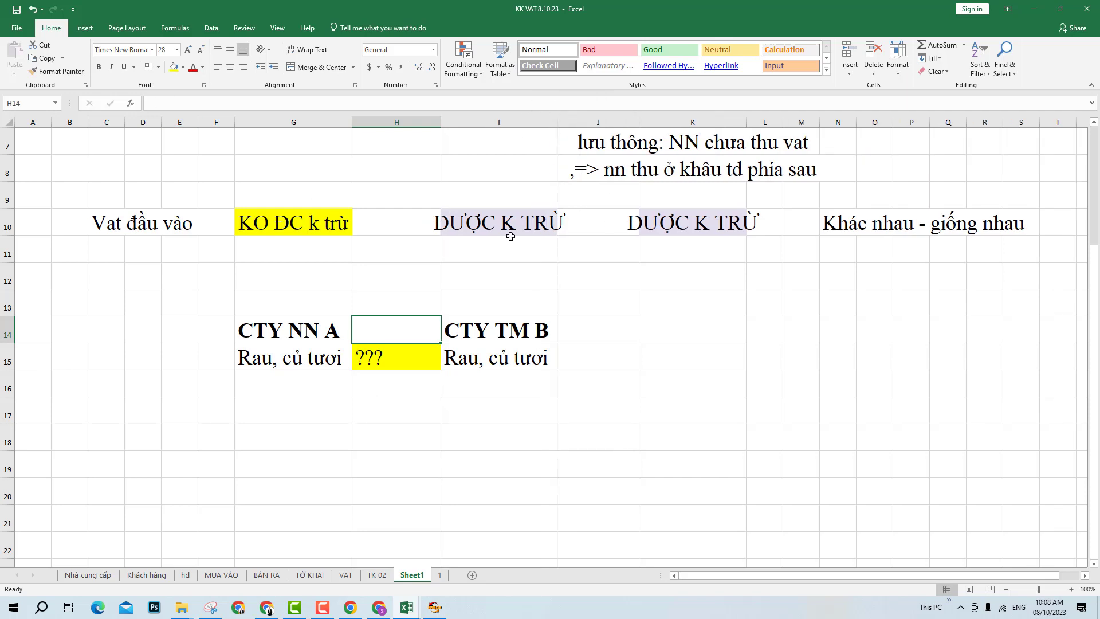
pyautogui.click(412, 361)
pyautogui.moveTo(440, 122); pyautogui.dragTo(456, 122)
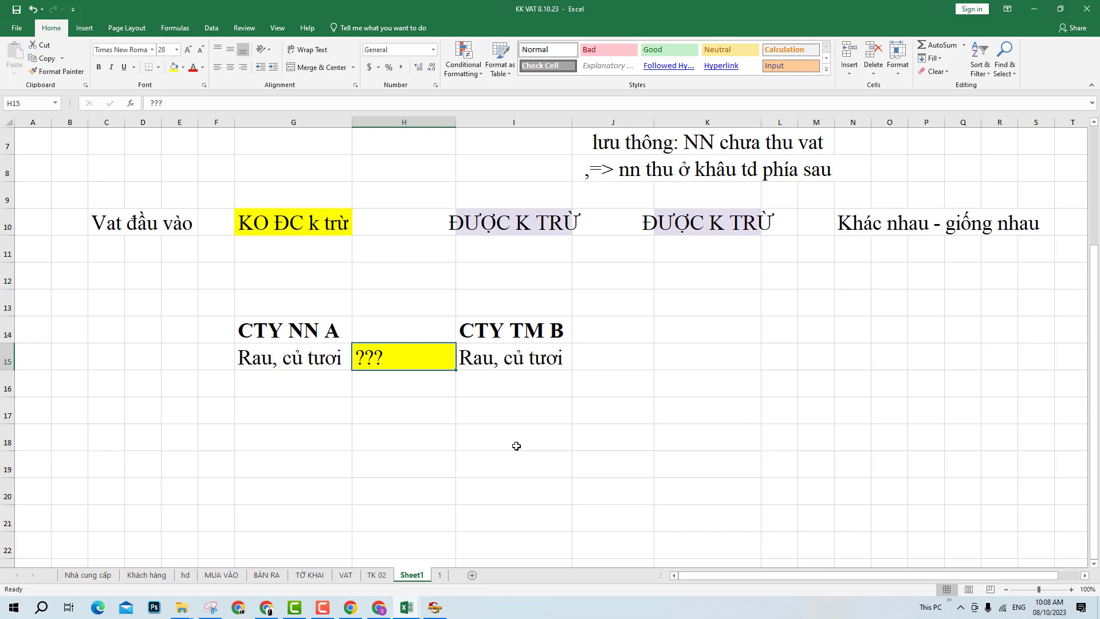
# - Replace the content of the yellow cell H15 with "KCT" and centre it horizontally
pyautogui.write('KCT')
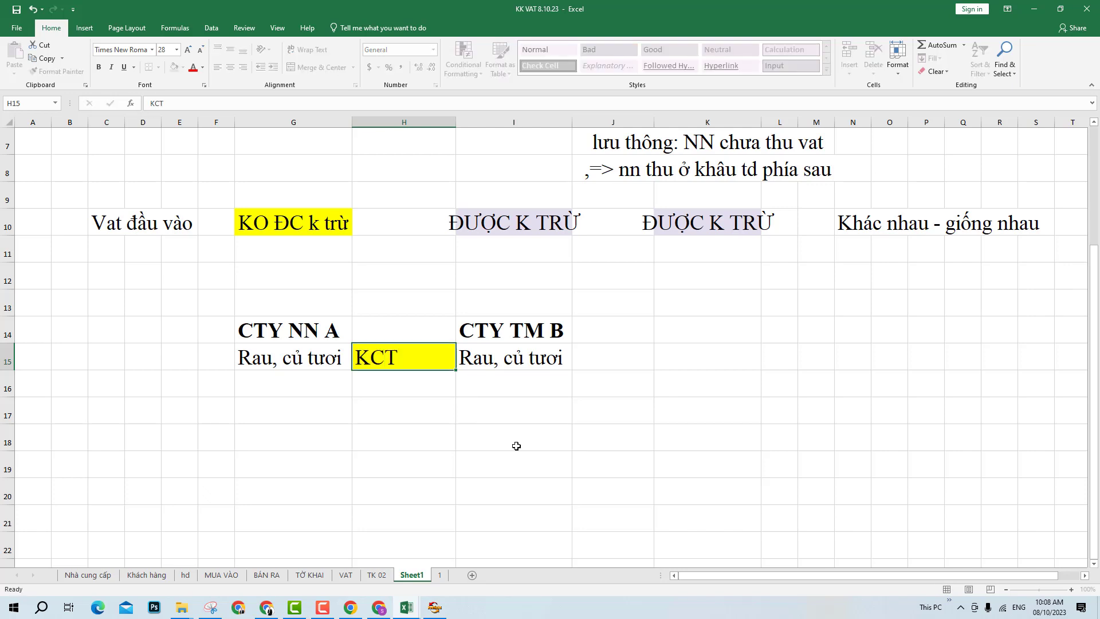
pyautogui.press('Return')
pyautogui.click(441, 358)
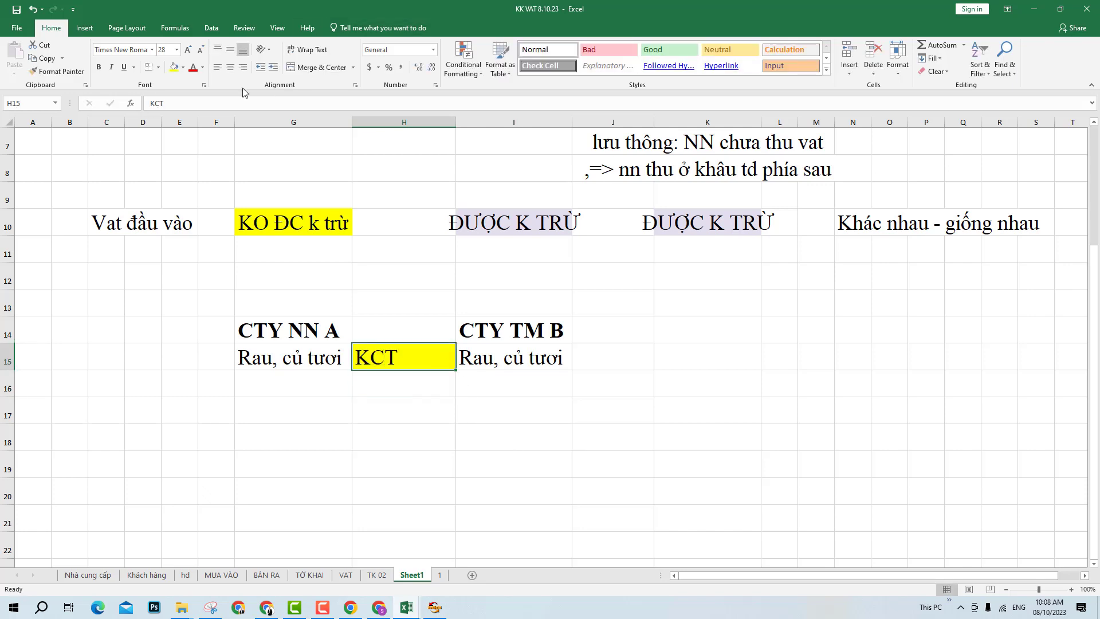
pyautogui.click(230, 67)
pyautogui.click(354, 375)
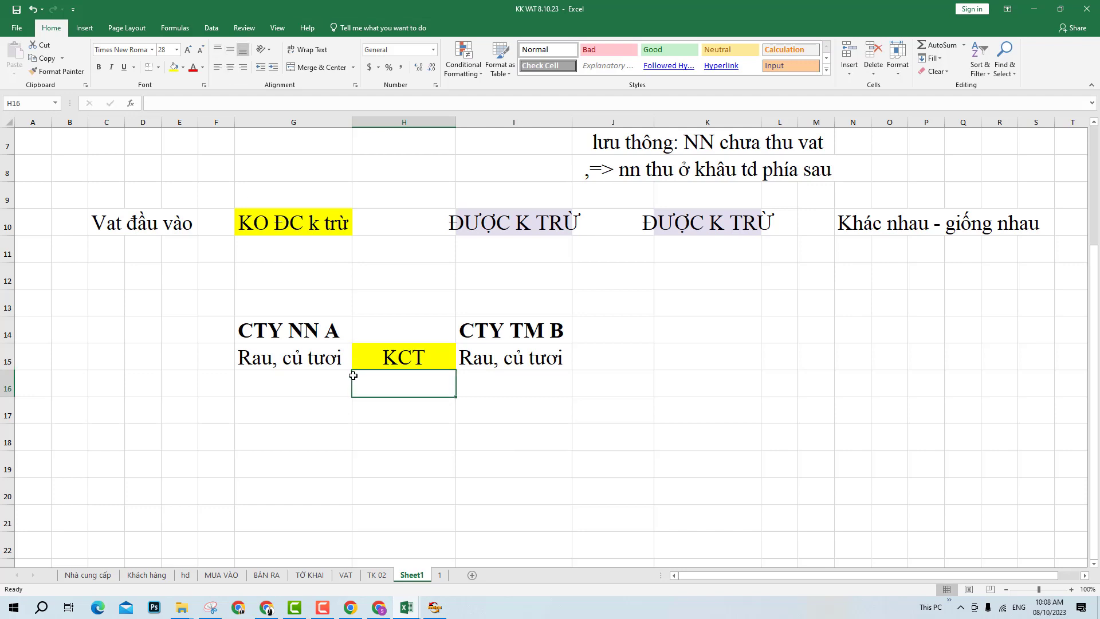
# - Enter "TT 219" in bold in cell G16 below the goods description
pyautogui.click(269, 394)
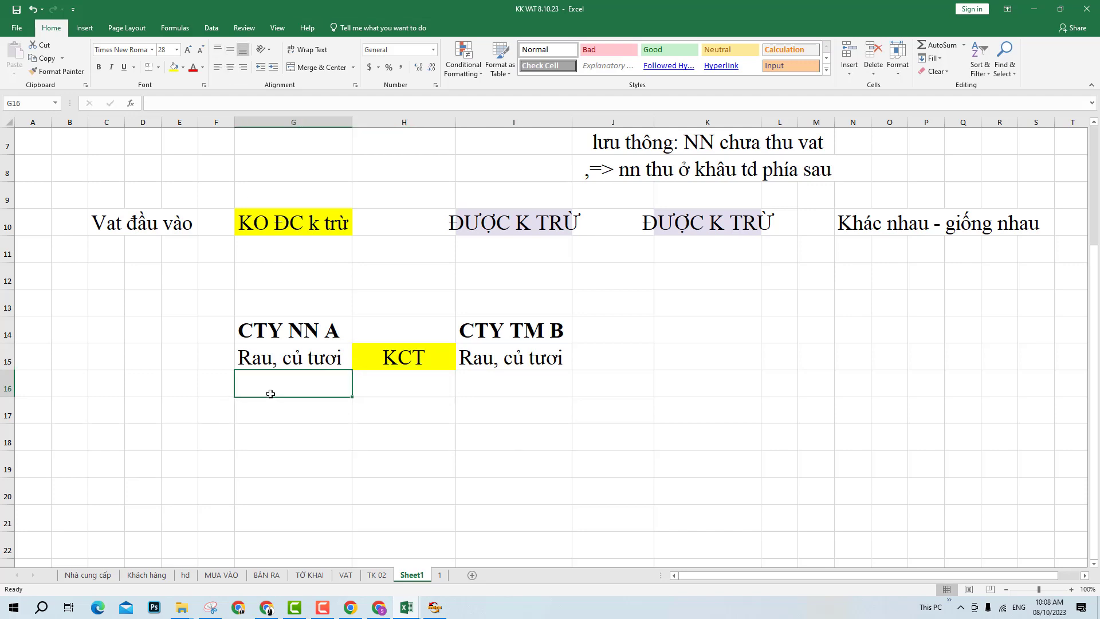
pyautogui.write('TT 219')
pyautogui.press('Return')
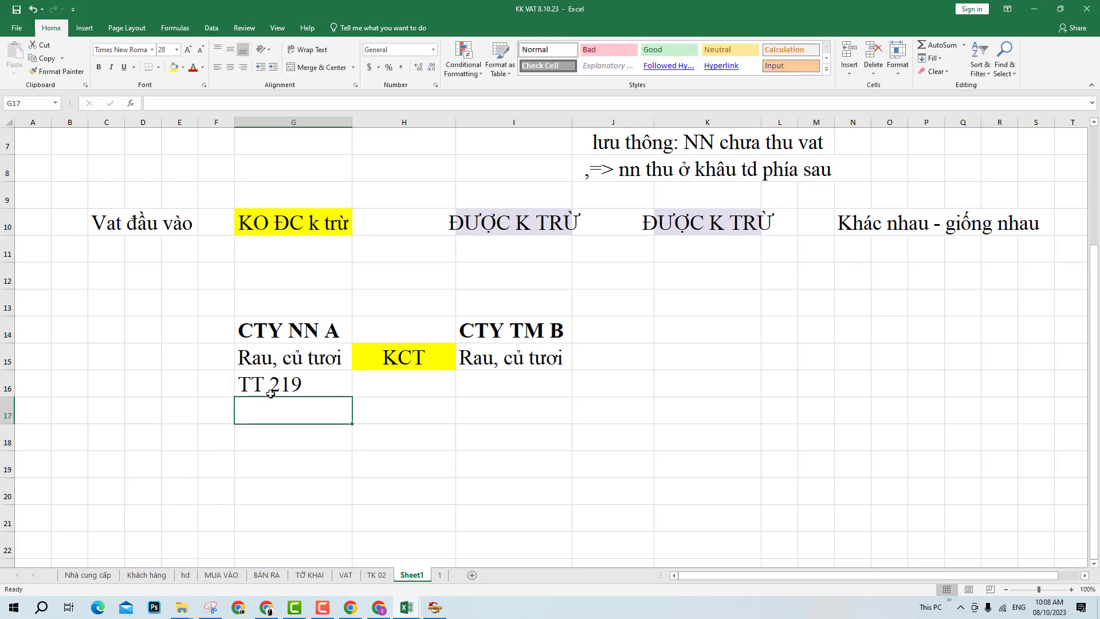
pyautogui.click(270, 394)
pyautogui.hotkey('ctrl', 'b')
pyautogui.press('Down')
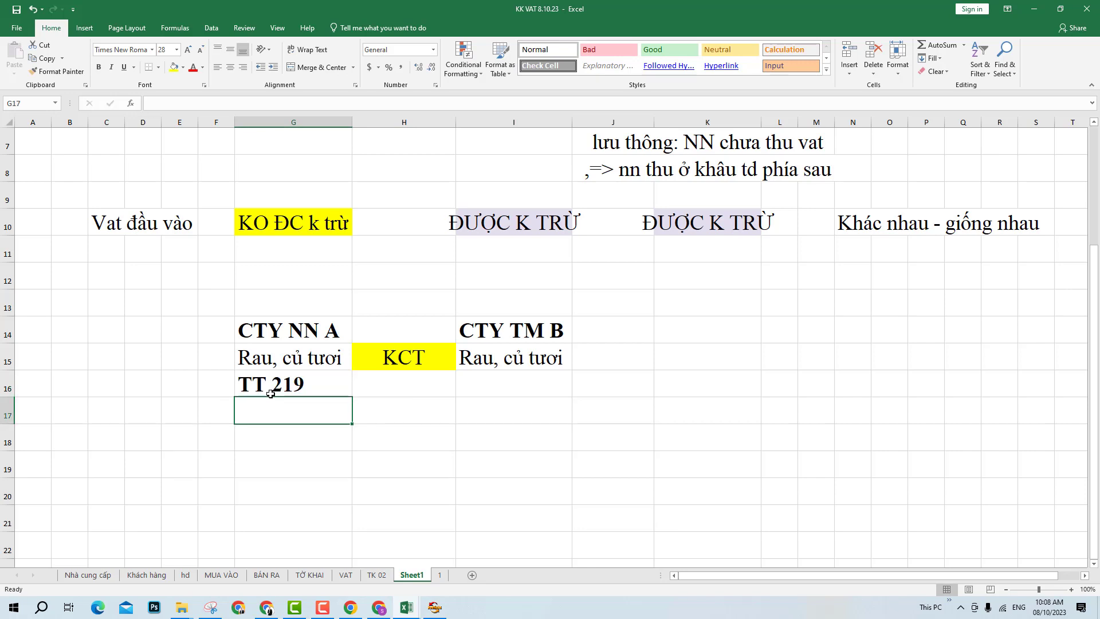
# - Enter the note "A: trực tiếp bán ra - tm" in cell G17 under TT 219
pyautogui.write('A: ')
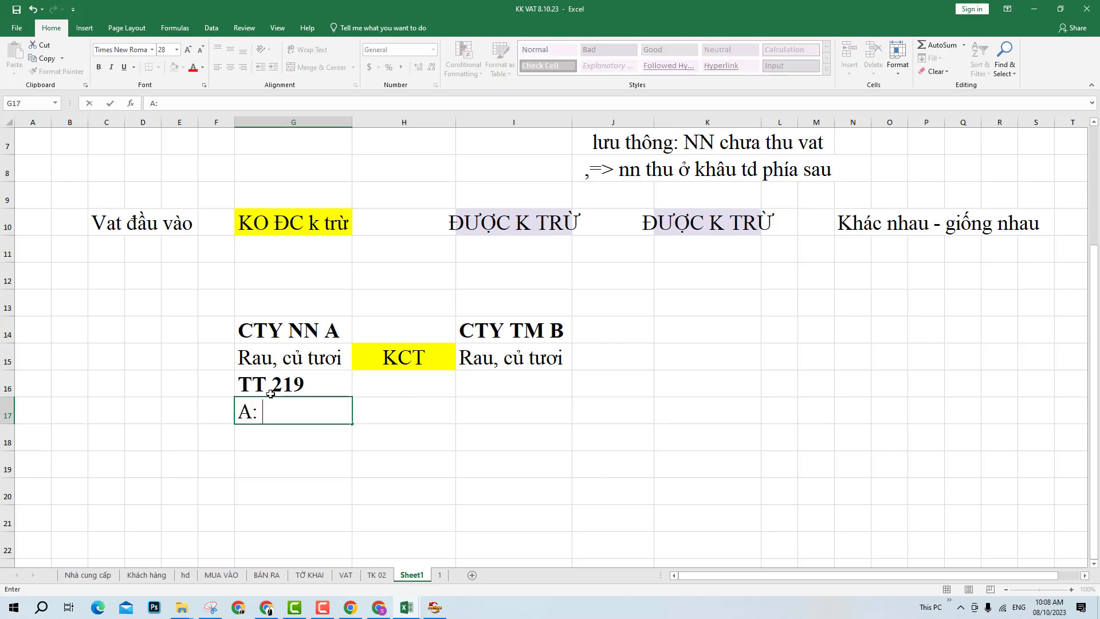
pyautogui.write('trực tipe')
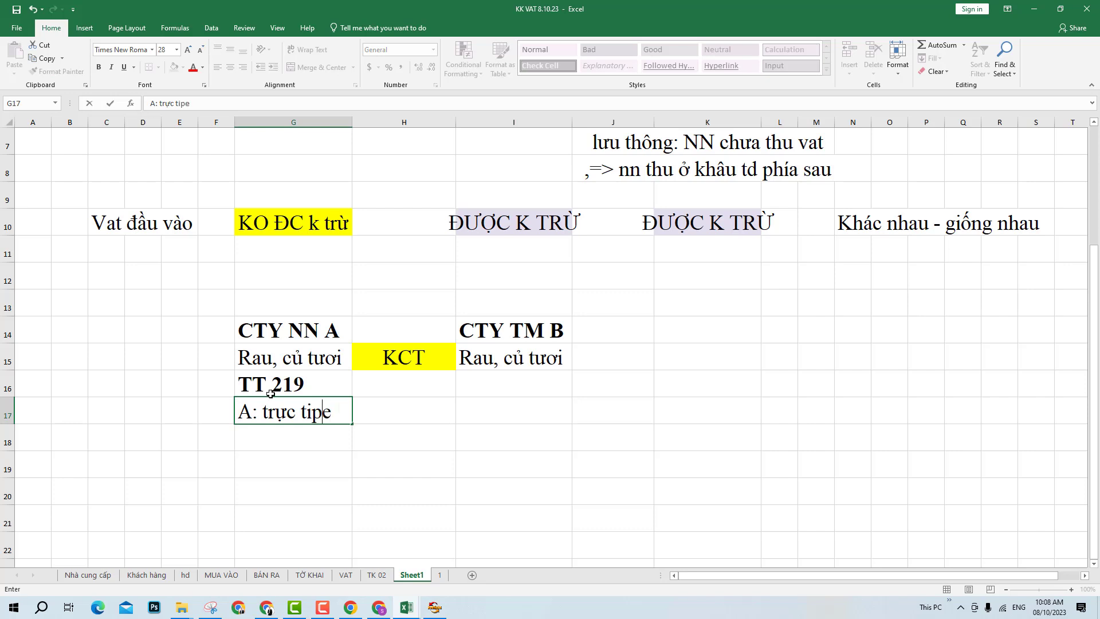
pyautogui.write('s')
pyautogui.press('BackSpace')
pyautogui.write('ếp bán ra')
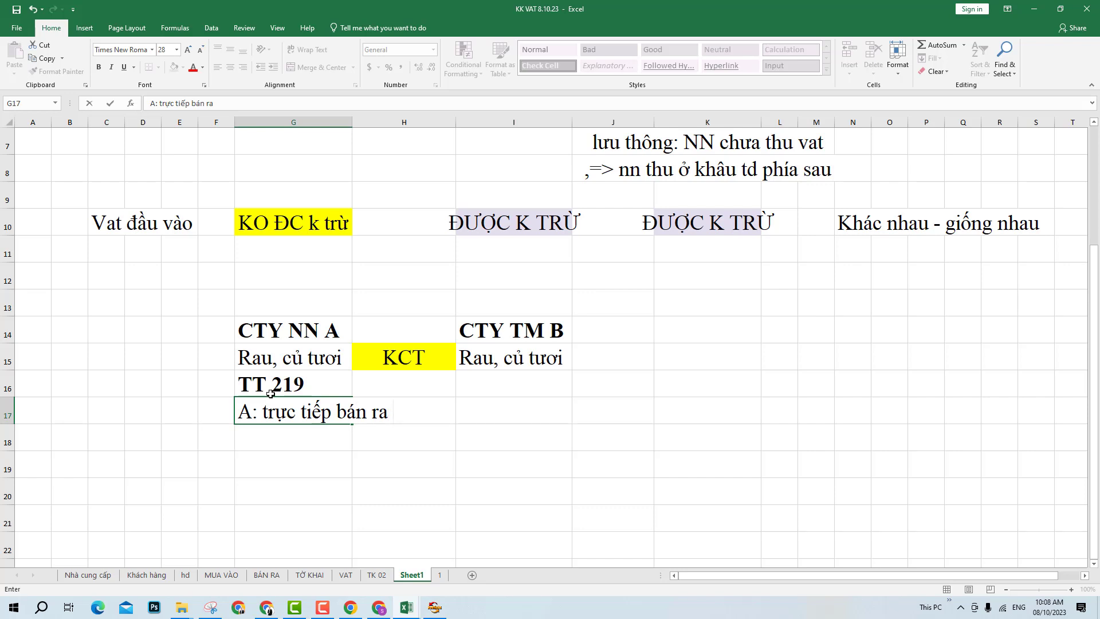
pyautogui.write(' - tm')
pyautogui.press('Return')
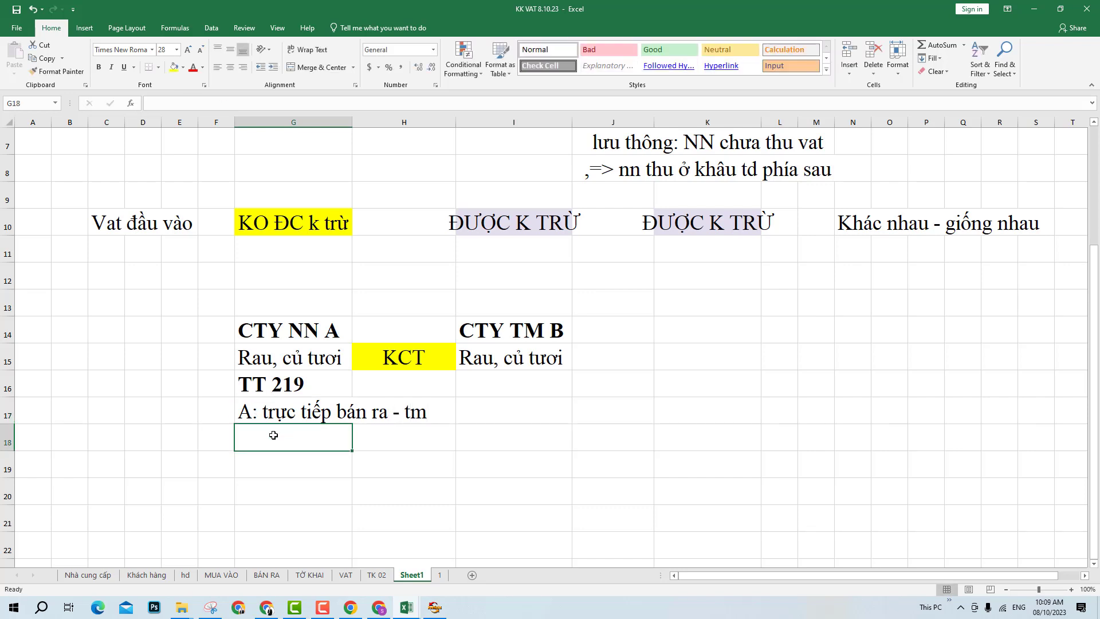
# - Enter the note "hàng NN chưa qua chế biến" in cell G18
pyautogui.write('hàng chưa')
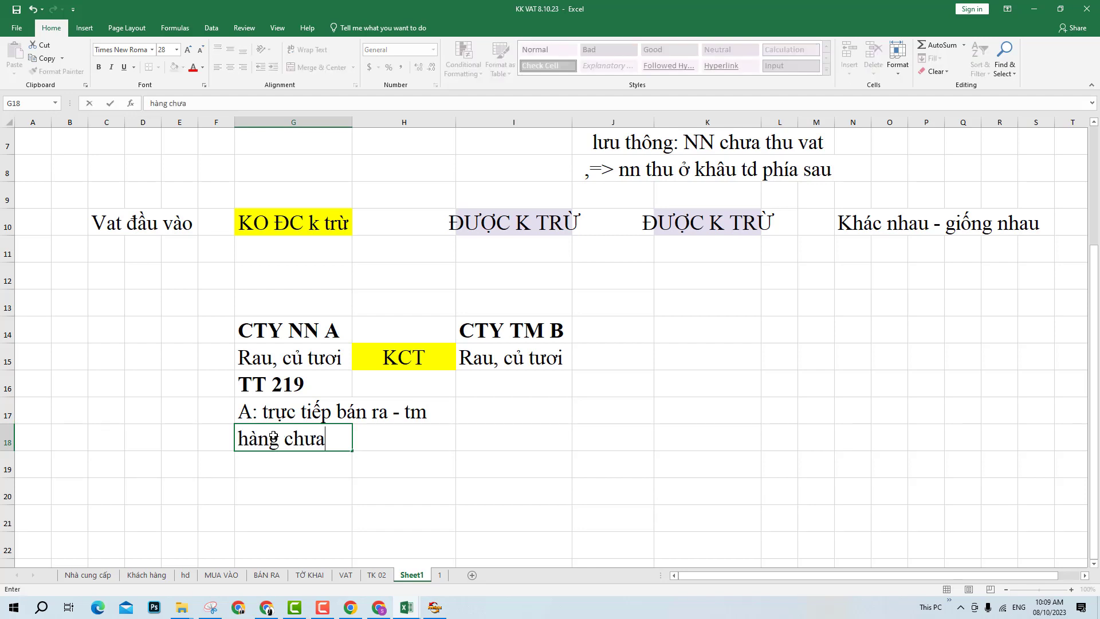
pyautogui.write(' qua')
pyautogui.press('BackSpace')
pyautogui.press('BackSpace')
pyautogui.press('BackSpace')
pyautogui.press('BackSpace')
pyautogui.press('BackSpace')
pyautogui.press('BackSpace')
pyautogui.press('BackSpace')
pyautogui.press('BackSpace')
pyautogui.write('NN')
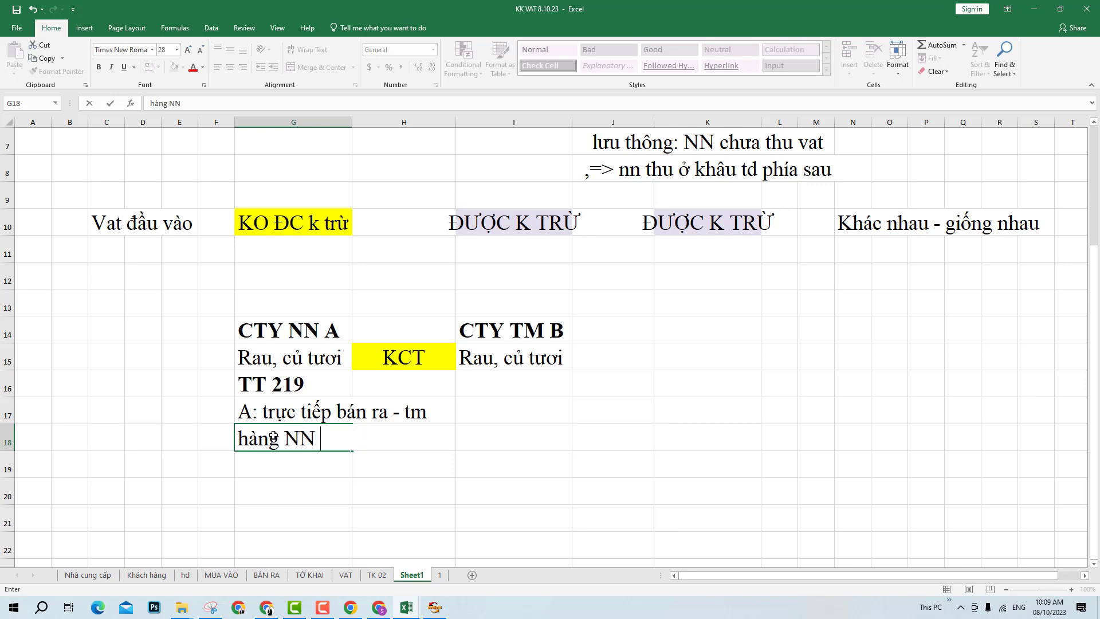
pyautogui.write(' chưaqua ')
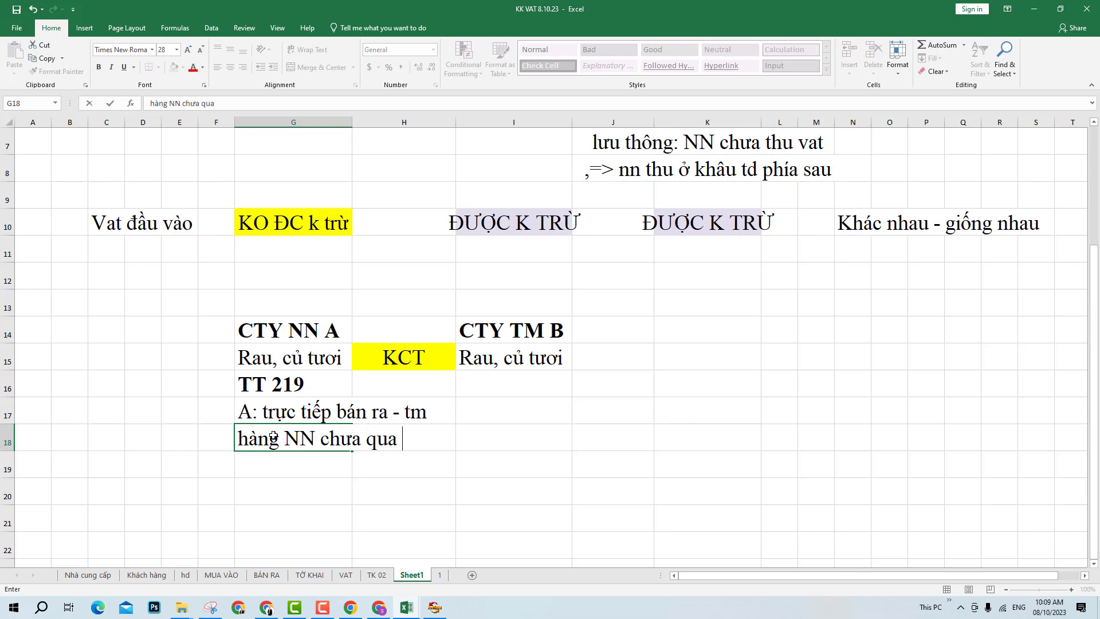
pyautogui.write('chês biến')
pyautogui.hotkey('ctrl', 'Return')
pyautogui.press('Return')
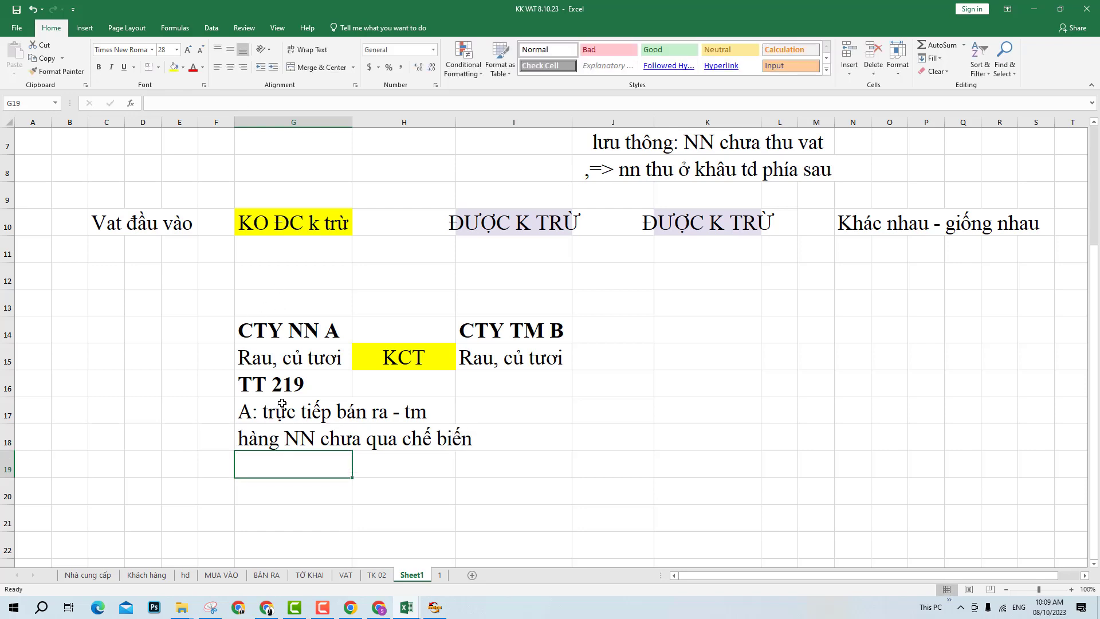
# - Make the KCT entry in cell H15 bold
pyautogui.click(402, 356)
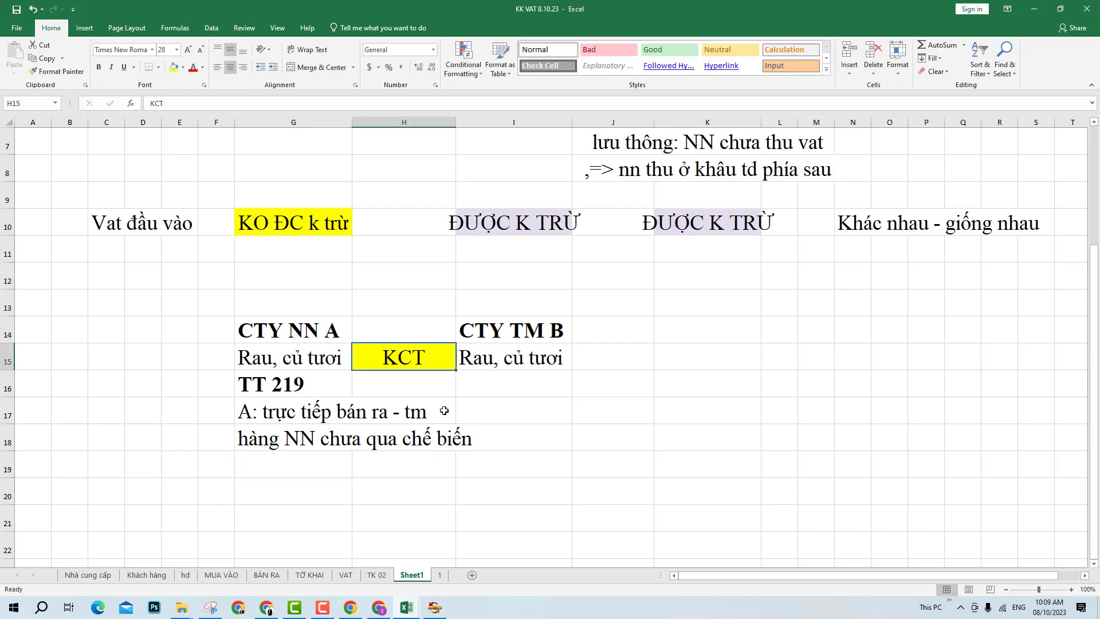
pyautogui.hotkey('ctrl', 'b')
pyautogui.click(533, 408)
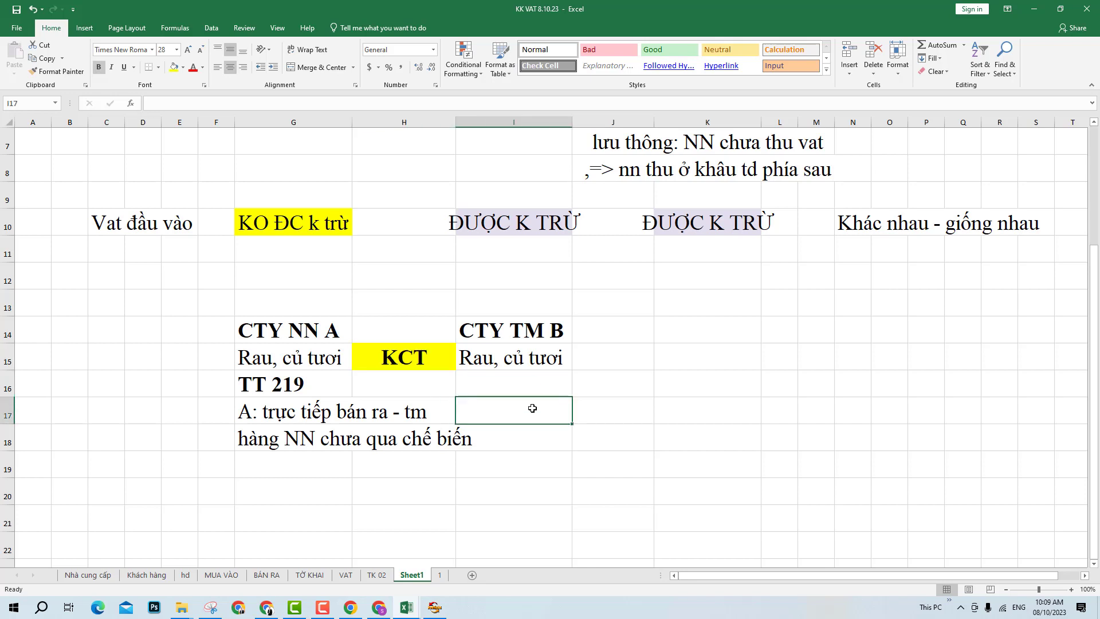
pyautogui.click(613, 412)
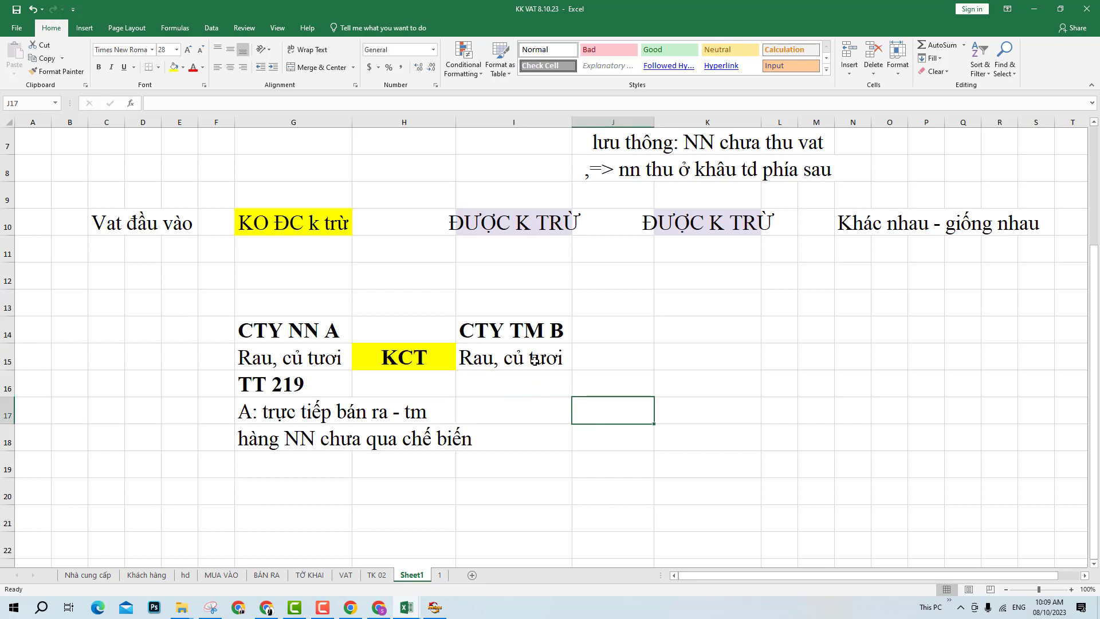
# - Copy the CTY TM B heading to cell K14 and change it to "CTY TM C"
pyautogui.click(535, 328)
pyautogui.hotkey('ctrl', 'c')
pyautogui.press('Right')
pyautogui.press('Right')
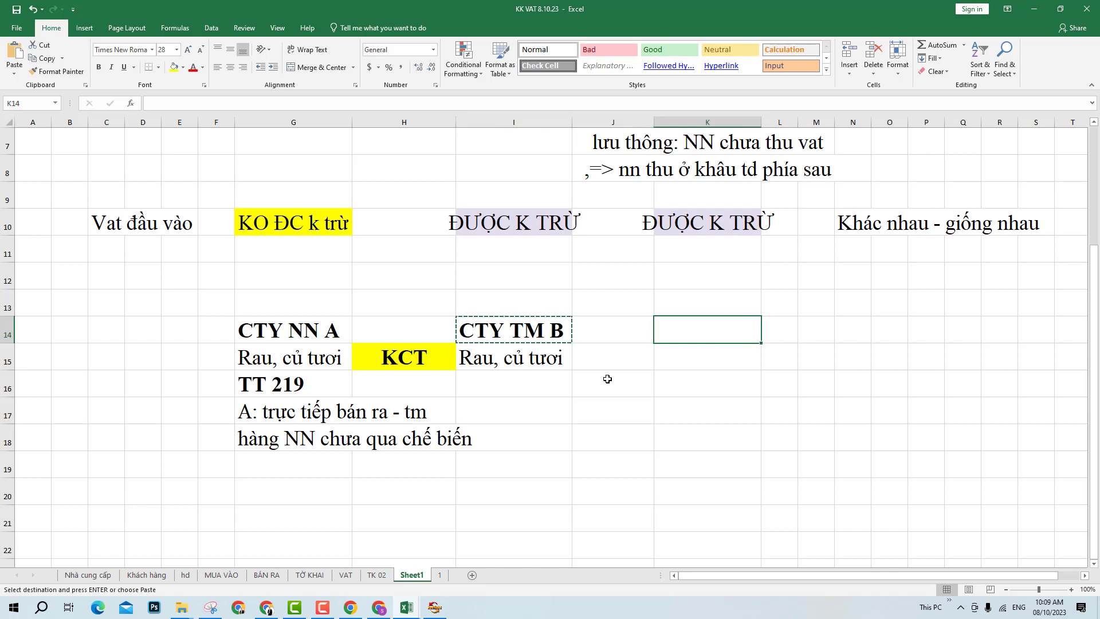
pyautogui.hotkey('ctrl', 'v')
pyautogui.press('F2')
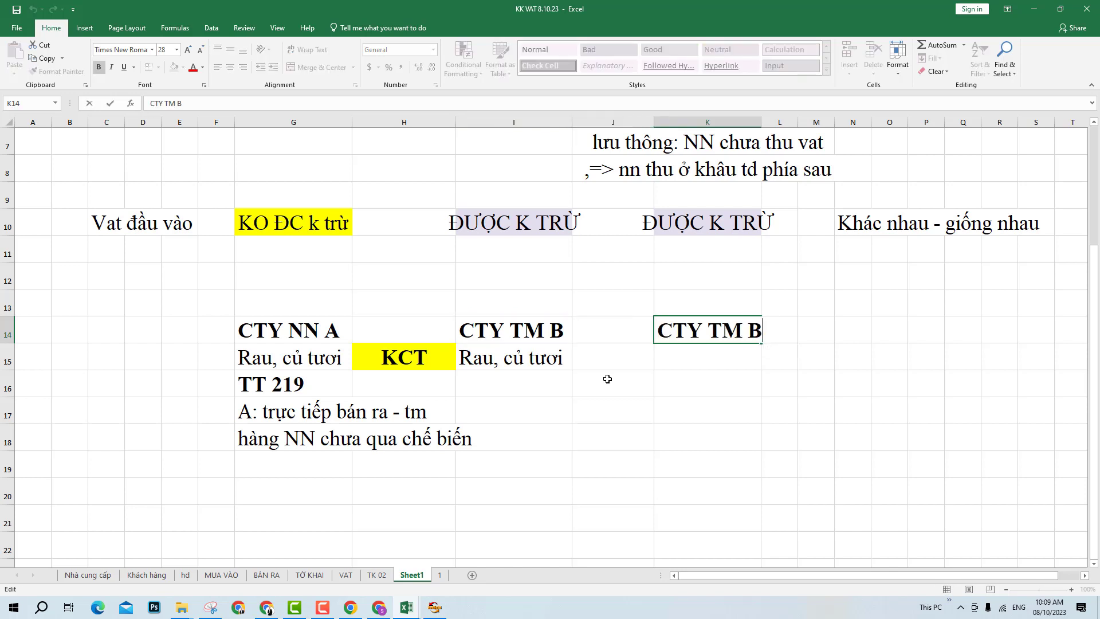
pyautogui.press('BackSpace')
pyautogui.write('c')
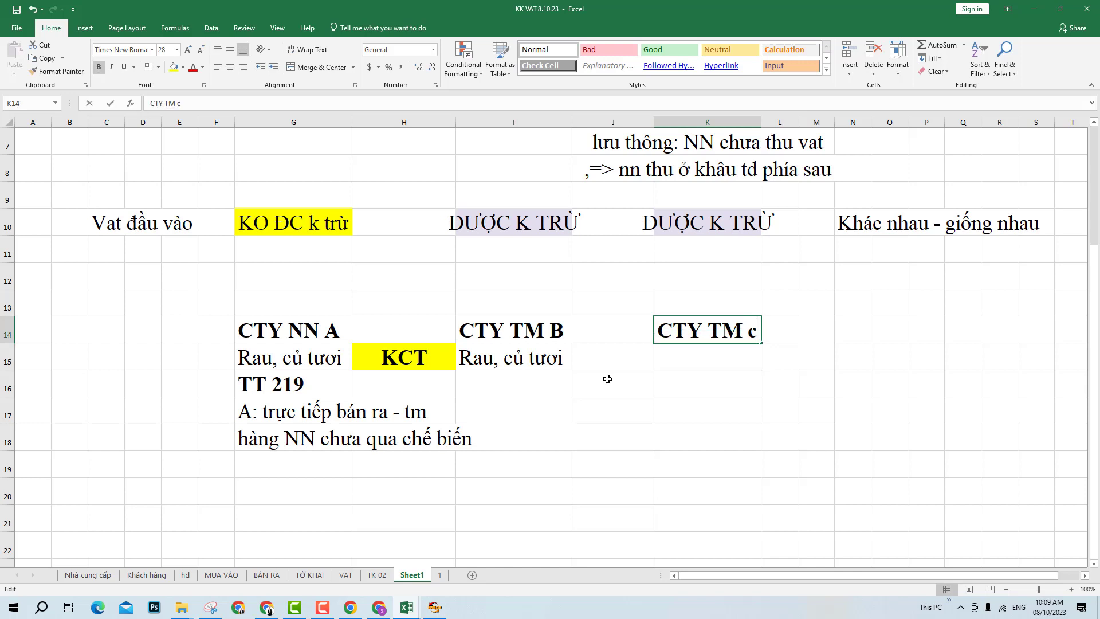
pyautogui.press('BackSpace')
pyautogui.write('C')
pyautogui.press('Return')
# - Link cell K15 under CTY TM C to the goods description in I15
pyautogui.write('+')
pyautogui.press('Left')
pyautogui.press('Left')
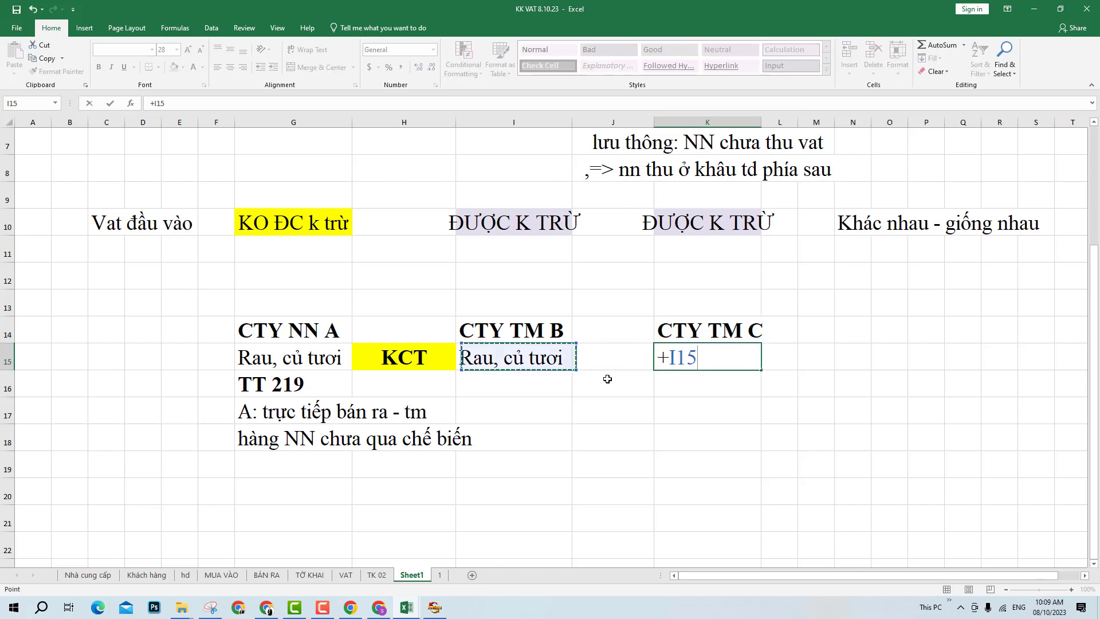
pyautogui.press('Return')
# - Fill cell J15 between CTY TM B and CTY TM C yellow and enter "????" in it
pyautogui.click(637, 359)
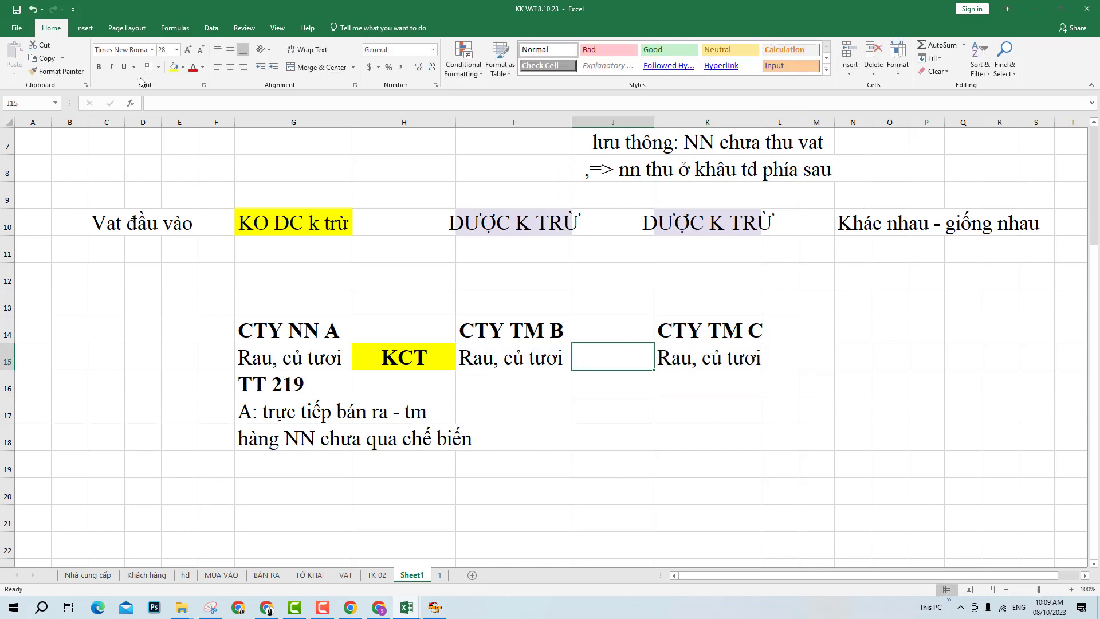
pyautogui.click(174, 67)
pyautogui.write('????')
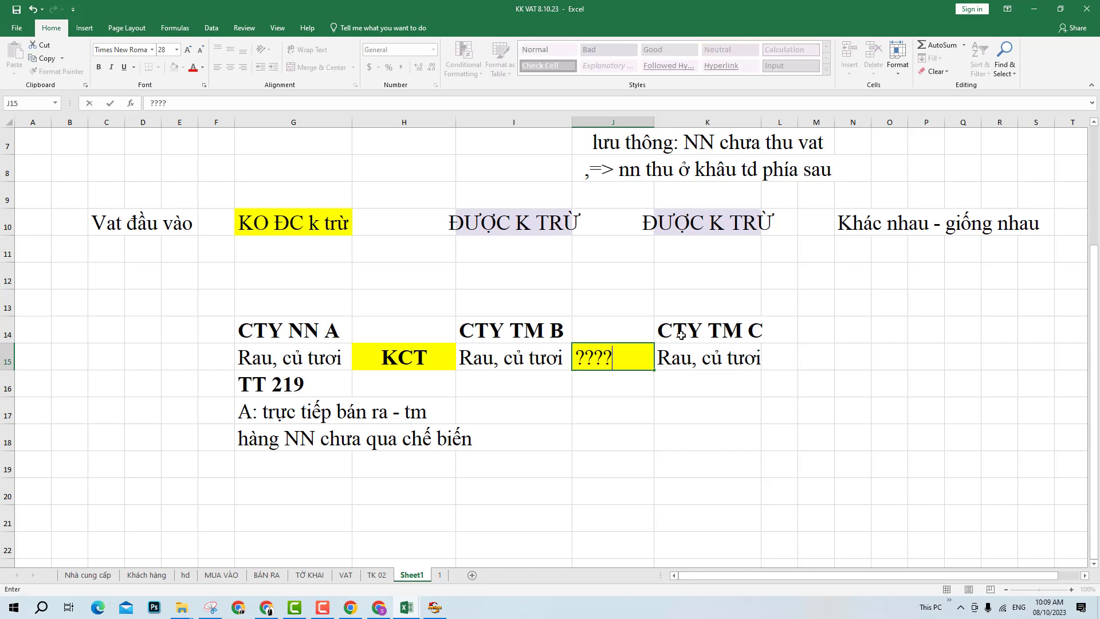
pyautogui.press('Return')
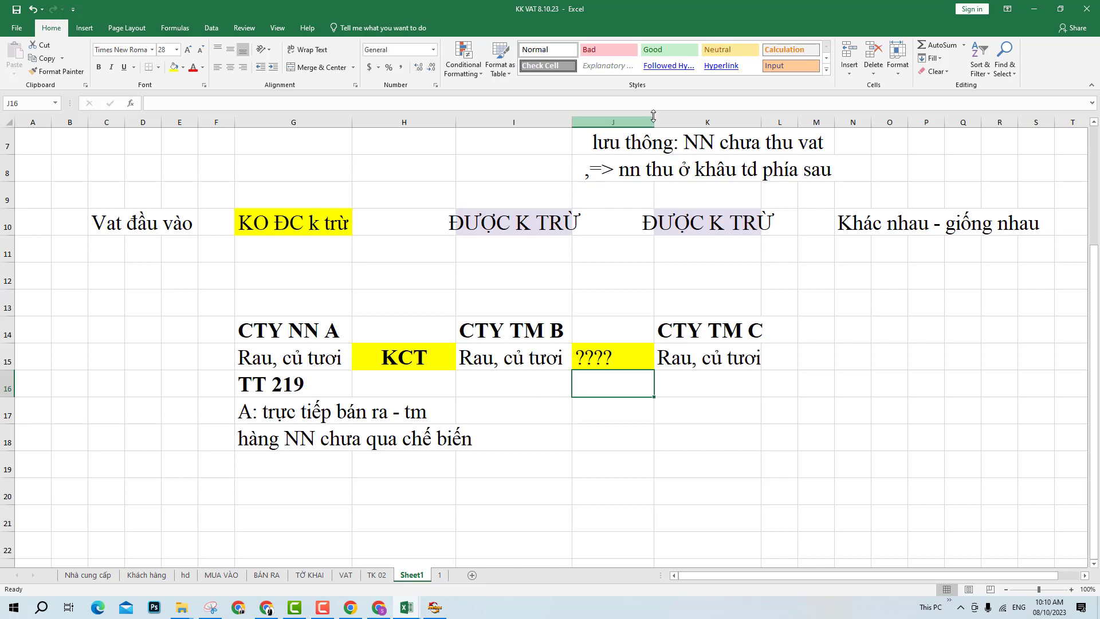
# - Widen column J and enter "TH1: nếu B và C đều KK VAT theo pp Khấu trừ => KKKNT" in cell J16
pyautogui.moveTo(653, 116); pyautogui.dragTo(748, 148)
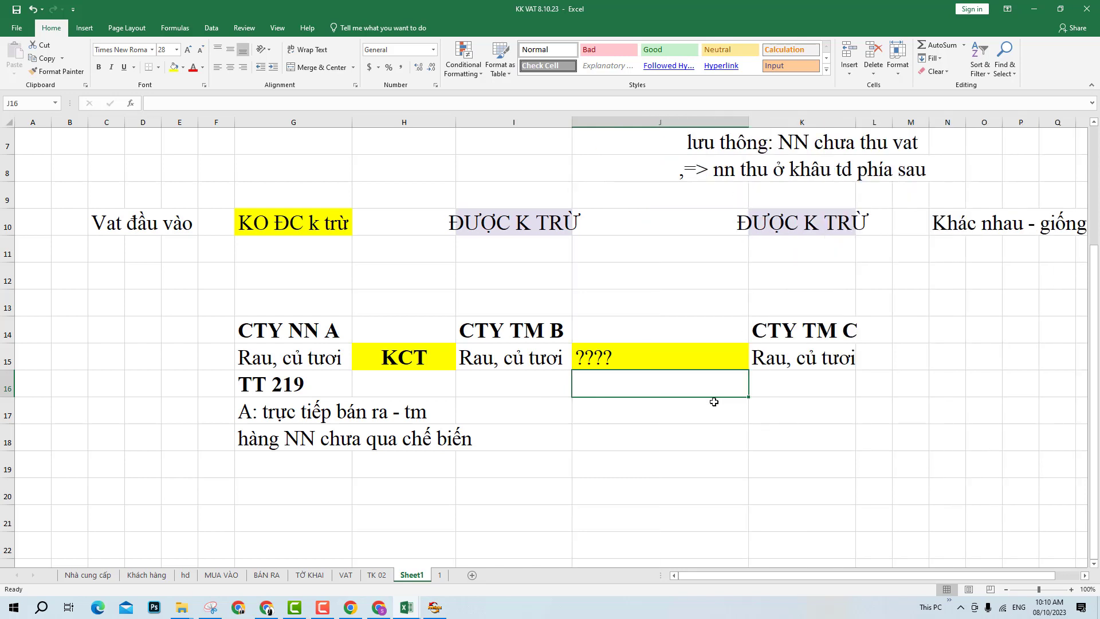
pyautogui.write('TH1')
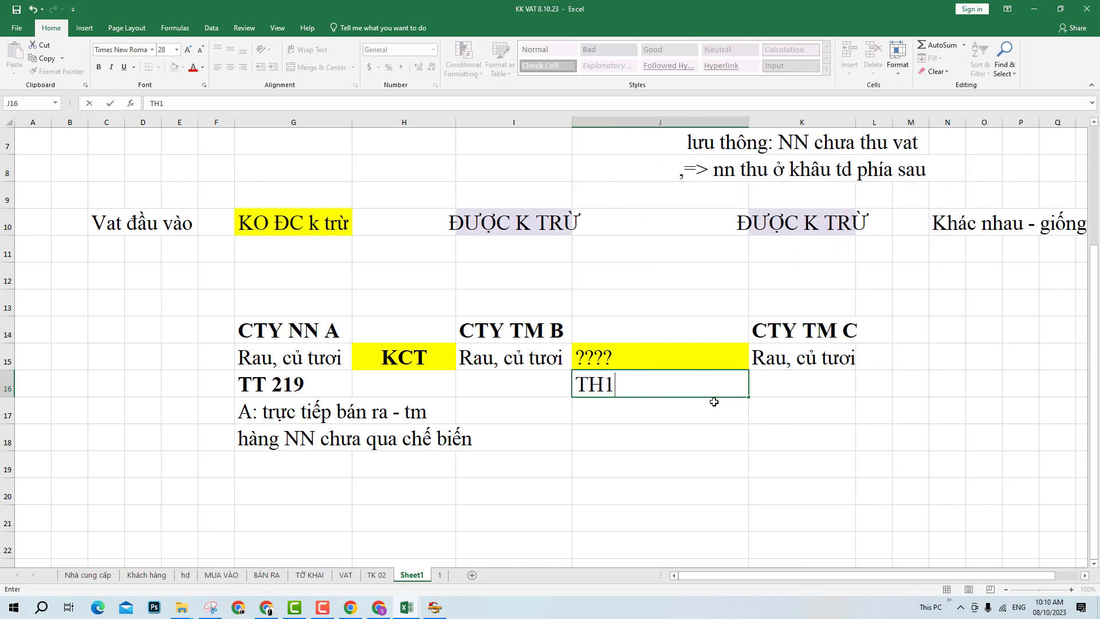
pyautogui.write(': nếu B và C')
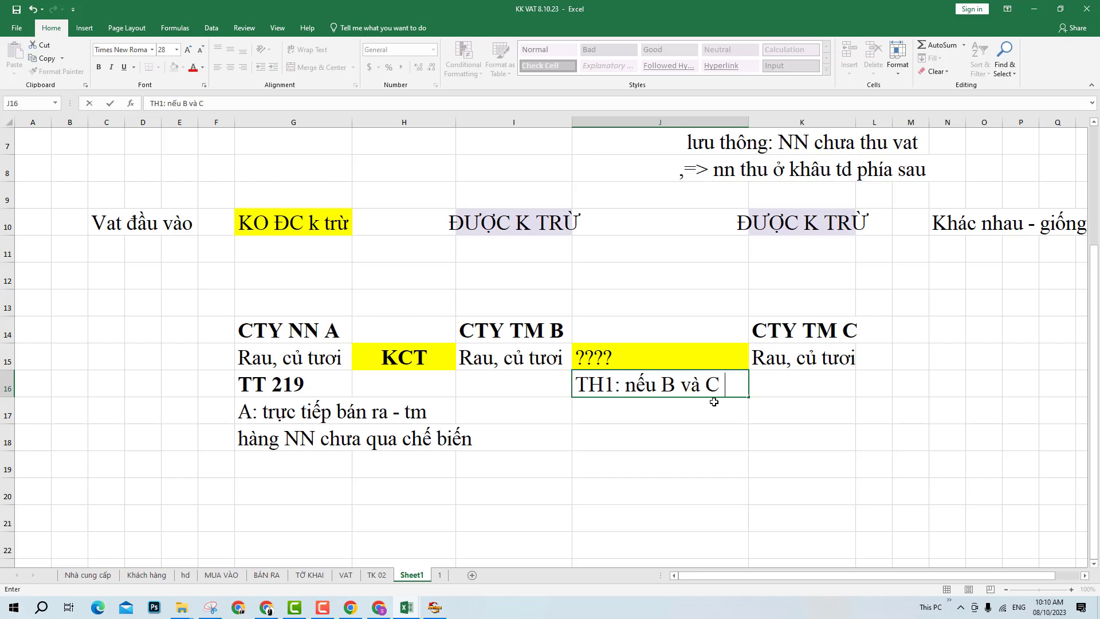
pyautogui.write(' đều KK VAT th')
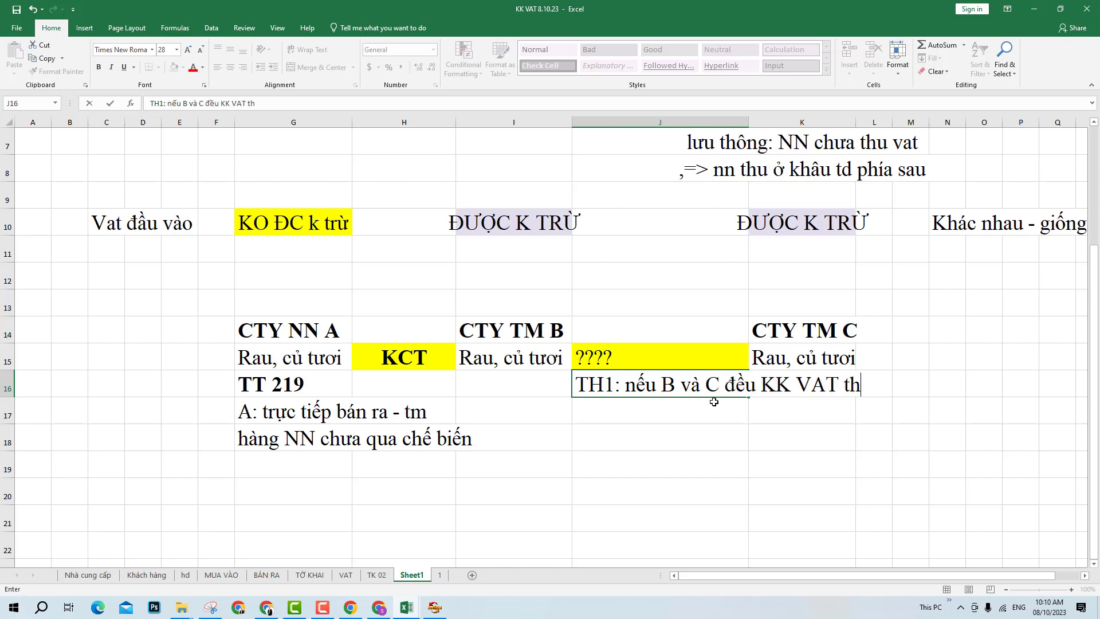
pyautogui.write('eo pp K')
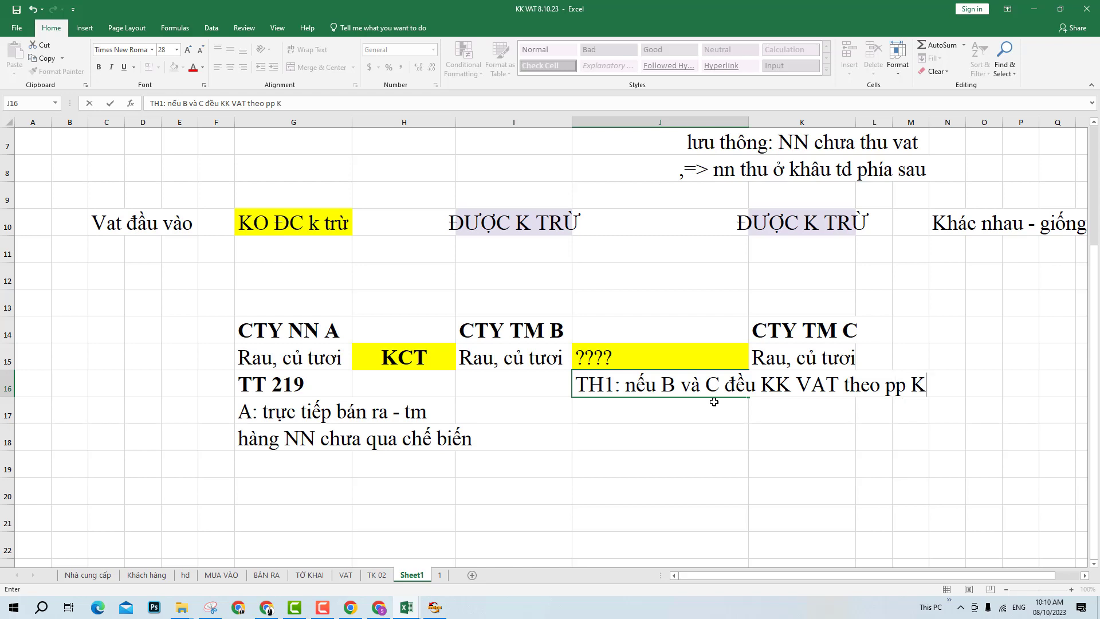
pyautogui.write('hâus trfw')
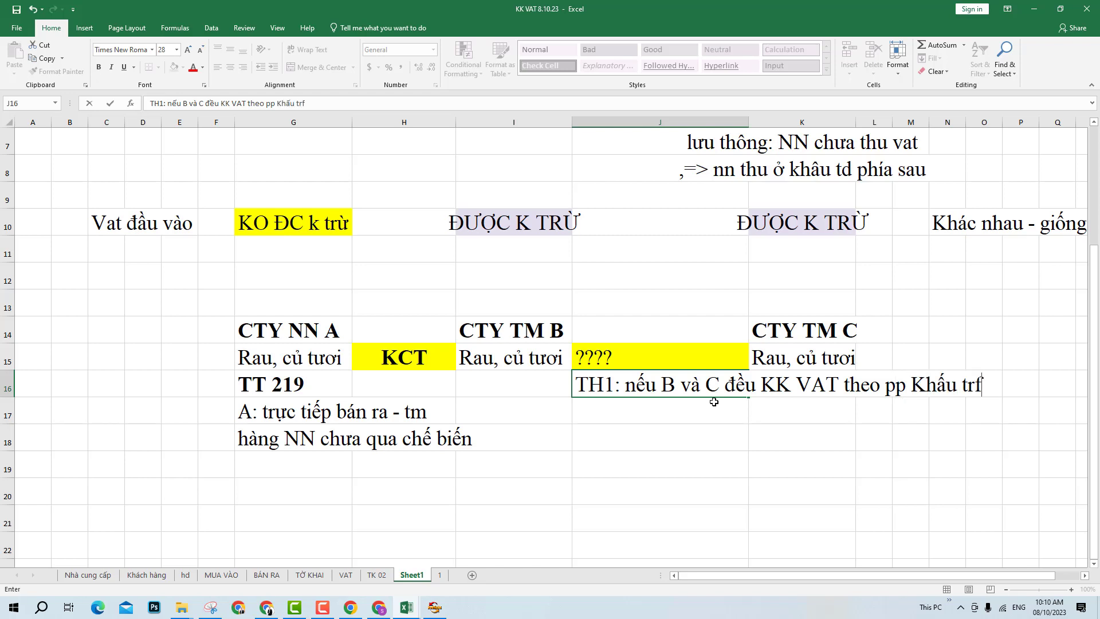
pyautogui.press('BackSpace')
pyautogui.press('BackSpace')
pyautogui.write('ư')
pyautogui.write(' => ')
pyautogui.write('KKKNT')
pyautogui.hotkey('ctrl', 'Return')
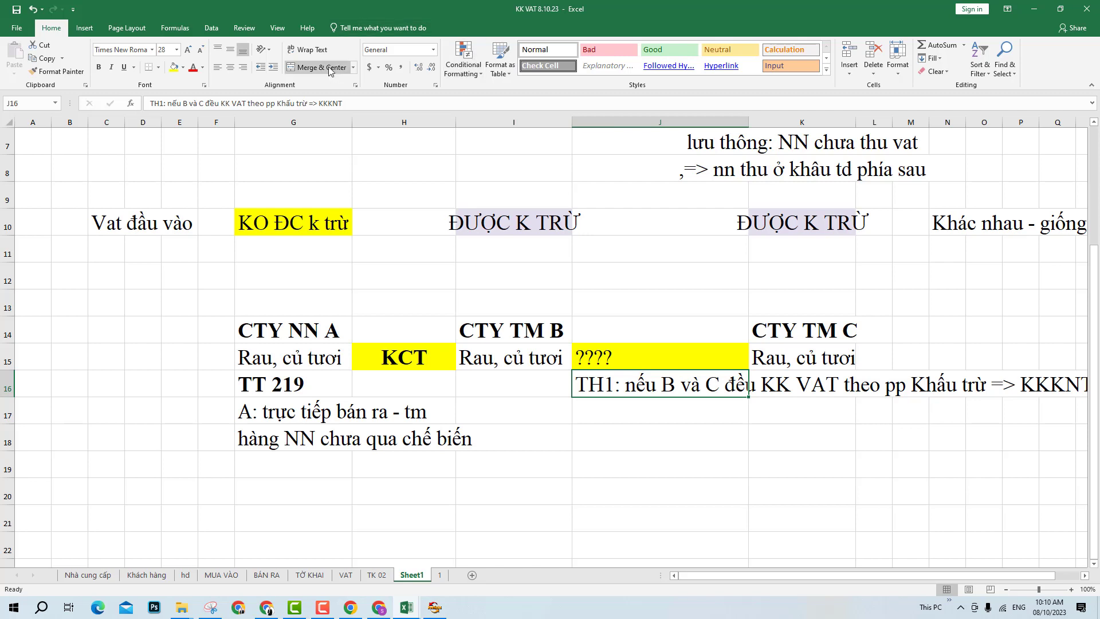
# - Wrap the text of the TH1 note and move it down one row to cell J17
pyautogui.click(308, 49)
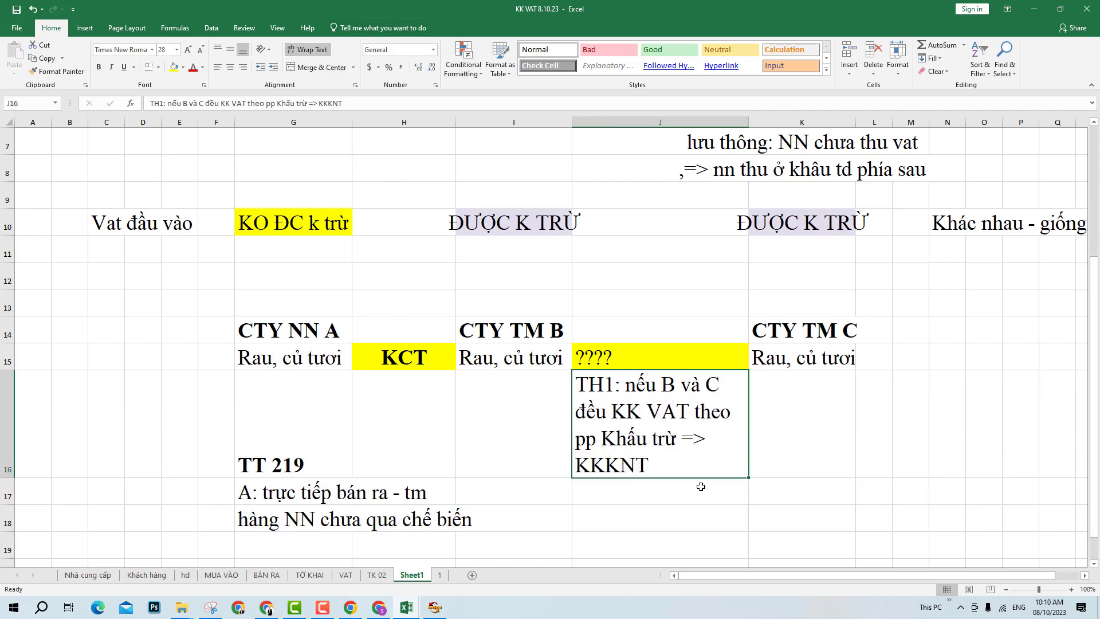
pyautogui.moveTo(701, 487); pyautogui.dragTo(701, 486)
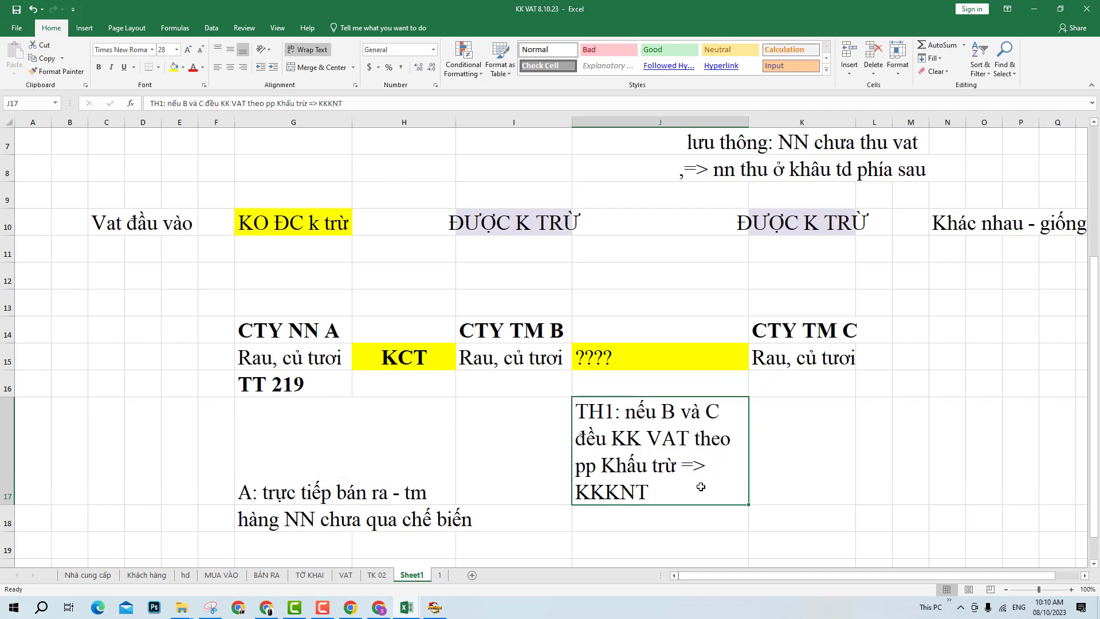
pyautogui.click(341, 485)
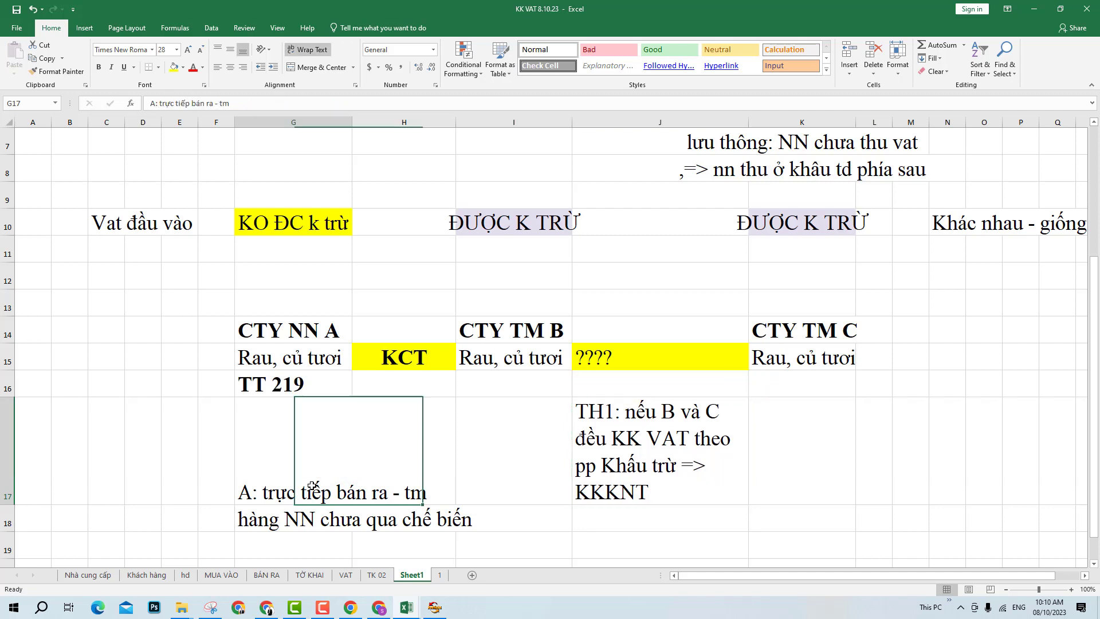
pyautogui.click(696, 473)
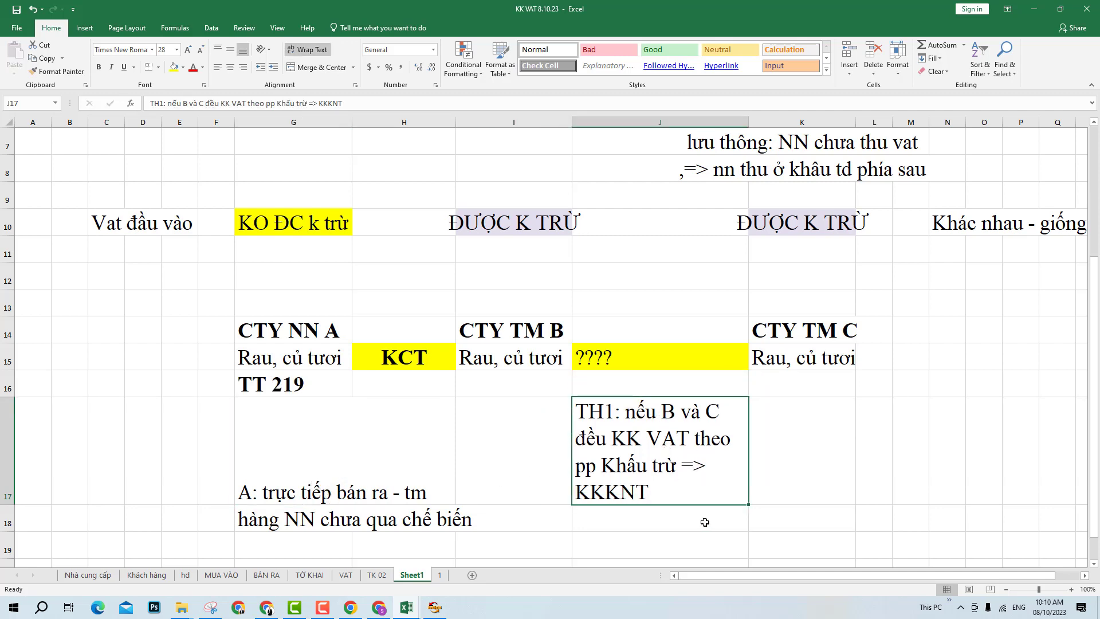
pyautogui.scroll(-1, 706, 520)
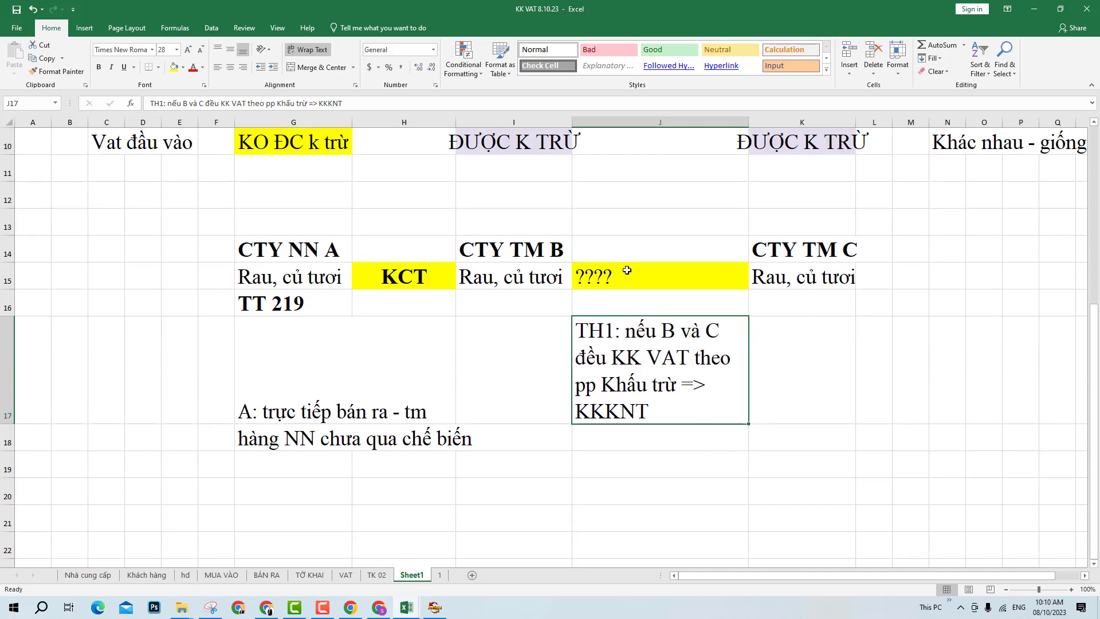
pyautogui.moveTo(627, 271); pyautogui.dragTo(644, 358)
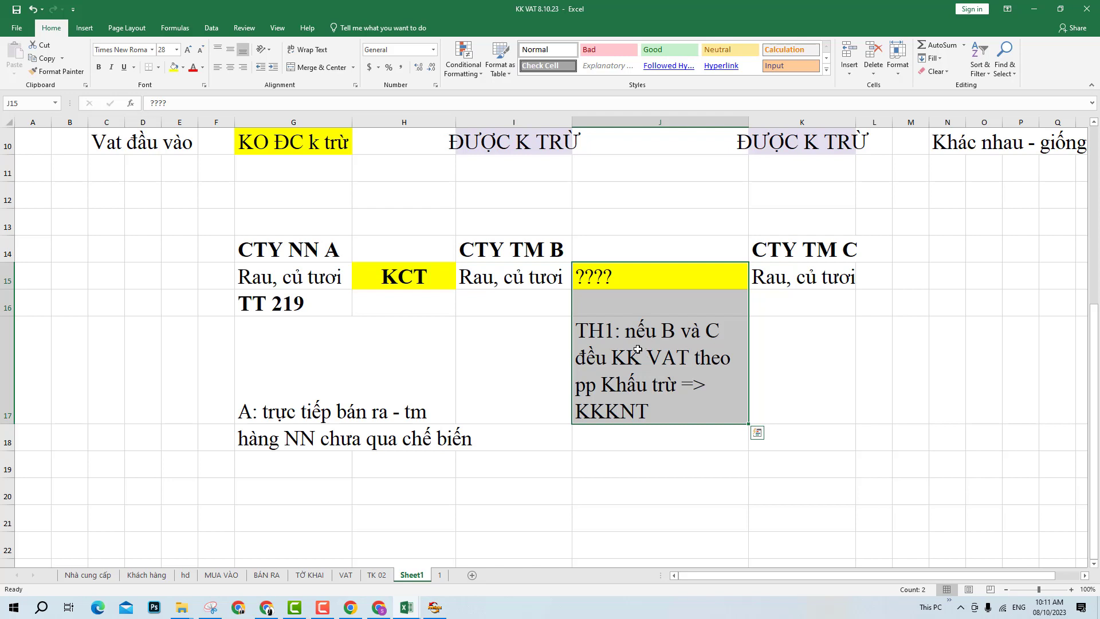
pyautogui.click(635, 331)
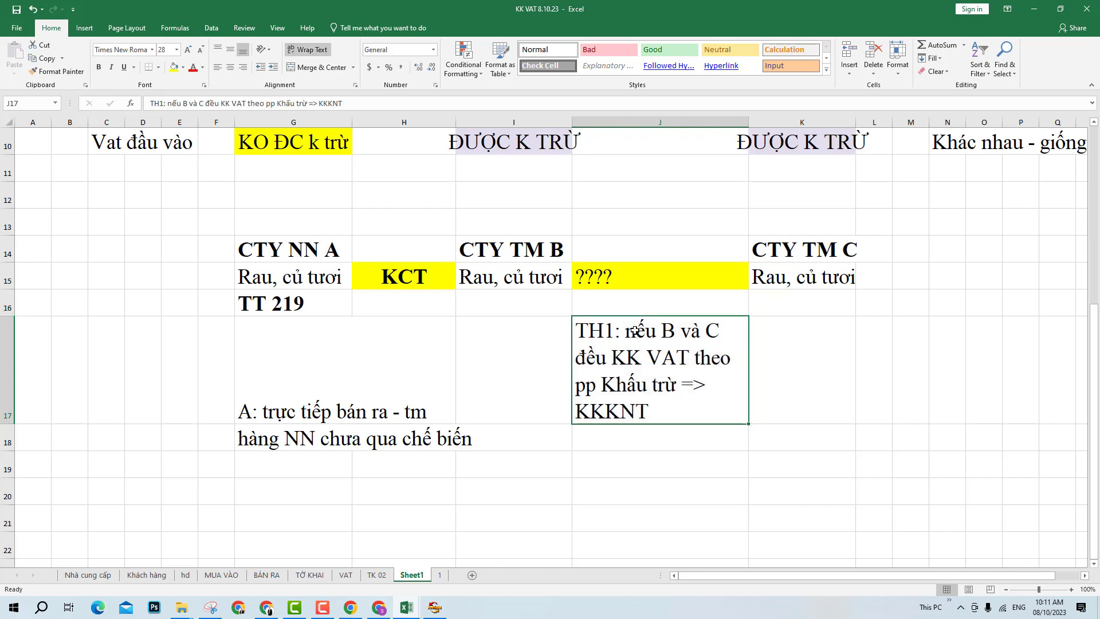
pyautogui.click(802, 257)
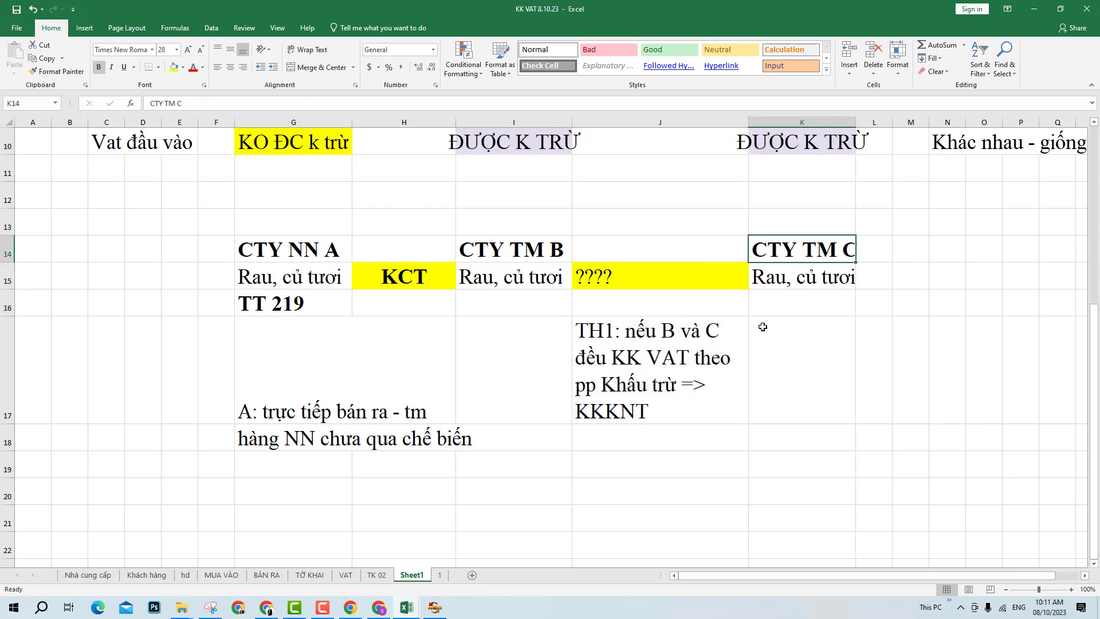
pyautogui.click(690, 459)
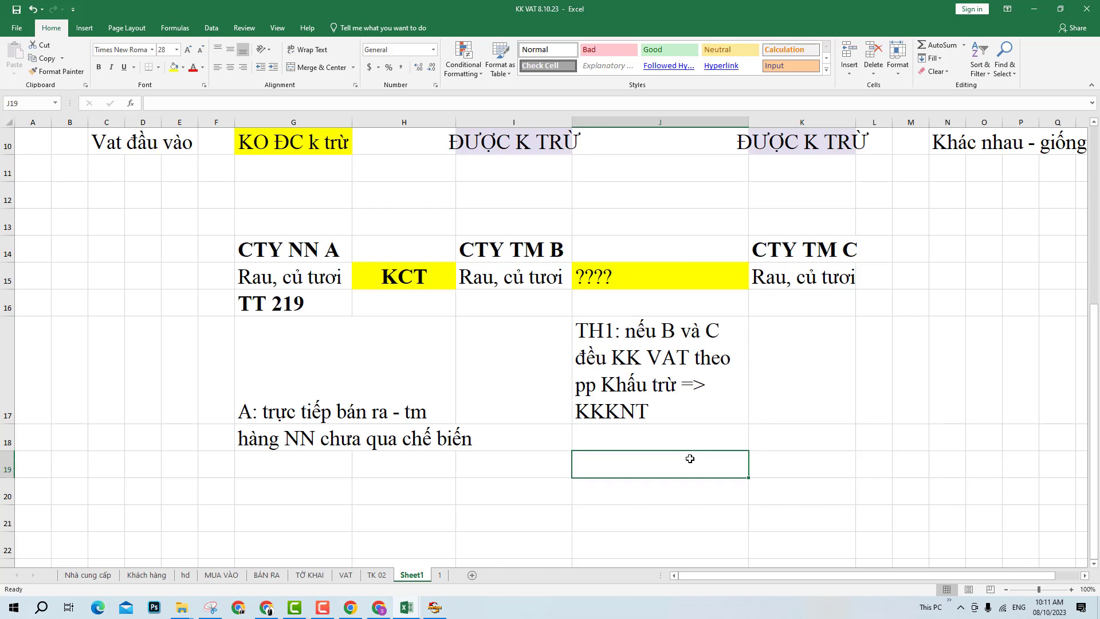
# - Enter the second case "TH2: Khác => 5%" in cell J18 below the TH1 note
pyautogui.click(660, 438)
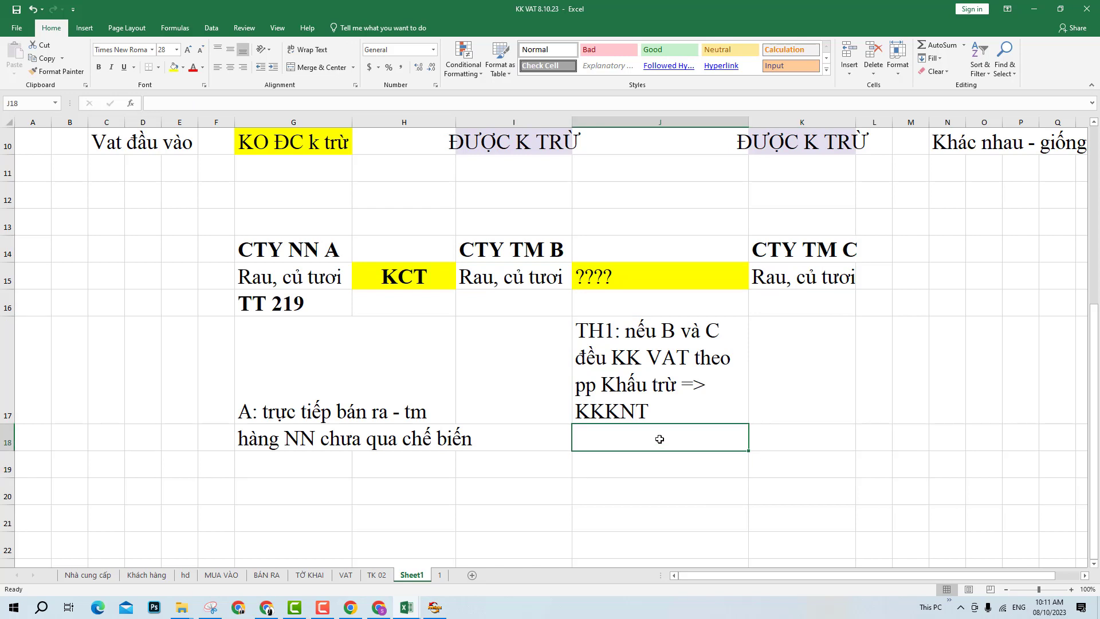
pyautogui.write('TH2')
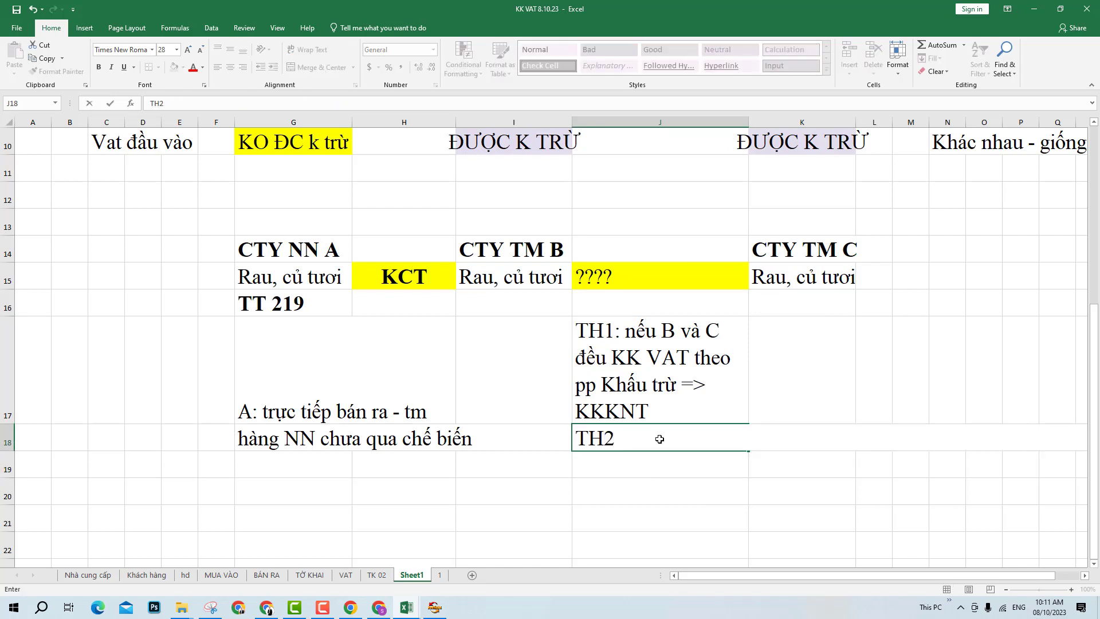
pyautogui.write(': còn lai')
pyautogui.press('BackSpace')
pyautogui.press('BackSpace')
pyautogui.press('BackSpace')
pyautogui.press('BackSpace')
pyautogui.press('BackSpace')
pyautogui.press('BackSpace')
pyautogui.press('BackSpace')
pyautogui.press('BackSpace')
pyautogui.write('Khác => 5')
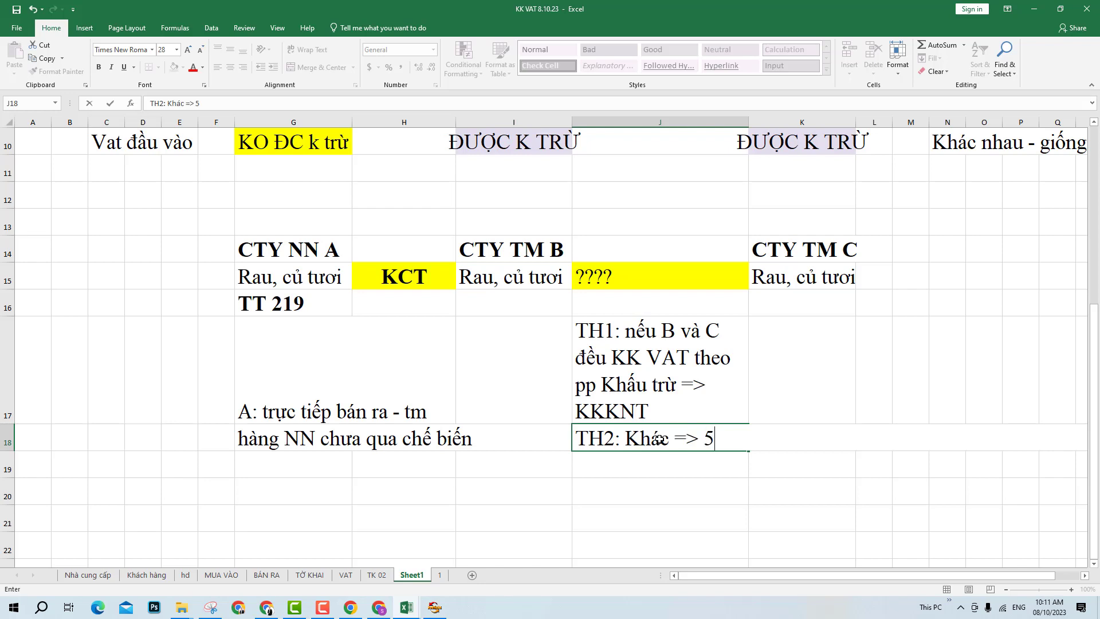
pyautogui.write('%')
pyautogui.press('Return')
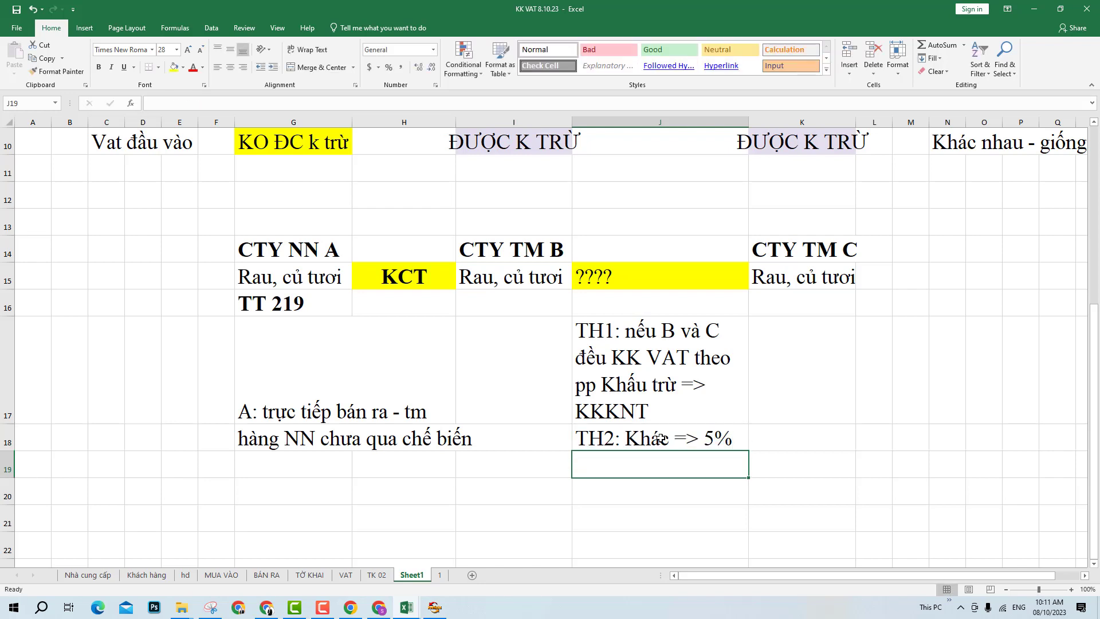
# - Make the TH1 note in cell J17 red and underlined
pyautogui.click(776, 466)
pyautogui.click(691, 387)
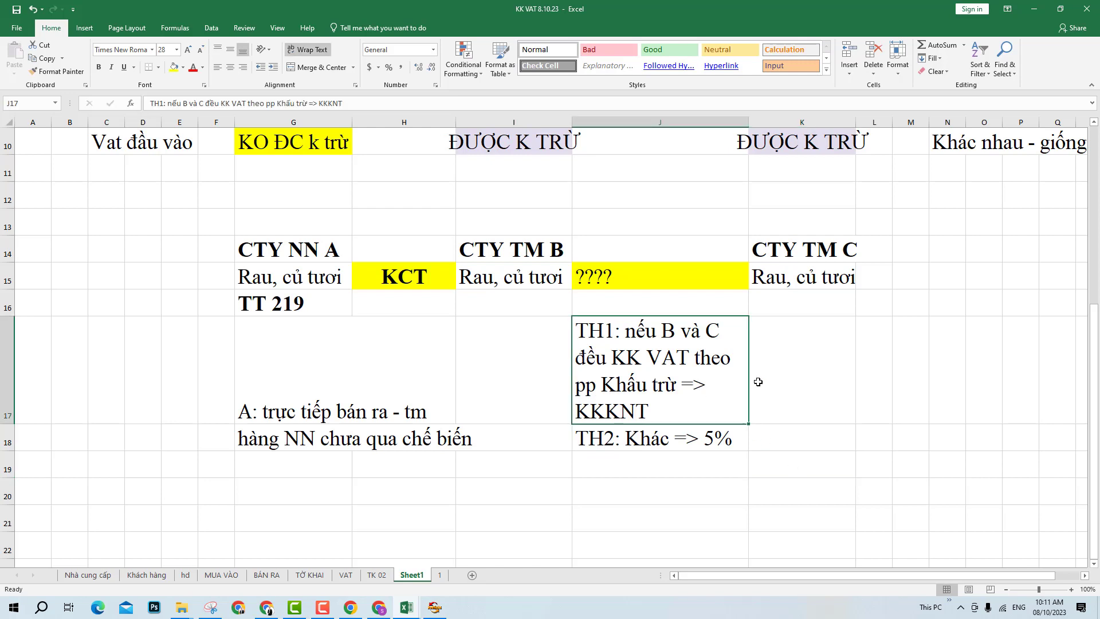
pyautogui.click(194, 71)
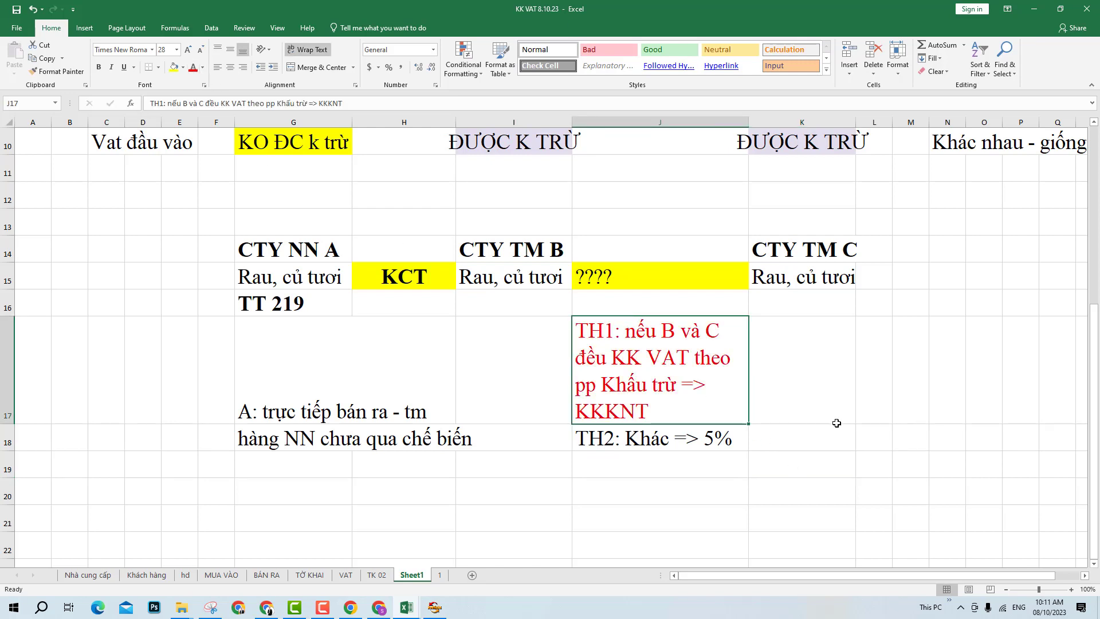
pyautogui.click(124, 67)
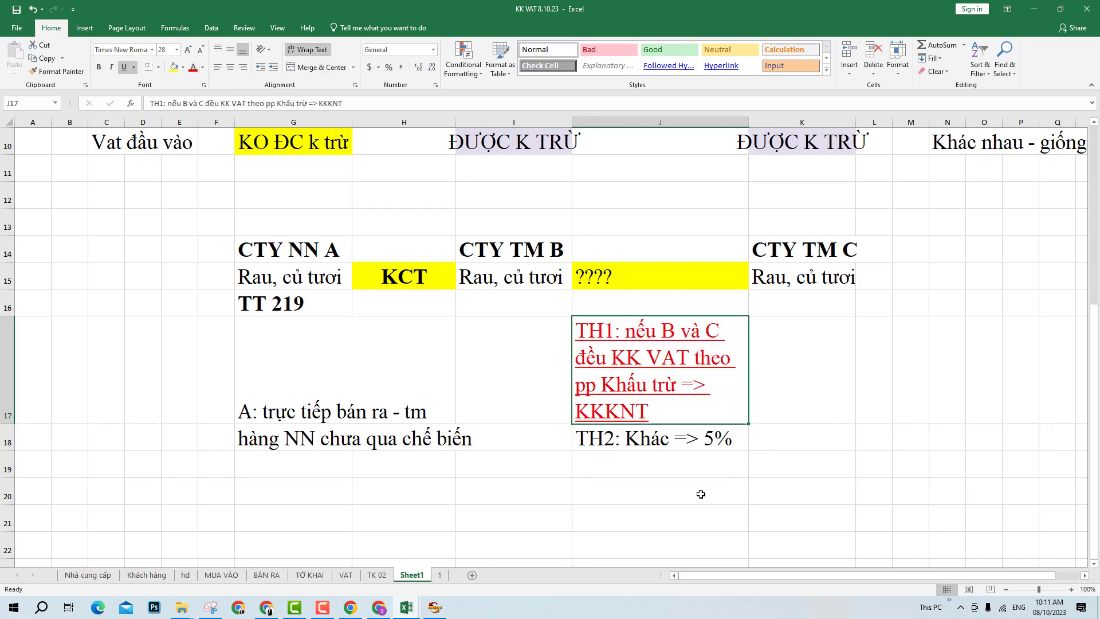
pyautogui.click(694, 492)
pyautogui.click(676, 397)
pyautogui.click(650, 484)
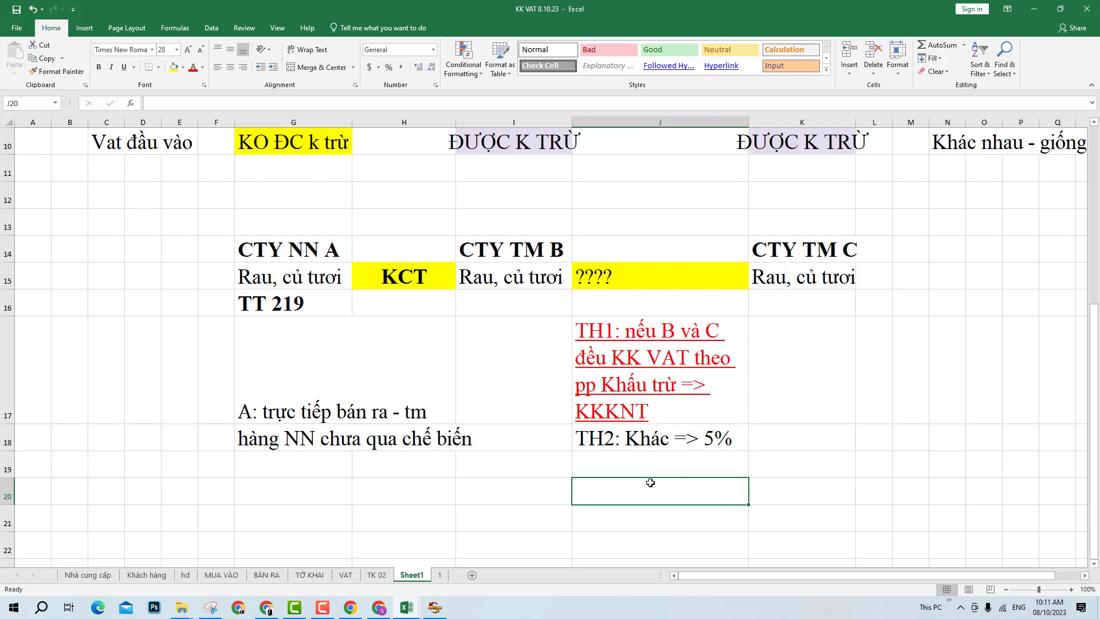
pyautogui.click(860, 367)
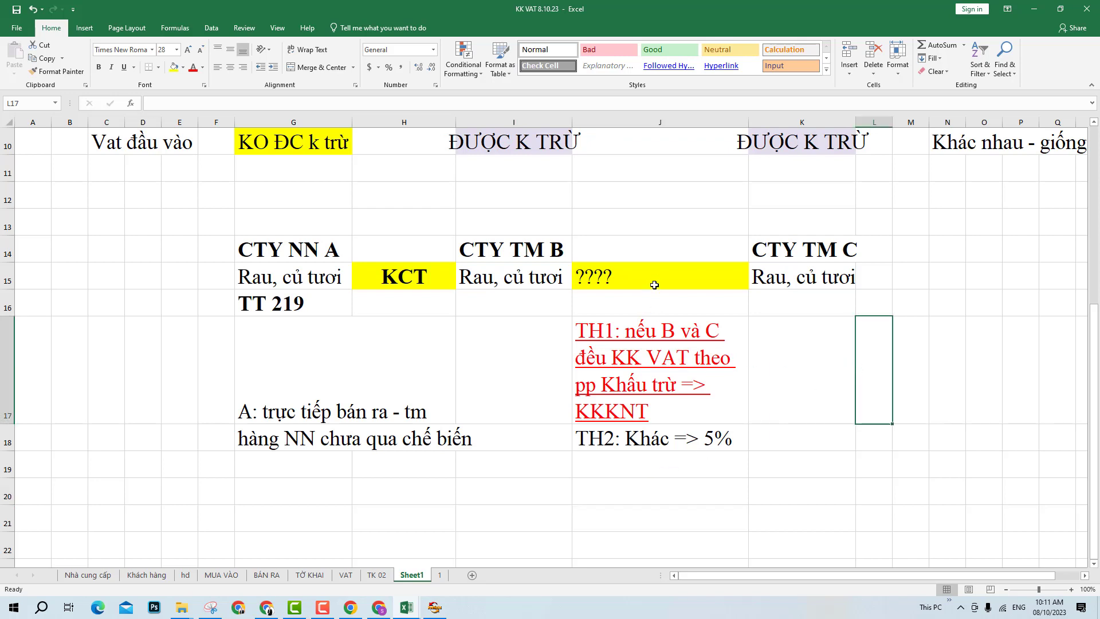
pyautogui.moveTo(655, 283); pyautogui.dragTo(659, 440)
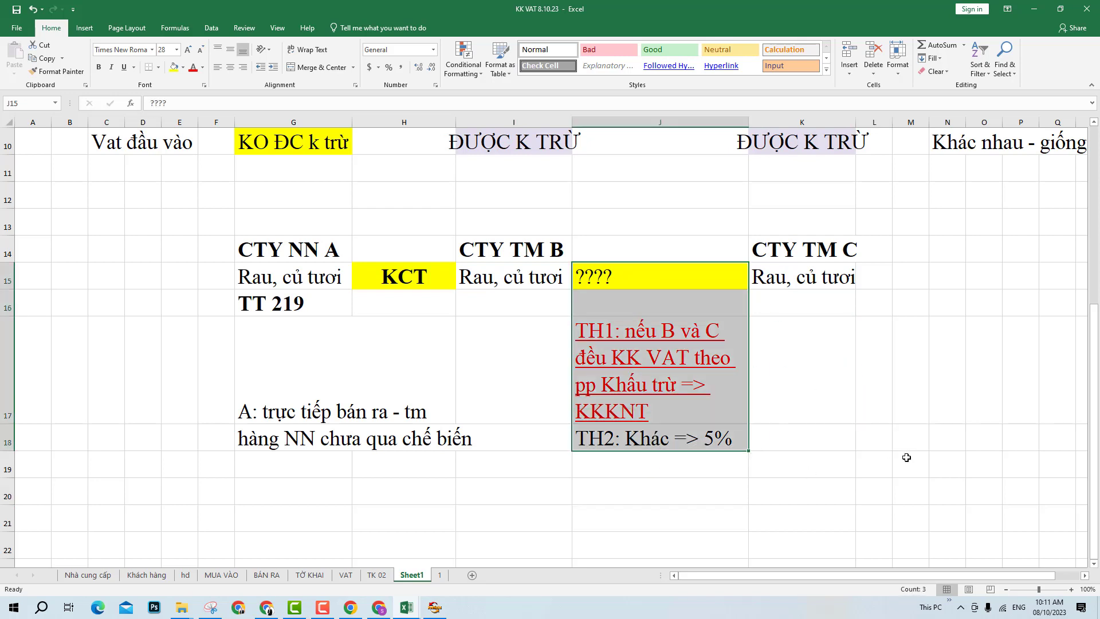
pyautogui.click(835, 420)
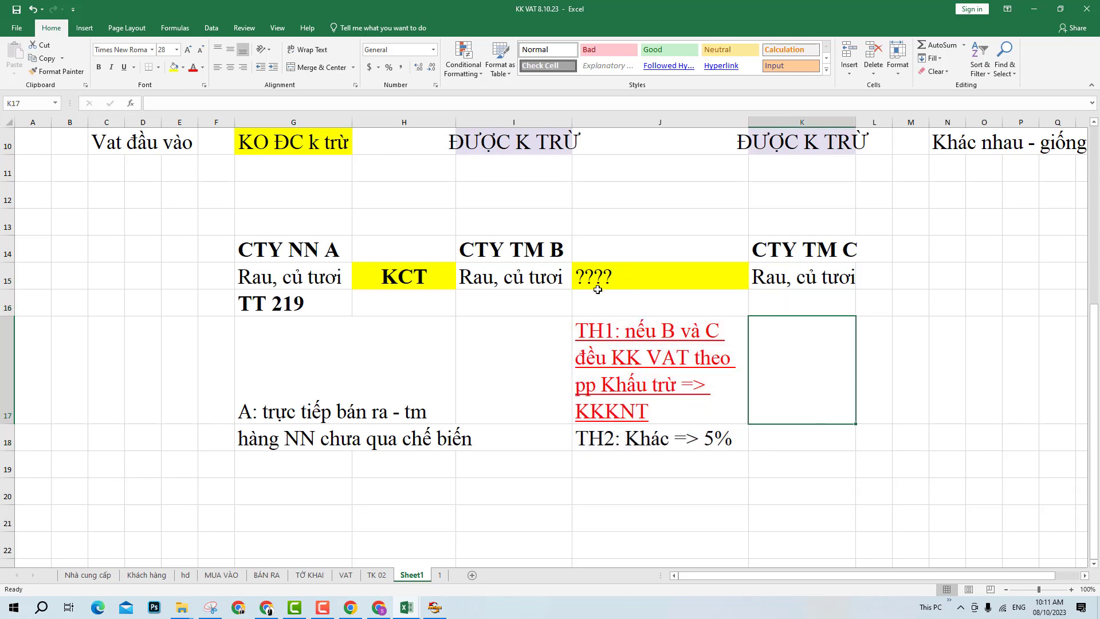
pyautogui.click(551, 254)
pyautogui.click(830, 248)
# - Widen column J further so the wrapped TH1 note takes fewer lines
pyautogui.click(825, 365)
pyautogui.moveTo(748, 122); pyautogui.dragTo(776, 122)
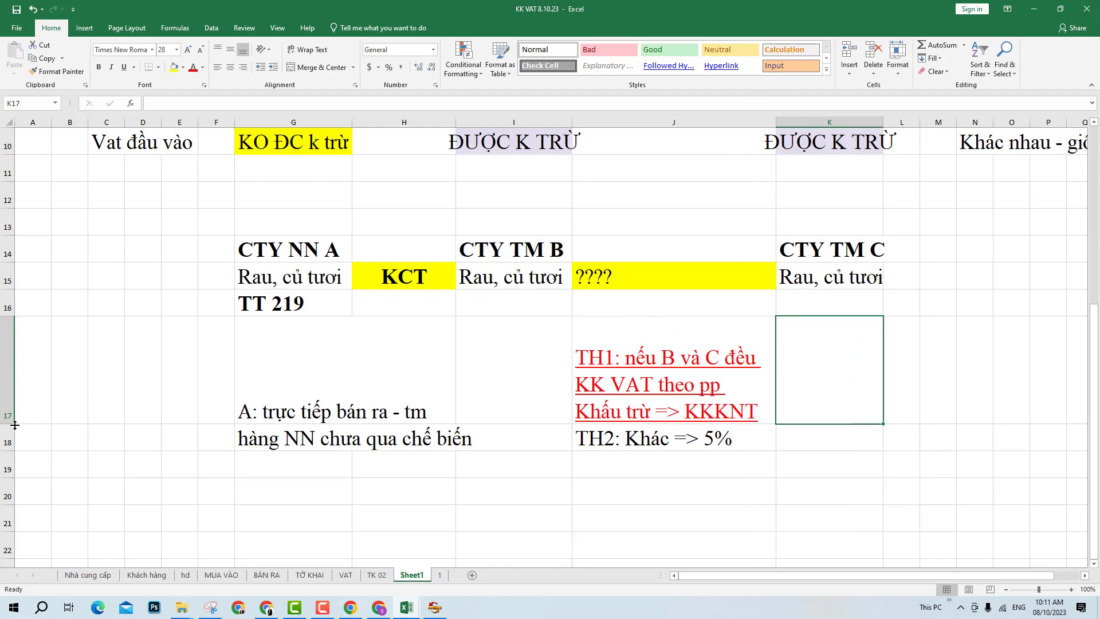
# - Reduce the height of row 17 so it fits the wrapped TH1 note more closely
pyautogui.moveTo(17, 424); pyautogui.dragTo(17, 408)
pyautogui.click(675, 458)
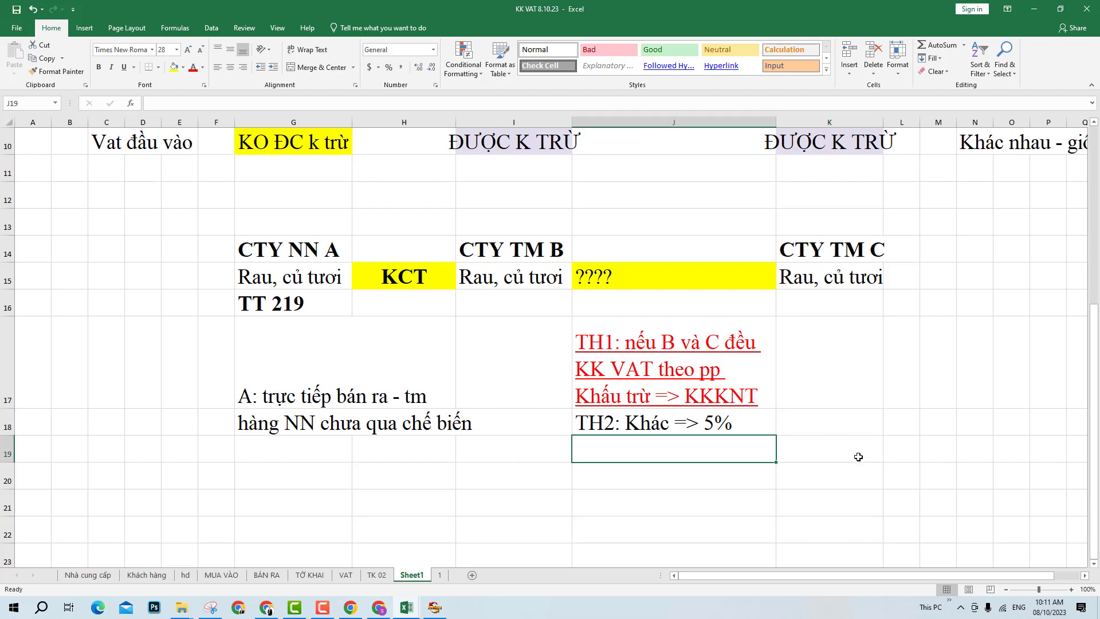
pyautogui.click(858, 457)
pyautogui.click(638, 457)
pyautogui.click(641, 482)
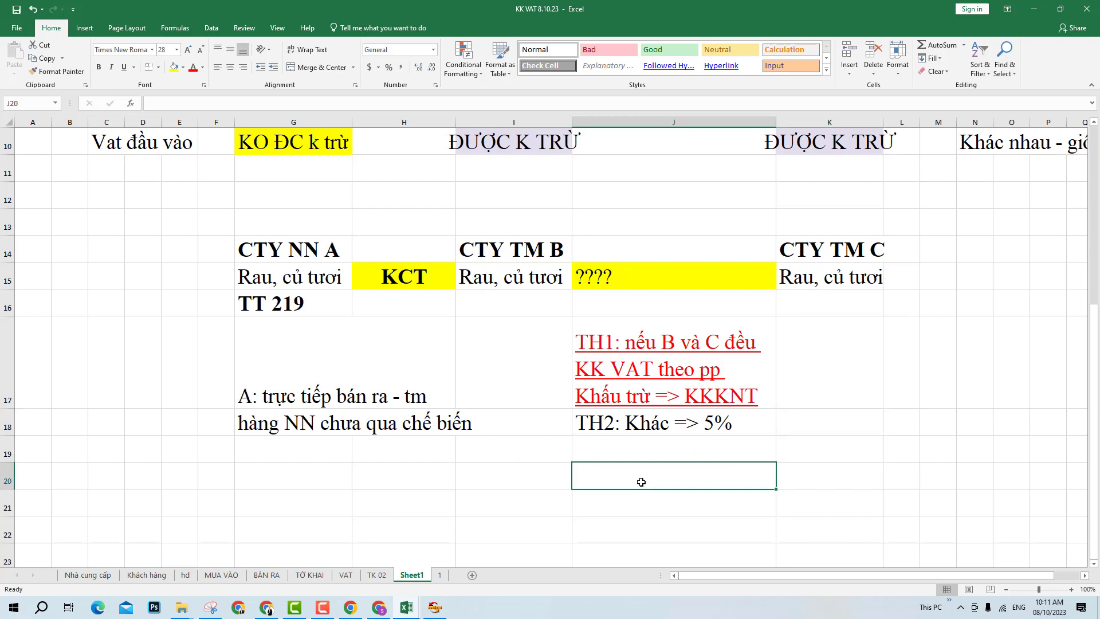
# - Review the sale from CTY TM B to CTY TM C together with the TH1 and TH2 notes
pyautogui.click(858, 254)
pyautogui.moveTo(531, 261); pyautogui.dragTo(903, 252)
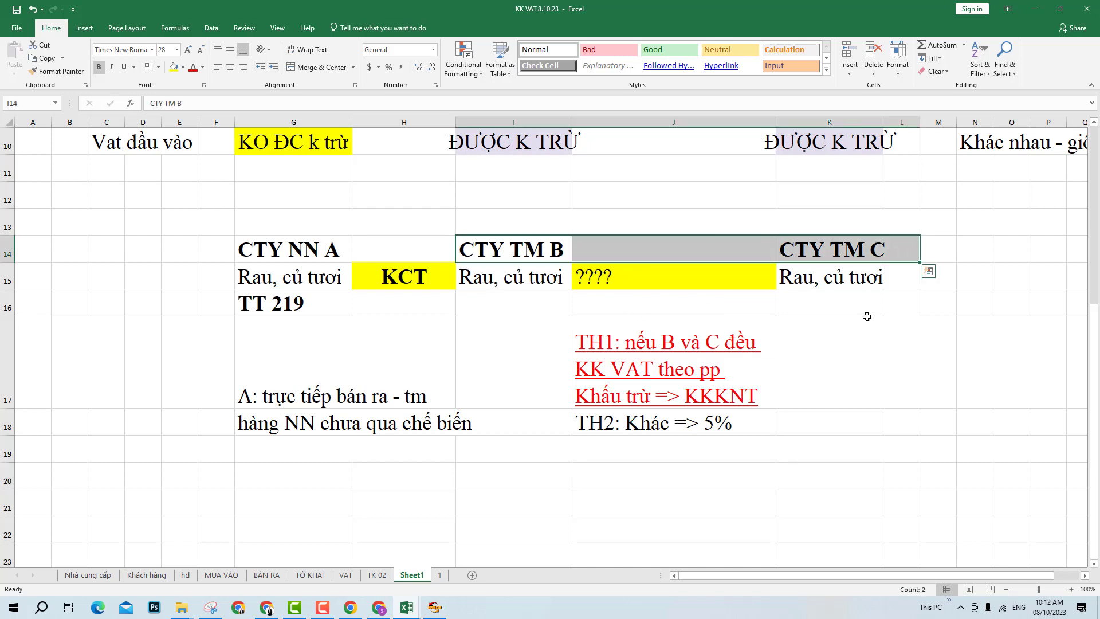
pyautogui.click(834, 365)
pyautogui.click(841, 259)
pyautogui.click(840, 365)
pyautogui.click(841, 423)
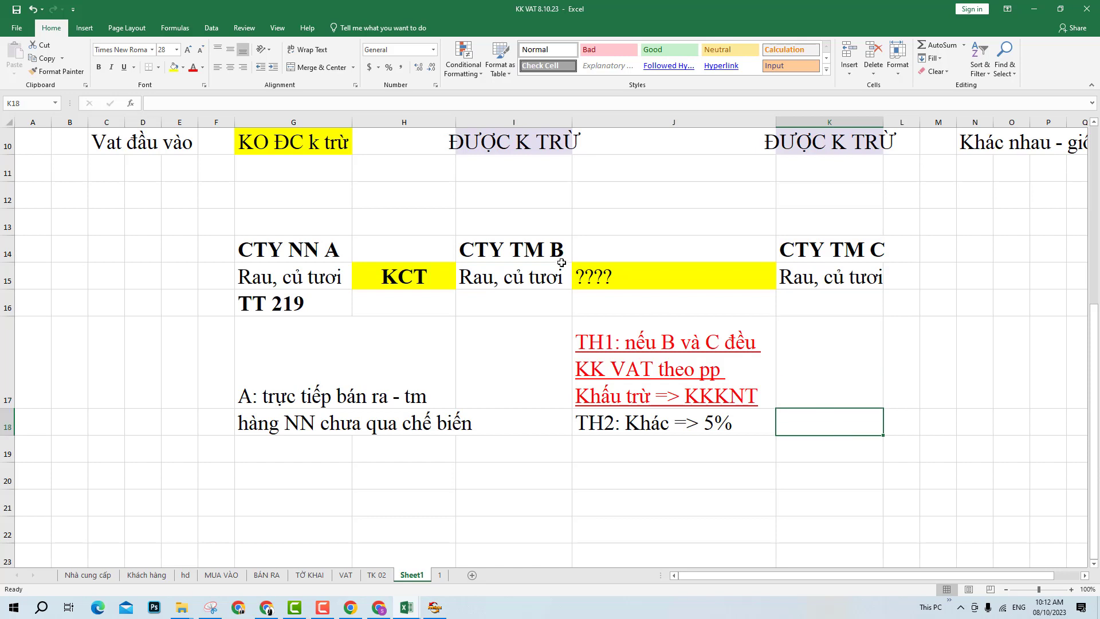
pyautogui.click(556, 249)
pyautogui.click(872, 389)
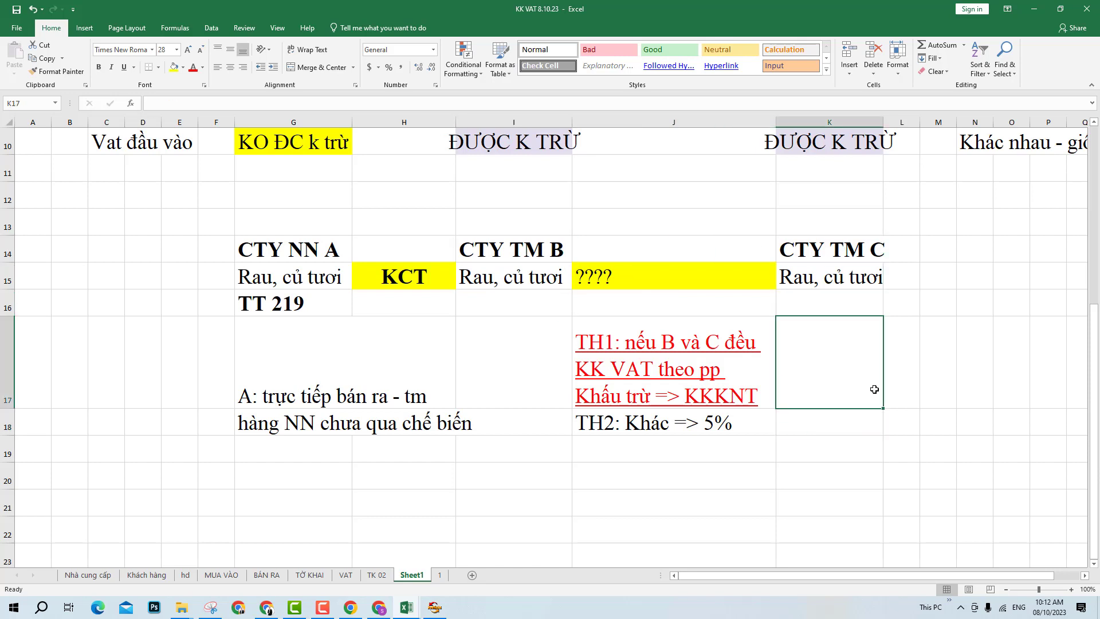
pyautogui.click(536, 254)
pyautogui.moveTo(567, 250); pyautogui.dragTo(818, 460)
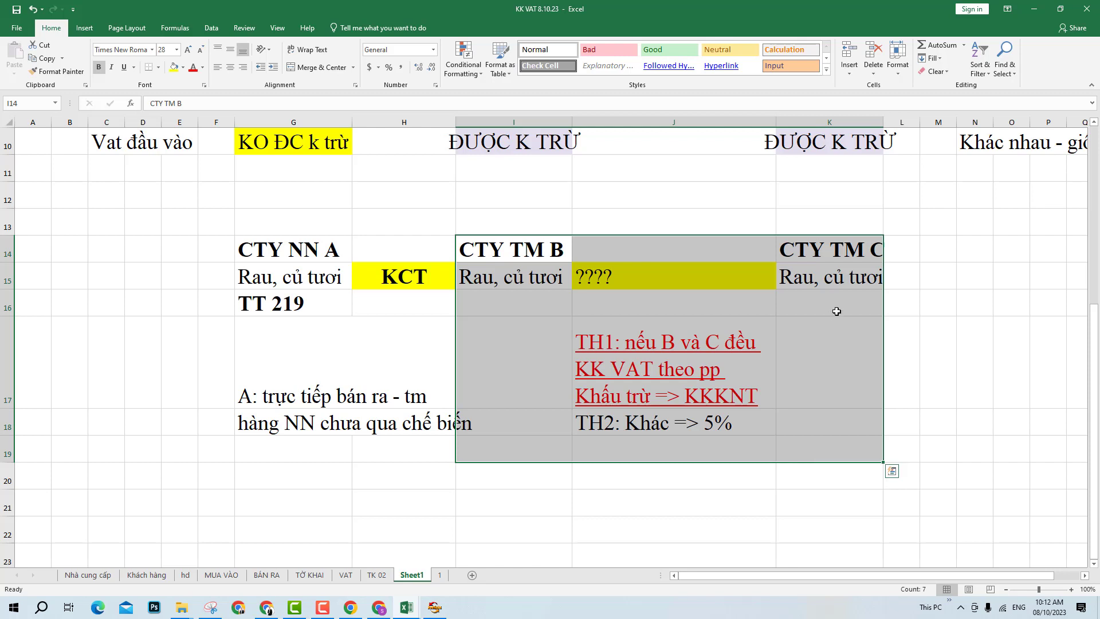
pyautogui.click(921, 261)
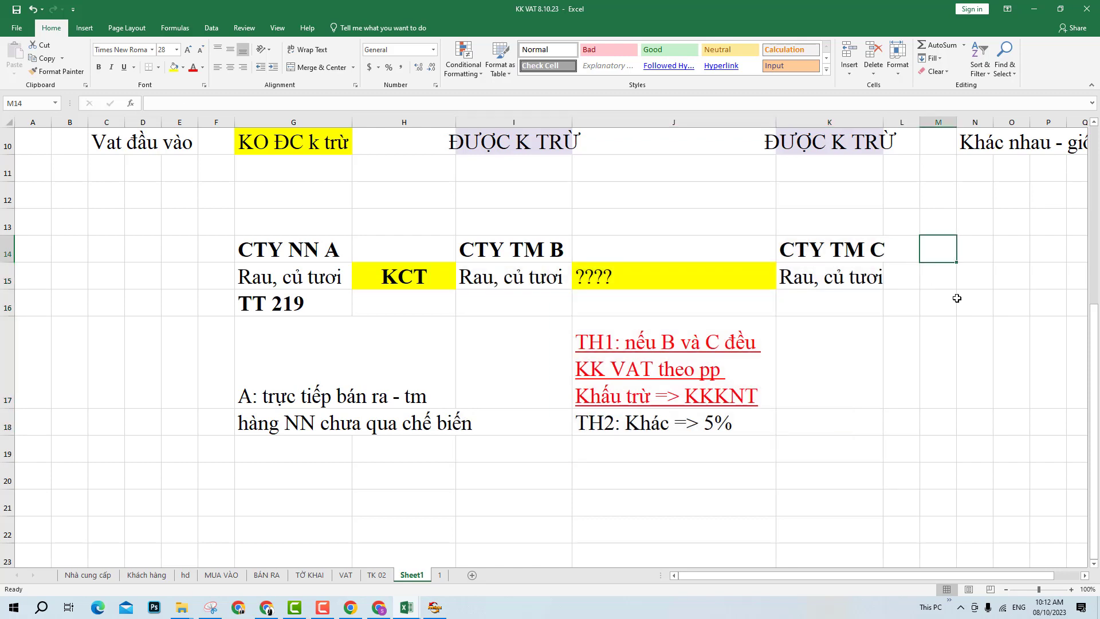
# - Enter the retail label ",=> bán lẻ" in cell M14, after CTY TM C in the sales chain
pyautogui.press('Right')
pyautogui.press('Right')
pyautogui.press('Right')
pyautogui.press('Right')
pyautogui.press('Right')
pyautogui.press('Right')
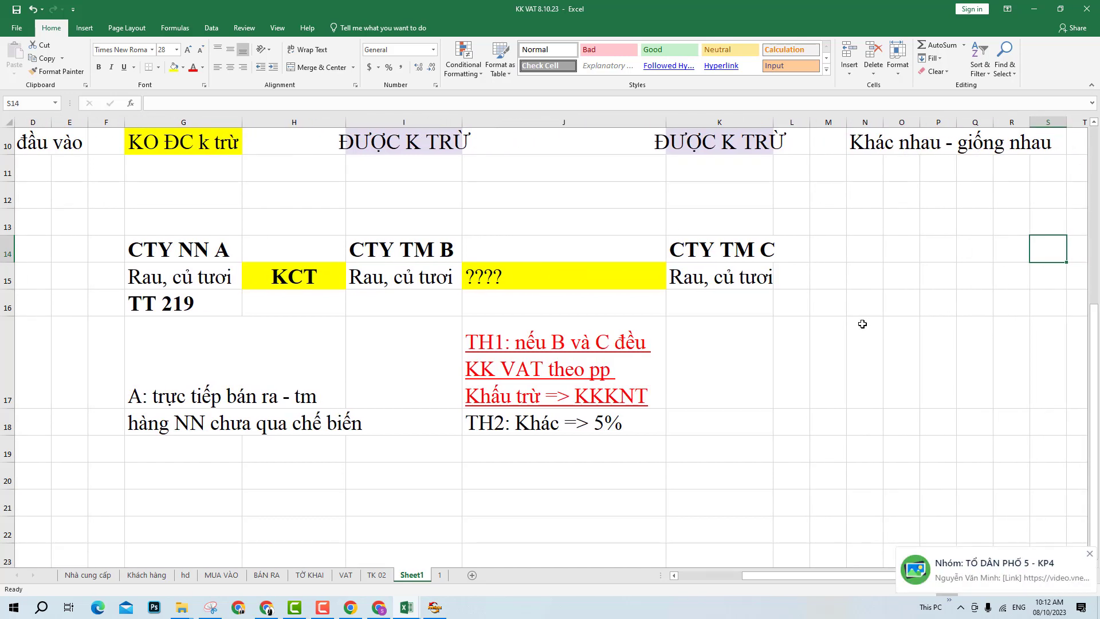
pyautogui.click(836, 255)
pyautogui.write(',=>')
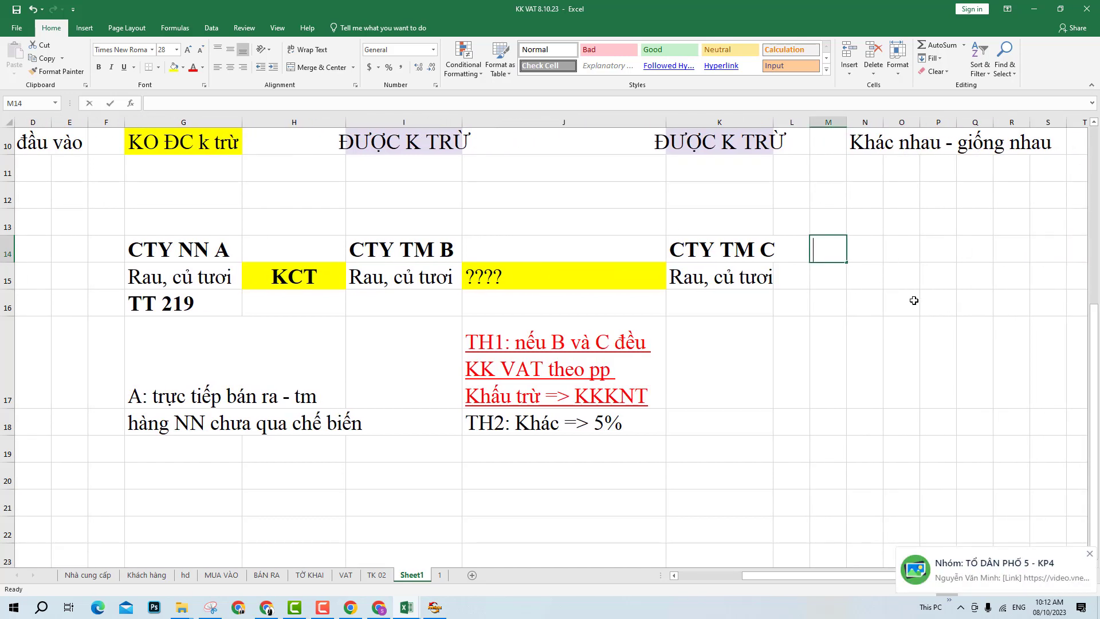
pyautogui.write(' bán ke')
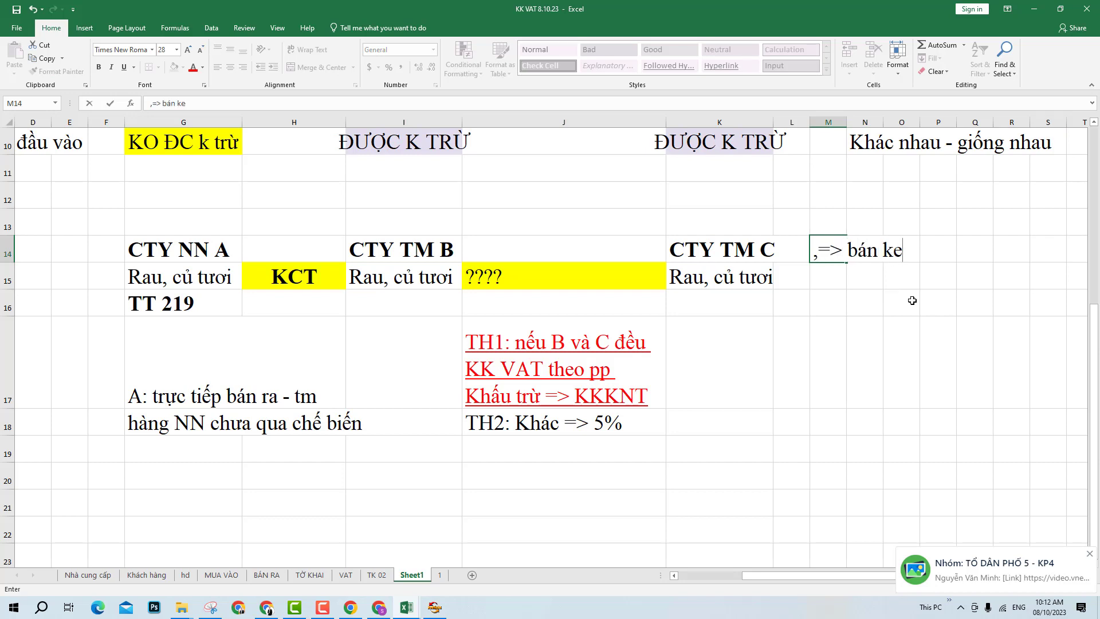
pyautogui.press('BackSpace')
pyautogui.press('BackSpace')
pyautogui.write('let')
pyautogui.press('BackSpace')
pyautogui.write('r')
pyautogui.press('Return')
pyautogui.press('Up')
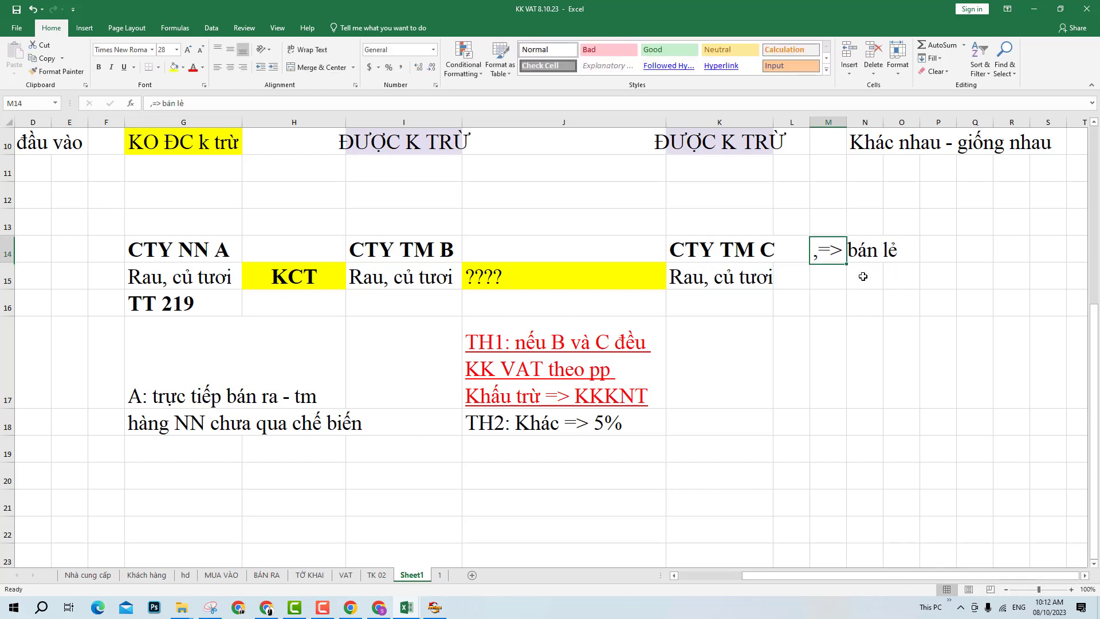
# - Move the retail label from M14 to N14 and widen column N to fit it
pyautogui.hotkey('ctrl', 'x')
pyautogui.press('Right')
pyautogui.hotkey('ctrl', 'v')
pyautogui.press('Down')
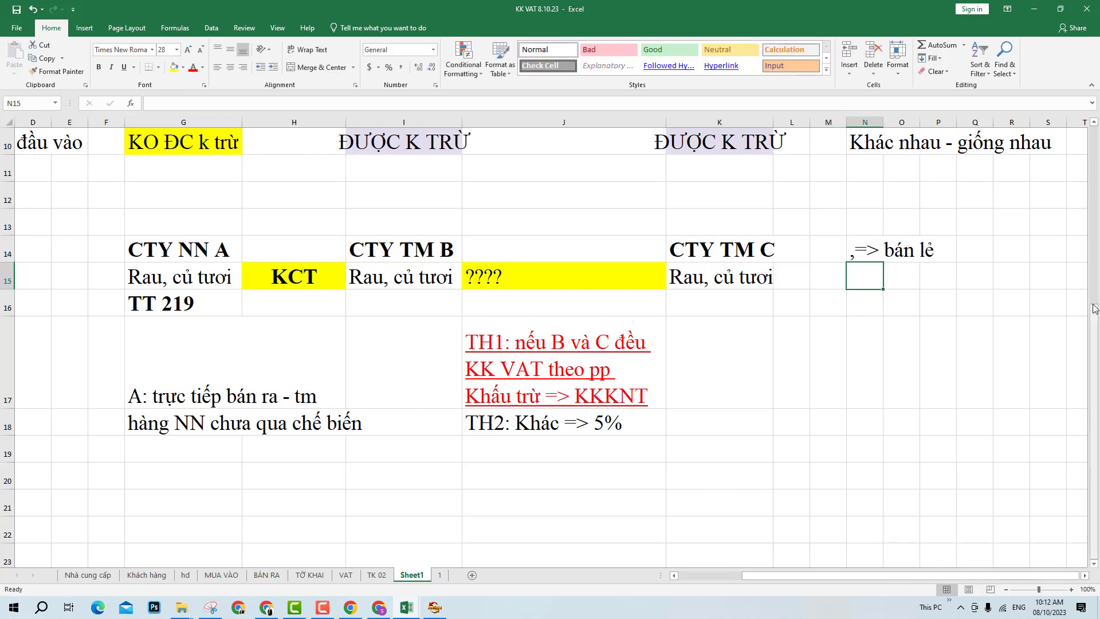
pyautogui.moveTo(883, 122); pyautogui.dragTo(940, 122)
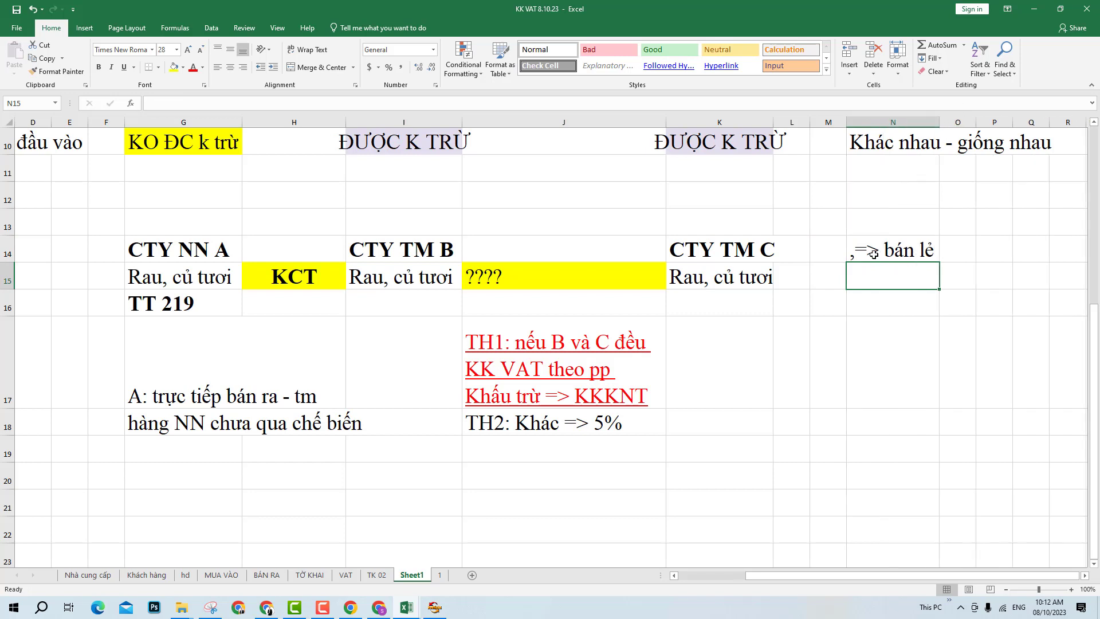
# - Make the retail label in cell N14 bold
pyautogui.click(873, 253)
pyautogui.hotkey('ctrl', 'b')
pyautogui.press('Down')
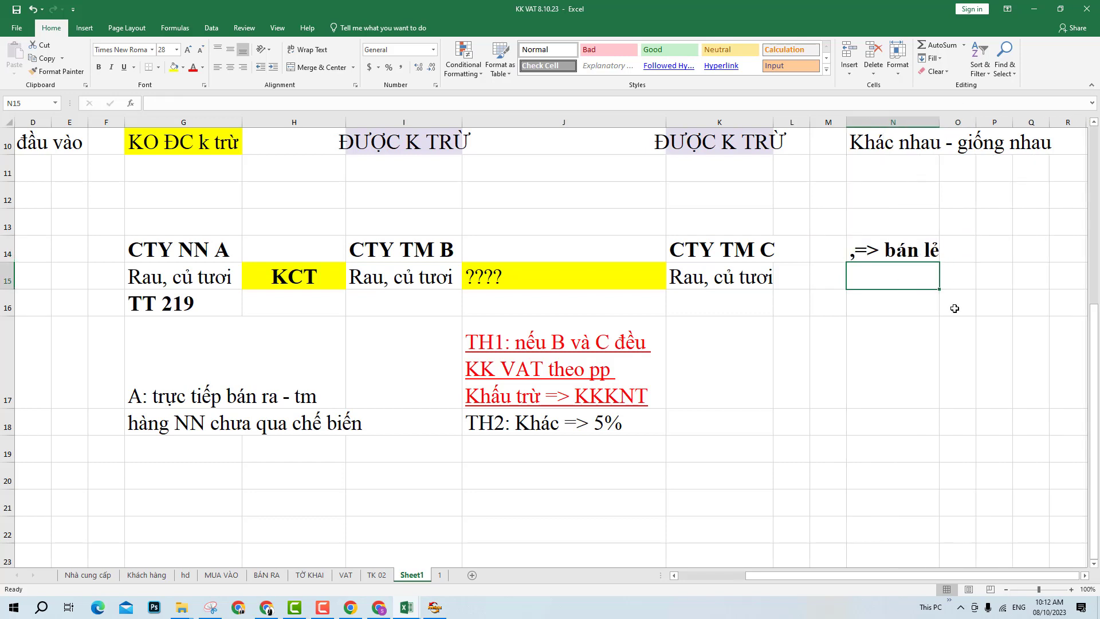
# - Fill N15 under the retail label with a reference to company C's product "Rau, củ tươi" in K15
pyautogui.write('+')
pyautogui.press('Left')
pyautogui.press('Left')
pyautogui.press('Return')
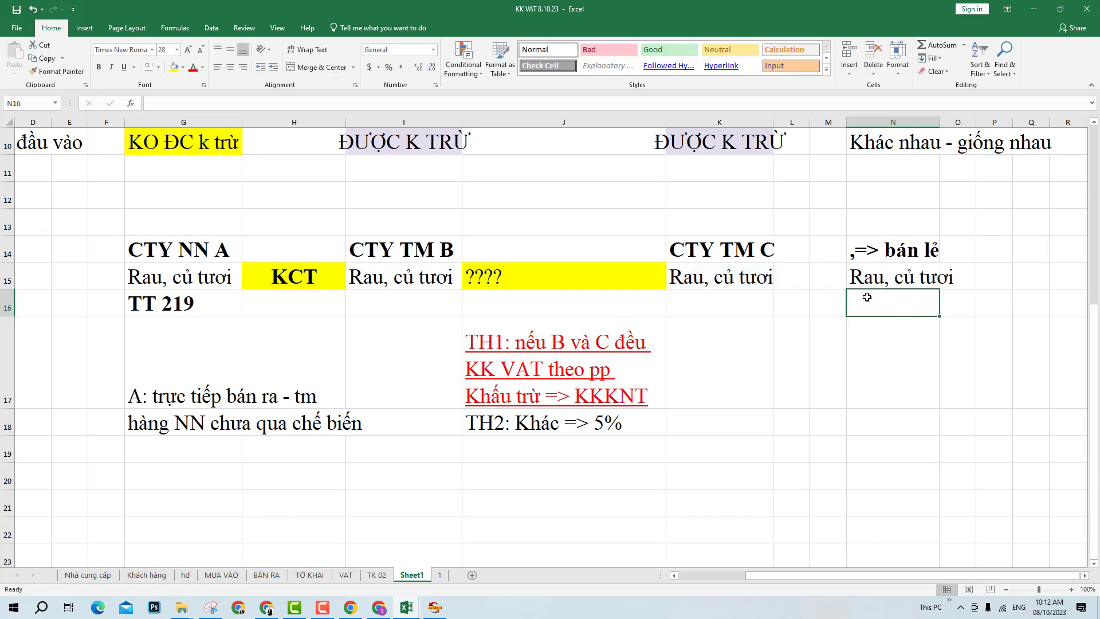
# - Enter a bold 5% in cell M15 between company C and the retail sale, and save the workbook
pyautogui.click(849, 279)
pyautogui.click(828, 277)
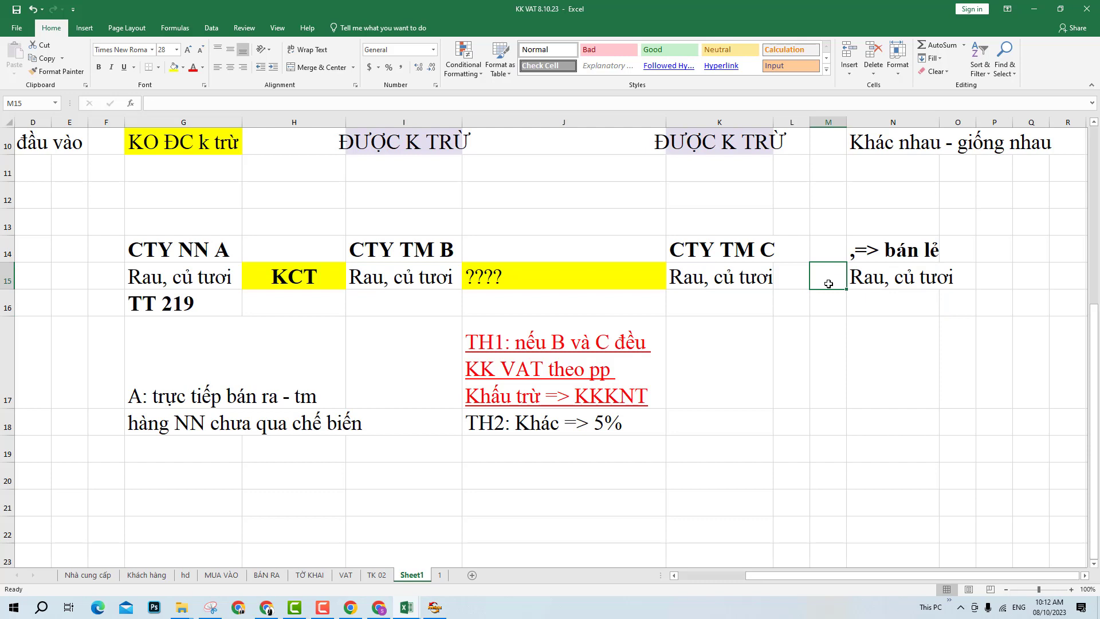
pyautogui.write('5%')
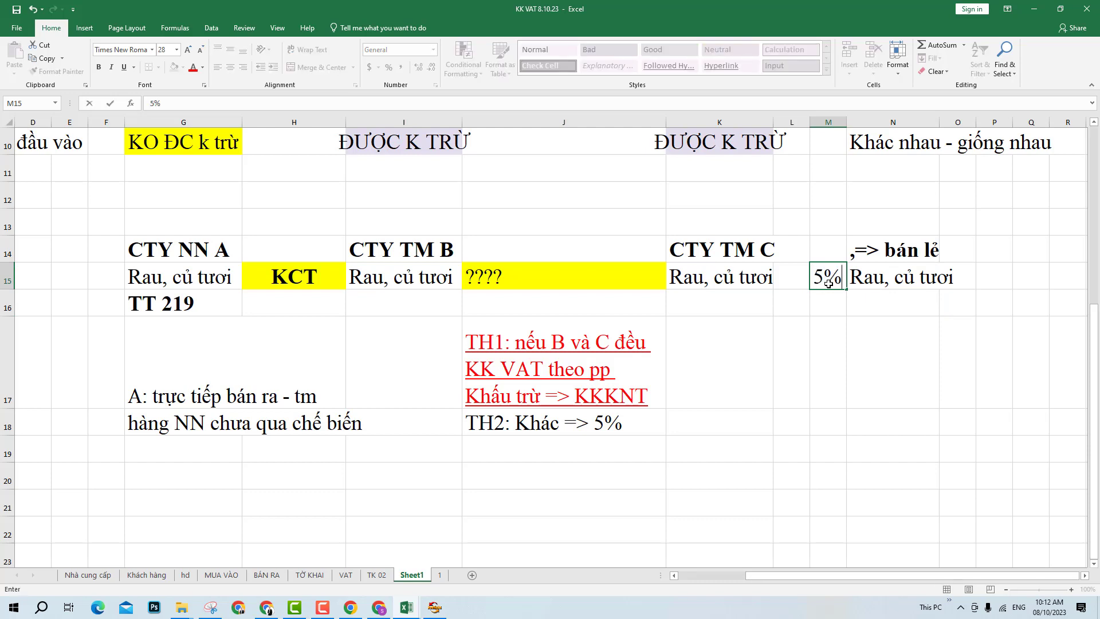
pyautogui.press('Return')
pyautogui.click(828, 283)
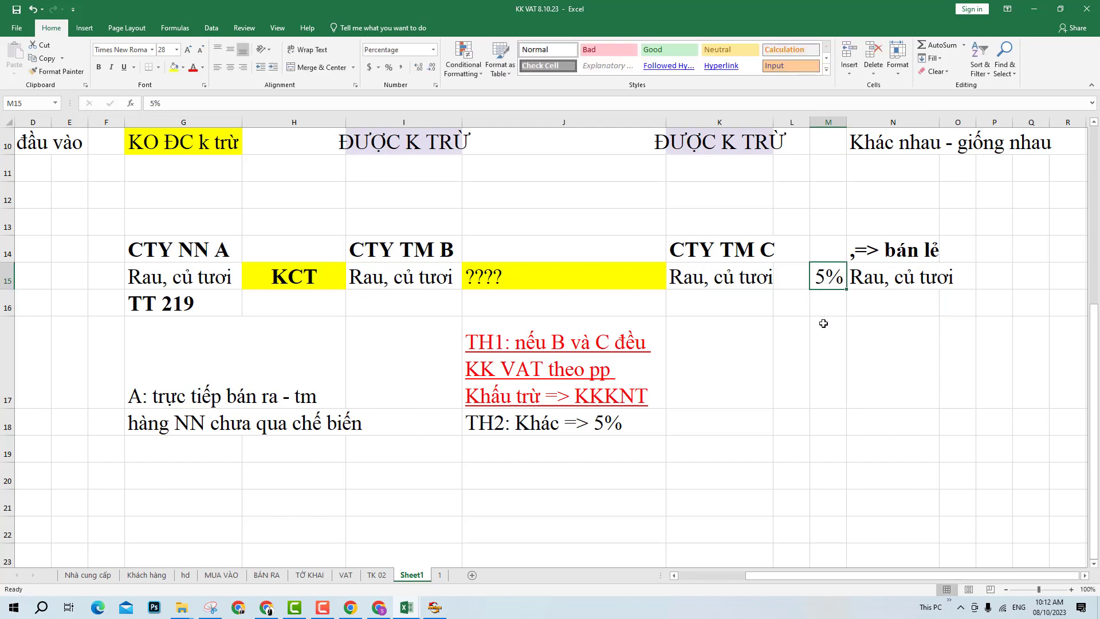
pyautogui.hotkey('ctrl', 'b')
pyautogui.click(817, 394)
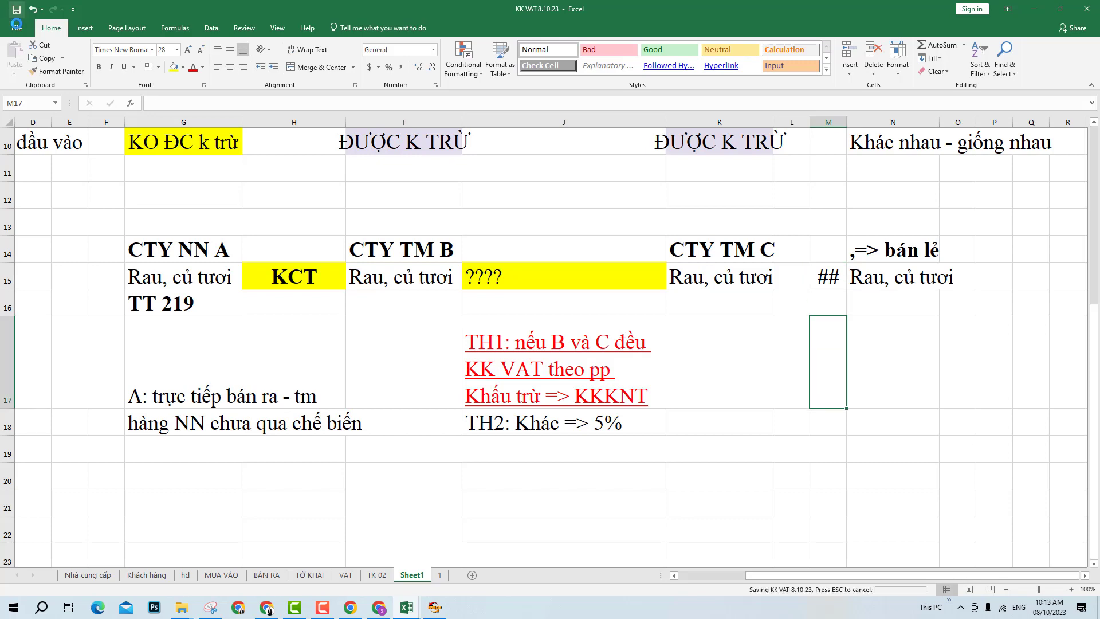
# - Switch to the Google Meet call and send "?" in the meeting chat
pyautogui.click(379, 608)
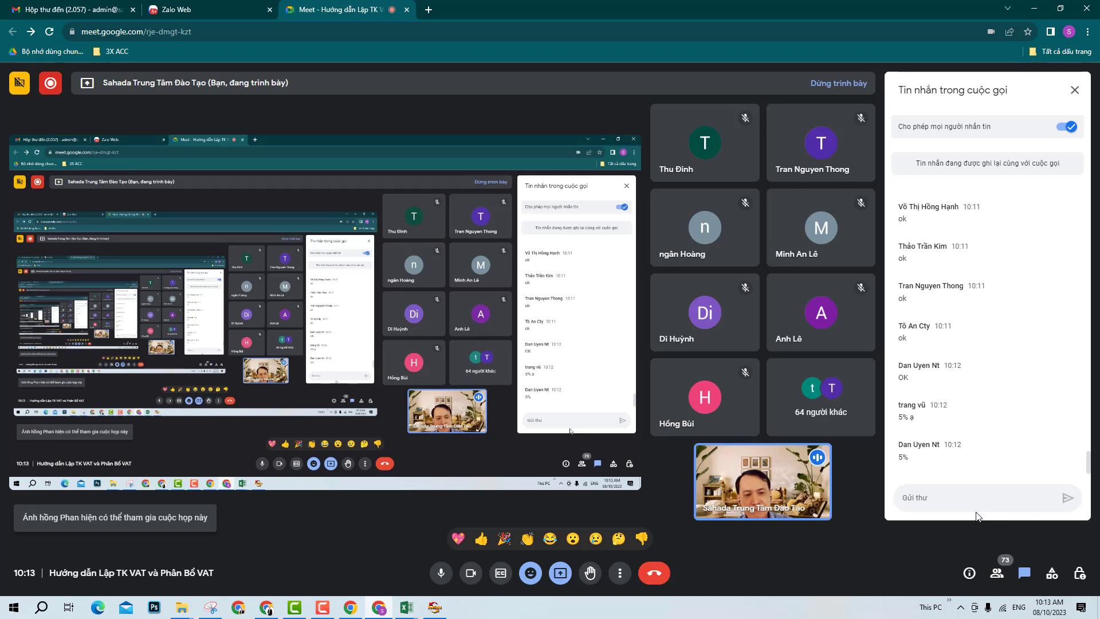
pyautogui.click(957, 498)
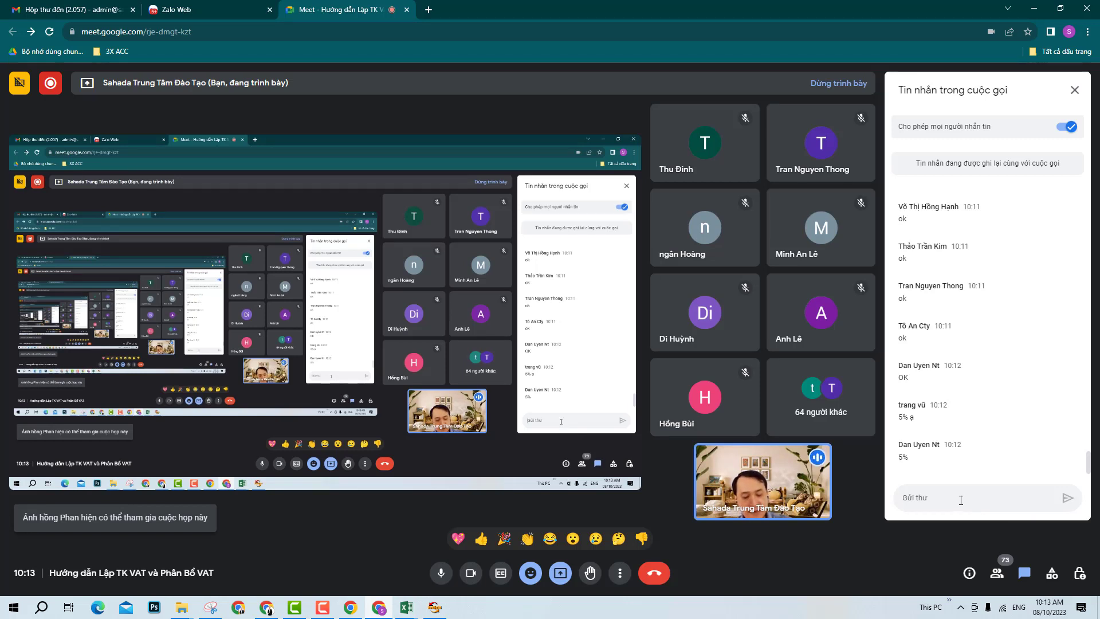
pyautogui.write('?')
pyautogui.press('Return')
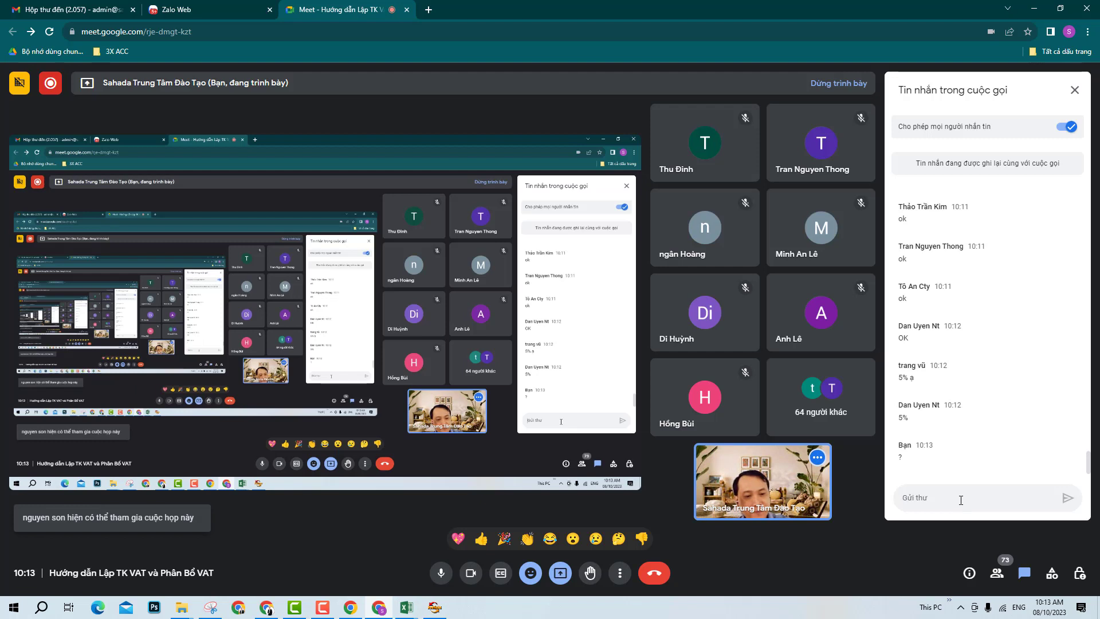
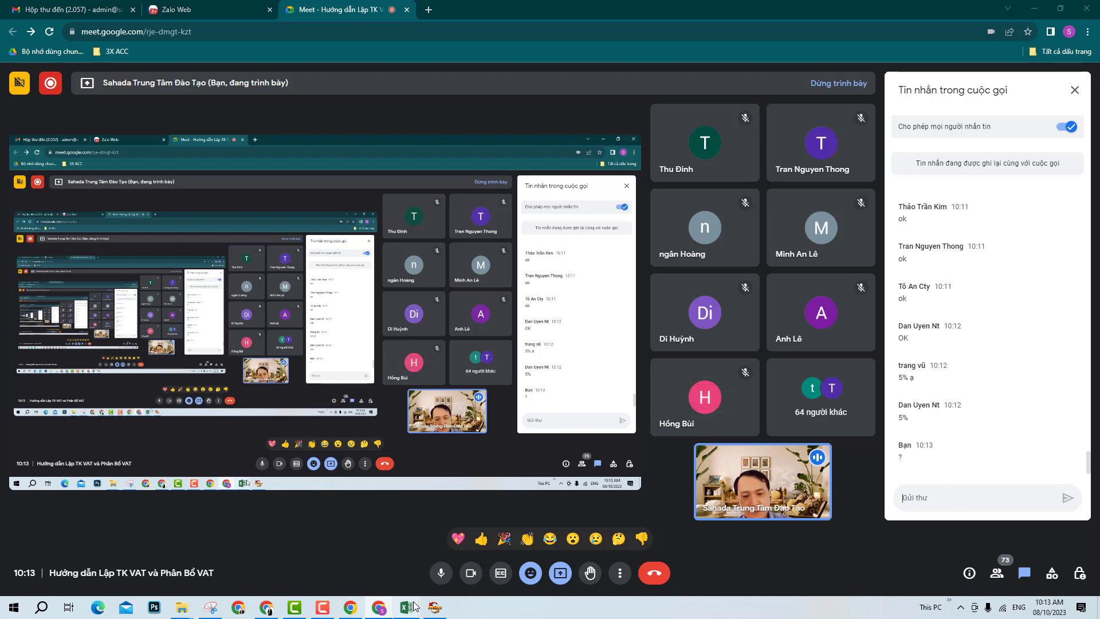
# - Return to the Excel workbook and enter the product "GẠO" in cell G20 below company A's notes
pyautogui.moveTo(407, 608)
pyautogui.click(467, 547)
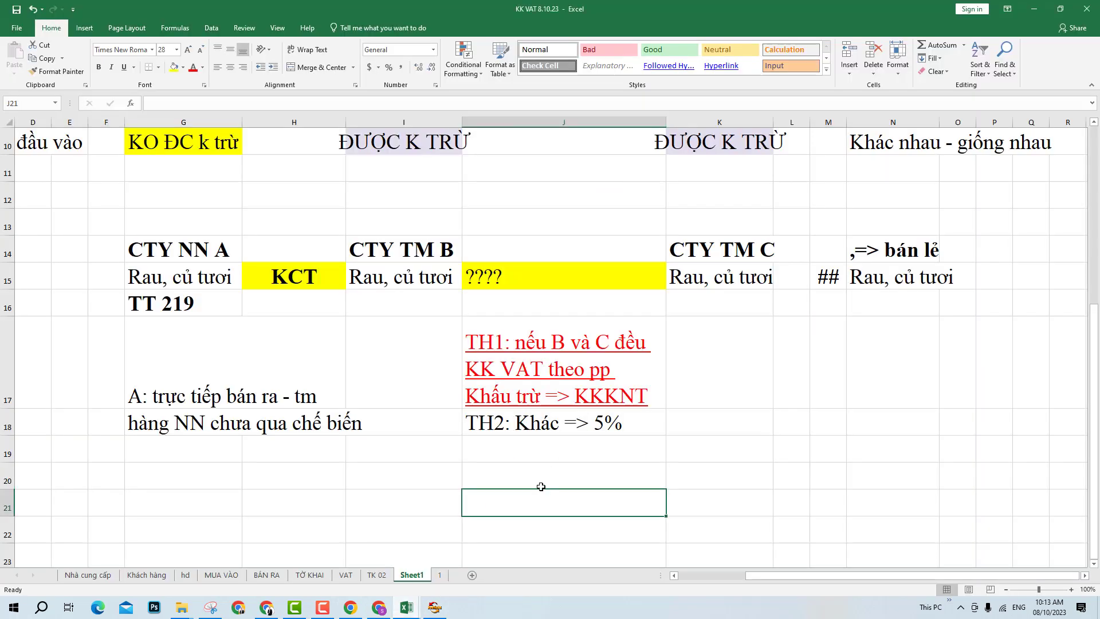
pyautogui.scroll(-1, 542, 484)
pyautogui.click(363, 424)
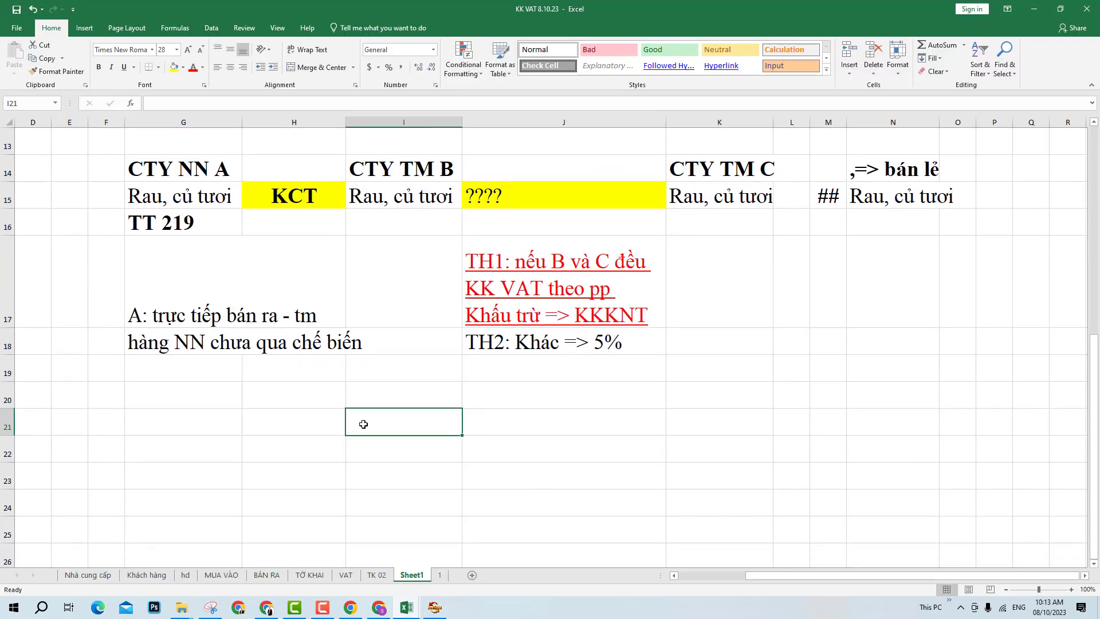
pyautogui.click(183, 169)
pyautogui.click(203, 396)
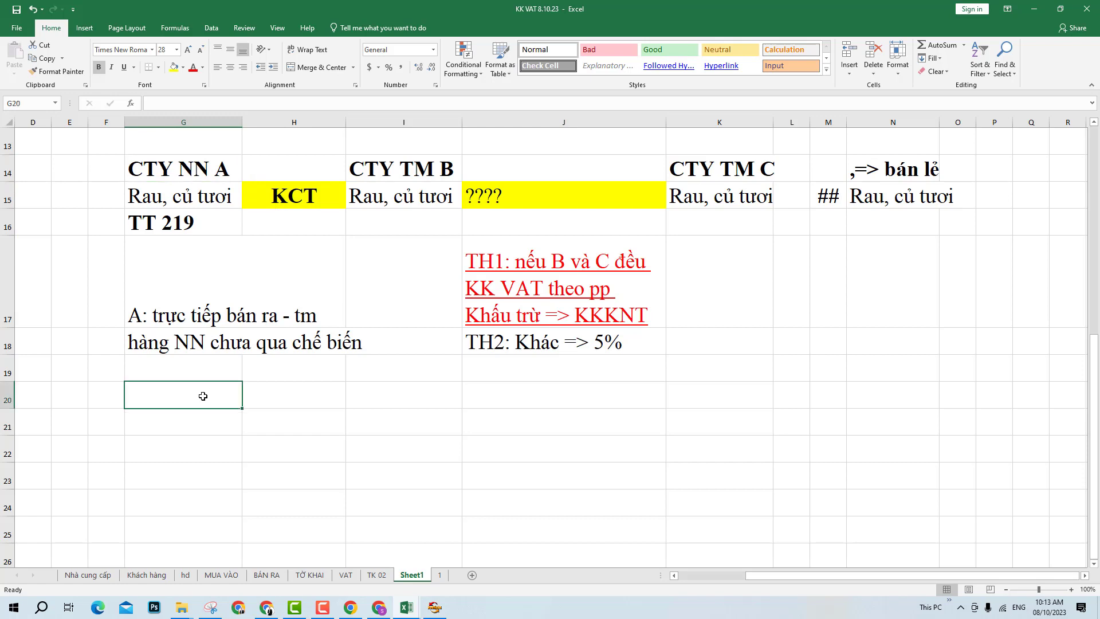
pyautogui.write('g')
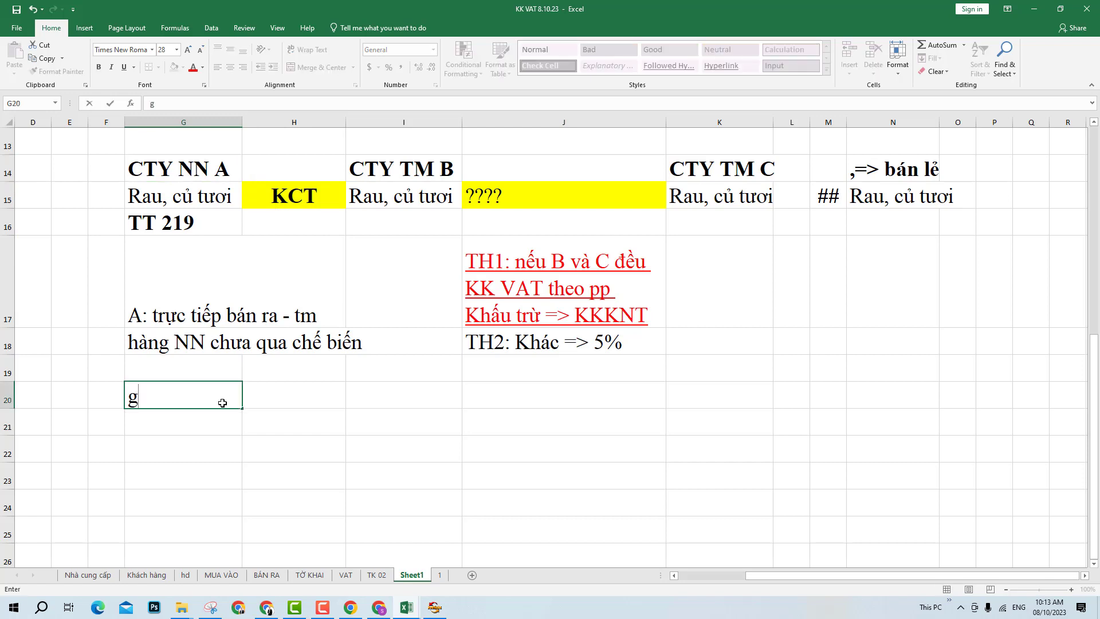
pyautogui.press('BackSpace')
pyautogui.write('GẠO')
pyautogui.click(367, 413)
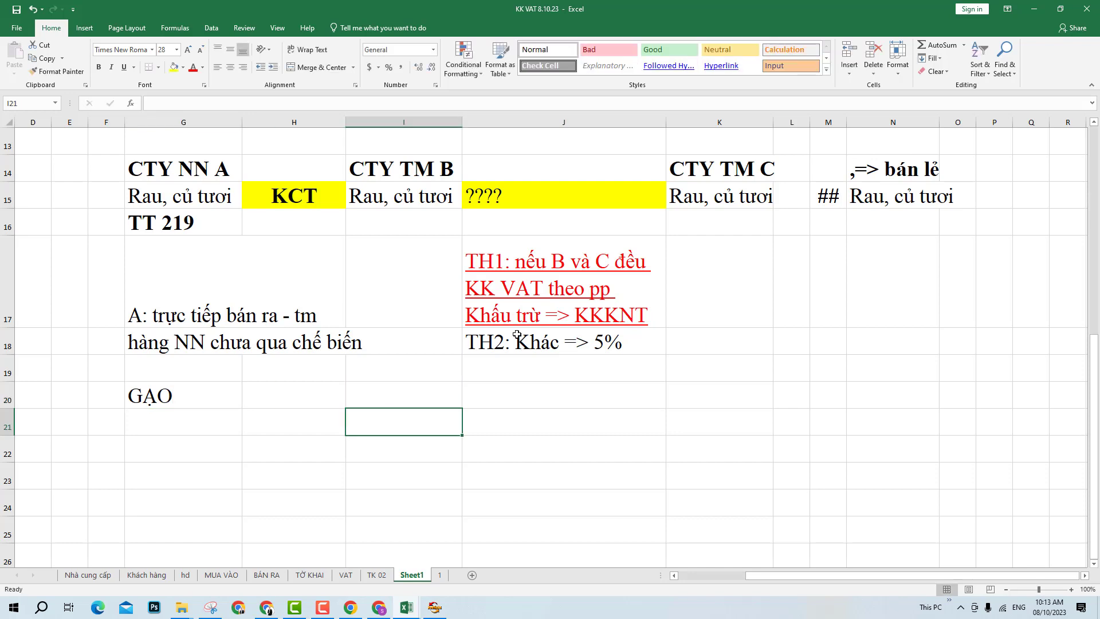
# - Fill I20 in company B's column with a reference to the GẠO product in G20
pyautogui.click(401, 396)
pyautogui.write('+')
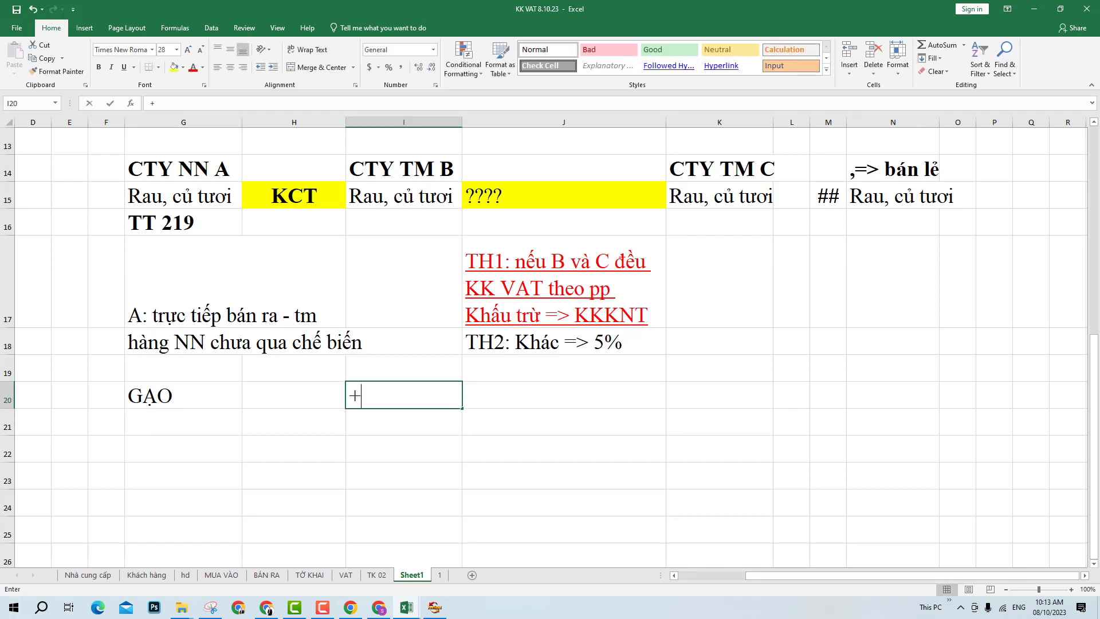
pyautogui.click(183, 395)
pyautogui.press('Return')
pyautogui.click(401, 396)
pyautogui.write('+')
pyautogui.click(184, 395)
pyautogui.press('Return')
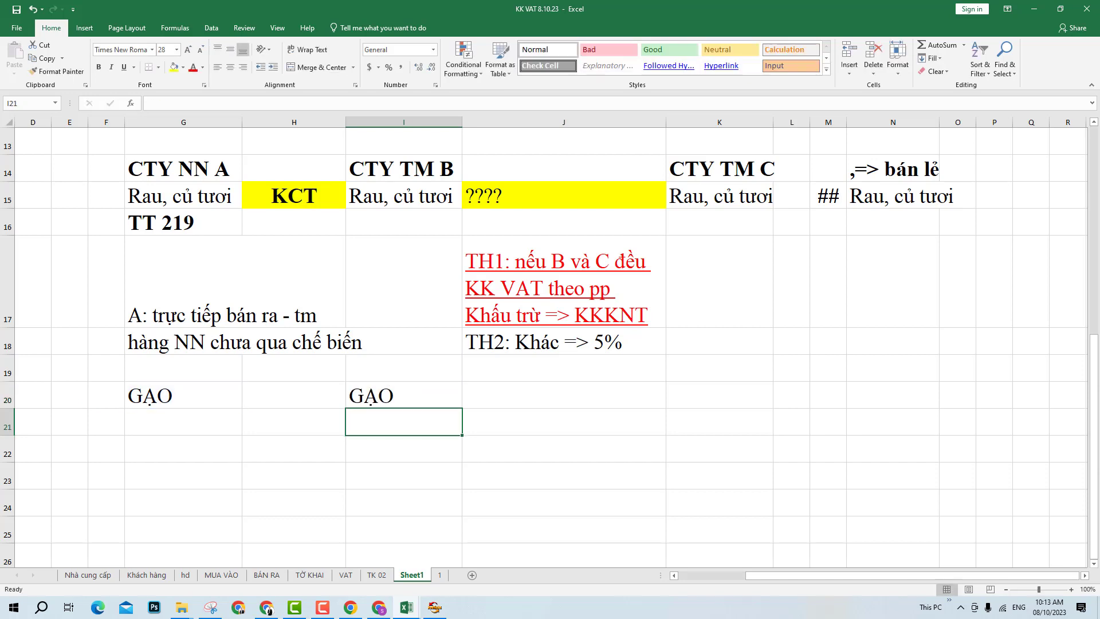
# - Enter "C: SX BÚN" in cell K20 in company C's column
pyautogui.click(717, 396)
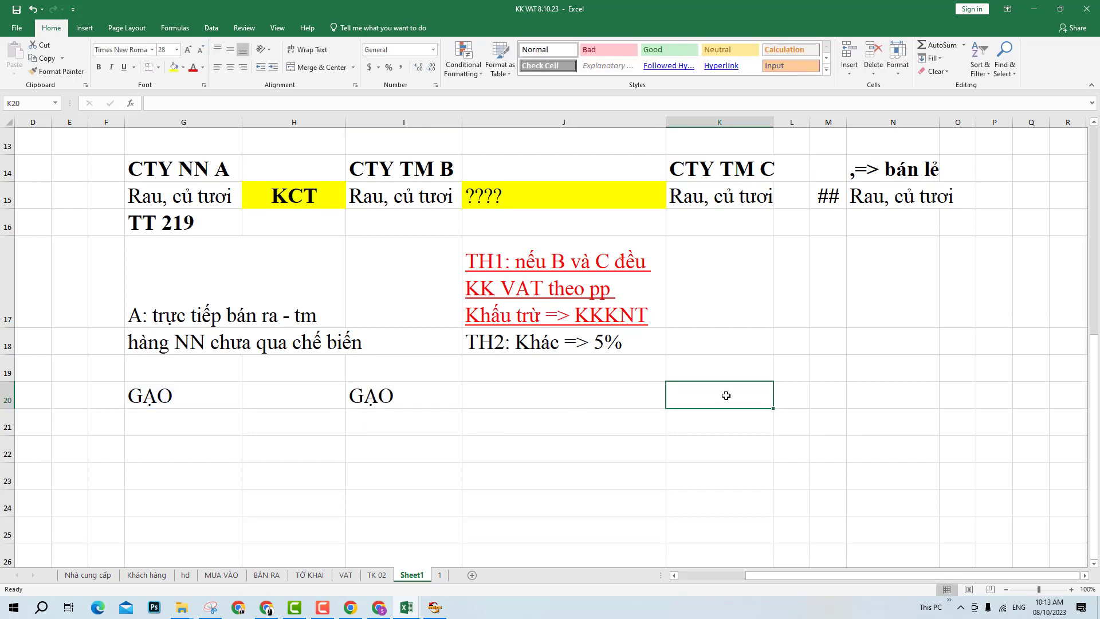
pyautogui.write('C: SX BÚN')
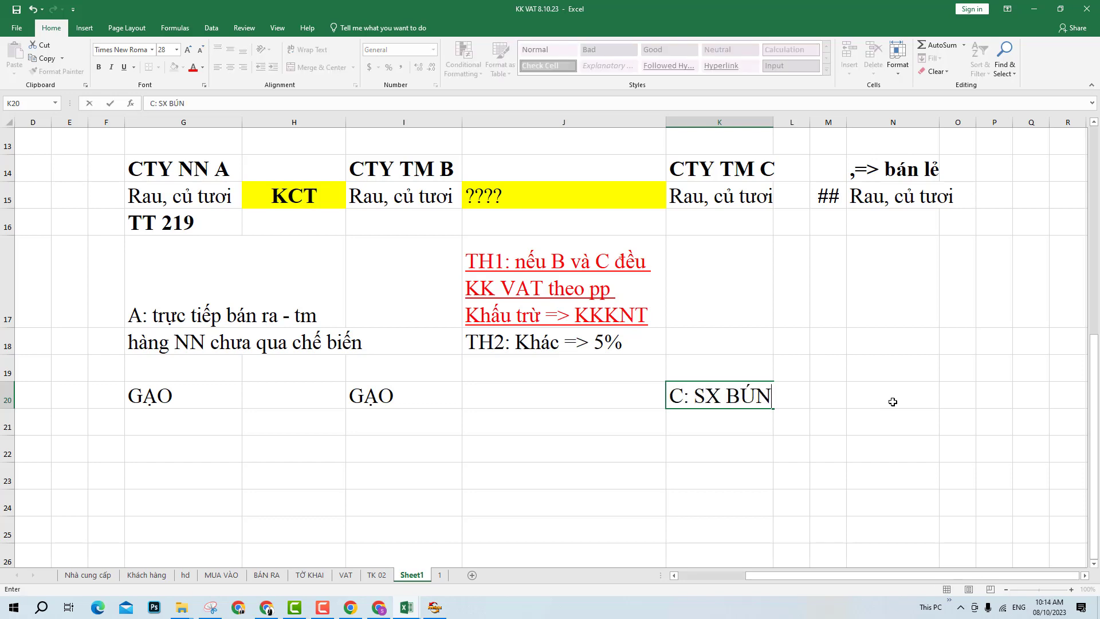
pyautogui.press('Return')
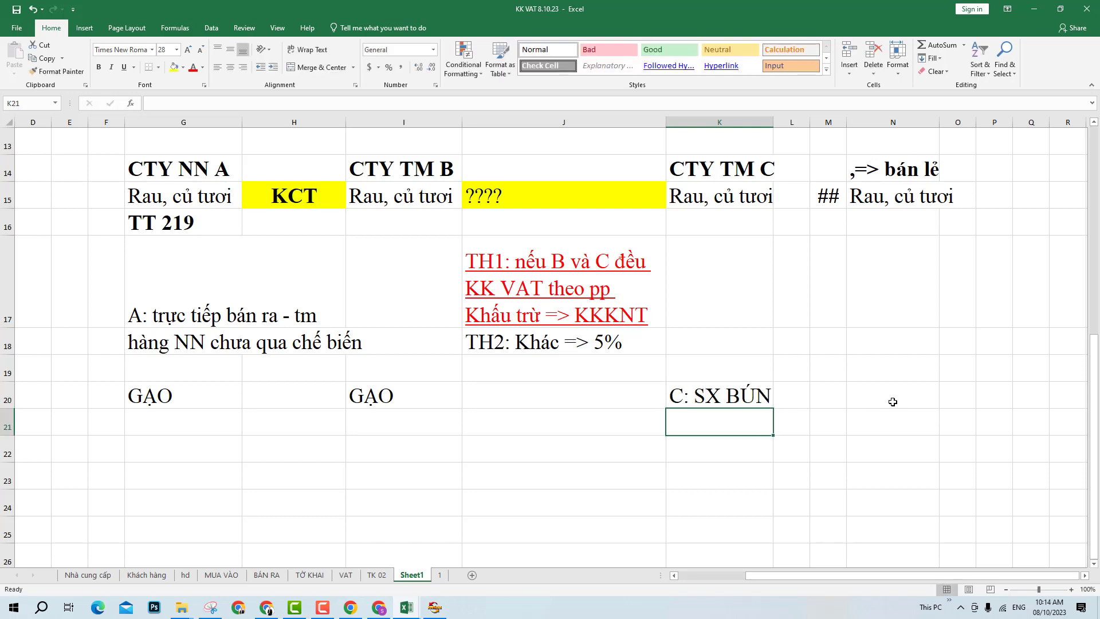
pyautogui.click(745, 399)
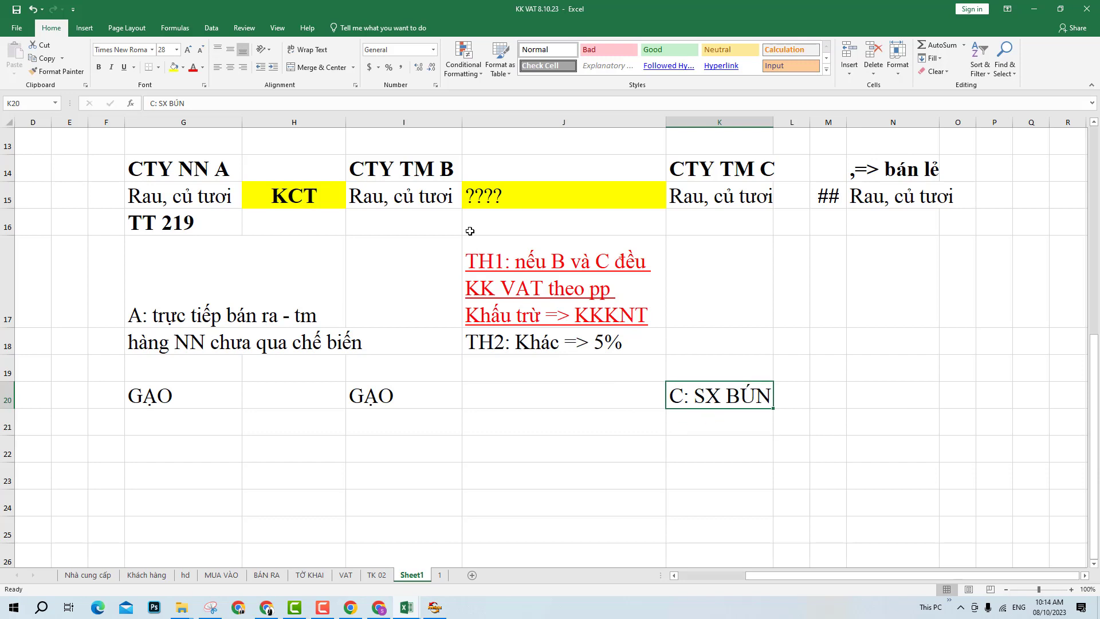
pyautogui.click(450, 171)
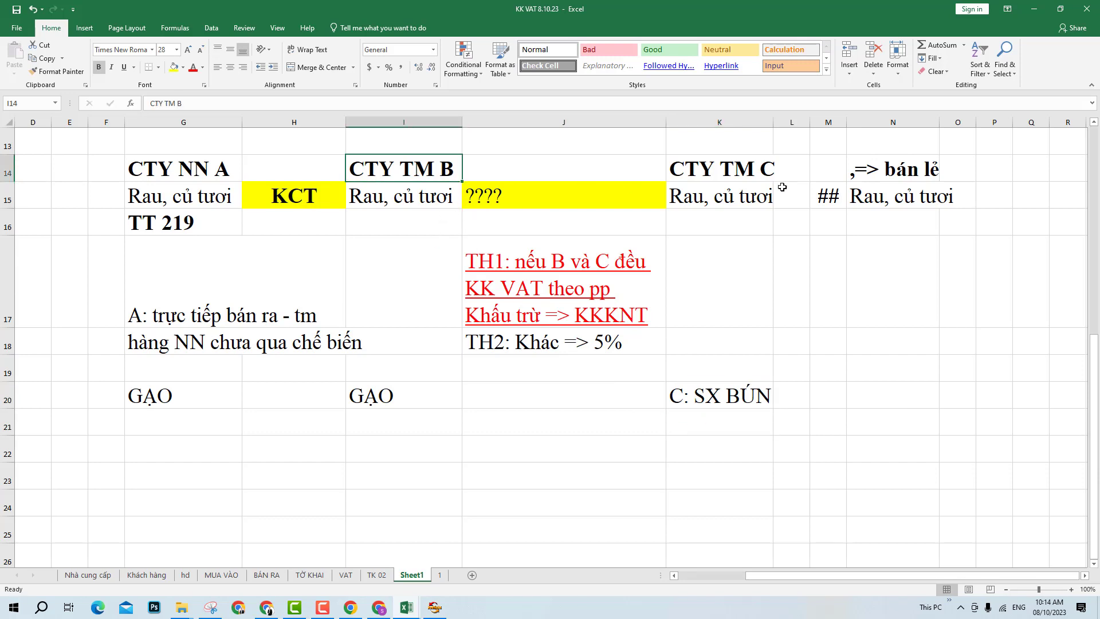
# - Review the GẠO chain in row 20 across companies A, B and C, and save the workbook
pyautogui.click(576, 403)
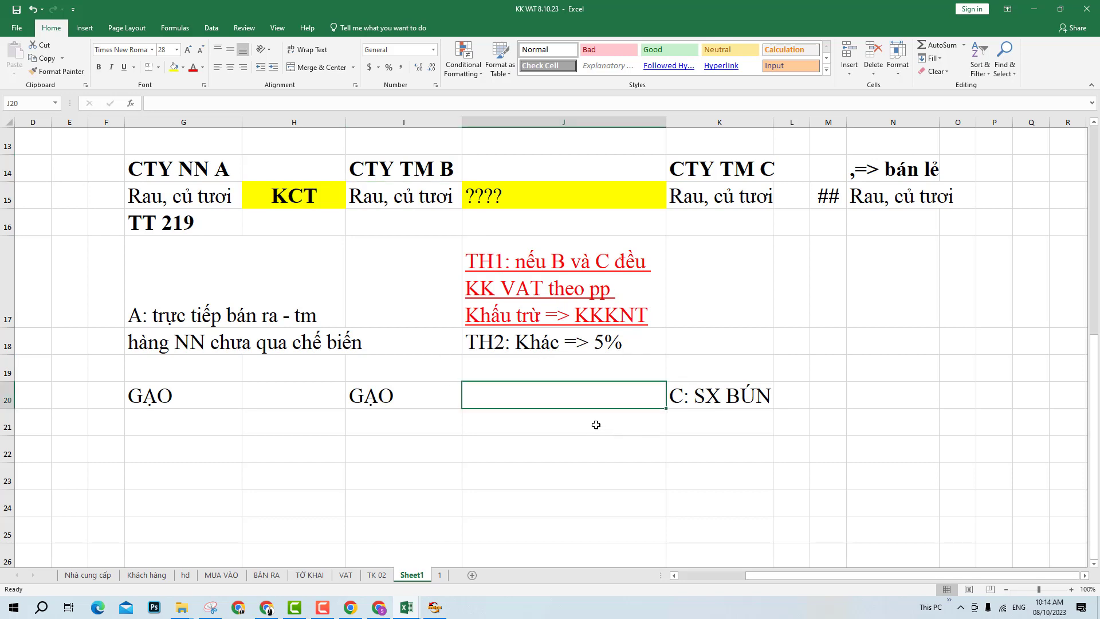
pyautogui.click(428, 396)
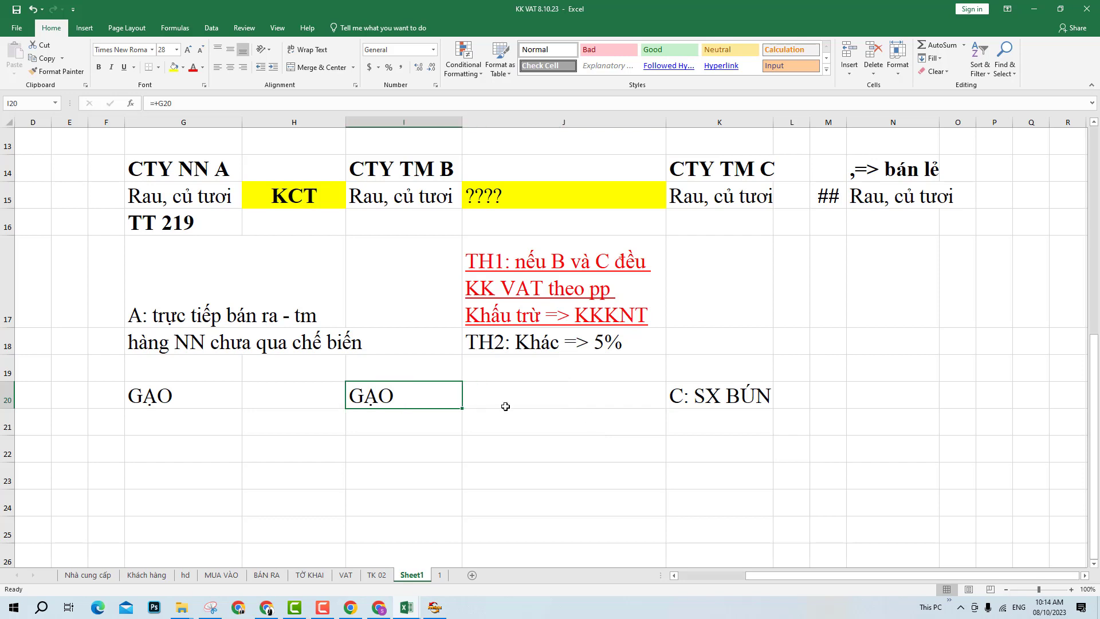
pyautogui.click(127, 404)
pyautogui.moveTo(356, 404); pyautogui.dragTo(863, 396)
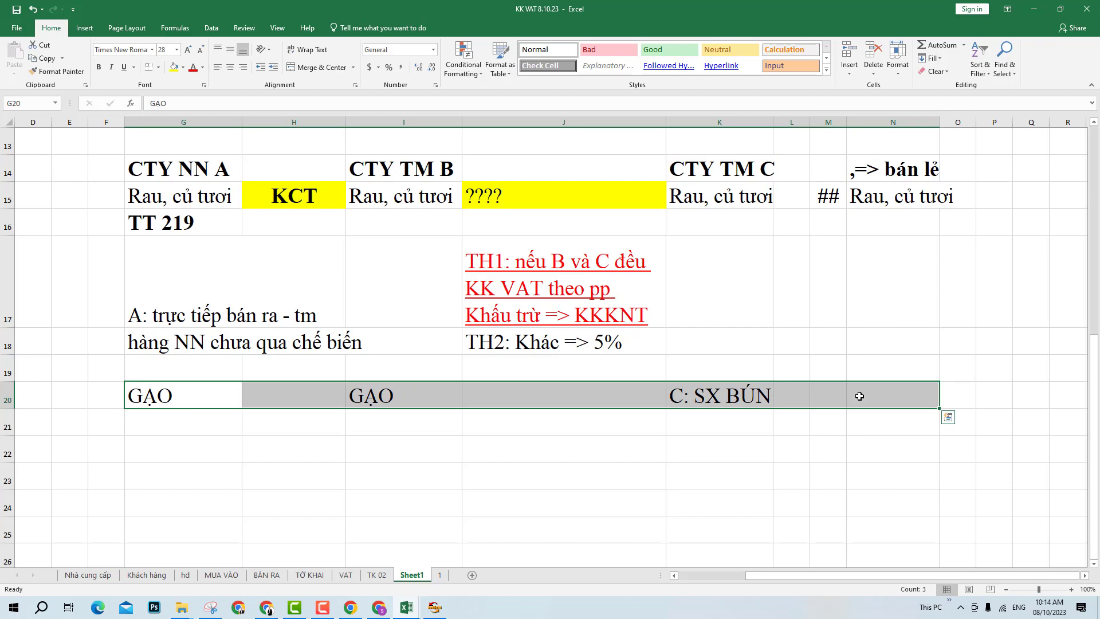
pyautogui.click(592, 451)
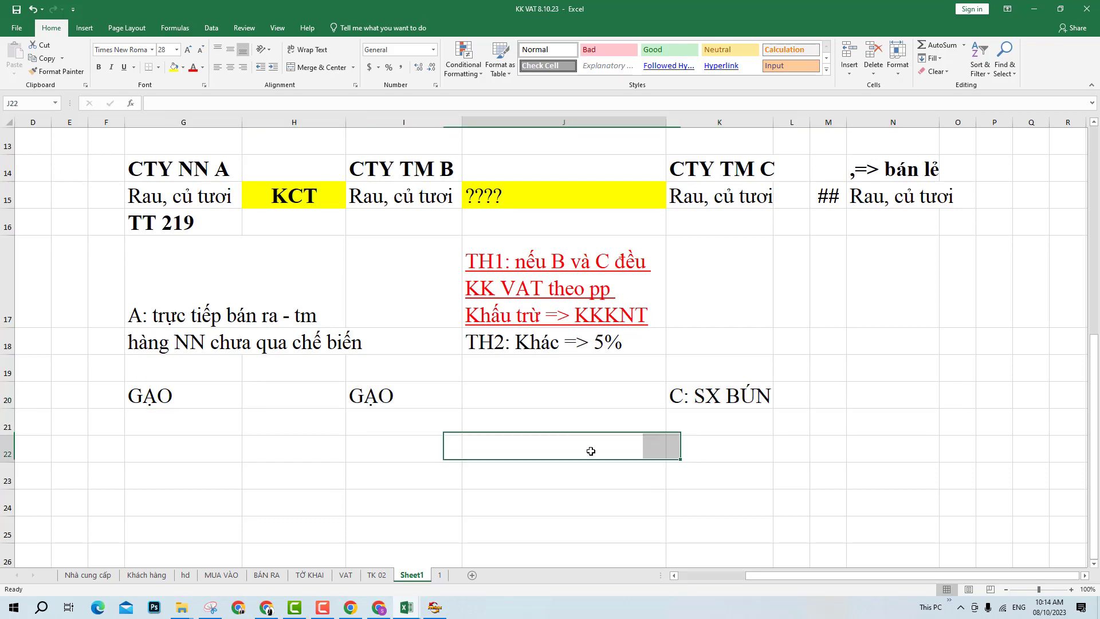
pyautogui.click(15, 9)
# - Switch to the Google Meet call, dismiss the raised-hand notification and open the host controls
pyautogui.click(379, 608)
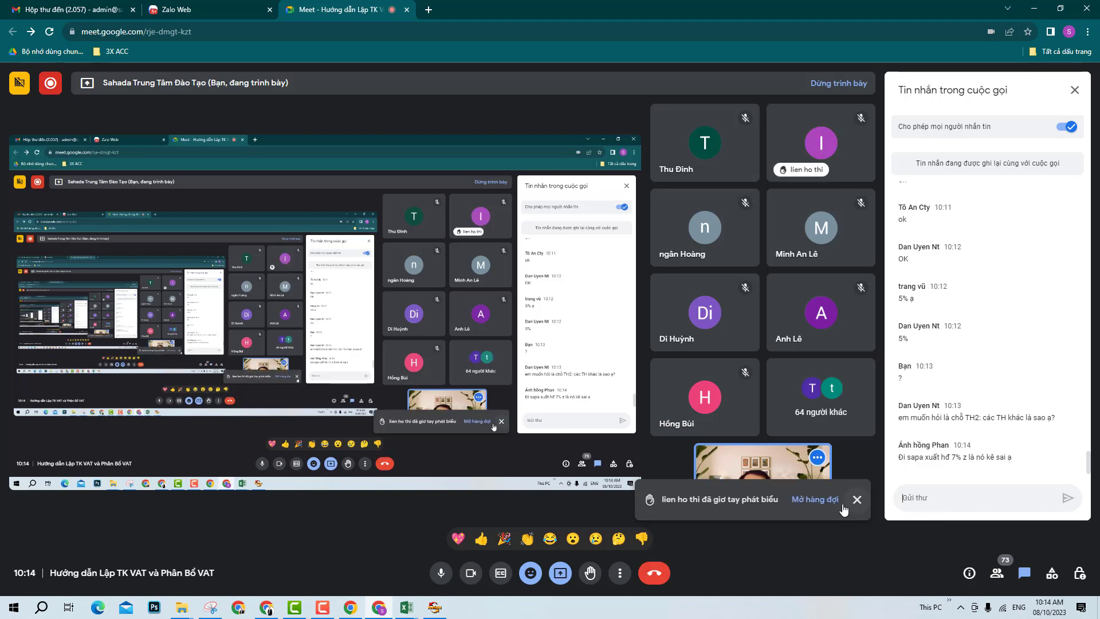
pyautogui.click(857, 500)
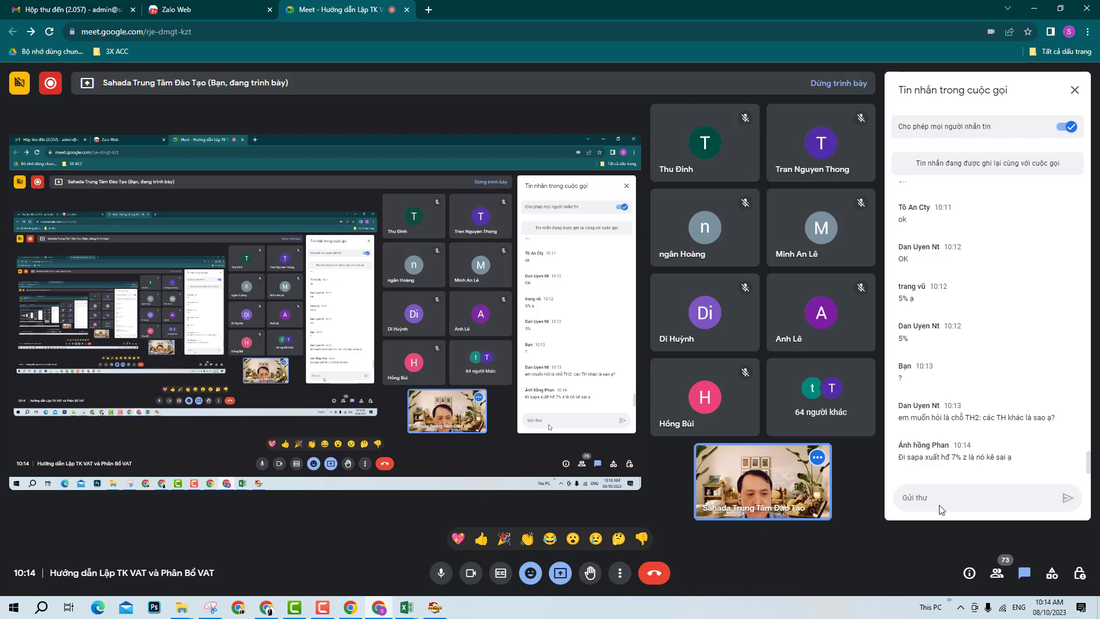
pyautogui.click(940, 507)
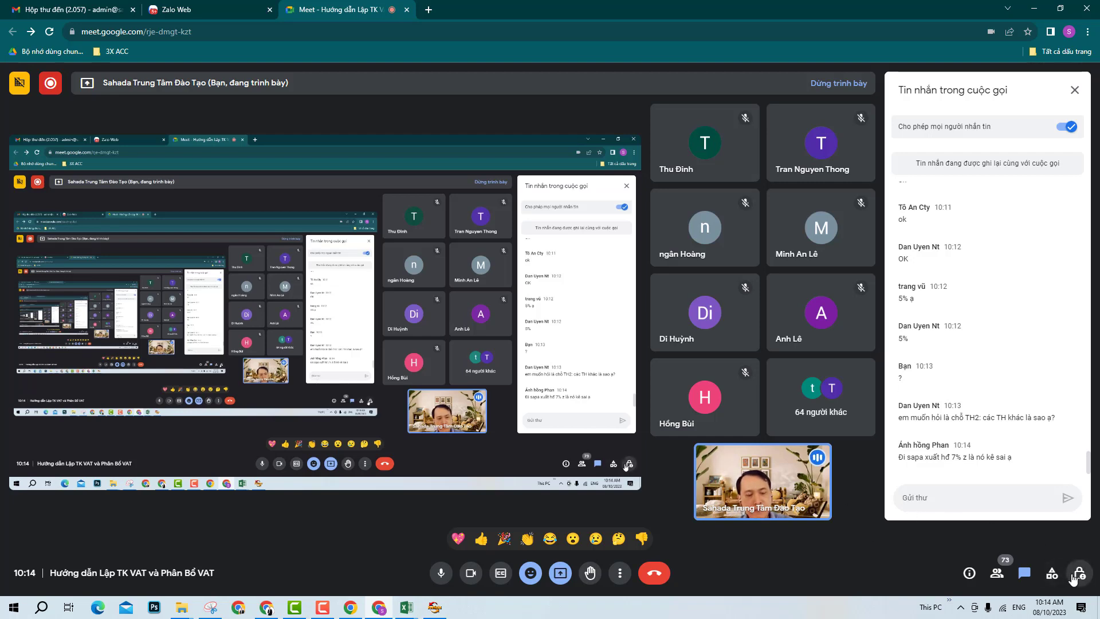
pyautogui.click(1073, 577)
# - Return to the KK VAT 8.10.23 workbook in Excel and examine section IV's adjustment lines [37] and [38] on the TỜ KHAI sheet
pyautogui.moveTo(406, 607)
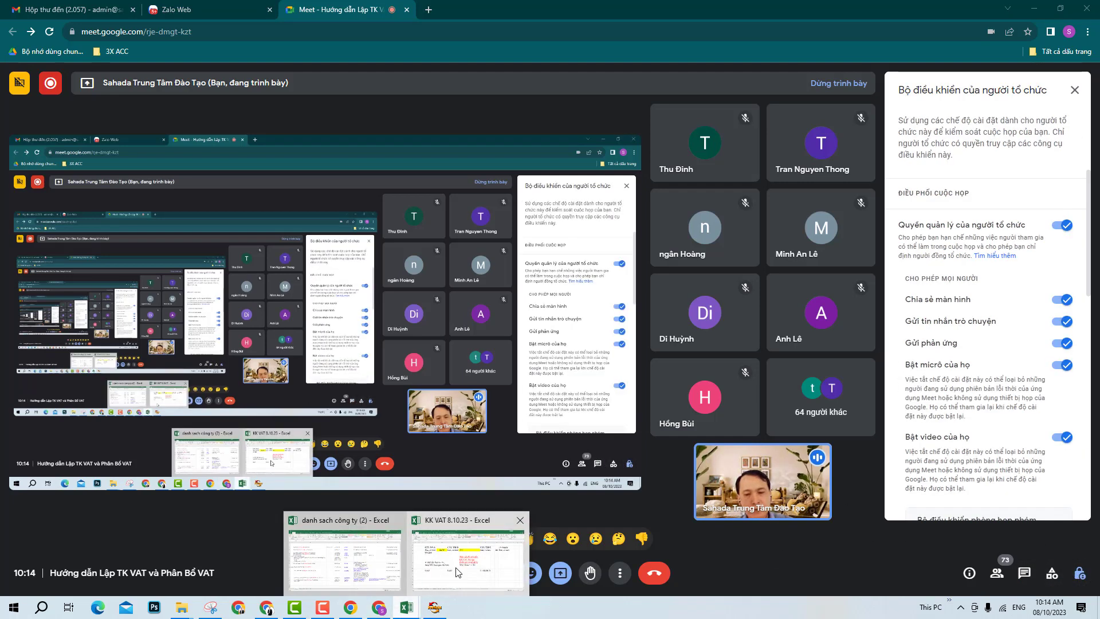
pyautogui.click(458, 571)
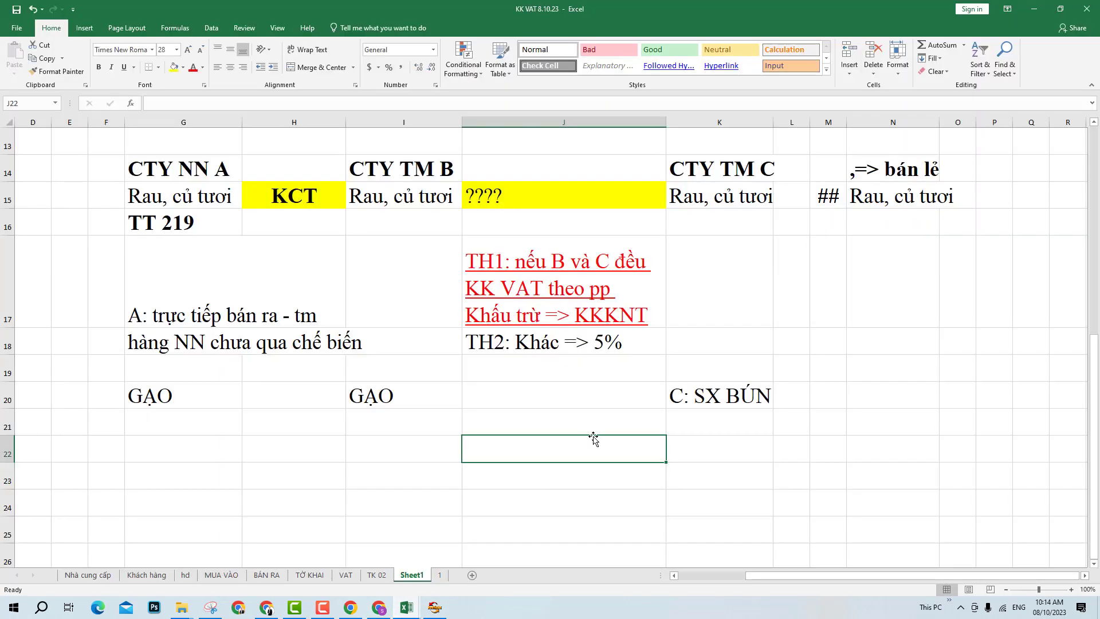
pyautogui.click(312, 575)
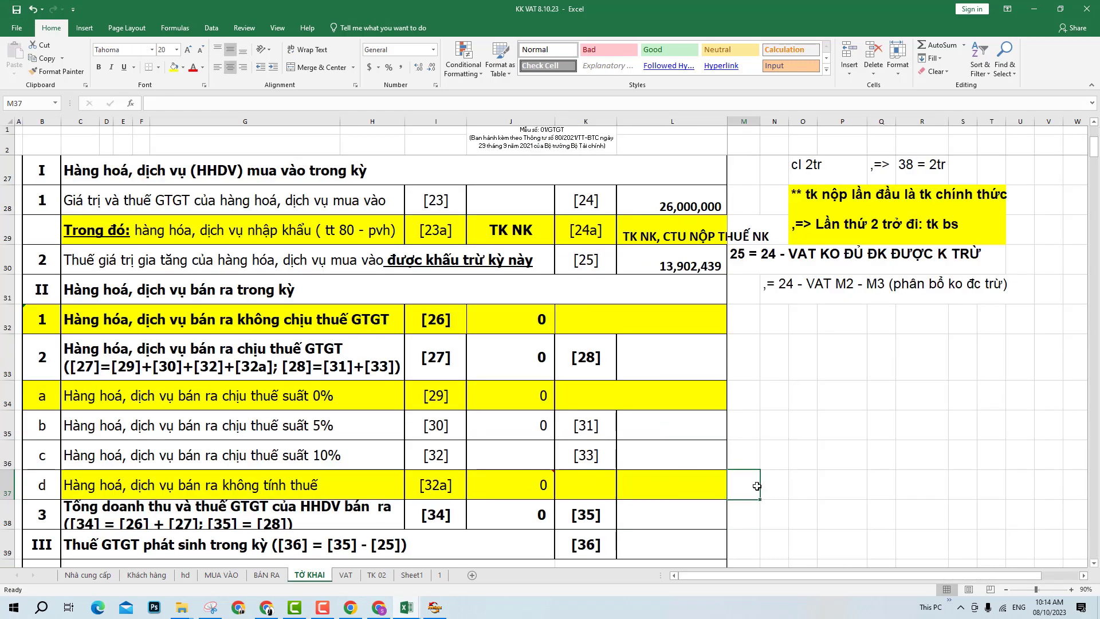
pyautogui.scroll(-1, 753, 484)
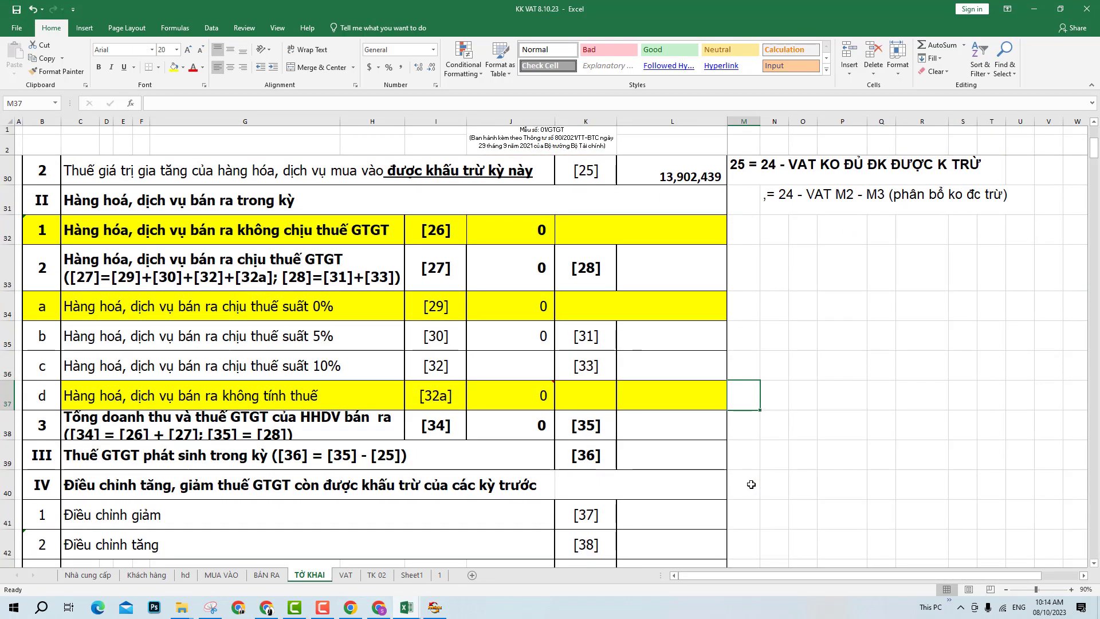
pyautogui.scroll(-2, 751, 485)
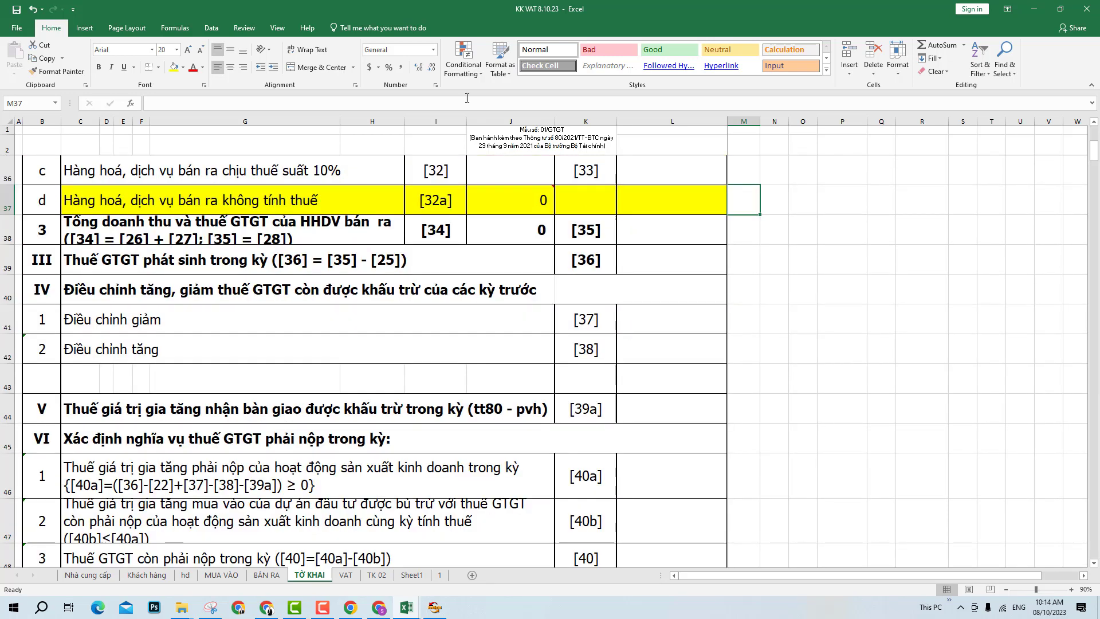
pyautogui.click(461, 279)
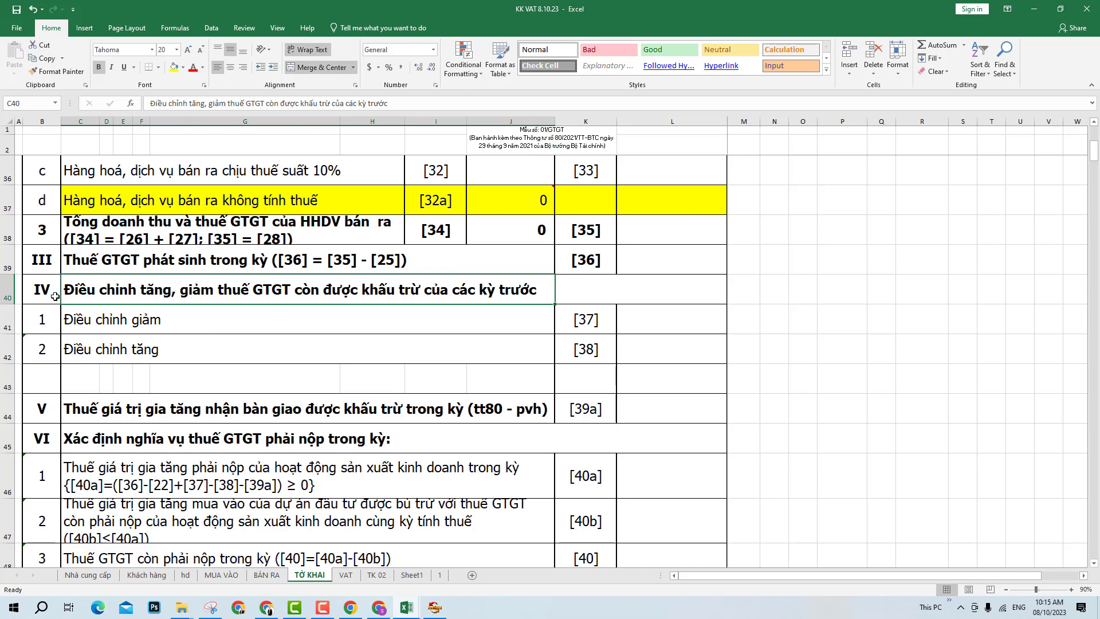
pyautogui.moveTo(52, 295); pyautogui.dragTo(709, 375)
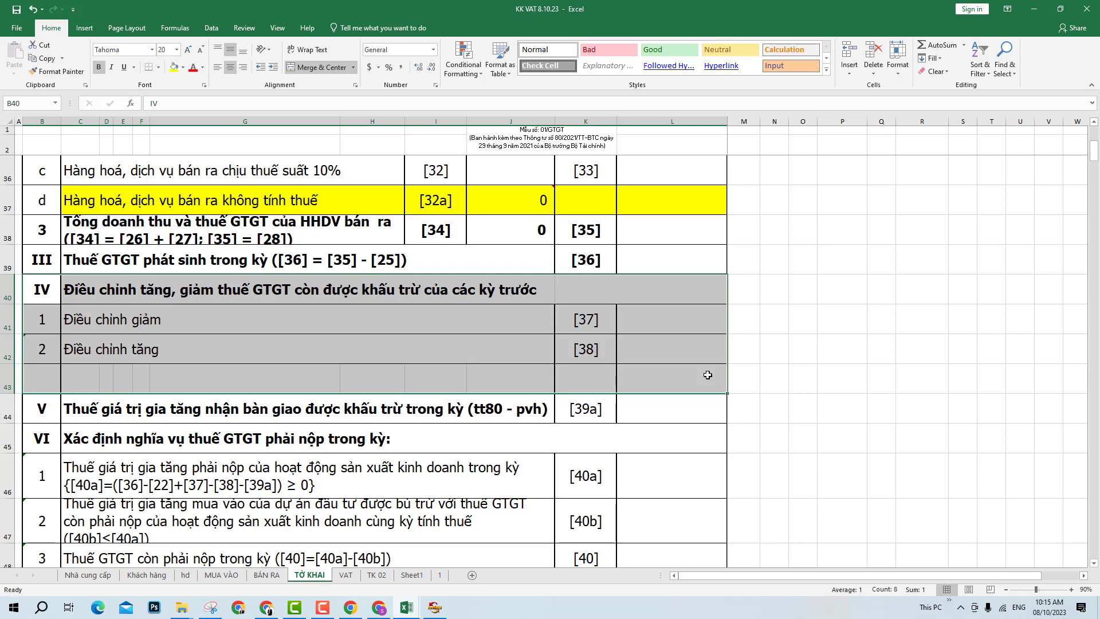
pyautogui.click(192, 347)
pyautogui.moveTo(45, 325); pyautogui.dragTo(699, 355)
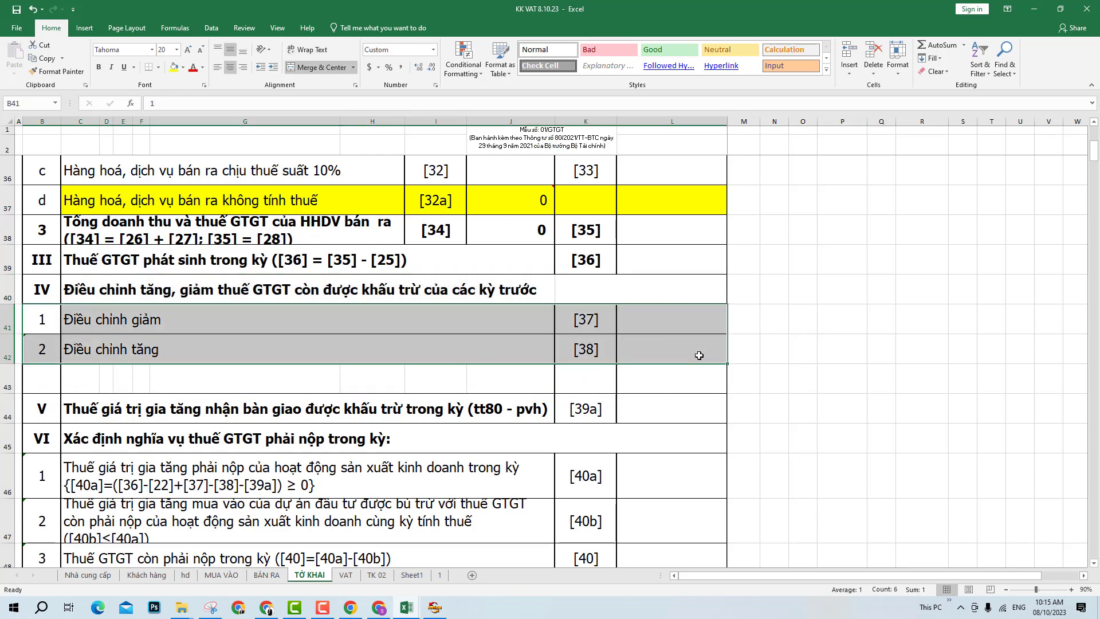
# - Start a note in M40 beside section IV with "1. Trong kỳ : thực hiện KK BS tk các kỳ trước => CÓ ẢNH"
pyautogui.click(745, 301)
pyautogui.write('1.')
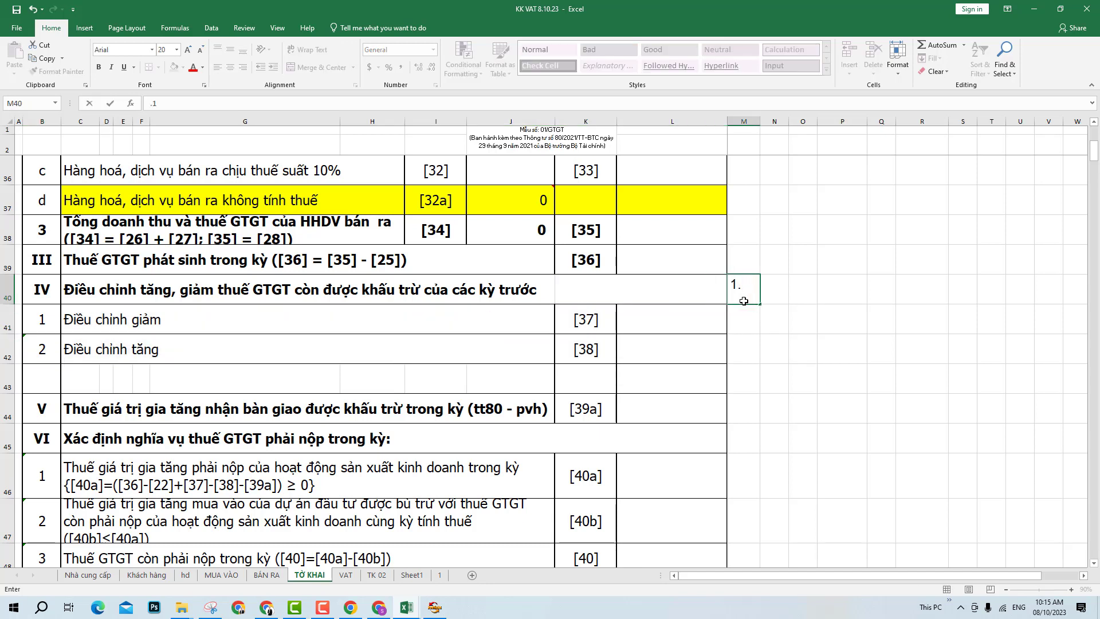
pyautogui.write(' Trong kỳ : thực he')
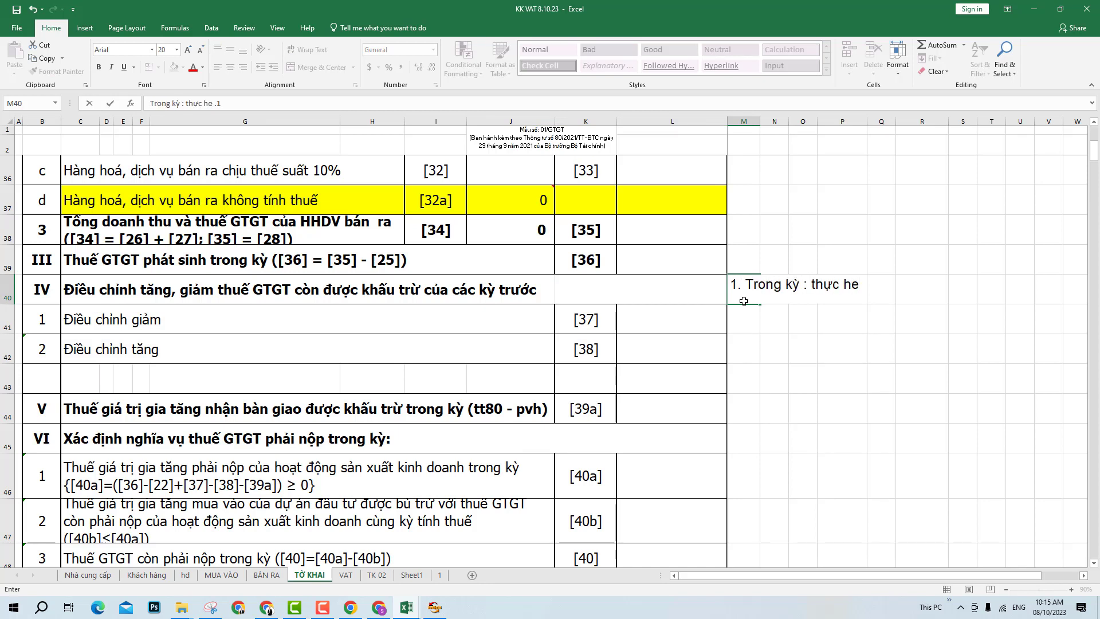
pyautogui.press('BackSpace')
pyautogui.write('iện KK BS tk ca')
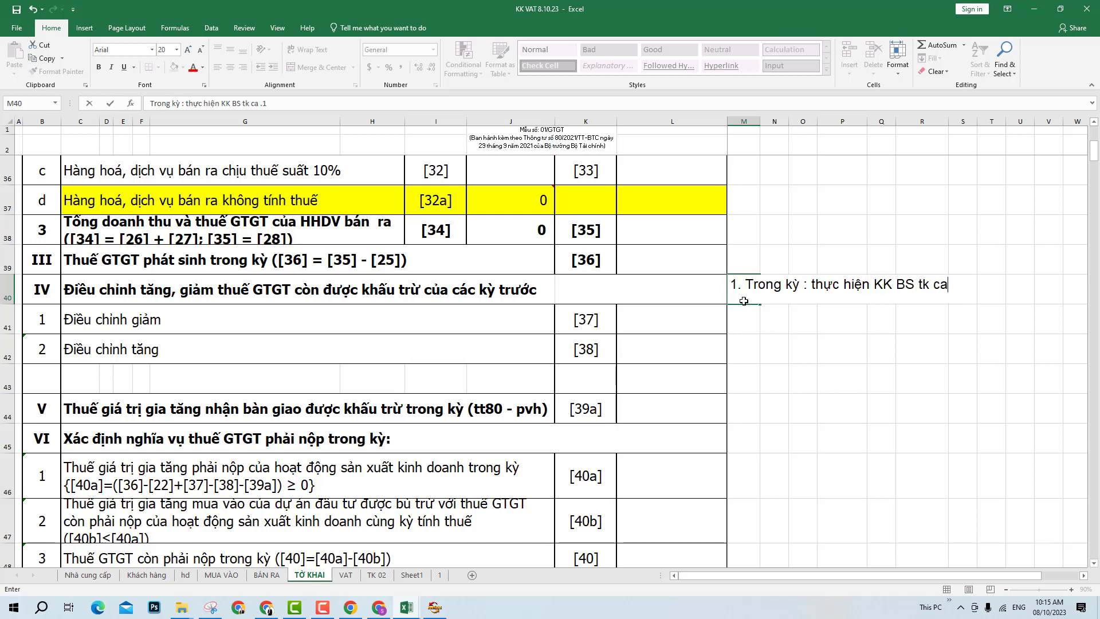
pyautogui.press('BackSpace')
pyautogui.write('ác kỳ trươ')
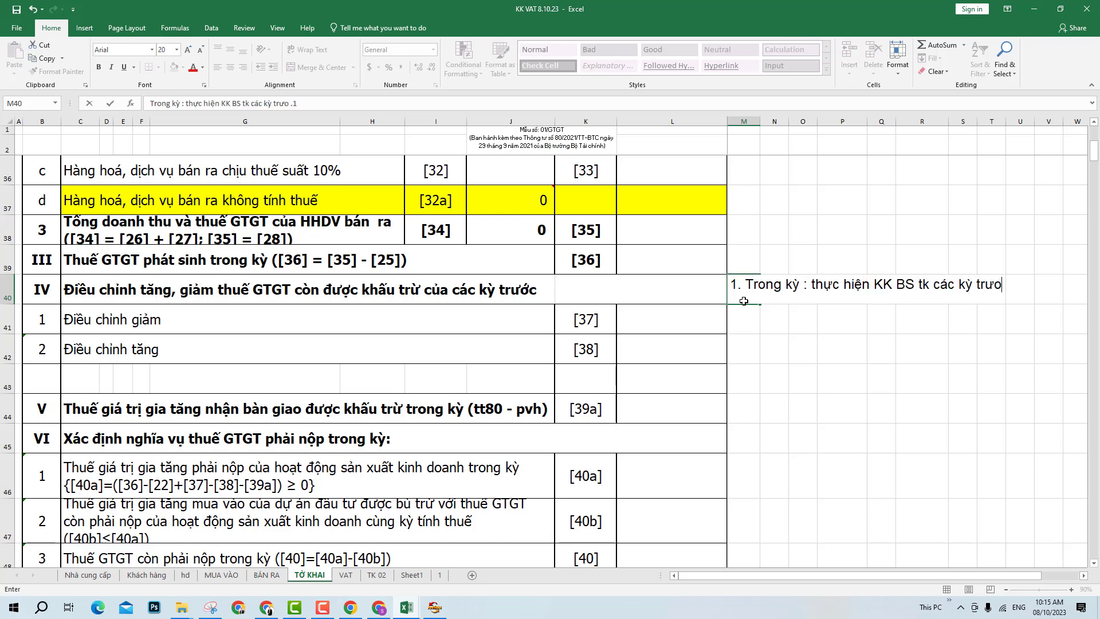
pyautogui.press('BackSpace')
pyautogui.write('ớc => CÓ AN')
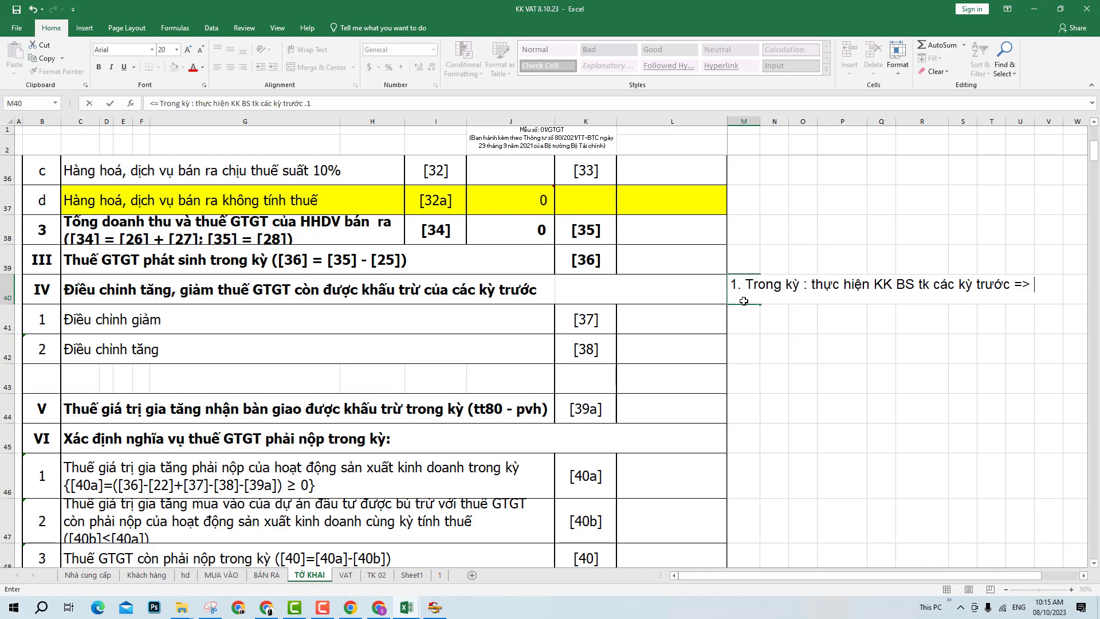
pyautogui.press('BackSpace')
pyautogui.press('BackSpace')
pyautogui.write('ẢNH')
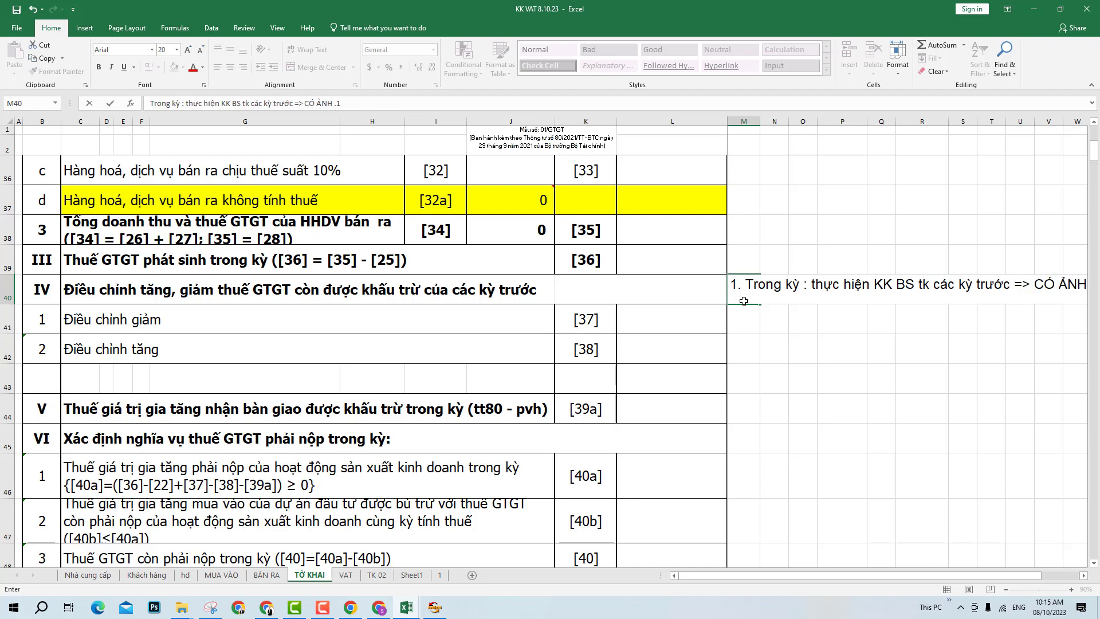
# - Complete the M40 note with "HƯỞNG TĂNG/GIẢM vat CÒN ĐC K TRỪ CỦA KỲ HIỆN TẠI"
pyautogui.write(' HƯOGNR')
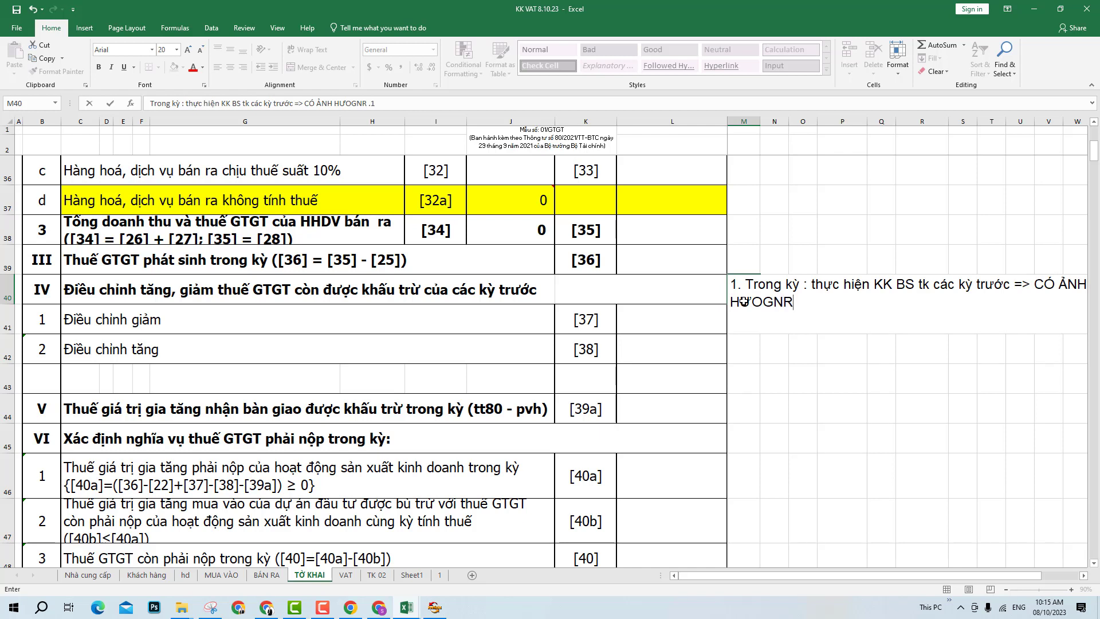
pyautogui.press('BackSpace')
pyautogui.press('BackSpace')
pyautogui.press('BackSpace')
pyautogui.press('BackSpace')
pyautogui.write('ỞNG TANG')
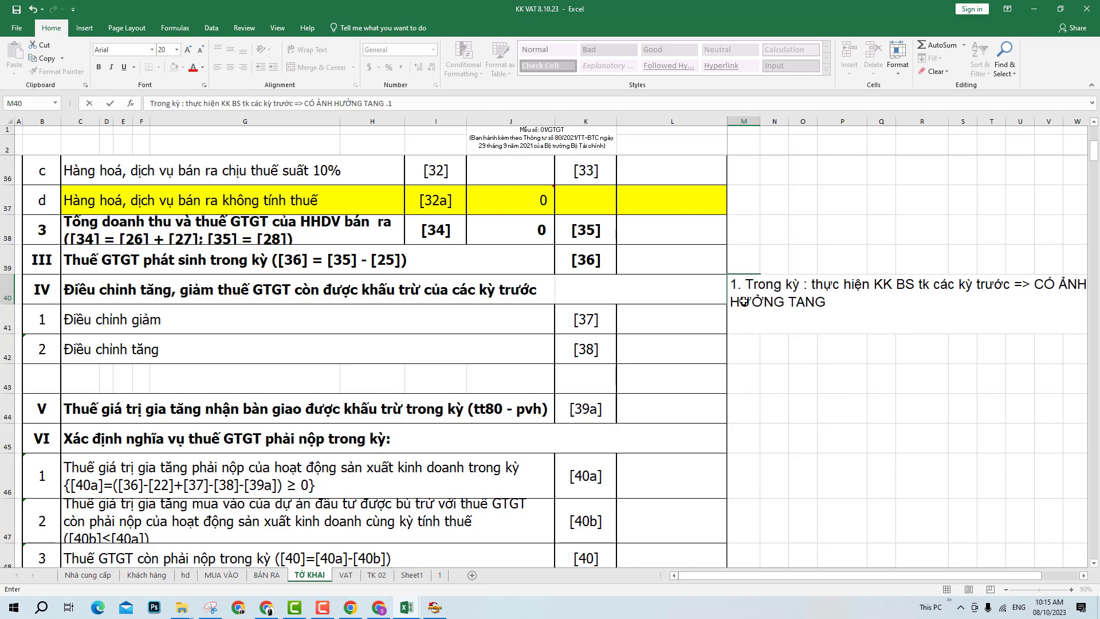
pyautogui.press('BackSpace')
pyautogui.press('BackSpace')
pyautogui.press('BackSpace')
pyautogui.write('ĂNG/GIẢM vat')
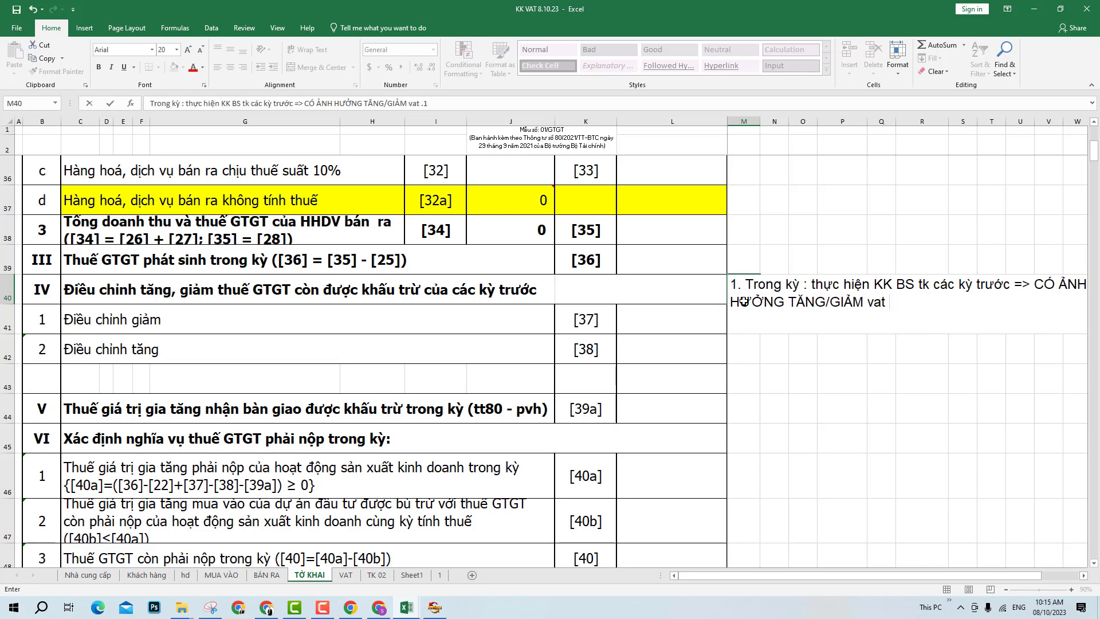
pyautogui.write(' CÒN ĐC K TRƯ')
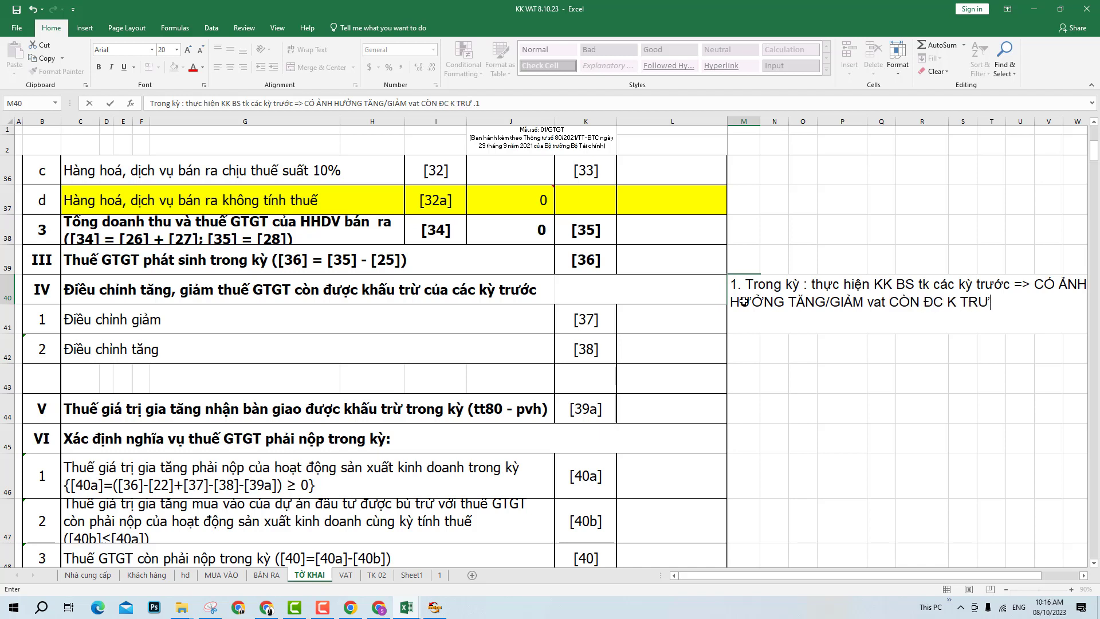
pyautogui.write(' CỦA KỲ')
pyautogui.write(' HIỆN TẠI')
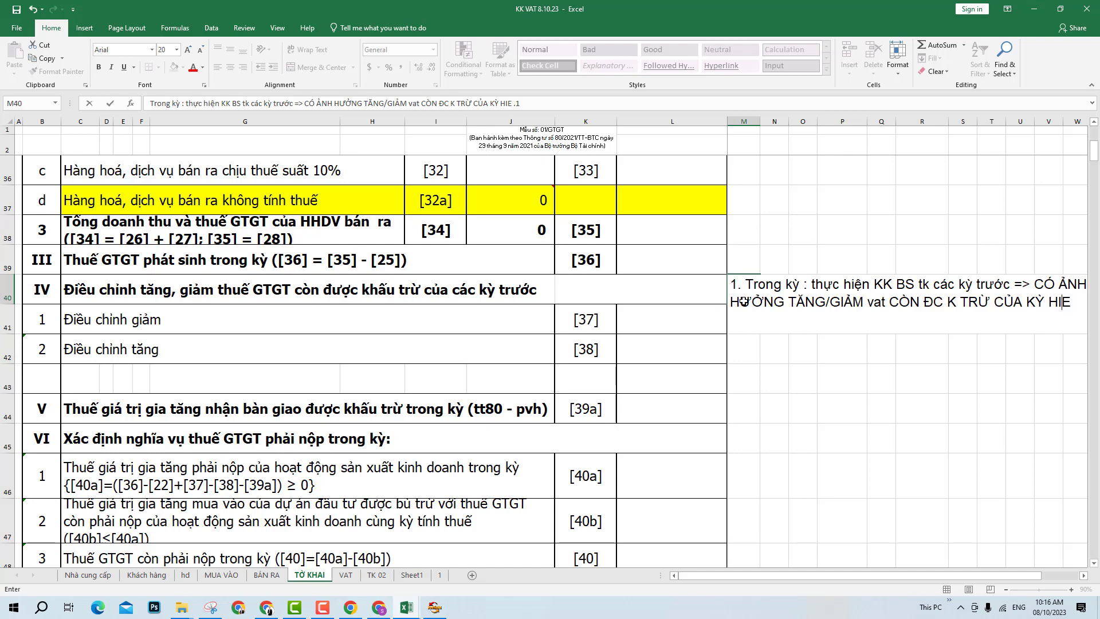
pyautogui.press('Return')
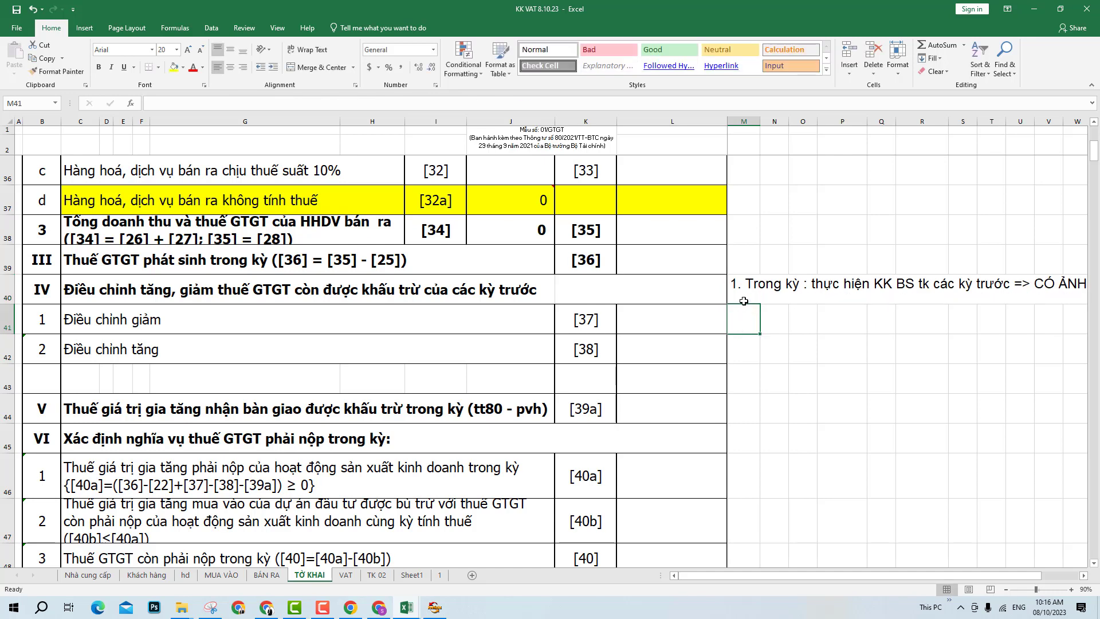
# - Read through the full M40 note across the columns its text extends over
pyautogui.press('Right')
pyautogui.press('Right')
pyautogui.press('Right')
pyautogui.press('Right')
pyautogui.press('Right')
pyautogui.press('Right')
pyautogui.press('Right')
pyautogui.press('Right')
pyautogui.press('Right')
pyautogui.press('Right')
pyautogui.press('Right')
pyautogui.press('Right')
pyautogui.press('Right')
pyautogui.press('Right')
pyautogui.press('Right')
pyautogui.press('Right')
pyautogui.press('Right')
pyautogui.press('Right')
pyautogui.press('Right')
pyautogui.press('Right')
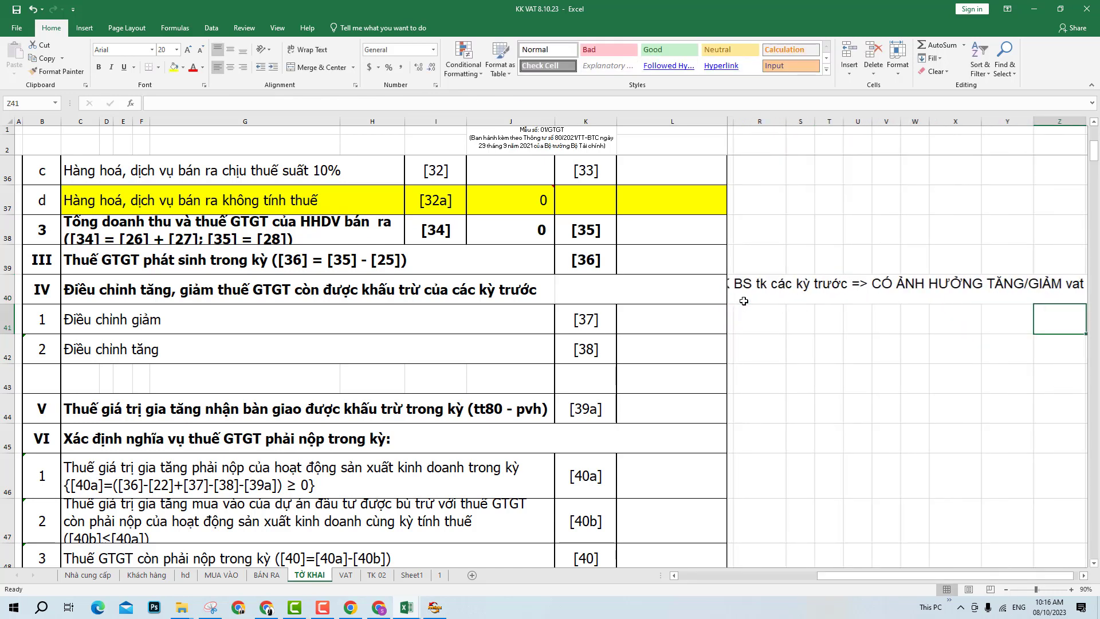
pyautogui.press('Up')
pyautogui.press('Up')
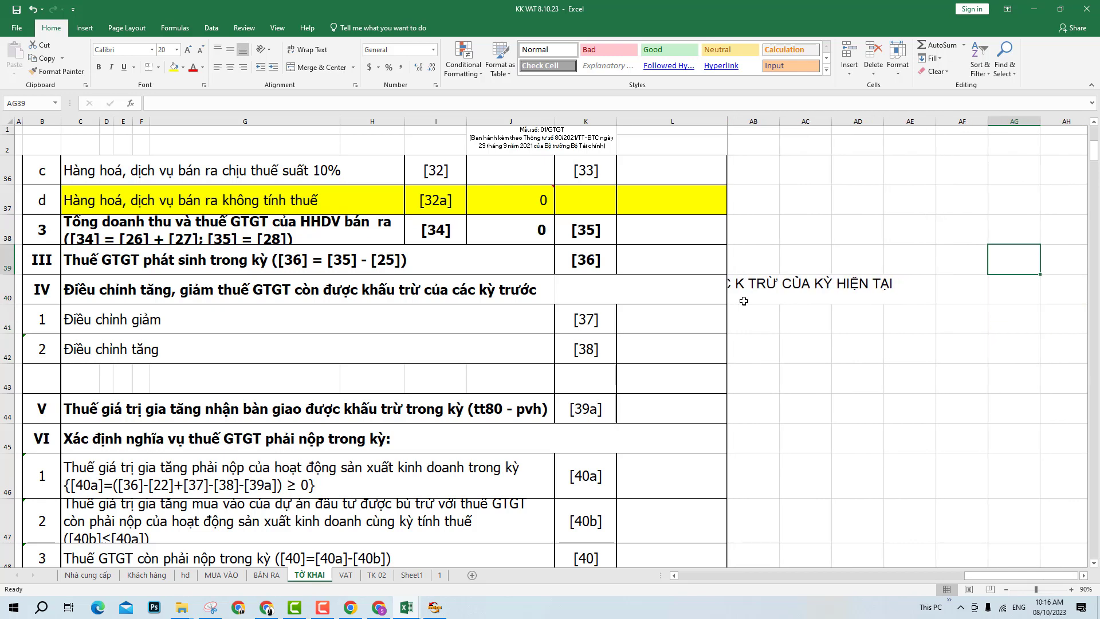
pyautogui.press('Left')
pyautogui.press('Left')
pyautogui.press('Left')
pyautogui.press('Left')
pyautogui.press('Left')
pyautogui.press('Left')
pyautogui.press('Left')
pyautogui.press('Left')
pyautogui.press('Left')
pyautogui.press('Left')
pyautogui.press('Left')
pyautogui.press('Left')
pyautogui.press('Left')
pyautogui.press('Left')
pyautogui.press('Left')
pyautogui.press('Left')
pyautogui.press('Left')
pyautogui.press('Left')
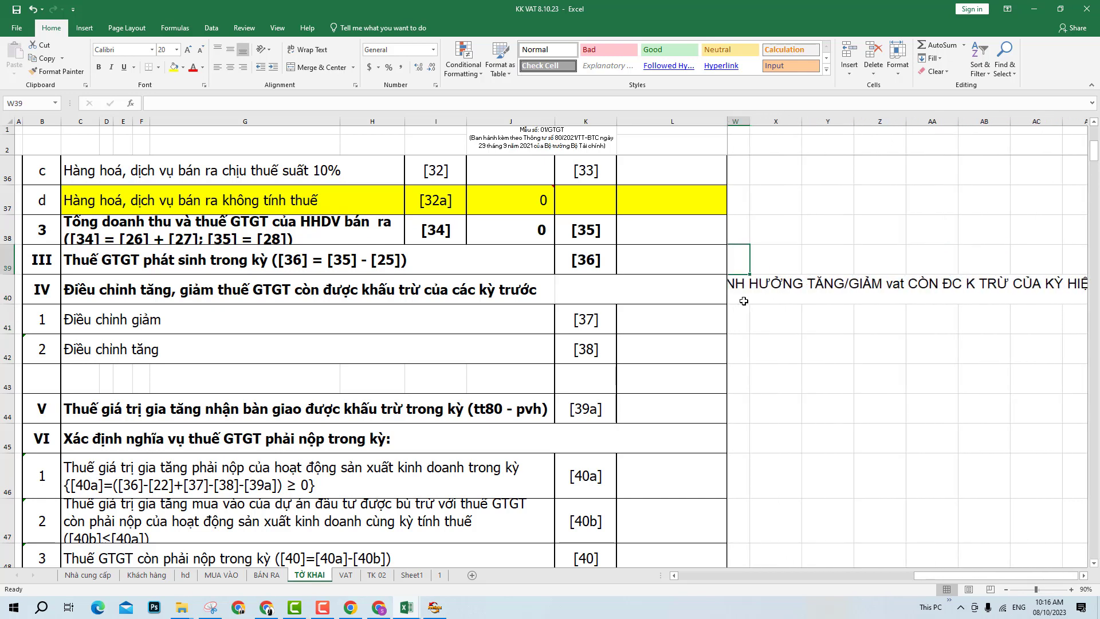
pyautogui.press('Left')
pyautogui.press('Left')
pyautogui.press('Left')
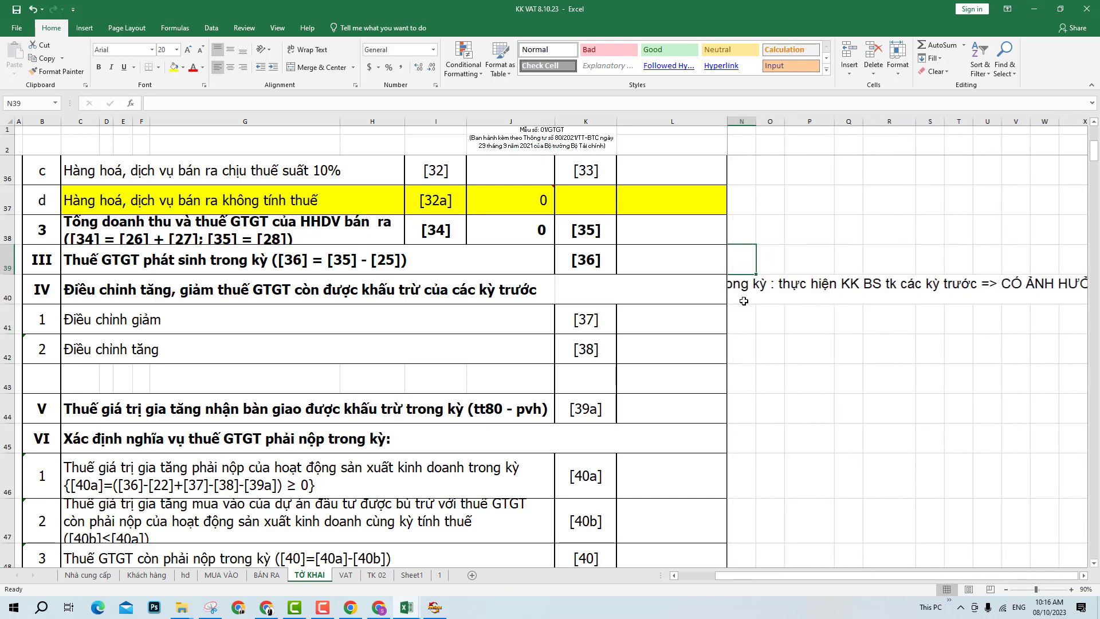
pyautogui.press('Down')
pyautogui.press('Right')
pyautogui.press('Right')
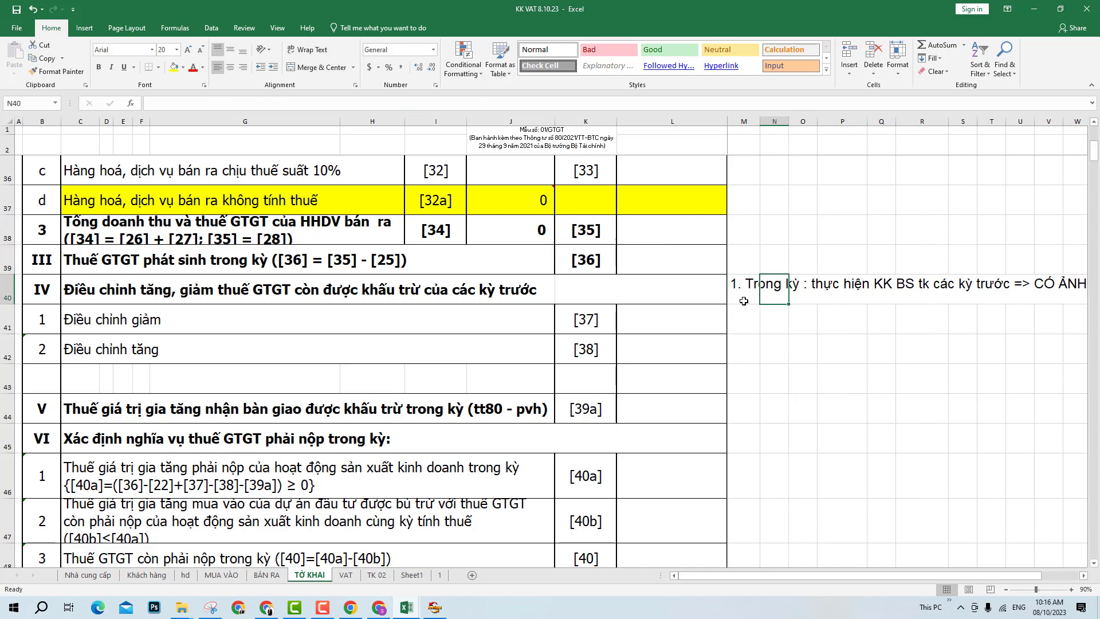
pyautogui.press('Right')
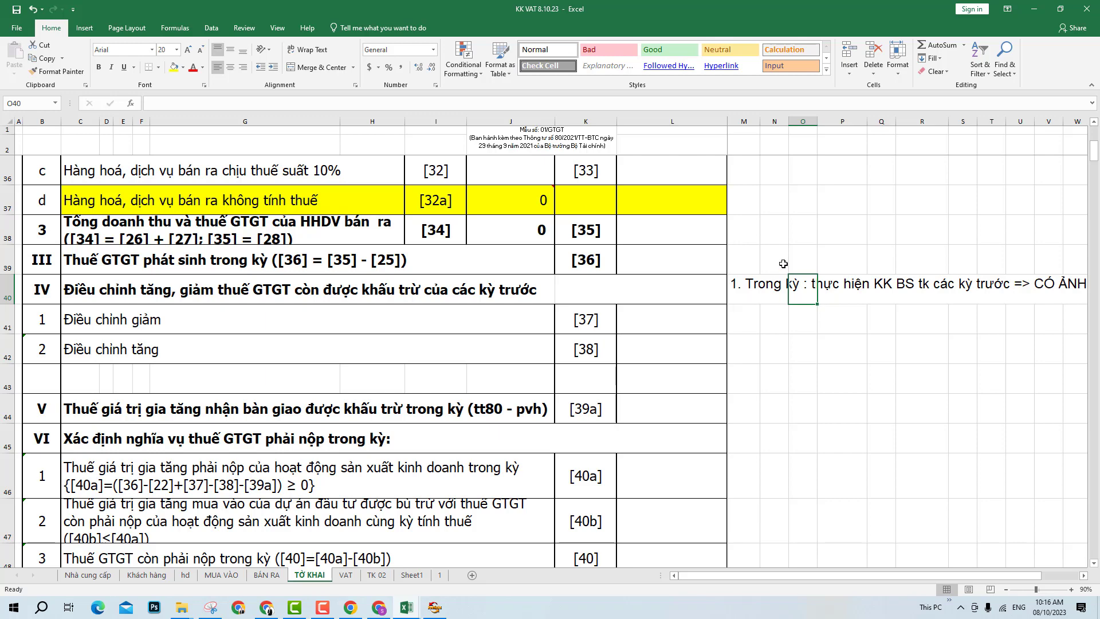
# - Copy the Q3 example block in O24:P27 to the empty area starting at O33, above the section IV note
pyautogui.scroll(8, 802, 268)
pyautogui.moveTo(802, 307)
pyautogui.mouseDown()
pyautogui.moveTo(805, 351)
pyautogui.moveTo(859, 413)
pyautogui.moveTo(866, 403)
pyautogui.mouseUp()
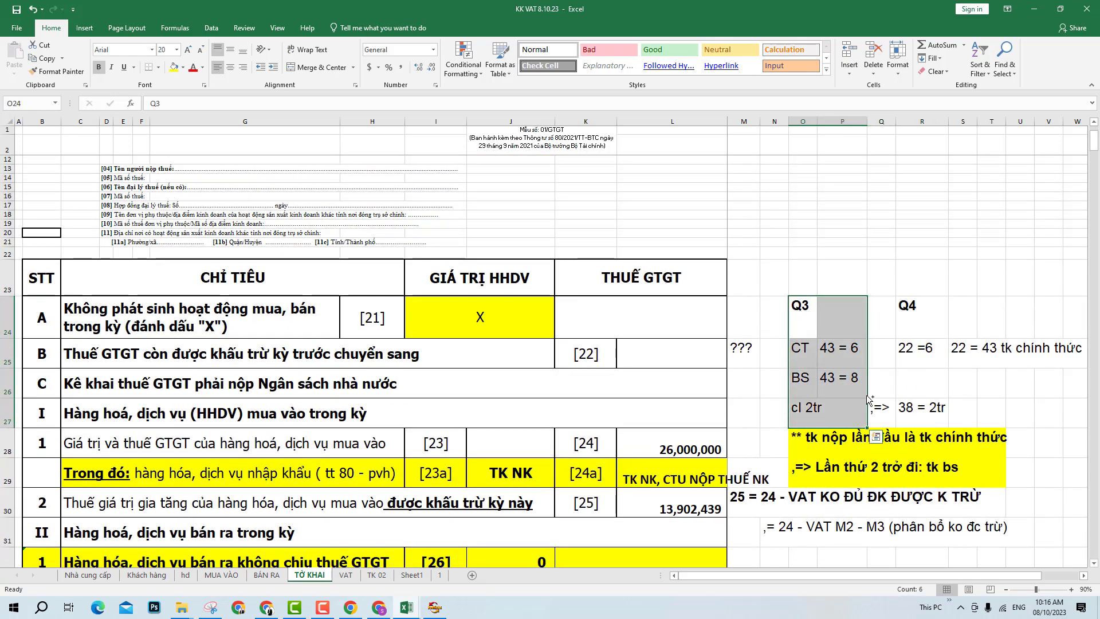
pyautogui.hotkey('ctrl', 'c')
pyautogui.scroll(-3, 830, 386)
pyautogui.scroll(-3, 829, 387)
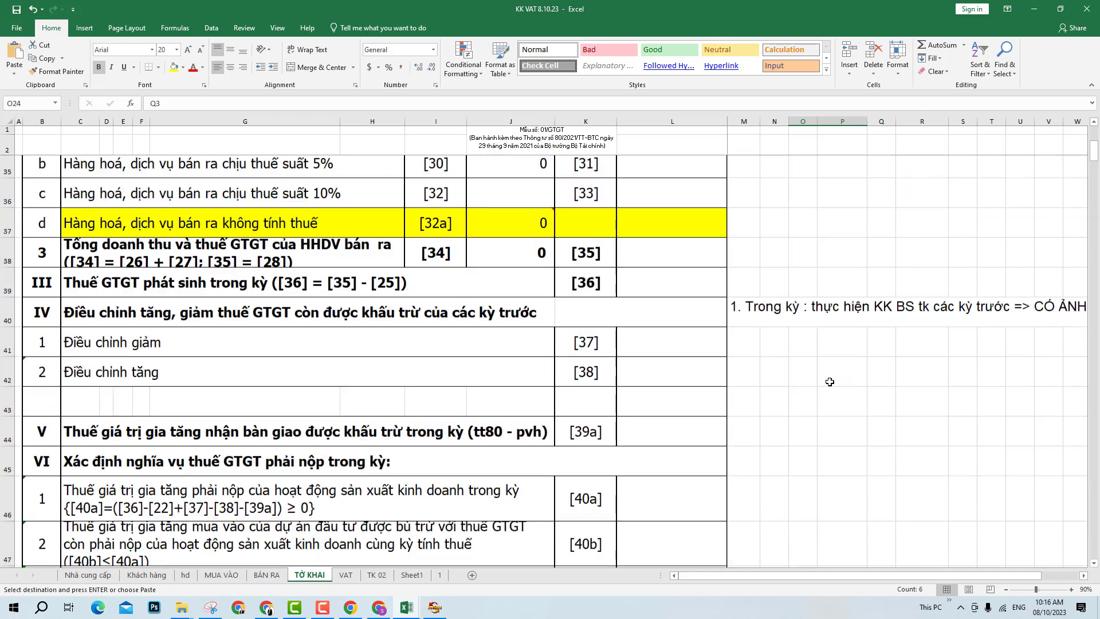
pyautogui.scroll(2, 827, 362)
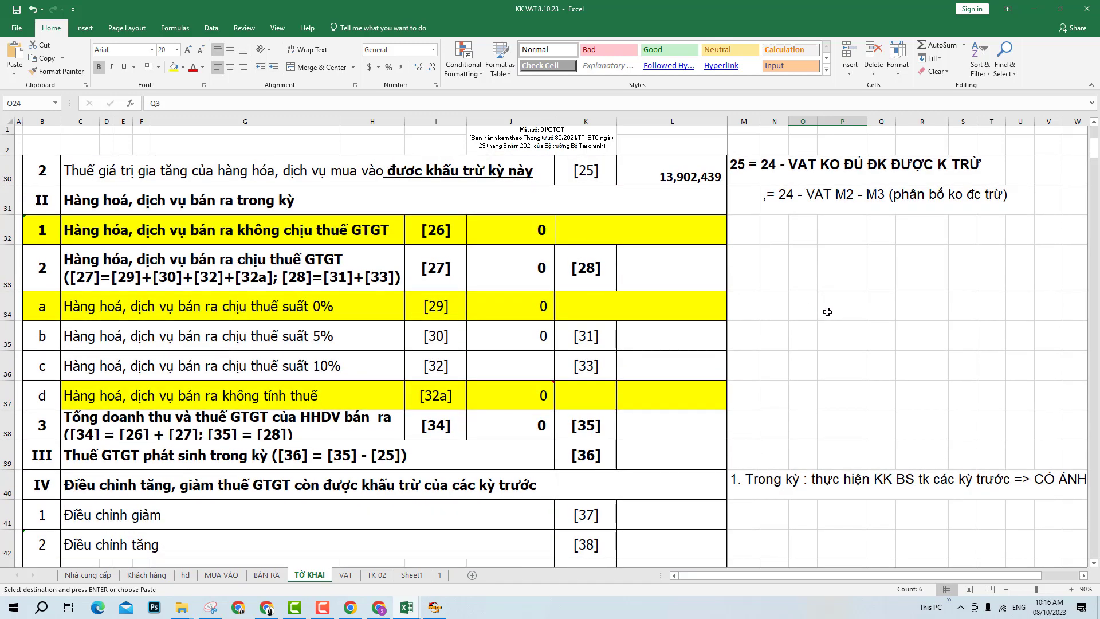
pyautogui.click(808, 277)
pyautogui.hotkey('ctrl', 'v')
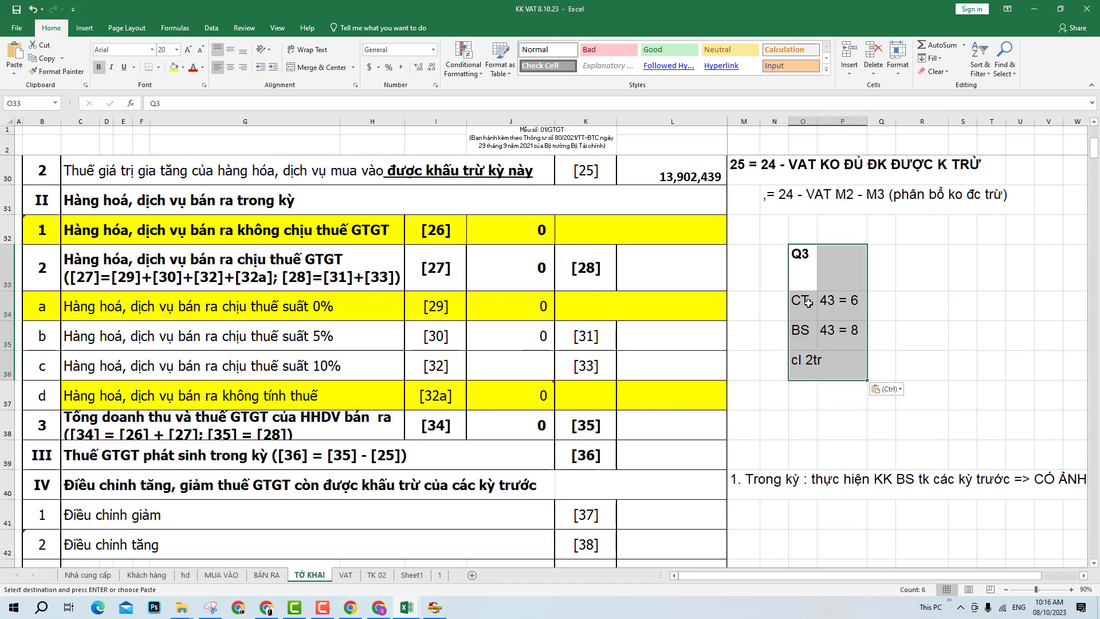
# - Change the copied example's CT line to "40 = 6" and BS line to "40 = 8", and clear its "cl 2tr" cell
pyautogui.click(812, 305)
pyautogui.click(835, 304)
pyautogui.doubleClick(836, 301)
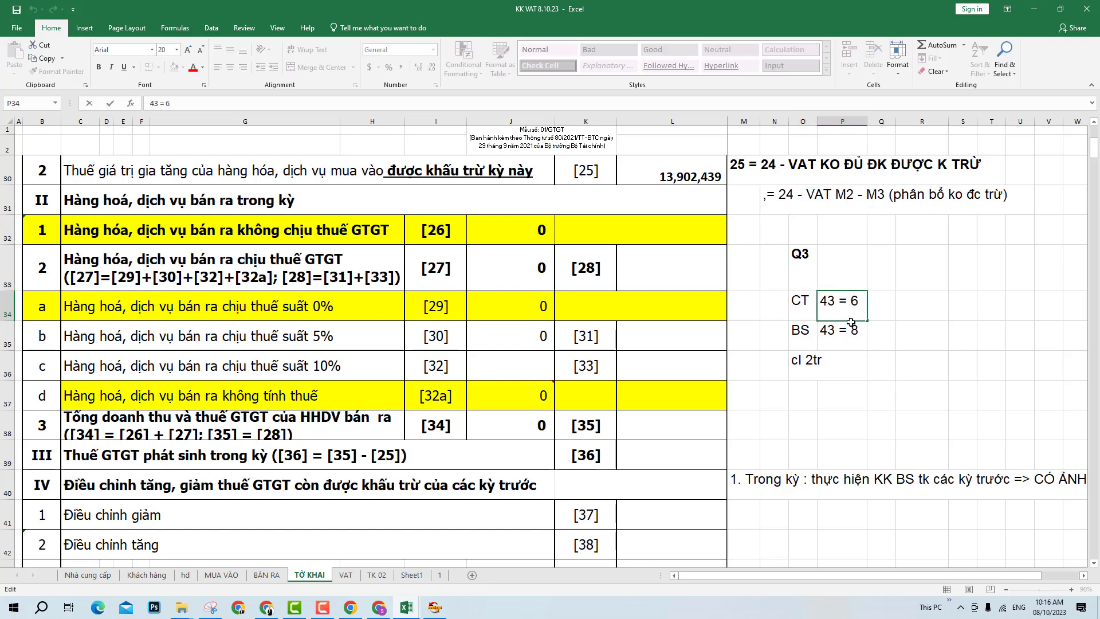
pyautogui.press('BackSpace')
pyautogui.write('0')
pyautogui.press('Return')
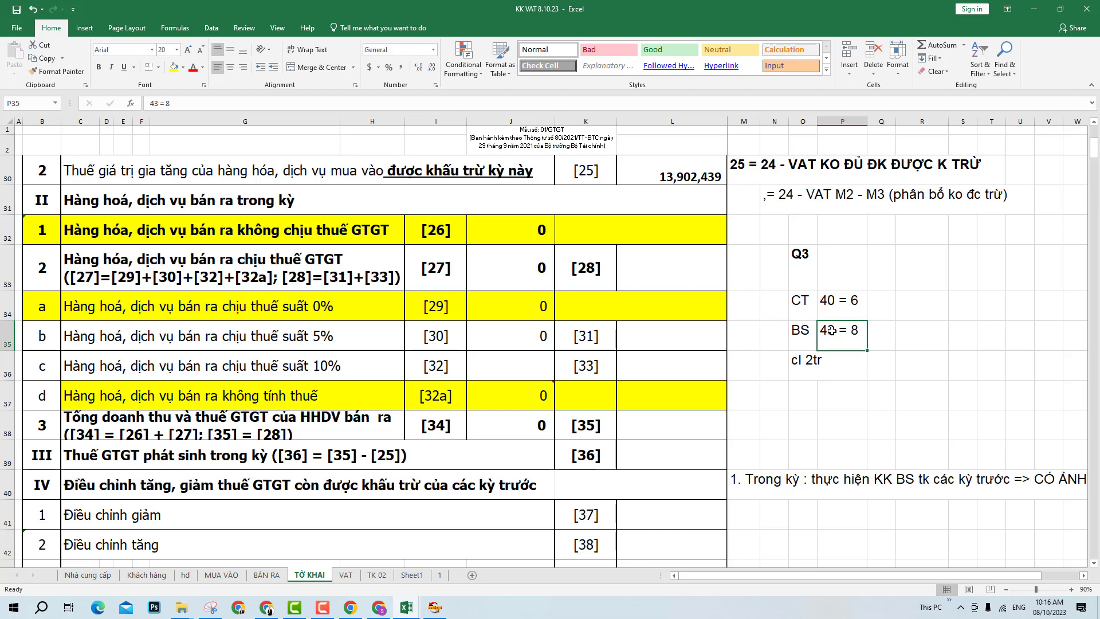
pyautogui.doubleClick(831, 331)
pyautogui.press('BackSpace')
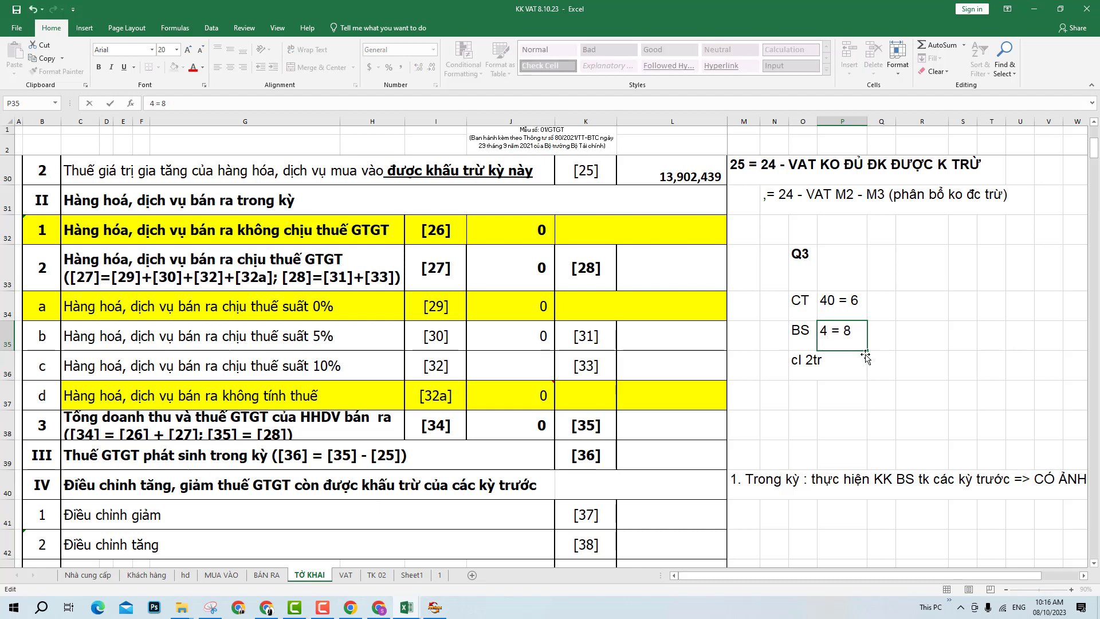
pyautogui.write('0')
pyautogui.press('Return')
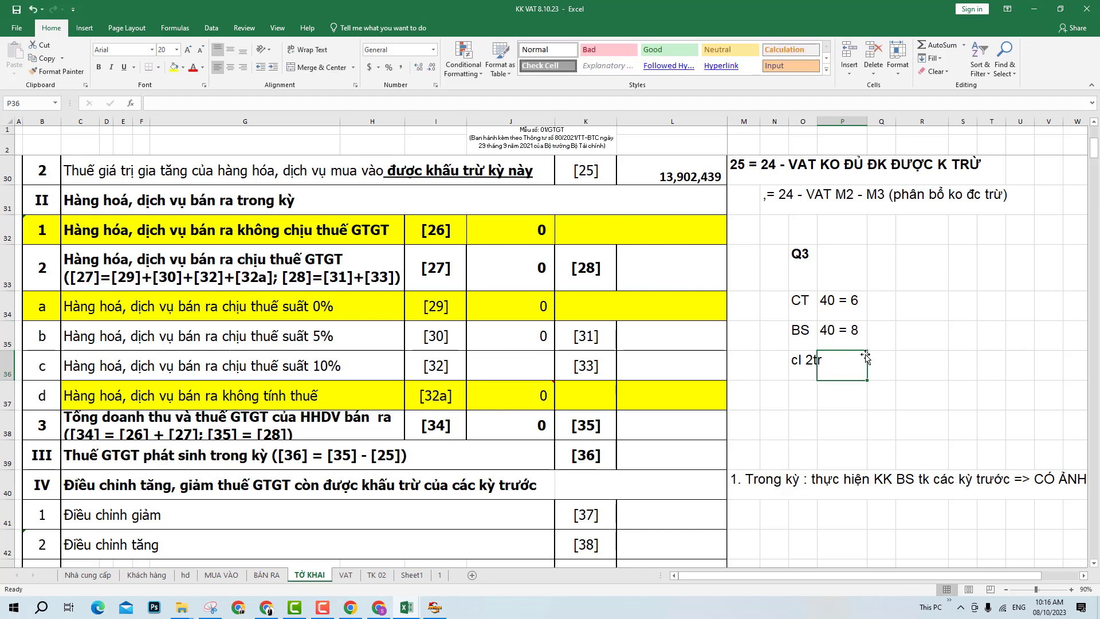
pyautogui.click(805, 360)
pyautogui.press('Delete')
# - Examine section VI's line [40] for tax still payable and line [43] for deductible VAT carried forward
pyautogui.scroll(-3, 762, 438)
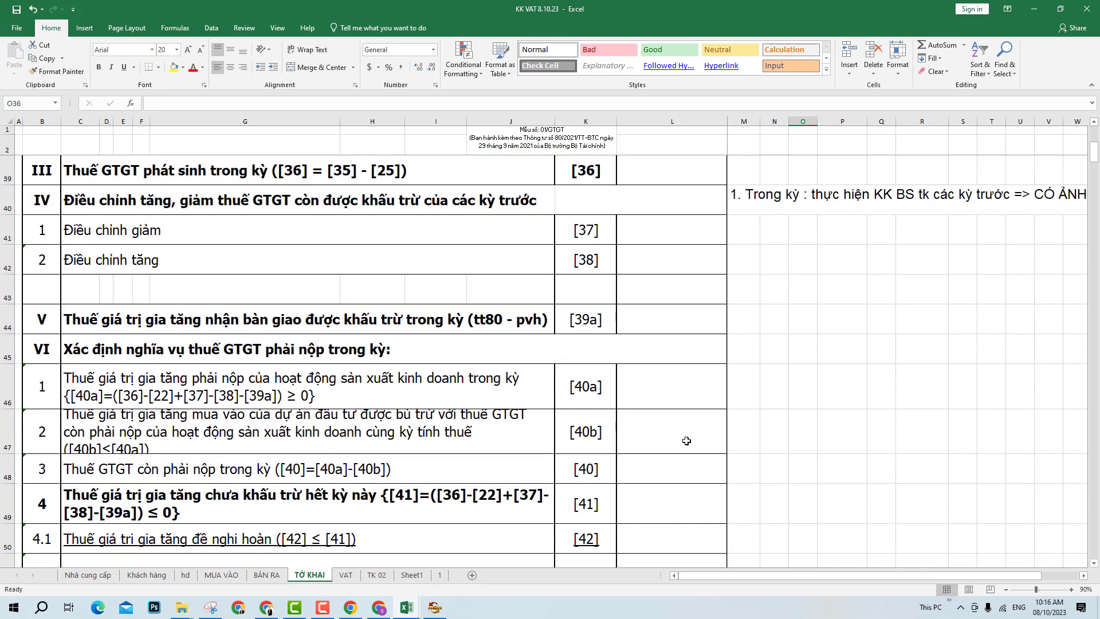
pyautogui.click(670, 470)
pyautogui.keyDown('shift'); pyautogui.click(500, 467); pyautogui.keyUp('shift')
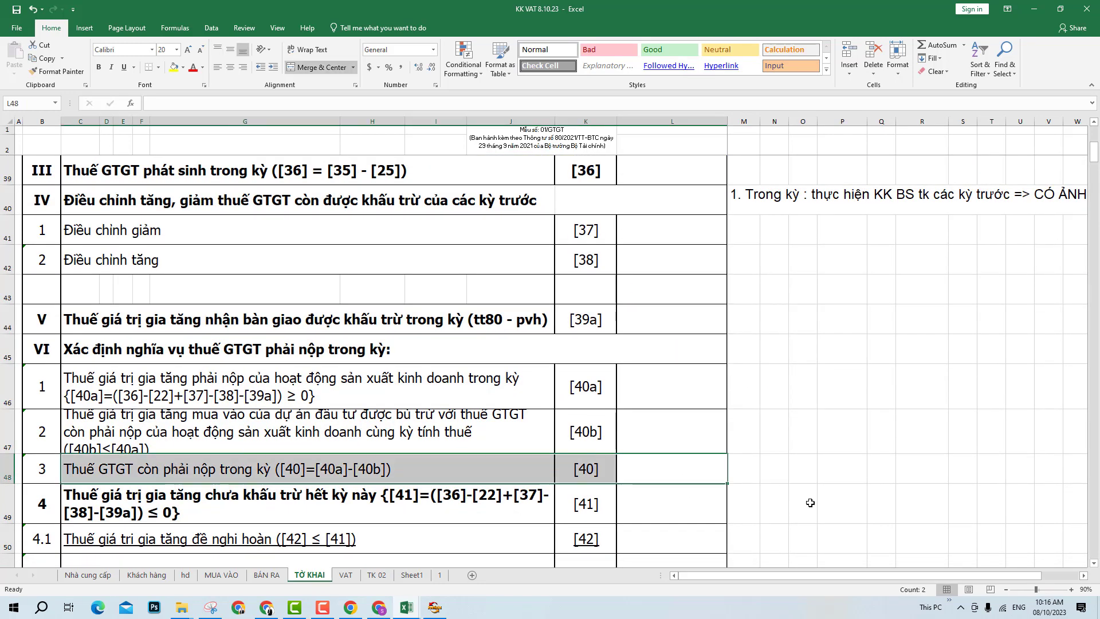
pyautogui.scroll(-1, 654, 479)
pyautogui.scroll(-2, 654, 480)
pyautogui.click(667, 412)
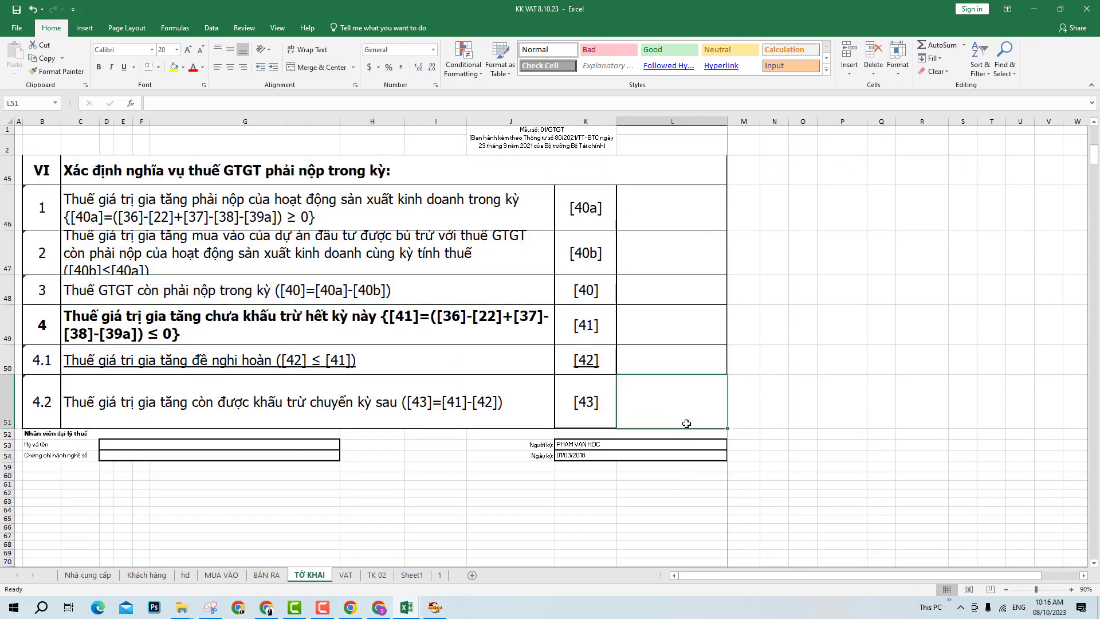
pyautogui.scroll(5, 763, 429)
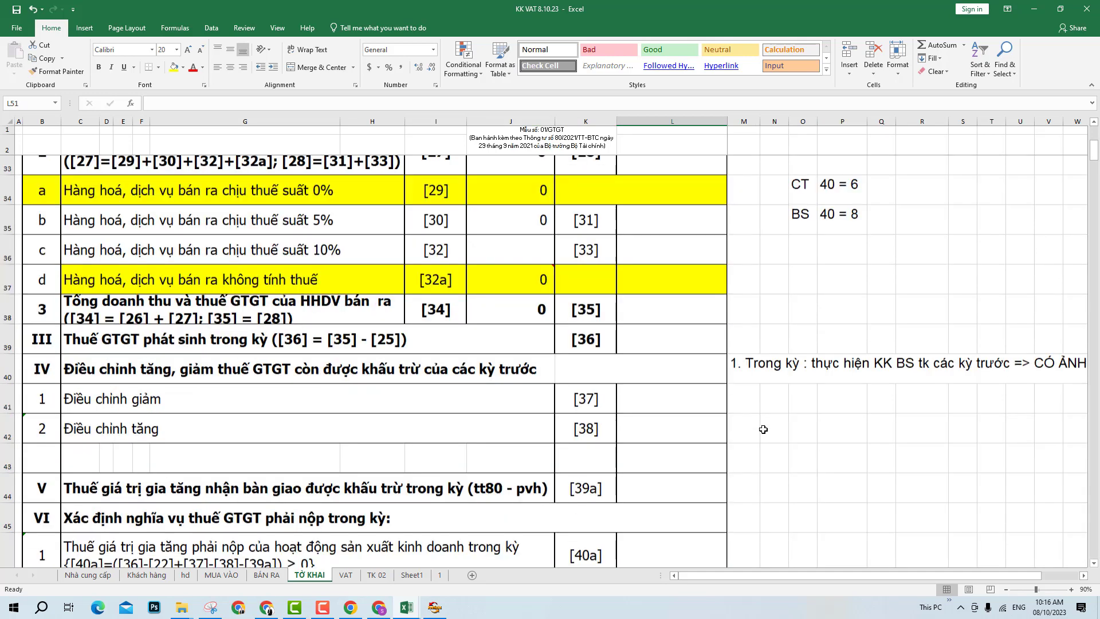
# - Review the Q3 example in O33:P35, comparing its CT line with its BS line
pyautogui.moveTo(811, 273); pyautogui.dragTo(866, 326)
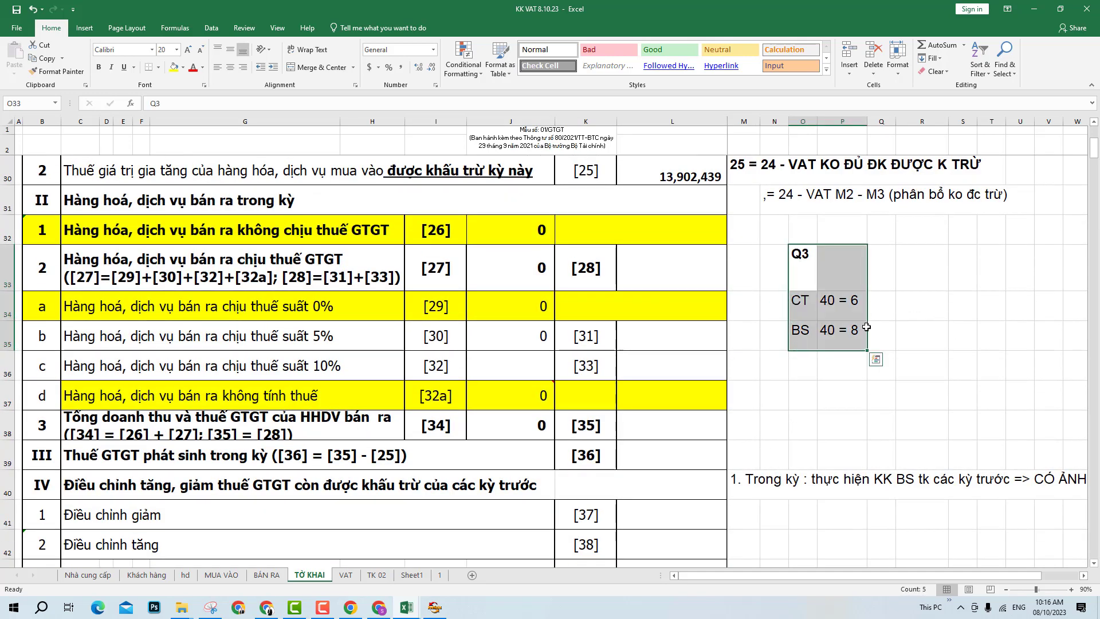
pyautogui.click(876, 282)
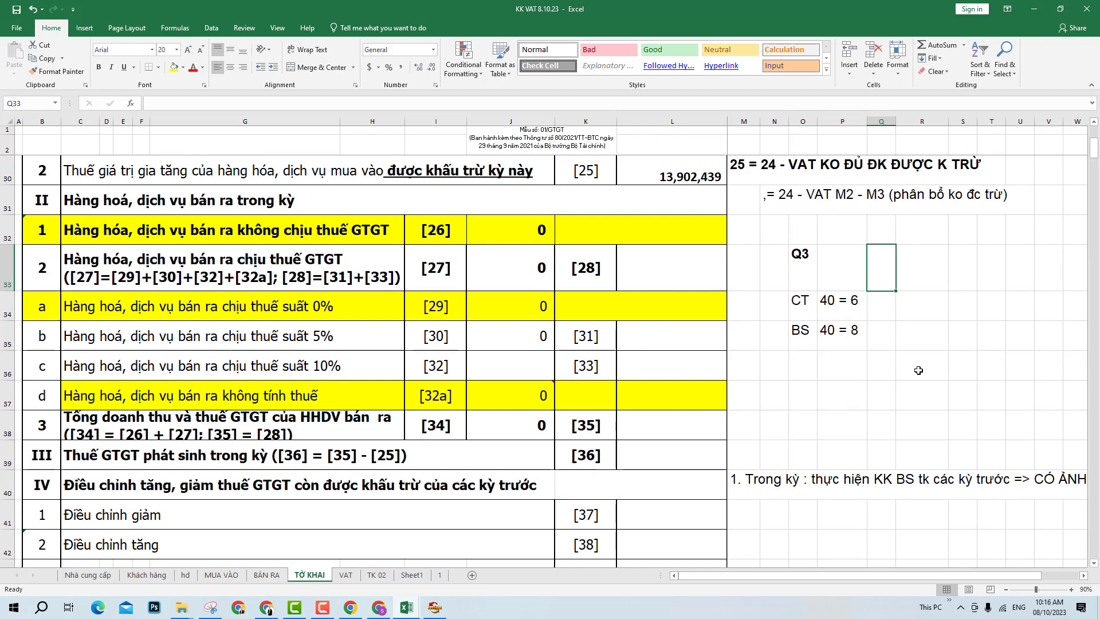
pyautogui.moveTo(775, 266)
pyautogui.mouseDown()
pyautogui.moveTo(877, 314)
pyautogui.moveTo(887, 358)
pyautogui.mouseUp()
pyautogui.moveTo(804, 299); pyautogui.dragTo(875, 336)
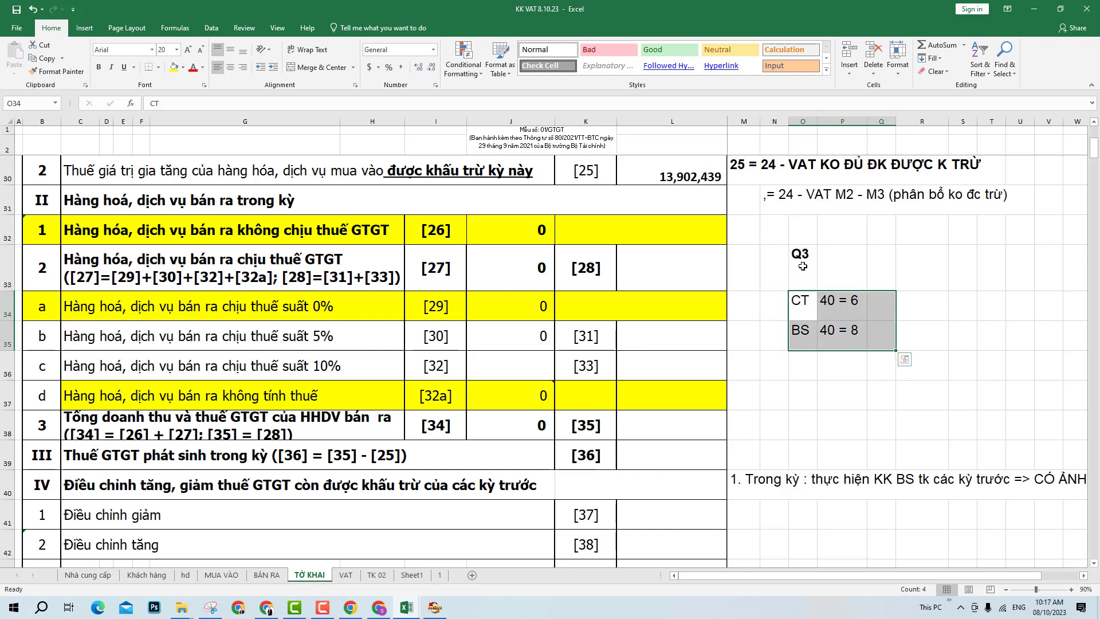
pyautogui.moveTo(802, 263); pyautogui.dragTo(873, 333)
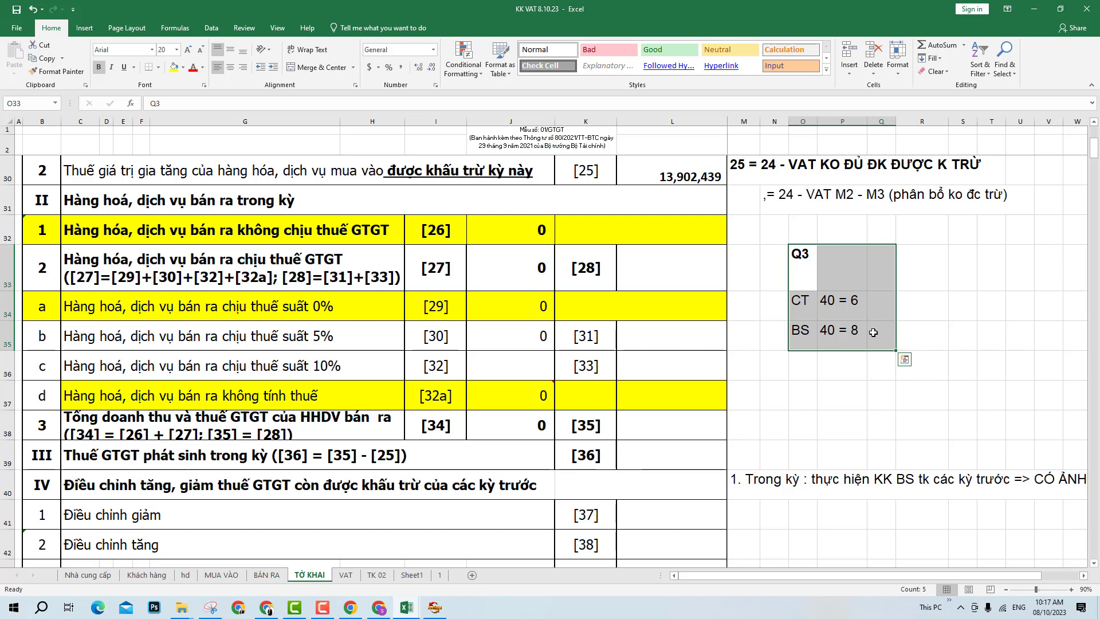
pyautogui.click(880, 313)
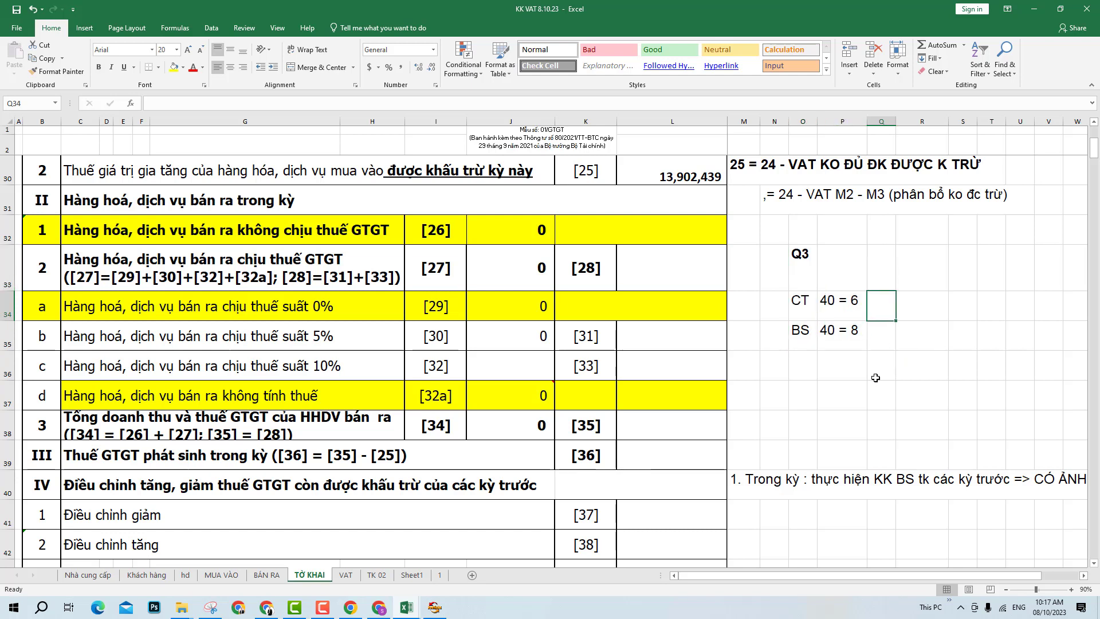
pyautogui.click(880, 338)
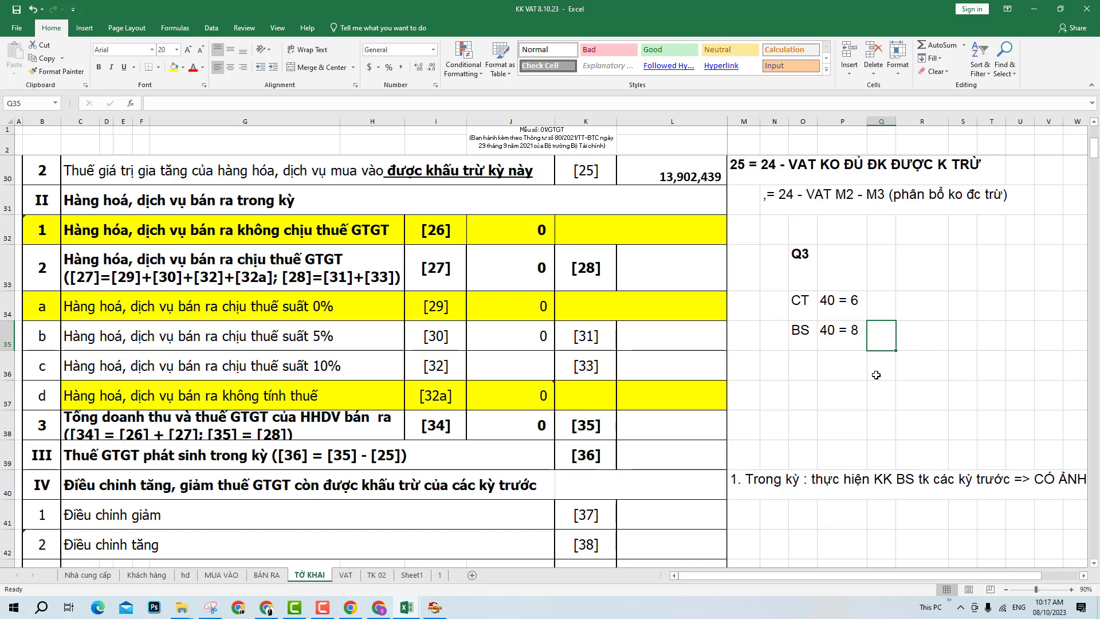
# - Switch to the Google Meet call in Chrome to read the participants' chat replies, and return to the Excel workbook
pyautogui.click(379, 607)
pyautogui.click(1024, 573)
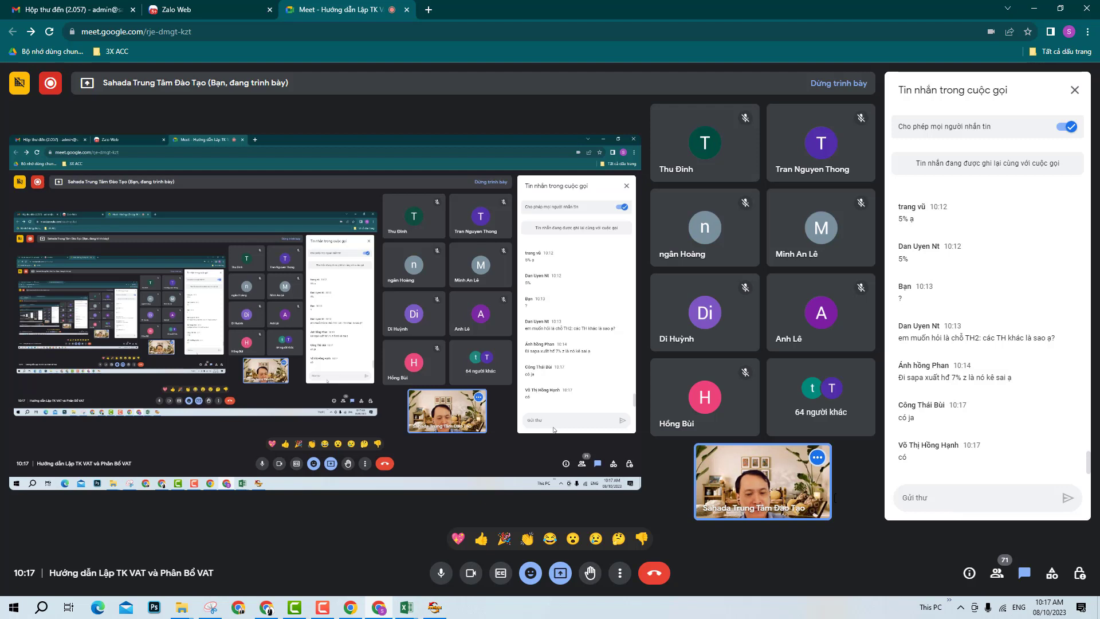
pyautogui.moveTo(625, 524)
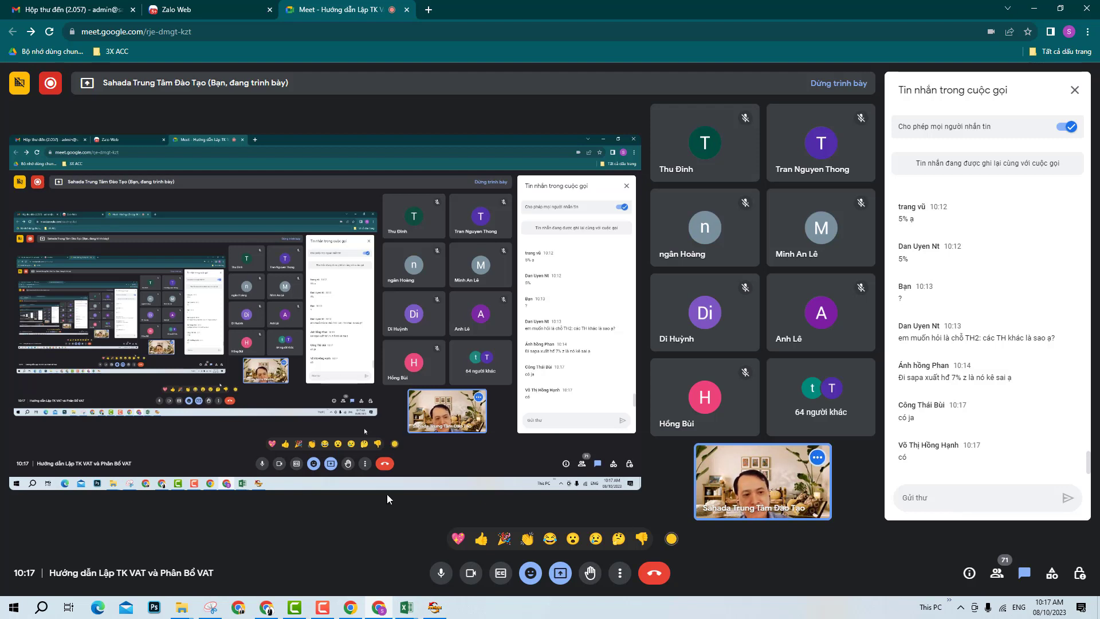
pyautogui.moveTo(406, 606)
pyautogui.click(458, 567)
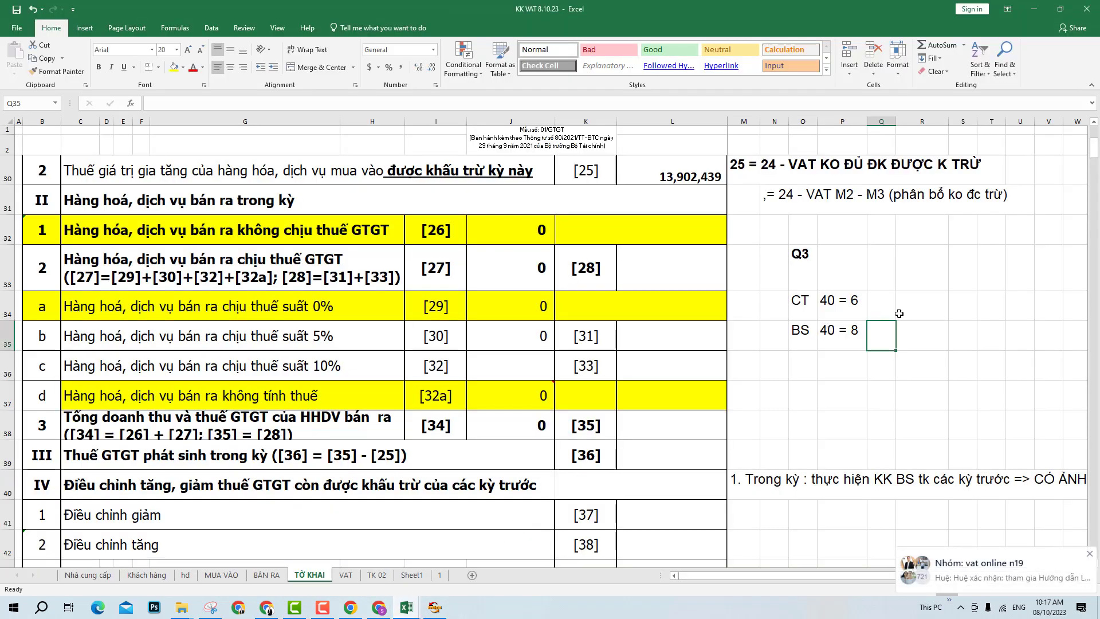
# - Go over the Q3 example's CT and BS lines against adjustment lines [37] and [38] in section IV
pyautogui.write('CT\t40 = 6')
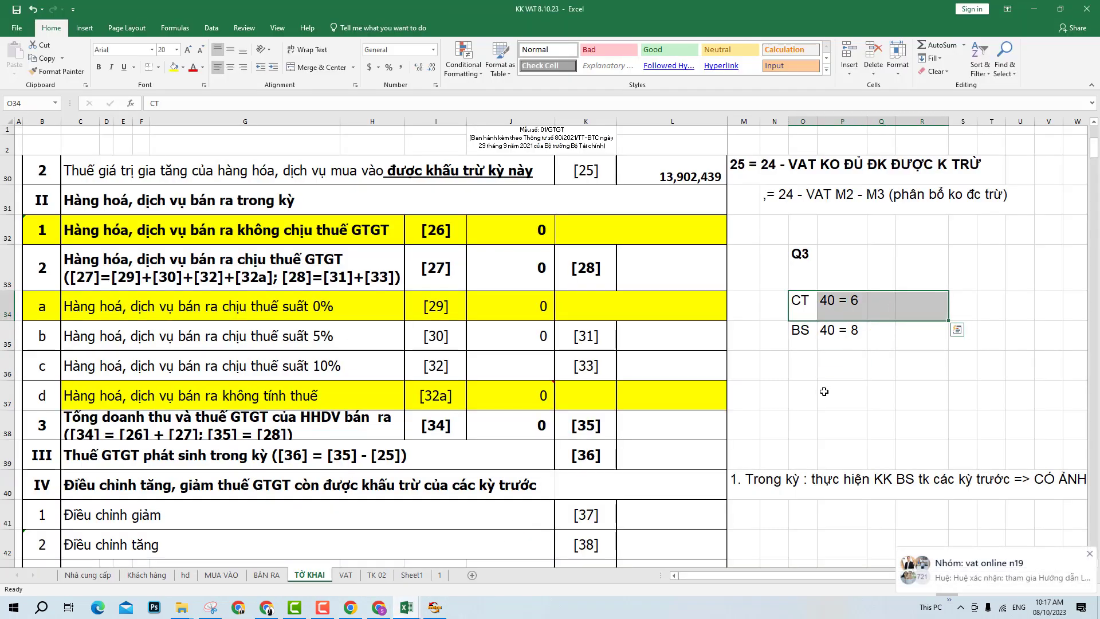
pyautogui.moveTo(805, 339); pyautogui.dragTo(872, 355)
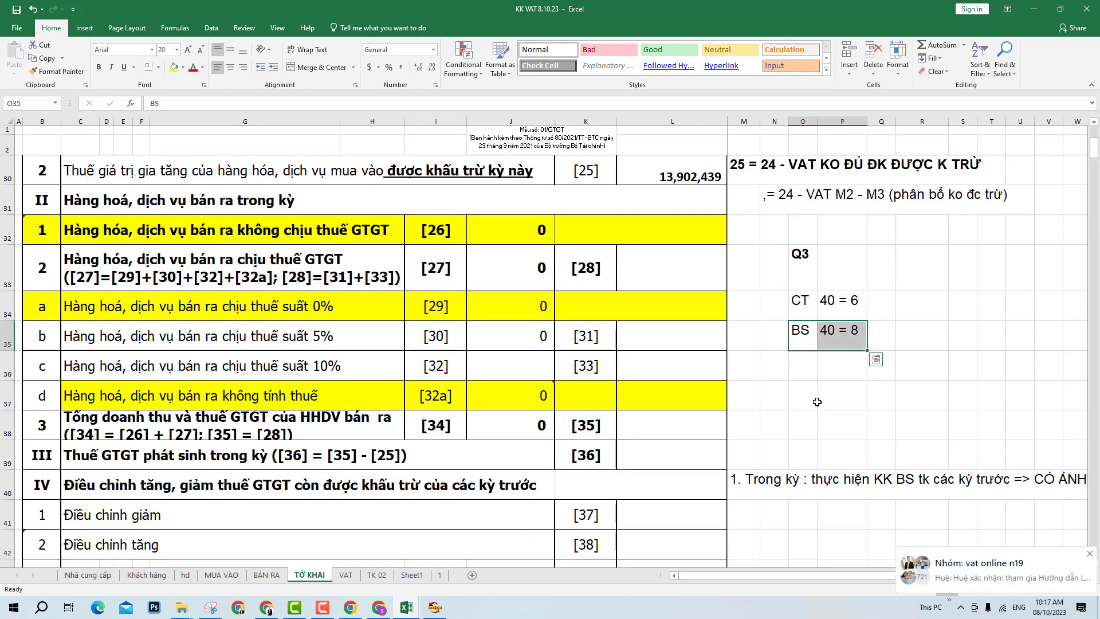
pyautogui.click(817, 403)
pyautogui.click(919, 272)
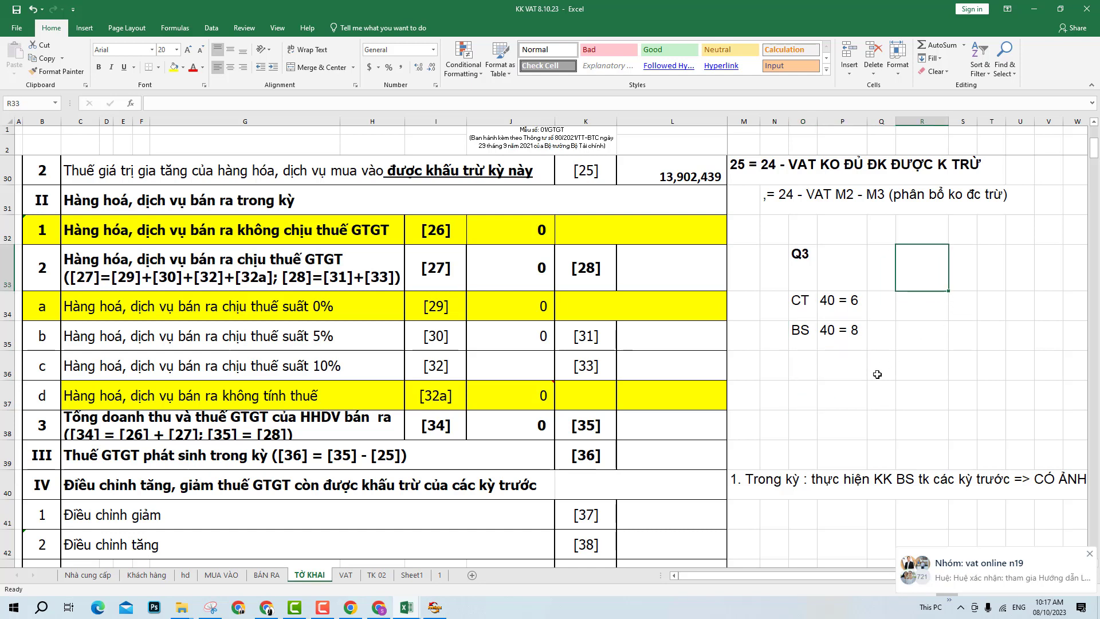
pyautogui.moveTo(802, 258); pyautogui.dragTo(861, 342)
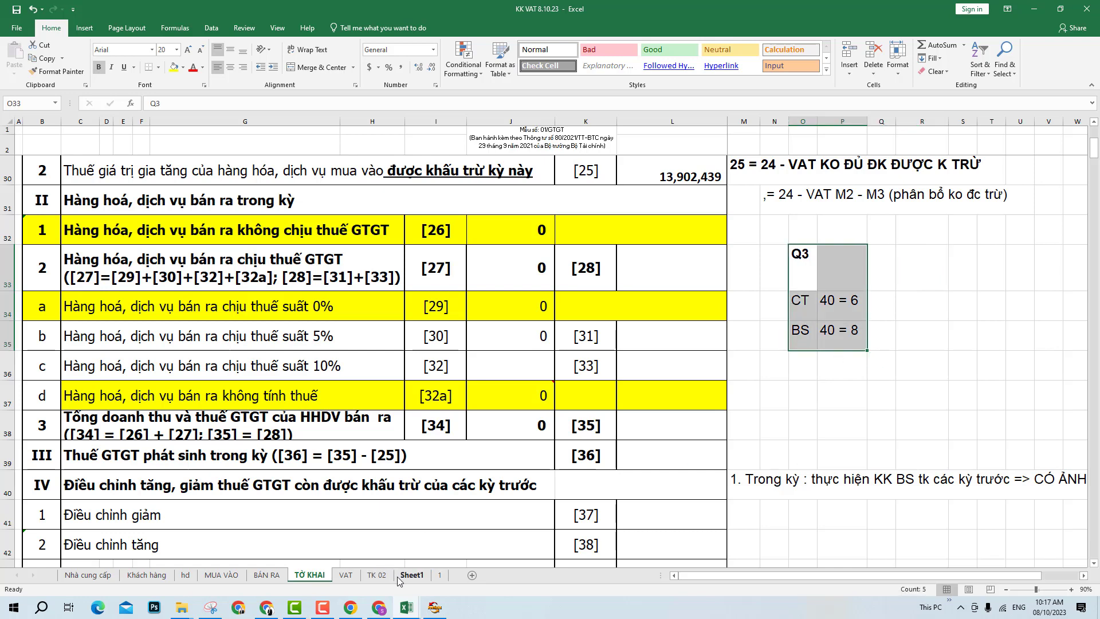
pyautogui.scroll(-1, 475, 525)
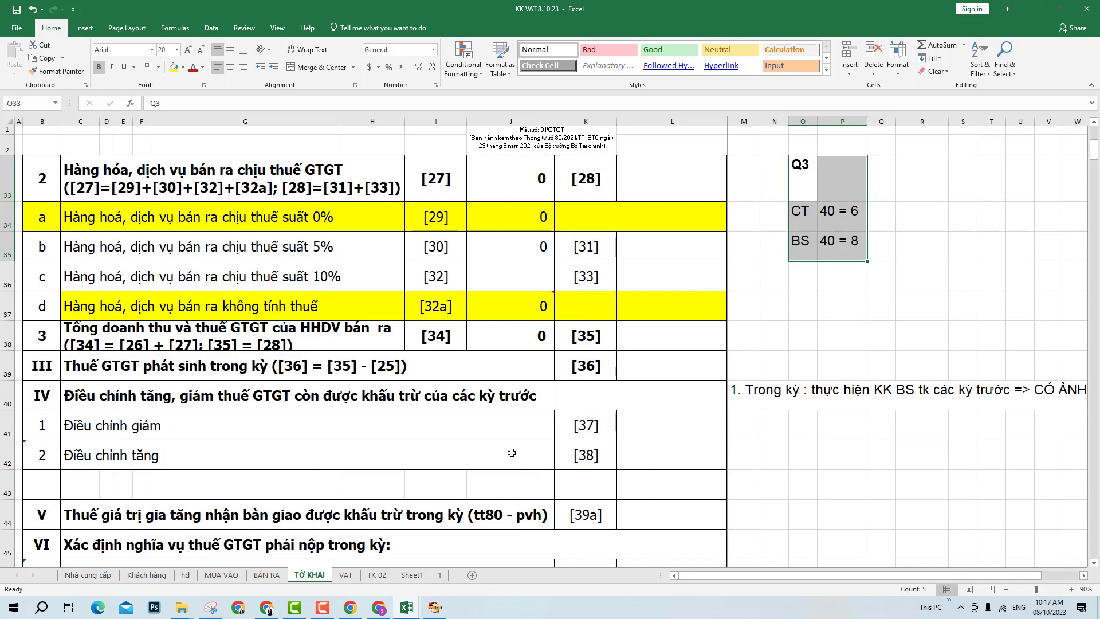
pyautogui.click(584, 424)
pyautogui.keyDown('shift'); pyautogui.click(587, 454); pyautogui.keyUp('shift')
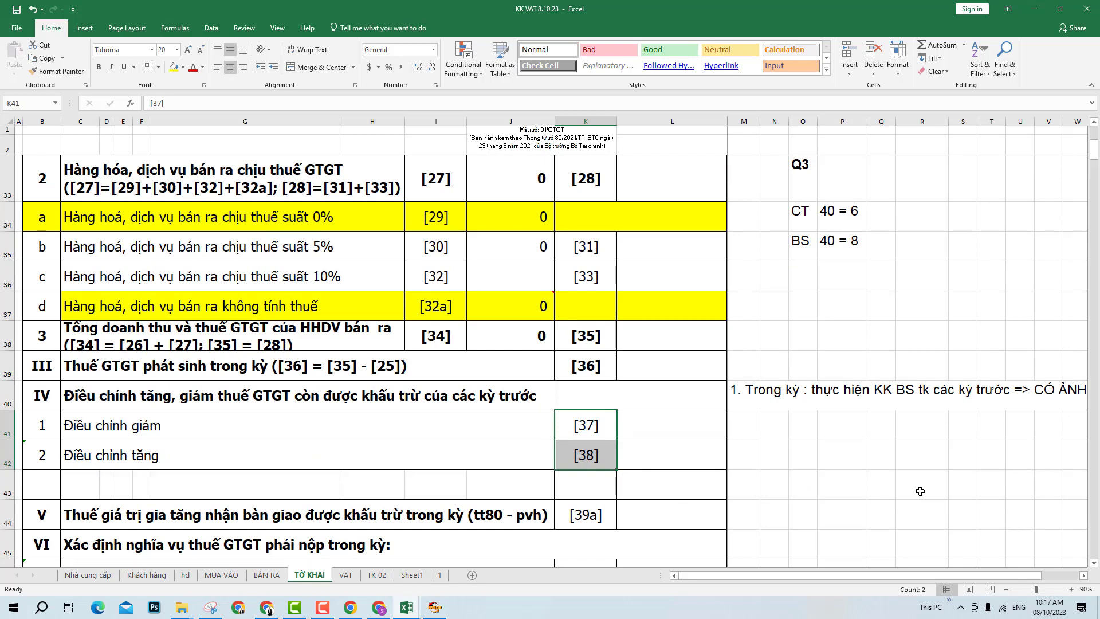
pyautogui.scroll(1, 816, 469)
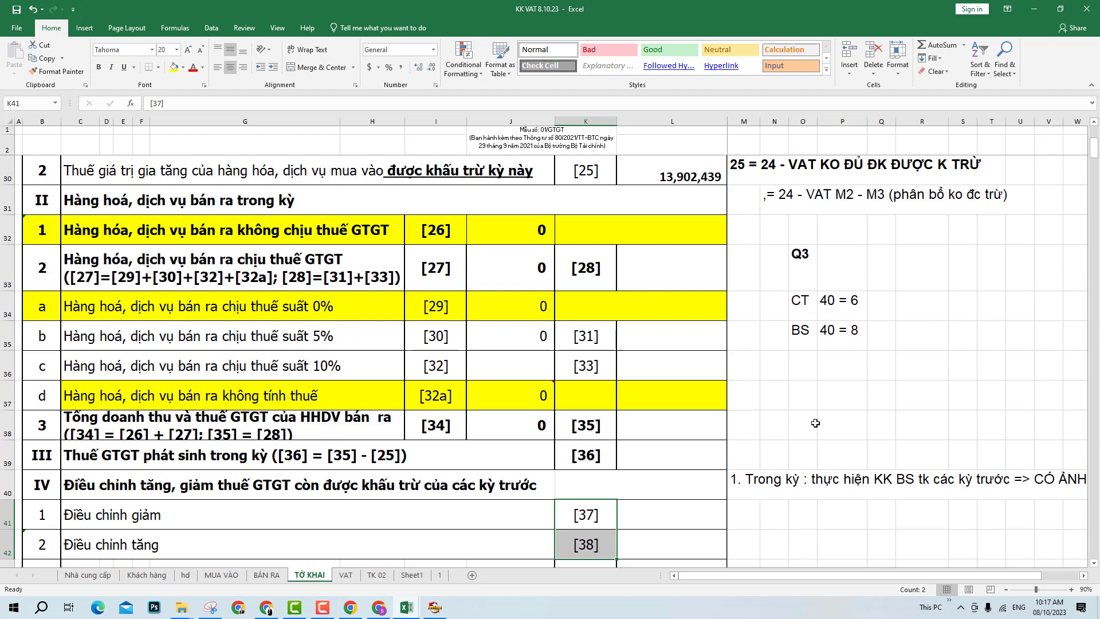
pyautogui.moveTo(886, 336); pyautogui.dragTo(963, 336)
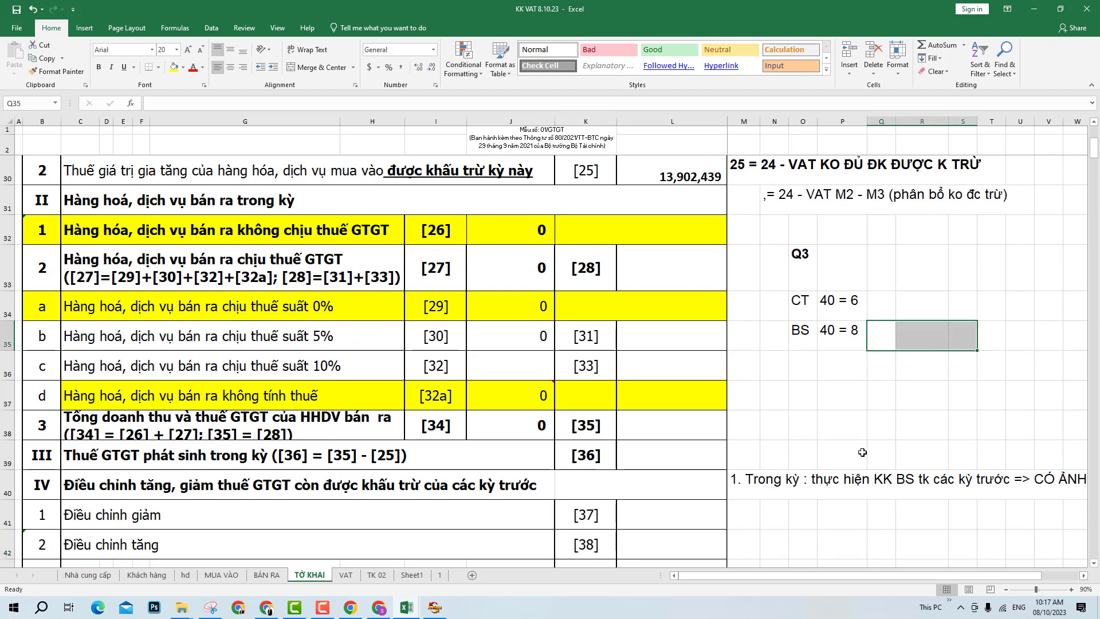
# - Enter the note ",=> KO A/H TK Q4 ,=> TK Q4 KO PS CT 37, 38" in O36 below the Q3 example
pyautogui.click(809, 368)
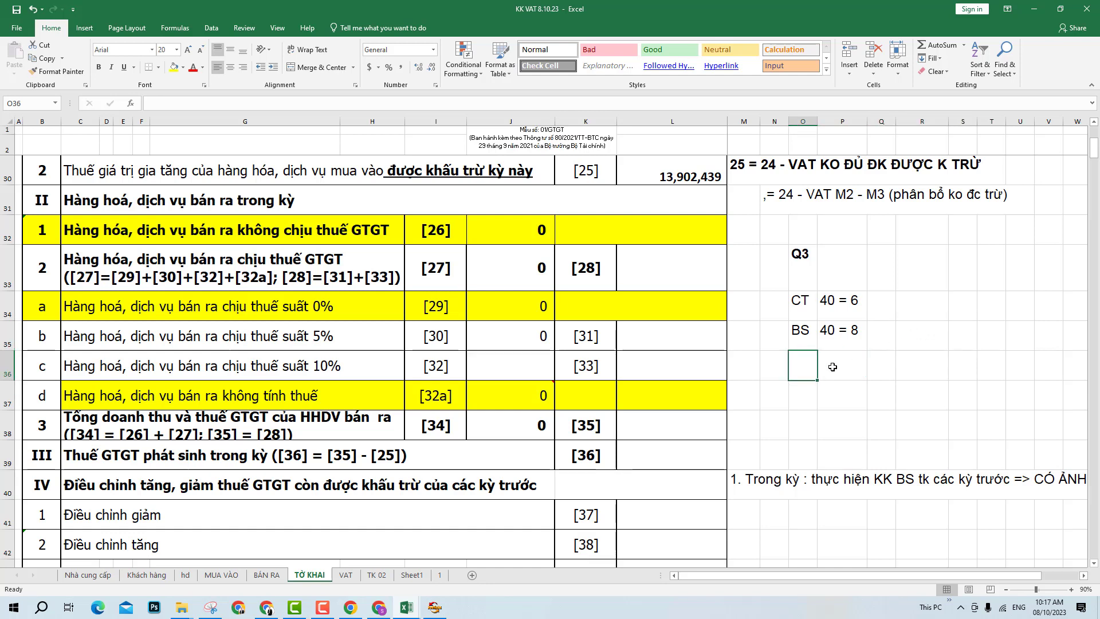
pyautogui.write(',=> KO A/H ')
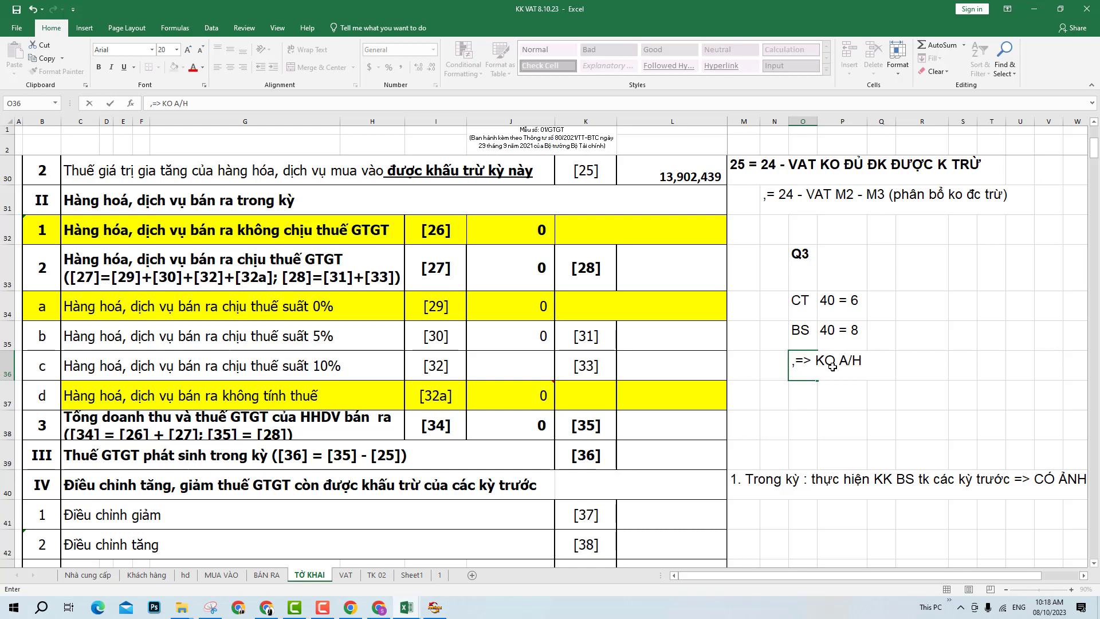
pyautogui.write('TK Q4')
pyautogui.write(',=> K')
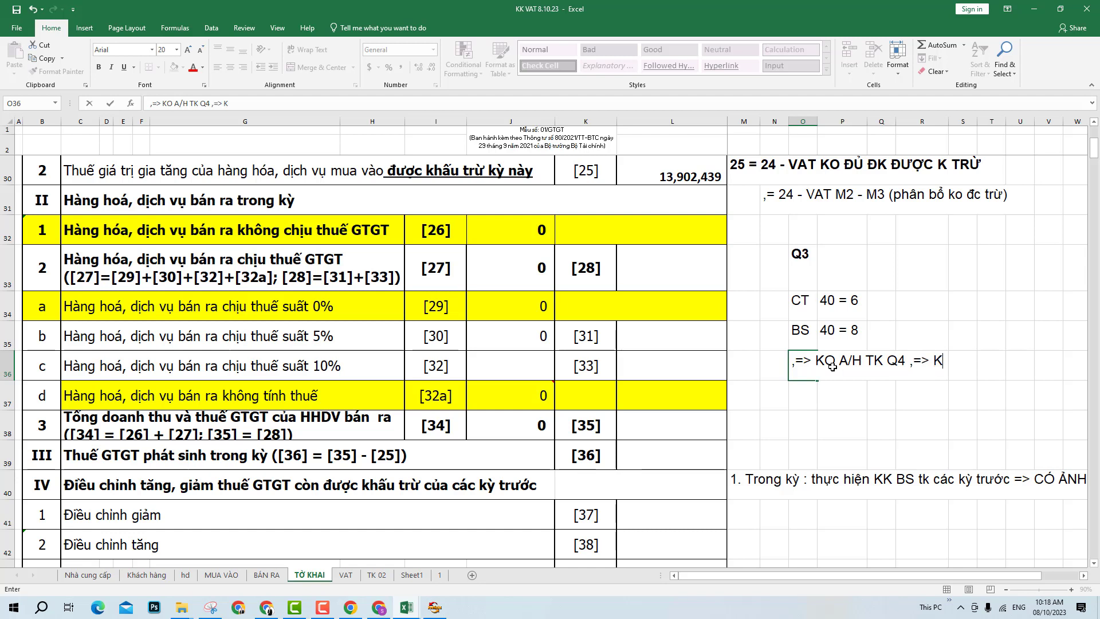
pyautogui.press('BackSpace')
pyautogui.write('TK Q4 KO PS C')
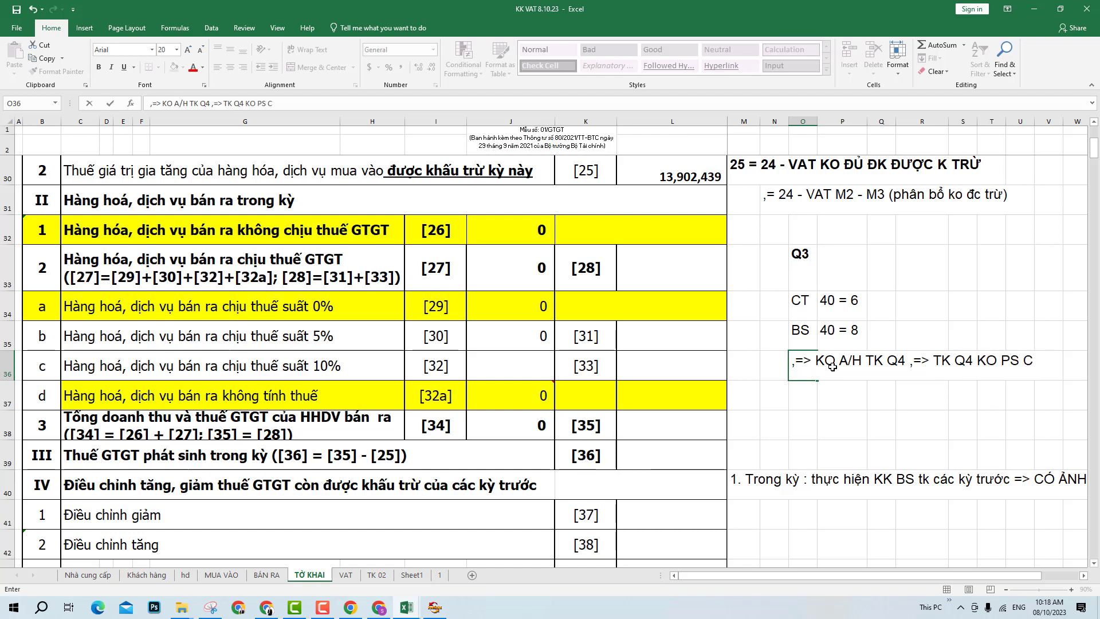
pyautogui.write('T 37, 38')
pyautogui.press('Return')
# - Read along the section IV note in row 40 out to column Y and return to column O
pyautogui.press('Right')
pyautogui.press('Right')
pyautogui.press('Right')
pyautogui.press('Right')
pyautogui.press('Right')
pyautogui.press('Right')
pyautogui.press('Right')
pyautogui.press('Right')
pyautogui.press('Right')
pyautogui.press('Right')
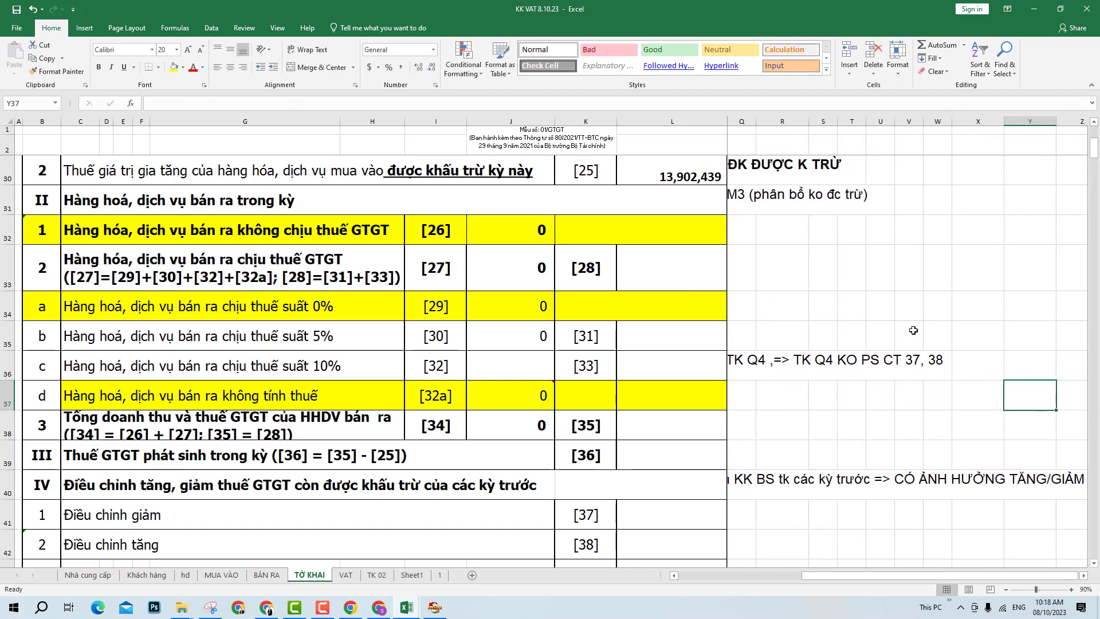
pyautogui.press('Left')
pyautogui.press('Left')
pyautogui.press('Left')
pyautogui.press('Left')
pyautogui.press('Left')
pyautogui.press('Left')
pyautogui.press('Left')
pyautogui.press('Left')
pyautogui.press('Left')
pyautogui.press('Left')
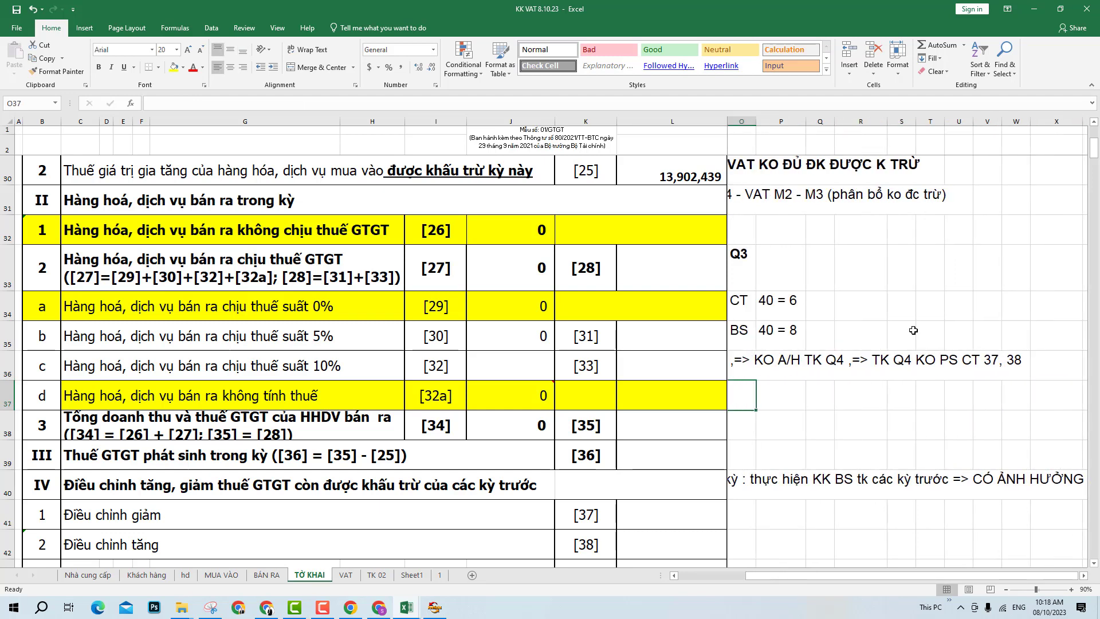
# - Copy the Q3 example block N33:Q35 and paste the copy further along the same rows, starting in U33
pyautogui.hscroll(-2, 913, 330)
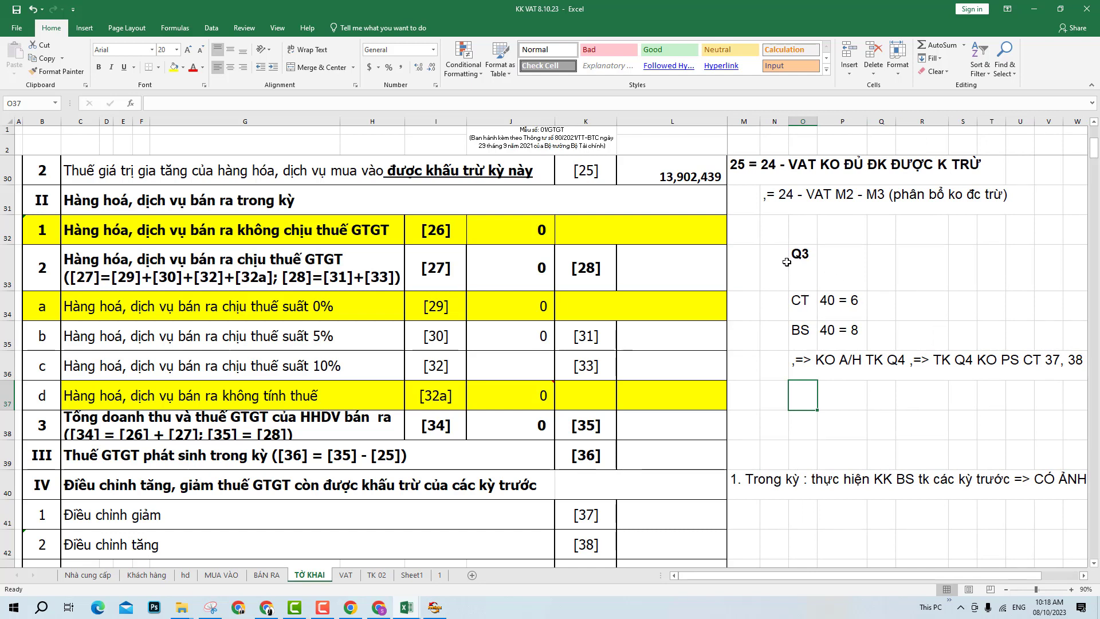
pyautogui.moveTo(786, 262); pyautogui.dragTo(885, 324)
pyautogui.hotkey('ctrl', 'c')
pyautogui.press('Right')
pyautogui.press('Right')
pyautogui.press('Right')
pyautogui.press('Right')
pyautogui.press('Right')
pyautogui.press('Right')
pyautogui.press('Right')
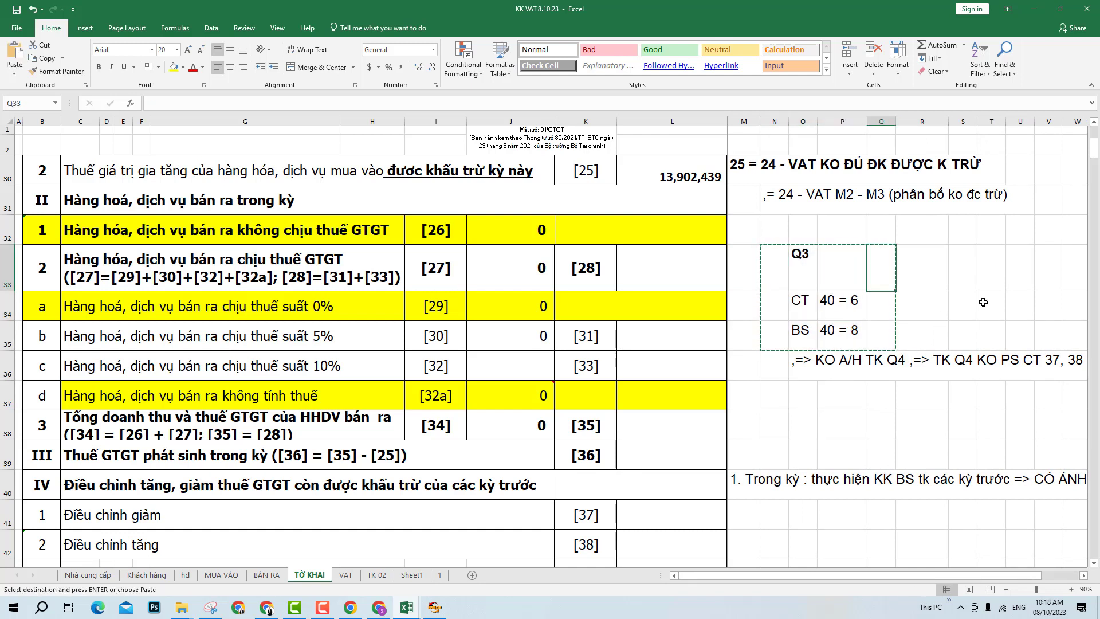
pyautogui.hotkey('ctrl', 'v')
pyautogui.click(1039, 304)
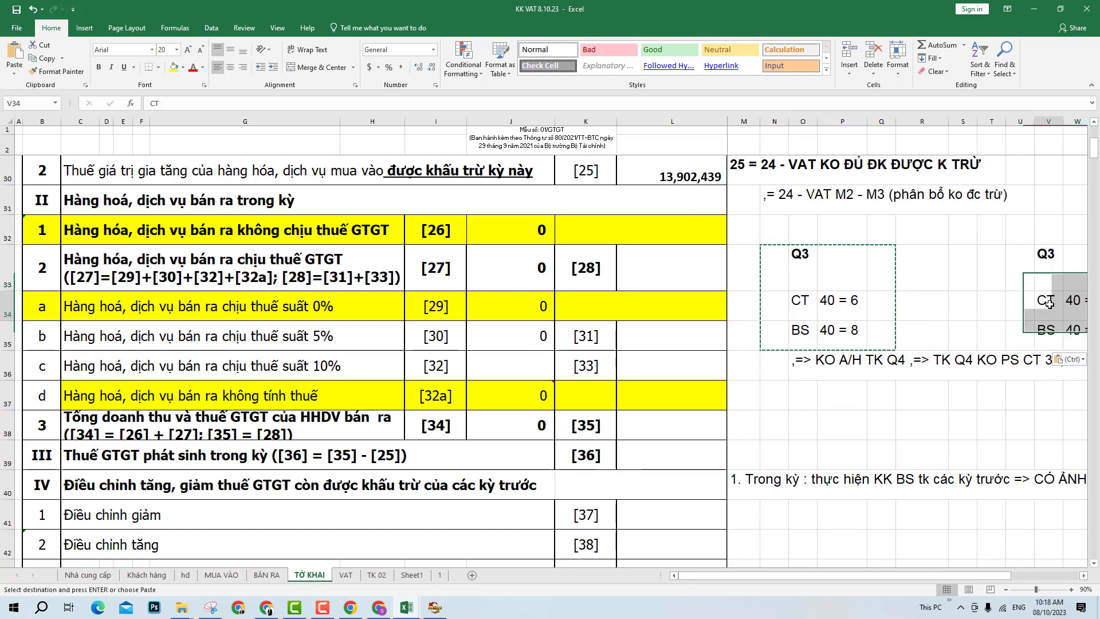
pyautogui.press('Right')
pyautogui.hscroll(3, 1049, 304)
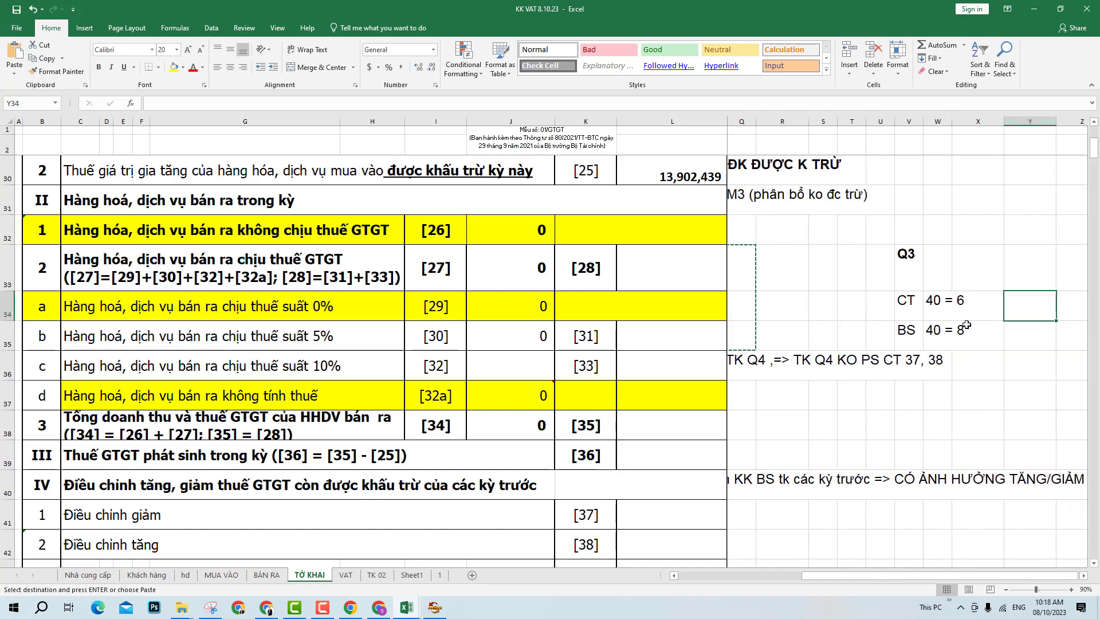
# - Change the BS line of the copied Q3 example, in W35, to "40 = 3"
pyautogui.press('Down')
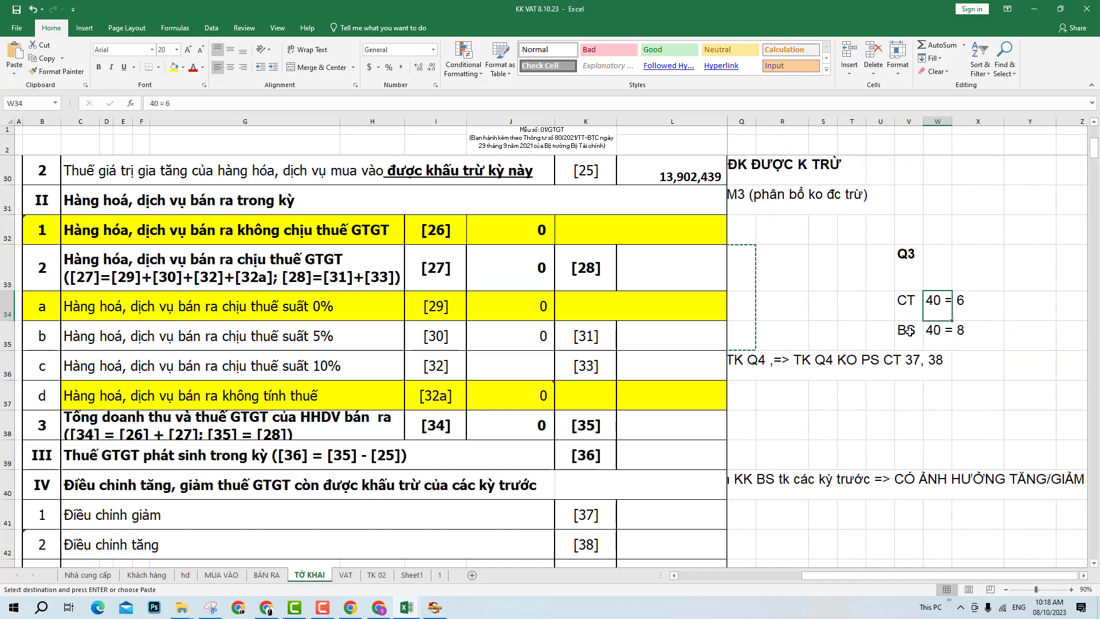
pyautogui.press('Left')
pyautogui.press('F2')
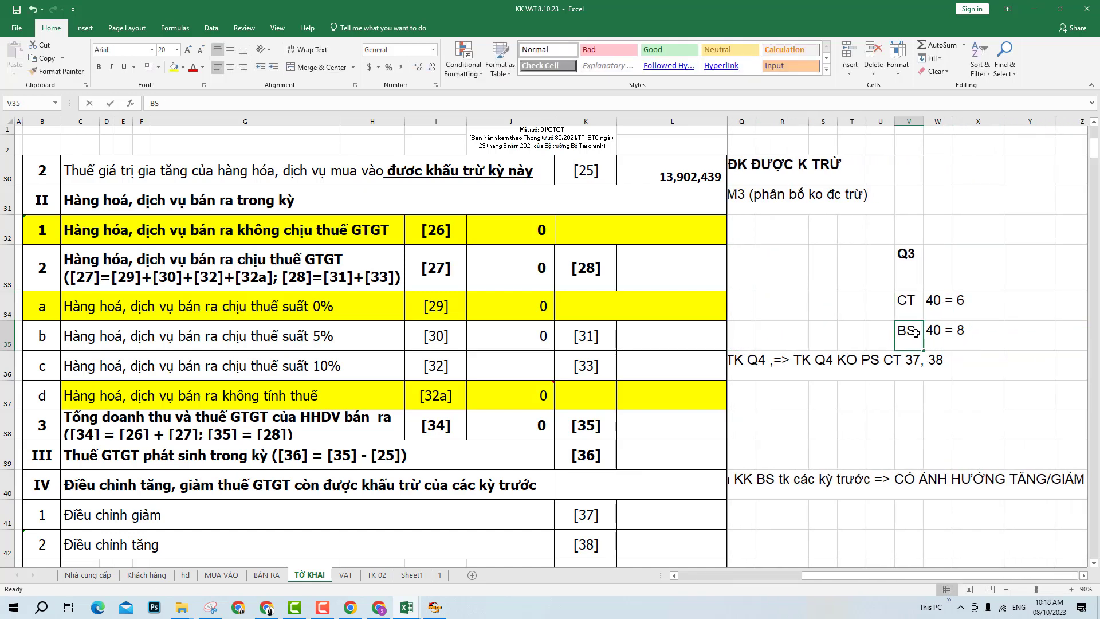
pyautogui.click(937, 330)
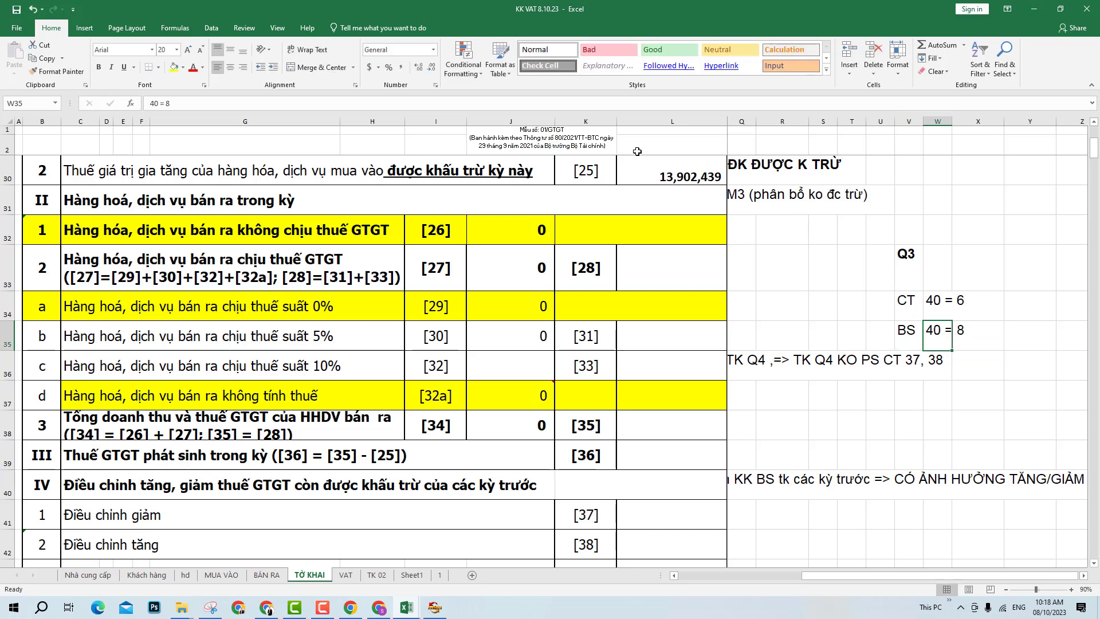
pyautogui.click(205, 102)
pyautogui.press('BackSpace')
pyautogui.write('3')
pyautogui.press('Return')
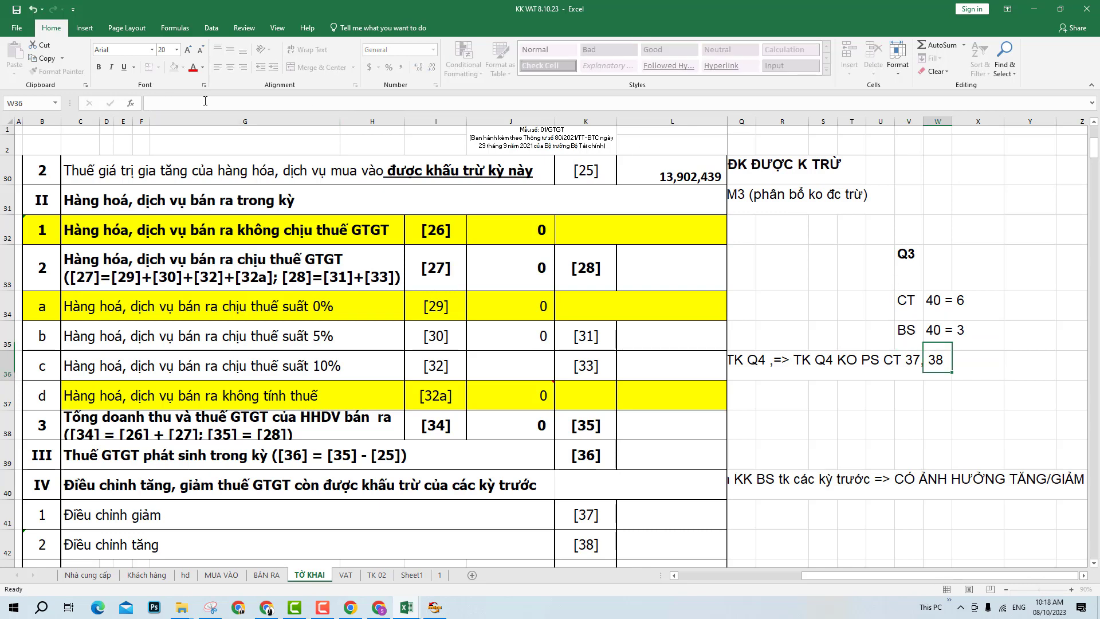
# - Make the copied Q3 example in V33:X35 bold and fill it with yellow
pyautogui.moveTo(920, 270); pyautogui.dragTo(968, 334)
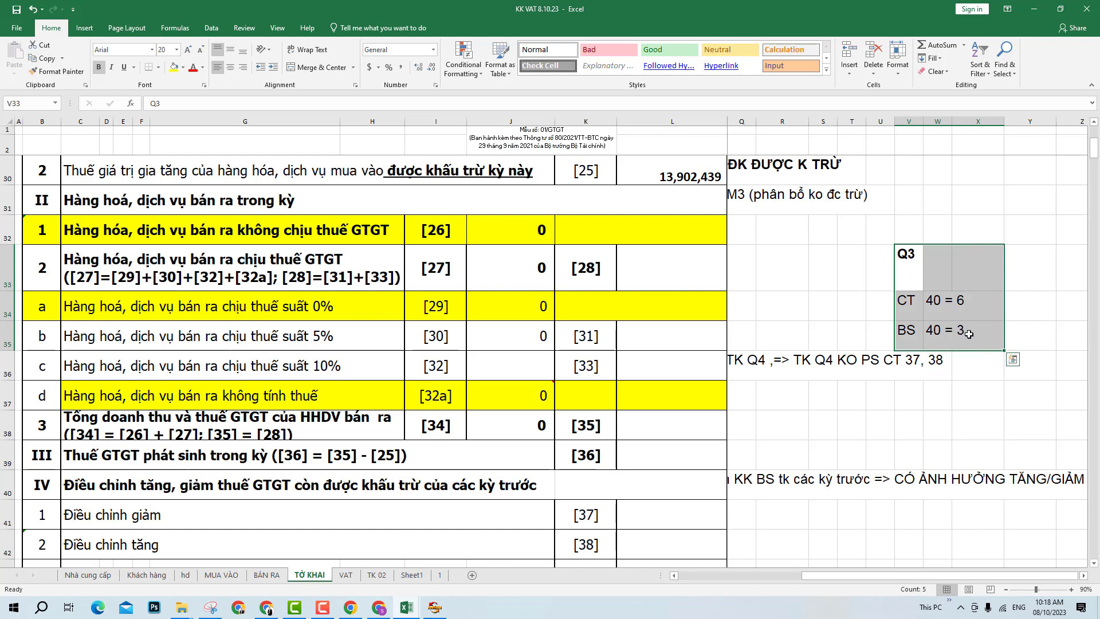
pyautogui.hotkey('ctrl', 'b')
pyautogui.hotkey('ctrl', 'b')
pyautogui.click(174, 67)
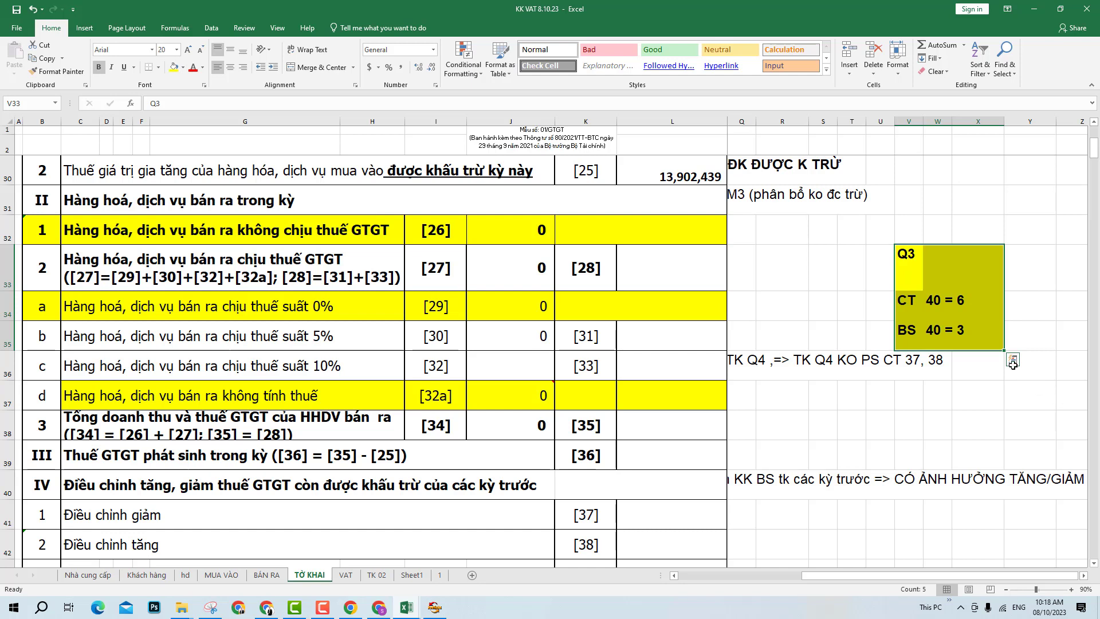
pyautogui.click(994, 335)
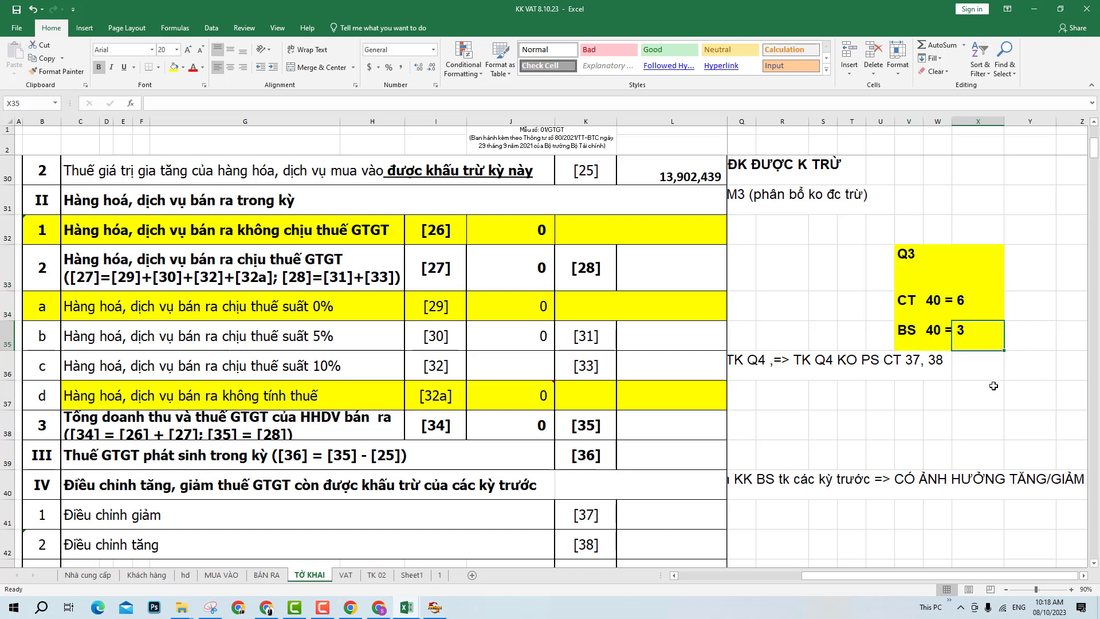
# - Go over the highlighted Q3 example, check the chat replies in the Google Meet call in Chrome, and return to the Excel workbook
pyautogui.click(920, 323)
pyautogui.press('Right')
pyautogui.click(1035, 330)
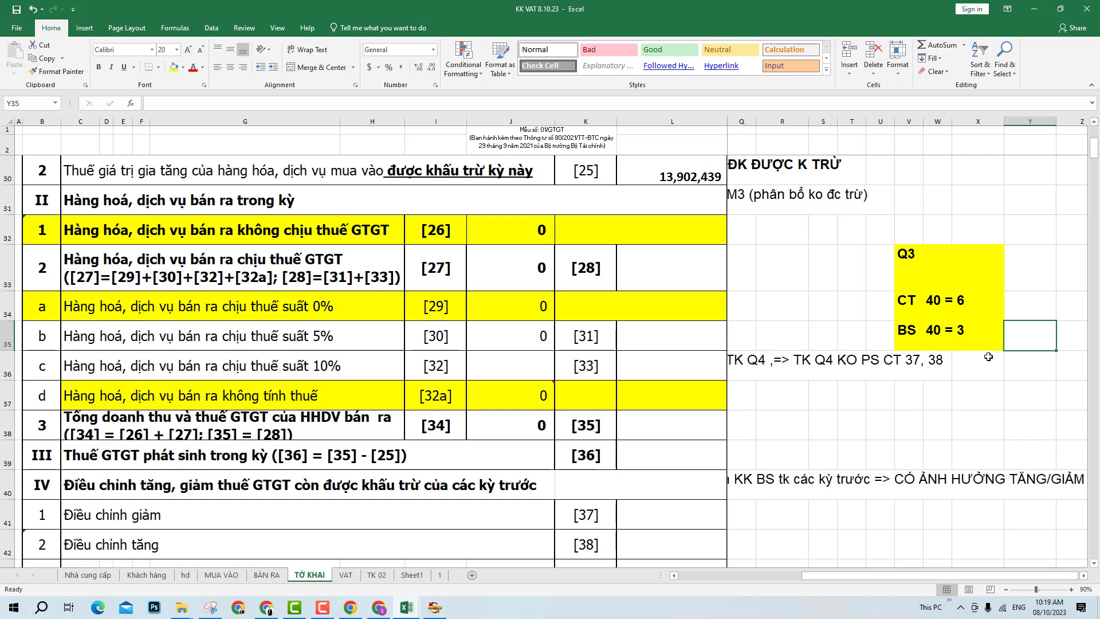
pyautogui.moveTo(916, 261); pyautogui.dragTo(999, 343)
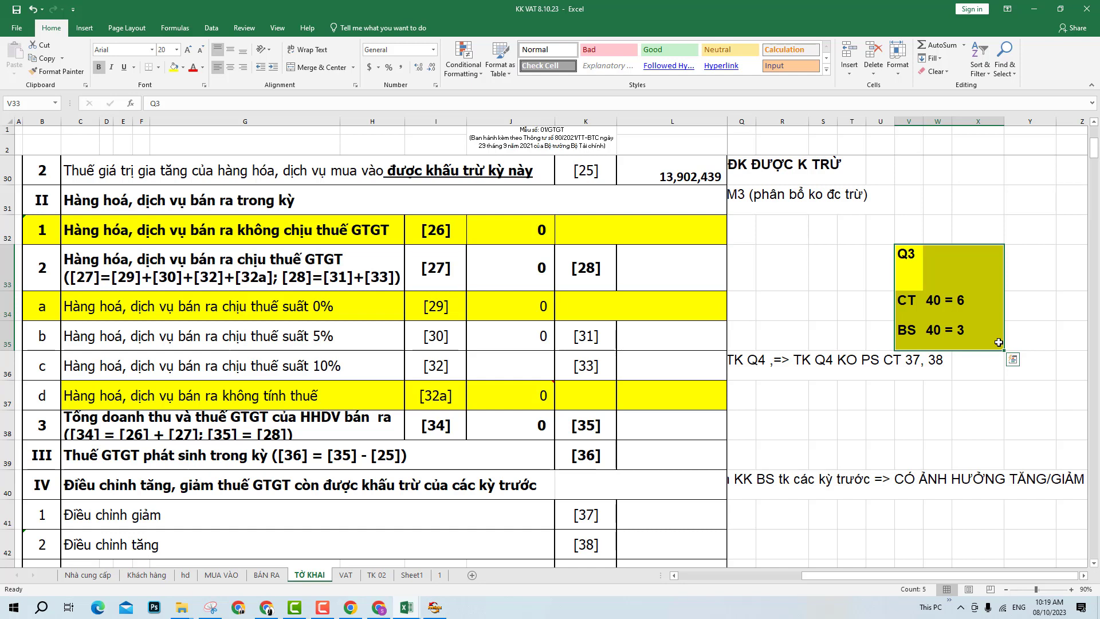
pyautogui.click(378, 608)
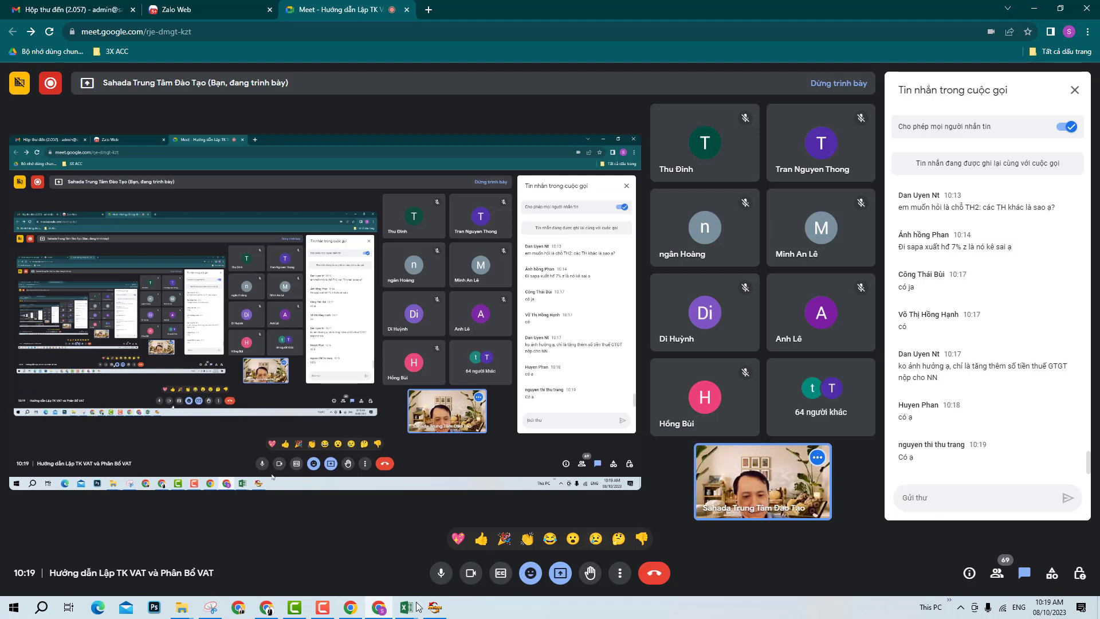
pyautogui.moveTo(405, 611)
pyautogui.click(467, 559)
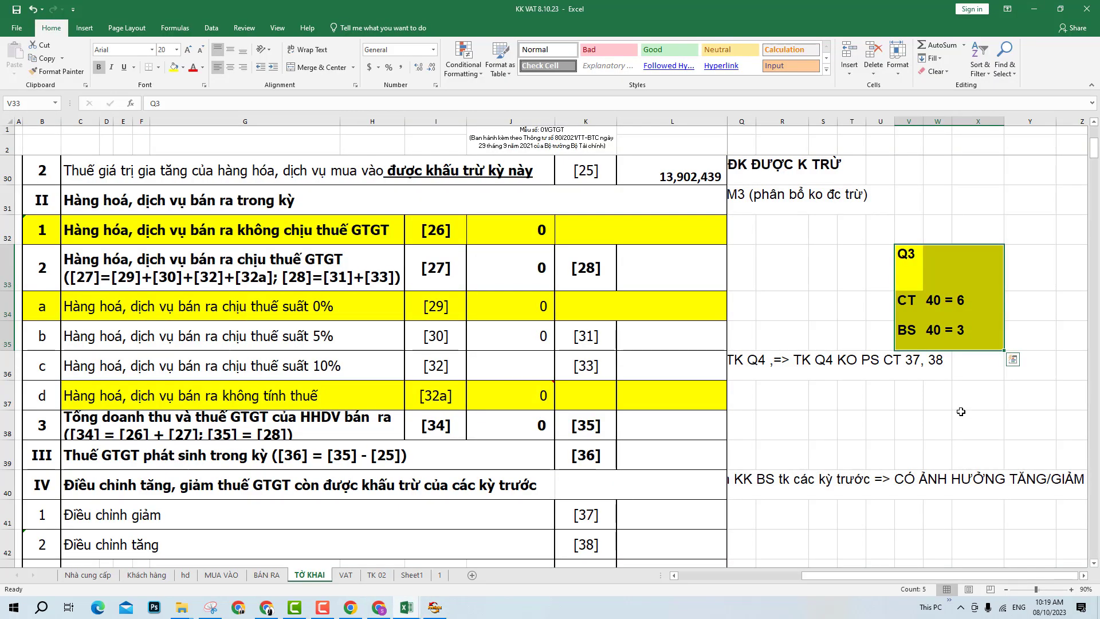
# - Start a note in Y35 beside the highlighted example's BS line with the text ",=> NÔ"
pyautogui.click(1014, 331)
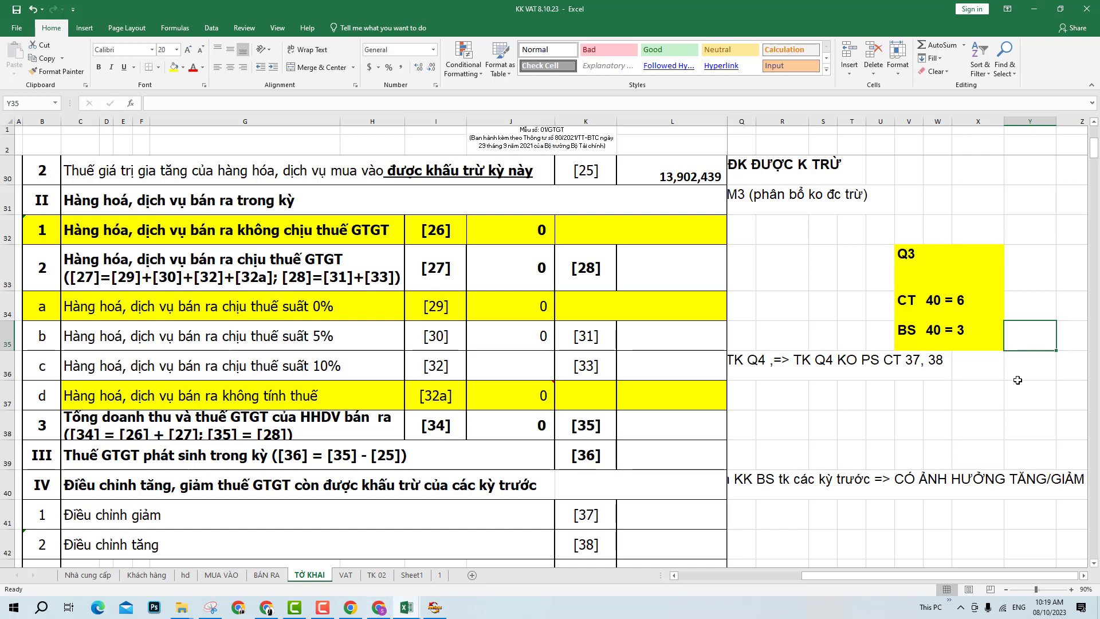
pyautogui.click(1029, 313)
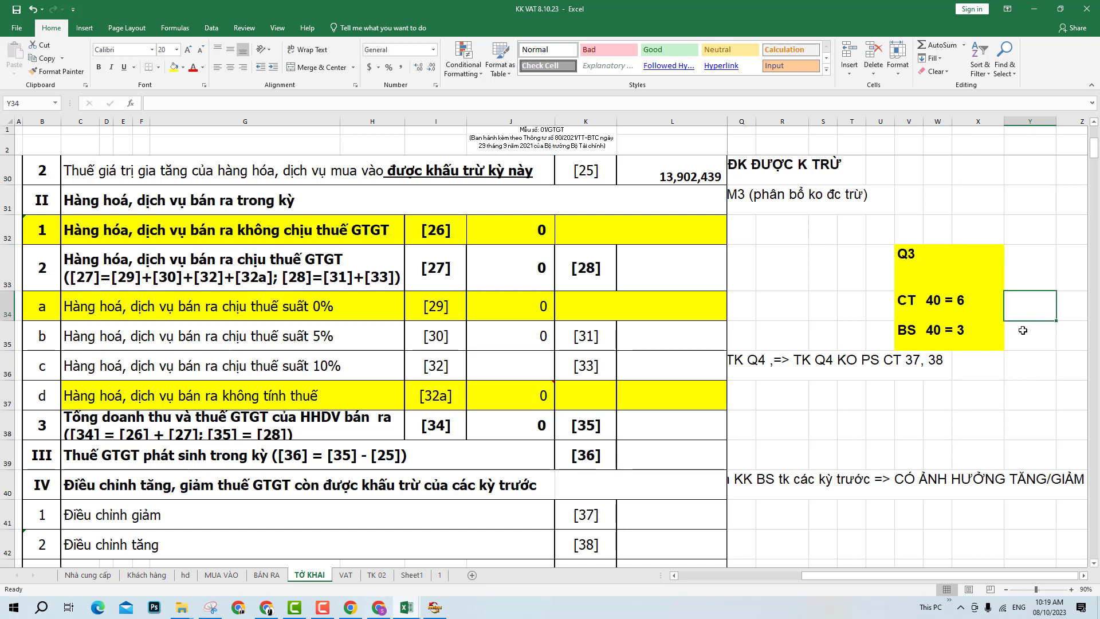
pyautogui.click(1023, 331)
pyautogui.click(1083, 576)
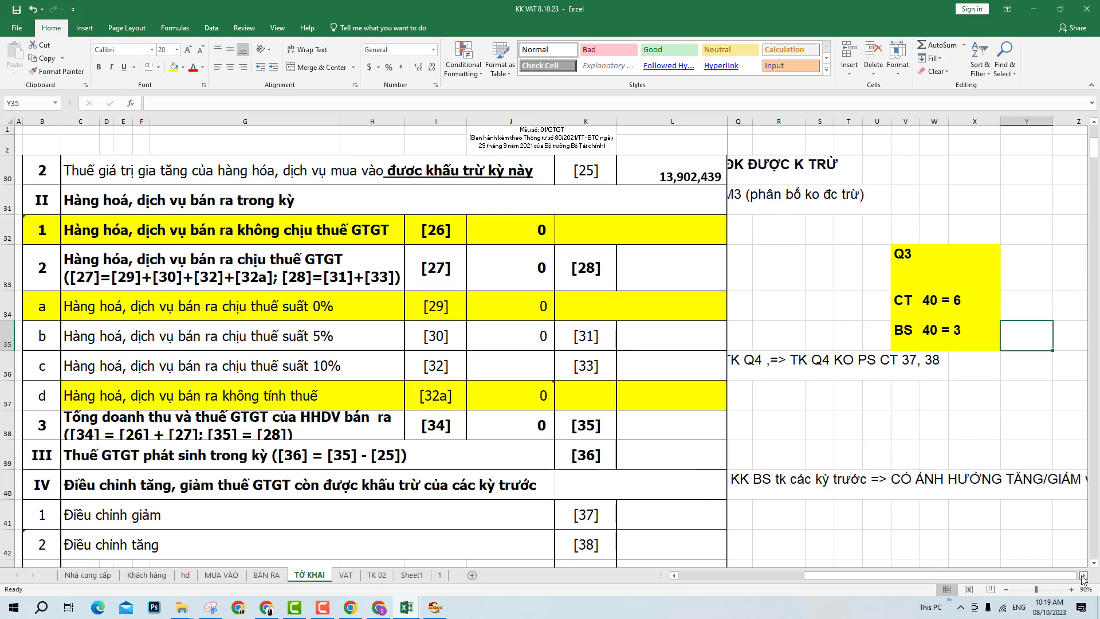
pyautogui.click(1083, 576)
pyautogui.click(1083, 576)
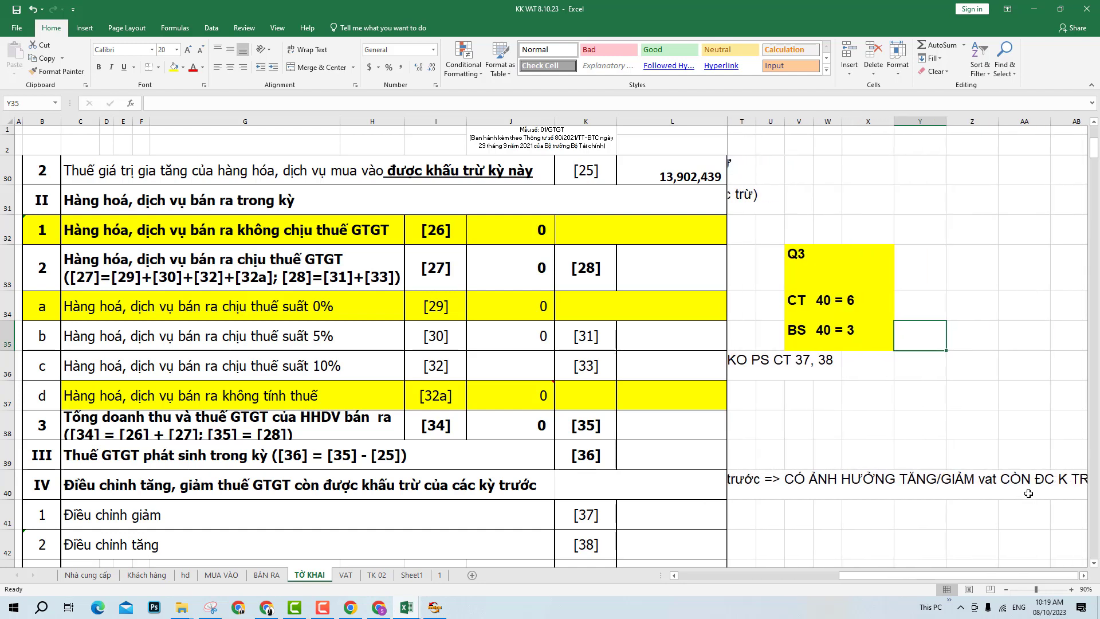
pyautogui.write(',=> NÔ')
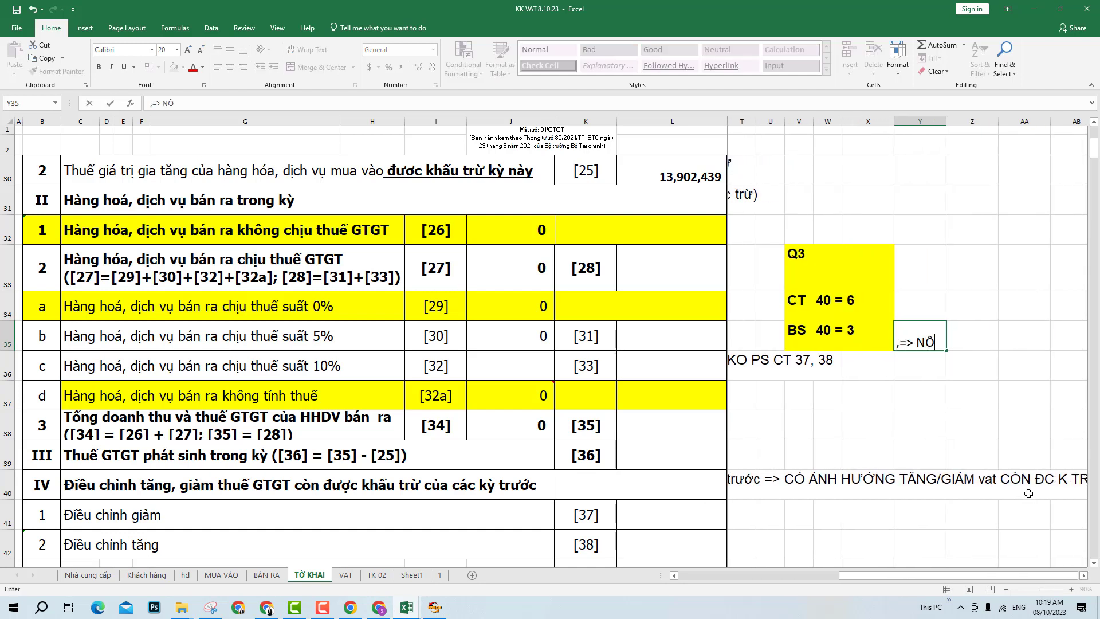
# - Complete the note in cell Y35 so it reads ",=> NỘP THỪA"
pyautogui.write('P THƯA')
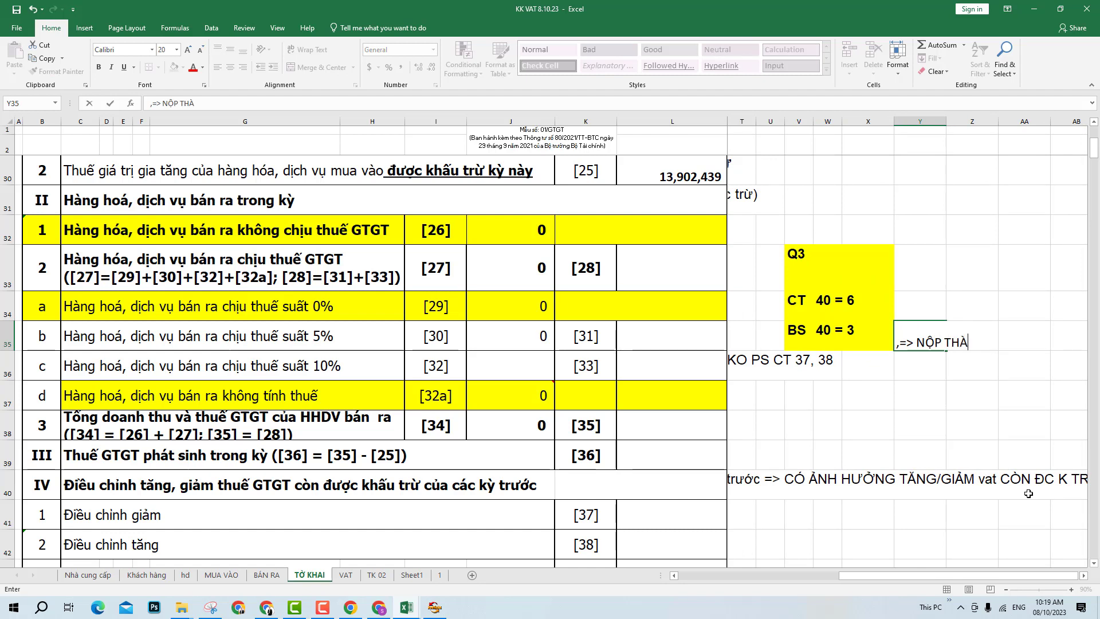
pyautogui.write('f')
pyautogui.press('Return')
# - Enter the note ",=> TK Q4: KO PS 37, 38" in cell Y36
pyautogui.write('=>')
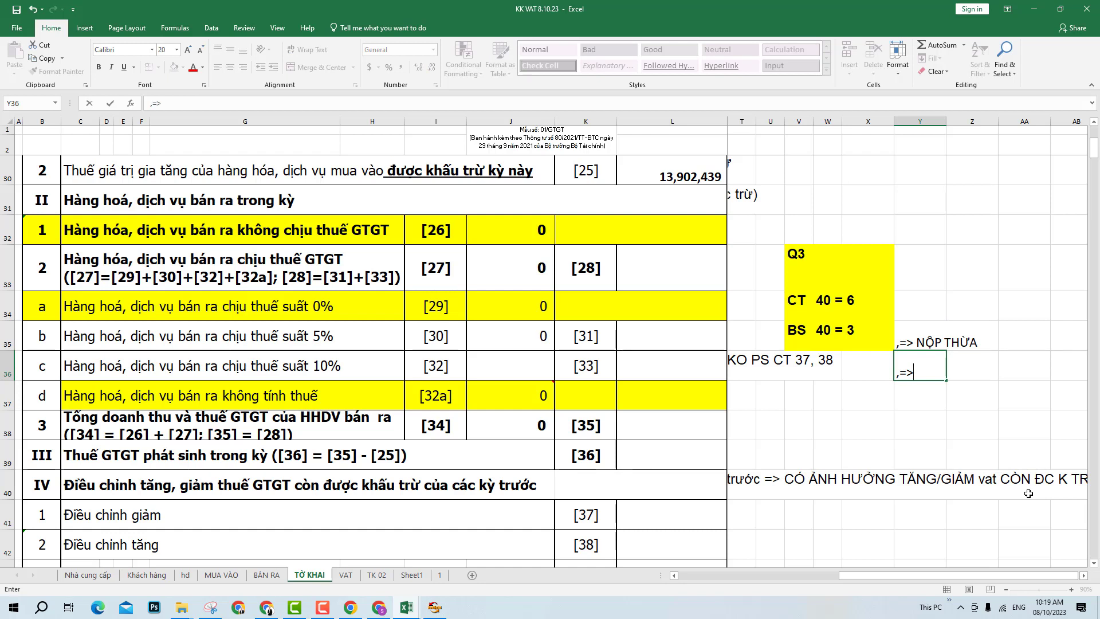
pyautogui.write(' TK 0')
pyautogui.press('BackSpace')
pyautogui.write('Q4: ')
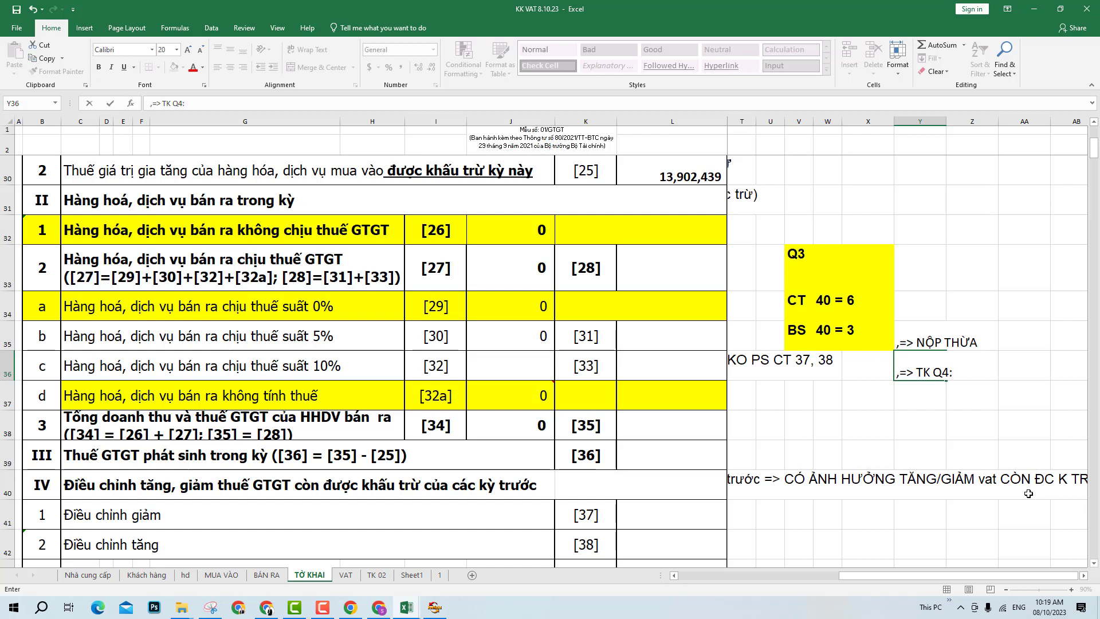
pyautogui.write('KO PS 3')
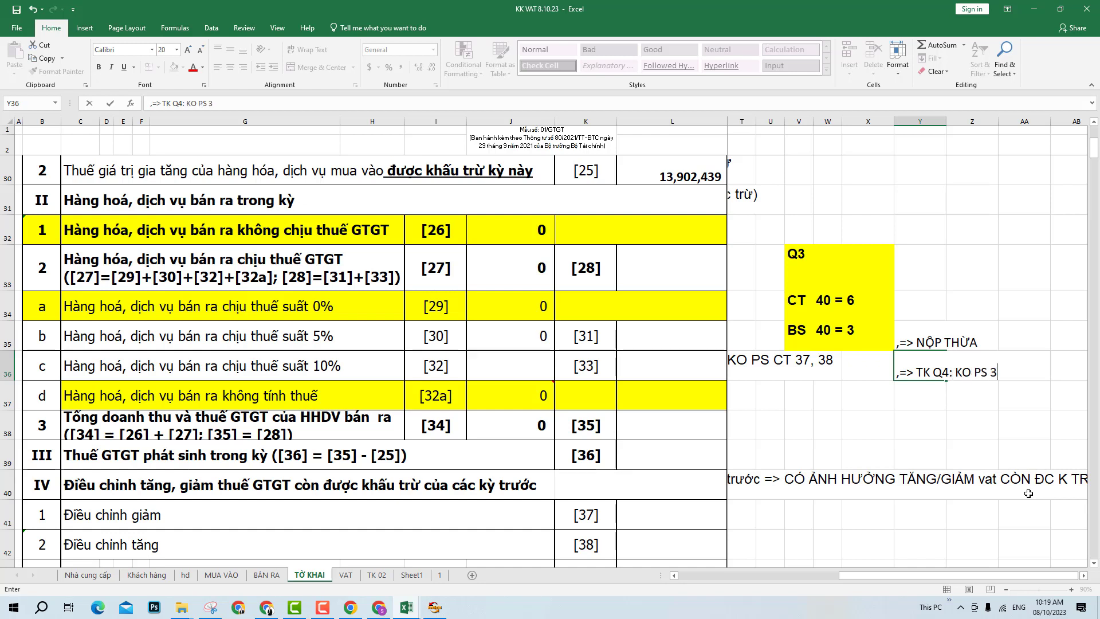
pyautogui.write('7, 38')
pyautogui.press('Return')
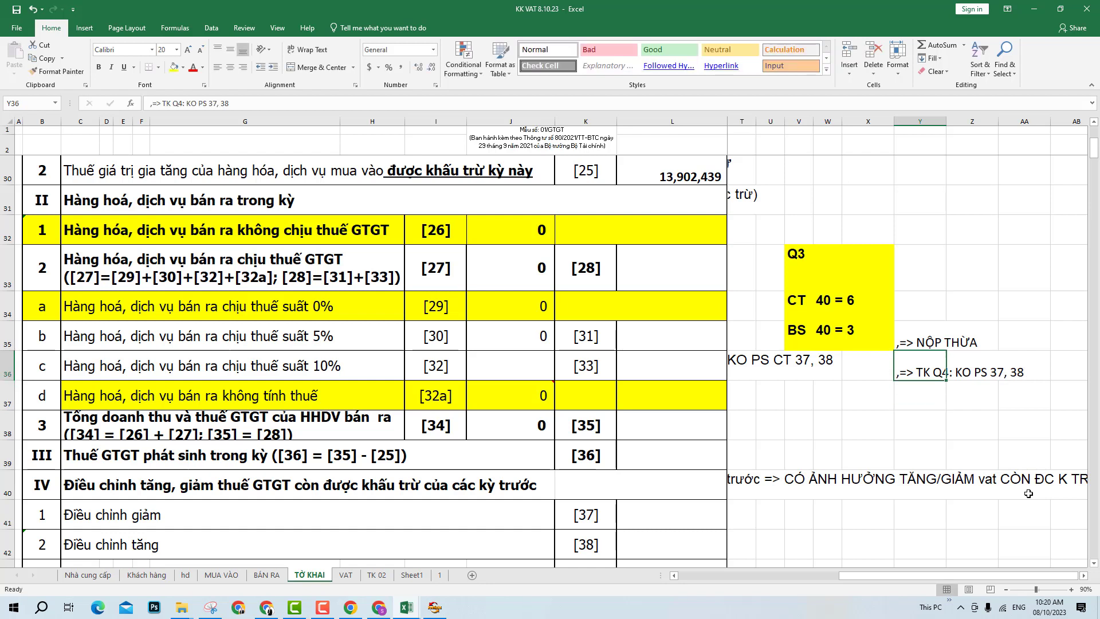
# - Extend the note in cell Y35 with "=> BÙ TRỪ VỚI PS PHẢI NỘP CÁC KỲ SAU"
pyautogui.click(915, 342)
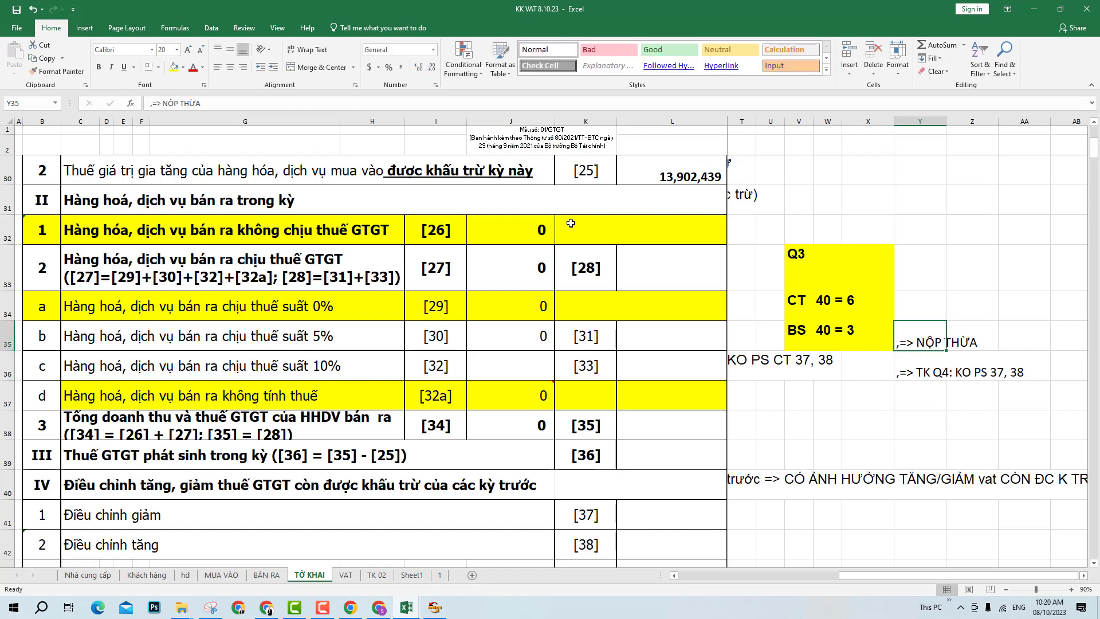
pyautogui.click(306, 105)
pyautogui.write('=>')
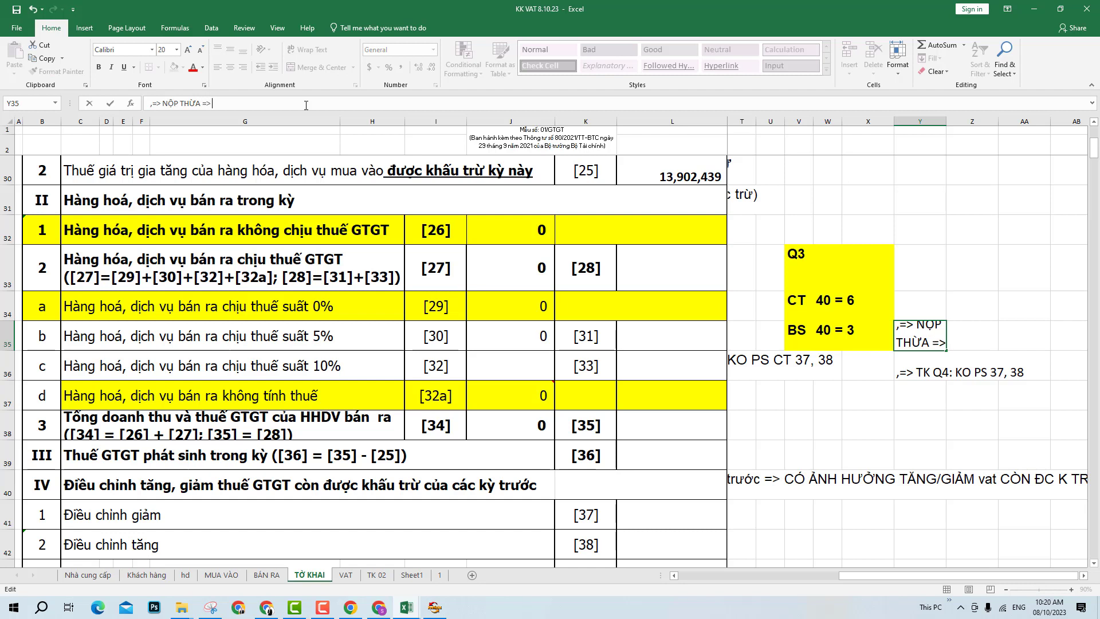
pyautogui.write(' BÙ T')
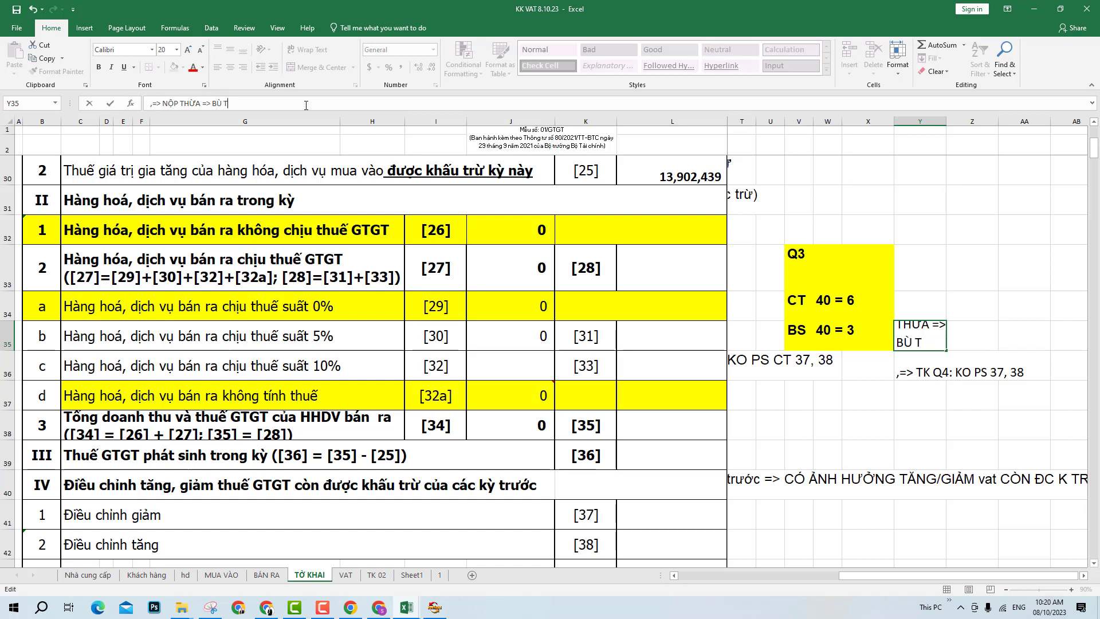
pyautogui.write('RỪ VƠI ')
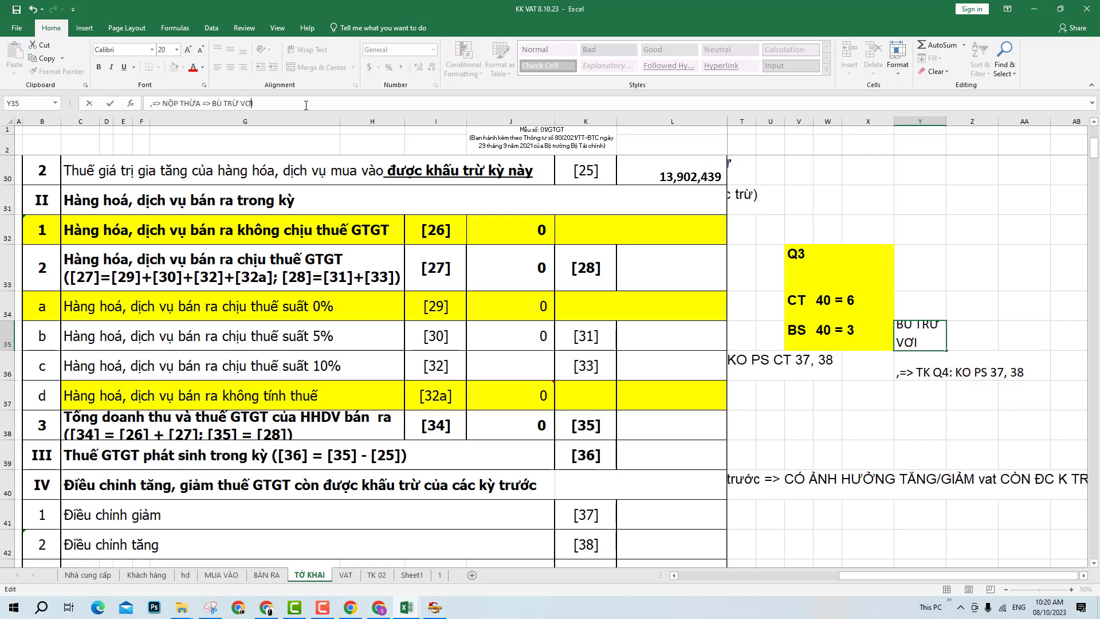
pyautogui.write('PS PHAI NỘP')
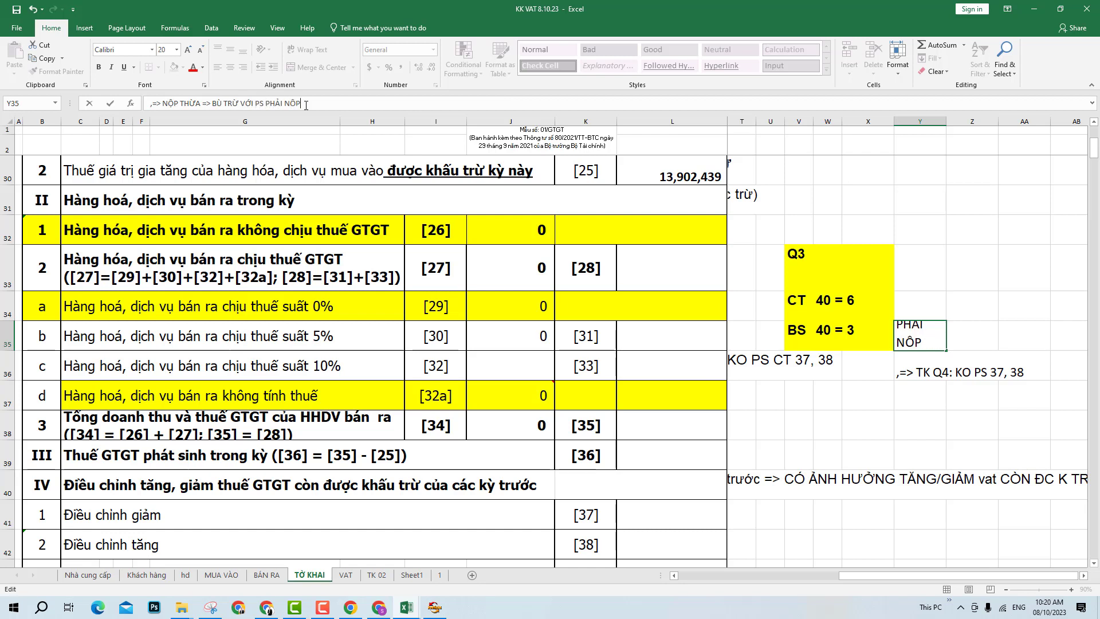
pyautogui.write(' CÁC KỲ SAU')
pyautogui.press('Return')
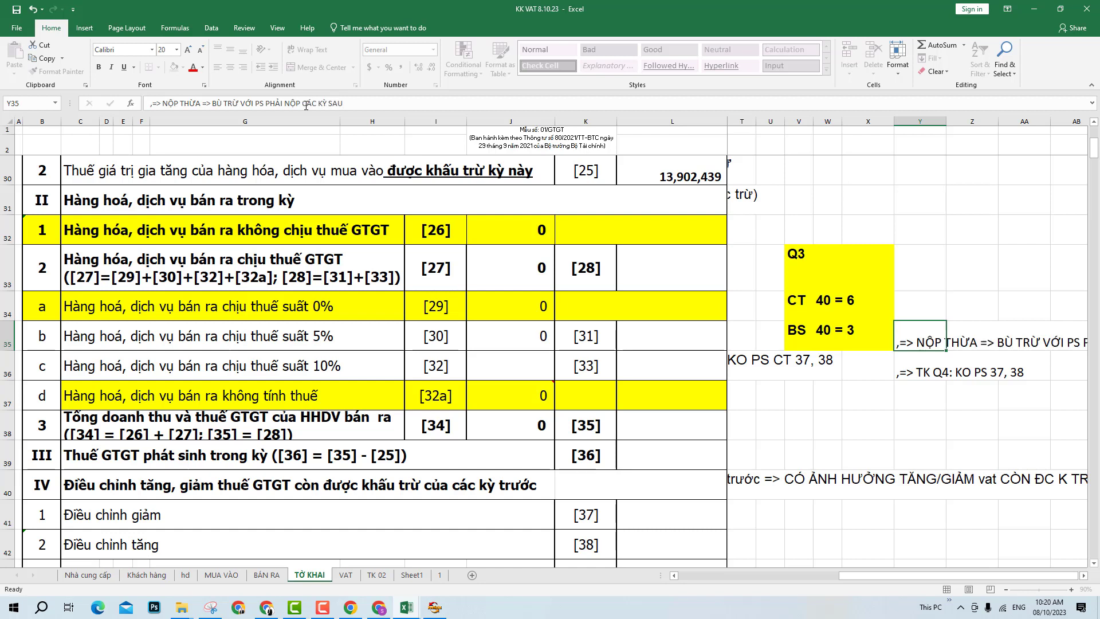
# - Examine the full length of the Y35 note beside the highlighted Q3 example
pyautogui.click(929, 327)
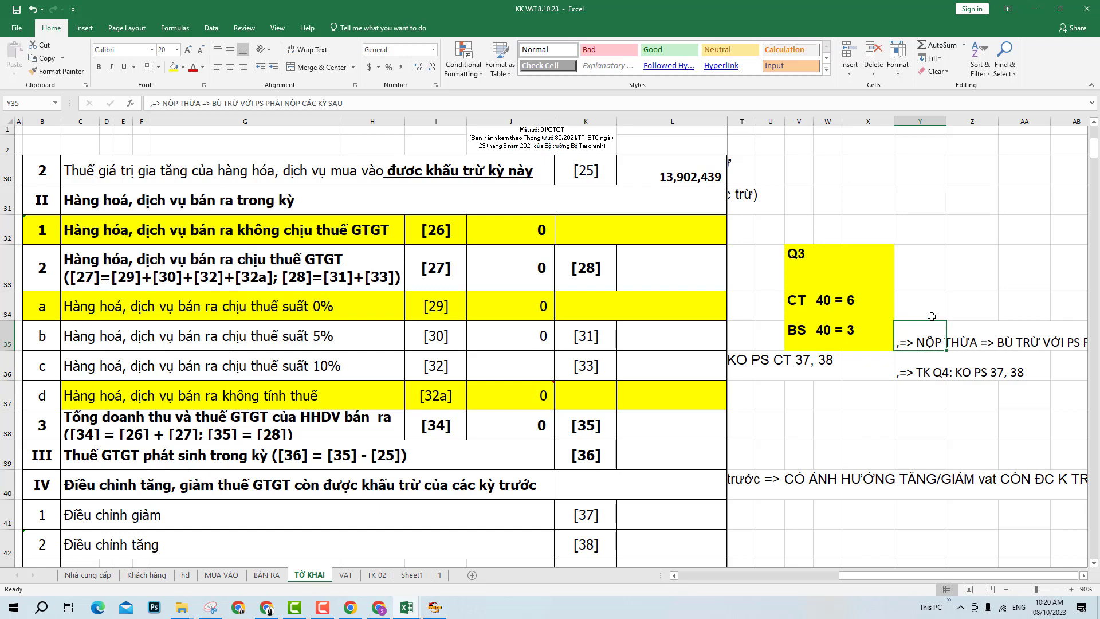
pyautogui.press('Right')
pyautogui.press('Right')
pyautogui.press('Right')
pyautogui.press('Right')
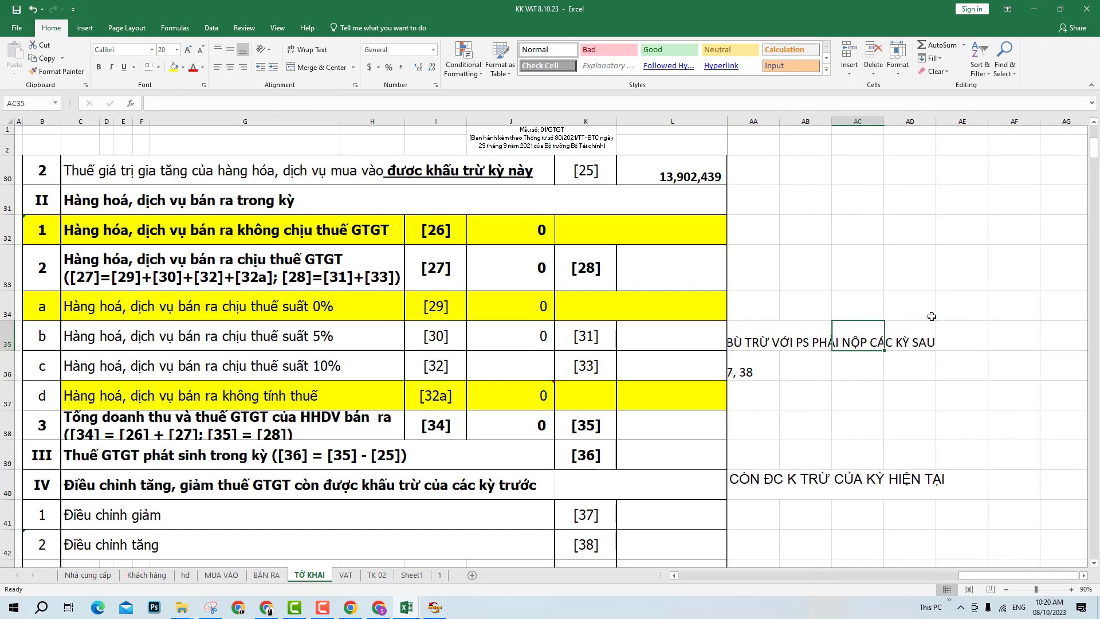
pyautogui.press('Left')
pyautogui.press('Left')
pyautogui.press('Left')
pyautogui.press('Left')
pyautogui.press('Left')
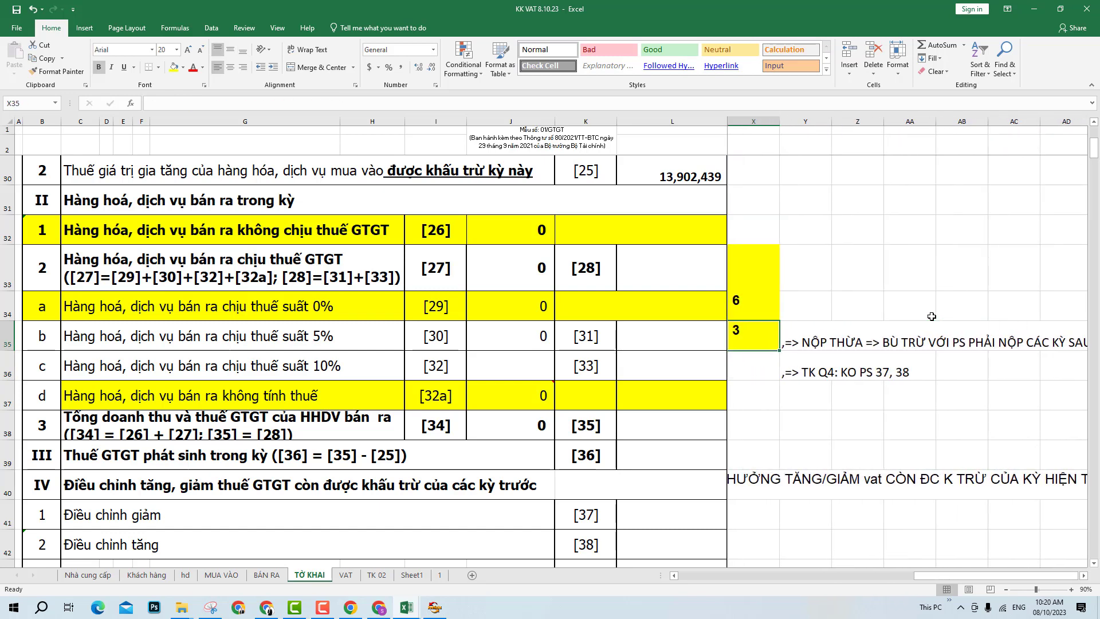
pyautogui.press('Right')
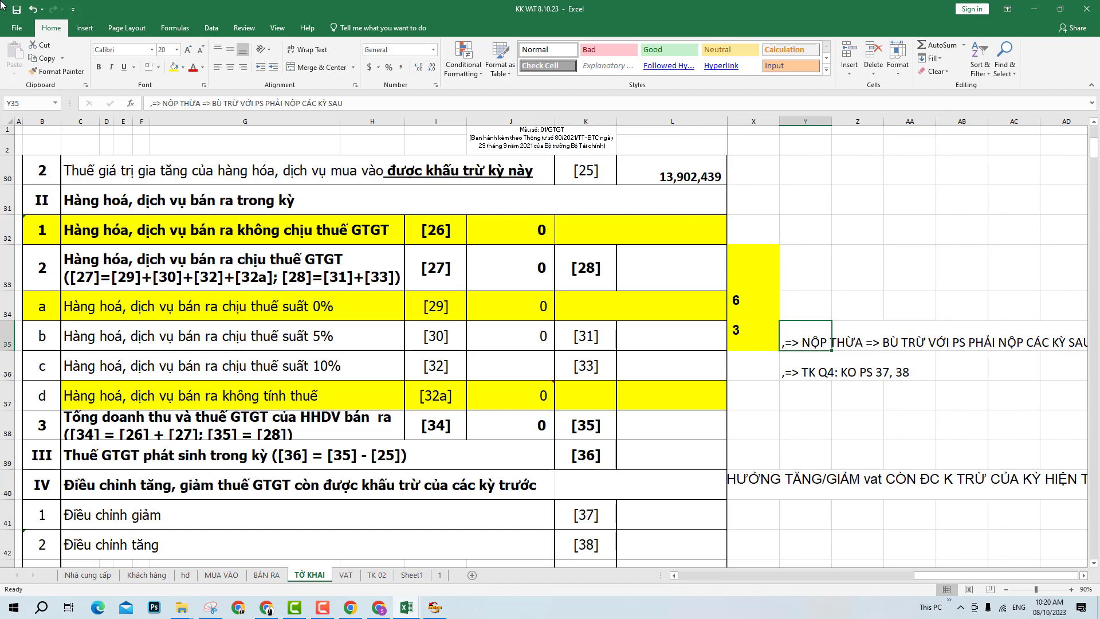
# - Save the VAT workbook and bring the highlighted Q3 example back into view
pyautogui.click(17, 9)
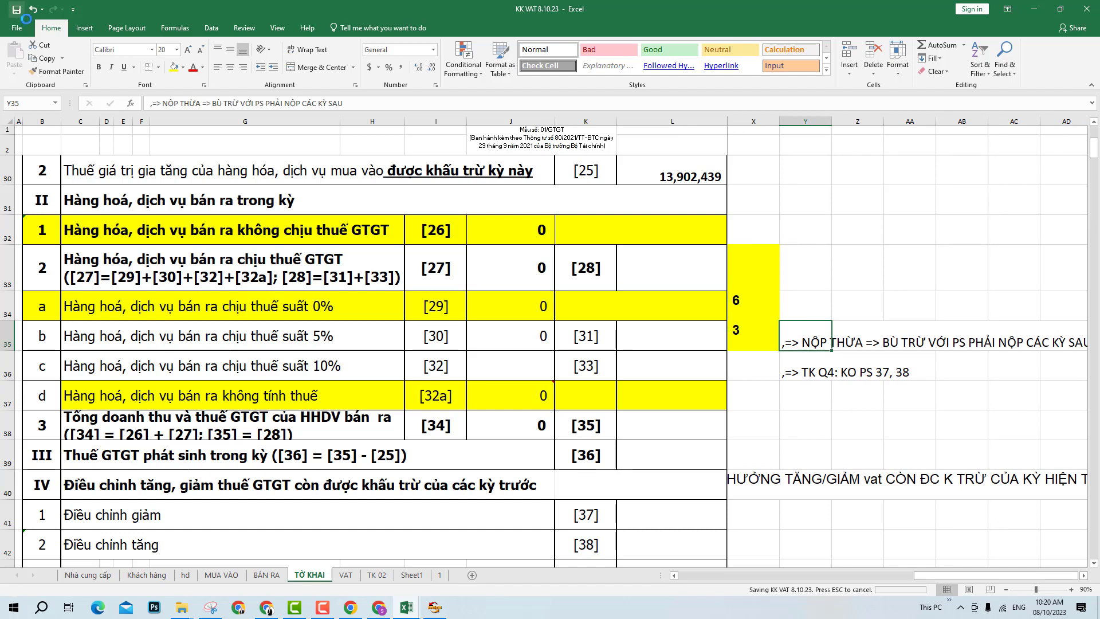
pyautogui.click(858, 396)
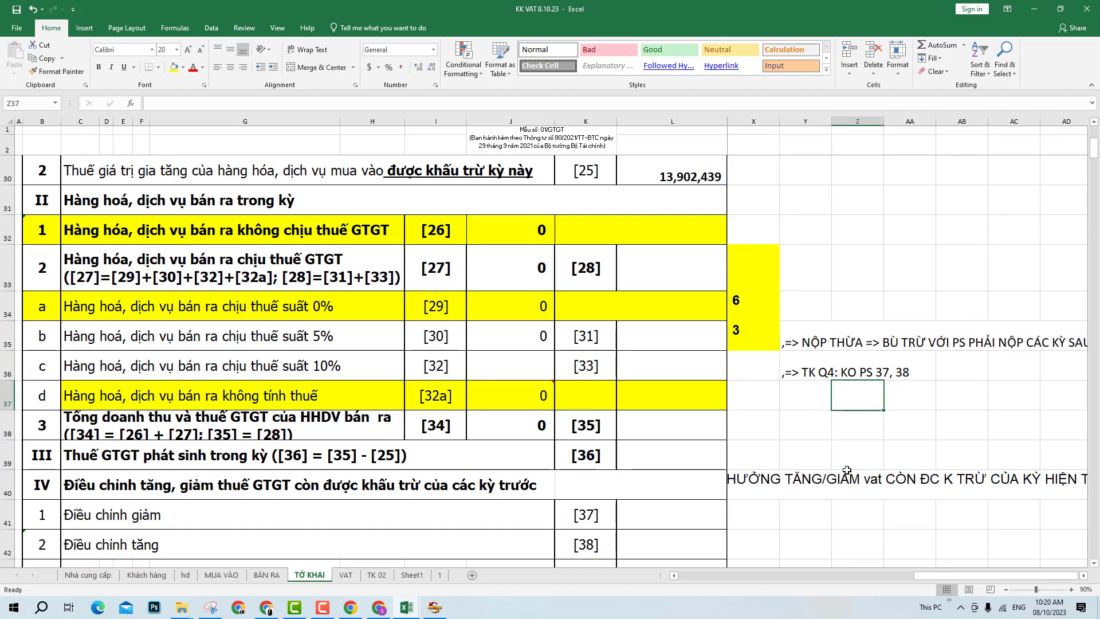
pyautogui.moveTo(937, 575); pyautogui.dragTo(881, 578)
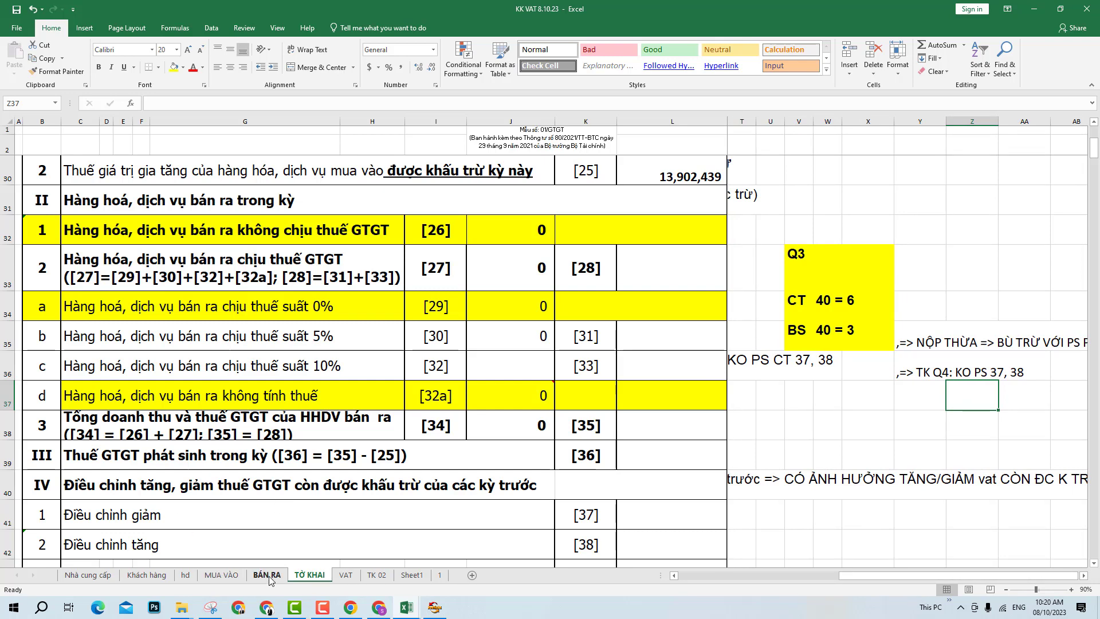
# - Switch to the Google Meet call and send "9" in the meeting chat
pyautogui.click(377, 609)
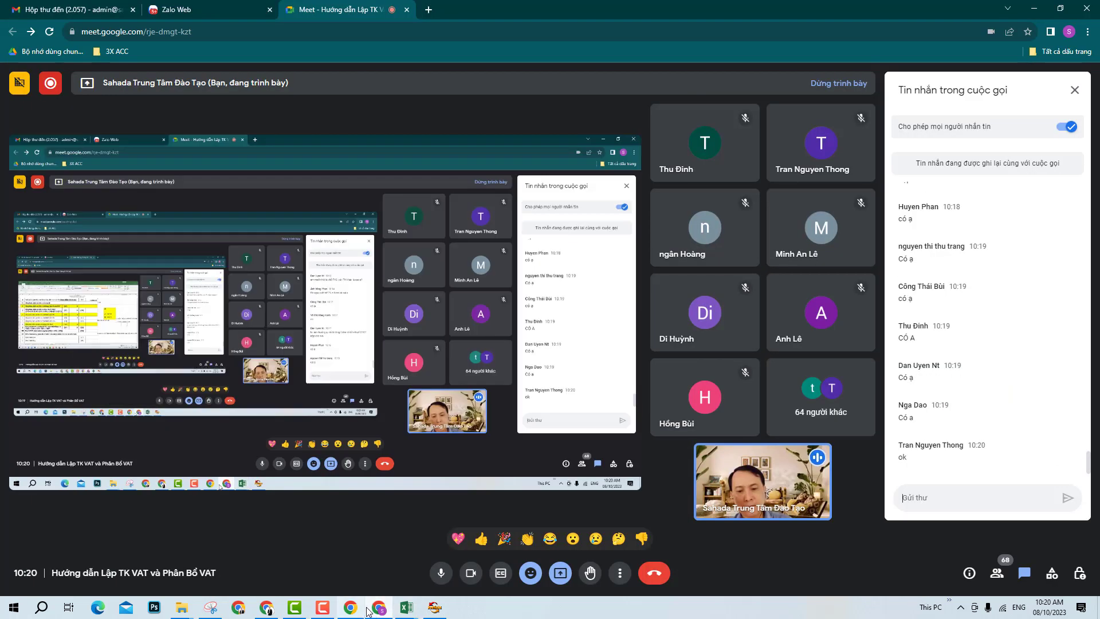
pyautogui.click(947, 508)
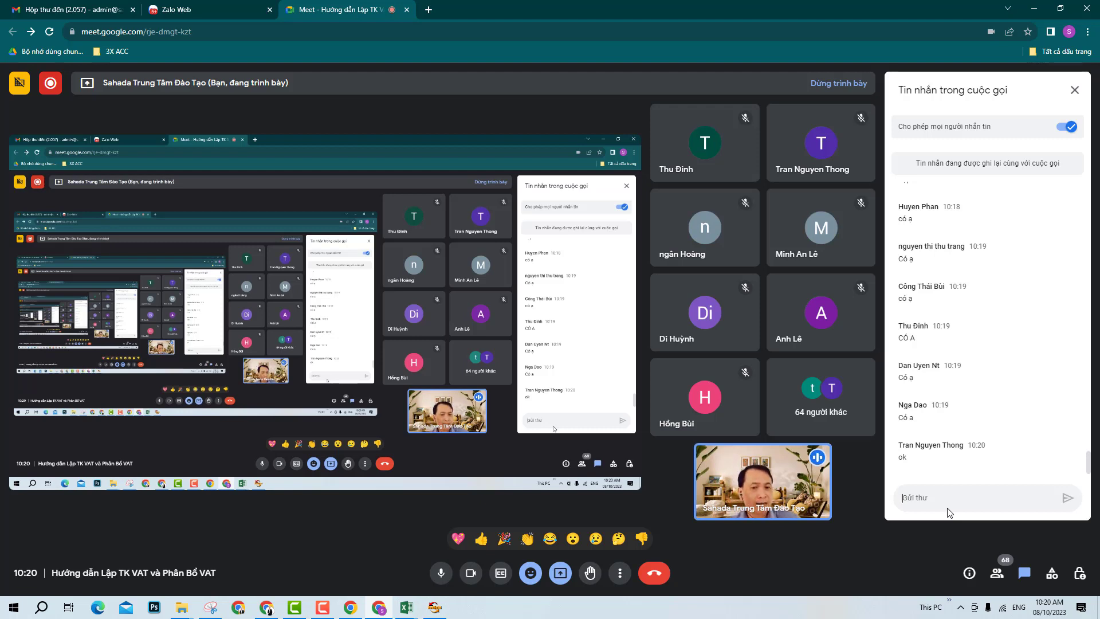
pyautogui.click(947, 508)
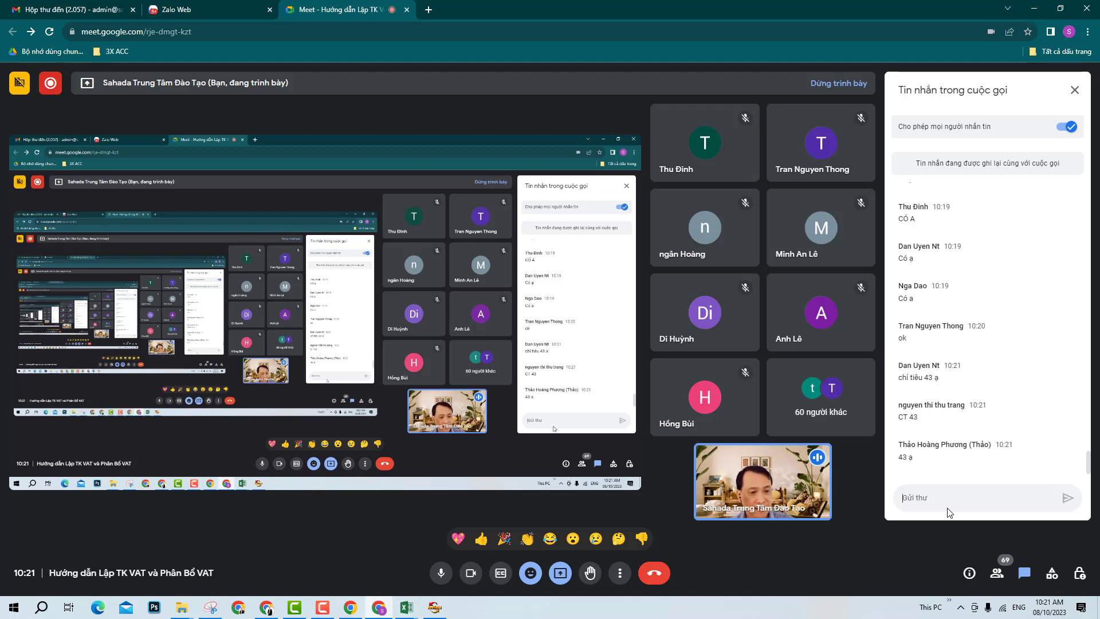
pyautogui.click(947, 508)
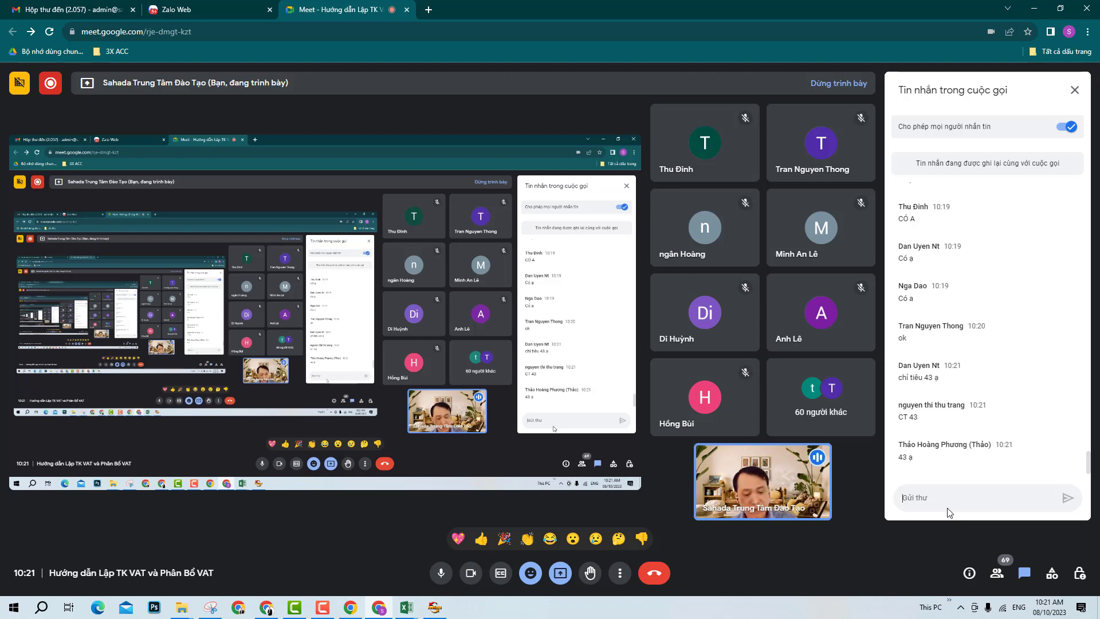
pyautogui.write('9')
pyautogui.press('Return')
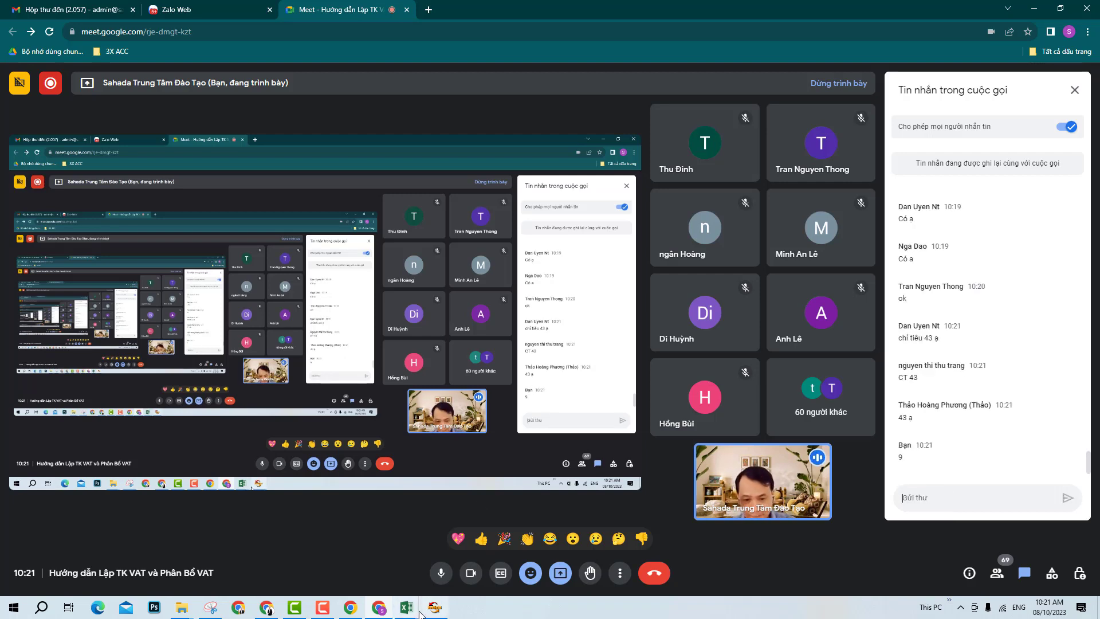
# - Switch back to Excel and begin a note in cell N37, below the first Q3 example, with "** TK CHÍNH THỨC: 43 > 0"
pyautogui.moveTo(408, 608)
pyautogui.click(486, 507)
pyautogui.scroll(-1, 485, 507)
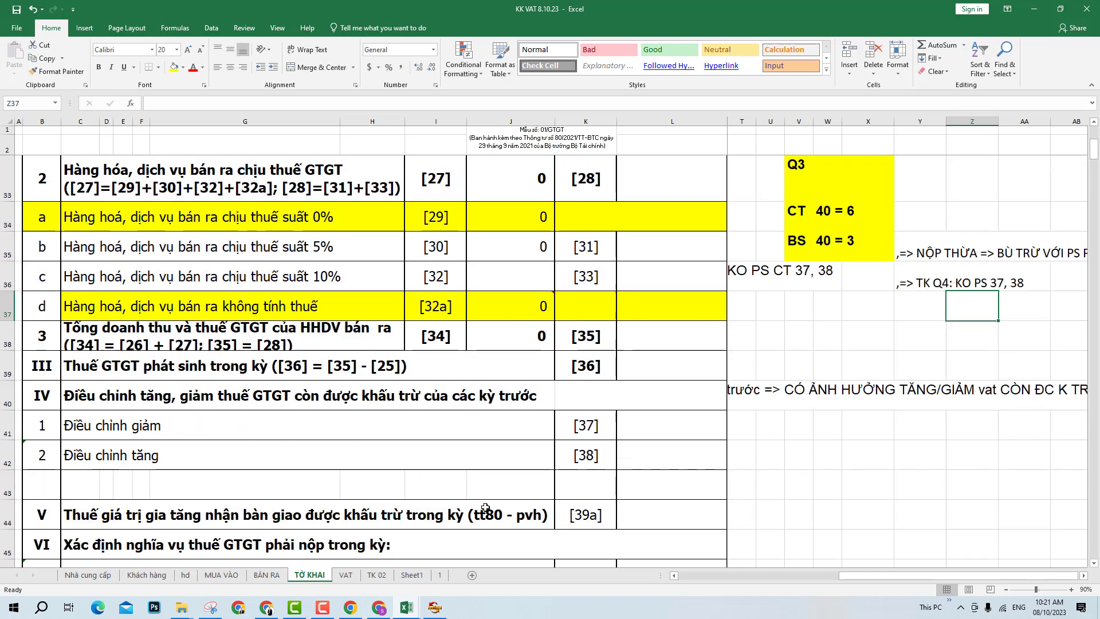
pyautogui.click(806, 343)
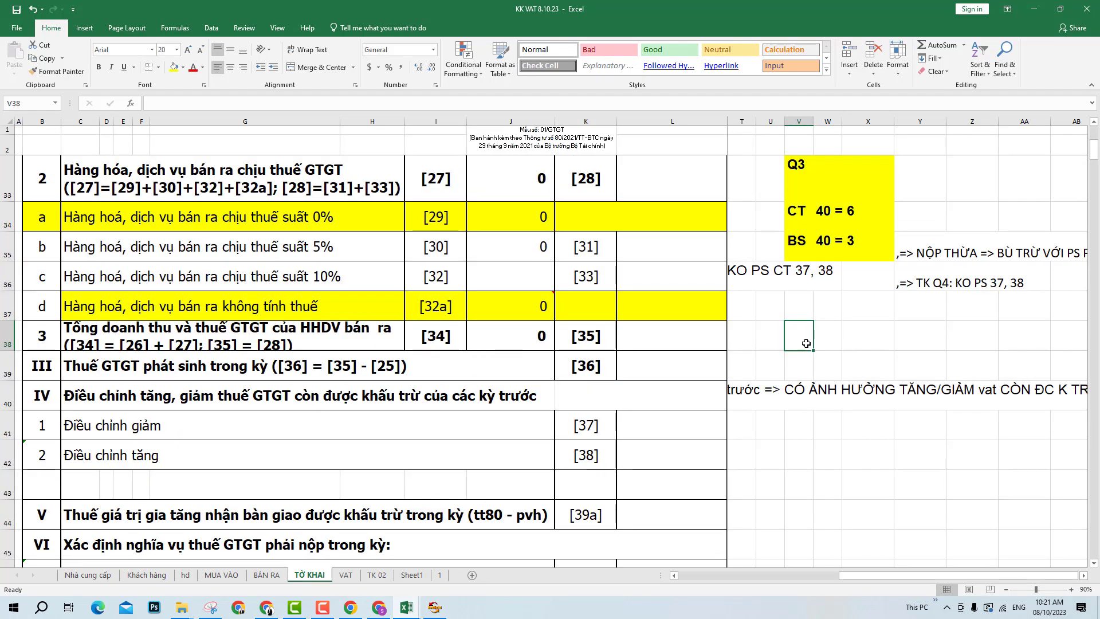
pyautogui.click(766, 312)
pyautogui.press('Left')
pyautogui.press('Left')
pyautogui.press('Left')
pyautogui.press('Left')
pyautogui.press('Left')
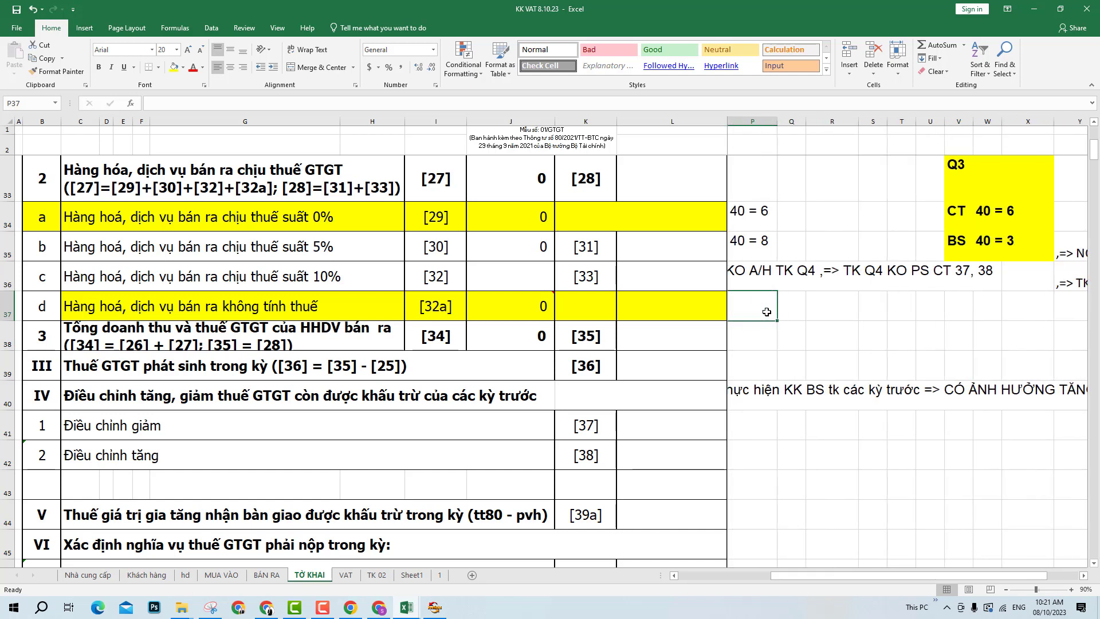
pyautogui.press('Left')
pyautogui.press('Left')
pyautogui.press('Left')
pyautogui.press('Left')
pyautogui.press('Left')
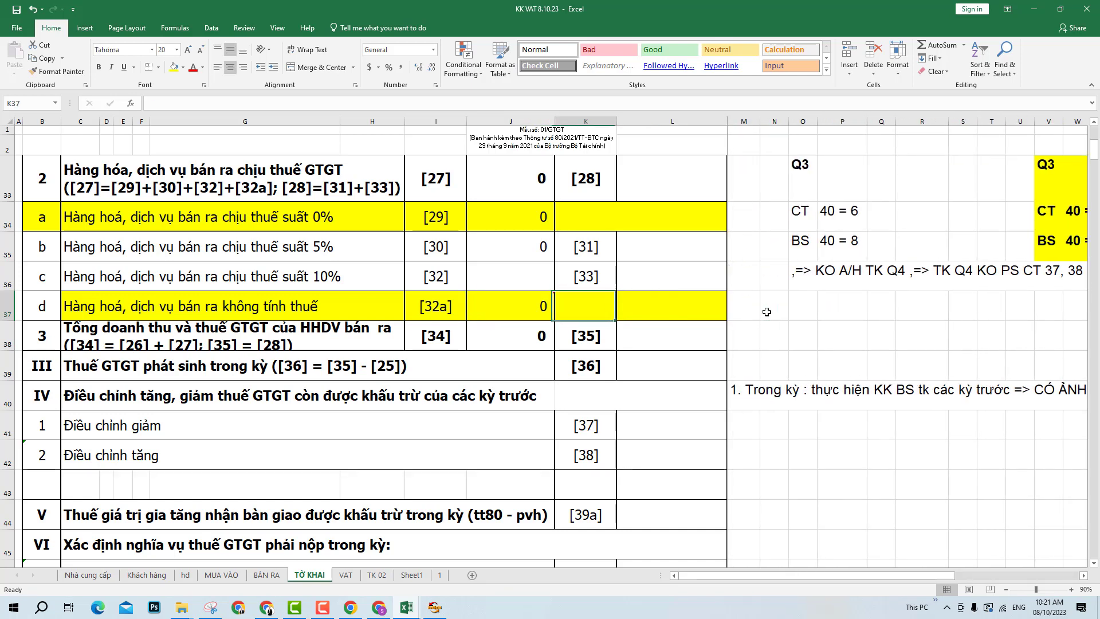
pyautogui.click(767, 311)
pyautogui.write('** ')
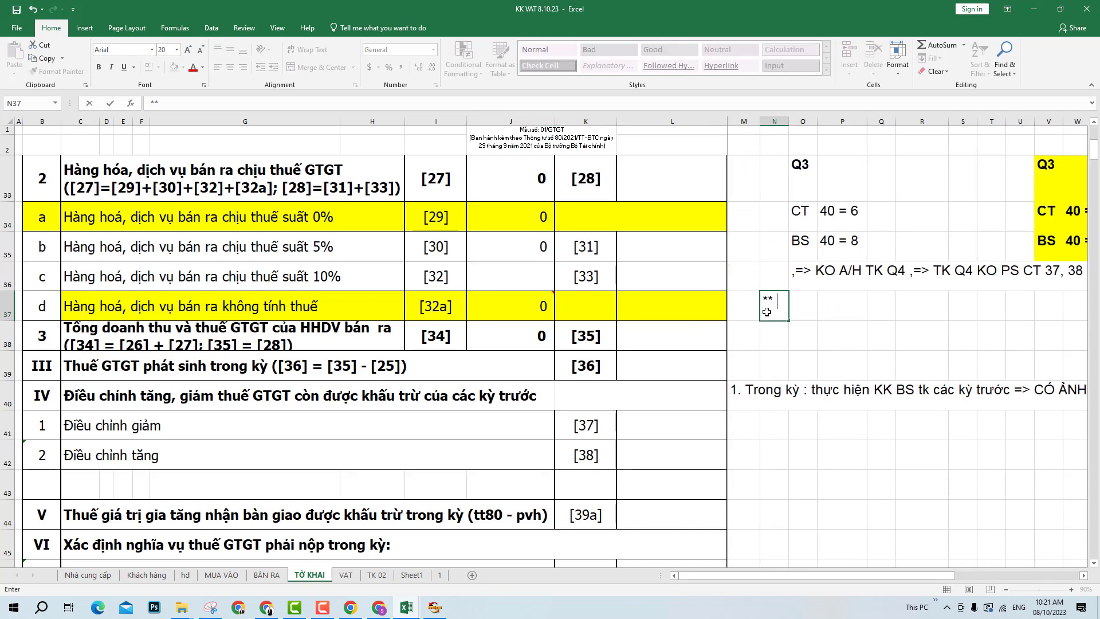
pyautogui.write('TK CHÍNH TƯH')
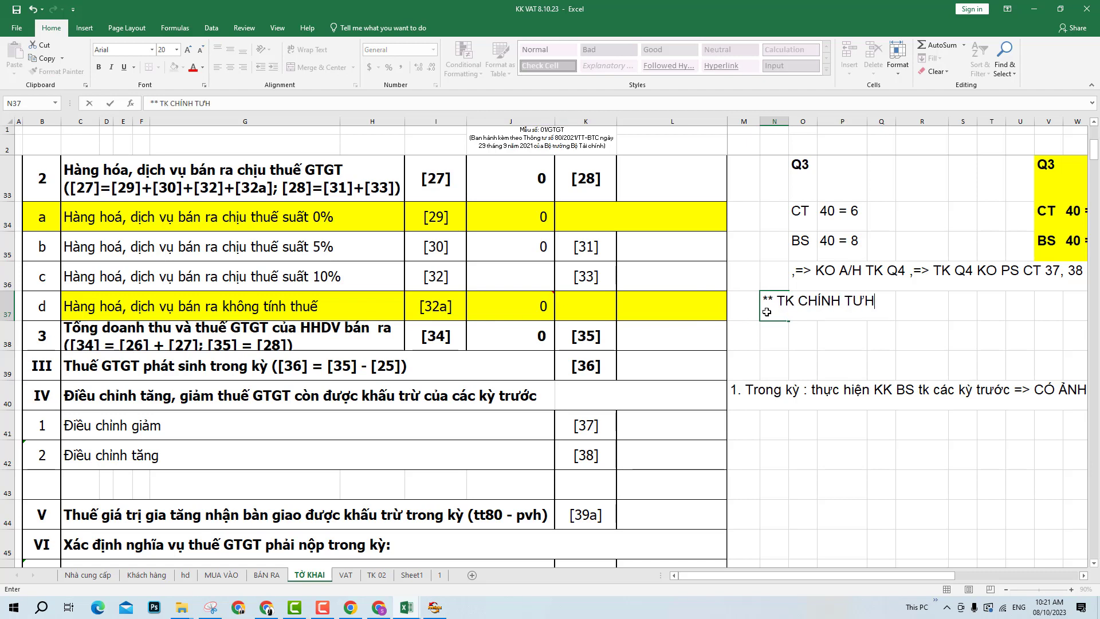
pyautogui.write('CS')
pyautogui.press('BackSpace')
pyautogui.press('BackSpace')
pyautogui.press('BackSpace')
pyautogui.press('BackSpace')
pyautogui.write('HỨC')
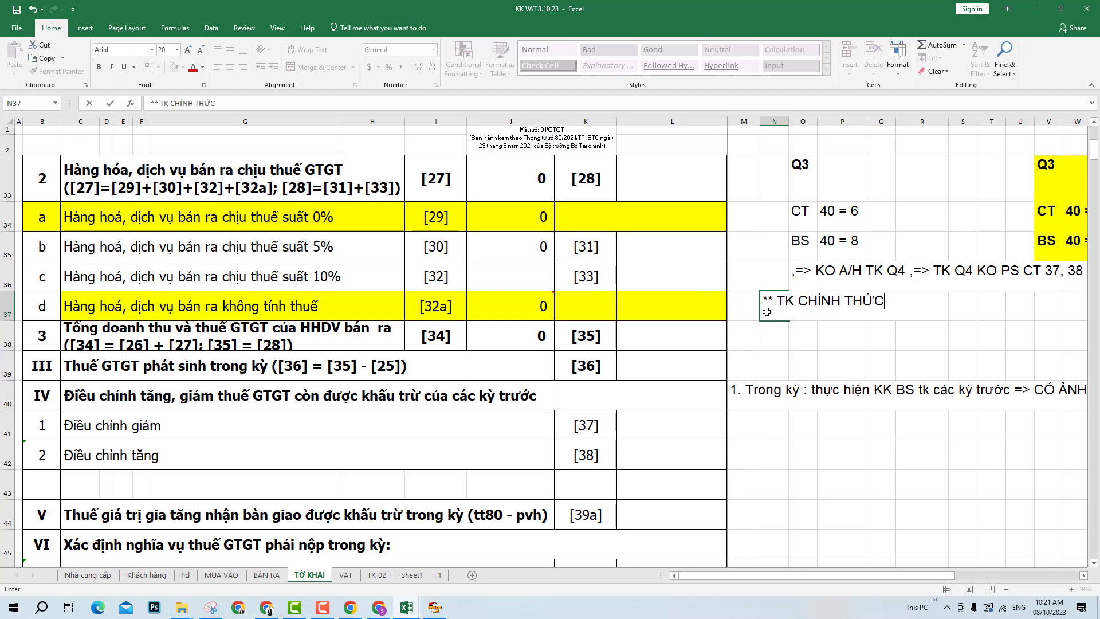
pyautogui.write(': 43 > 0')
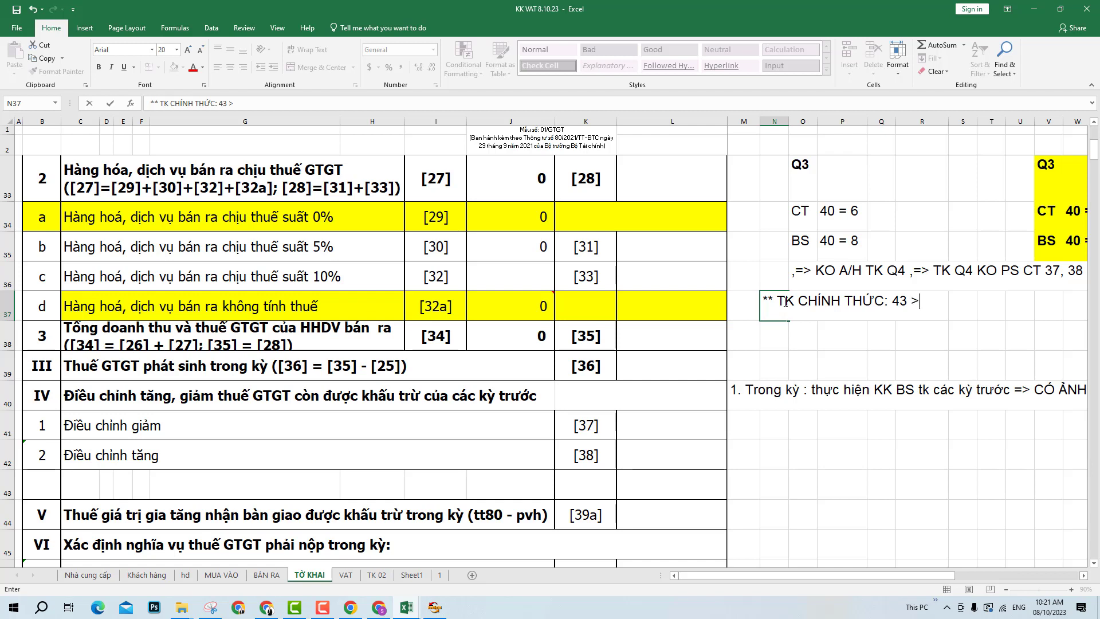
# - Complete the N37 note with "=> KHI KK BS => DẪN ĐẾN PS CT 37, 38 TK KỲ HIỆN TẠI"
pyautogui.write('=> ')
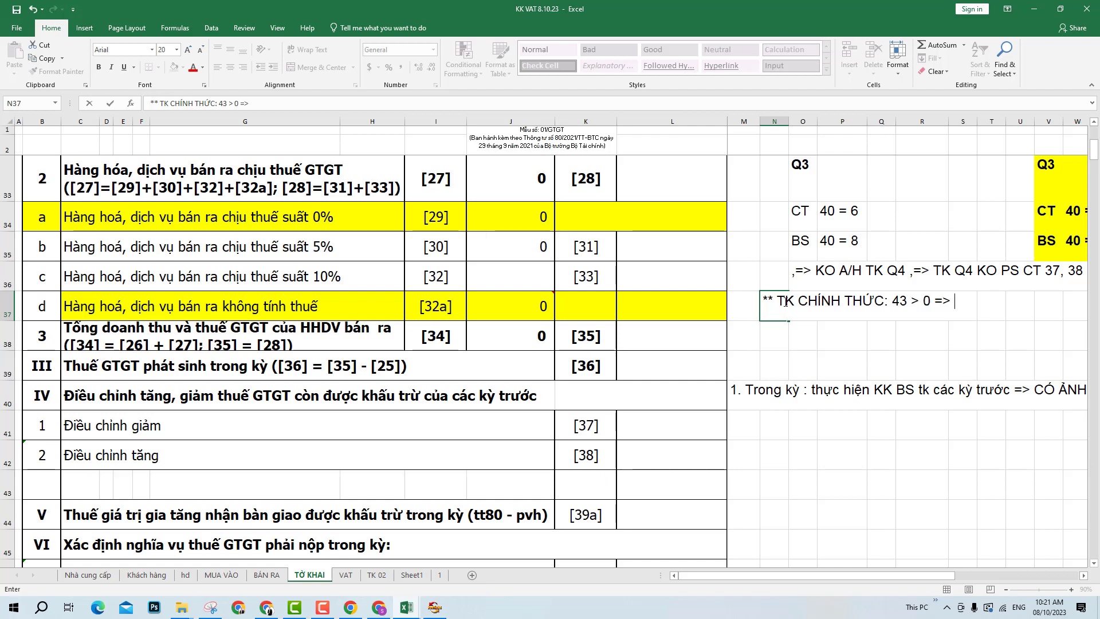
pyautogui.write('KHI KK B')
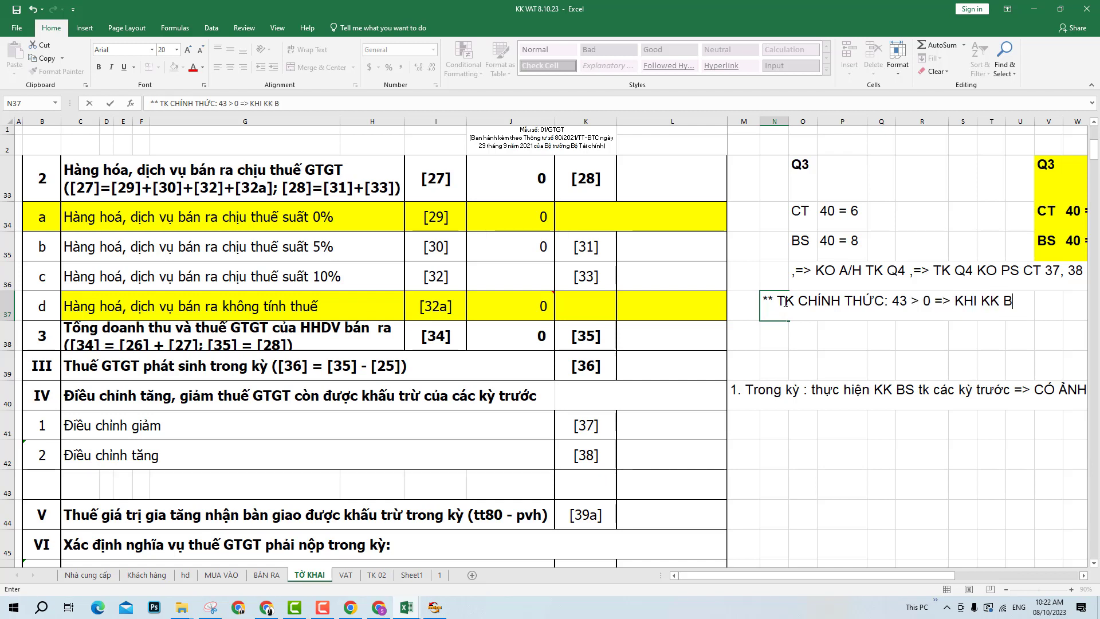
pyautogui.write('S => KAHR')
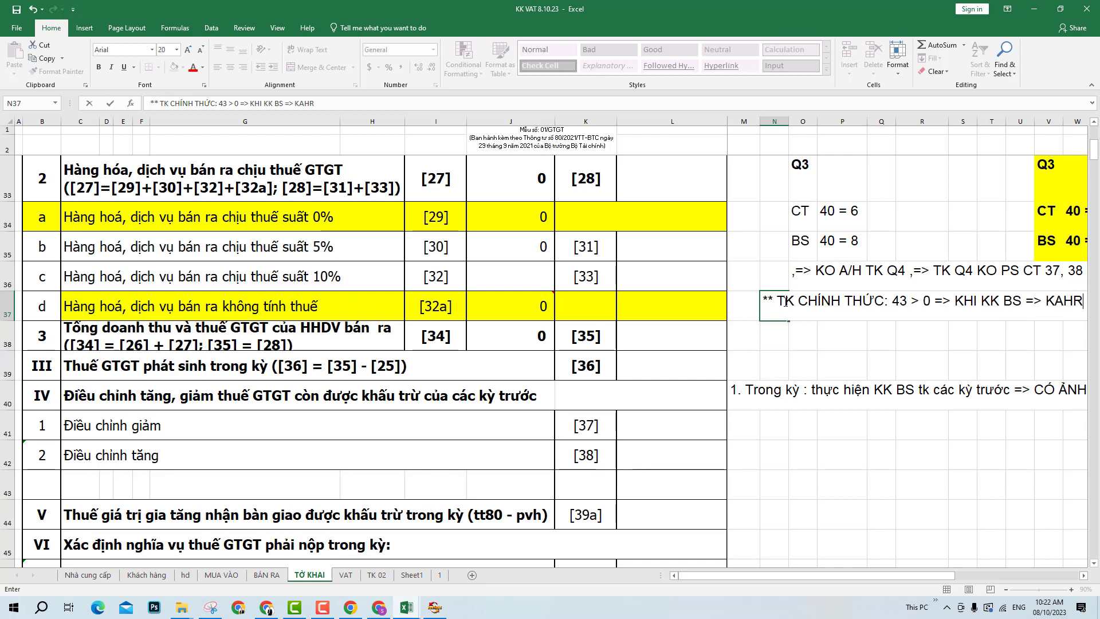
pyautogui.press('BackSpace')
pyautogui.press('BackSpace')
pyautogui.press('BackSpace')
pyautogui.press('BackSpace')
pyautogui.write('DAN Đ')
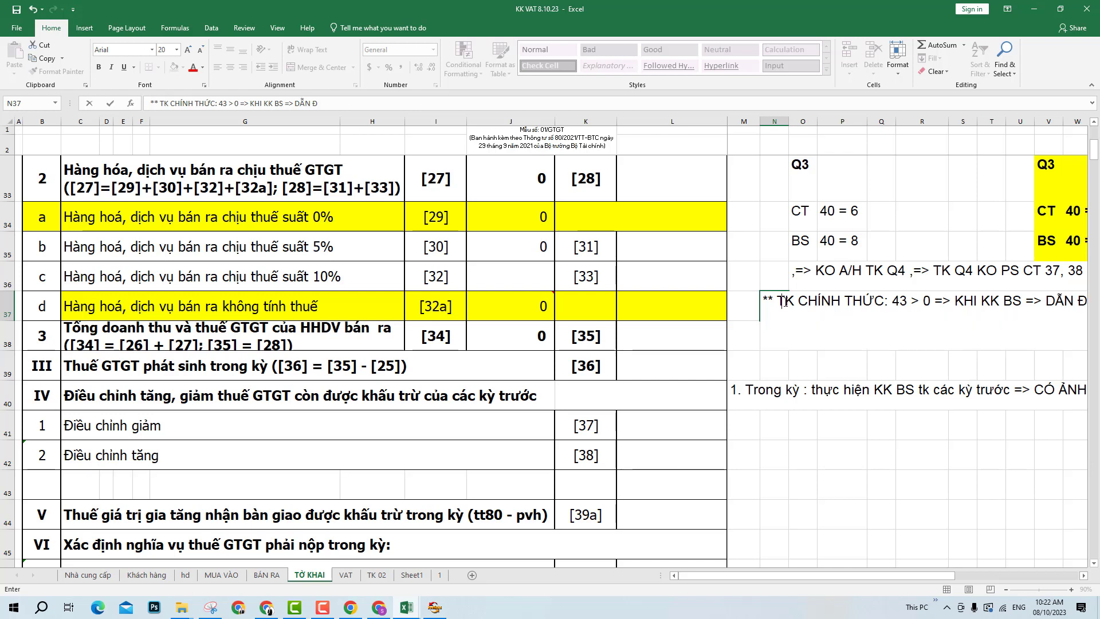
pyautogui.write('ẾN PS ')
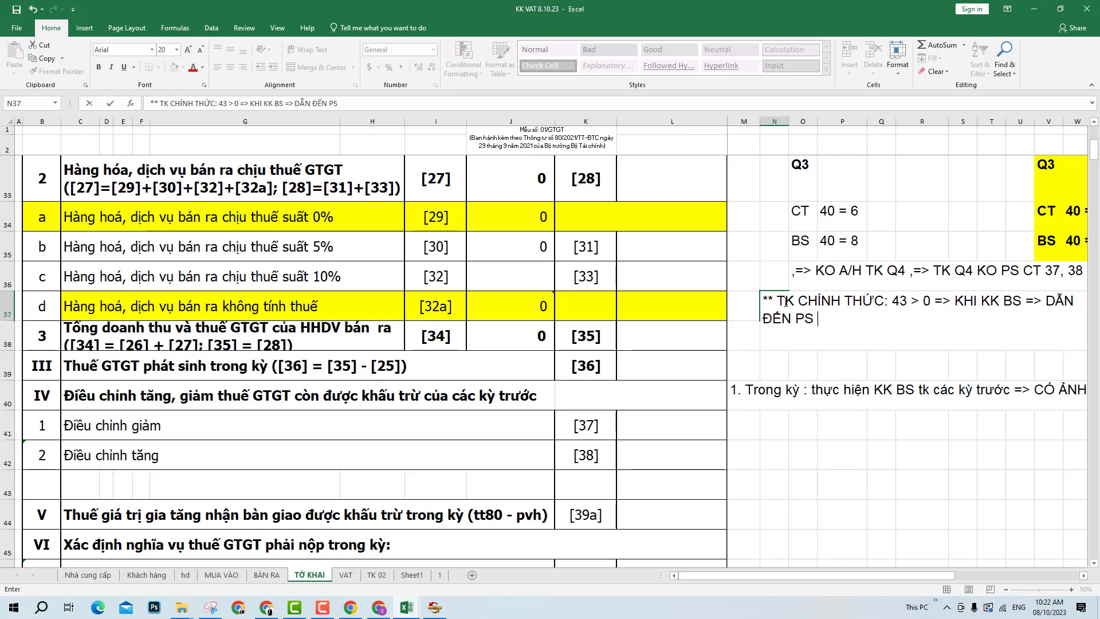
pyautogui.write('CT 3')
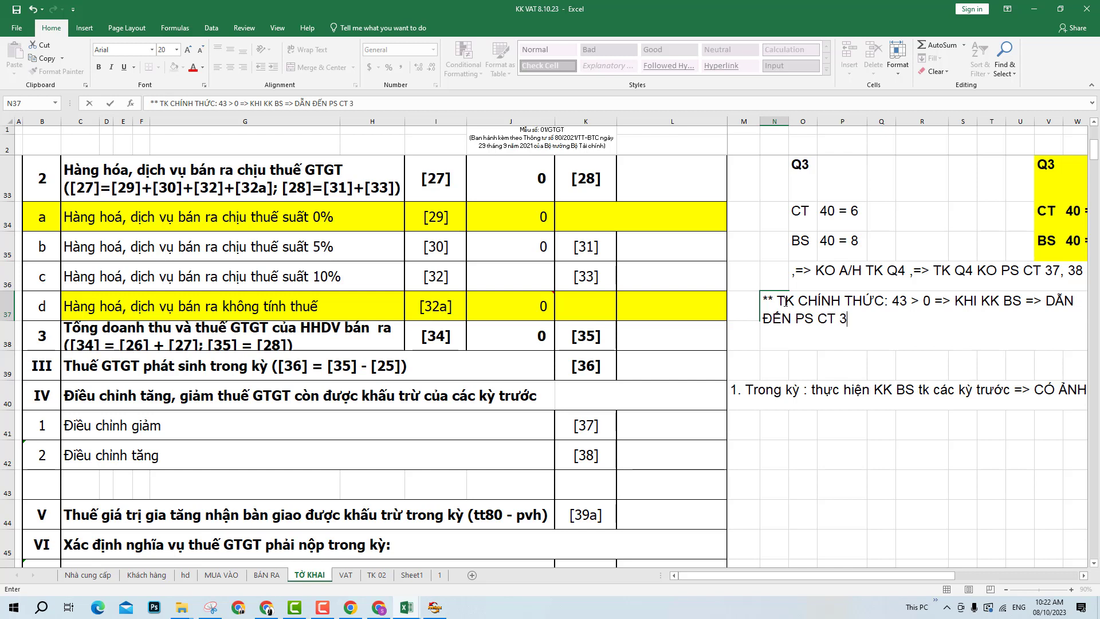
pyautogui.write('7, 38 ')
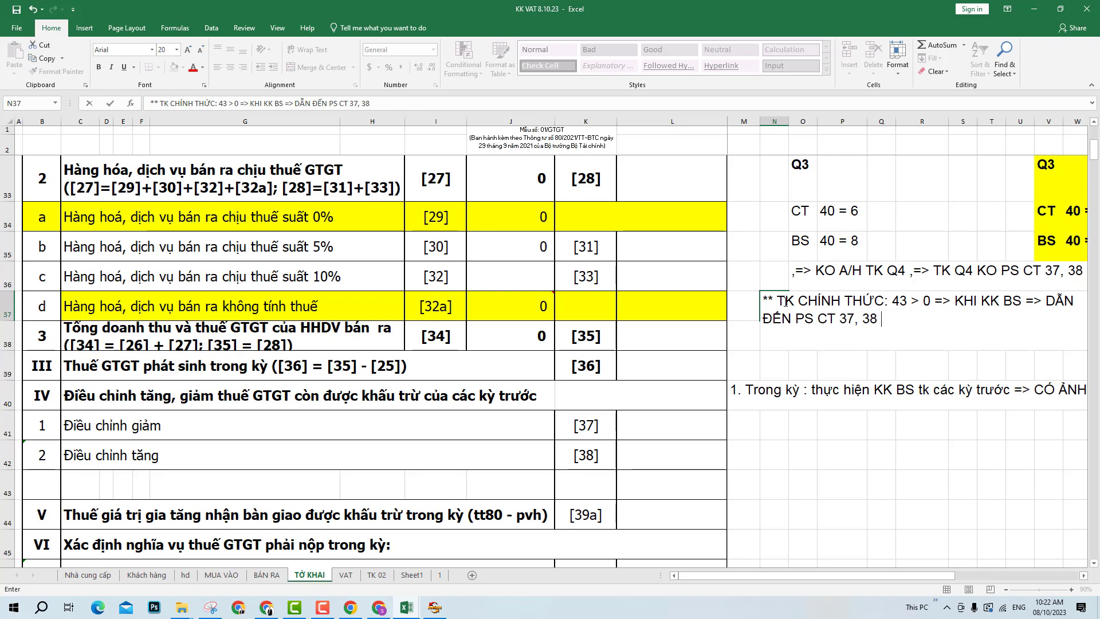
pyautogui.write('KỲ')
pyautogui.press('BackSpace')
pyautogui.press('BackSpace')
pyautogui.write('TK KỲ ')
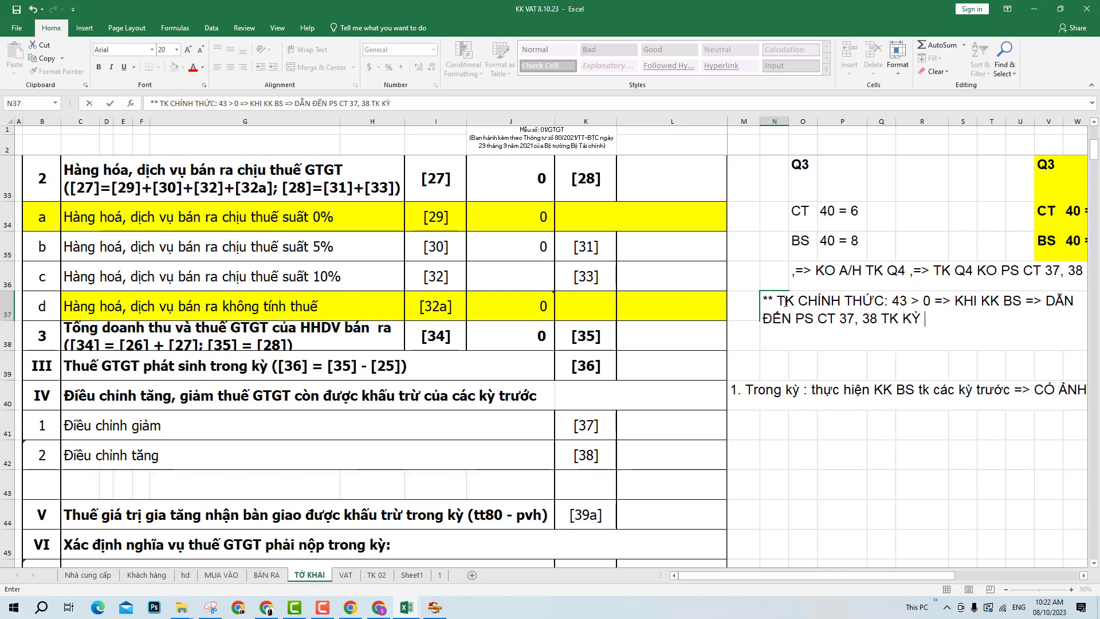
pyautogui.write('HIỆN TẠI')
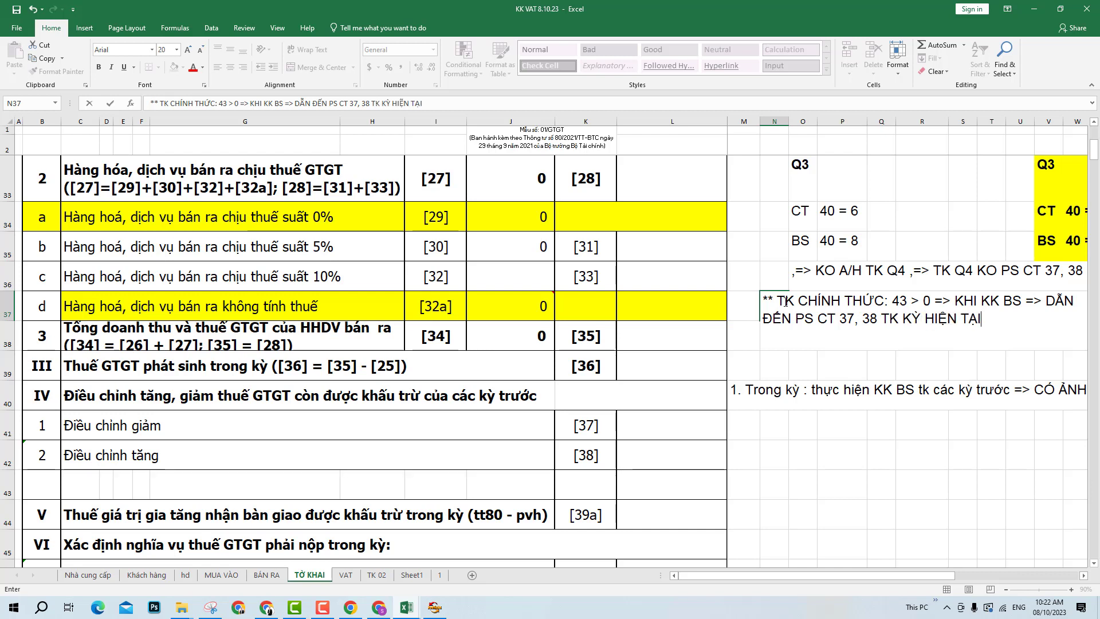
pyautogui.press('Return')
# - Examine the full length of the N37 note beneath the two Q3 examples
pyautogui.press('Right')
pyautogui.press('Right')
pyautogui.press('Right')
pyautogui.press('Right')
pyautogui.press('Right')
pyautogui.press('Right')
pyautogui.press('Right')
pyautogui.press('Right')
pyautogui.press('Right')
pyautogui.press('Right')
pyautogui.press('Right')
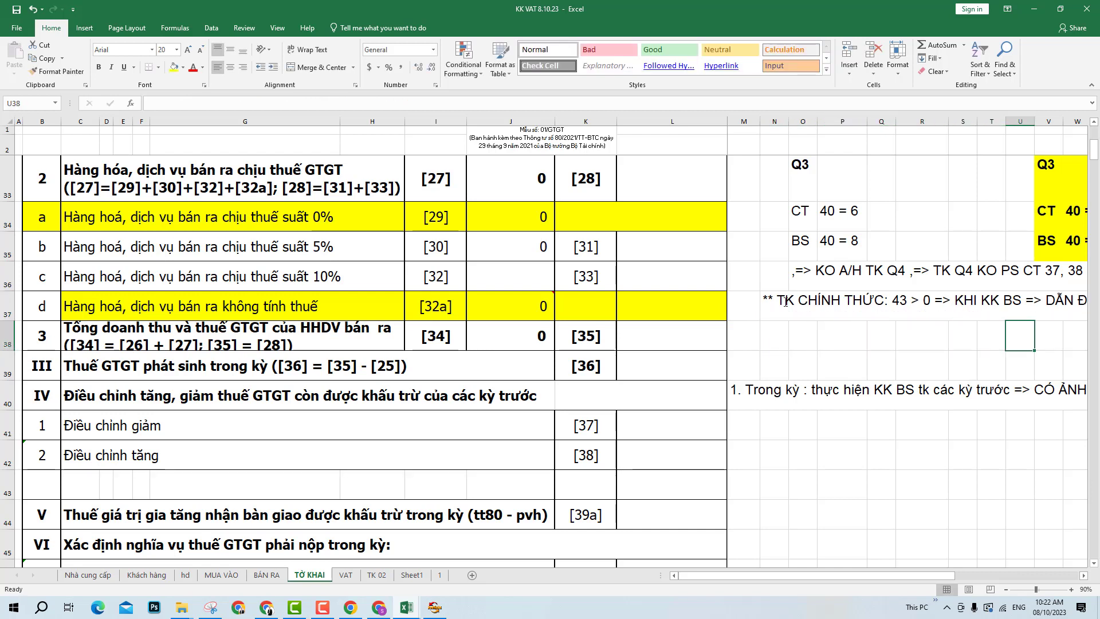
pyautogui.press('Right')
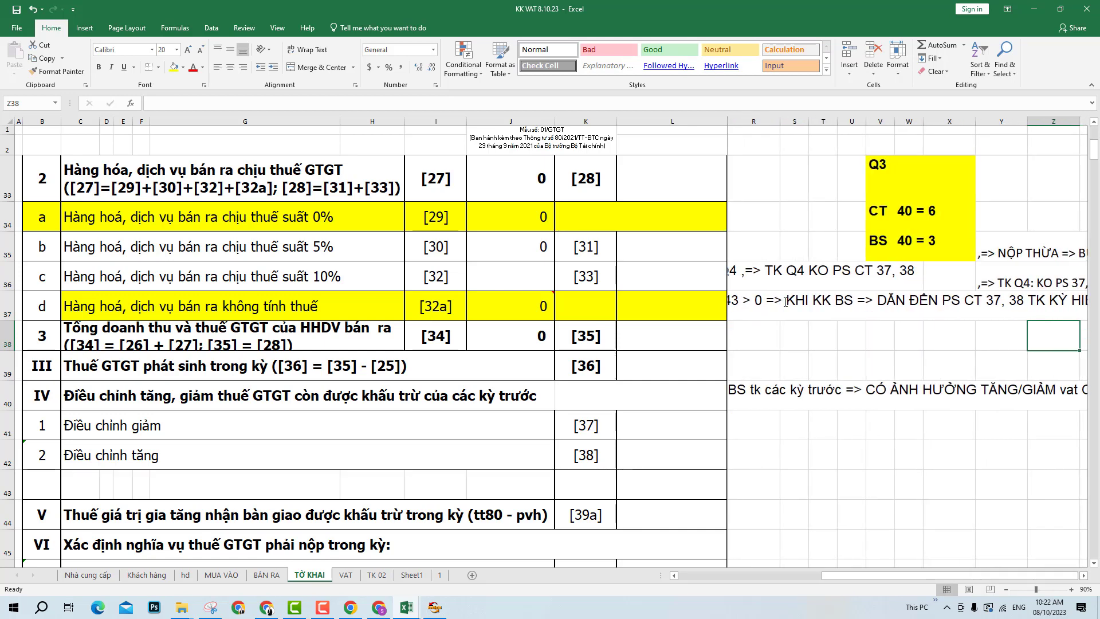
pyautogui.press('Left')
pyautogui.press('Left')
pyautogui.press('Left')
pyautogui.press('Left')
pyautogui.press('Left')
pyautogui.press('Left')
pyautogui.press('Left')
pyautogui.press('Left')
pyautogui.press('Left')
pyautogui.press('Left')
pyautogui.press('Left')
pyautogui.press('Left')
pyautogui.press('Up')
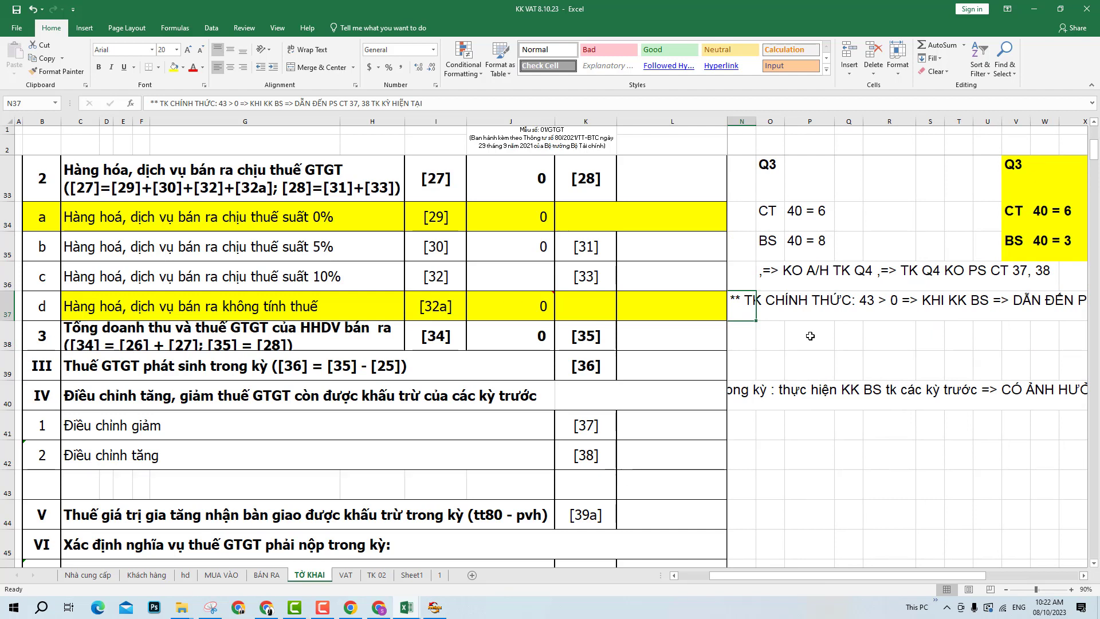
pyautogui.press('Right')
pyautogui.press('Right')
pyautogui.press('Right')
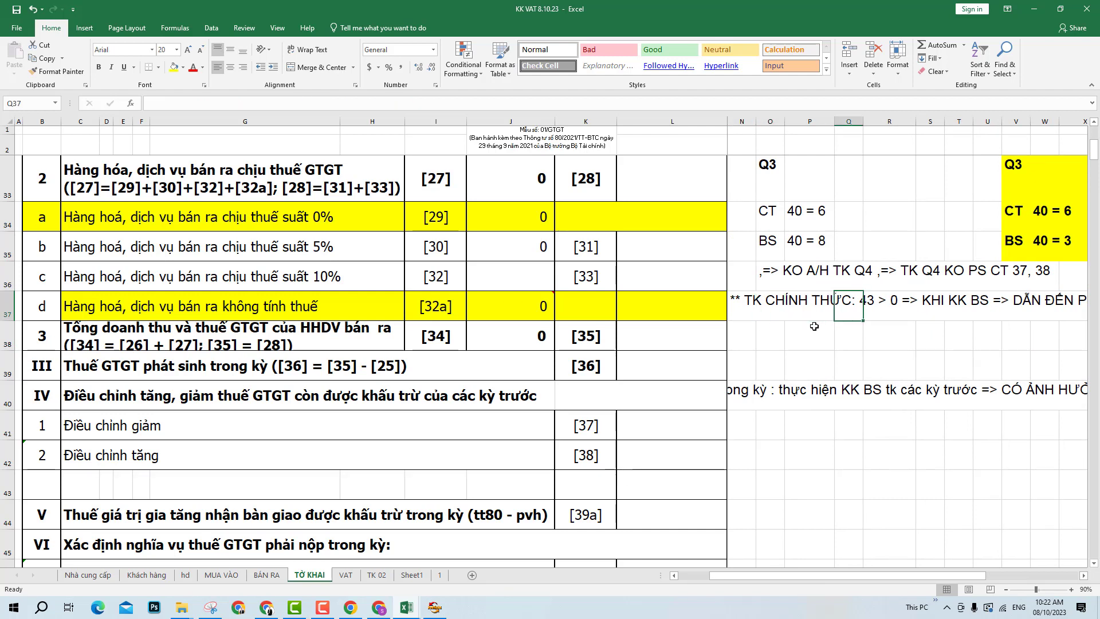
pyautogui.press('Right')
pyautogui.press('Right')
pyautogui.press('Right')
pyautogui.press('Right')
pyautogui.press('Right')
pyautogui.press('Right')
pyautogui.press('Down')
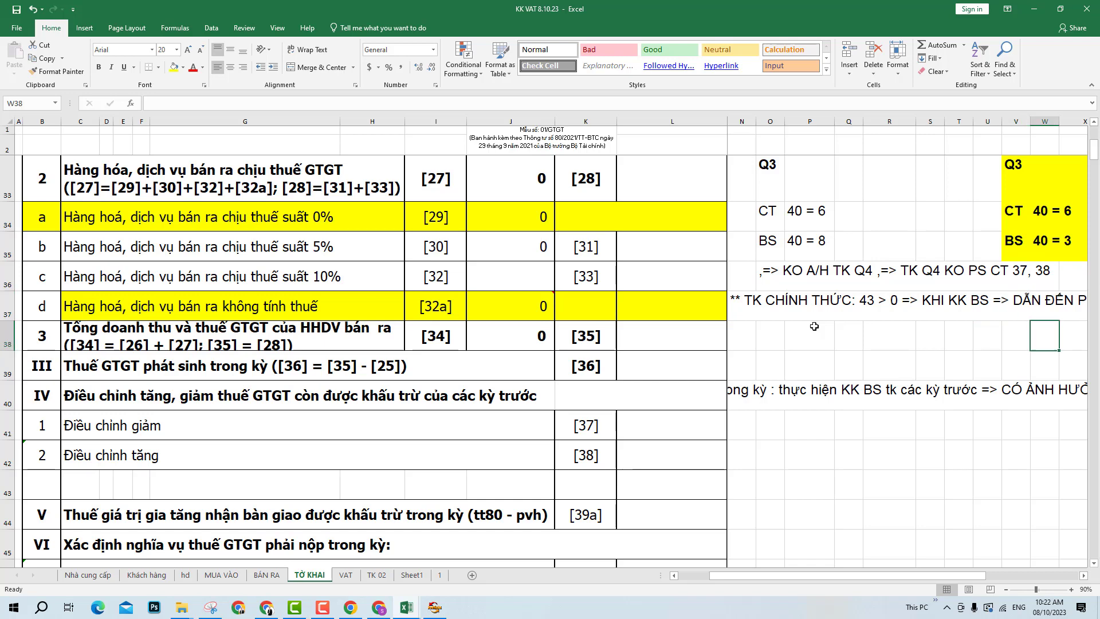
pyautogui.press('Right')
pyautogui.press('Right')
pyautogui.press('Right')
pyautogui.press('Right')
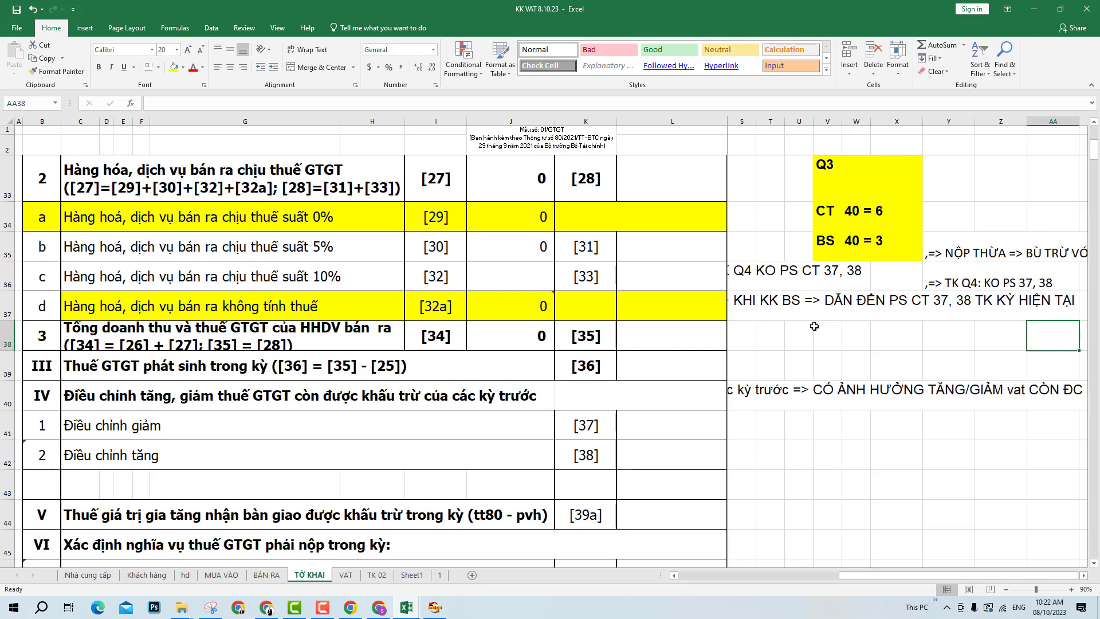
# - Switch to the Google Meet call, send "9" in the meeting chat and check the participant list before returning to the chat
pyautogui.click(379, 607)
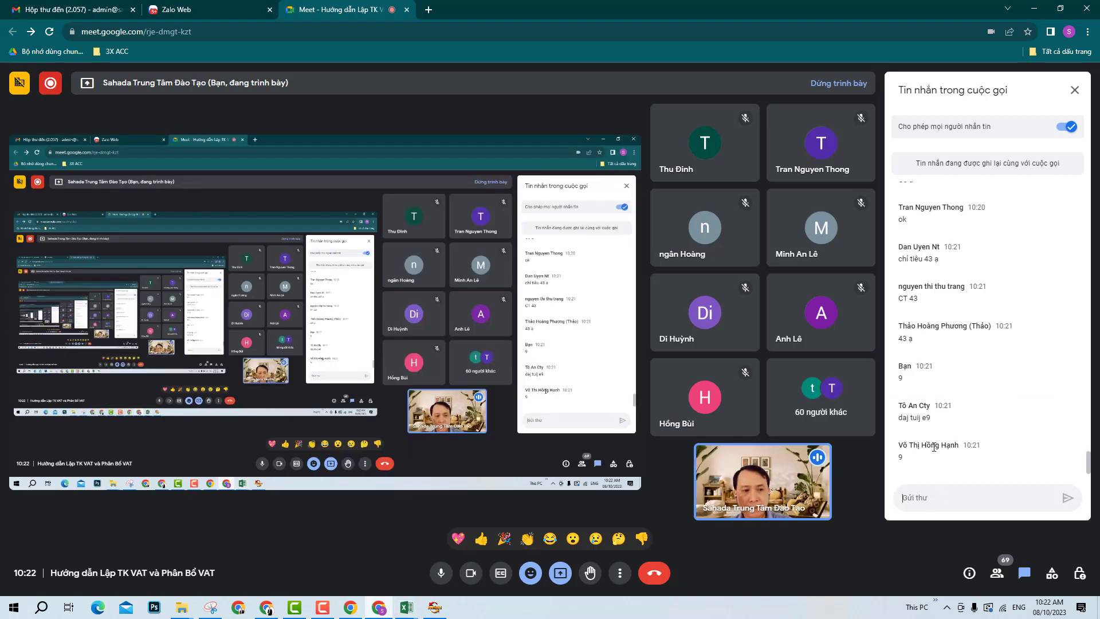
pyautogui.write('9')
pyautogui.press('Return')
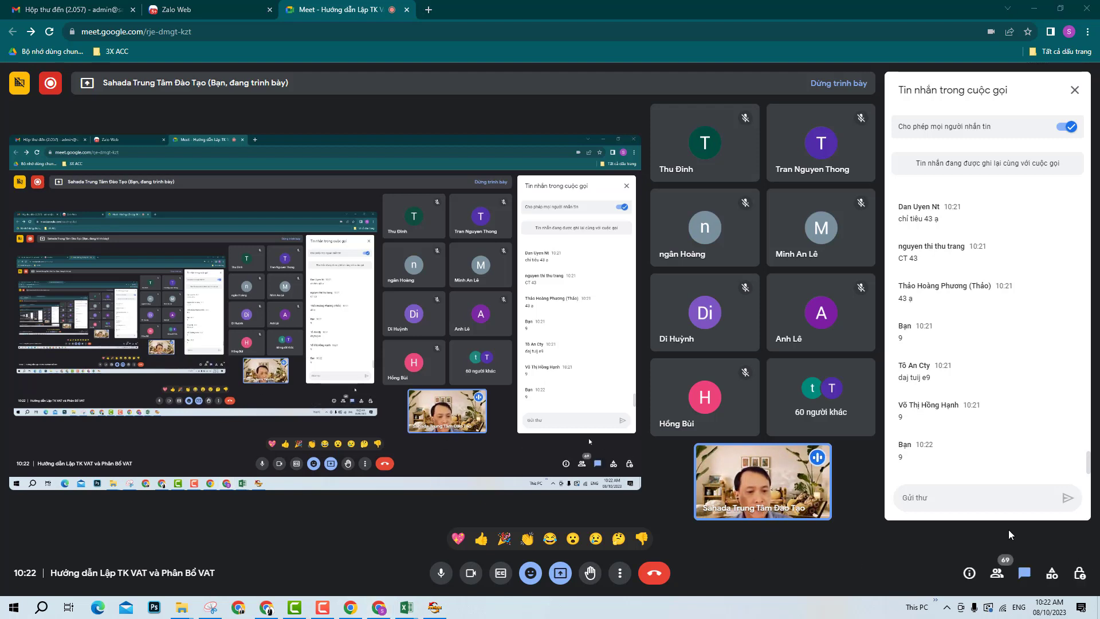
pyautogui.click(1001, 579)
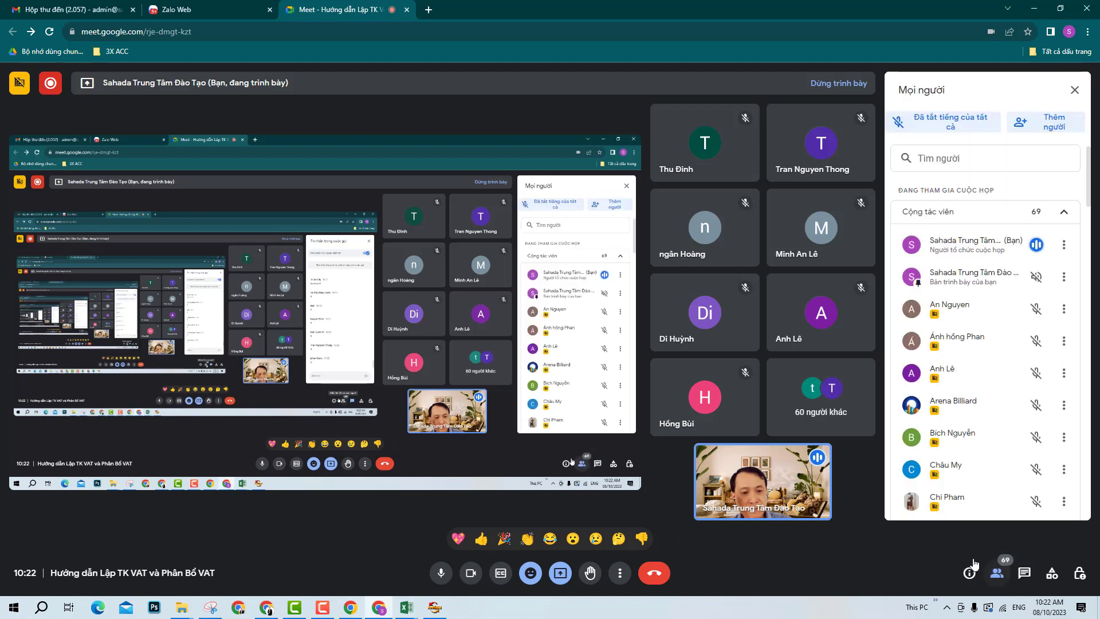
pyautogui.click(1023, 574)
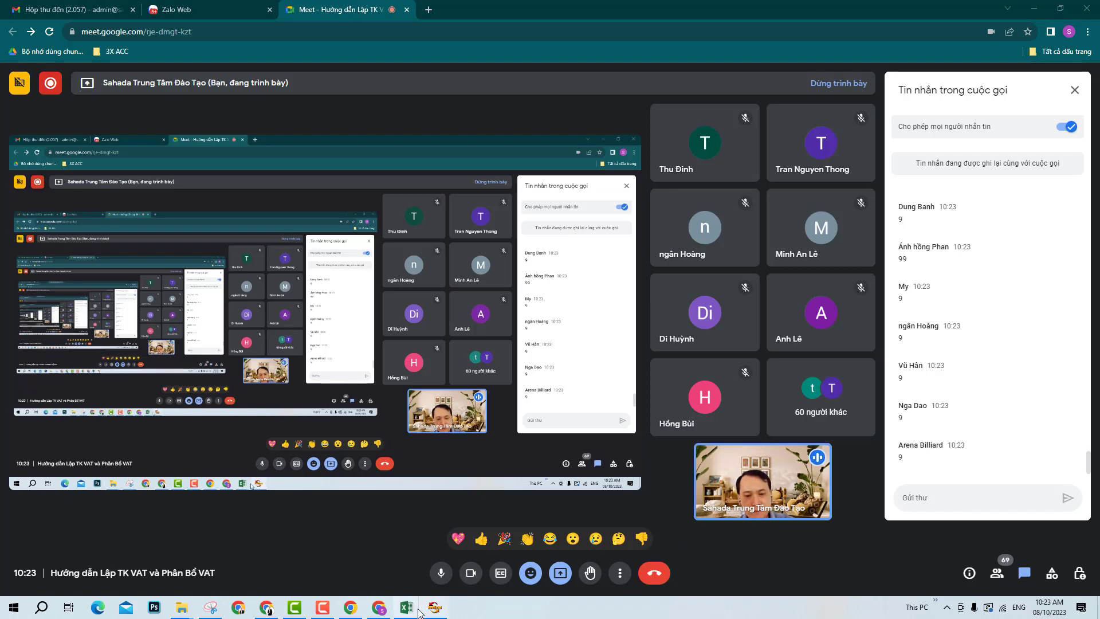
# - Switch back to Excel and enter "2. Khi điều chỉnh theo QĐ của CQT" in cell M41, beneath note 1
pyautogui.moveTo(408, 608)
pyautogui.click(476, 547)
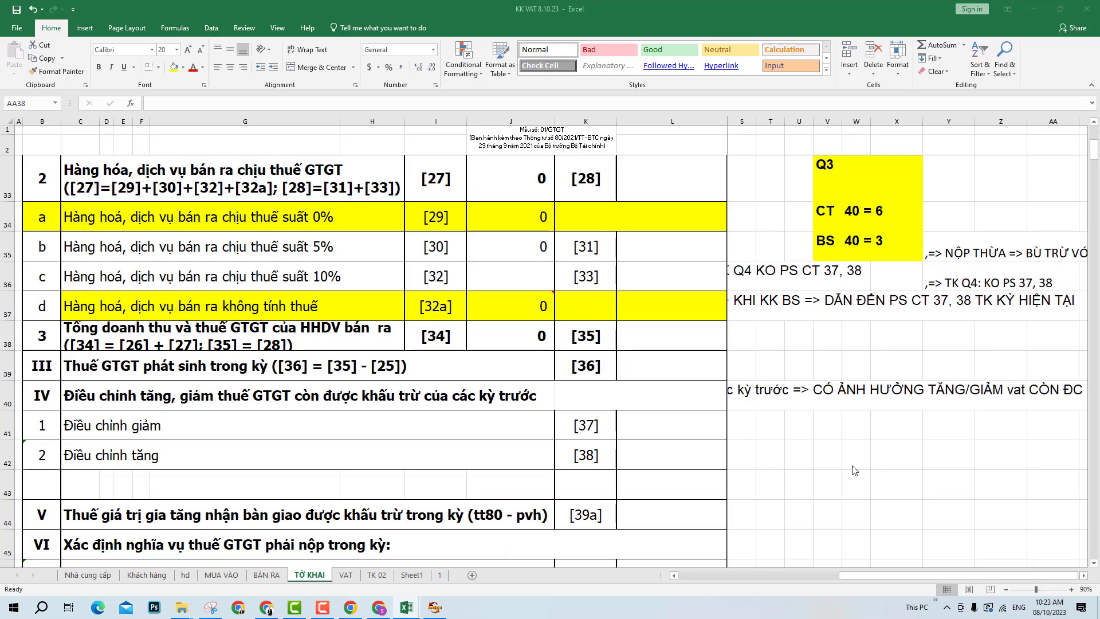
pyautogui.click(743, 456)
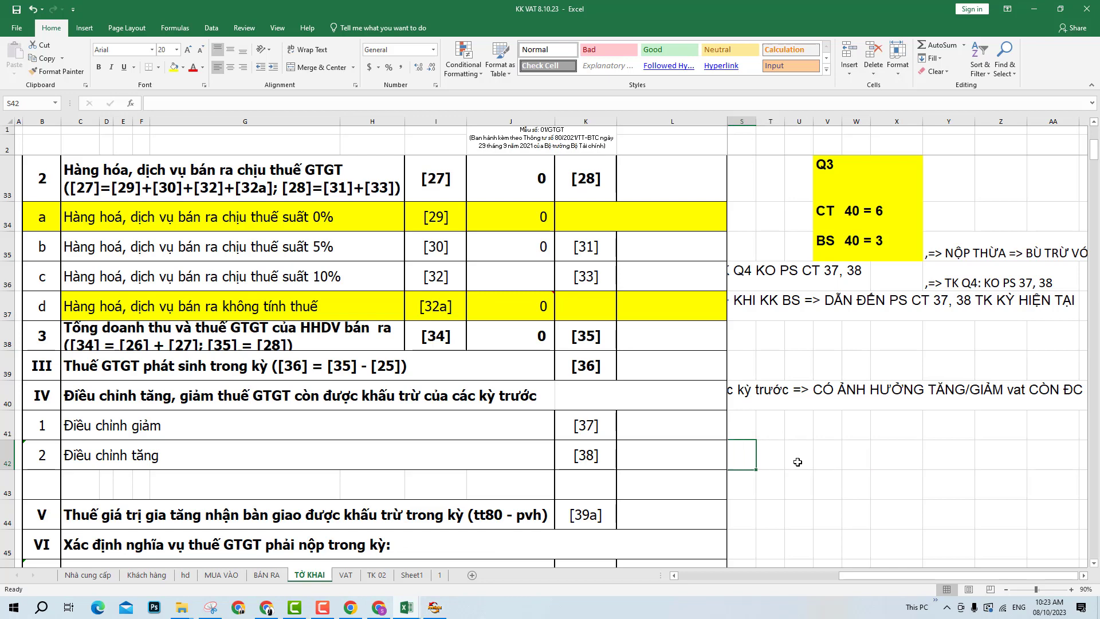
pyautogui.press('Left')
pyautogui.press('Left')
pyautogui.press('Left')
pyautogui.press('Left')
pyautogui.press('Left')
pyautogui.press('Left')
pyautogui.press('Left')
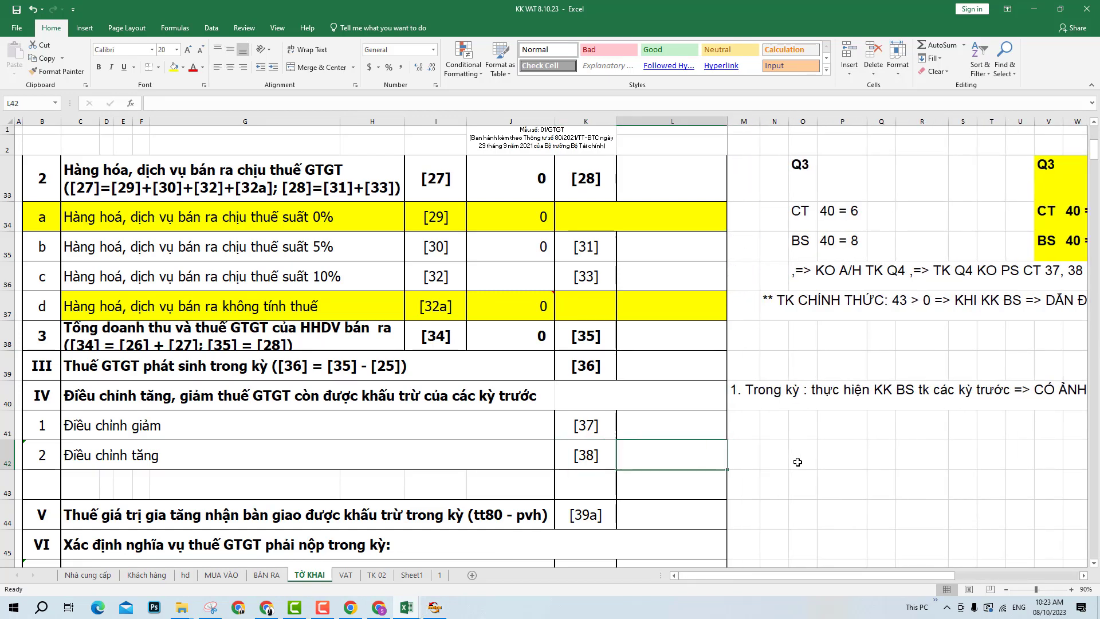
pyautogui.press('Right')
pyautogui.press('Up')
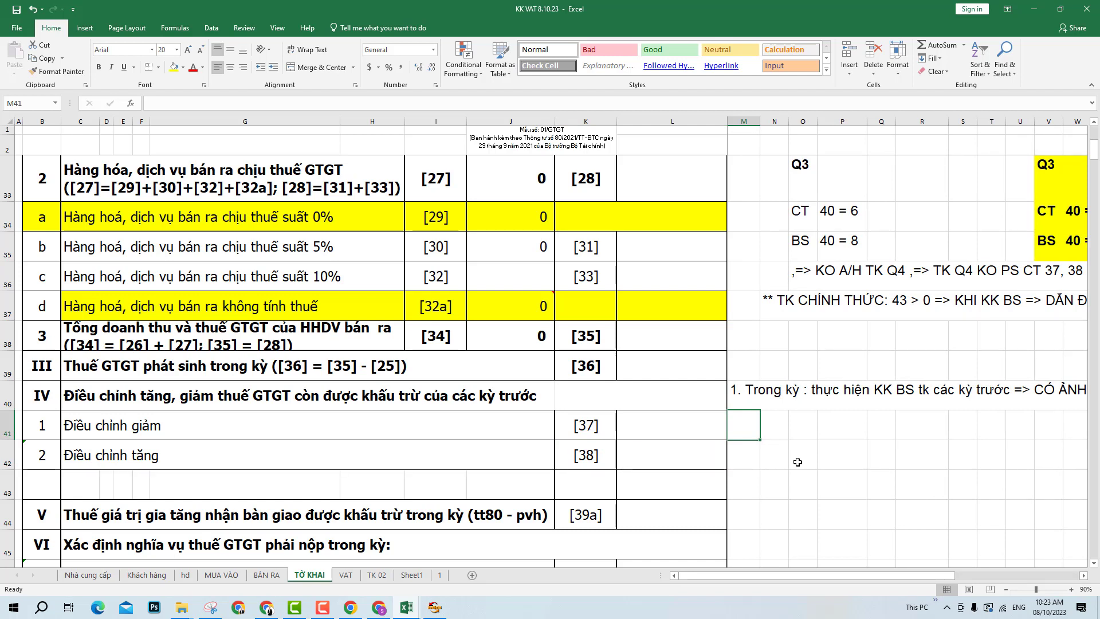
pyautogui.write('2.')
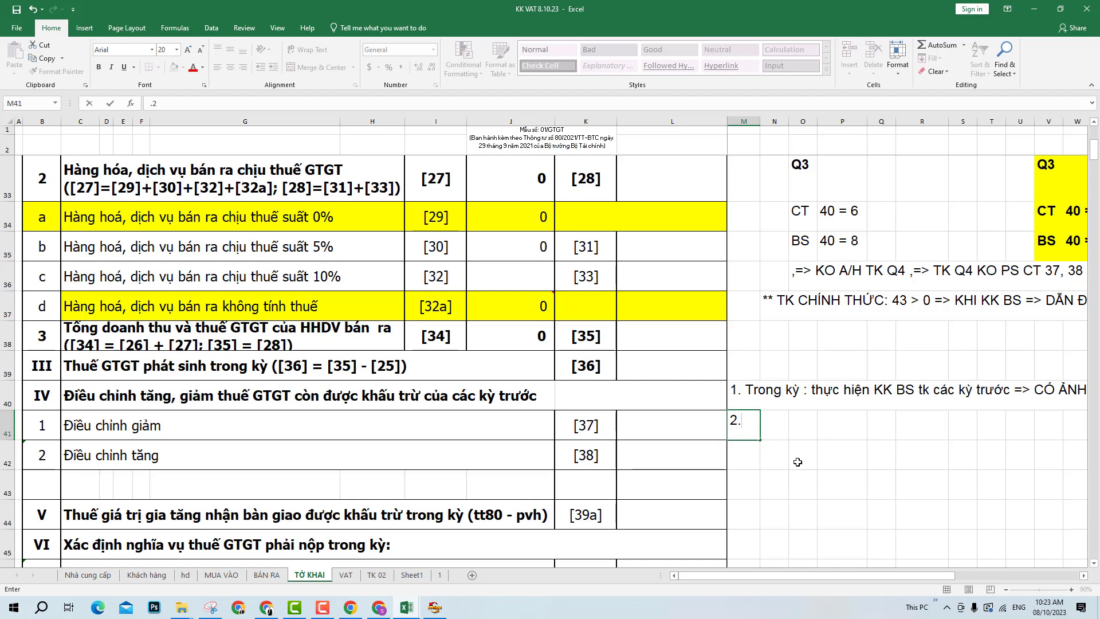
pyautogui.write('Khi đ')
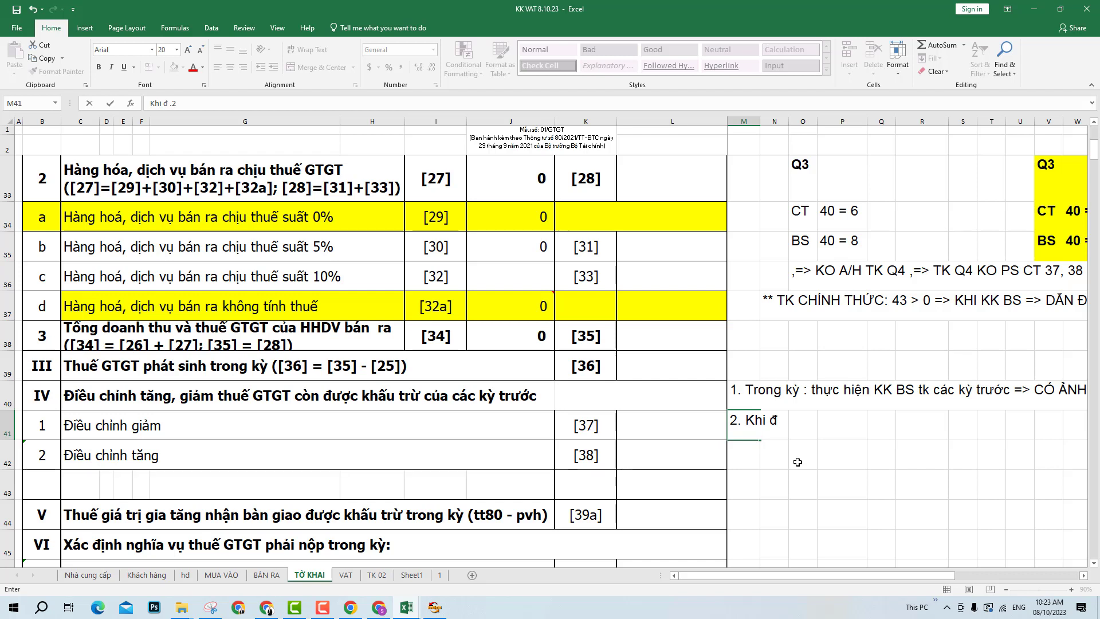
pyautogui.write('iều chỉnh')
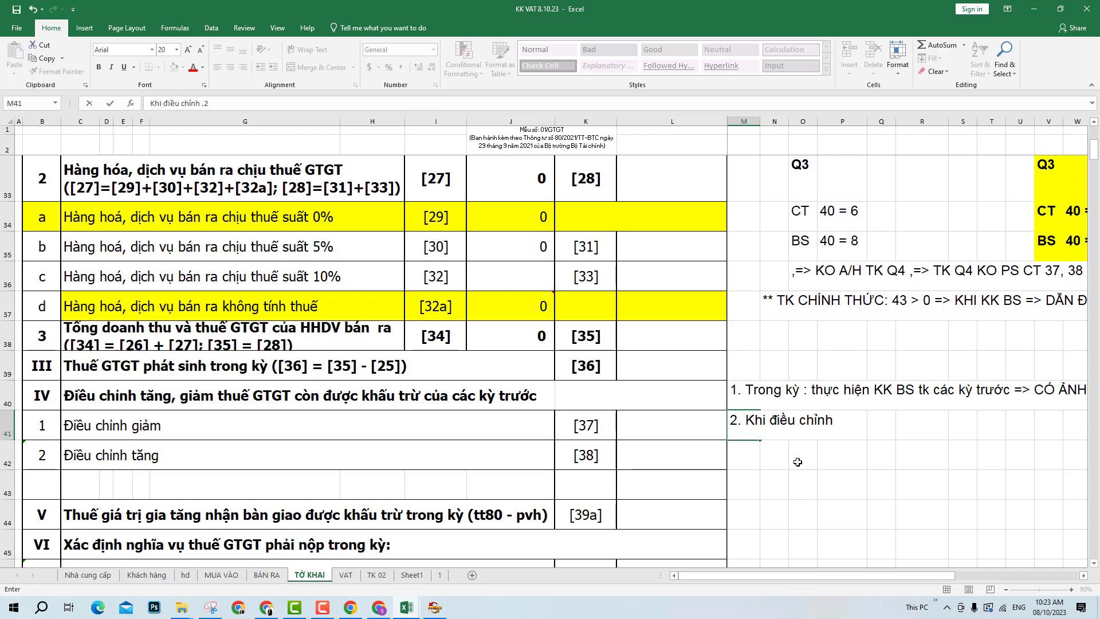
pyautogui.write(' theo QĐ của CQT')
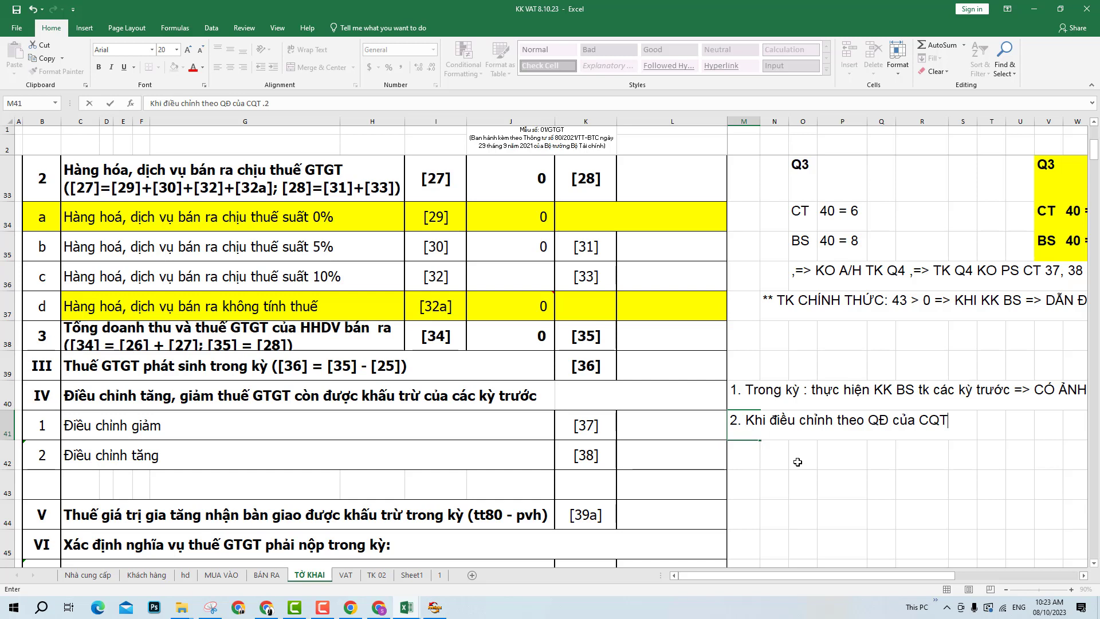
pyautogui.press('Return')
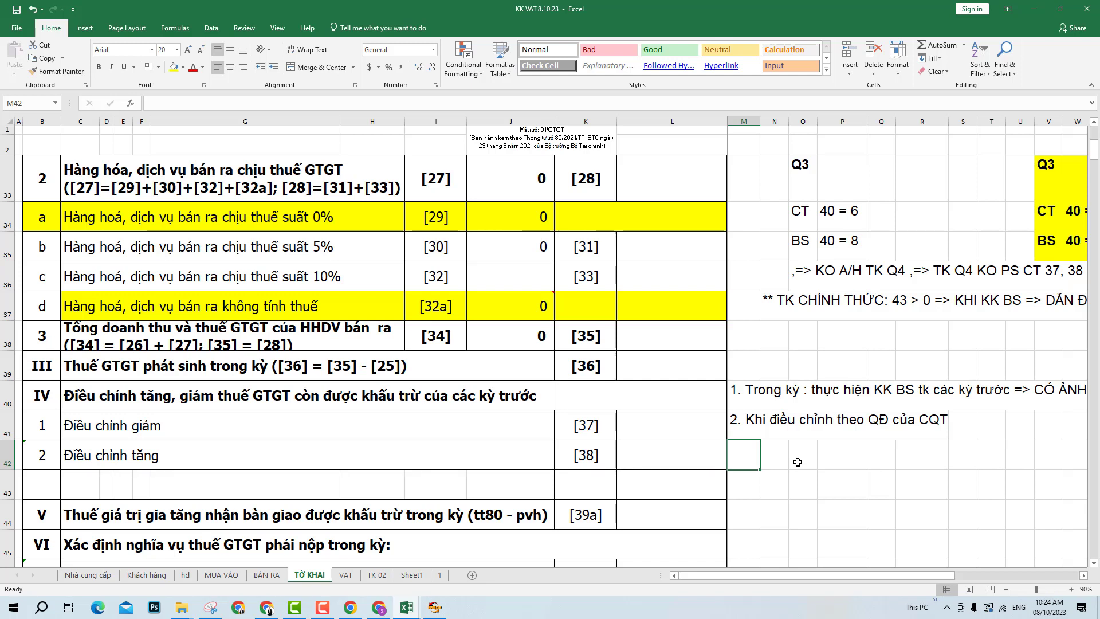
# - Enter "3. Khi phân bổ lại VAT đầu dùng chung tại tk cuối năm" in cell M42, beneath note 2
pyautogui.write('3.')
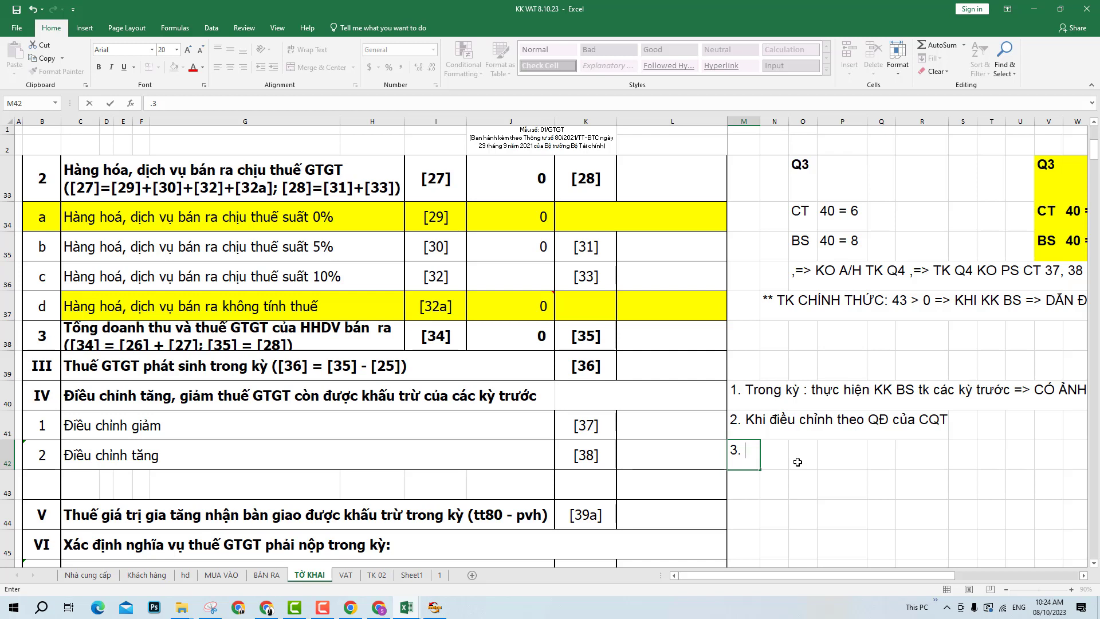
pyautogui.write(' Khi phân bổ ')
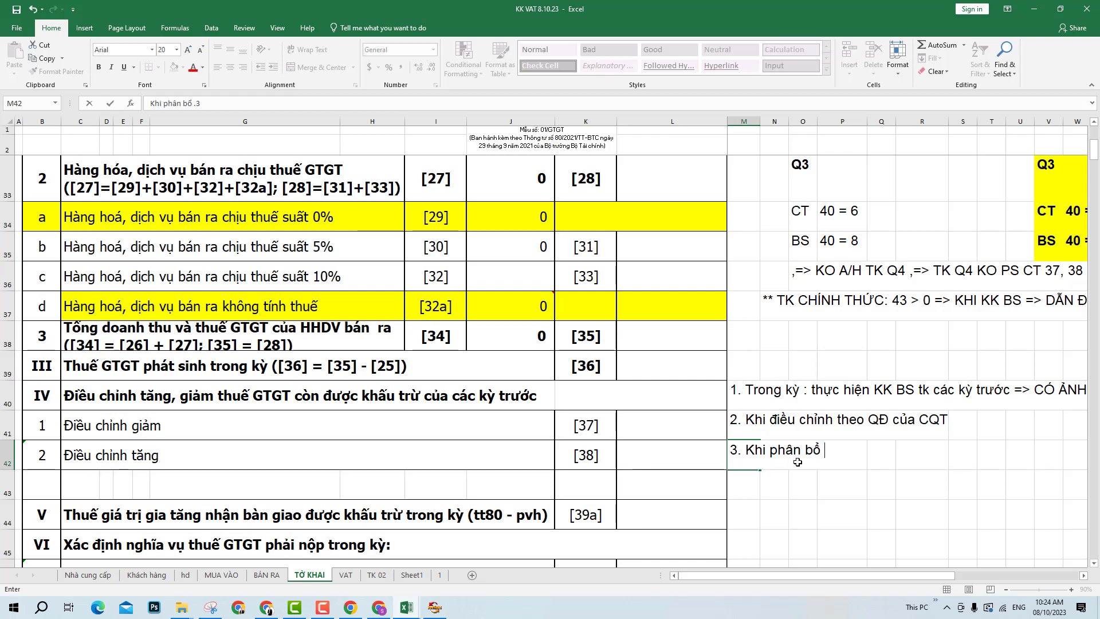
pyautogui.write('lại VAT ')
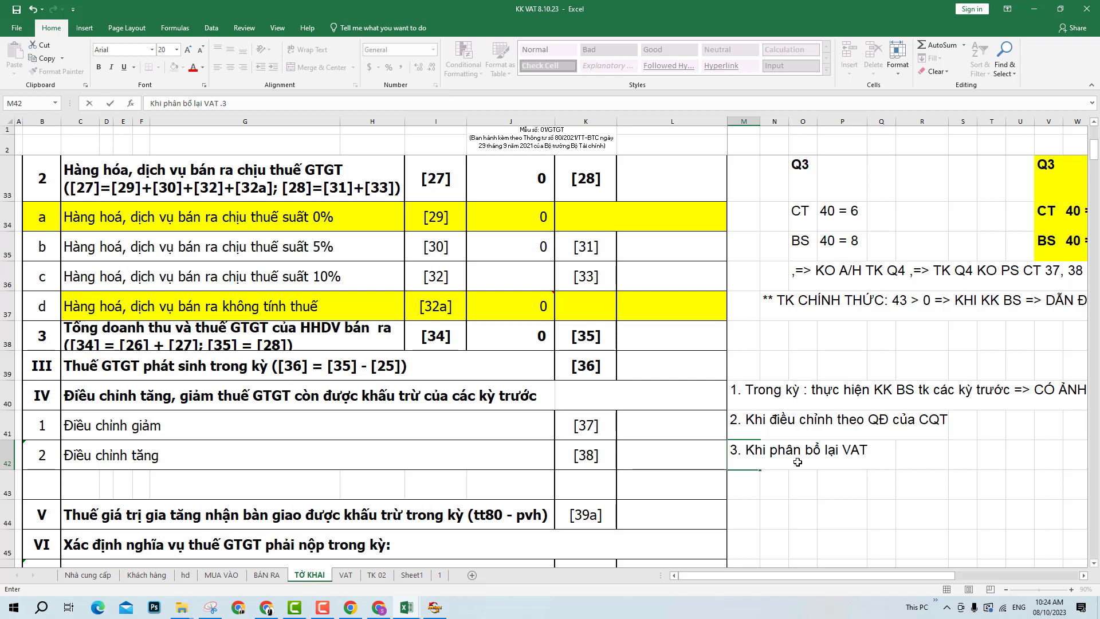
pyautogui.write('đàu')
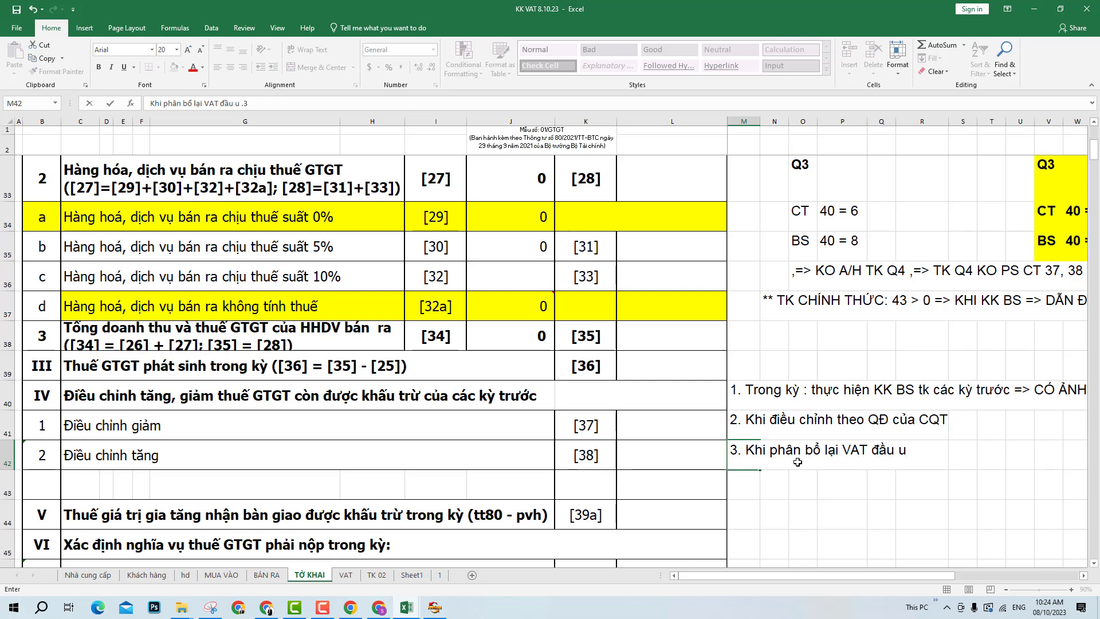
pyautogui.write(' cù')
pyautogui.press('BackSpace')
pyautogui.press('BackSpace')
pyautogui.write('dùng chn')
pyautogui.press('BackSpace')
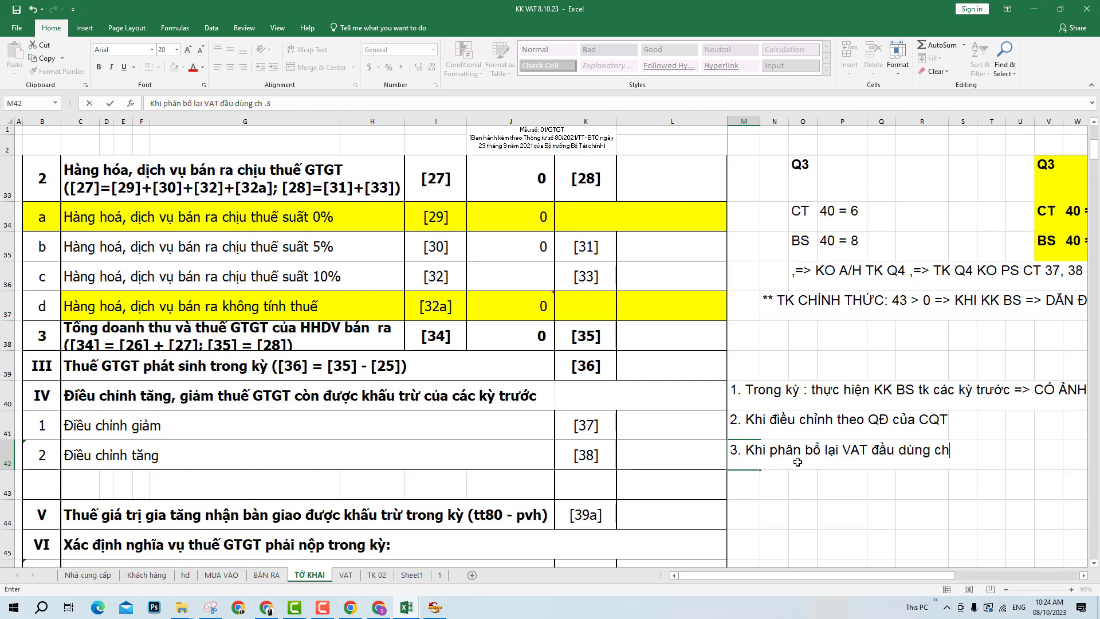
pyautogui.write('ungtại ')
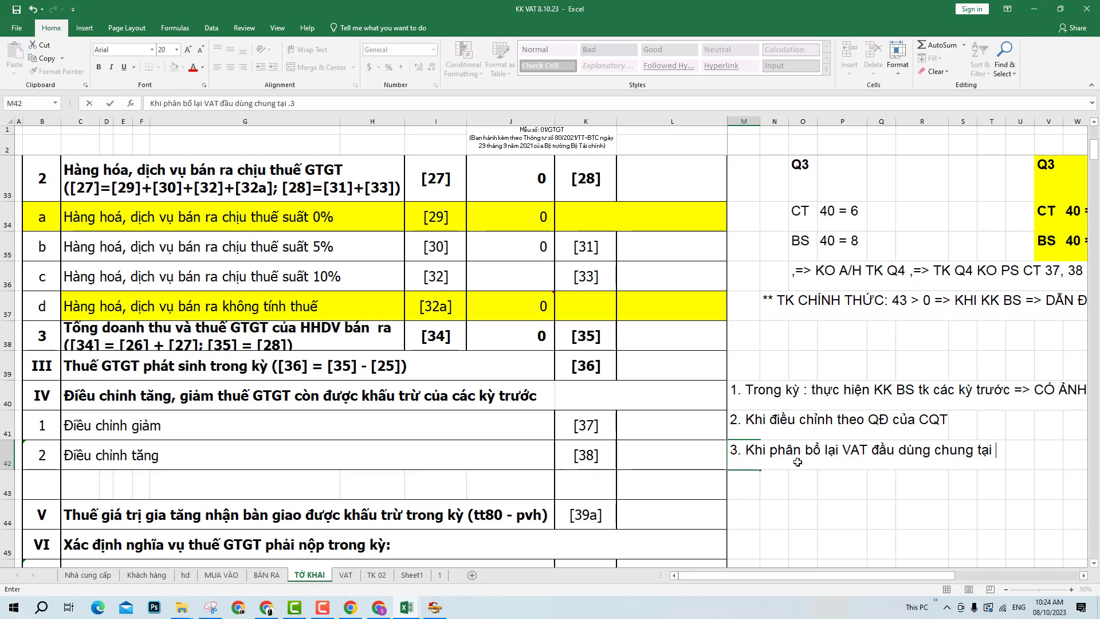
pyautogui.write('tk cuo')
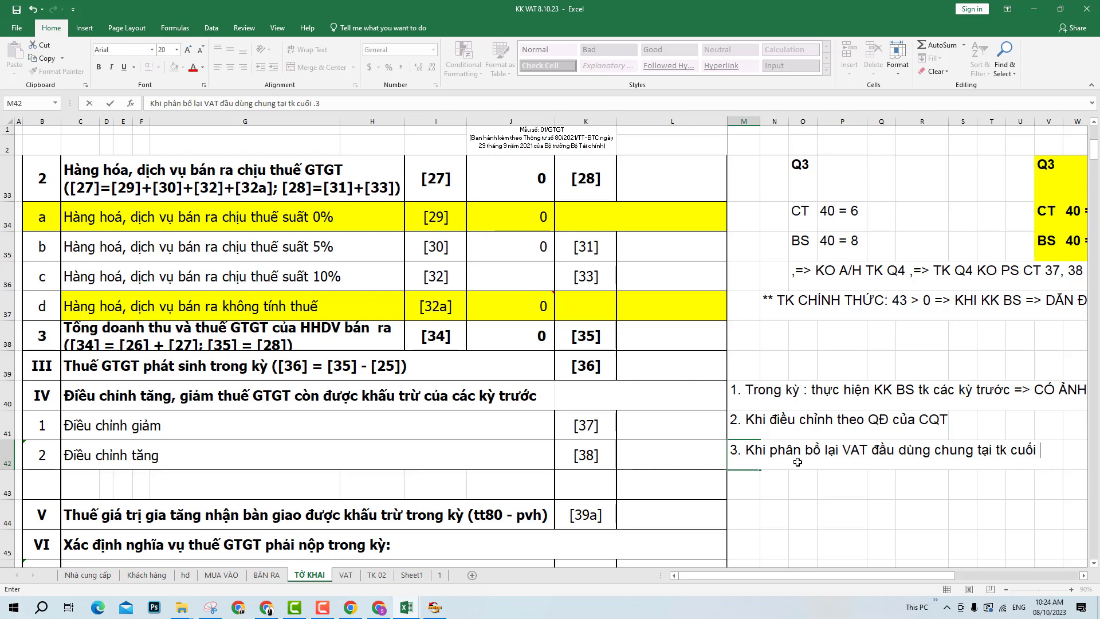
pyautogui.write('ối năm')
pyautogui.press('Return')
pyautogui.press('Right')
pyautogui.press('Right')
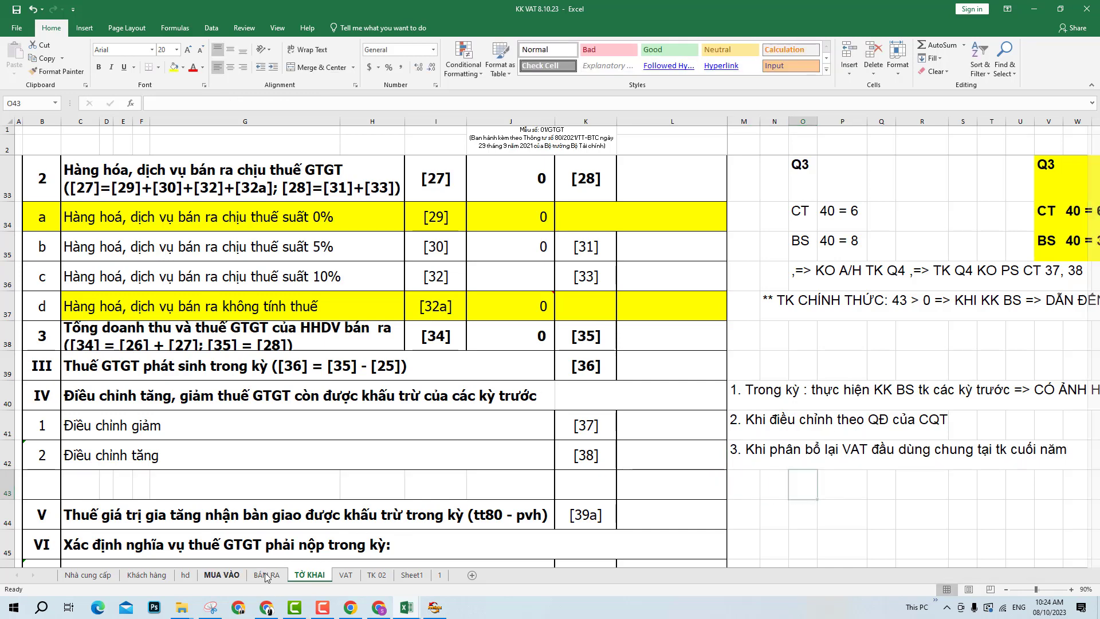
# - Check the shared input VAT section on the MUA VÀO sheet and locate the revenue-based allocation example on sheet 1
pyautogui.click(221, 574)
pyautogui.scroll(-1, 546, 409)
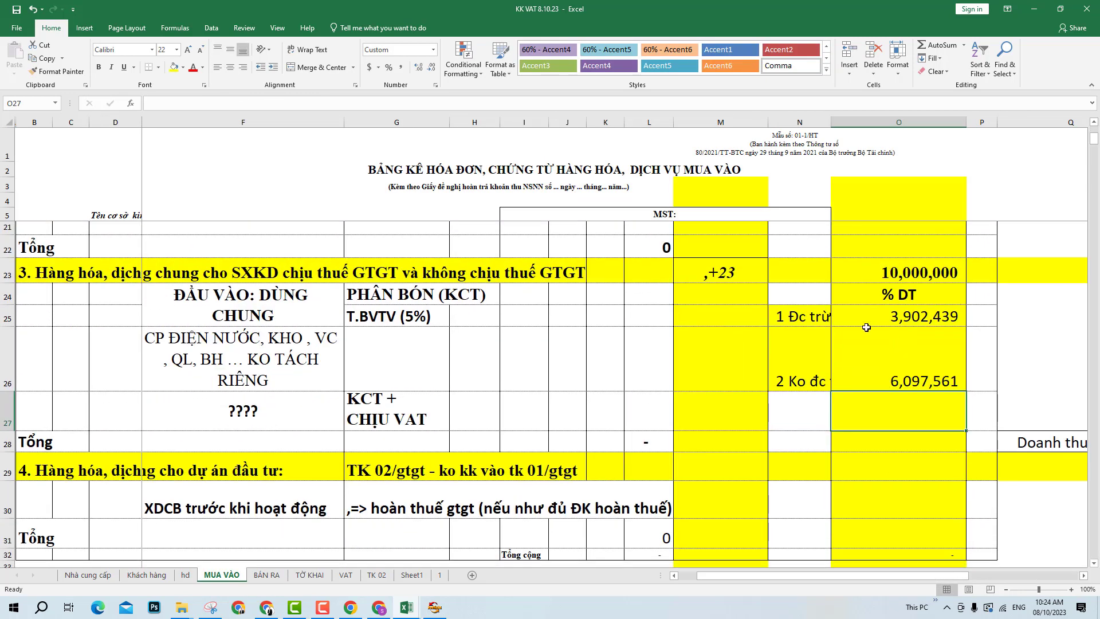
pyautogui.click(864, 325)
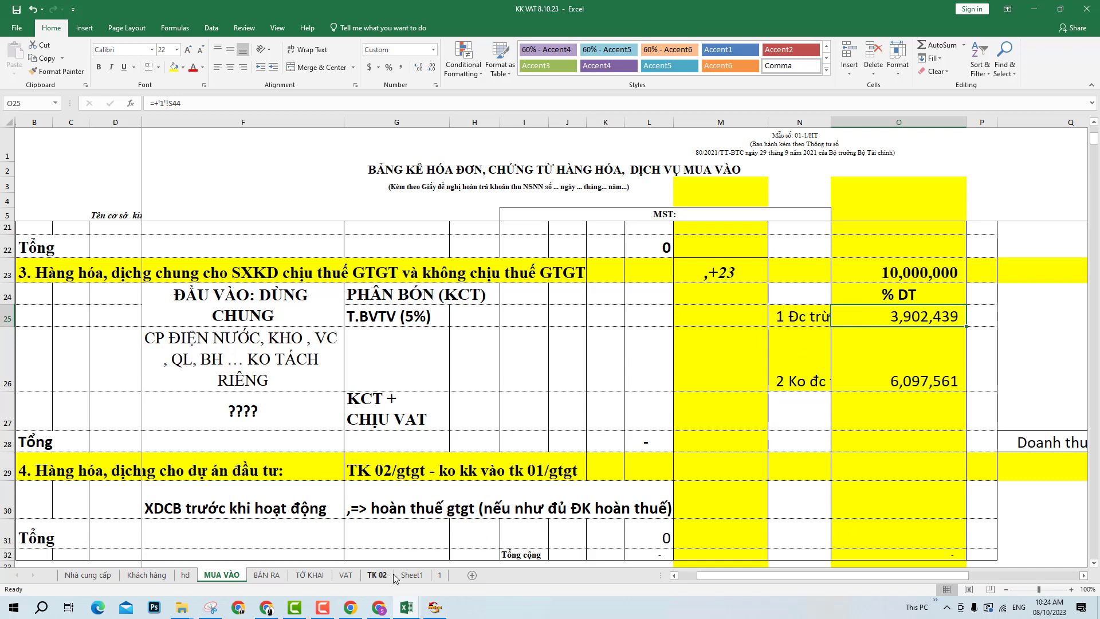
pyautogui.click(412, 574)
pyautogui.scroll(4, 459, 523)
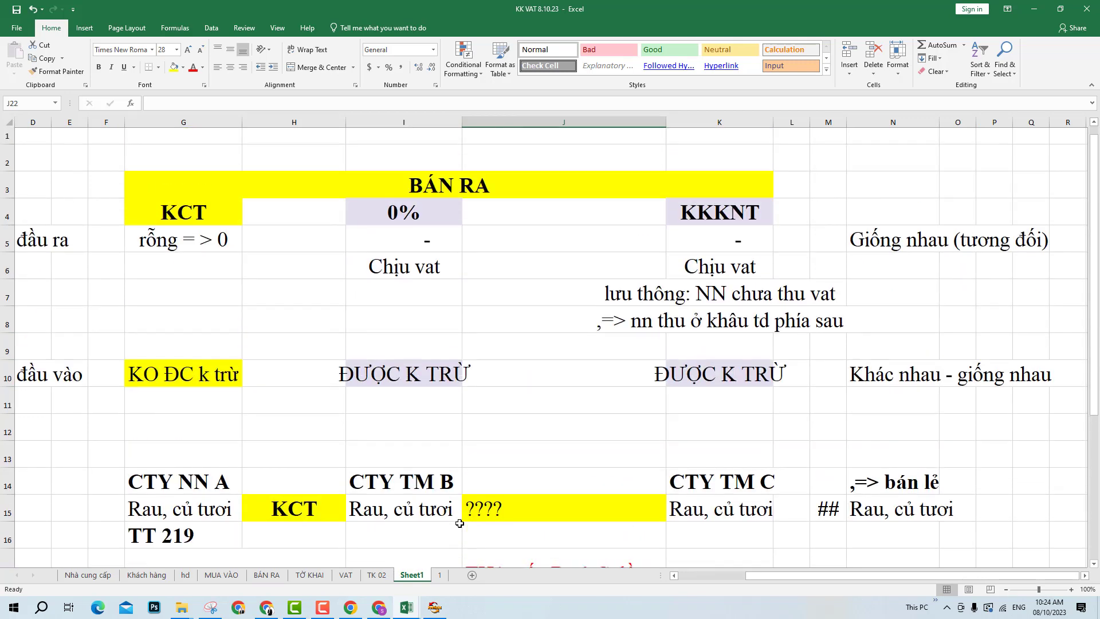
pyautogui.click(371, 575)
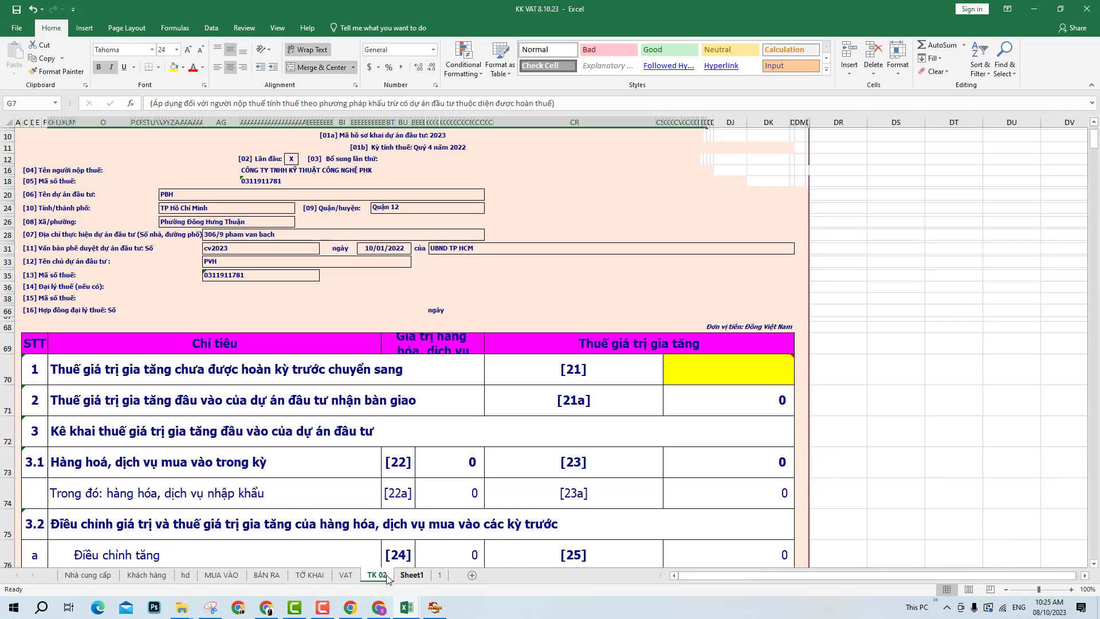
pyautogui.click(440, 574)
pyautogui.scroll(3, 553, 507)
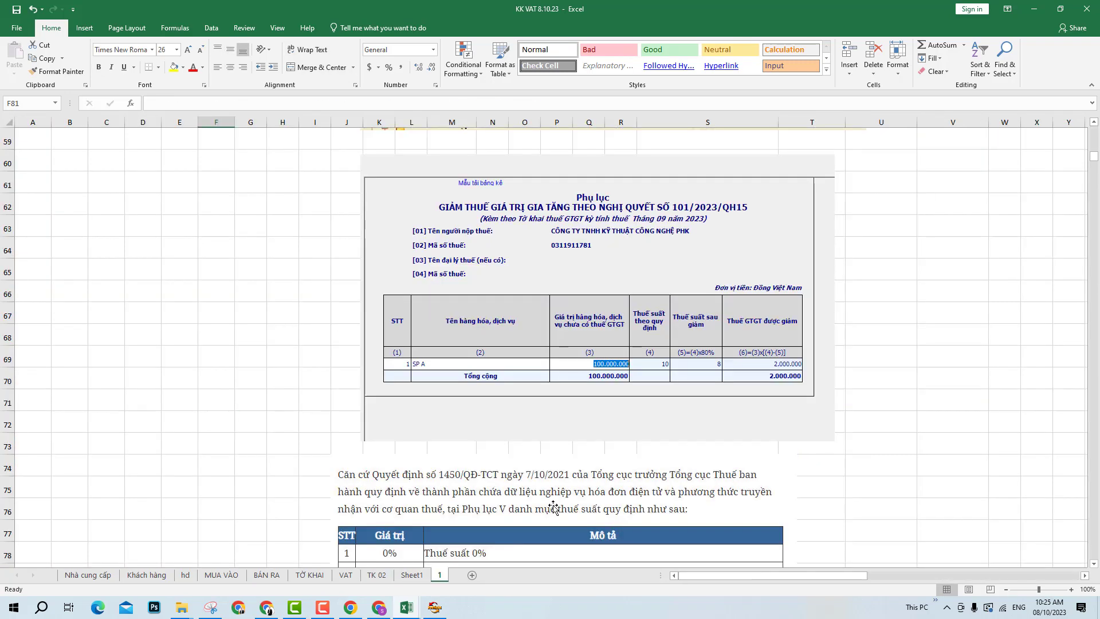
pyautogui.scroll(9, 553, 507)
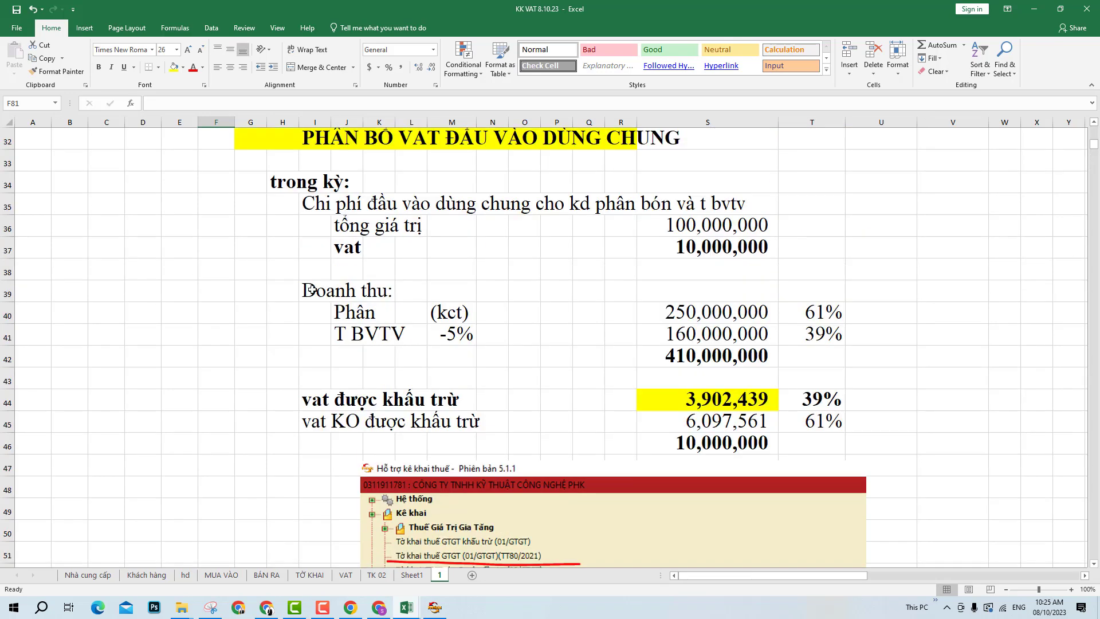
pyautogui.moveTo(310, 290); pyautogui.dragTo(819, 344)
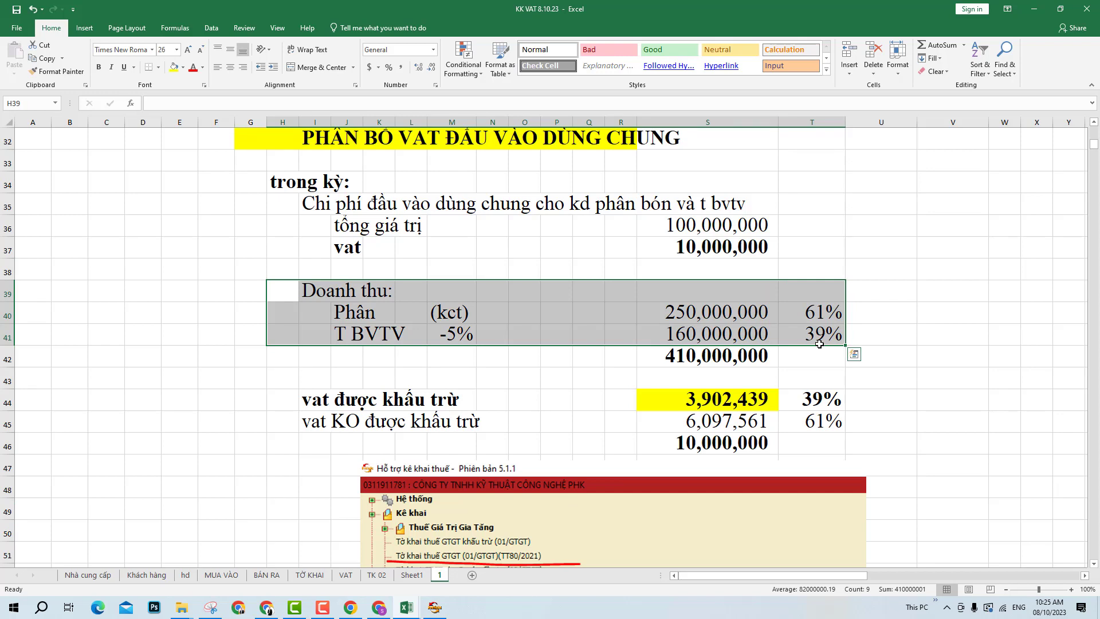
# - Enter the note "Trong kỳ: tạm thời p bo theo DT từng kỳ kk" in cell U39, beside the revenue figures
pyautogui.click(897, 296)
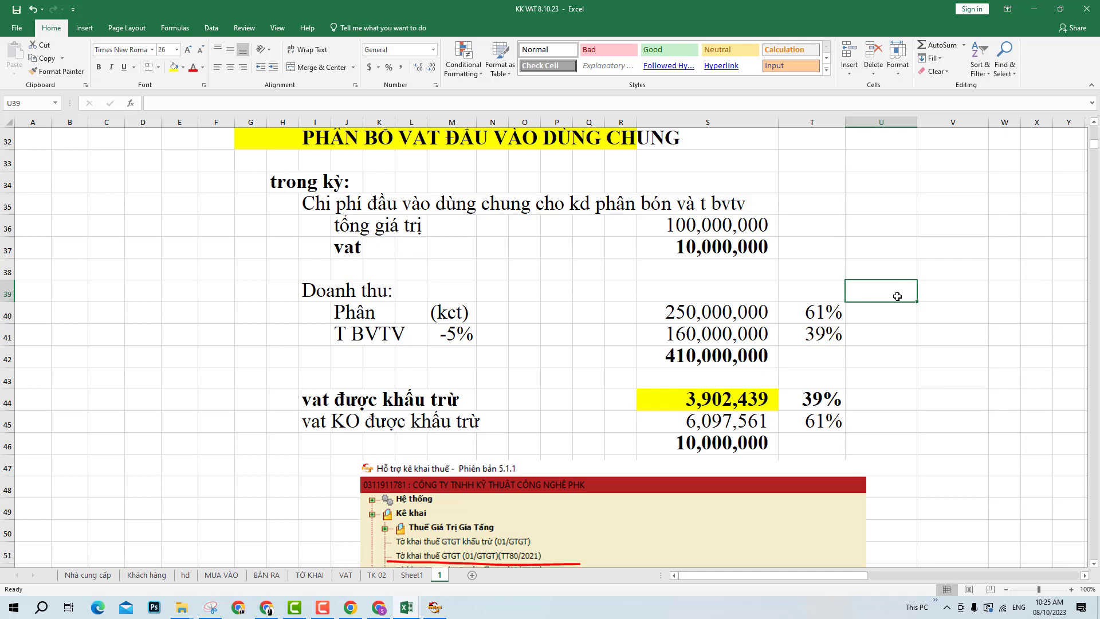
pyautogui.write('Trong k')
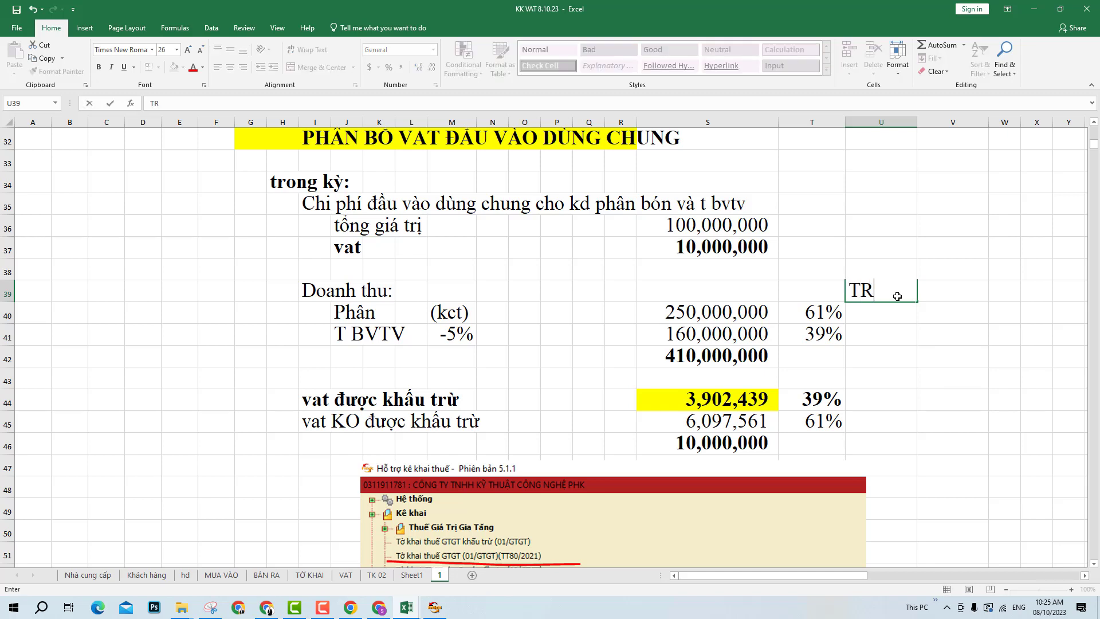
pyautogui.write('ỳ')
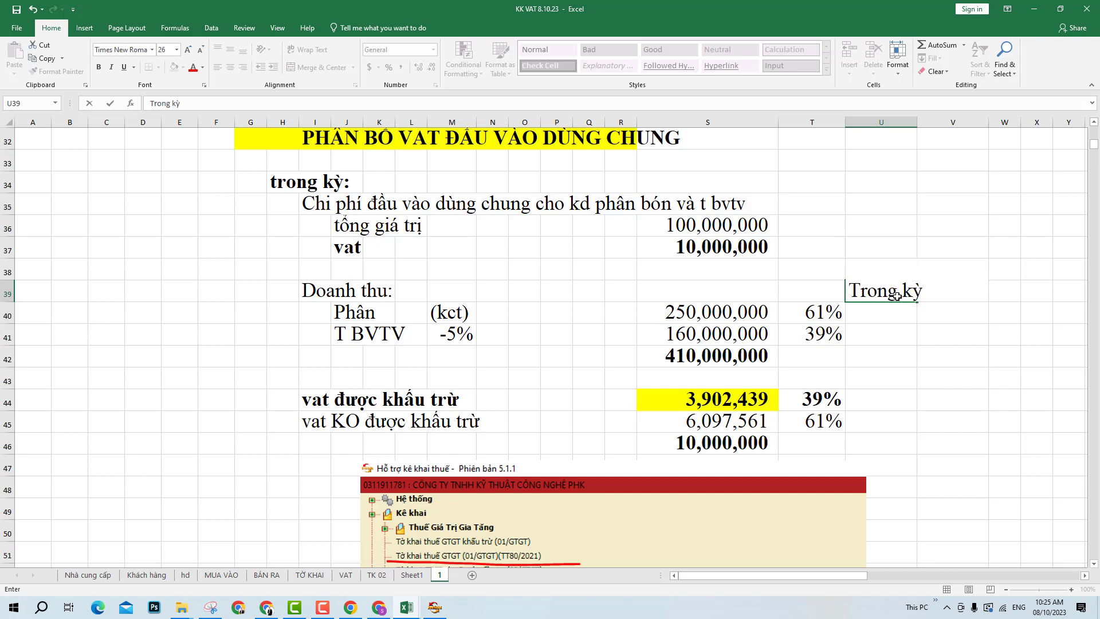
pyautogui.write(': tạm thời ')
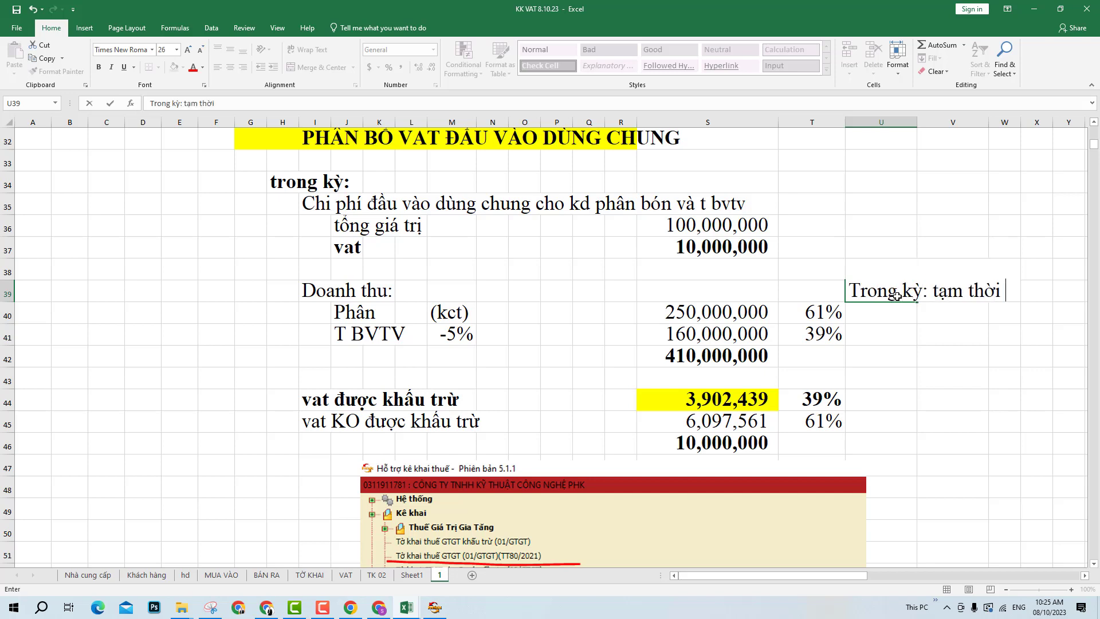
pyautogui.write('p bo theo DT ')
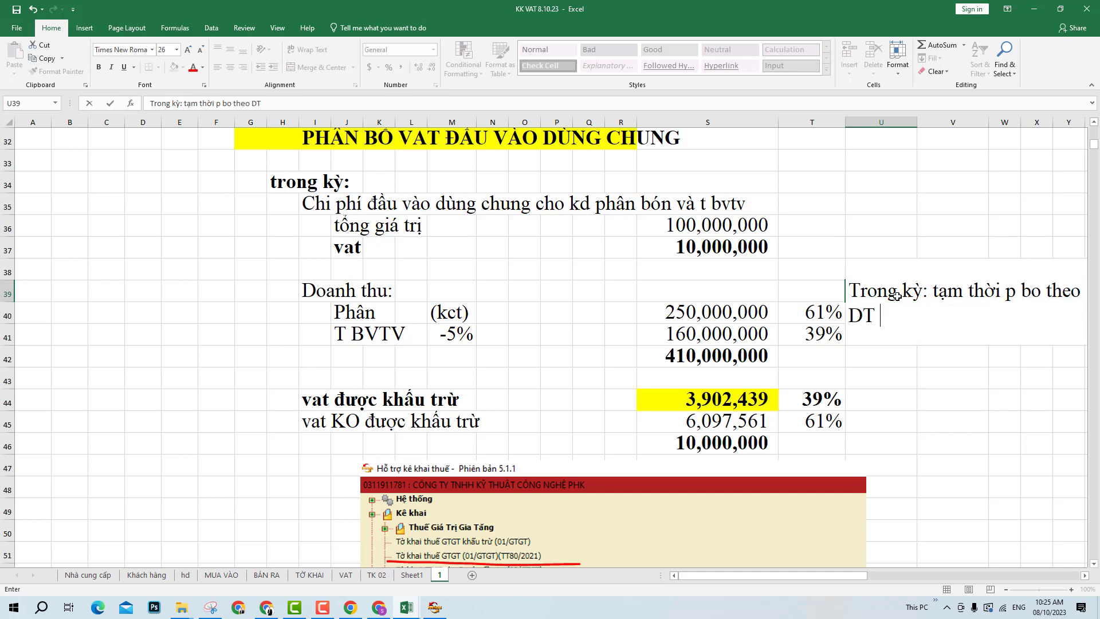
pyautogui.write('từng kỳ k')
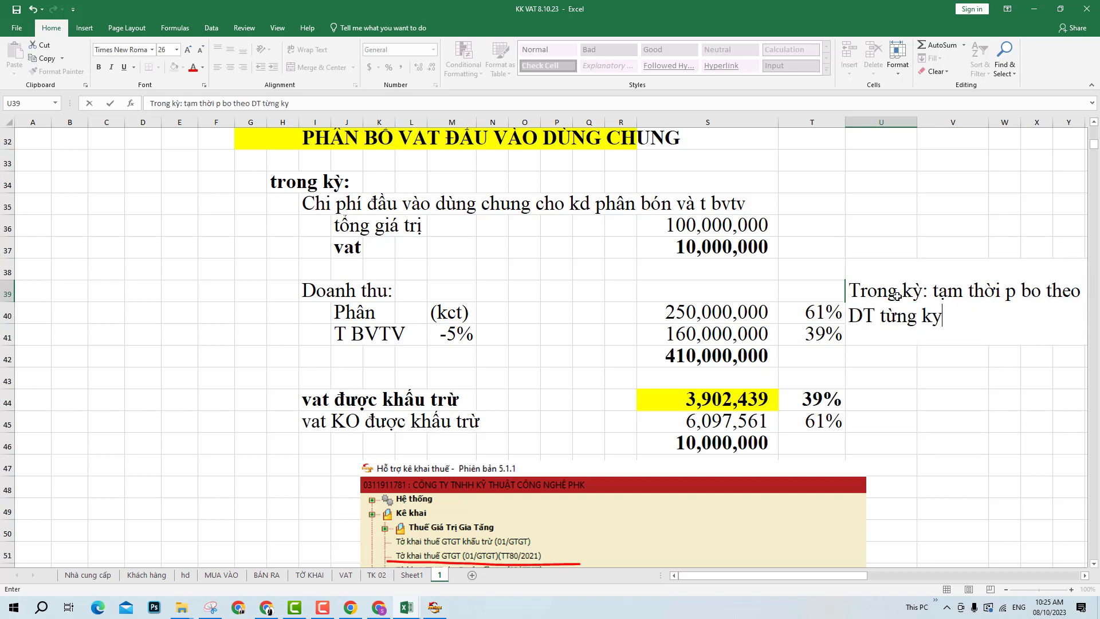
pyautogui.press('Return')
pyautogui.press('Right')
pyautogui.press('Right')
pyautogui.press('Right')
pyautogui.press('Right')
pyautogui.press('Right')
pyautogui.press('Right')
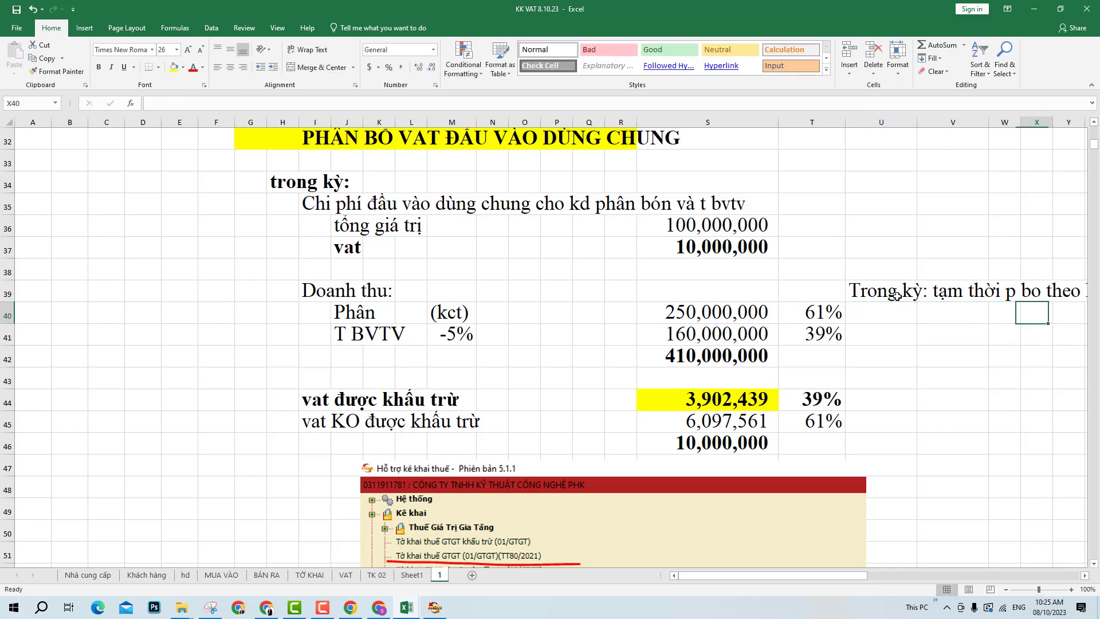
pyautogui.hscroll(5, 897, 295)
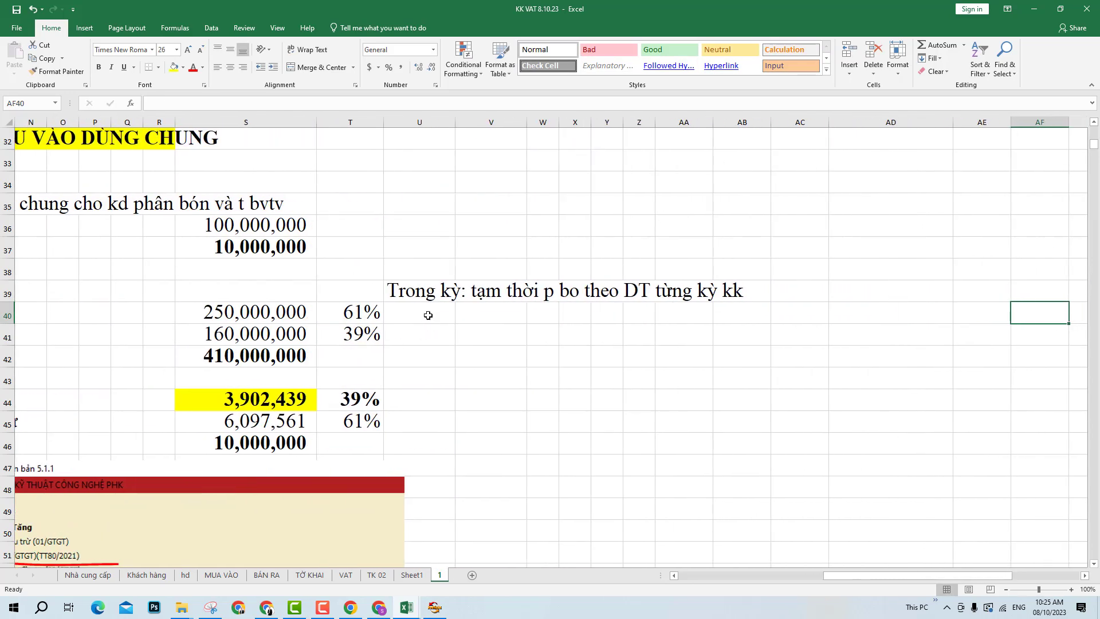
# - Enter the label "TK cuối năm:" in cell U40, beneath the in-period note
pyautogui.click(427, 310)
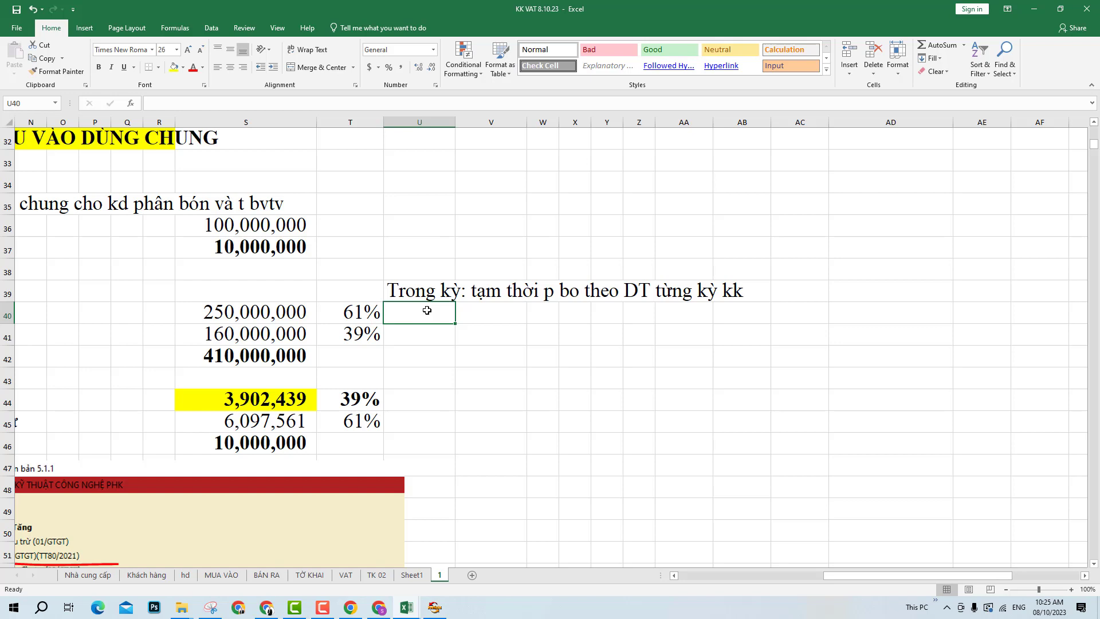
pyautogui.write('Cúo')
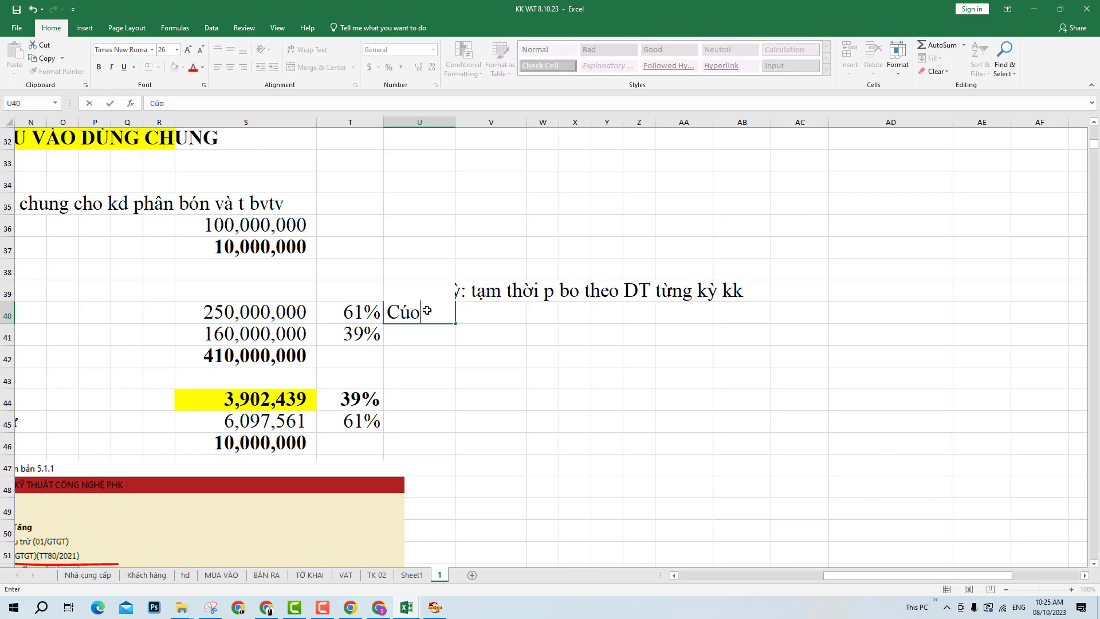
pyautogui.press('BackSpace')
pyautogui.press('BackSpace')
pyautogui.write('u')
pyautogui.press('BackSpace')
pyautogui.press('BackSpace')
pyautogui.write('TK cuo')
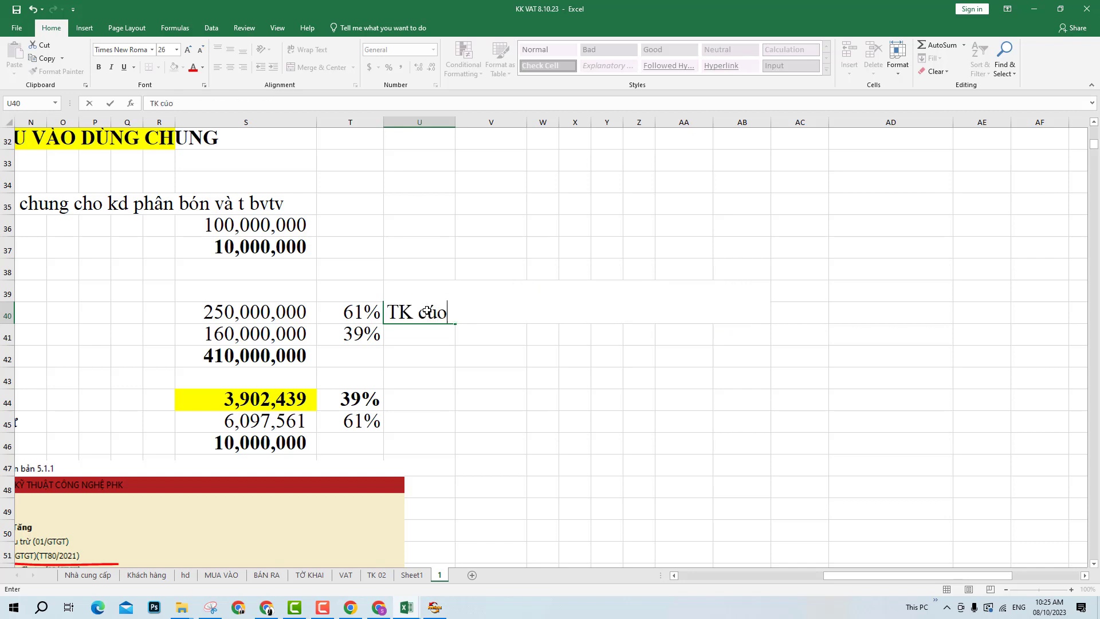
pyautogui.write('oi nawm')
pyautogui.write(':')
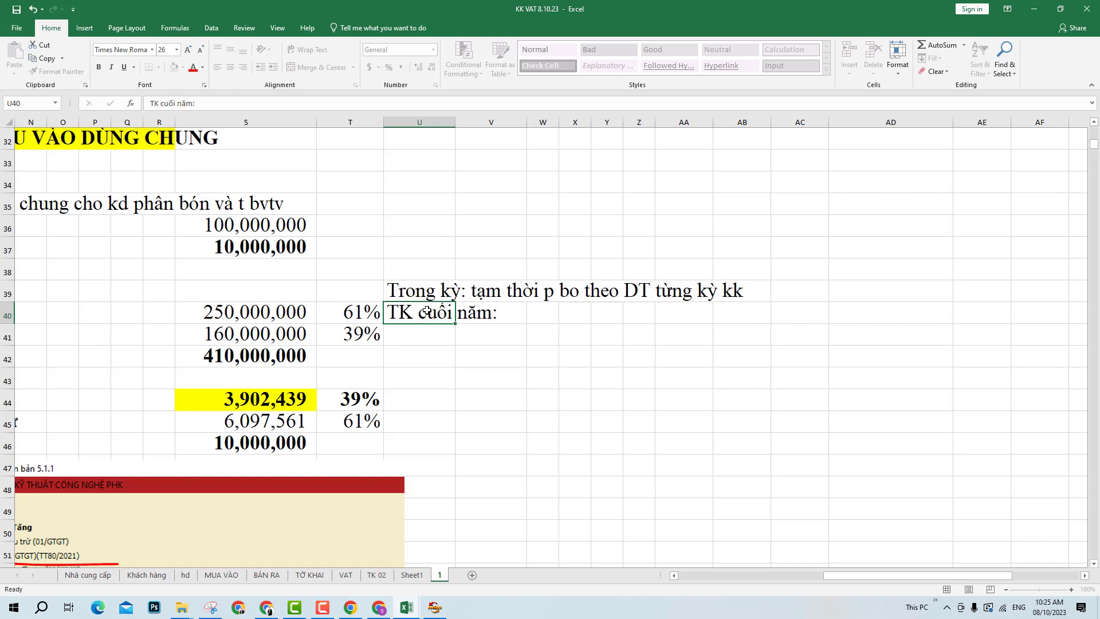
pyautogui.press('Return')
# - Enter "PB THEO DT CẢ NĂM" in cell W40, beside the year-end label
pyautogui.click(541, 311)
pyautogui.write('P')
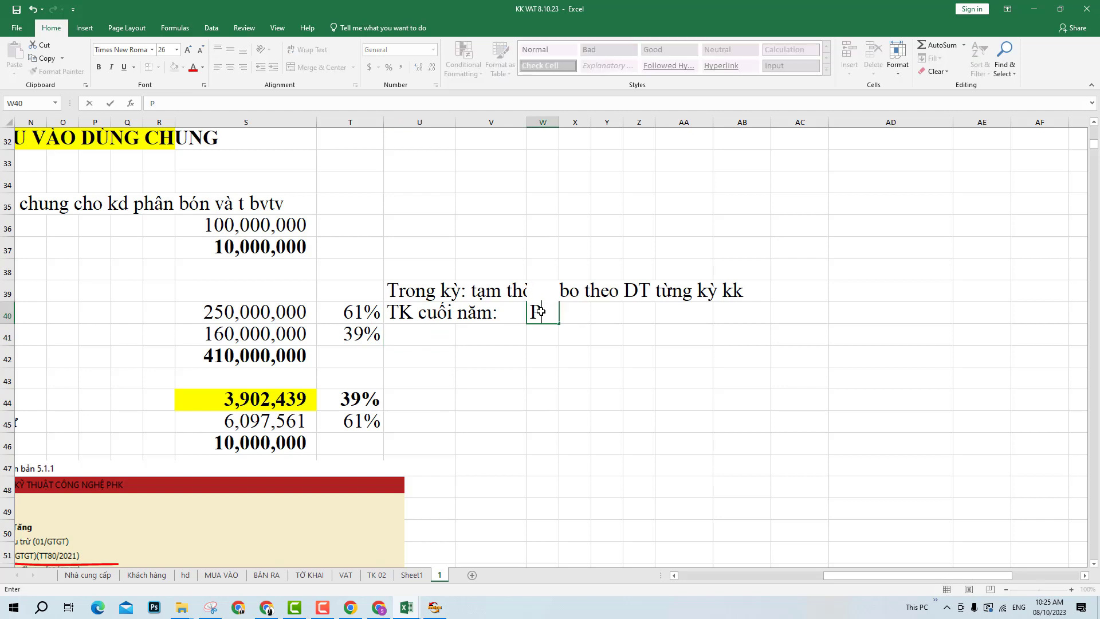
pyautogui.write('B THEO DT')
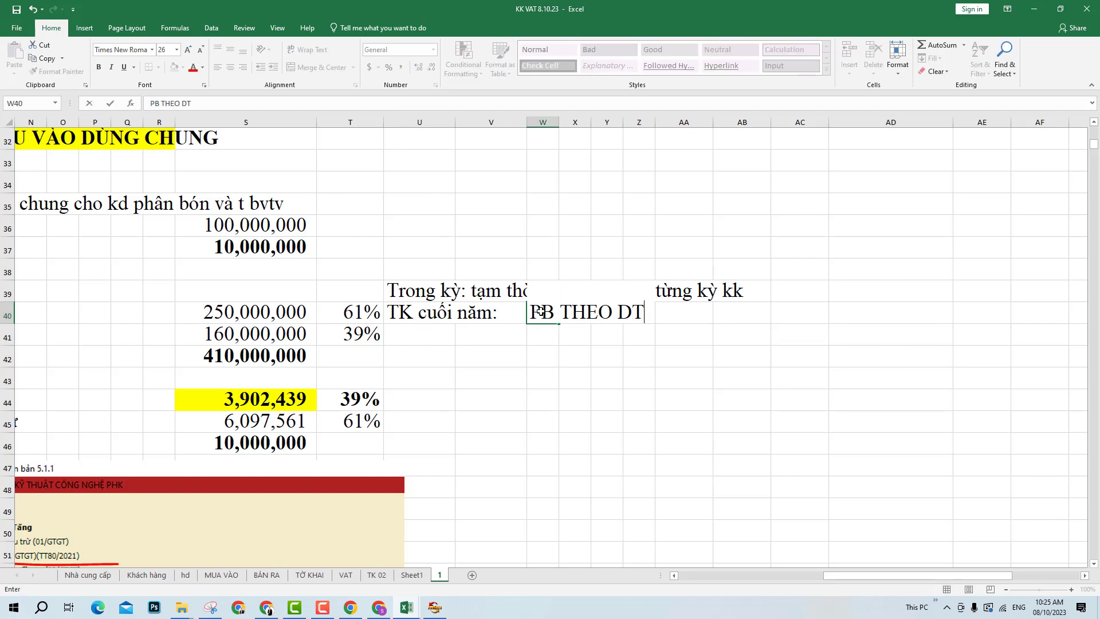
pyautogui.write(' CẢ NAĂM')
pyautogui.press('Return')
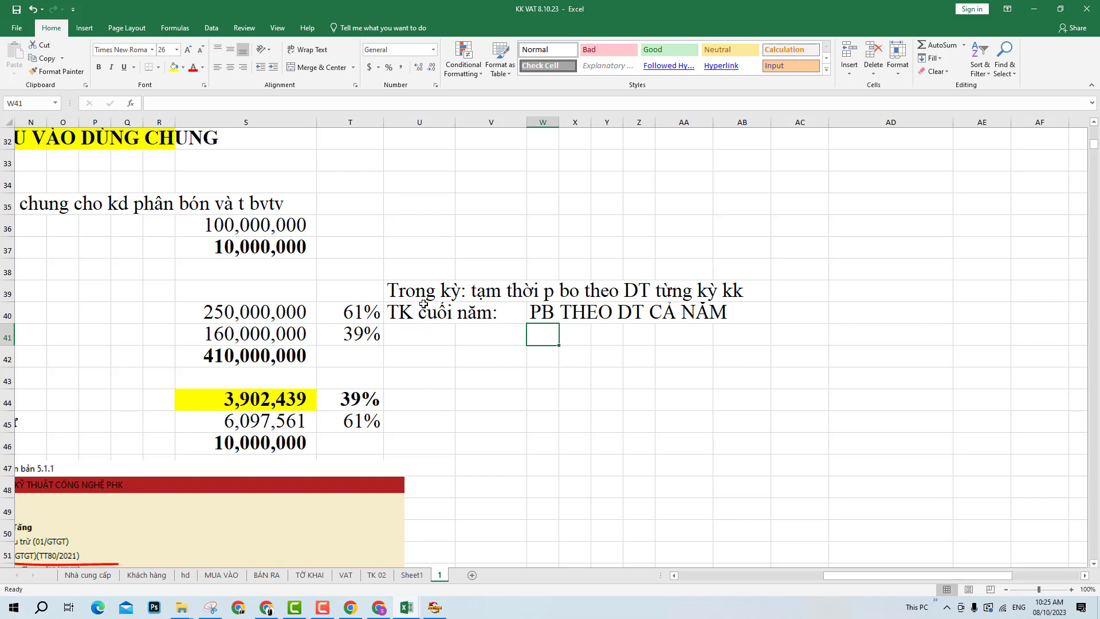
pyautogui.press('Right')
pyautogui.press('Right')
pyautogui.press('Right')
# - Fill the two allocation note rows, U39 to AB40, with yellow
pyautogui.moveTo(410, 288); pyautogui.dragTo(771, 319)
pyautogui.click(174, 66)
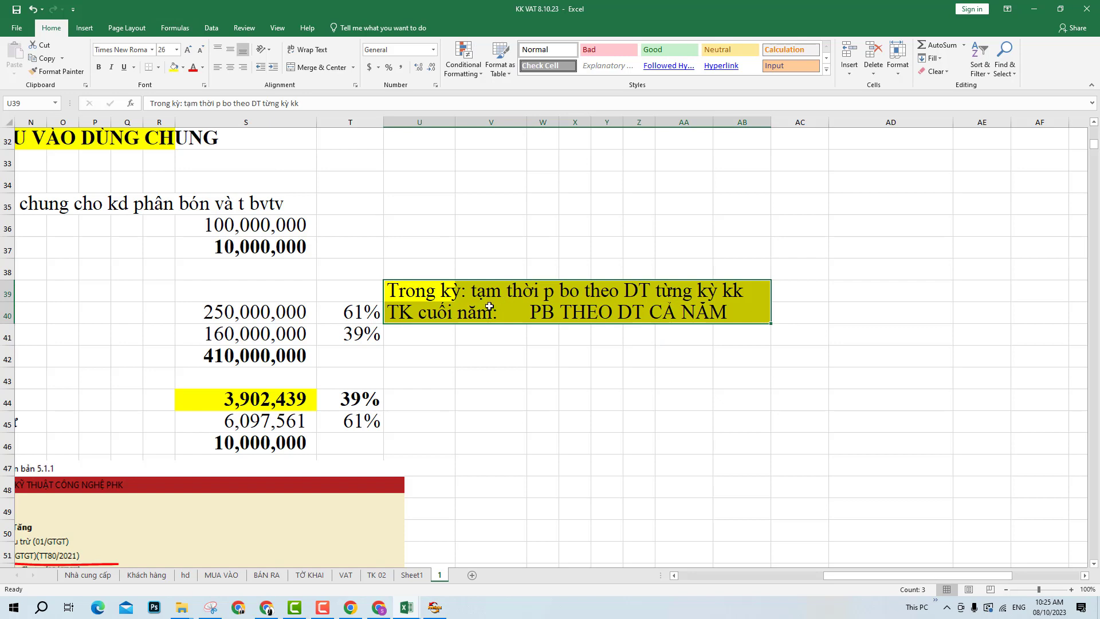
pyautogui.click(491, 331)
# - Go over the in-period and year-end allocation notes one by one, and return to the TỜ KHAI sheet
pyautogui.moveTo(413, 289); pyautogui.dragTo(742, 310)
pyautogui.moveTo(435, 295); pyautogui.dragTo(742, 289)
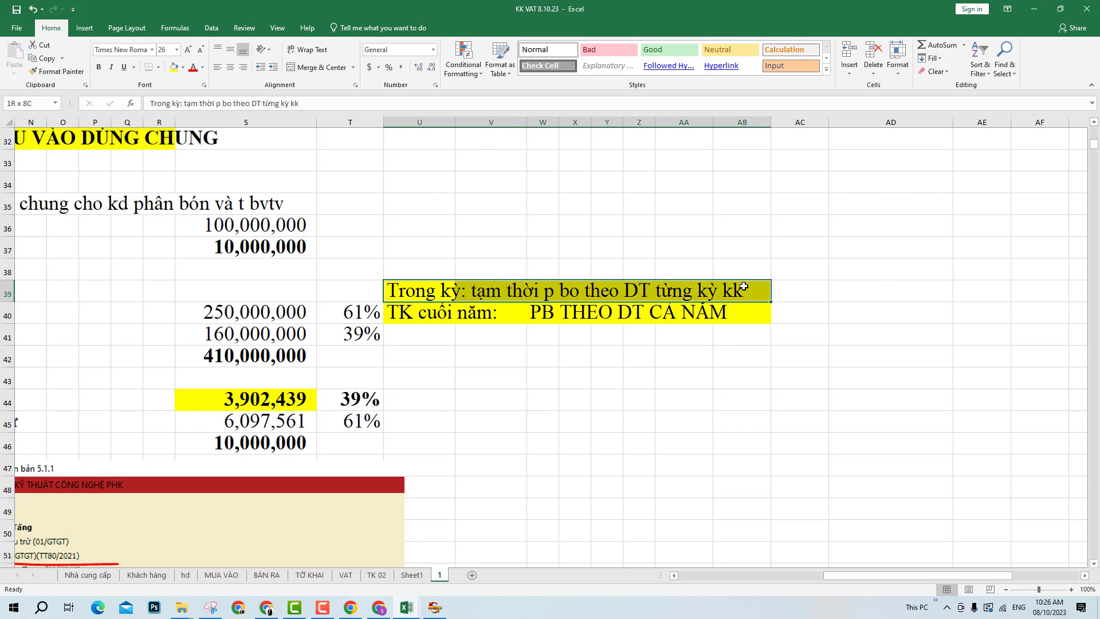
pyautogui.click(659, 379)
pyautogui.moveTo(412, 314); pyautogui.dragTo(745, 315)
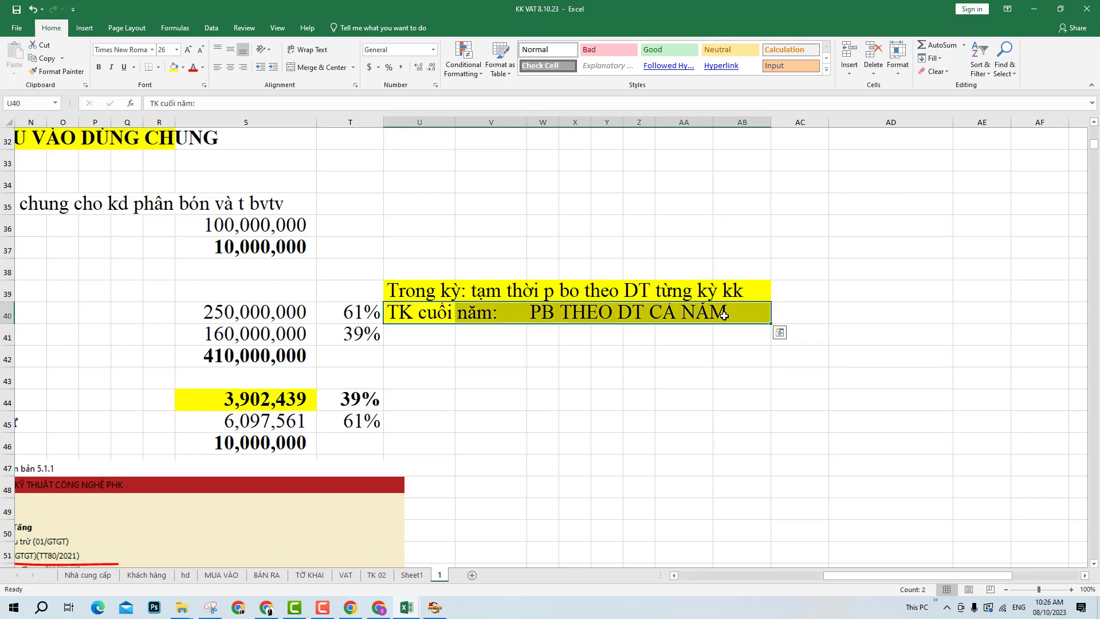
pyautogui.click(585, 373)
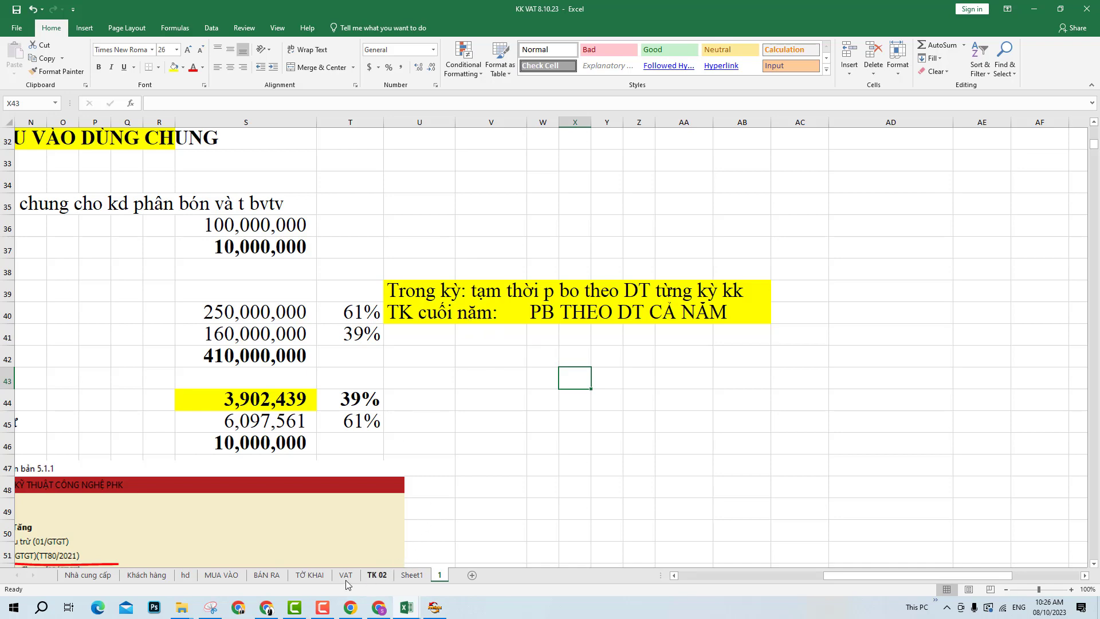
pyautogui.click(311, 575)
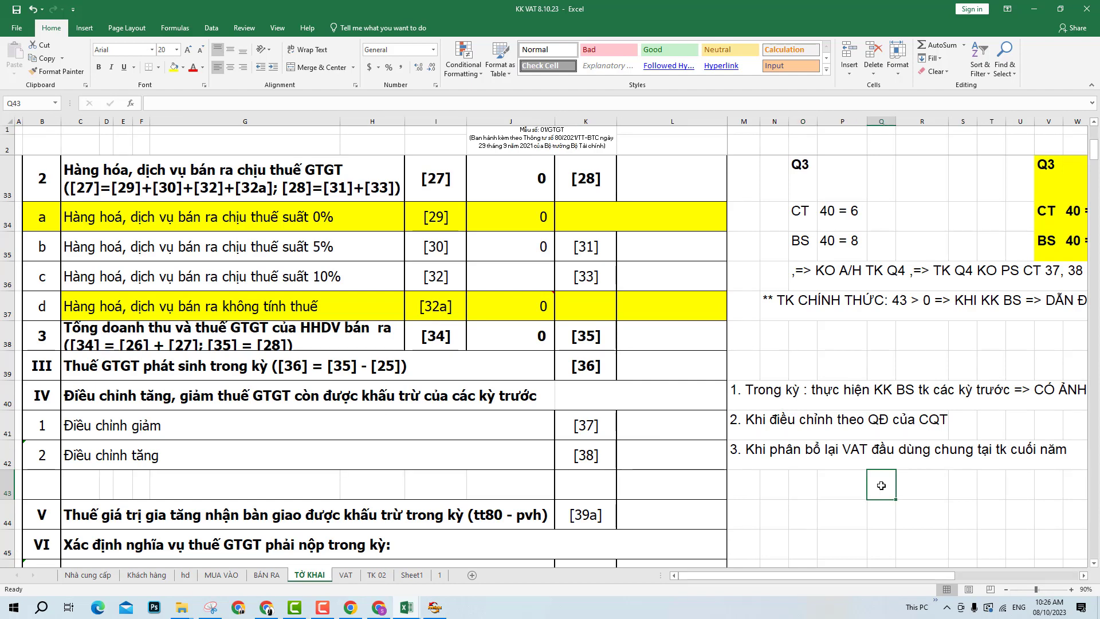
# - Go over the three adjustment cases noted in M40 to M42 and save the workbook
pyautogui.moveTo(734, 382); pyautogui.dragTo(1042, 462)
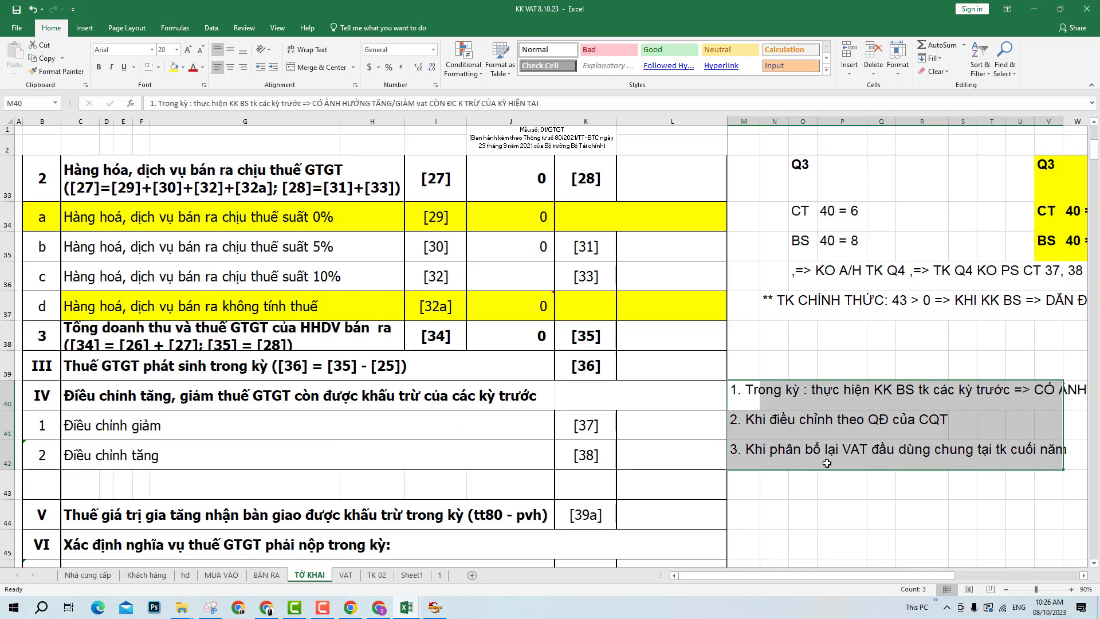
pyautogui.moveTo(745, 395); pyautogui.dragTo(1057, 458)
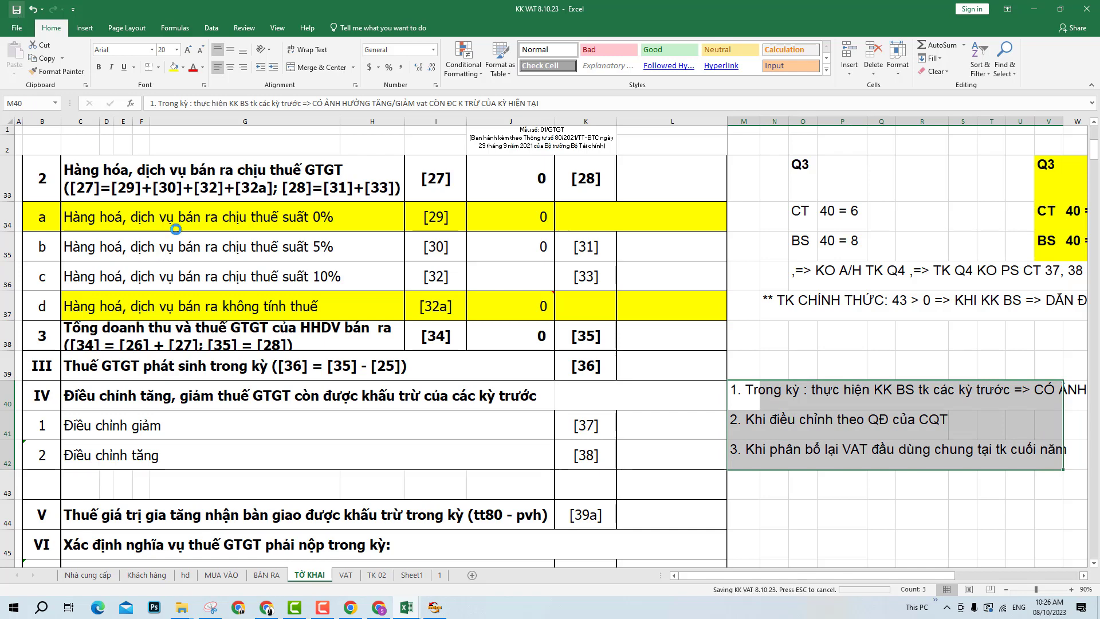
# - Enter the note "1. VAT còn được khấu trừ của CN PT" in cell M44, beside item [39a]
pyautogui.scroll(-2, 779, 489)
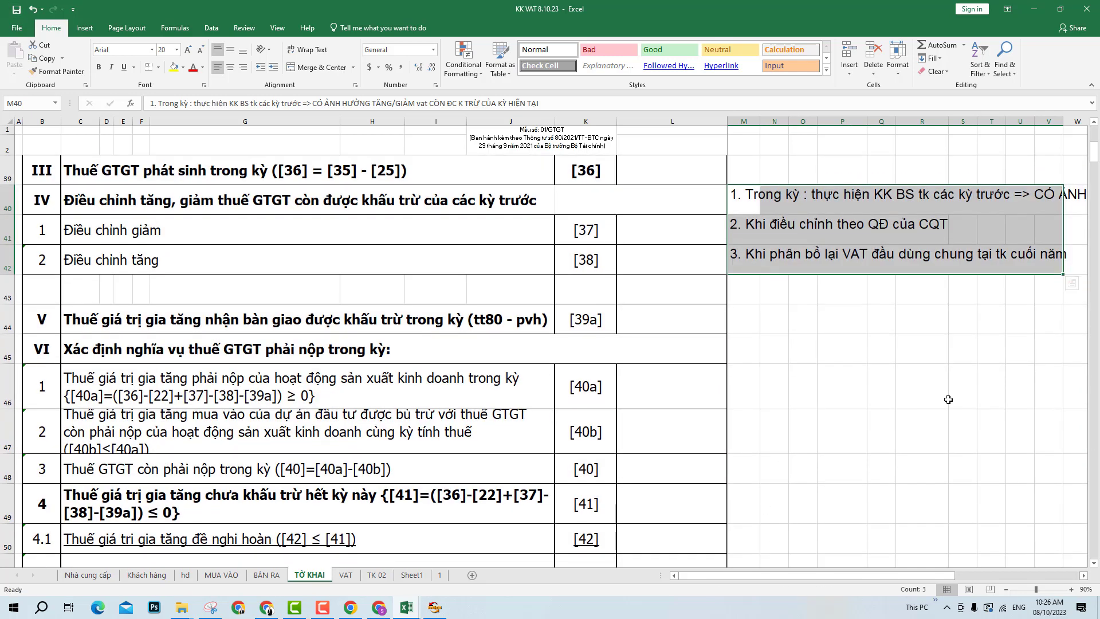
pyautogui.click(788, 320)
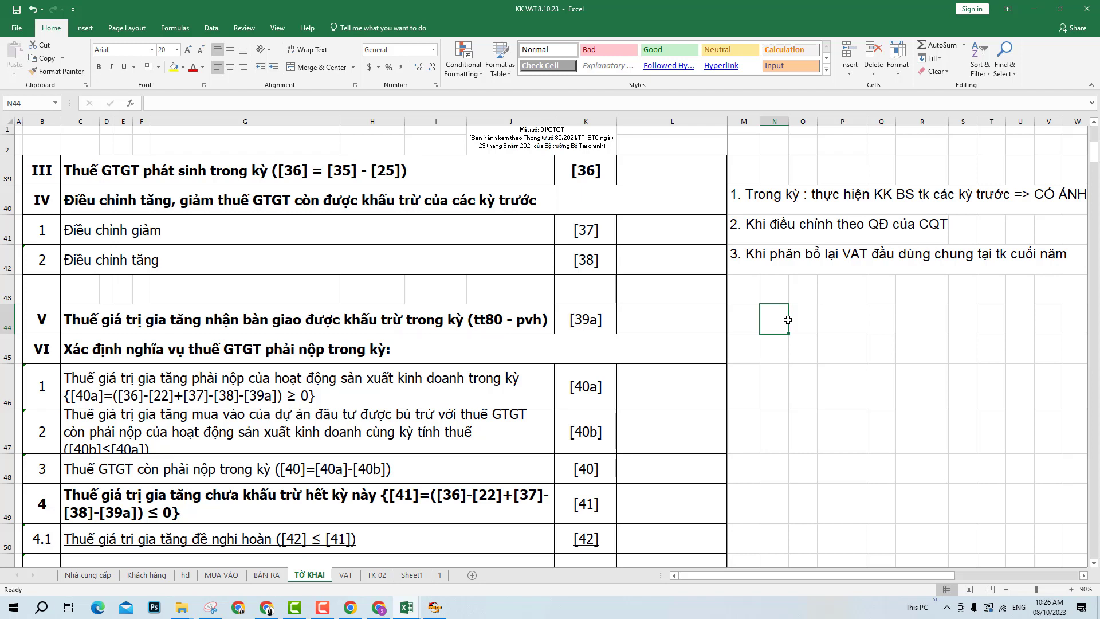
pyautogui.click(736, 323)
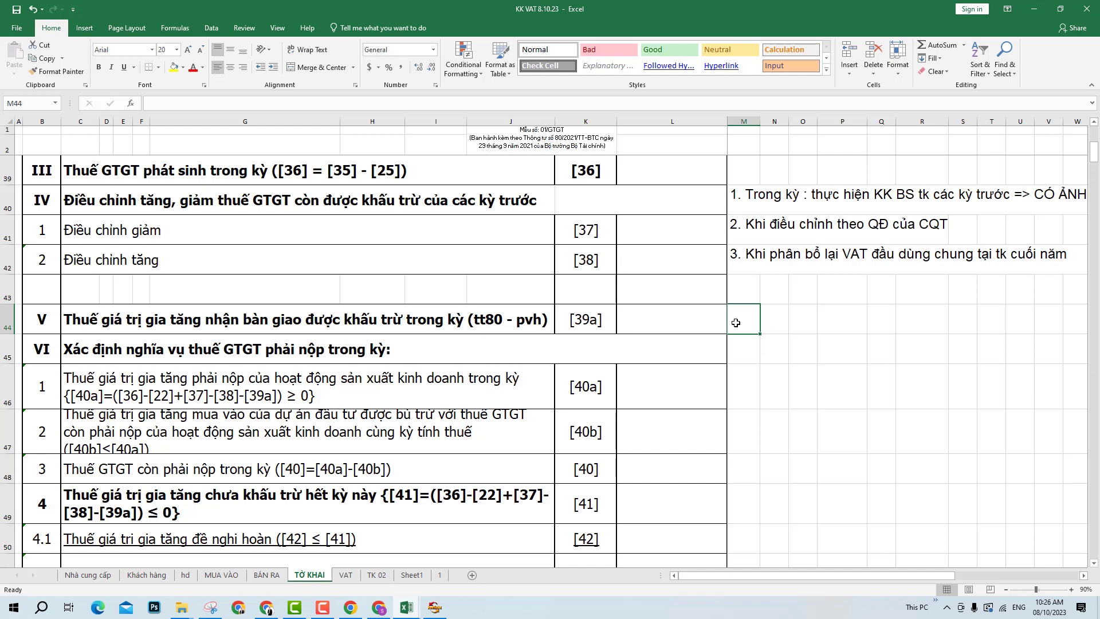
pyautogui.write('1. VAT conf được')
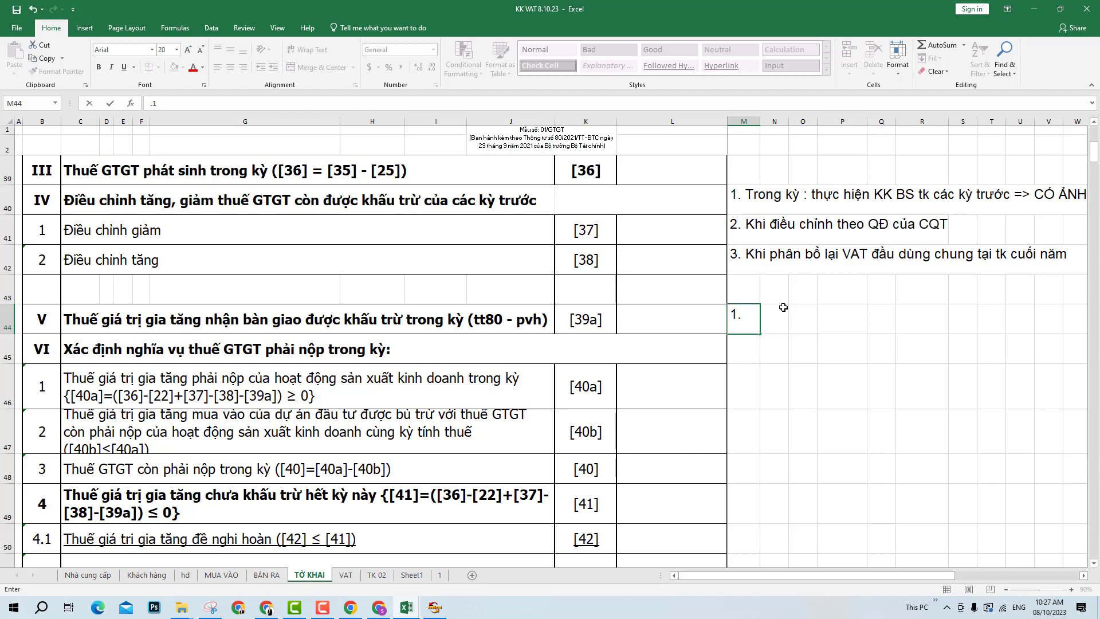
pyautogui.write('VAT cònf được')
pyautogui.press('BackSpace')
pyautogui.press('BackSpace')
pyautogui.press('BackSpace')
pyautogui.press('BackSpace')
pyautogui.press('BackSpace')
pyautogui.press('BackSpace')
pyautogui.press('BackSpace')
pyautogui.press('BackSpace')
pyautogui.press('BackSpace')
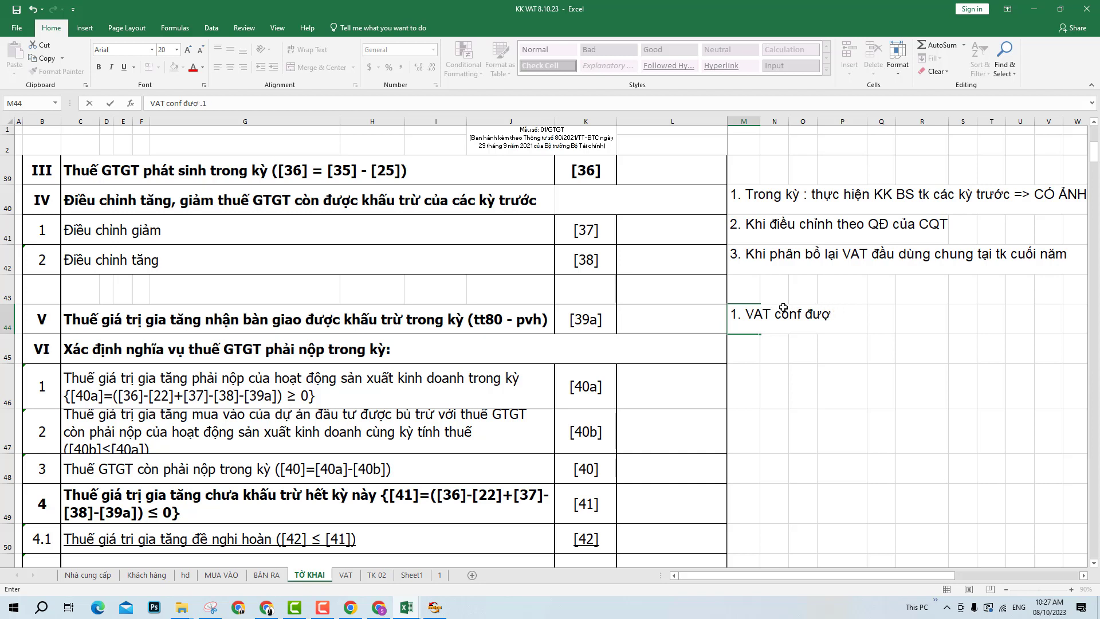
pyautogui.write('on được khẩu trư')
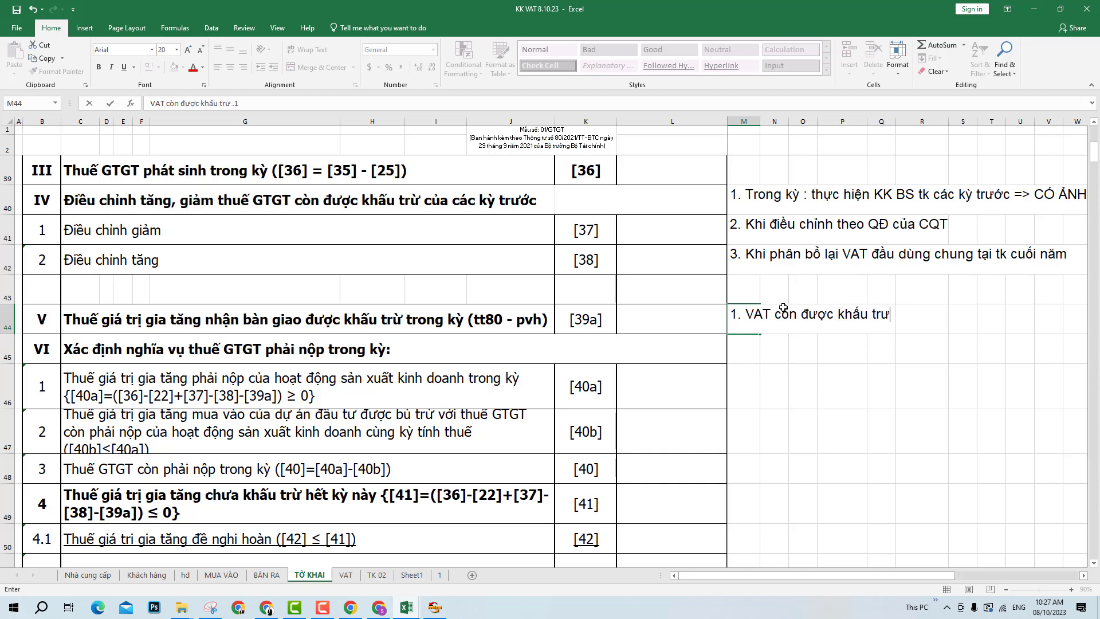
pyautogui.write('f ')
pyautogui.write('cua')
pyautogui.write(' C')
pyautogui.write('N PT')
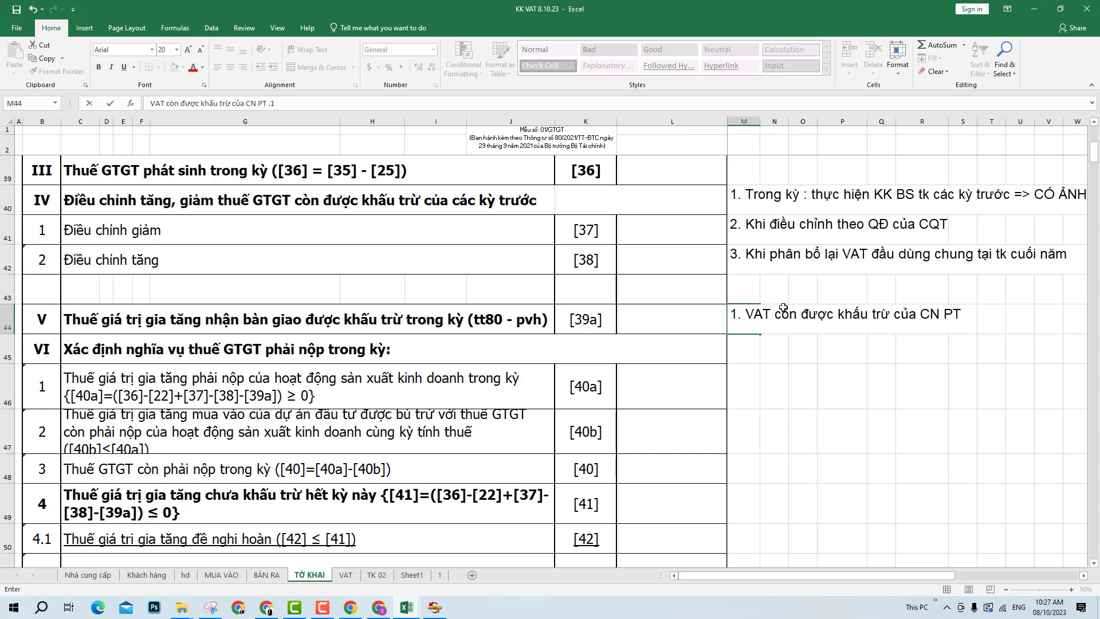
pyautogui.click(894, 315)
pyautogui.click(980, 315)
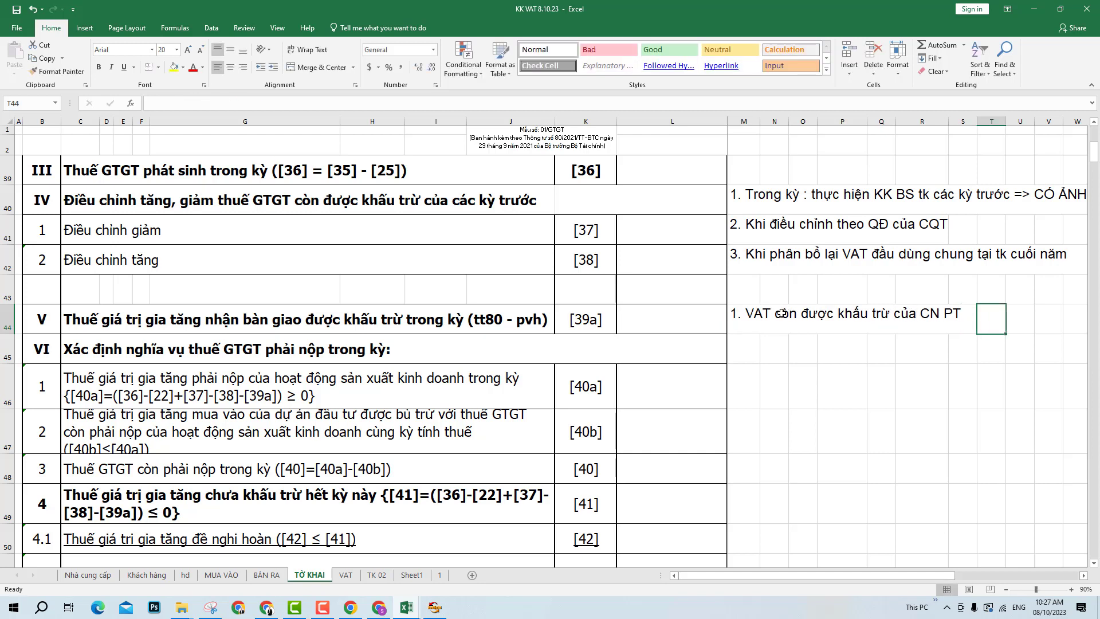
# - Extend the M44 note with "khi giải thể CN PT" at its end
pyautogui.click(758, 314)
pyautogui.click(771, 340)
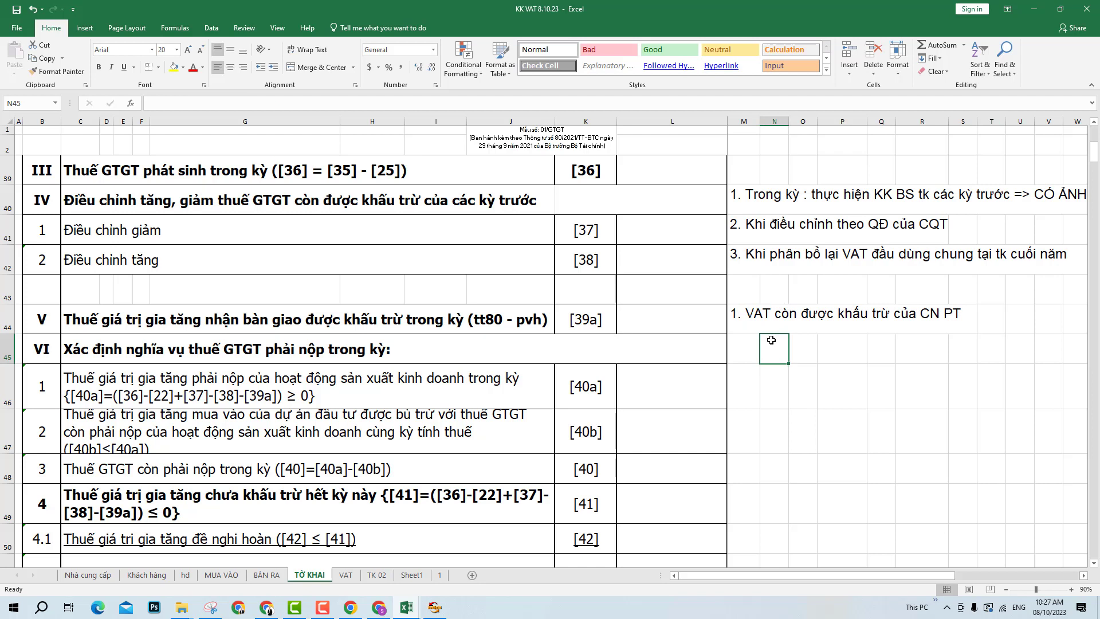
pyautogui.click(751, 318)
pyautogui.click(300, 103)
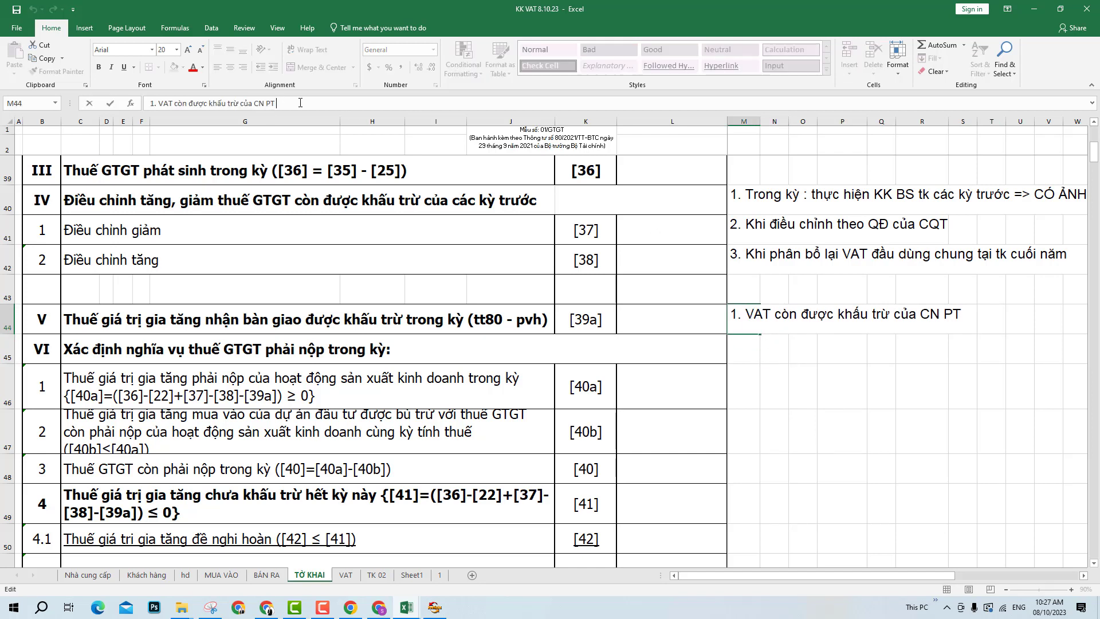
pyautogui.write('khi giải thêể CN ')
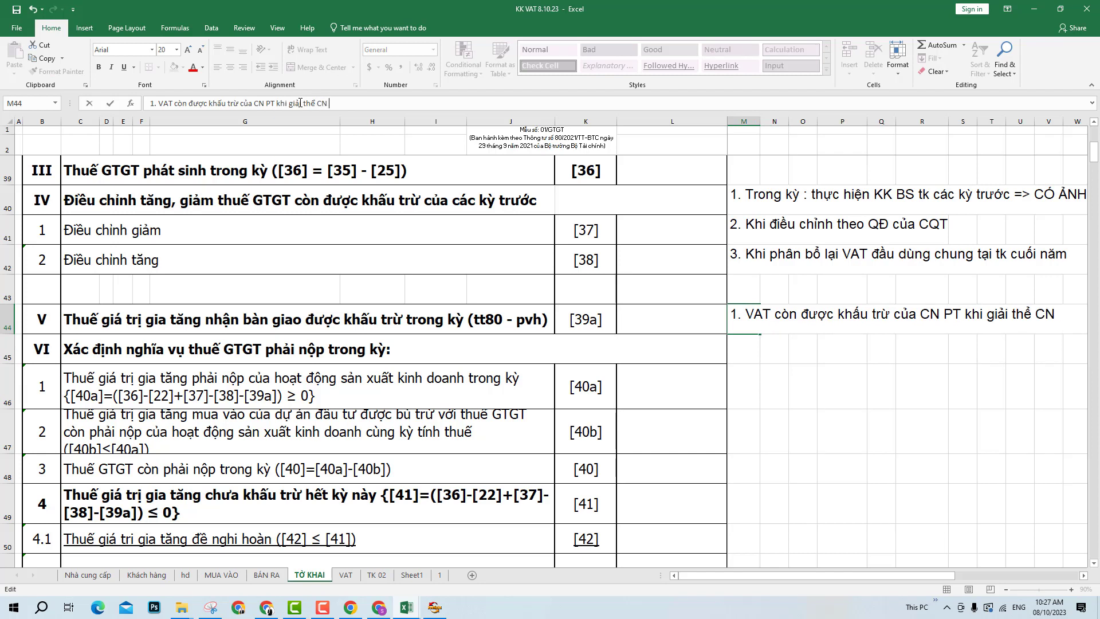
pyautogui.write('PT')
pyautogui.press('Return')
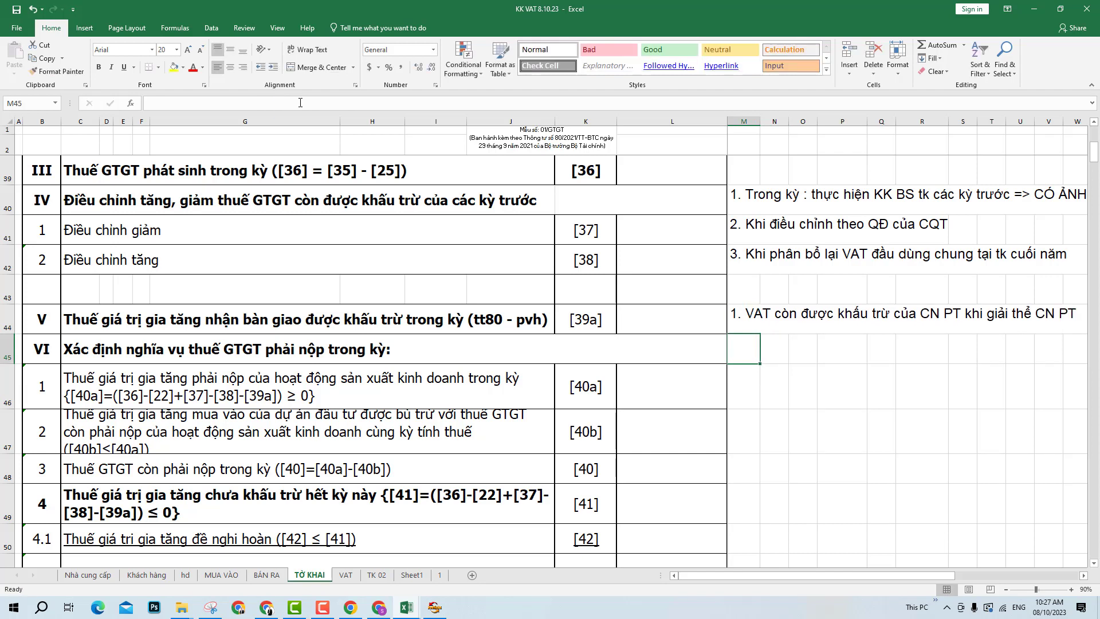
# - Go over the item [39a] row and the [40a], [40b] and [40] rows of the tax payable section
pyautogui.press('Right')
pyautogui.press('Right')
pyautogui.press('Right')
pyautogui.press('Right')
pyautogui.press('Right')
pyautogui.press('Right')
pyautogui.press('Right')
pyautogui.press('Right')
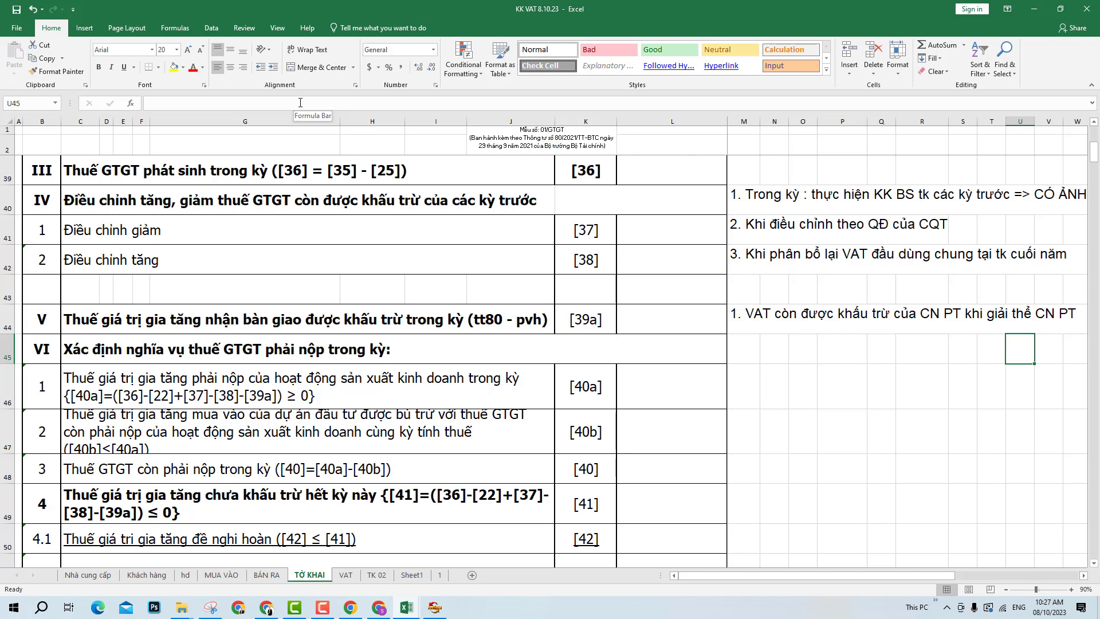
pyautogui.moveTo(636, 315); pyautogui.dragTo(327, 315)
pyautogui.click(677, 322)
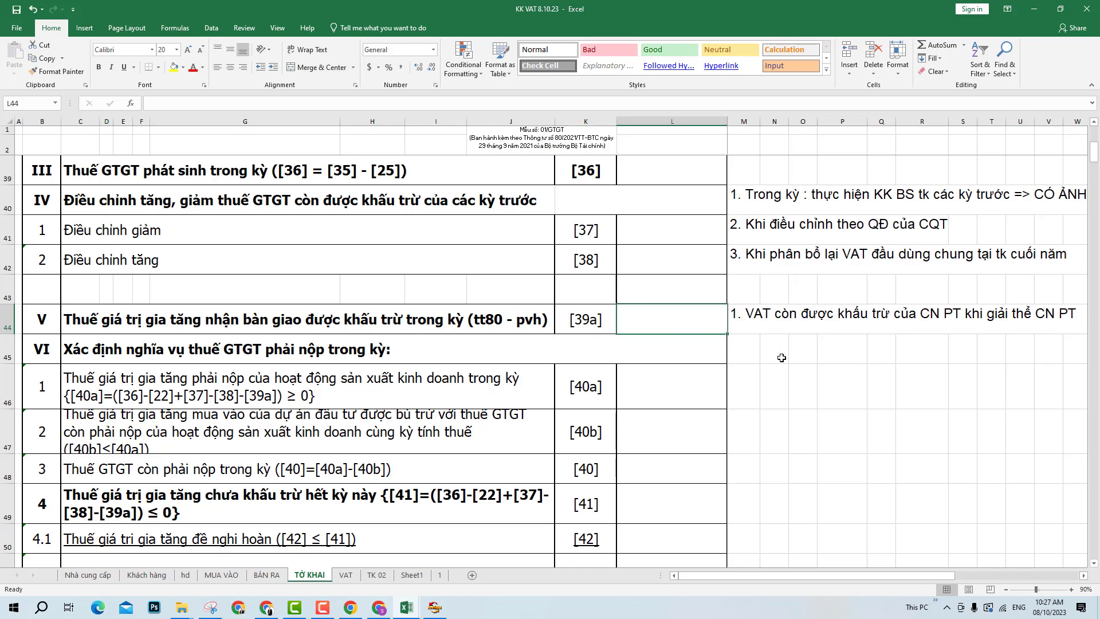
pyautogui.click(799, 353)
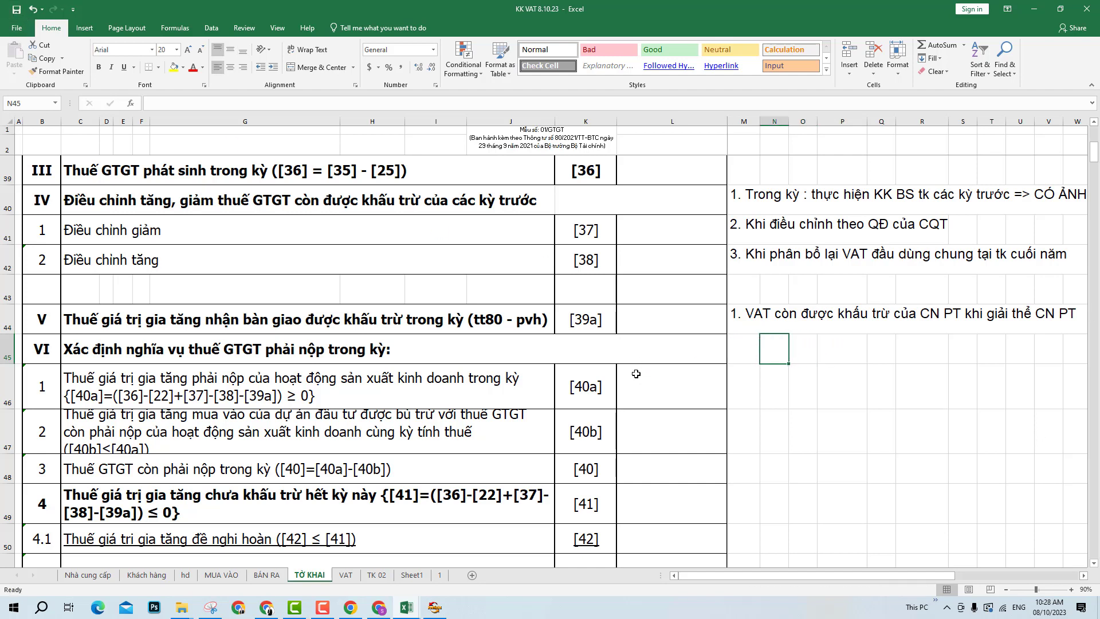
pyautogui.moveTo(49, 388); pyautogui.dragTo(404, 476)
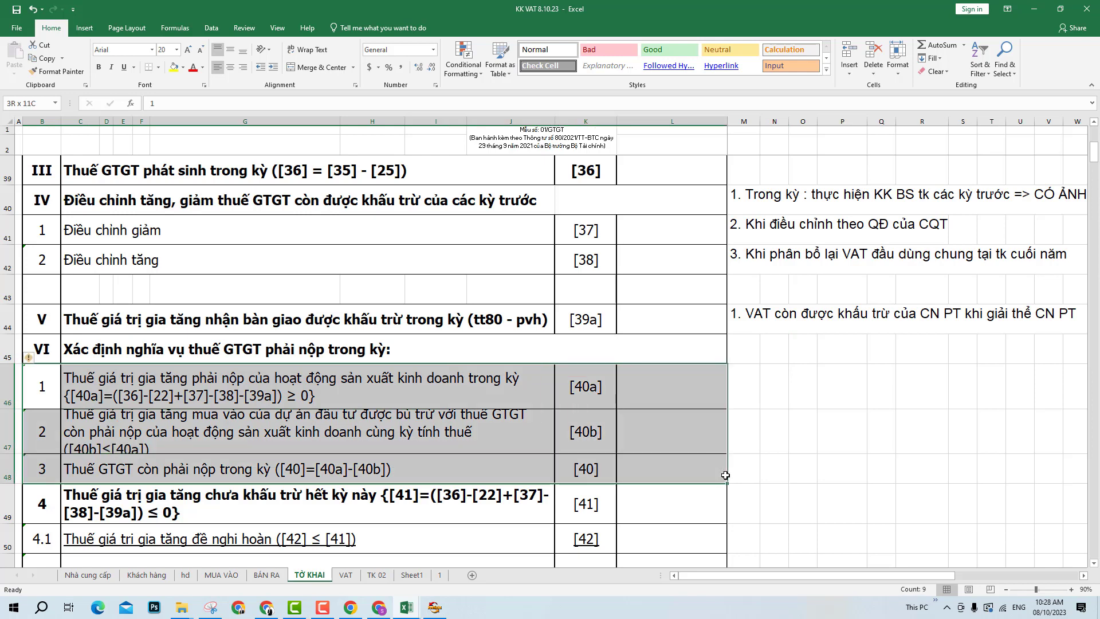
pyautogui.click(790, 445)
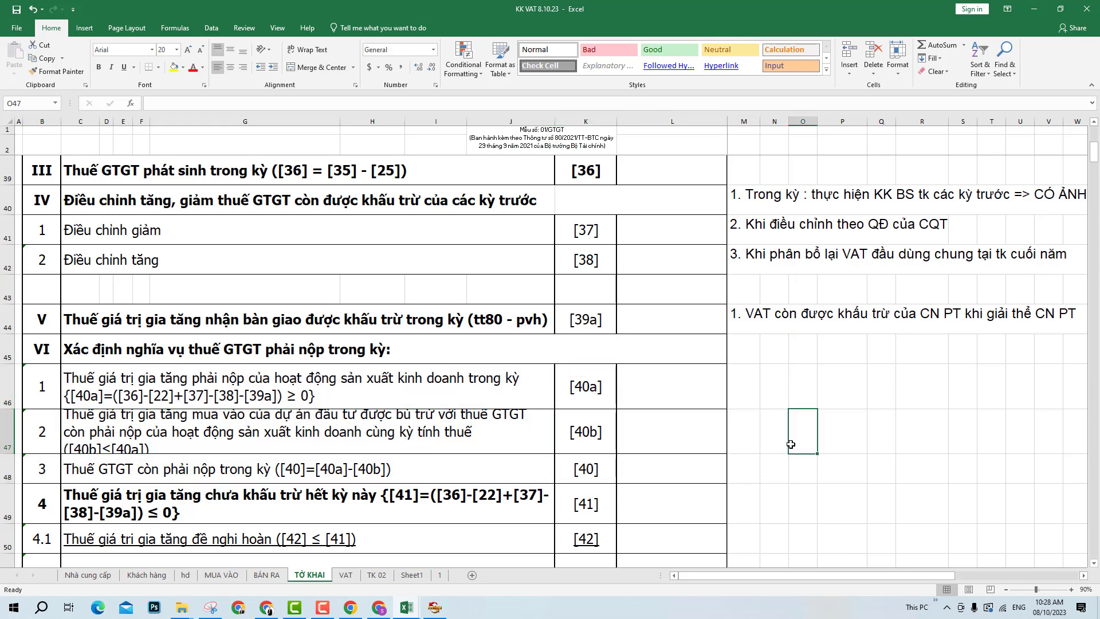
# - Fill the [40a] amount cell L46 with yellow and enter "40a > 0 => ps vat phải nộp từ hdkd" beside it in M46
pyautogui.click(669, 403)
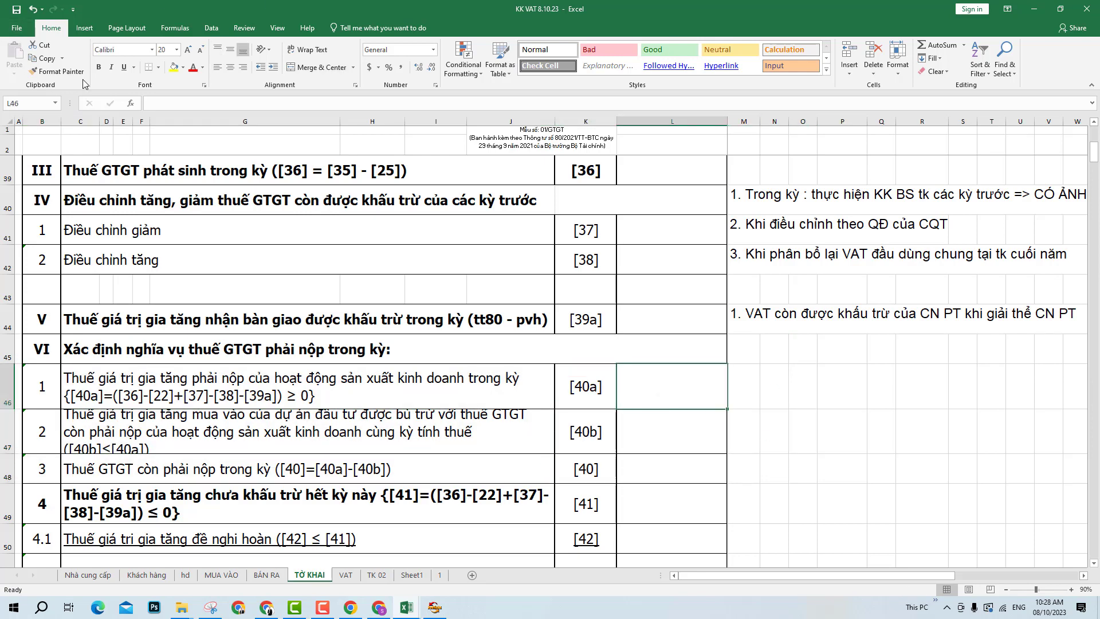
pyautogui.click(174, 67)
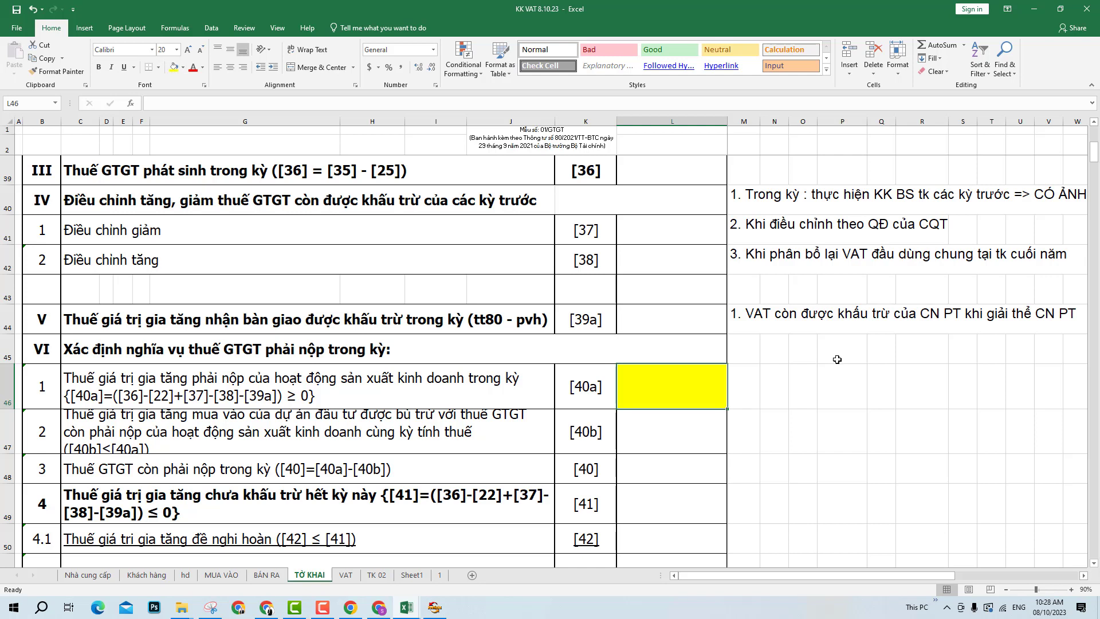
pyautogui.click(744, 386)
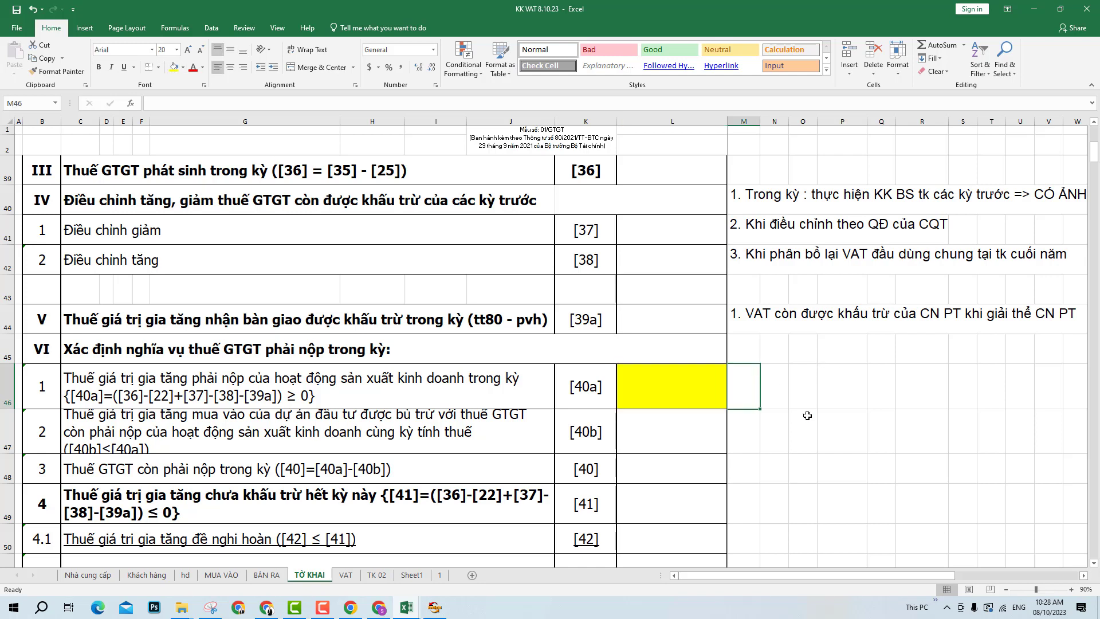
pyautogui.write('40a >')
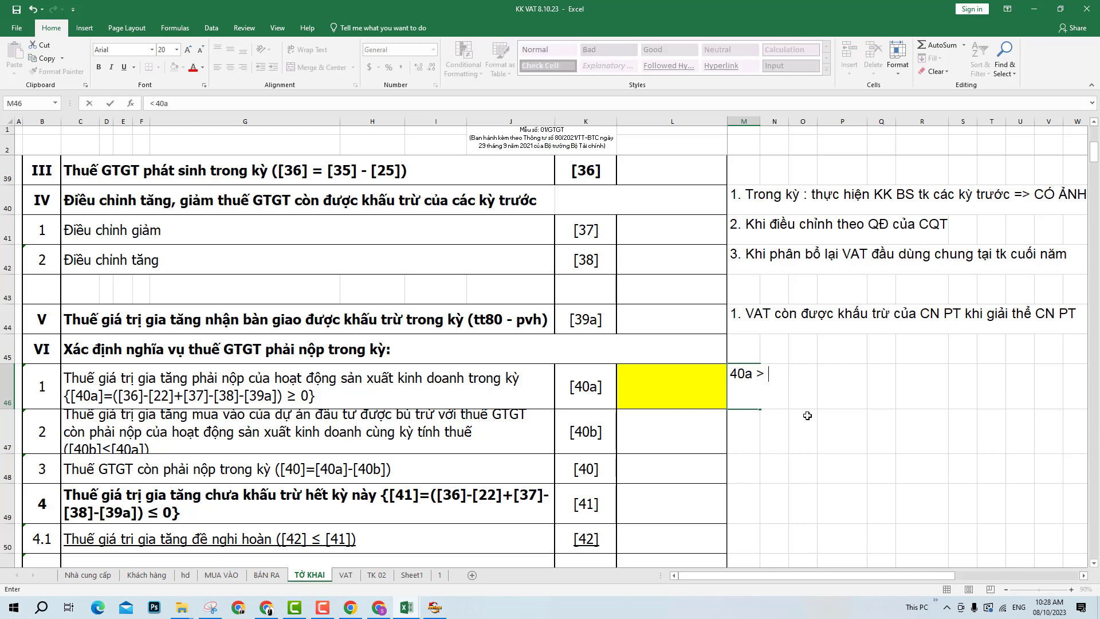
pyautogui.write(' 0 => ps vat pah')
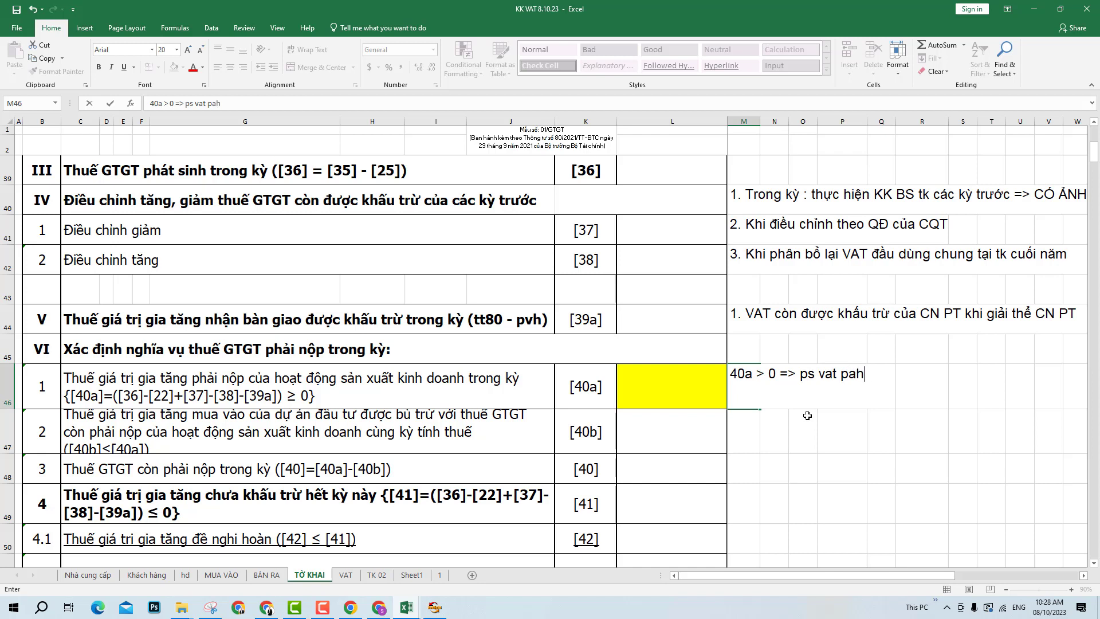
pyautogui.press('BackSpace')
pyautogui.press('BackSpace')
pyautogui.write('hải nộp từ hdkd')
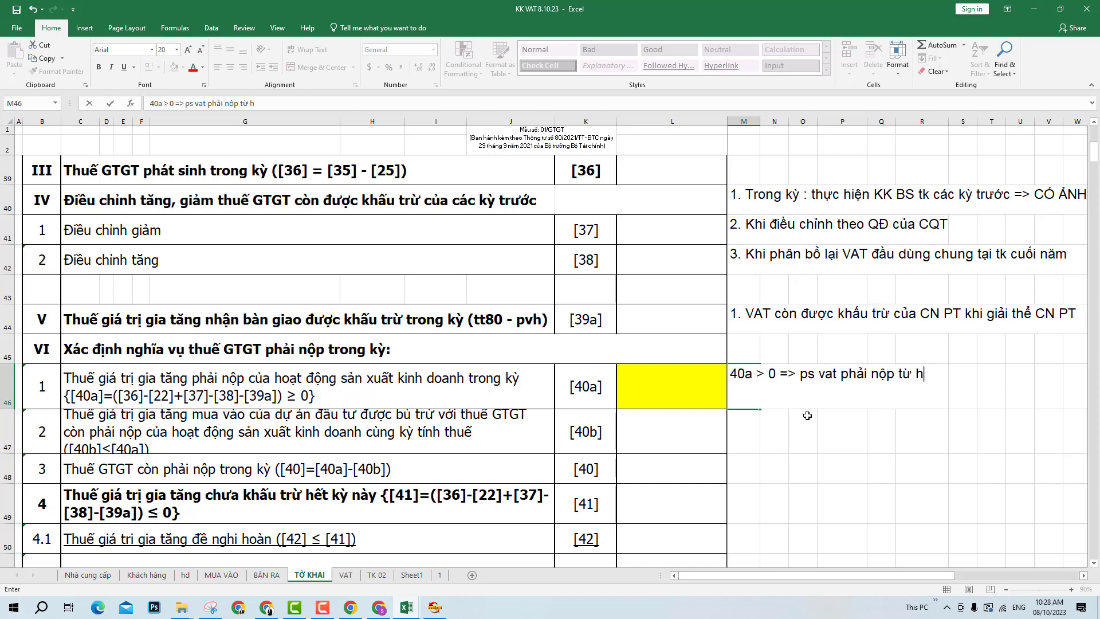
pyautogui.press('Return')
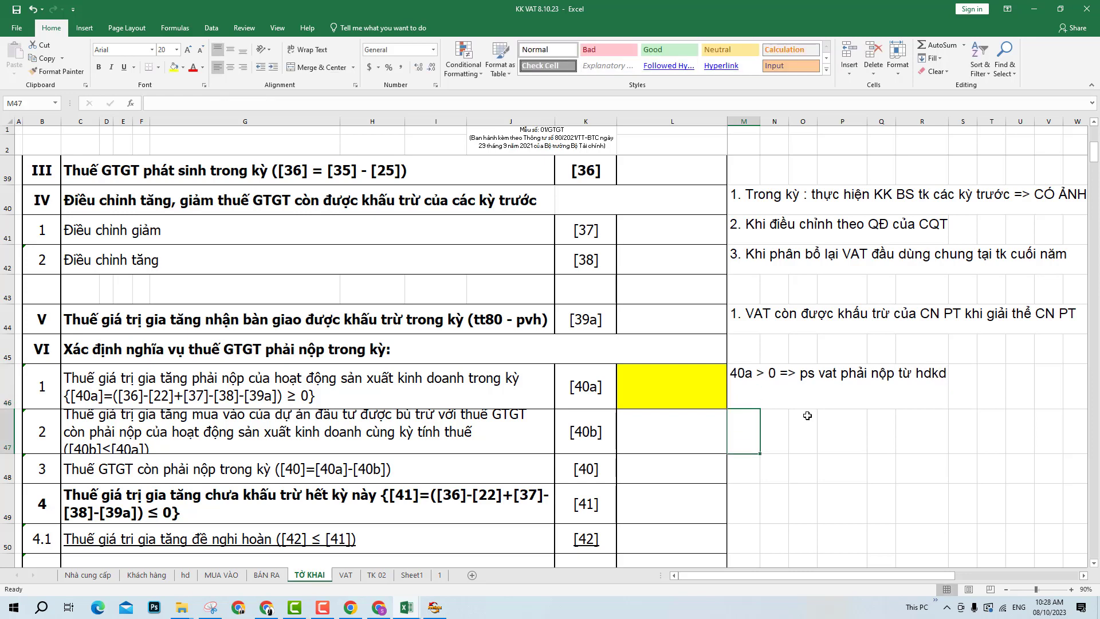
# - Set the font size of the note area M46 to U49 to 22
pyautogui.moveTo(741, 387); pyautogui.dragTo(923, 438)
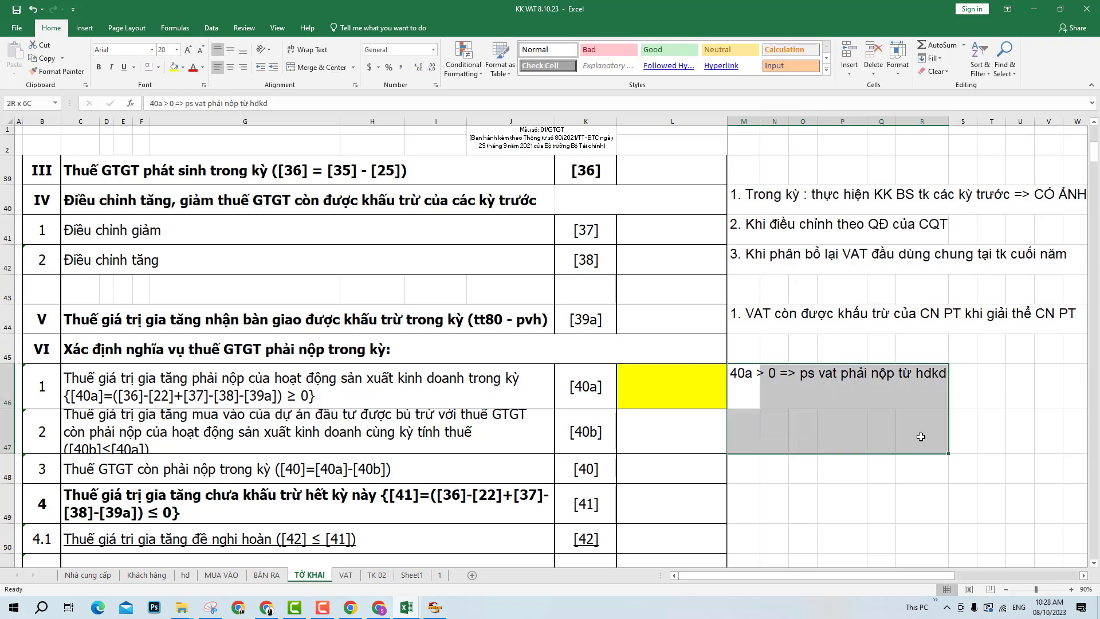
pyautogui.keyDown('shift'); pyautogui.click(1014, 500); pyautogui.keyUp('shift')
pyautogui.click(176, 50)
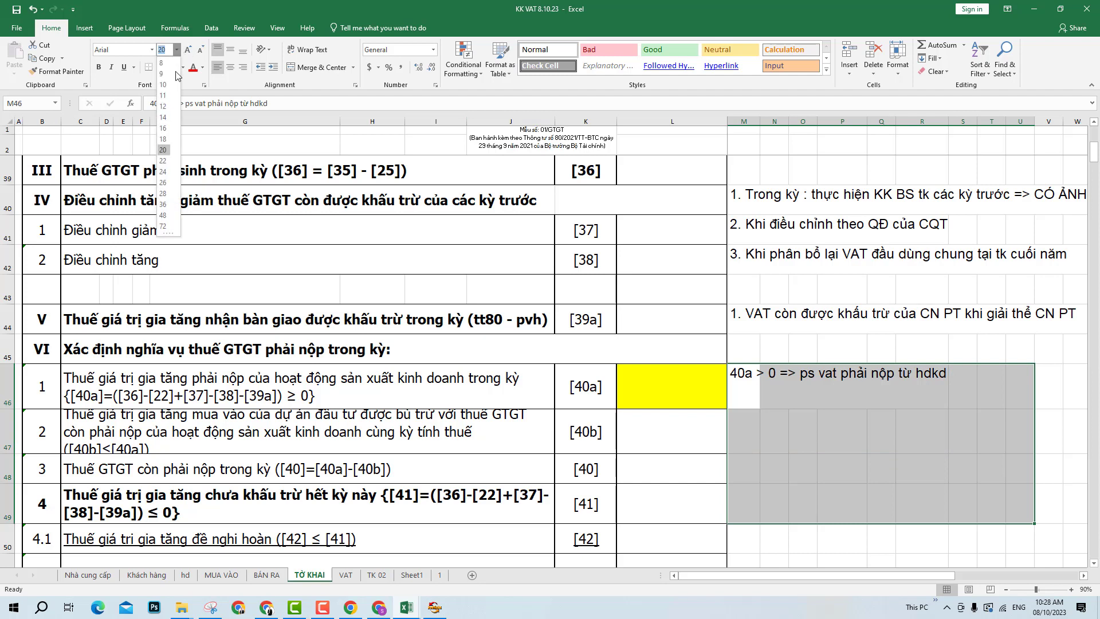
pyautogui.click(163, 161)
pyautogui.click(764, 425)
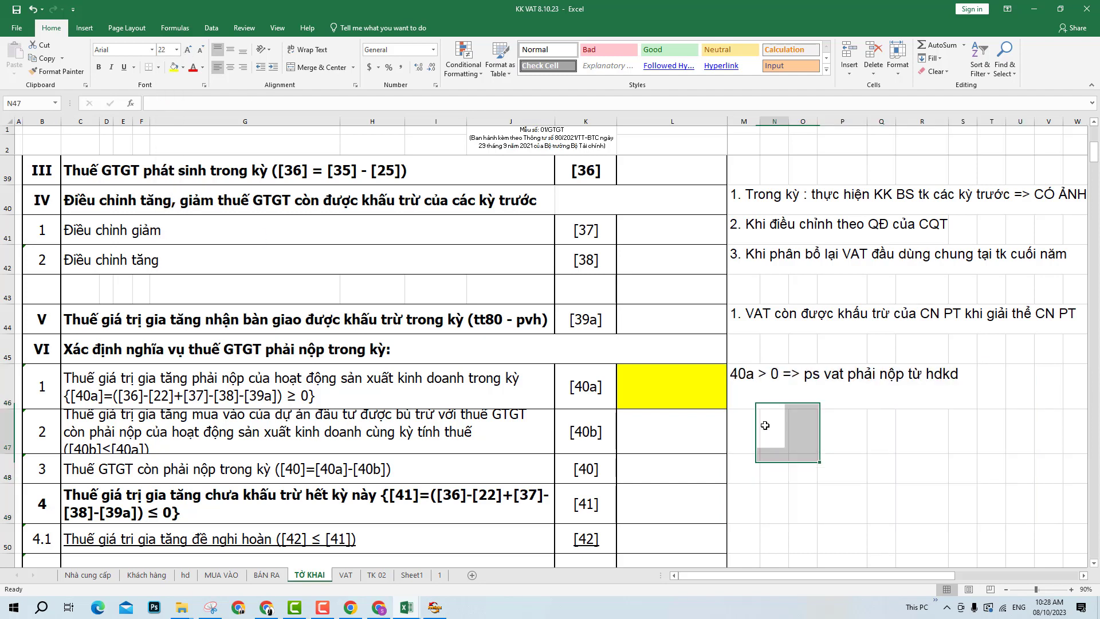
pyautogui.press('Right')
pyautogui.press('Right')
pyautogui.press('Right')
pyautogui.press('Right')
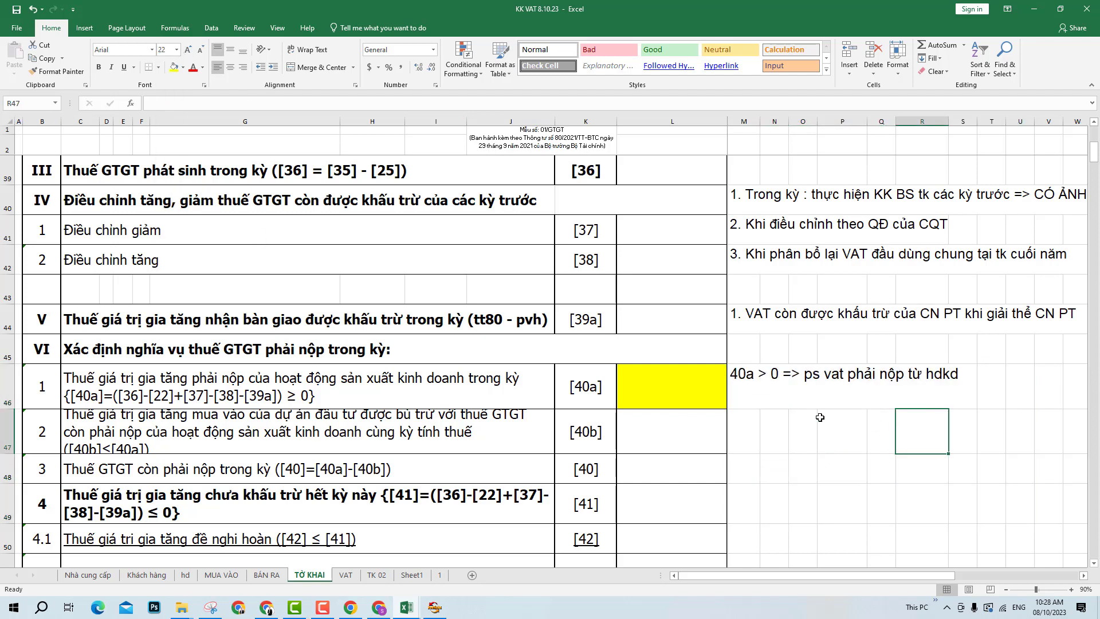
# - Examine the declaration items behind the [40a] calculation, from [22] and [25] down to the [37] adjustment row
pyautogui.click(641, 395)
pyautogui.scroll(3, 583, 394)
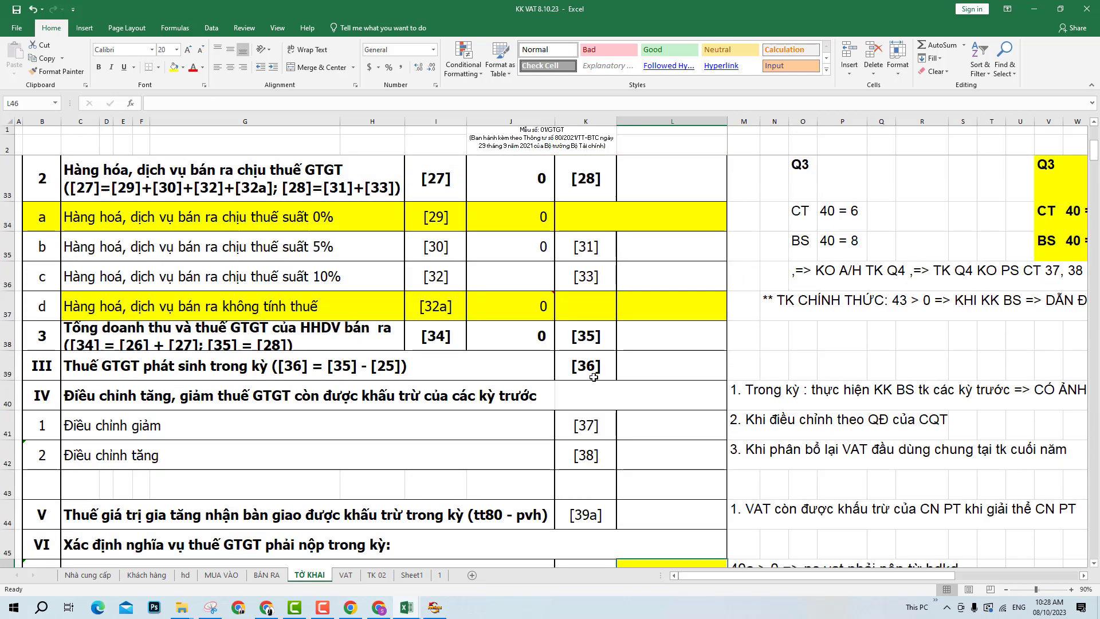
pyautogui.click(638, 459)
pyautogui.moveTo(368, 297)
pyautogui.mouseDown()
pyautogui.moveTo(438, 302)
pyautogui.moveTo(670, 445)
pyautogui.mouseUp()
pyautogui.scroll(3, 669, 445)
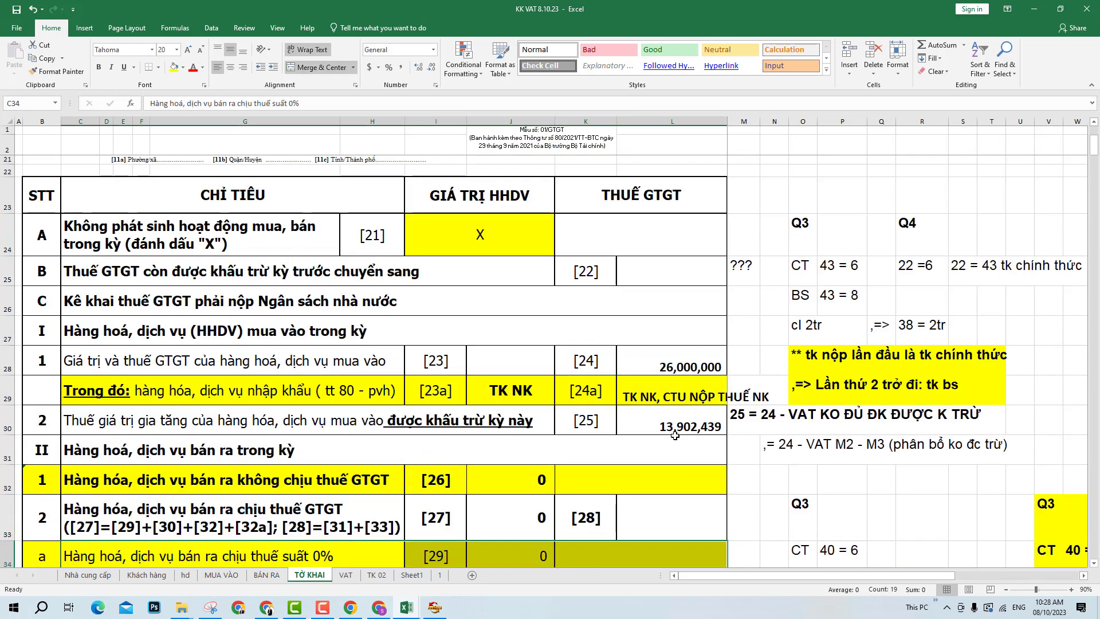
pyautogui.click(656, 273)
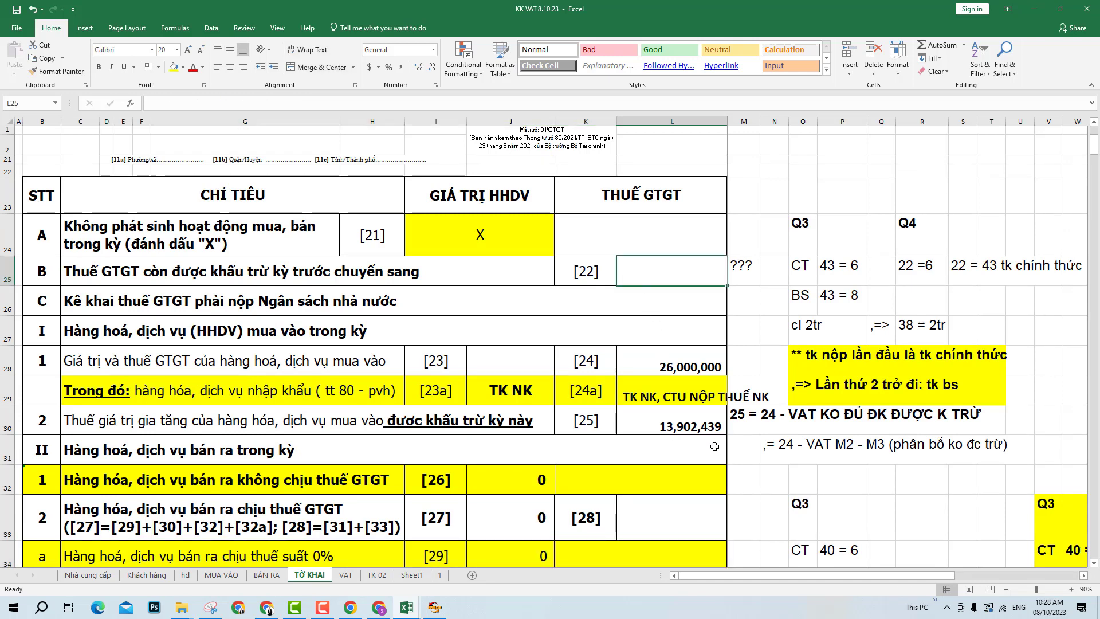
pyautogui.click(657, 422)
pyautogui.scroll(-4, 652, 451)
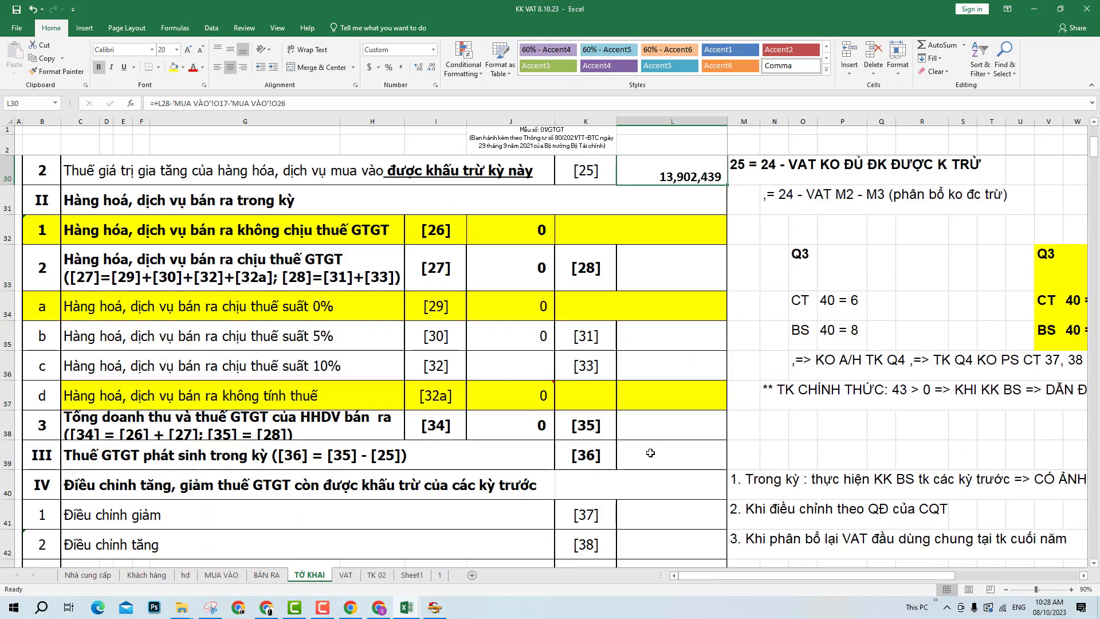
pyautogui.click(587, 429)
pyautogui.scroll(-2, 587, 429)
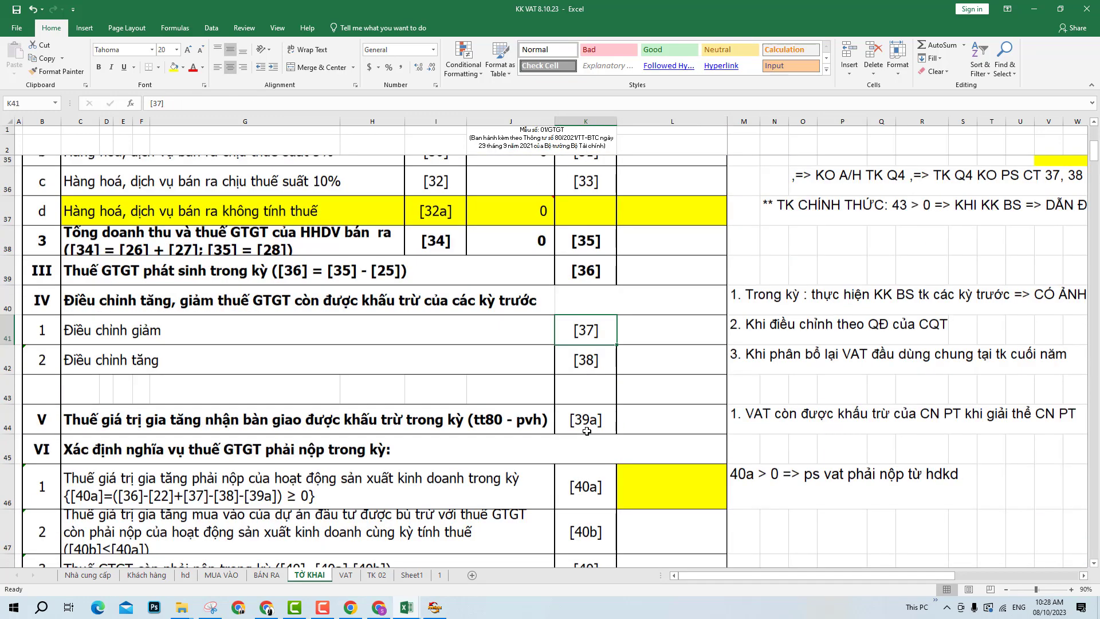
# - Increase the height of row 47 so the full [40b] description fits, and go over the [40a] row with its note
pyautogui.click(661, 330)
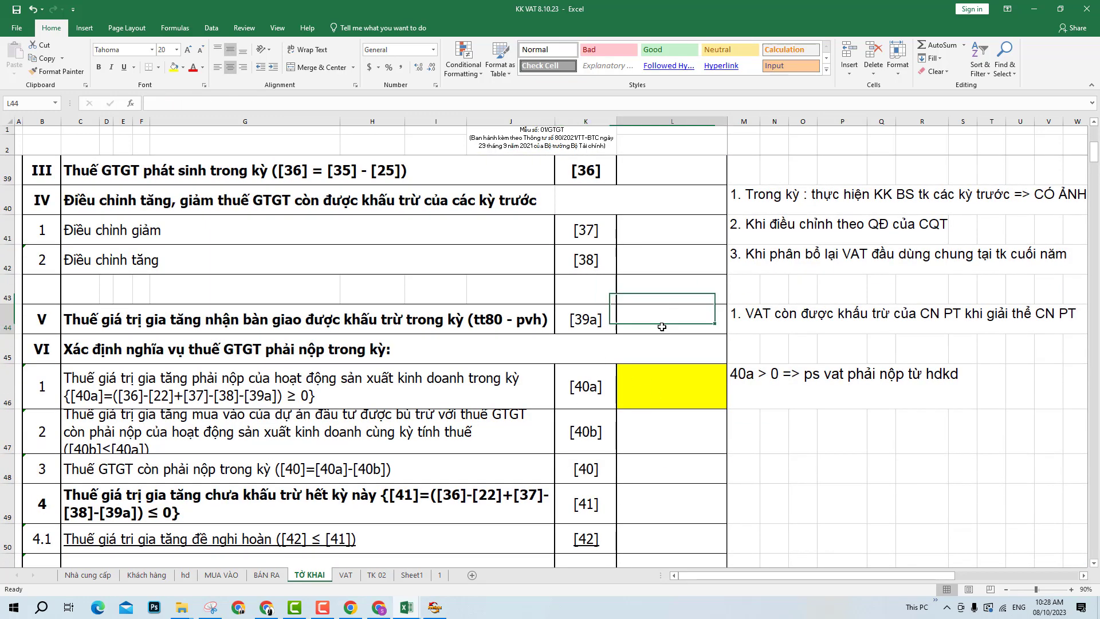
pyautogui.scroll(-1, 779, 466)
pyautogui.scroll(-1, 779, 466)
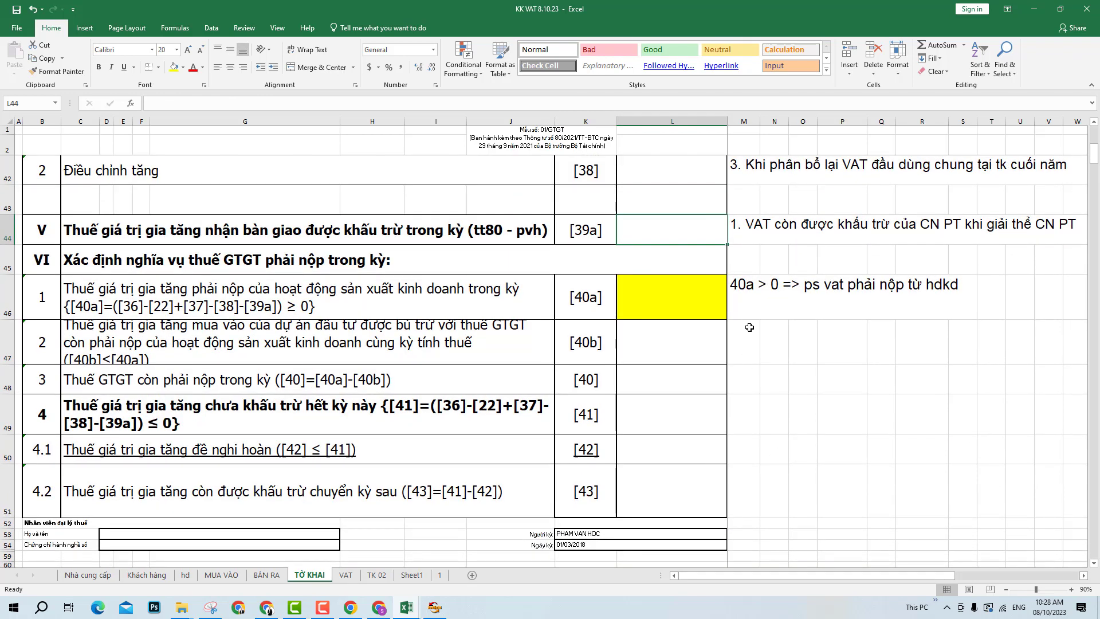
pyautogui.moveTo(749, 310); pyautogui.dragTo(942, 318)
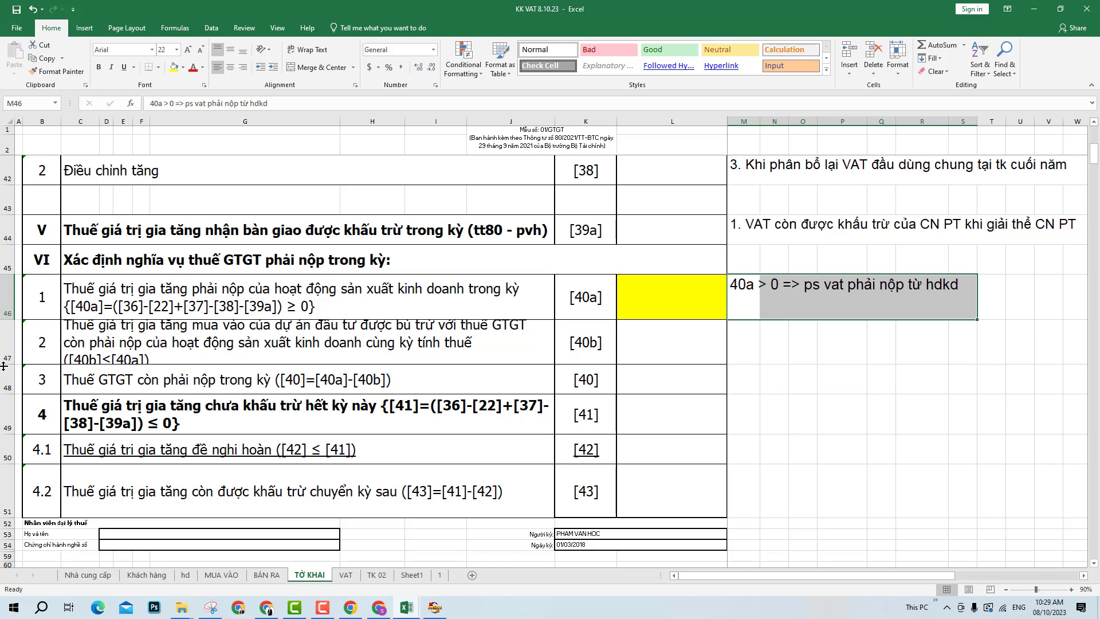
pyautogui.moveTo(4, 365); pyautogui.dragTo(4, 386)
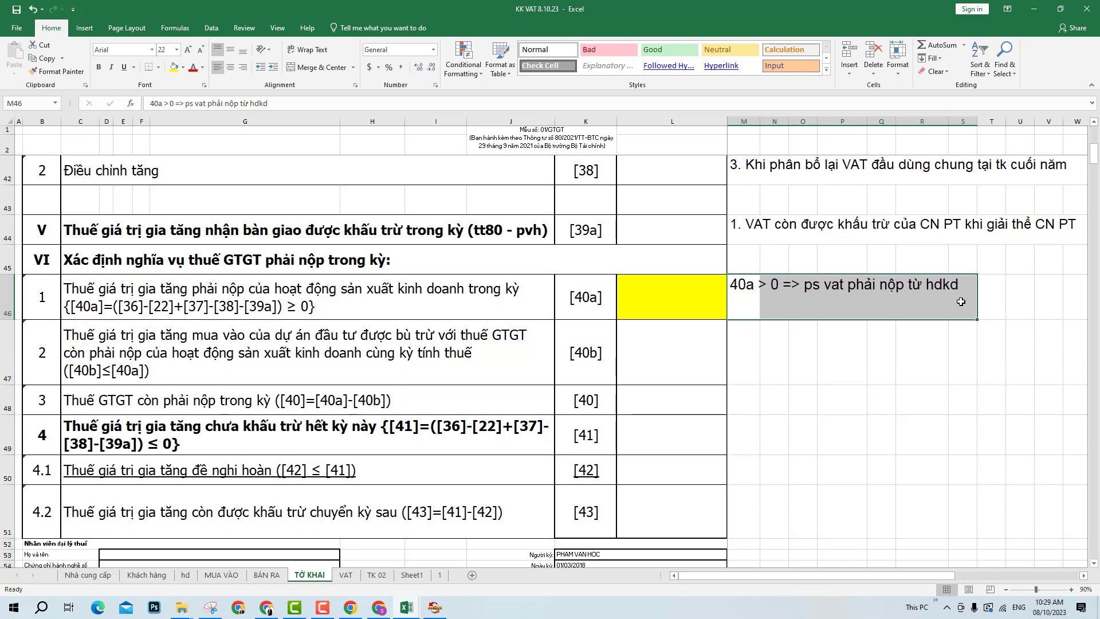
pyautogui.moveTo(961, 302); pyautogui.dragTo(278, 310)
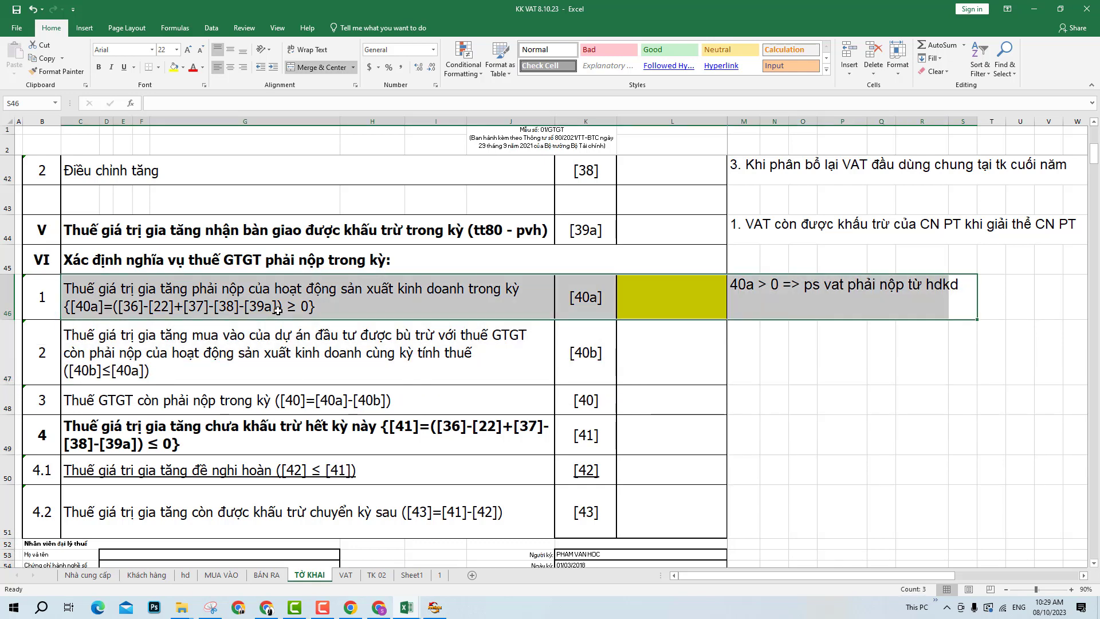
# - Enter the note "tk 02 (cùng tỉnh, or ở trụ sở)" in N47 beside the [40b] row
pyautogui.click(753, 352)
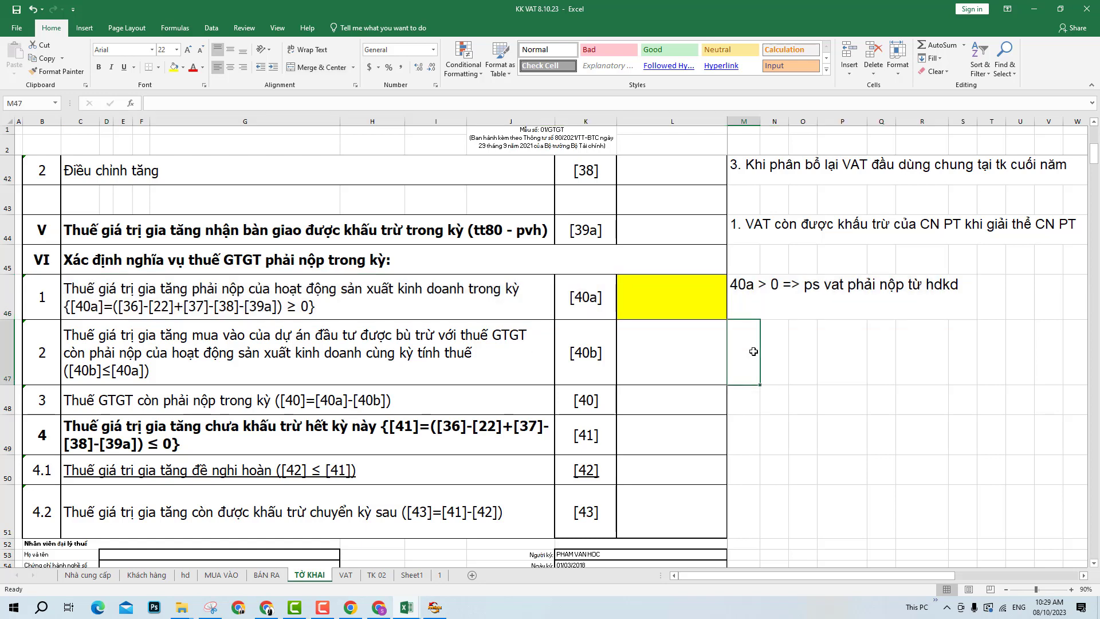
pyautogui.press('Right')
pyautogui.write('2')
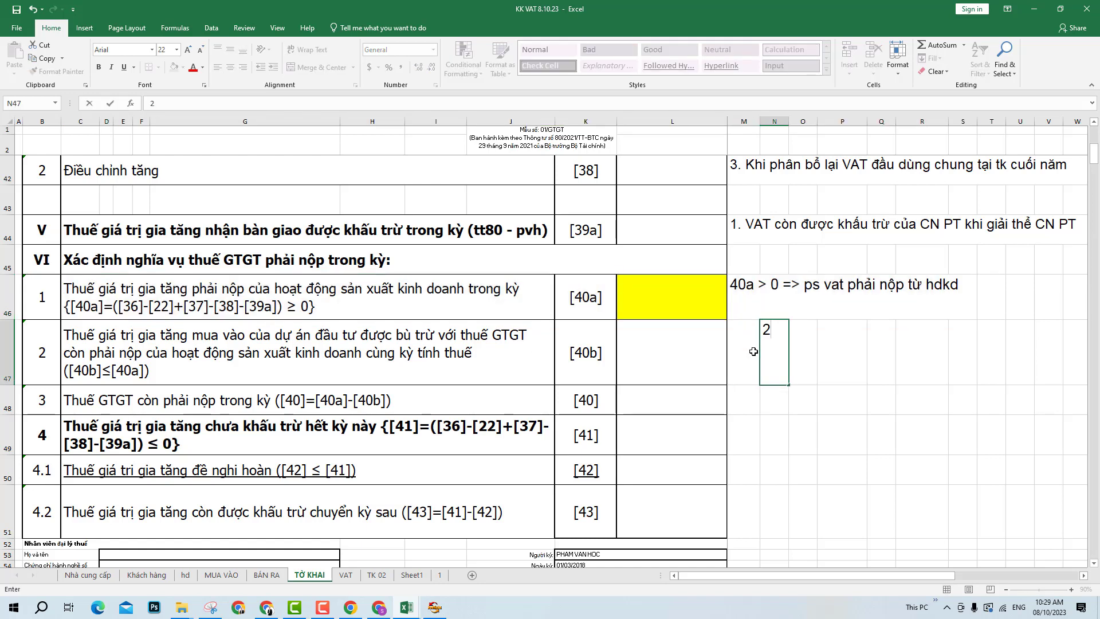
pyautogui.press('BackSpace')
pyautogui.write('tk 02 (cùng ')
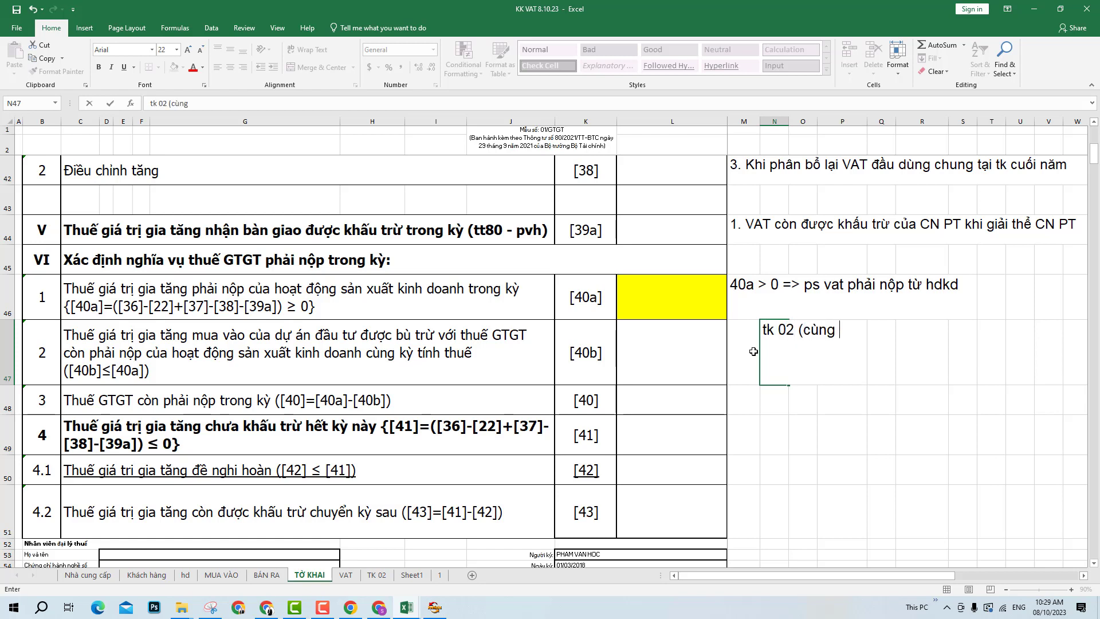
pyautogui.write('tinht')
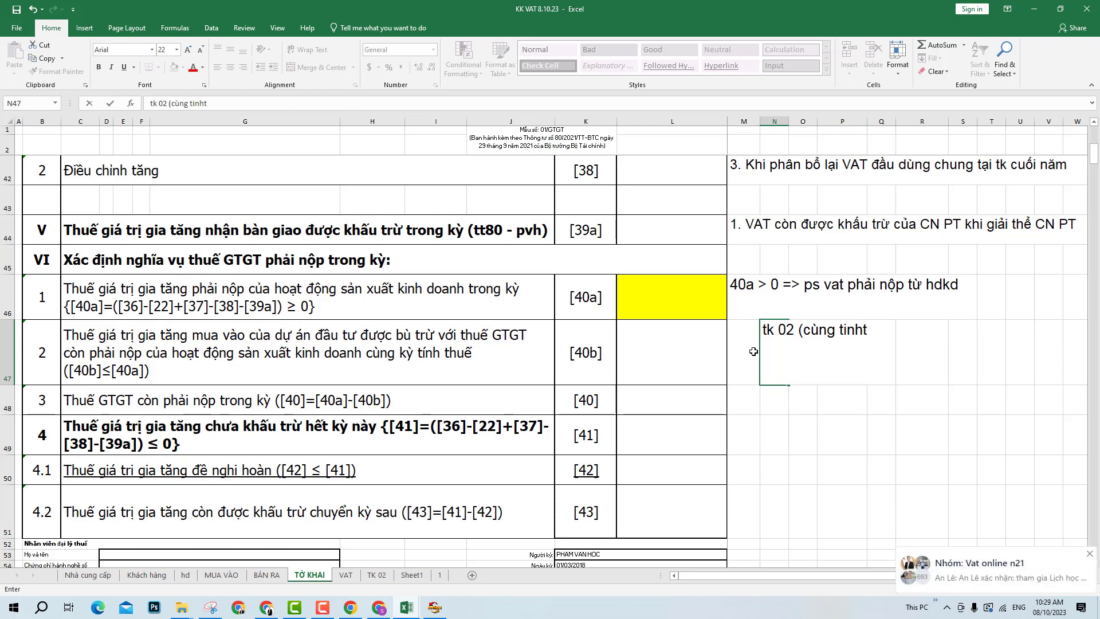
pyautogui.write('r, or ')
pyautogui.write('ở')
pyautogui.write(' truh')
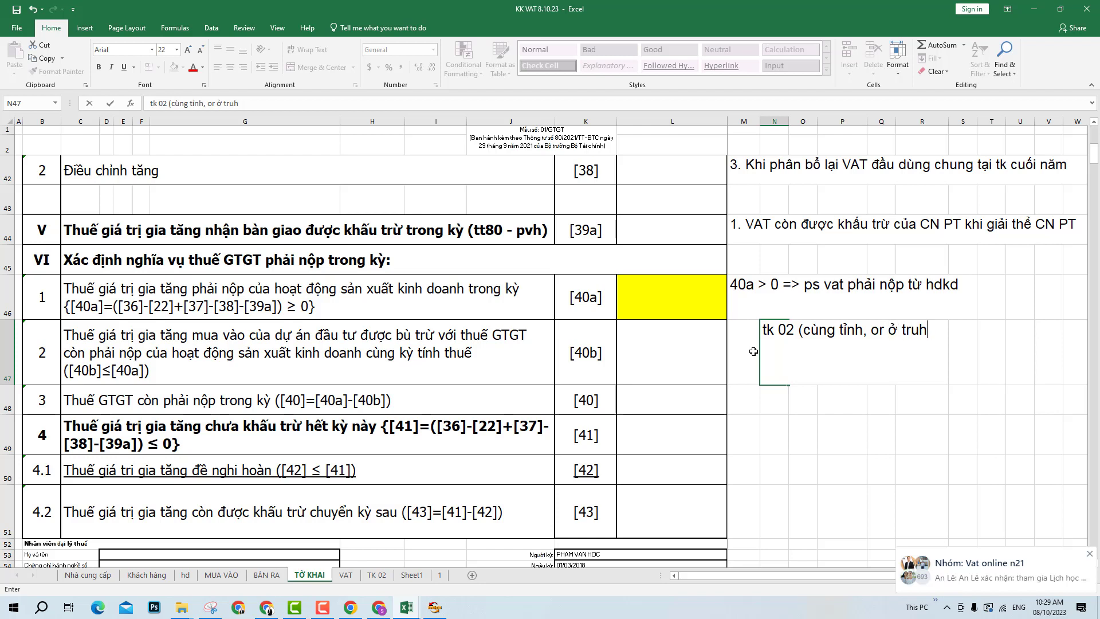
pyautogui.press('BackSpace')
pyautogui.press('BackSpace')
pyautogui.write('ụ sở')
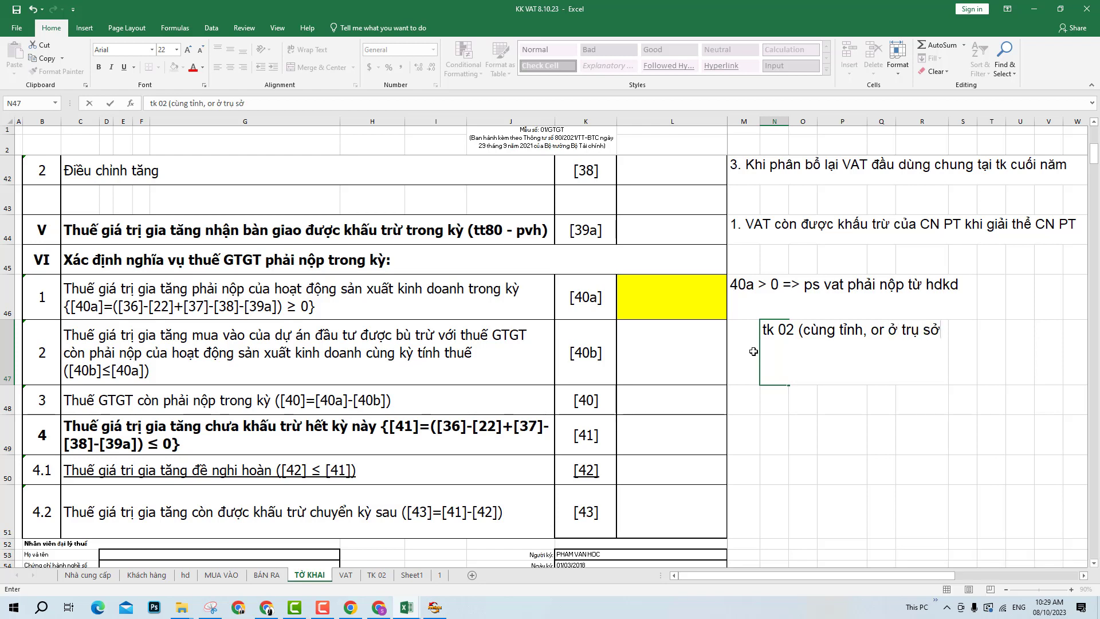
pyautogui.write(')')
pyautogui.press('Return')
pyautogui.click(829, 416)
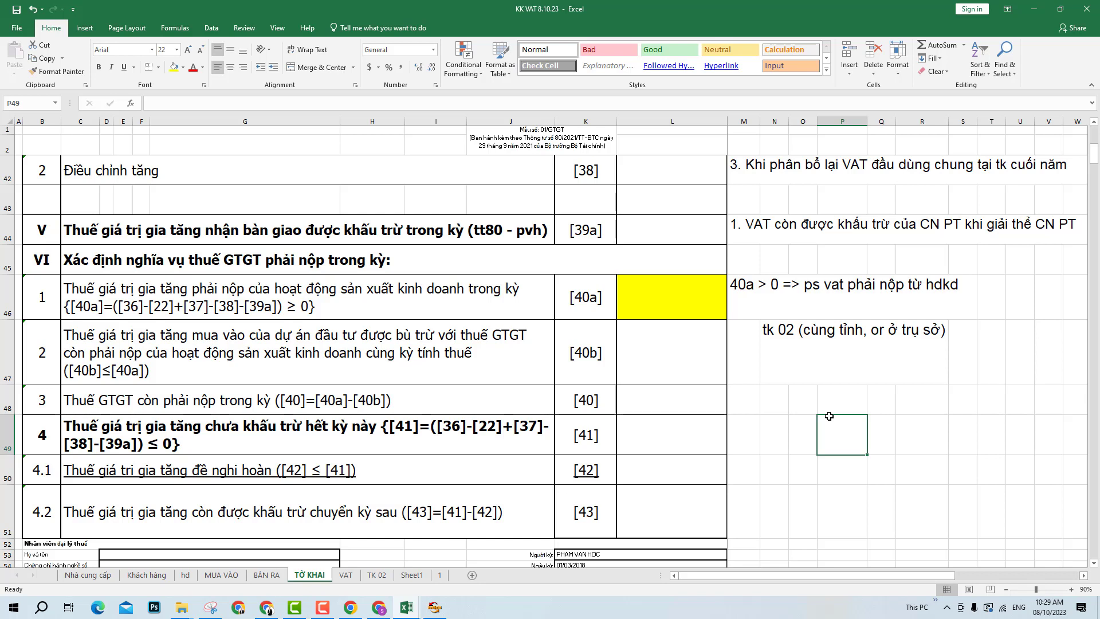
pyautogui.click(746, 356)
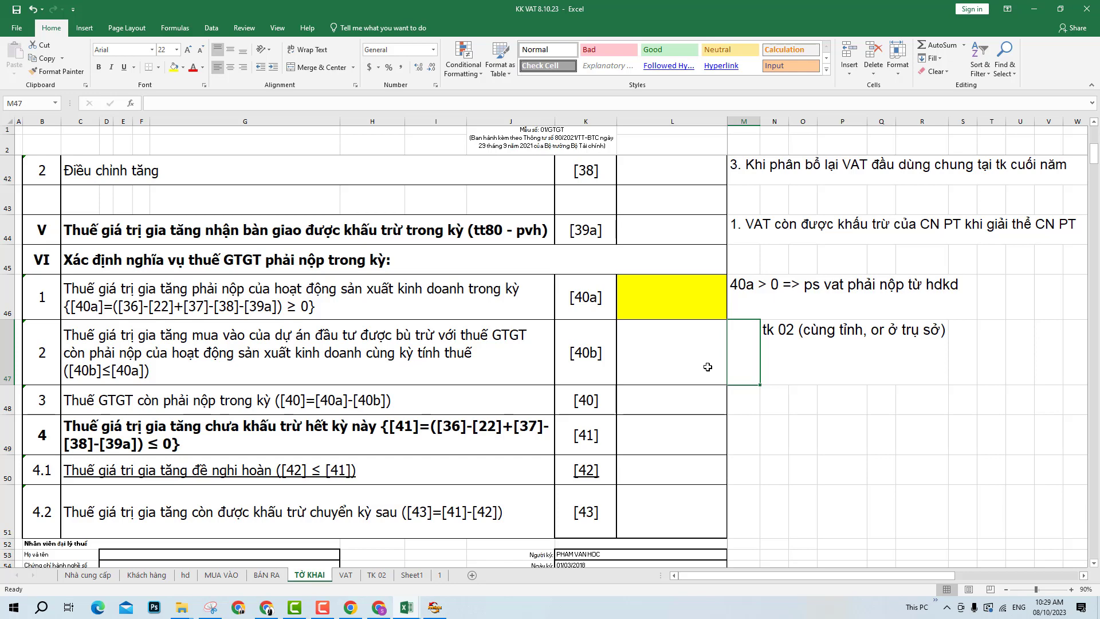
pyautogui.write('27s')
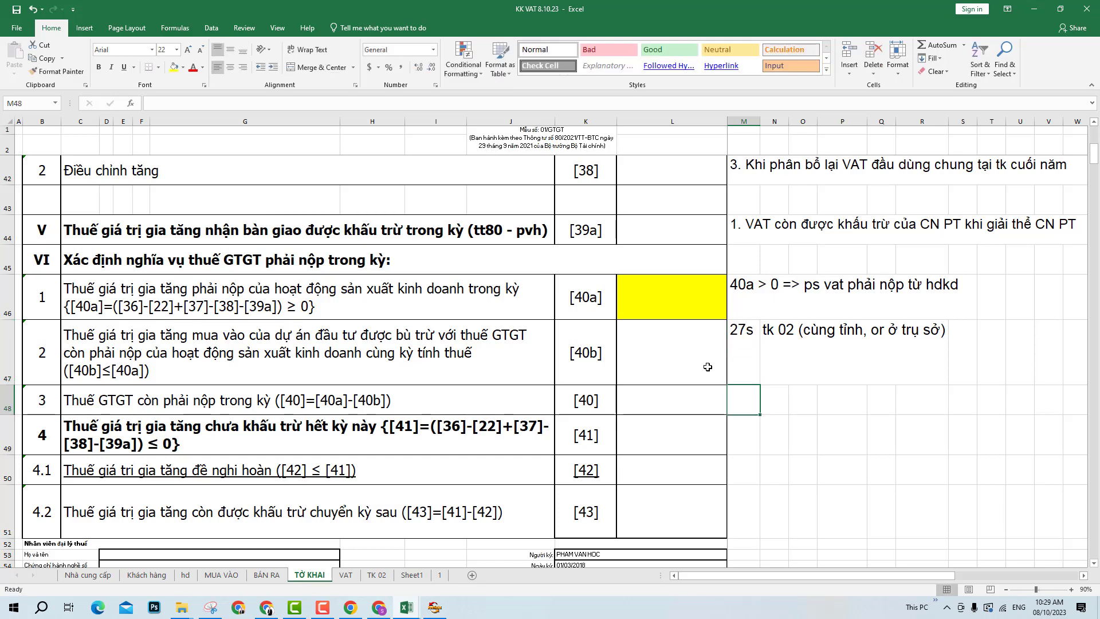
pyautogui.press('Return')
# - Enter "28a" in M47, in front of the tk 02 note
pyautogui.click(743, 338)
pyautogui.write('28')
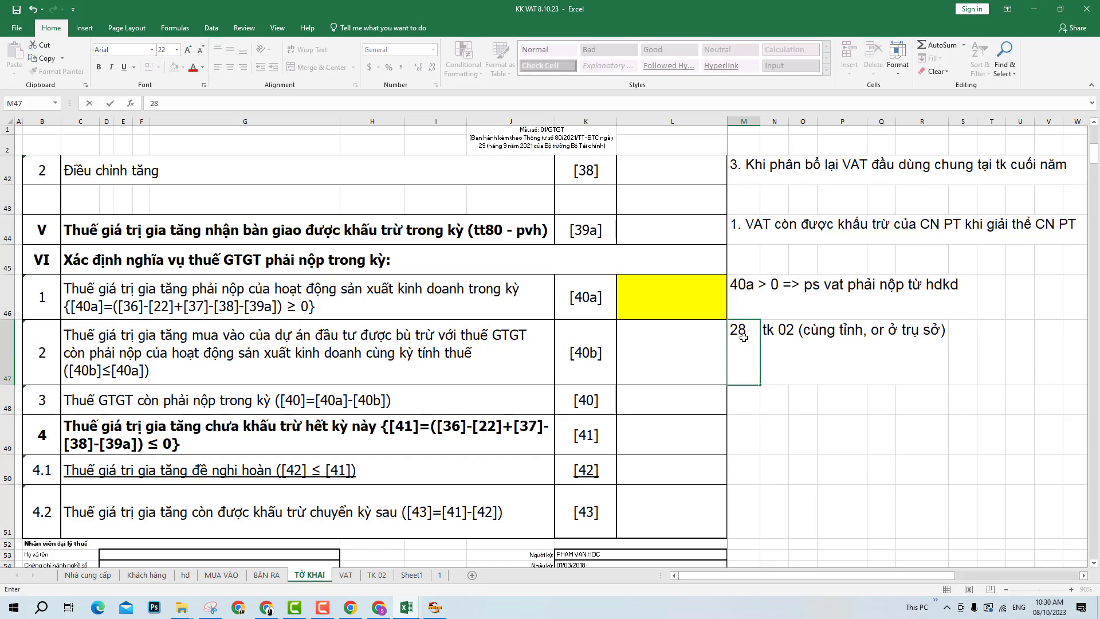
pyautogui.write('a')
pyautogui.press('Return')
# - Enter "28a" in L47 as the amount of item [40b]
pyautogui.click(676, 359)
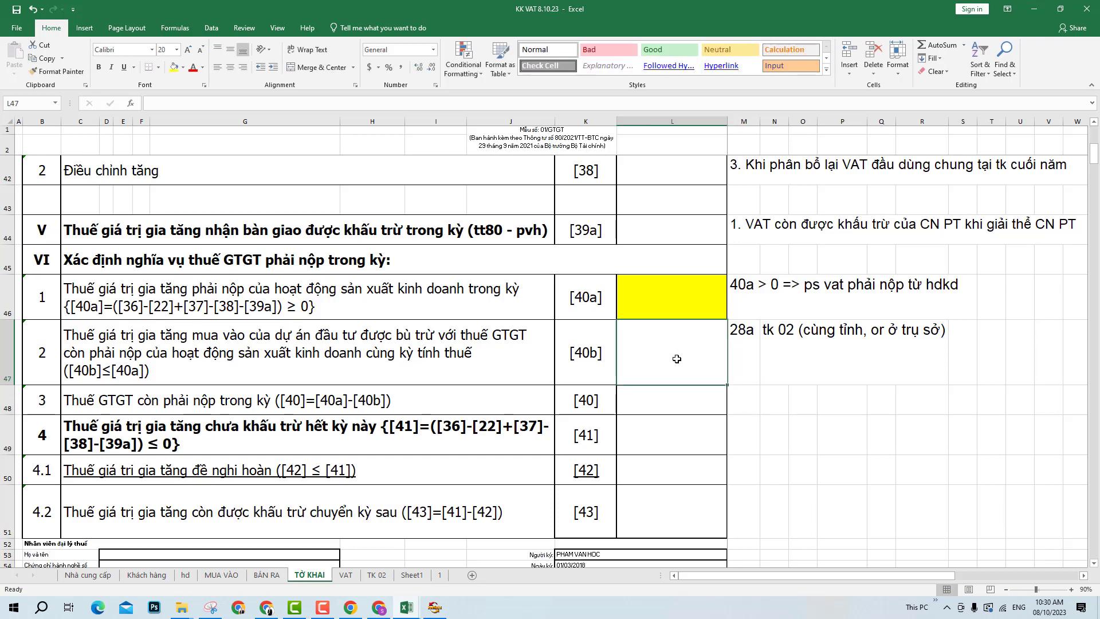
pyautogui.write('28')
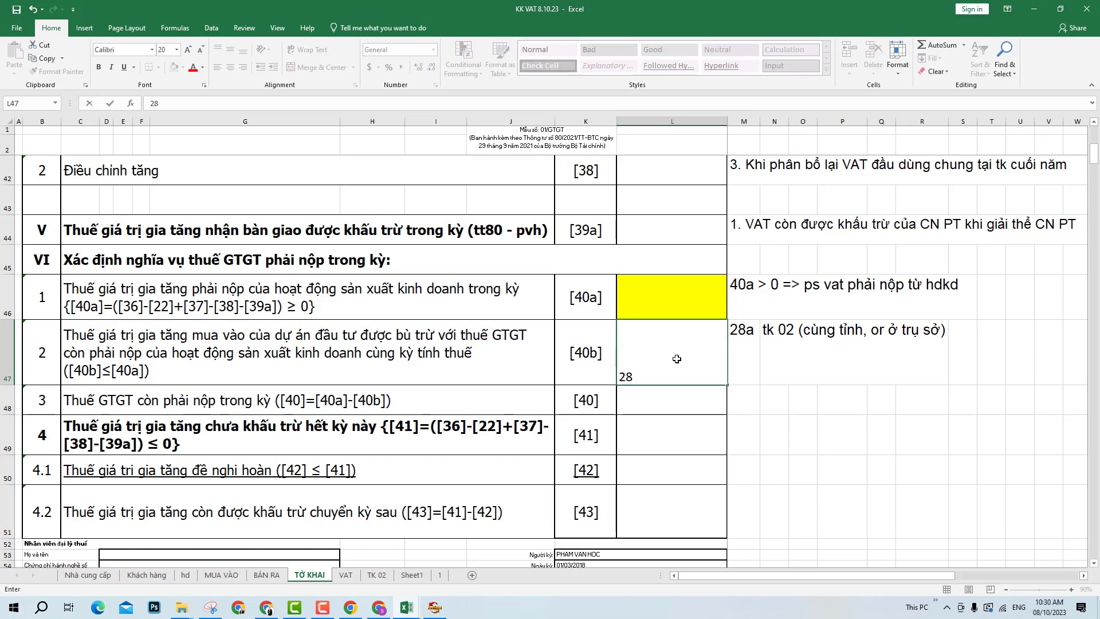
pyautogui.write('a')
pyautogui.press('Return')
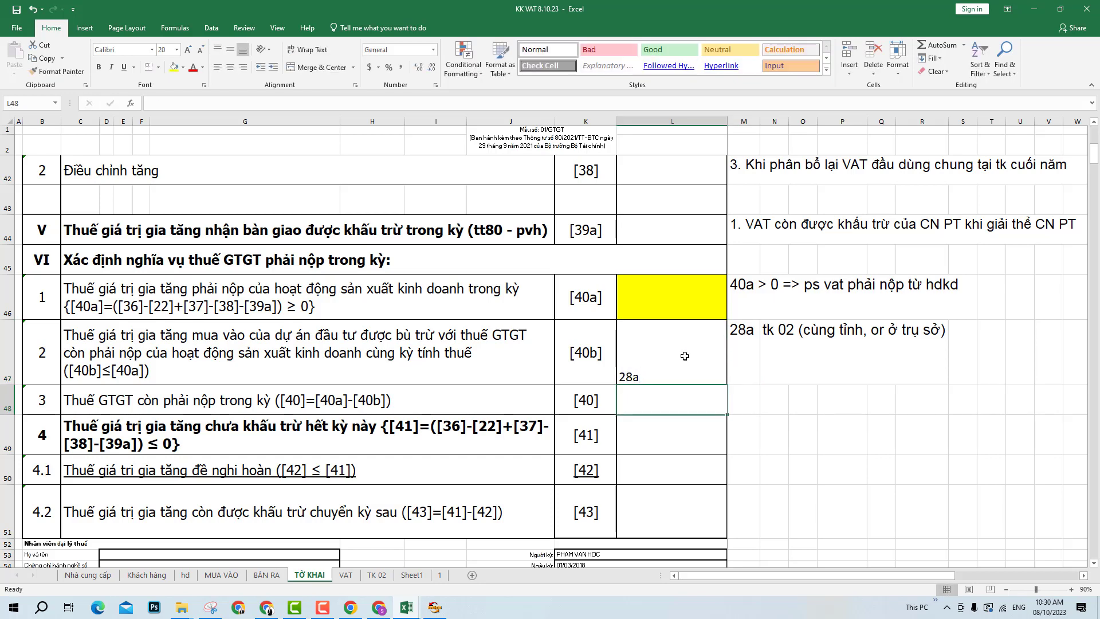
# - Examine the item [28a] row on the TK 02 sheet, the project input VAT offset against business VAT payable
pyautogui.click(843, 352)
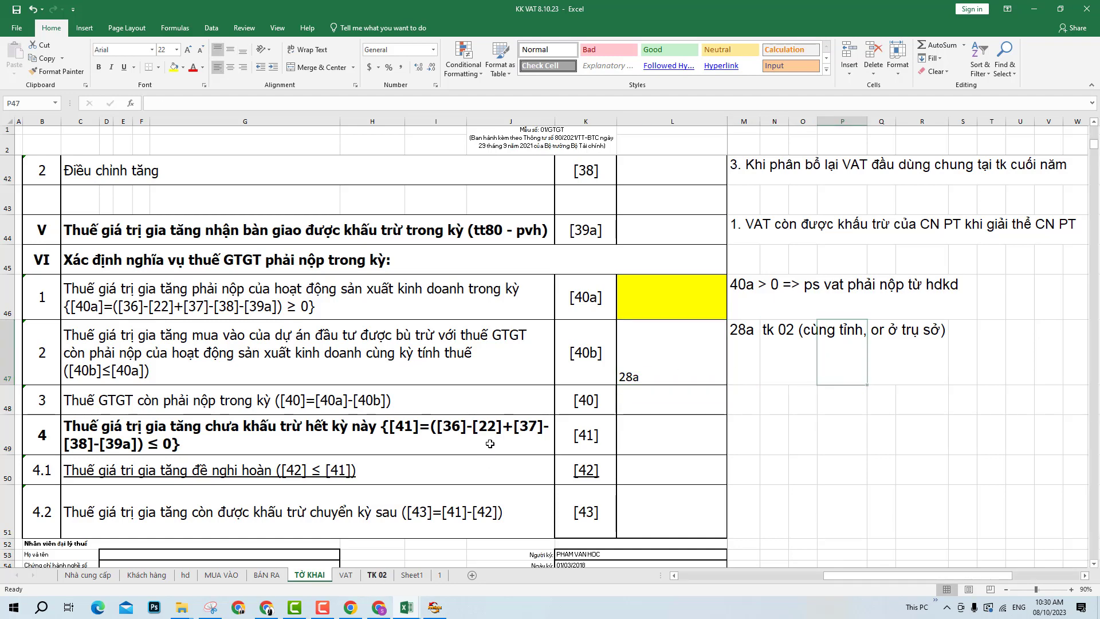
pyautogui.click(377, 574)
pyautogui.scroll(-3, 502, 374)
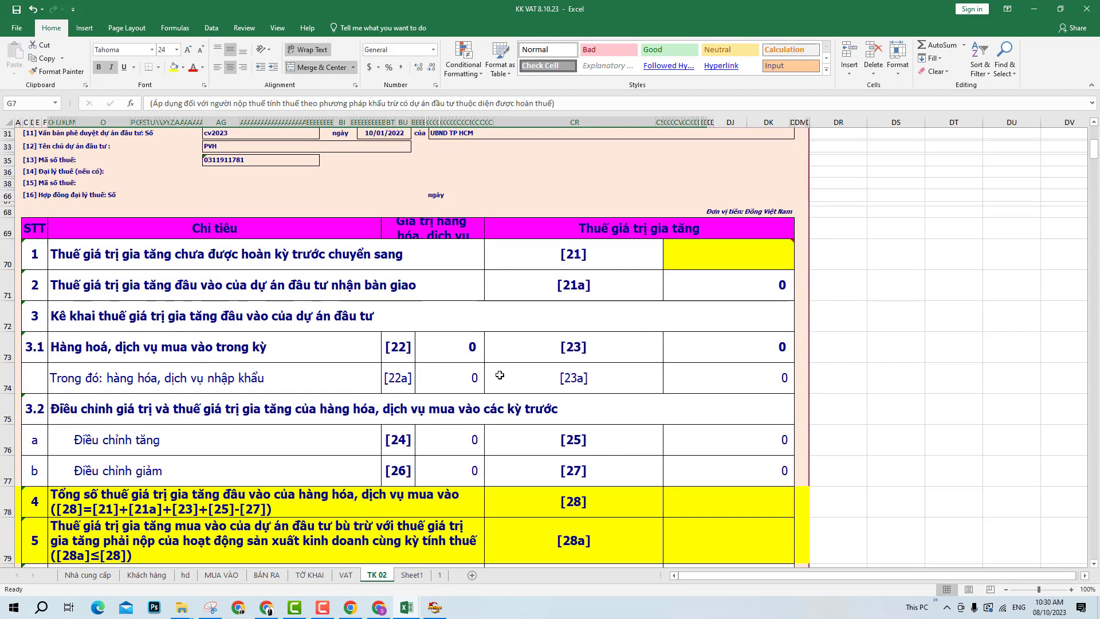
pyautogui.scroll(-2, 501, 374)
pyautogui.moveTo(124, 496); pyautogui.dragTo(682, 479)
pyautogui.scroll(-1, 682, 479)
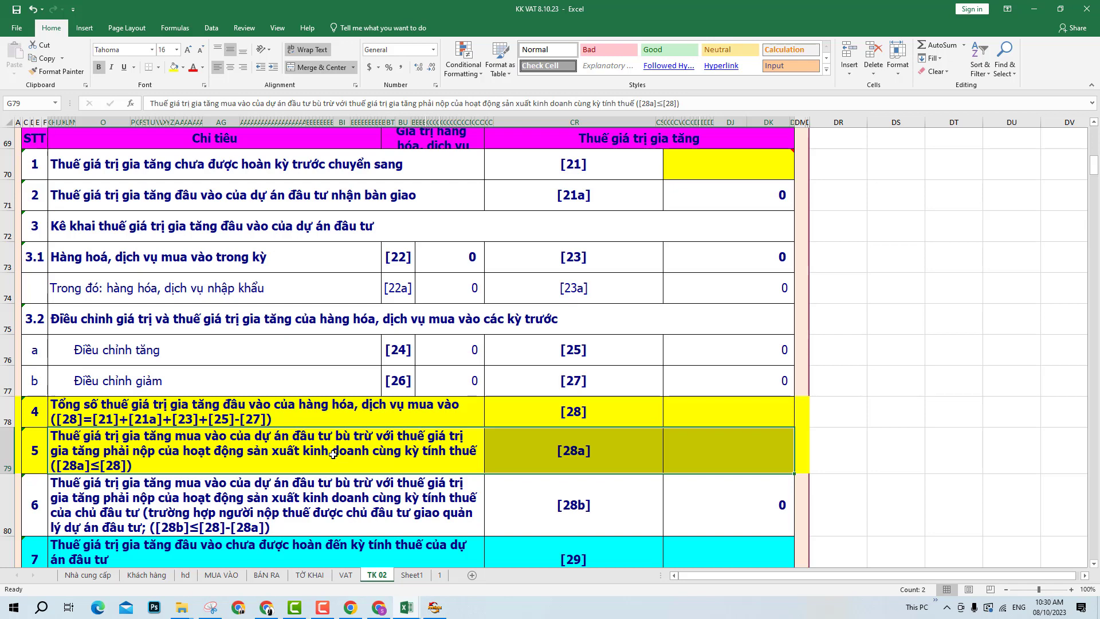
pyautogui.click(849, 451)
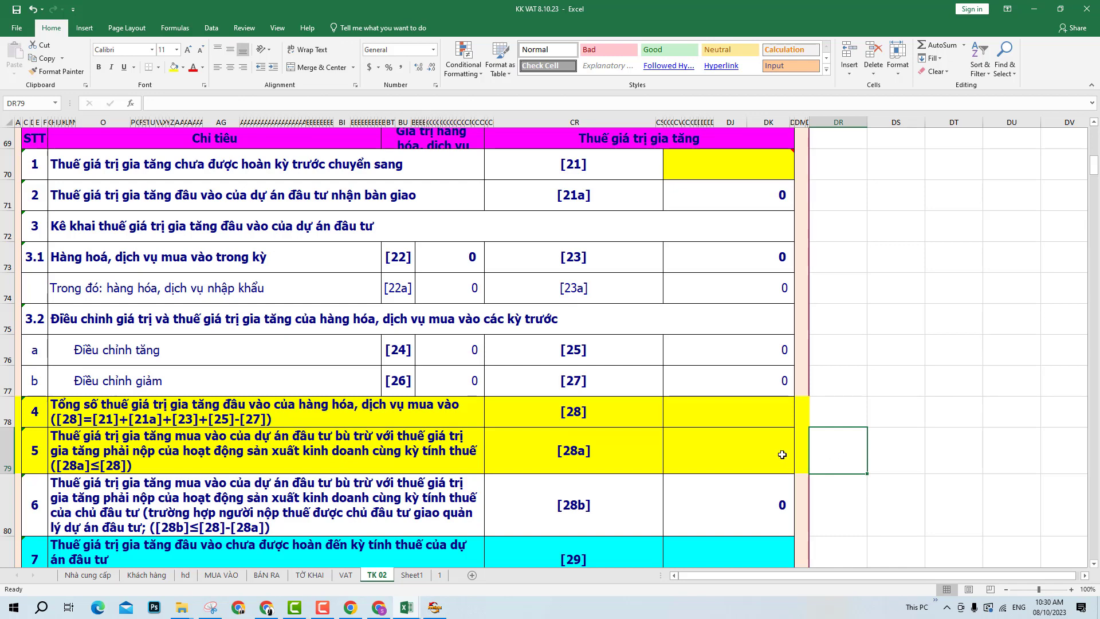
pyautogui.moveTo(790, 454); pyautogui.dragTo(145, 463)
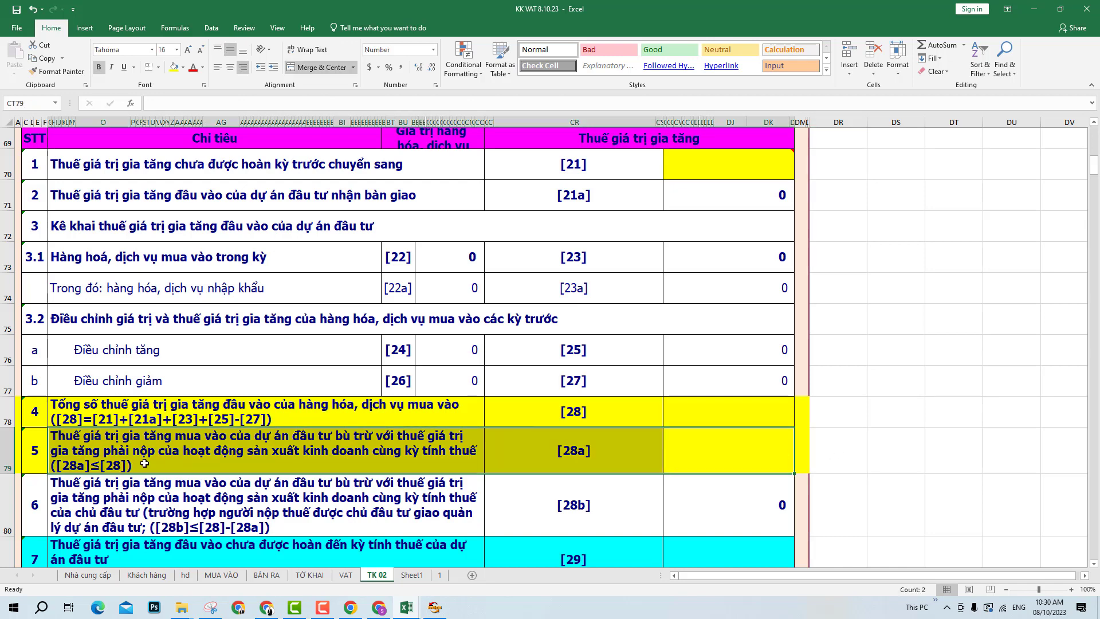
# - Return to the TỜ KHAI sheet and enter "100tr" as the [40a] amount in L46
pyautogui.click(323, 576)
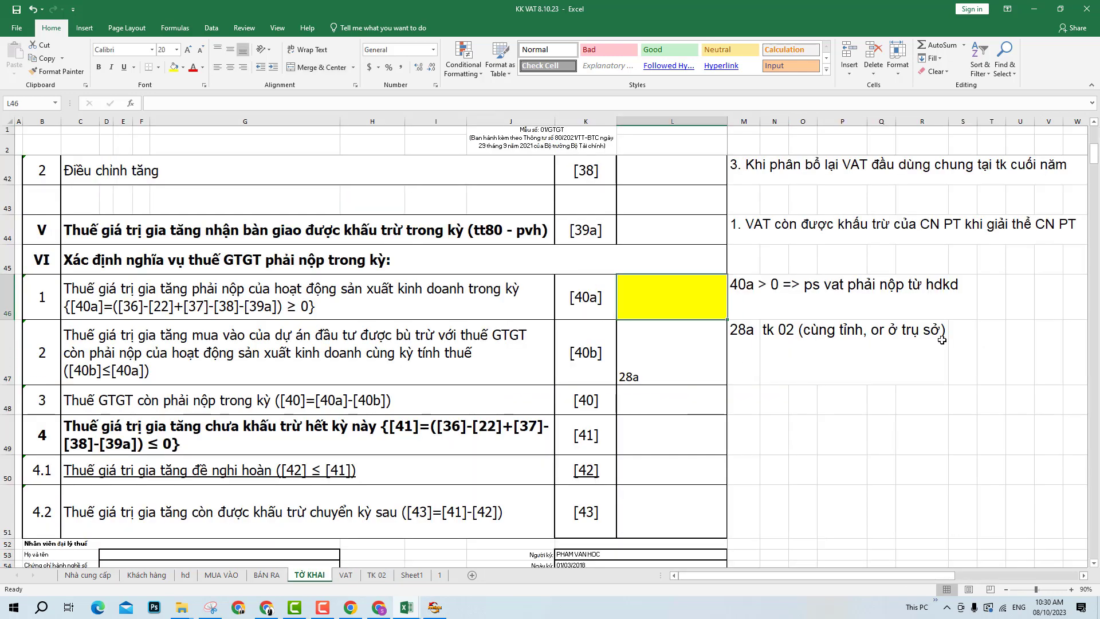
pyautogui.write('100')
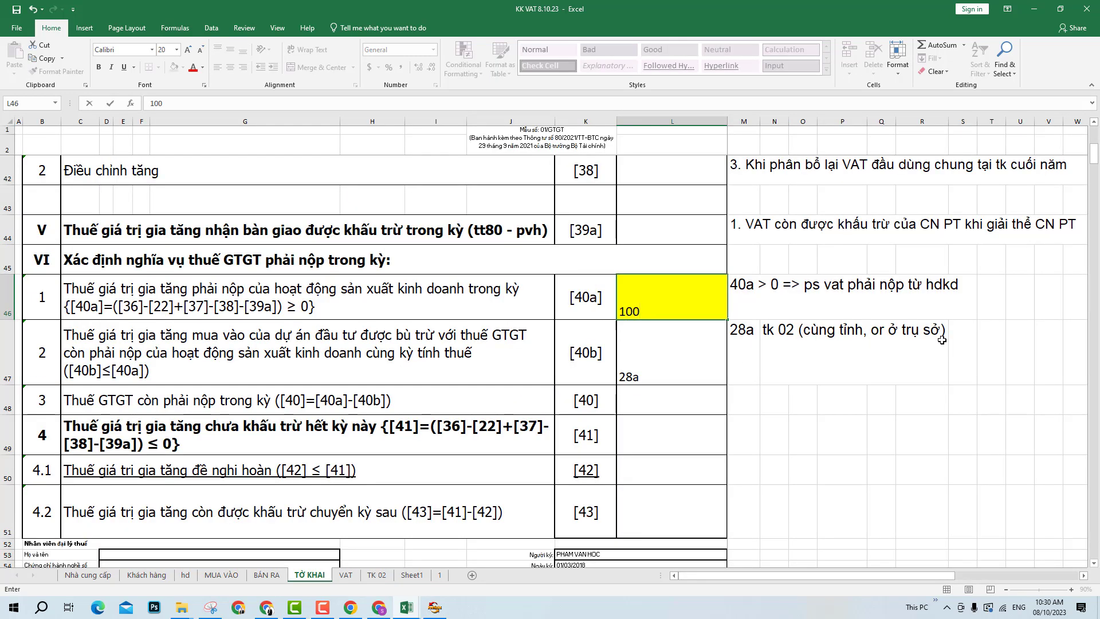
pyautogui.write('tr')
pyautogui.hotkey('ctrl', 'Return')
# - Center the amount cells L46 to L49 horizontally and vertically and set their font size to 26
pyautogui.hotkey('shift', 'Down')
pyautogui.hotkey('shift', 'Down')
pyautogui.hotkey('shift', 'Down')
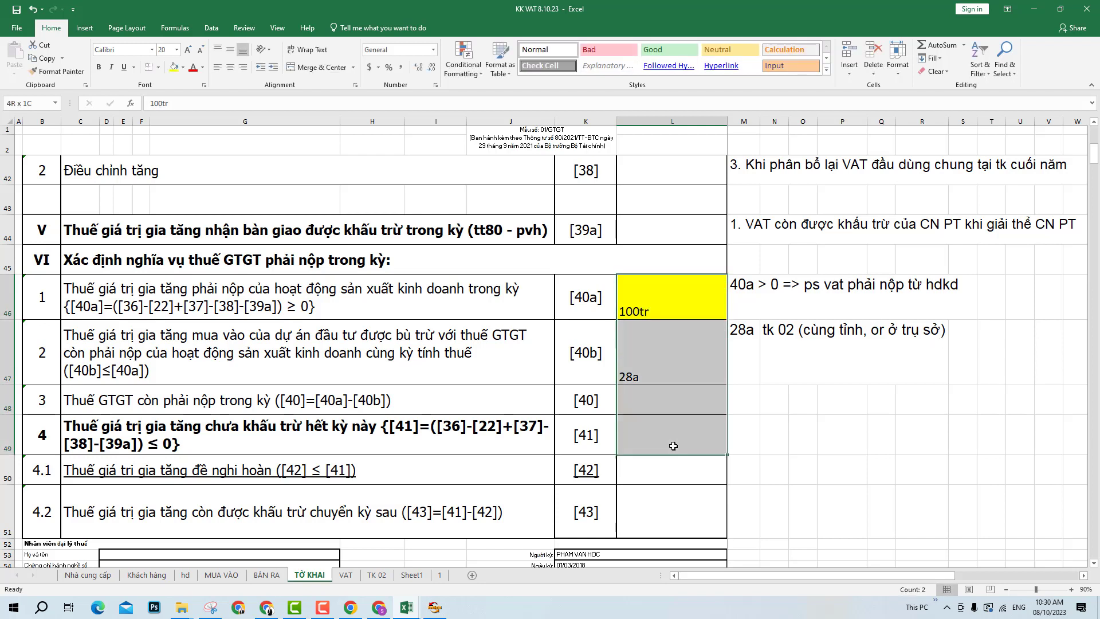
pyautogui.click(176, 50)
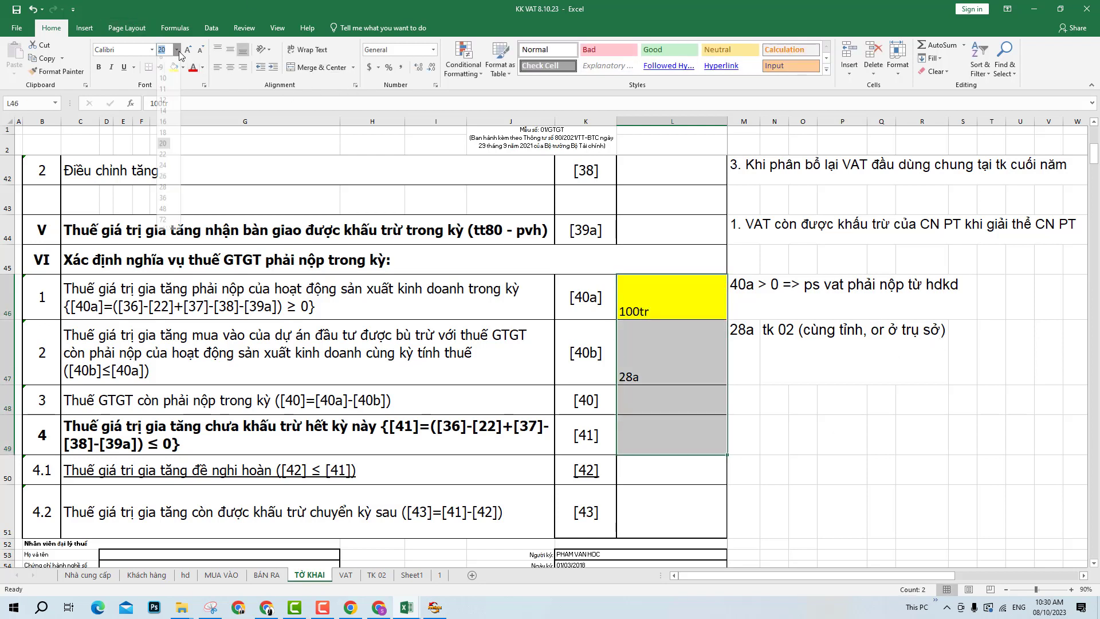
pyautogui.click(163, 161)
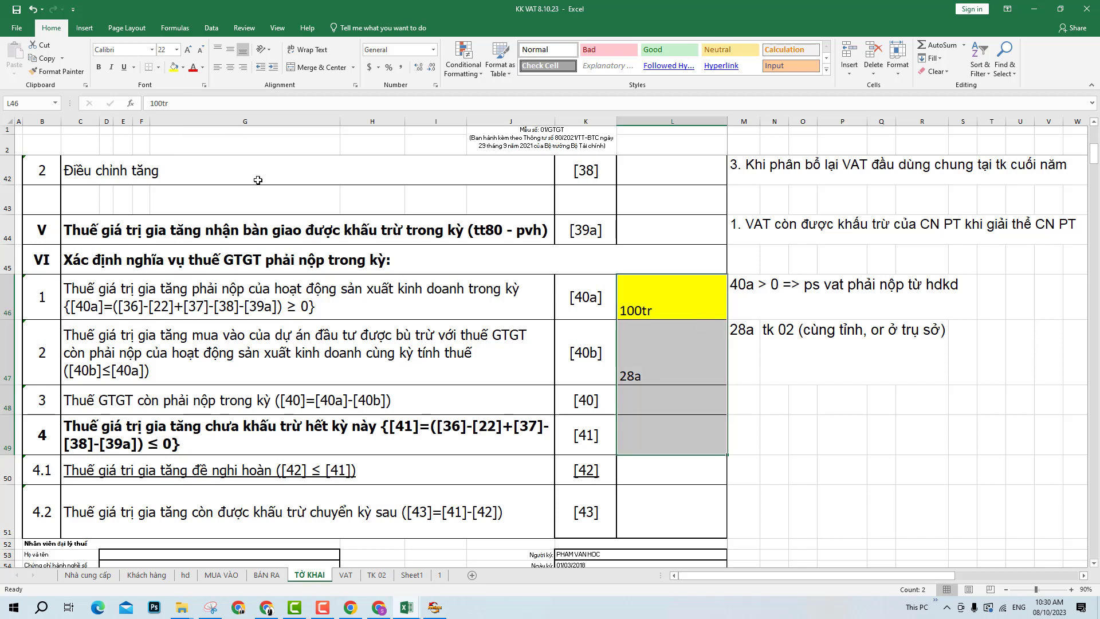
pyautogui.click(230, 67)
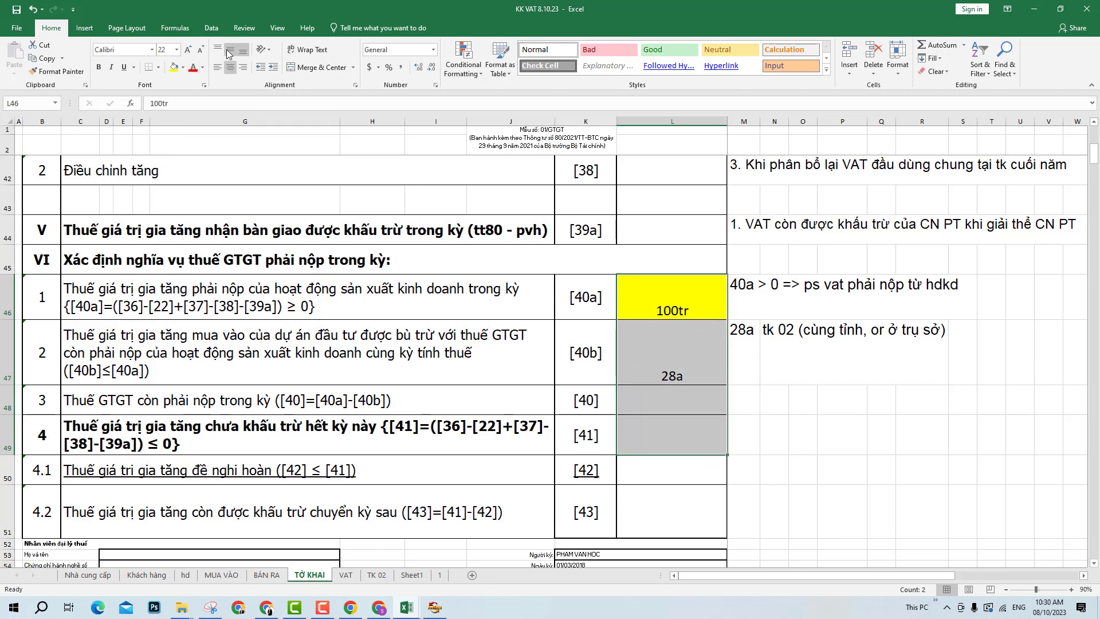
pyautogui.click(230, 49)
pyautogui.click(176, 50)
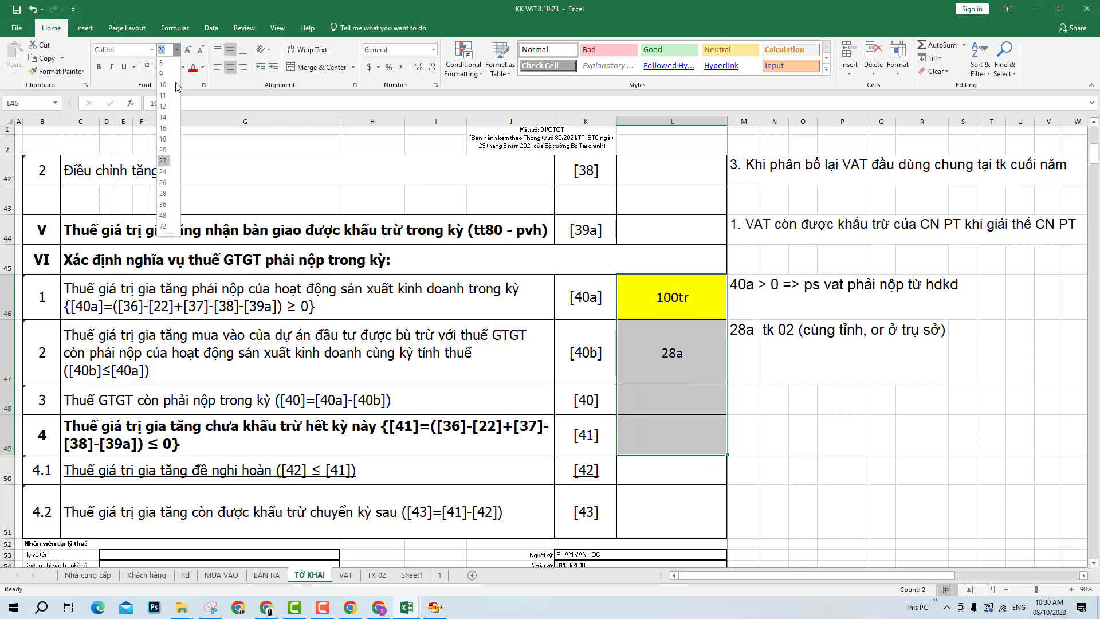
pyautogui.click(163, 183)
pyautogui.click(796, 432)
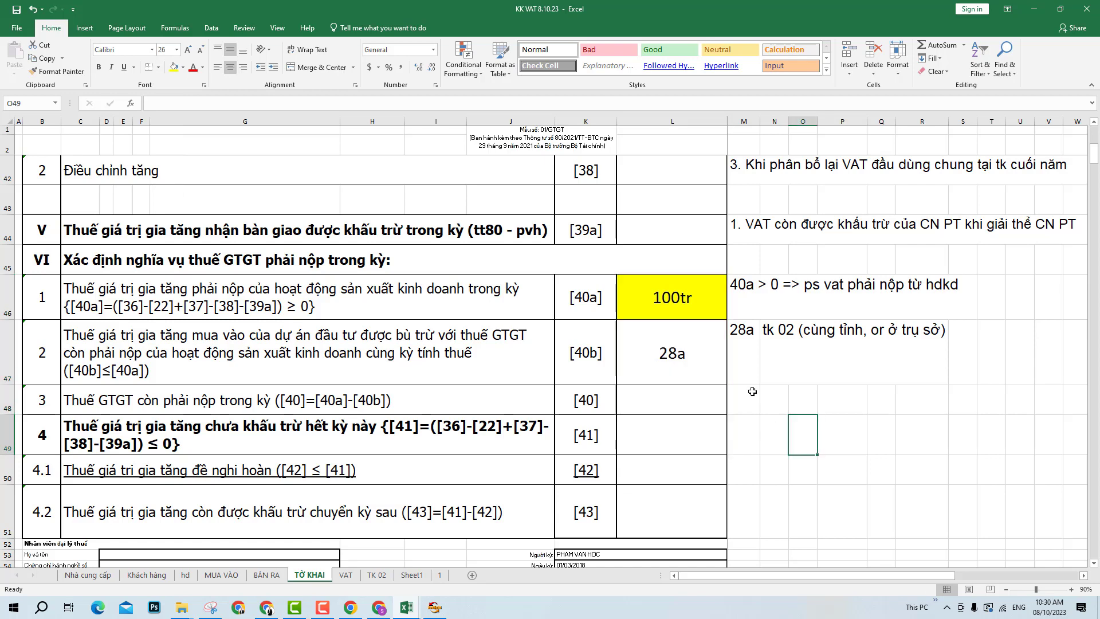
# - On the TK 02 sheet, enter 600 as the amount of item [21], VAT not yet refunded carried forward
pyautogui.click(699, 301)
pyautogui.click(692, 361)
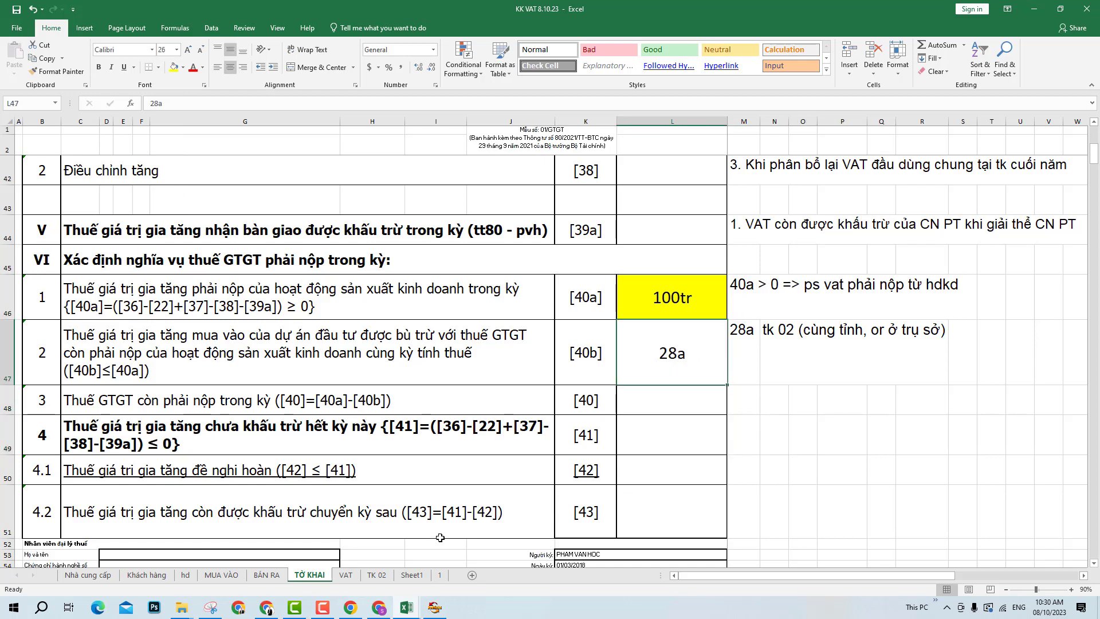
pyautogui.click(377, 575)
pyautogui.scroll(2, 696, 298)
pyautogui.click(710, 231)
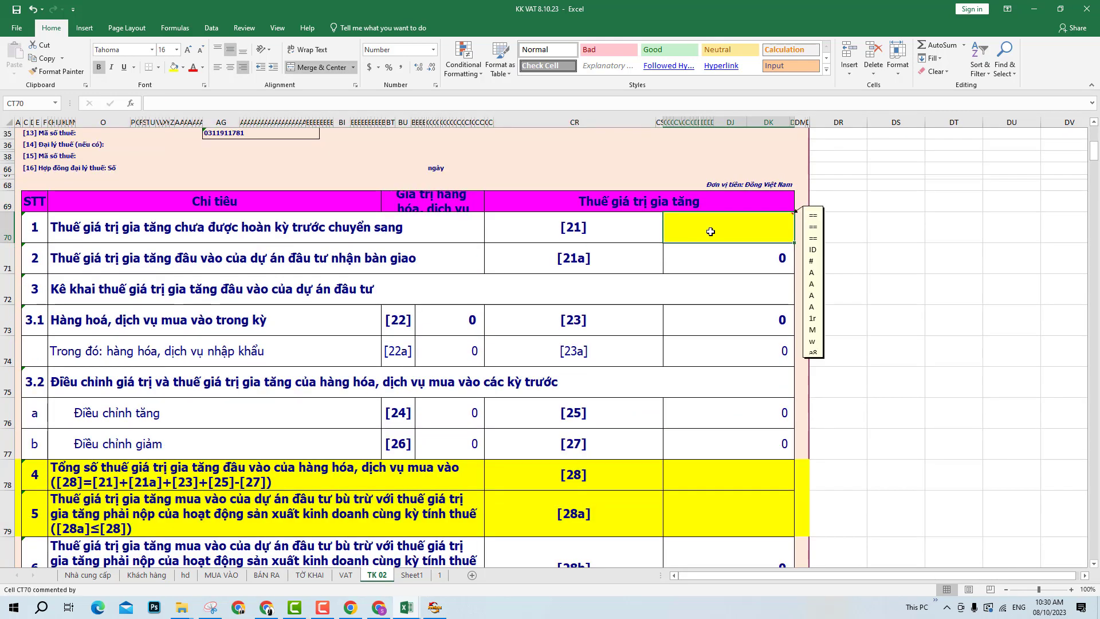
pyautogui.write('600')
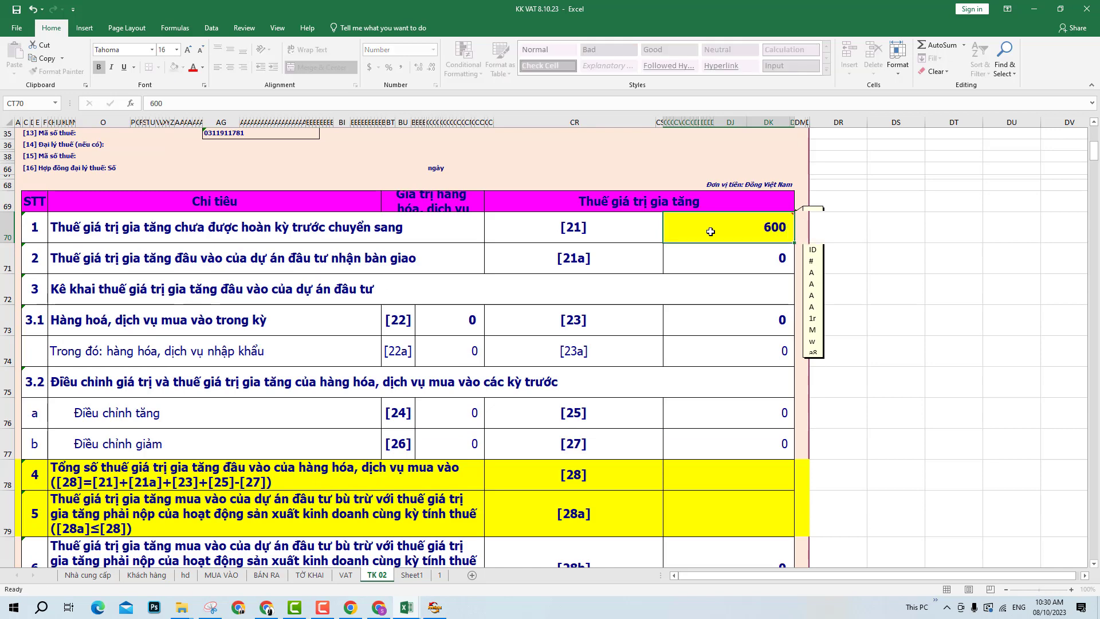
pyautogui.press('Return')
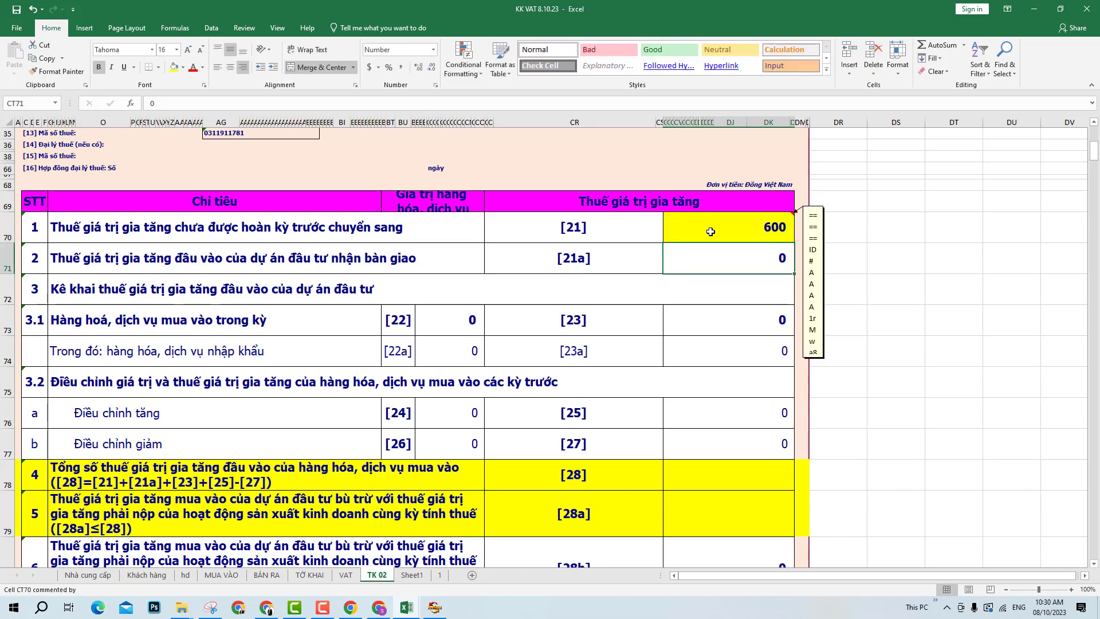
# - Enter "100tr" as the amount of item [28a] on the TK 02 sheet
pyautogui.click(749, 509)
pyautogui.scroll(-1, 750, 506)
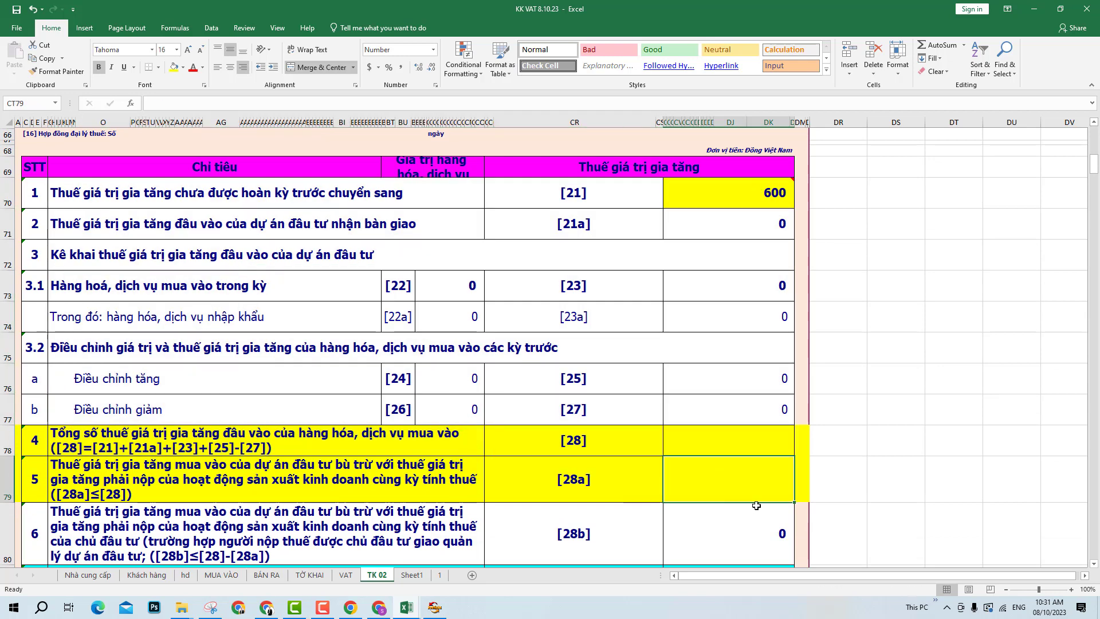
pyautogui.write('100tr')
pyautogui.press('Return')
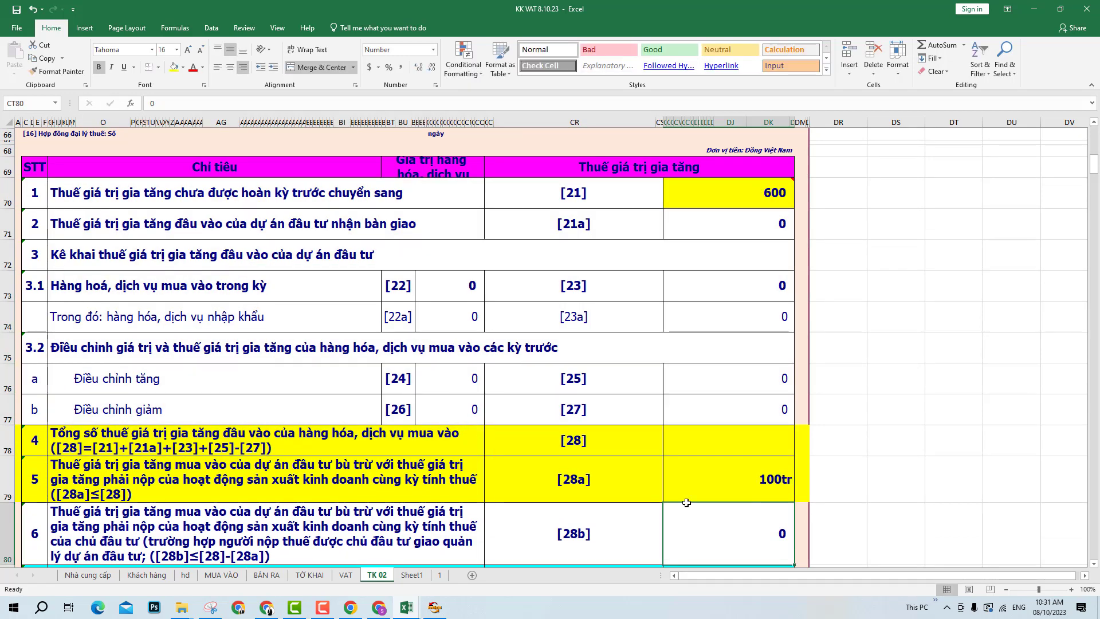
# - On the TỜ KHAI sheet, enter 100 for item [40b] and 0 for item [40], and fill the [40] amount cell yellow
pyautogui.click(313, 575)
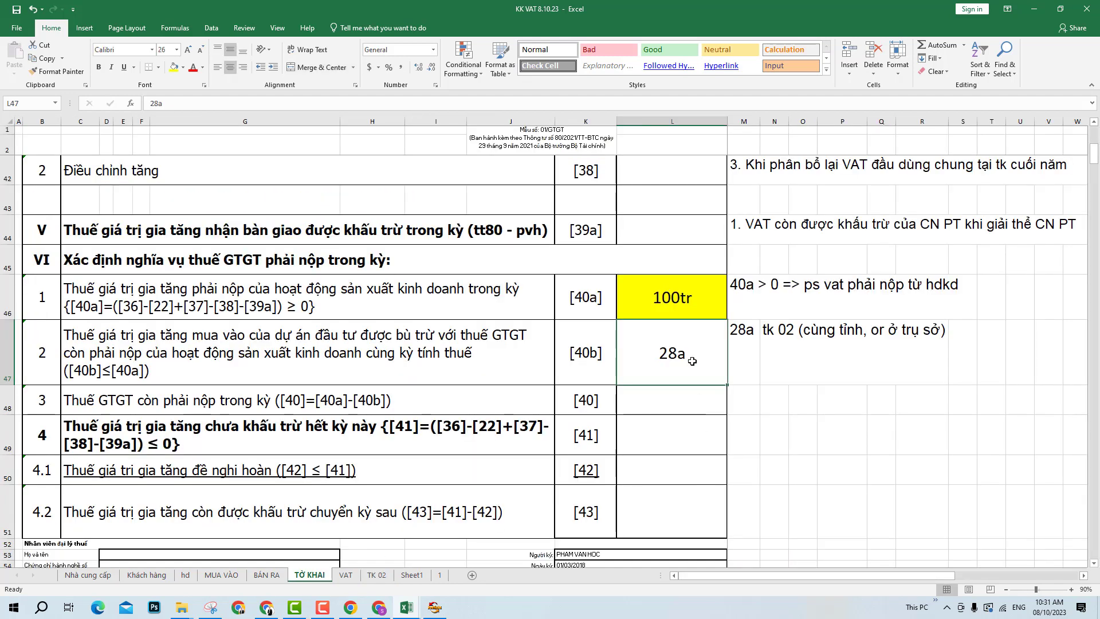
pyautogui.write('100')
pyautogui.press('Return')
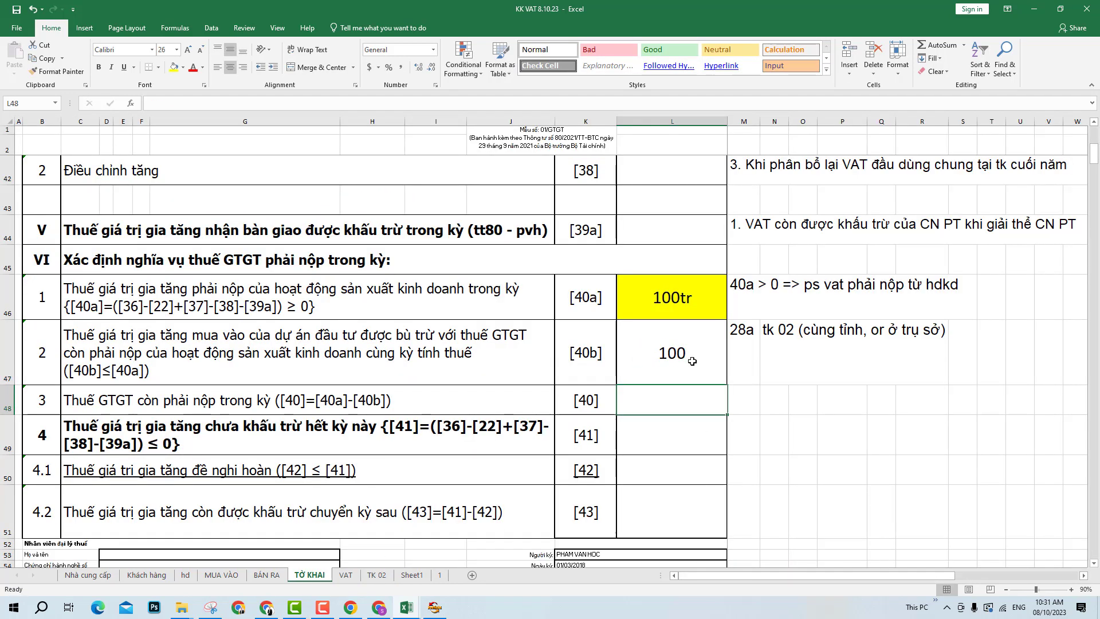
pyautogui.write('0')
pyautogui.press('Return')
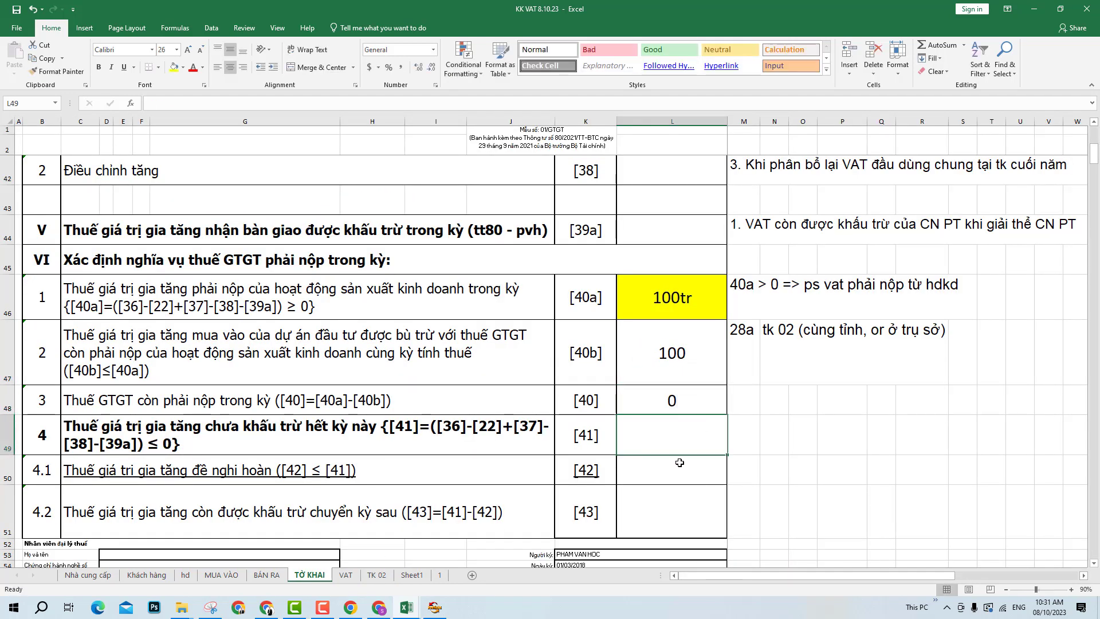
pyautogui.click(669, 405)
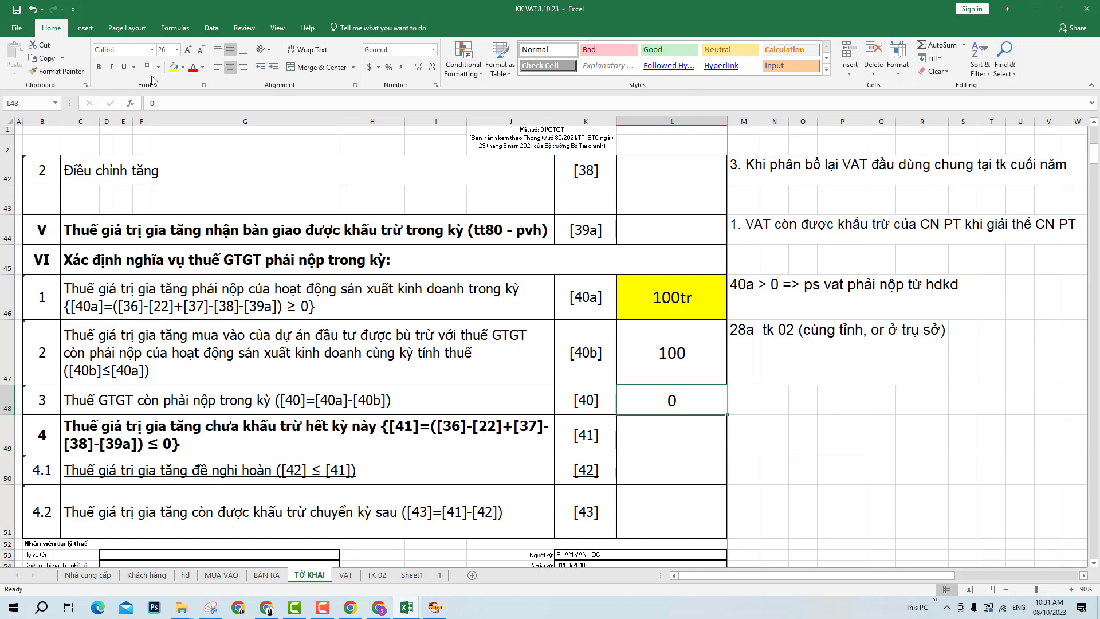
pyautogui.click(173, 71)
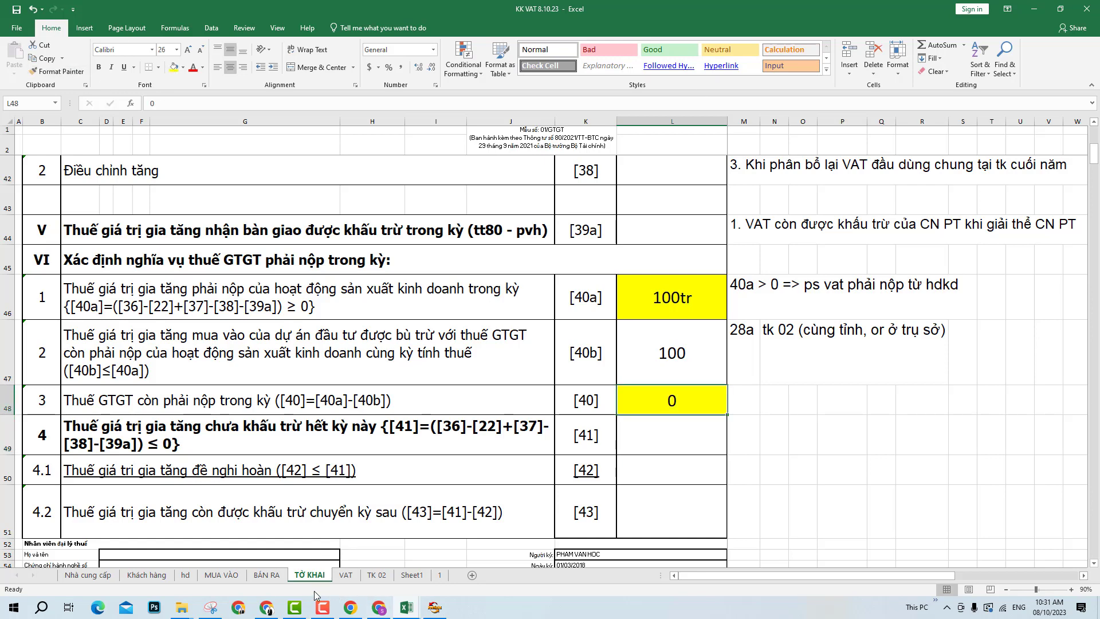
# - On the TK 02 sheet, set item [32], project input VAT carried forward to the next period, to 500
pyautogui.click(366, 578)
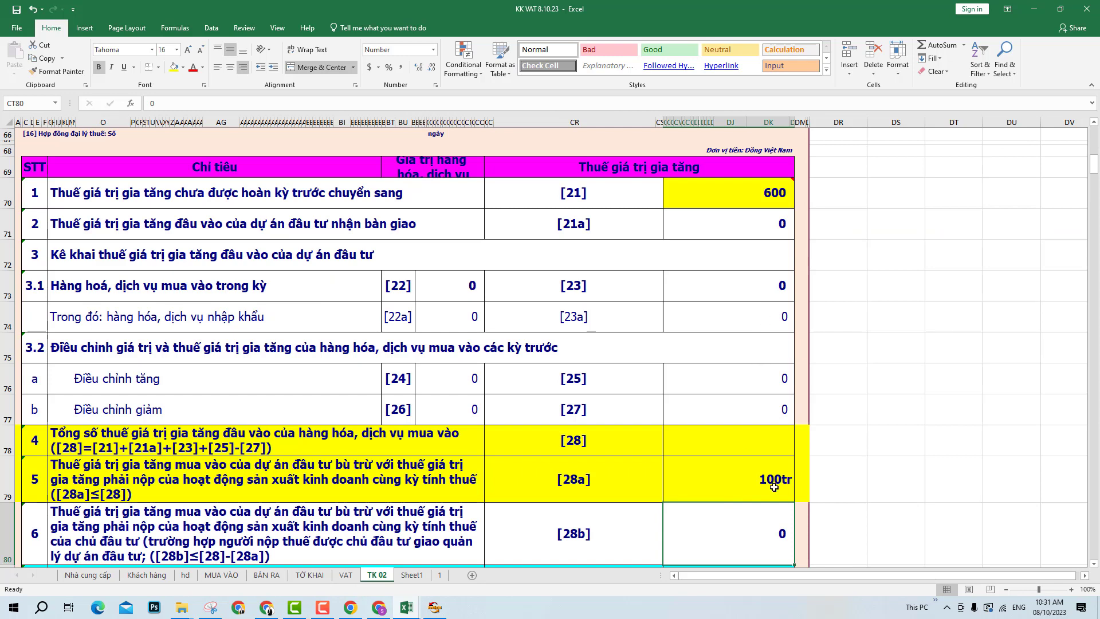
pyautogui.scroll(-2, 757, 502)
pyautogui.scroll(-2, 756, 501)
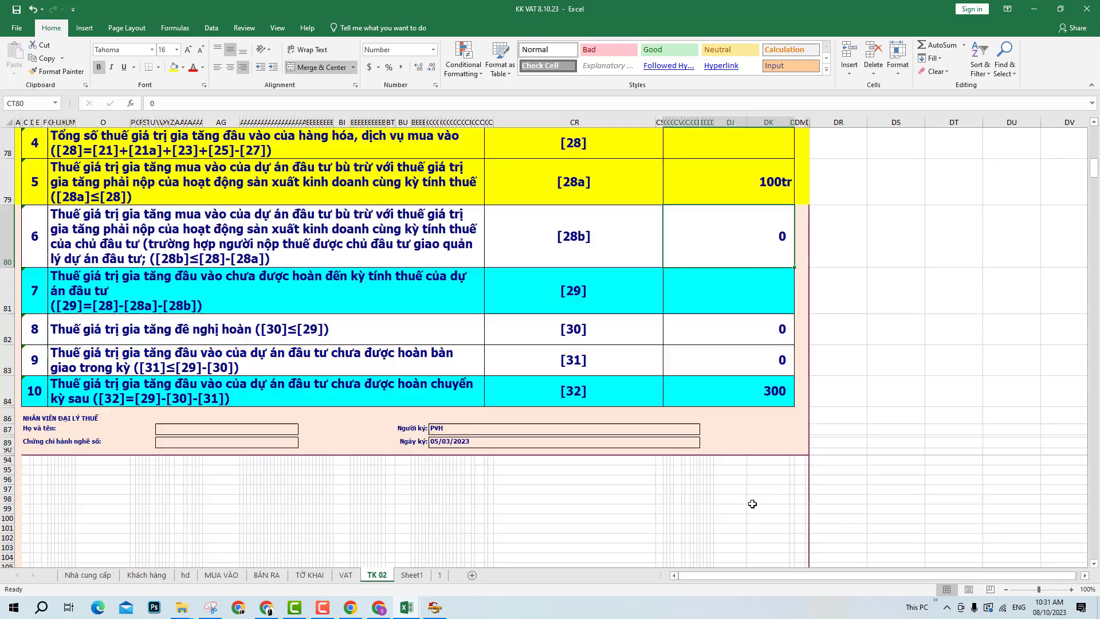
pyautogui.click(738, 390)
pyautogui.write('500')
pyautogui.press('Return')
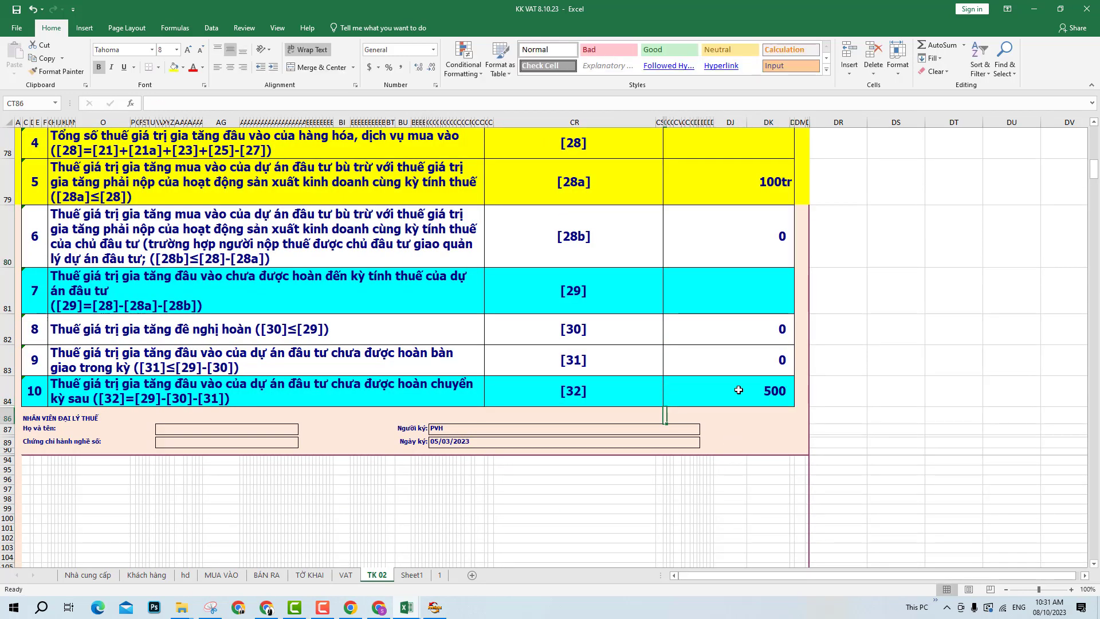
pyautogui.click(777, 187)
pyautogui.click(826, 198)
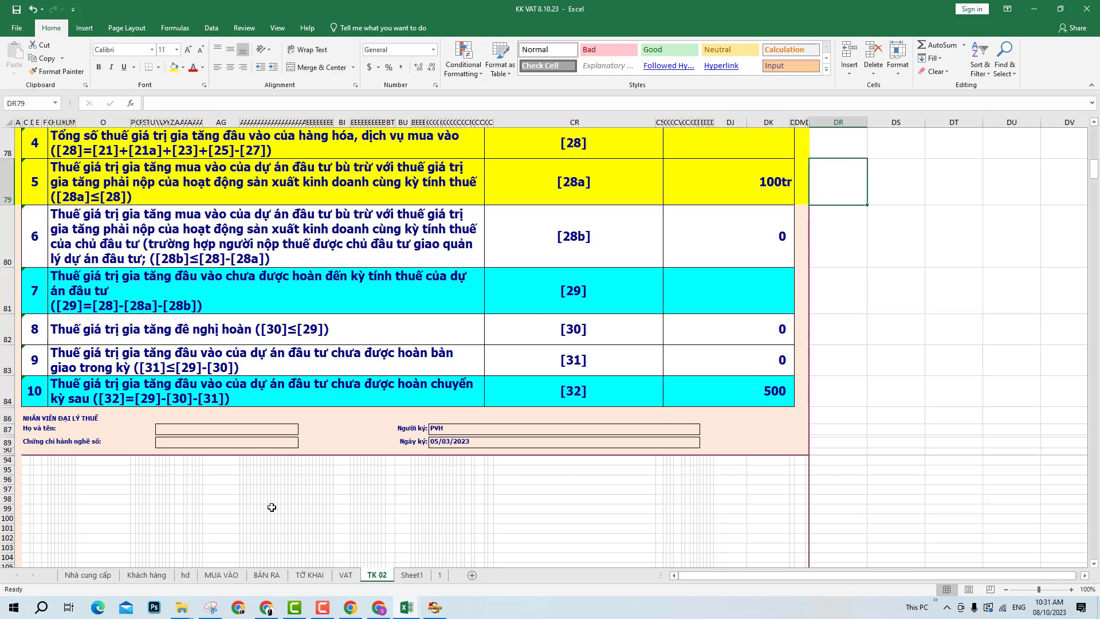
# - Add the note "40b = 28a" in S47 of the TỜ KHAI sheet, beside the existing [40b] explanation
pyautogui.click(309, 575)
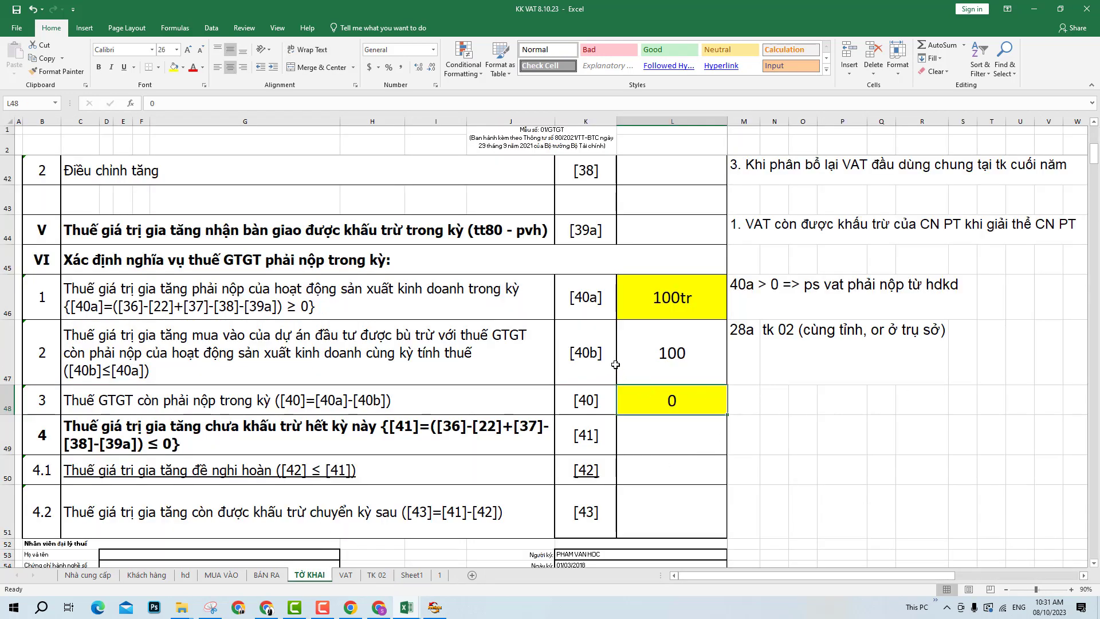
pyautogui.click(963, 370)
pyautogui.write('40b ')
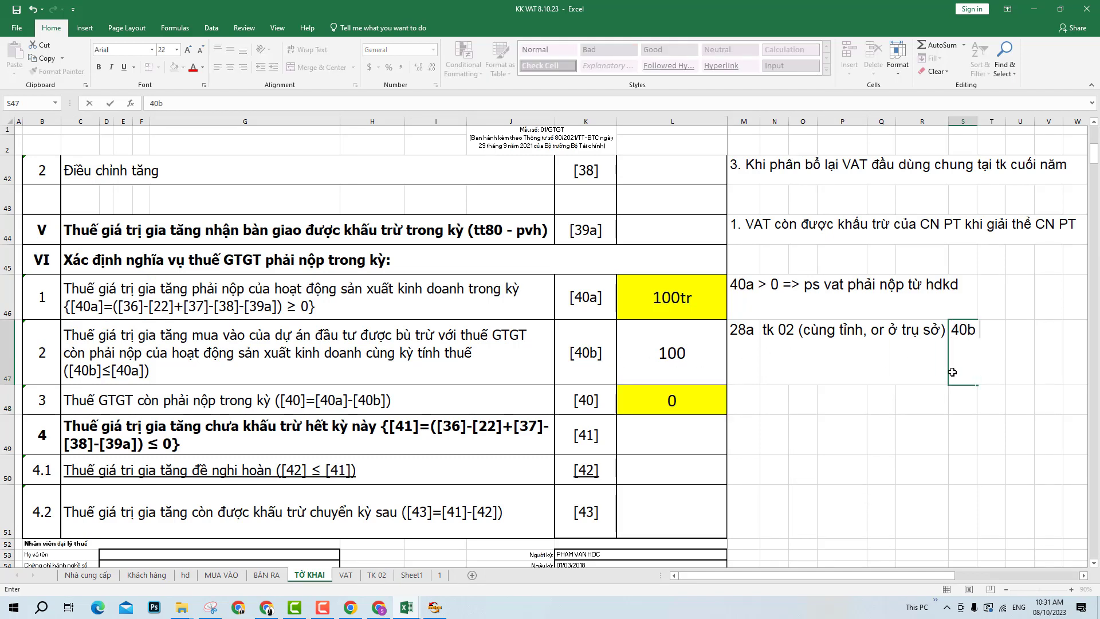
pyautogui.write('= 28a')
pyautogui.press('Return')
pyautogui.moveTo(952, 368); pyautogui.dragTo(1020, 358)
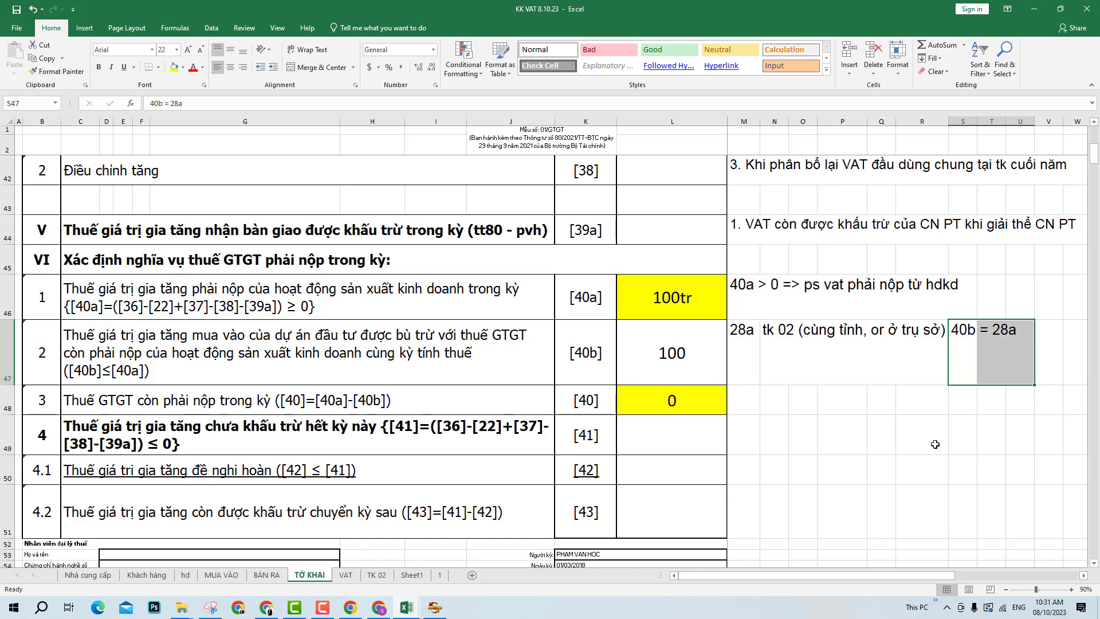
# - Write the note "41 > 0 còn đc khấu trừ" in M49 beside item [41]
pyautogui.scroll(-1, 716, 443)
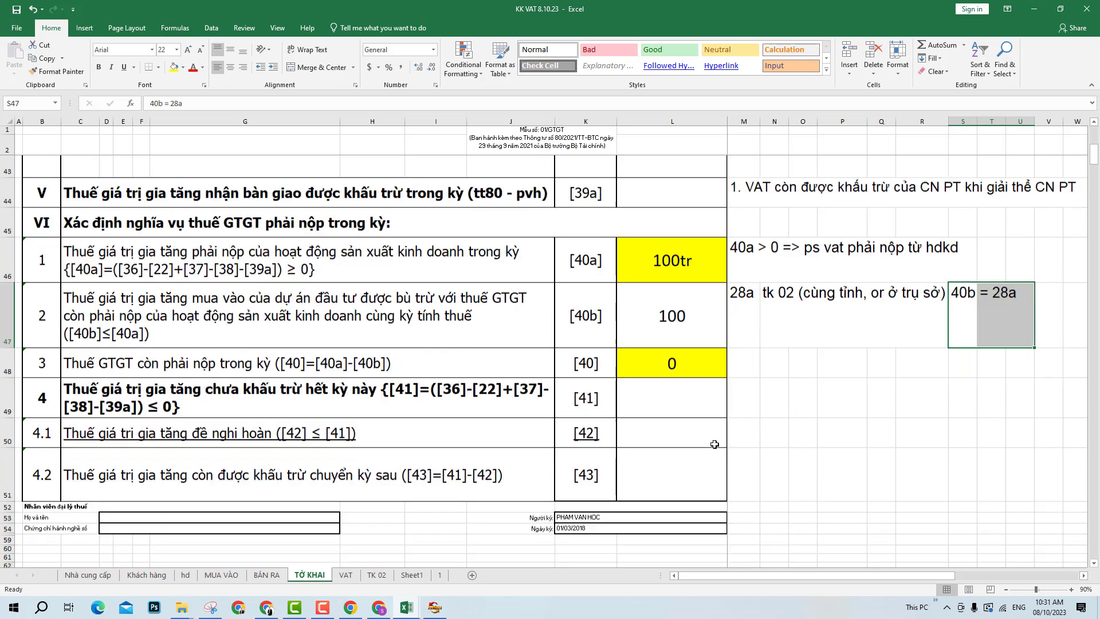
pyautogui.click(666, 347)
pyautogui.click(732, 344)
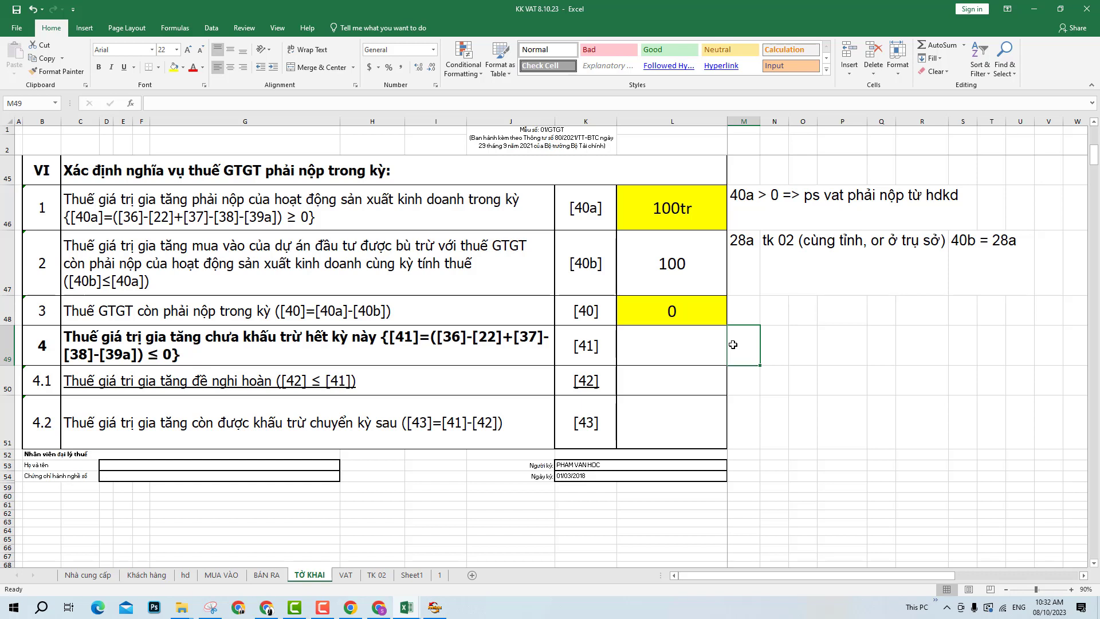
pyautogui.write('41 > 0 c')
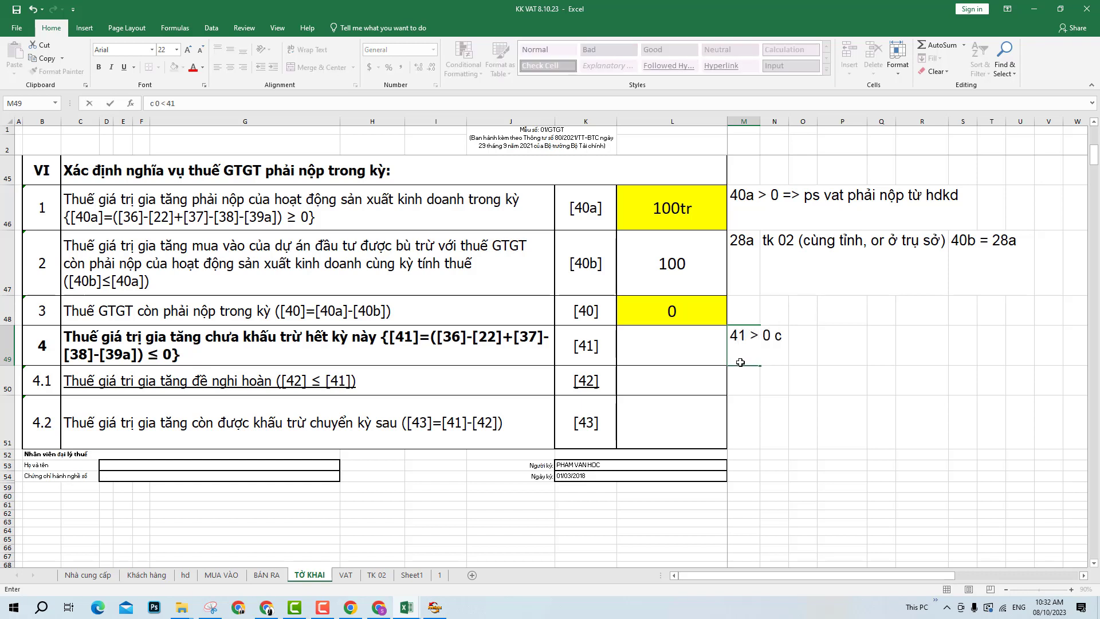
pyautogui.write('òn đc khâu')
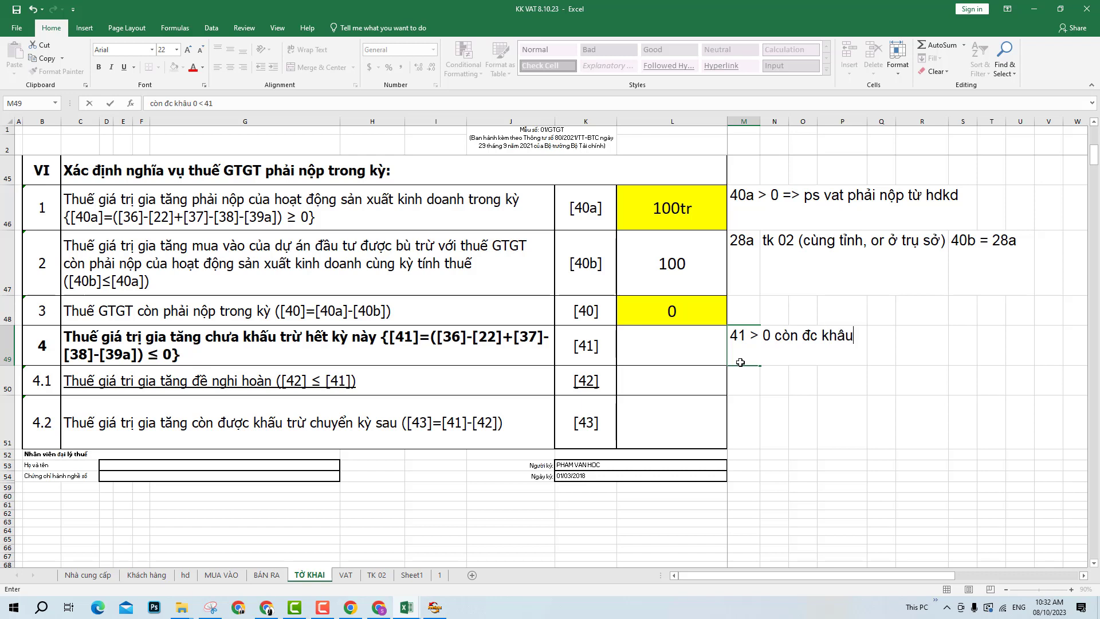
pyautogui.press('BackSpace')
pyautogui.press('BackSpace')
pyautogui.write('ấu trừ')
pyautogui.press('Return')
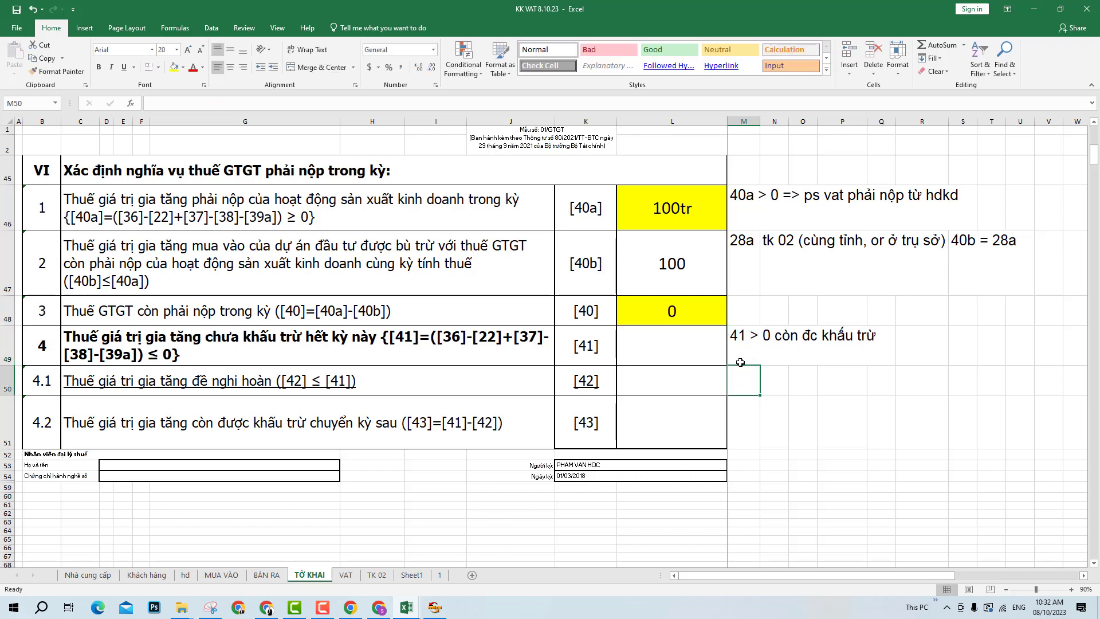
pyautogui.click(793, 363)
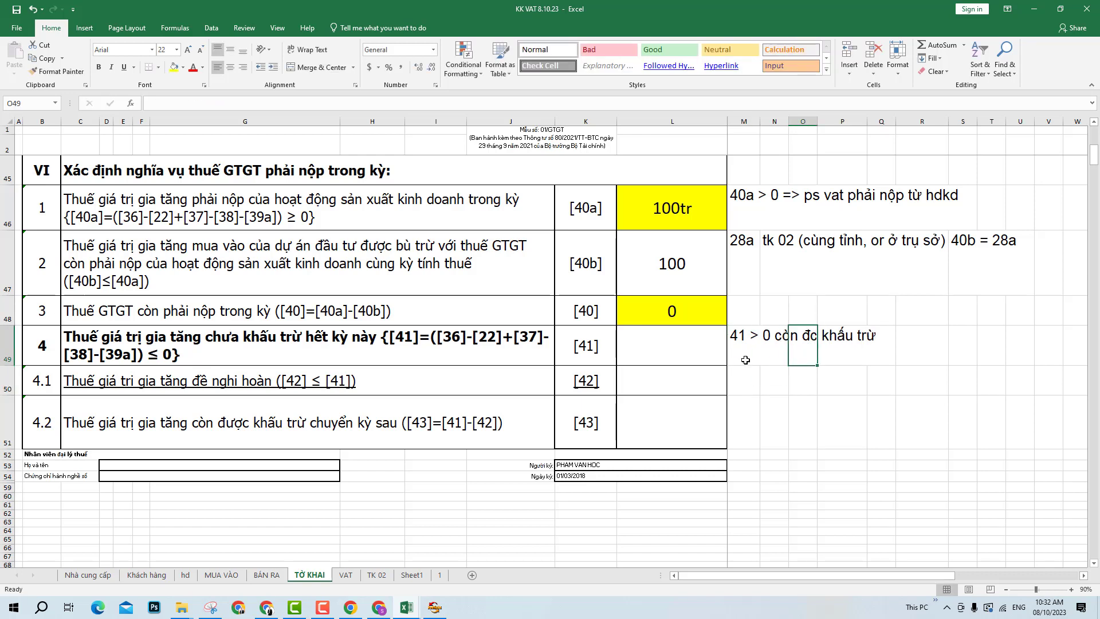
pyautogui.moveTo(744, 359); pyautogui.dragTo(876, 354)
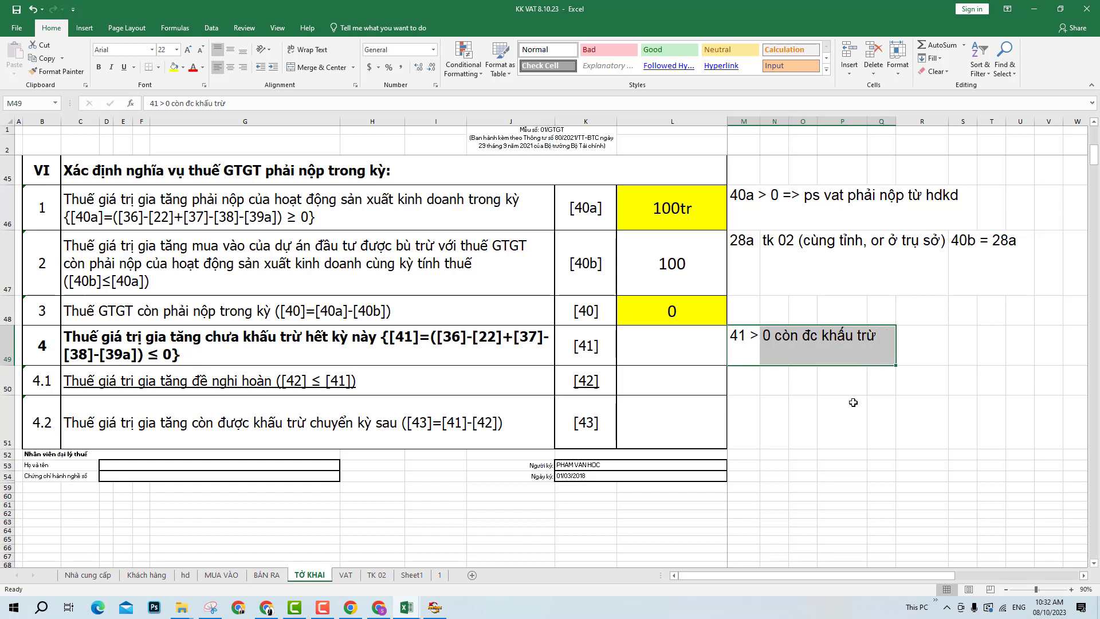
pyautogui.click(845, 423)
# - Clear the [40a] and [40b] amounts and enter "600tr" as the amount of item [41] in L49
pyautogui.click(632, 341)
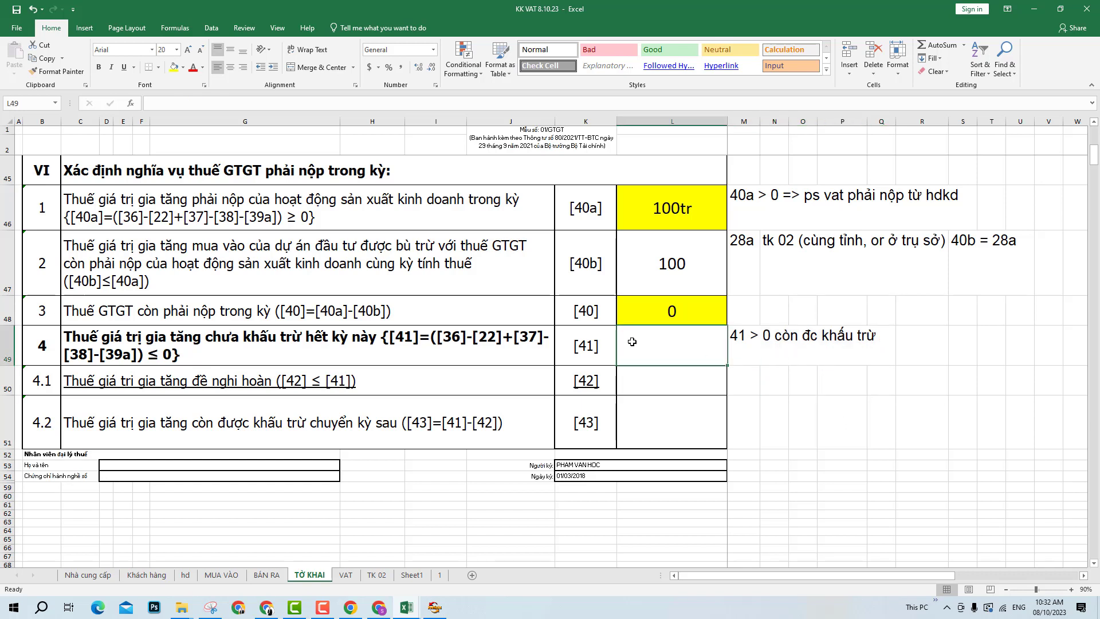
pyautogui.moveTo(662, 225); pyautogui.dragTo(659, 280)
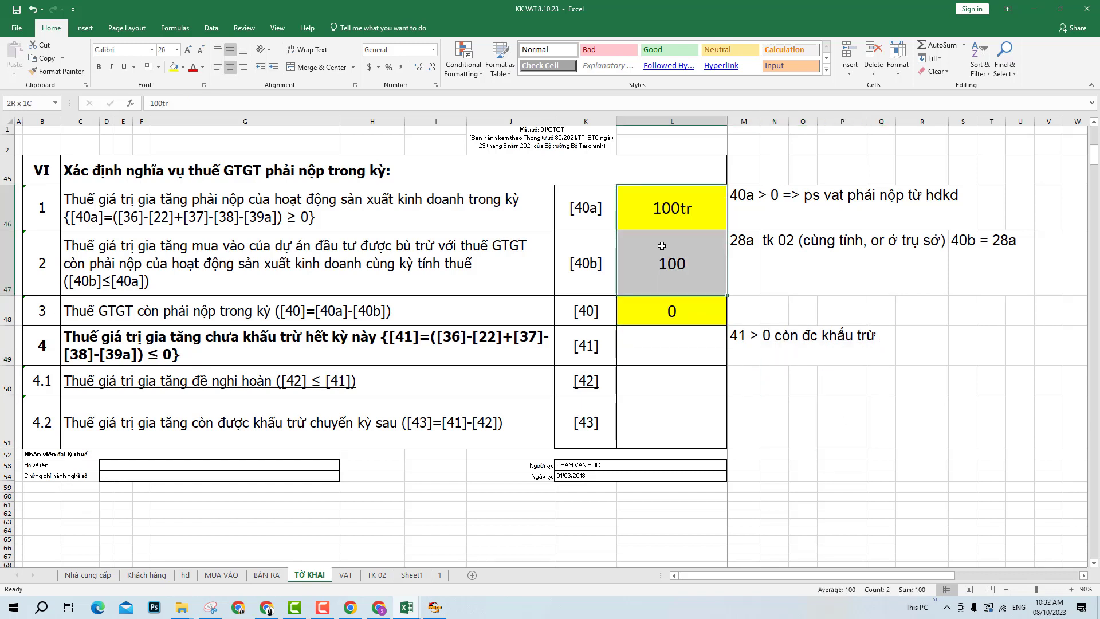
pyautogui.press('Delete')
pyautogui.click(705, 363)
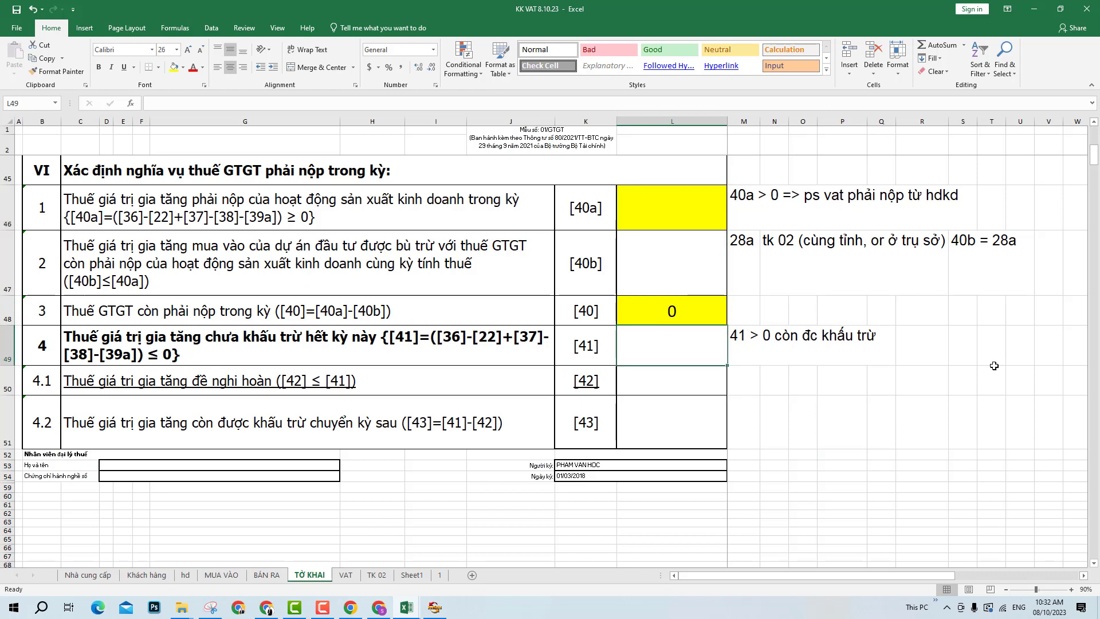
pyautogui.write('600tr')
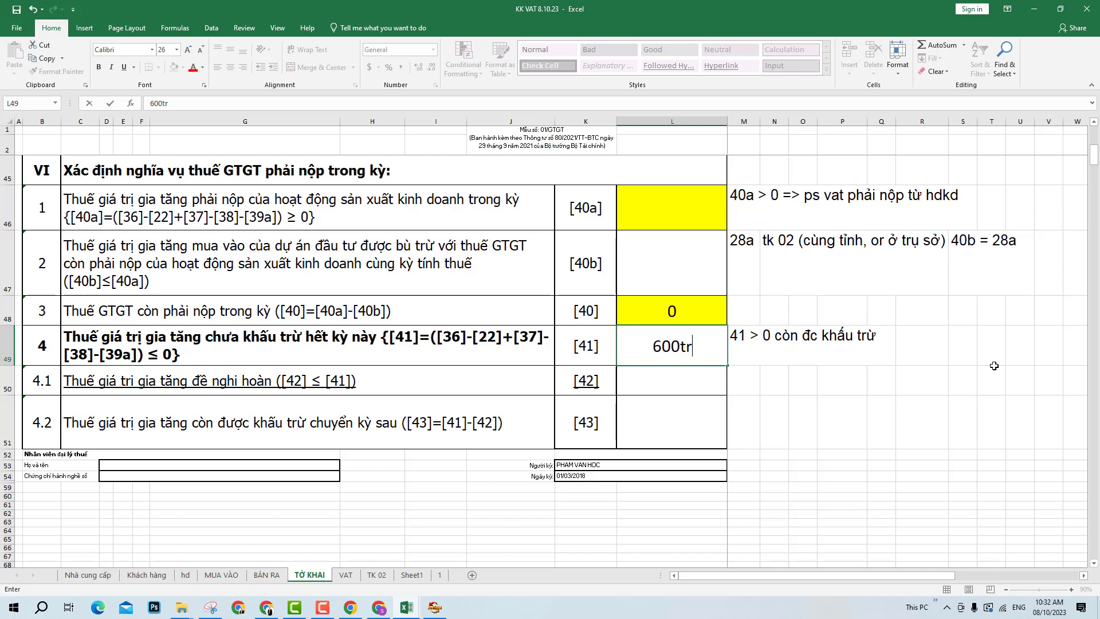
pyautogui.press('Return')
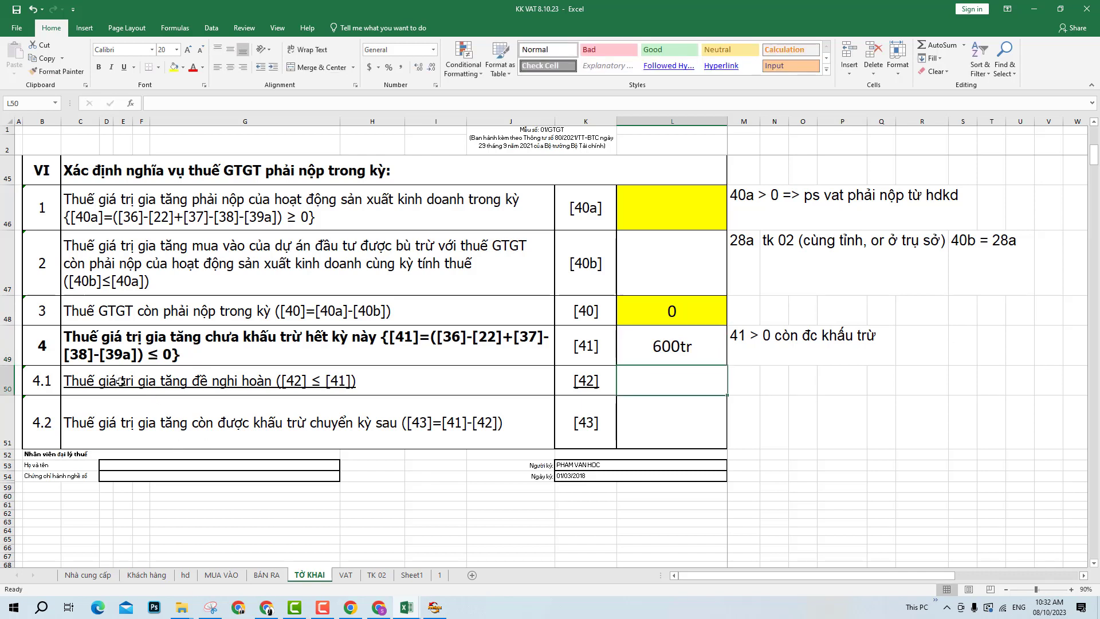
# - Write the note "vc - hs hoàn thuế . Vd: DT XK" in M50 beside item [42], the VAT refund request
pyautogui.moveTo(120, 381); pyautogui.dragTo(736, 378)
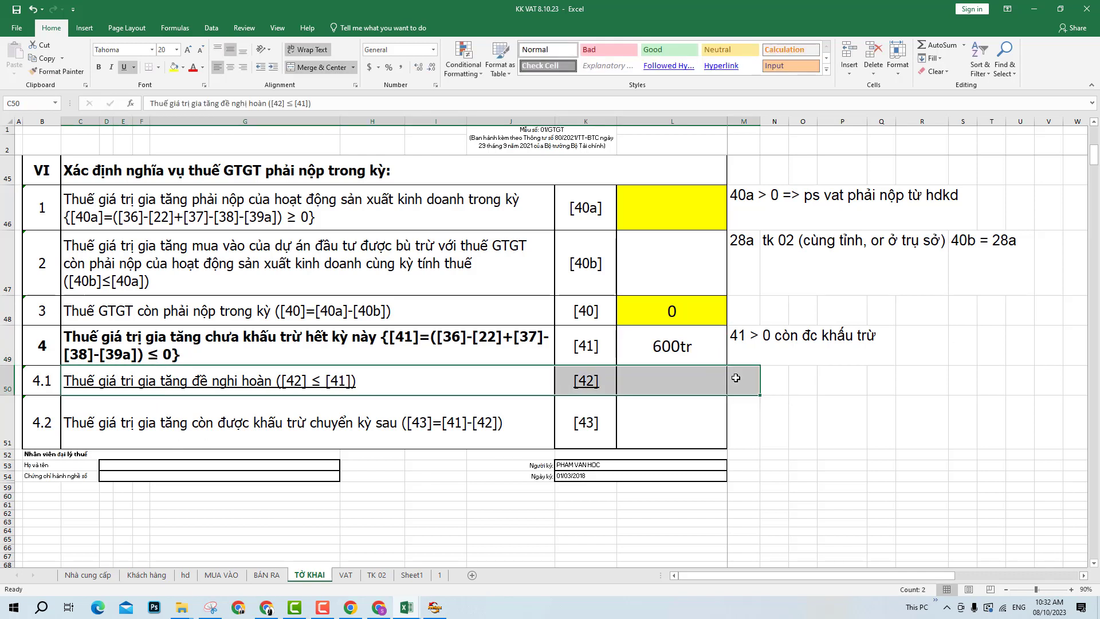
pyautogui.click(738, 378)
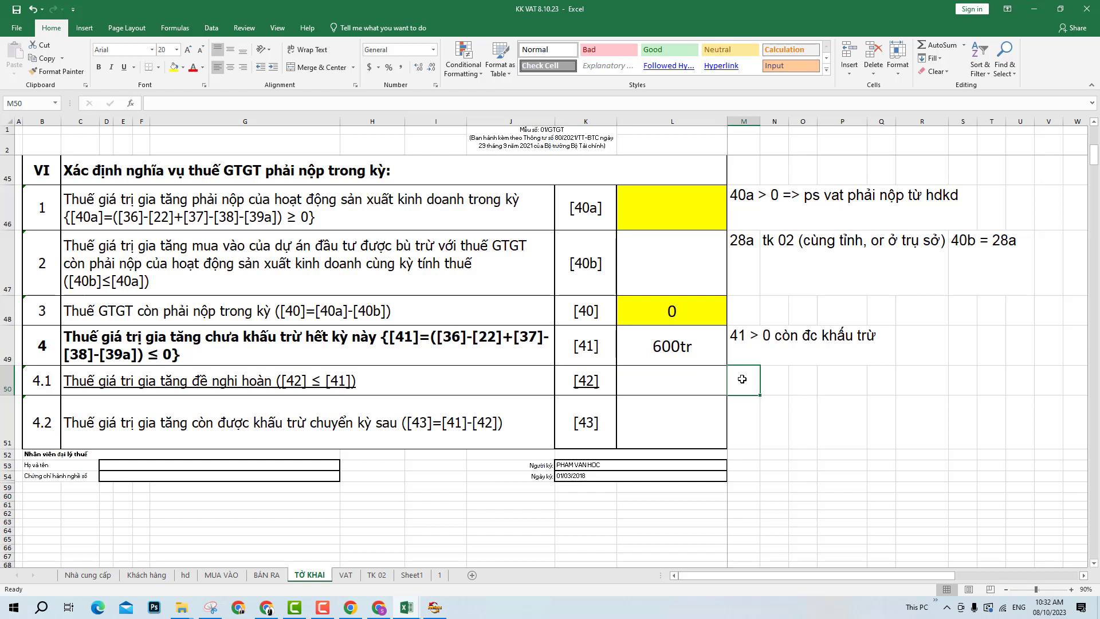
pyautogui.write('v')
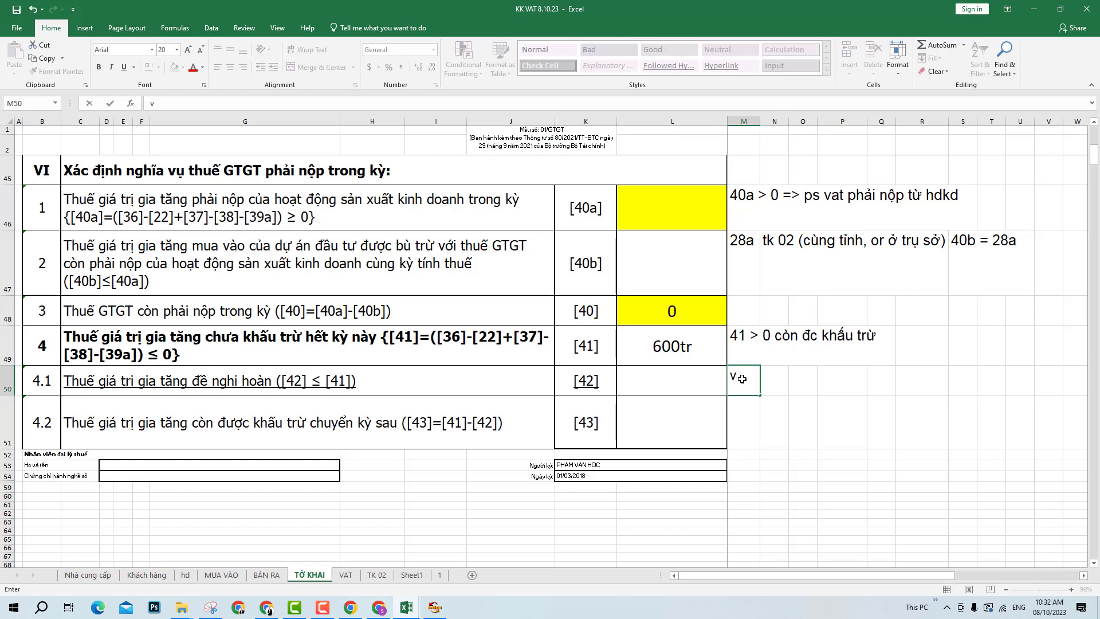
pyautogui.write('c - hs hoàn thuế')
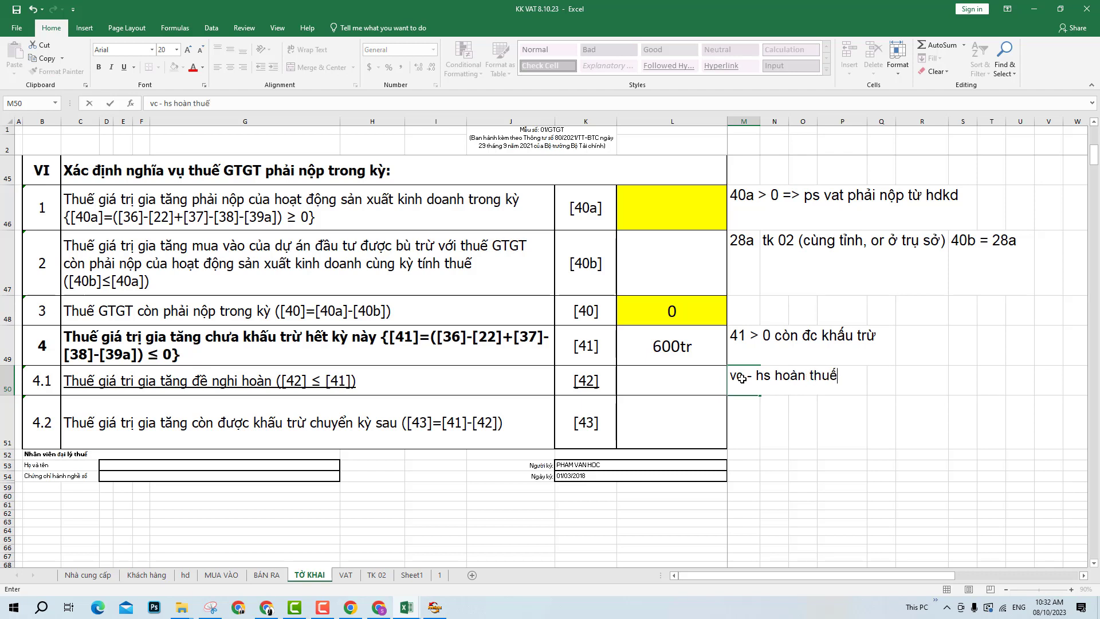
pyautogui.write(' . Vd: DT XK')
pyautogui.press('Return')
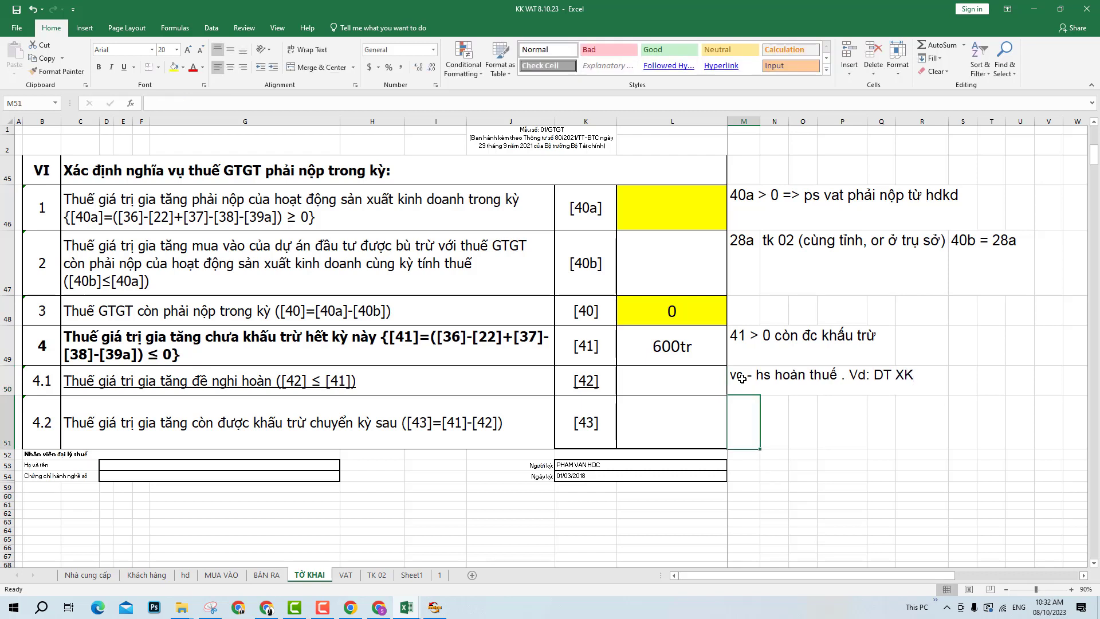
# - Enter "500tr" as the refund amount of item [42] in L50
pyautogui.click(662, 383)
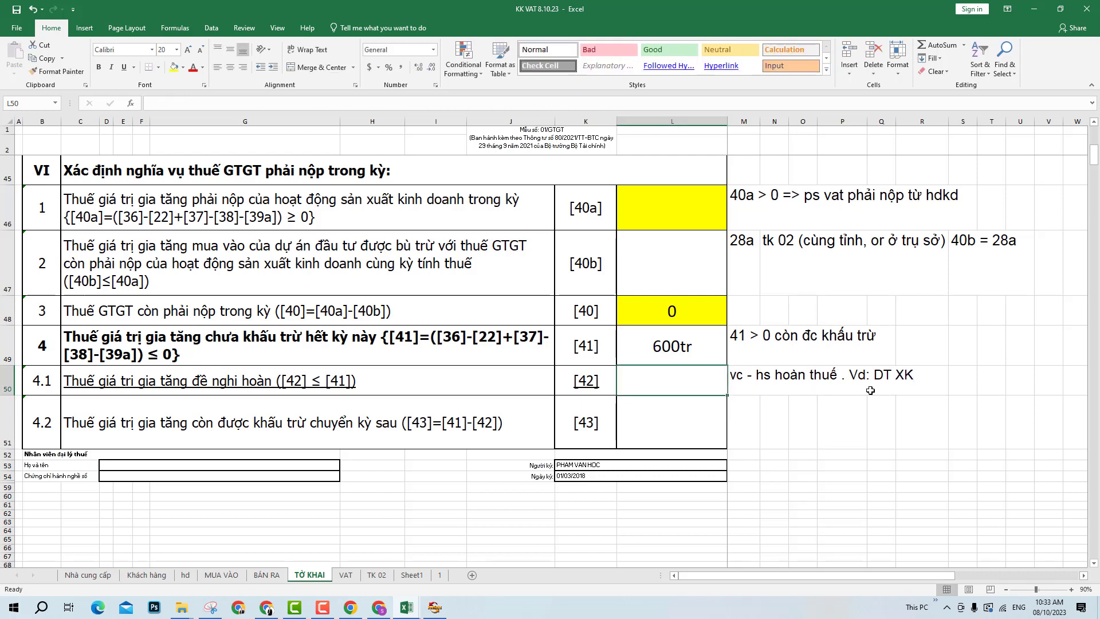
pyautogui.write('500')
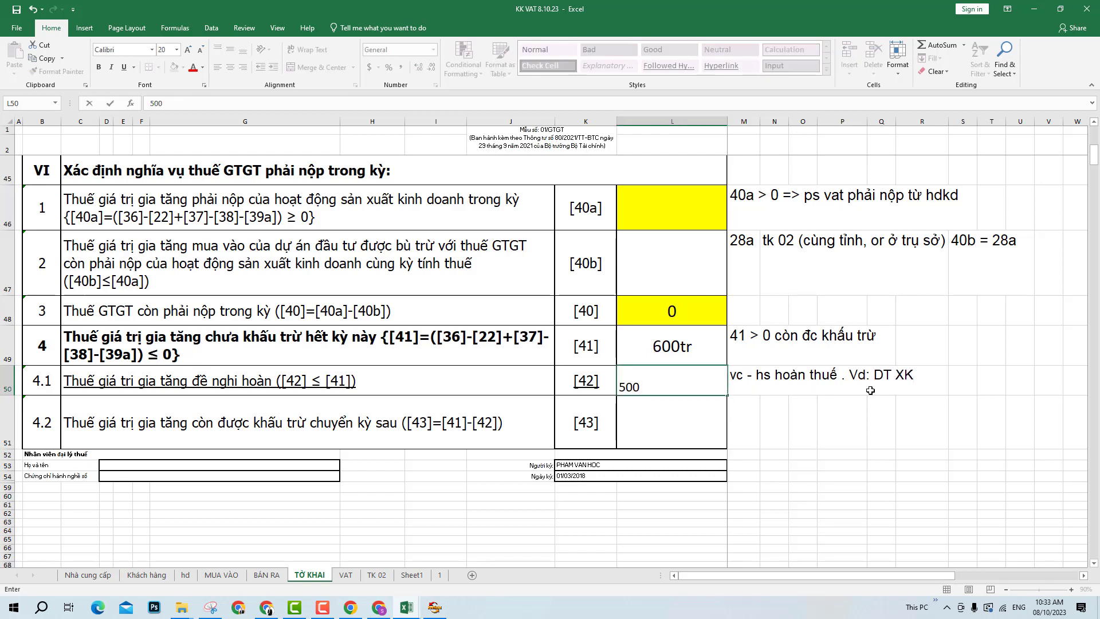
pyautogui.write('tr')
pyautogui.hotkey('ctrl', 'Return')
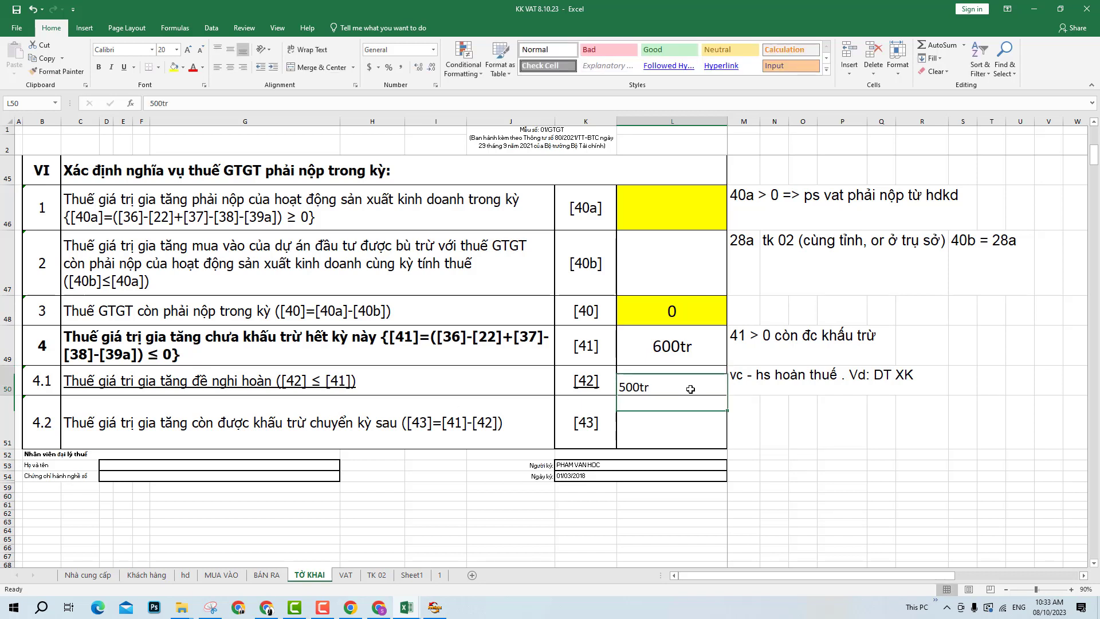
# - Centre the cells of items [42] and [43] in L50:L51 both ways and set their font size to 26
pyautogui.moveTo(691, 389); pyautogui.dragTo(688, 431)
pyautogui.click(230, 67)
pyautogui.click(230, 49)
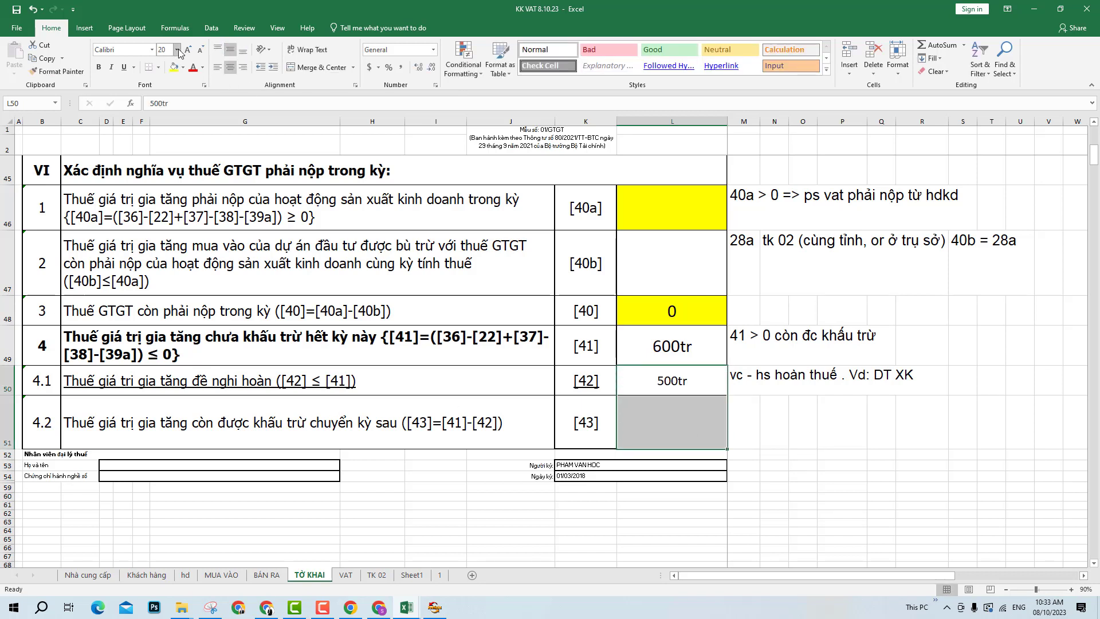
pyautogui.click(177, 50)
pyautogui.click(163, 182)
# - Enter "100tr" as the amount of item [43] in L51
pyautogui.click(697, 409)
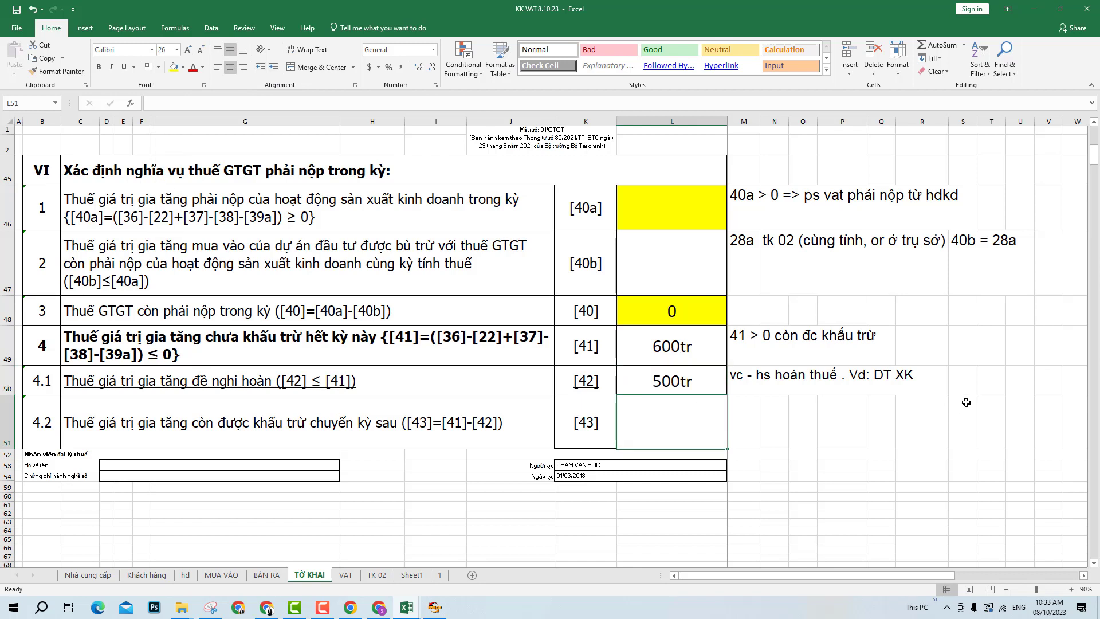
pyautogui.write('100tr')
pyautogui.press('Return')
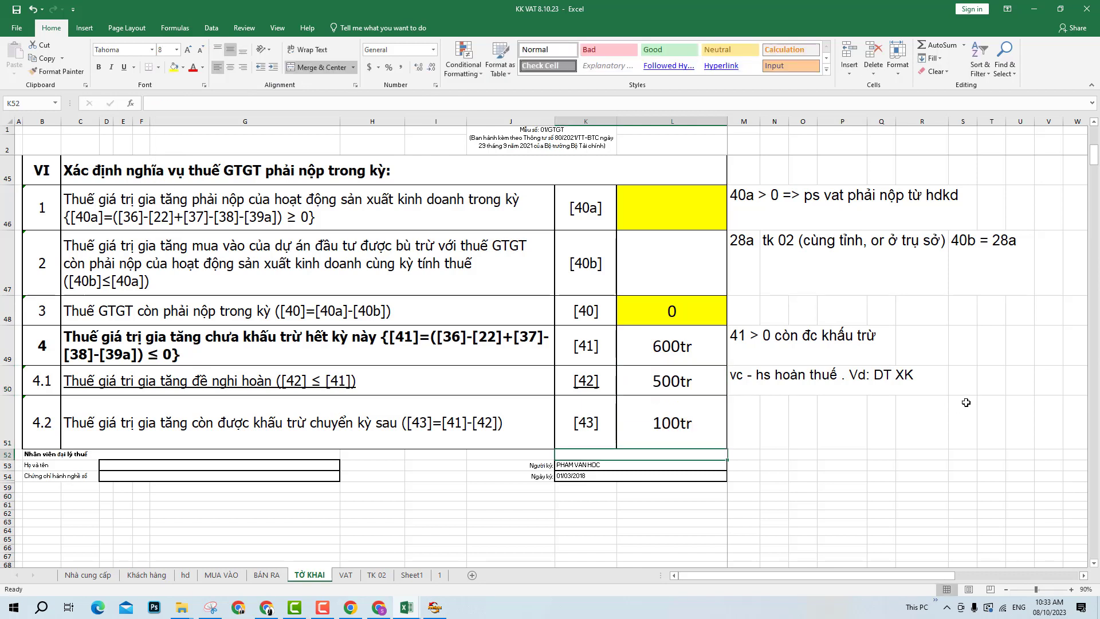
# - Write the note ",=> 22 tk kỳ sau" in M51 beside item [43]
pyautogui.press('Up')
pyautogui.press('Right')
pyautogui.press('Right')
pyautogui.write(',')
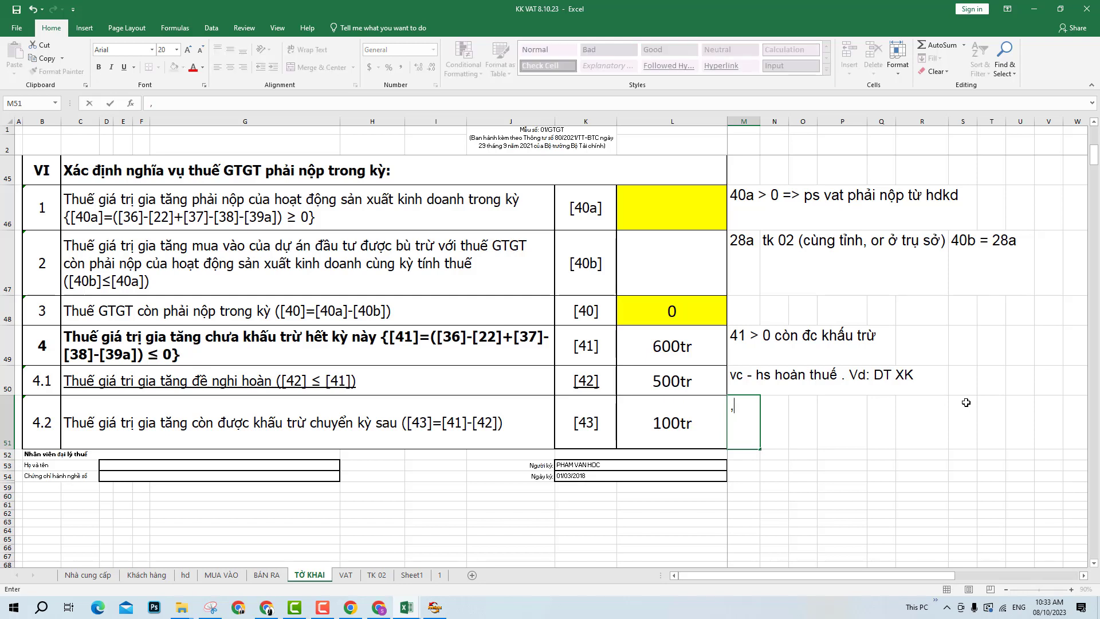
pyautogui.write('=> 22 tk ')
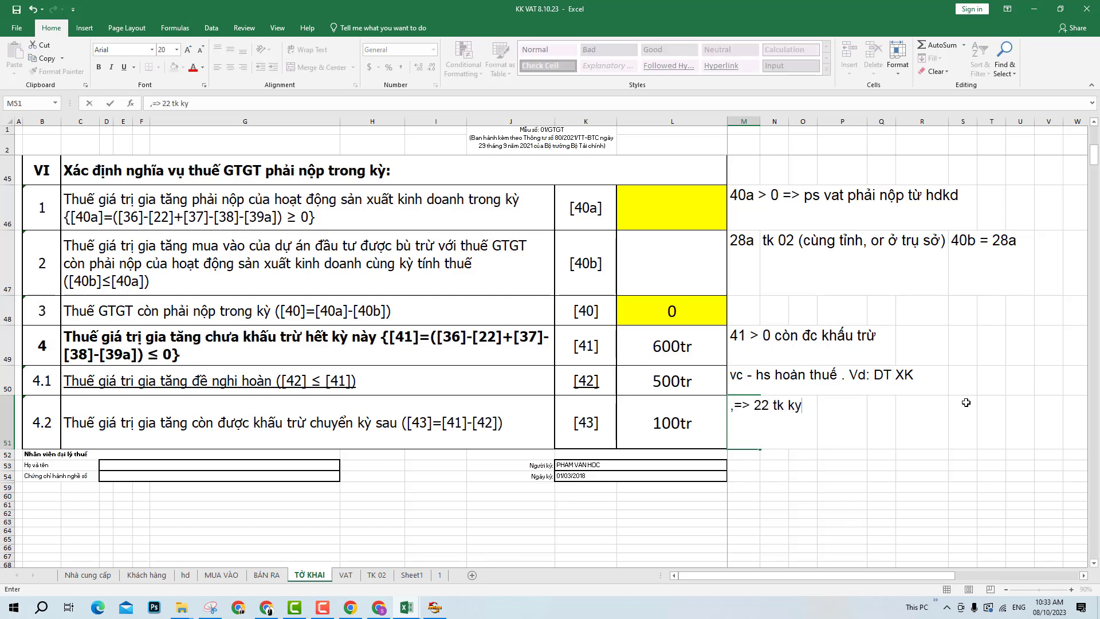
pyautogui.write('kỳ sau')
pyautogui.press('Return')
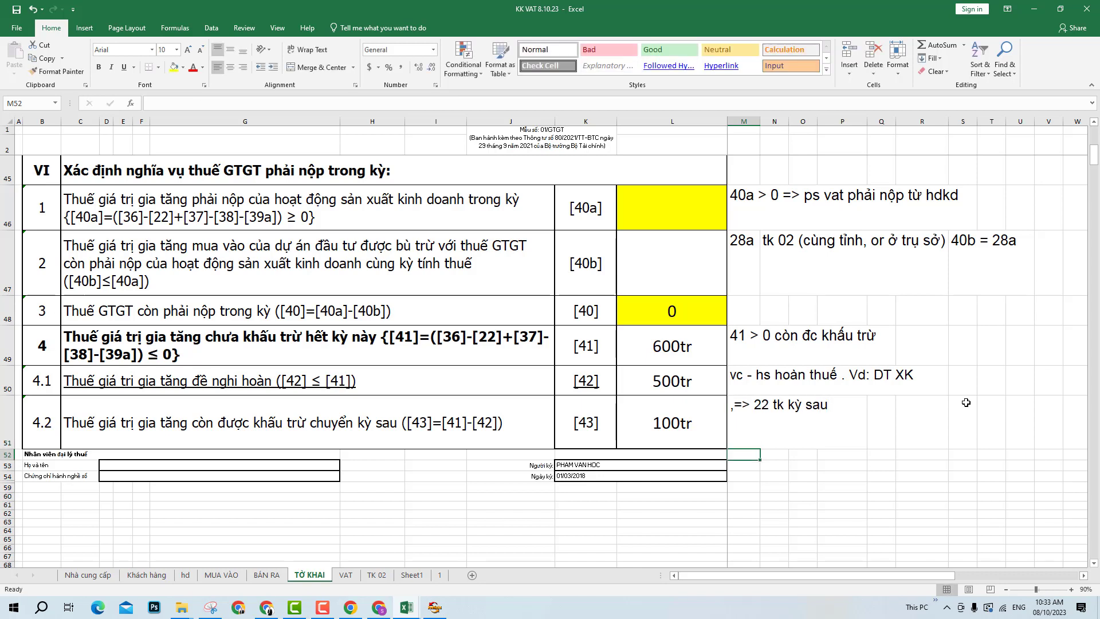
# - Point out the item [42] refund row and save the workbook
pyautogui.click(263, 392)
pyautogui.moveTo(263, 392)
pyautogui.mouseDown()
pyautogui.moveTo(789, 400)
pyautogui.moveTo(807, 383)
pyautogui.mouseUp()
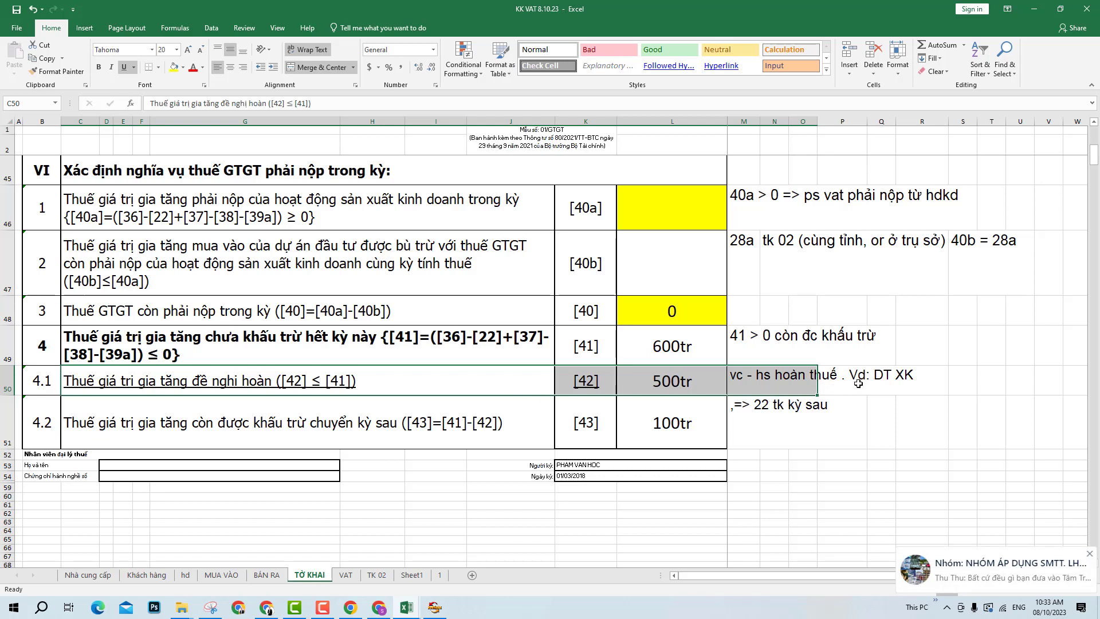
pyautogui.click(785, 425)
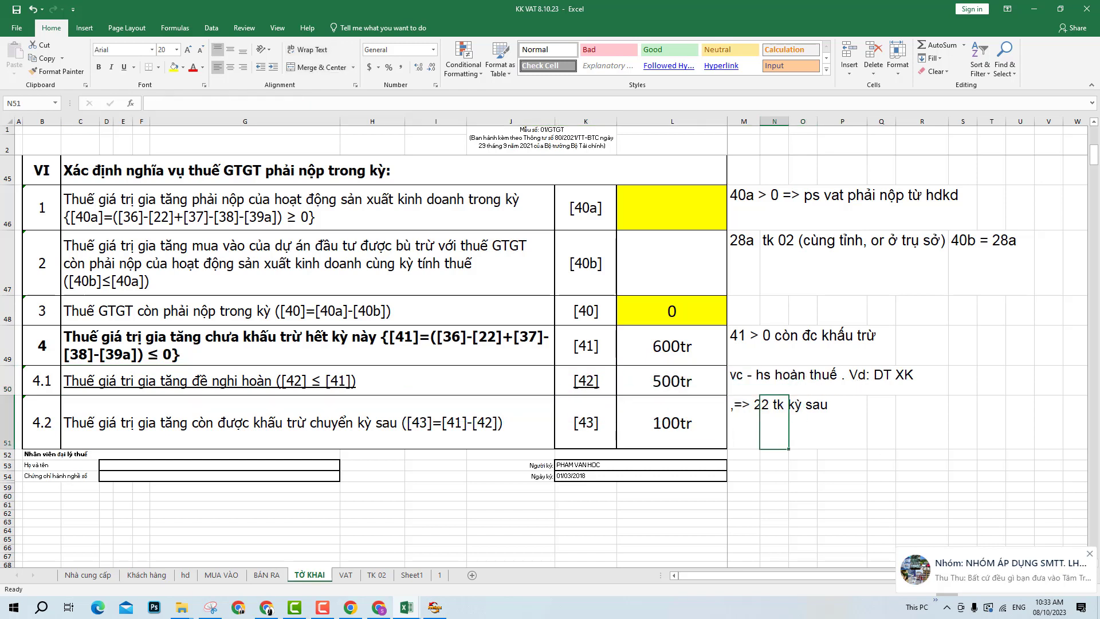
pyautogui.hotkey('ctrl', 's')
pyautogui.click(865, 477)
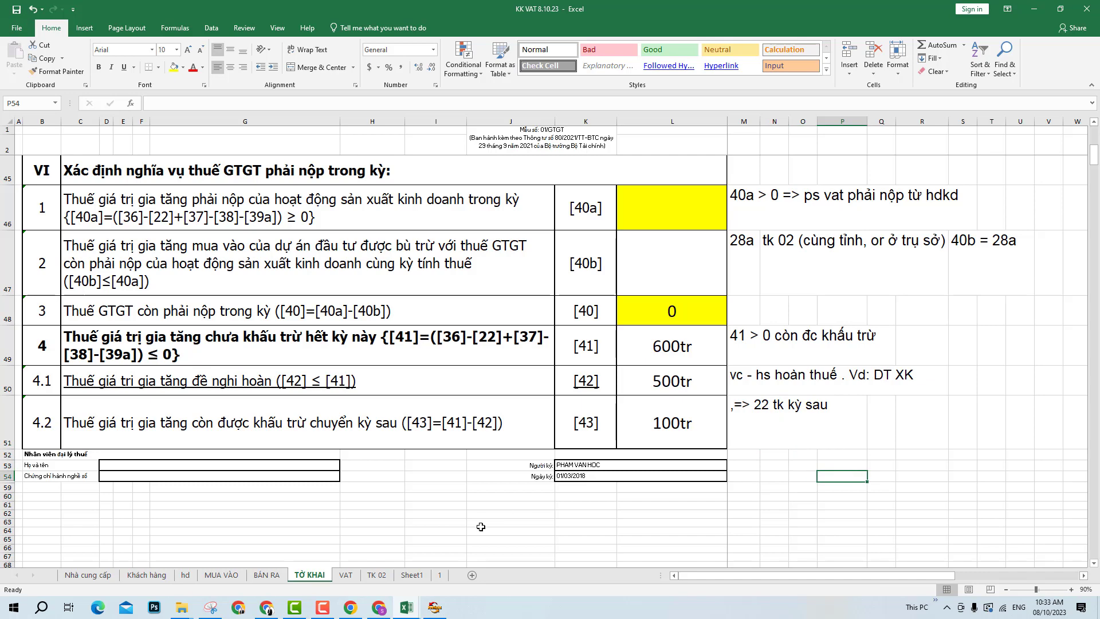
# - Switch to the Google Meet call, admit the waiting participant and return to the in-call chat messages
pyautogui.click(406, 605)
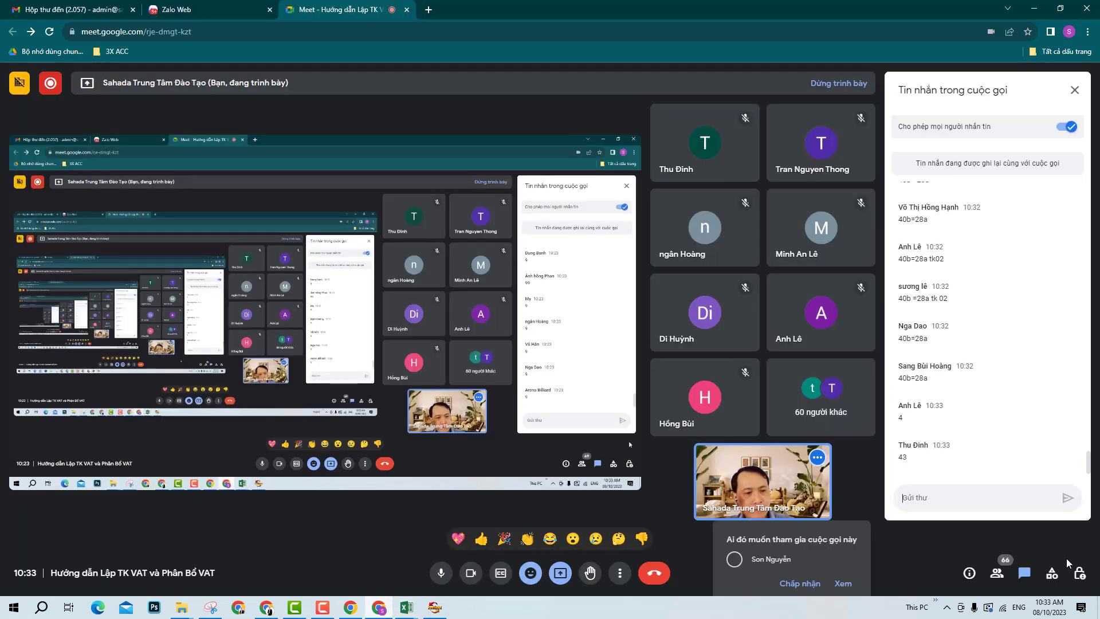
pyautogui.click(1052, 573)
pyautogui.click(820, 503)
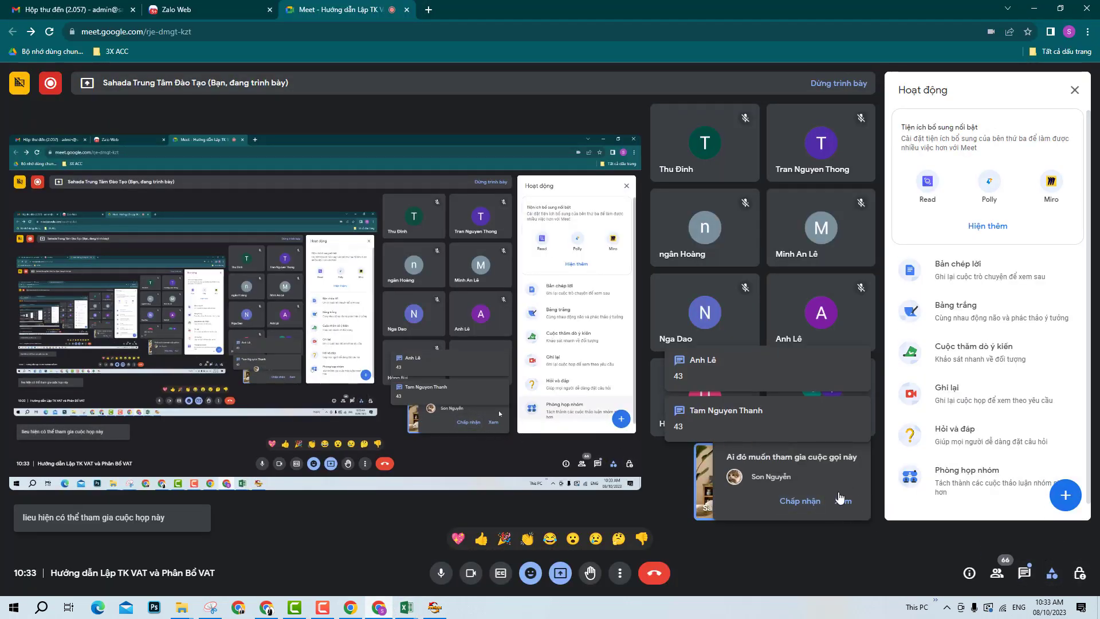
pyautogui.click(1080, 574)
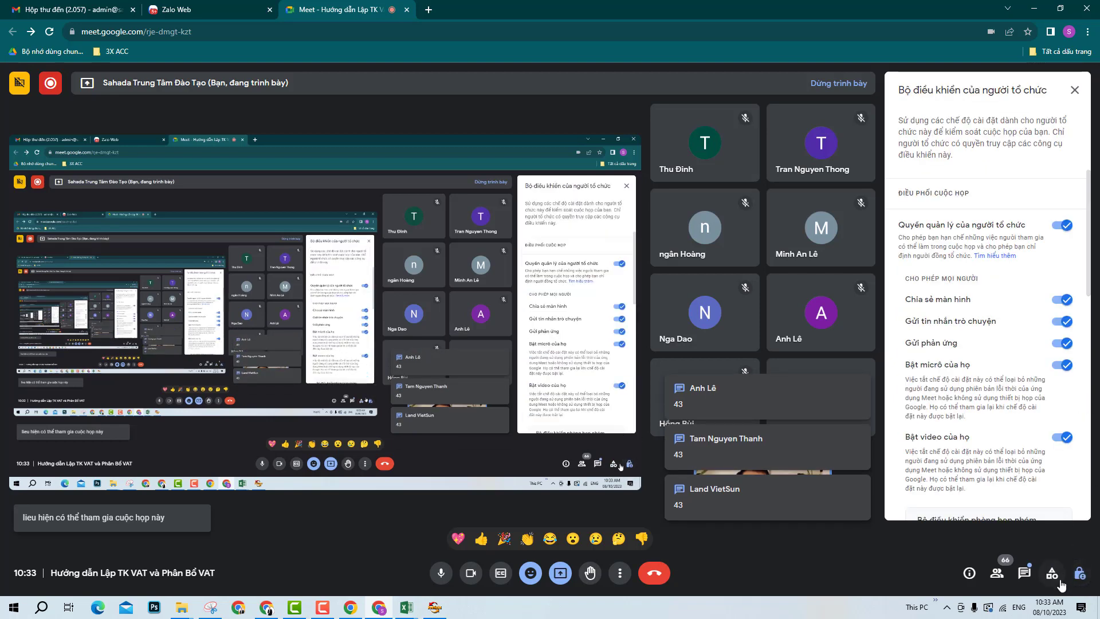
pyautogui.click(1025, 573)
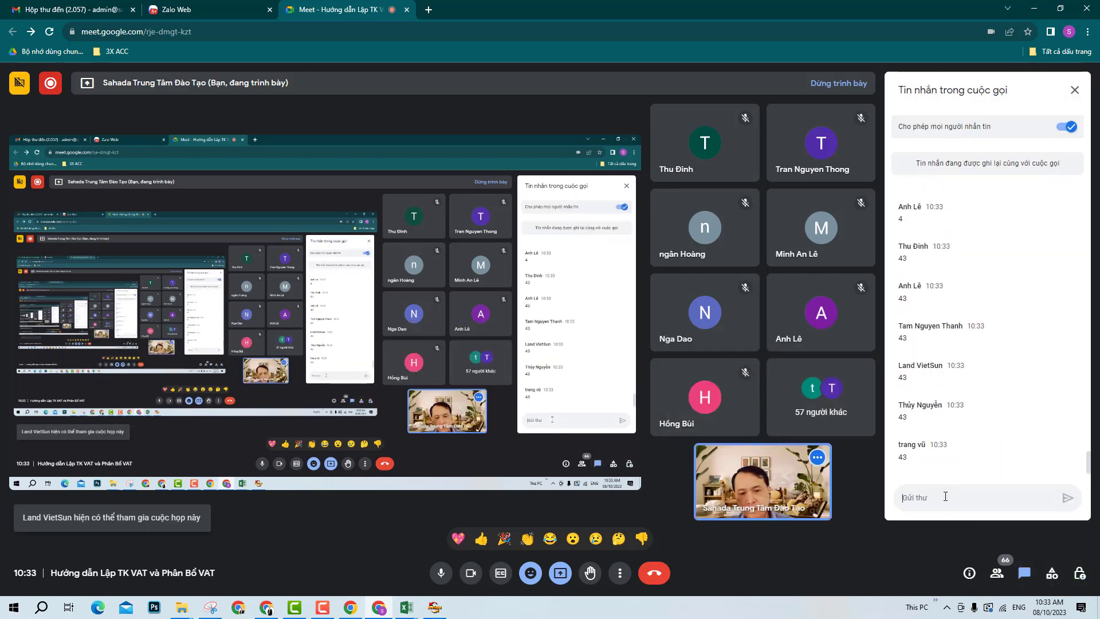
# - Check the Zalo group chats, then send the message "8" in the Google Meet call chat
pyautogui.click(147, 6)
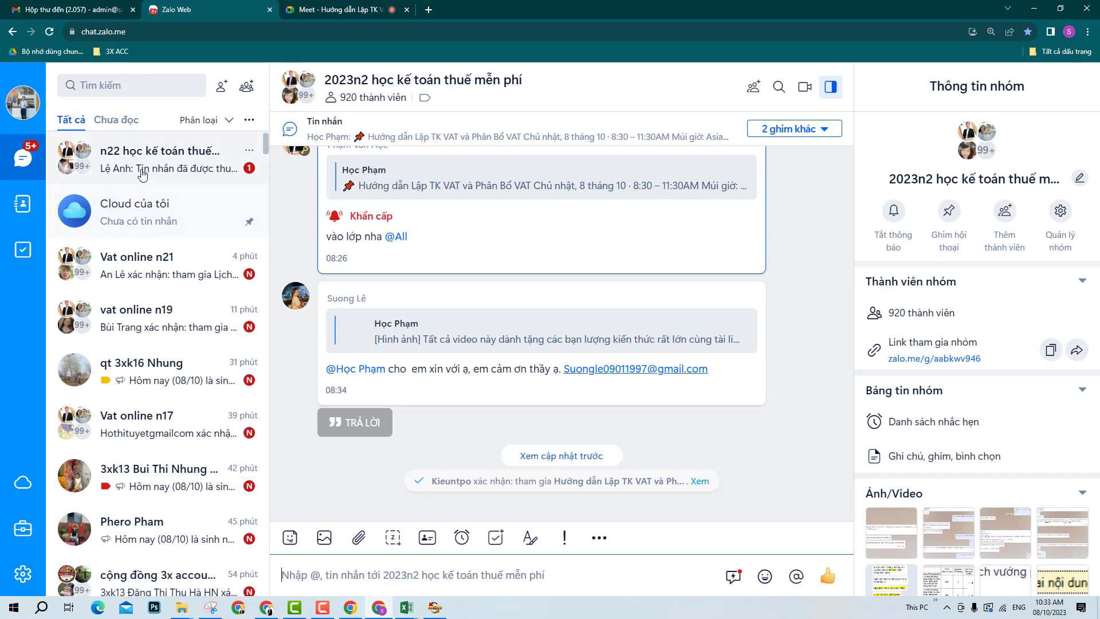
pyautogui.click(370, 9)
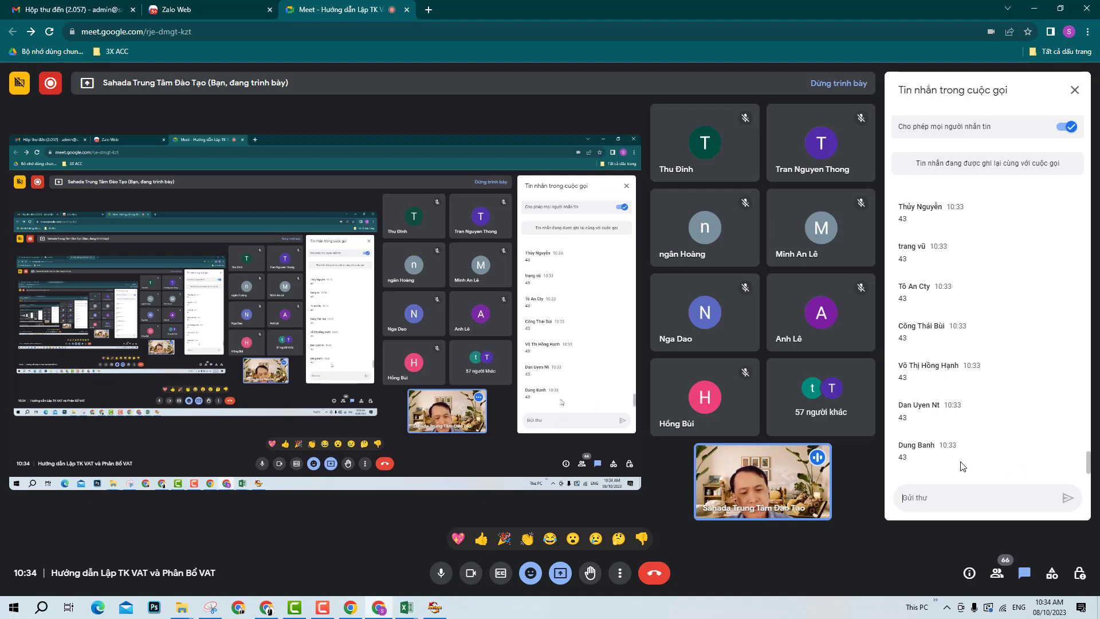
pyautogui.write('8')
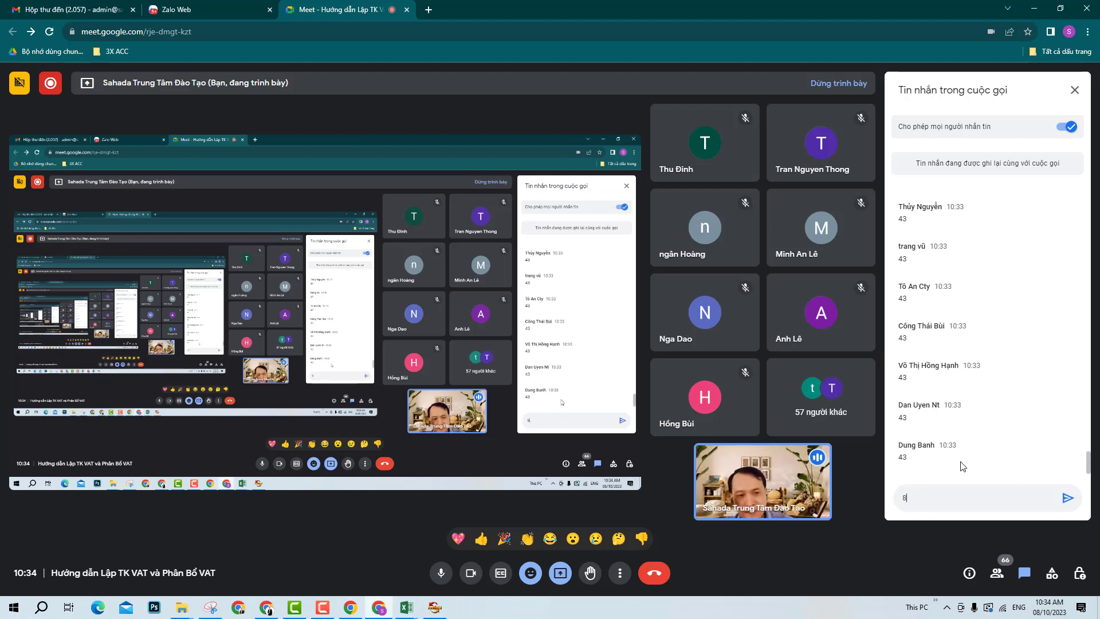
pyautogui.press('Return')
# - Switch back to Excel and copy topic 2, "Phân bổ VAT cho CN hạch toán phụ thuôc", from I8:S9 of sheet 1
pyautogui.moveTo(408, 611)
pyautogui.click(462, 539)
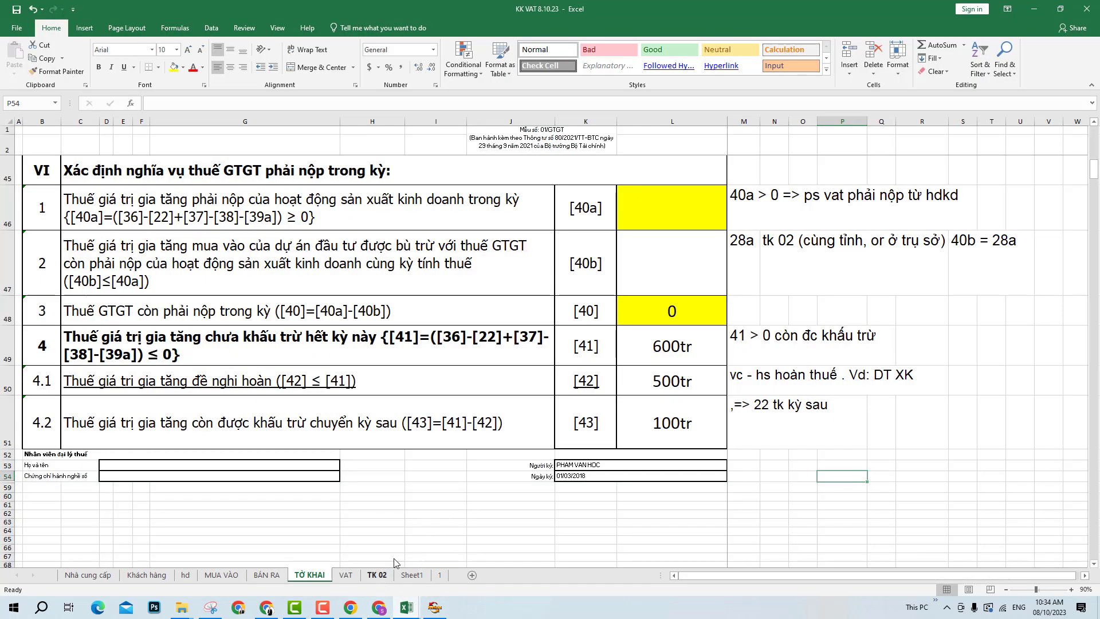
pyautogui.click(377, 575)
pyautogui.click(415, 577)
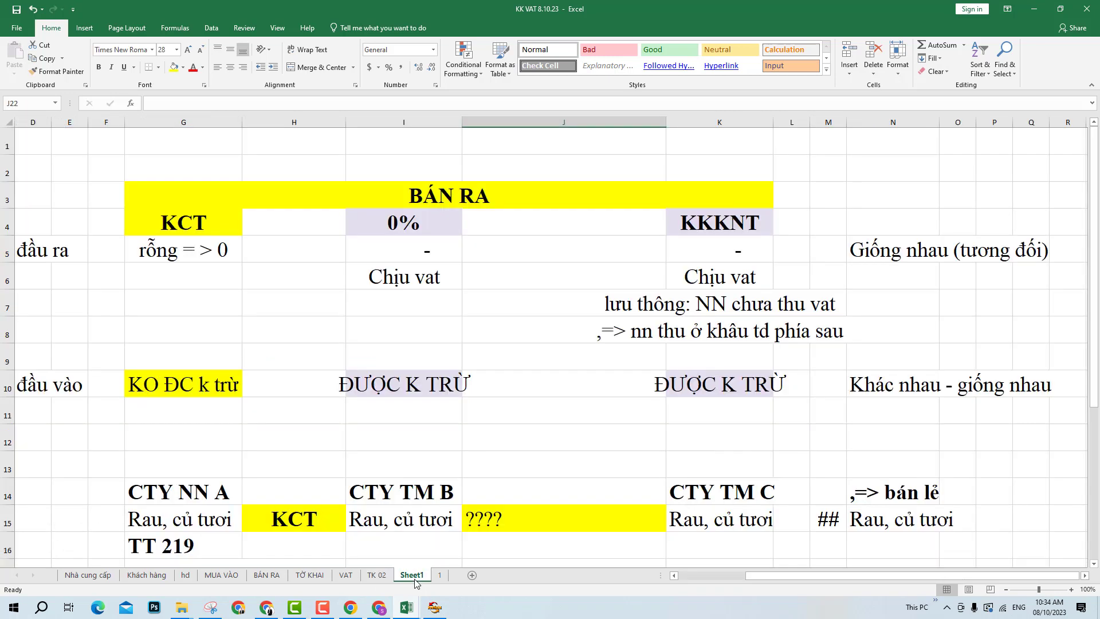
pyautogui.click(442, 574)
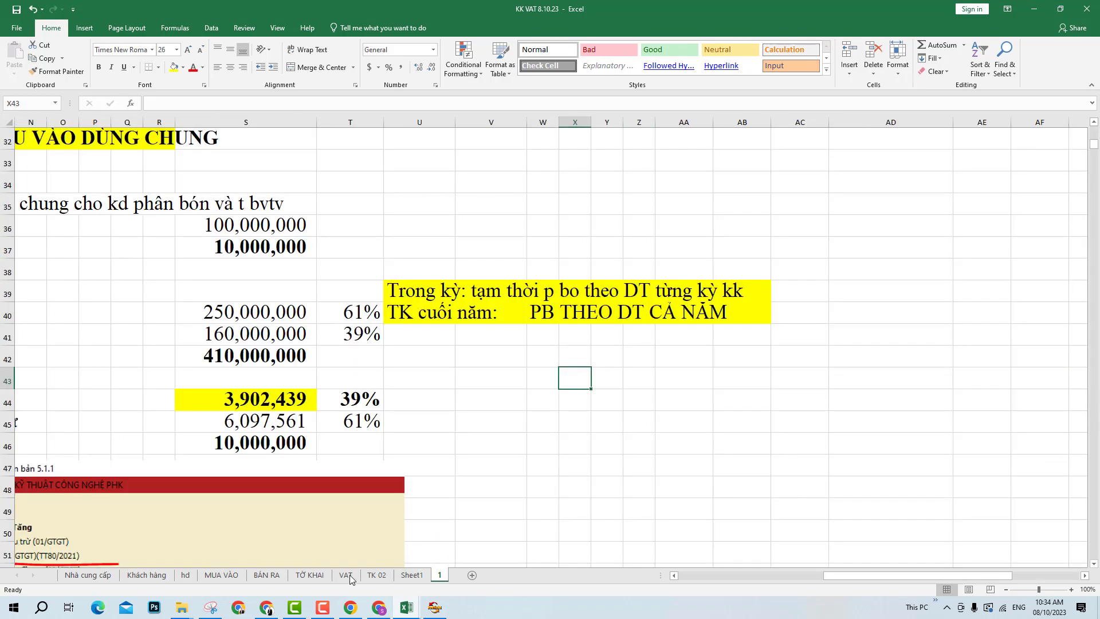
pyautogui.moveTo(845, 576); pyautogui.dragTo(690, 580)
pyautogui.scroll(4, 668, 490)
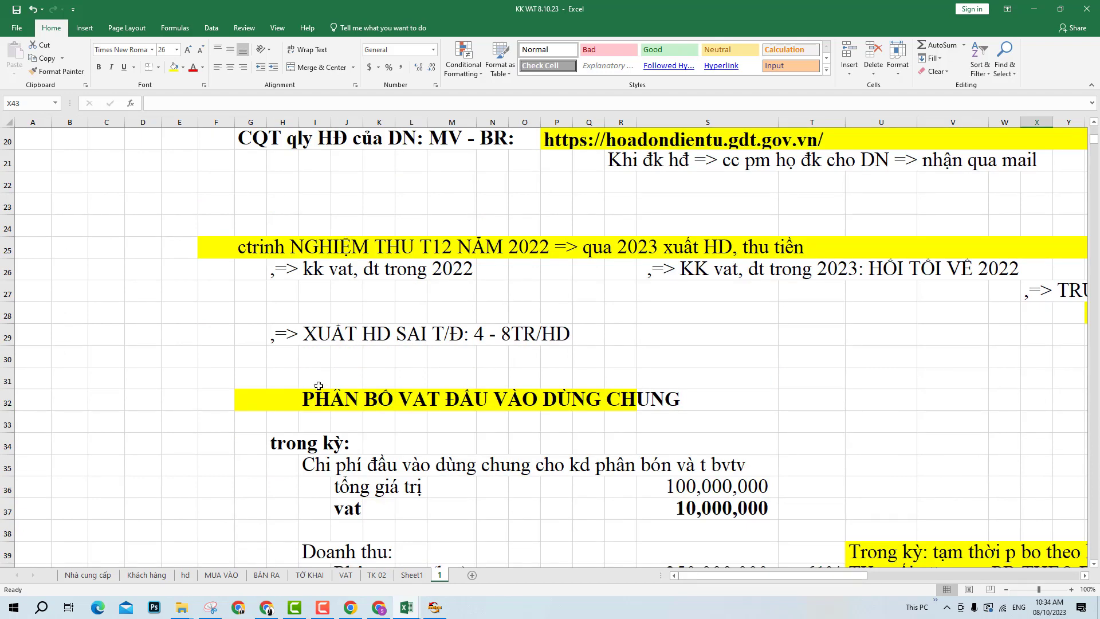
pyautogui.scroll(6, 251, 397)
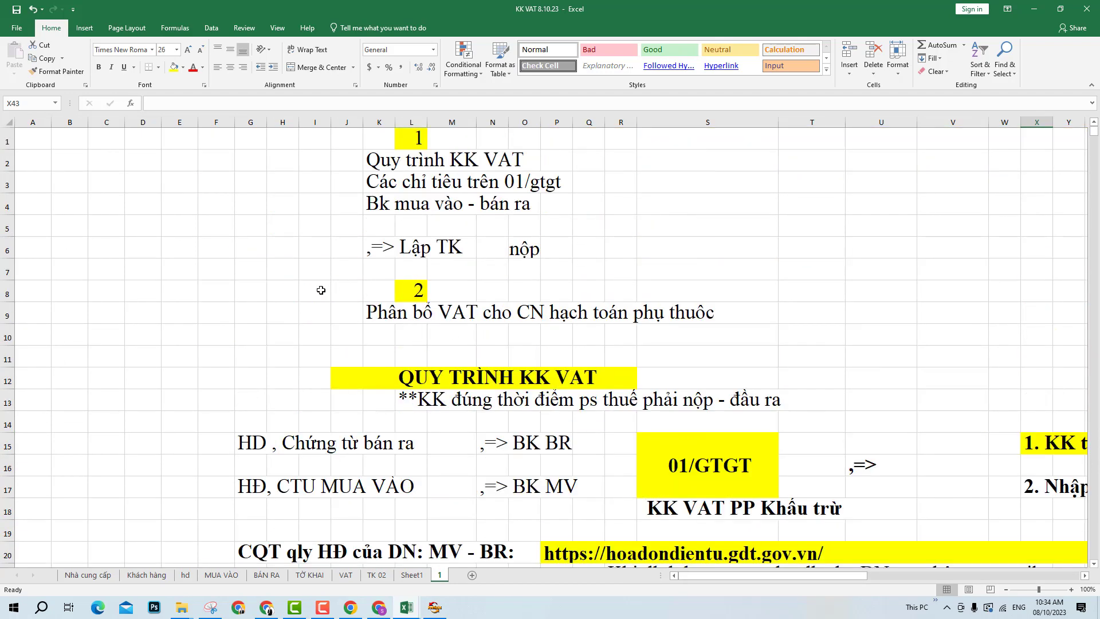
pyautogui.moveTo(321, 291); pyautogui.dragTo(767, 318)
pyautogui.hotkey('ctrl', 'c')
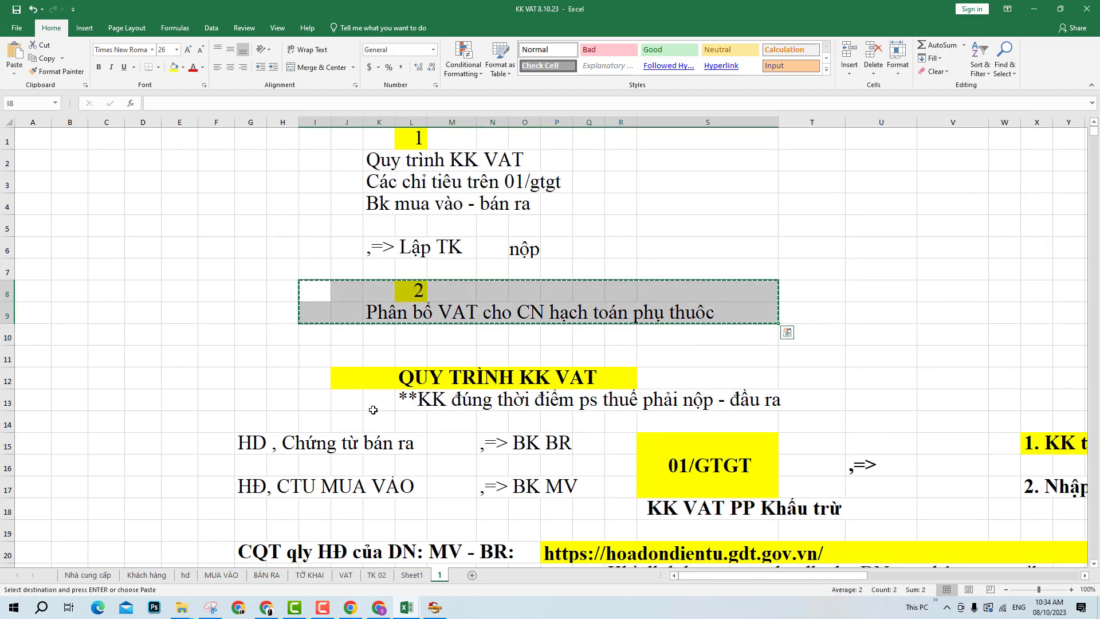
# - Paste the copied topic 2 heading at H87, below the tax rate table on sheet 1
pyautogui.scroll(-15, 373, 409)
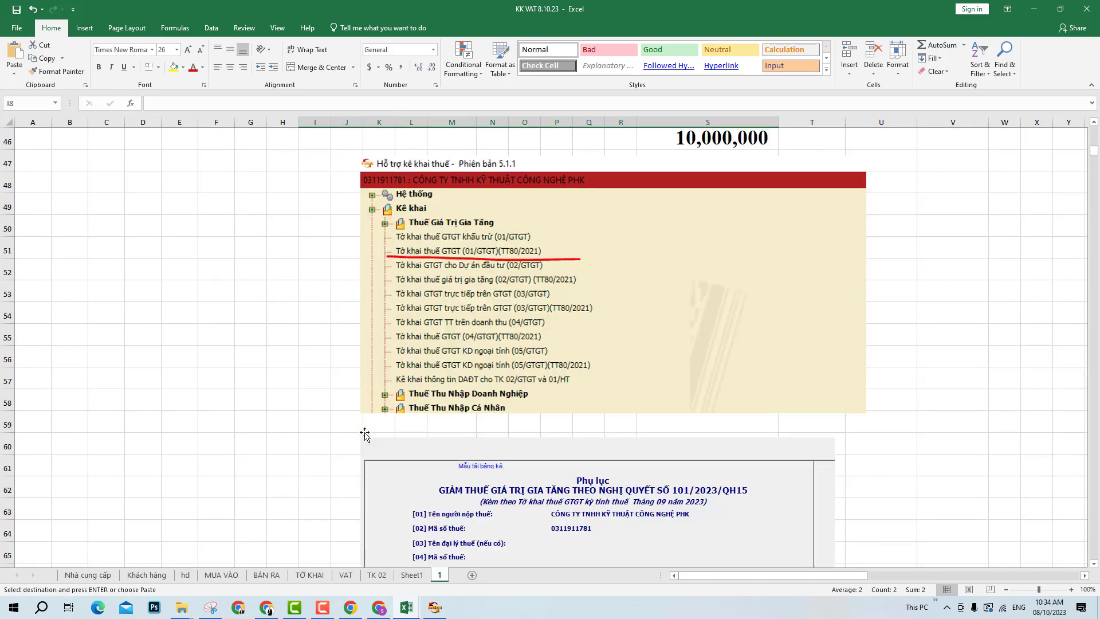
pyautogui.scroll(-11, 365, 434)
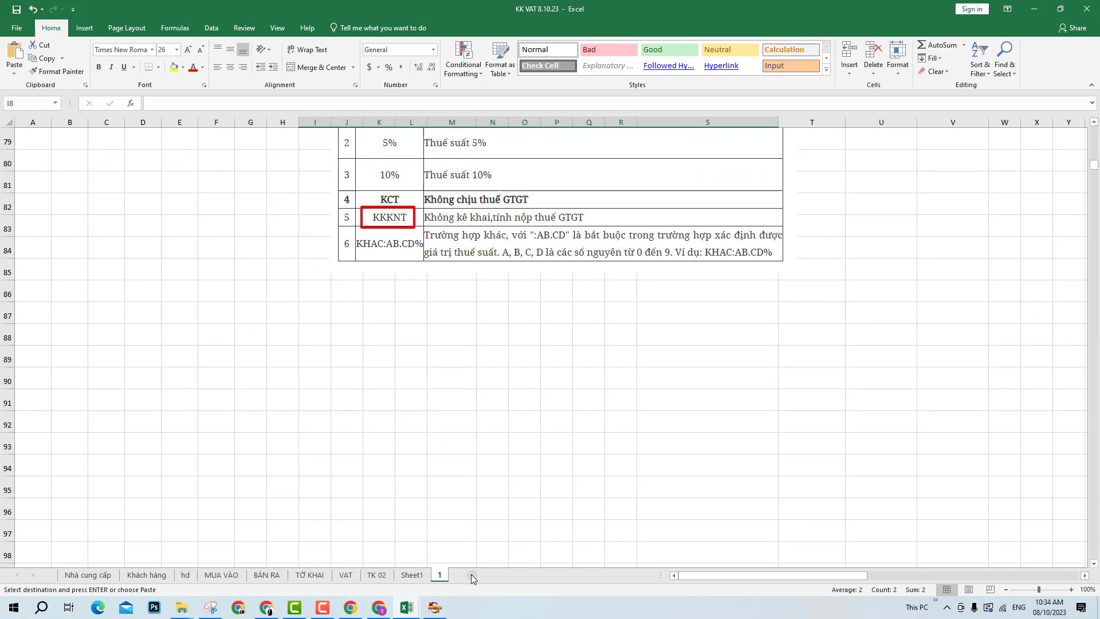
pyautogui.click(275, 313)
pyautogui.hotkey('ctrl', 'v')
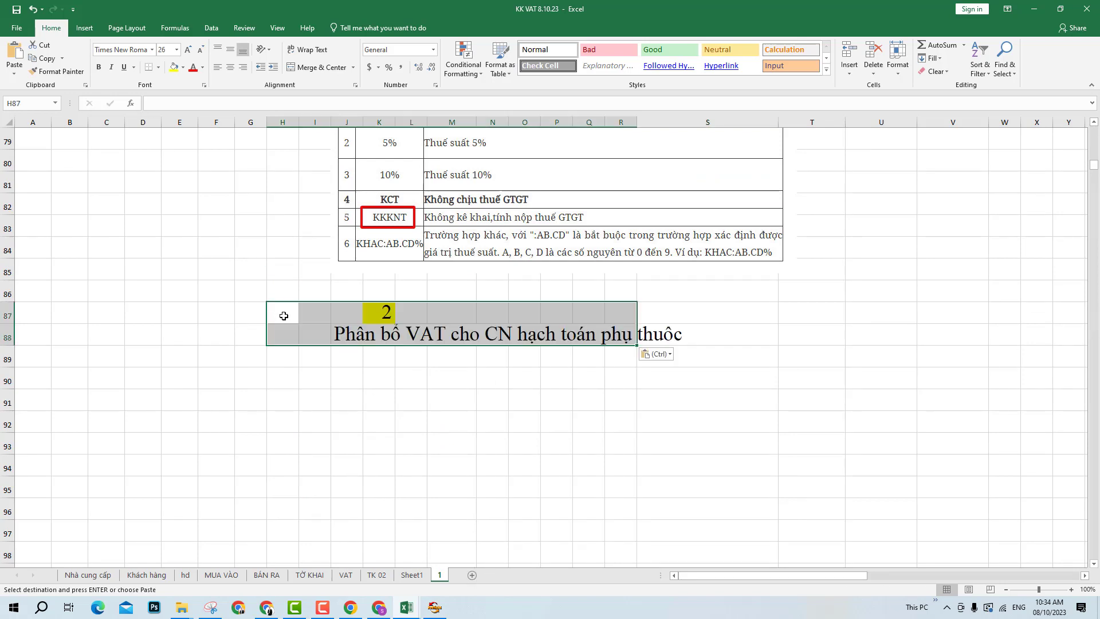
pyautogui.press('Escape')
# - Make the pasted topic 2 heading bold and set its font size to 36
pyautogui.hotkey('ctrl', 'b')
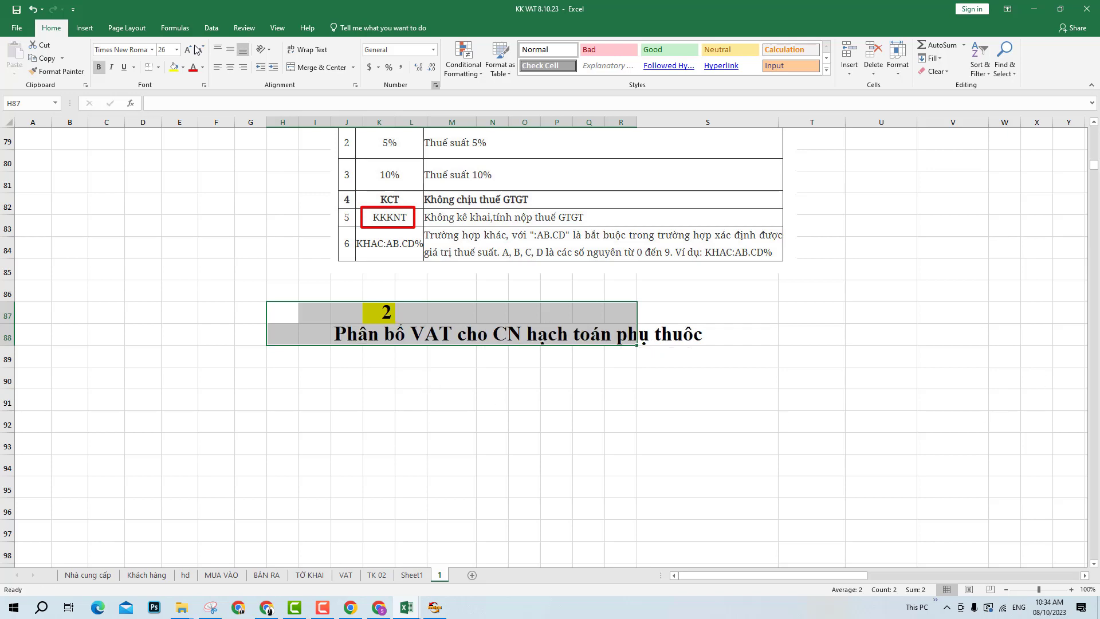
pyautogui.click(175, 50)
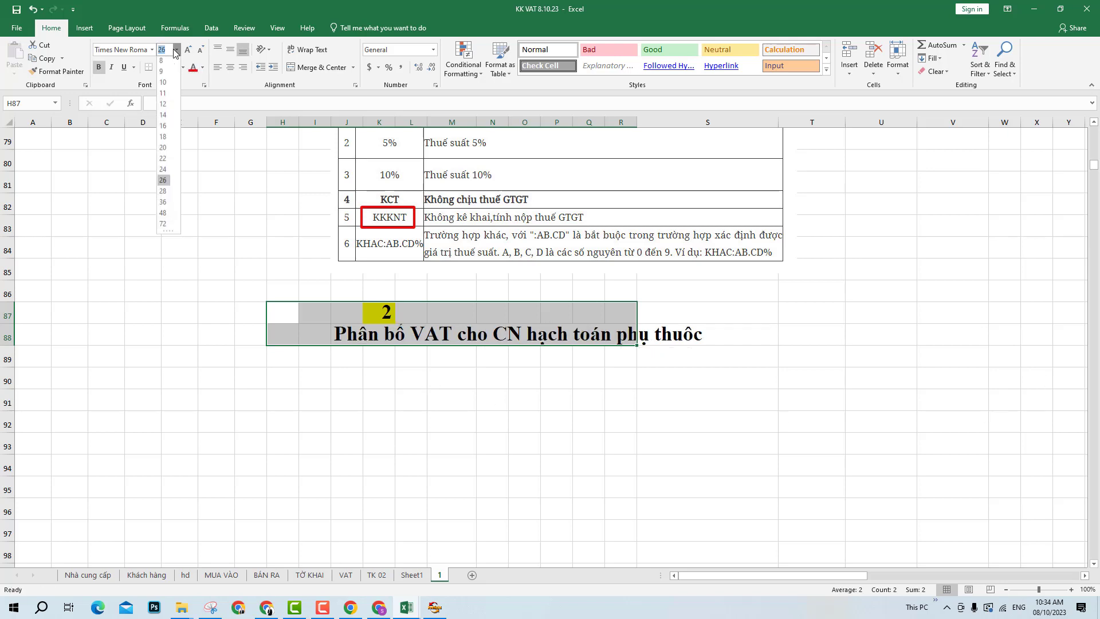
pyautogui.click(162, 202)
pyautogui.click(405, 413)
# - Increase the heights of rows 88 and 87 so the enlarged heading fits
pyautogui.click(181, 337)
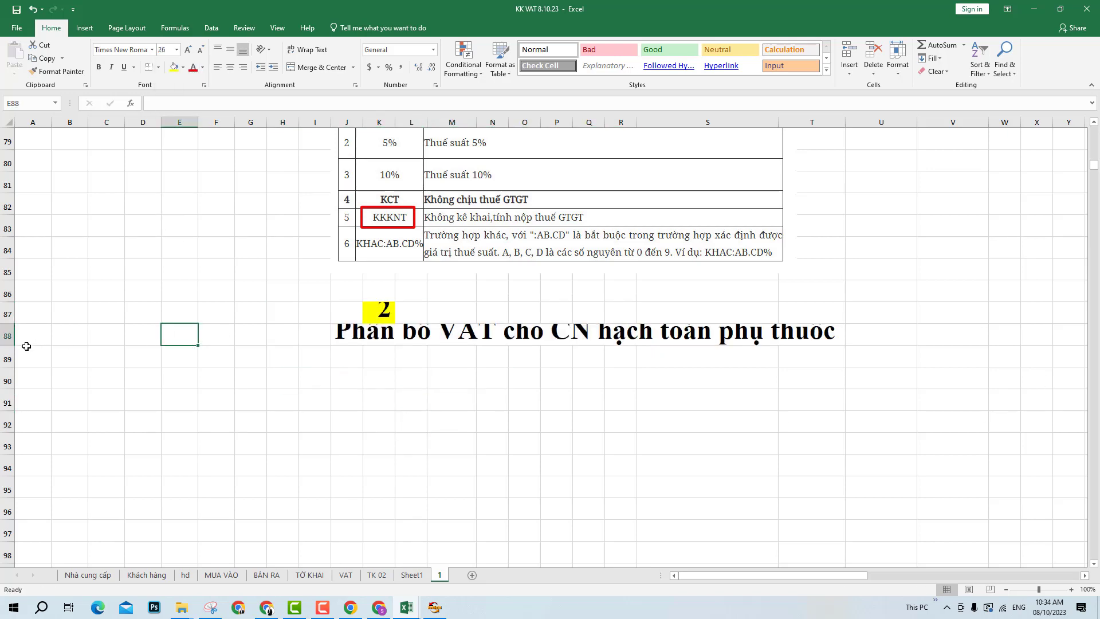
pyautogui.moveTo(12, 347); pyautogui.dragTo(12, 363)
pyautogui.click(468, 439)
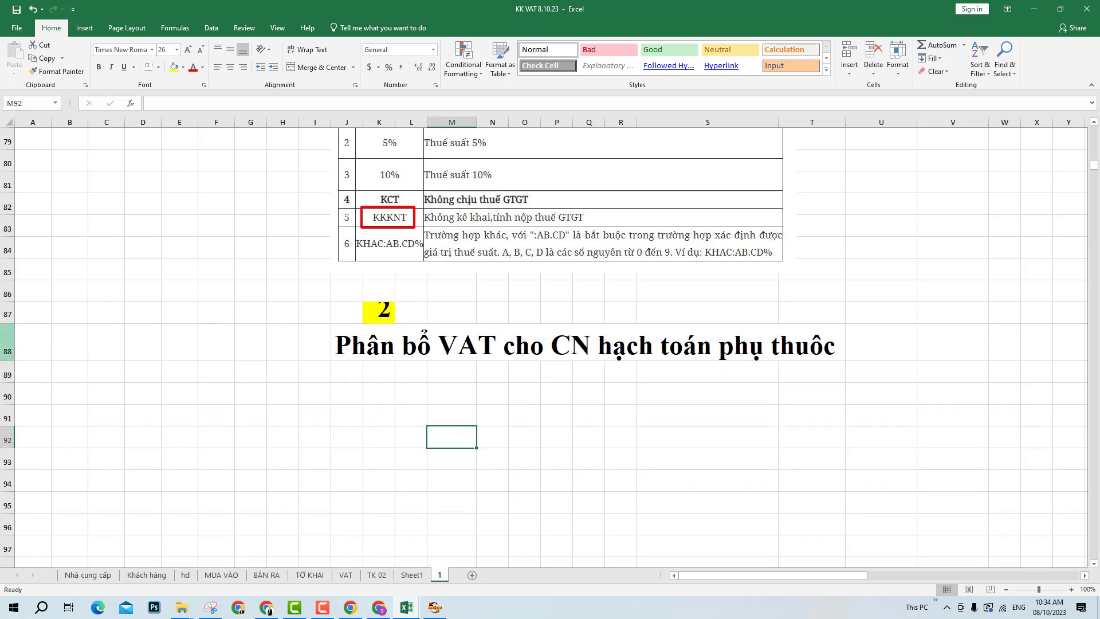
pyautogui.moveTo(7, 324); pyautogui.dragTo(7, 334)
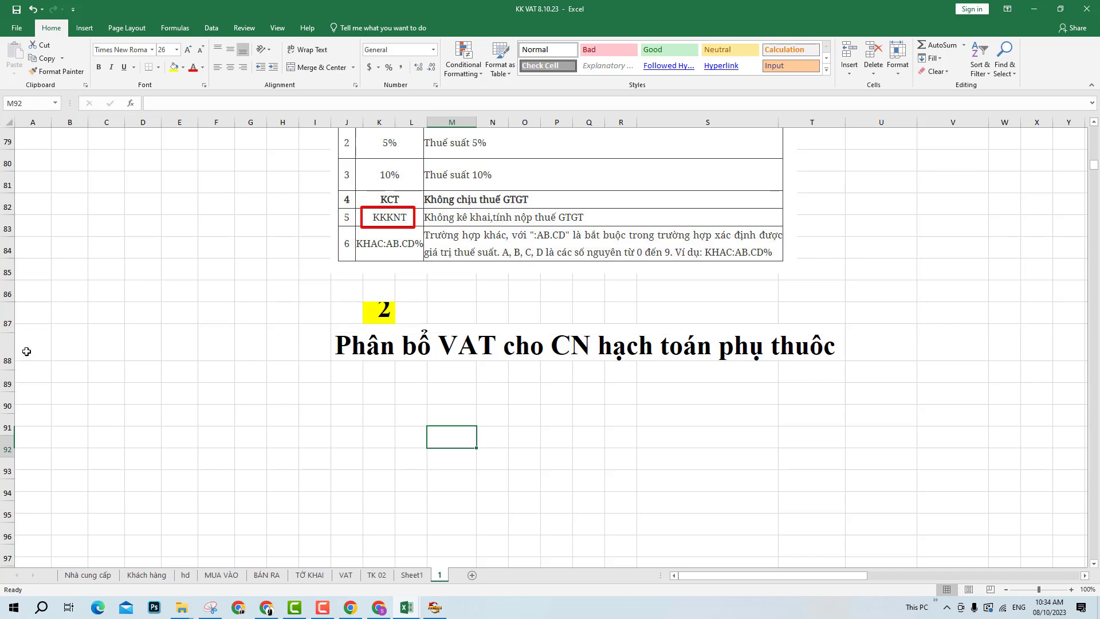
# - Write "tt 80" in G89 below the heading and make it bold
pyautogui.click(241, 383)
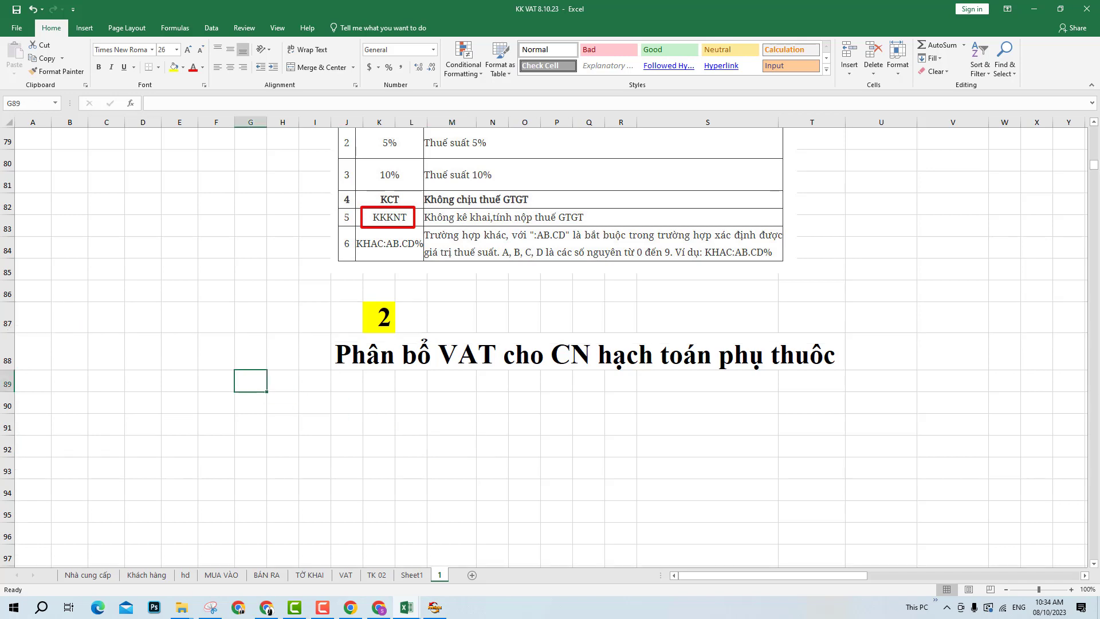
pyautogui.write('tt 80')
pyautogui.press('Up')
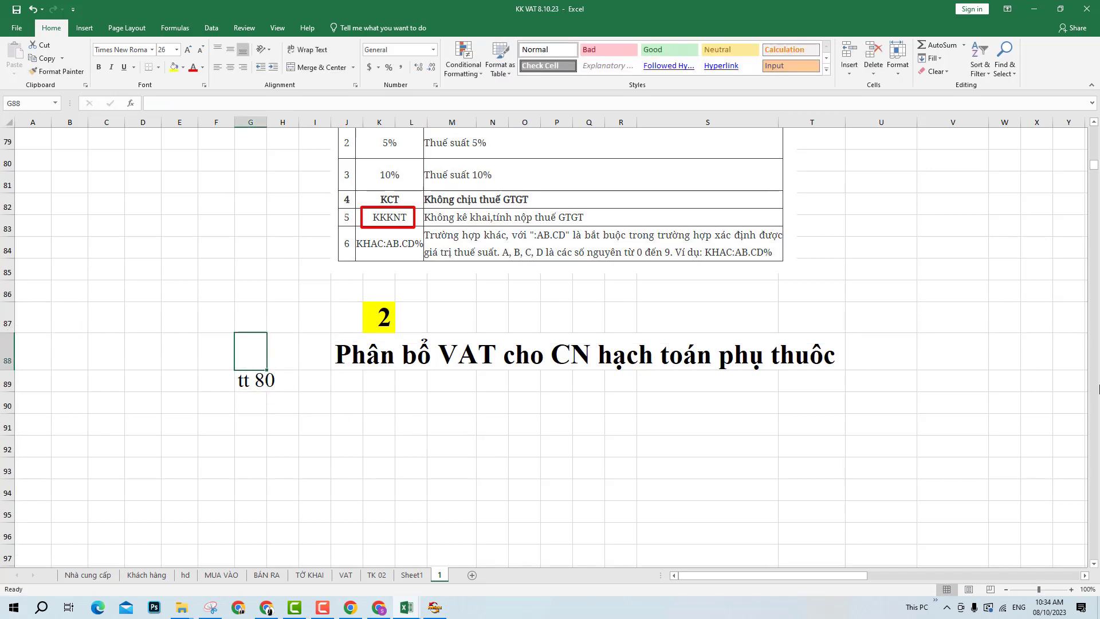
pyautogui.press('Down')
pyautogui.hotkey('ctrl', 'b')
# - Write "* CT PHỤ THUỘC:" in I90, below the "tt 80" note
pyautogui.press('Down')
pyautogui.press('Right')
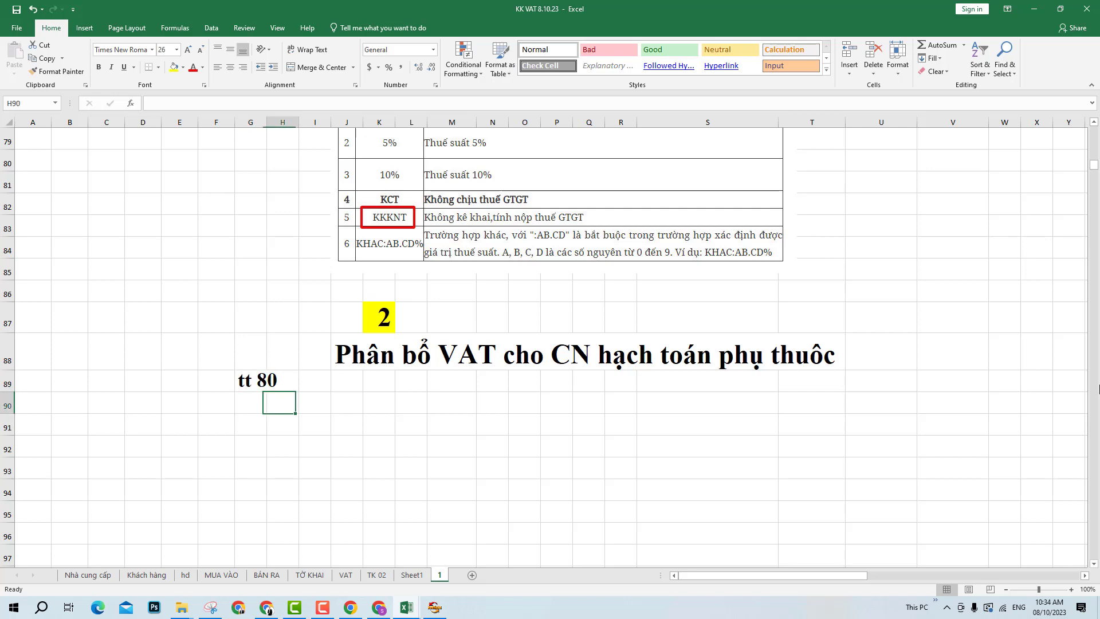
pyautogui.press('Right')
pyautogui.write('* ')
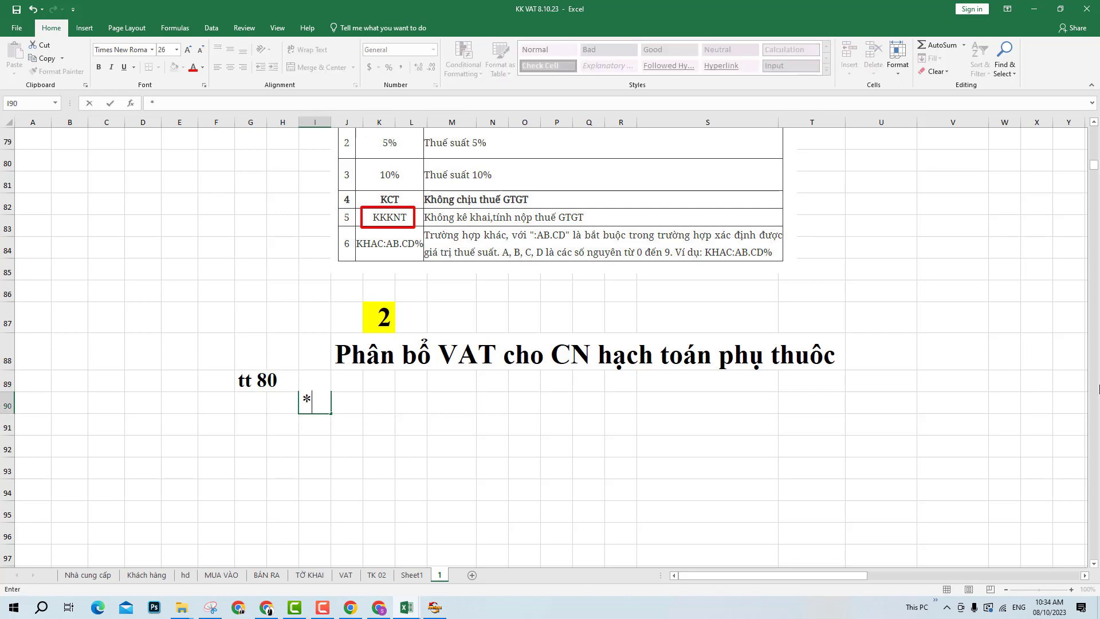
pyautogui.write('cn')
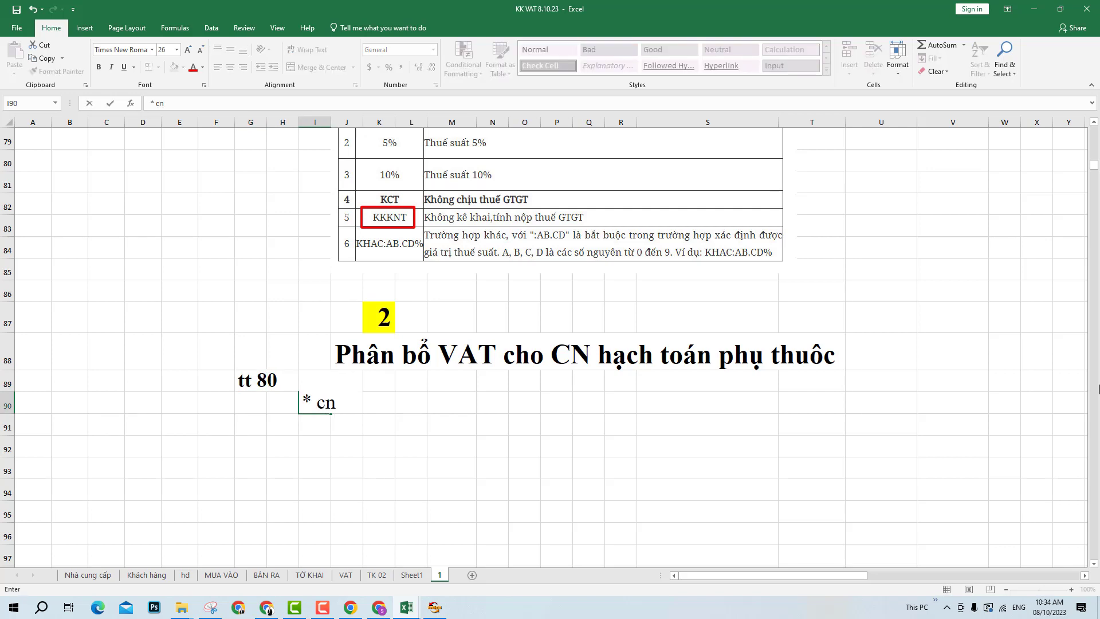
pyautogui.press('BackSpace')
pyautogui.write('n C')
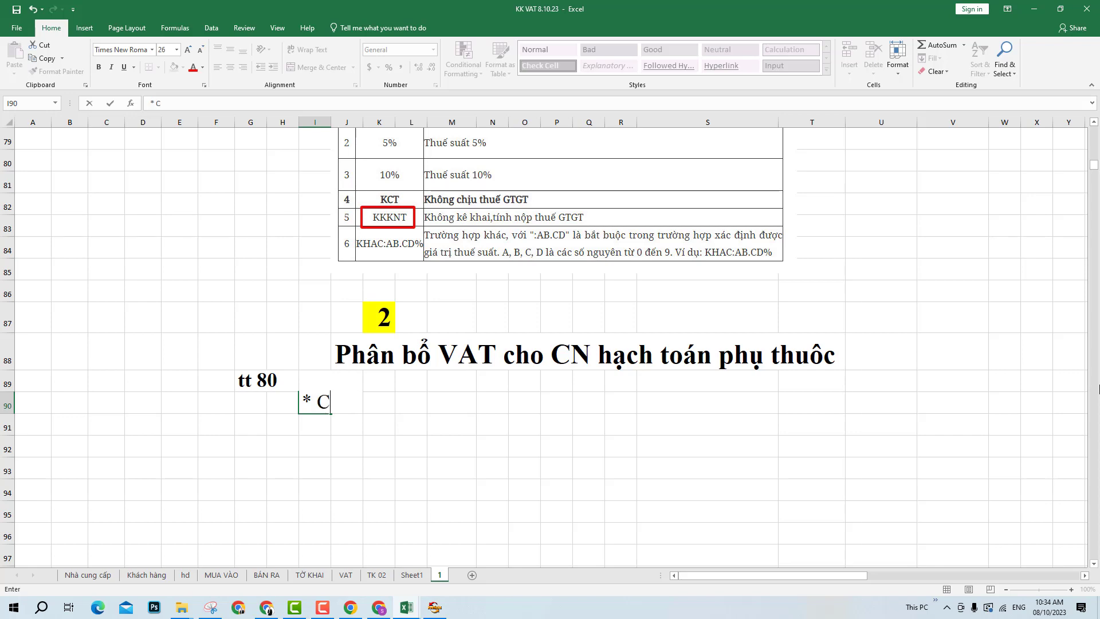
pyautogui.write('T PHUJ THUOOCJ')
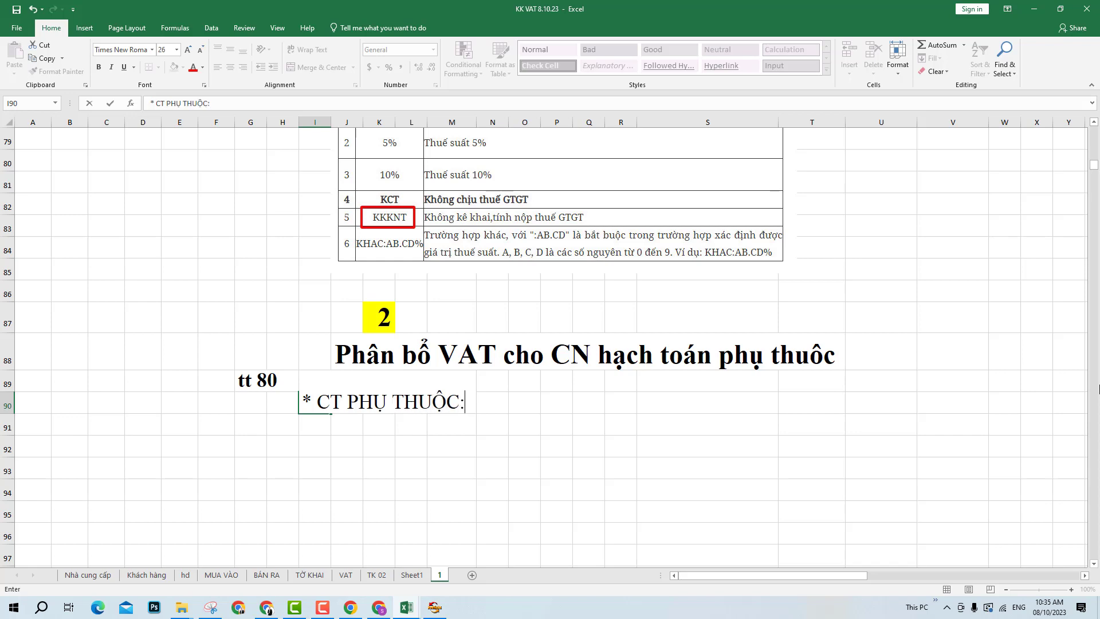
pyautogui.press('Return')
# - Make the "* CT PHỤ THUỘC:" subheading bold and increase the height of row 90
pyautogui.press('Up')
pyautogui.hotkey('shift', 'Right')
pyautogui.hotkey('shift', 'Right')
pyautogui.hotkey('shift', 'Right')
pyautogui.hotkey('shift', 'Right')
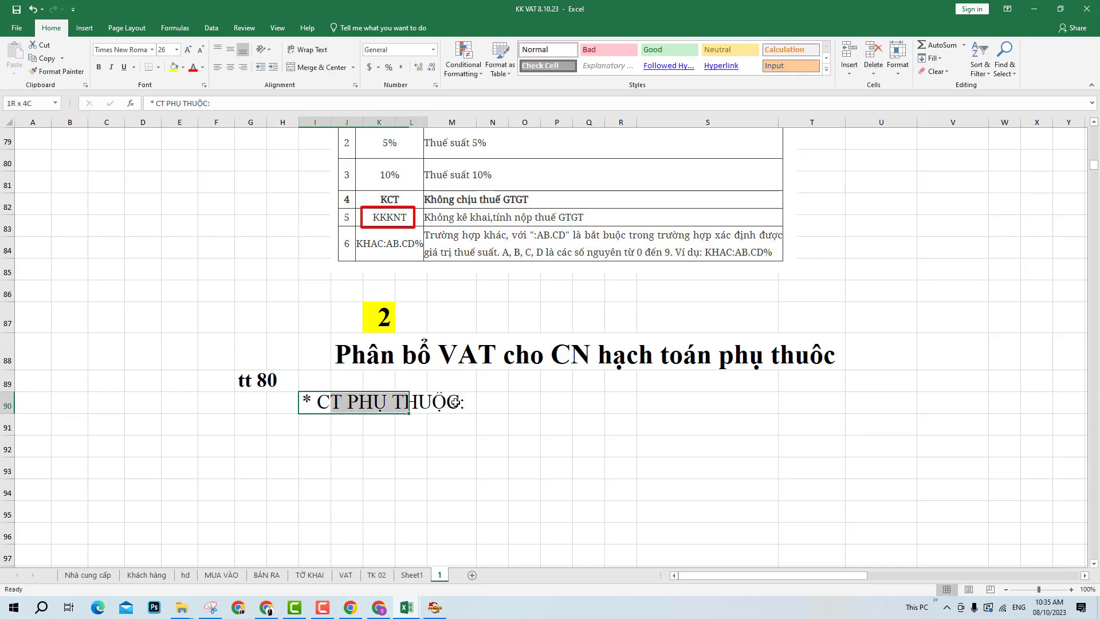
pyautogui.hotkey('ctrl', 'b')
pyautogui.click(80, 452)
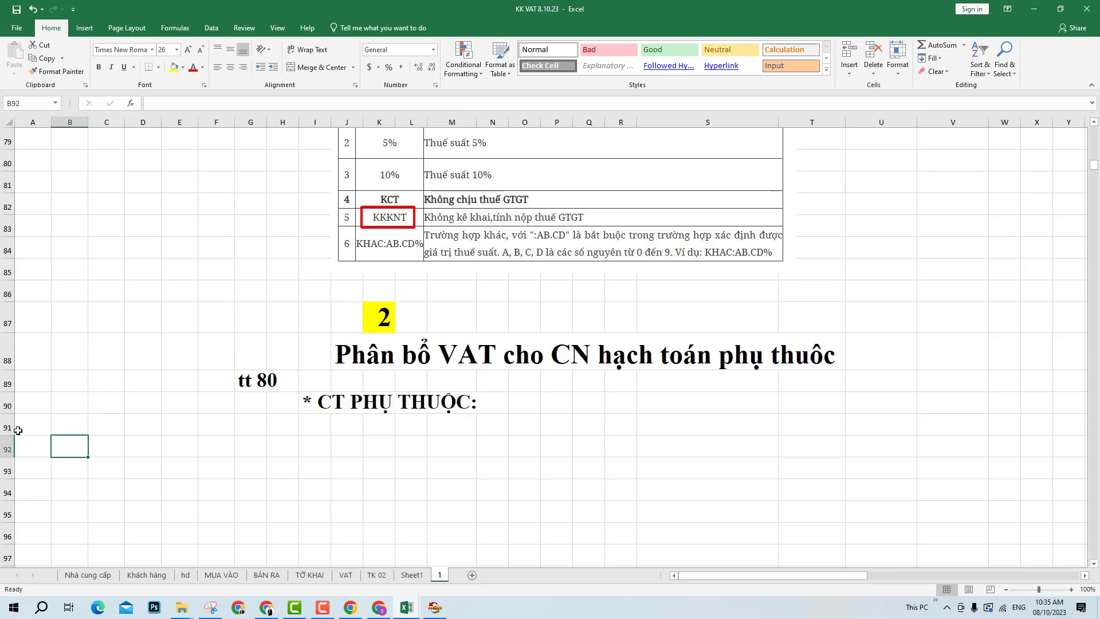
pyautogui.moveTo(12, 414); pyautogui.dragTo(12, 422)
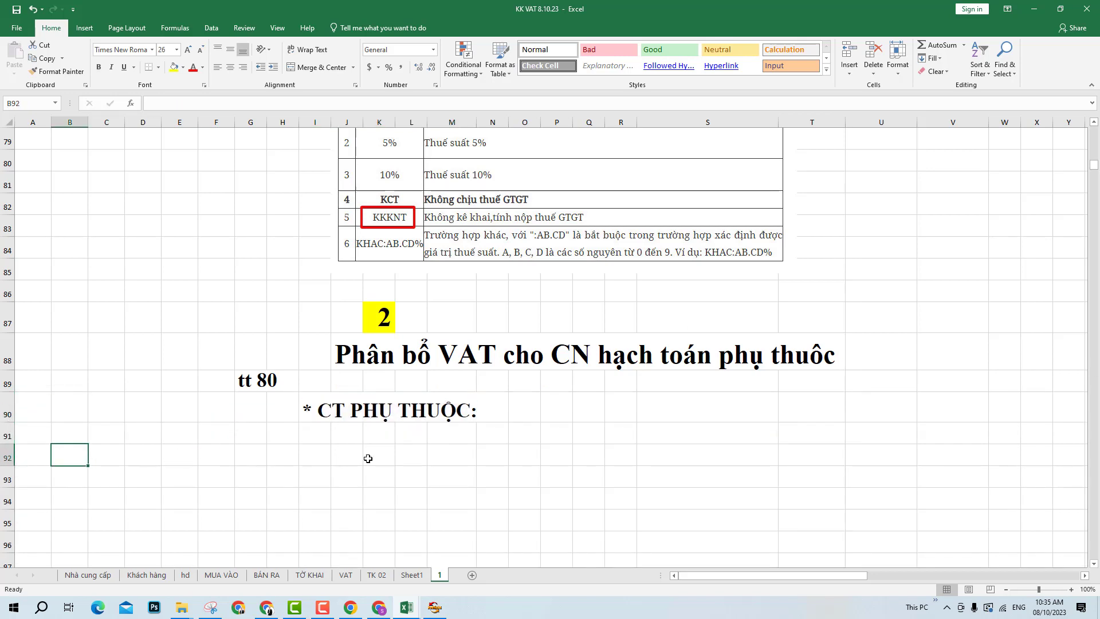
# - Write the note ",=> NẾU CÓ SD HD BÁN HÀNG => KK RIÊNG" in K91 under the subheading
pyautogui.click(377, 443)
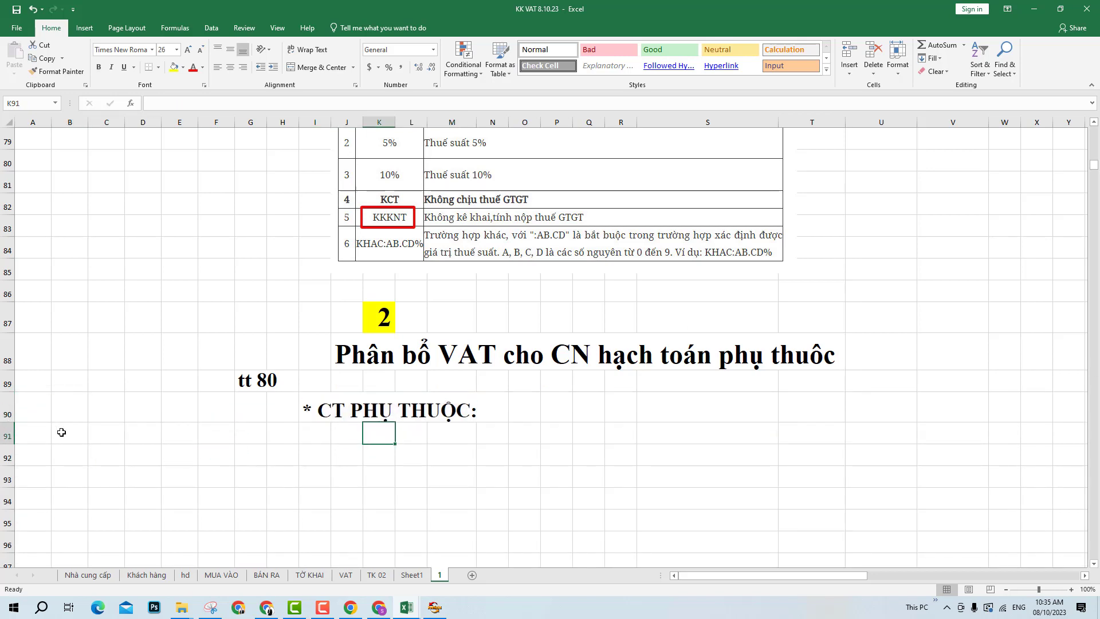
pyautogui.write(',=> NEU')
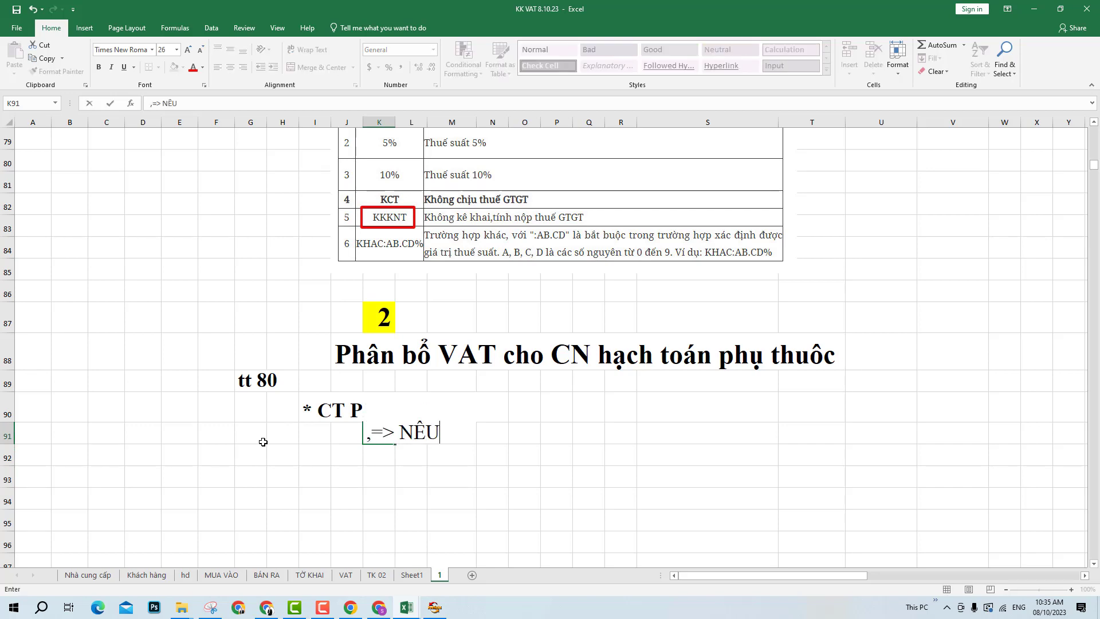
pyautogui.write(' CÓ SD HD BÁN HNÀG')
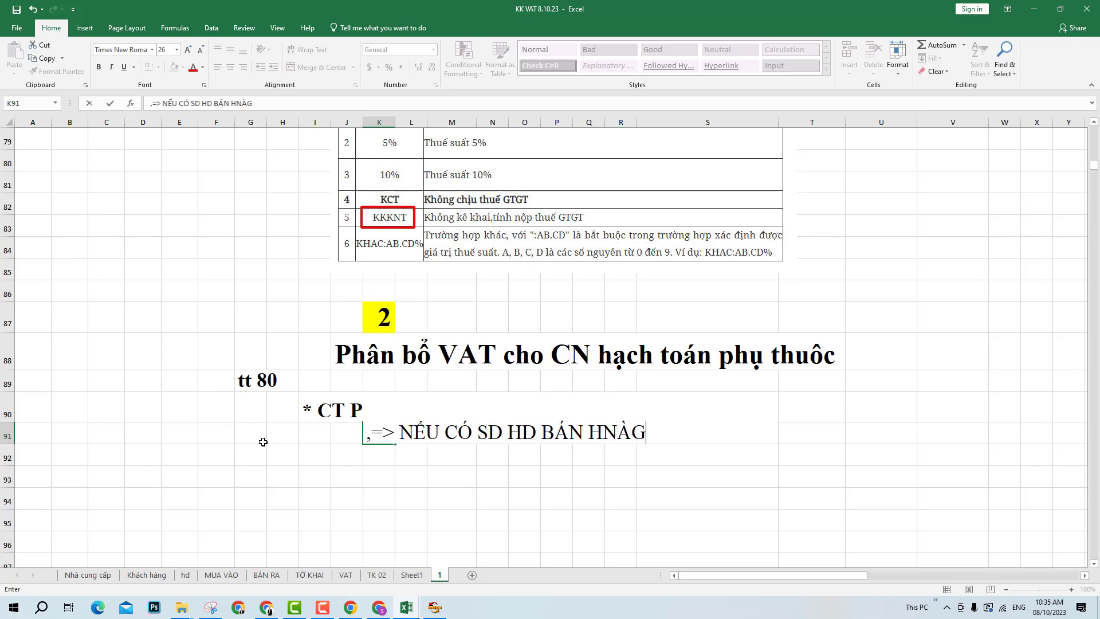
pyautogui.press('BackSpace')
pyautogui.press('BackSpace')
pyautogui.press('BackSpace')
pyautogui.write('ÀNG  => KK R')
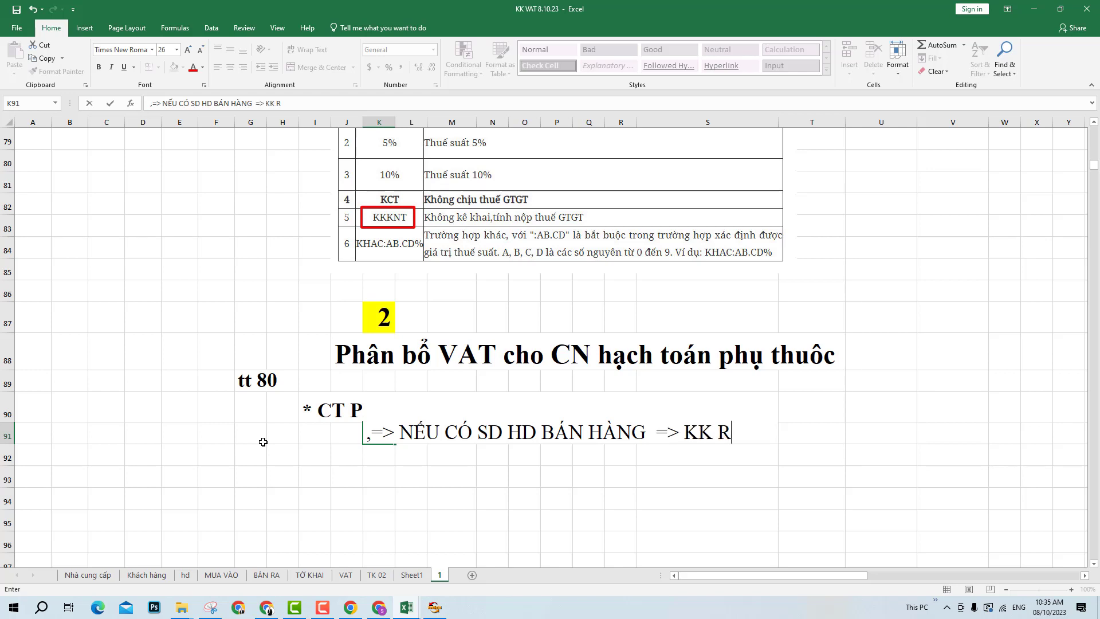
pyautogui.write('IENG')
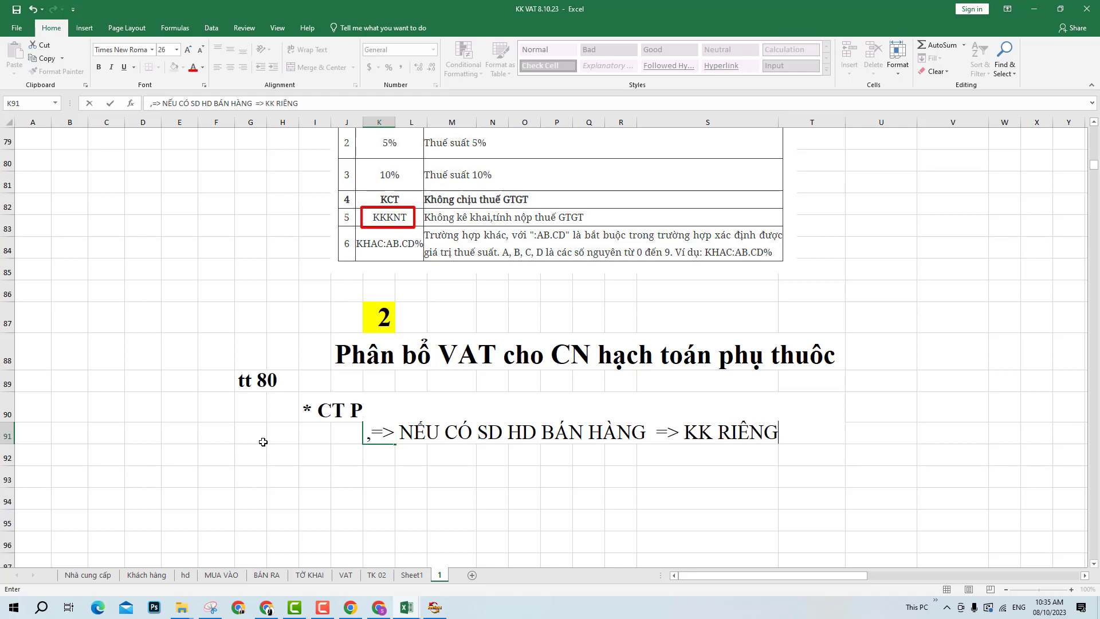
pyautogui.press('Return')
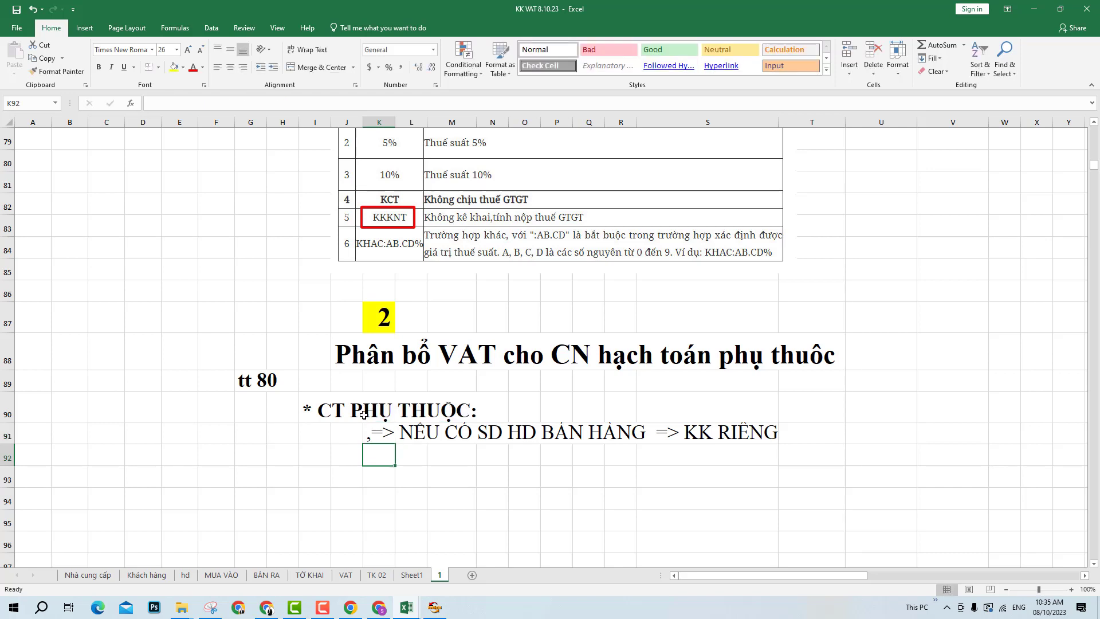
# - Enter "KHÁC TINHT" in O90, beside the "* CT PHỤ THUỘC:" subheading
pyautogui.click(531, 401)
pyautogui.write('KAHCS')
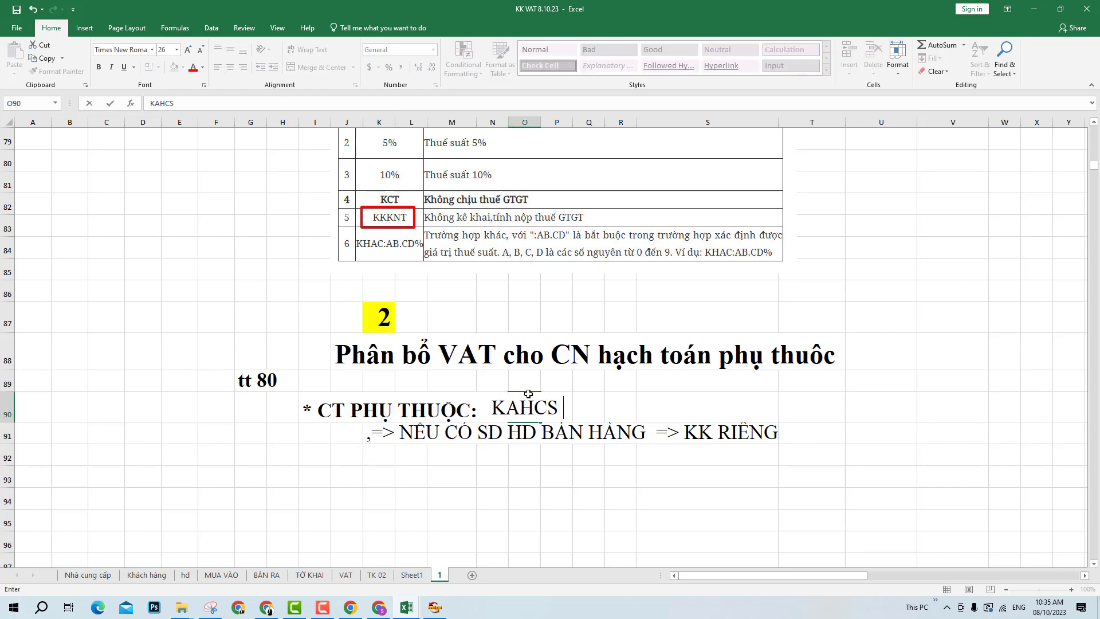
pyautogui.press('BackSpace')
pyautogui.press('BackSpace')
pyautogui.press('BackSpace')
pyautogui.press('BackSpace')
pyautogui.write('HÁC ')
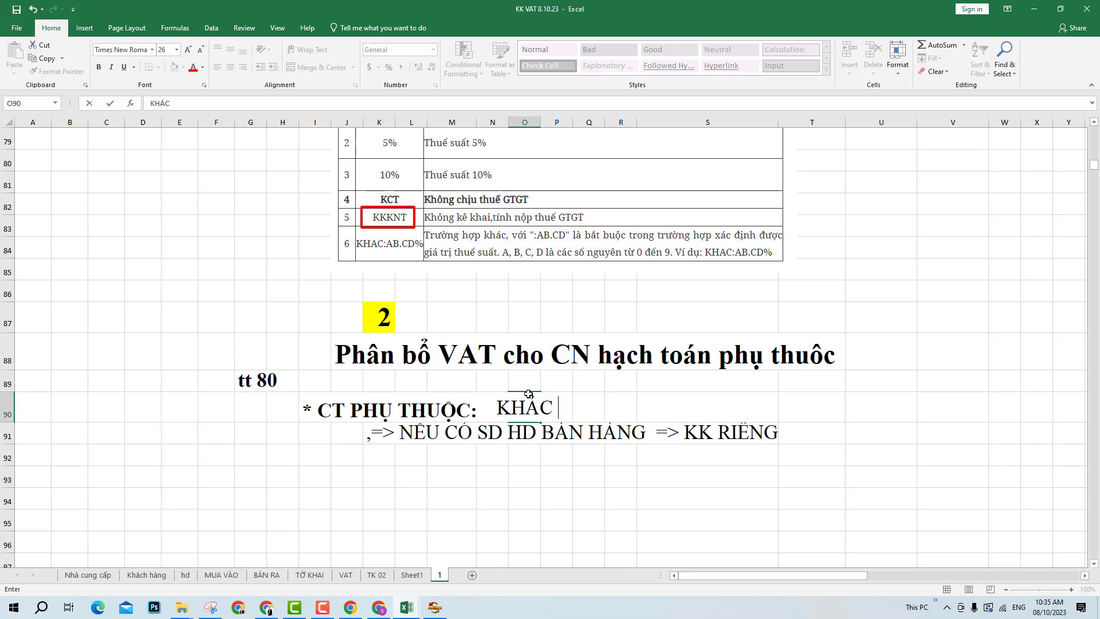
pyautogui.write('TINHT')
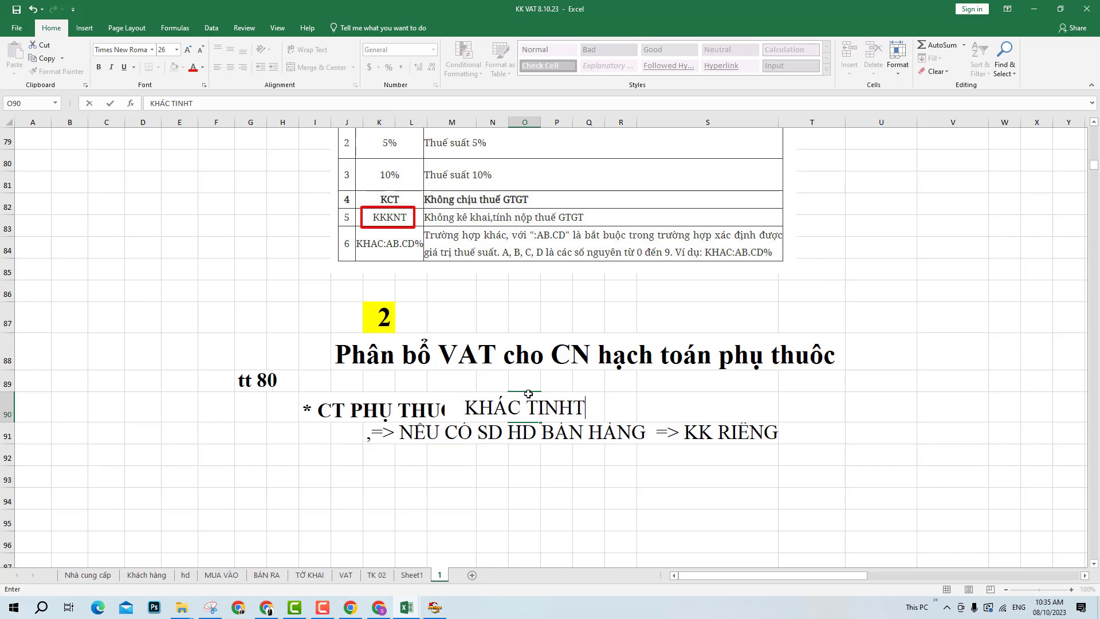
pyautogui.press('Return')
# - Left-align the label in O90 and make it bold
pyautogui.click(558, 418)
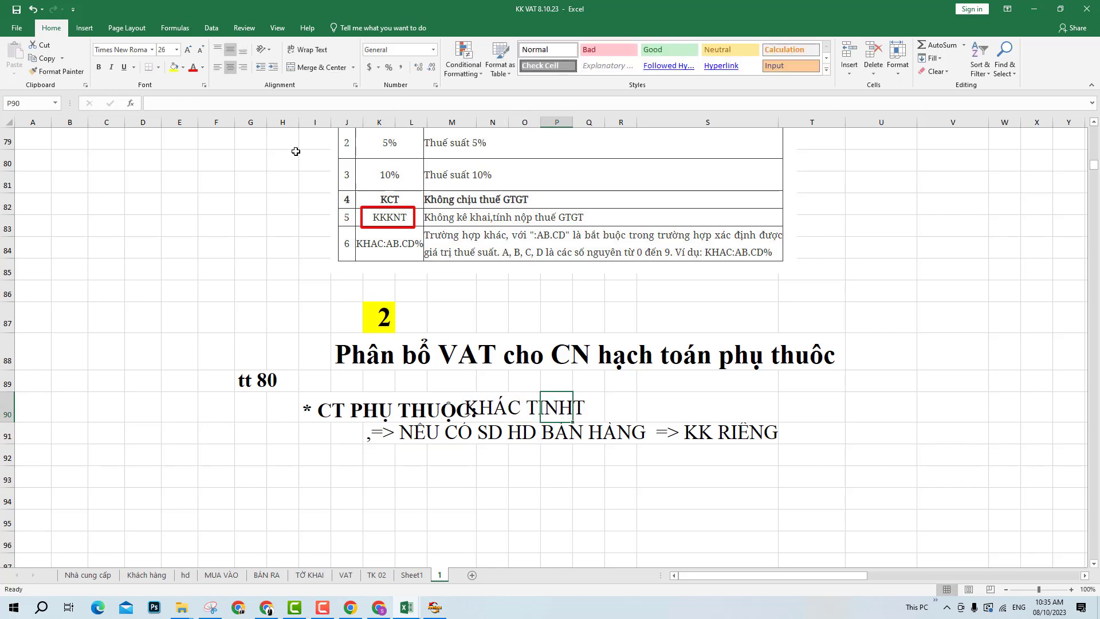
pyautogui.click(509, 408)
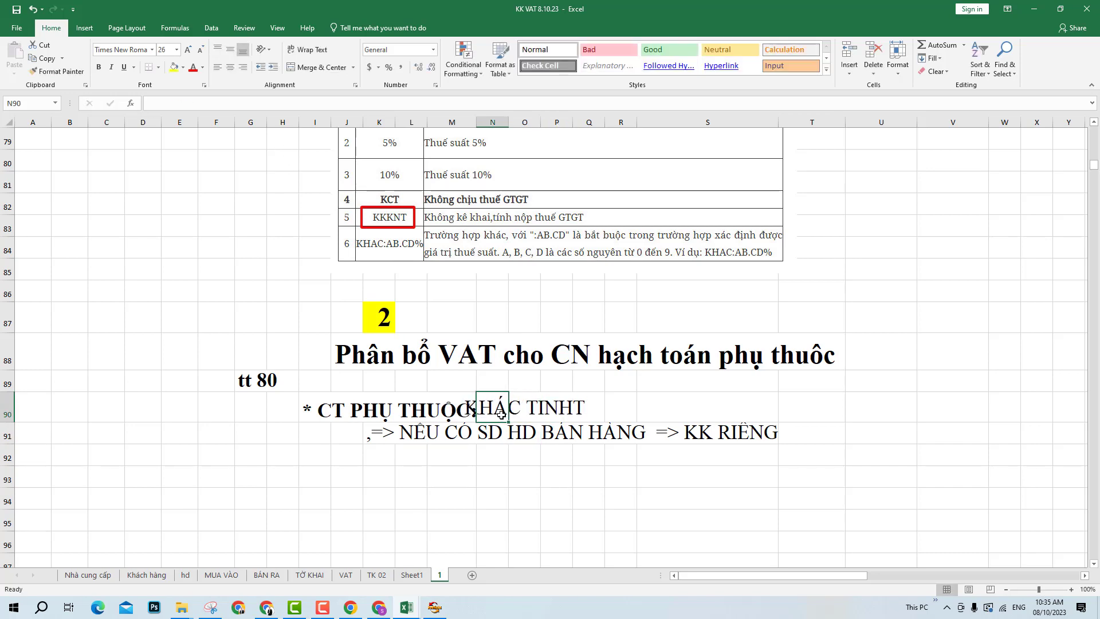
pyautogui.click(218, 67)
pyautogui.click(525, 467)
pyautogui.moveTo(530, 405); pyautogui.dragTo(626, 407)
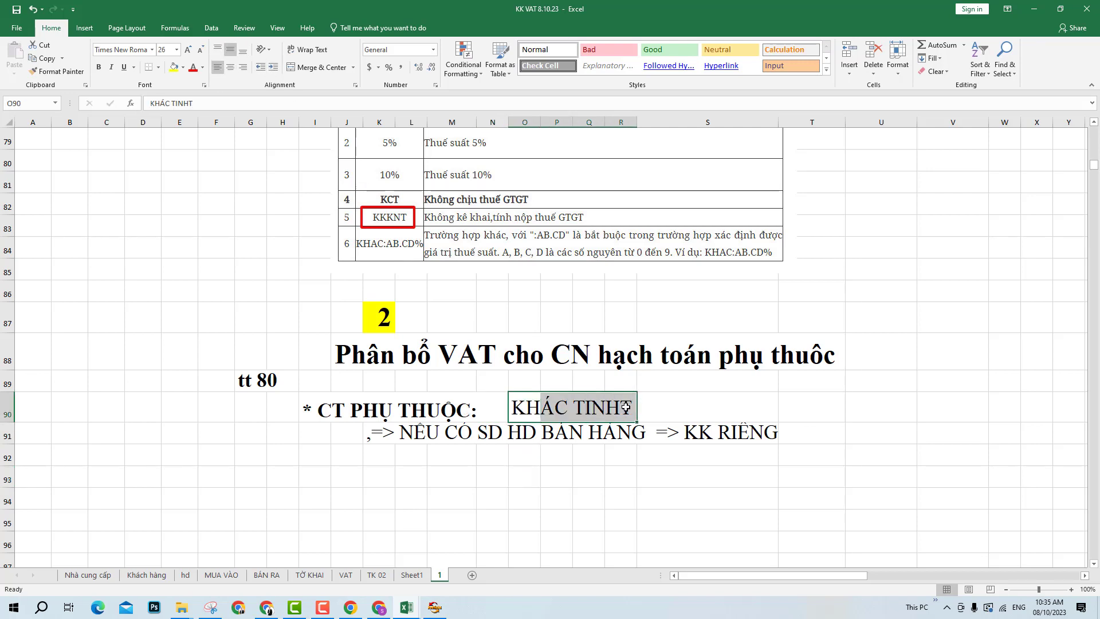
pyautogui.press('F1')
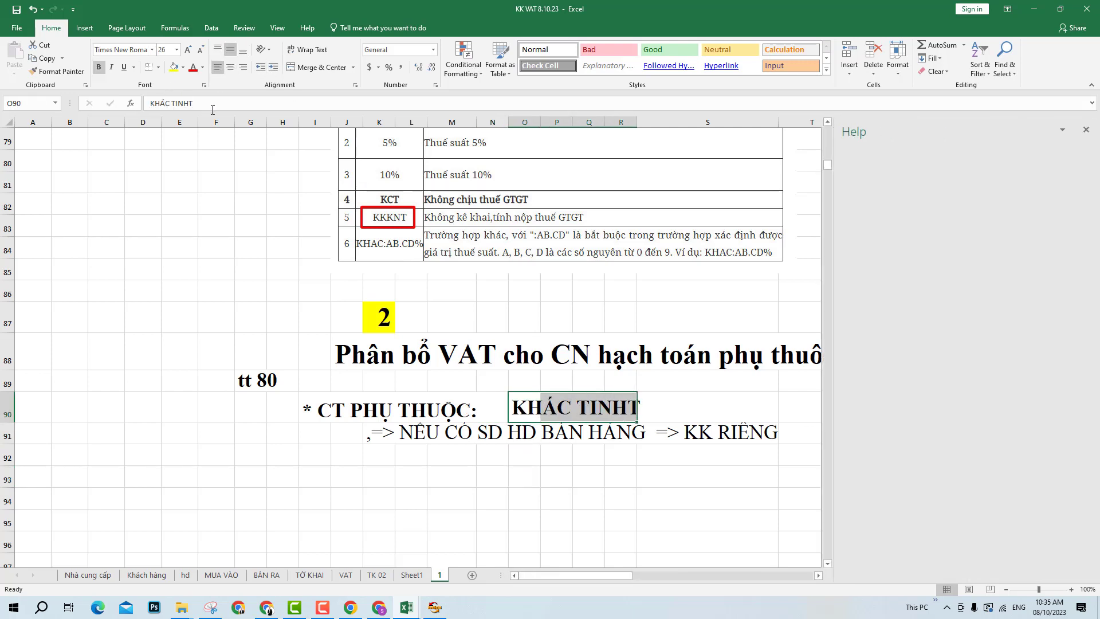
# - Correct the label in O90 to "KHÁC TỈNH"
pyautogui.click(212, 108)
pyautogui.press('BackSpace')
pyautogui.press('BackSpace')
pyautogui.press('BackSpace')
pyautogui.press('BackSpace')
pyautogui.press('BackSpace')
pyautogui.press('BackSpace')
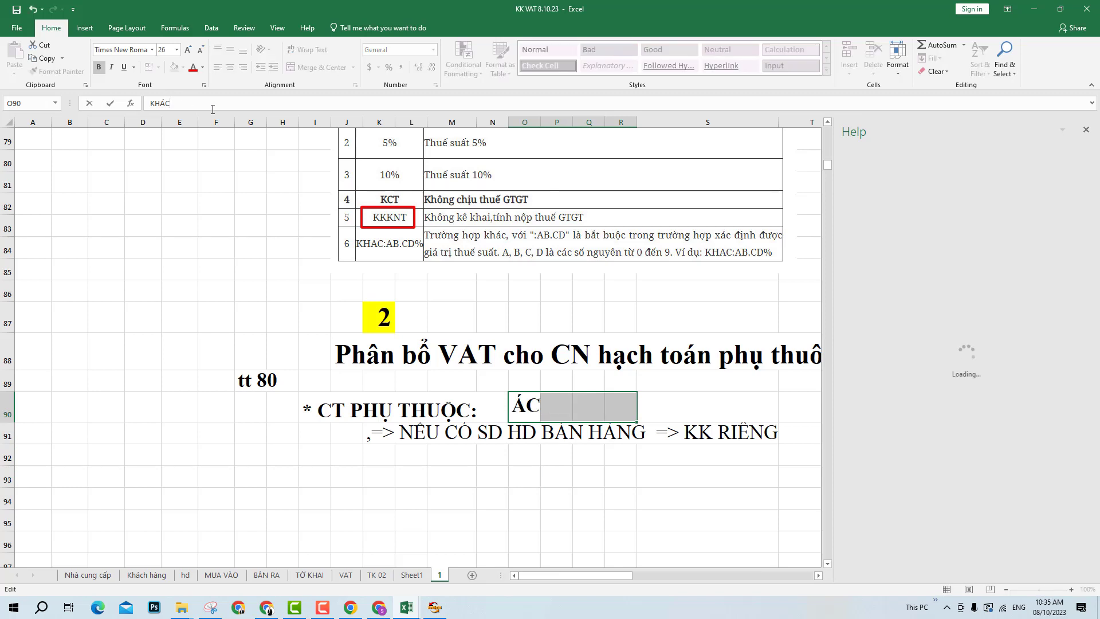
pyautogui.write('TỈNH')
pyautogui.click(437, 464)
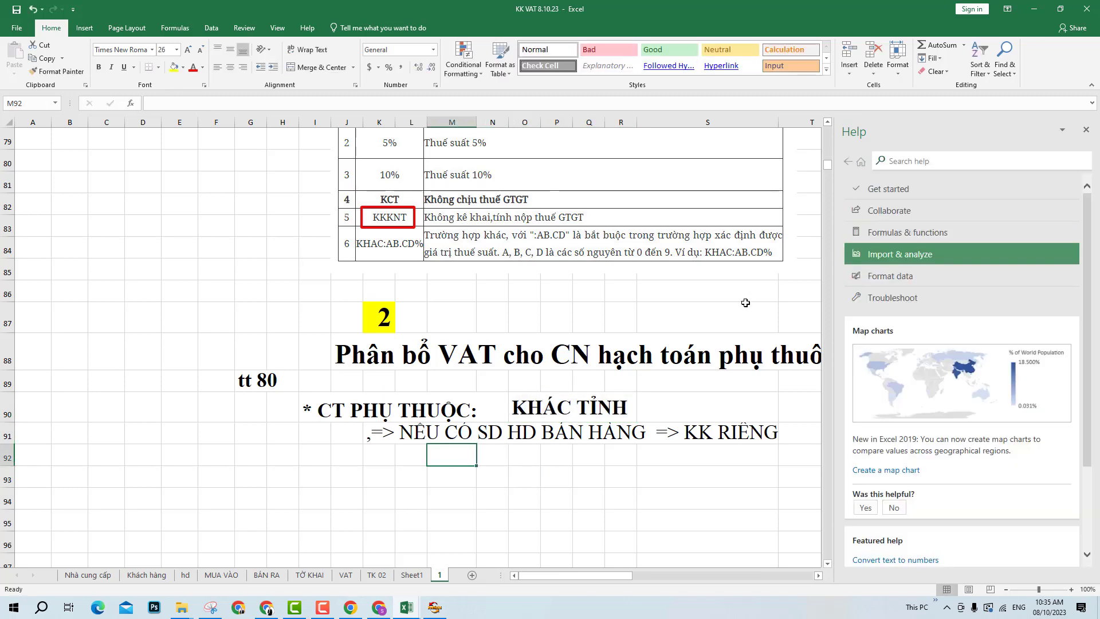
# - Close the Help pane and increase the height of row 91
pyautogui.click(1086, 130)
pyautogui.click(453, 472)
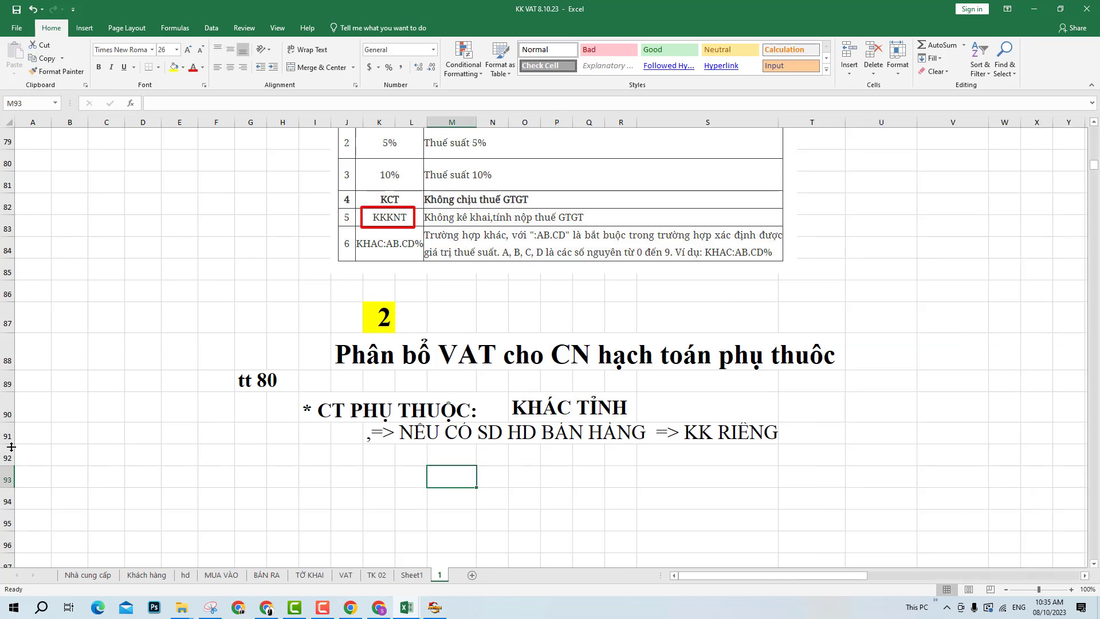
pyautogui.moveTo(3, 443); pyautogui.dragTo(2, 449)
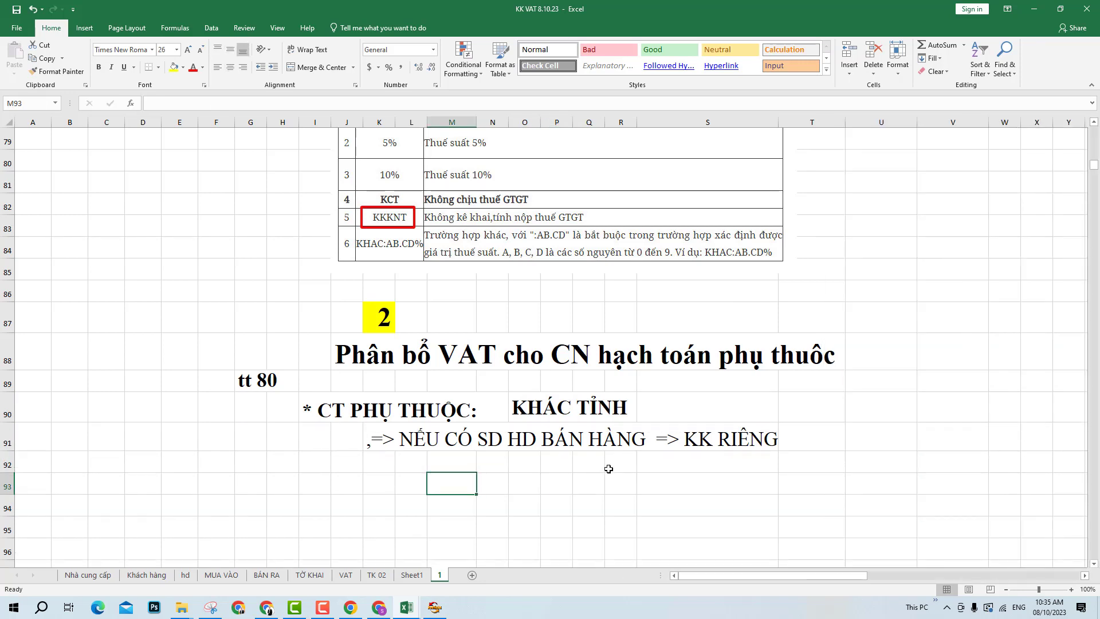
# - Write "(CQT QLY CHI NHÁNH)" in U91, beside the separate-declaration note
pyautogui.click(713, 456)
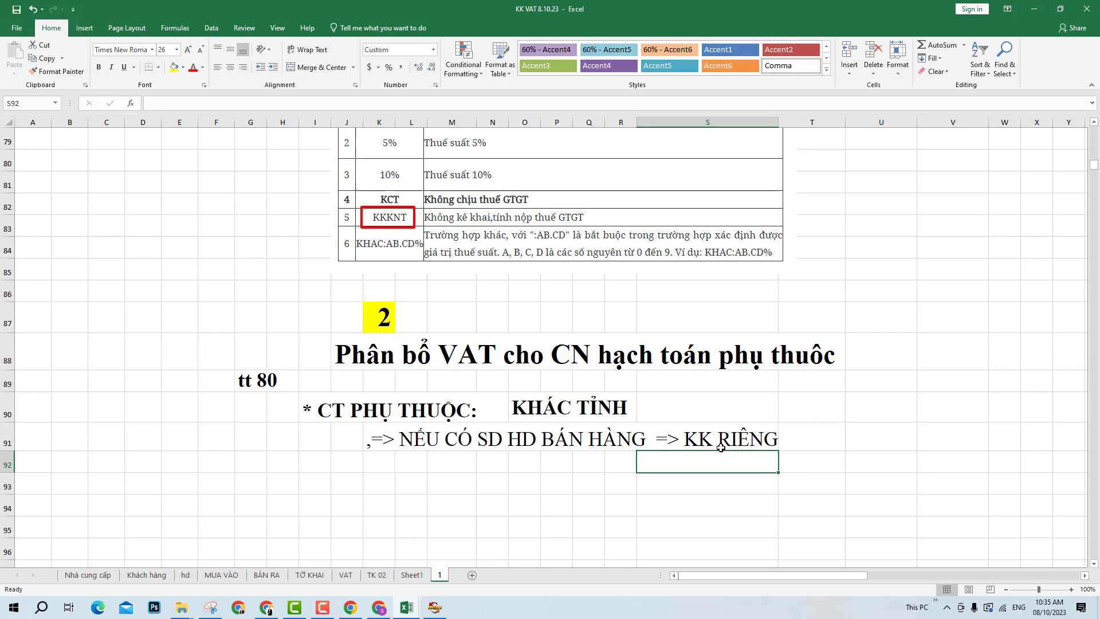
pyautogui.click(721, 447)
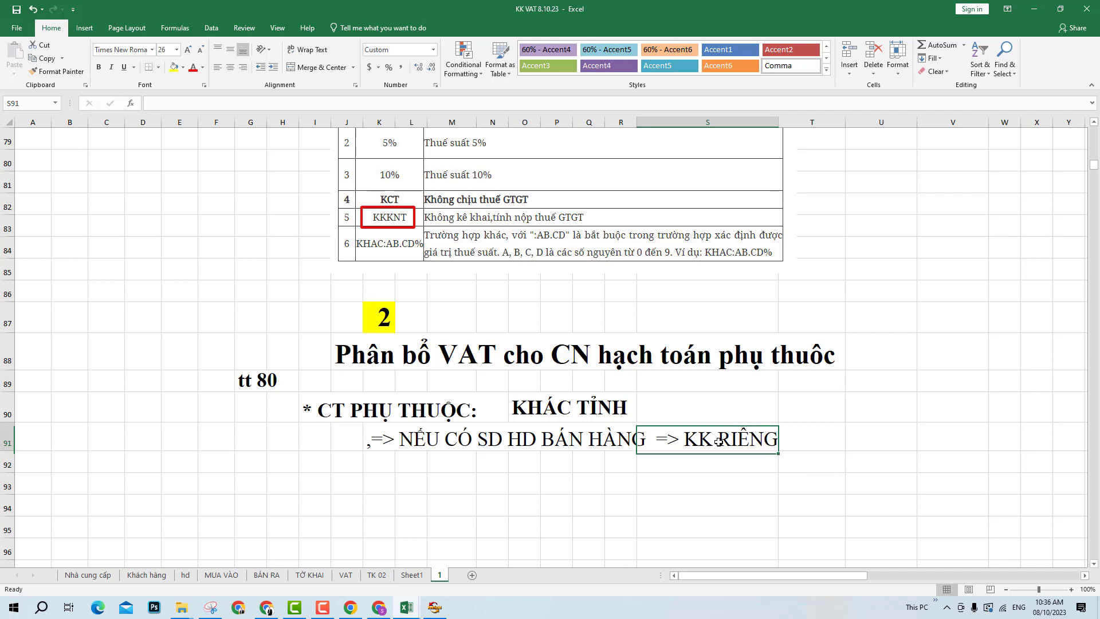
pyautogui.click(617, 463)
pyautogui.click(825, 446)
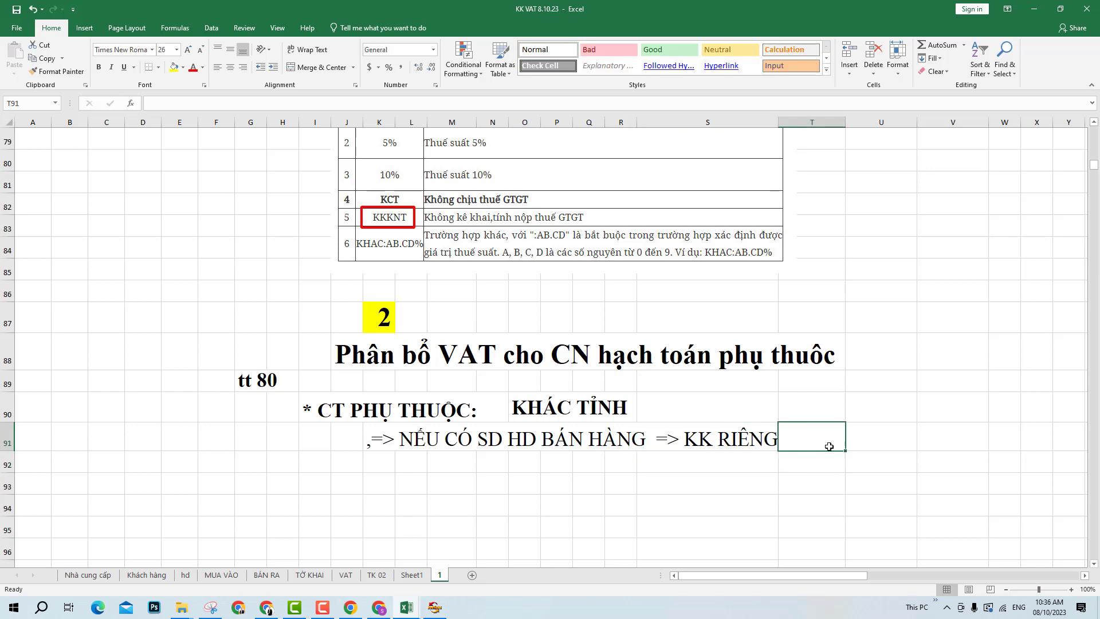
pyautogui.click(862, 442)
pyautogui.write('(')
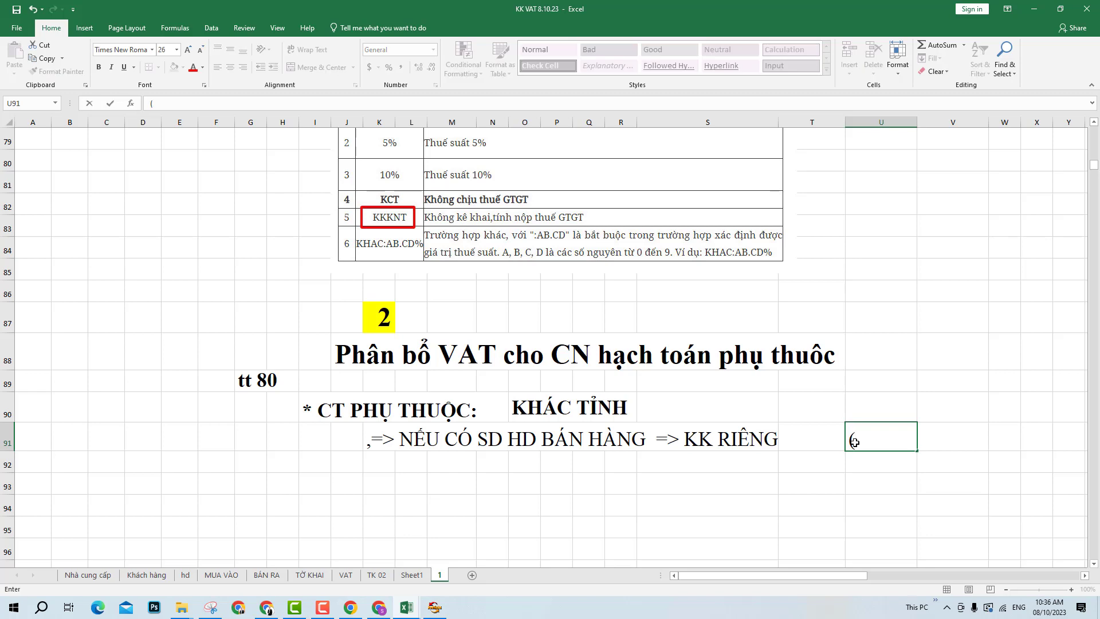
pyautogui.write('CQT QLY ')
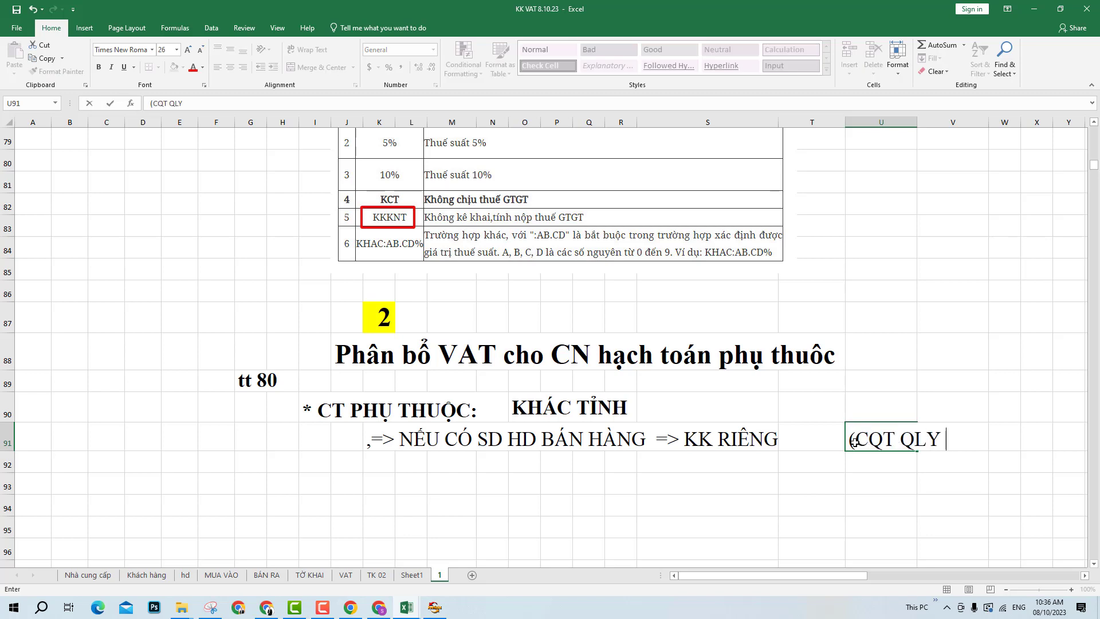
pyautogui.write('CHI N')
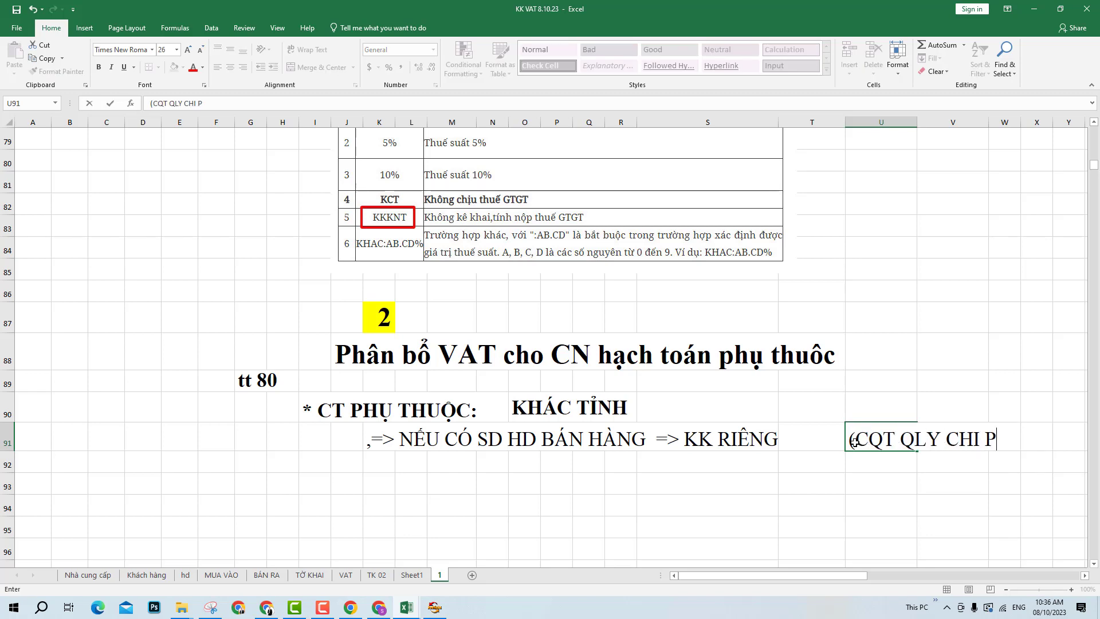
pyautogui.press('BackSpace')
pyautogui.write('NHANH')
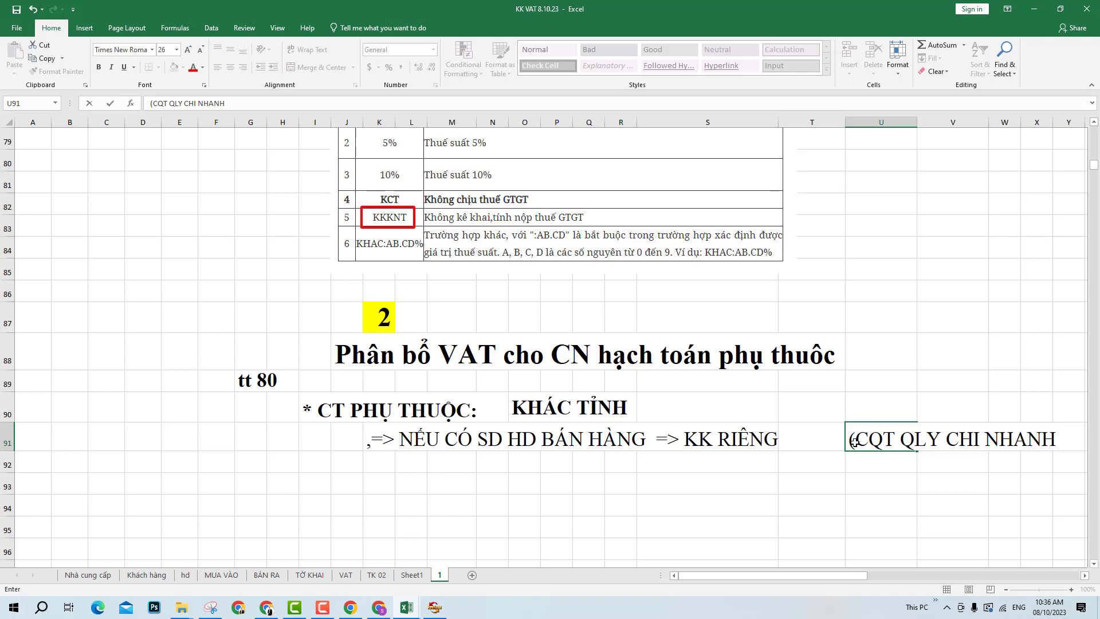
pyautogui.write('s')
pyautogui.write(')')
pyautogui.press('Return')
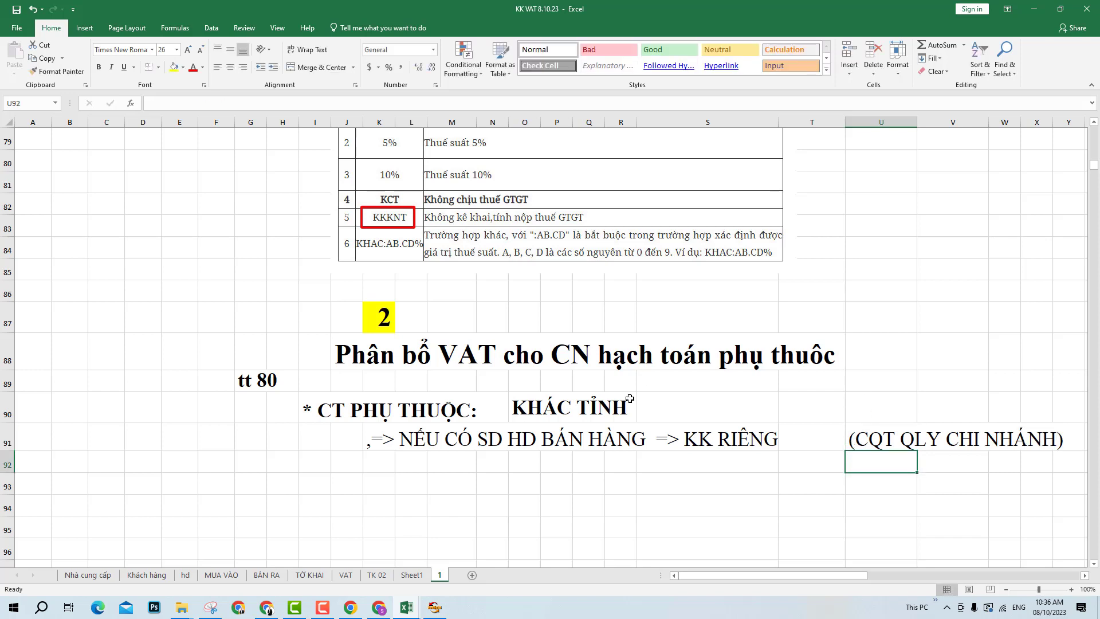
# - Copy the row 91 note about branches that use sales invoices into K93
pyautogui.click(565, 500)
pyautogui.scroll(-1, 556, 496)
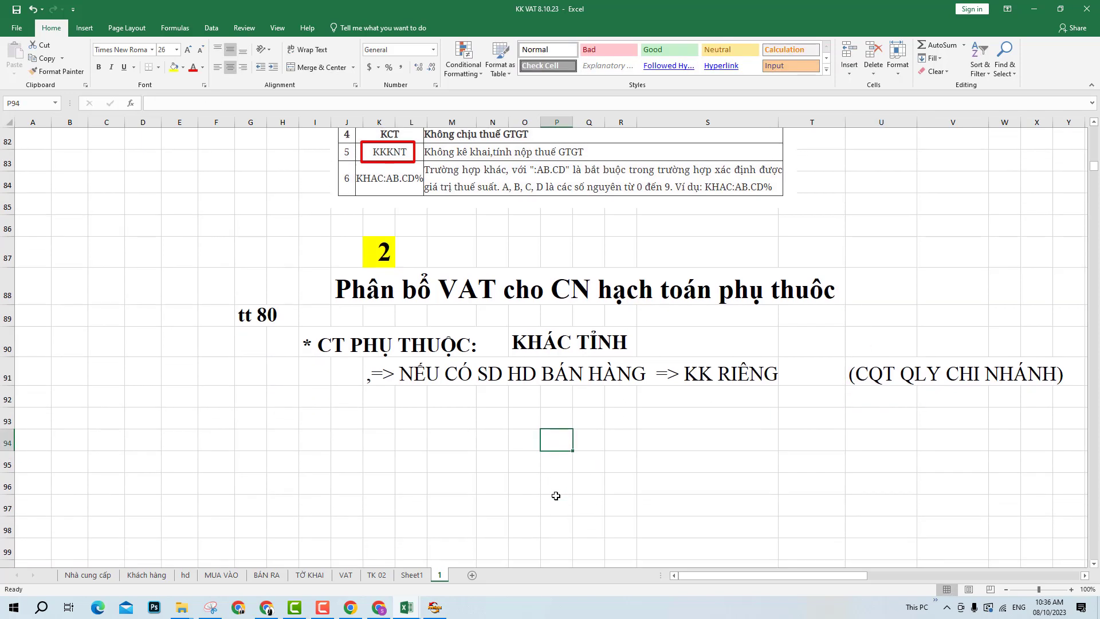
pyautogui.moveTo(384, 381); pyautogui.dragTo(625, 375)
pyautogui.hotkey('ctrl', 'c')
pyautogui.click(381, 424)
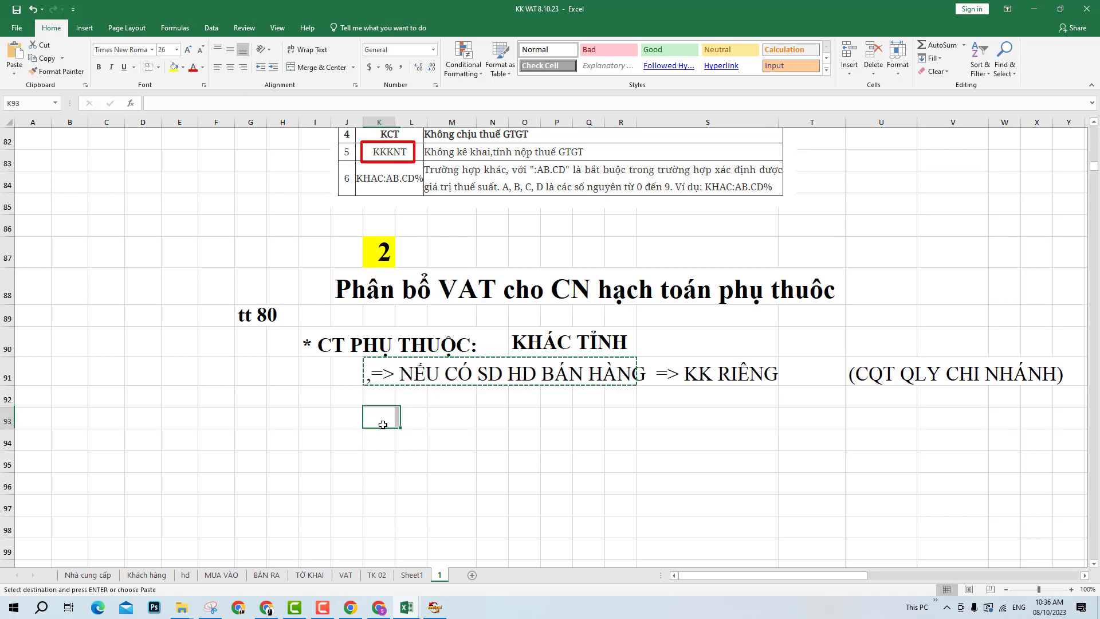
pyautogui.hotkey('ctrl', 'v')
pyautogui.click(311, 106)
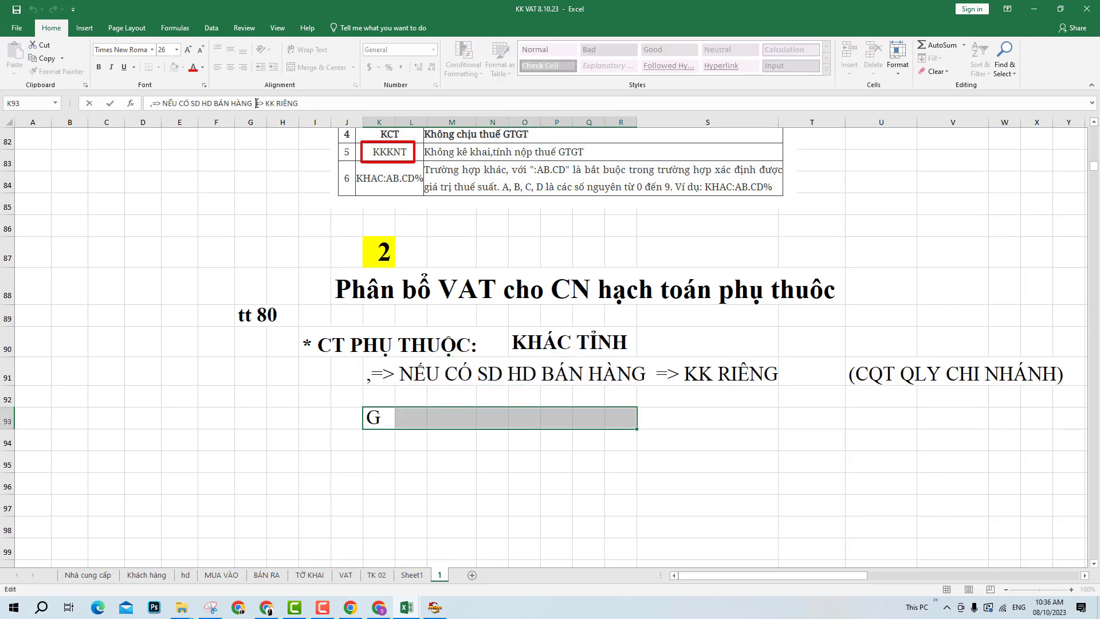
pyautogui.click(165, 233)
pyautogui.click(466, 528)
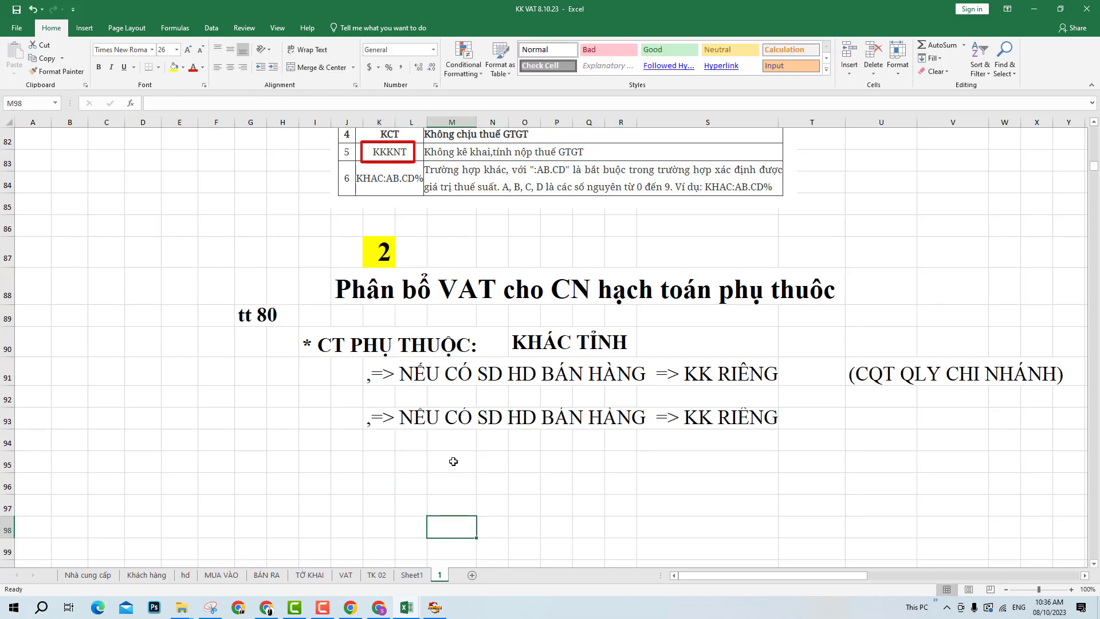
# - Insert "KO" after "NẾU" in the K93 note
pyautogui.doubleClick(385, 417)
pyautogui.click(444, 421)
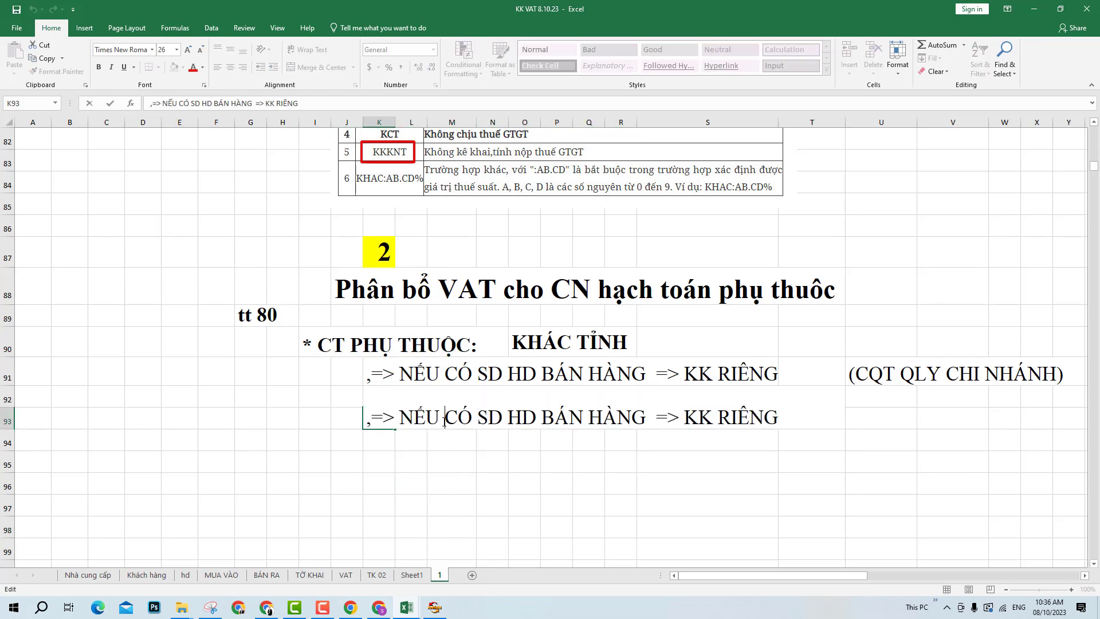
pyautogui.write('KO')
pyautogui.press('Return')
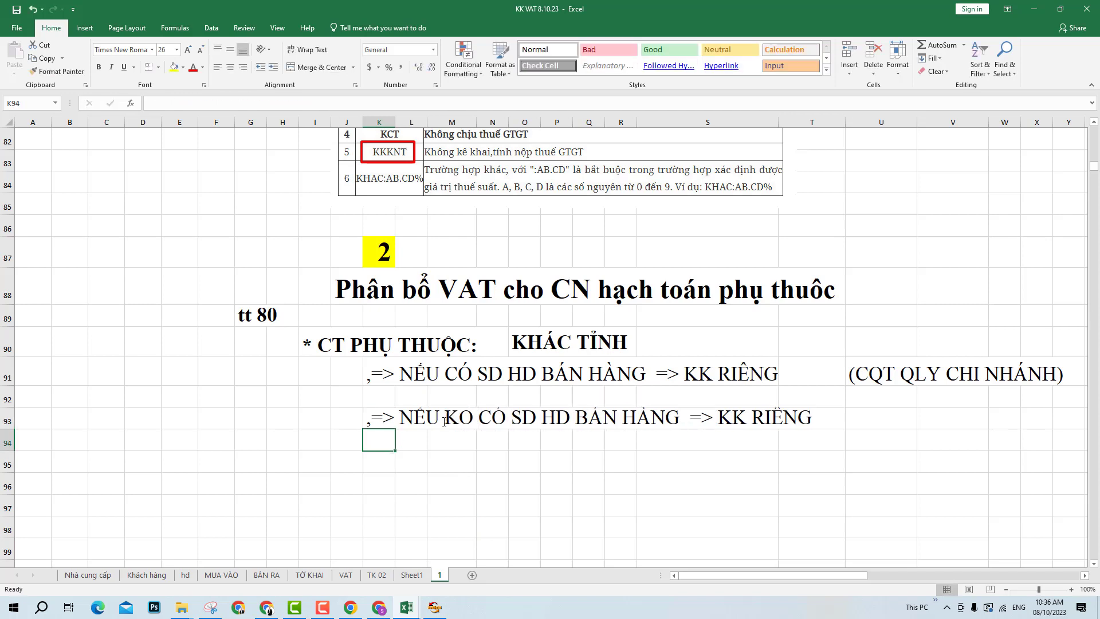
# - Remove "=> KK RIÊNG" from the end of the K93 note
pyautogui.click(471, 448)
pyautogui.click(424, 420)
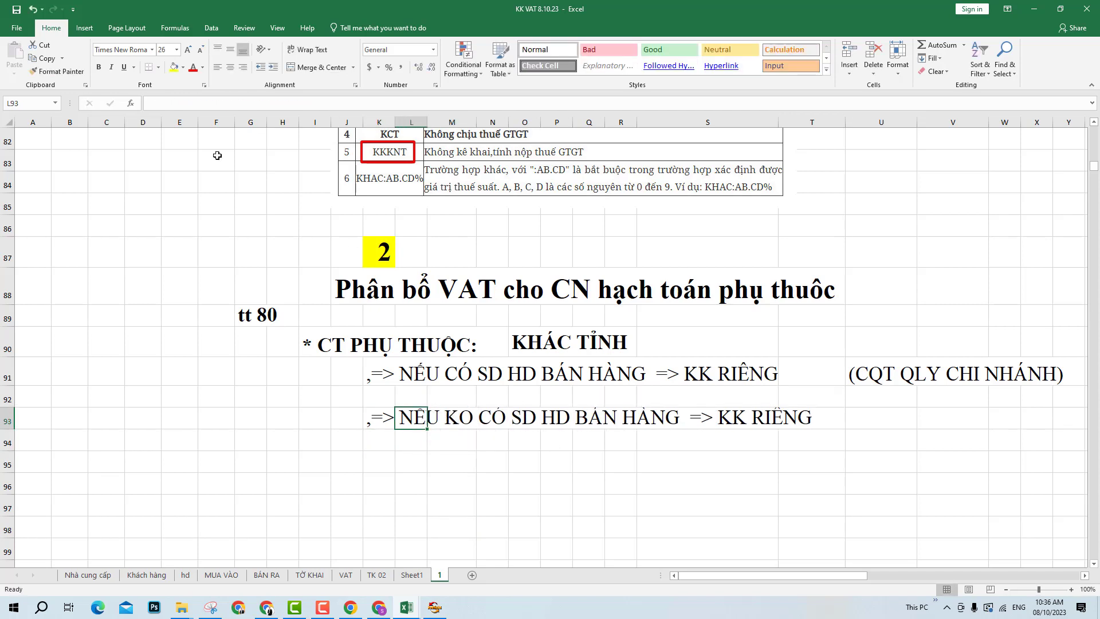
pyautogui.click(373, 421)
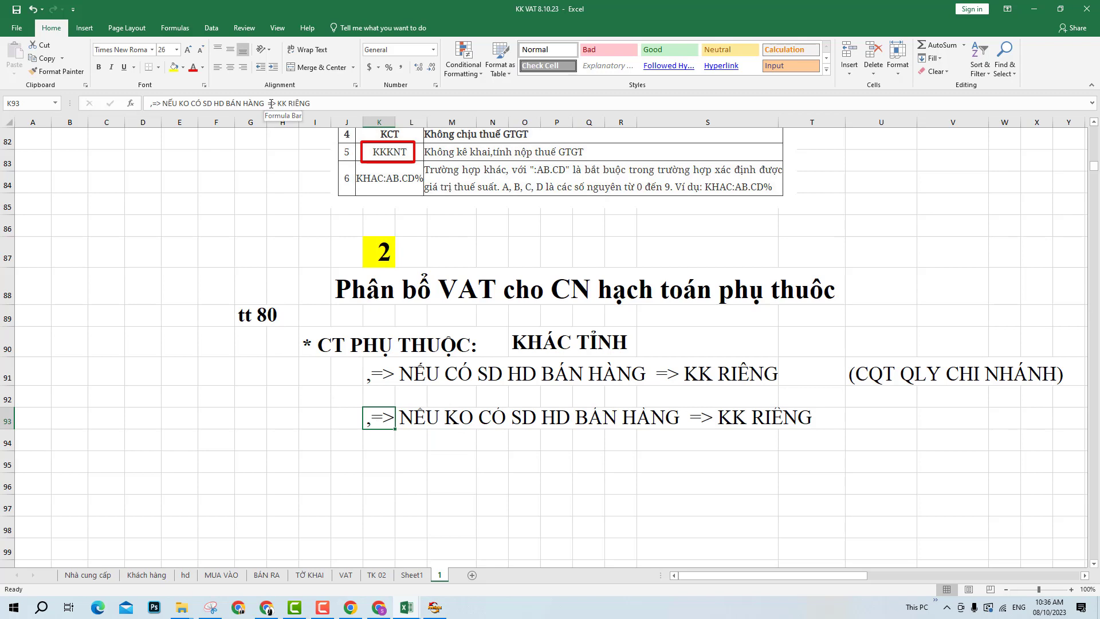
pyautogui.moveTo(270, 107); pyautogui.dragTo(312, 106)
pyautogui.press('Delete')
pyautogui.click(379, 418)
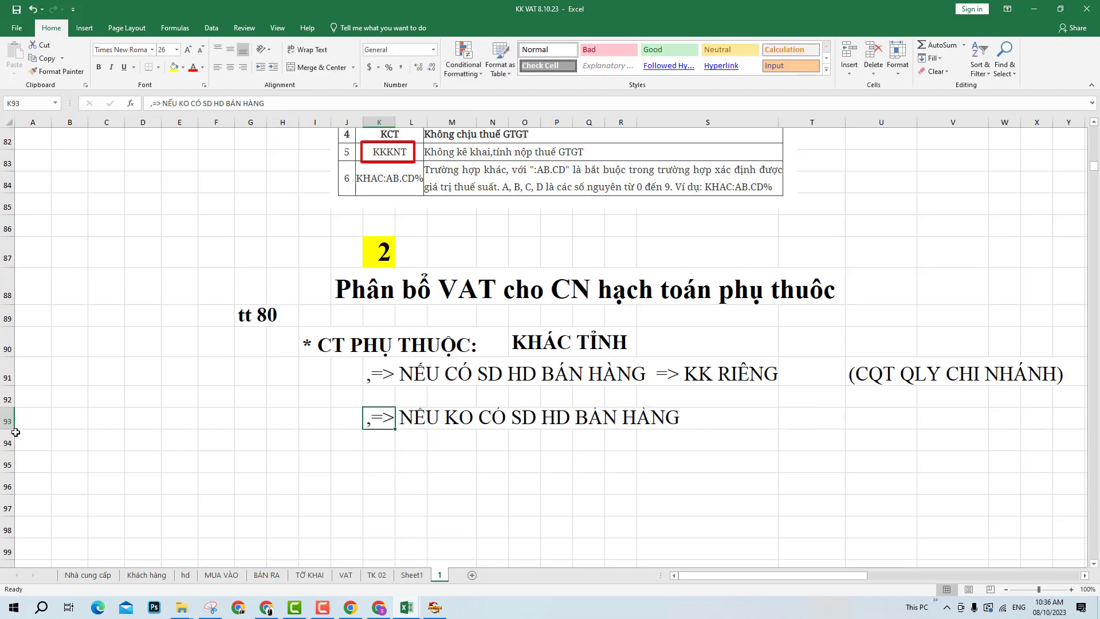
# - Increase the height of row 93 and make the note in K93 bold
pyautogui.moveTo(12, 430); pyautogui.dragTo(13, 436)
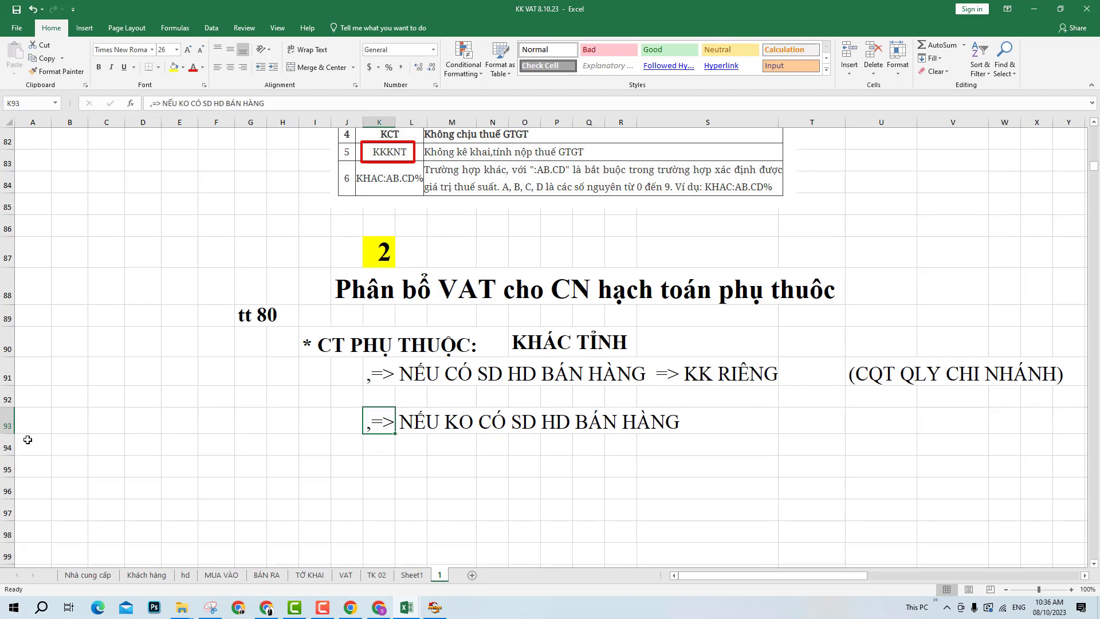
pyautogui.hotkey('ctrl', 'b')
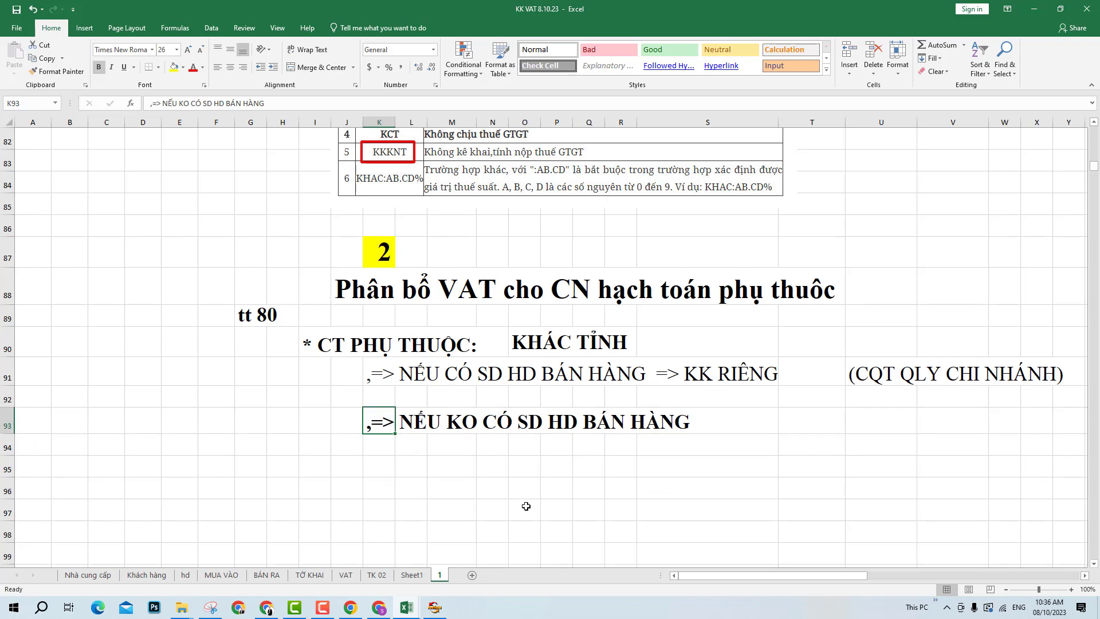
pyautogui.click(452, 451)
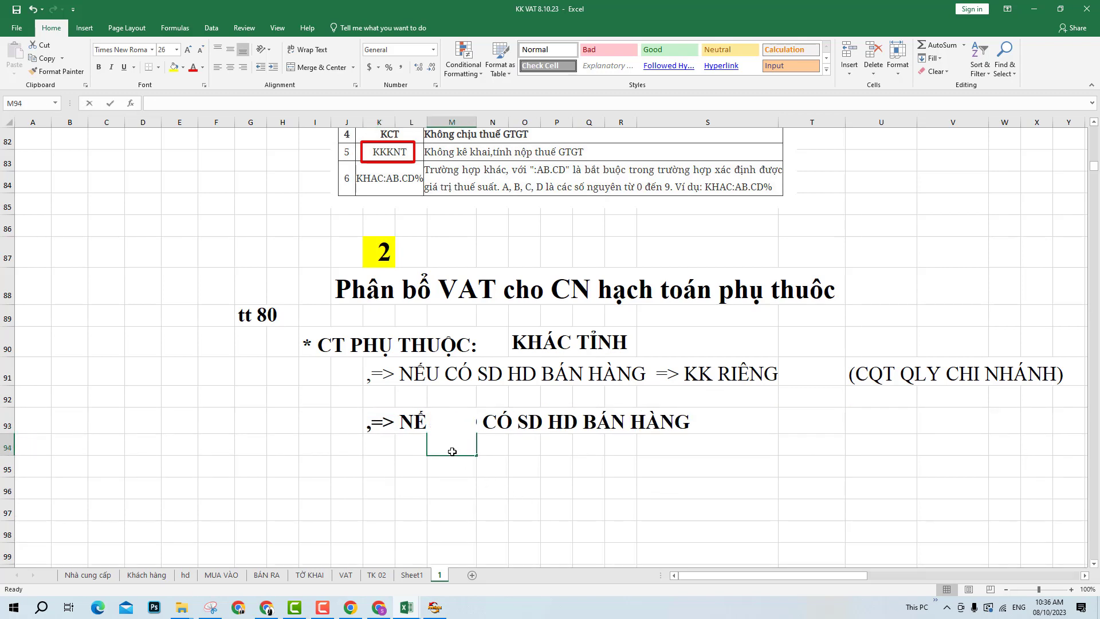
pyautogui.press('BackSpace')
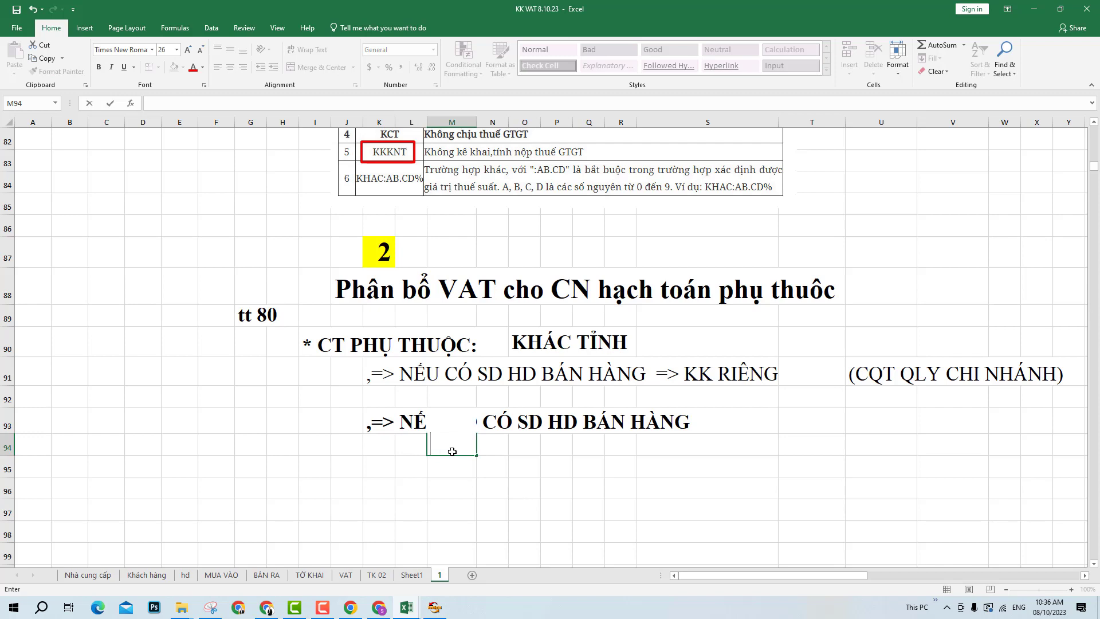
# - Add a colon at the end of the K93 note
pyautogui.click(379, 421)
pyautogui.click(272, 102)
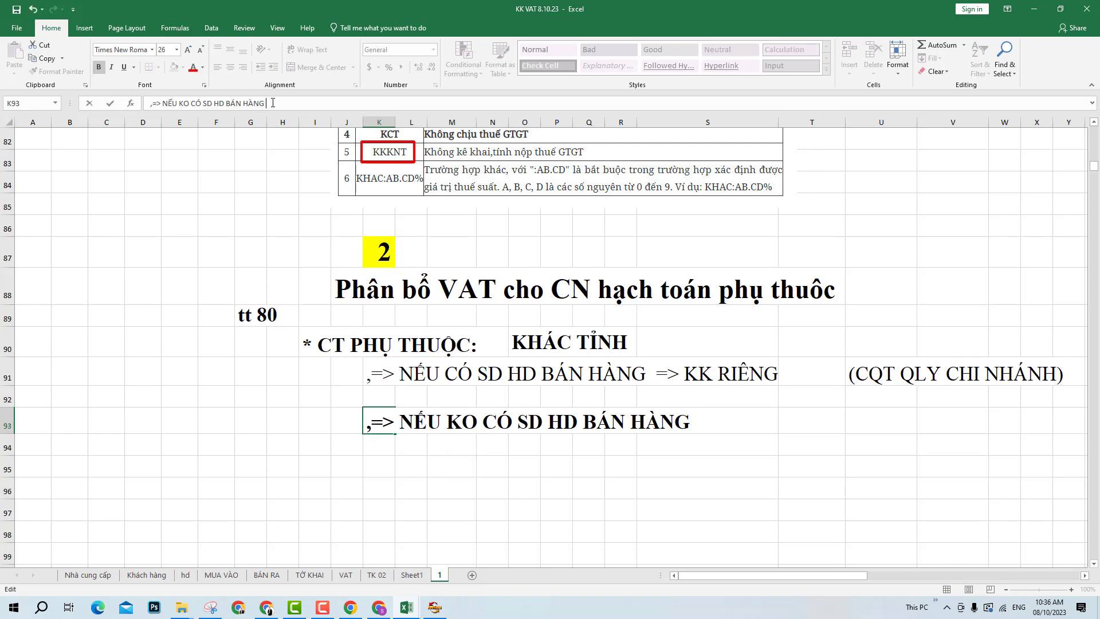
pyautogui.write(':')
pyautogui.press('Return')
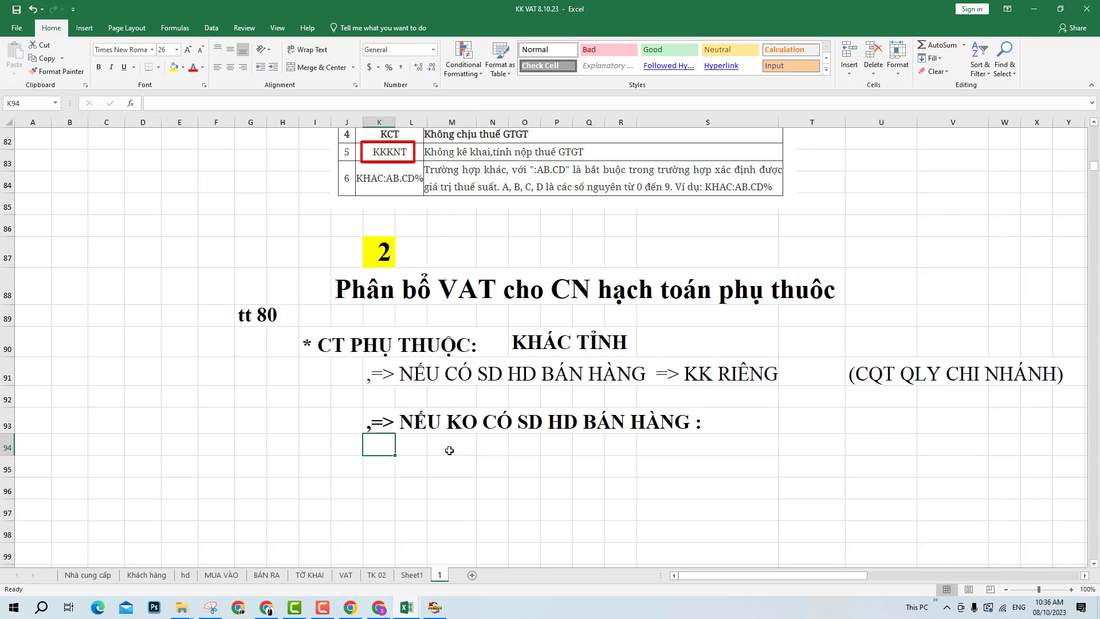
# - Write "PHÂN BỔ NẾU LÀ CS SX" in M94 and increase the height of row 94
pyautogui.click(449, 451)
pyautogui.write('PHÂN BỔ ')
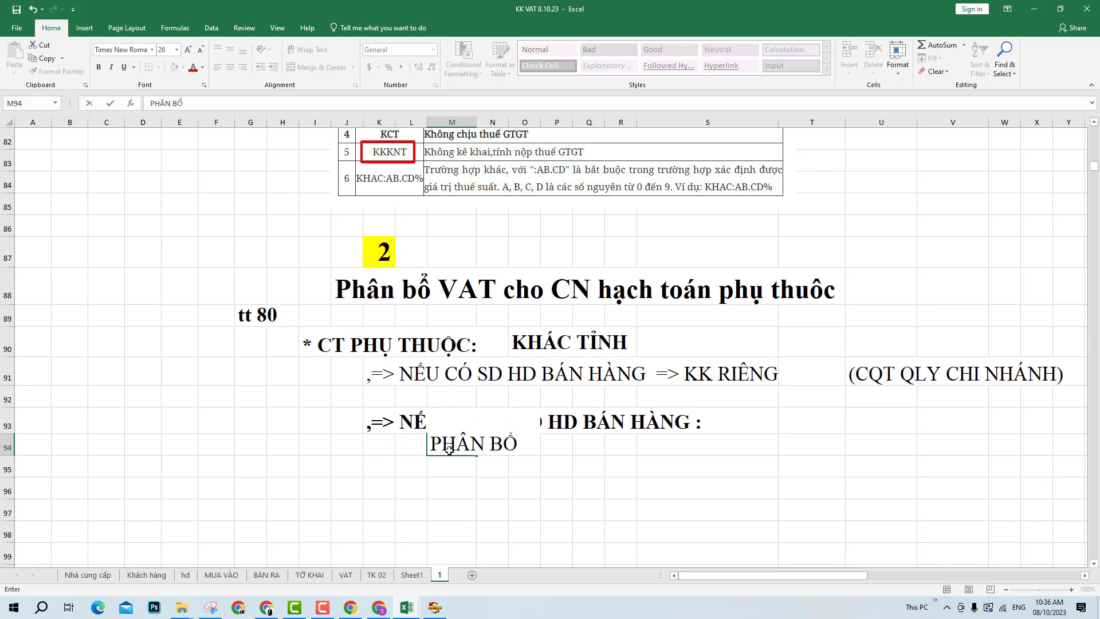
pyautogui.write('NẾU LÀ ')
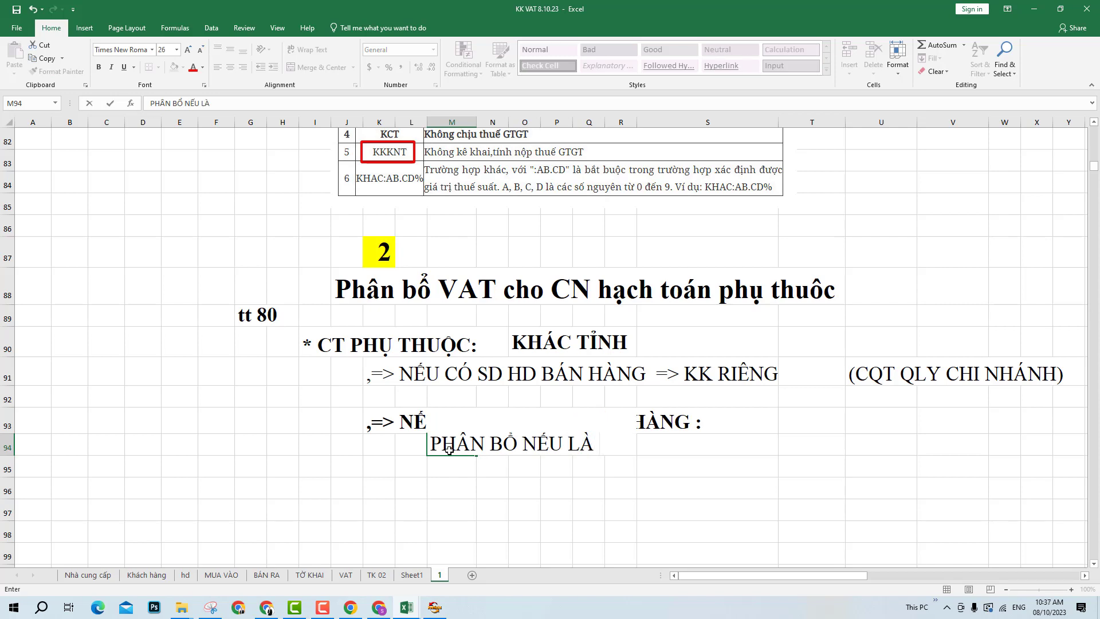
pyautogui.write('CS SX')
pyautogui.press('Return')
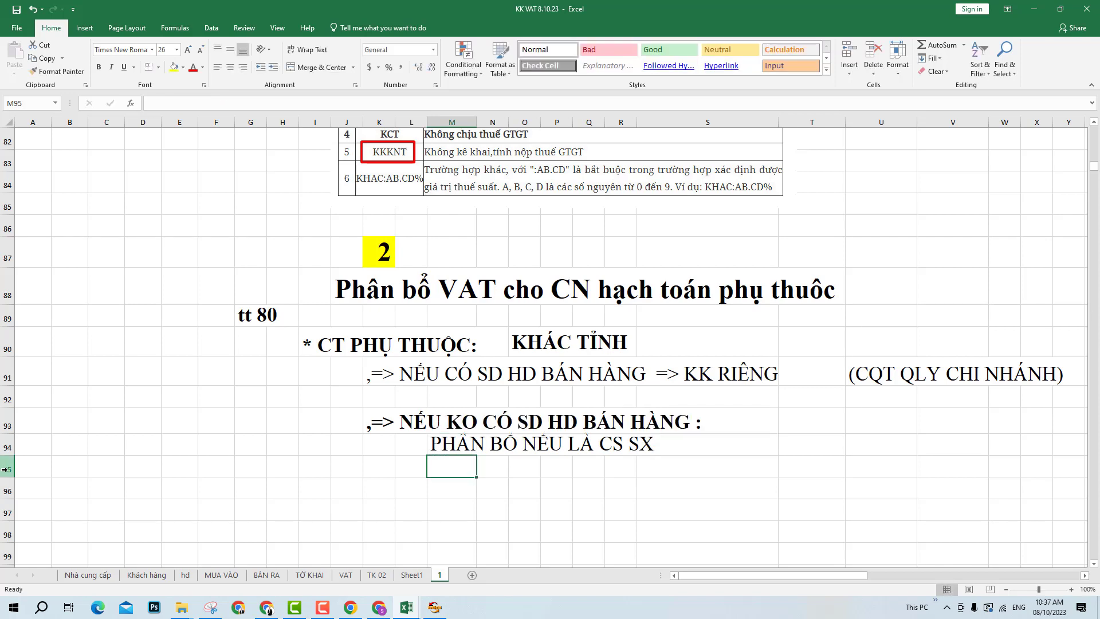
pyautogui.moveTo(10, 455); pyautogui.dragTo(11, 465)
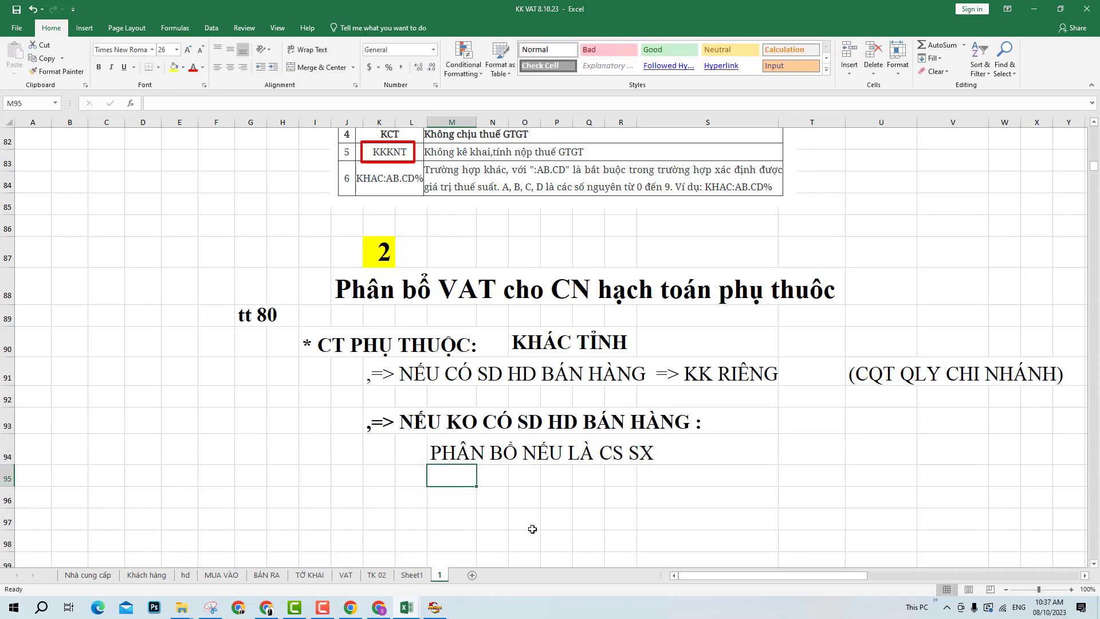
pyautogui.moveTo(453, 457); pyautogui.dragTo(670, 459)
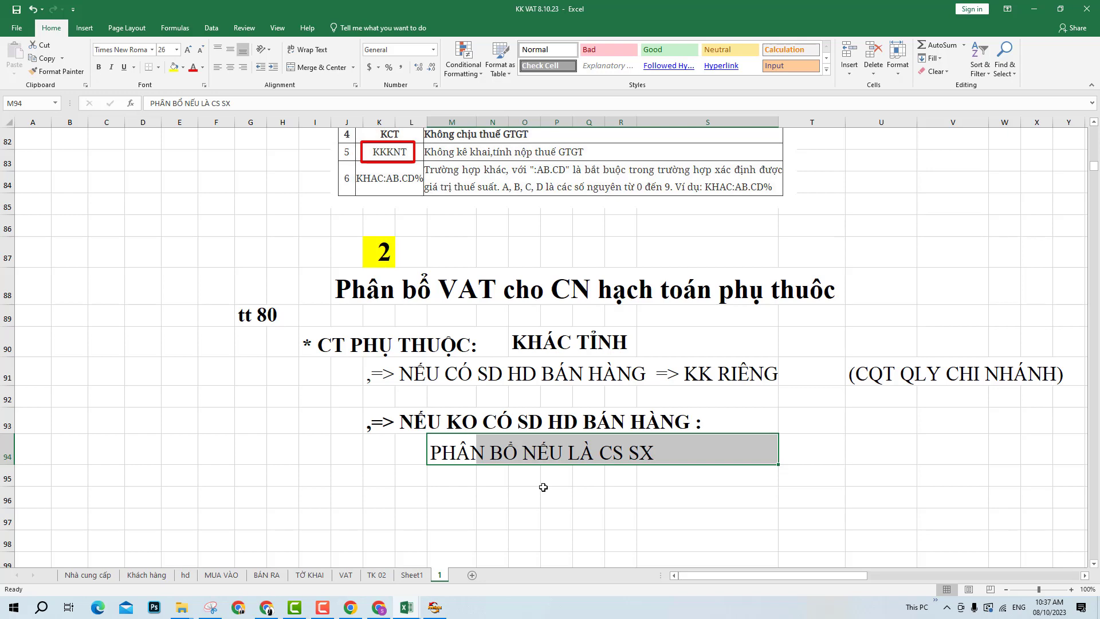
# - Write "TM: KO PHÂN BỔ" in M95, below the production-facility line
pyautogui.click(476, 484)
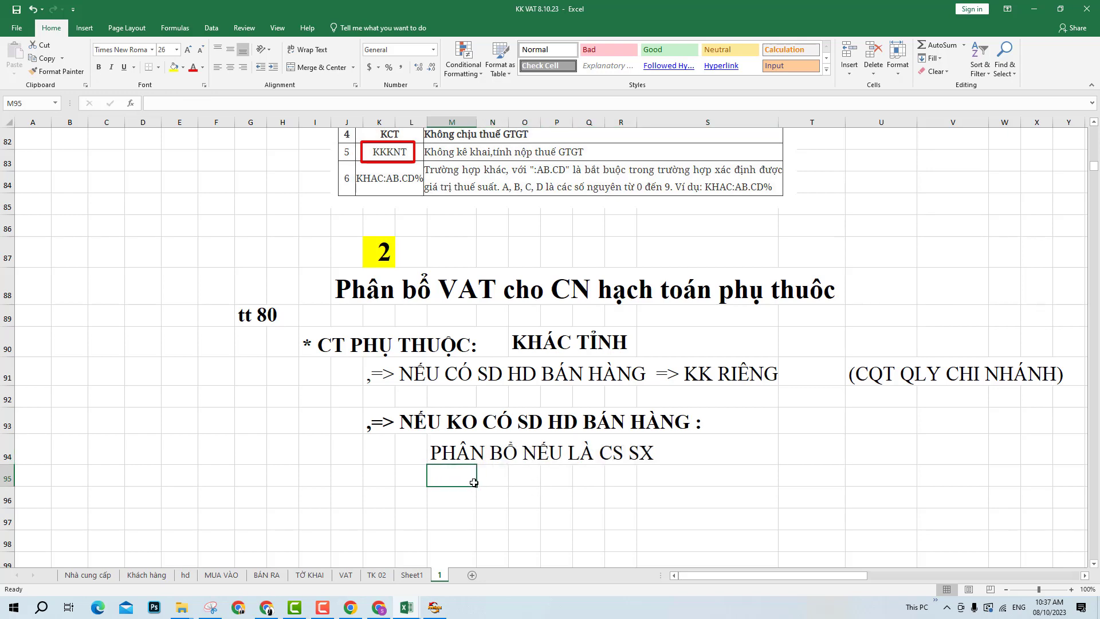
pyautogui.write('TM: K')
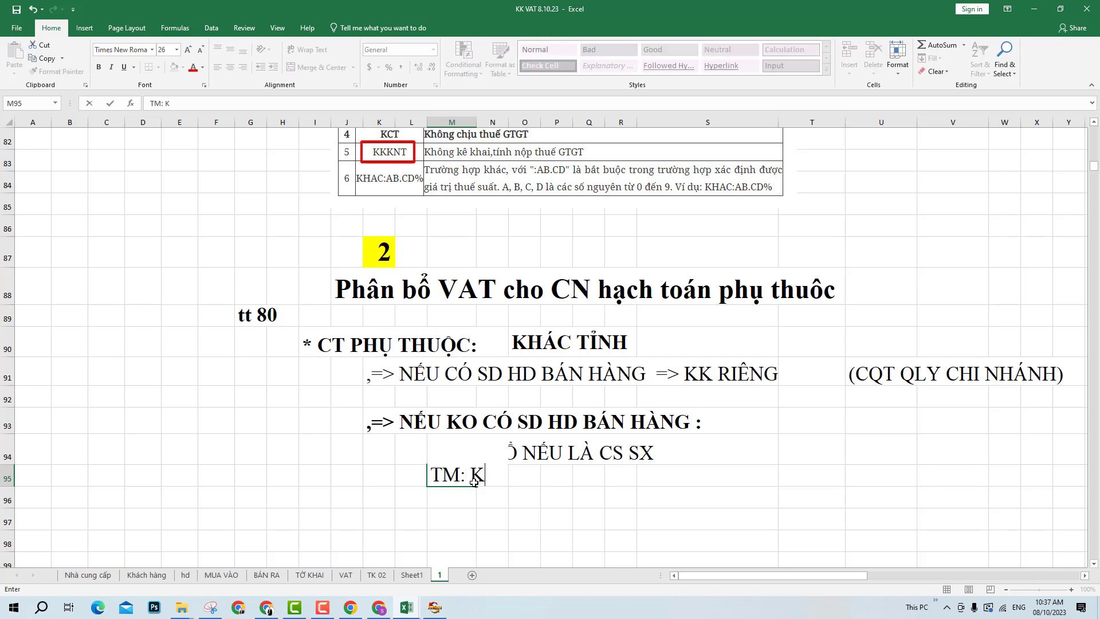
pyautogui.write('O PHÂN BO')
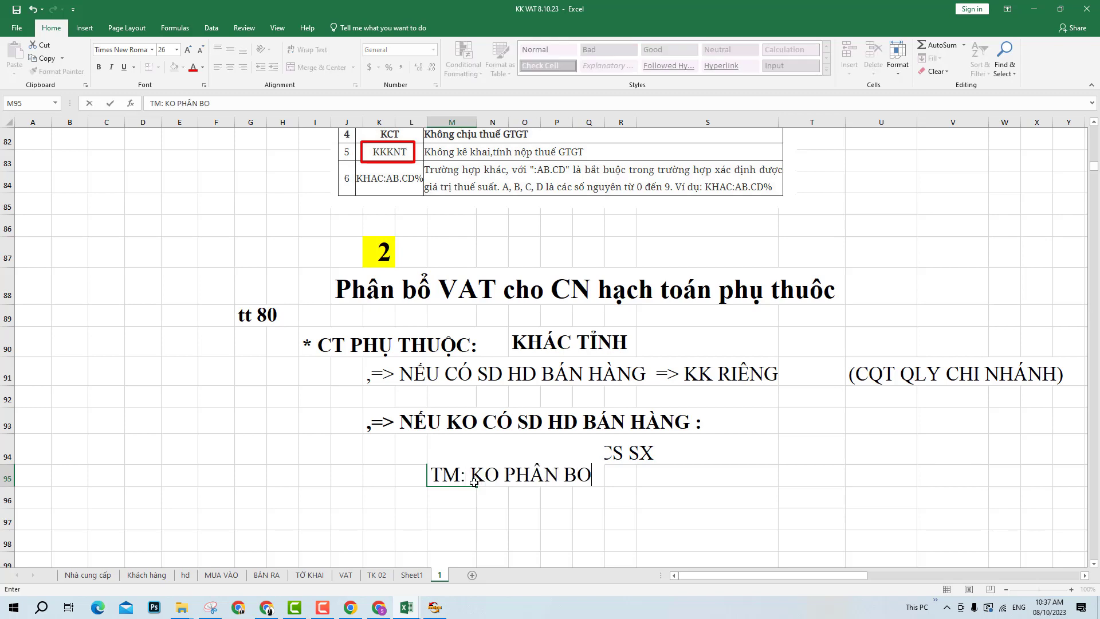
pyautogui.press('Return')
pyautogui.click(468, 483)
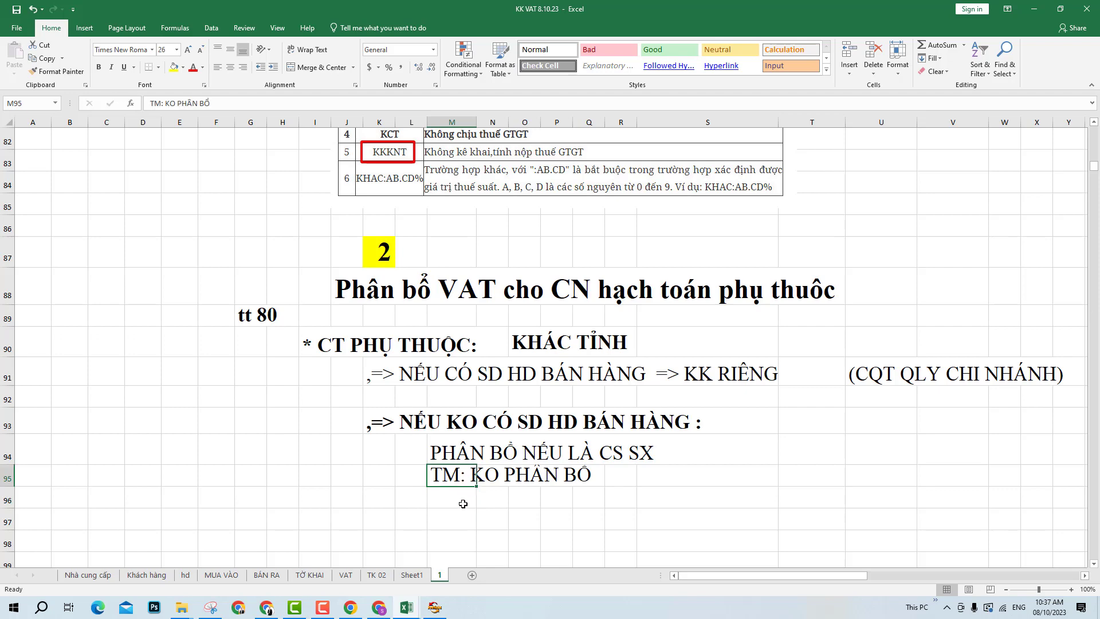
pyautogui.click(463, 511)
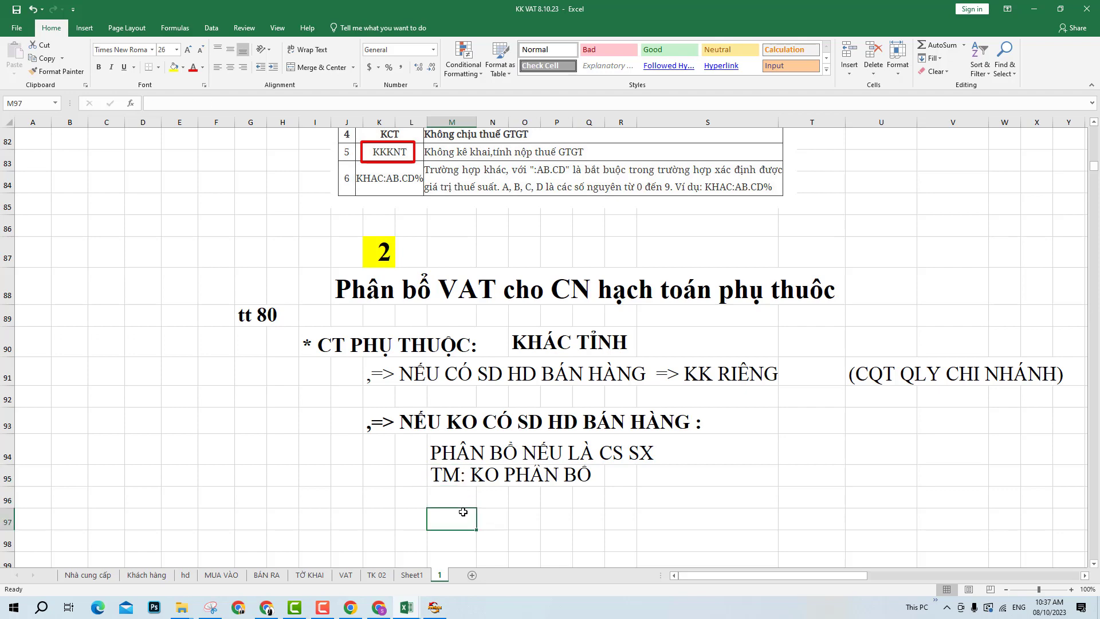
# - Switch to the Hỗ trợ kê khai thuế application, view the 01-6/GTGT (ĐTVT) appendix and return to the 01-6/GTGT (CSSX) appendix
pyautogui.click(435, 607)
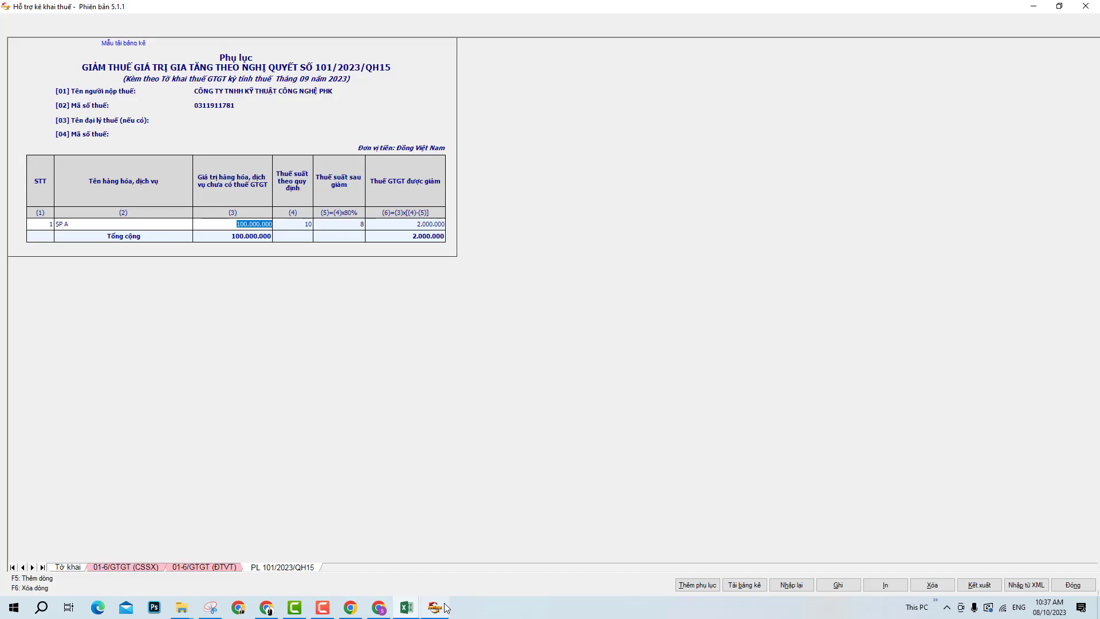
pyautogui.click(147, 569)
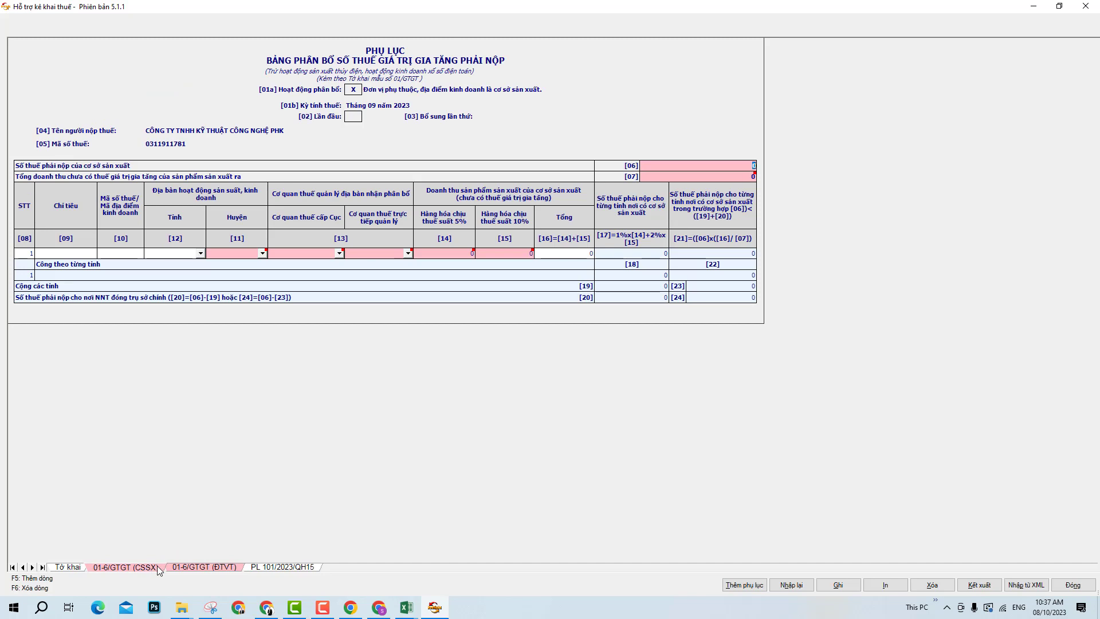
pyautogui.click(196, 568)
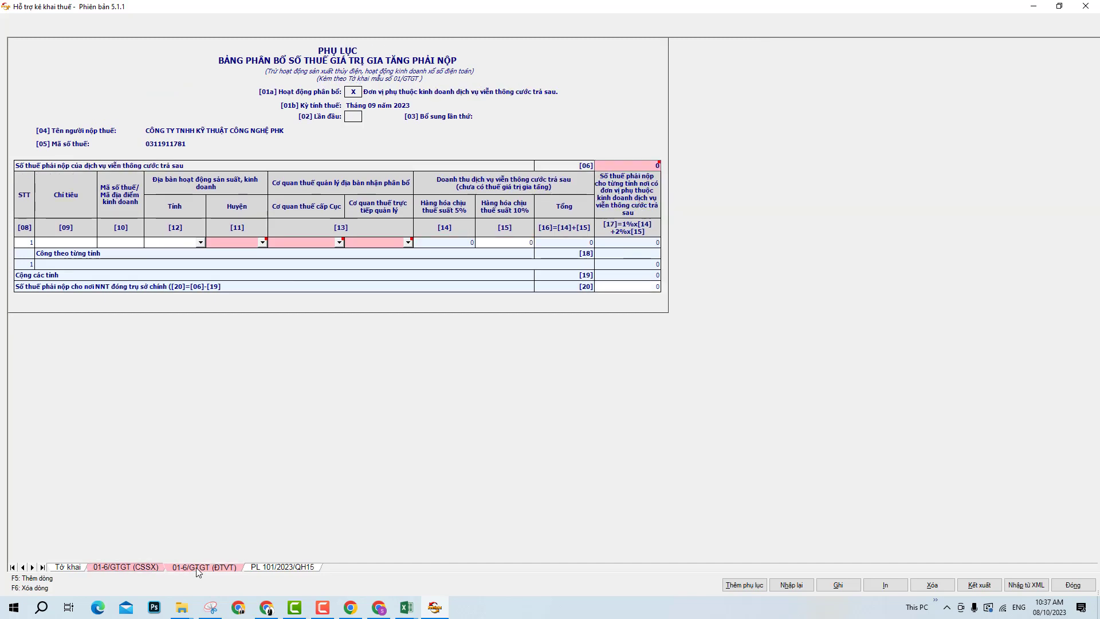
pyautogui.click(146, 567)
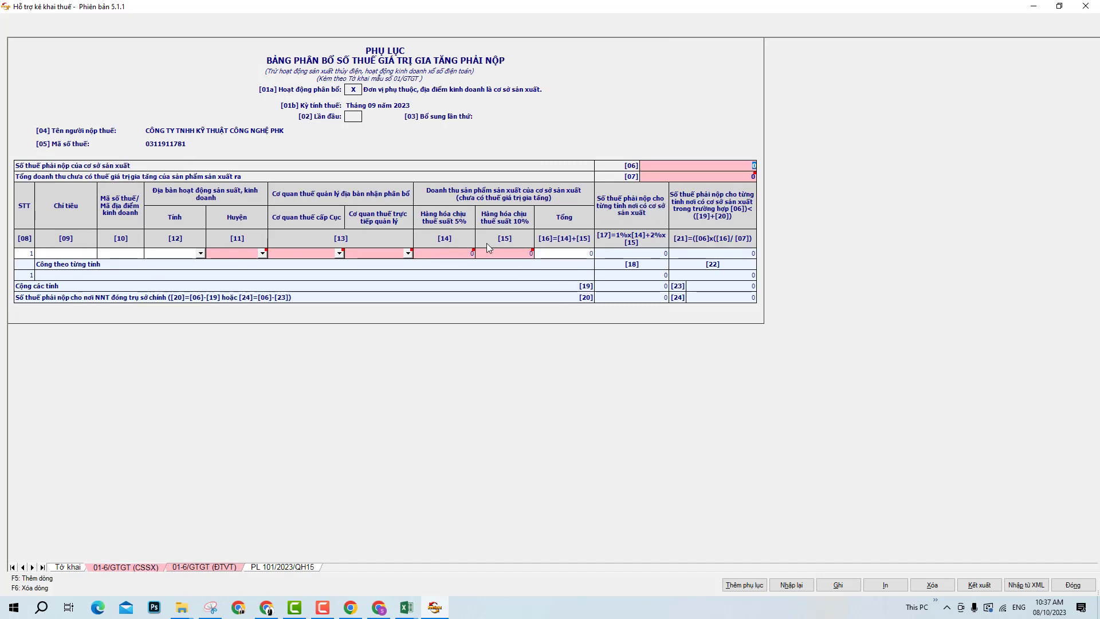
# - Switch to Snipping Tool and capture a new snip of the whole 01-6/GTGT (CSSX) allocation form
pyautogui.click(211, 609)
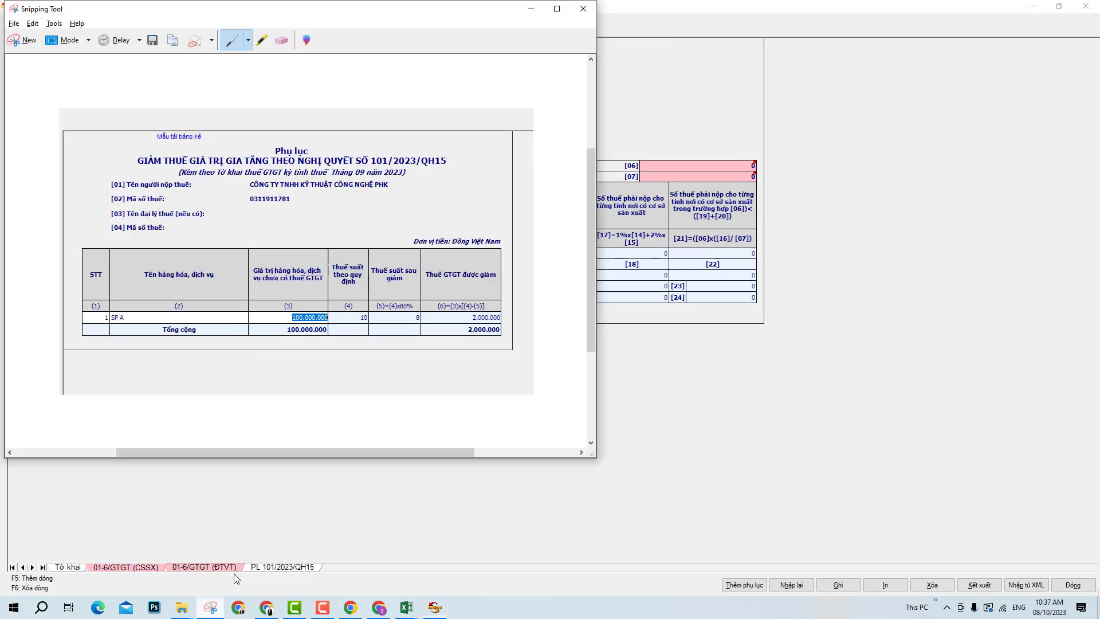
pyautogui.click(22, 41)
pyautogui.moveTo(2, 25); pyautogui.dragTo(807, 381)
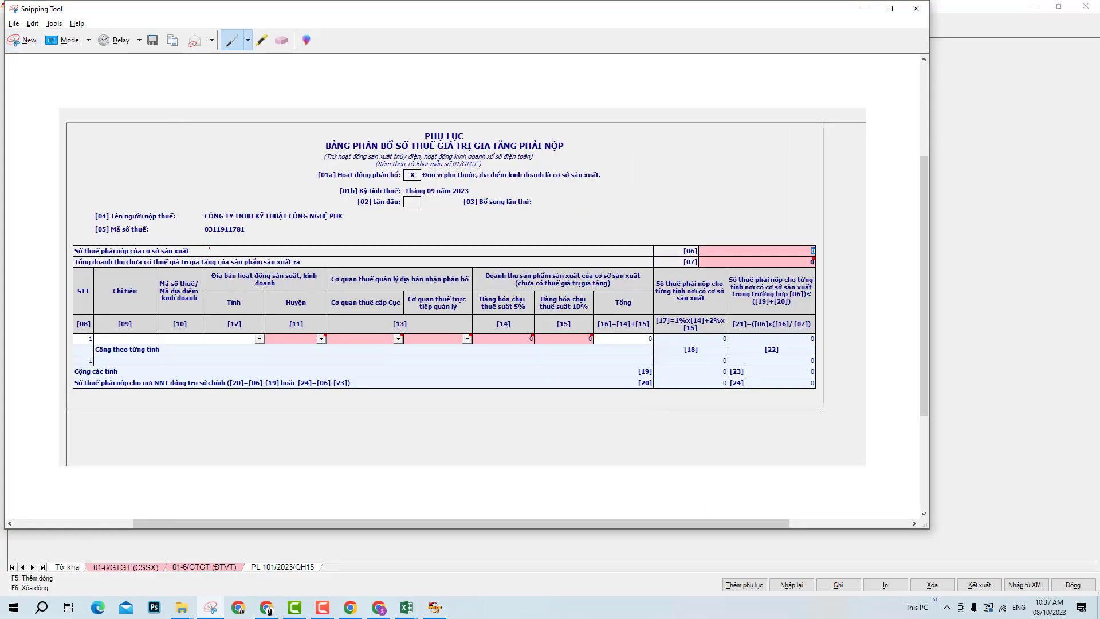
# - Mark lines [06] and [07], the production-facility revenue heading, and the 5% and 10% goods columns in red pen on the snip
pyautogui.moveTo(216, 242)
pyautogui.mouseDown()
pyautogui.moveTo(71, 239)
pyautogui.moveTo(86, 254)
pyautogui.moveTo(209, 253)
pyautogui.moveTo(205, 241)
pyautogui.mouseUp()
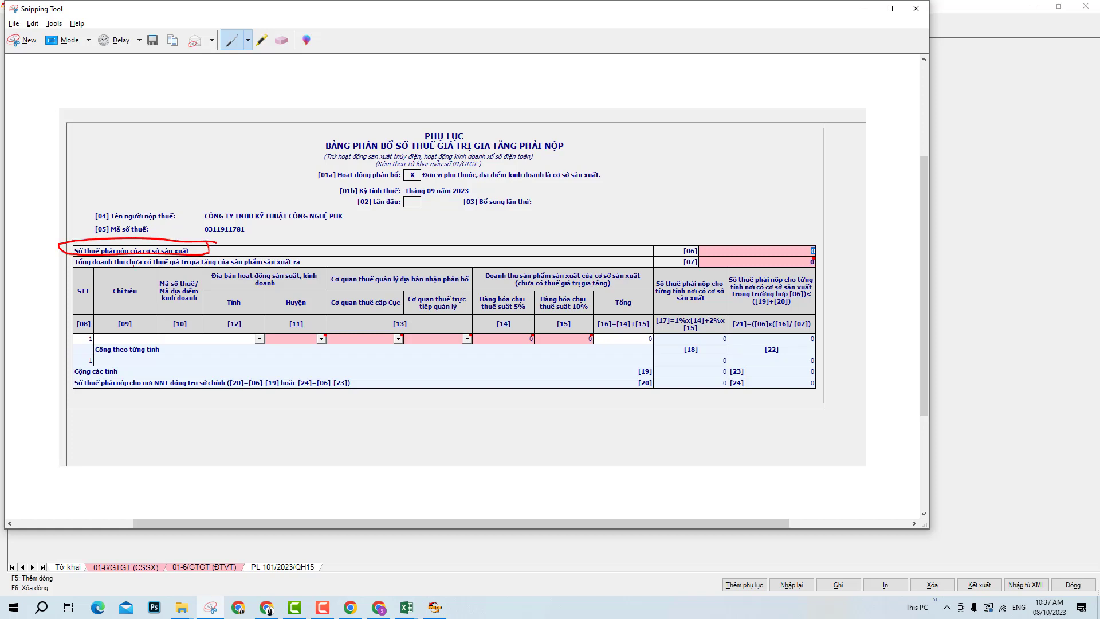
pyautogui.moveTo(70, 269); pyautogui.dragTo(313, 265)
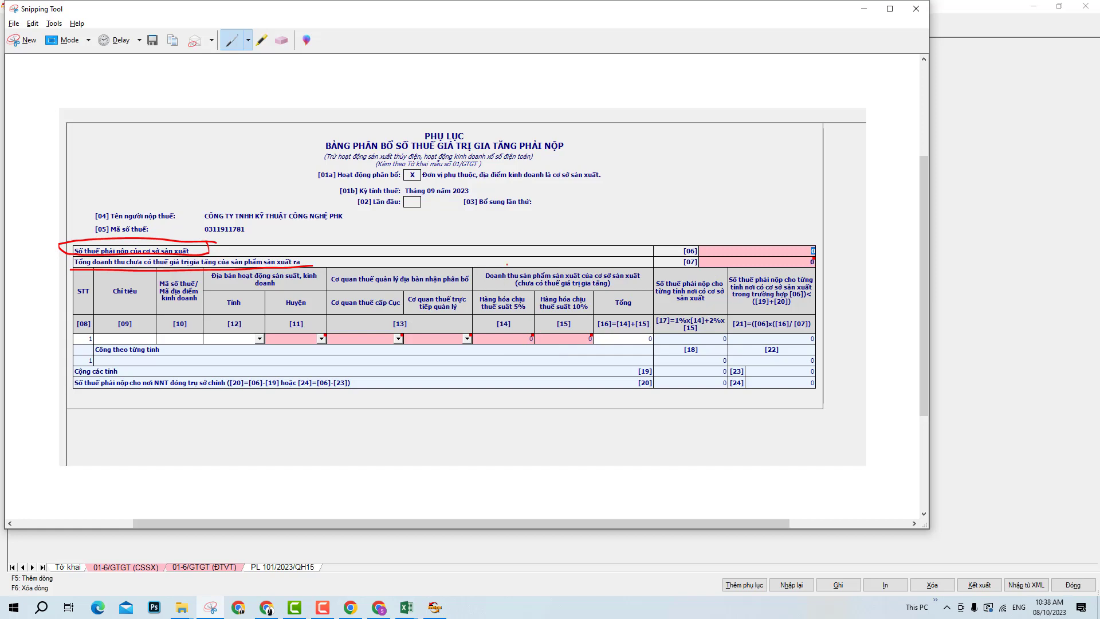
pyautogui.moveTo(567, 213)
pyautogui.mouseDown()
pyautogui.moveTo(560, 261)
pyautogui.moveTo(617, 232)
pyautogui.mouseUp()
pyautogui.moveTo(483, 281); pyautogui.dragTo(653, 281)
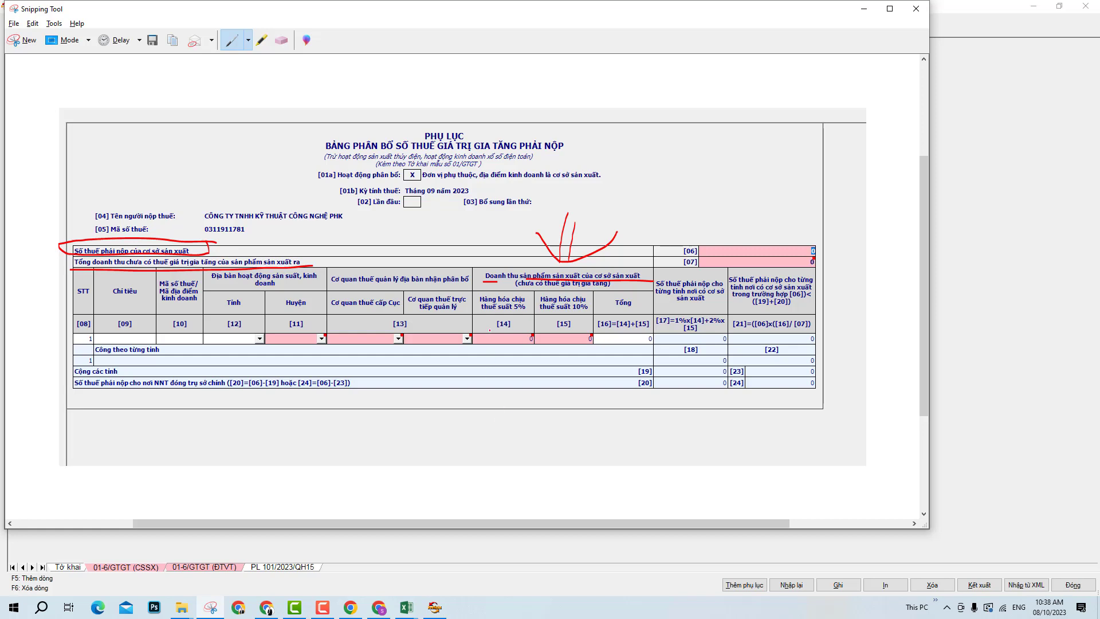
pyautogui.moveTo(474, 312)
pyautogui.mouseDown()
pyautogui.moveTo(599, 308)
pyautogui.moveTo(597, 295)
pyautogui.moveTo(493, 289)
pyautogui.moveTo(467, 310)
pyautogui.moveTo(593, 316)
pyautogui.mouseUp()
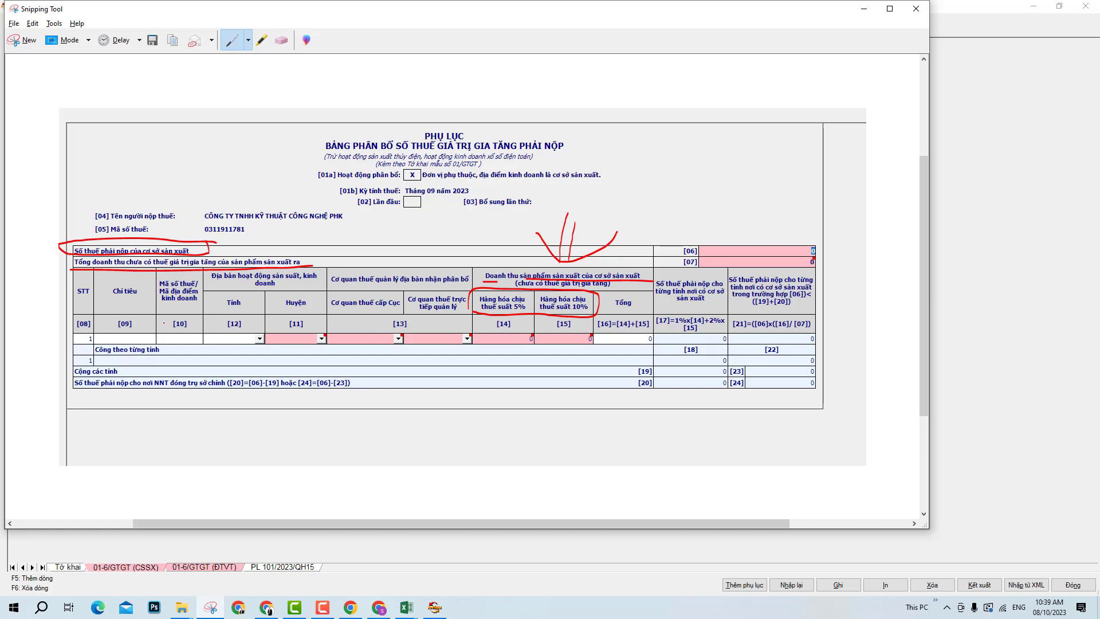
# - Tick the business-location code column [10] in red pen on the snip and copy the annotated snip
pyautogui.moveTo(164, 337); pyautogui.dragTo(187, 335)
pyautogui.rightClick(554, 343)
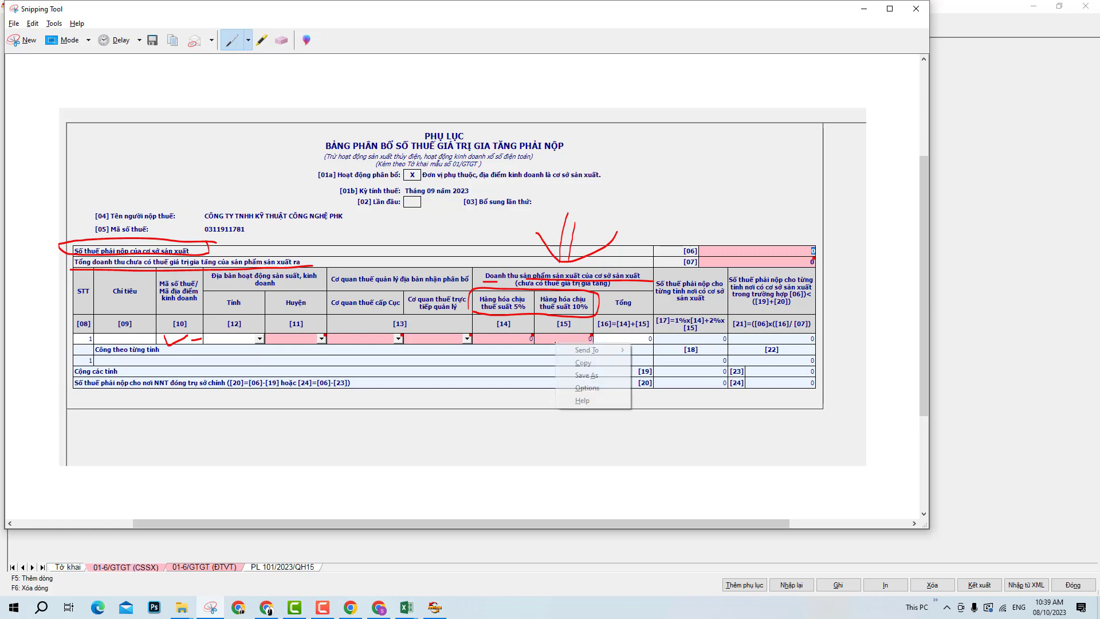
pyautogui.click(578, 365)
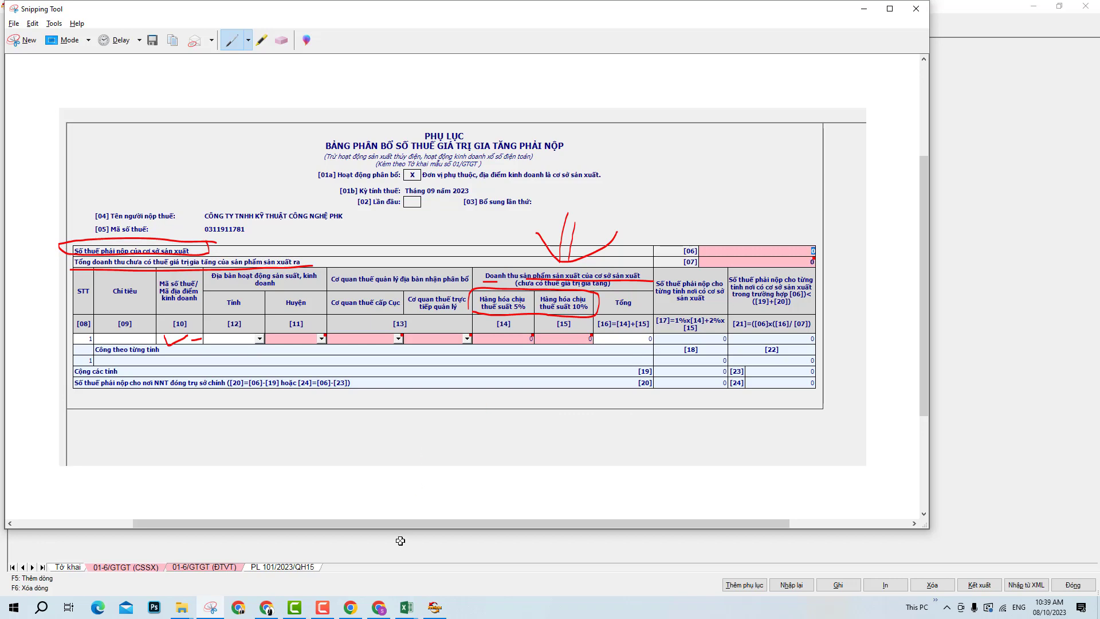
# - Switch to Excel, paste the annotated snip below the "TM: KO PHÂN BỔ" line and shift it so it starts near column C
pyautogui.moveTo(408, 607)
pyautogui.click(475, 550)
pyautogui.scroll(-1, 529, 483)
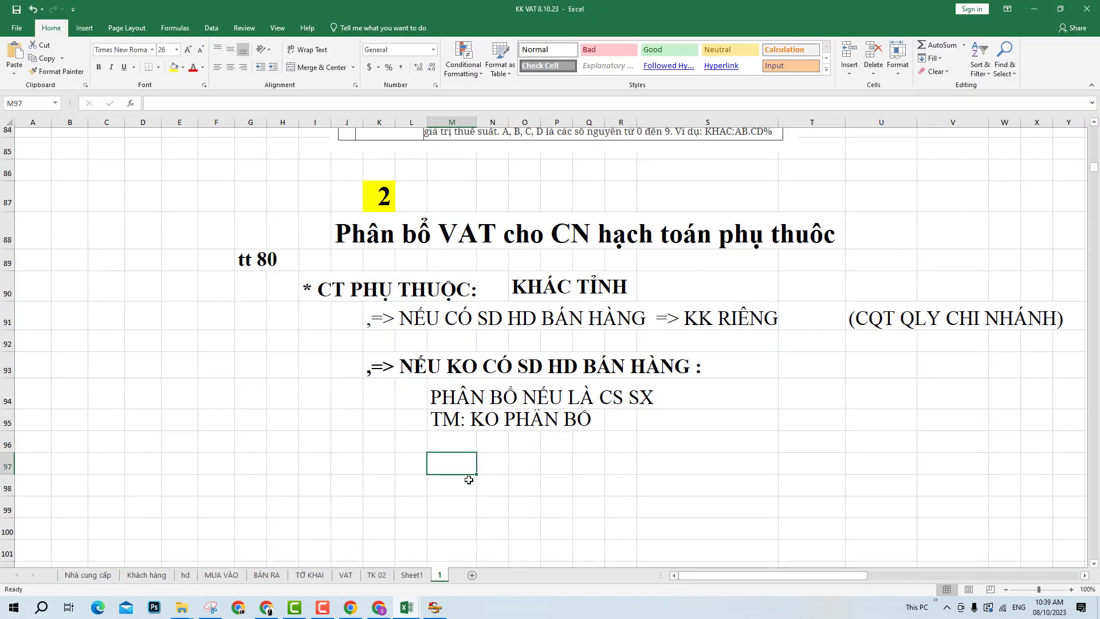
pyautogui.click(259, 446)
pyautogui.hotkey('ctrl', 'v')
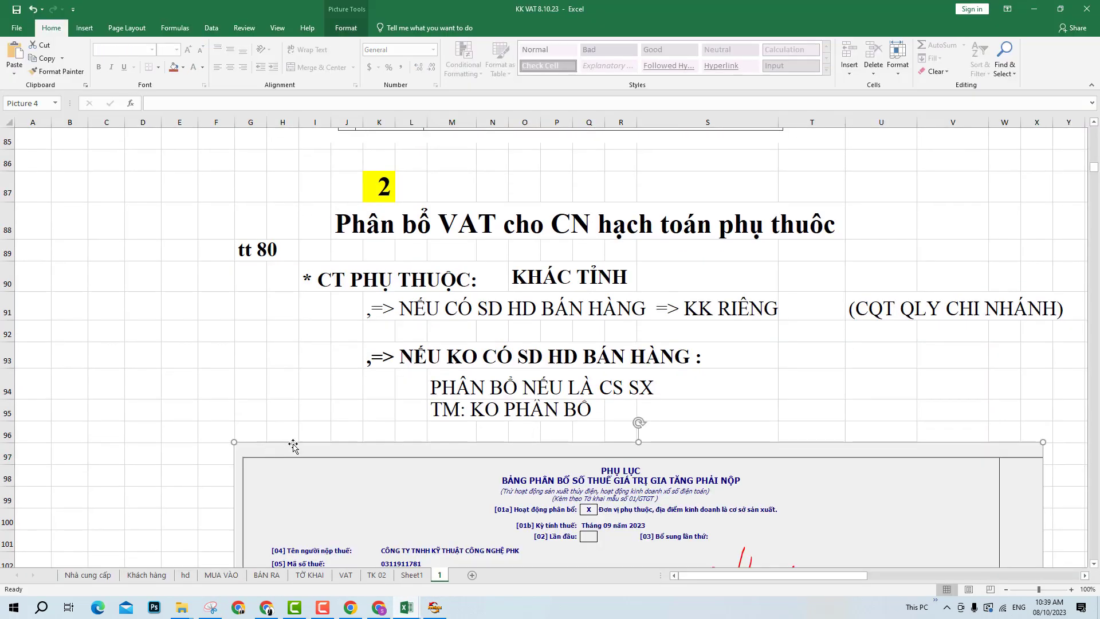
pyautogui.scroll(-3, 290, 445)
pyautogui.moveTo(774, 425); pyautogui.dragTo(643, 420)
pyautogui.scroll(-1, 1005, 429)
pyautogui.click(1003, 429)
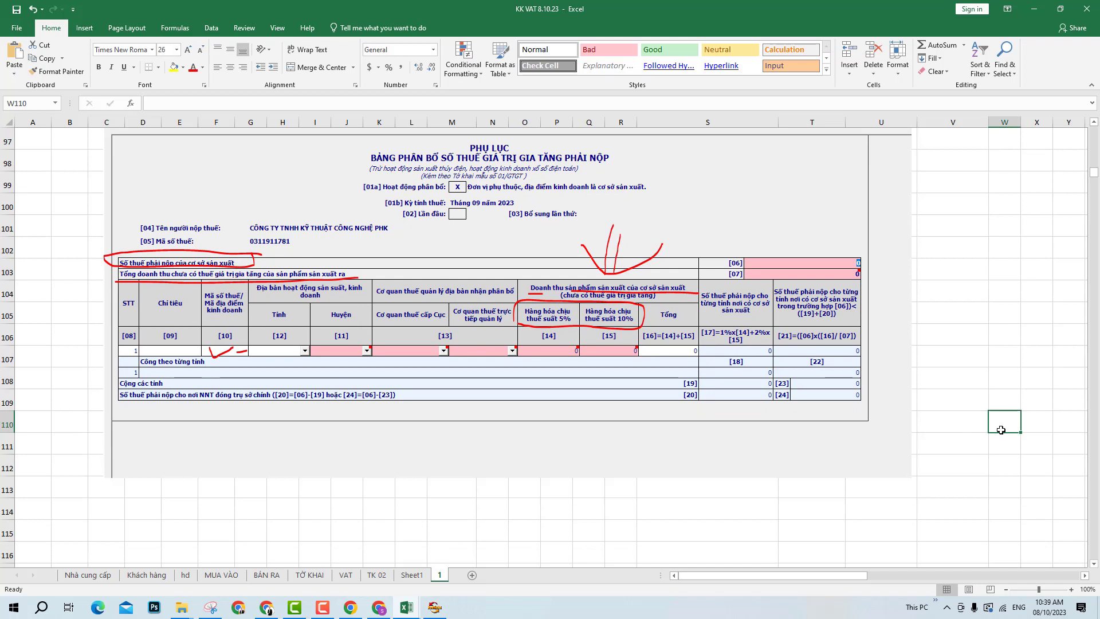
# - Write "TỔNG DT" in F114 and enter the total revenue 10,000,000 in S114
pyautogui.click(216, 509)
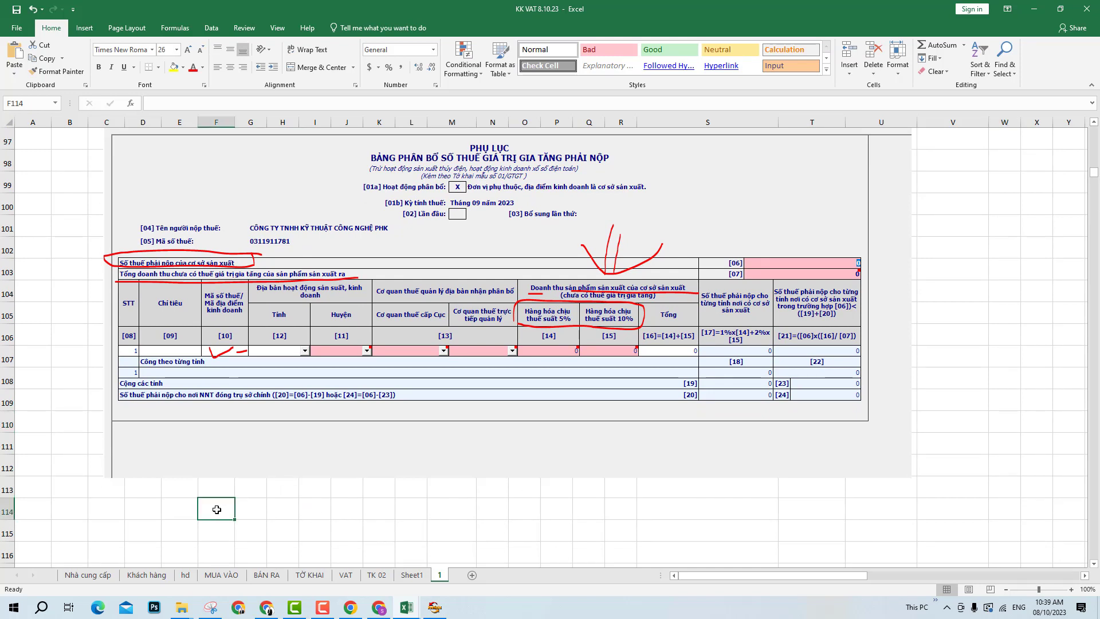
pyautogui.write('TỔNG D')
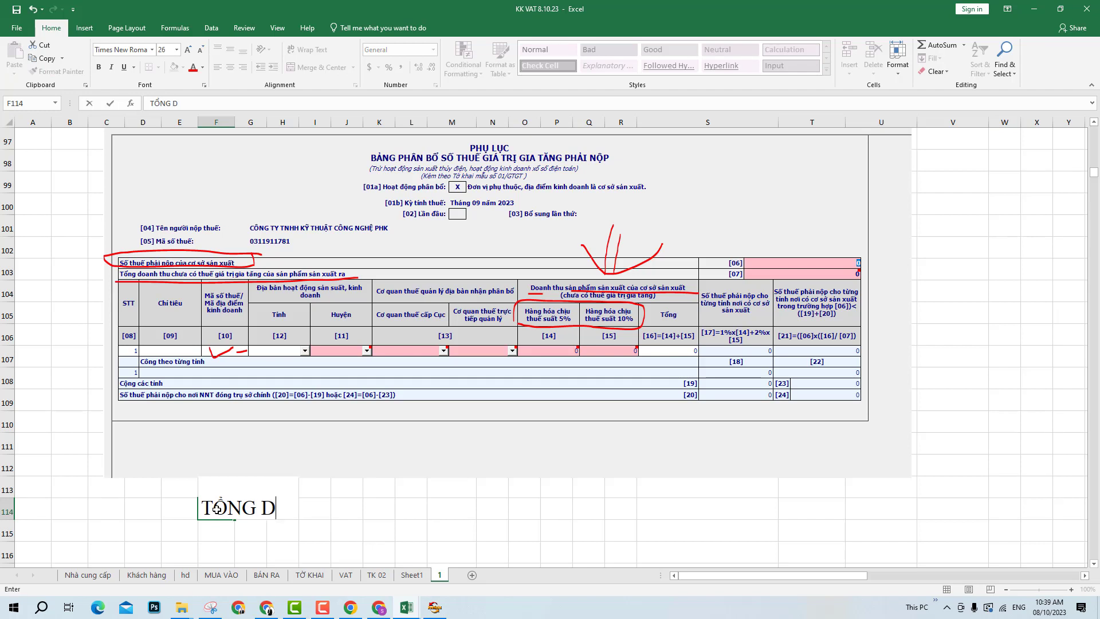
pyautogui.write('T')
pyautogui.click(657, 510)
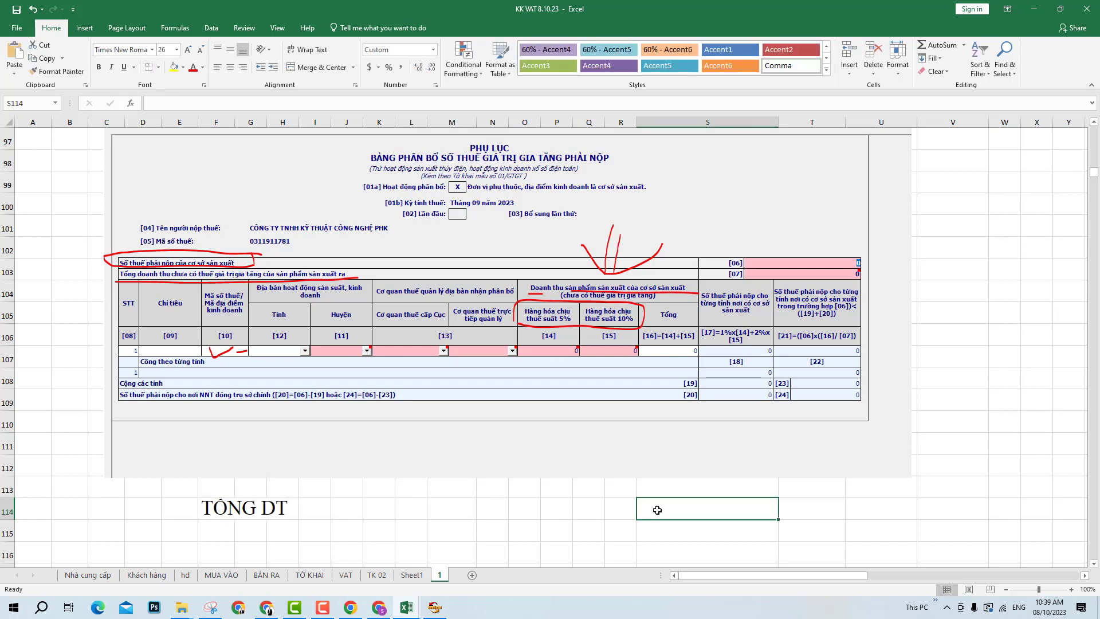
pyautogui.write('1000')
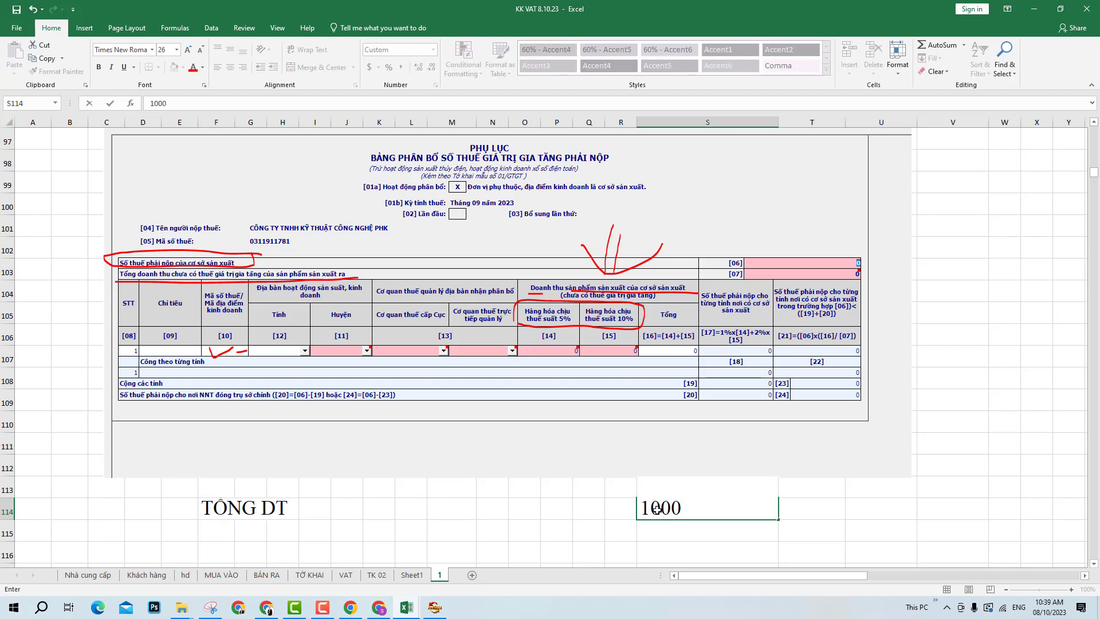
pyautogui.press('BackSpace')
pyautogui.press('BackSpace')
pyautogui.press('BackSpace')
pyautogui.press('BackSpace')
pyautogui.write('10000000')
pyautogui.press('Return')
pyautogui.scroll(-1, 532, 501)
# - Label row 116 with "X A" in F116 and "SP" in J116
pyautogui.click(219, 468)
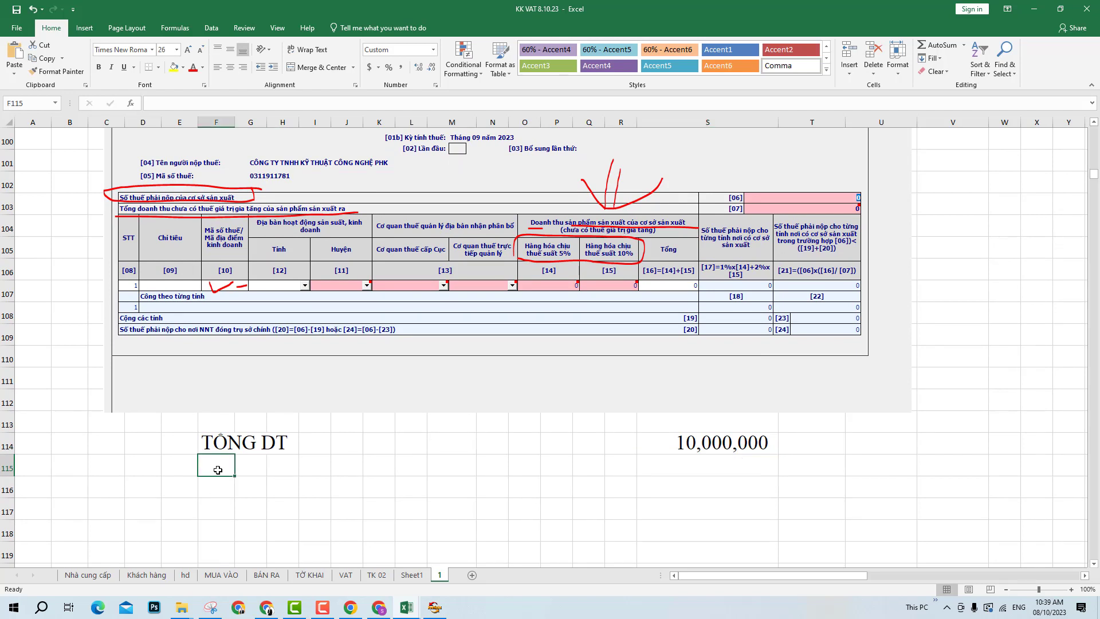
pyautogui.click(223, 489)
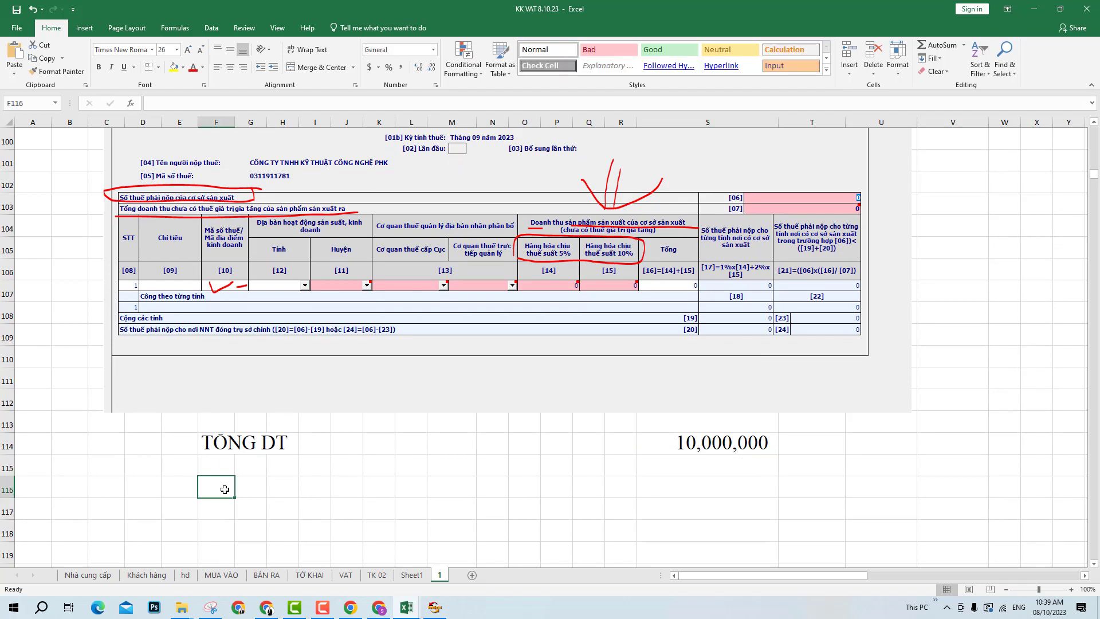
pyautogui.write('X')
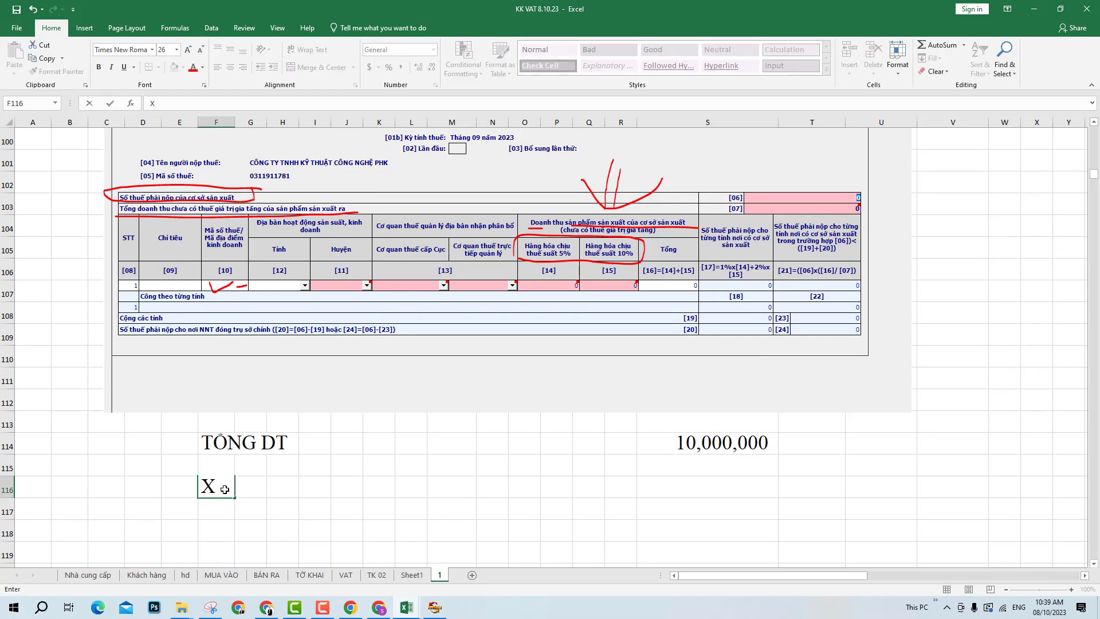
pyautogui.write(' A')
pyautogui.click(630, 504)
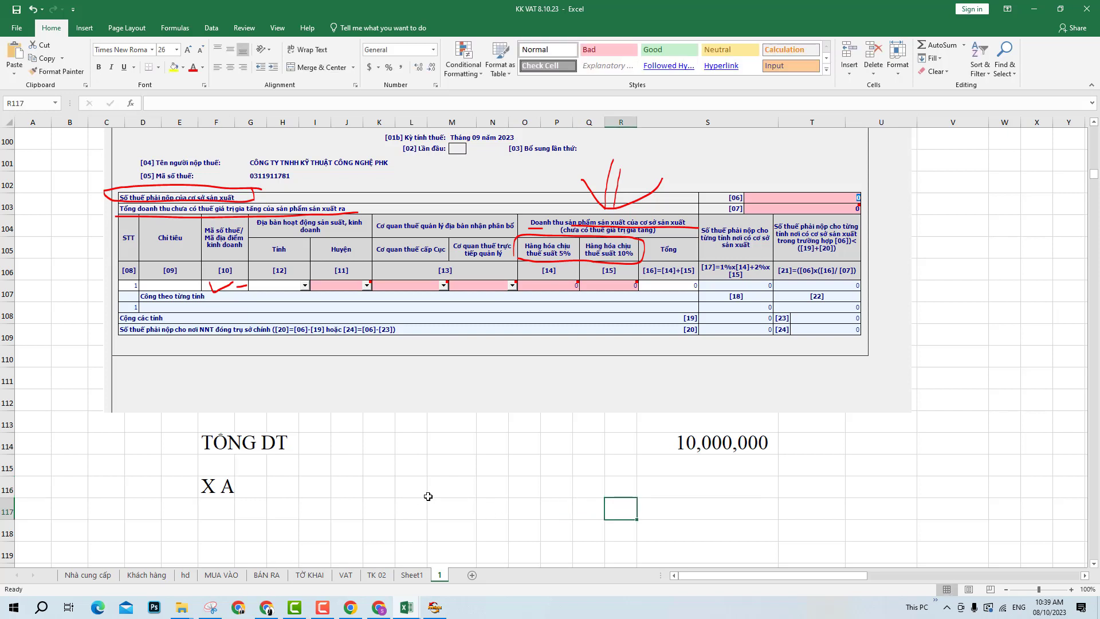
pyautogui.click(655, 491)
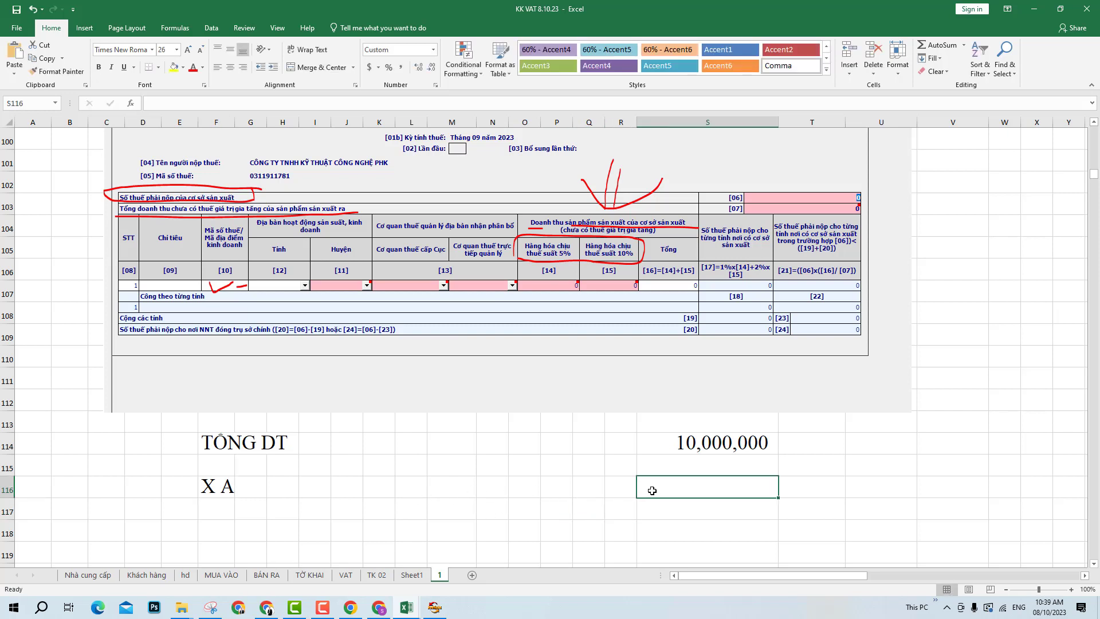
pyautogui.click(435, 492)
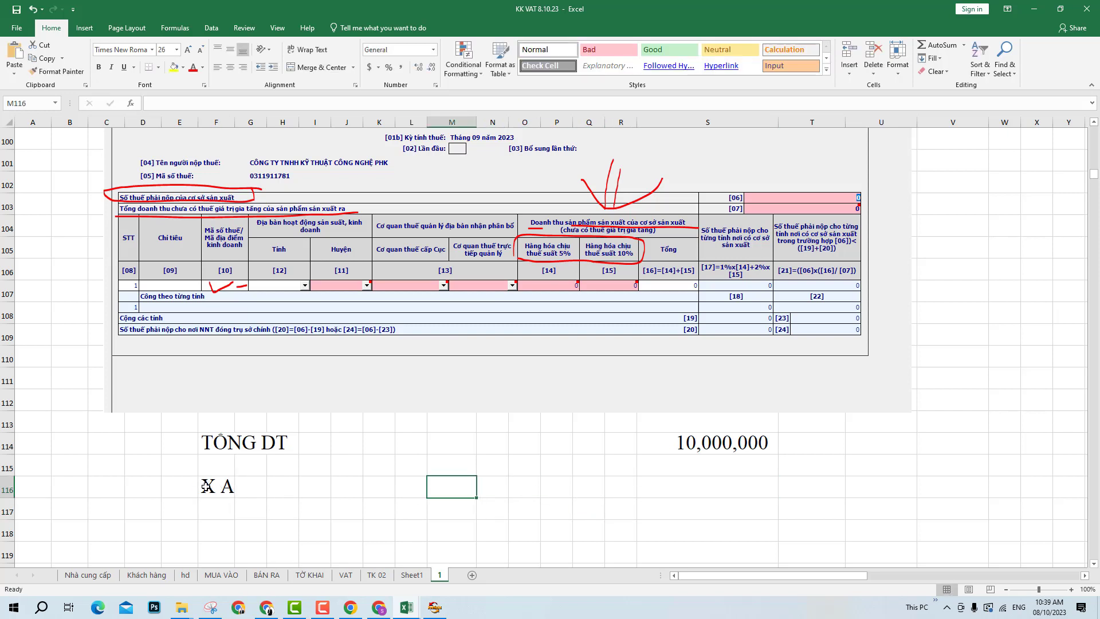
pyautogui.click(205, 486)
pyautogui.click(338, 485)
pyautogui.write('SP')
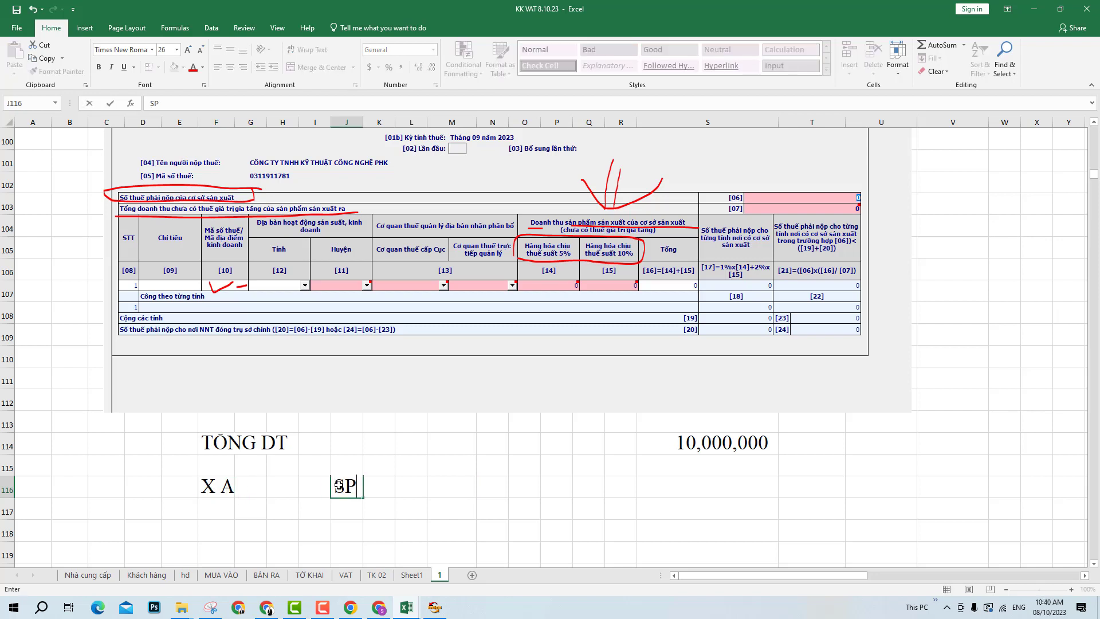
pyautogui.click(628, 494)
# - Enter the X A product revenue 6,000,000 in S116 and the rate 5% in T116
pyautogui.click(706, 495)
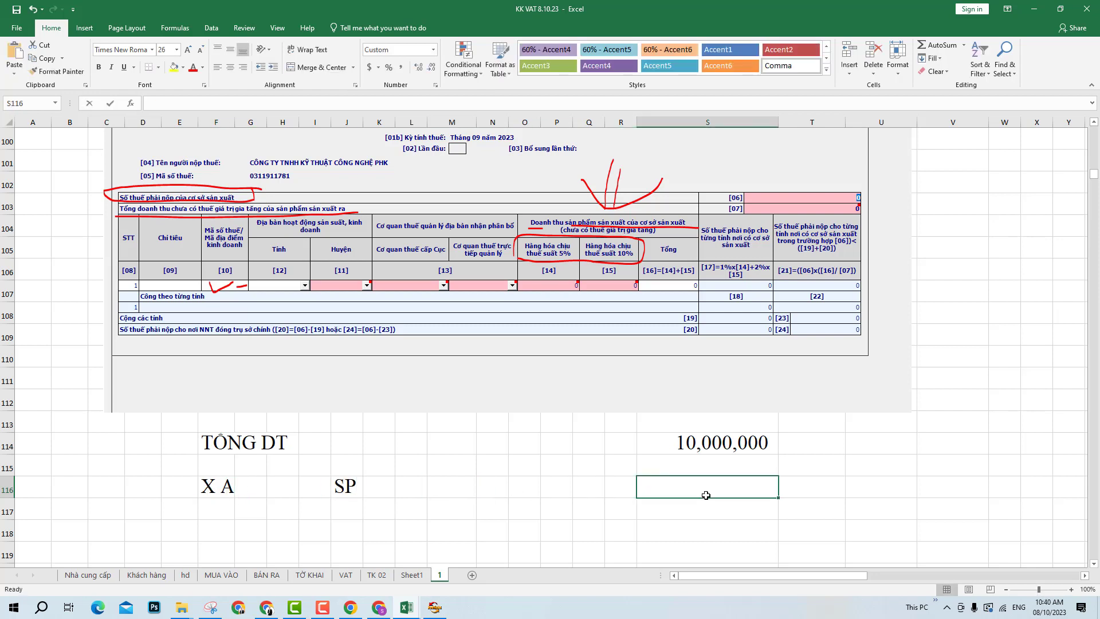
pyautogui.write('6')
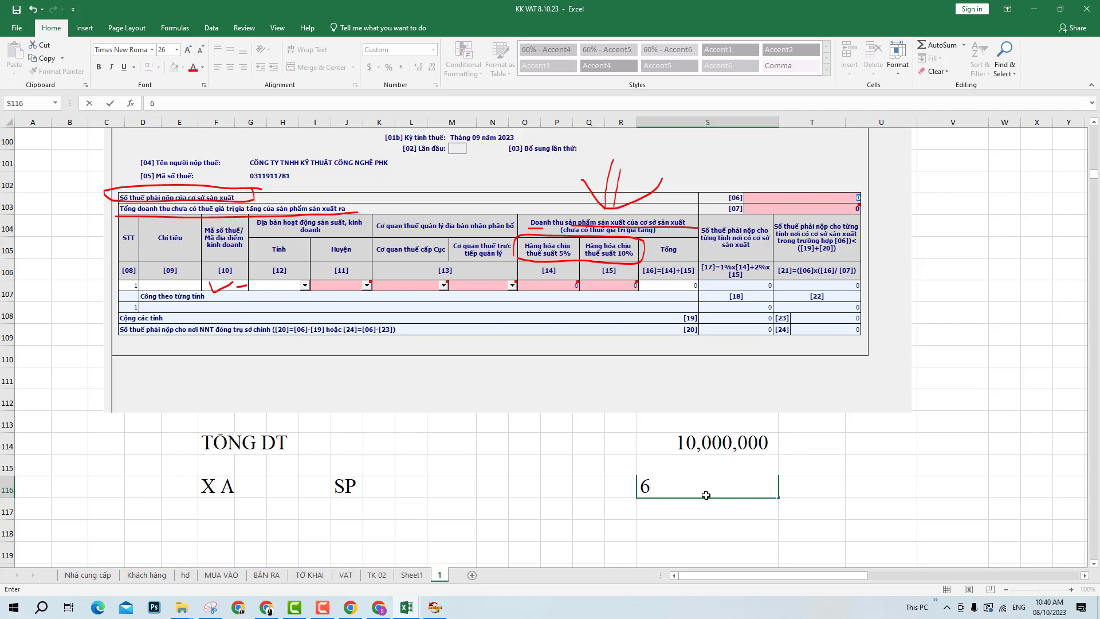
pyautogui.write('00,000')
pyautogui.press('Return')
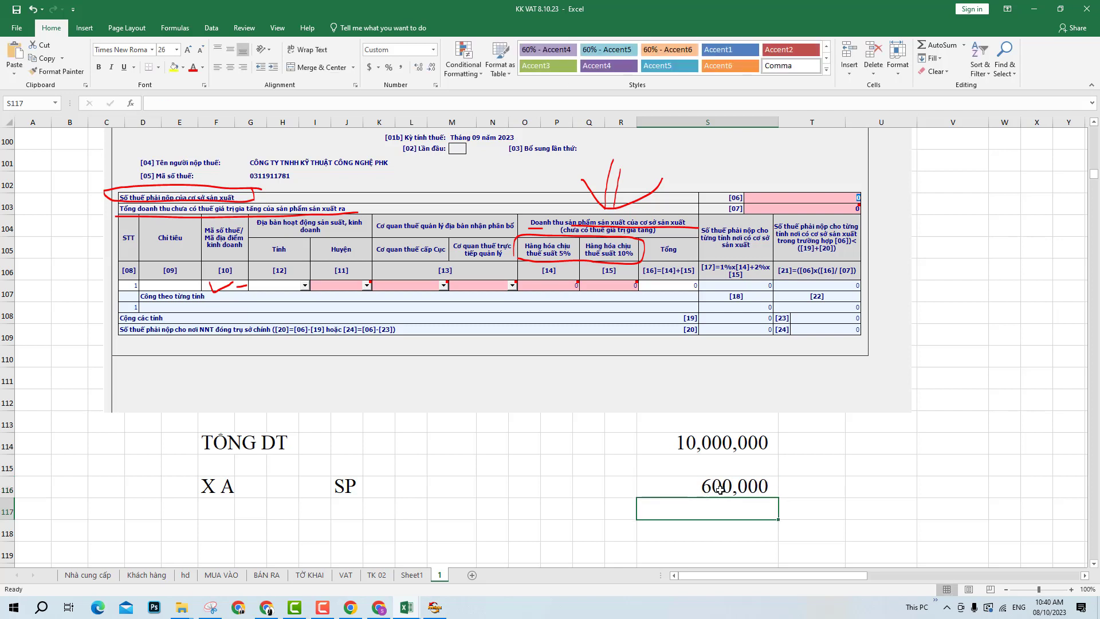
pyautogui.doubleClick(720, 489)
pyautogui.write('0')
pyautogui.press('Return')
pyautogui.click(803, 487)
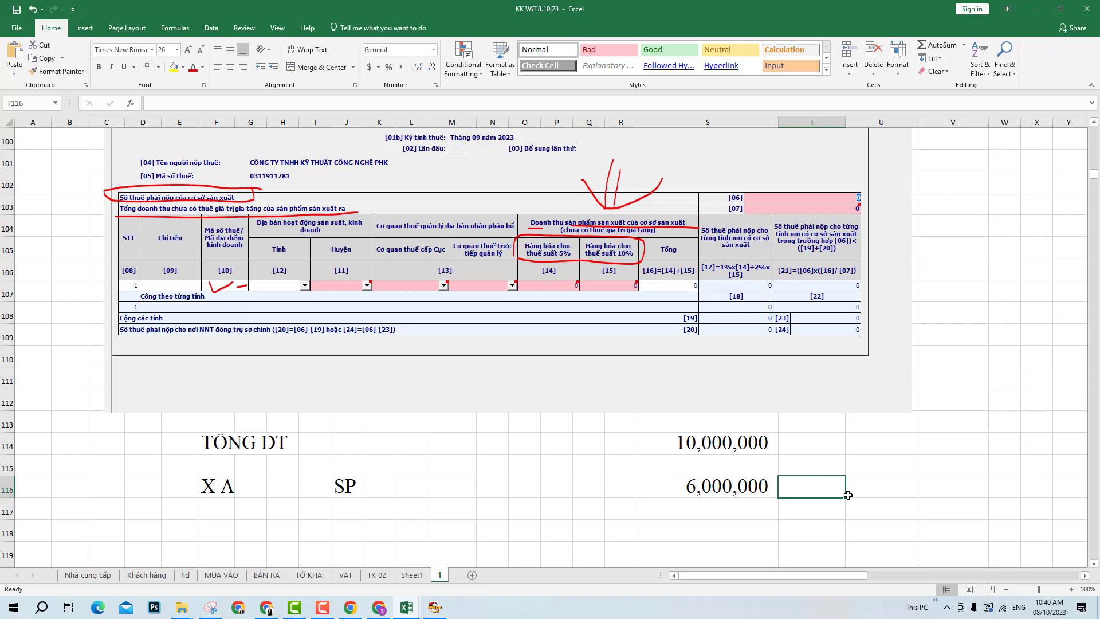
pyautogui.write('5%')
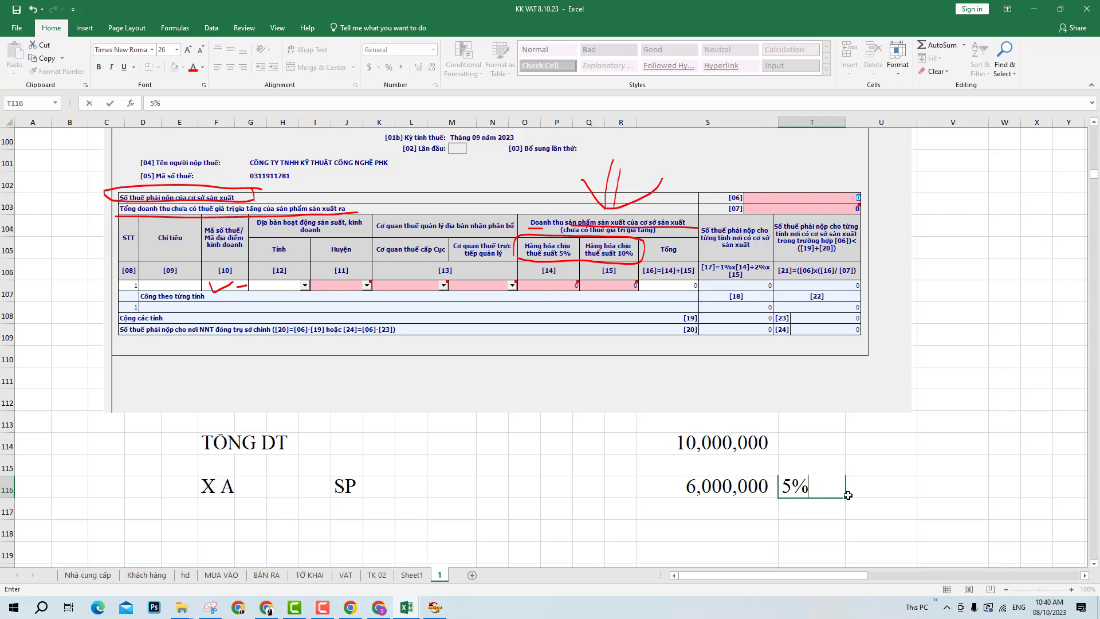
pyautogui.press('Return')
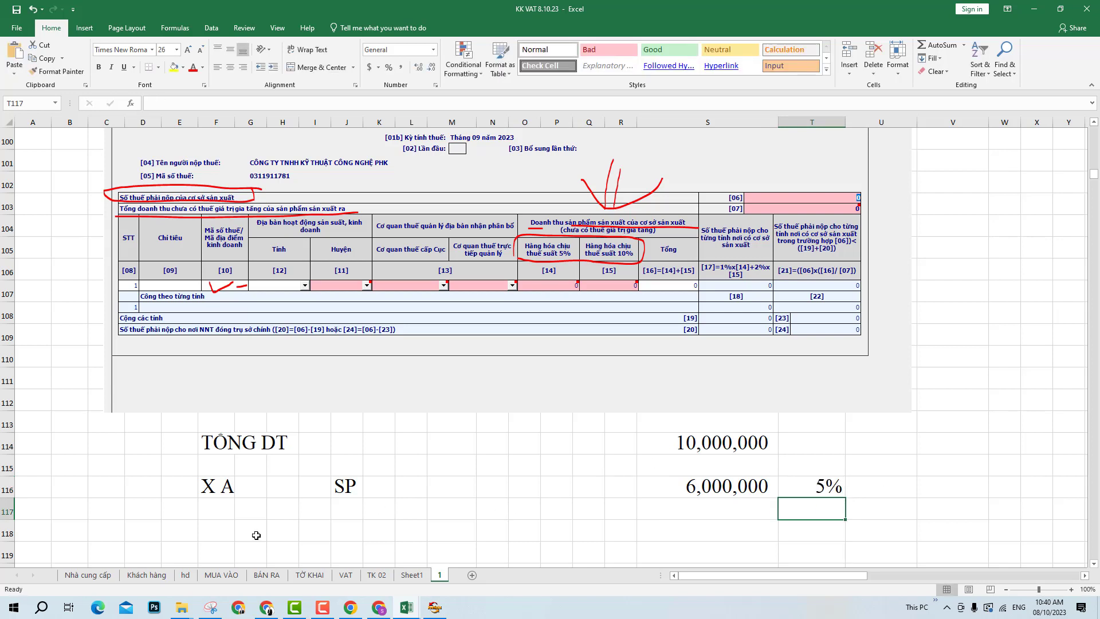
# - Add a second X A product line in row 117 with "SP" in J117, 2,000,000 in S117 and 1000 in T117
pyautogui.click(227, 513)
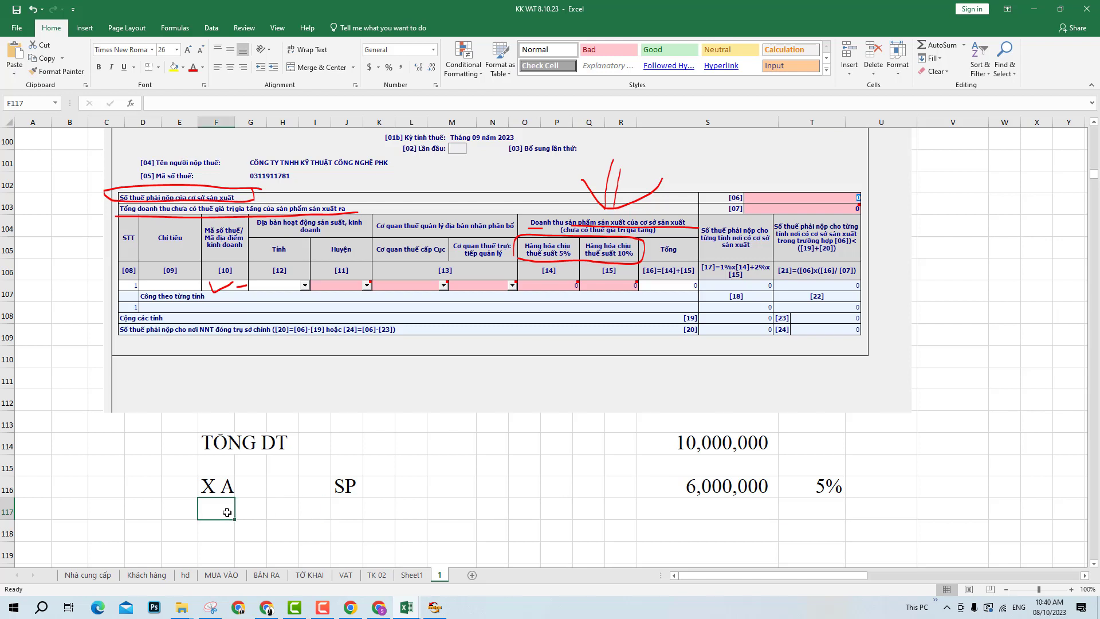
pyautogui.click(361, 511)
pyautogui.write('SP')
pyautogui.click(696, 514)
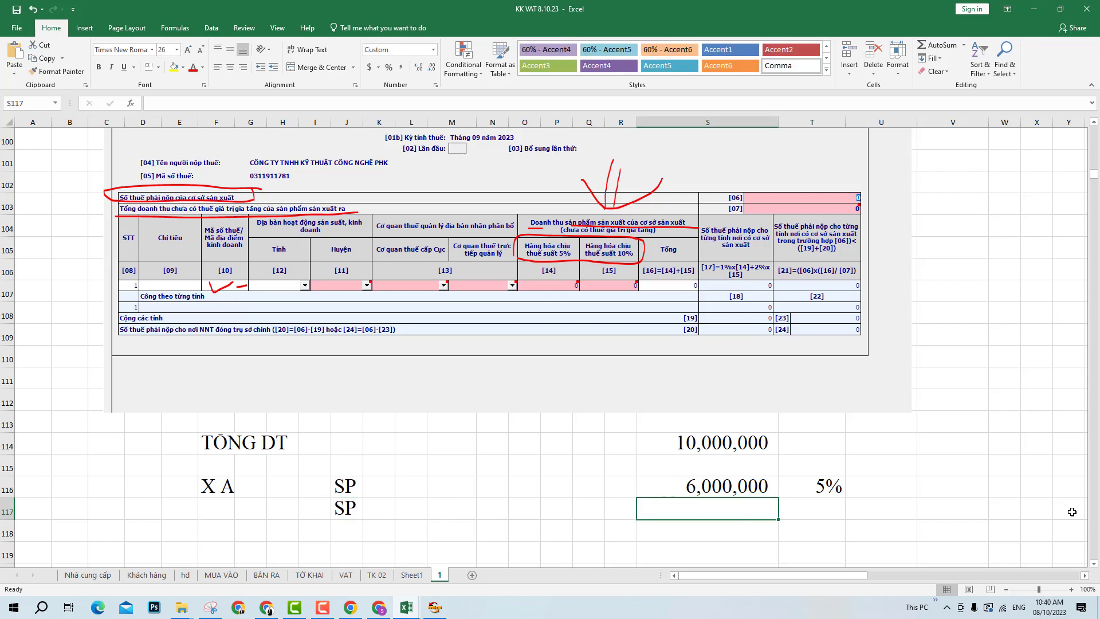
pyautogui.write('200000')
pyautogui.press('Return')
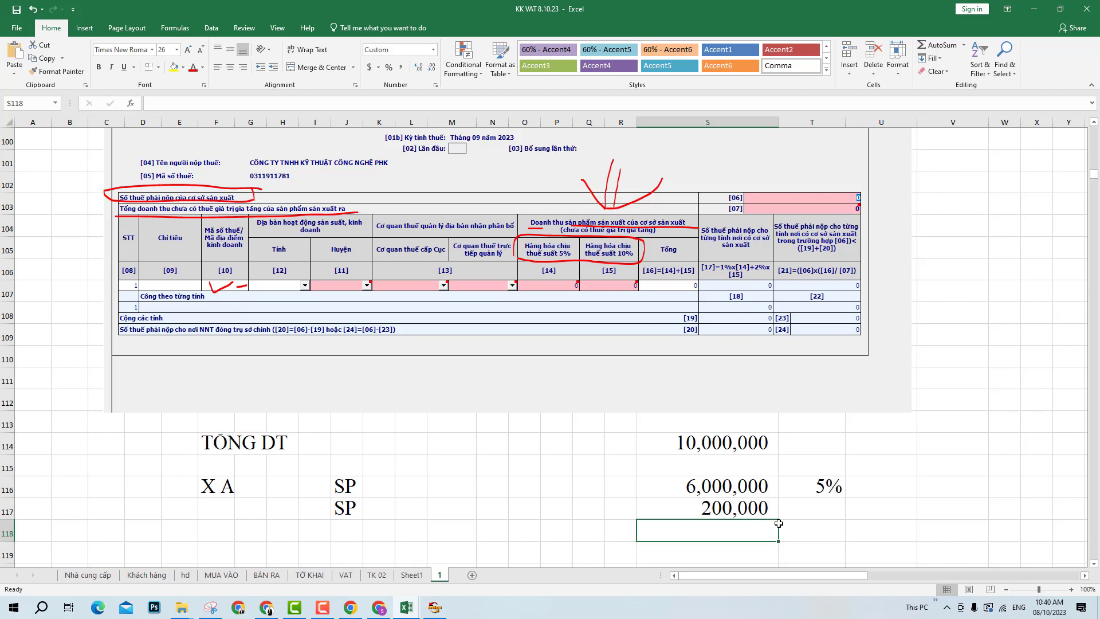
pyautogui.doubleClick(747, 510)
pyautogui.write('0')
pyautogui.press('Return')
pyautogui.click(802, 512)
pyautogui.write('1000')
pyautogui.press('Return')
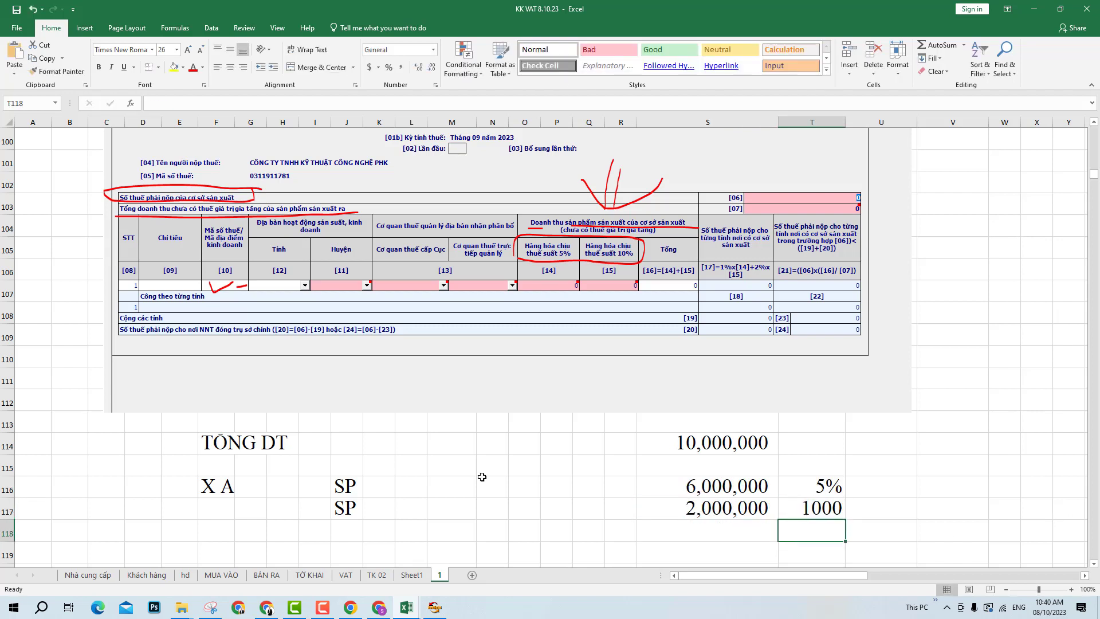
# - Write the second workshop label "X B" in F119
pyautogui.click(221, 528)
pyautogui.scroll(-1, 222, 527)
pyautogui.click(227, 486)
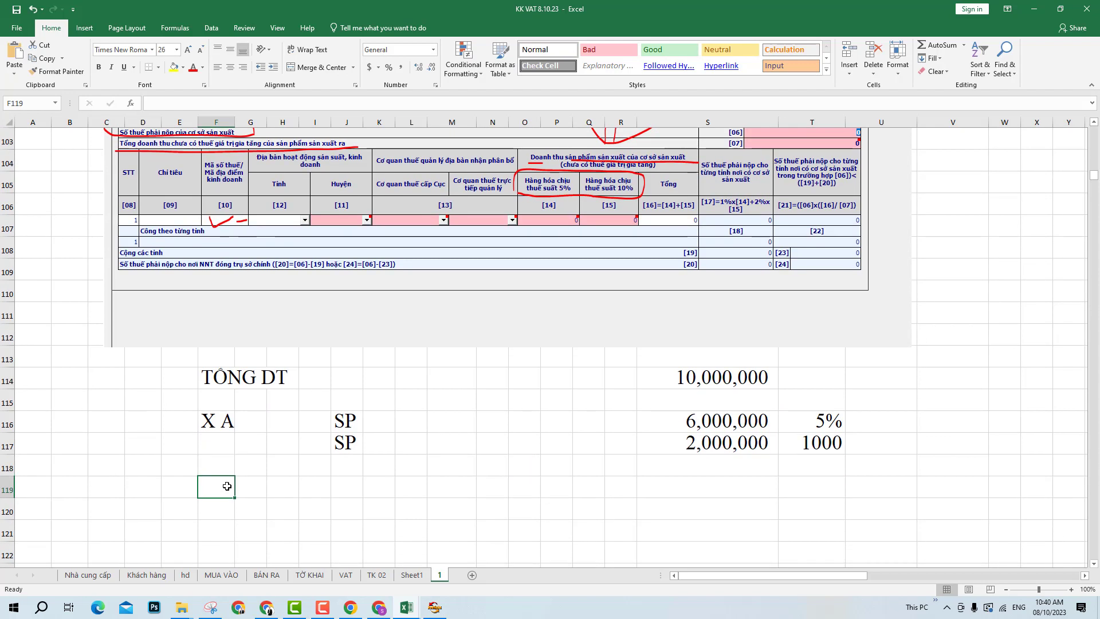
pyautogui.write('B')
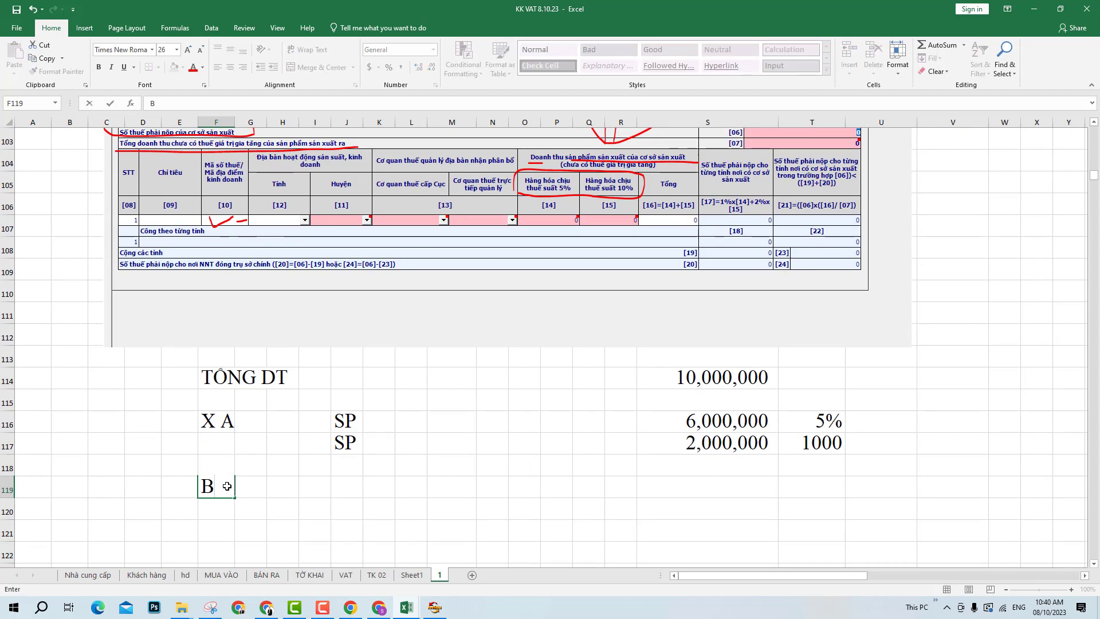
pyautogui.write('B')
pyautogui.press('BackSpace')
pyautogui.press('BackSpace')
pyautogui.write('X B')
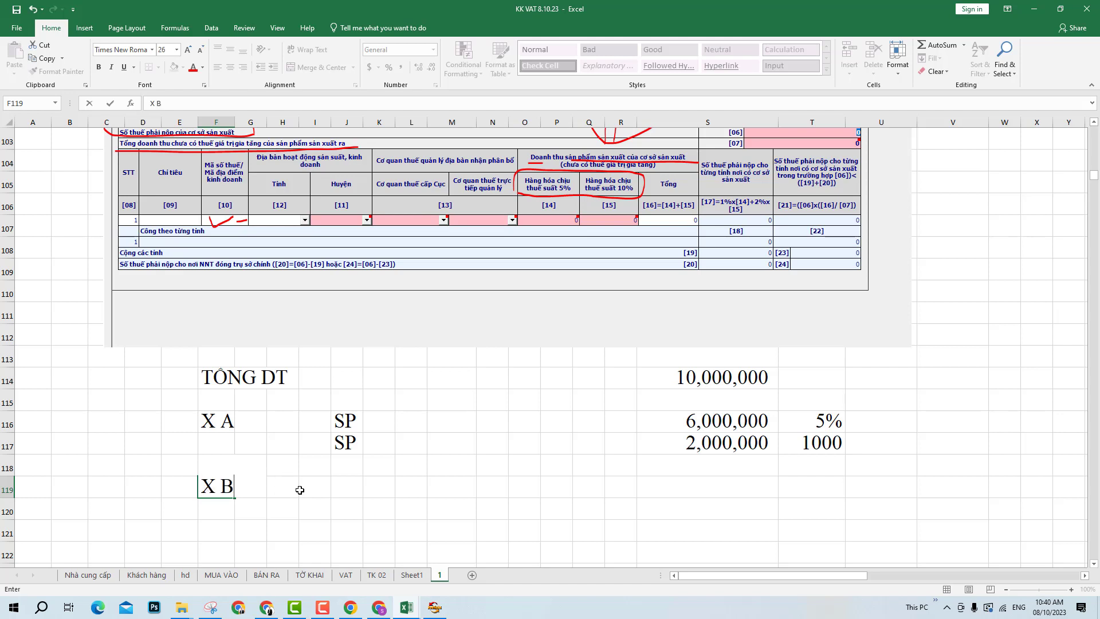
pyautogui.click(299, 489)
# - Copy the two SP labels in J116:J117 to the X B block starting at J119
pyautogui.click(357, 431)
pyautogui.moveTo(357, 431); pyautogui.dragTo(356, 449)
pyautogui.hotkey('ctrl', 'c')
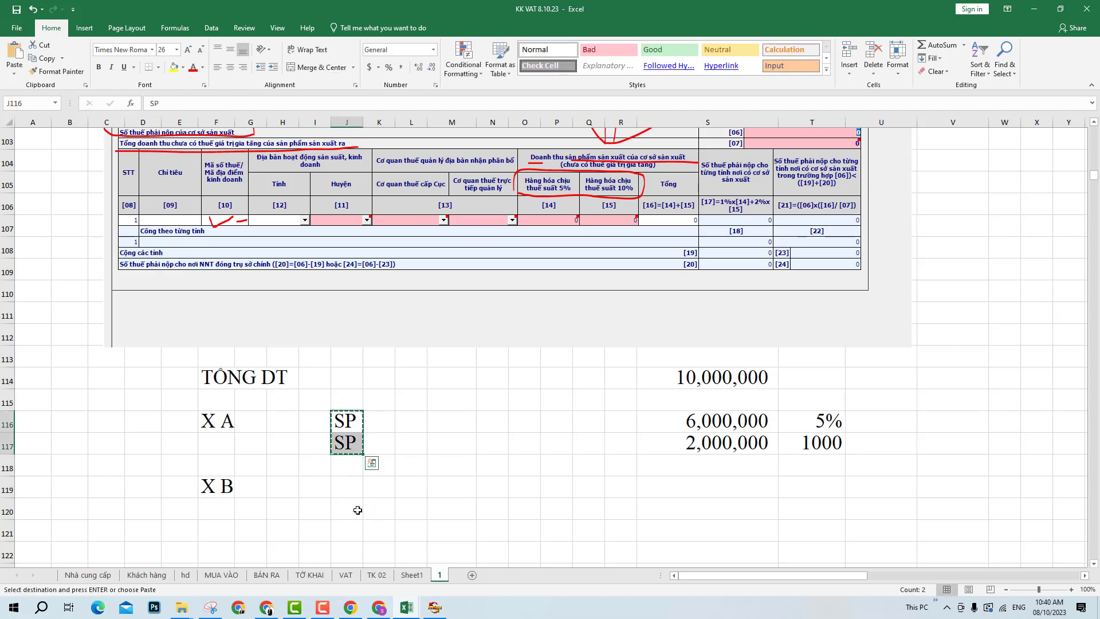
pyautogui.click(351, 490)
pyautogui.hotkey('ctrl', 'v')
# - Enter 1,000,000 in S119, fill it down to S120, and select S116:S120 to check the sum
pyautogui.click(711, 487)
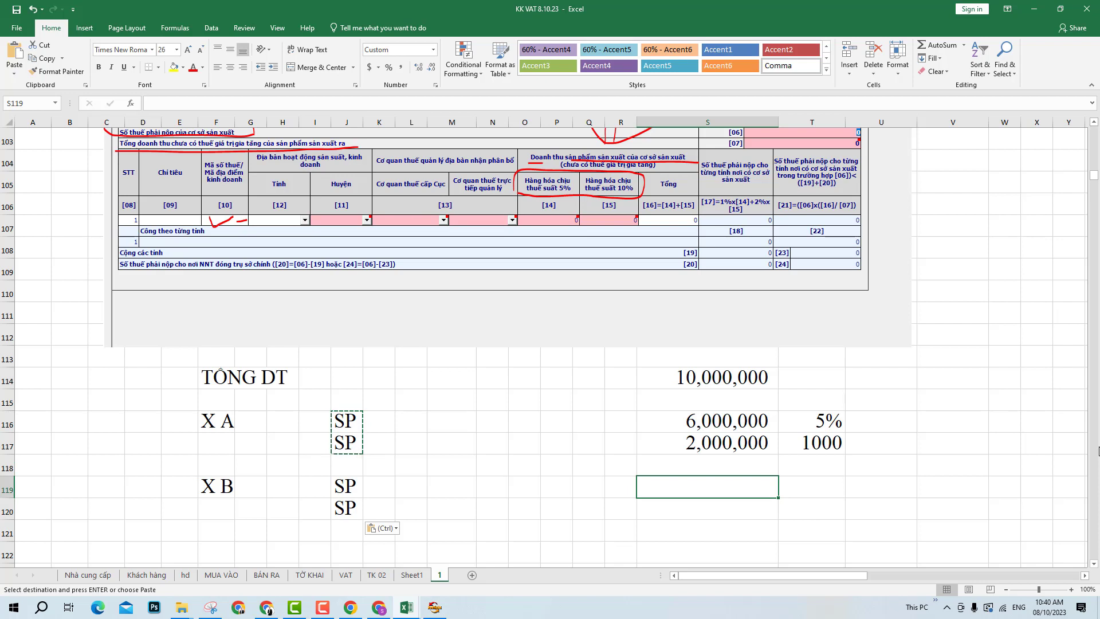
pyautogui.write('1,000,000')
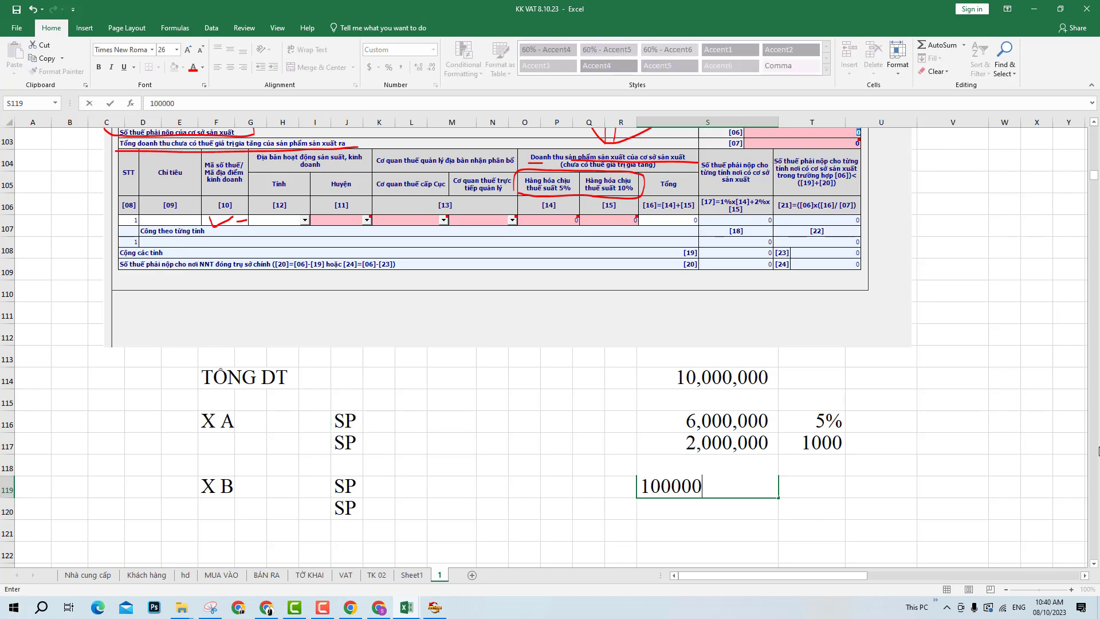
pyautogui.press('Return')
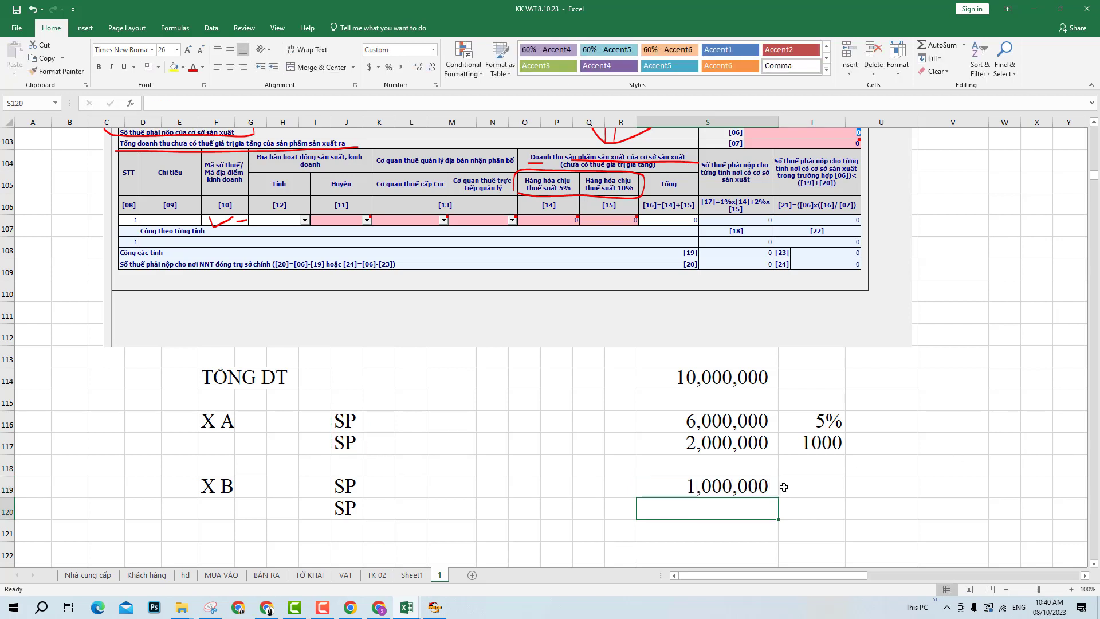
pyautogui.hotkey('ctrl', 'd')
pyautogui.moveTo(734, 420); pyautogui.dragTo(745, 508)
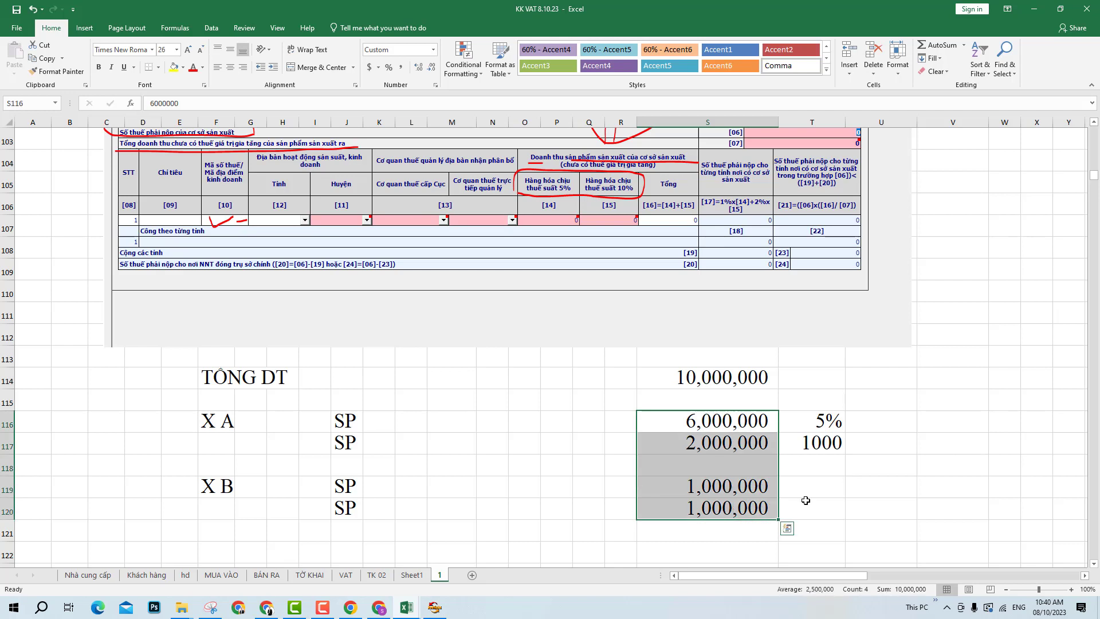
# - Set the X A tax rates to 5% in T116 and 10% in T117
pyautogui.click(825, 422)
pyautogui.press('Delete')
pyautogui.click(826, 441)
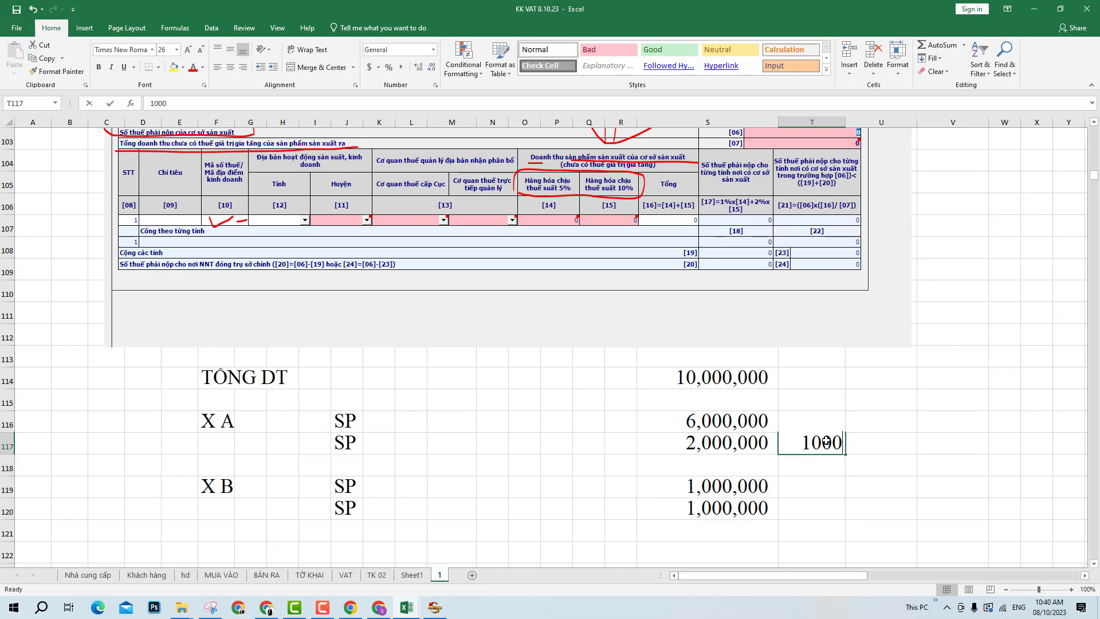
pyautogui.write('10')
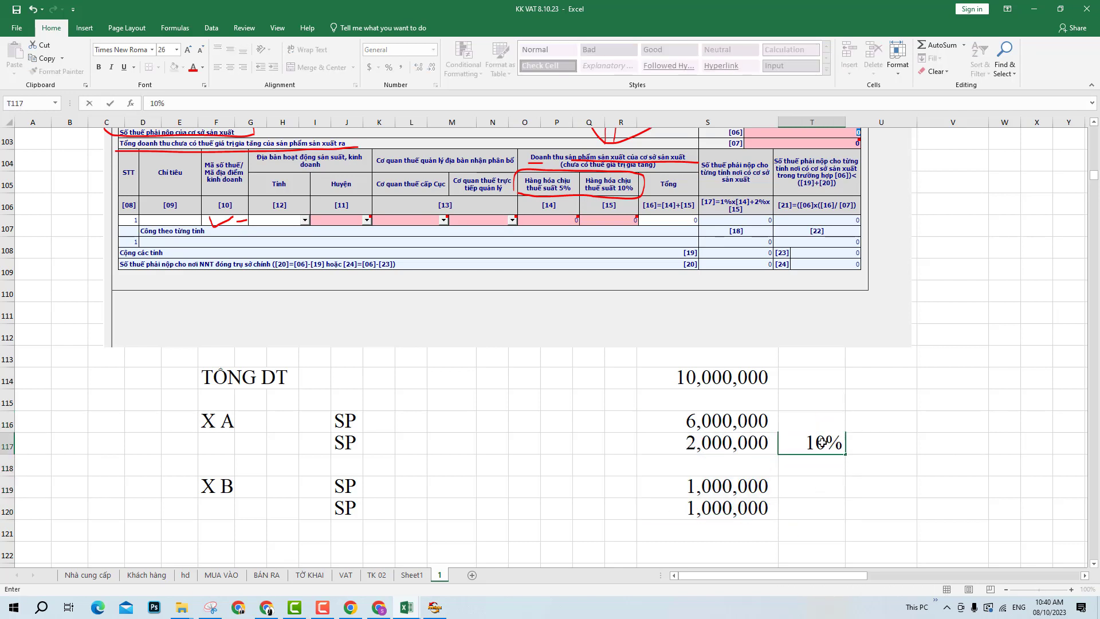
pyautogui.hotkey('ctrl', 'Return')
# - Copy the 5% and 10% rates in T116:T117 to the X B block starting at T119
pyautogui.moveTo(819, 422); pyautogui.dragTo(819, 442)
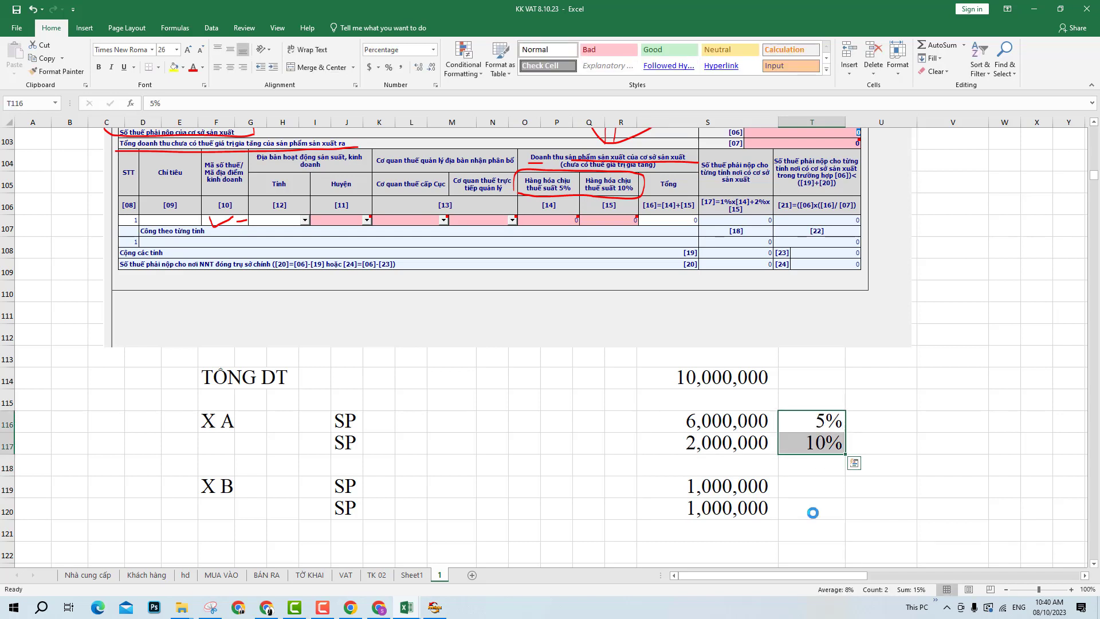
pyautogui.hotkey('ctrl', 'c')
pyautogui.click(805, 491)
pyautogui.hotkey('ctrl', 'v')
pyautogui.click(590, 509)
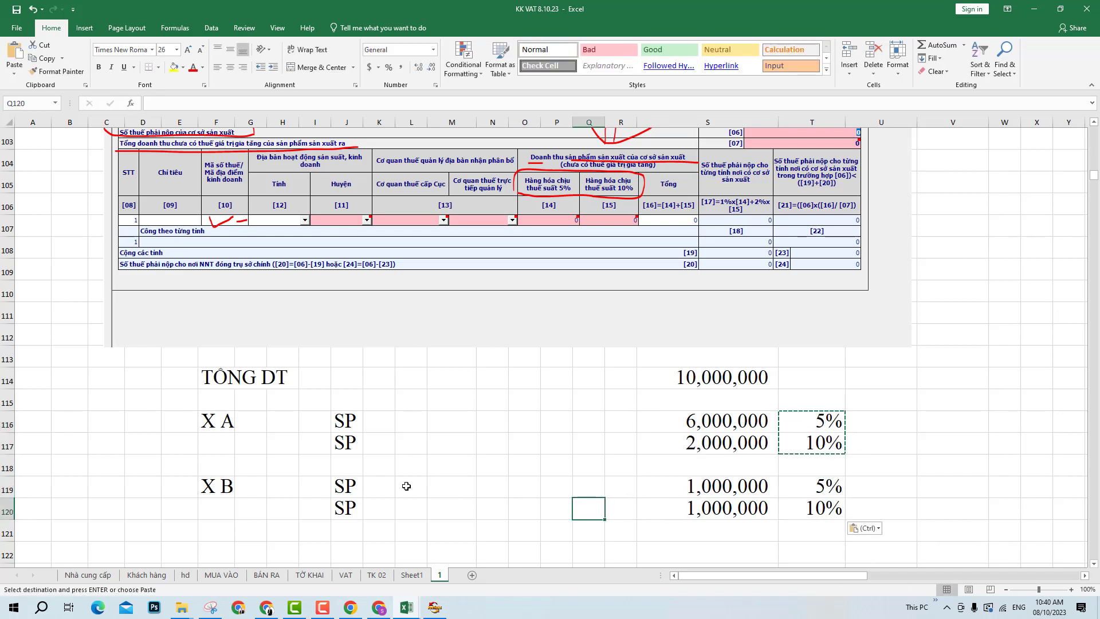
# - Examine how the X A and X B product revenues match the 5% and 10% revenue columns [14] and [15] of the allocation table
pyautogui.click(407, 486)
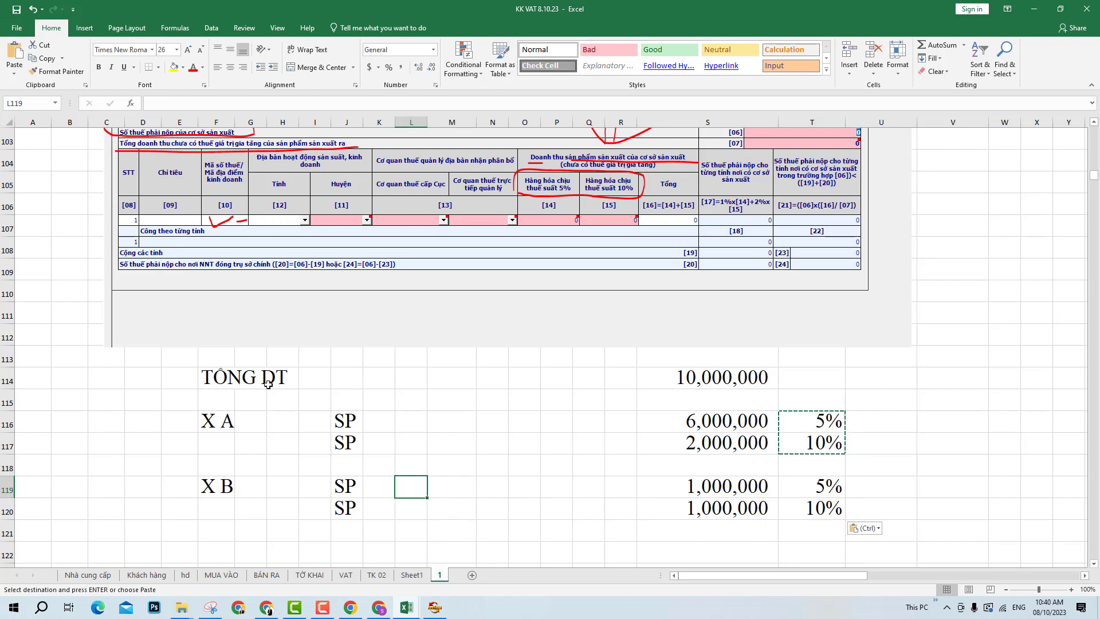
pyautogui.click(226, 423)
pyautogui.click(226, 492)
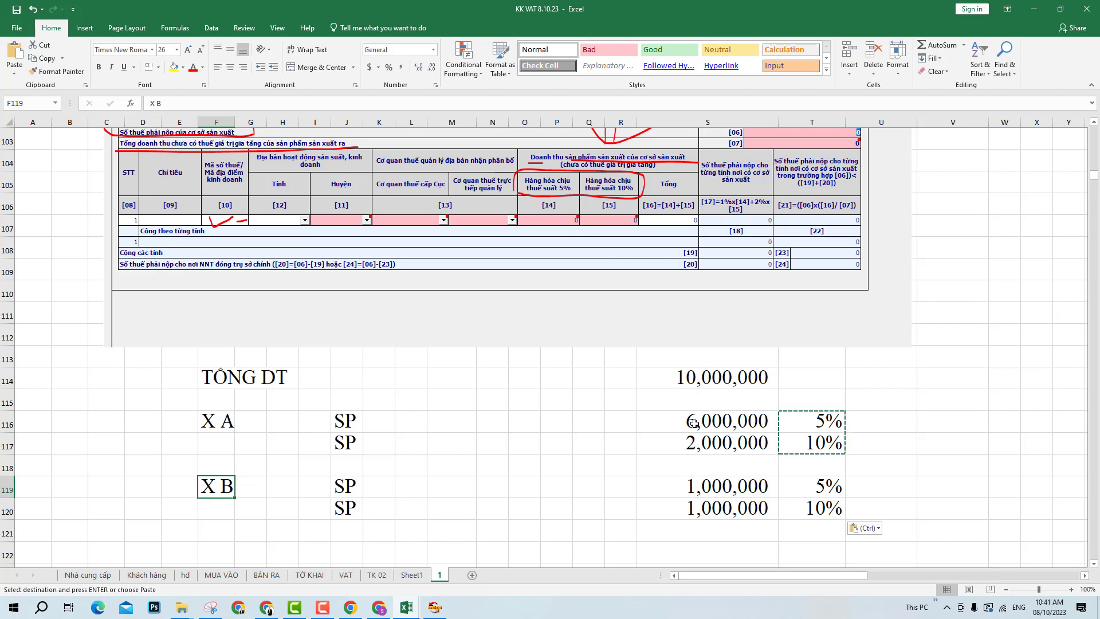
pyautogui.click(694, 424)
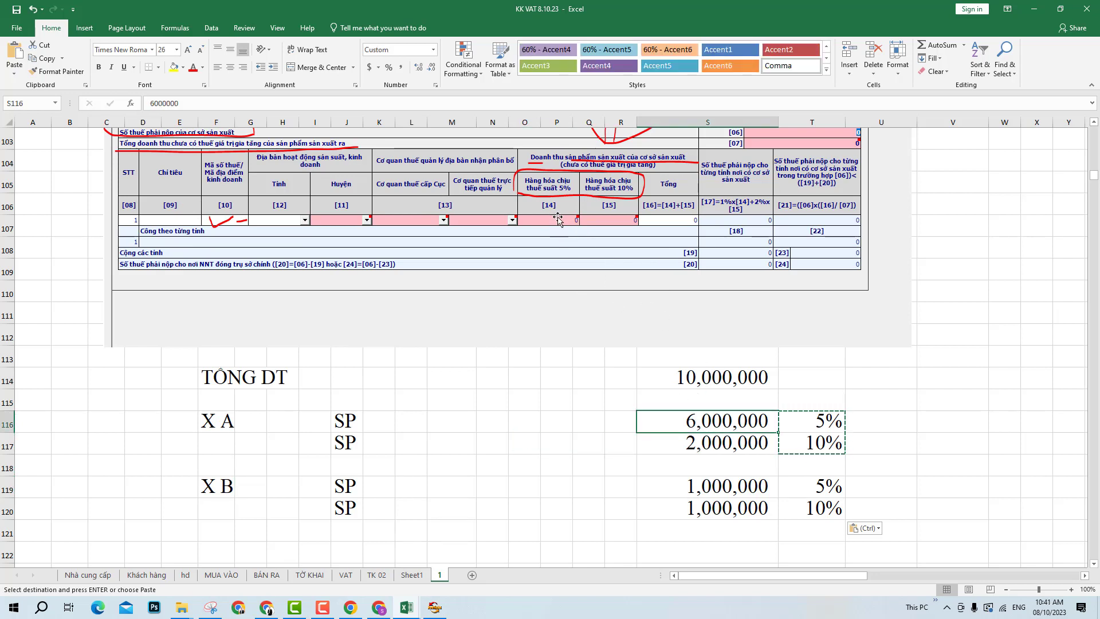
pyautogui.click(625, 220)
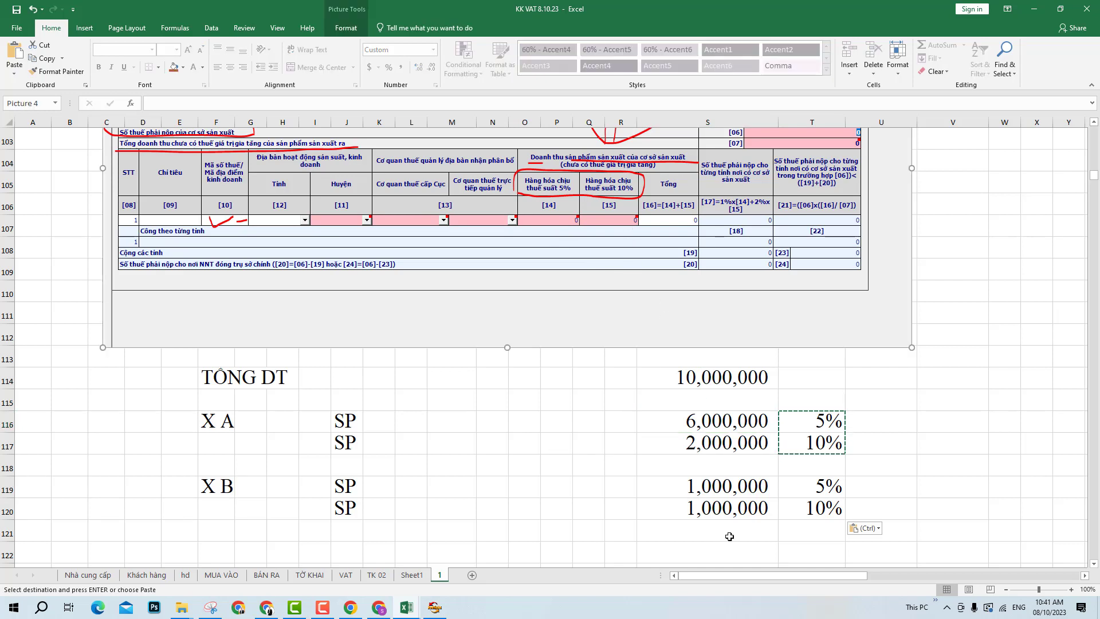
pyautogui.click(264, 511)
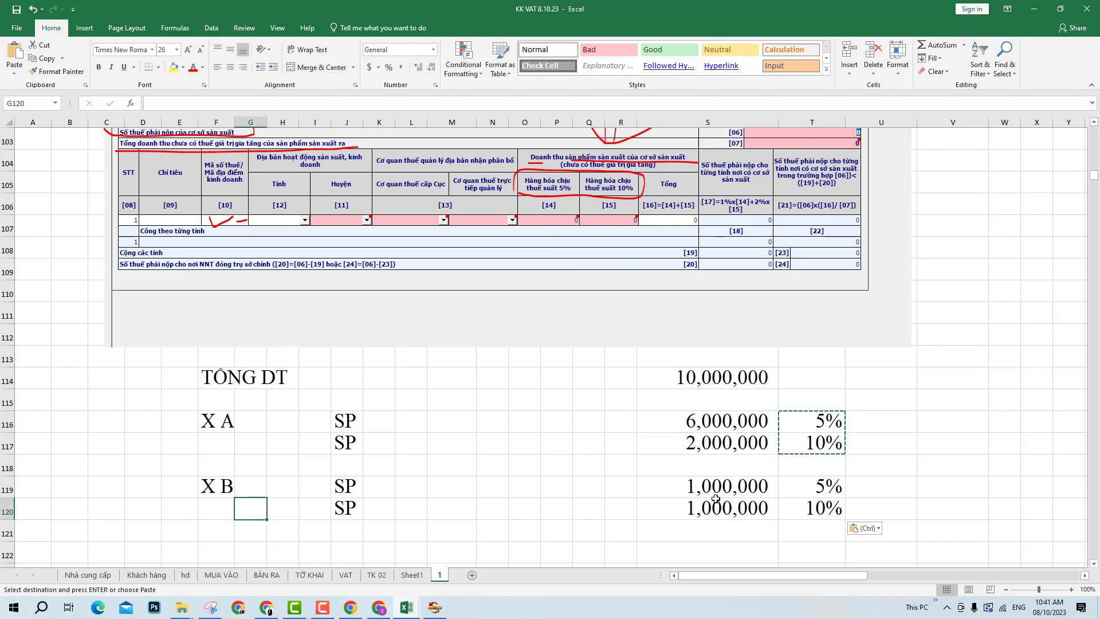
pyautogui.click(740, 495)
pyautogui.click(739, 516)
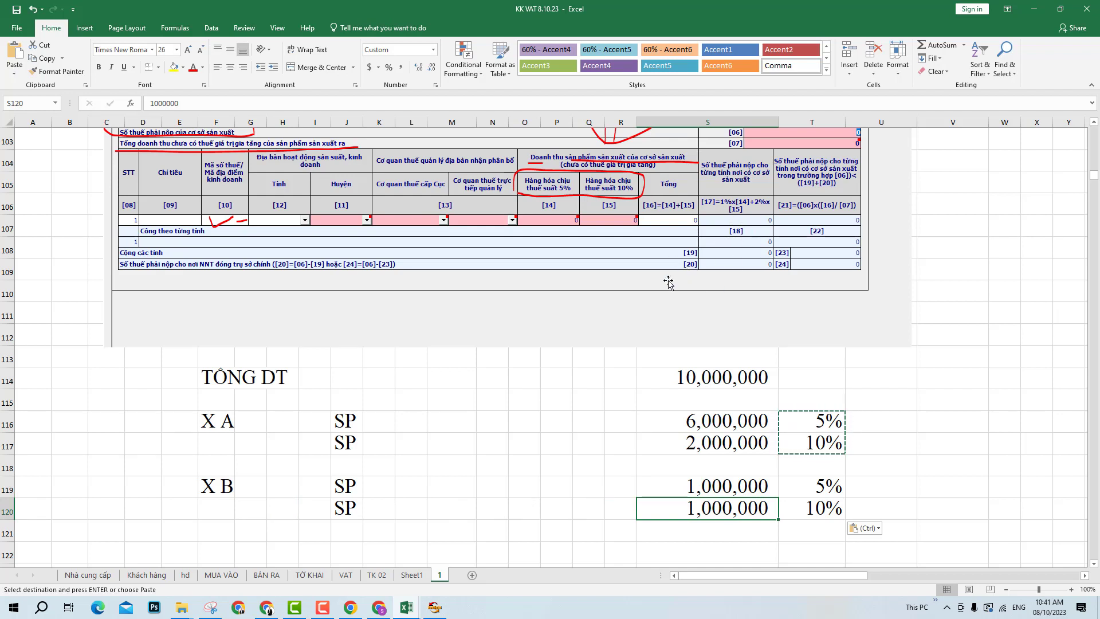
pyautogui.click(552, 439)
pyautogui.moveTo(214, 414); pyautogui.dragTo(469, 504)
pyautogui.moveTo(378, 450); pyautogui.dragTo(553, 493)
pyautogui.click(551, 497)
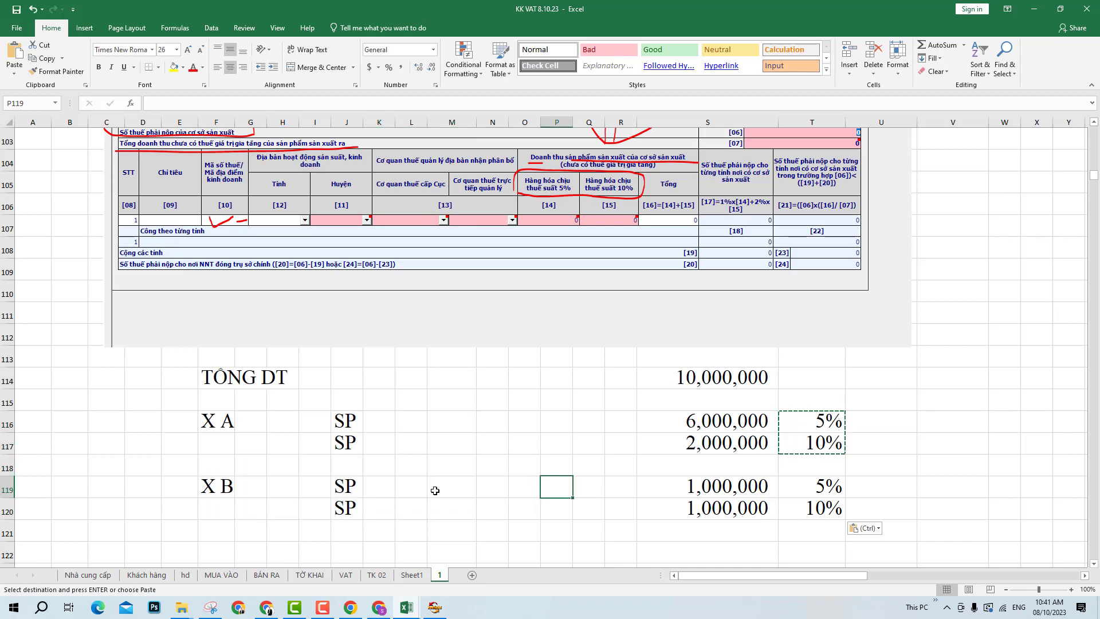
pyautogui.click(380, 487)
pyautogui.moveTo(191, 419); pyautogui.dragTo(435, 530)
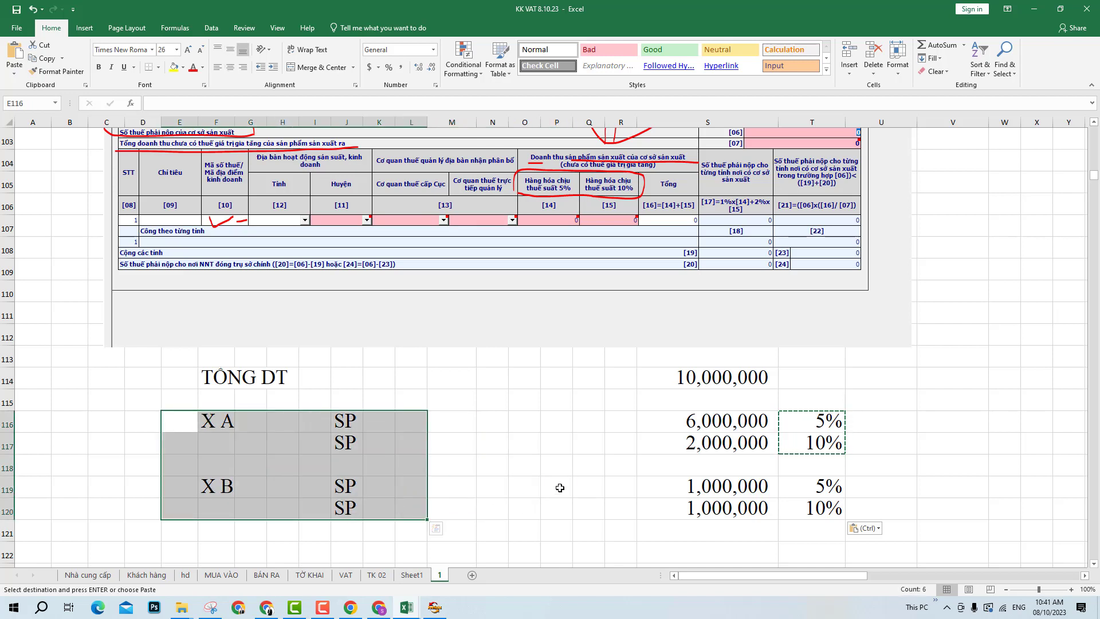
# - Save the KK VAT 8.10.23 workbook and send "8" in the Google Meet call chat
pyautogui.click(560, 487)
pyautogui.press('Escape')
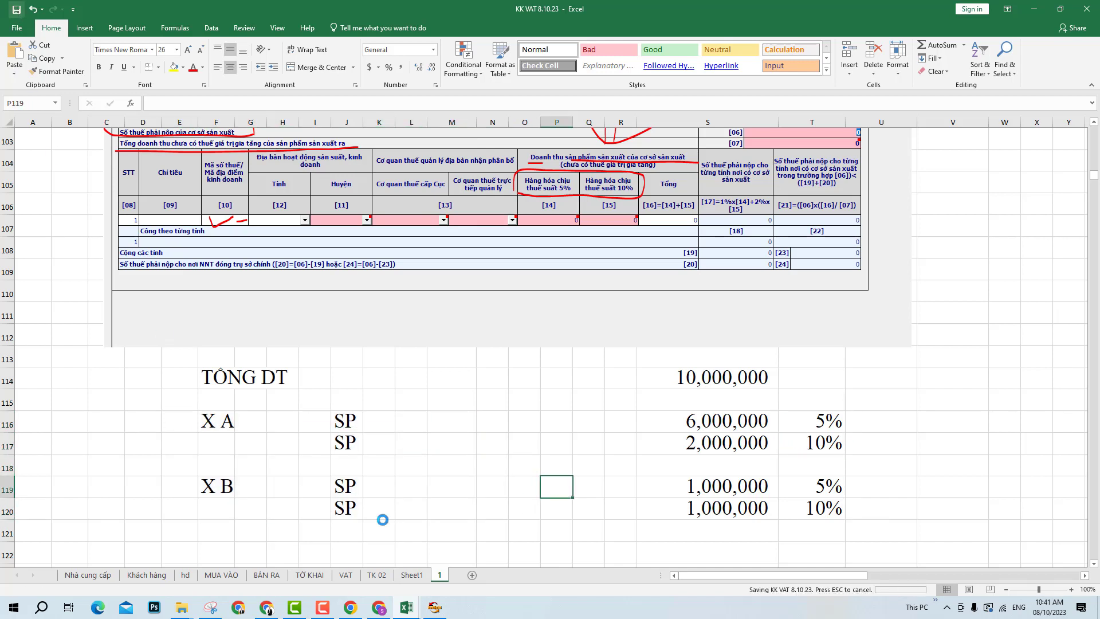
pyautogui.click(379, 607)
pyautogui.click(975, 498)
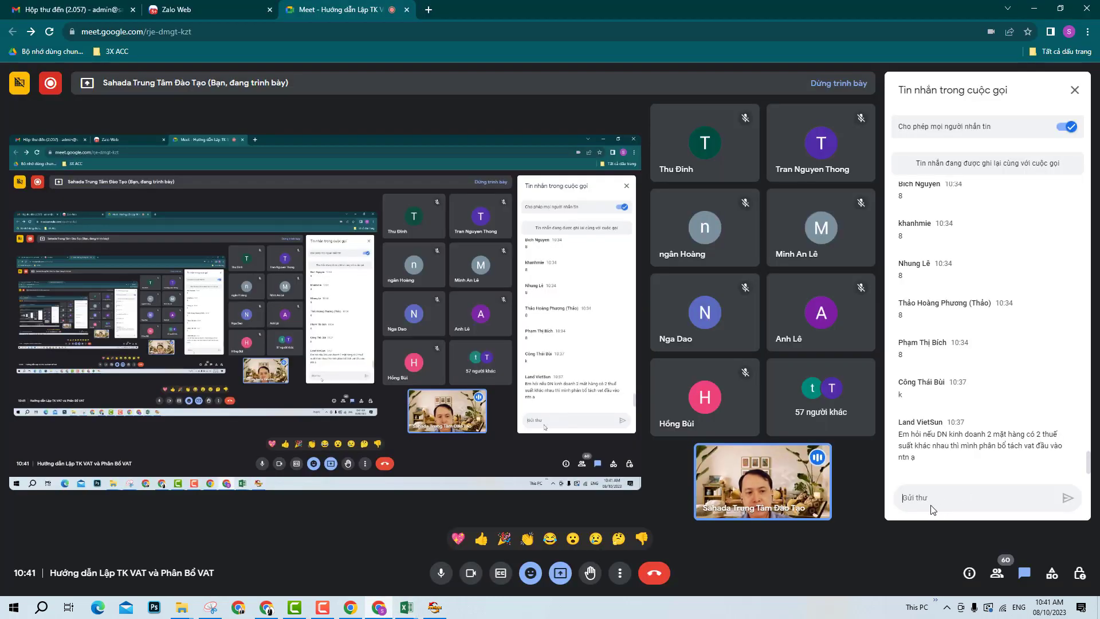
pyautogui.write('8')
pyautogui.press('Return')
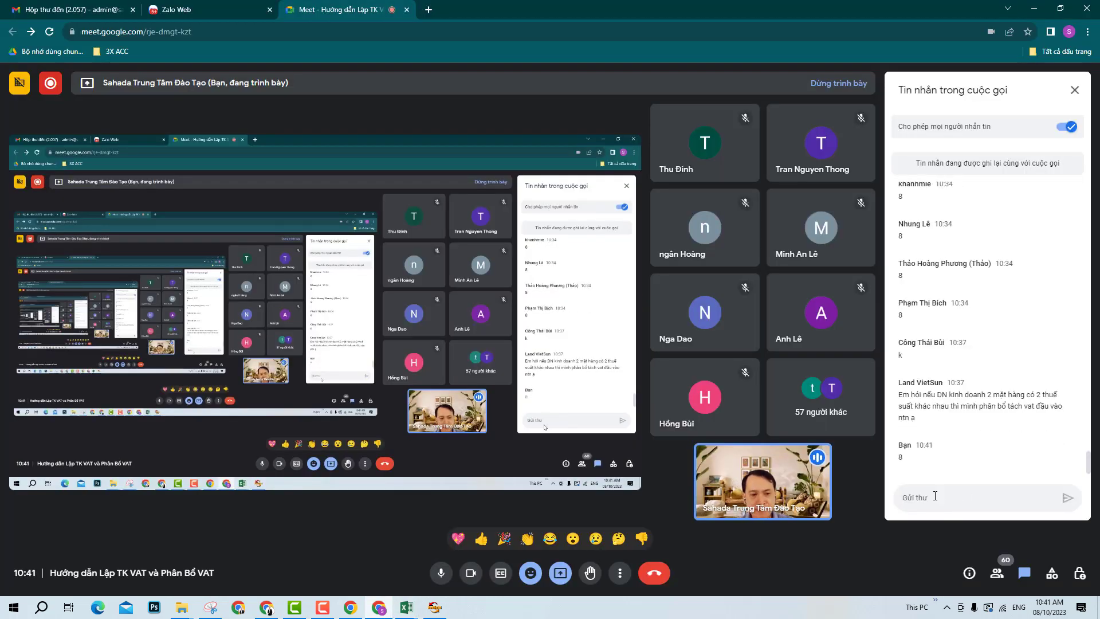
# - Save the workbook again in Excel and review the 01-6/GTGT (CSSX) allocation appendix there and in HTKK
pyautogui.moveTo(407, 610)
pyautogui.click(467, 553)
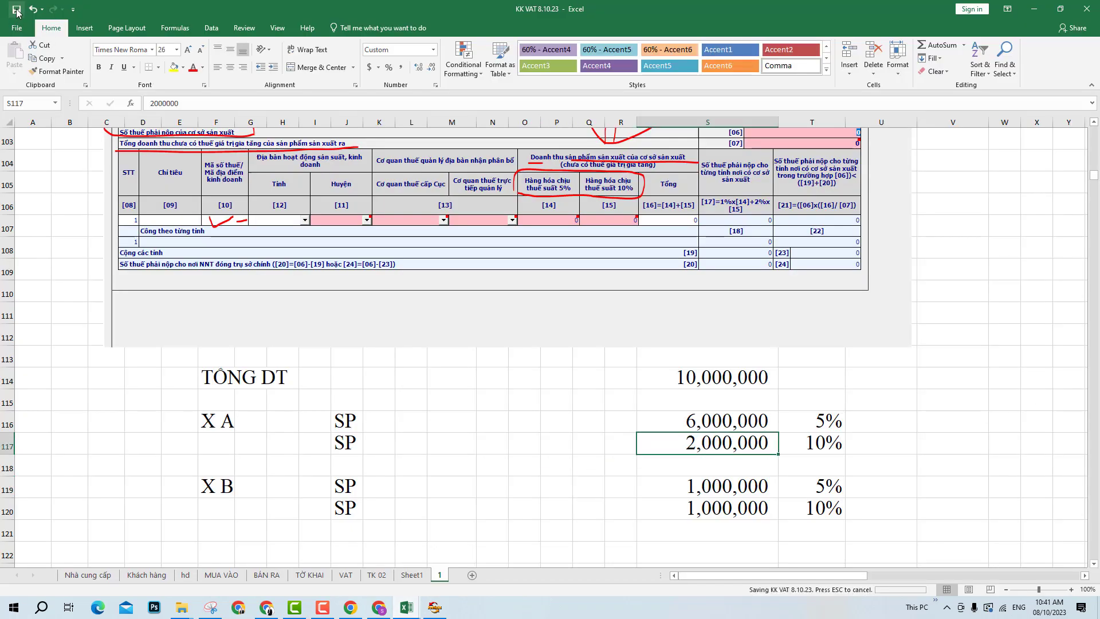
pyautogui.scroll(3, 503, 424)
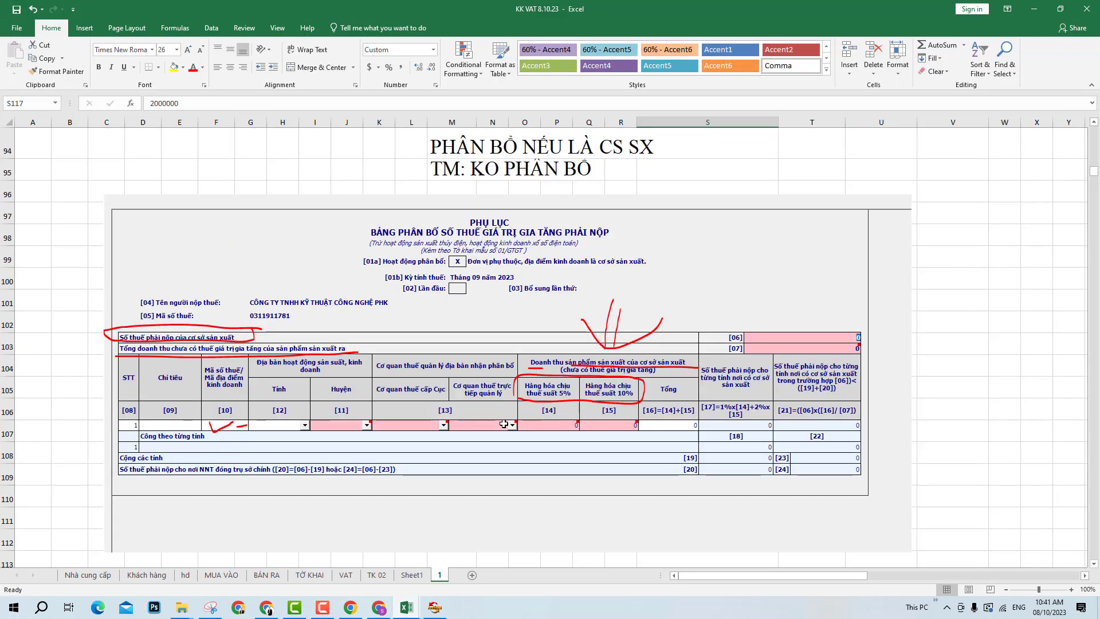
pyautogui.hotkey('alt', 'Tab')
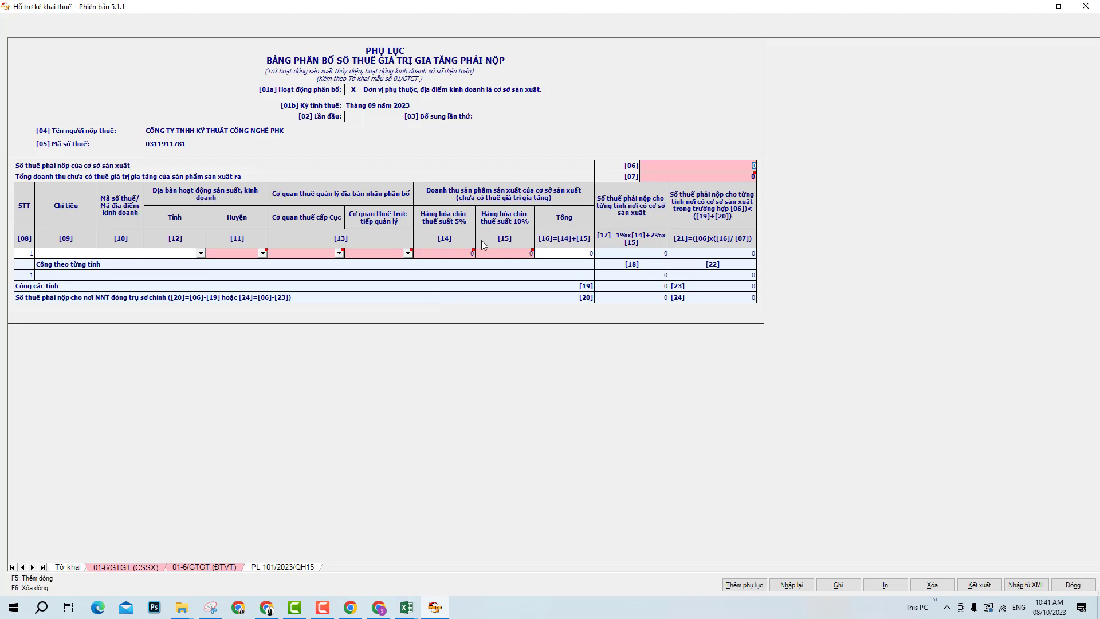
# - Read the replies in the Google Meet chat and view the PL 101/2023/QH15 and 01-6/GTGT (ĐTVT) appendices in HTKK
pyautogui.click(379, 607)
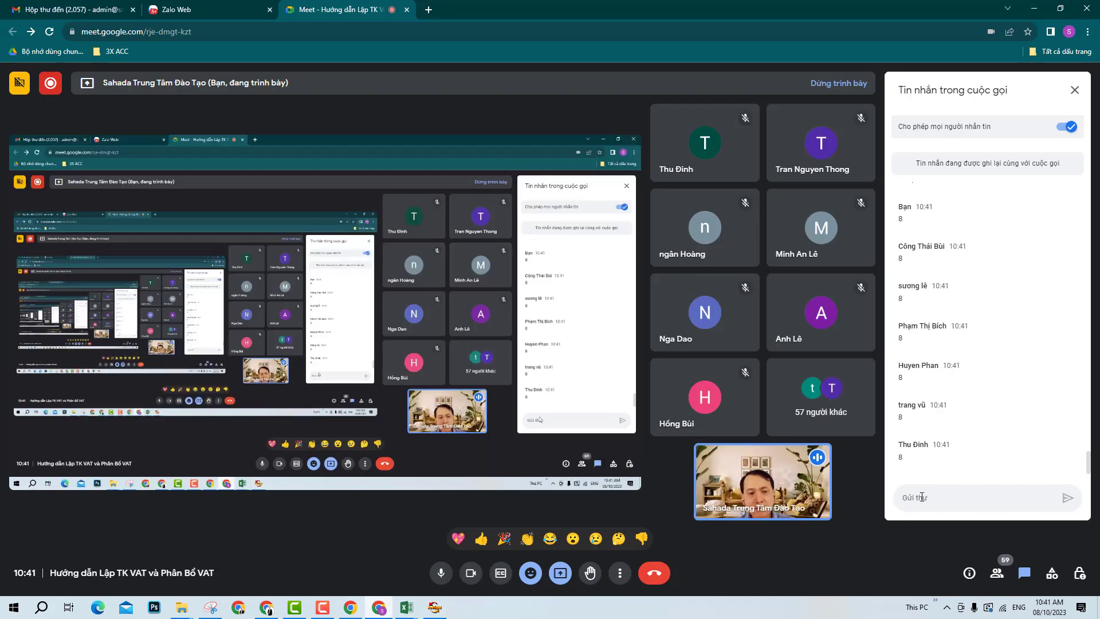
pyautogui.scroll(3, 939, 444)
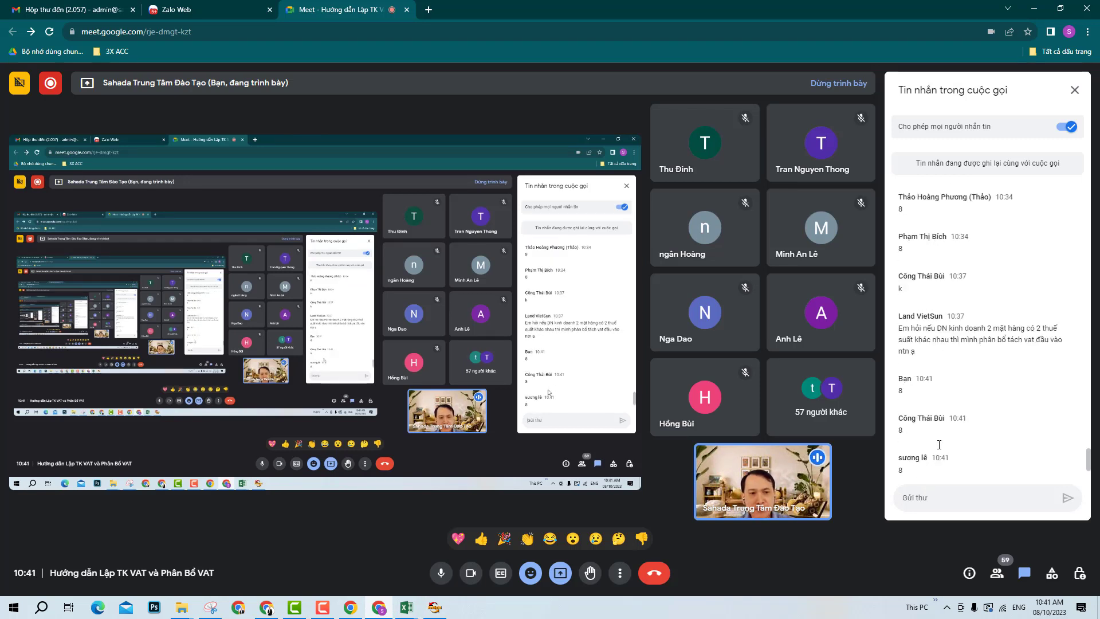
pyautogui.click(434, 608)
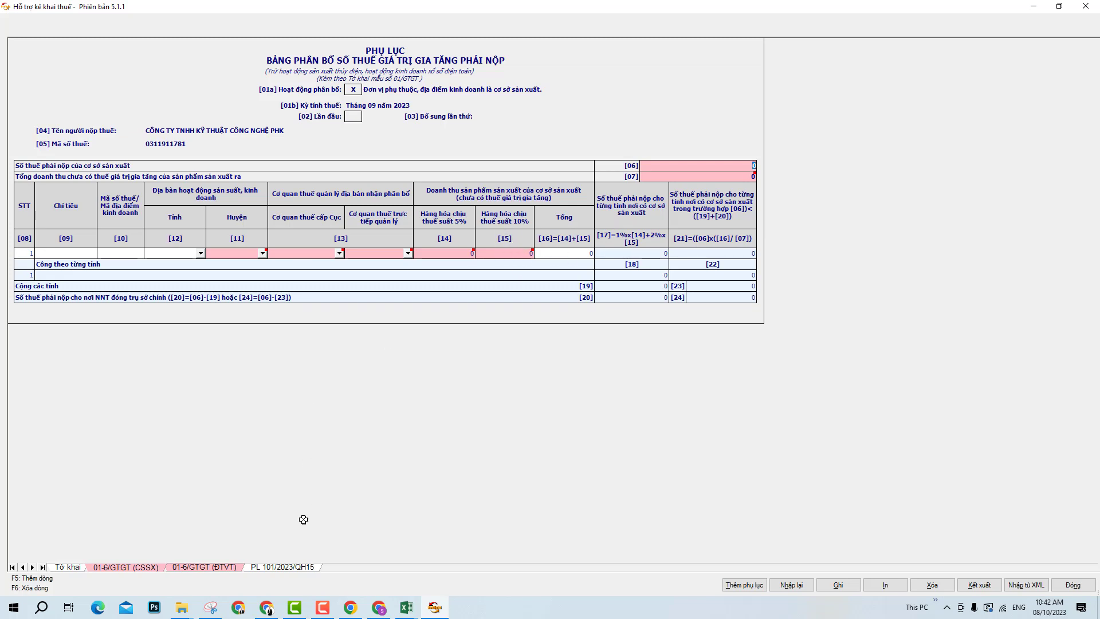
pyautogui.click(288, 569)
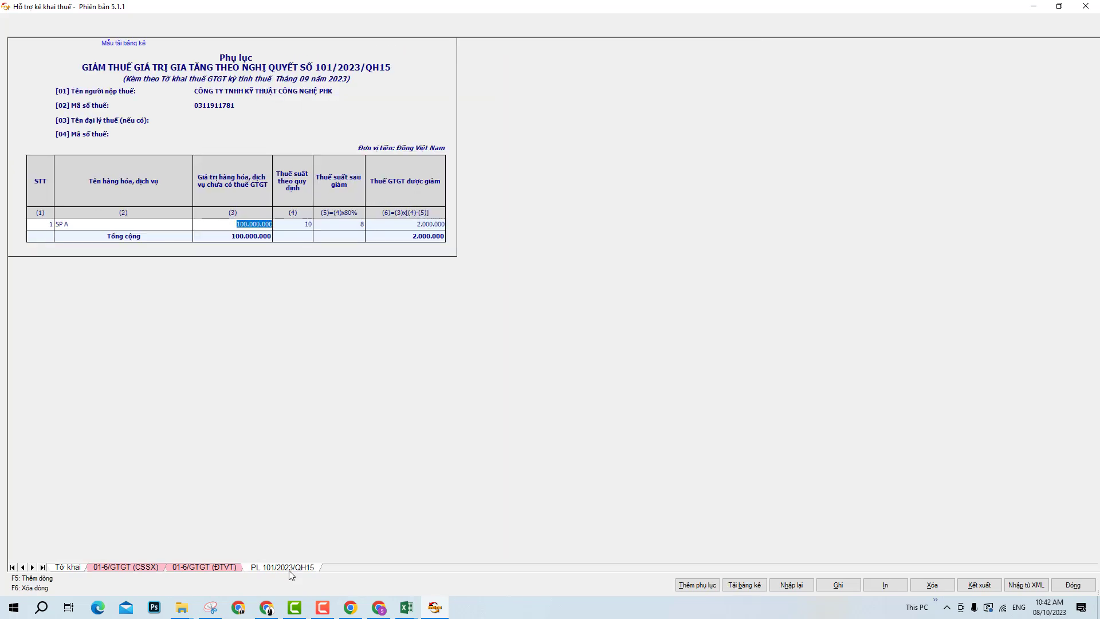
pyautogui.click(173, 570)
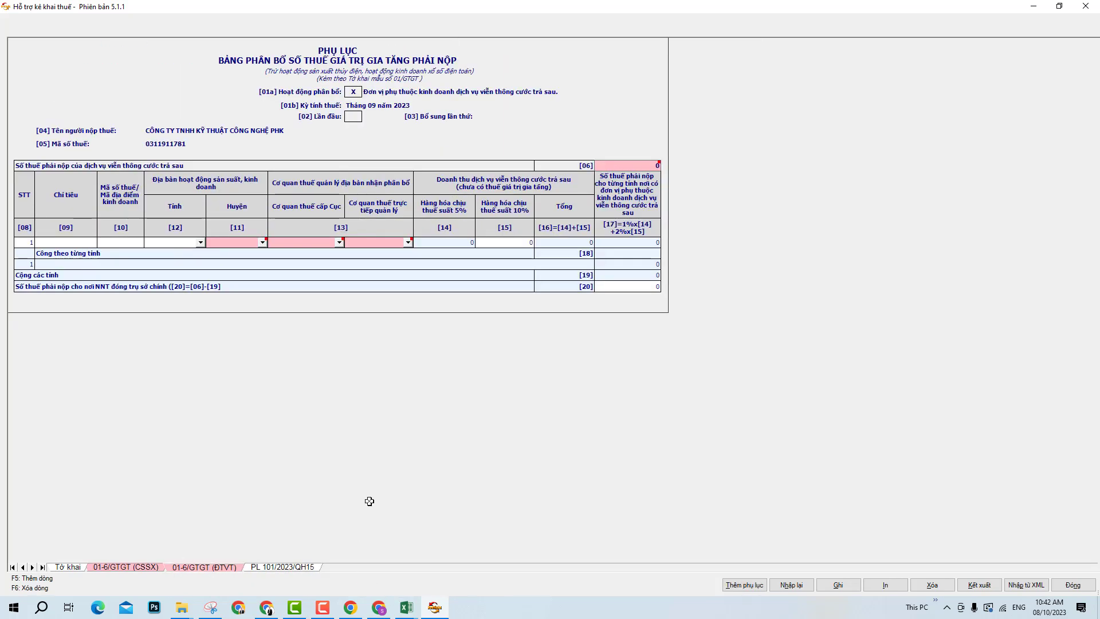
pyautogui.click(379, 608)
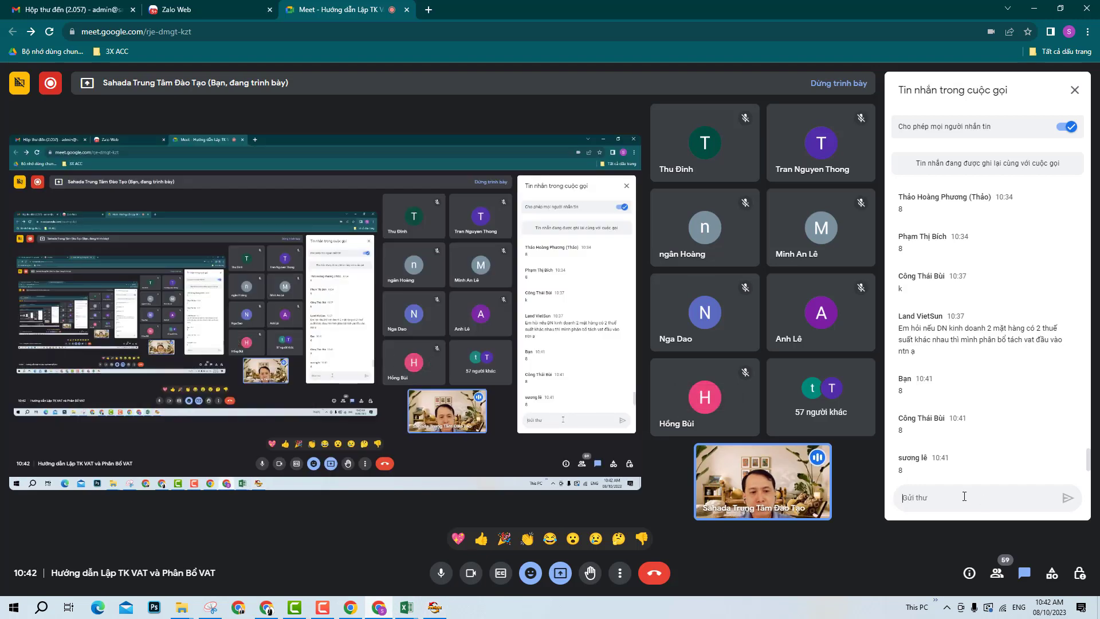
pyautogui.click(964, 496)
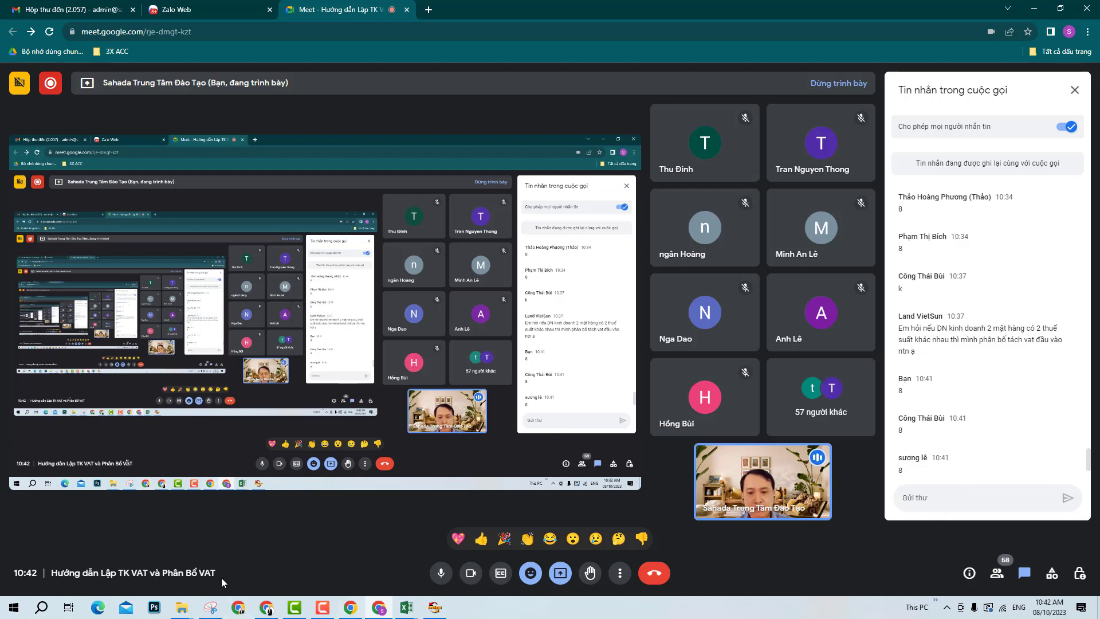
pyautogui.click(239, 607)
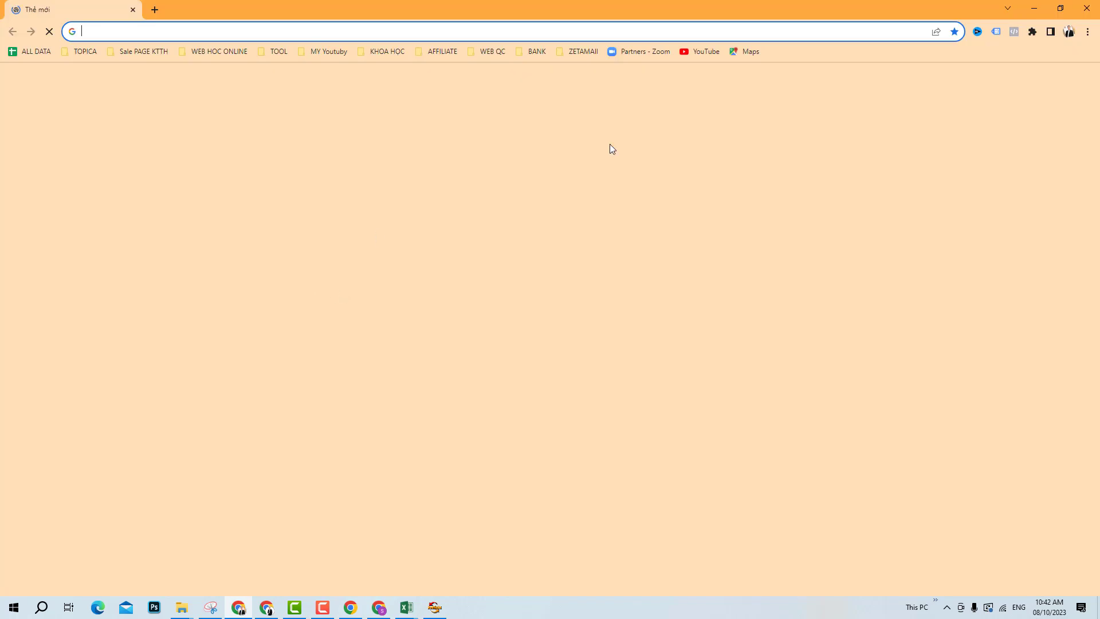
# - Return to the Google Meet call, send "6" in the chat and look through the participants' messages
pyautogui.hotkey('alt', 'Tab')
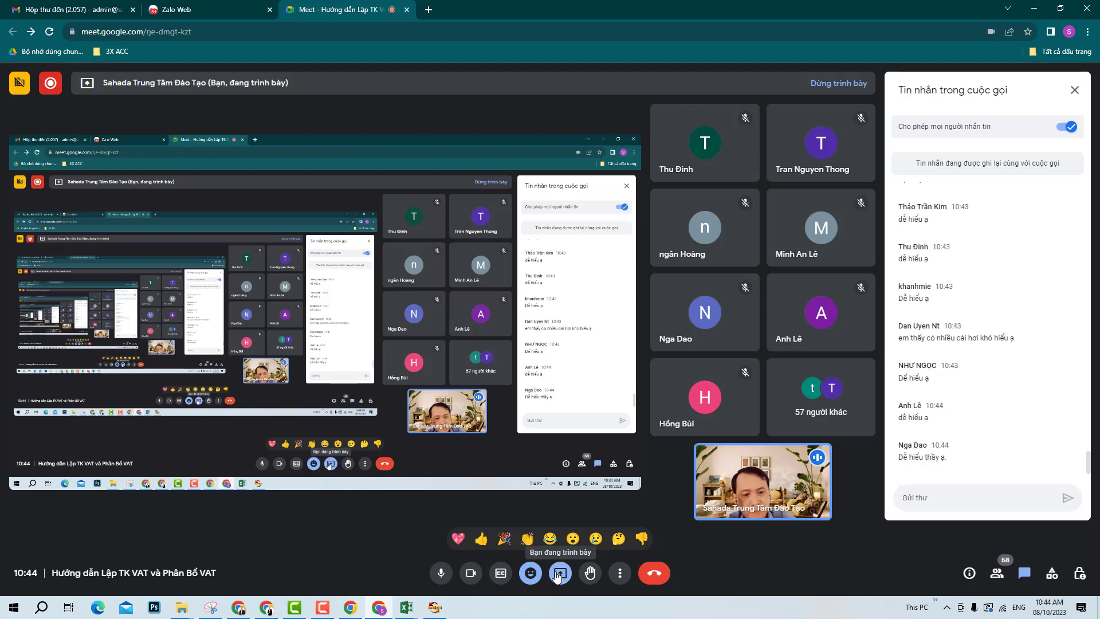
pyautogui.write('6')
pyautogui.press('Return')
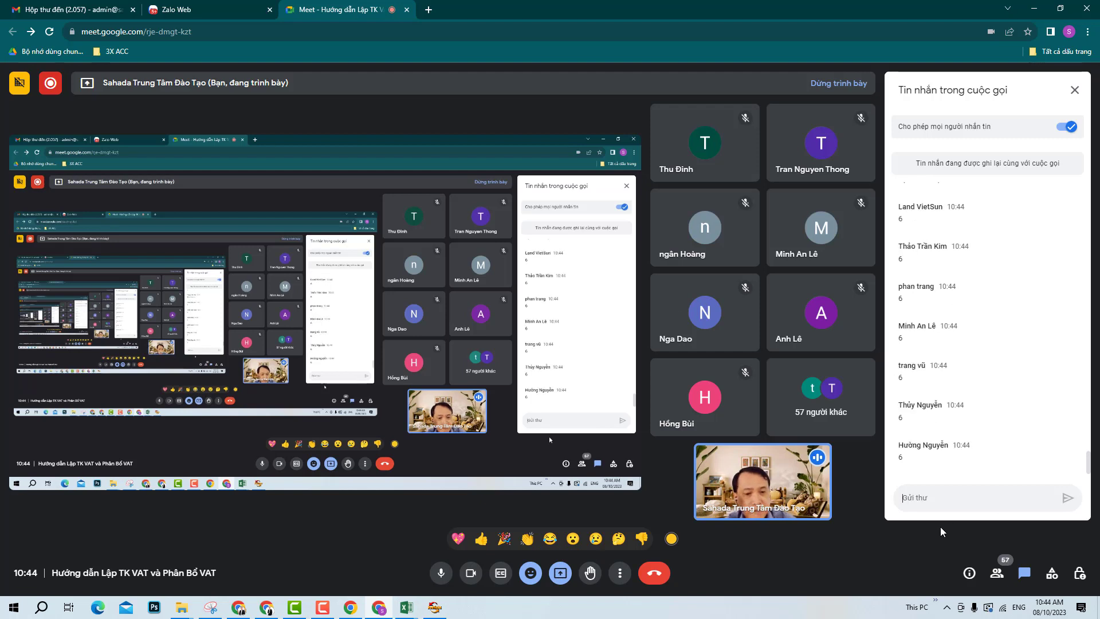
pyautogui.scroll(4, 944, 418)
pyautogui.scroll(-5, 944, 419)
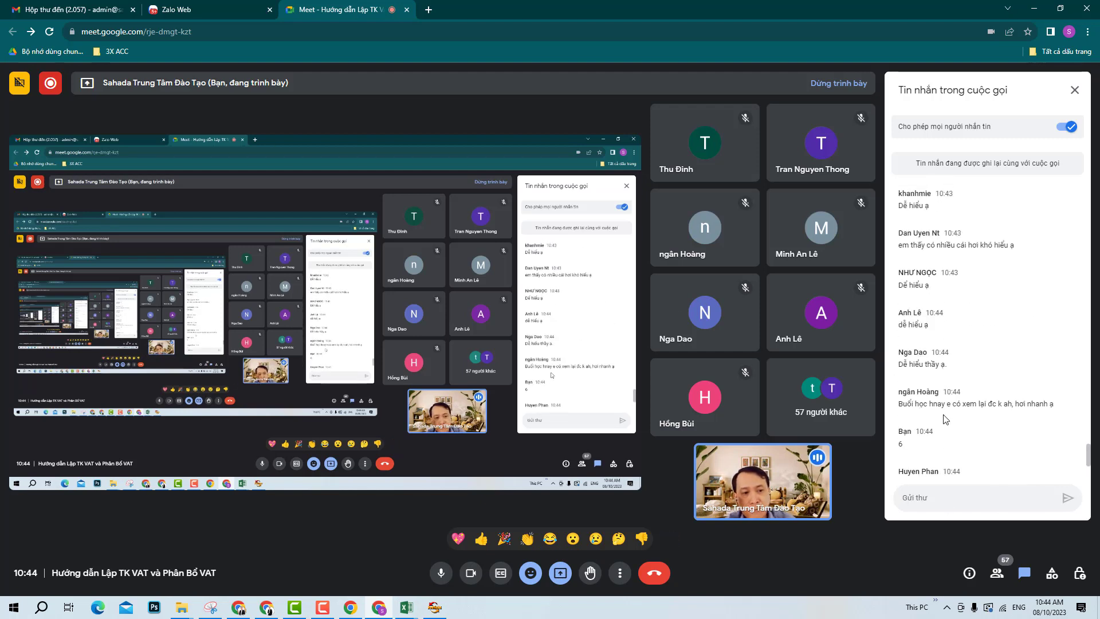